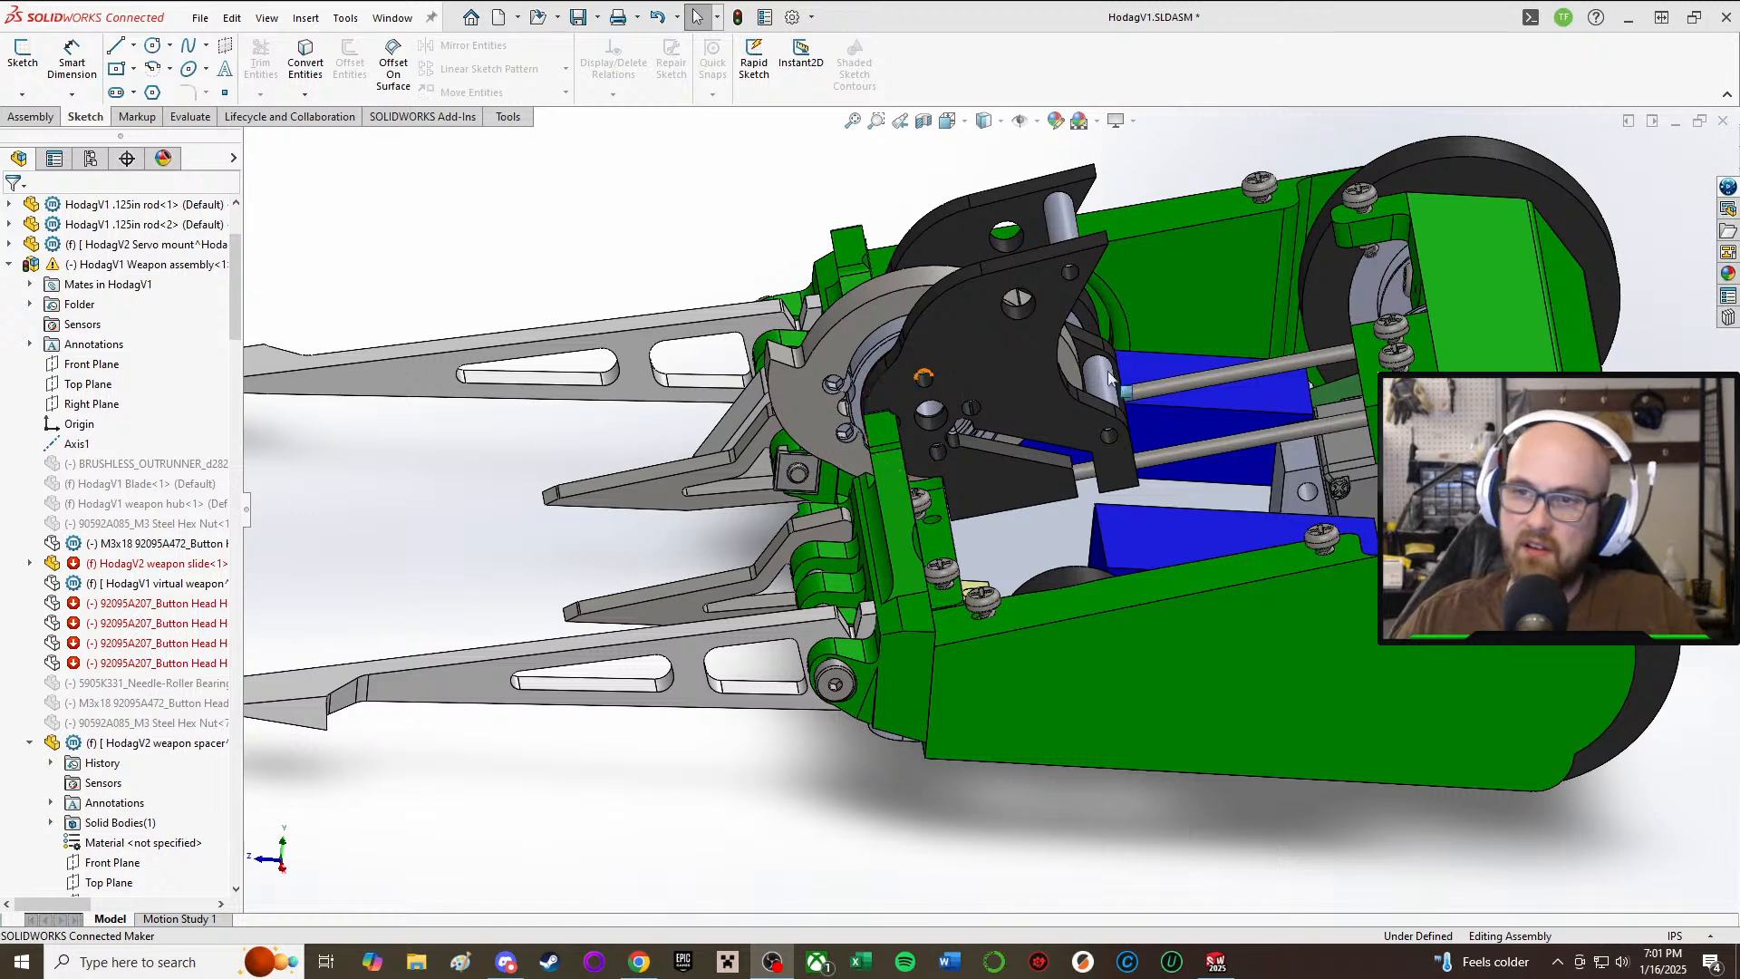
Step: Examine the robot assembly from above, from the side and underneath, including the base plate
scroll(972, 426, "down", 2)
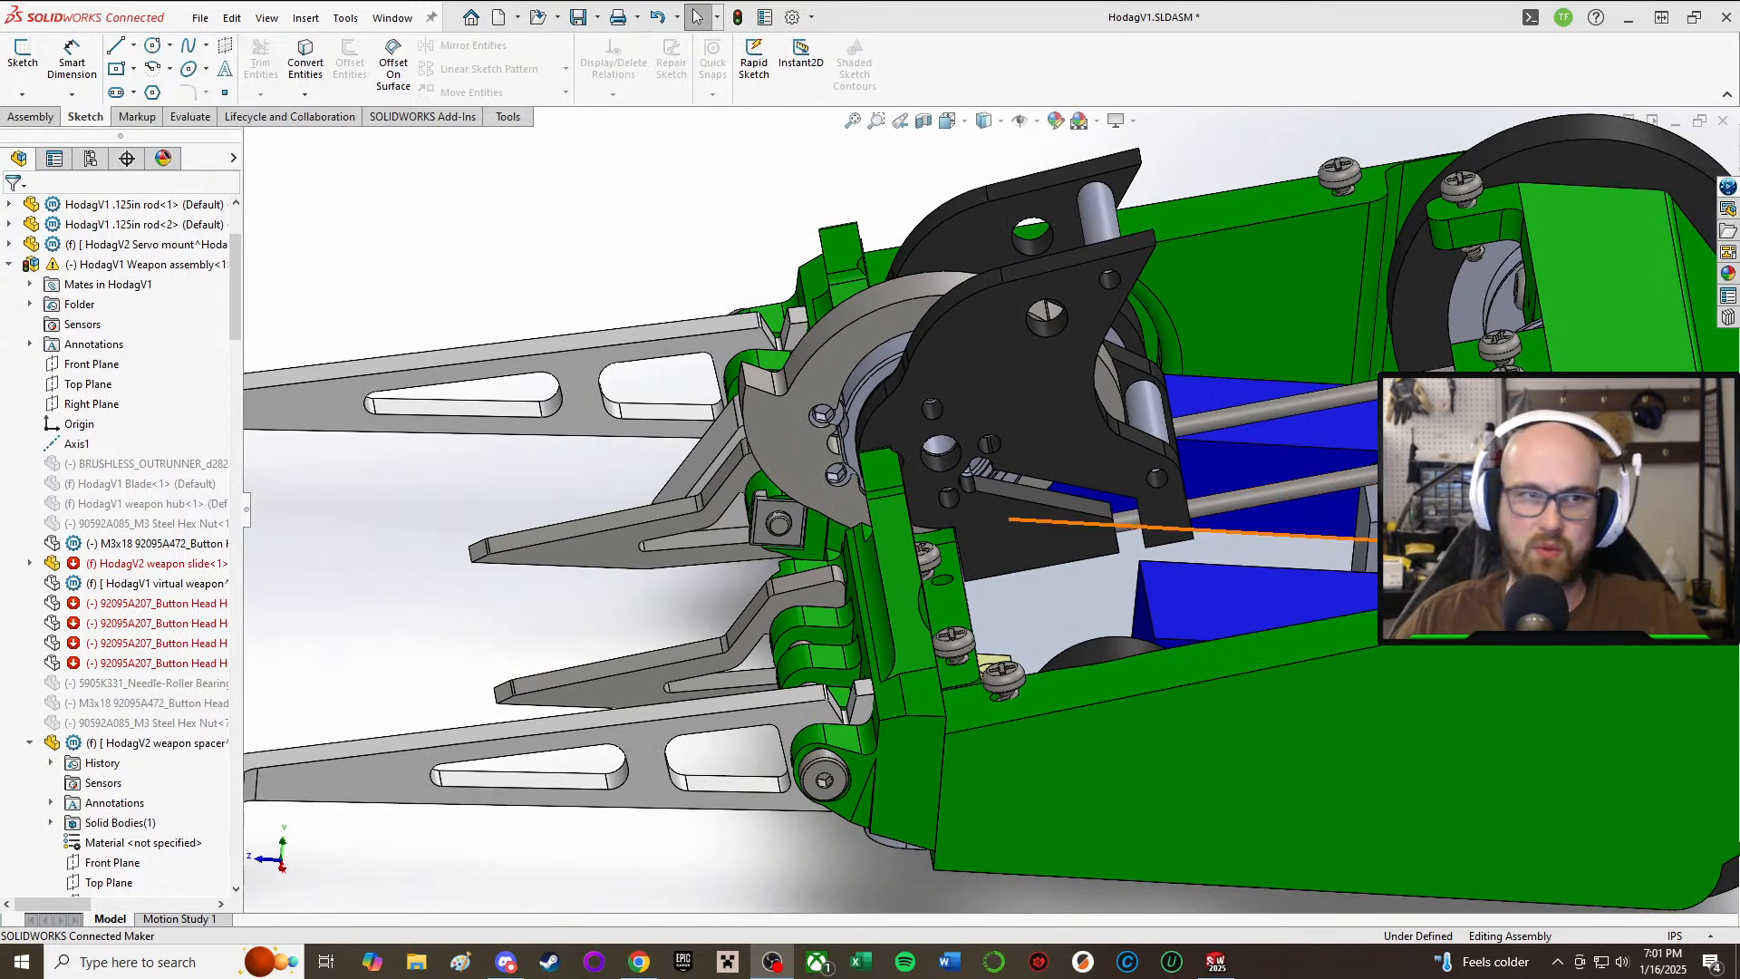
middle_click_drag(1324, 475, 1226, 410)
scroll(1198, 389, "up", 1)
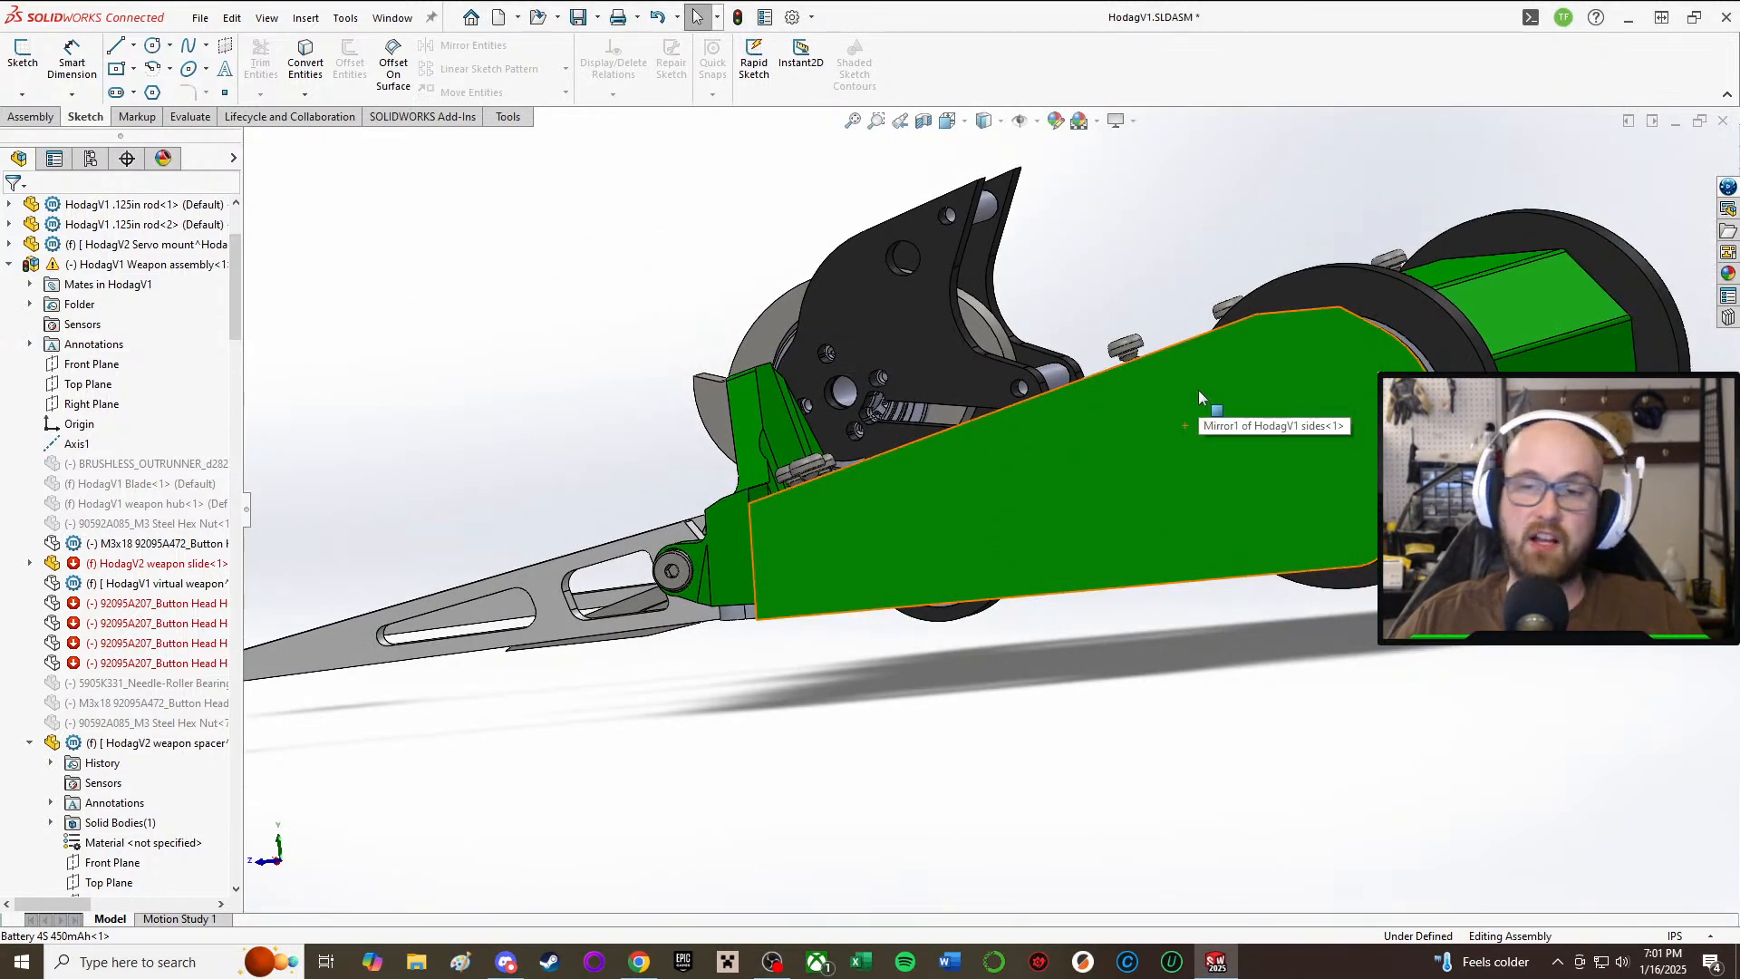
middle_click_drag(862, 351, 1099, 202)
scroll(1157, 395, "down", 5)
scroll(1124, 413, "up", 5)
scroll(1099, 272, "up", 1)
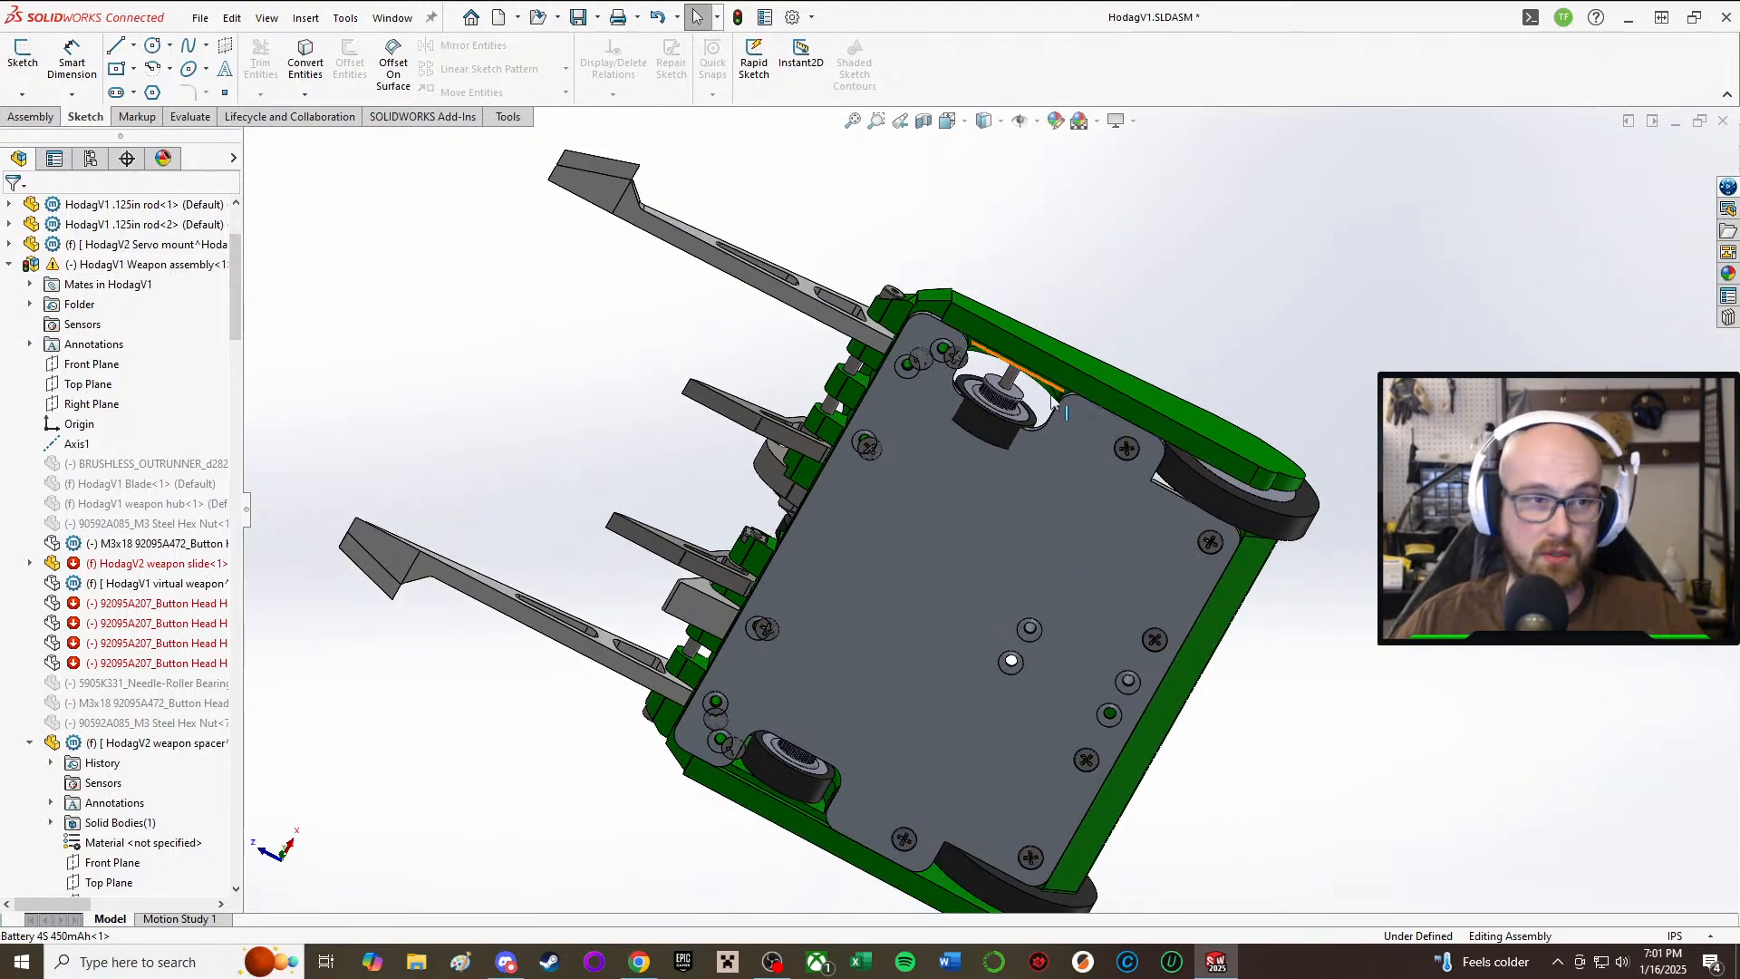
middle_click_drag(1100, 423, 1121, 485)
left_click(986, 543)
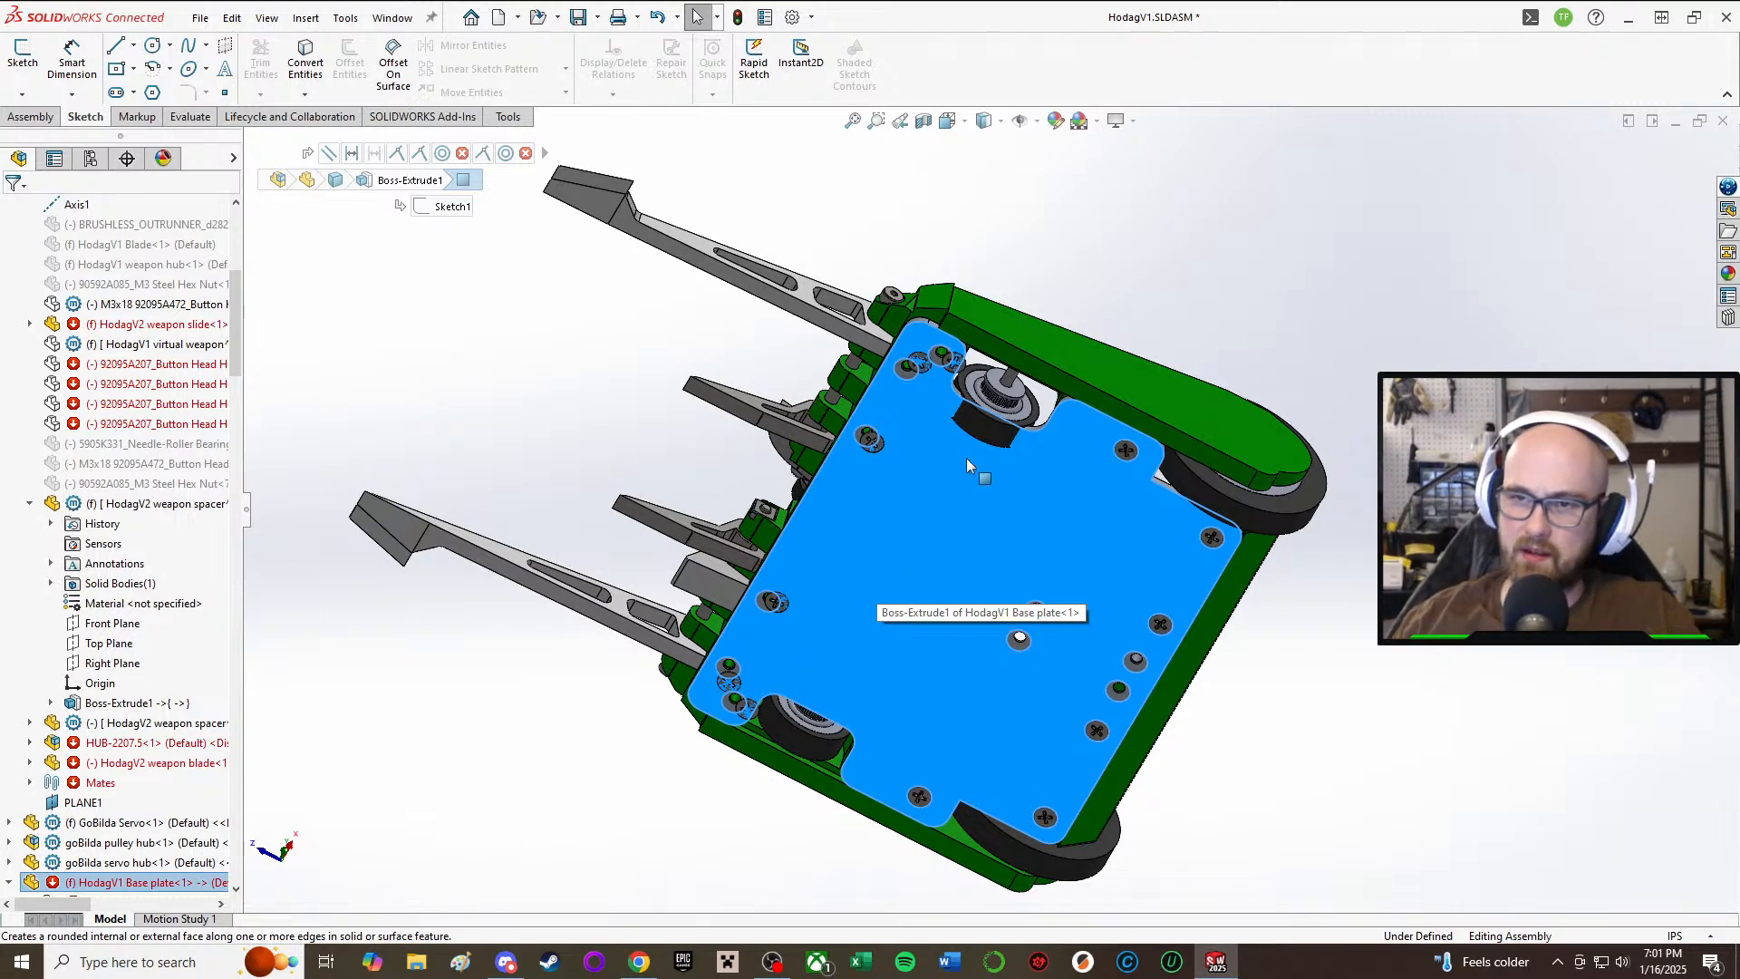
middle_click_drag(878, 577, 984, 618)
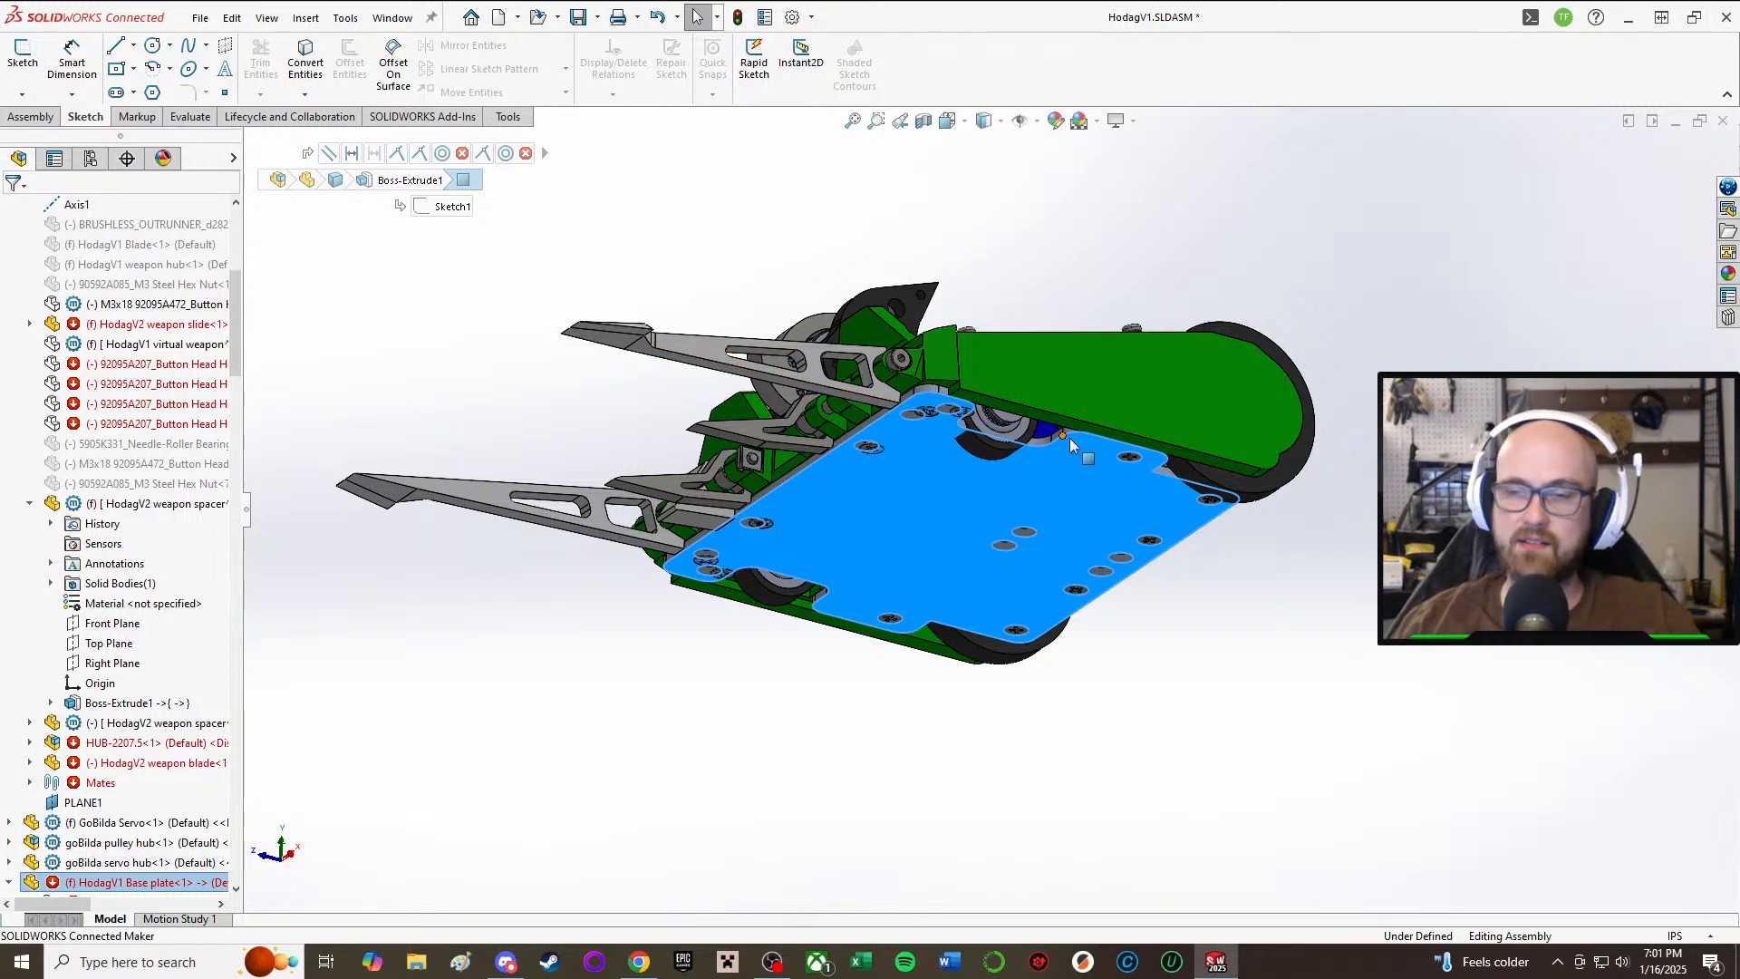
middle_click_drag(1070, 438, 1038, 733)
left_click(1038, 733)
Step: Examine the weapon area, the batteries and the front piece with its forks from several angles
scroll(990, 368, "down", 5)
scroll(990, 369, "down", 1)
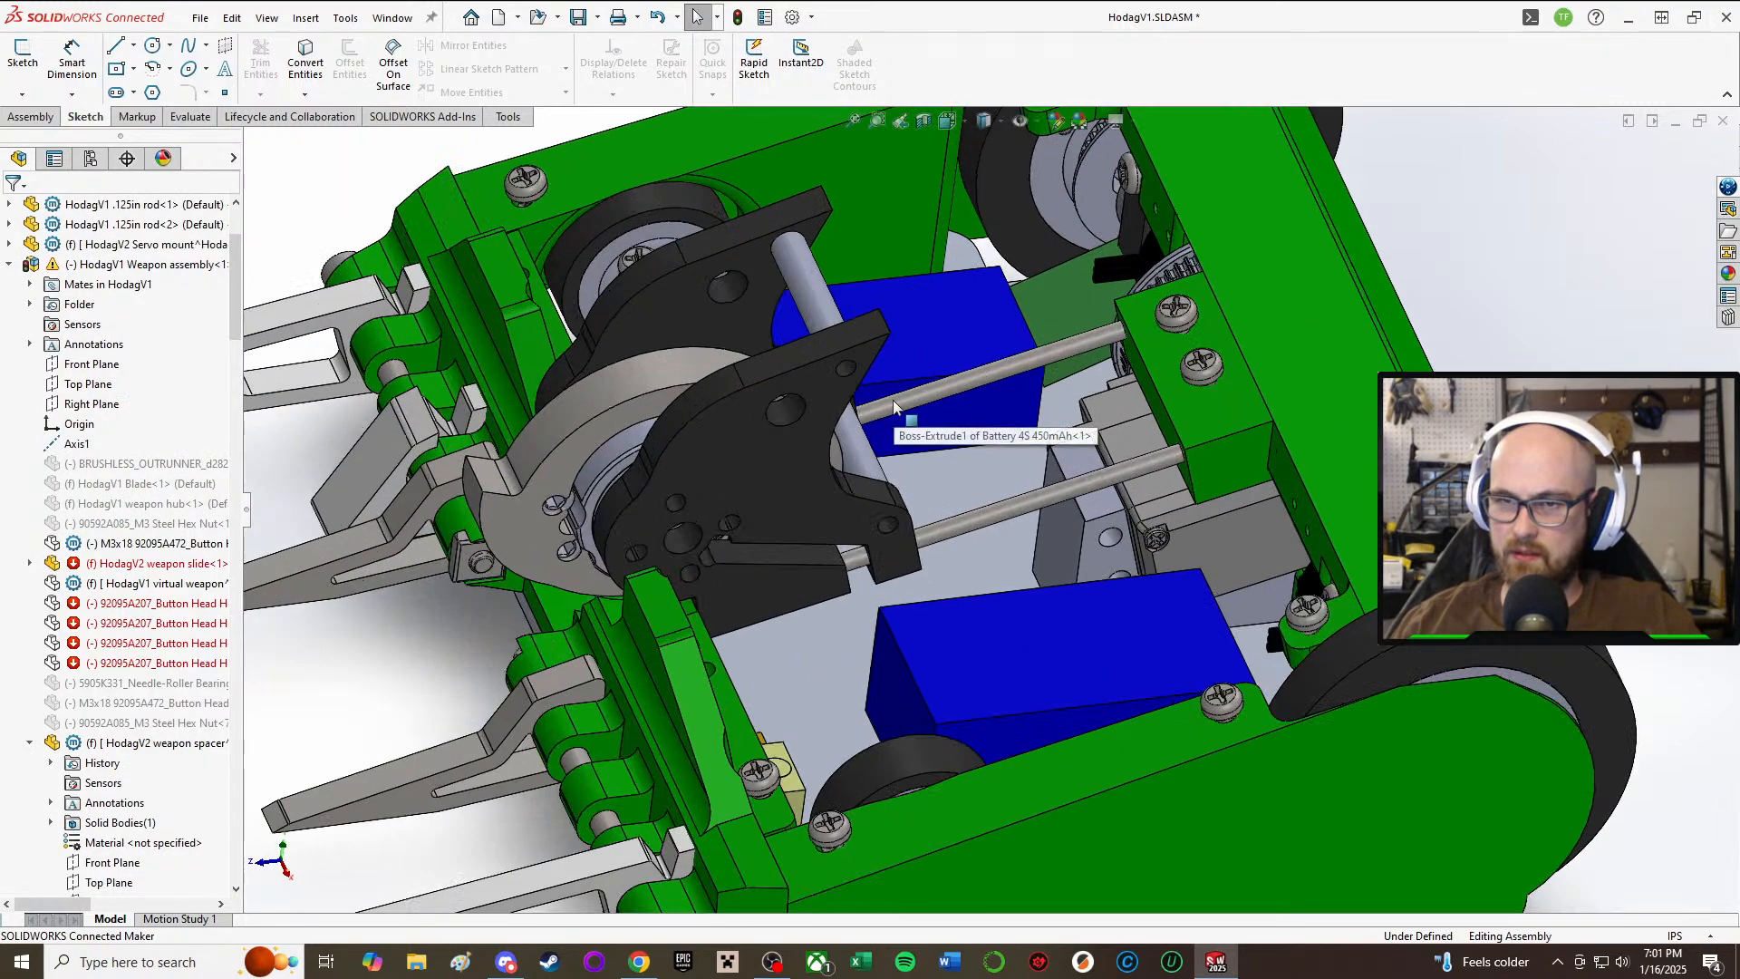
middle_click_drag(893, 400, 1044, 388)
scroll(1044, 388, "down", 3)
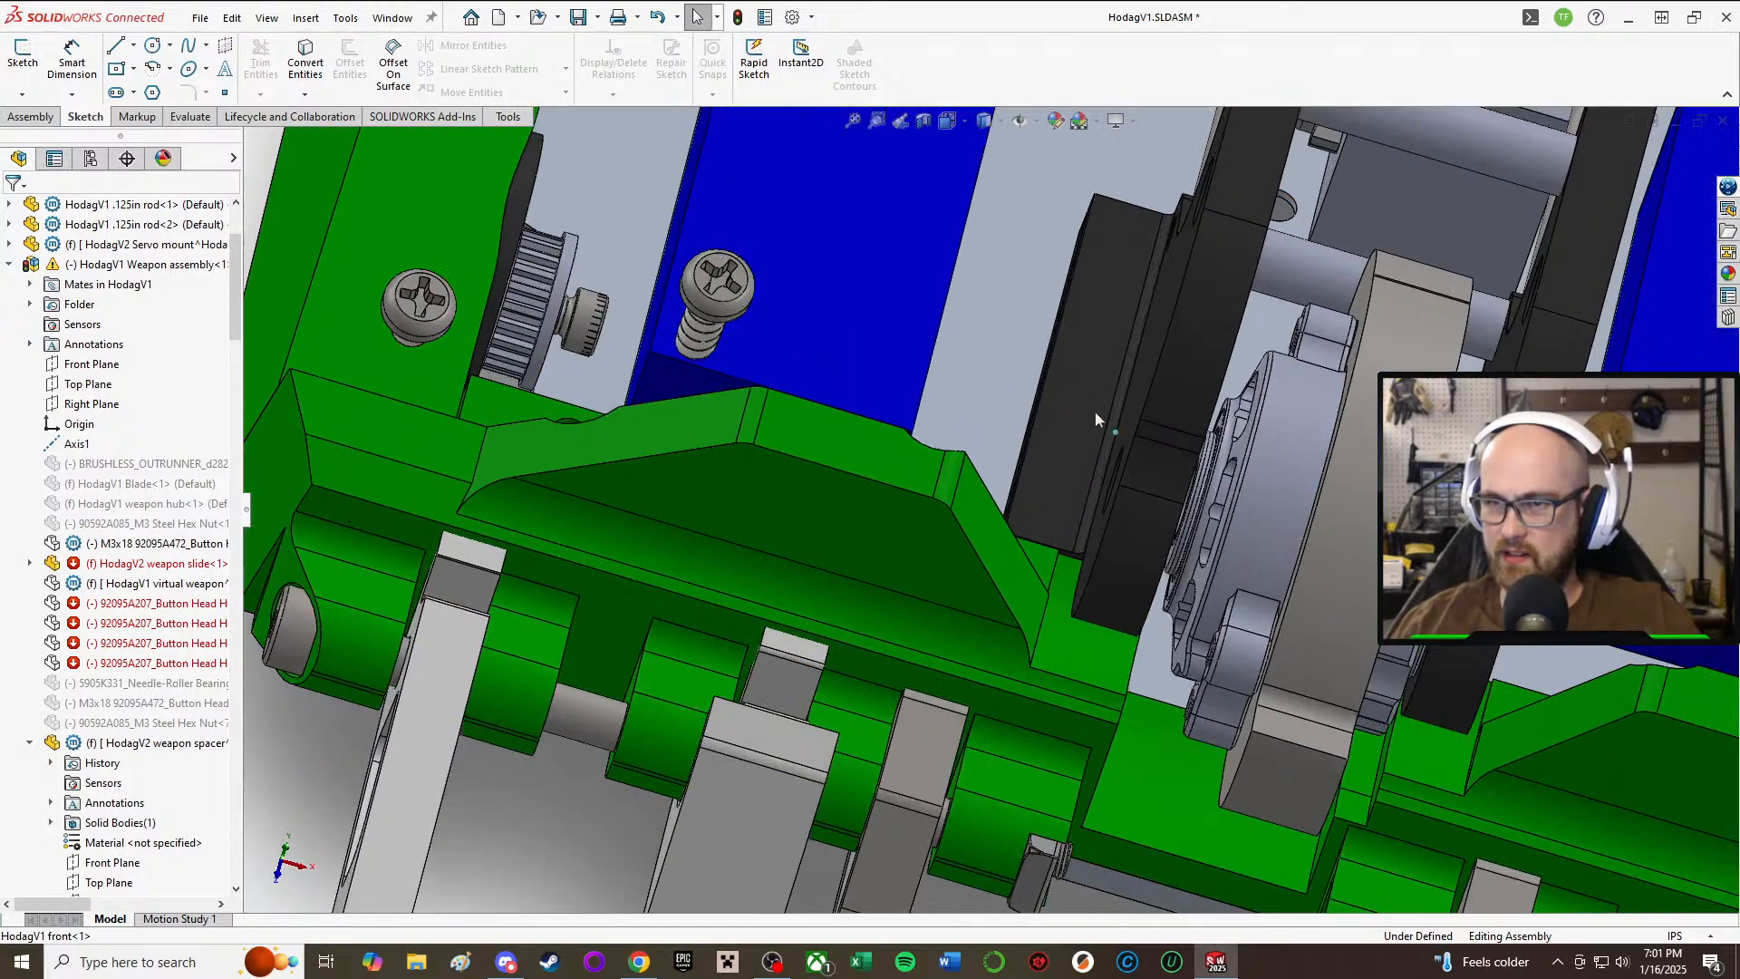
scroll(1095, 417, "up", 5)
middle_click_drag(1052, 710, 1054, 483)
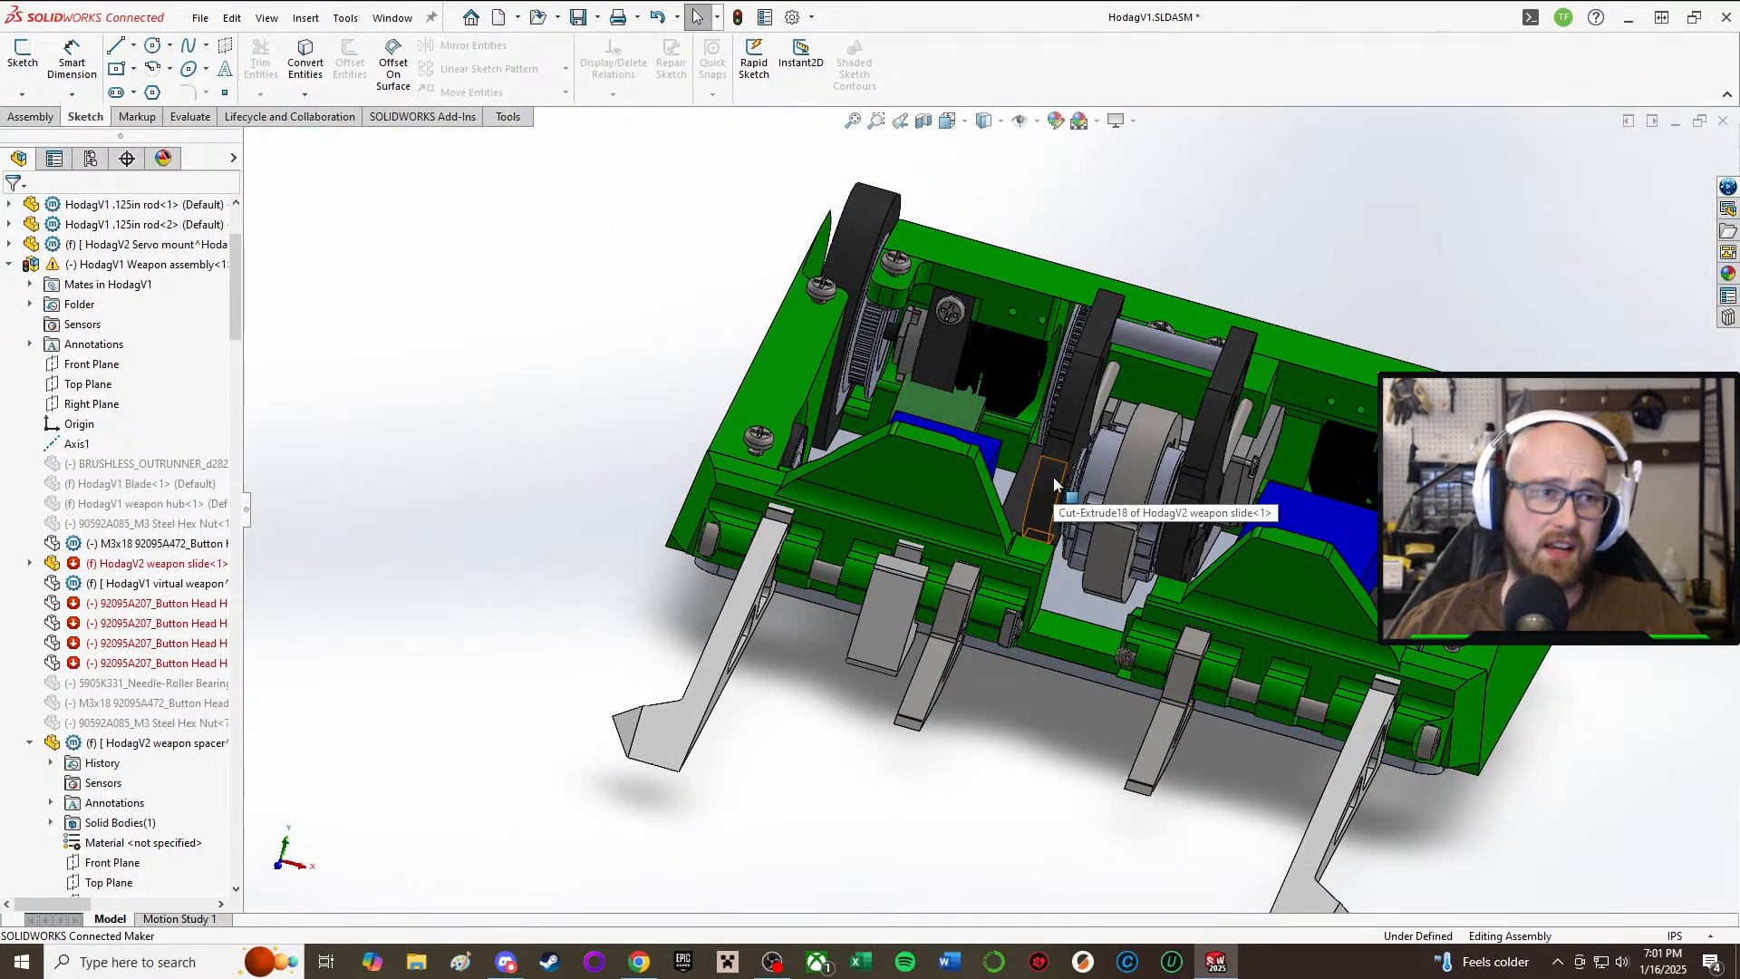
left_click(962, 487)
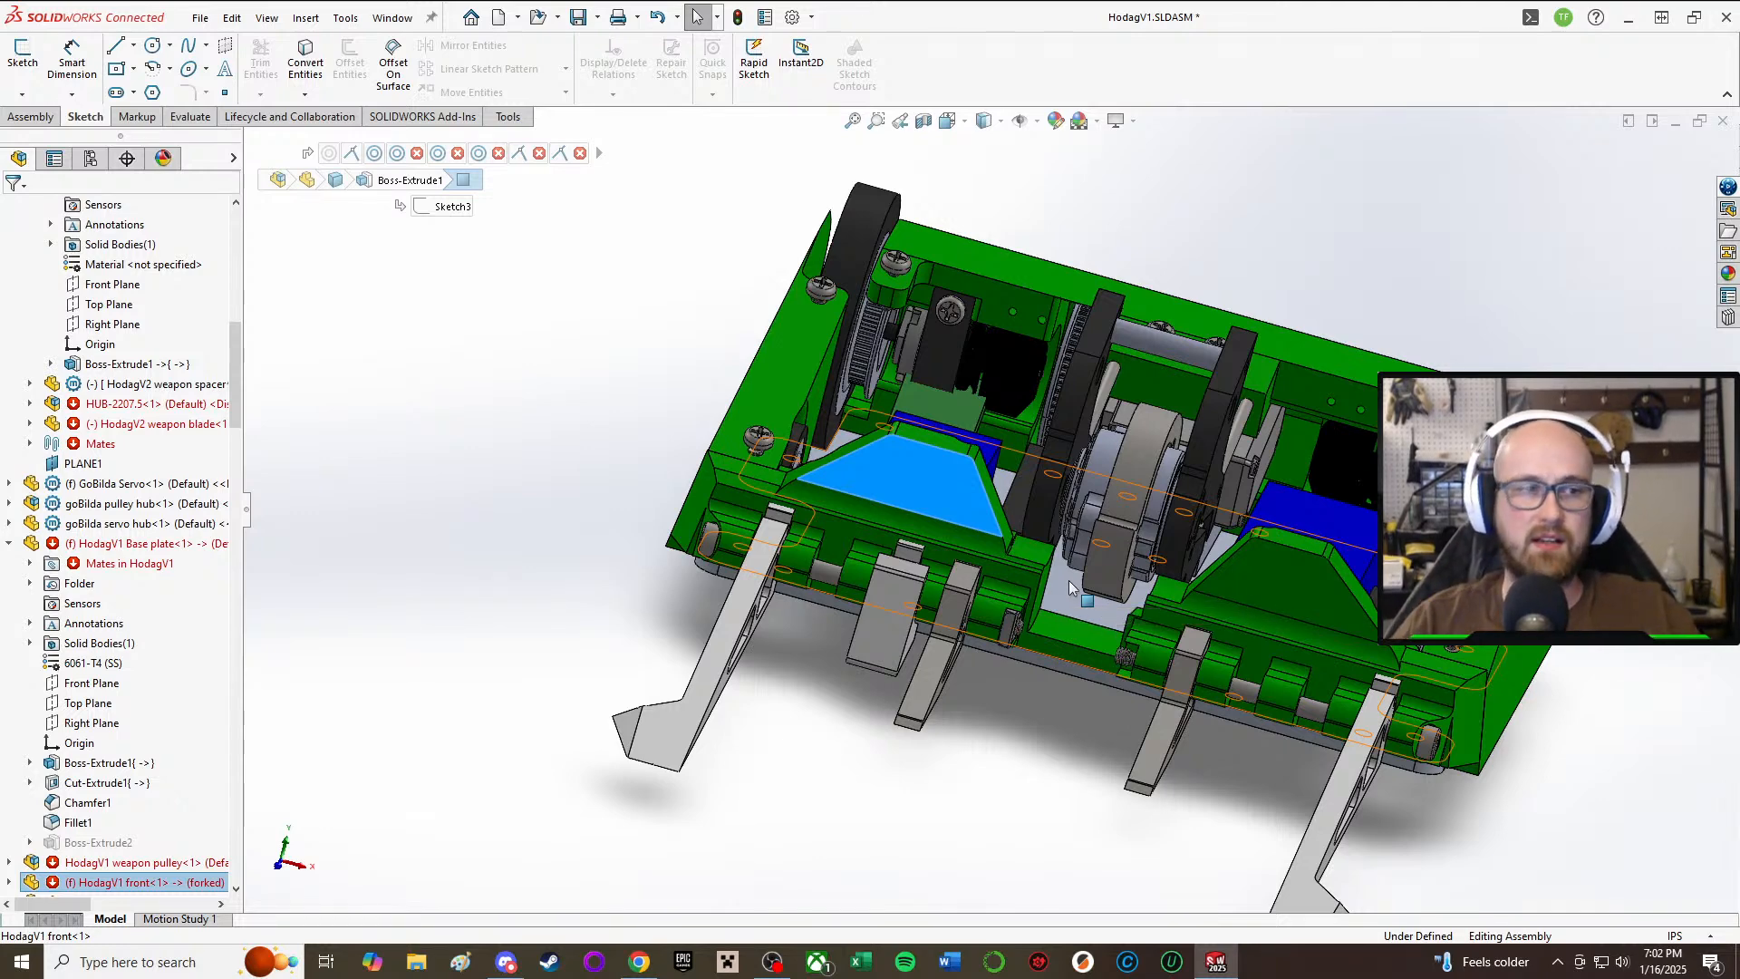
middle_click_drag(1069, 580, 884, 401)
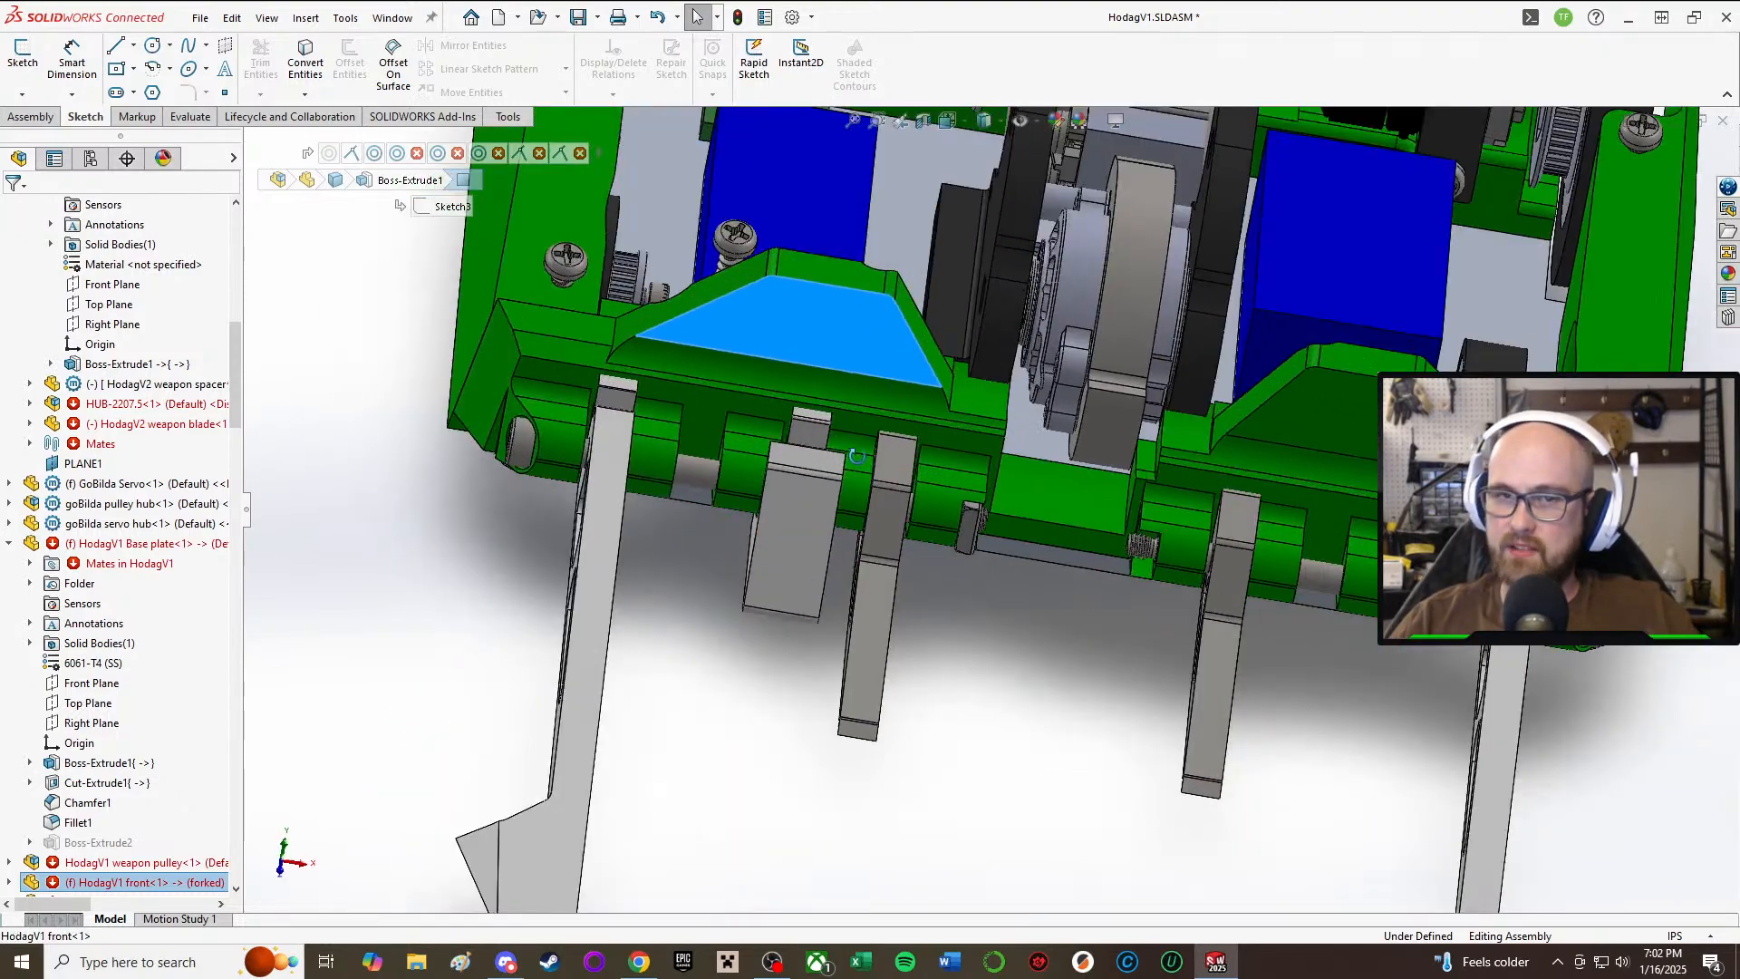
Step: Show the hidden M3x18 92095A472 button head screw in the weapon assembly
scroll(145, 482, "up", 8)
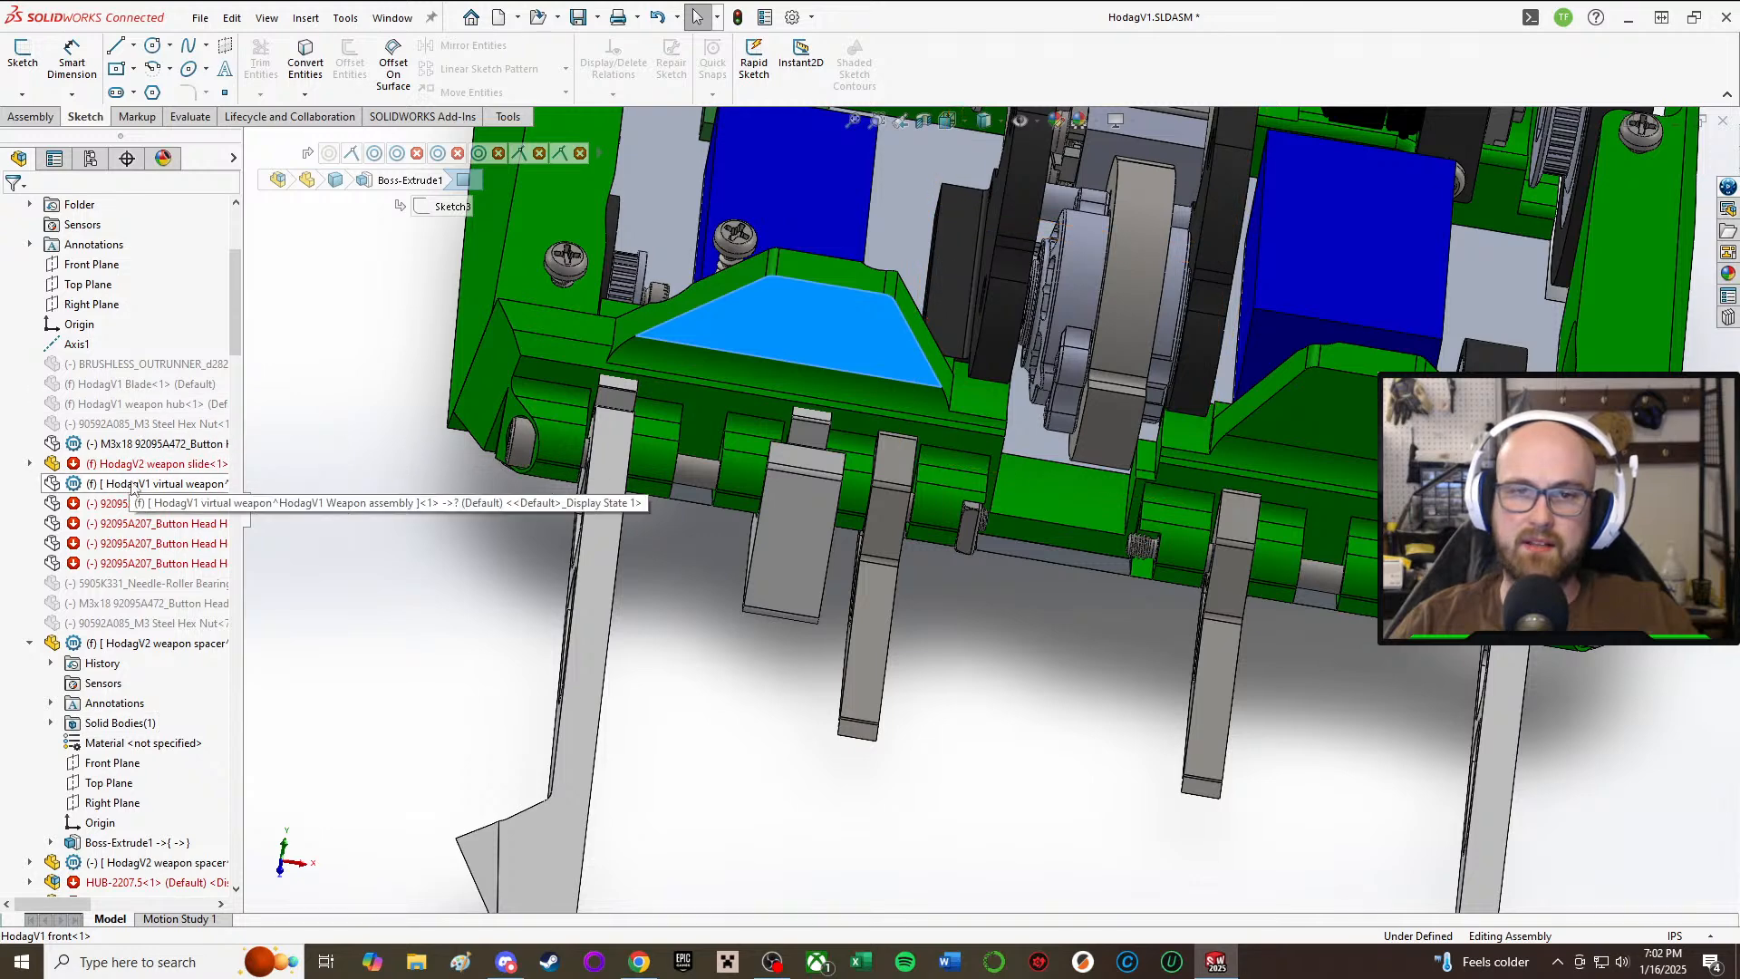
left_click(156, 446)
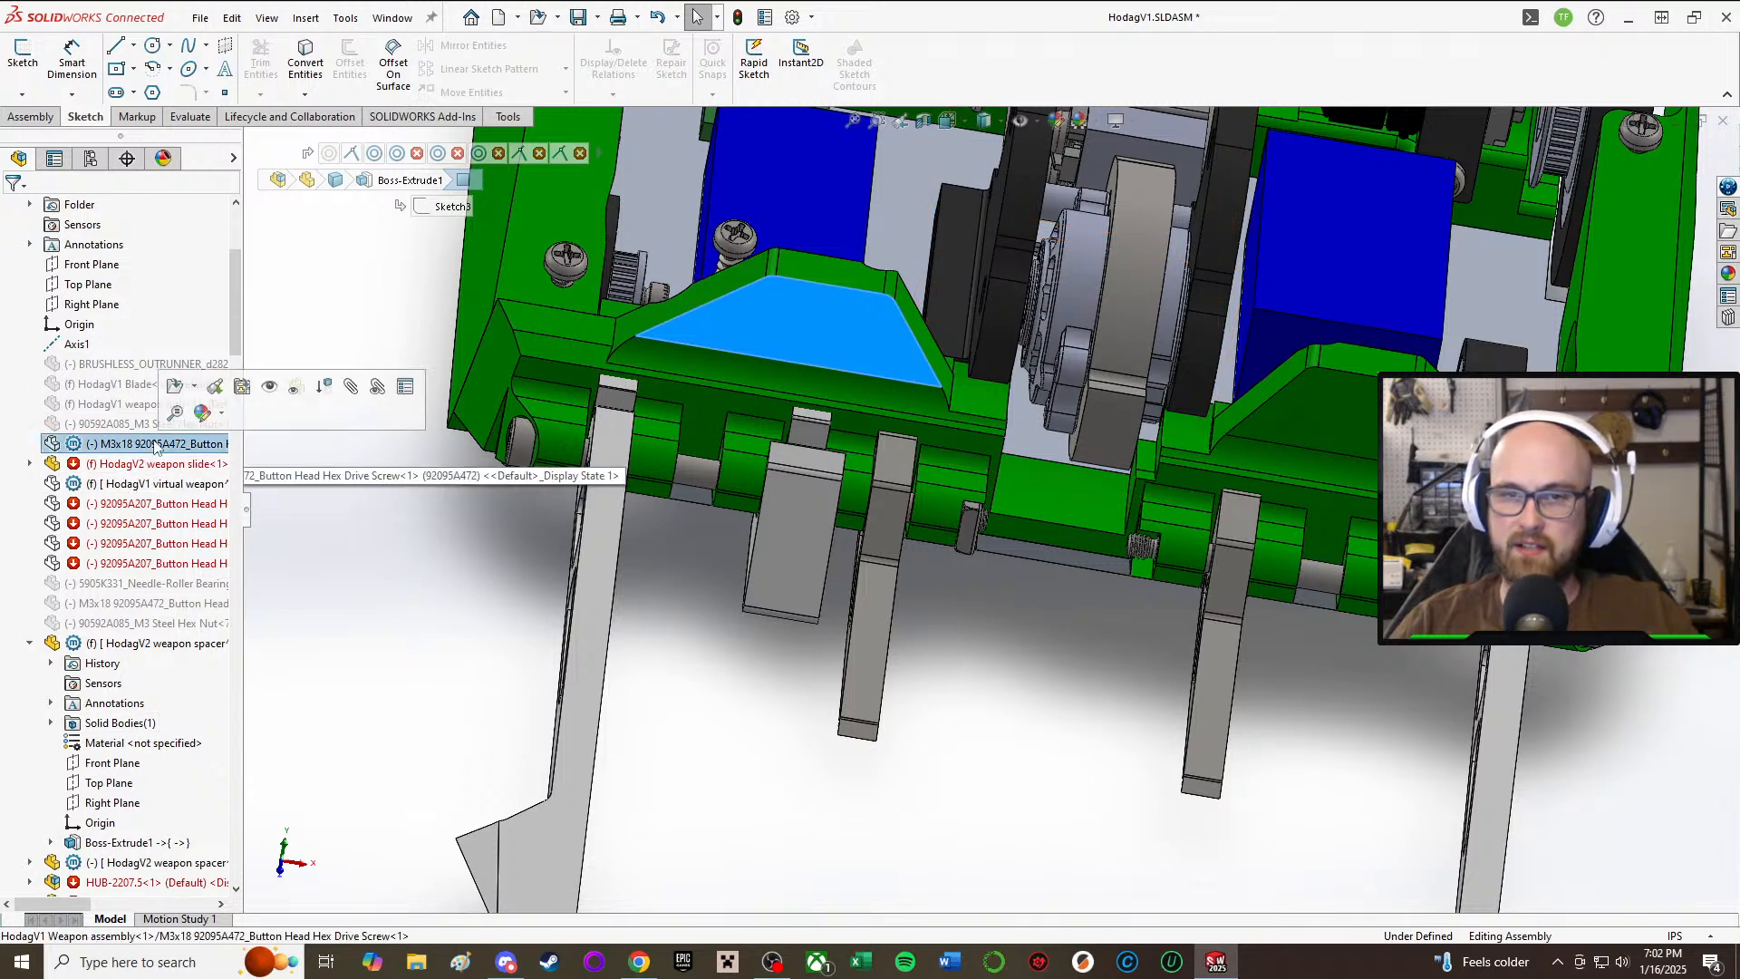
left_click(271, 387)
scroll(174, 449, "up", 4)
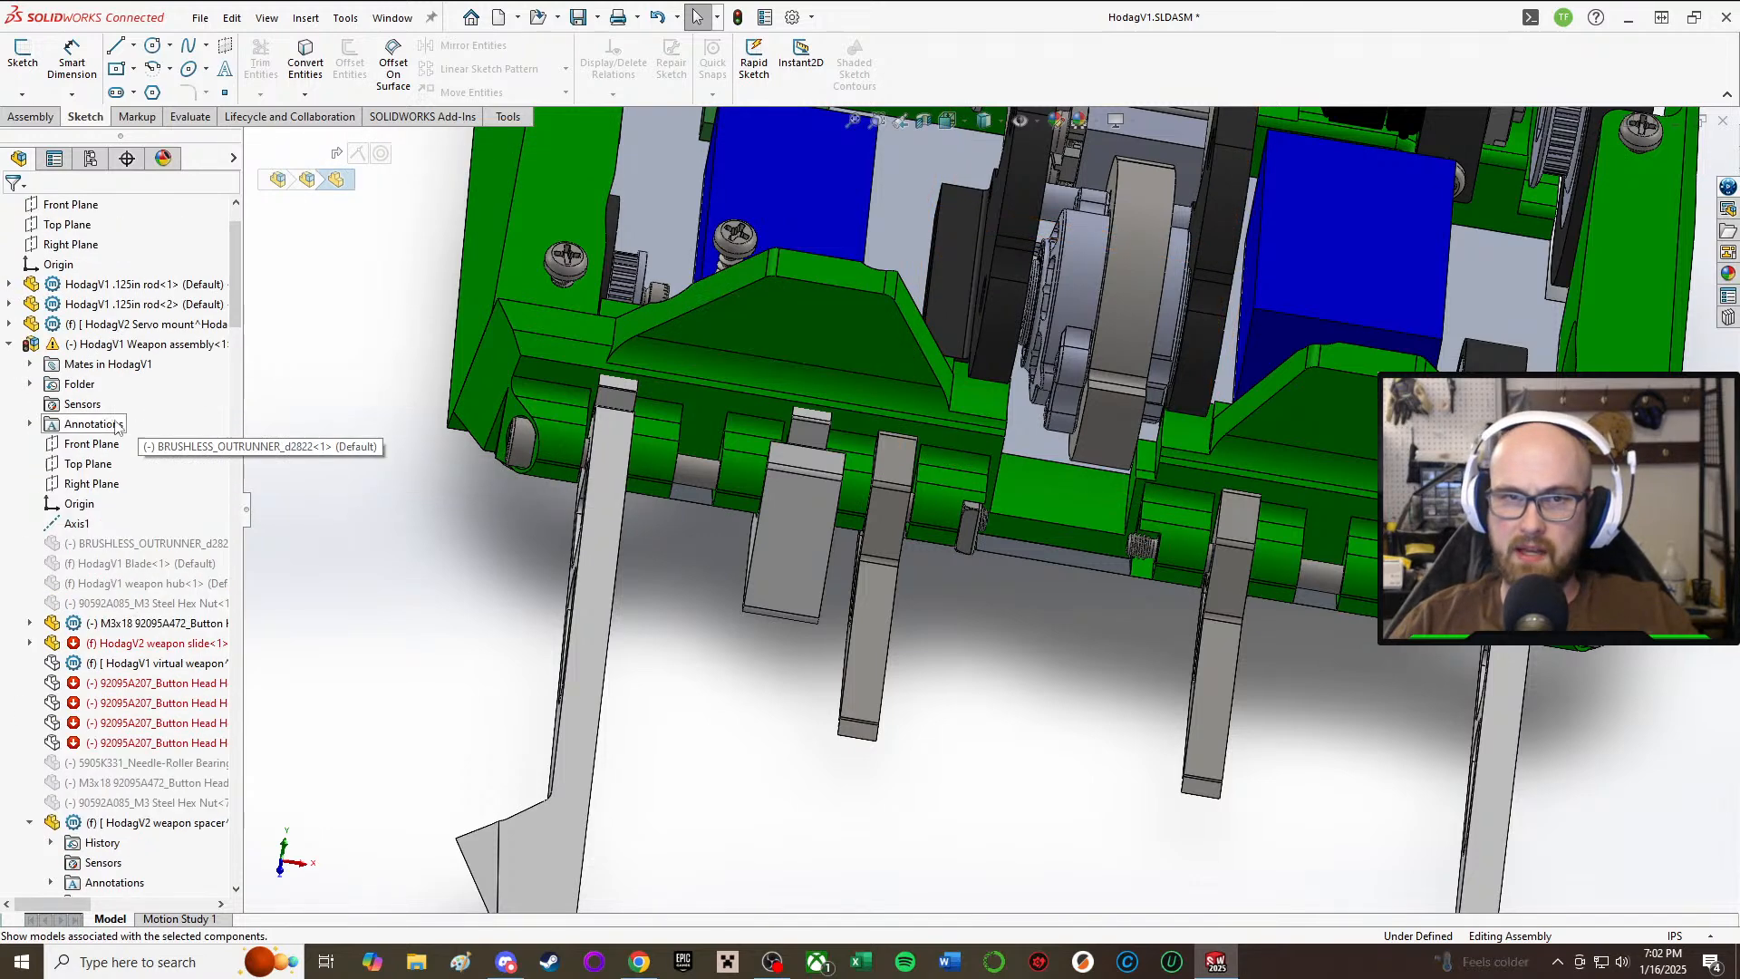
Step: Collapse the weapon assembly, base plate and sides in the component tree, and show the hidden HodagV1 top part
left_click(149, 344)
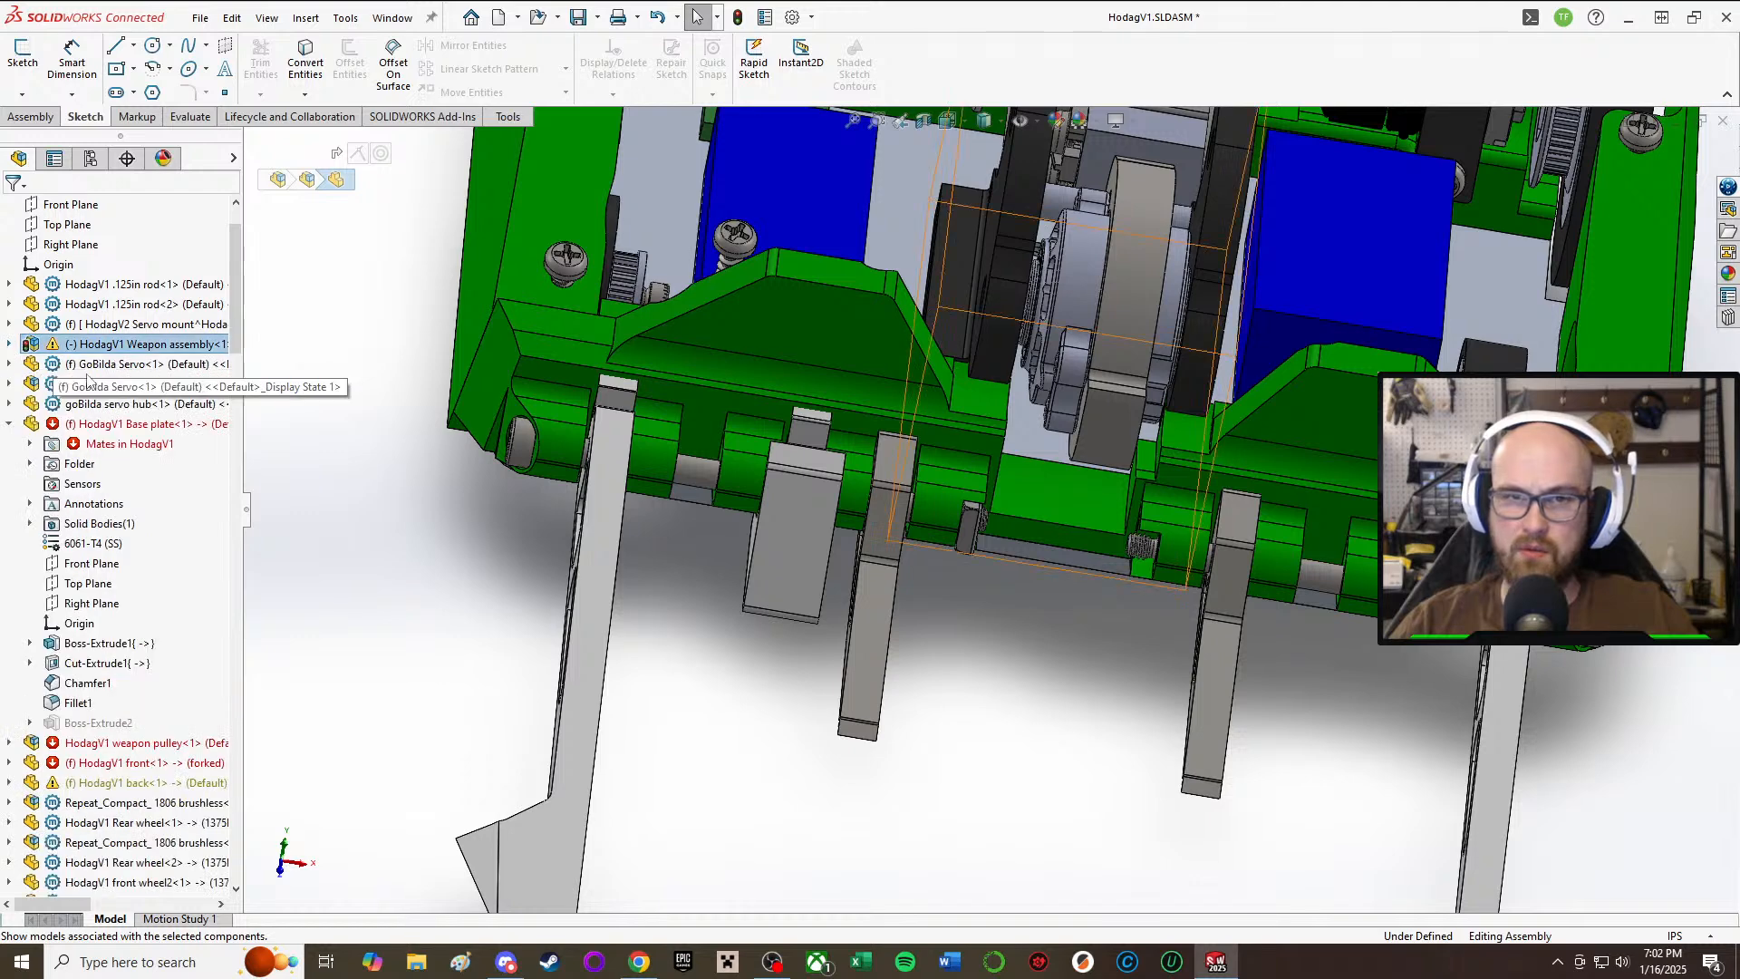
left_click(10, 423)
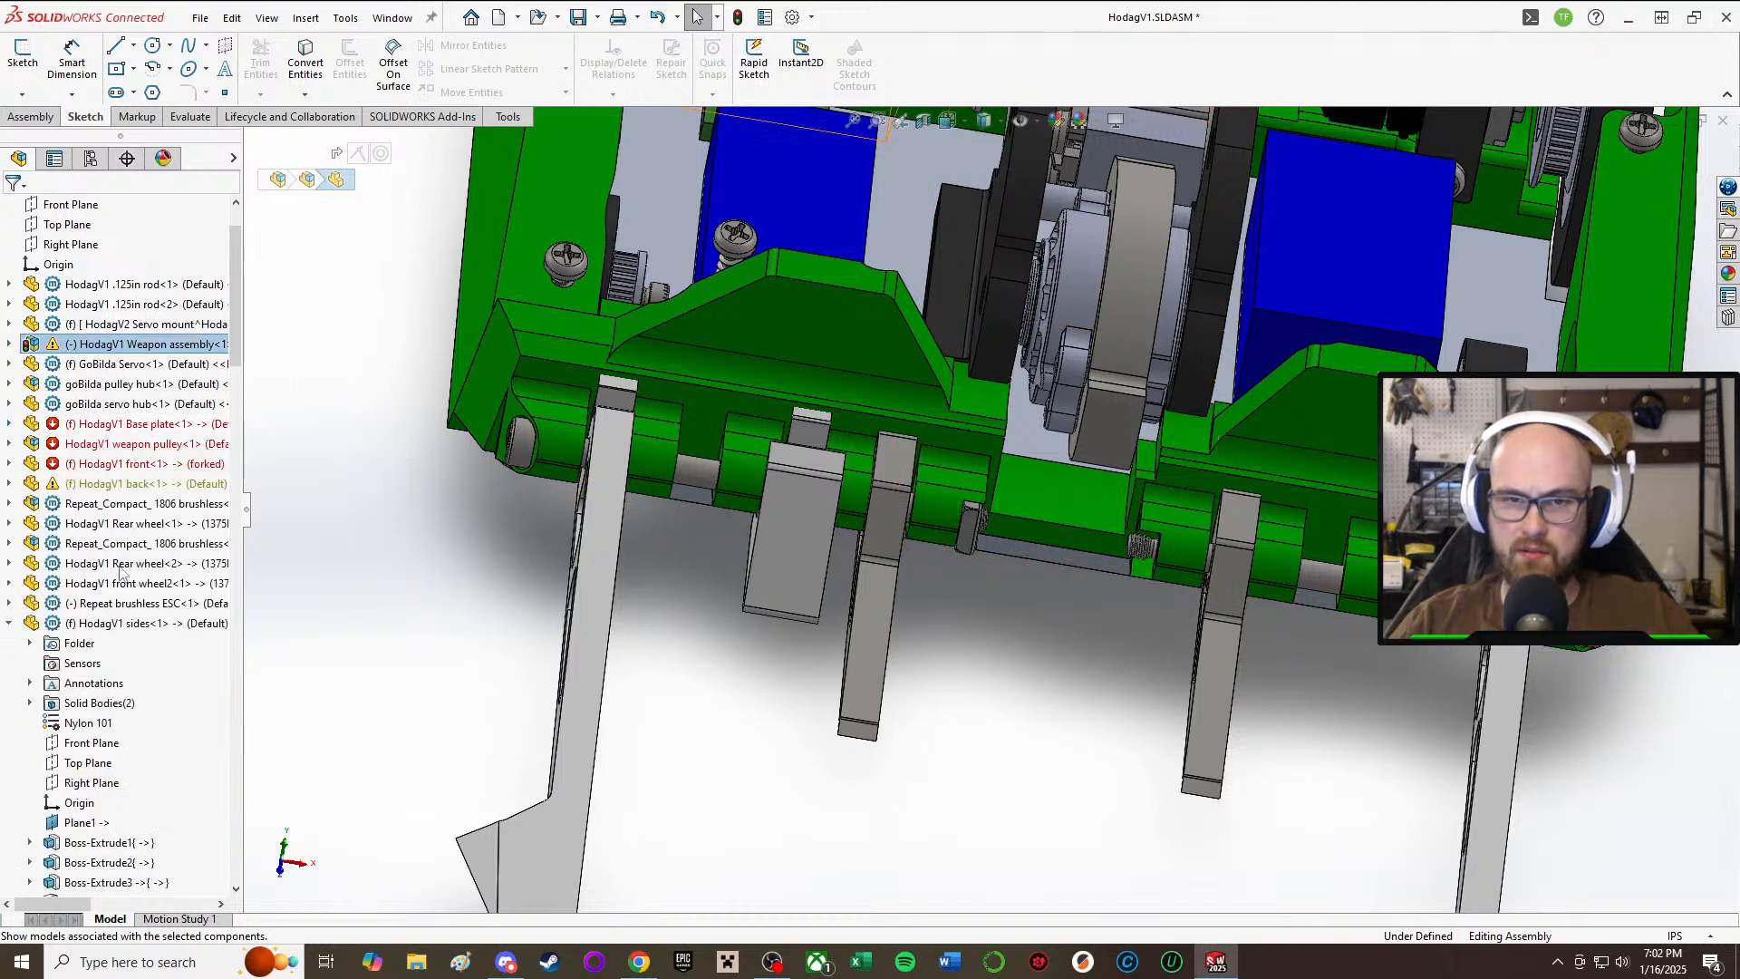
left_click(9, 623)
scroll(91, 635, "down", 1)
left_click(145, 643)
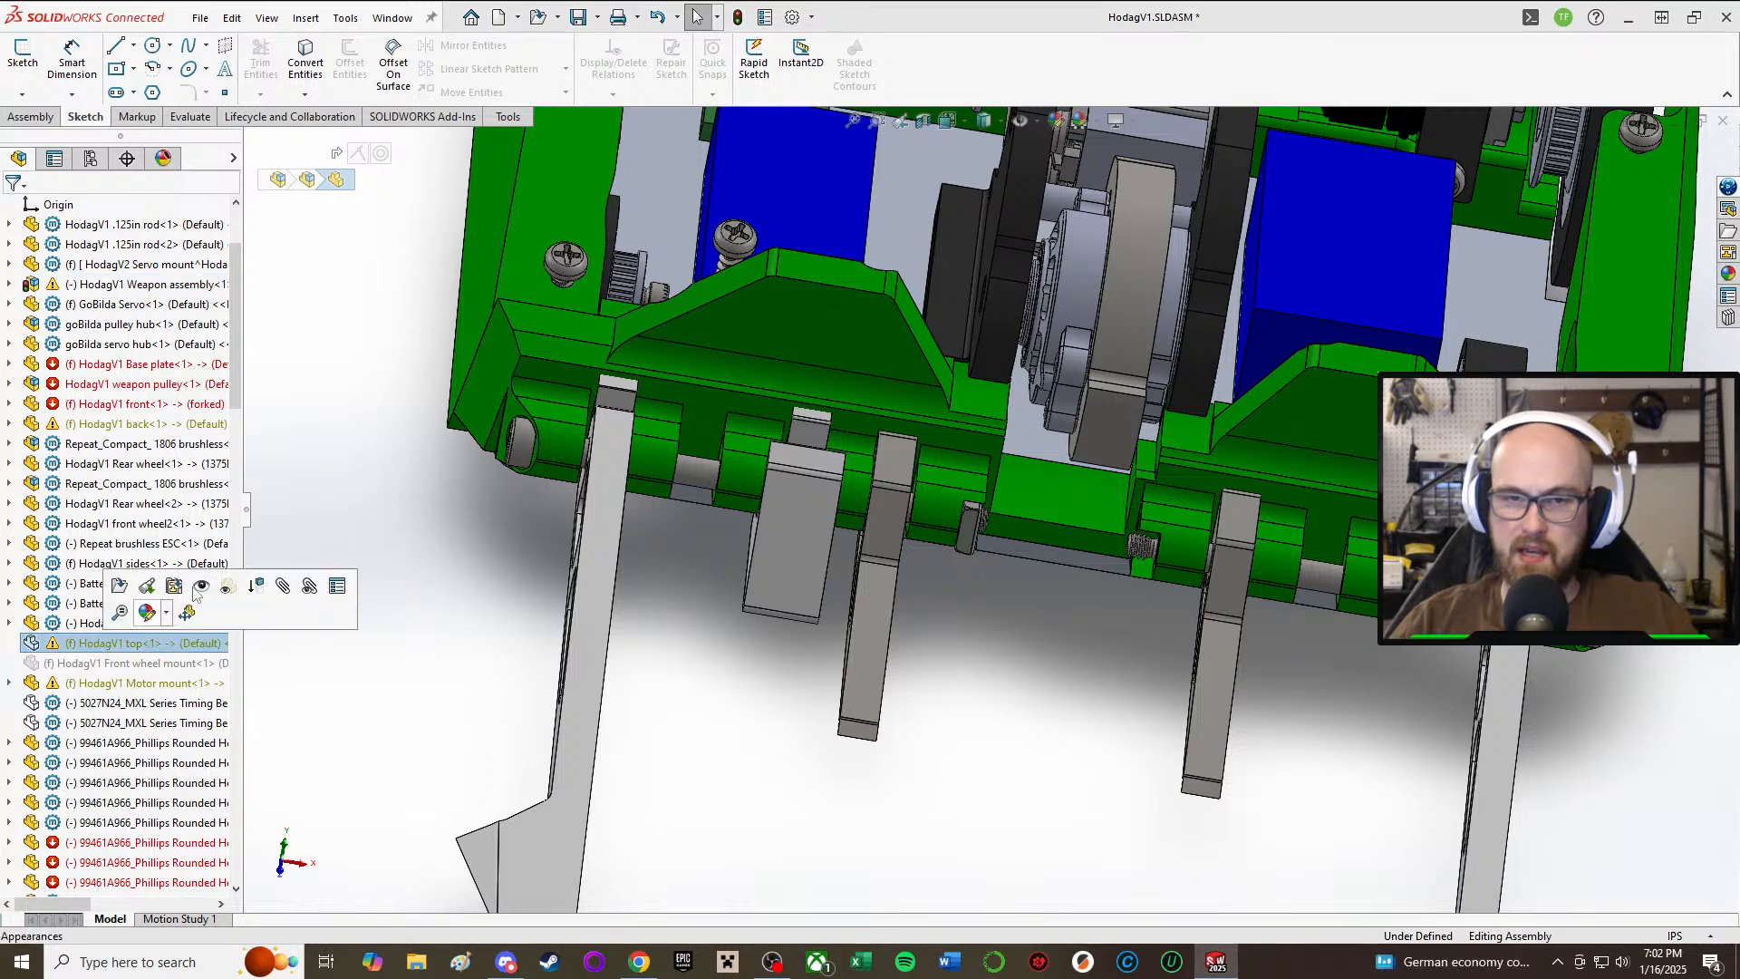
left_click(200, 586)
key("f")
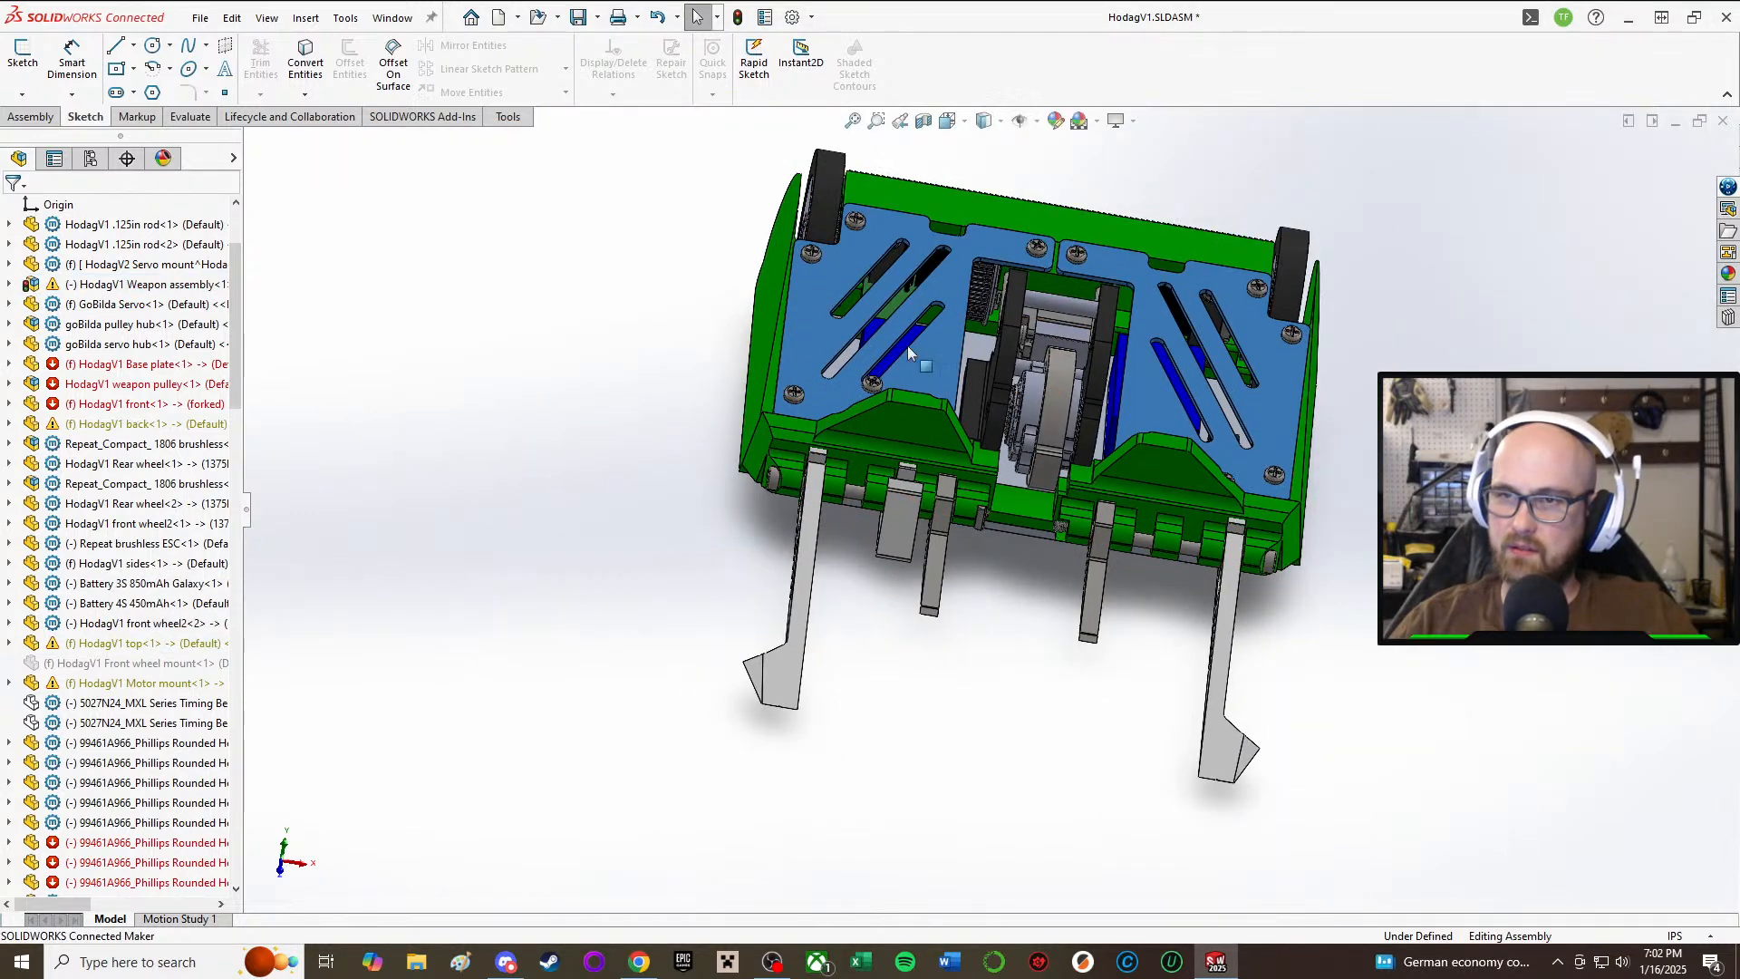
Step: Examine the slotted top panels and the weapon opening between them from several angles
scroll(682, 322, "down", 4)
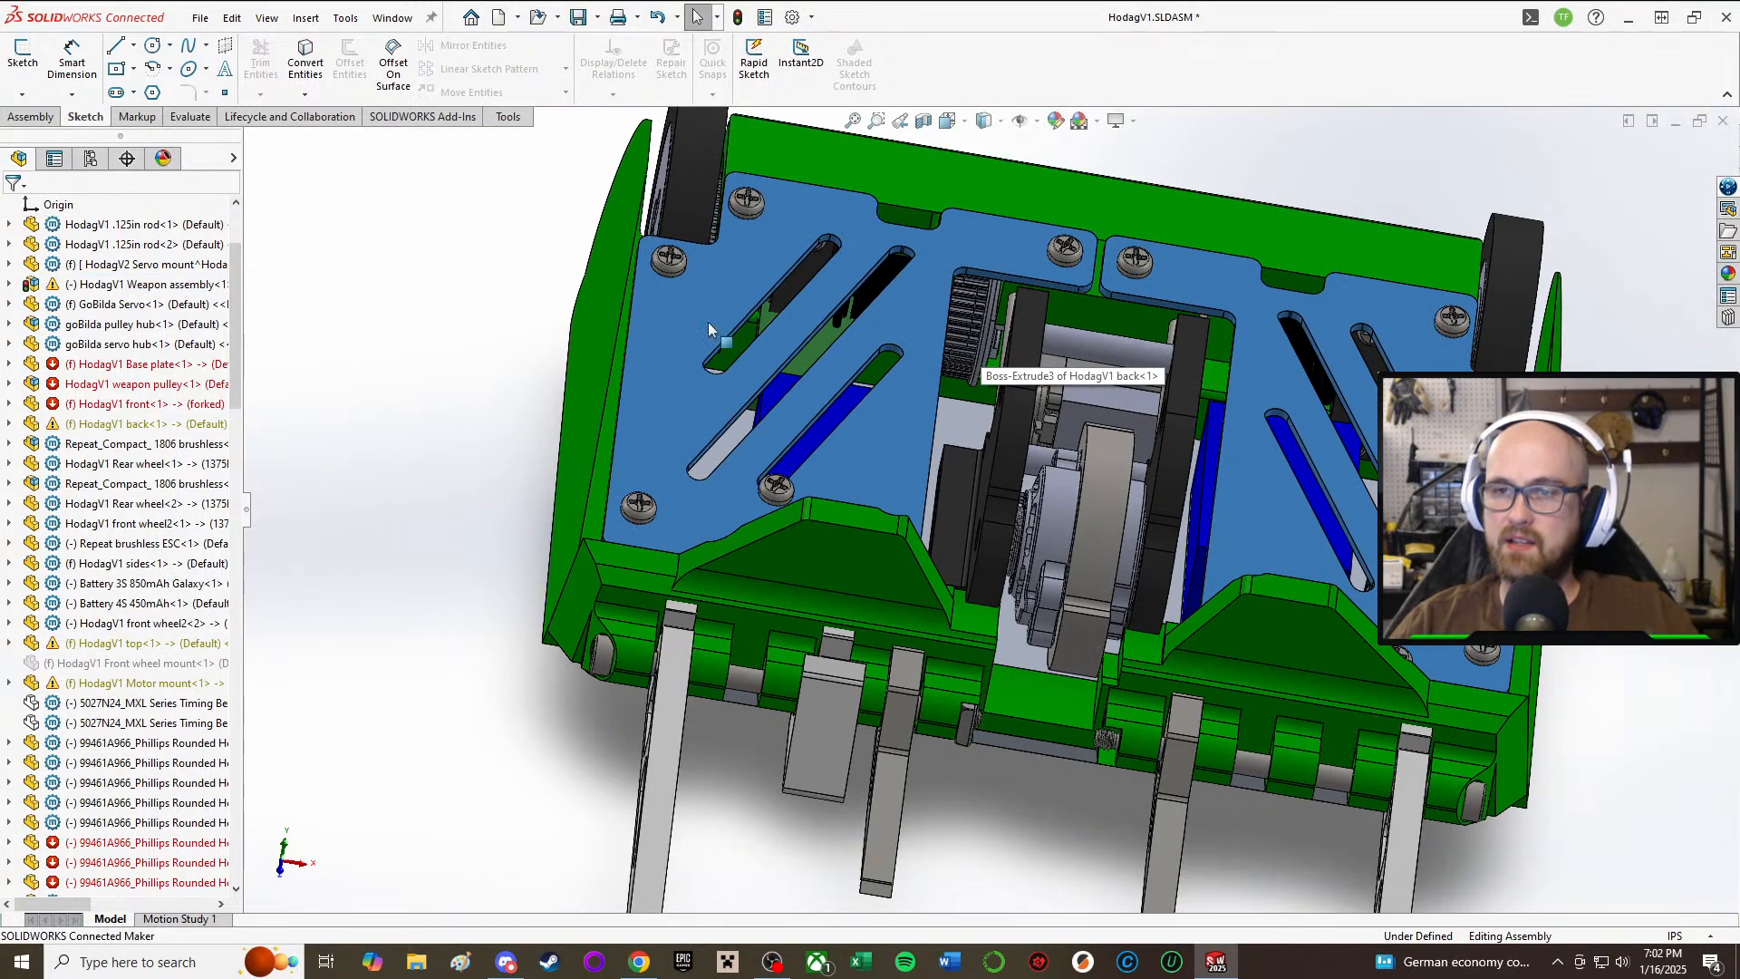
middle_click_drag(642, 364, 640, 442)
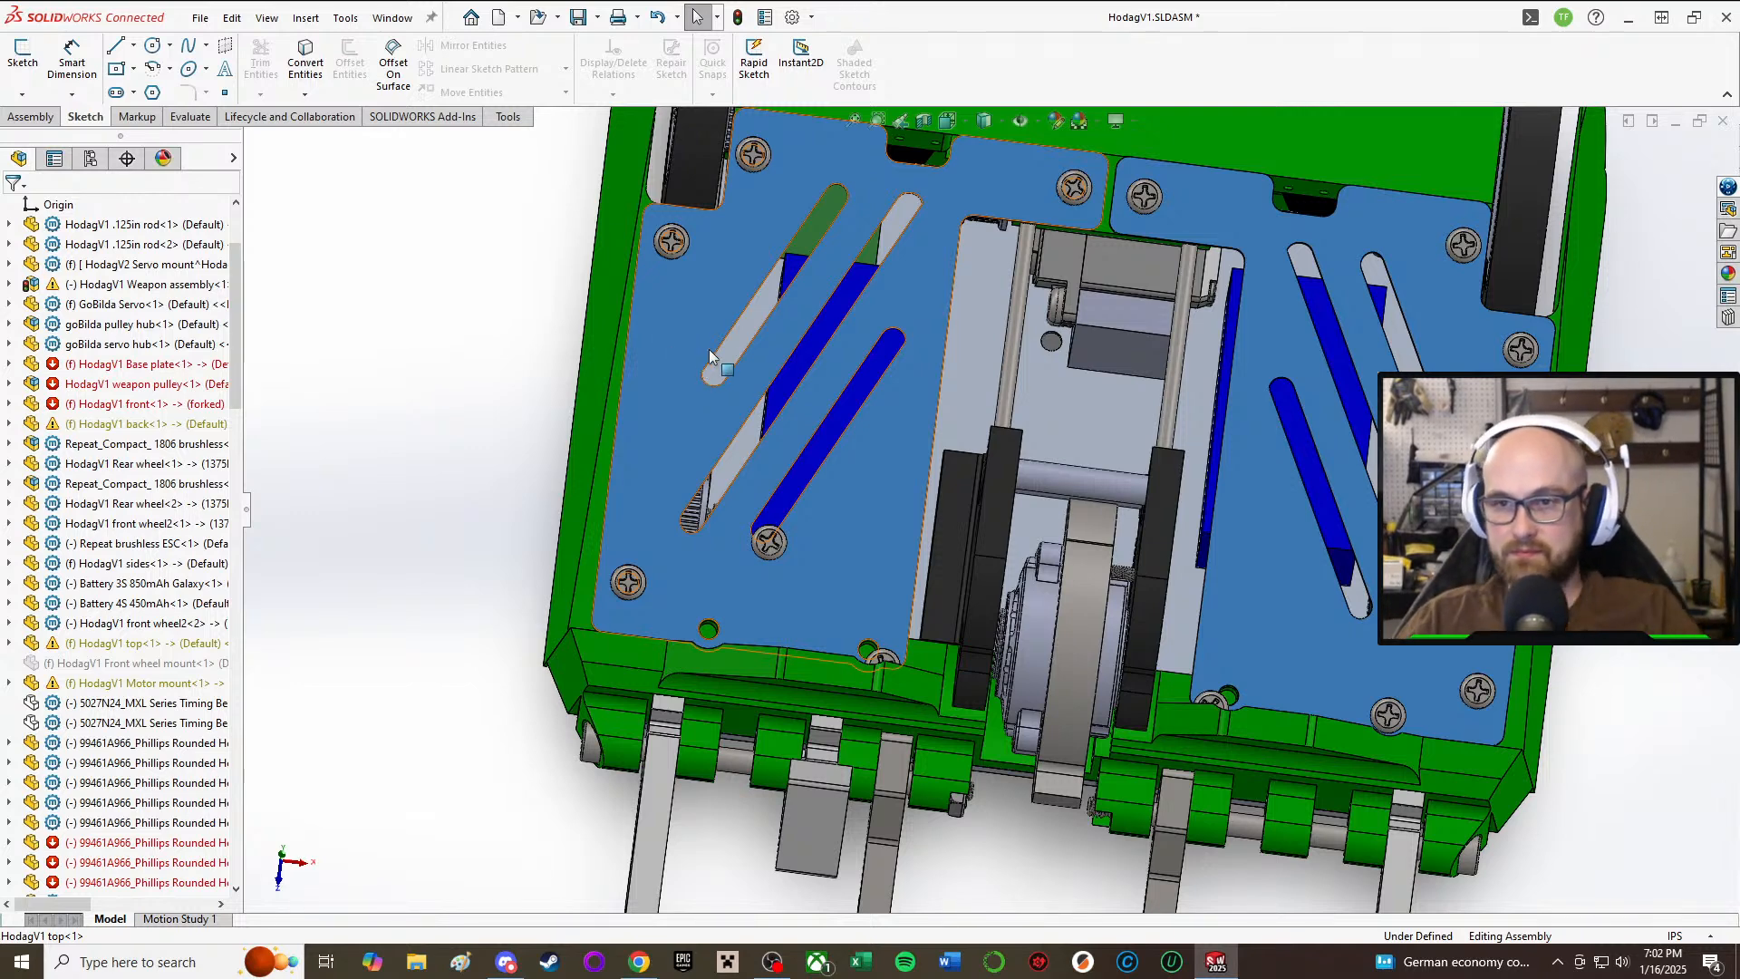
middle_click_drag(888, 322, 872, 243)
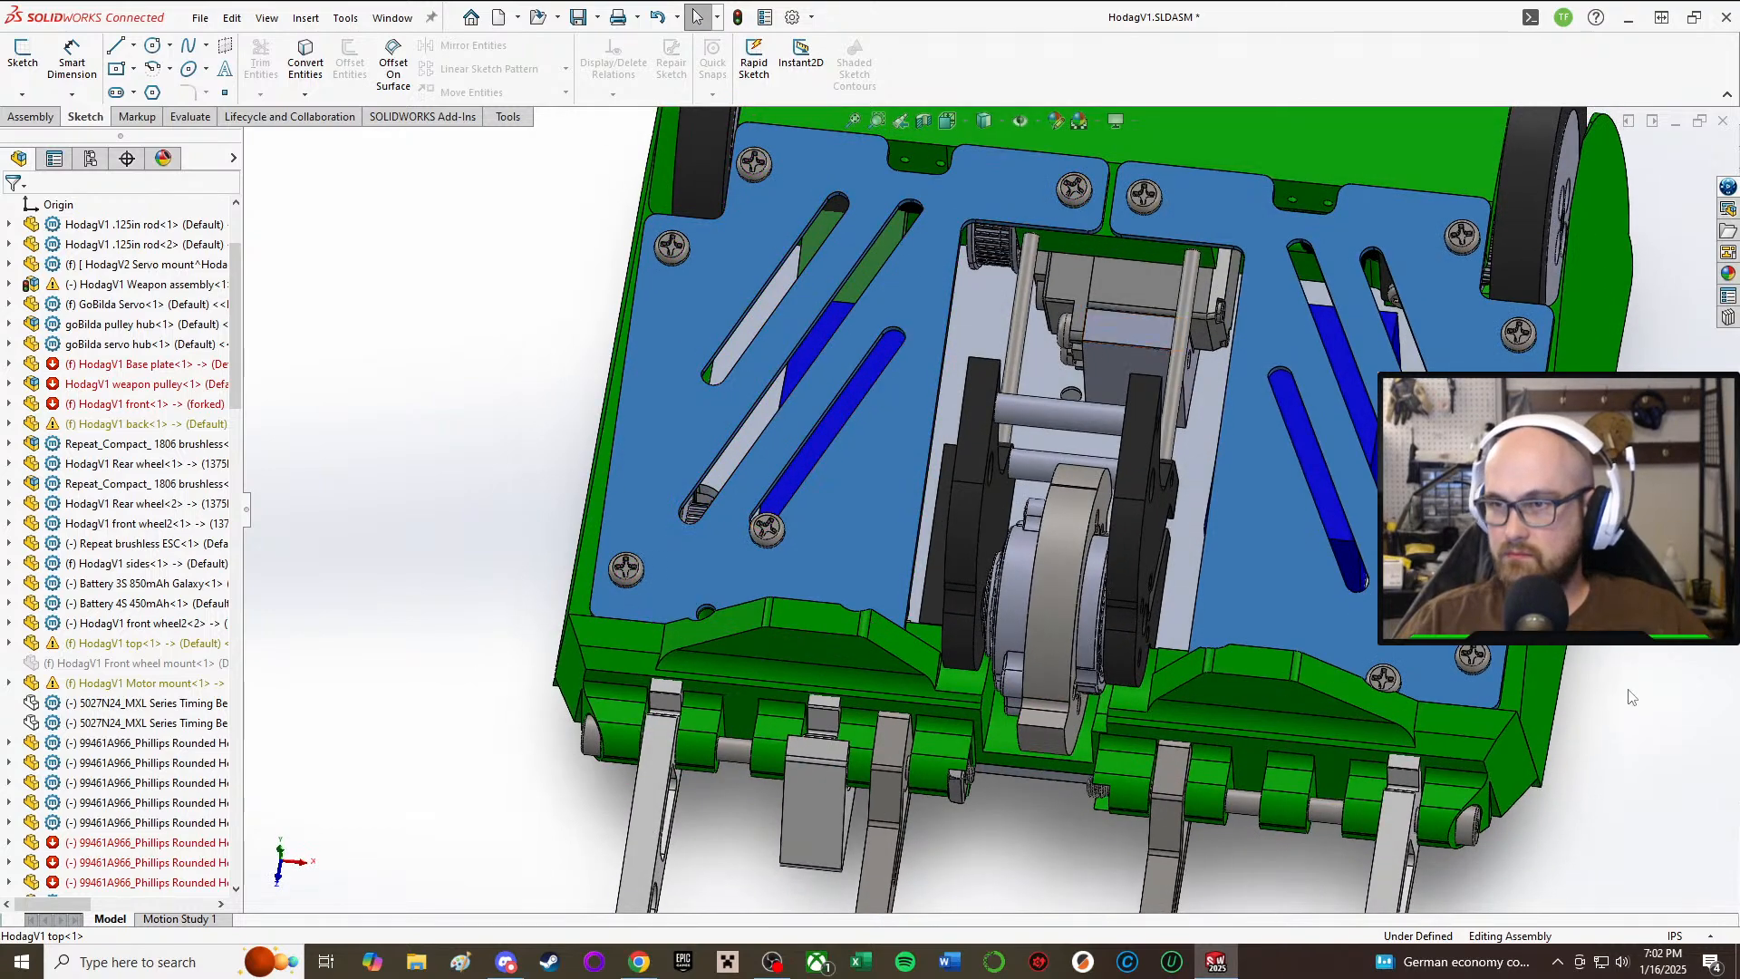
middle_click_drag(1314, 290, 1327, 368)
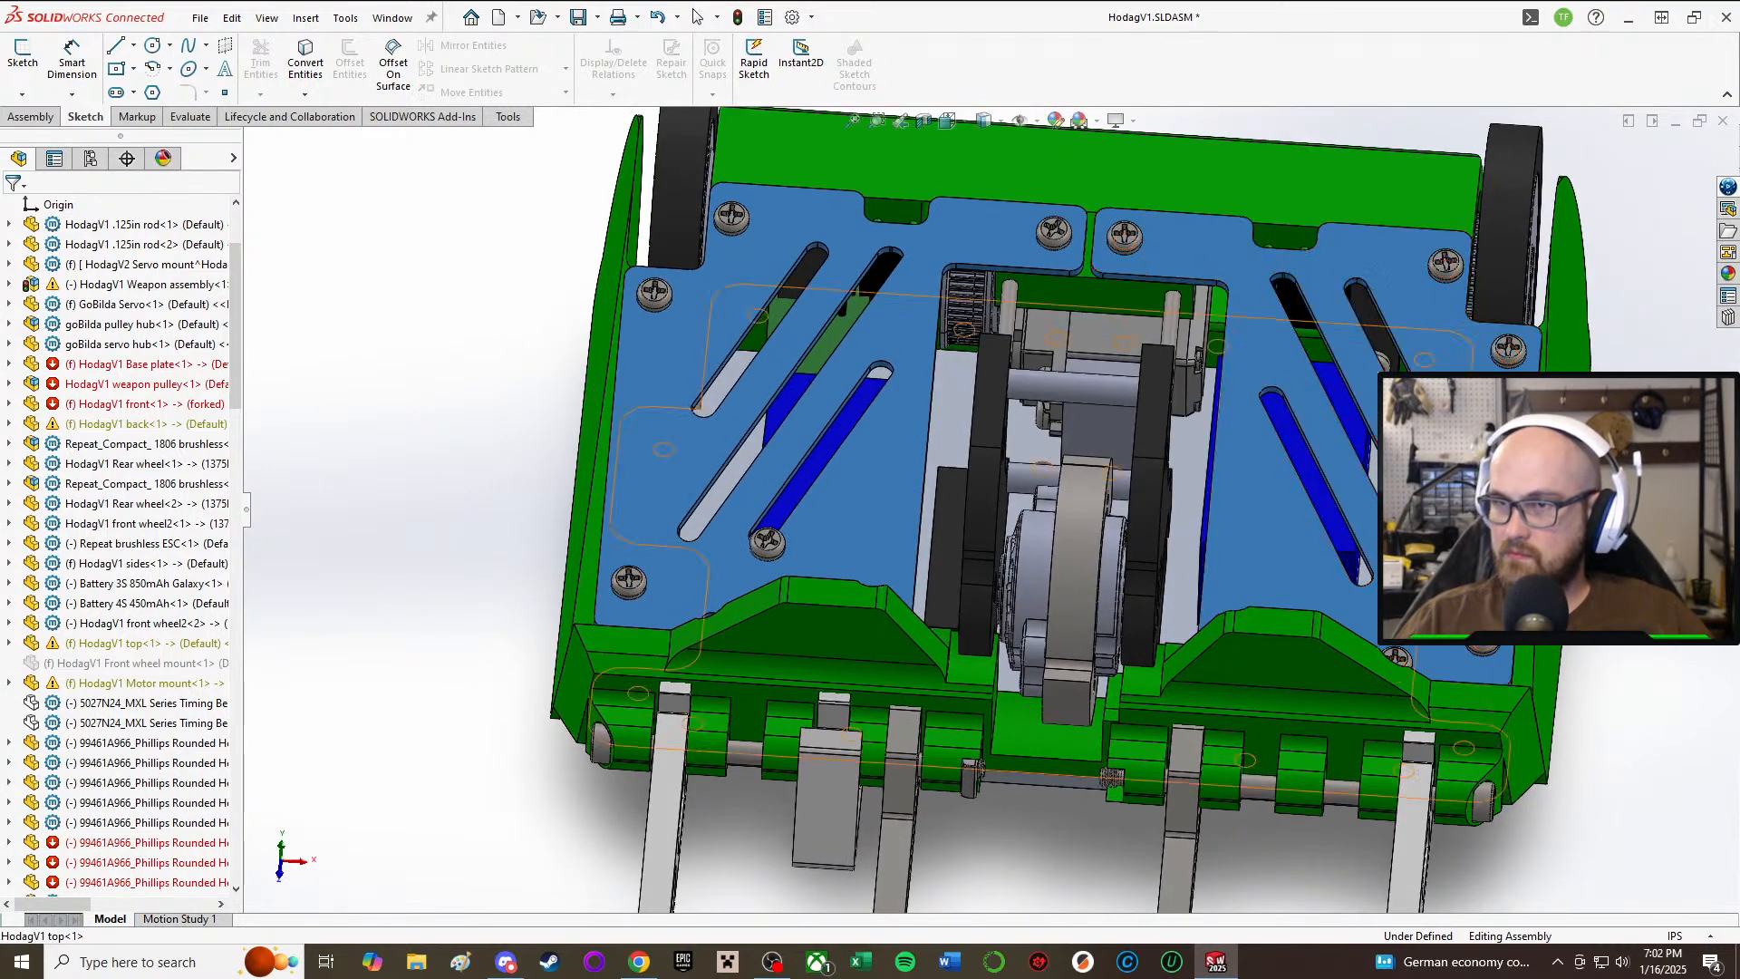
scroll(1315, 354, "down", 5)
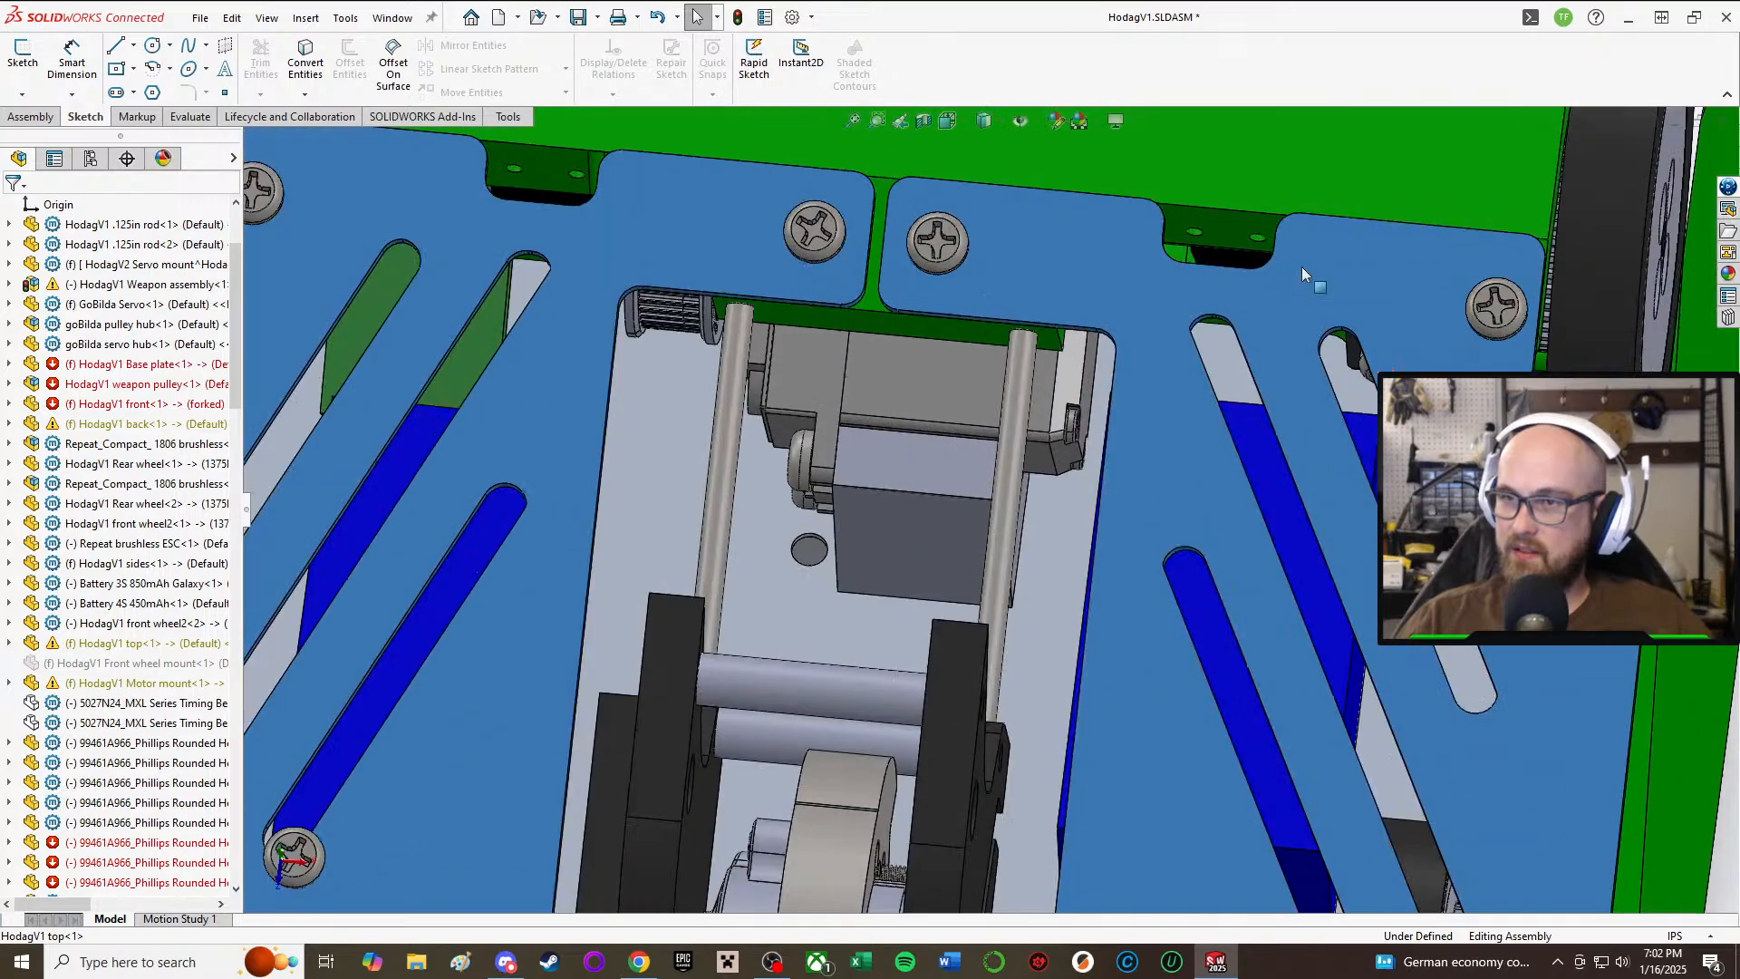
middle_click_drag(1213, 188, 1211, 122)
scroll(1294, 422, "up", 3)
scroll(1294, 422, "down", 3)
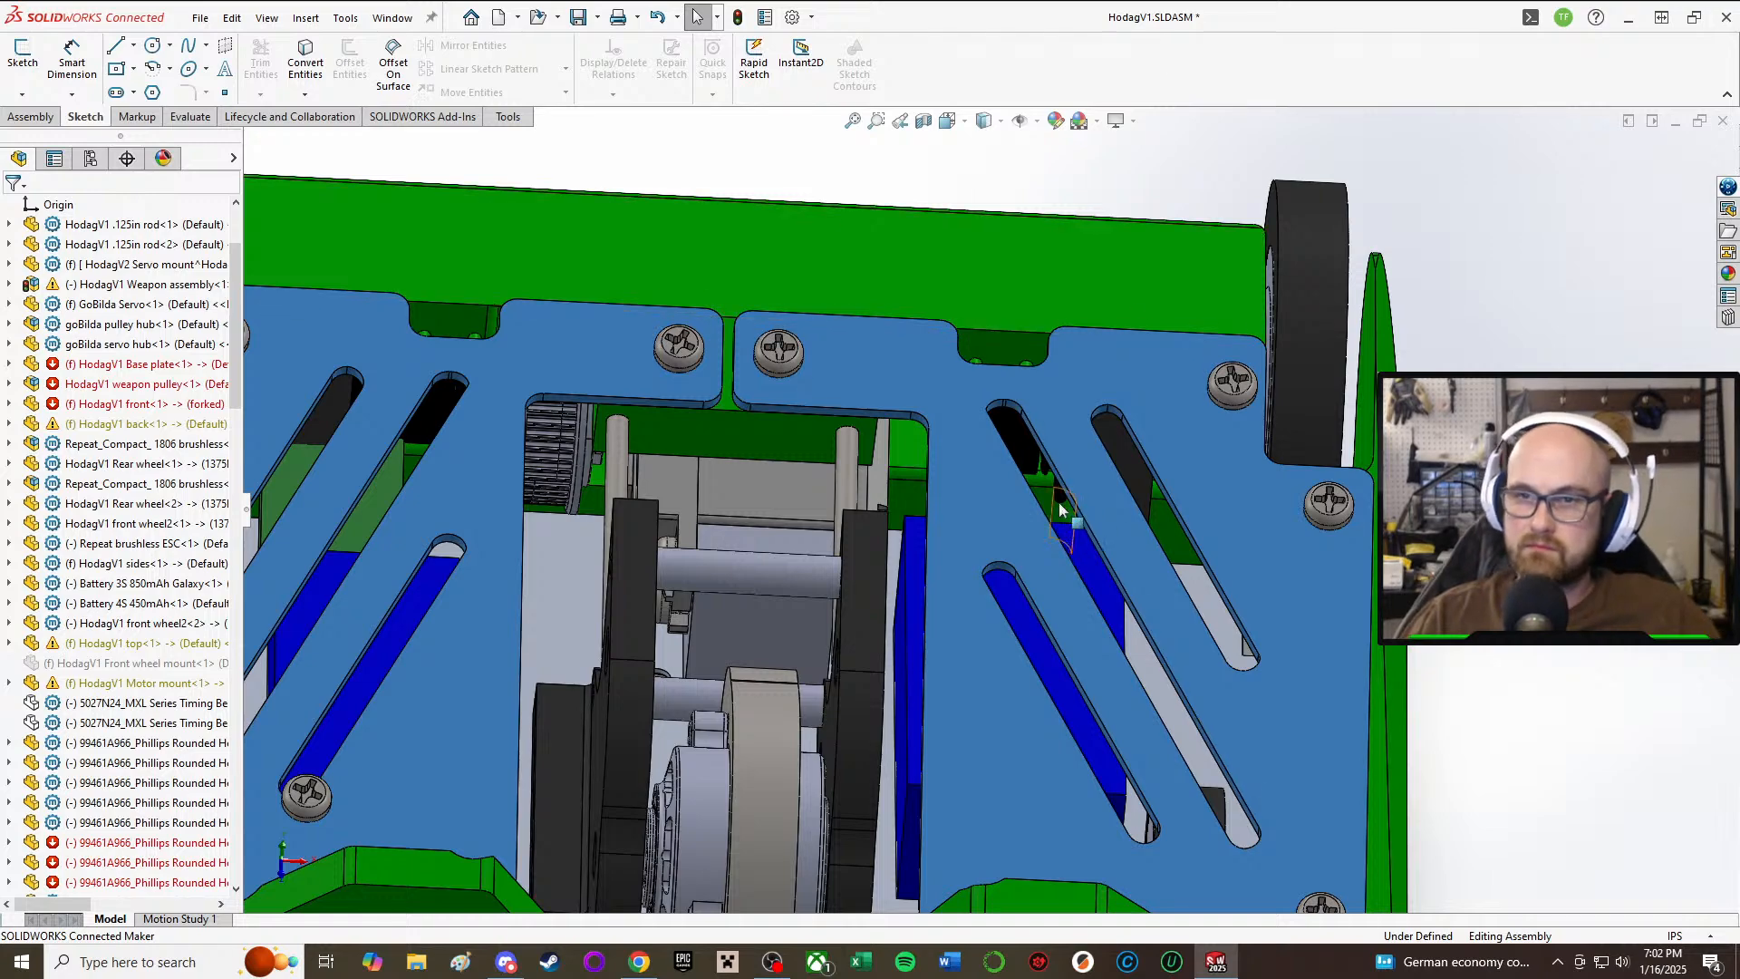
Step: Examine the robot's front and the base plate underneath, including the area around the forks and weapon
scroll(990, 297, "up", 6)
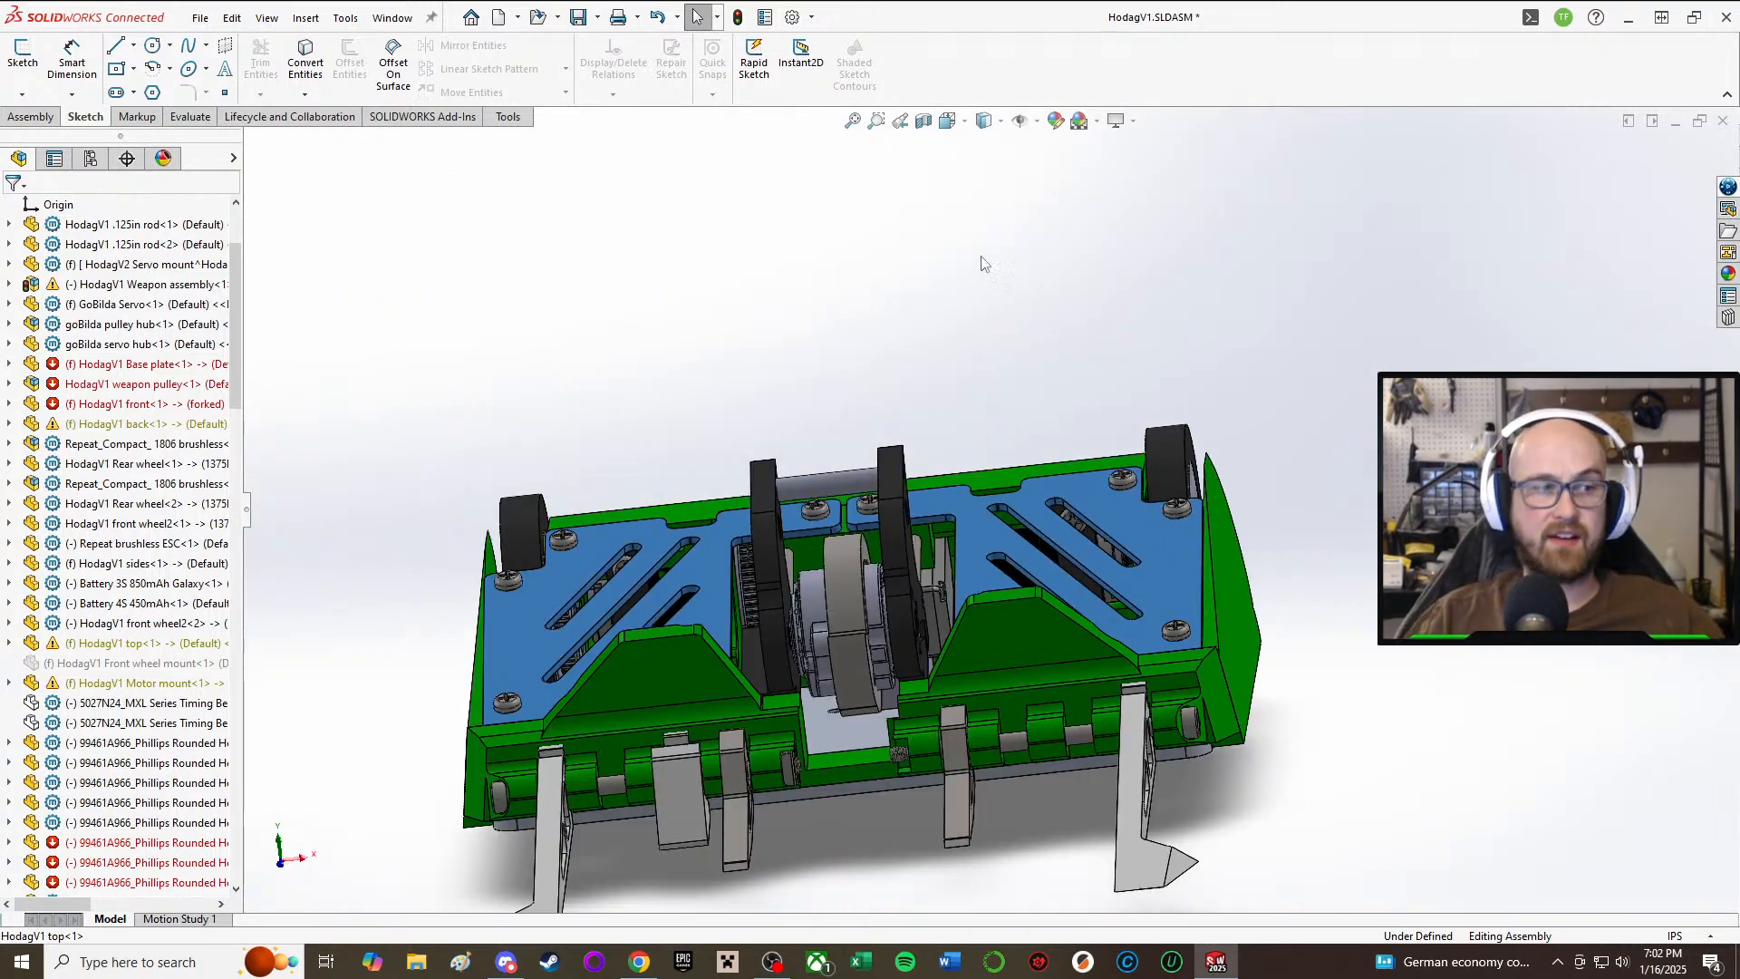
scroll(1018, 316, "down", 3)
scroll(1006, 652, "up", 6)
middle_click_drag(954, 589, 861, 580)
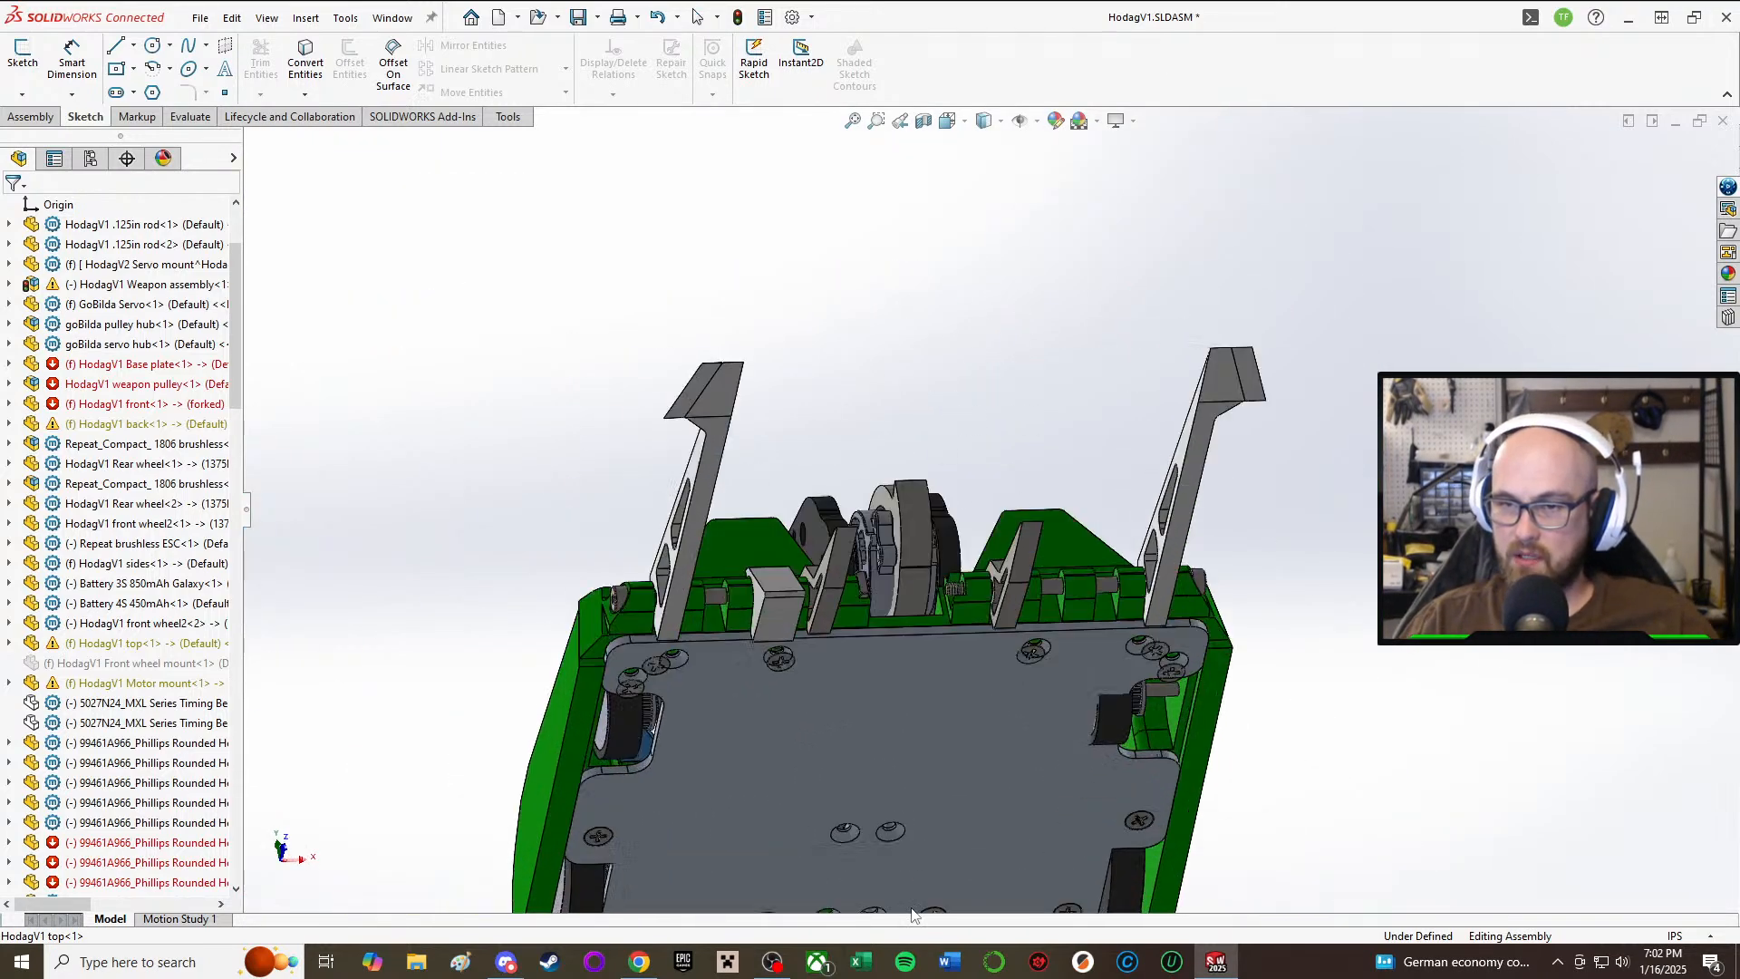
scroll(856, 597, "down", 3)
left_click(856, 595)
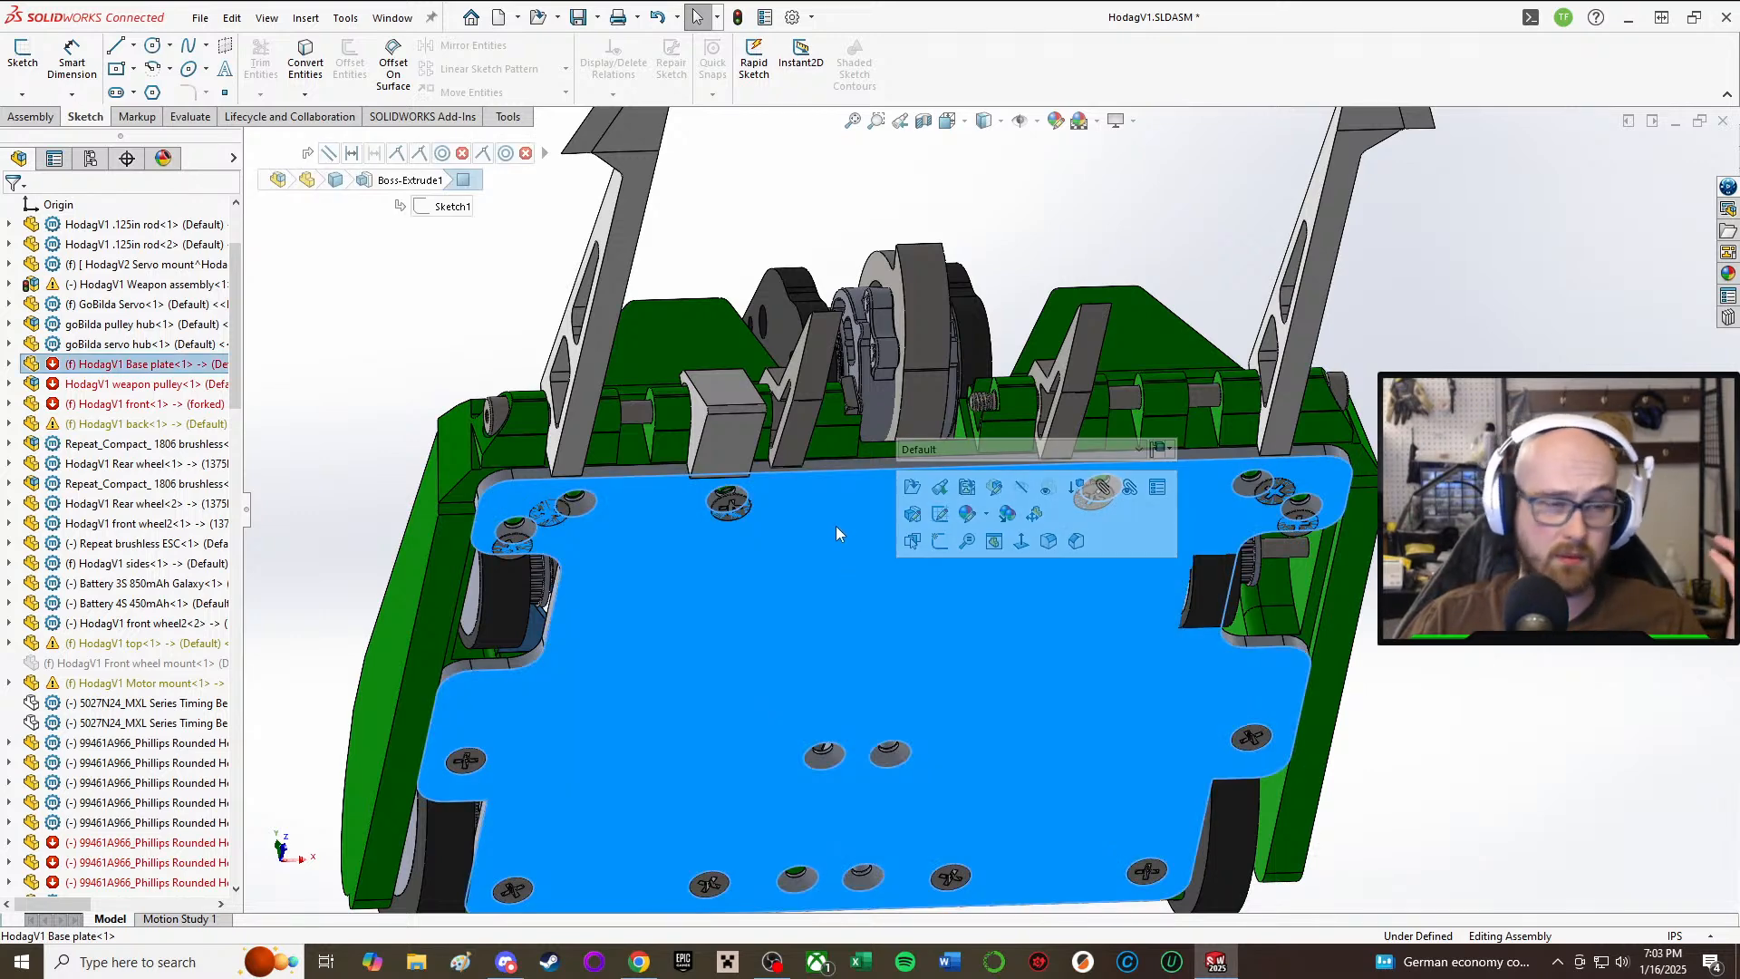
key("Escape")
scroll(868, 521, "up", 1)
middle_click_drag(869, 520, 858, 722)
scroll(980, 502, "down", 3)
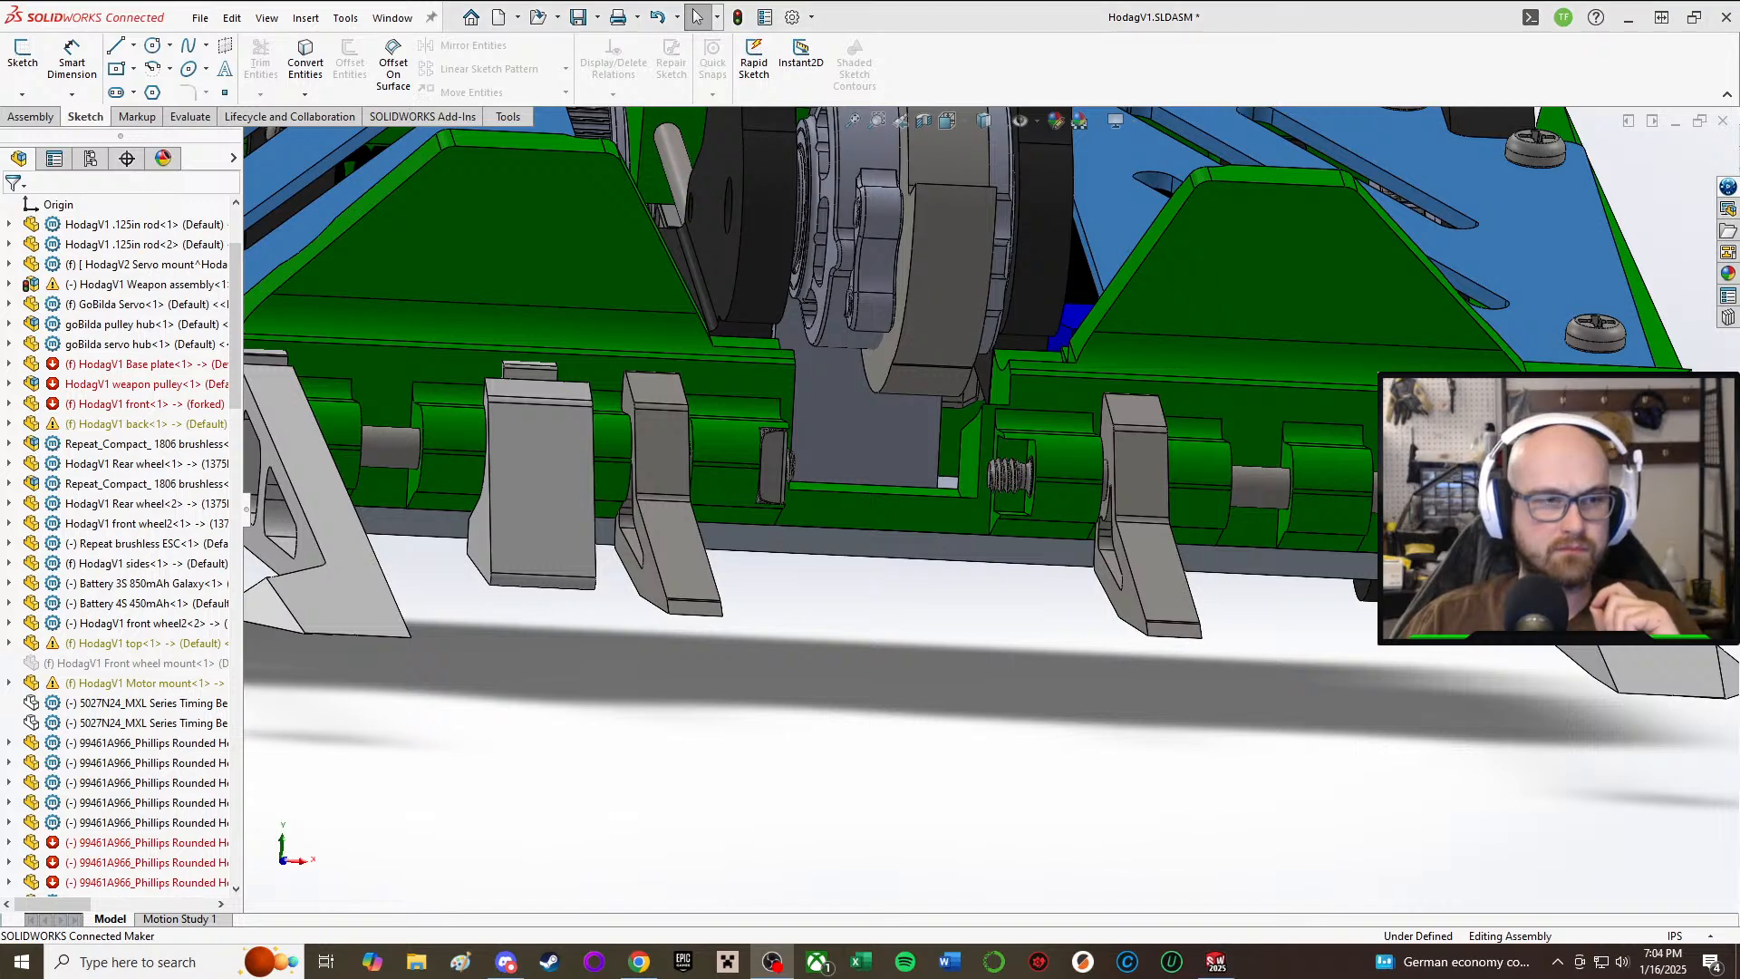
Step: Start editing the HodagV2 long plastic forks part within the assembly
middle_click_drag(877, 624, 906, 652)
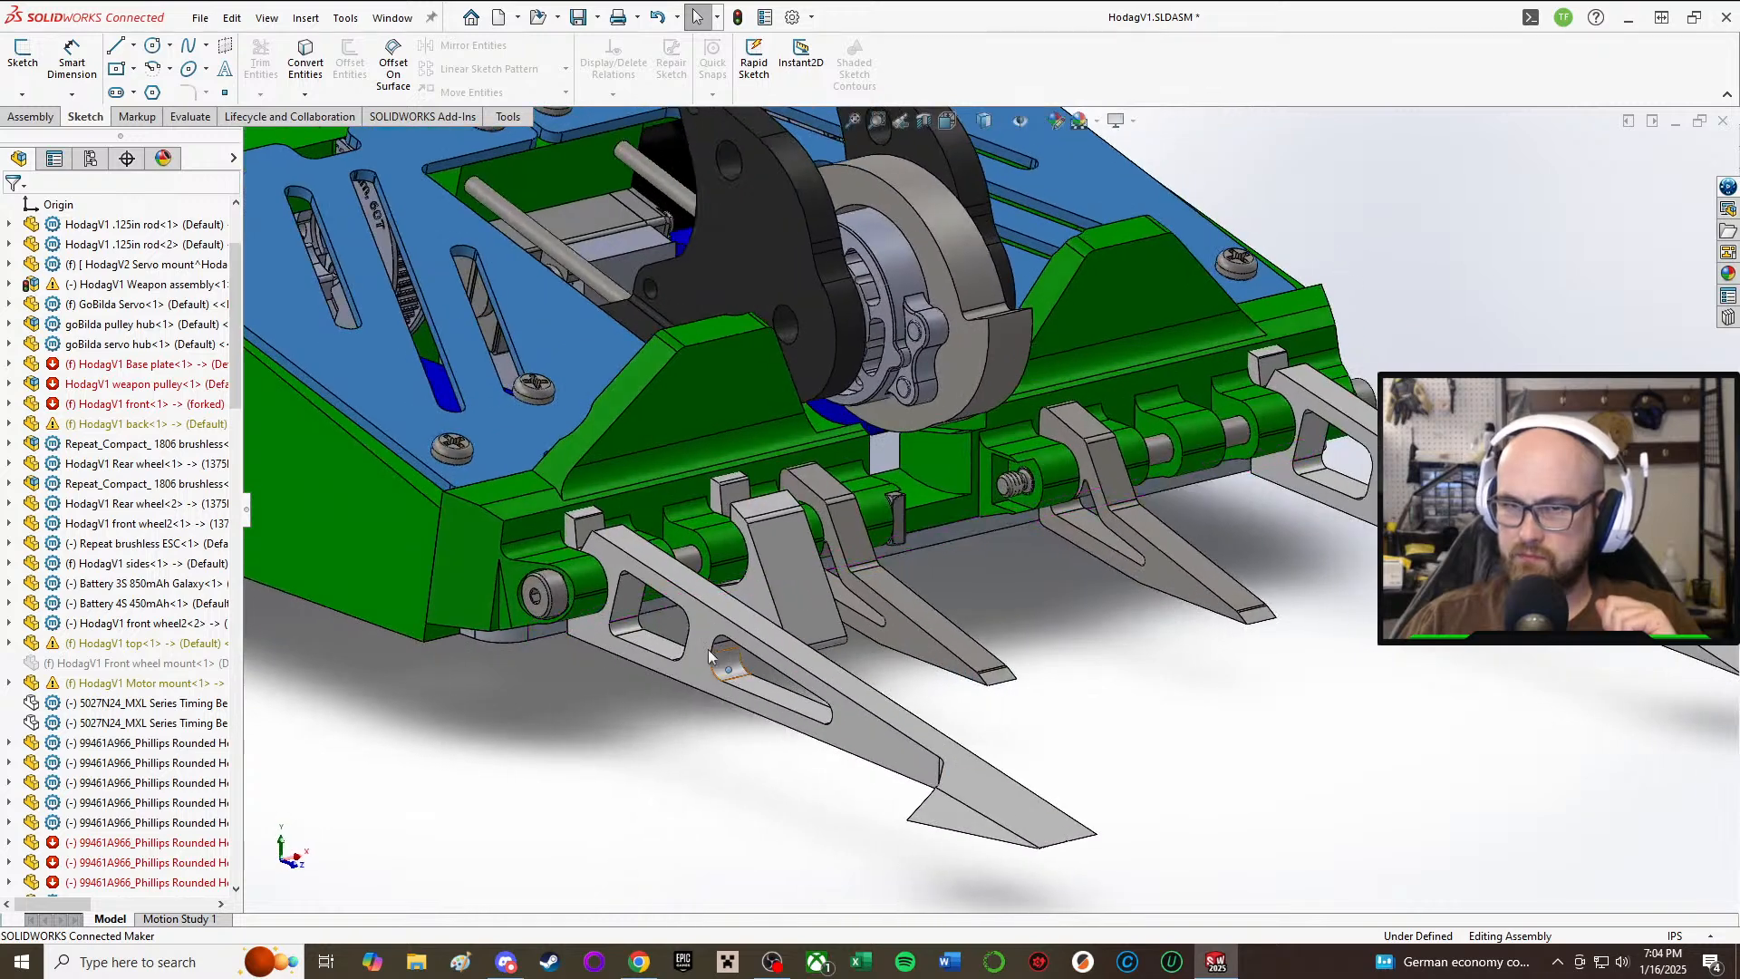
left_click(710, 625)
left_click(834, 508)
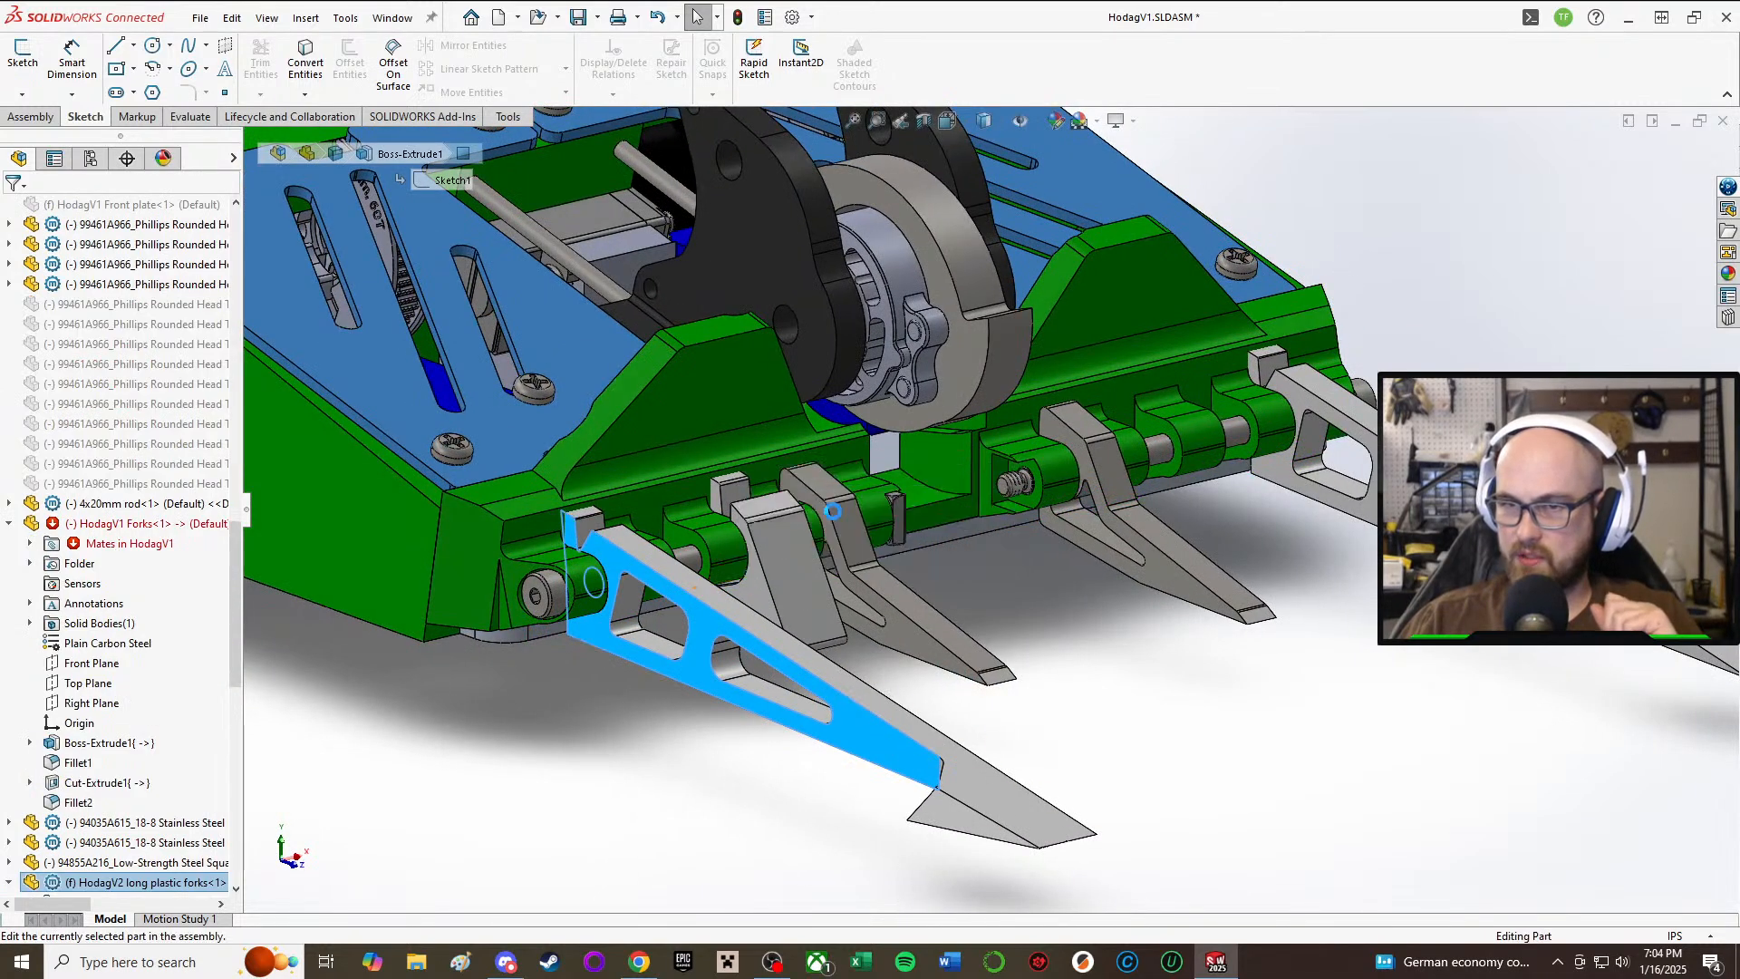
scroll(136, 738, "down", 4)
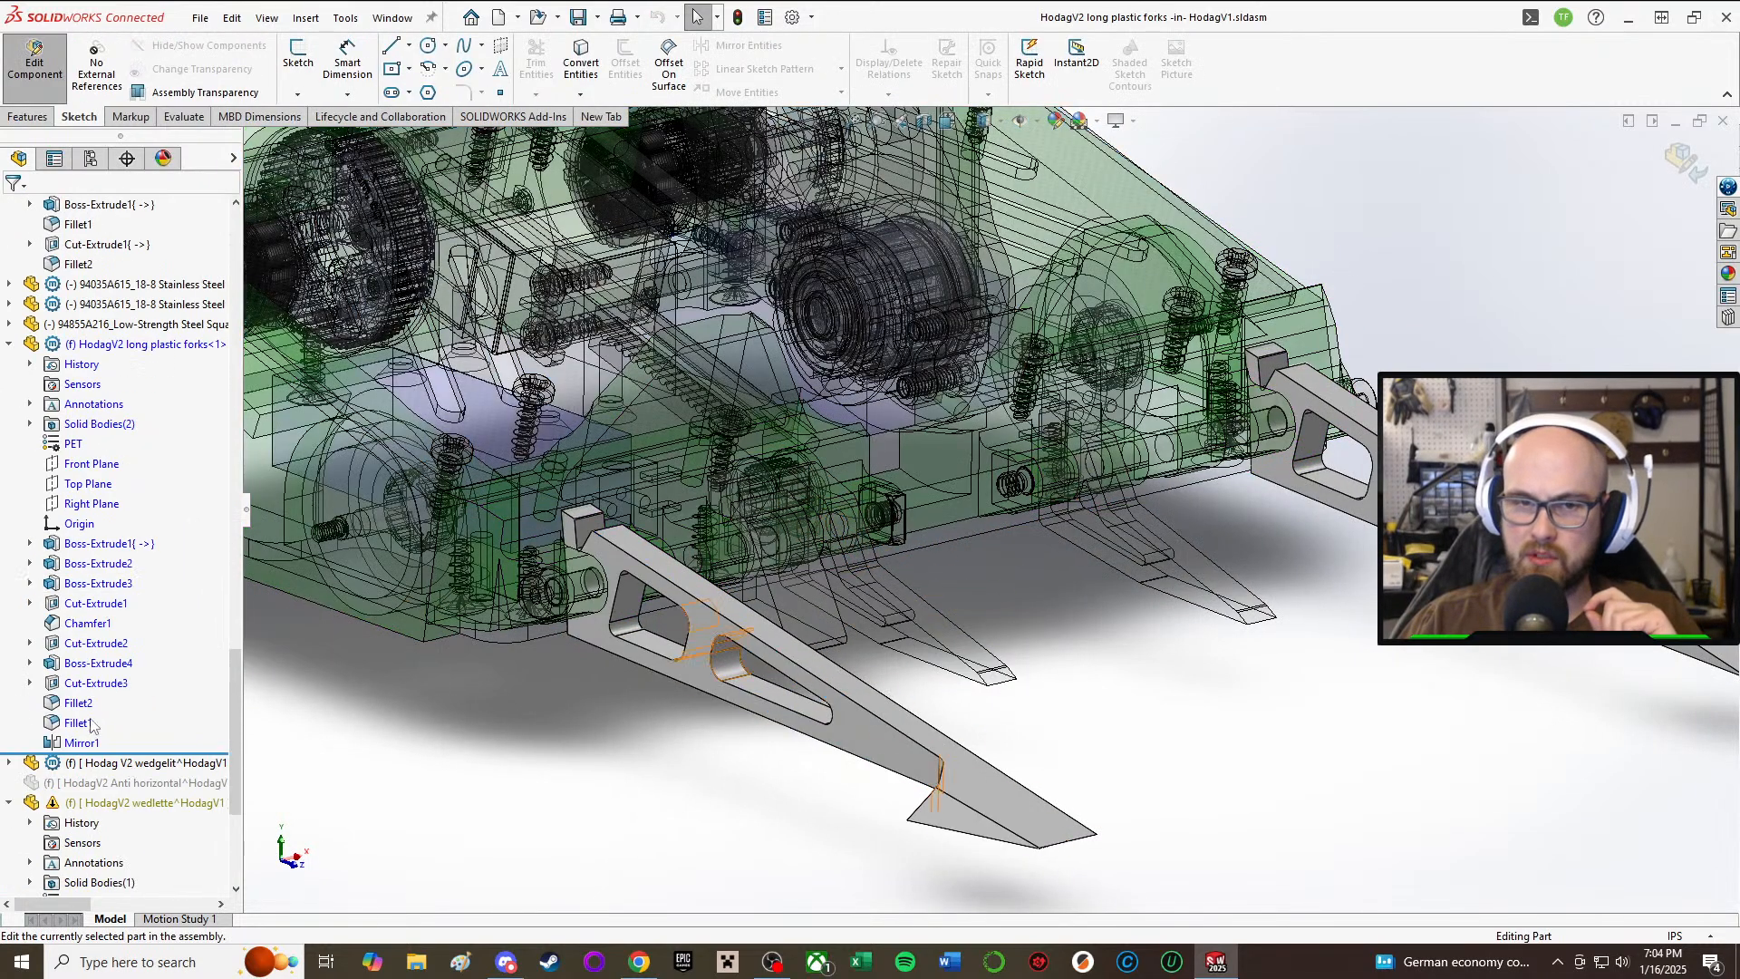
Step: Open the Cut-Extrude2 sketch that defines the long fork's cutouts for editing
left_click(95, 643)
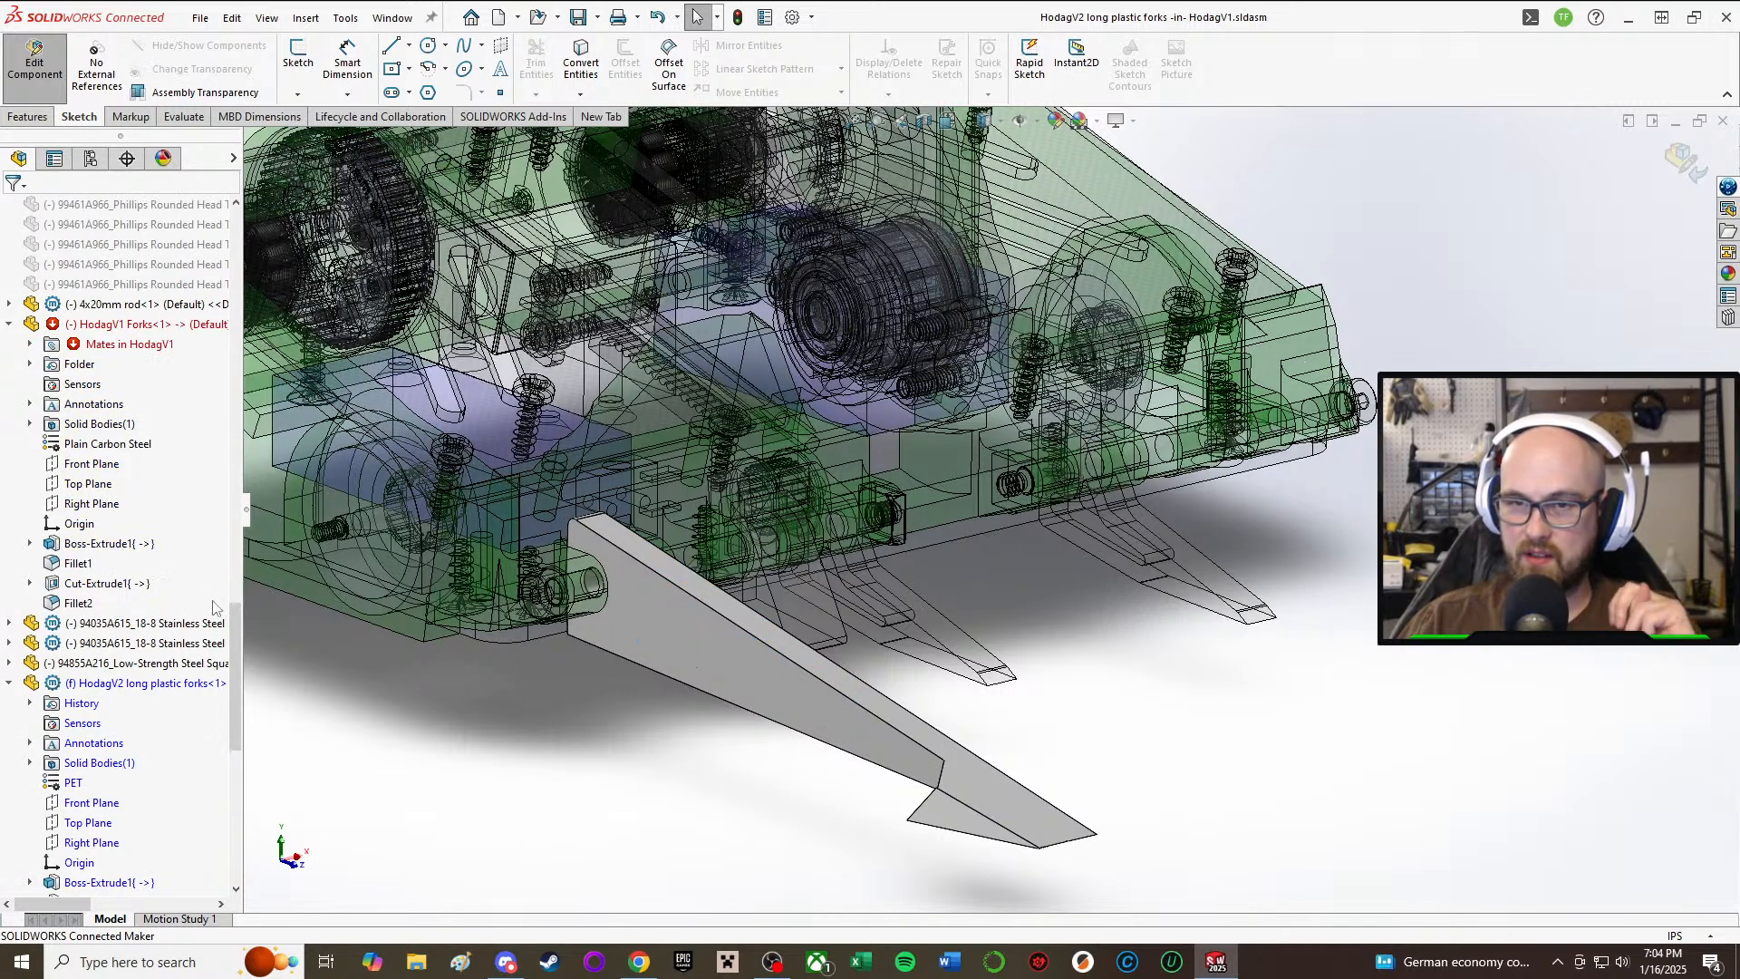
scroll(531, 656, "down", 3)
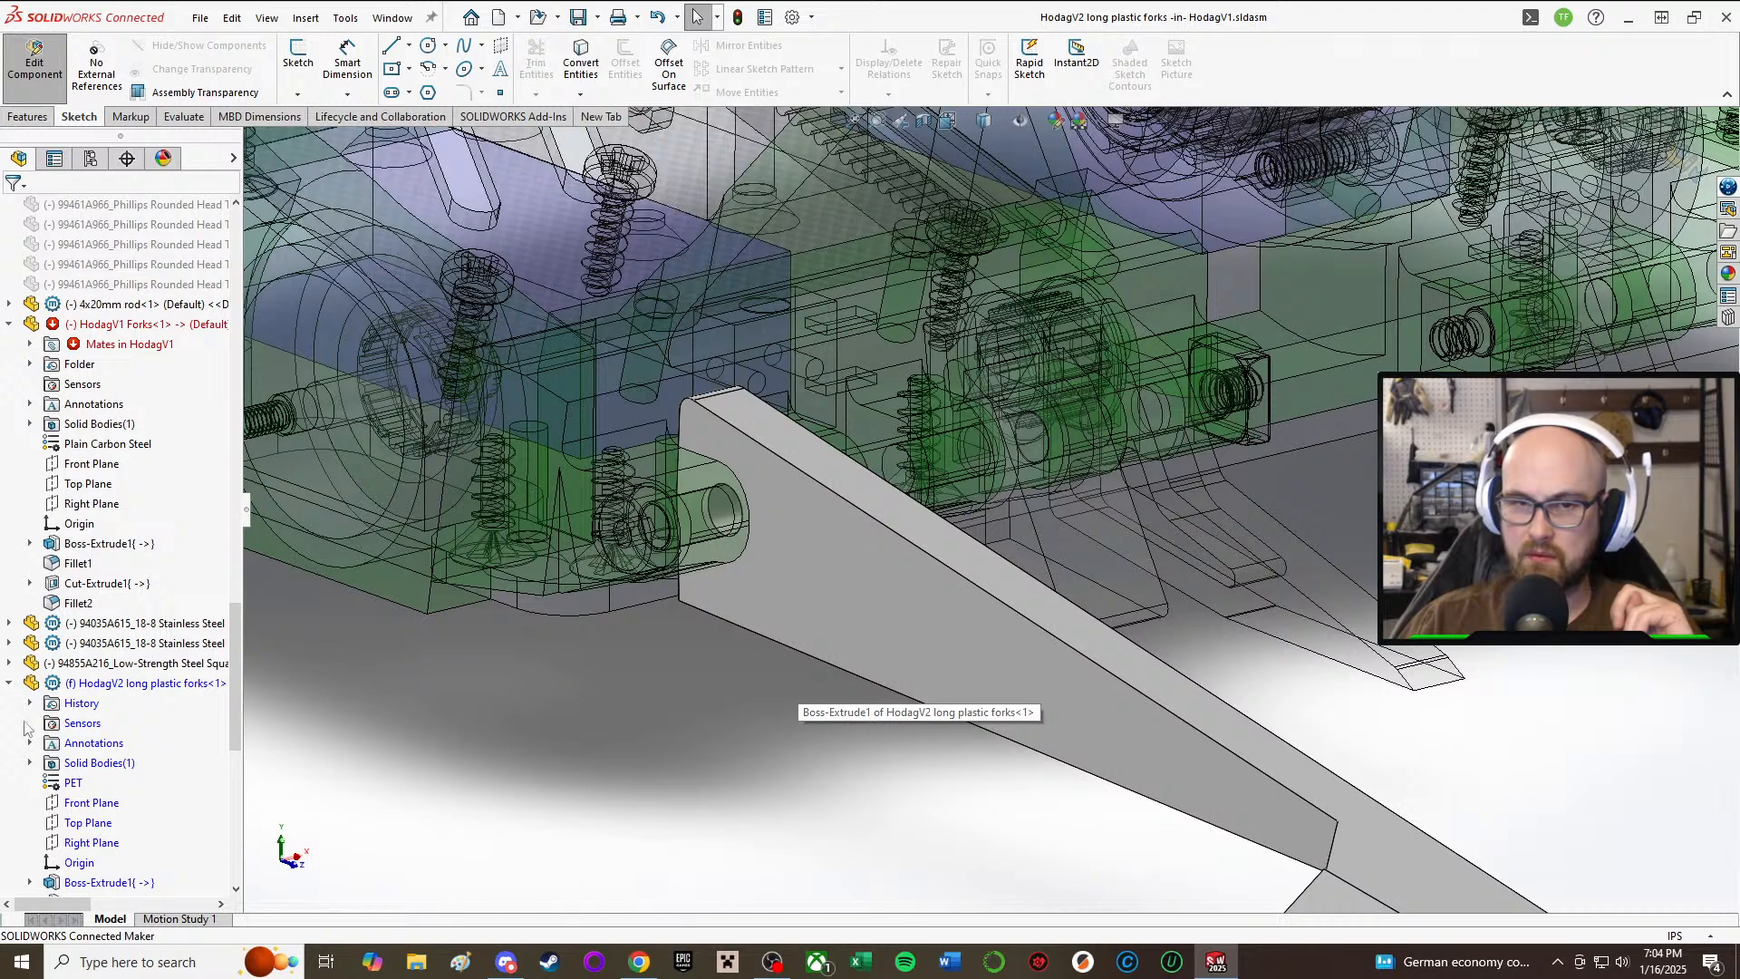
scroll(91, 689, "down", 6)
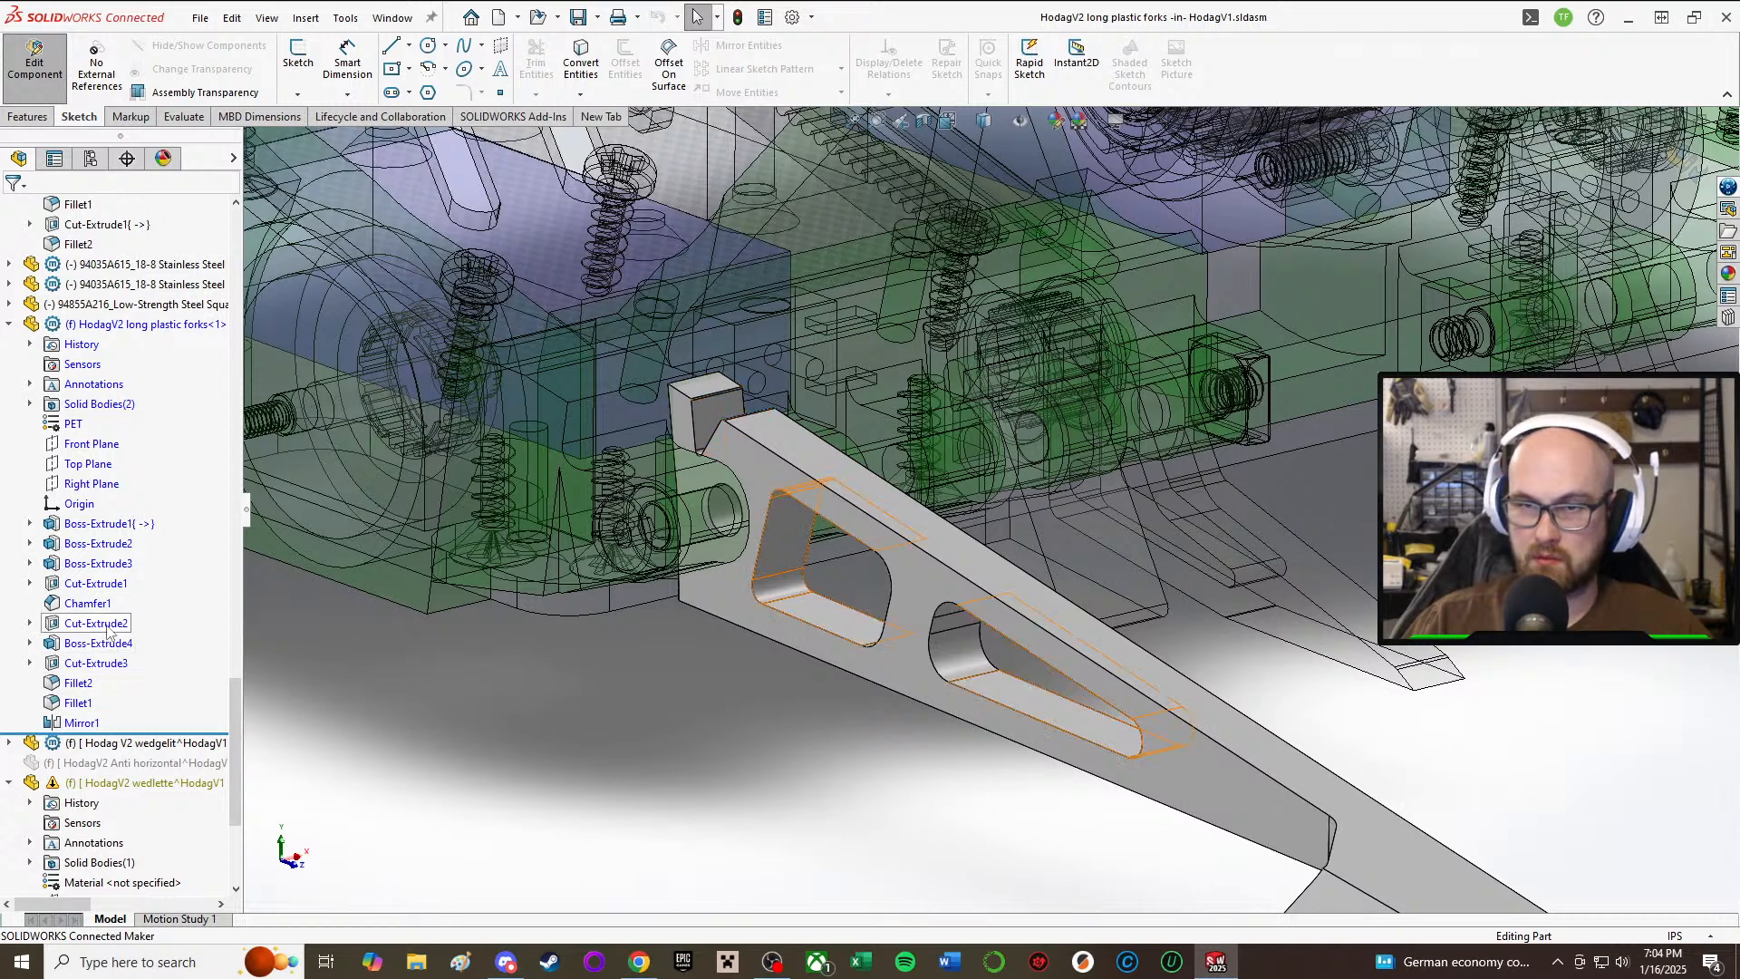
left_click(95, 623)
left_click(159, 561)
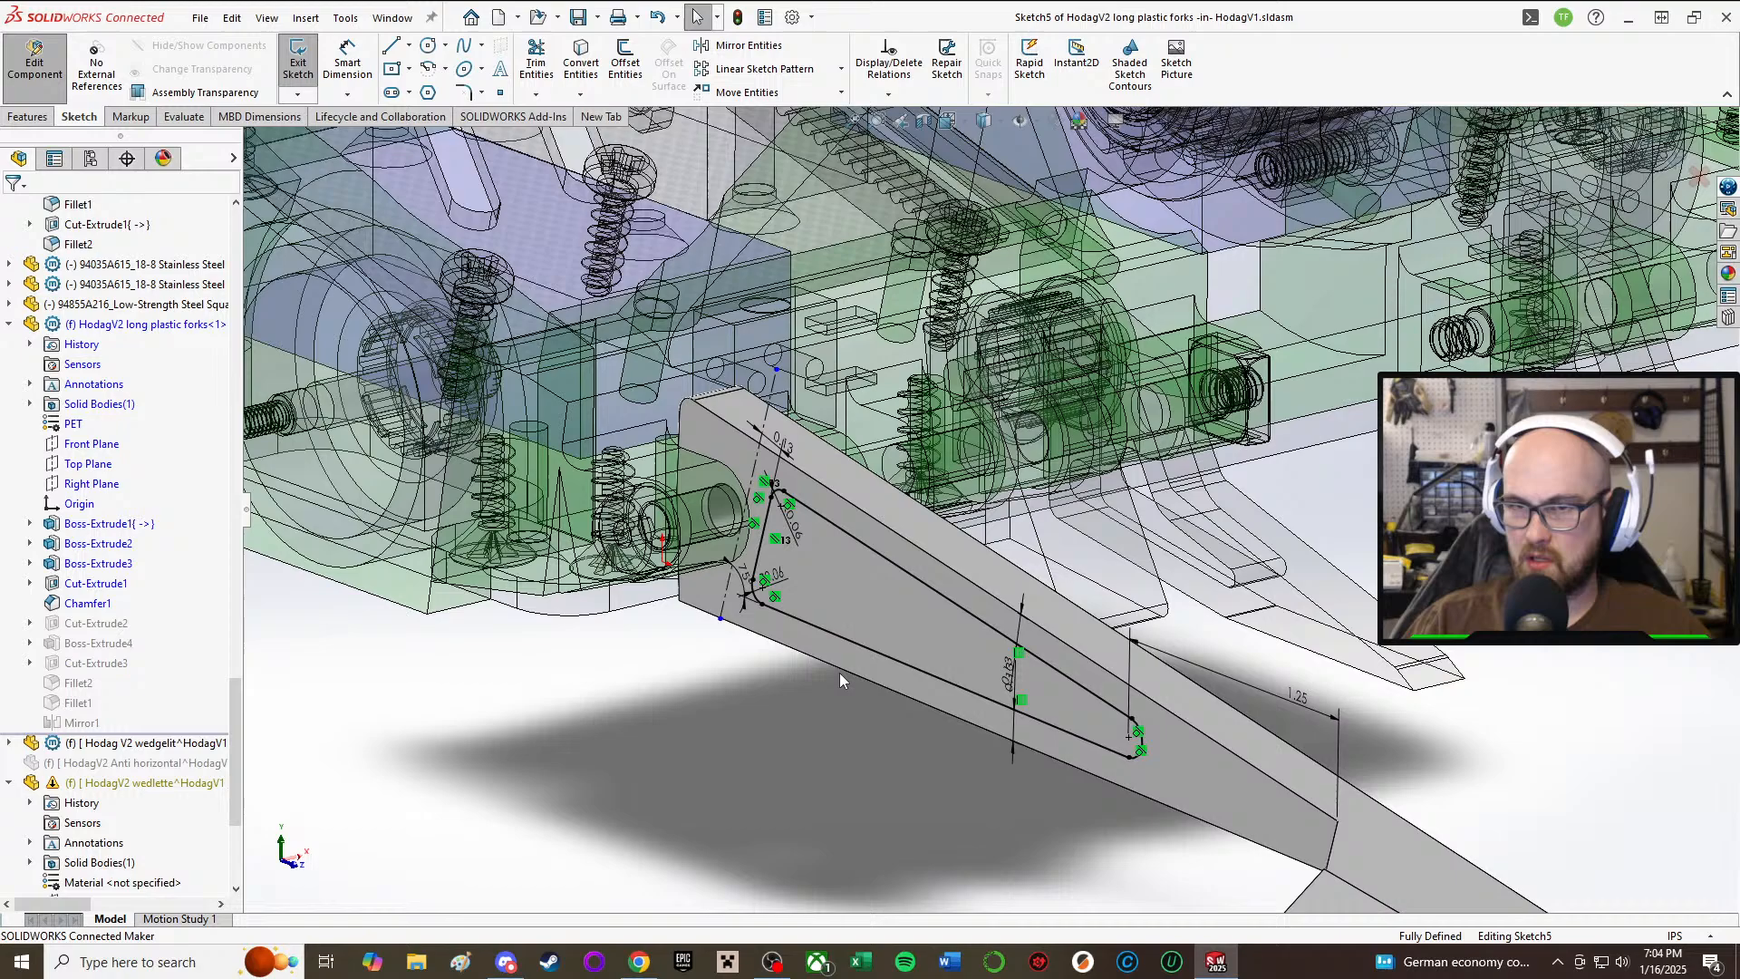
middle_click_drag(839, 672, 910, 622)
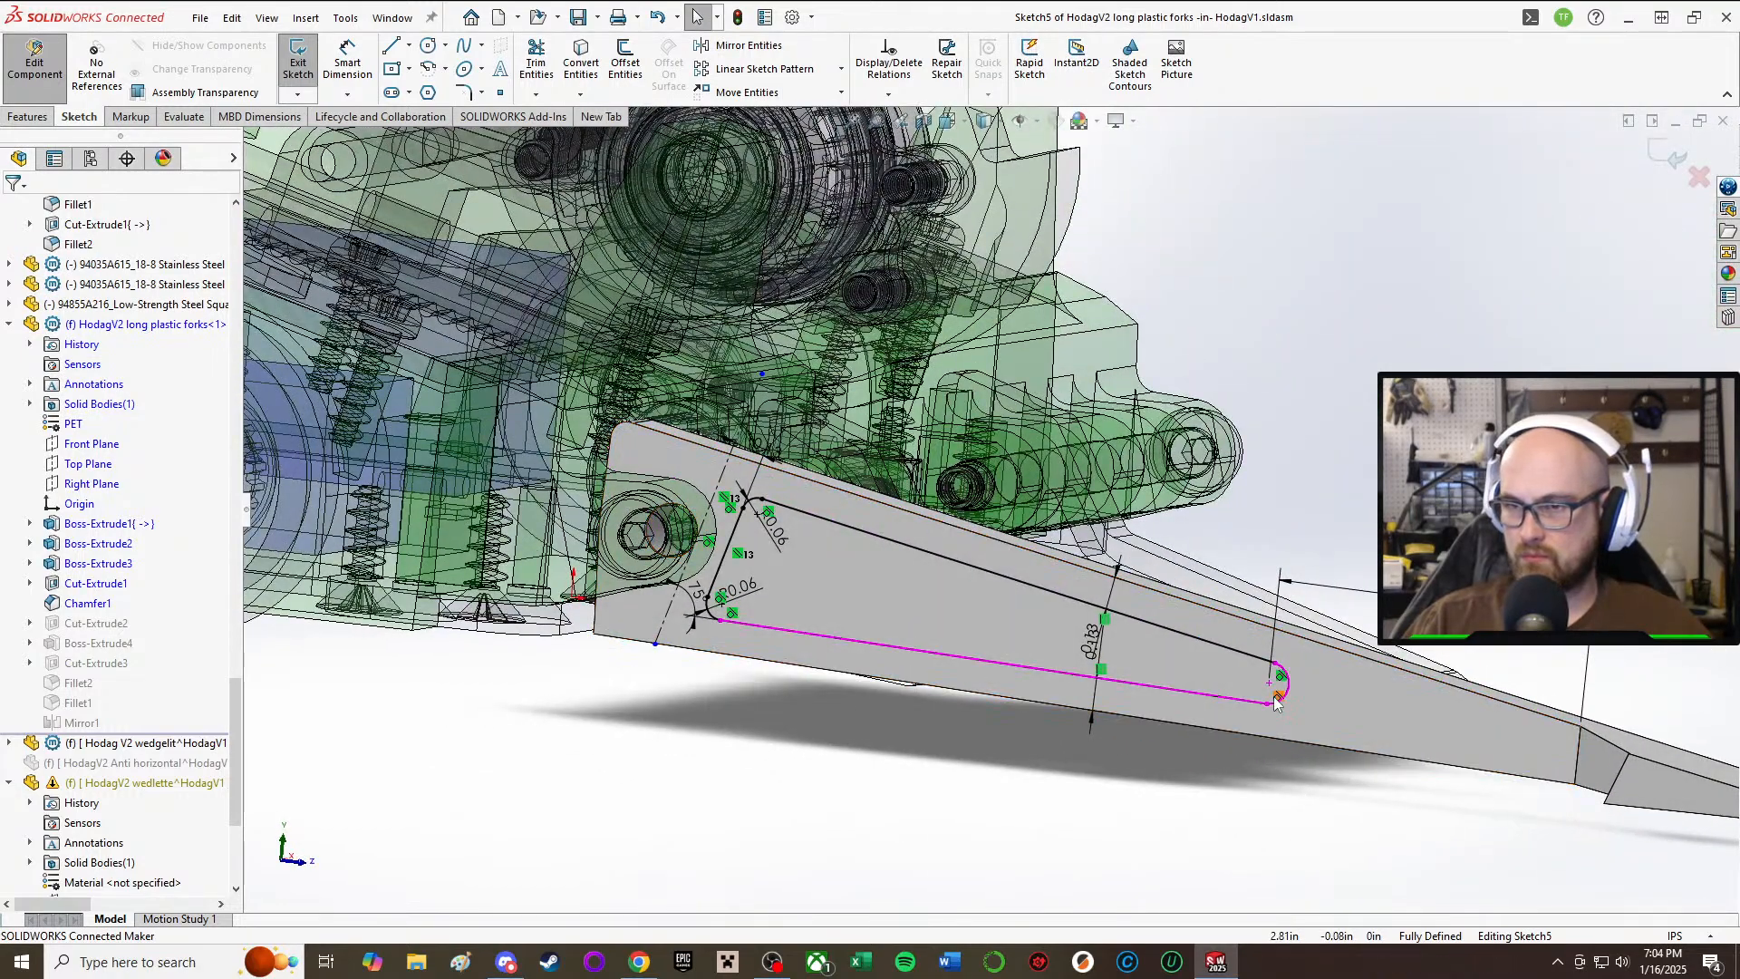
Step: Exit the Cut-Extrude2 cutout sketch and open the Boss-Extrude4 sketch of the long forks for editing
left_click(298, 60)
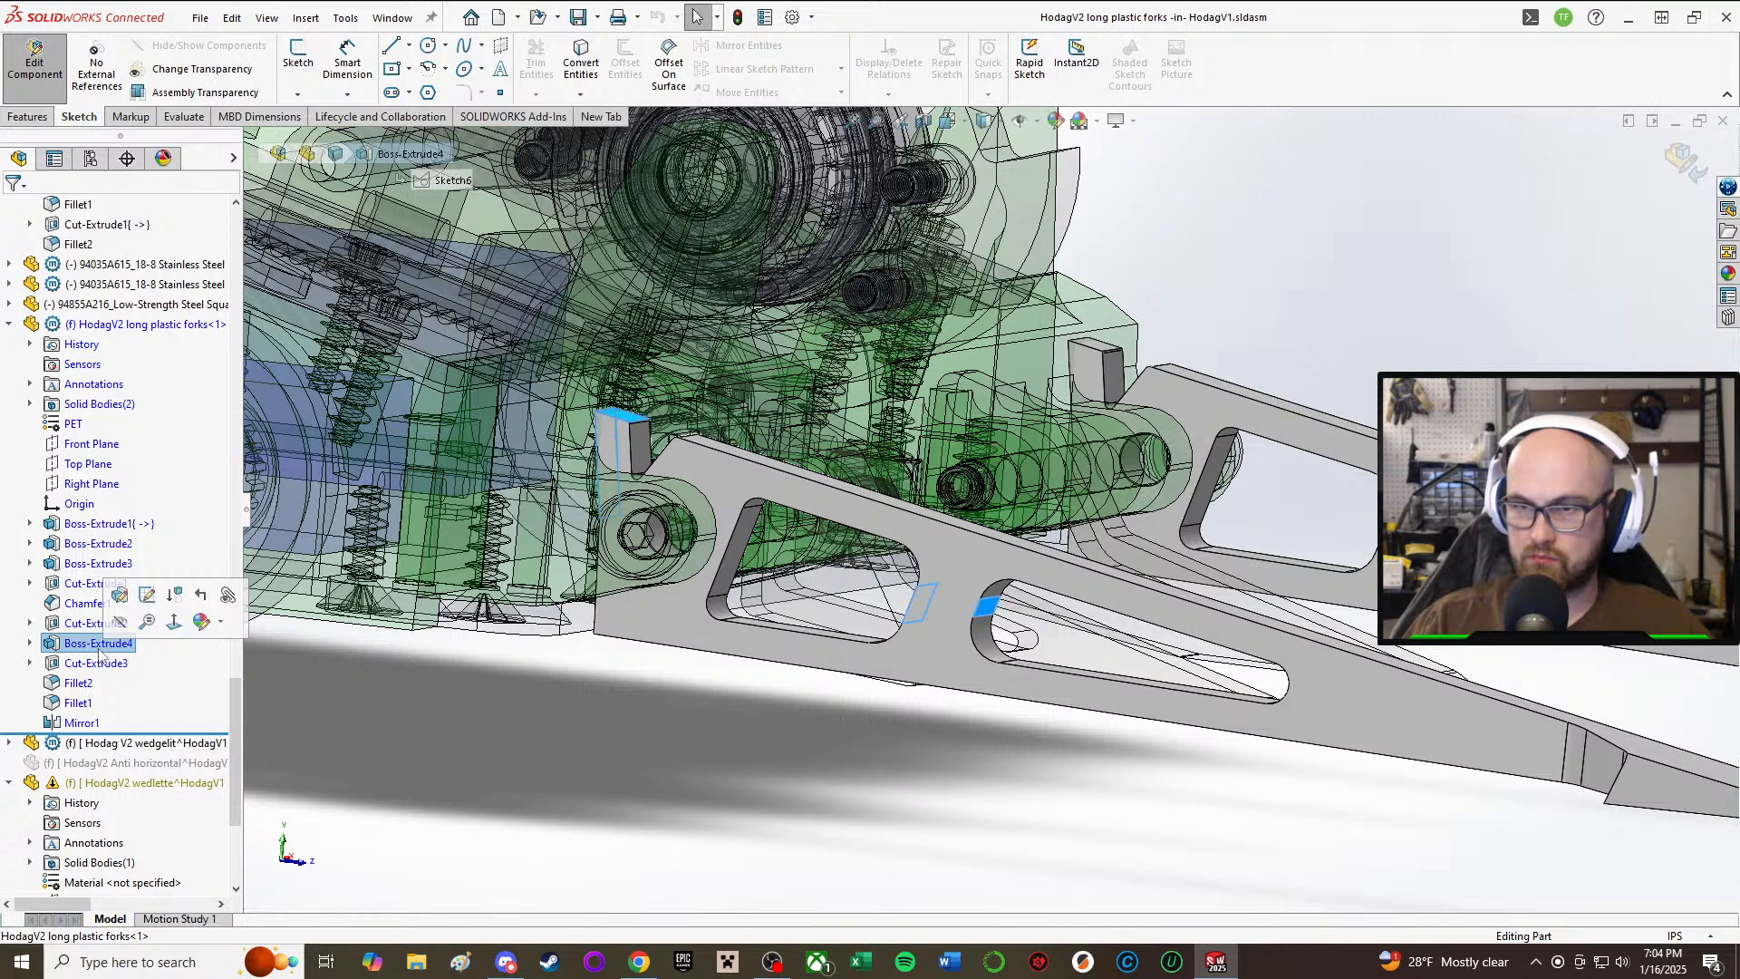
left_click(504, 768)
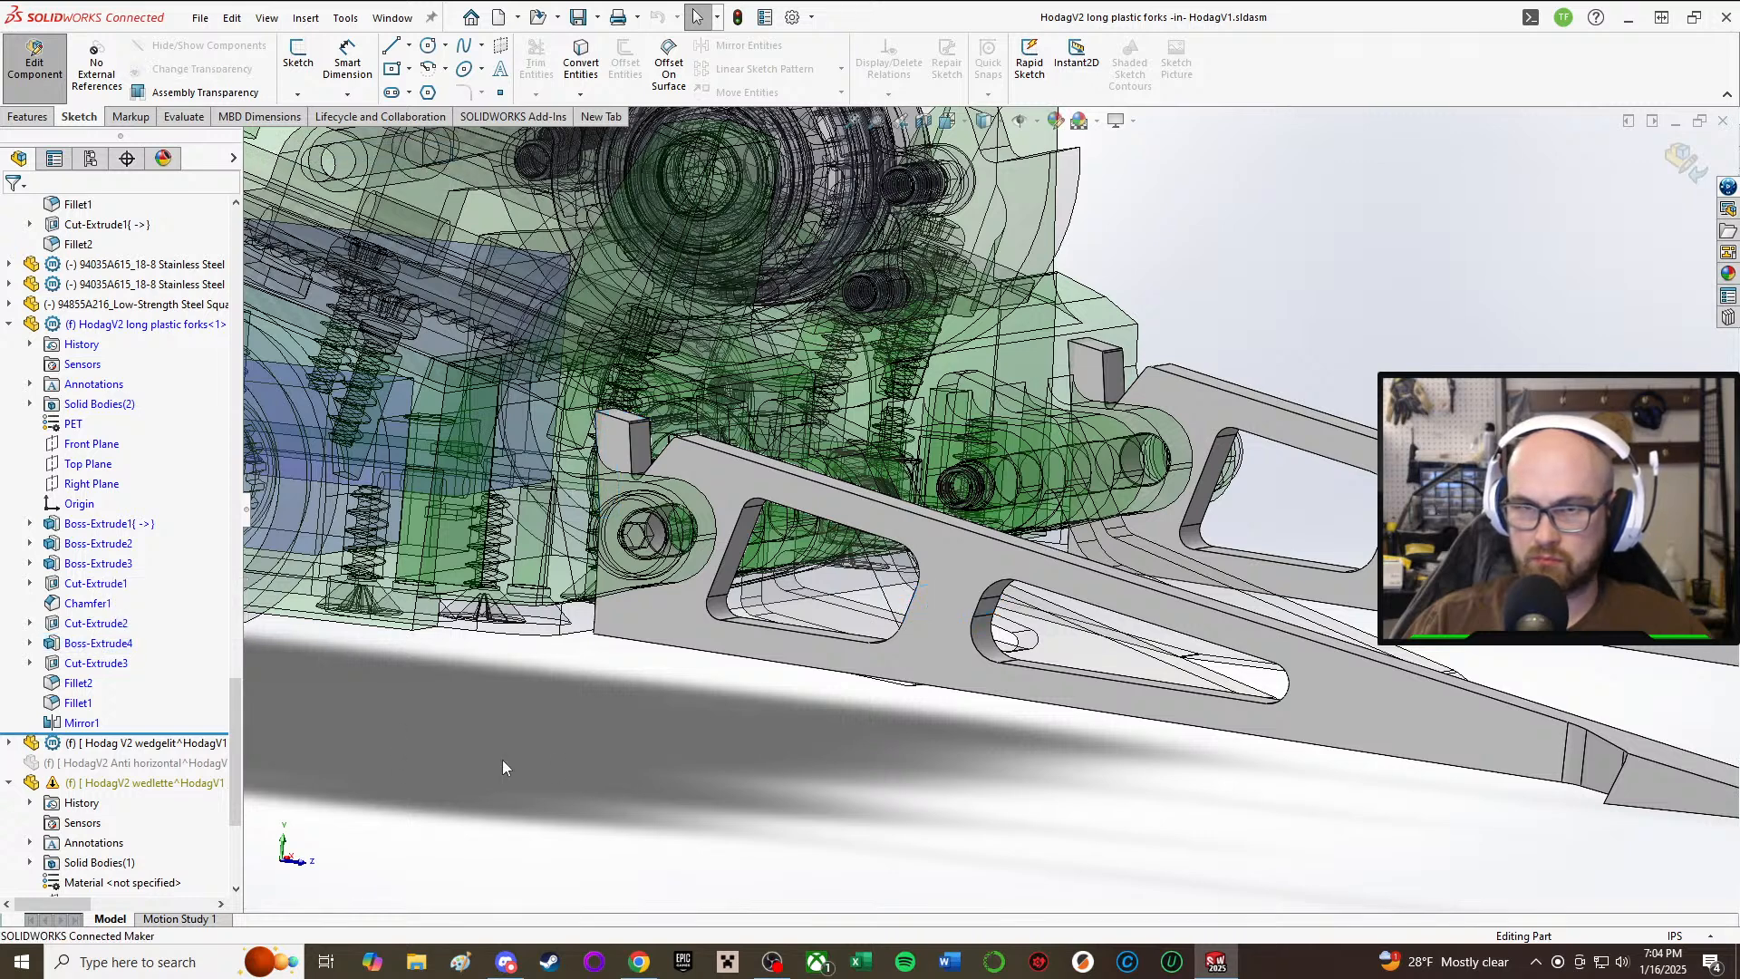
left_click(90, 643)
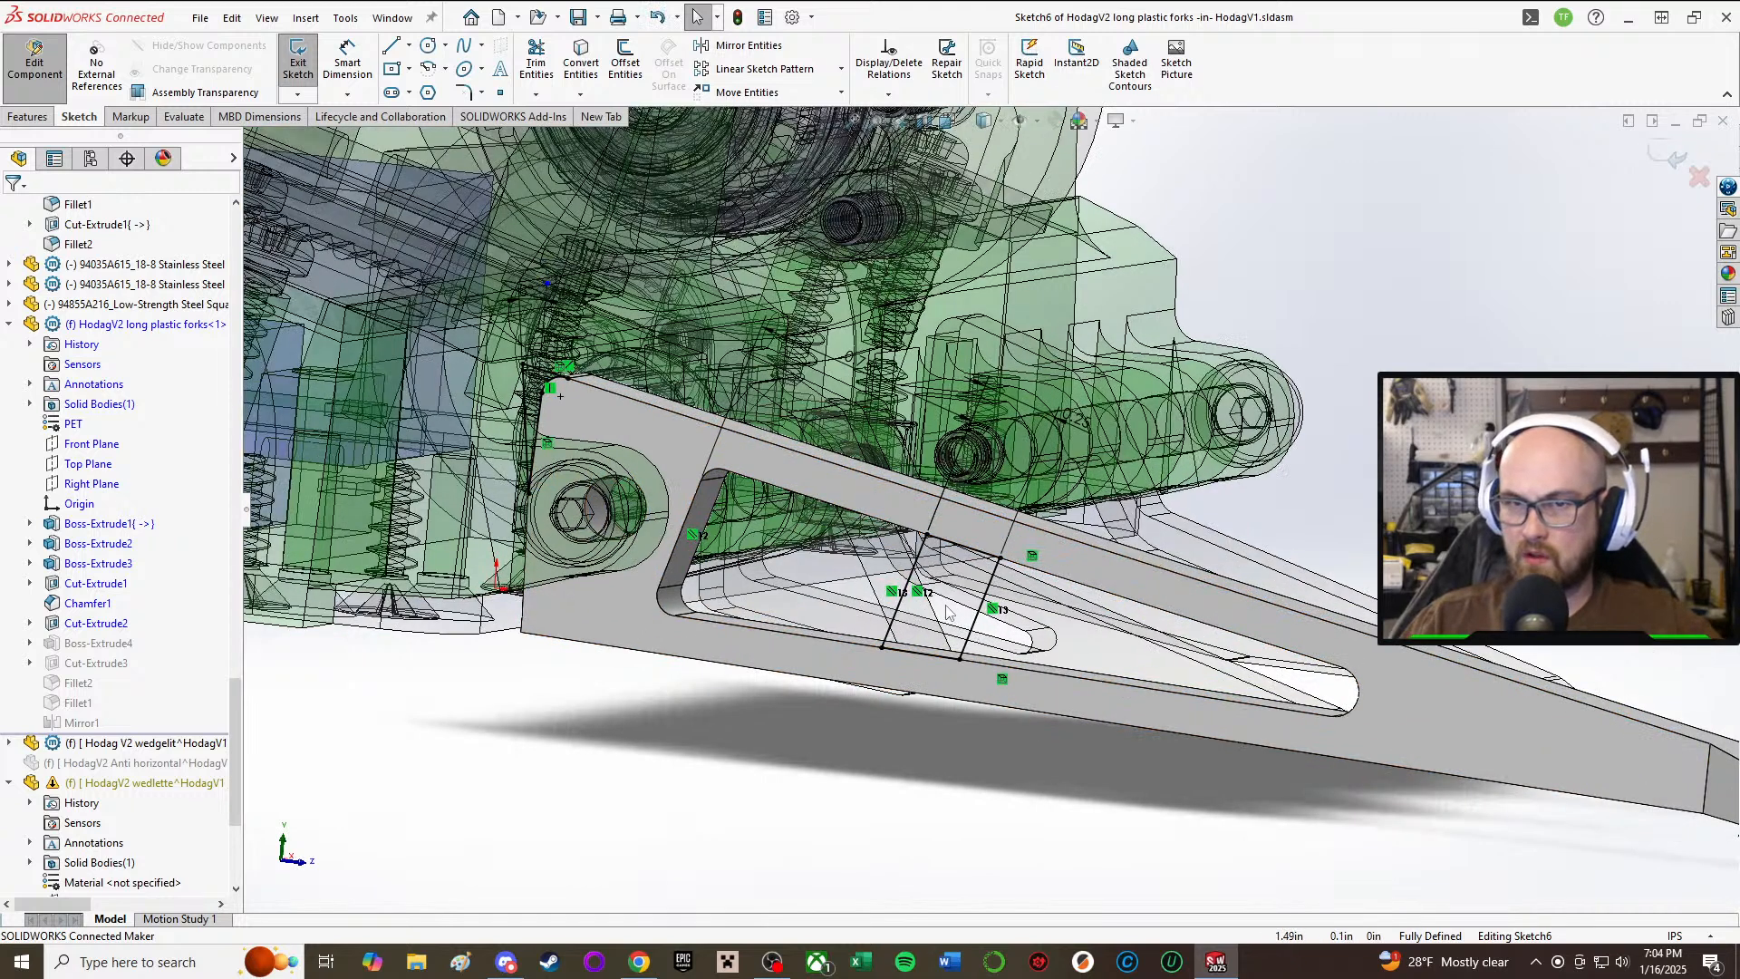
Step: Delete the two parallel slanted rib lines across the fork cutout from the Boss-Extrude4 sketch and exit the sketch
left_click(999, 608)
key("Delete")
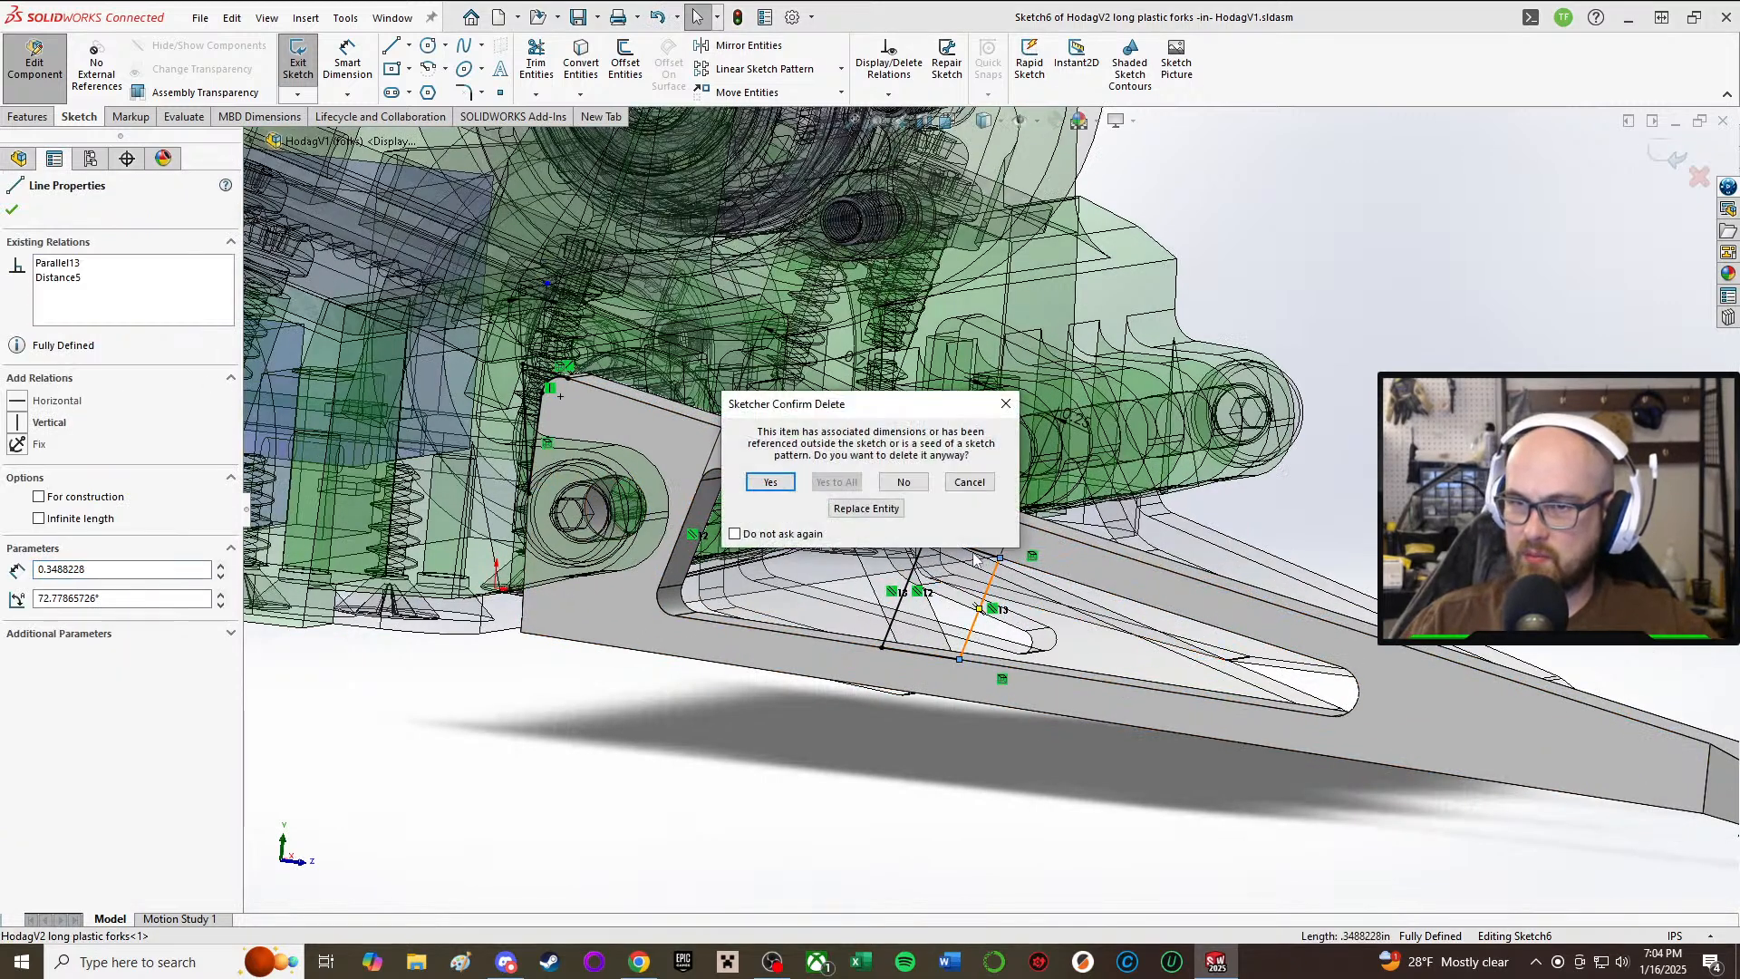
left_click(787, 489)
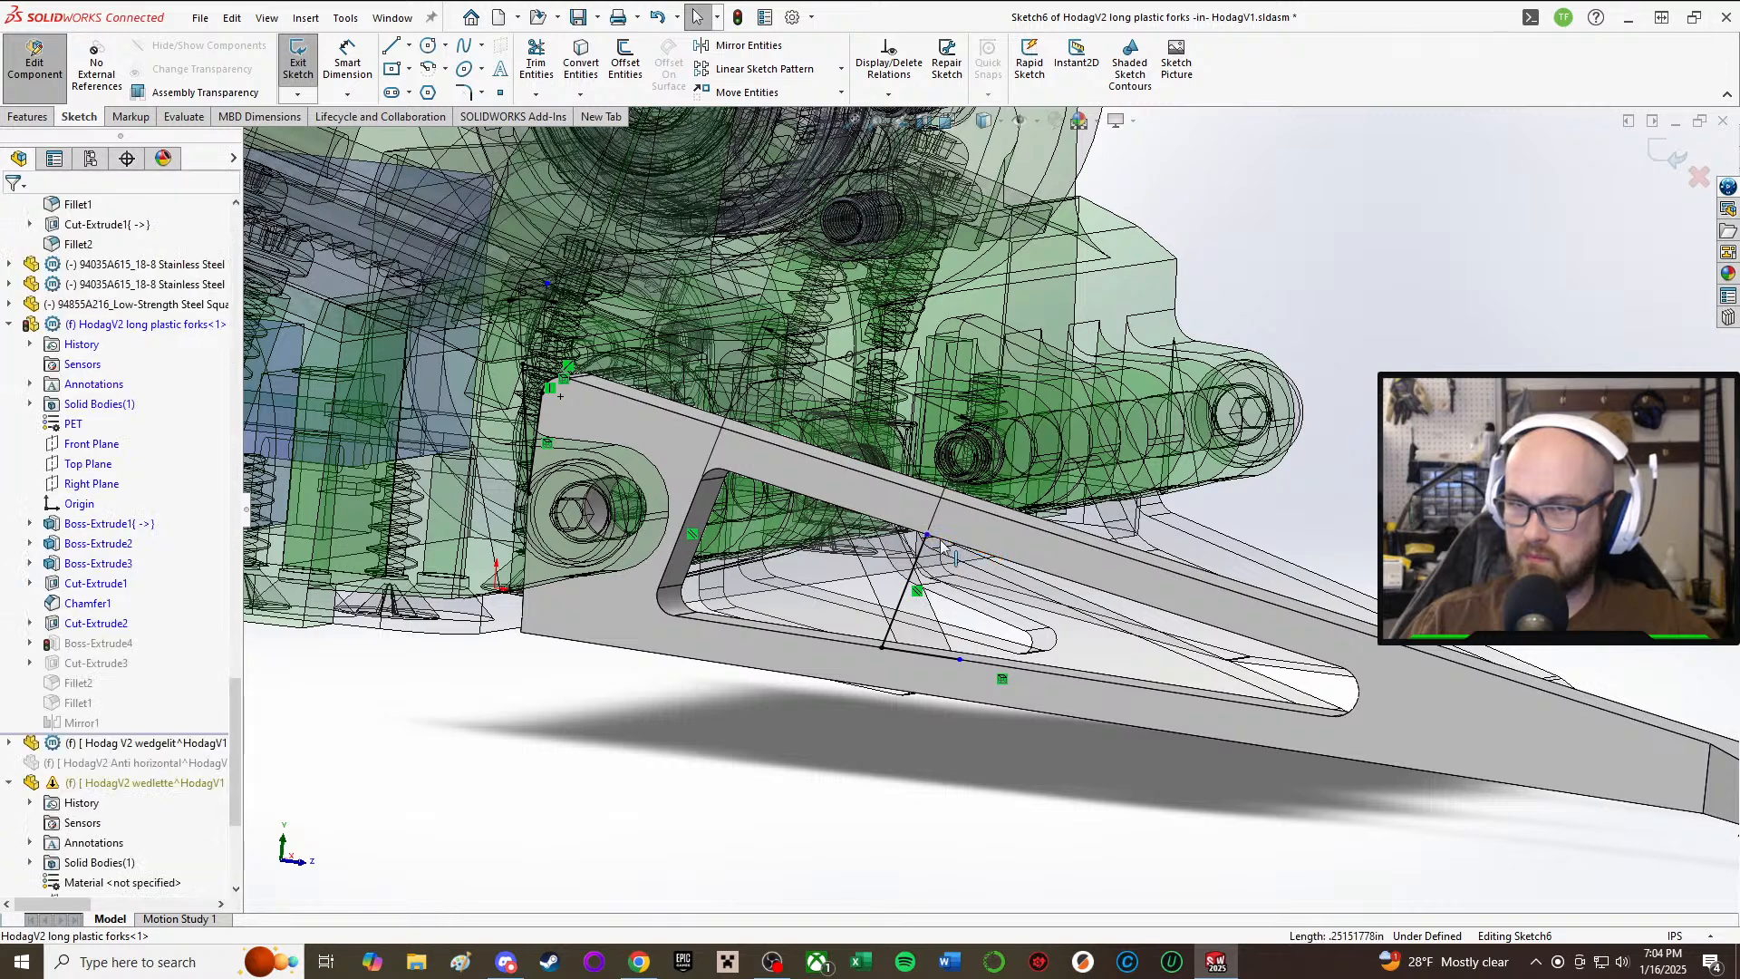
left_click(923, 541)
key("Delete")
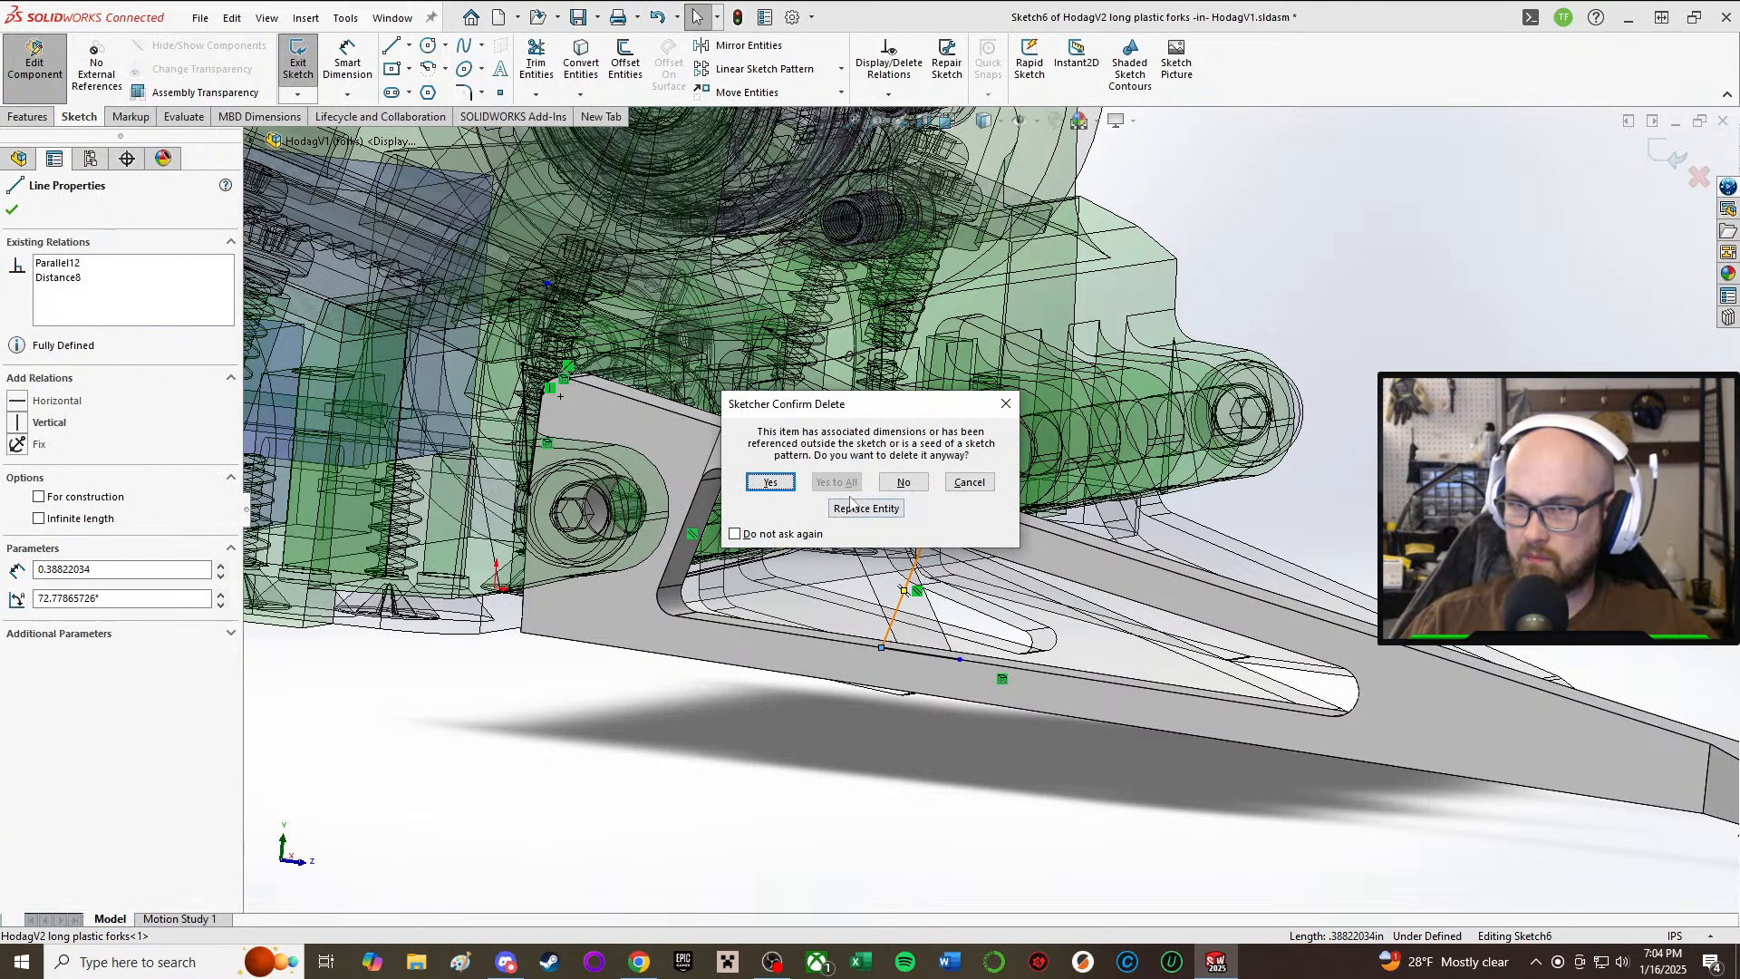
left_click(778, 587)
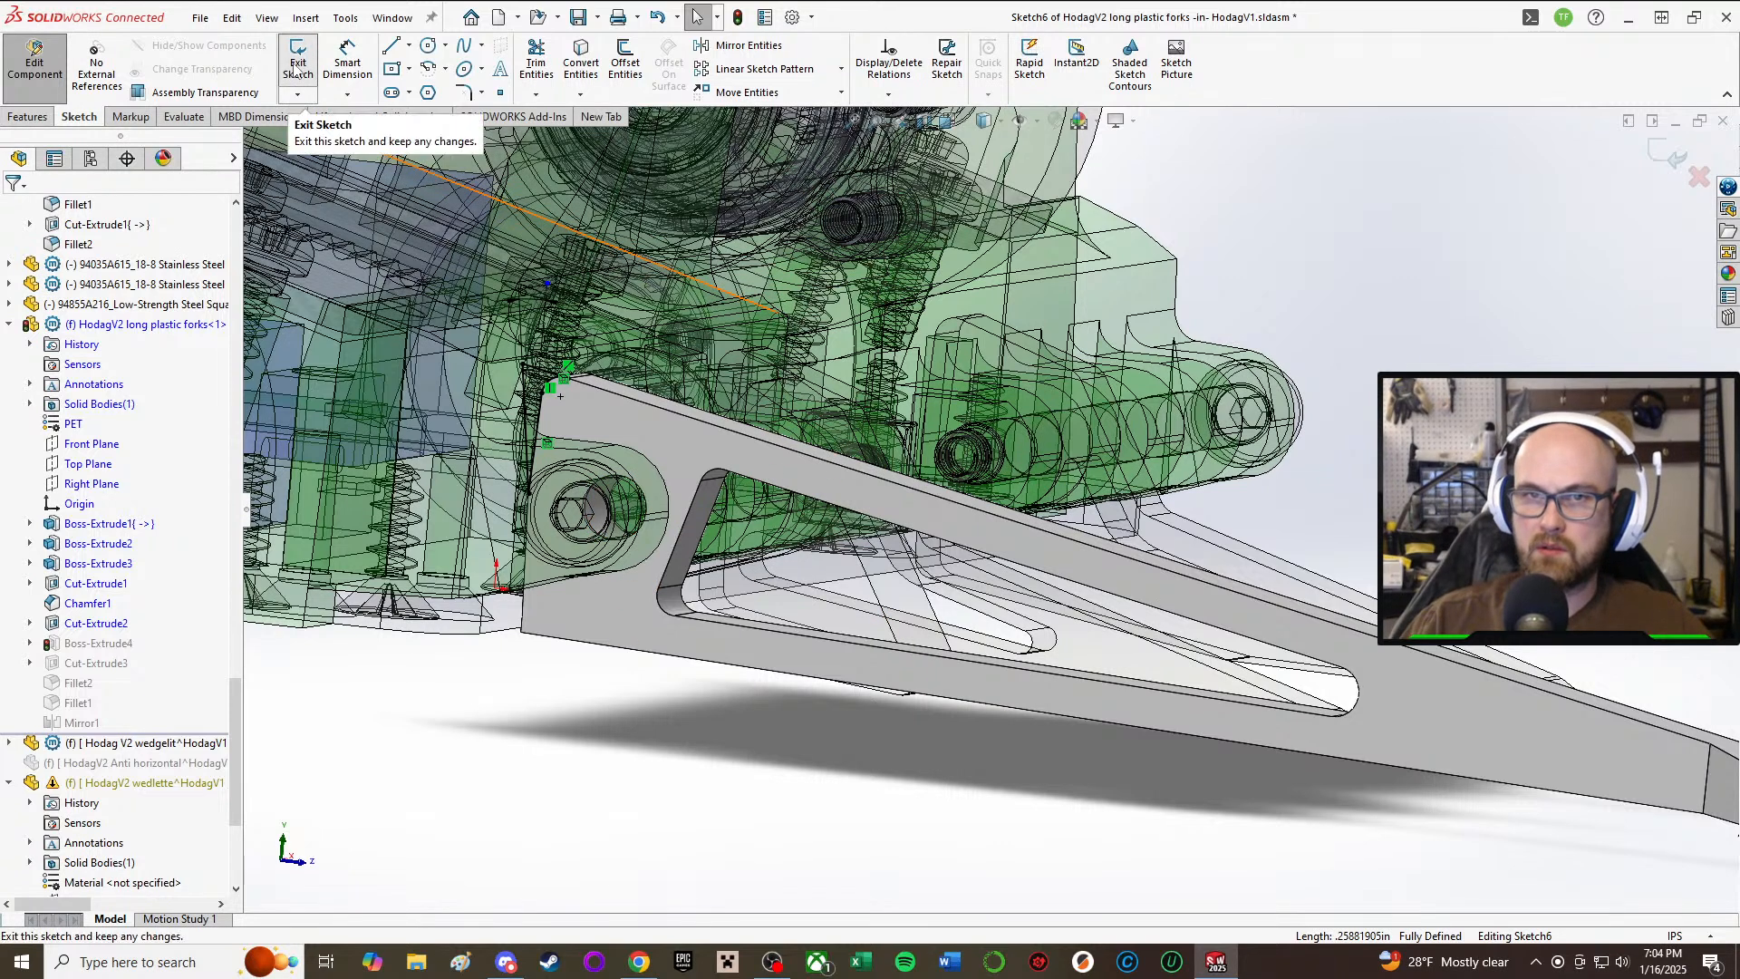
left_click(299, 65)
left_click(907, 495)
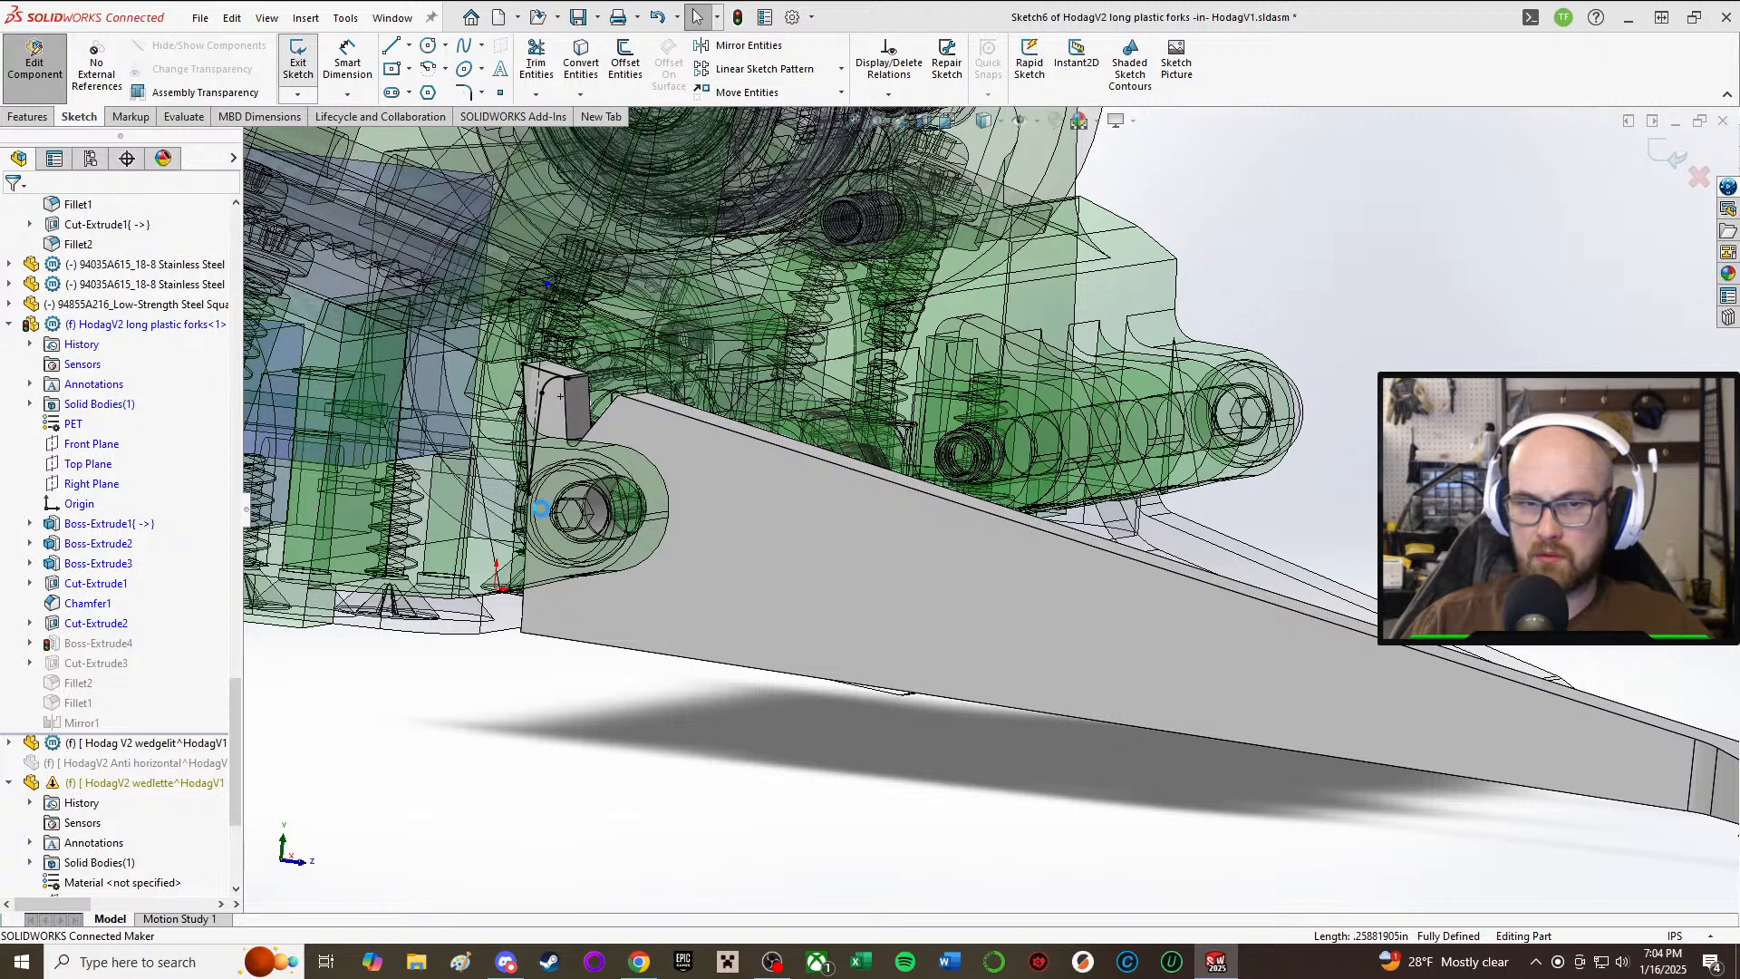
Step: Edit Fillet1 of the long forks to remove its four missing edges, keeping the two remaining edges
left_click(97, 705)
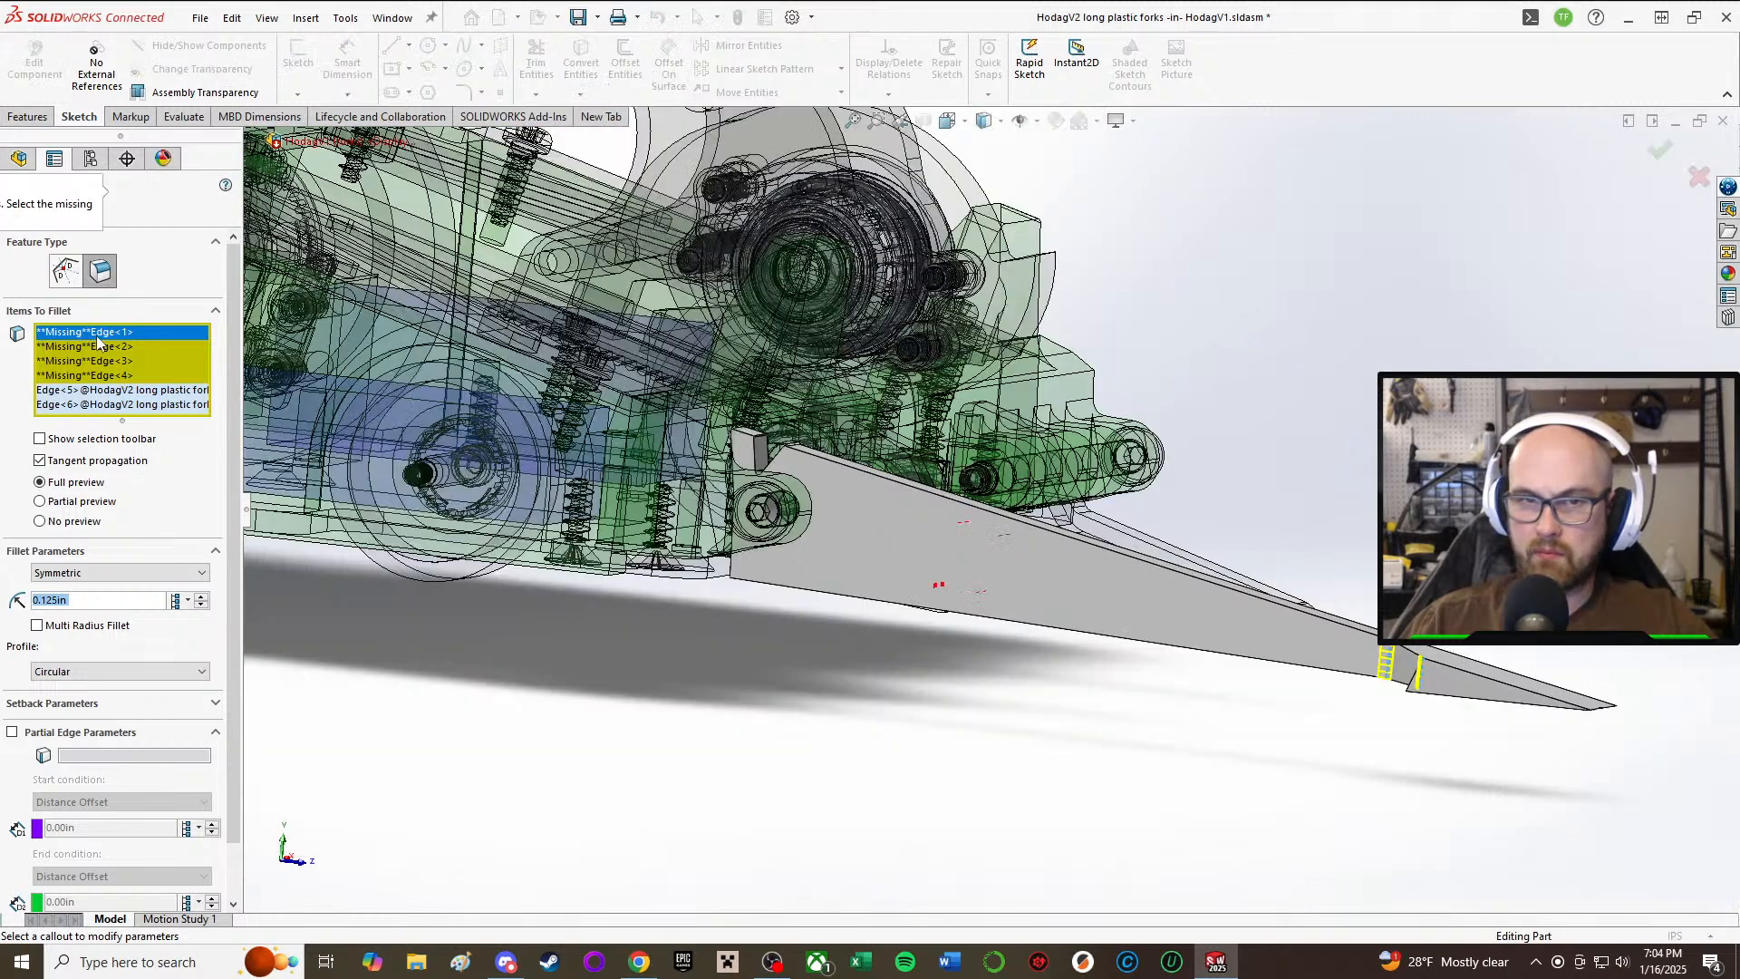
left_click(97, 336)
key("Delete")
key("Delete")
key("Delete")
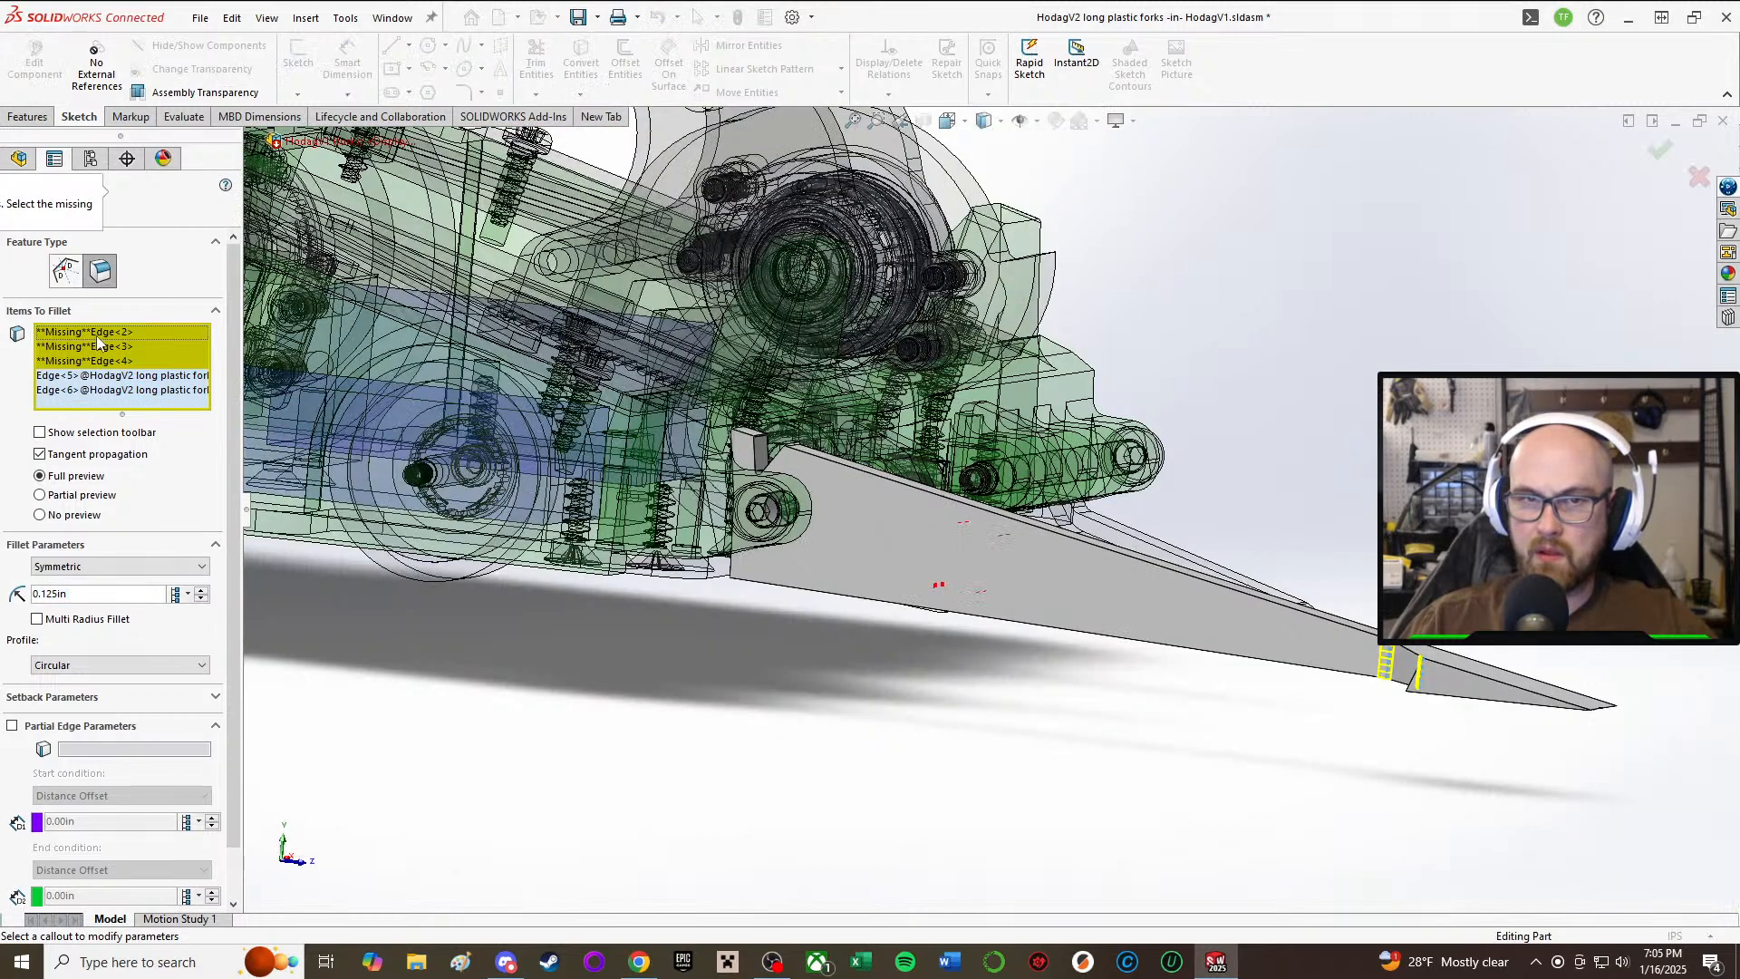
key("Delete")
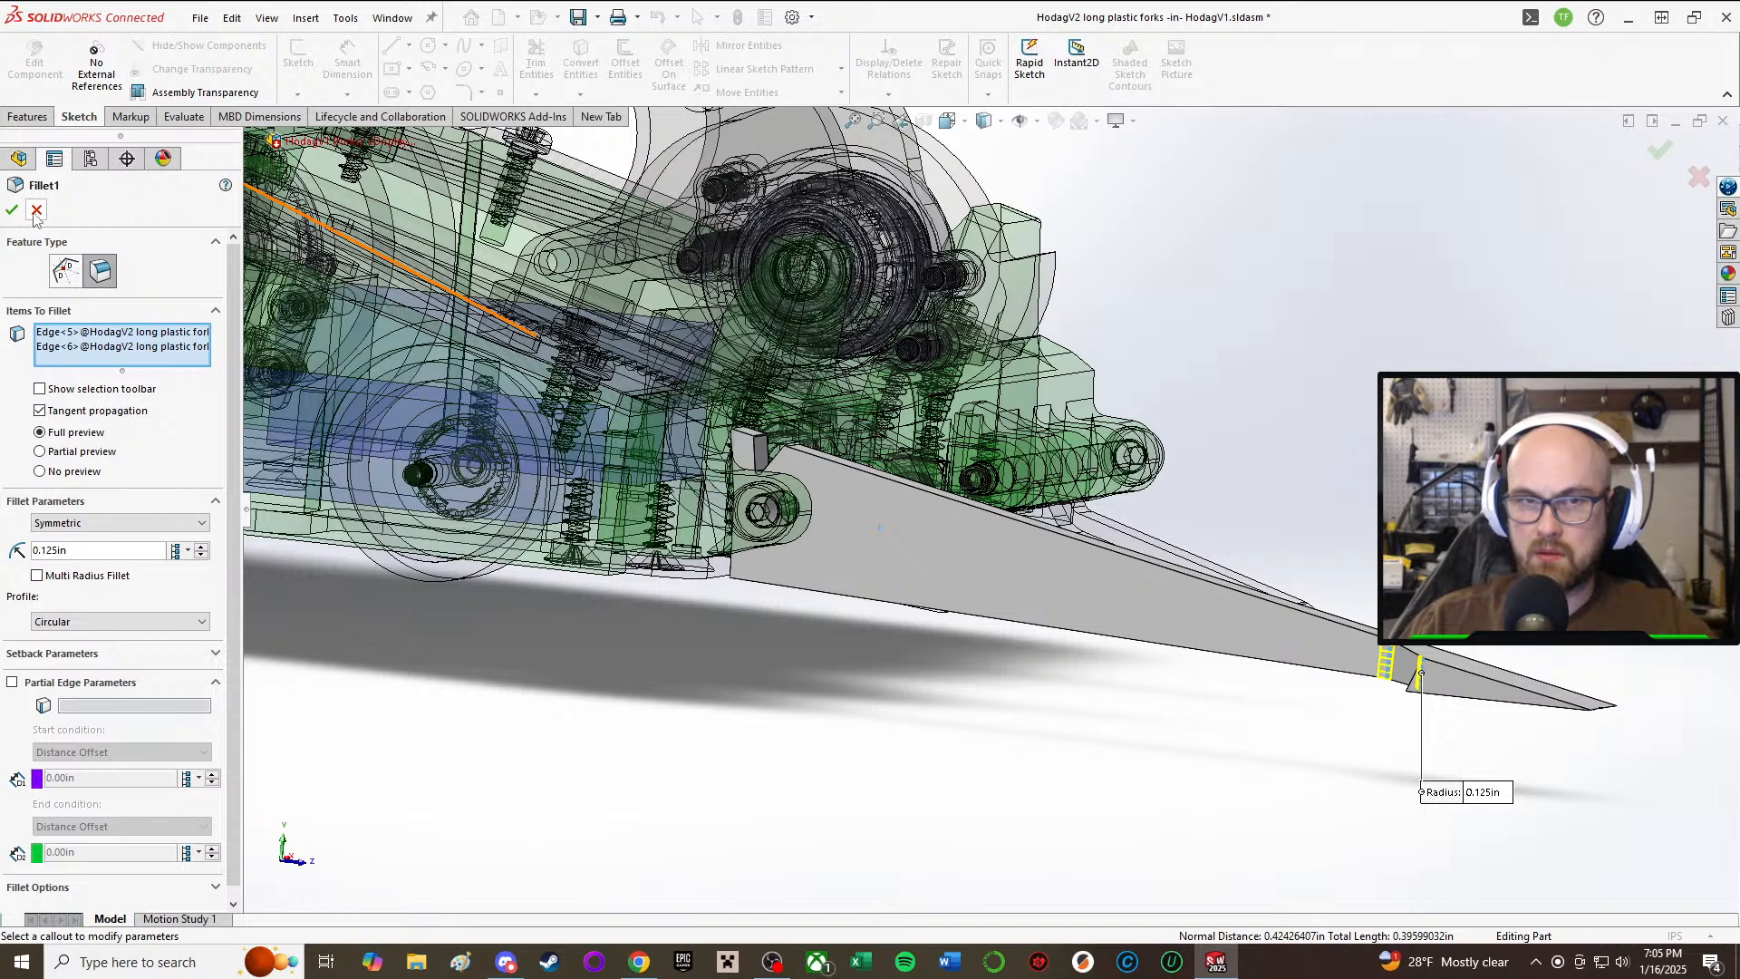
key("Return")
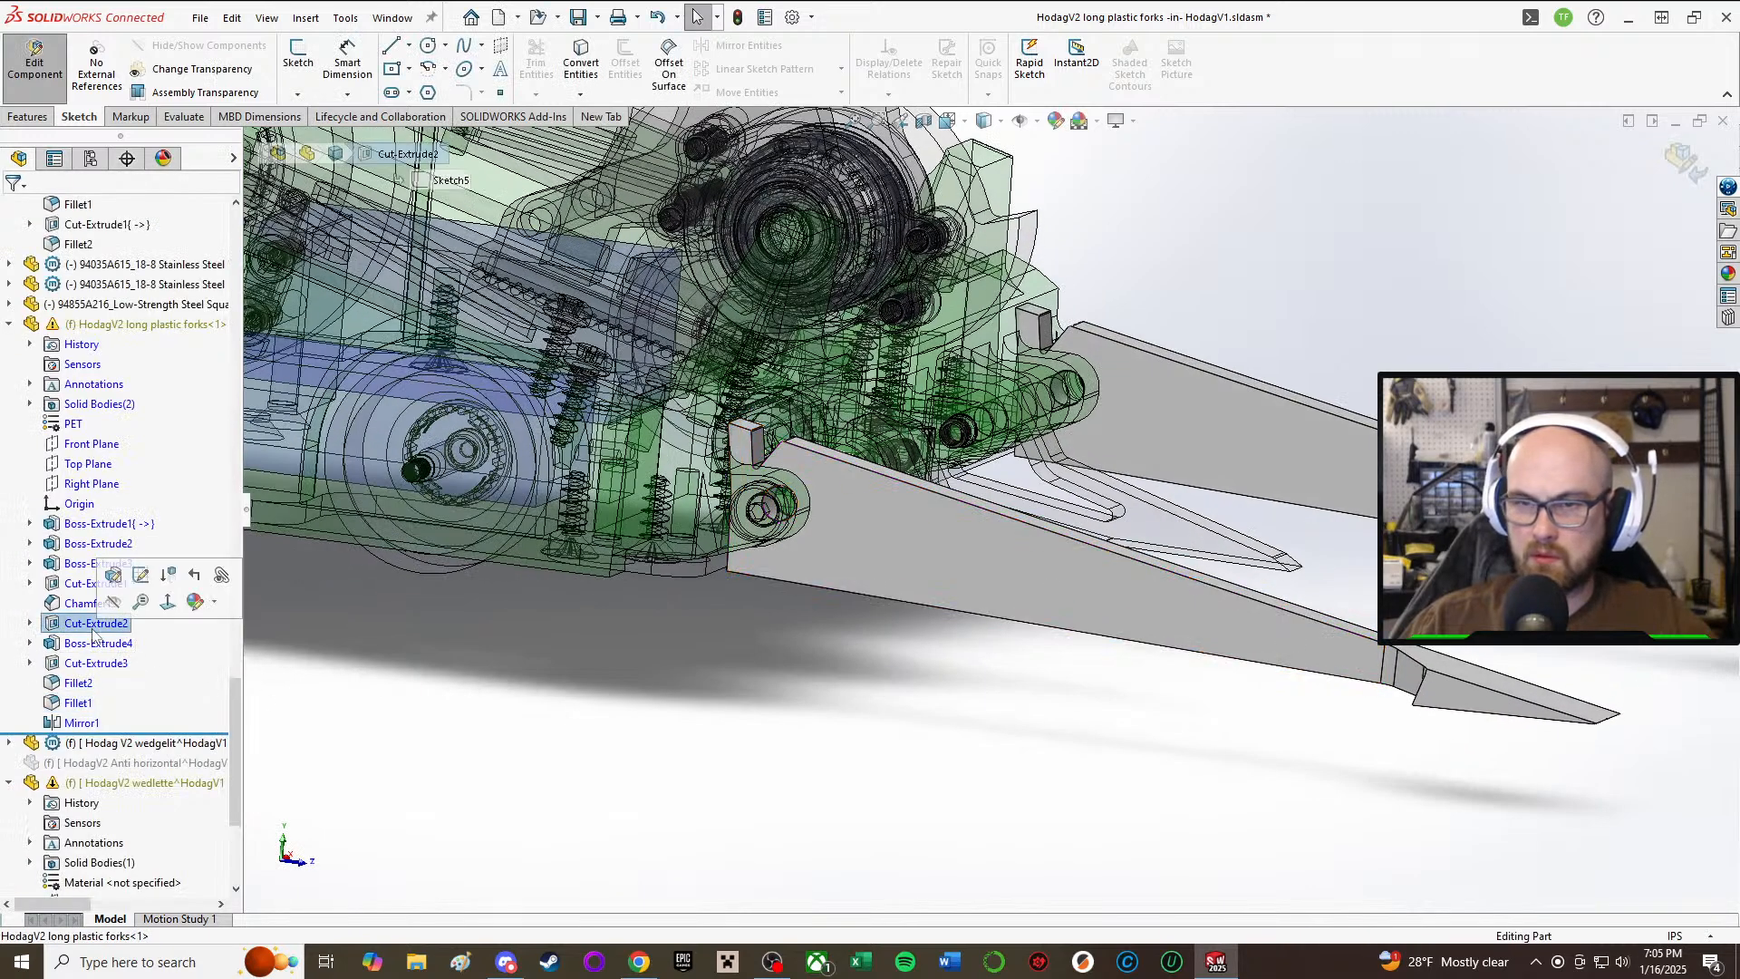
Step: Edit the Cut-Extrude3 notch sketch above the fork's pivot hole and set the notch's vertical dimension to 0.23 in
left_click(1126, 711)
middle_click_drag(1127, 711, 759, 421)
scroll(759, 421, "up", 3)
scroll(954, 466, "up", 2)
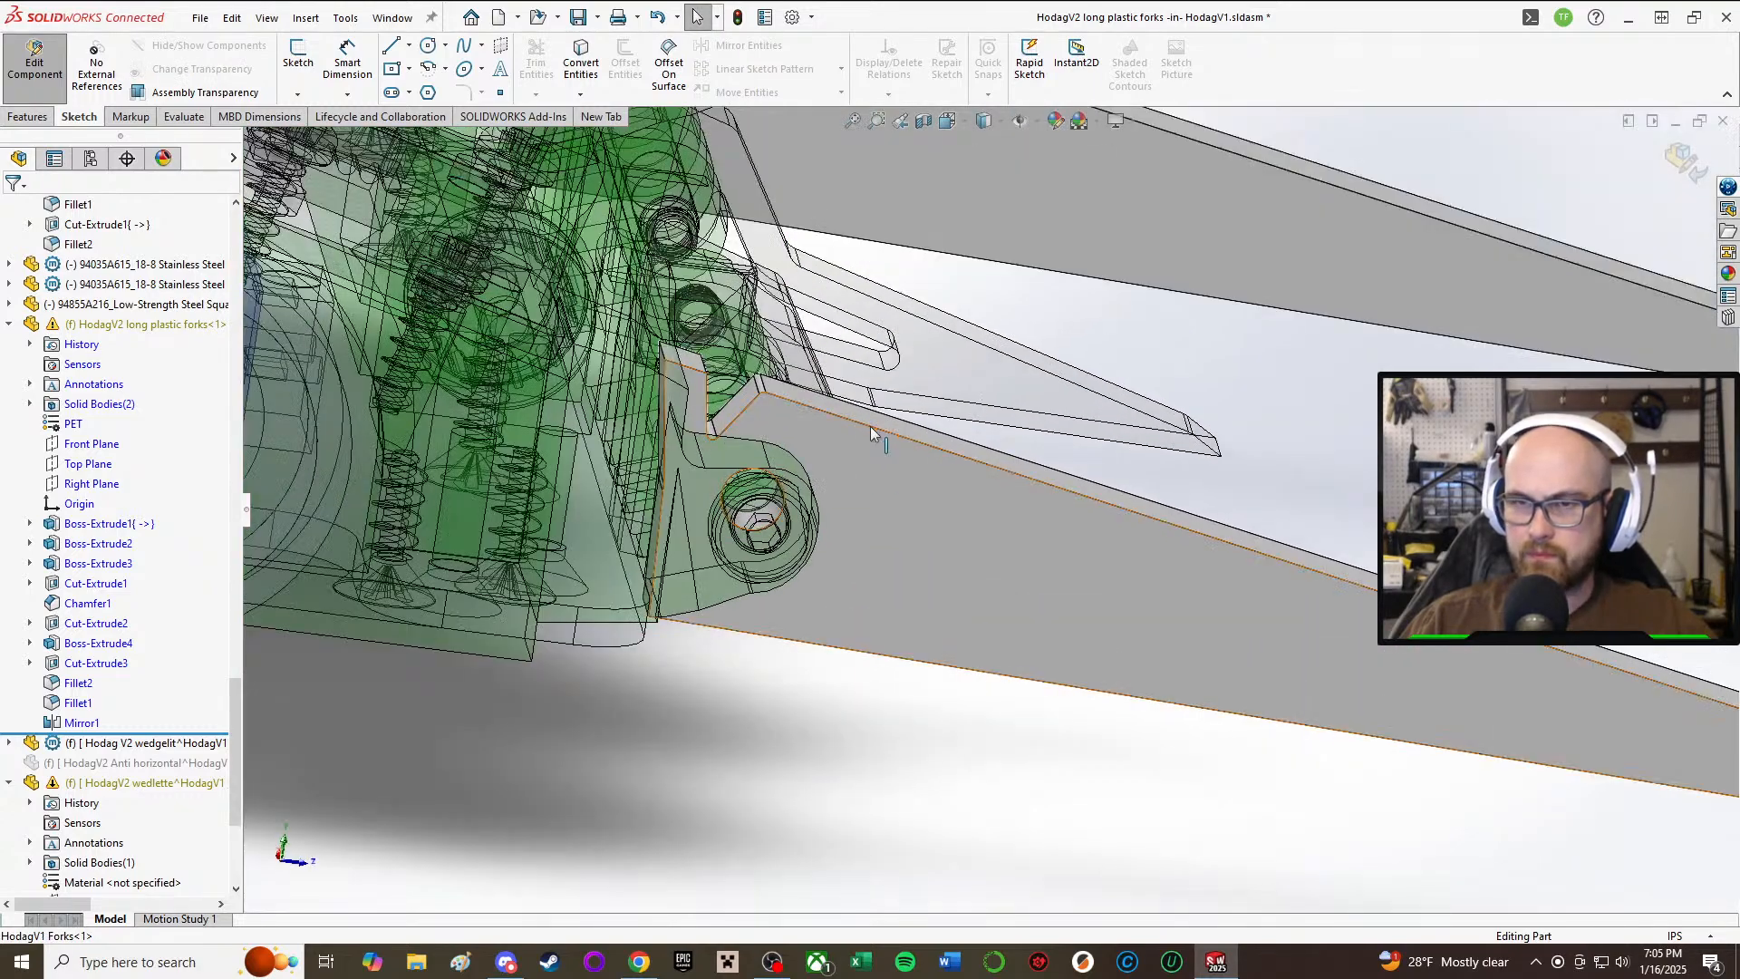
left_click(95, 585)
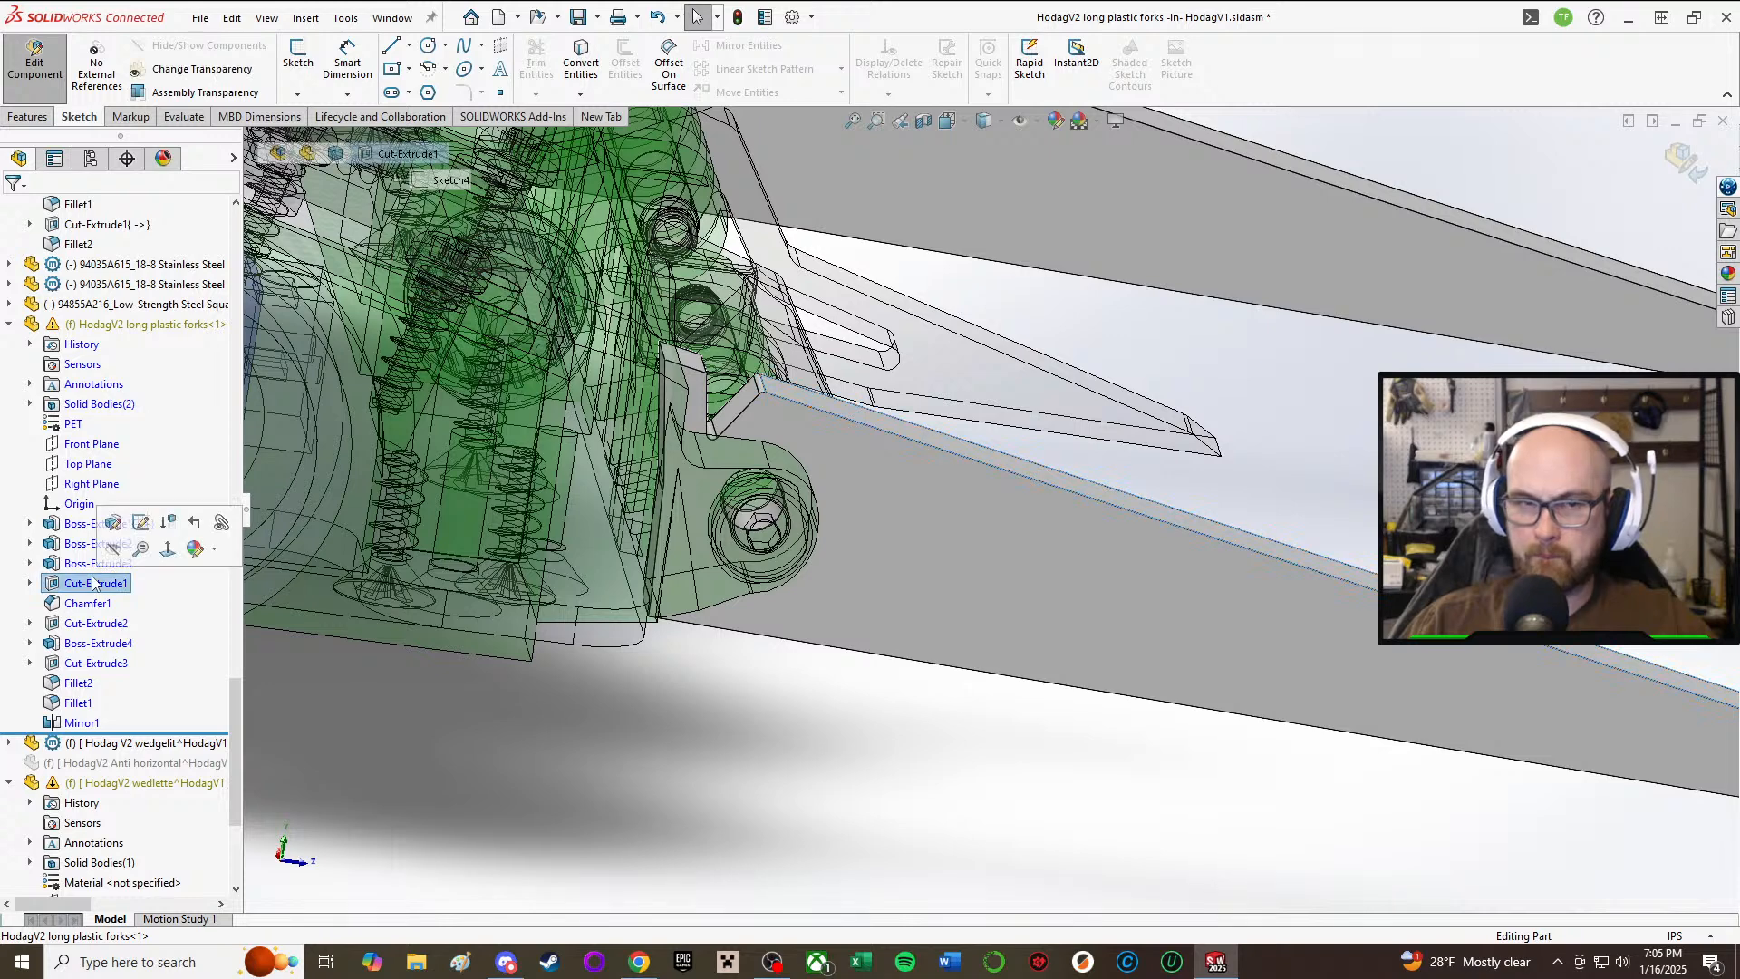
left_click(93, 663)
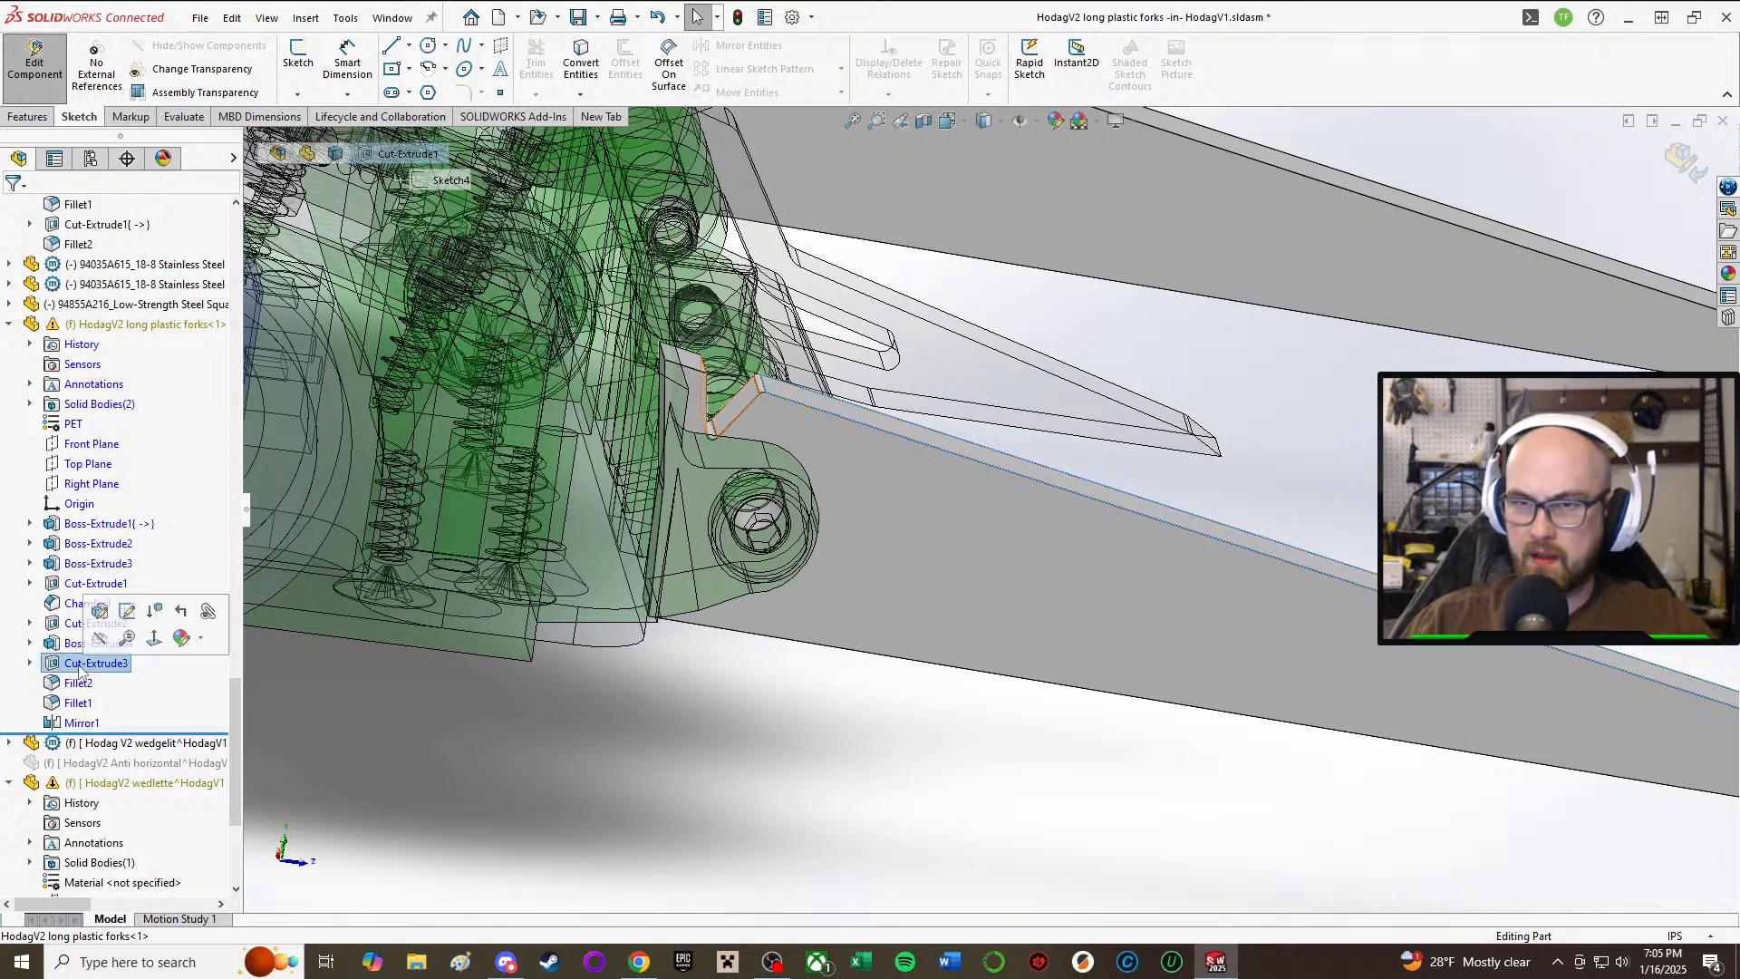
left_click(127, 613)
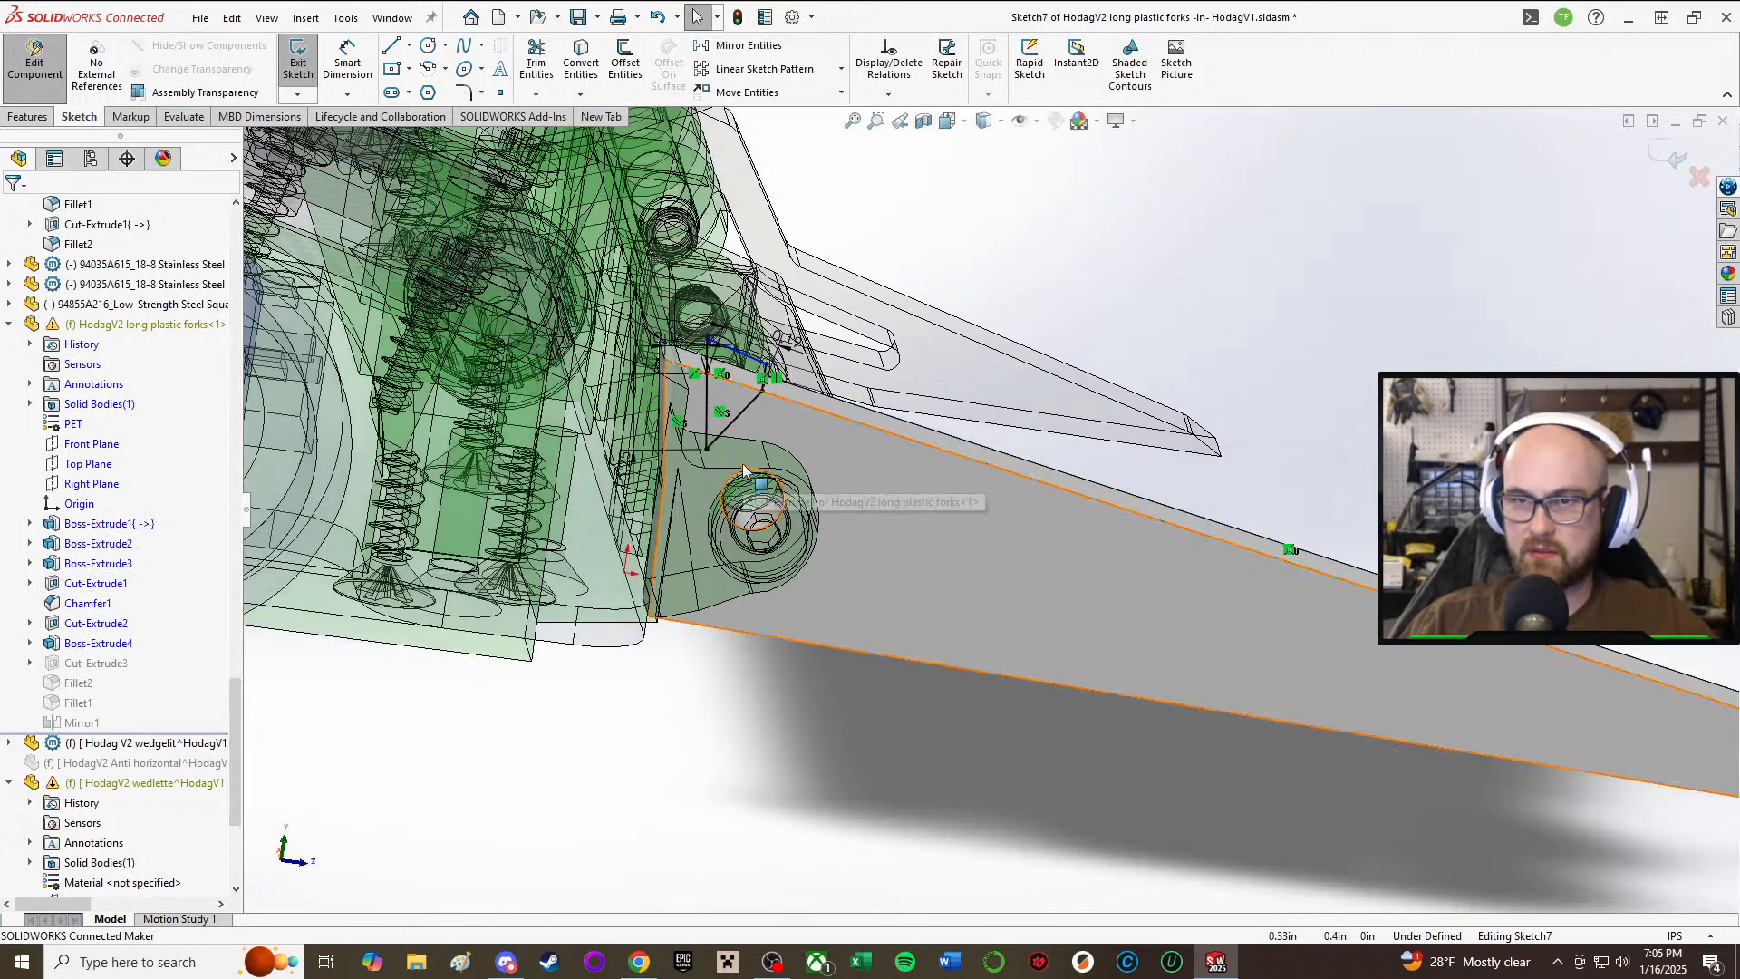
scroll(733, 370, "up", 1)
scroll(705, 408, "down", 3)
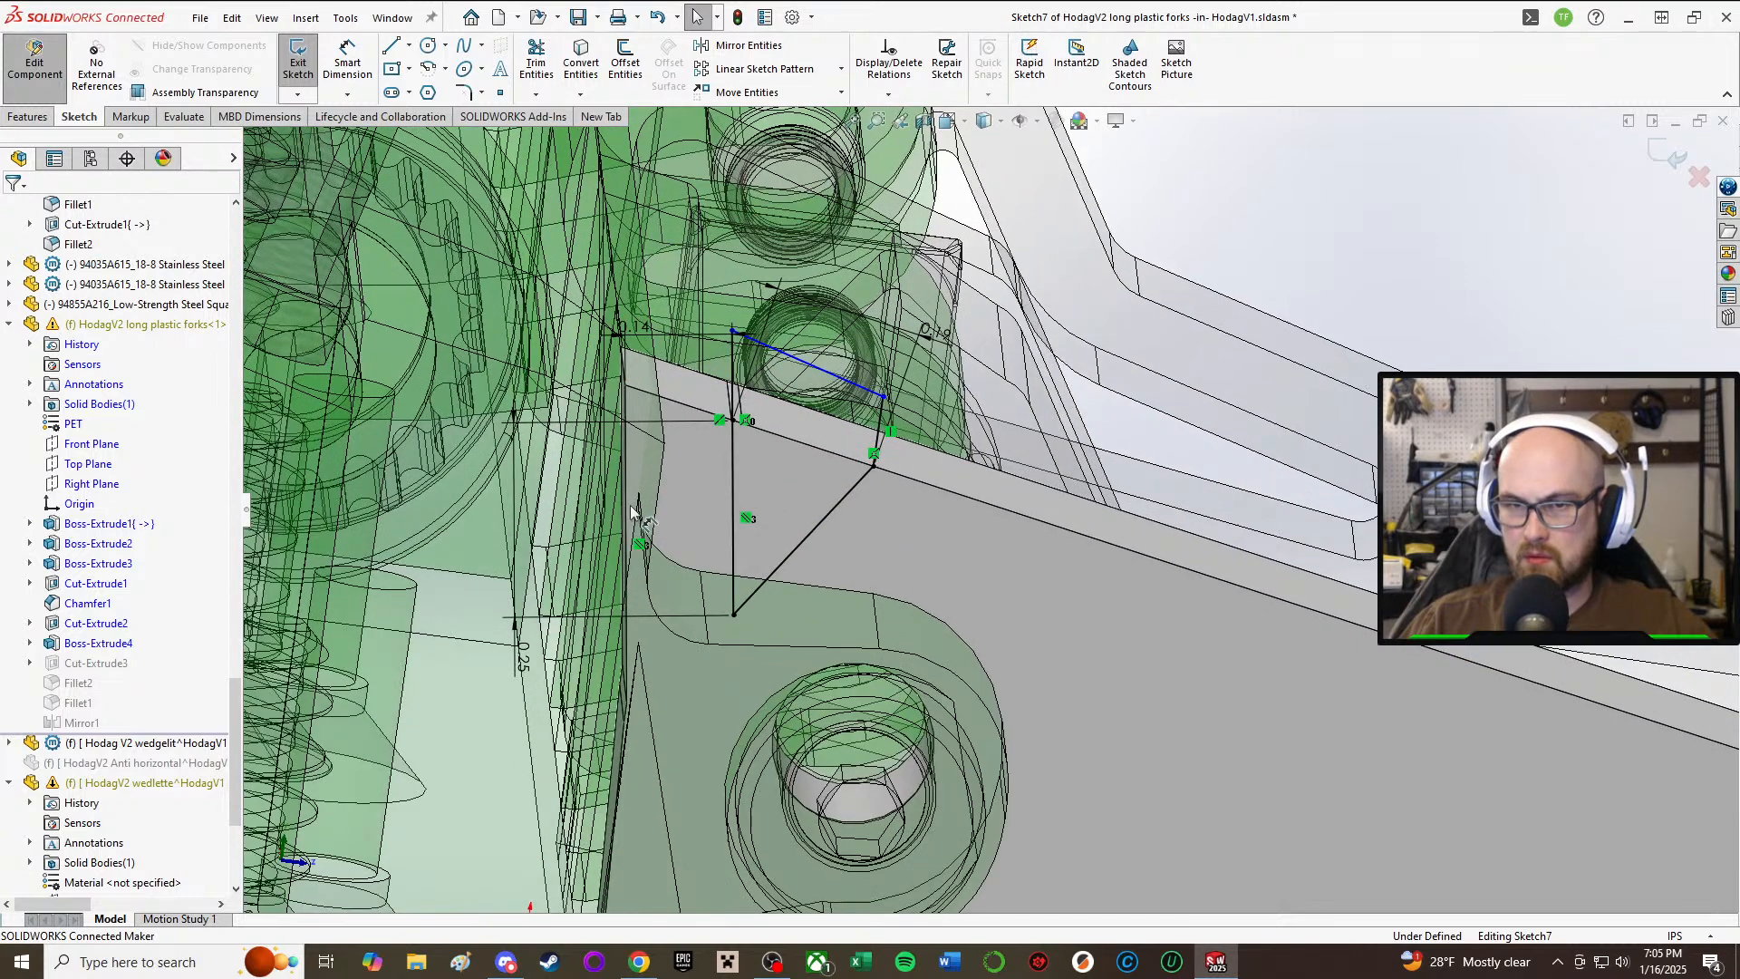
double_click(519, 667)
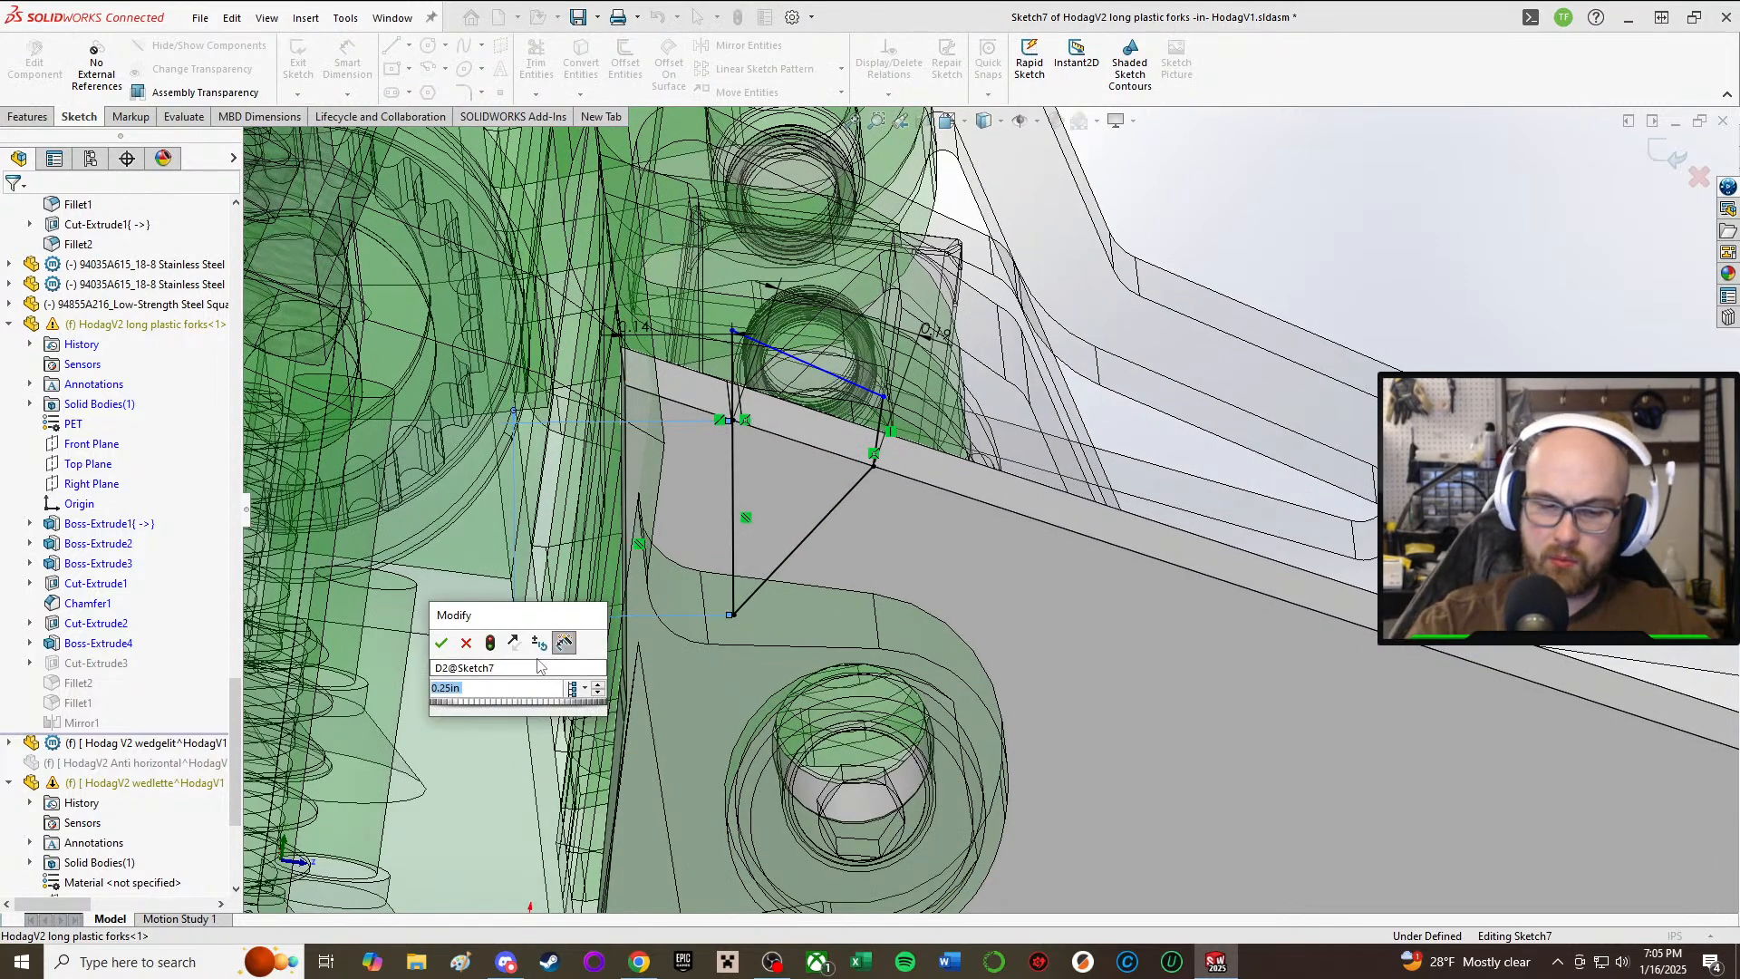
type(".35")
key("Return")
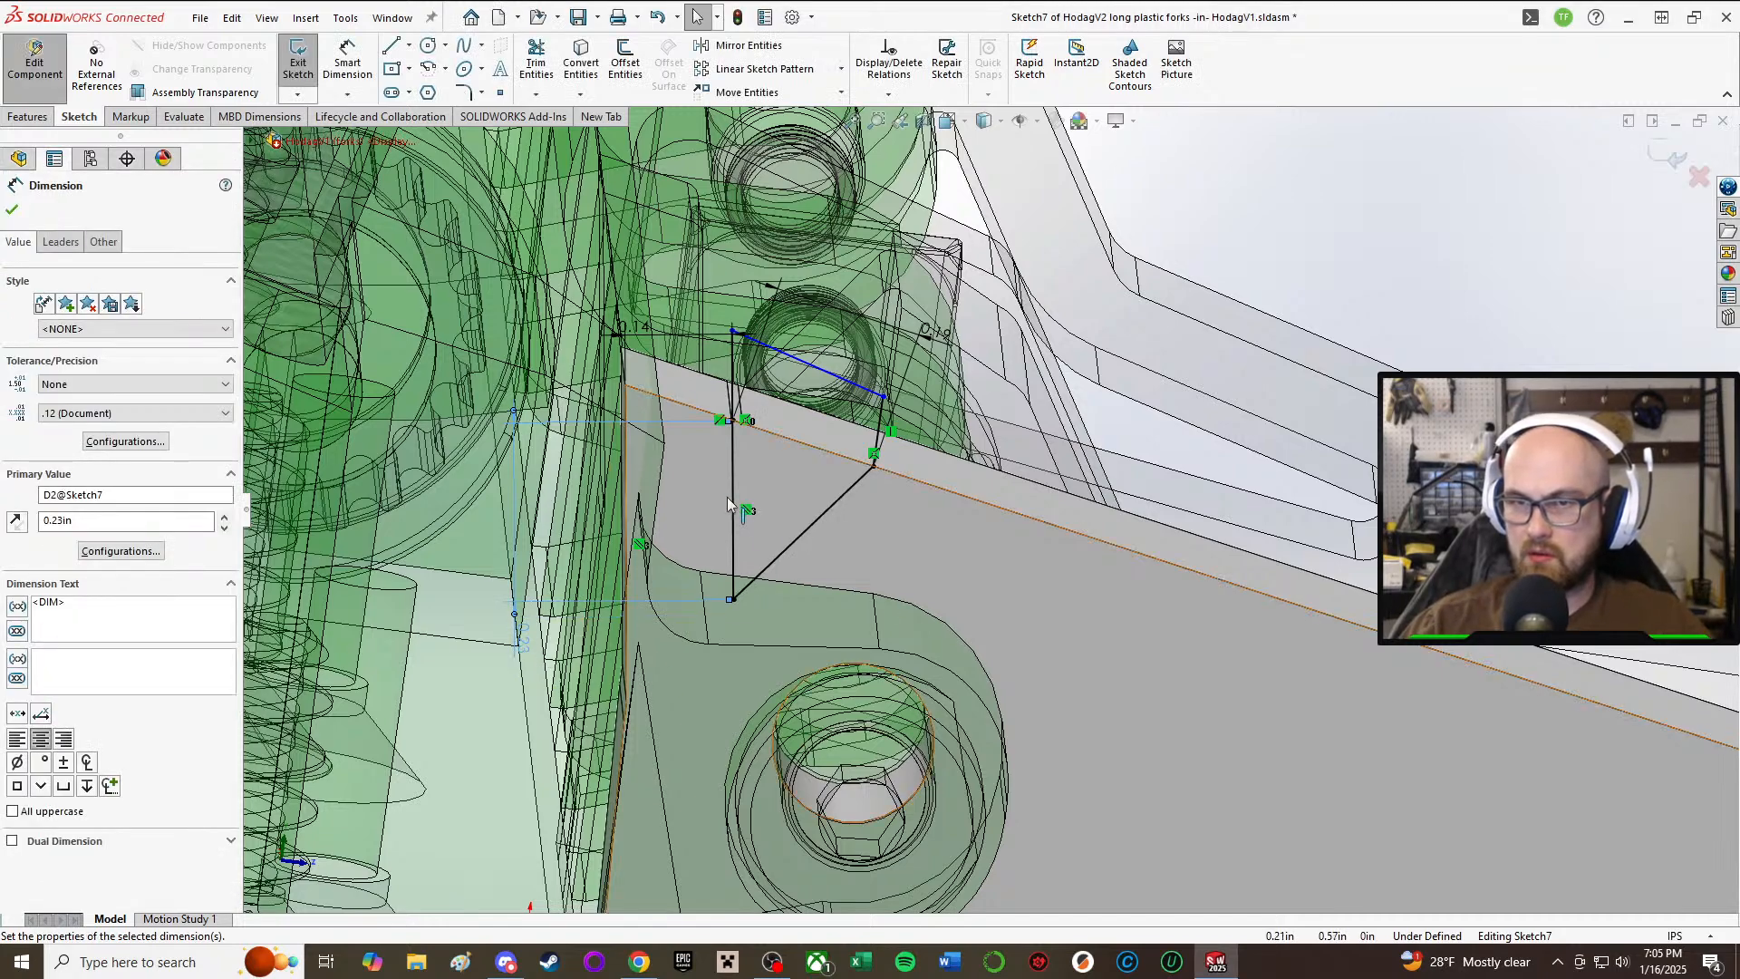
Step: Set the notch's upper width dimension to 0.15 in, then finish editing the sketch and the forks part
scroll(763, 478, "up", 3)
scroll(1224, 325, "down", 3)
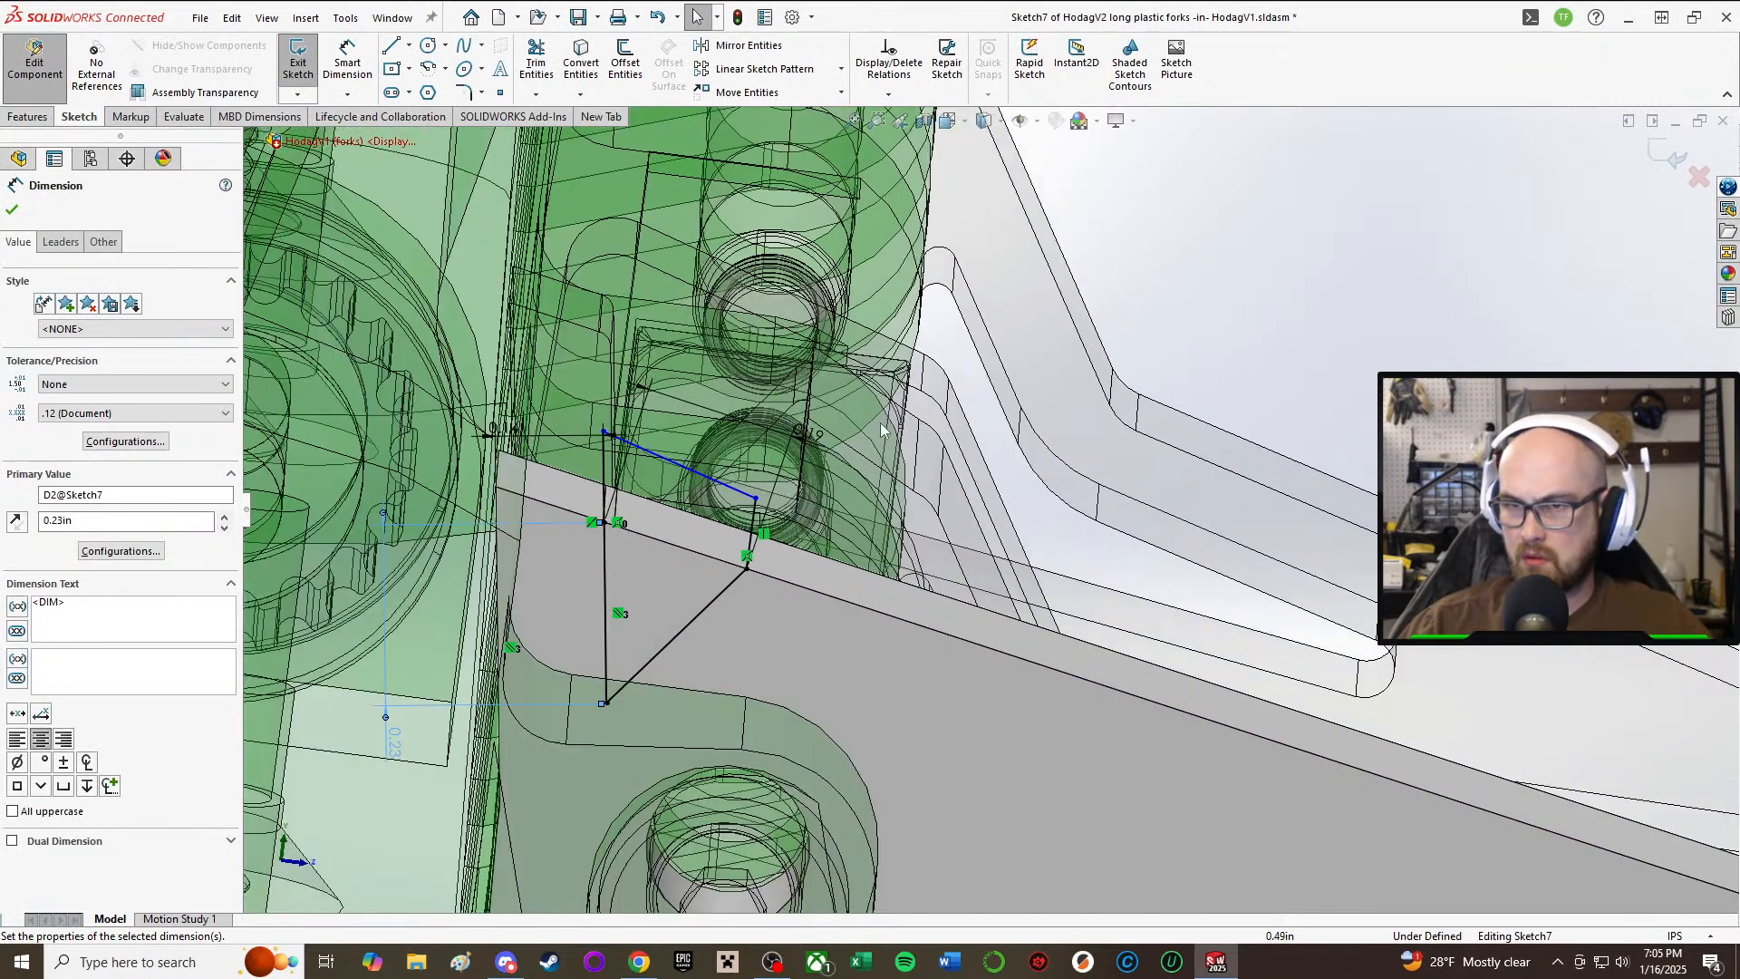
double_click(808, 439)
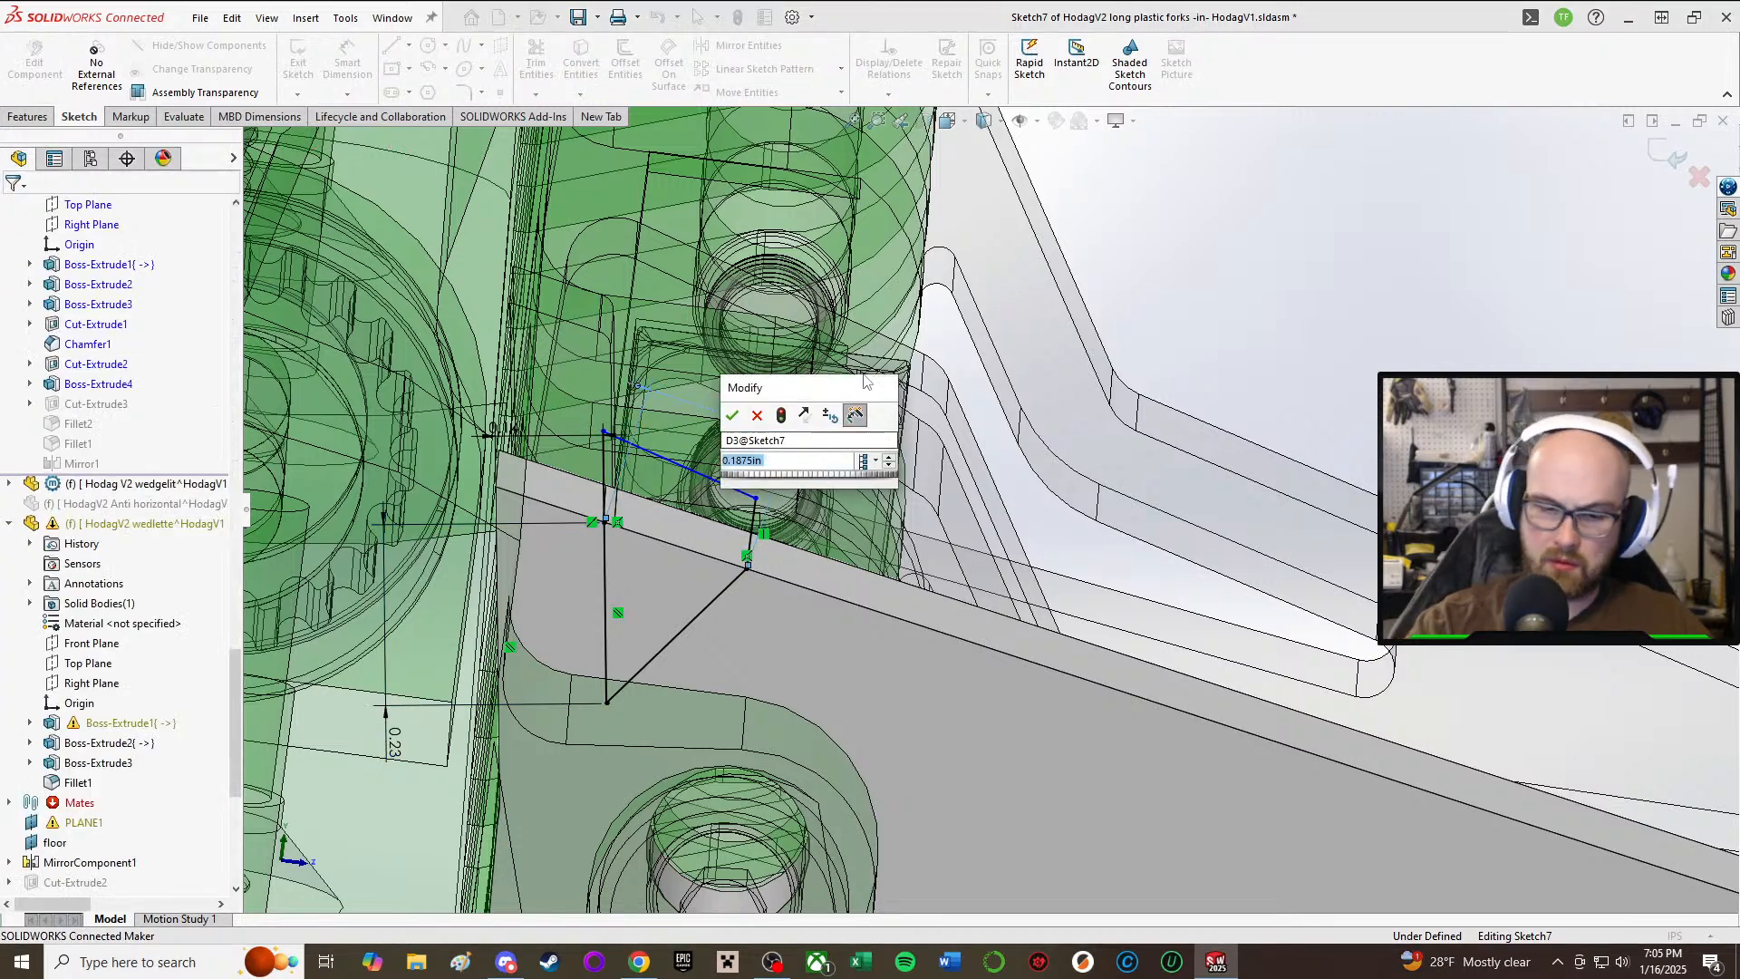
type(".15")
key("Return")
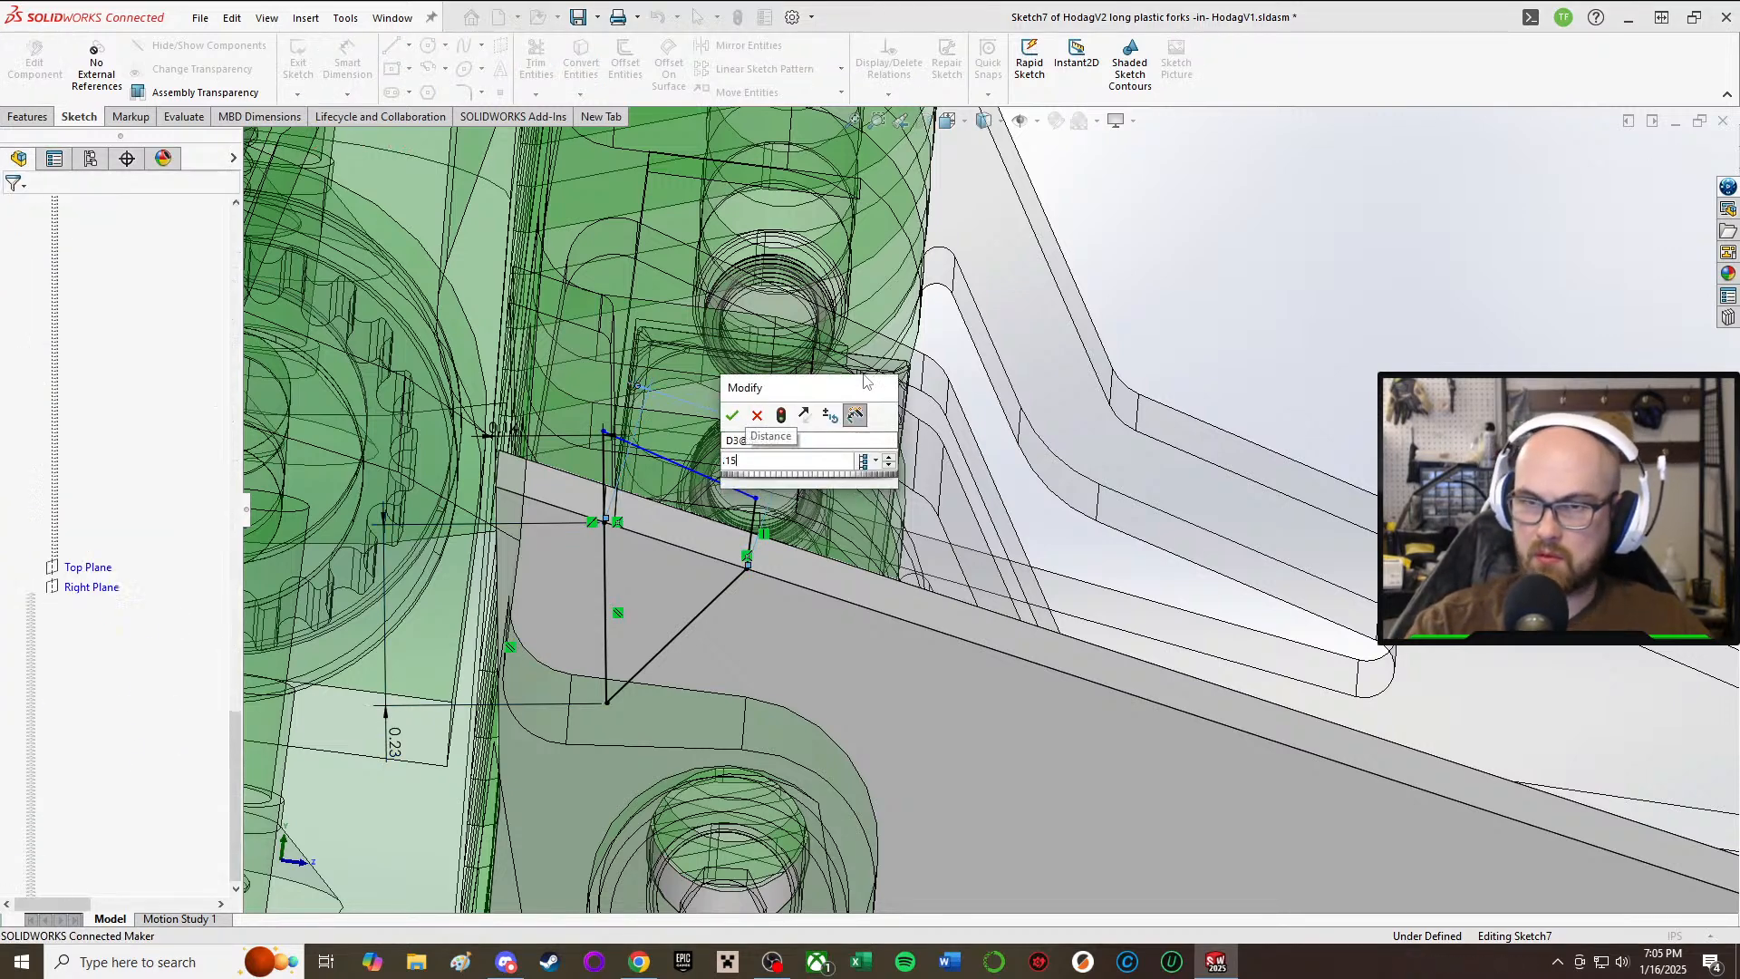
scroll(997, 508, "up", 3)
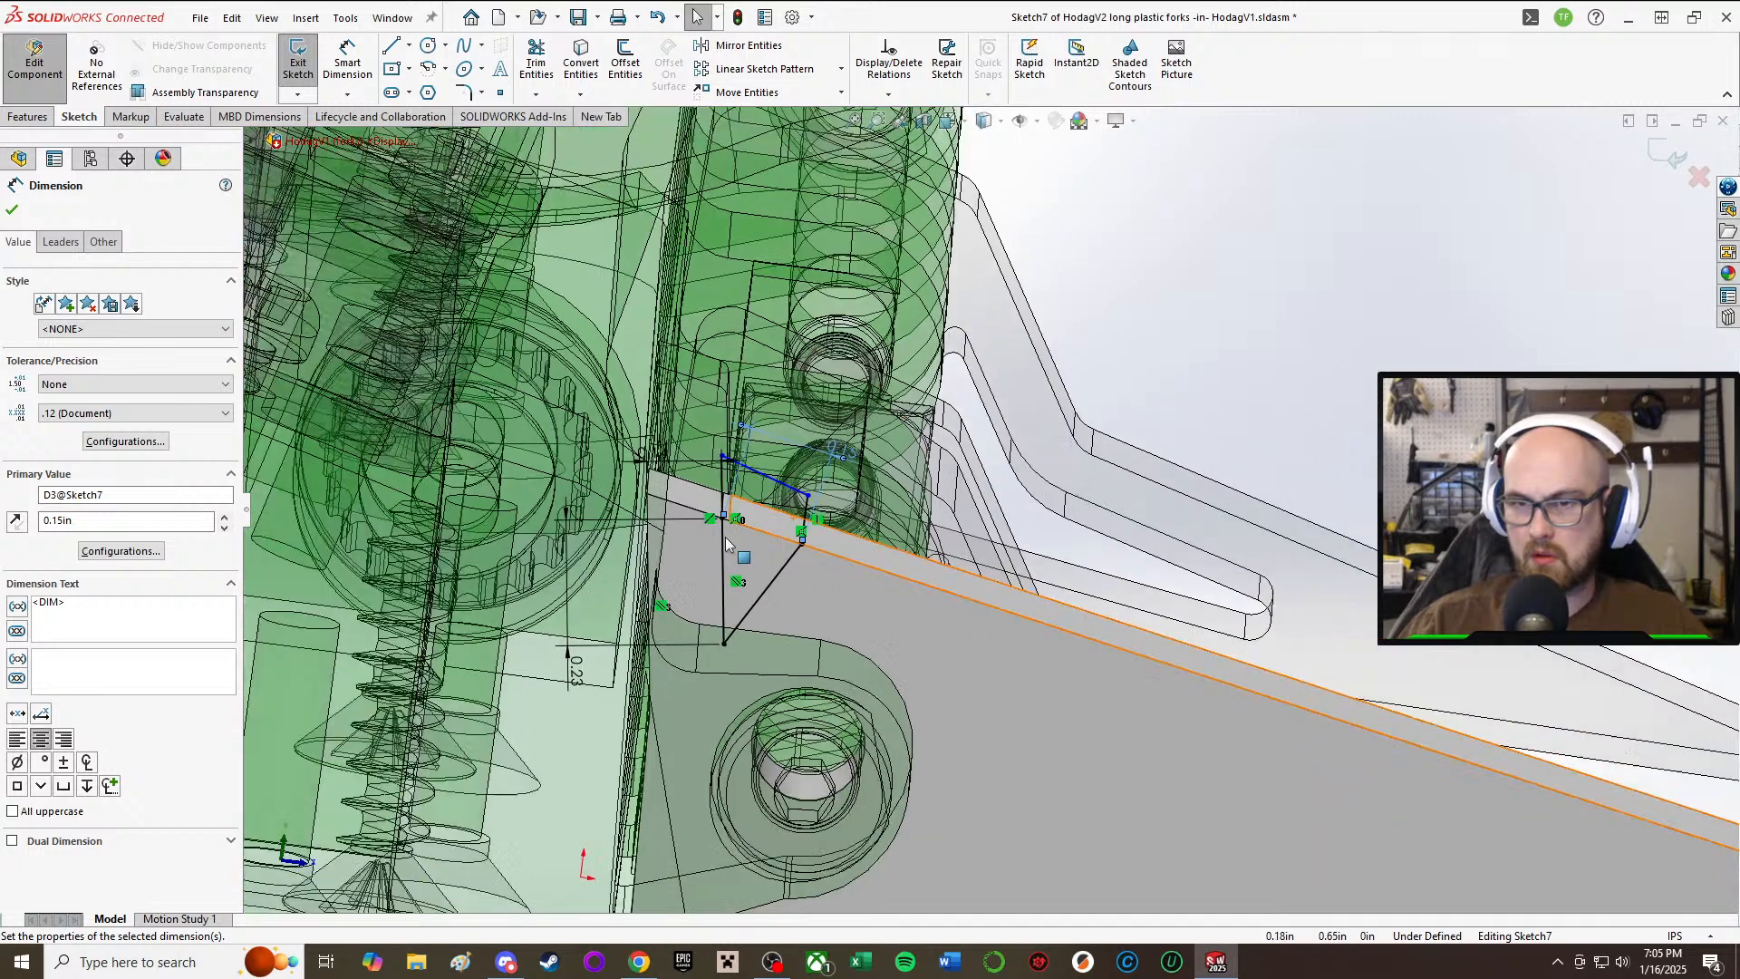
left_click(20, 210)
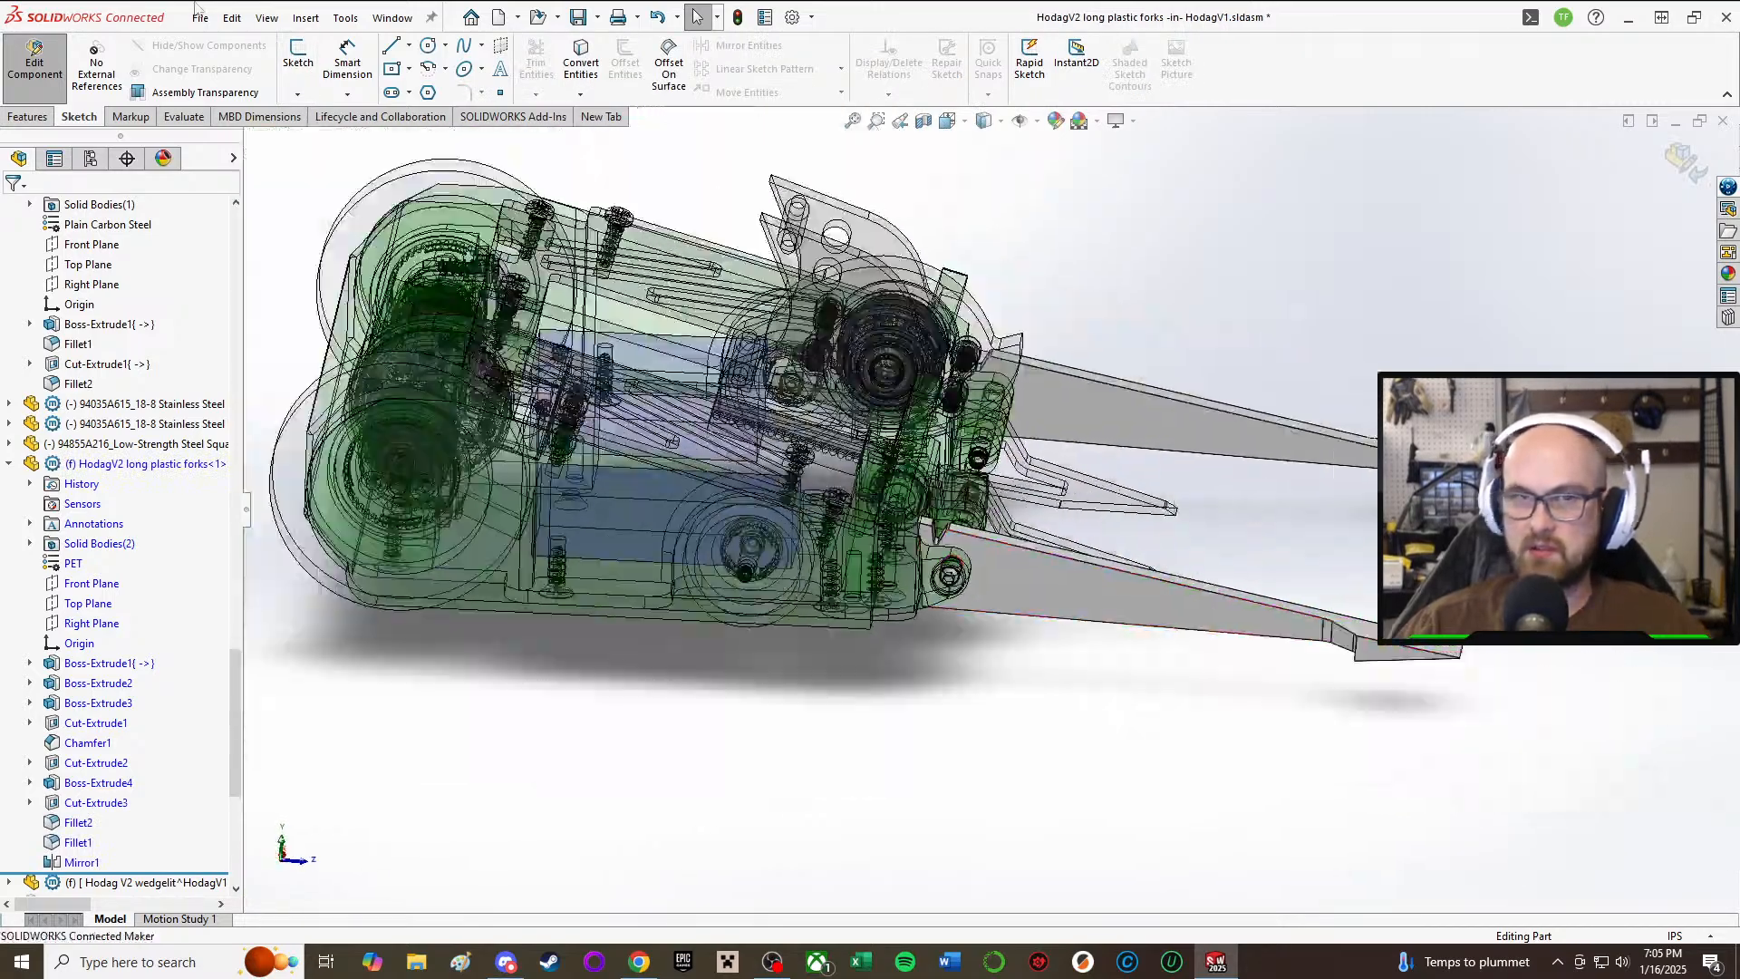
left_click(71, 65)
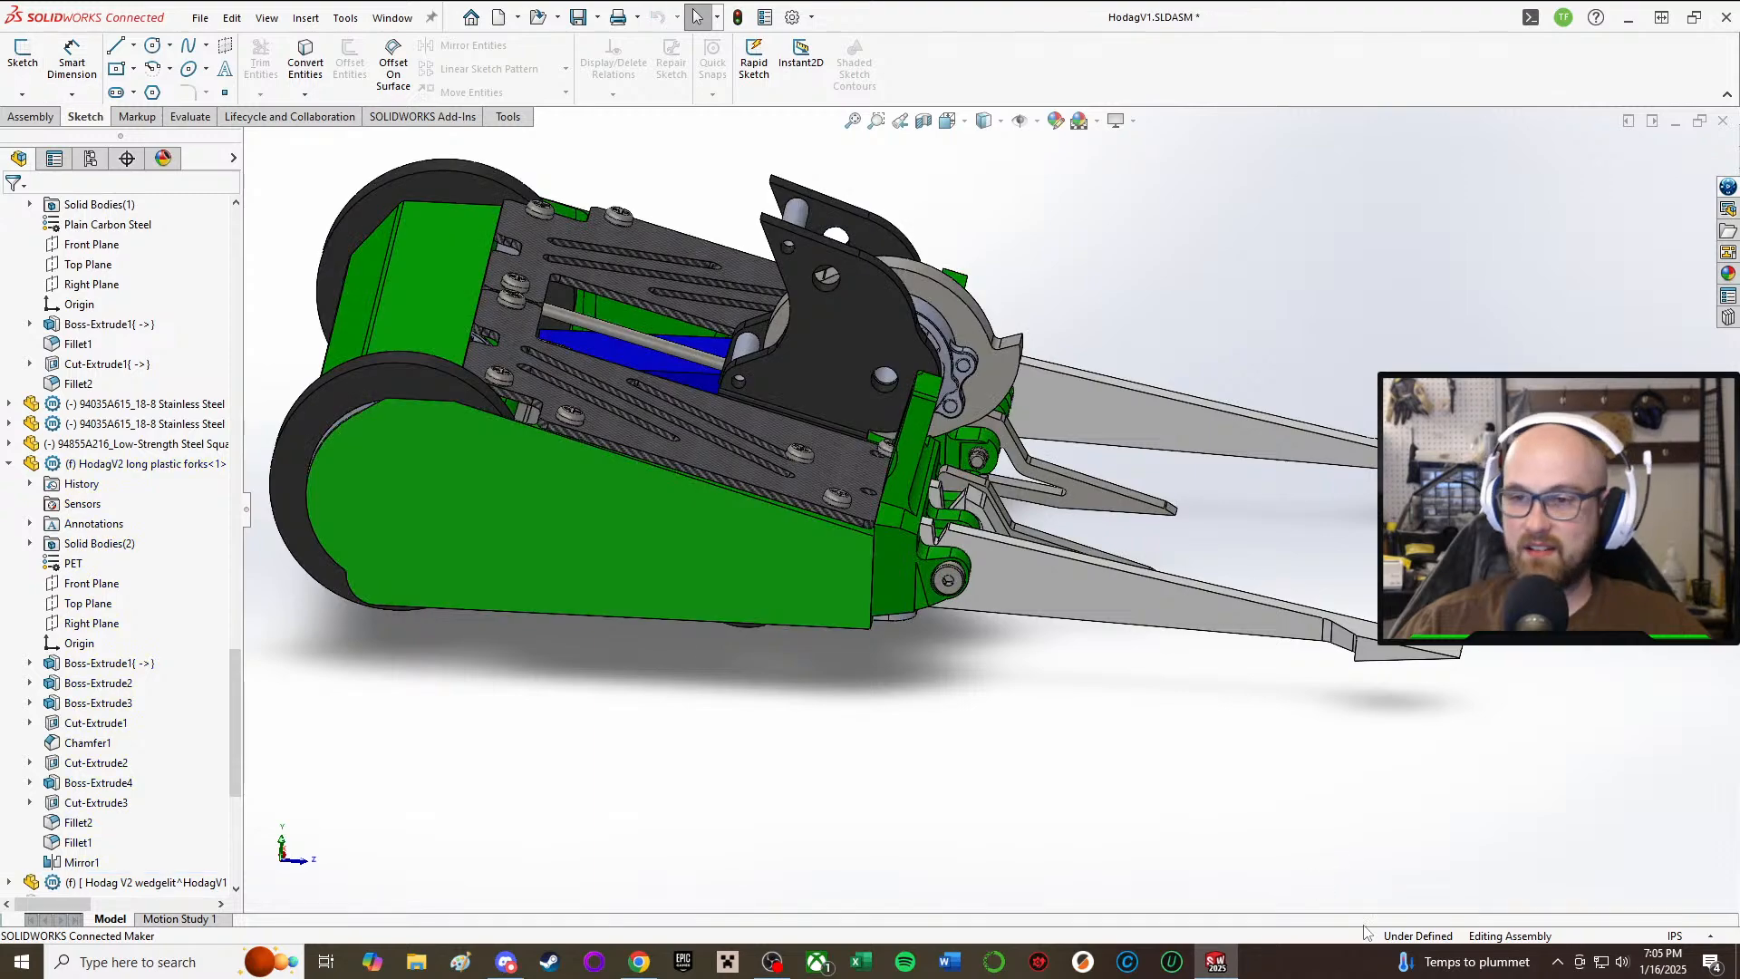
Step: Examine the long forks' stops, the hinge area and neighbouring wedges from above, then the robot's underside
middle_click_drag(1054, 630, 939, 699)
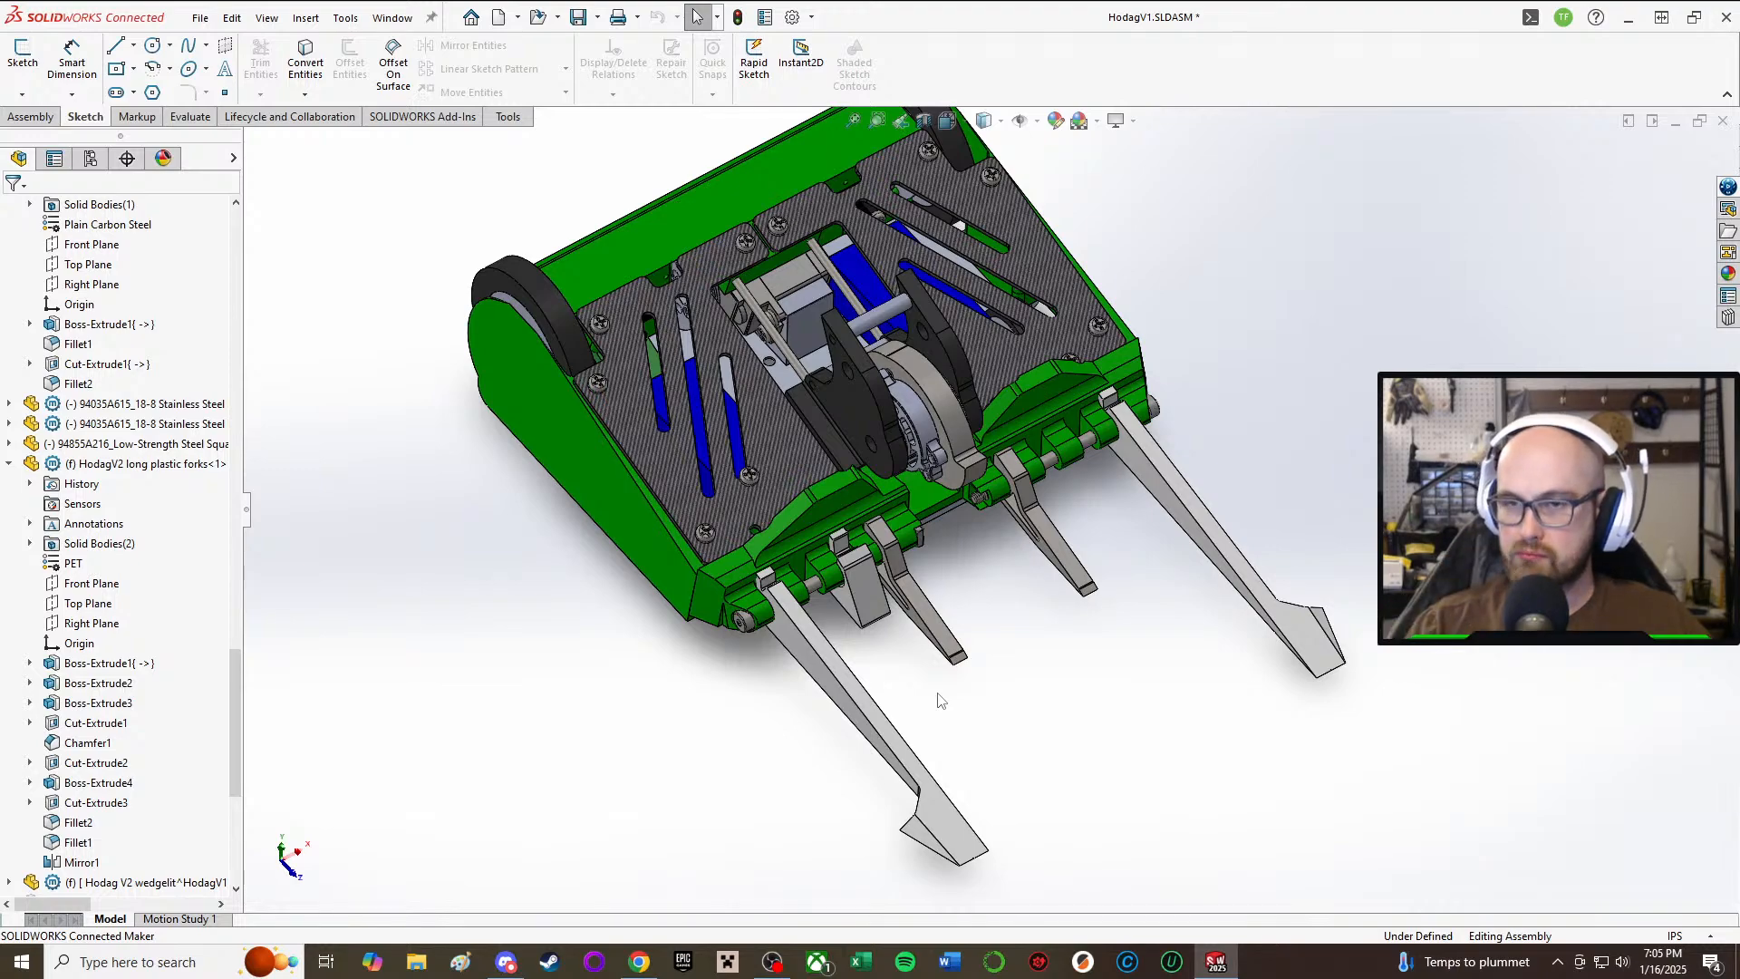
scroll(990, 712, "down", 2)
middle_click_drag(874, 473, 981, 518)
scroll(843, 419, "down", 2)
scroll(839, 419, "down", 3)
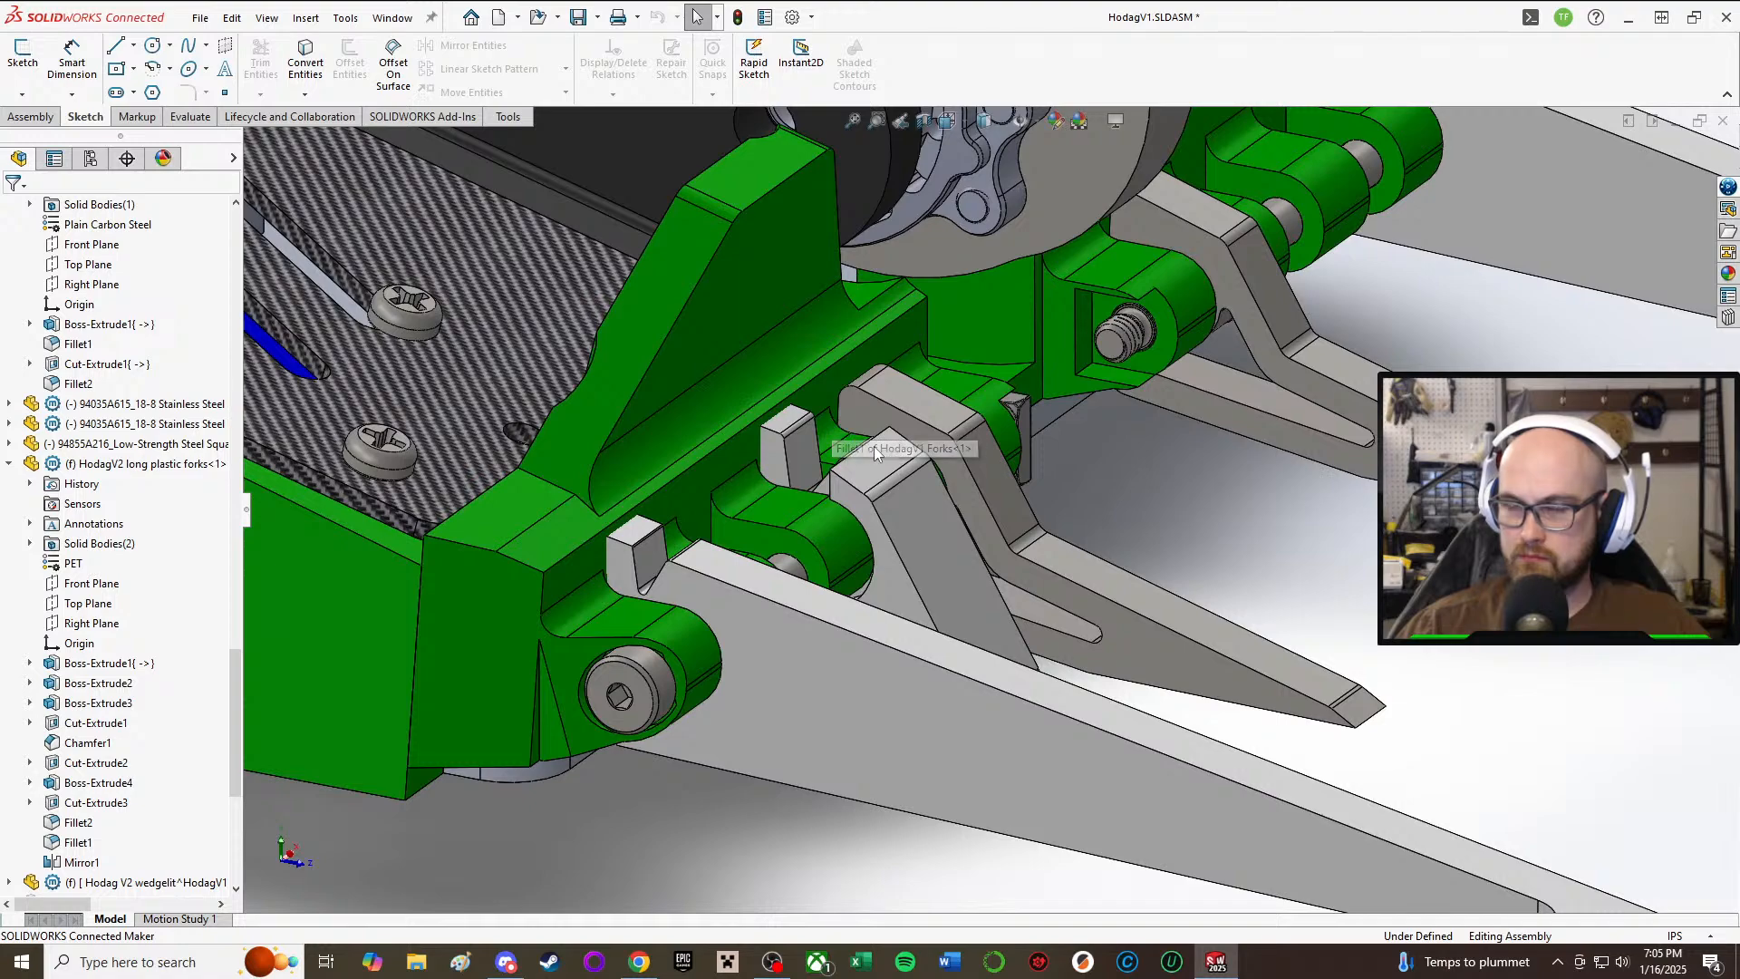
scroll(872, 471, "down", 2)
scroll(907, 497, "up", 1)
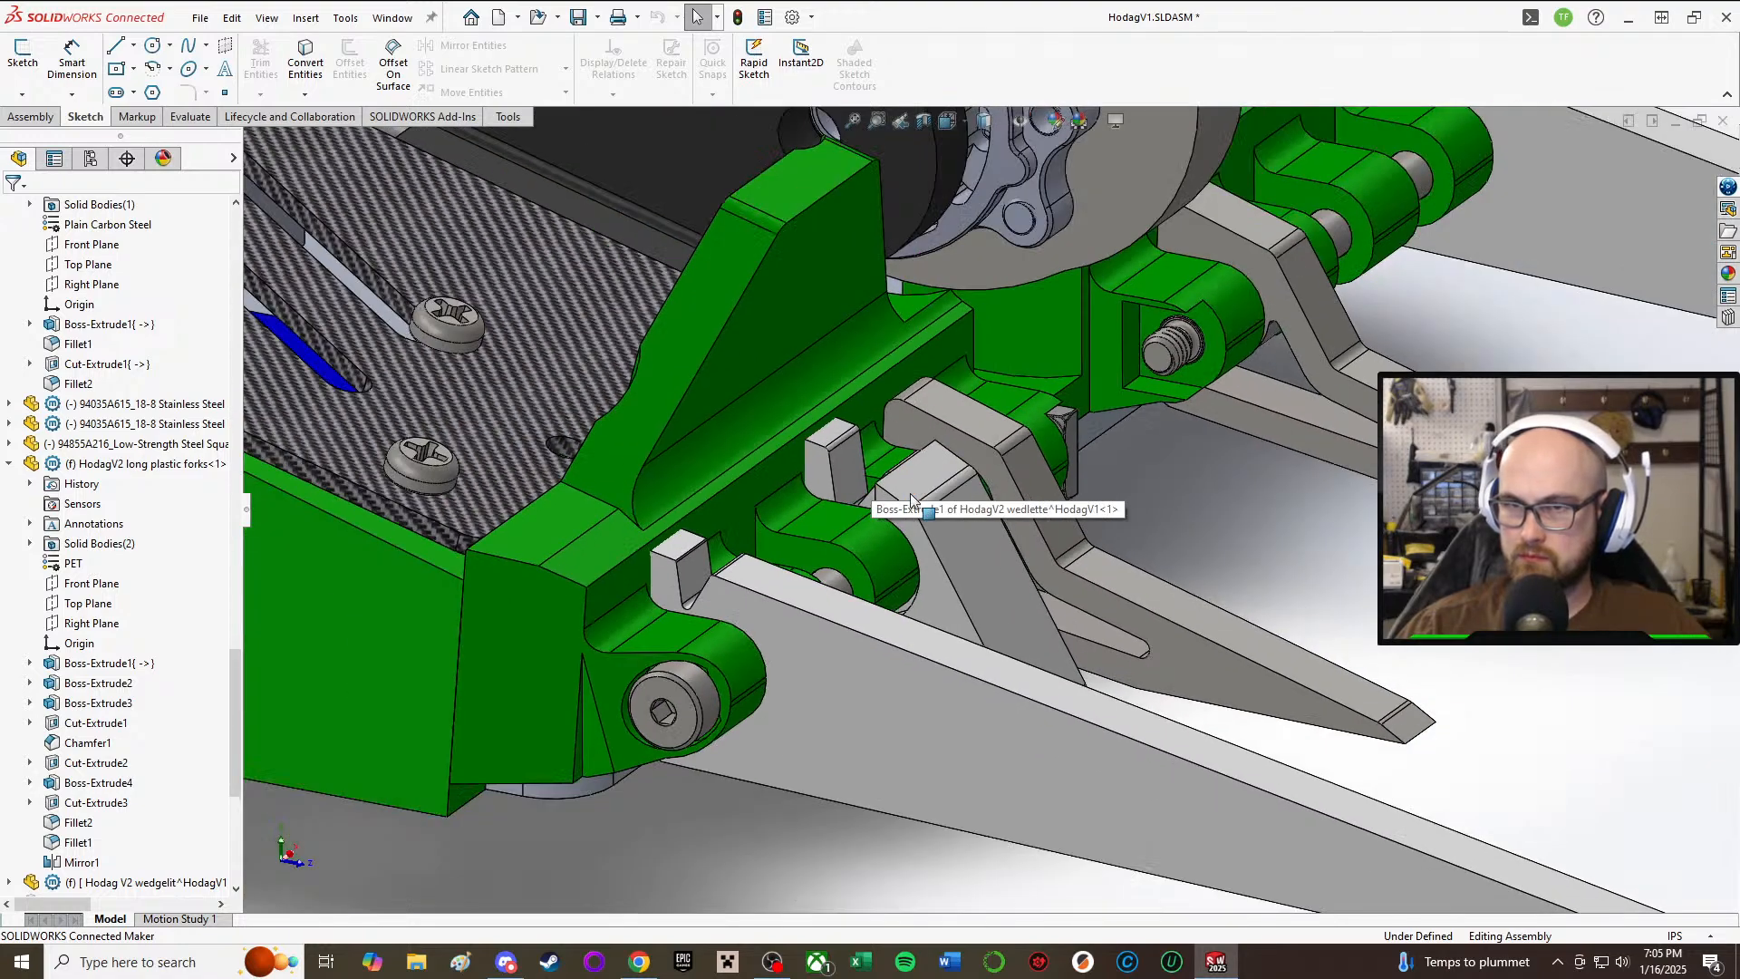
scroll(907, 508, "up", 5)
scroll(886, 569, "down", 1)
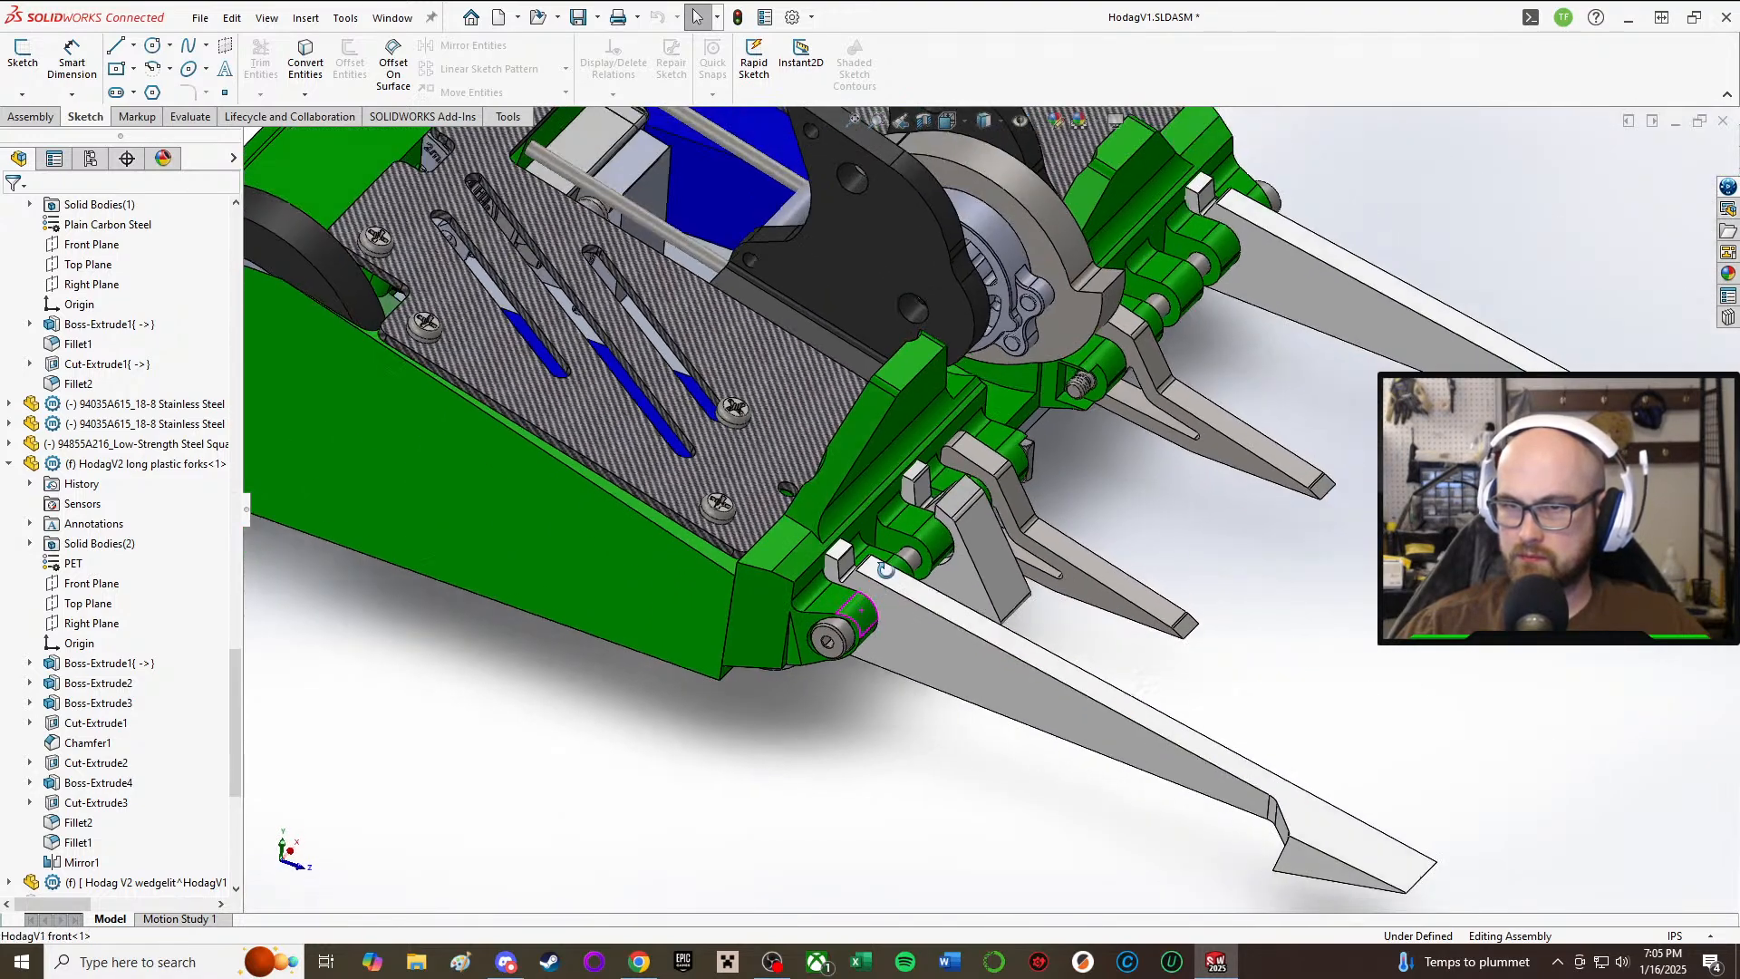
mouse_move(886, 569)
middle_mouse_down()
mouse_move(865, 480)
mouse_move(866, 557)
middle_mouse_up()
scroll(104, 705, "down", 4)
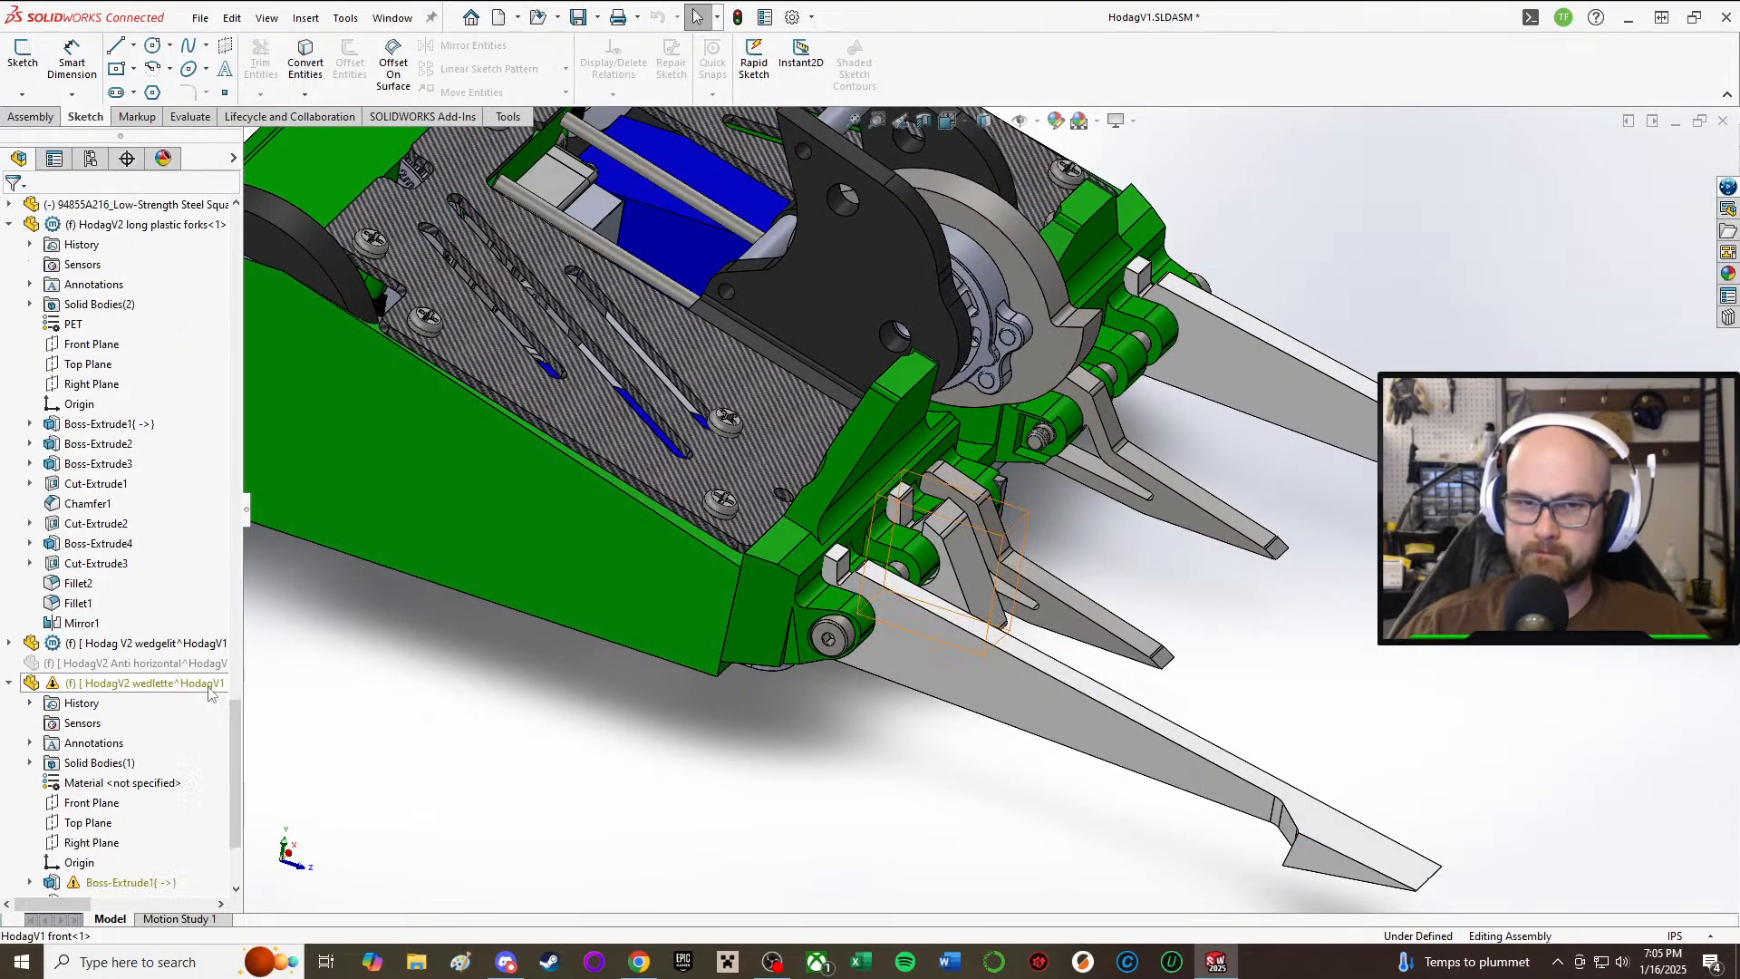
scroll(1241, 490, "up", 3)
middle_click_drag(1269, 508, 1188, 372)
middle_click_drag(1178, 700, 890, 472)
scroll(755, 472, "down", 5)
Step: Start editing the HodagV1 Base plate part within the assembly
right_click(943, 552)
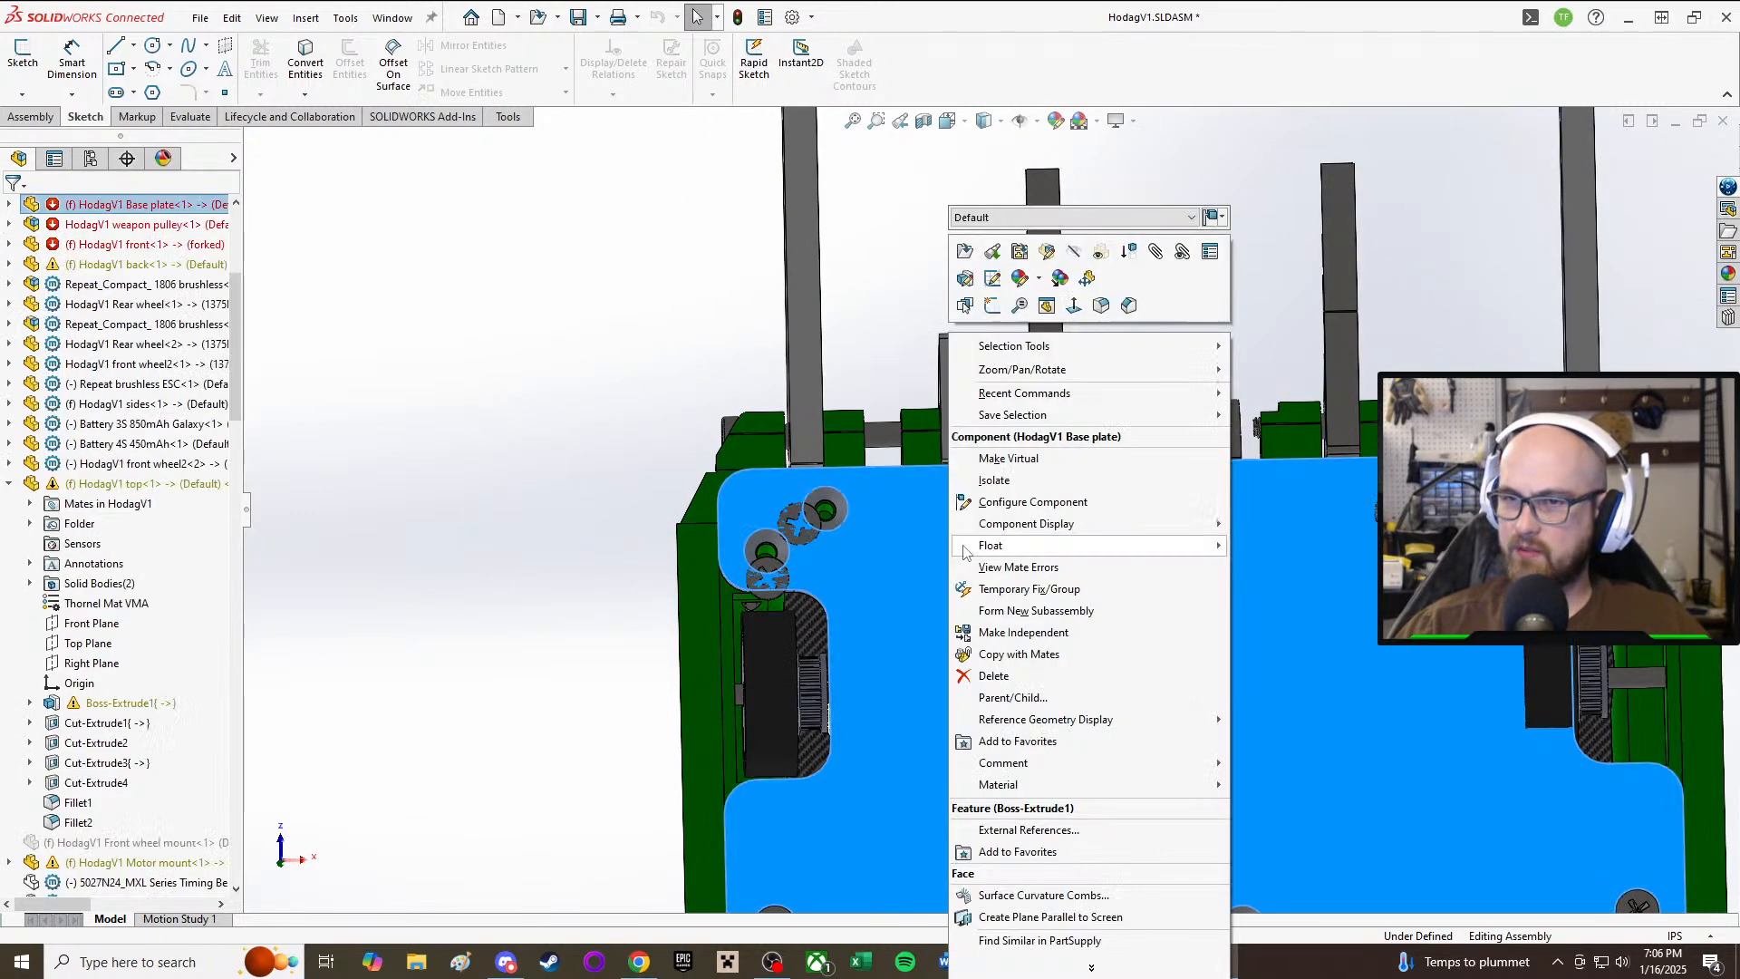
left_click(1047, 253)
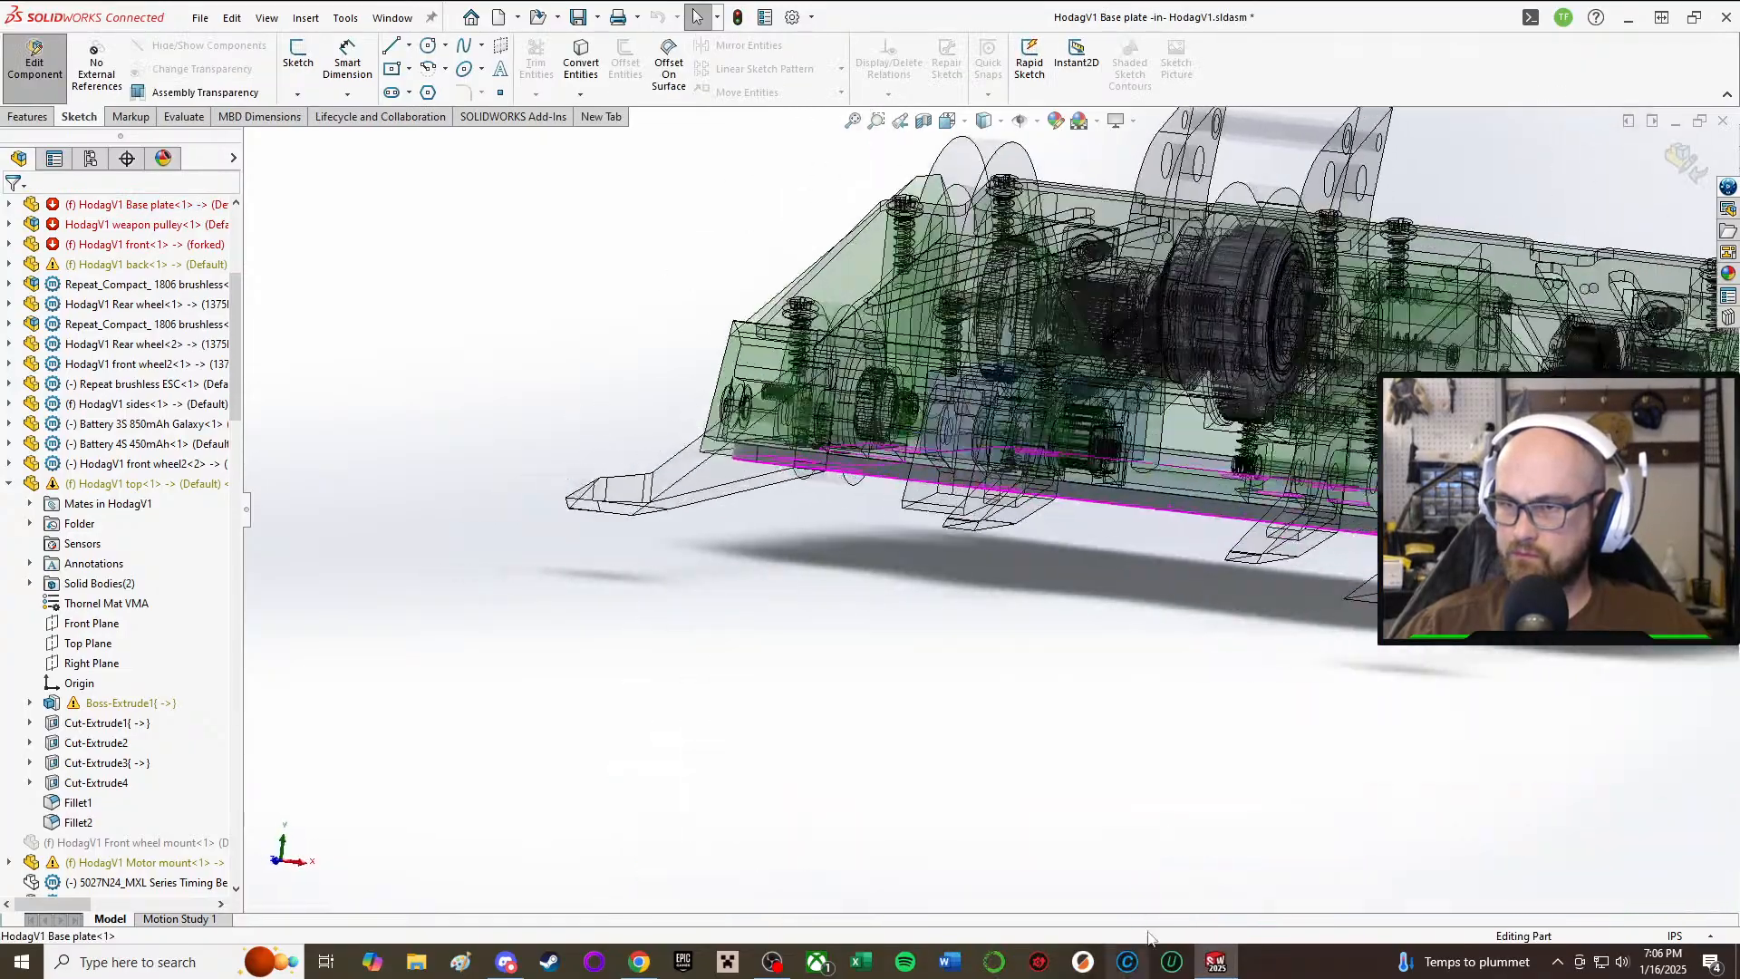
middle_click_drag(1025, 381, 523, 696)
scroll(127, 634, "down", 2)
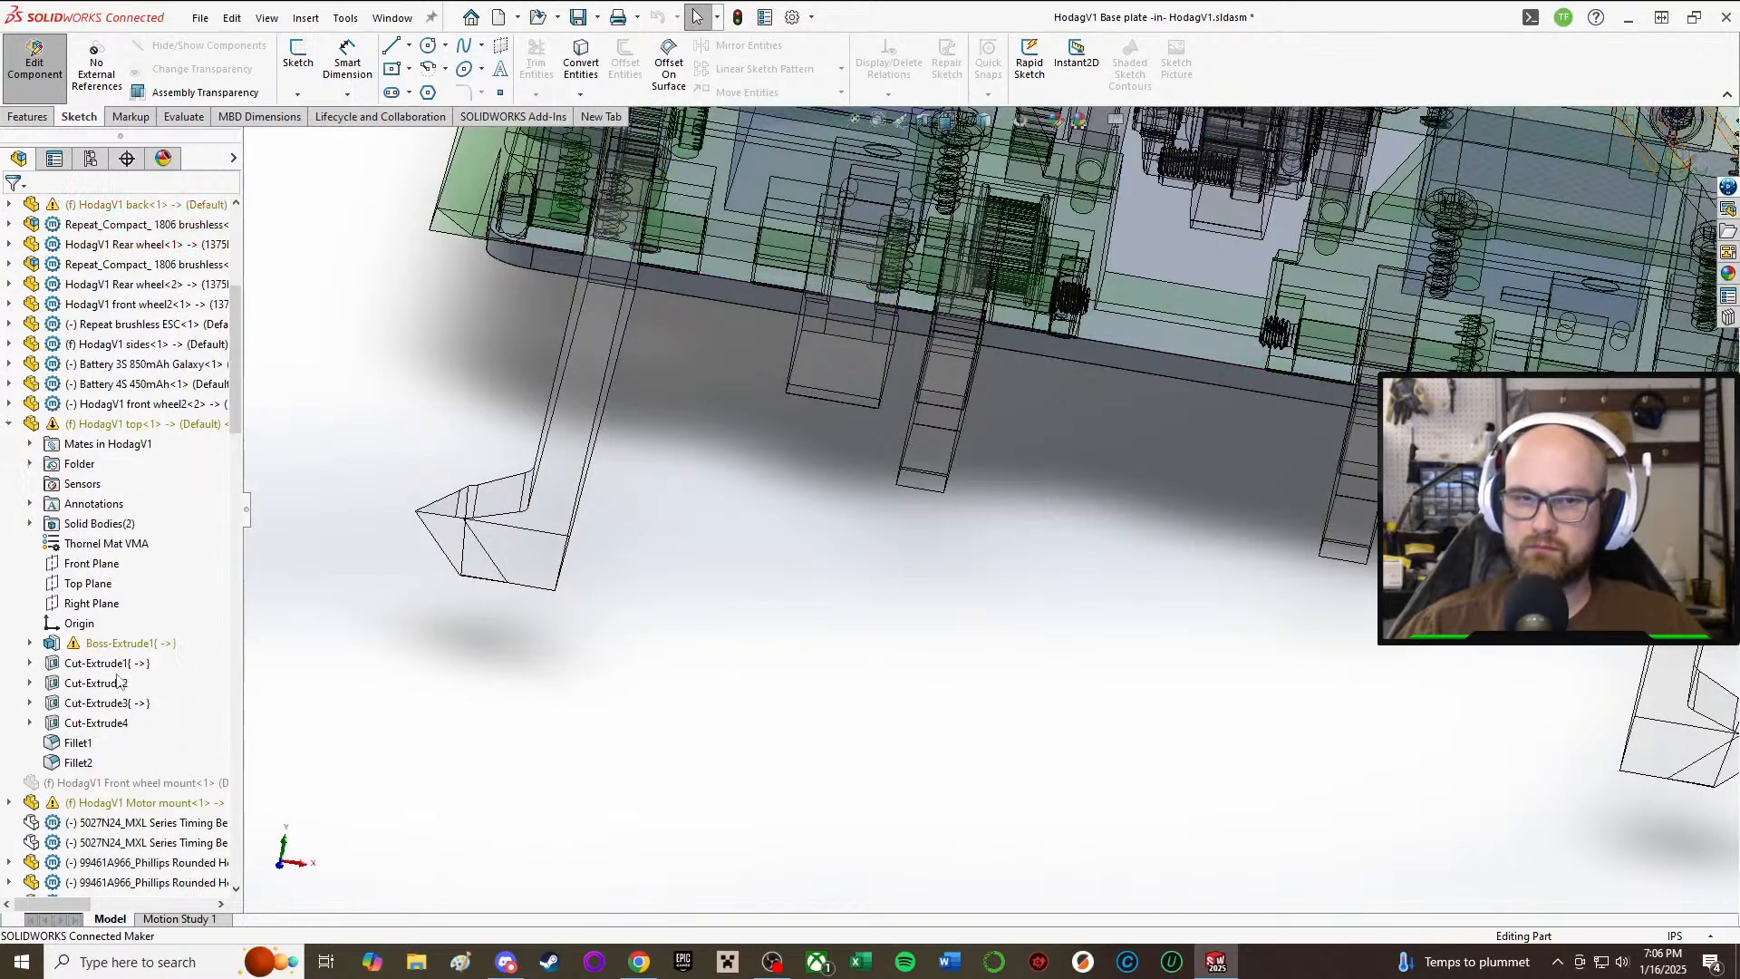
Step: Open Sketch1 under Boss-Extrude1 of the HodagV1 top part for editing
left_click(29, 583)
left_click(138, 604)
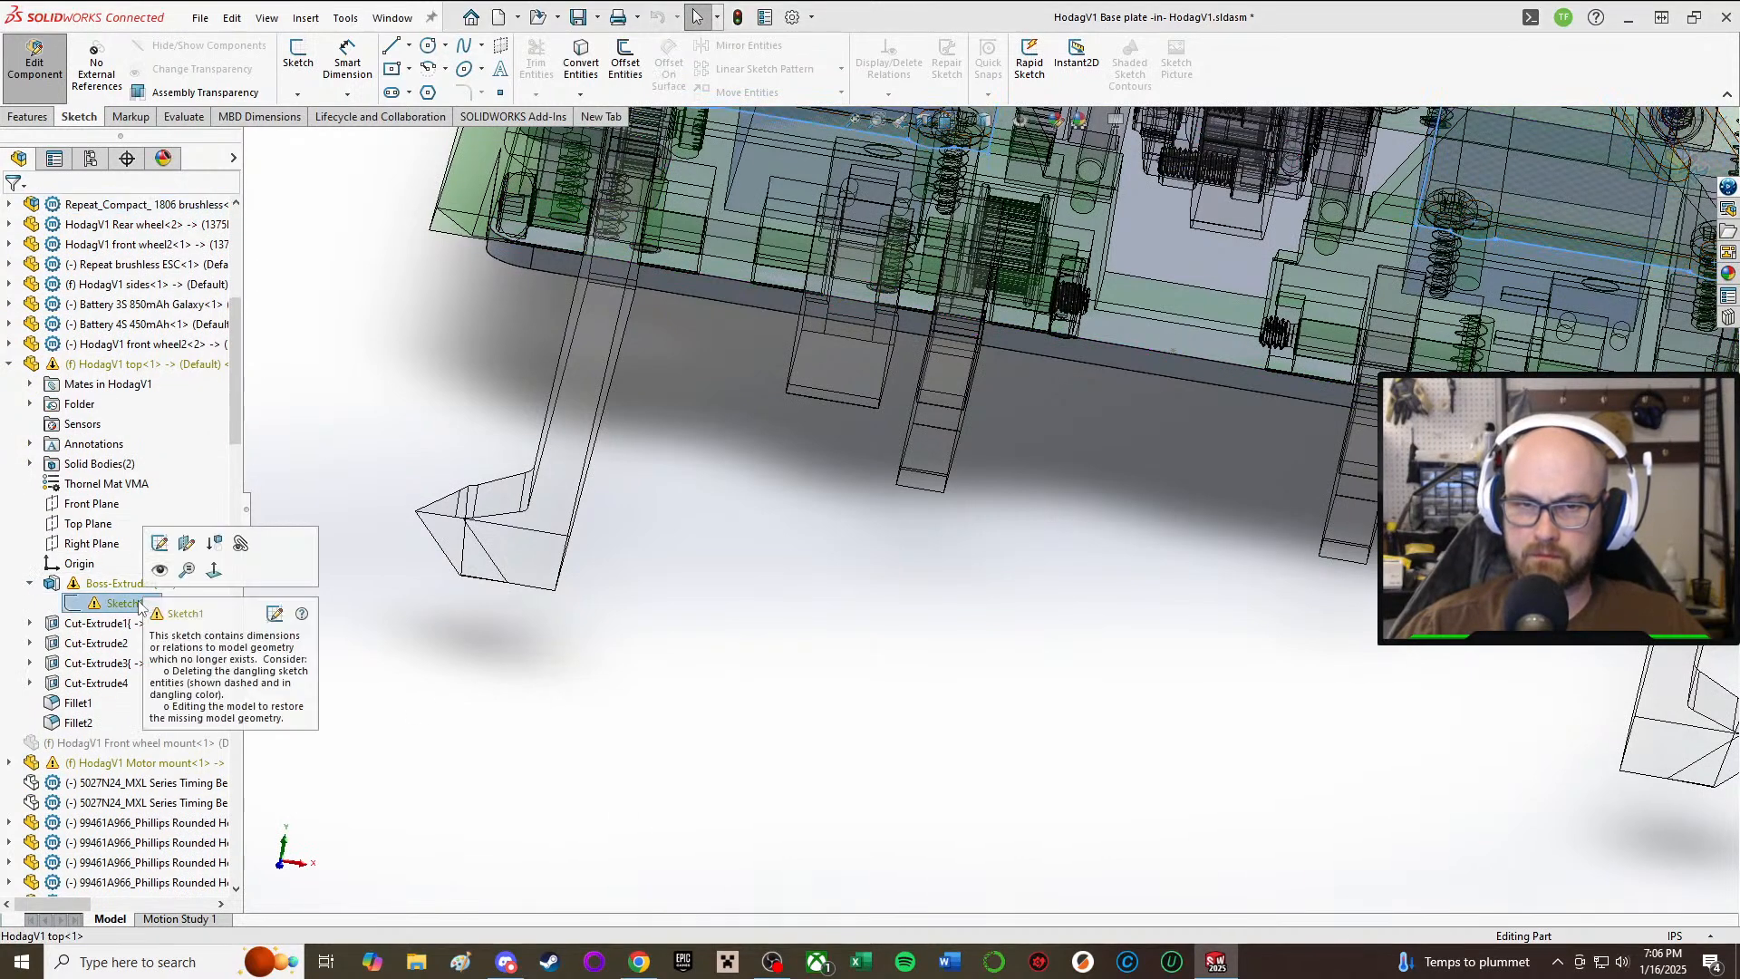
left_click(161, 544)
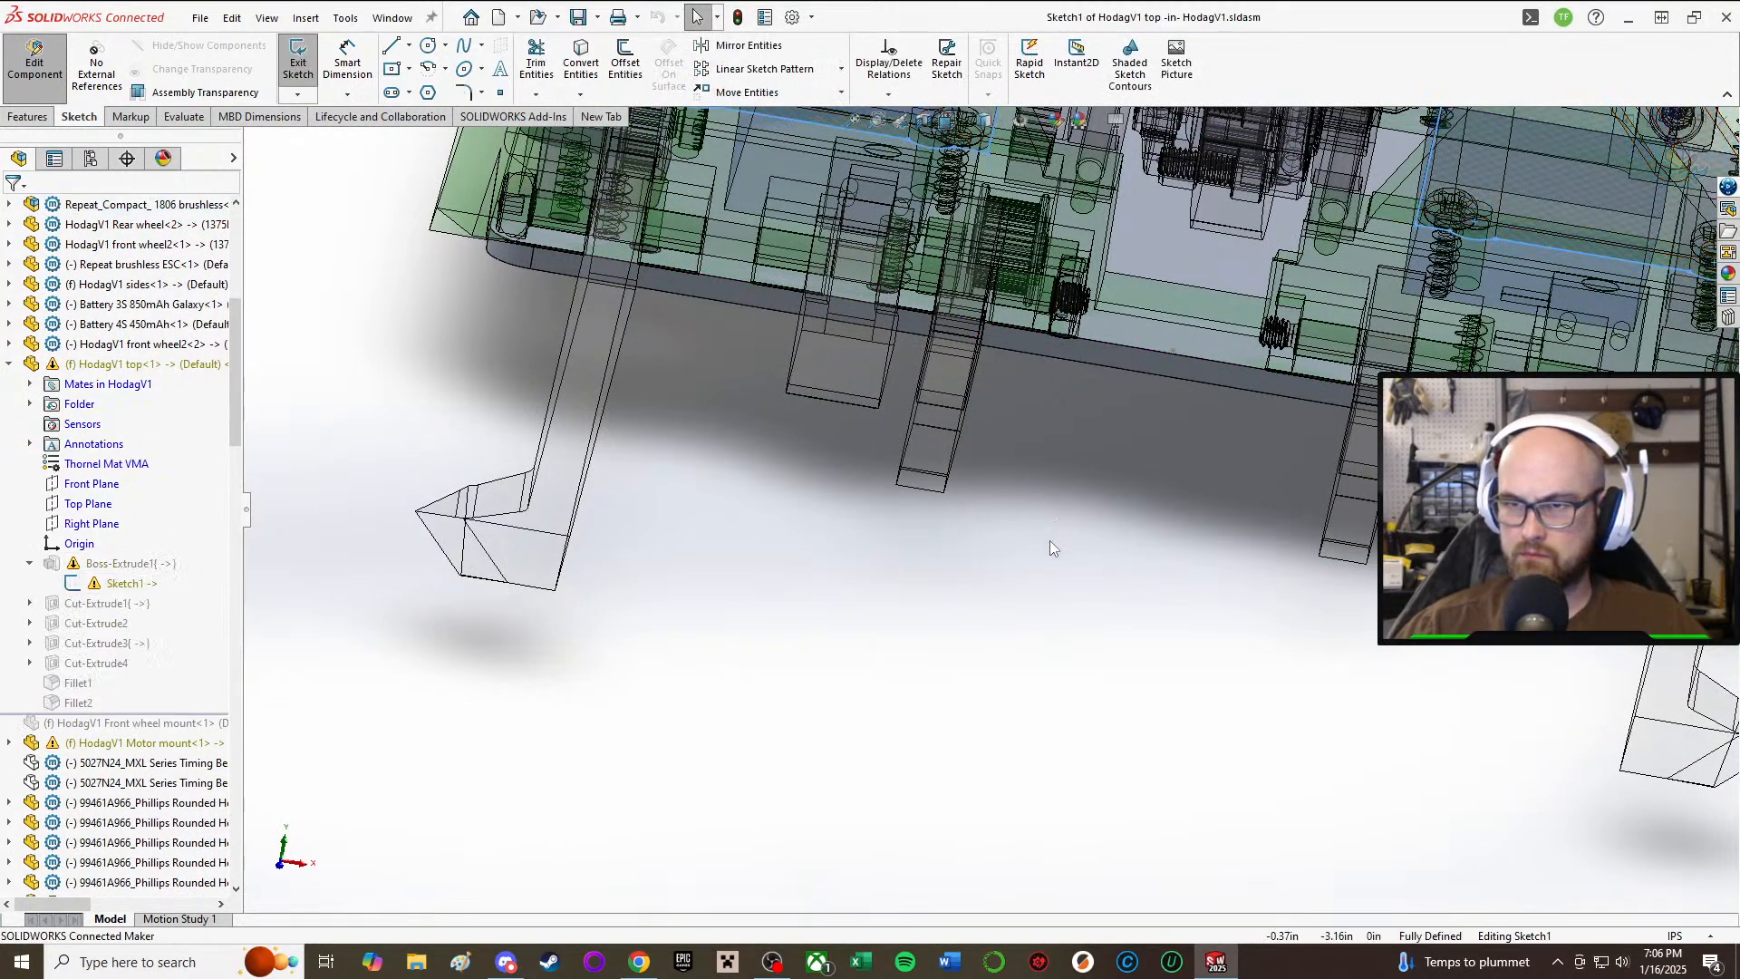
Step: Examine the top part's Sketch1 outline around the front screw holes, wheels and corners, and close the sketch
scroll(1003, 455, "down", 10)
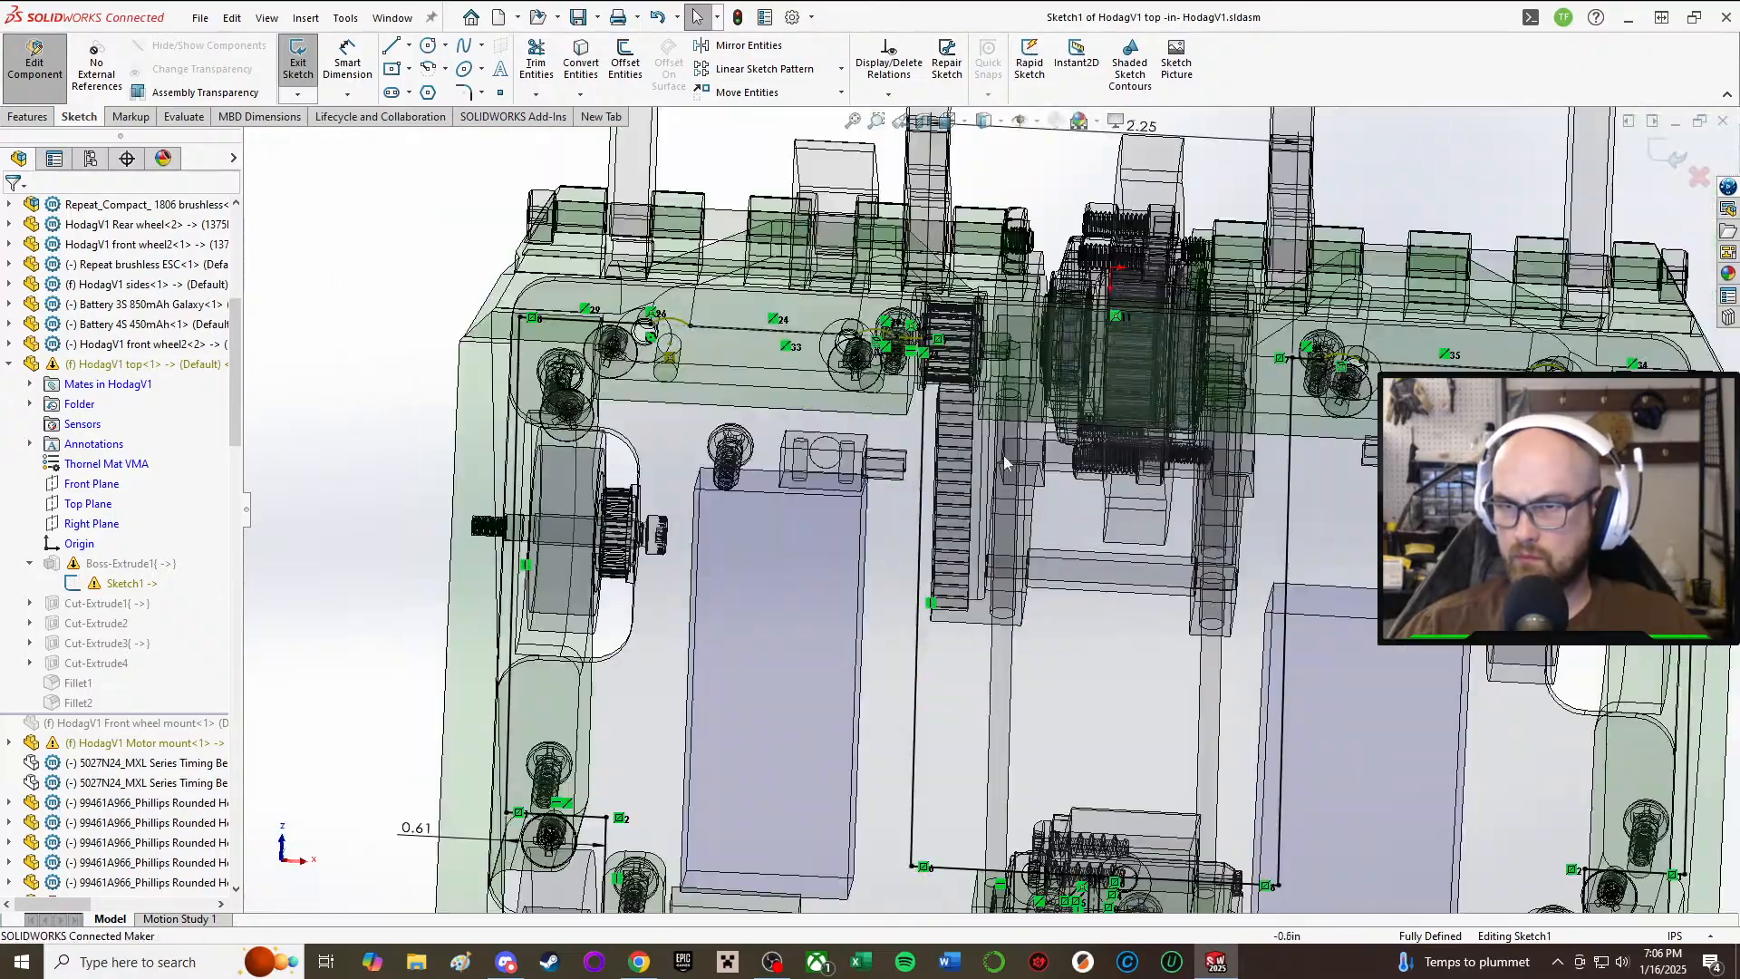
scroll(477, 399, "up", 5)
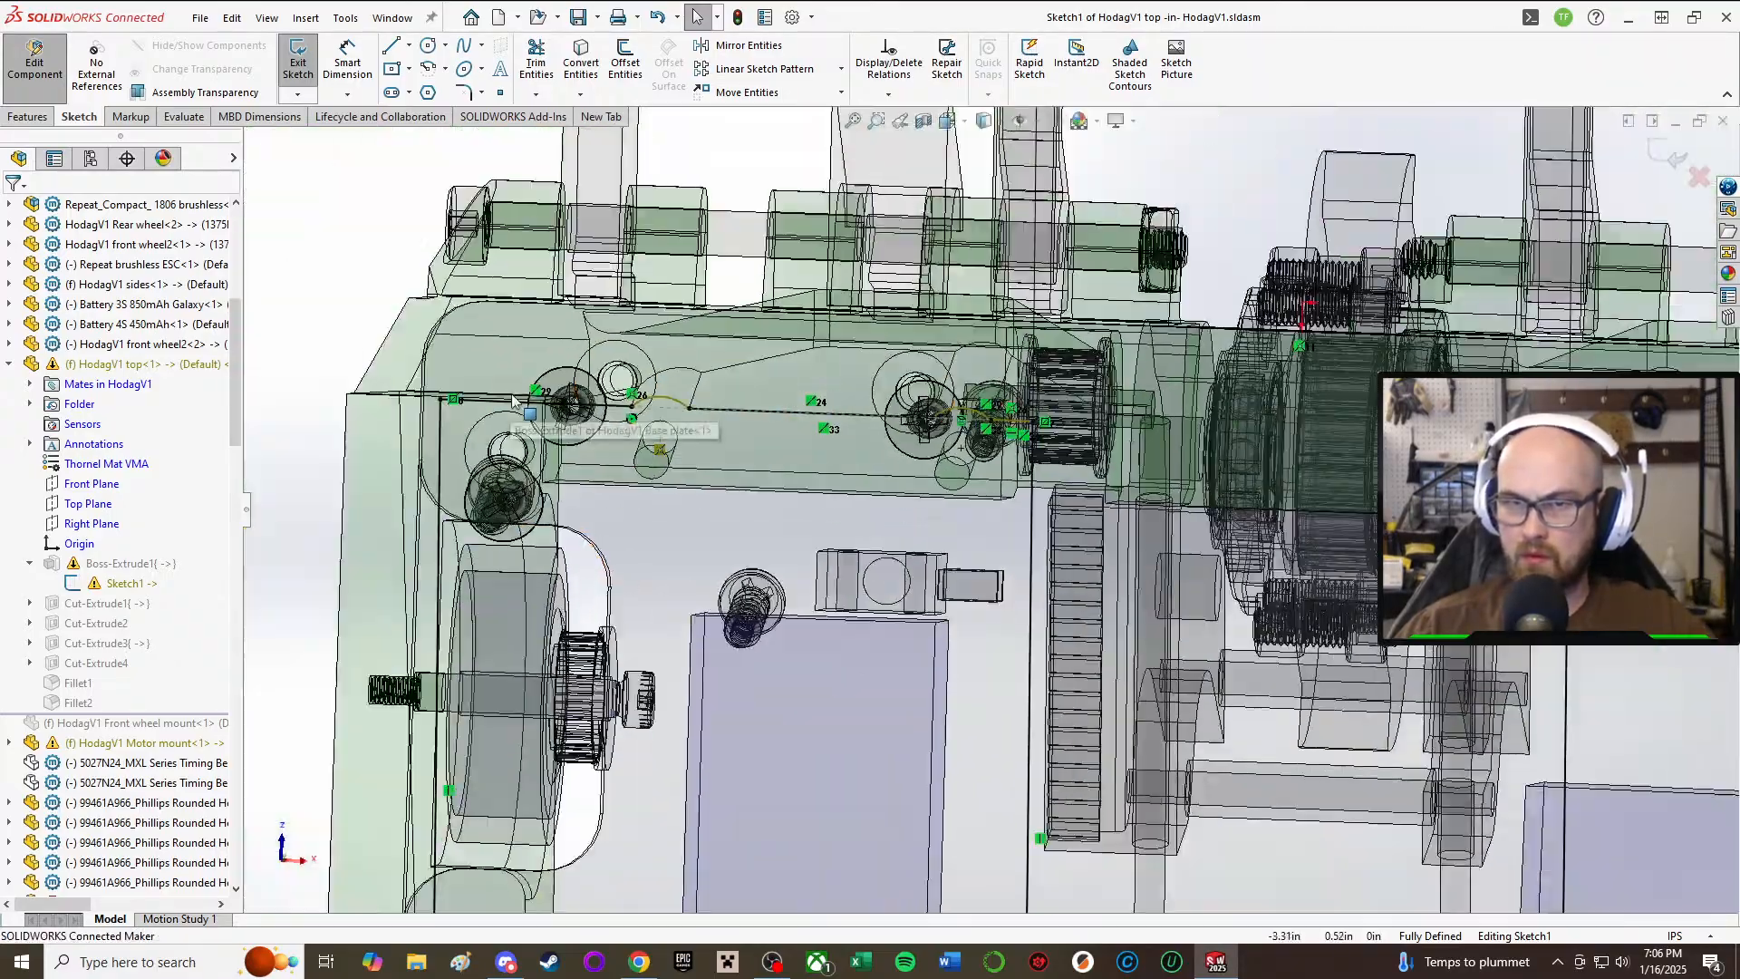
middle_click_drag(793, 380, 1096, 498)
scroll(880, 392, "down", 3)
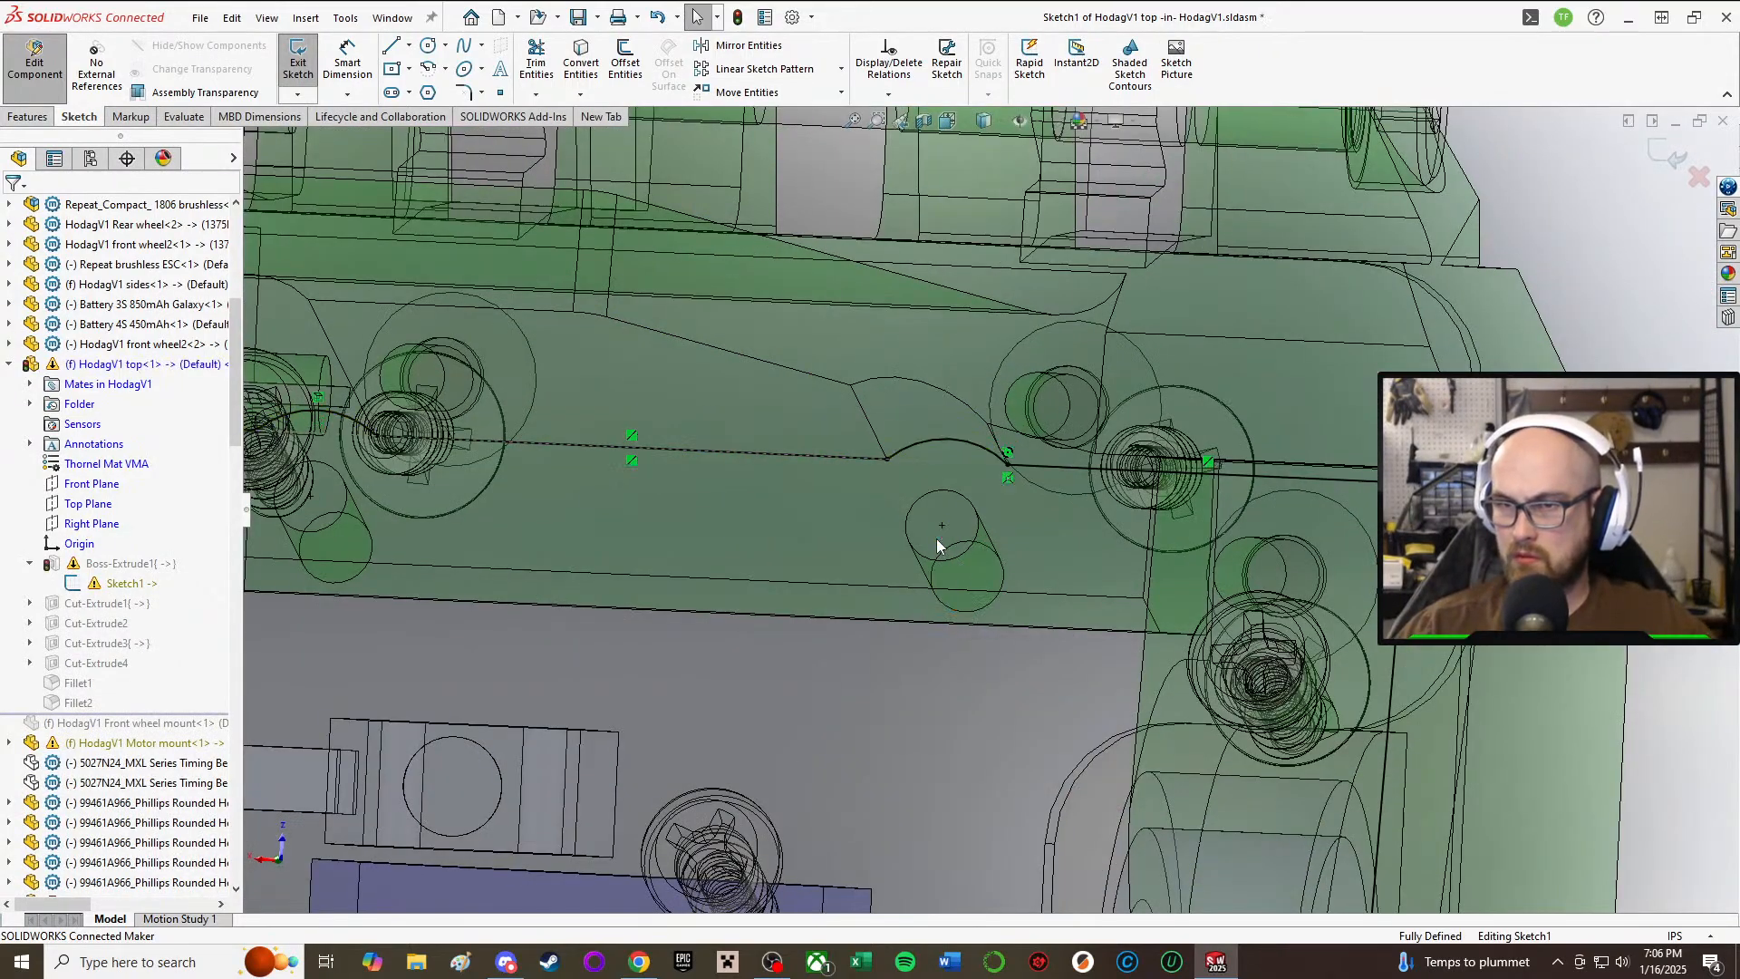
scroll(944, 515, "up", 2)
scroll(671, 460, "down", 2)
scroll(943, 542, "up", 7)
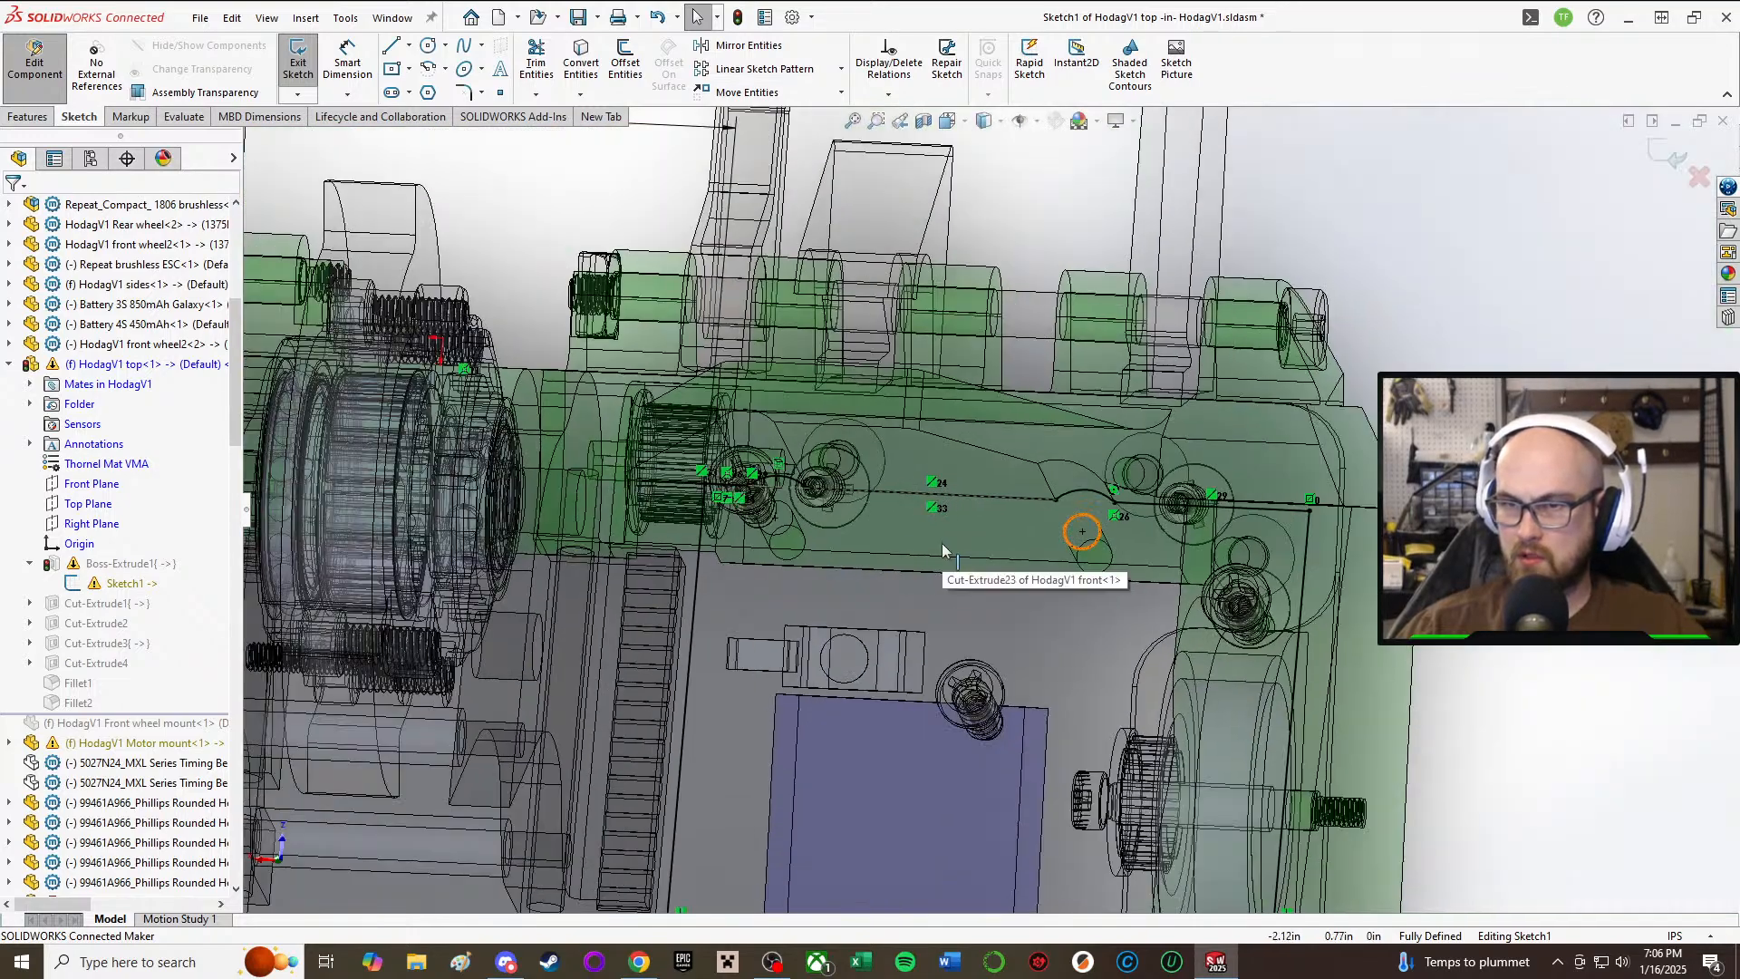
scroll(926, 539, "up", 2)
scroll(1106, 669, "down", 4)
scroll(1081, 649, "up", 2)
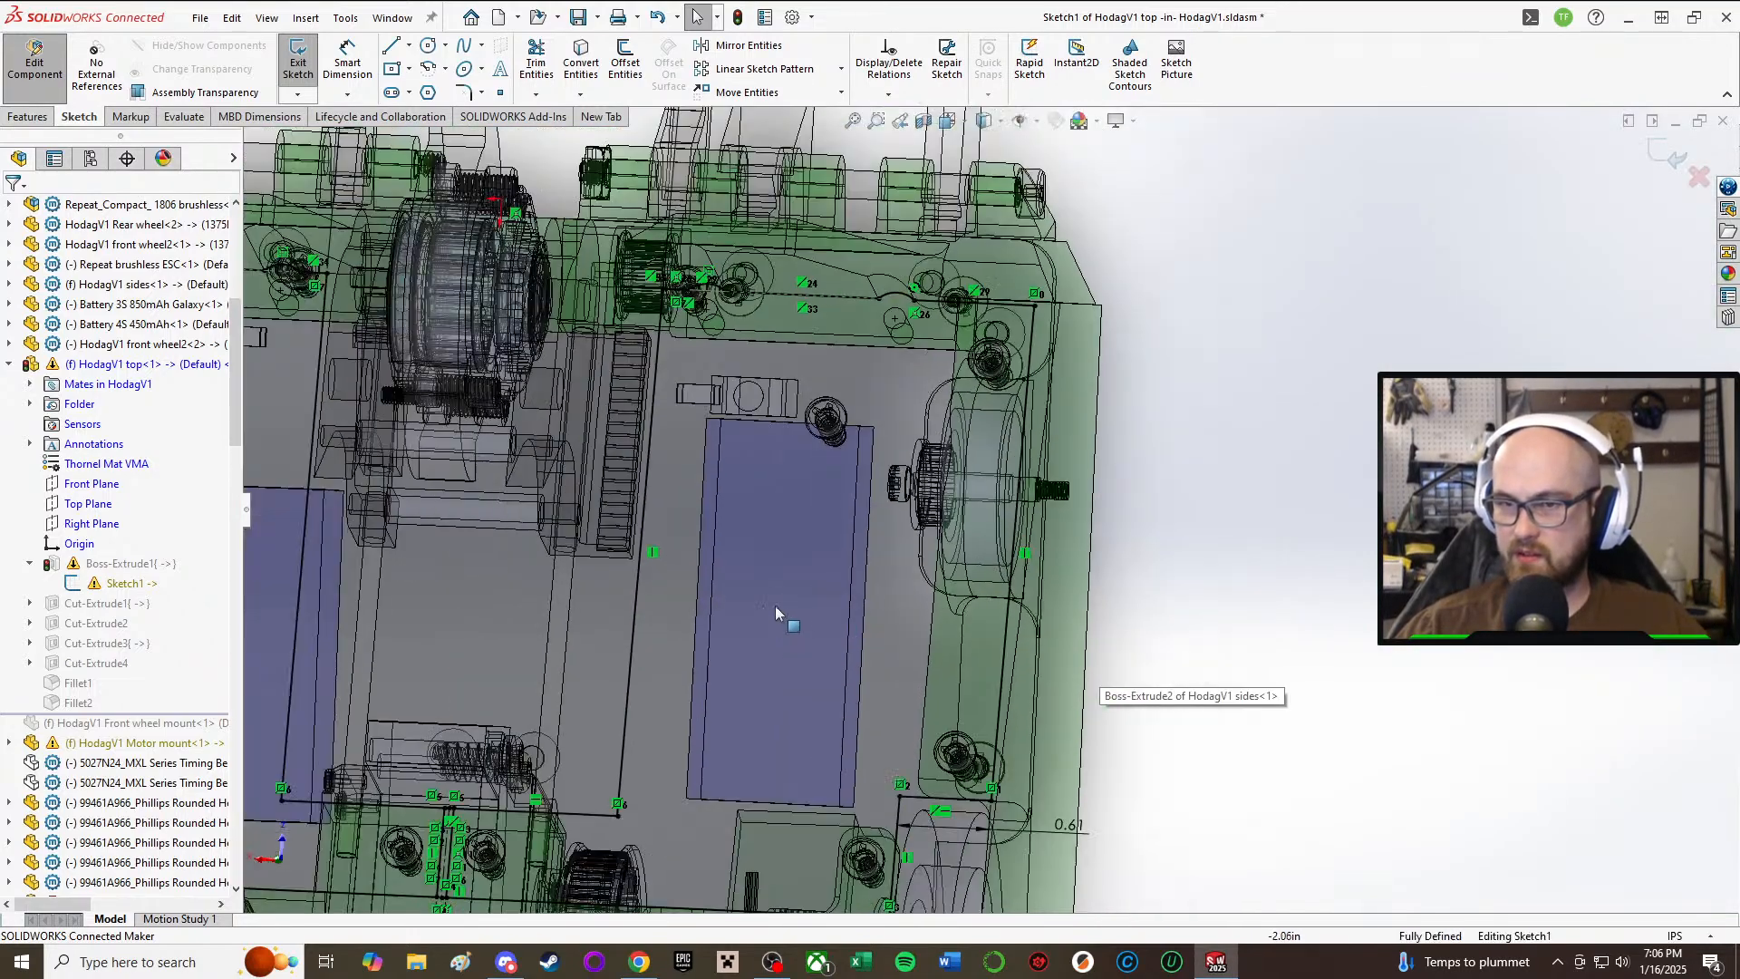
scroll(622, 254, "down", 3)
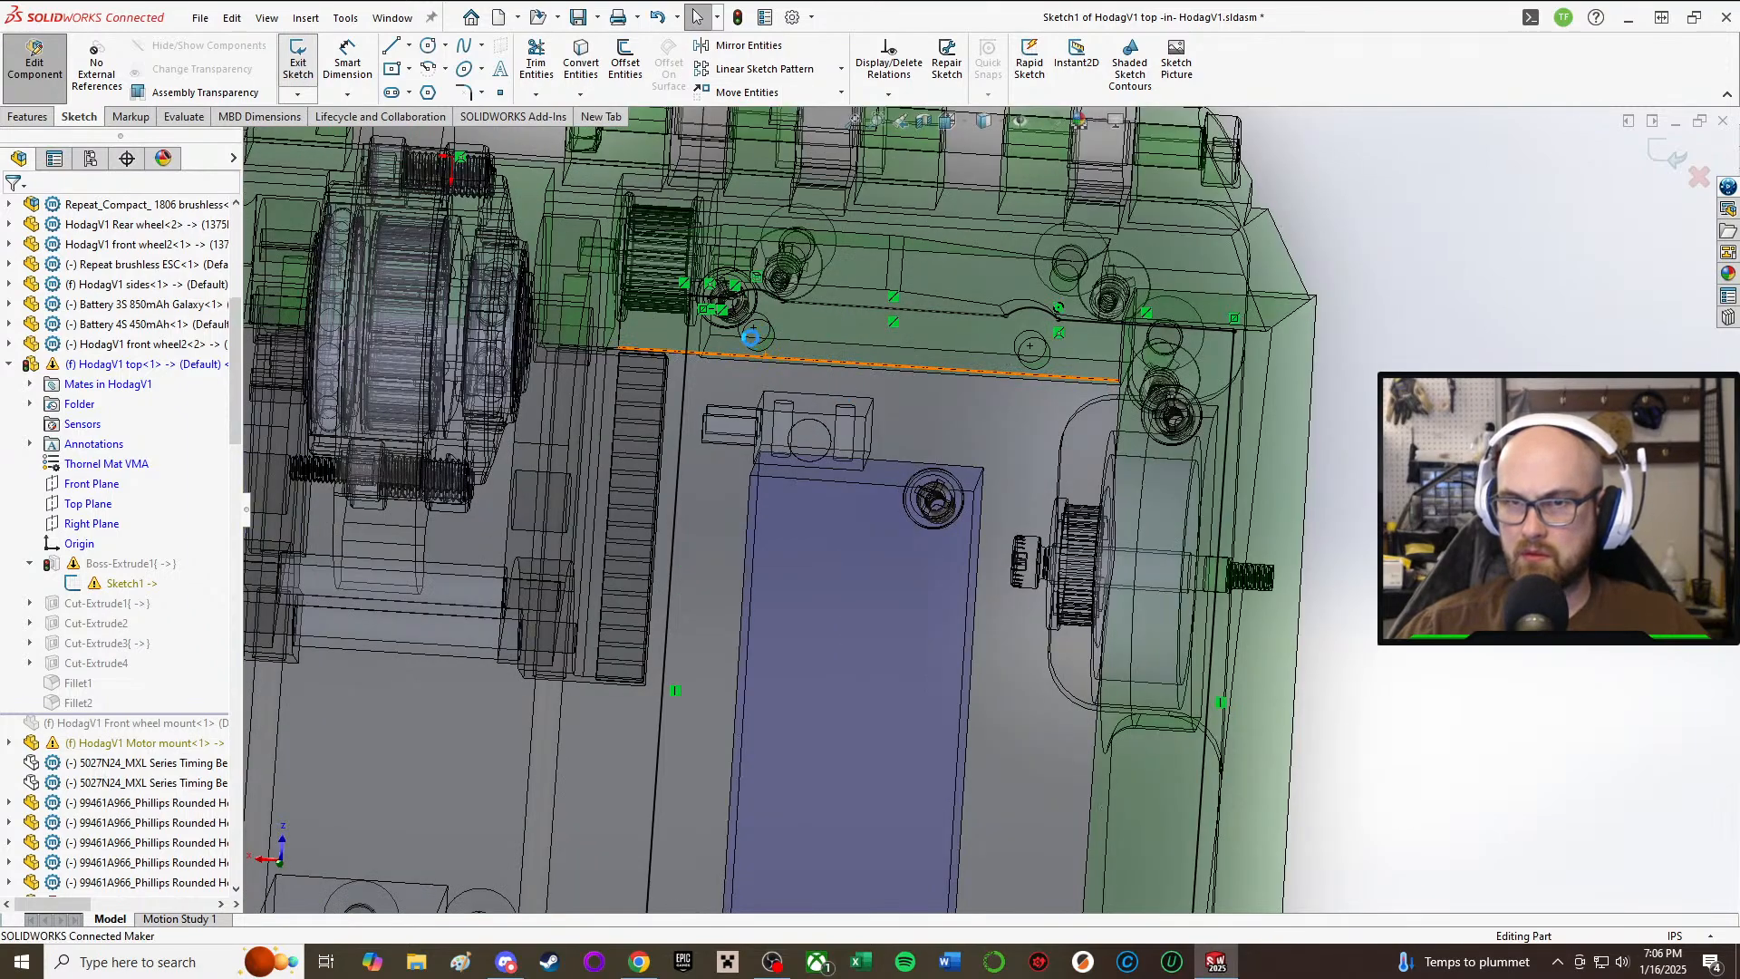
scroll(754, 344, "up", 3)
scroll(764, 462, "down", 1)
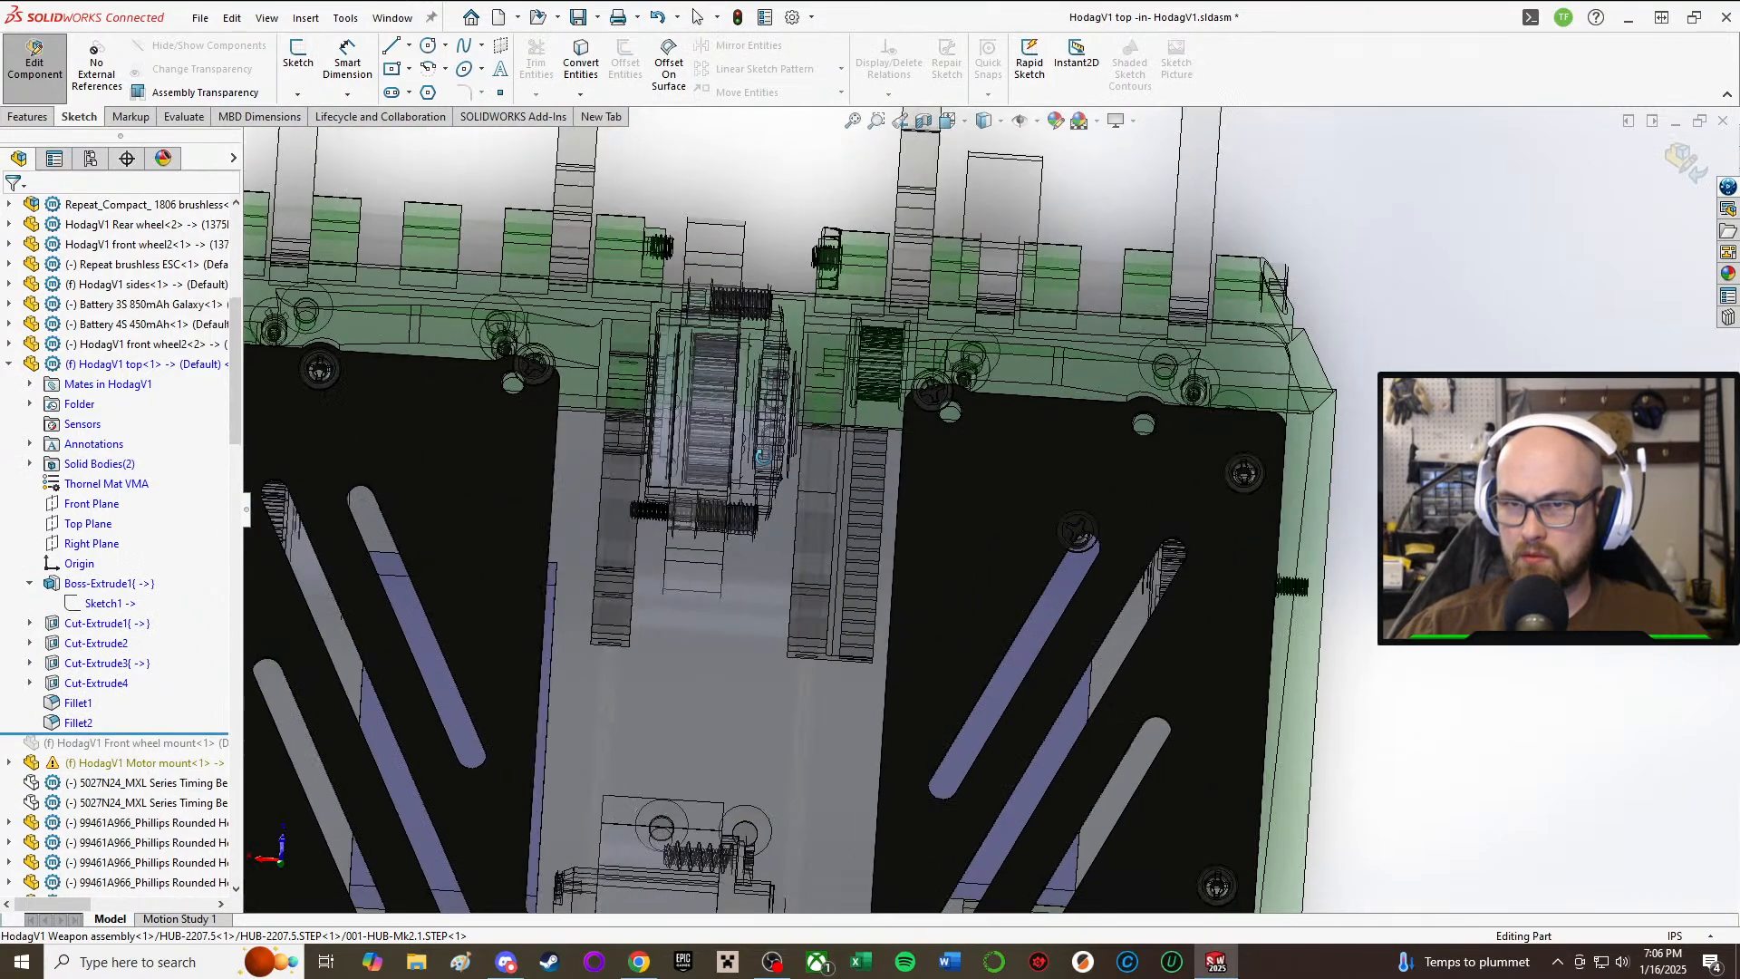
middle_click_drag(762, 457, 772, 501)
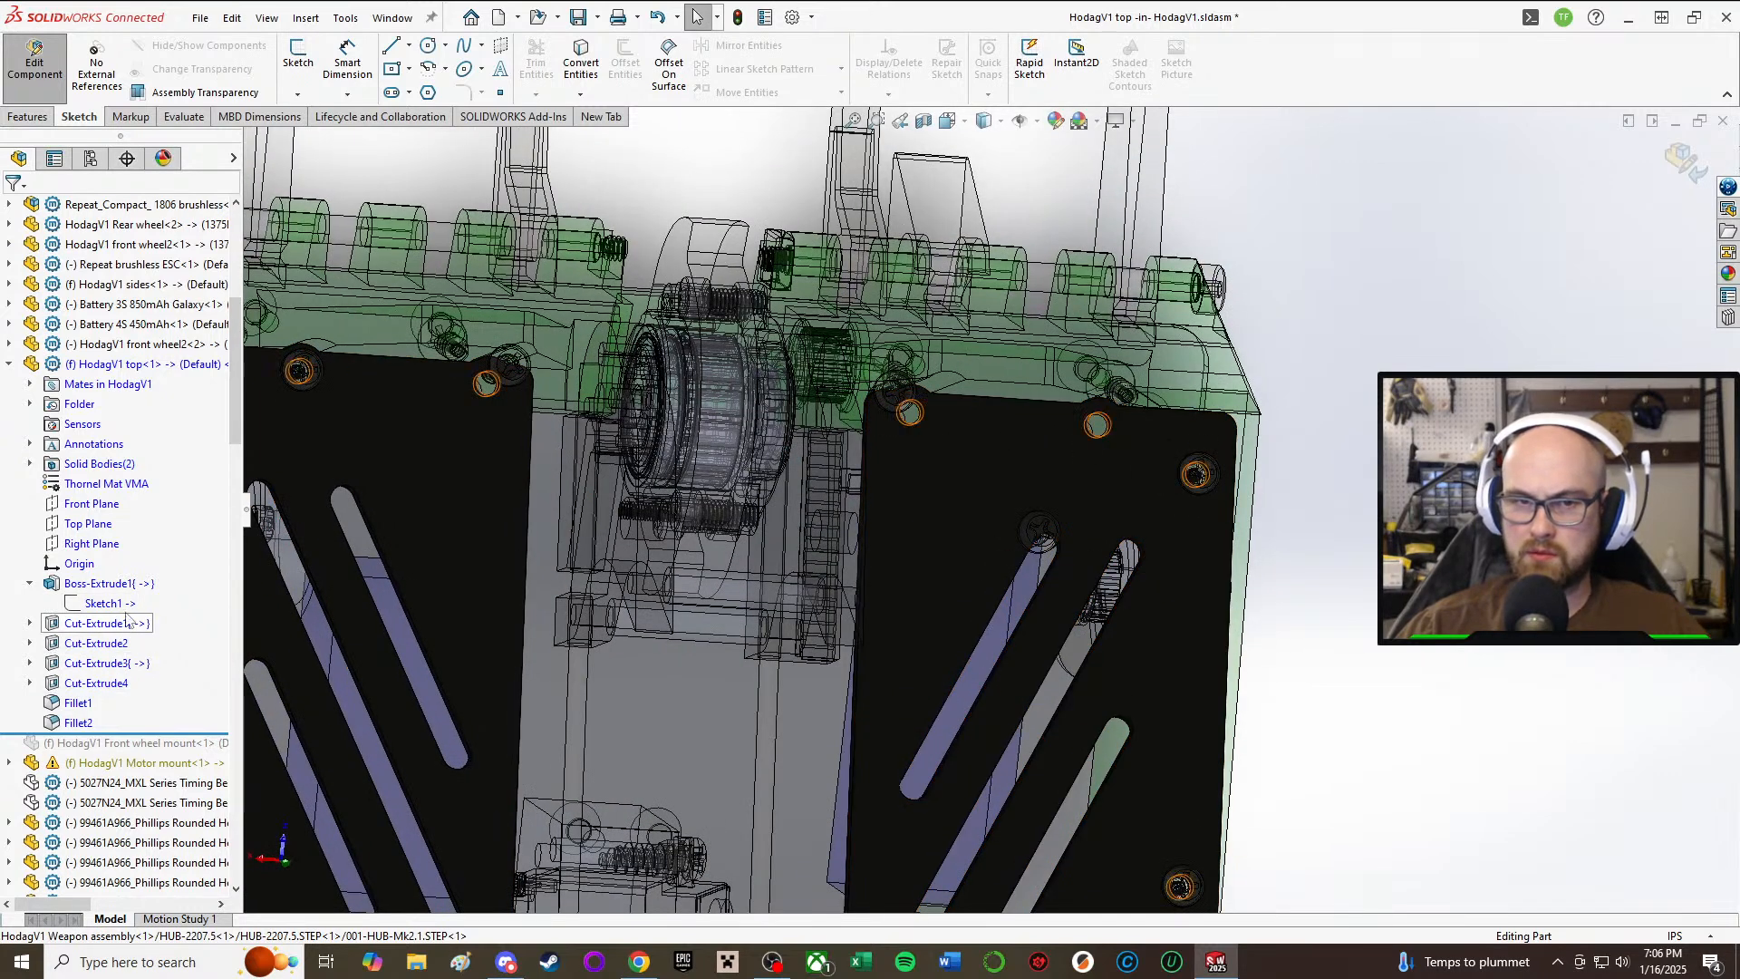
Step: Briefly reopen Boss-Extrude1's sketch, then examine the top panels' inner front corners around the weapon motor, belt pulley and slide
left_click(28, 585)
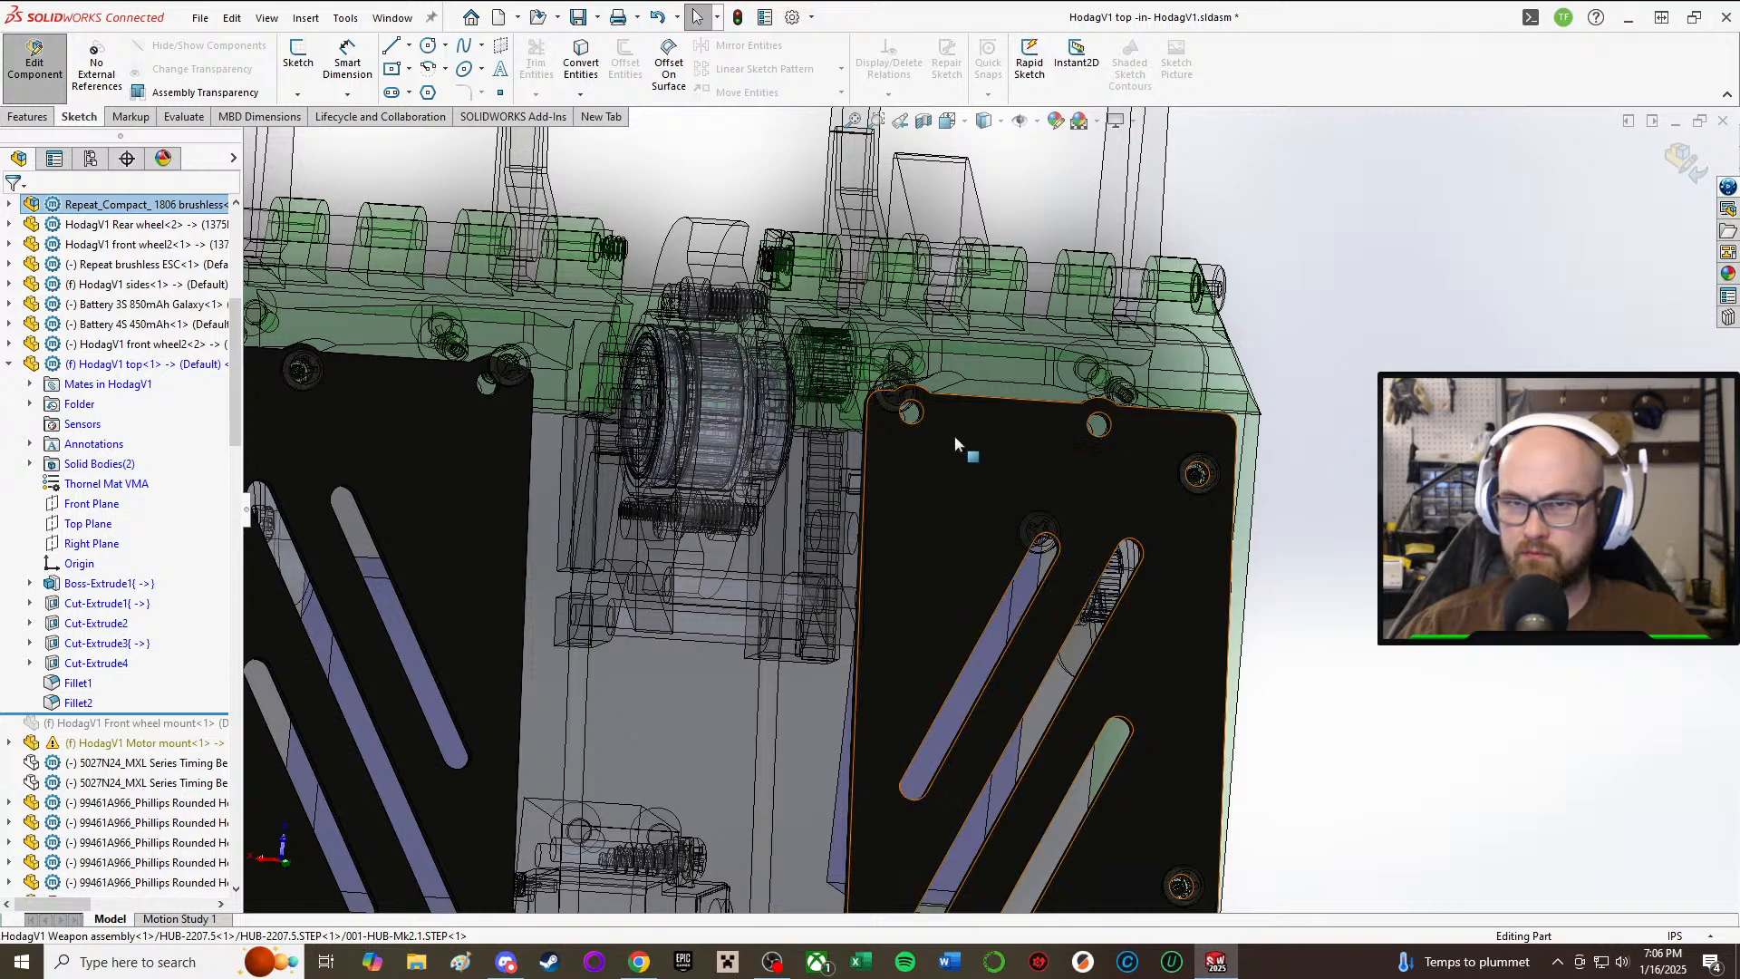
left_click(112, 583)
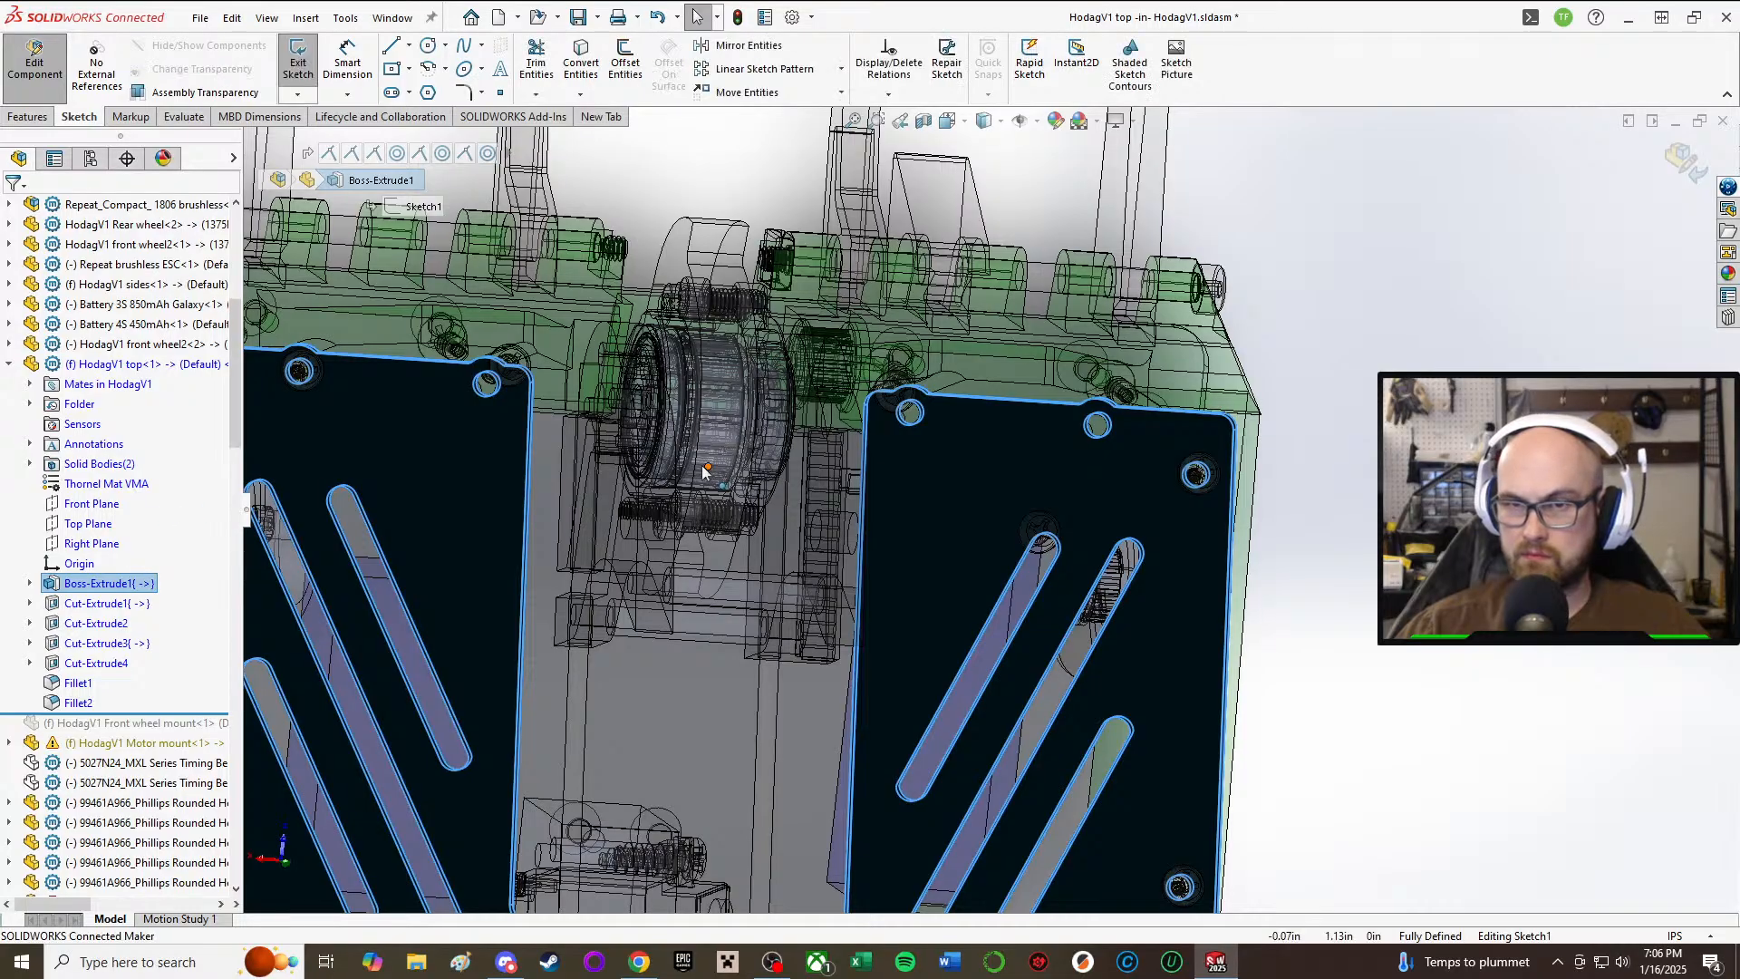
scroll(859, 395, "down", 5)
mouse_move(877, 447)
middle_mouse_down()
mouse_move(895, 98)
mouse_move(909, 125)
mouse_move(911, 102)
mouse_move(884, 215)
mouse_move(947, 544)
mouse_move(947, 397)
mouse_move(971, 630)
mouse_move(948, 520)
mouse_move(671, 372)
mouse_move(505, 201)
middle_mouse_up()
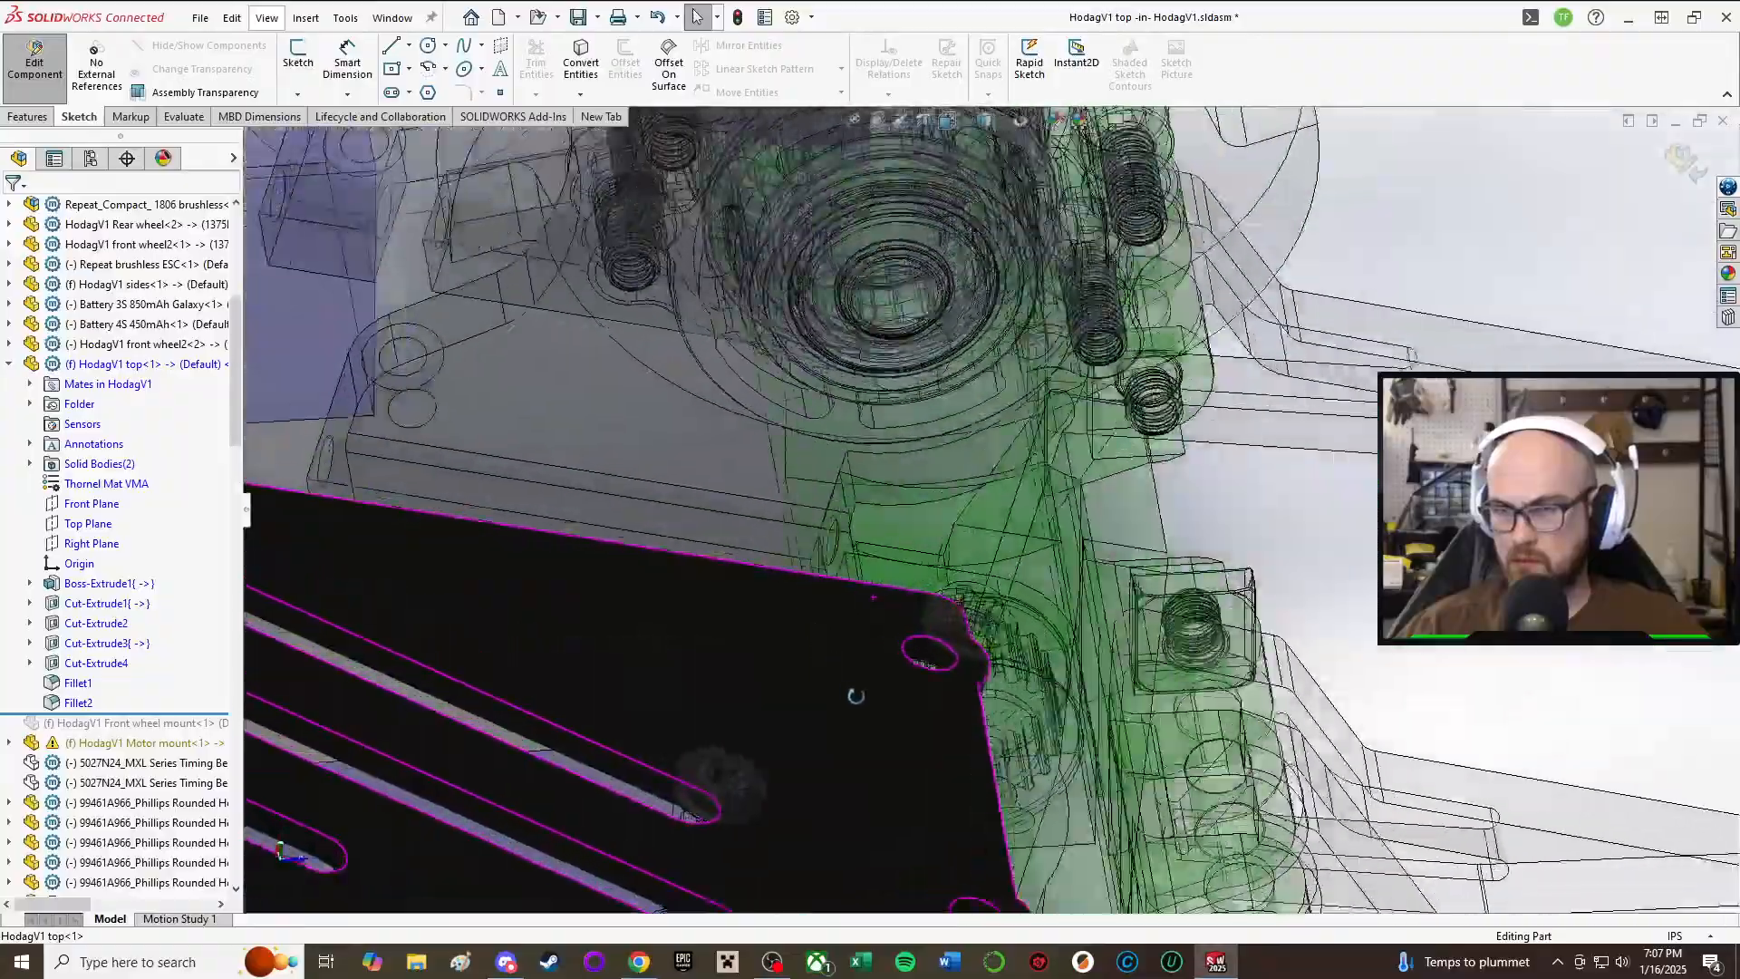
mouse_move(856, 696)
middle_mouse_down()
mouse_move(940, 788)
mouse_move(1006, 747)
mouse_move(1128, 578)
mouse_move(1042, 525)
mouse_move(992, 462)
mouse_move(1015, 511)
mouse_move(597, 510)
mouse_move(744, 557)
mouse_move(884, 358)
mouse_move(952, 344)
mouse_move(1042, 225)
middle_mouse_up()
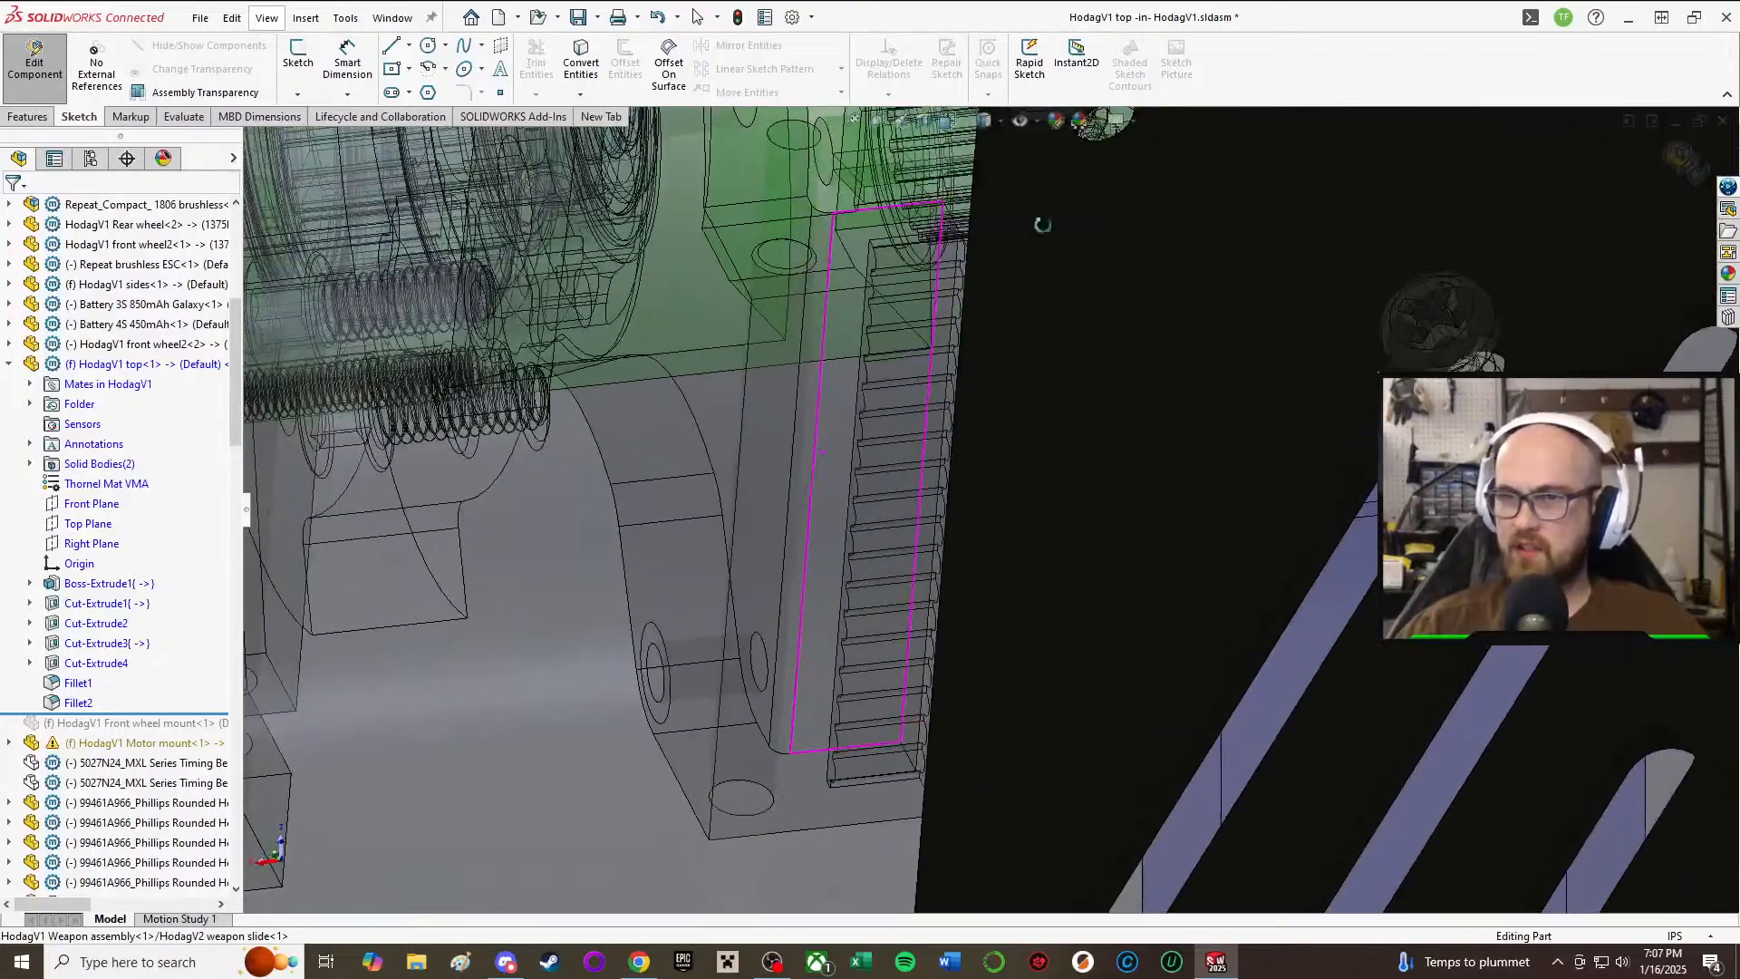
scroll(1013, 335, "up", 3)
scroll(1010, 399, "down", 3)
scroll(1010, 426, "up", 5)
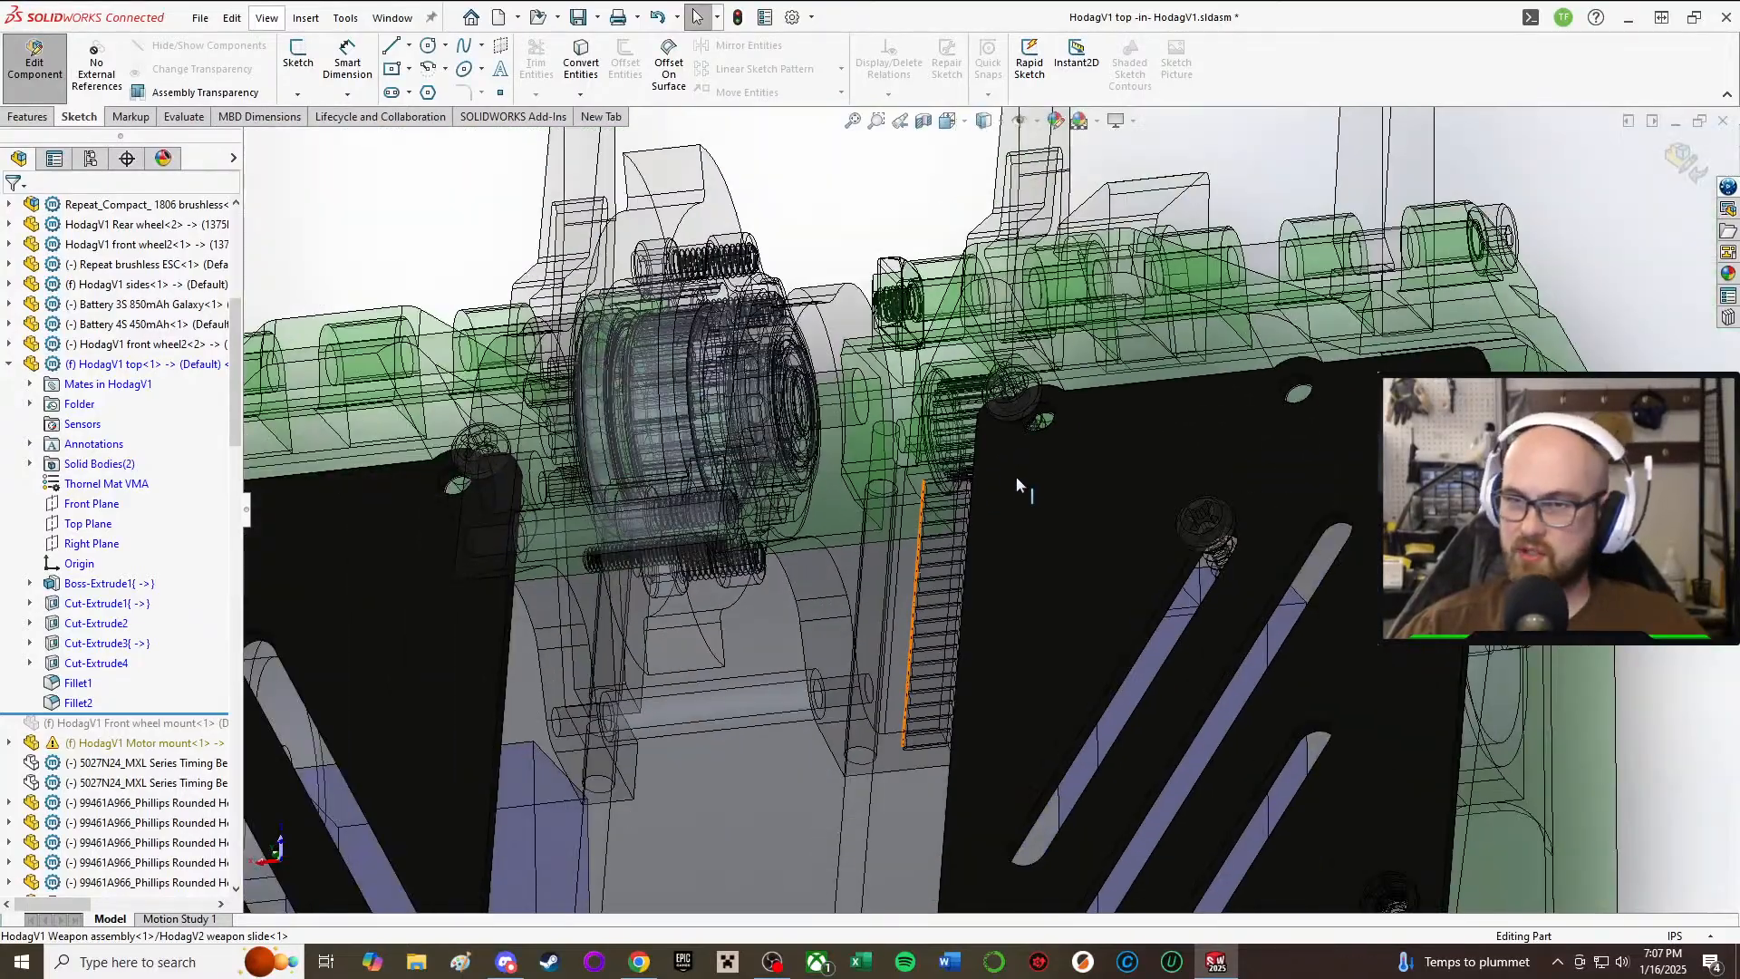
middle_click_drag(1017, 485, 992, 526)
right_click(1019, 497)
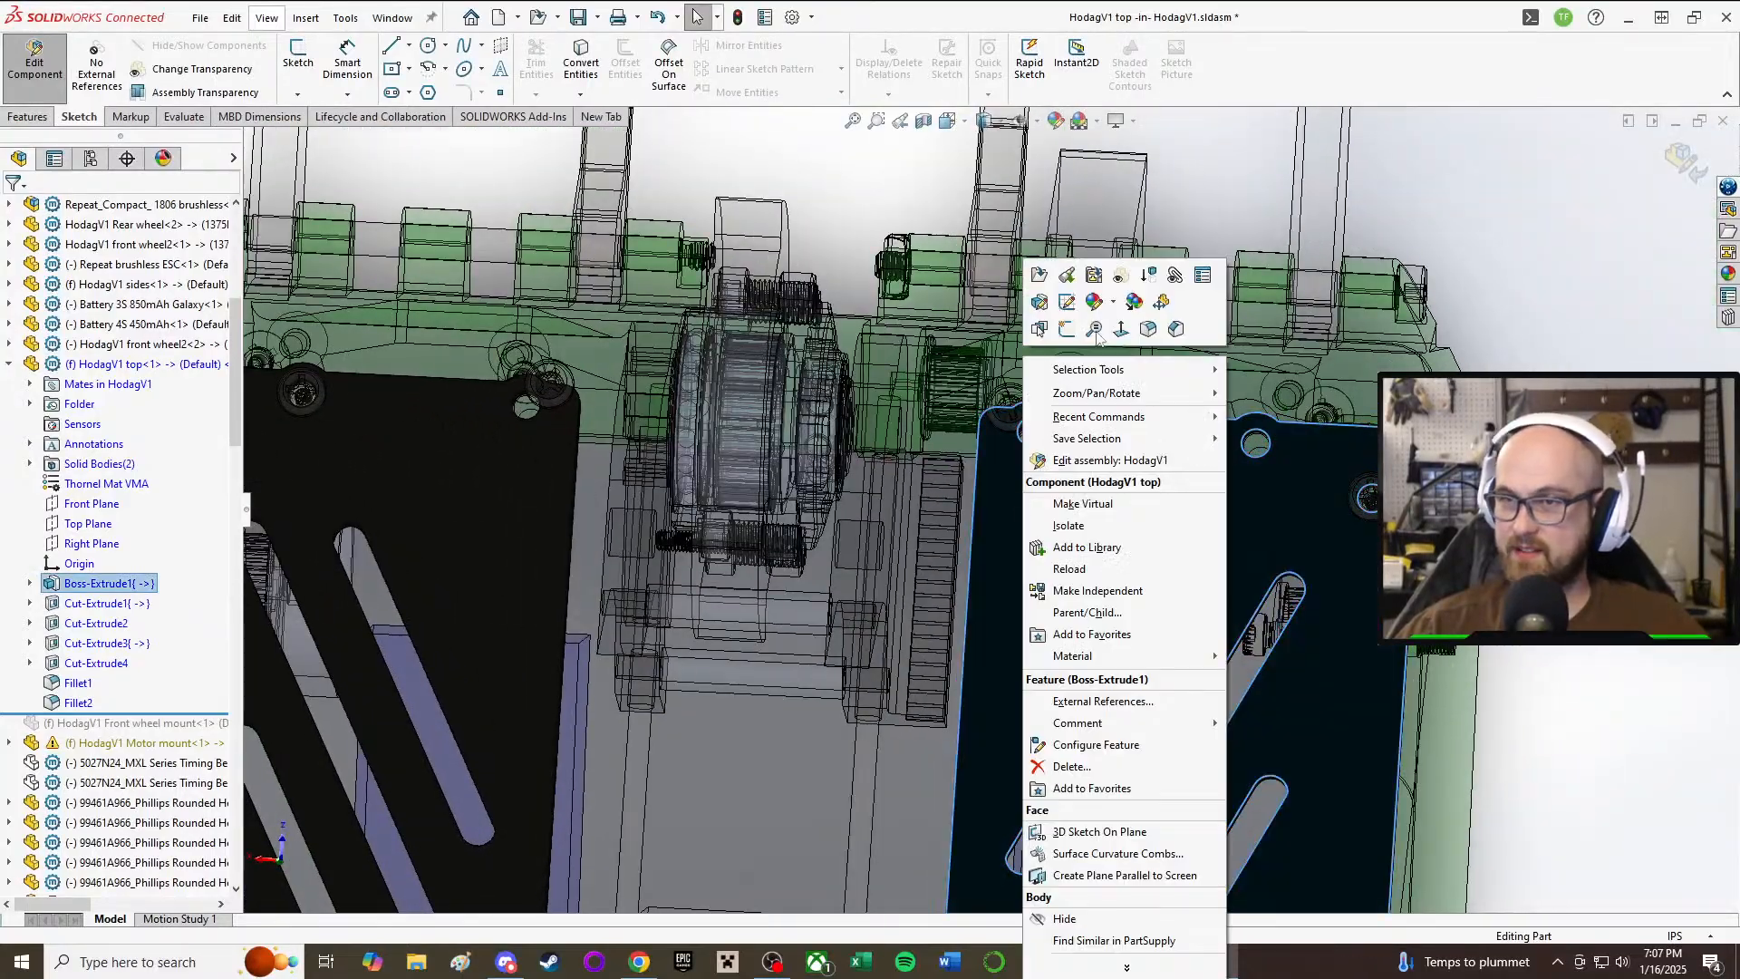
left_click(1584, 324)
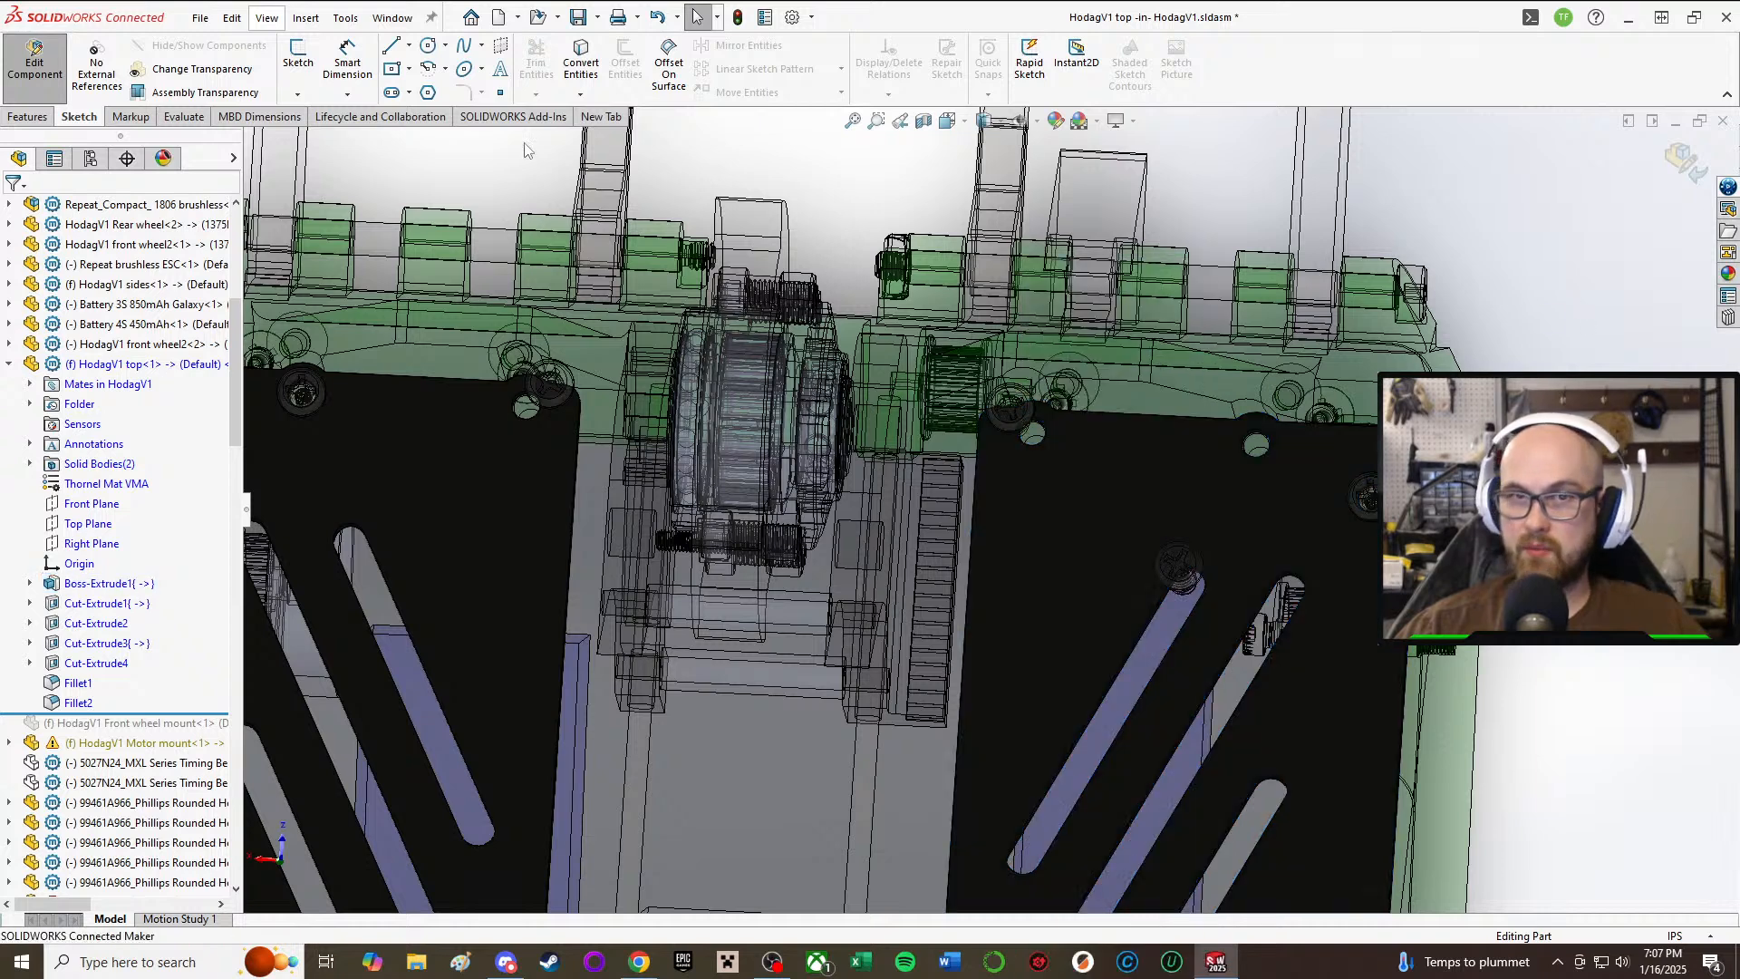
Step: Edit Boss-Extrude1's sketch and draw a horizontal line about 0.27 in long from the panel's inner front corner across the belt pulley
left_click(100, 583)
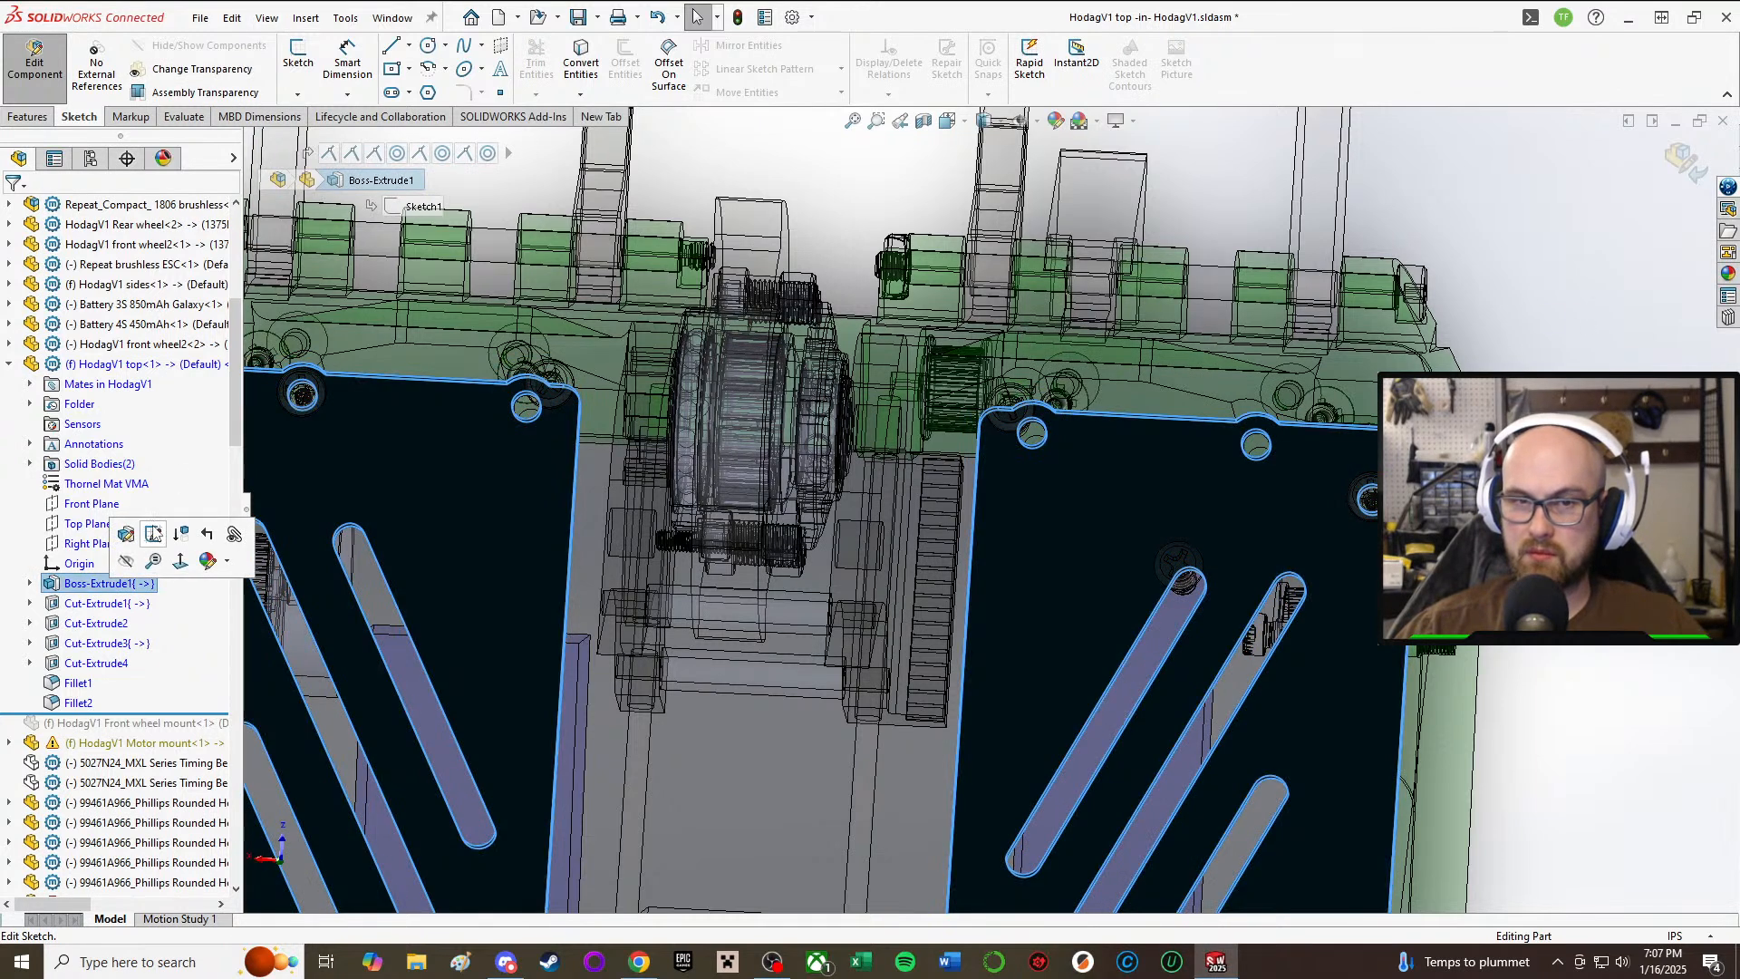
scroll(1027, 369, "down", 5)
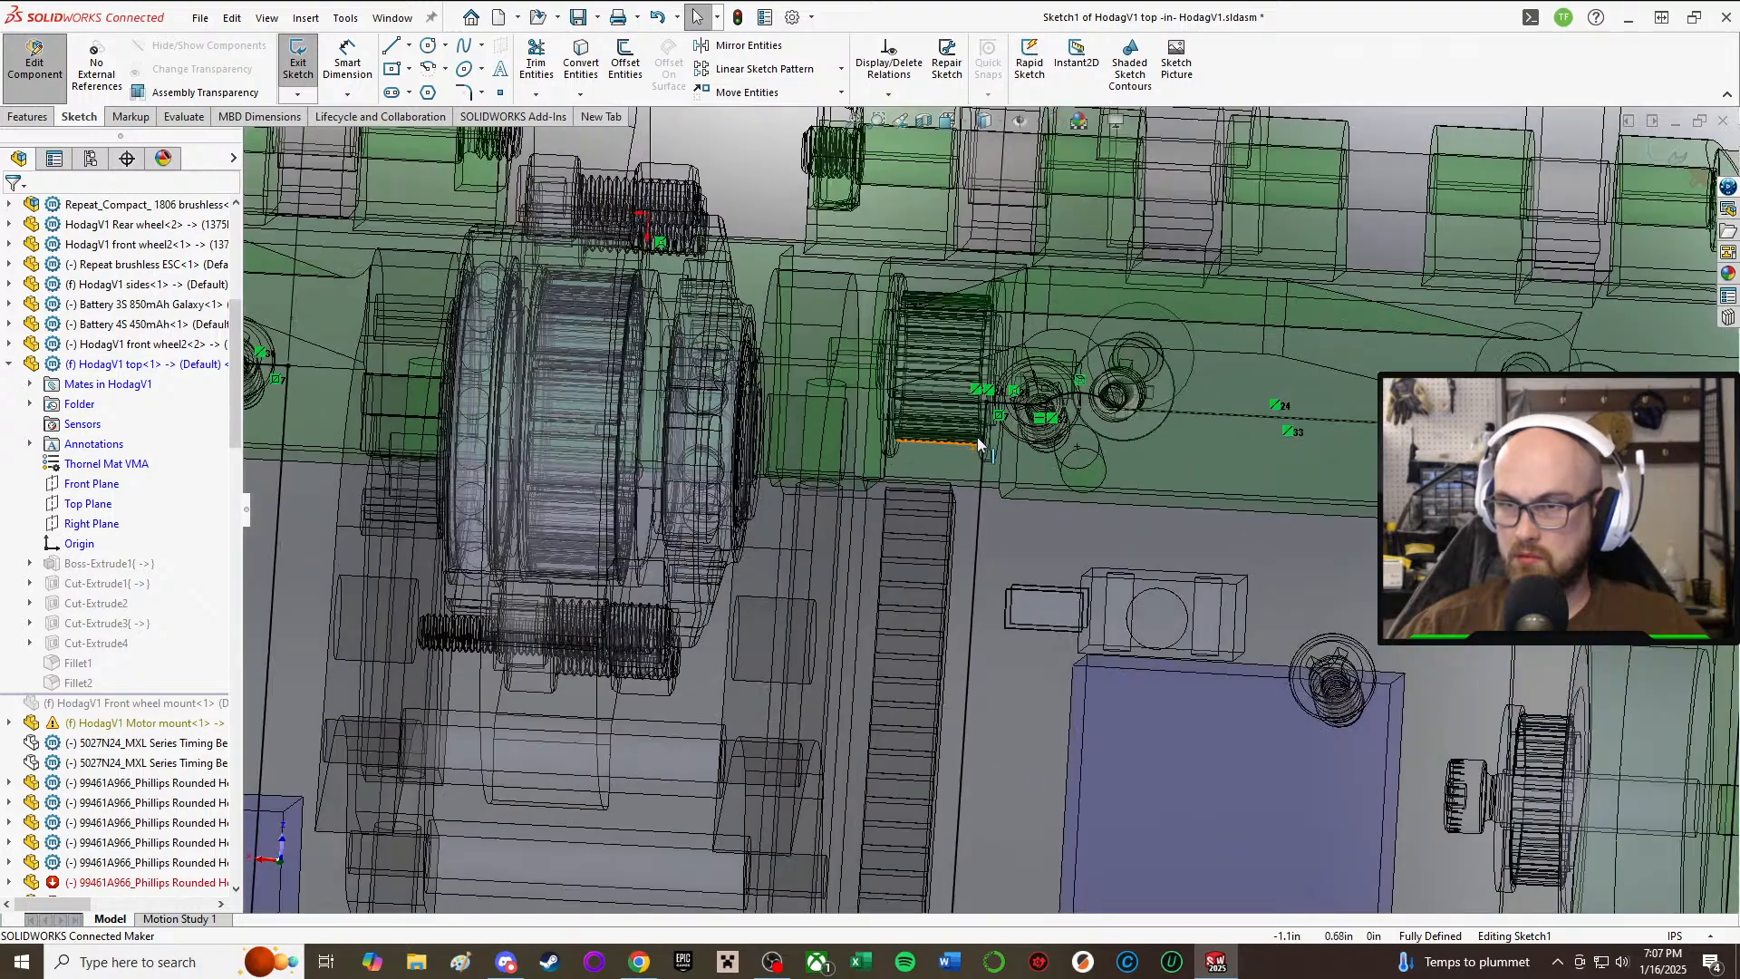
left_click(391, 47)
scroll(1017, 433, "up", 1)
mouse_move(1013, 424)
middle_mouse_down()
mouse_move(1015, 379)
mouse_move(934, 408)
middle_mouse_up()
left_click(1005, 387)
scroll(916, 390, "up", 1)
scroll(933, 410, "down", 1)
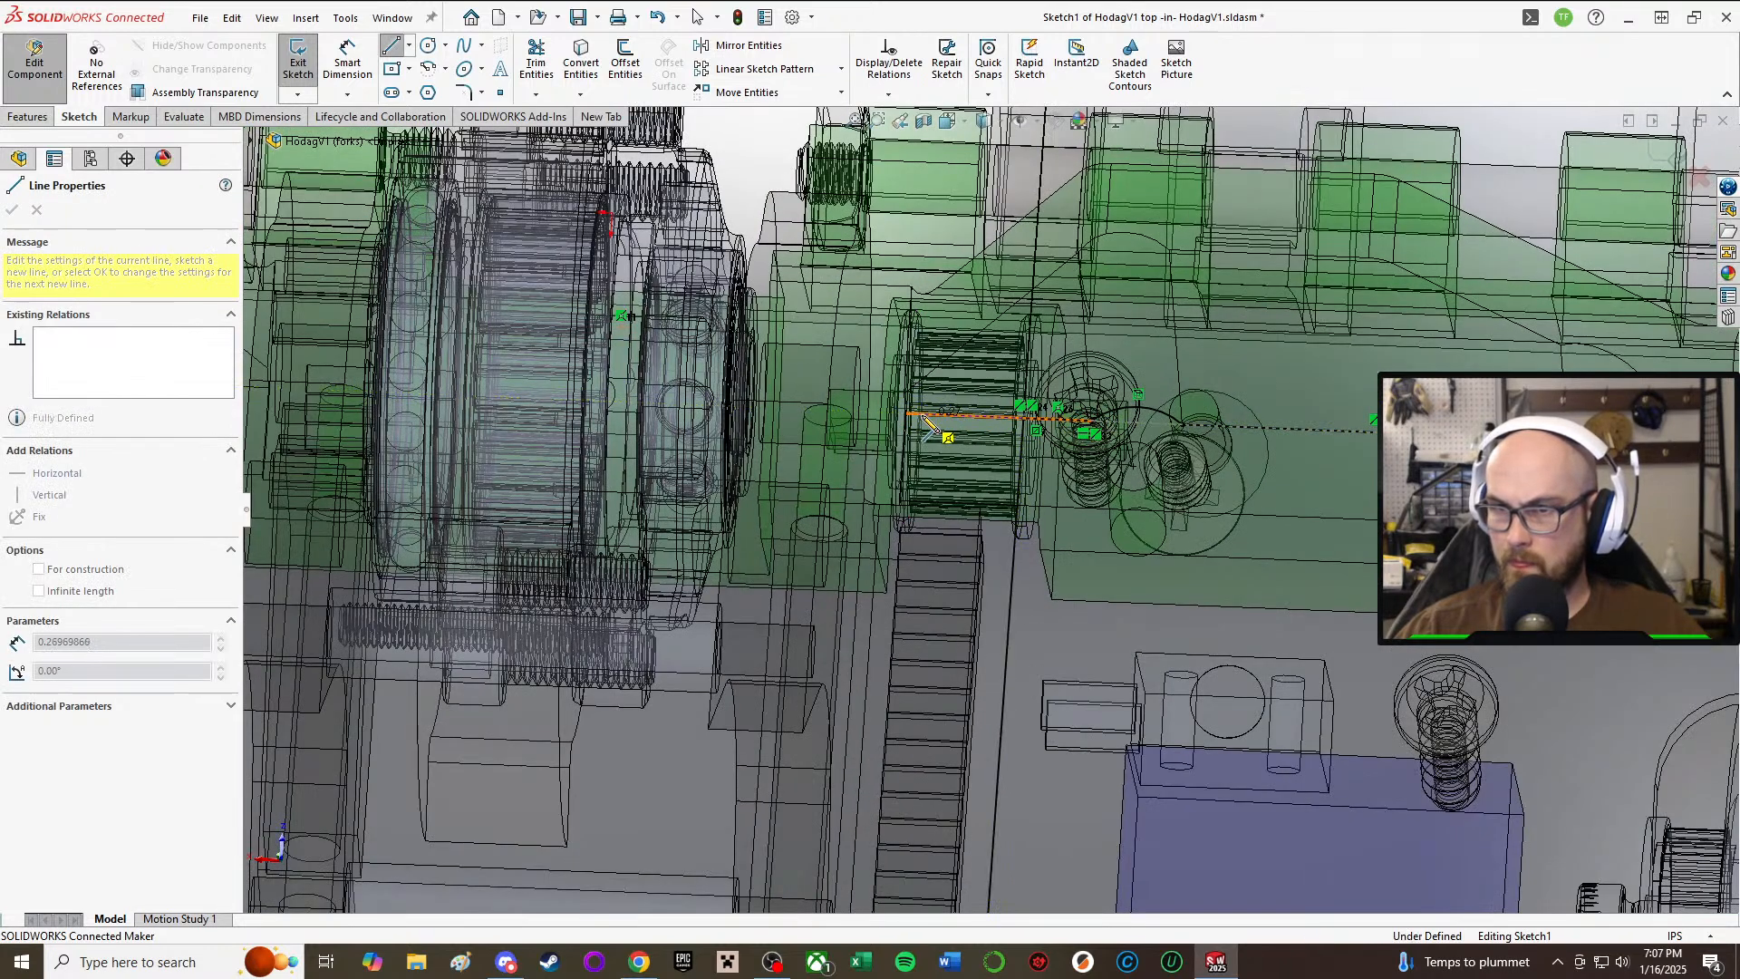
left_click(922, 420)
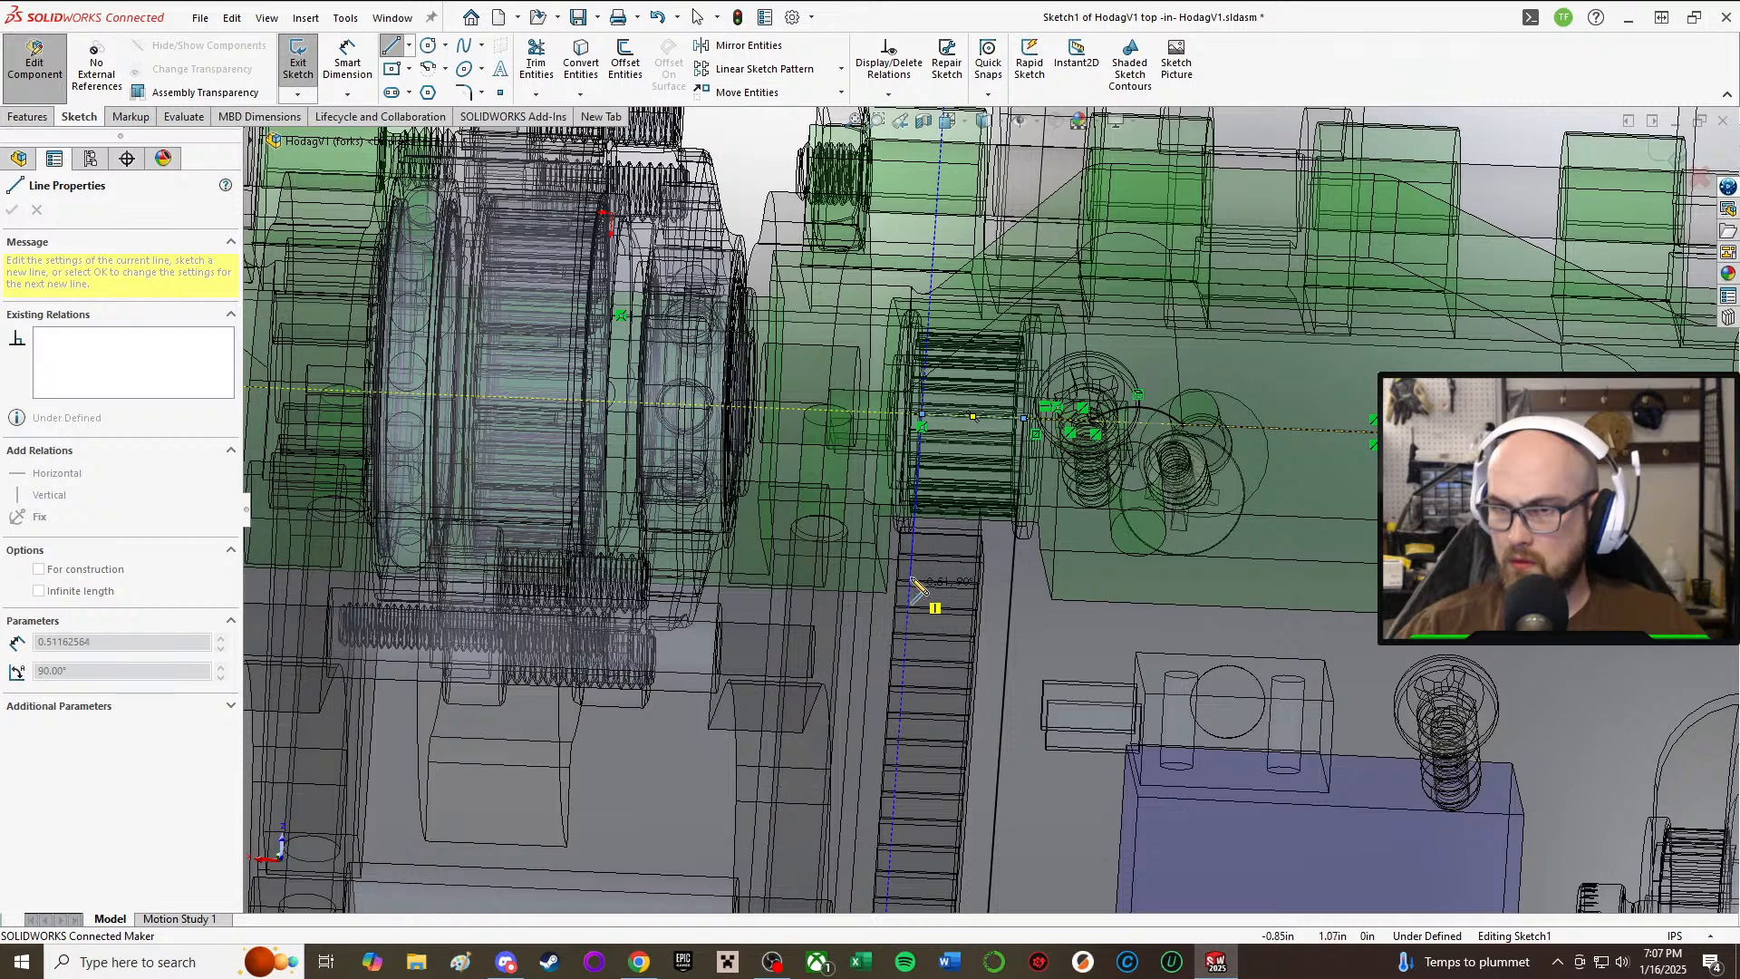
Step: Continue the outline with a vertical line and a diagonal about 0.68 in long ending on the panel's inner edge
left_click(914, 544)
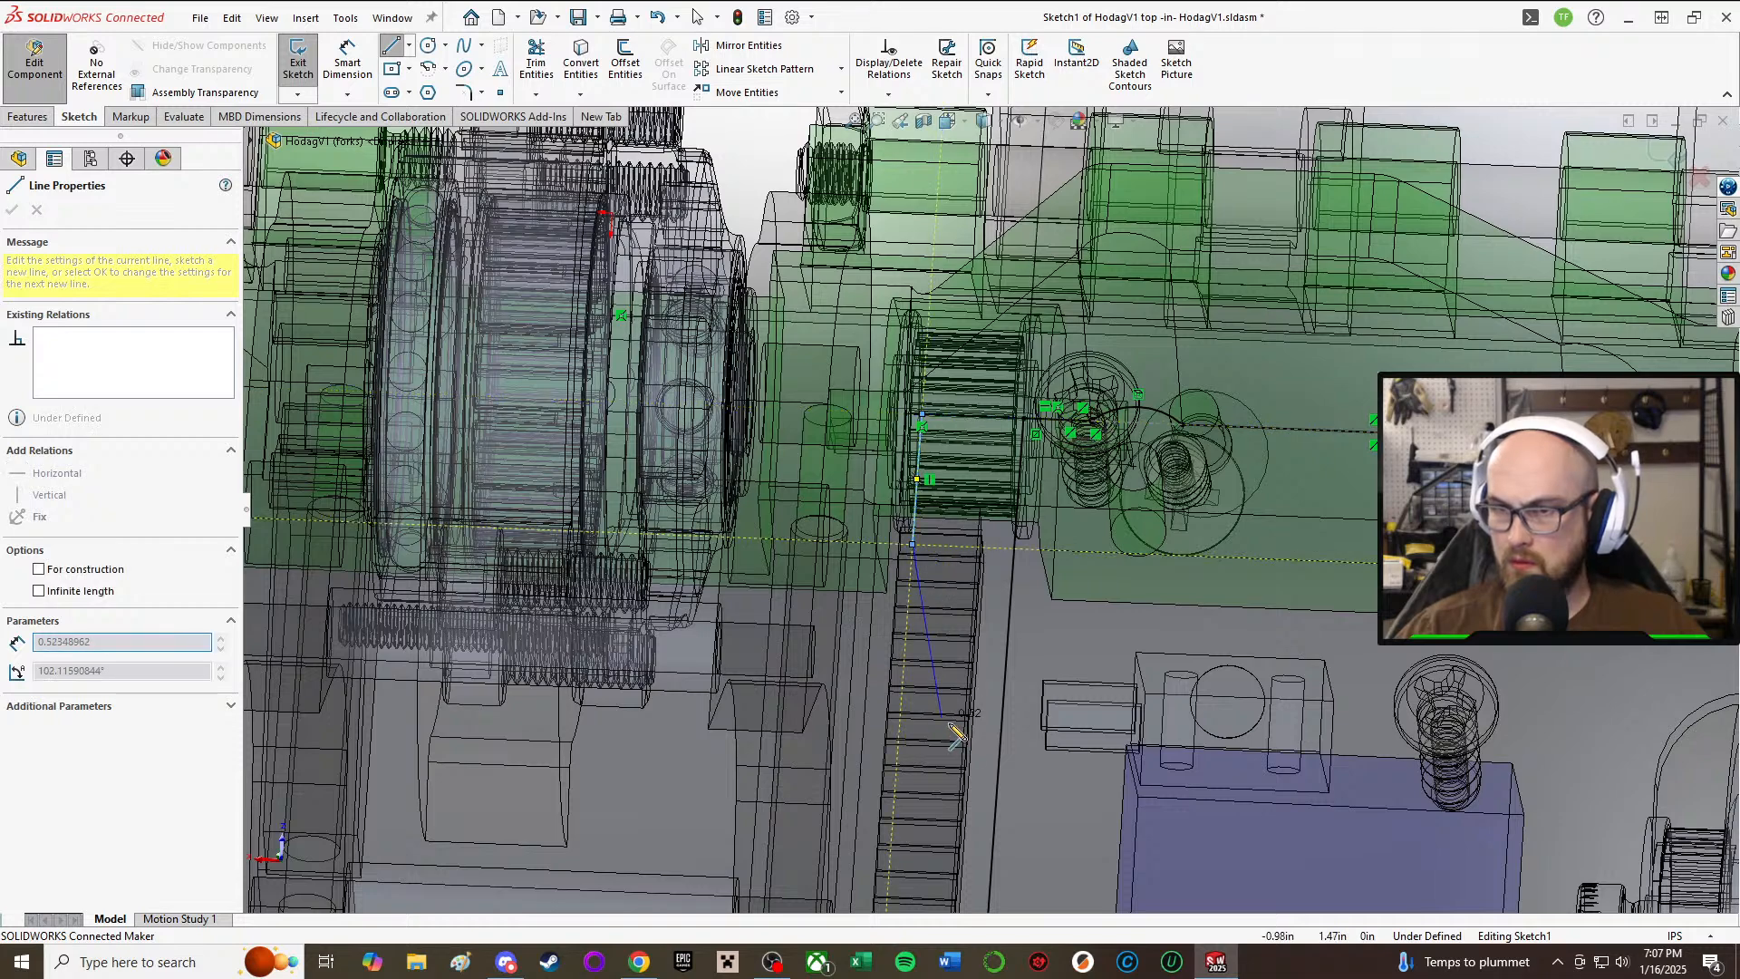
left_click(999, 760)
right_click(1002, 761)
left_click(1026, 742)
Step: Mirror the new horizontal, vertical and diagonal lines about the HodagV1 top part's Right Plane
scroll(986, 431, "down", 3)
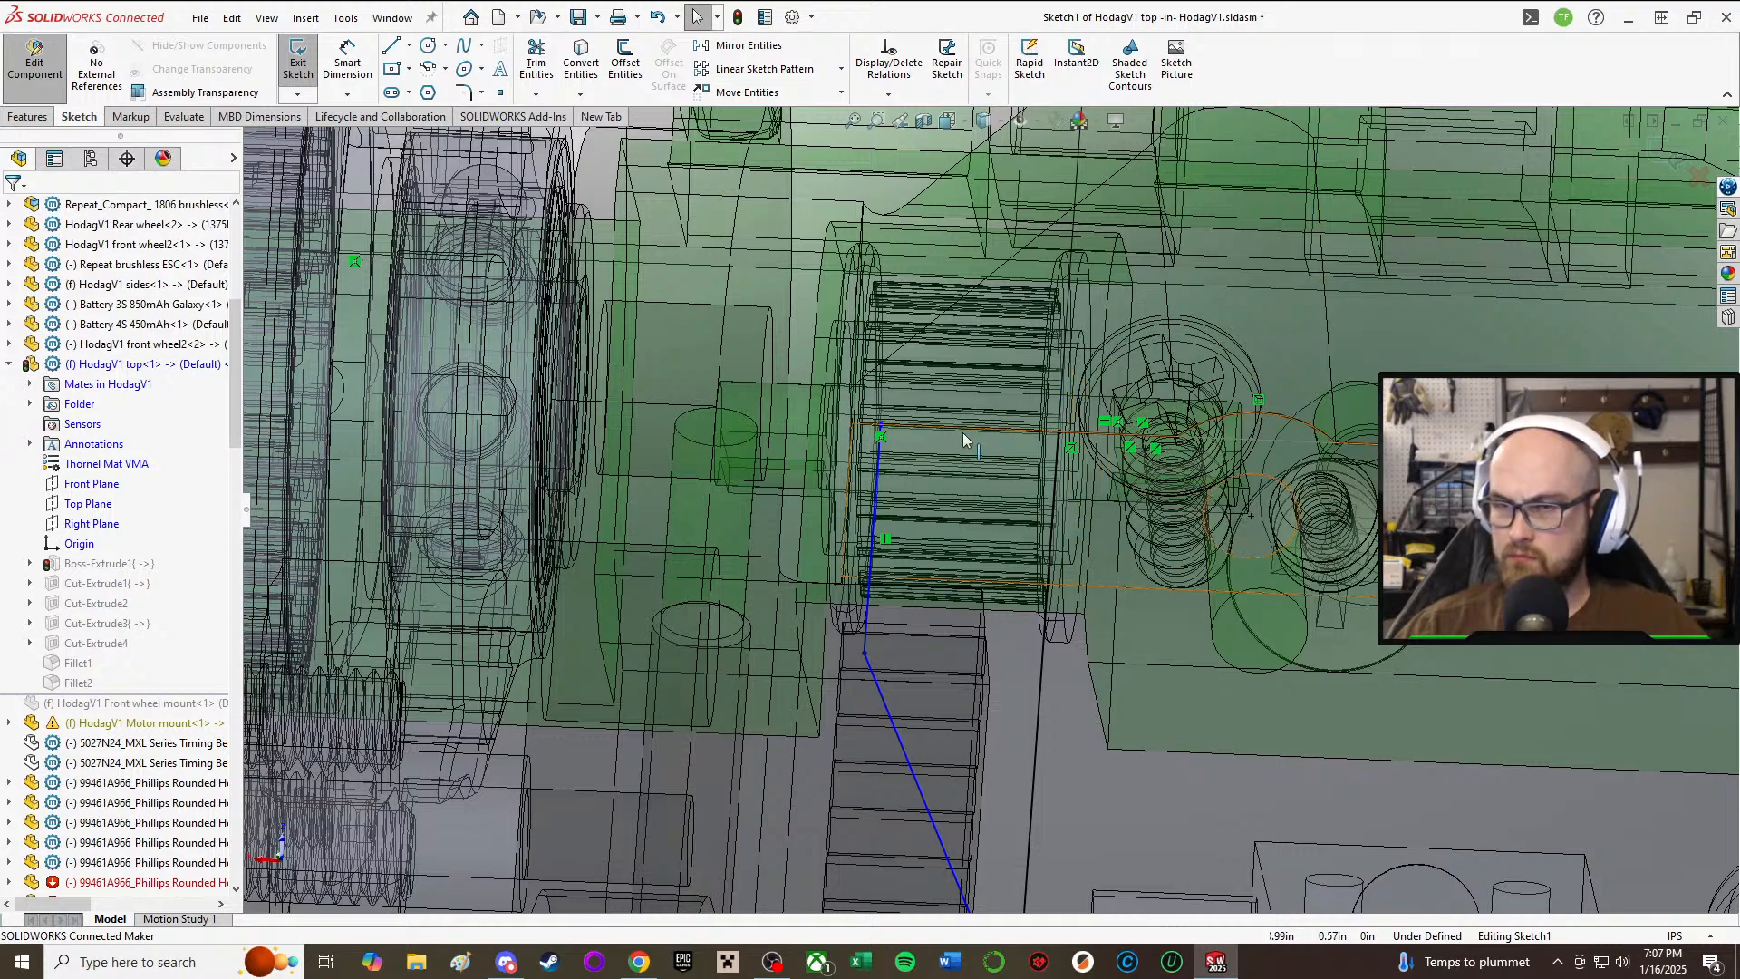
scroll(963, 432, "up", 2)
scroll(929, 397, "up", 3)
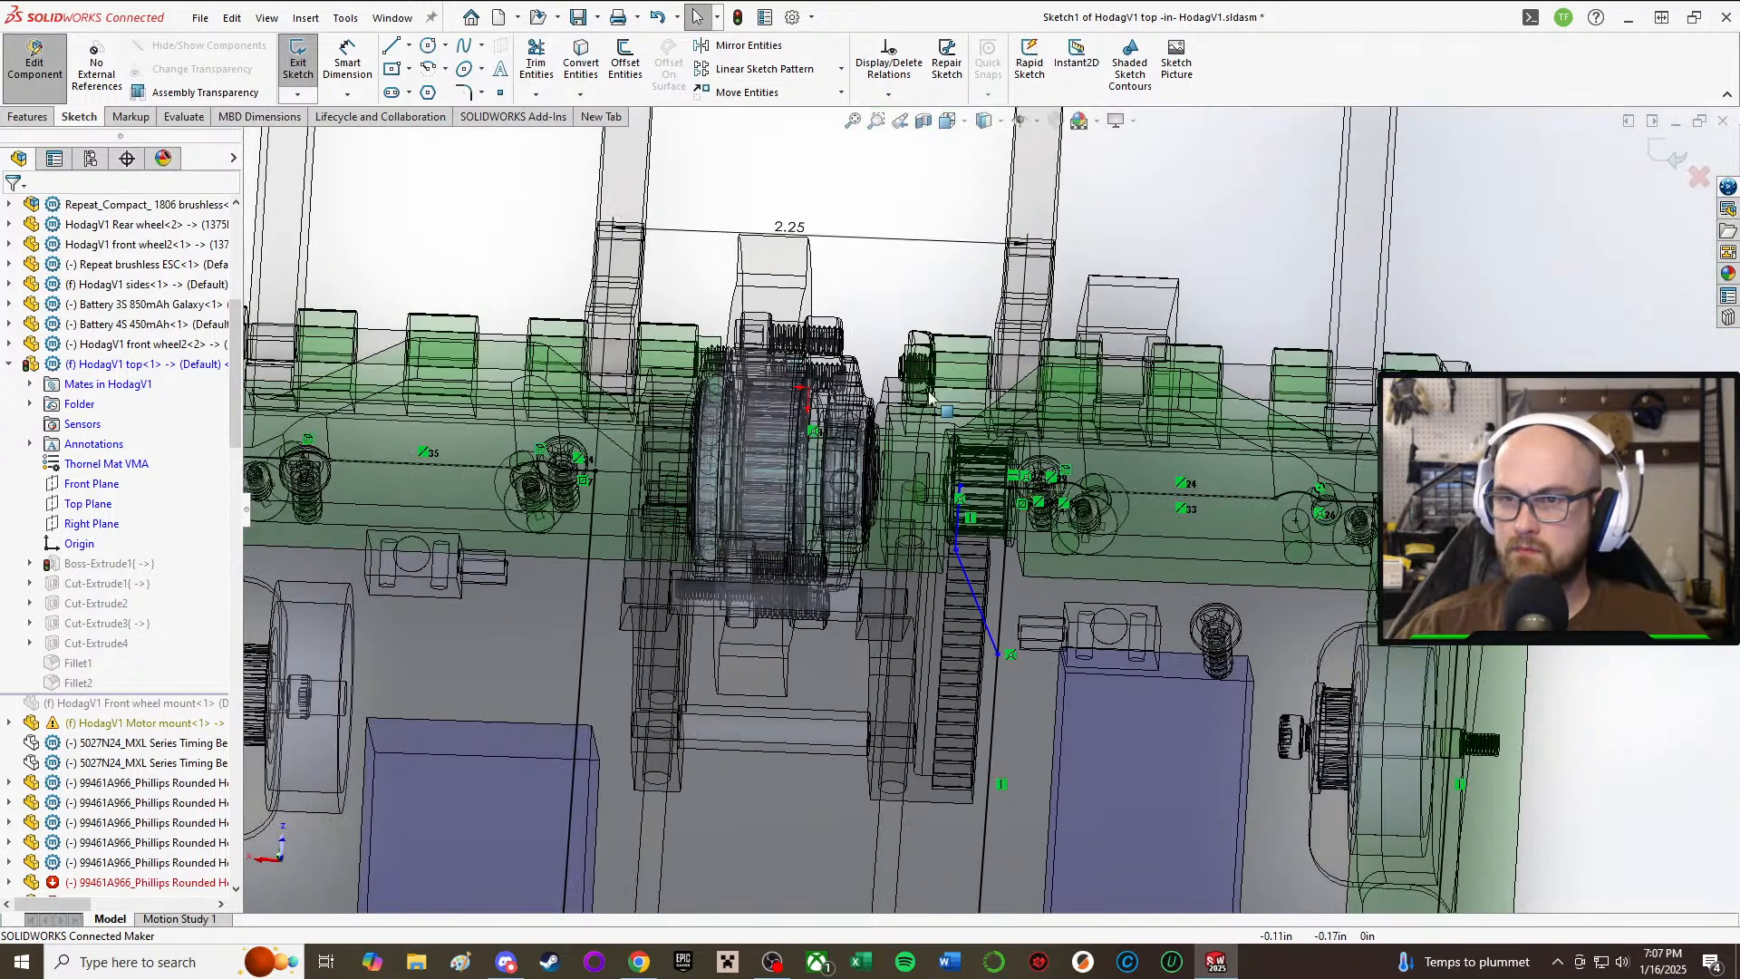
middle_click_drag(1140, 582, 1142, 632)
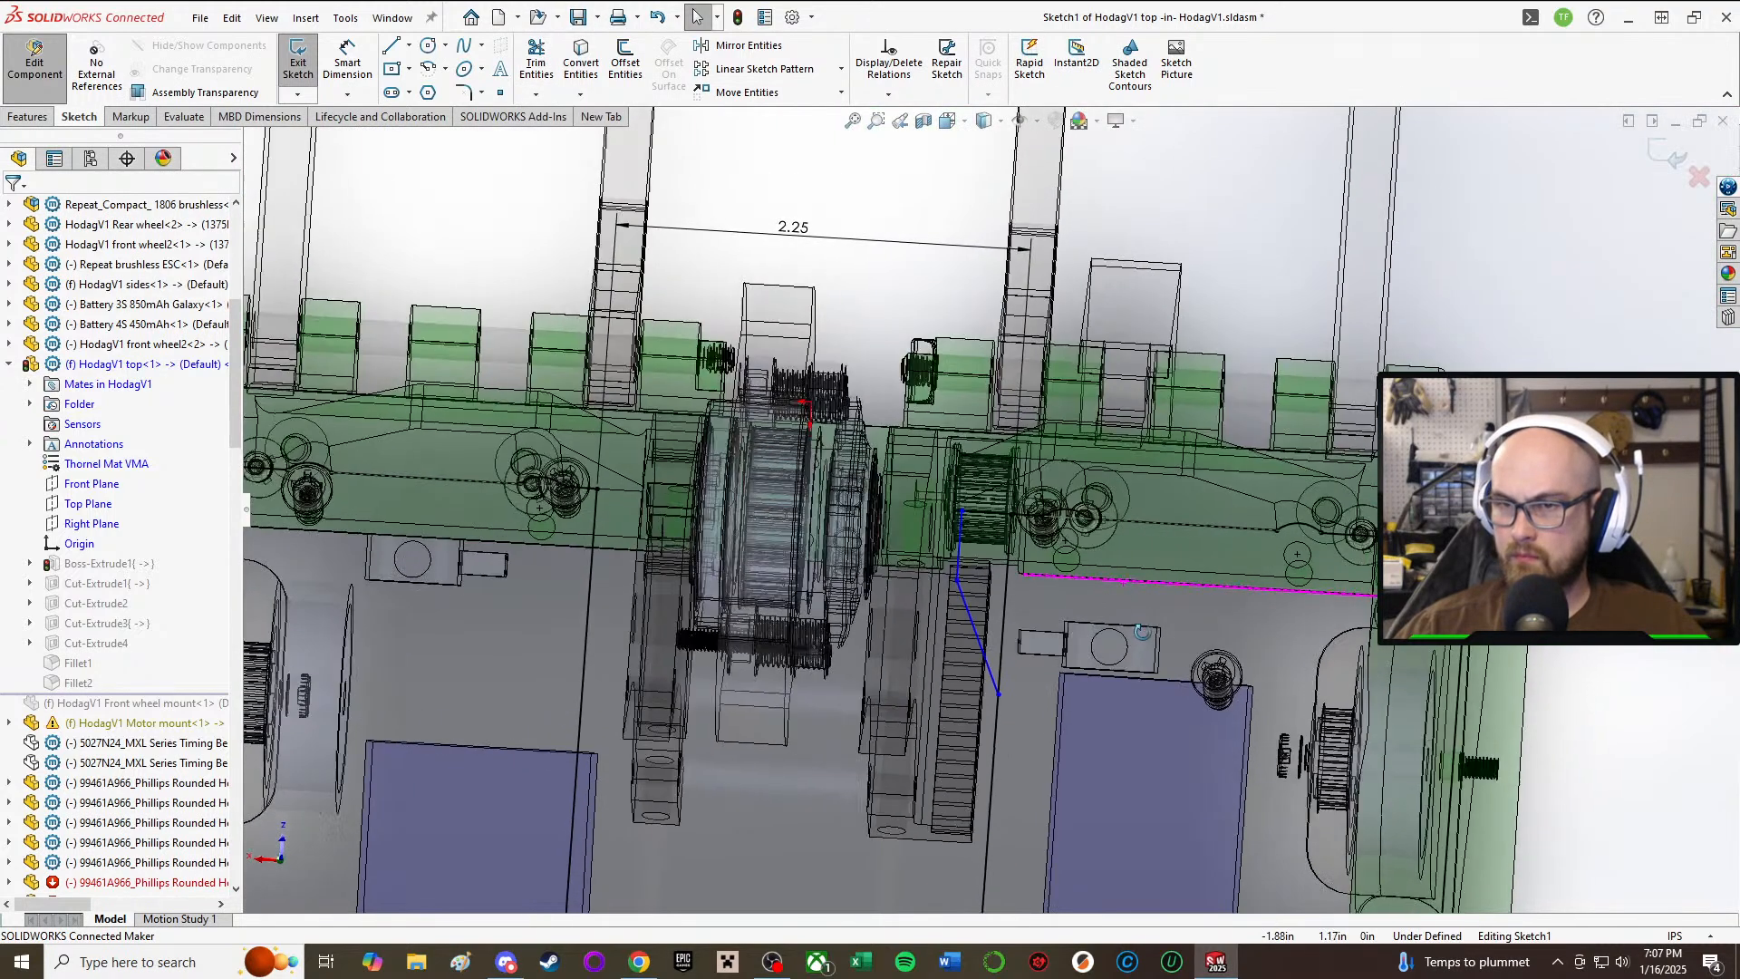
left_click(739, 46)
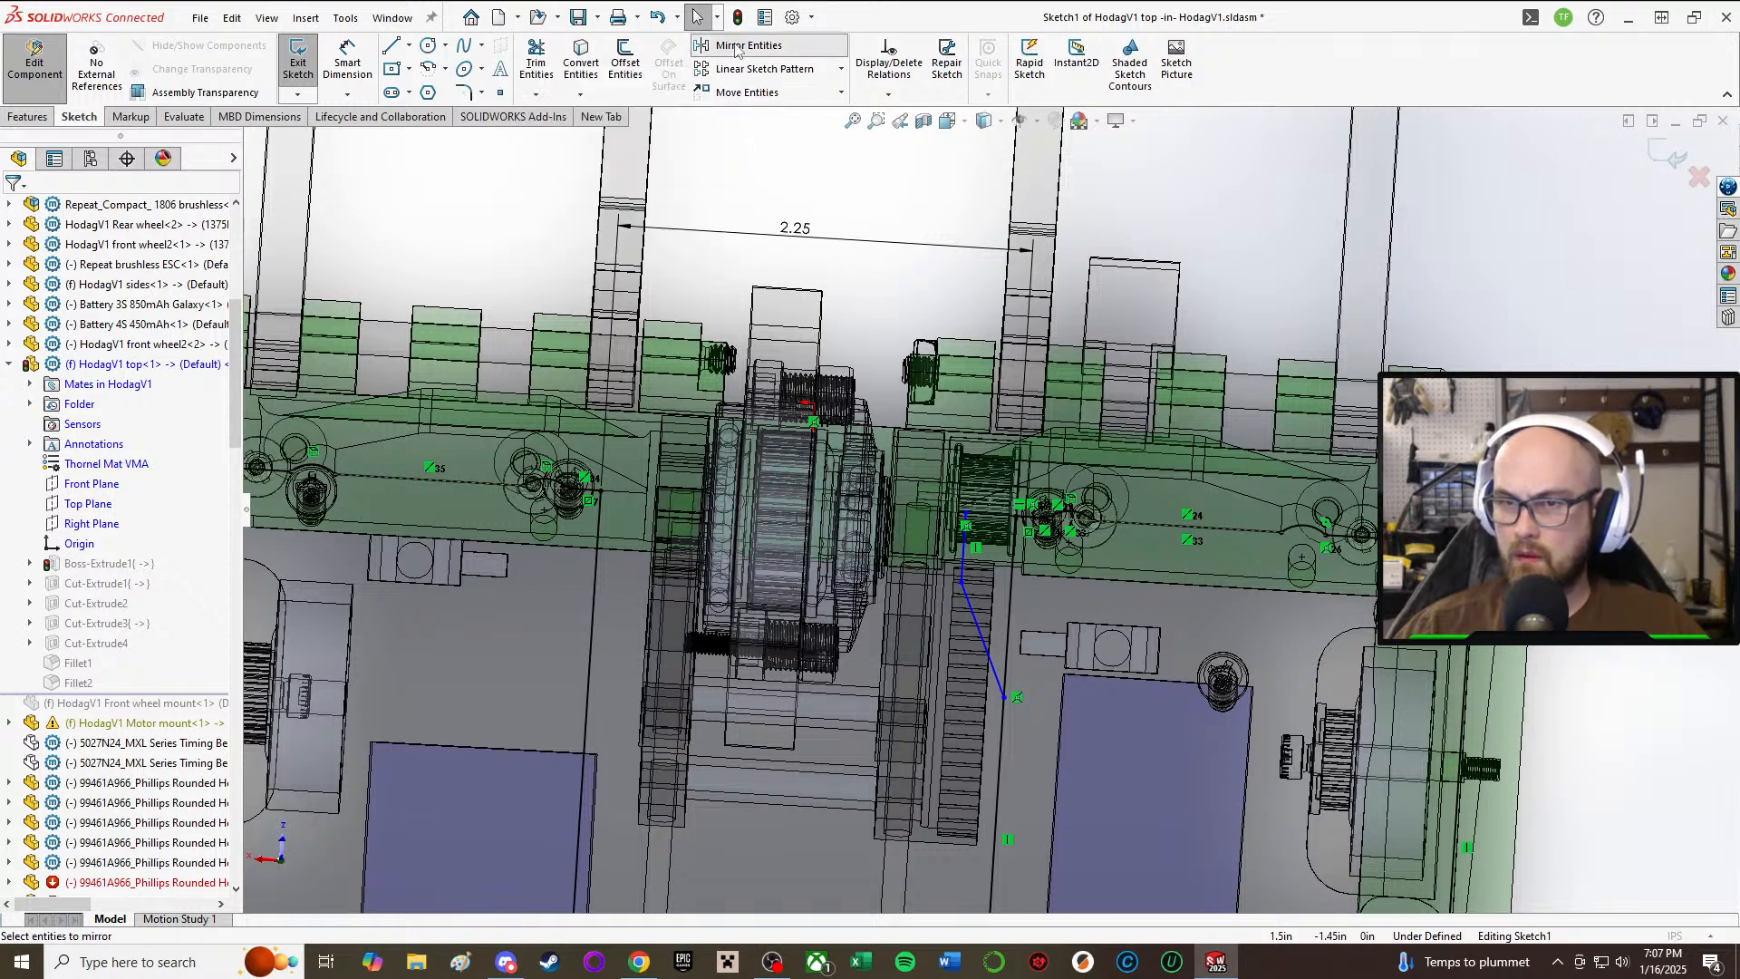
left_click(990, 654)
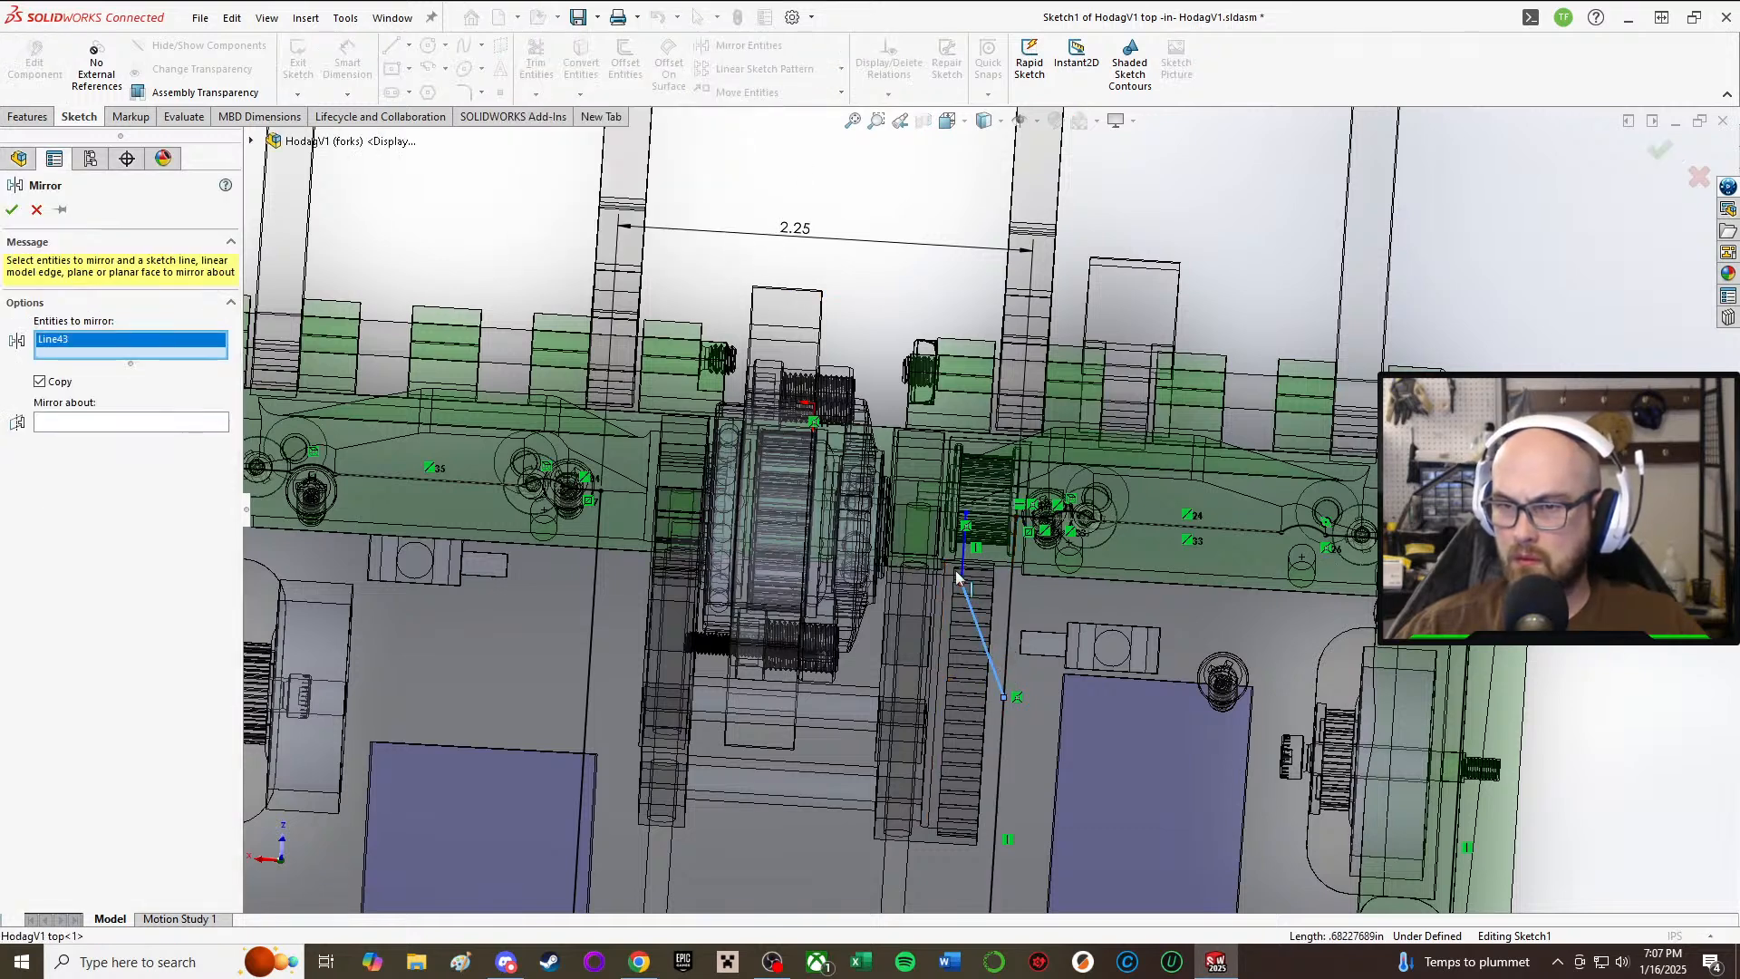
left_click(962, 560)
scroll(1001, 519, "down", 4)
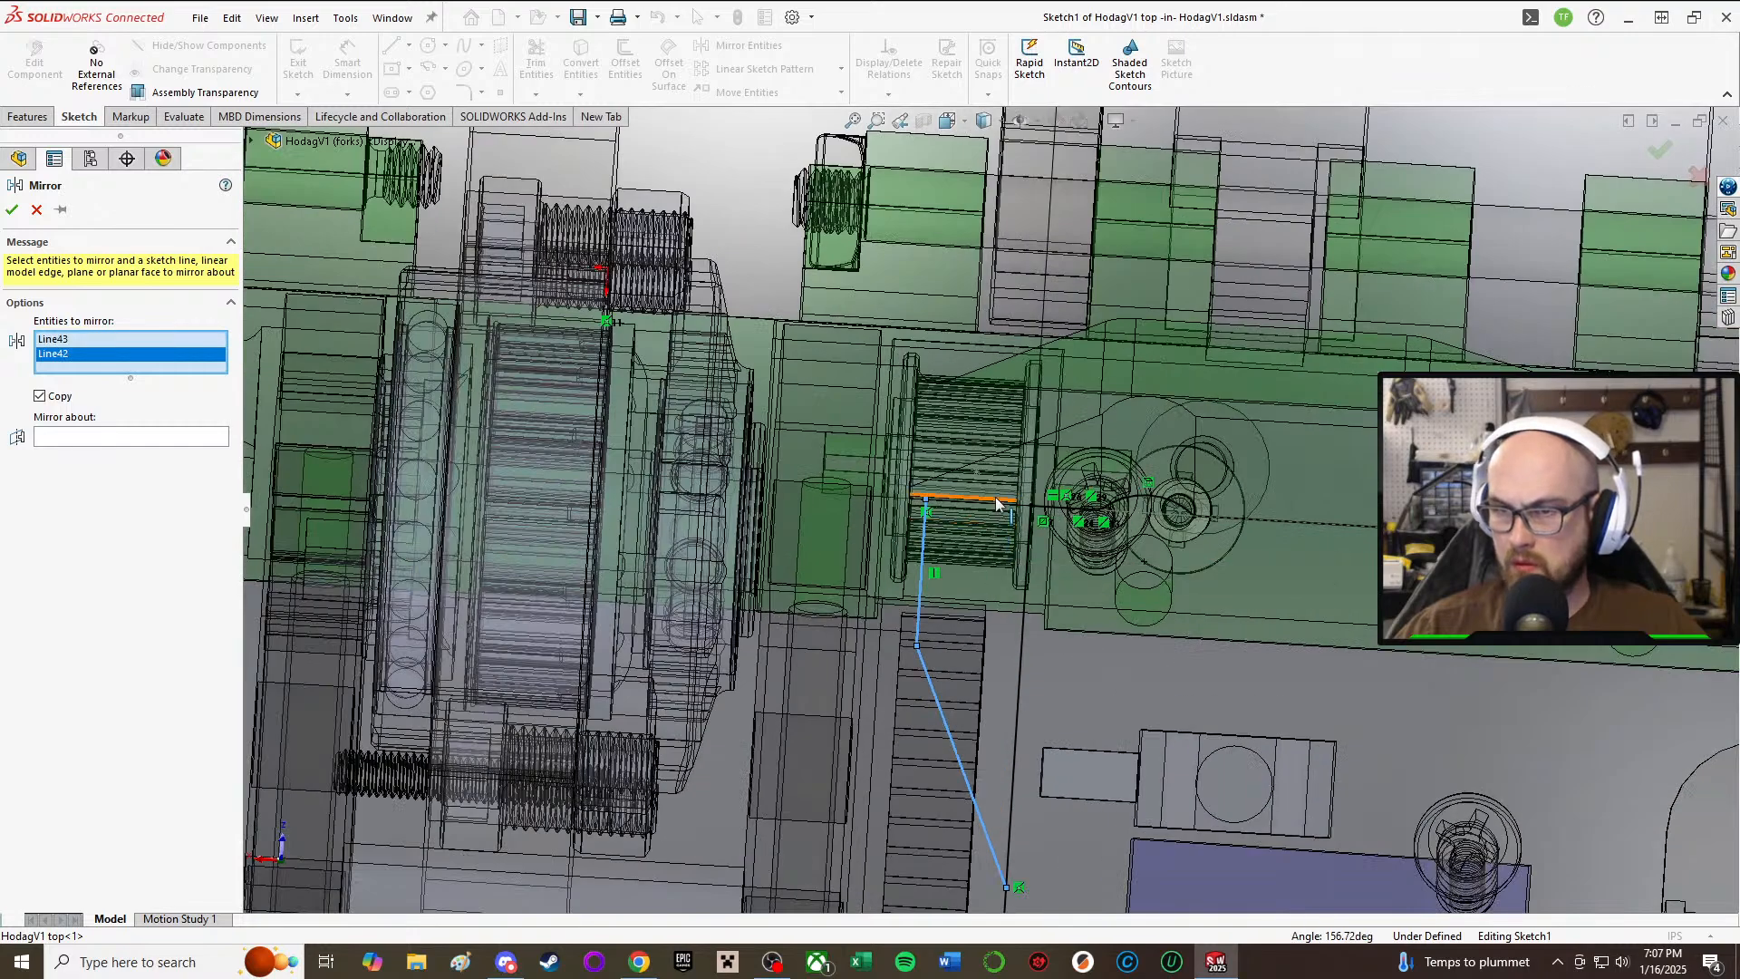
left_click(996, 504)
scroll(996, 510, "up", 3)
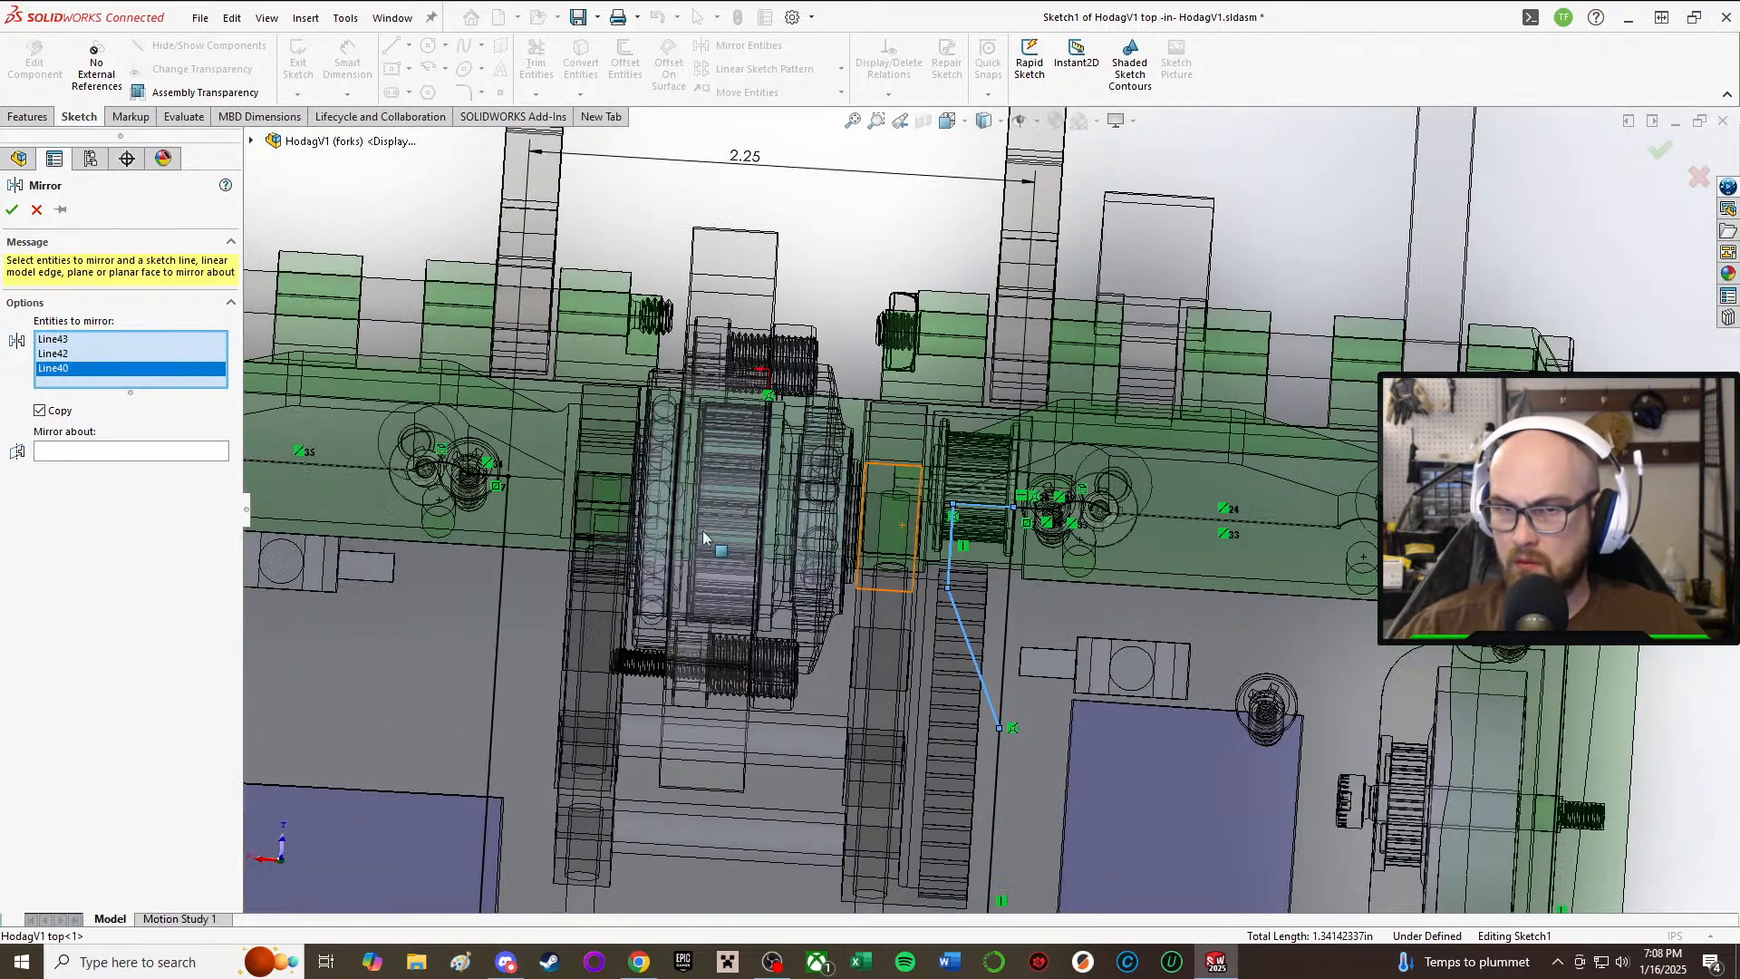
left_click(116, 453)
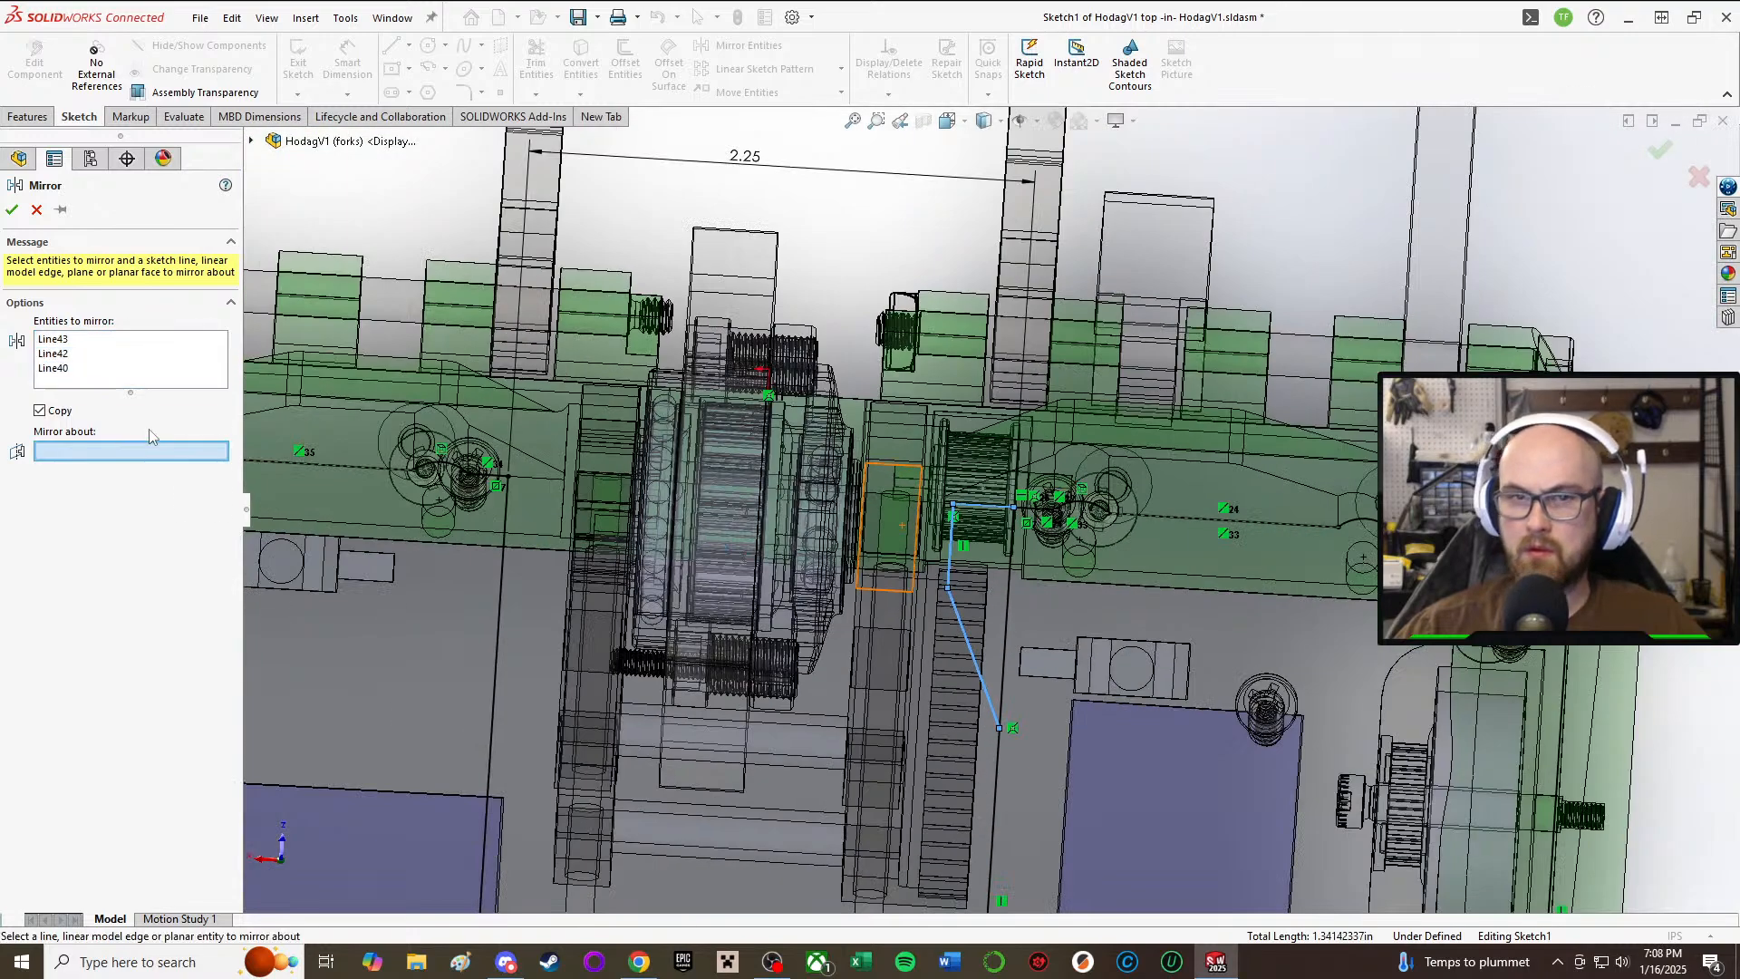
left_click(253, 140)
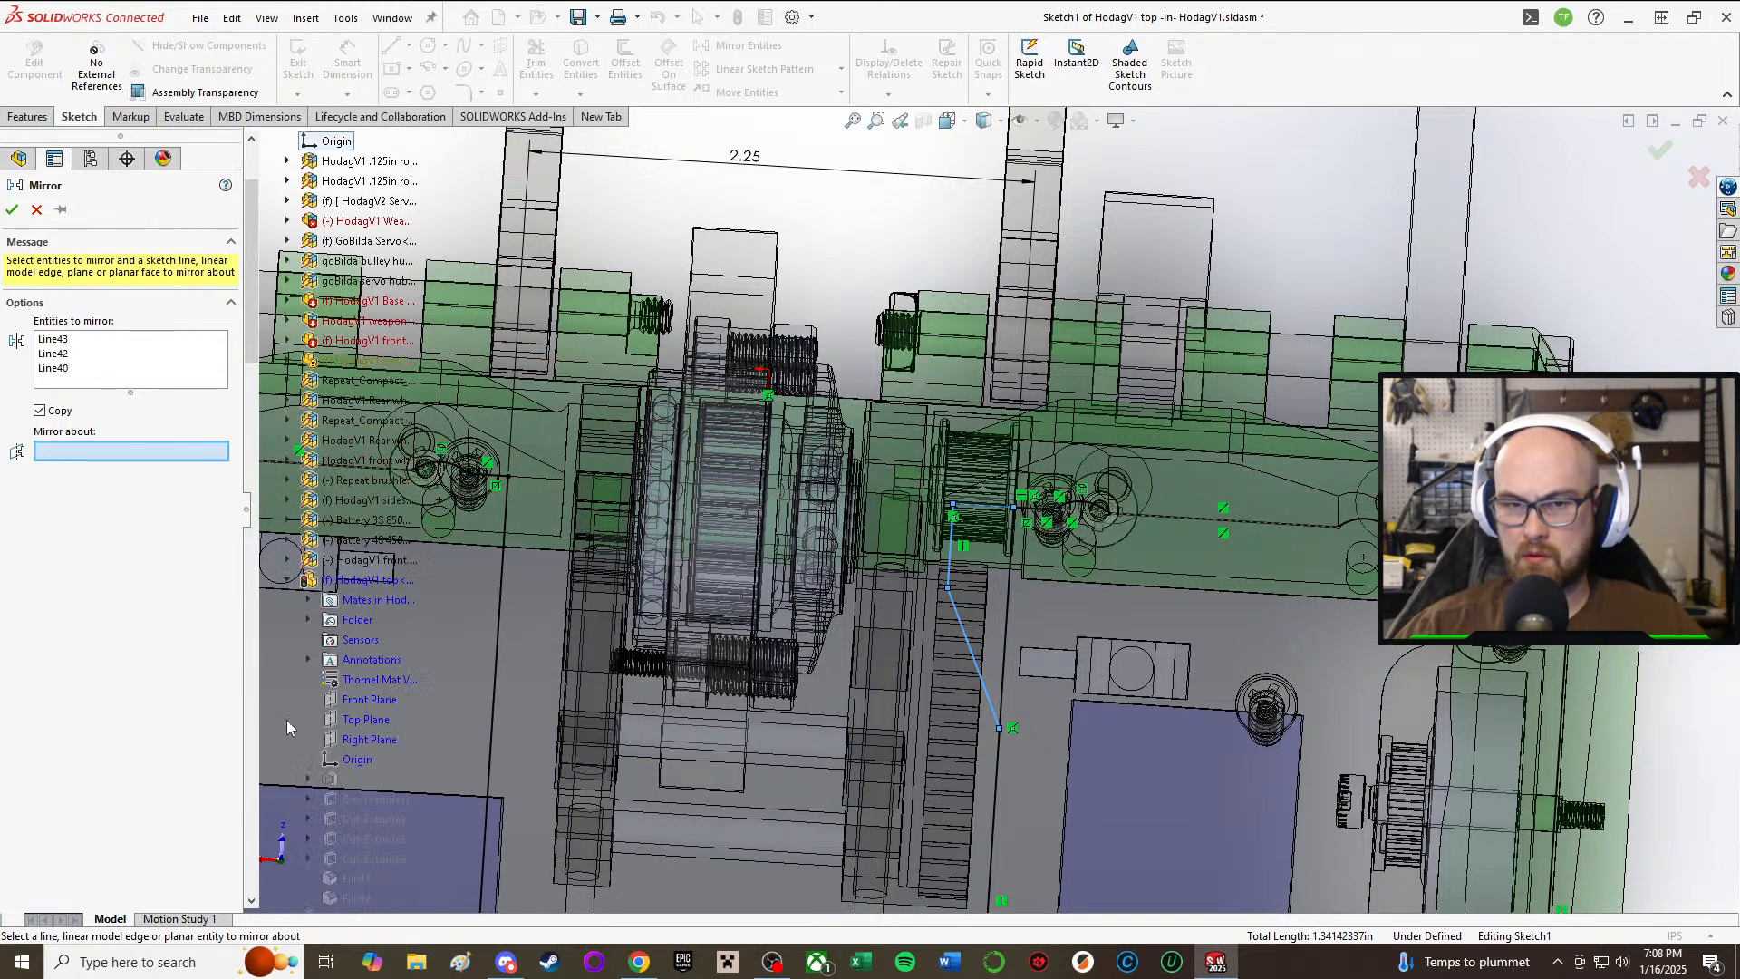
left_click(362, 739)
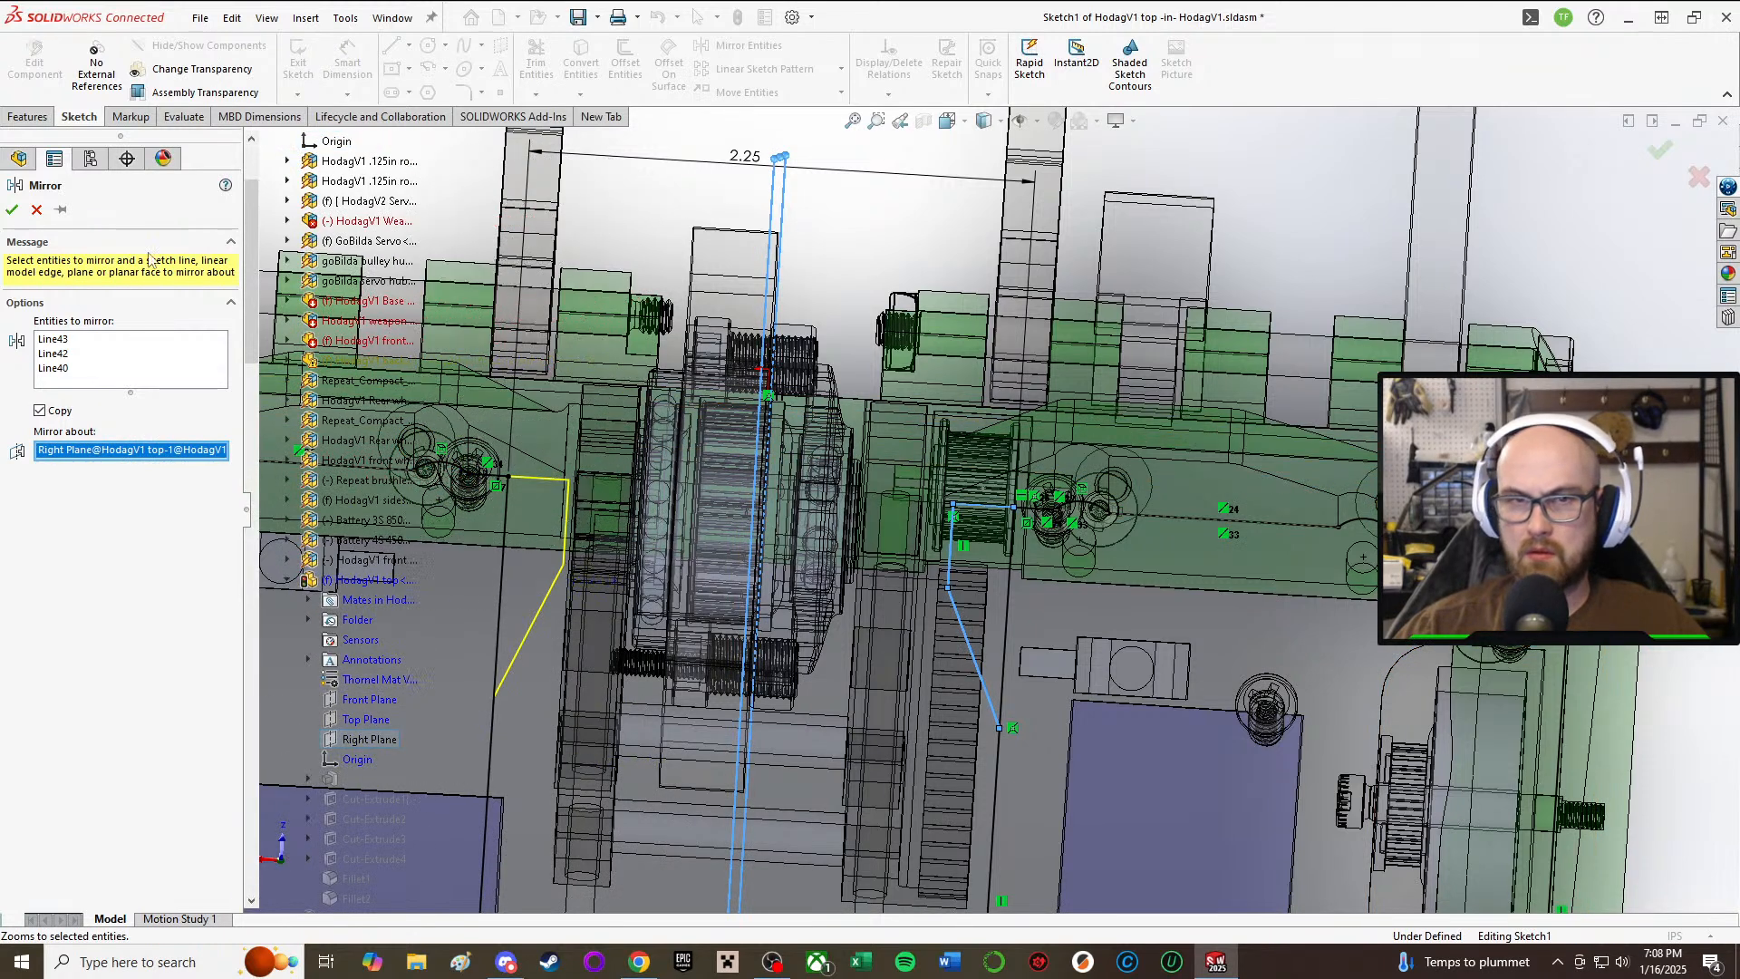
left_click(13, 210)
scroll(988, 504, "up", 2)
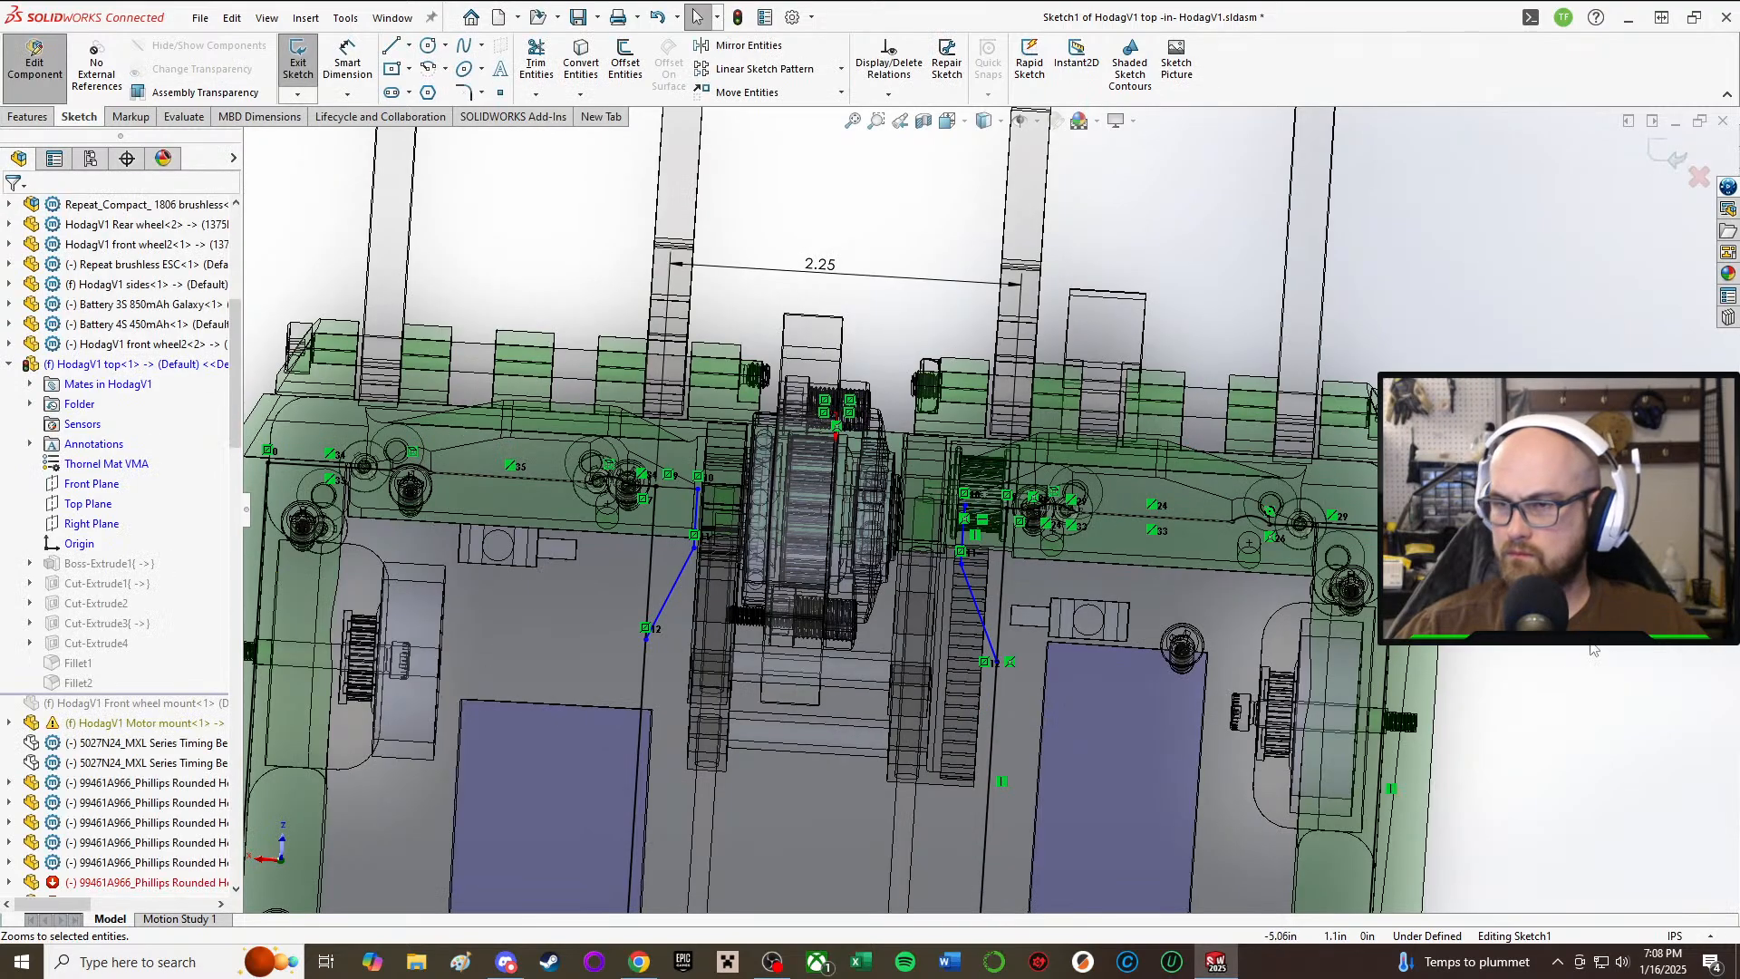
scroll(997, 508, "down", 6)
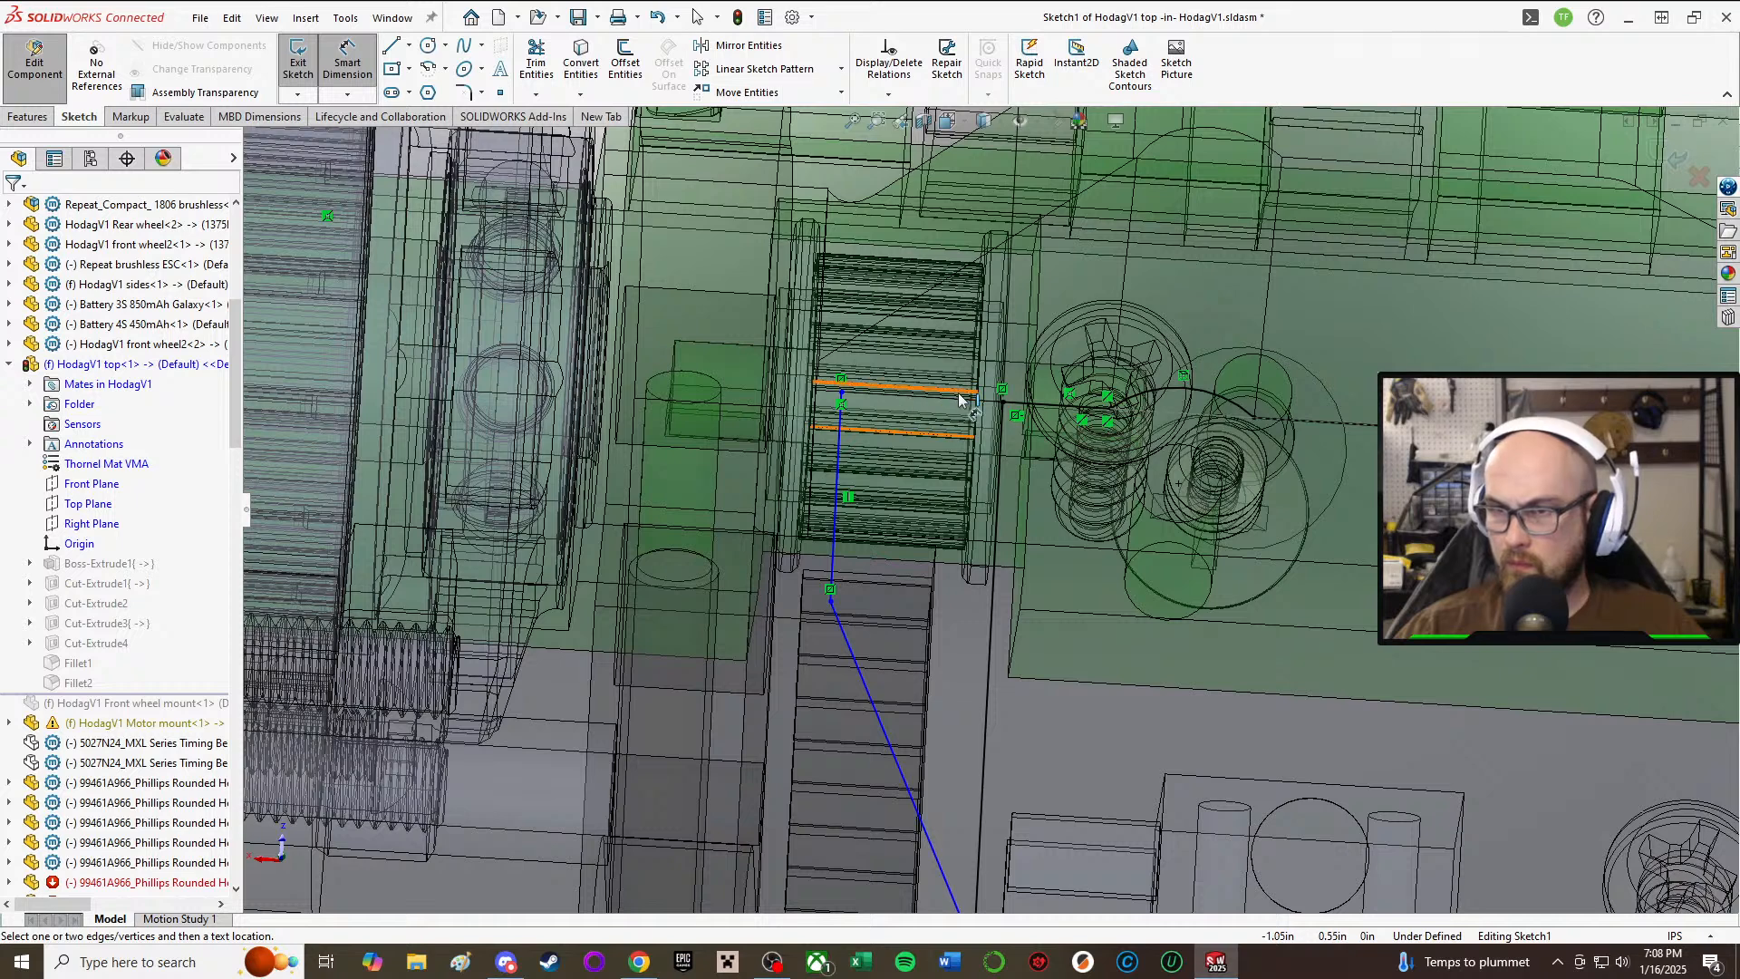
left_click(939, 402)
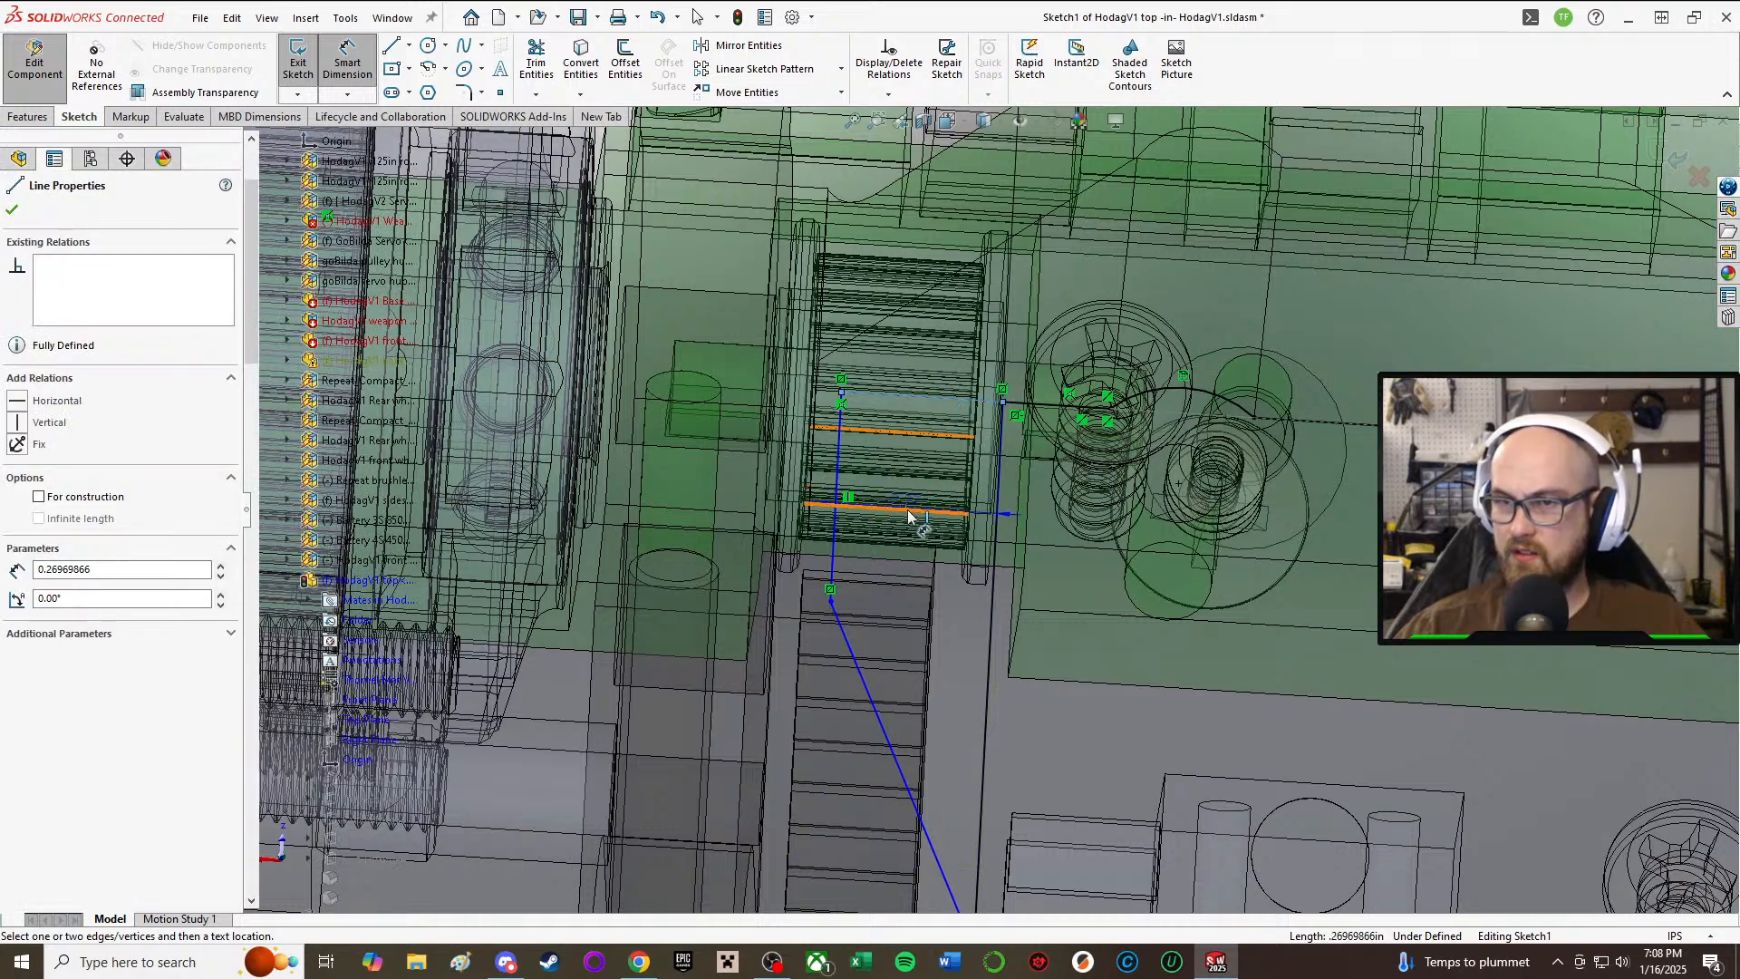
left_click(909, 515)
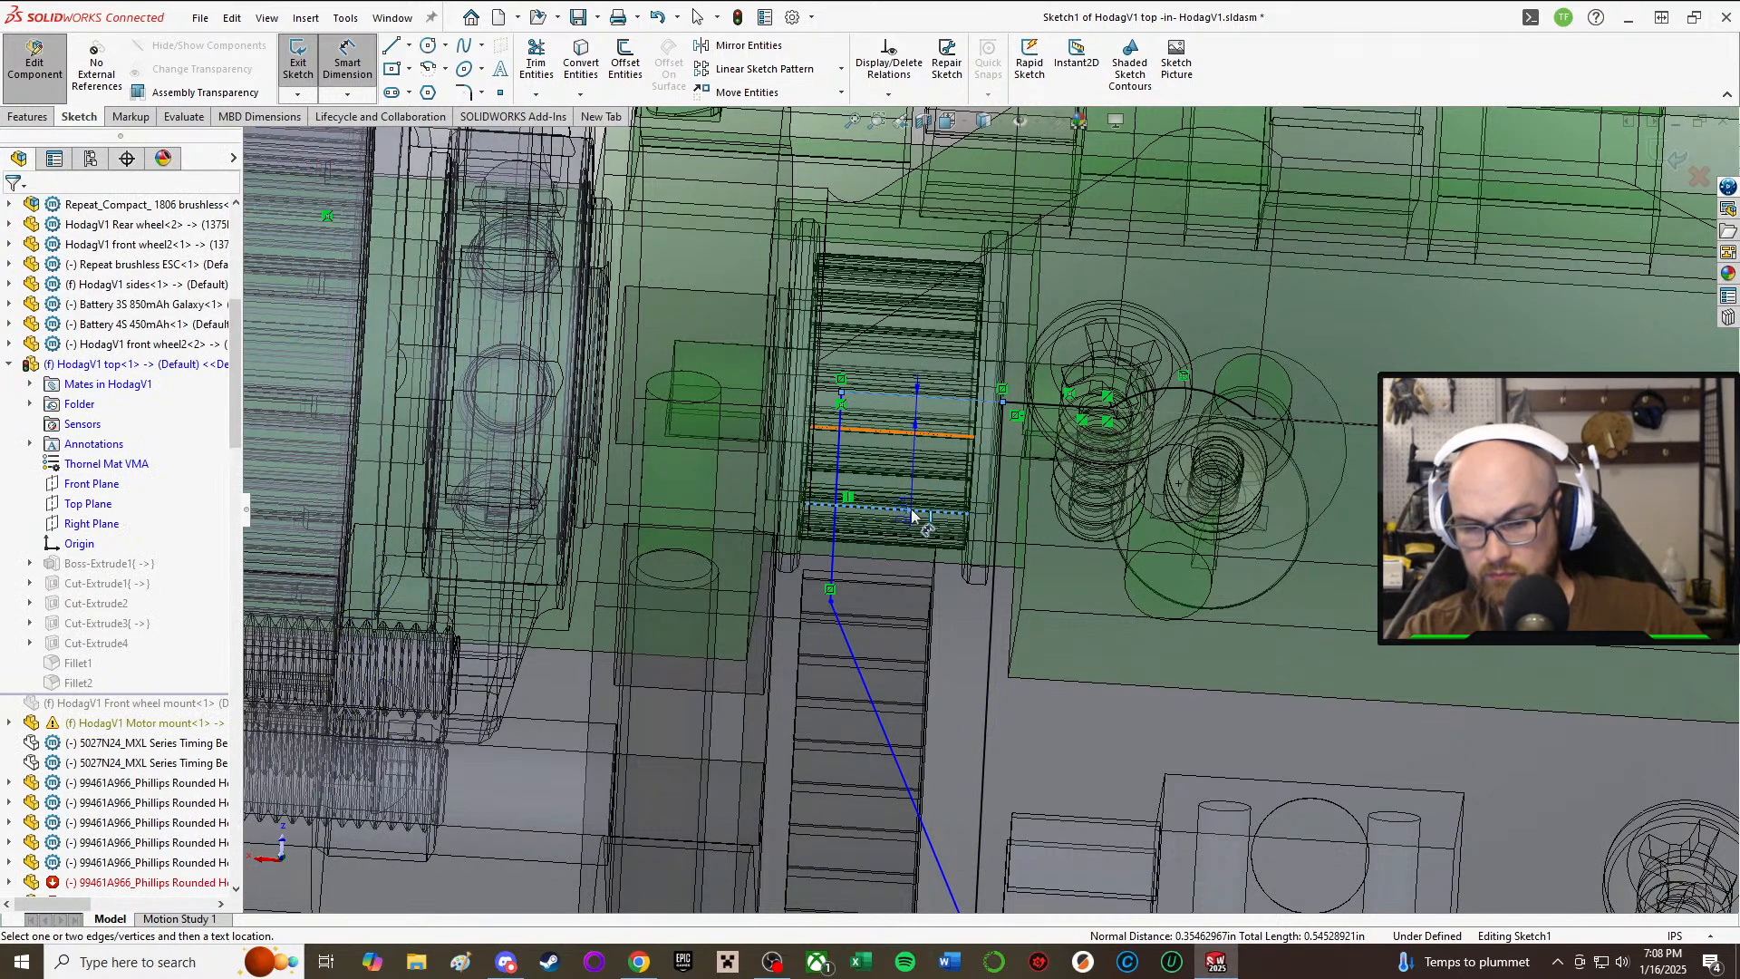
key("Escape")
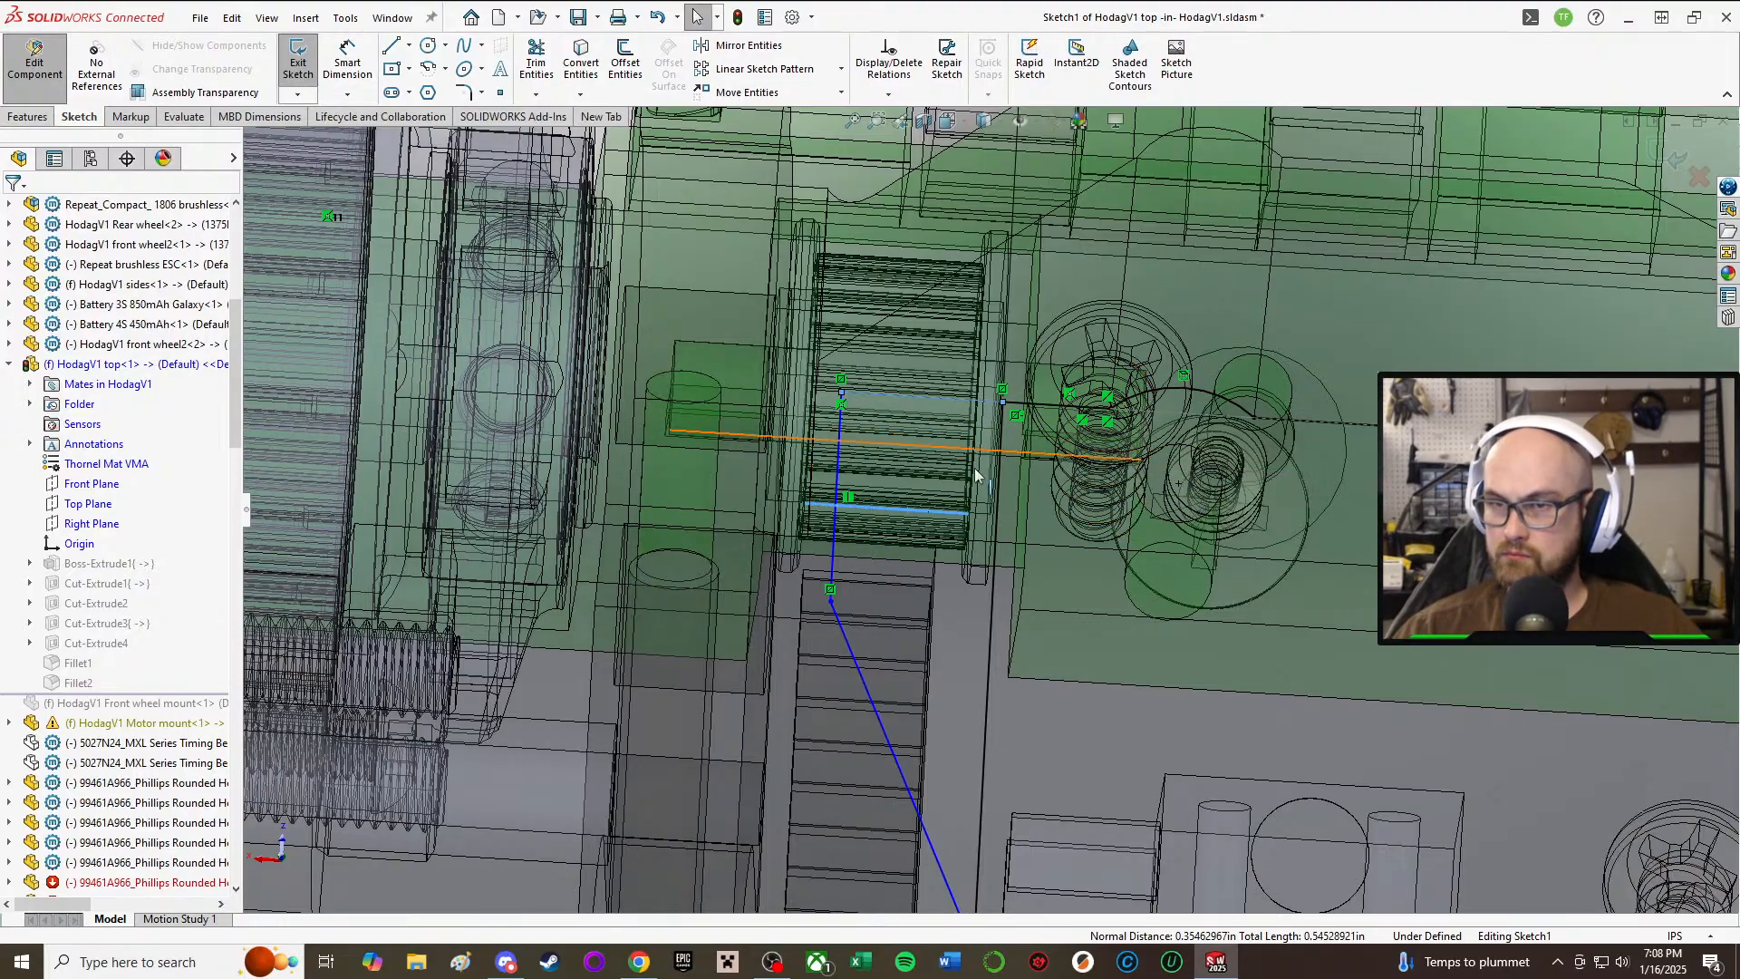
mouse_move(1066, 465)
middle_mouse_down()
mouse_move(1027, 374)
mouse_move(1159, 258)
mouse_move(1132, 253)
mouse_move(1183, 306)
middle_mouse_up()
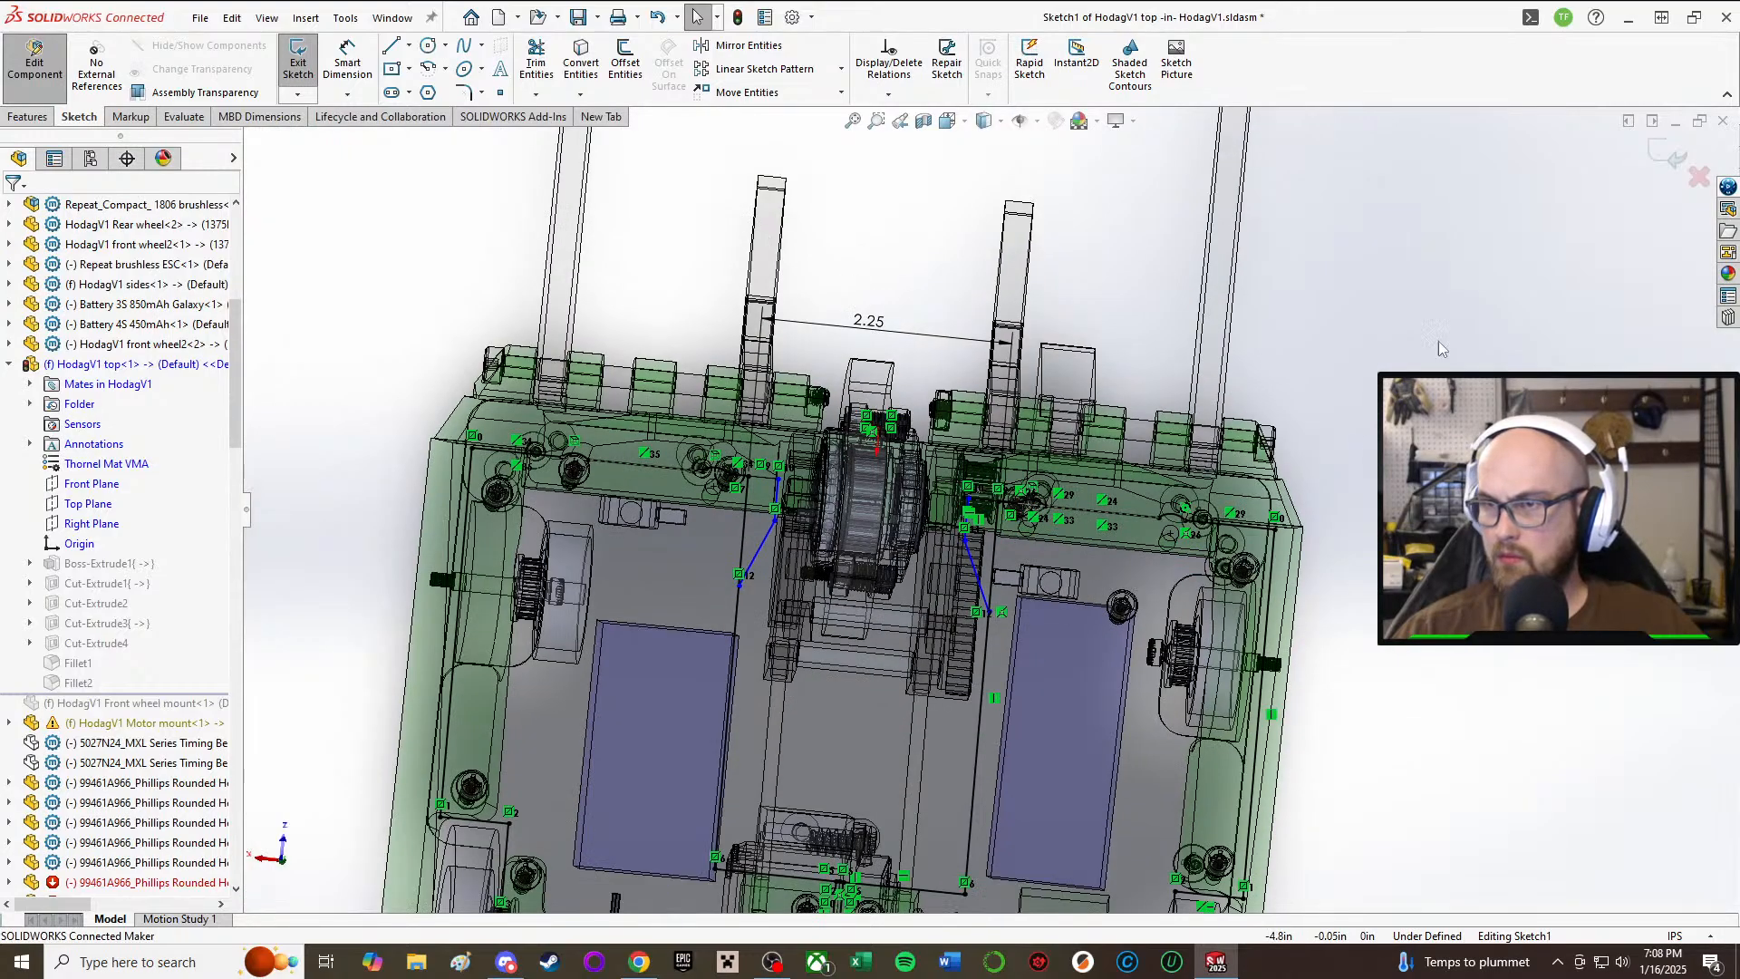
scroll(926, 503, "down", 3)
middle_click_drag(930, 504, 994, 864)
left_click(1005, 725)
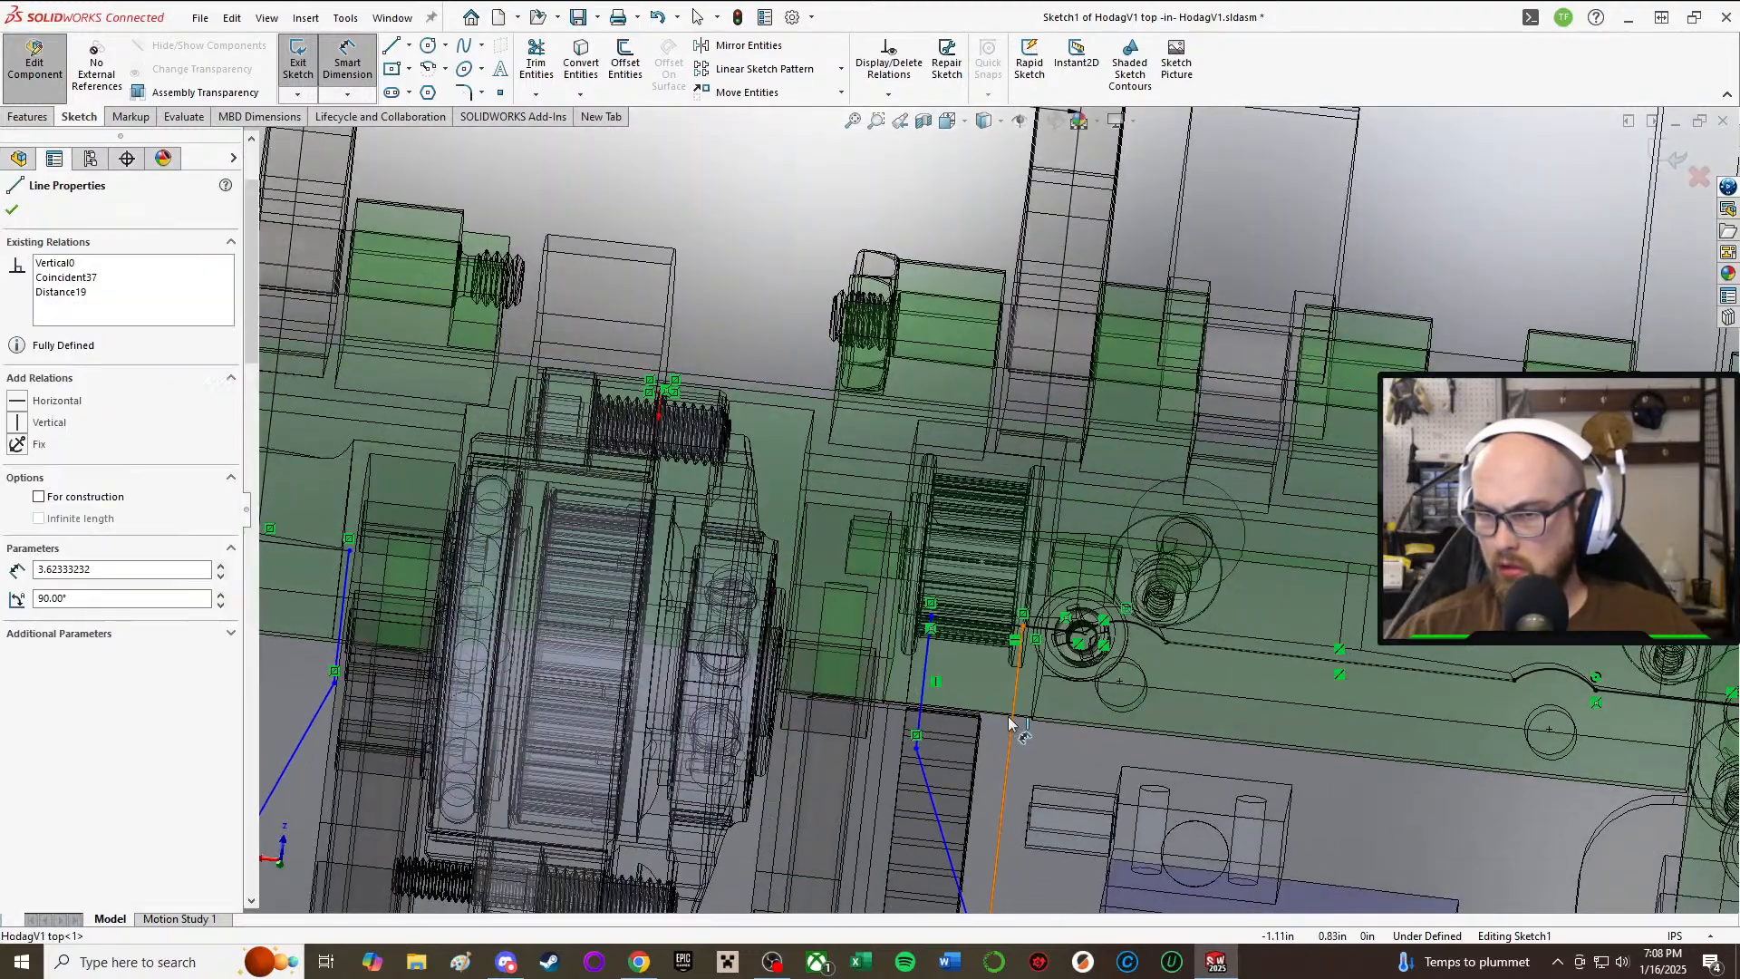
left_click(916, 712)
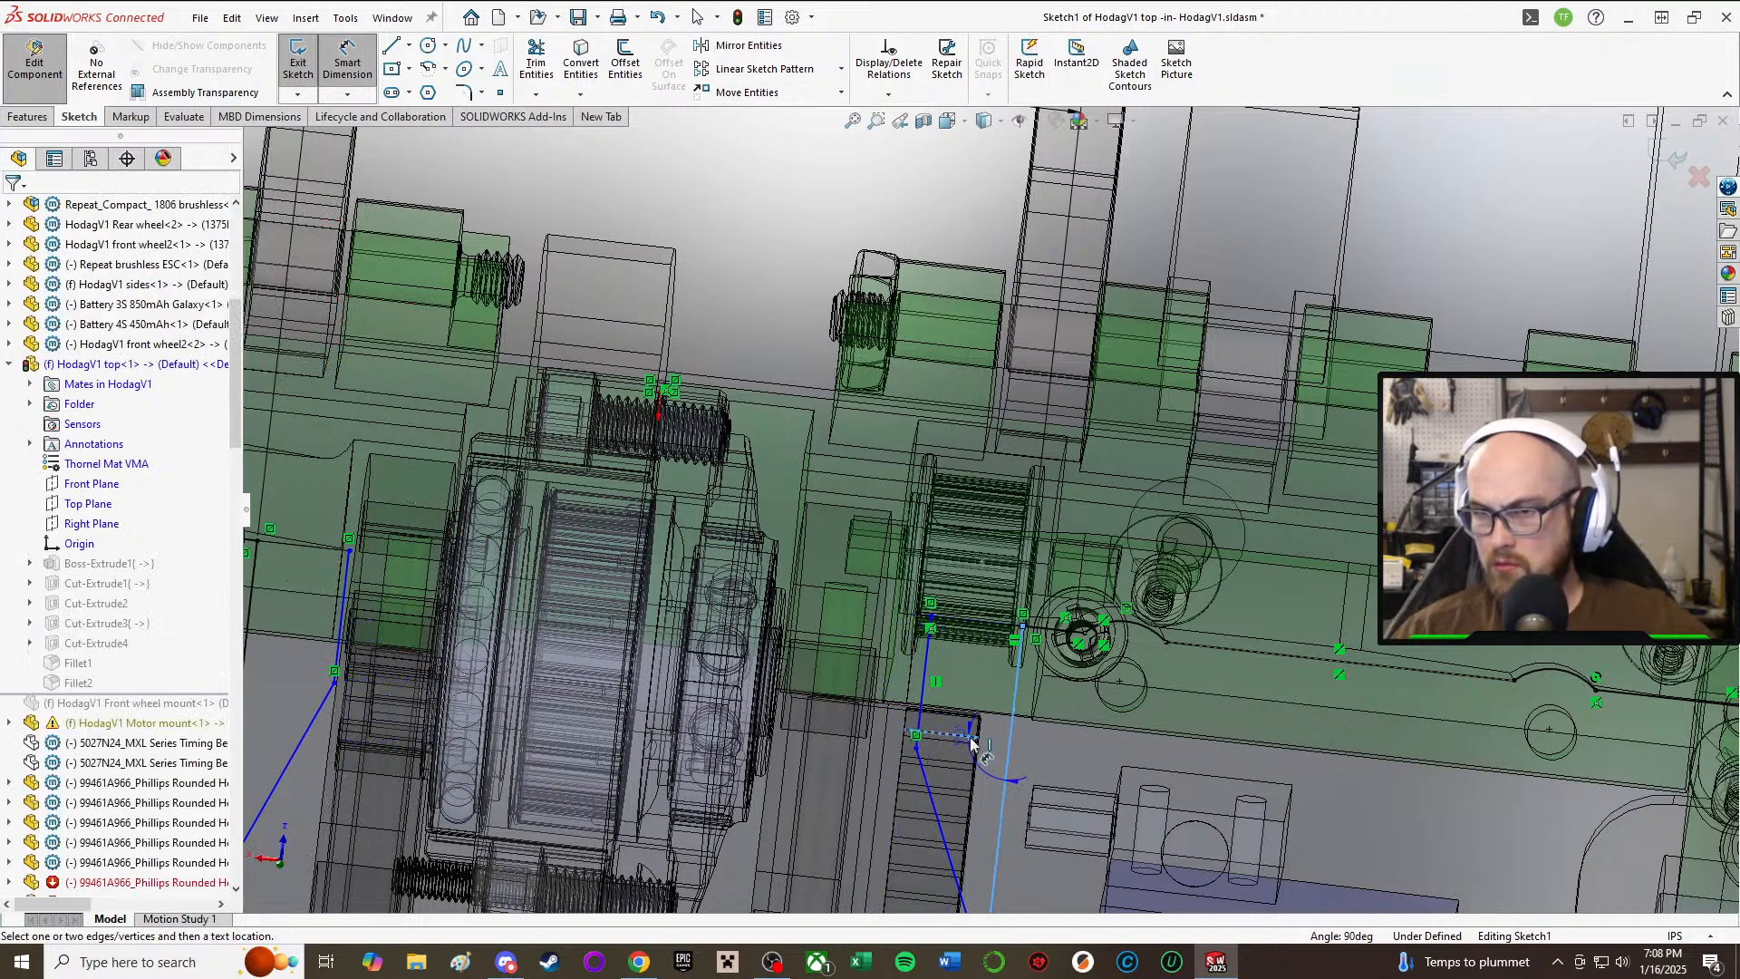
left_click(1013, 729)
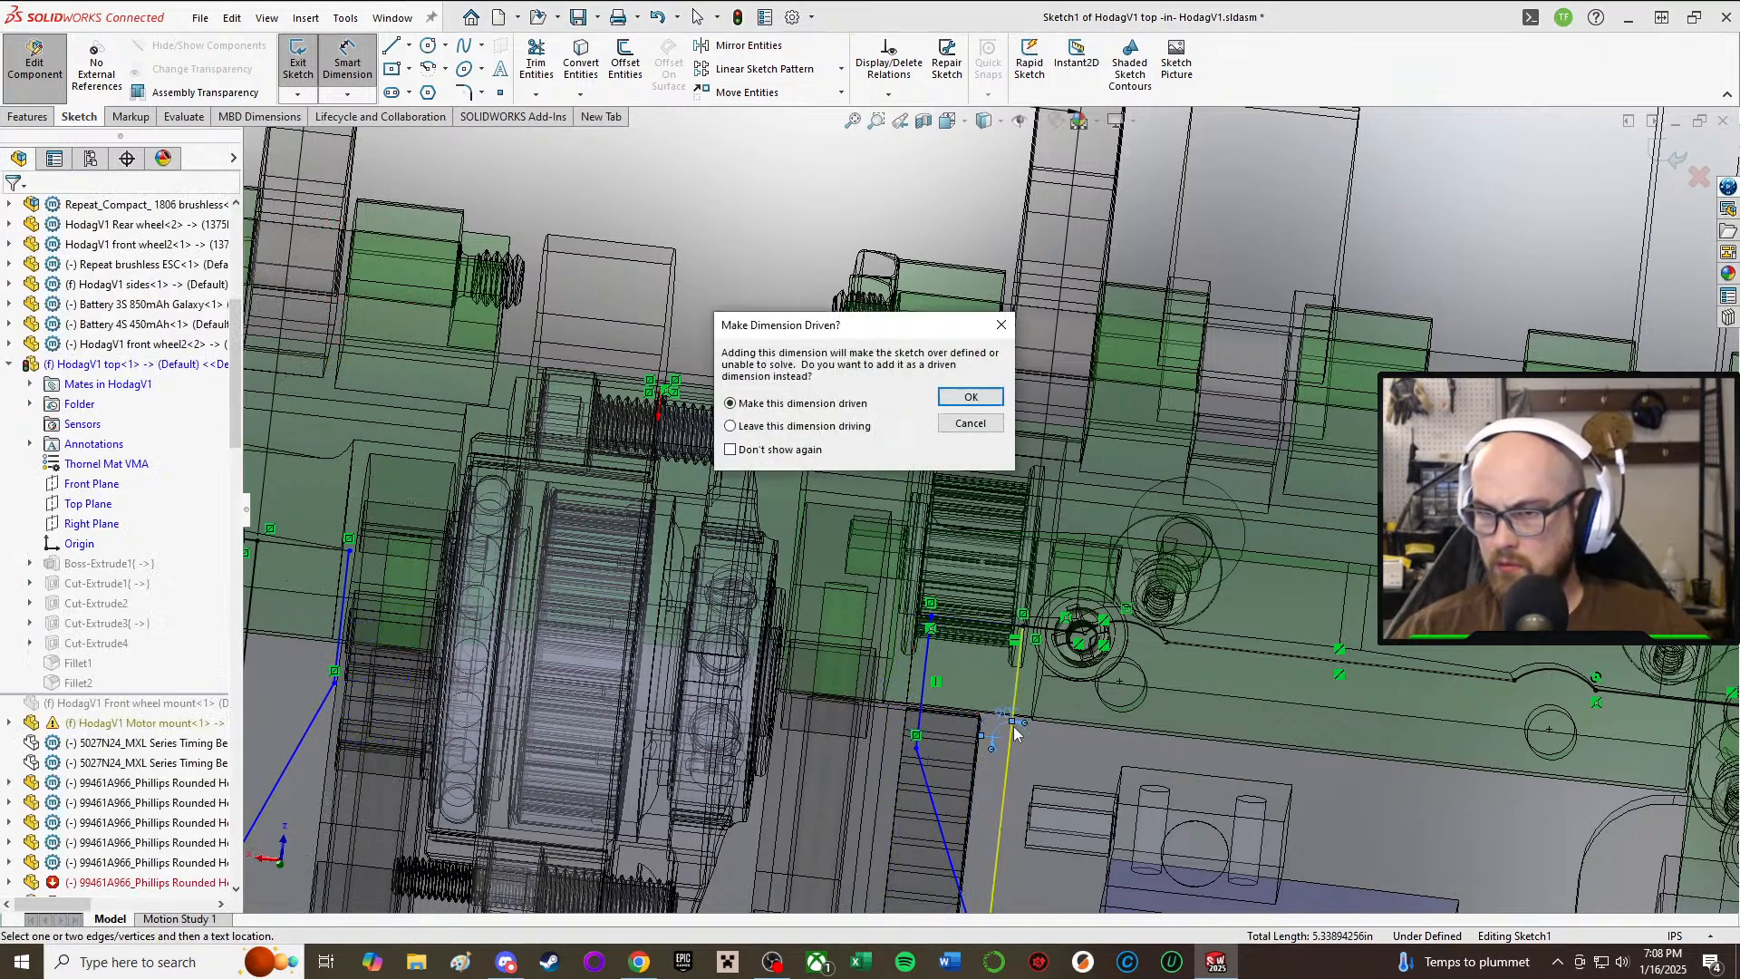
left_click(970, 425)
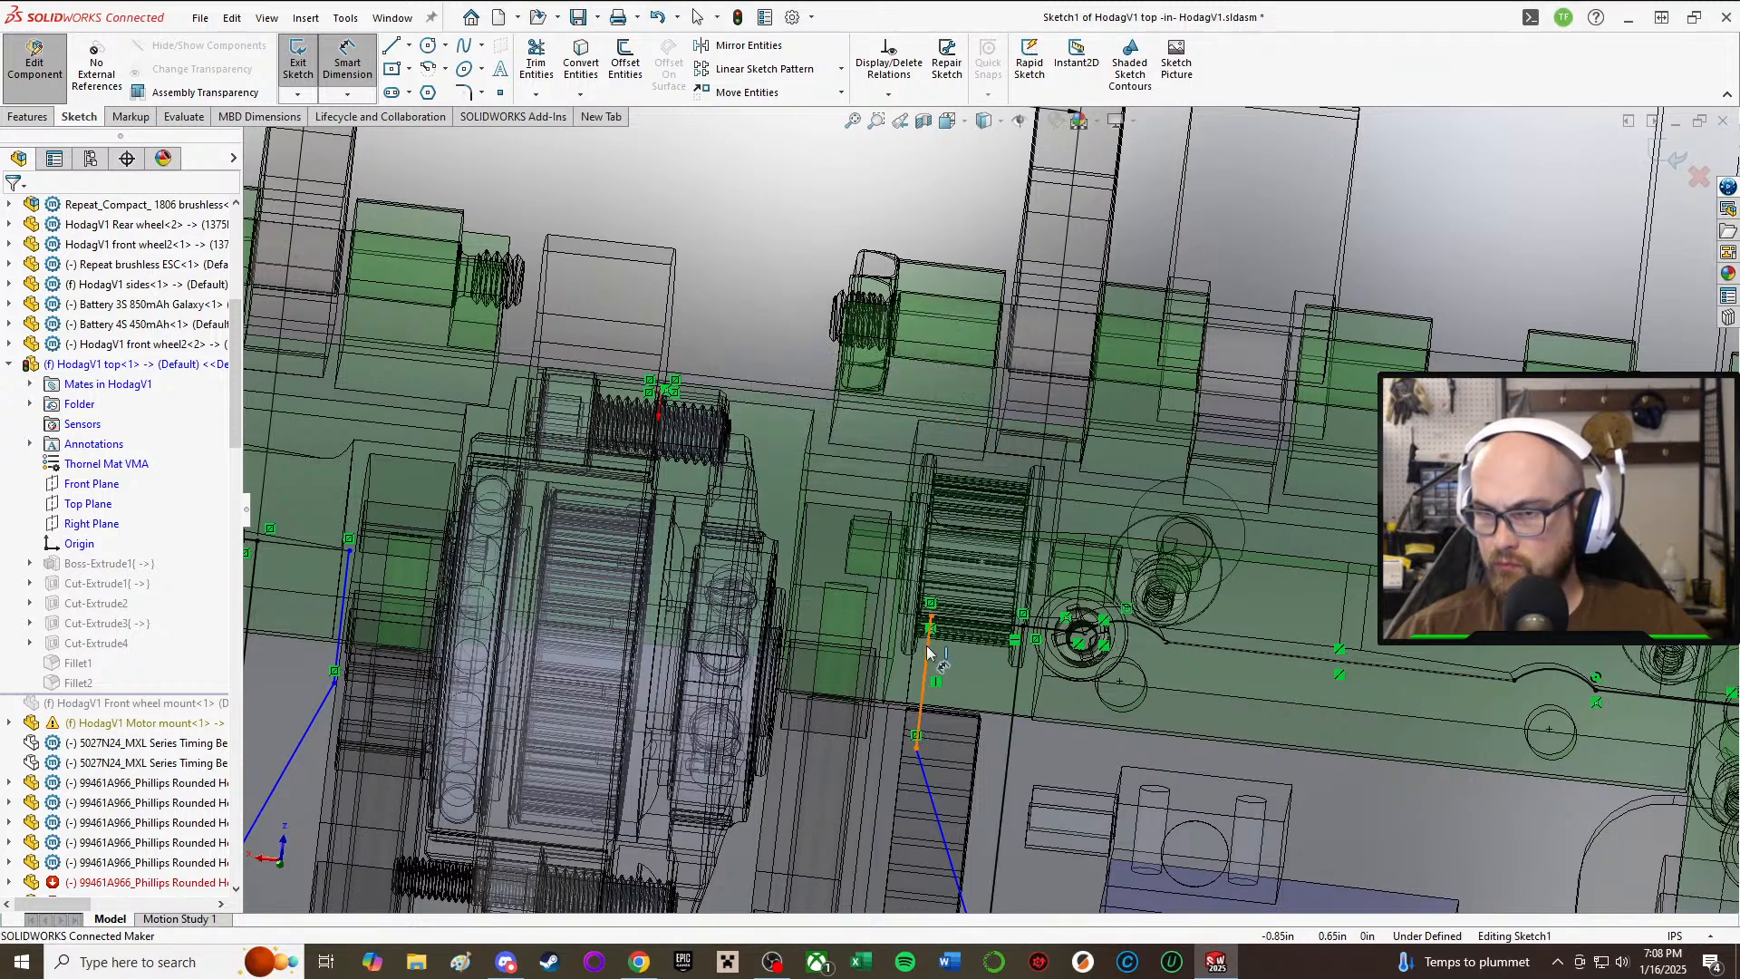
Step: Dimension the horizontal distance between the new vertical line and the panel's long inner edge and set it to 0.28 in
left_click(929, 647)
middle_click_drag(929, 647, 1040, 859)
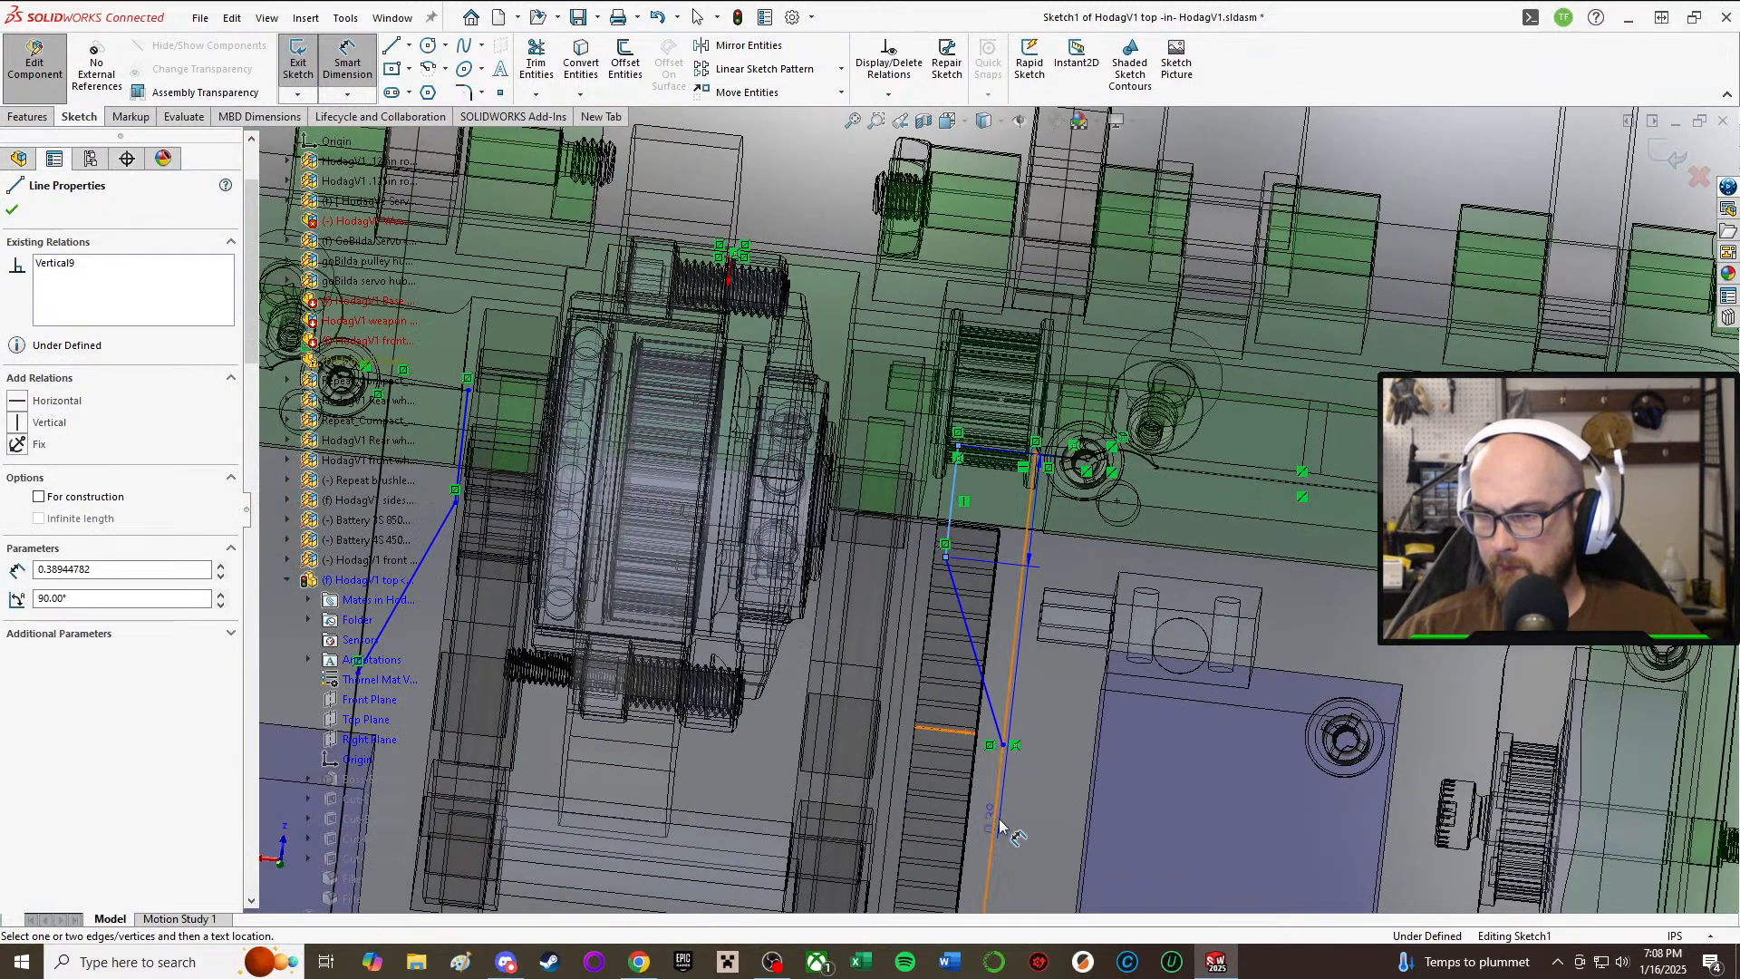
left_click(997, 821)
scroll(1045, 187, "up", 3)
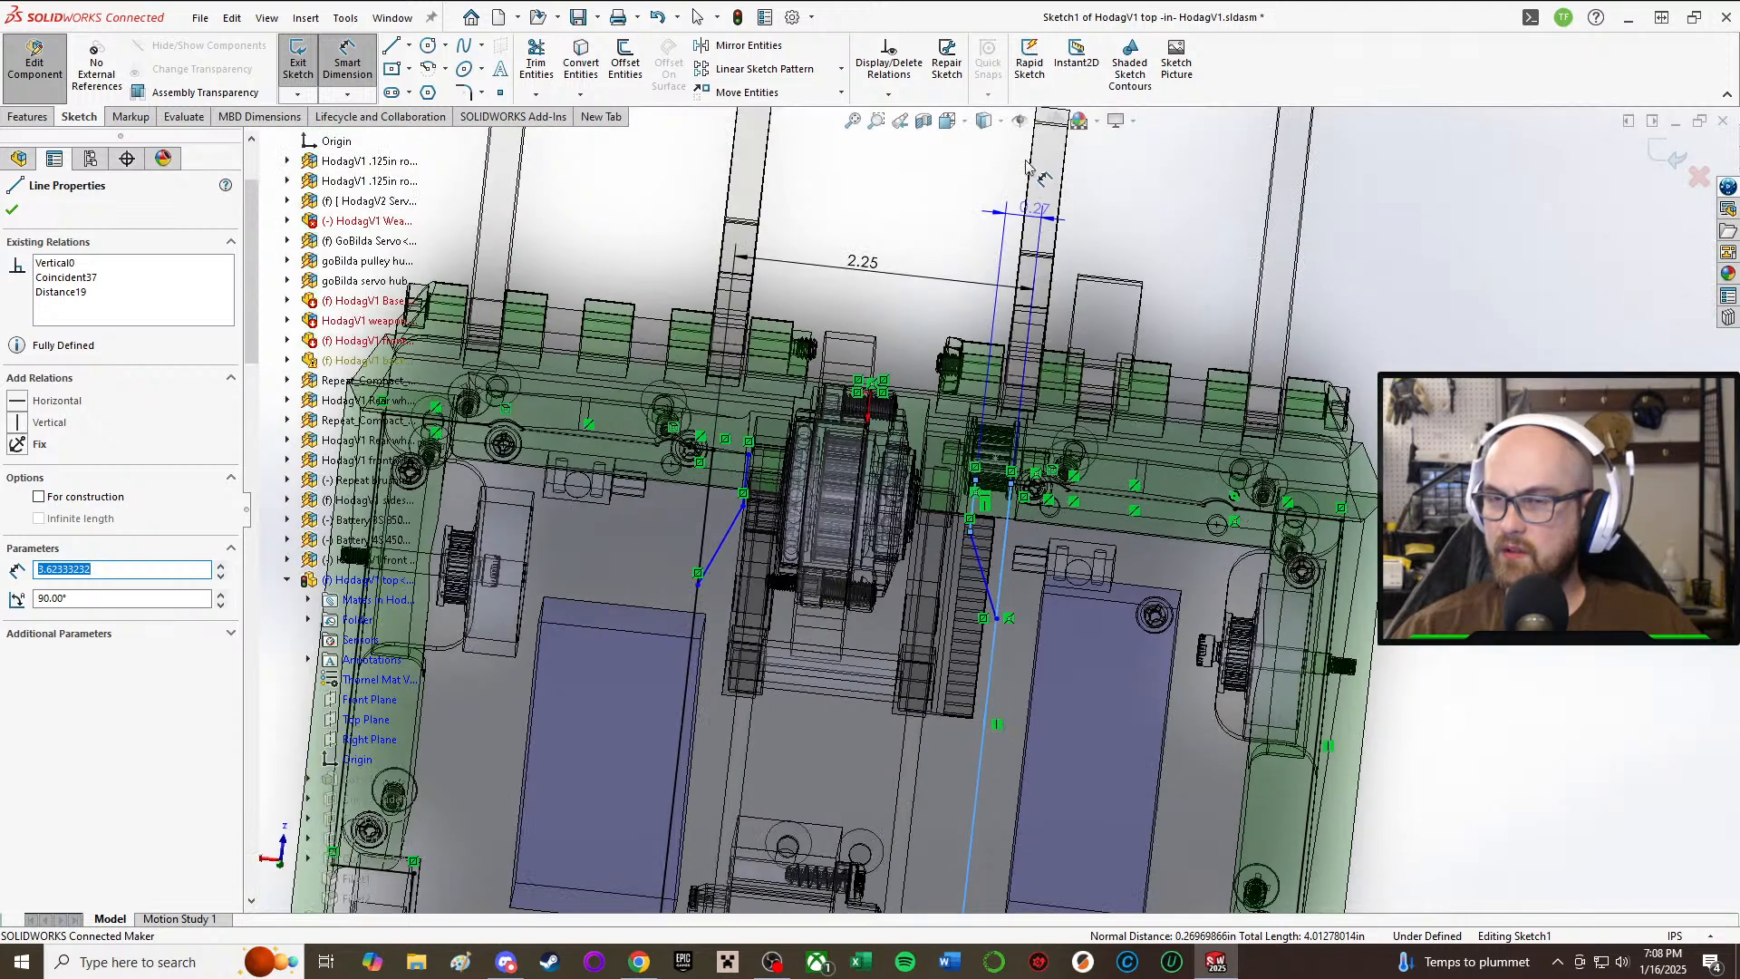
left_click(970, 148)
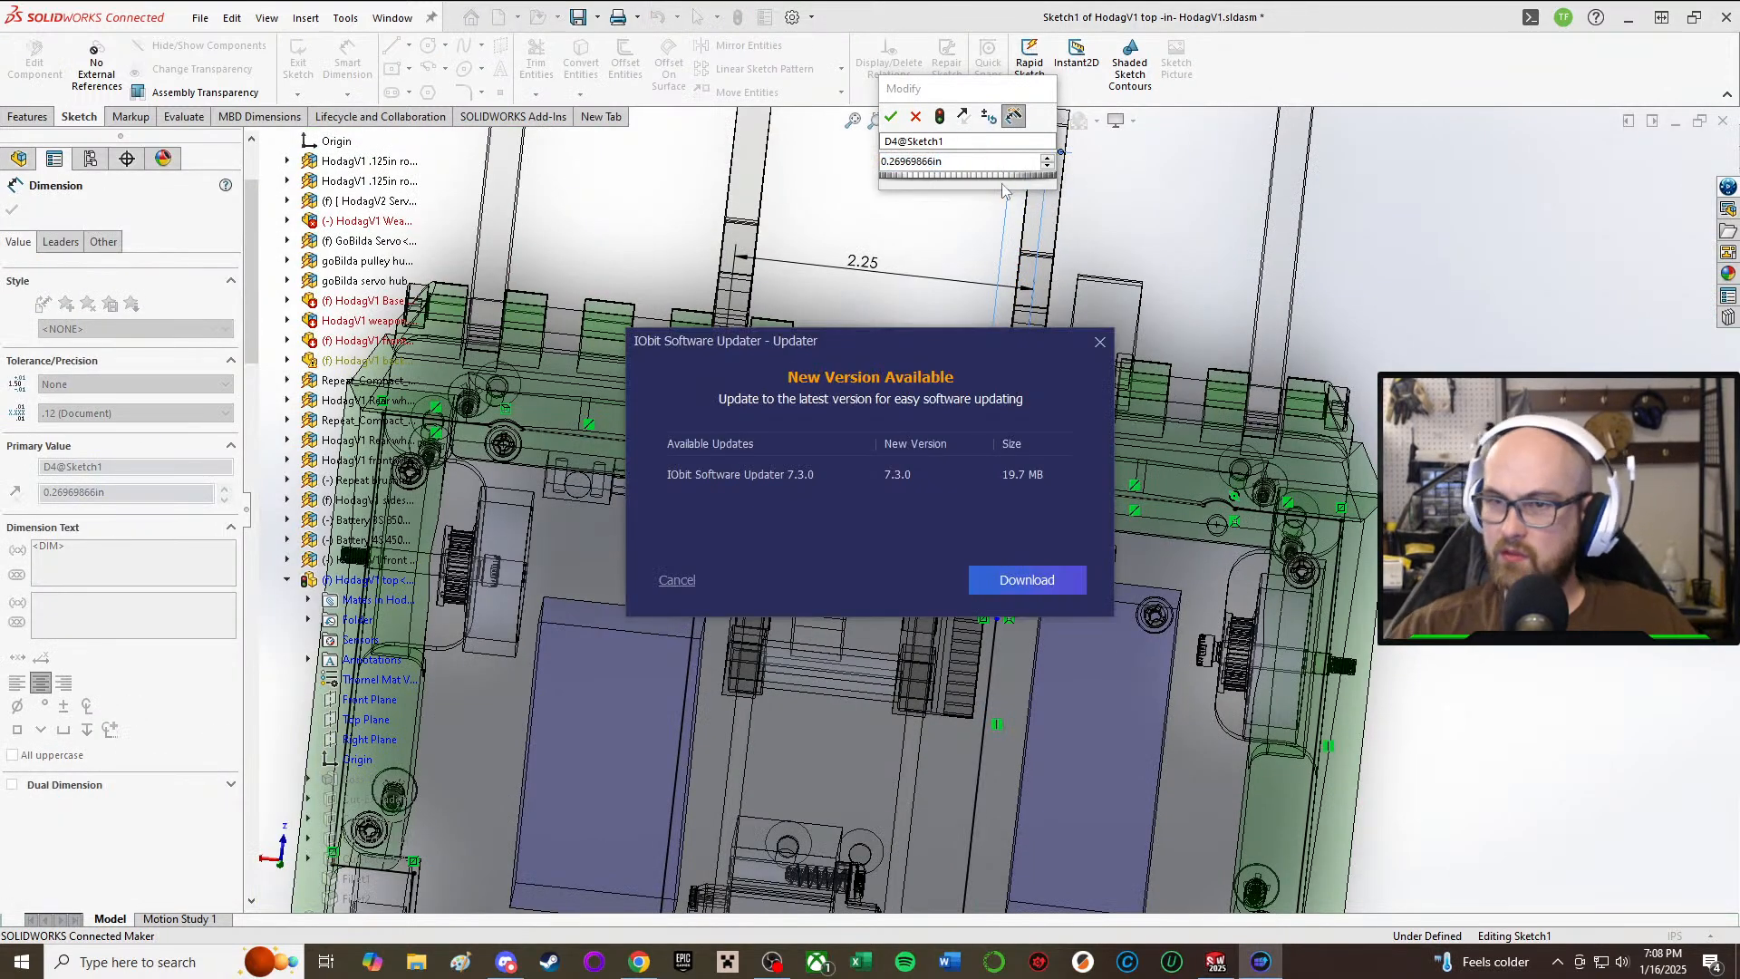
left_click(664, 584)
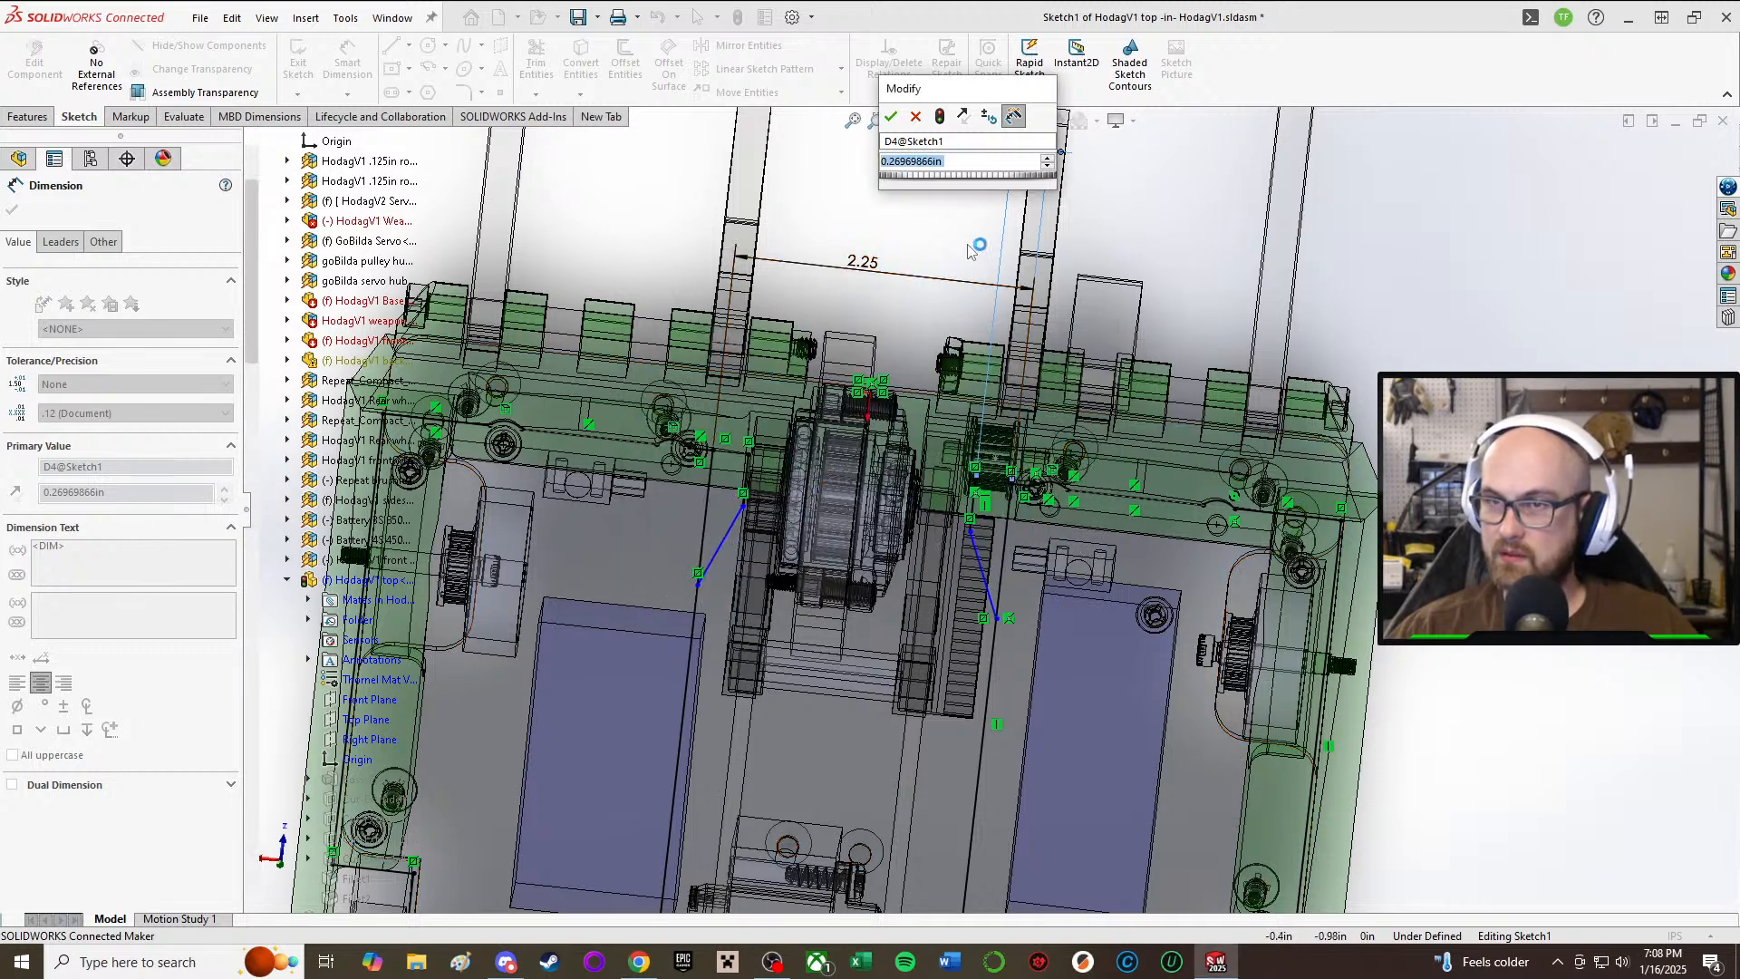
scroll(970, 249, "up", 2)
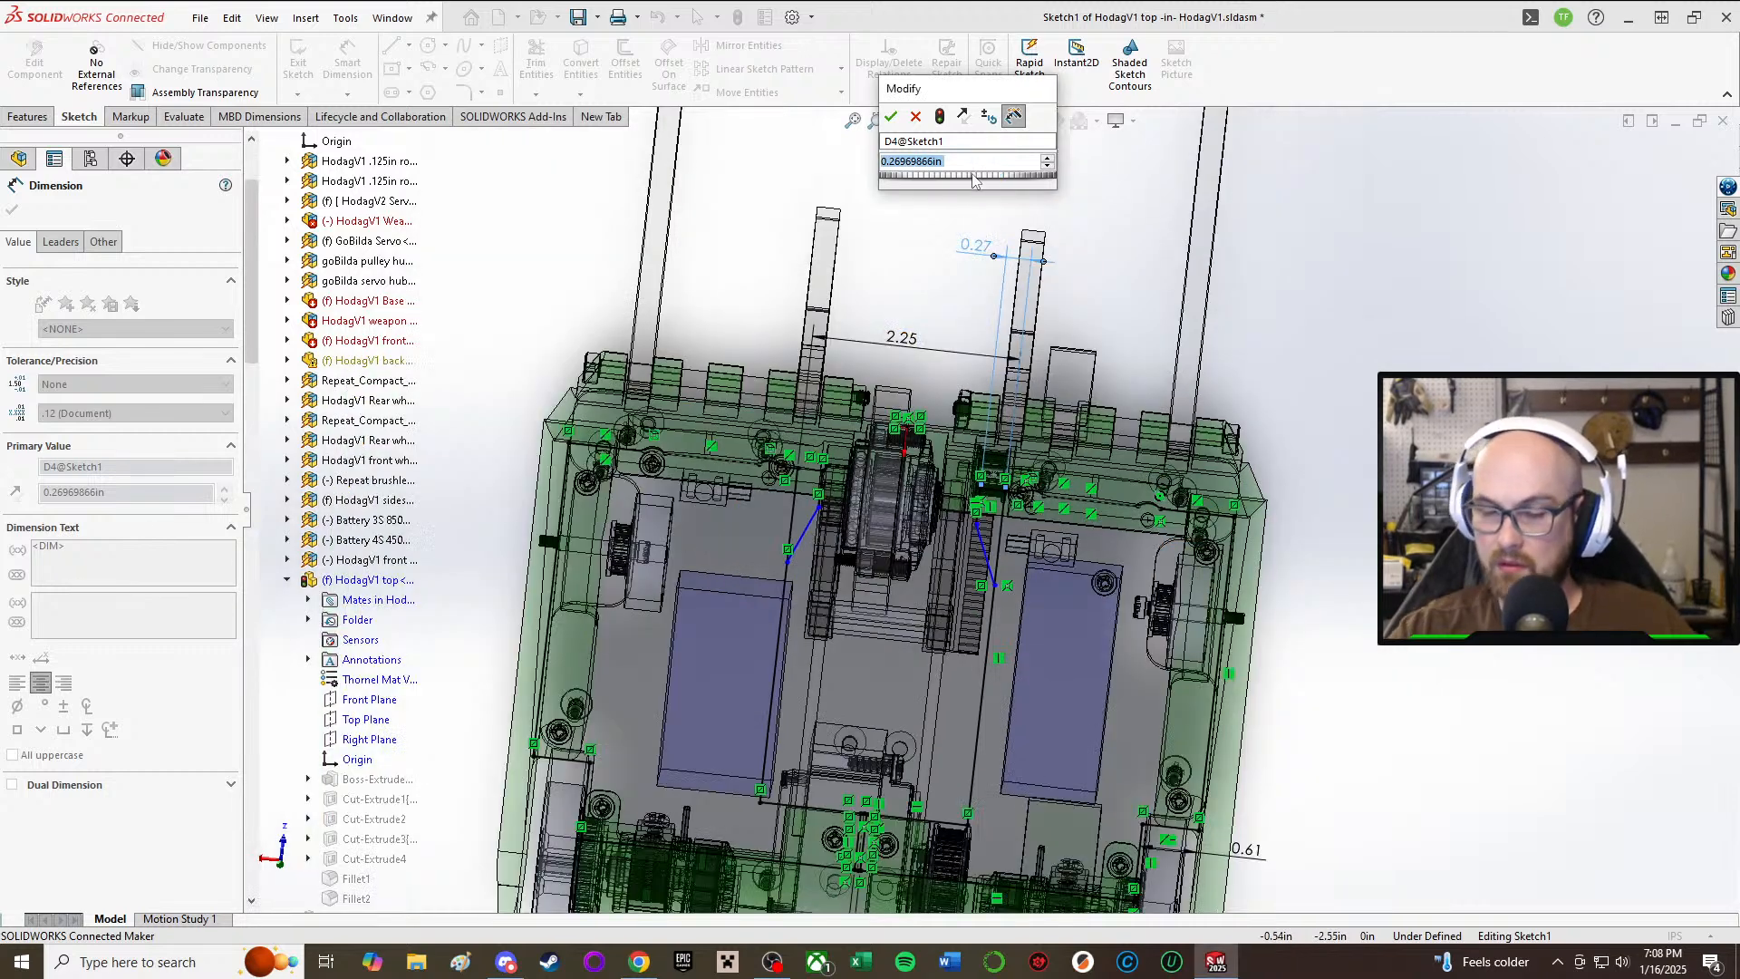
key("Escape")
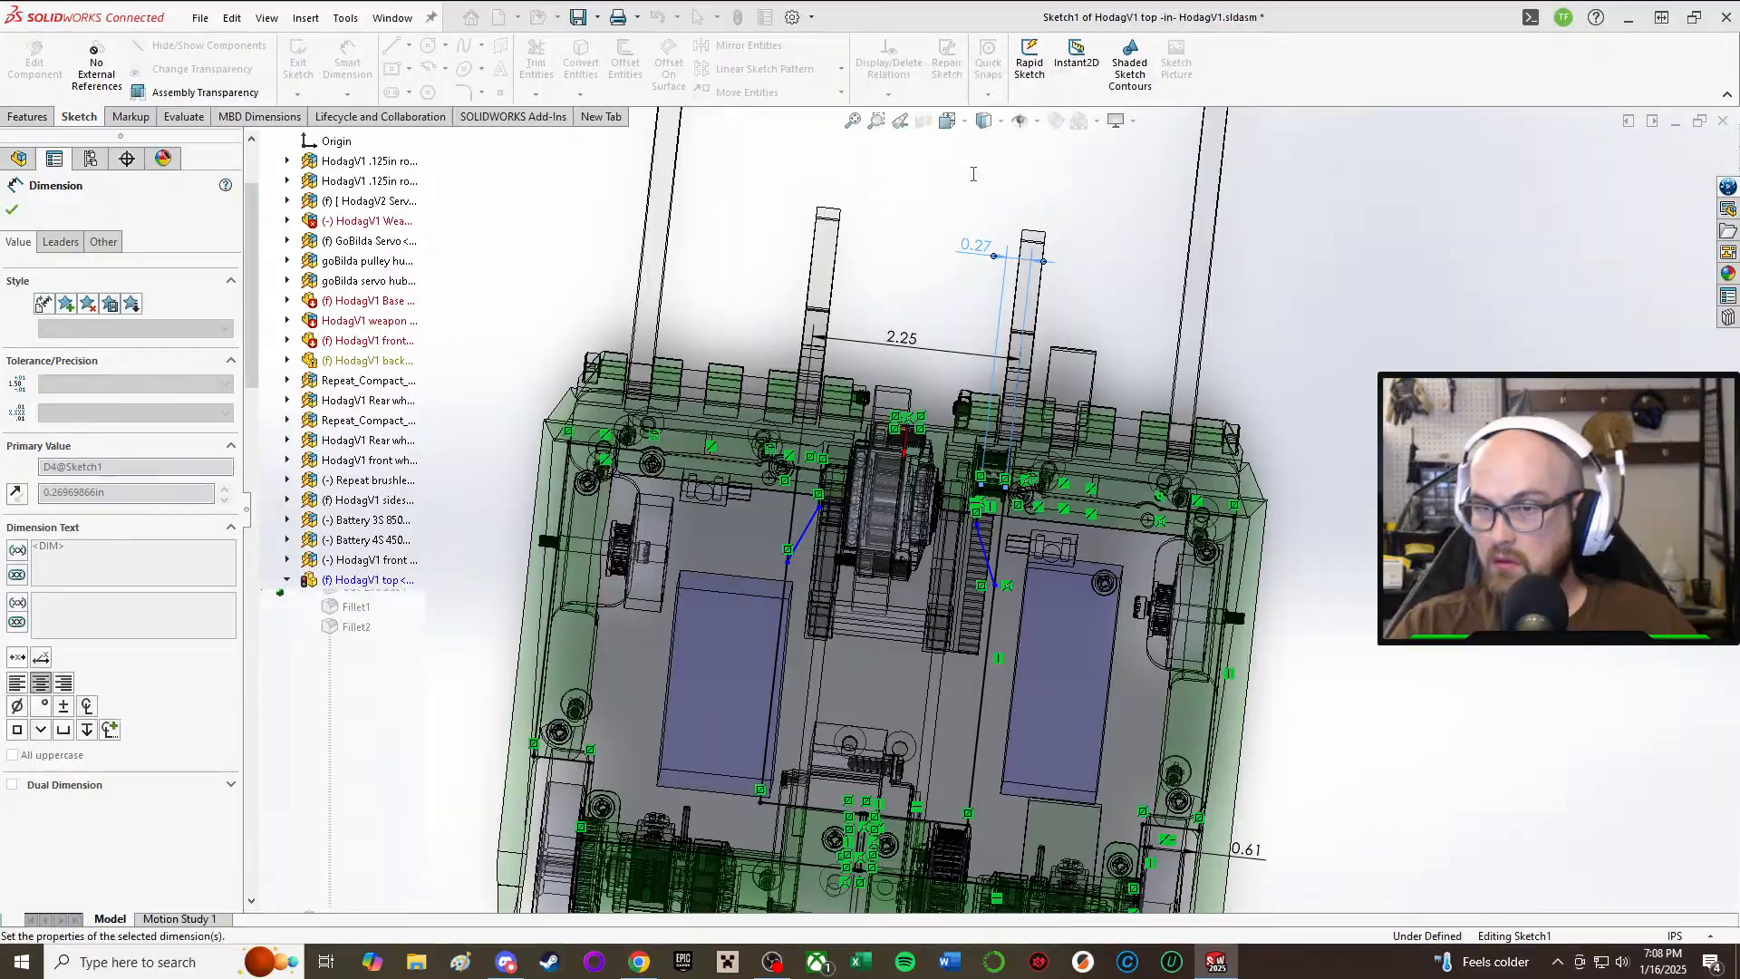
Step: Dimension the new vertical line beside the belt pulley and set its length to 0.3125 in
scroll(1078, 362, "down", 10)
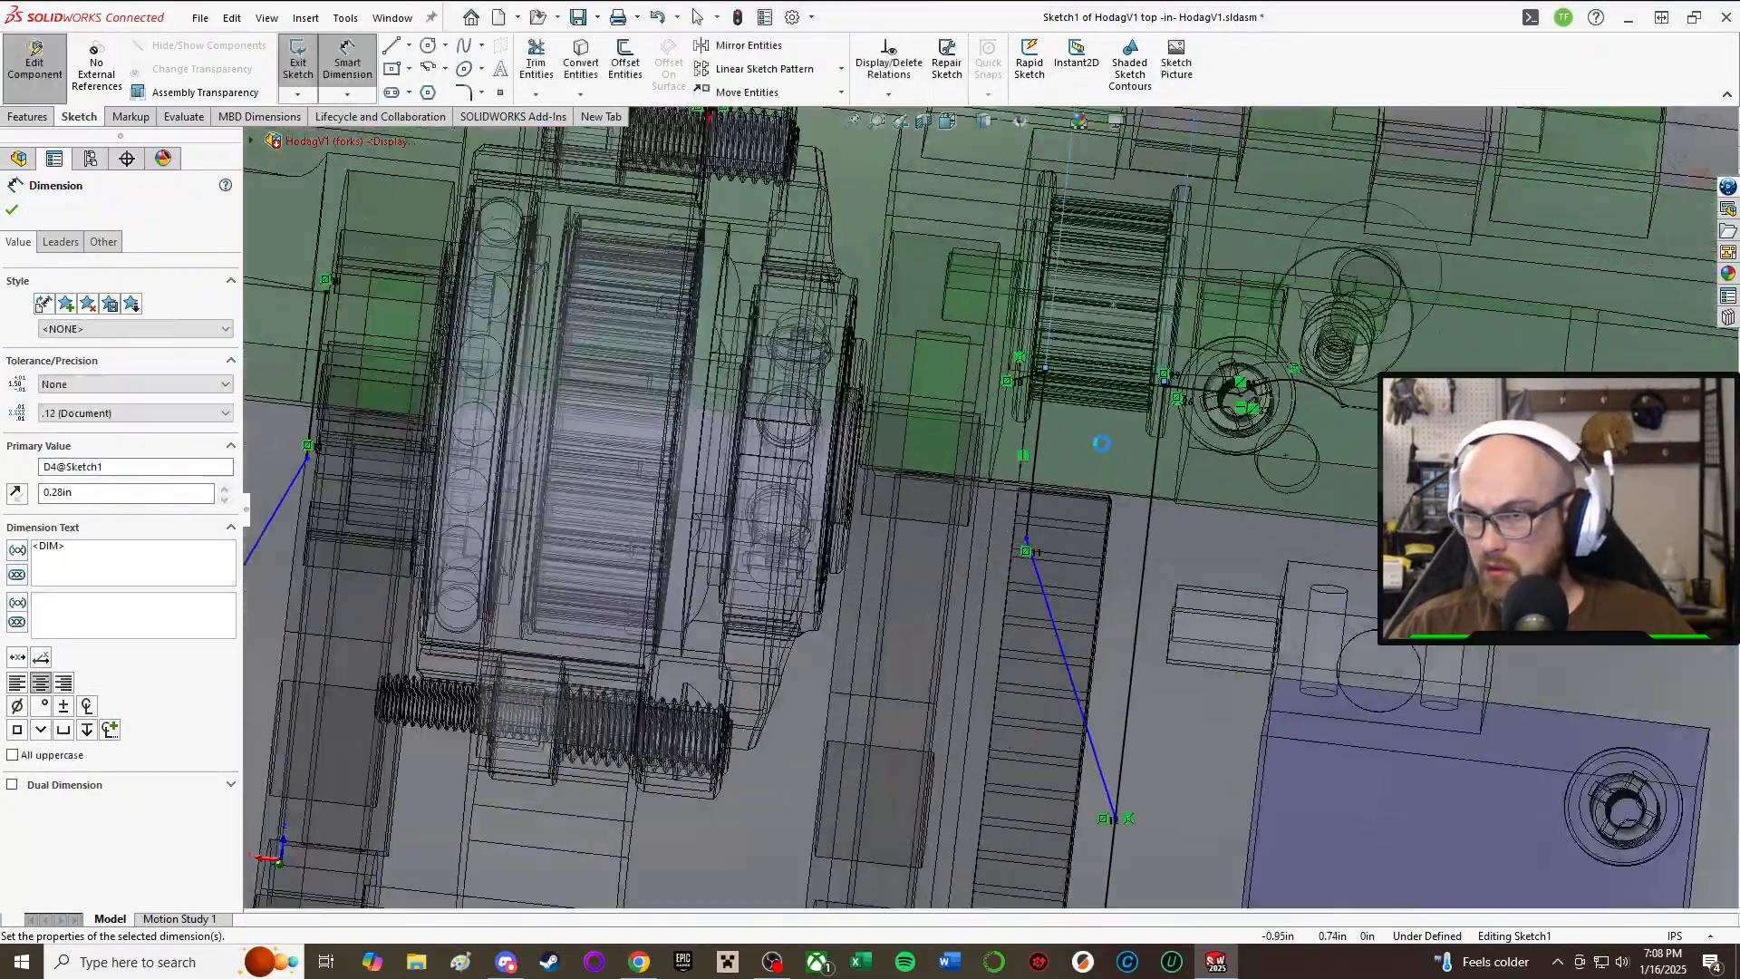
mouse_move(1076, 390)
middle_mouse_down()
mouse_move(1083, 531)
mouse_move(1042, 485)
mouse_move(1067, 413)
mouse_move(1079, 481)
mouse_move(1047, 480)
mouse_move(1025, 542)
mouse_move(1053, 226)
mouse_move(1025, 449)
middle_mouse_up()
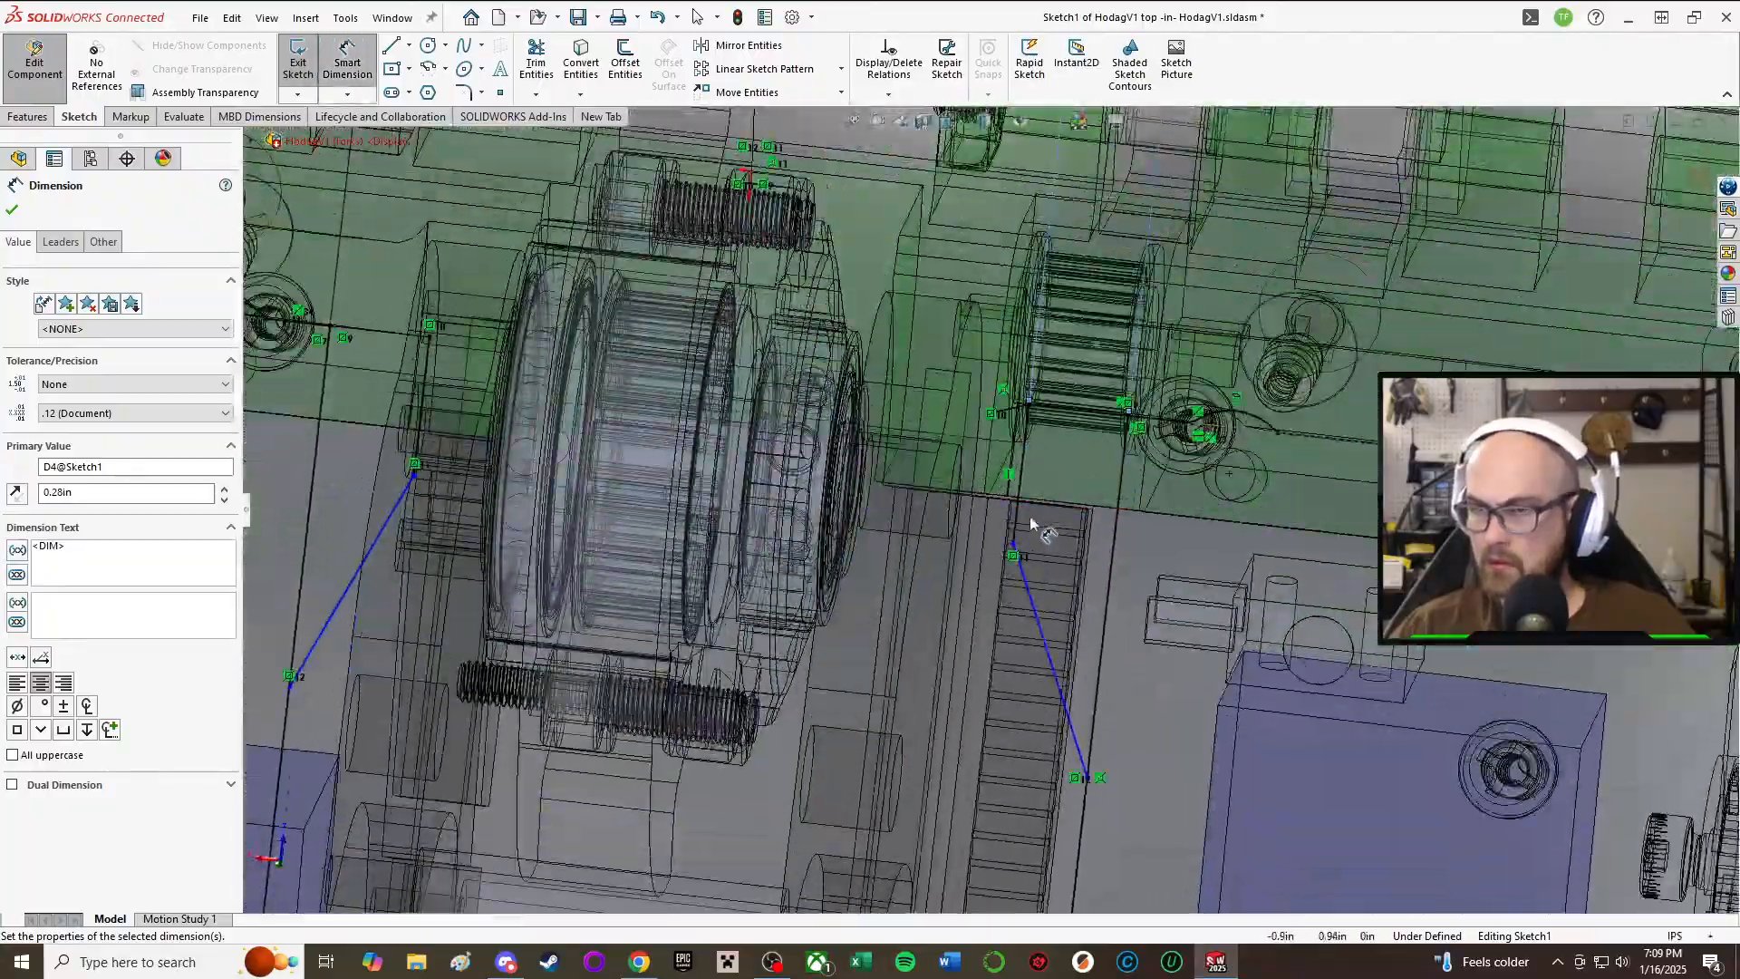
left_click(1023, 469)
left_click(1094, 478)
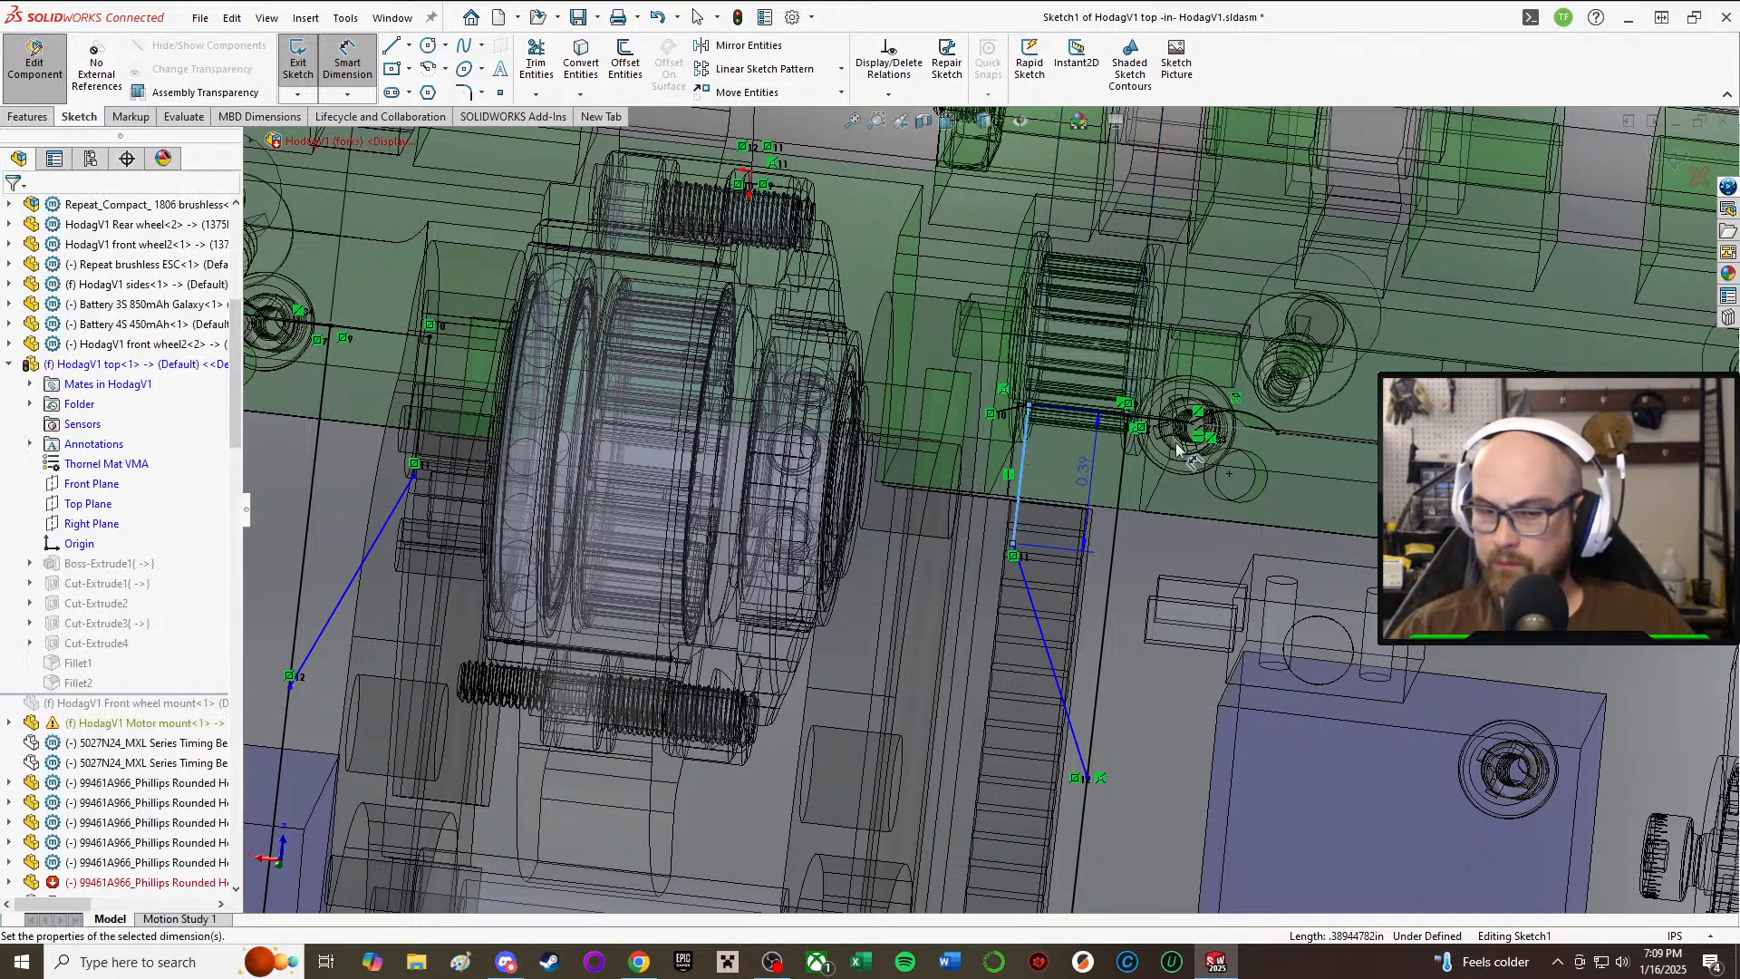
type(".312")
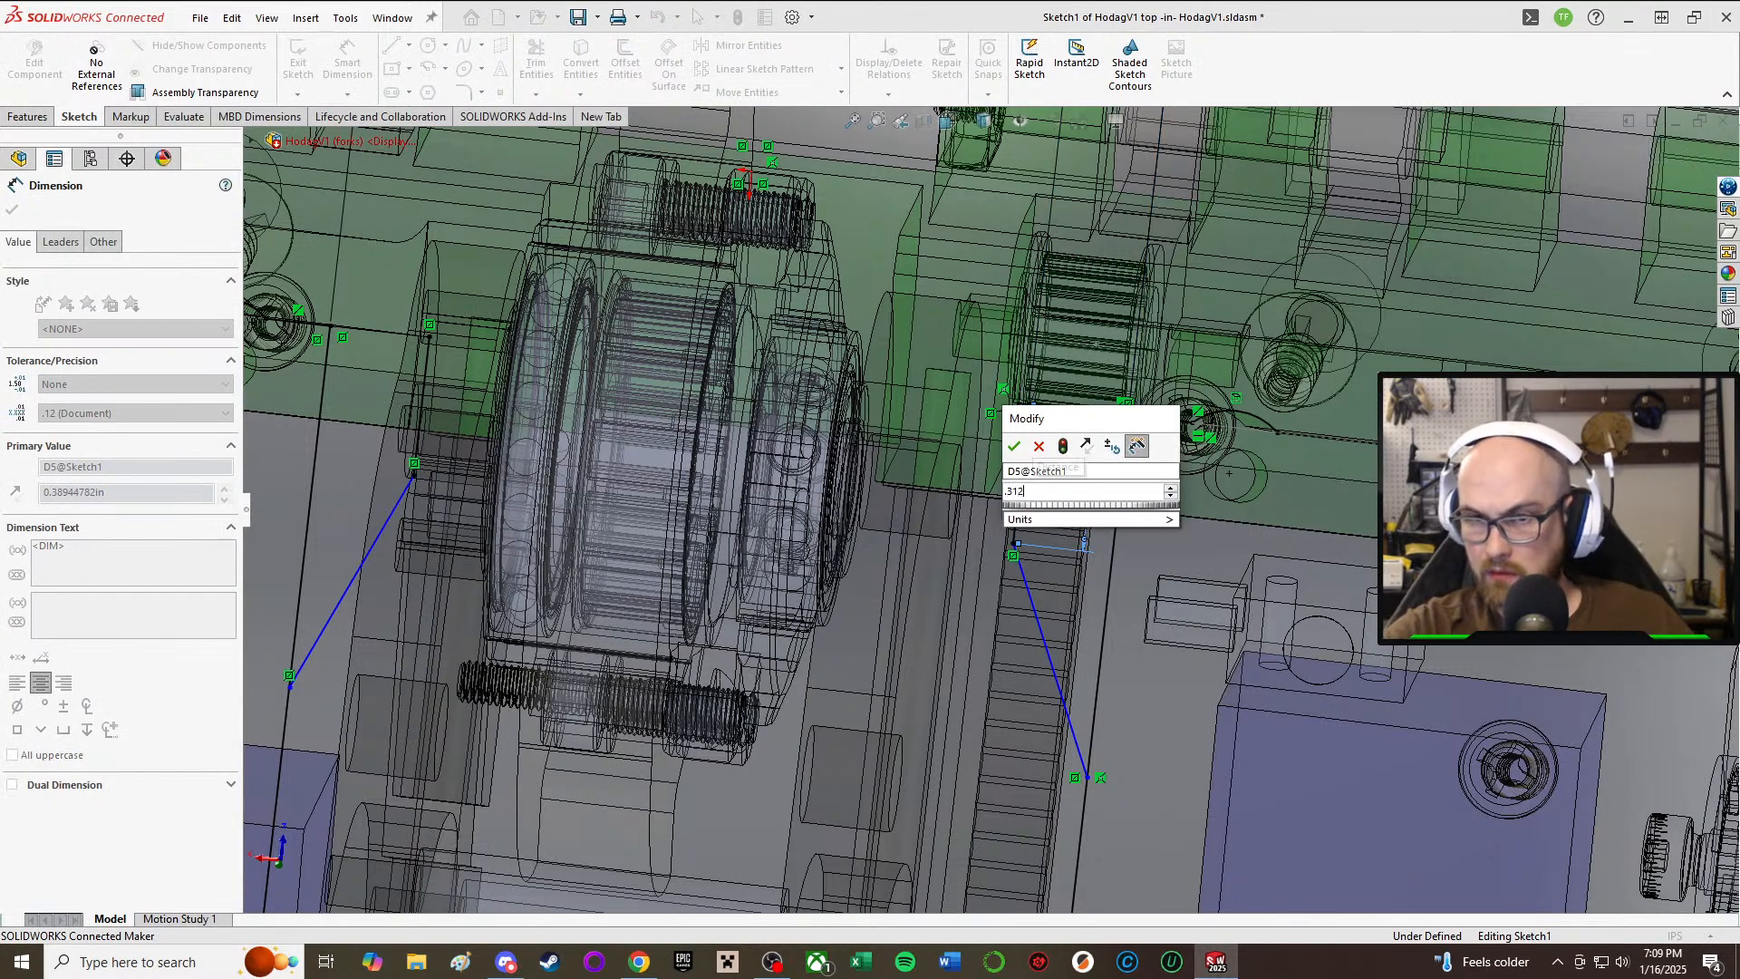
type("5")
key("Return")
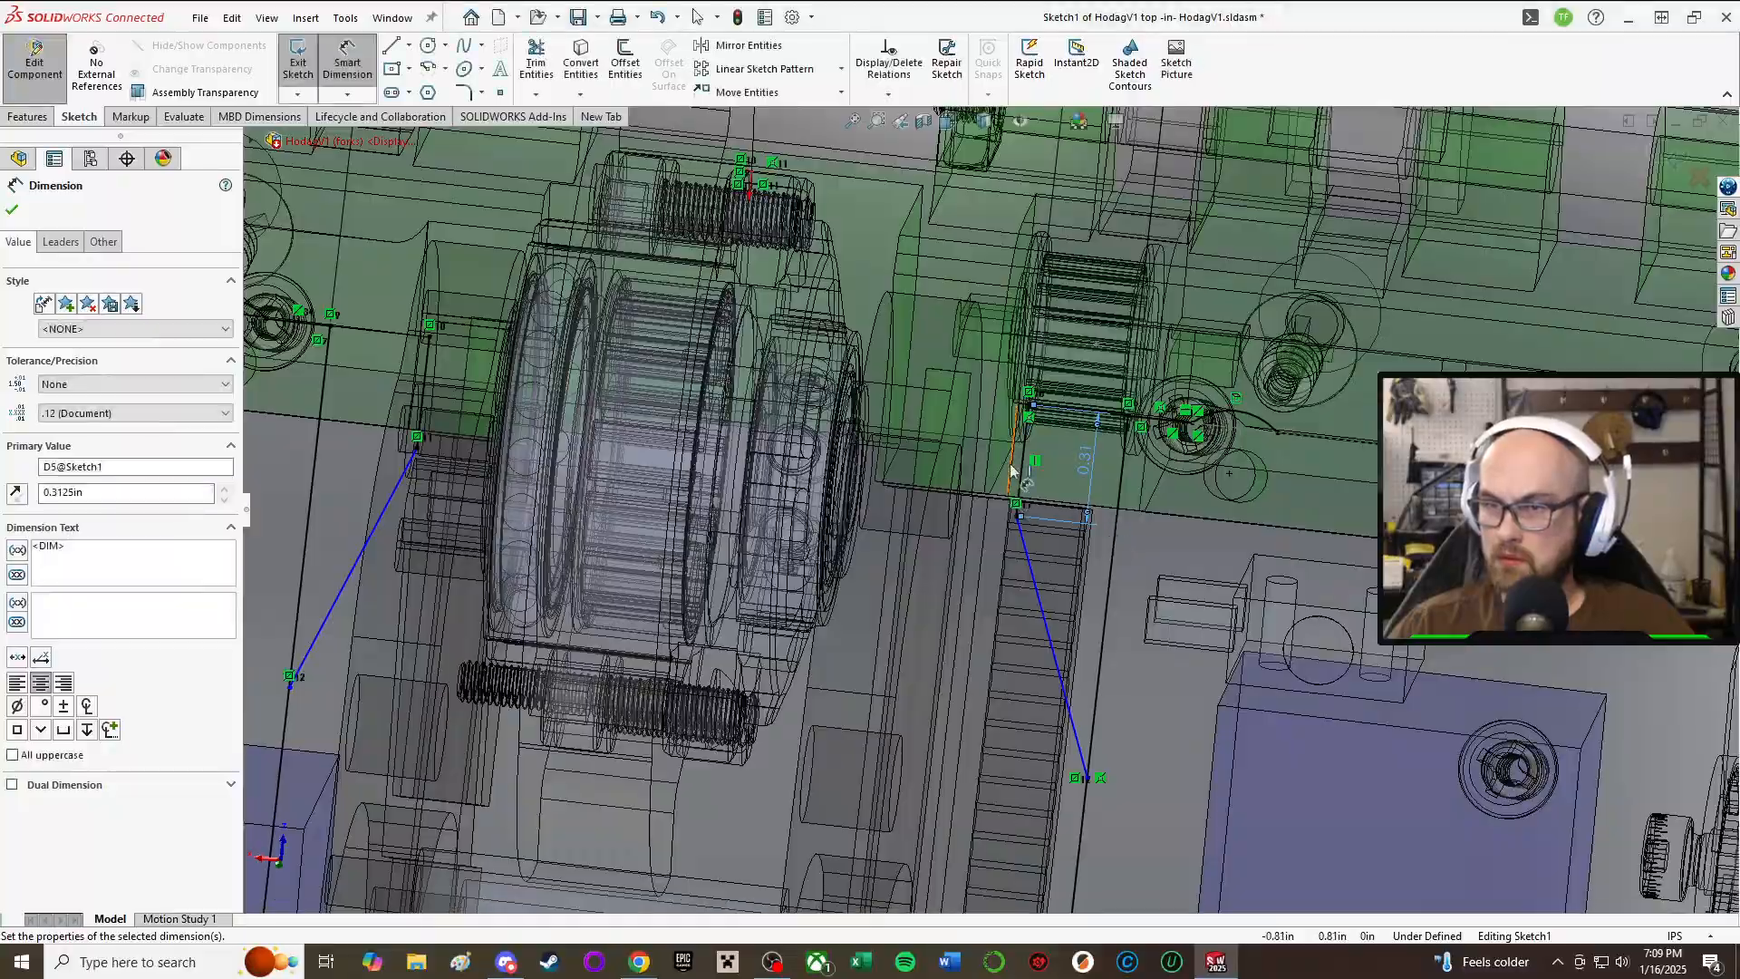
Step: Change the length of the vertical line beside the belt pulley to 0.5 in
middle_click_drag(1018, 466, 1032, 517)
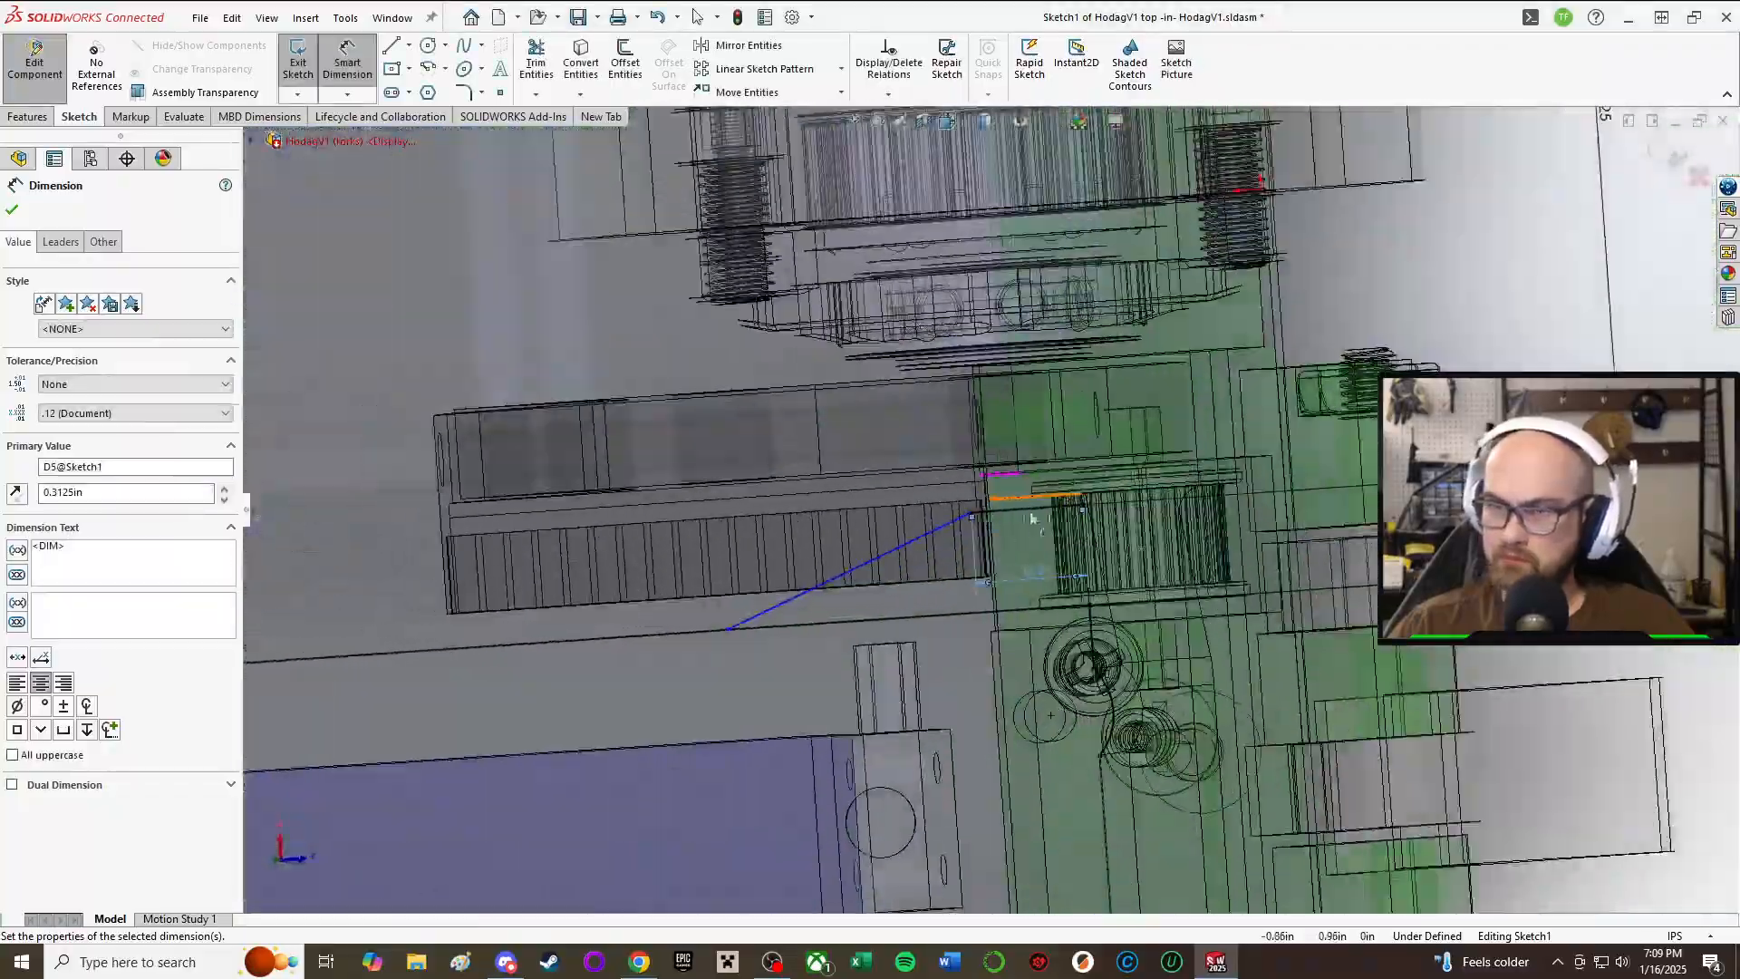
double_click(1031, 569)
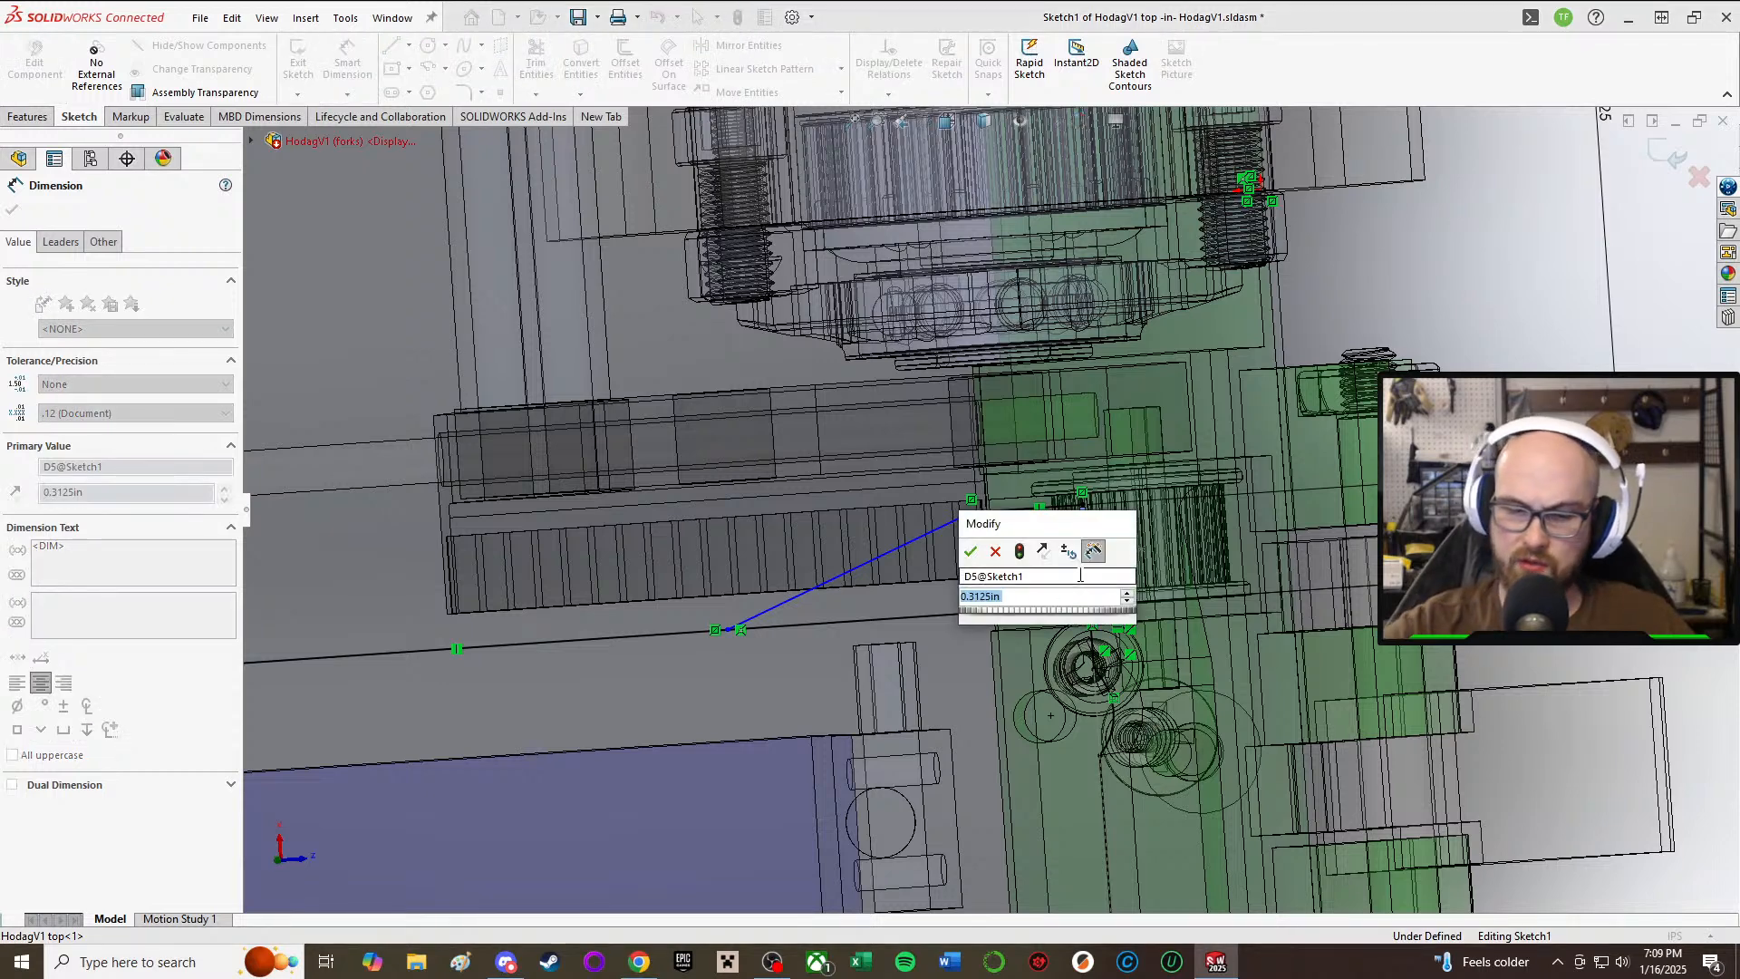
key("Return")
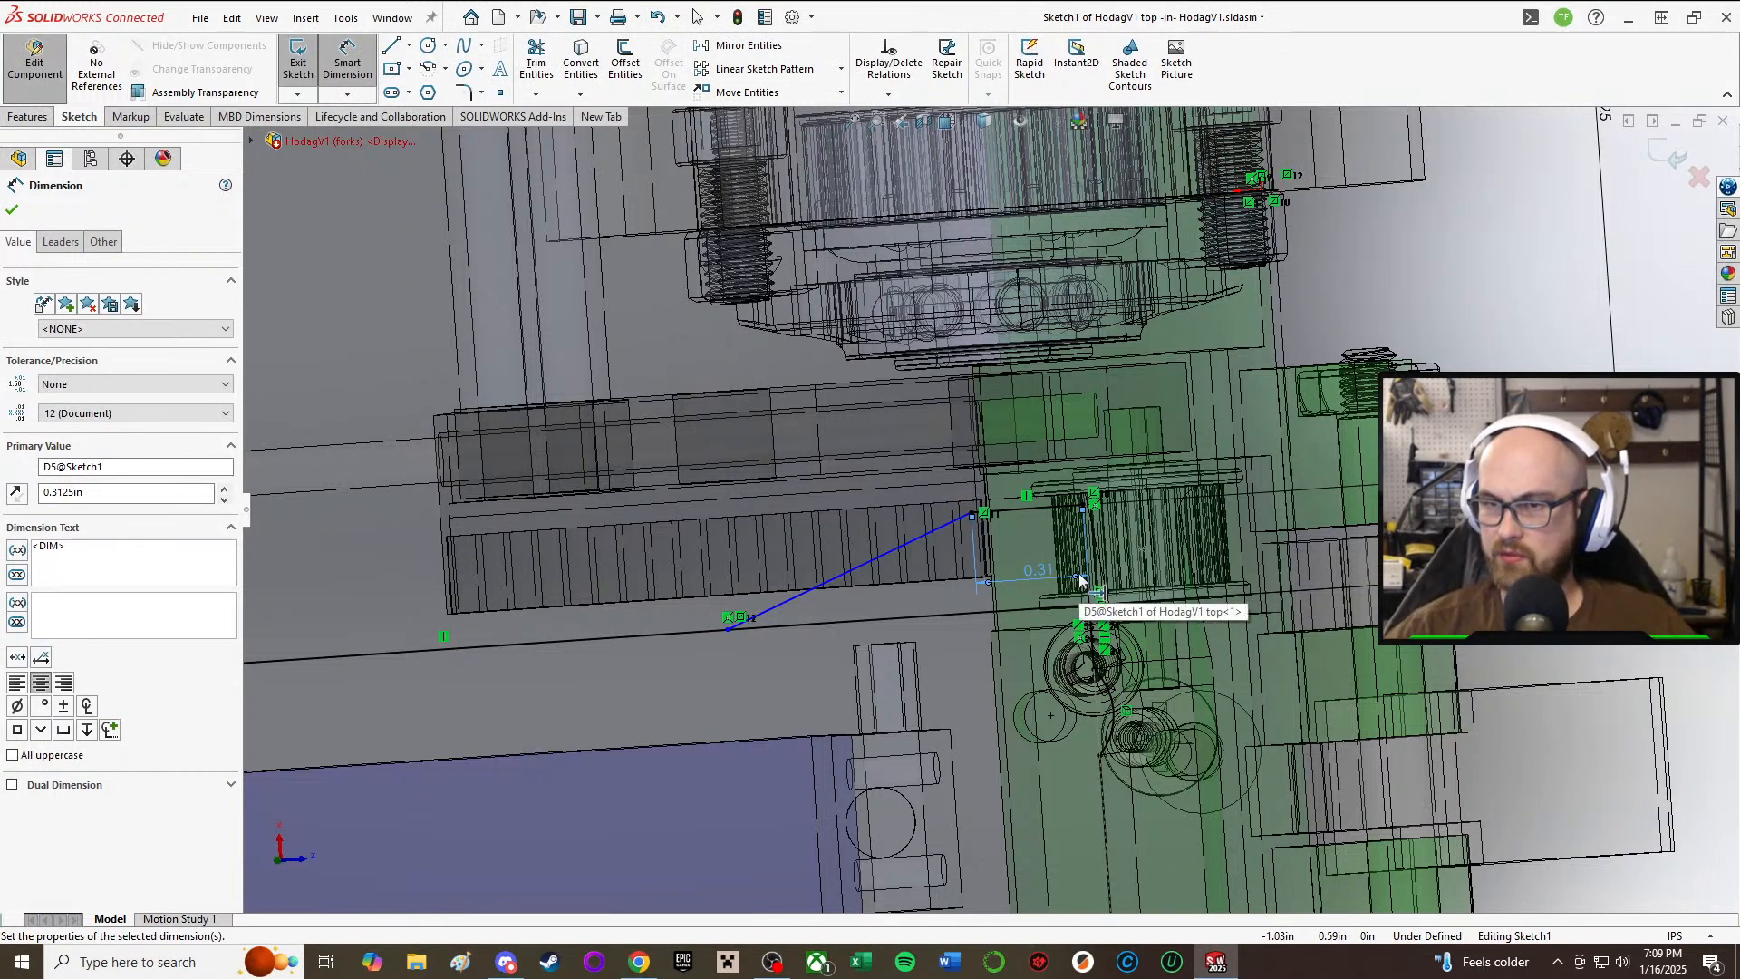
double_click(1040, 571)
type(".")
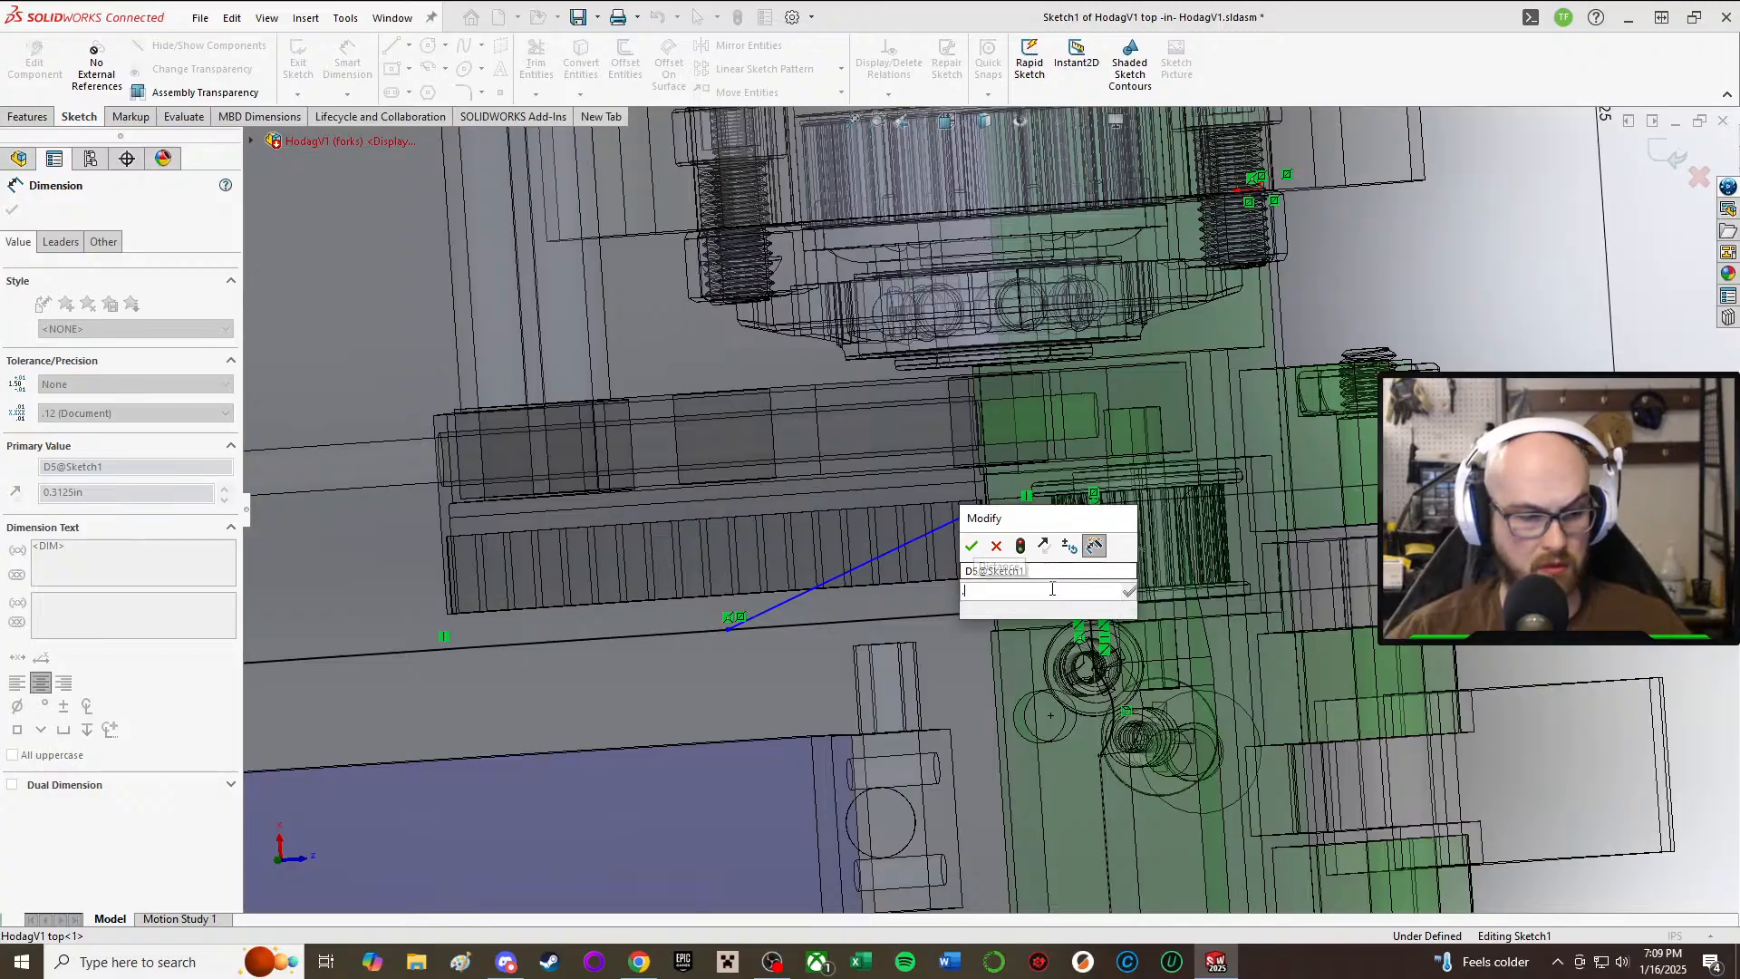
type("5")
key("Return")
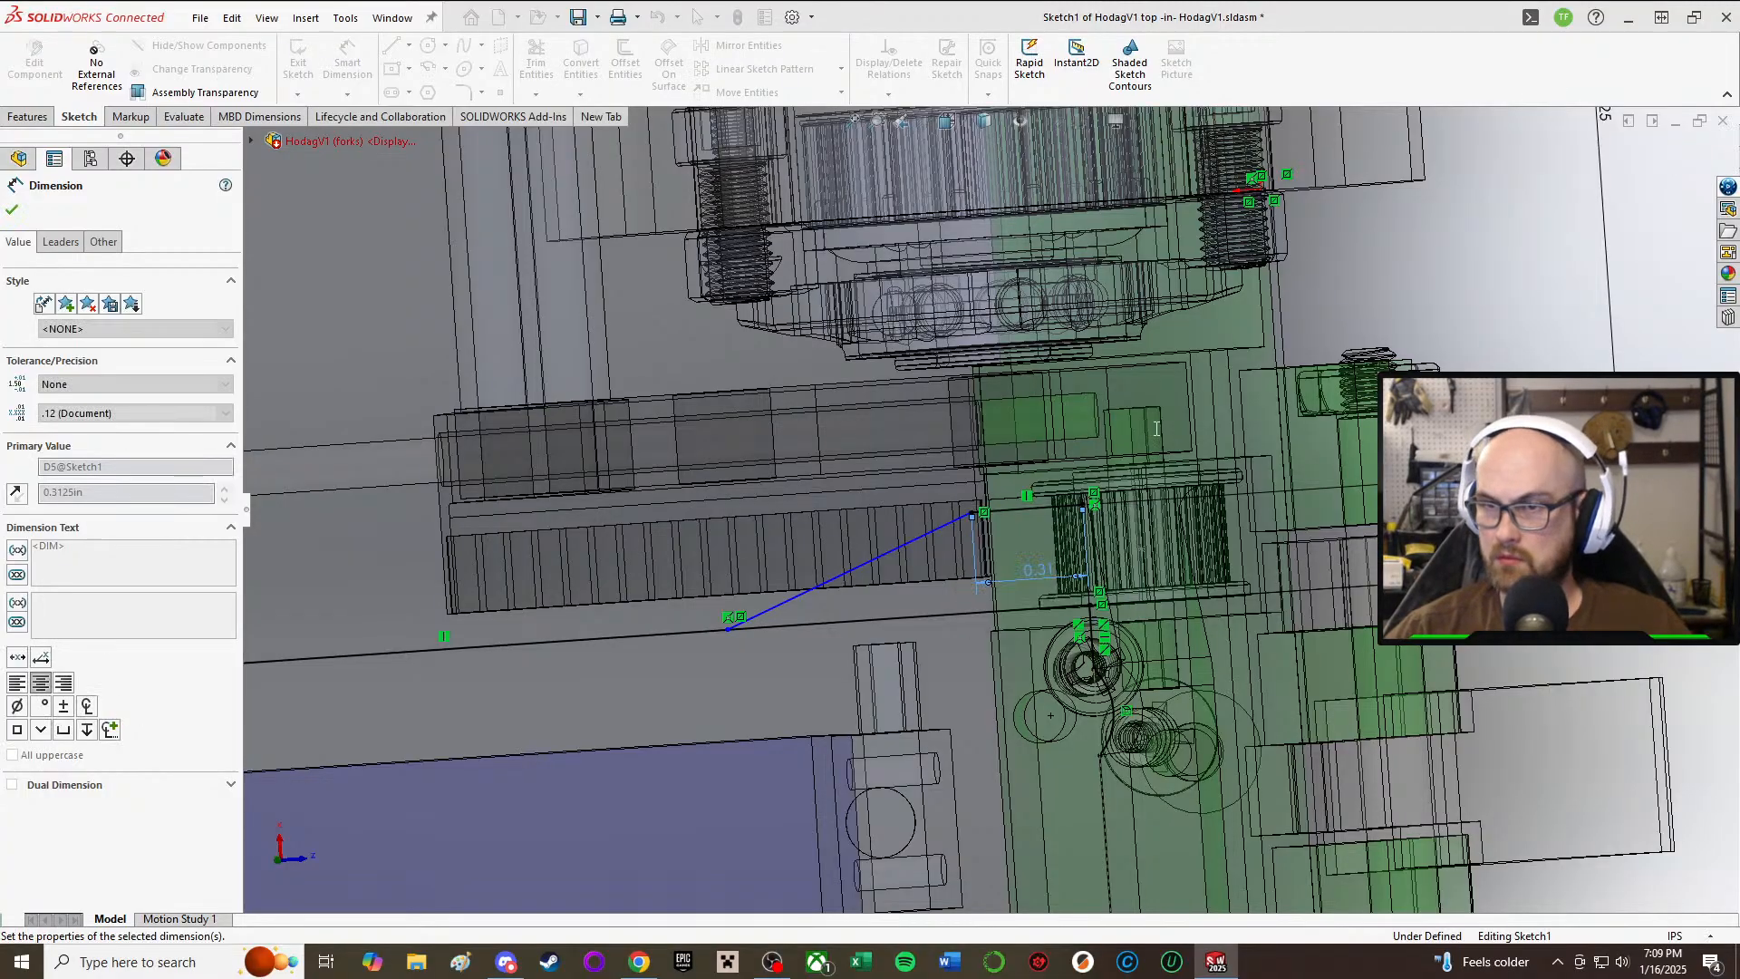
scroll(933, 320, "up", 3)
mouse_move(934, 319)
middle_mouse_down()
mouse_move(1126, 155)
mouse_move(870, 453)
mouse_move(750, 661)
mouse_move(1514, 912)
mouse_move(882, 742)
middle_mouse_up()
scroll(930, 602, "up", 2)
scroll(843, 638, "down", 2)
mouse_move(843, 638)
middle_mouse_down()
mouse_move(910, 670)
mouse_move(944, 509)
middle_mouse_up()
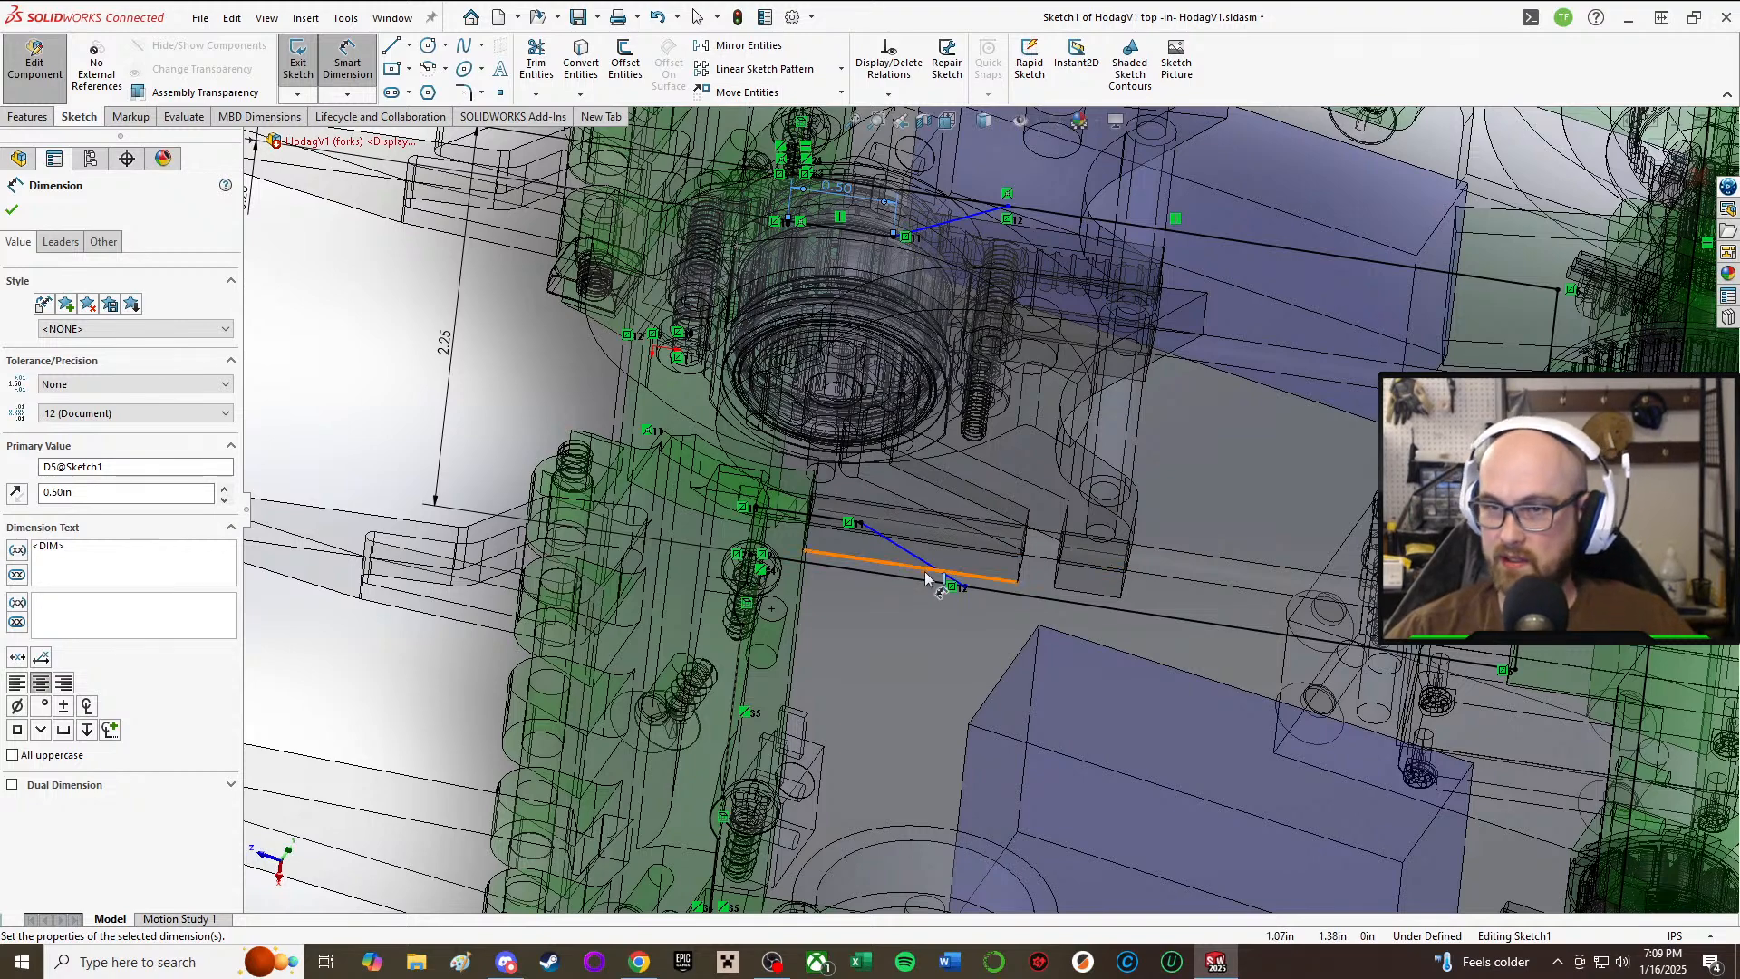
scroll(924, 571, "down", 3)
left_click(1007, 588)
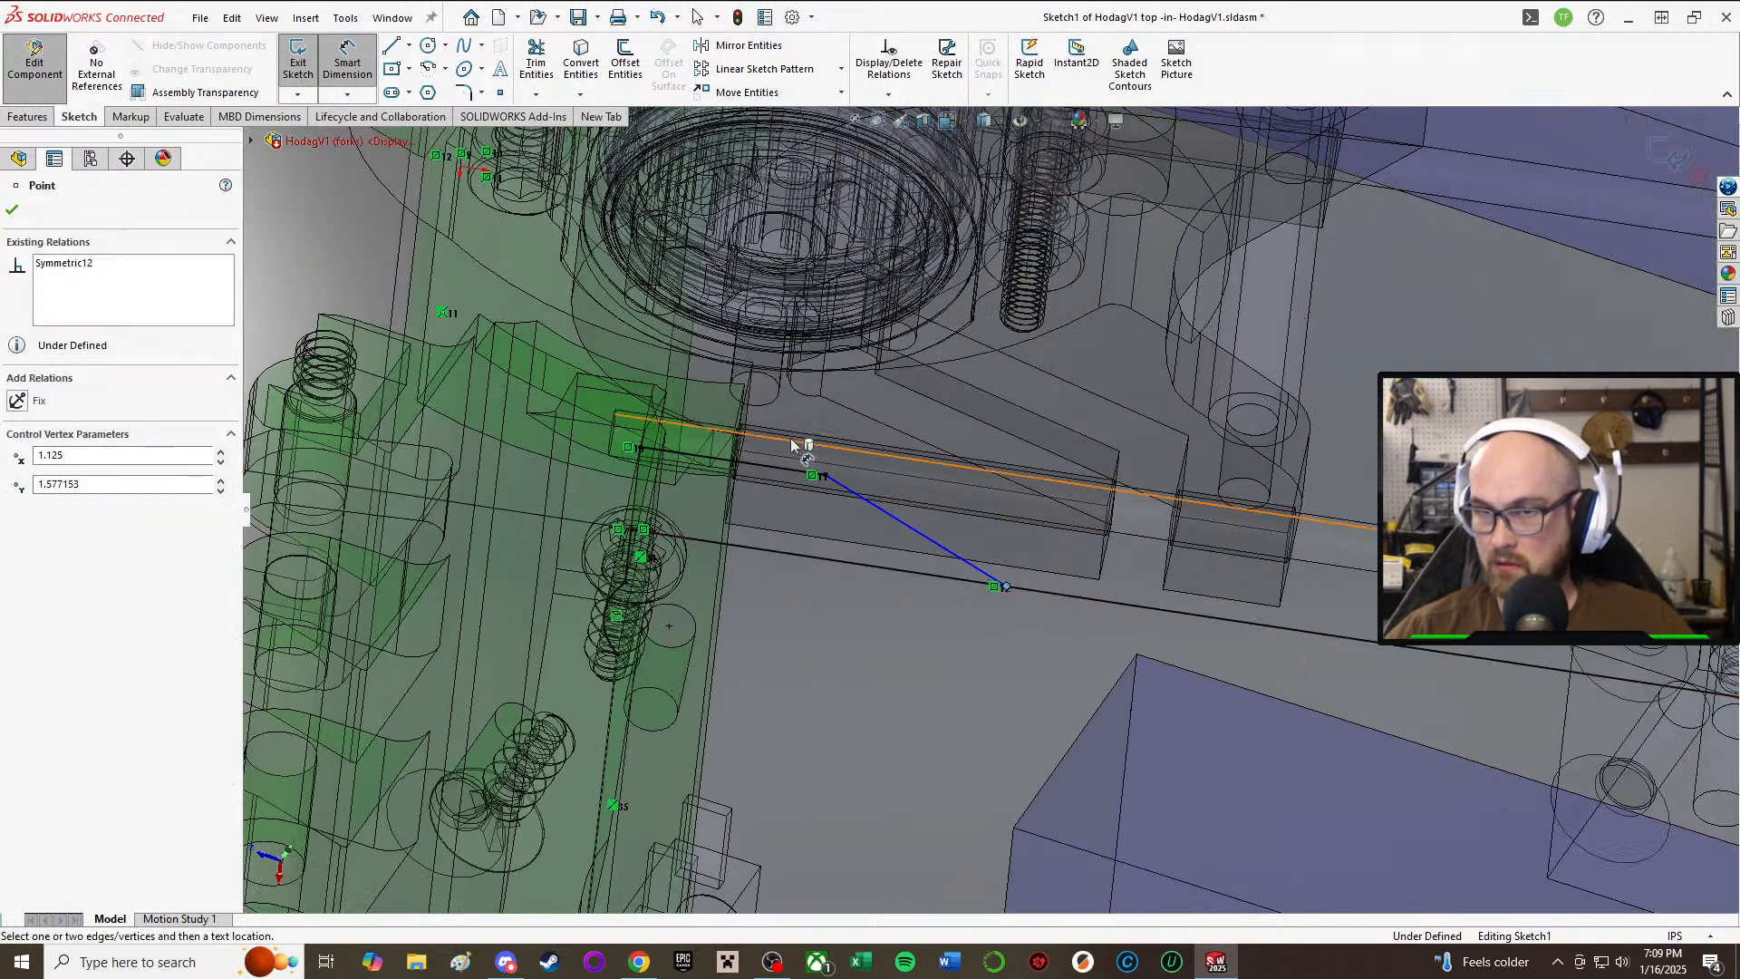
key("f")
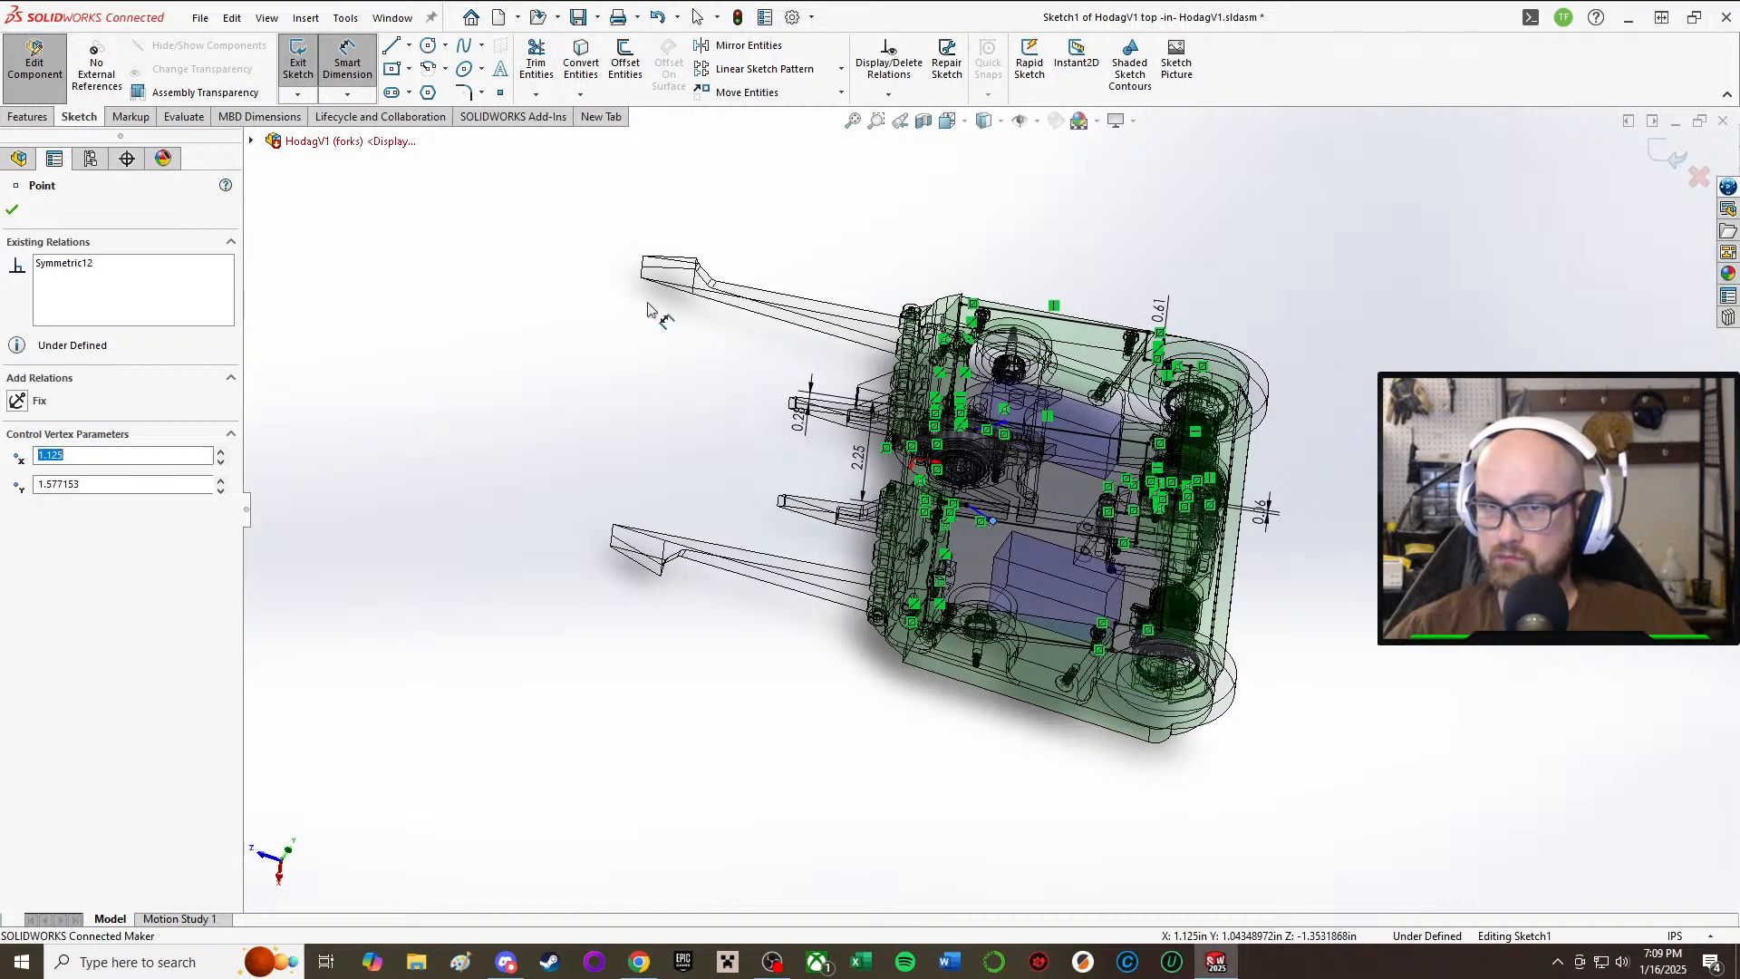
scroll(977, 514, "down", 10)
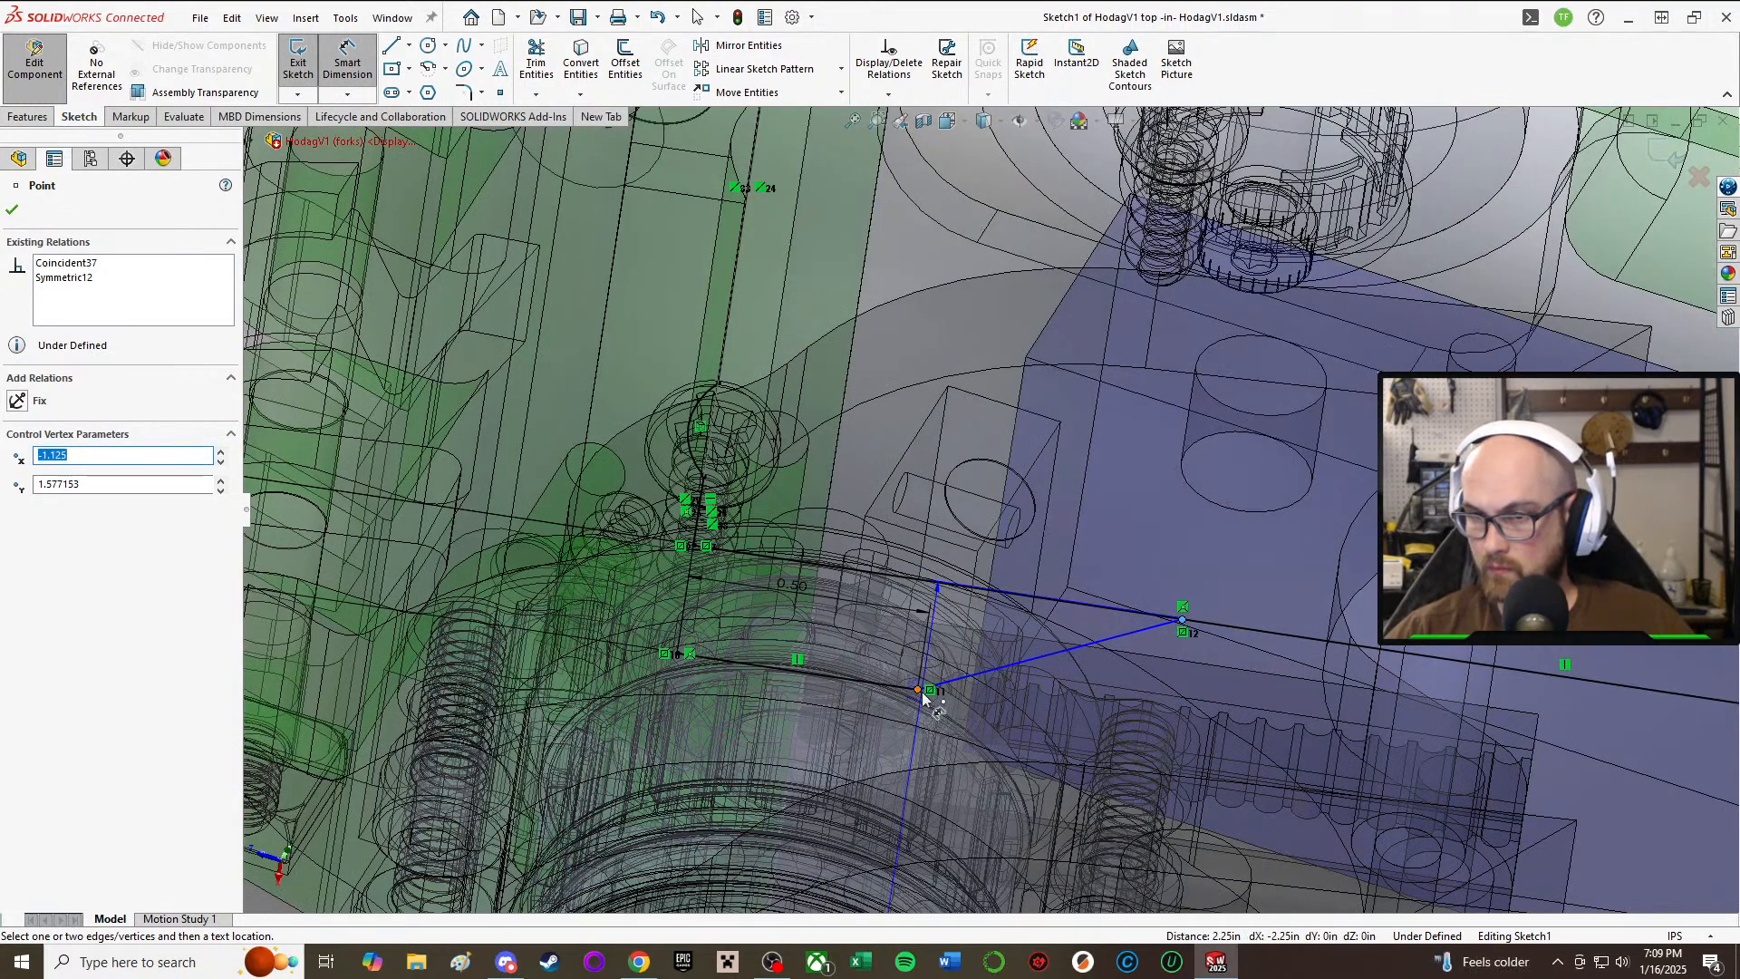
left_click(920, 690)
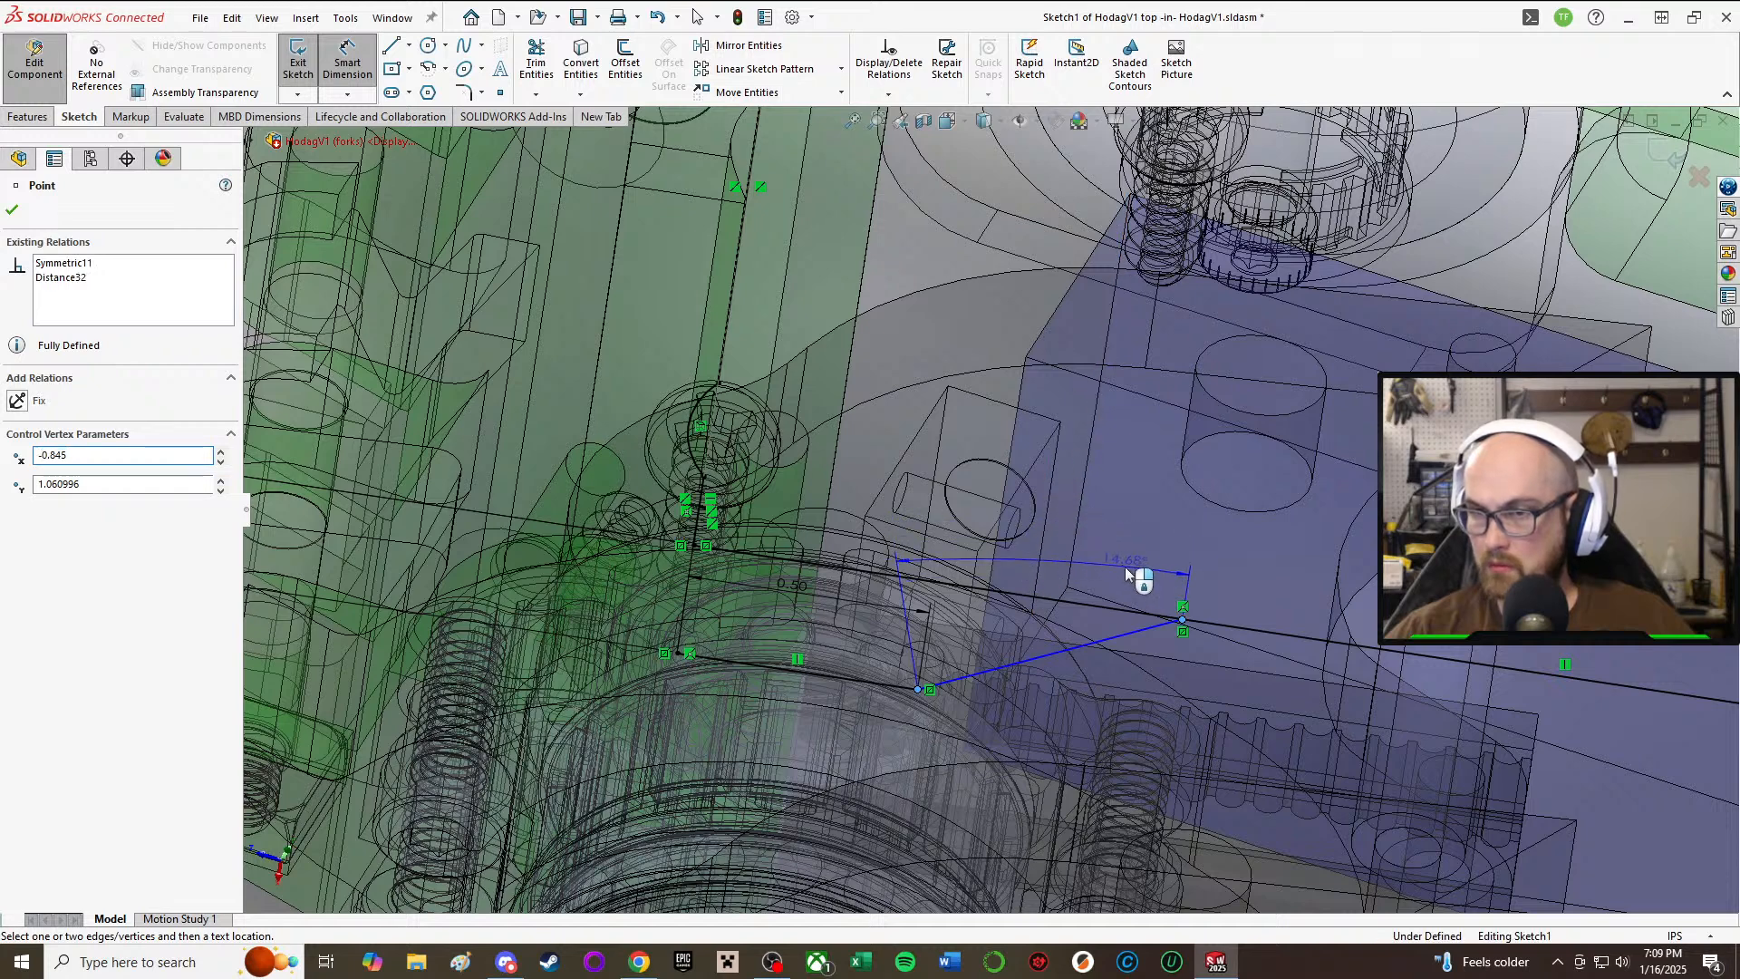
left_click(1126, 573)
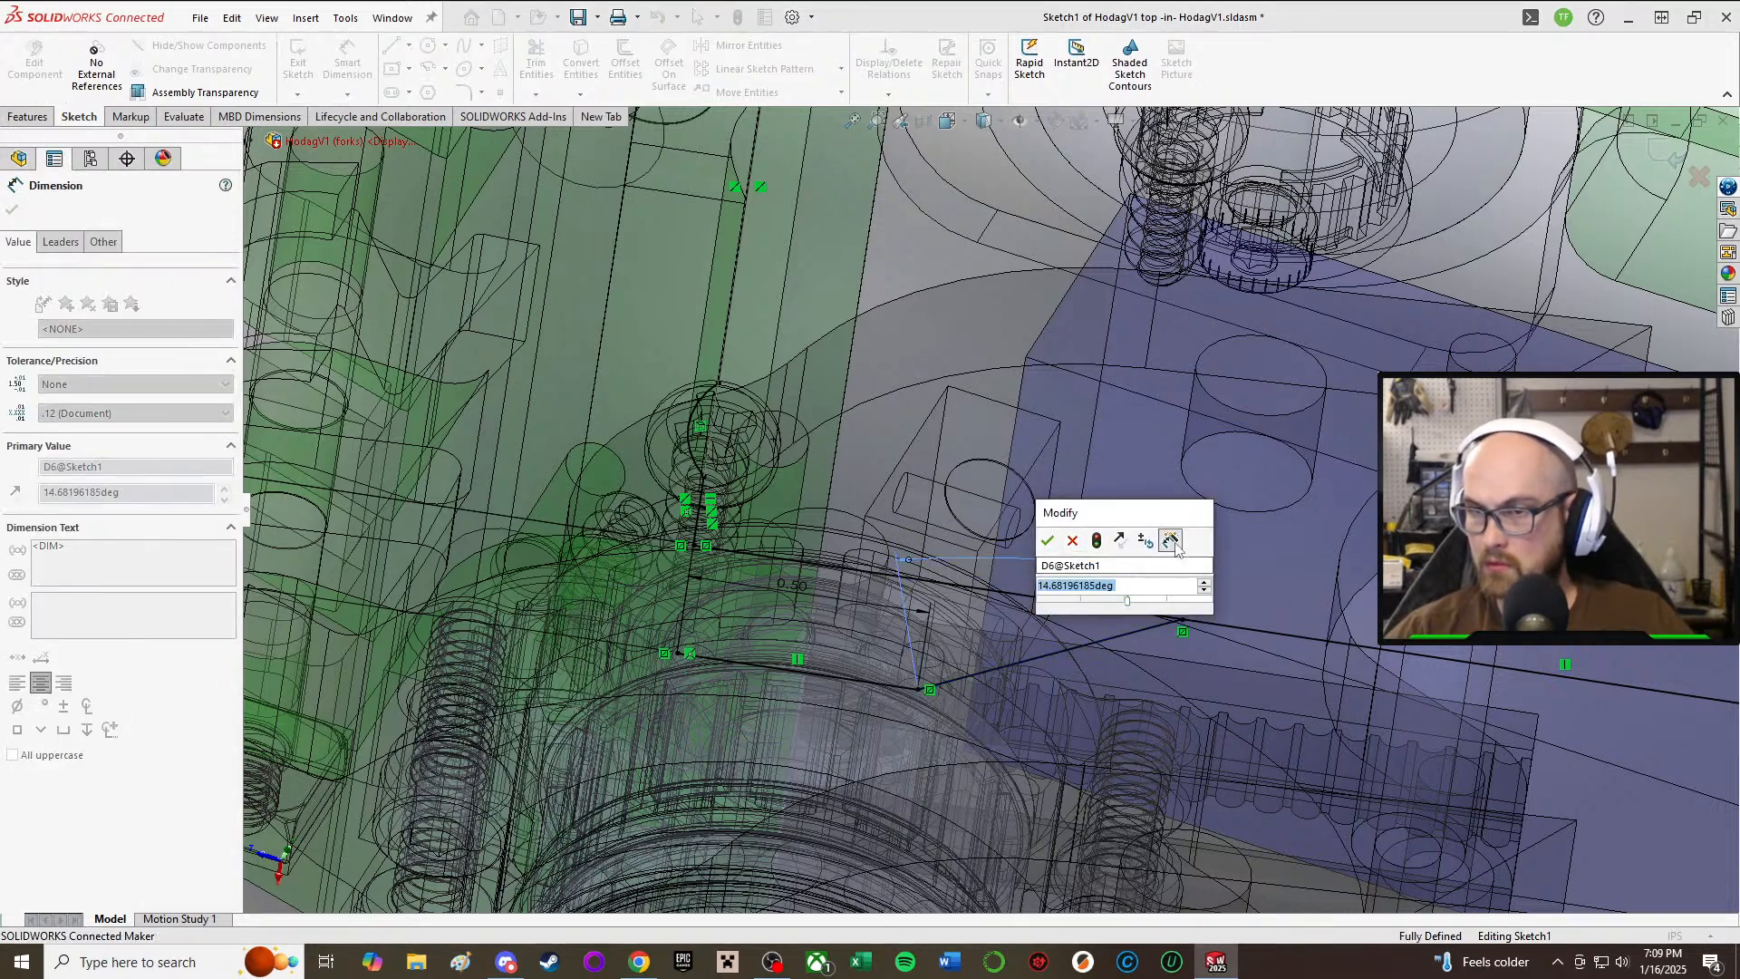
key("BackSpace")
left_click(1073, 541)
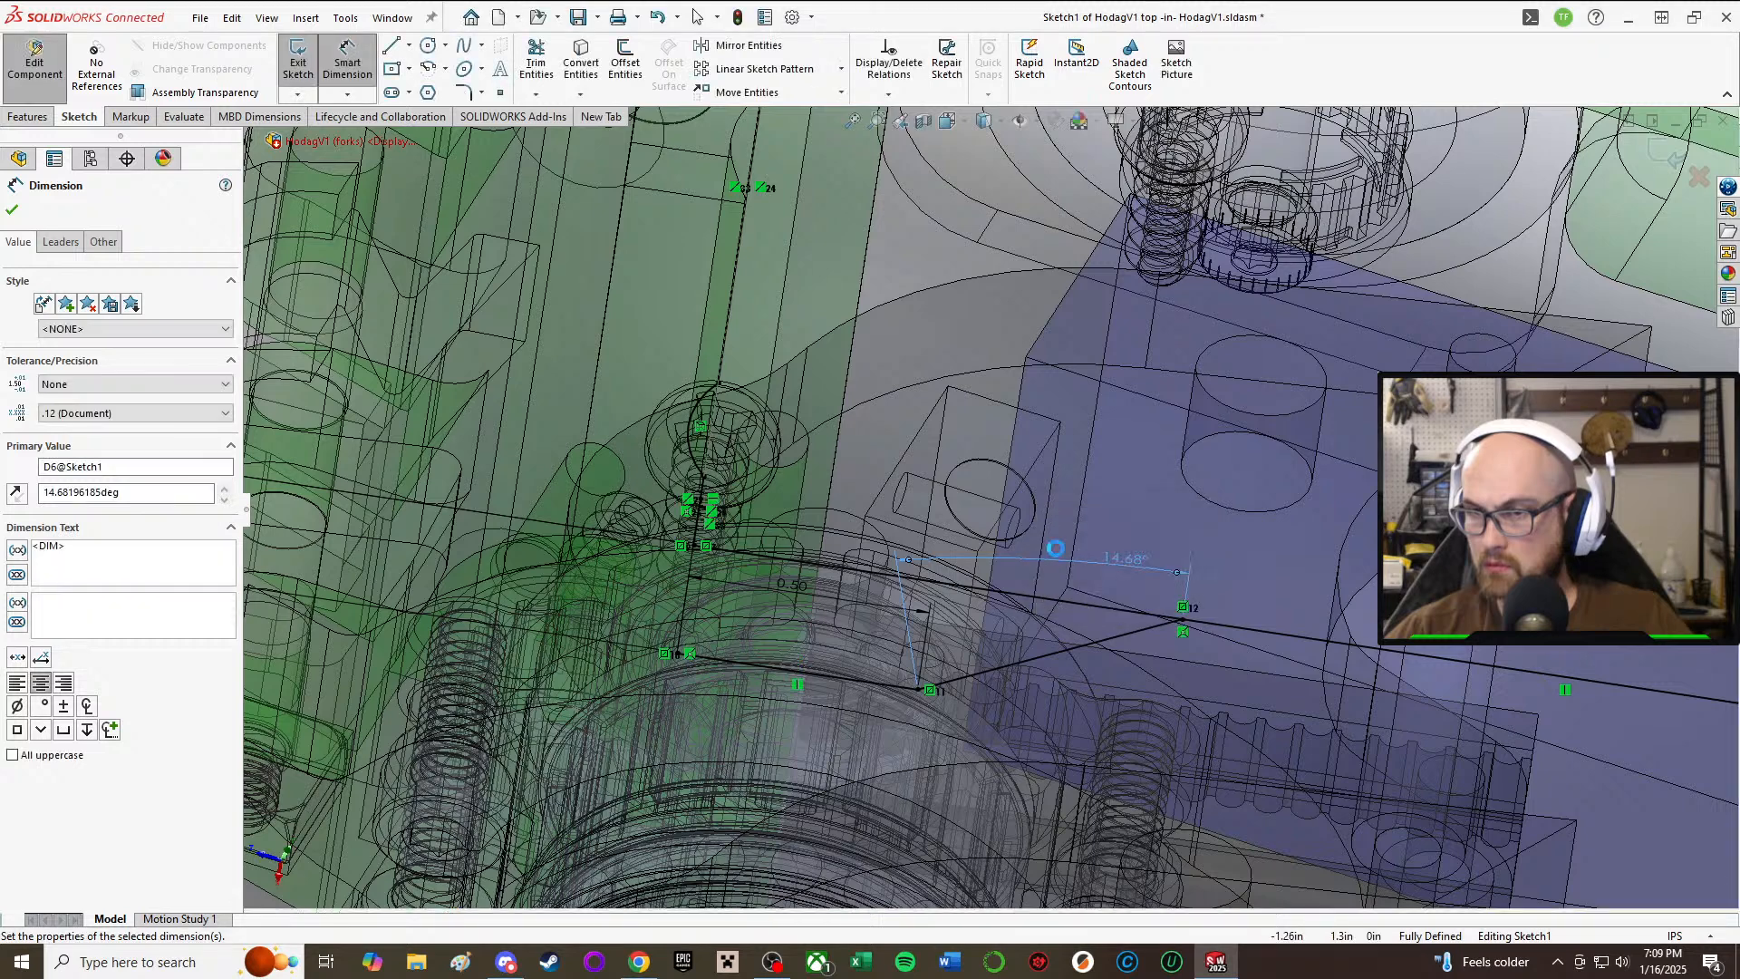
Step: Dimension the front-to-back distance between the diagonal line's two endpoints and set it to 0.50 in
left_click(918, 691)
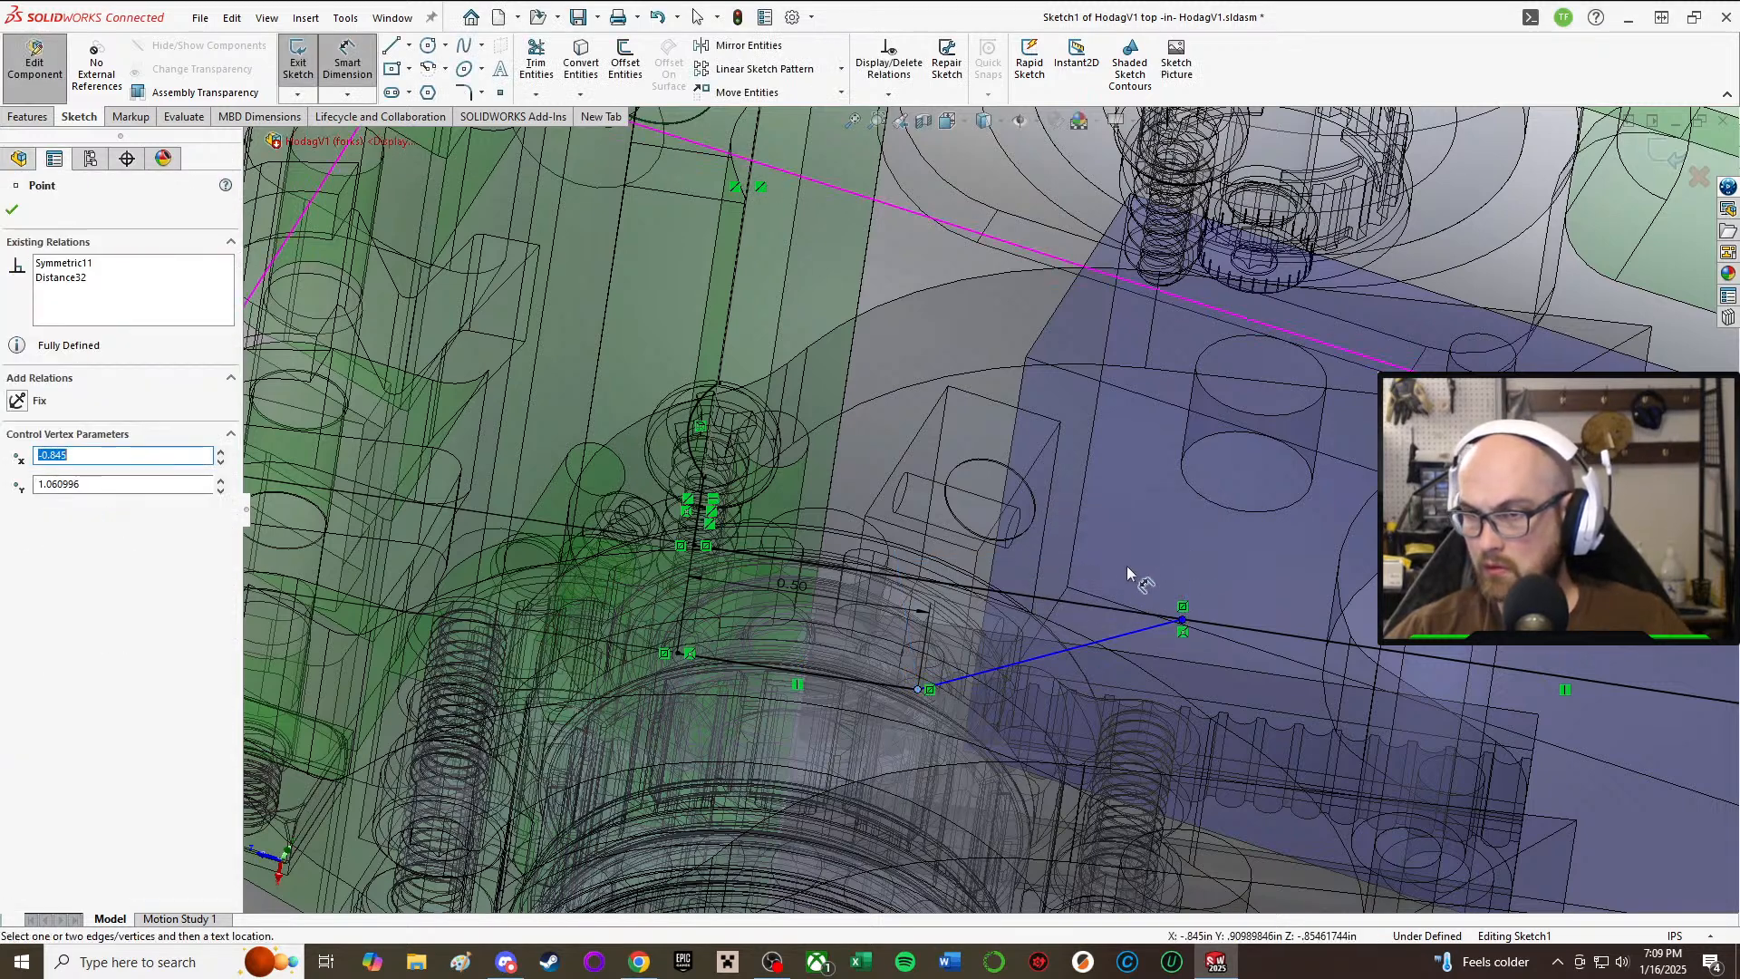
left_click(1183, 622)
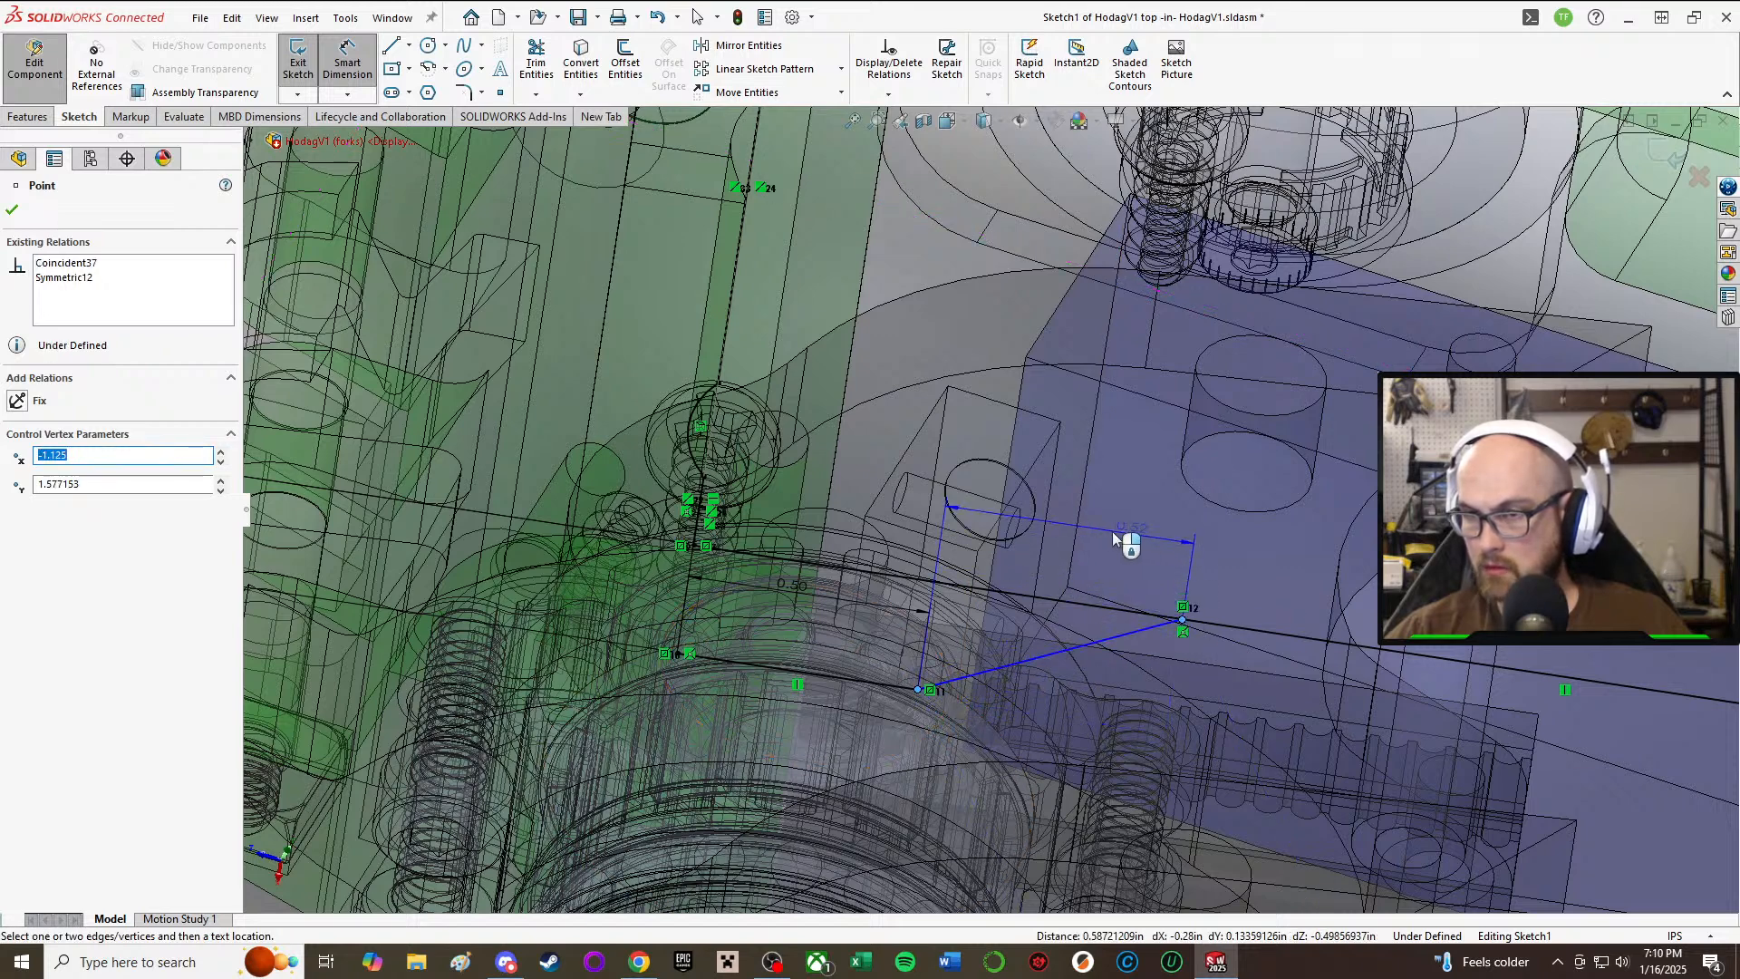
left_click(1112, 538)
key("Return")
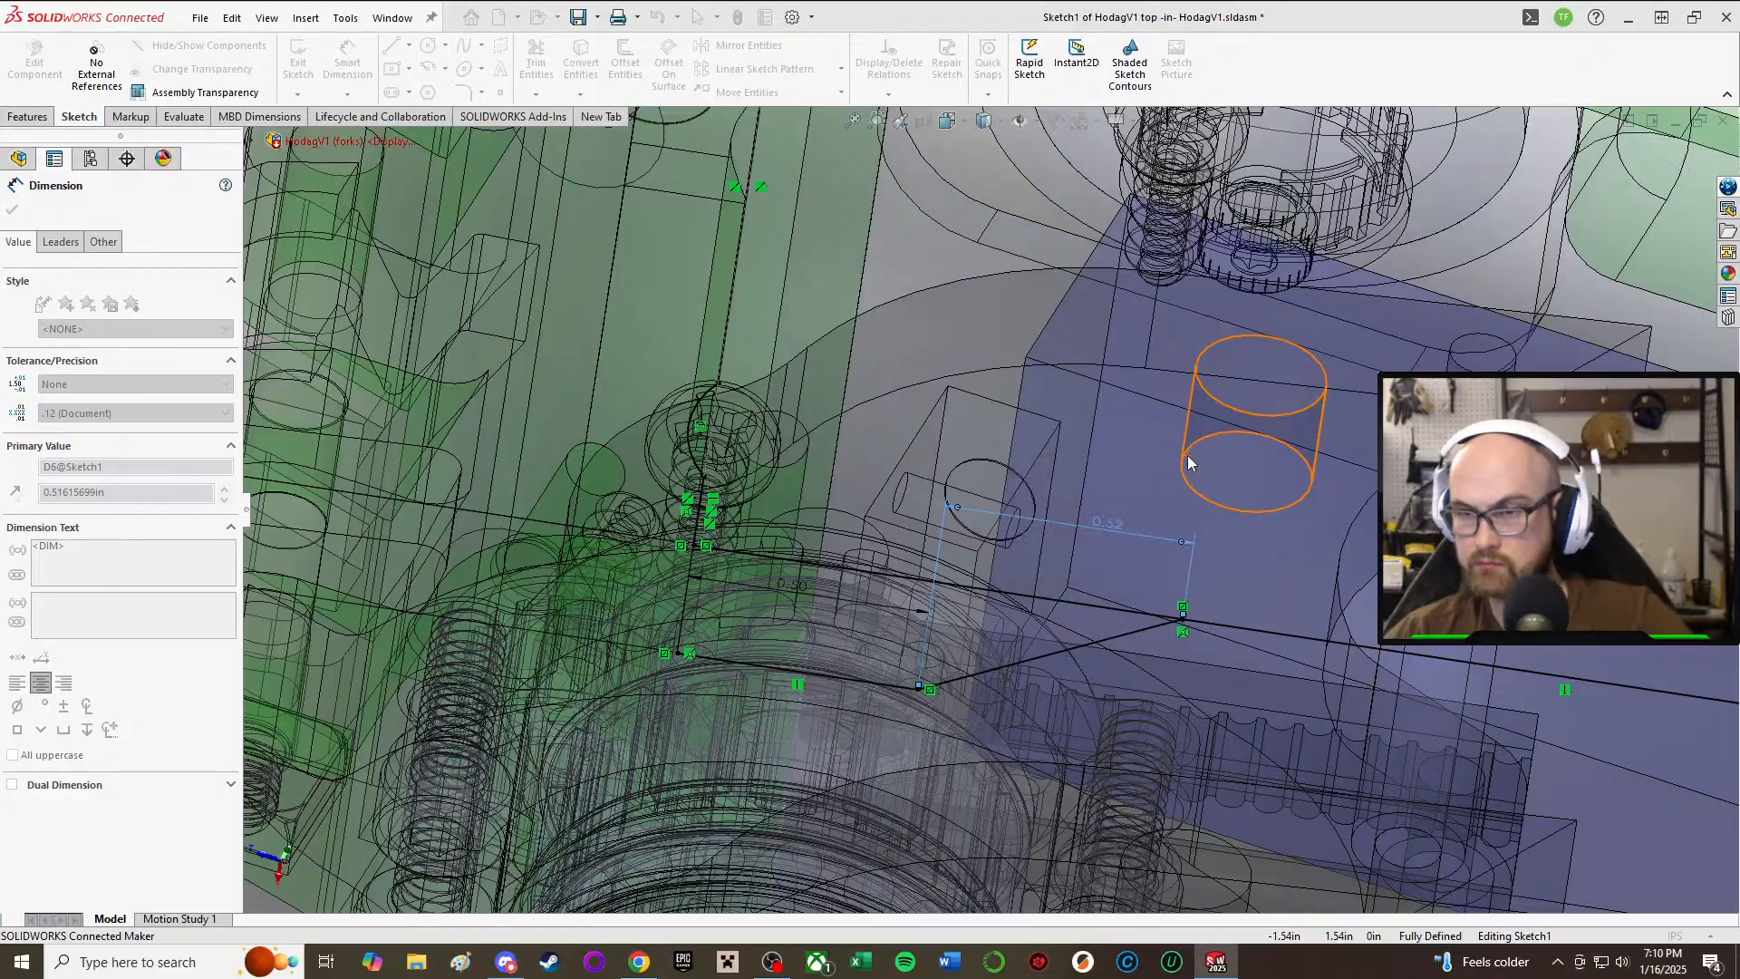
Step: Leave dimensioning and examine the corner outline and its mirrored copy around the weapon motor, belt pulley and slide
middle_click_drag(1021, 705, 1621, 663)
middle_click_drag(1305, 609, 652, 816)
middle_click_drag(943, 424, 913, 686)
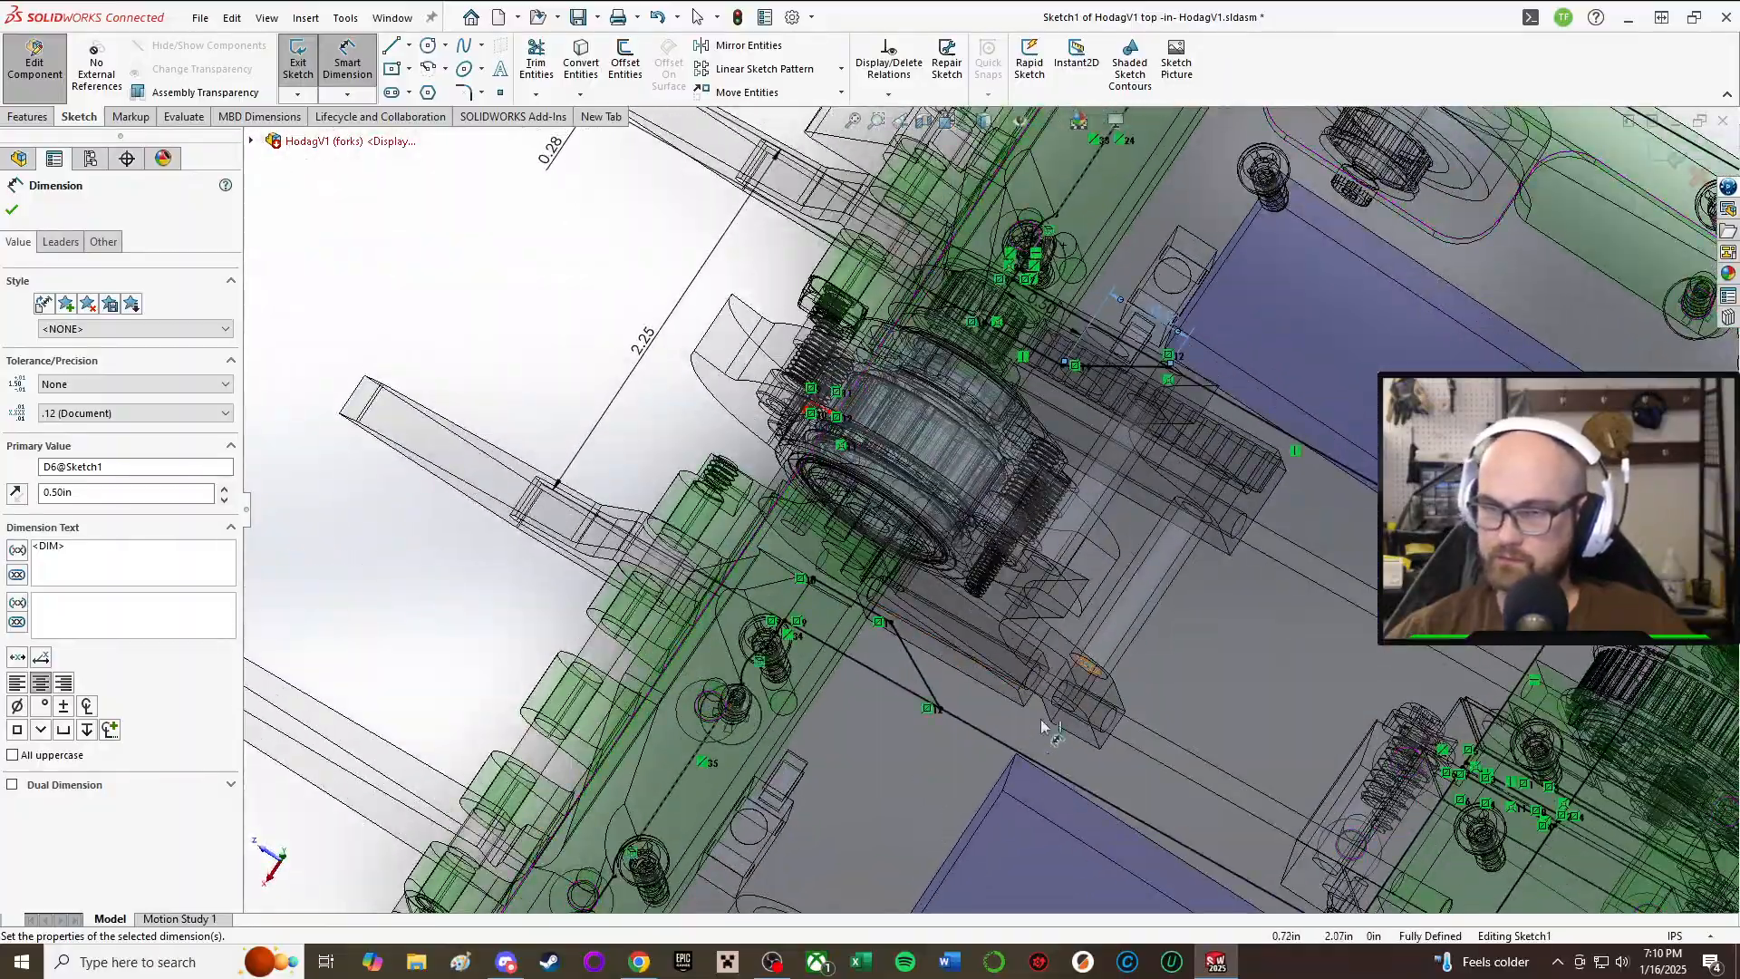
middle_click_drag(1036, 668, 946, 820)
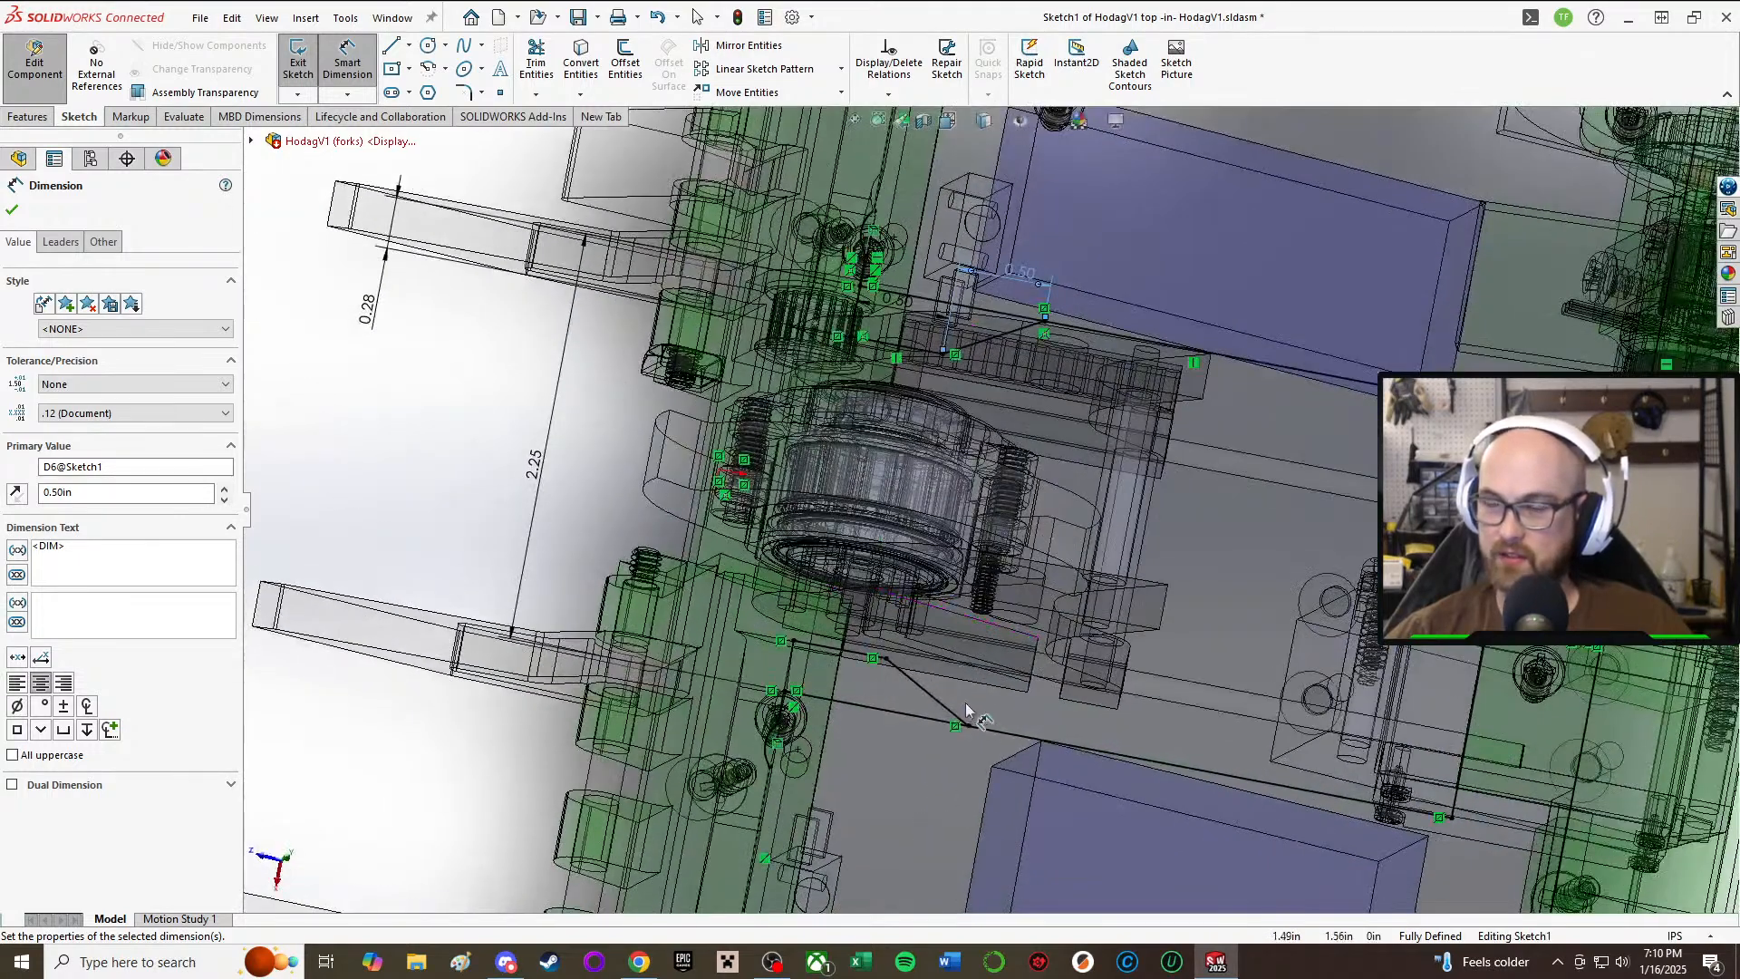
middle_click_drag(966, 711, 928, 814)
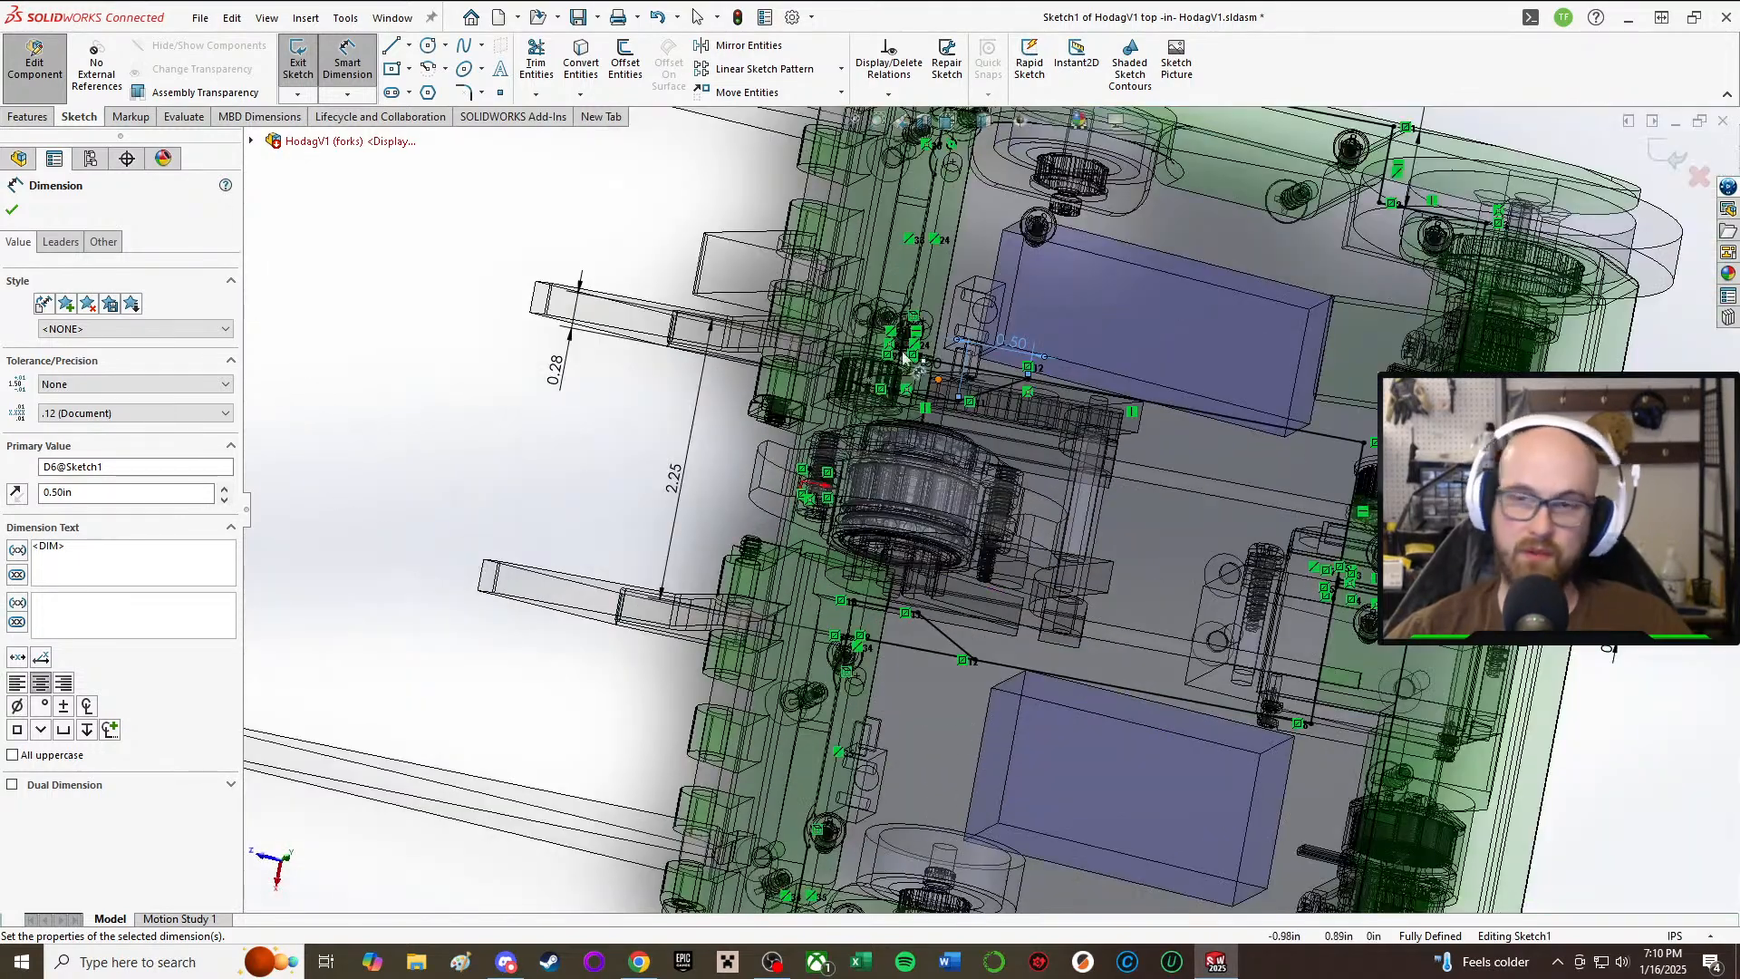
right_click(364, 168)
scroll(933, 317, "down", 3)
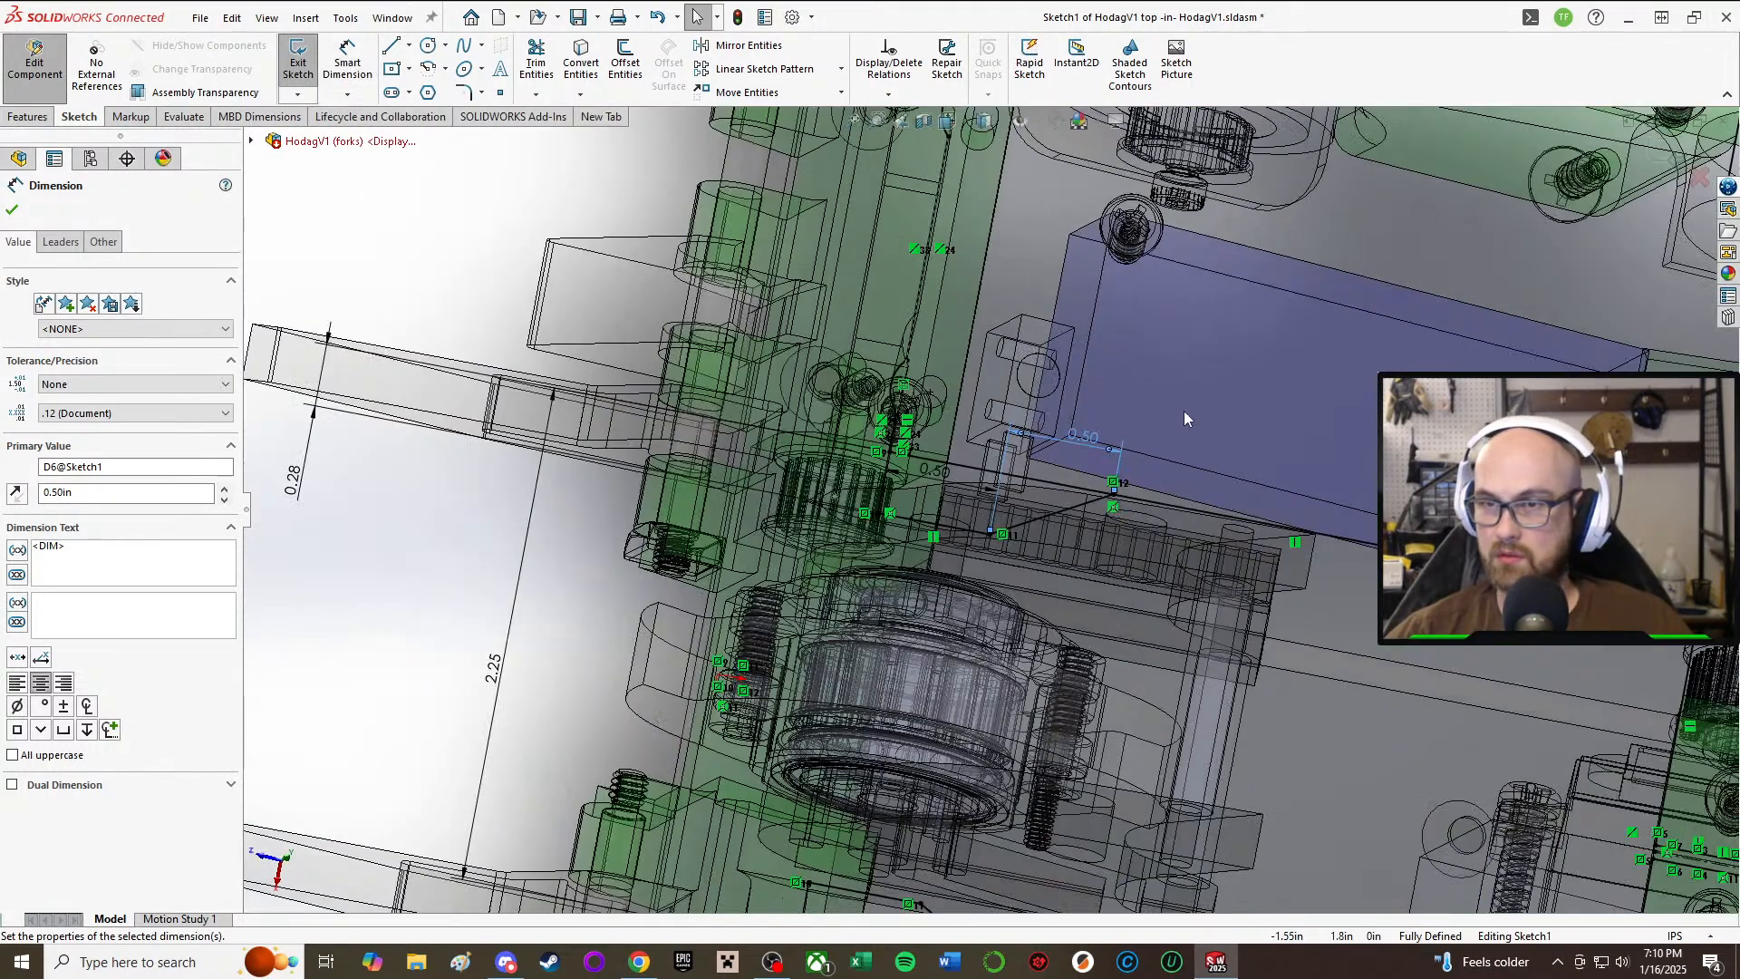
Step: Change the length of the vertical line beside the belt pulley to 0.6125 in
middle_click(1124, 439)
middle_click_drag(1124, 438, 1043, 500)
scroll(1048, 495, "down", 1)
scroll(1050, 507, "up", 4)
scroll(997, 543, "down", 6)
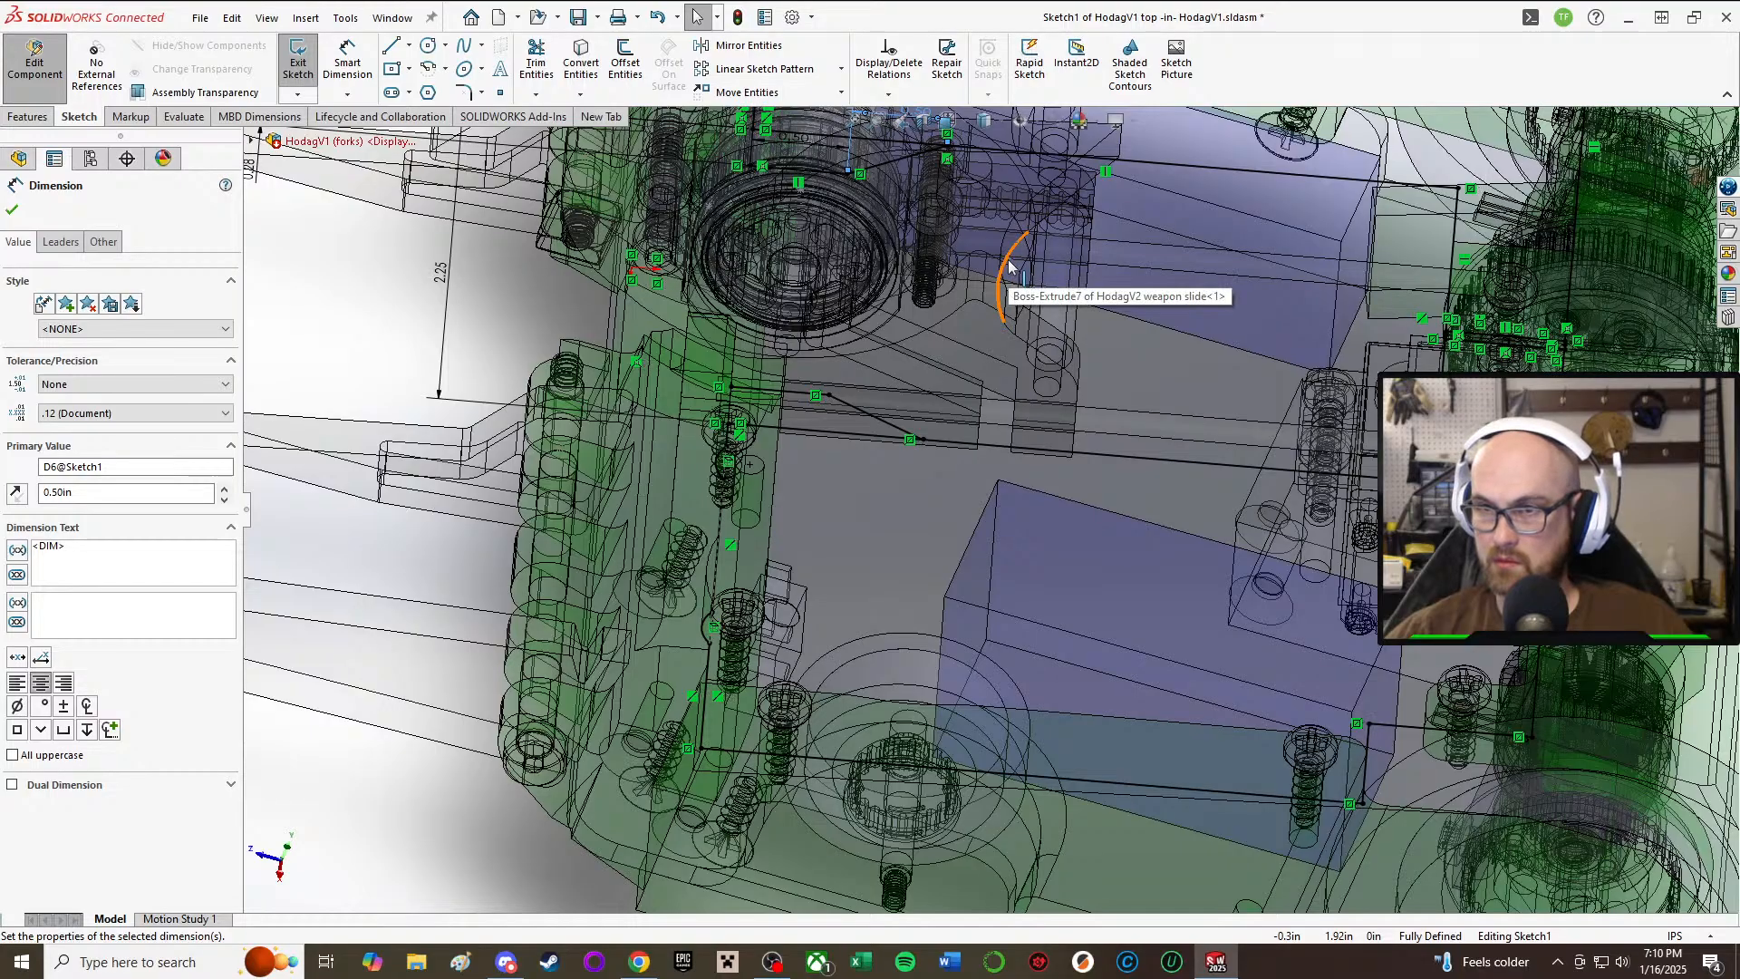
middle_click_drag(952, 381, 997, 448)
scroll(964, 377, "up", 2)
double_click(1003, 487)
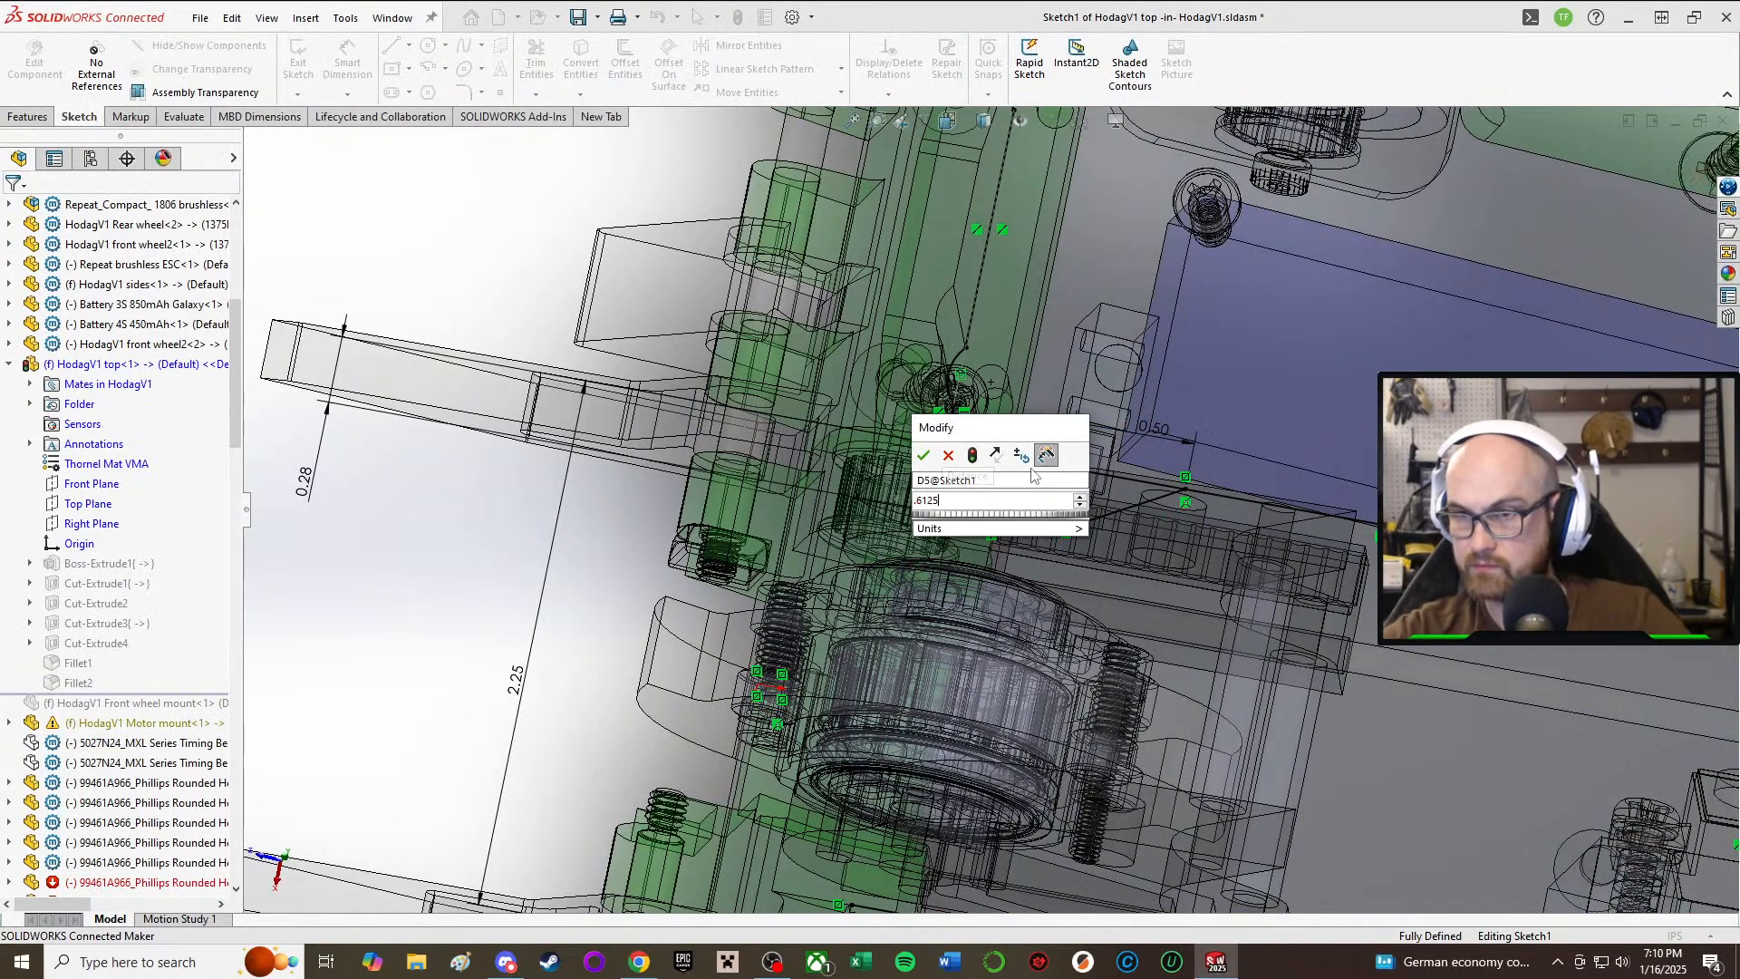
type(".6125")
key("Return")
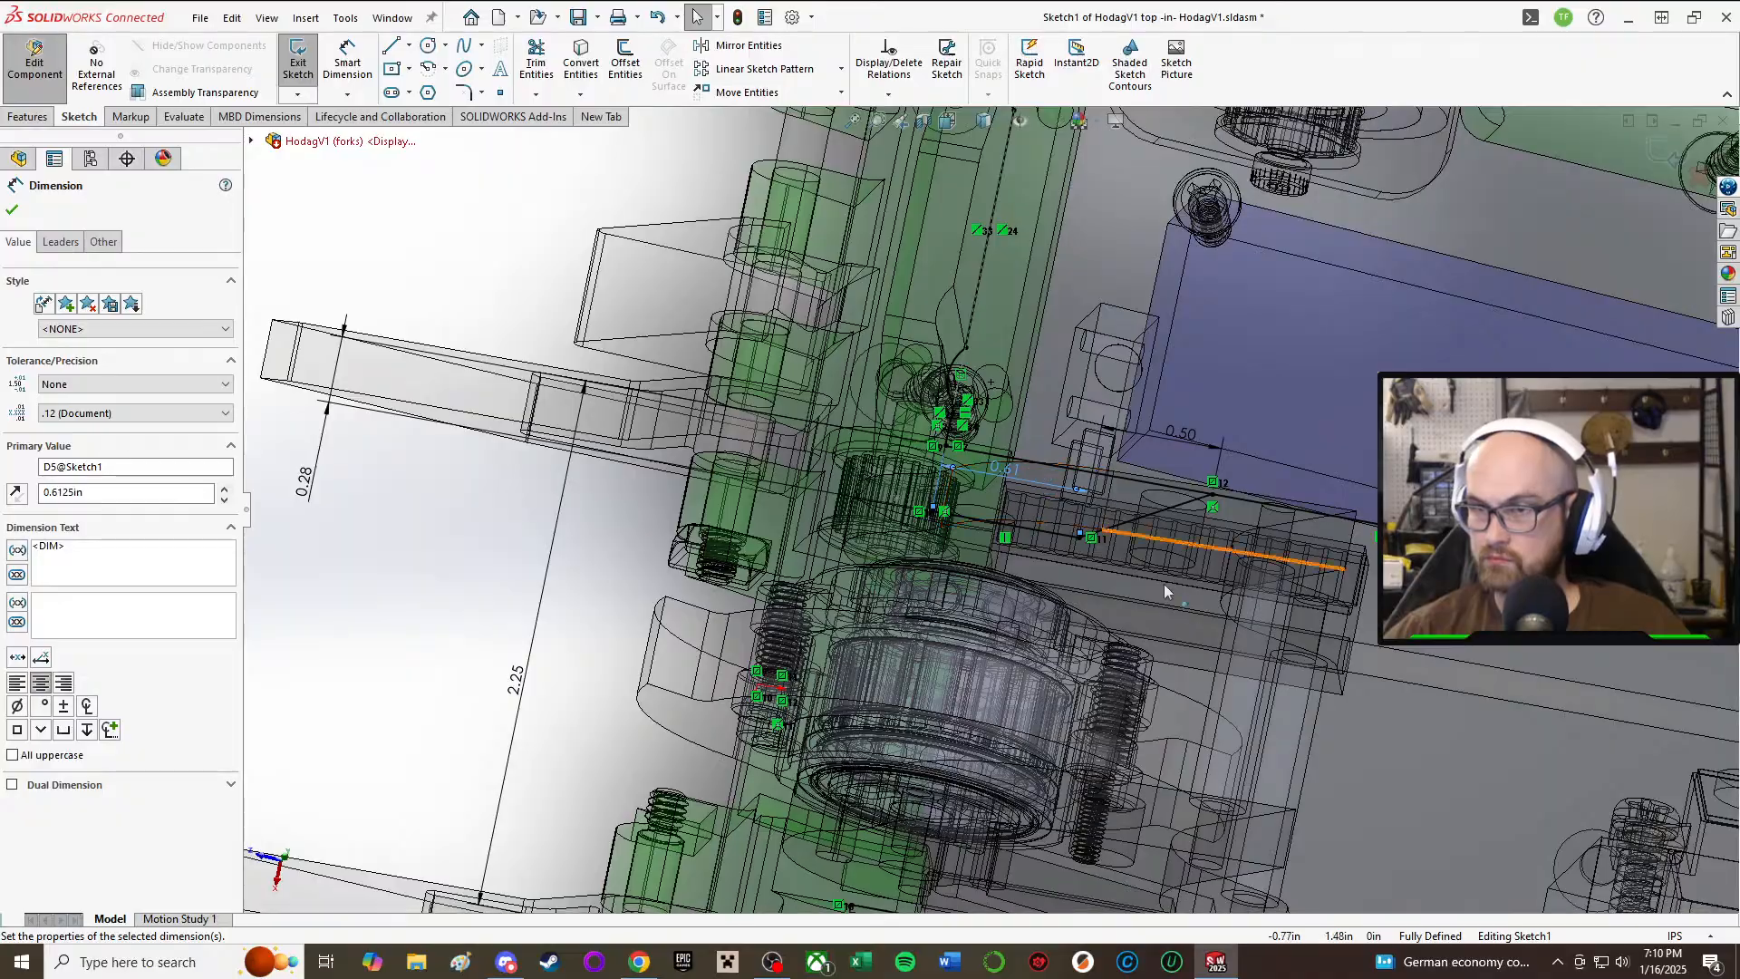
Step: Change the length of the vertical line beside the belt pulley to 1 in
mouse_move(1164, 589)
middle_mouse_down()
mouse_move(1092, 519)
mouse_move(1144, 574)
middle_mouse_up()
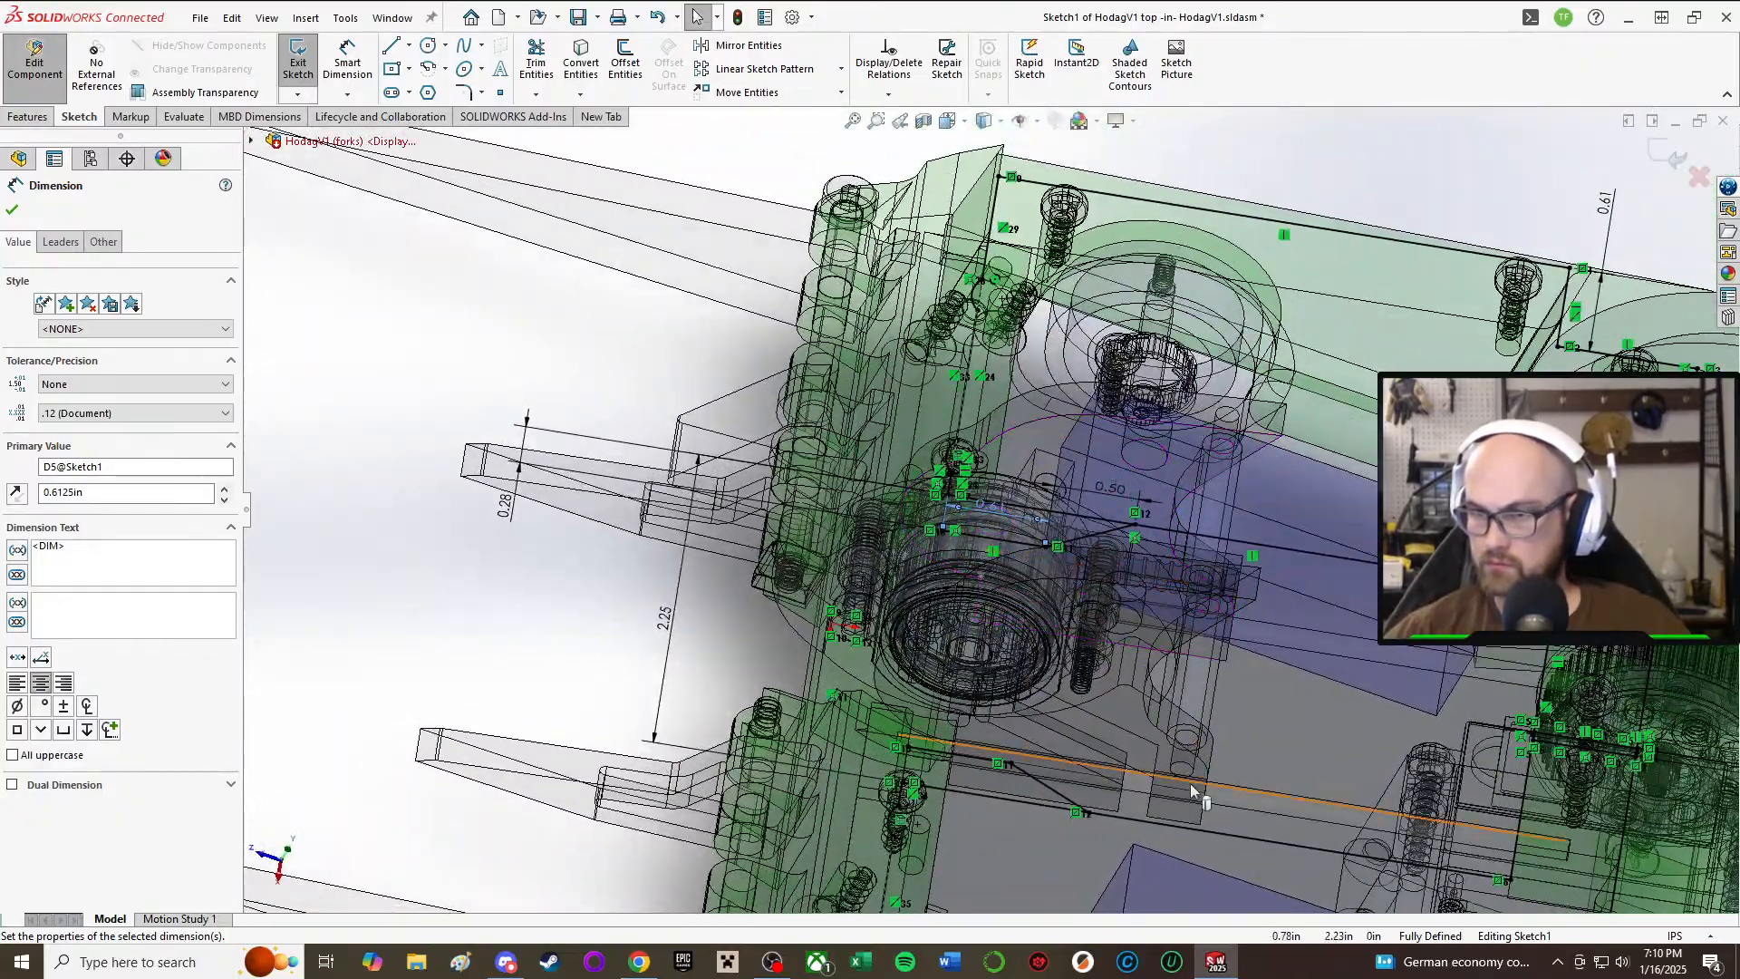
middle_click_drag(1190, 783, 1184, 769)
scroll(1179, 761, "down", 1)
scroll(1036, 671, "up", 1)
scroll(939, 273, "down", 2)
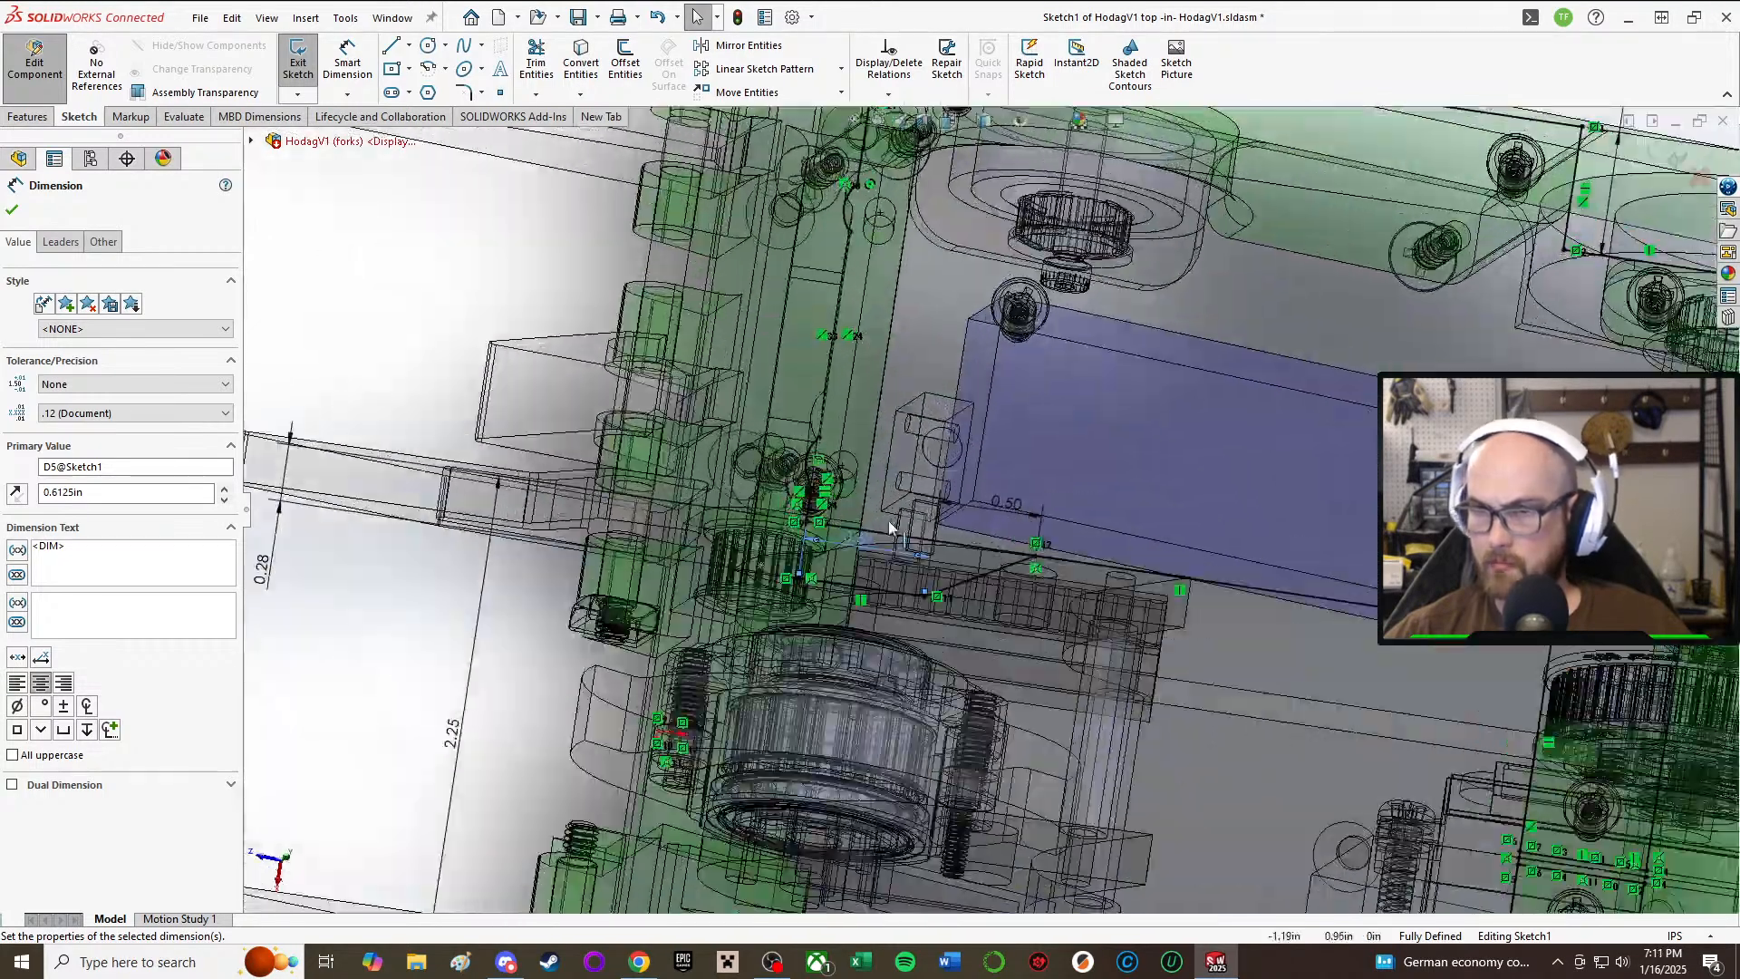
double_click(859, 545)
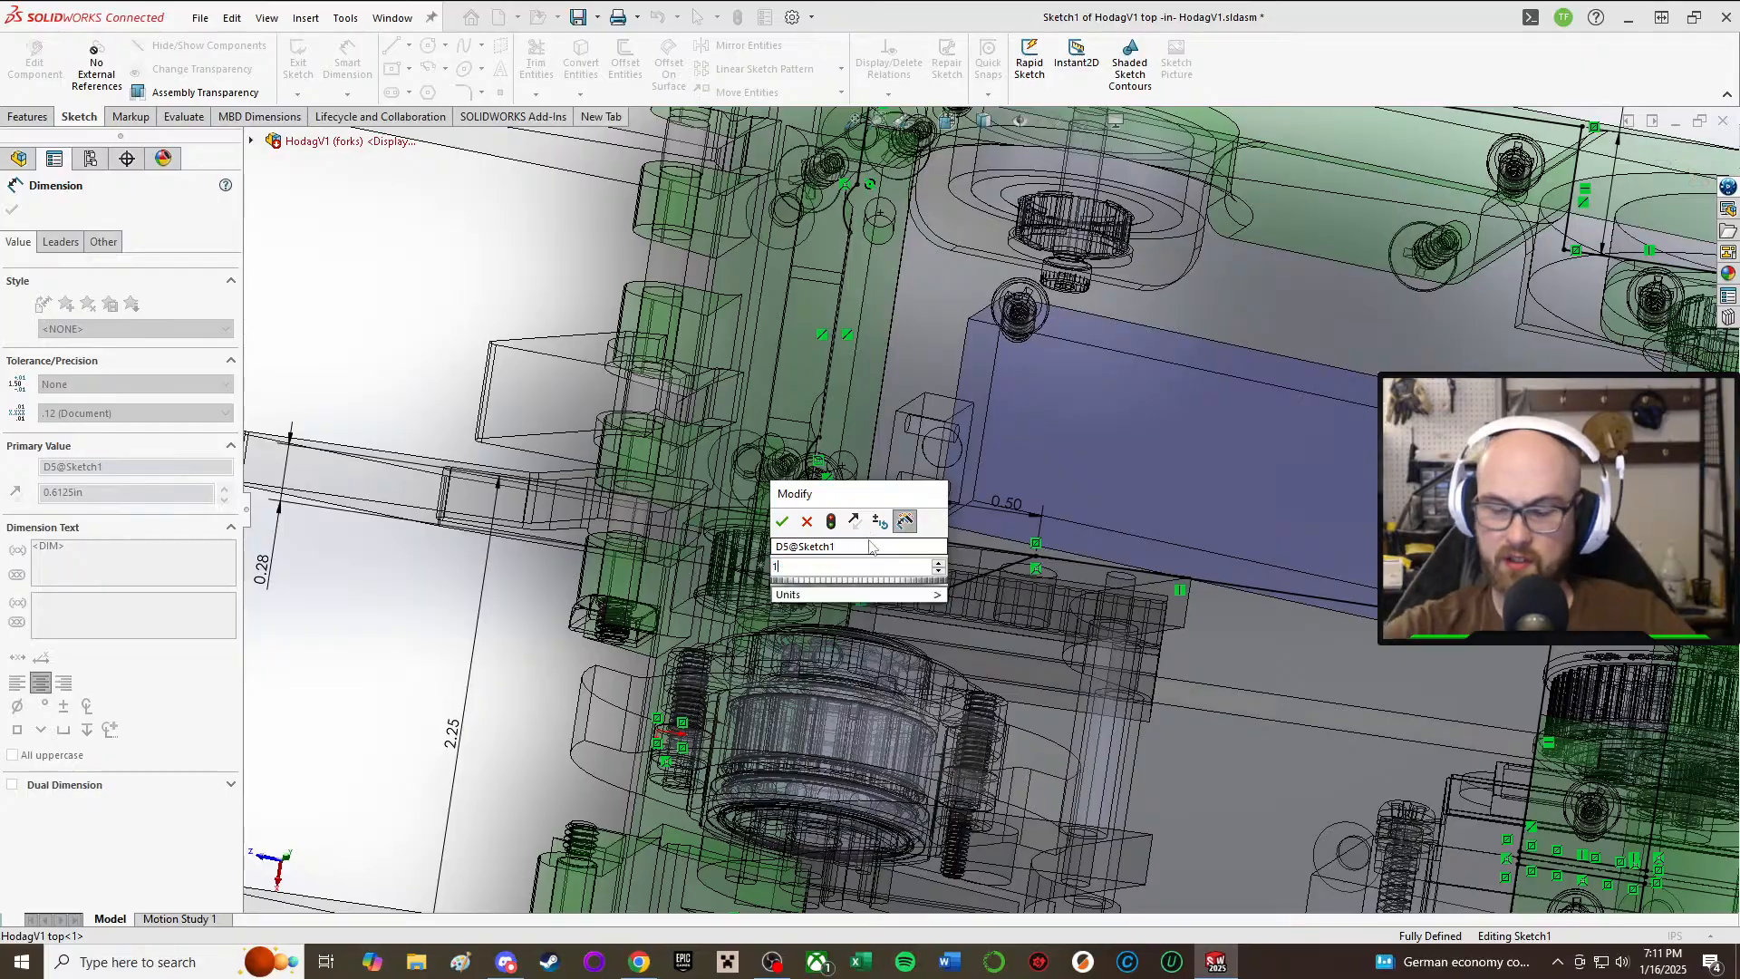
key("Return")
middle_click_drag(1131, 722, 1069, 944)
middle_click_drag(877, 581, 877, 577)
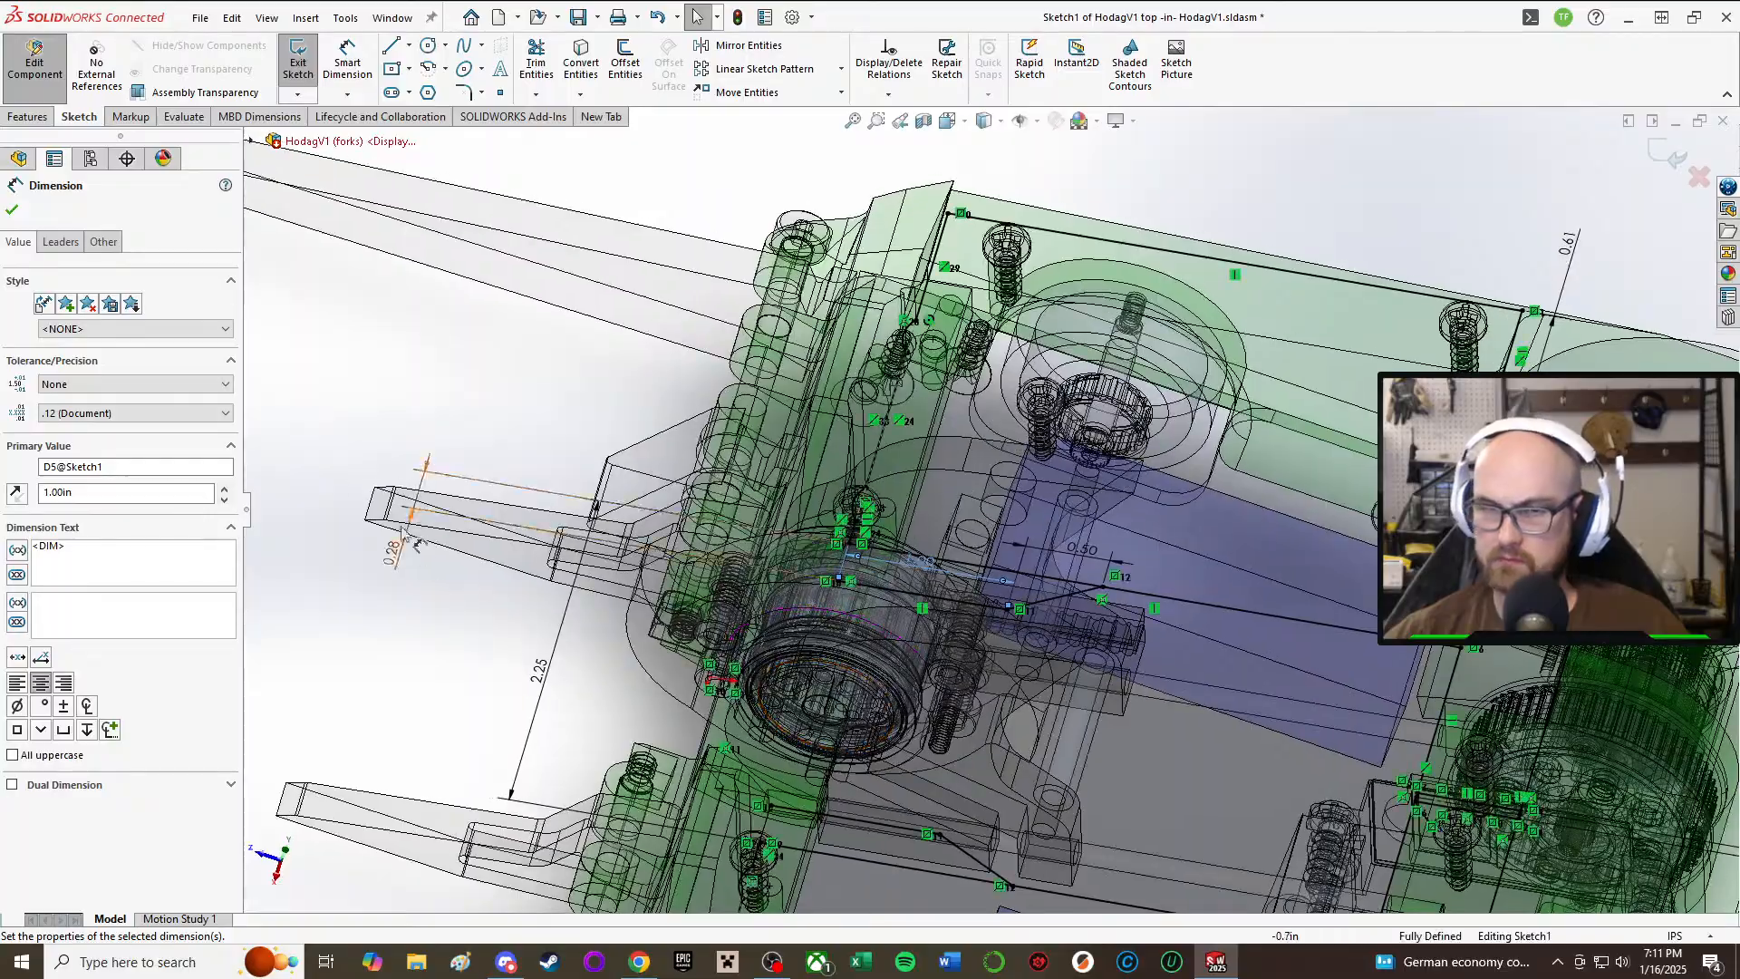
middle_click_drag(663, 349, 412, 503)
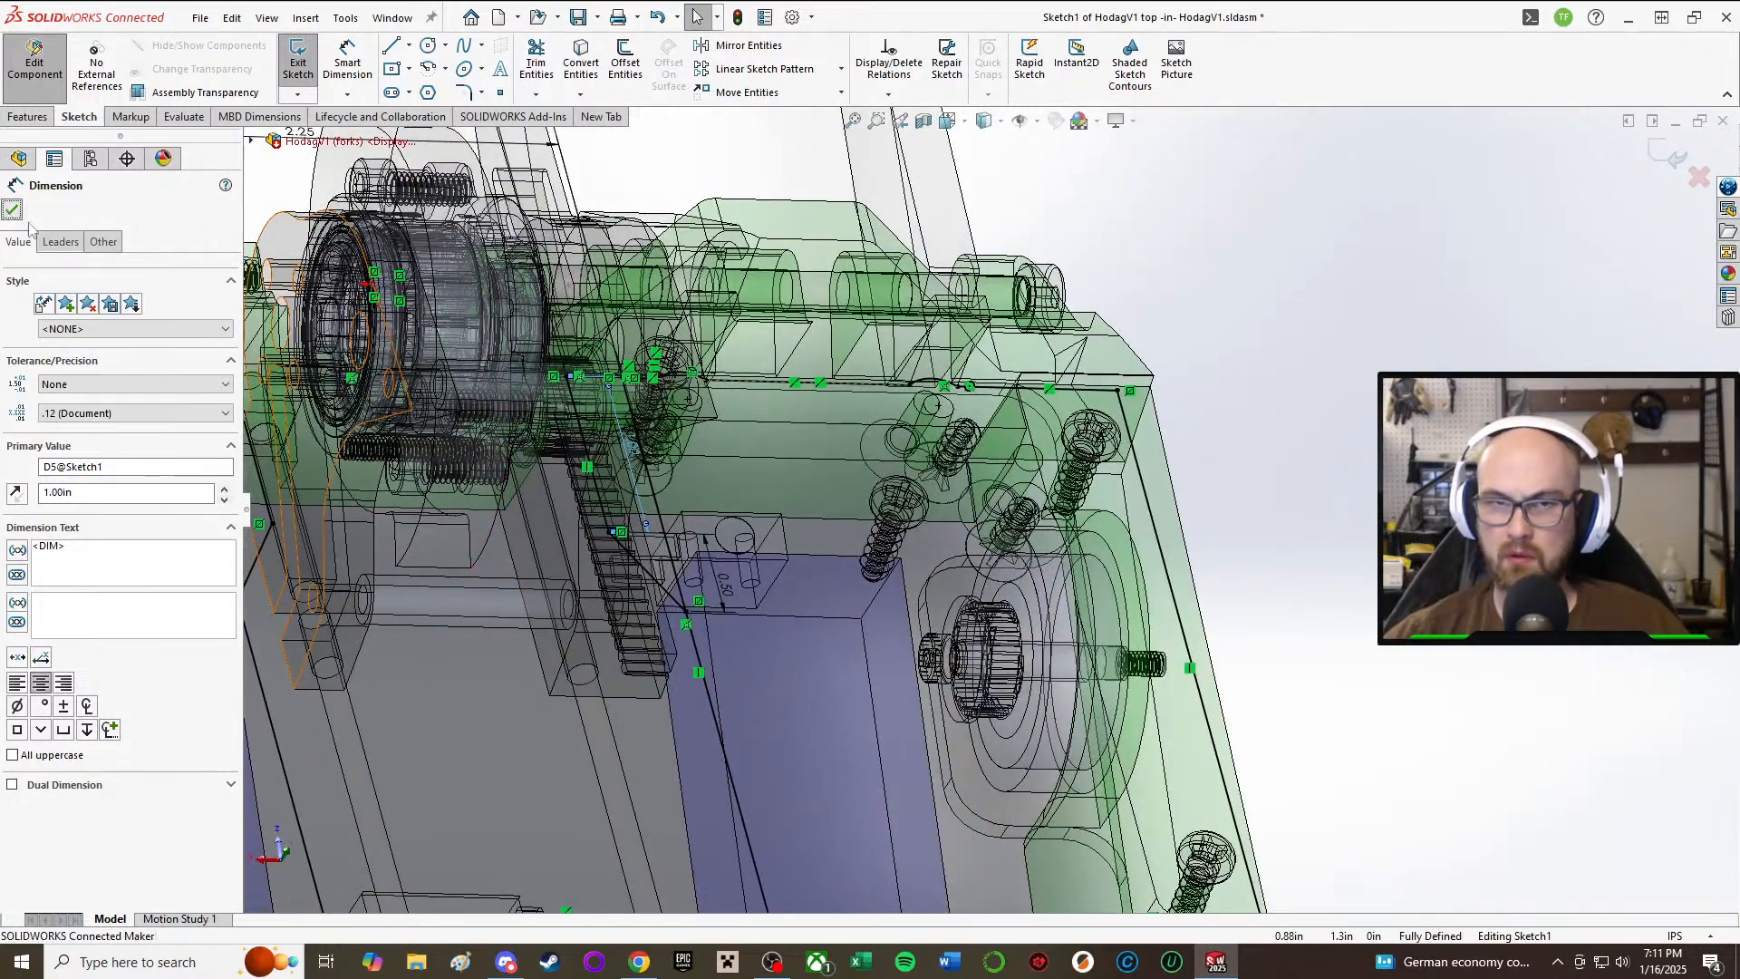
Step: Finish the outline sketch and rebuild the top part, continuing past the Boss-Extrude1 error and dismissing the error list
left_click(12, 210)
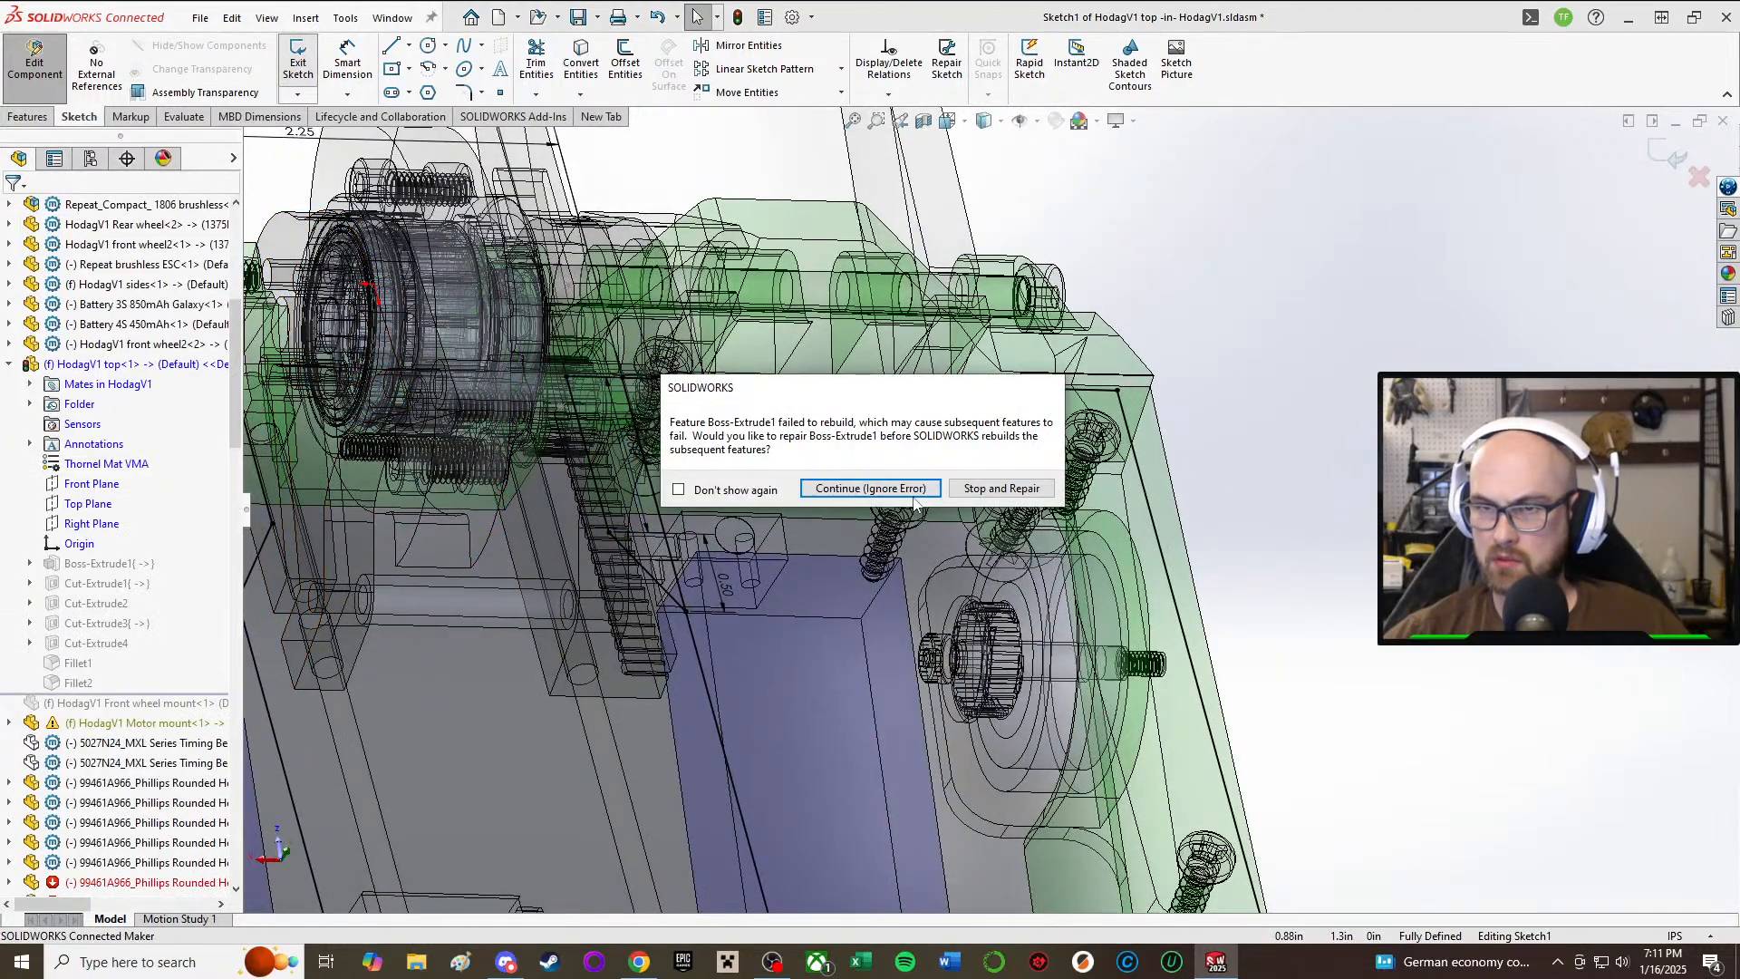
left_click(888, 487)
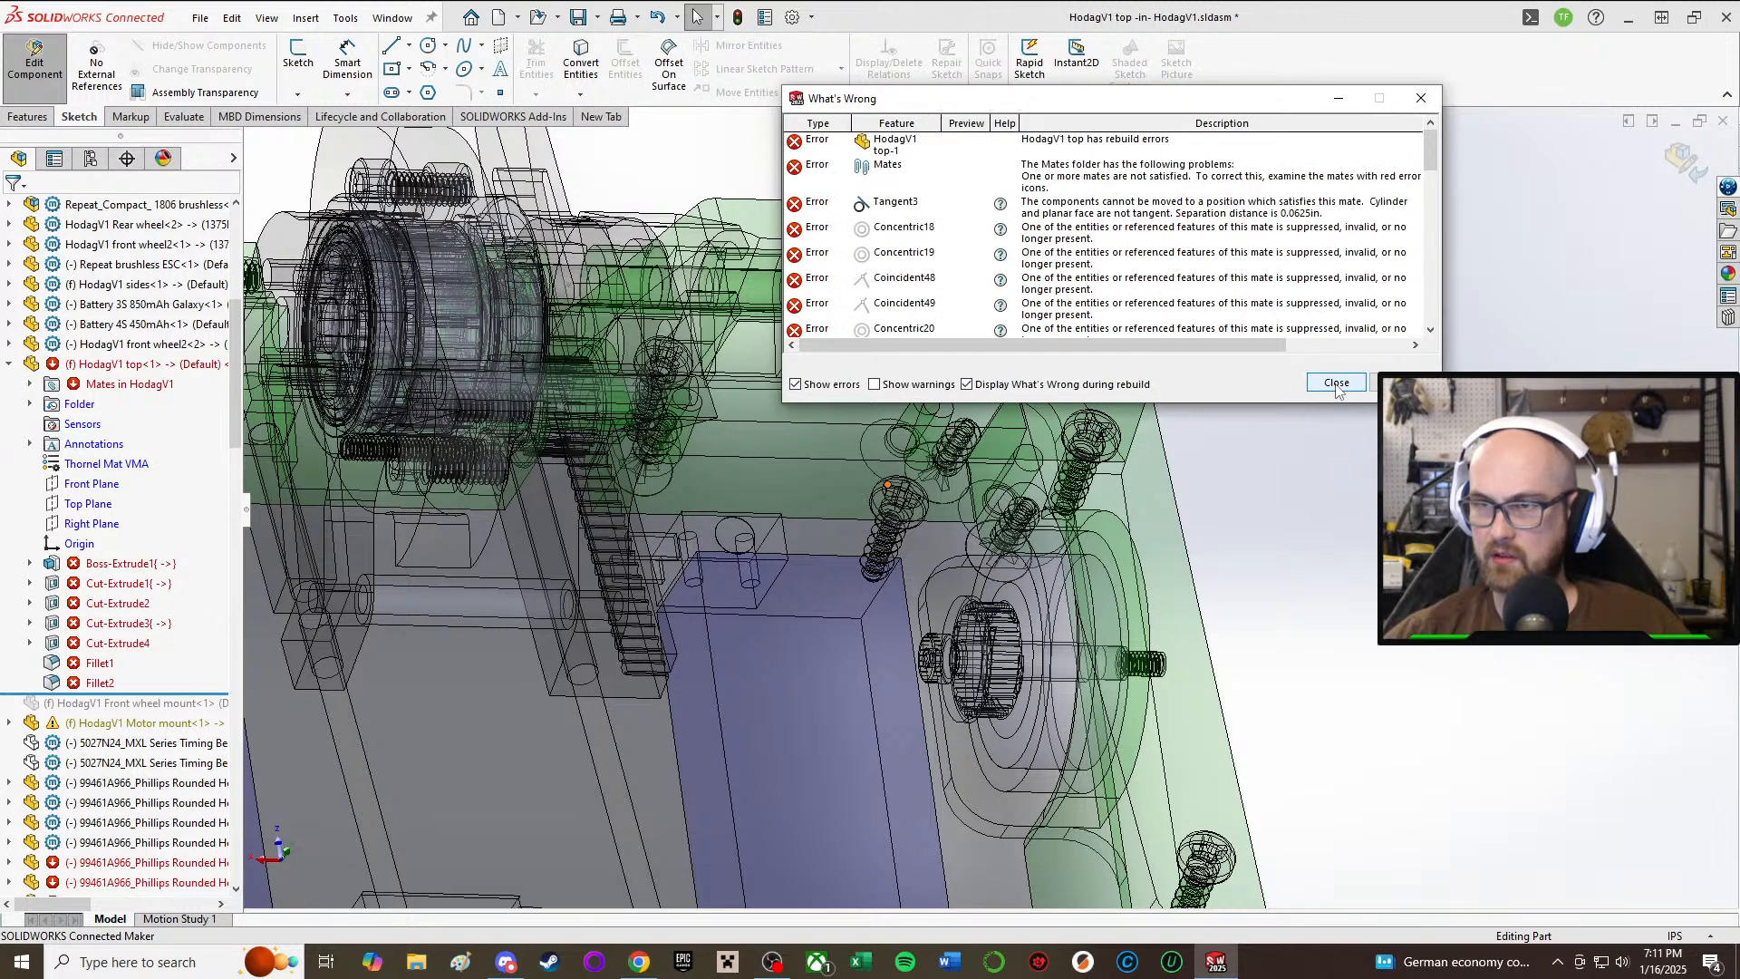
left_click(1336, 384)
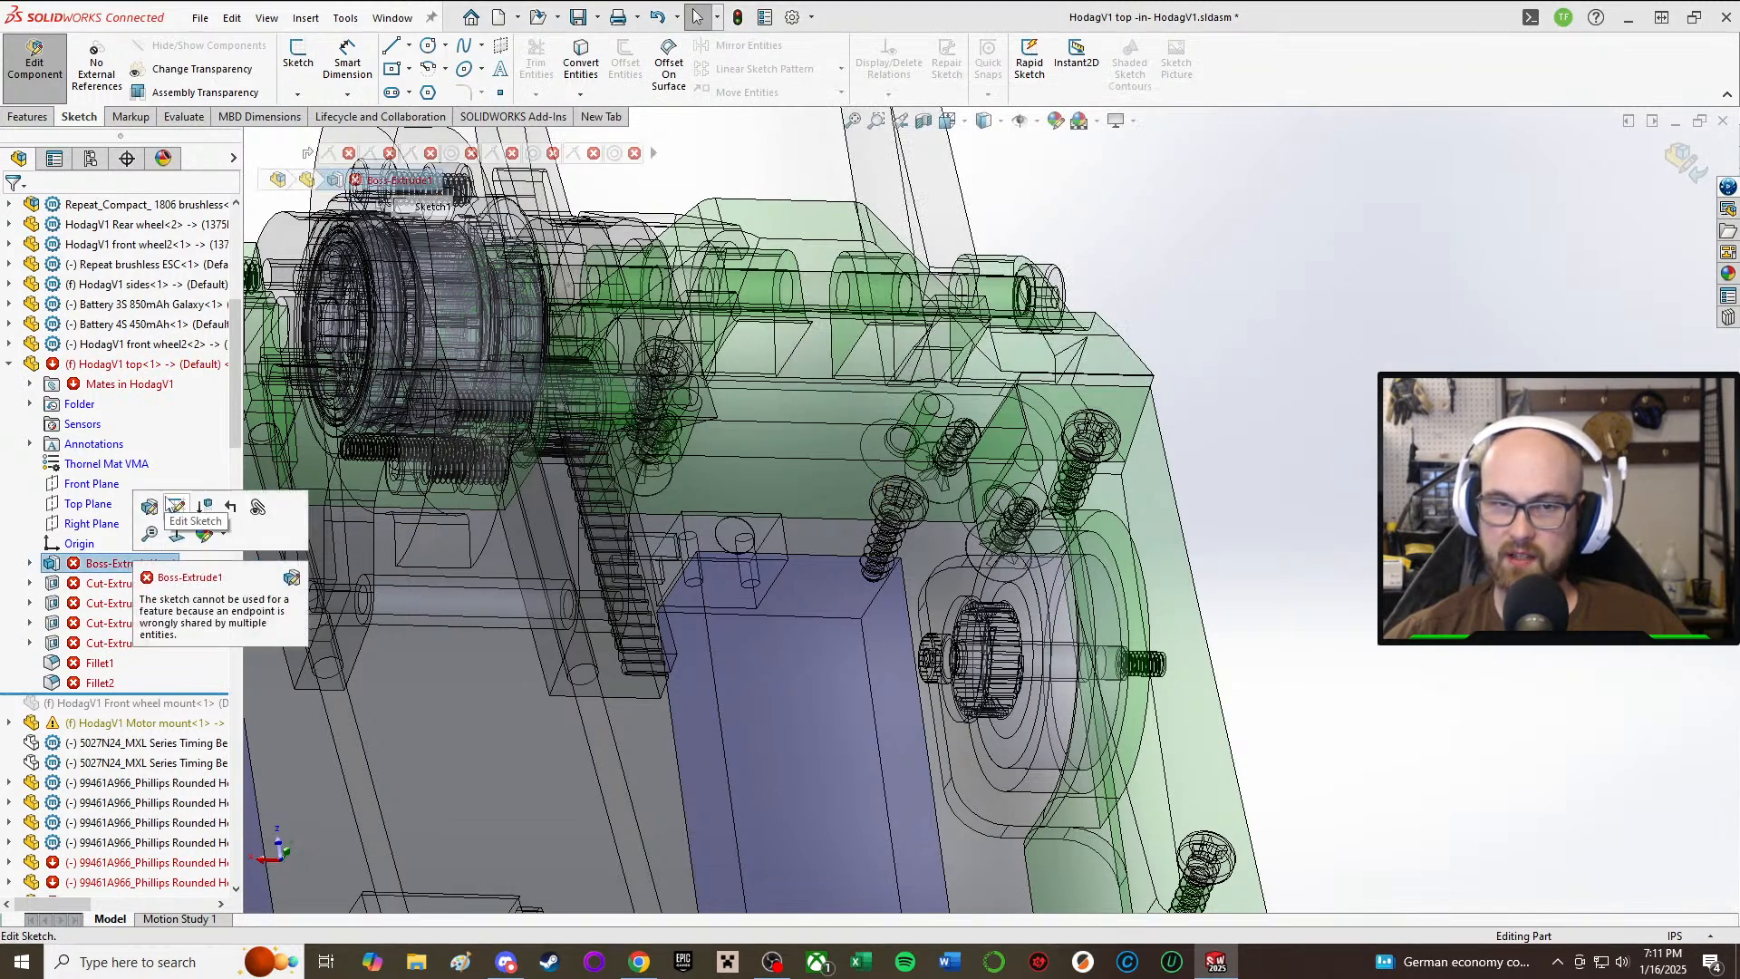
Step: Edit Boss-Extrude1 and select the contours of the belt-pulley-side top panel, including its front strip and corner extension
left_click(186, 512)
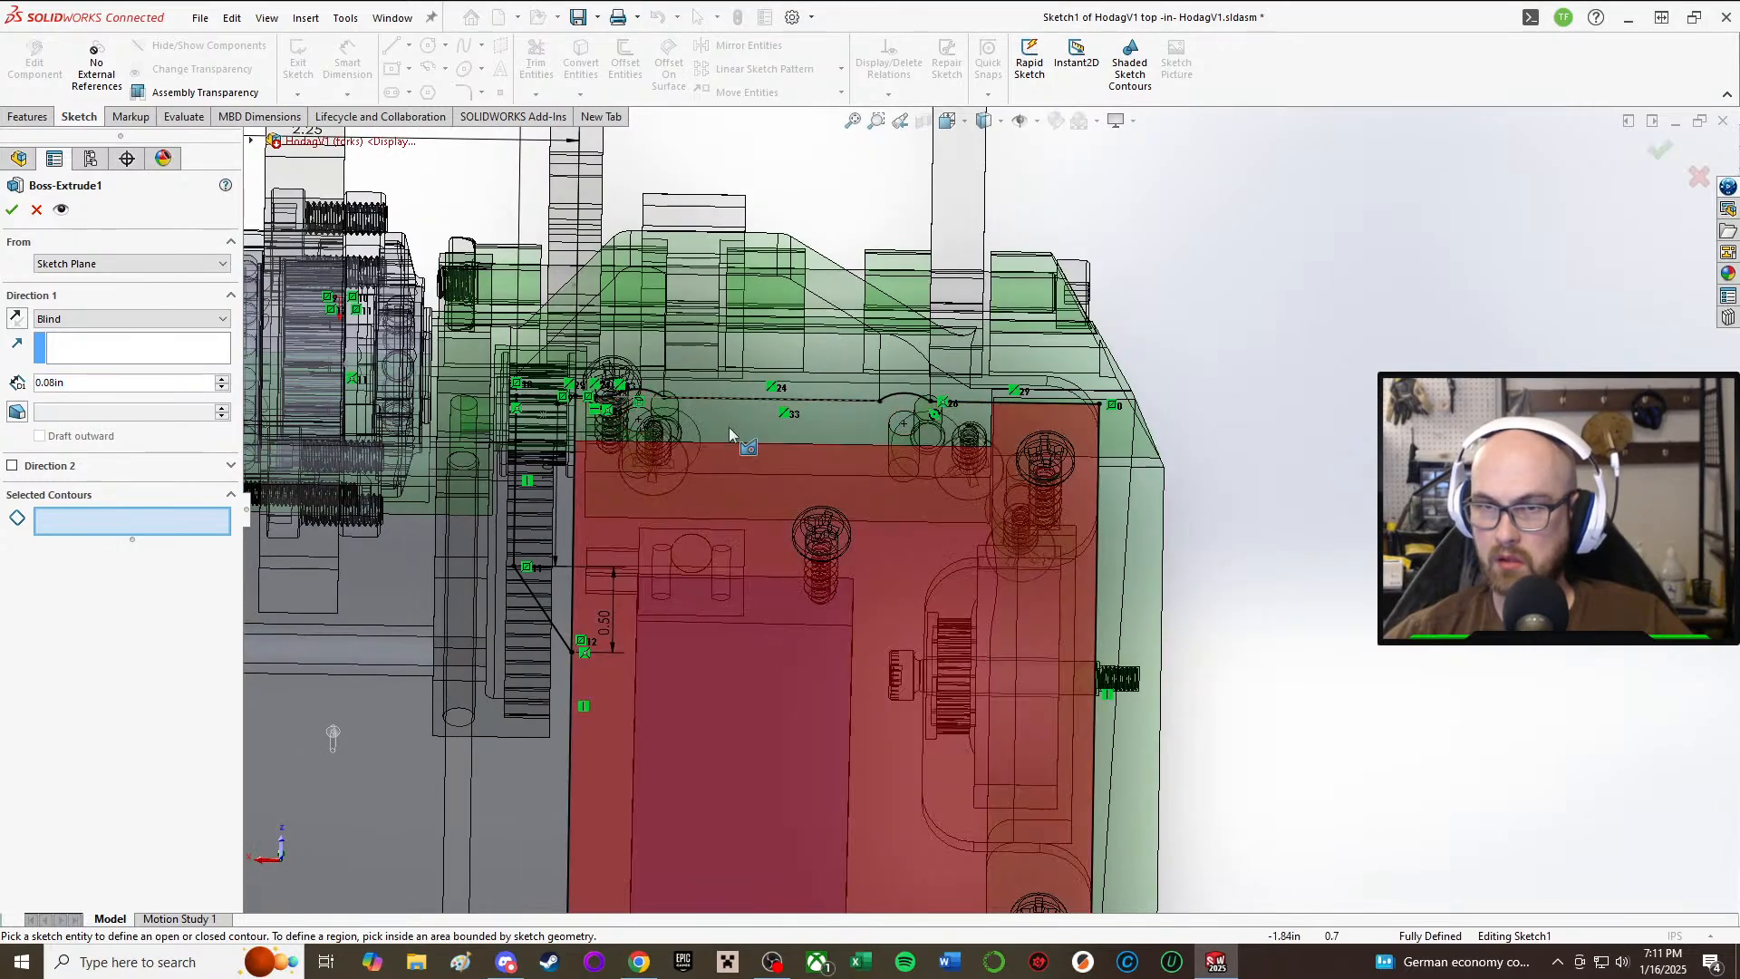
middle_click_drag(728, 428, 769, 625)
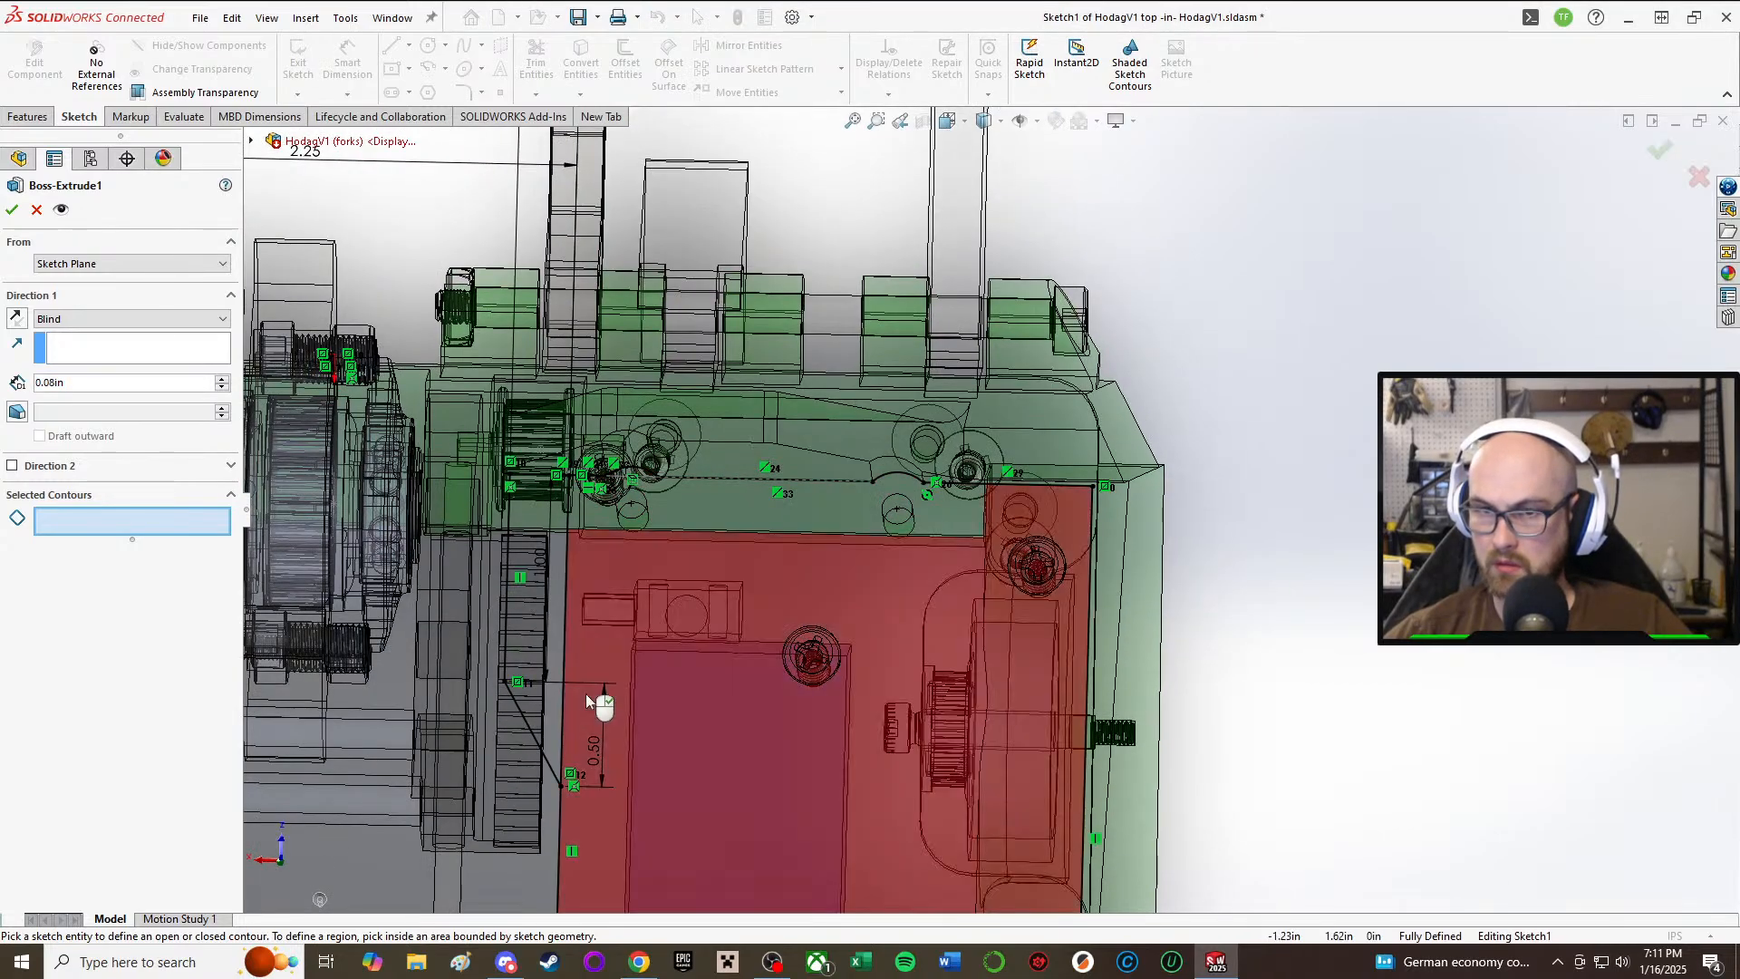
middle_click_drag(598, 703, 626, 493)
left_click(726, 588)
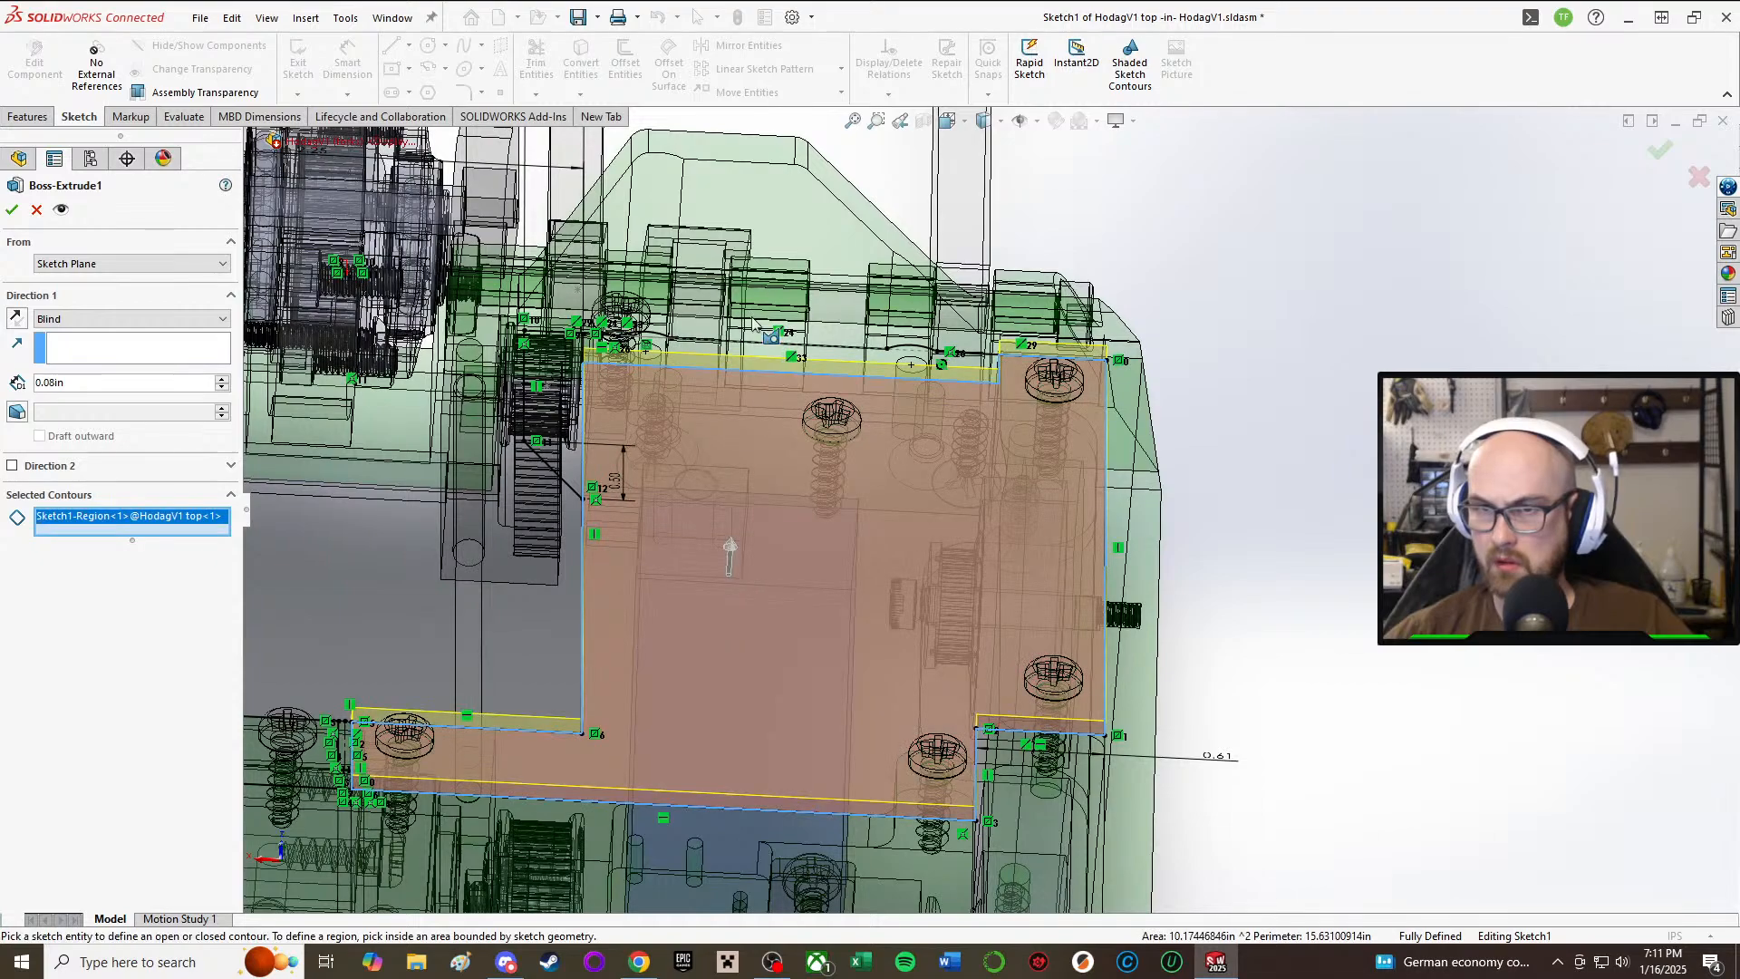
middle_click_drag(728, 585, 769, 508)
left_click(769, 508)
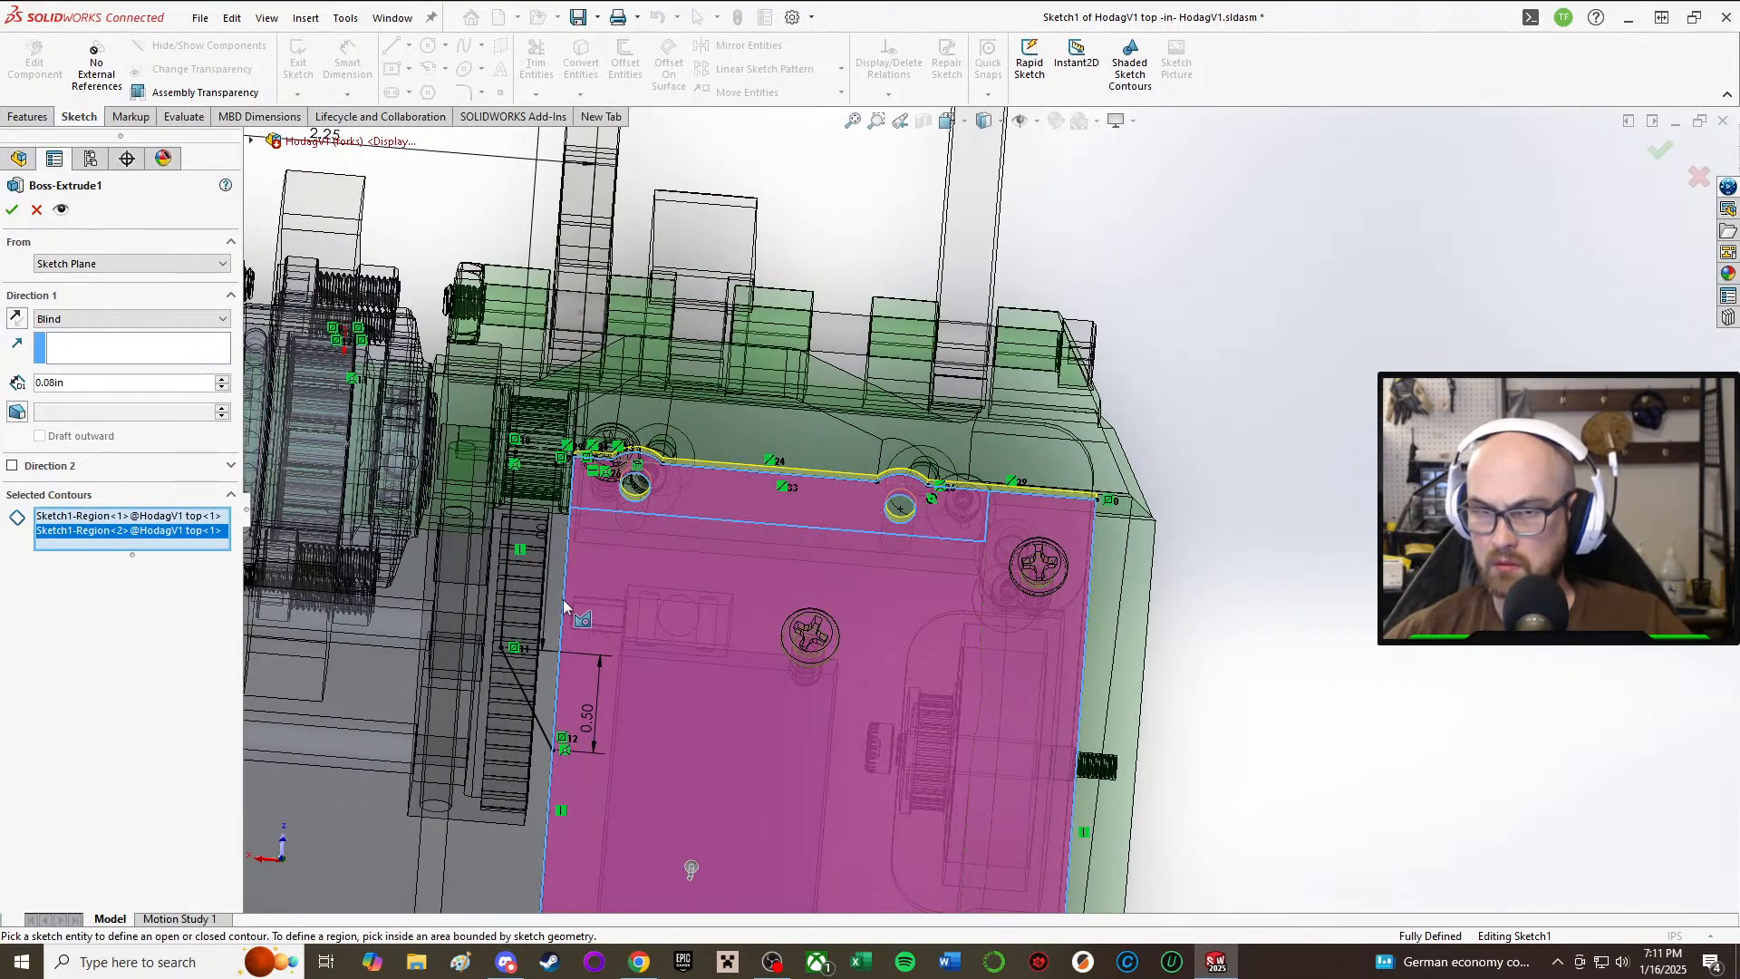
left_click(528, 617)
left_click(555, 477)
scroll(549, 529, "up", 4)
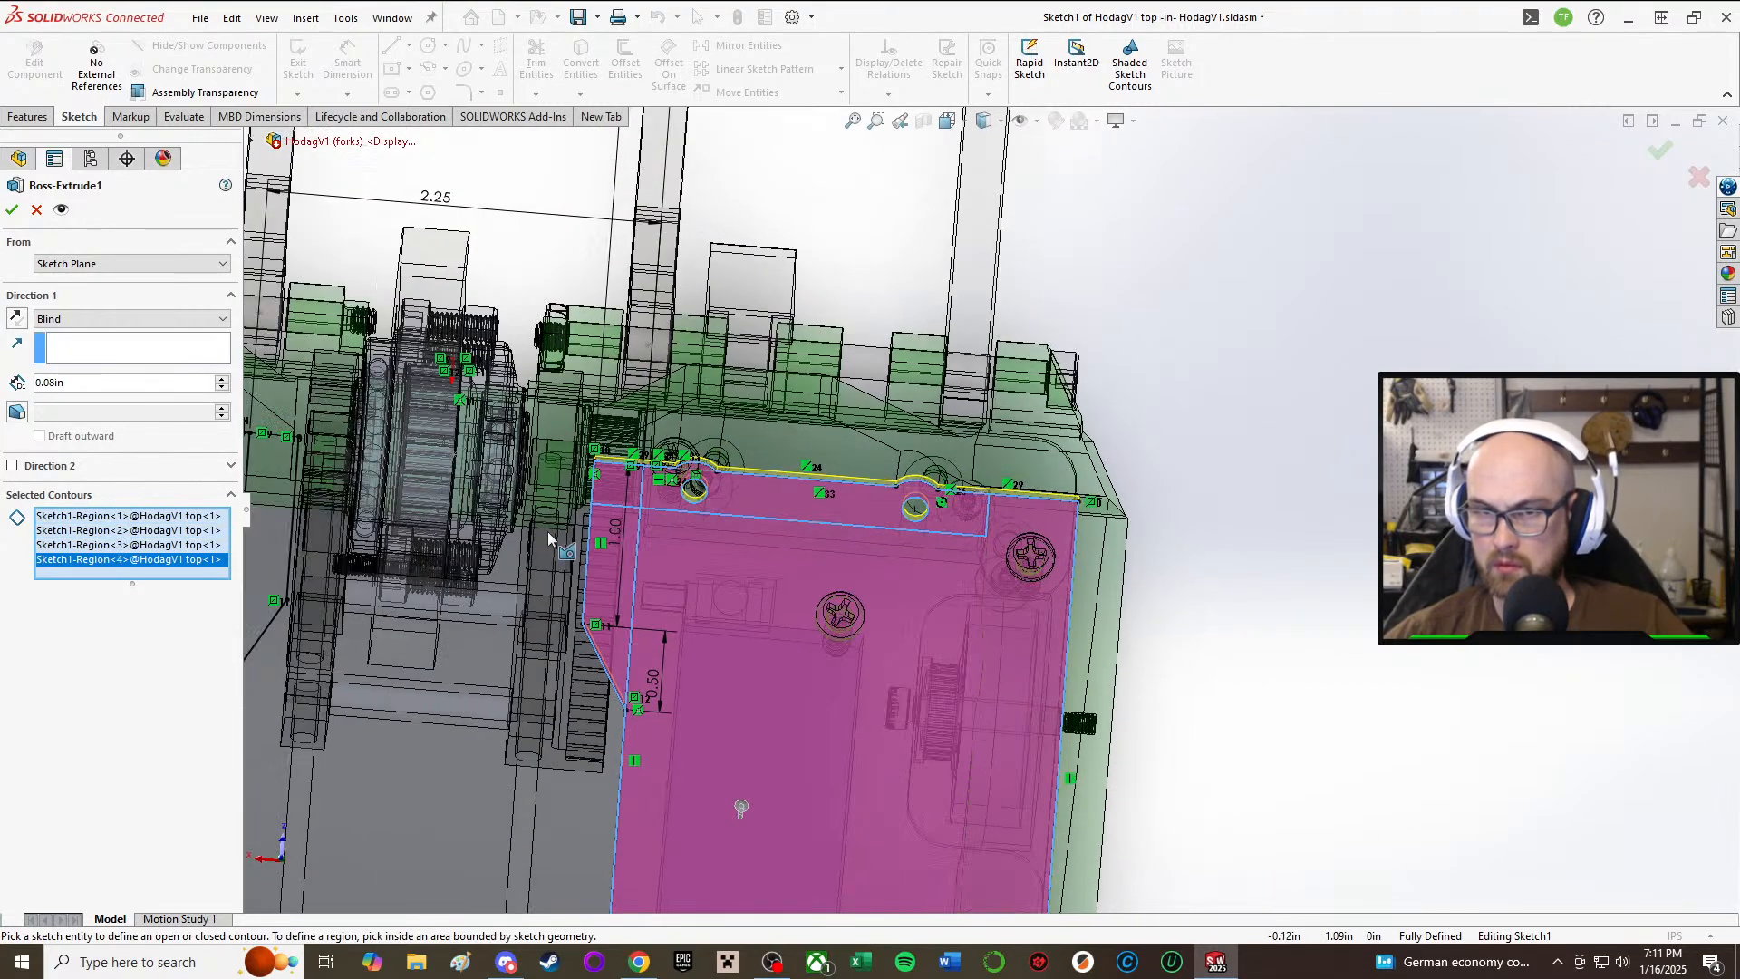
Step: Add the opposite top panel's remaining front region and its mirrored corner extension to the selected contours of Boss-Extrude1
scroll(486, 524, "down", 3)
scroll(508, 526, "up", 1)
scroll(571, 530, "down", 1)
left_click(658, 486)
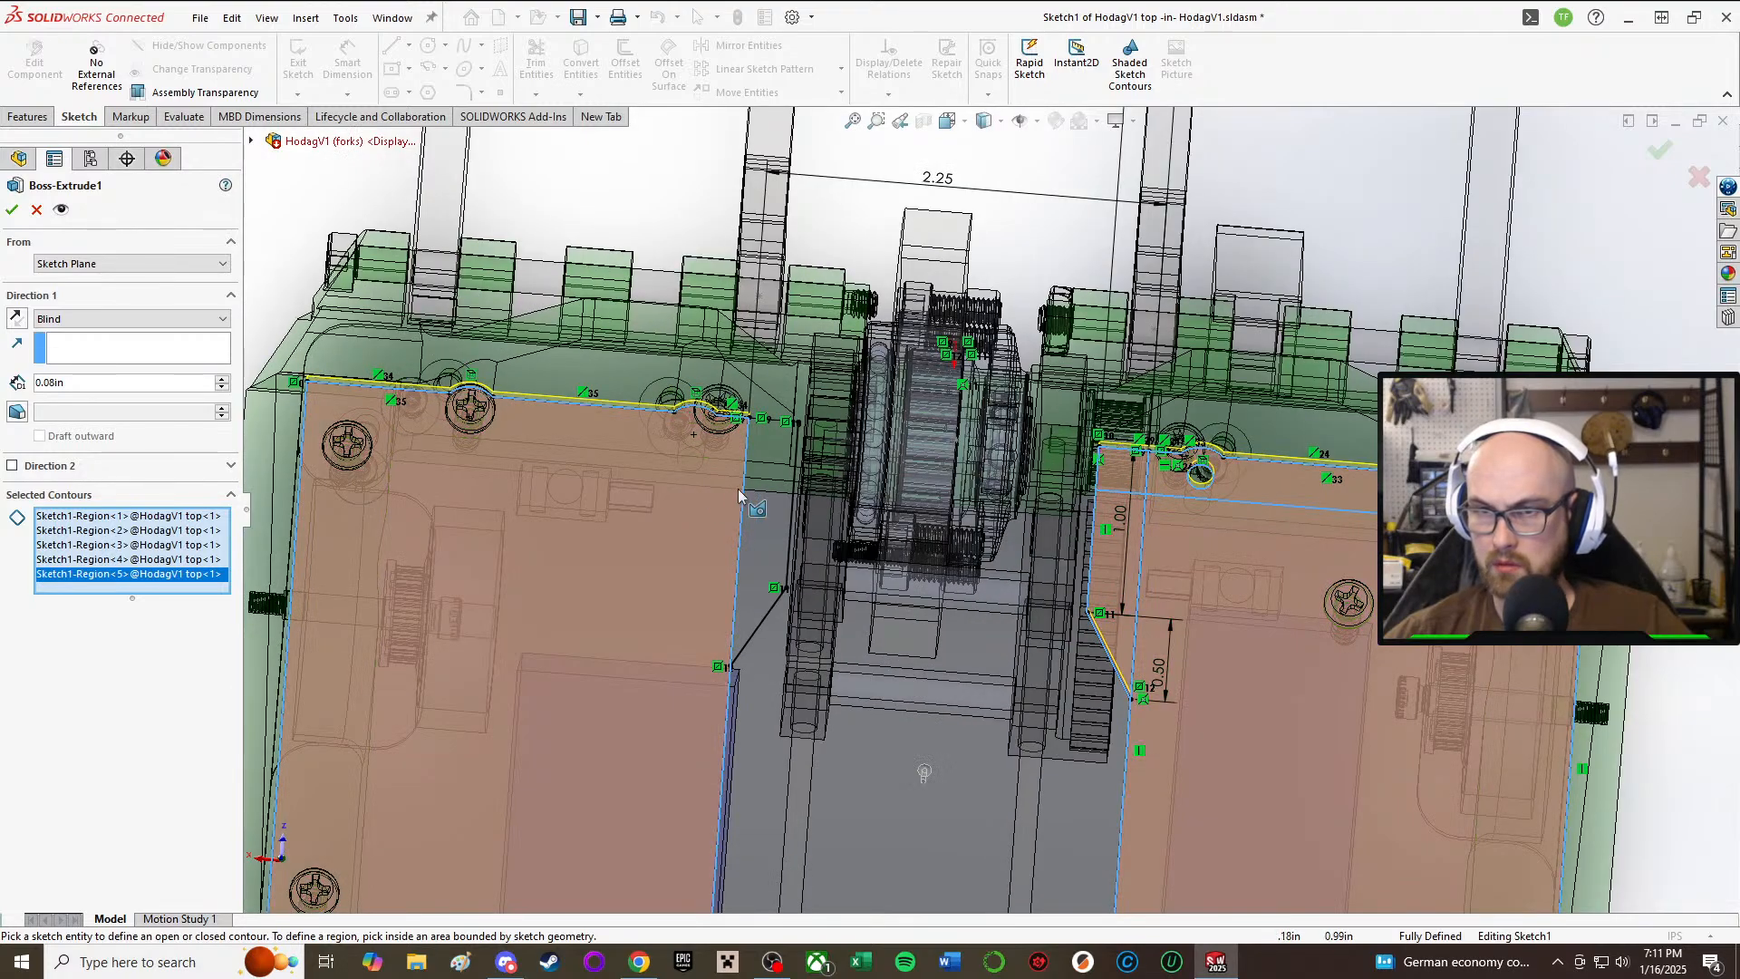
left_click(774, 498)
middle_click_drag(822, 617, 930, 626)
scroll(873, 495, "down", 3)
middle_click_drag(872, 495, 901, 326)
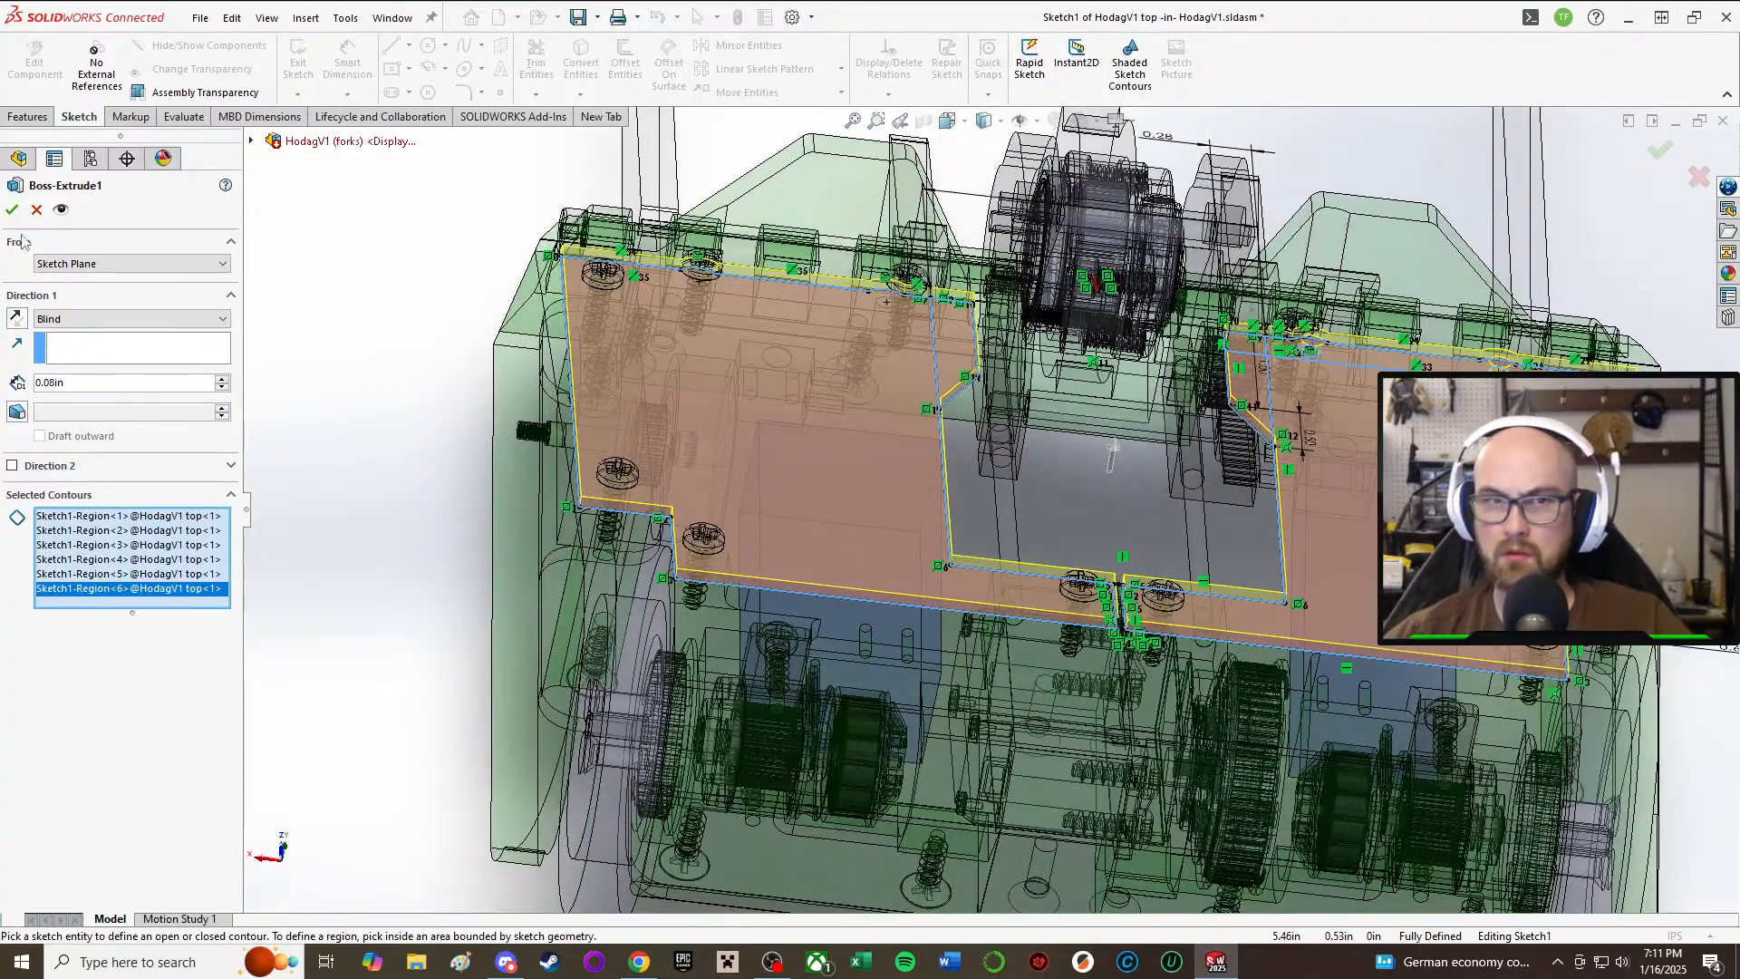
scroll(1454, 314, "down", 3)
middle_click_drag(1236, 402, 1200, 650)
scroll(836, 753, "up", 1)
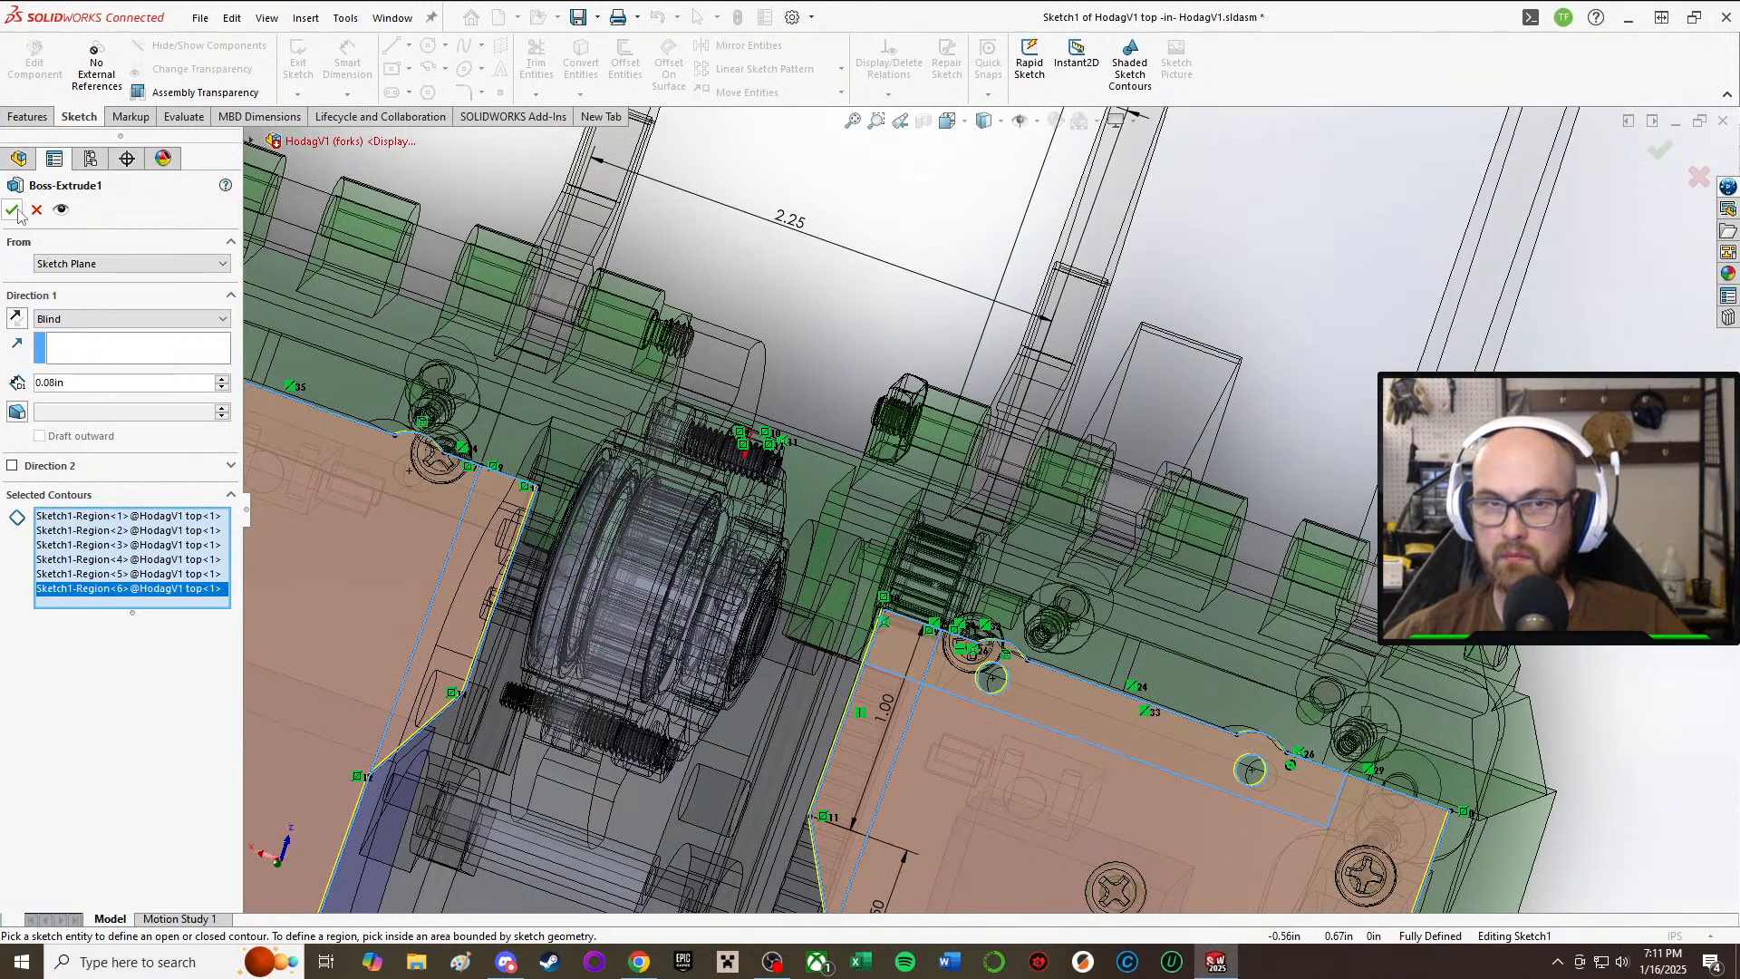
Step: Add the two small circular regions near the panel's front edge to the contours and apply the 0.08 in extrusion
left_click(1002, 677)
left_click(1251, 768)
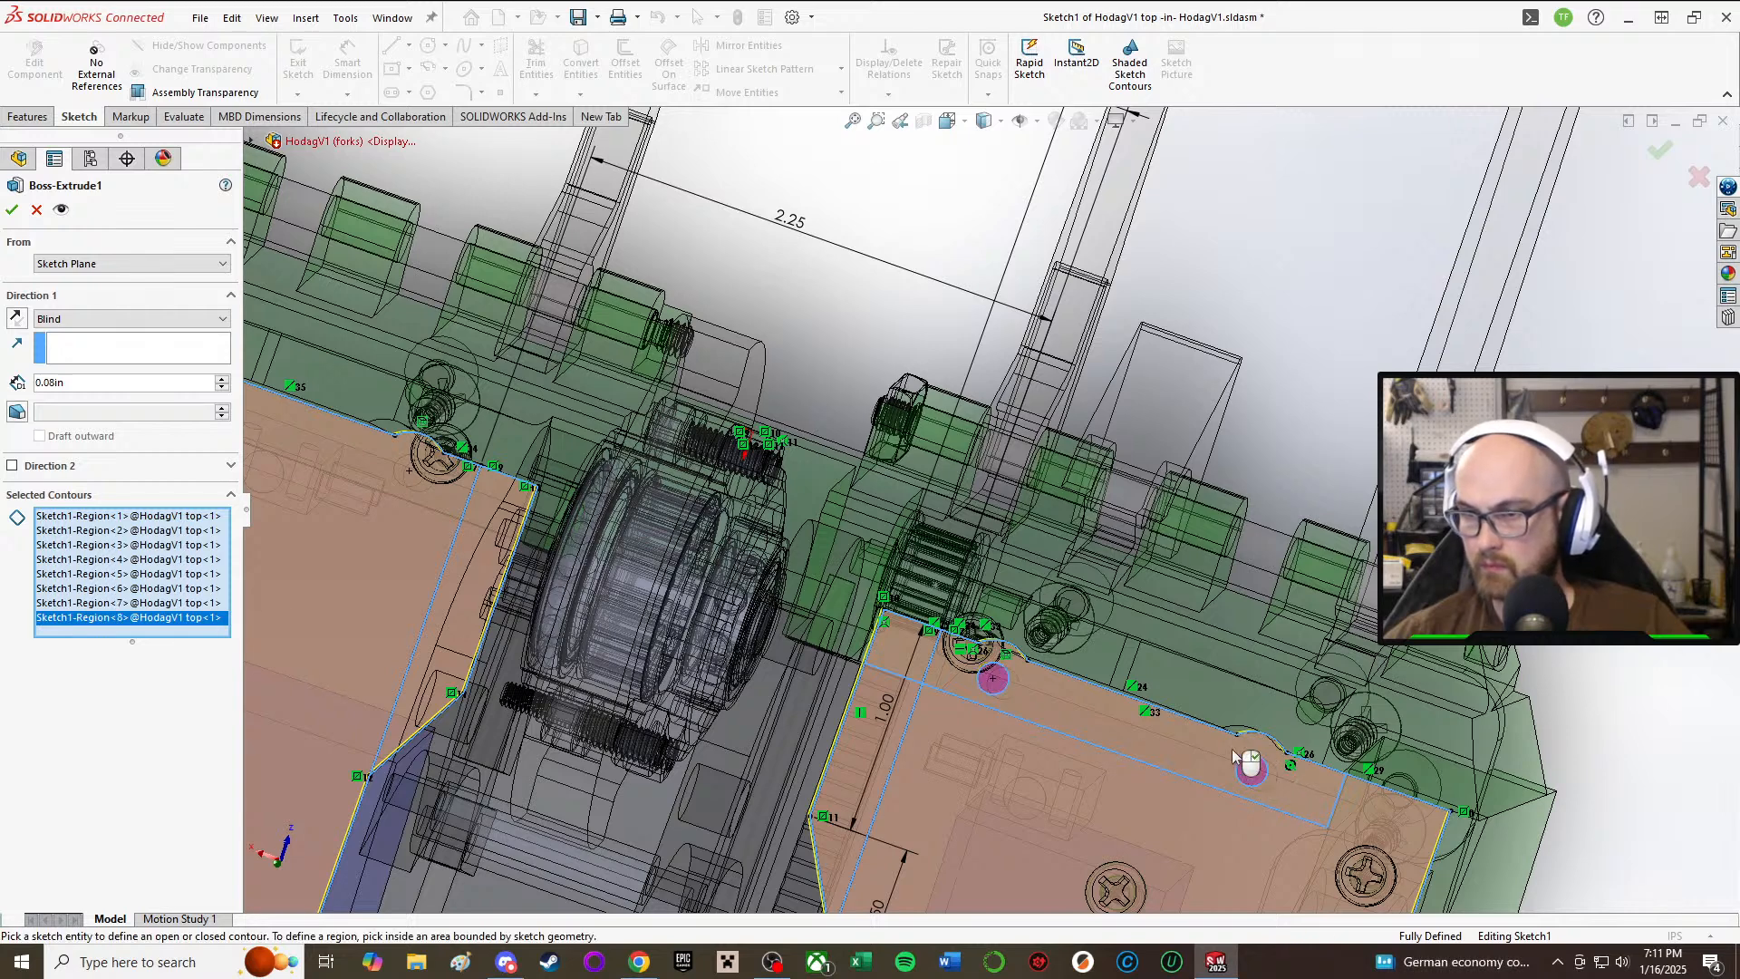
key("Return")
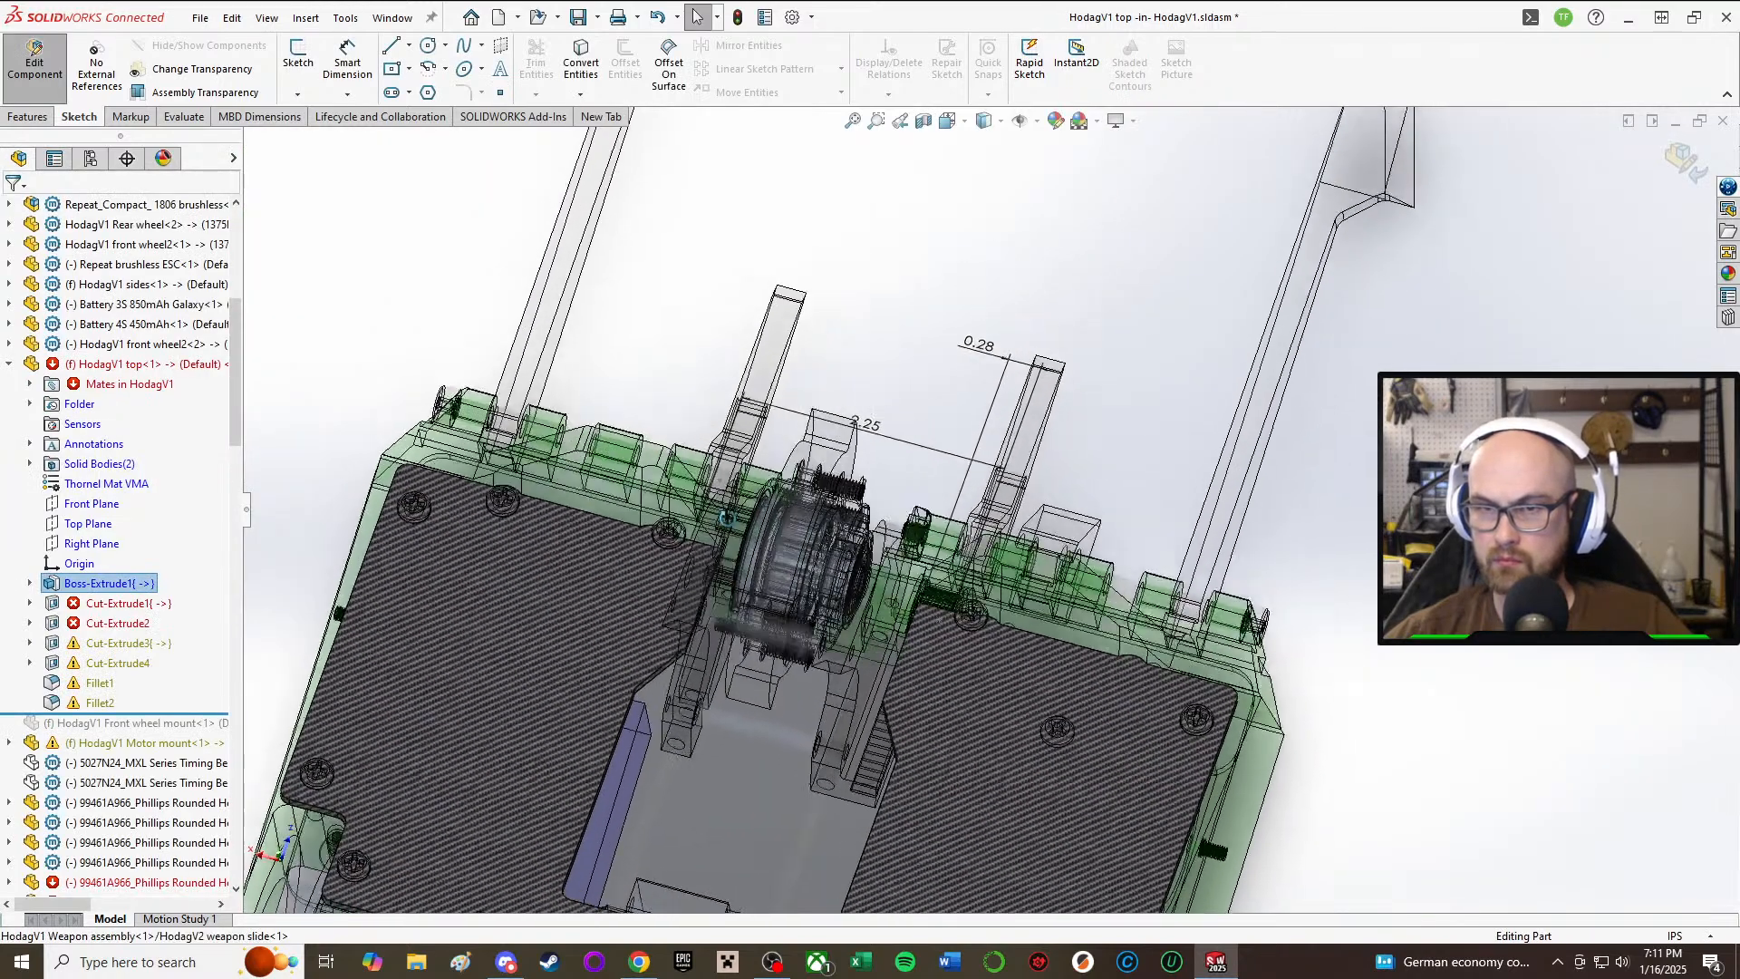
left_click(98, 606)
left_click(149, 548)
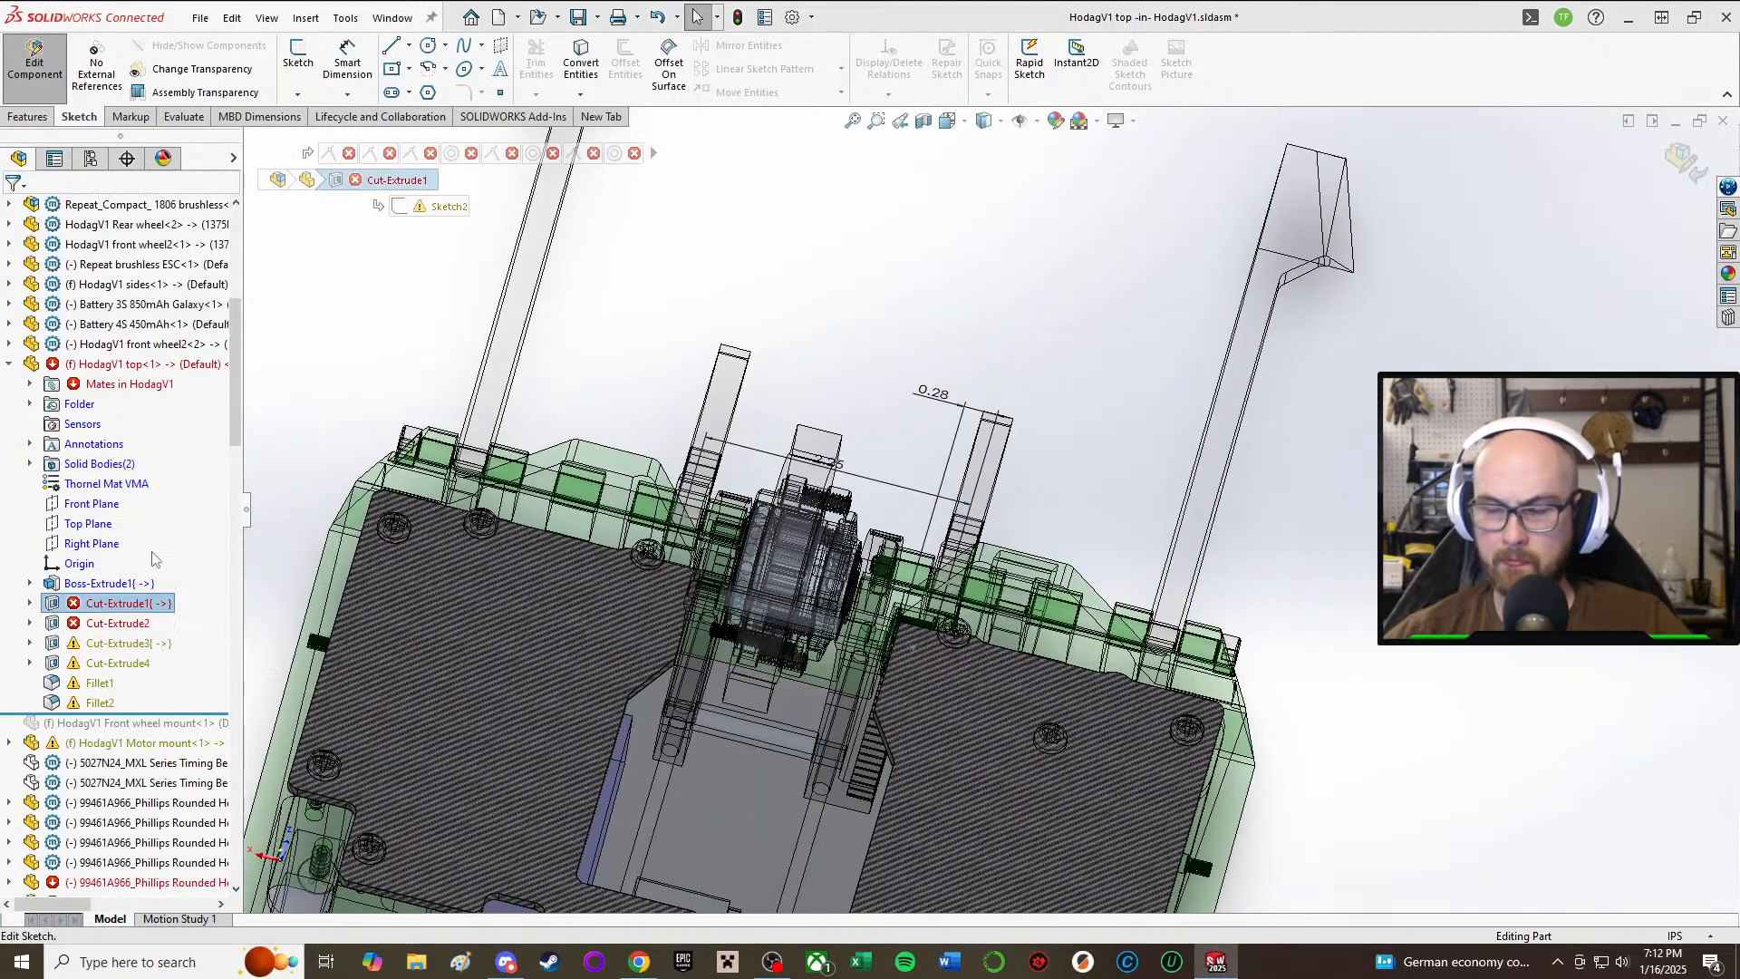
scroll(1058, 694, "down", 10)
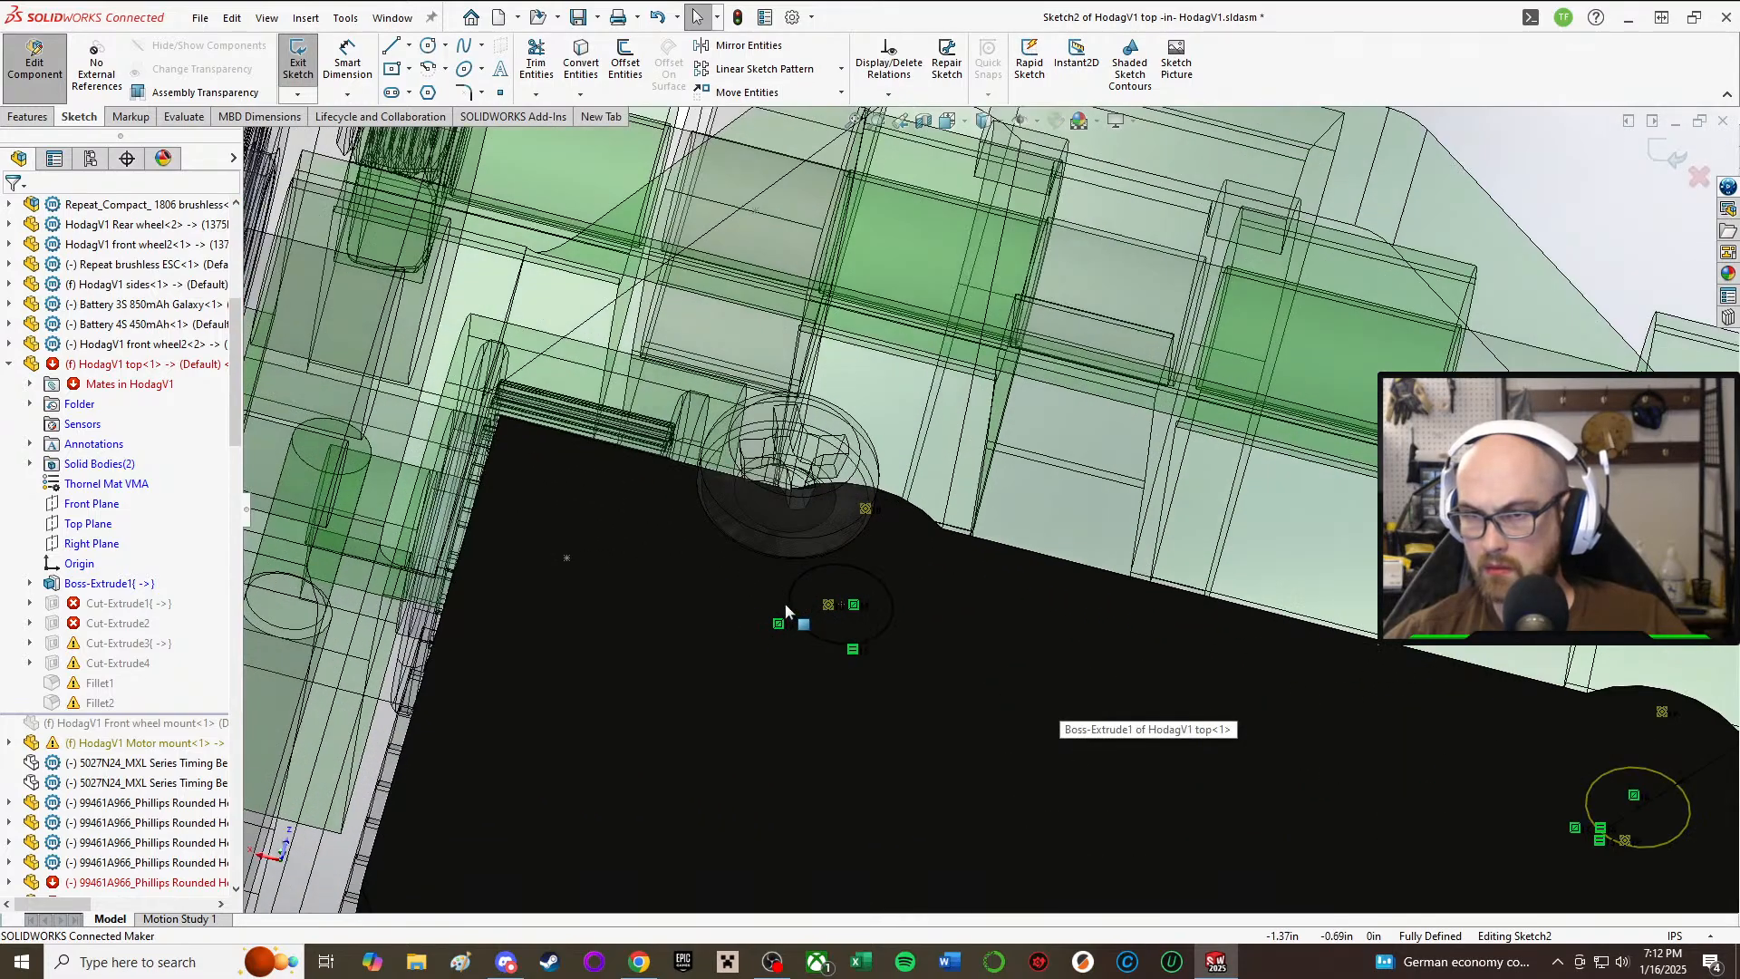
middle_click_drag(786, 605, 770, 761)
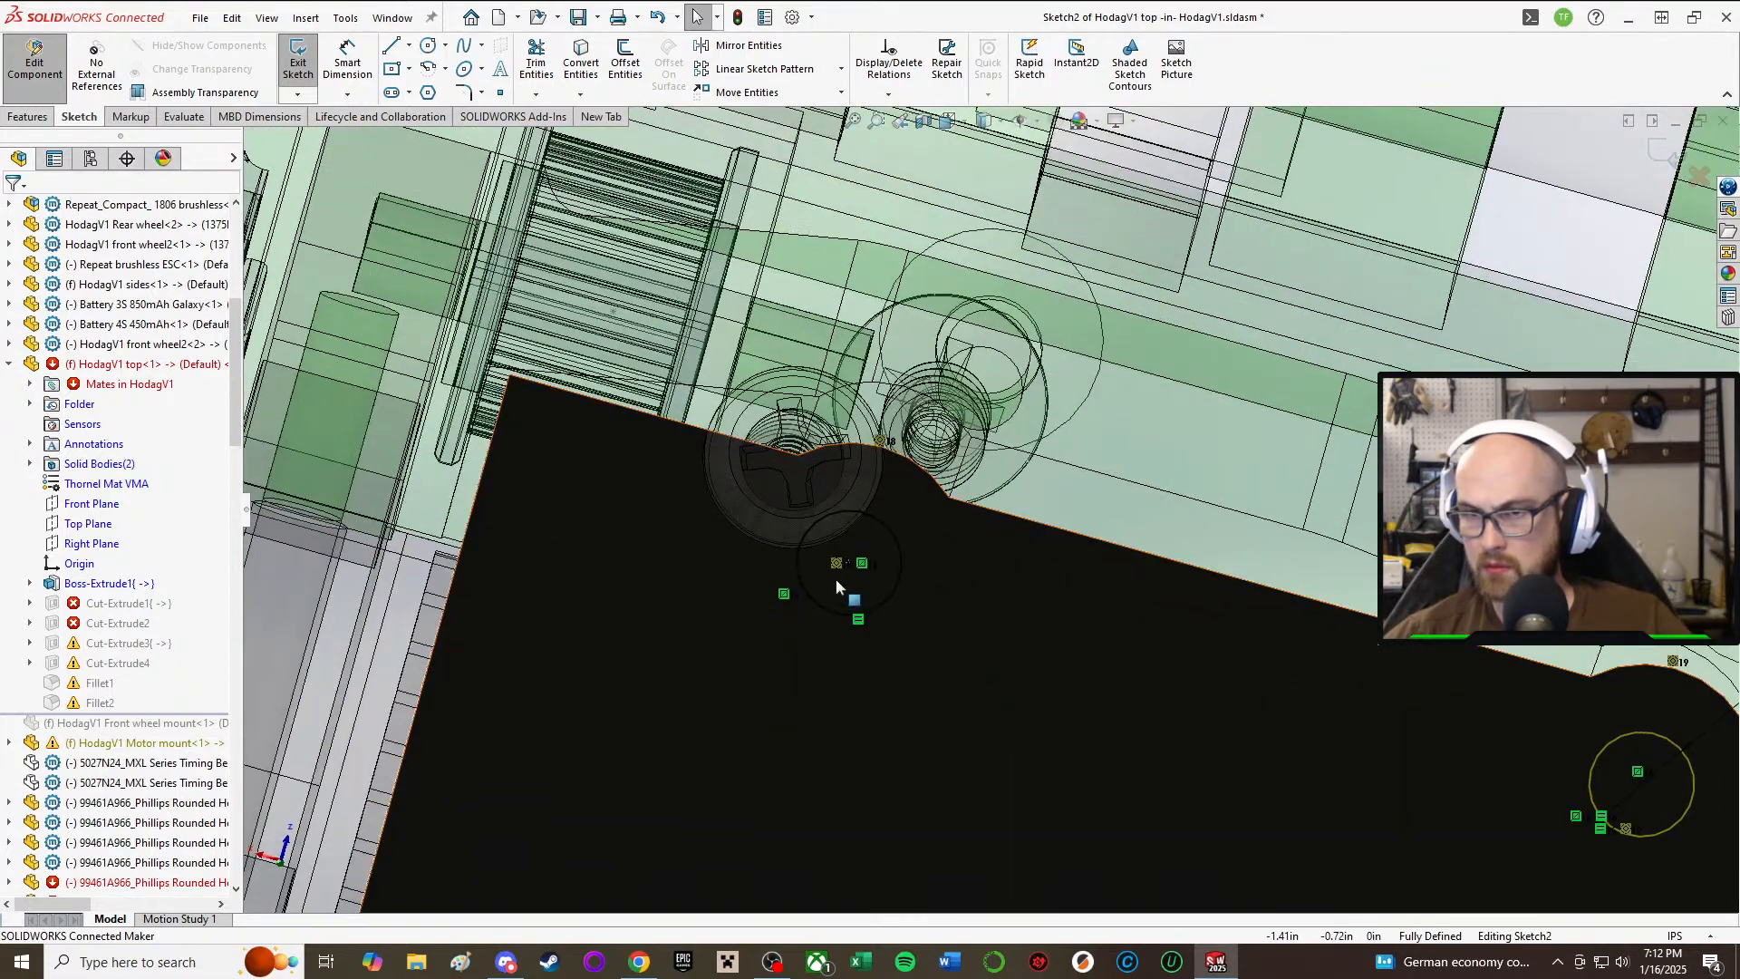
key("ctrl+b")
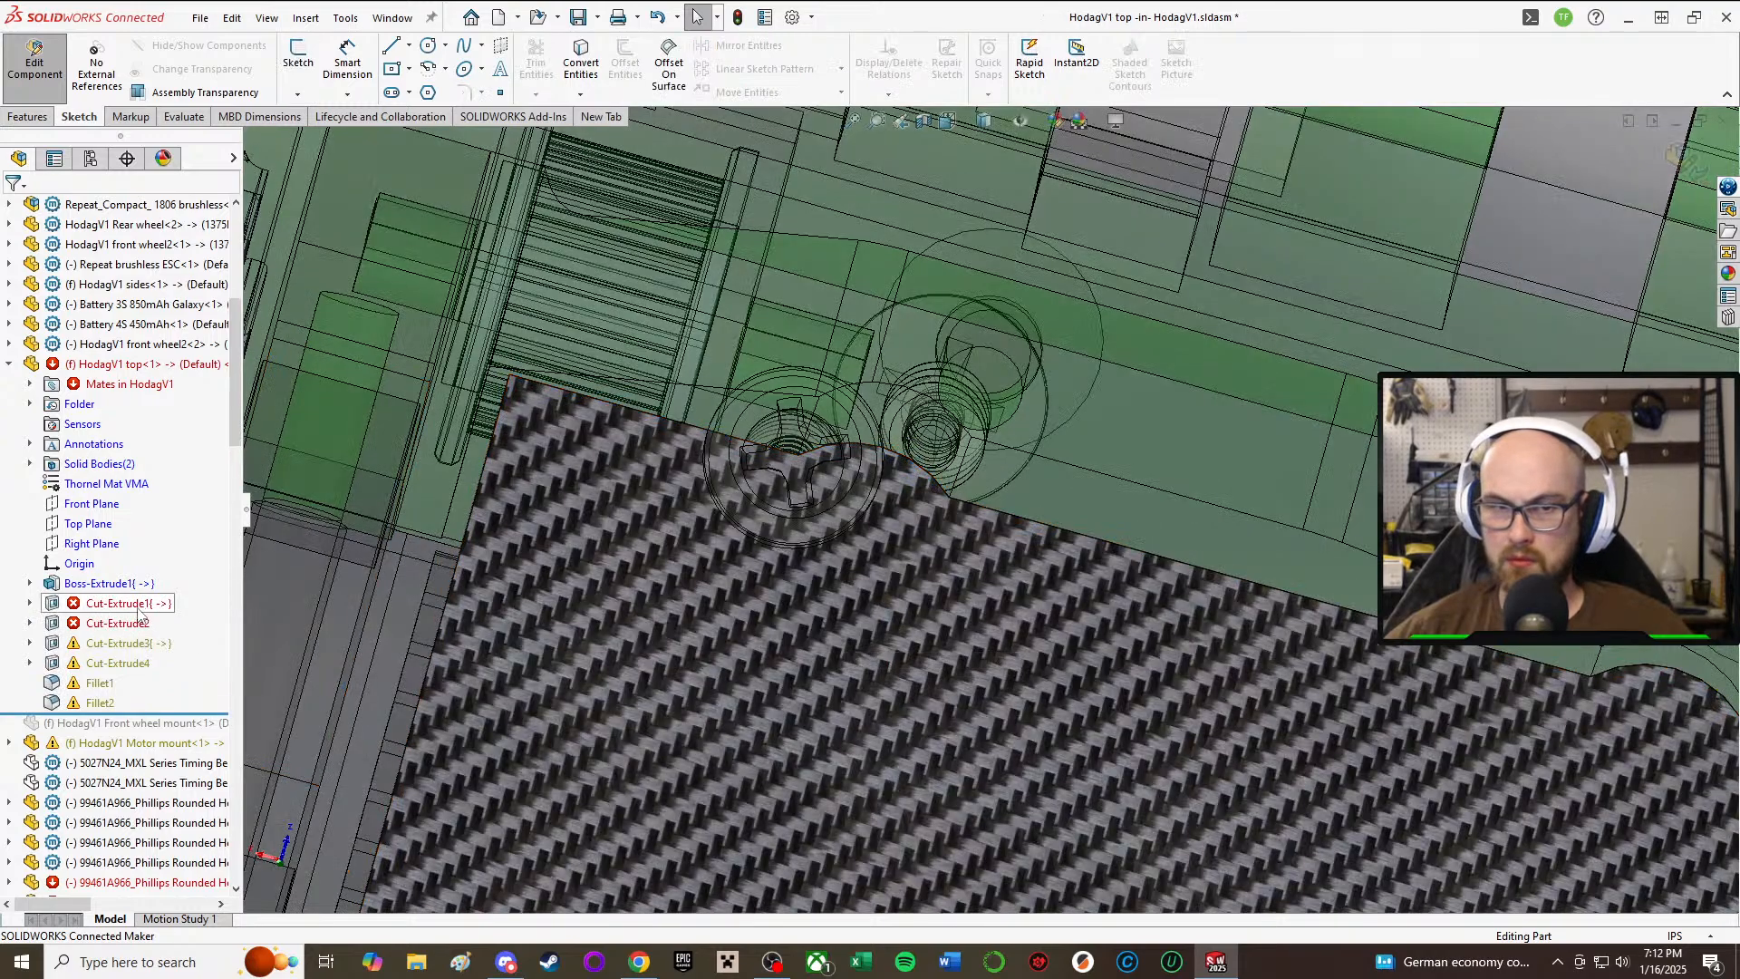
Step: Open the sketch of Cut-Extrude1 and delete the selected relation on the outer hole circle near the panel's front edge
left_click(137, 608)
left_click(185, 554)
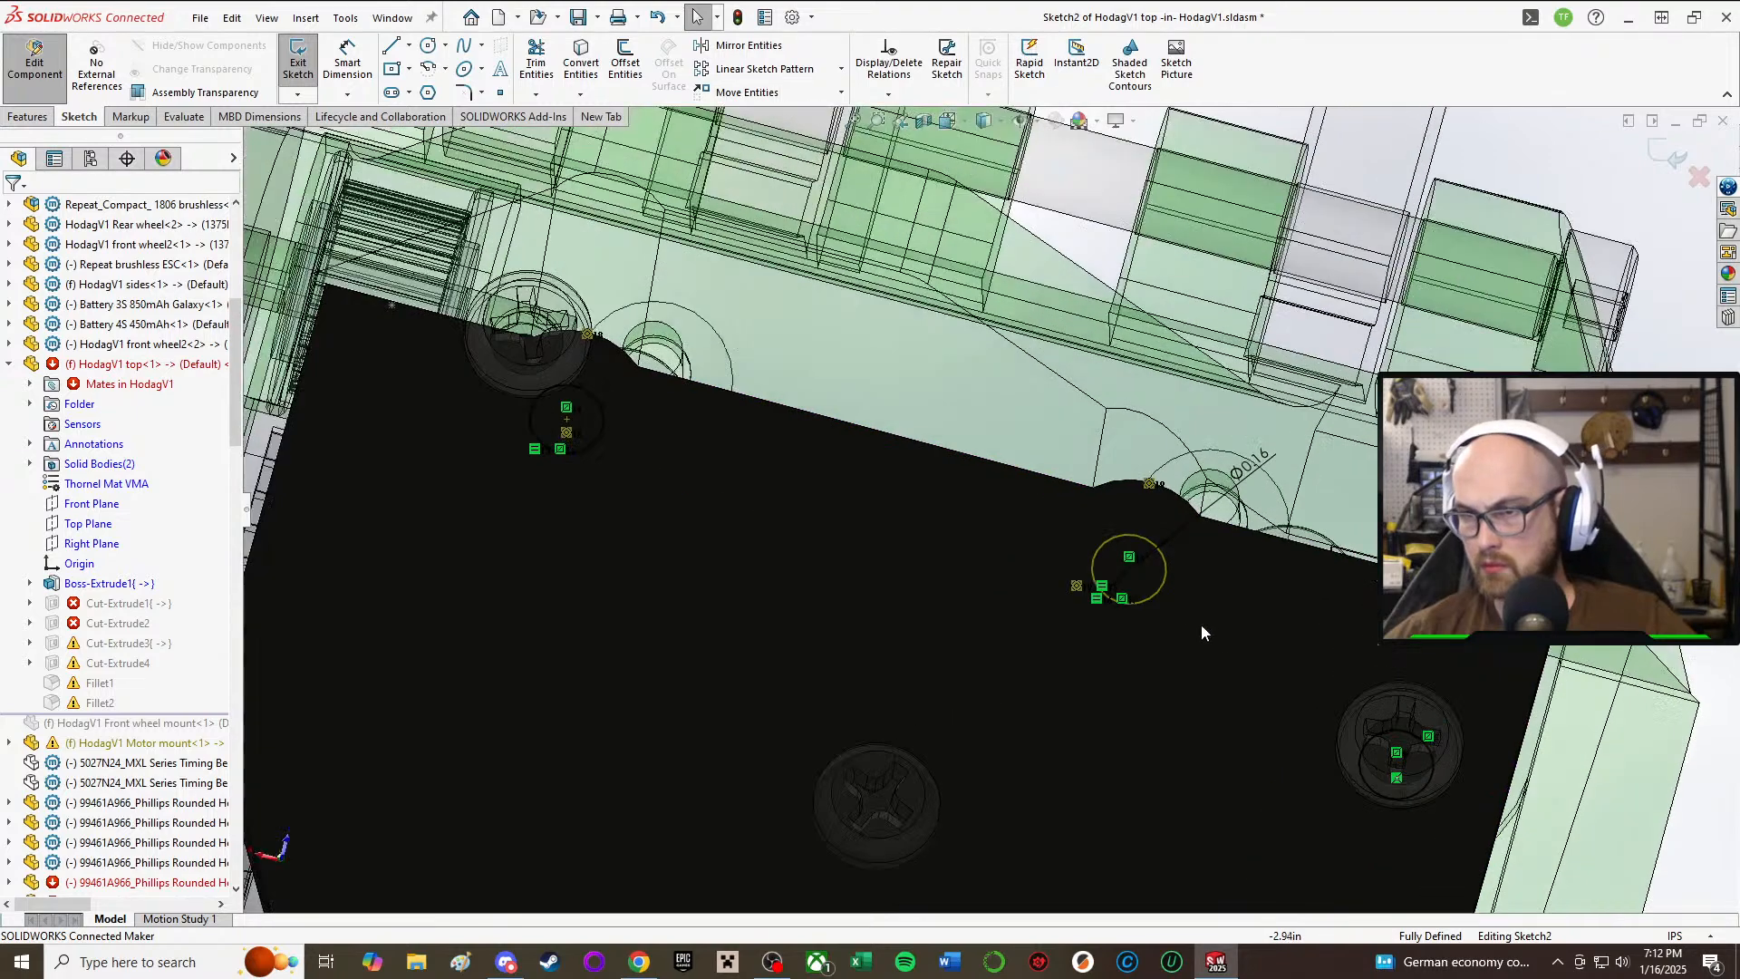
scroll(1187, 617, "down", 3)
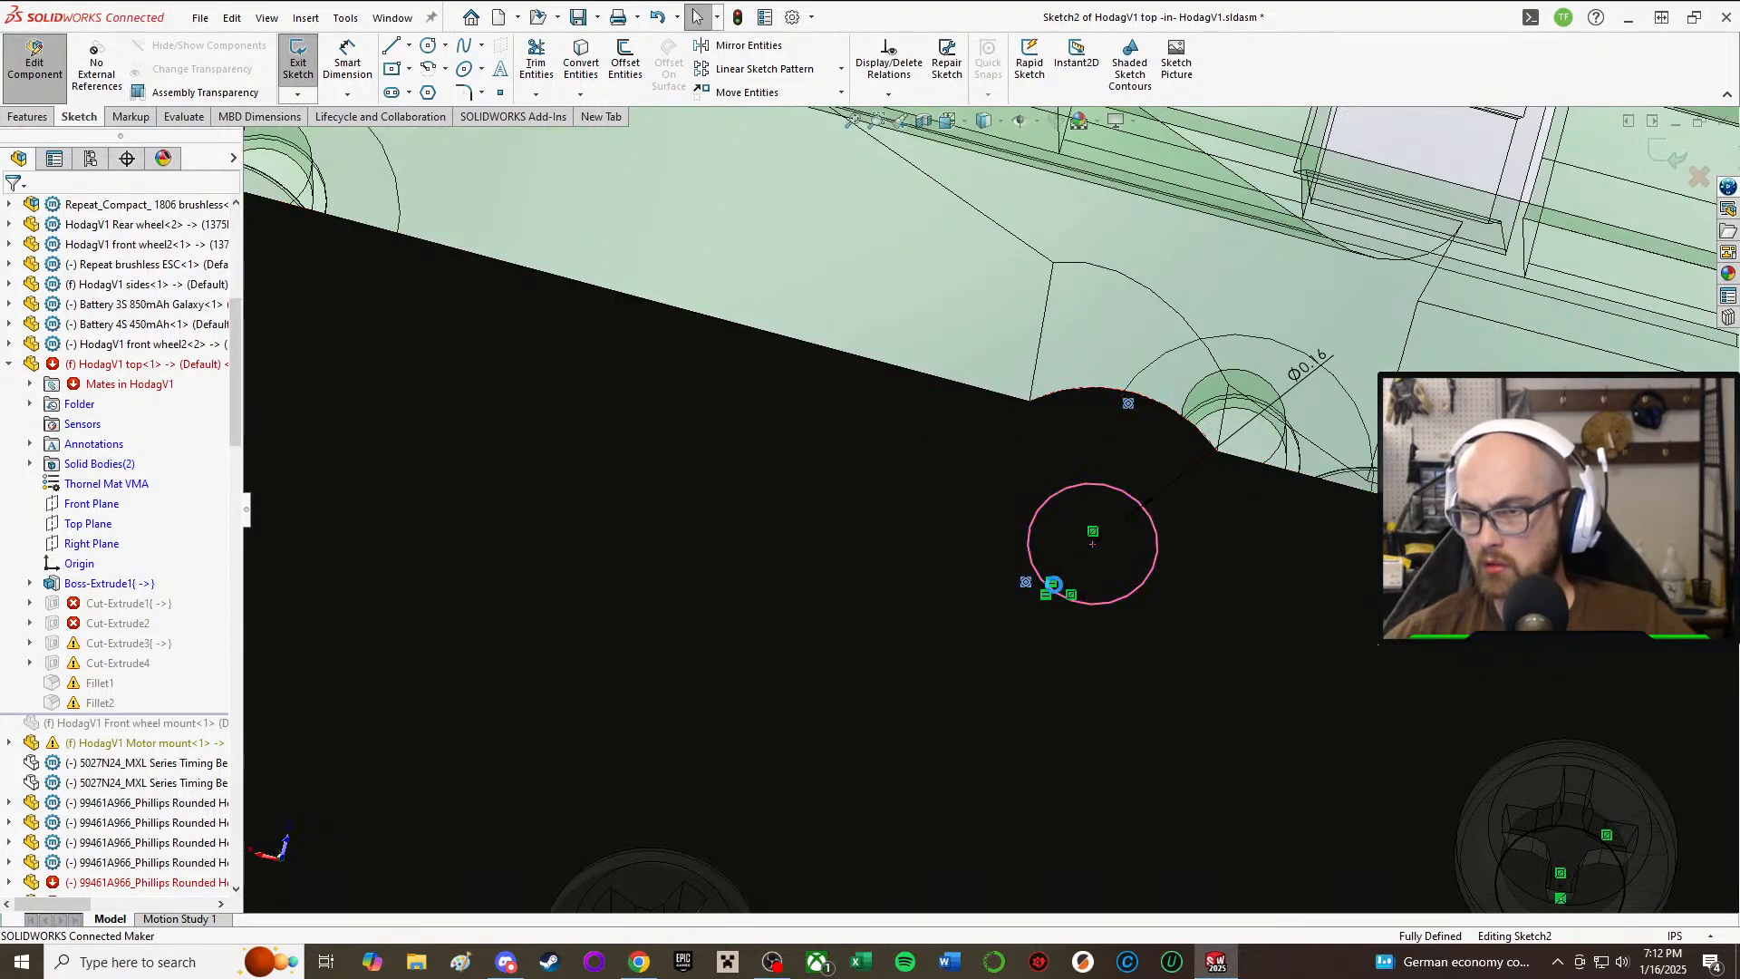
left_click(1054, 584)
key("Delete")
Step: Reposition the outer front hole circle by its center point and set the point's X coordinate to -2.6875
mouse_move(1091, 551)
left_mouse_down()
mouse_move(1139, 537)
mouse_move(1106, 547)
left_mouse_up()
middle_click_drag(1106, 548, 949, 602)
scroll(819, 812, "down", 2)
scroll(963, 644, "down", 1)
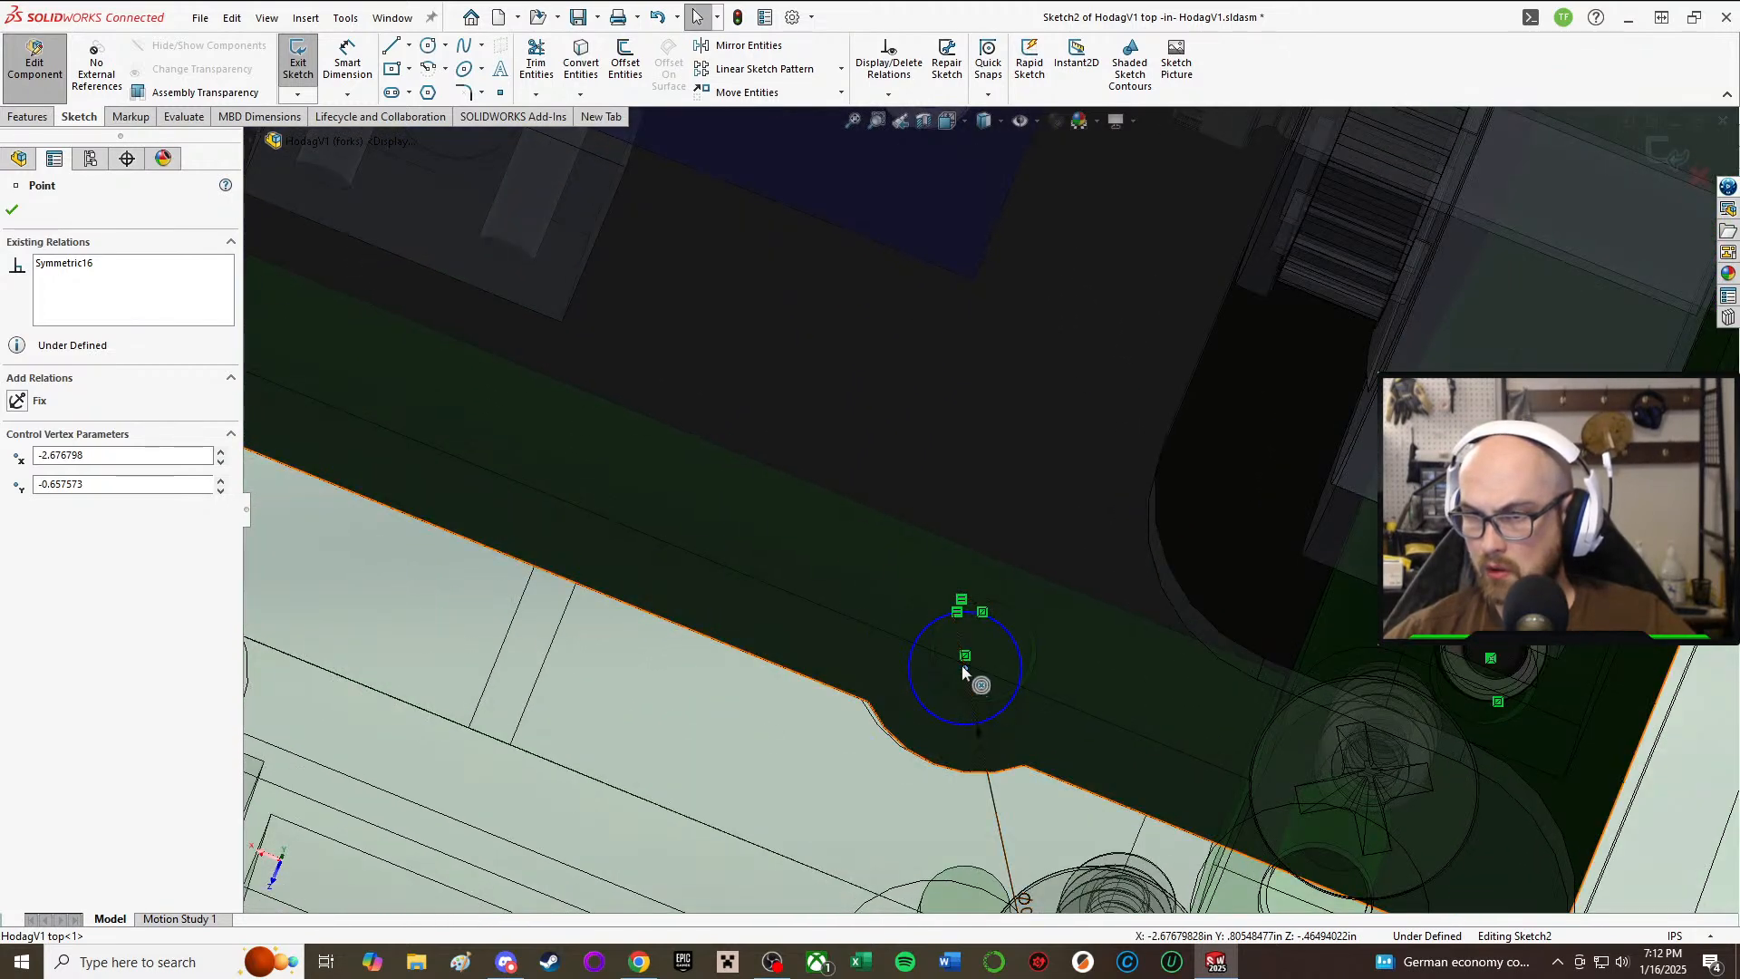
left_click_drag(965, 667, 978, 655)
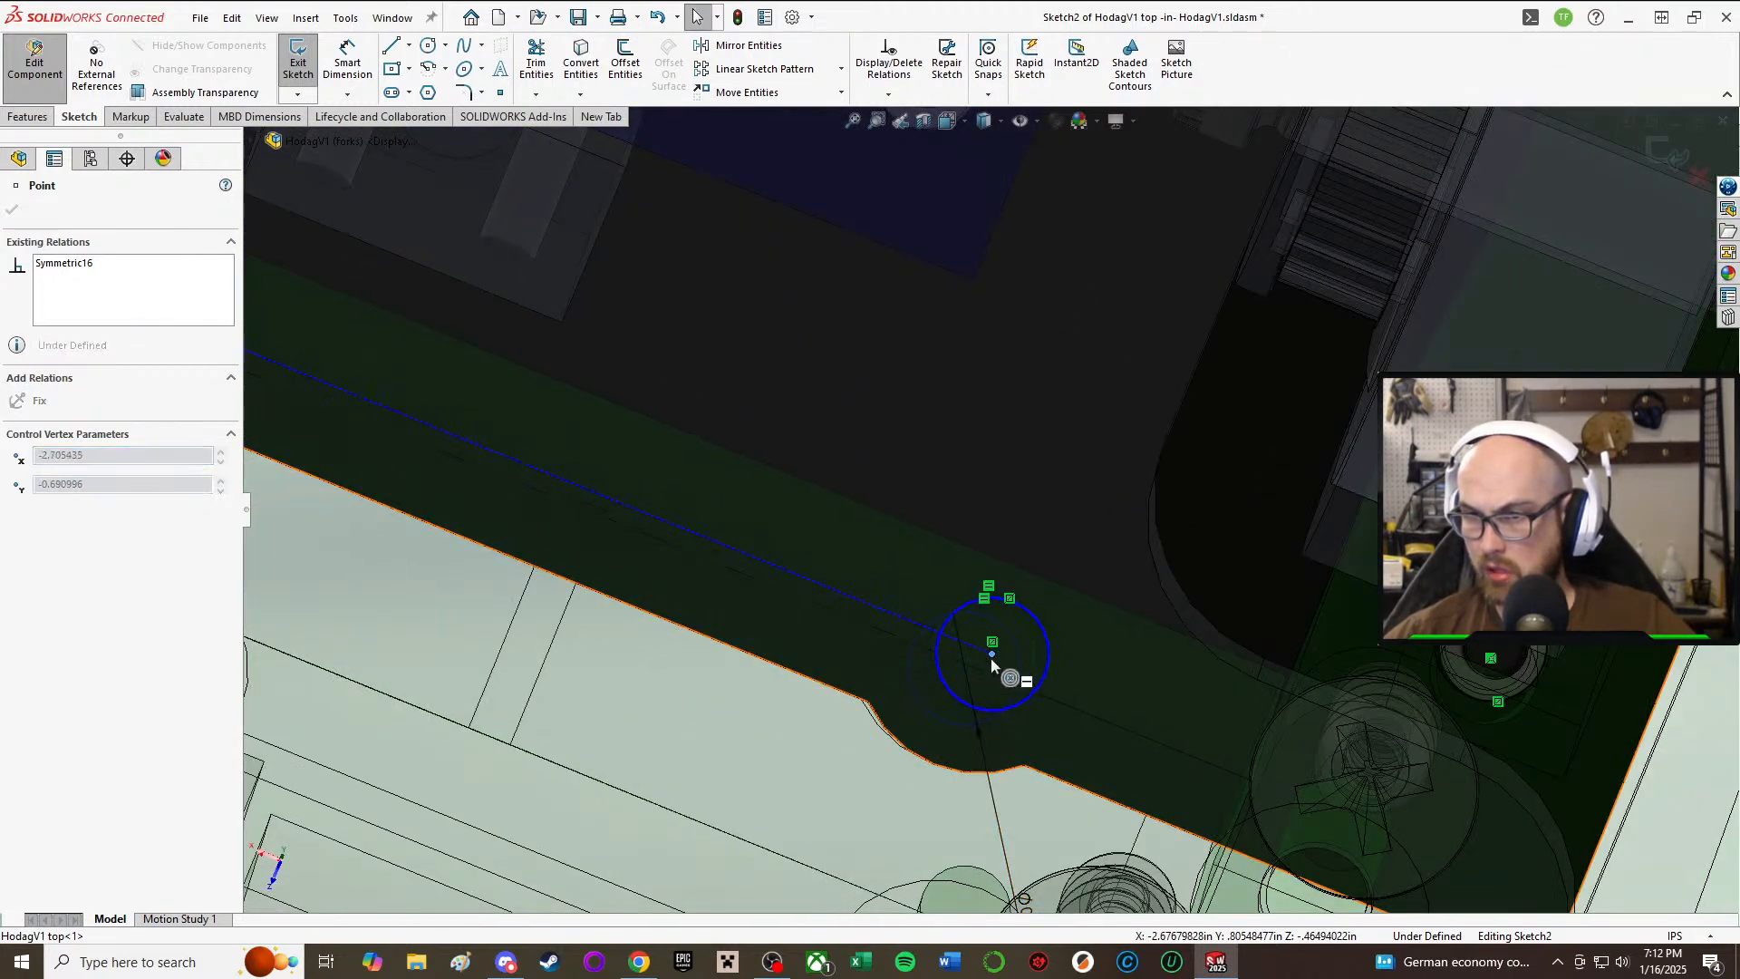
left_click_drag(985, 660, 991, 655)
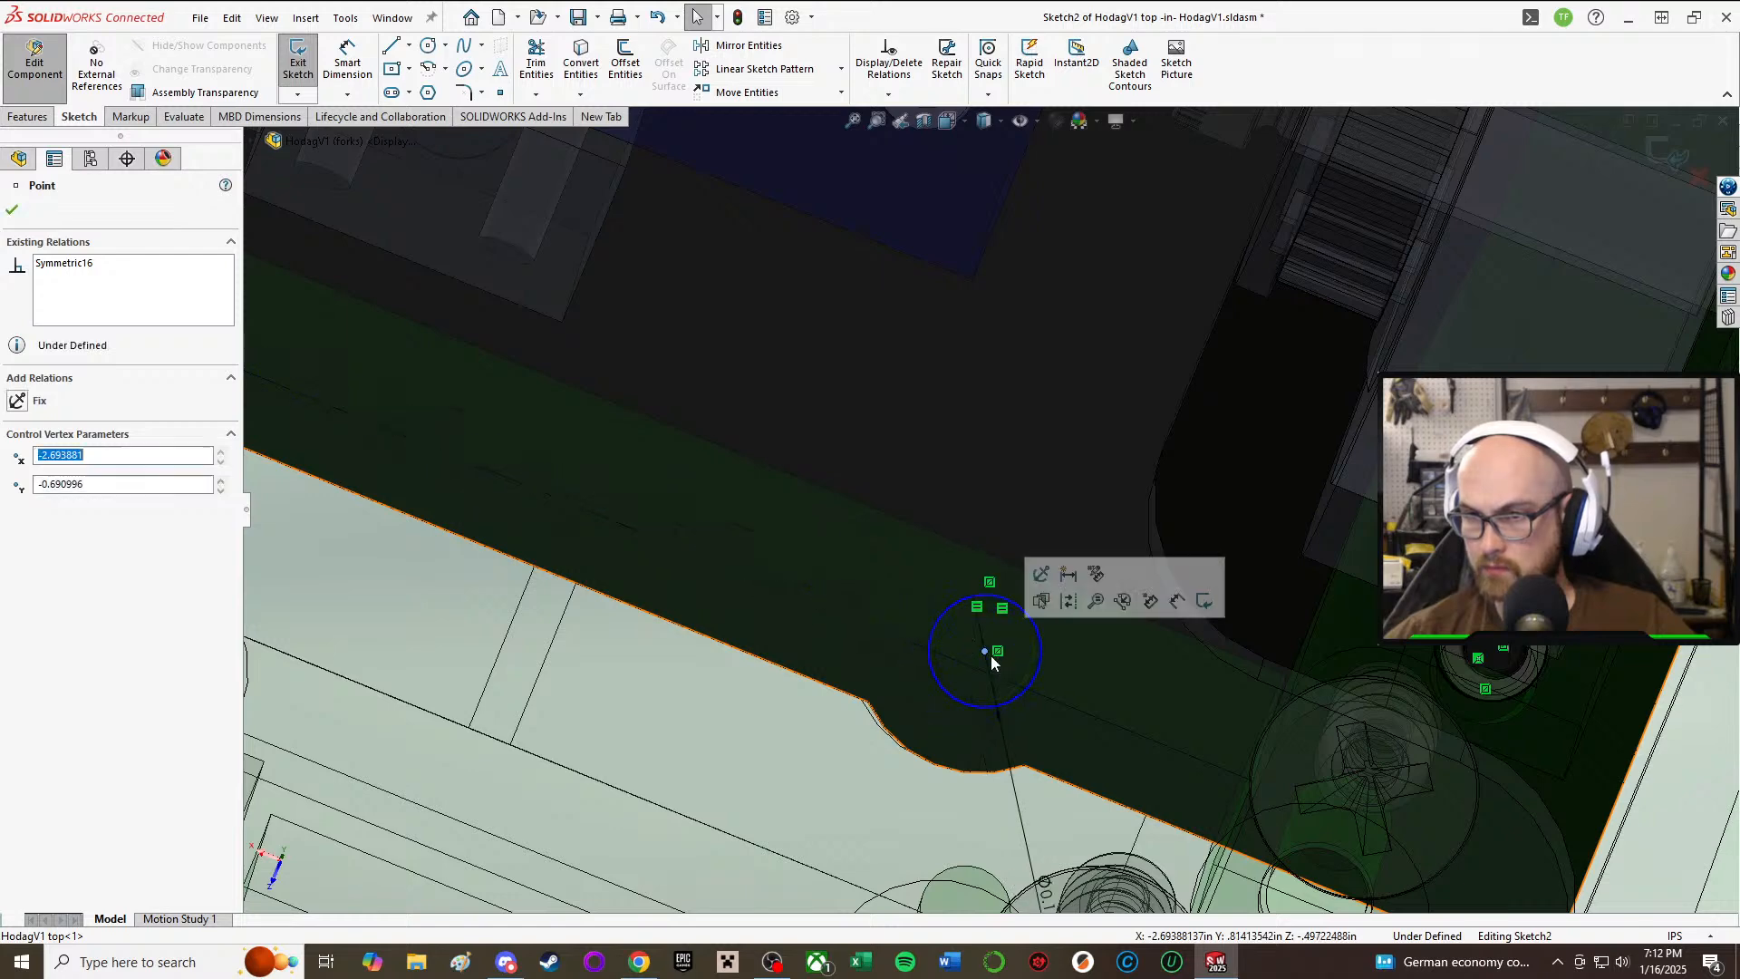
mouse_move(991, 656)
middle_mouse_down()
mouse_move(1002, 583)
mouse_move(991, 680)
middle_mouse_up()
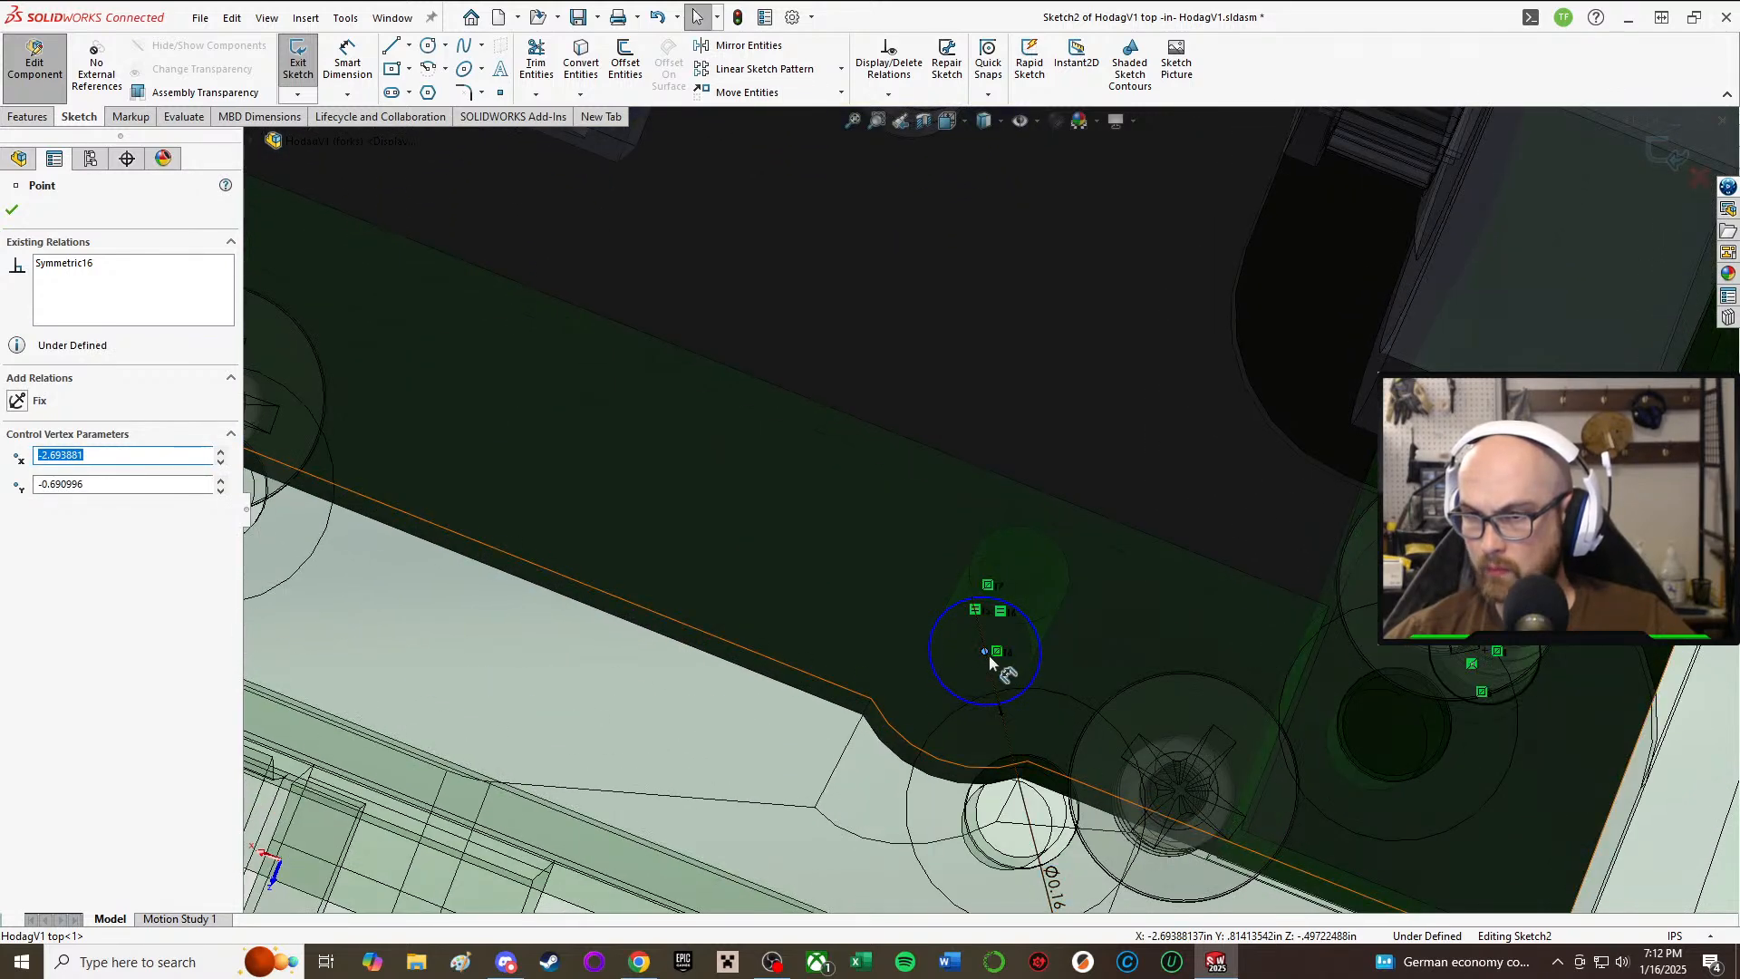
mouse_move(985, 654)
left_mouse_down()
mouse_move(969, 649)
mouse_move(989, 662)
left_mouse_up()
type("-2.6875")
key("Return")
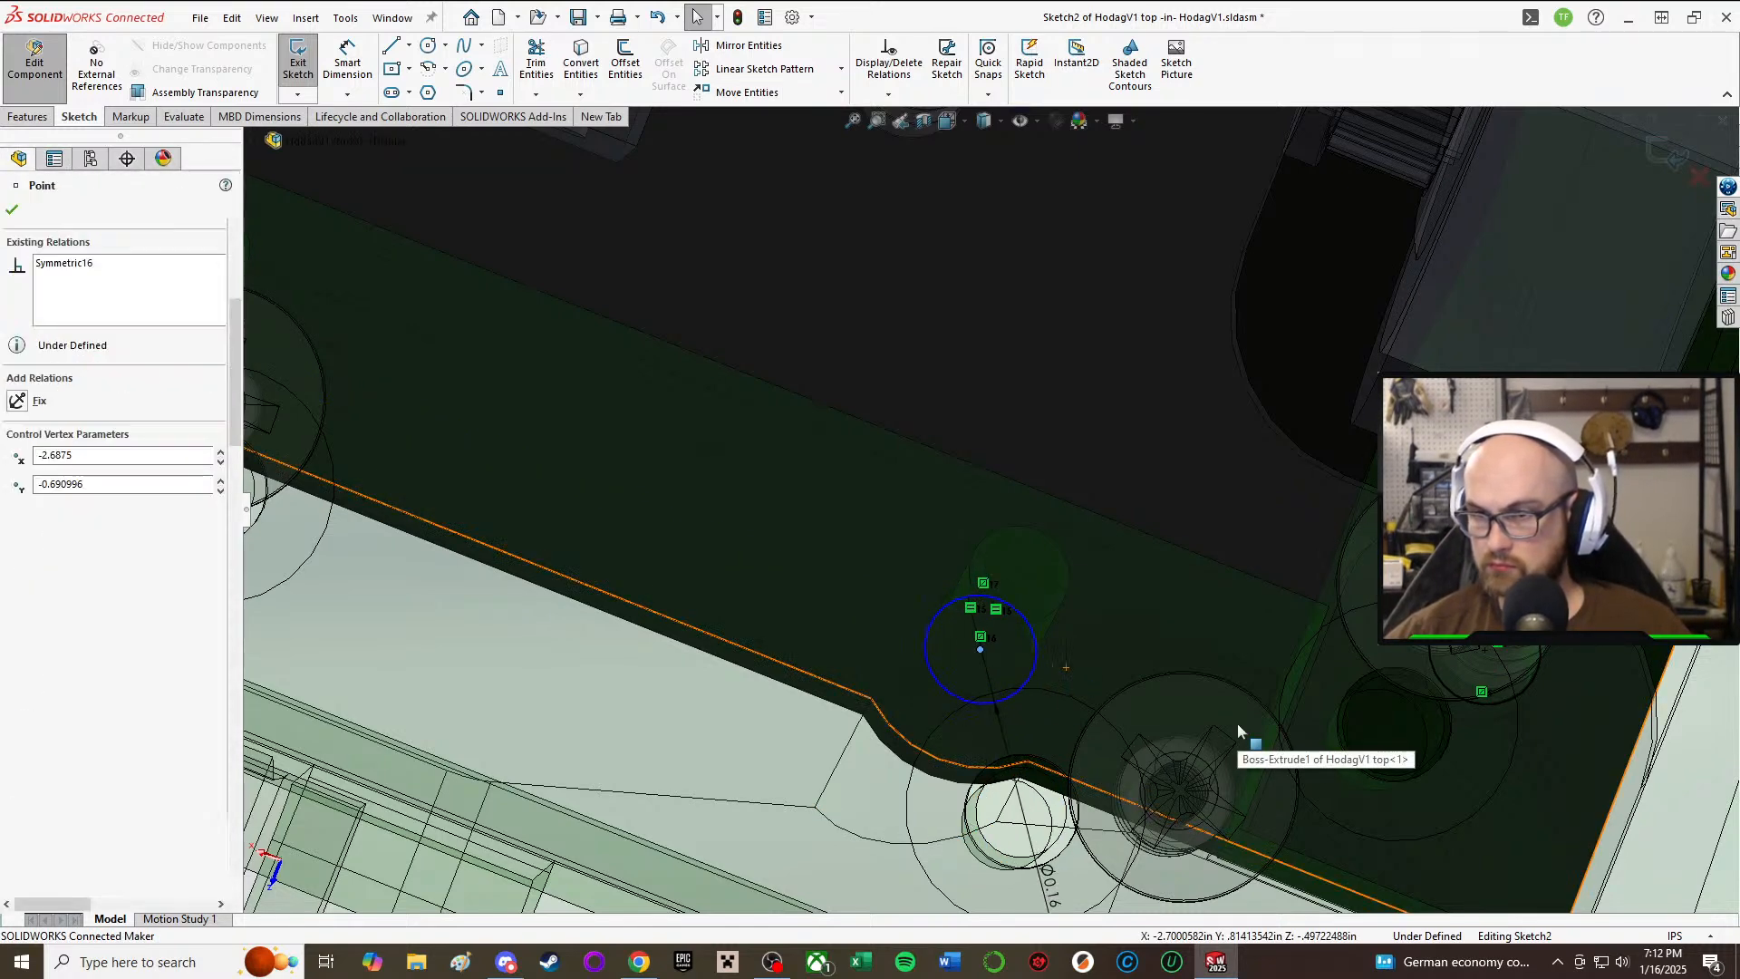
key("Escape")
Step: Delete the broken relation on the outer front hole circle and dimension its center to the panel's straight front edge
middle_click_drag(983, 698, 1278, 725)
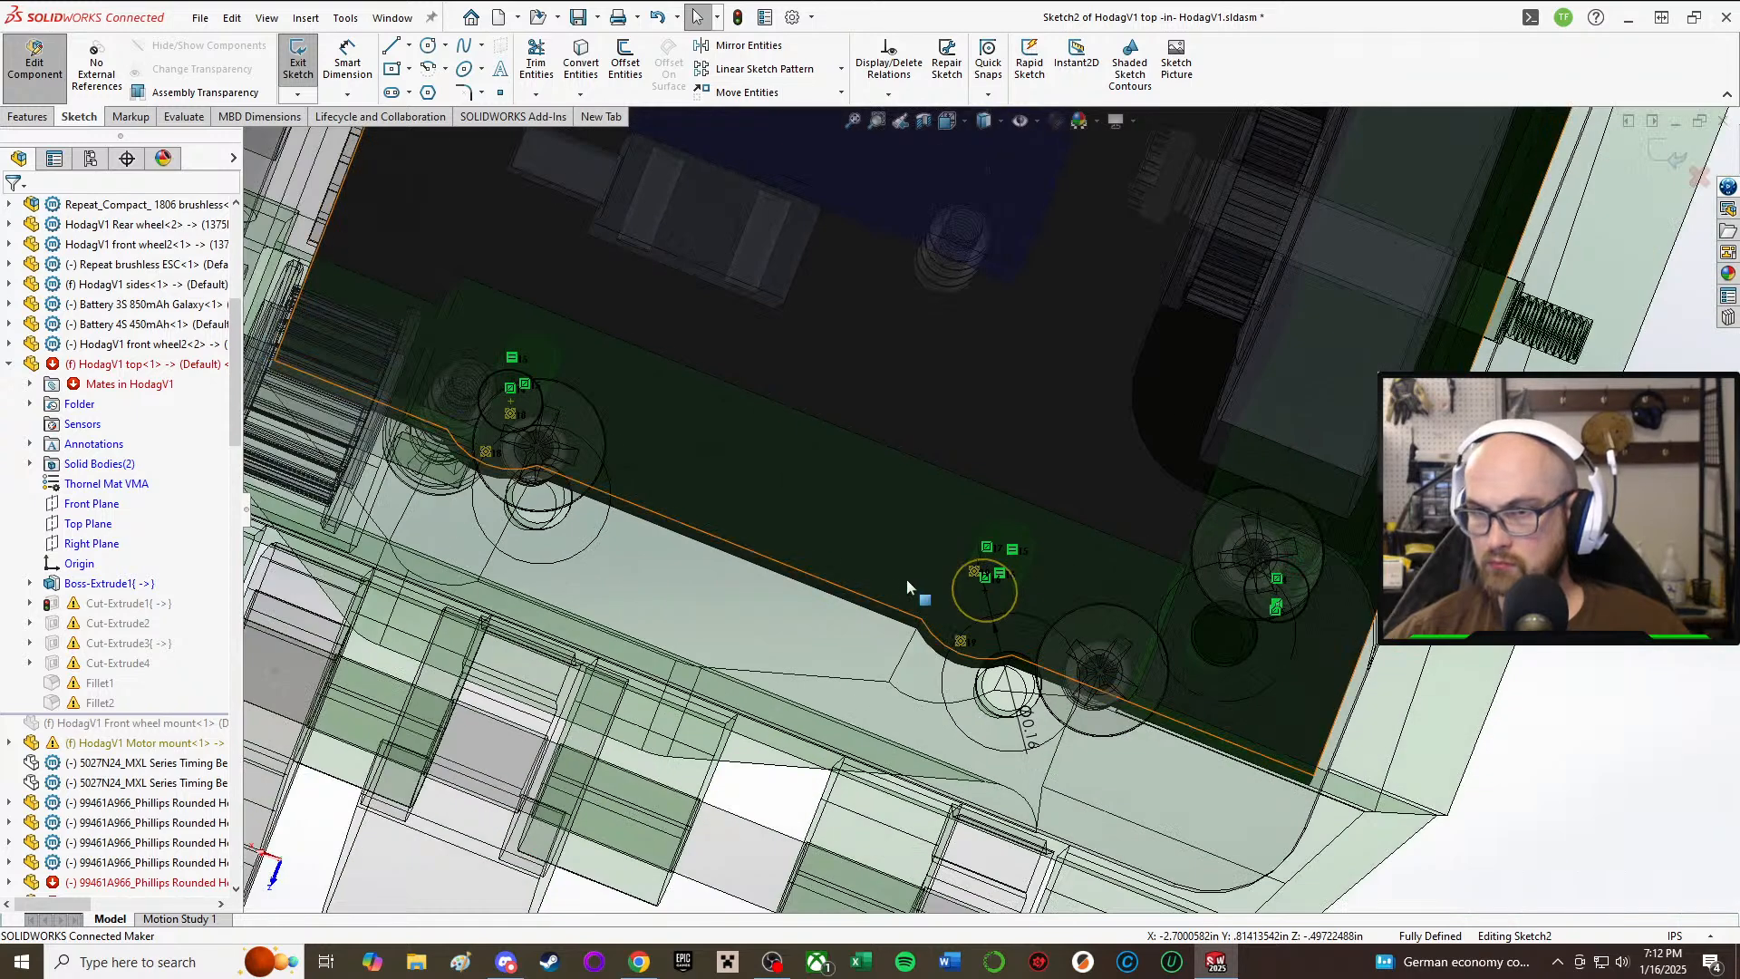
key("Delete")
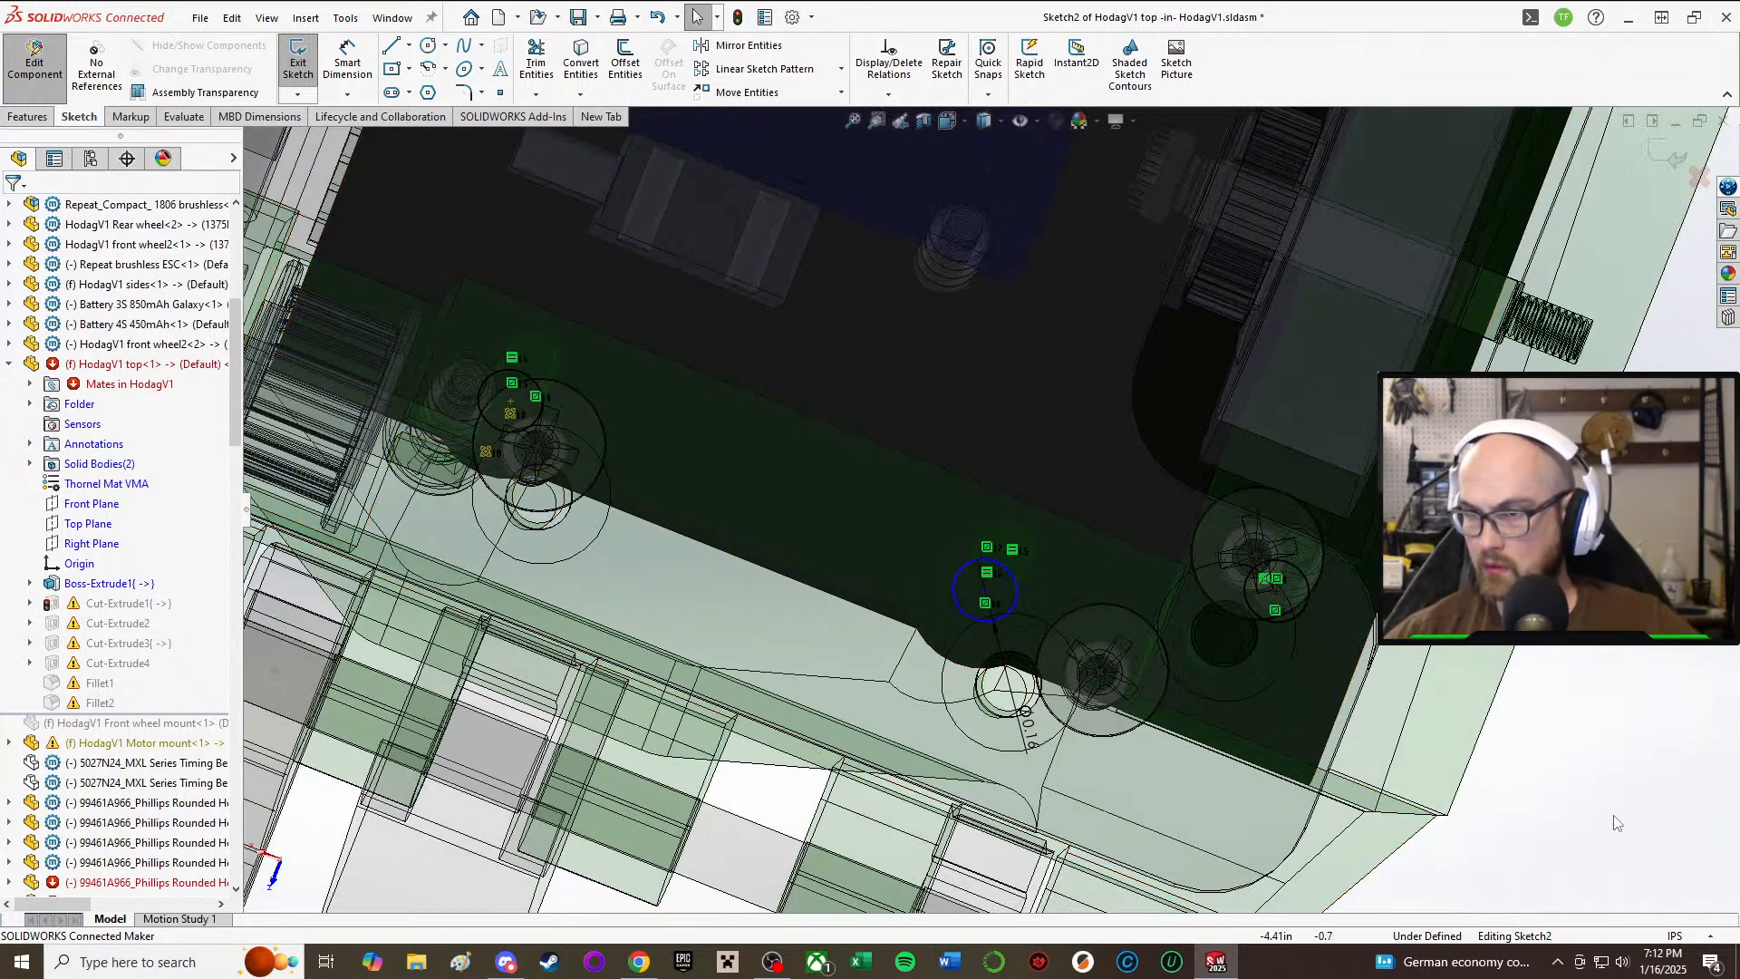
right_click_drag(1616, 820, 1616, 762)
scroll(1153, 671, "down", 2)
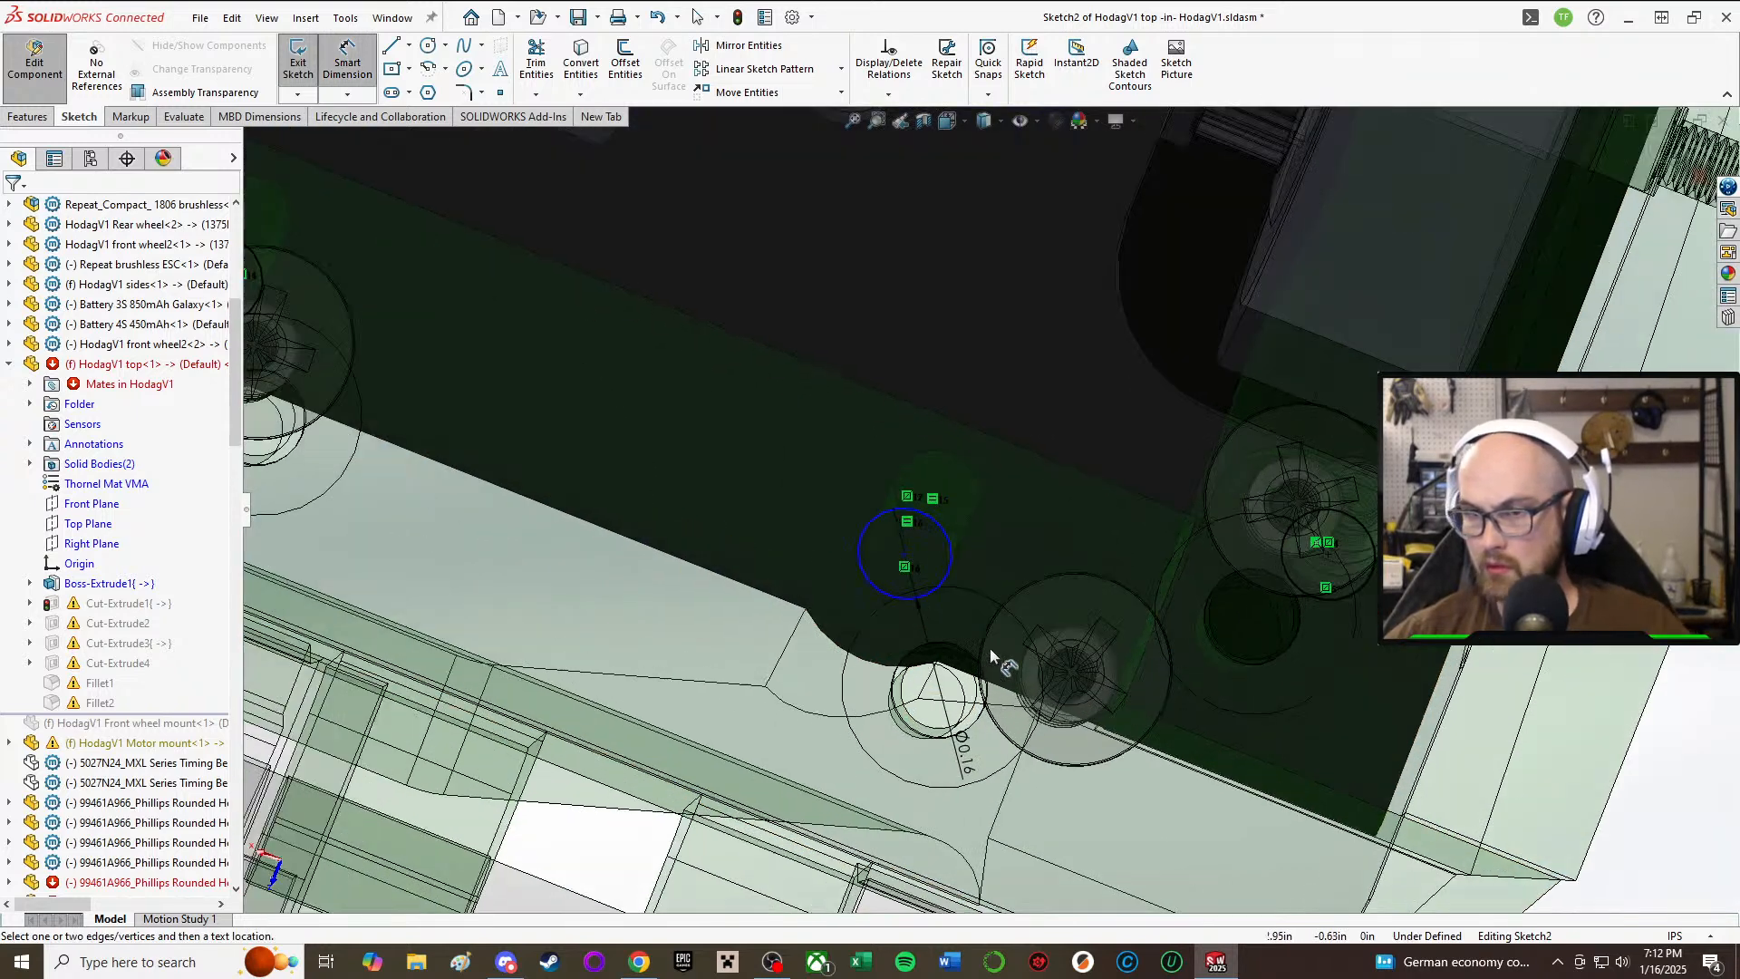
left_click(905, 554)
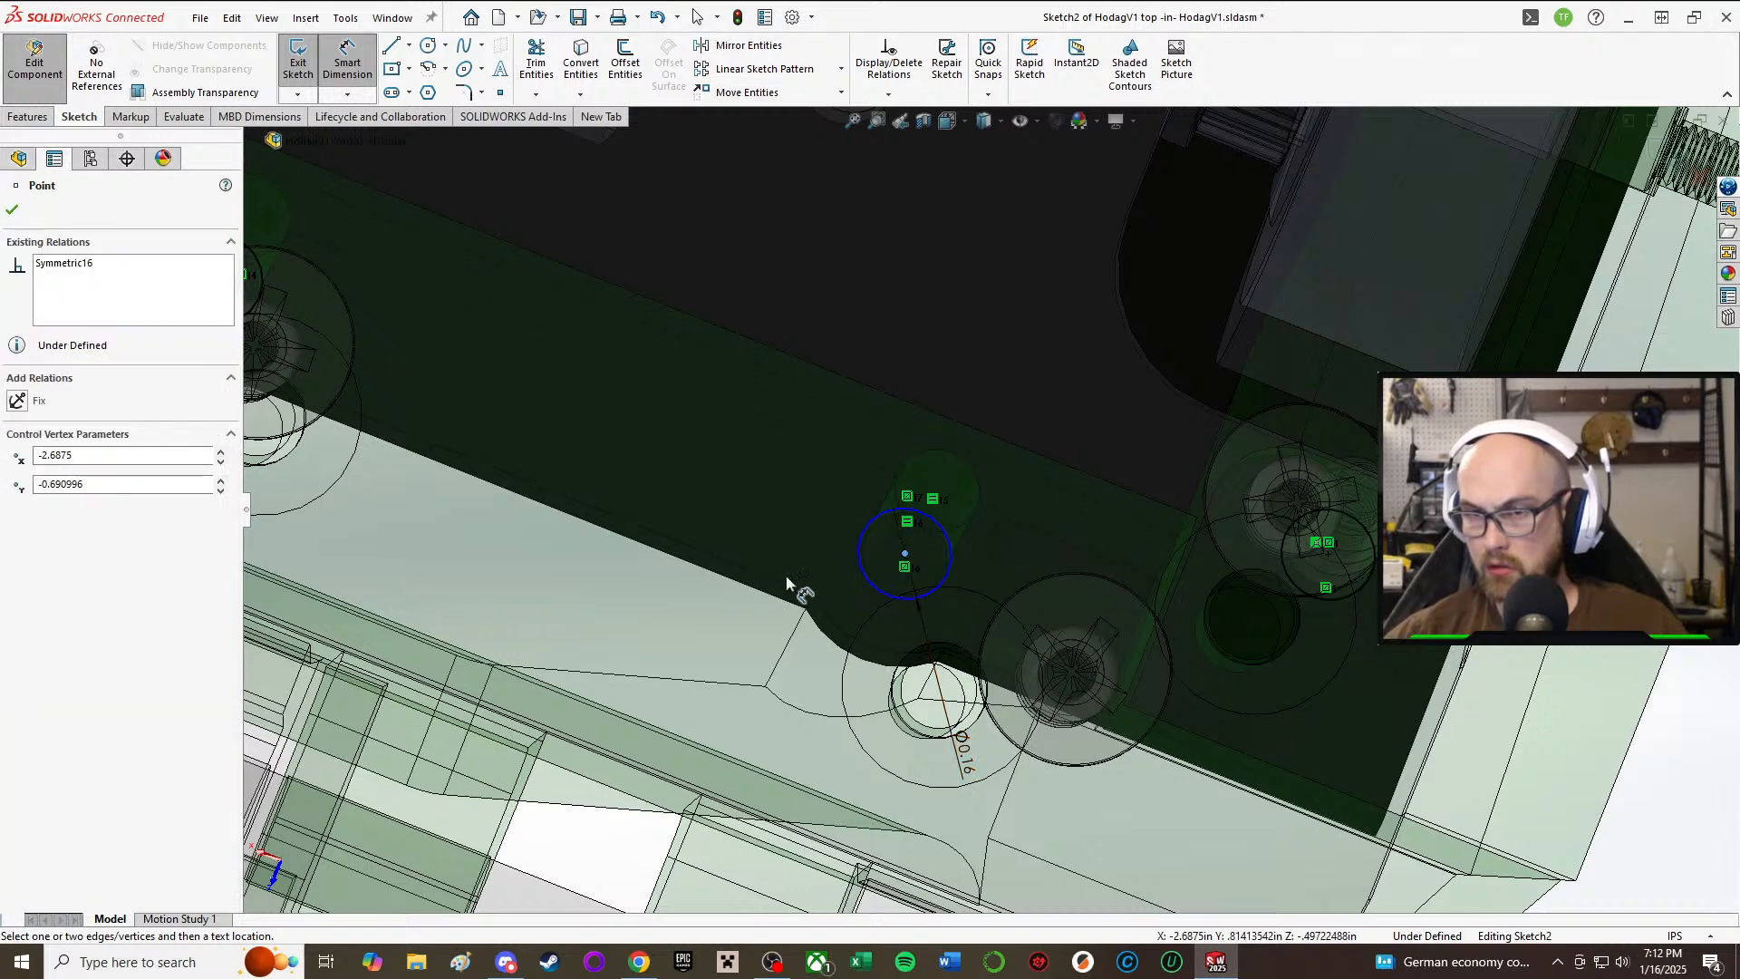
left_click(807, 505)
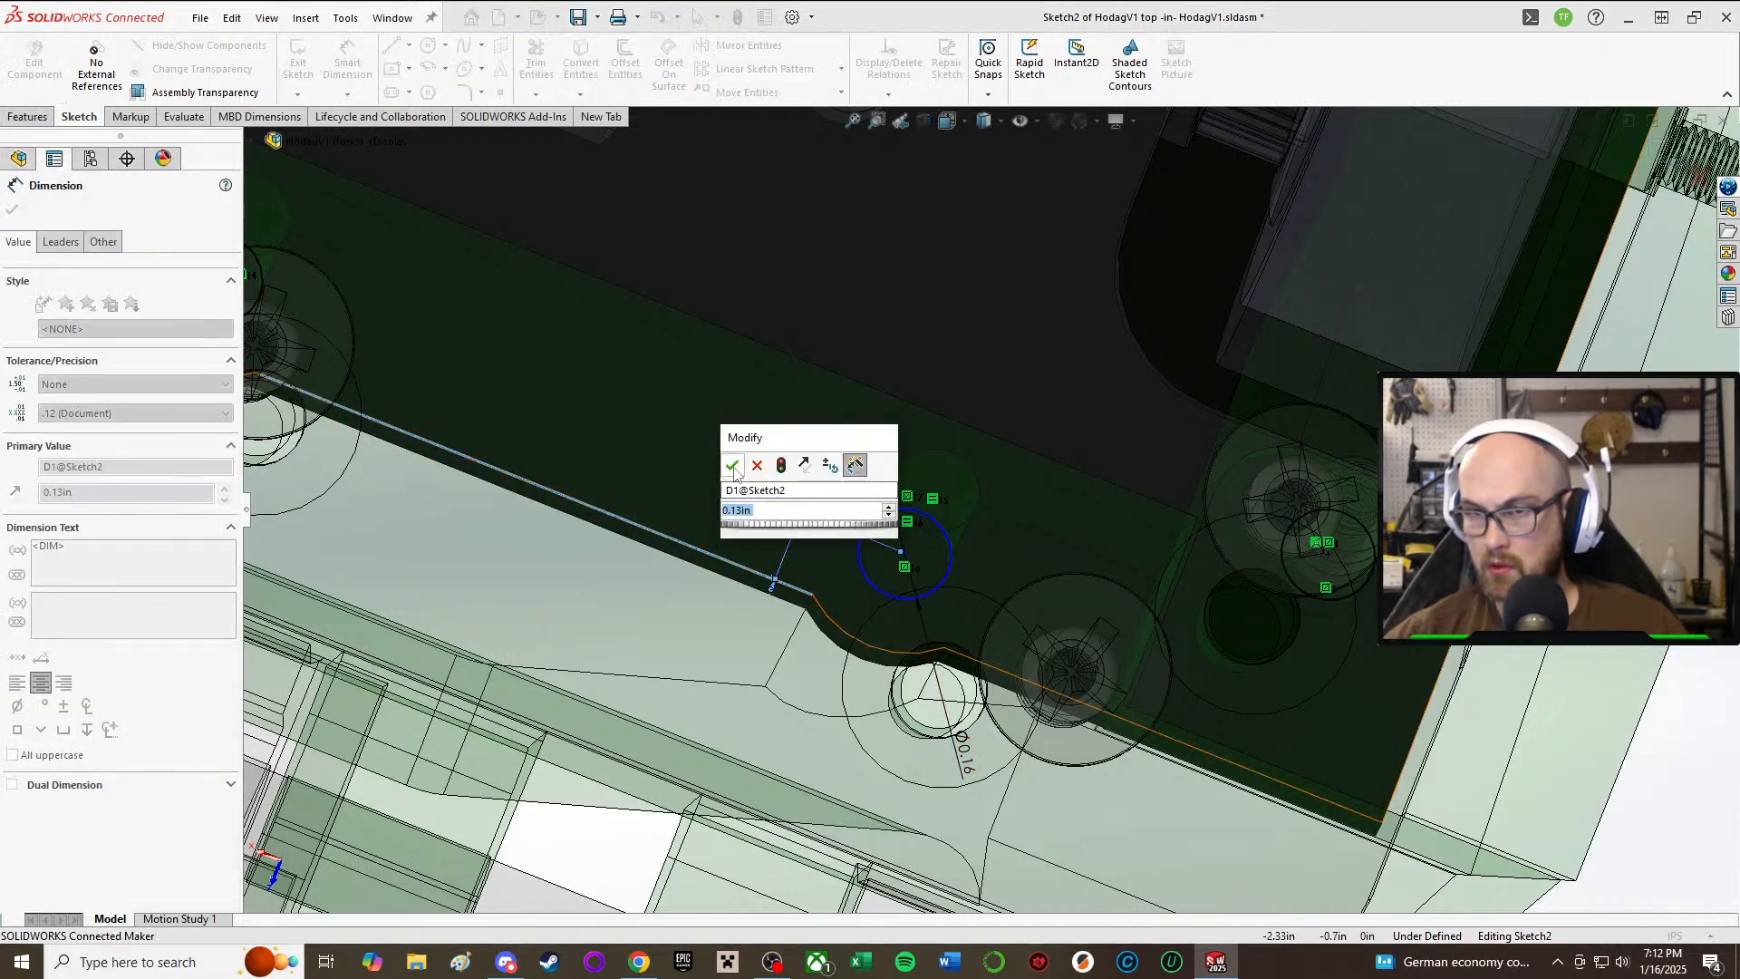
left_click(732, 466)
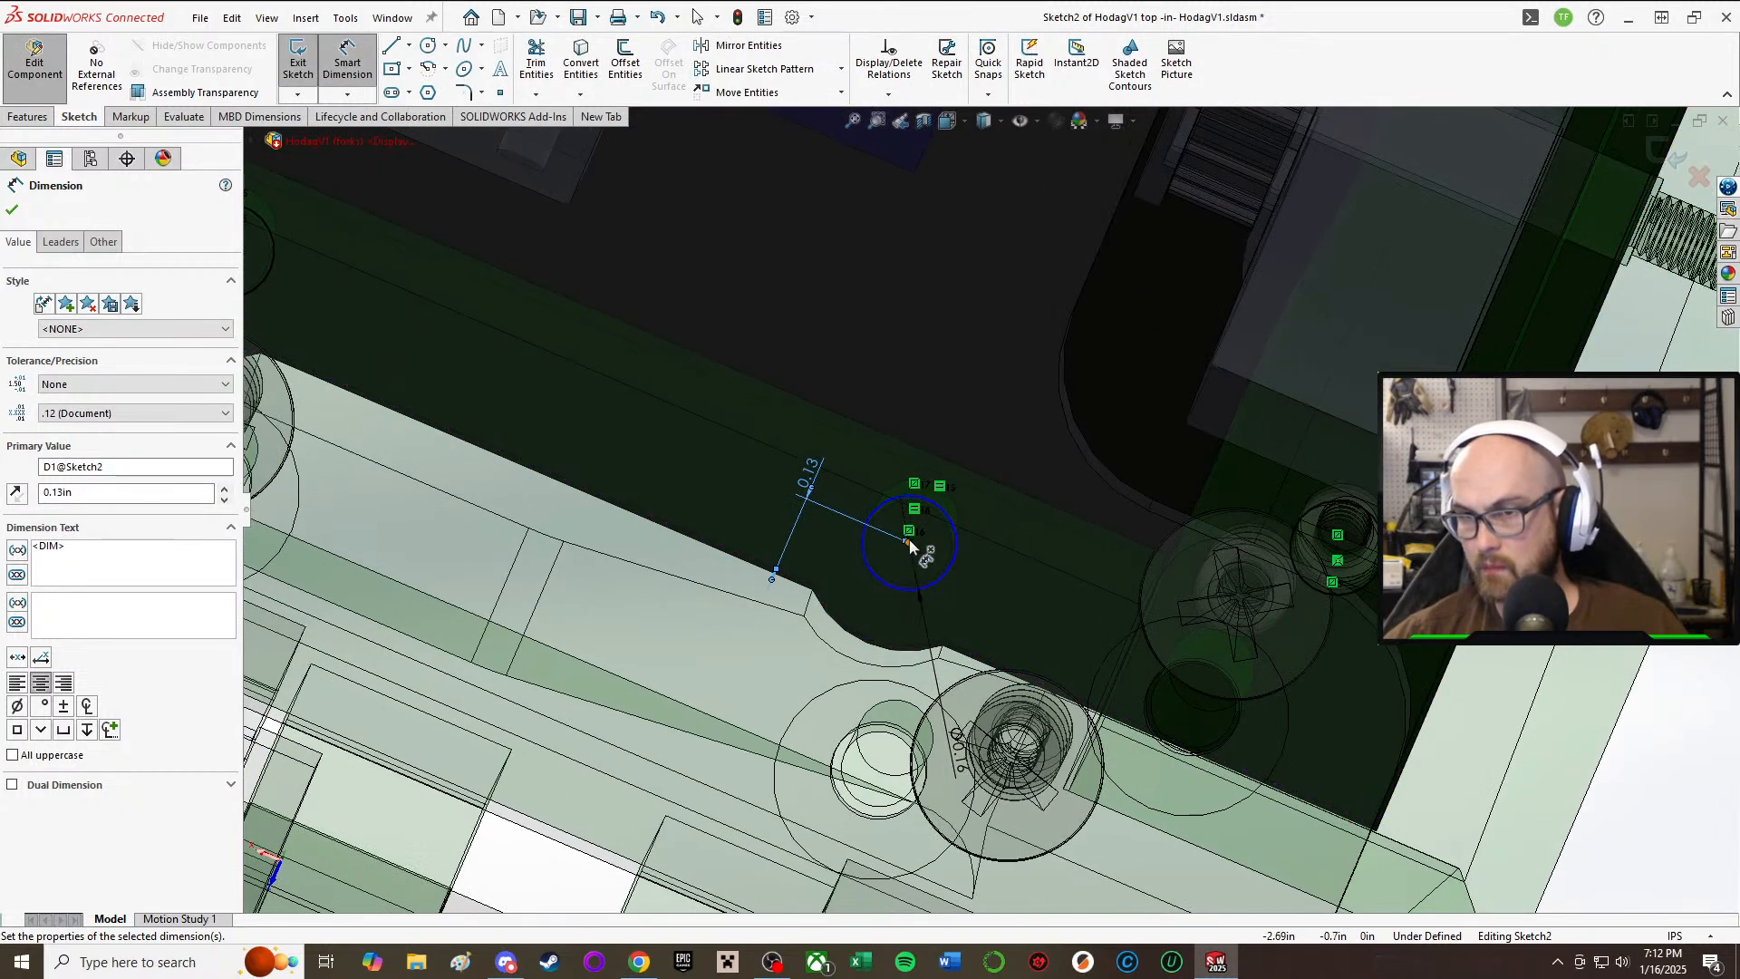
Step: Dimension the outer front hole's center to the panel's outer side edge
left_click(909, 541)
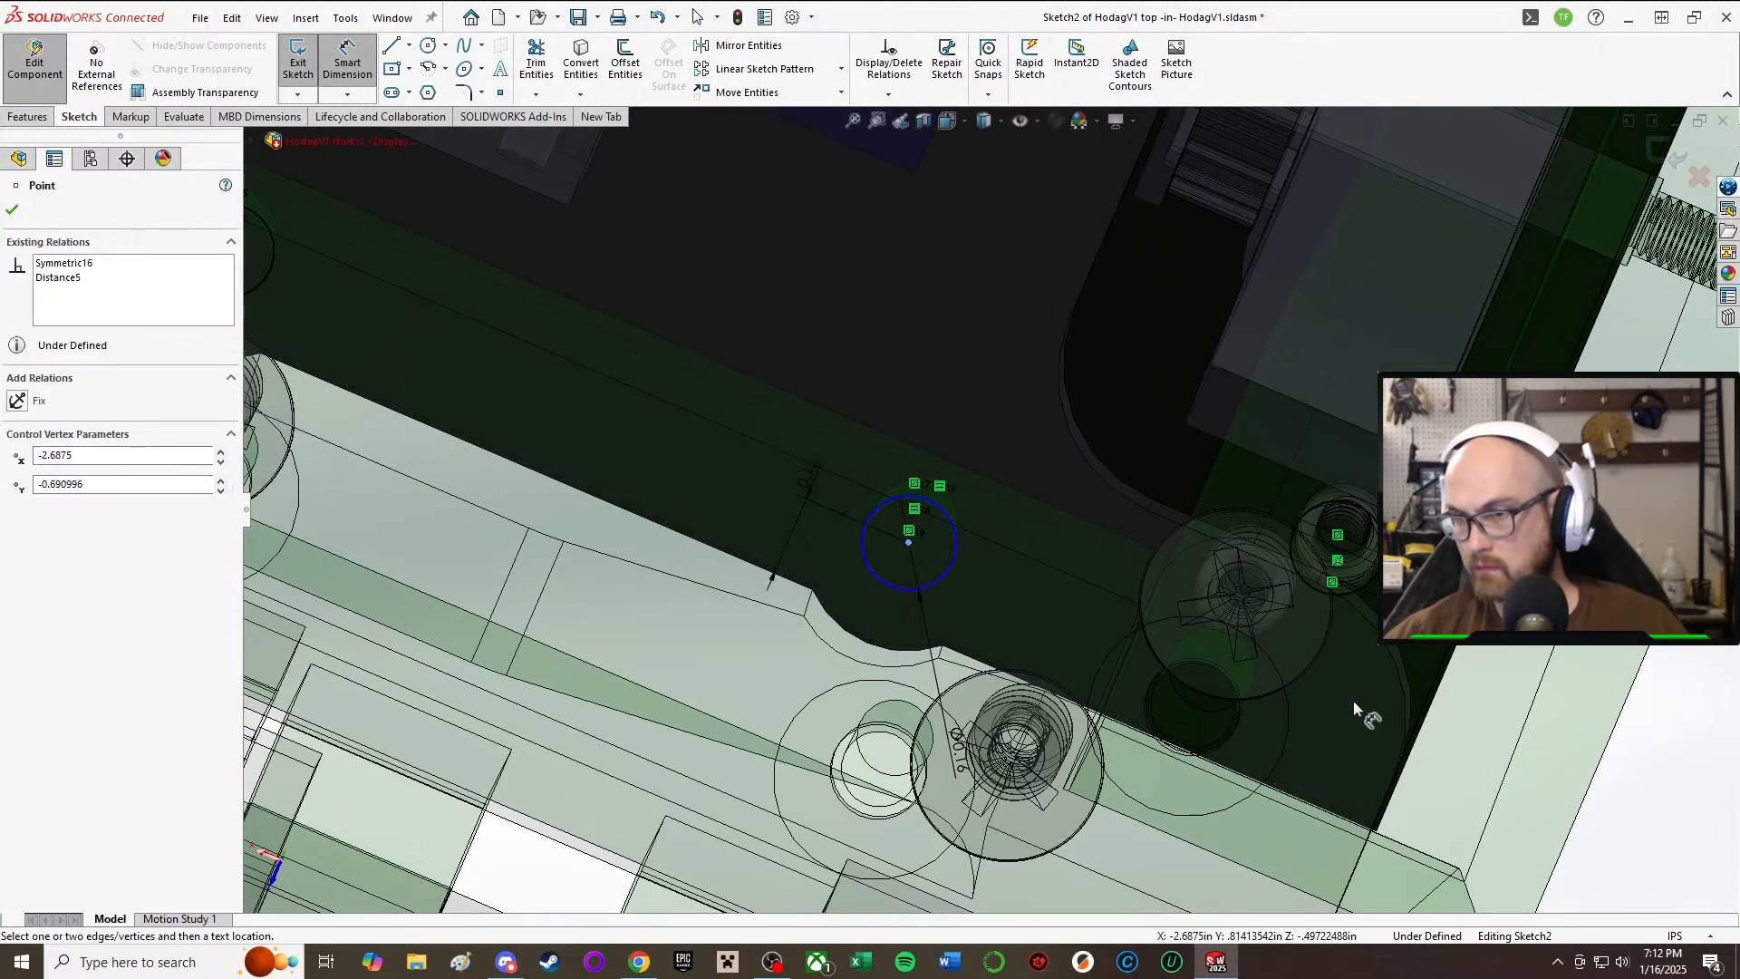
left_click(1410, 753)
left_click(1079, 501)
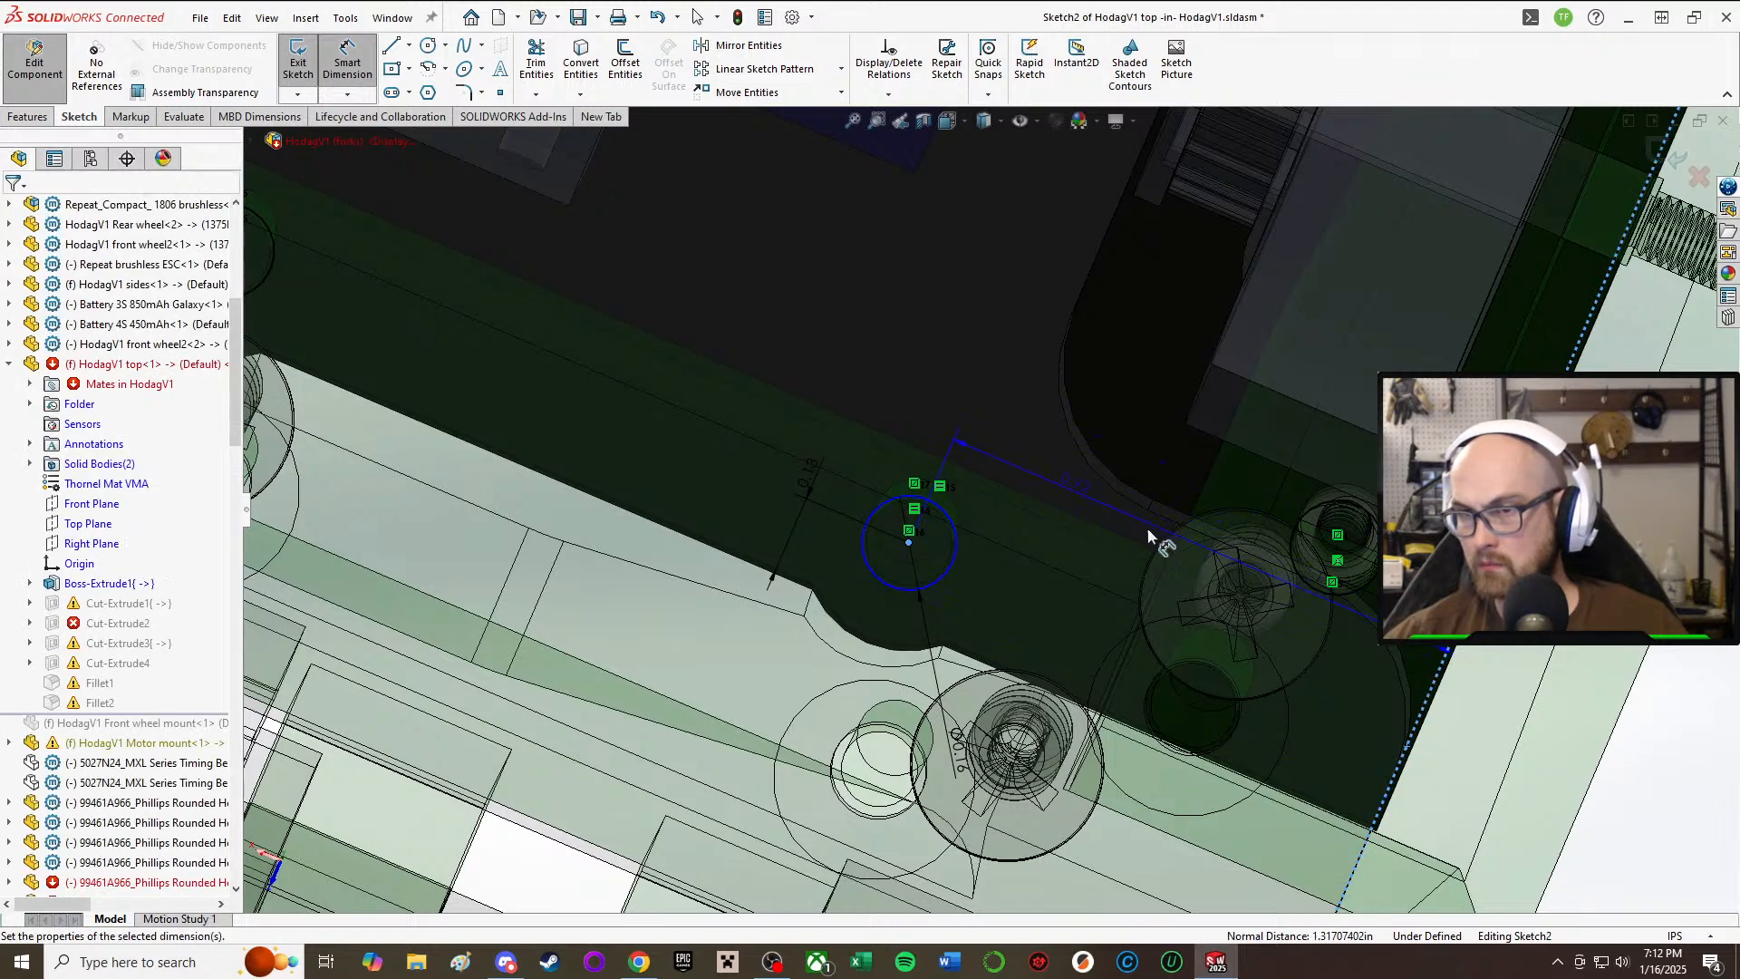
left_click(993, 466)
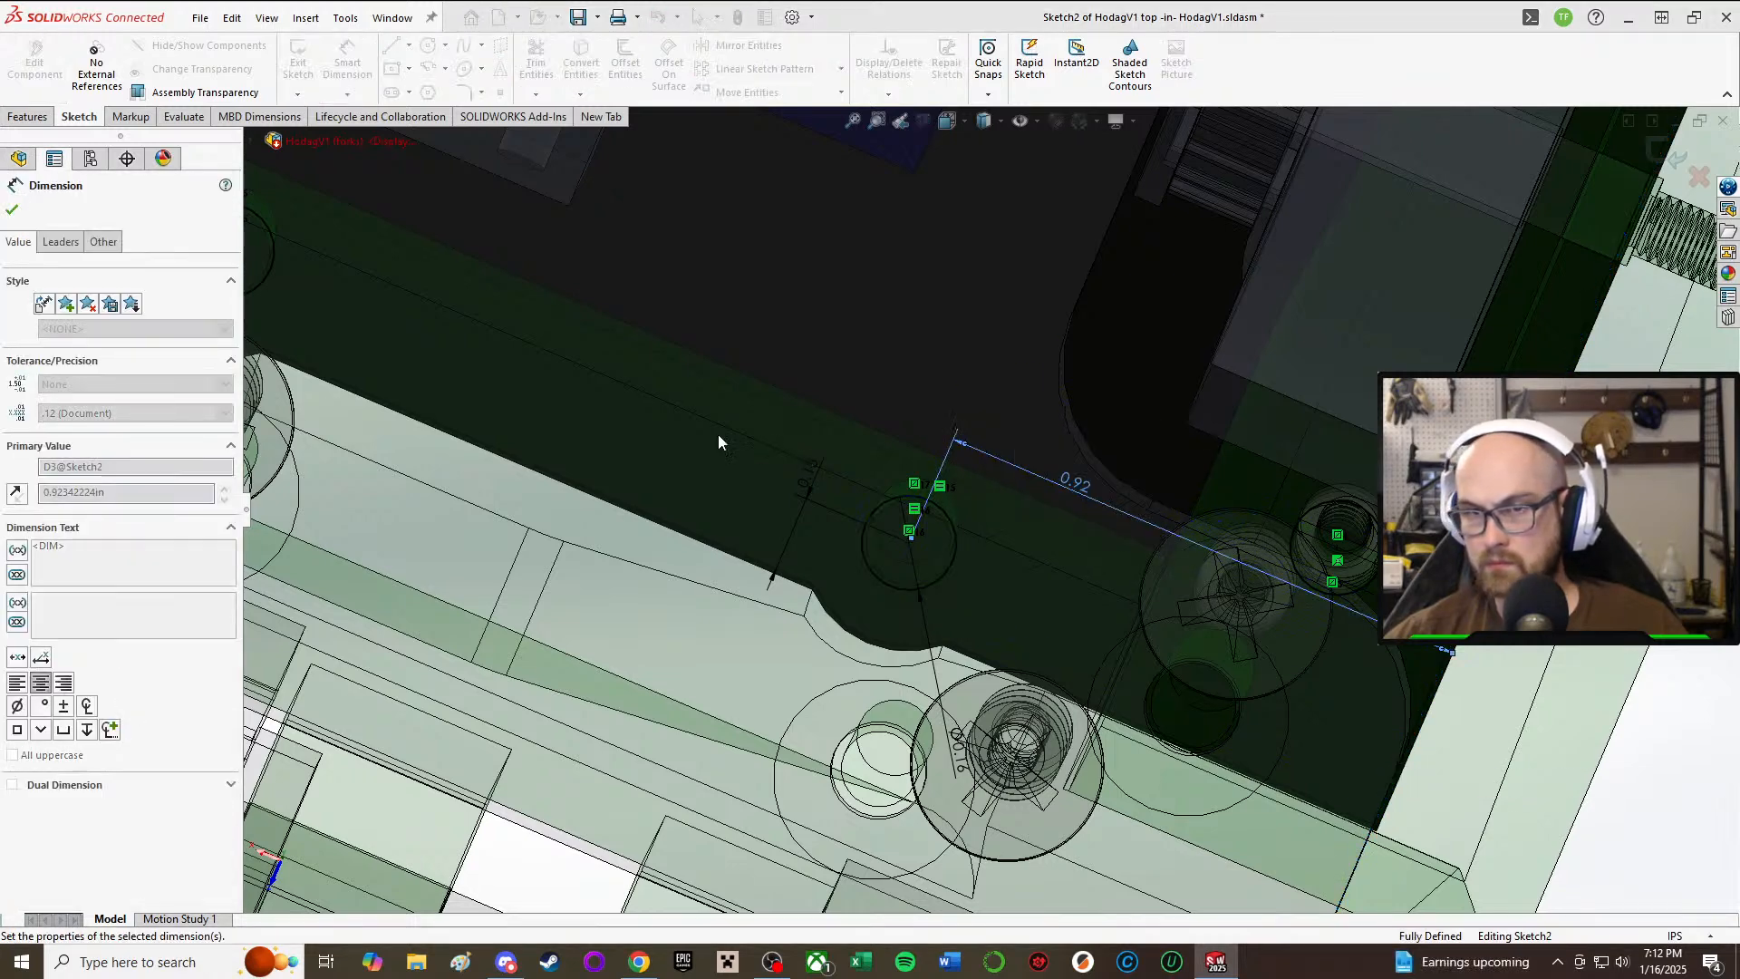
Step: Dimension the spacing between the centers of the outer and inner front holes
scroll(707, 430, "up", 6)
scroll(798, 437, "down", 2)
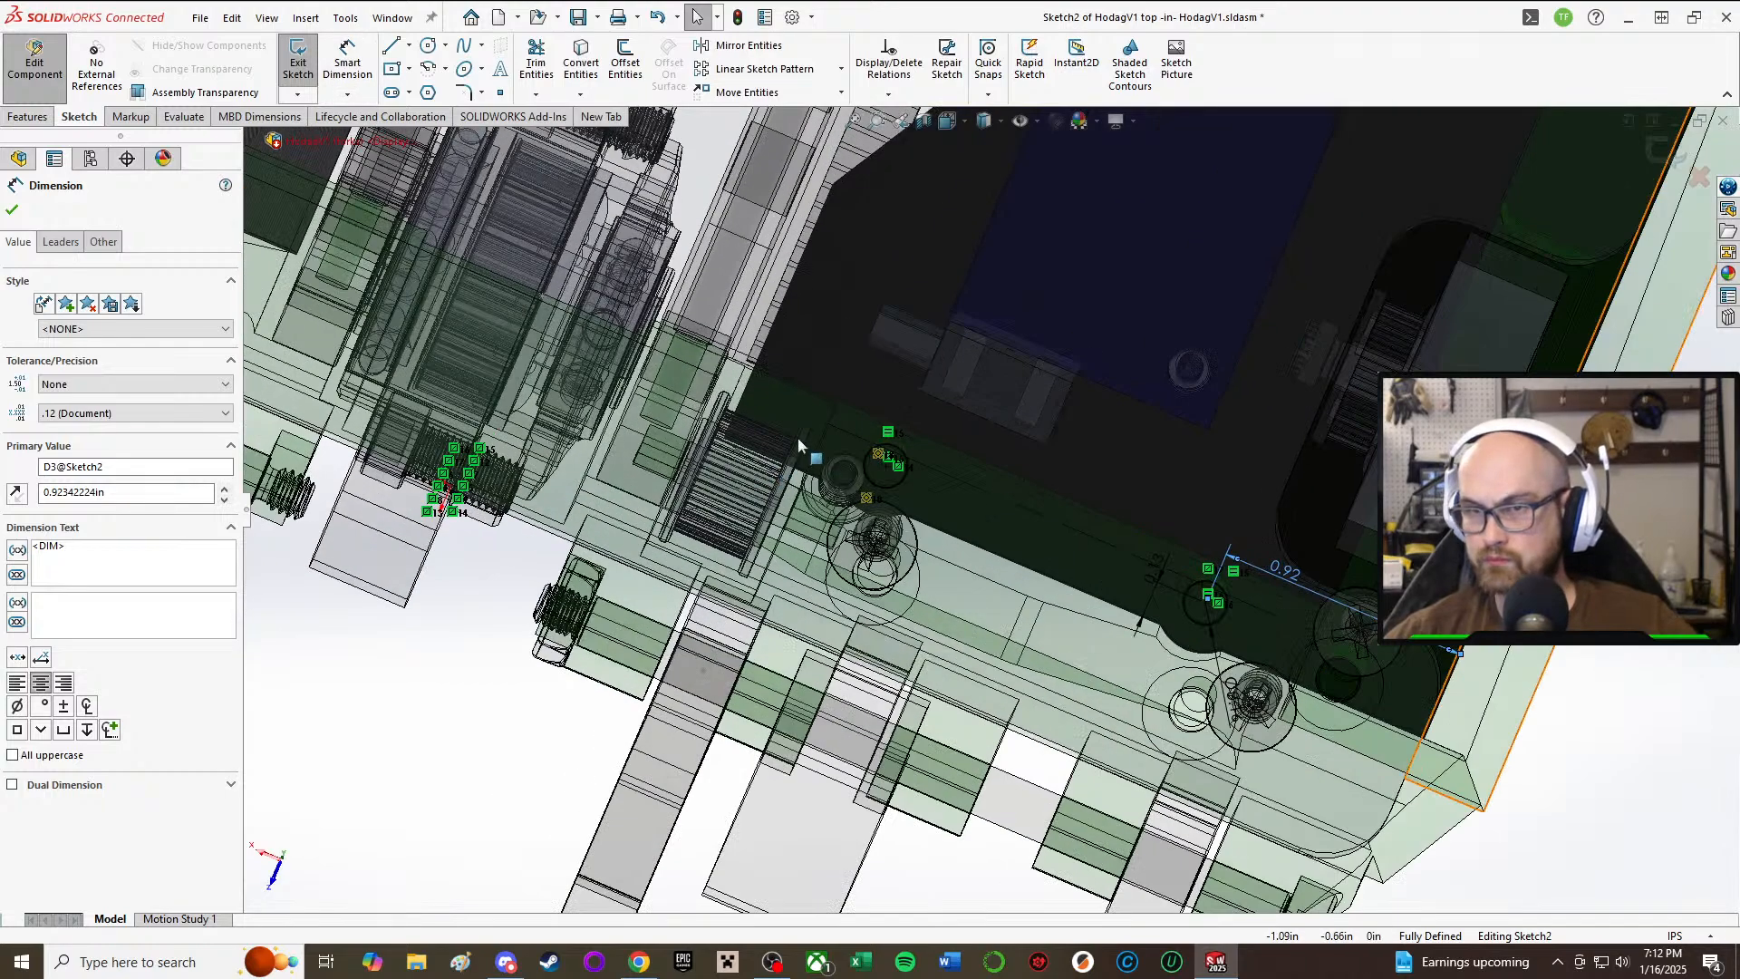
scroll(797, 437, "down", 4)
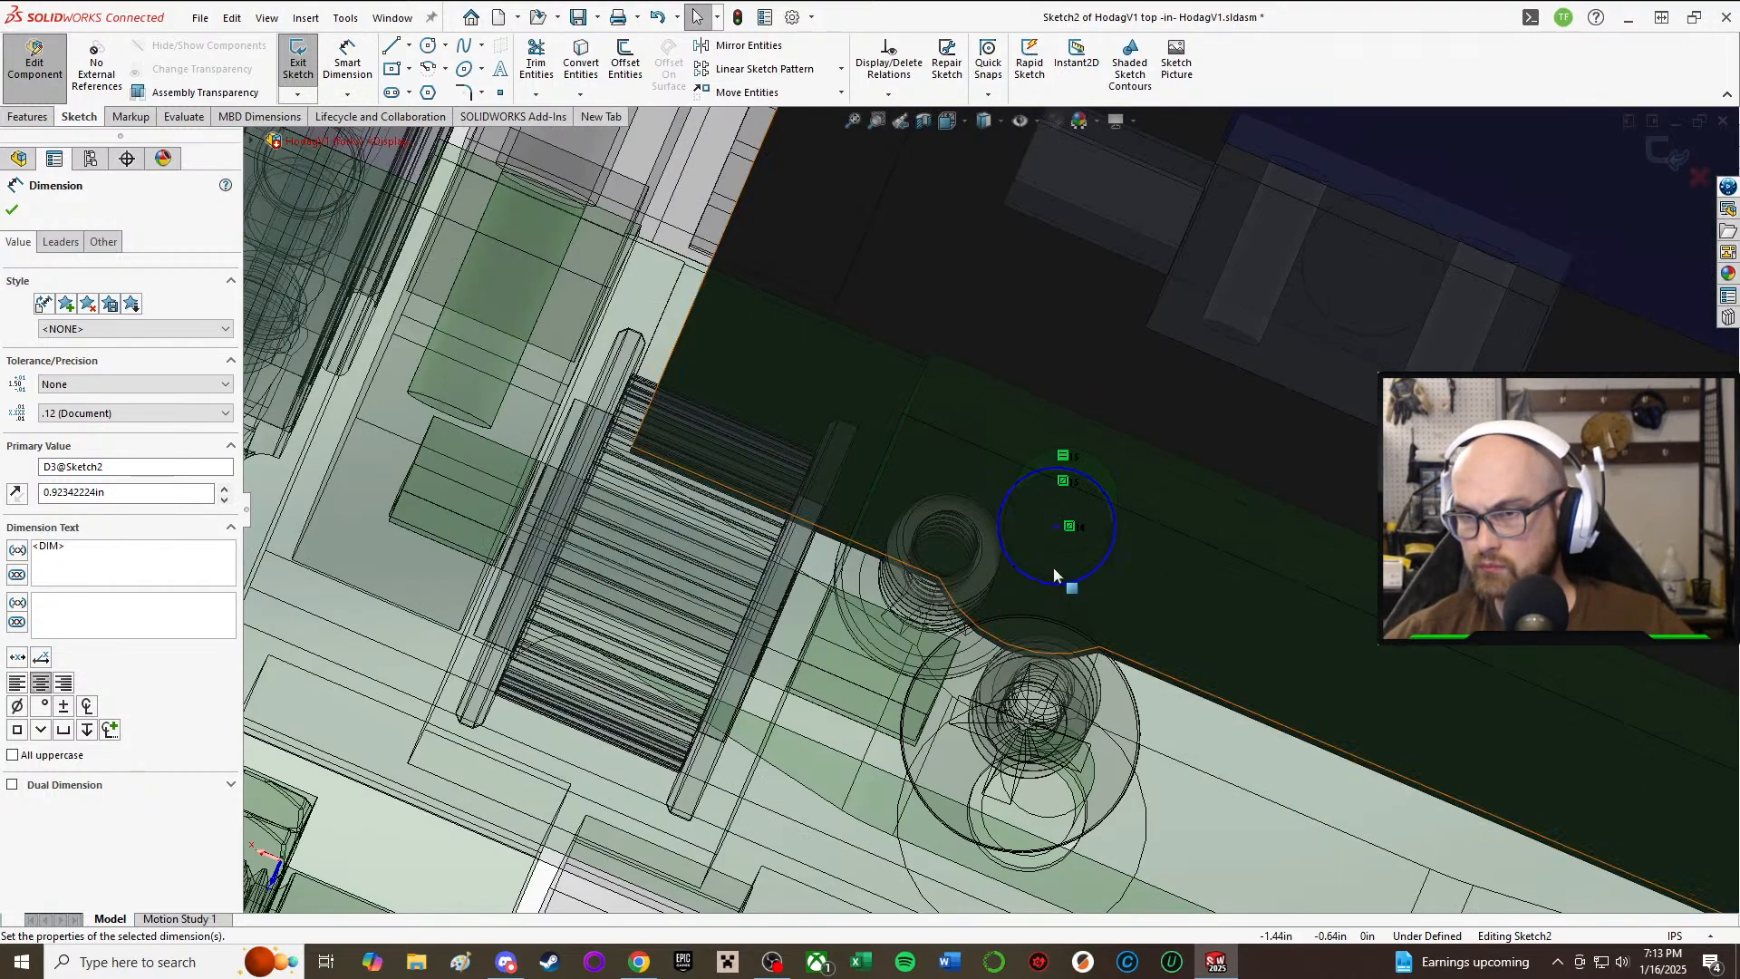
scroll(1055, 568, "up", 8)
scroll(961, 798, "down", 2)
left_click(1501, 701)
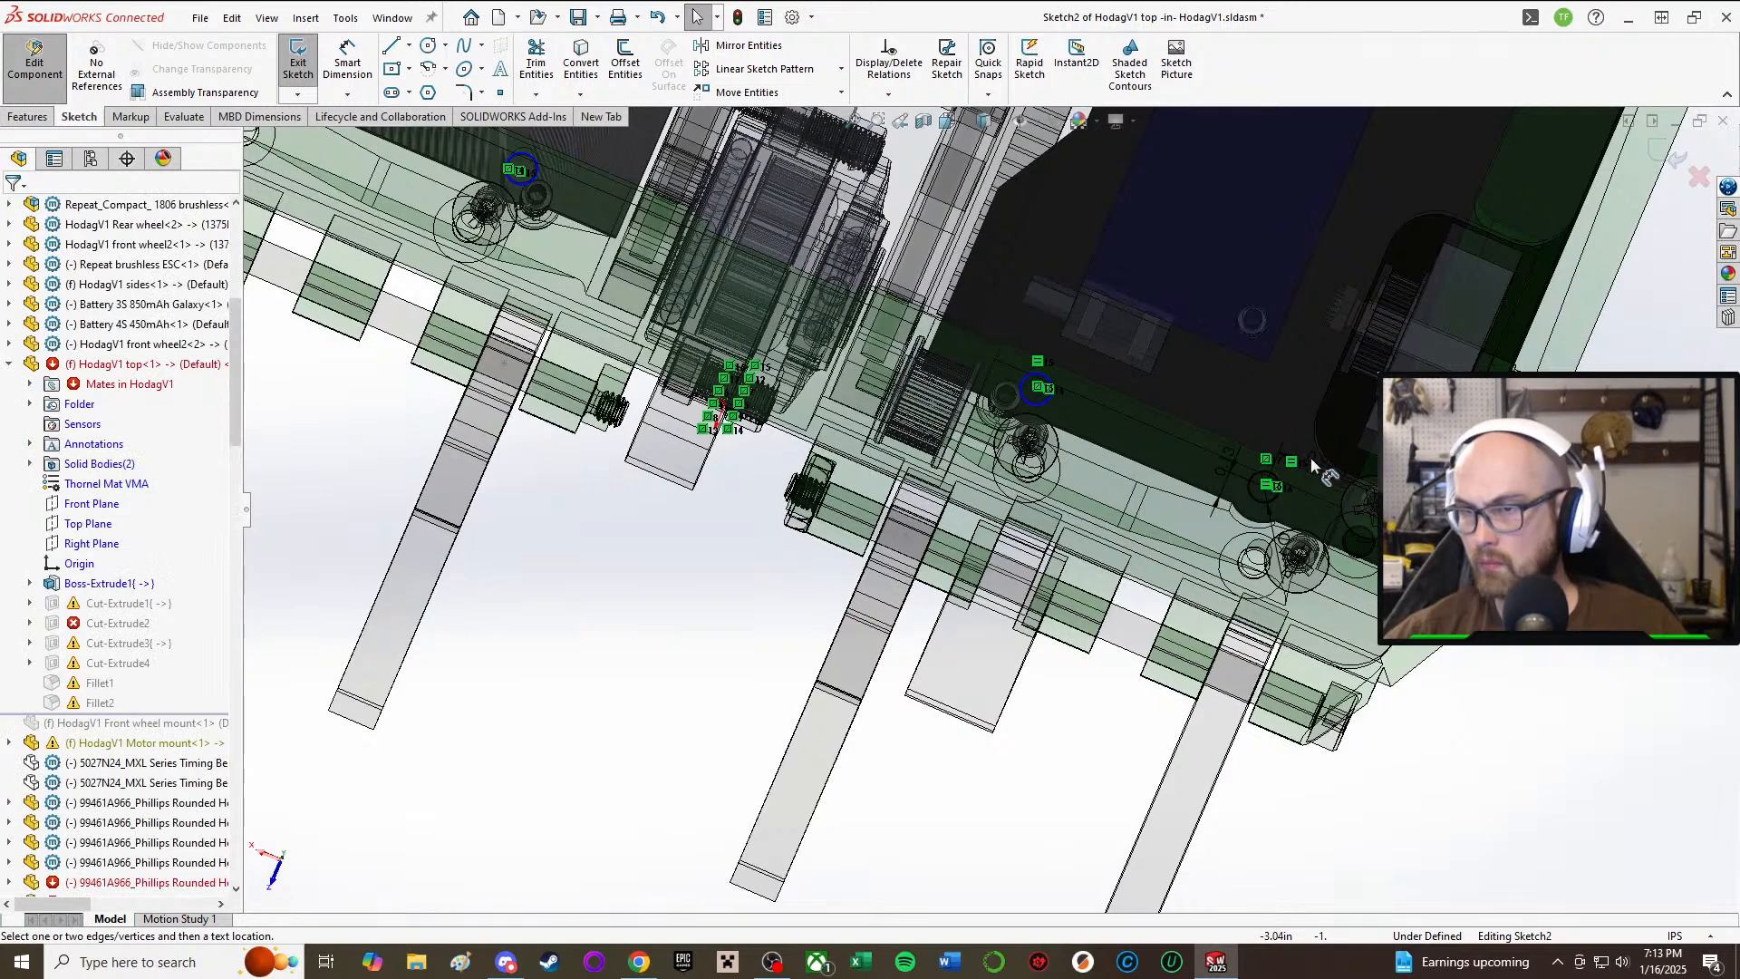
scroll(1311, 459, "down", 3)
left_click(1111, 541)
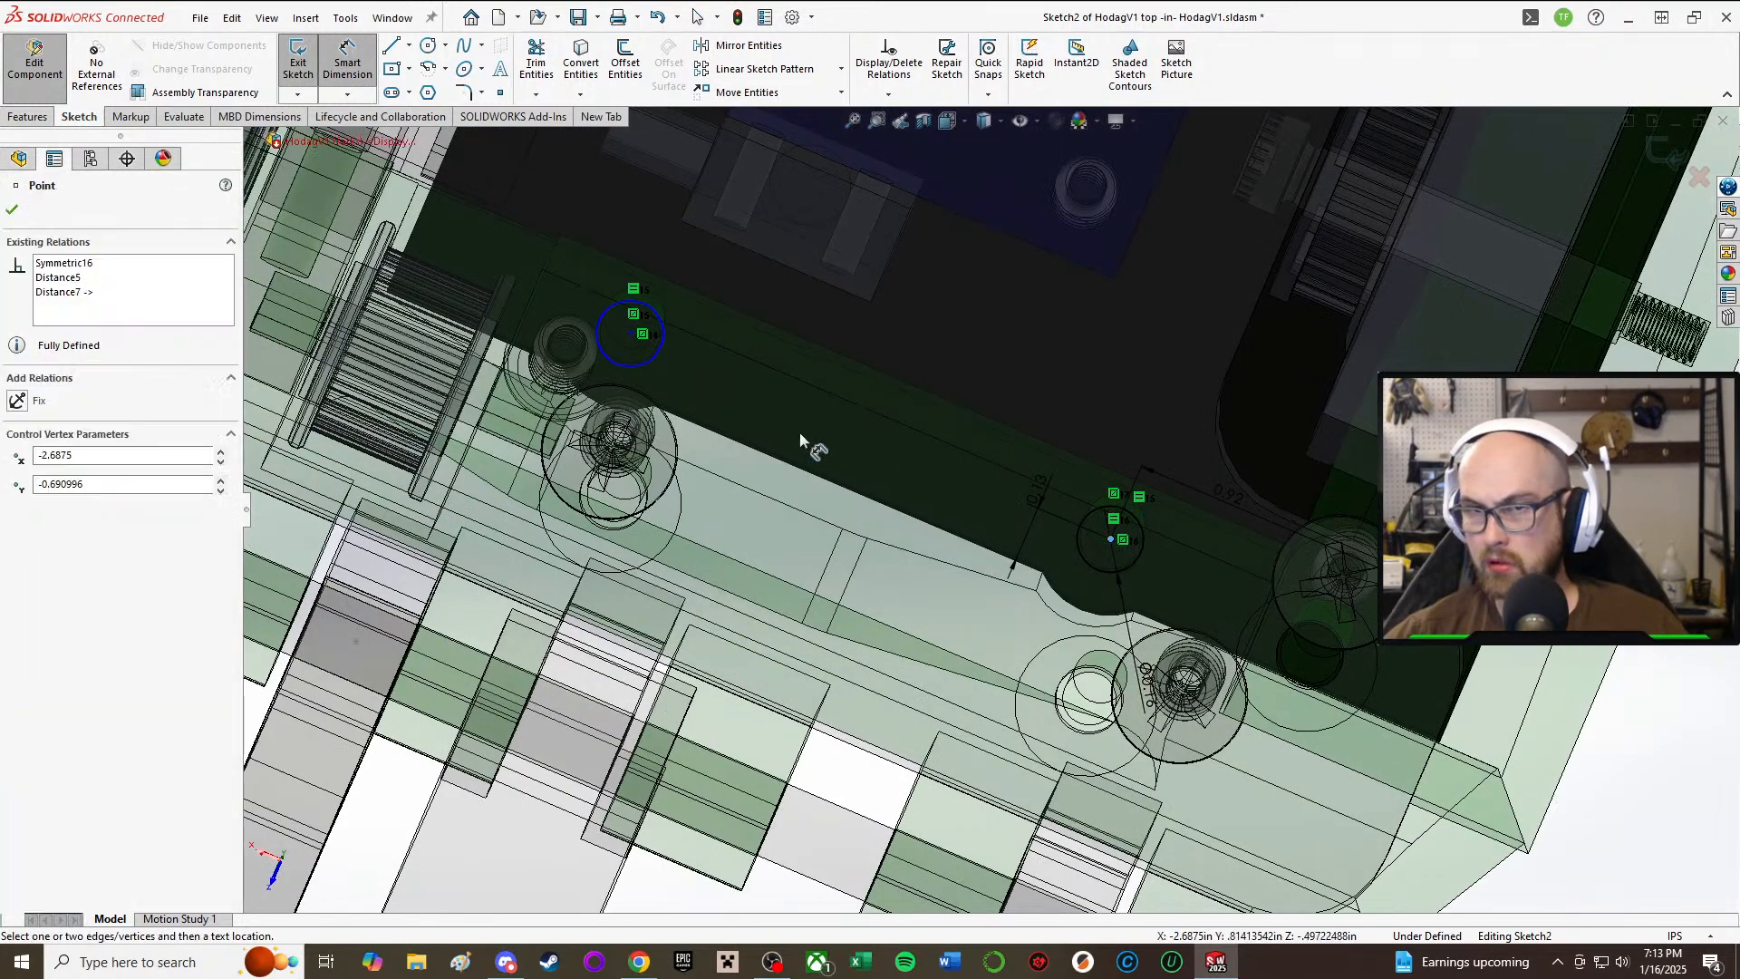
left_click(862, 361)
scroll(640, 337, "down", 3)
key("Return")
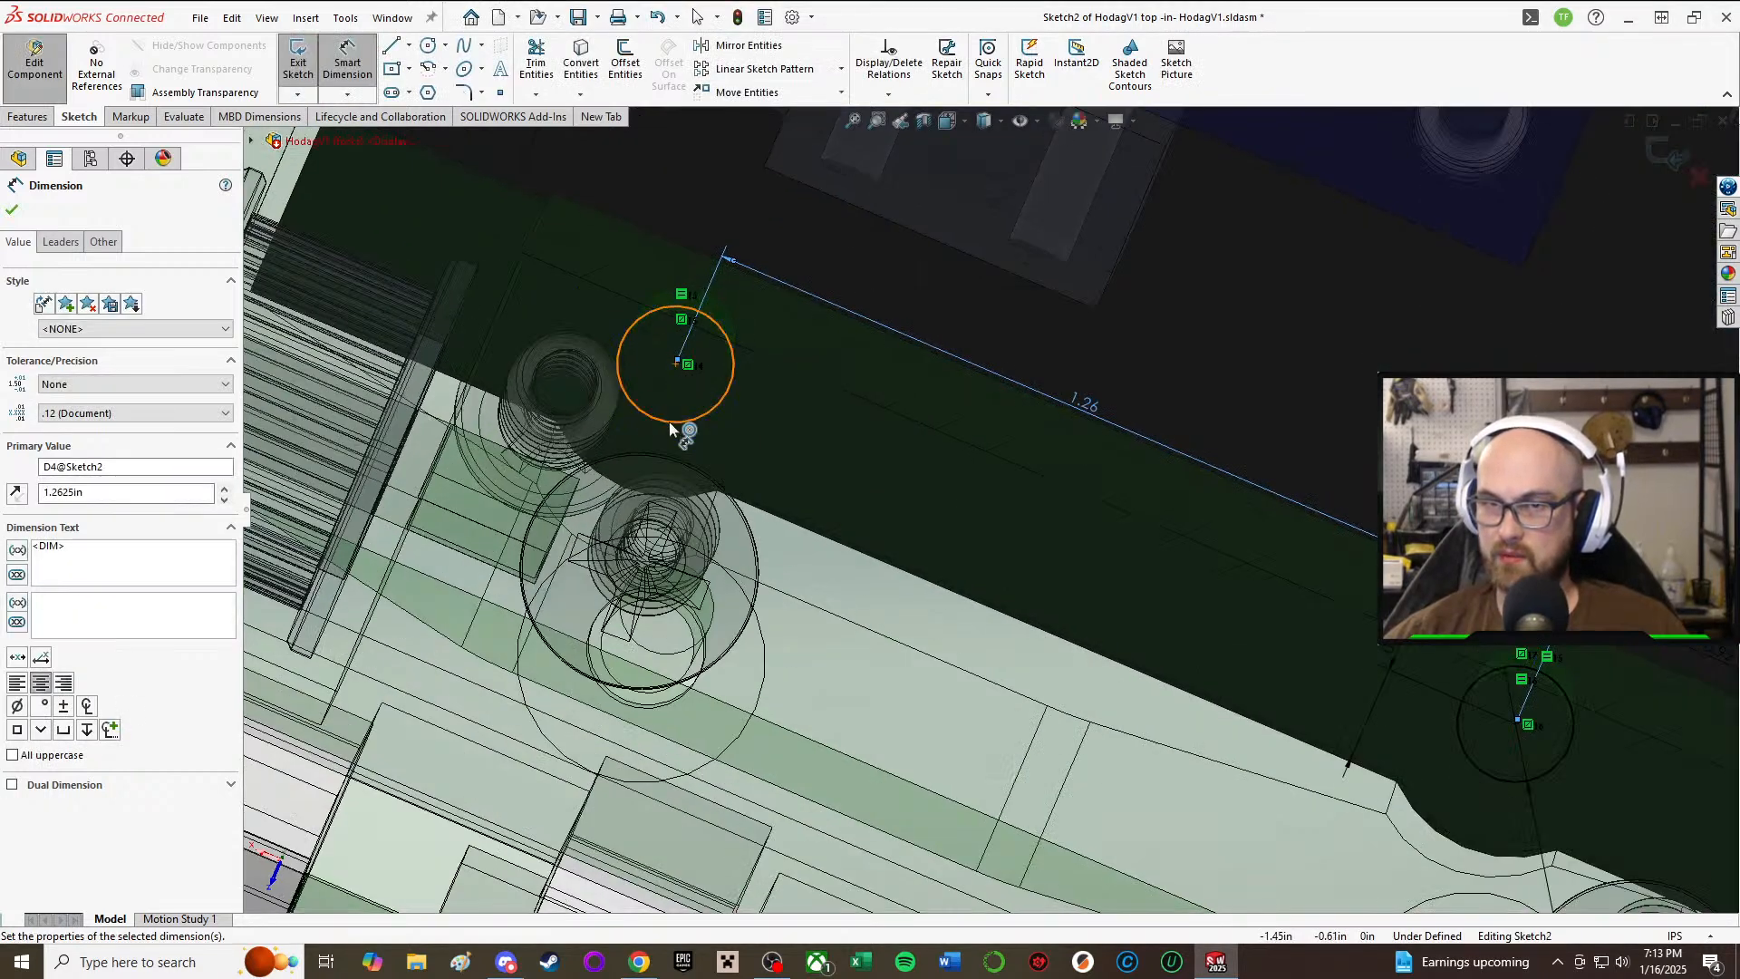
Step: Dimension the inner front hole's center to the panel's front edge
left_click(676, 365)
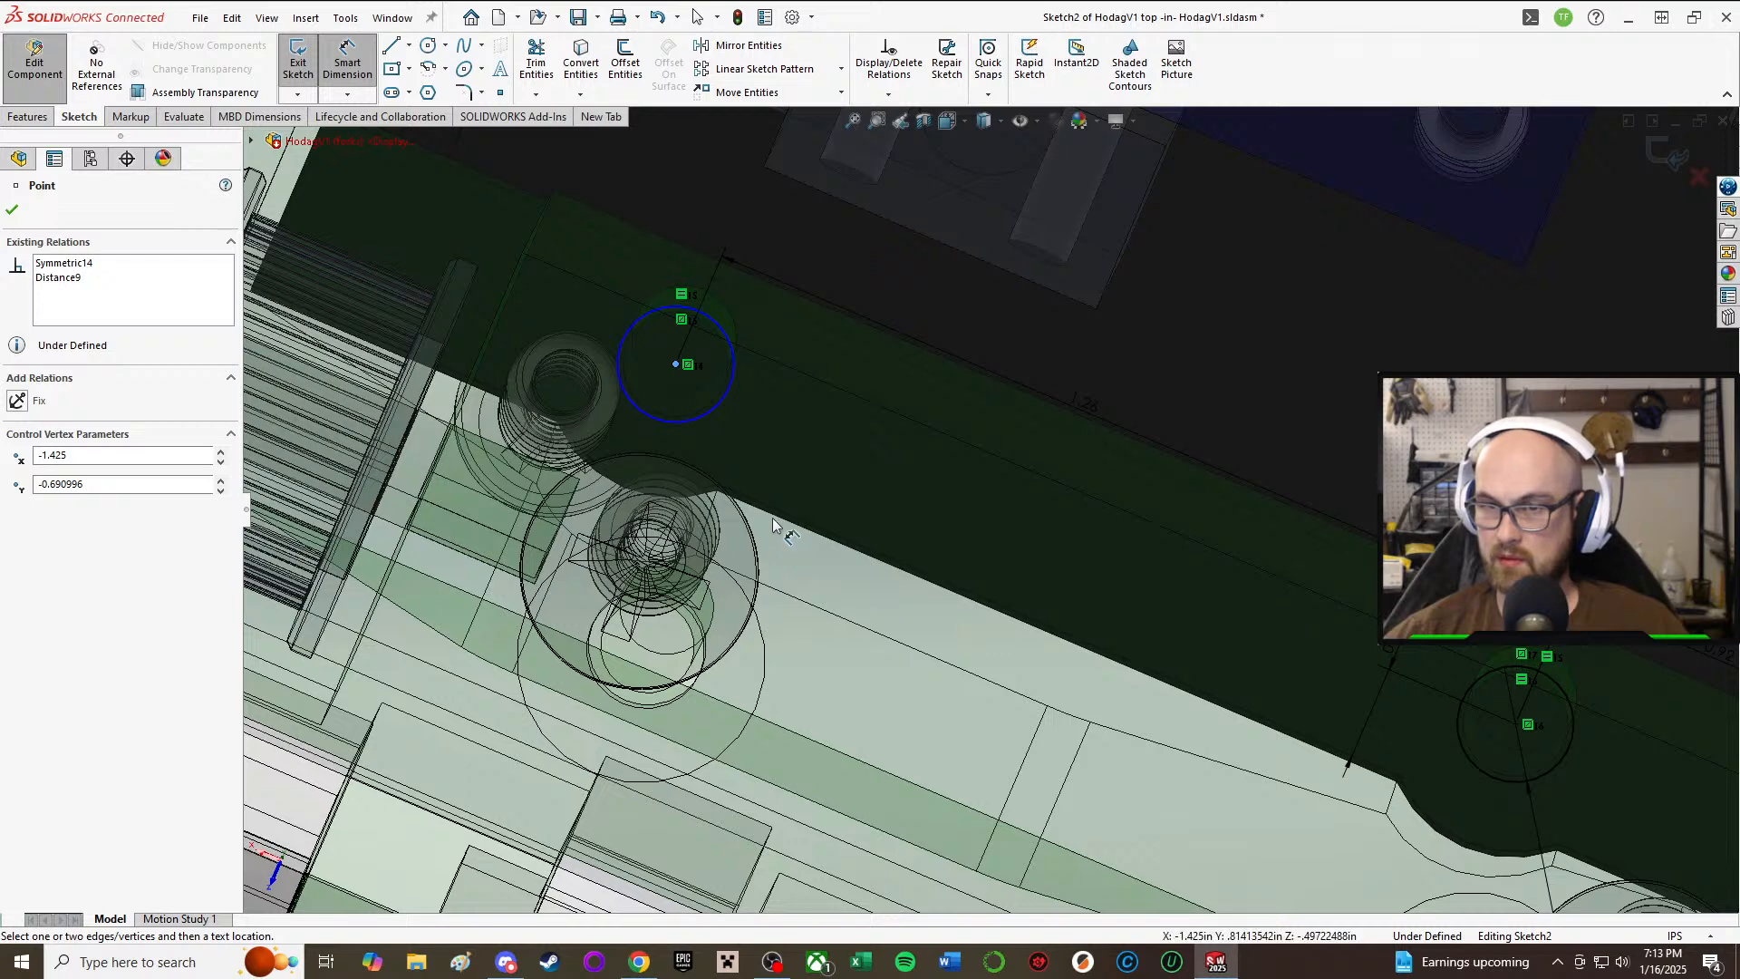
left_click(775, 519)
left_click(736, 455)
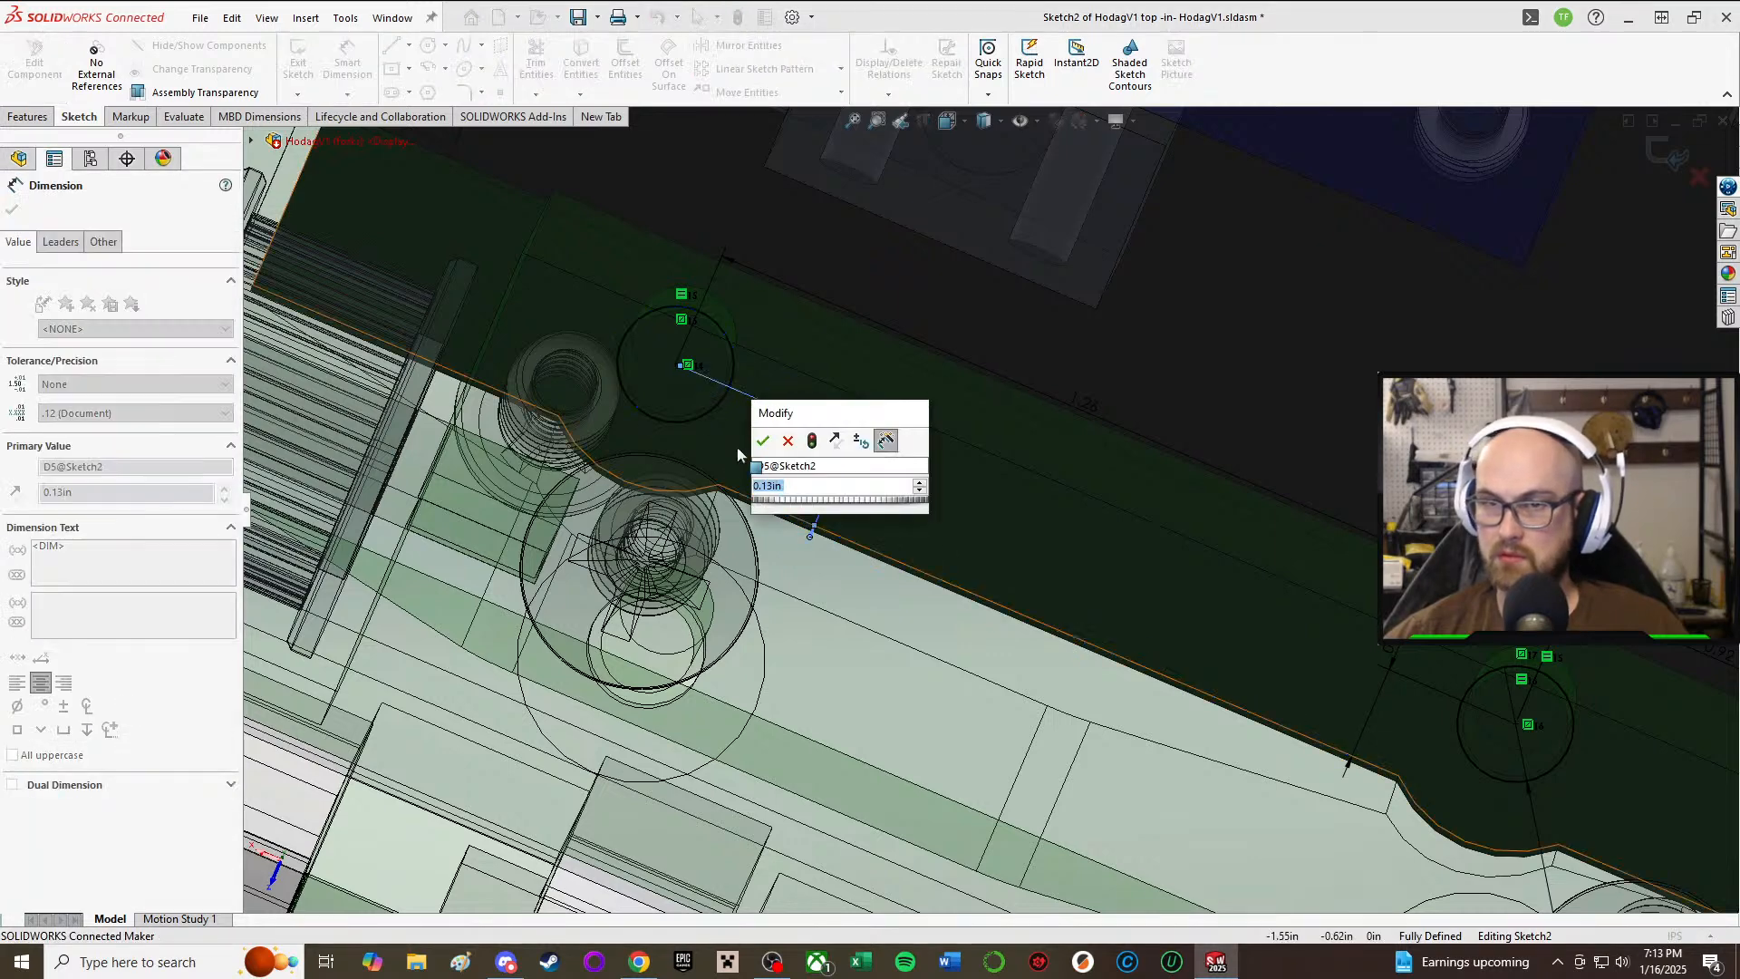
left_click(762, 443)
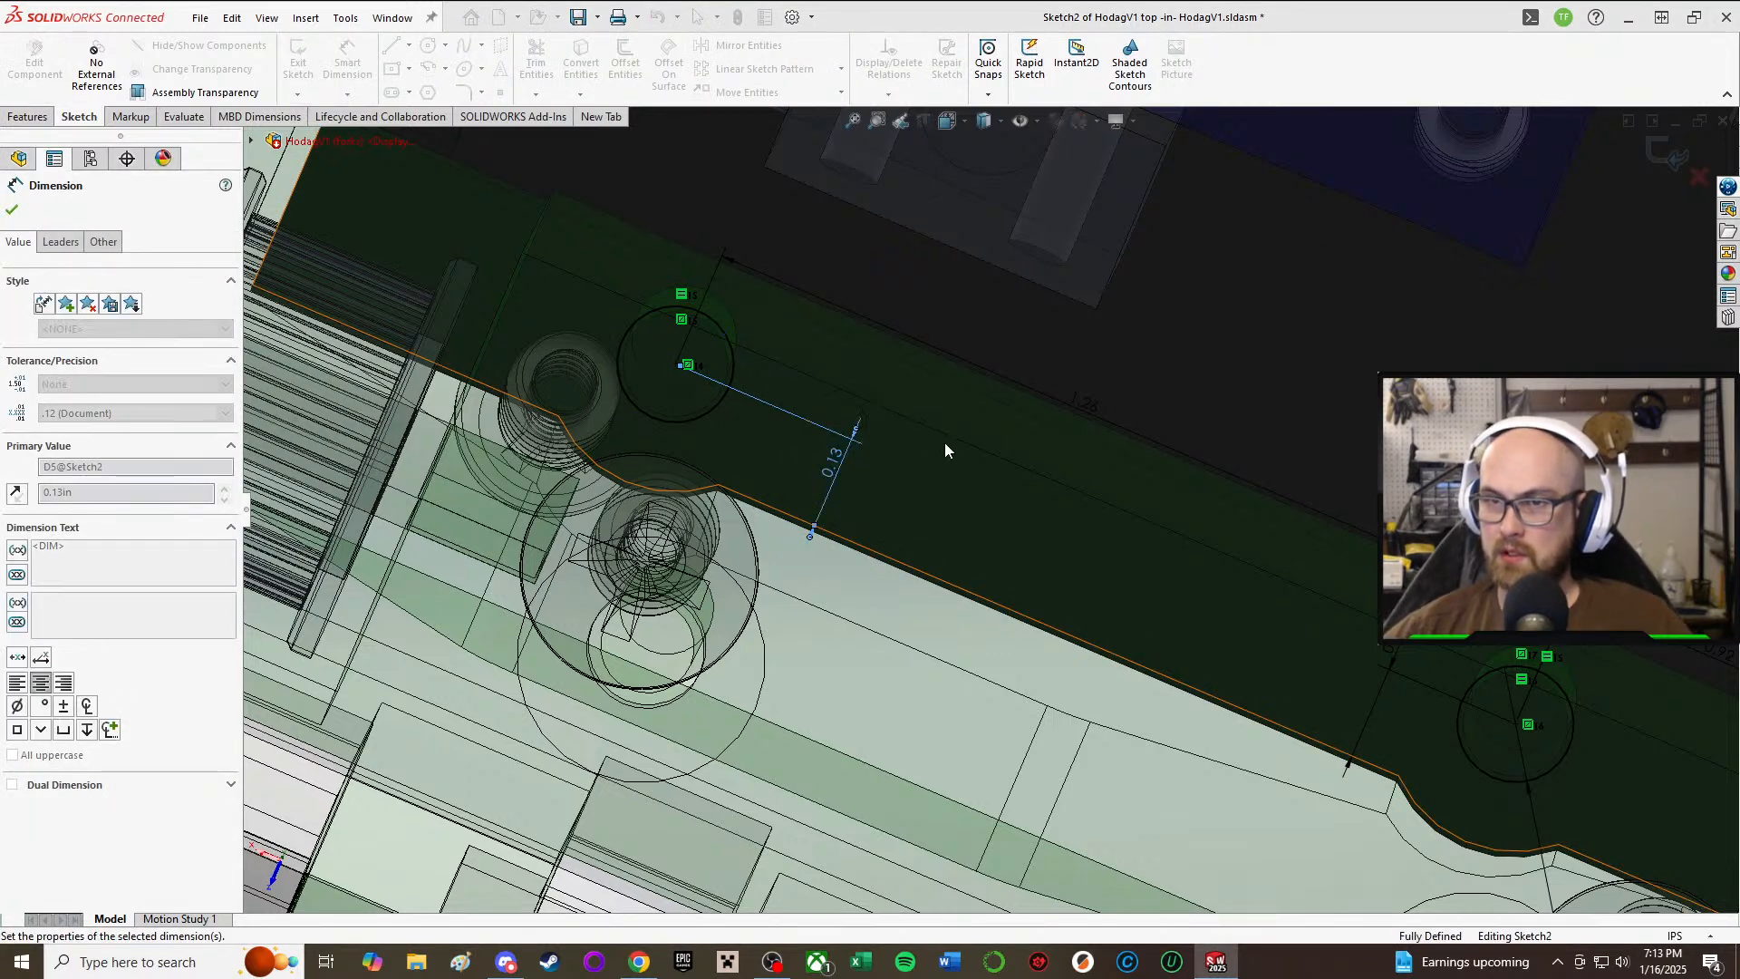
Step: Exit the hole sketch, ignoring the sketch warning, and dismiss the rebuild error reports for the top panel part
mouse_move(944, 444)
middle_mouse_down()
mouse_move(979, 357)
mouse_move(948, 396)
mouse_move(1118, 361)
mouse_move(1163, 444)
middle_mouse_up()
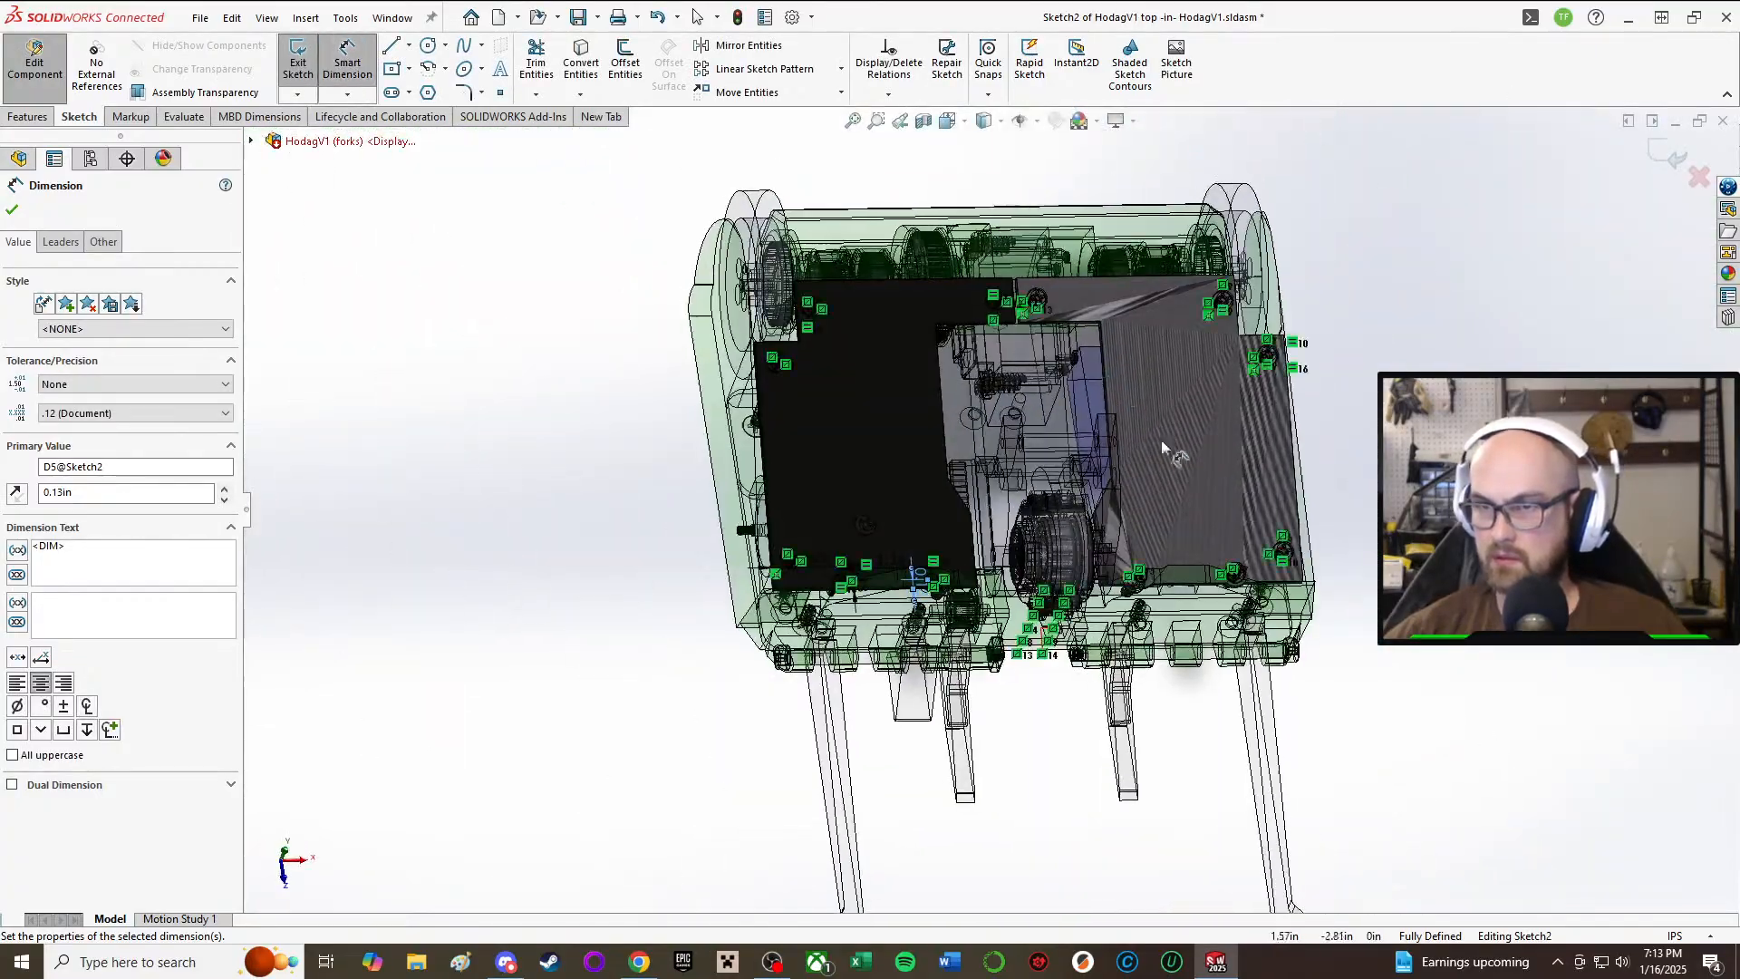
middle_click_drag(1042, 471, 984, 481)
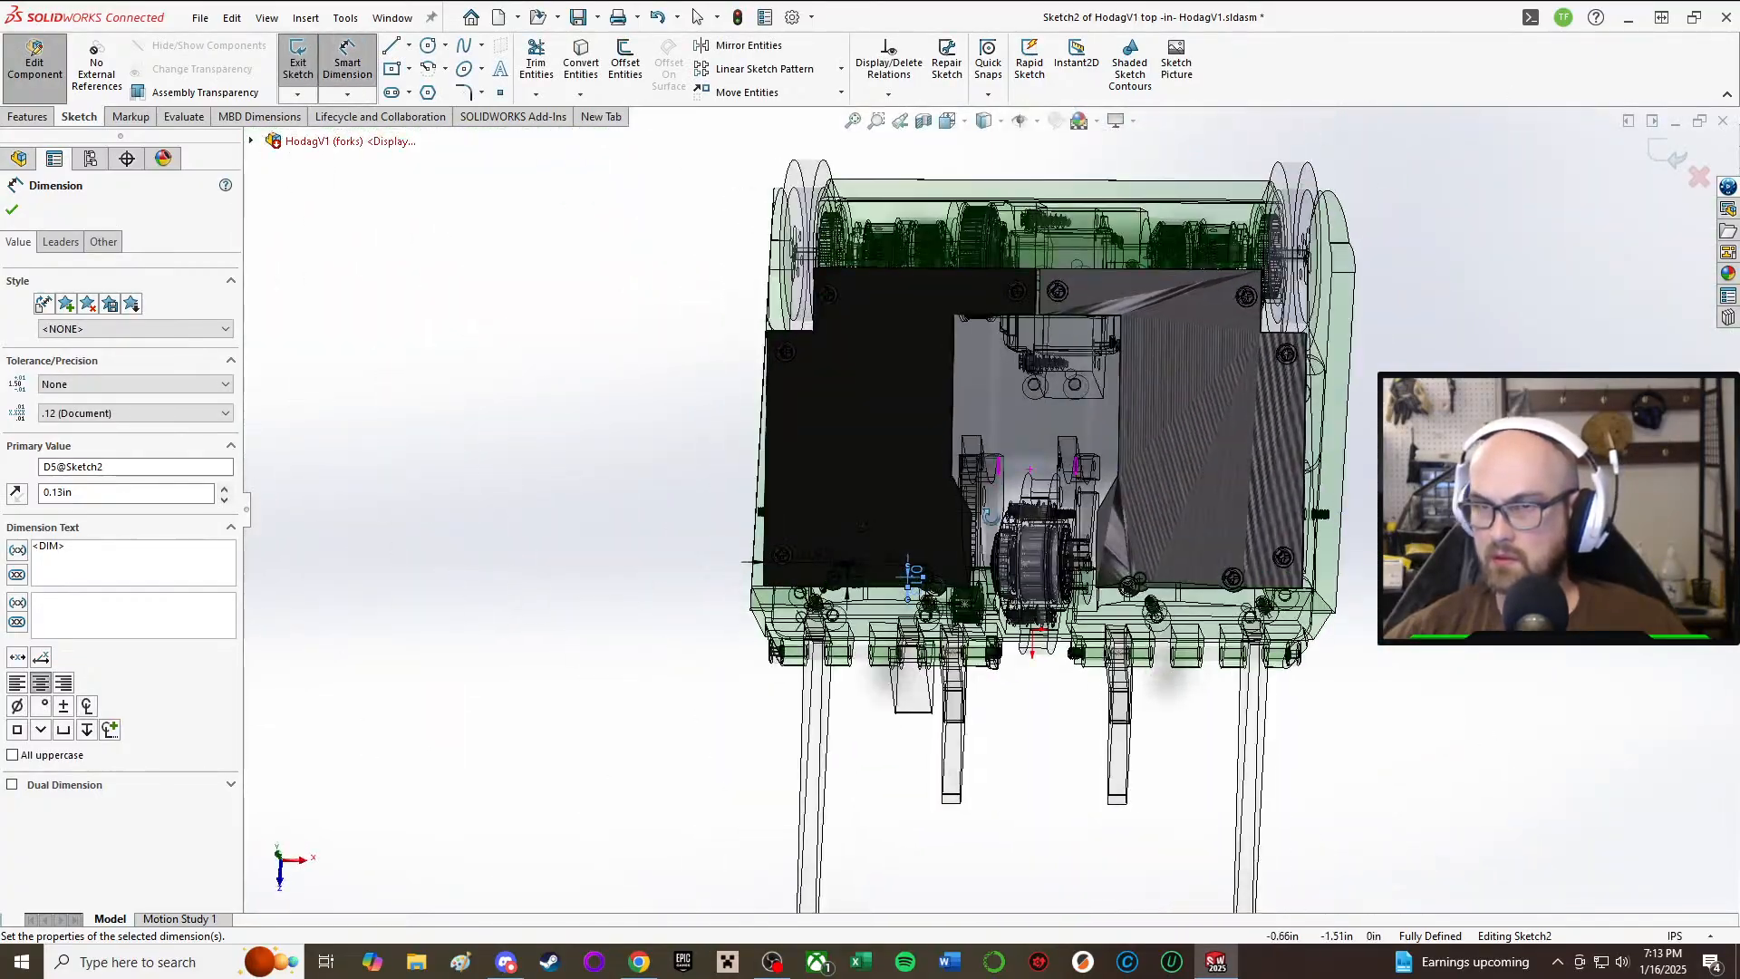
left_click(353, 65)
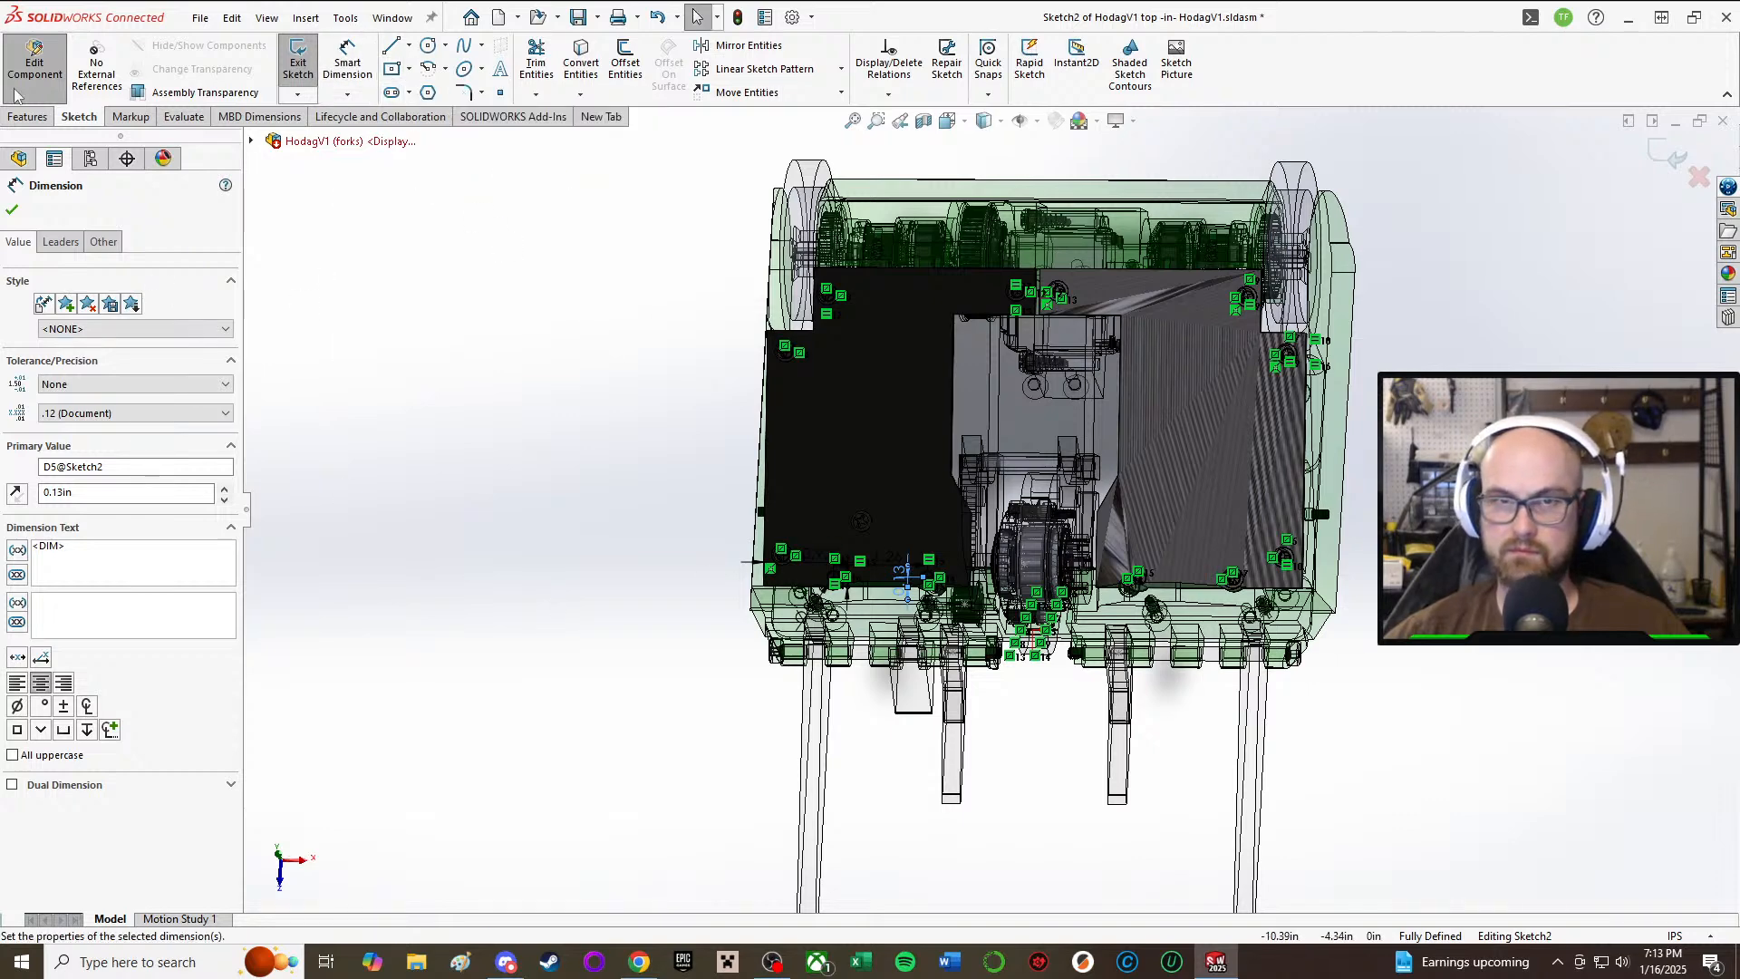
left_click(303, 89)
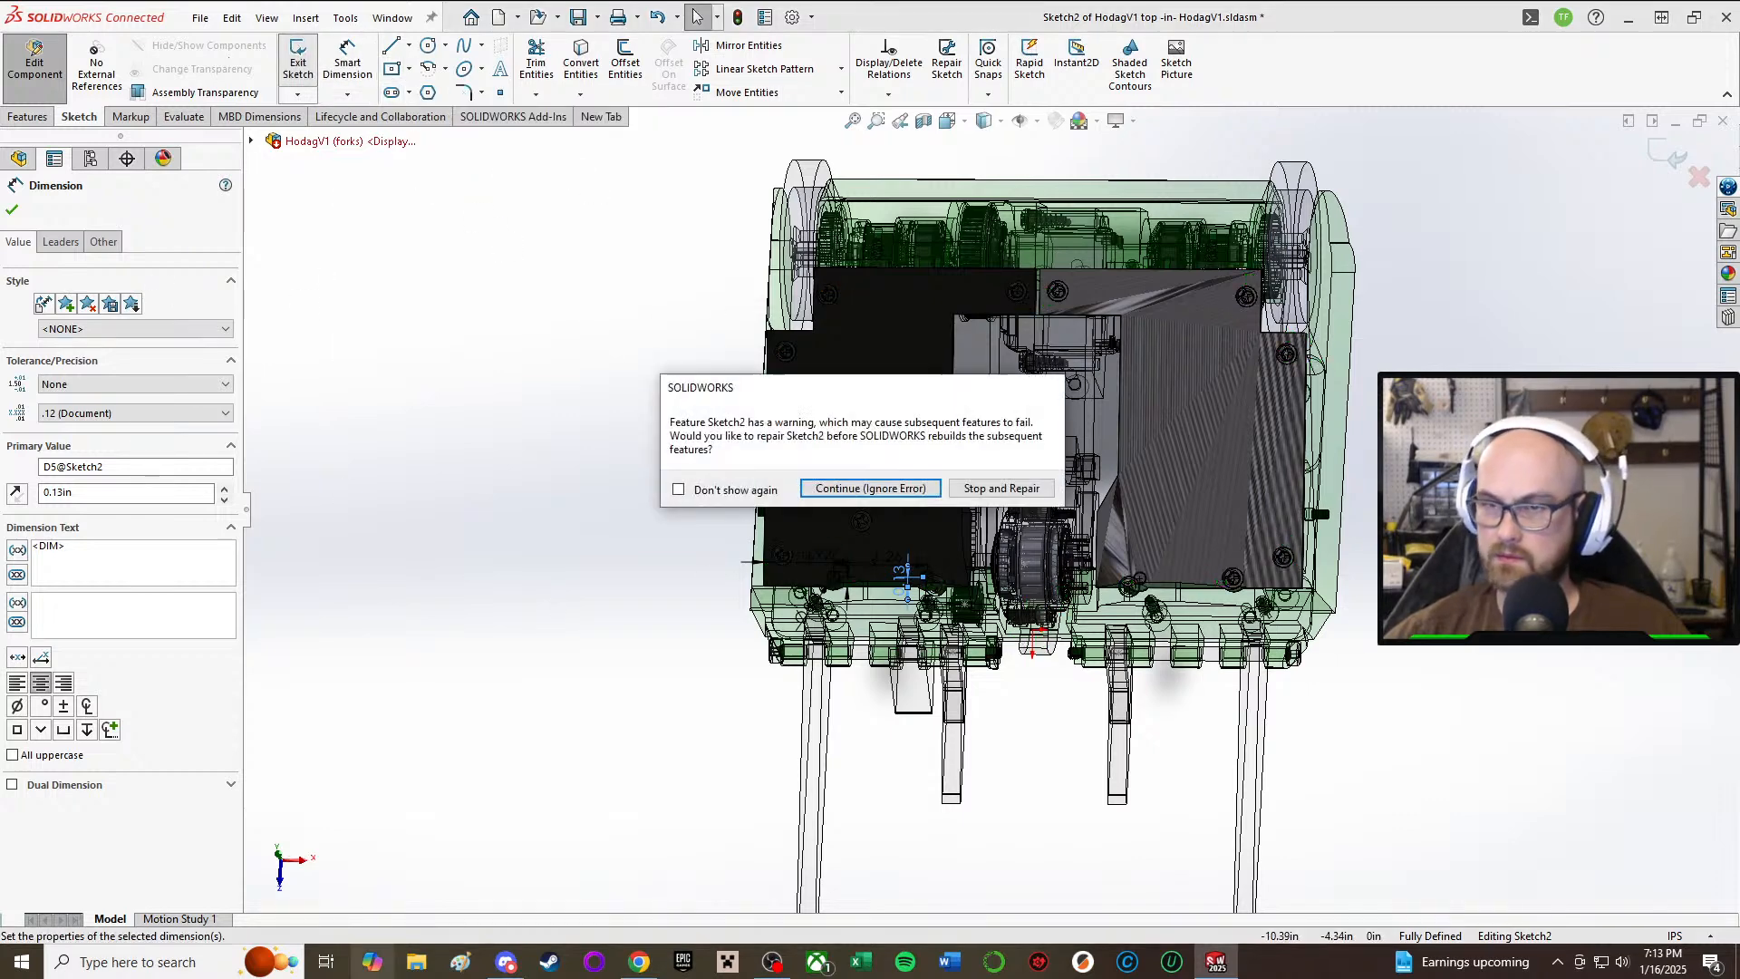
left_click(848, 490)
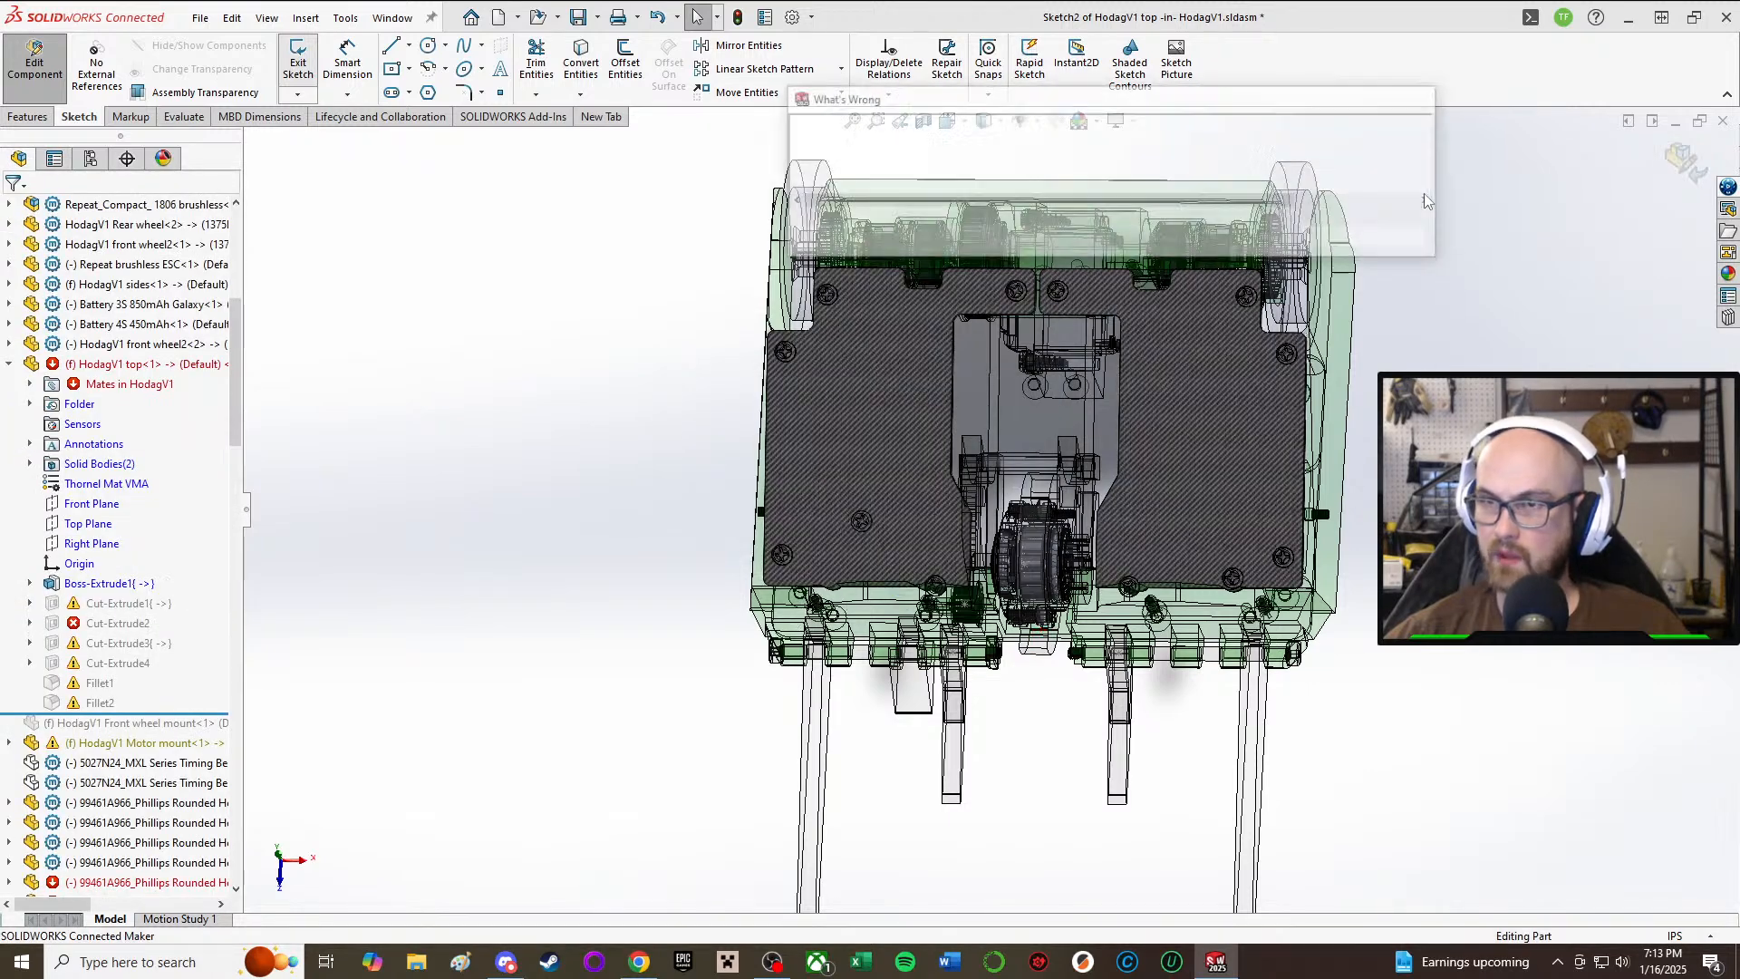
left_click(1336, 381)
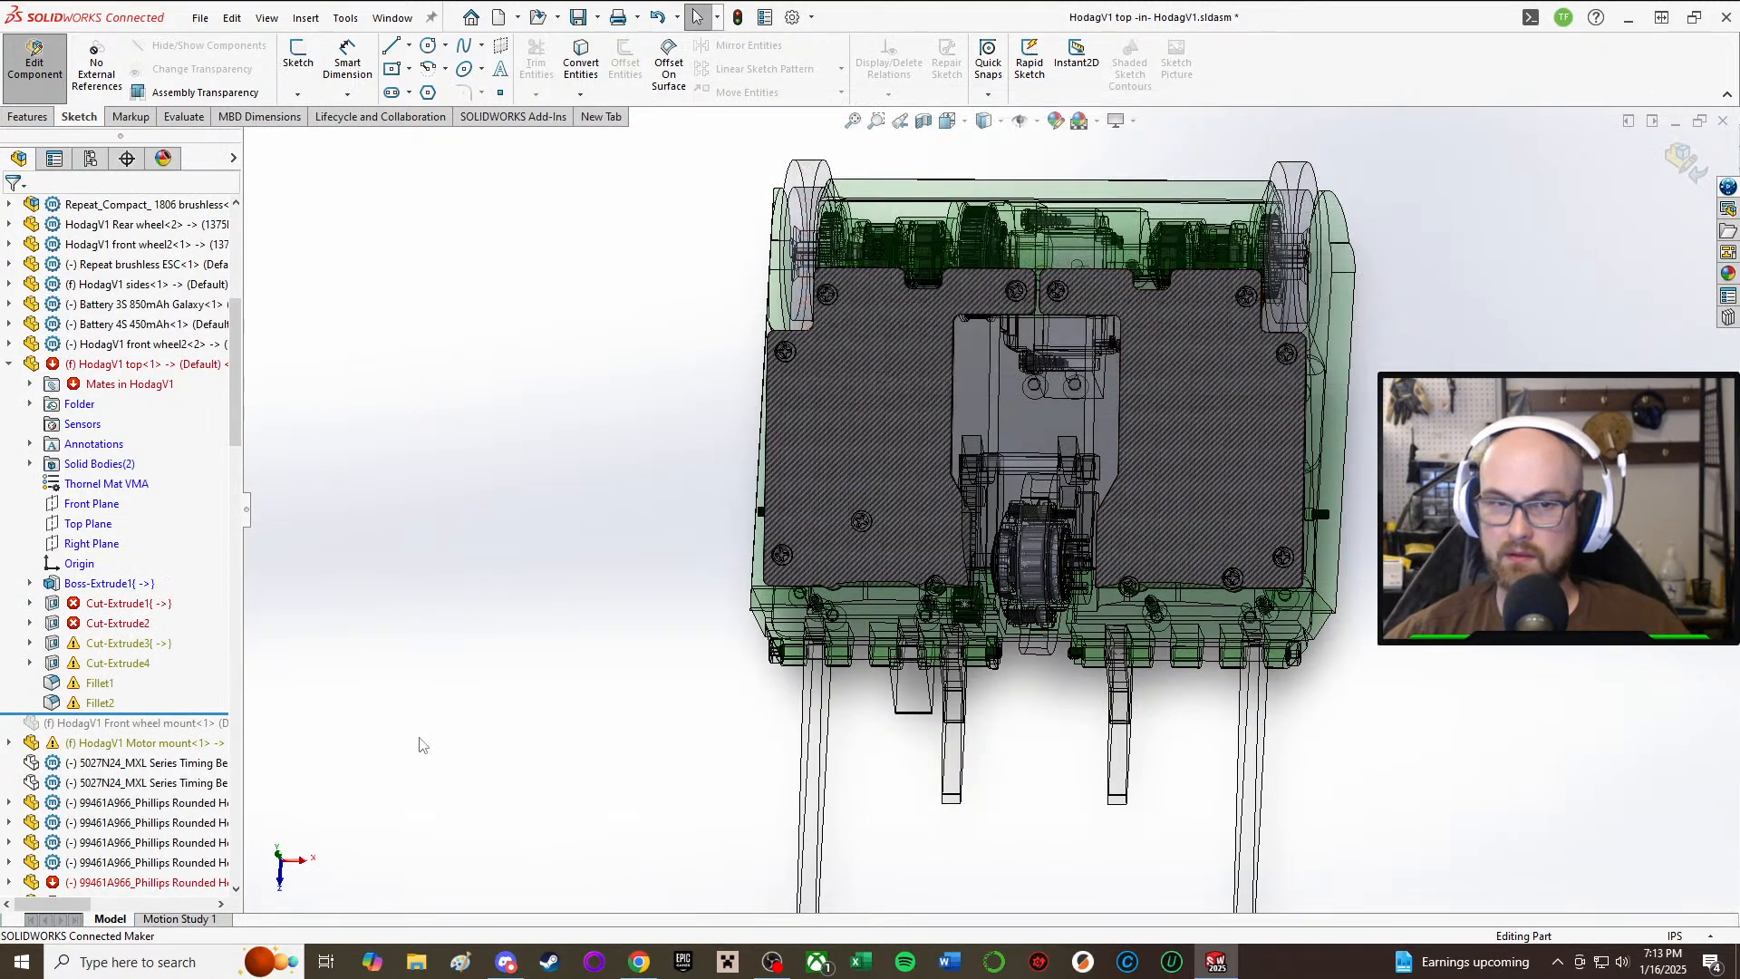
left_click(108, 602)
left_click(155, 566)
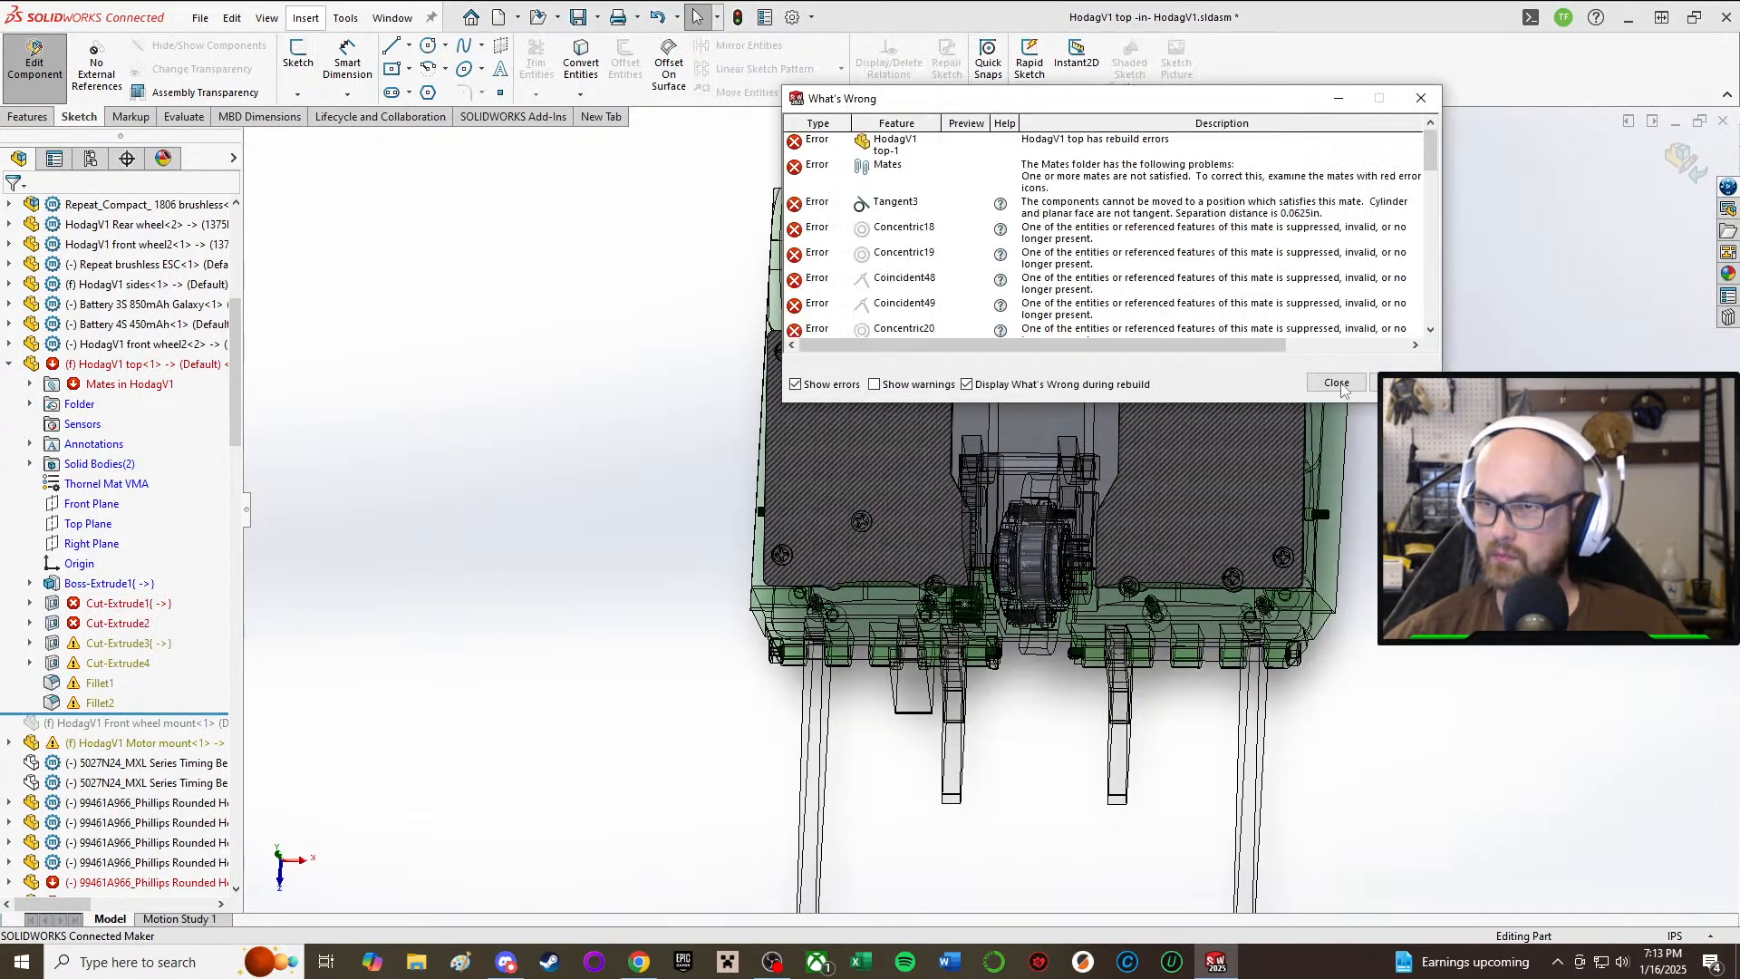
left_click(1336, 382)
Step: Replace the missing sketch plane of Cut-Extrude1's Sketch2 with the large flat face of the top panel
left_click(29, 585)
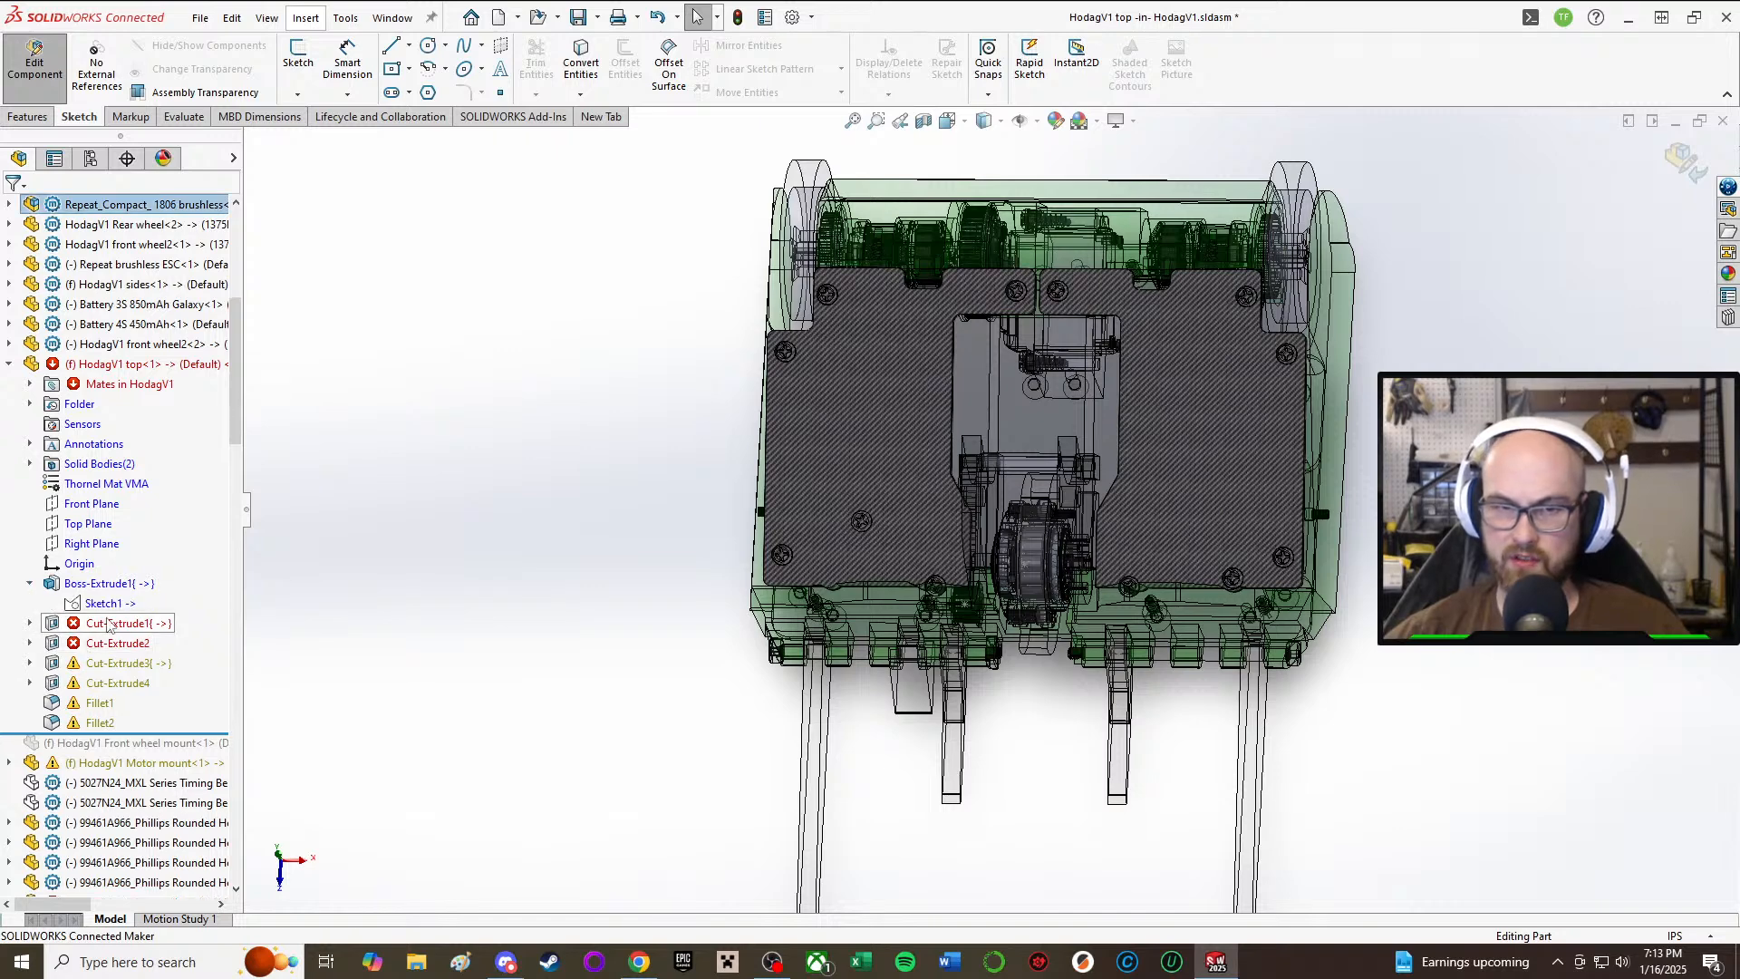
left_click(30, 625)
left_click(123, 643)
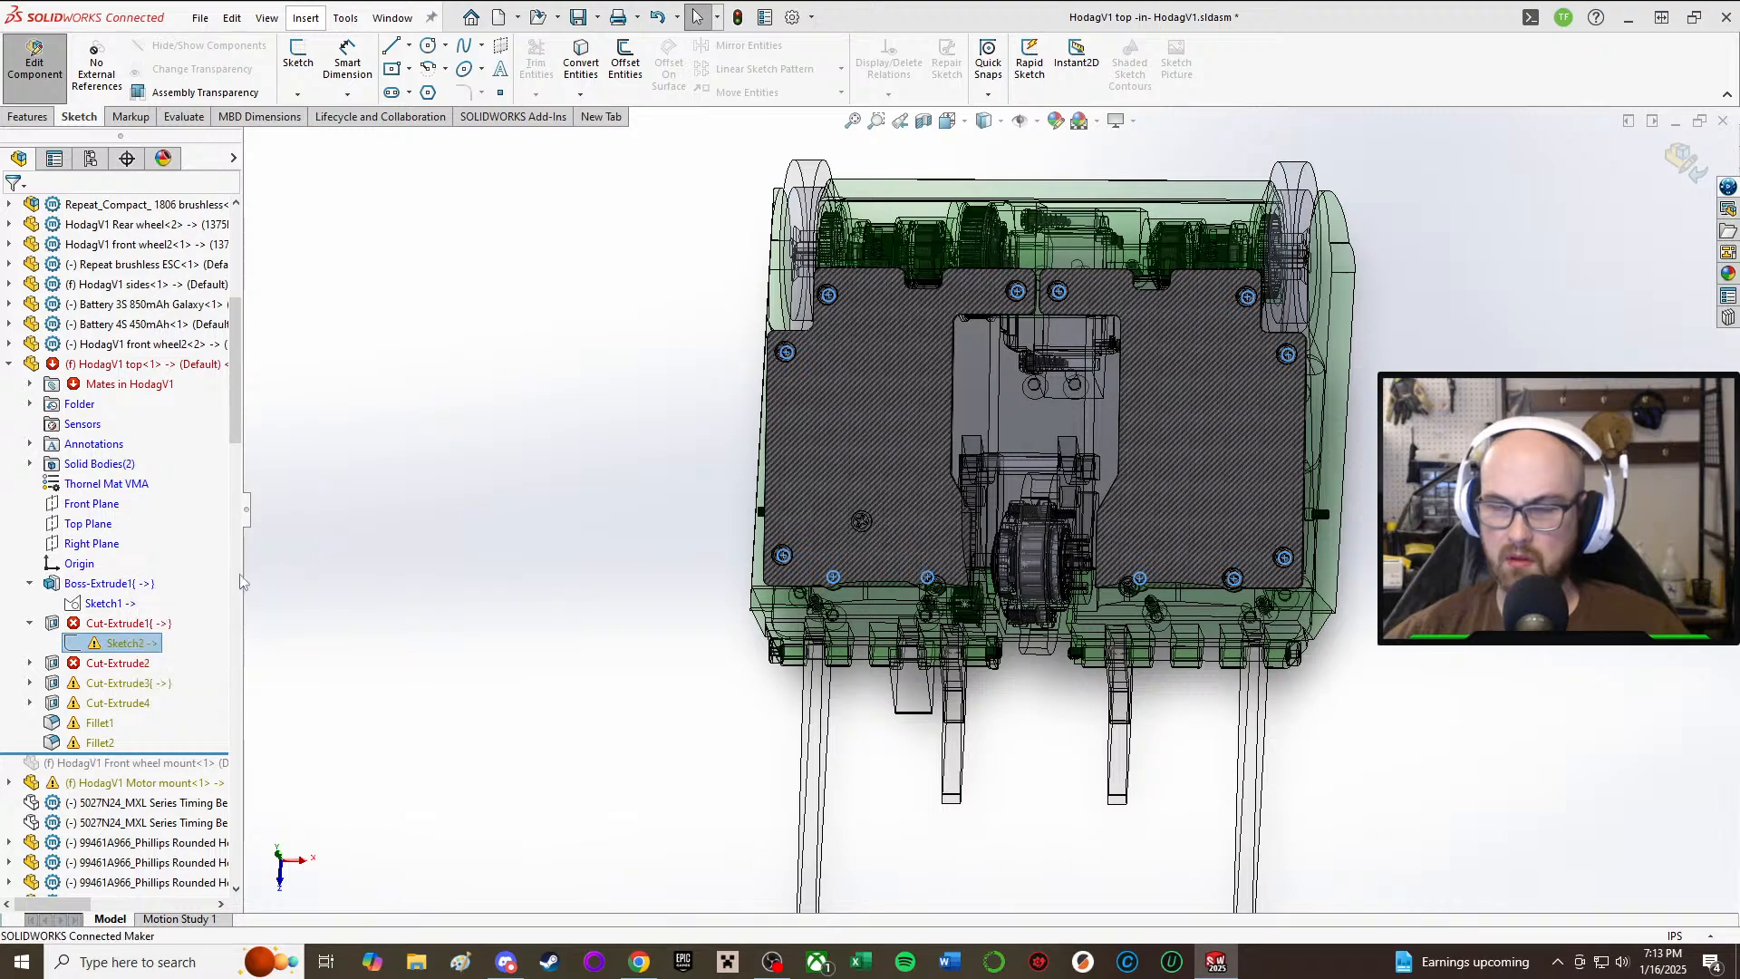
middle_click_drag(616, 535, 835, 519)
scroll(841, 523, "down", 10)
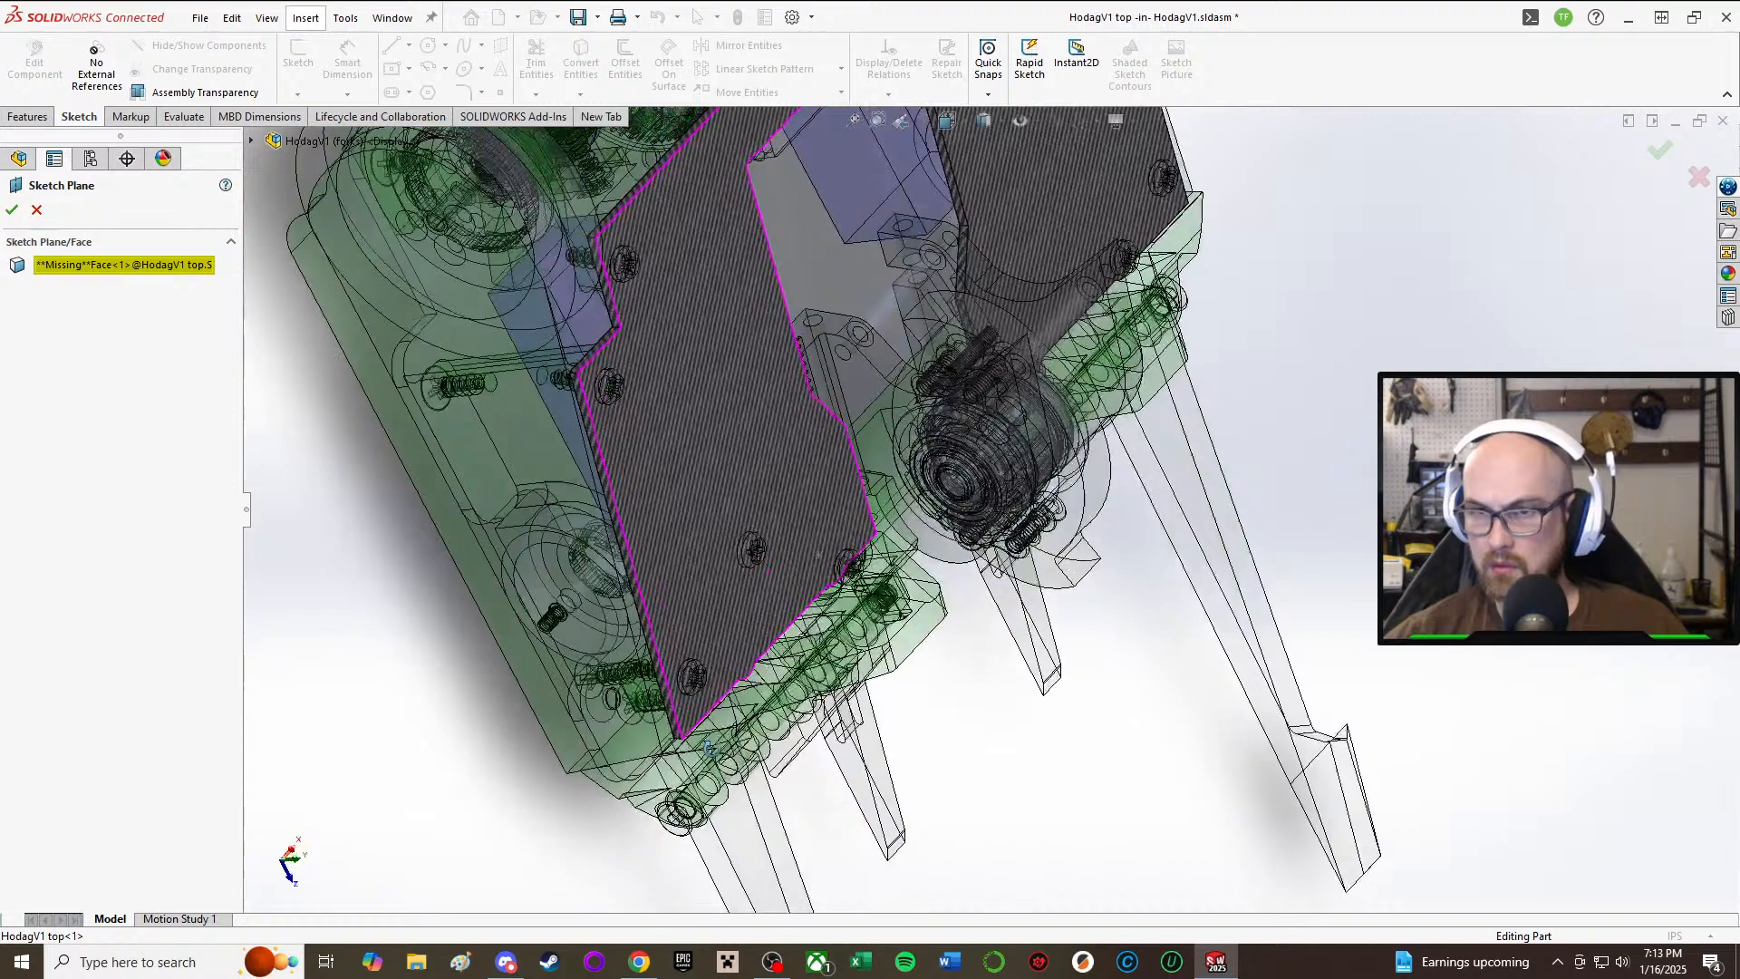
middle_click_drag(709, 749, 329, 382)
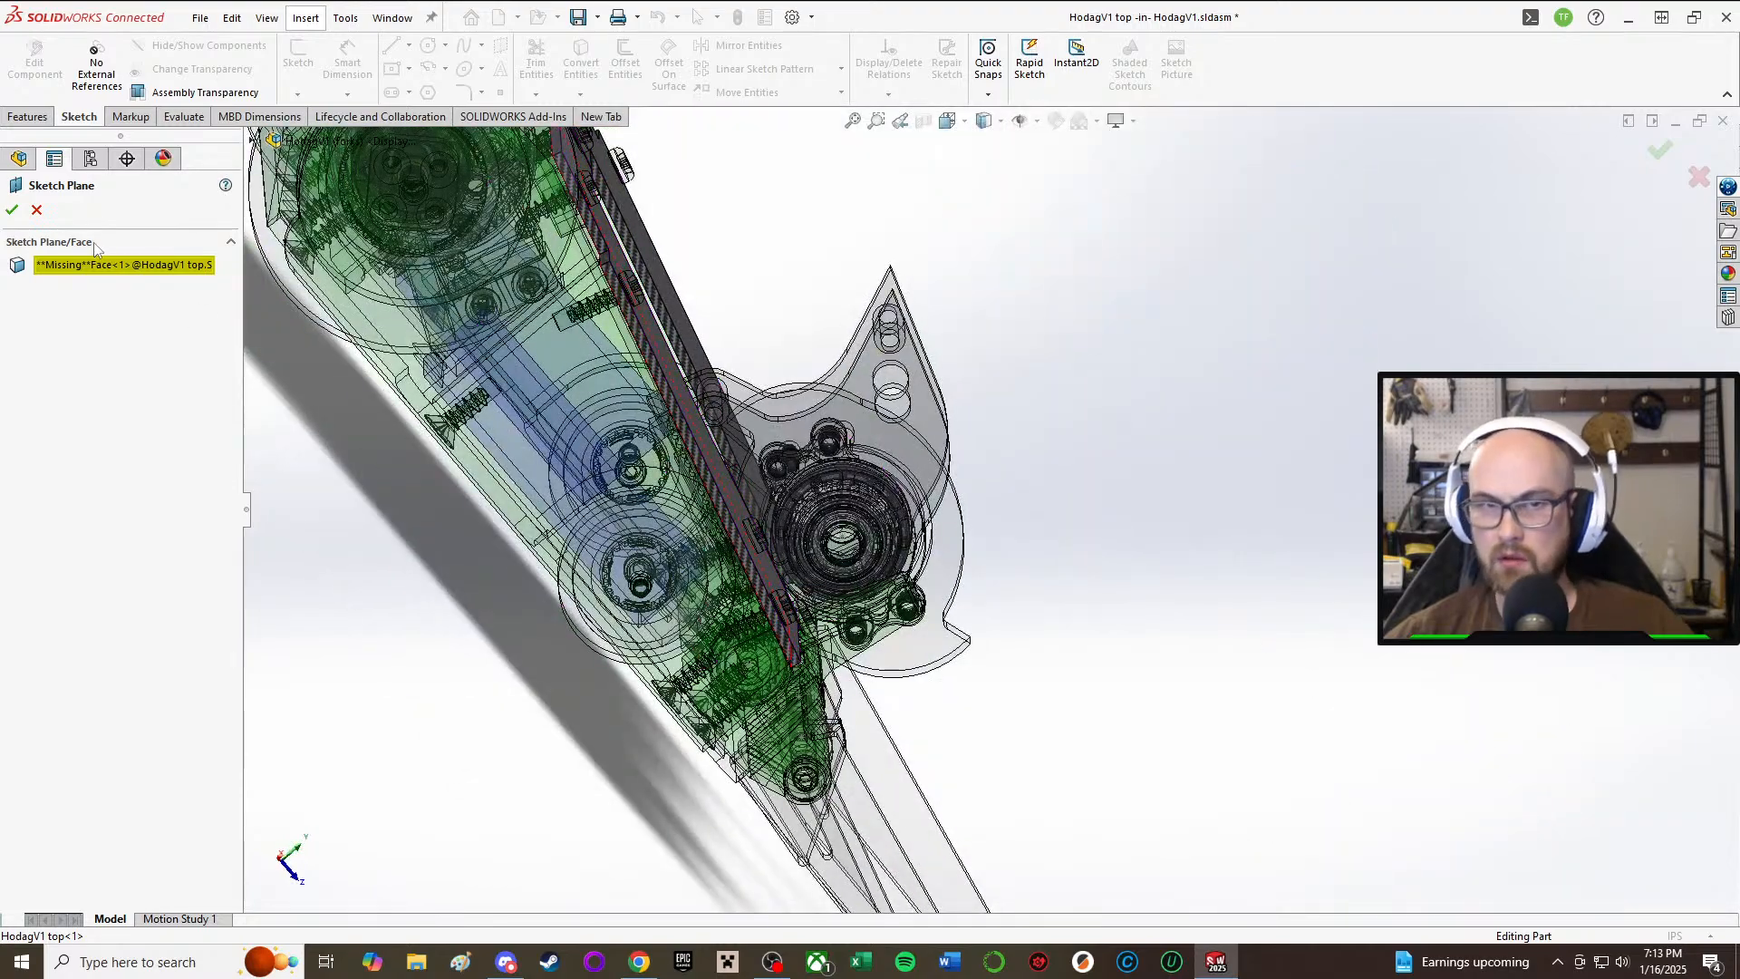
mouse_move(580, 426)
middle_mouse_down()
mouse_move(666, 389)
mouse_move(829, 399)
middle_mouse_up()
left_click(698, 392)
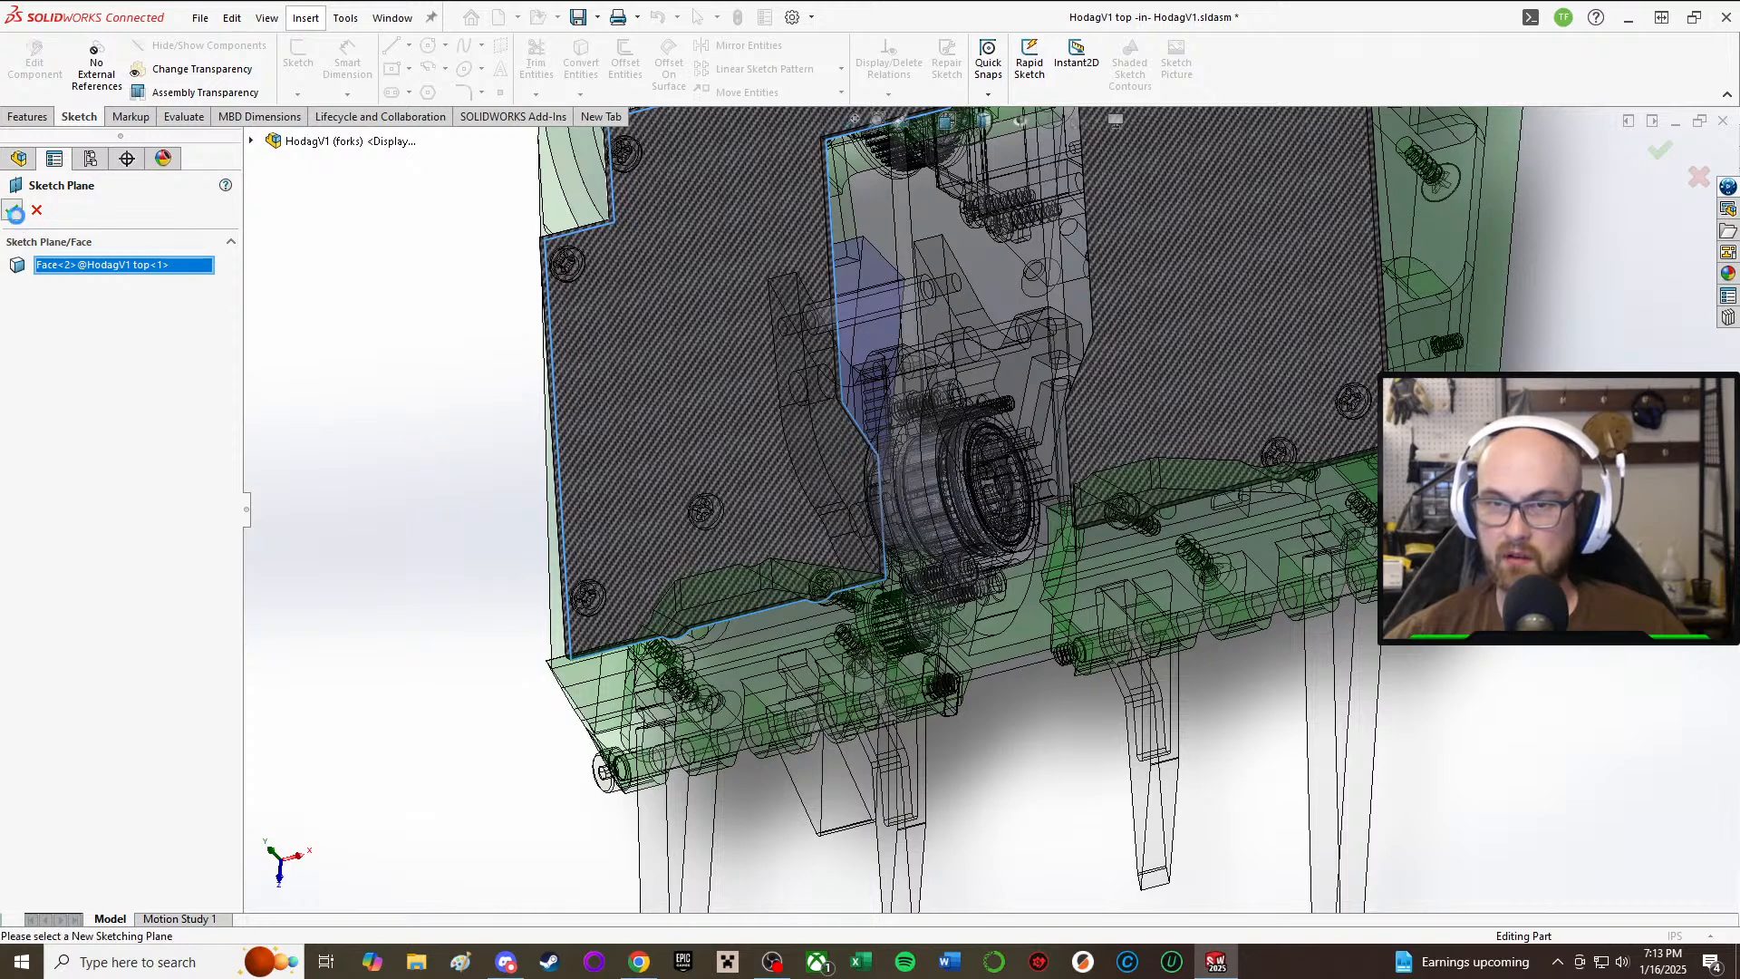
left_click(15, 211)
left_click(866, 489)
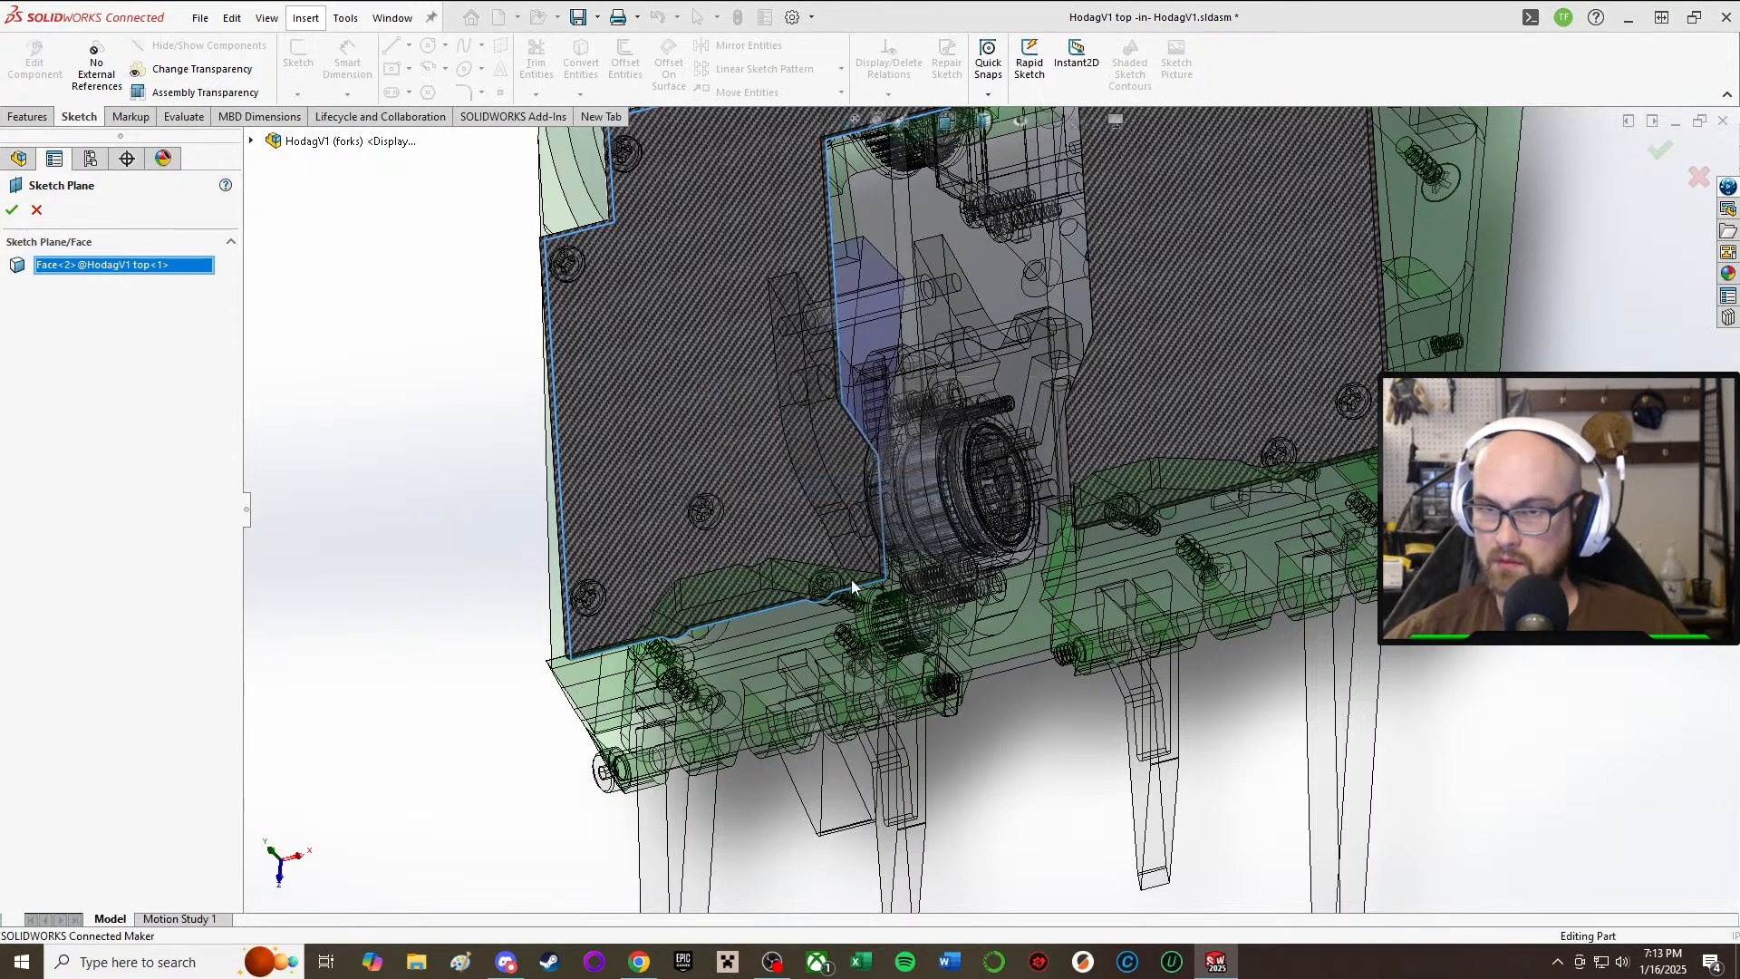
Step: Edit Cut-Extrude1 to reverse the cut direction and set its feature scope to all bodies, then apply it
left_click(91, 608)
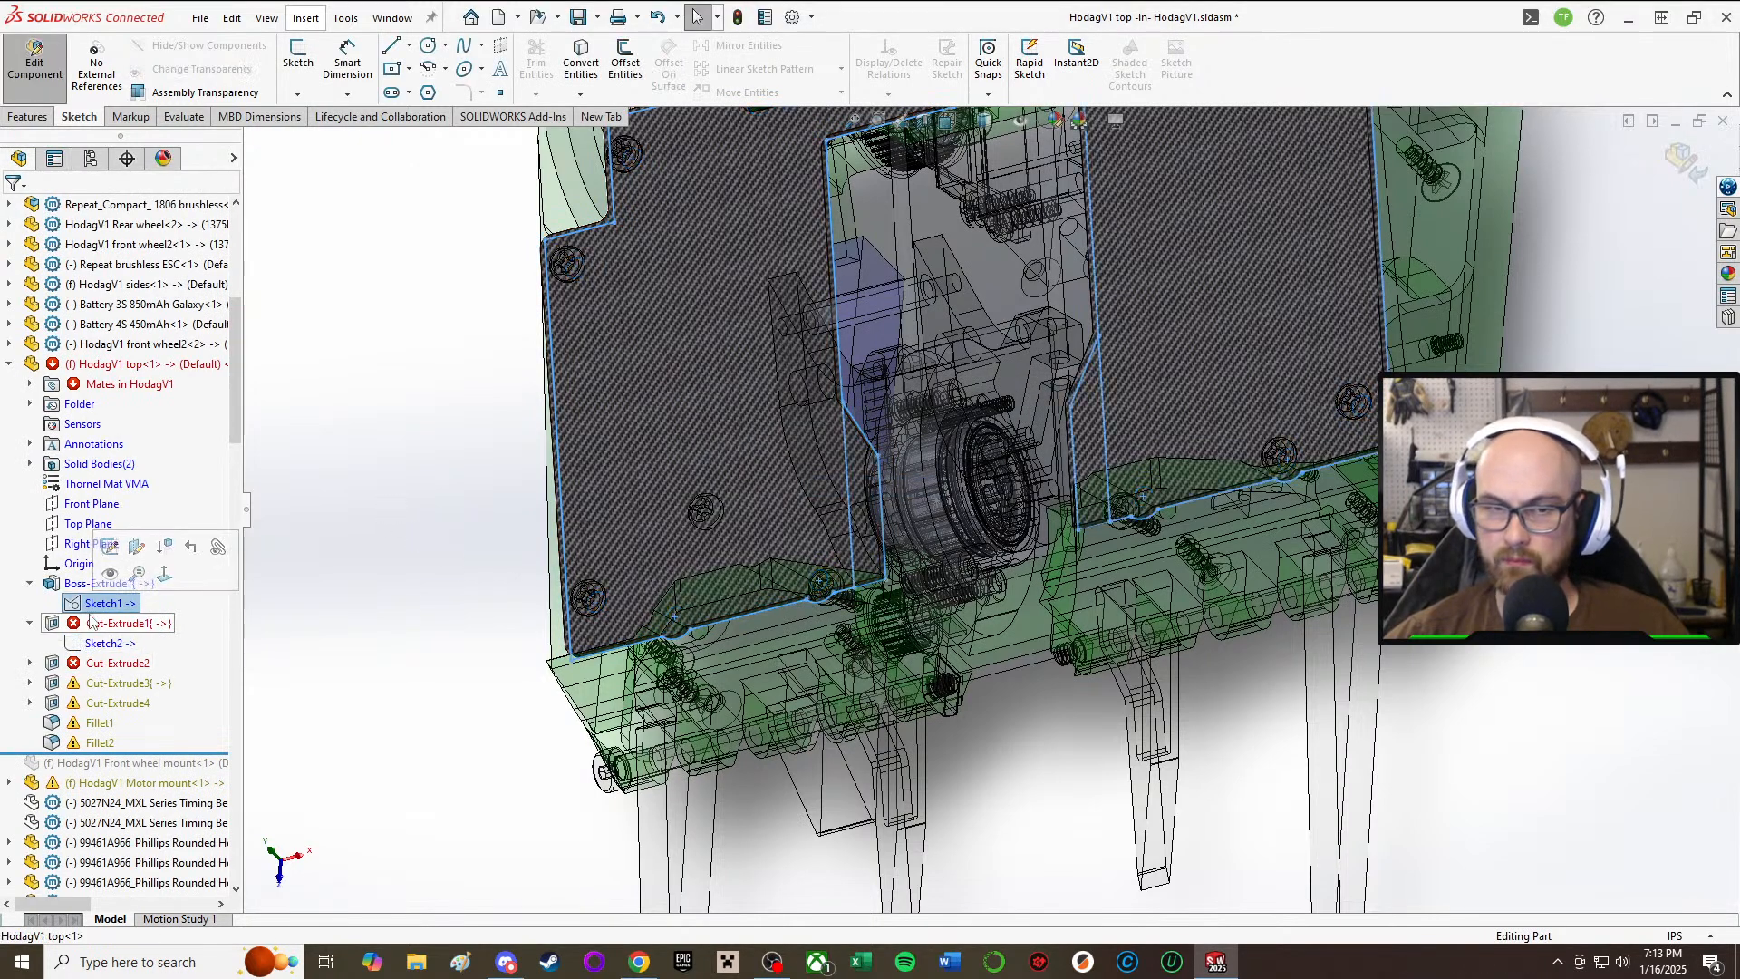
left_click(96, 624)
left_click(110, 560)
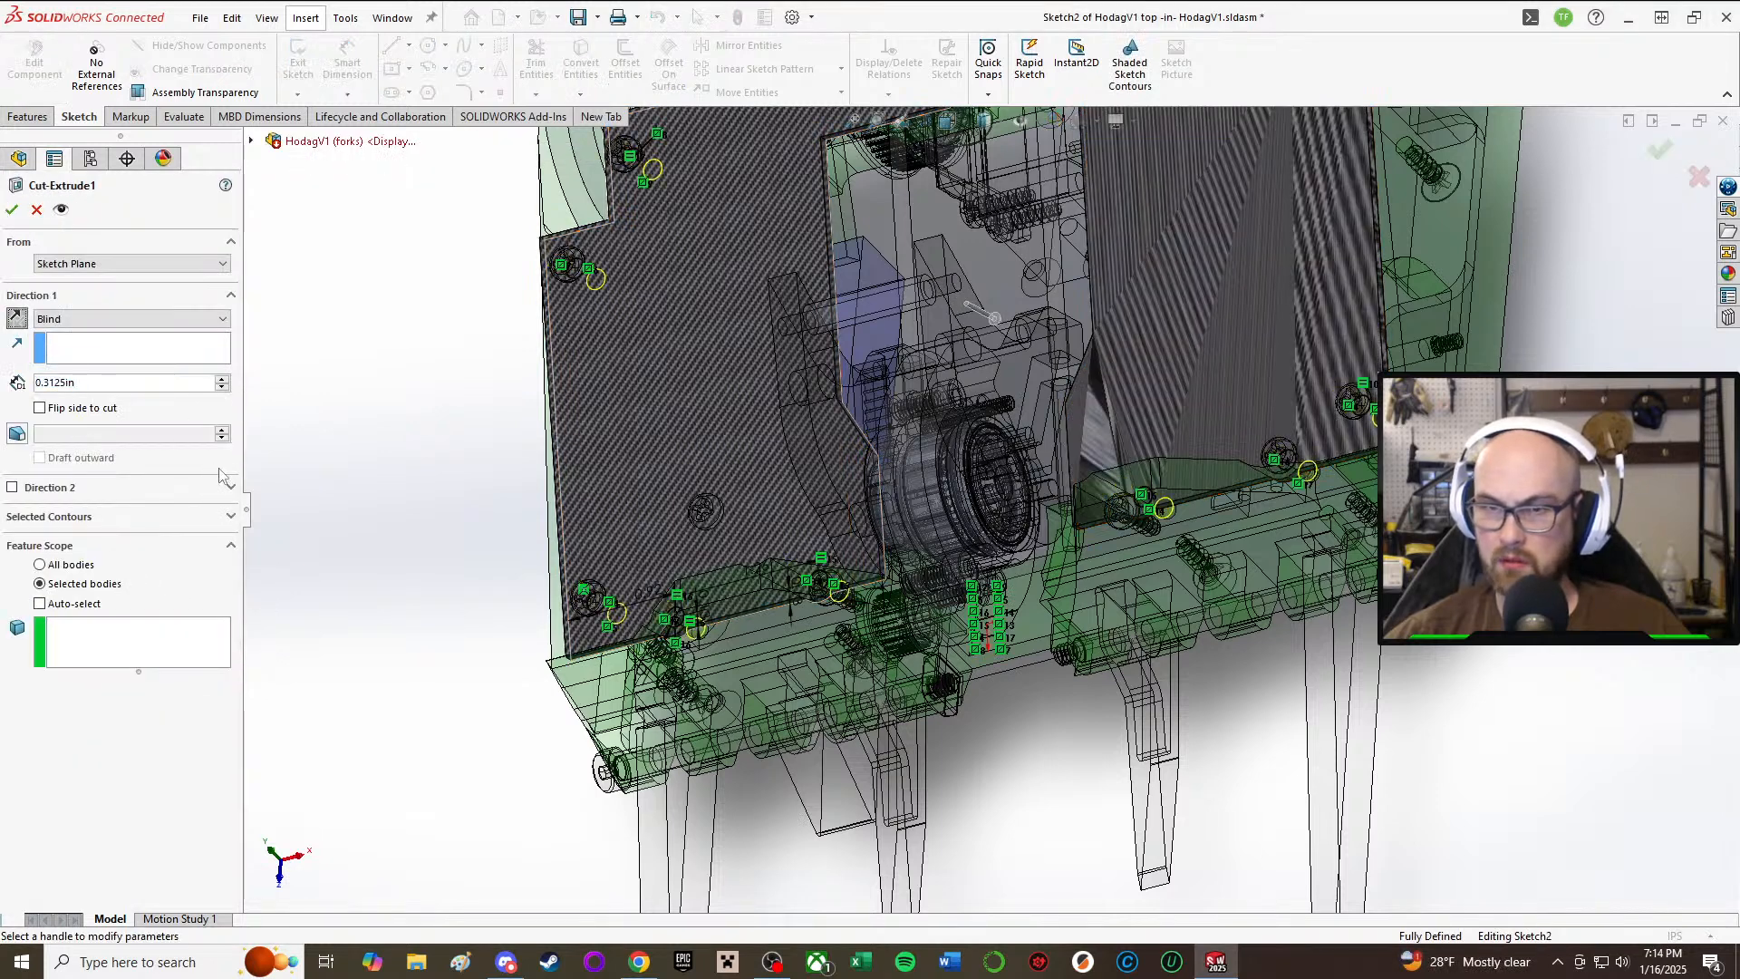
left_click(17, 318)
middle_click_drag(399, 571, 504, 494)
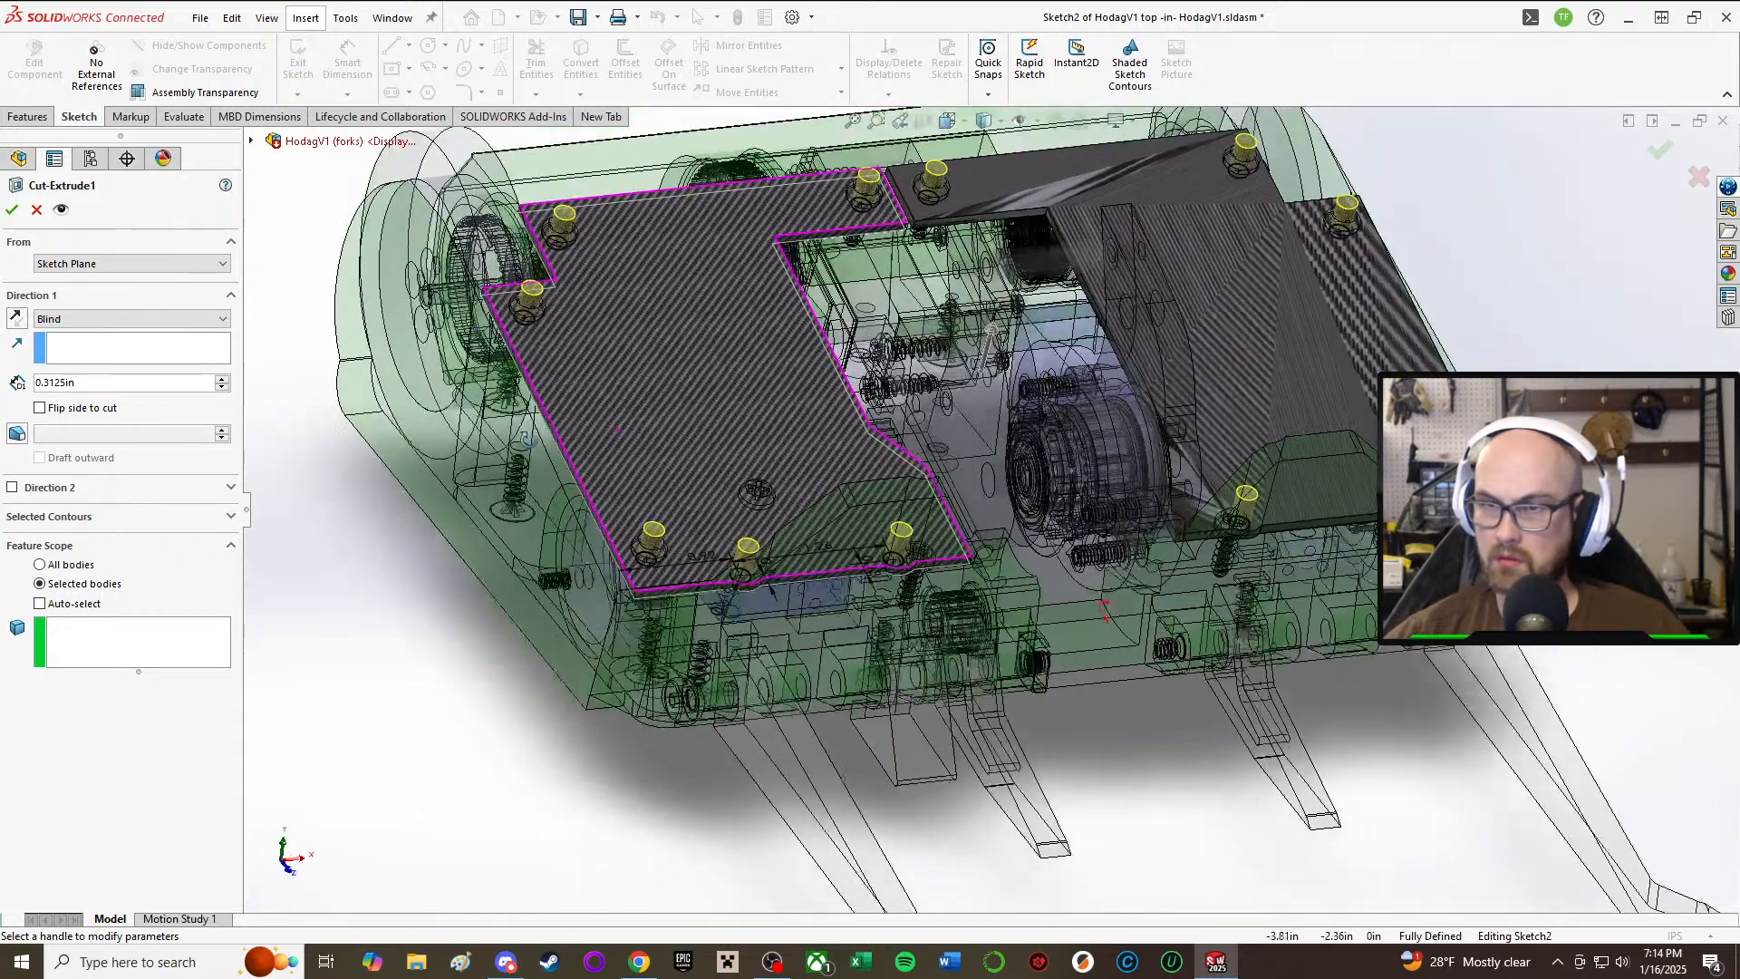
left_click(40, 565)
left_click(11, 210)
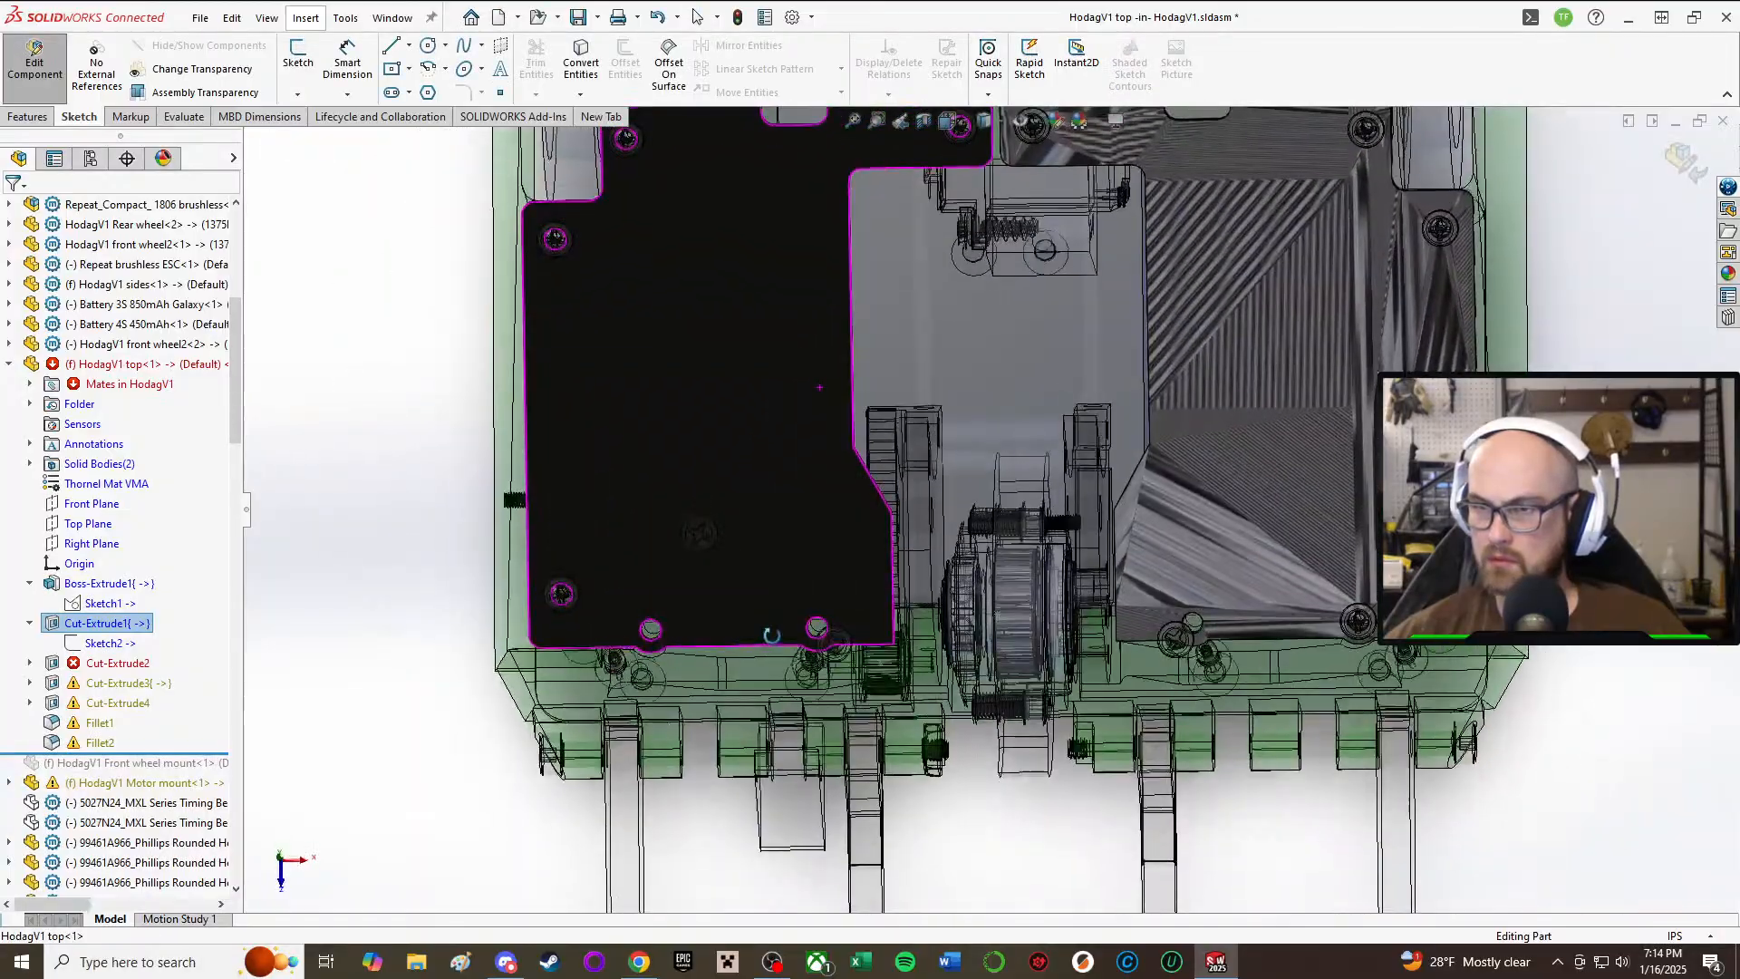
middle_click_drag(771, 635, 769, 564)
scroll(836, 482, "down", 2)
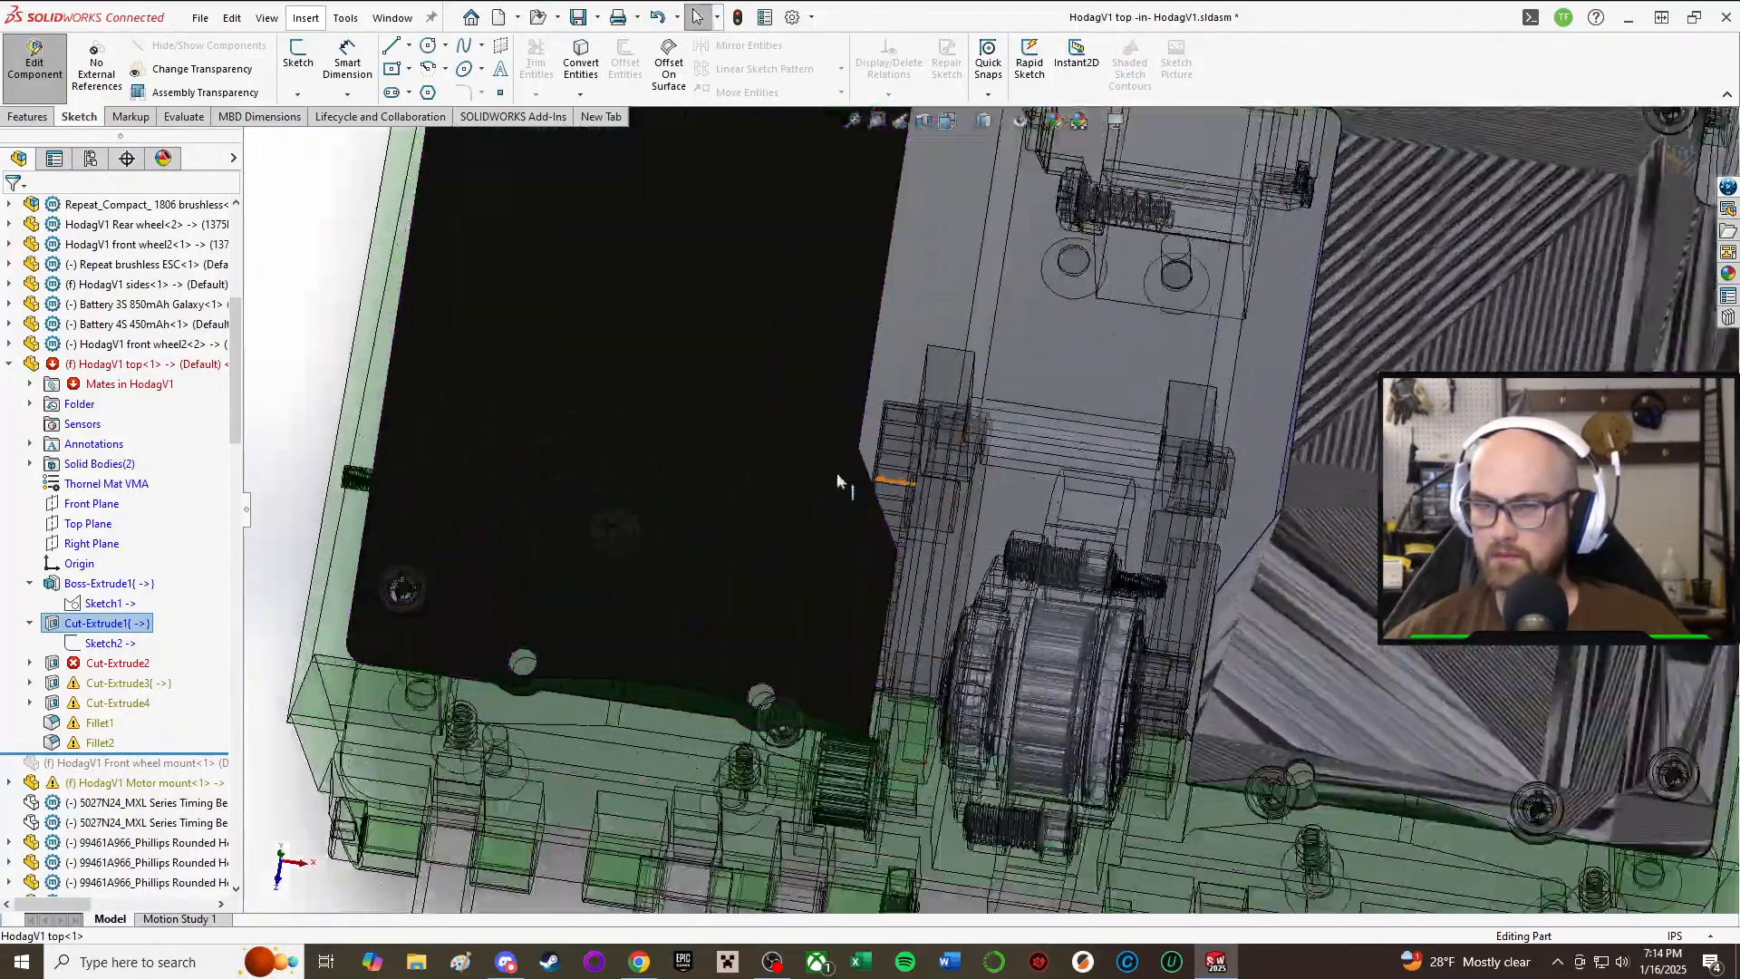
Step: Open Sketch3 of the failed Cut-Extrude2 feature for editing
scroll(838, 482, "up", 1)
middle_click_drag(837, 482, 844, 430)
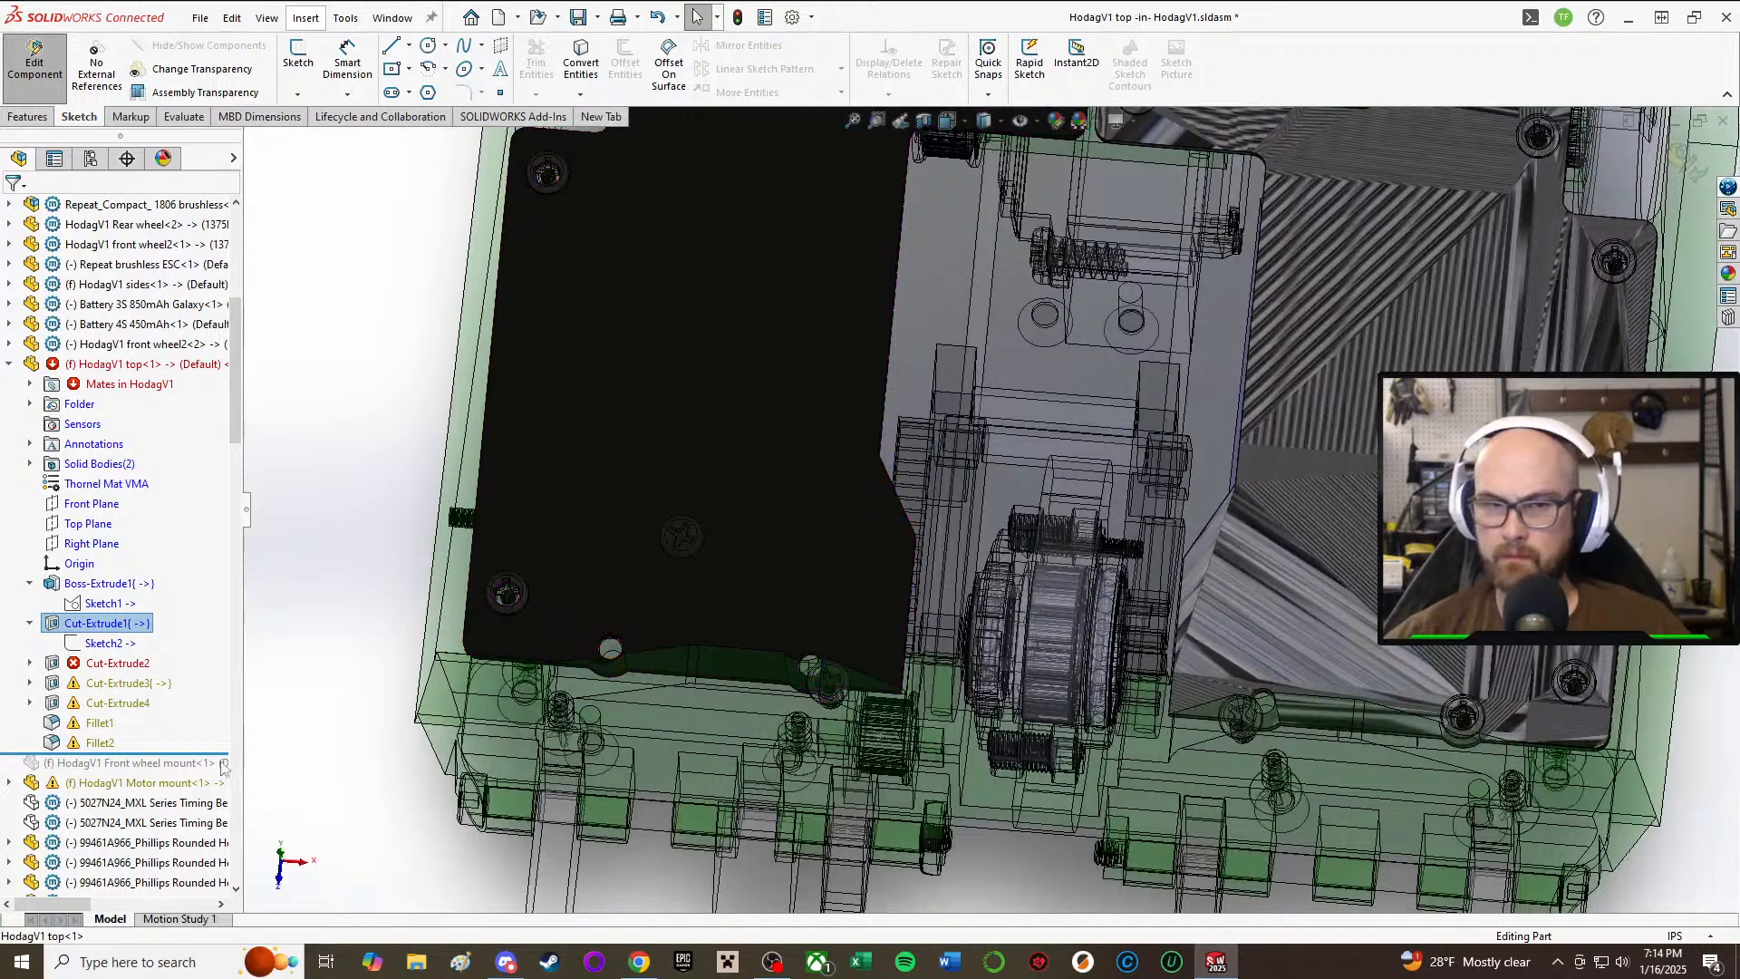
left_click(89, 663)
left_click(31, 663)
left_click(129, 685)
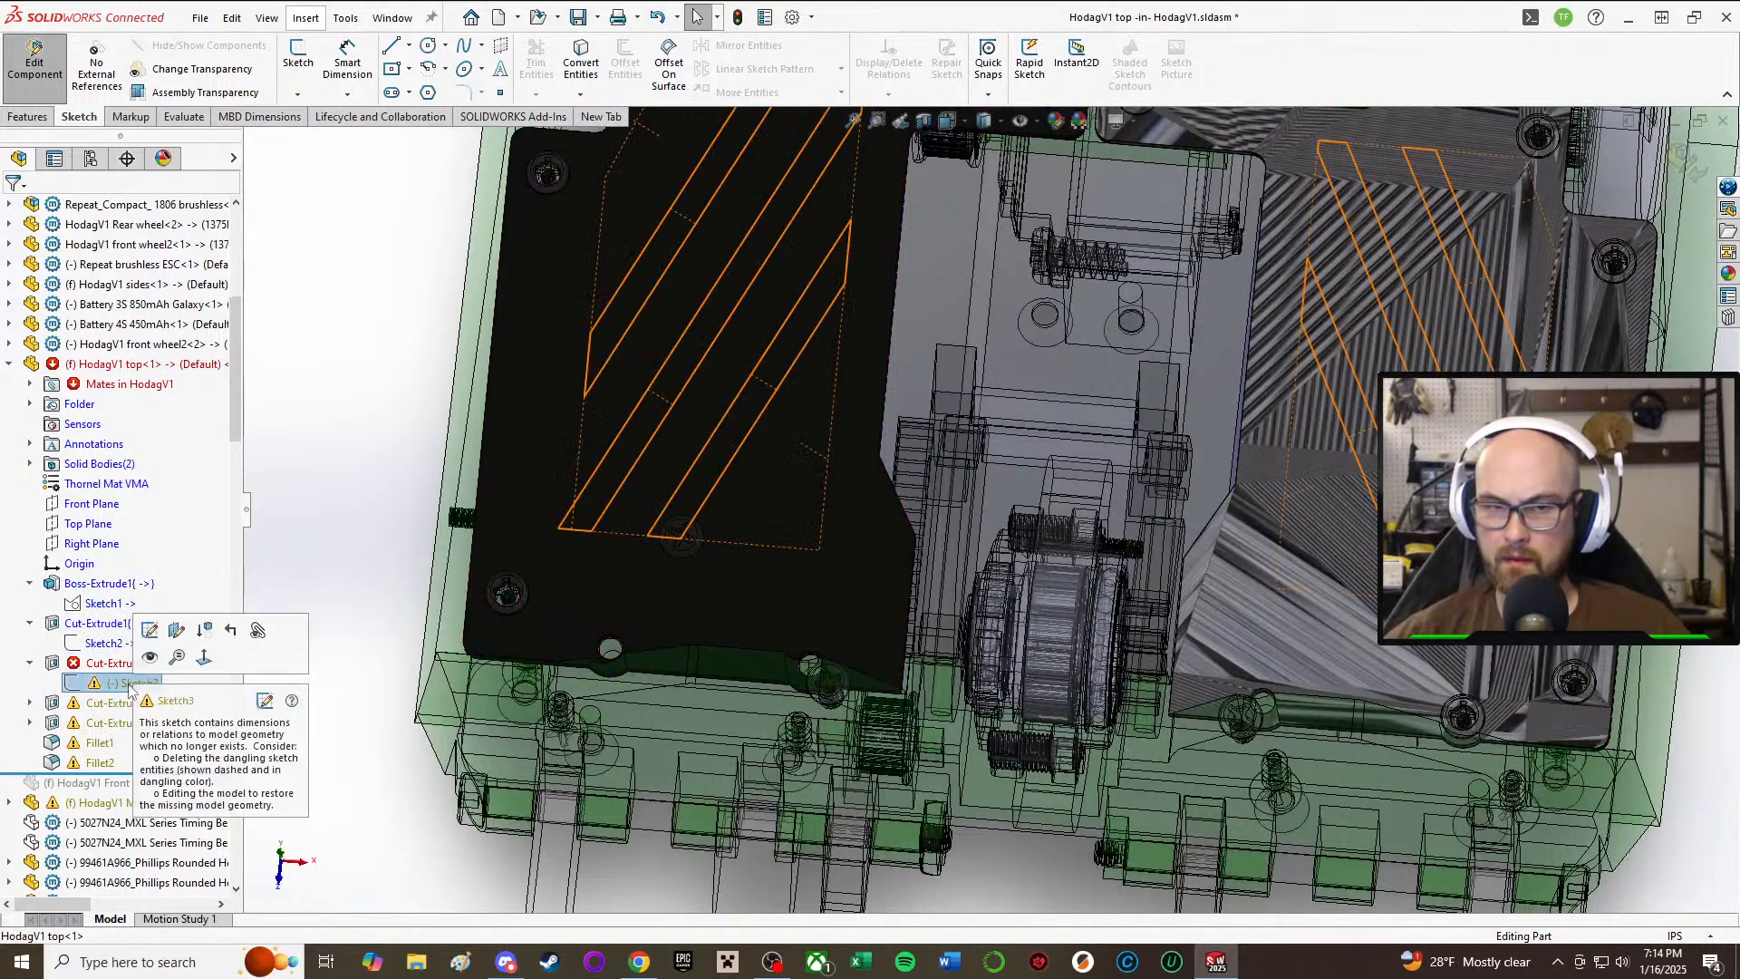
left_click(149, 630)
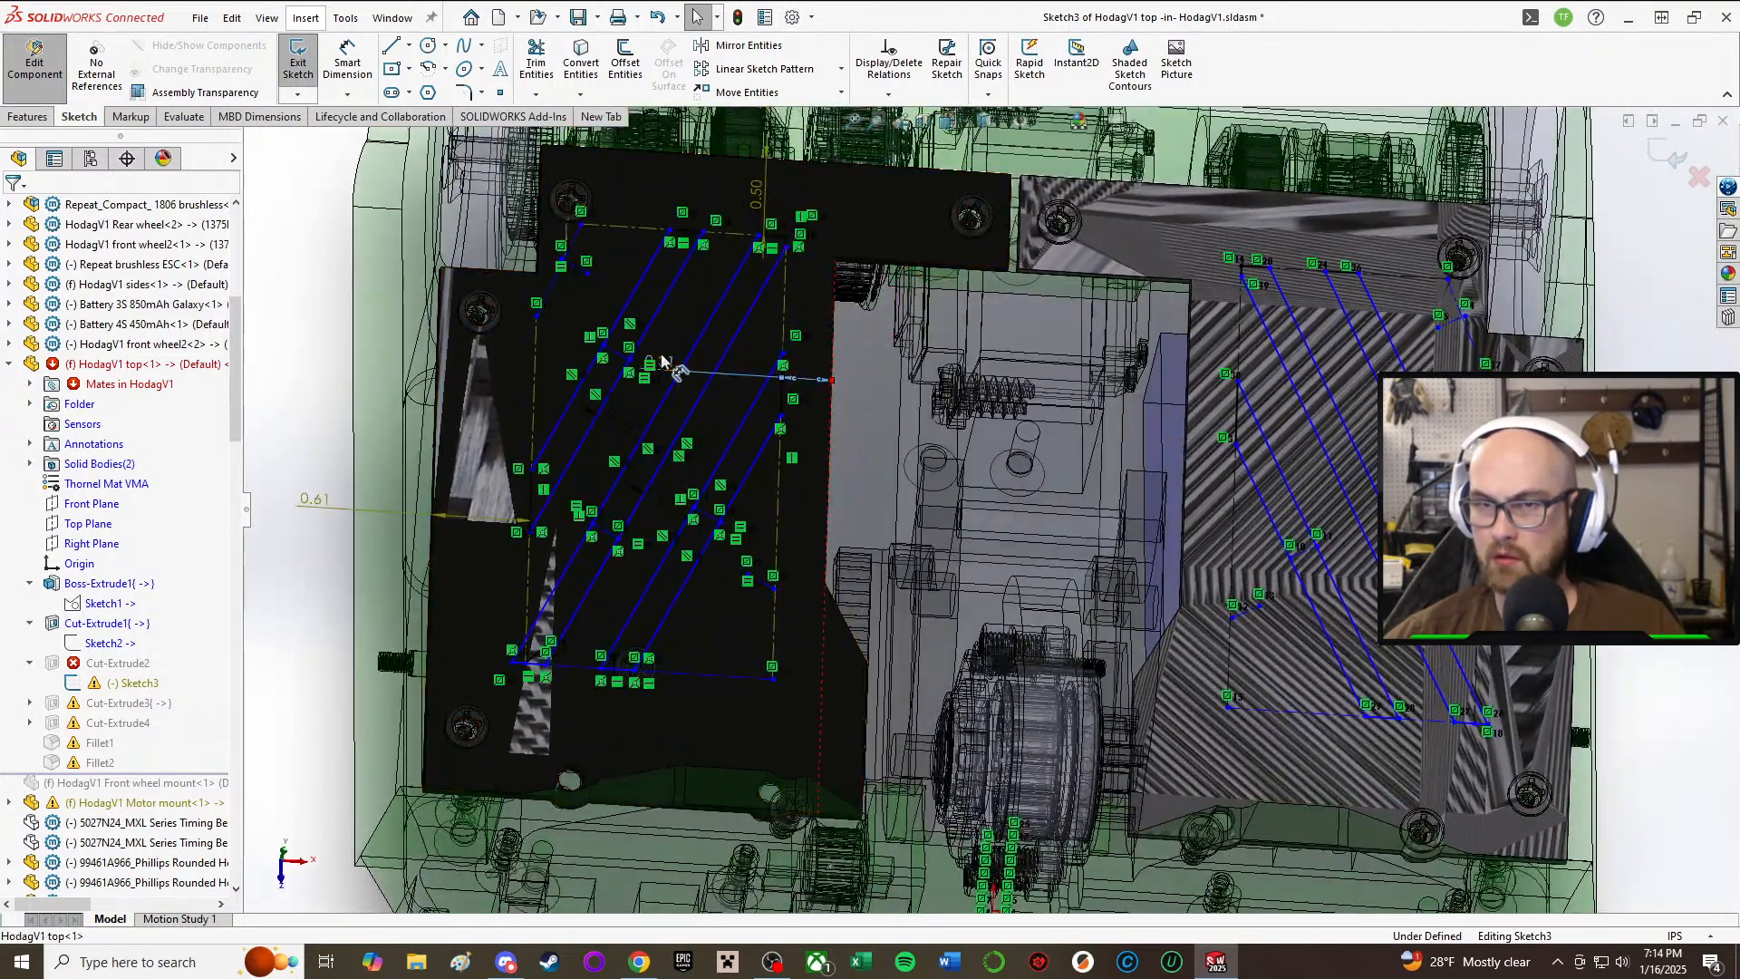
Step: Replace the slot sketch's inner dangling dimension with one from the inner vertical construction line to the panel's inner edge, accepting 0.3125 in
key("f")
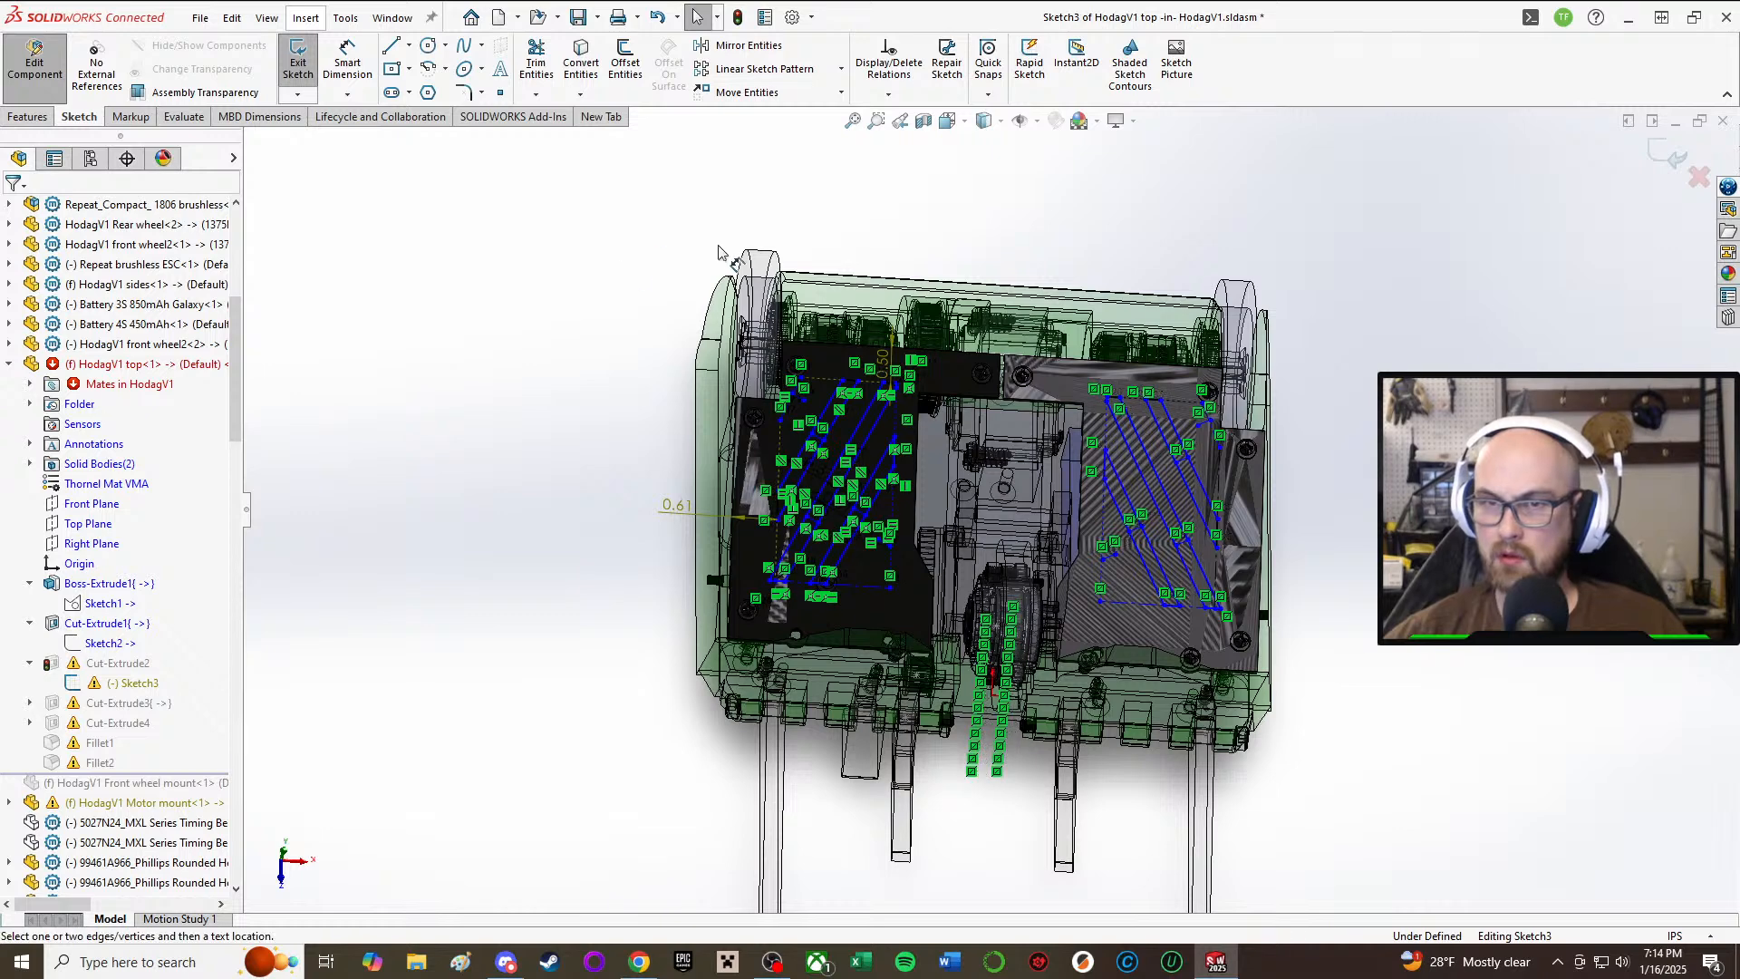
scroll(755, 304, "down", 4)
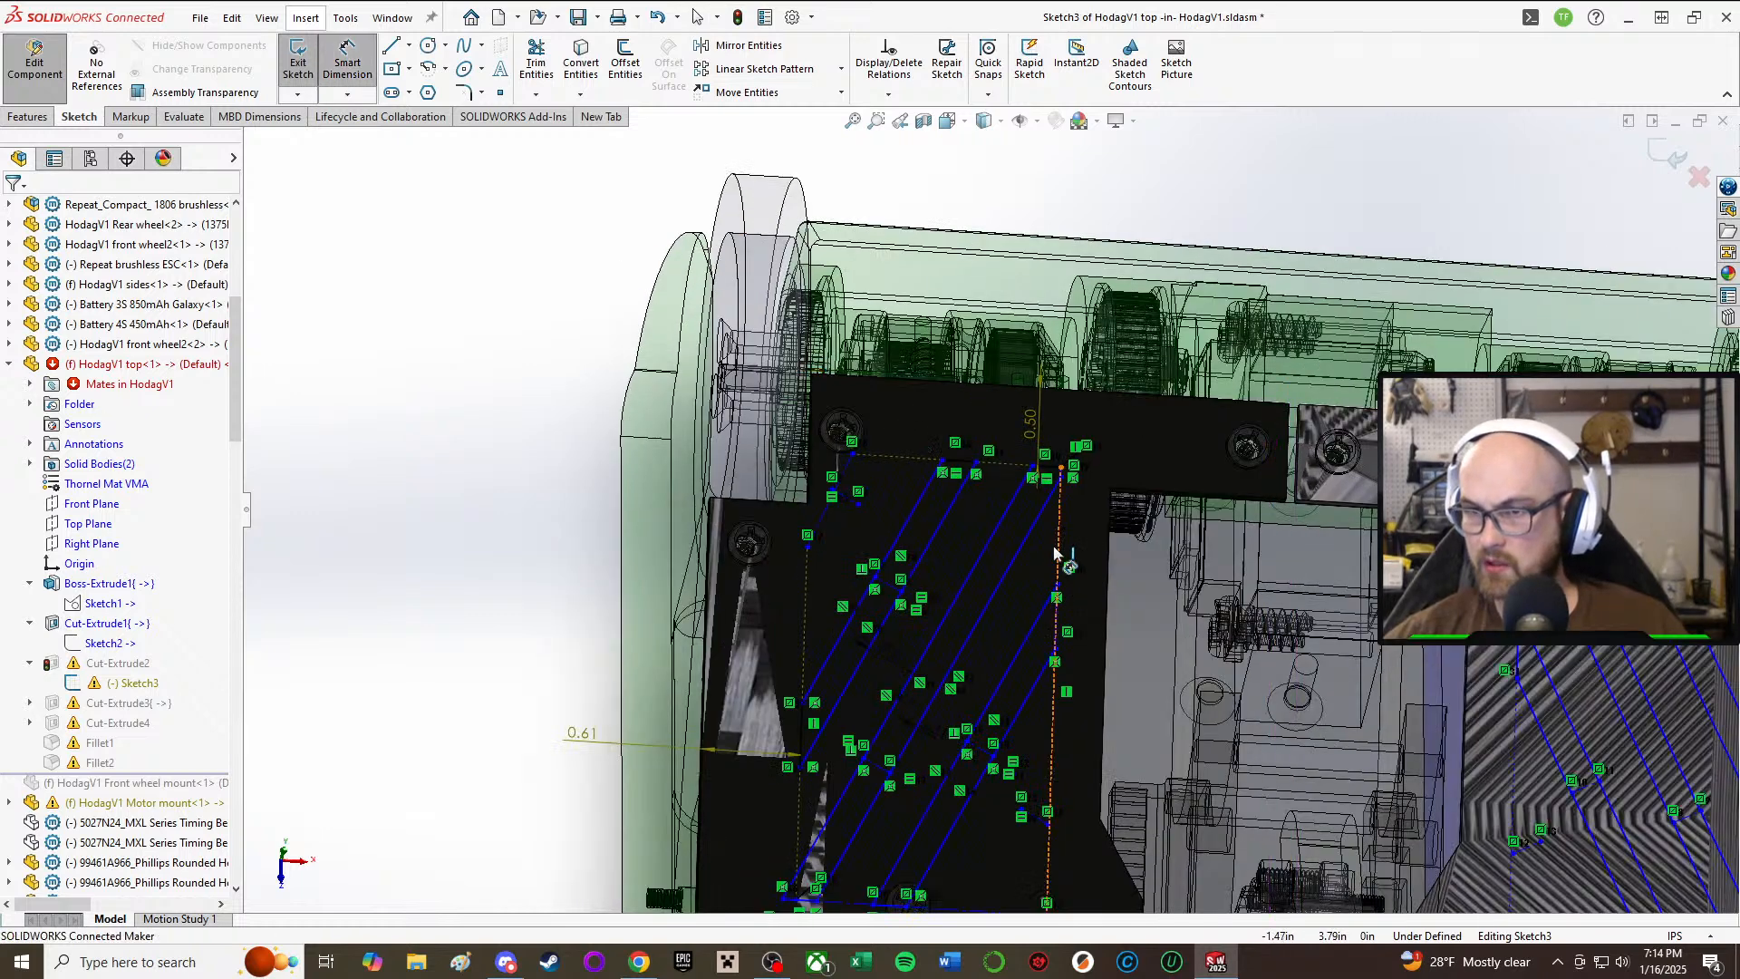
left_click(1056, 553)
left_click(1107, 577)
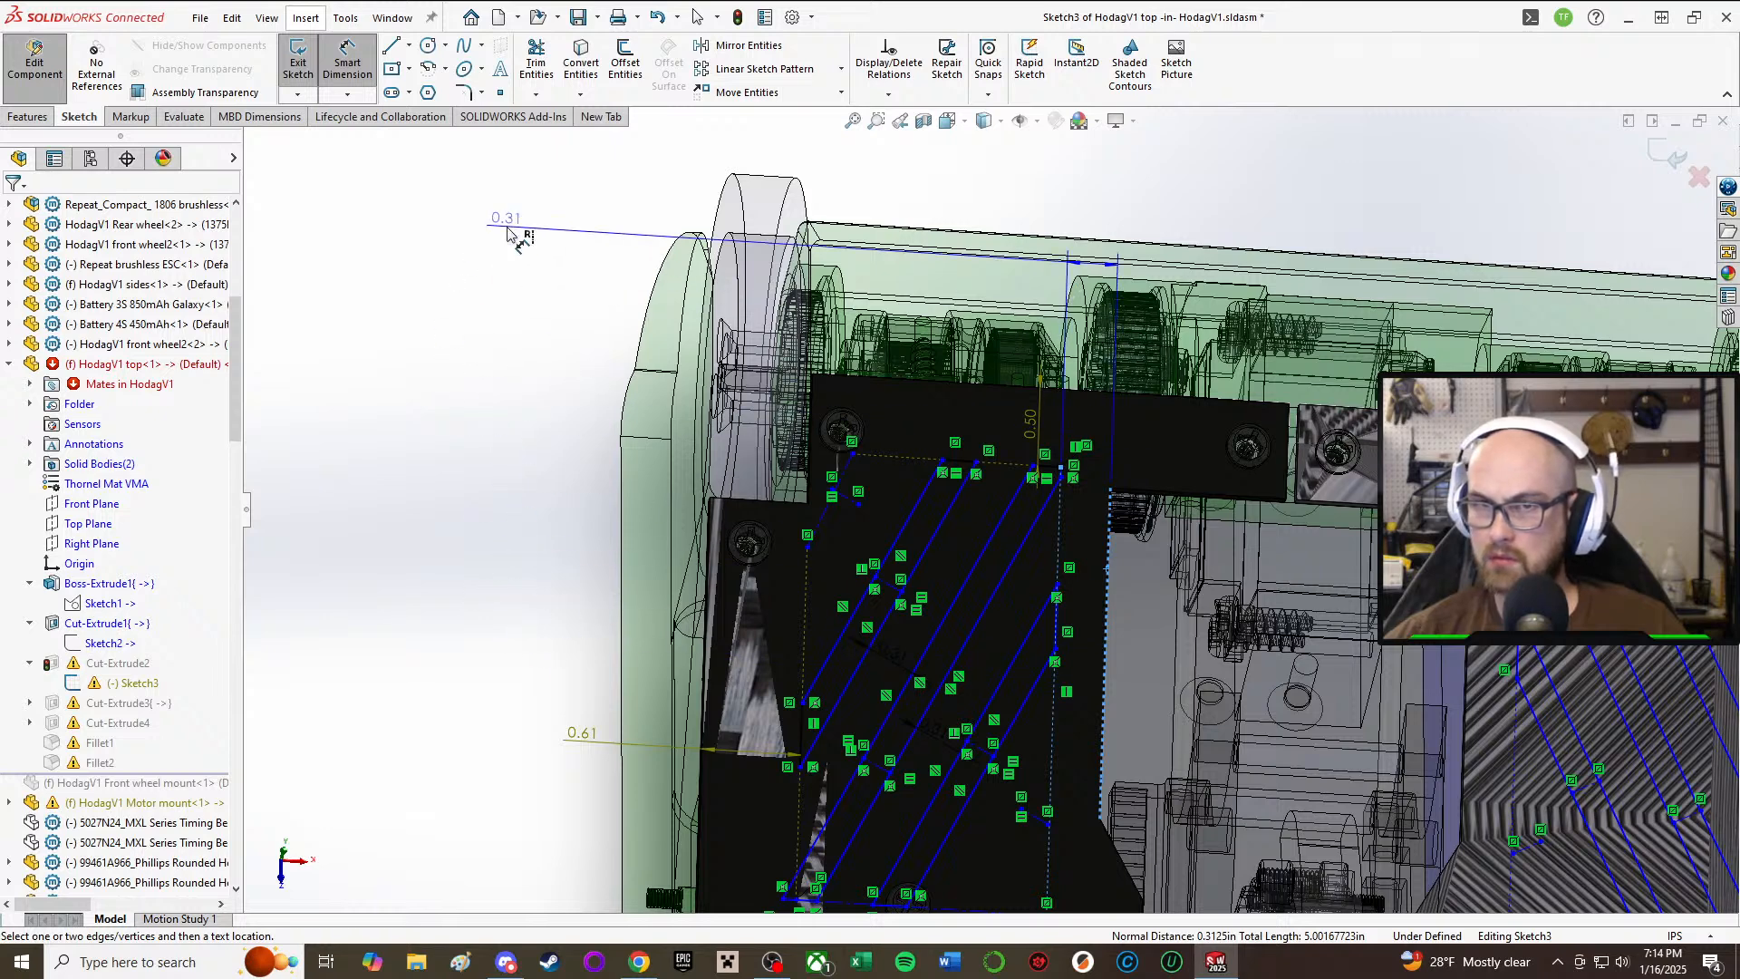
left_click(505, 225)
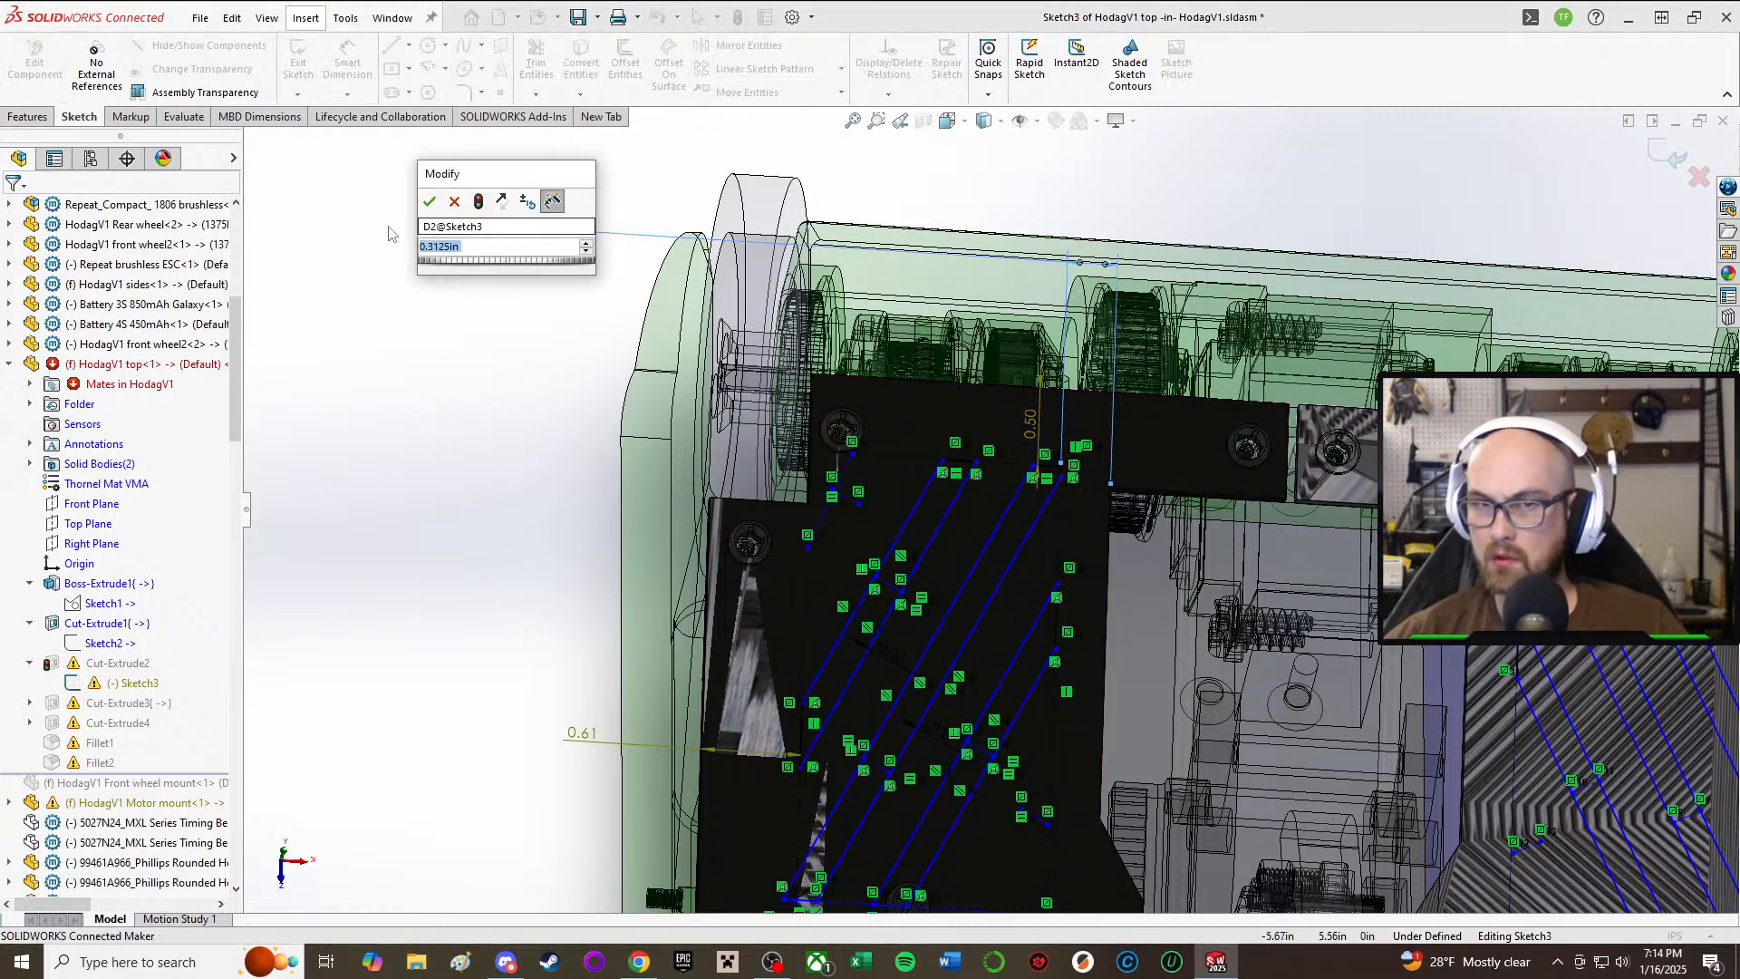
left_click(429, 203)
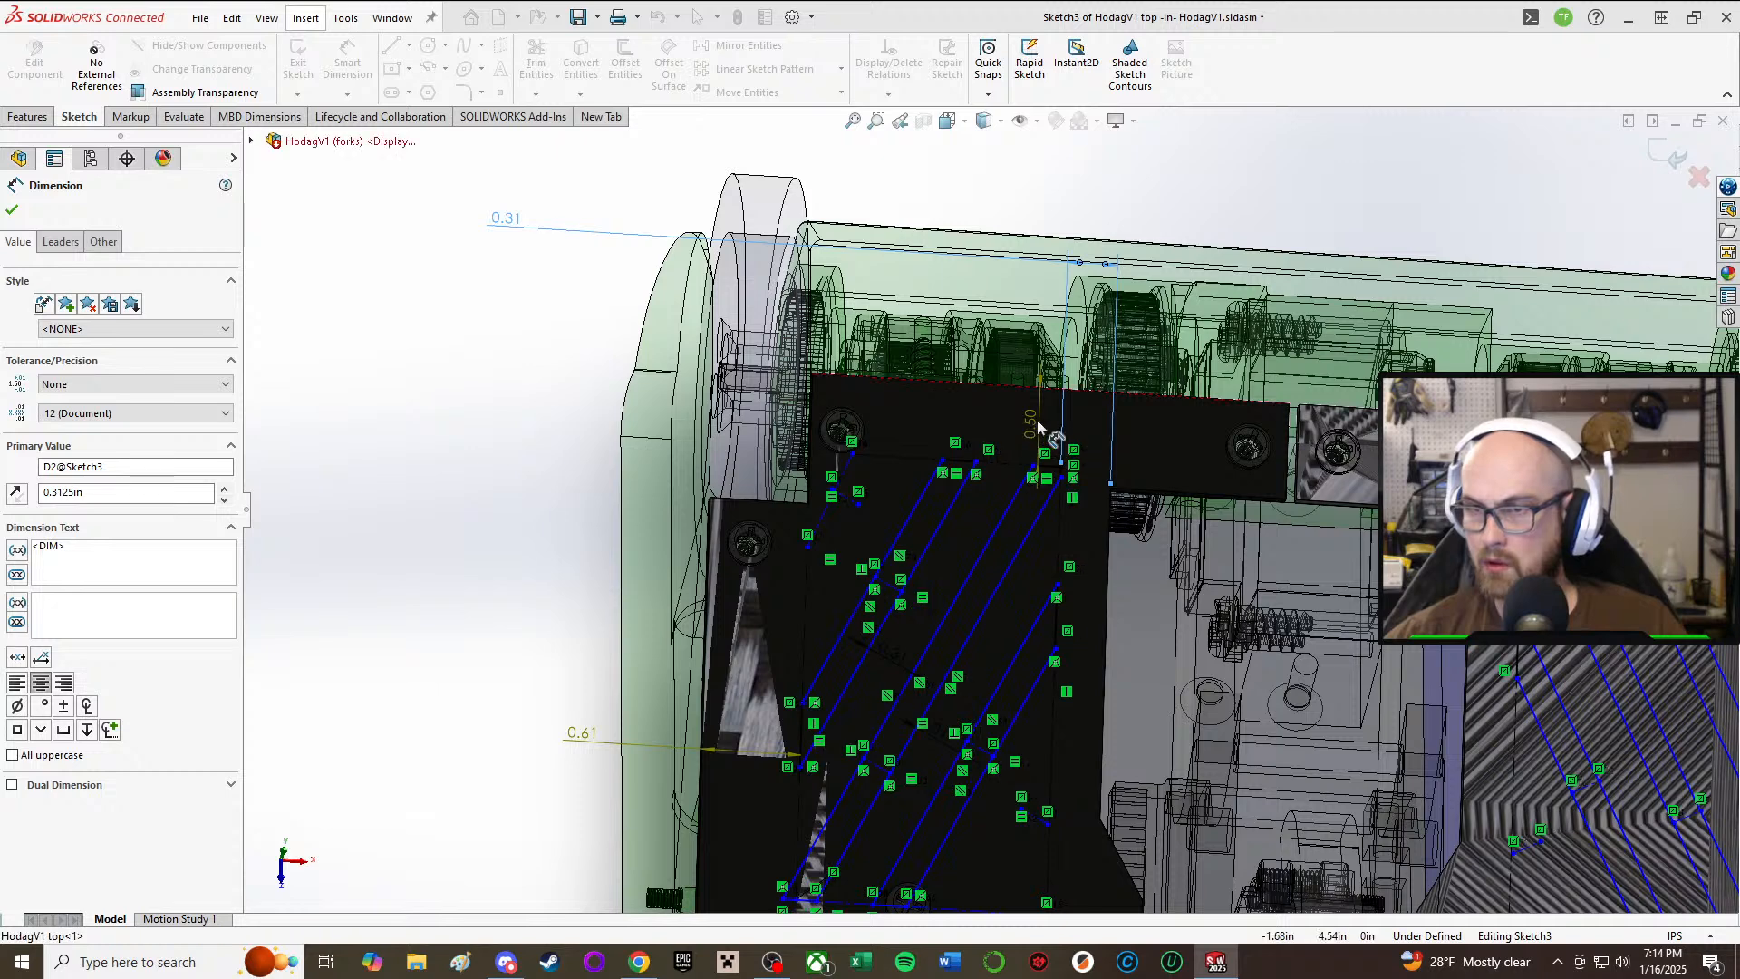
Step: Replace the dangling 0.50 in dimension with a new one from the short rear slot-end line to the panel's rear edge, keeping 0.50 in
key("Escape")
scroll(1042, 421, "down", 4)
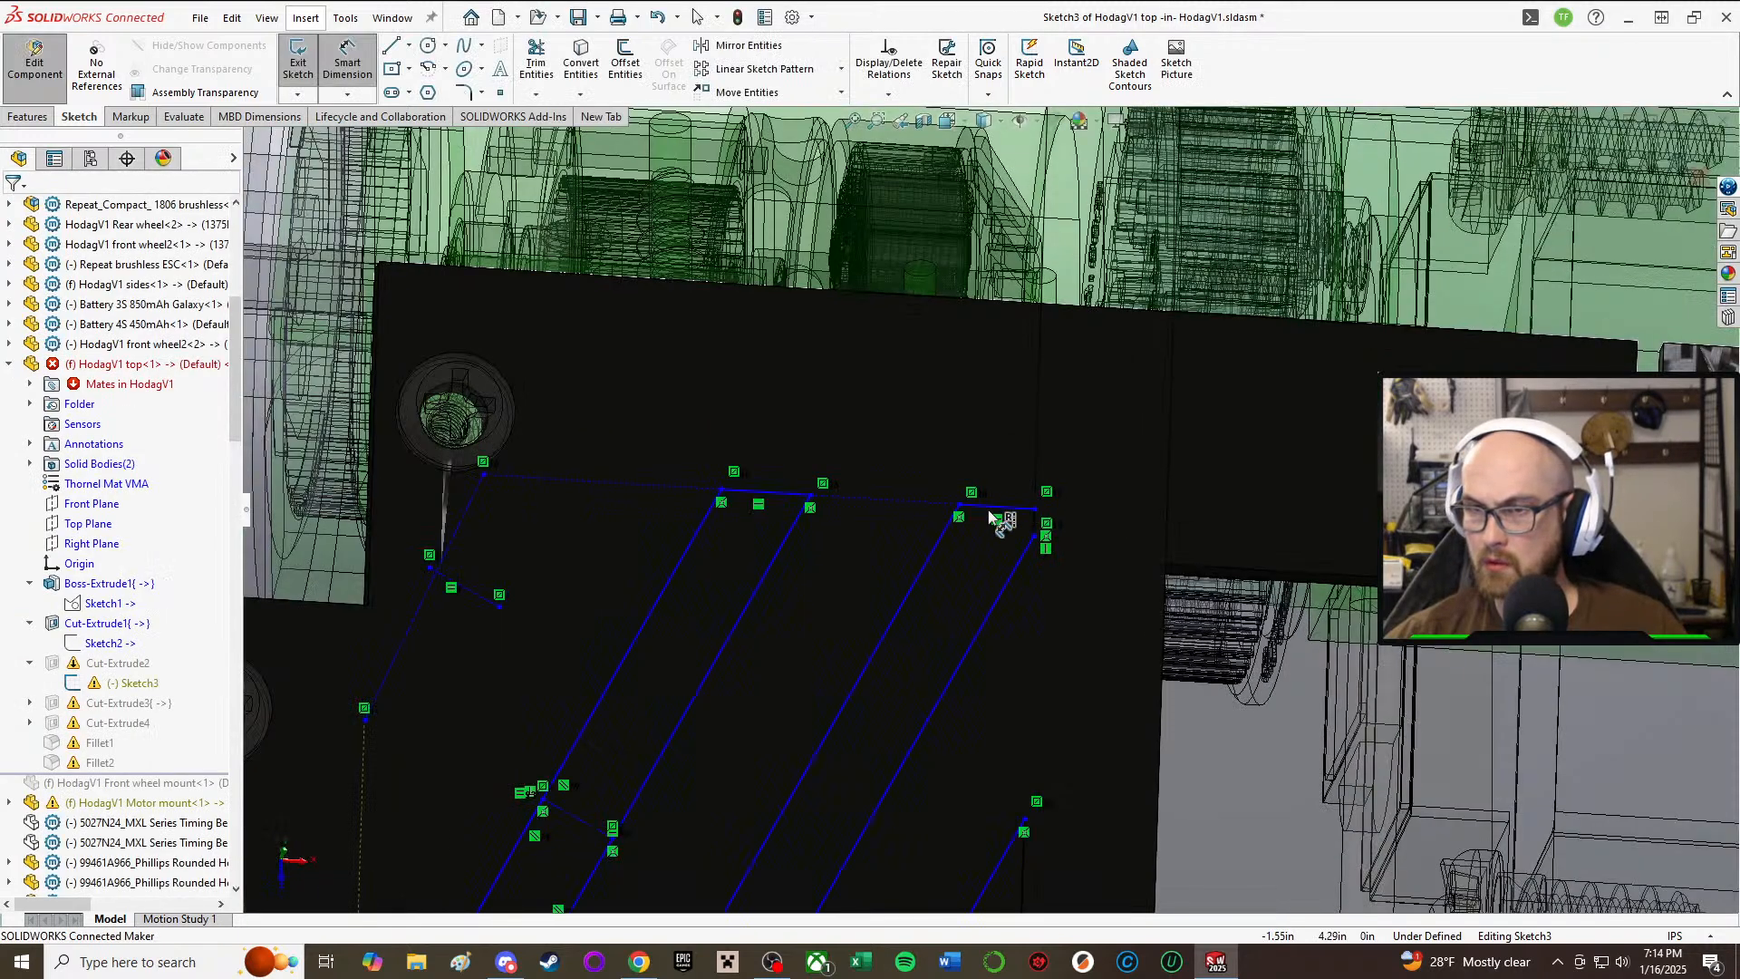
left_click(992, 515)
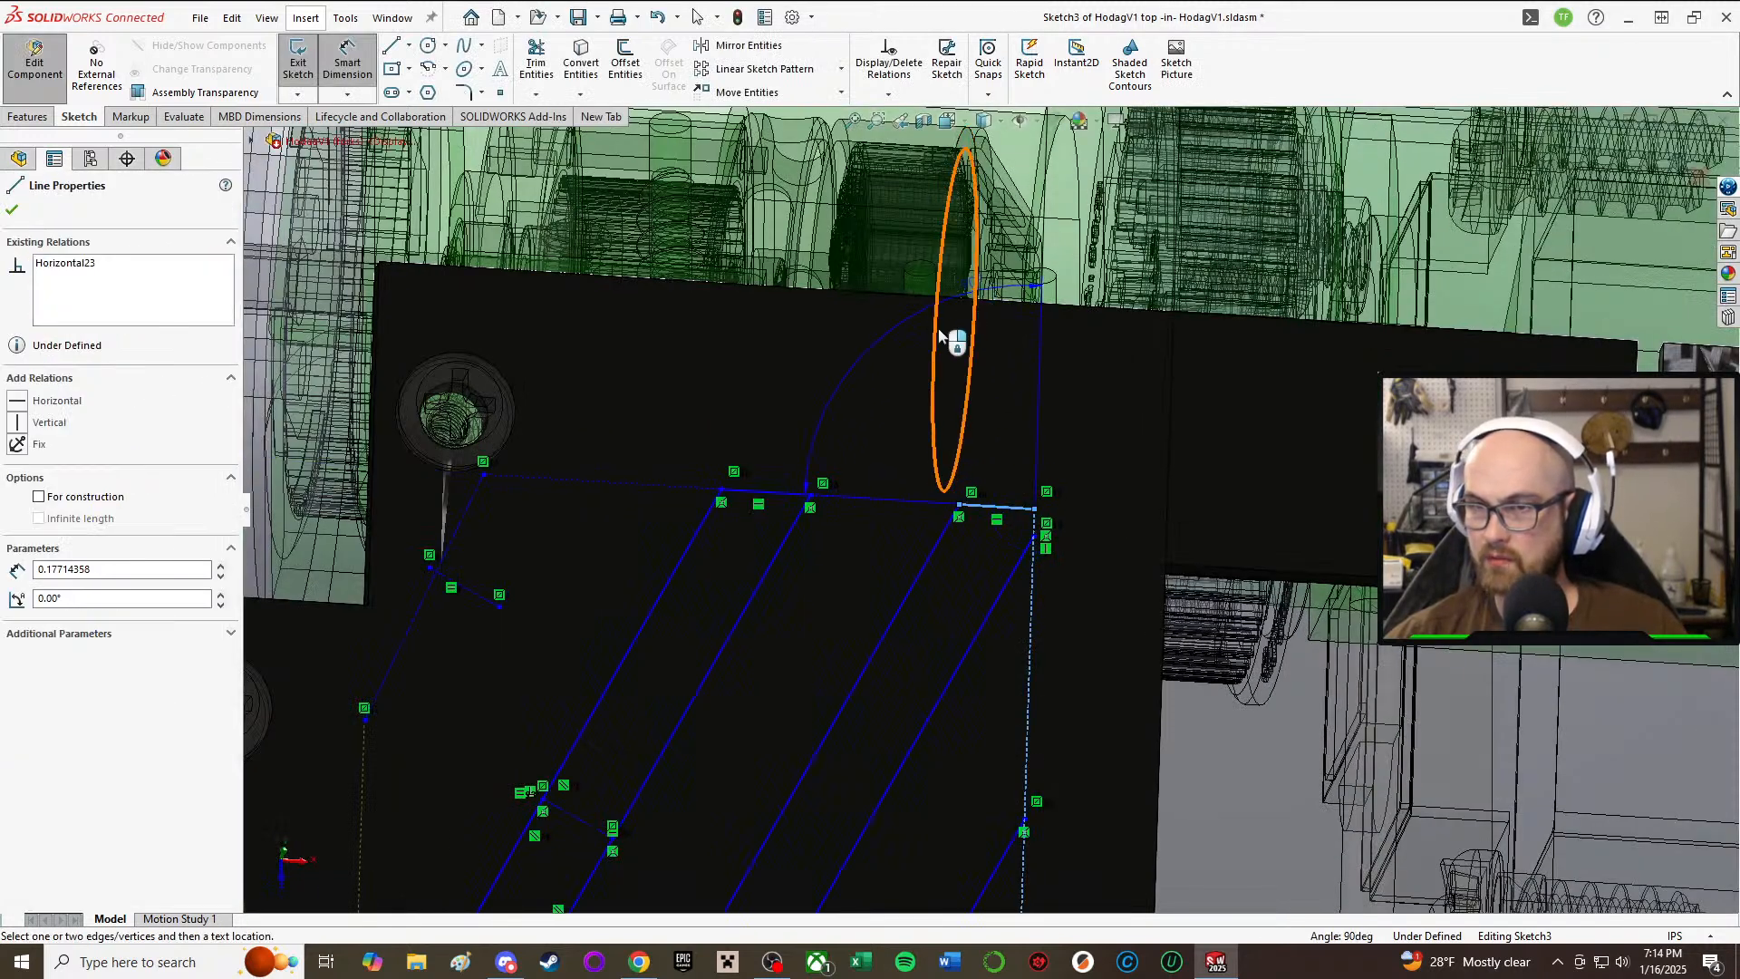
left_click(907, 356)
left_click(960, 423)
left_click(999, 513)
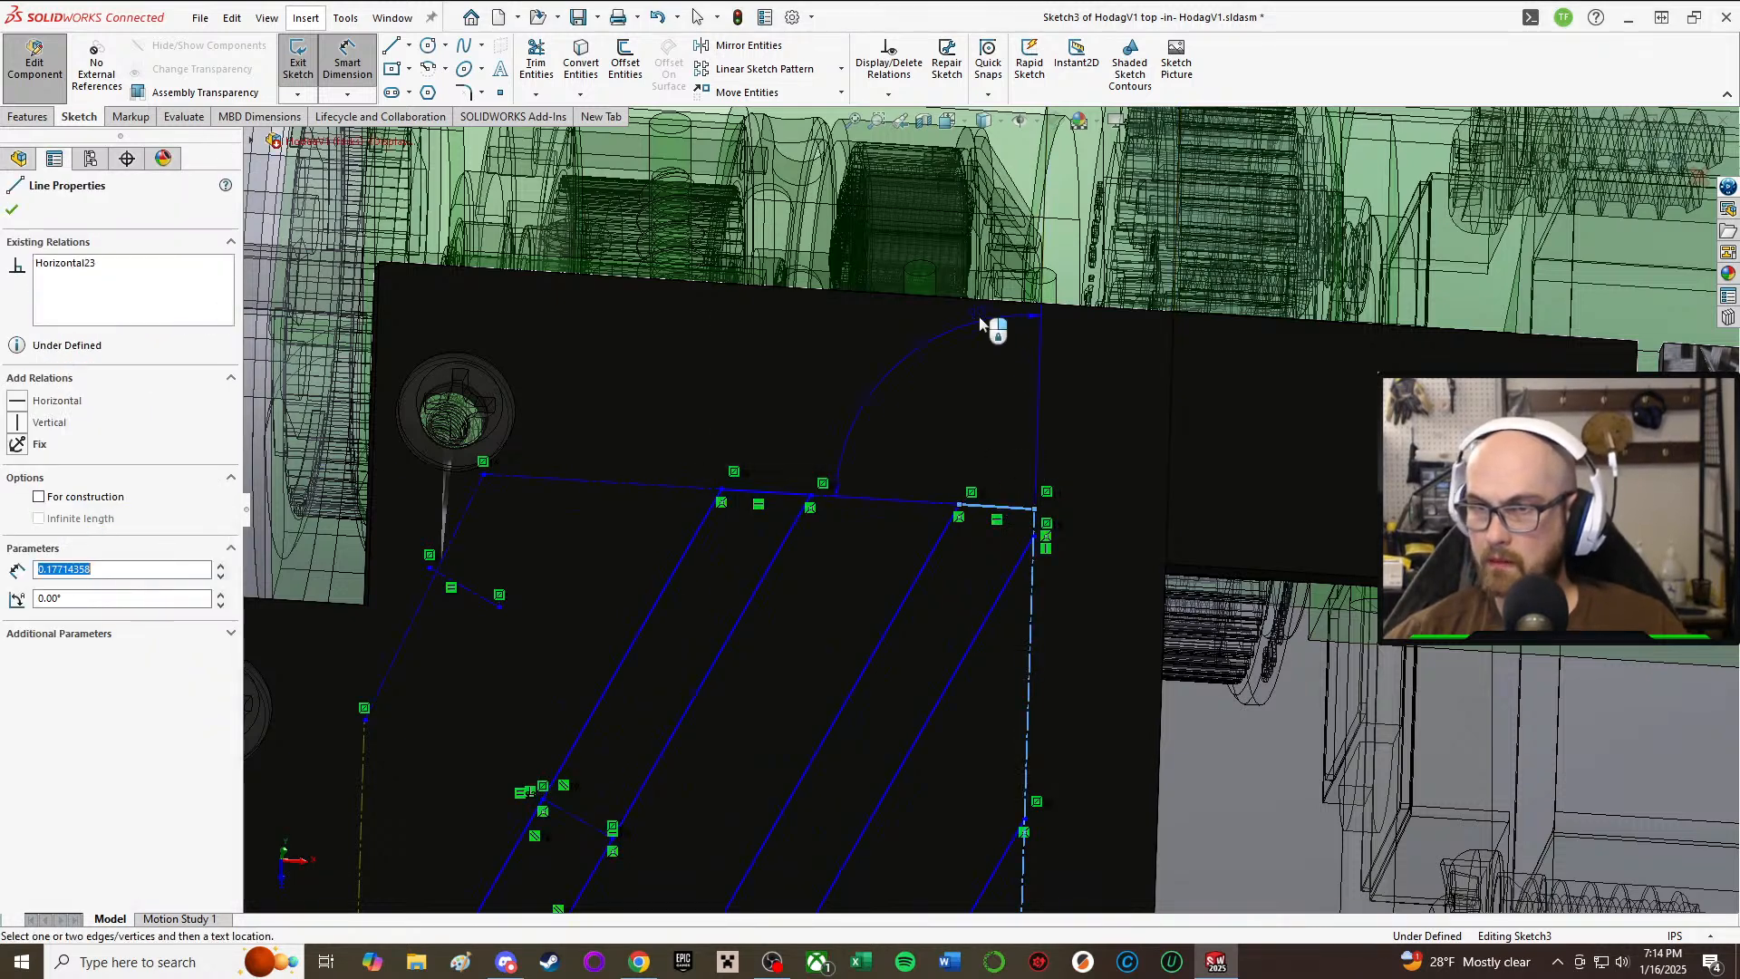
left_click(961, 295)
middle_click_drag(961, 295, 815, 240)
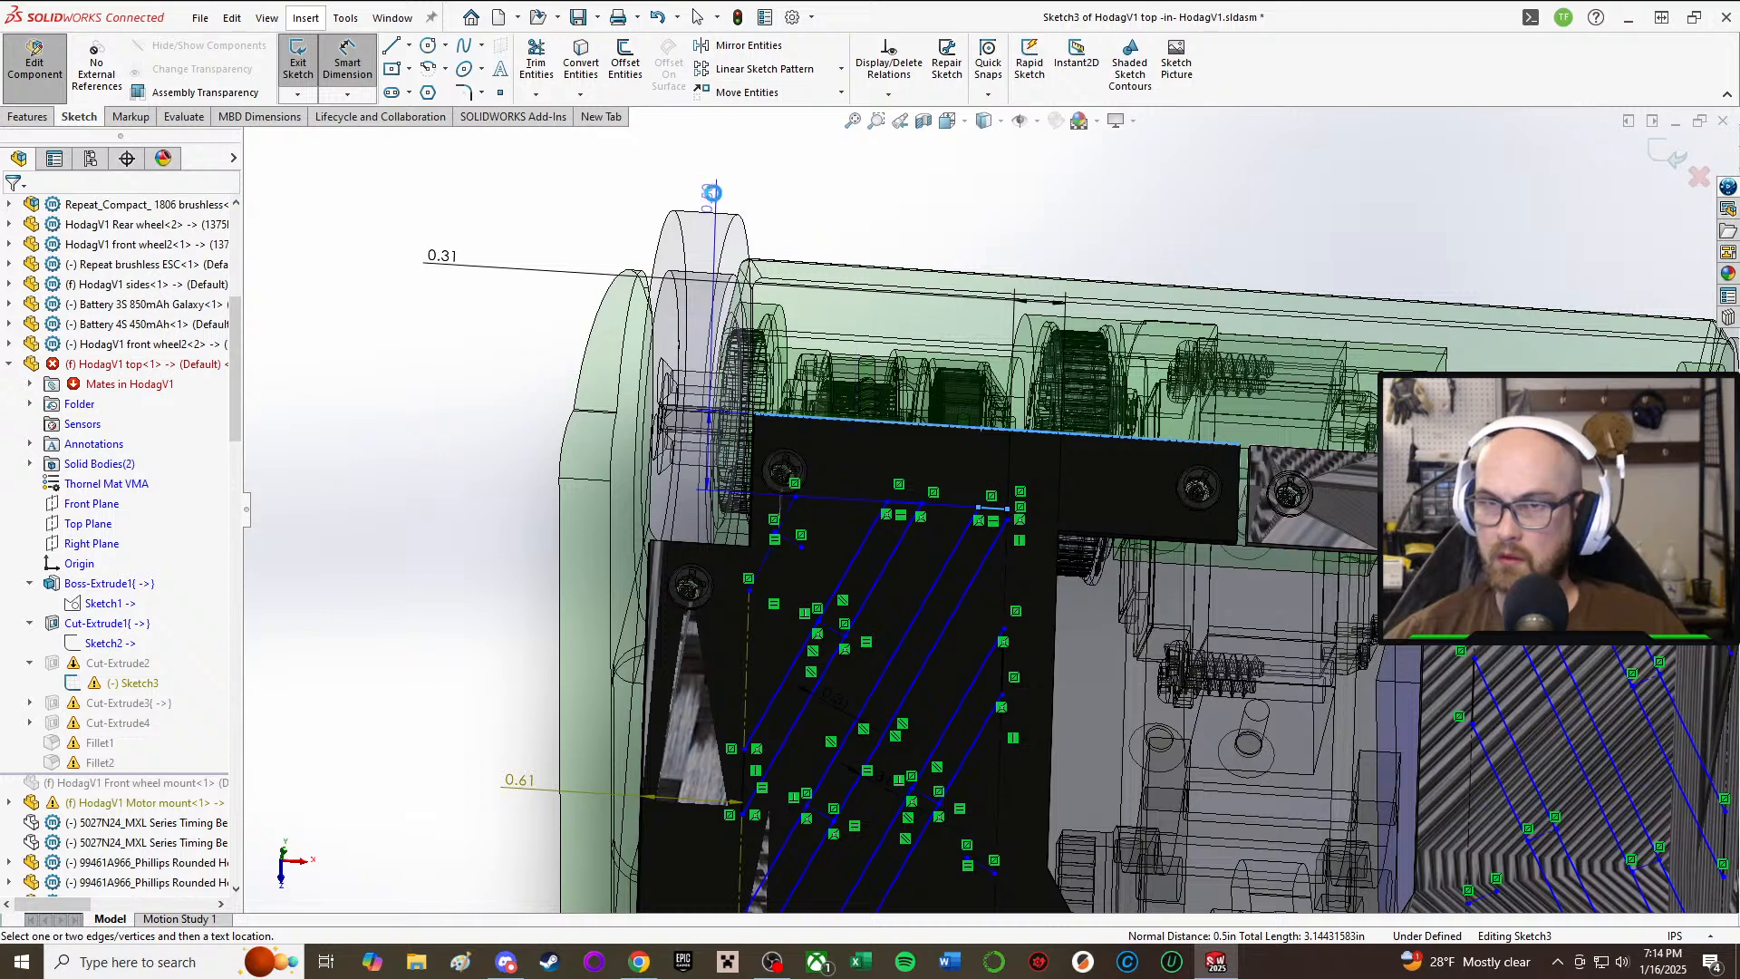
left_click(712, 192)
left_click(639, 174)
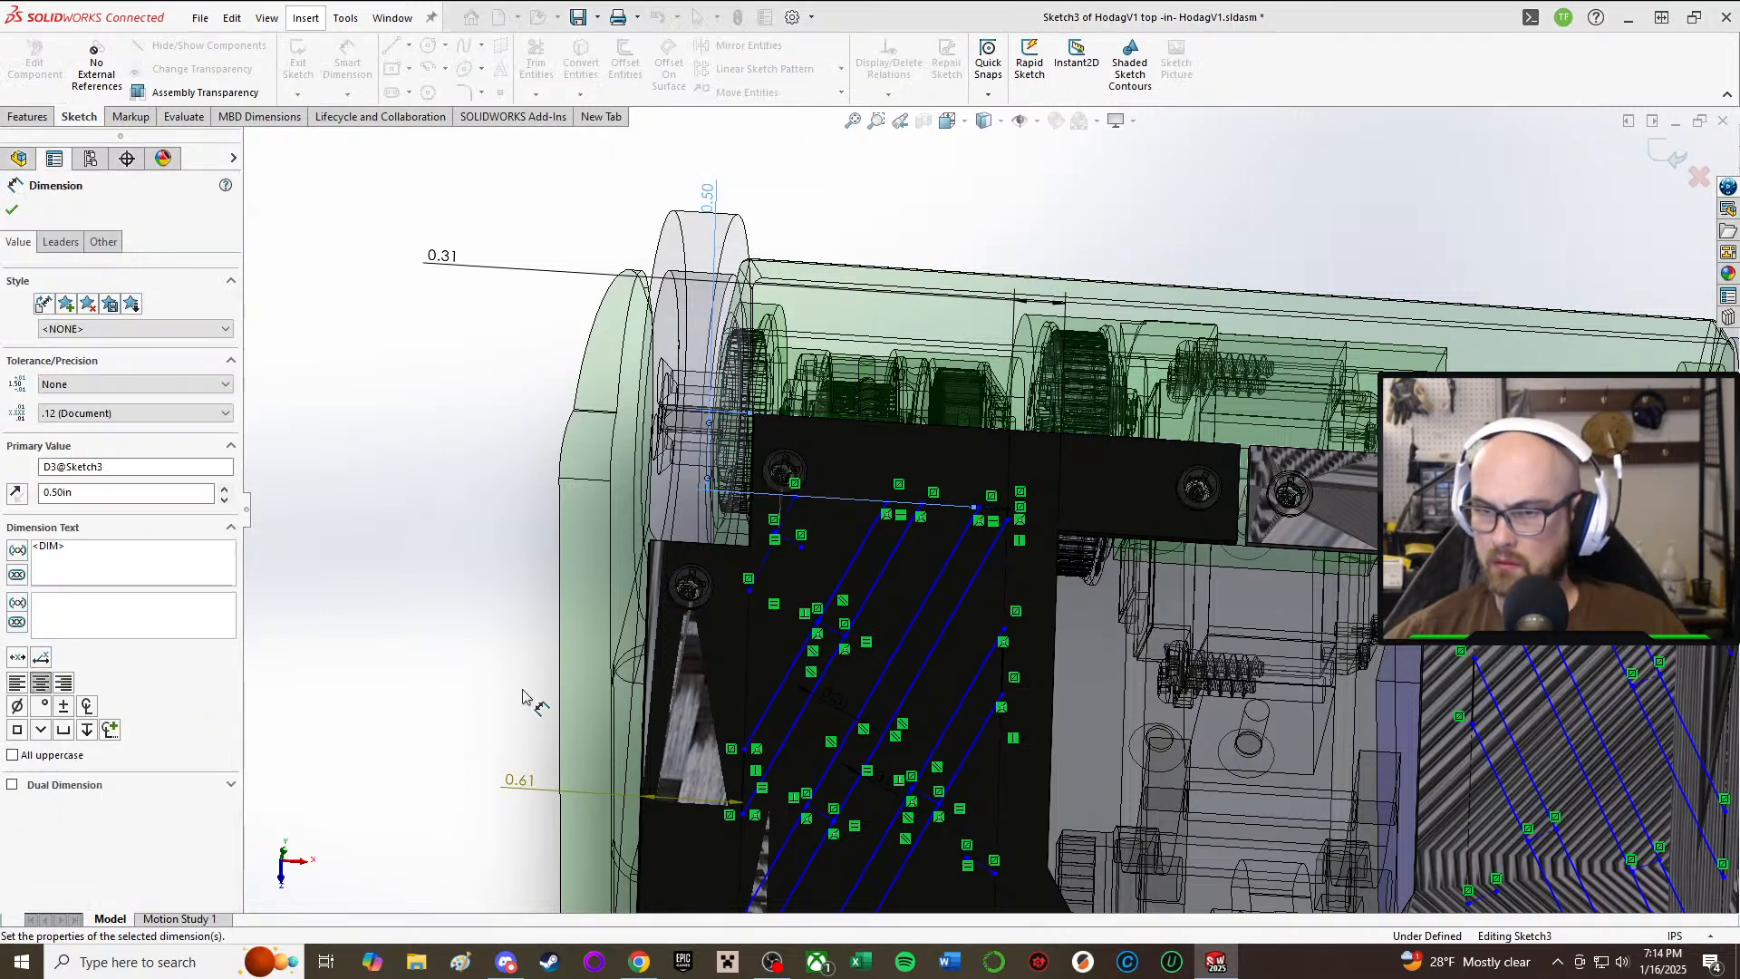
Step: Delete the dangling 0.61 in dimension between the slot sketch and the panel's outer edge
scroll(756, 659, "down", 5)
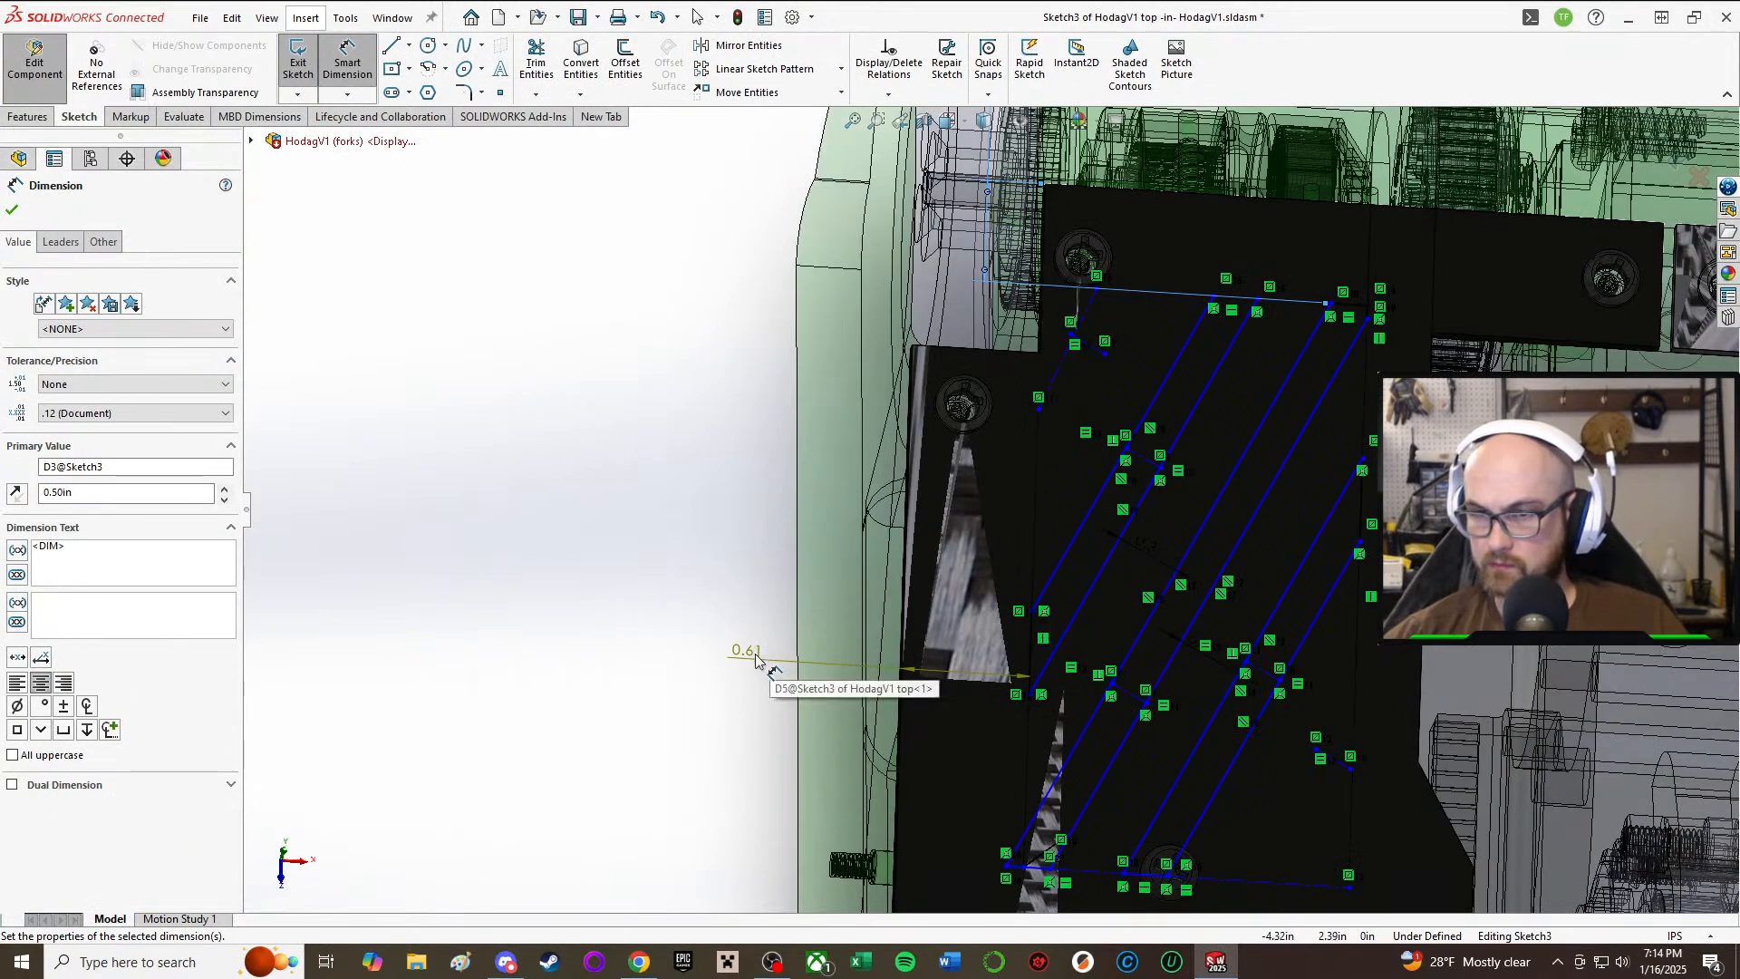
key("Escape")
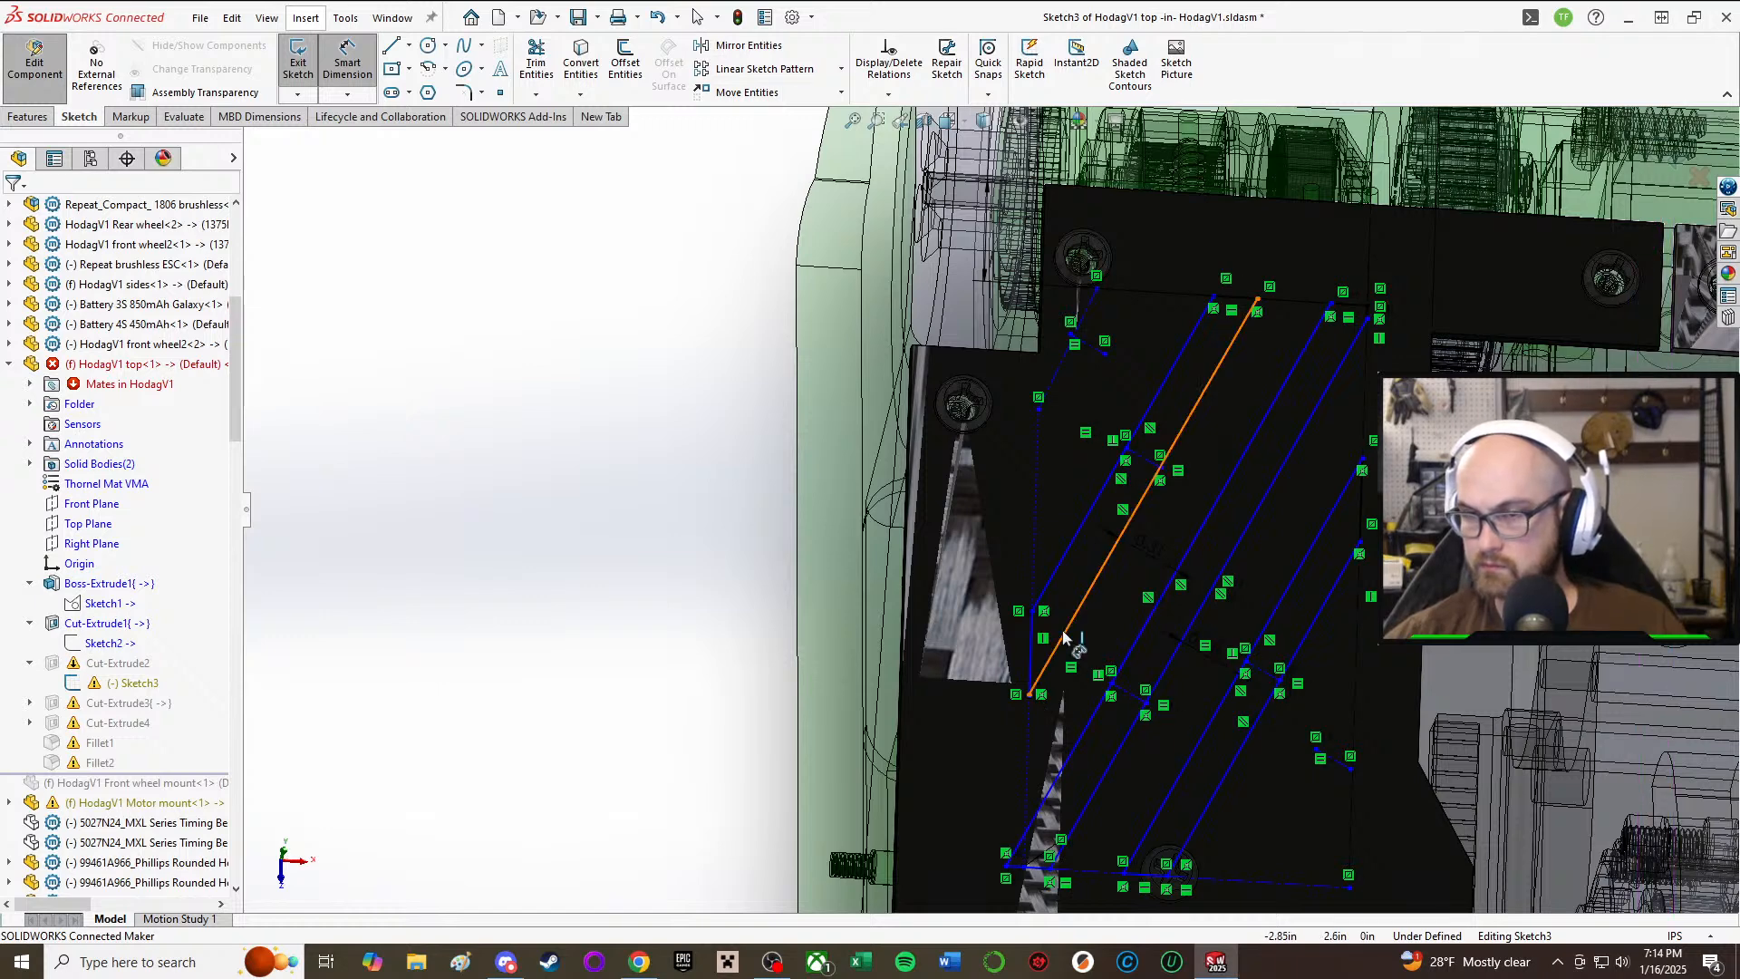
left_click(1065, 637)
left_click(1140, 640)
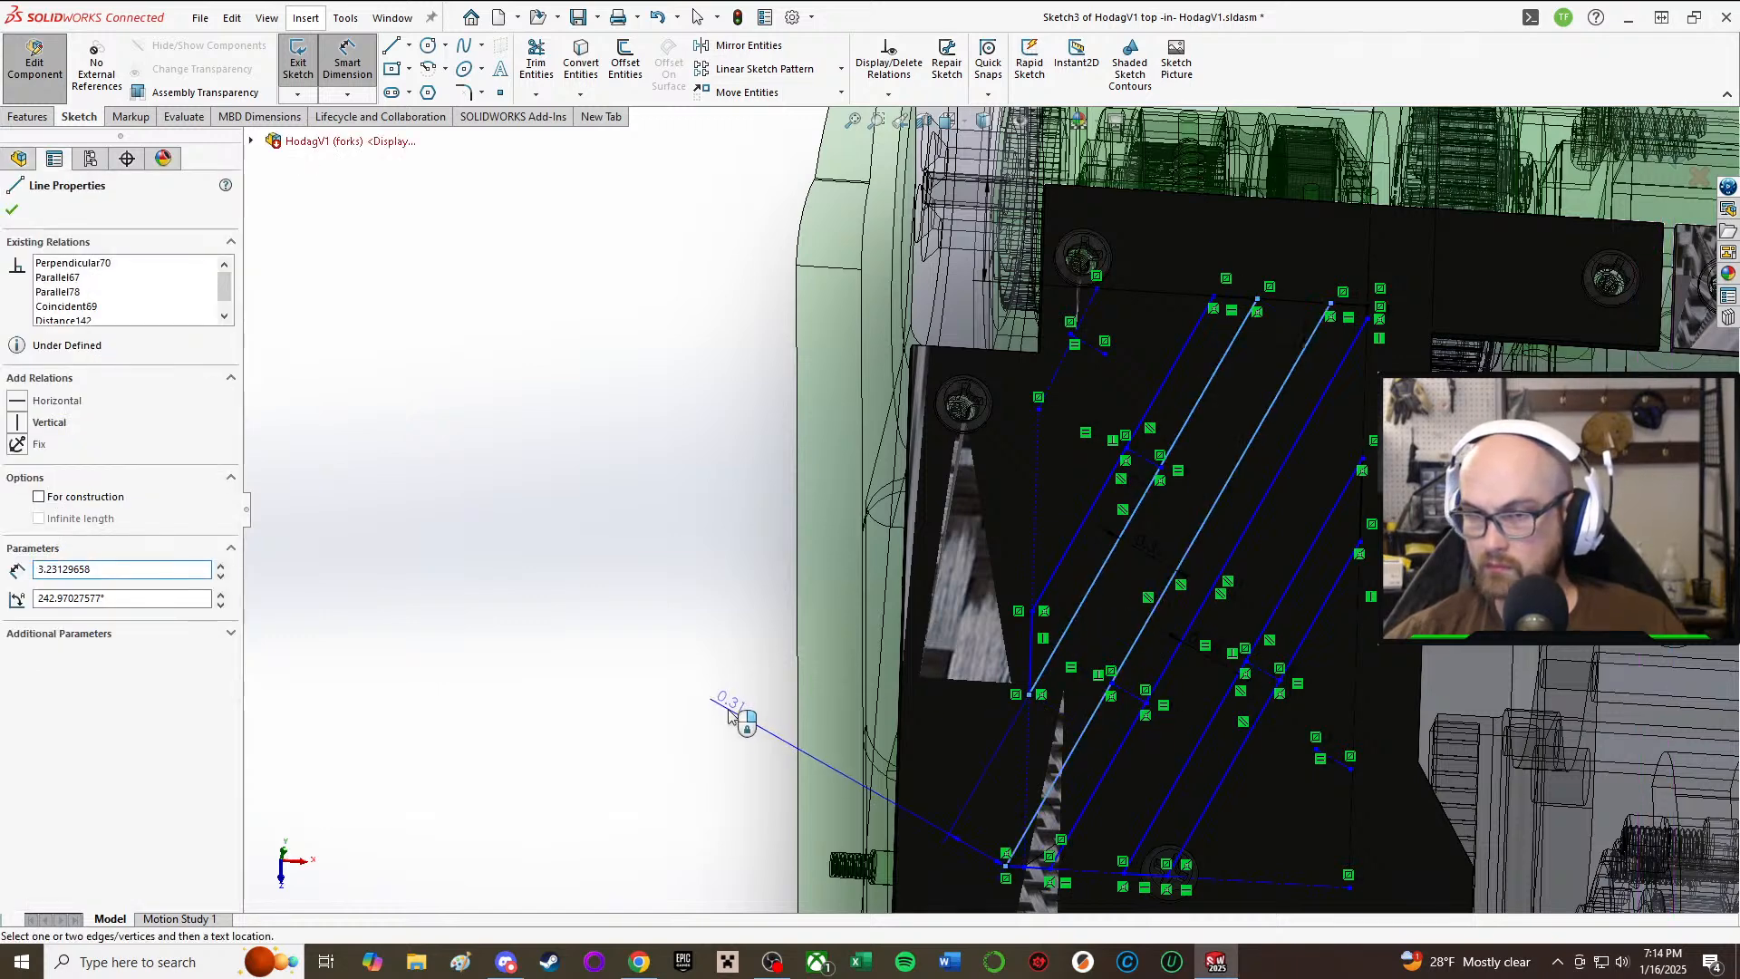
left_click(736, 710)
left_click(970, 424)
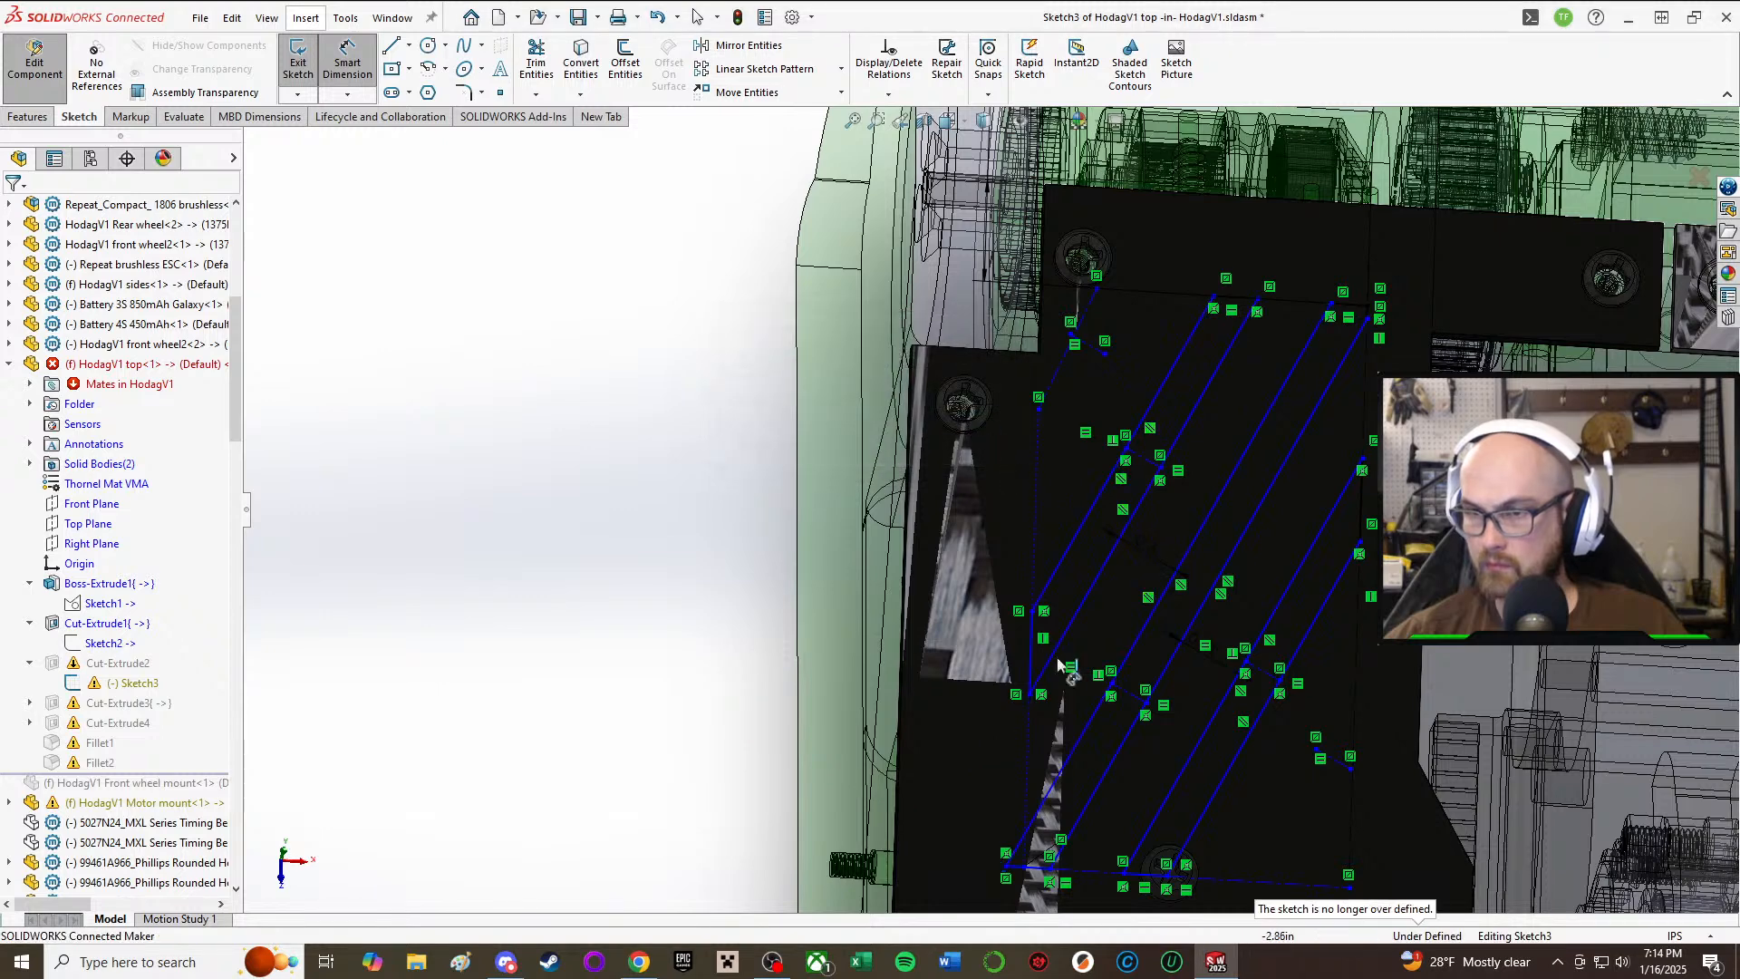
Step: Dimension the outermost slot's short vertical end line to the panel's outer edge, accepting 0.61 in
left_click(1031, 651)
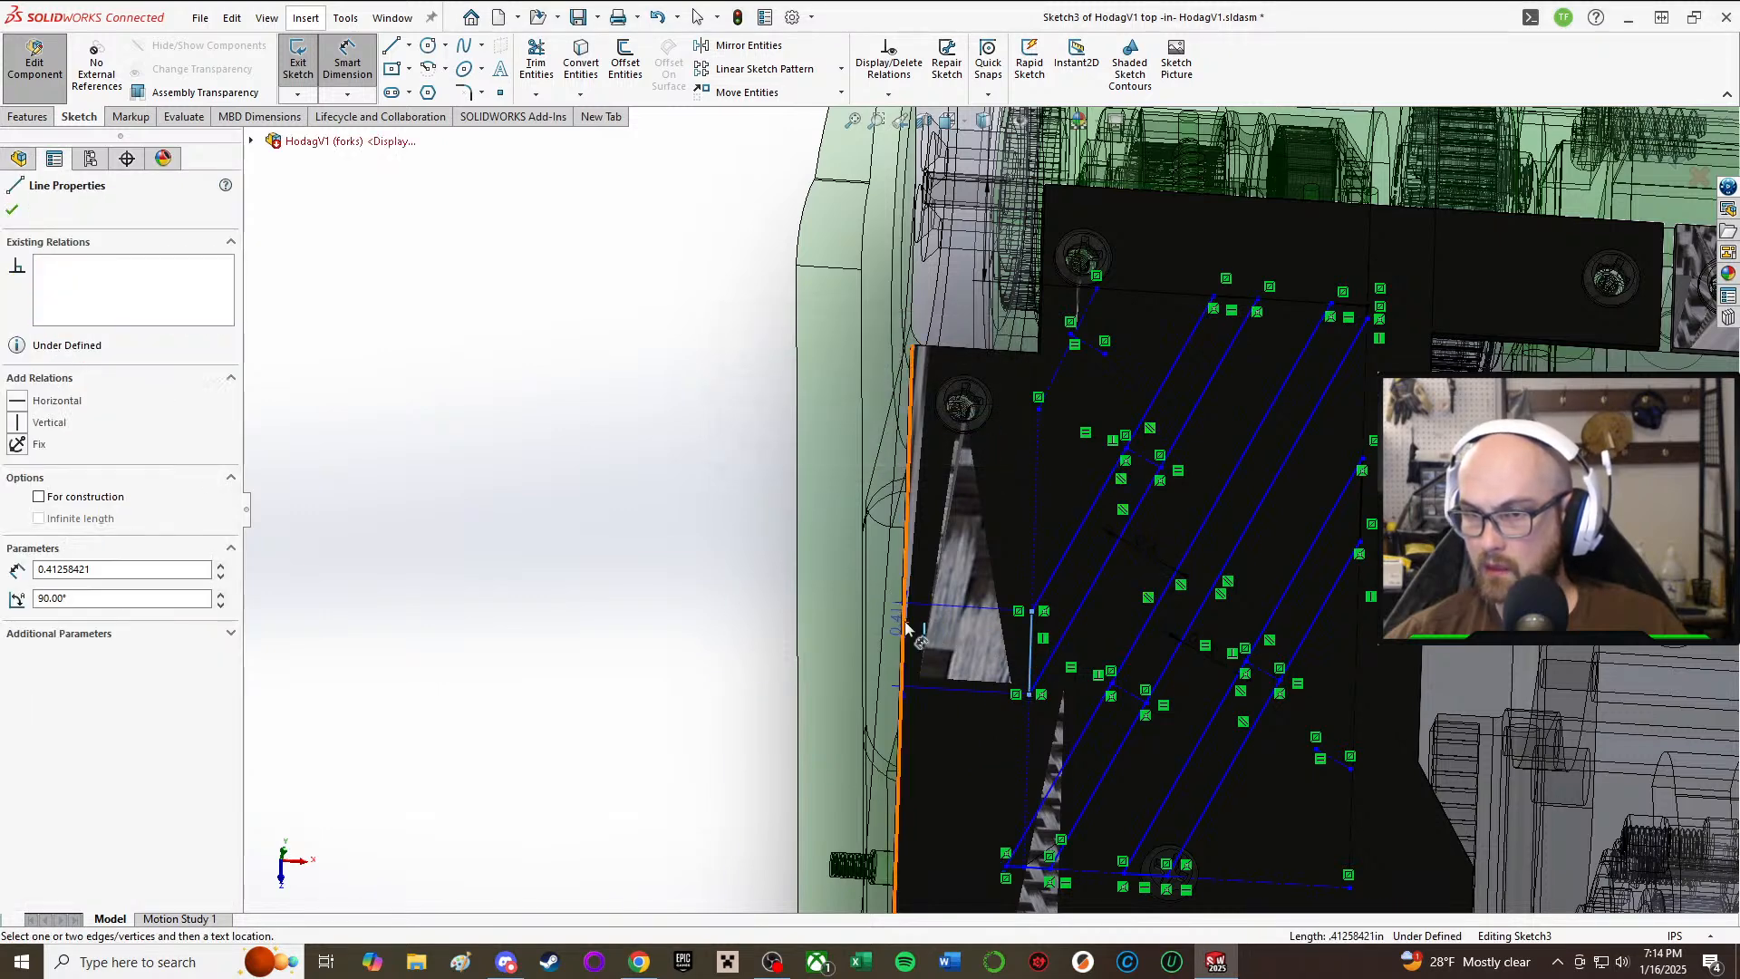
left_click(915, 633)
left_click(615, 528)
left_click(535, 496)
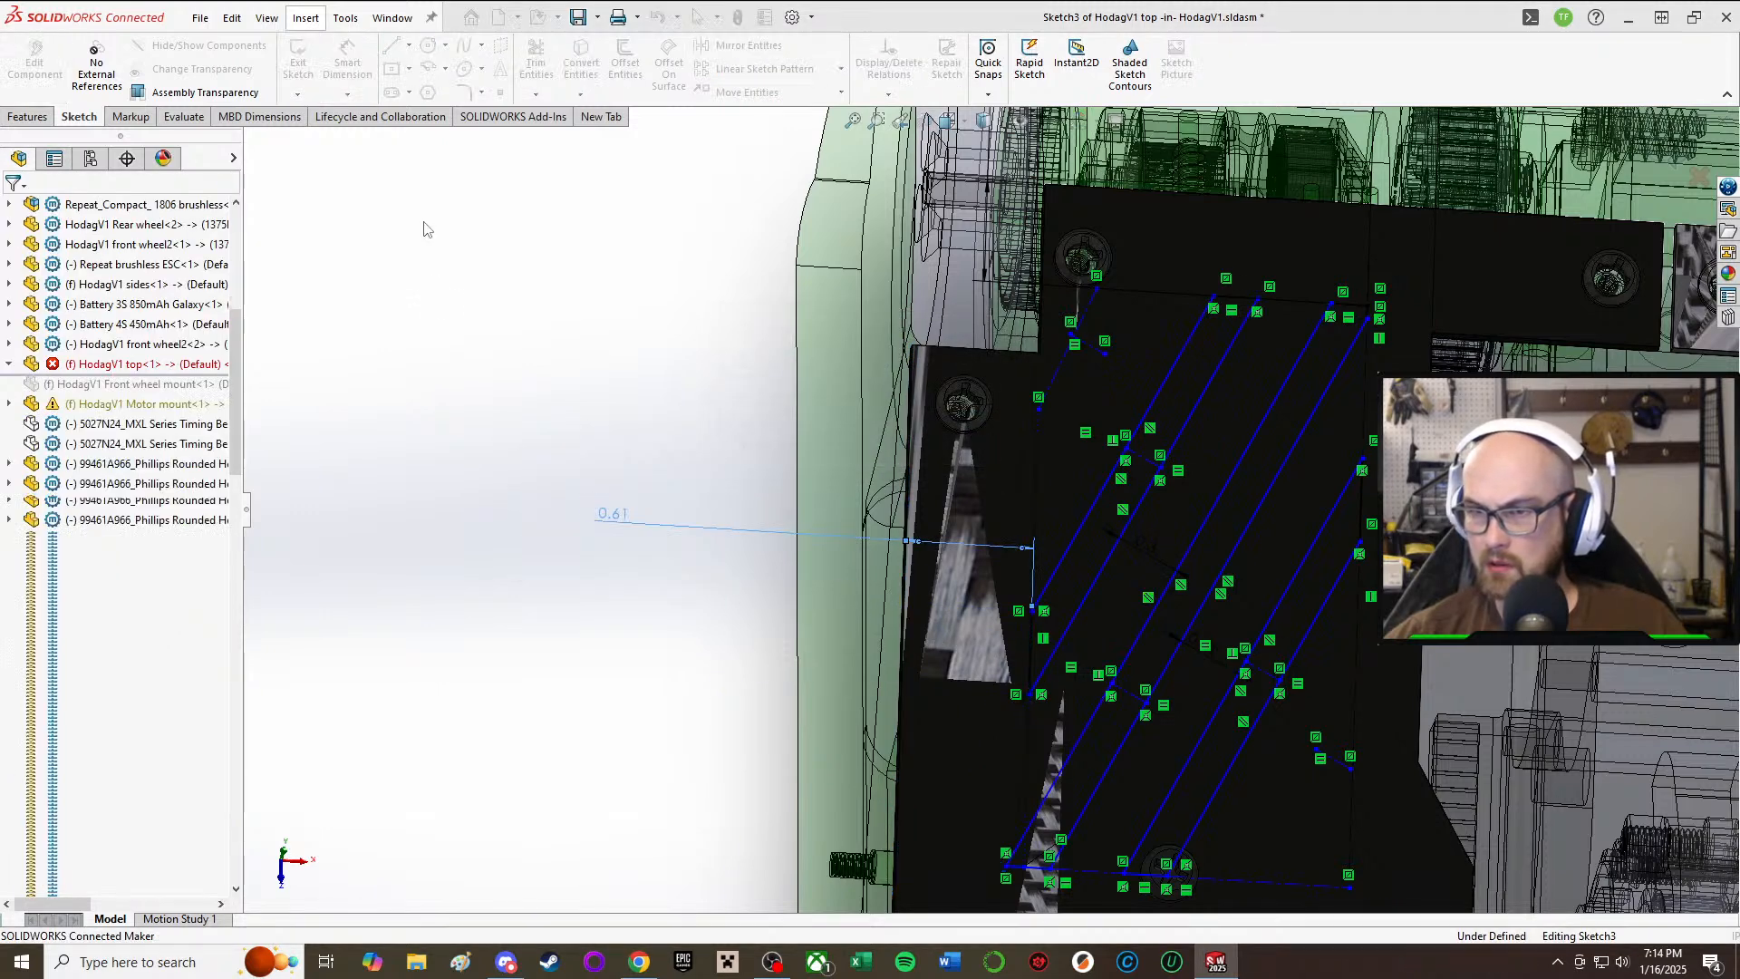
key("Escape")
Step: Exit the slot sketch and dismiss the sketch warning and the rebuild error report
scroll(1221, 605, "up", 5)
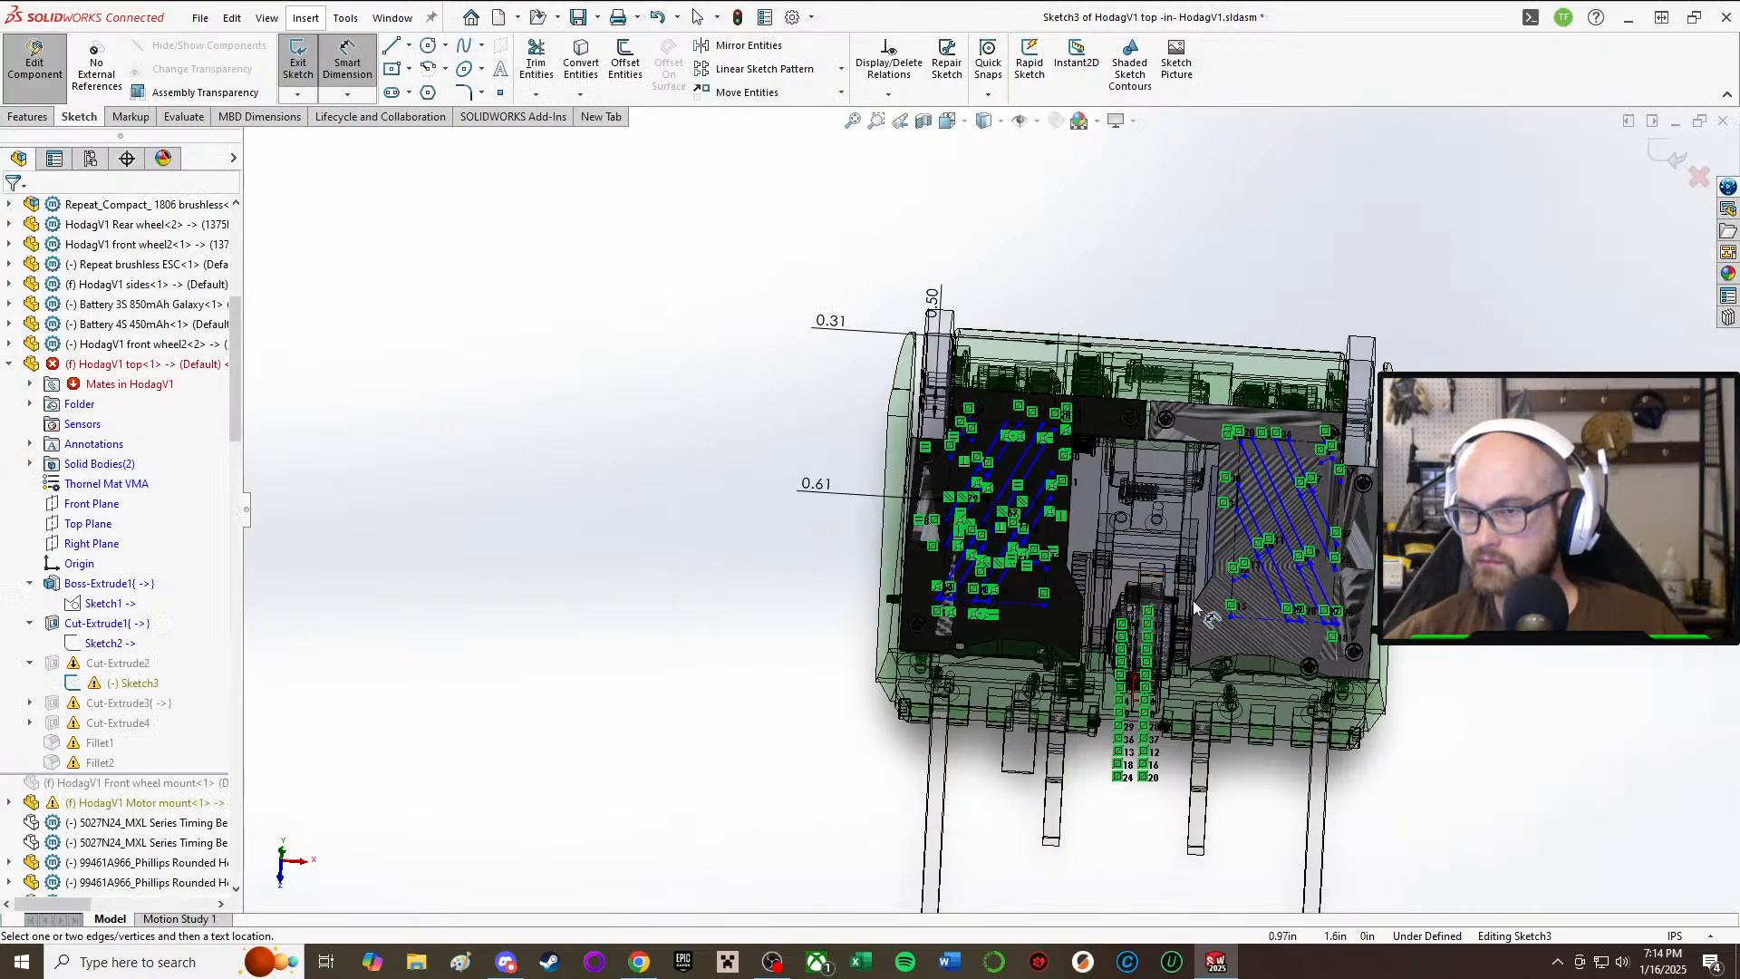
key("Escape")
scroll(771, 308, "down", 6)
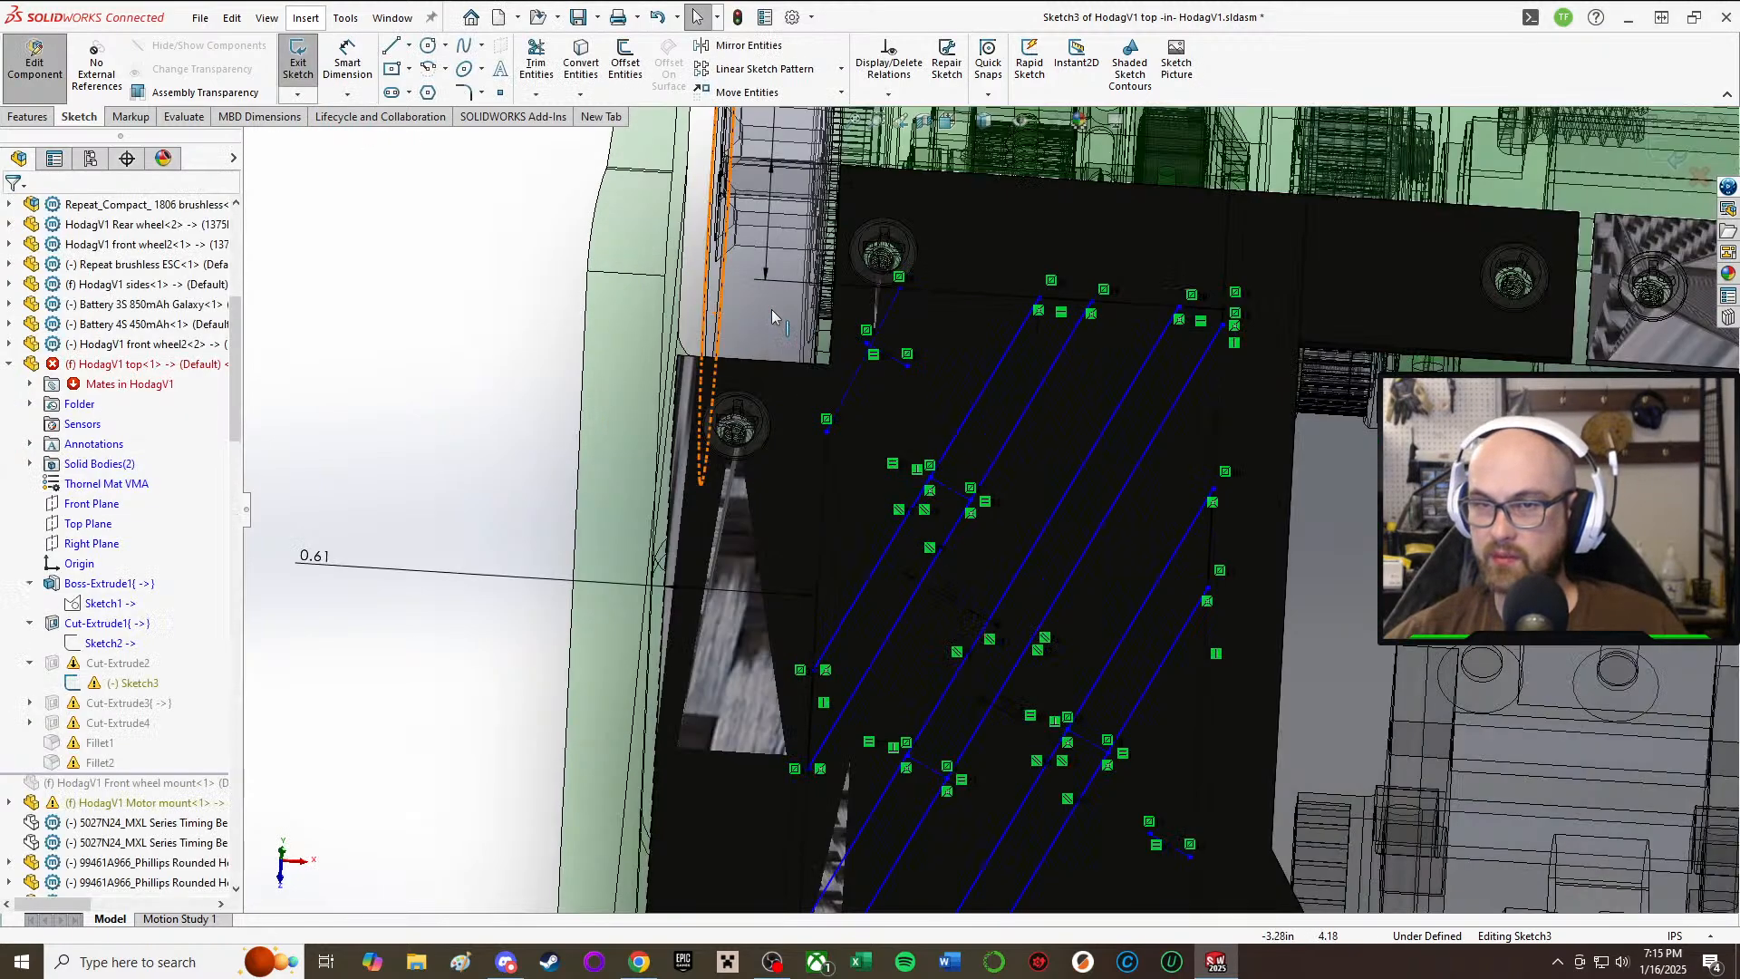
left_click(299, 63)
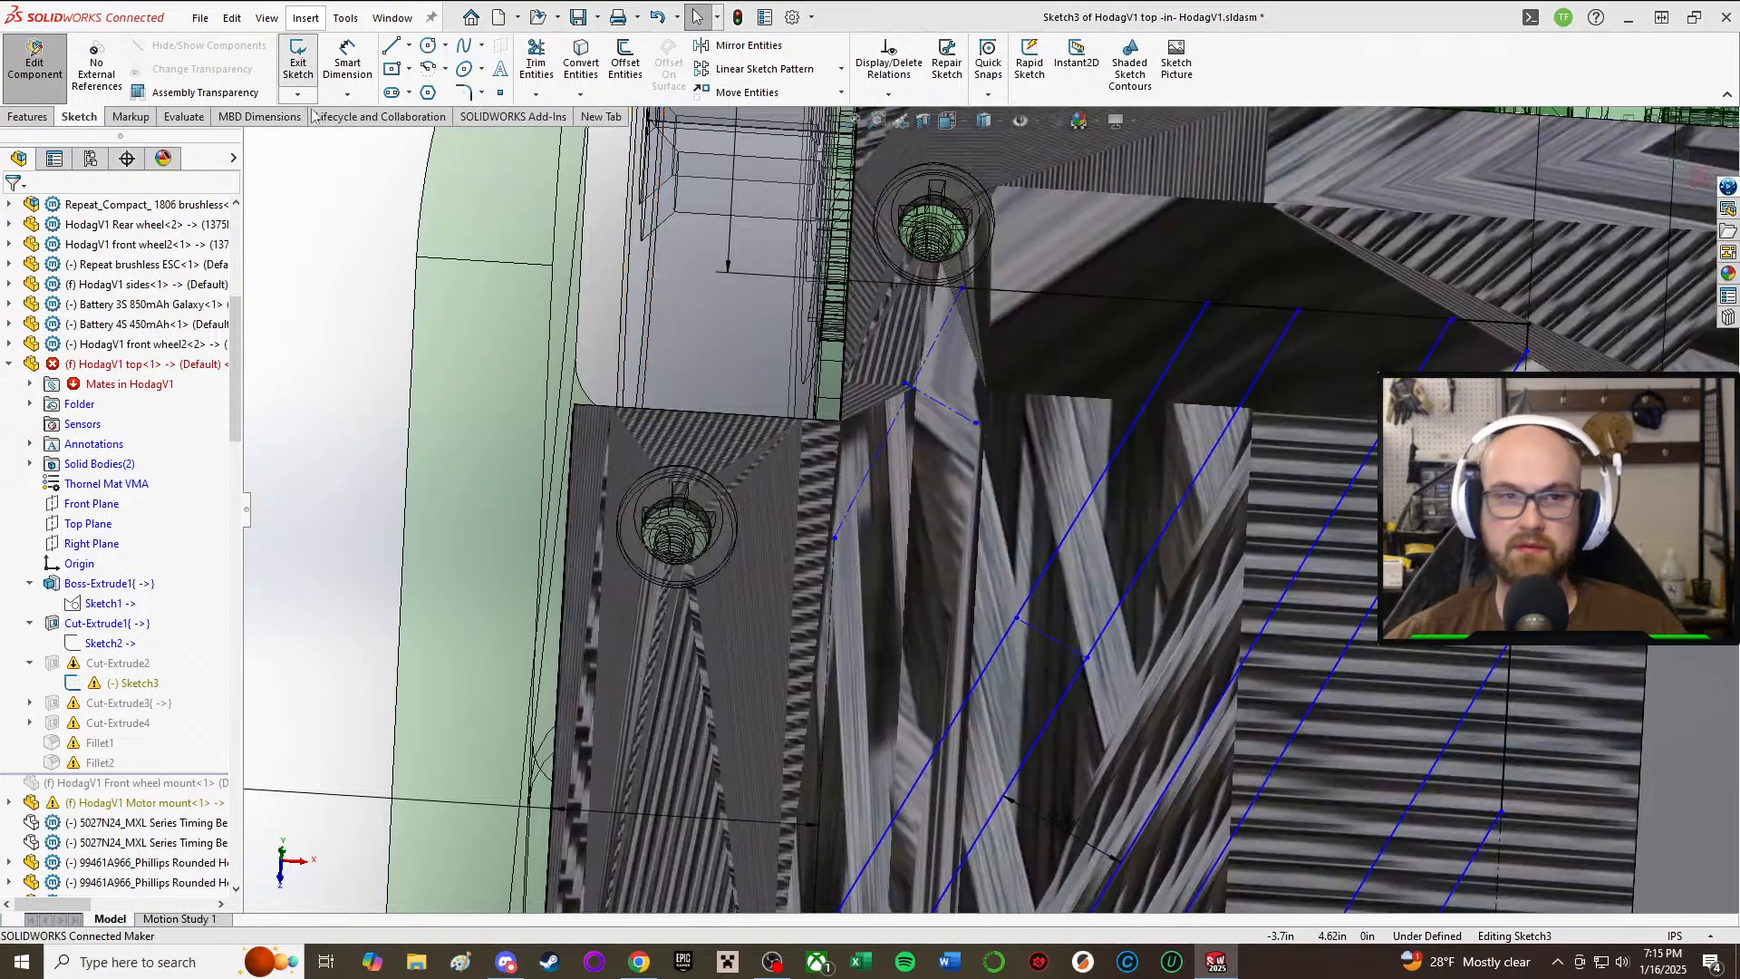
left_click(820, 489)
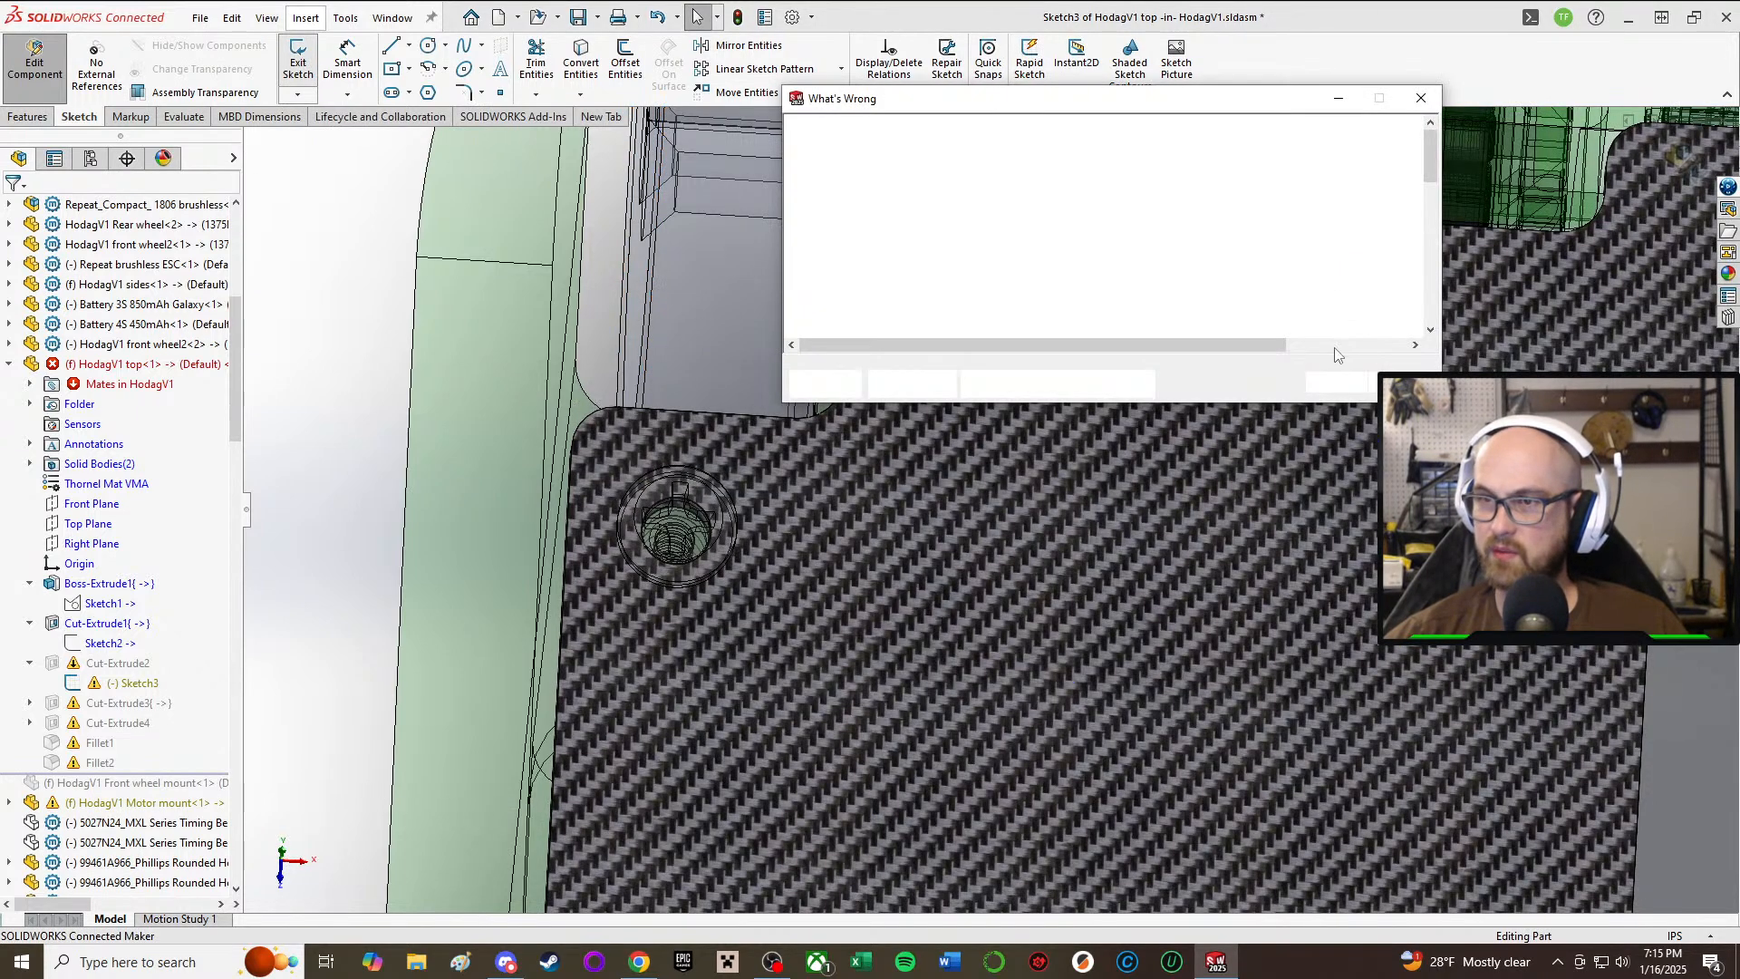
left_click(1337, 382)
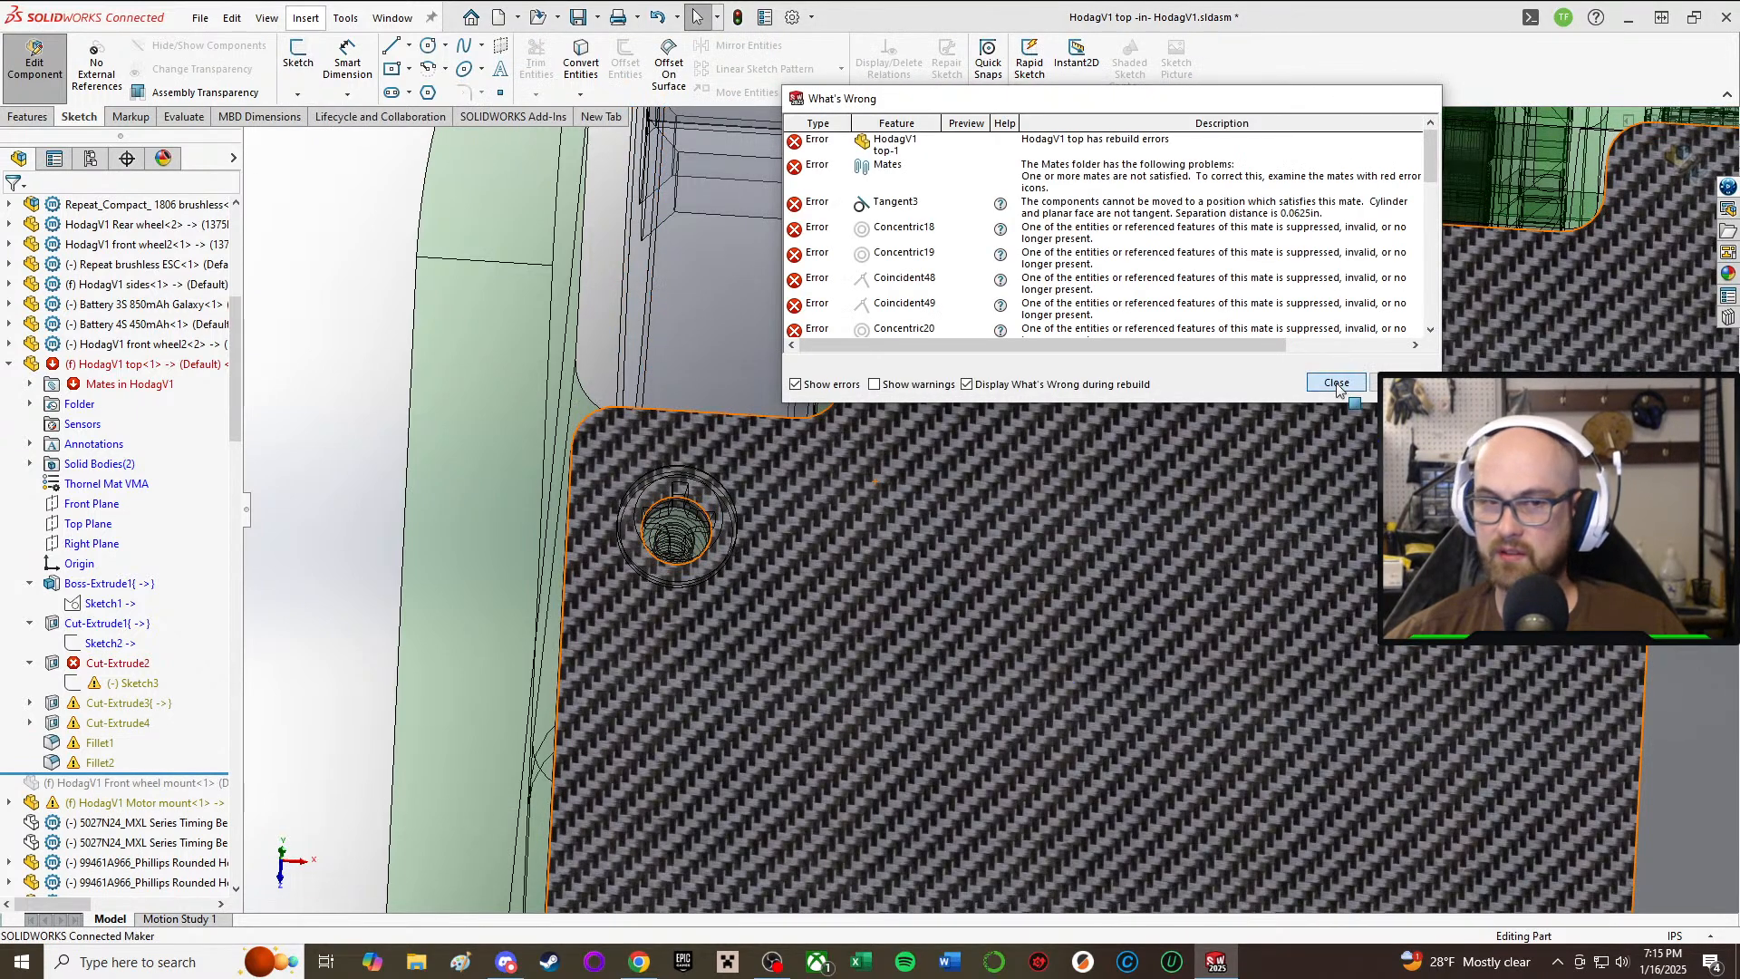
Step: Replace the missing sketch plane of Cut-Extrude2's Sketch3 with the large flat face of the top panel
left_click(149, 686)
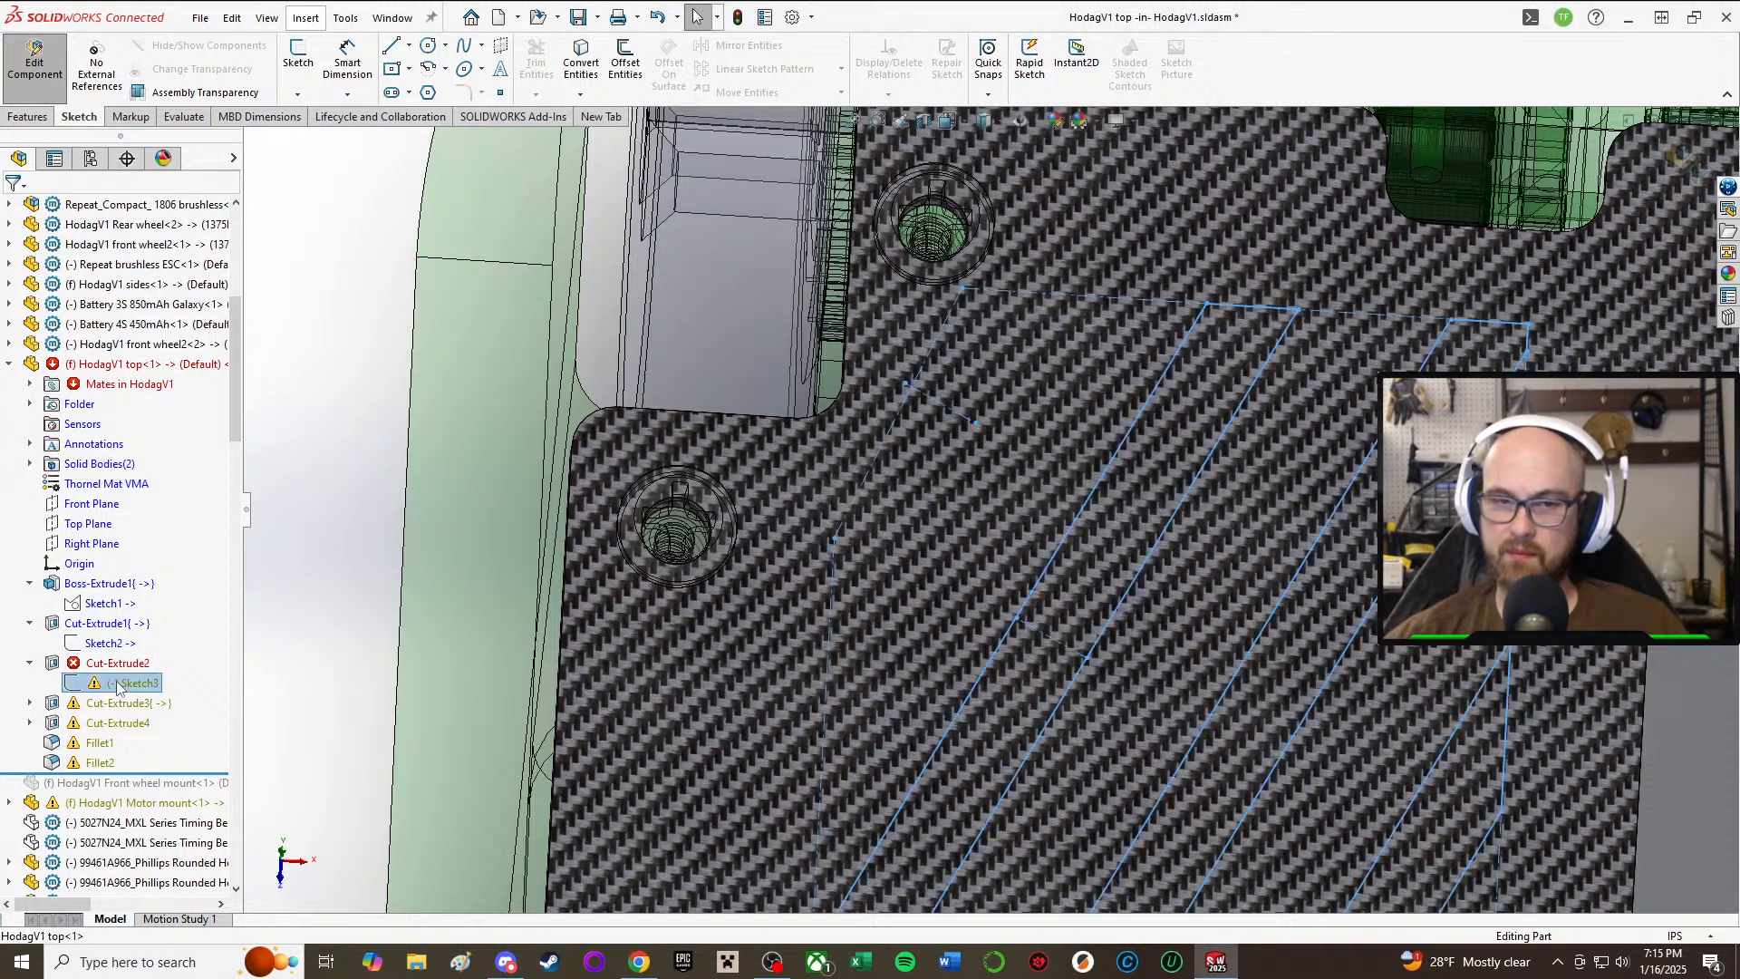
right_click(118, 686)
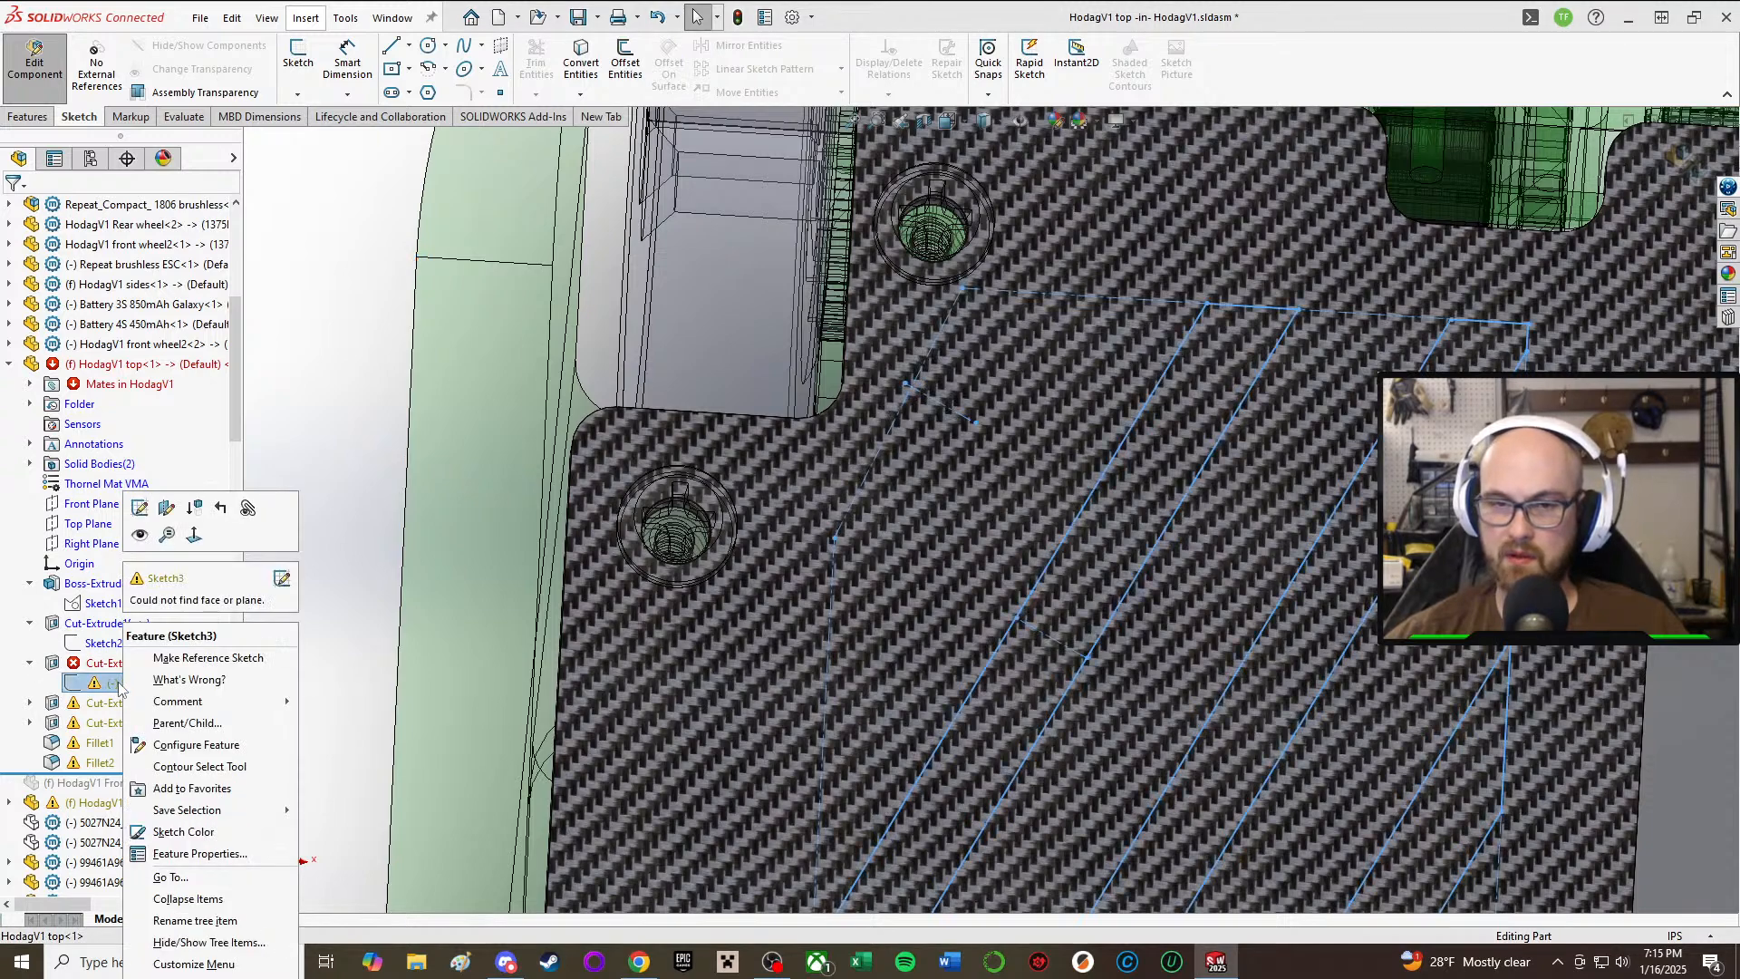
left_click(168, 509)
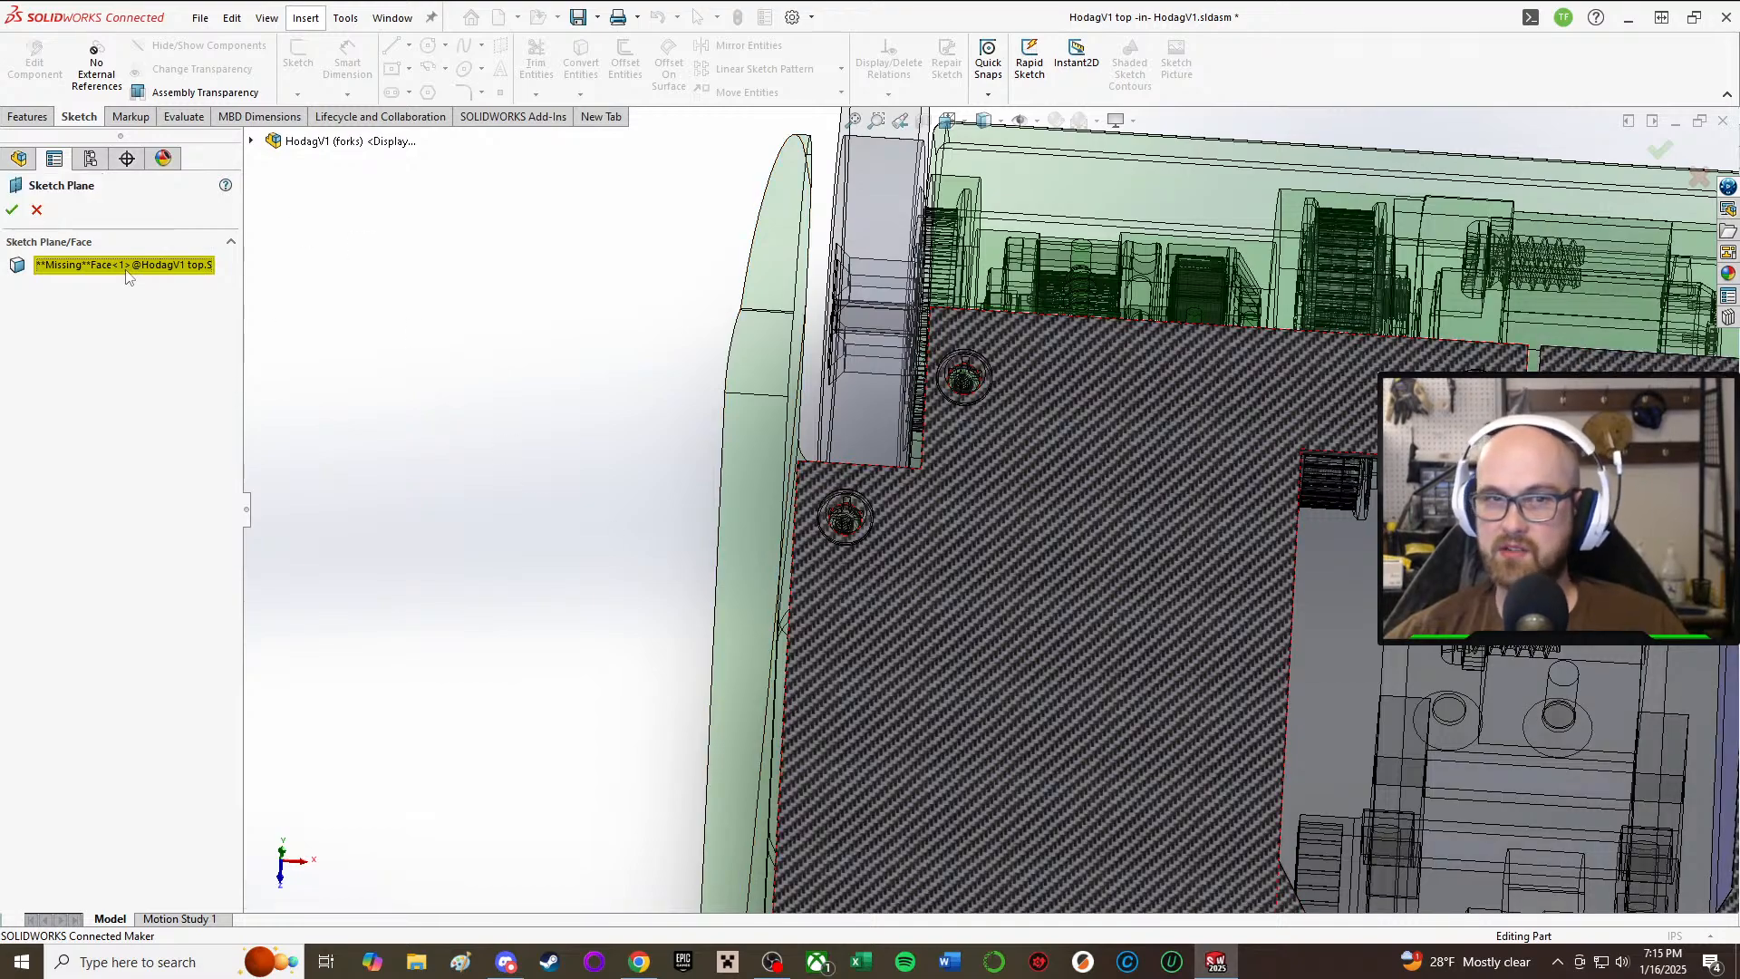
key("Delete")
middle_click_drag(894, 563, 1032, 731)
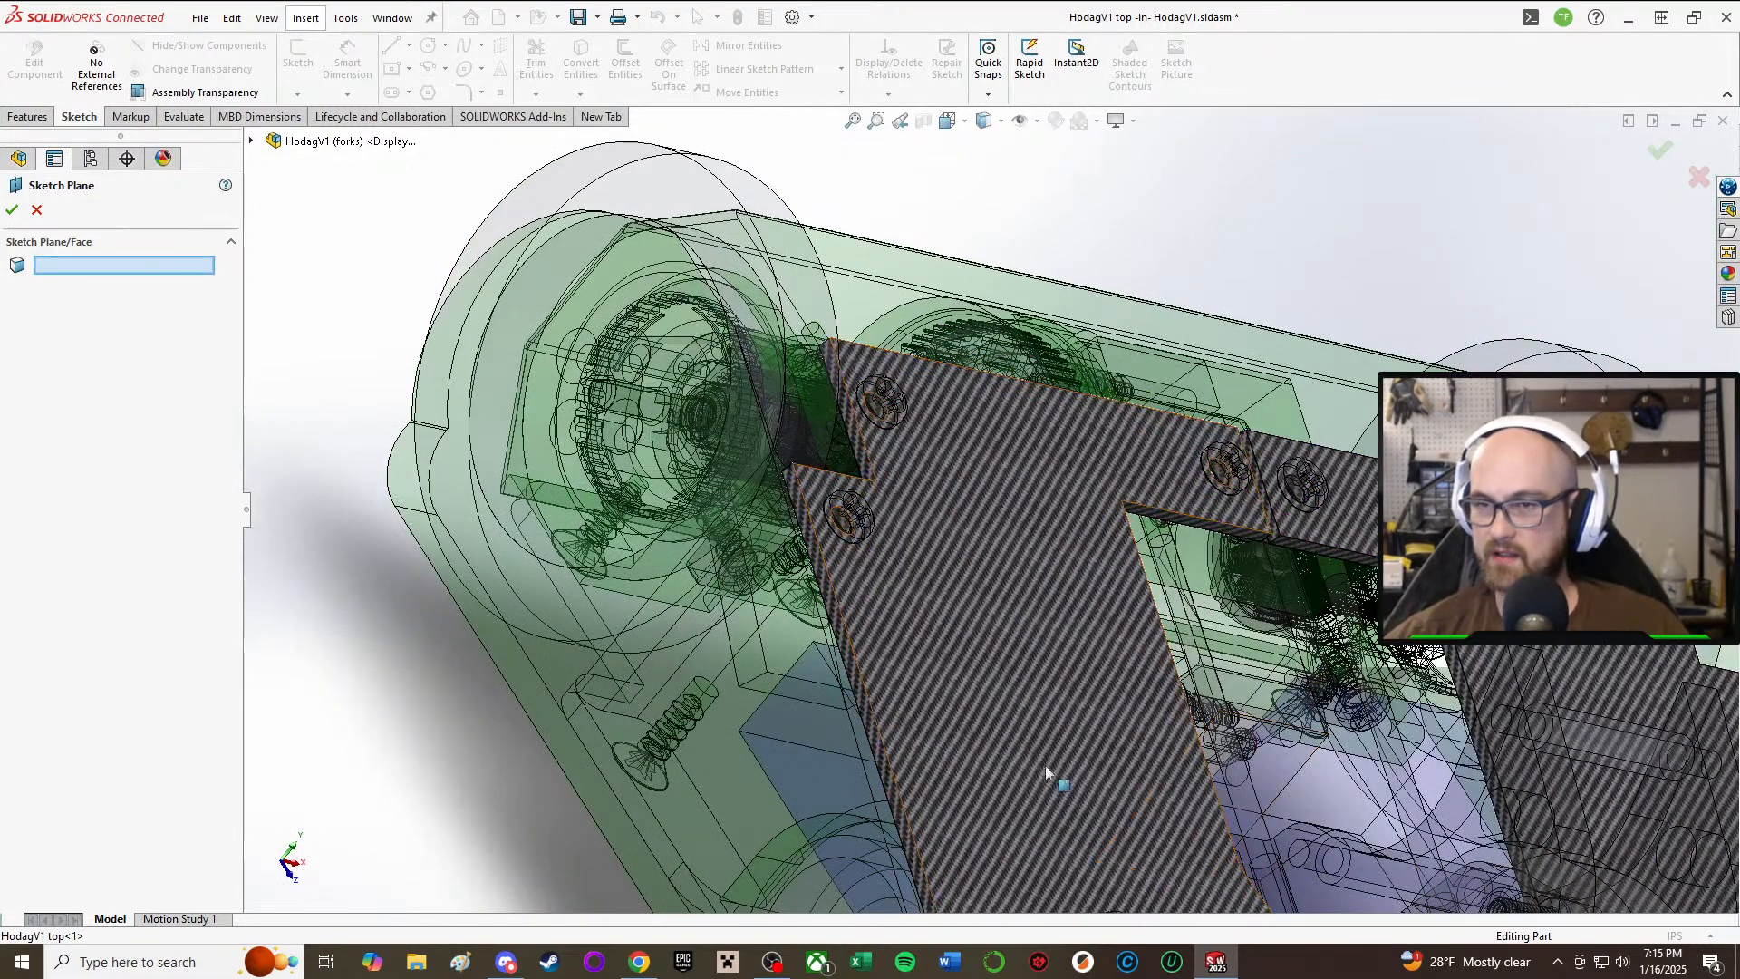
left_click(1033, 730)
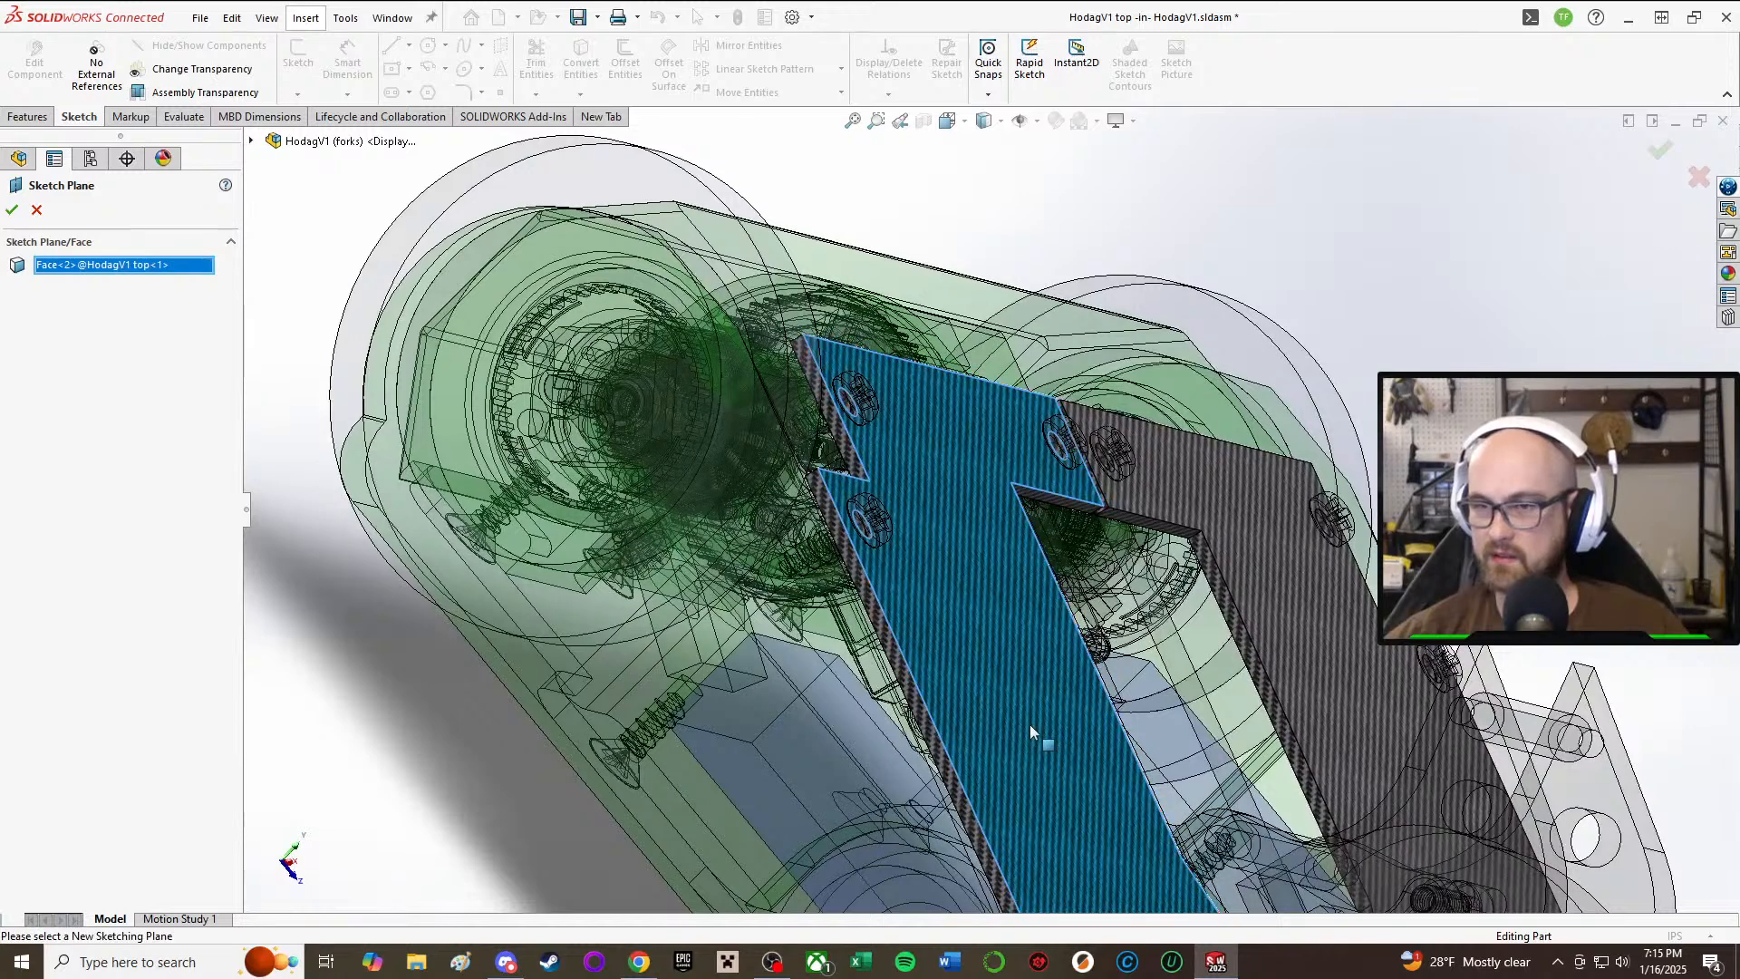
left_click(13, 208)
left_click(1014, 600)
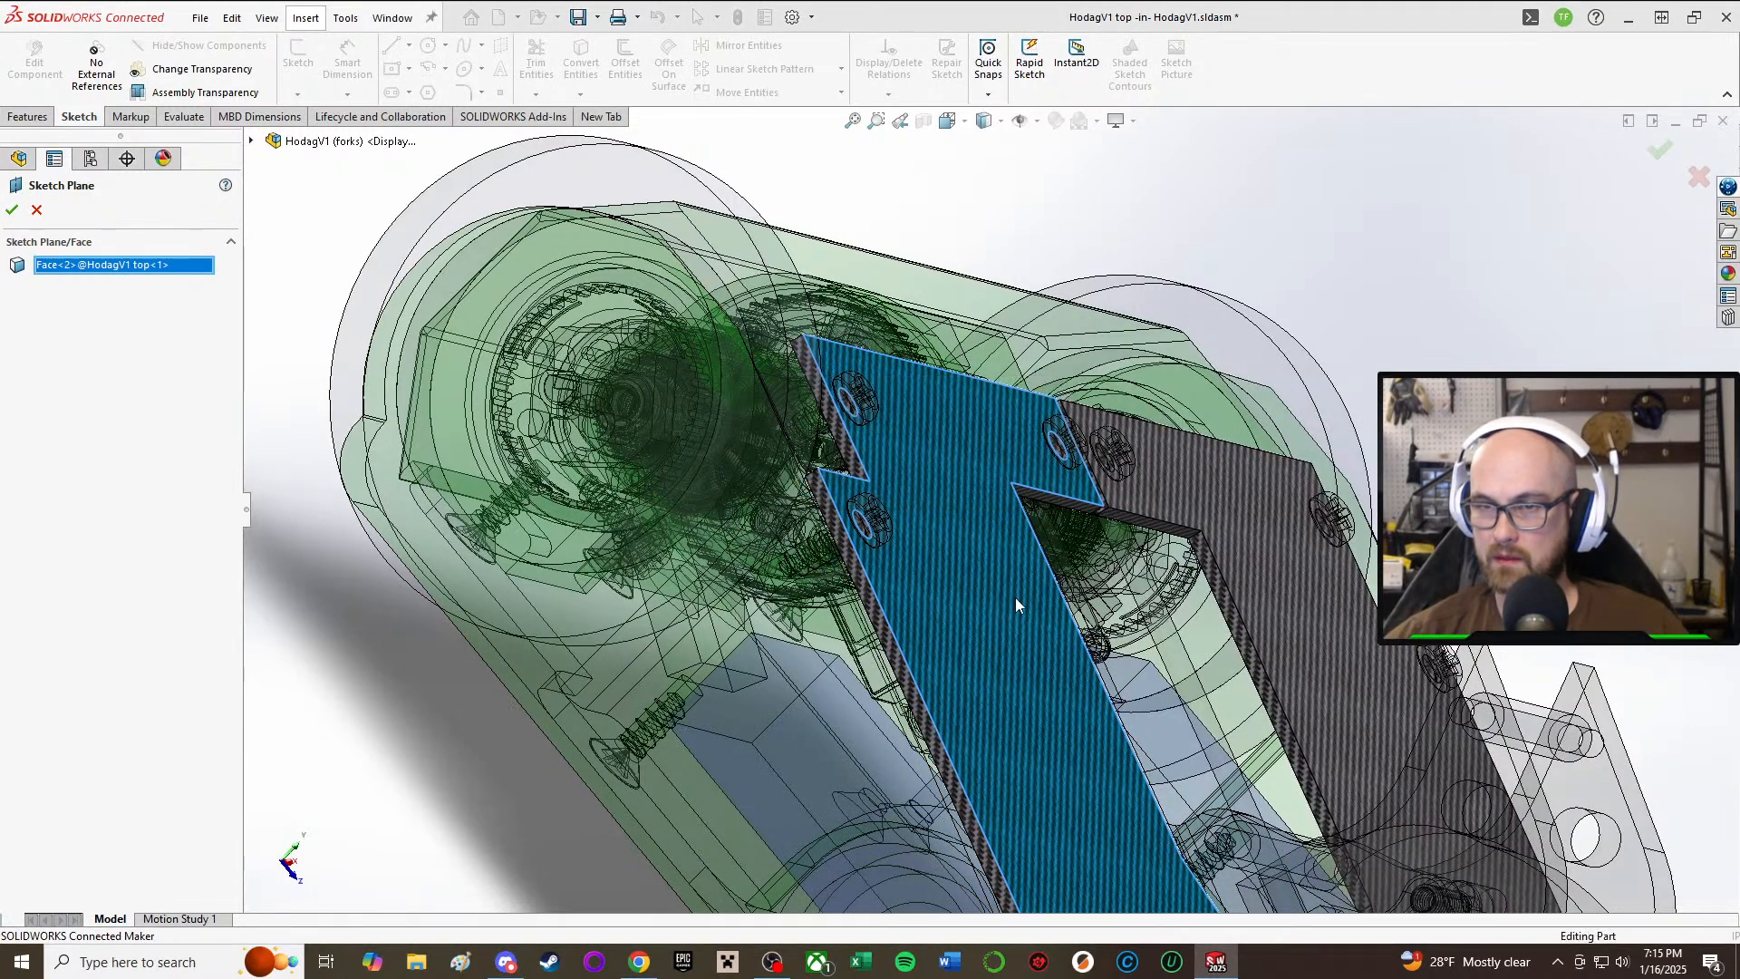
Step: Edit Cut-Extrude2 and apply it as a Through All cut with its feature scope set to all bodies
left_click(98, 663)
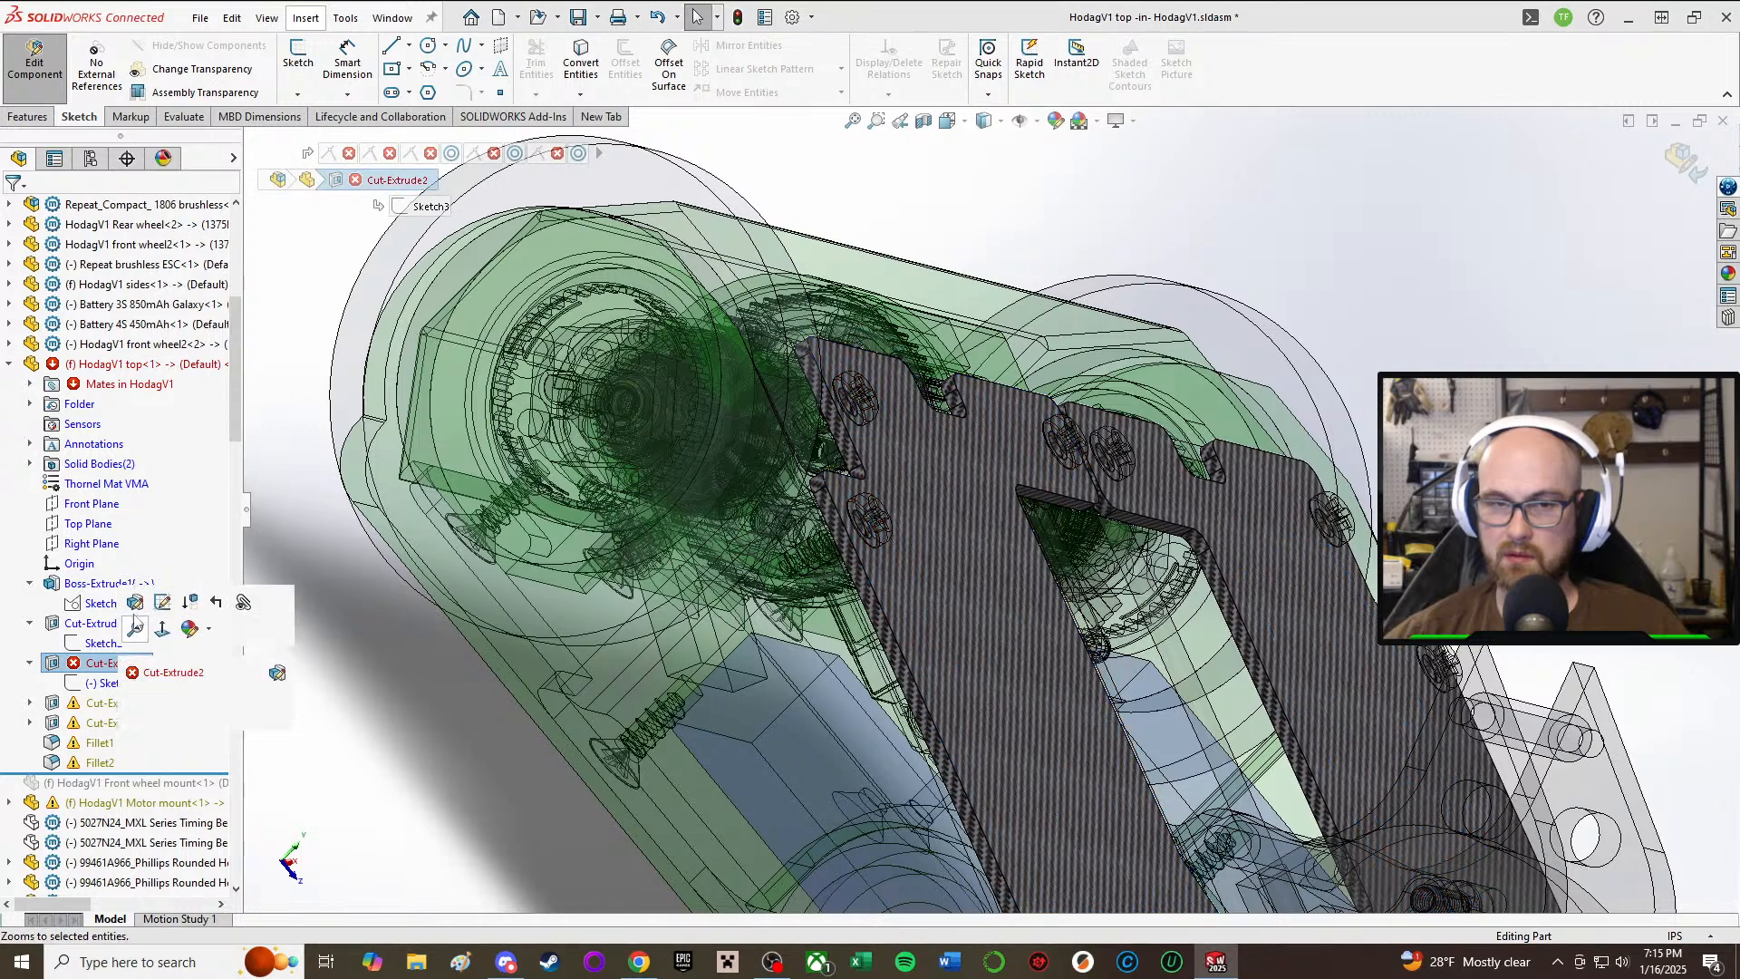
left_click(136, 603)
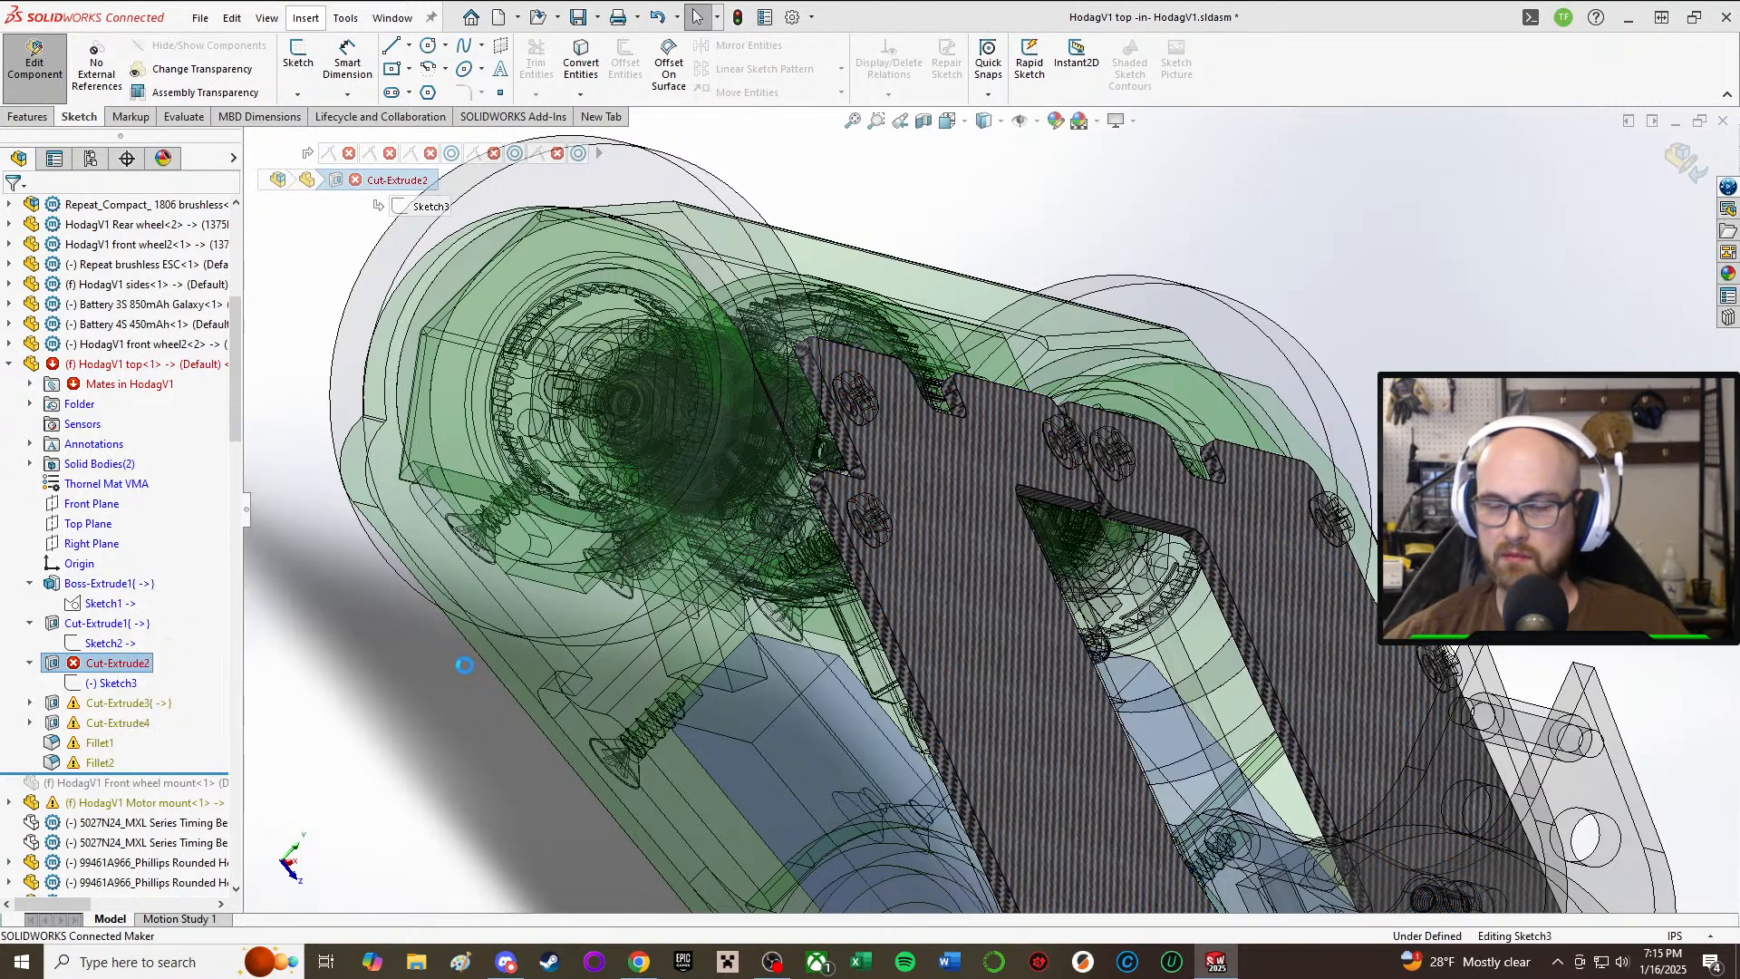
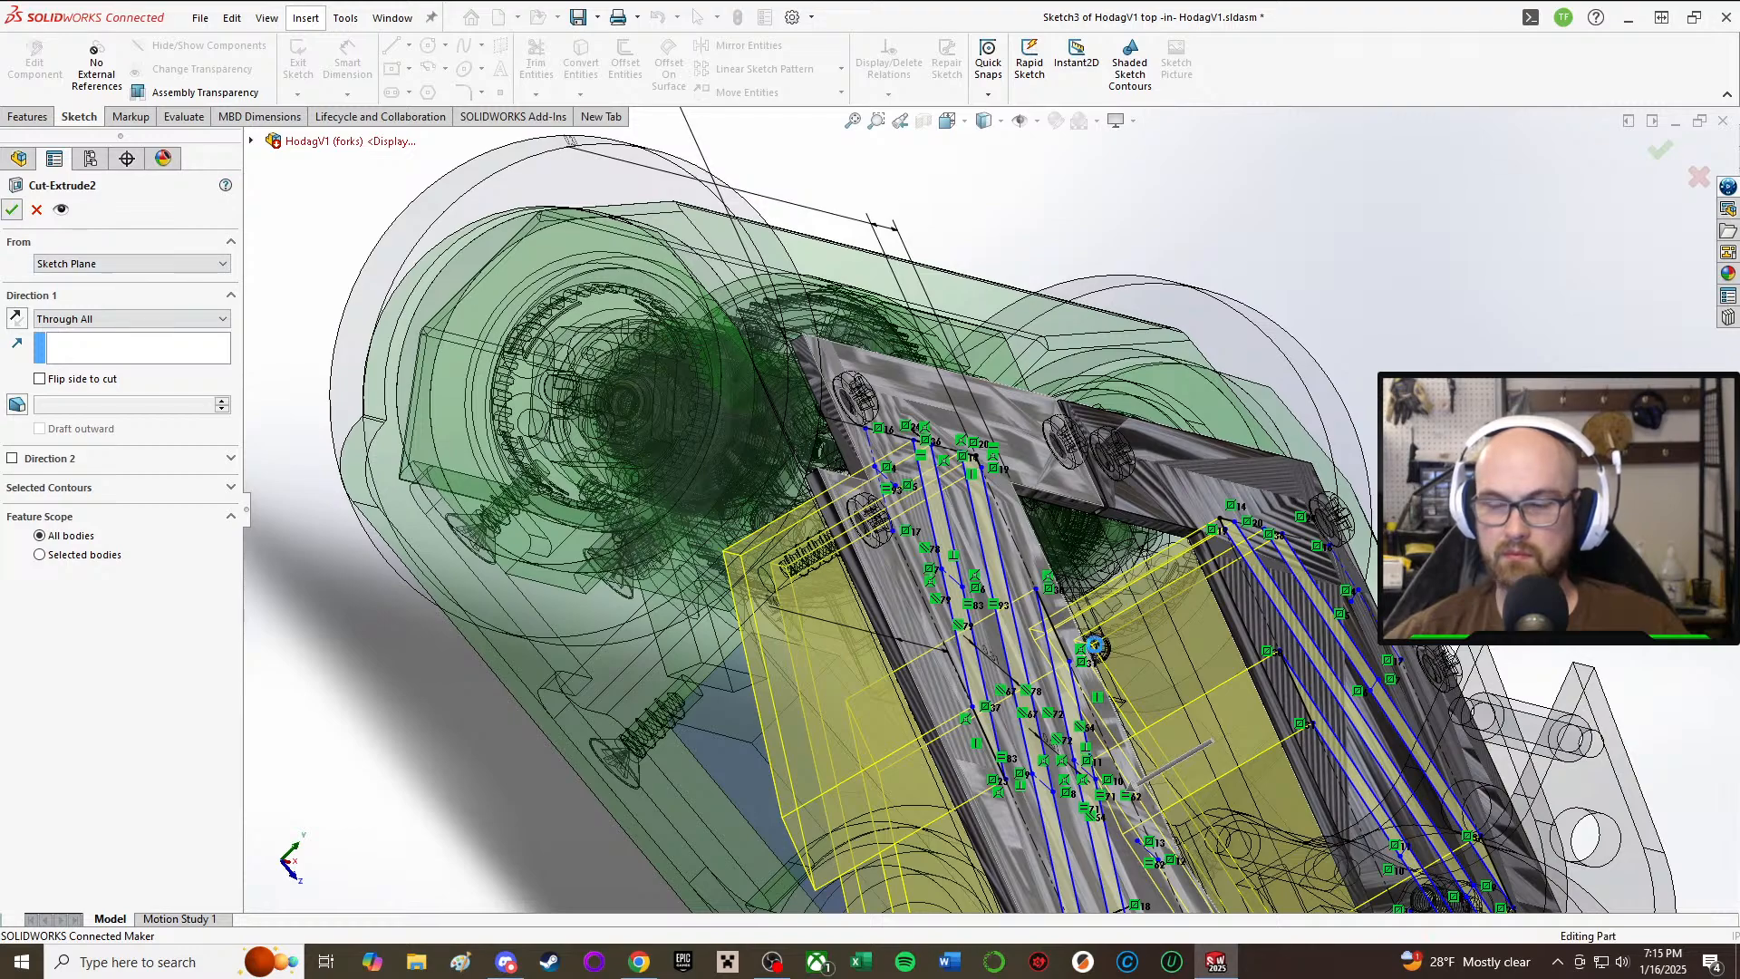
key("Return")
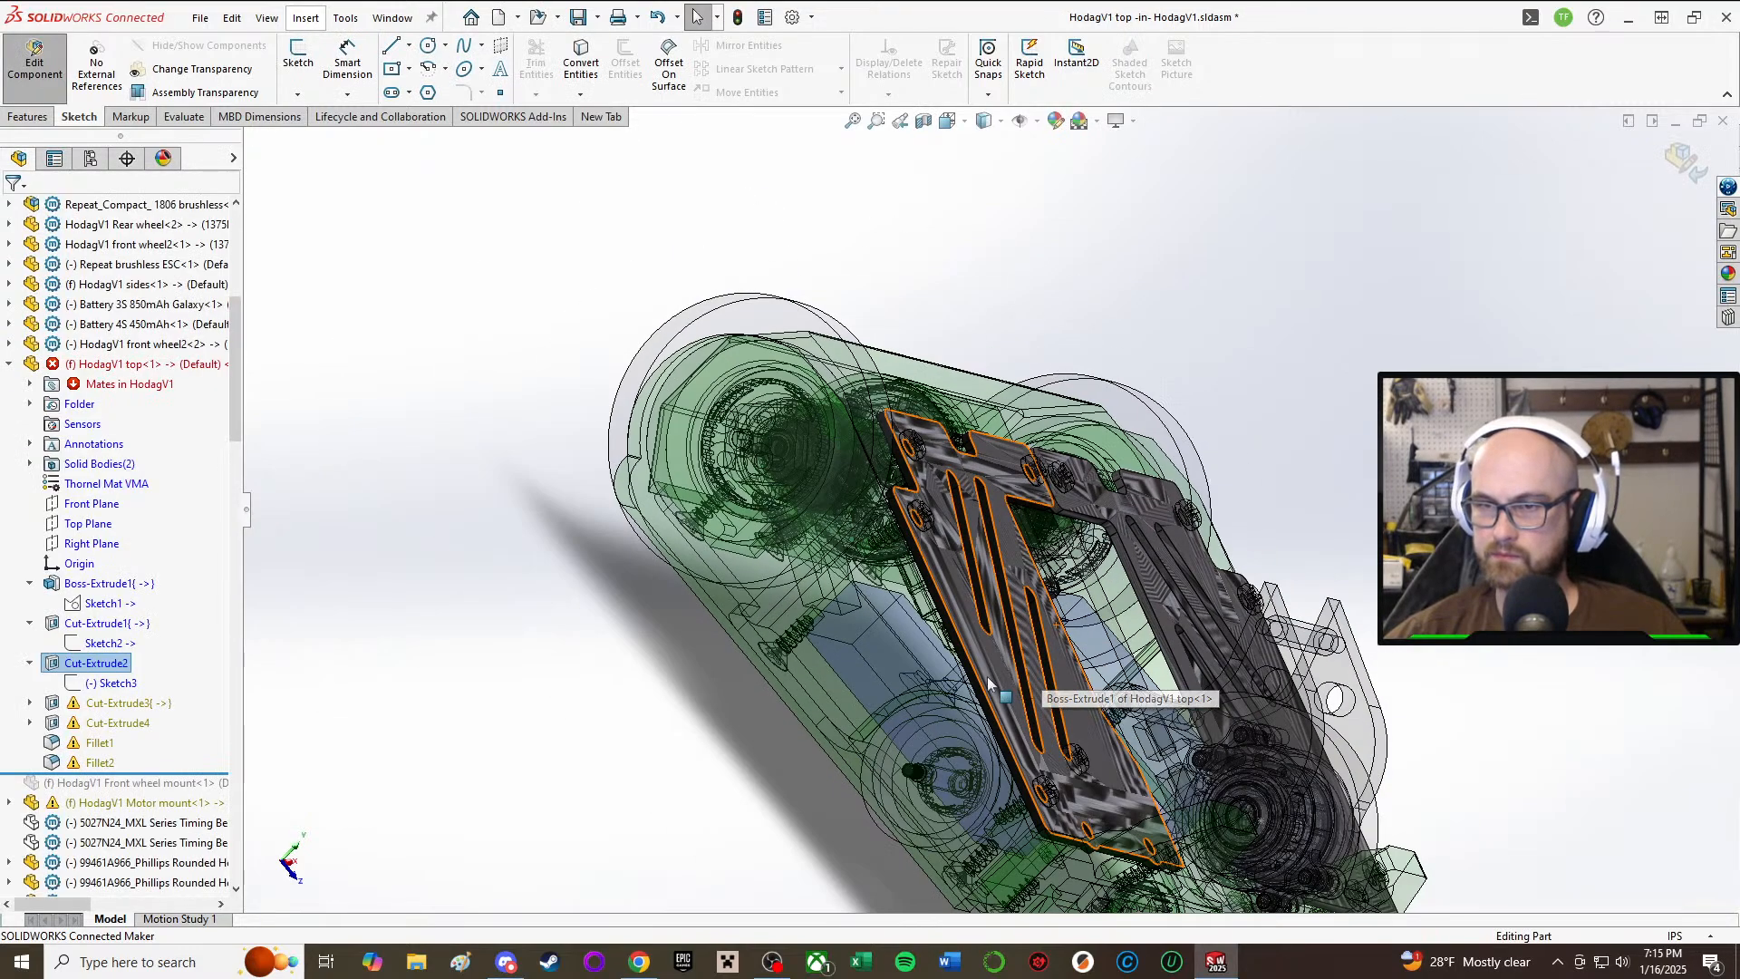
scroll(861, 753, "down", 2)
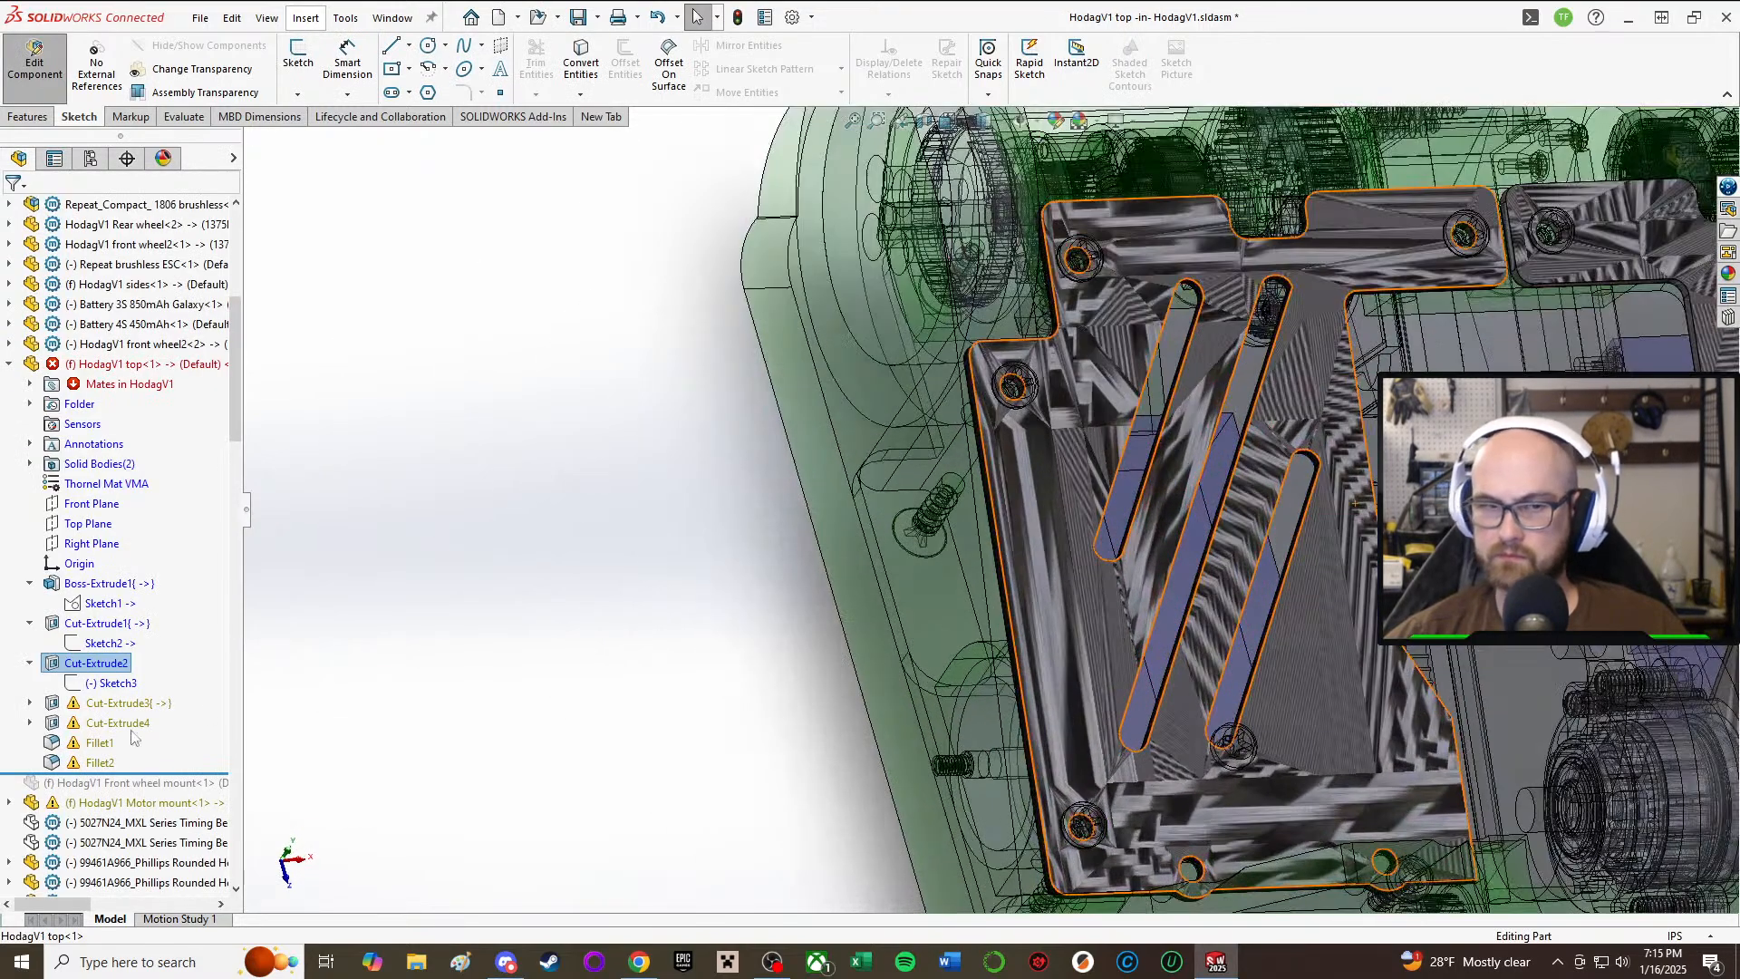
Step: In Cut-Extrude3's Sketch4, make the notch rectangle's outer horizontal line collinear with the top panel's front edge
left_click(93, 704)
left_click(136, 643)
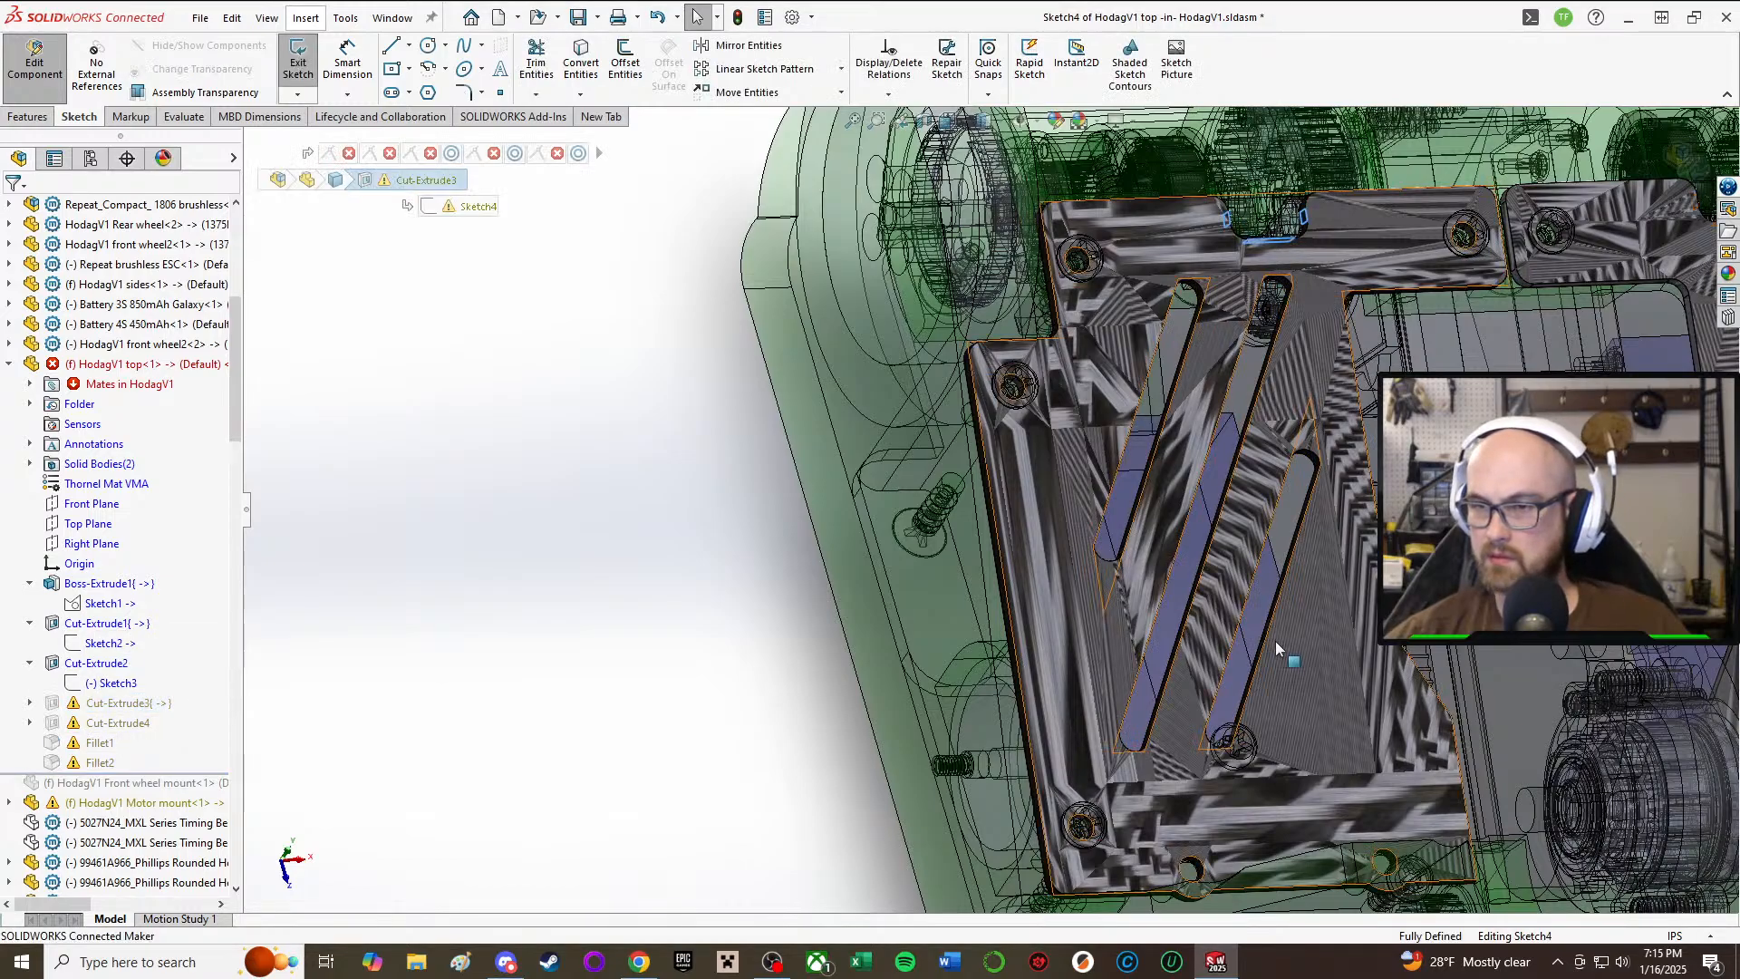
scroll(1275, 640, "up", 3)
scroll(1169, 290, "down", 6)
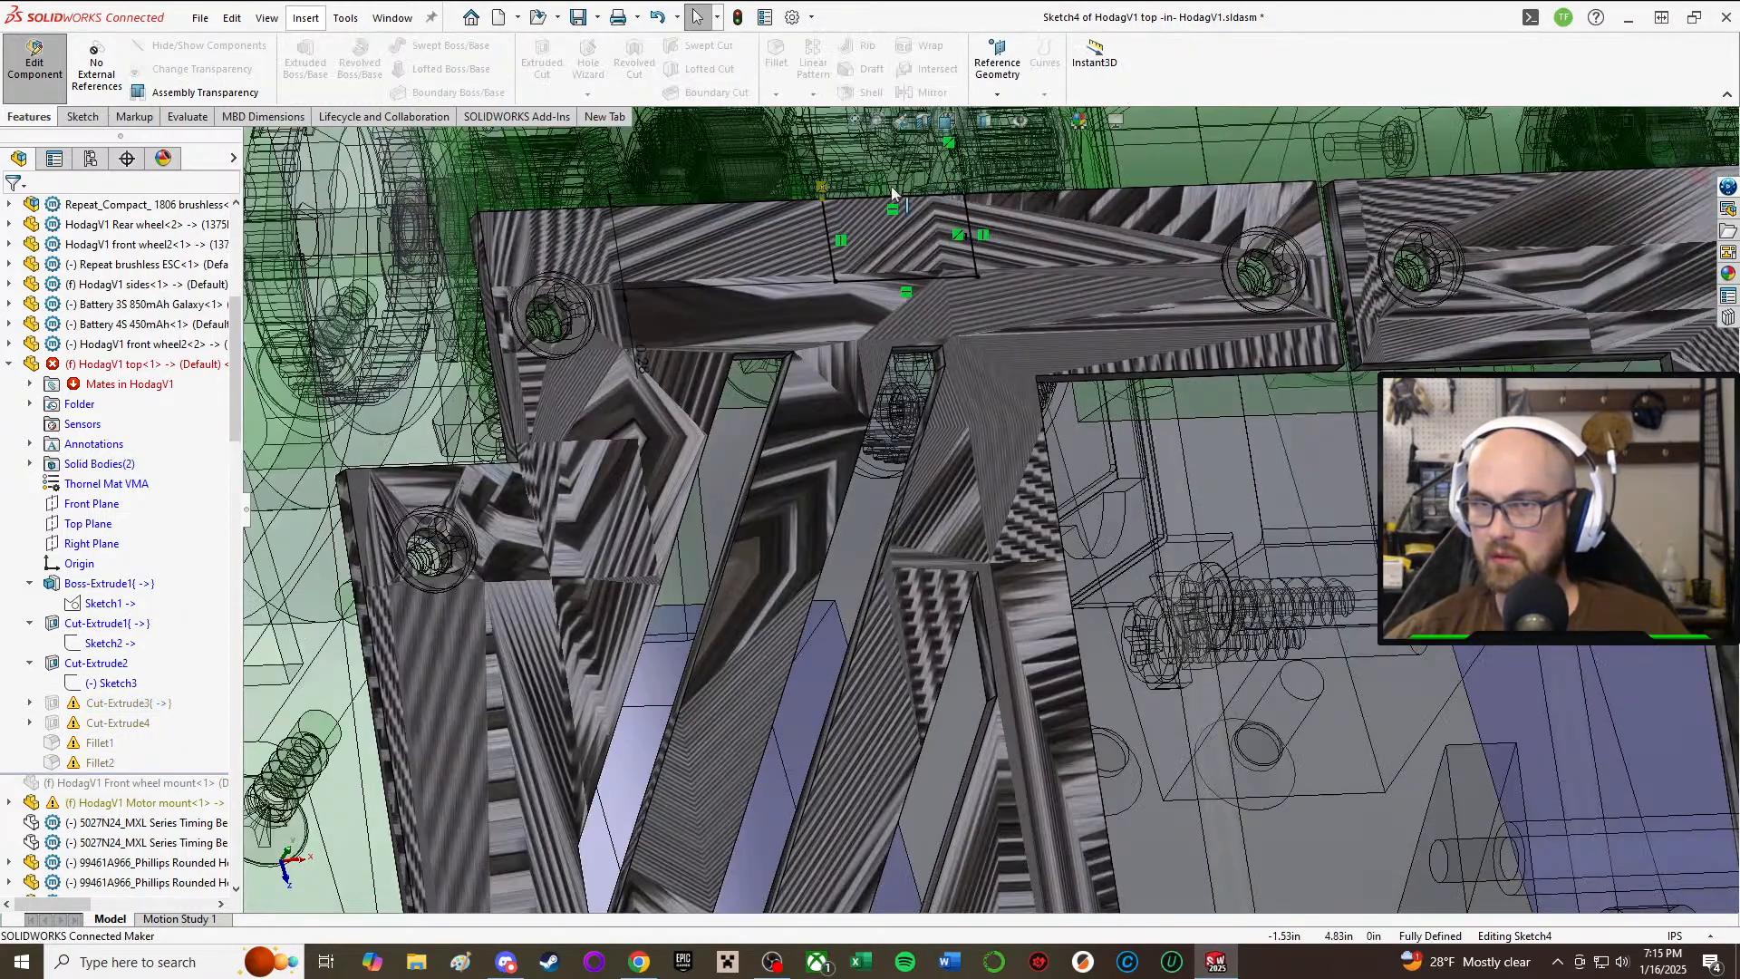
scroll(893, 193, "down", 2)
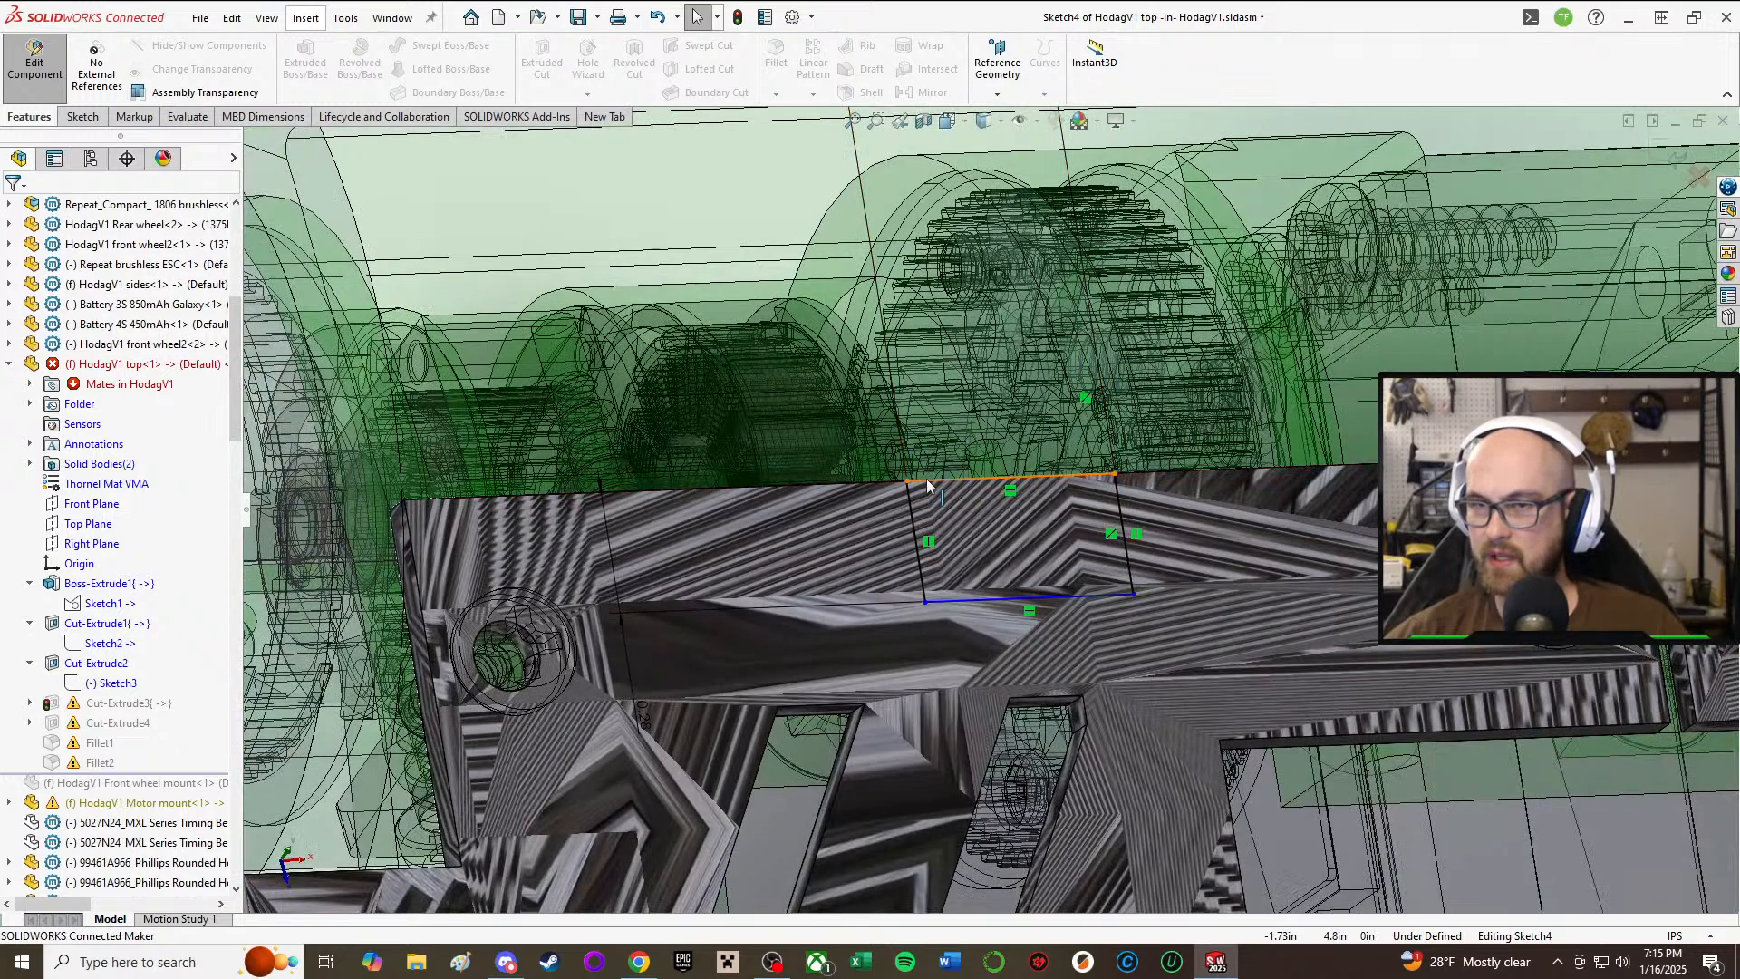
left_click(926, 483)
scroll(960, 499, "up", 4)
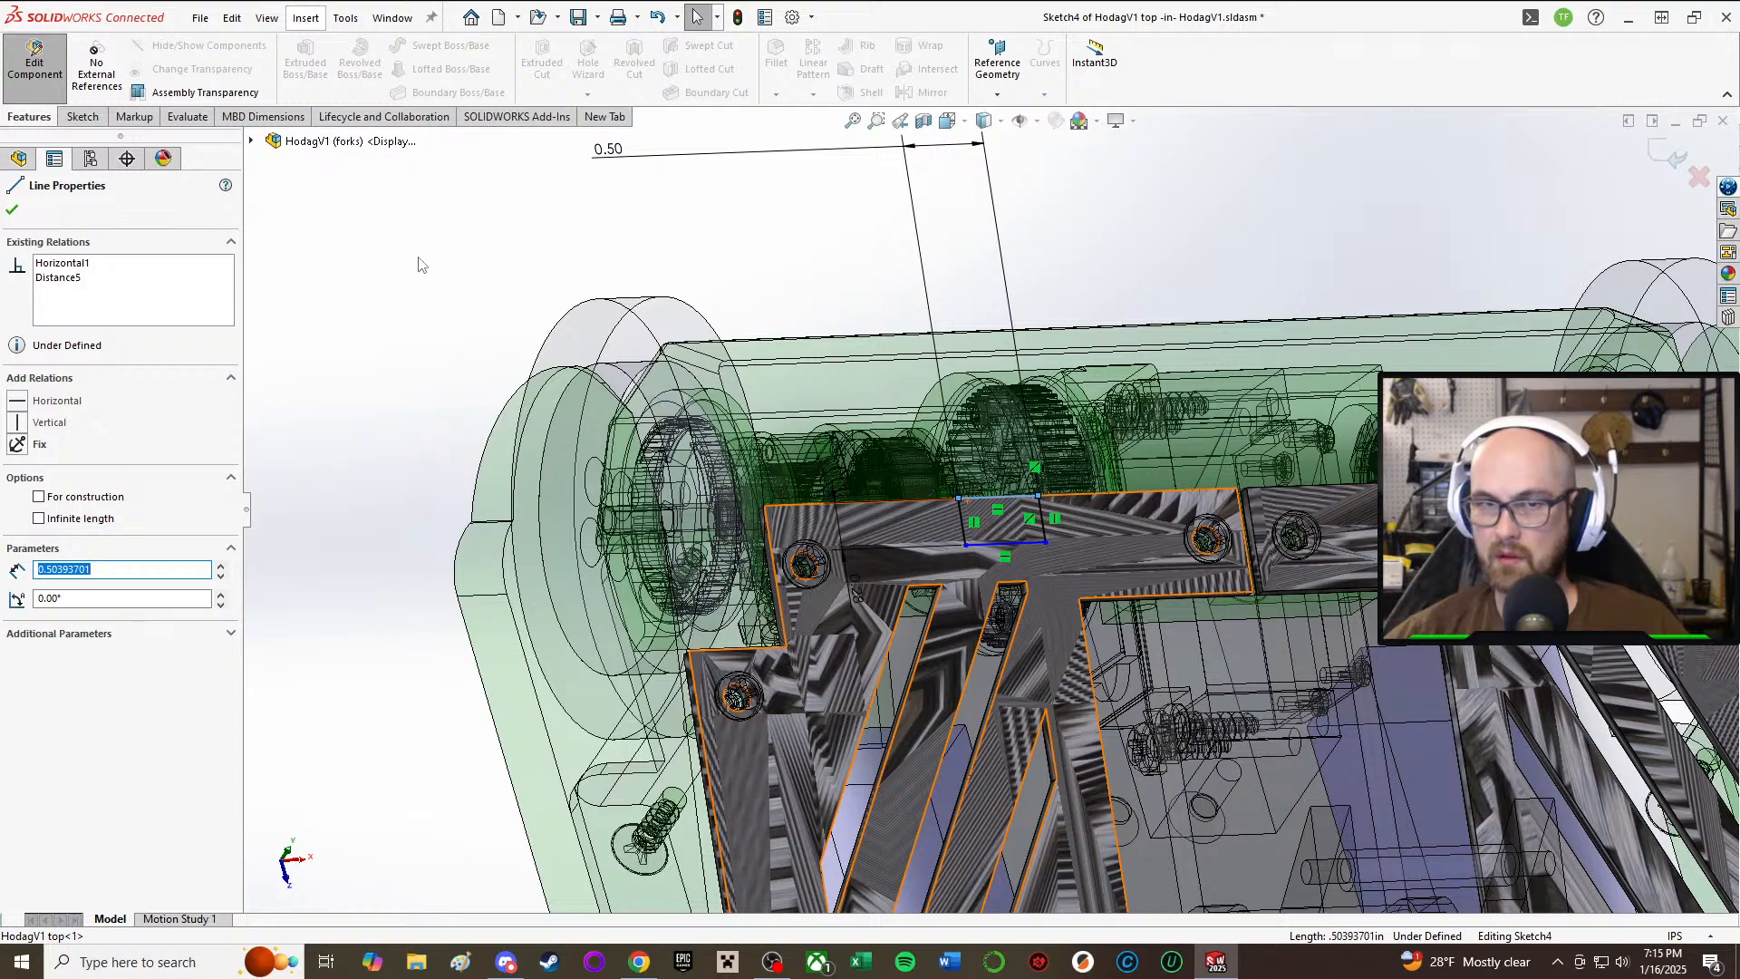
scroll(666, 598, "down", 3)
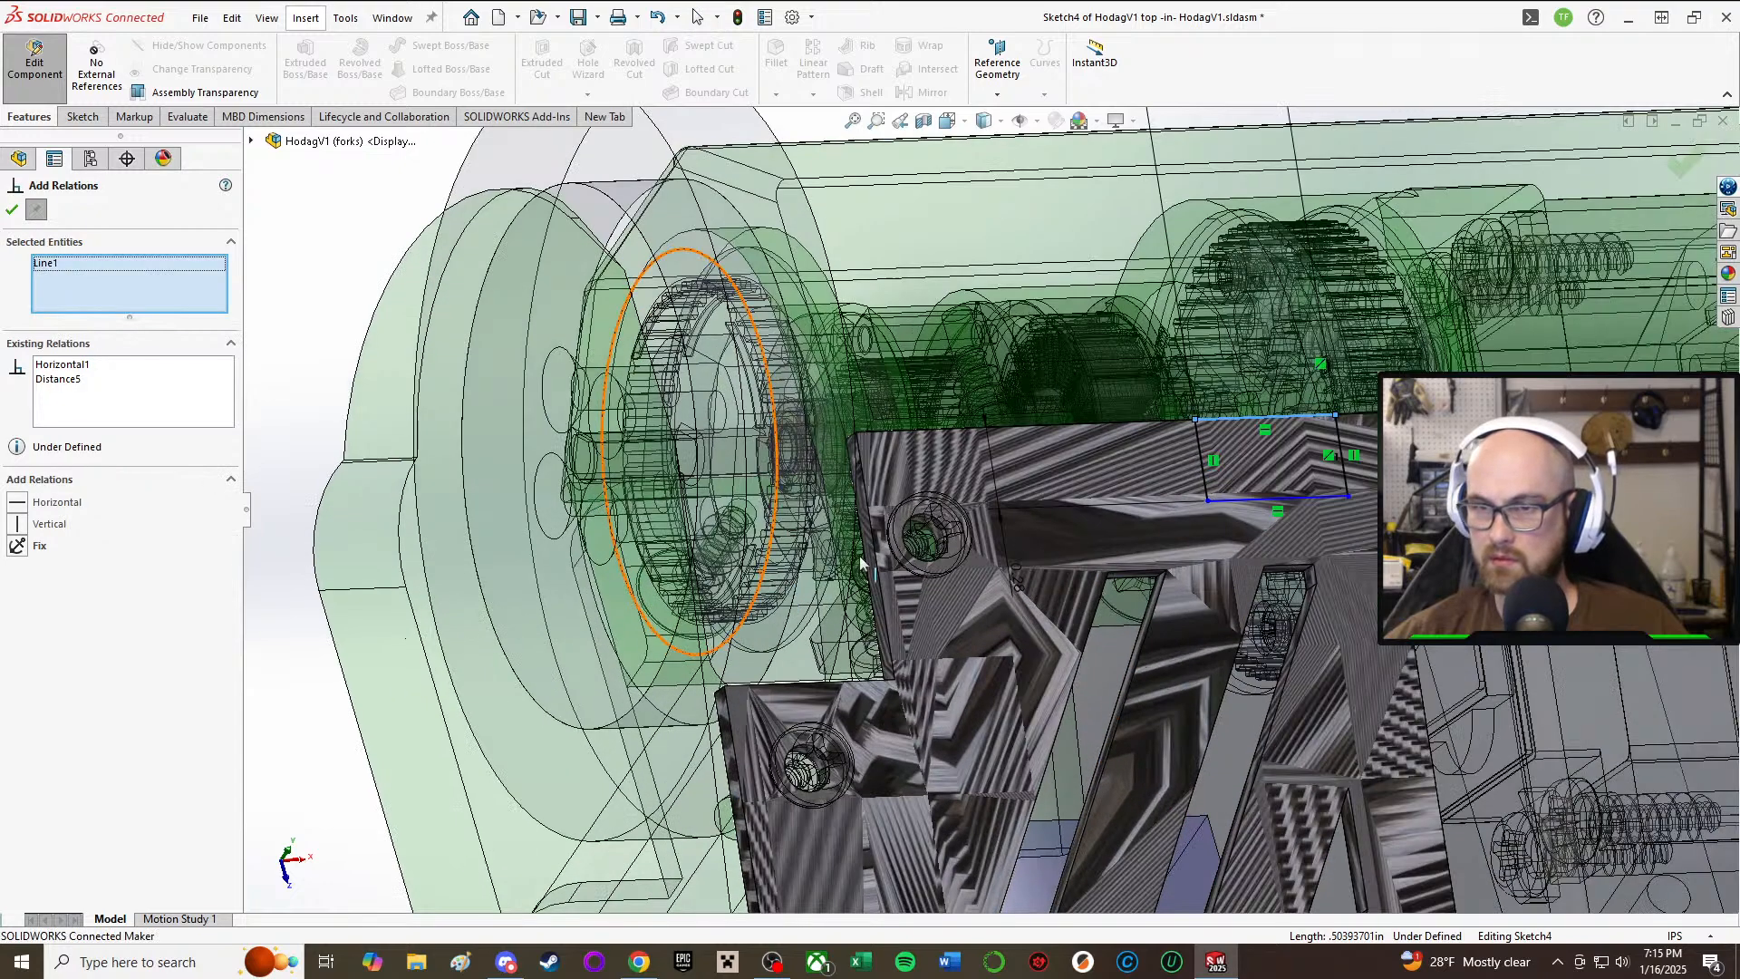
left_click(1047, 437)
left_click(41, 502)
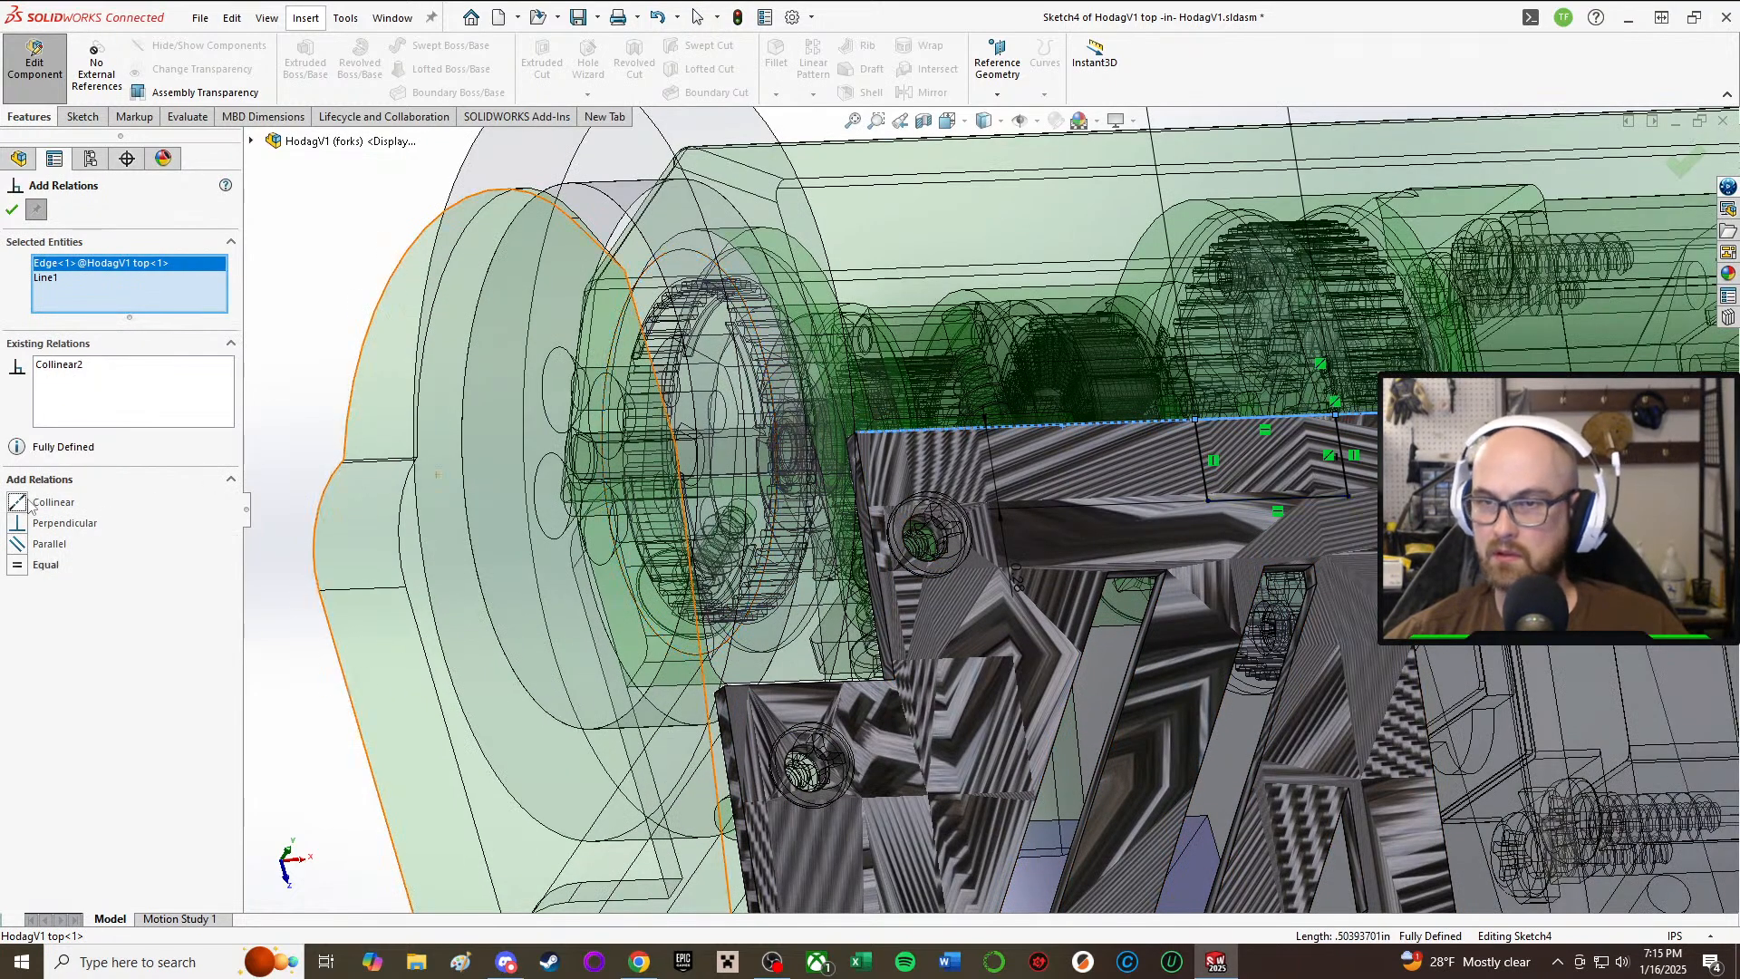
left_click(11, 210)
Step: Exit the notch sketch and continue past the rebuild warning, ignoring the error
left_click(337, 314)
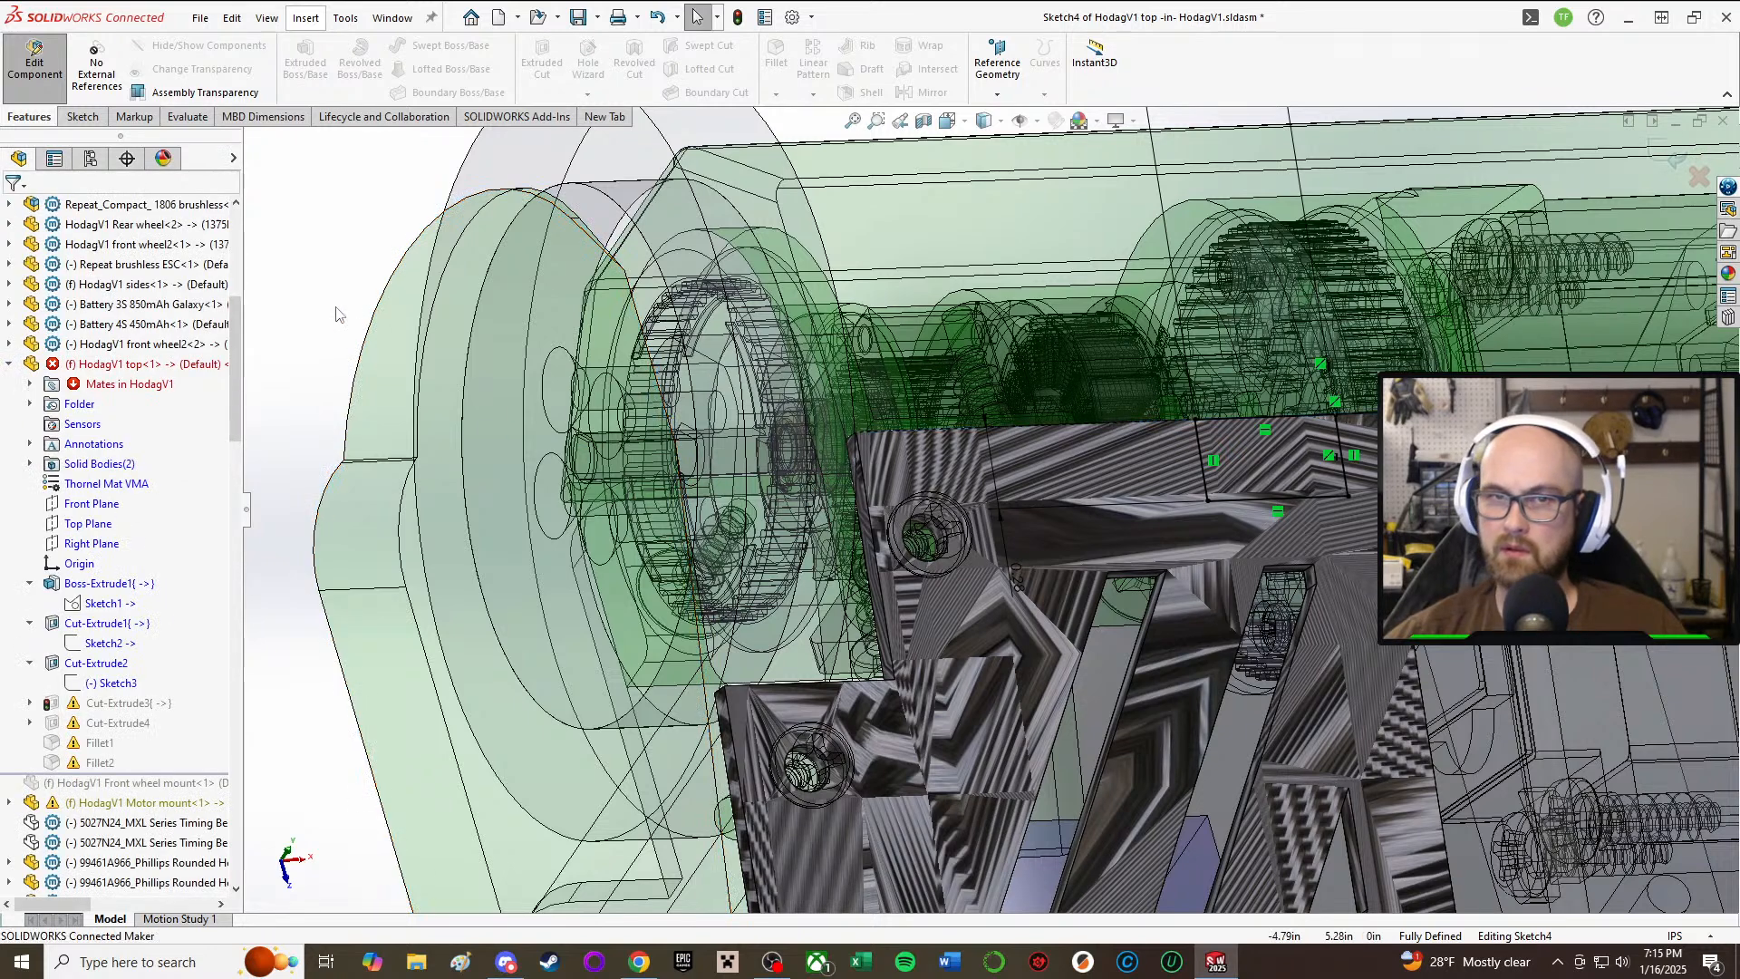
left_click(35, 64)
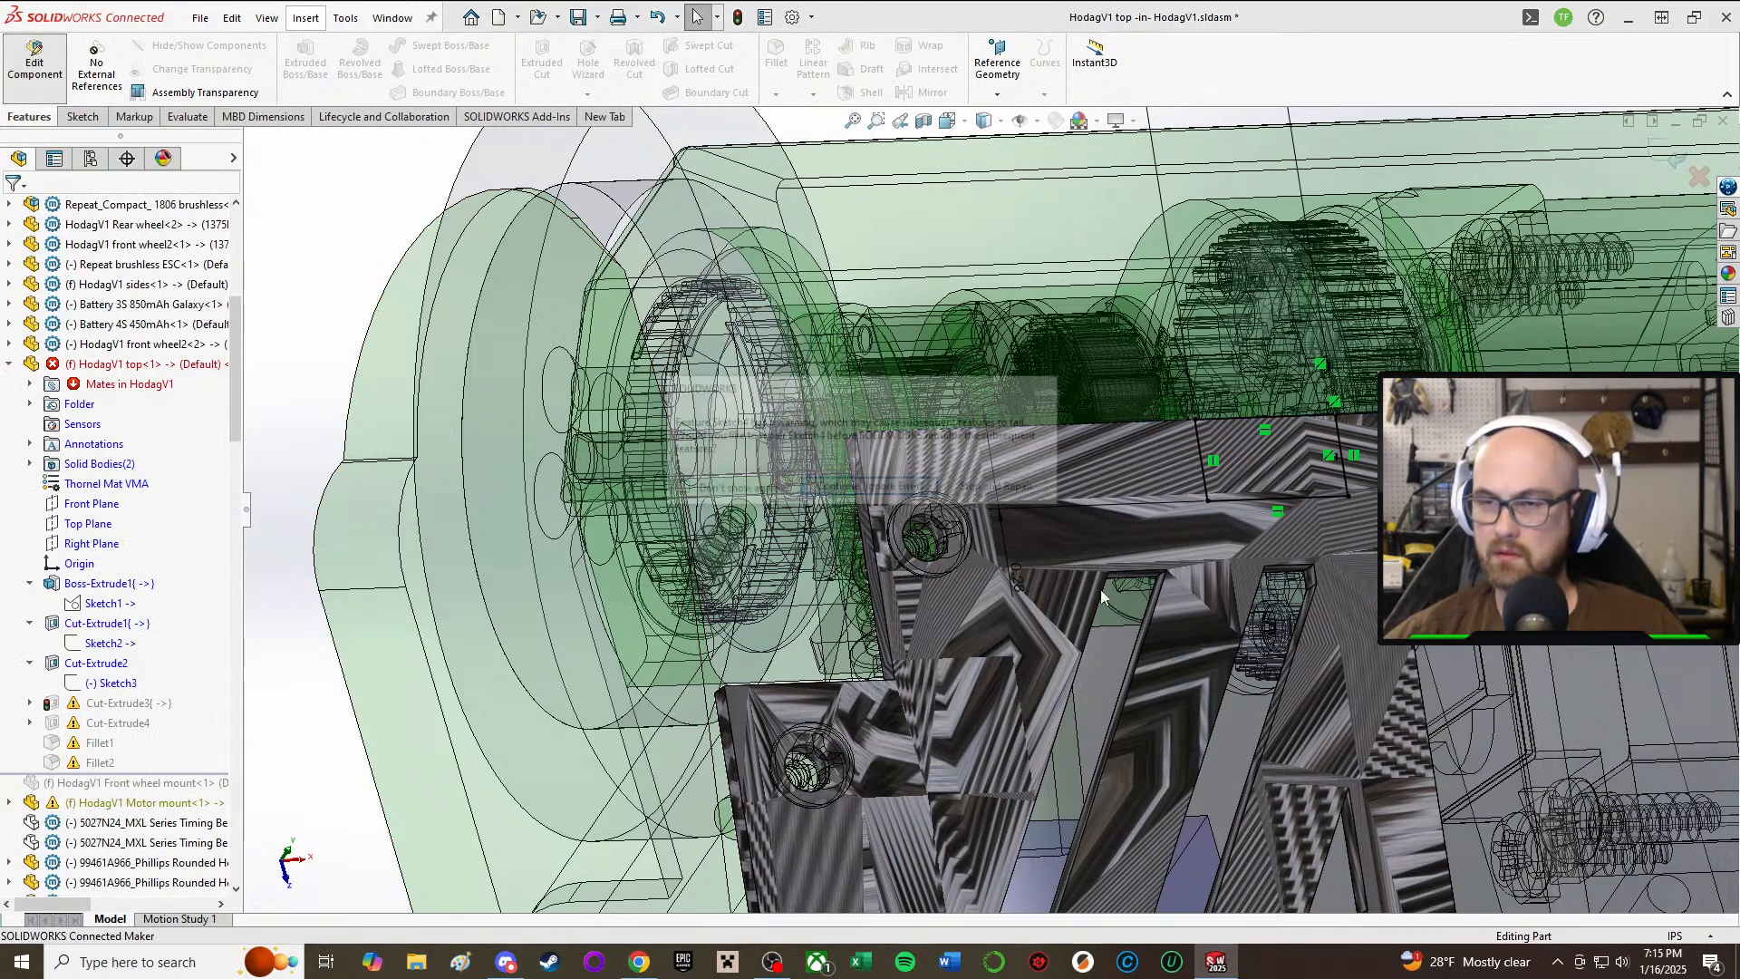
left_click(849, 490)
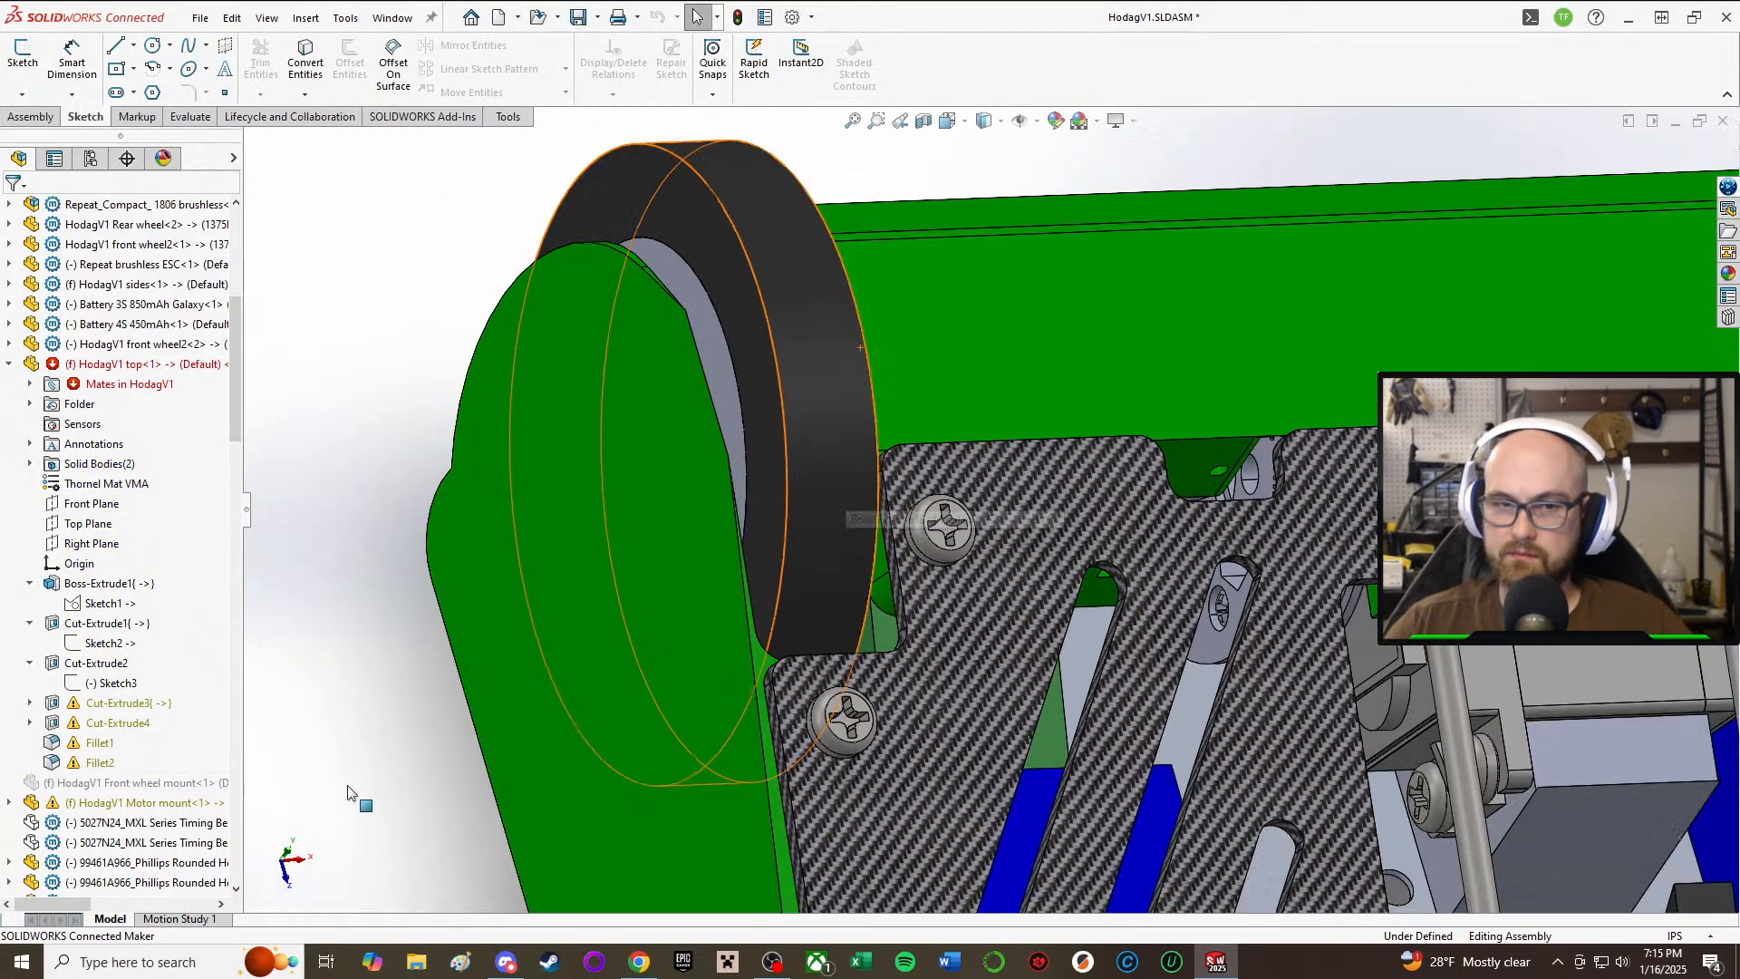
Step: Replace the missing sketch plane of Cut-Extrude3's Sketch4 with the left top panel's large flat face, ignoring the rebuild warning
left_click(109, 704)
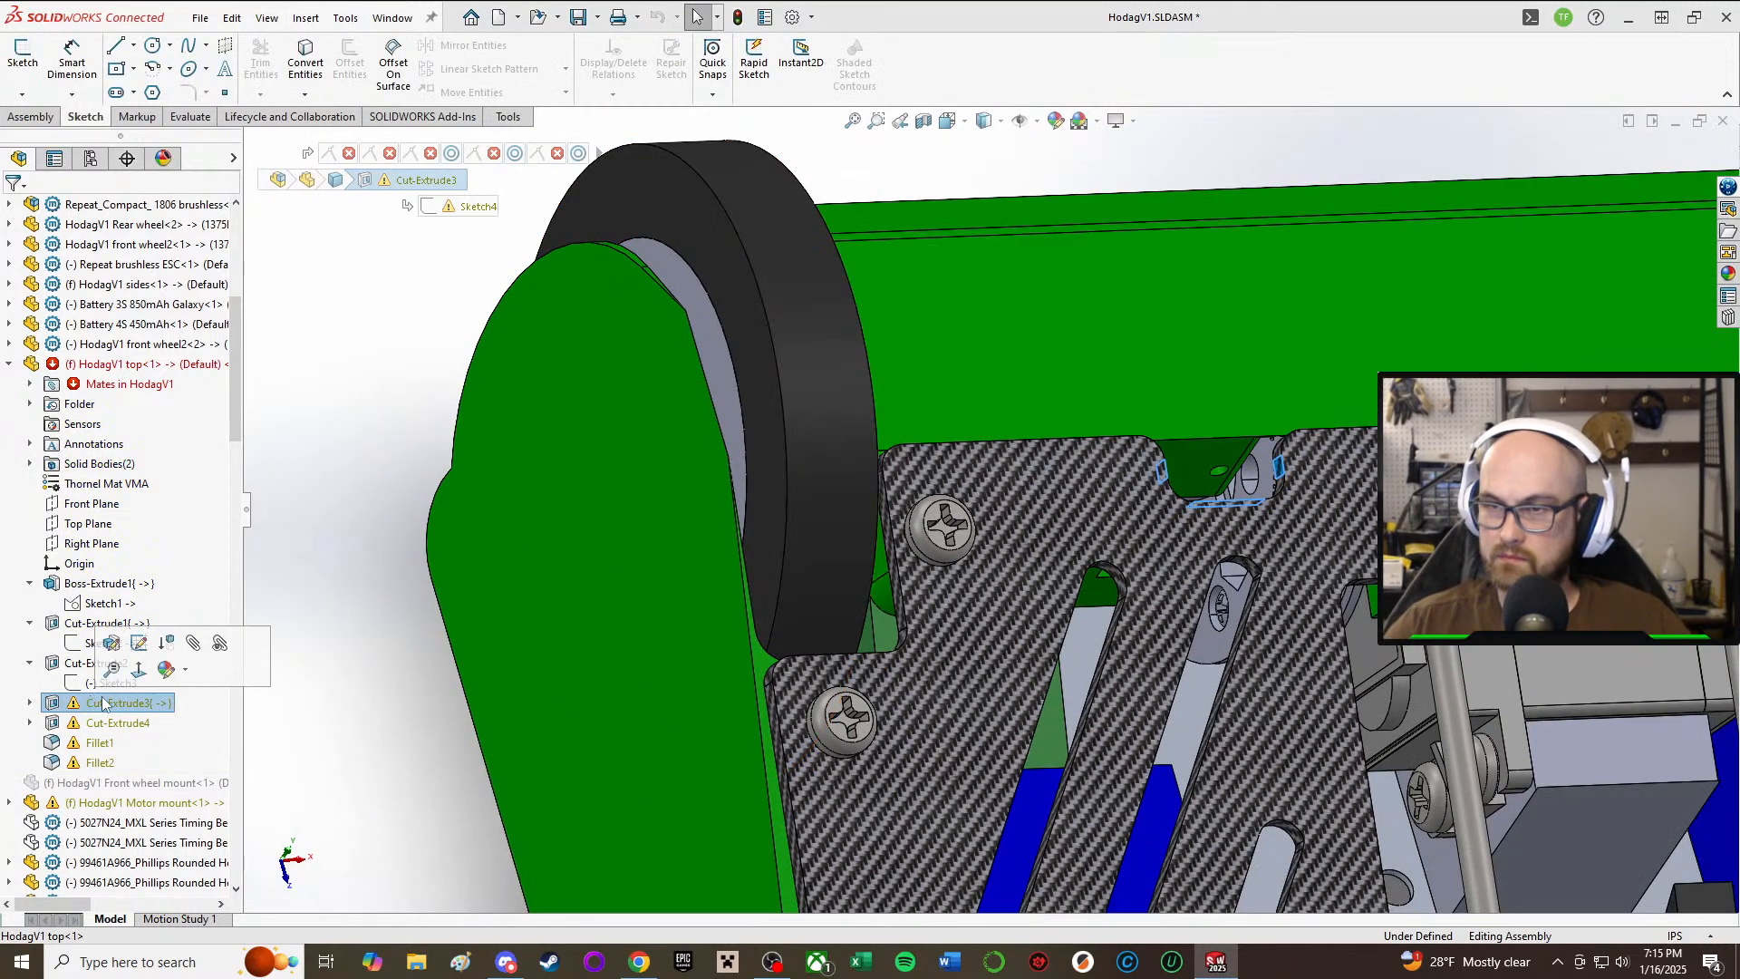
left_click(122, 722)
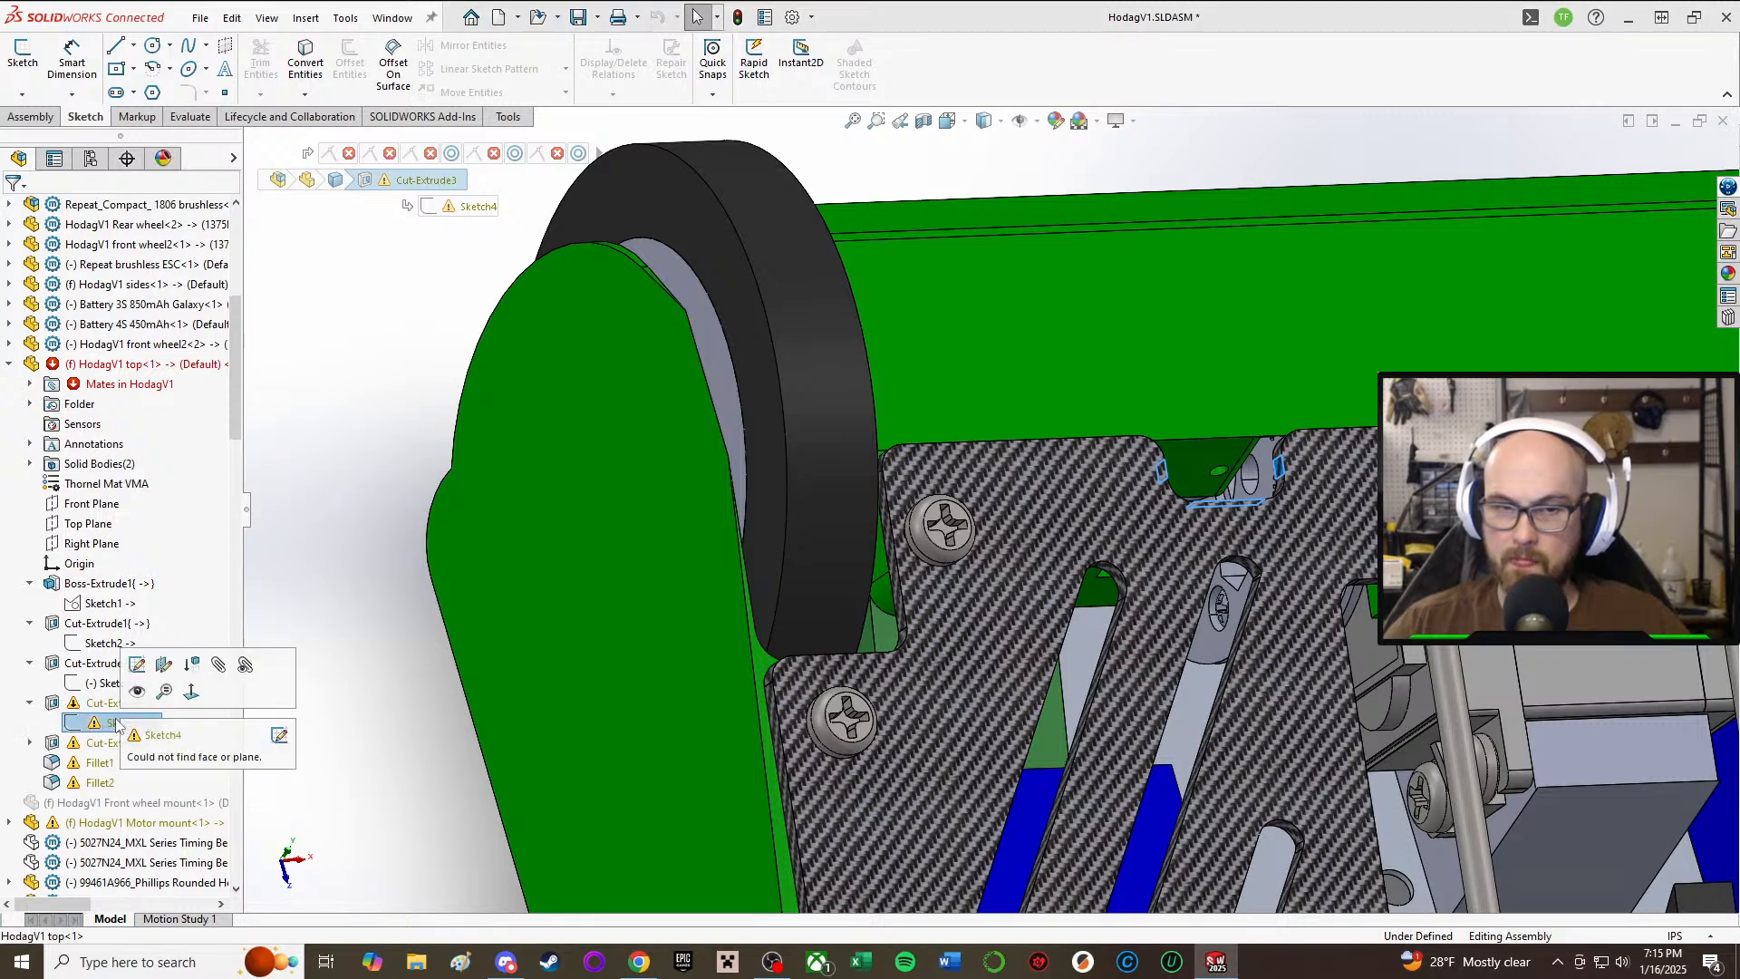
left_click(163, 667)
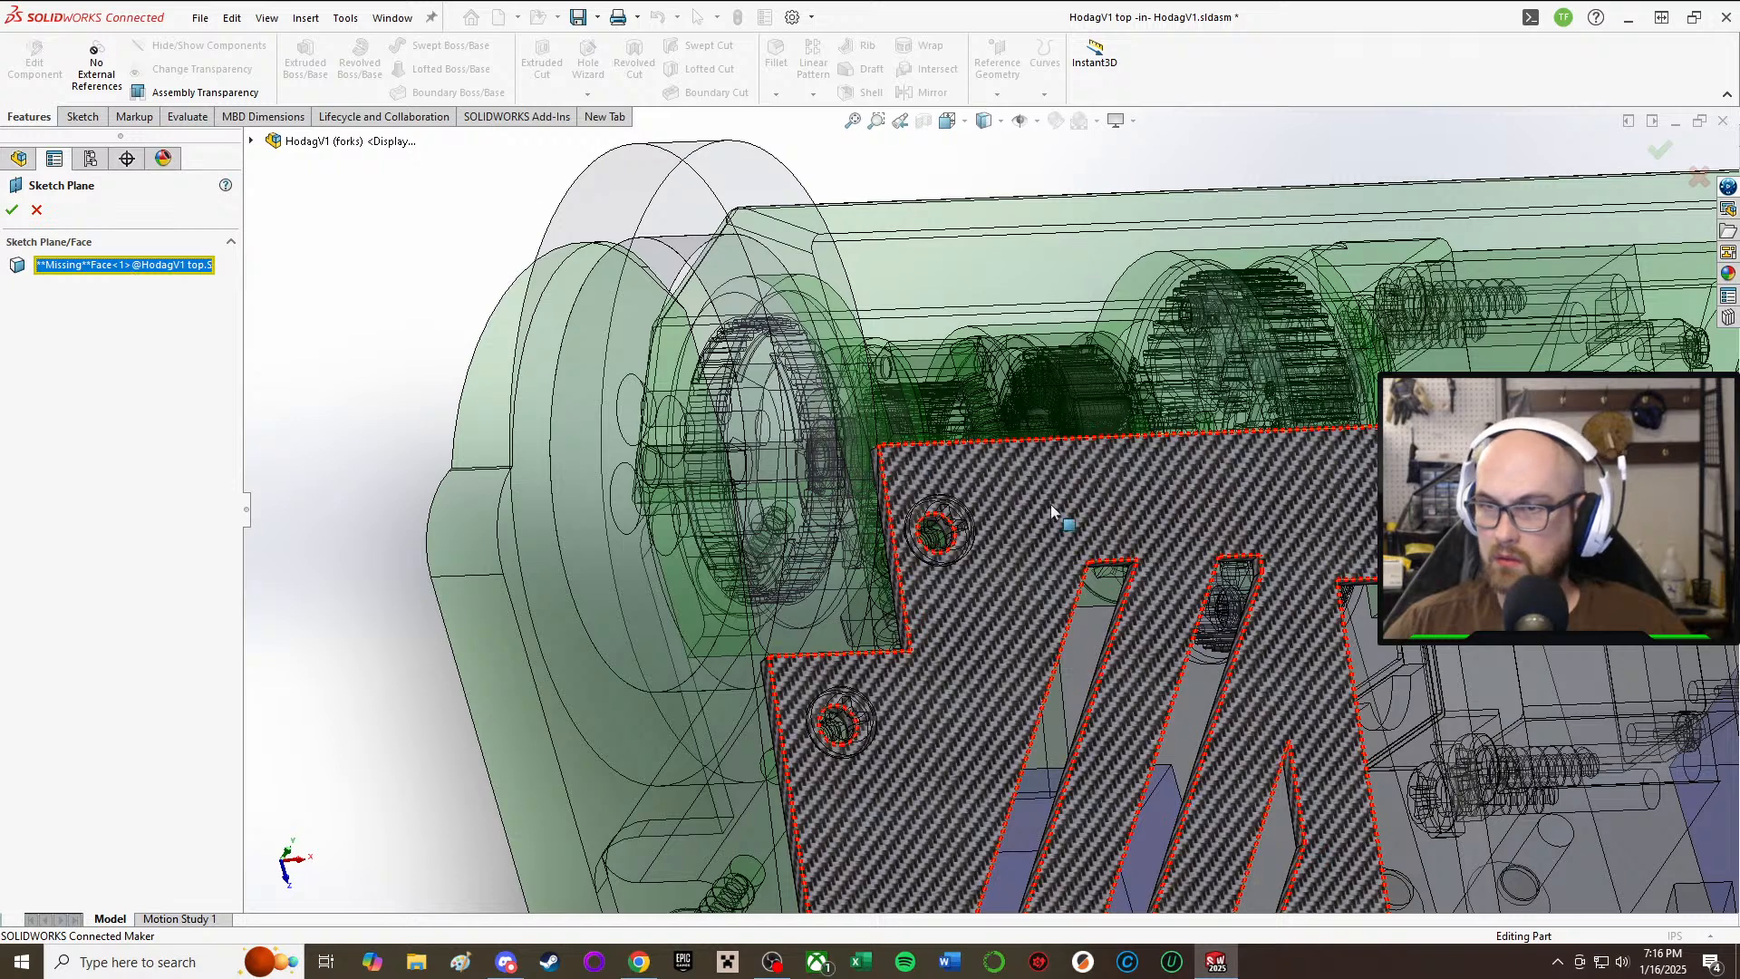
left_click(1051, 504)
left_click(12, 211)
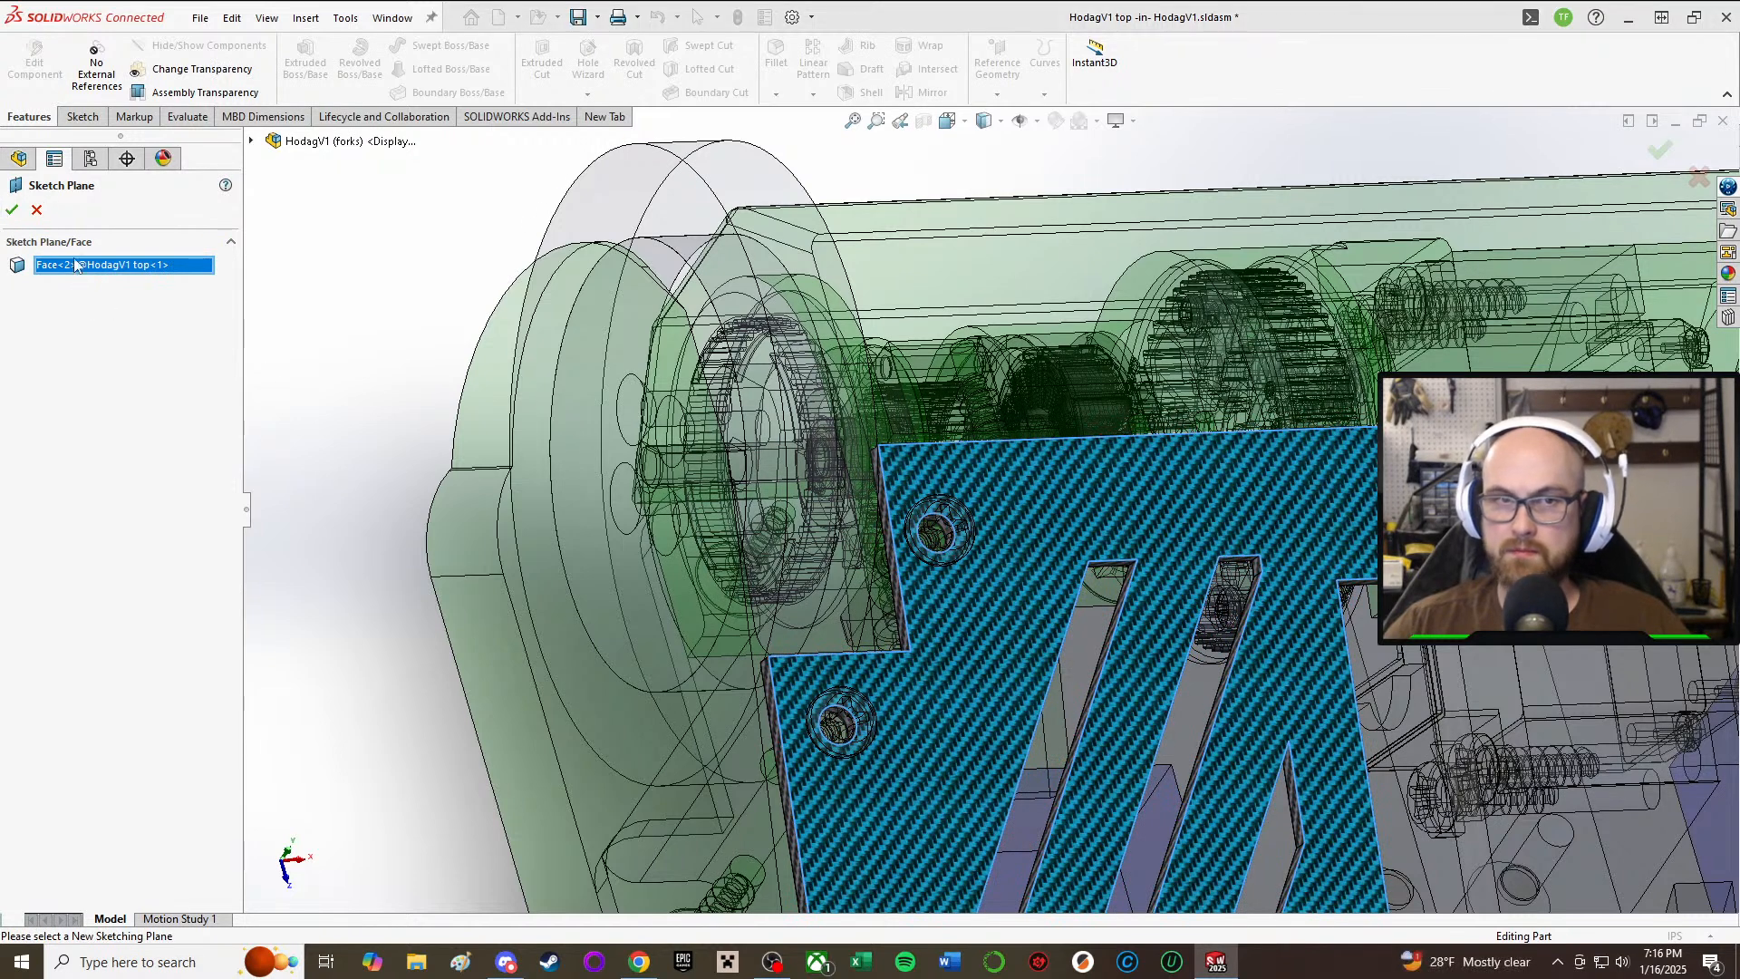
left_click(870, 487)
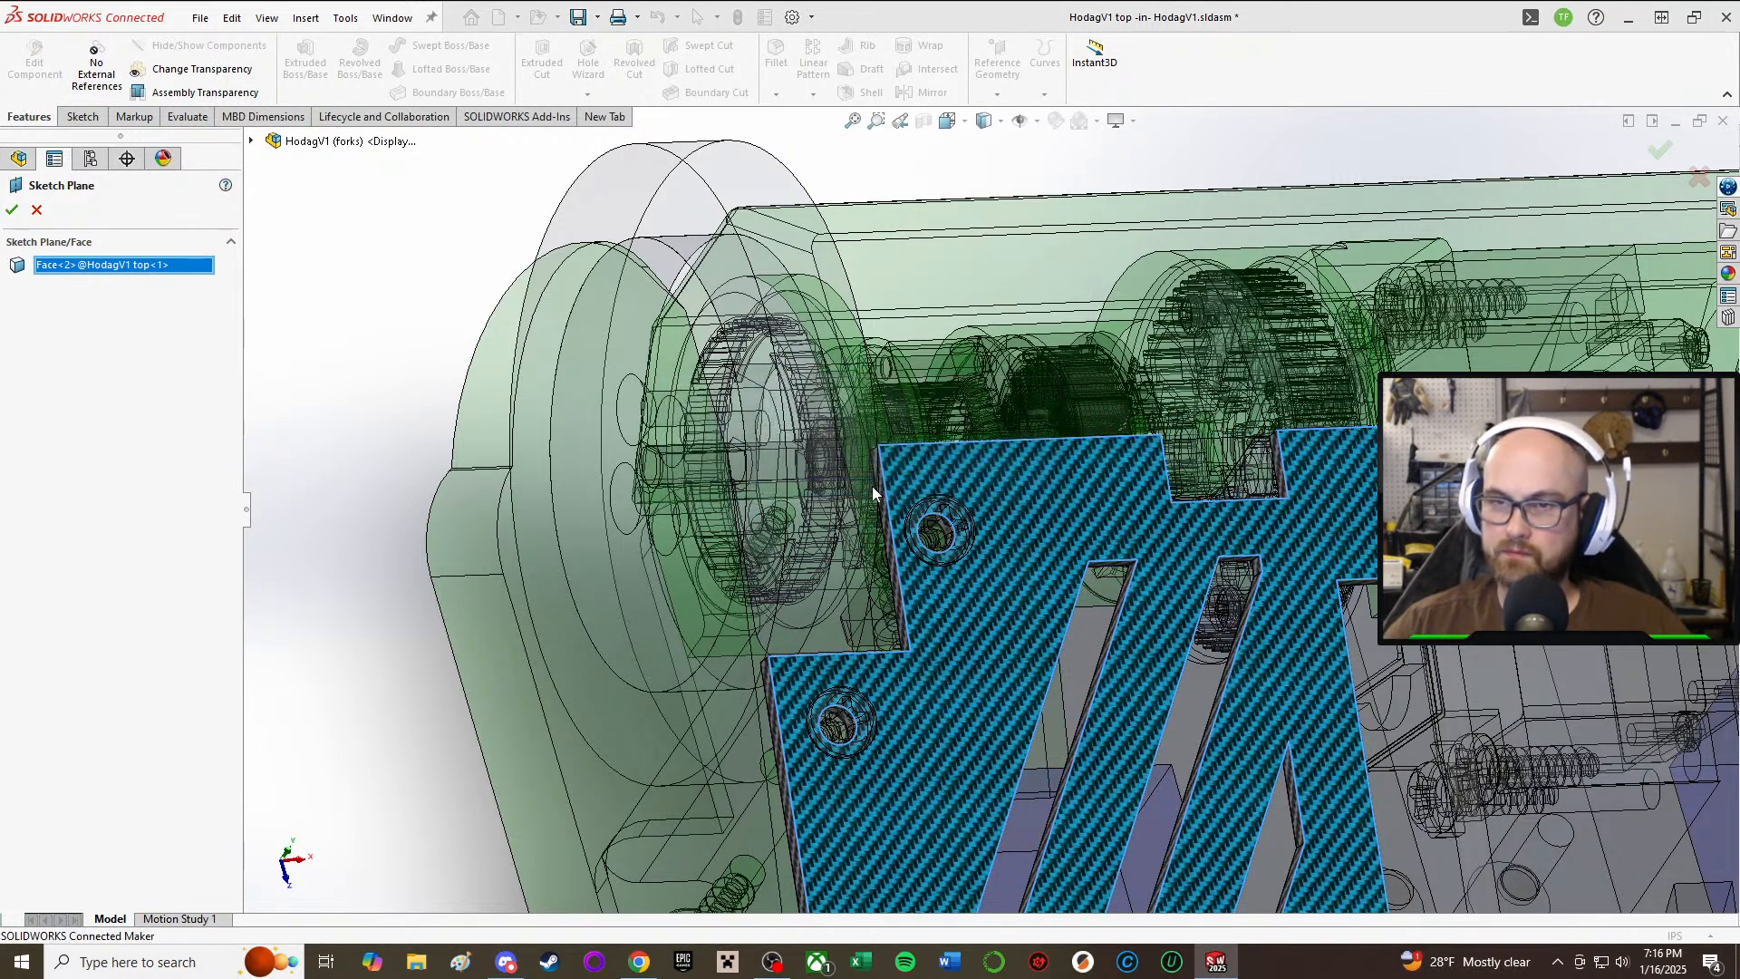
Step: Replace the missing sketch plane of Cut-Extrude4's Sketch5 with the right top panel's large flat face, continuing past the sketch warning
left_click(100, 748)
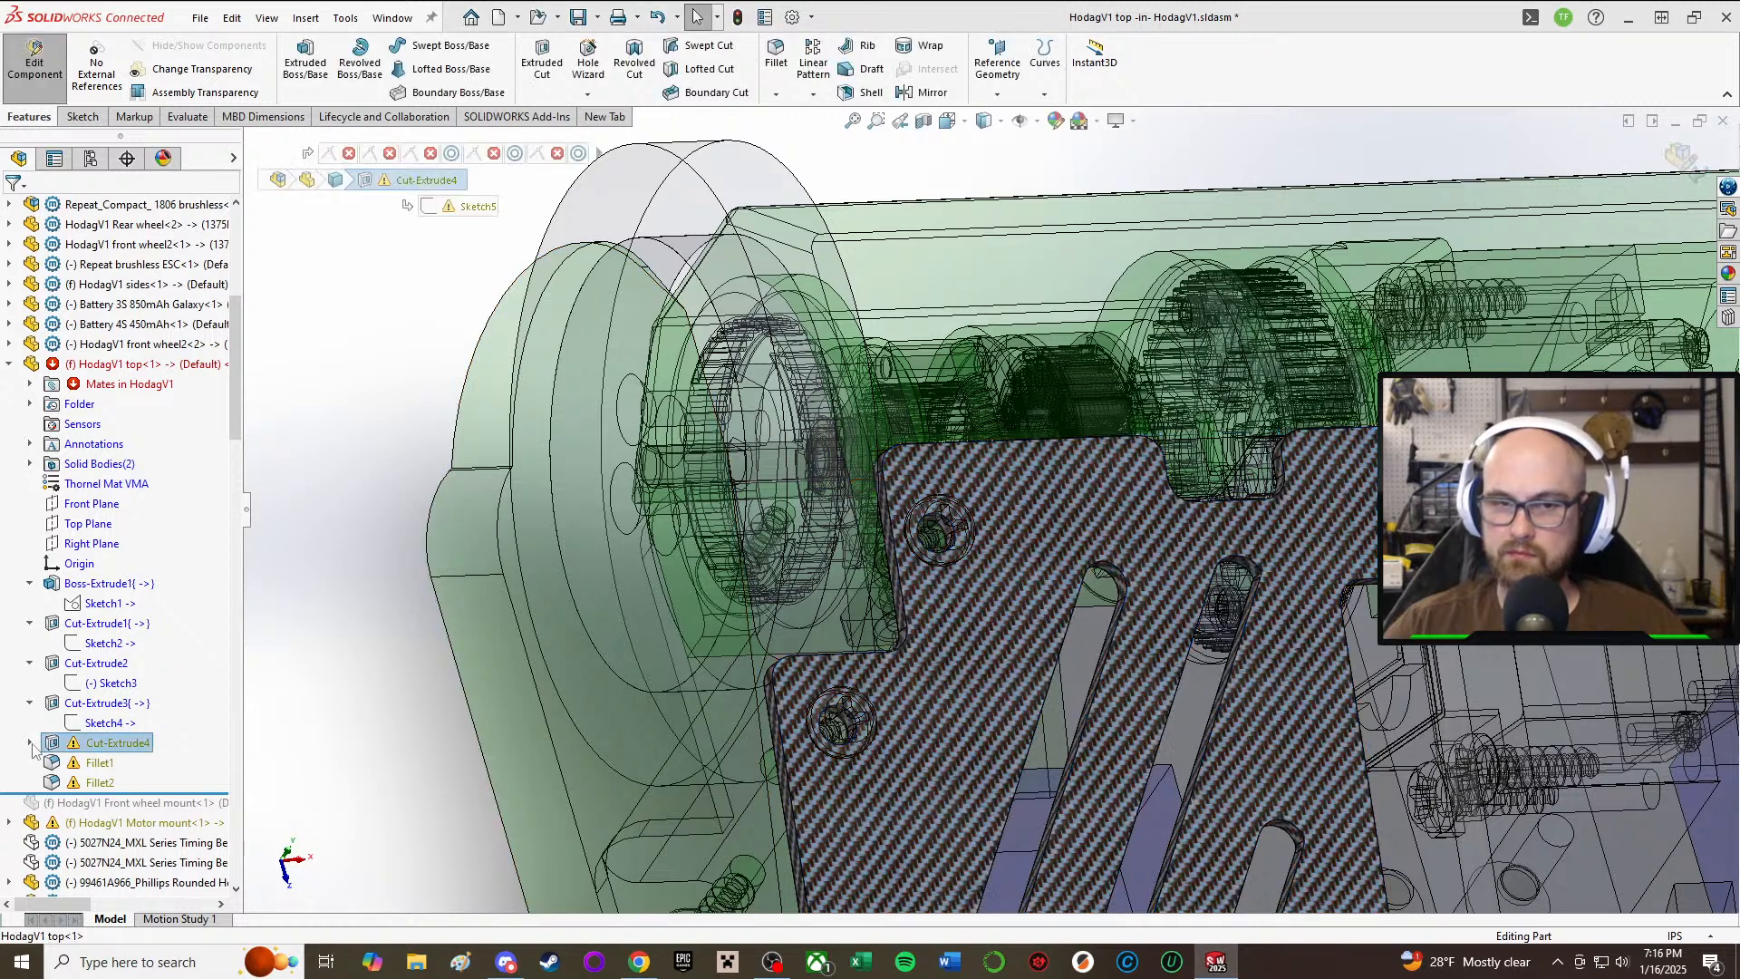
left_click(29, 743)
left_click(125, 763)
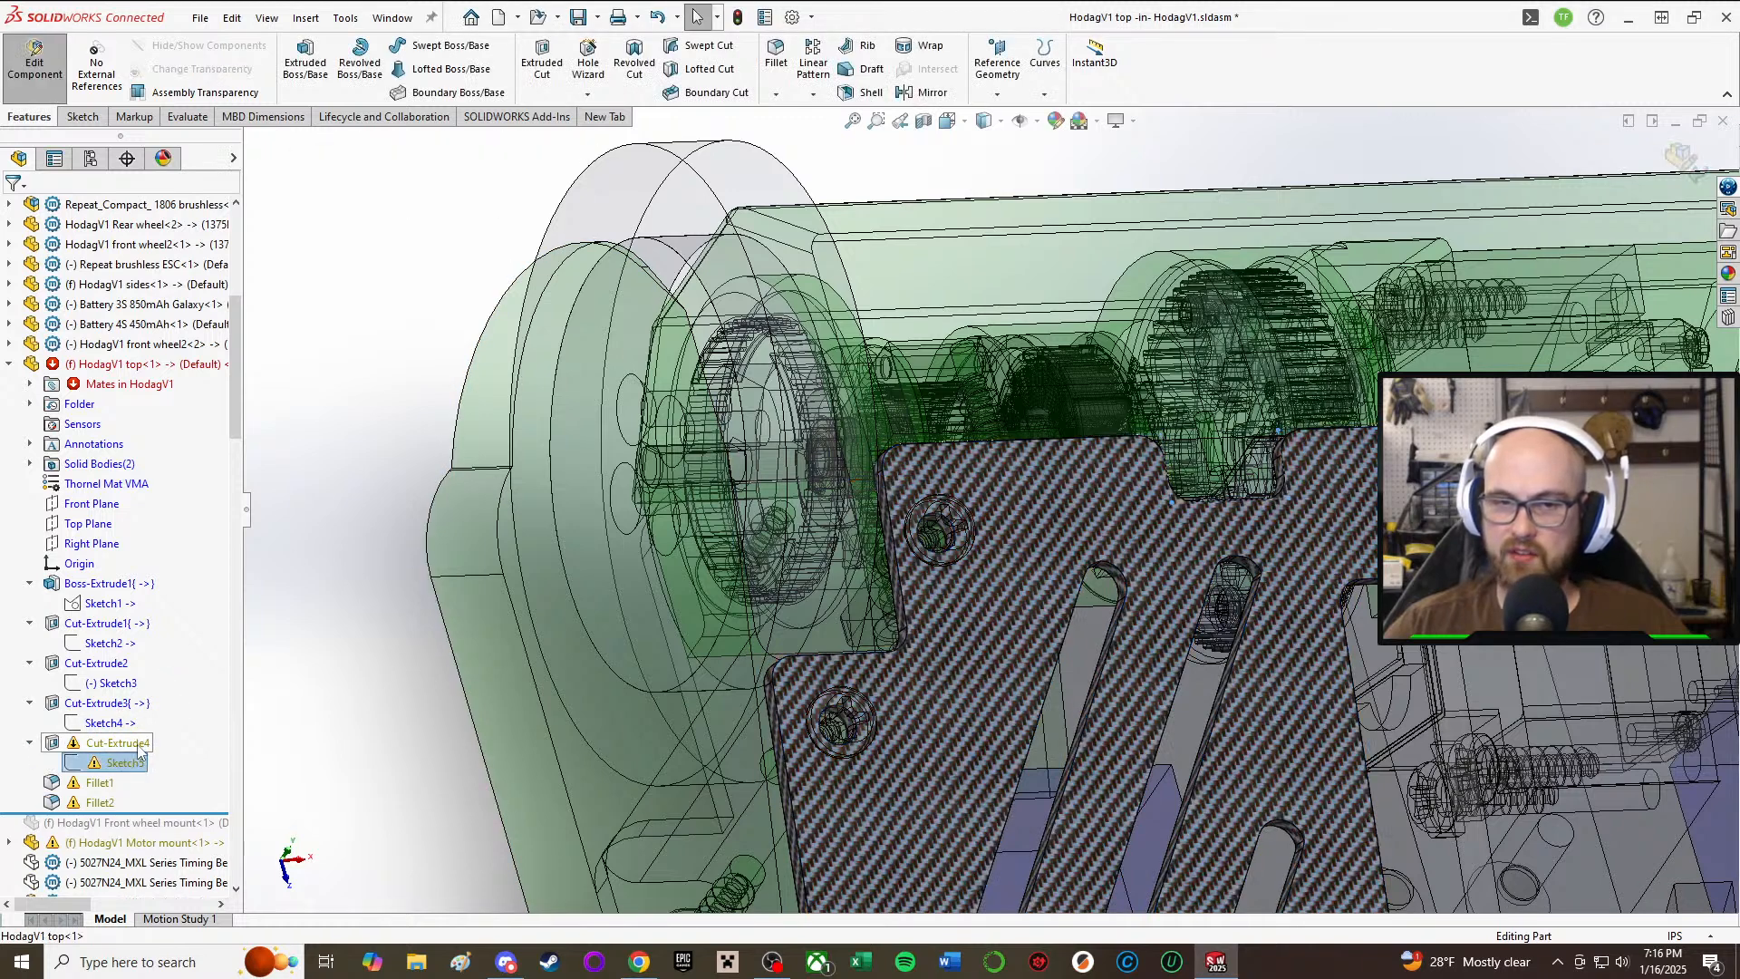
right_click(89, 769)
left_click(133, 426)
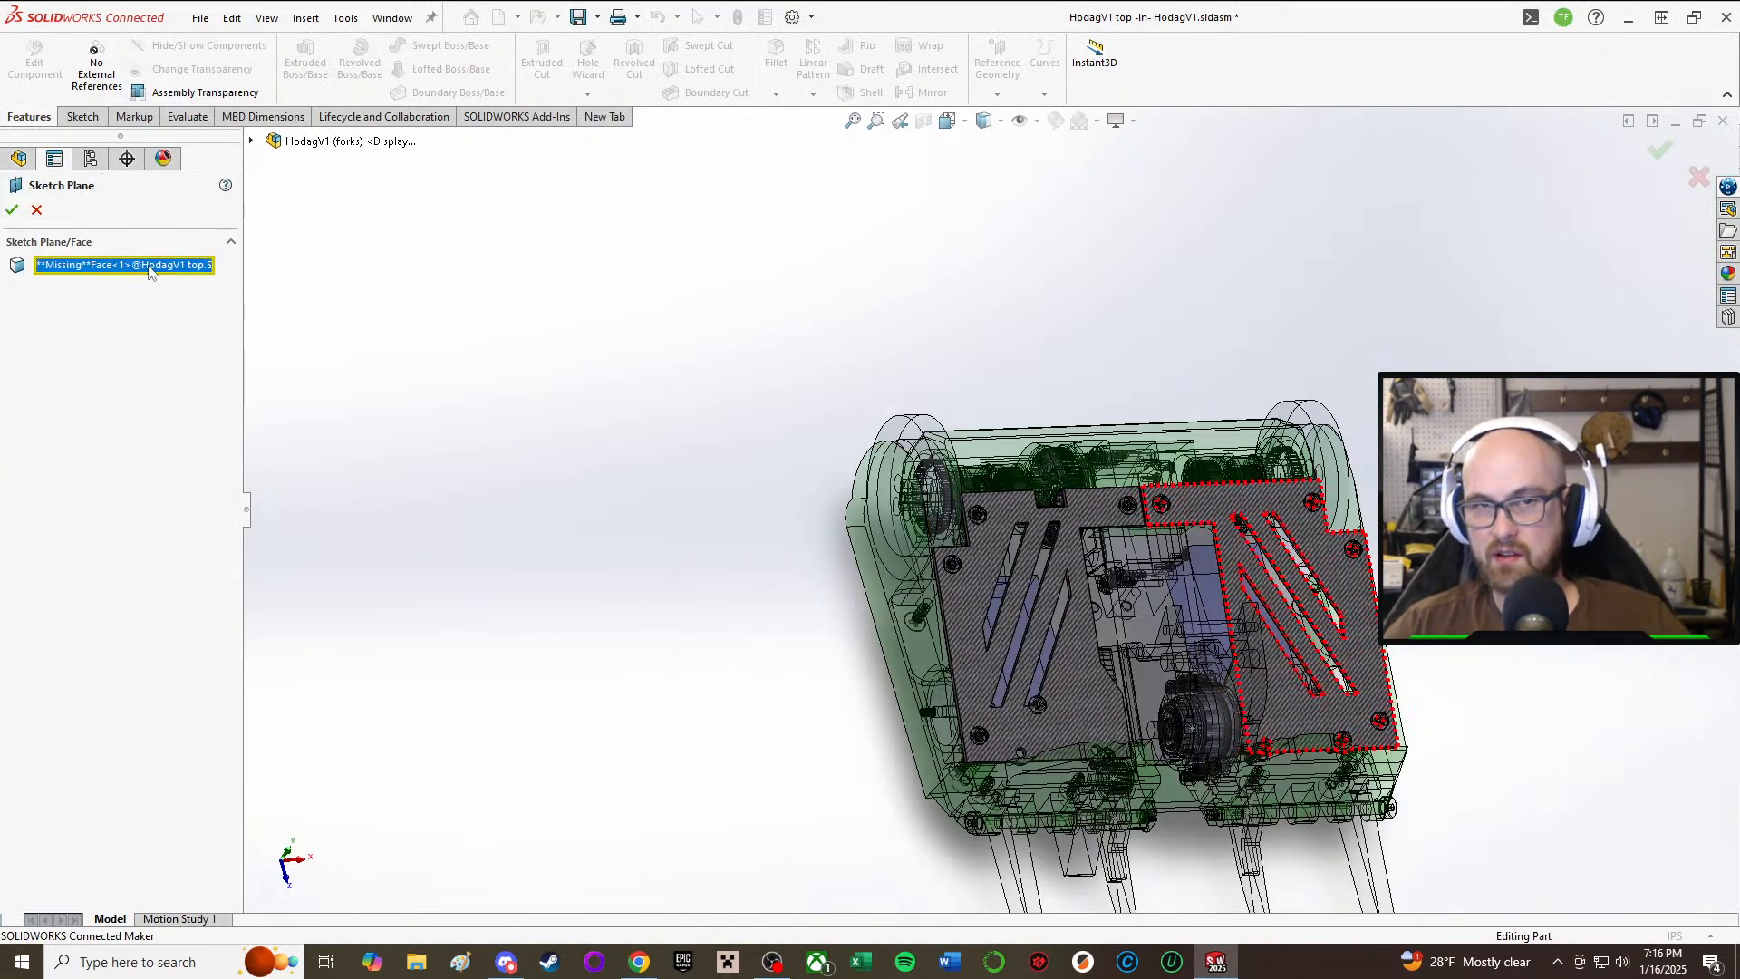
key("Delete")
scroll(1164, 550, "down", 3)
left_click(1341, 470)
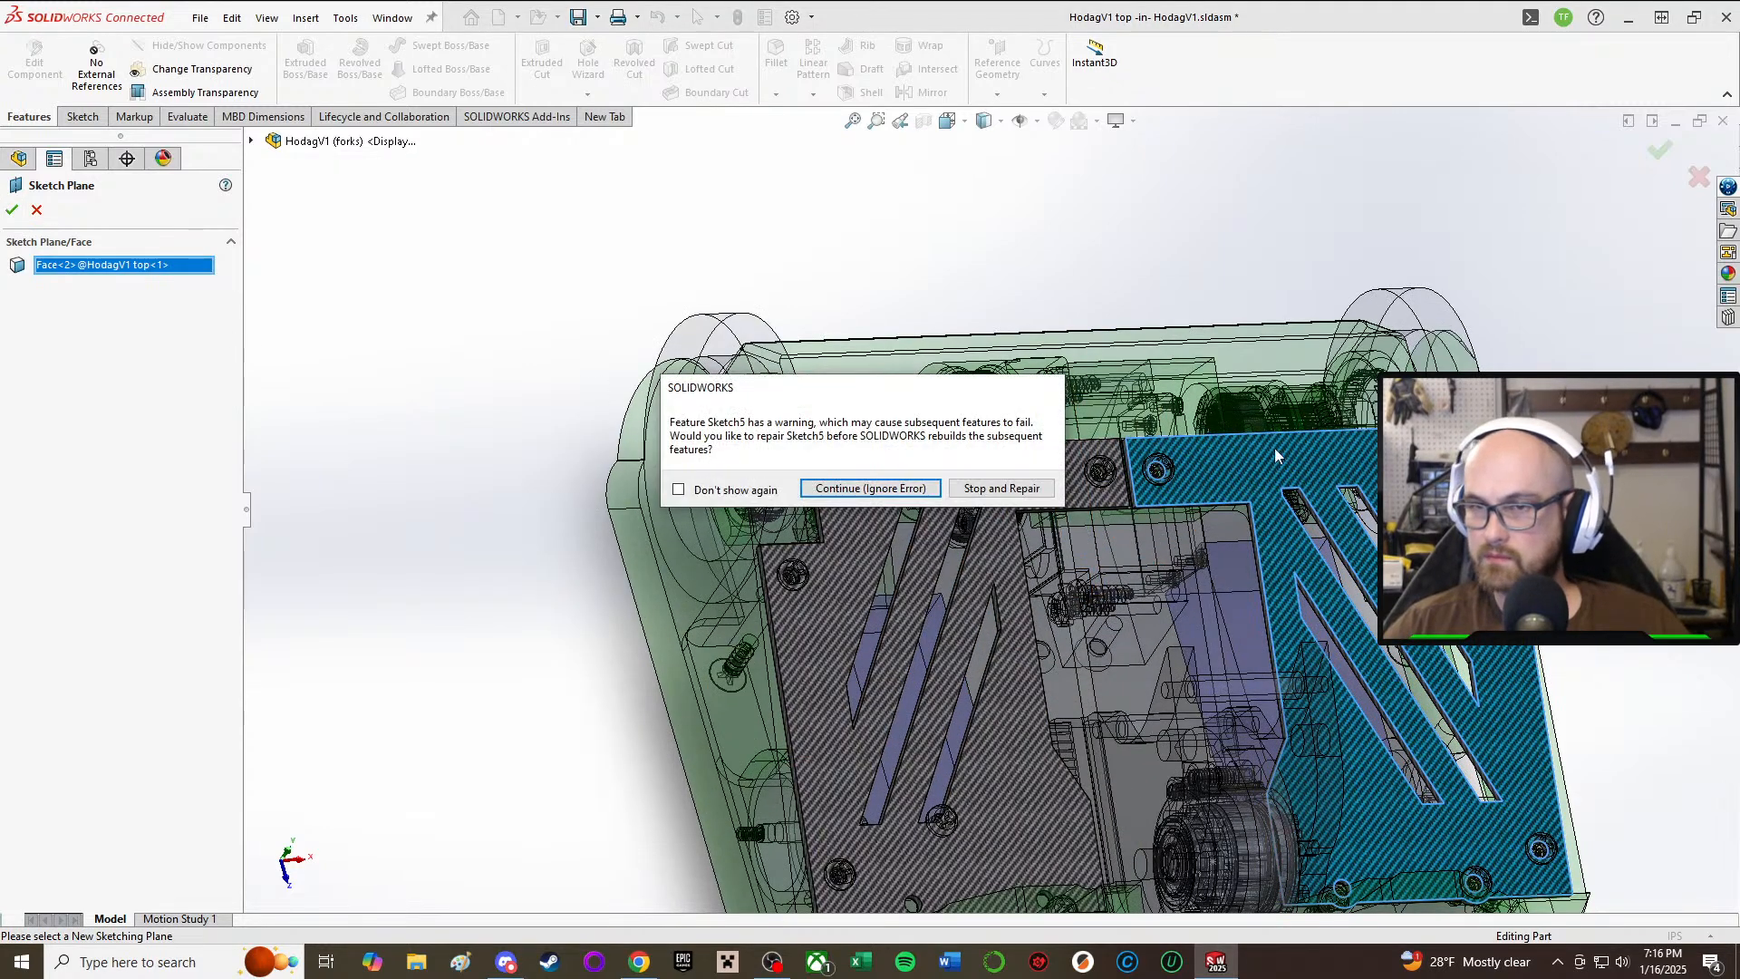
left_click(913, 490)
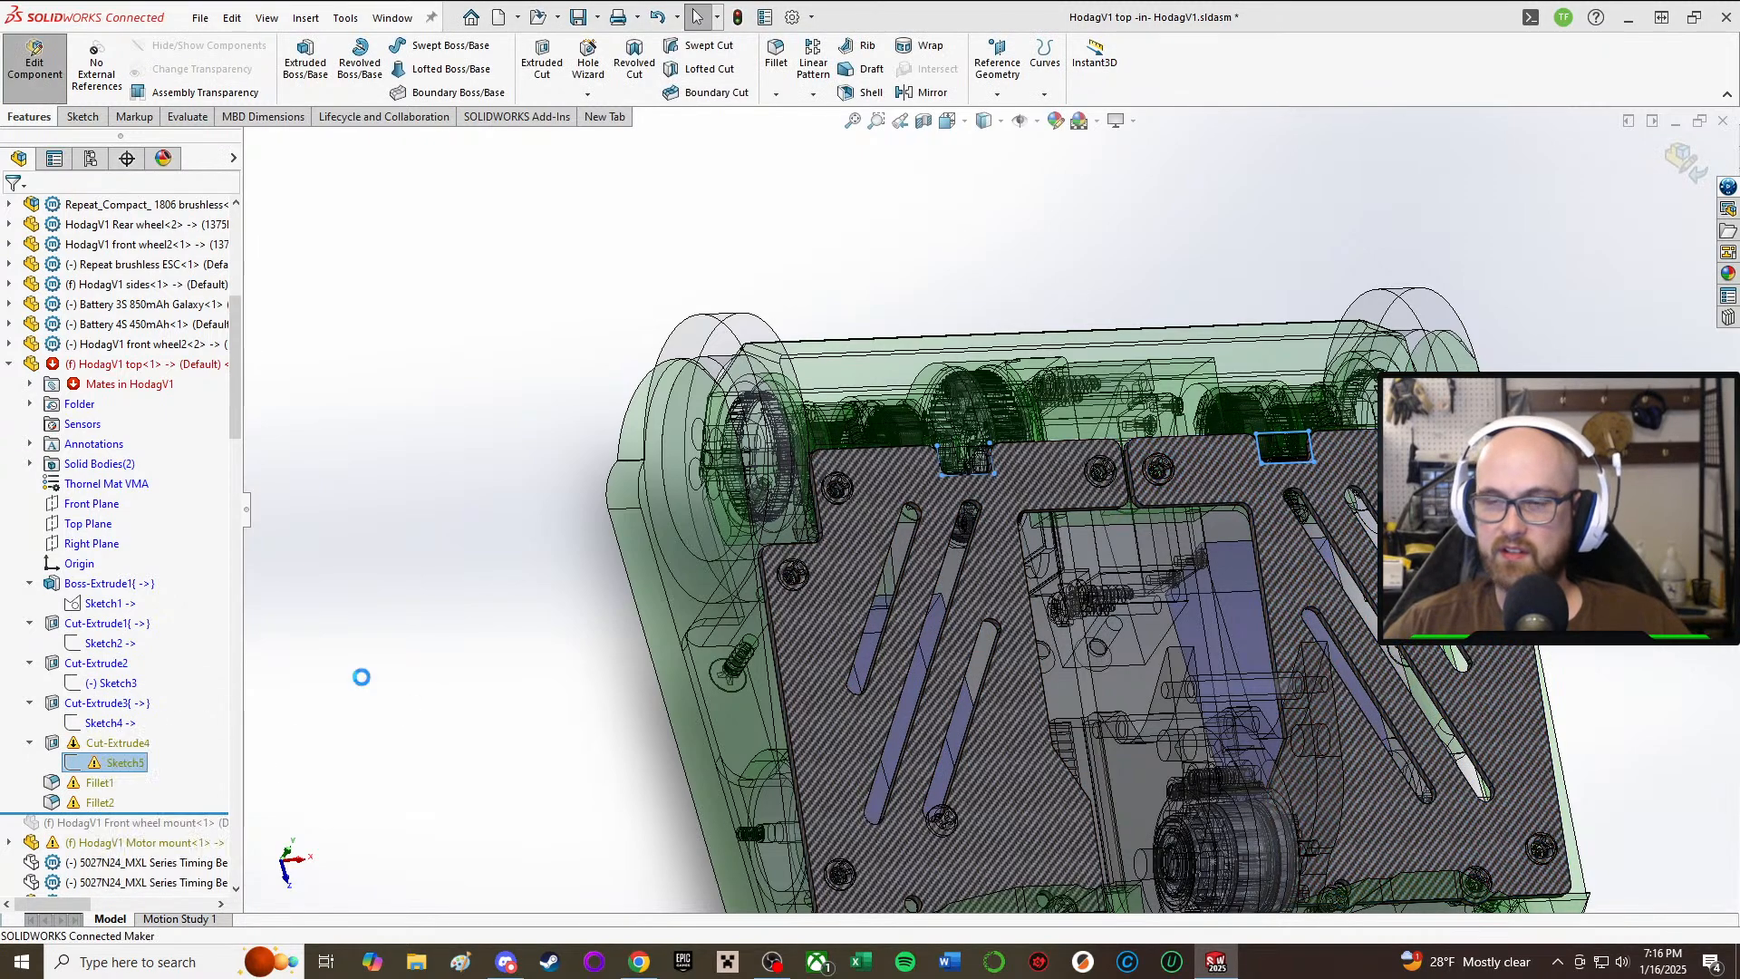
Step: Delete the dangling relations on the notch's two vertical lines in Cut-Extrude4's Sketch5, exit the sketch and ignore the fillet warning
scroll(1340, 435, "down", 10)
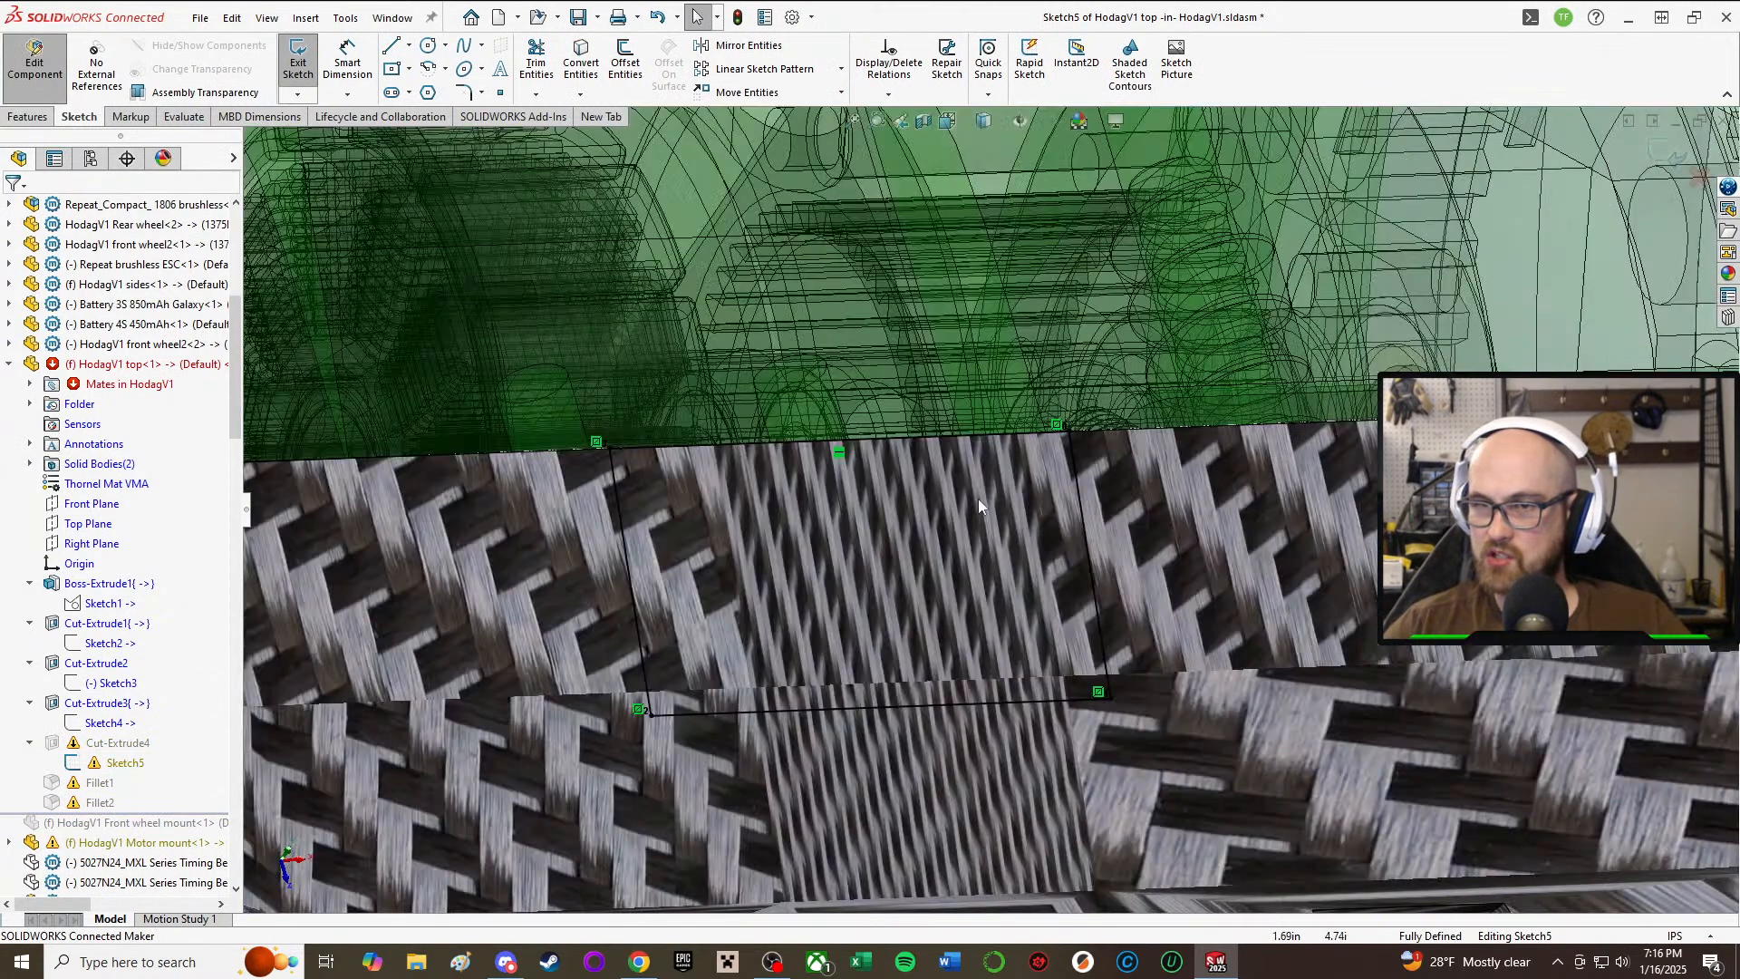
scroll(803, 524, "up", 10)
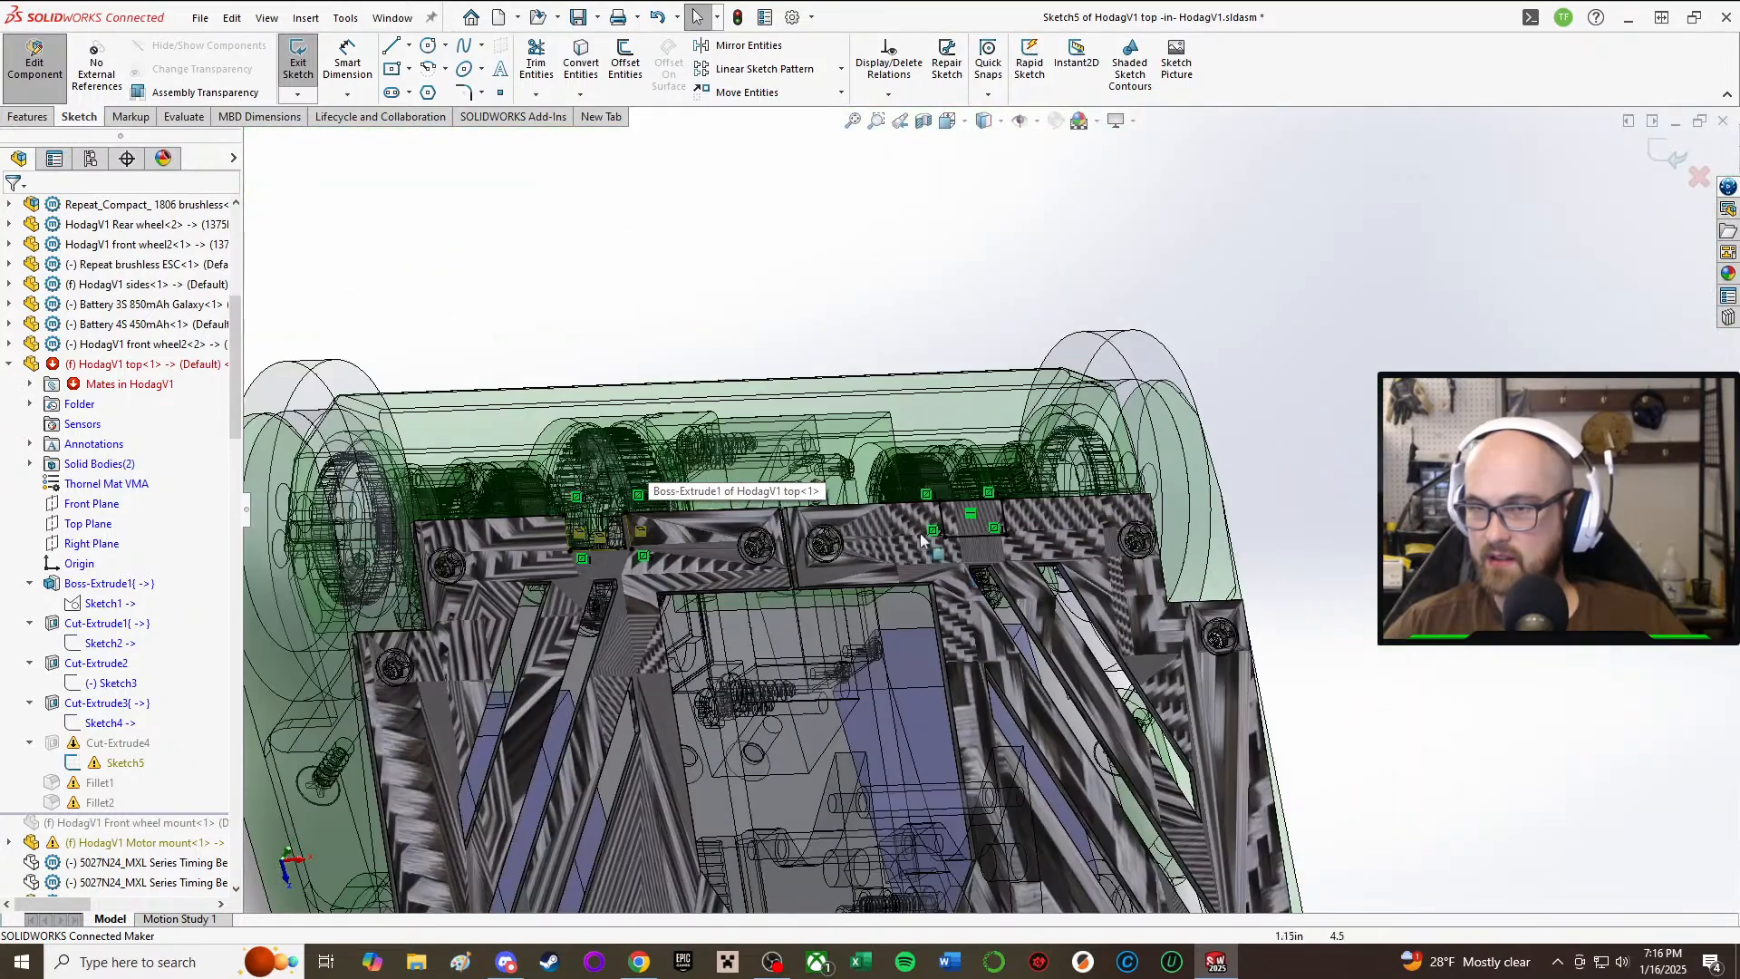
scroll(532, 527, "down", 5)
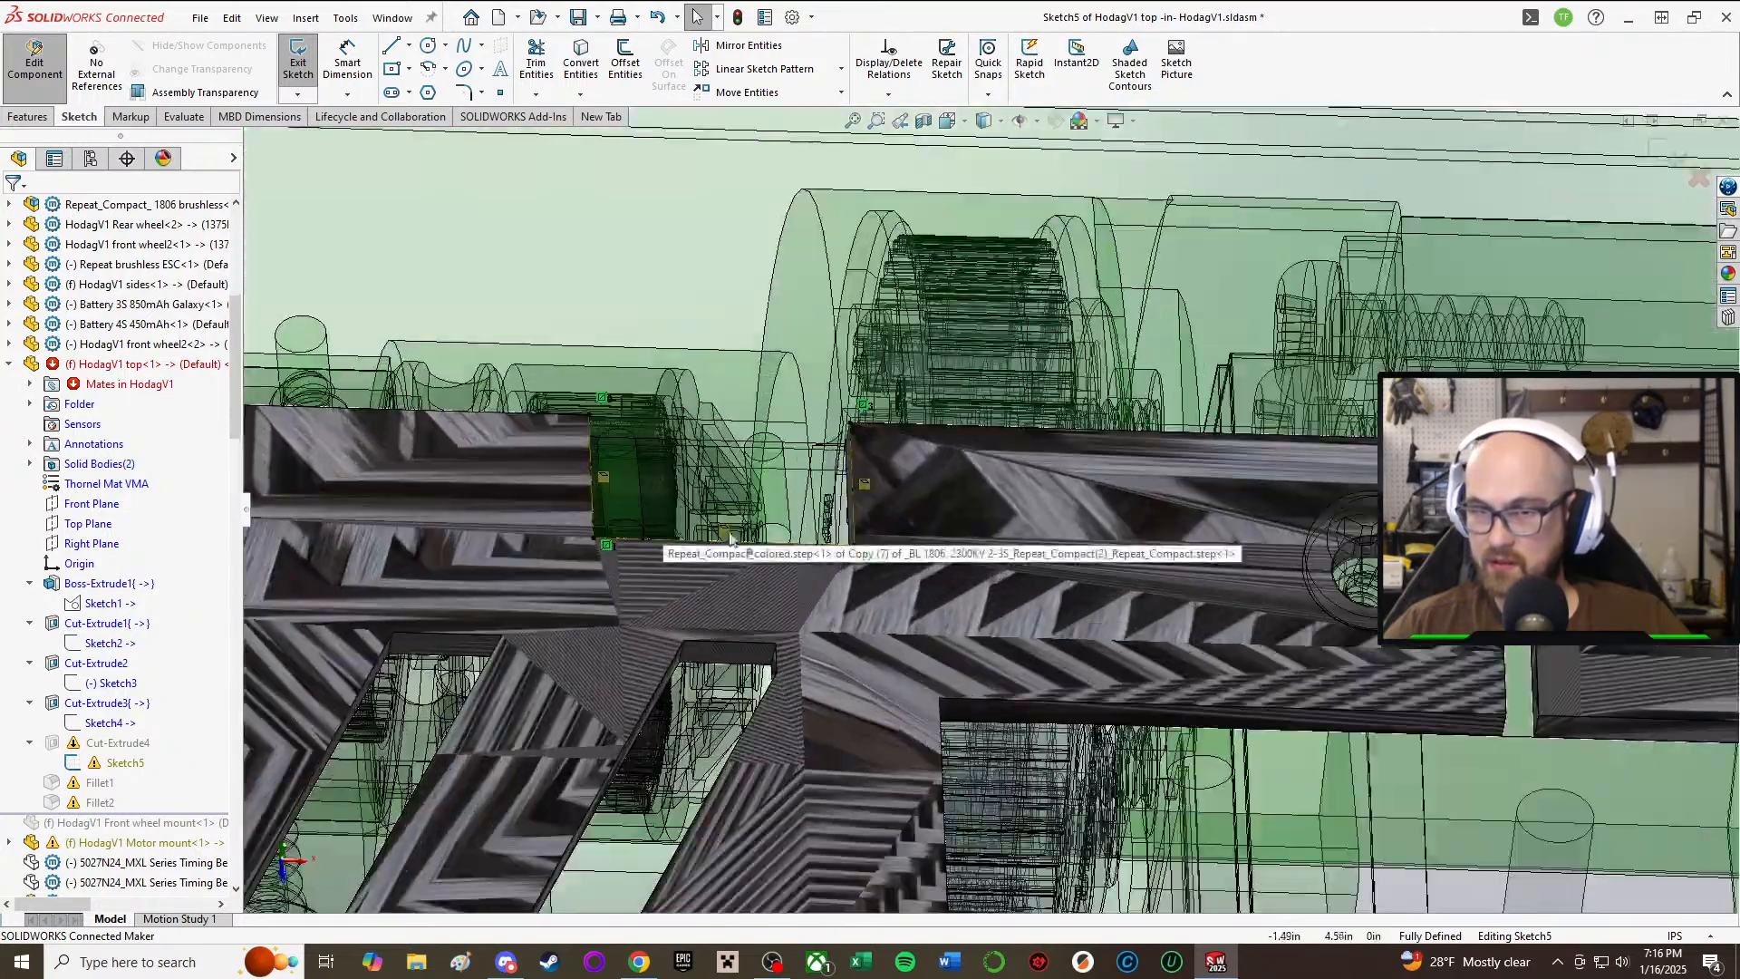
scroll(722, 537, "up", 2)
middle_click_drag(905, 410, 815, 526)
left_click(901, 598)
key("Delete")
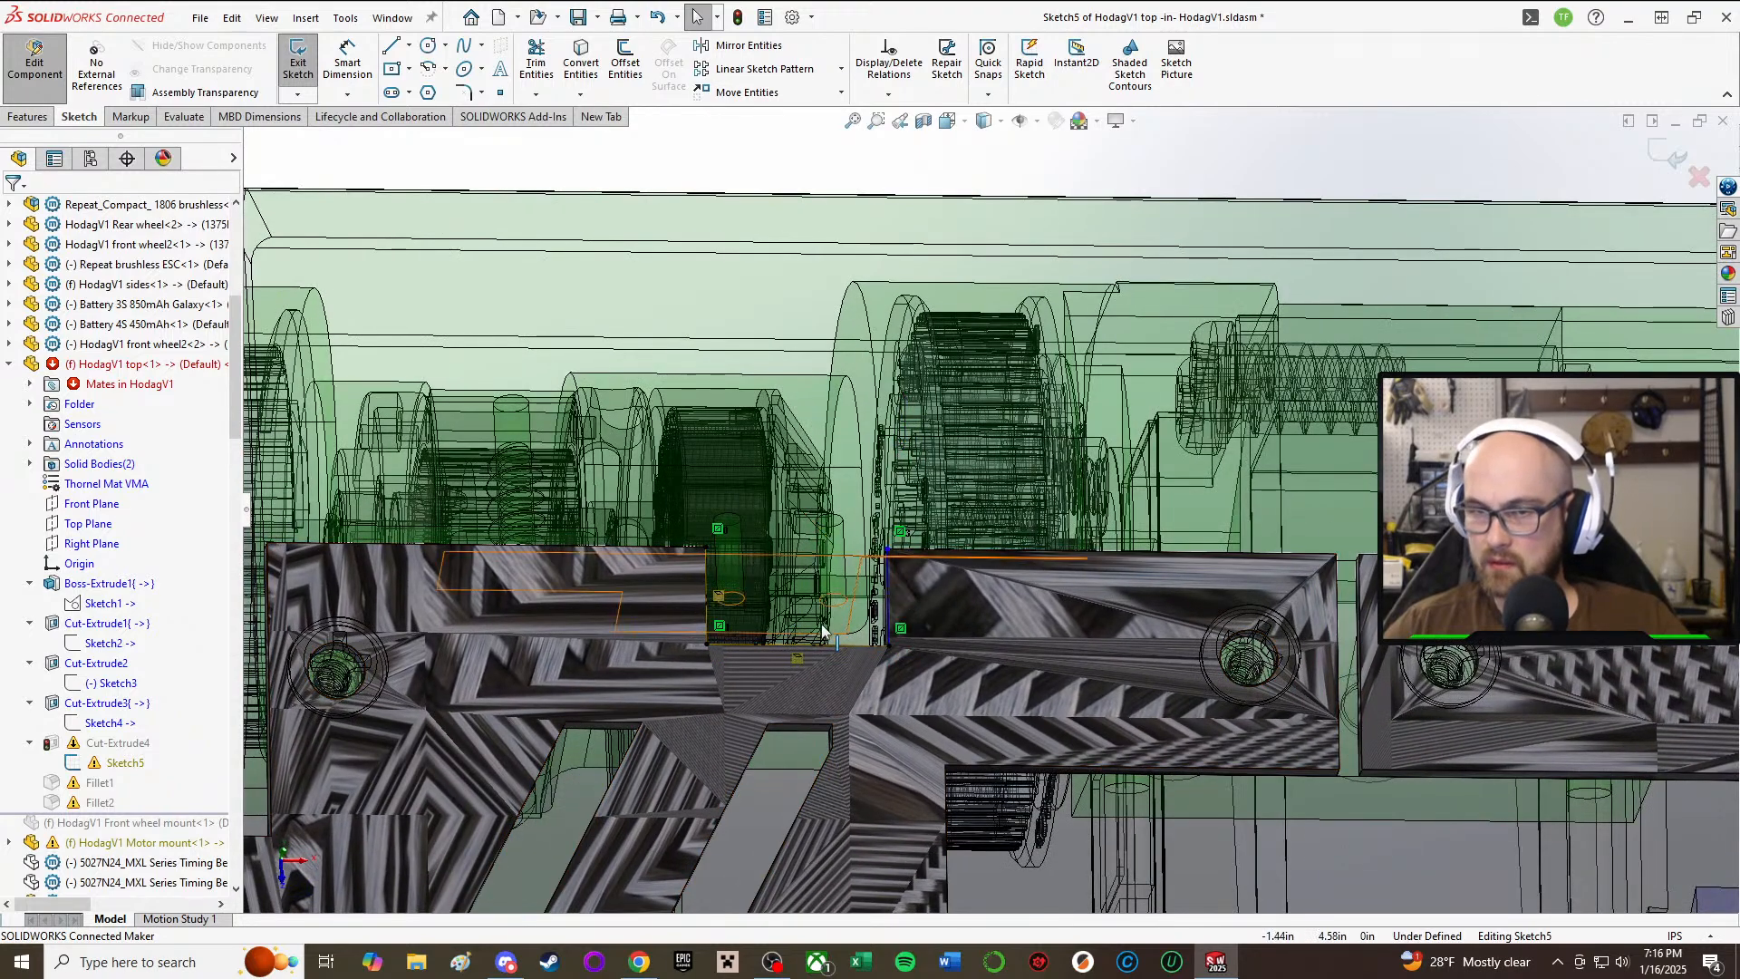
left_click(725, 597)
key("Delete")
scroll(991, 510, "up", 2)
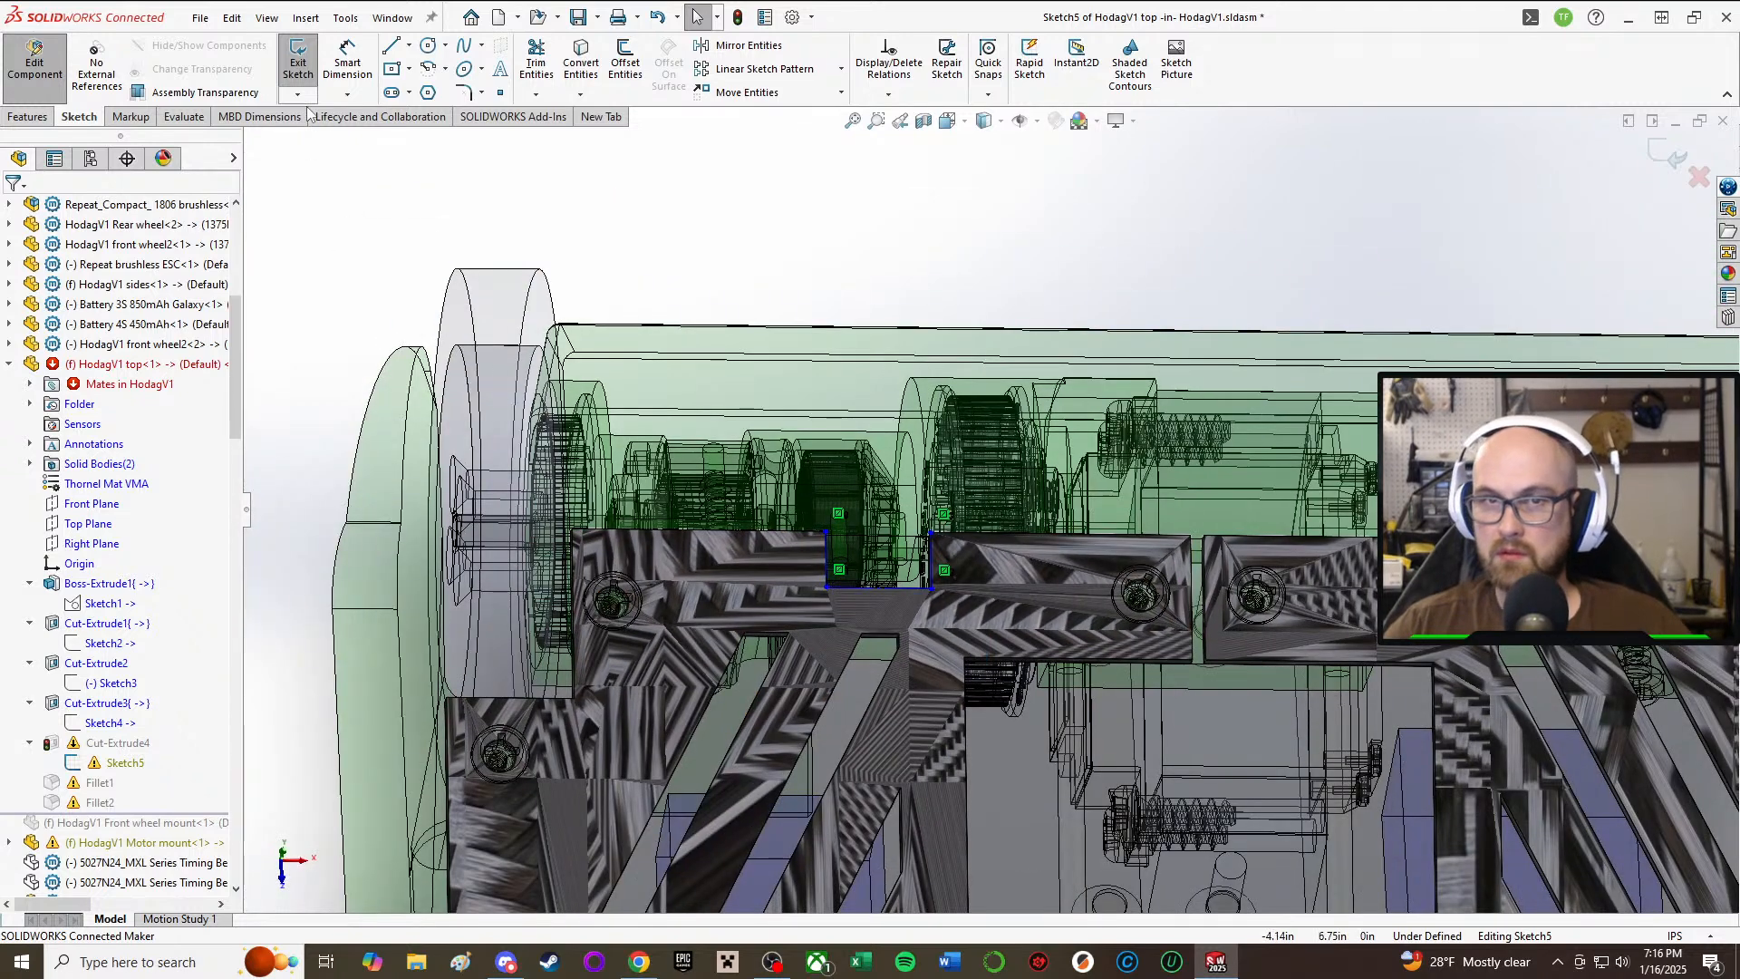
left_click(297, 61)
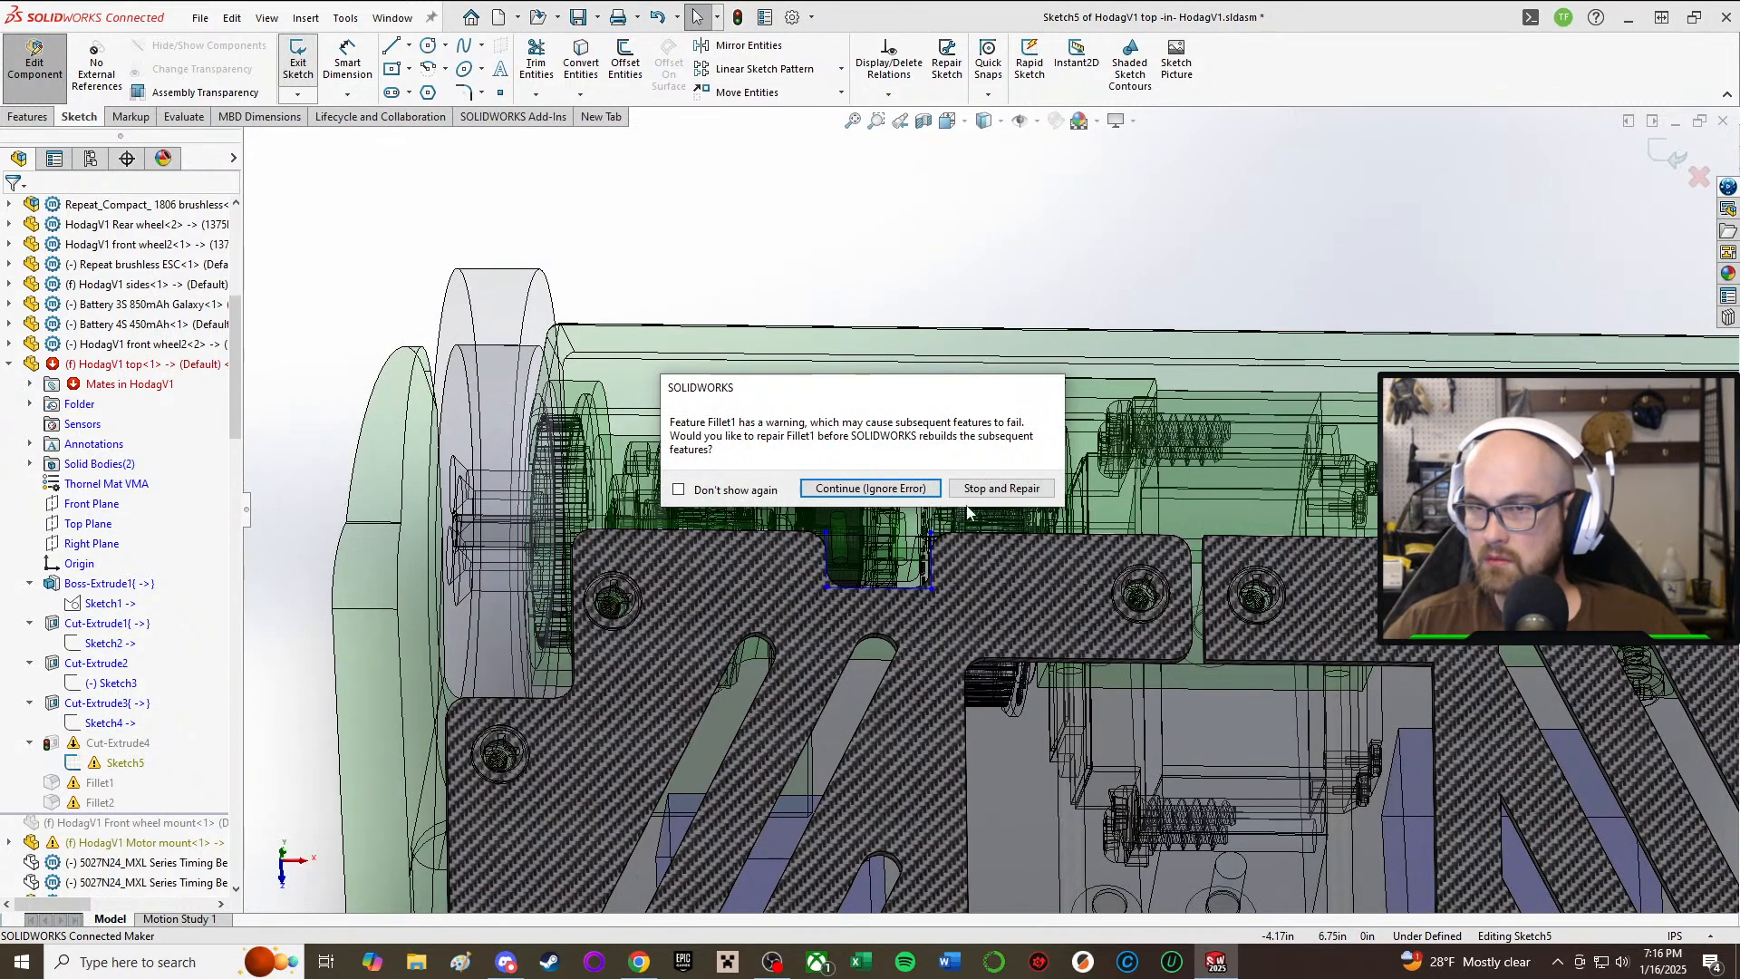
left_click(856, 489)
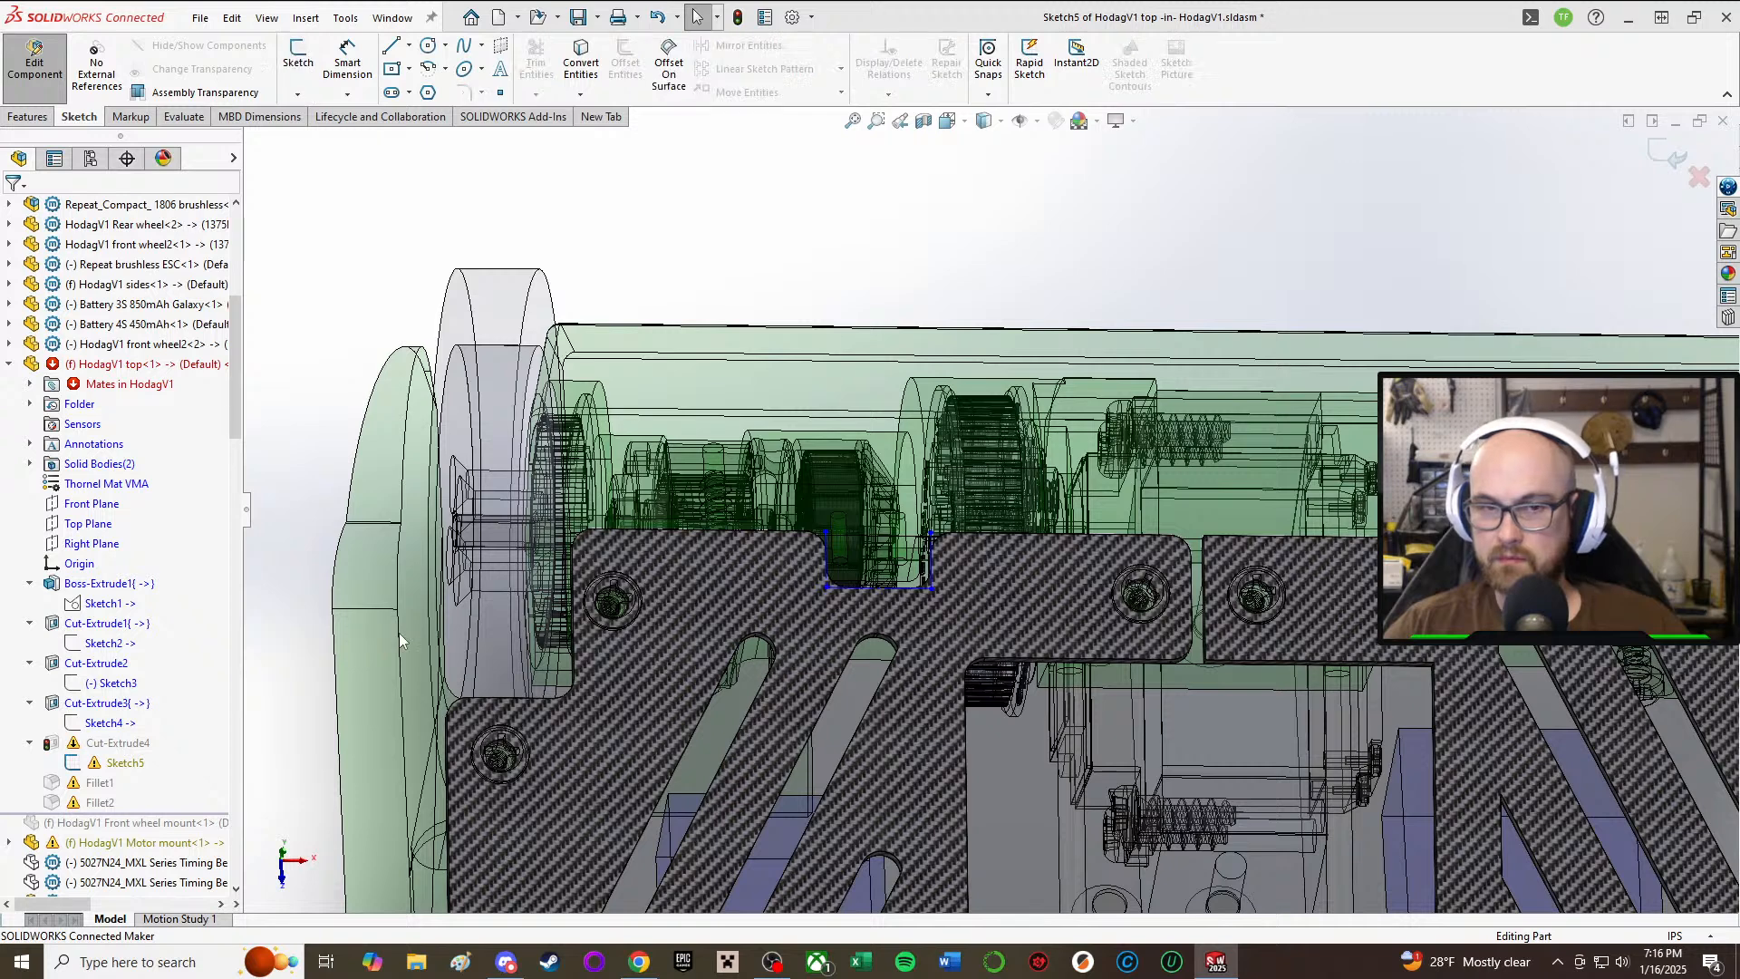
Step: Edit Fillet1 on the left top panel and accept it with its missing edge references removed automatically
left_click(77, 783)
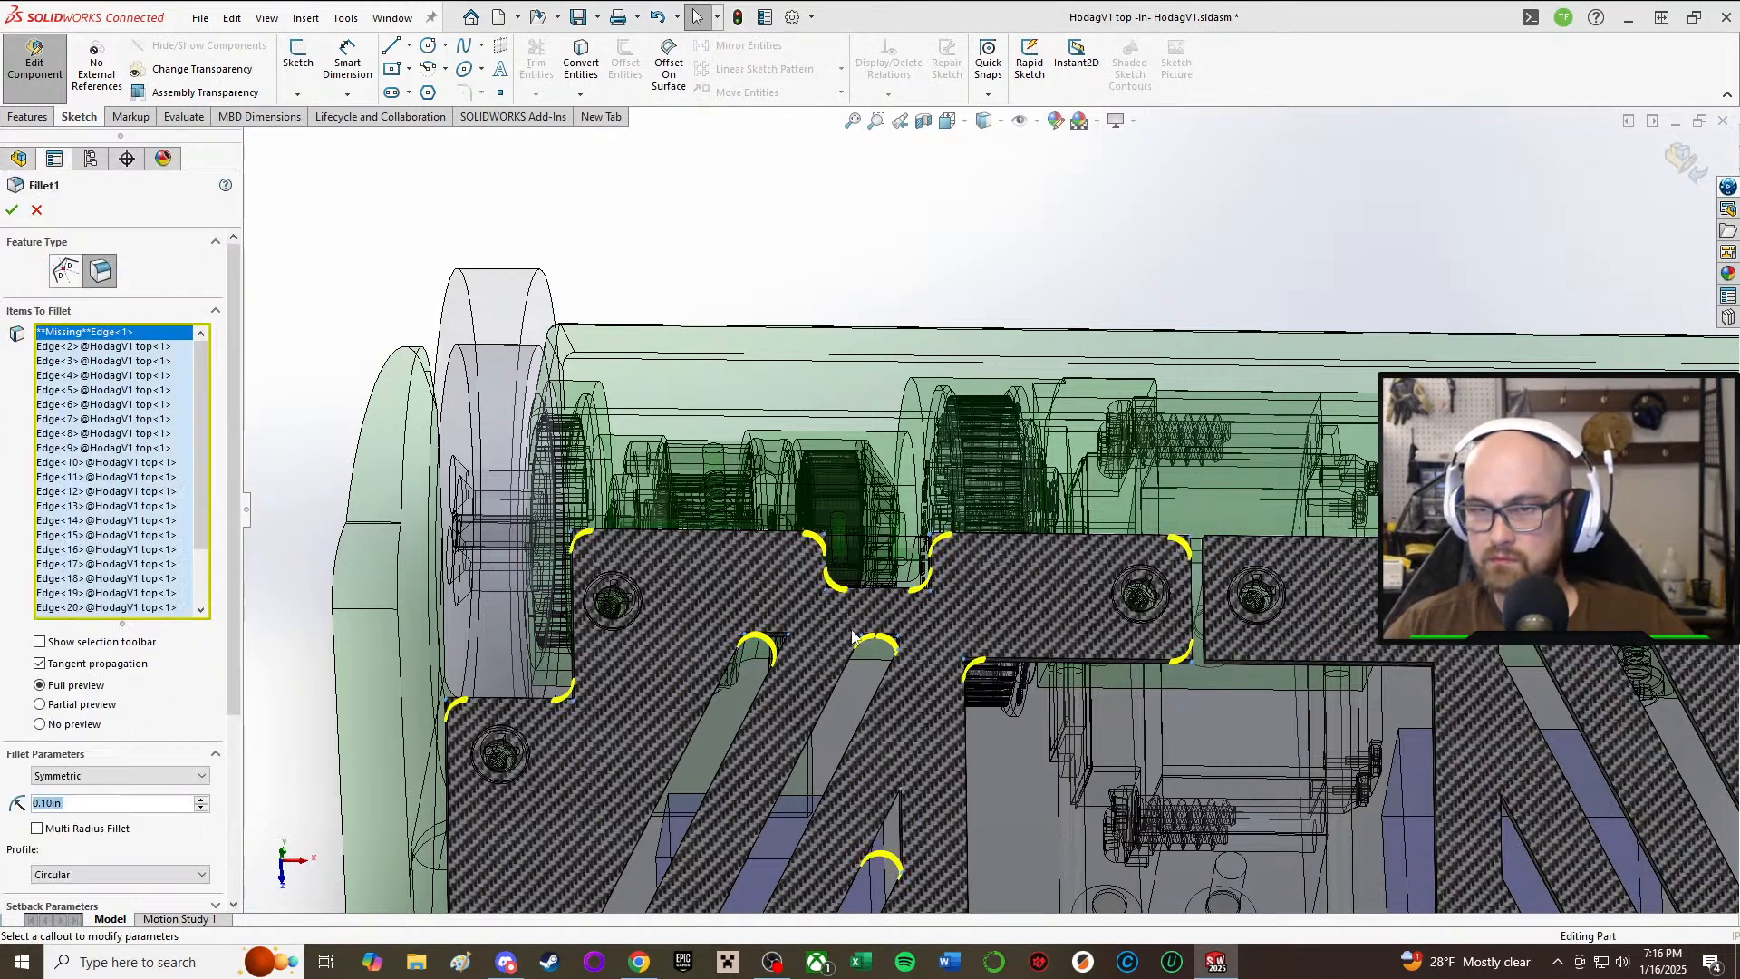
scroll(189, 542, "down", 2)
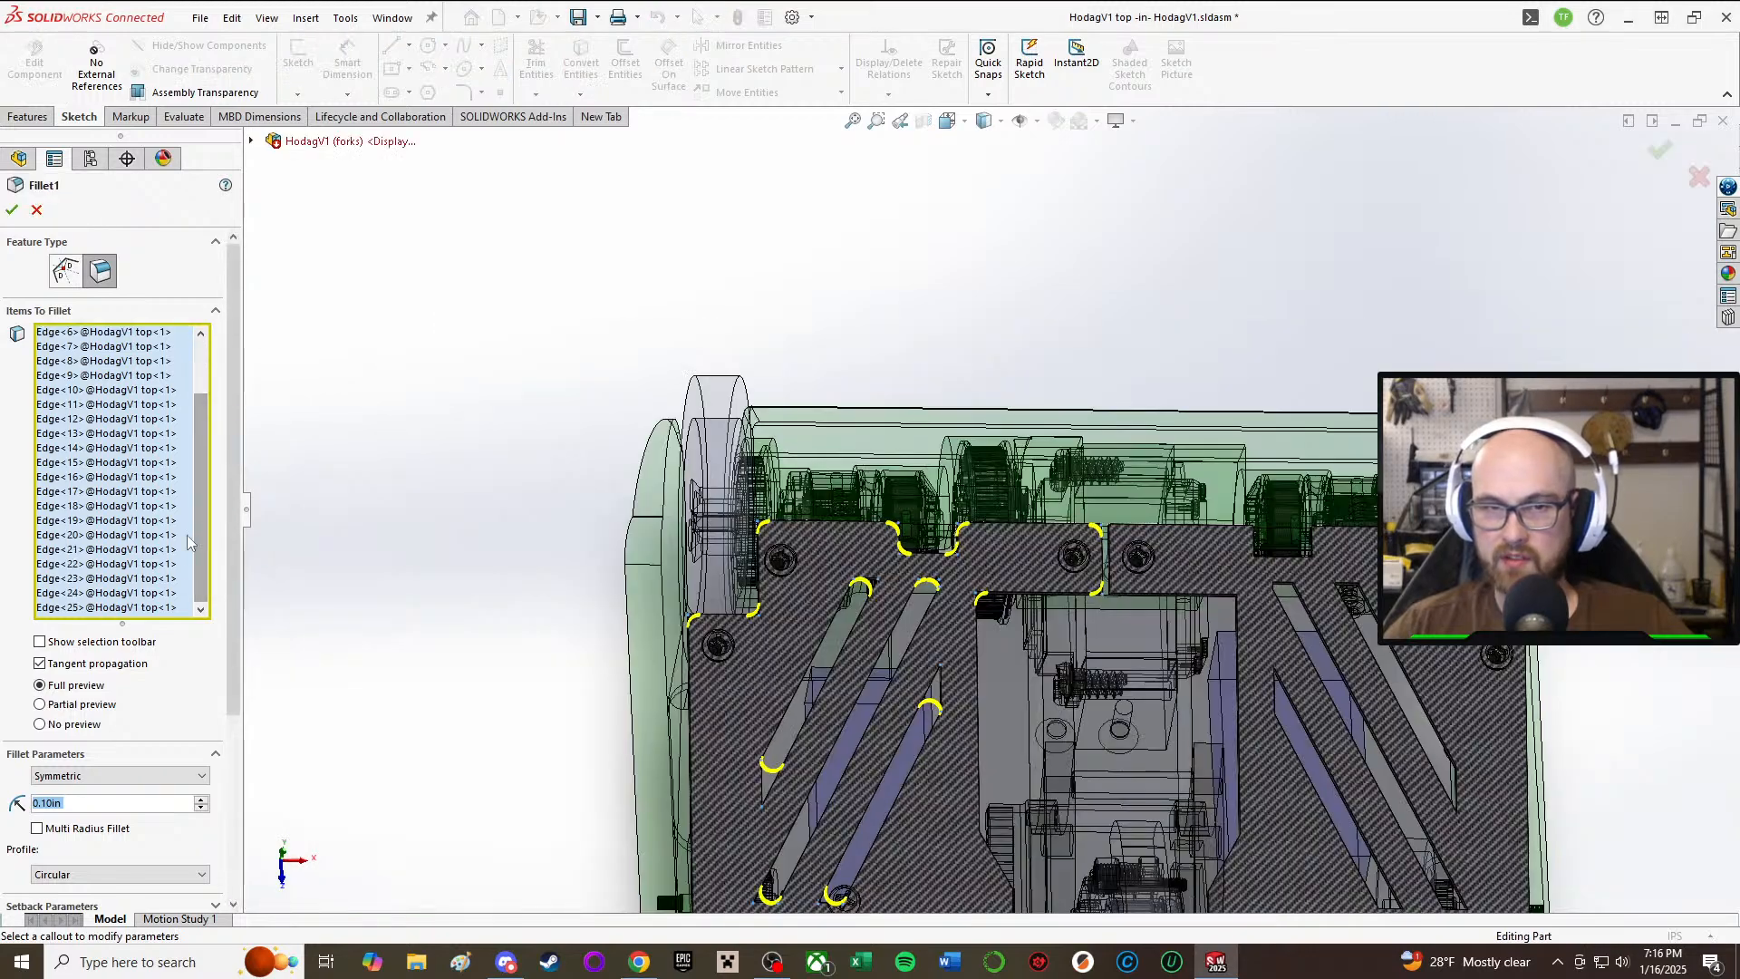
mouse_move(193, 599)
left_mouse_down()
mouse_move(212, 339)
mouse_move(210, 578)
left_mouse_up()
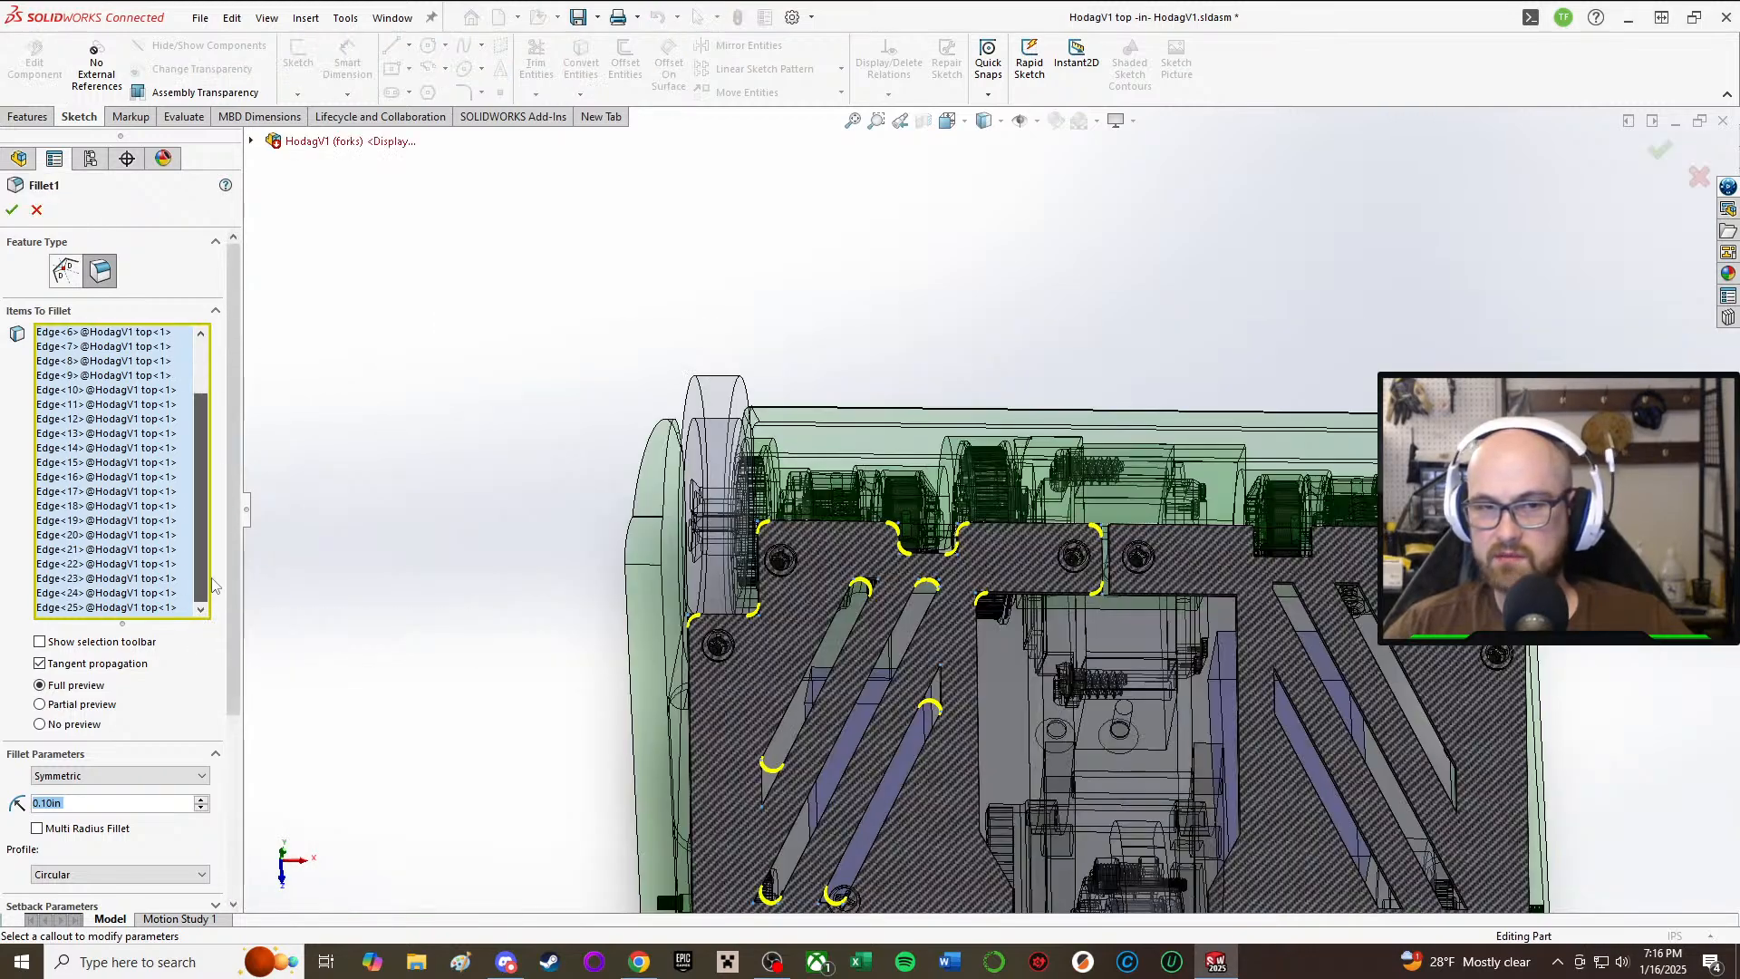
scroll(994, 722, "up", 2)
scroll(994, 729, "down", 6)
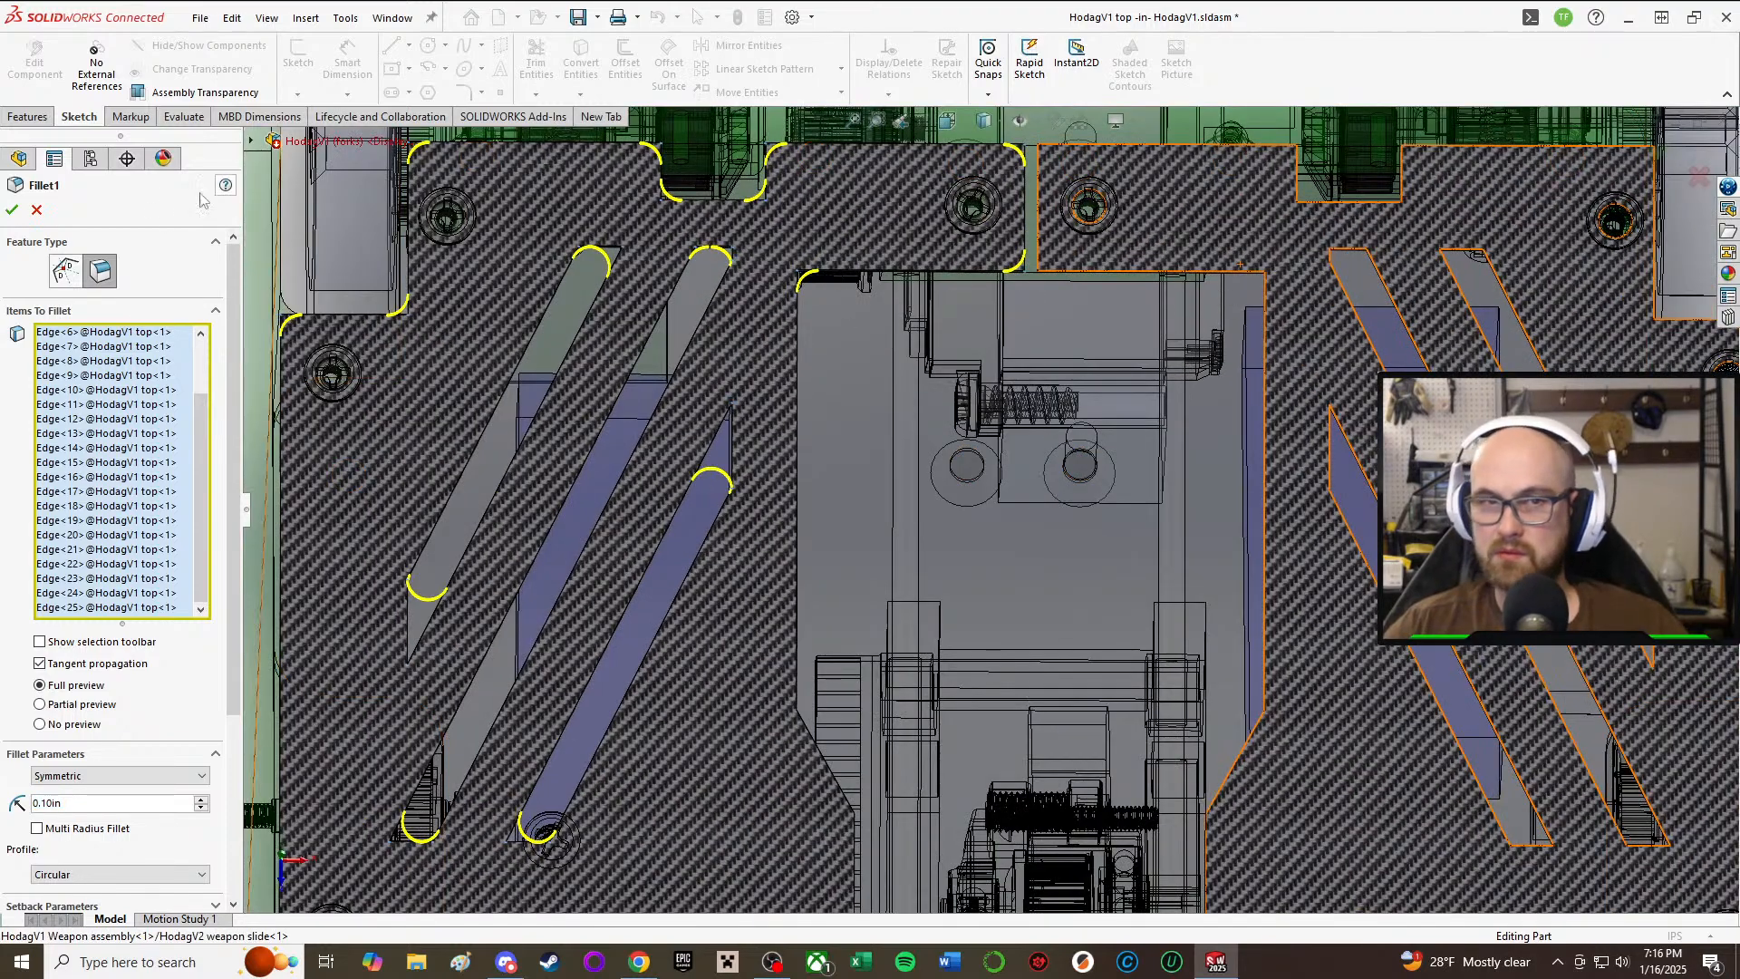
left_click(12, 211)
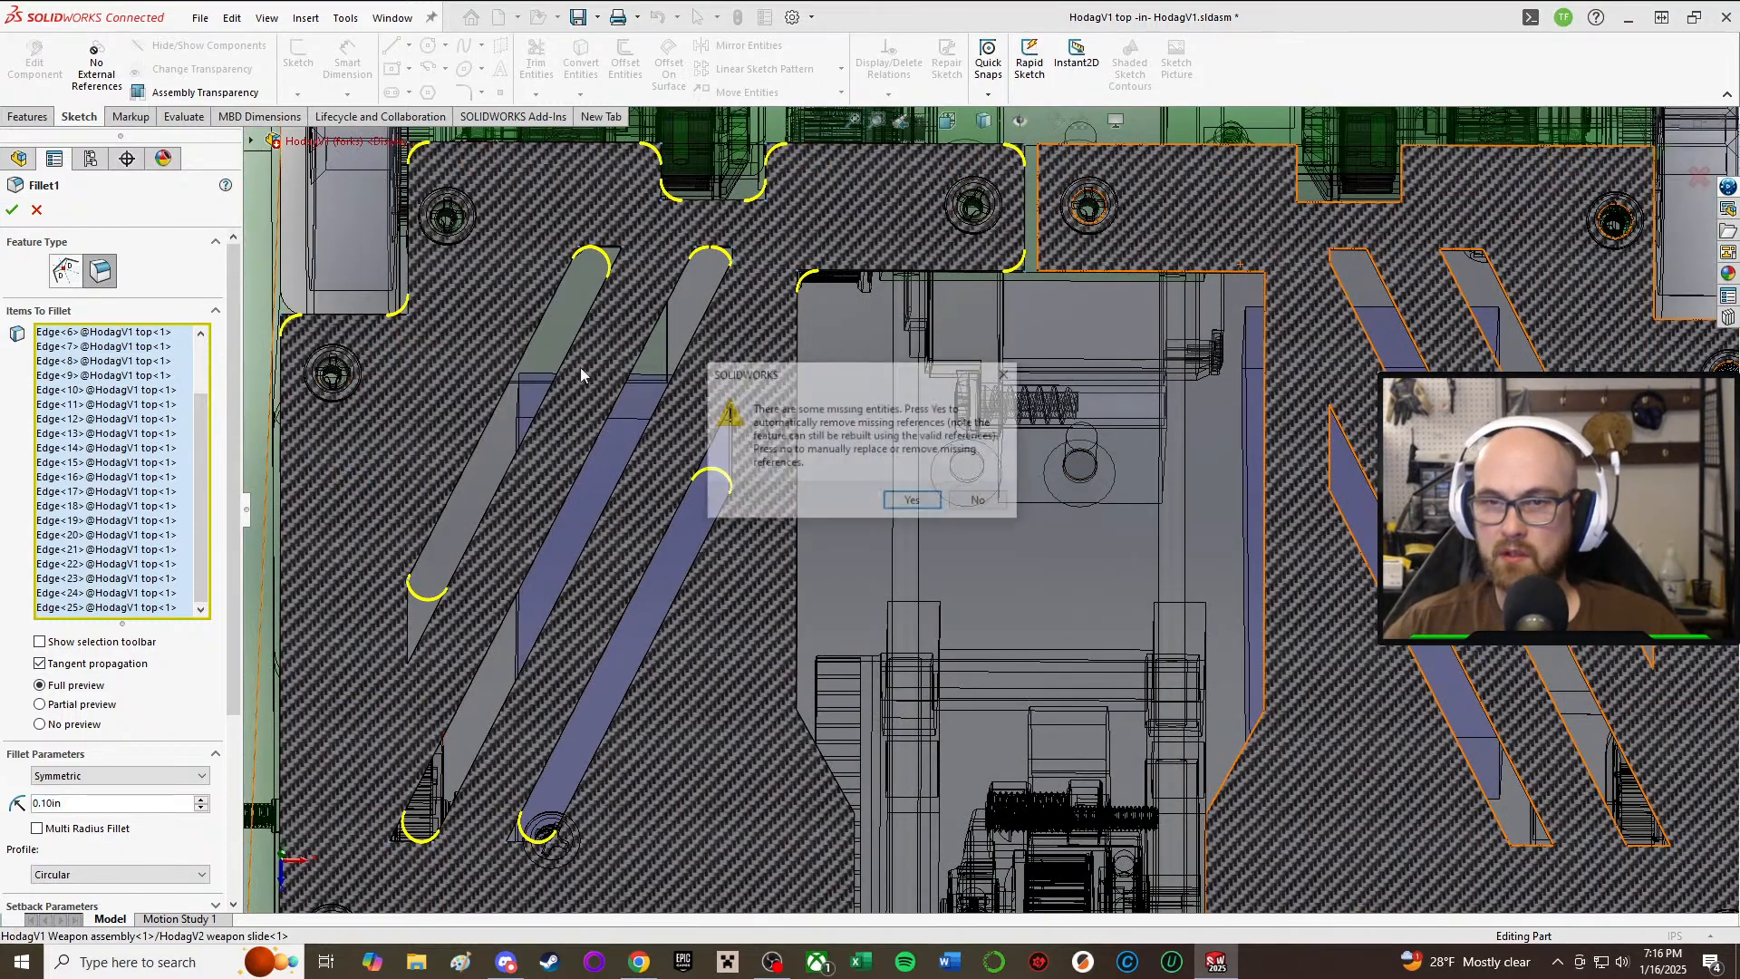
left_click(909, 502)
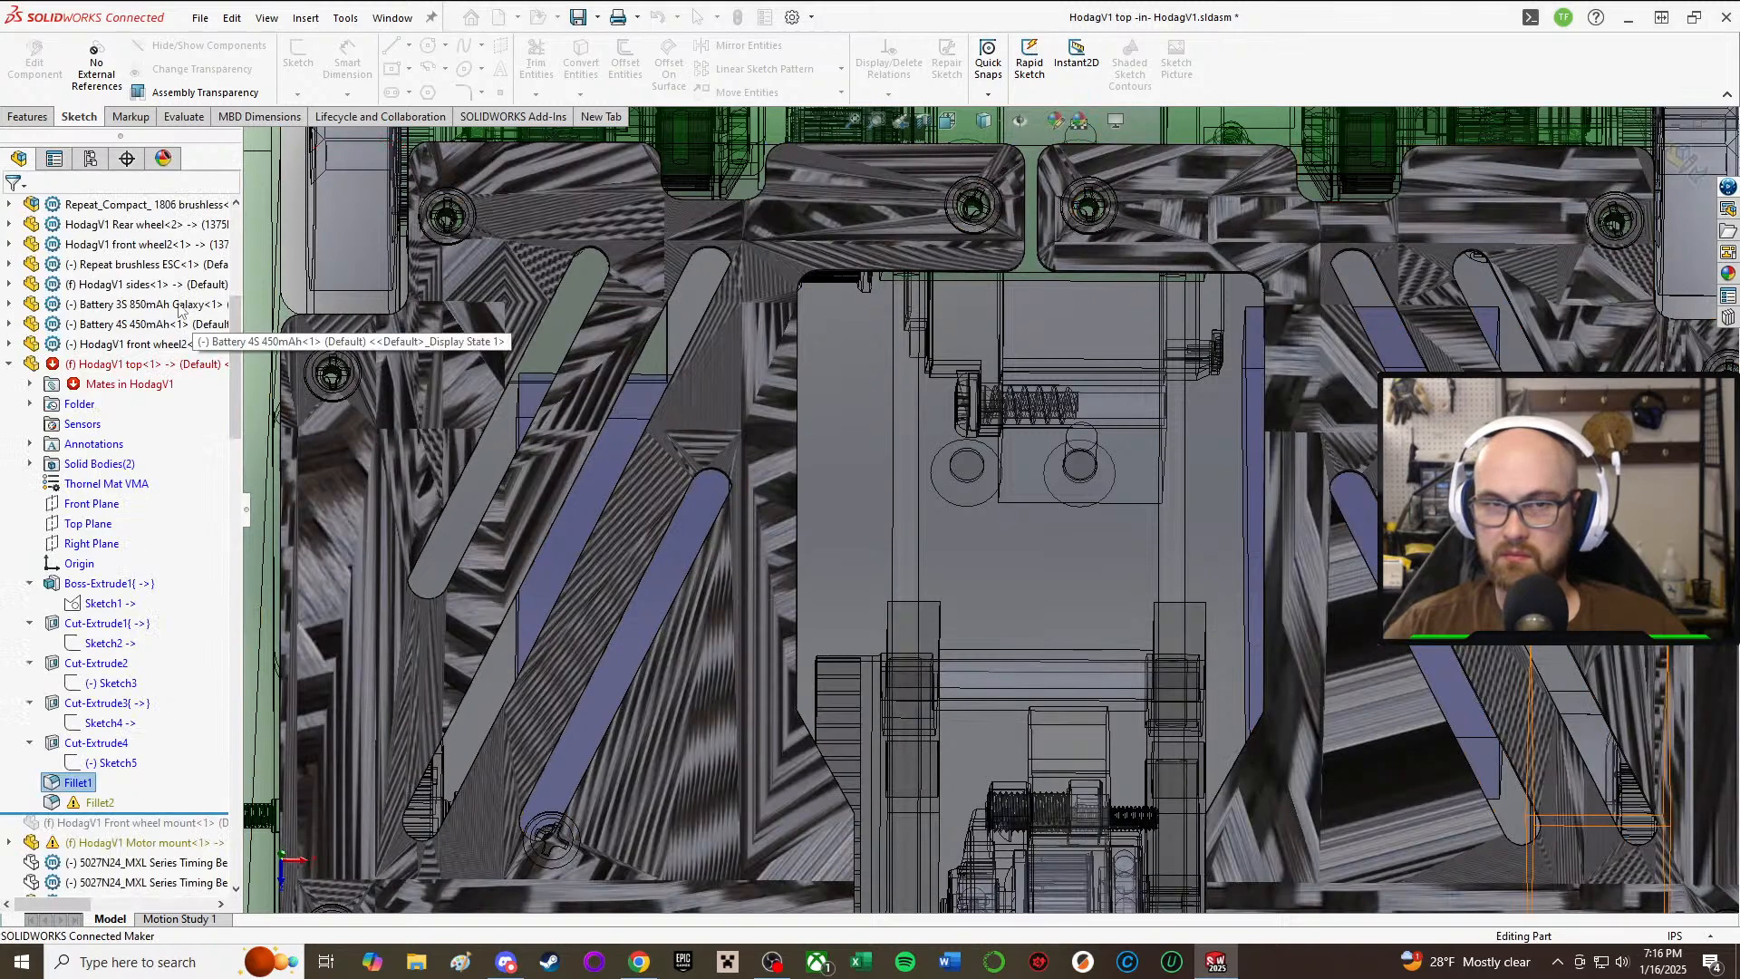
Step: Edit Fillet2 on the right top panel and accept it with its missing edge references removed automatically
left_click(99, 804)
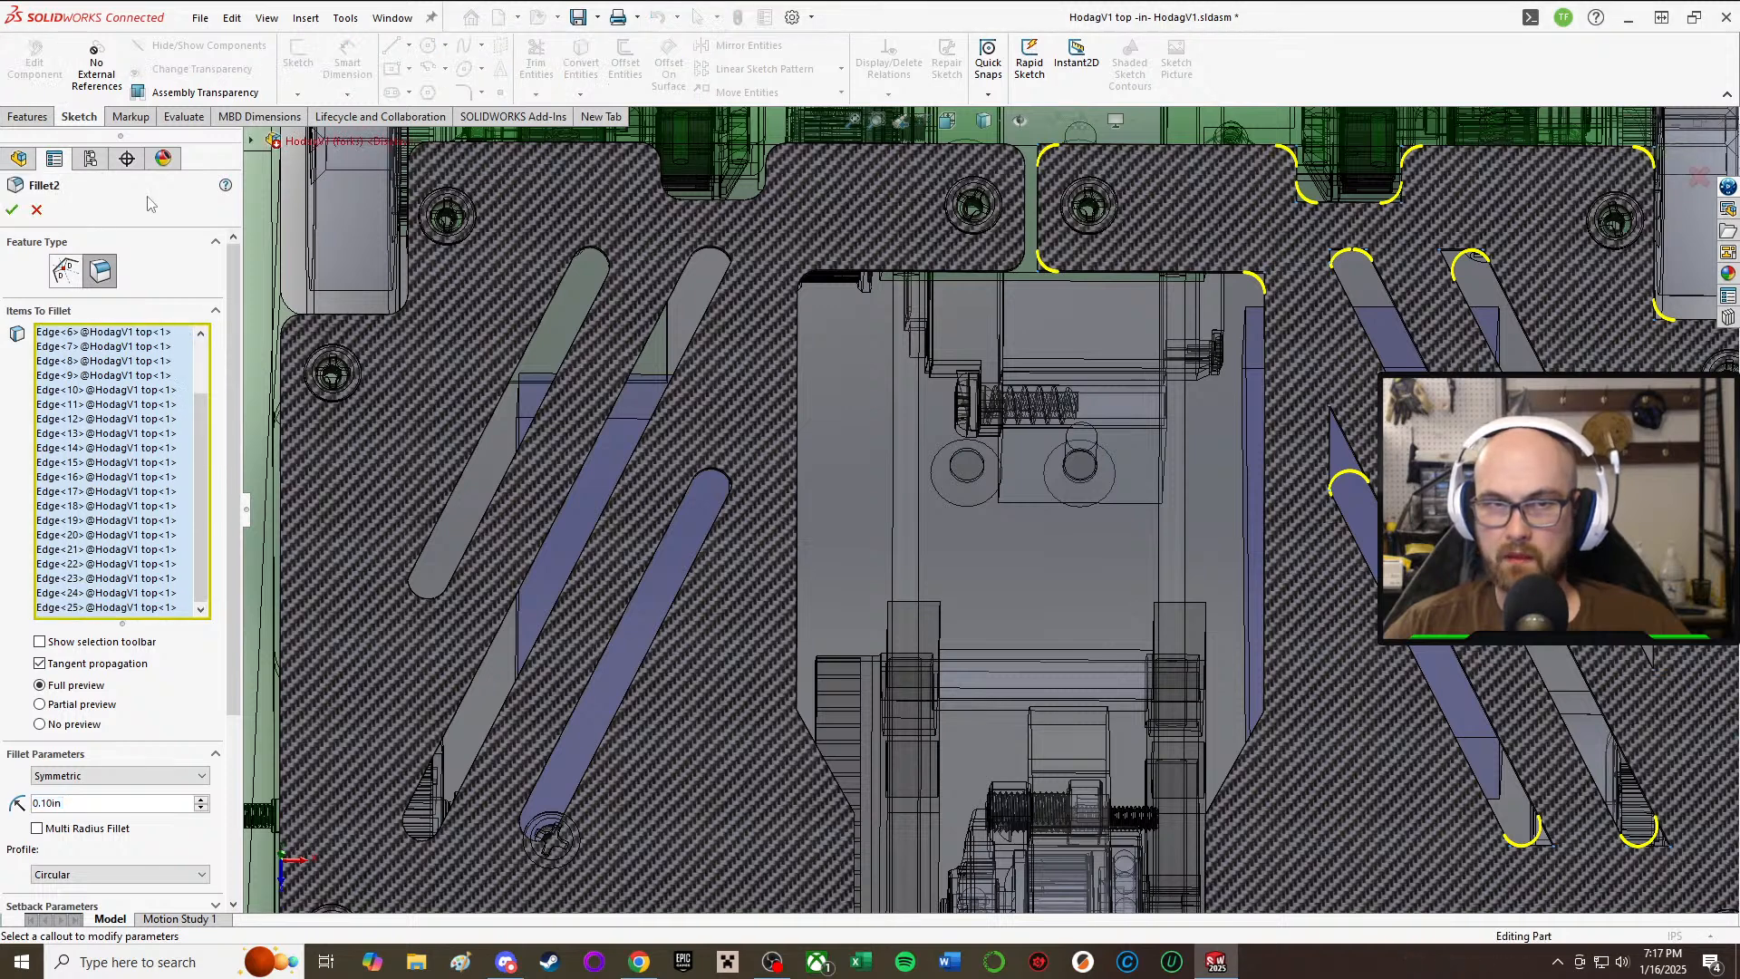
left_click(12, 211)
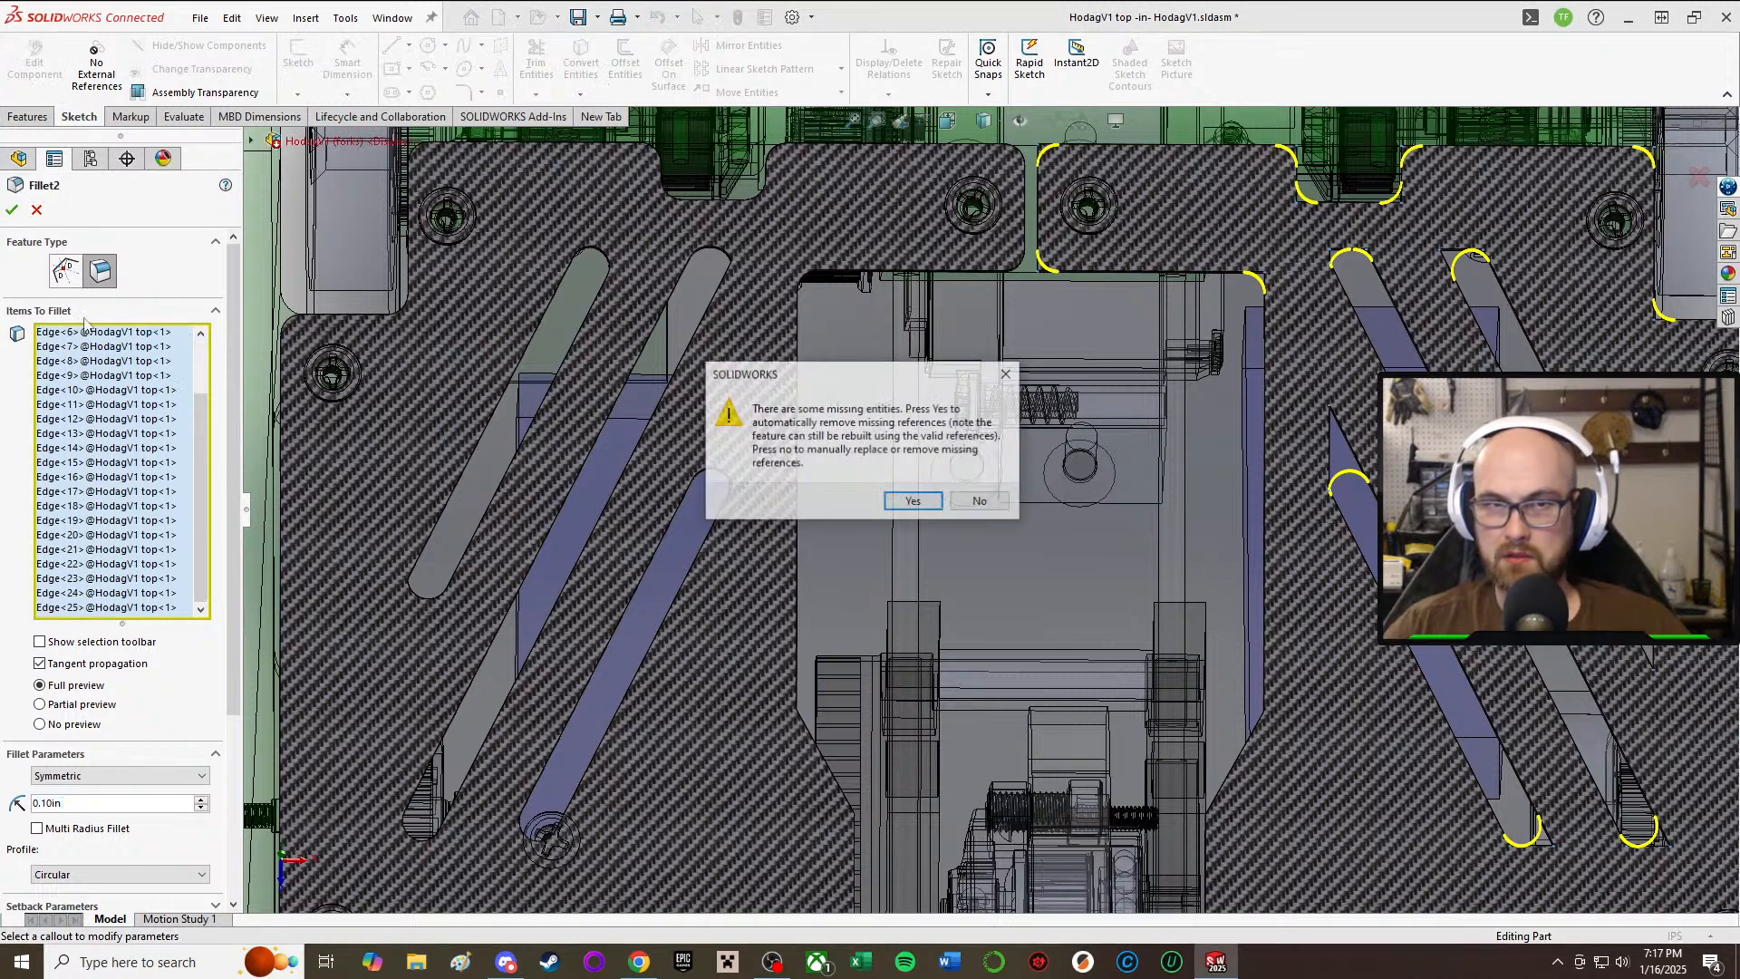
left_click(915, 505)
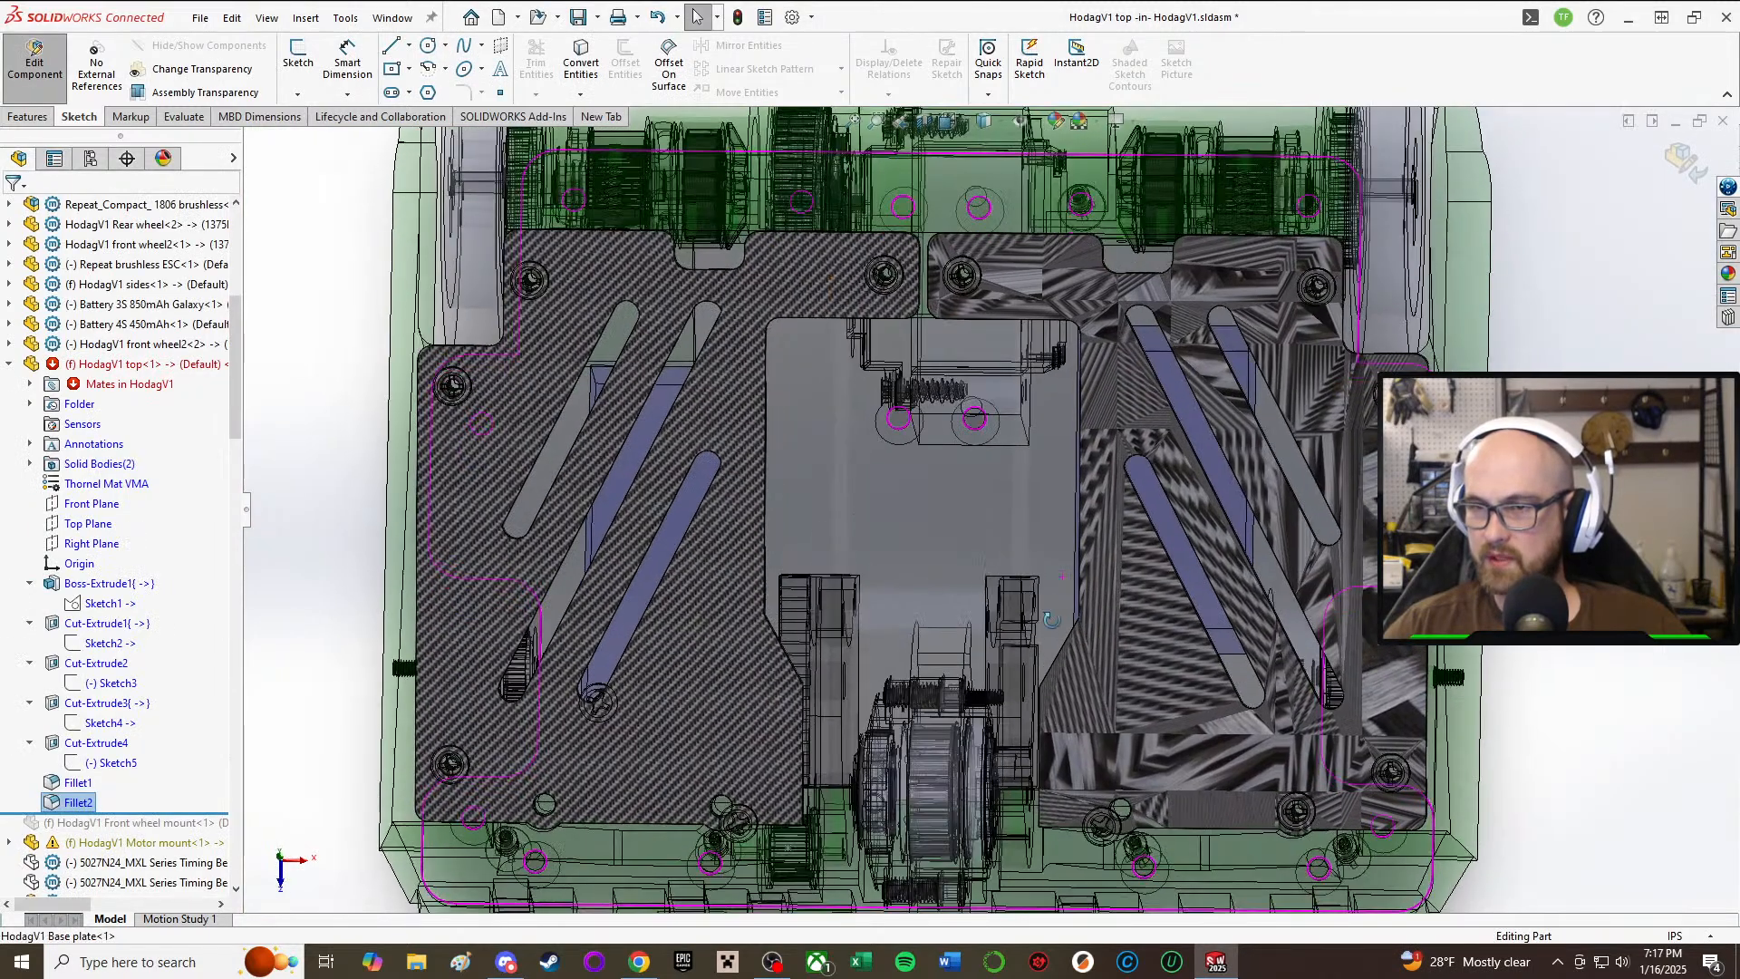
Step: Edit Fillet1 on the left top panel to add the two corner edges at the ends of its inner angled face
scroll(1088, 562, "down", 5)
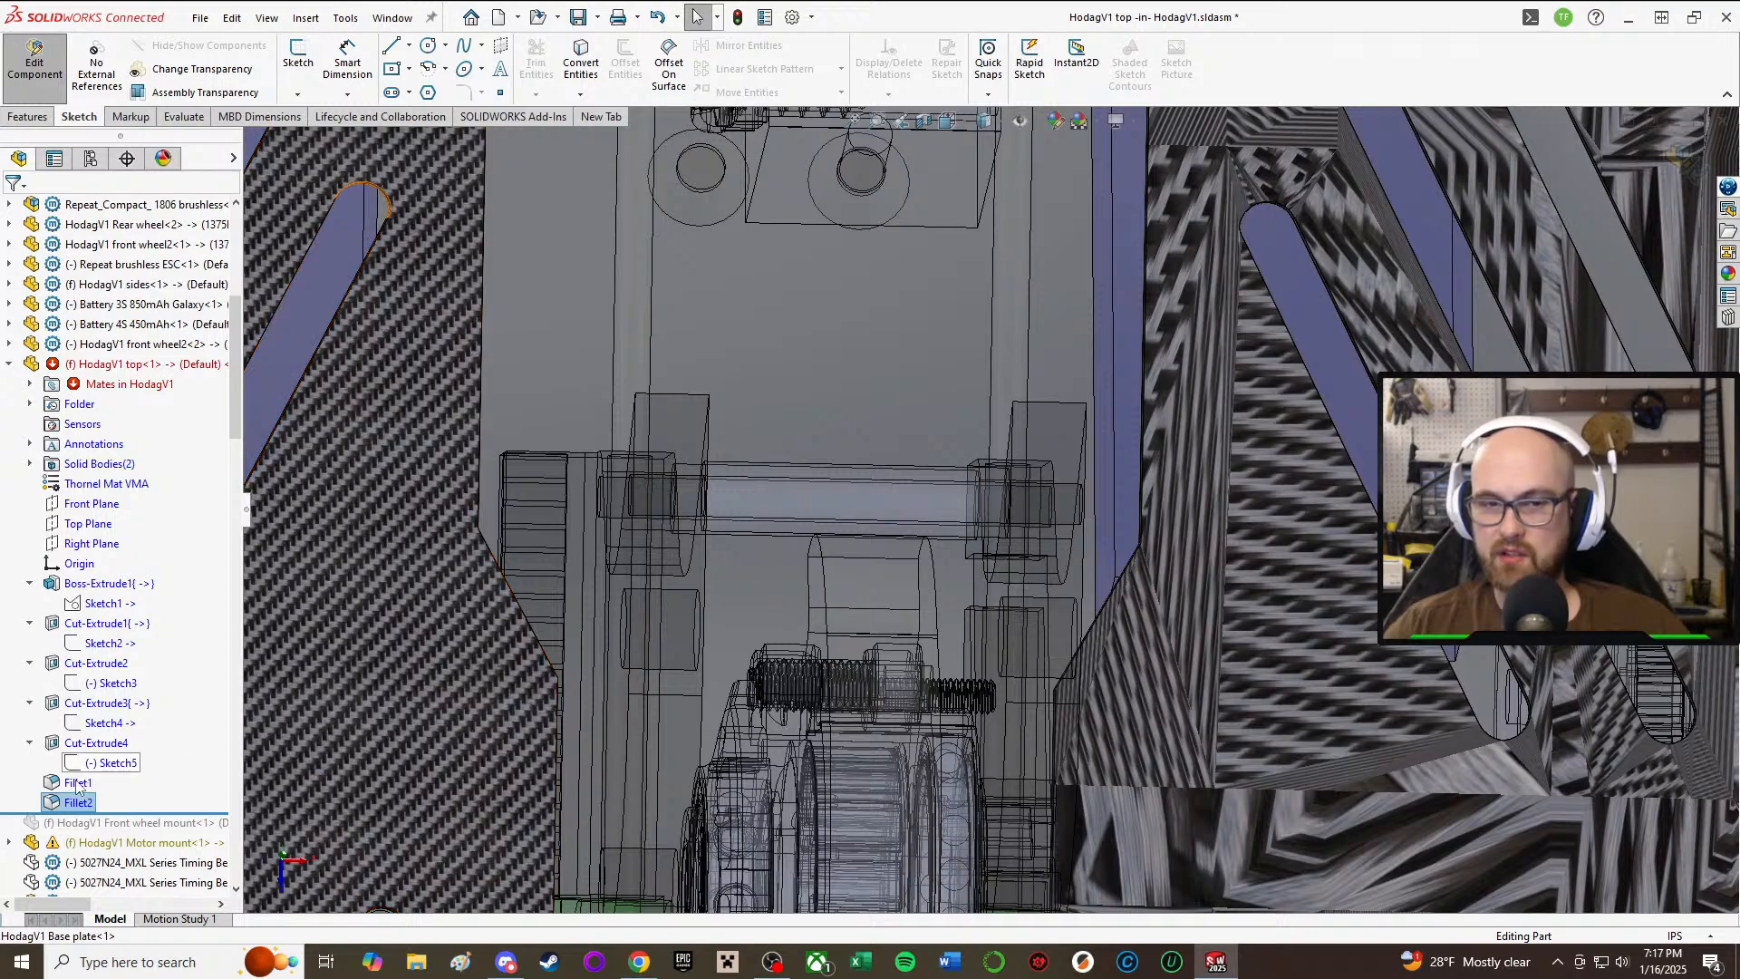
left_click(77, 782)
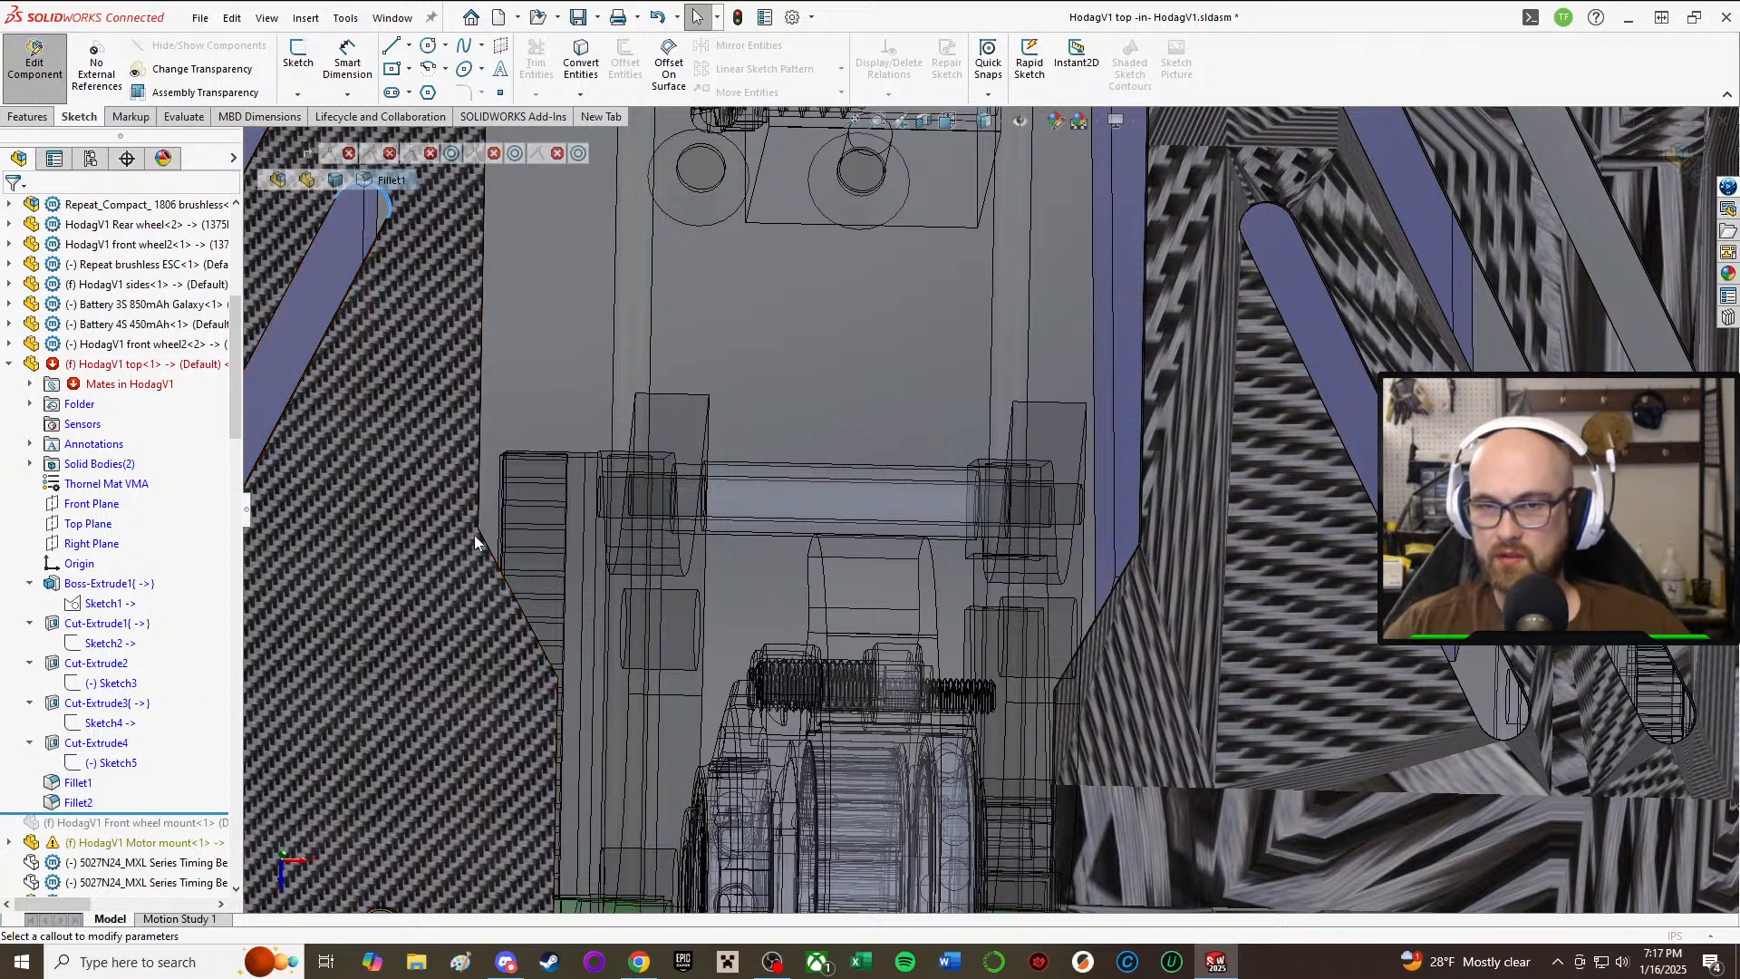
scroll(442, 544, "down", 5)
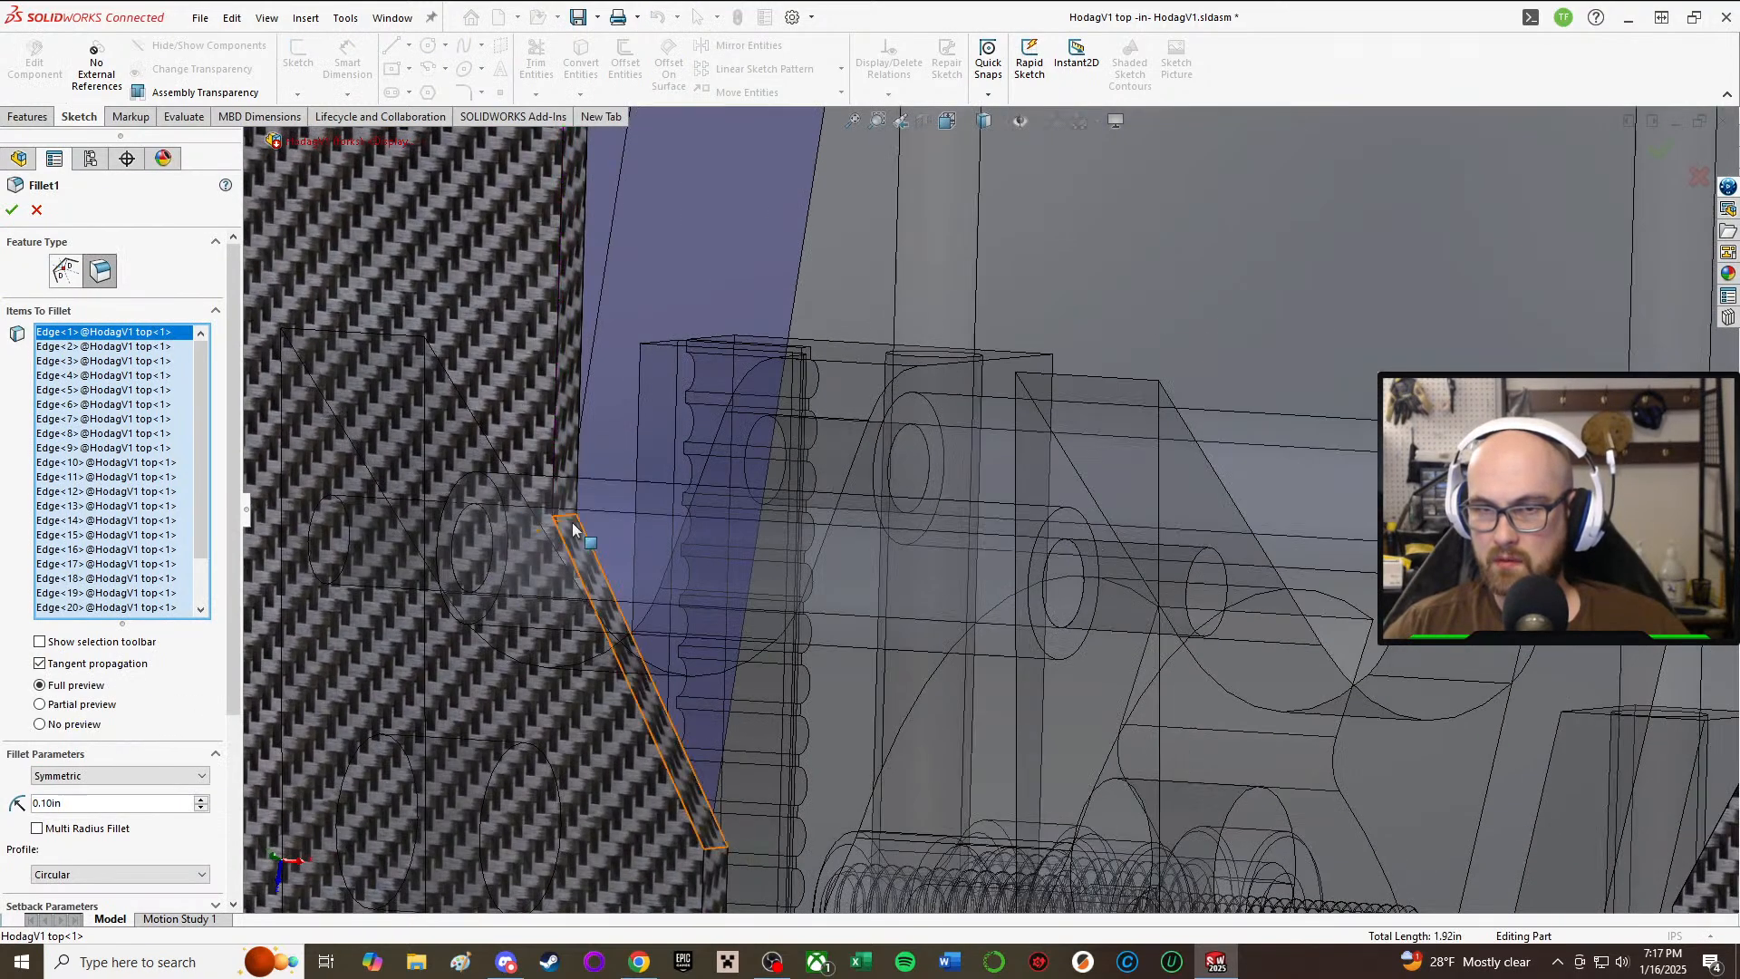
left_click(570, 524)
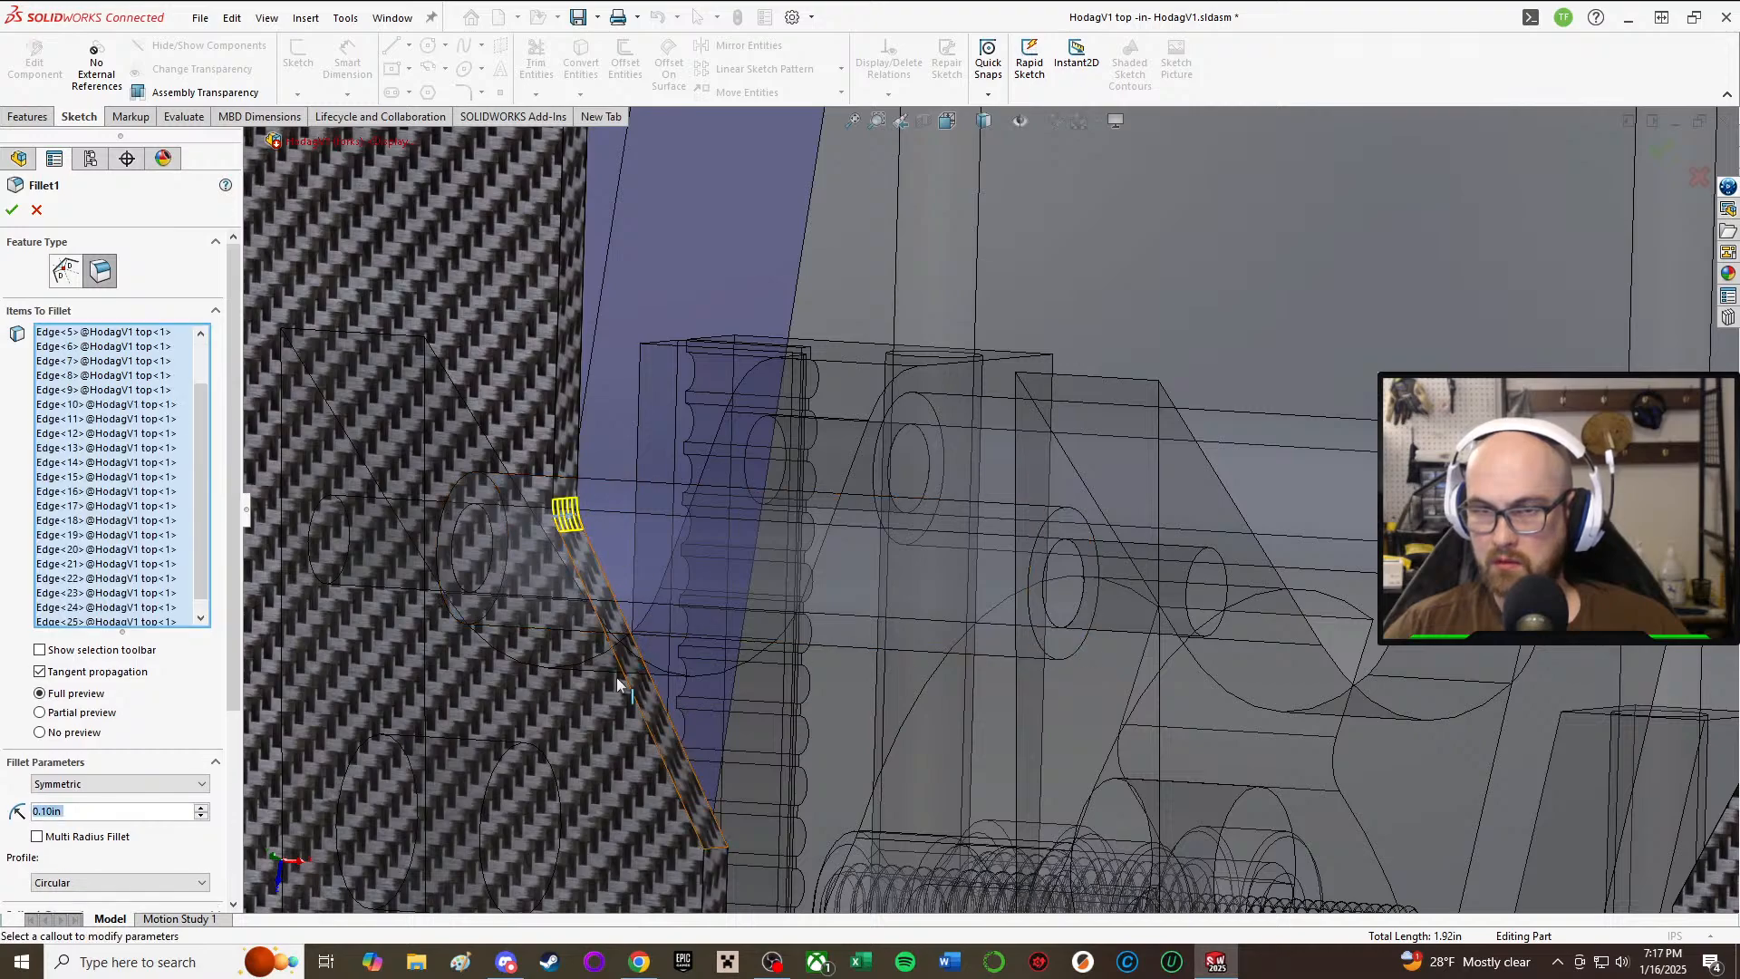
left_click(722, 852)
scroll(947, 558, "up", 8)
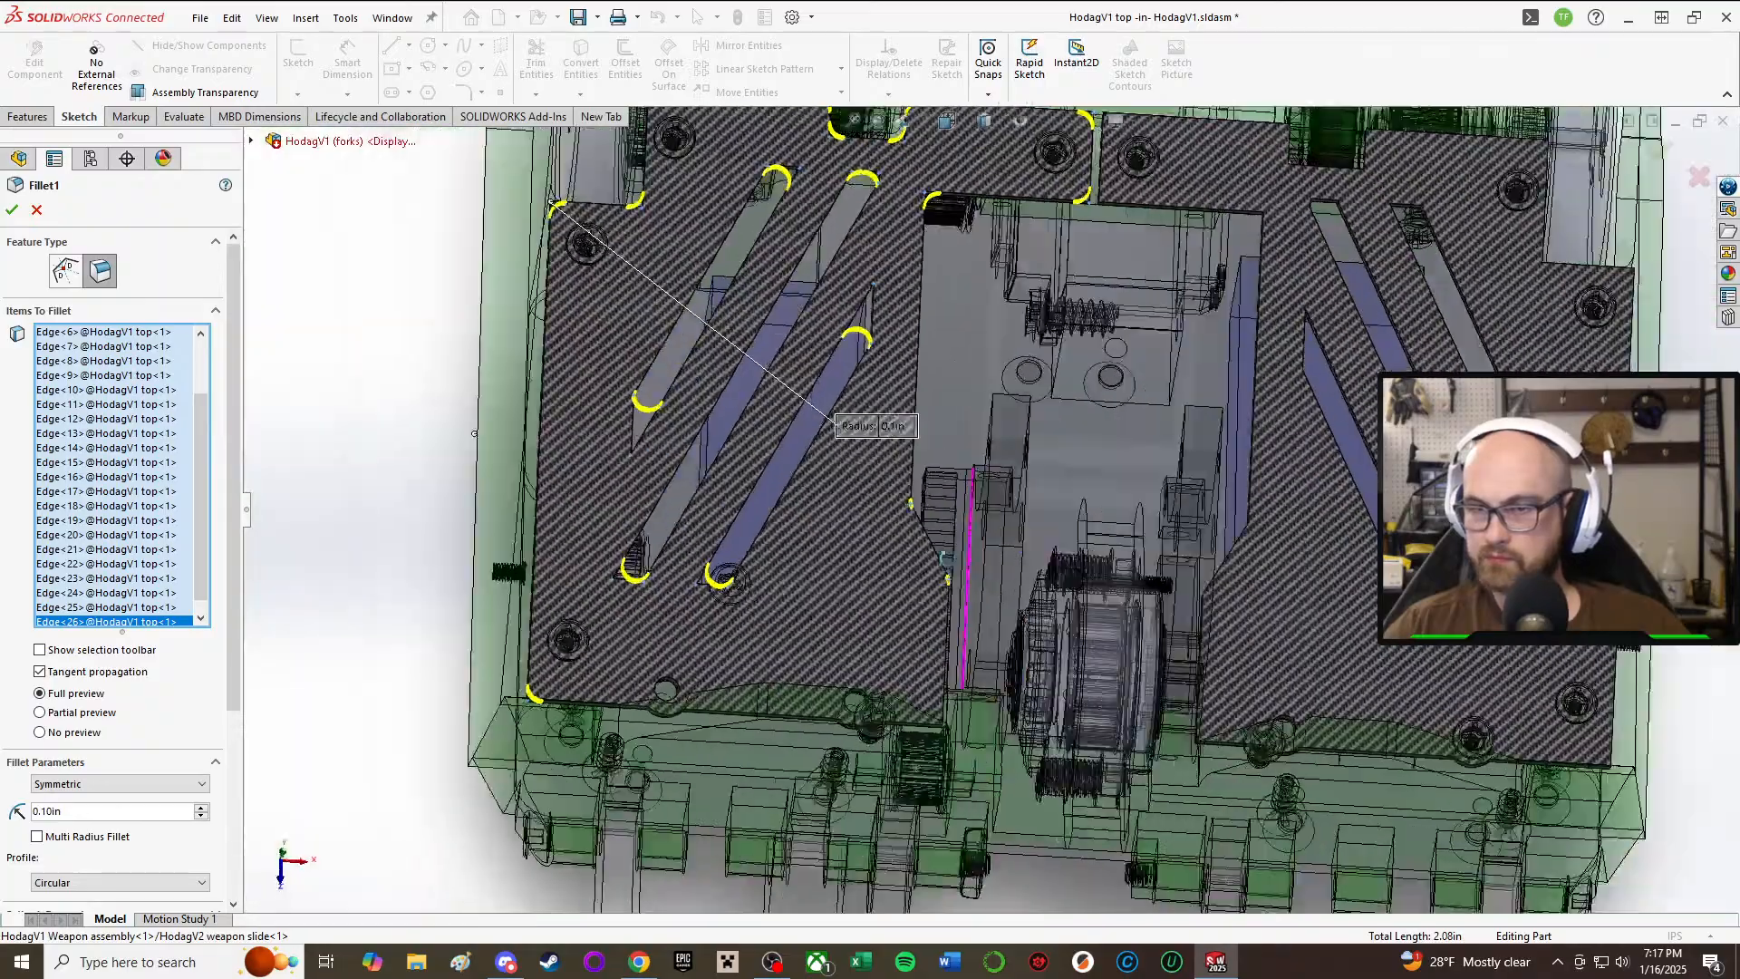
Step: Add the left top panel's front inner corner edge to Fillet1 and accept the fillet
scroll(948, 558, "down", 10)
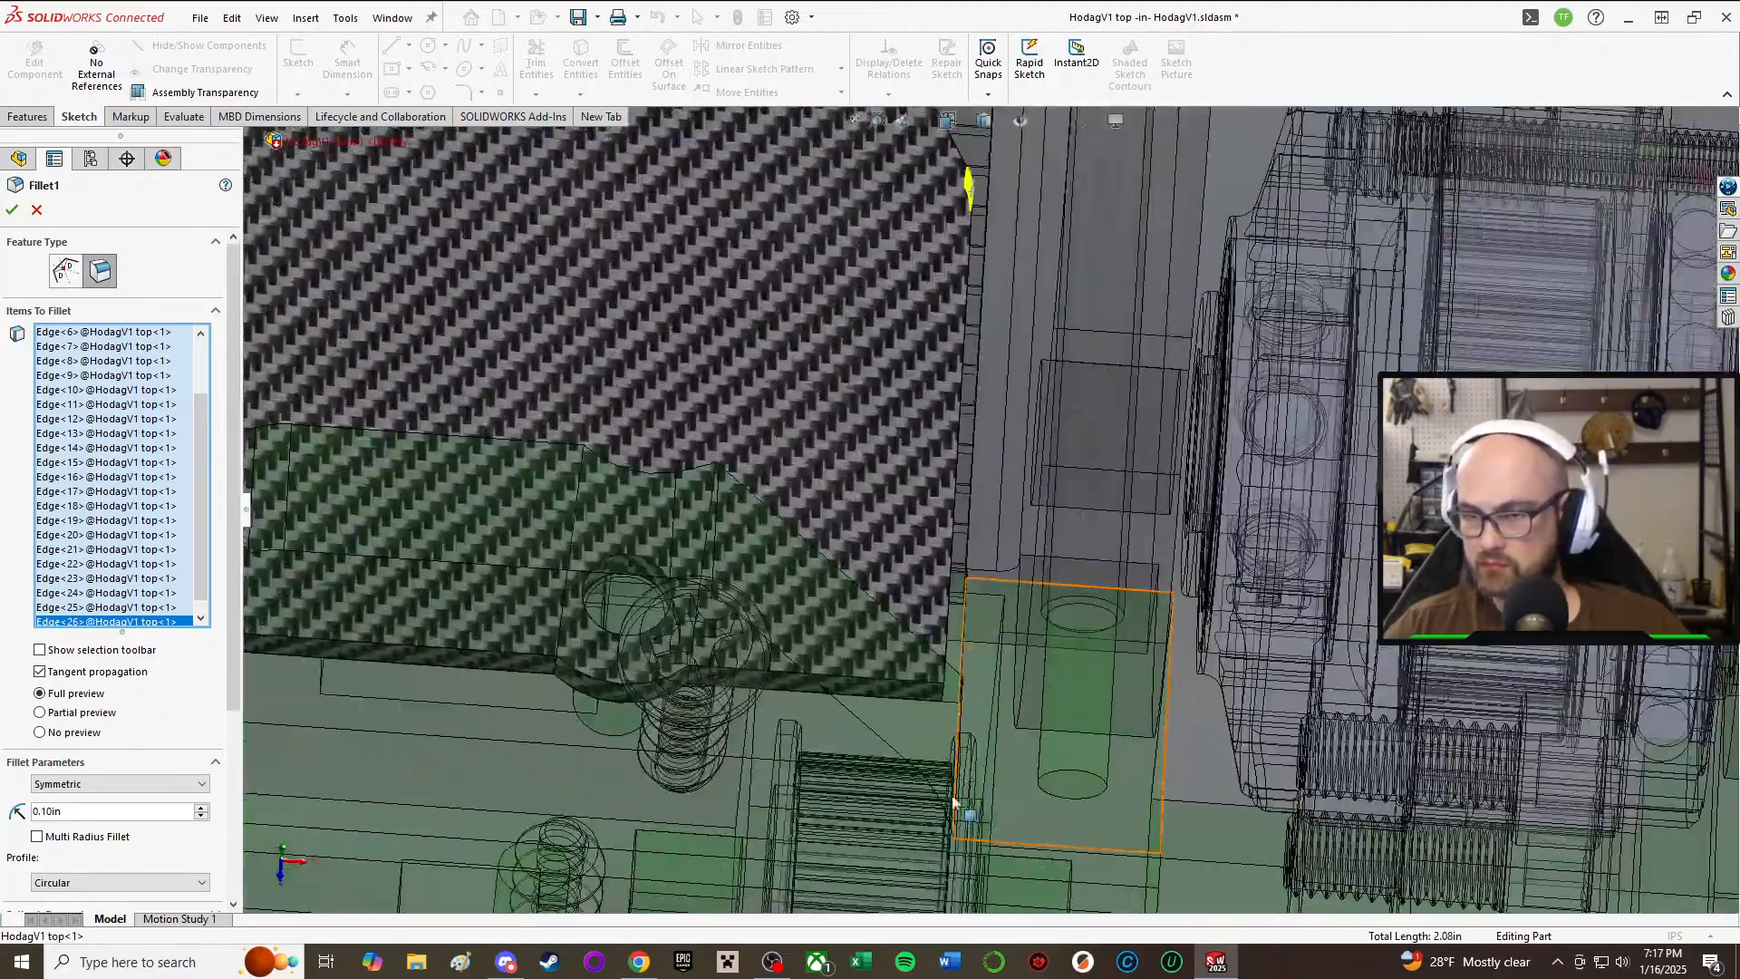
middle_click_drag(944, 702, 898, 629)
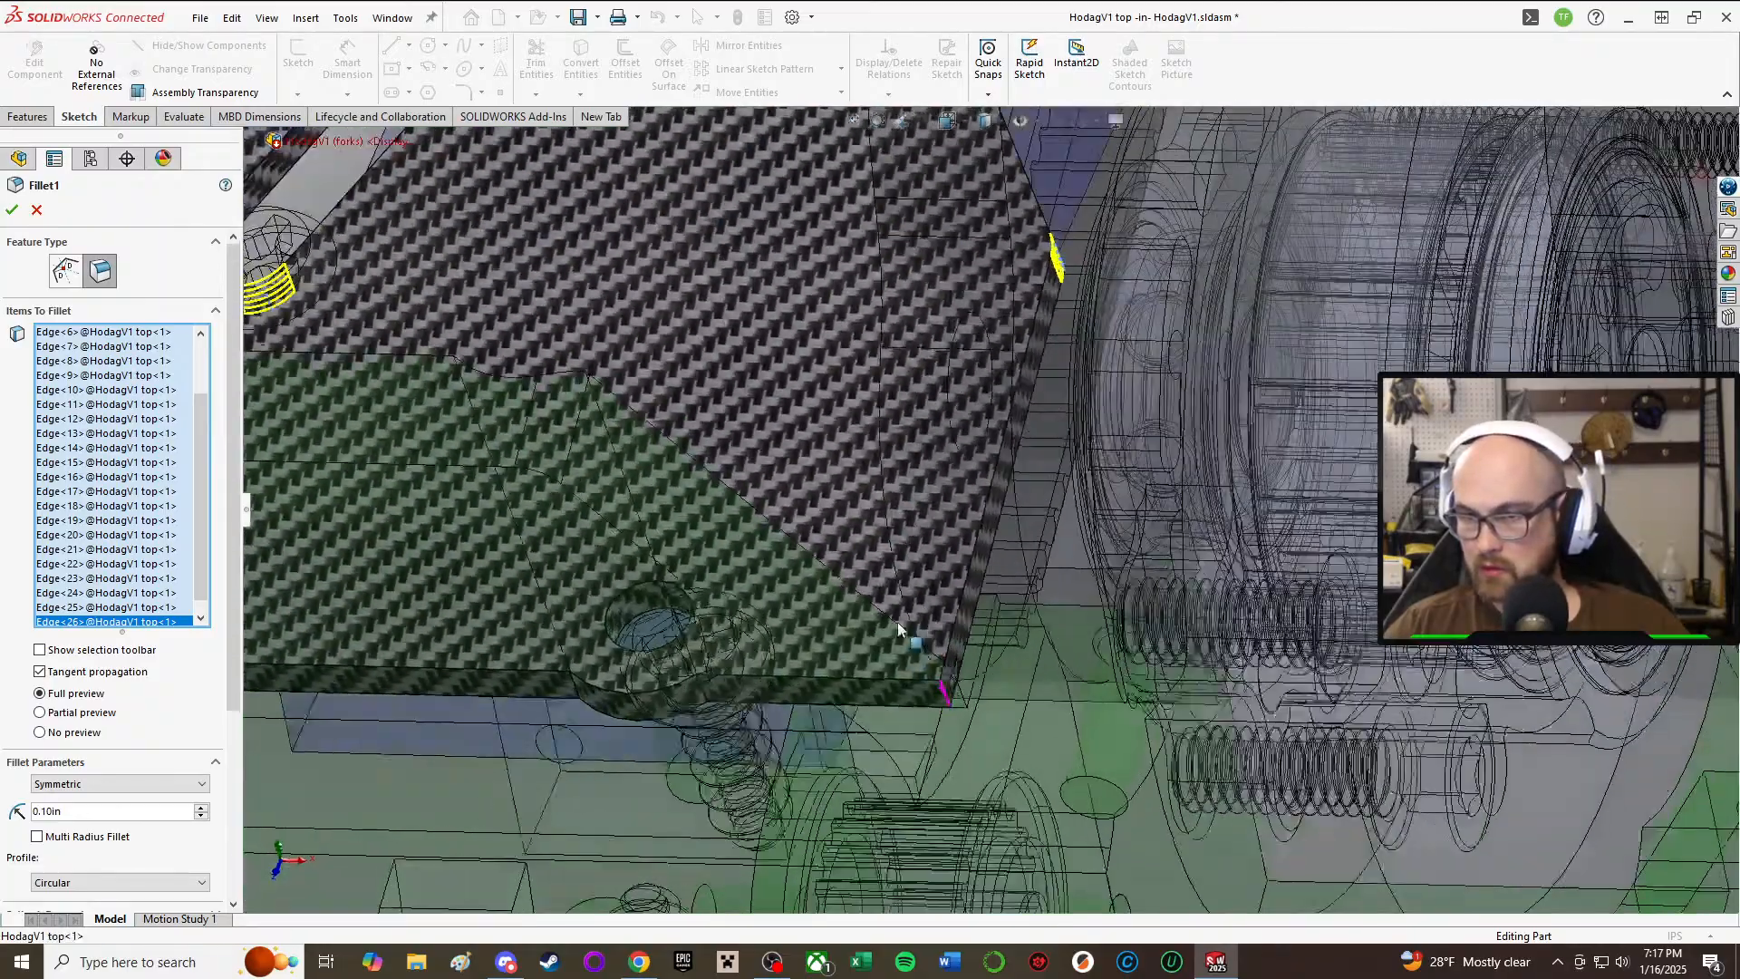
scroll(918, 701, "down", 3)
left_click(971, 676)
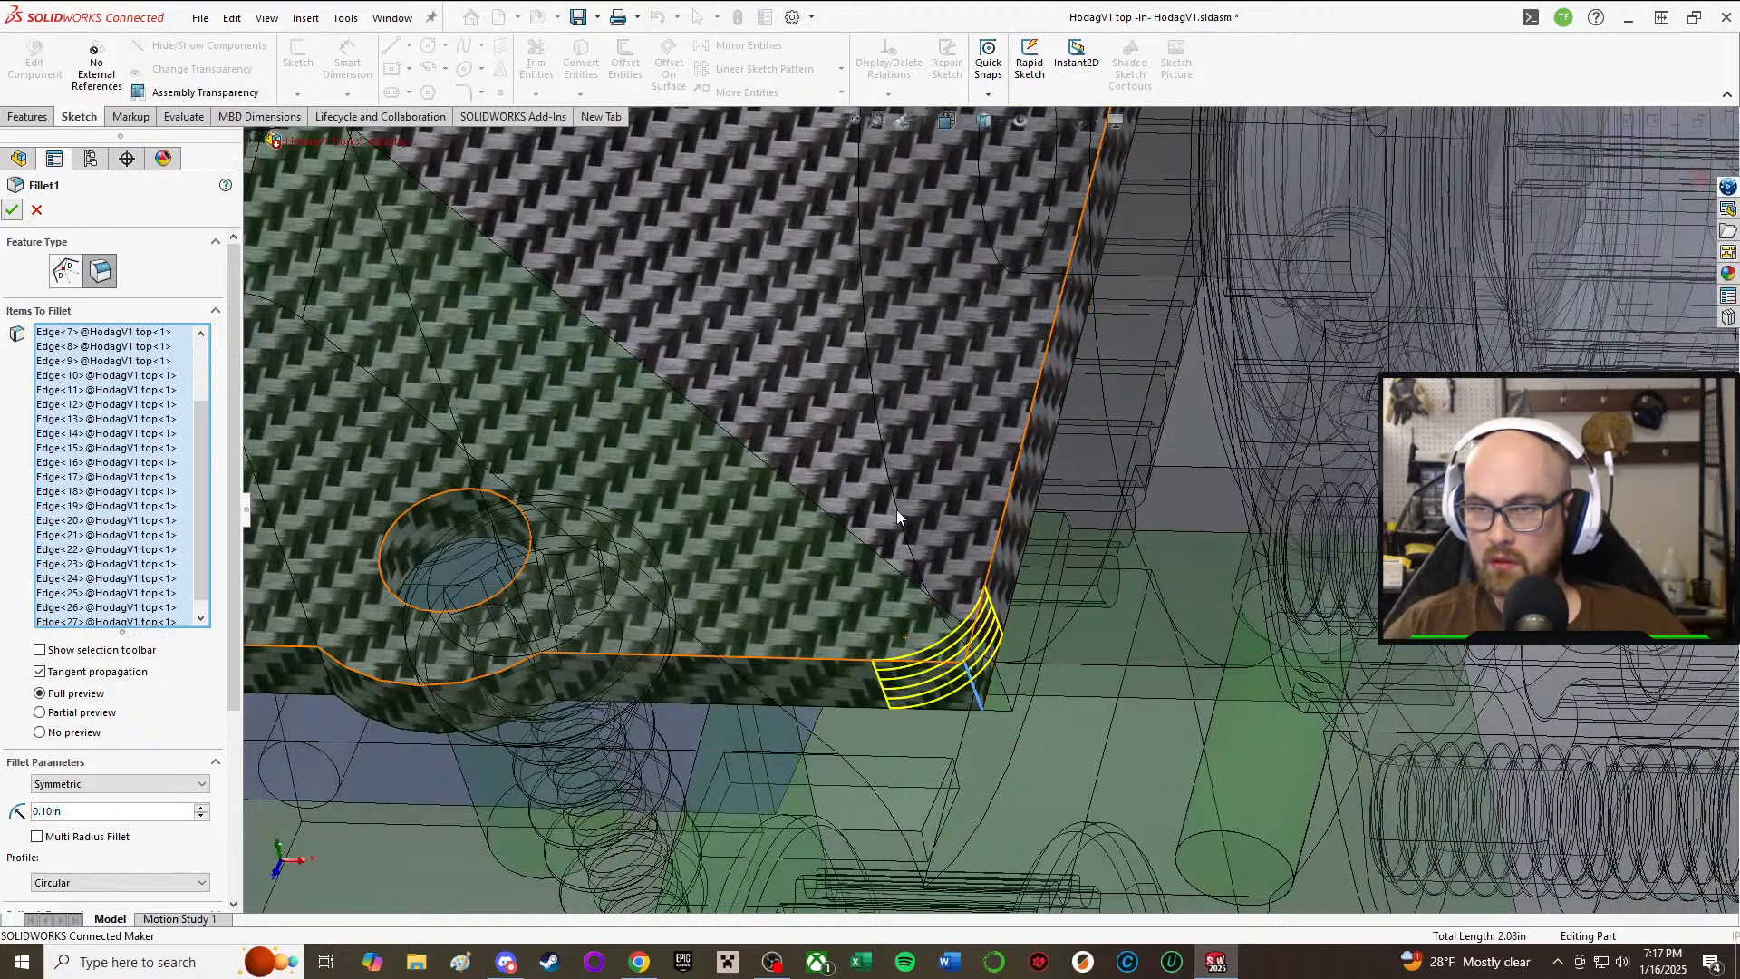
middle_click_drag(896, 509, 977, 537)
scroll(901, 480, "up", 5)
scroll(977, 537, "up", 3)
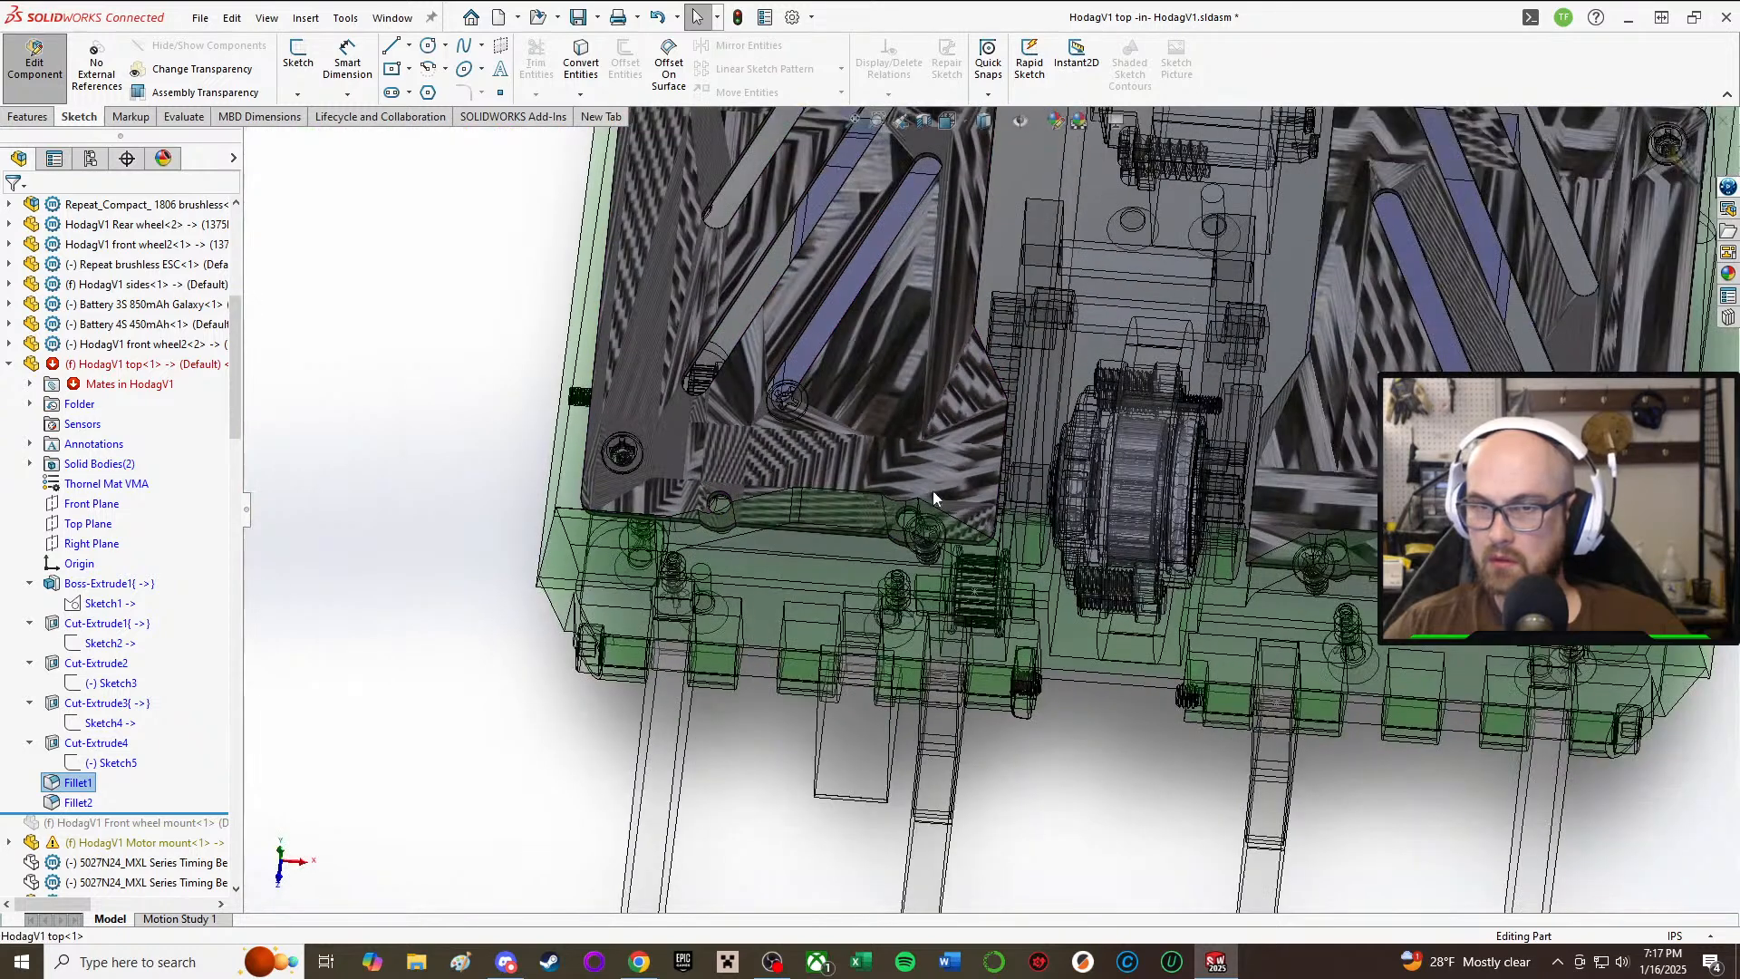
Step: Edit Fillet2 on the right top panel to add its front inner corner edge
left_click(79, 802)
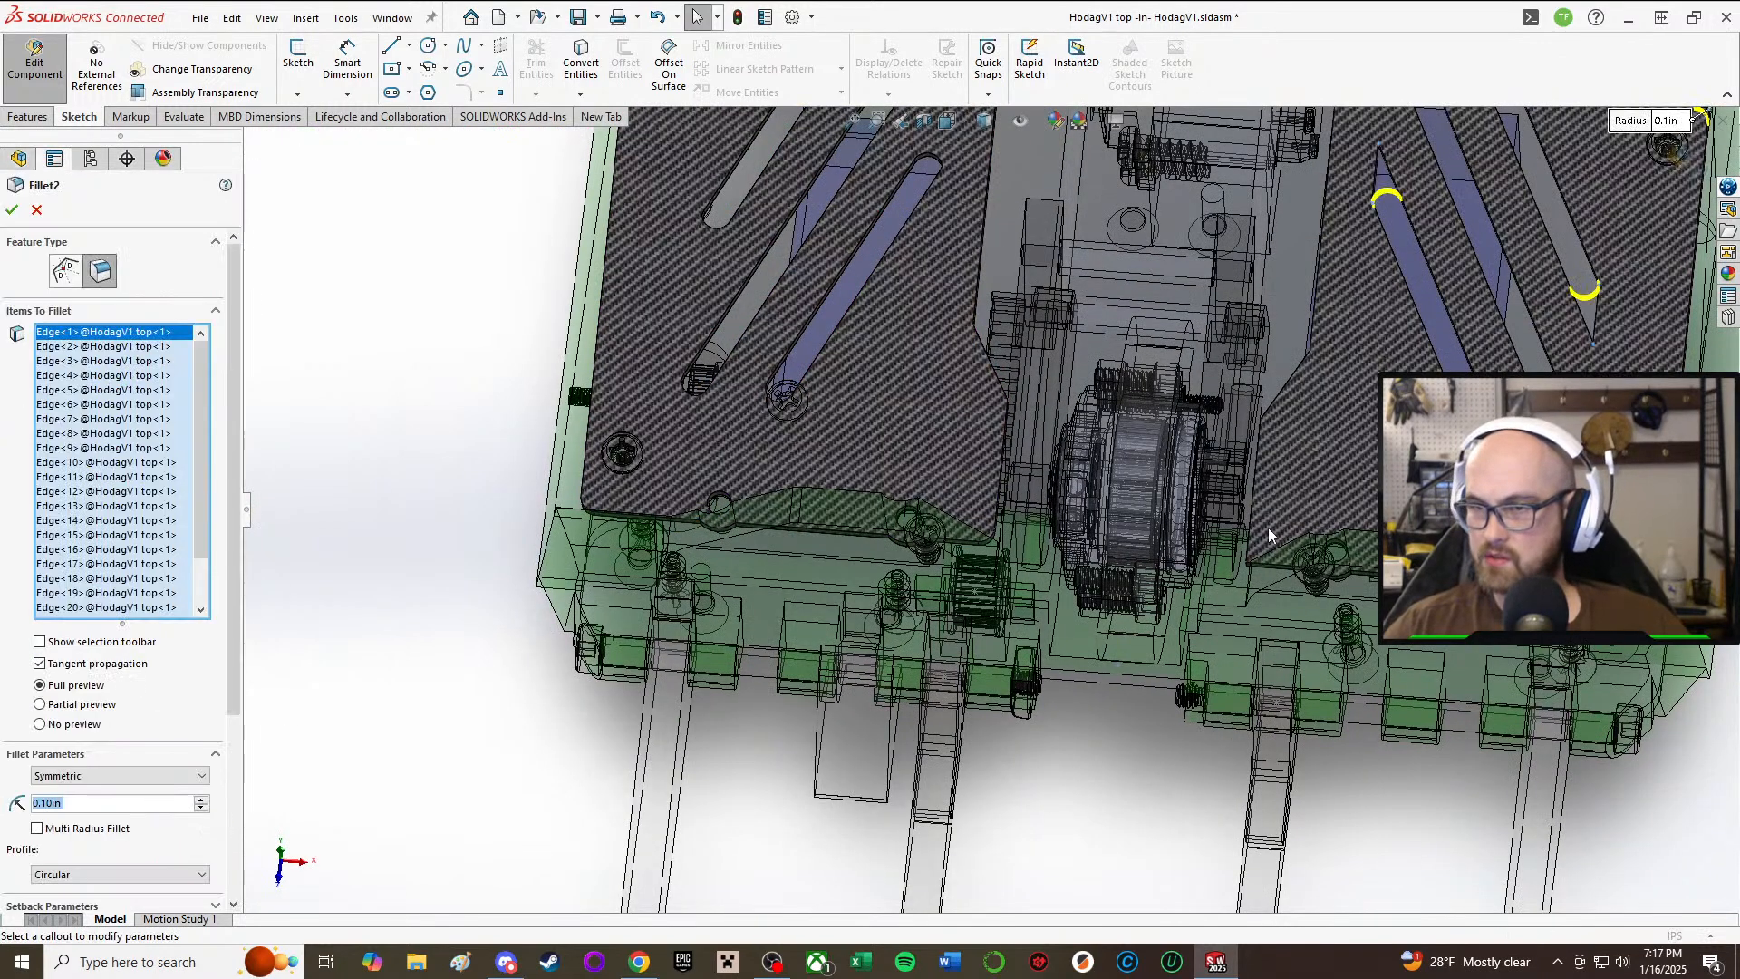
scroll(1241, 524, "down", 8)
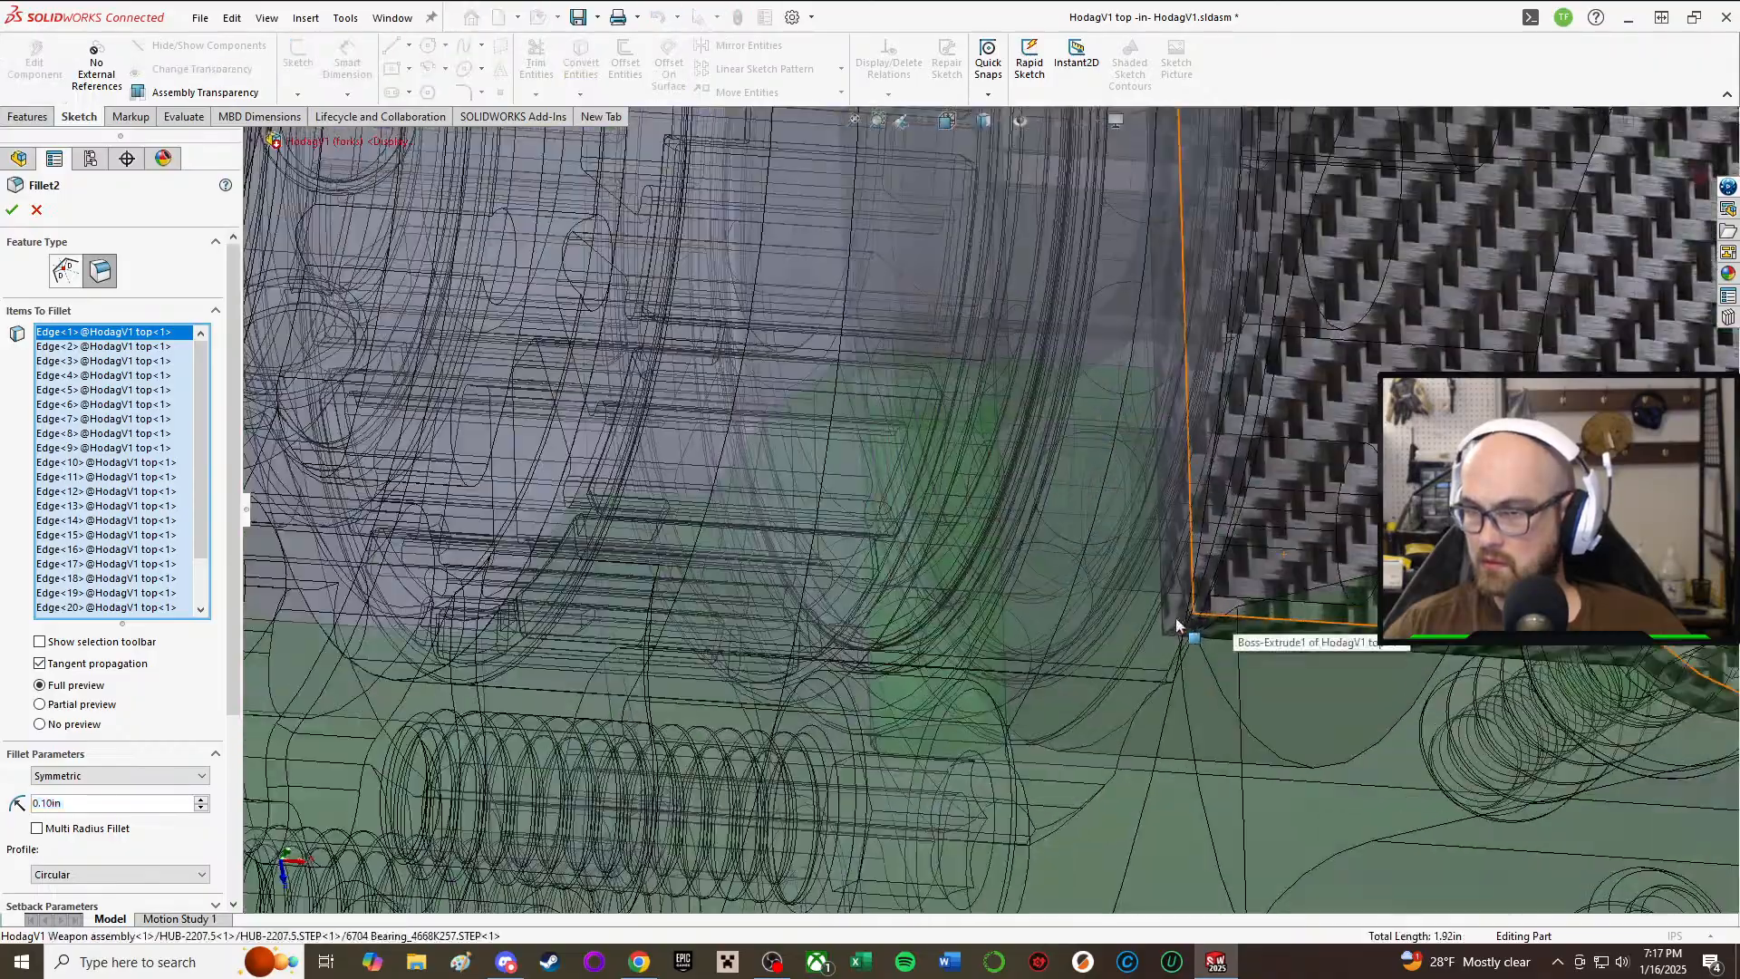
left_click(1183, 629)
Step: Add both corner edges of the right top panel's inner angled face to Fillet2 and accept the fillet
scroll(1189, 618, "up", 5)
middle_click_drag(1234, 453, 962, 356)
scroll(1004, 353, "down", 4)
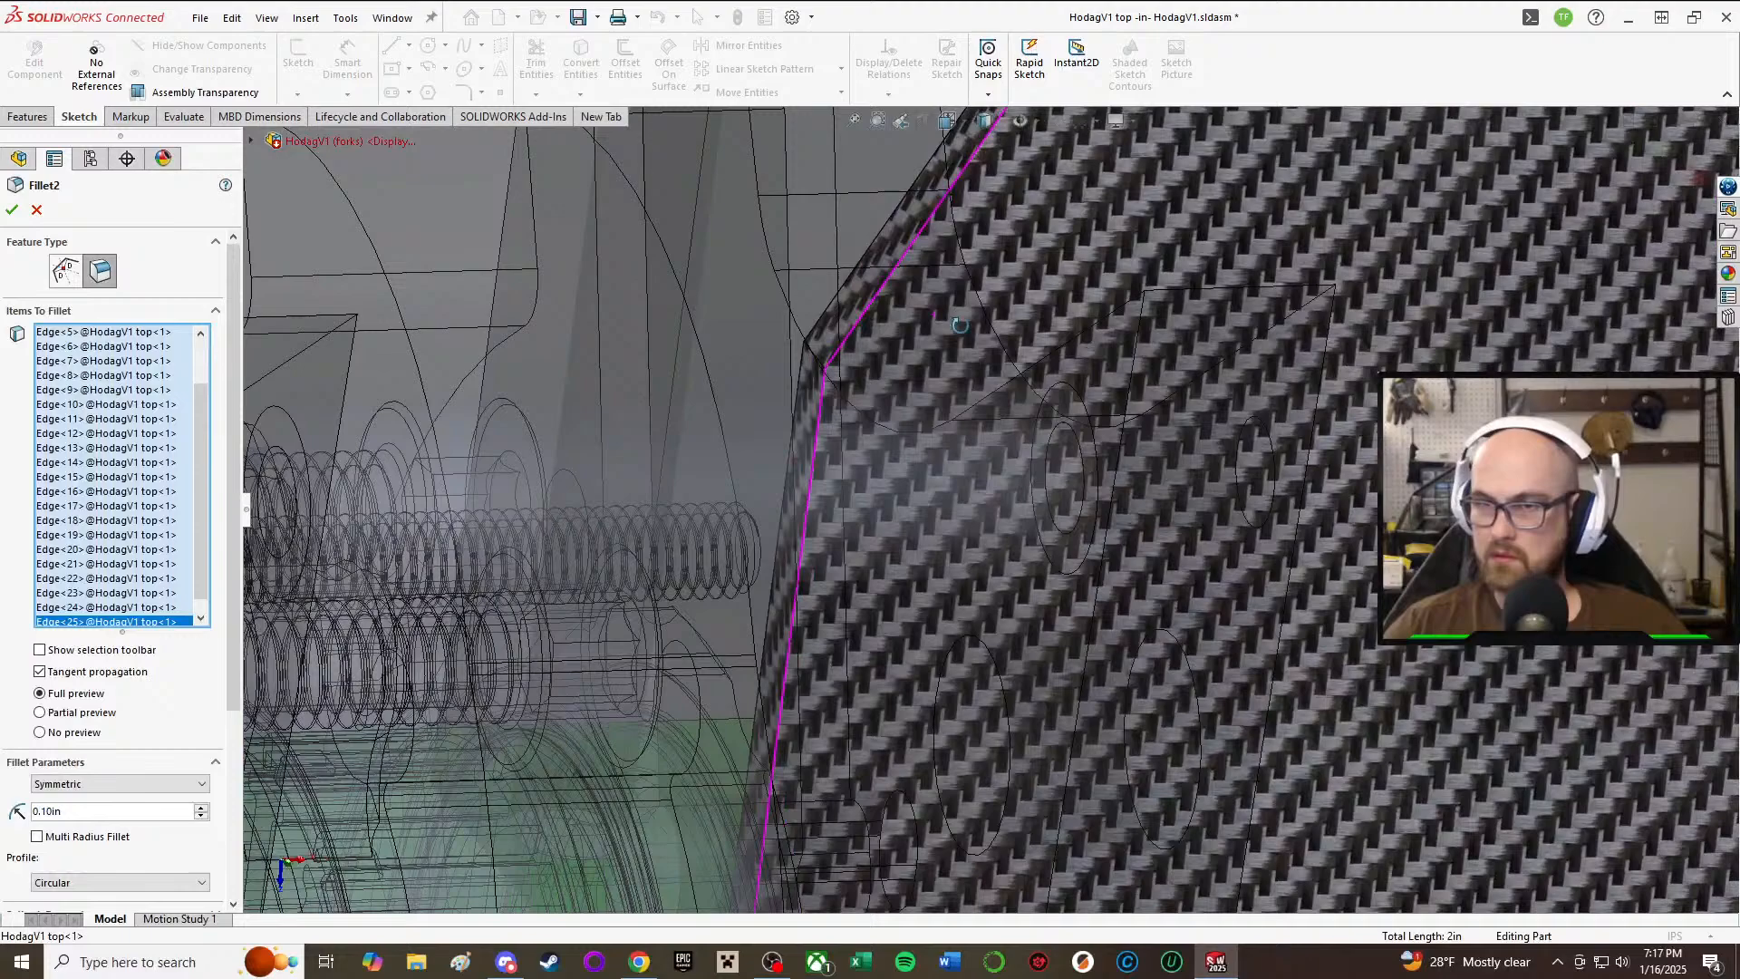
left_click(820, 367)
scroll(916, 303, "up", 4)
scroll(1172, 418, "down", 4)
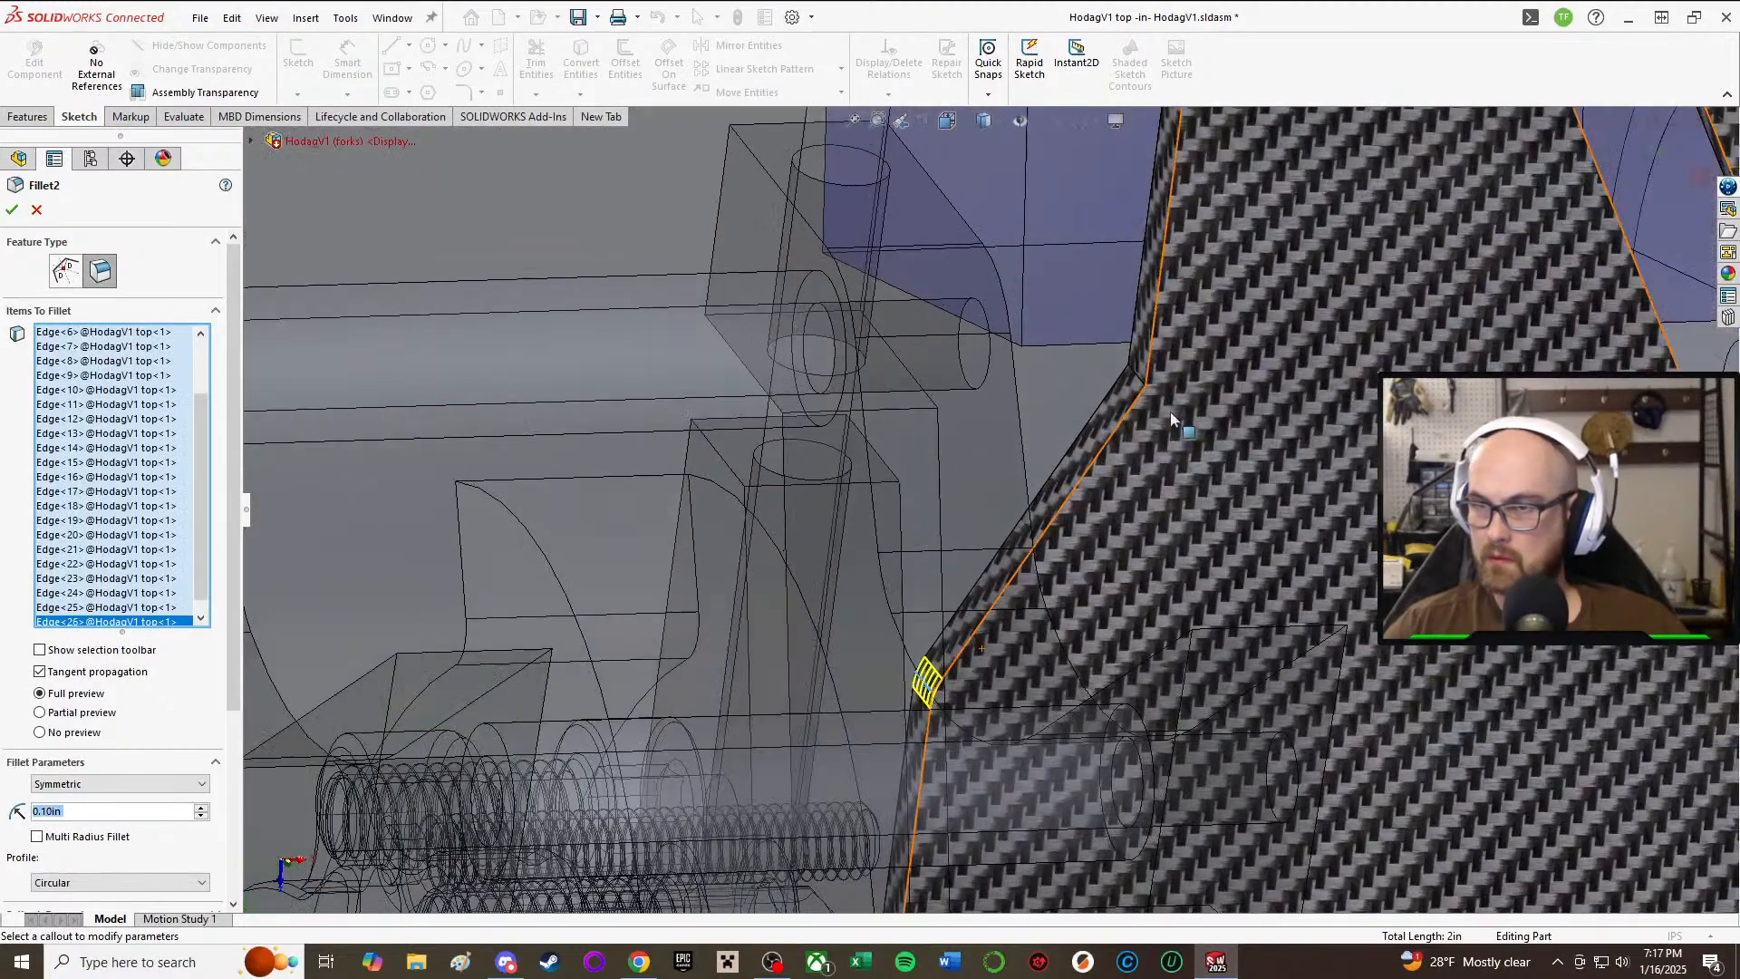
left_click(1144, 388)
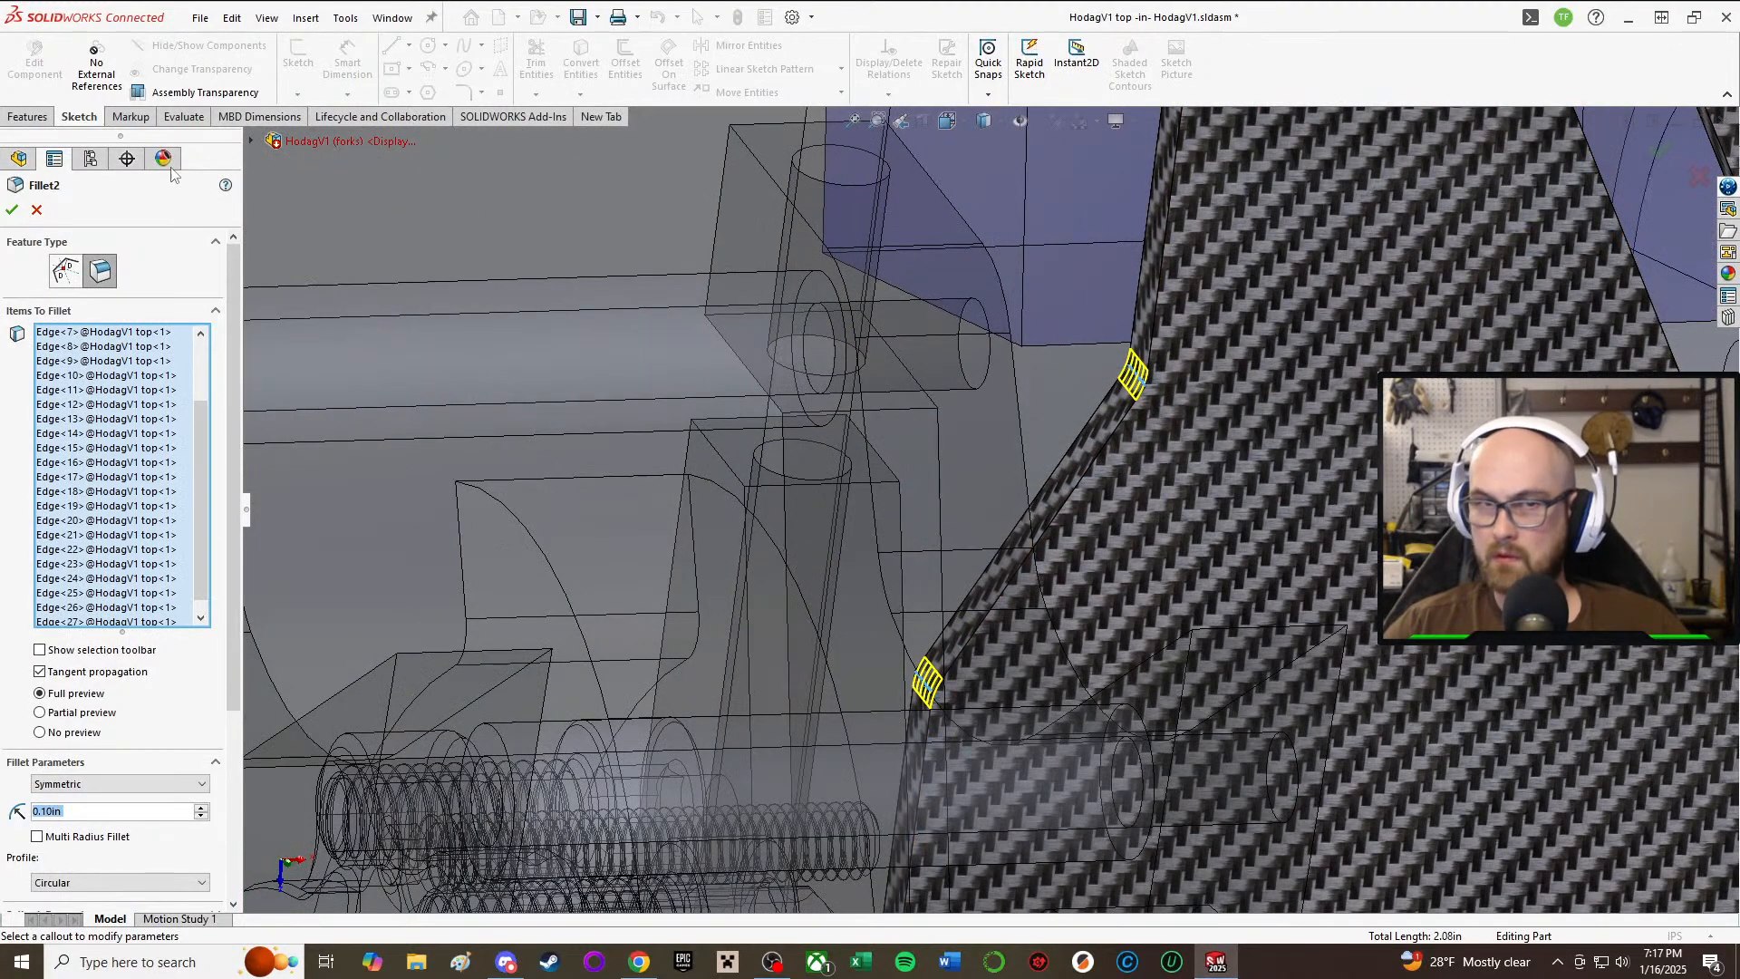
left_click(9, 211)
scroll(1117, 622, "up", 10)
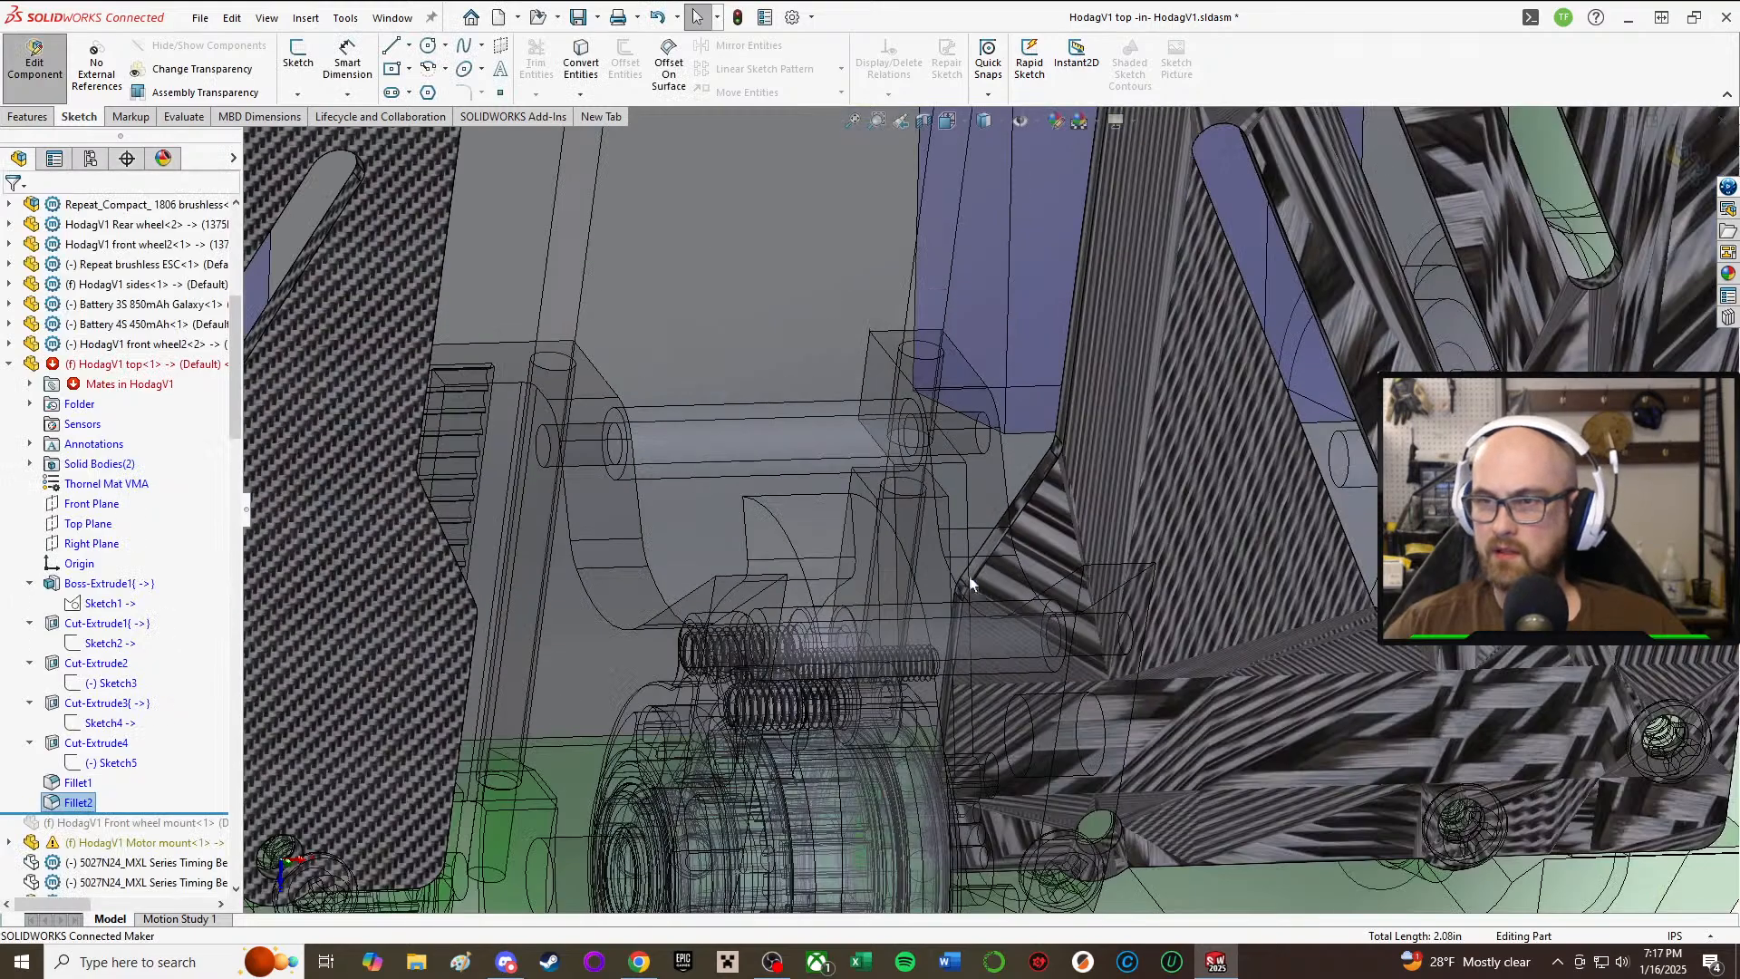
Step: Examine the reshaped top panels around the weapon assembly and belt pulley from above and from the side
middle_click_drag(907, 508, 764, 359)
left_click(461, 350)
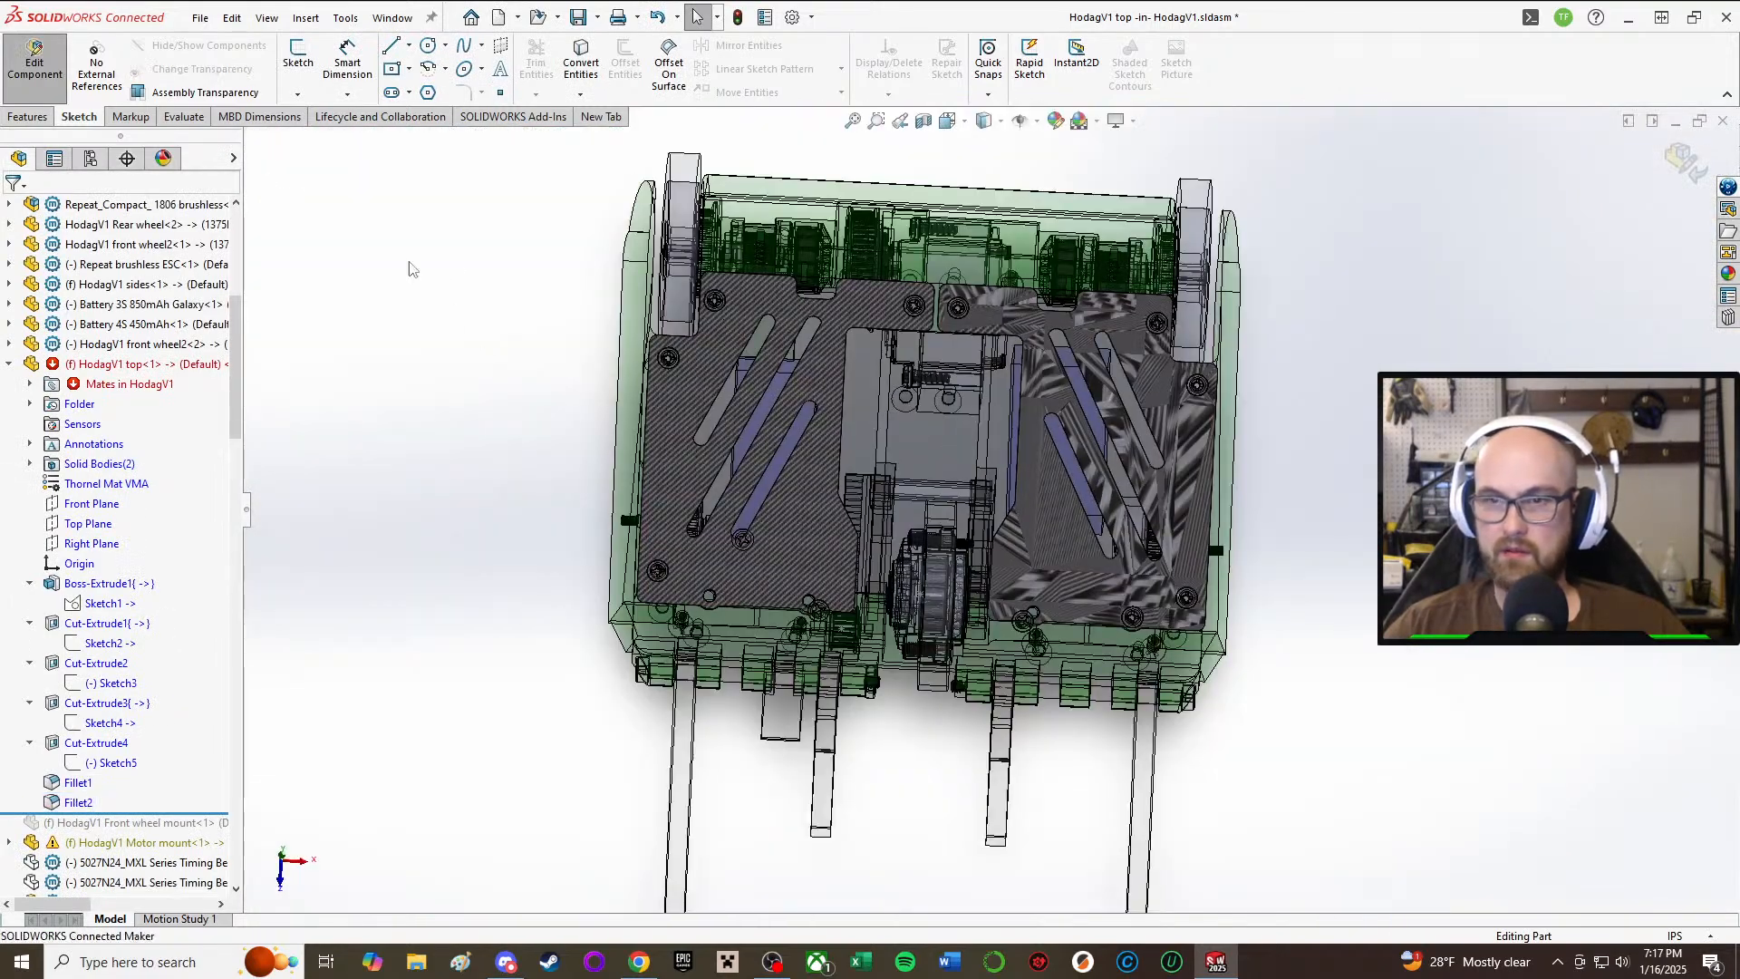
scroll(1081, 483, "down", 5)
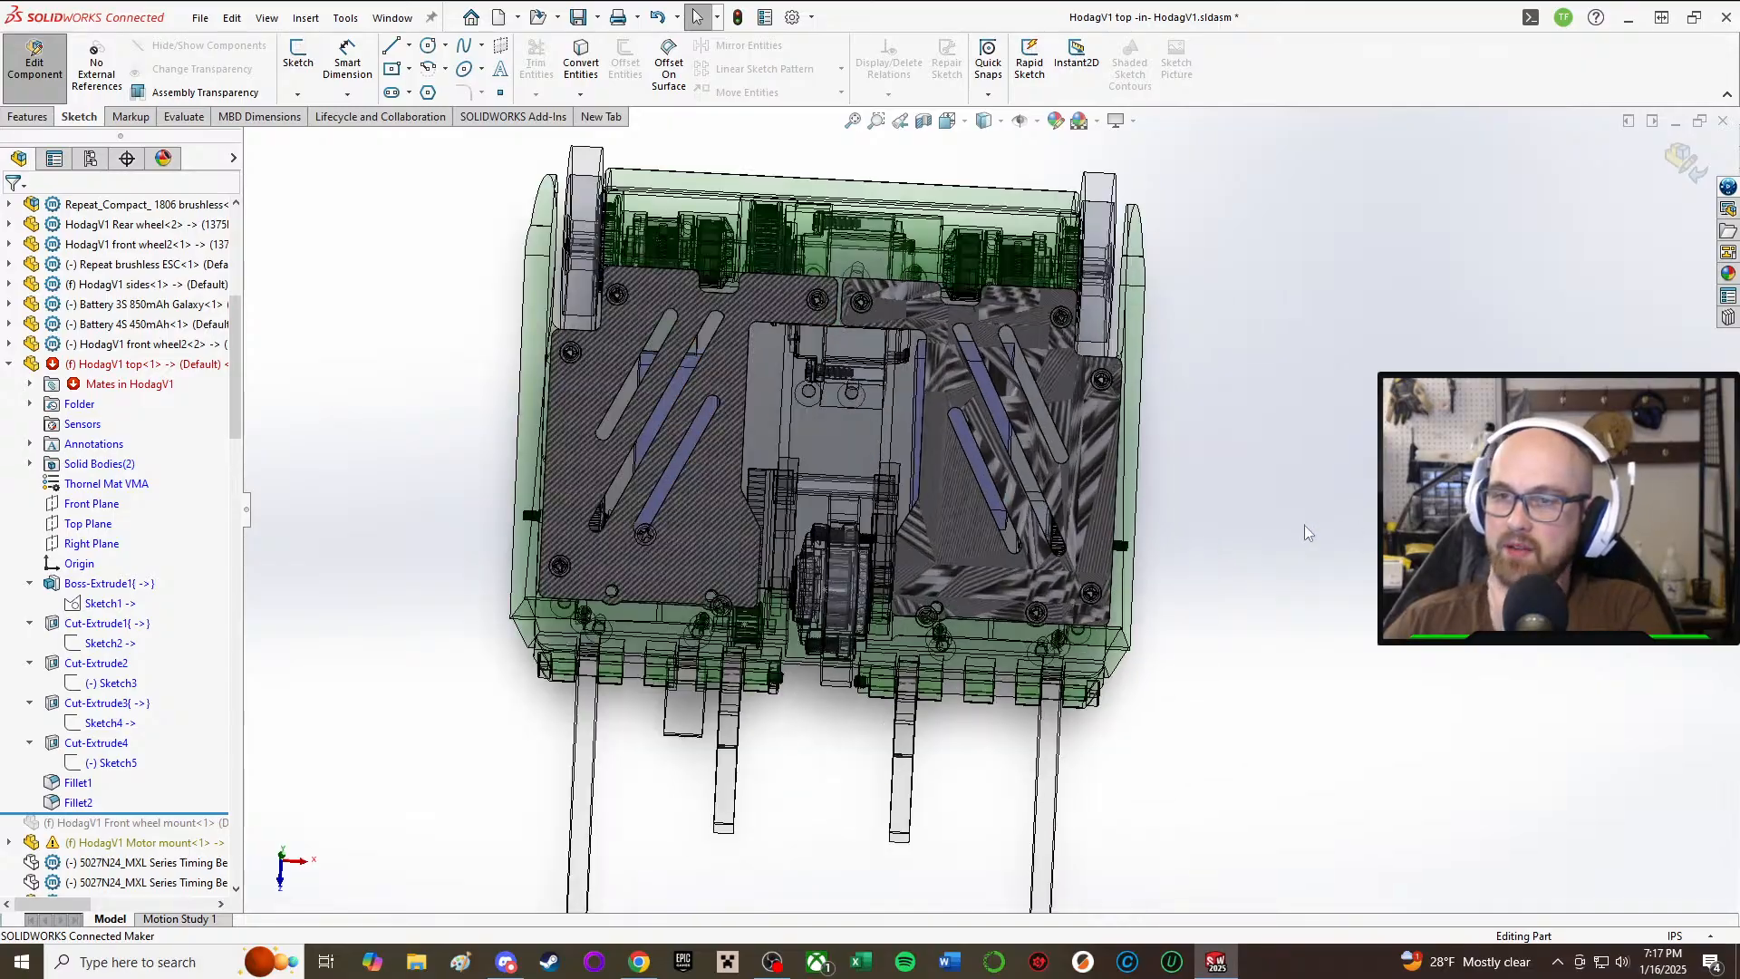
scroll(773, 566, "down", 3)
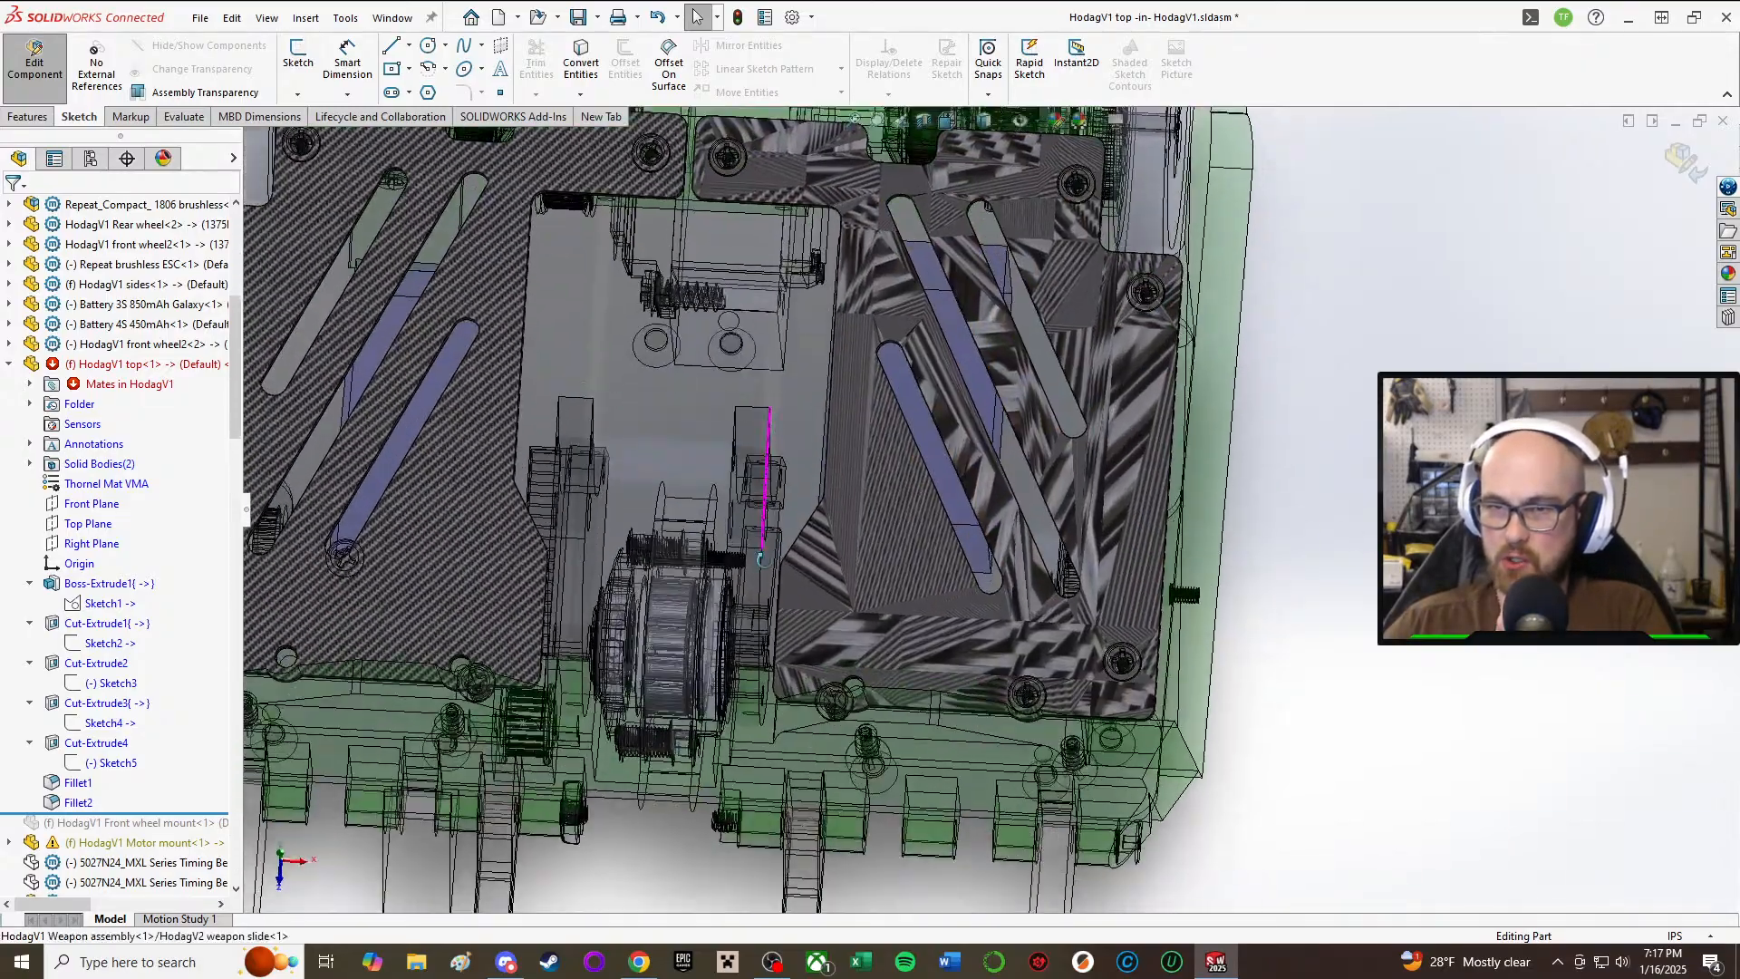
middle_click_drag(772, 530, 793, 444)
middle_click_drag(821, 360, 600, 468)
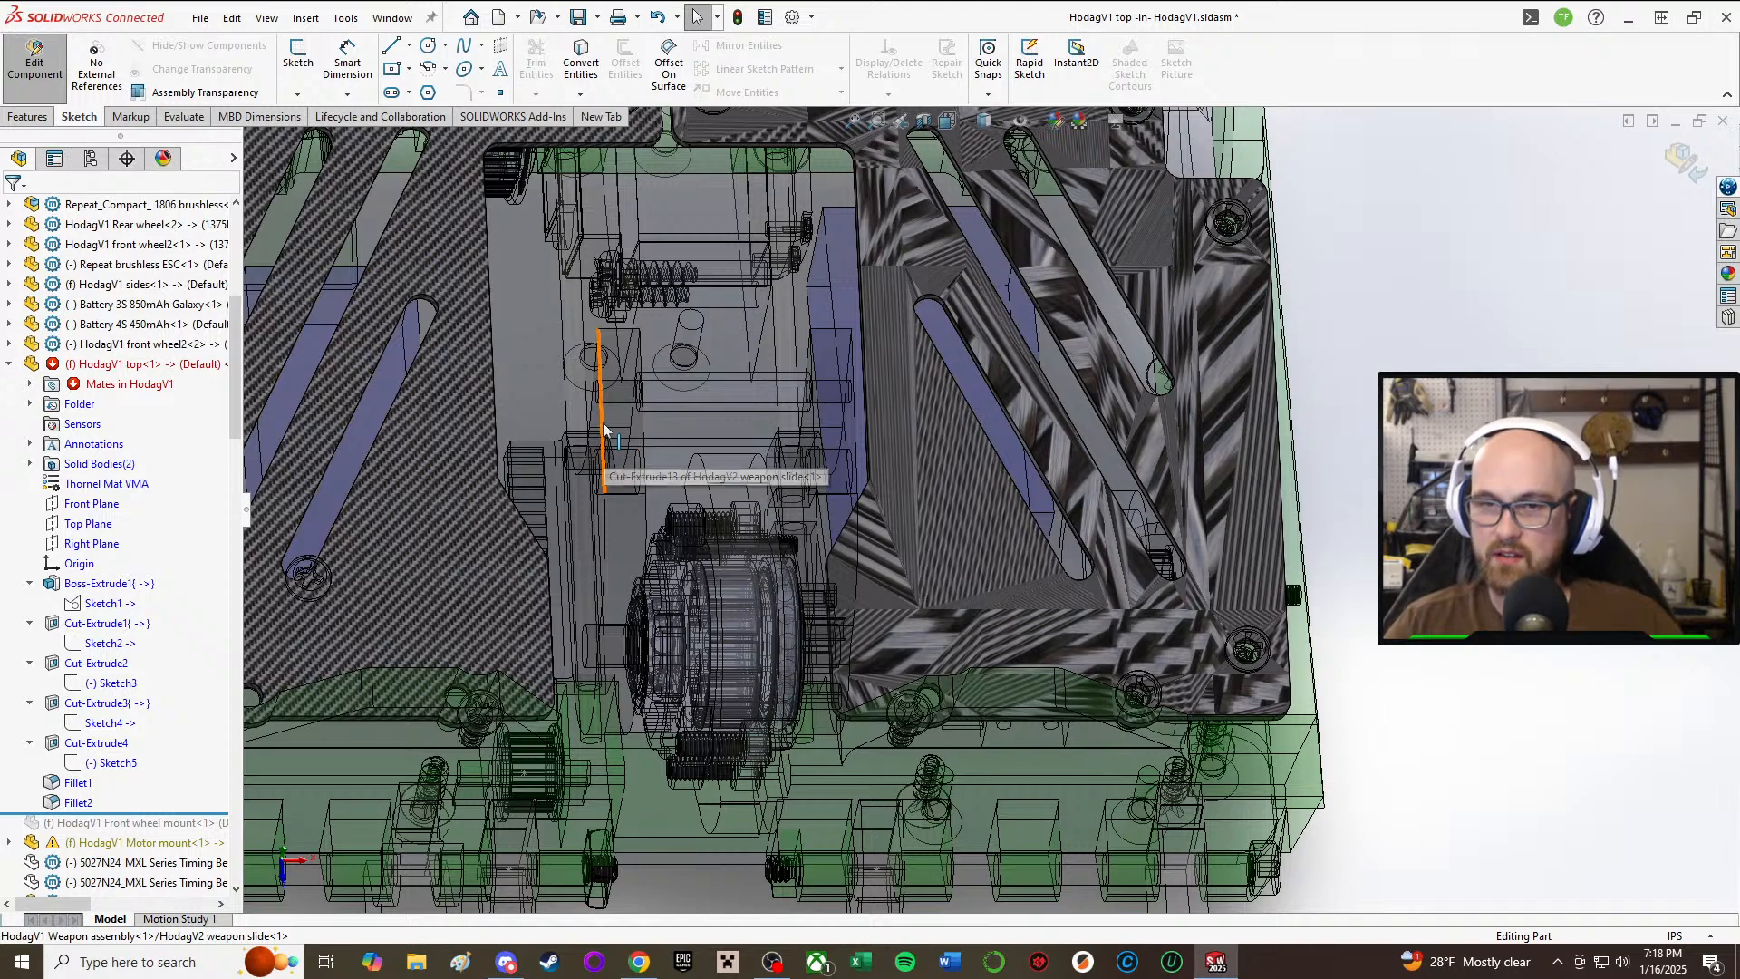
scroll(689, 526, "down", 2)
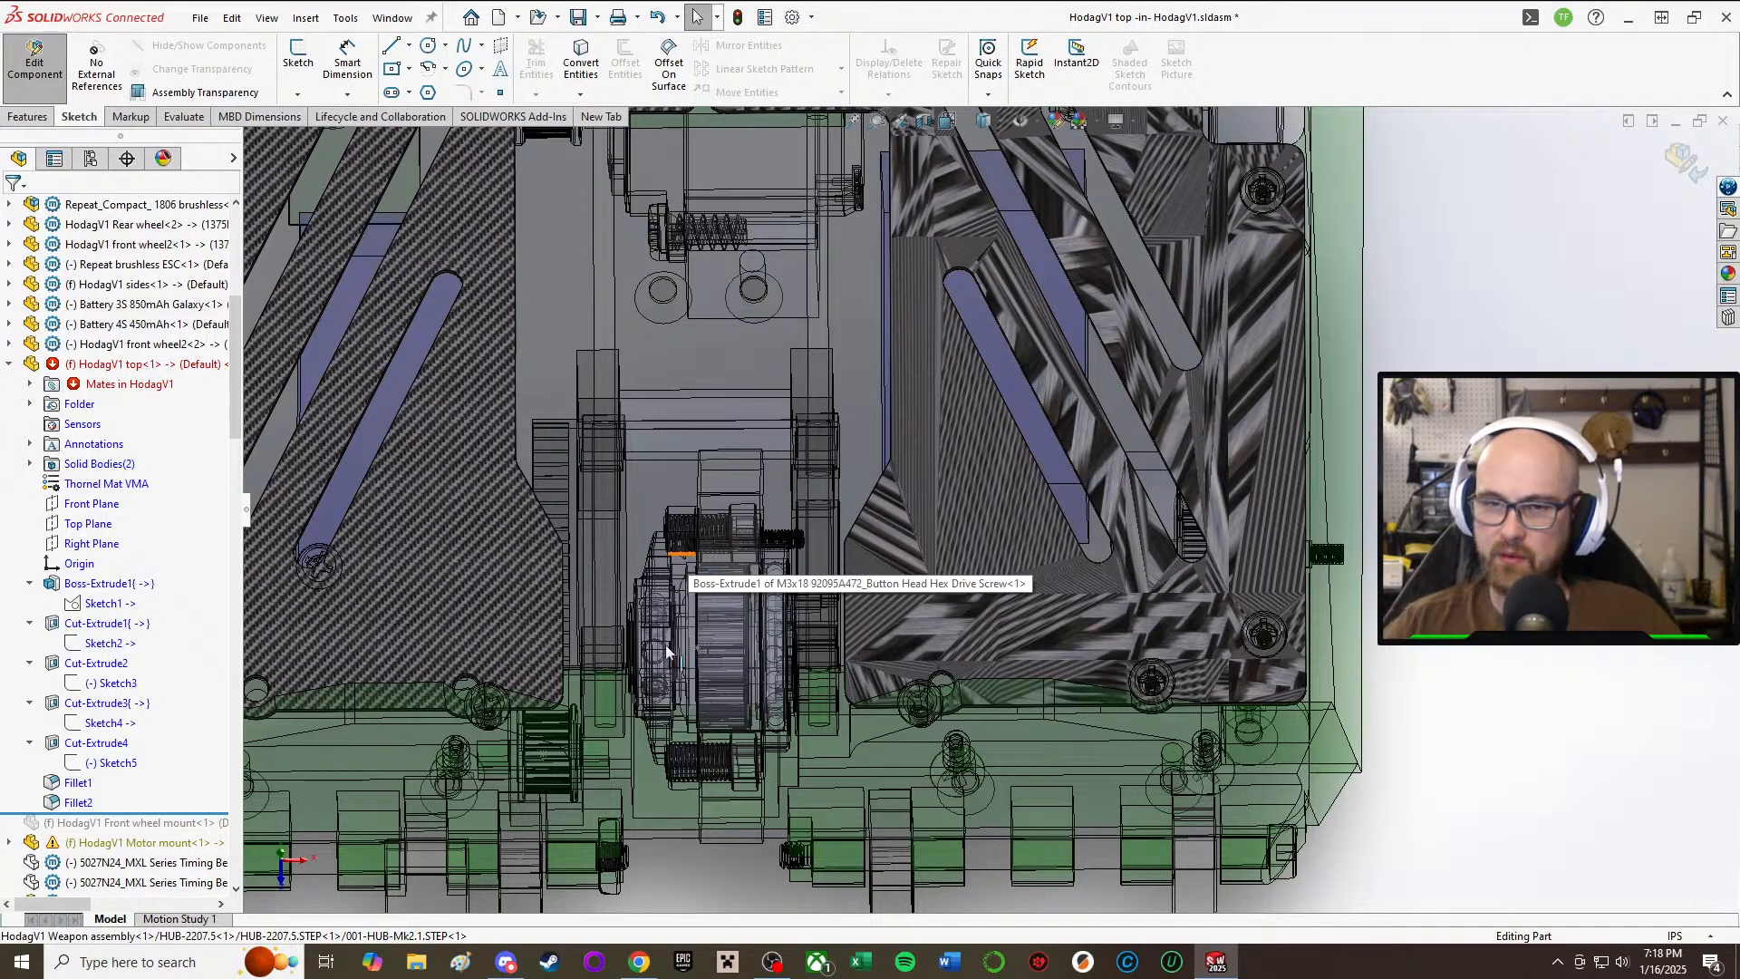
scroll(668, 651, "up", 2)
middle_click_drag(667, 651, 810, 531)
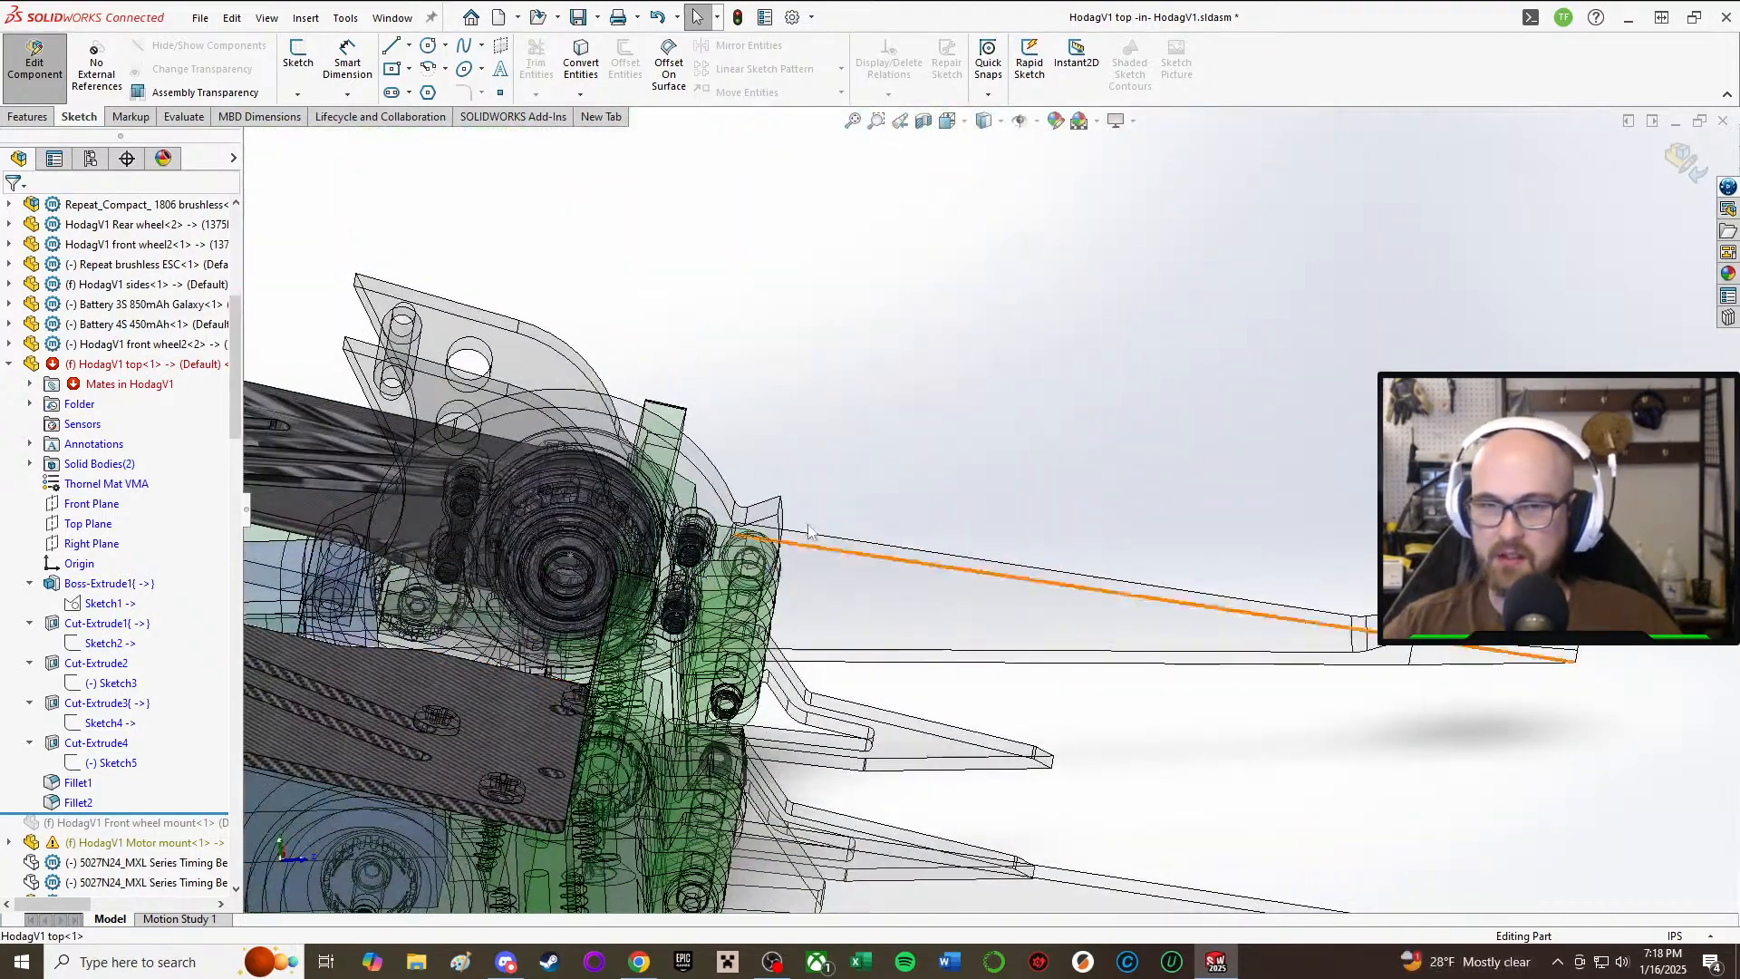
scroll(810, 531, "up", 4)
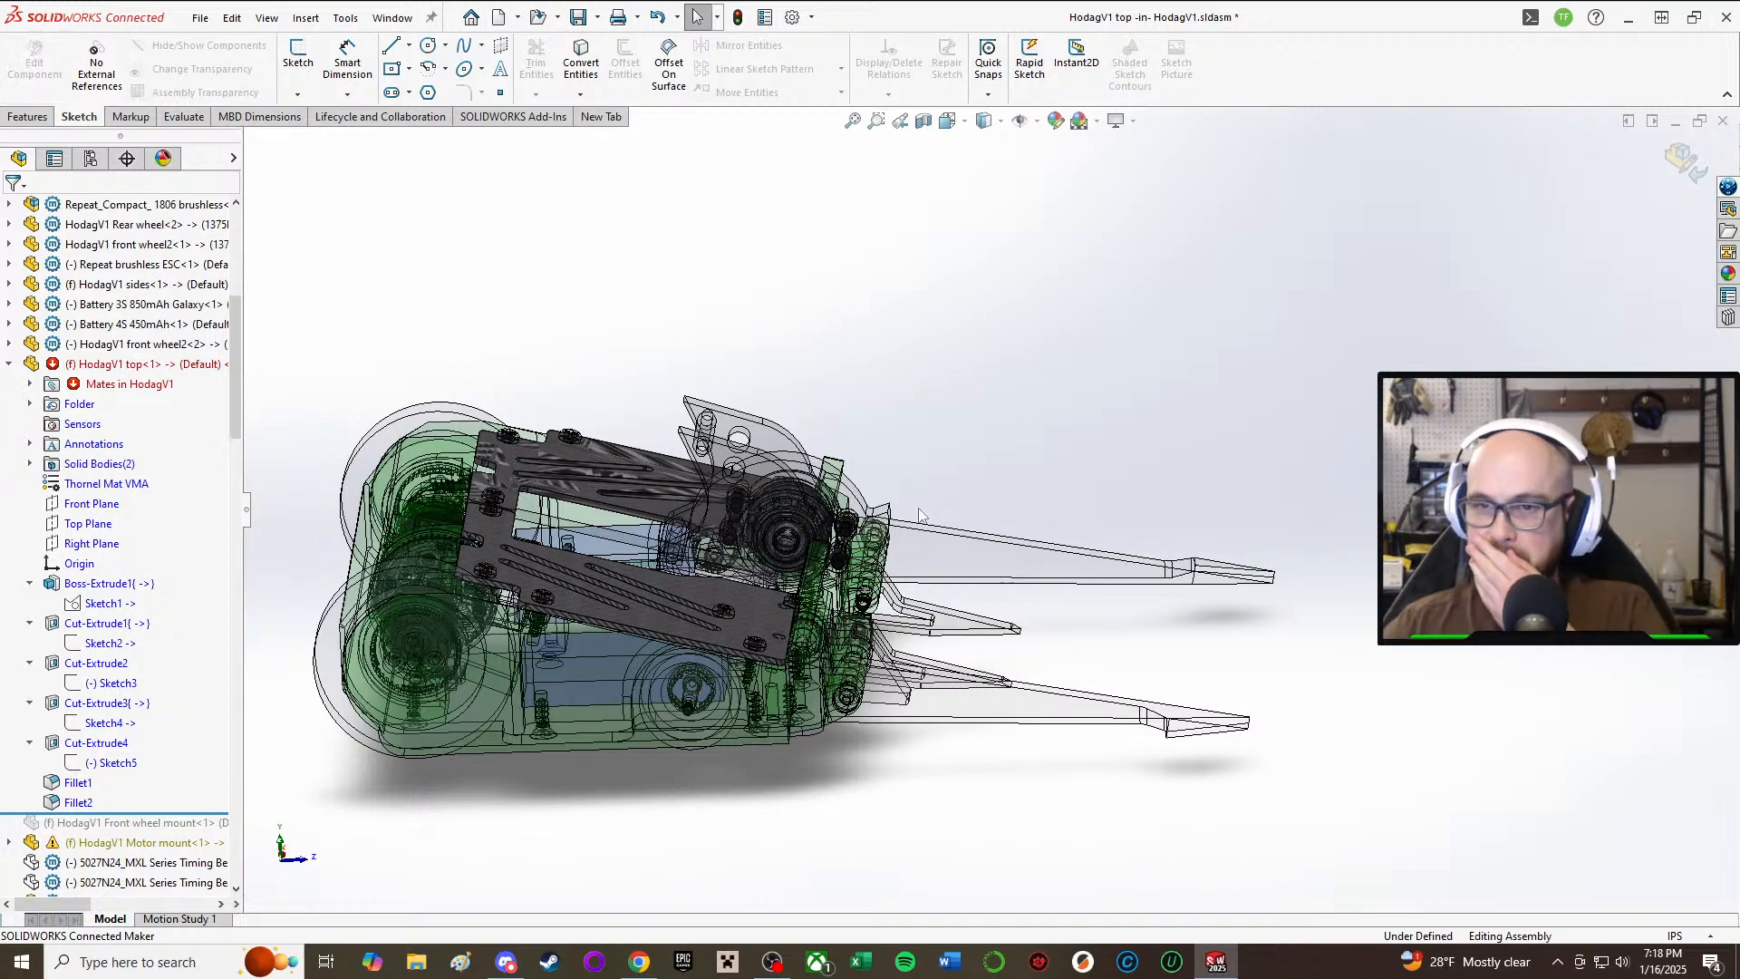
Step: Exit editing of the top part and examine how the weapon slide's extruded foot sits against the left panel's angled corner
left_click(34, 59)
scroll(754, 569, "down", 8)
scroll(752, 733, "up", 2)
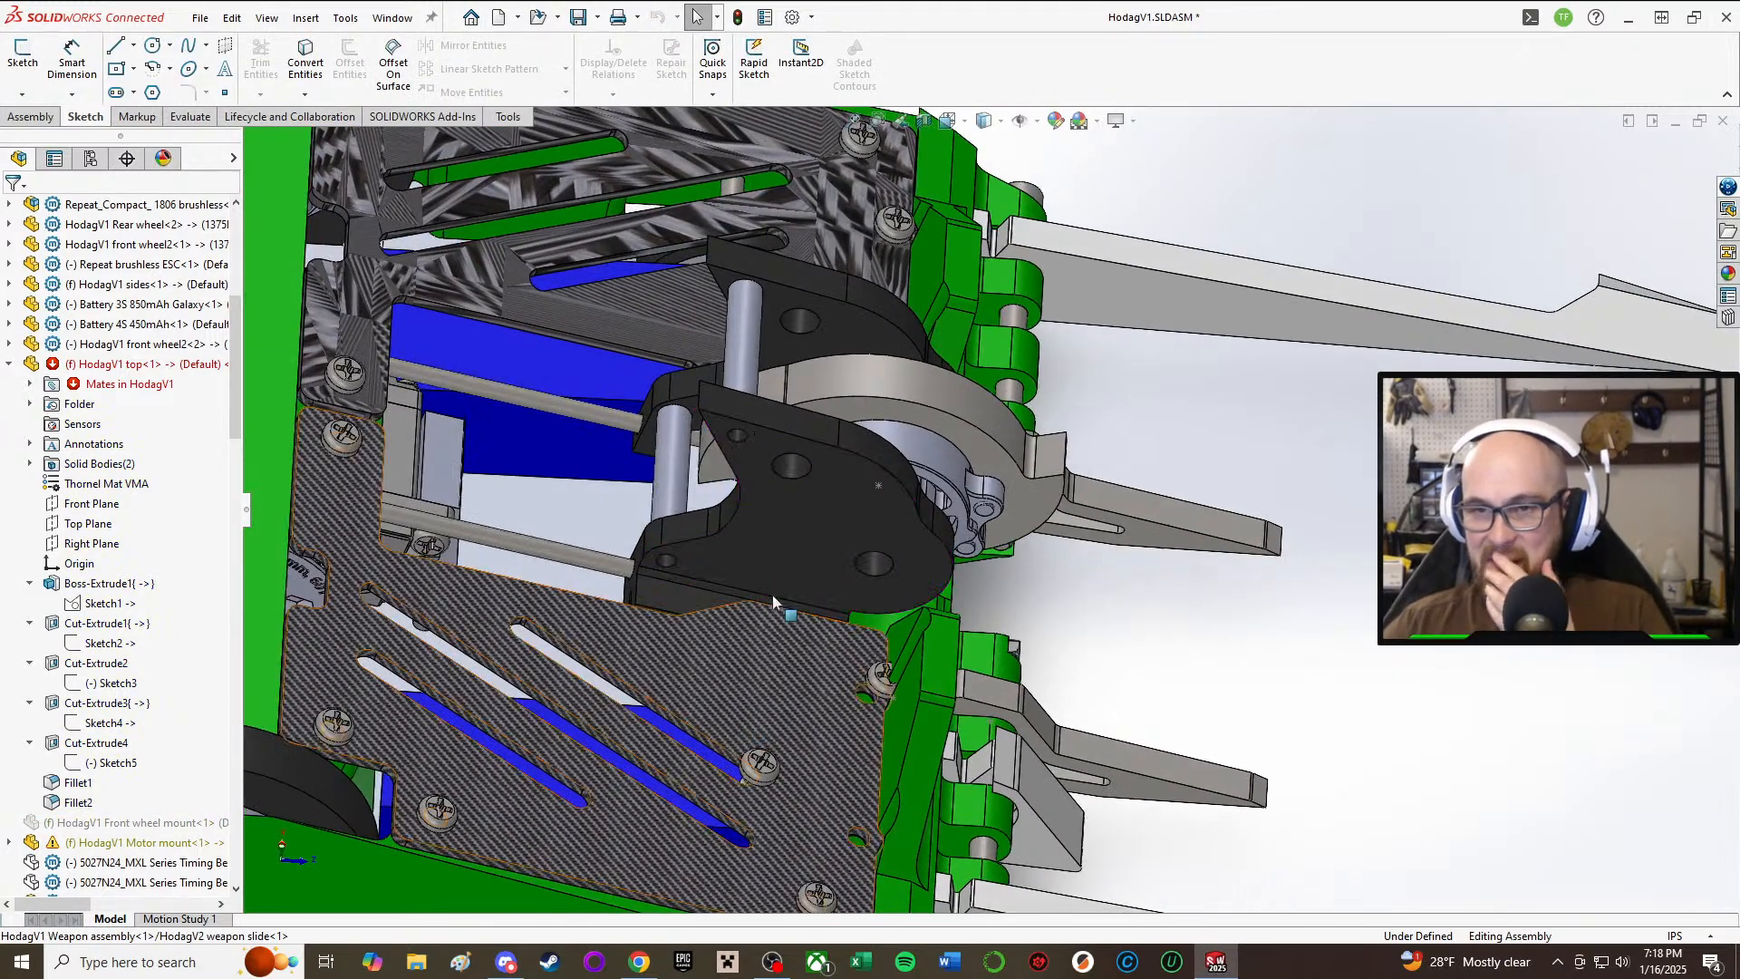
middle_click_drag(752, 732, 966, 555)
scroll(951, 637, "up", 4)
scroll(966, 554, "down", 8)
middle_click_drag(1033, 480, 943, 485)
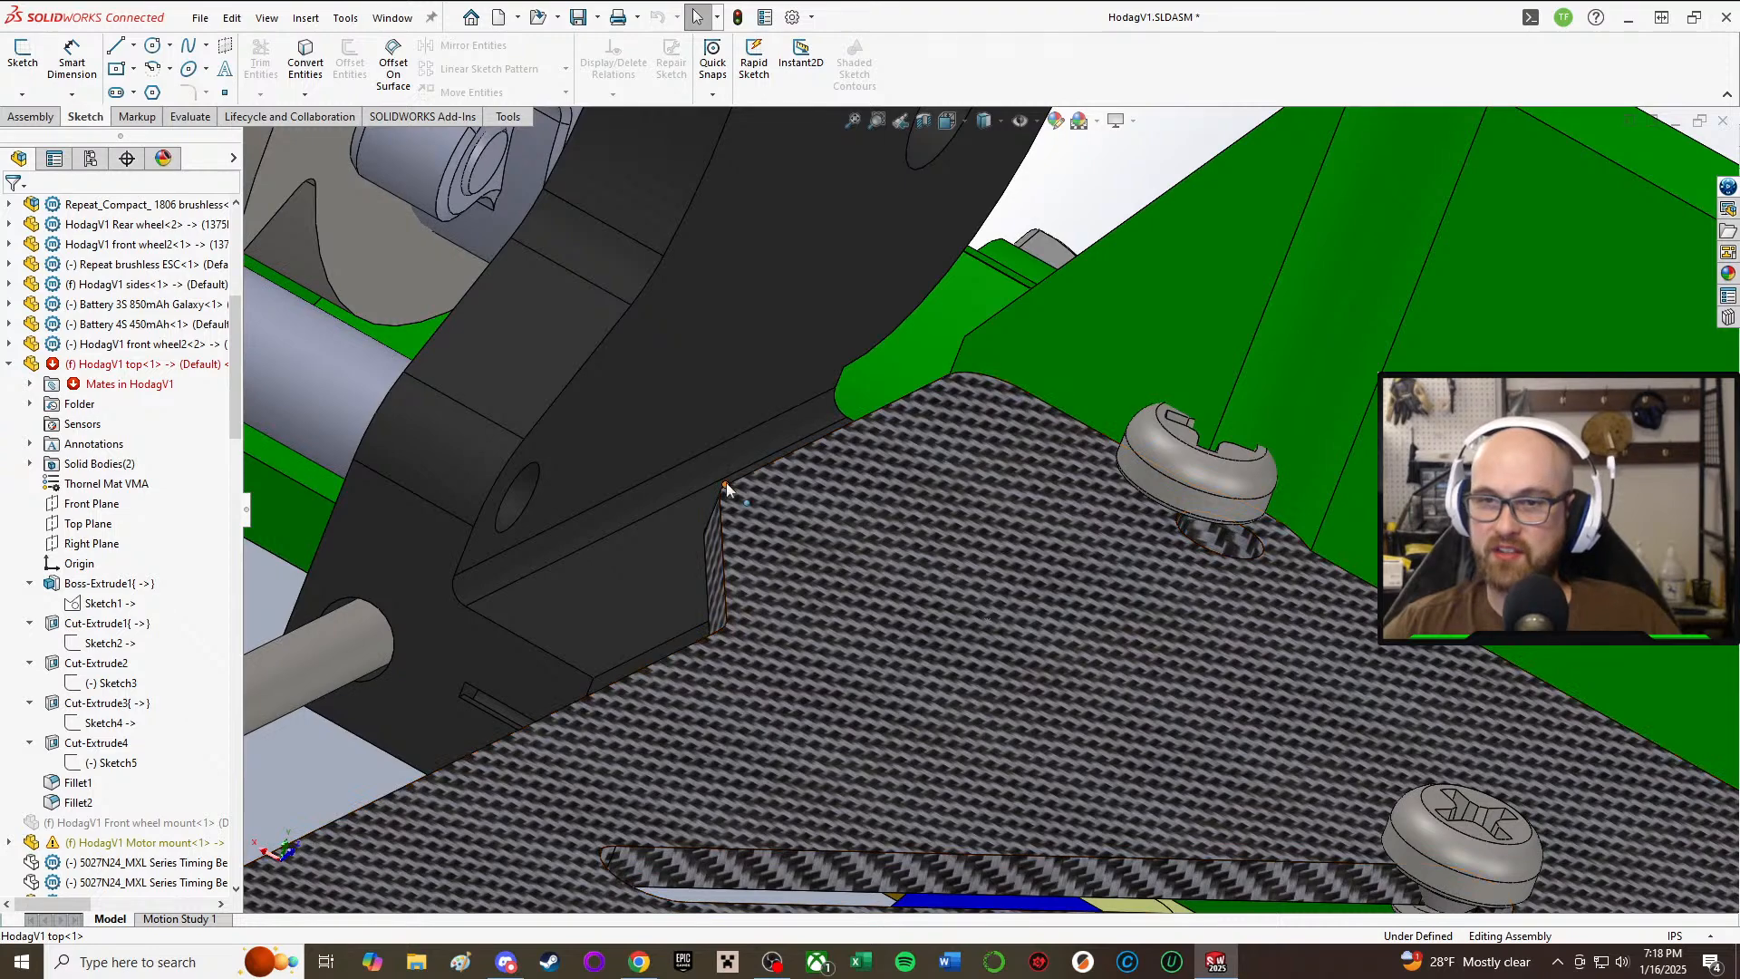
left_click(639, 622)
middle_click_drag(1169, 299, 1187, 194)
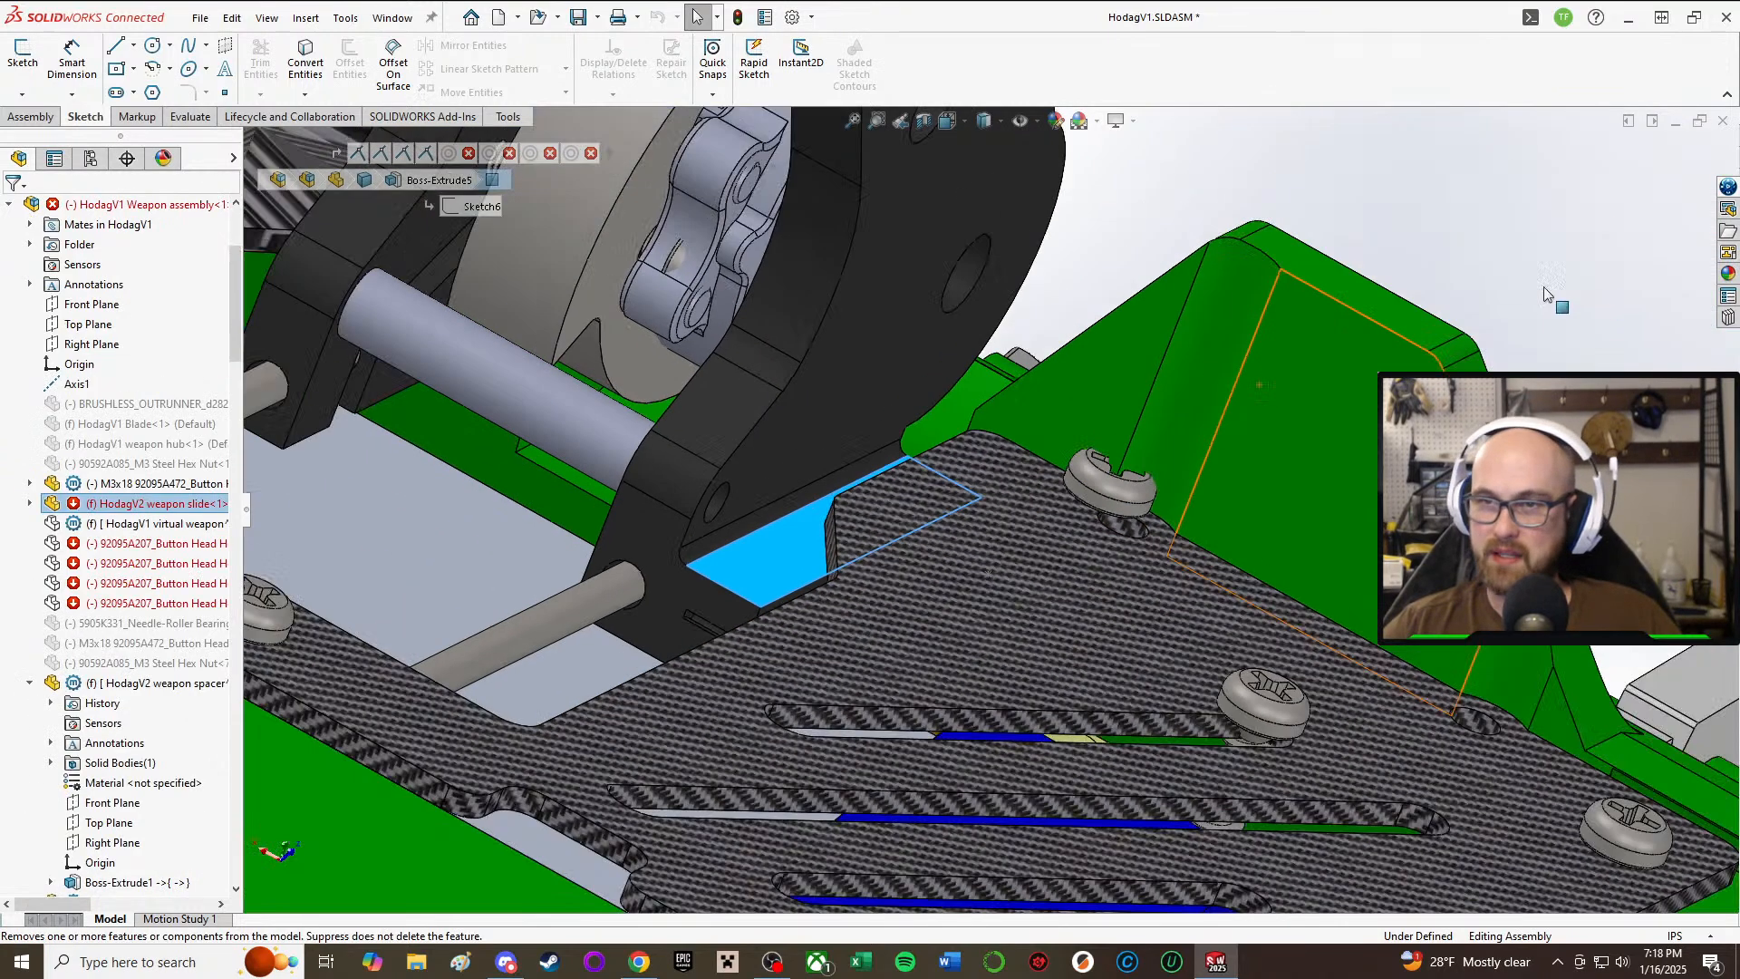
left_click(1184, 193)
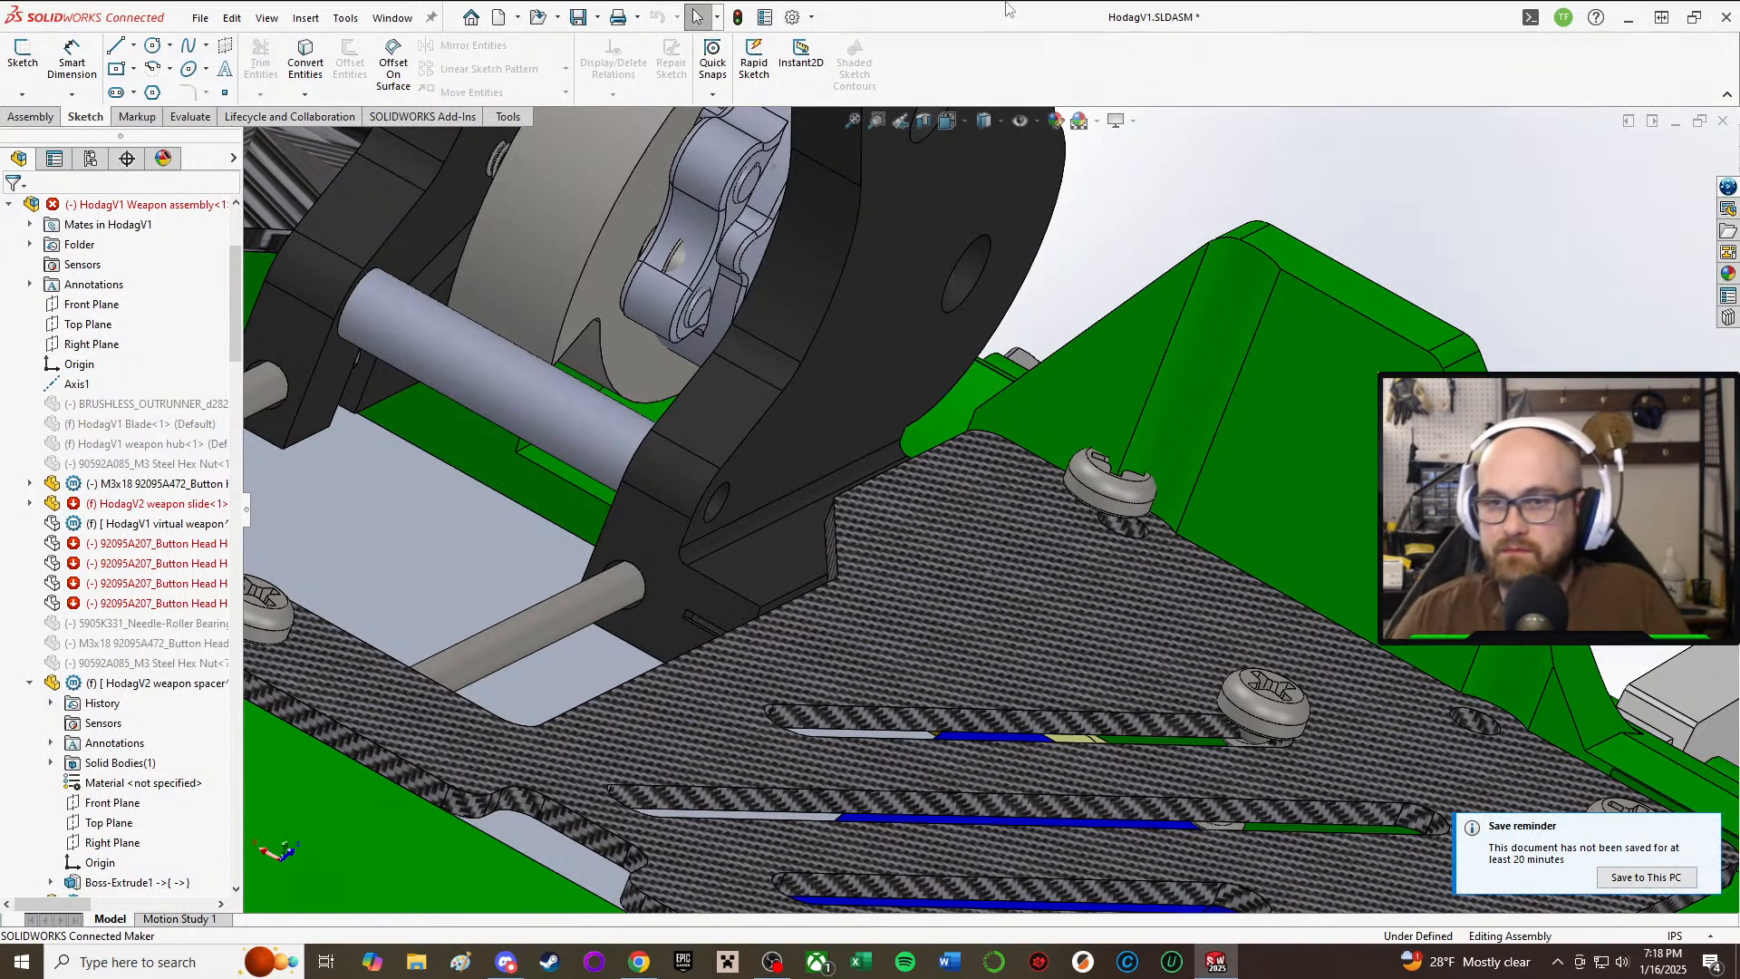
Step: Save the HodagV1 assembly with its unsaved virtual components stored internally
left_click(578, 17)
left_click(383, 294)
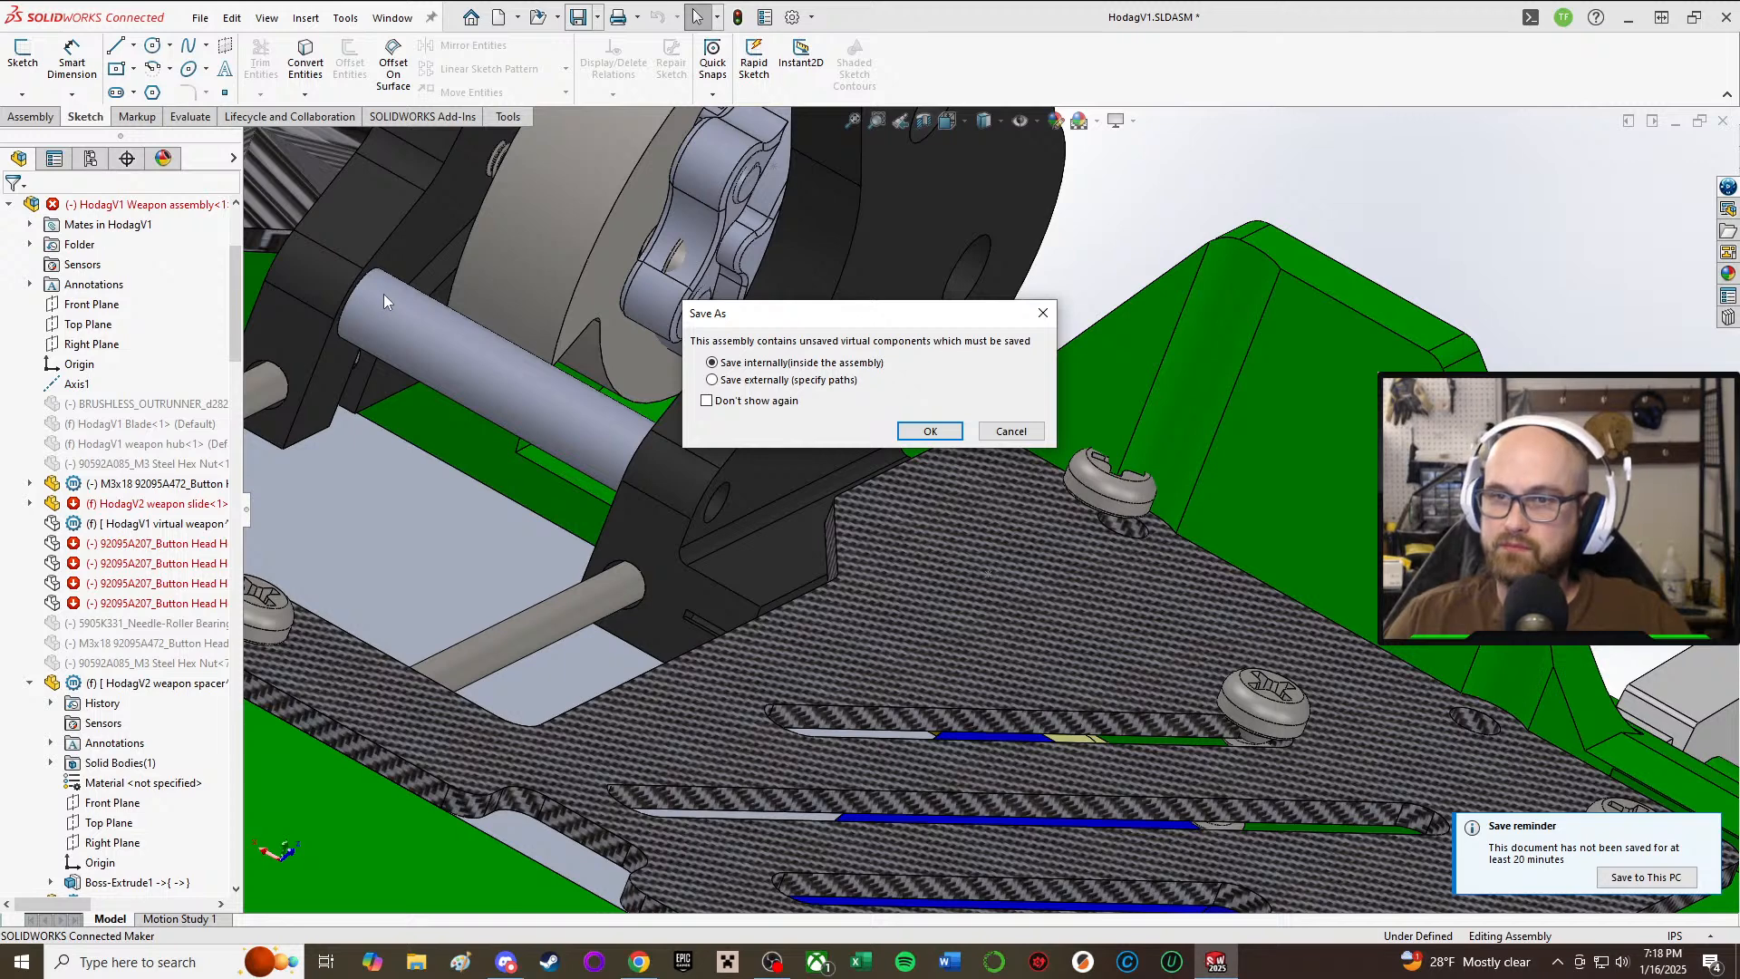
left_click(930, 431)
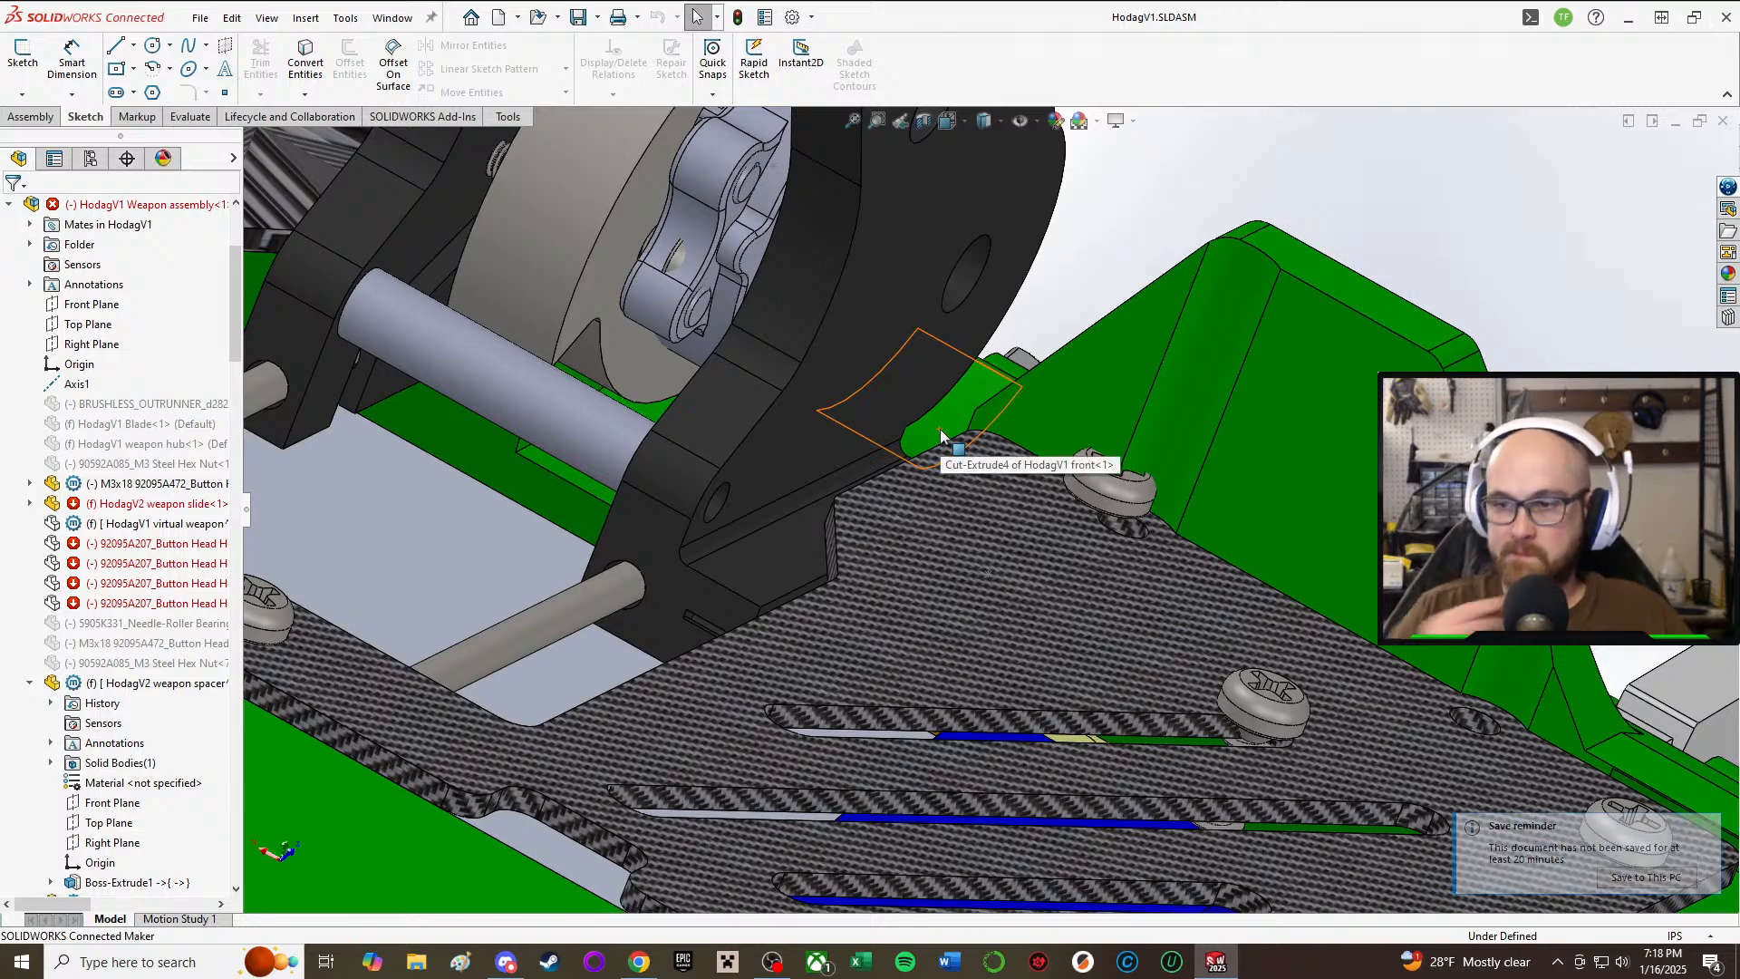
Step: Open the HodagV2 weapon slide for editing in the context of the assembly
middle_click_drag(943, 433, 1009, 476)
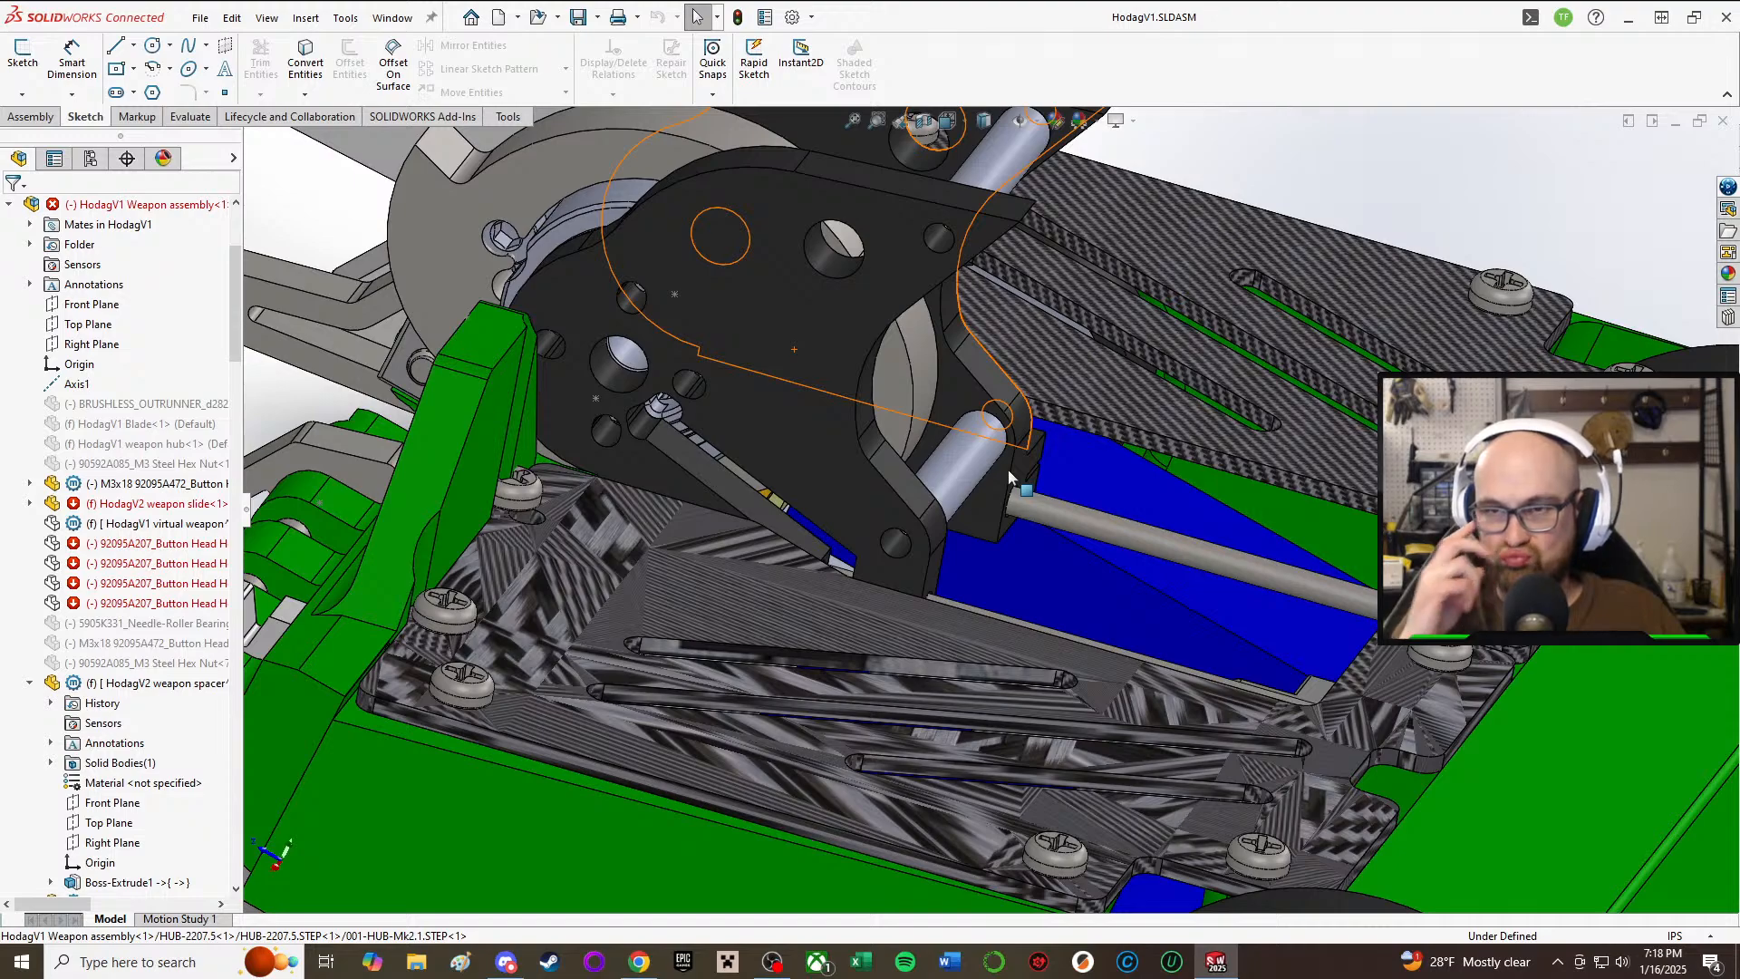
scroll(997, 467, "up", 5)
middle_click_drag(886, 372, 806, 385)
scroll(1171, 559, "down", 10)
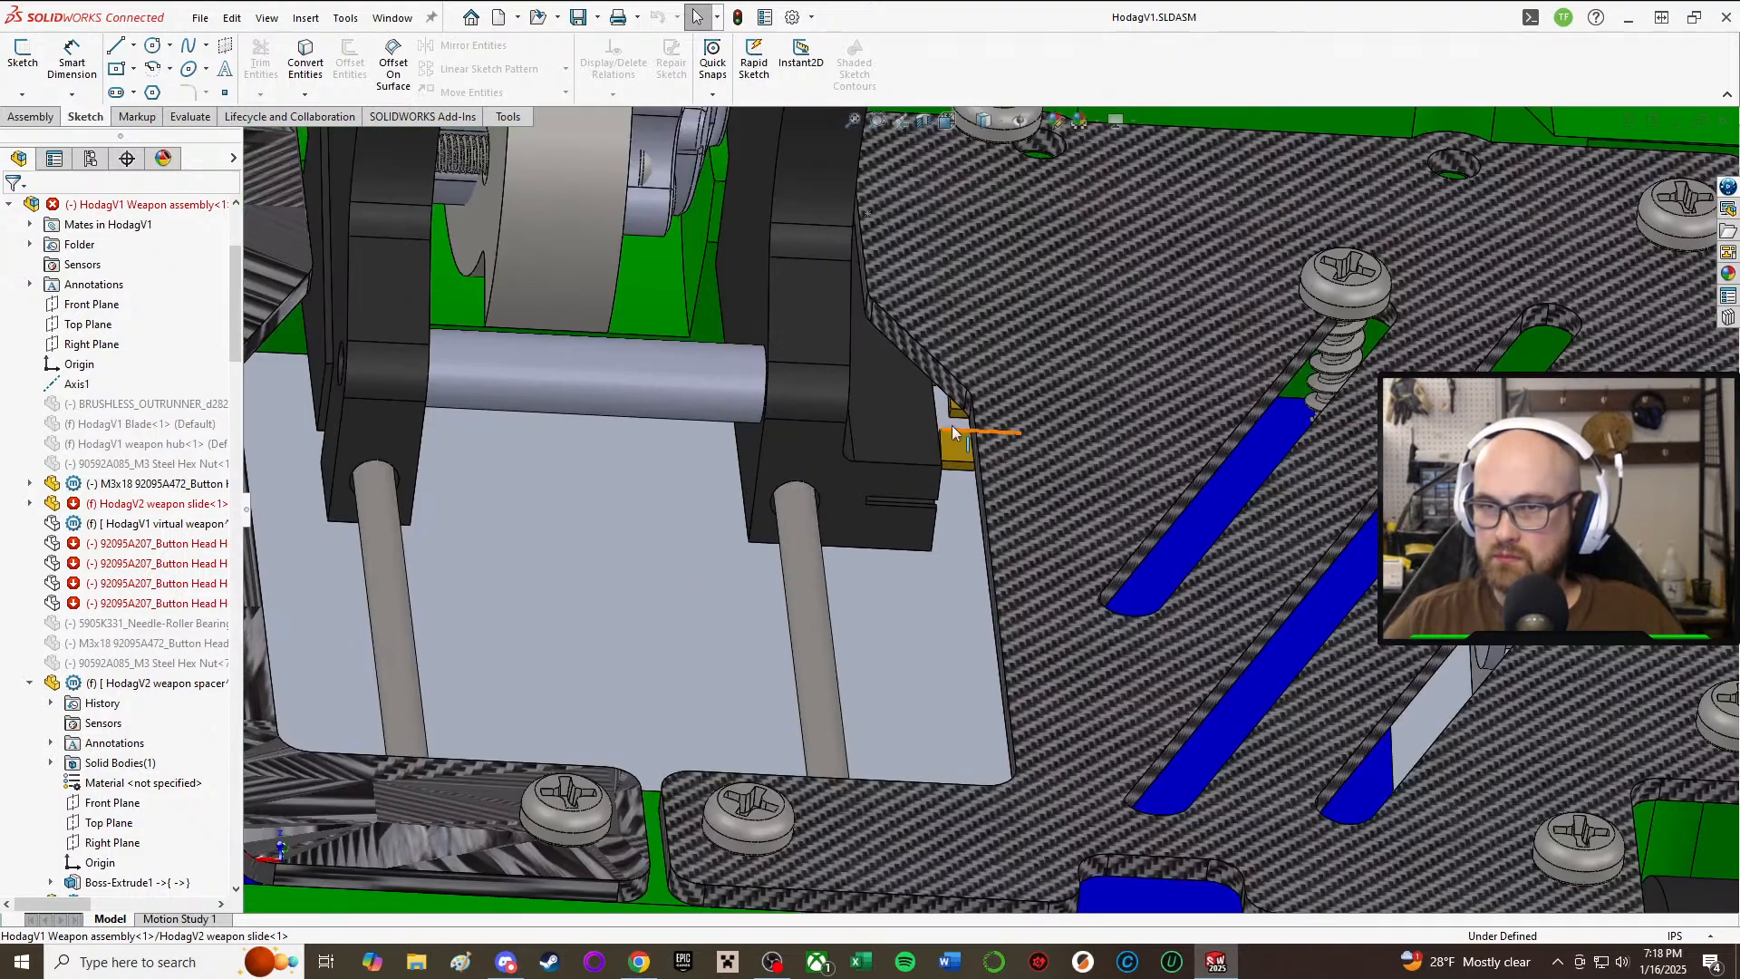
left_click(905, 411)
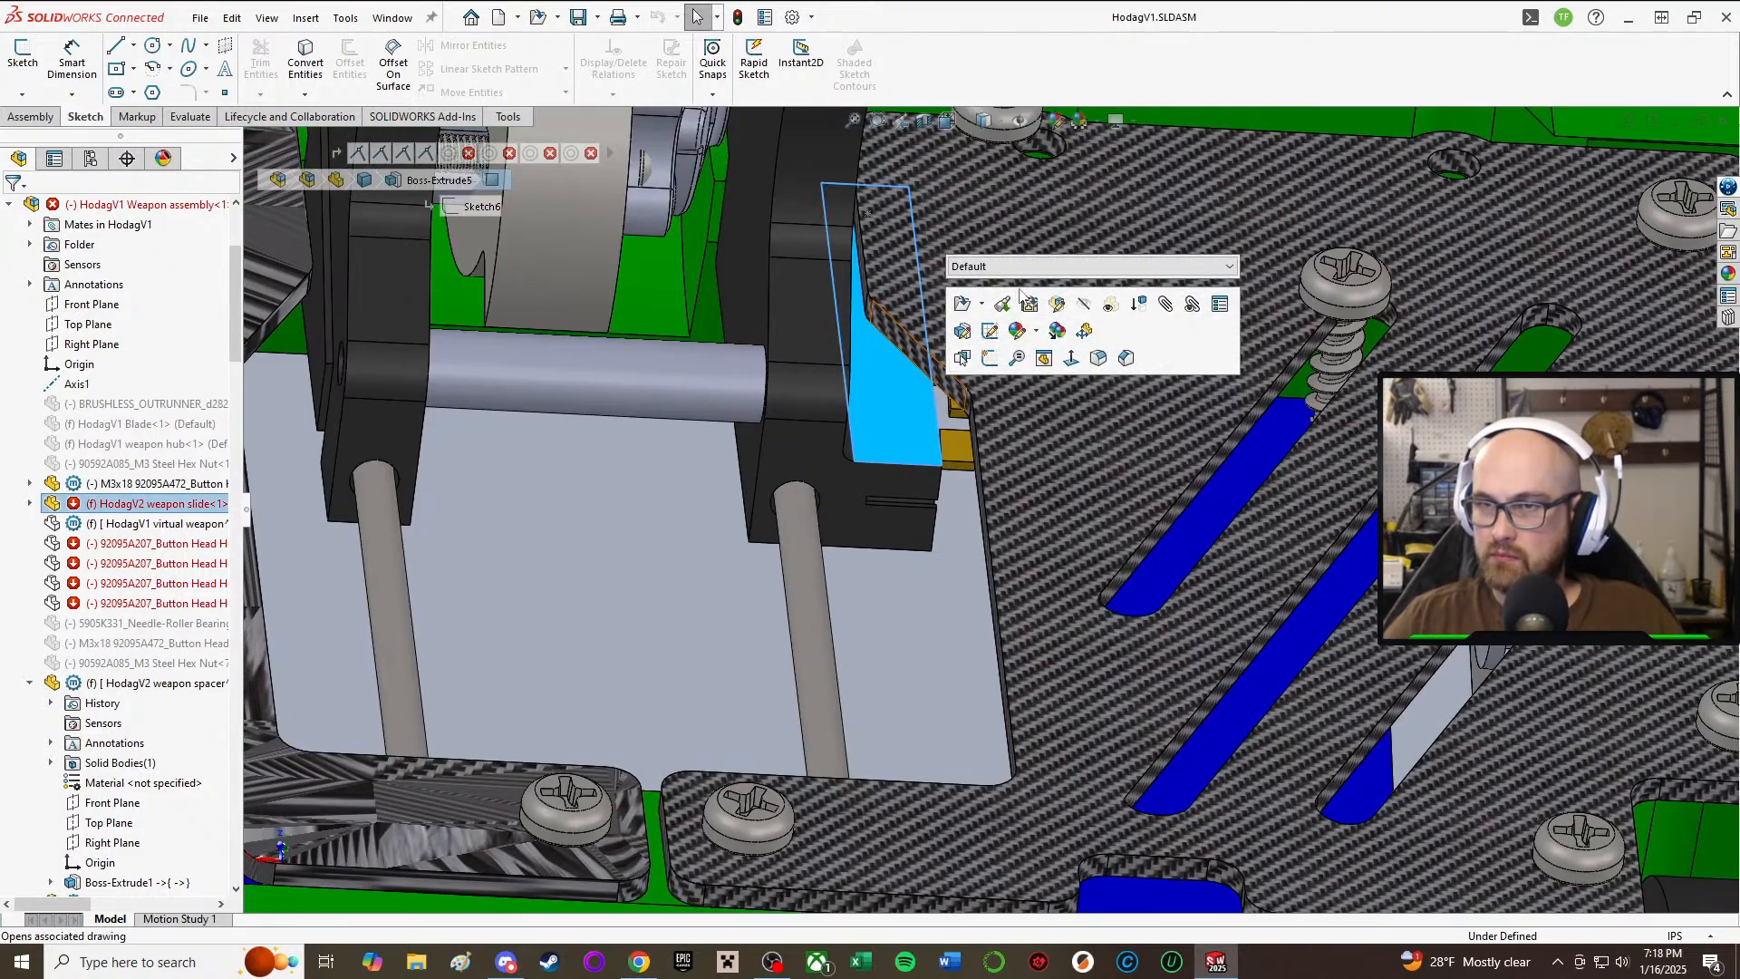
left_click(1074, 322)
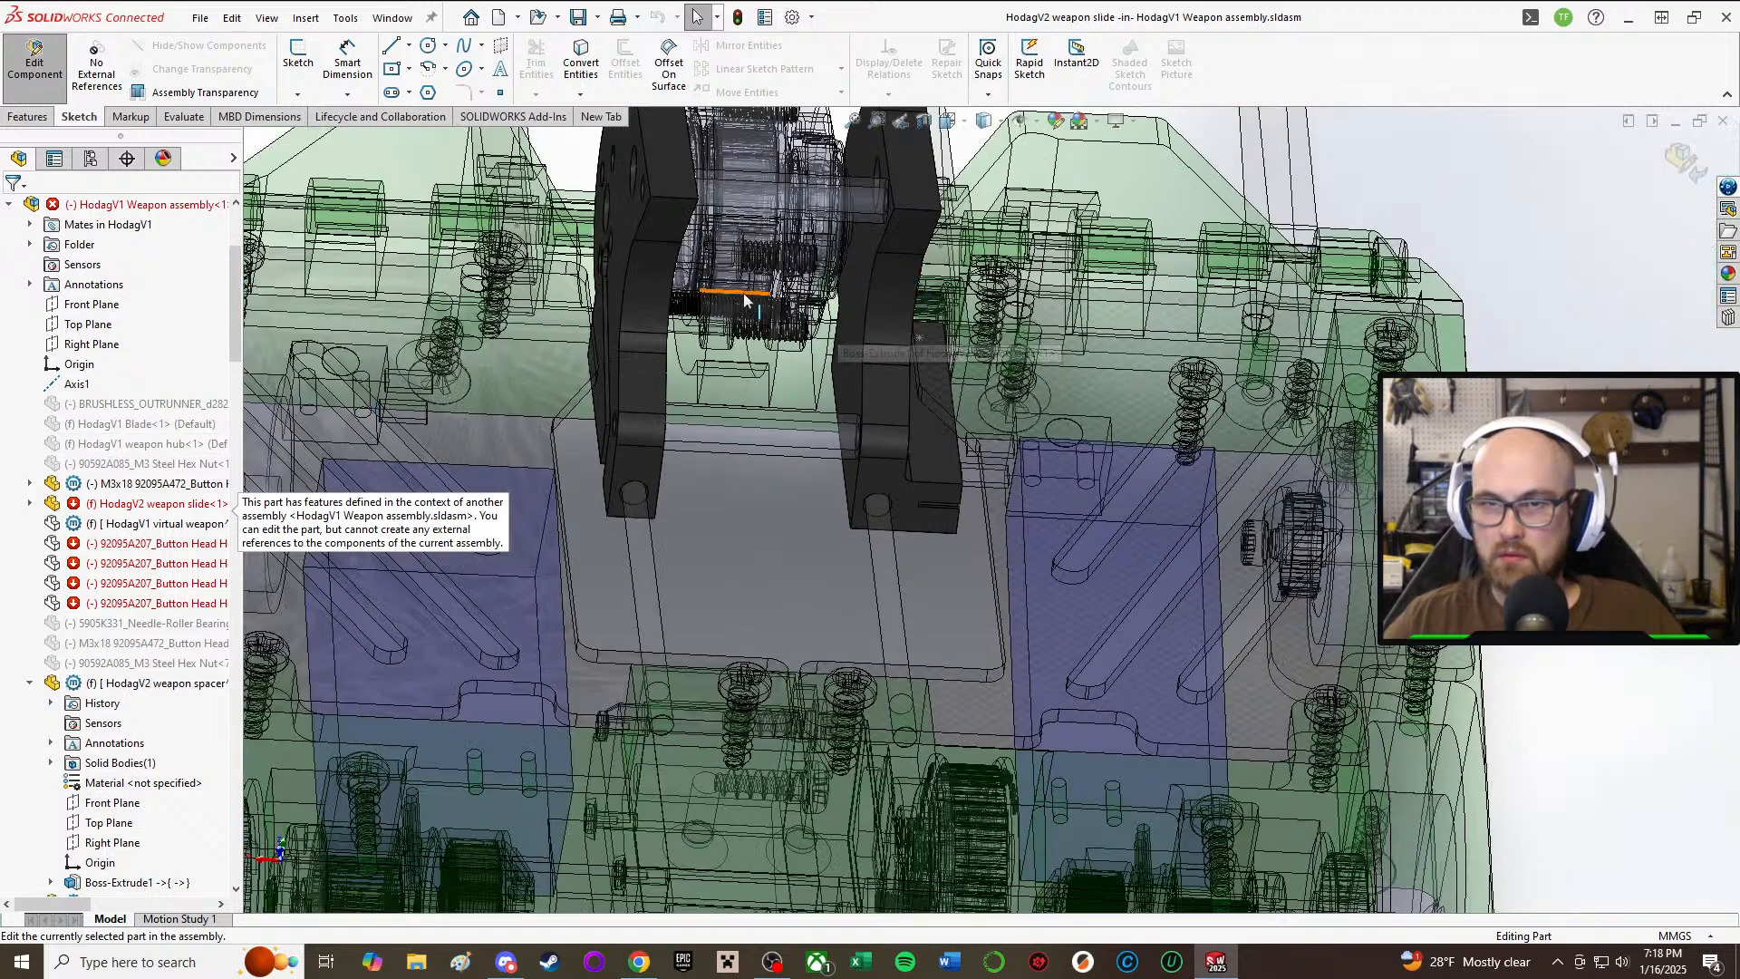
Step: Set the radius of the weapon slide's fillet between the side arm and the extruded foot to 3 mm
left_click(887, 298)
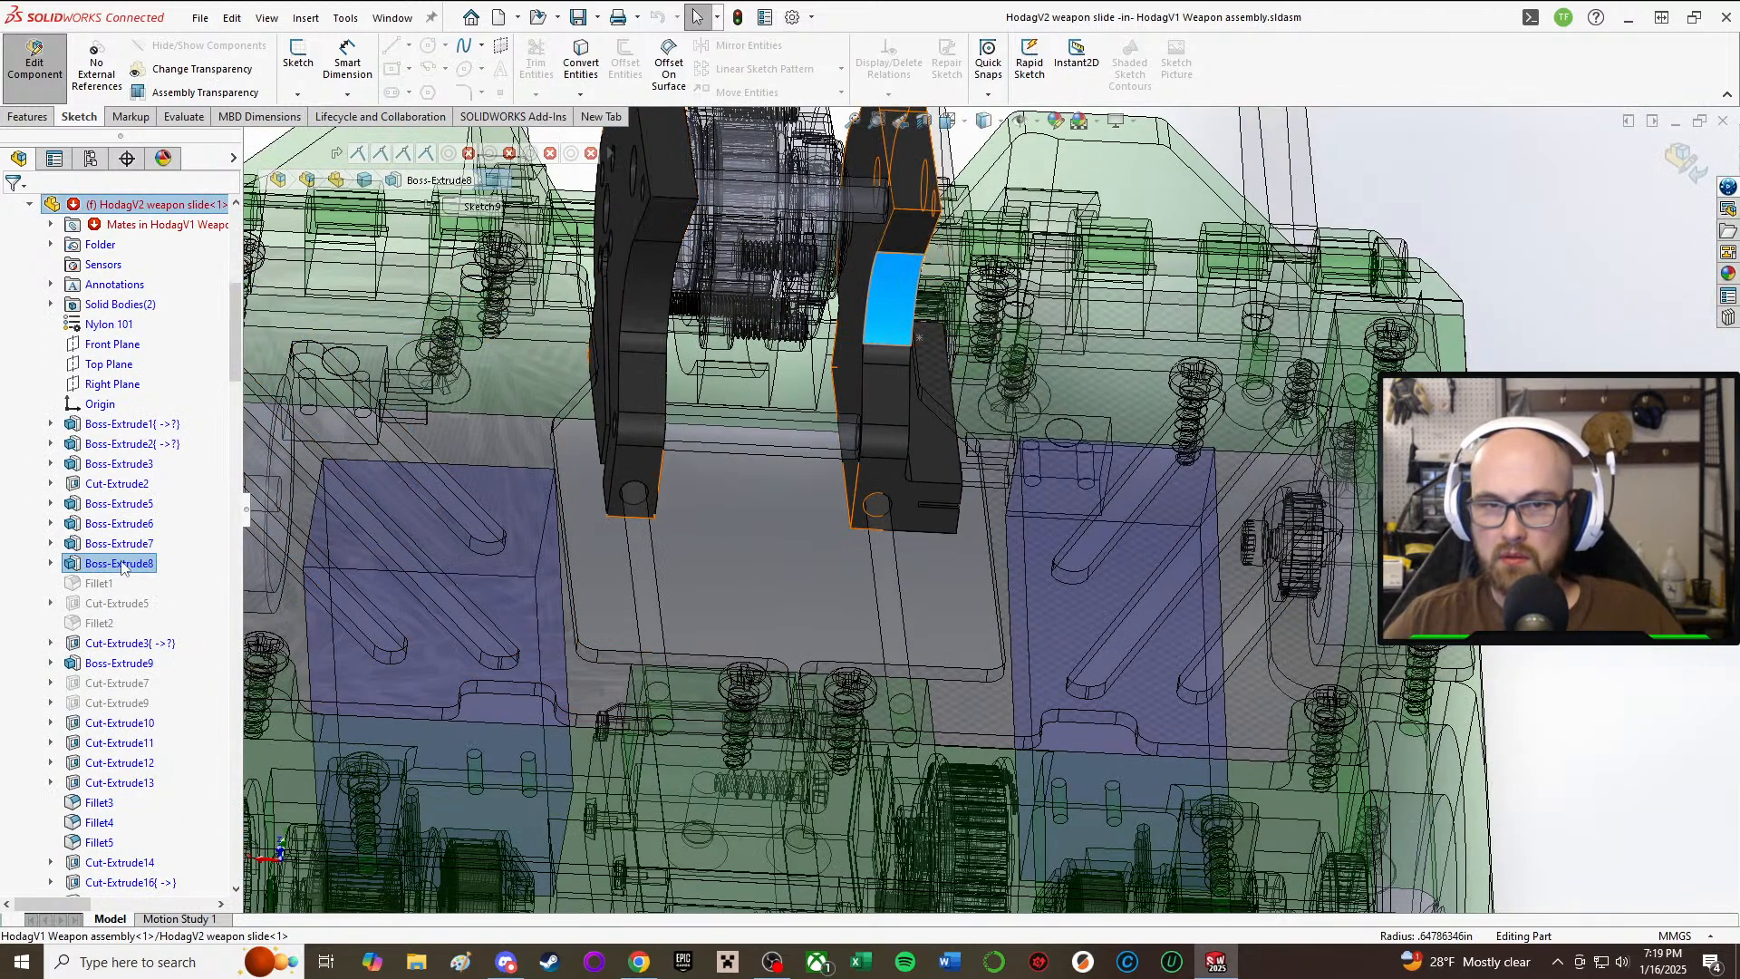
scroll(150, 653, "down", 2)
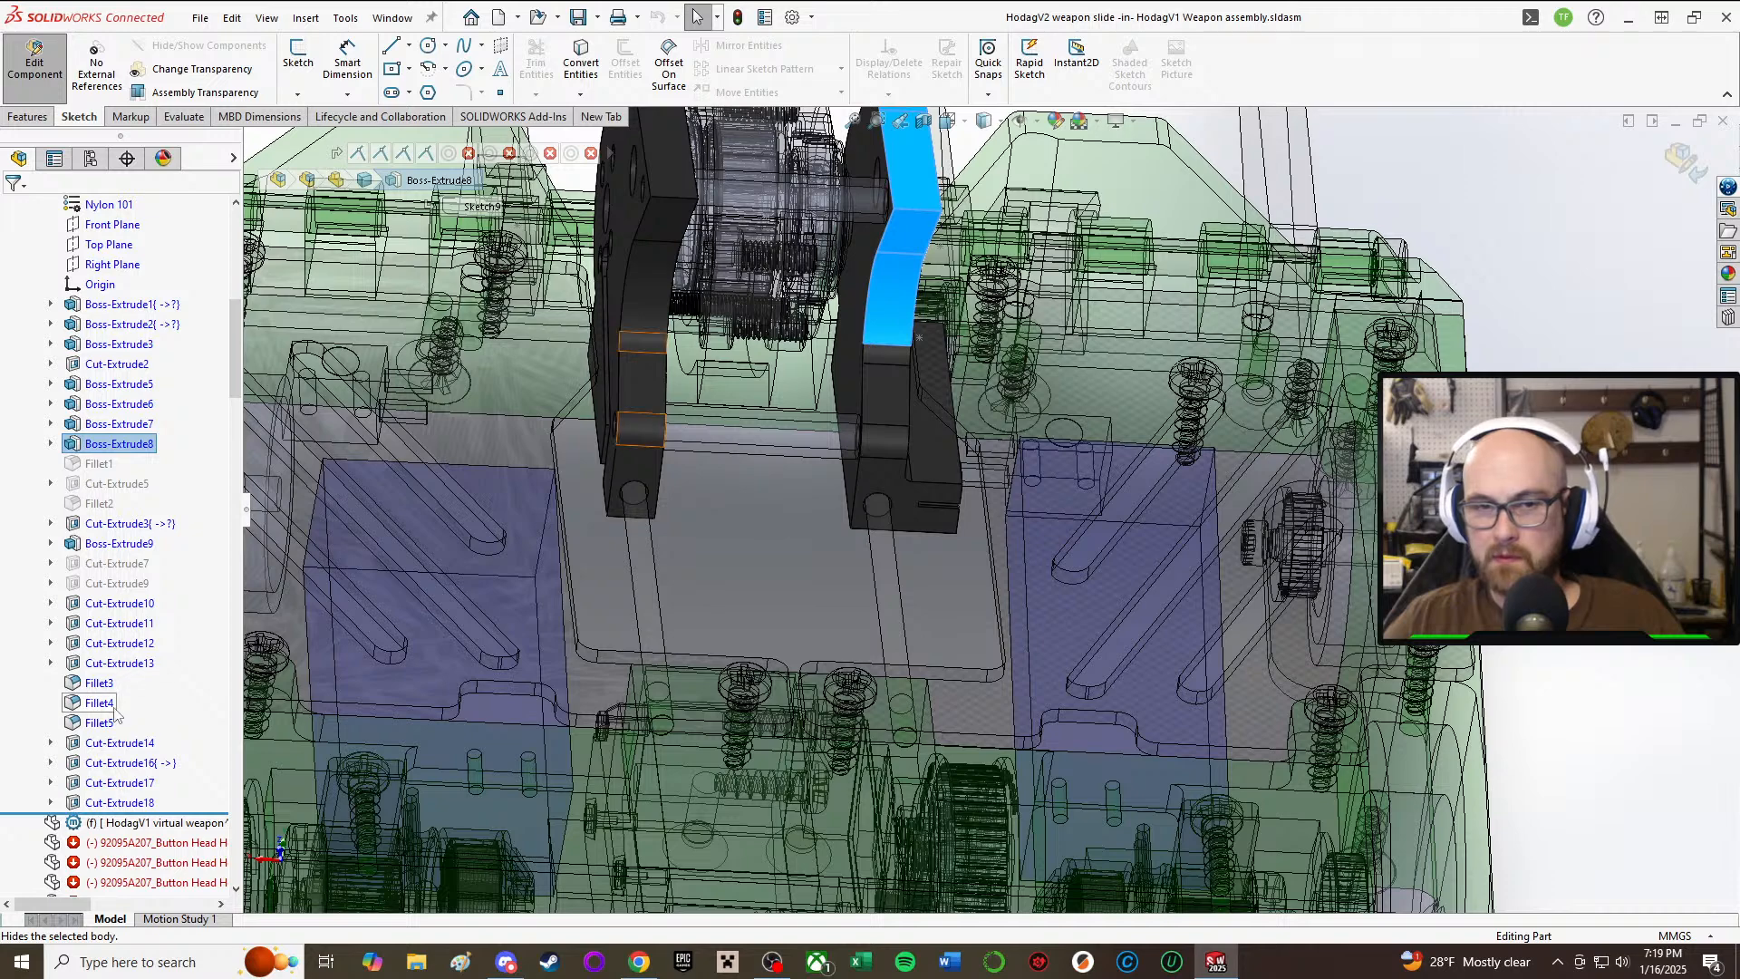
left_click(100, 703)
left_click(100, 685)
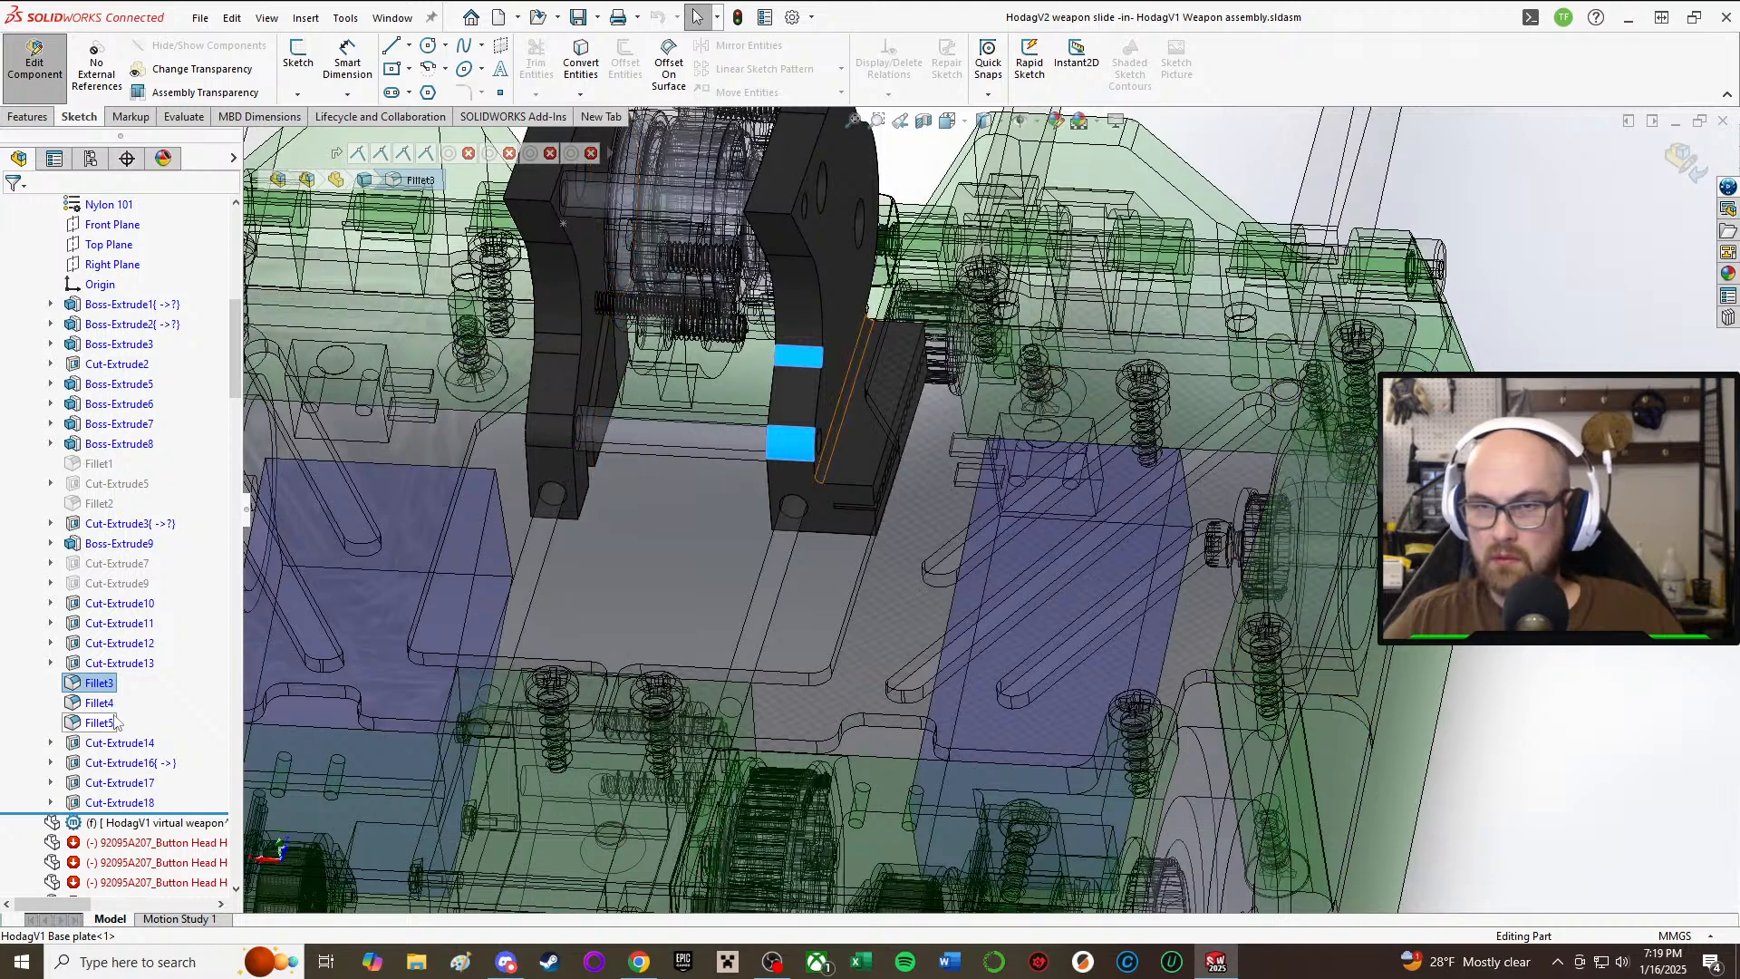
left_click(99, 722)
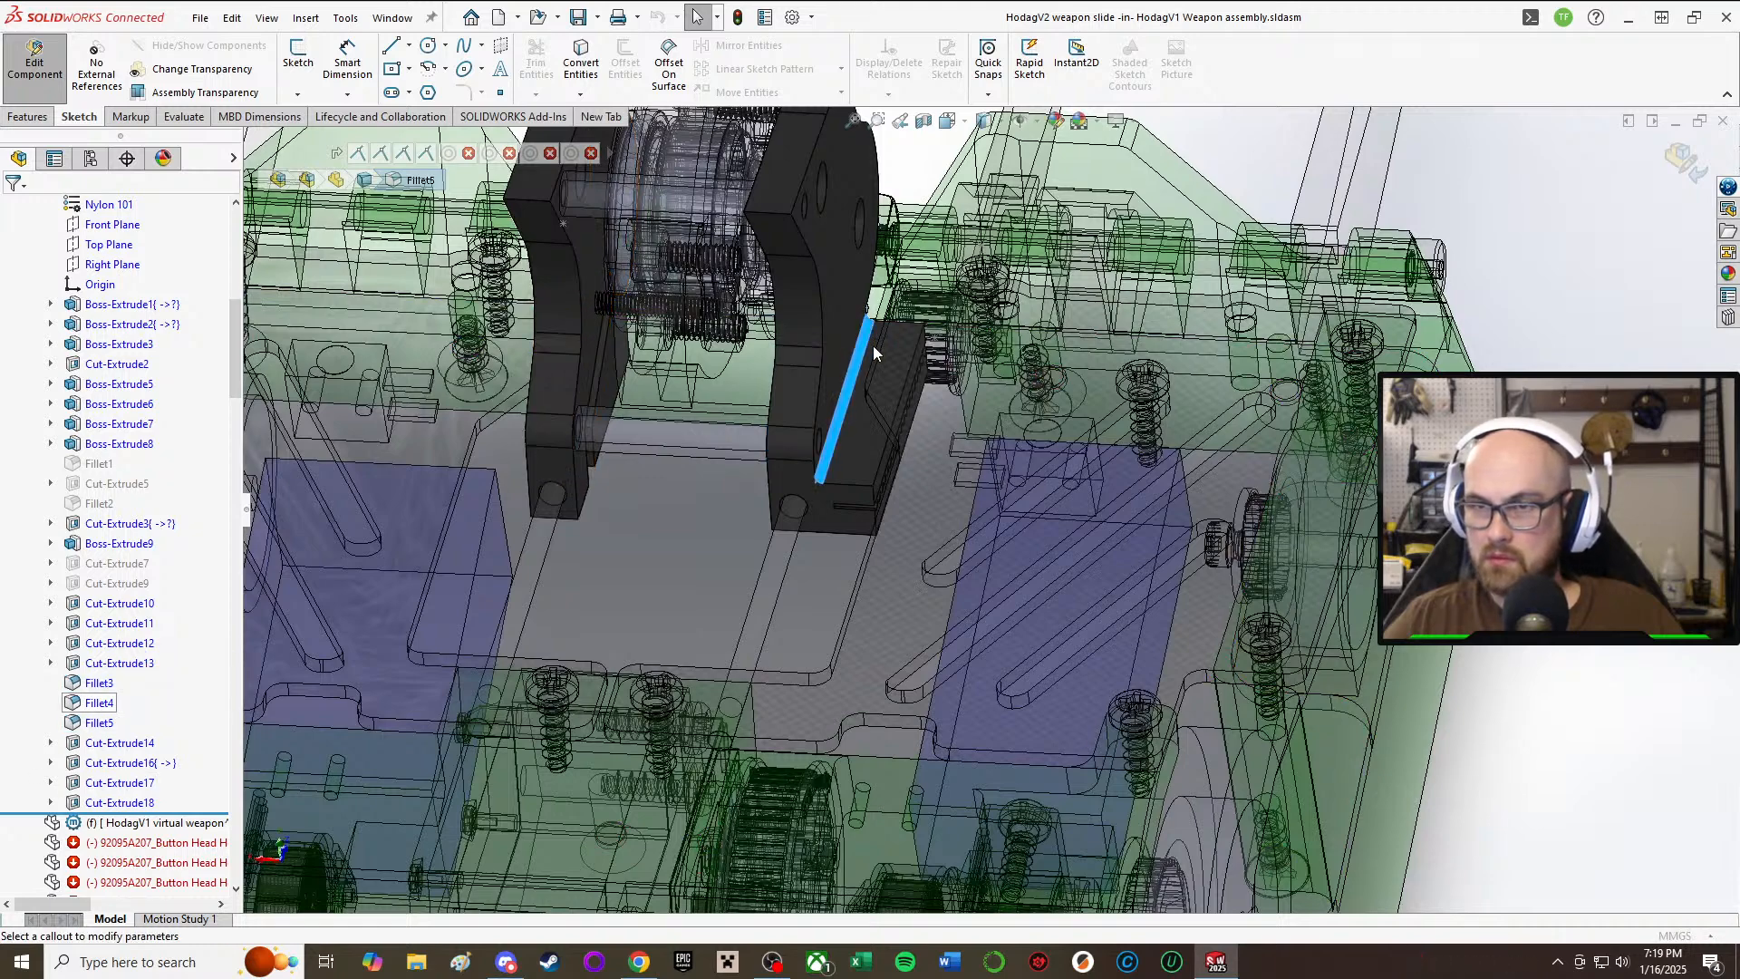
scroll(807, 345, "up", 5)
middle_click_drag(808, 344, 852, 271)
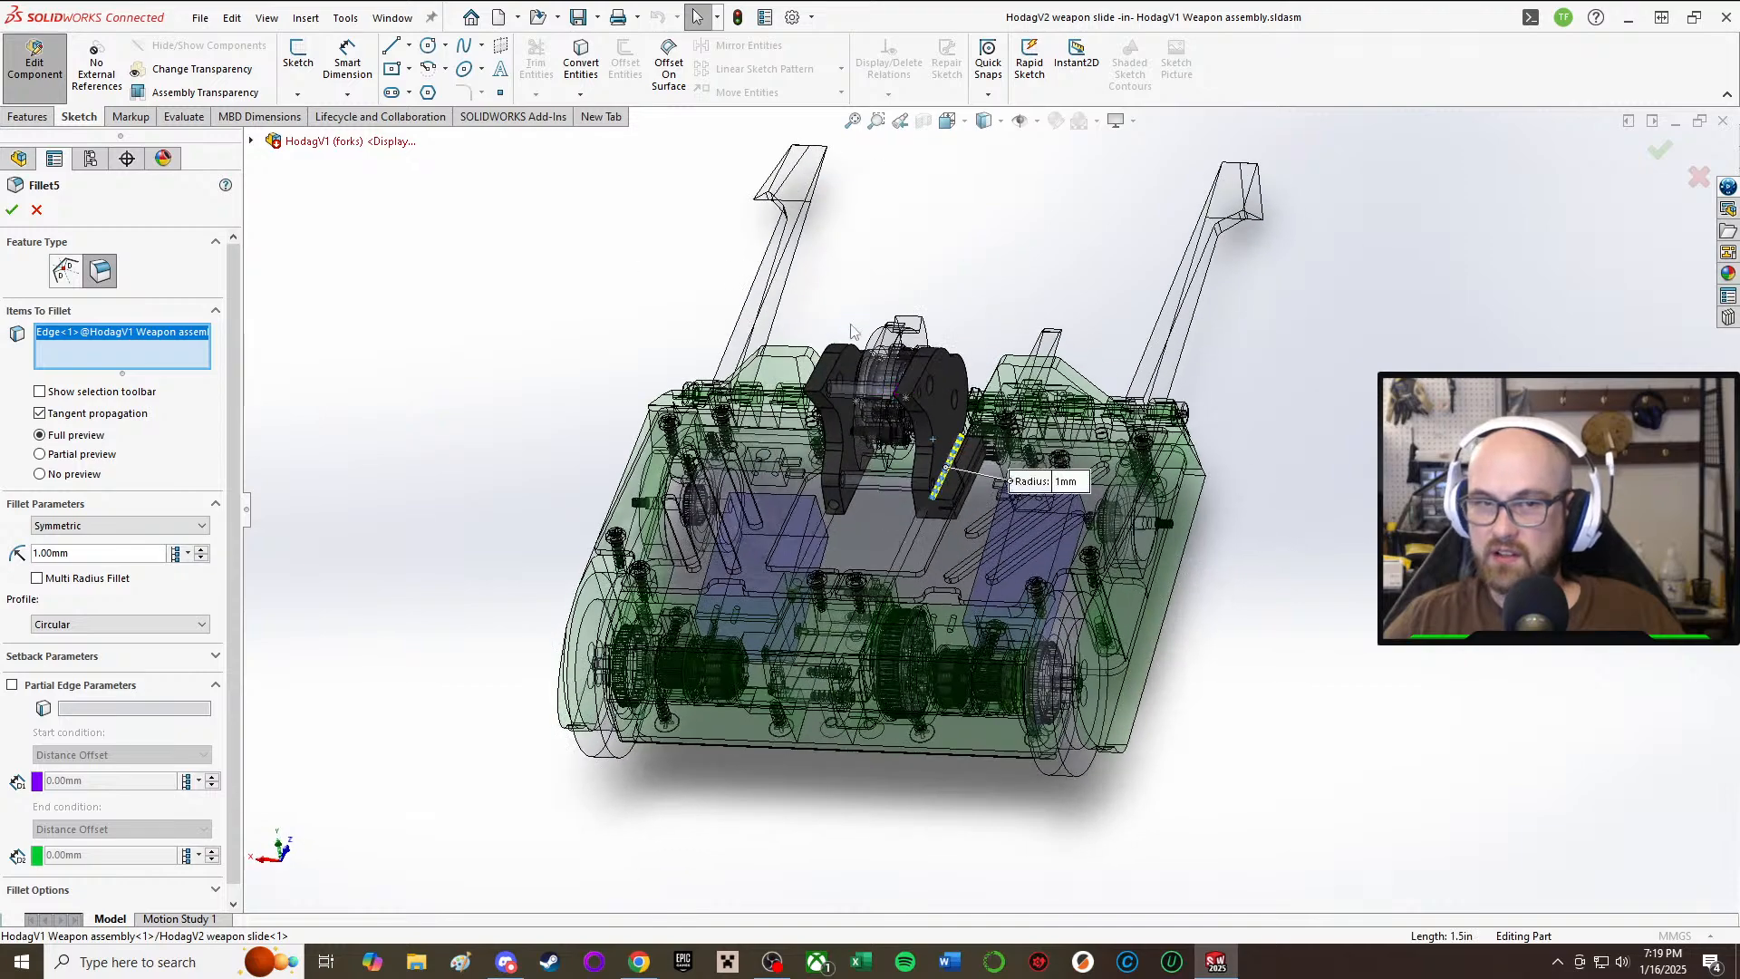
scroll(852, 272, "down", 3)
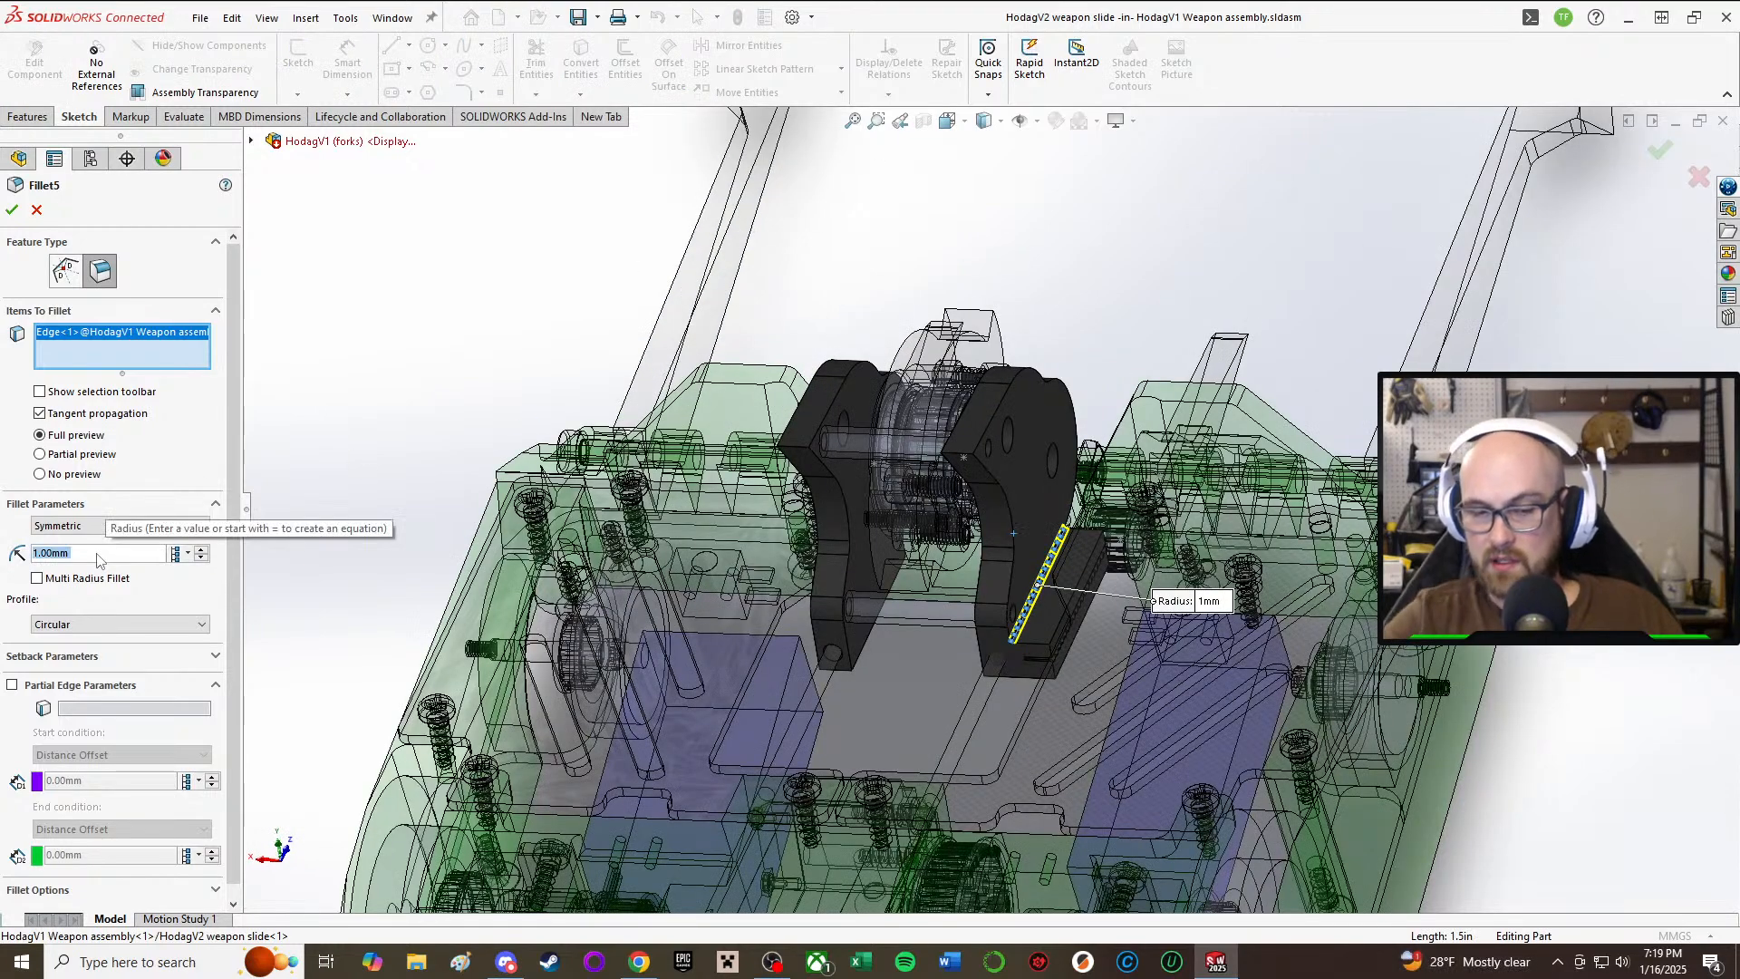
type("3")
key("Return")
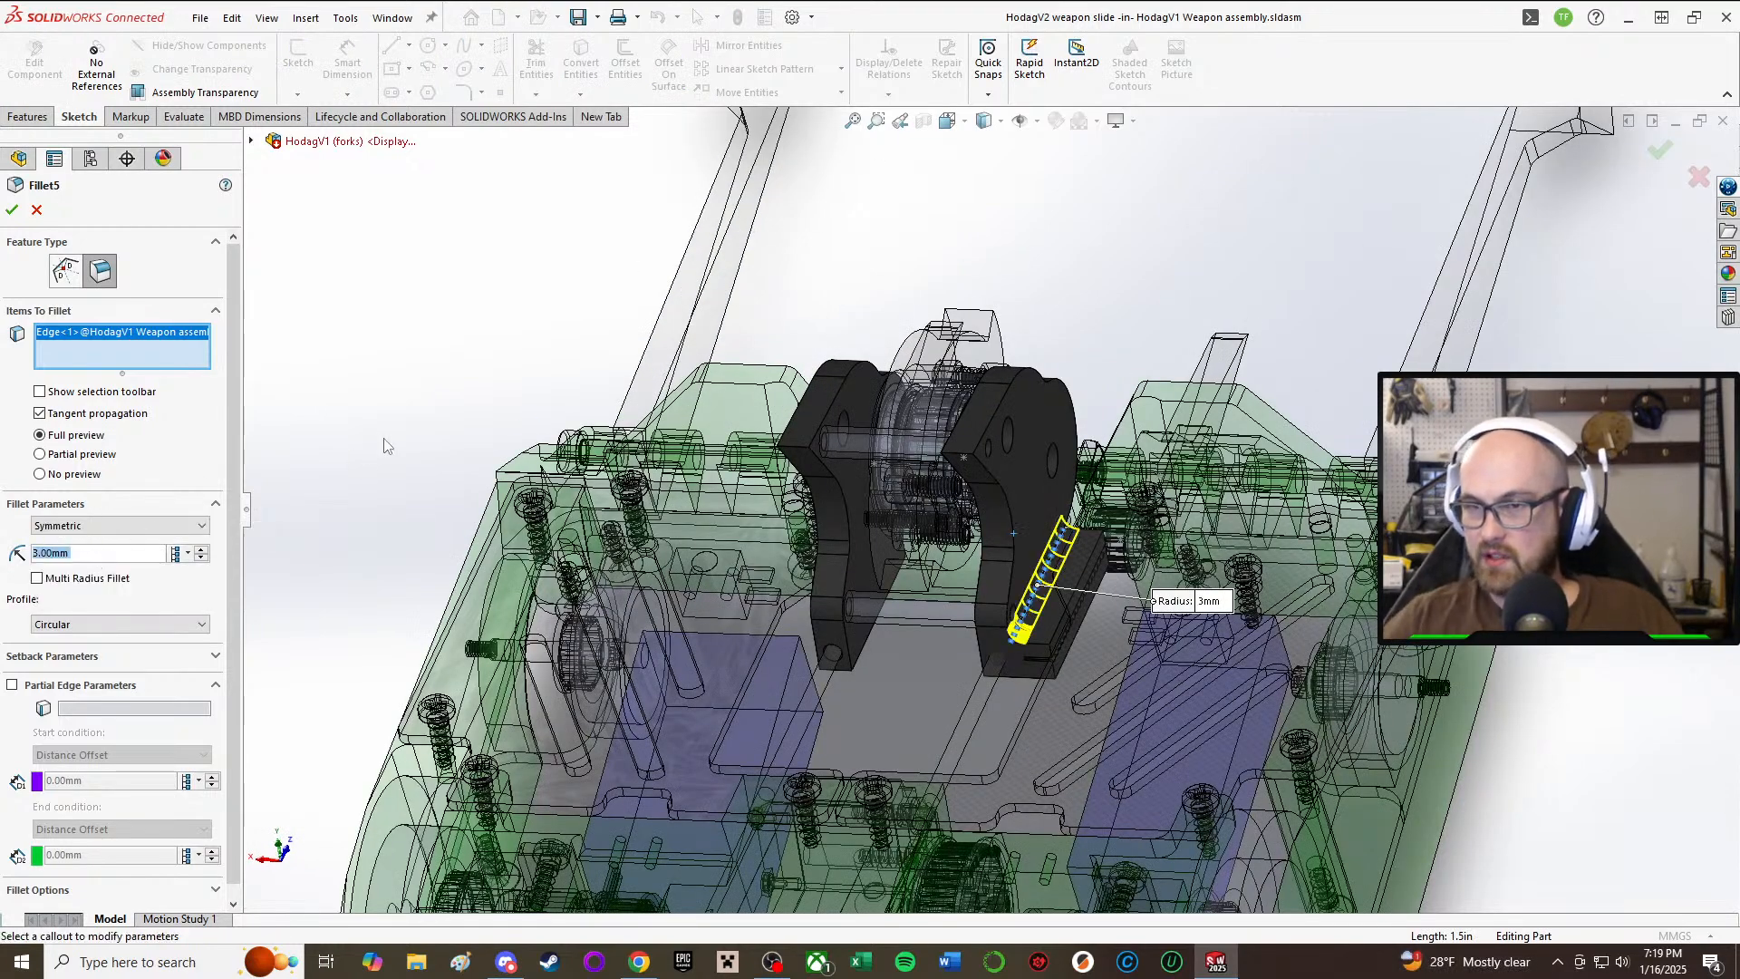
Step: Accept the enlarged foot fillet and examine how it meets the arm, the through hole and the foot's top face
scroll(1178, 608, "down", 3)
middle_click_drag(622, 713, 707, 554)
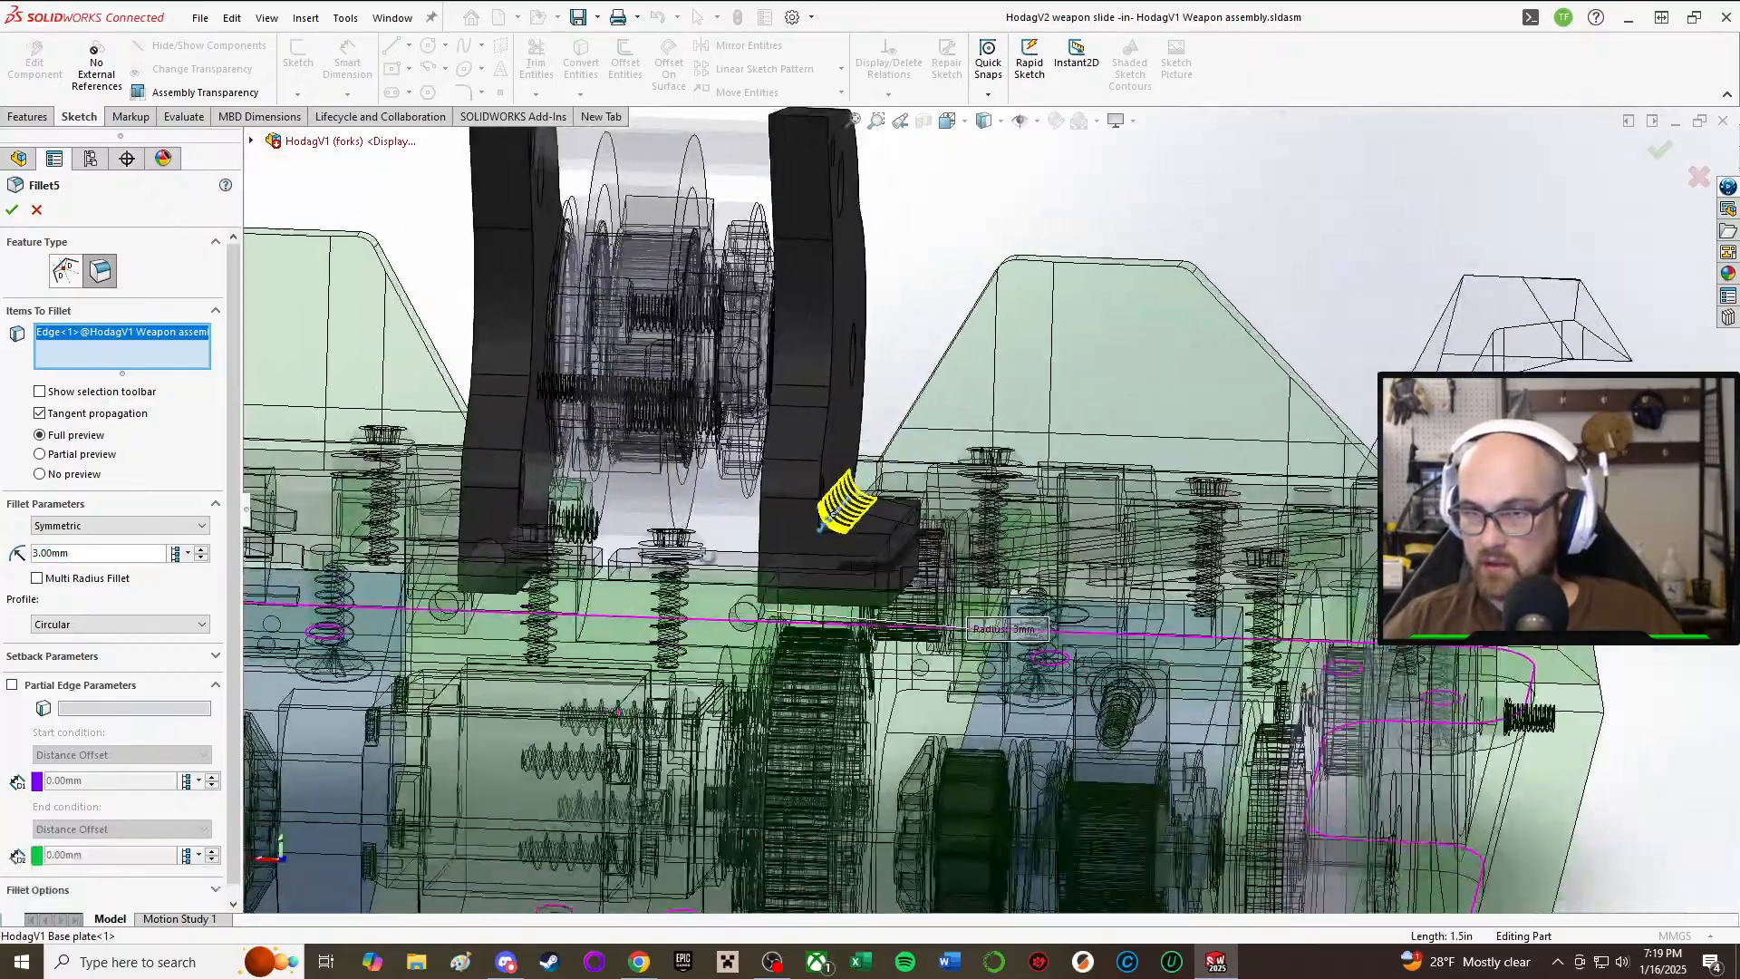
scroll(790, 514, "down", 3)
middle_click_drag(815, 506, 904, 459)
scroll(852, 480, "down", 3)
mouse_move(1118, 403)
middle_mouse_down()
mouse_move(1117, 437)
mouse_move(1120, 399)
middle_mouse_up()
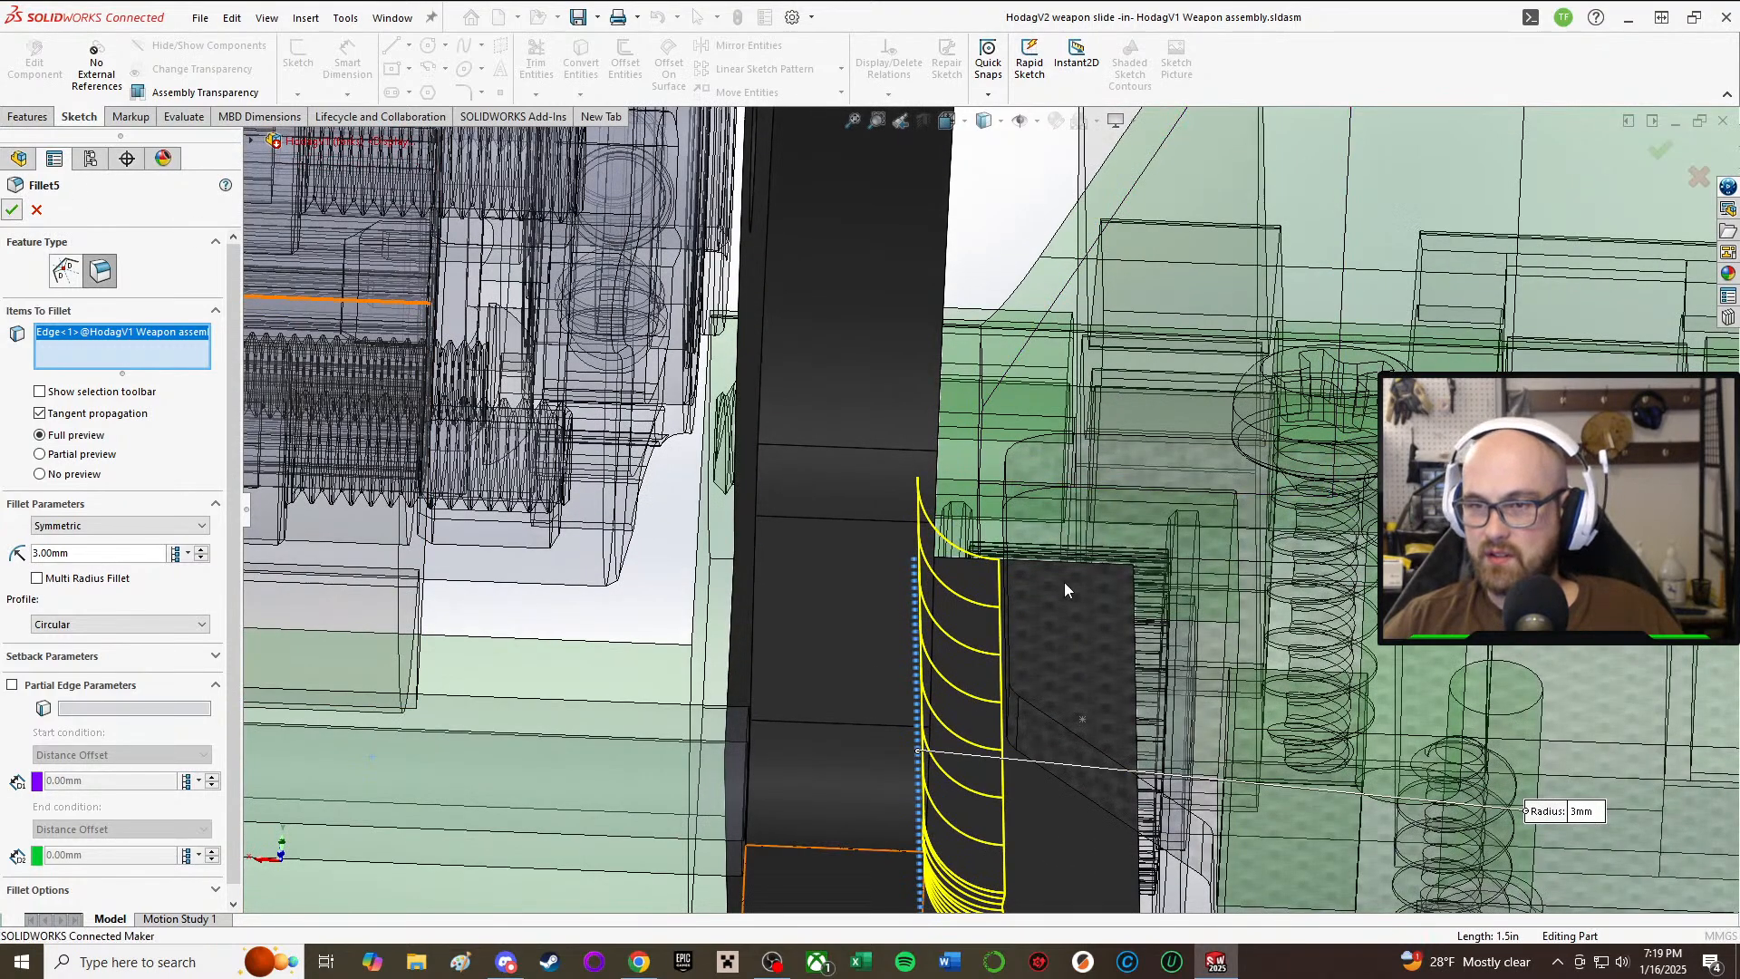
scroll(1064, 582, "up", 6)
middle_click_drag(1029, 579, 979, 600)
scroll(982, 600, "down", 4)
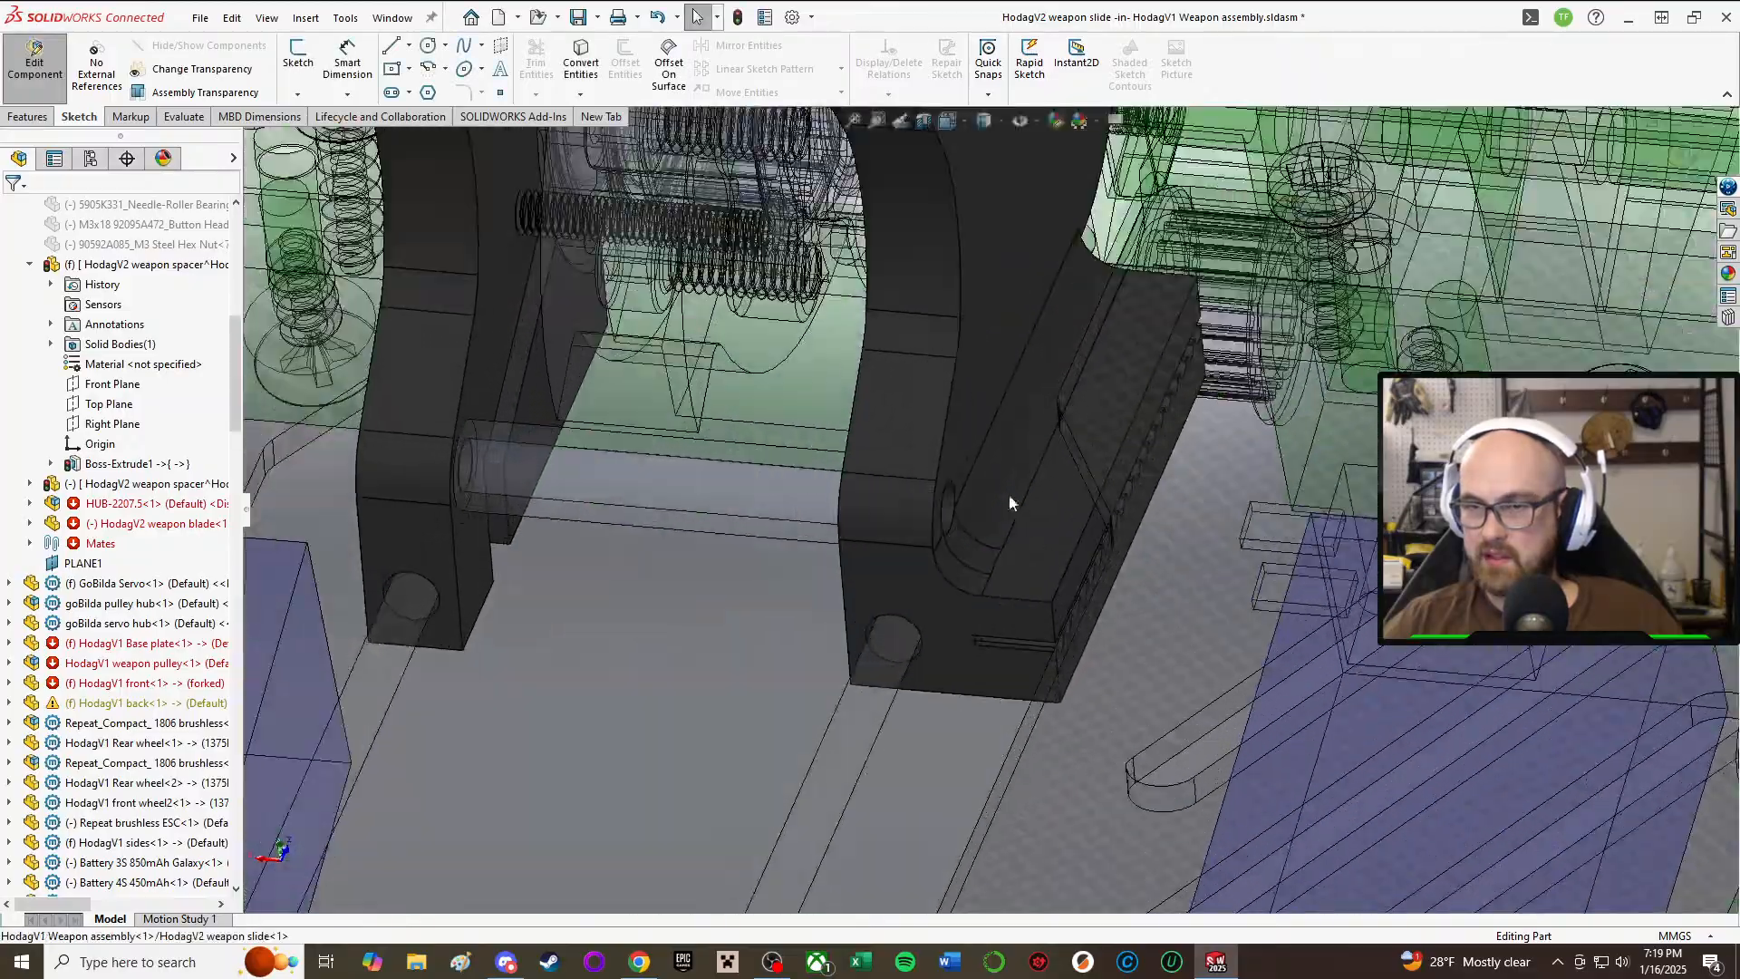
middle_click_drag(1012, 503, 912, 547)
scroll(920, 526, "down", 4)
middle_click_drag(944, 487, 960, 388)
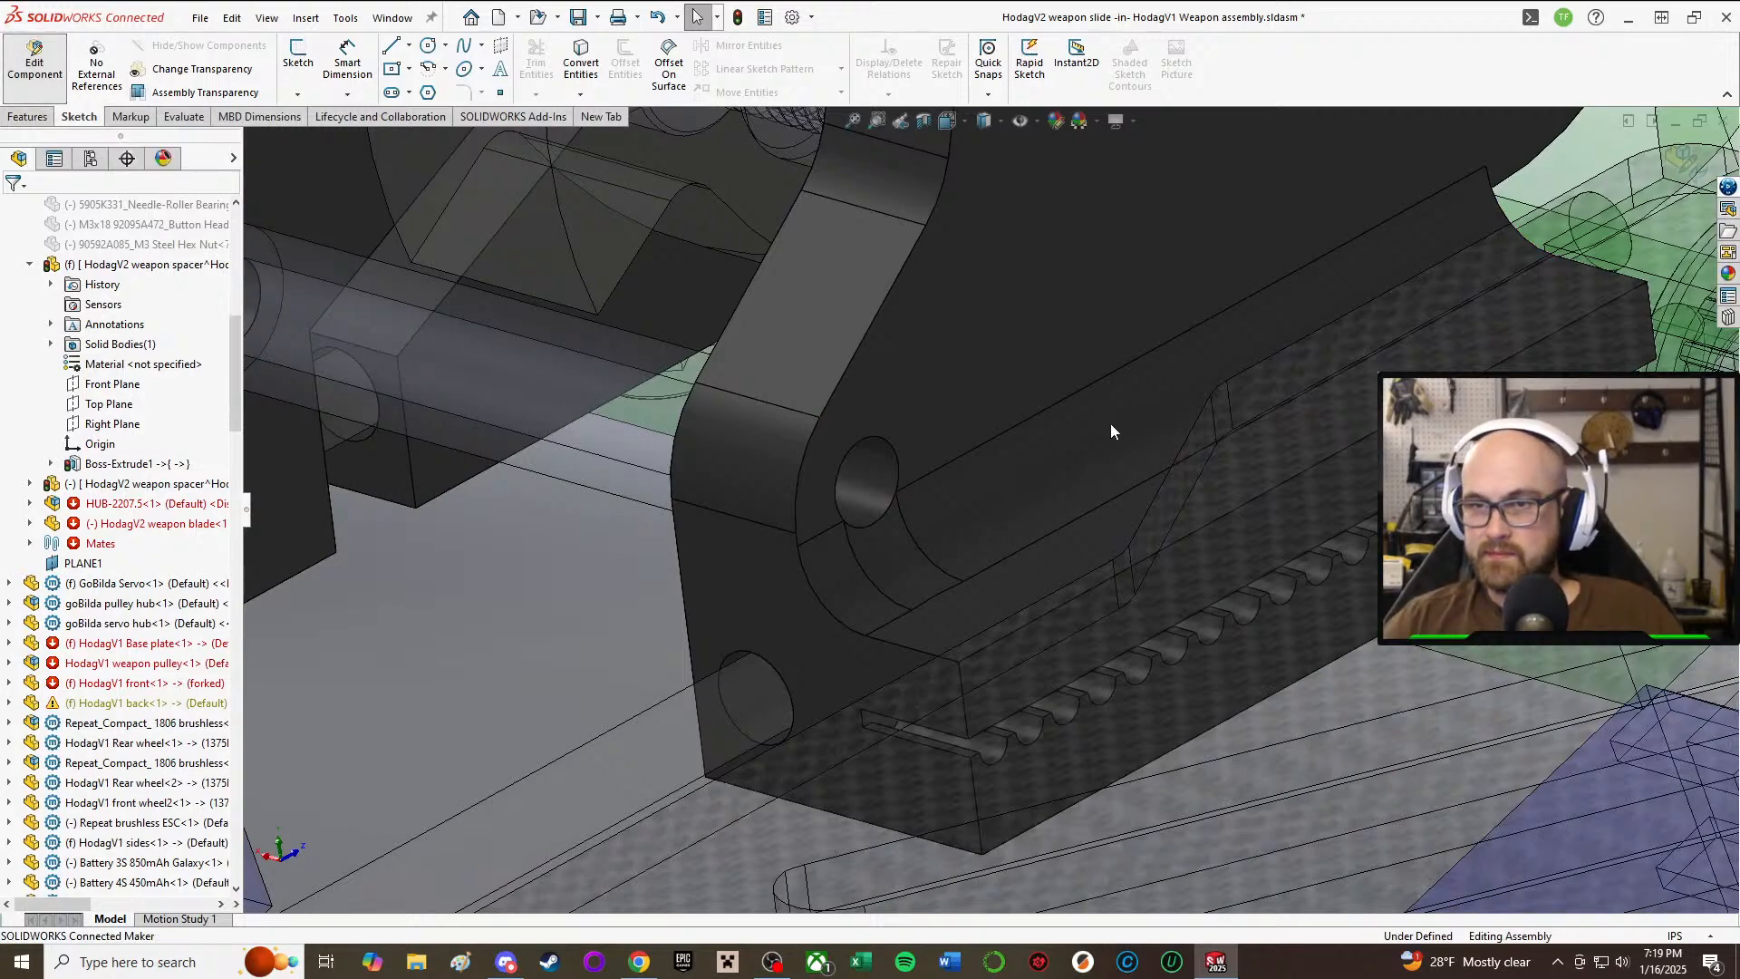
Step: Return to the full robot assembly and inspect the foot fillet around the spacer hole and beside the carbon-fibre top panel
scroll(1111, 425, "up", 5)
middle_click_drag(876, 476, 934, 508)
scroll(981, 481, "down", 10)
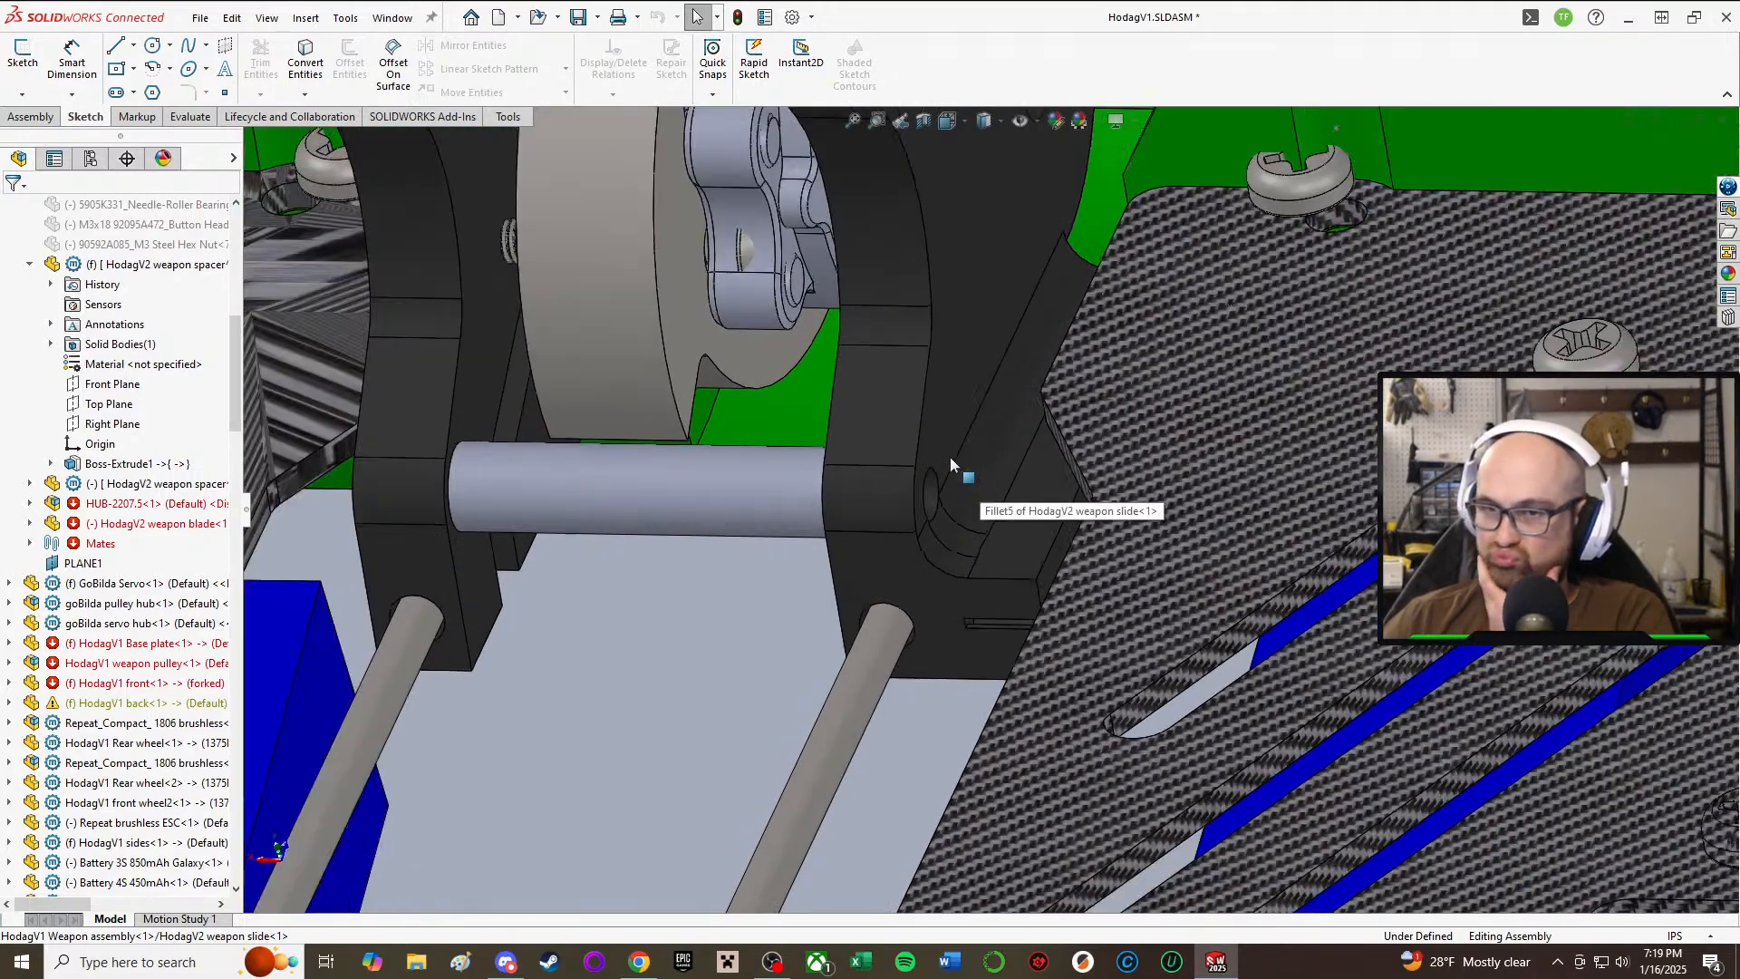
scroll(847, 263, "up", 8)
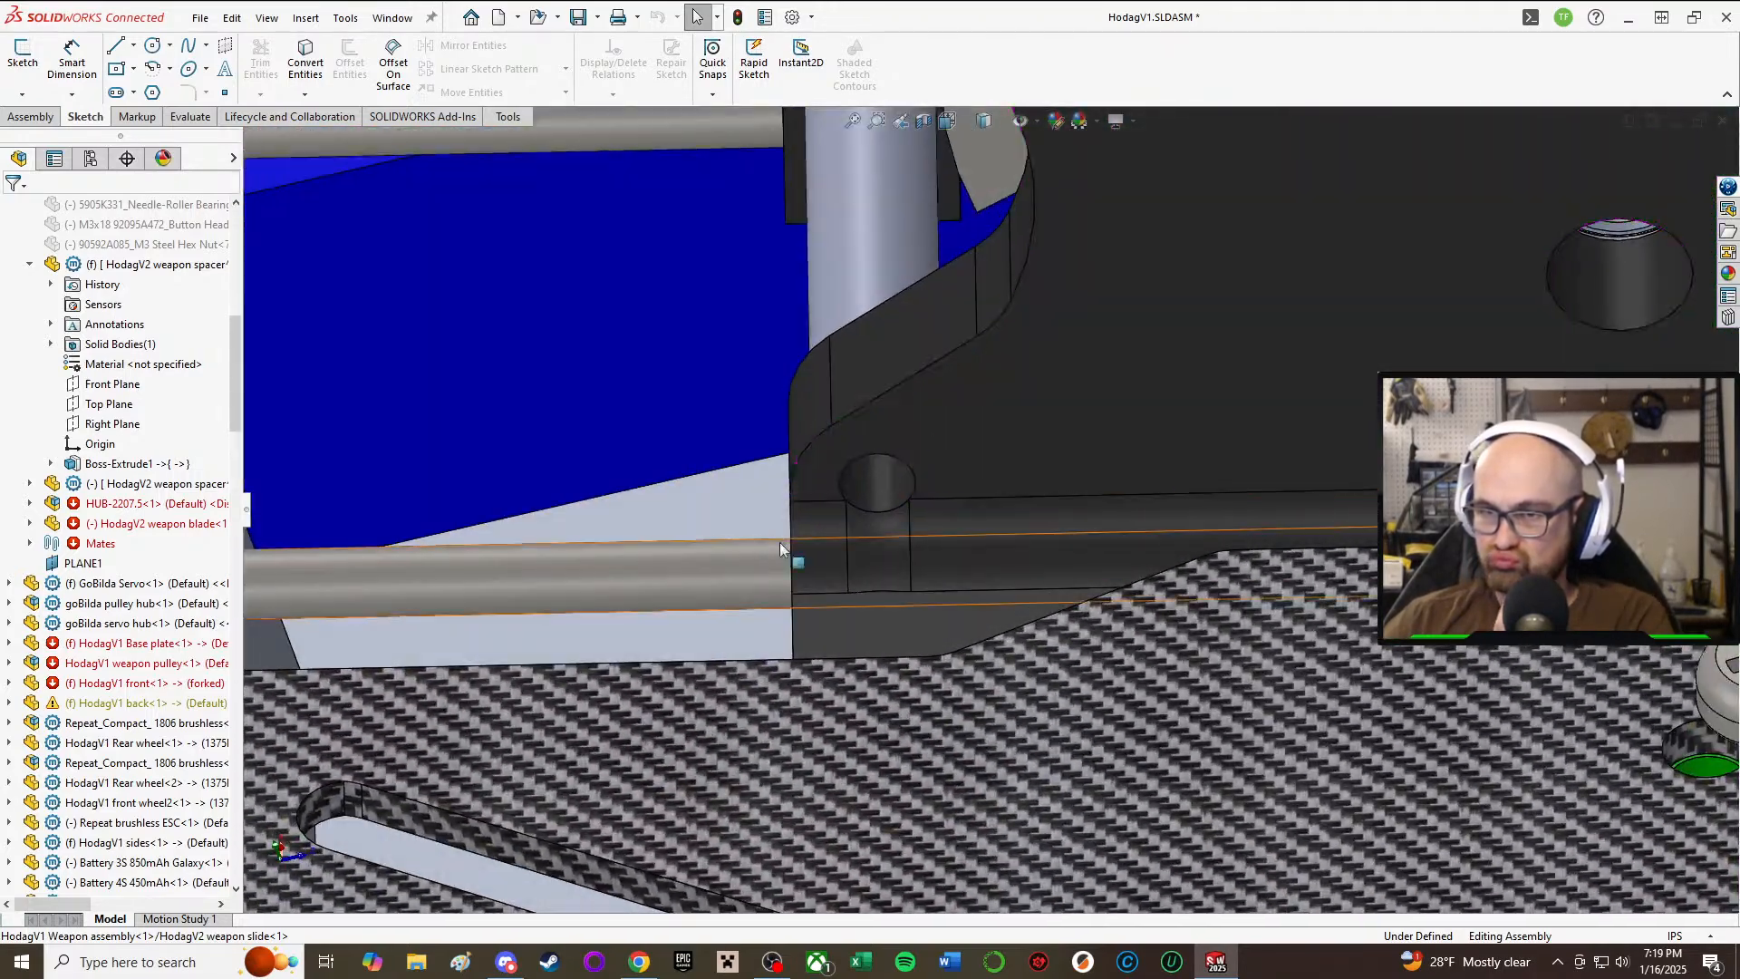
scroll(943, 392, "down", 2)
middle_click_drag(942, 392, 954, 450)
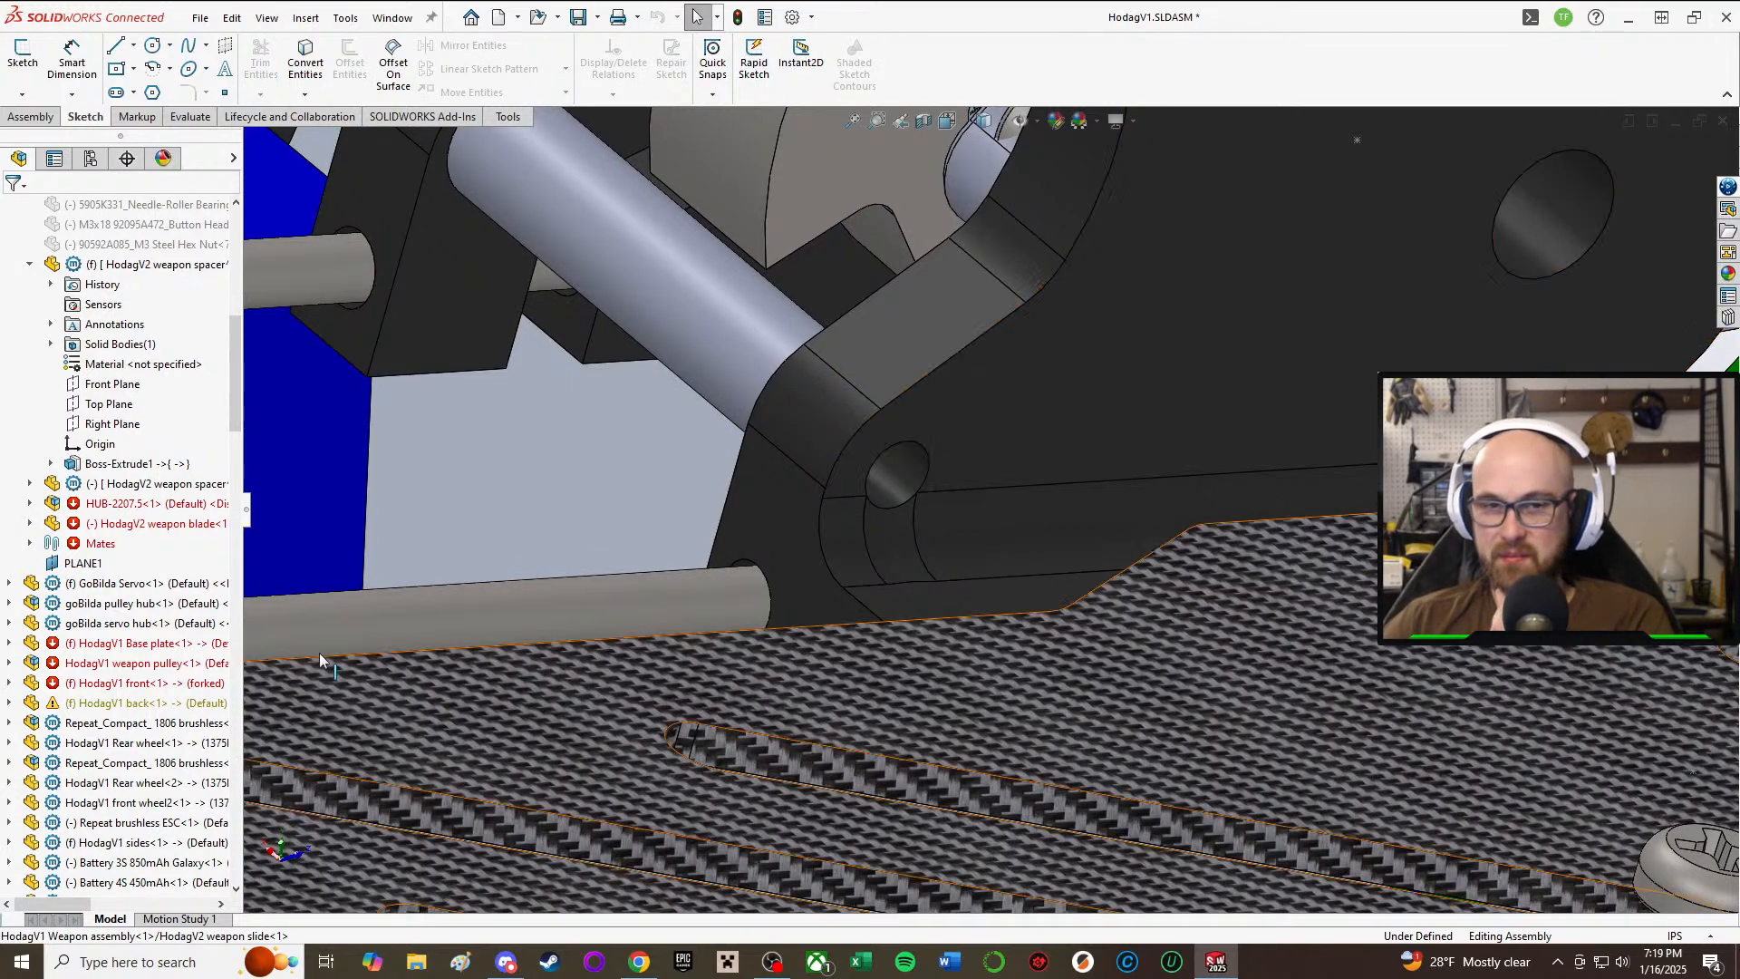
Step: Reopen the weapon slide in context and set the fillet between its side arm and foot to 2 mm
left_click(1047, 520)
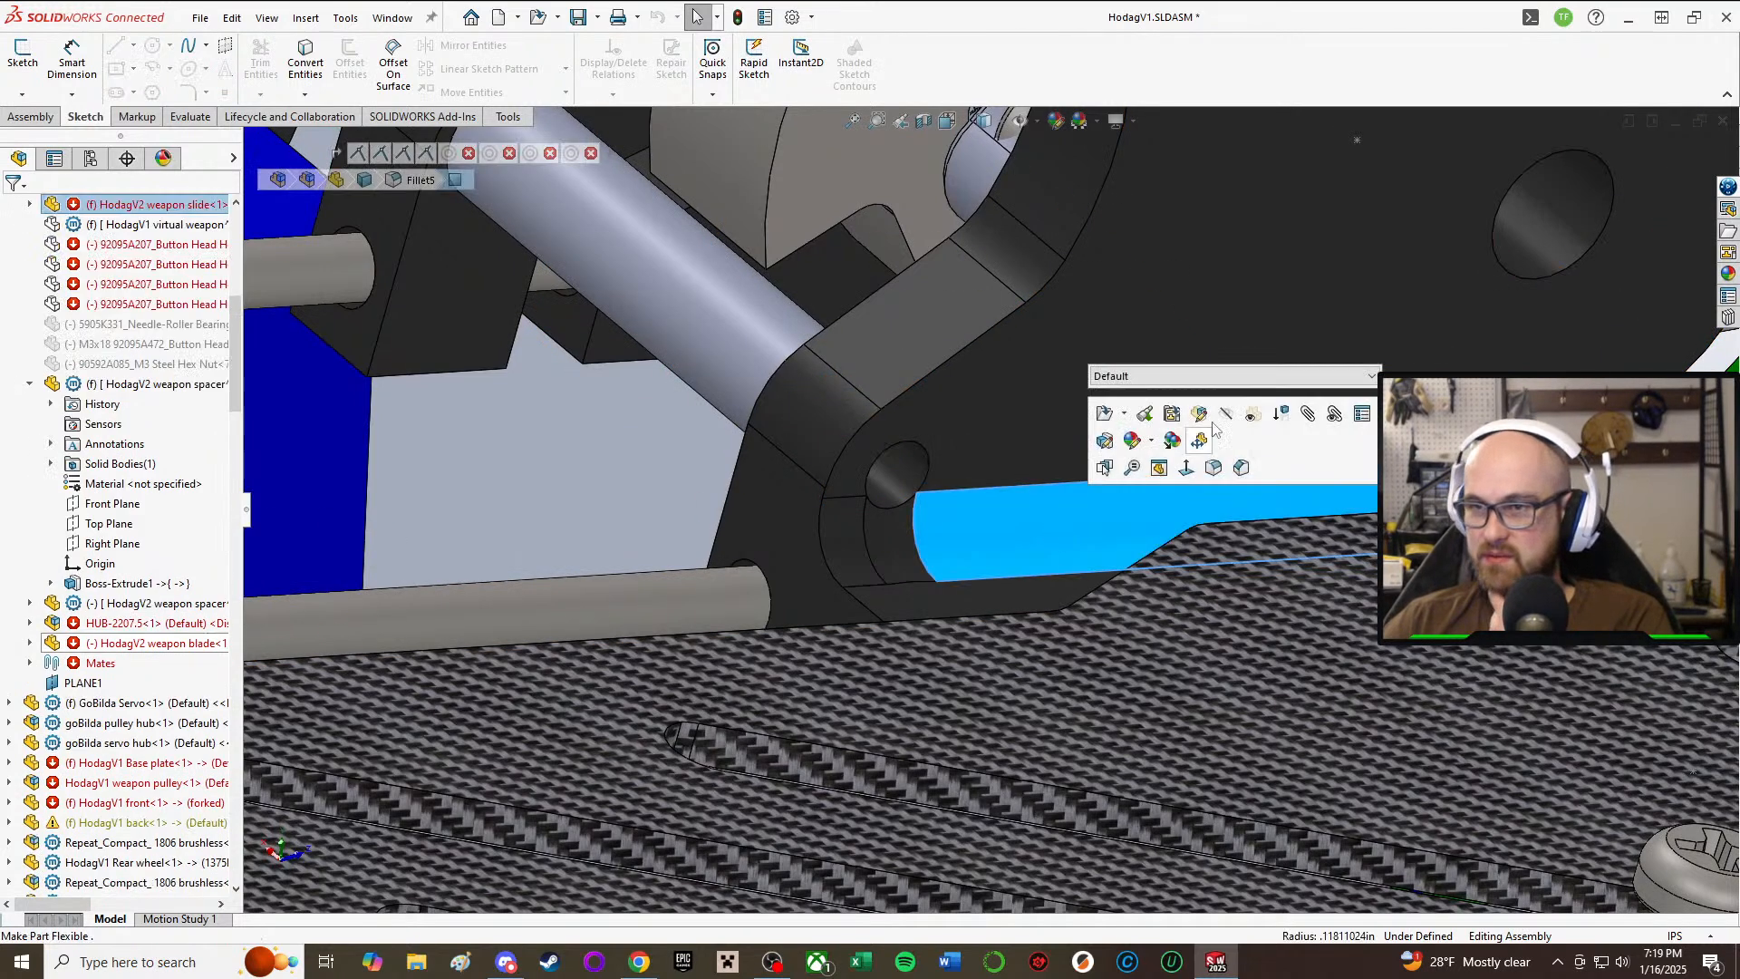
left_click(1178, 418)
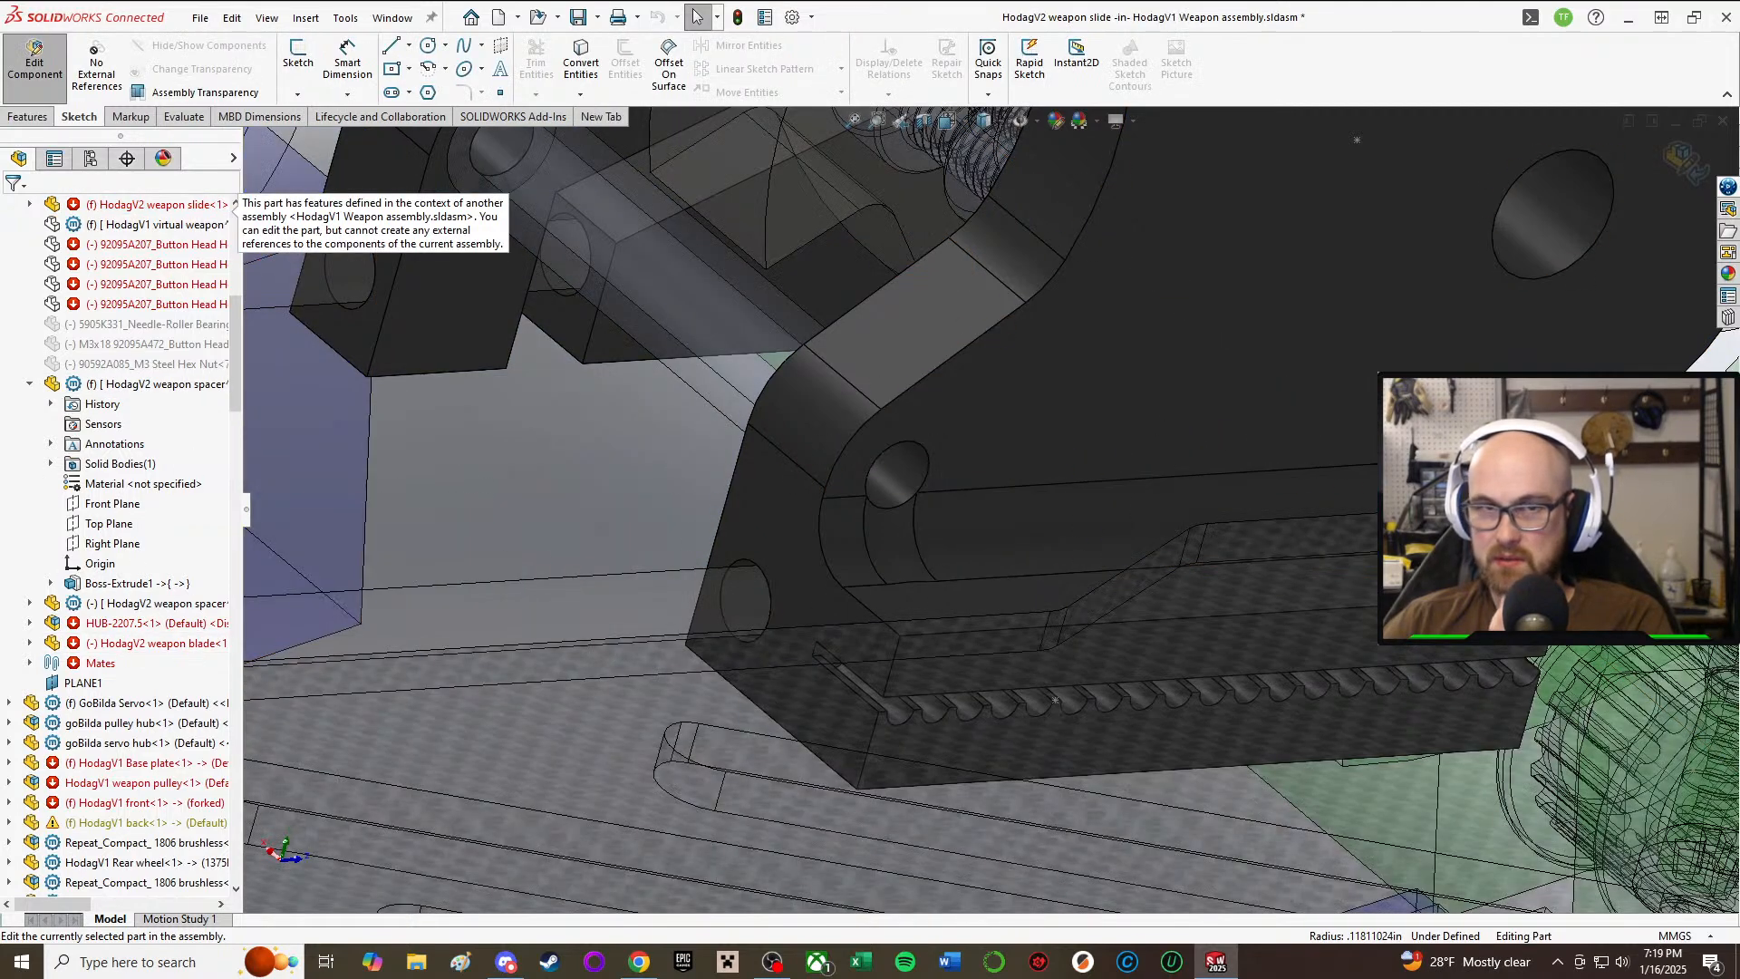
scroll(216, 385, "up", 7)
left_click(1070, 444)
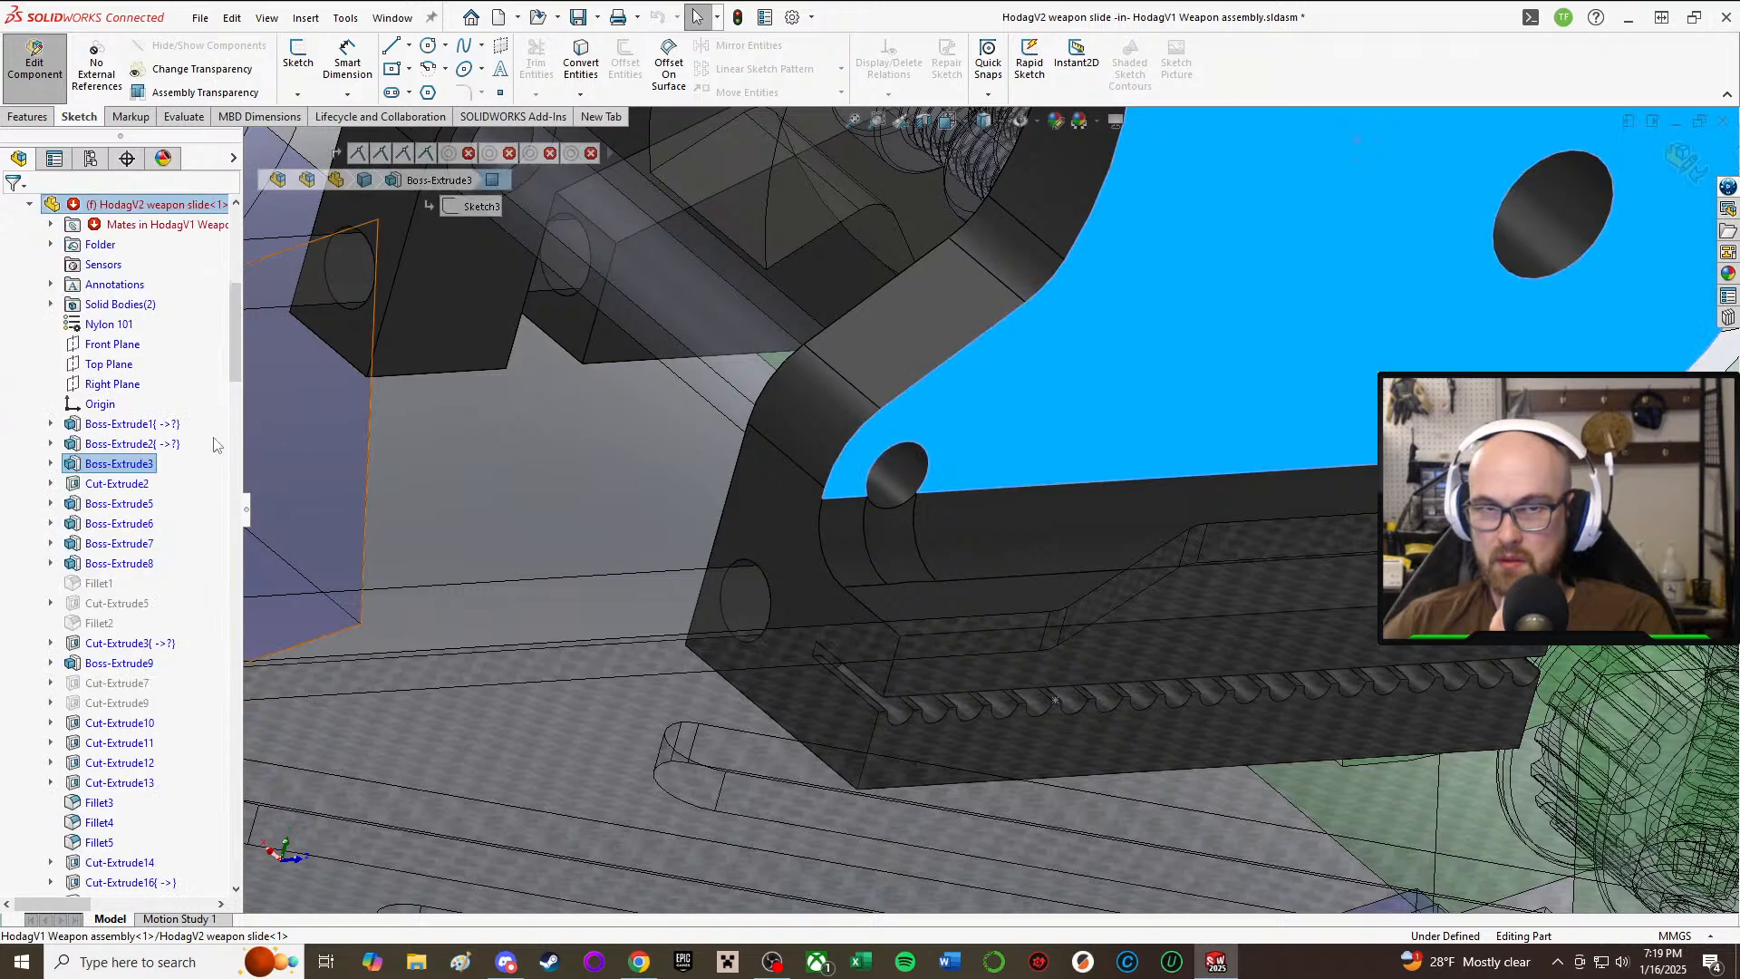
scroll(163, 544, "down", 3)
left_click(100, 663)
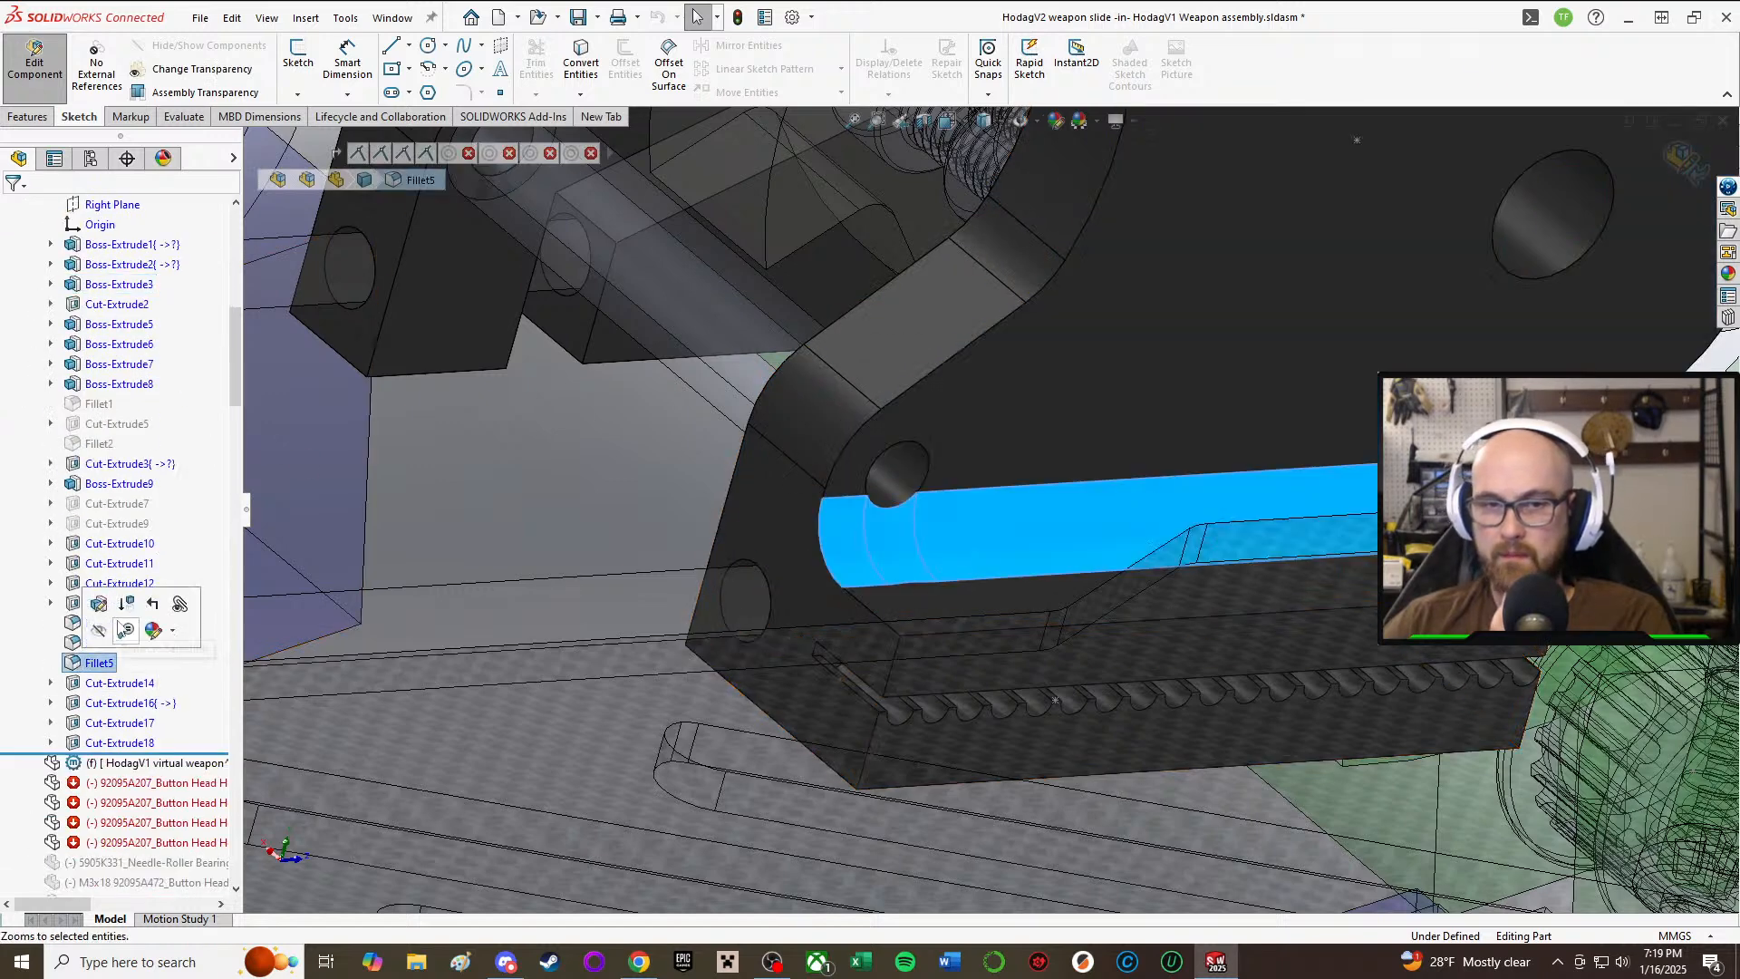
left_click(139, 606)
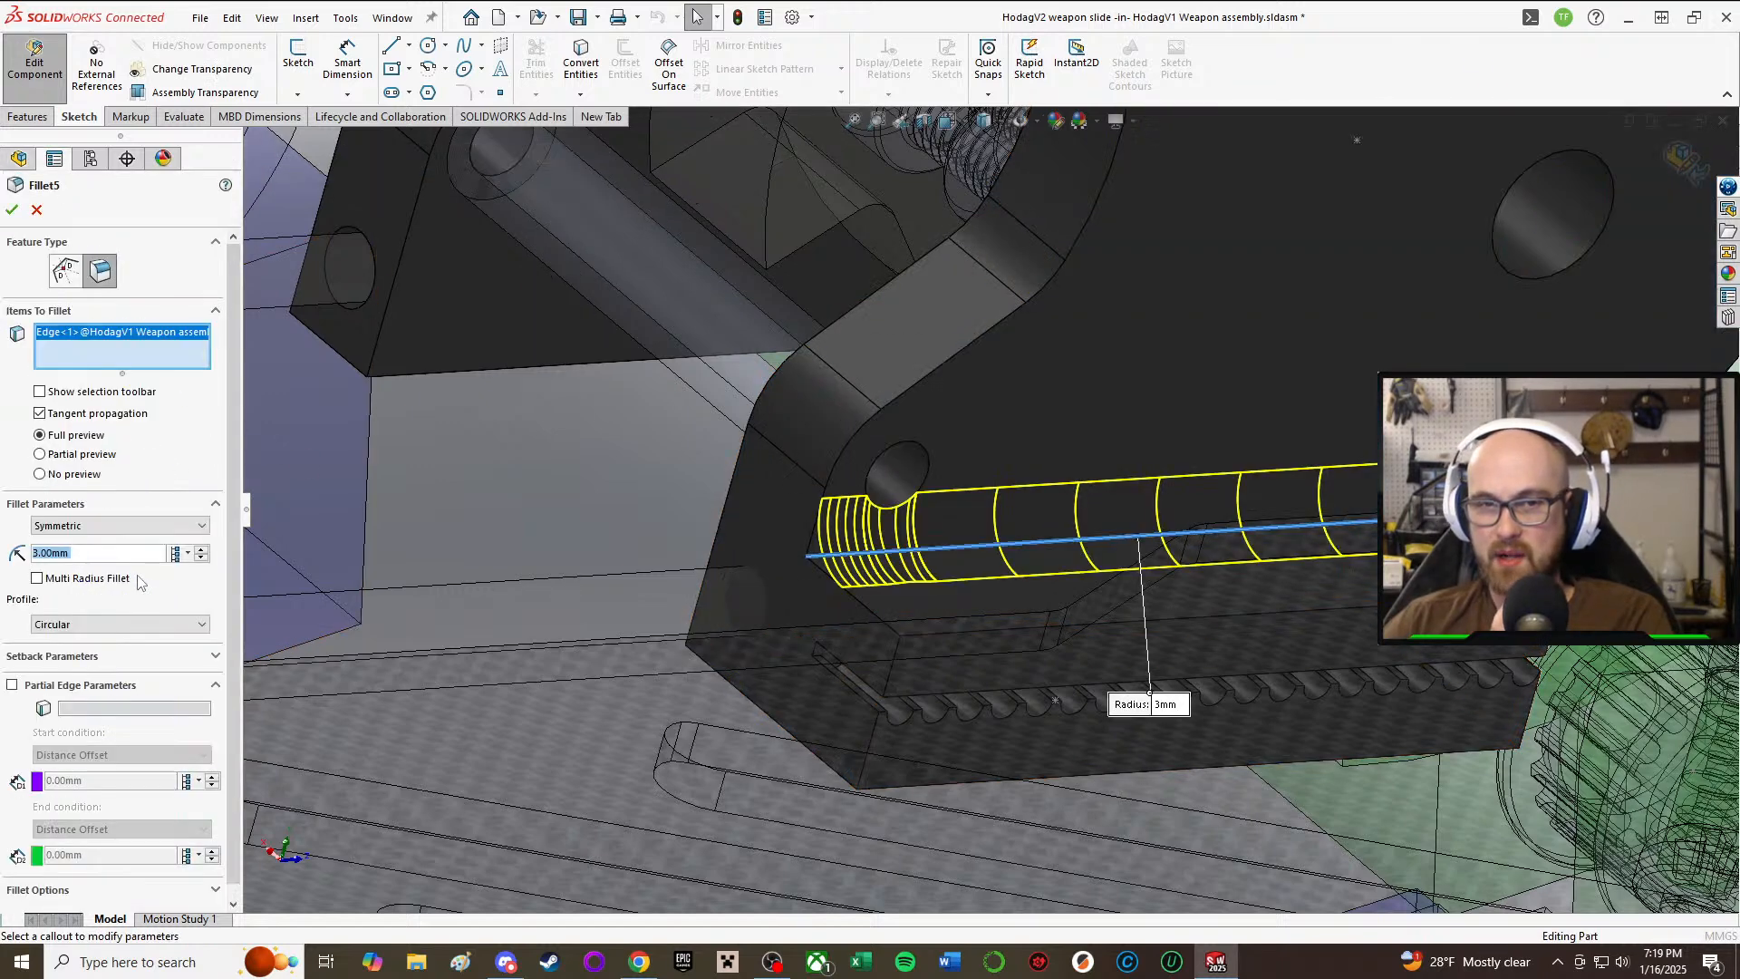
type("2")
key("Return")
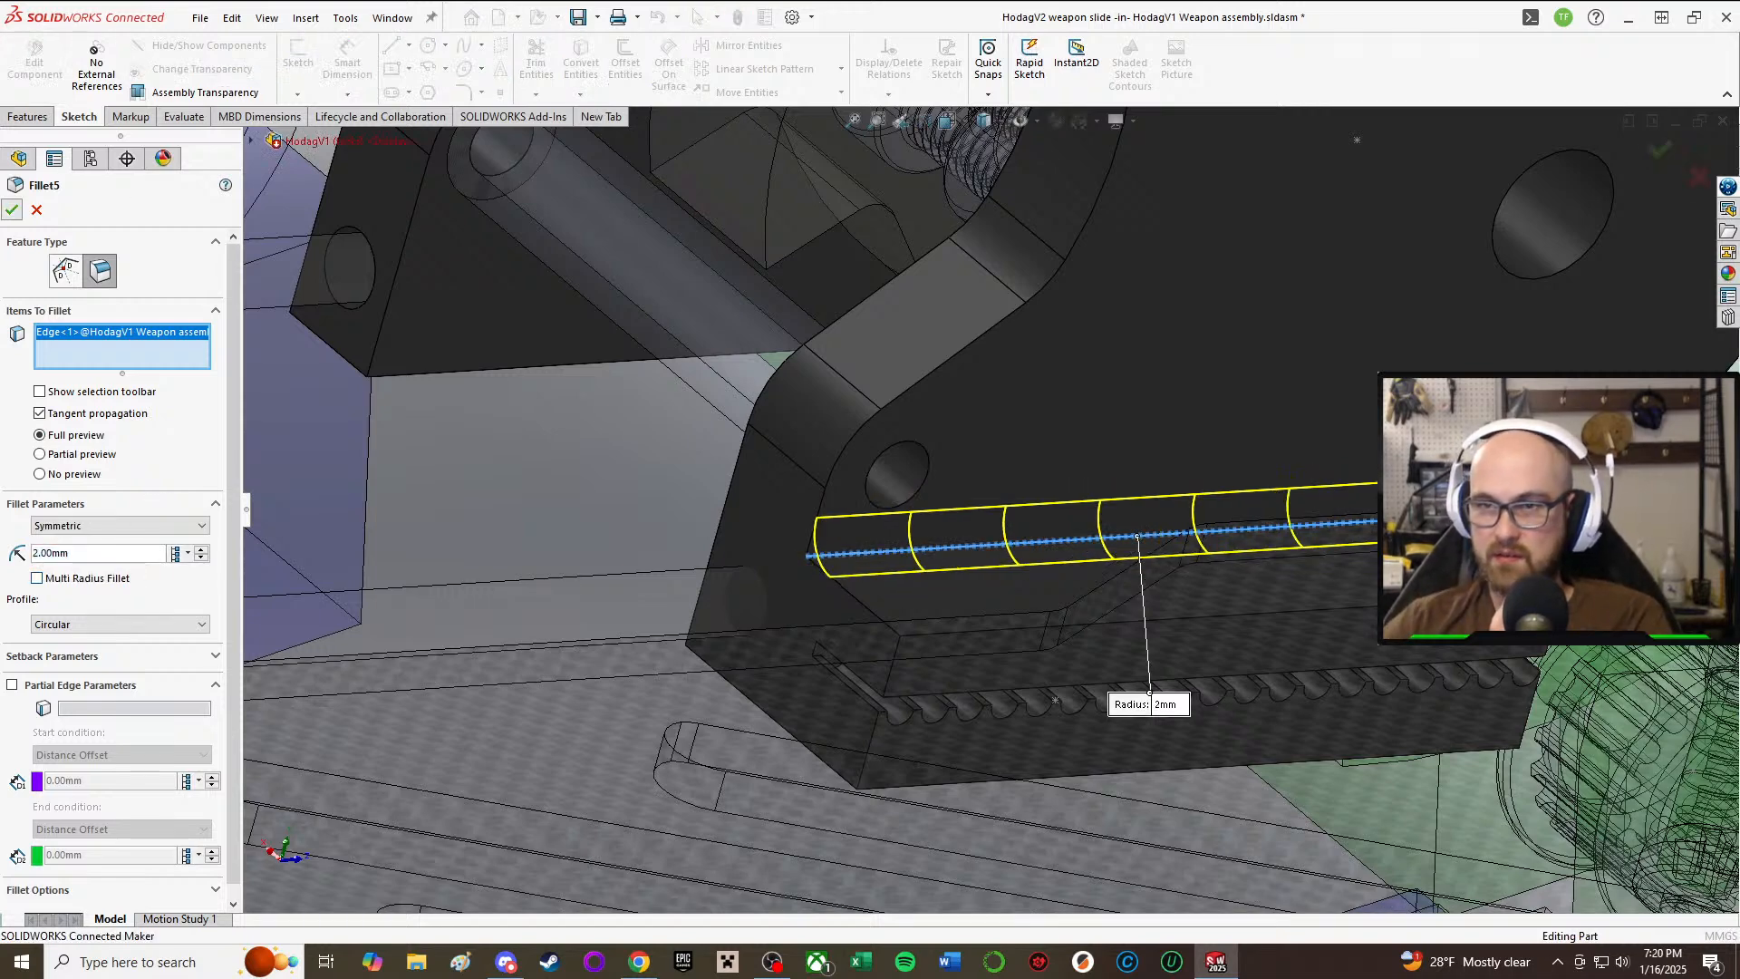
key("Return")
Step: Inspect the reduced foot fillet from several angles and return to the full robot assembly
scroll(678, 449, "up", 7)
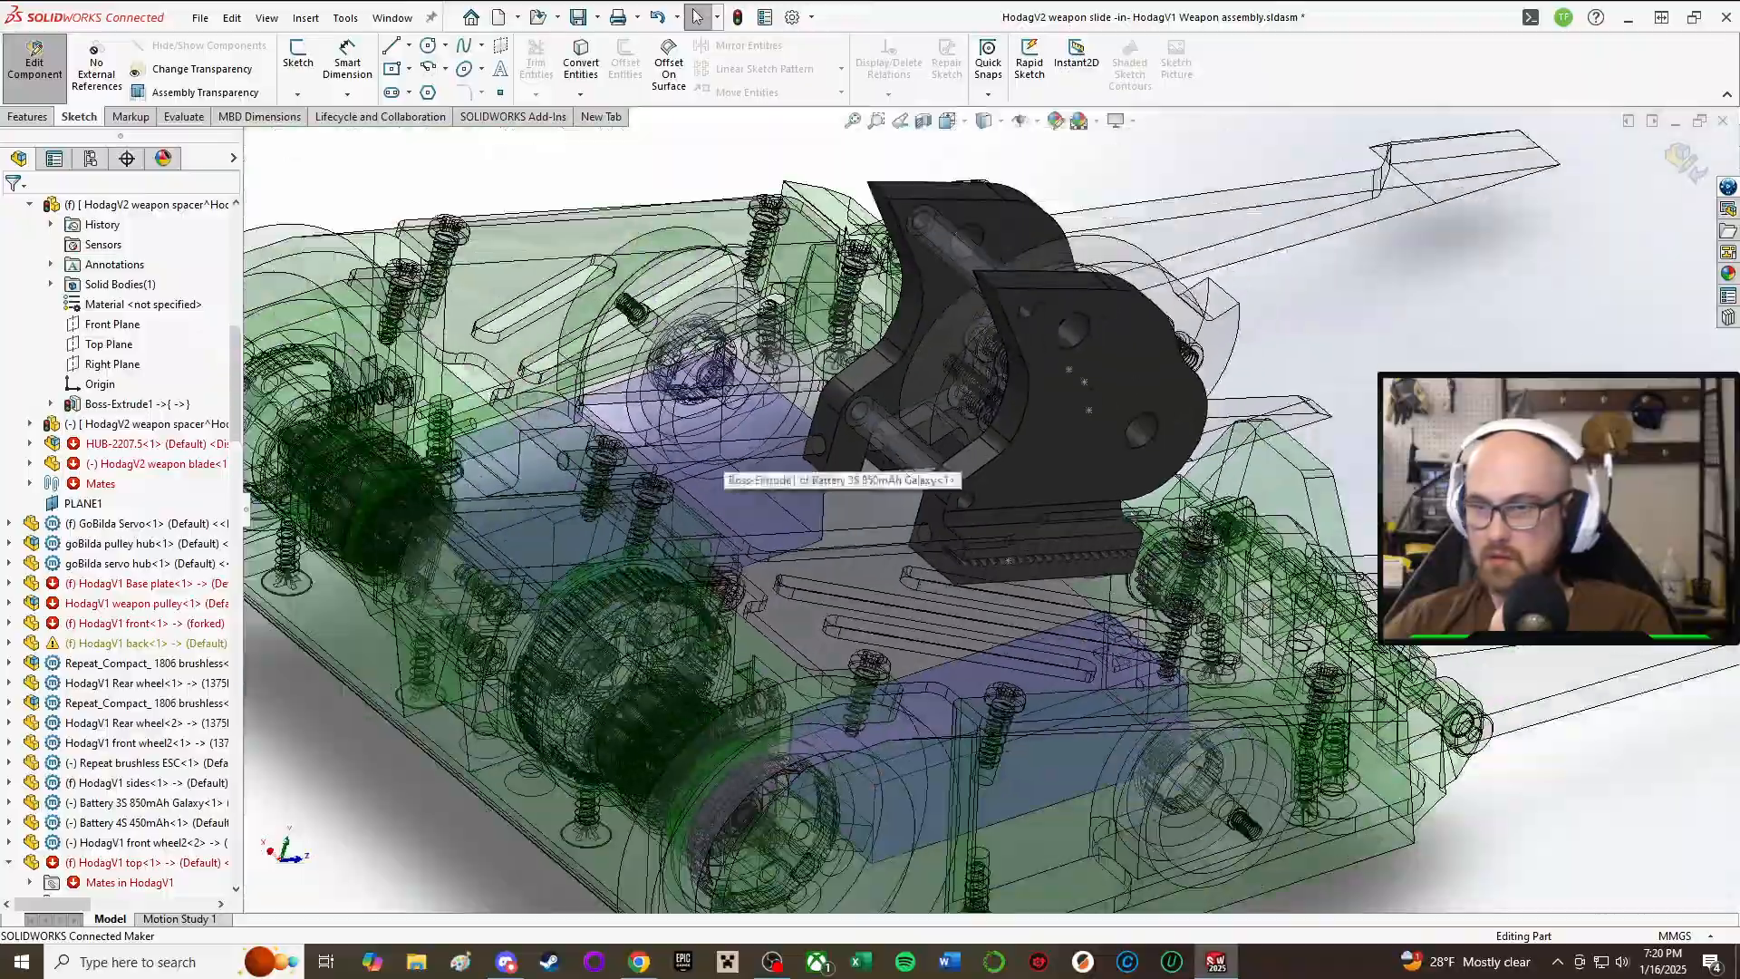
middle_click_drag(1065, 471, 1142, 499)
scroll(952, 505, "down", 5)
mouse_move(897, 508)
middle_mouse_down()
mouse_move(881, 398)
mouse_move(875, 462)
mouse_move(893, 390)
mouse_move(881, 517)
middle_mouse_up()
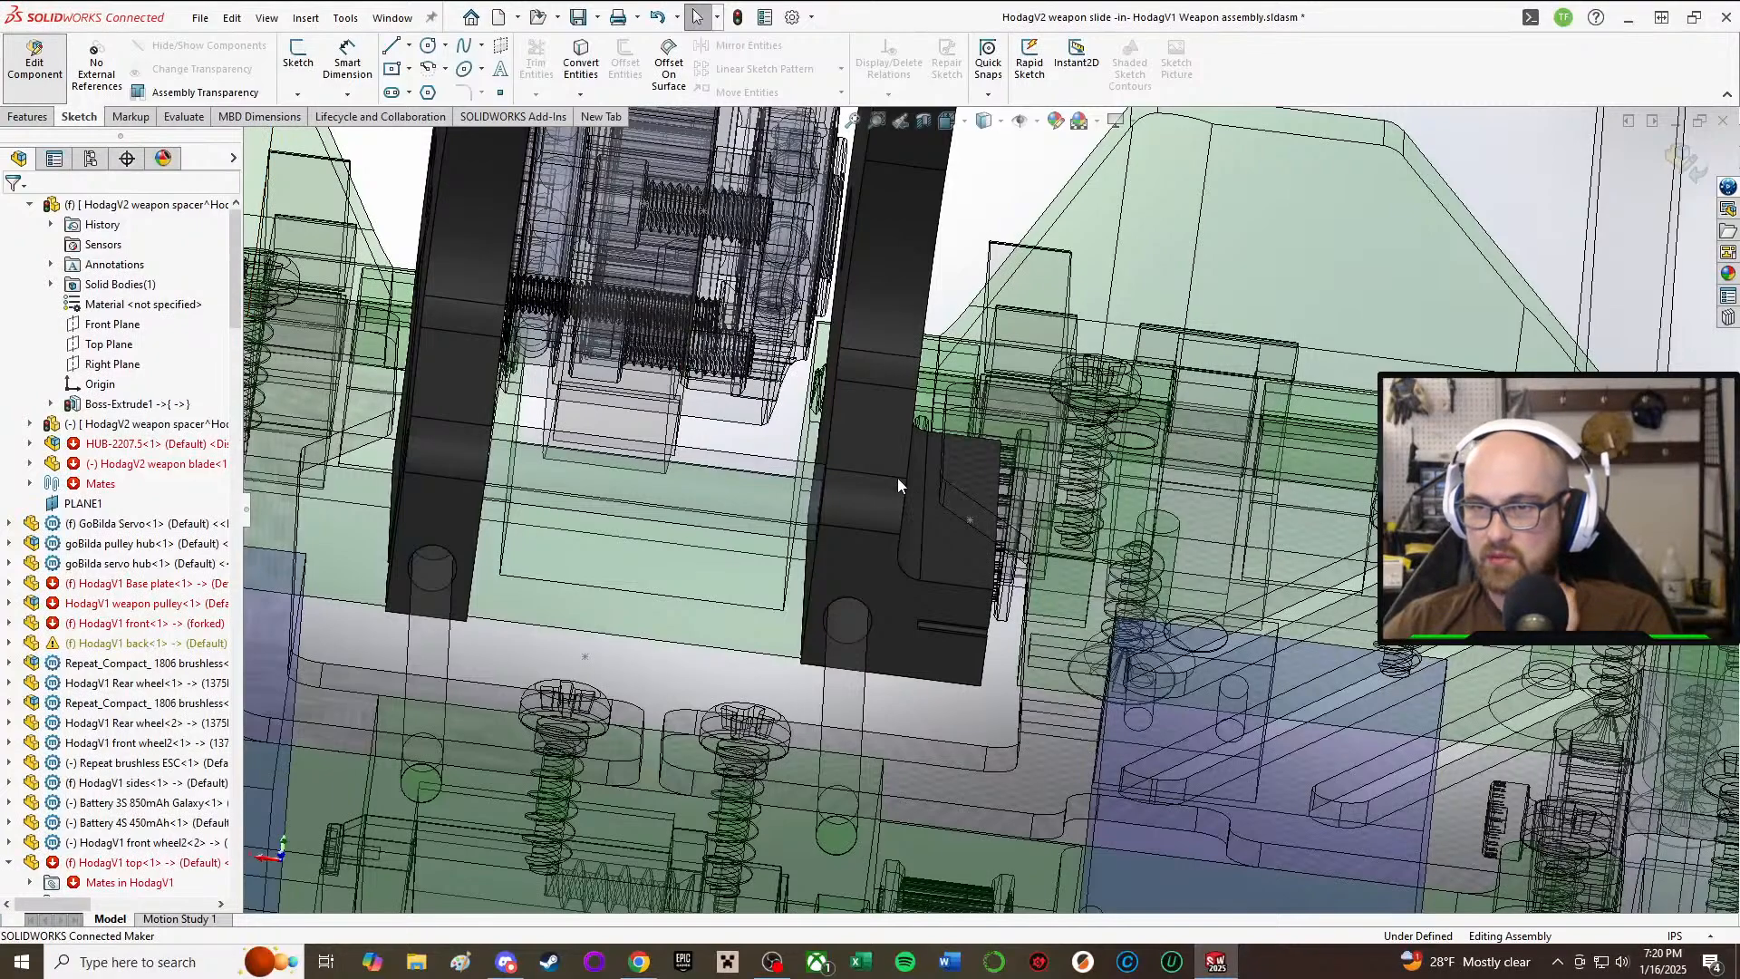
scroll(952, 584, "down", 1)
mouse_move(936, 562)
middle_mouse_down()
mouse_move(862, 388)
mouse_move(843, 547)
mouse_move(893, 539)
mouse_move(916, 576)
mouse_move(889, 494)
mouse_move(898, 171)
mouse_move(890, 498)
mouse_move(954, 523)
mouse_move(911, 535)
mouse_move(916, 377)
mouse_move(982, 437)
mouse_move(943, 579)
mouse_move(976, 484)
mouse_move(907, 545)
mouse_move(854, 668)
mouse_move(815, 675)
middle_mouse_up()
scroll(947, 585, "down", 1)
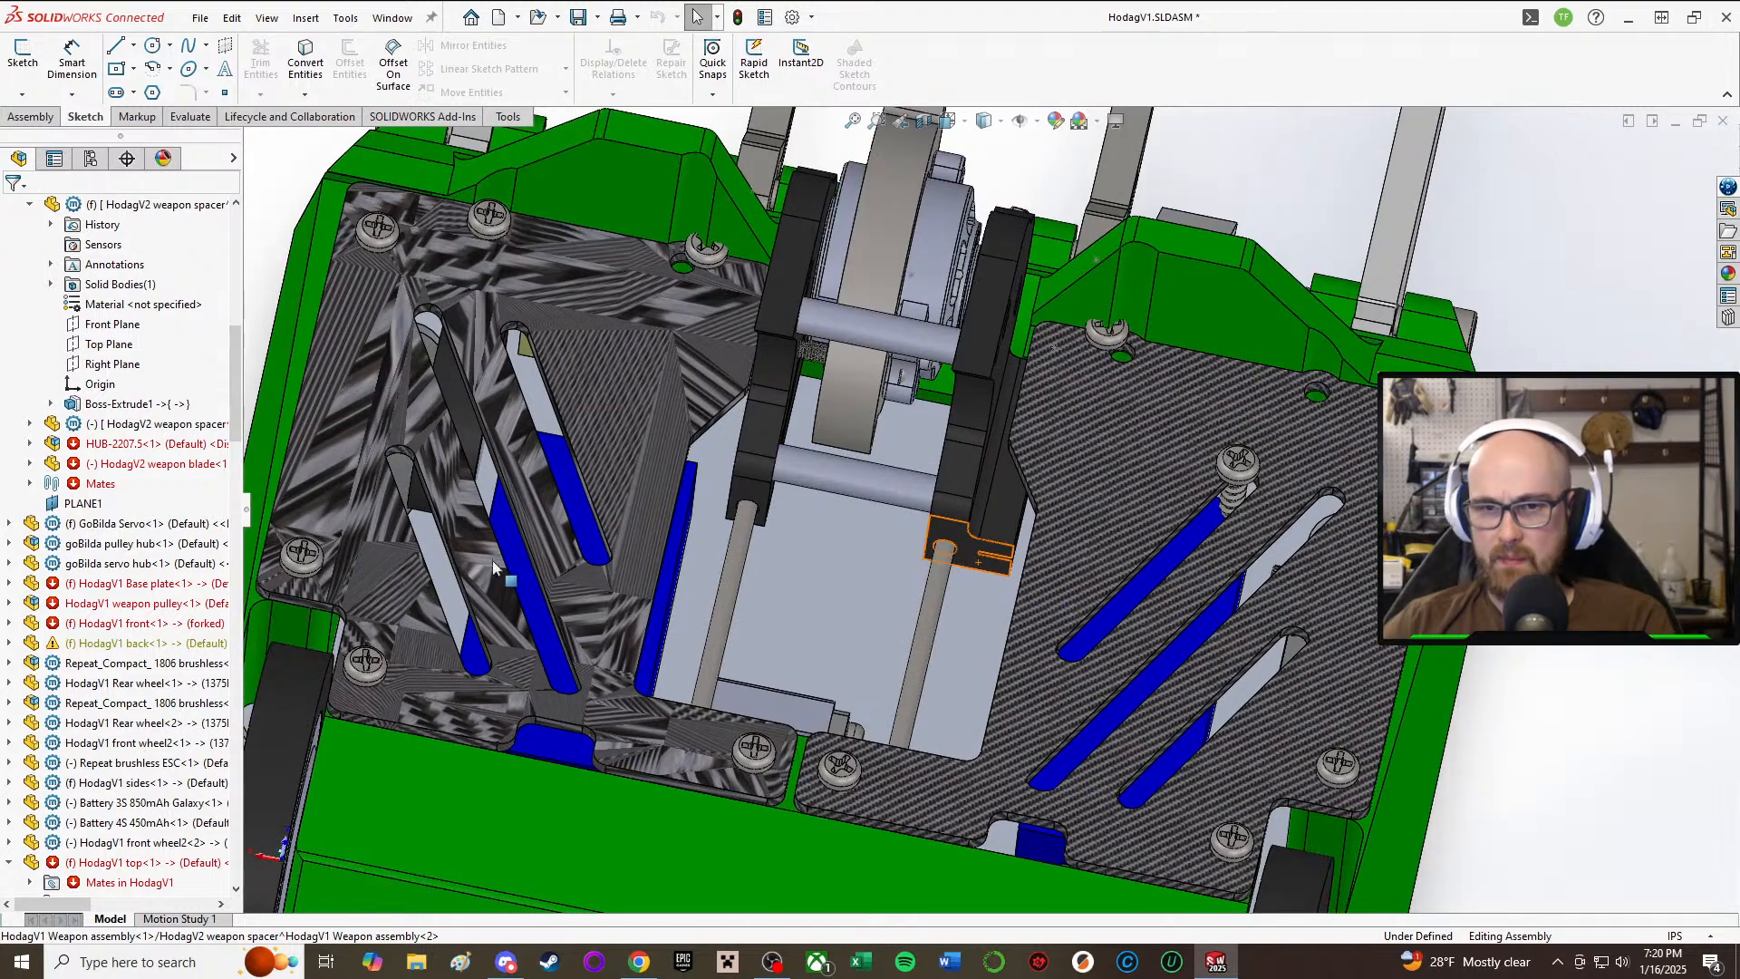
Step: View the robot from below, open the base plate for in-context editing and select its underside to locate its base extrusion
middle_click_drag(507, 580, 925, 214)
scroll(616, 306, "up", 4)
key("ctrl+6")
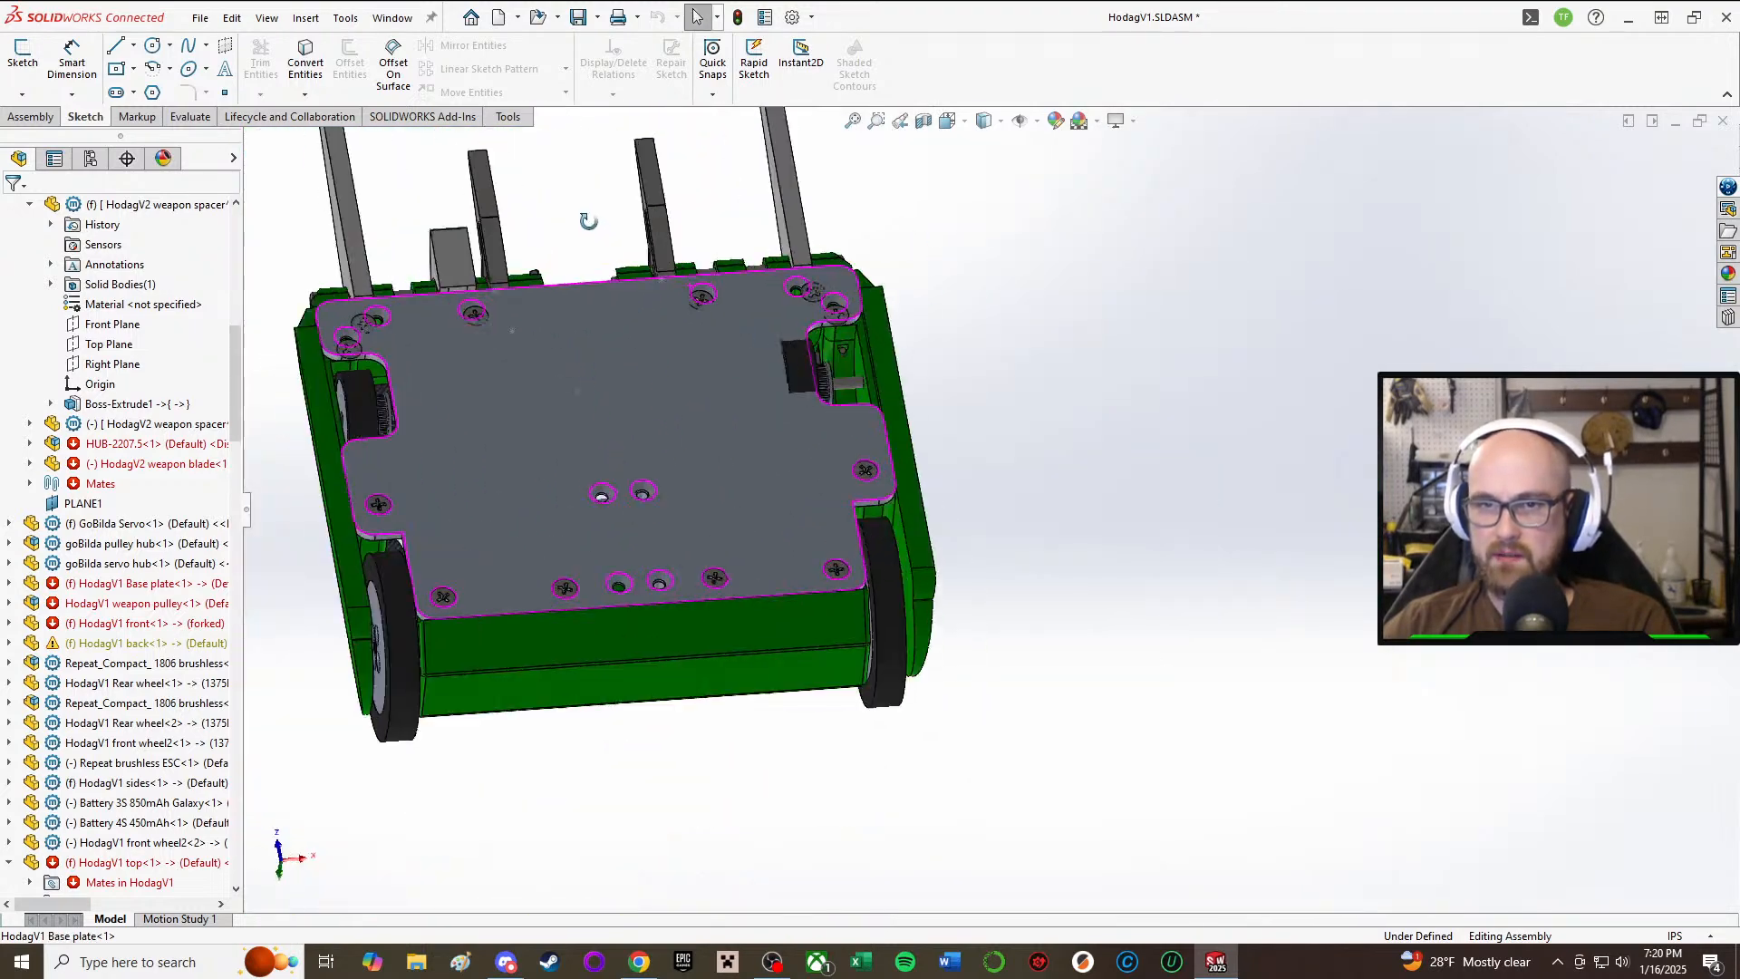
left_click(598, 426)
left_click(737, 313)
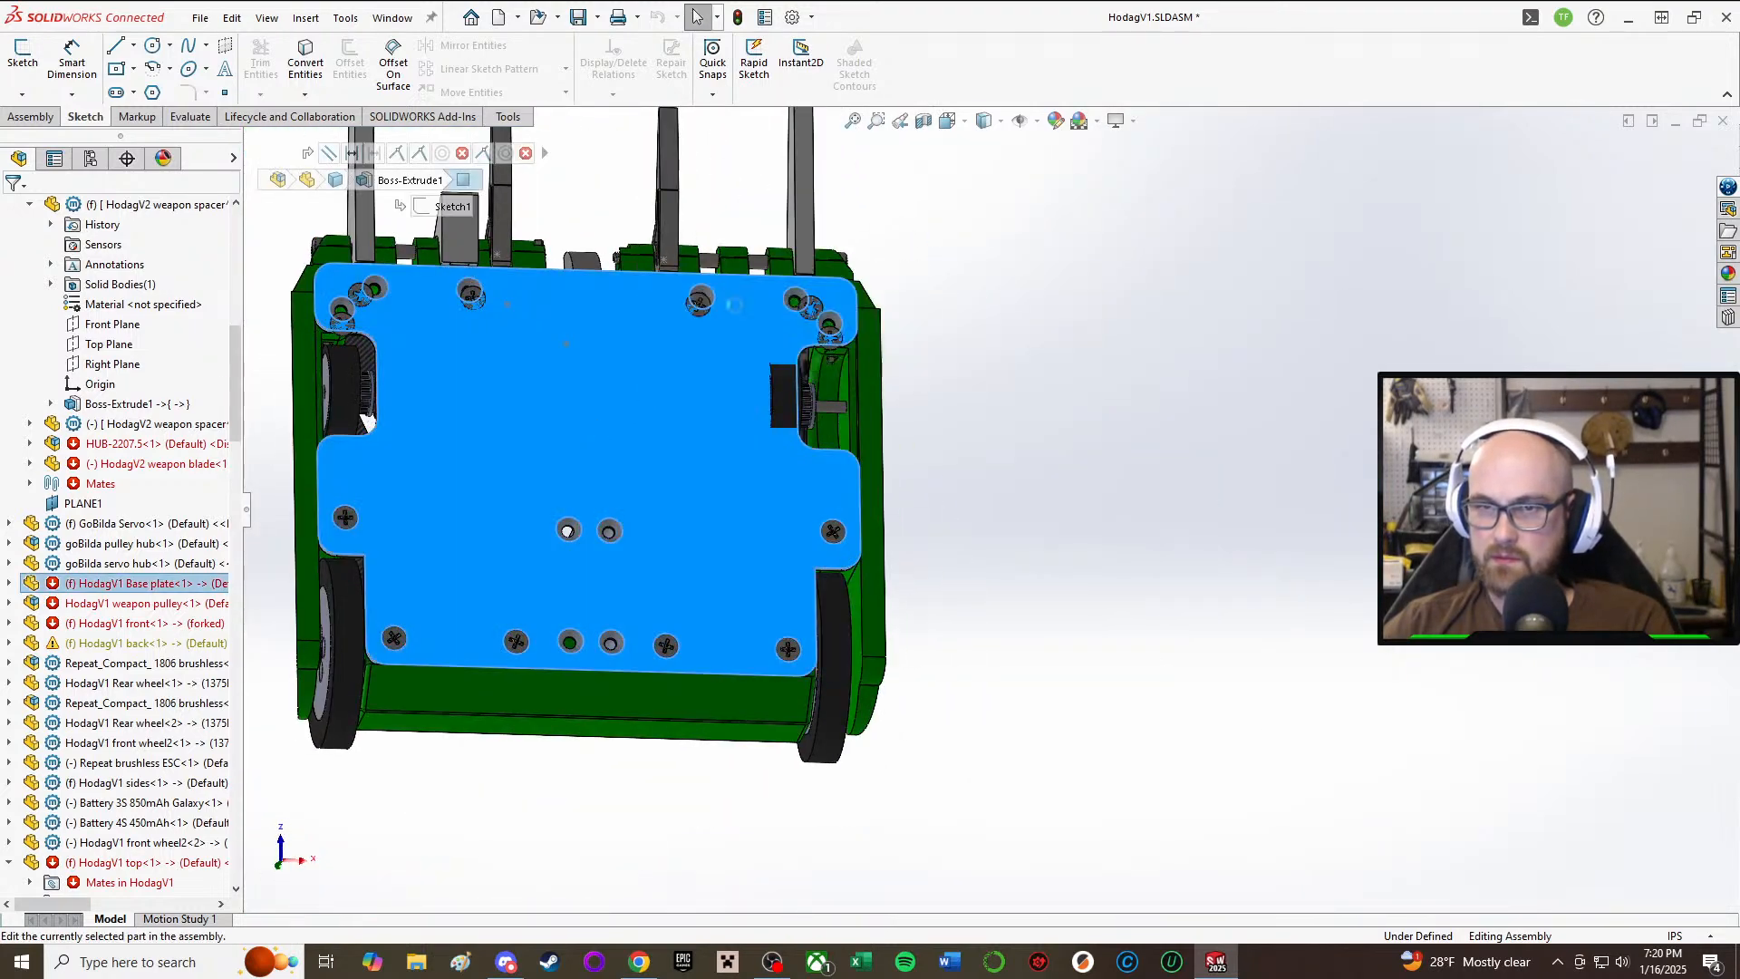
scroll(461, 465, "down", 4)
scroll(172, 466, "up", 2)
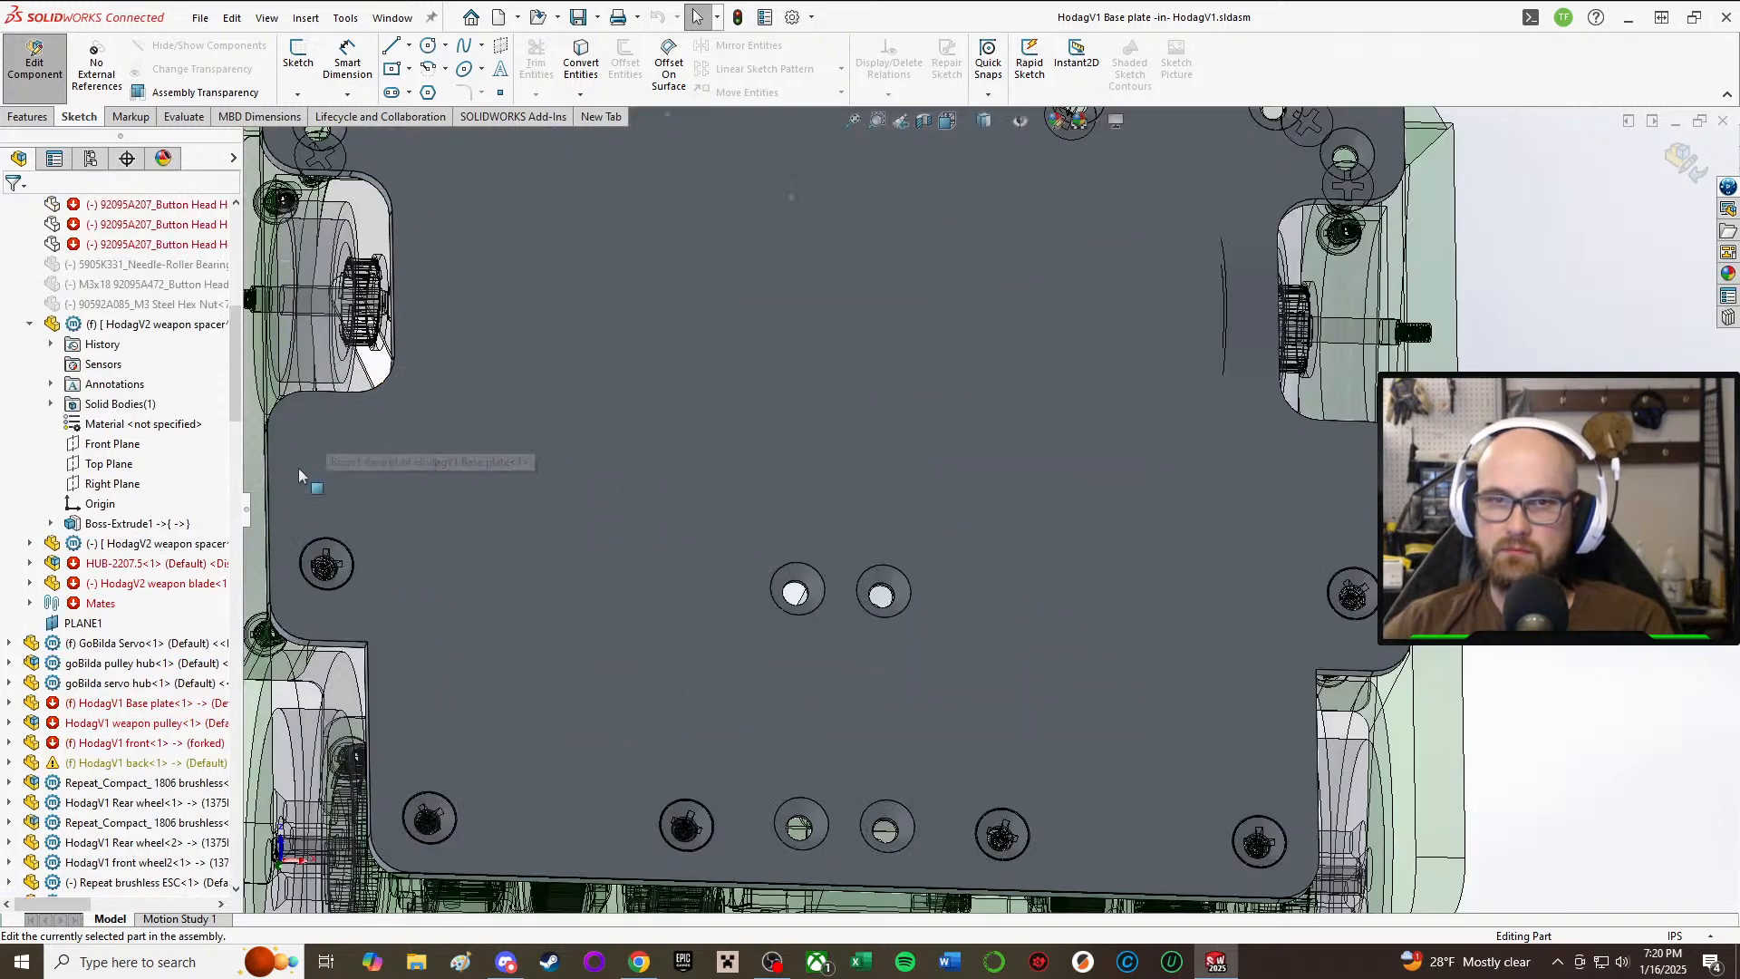
scroll(299, 472, "up", 4)
scroll(146, 450, "up", 10)
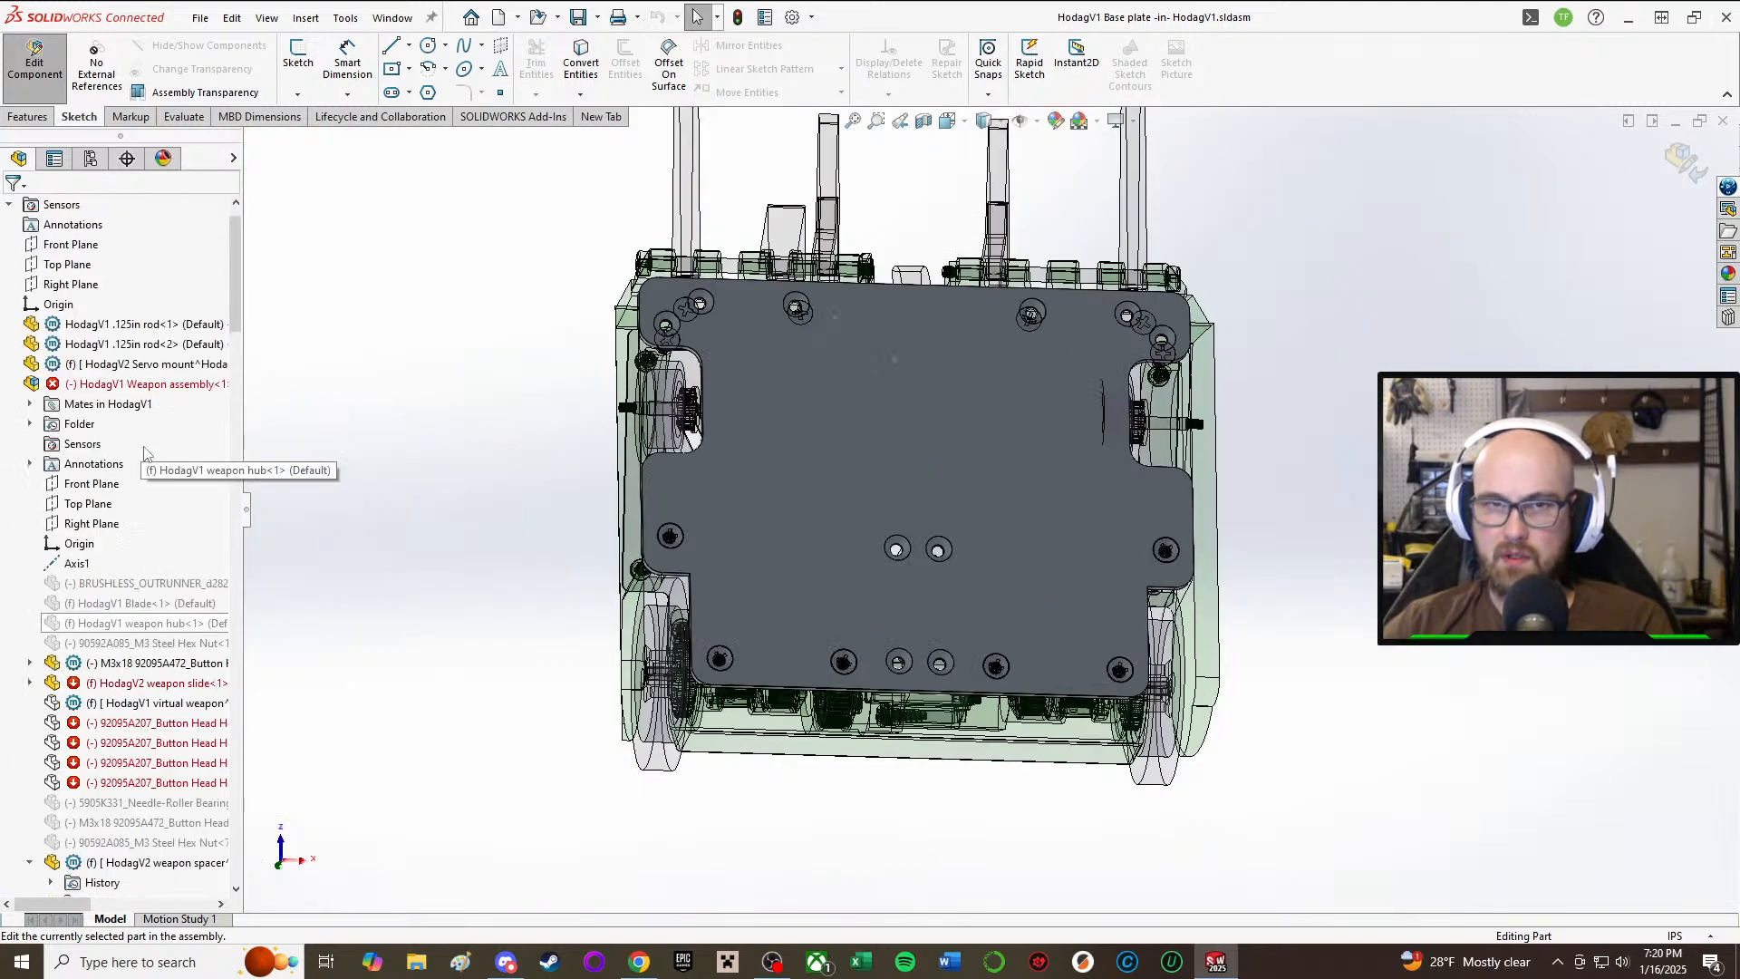
left_click(862, 389)
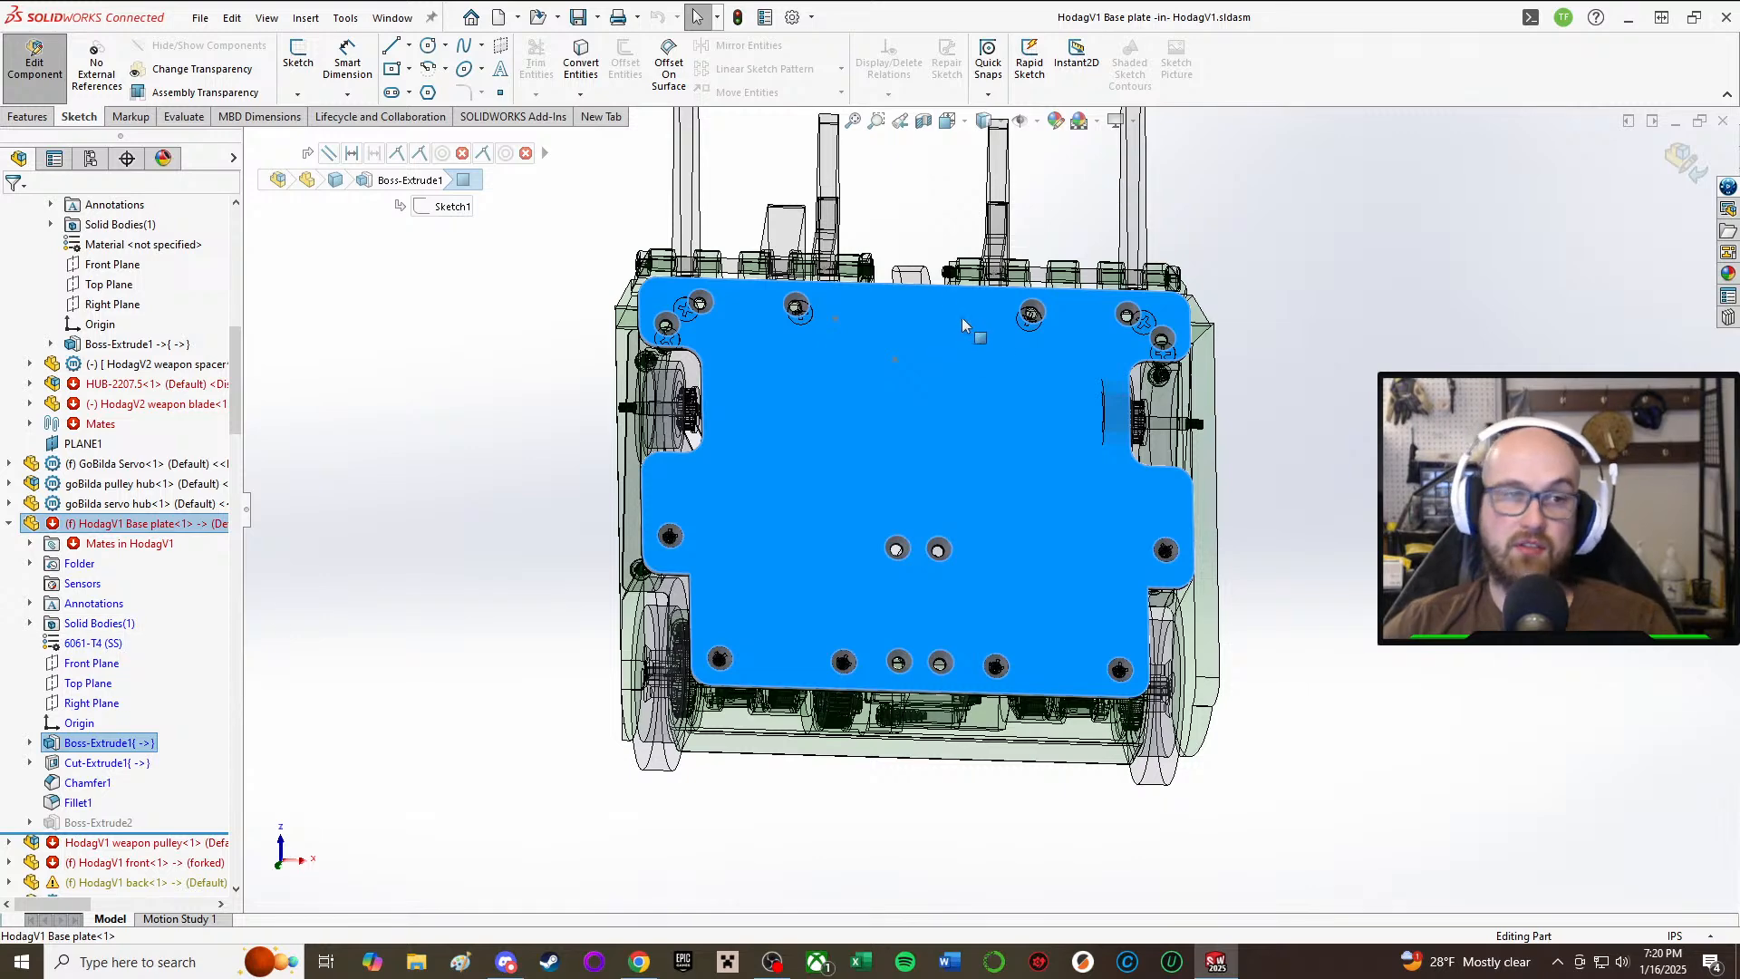
scroll(736, 405, "down", 2)
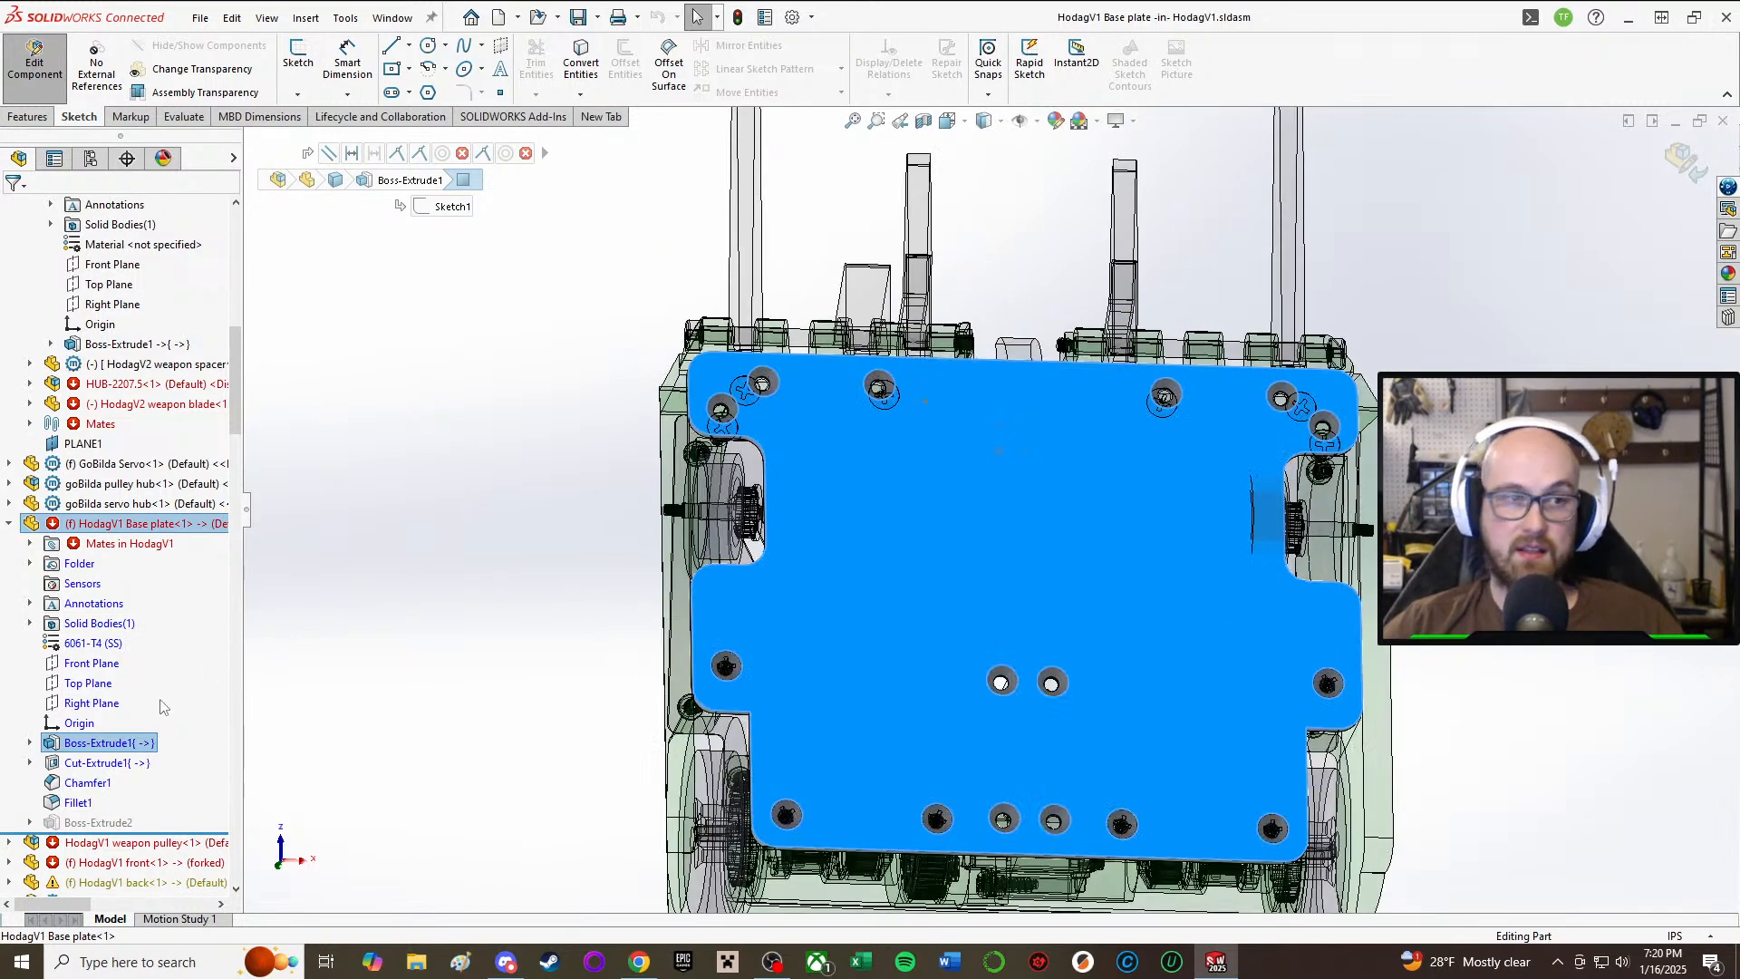
left_click(1651, 971)
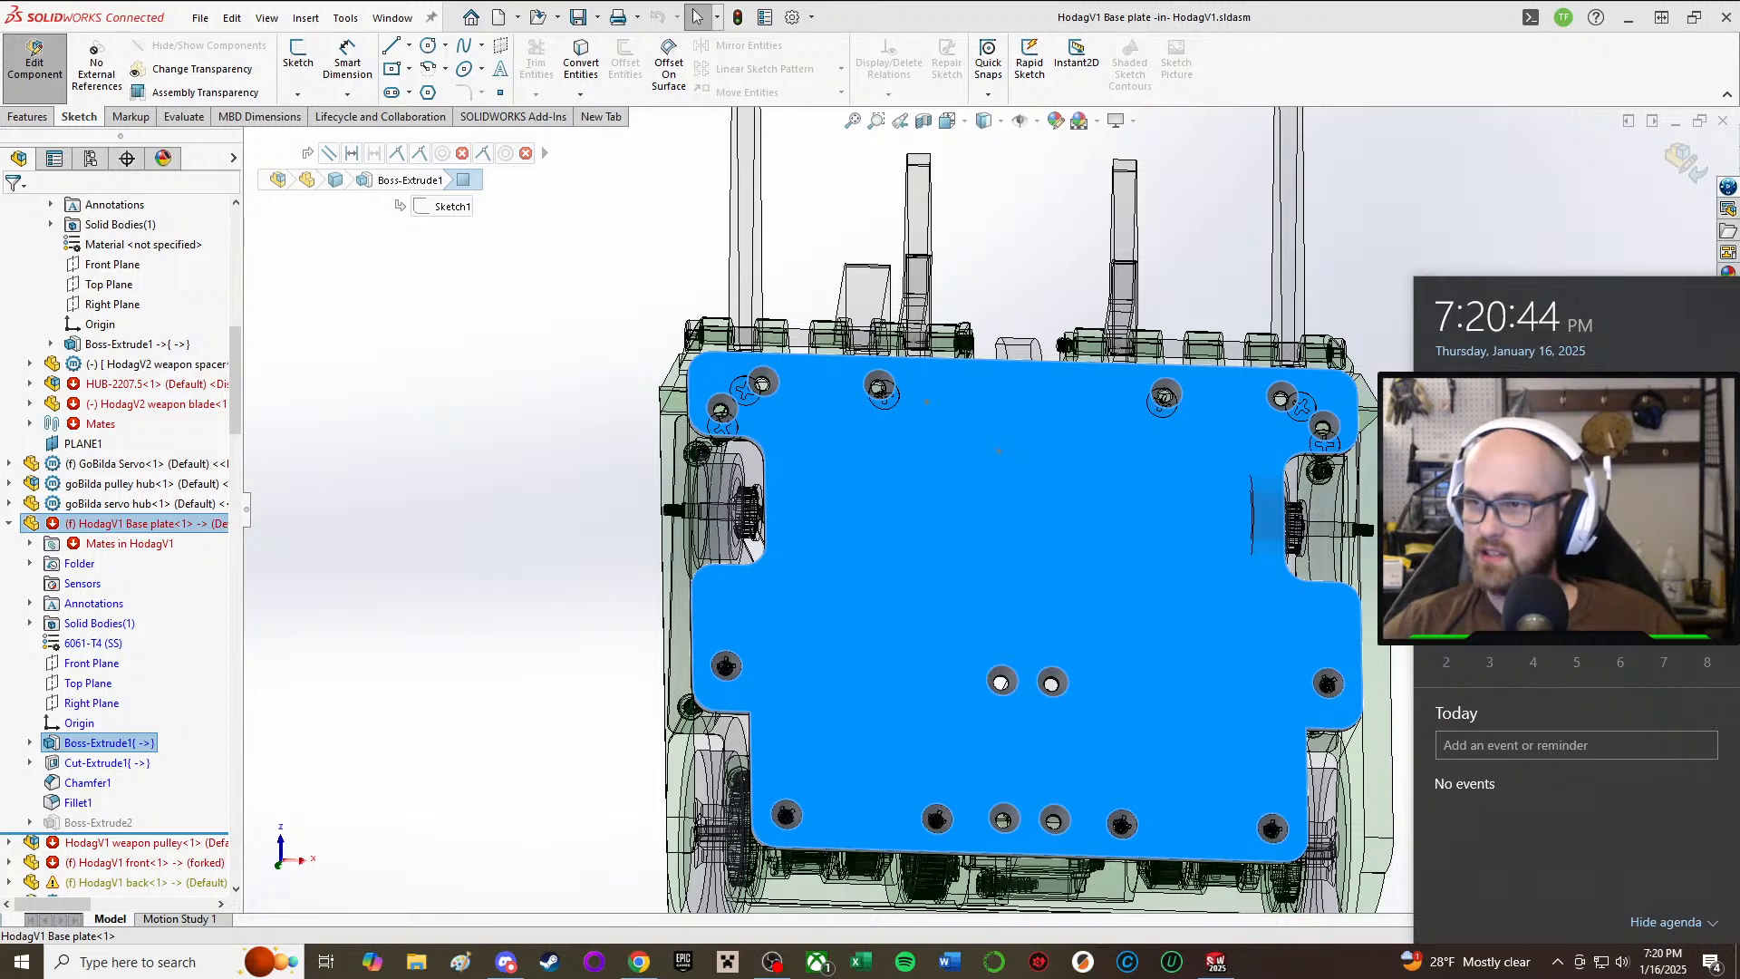
left_click(1465, 245)
left_click(1463, 239)
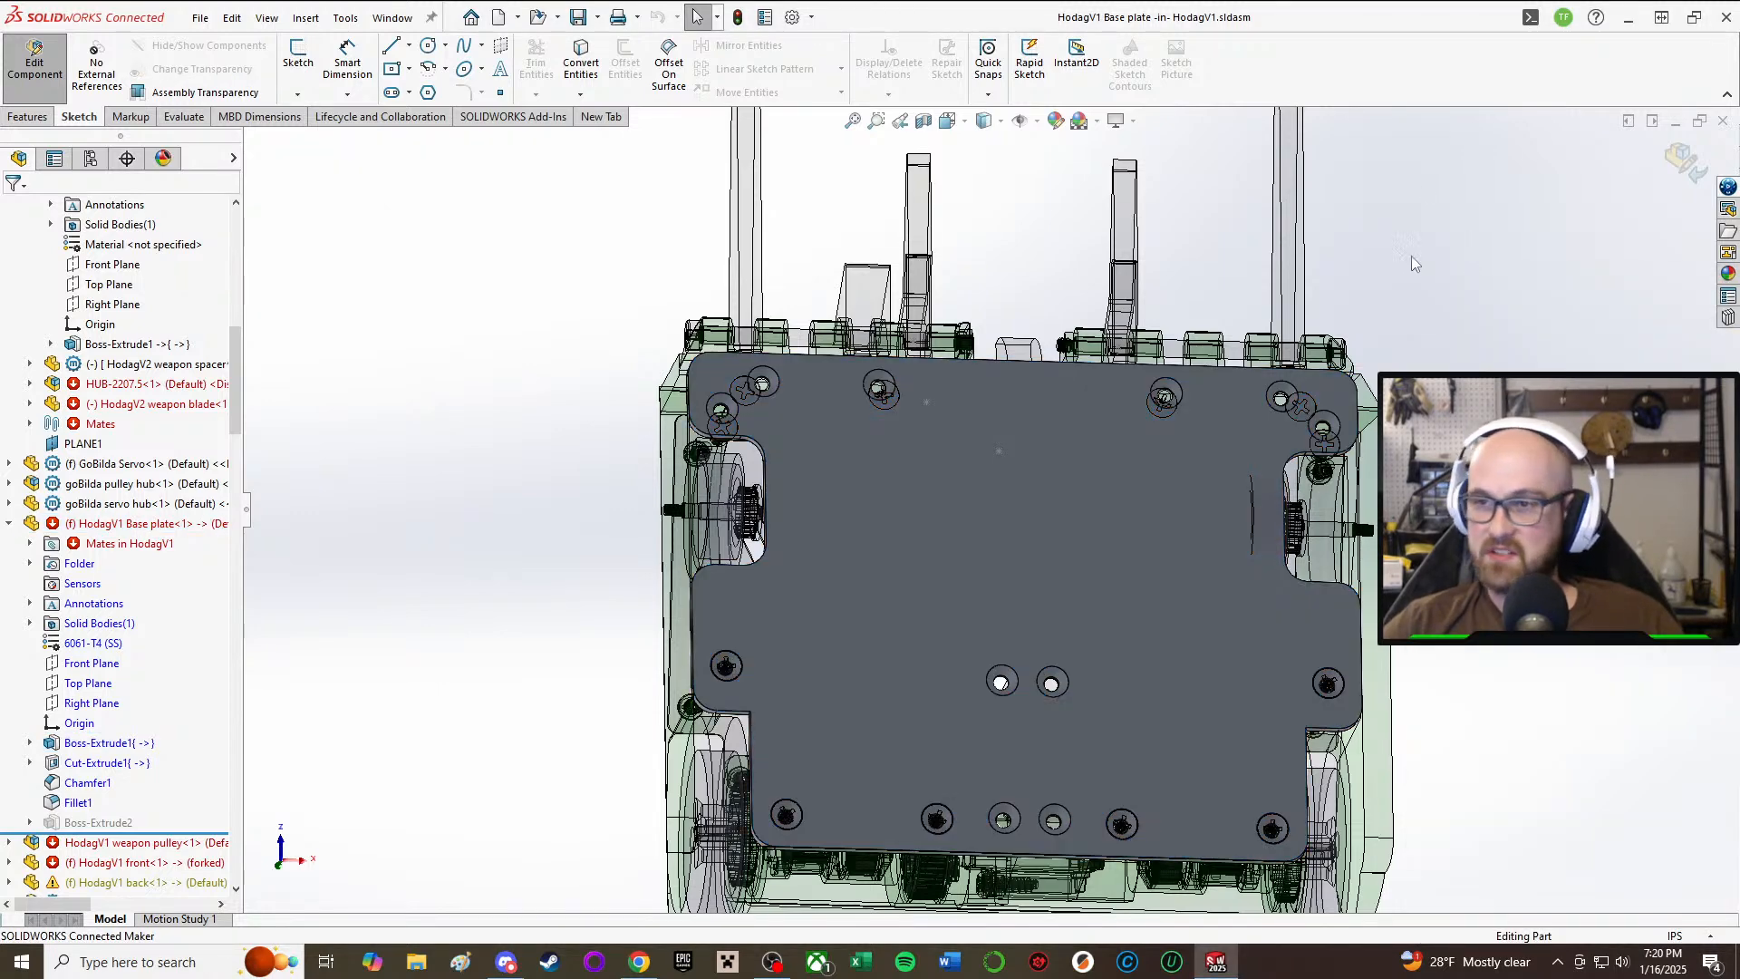
Step: Open the base plate's Boss-Extrude1 sketch for editing and examine its outline around the front wheel cutout and weapon assembly
scroll(918, 428, "down", 3)
left_click(1010, 417)
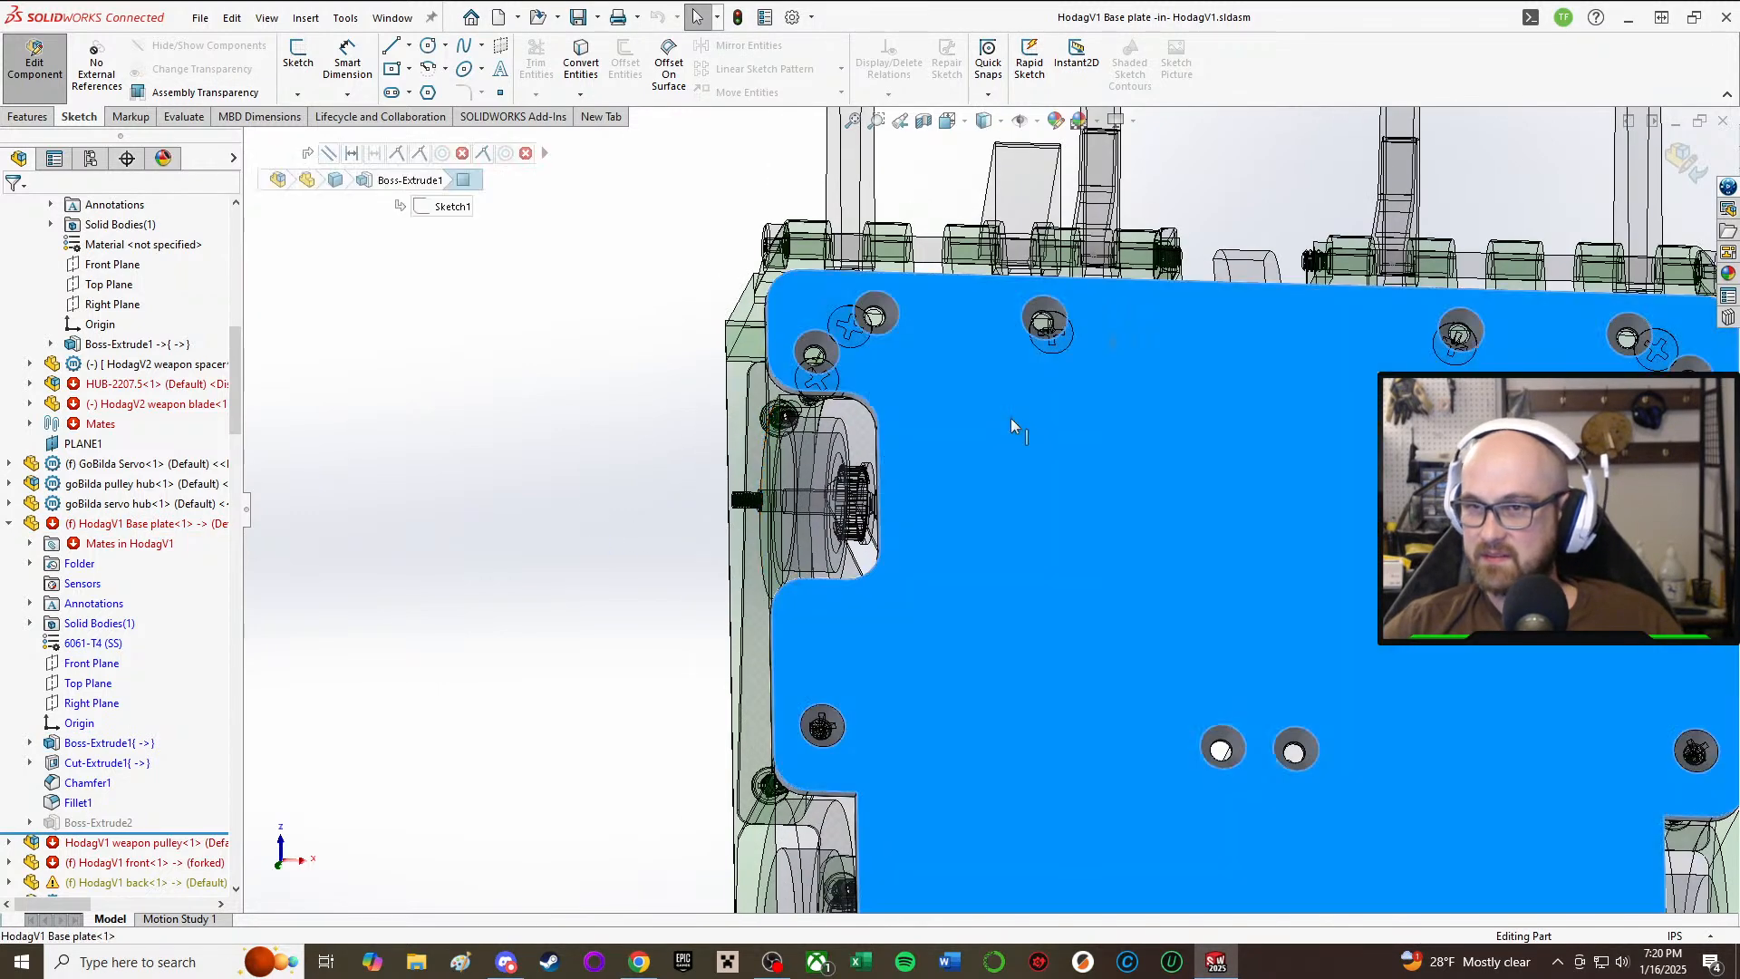
left_click(130, 743)
left_click(175, 687)
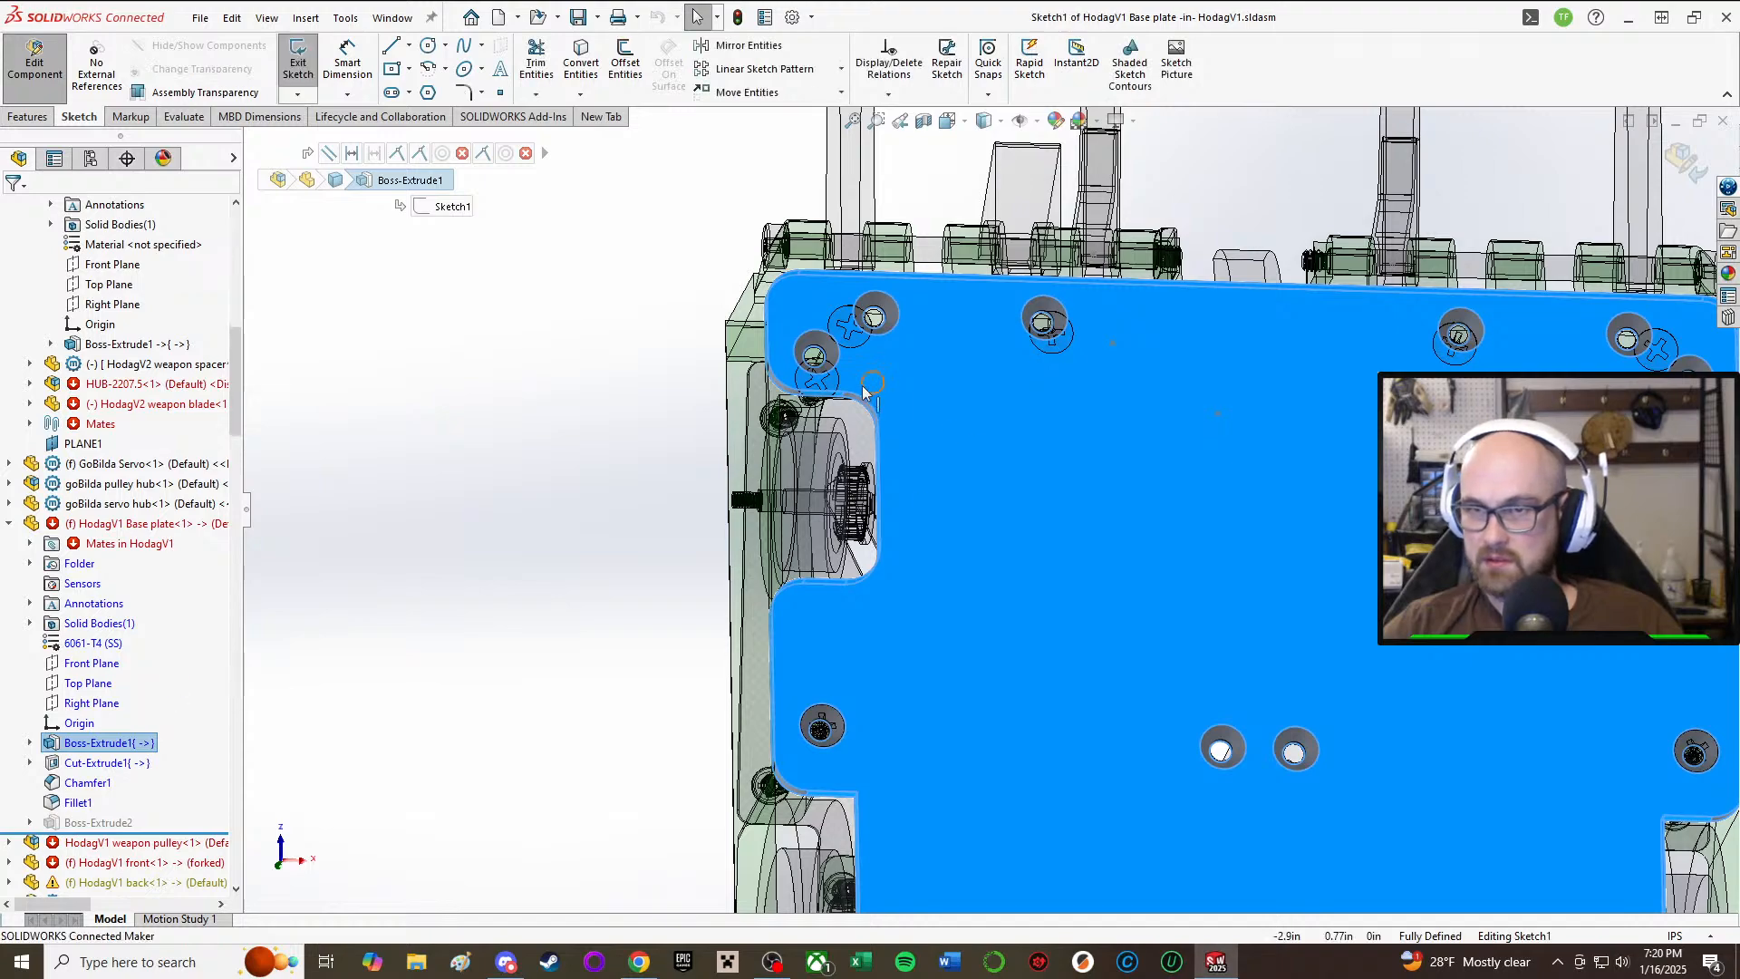
scroll(1117, 403, "up", 2)
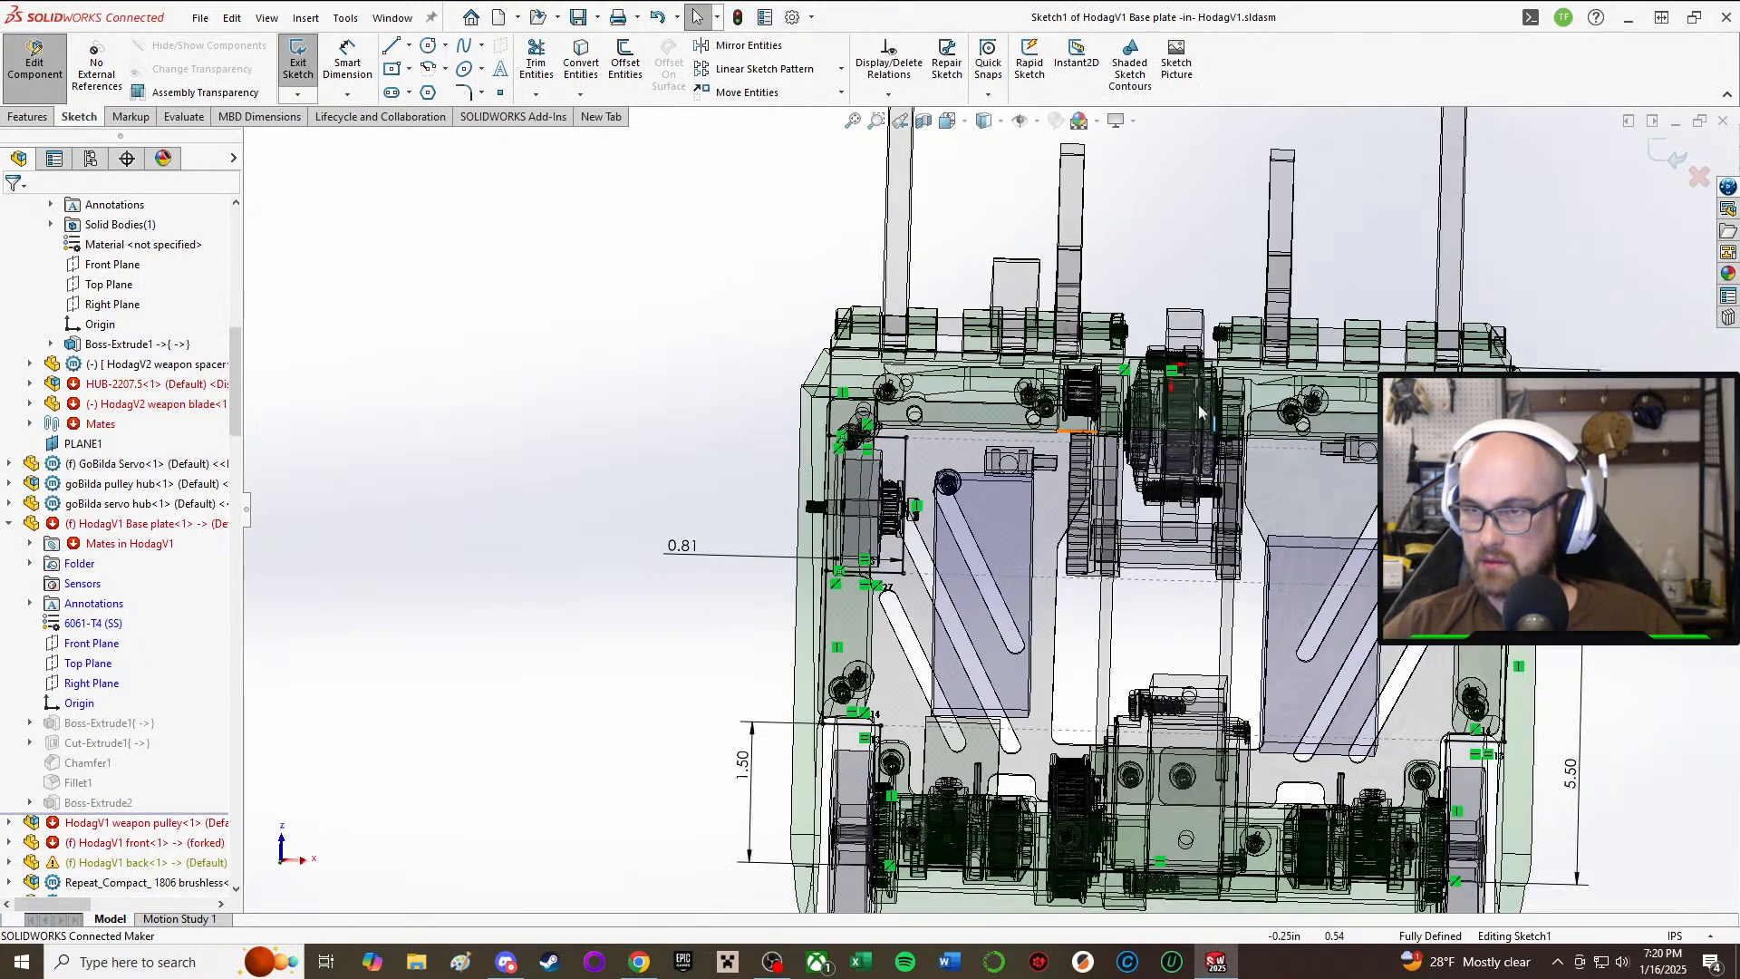
scroll(1178, 398, "down", 3)
scroll(495, 596, "up", 3)
scroll(494, 594, "down", 3)
scroll(492, 589, "up", 2)
scroll(491, 589, "down", 2)
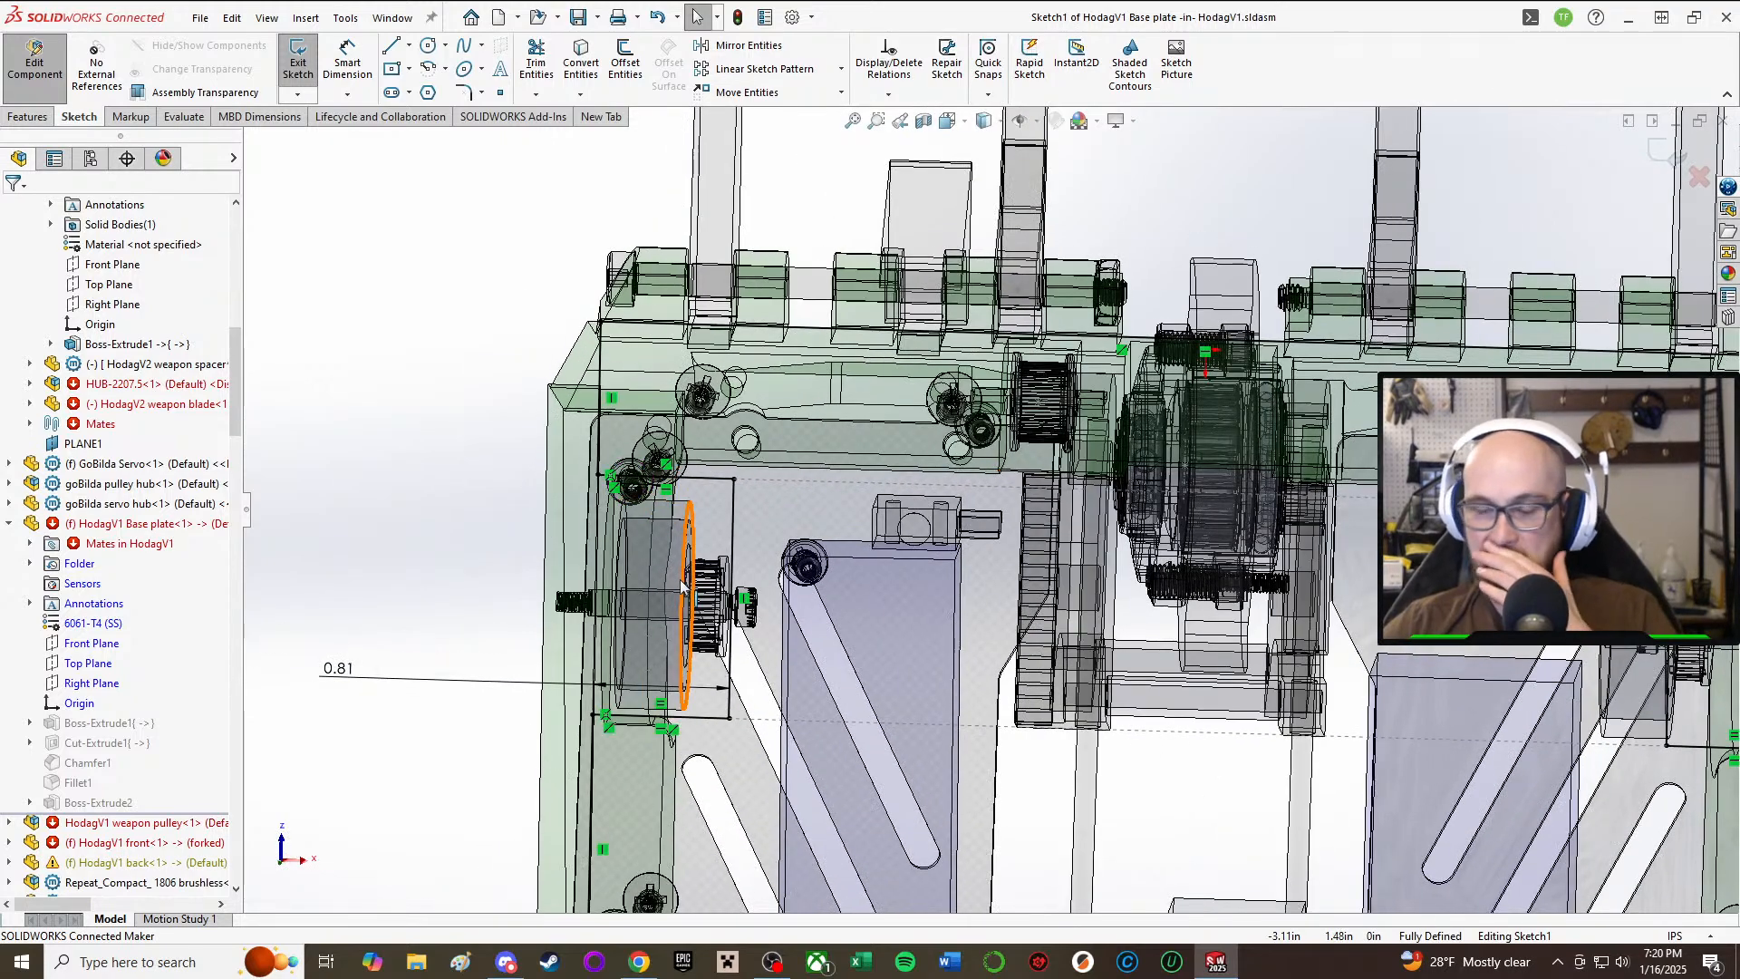
Step: Delete the relation that fixes the front edge line of the front wheel cutout in the base plate sketch
scroll(675, 628, "down", 2)
scroll(803, 460, "down", 3)
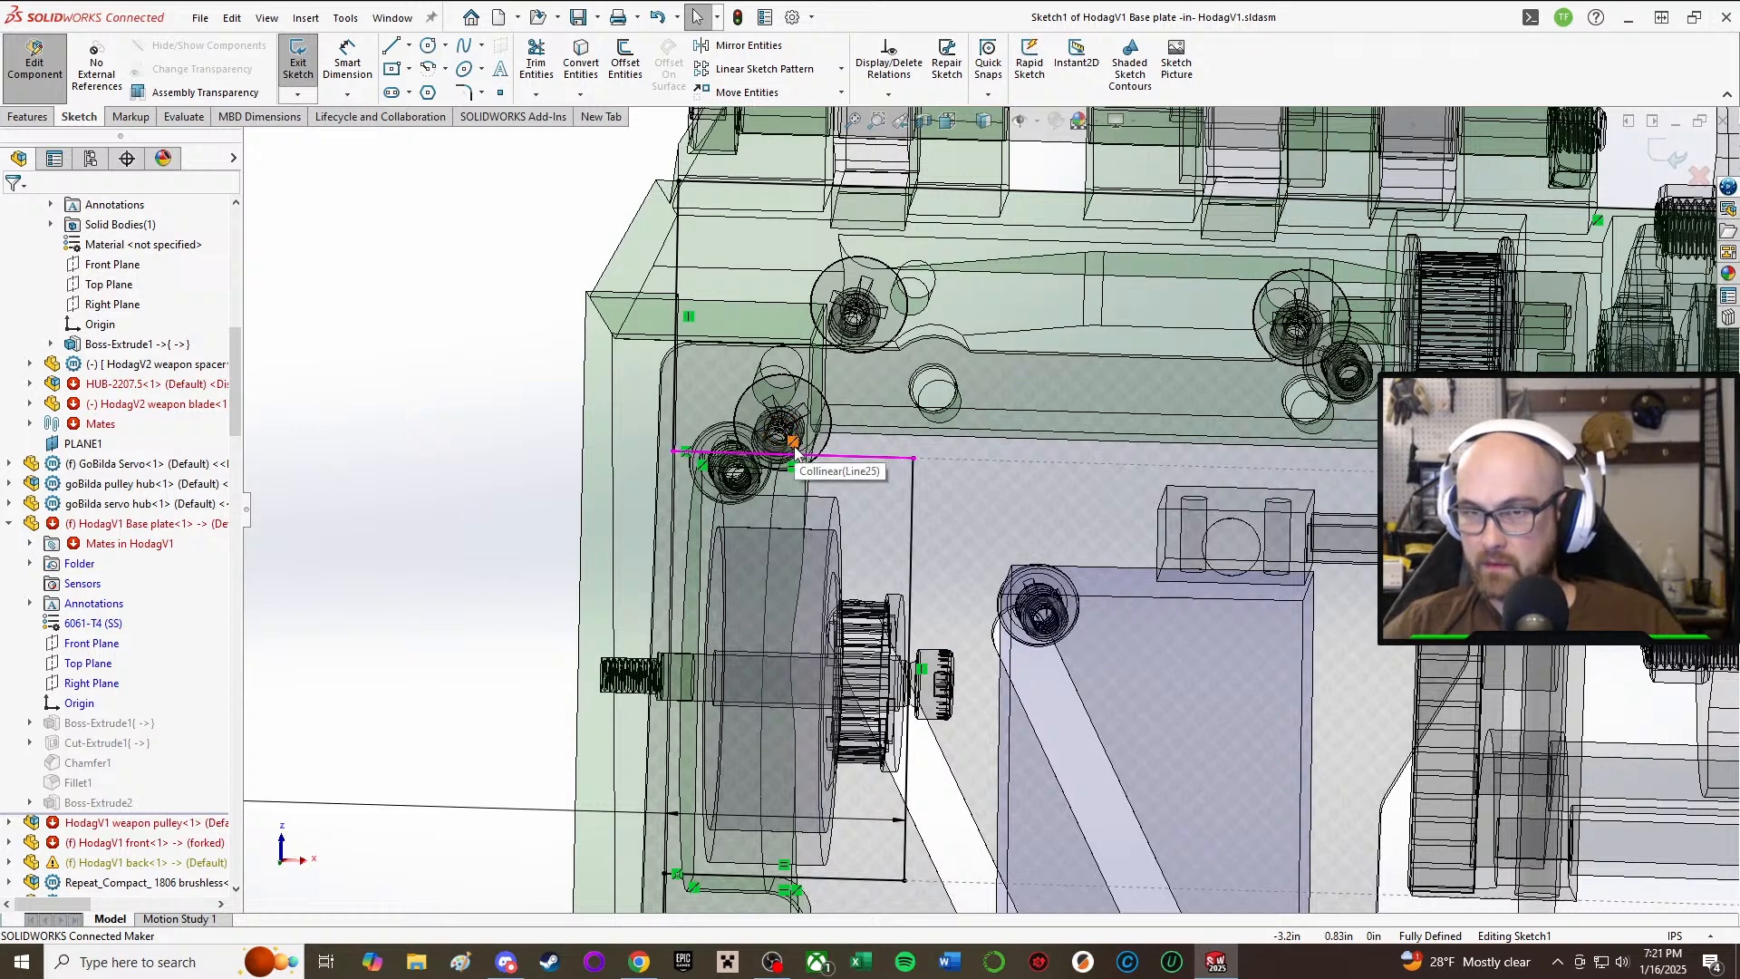
left_click(796, 454)
scroll(734, 450, "up", 3)
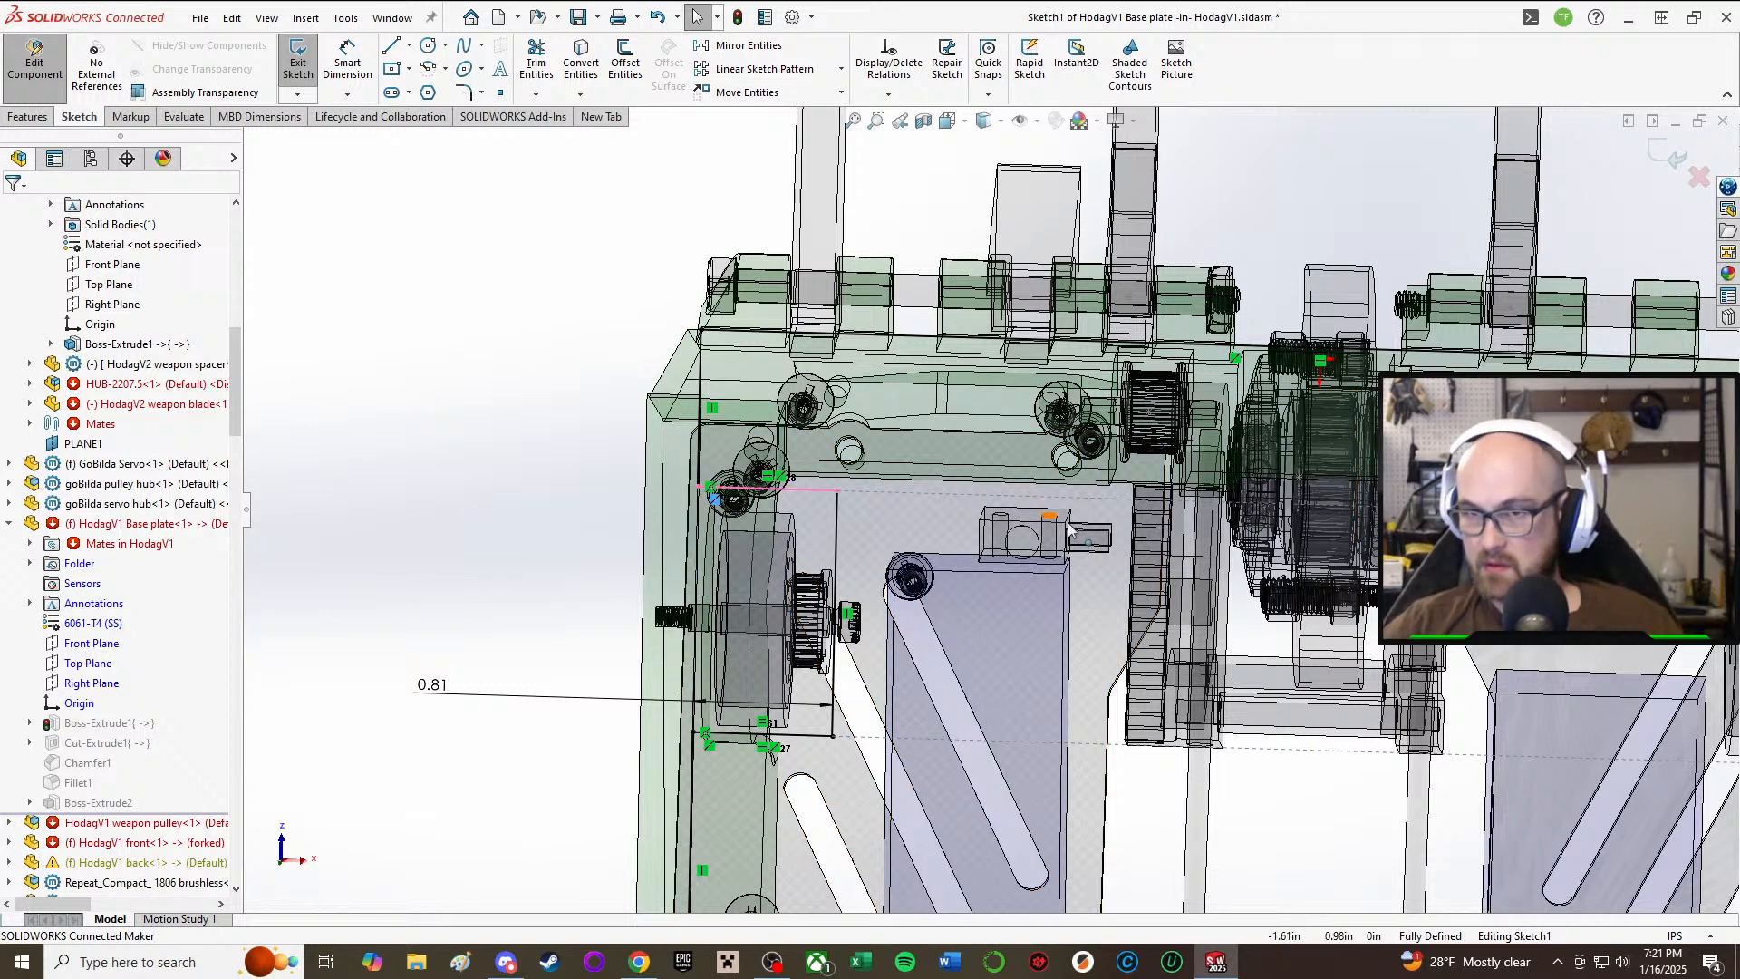
scroll(1069, 530, "up", 2)
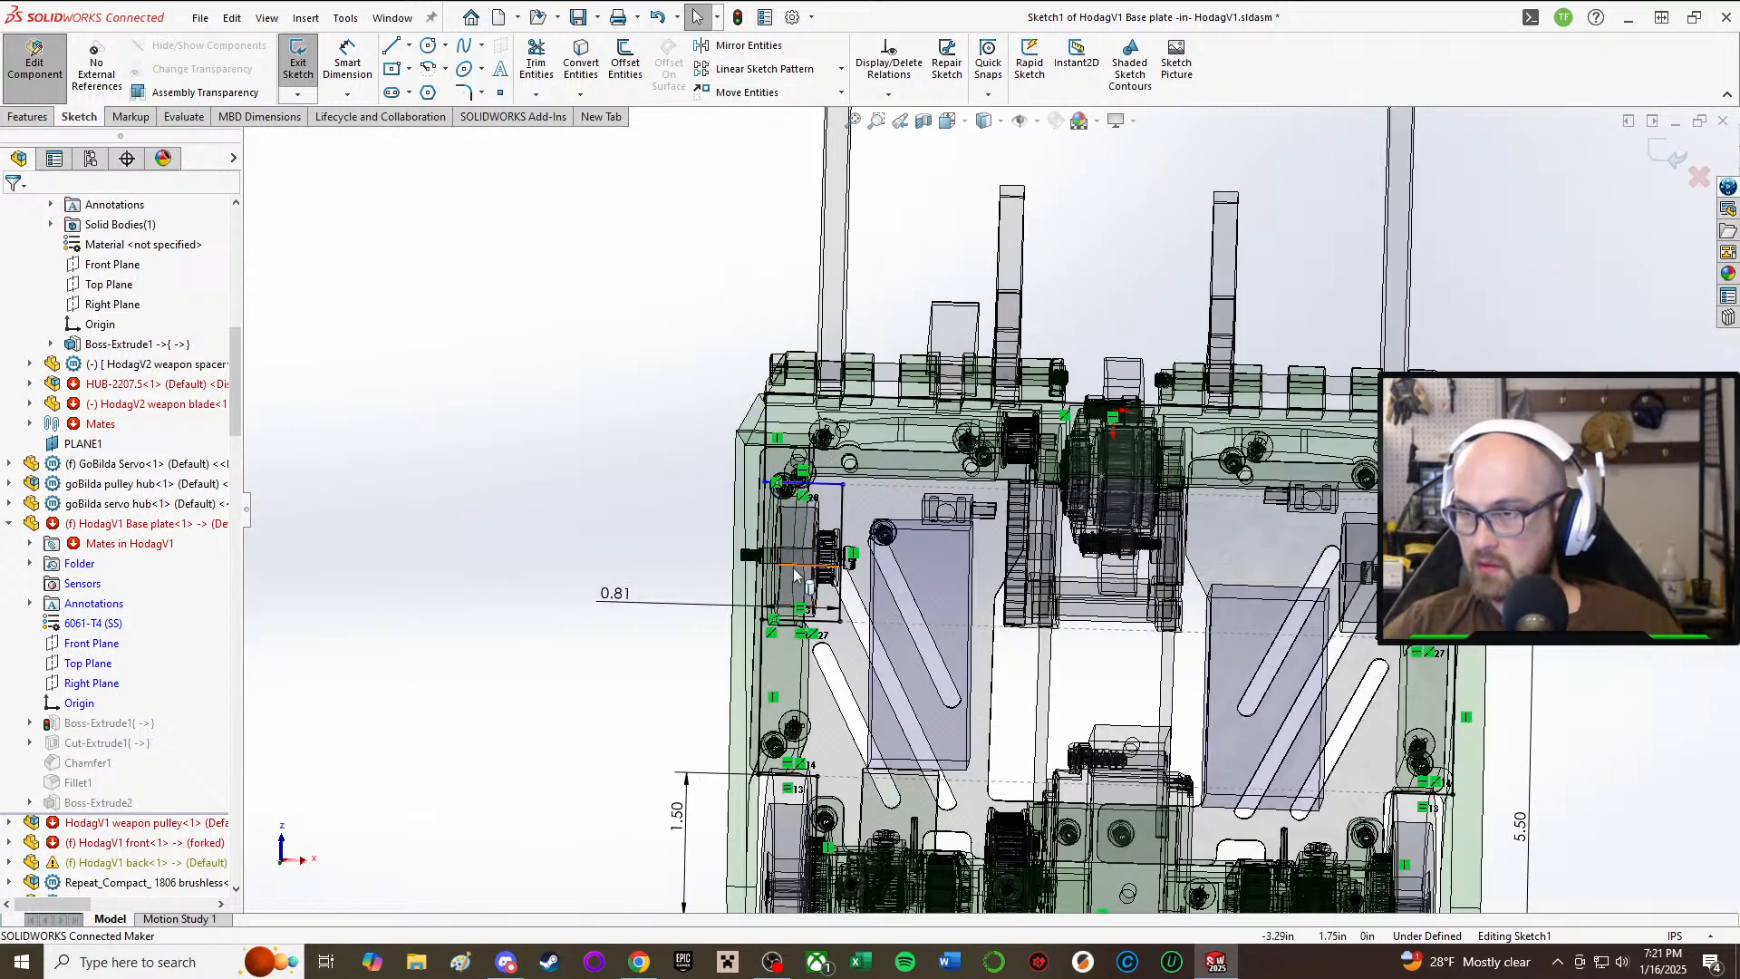
scroll(794, 574, "up", 2)
scroll(719, 568, "down", 5)
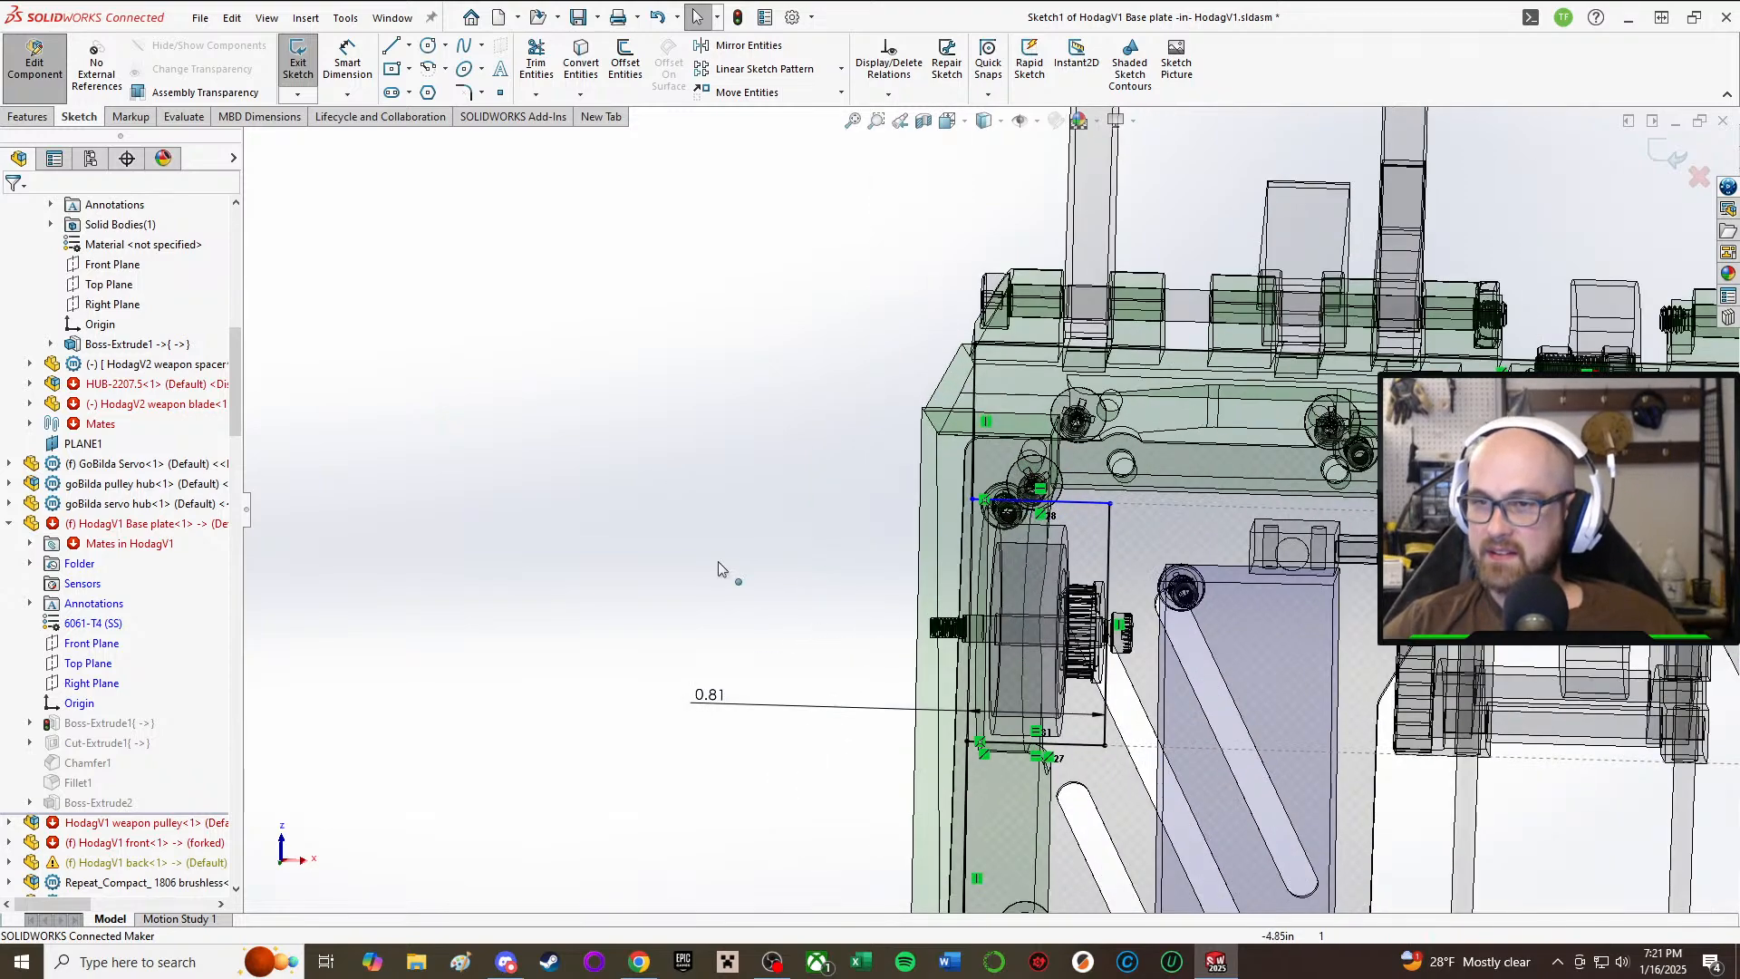
Step: Dimension the front wheel cutout's front edge from the plate's front edge and set the distance to 1.00 in
right_click_drag(719, 568, 655, 439)
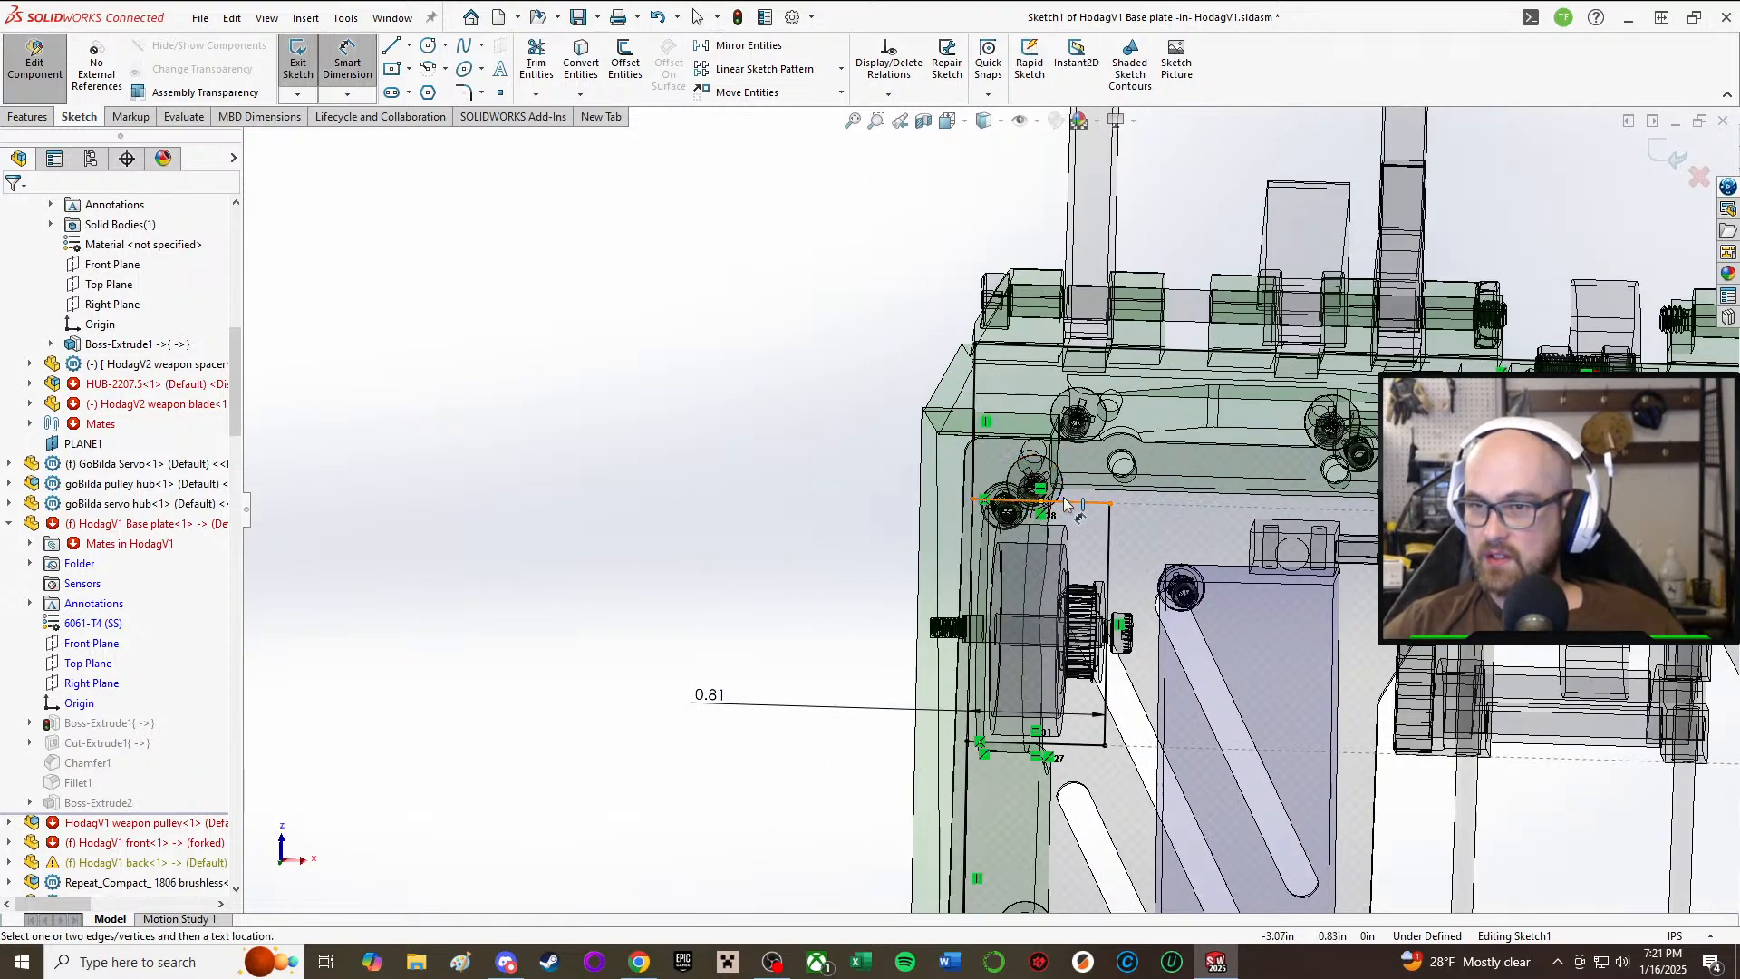
middle_click_drag(1072, 495, 1068, 525)
middle_click_drag(1072, 536, 1068, 527)
key("d")
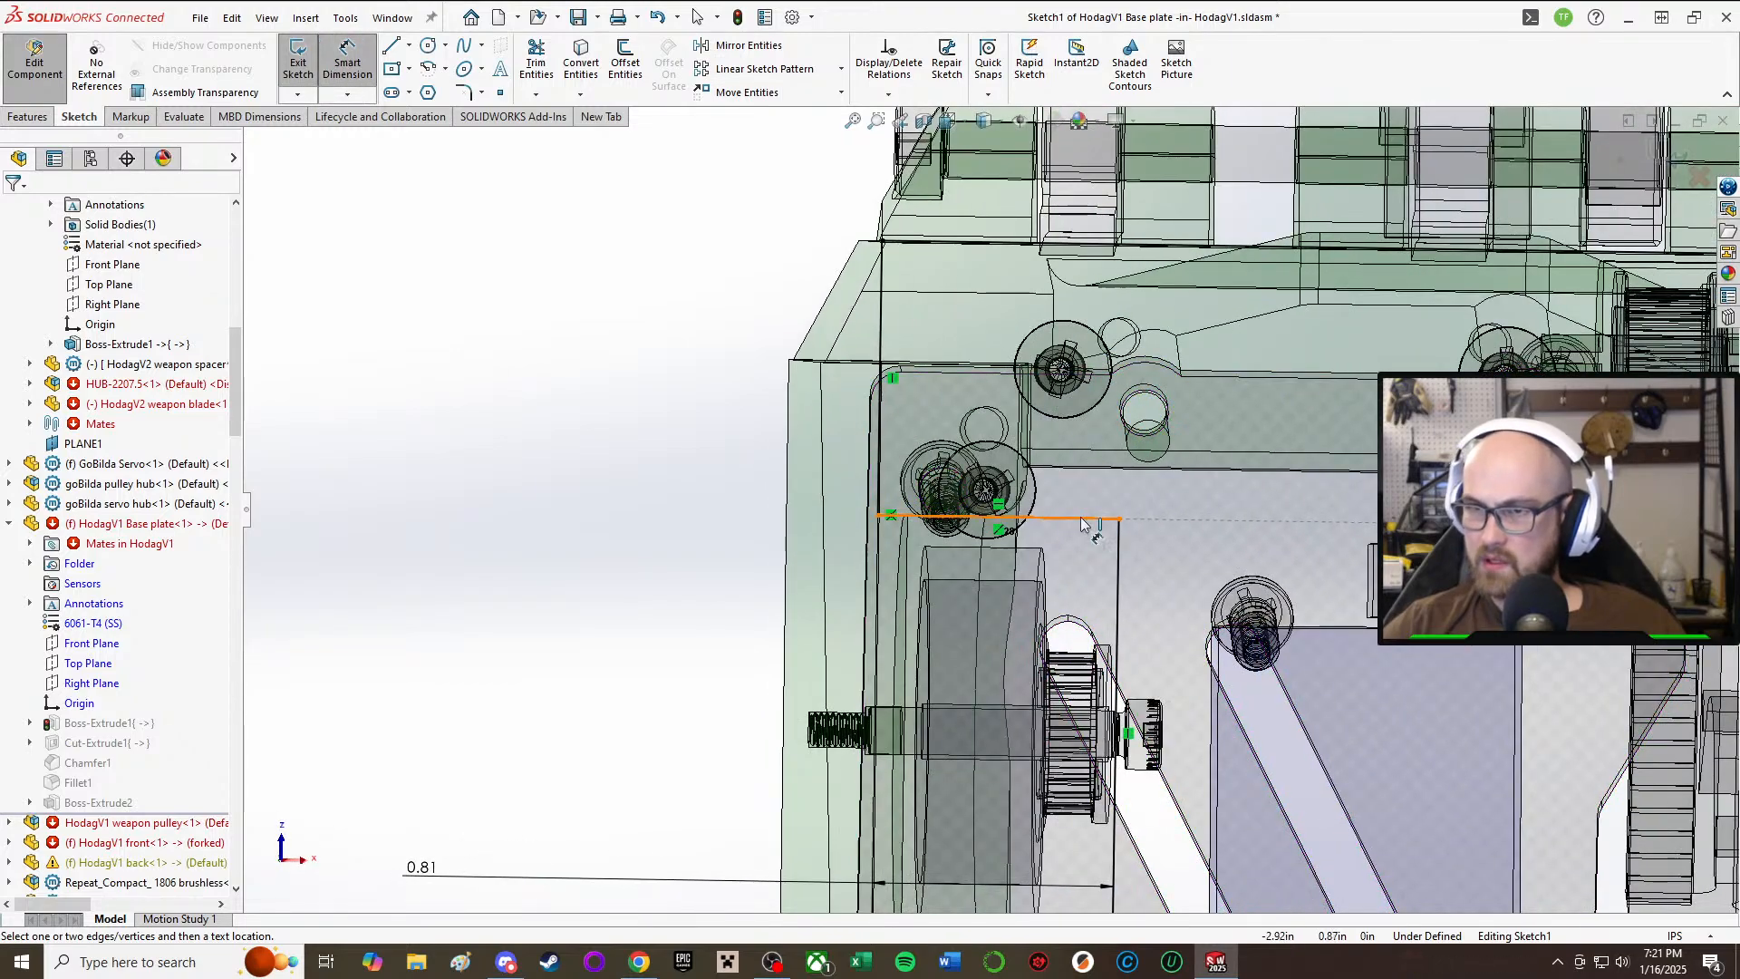
left_click(1079, 522)
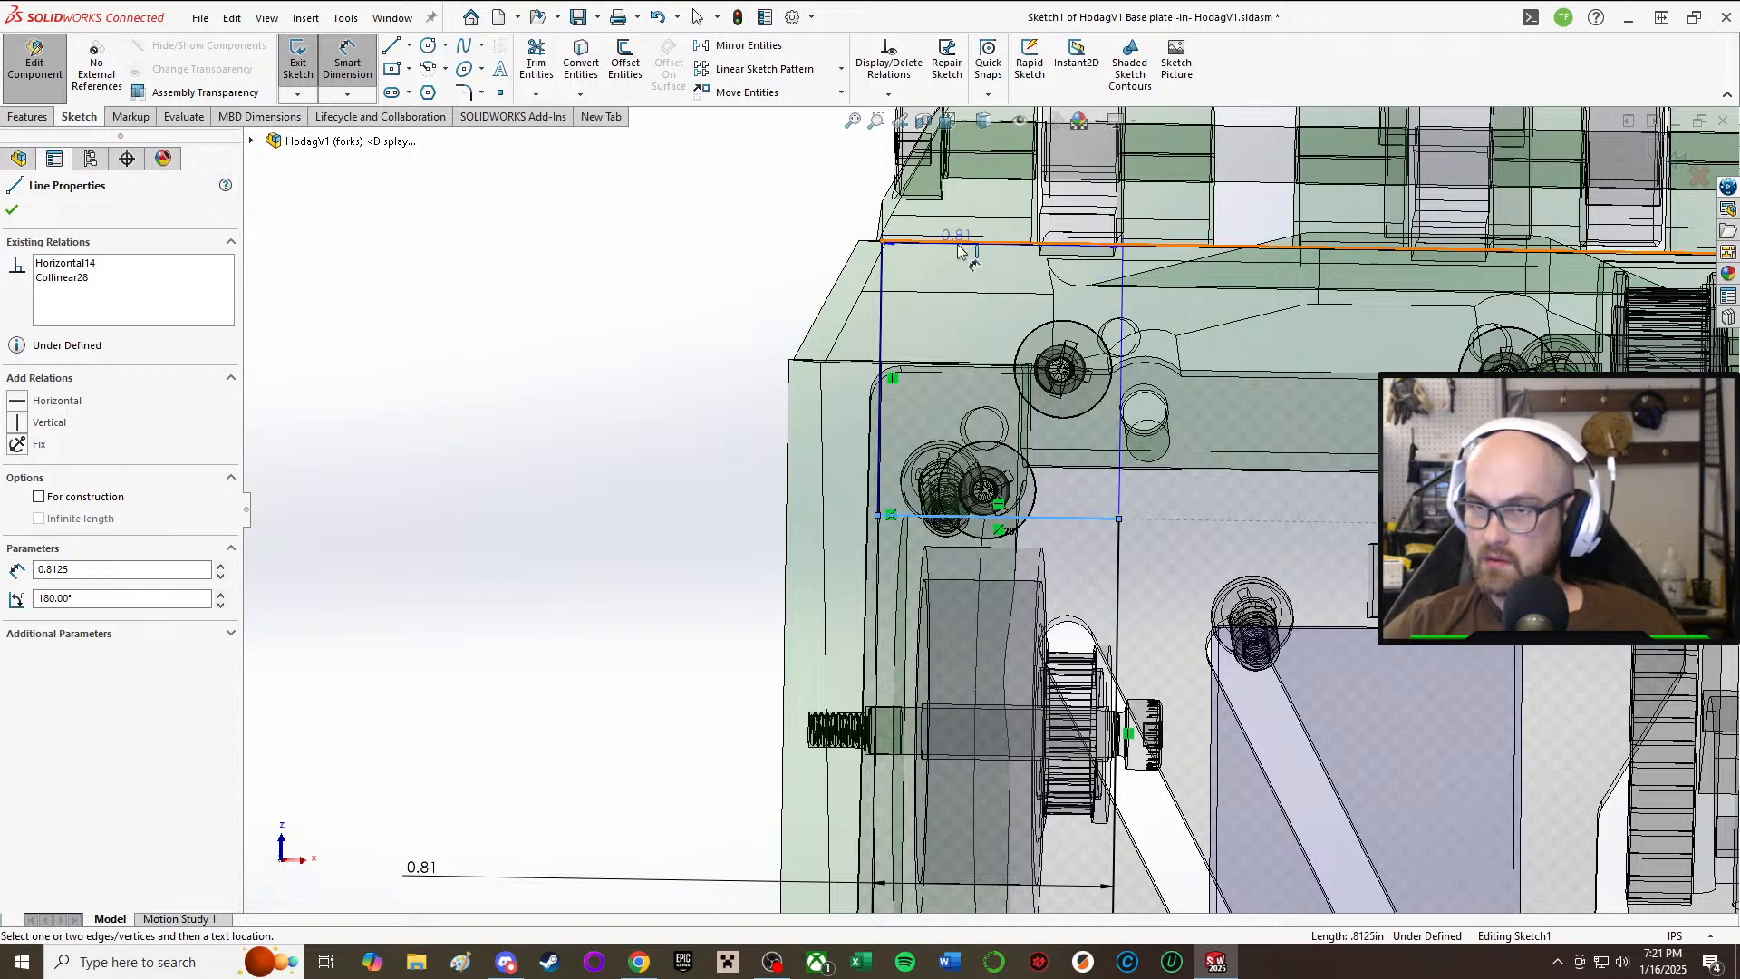
scroll(961, 435, "up", 4)
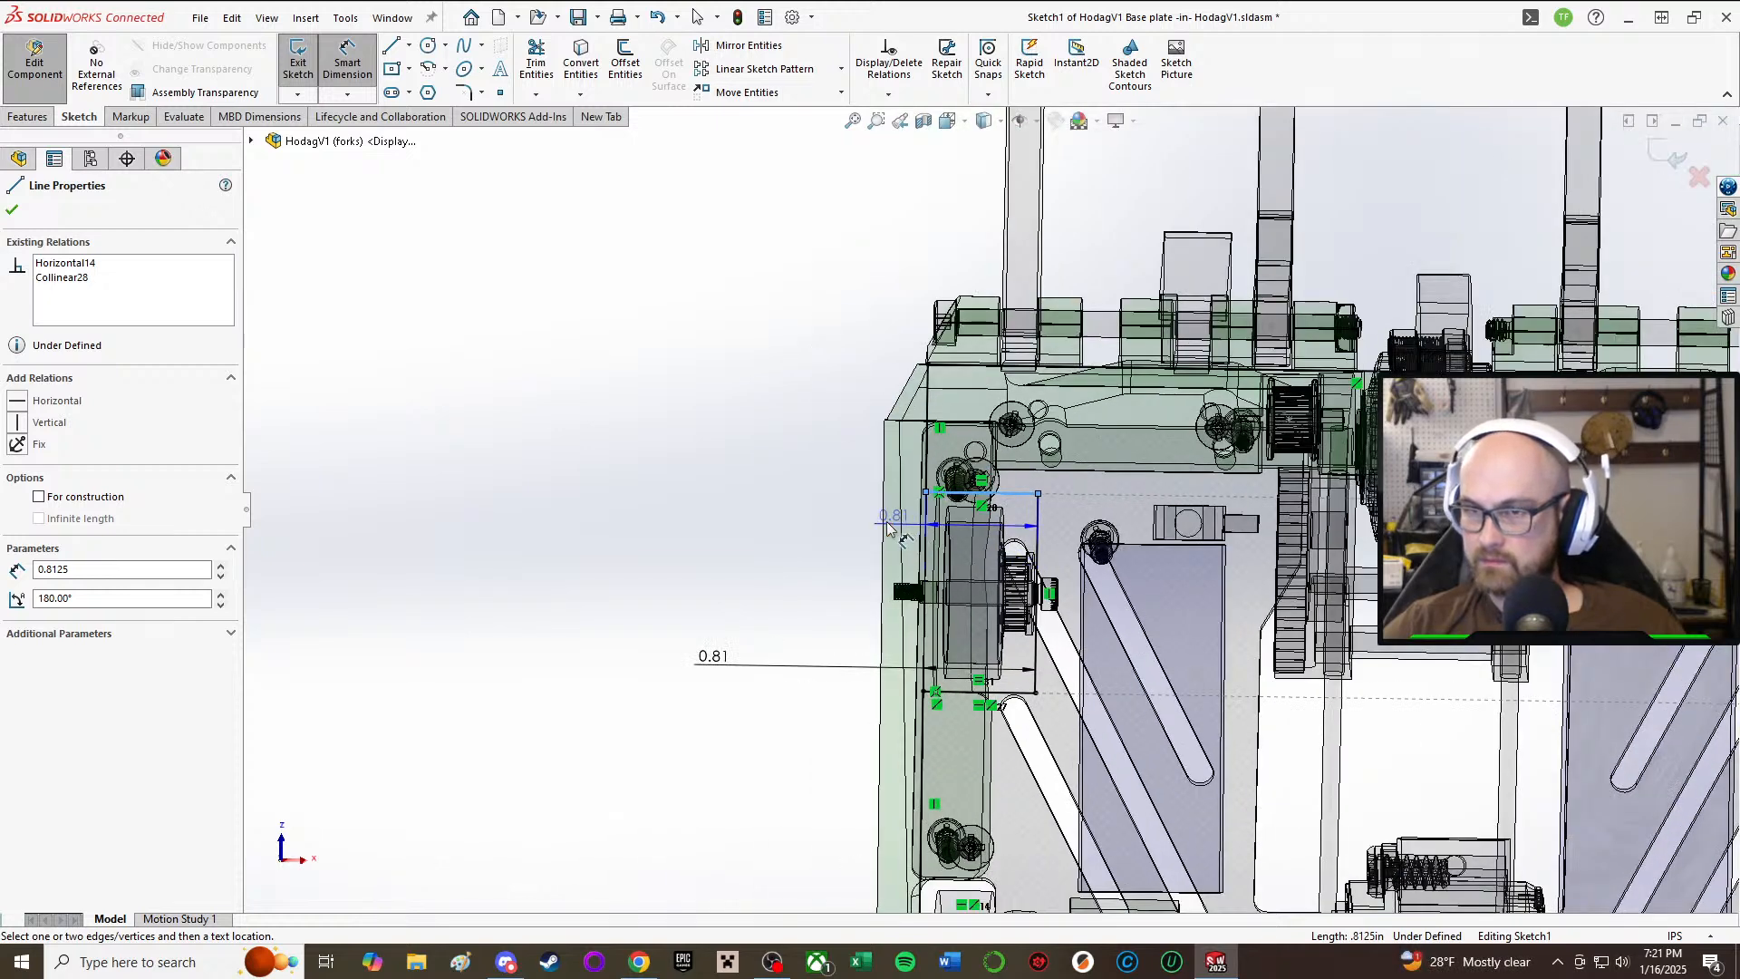
scroll(889, 426, "down", 3)
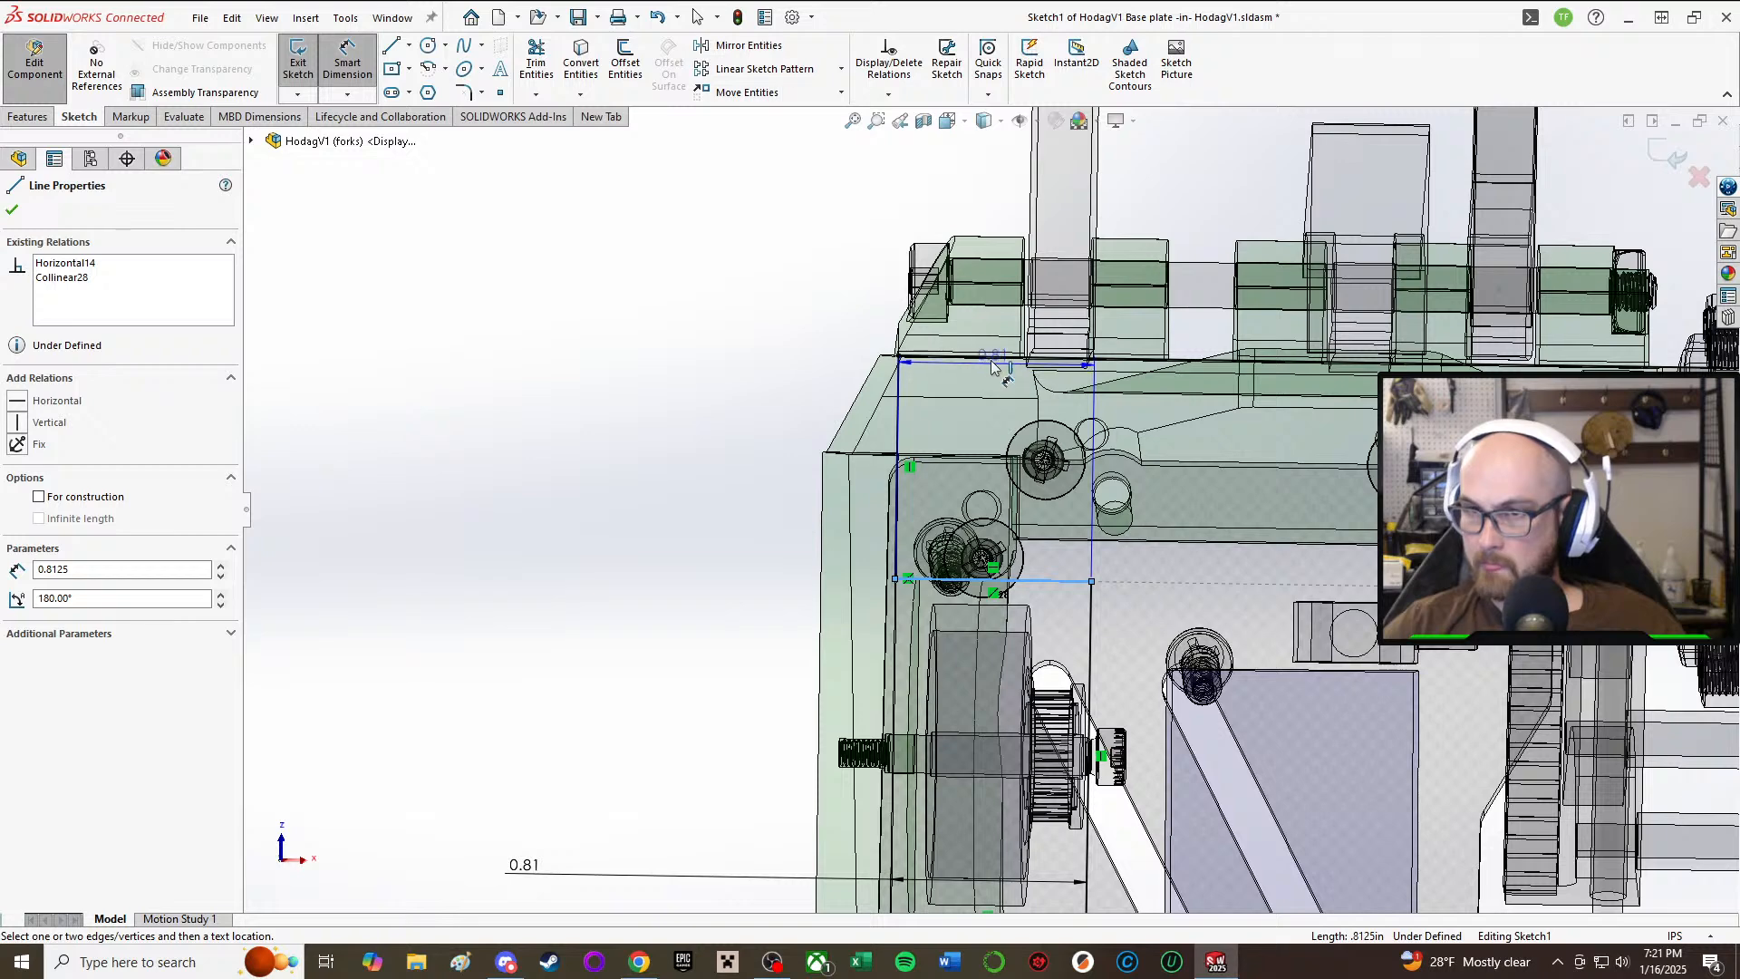
left_click(992, 362)
left_click(729, 390)
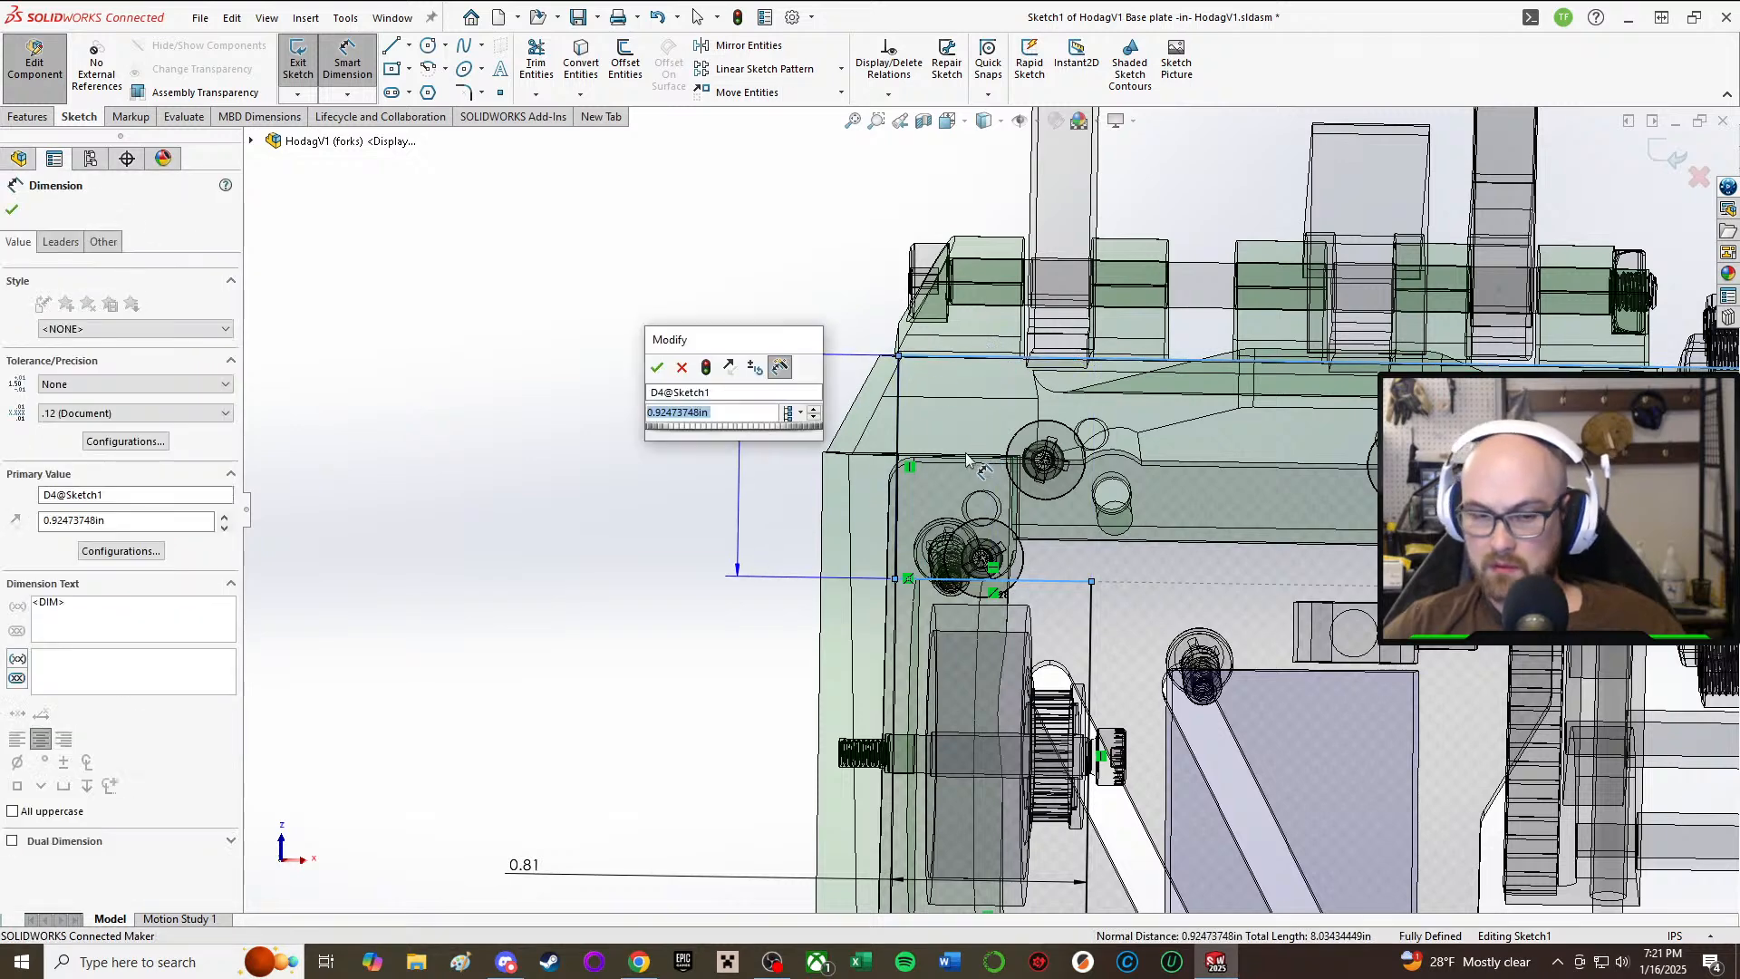
key("Return")
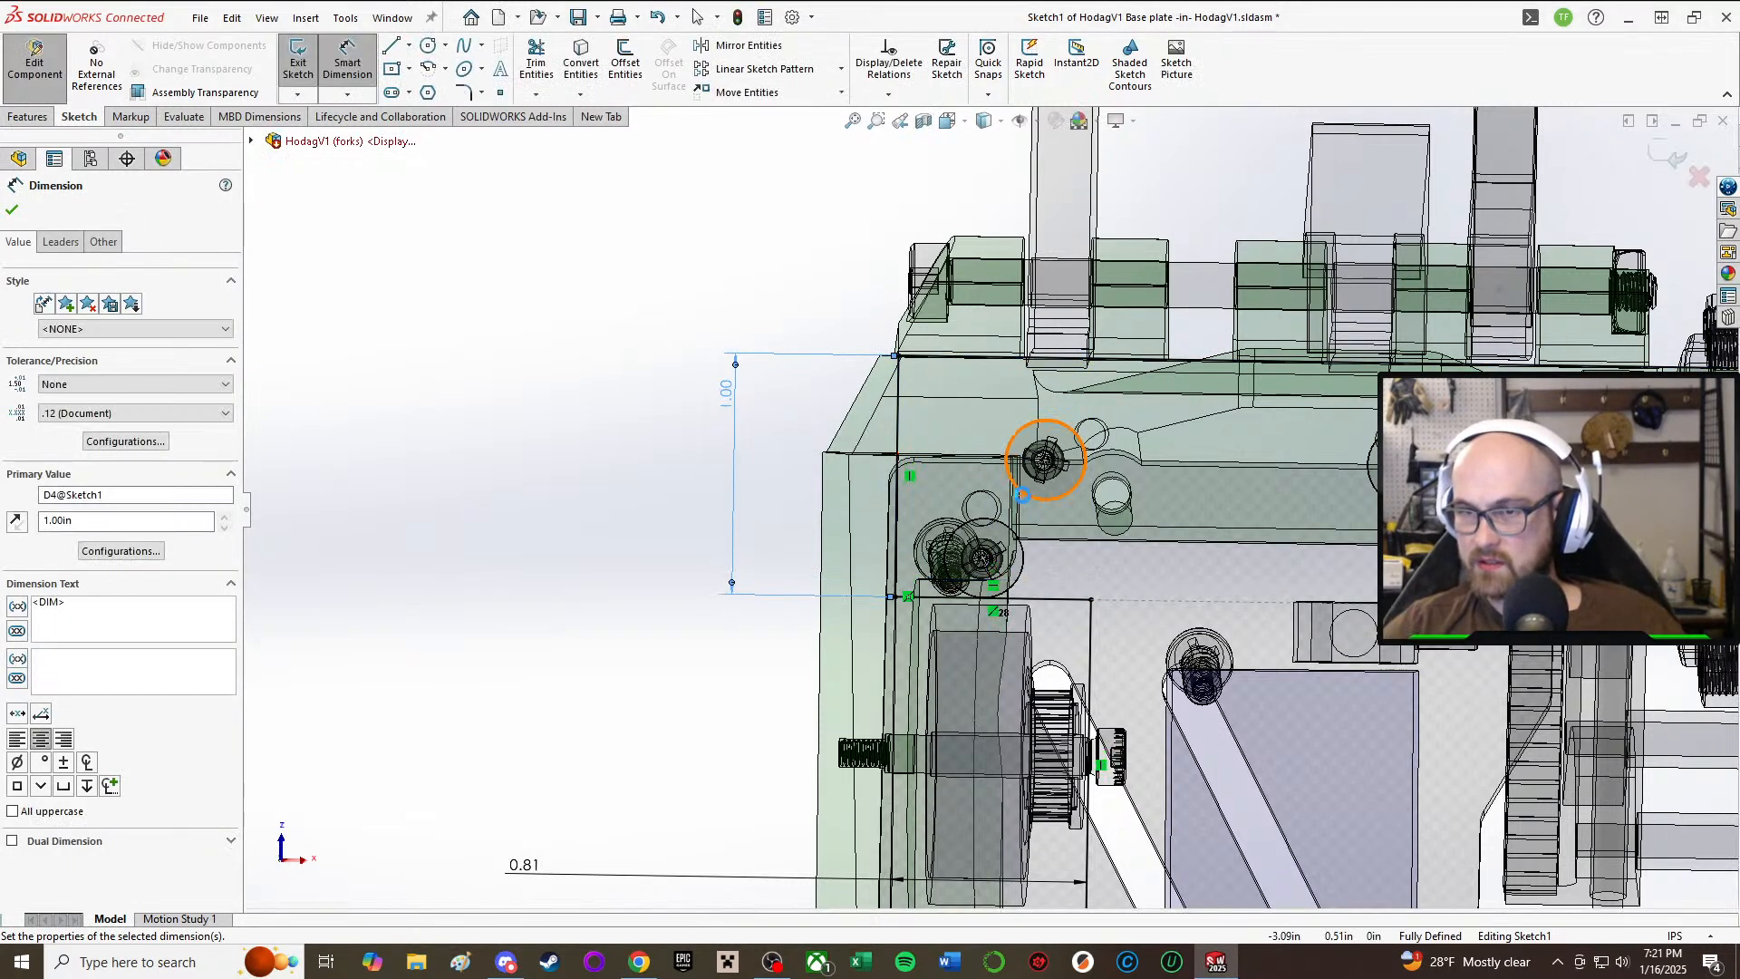
Step: Examine the clearance between the front wheel cutout's front edge and the nearby screws, and close the dimension
mouse_move(1050, 459)
middle_mouse_down()
mouse_move(1031, 528)
mouse_move(1173, 598)
mouse_move(963, 319)
mouse_move(934, 435)
middle_mouse_up()
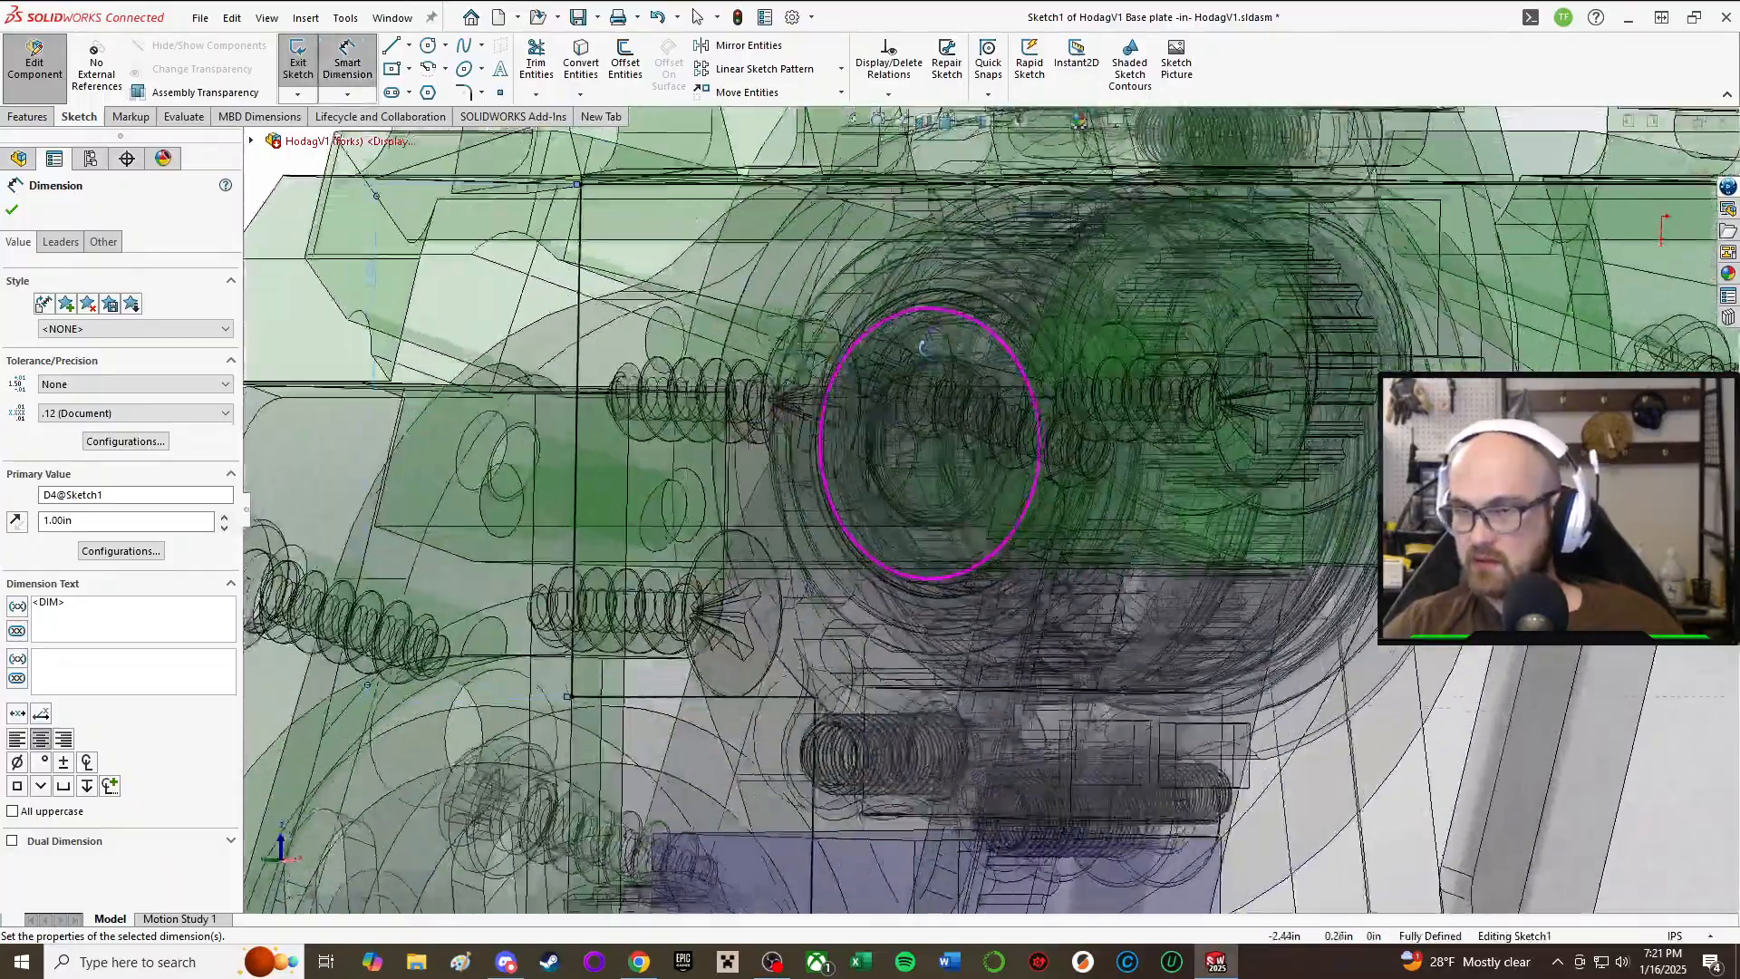
scroll(924, 526, "up", 3)
mouse_move(916, 548)
middle_mouse_down()
mouse_move(1111, 547)
mouse_move(672, 590)
mouse_move(688, 514)
mouse_move(696, 598)
middle_mouse_up()
scroll(889, 617, "down", 3)
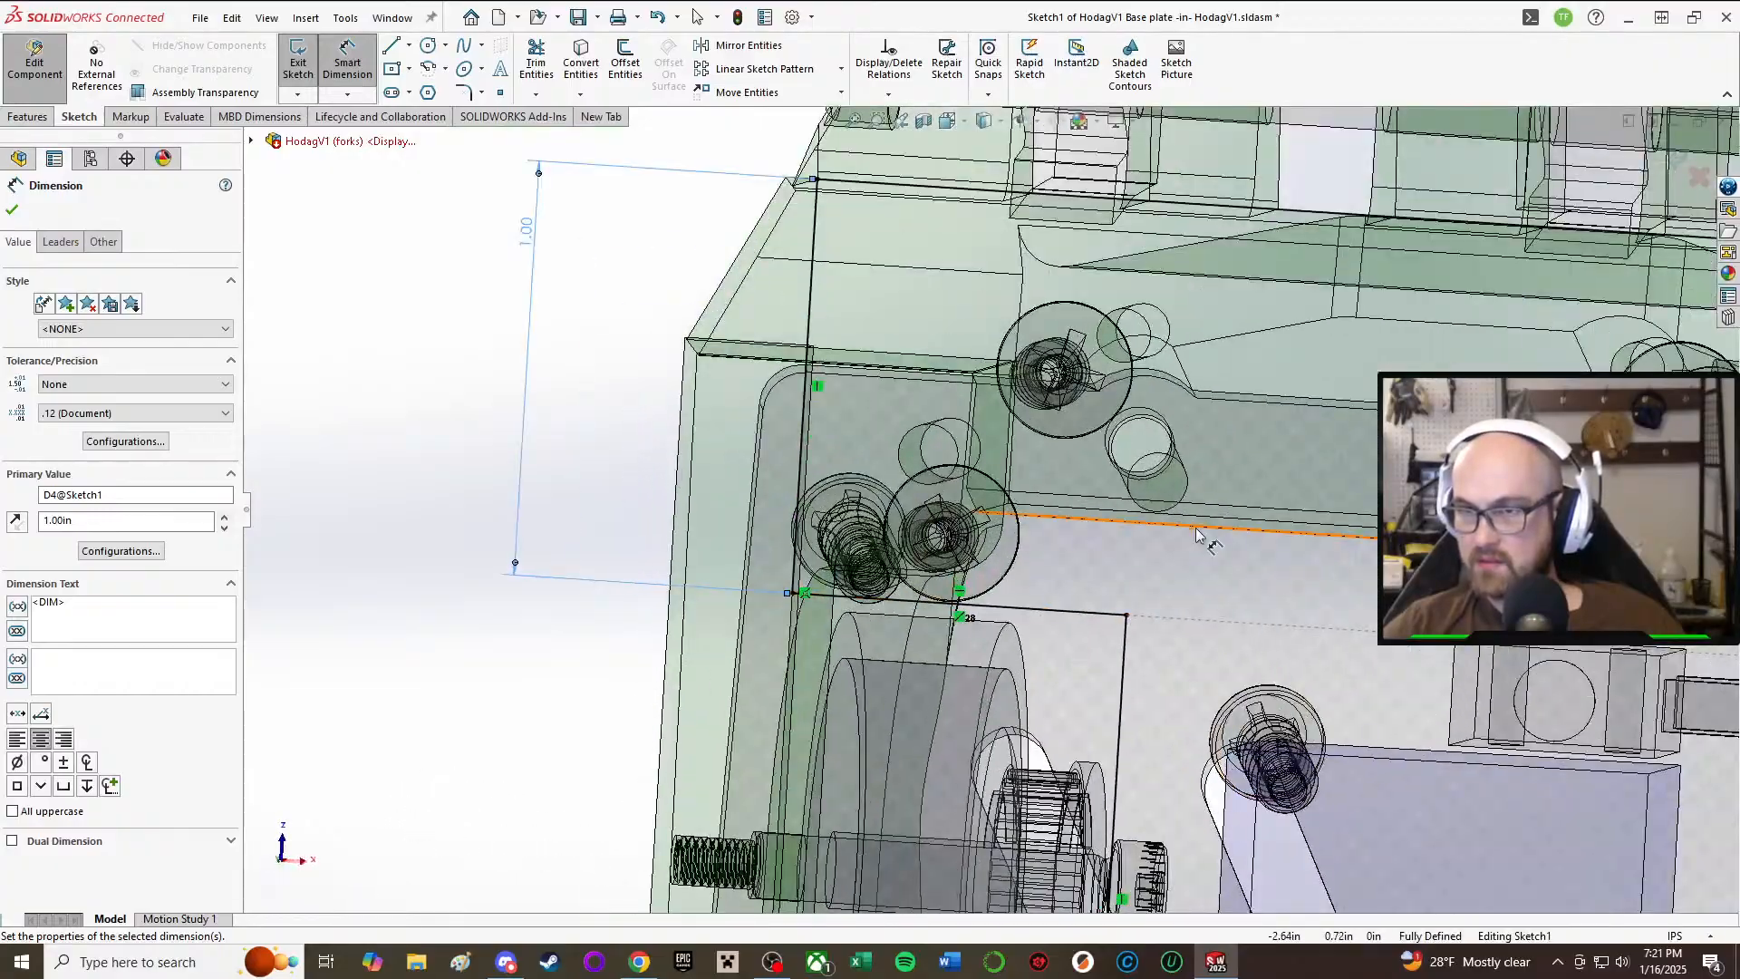
mouse_move(1197, 535)
middle_mouse_down()
mouse_move(1162, 533)
mouse_move(1178, 542)
middle_mouse_up()
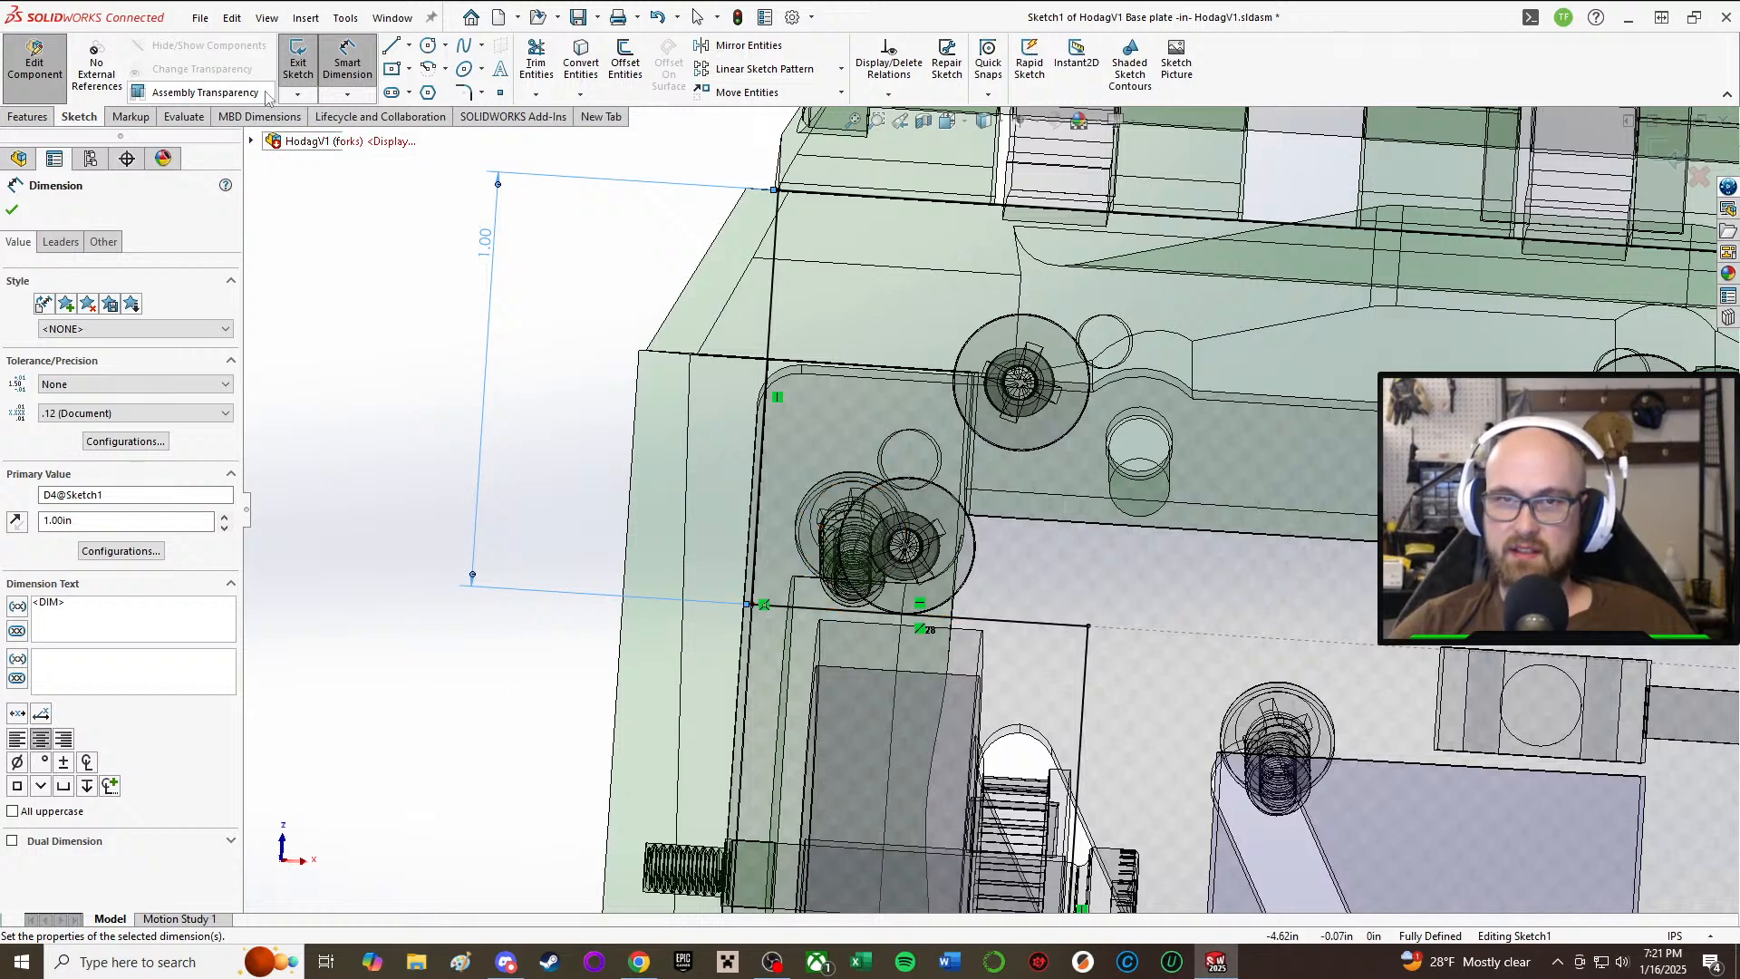
key("Escape")
left_click(12, 210)
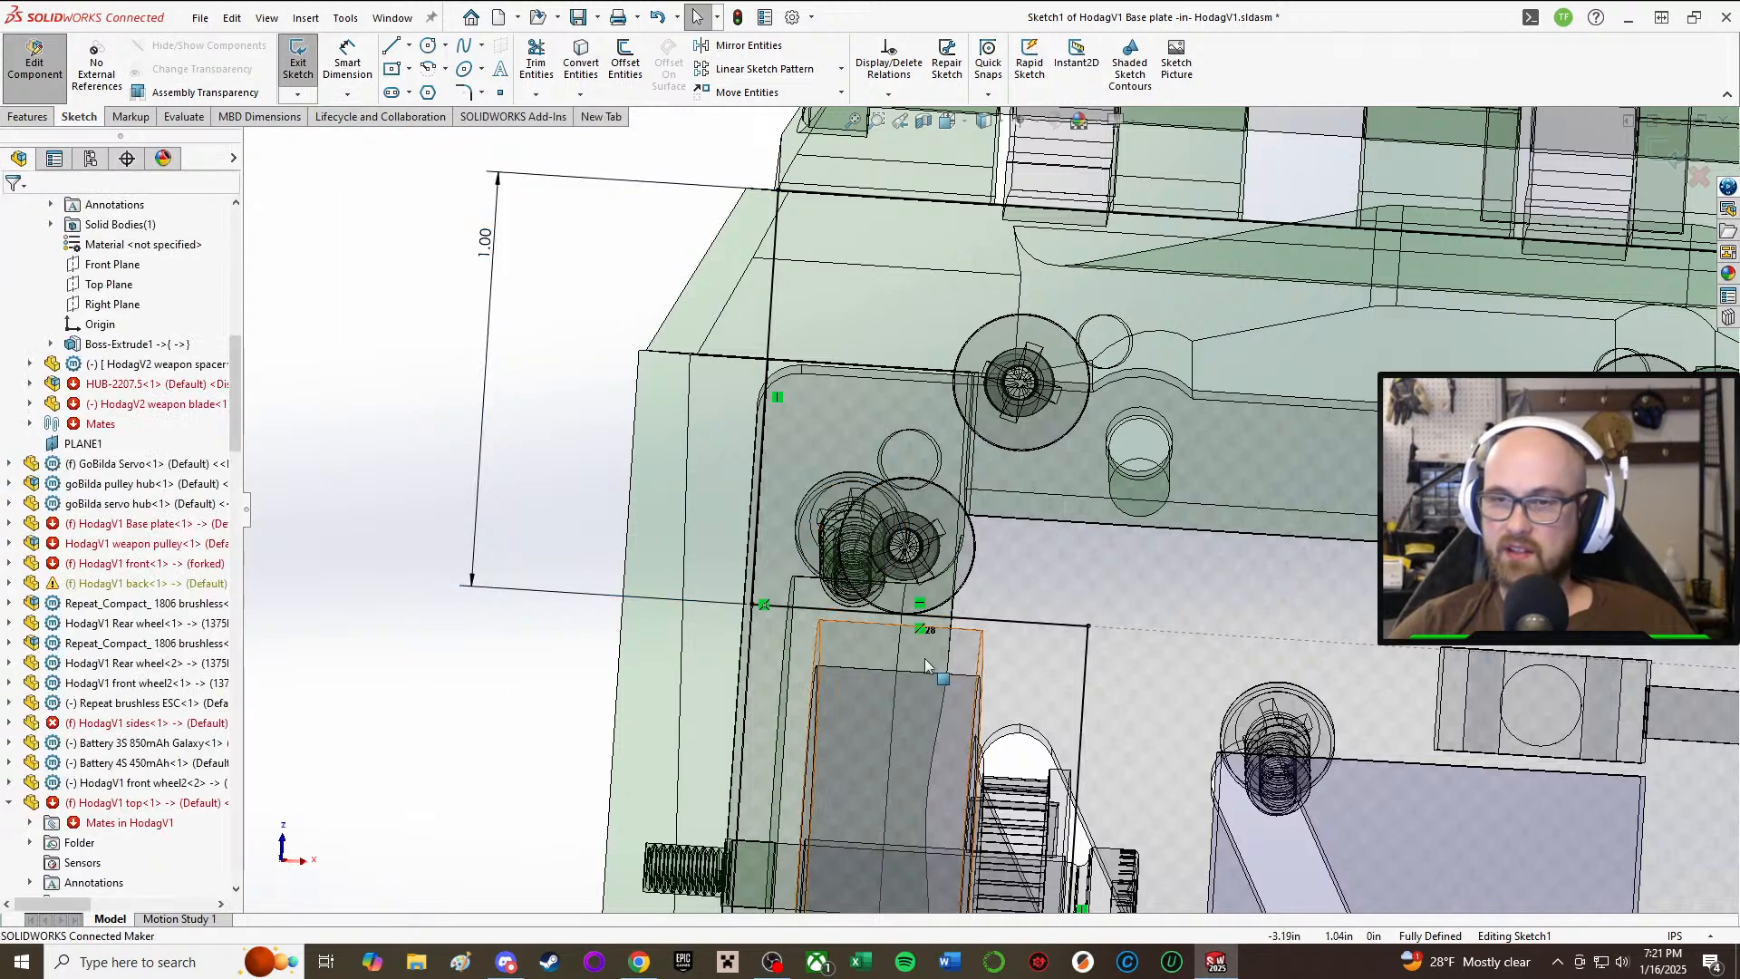
Step: Delete the relation that fixes the rear edge line of the front wheel cutout
scroll(1011, 517, "up", 3)
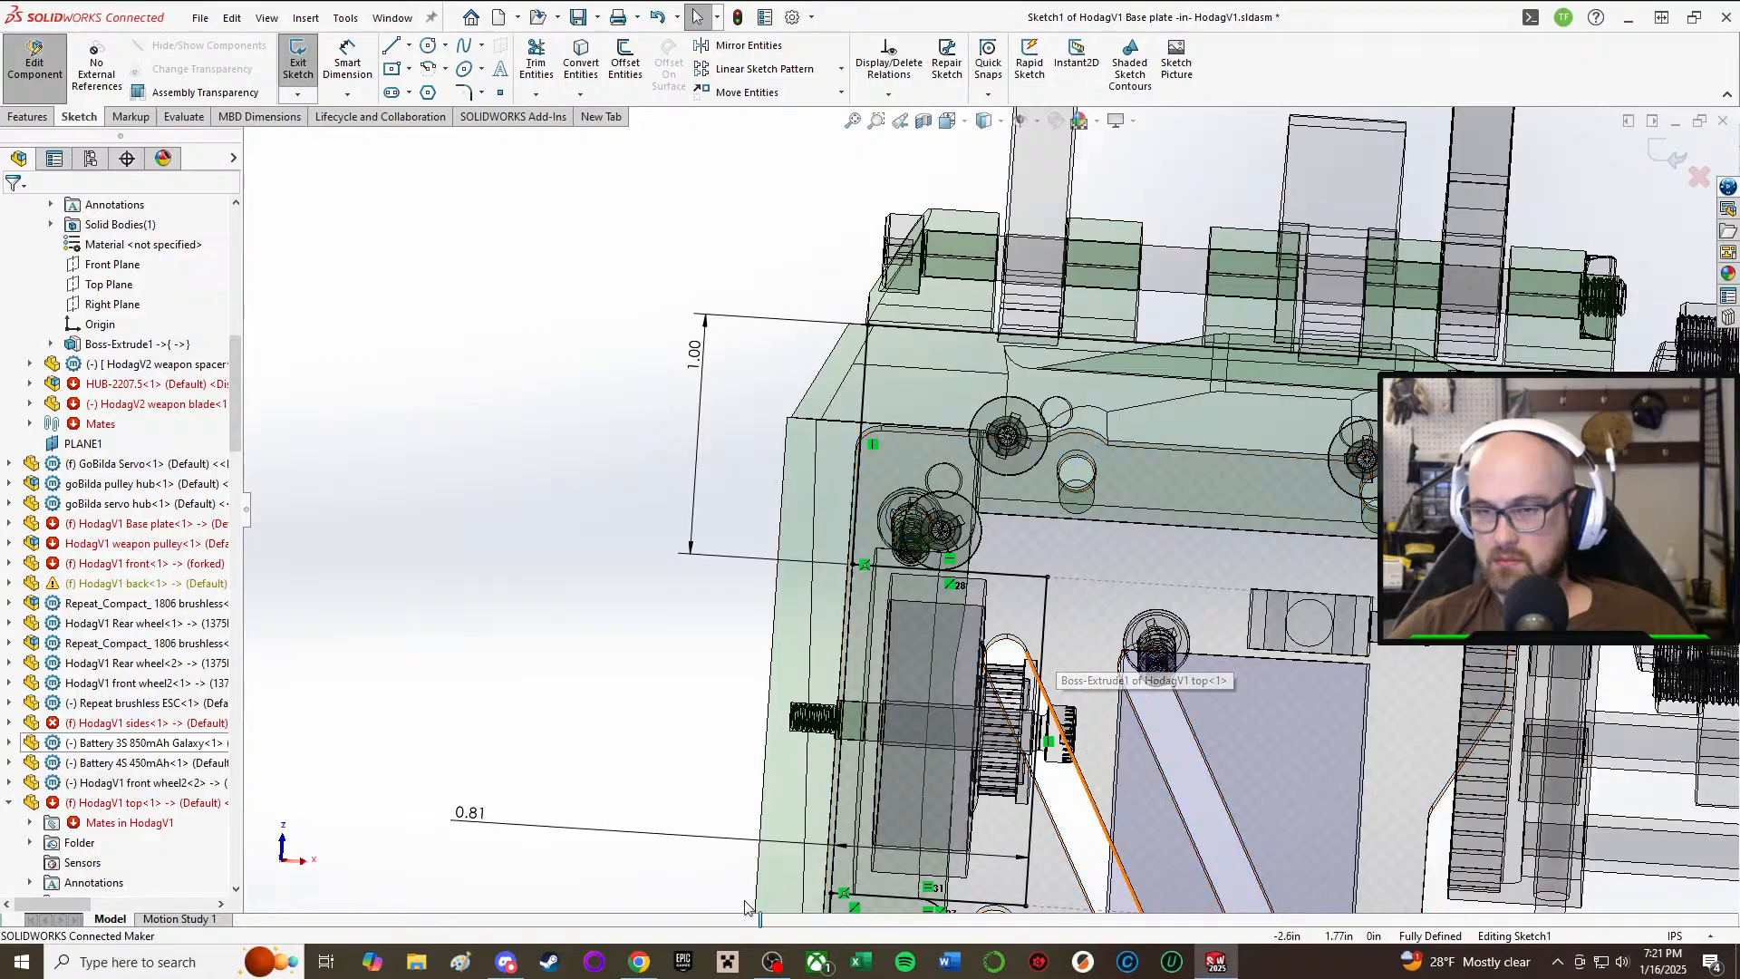
scroll(1051, 660, "up", 3)
scroll(906, 679, "down", 3)
scroll(979, 702, "up", 3)
scroll(974, 710, "down", 2)
scroll(988, 716, "up", 2)
middle_click_drag(1062, 732, 897, 491)
scroll(897, 494, "down", 2)
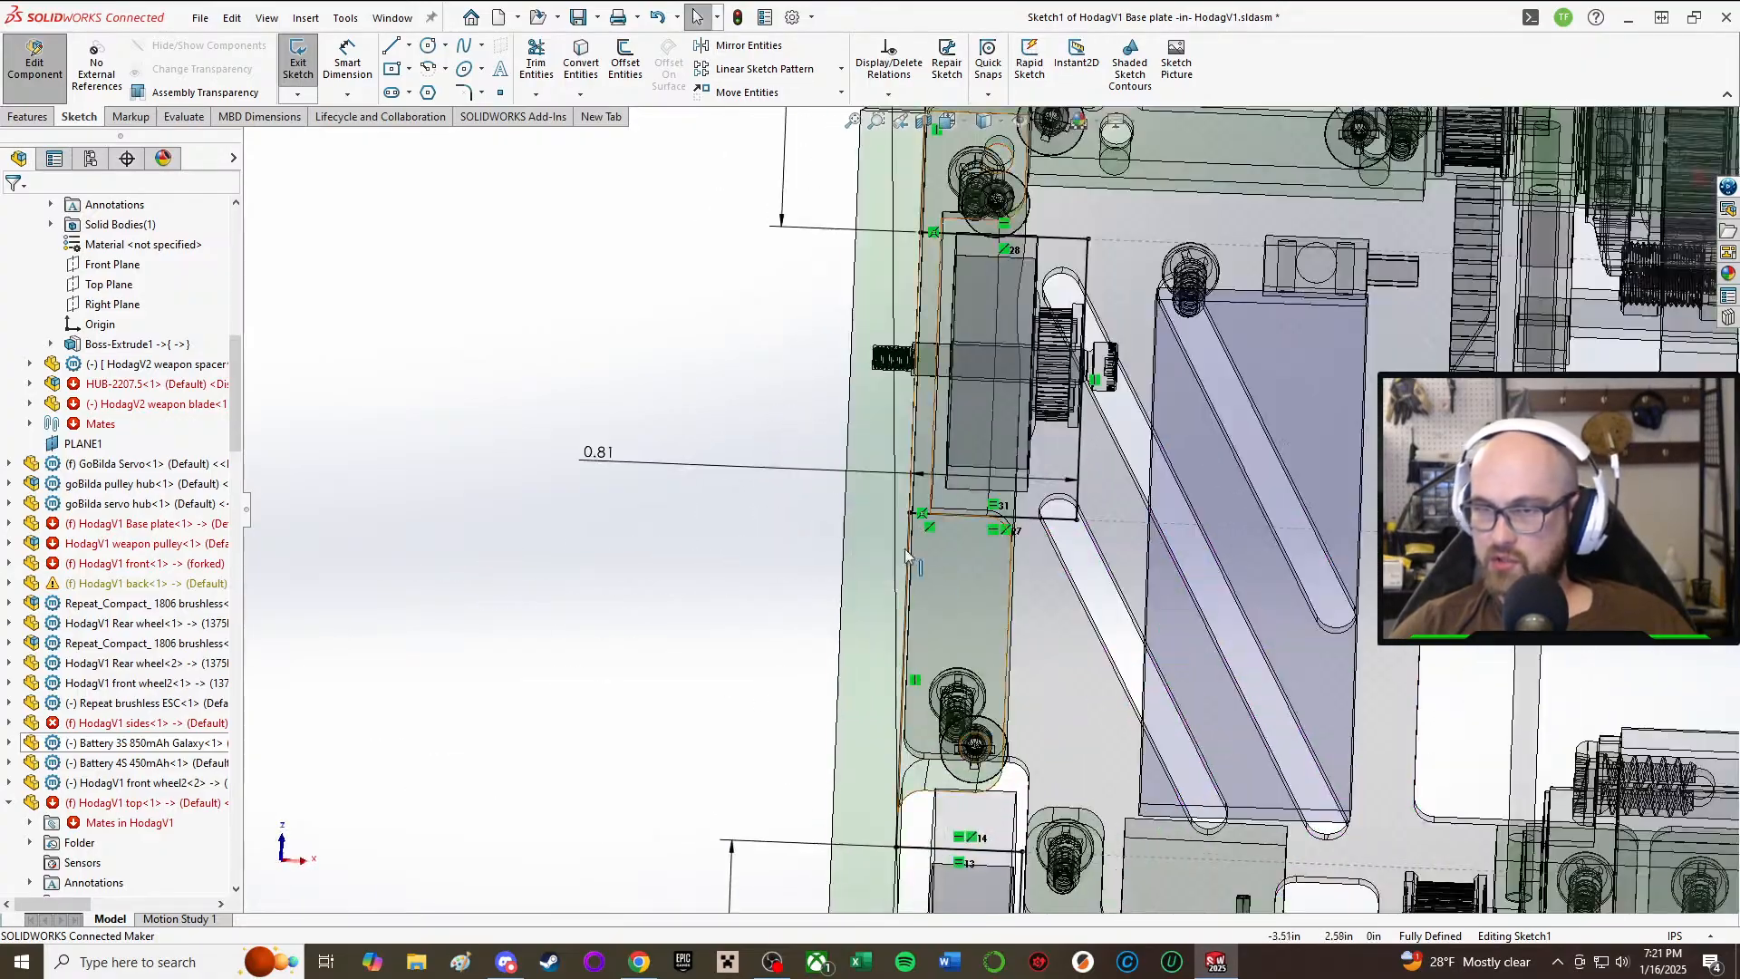
right_click_drag(447, 699, 507, 435)
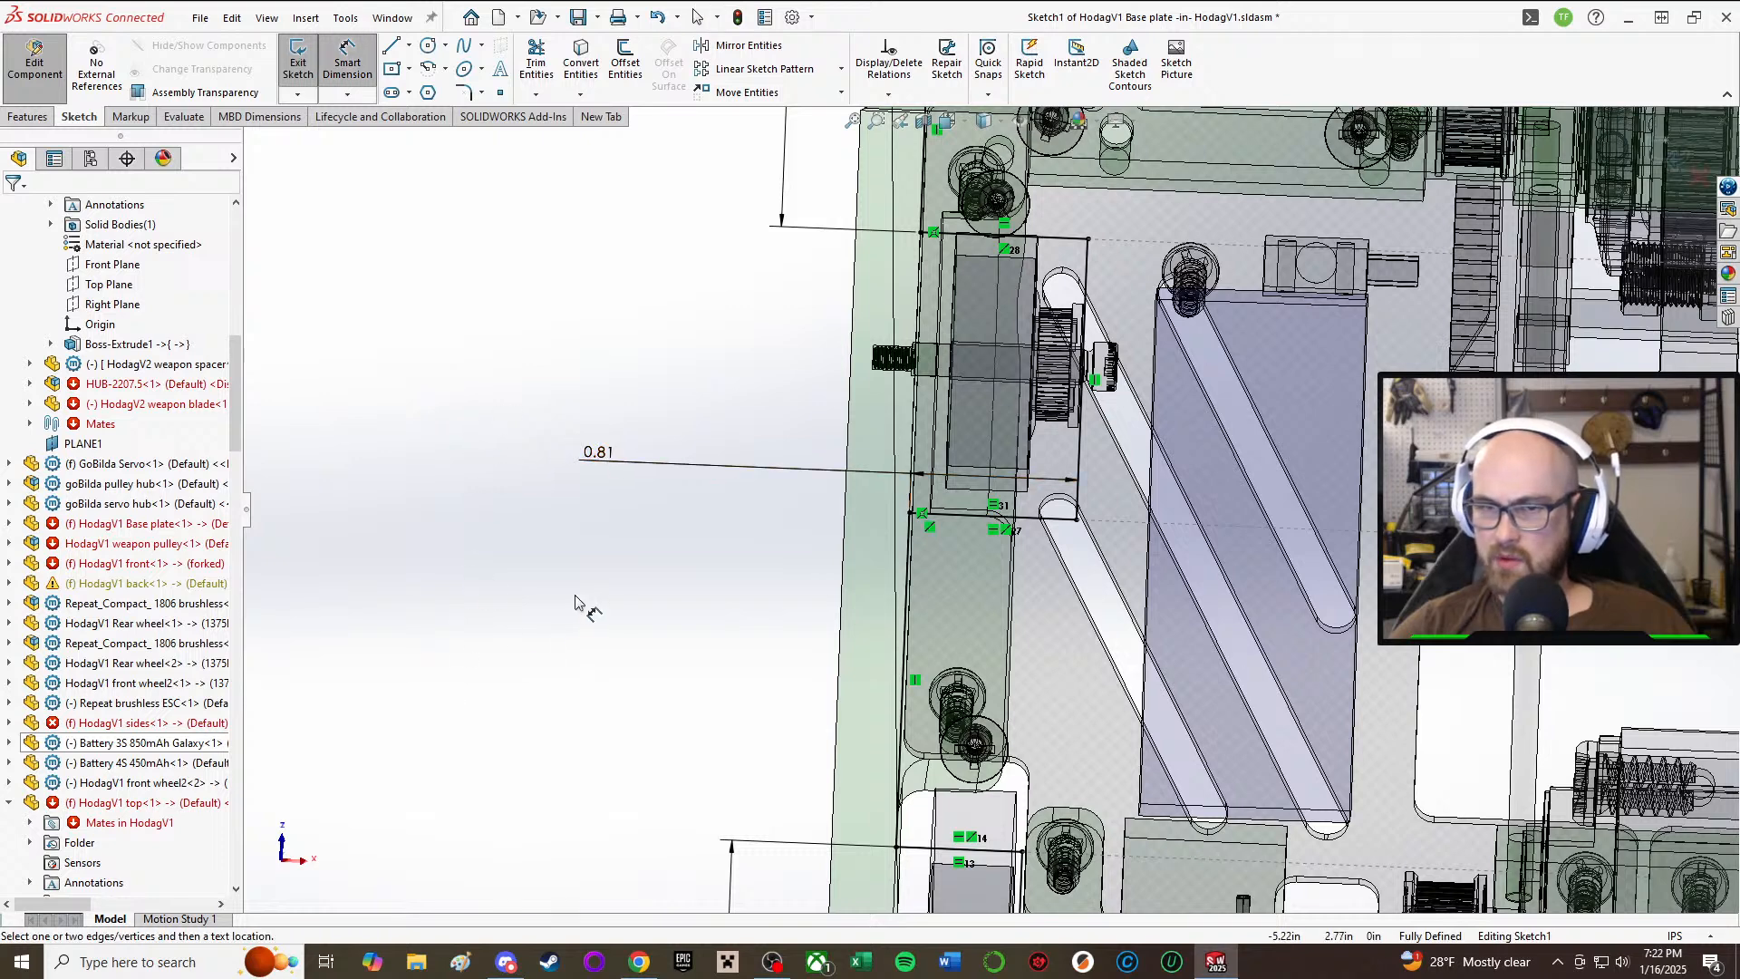
scroll(536, 633, "up", 1)
left_click(367, 46)
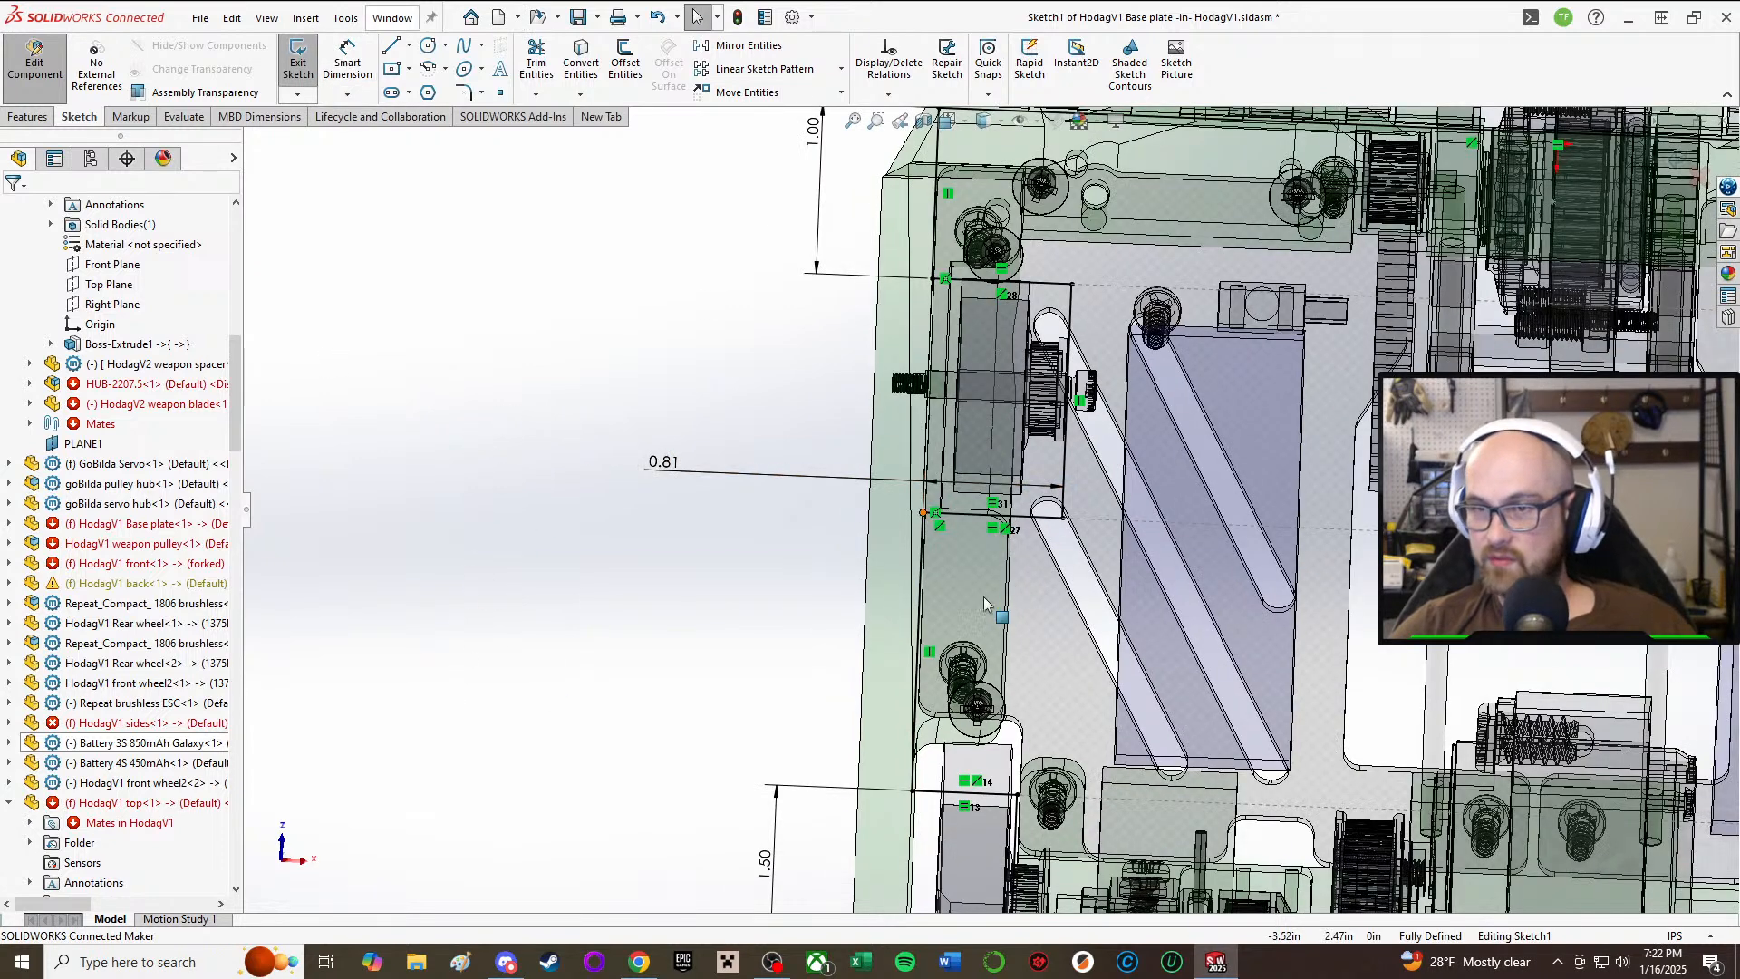
left_click(943, 522)
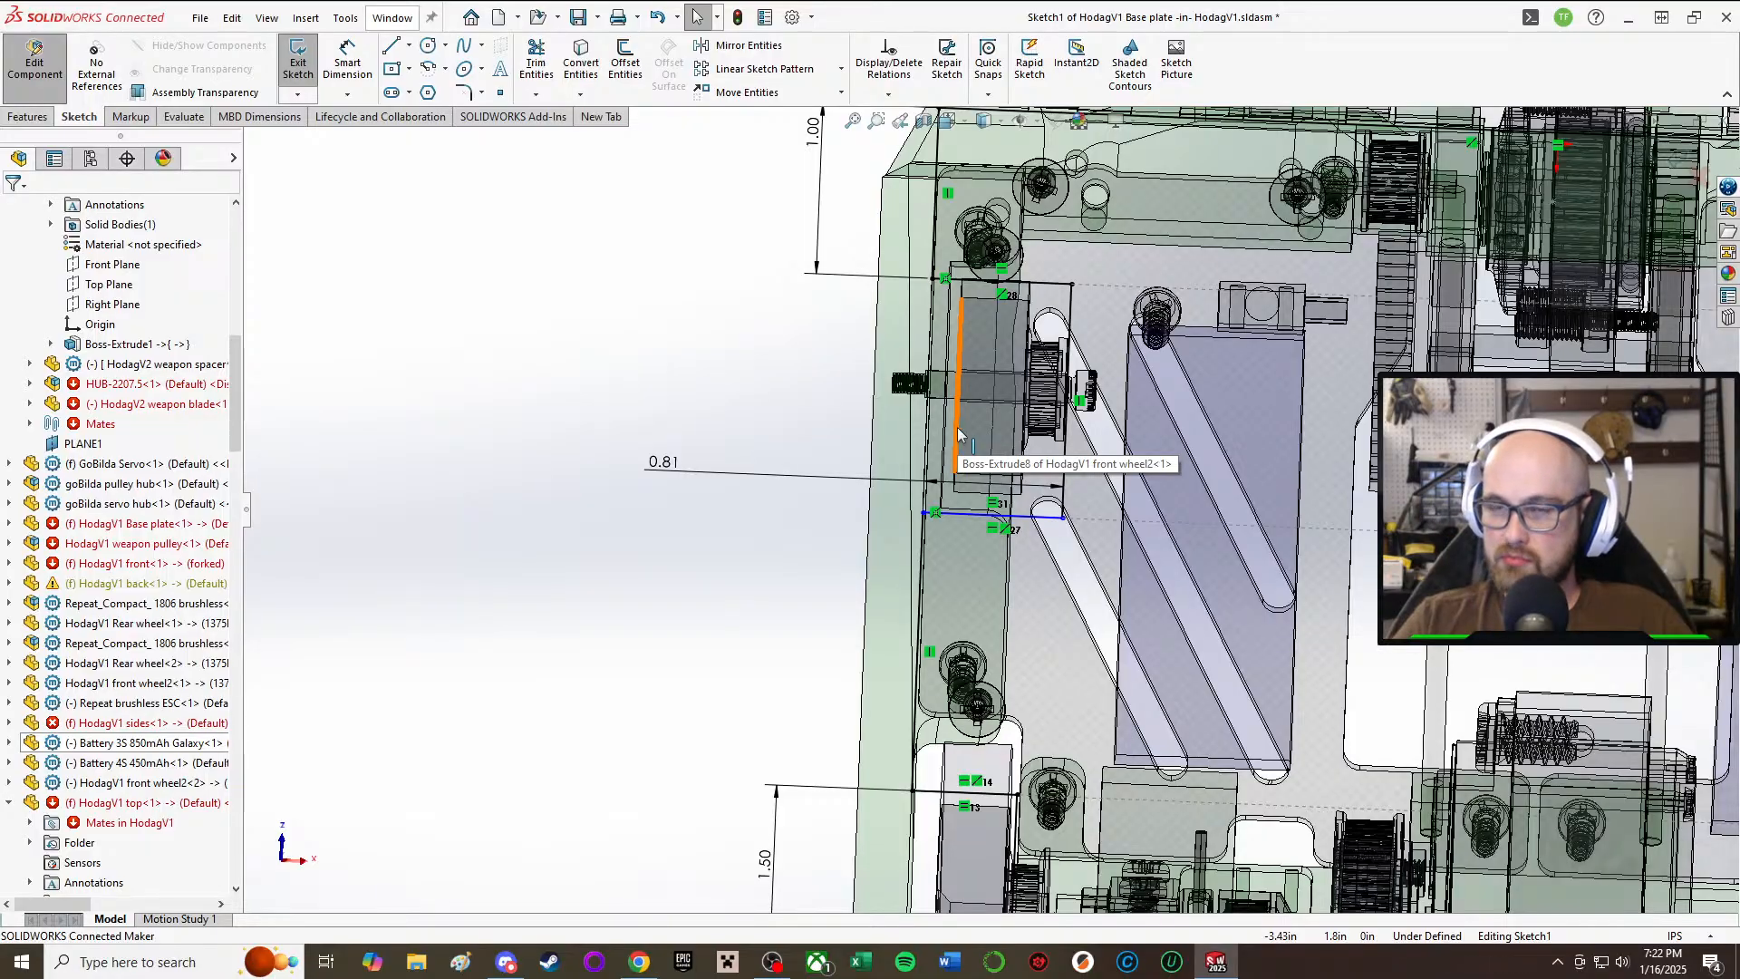
Step: Move the front wheel cutout's rear edge line back toward the screws ahead of the rear wheel
mouse_move(897, 381)
middle_mouse_down()
mouse_move(1069, 430)
mouse_move(1038, 426)
middle_mouse_up()
mouse_move(761, 512)
middle_mouse_down()
mouse_move(662, 580)
mouse_move(781, 548)
mouse_move(757, 564)
mouse_move(820, 616)
mouse_move(892, 589)
mouse_move(806, 603)
mouse_move(825, 625)
mouse_move(887, 615)
mouse_move(661, 524)
mouse_move(619, 482)
mouse_move(584, 506)
middle_mouse_up()
scroll(757, 563, "down", 2)
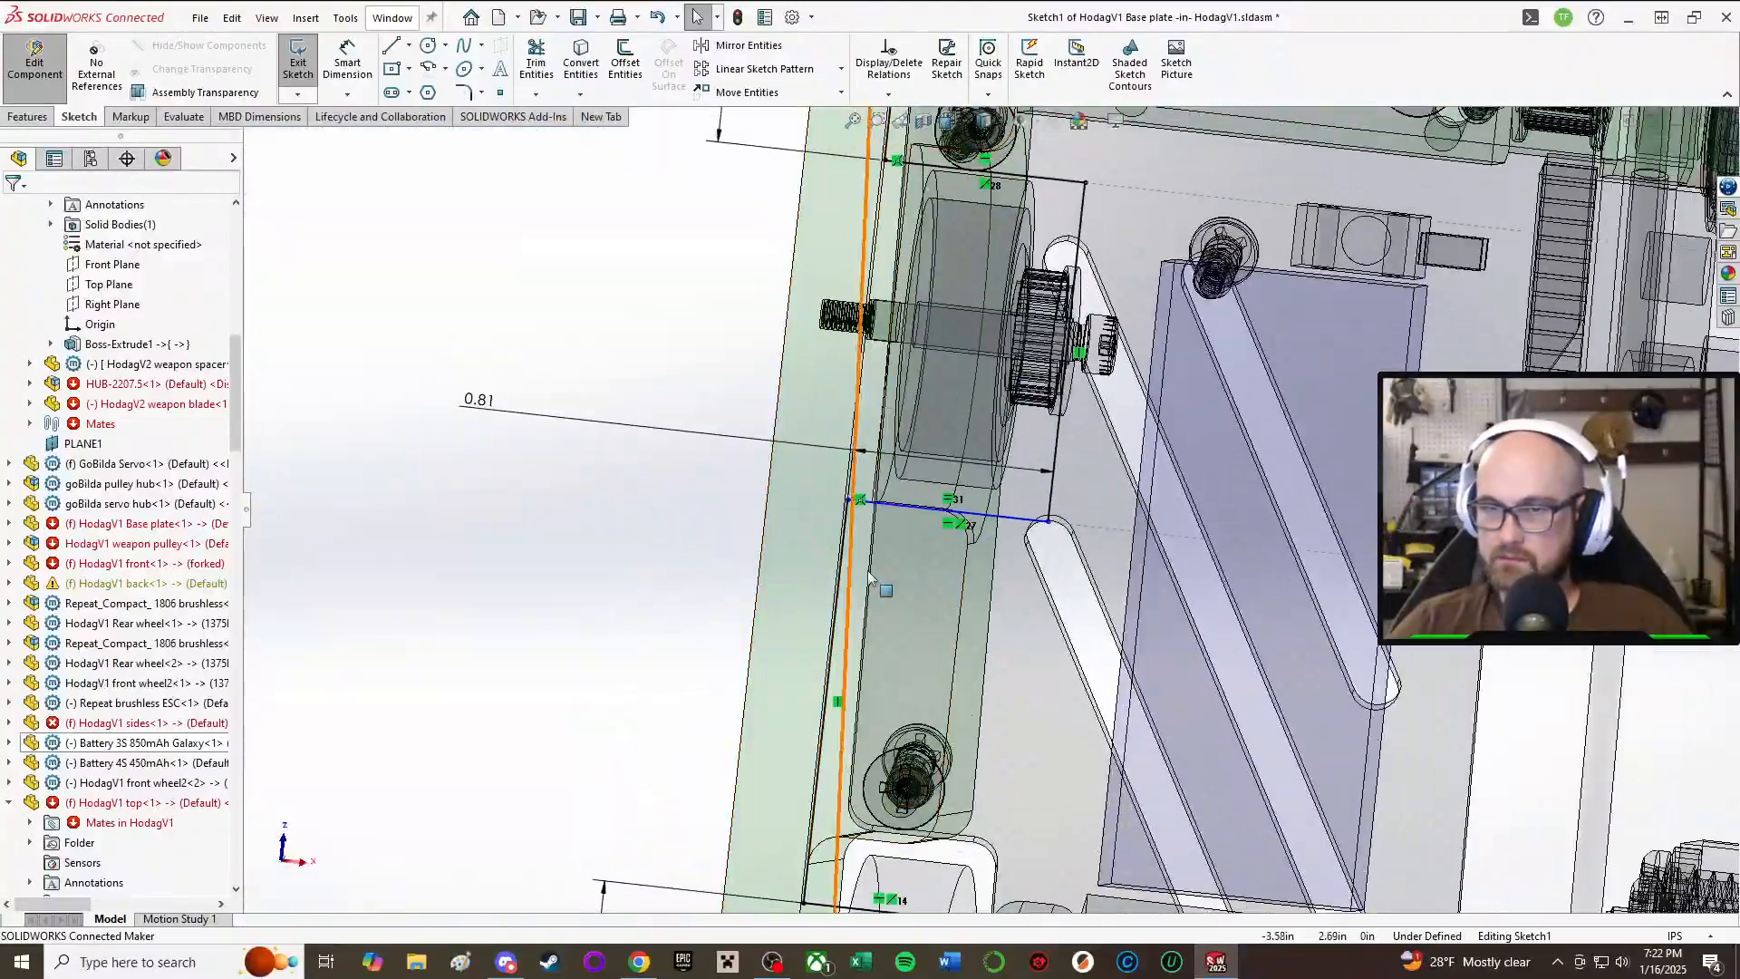
left_click_drag(977, 523, 986, 646)
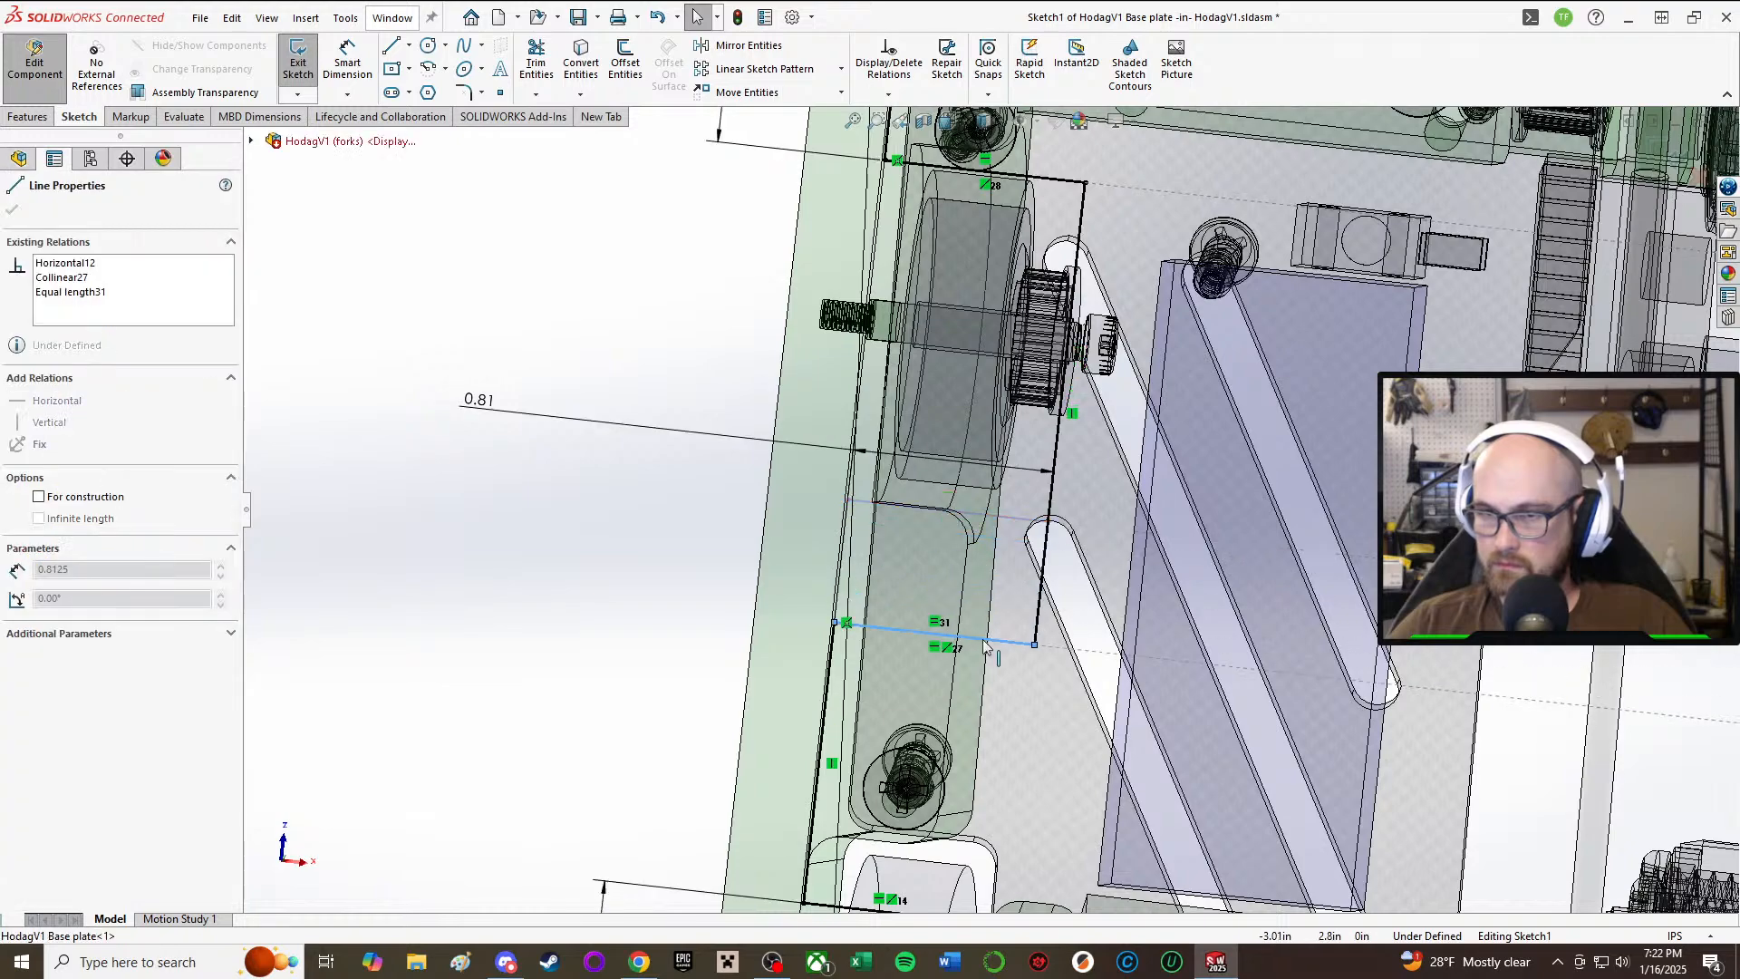
scroll(785, 693, "up", 4)
scroll(775, 689, "down", 2)
left_click(728, 678)
Step: Set the rear wheel cutout's front-to-back length dimension to 1.75 in
scroll(1148, 748, "down", 2)
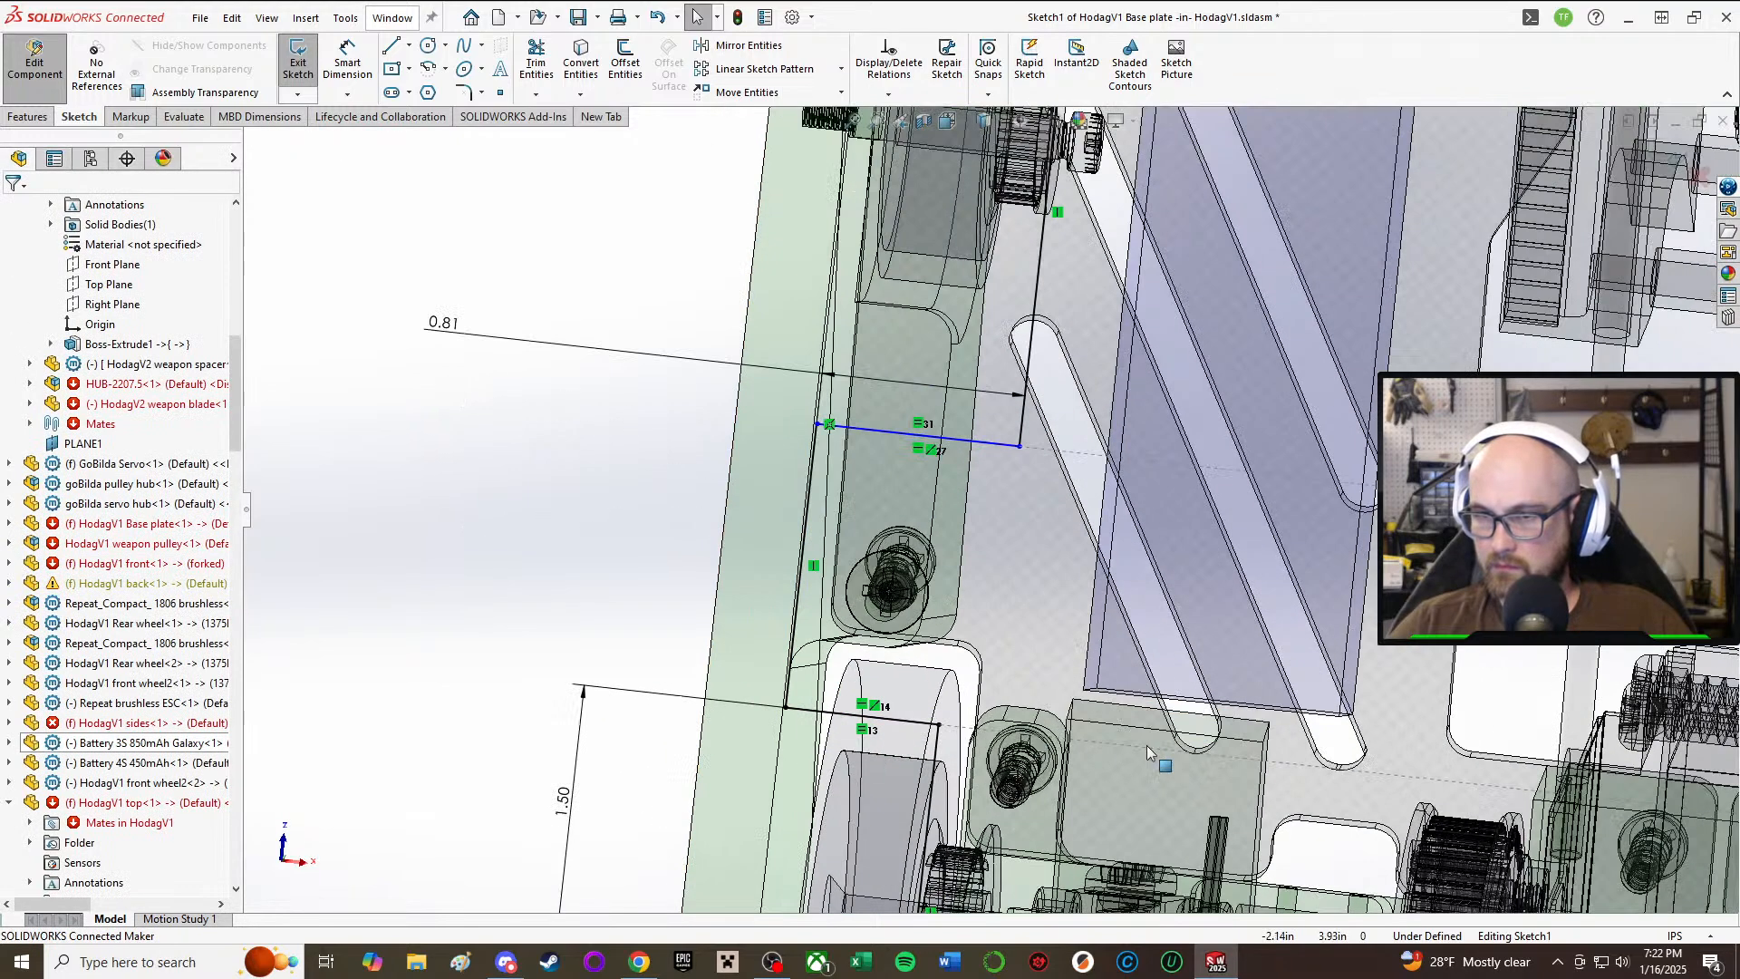
scroll(892, 681, "up", 2)
left_click(687, 716)
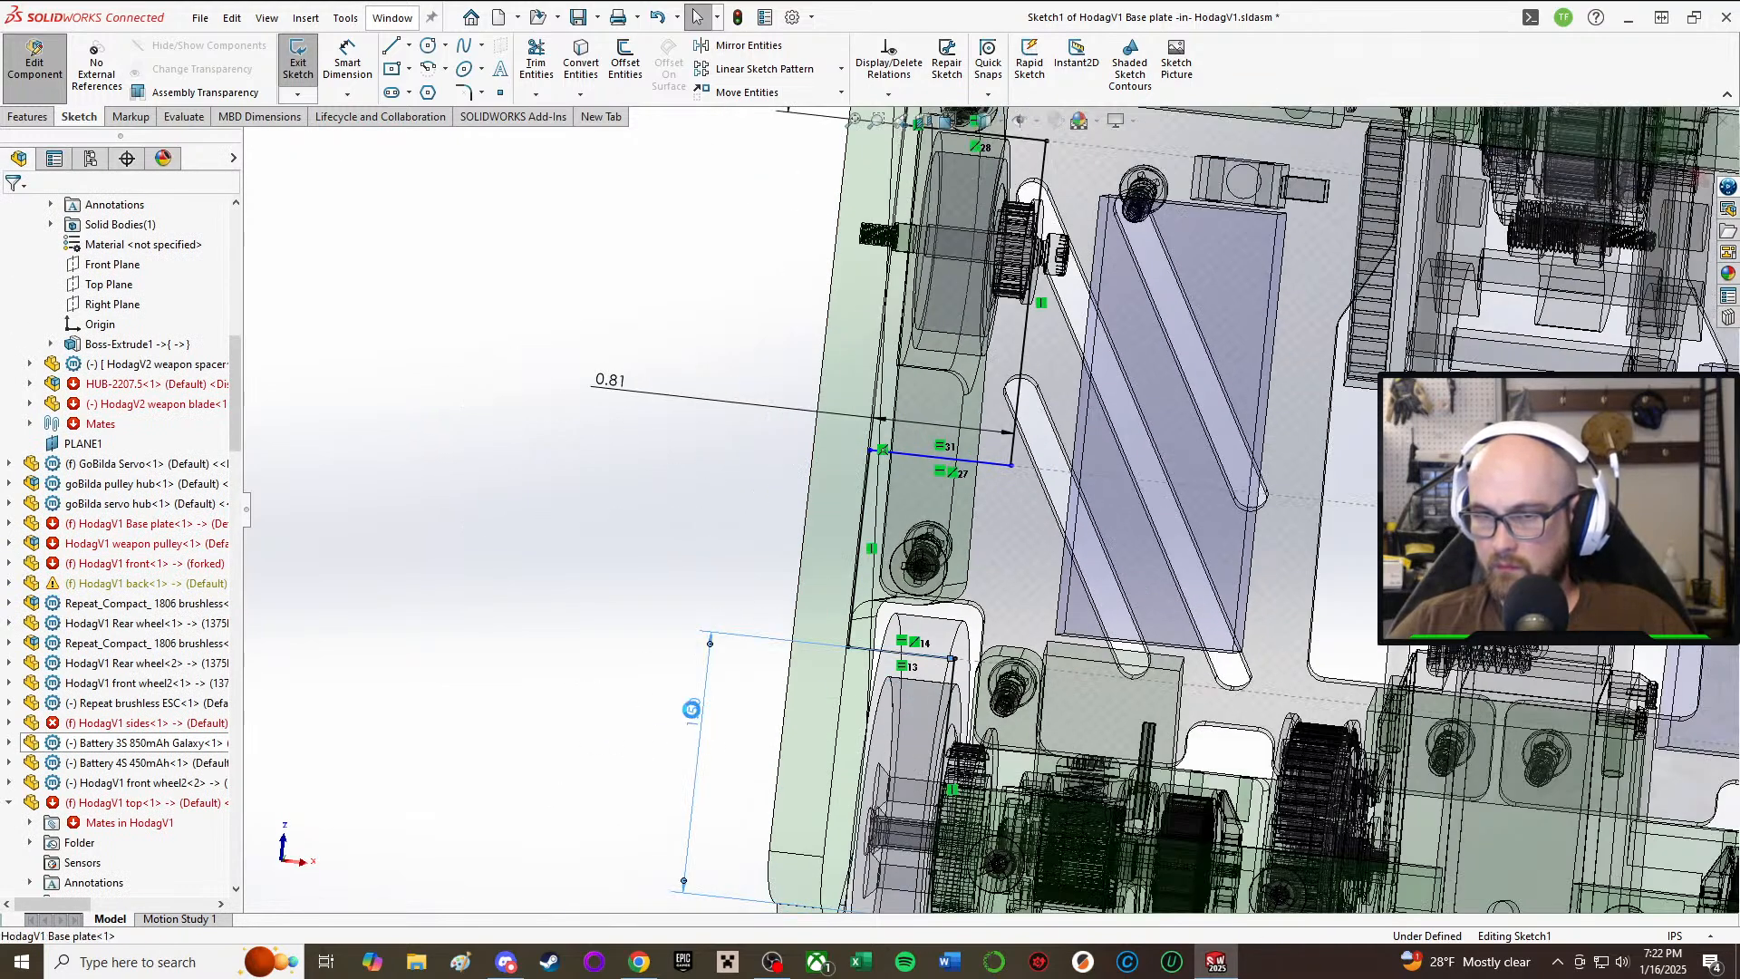
type("1.5")
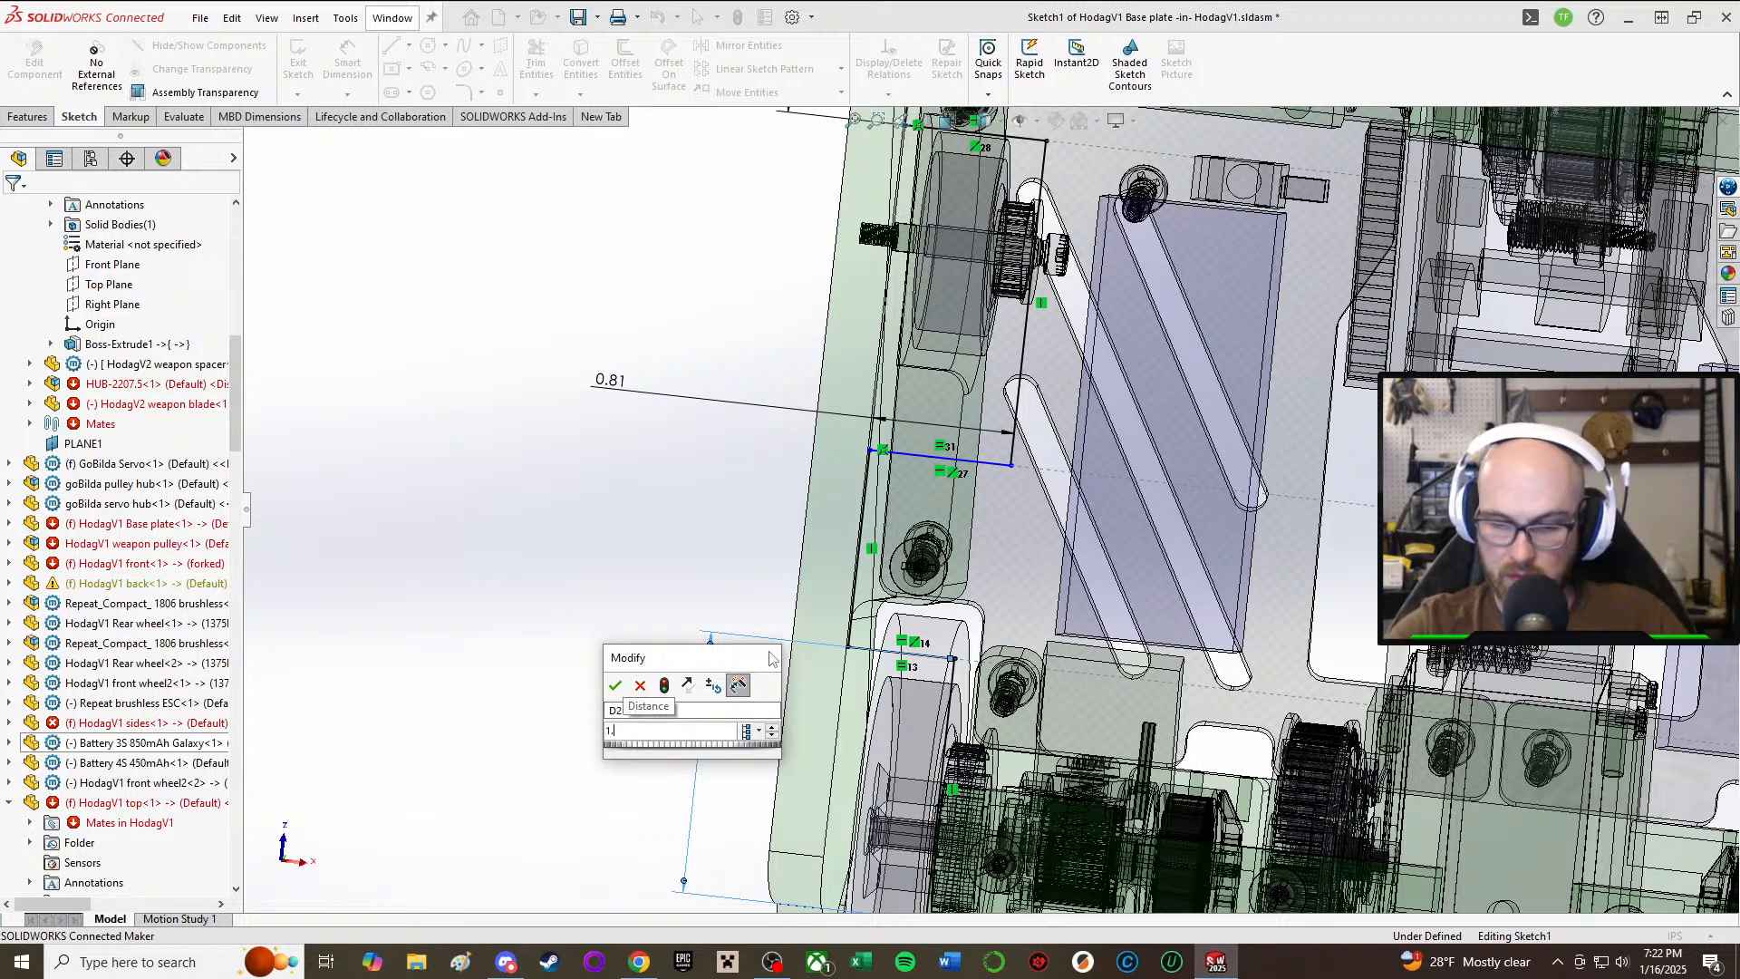
key("Return")
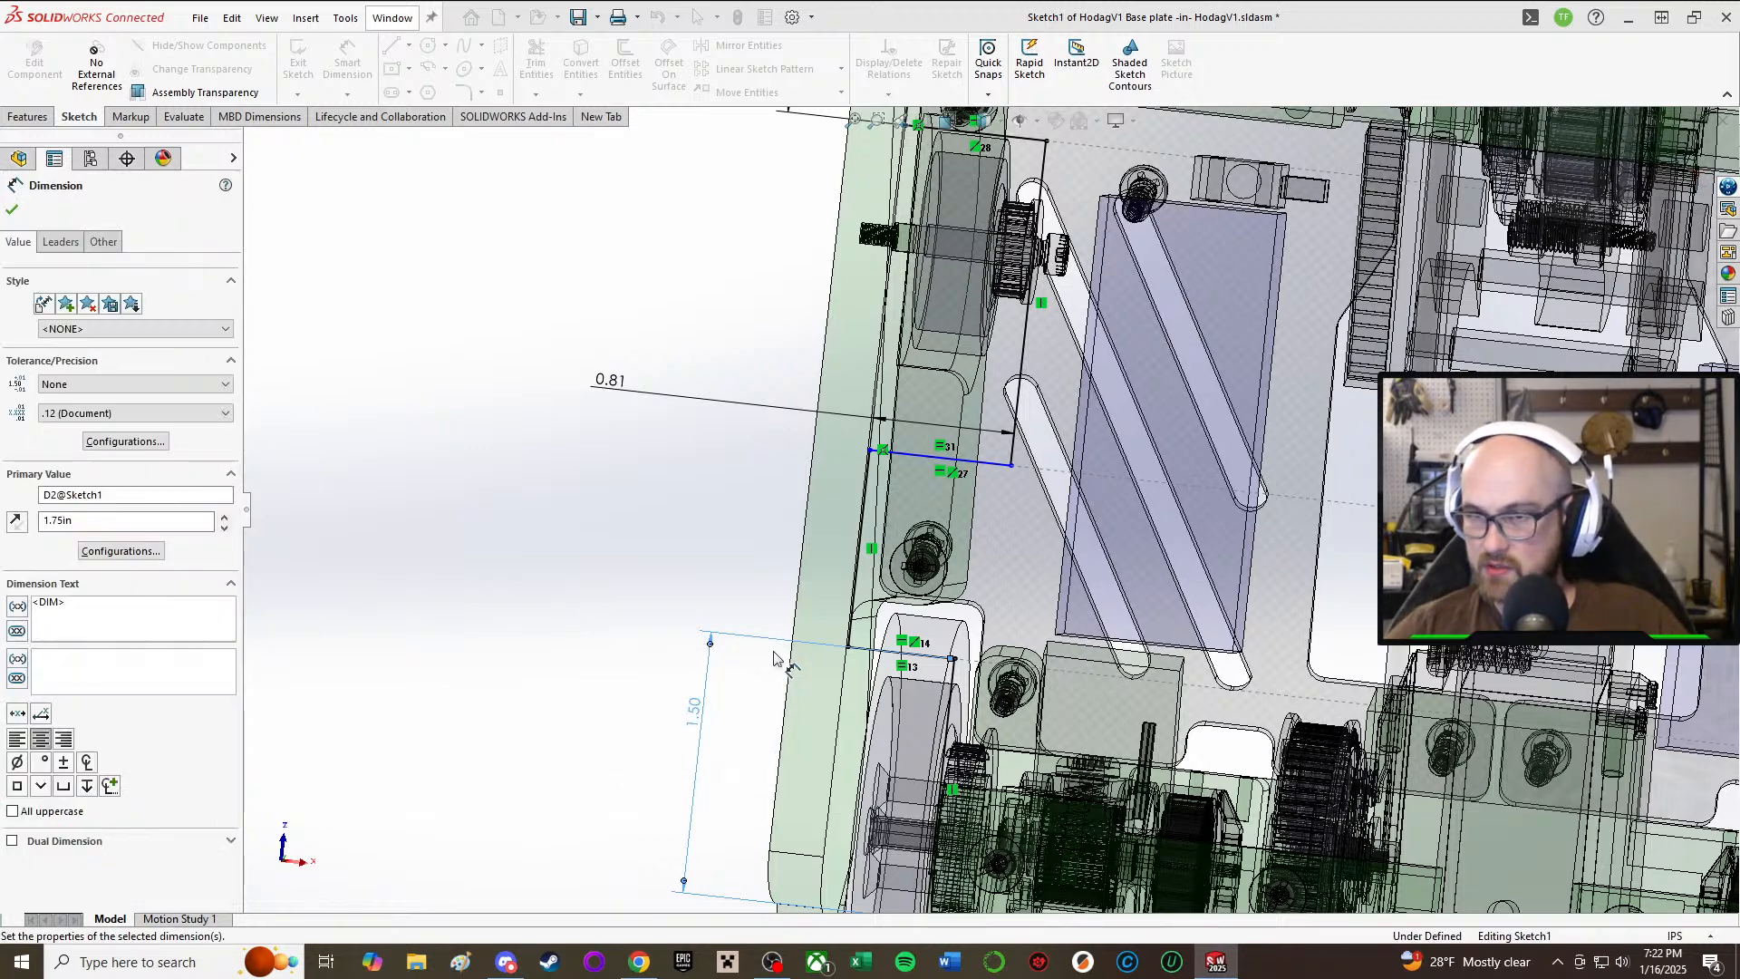
Step: Set the rear wheel cutout's front-to-back length to 1.6125 in and return to a straight-on view of the whole base plate sketch
scroll(1144, 612, "down", 2)
middle_click_drag(838, 585, 799, 631)
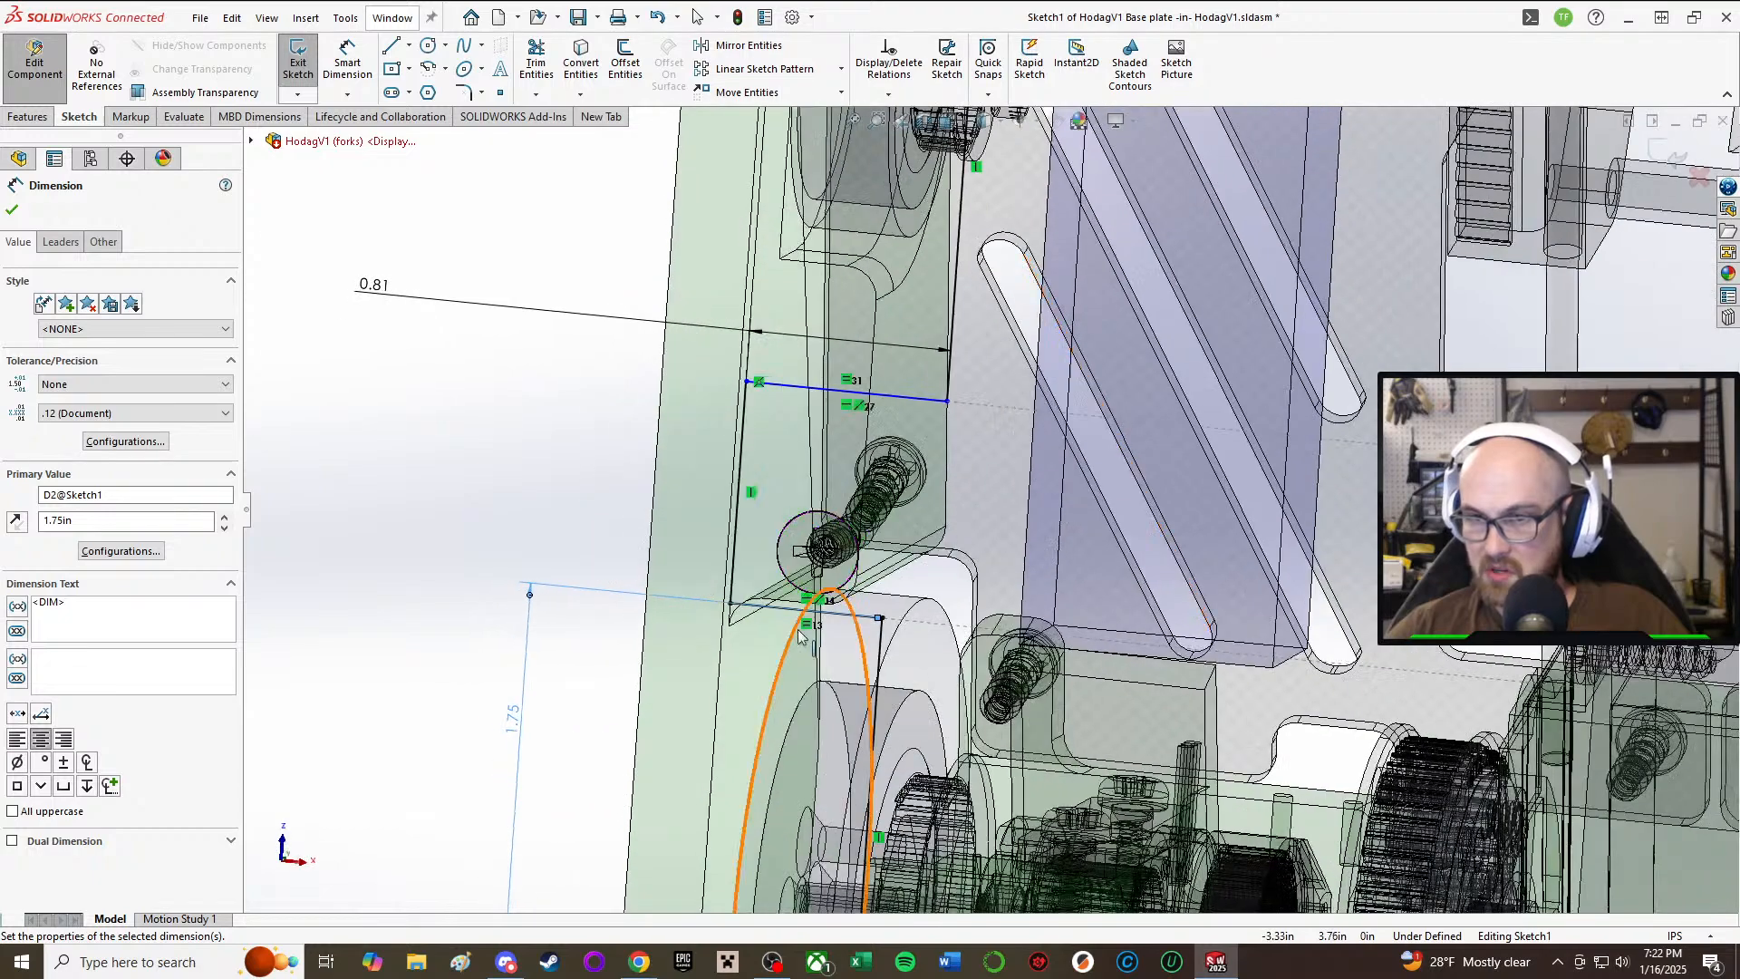
scroll(799, 635, "down", 3)
middle_click_drag(952, 503, 716, 624)
scroll(1024, 476, "up", 1)
double_click(548, 695)
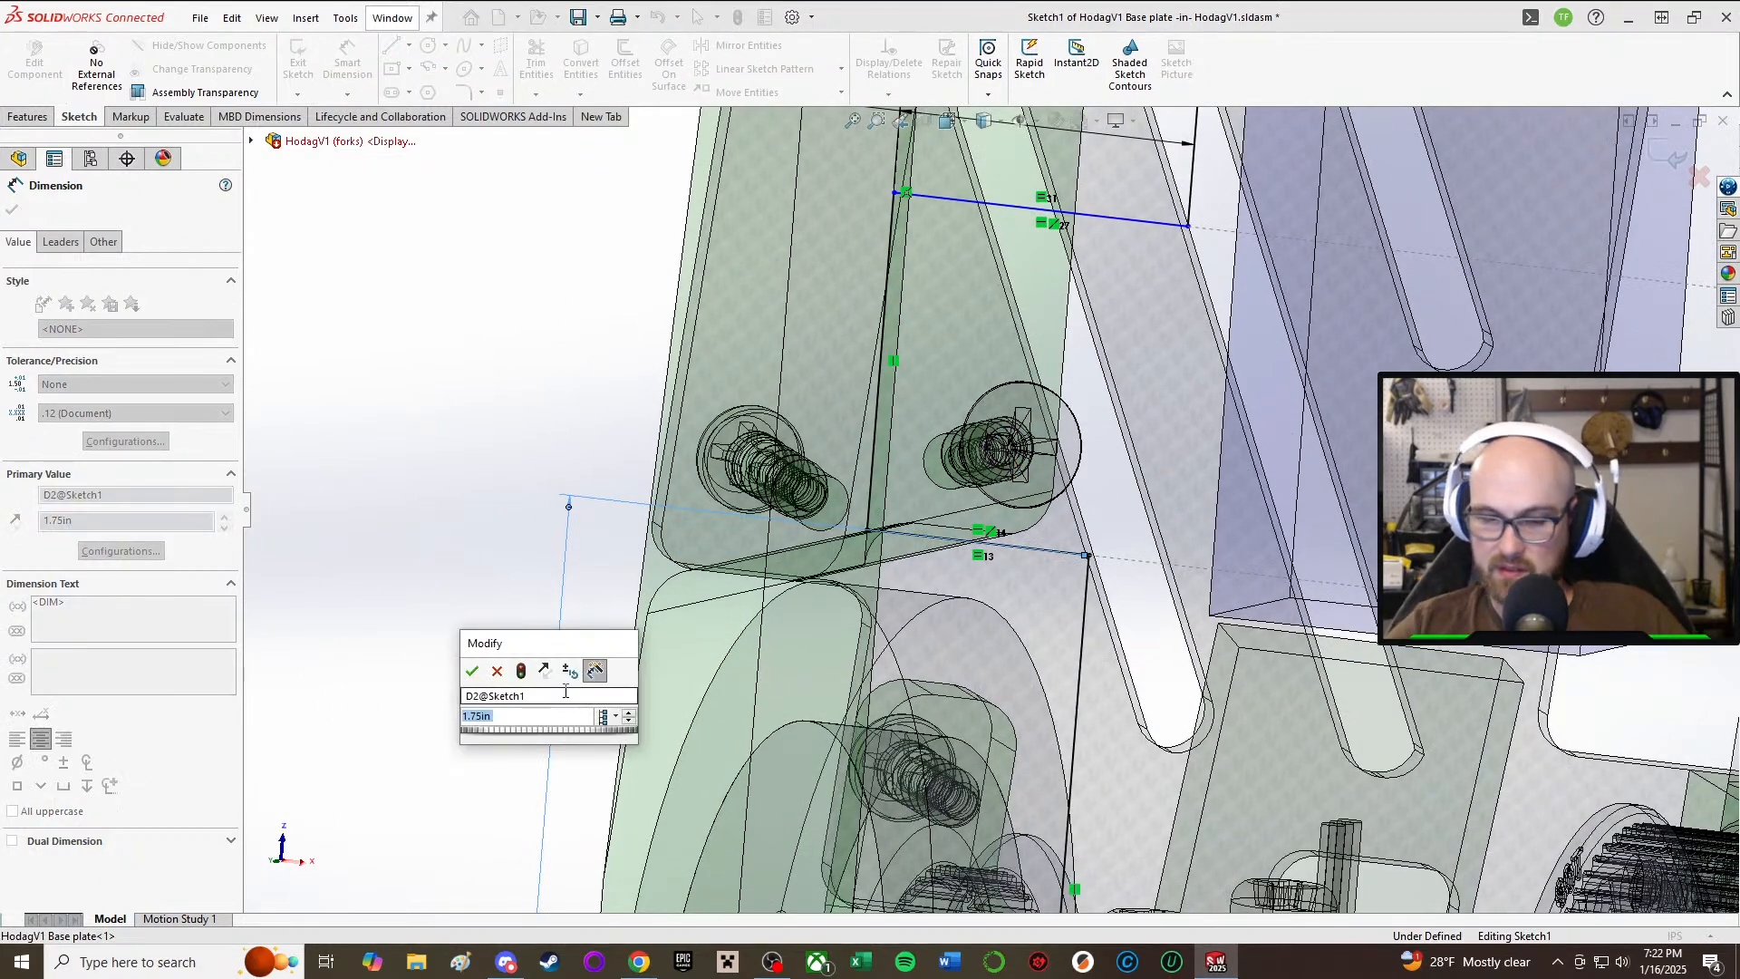
type("1.")
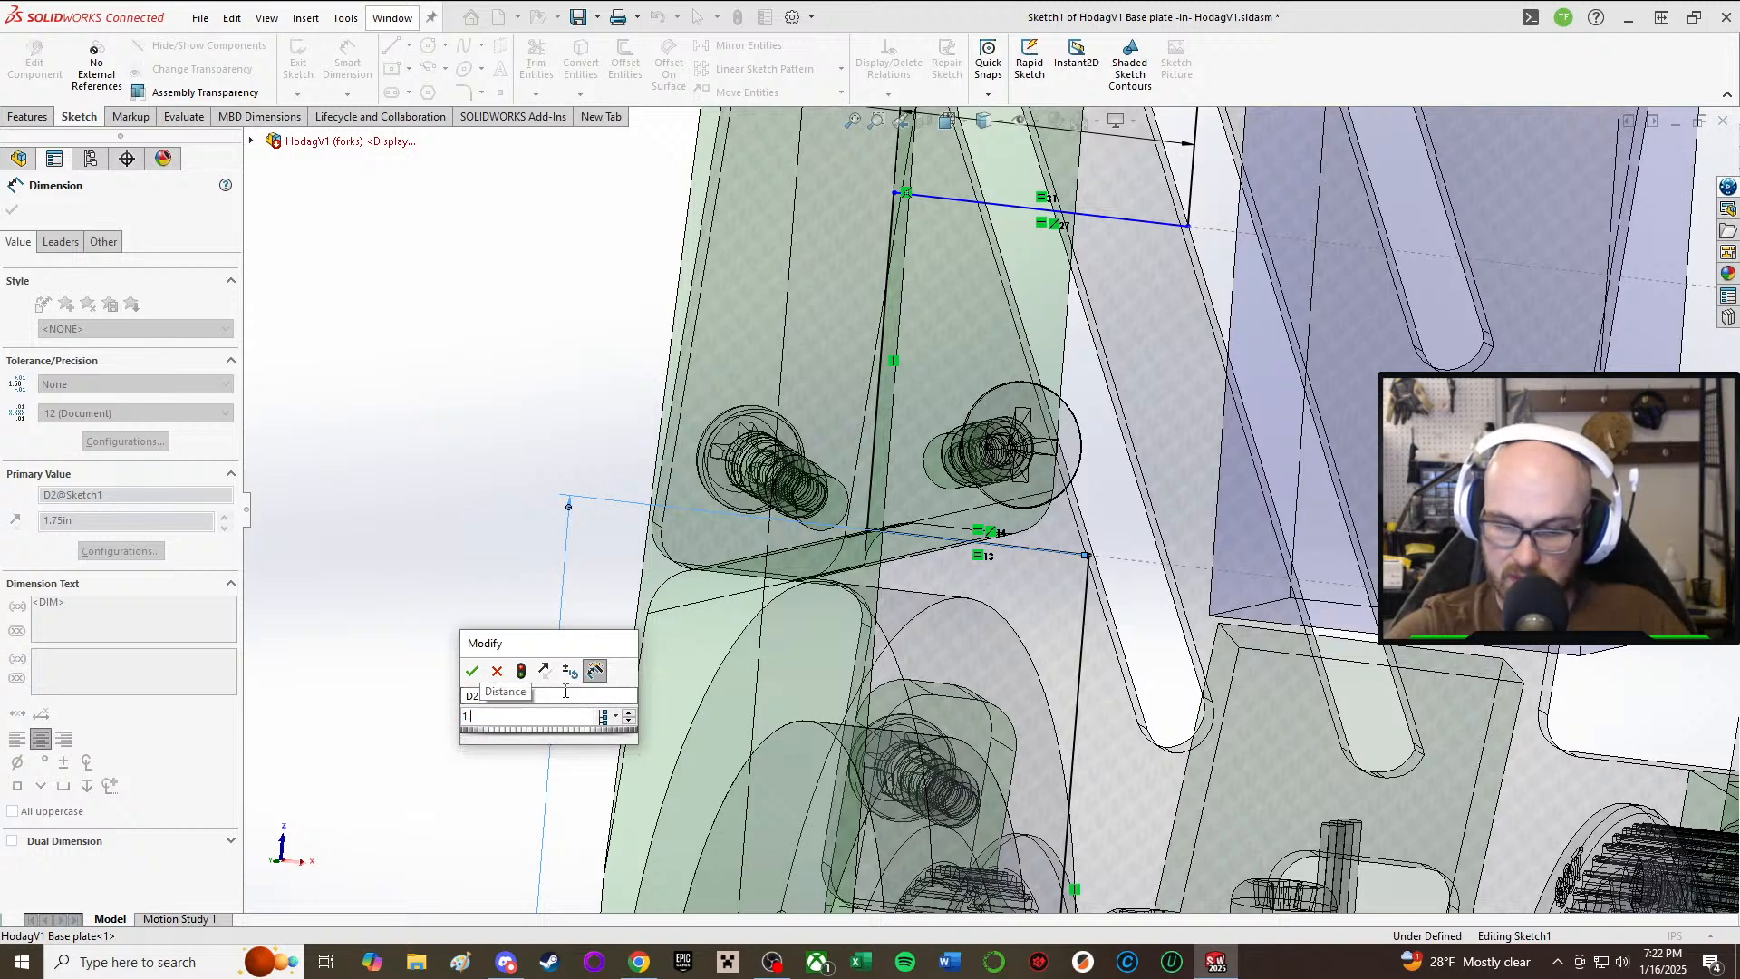
type("612")
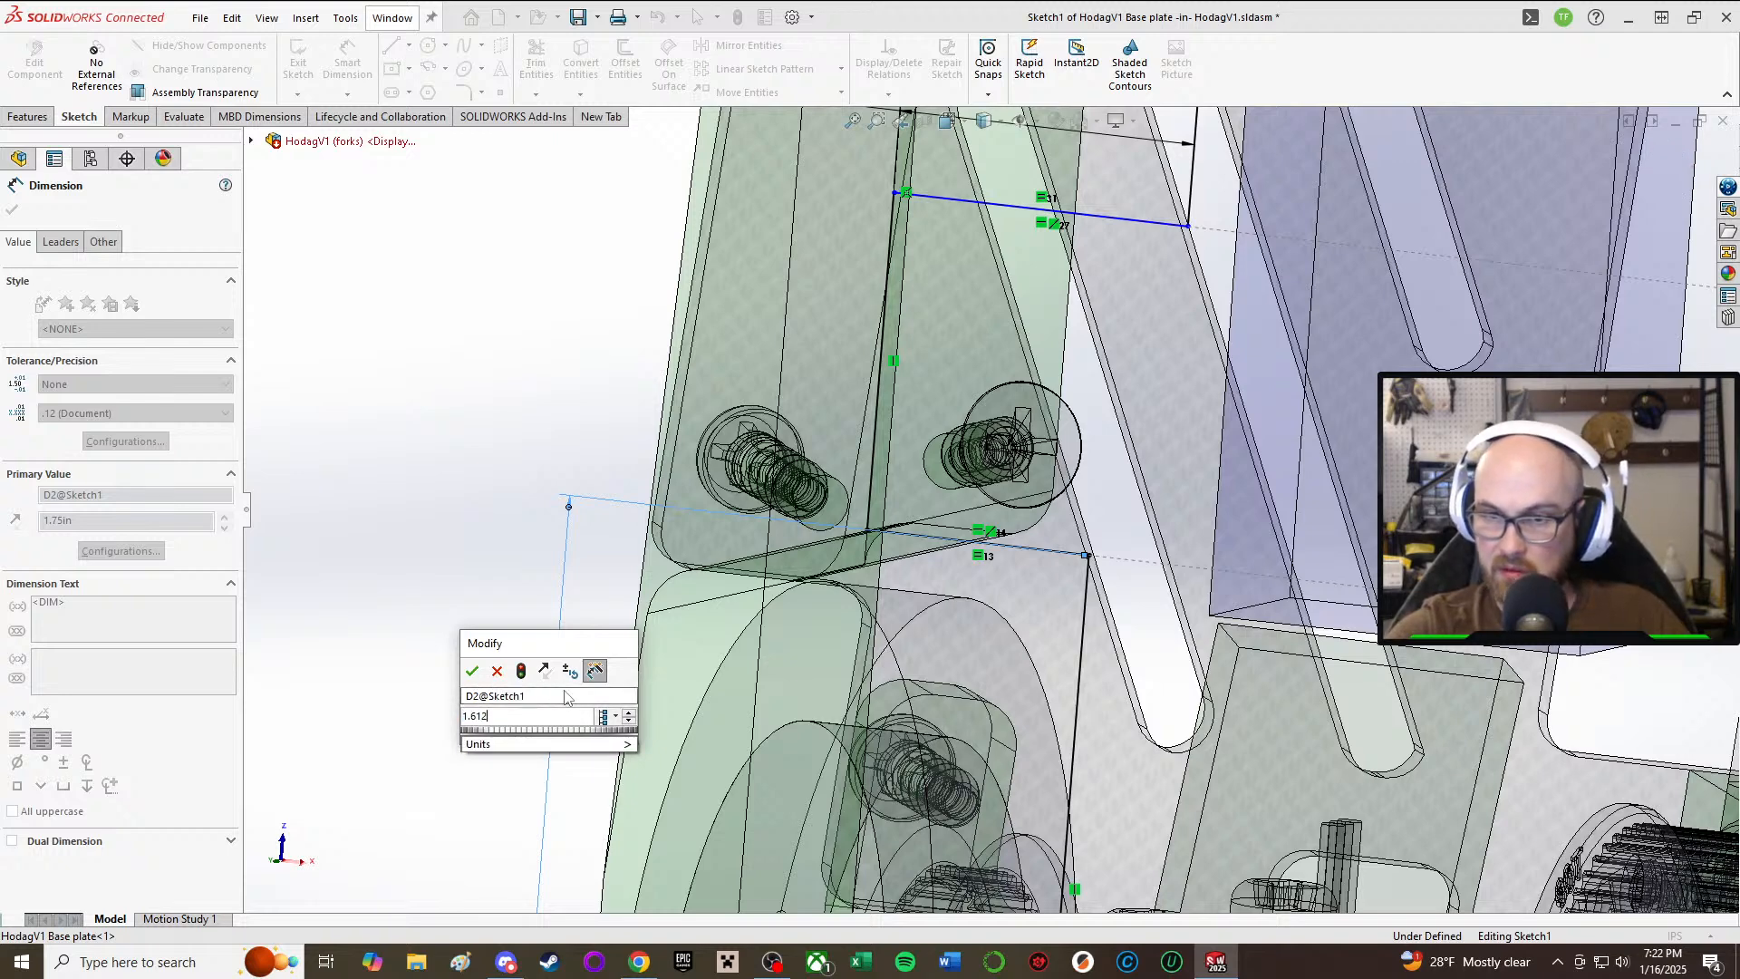
type("5")
key("Return")
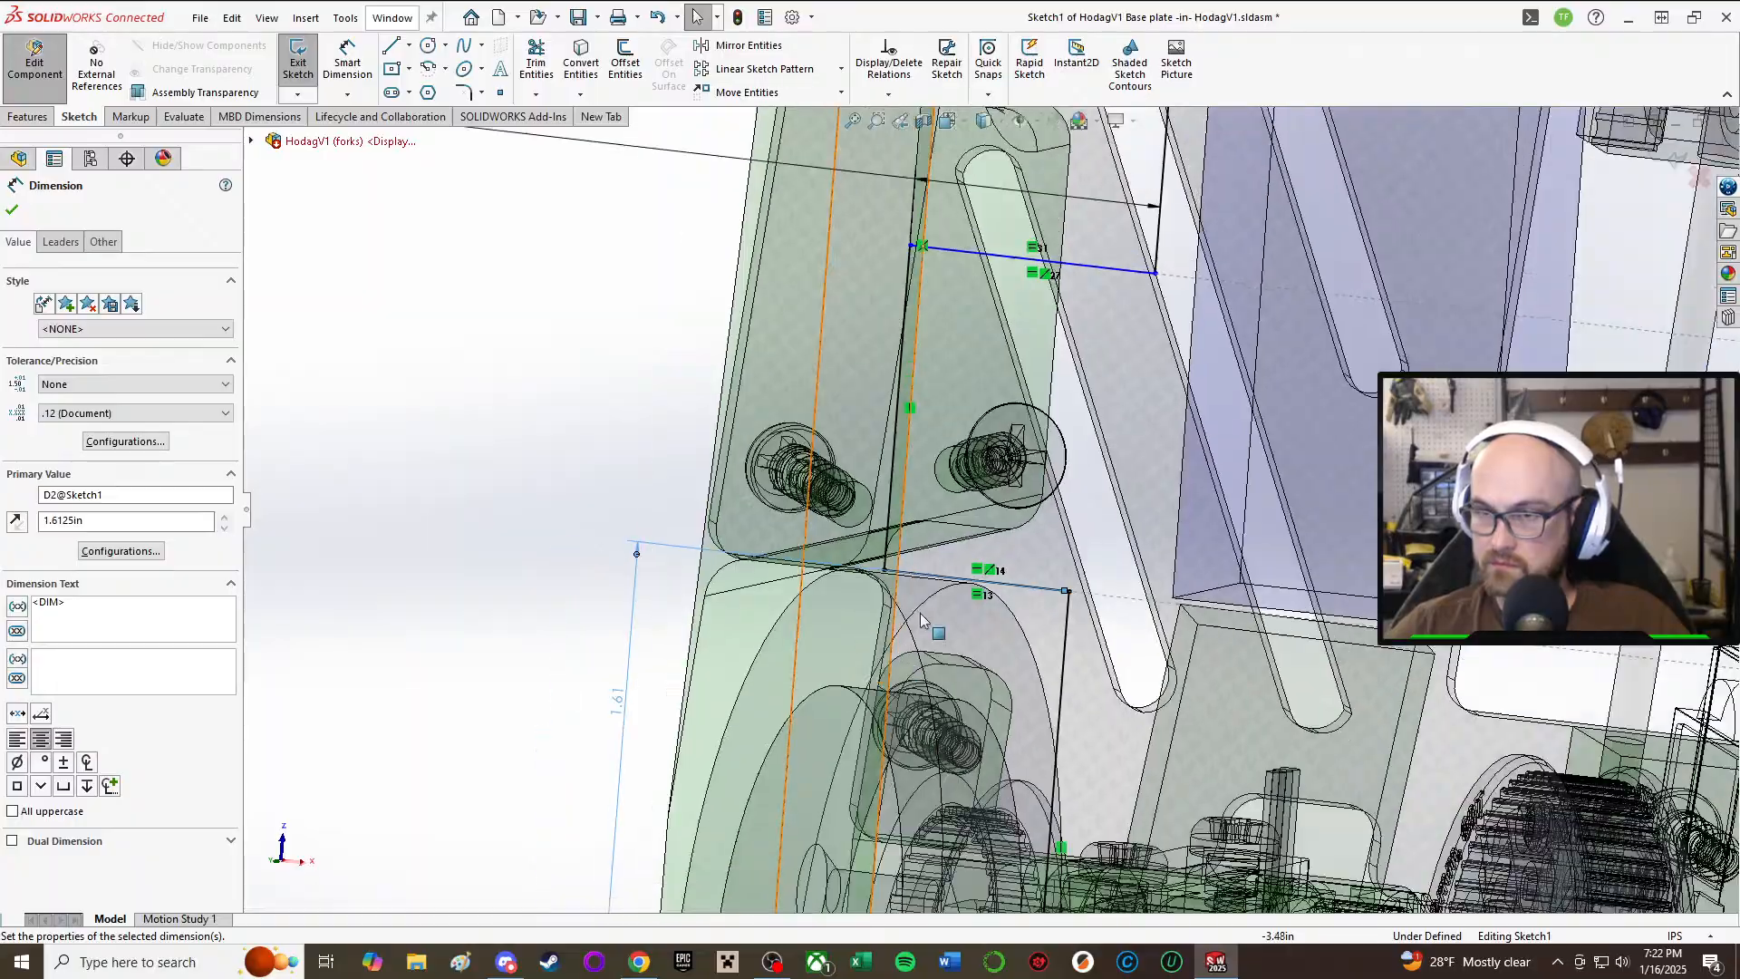
mouse_move(922, 620)
middle_mouse_down()
mouse_move(748, 515)
mouse_move(965, 596)
mouse_move(1214, 482)
mouse_move(1204, 497)
middle_mouse_up()
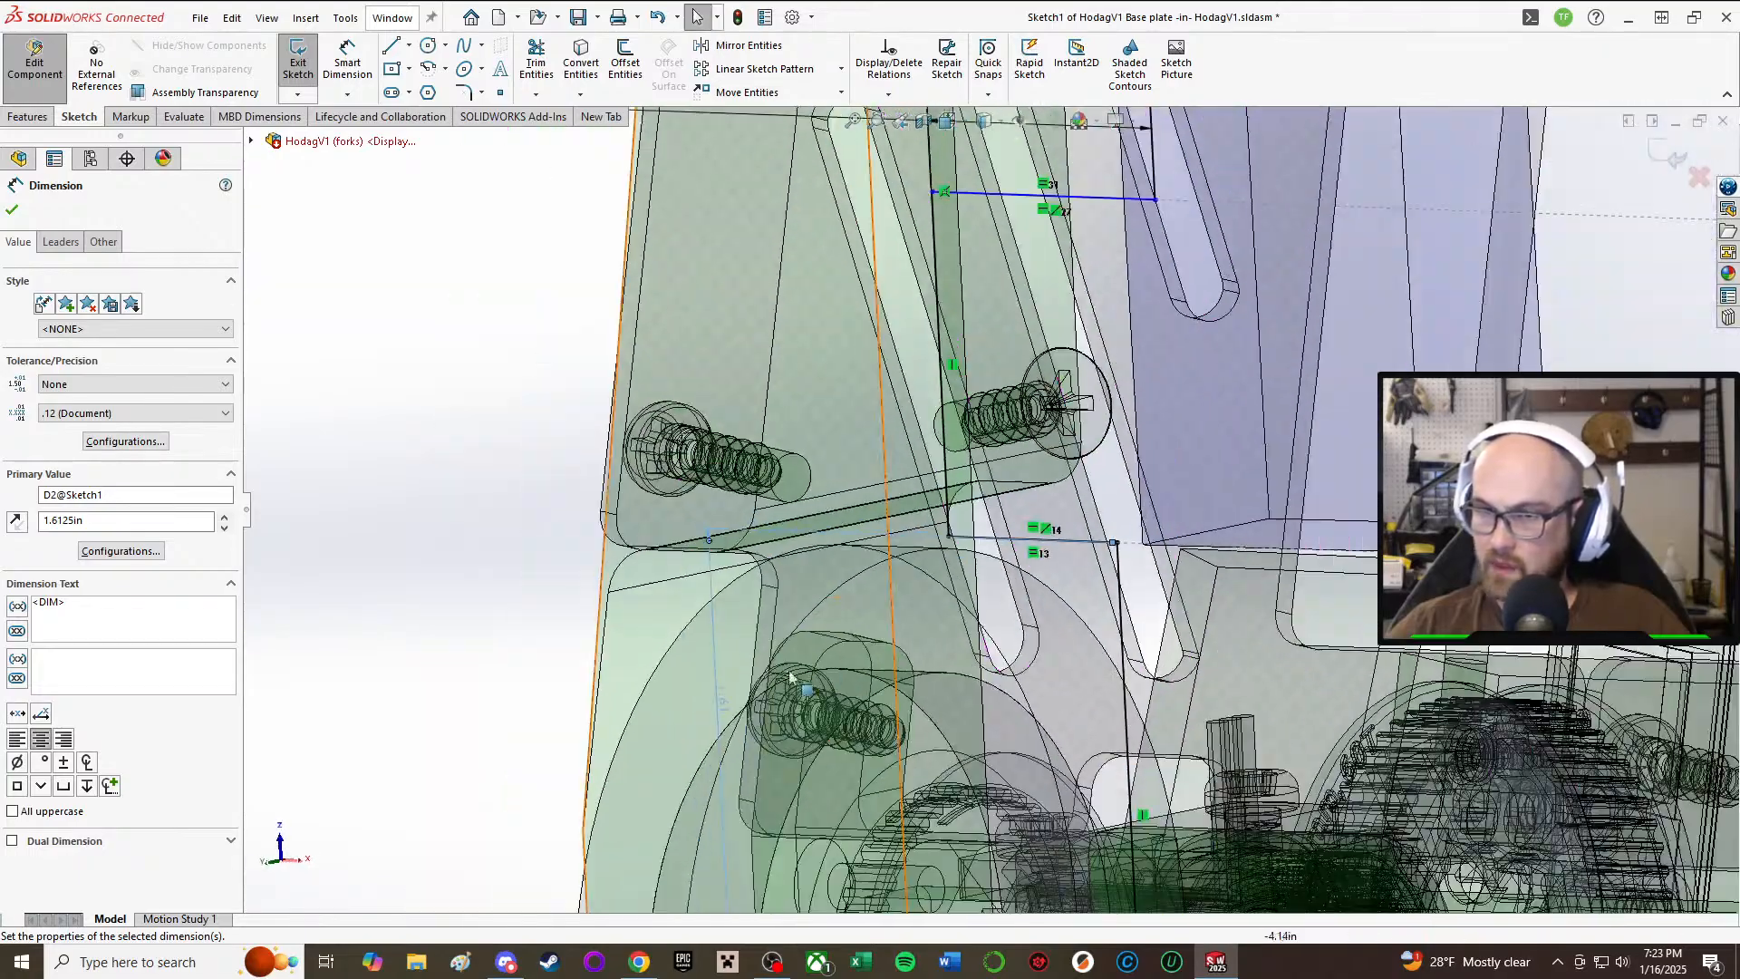
key("ctrl+8")
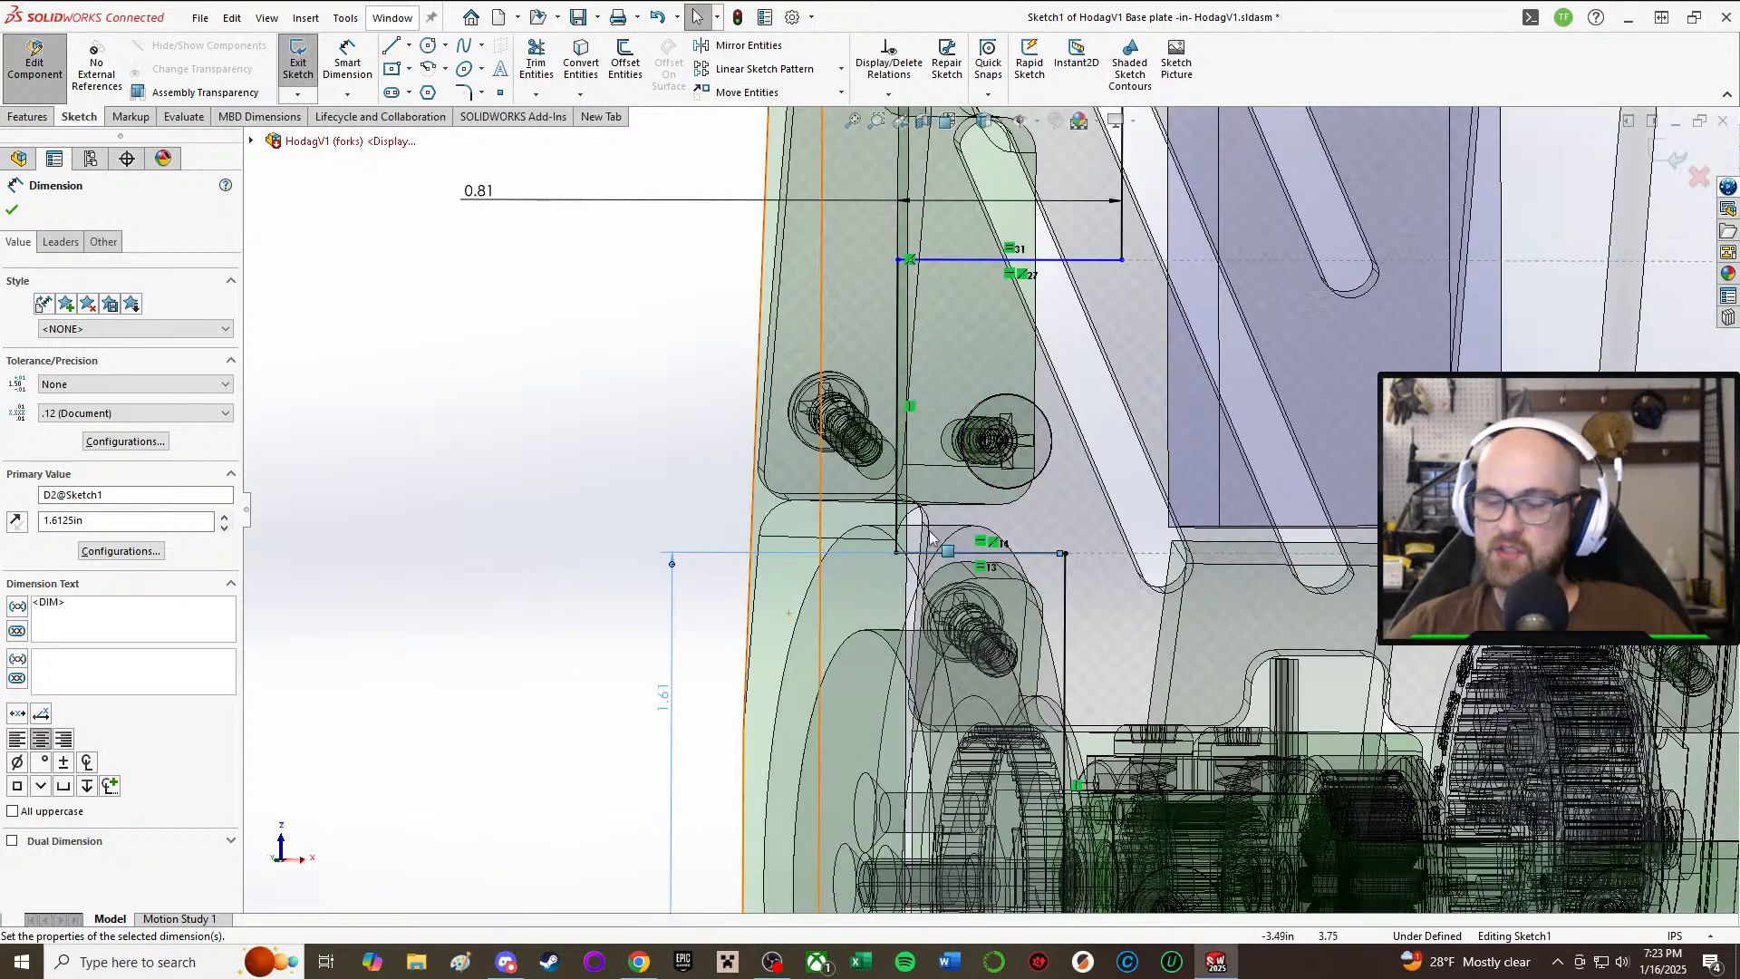
scroll(988, 508, "up", 5)
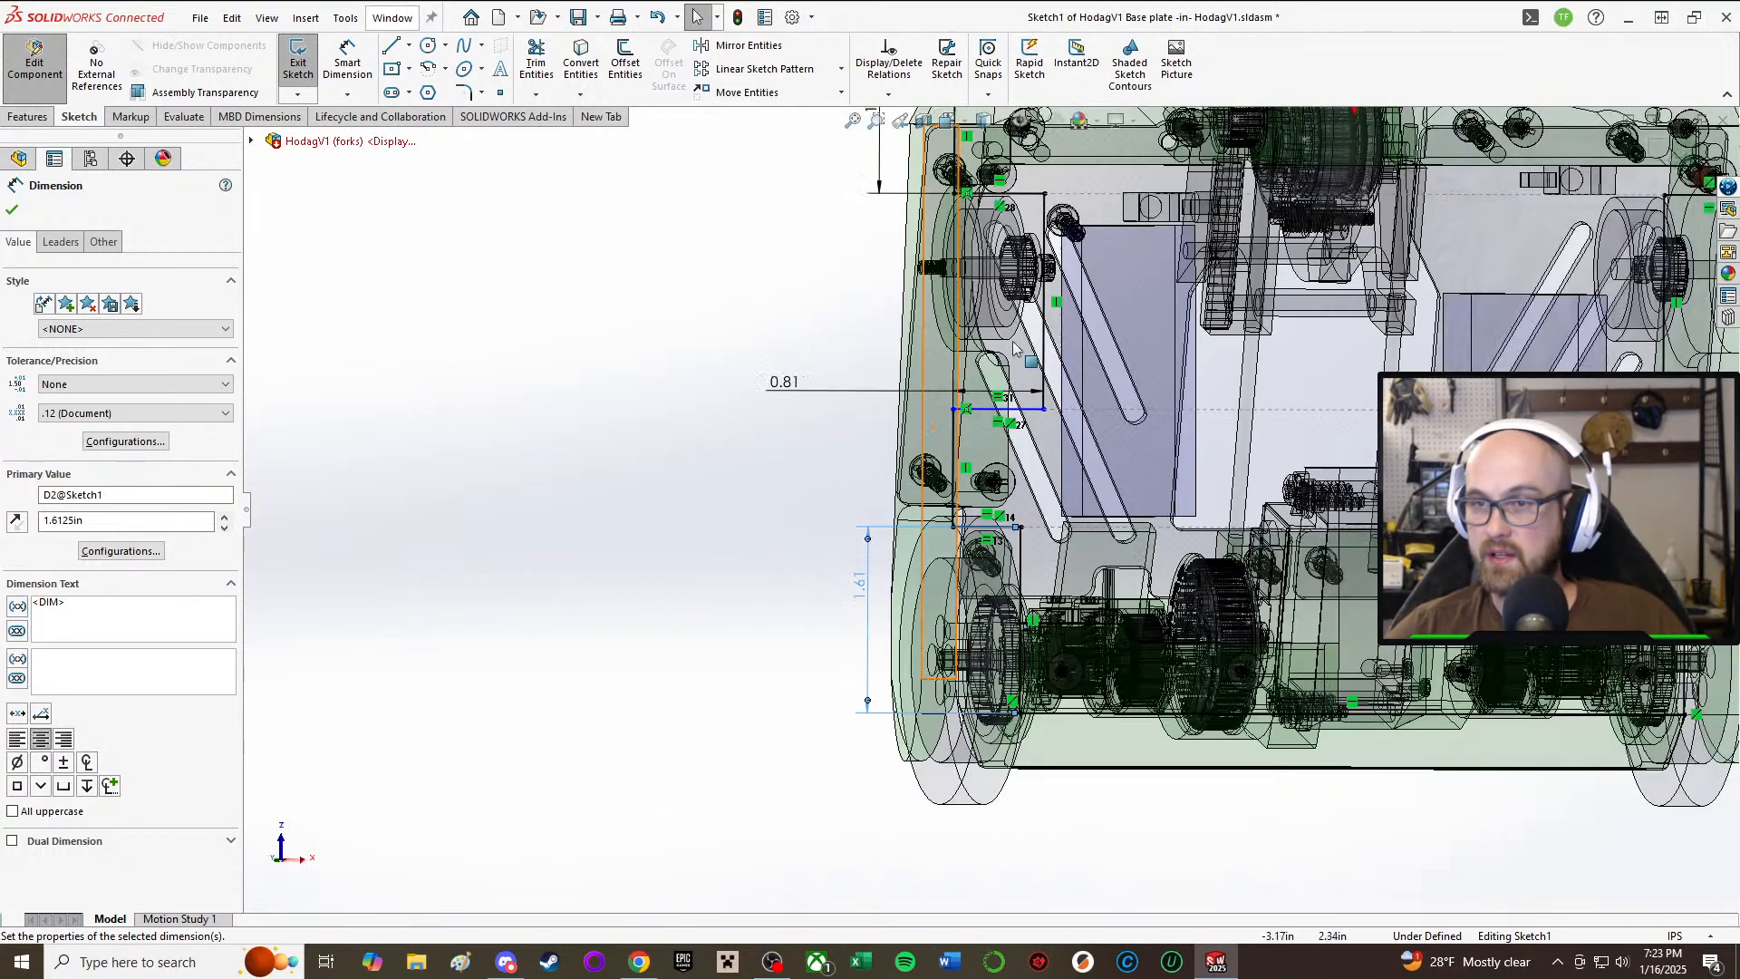
scroll(1196, 363, "up", 4)
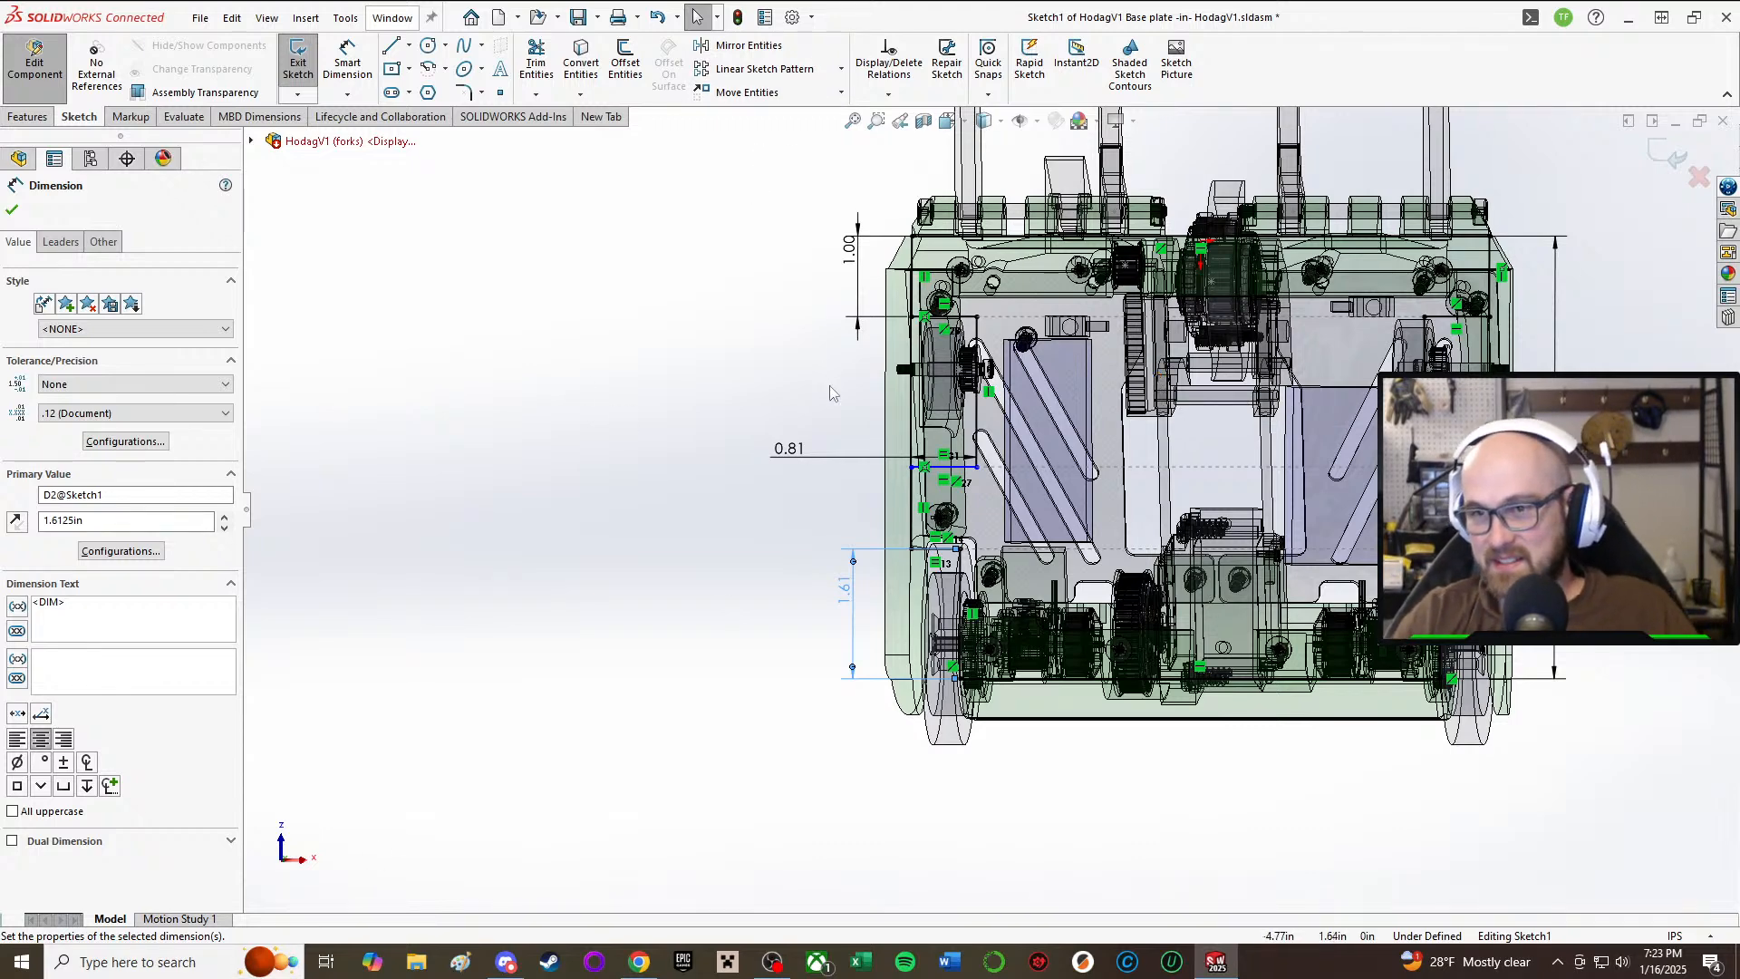
Step: Dimension the gap between the front wheel cutout's rear edge line and the rear wheel cutout's front edge line at 0.75 in
scroll(918, 411, "down", 5)
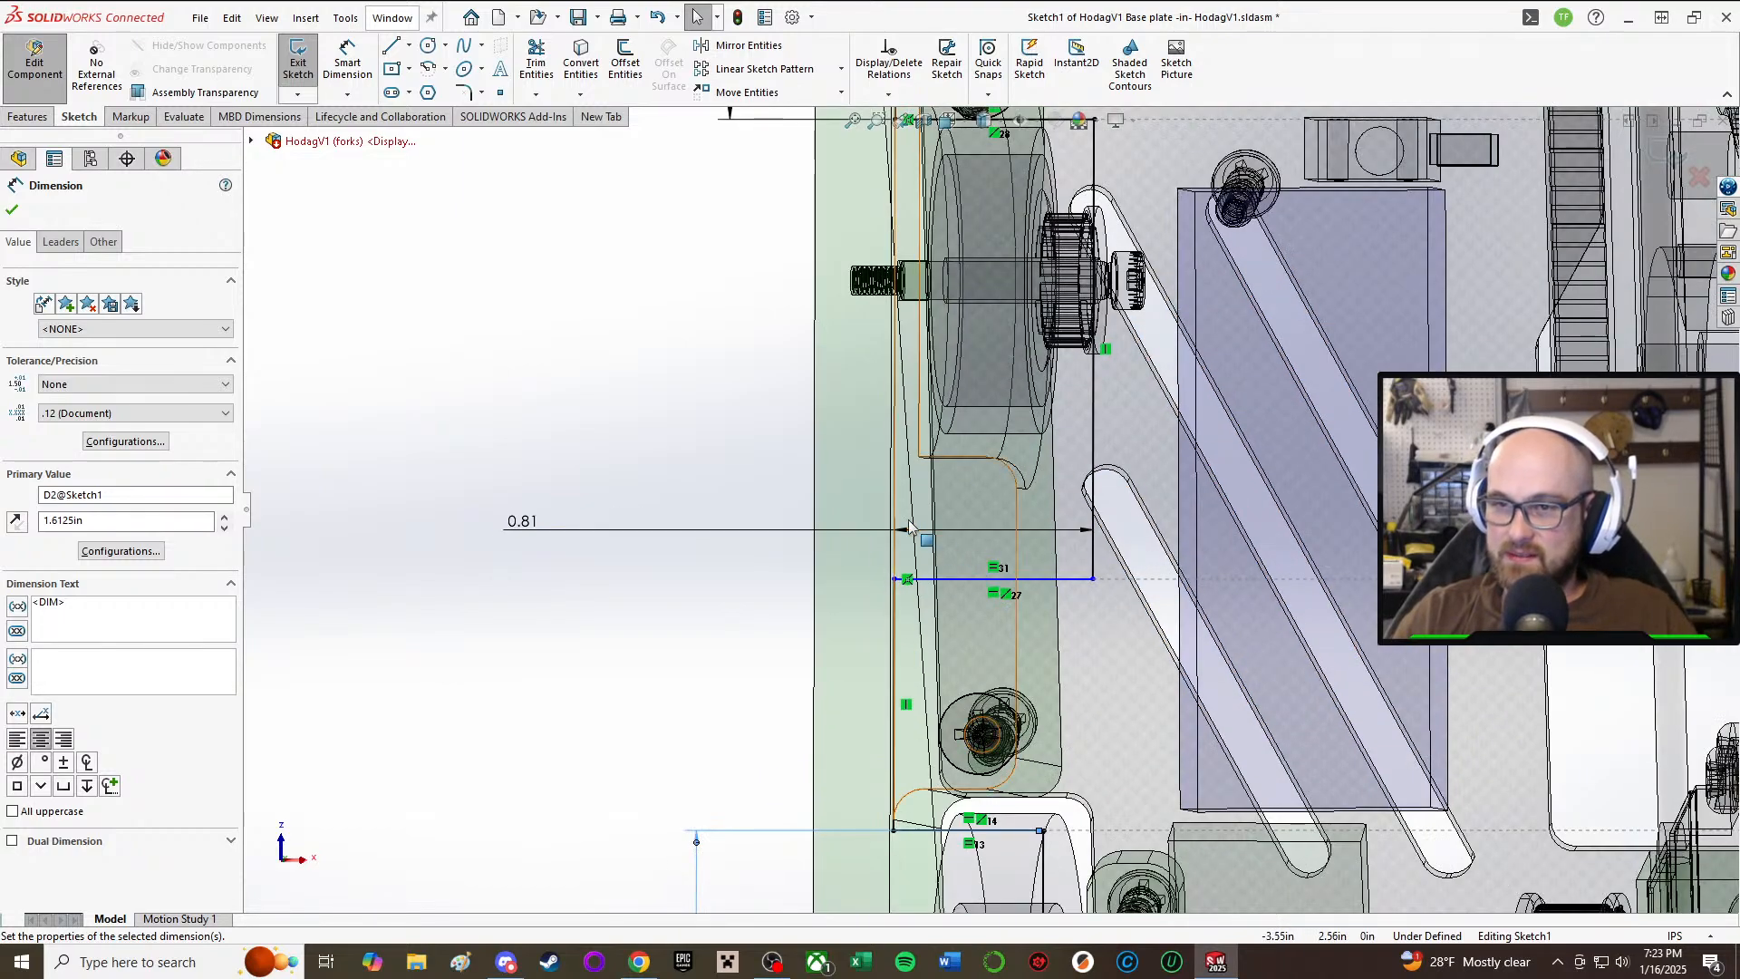
middle_click_drag(911, 528, 948, 580)
right_click_drag(509, 338, 549, 355)
left_click(13, 210)
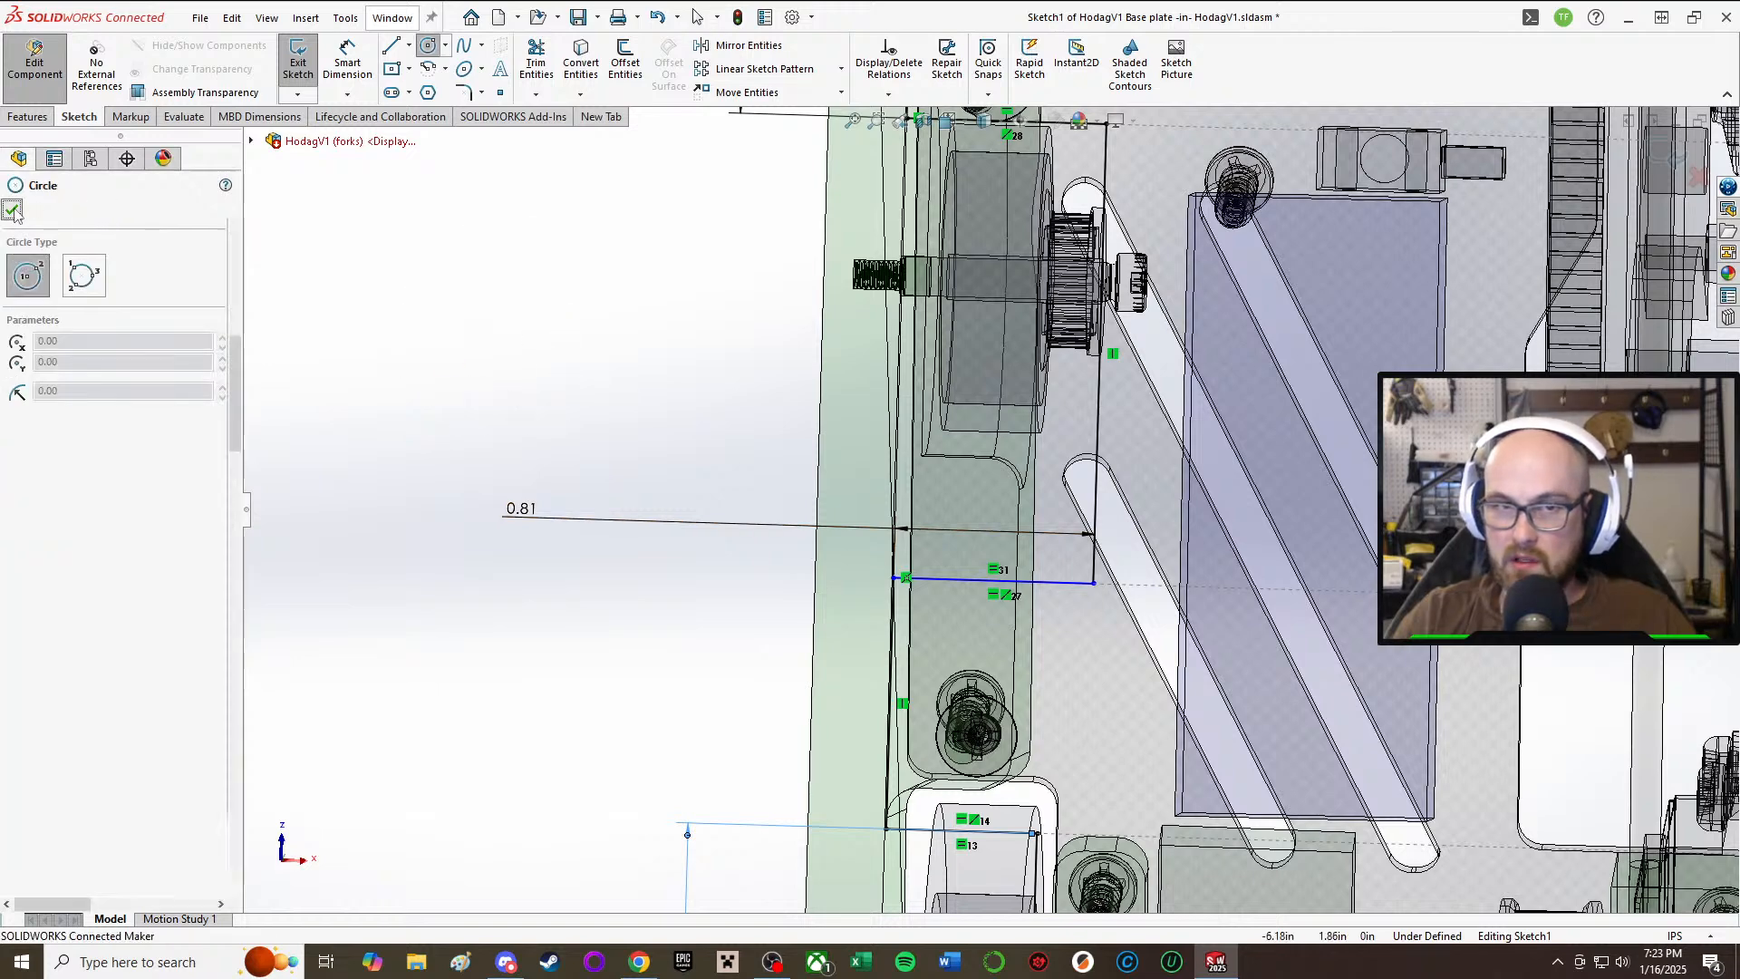
left_click(347, 65)
scroll(972, 829, "down", 1)
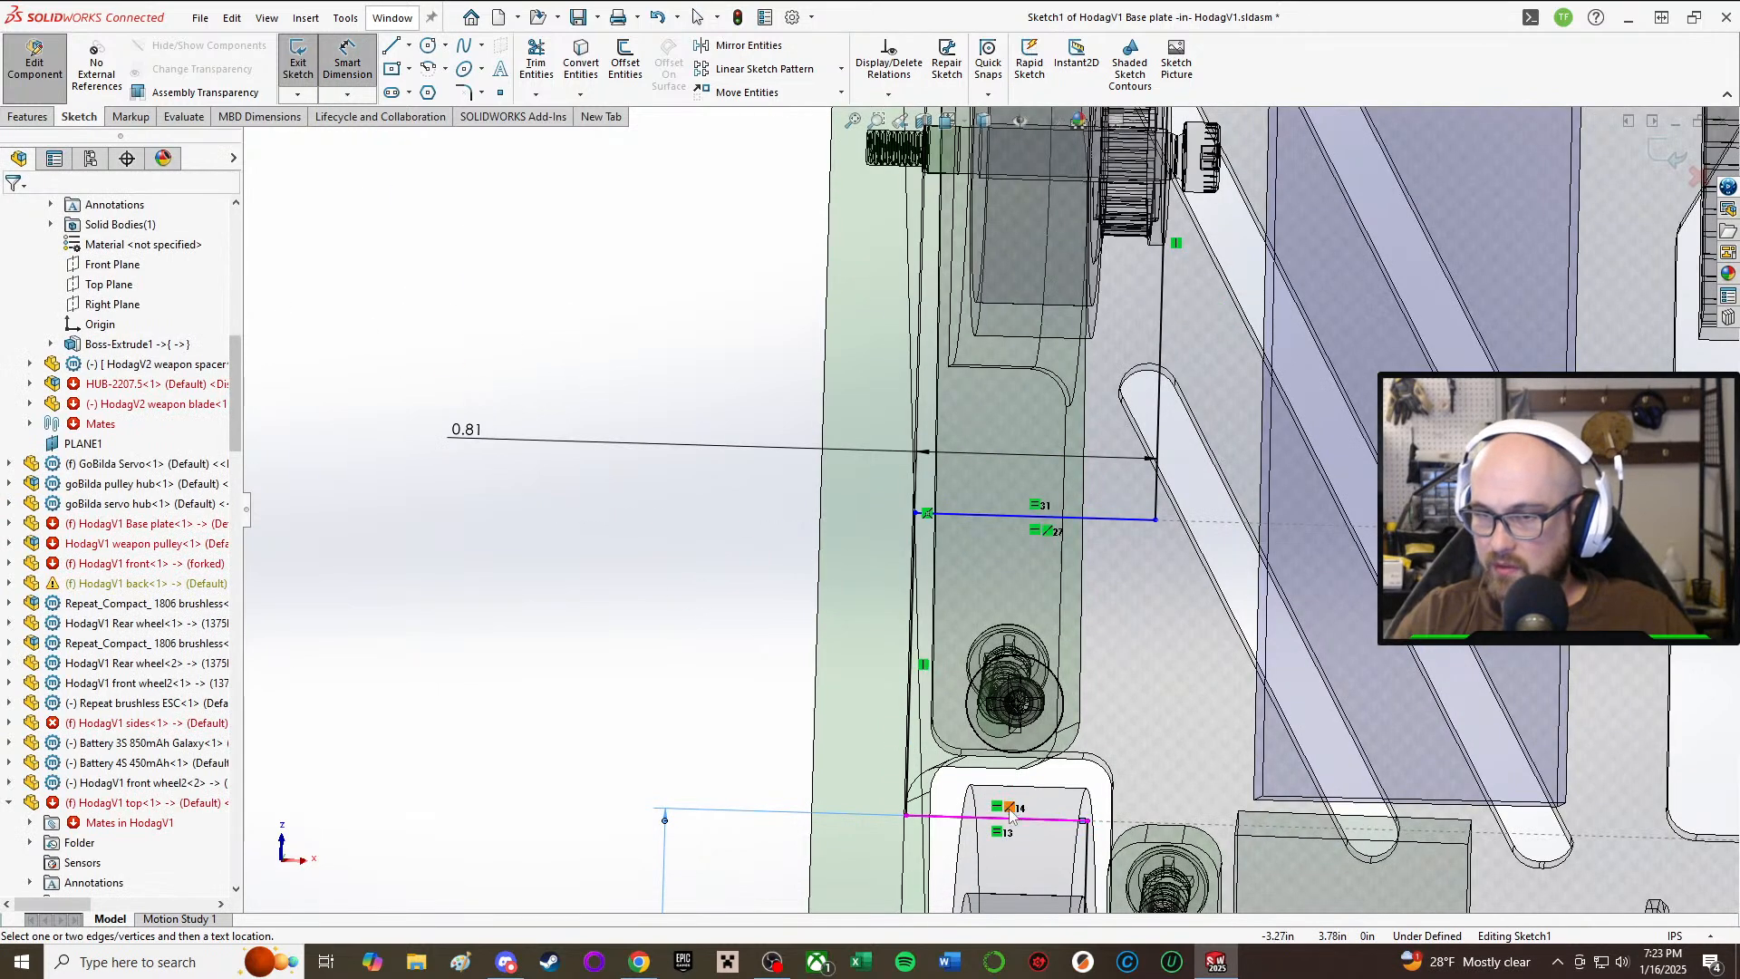
left_click(1015, 524)
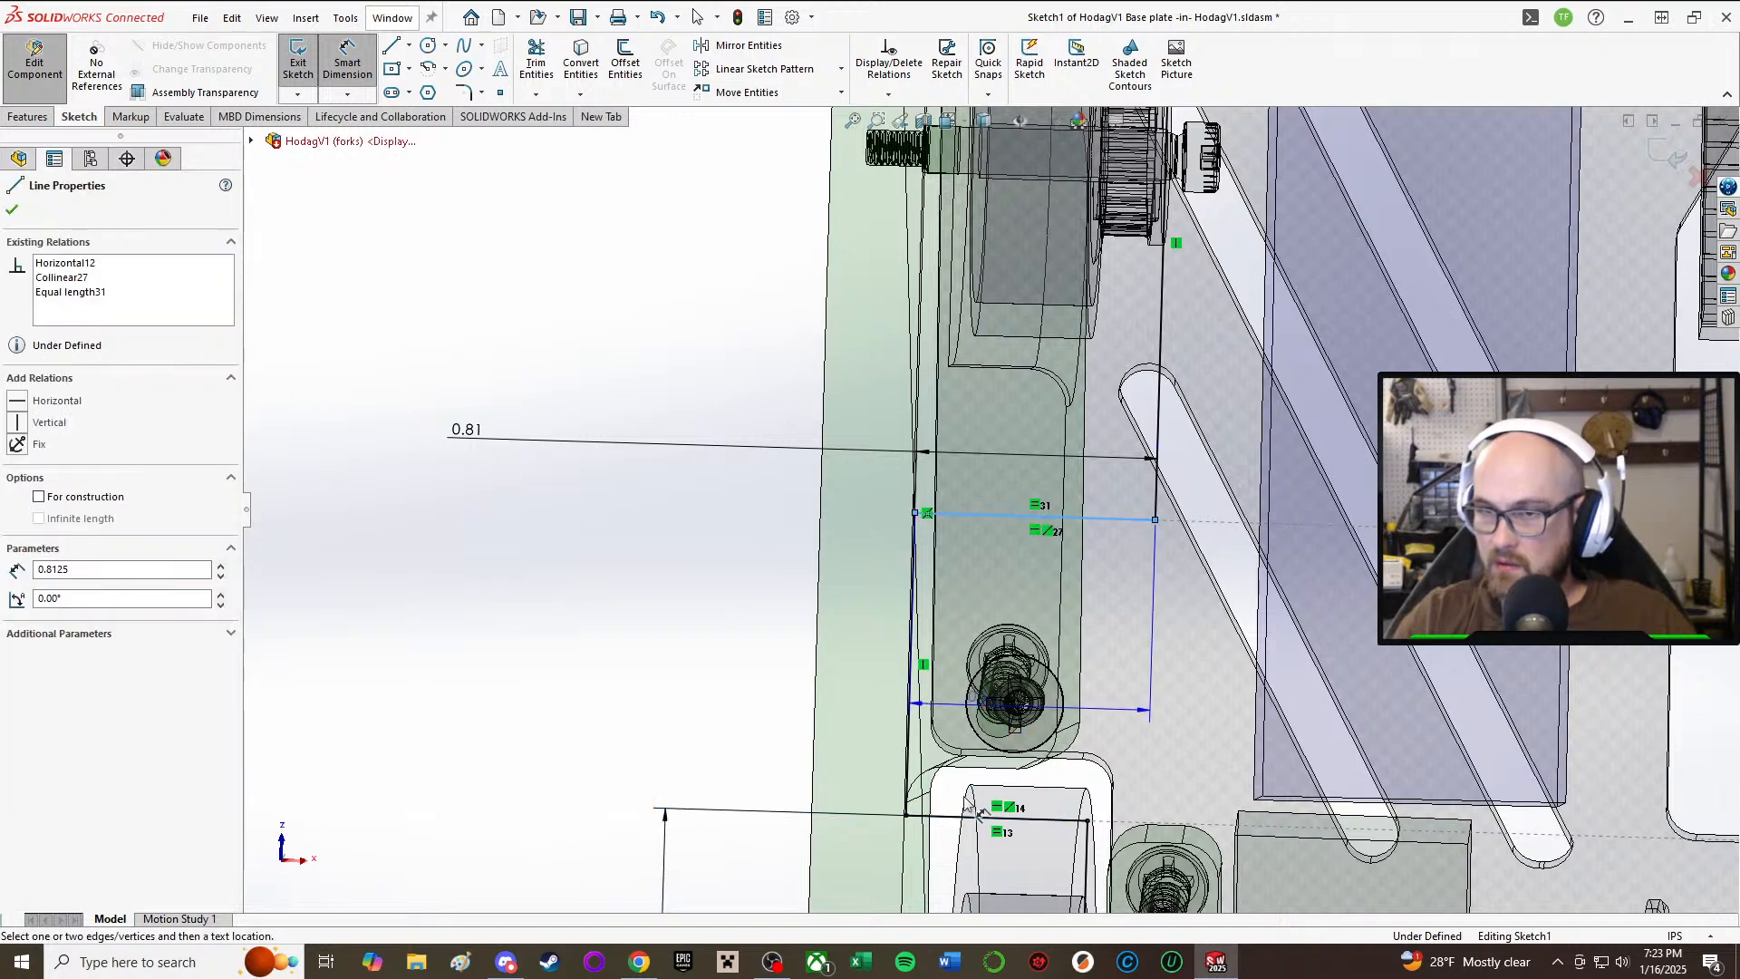
left_click(975, 829)
left_click(721, 651)
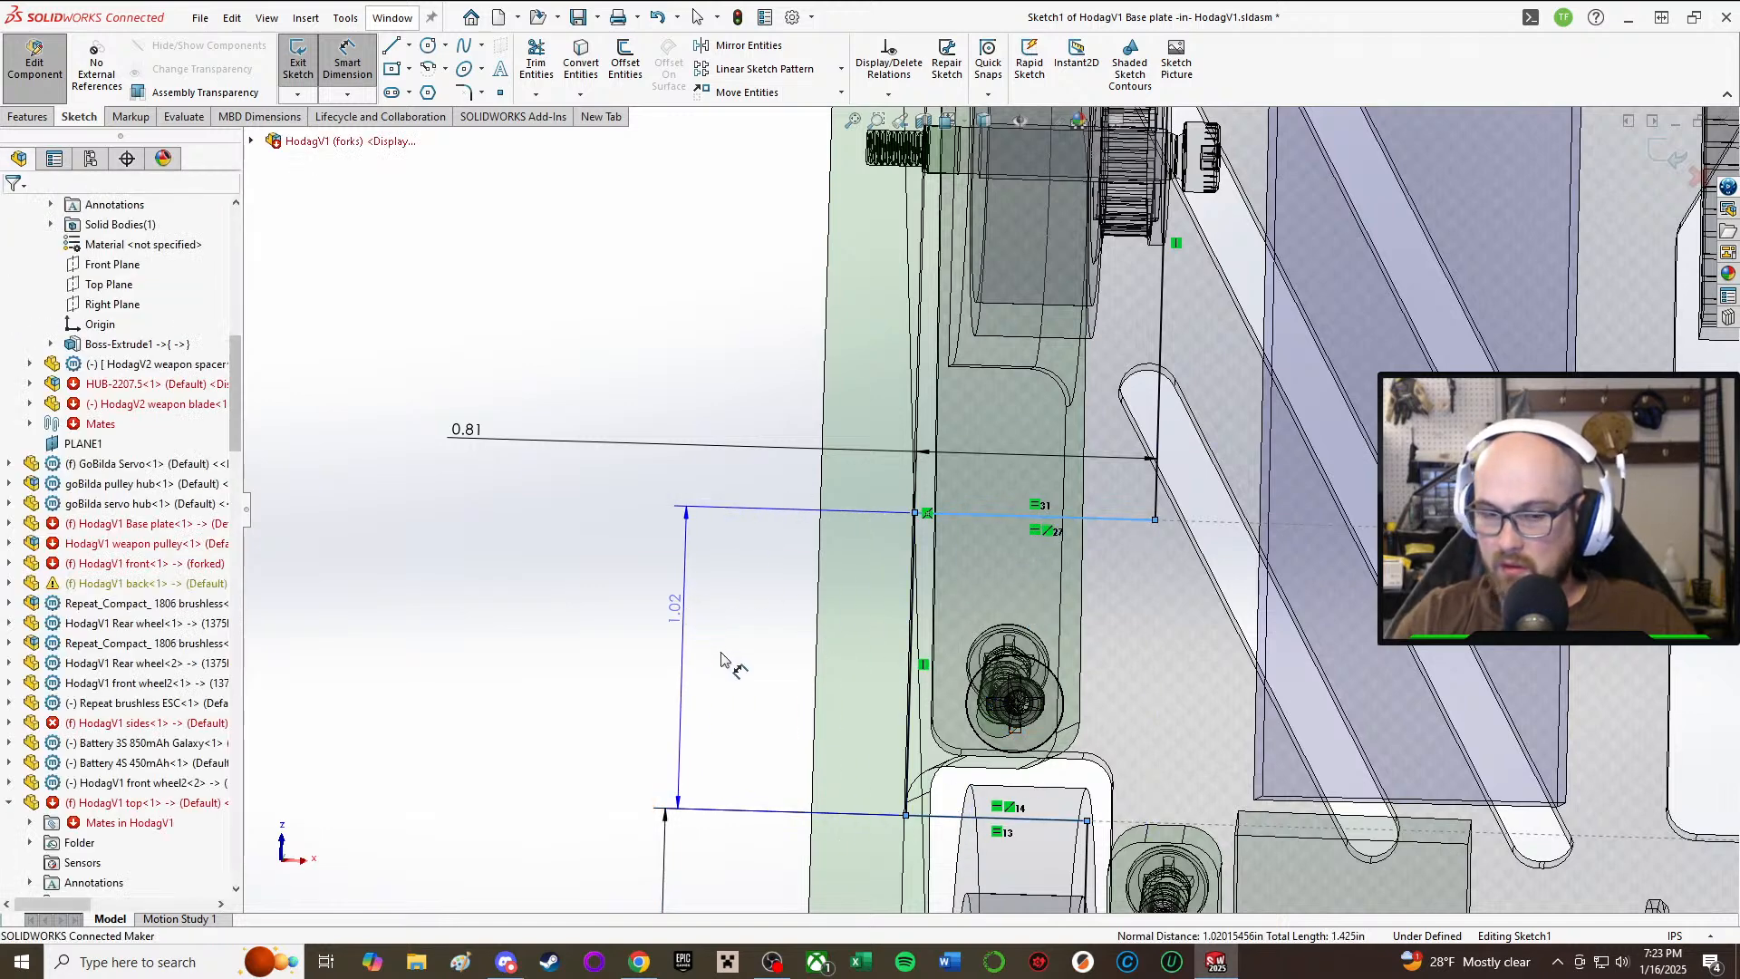
type(".75")
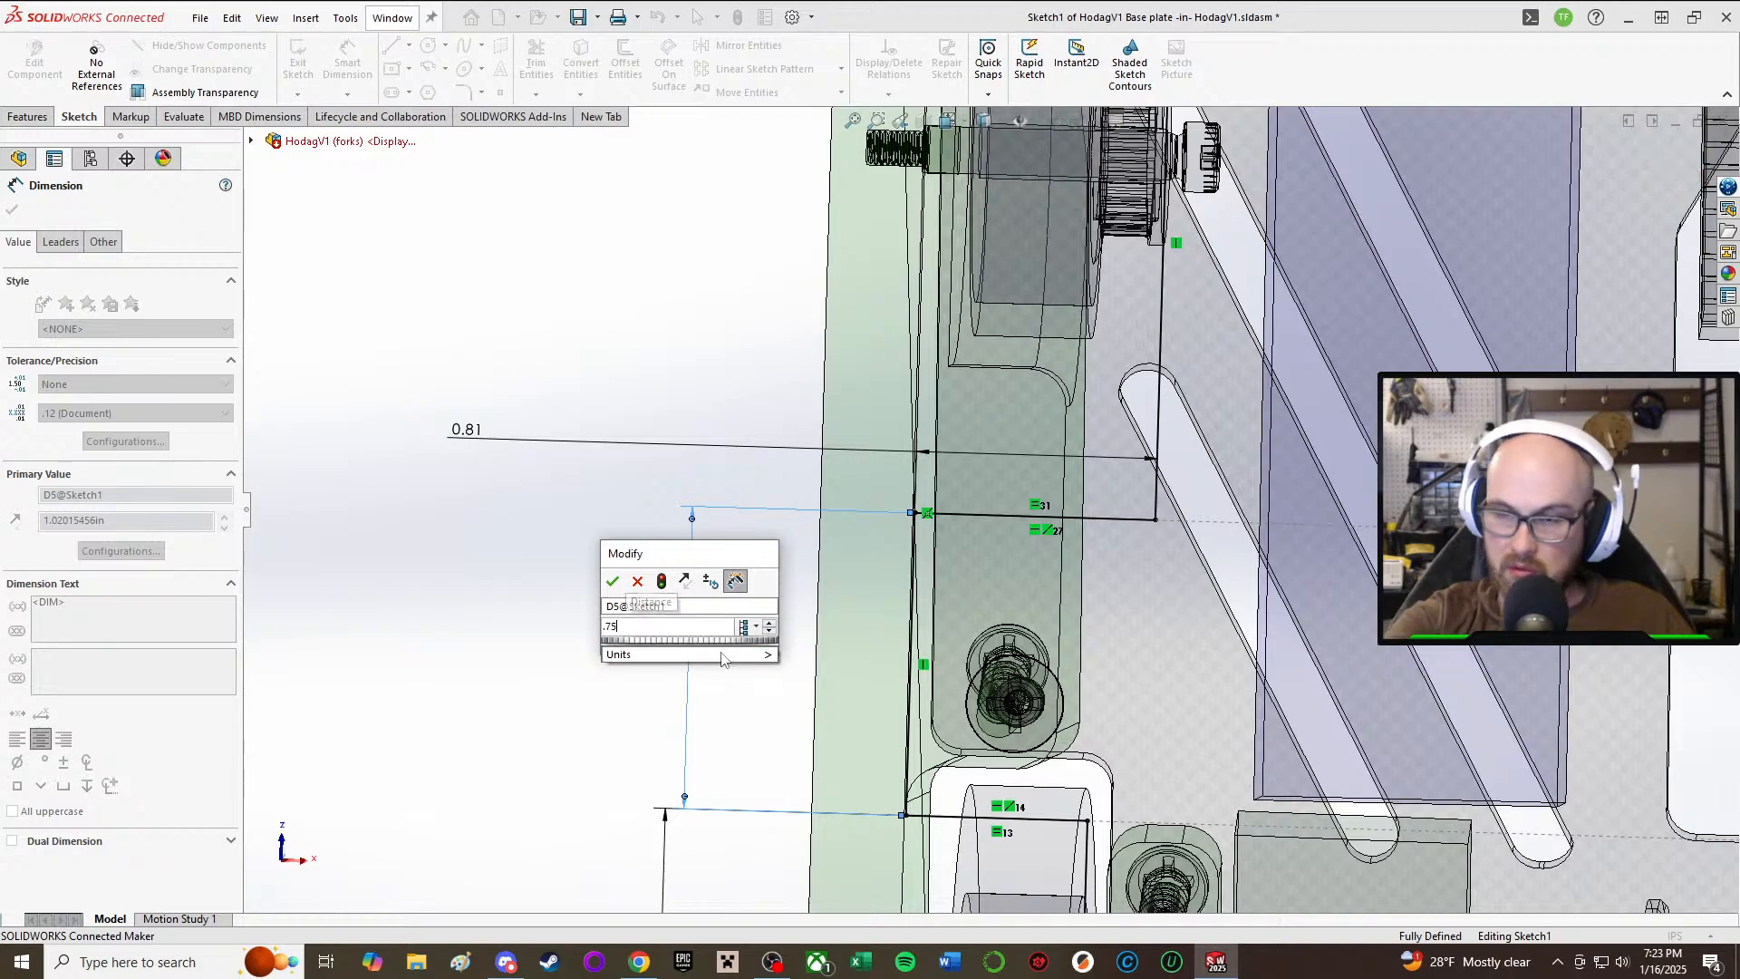
key("Return")
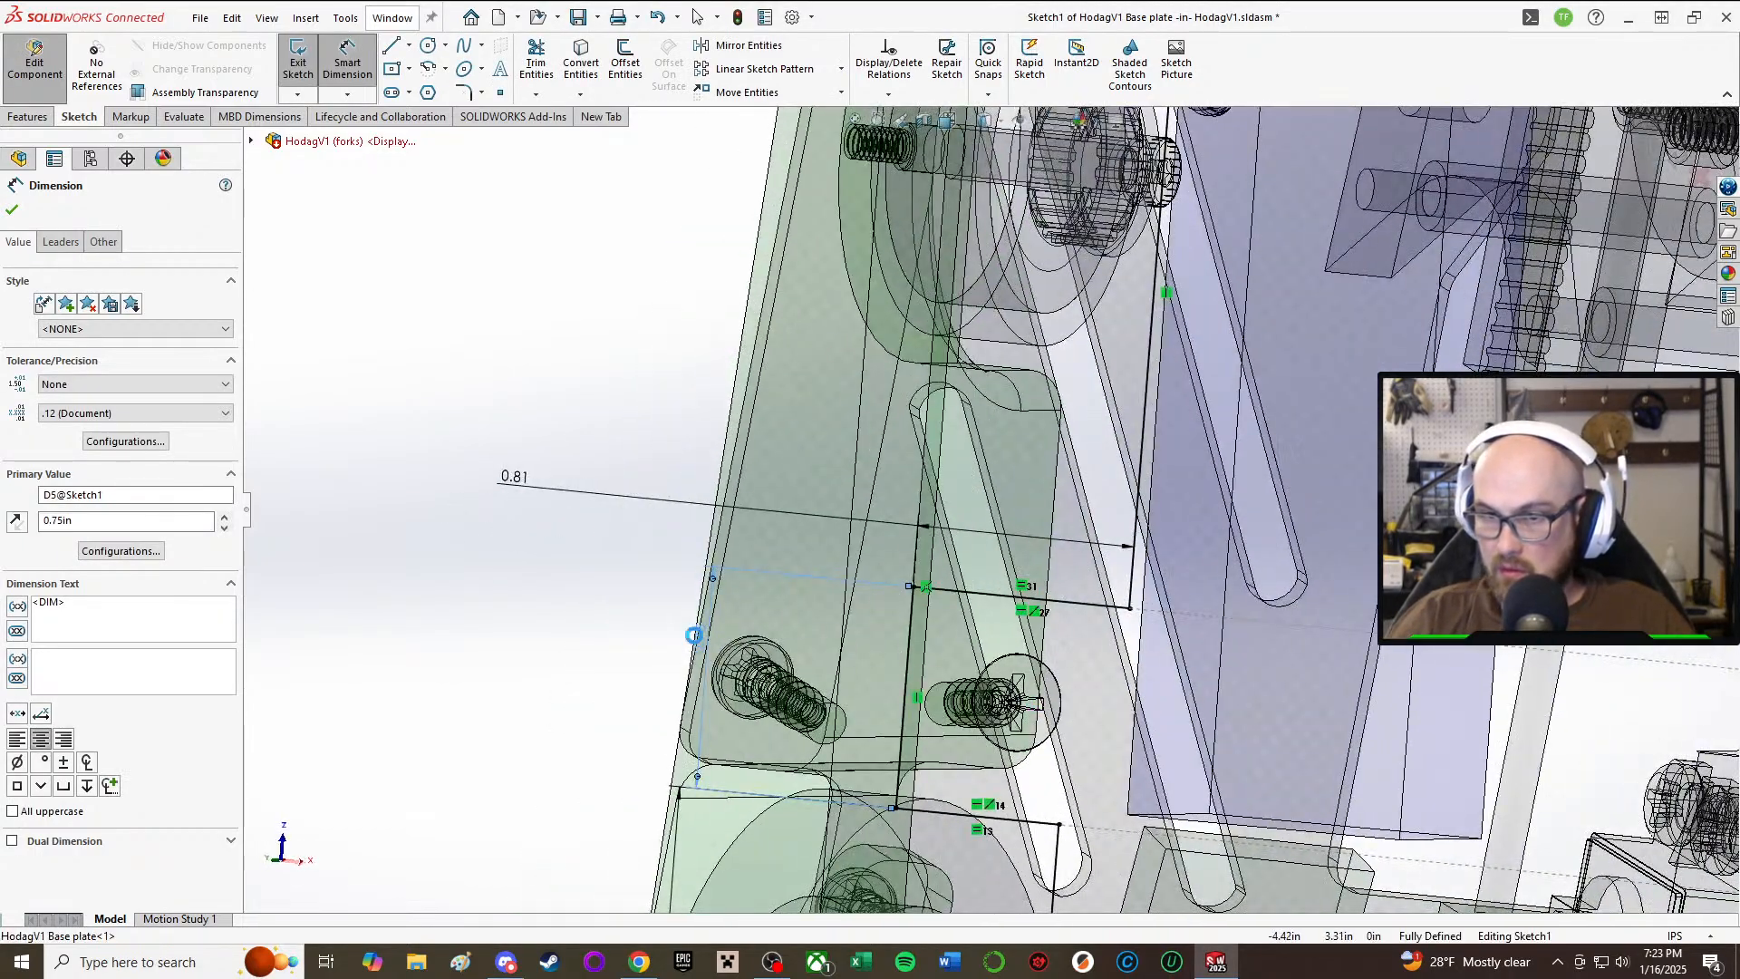
Step: Set the height dimension of the side screw tab in the base plate sketch to .75+.125 in (0.875 in)
double_click(694, 636)
type("=")
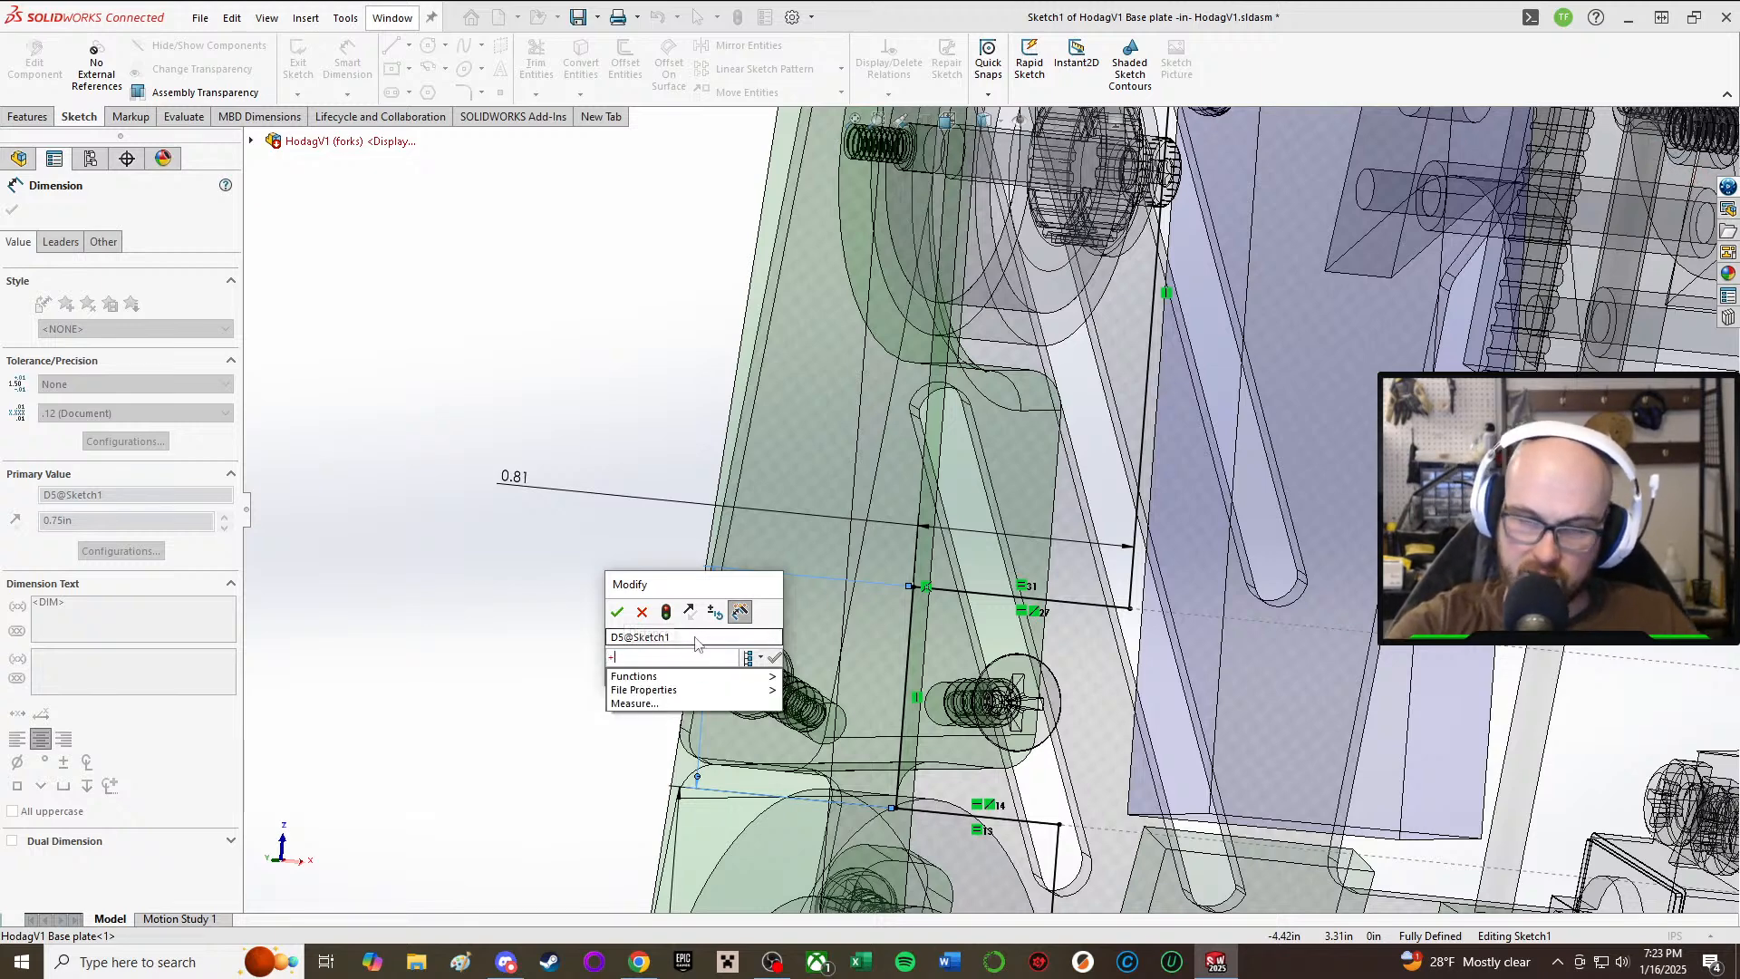
key("BackSpace")
type(".75+.0625")
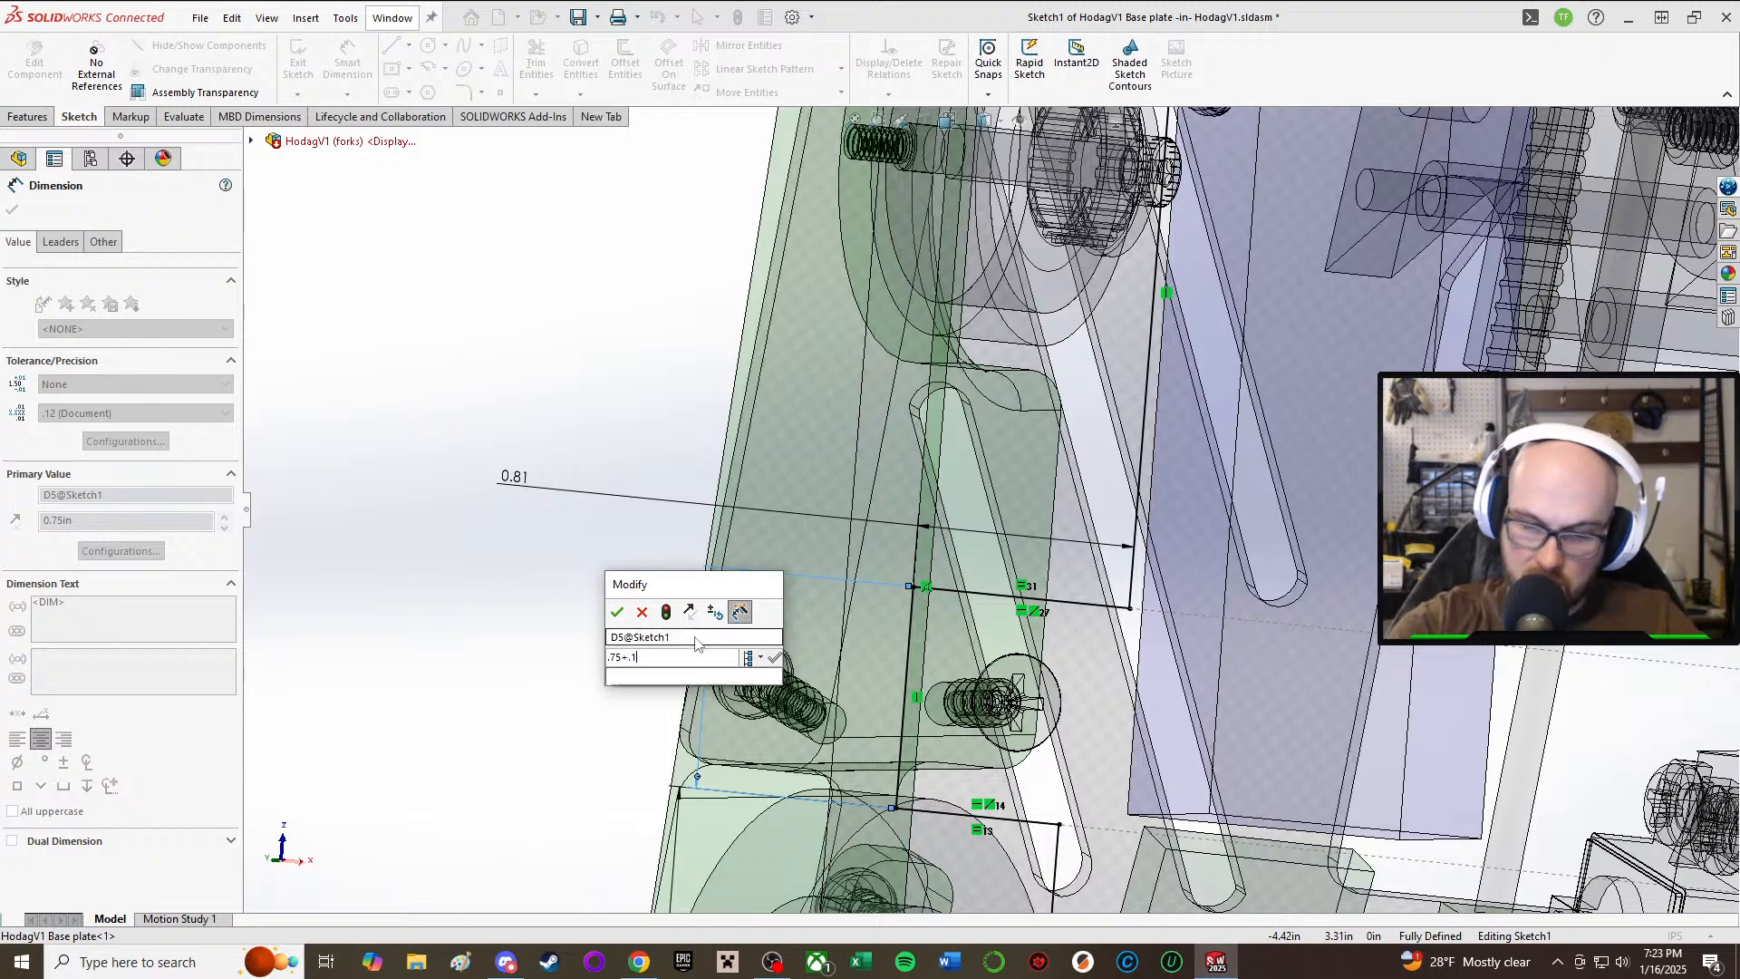
key("Return")
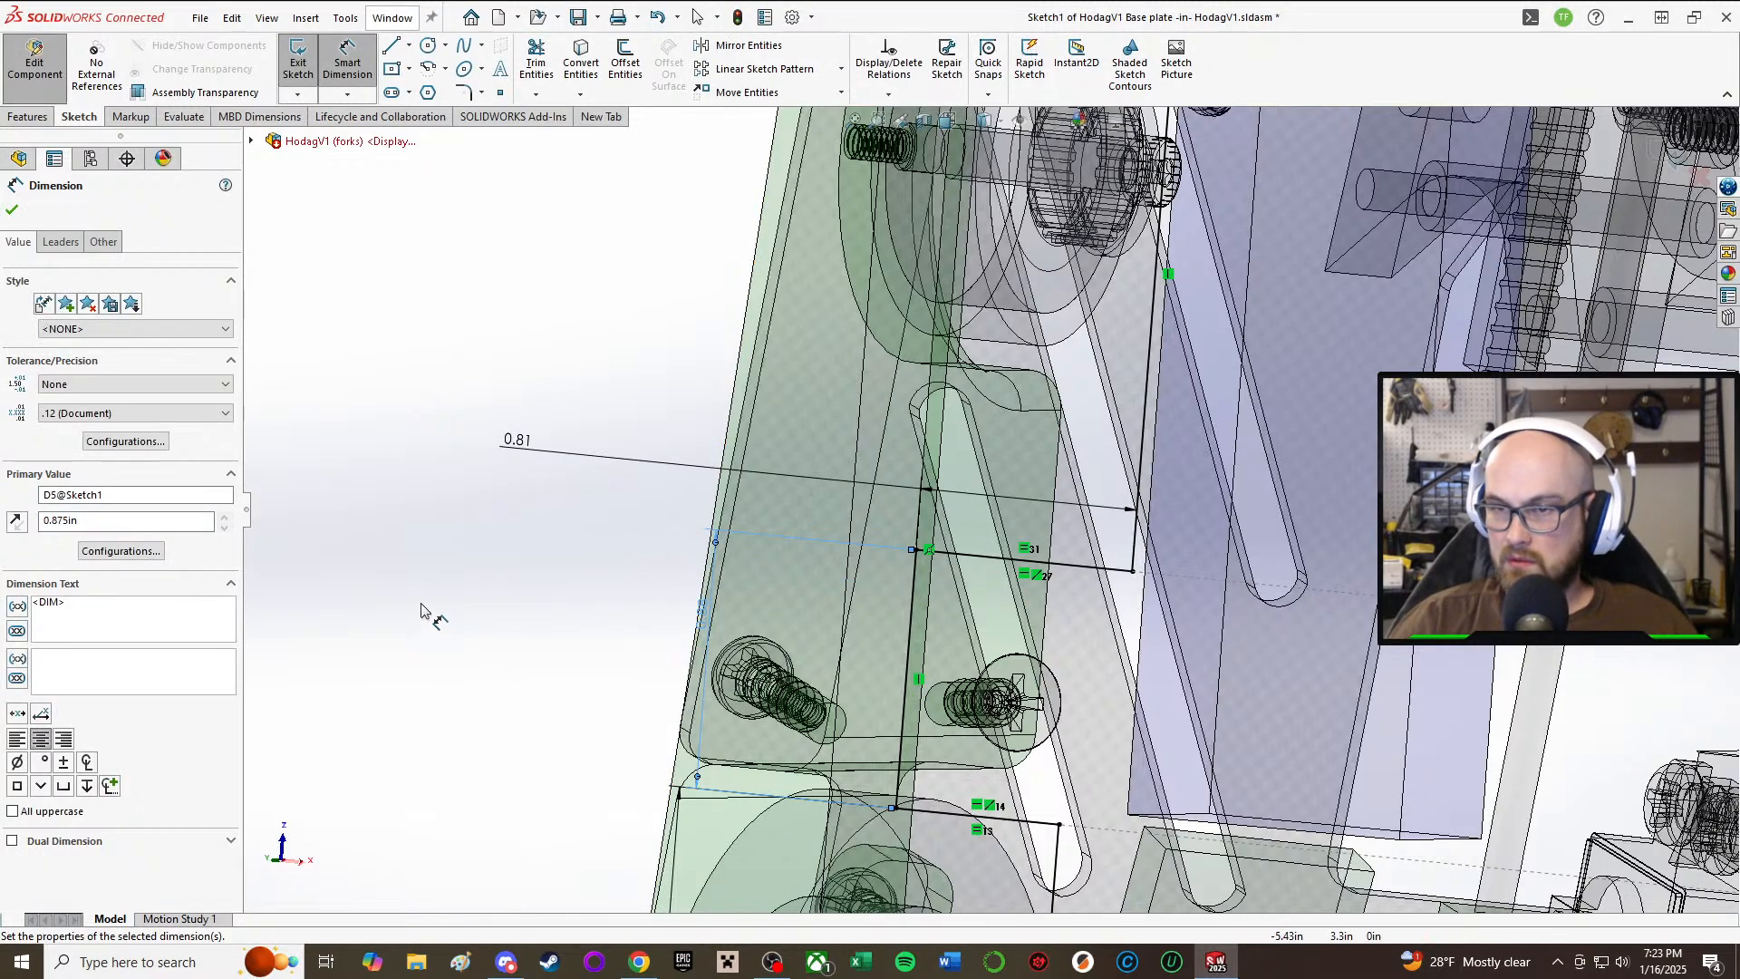
left_click(420, 627)
key("Escape")
Step: Exit the base plate sketch to rebuild the plate with the resized tab
scroll(1031, 554, "up", 3)
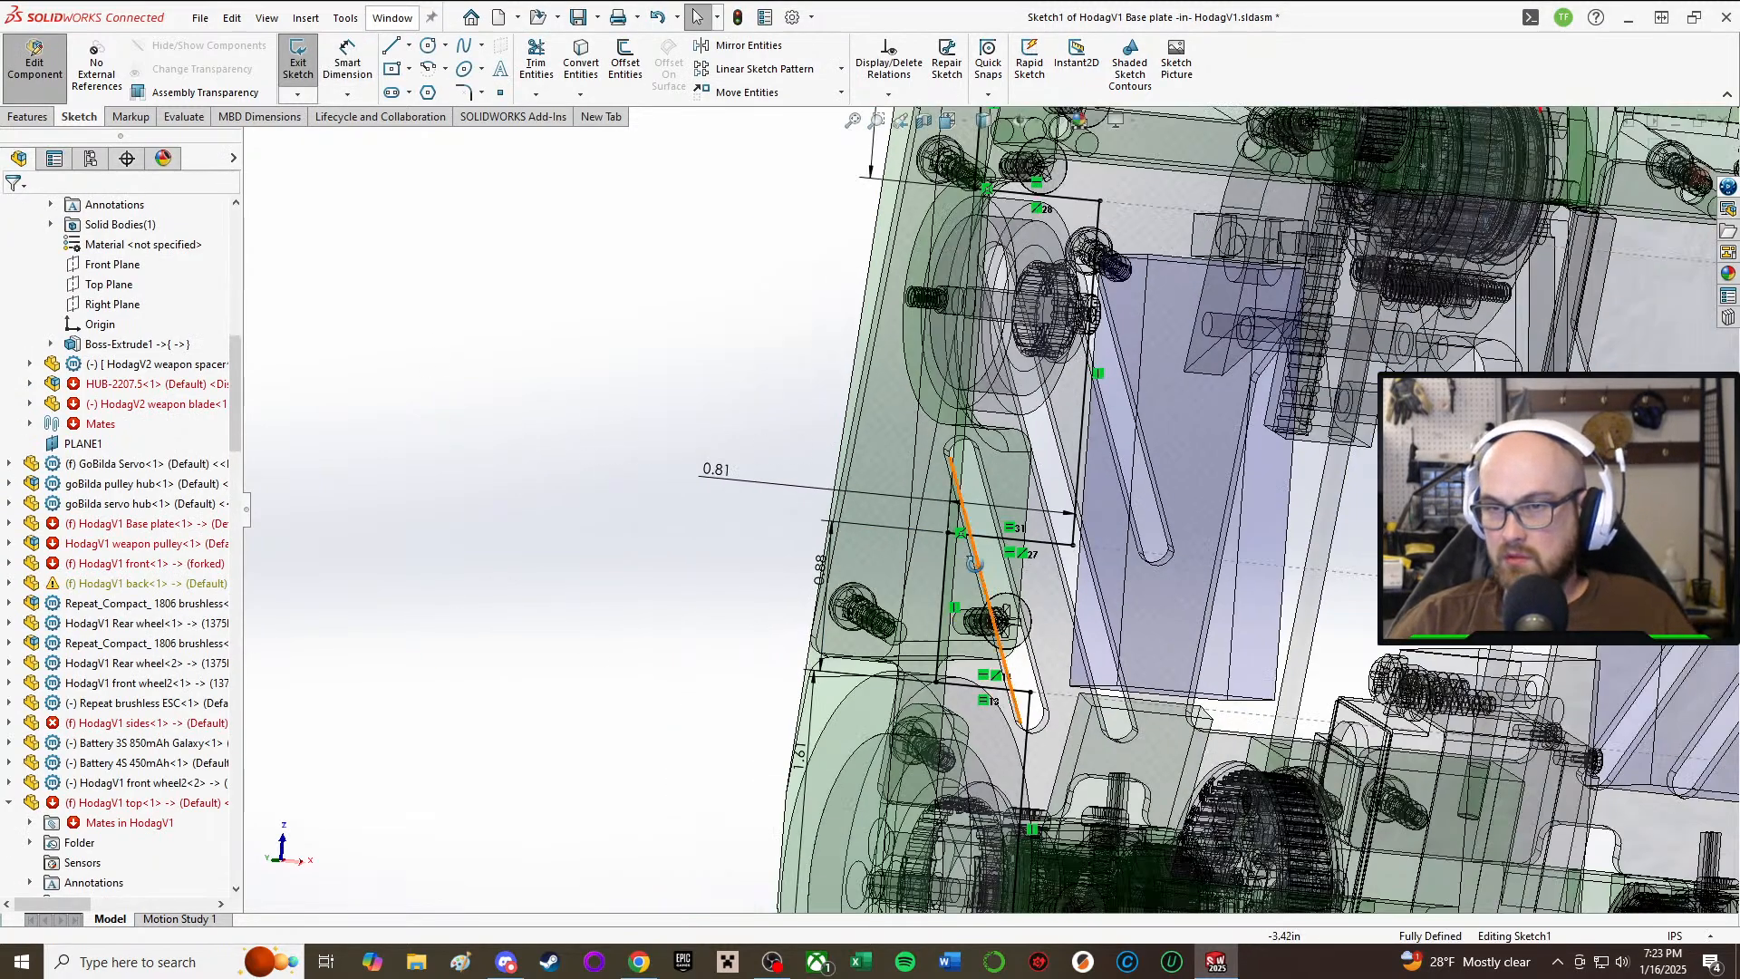
middle_click_drag(974, 564, 1005, 534)
scroll(1002, 532, "up", 2)
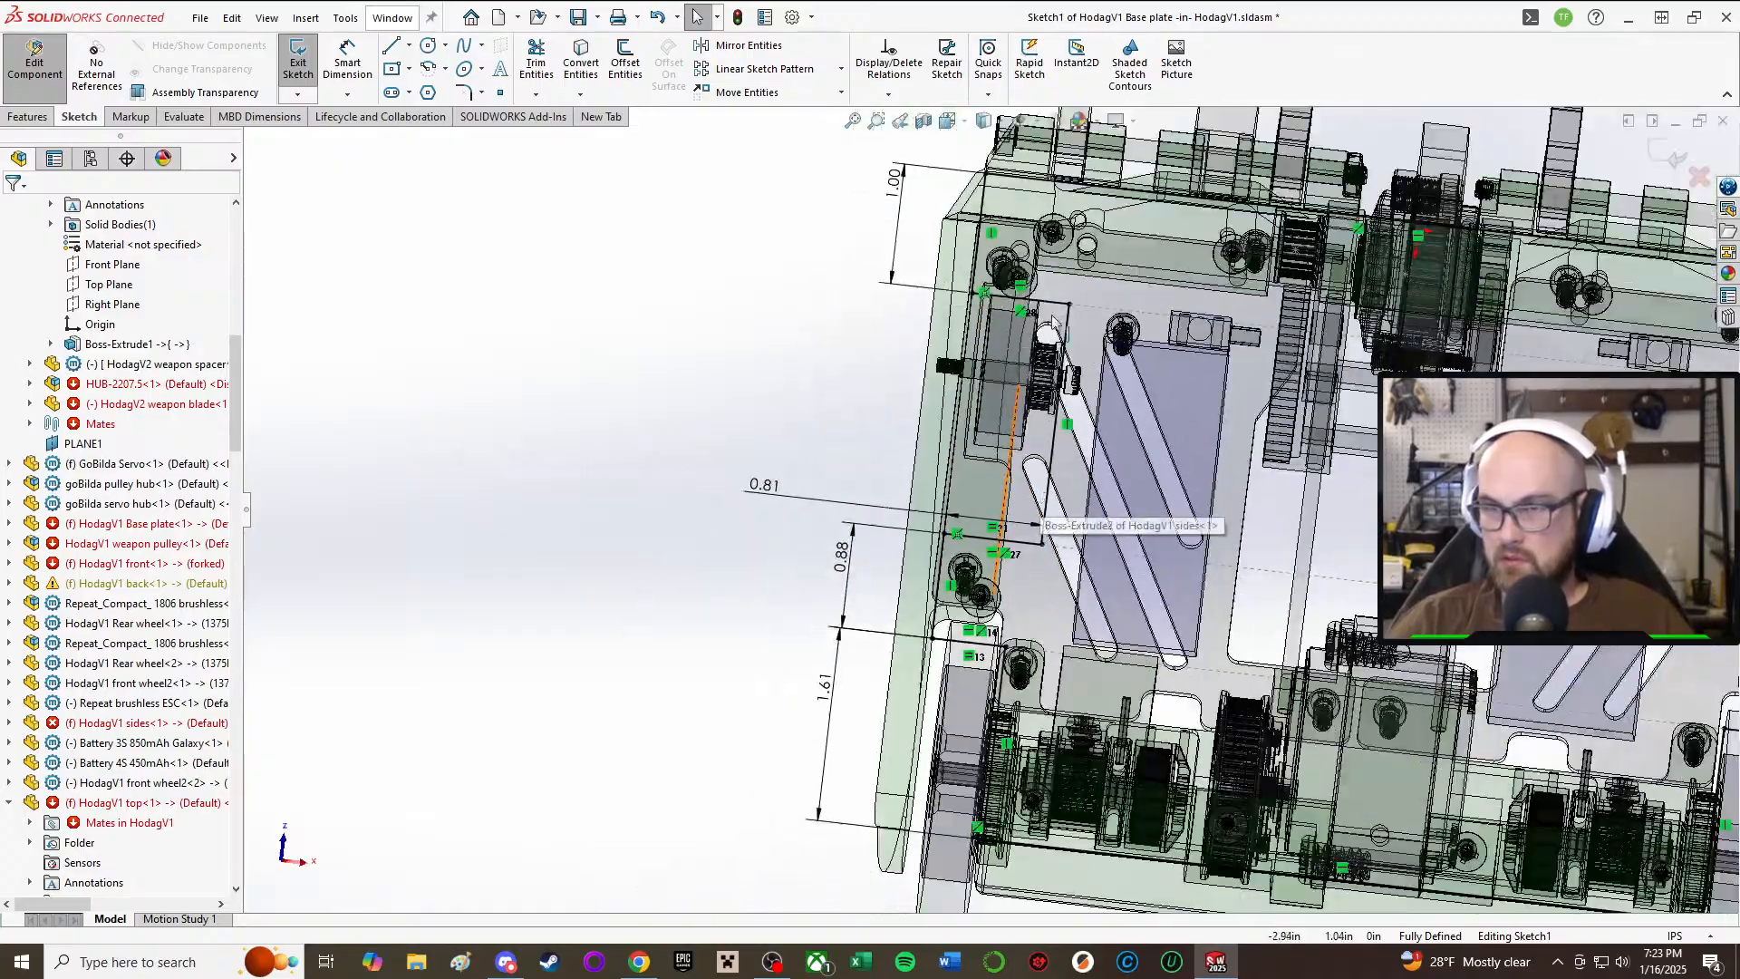
scroll(1055, 322, "down", 4)
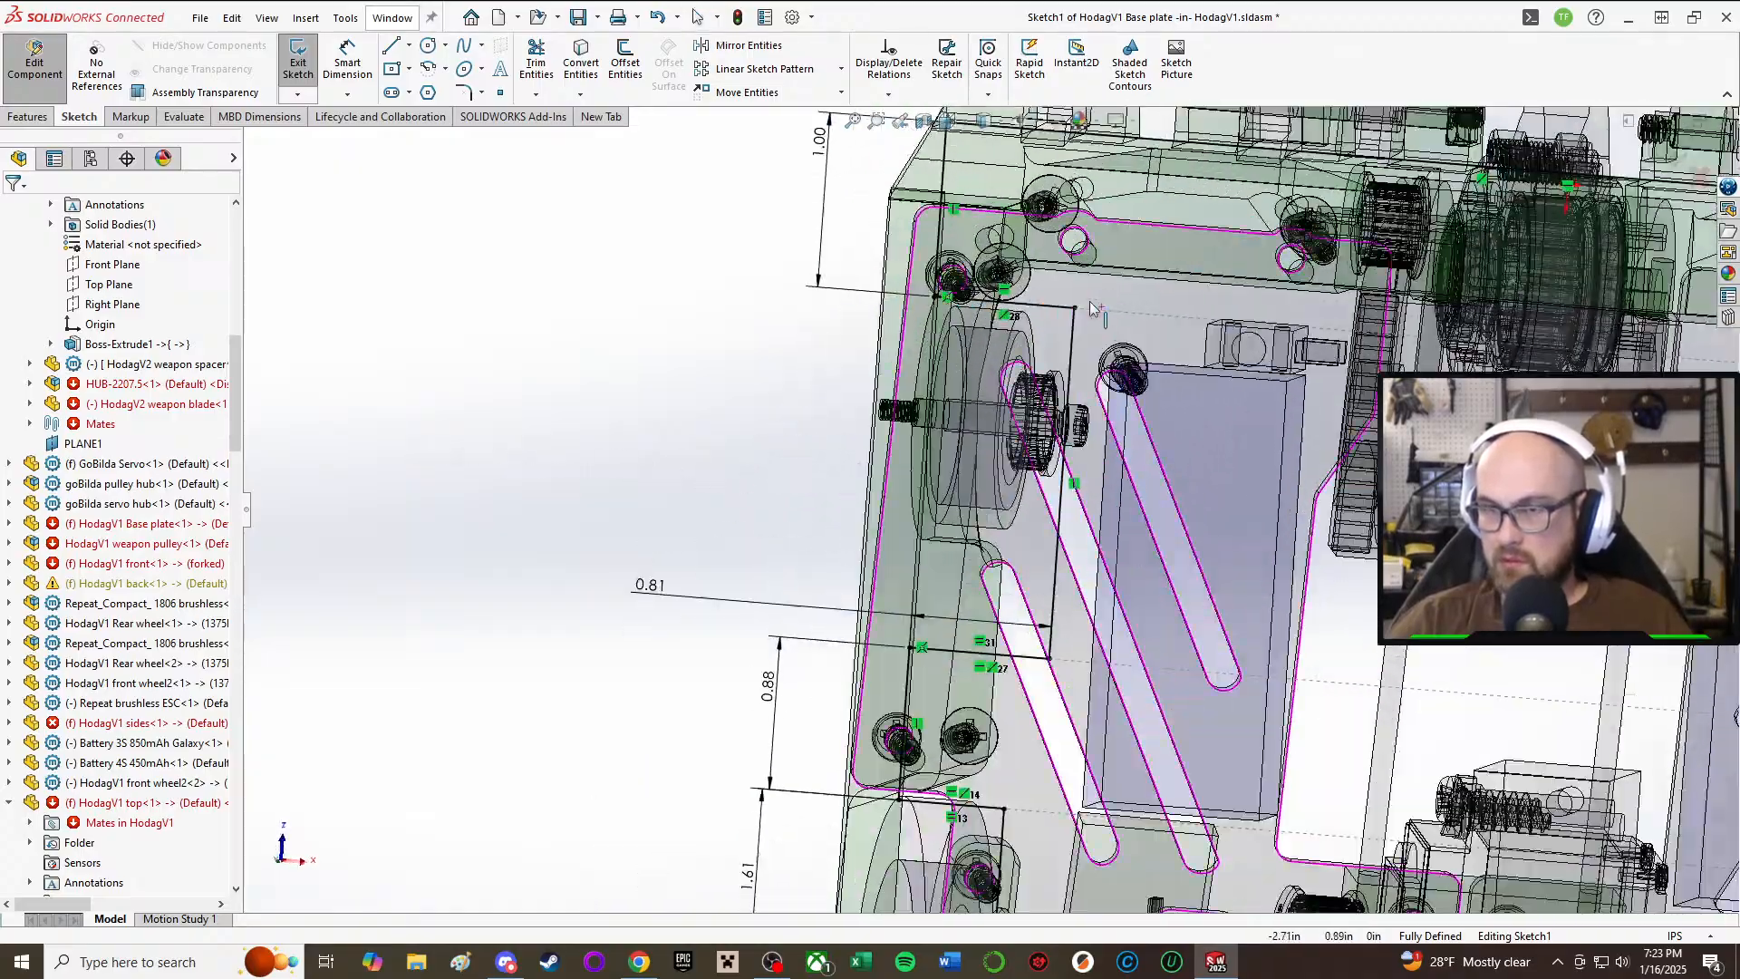
mouse_move(1009, 564)
middle_mouse_down()
mouse_move(1017, 462)
mouse_move(1020, 526)
mouse_move(1168, 676)
mouse_move(997, 593)
mouse_move(984, 535)
mouse_move(998, 647)
middle_mouse_up()
left_click(299, 68)
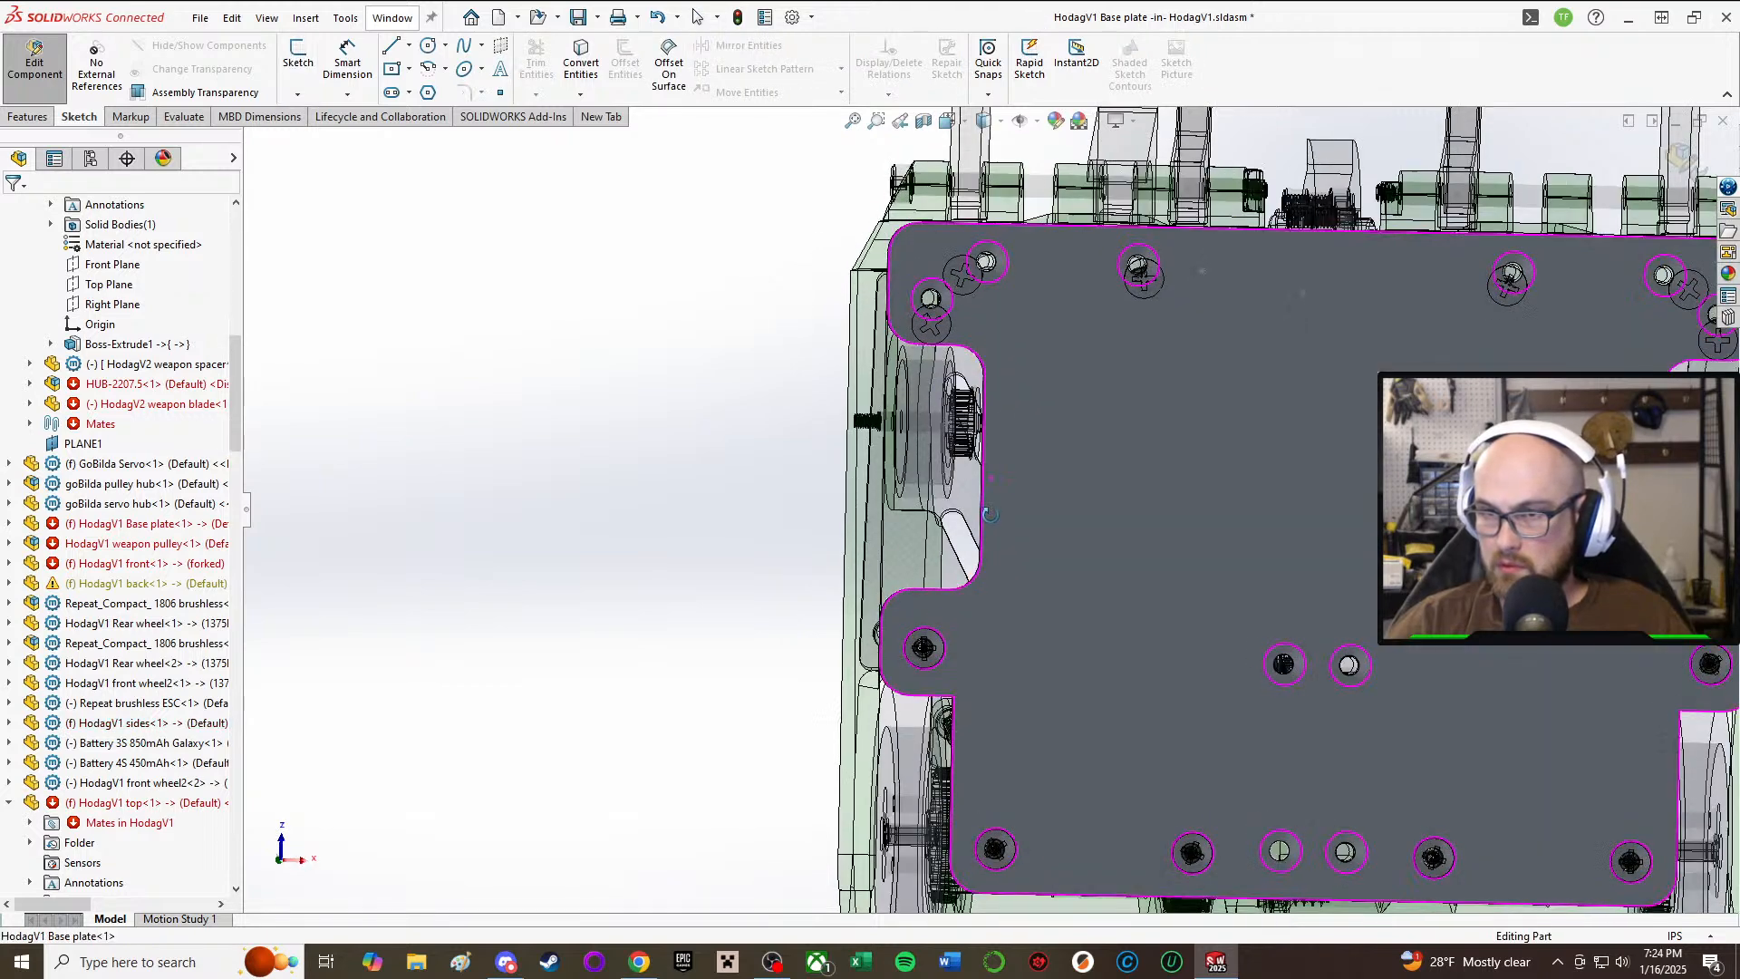
Step: Examine the rebuilt base plate's side screw tabs and wheel cutouts from below
middle_click_drag(1029, 512, 1028, 466)
scroll(1674, 680, "down", 3)
scroll(1057, 532, "up", 2)
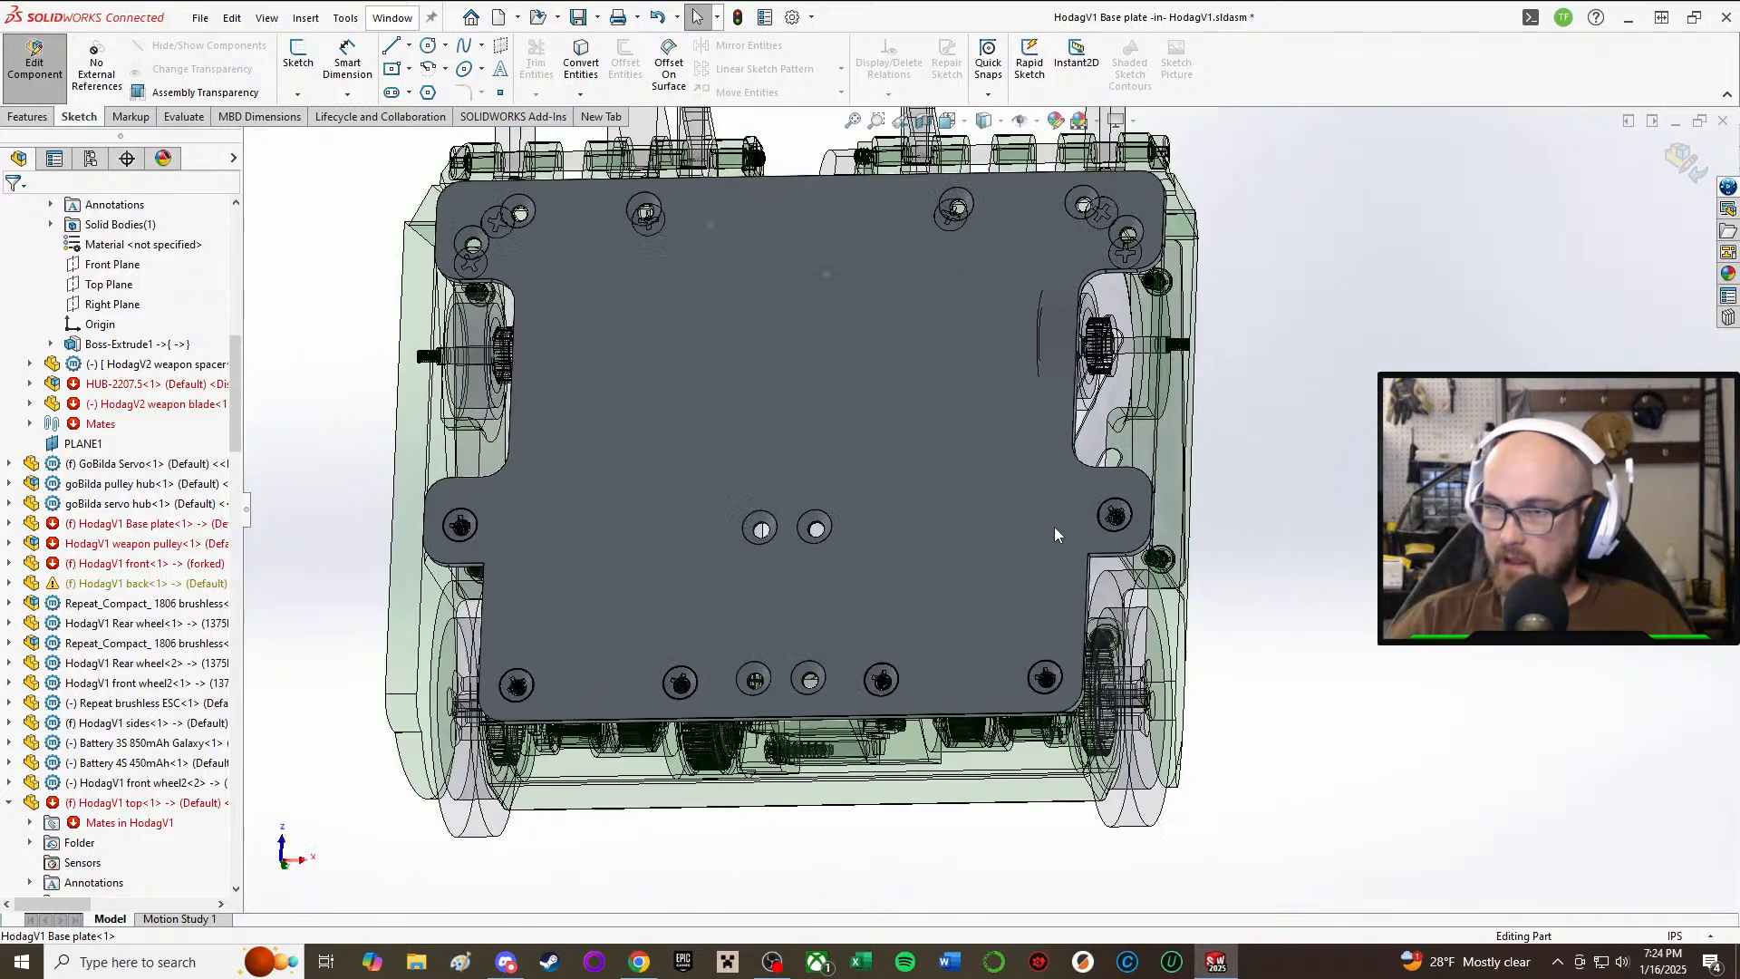
scroll(603, 527, "down", 1)
scroll(508, 533, "down", 1)
middle_click_drag(461, 611, 507, 600)
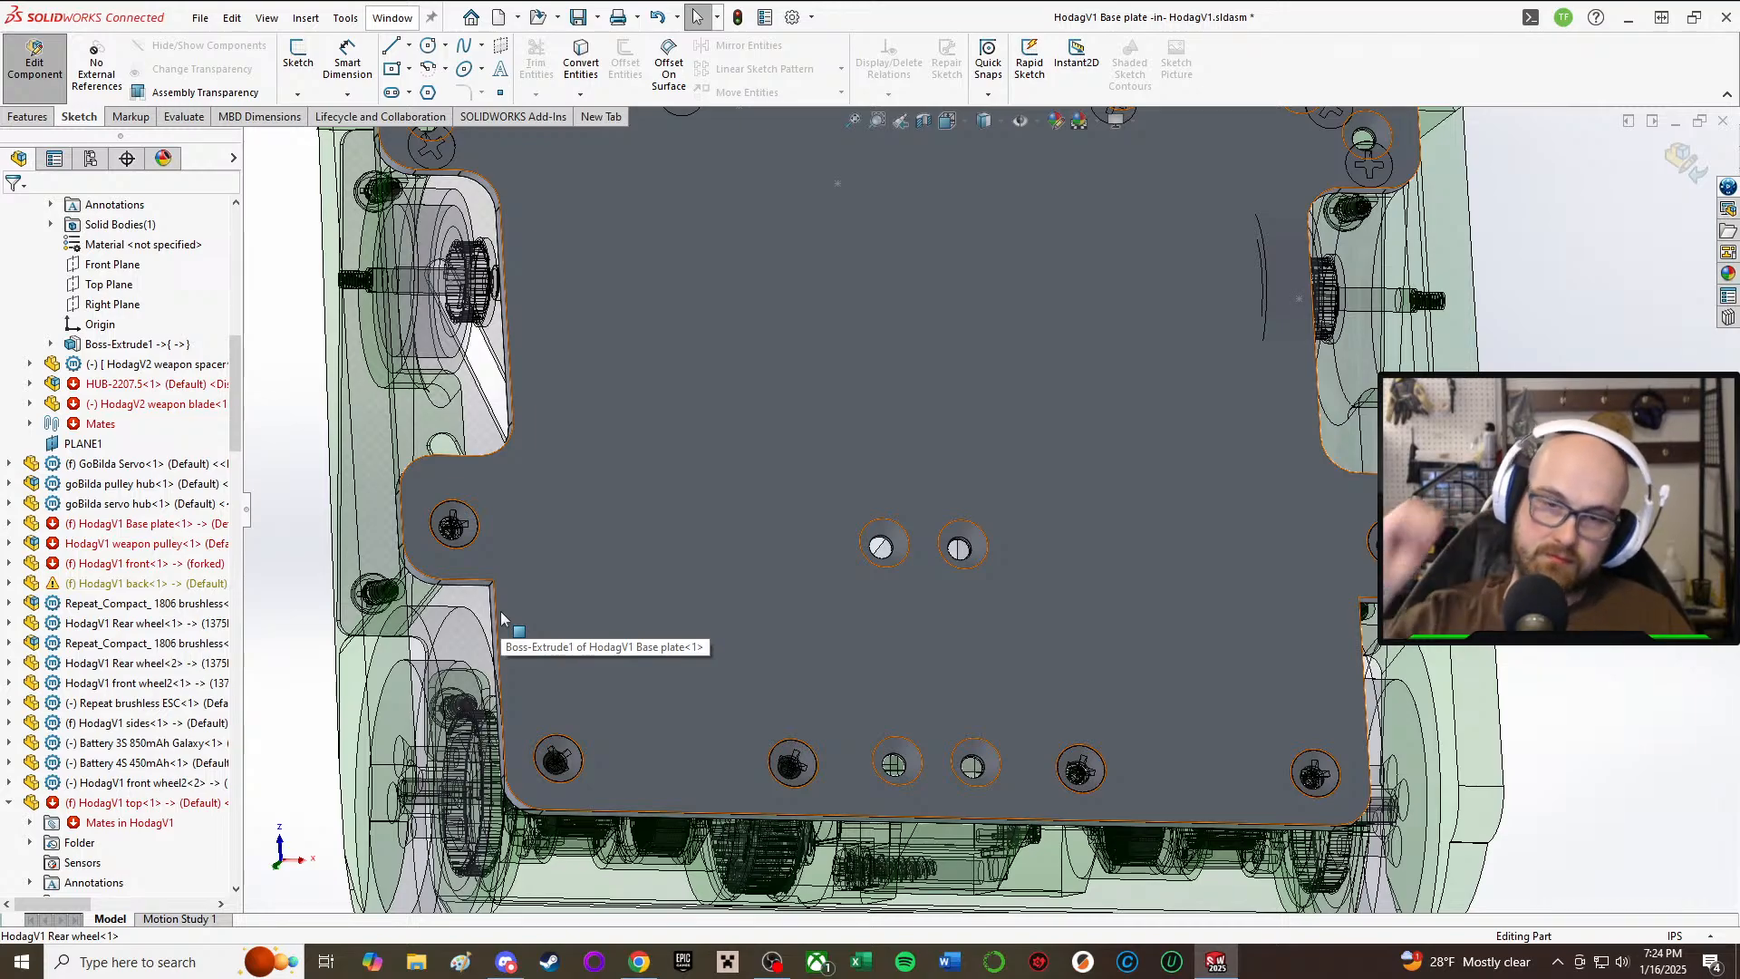
middle_click_drag(497, 456, 551, 606)
scroll(544, 607, "up", 3)
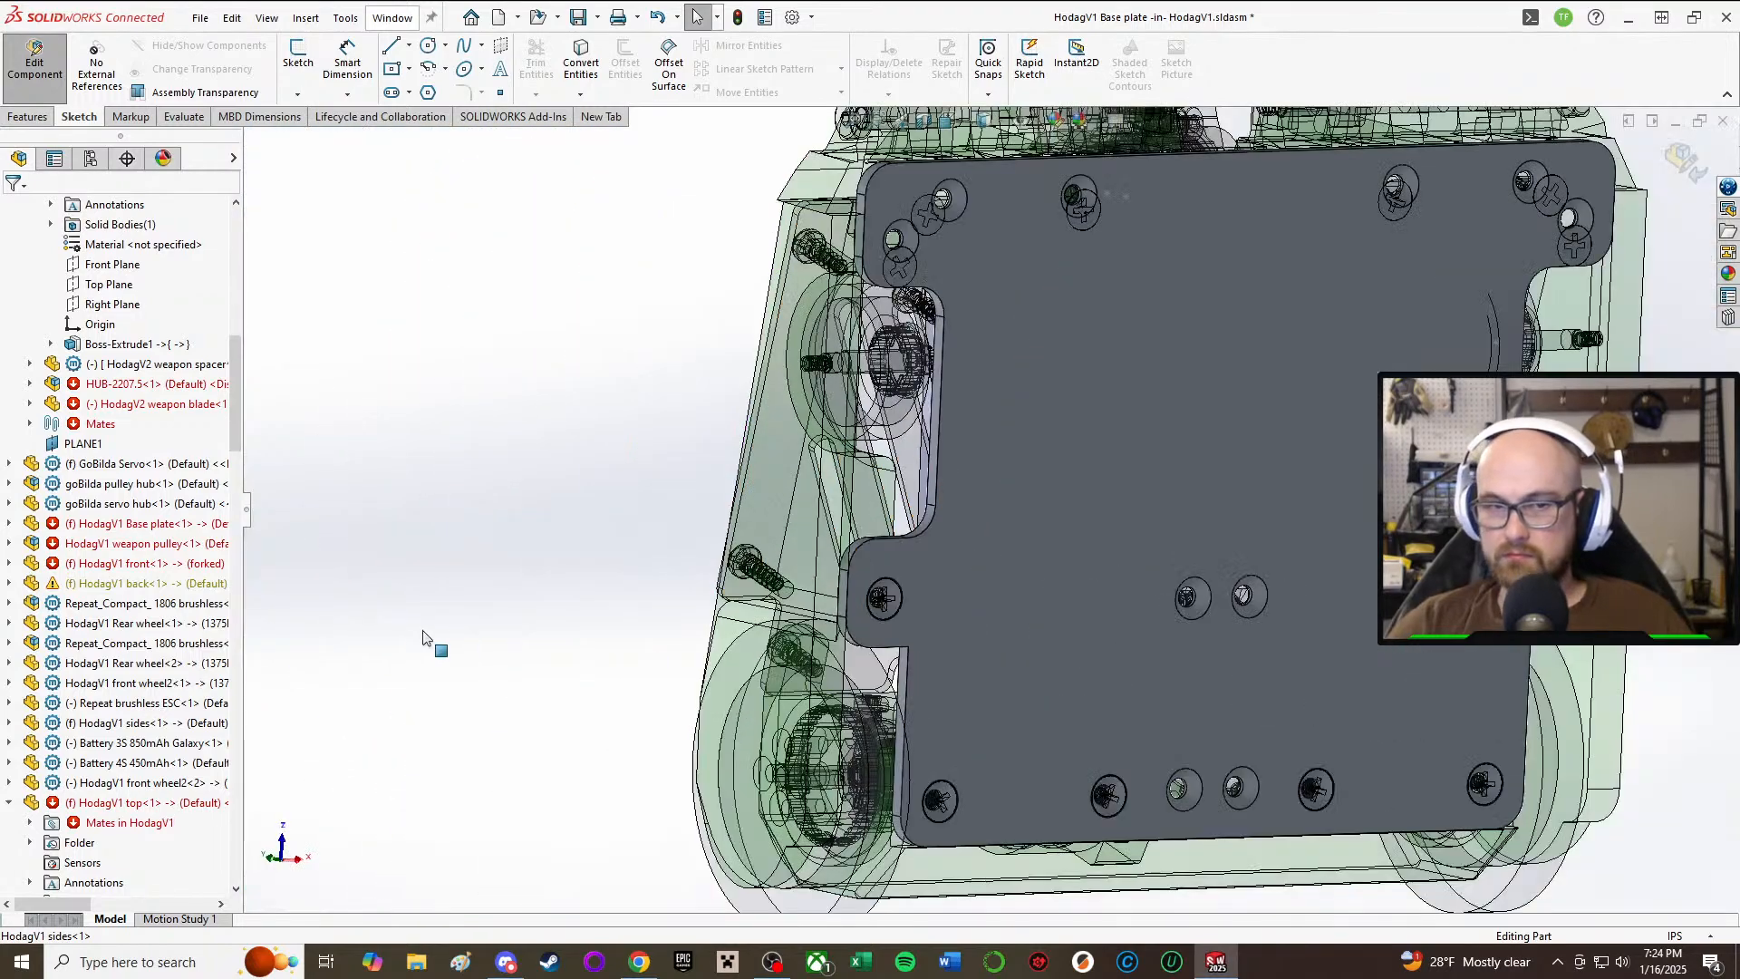
Step: Edit the base plate's Fillet1 and add the inner corner edge between one side screw tab and the rear wheel cutout
left_click(1008, 517)
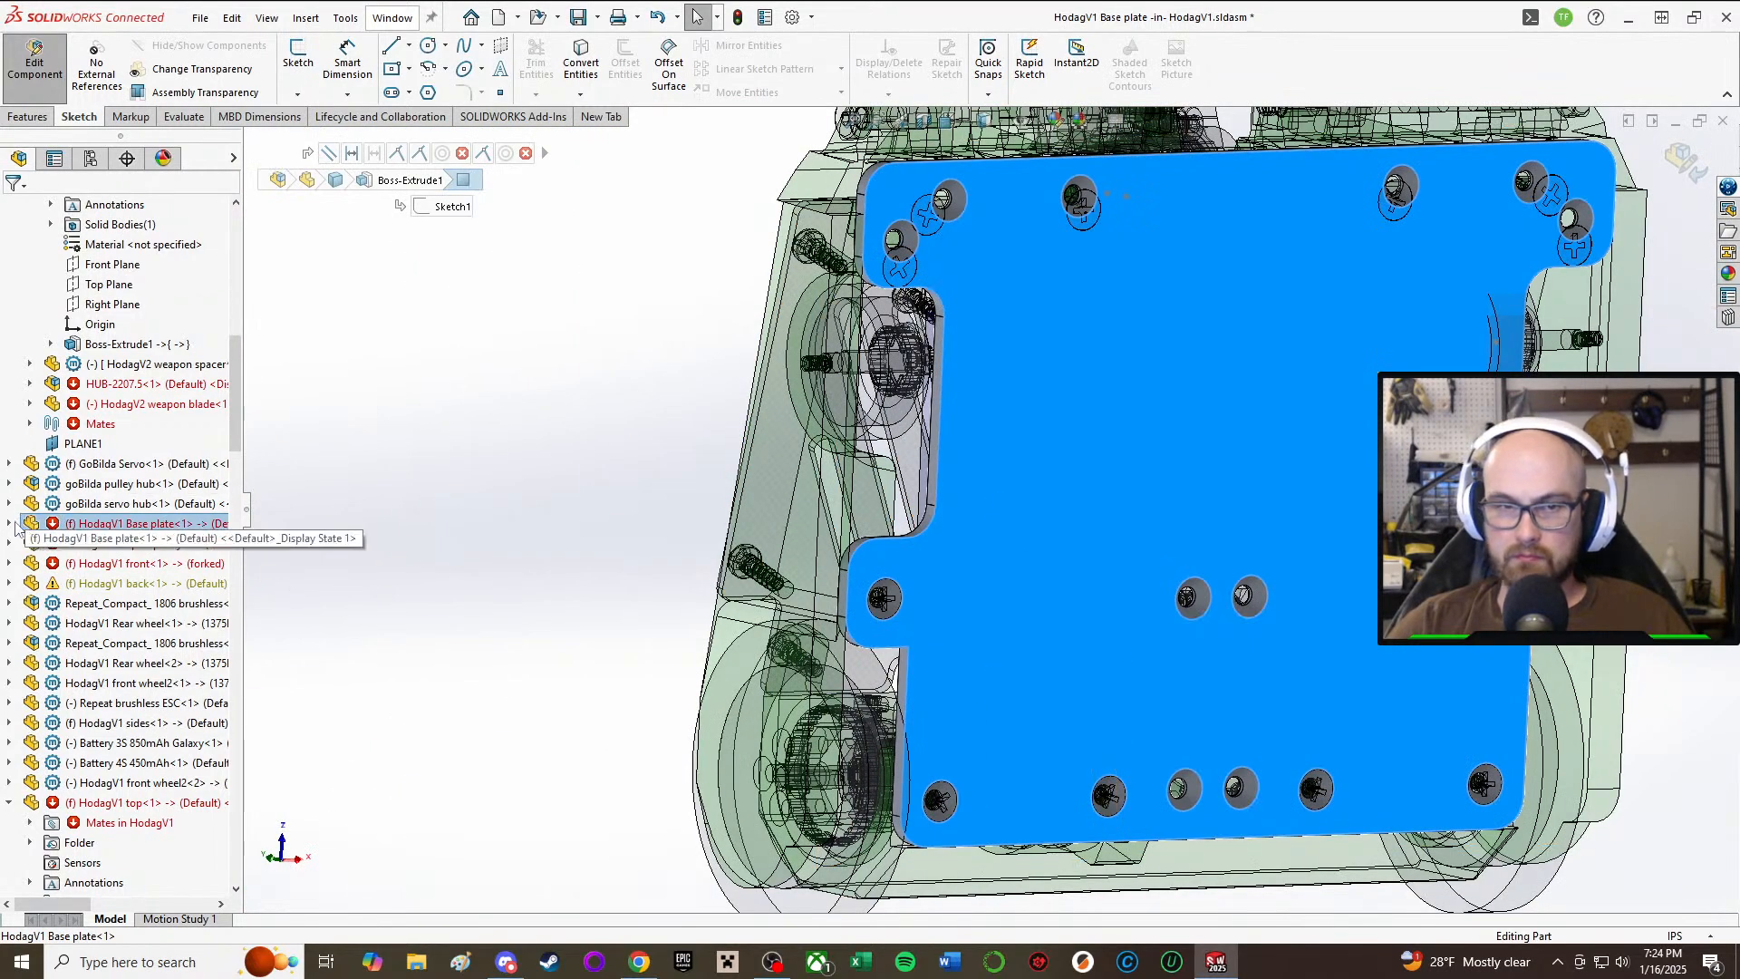
left_click(78, 802)
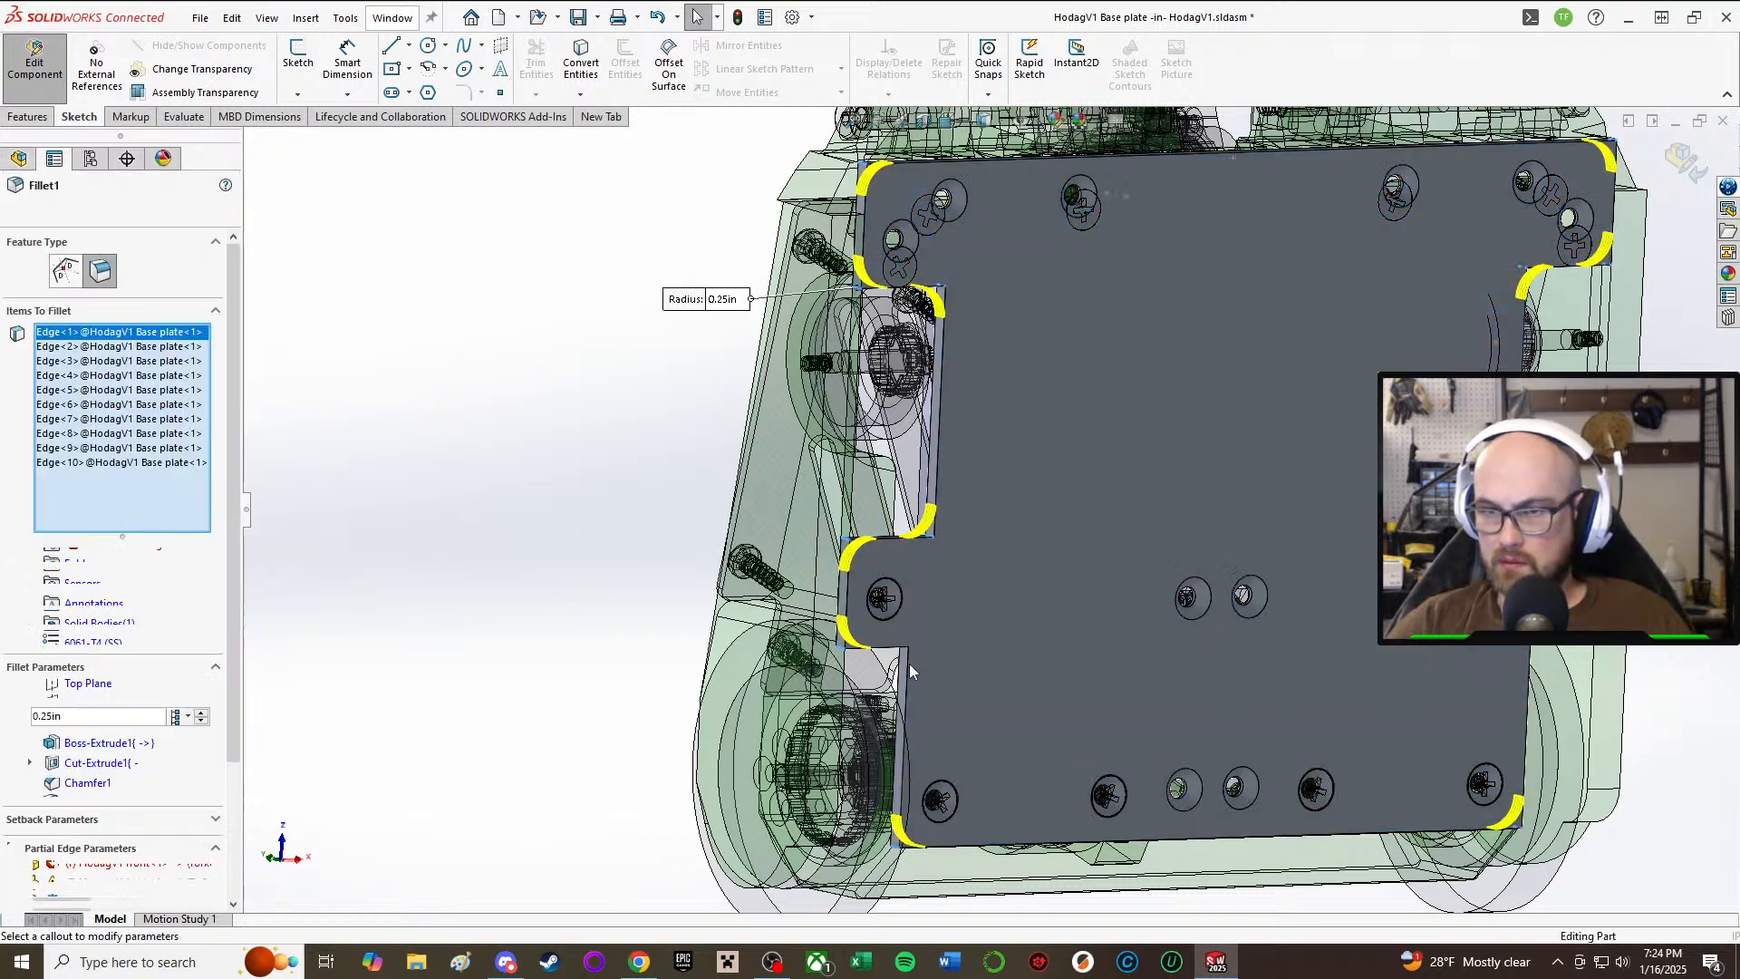
scroll(917, 606, "down", 4)
middle_click_drag(916, 608, 917, 571)
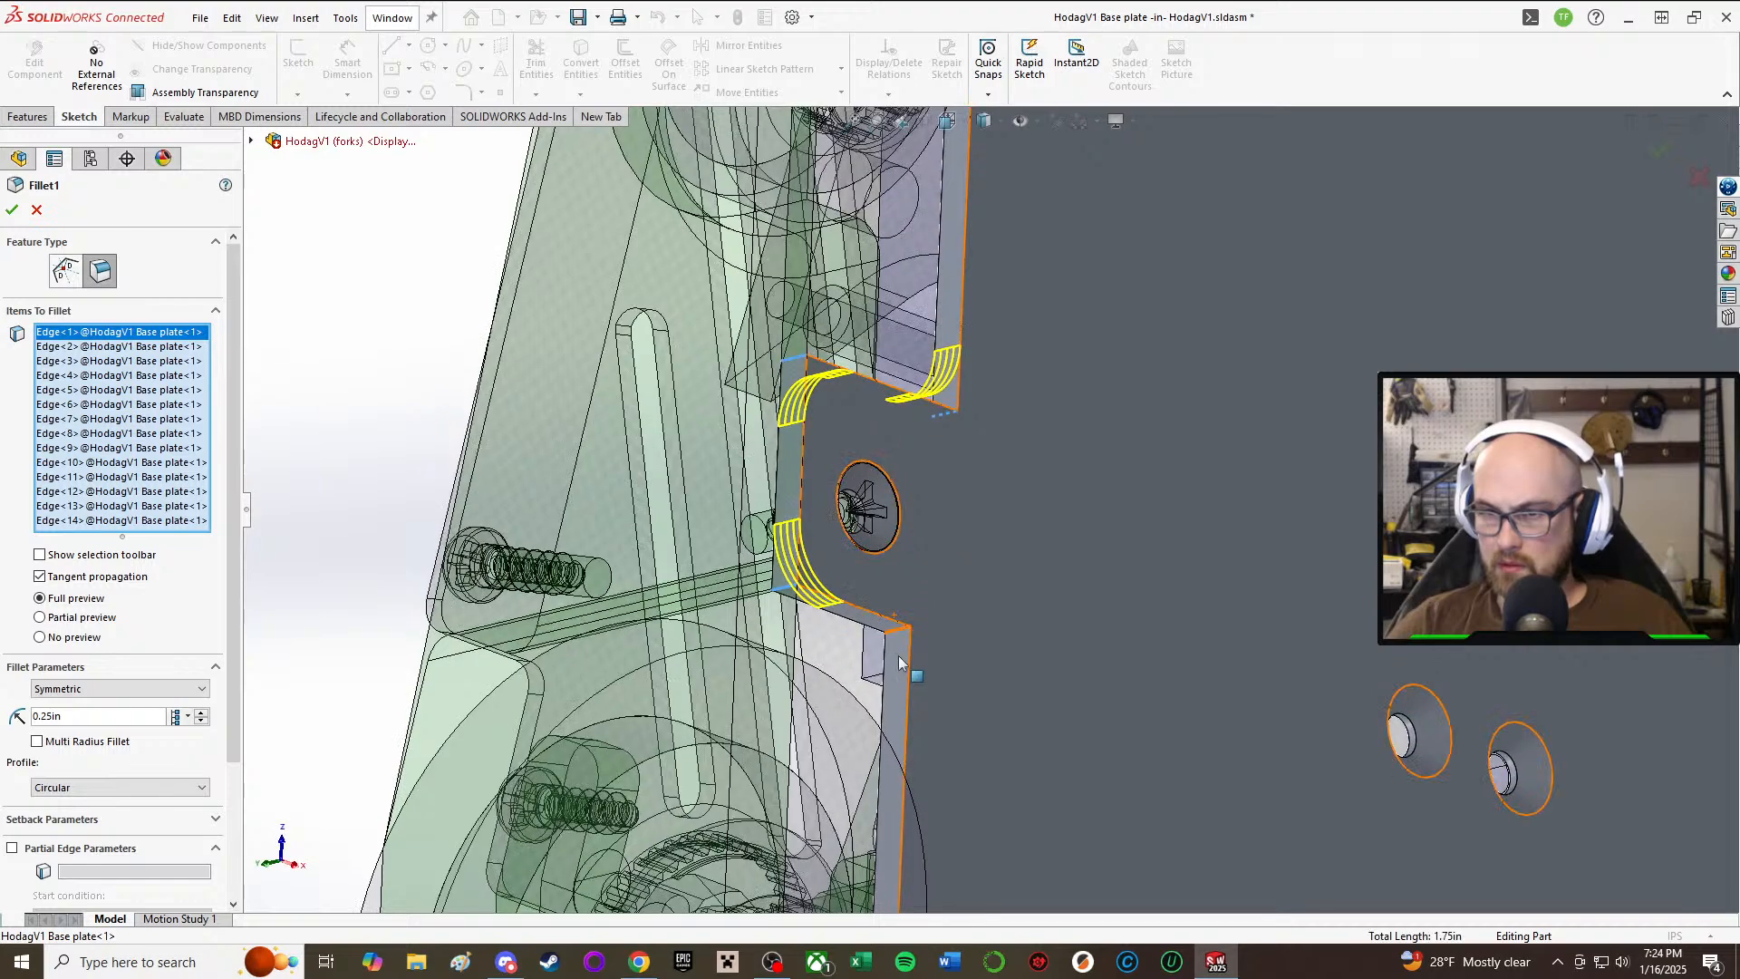
left_click(890, 637)
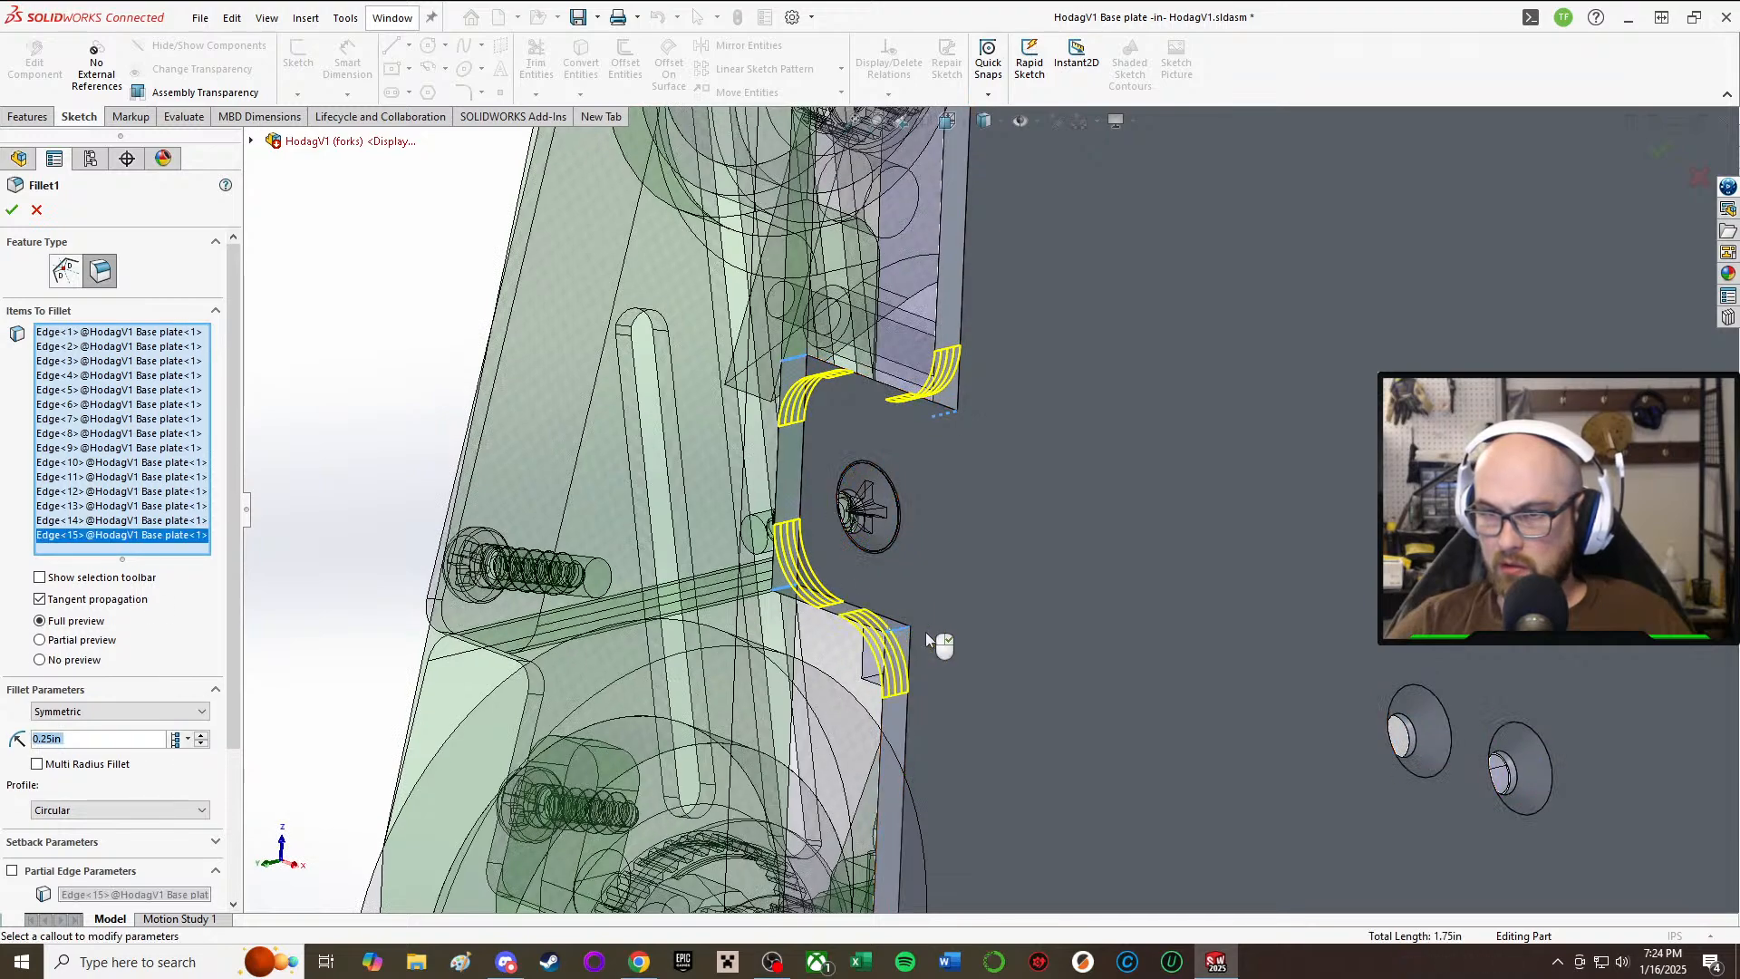
Step: Add the matching inner corner edge beside the opposite screw tab to the 0.25 in fillet and accept it
scroll(1088, 544, "up", 5)
scroll(1357, 615, "down", 2)
middle_click_drag(1347, 686, 1303, 643)
scroll(1303, 642, "up", 4)
scroll(1123, 664, "down", 5)
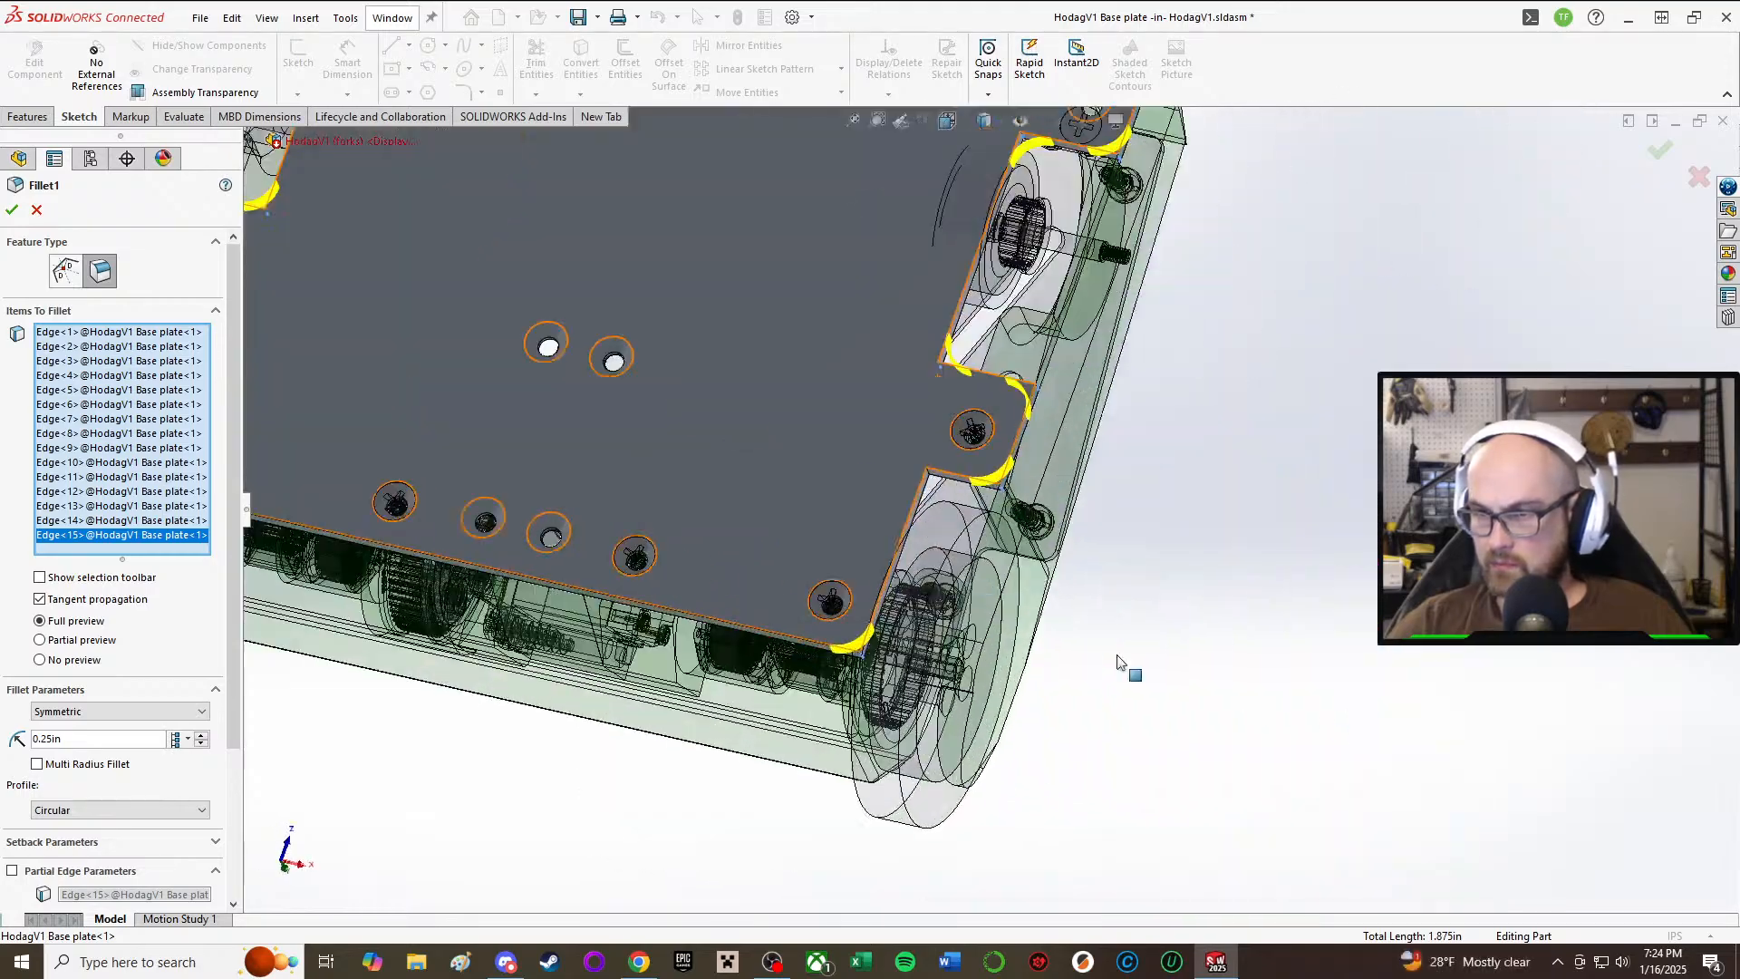
scroll(872, 521, "down", 3)
middle_click_drag(987, 513, 843, 354)
scroll(836, 345, "down", 2)
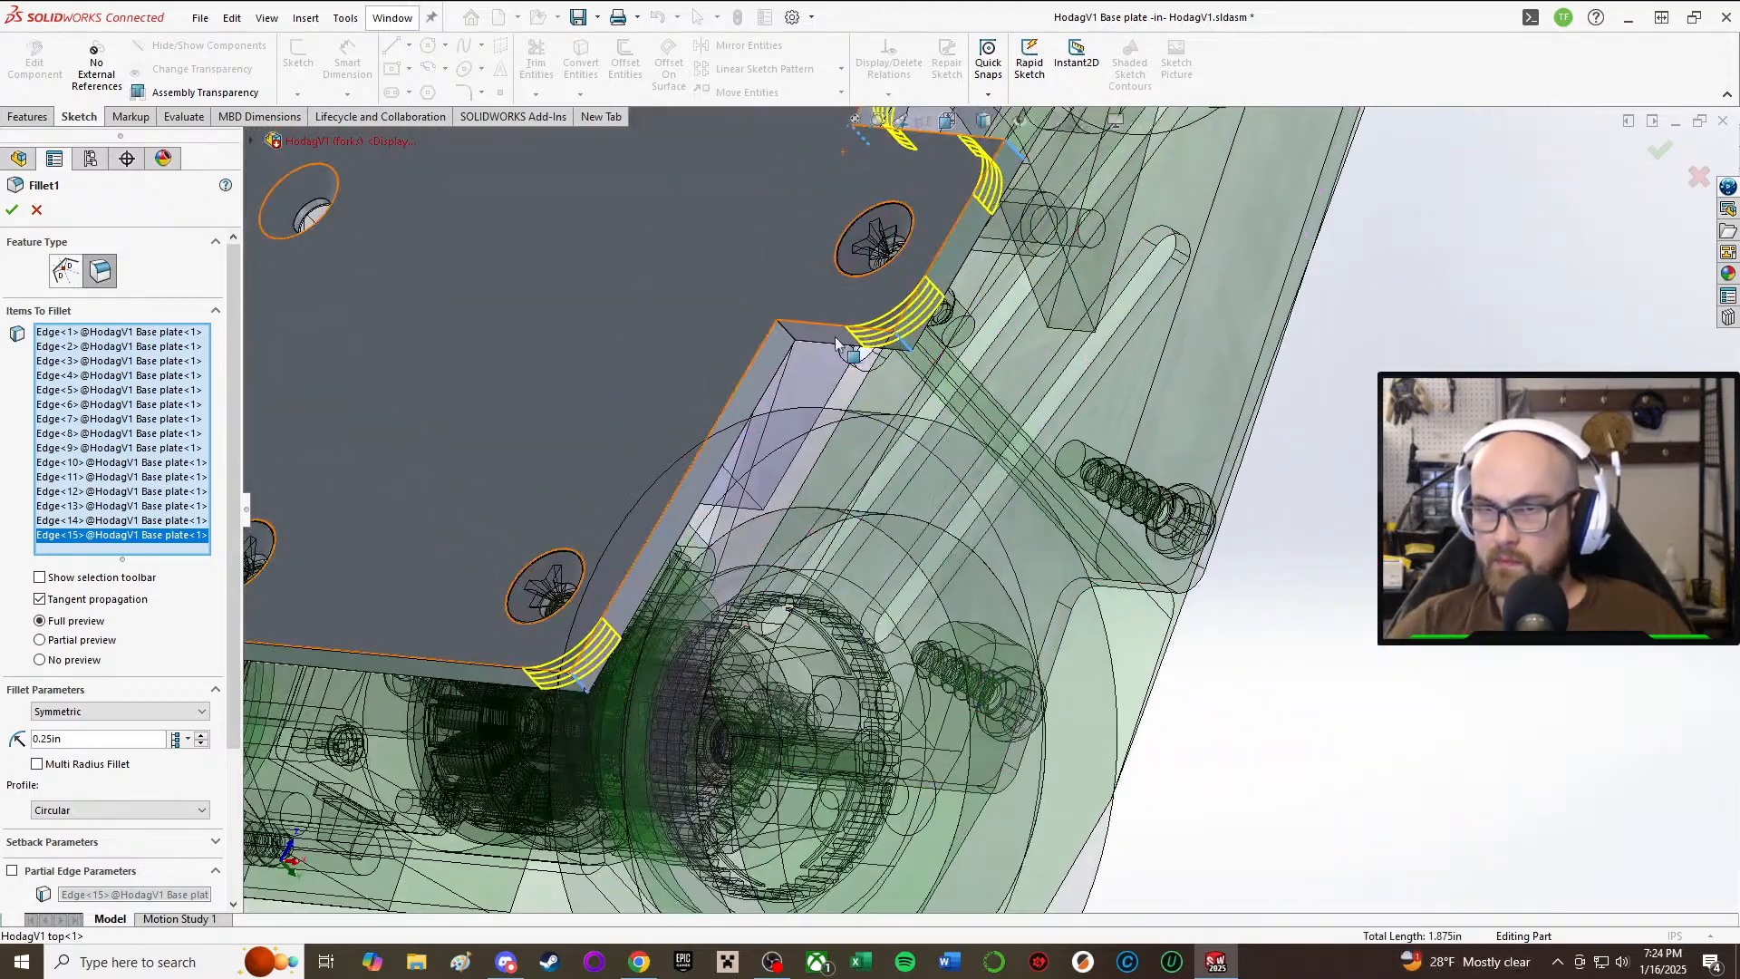
left_click(785, 335)
scroll(764, 259, "up", 2)
middle_click_drag(764, 259, 956, 385)
scroll(961, 388, "up", 5)
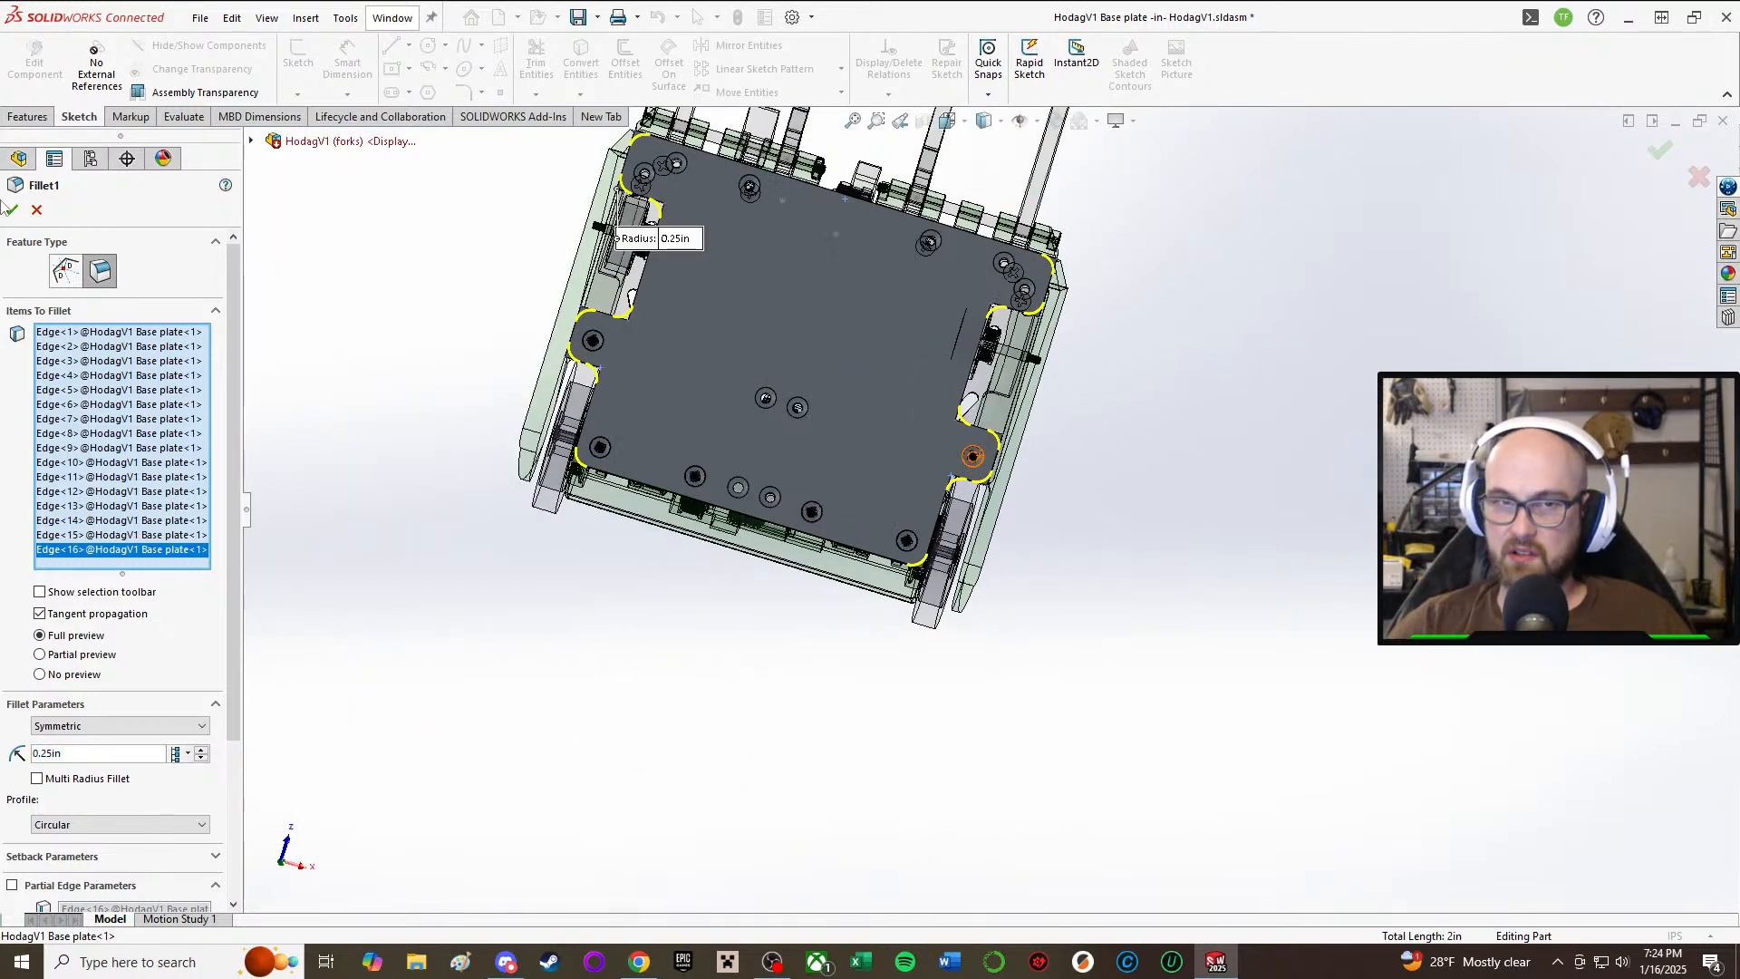
key("Return")
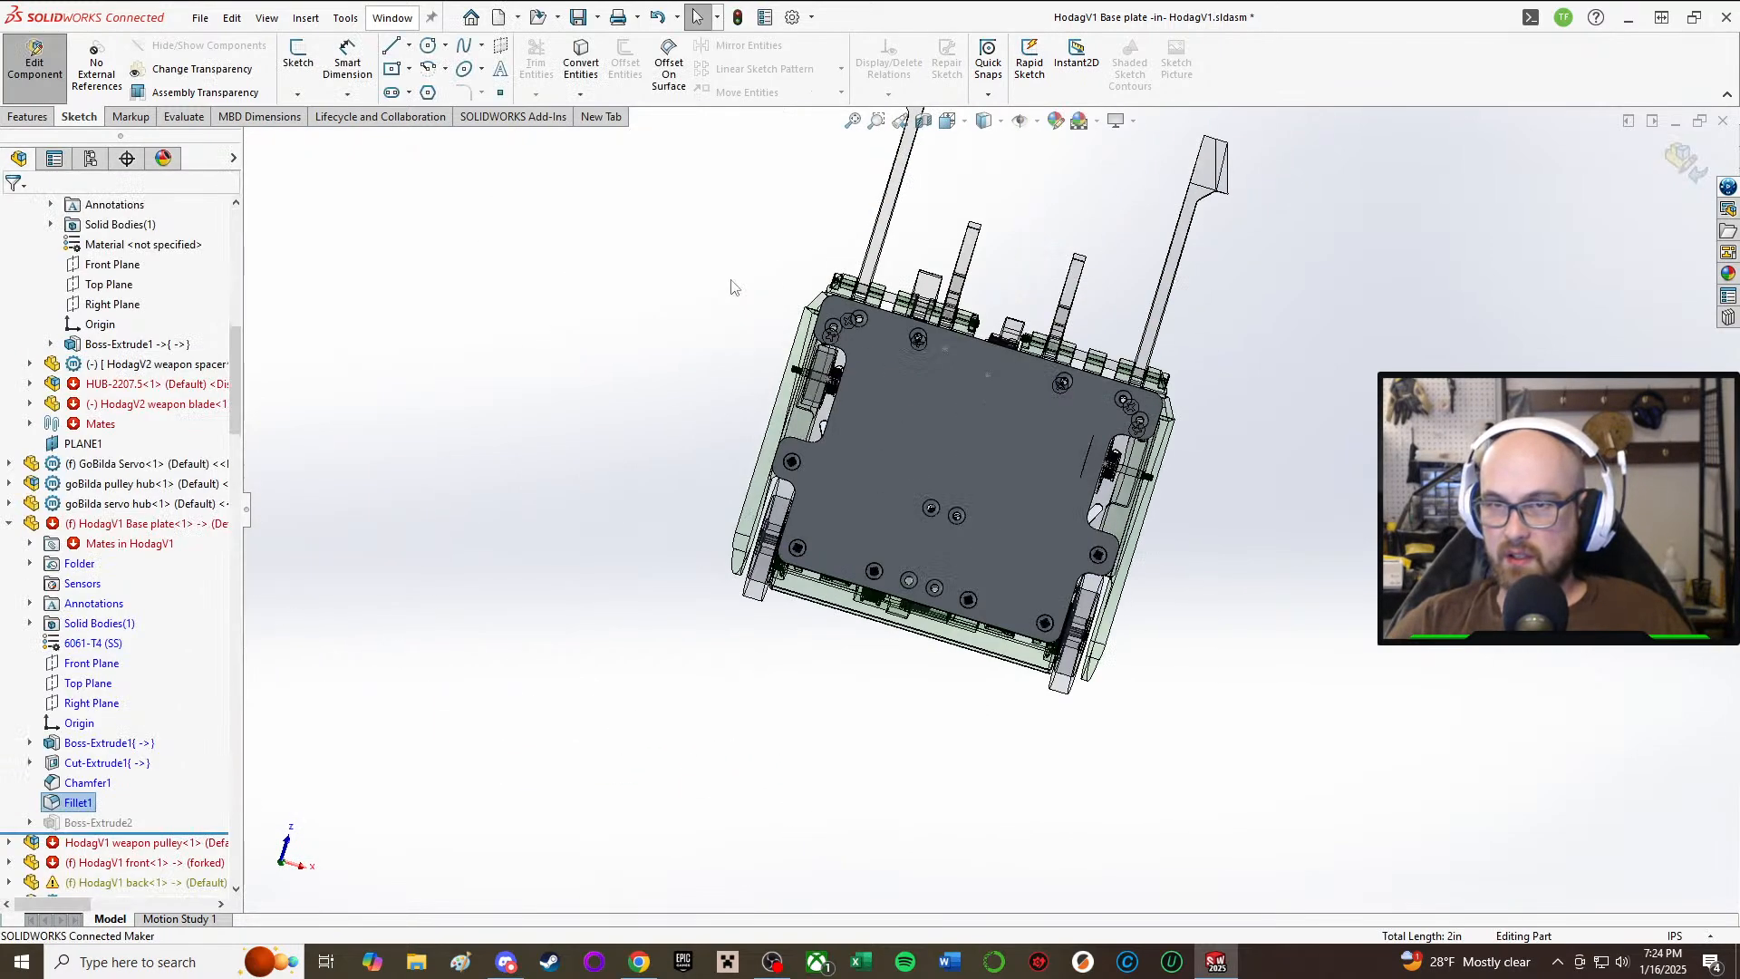
Step: Examine the filleted base plate, the weapon area and the front forks from below, the side and above
scroll(986, 400, "down", 3)
scroll(987, 401, "up", 1)
mouse_move(987, 400)
middle_mouse_down()
mouse_move(961, 467)
mouse_move(897, 505)
mouse_move(986, 404)
middle_mouse_up()
scroll(986, 404, "down", 3)
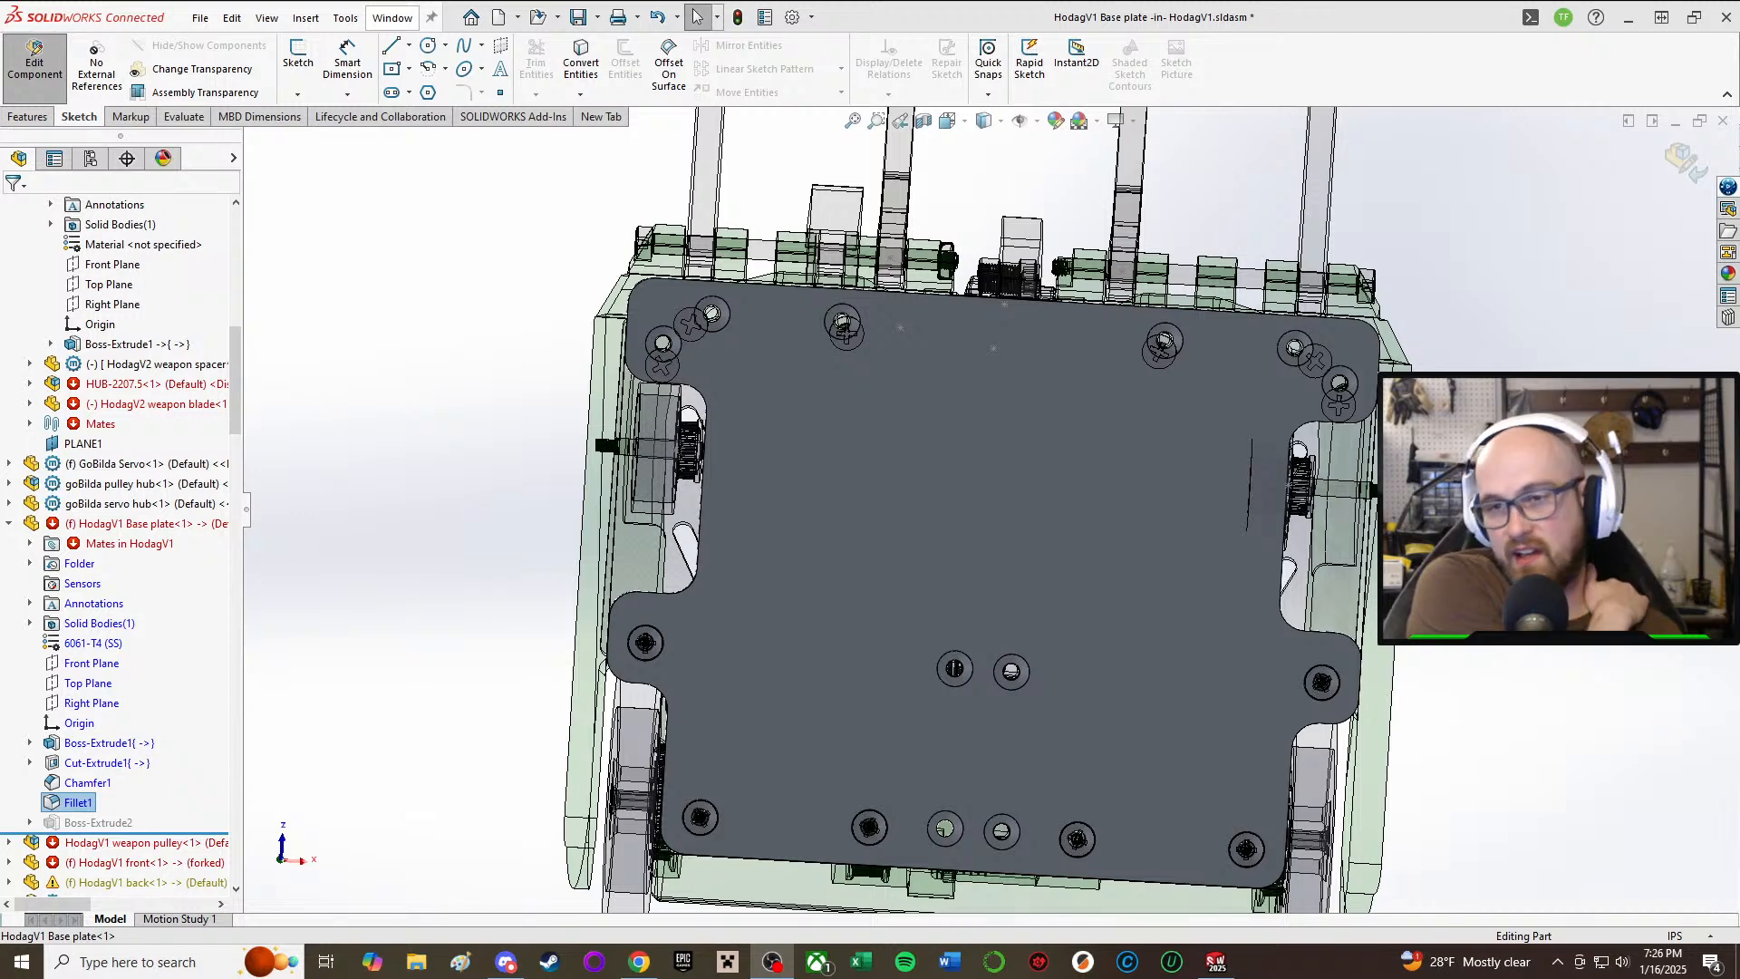
left_click(961, 504)
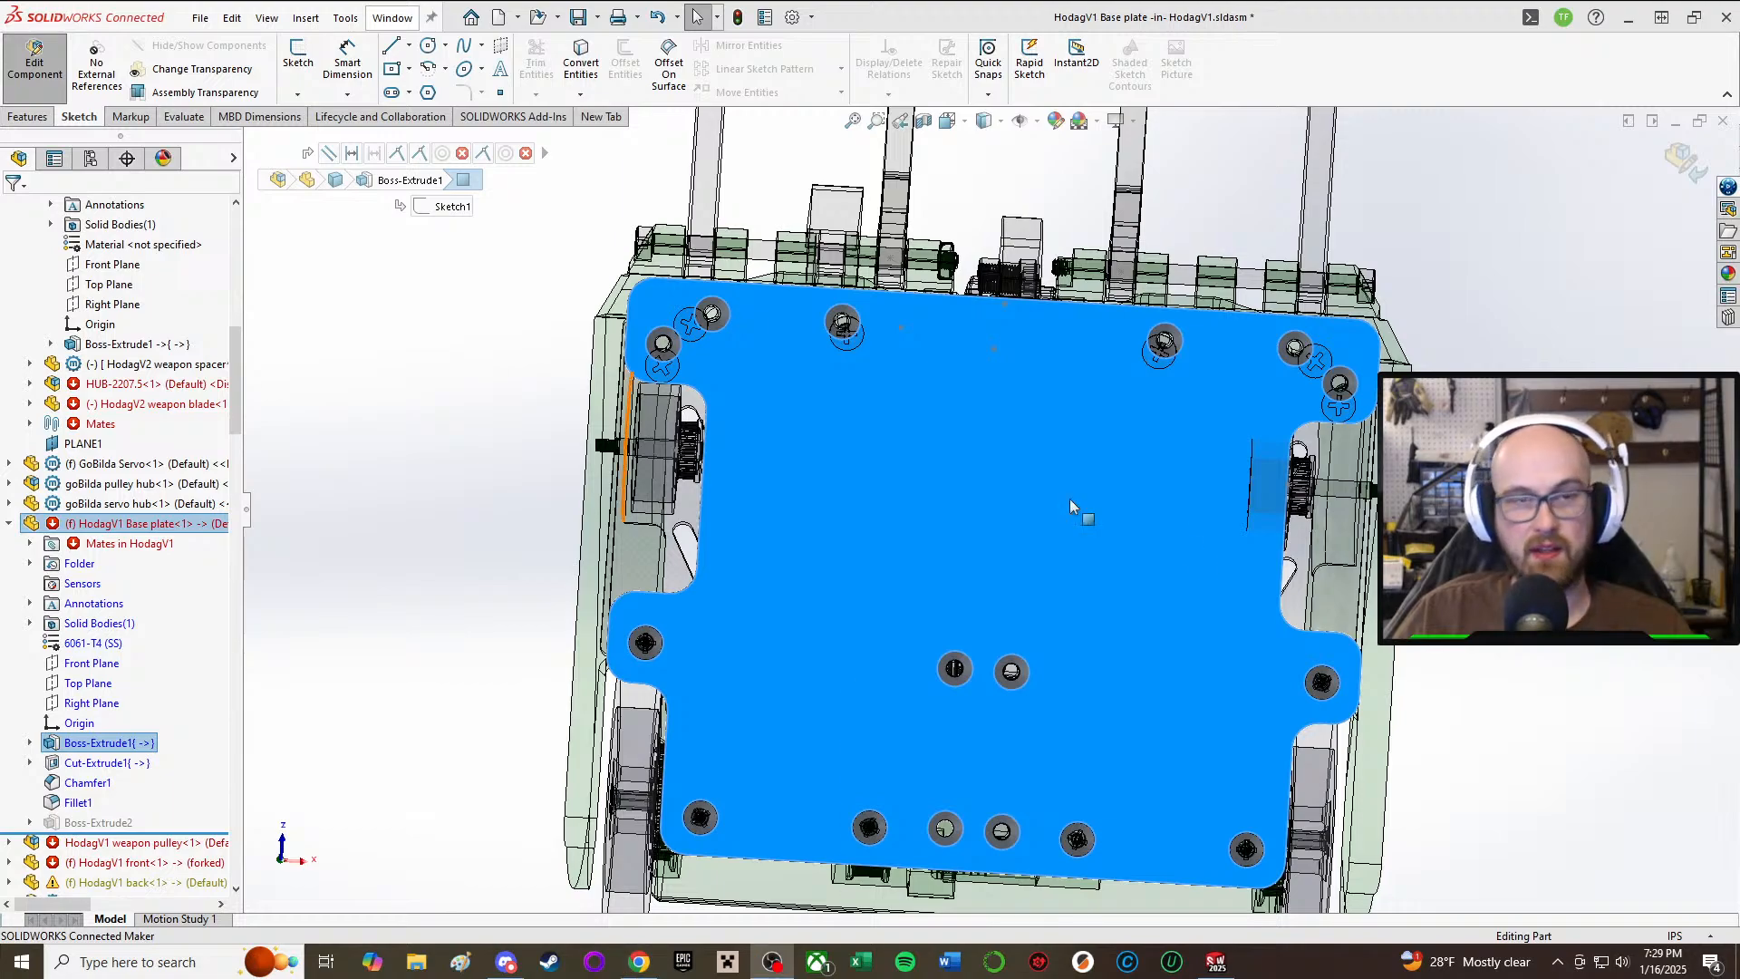
middle_click_drag(796, 482, 1041, 737)
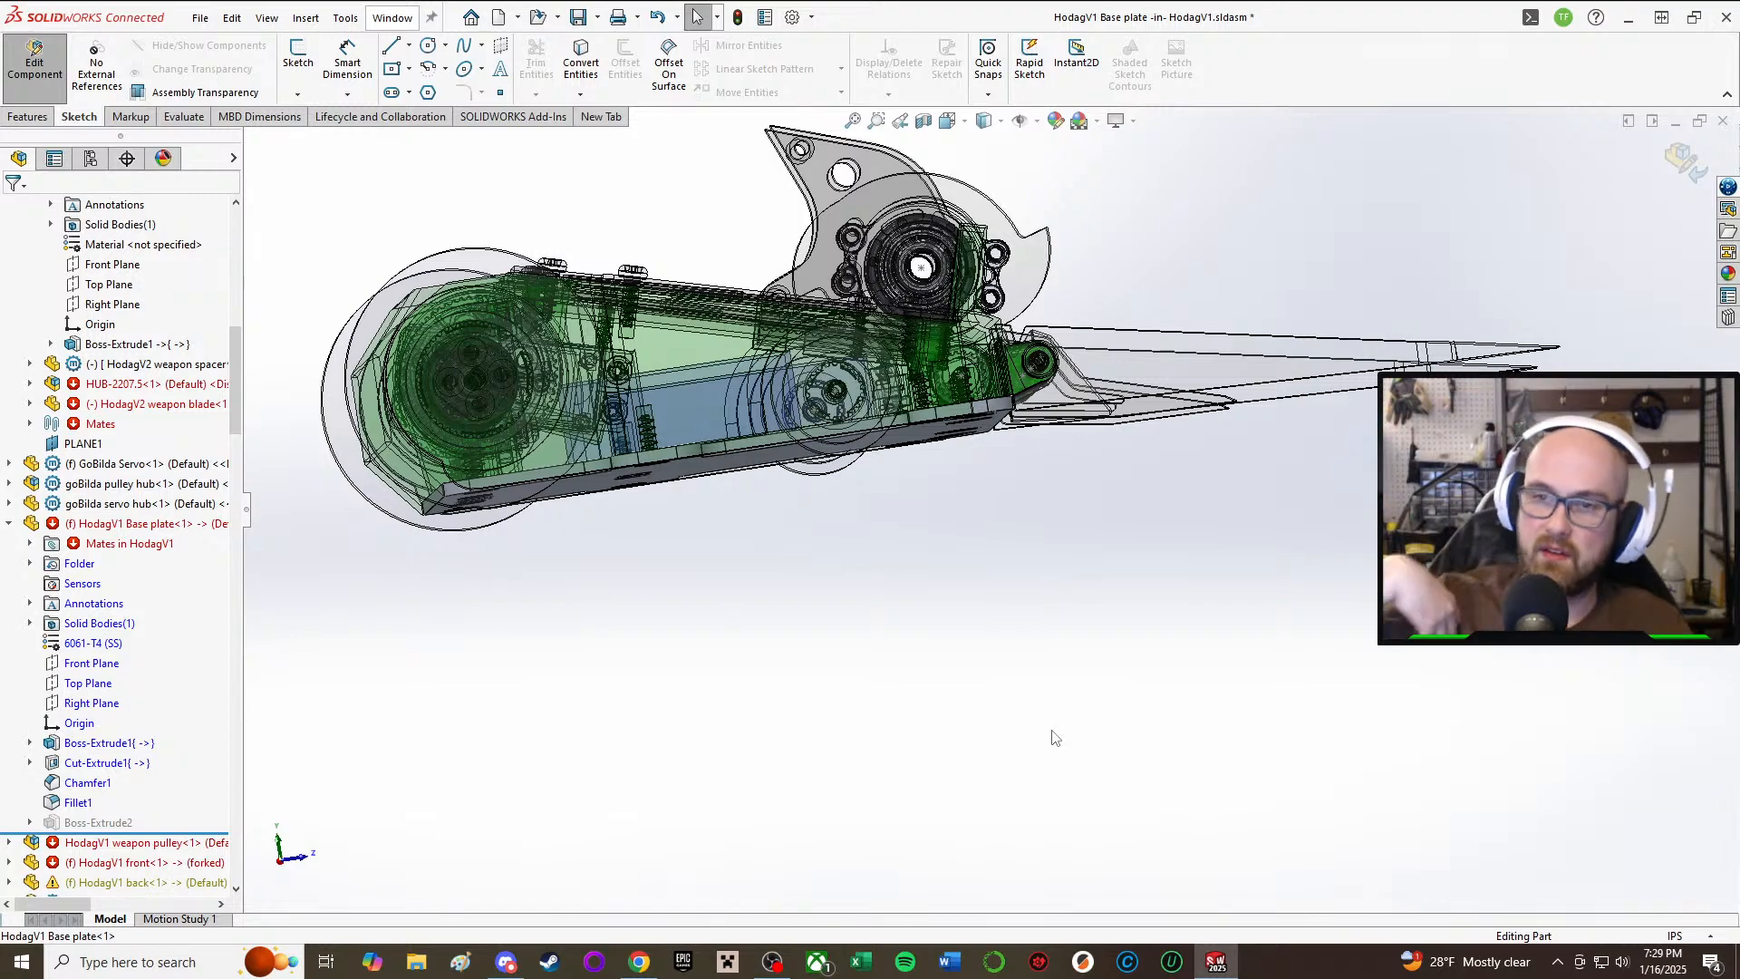
middle_click_drag(1004, 367, 1120, 191)
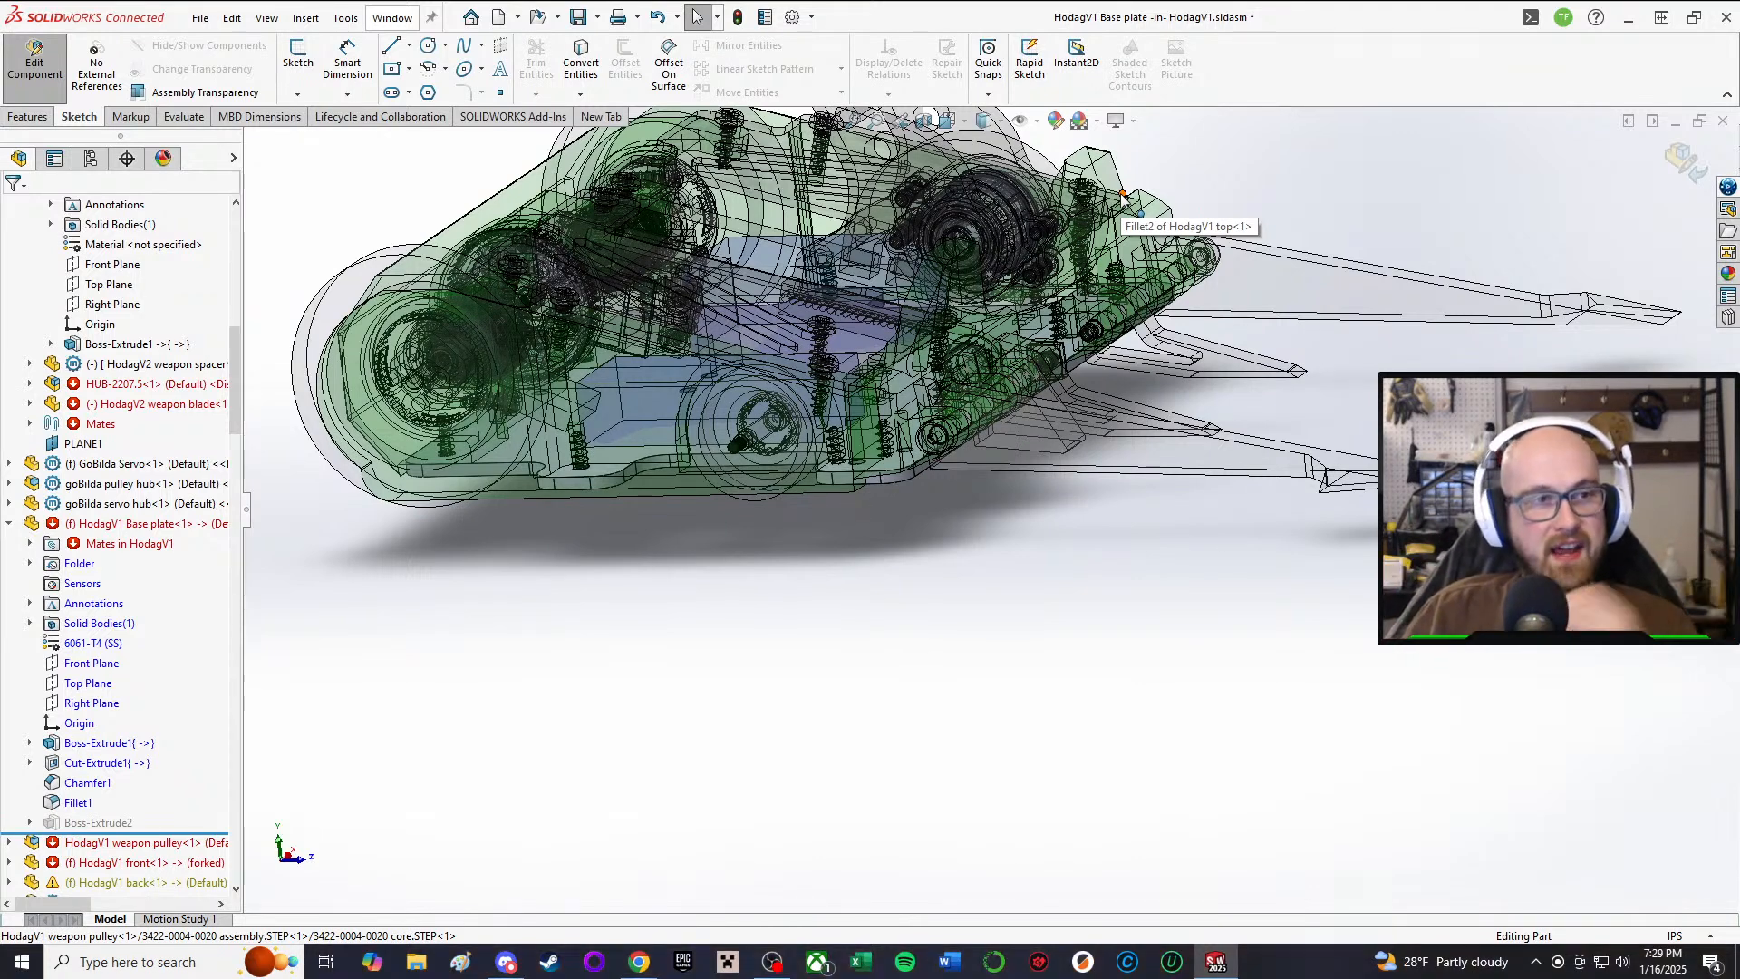
scroll(1198, 234, "up", 2)
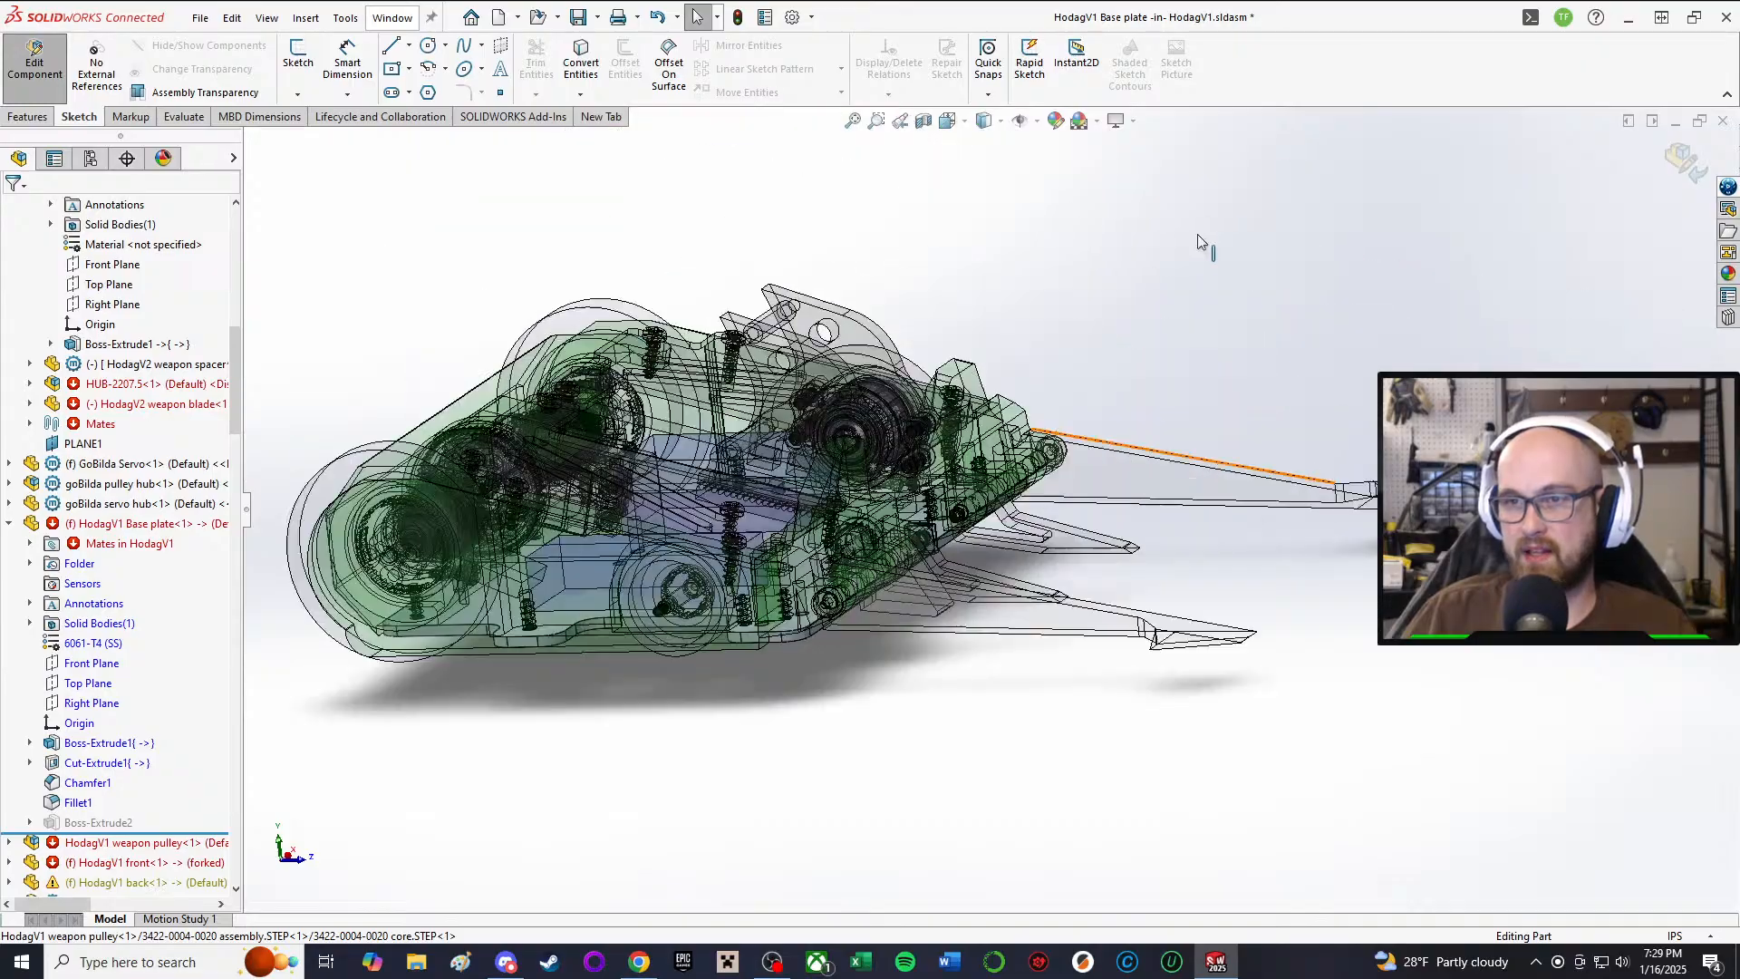
scroll(1198, 234, "down", 3)
middle_click_drag(1198, 234, 694, 872)
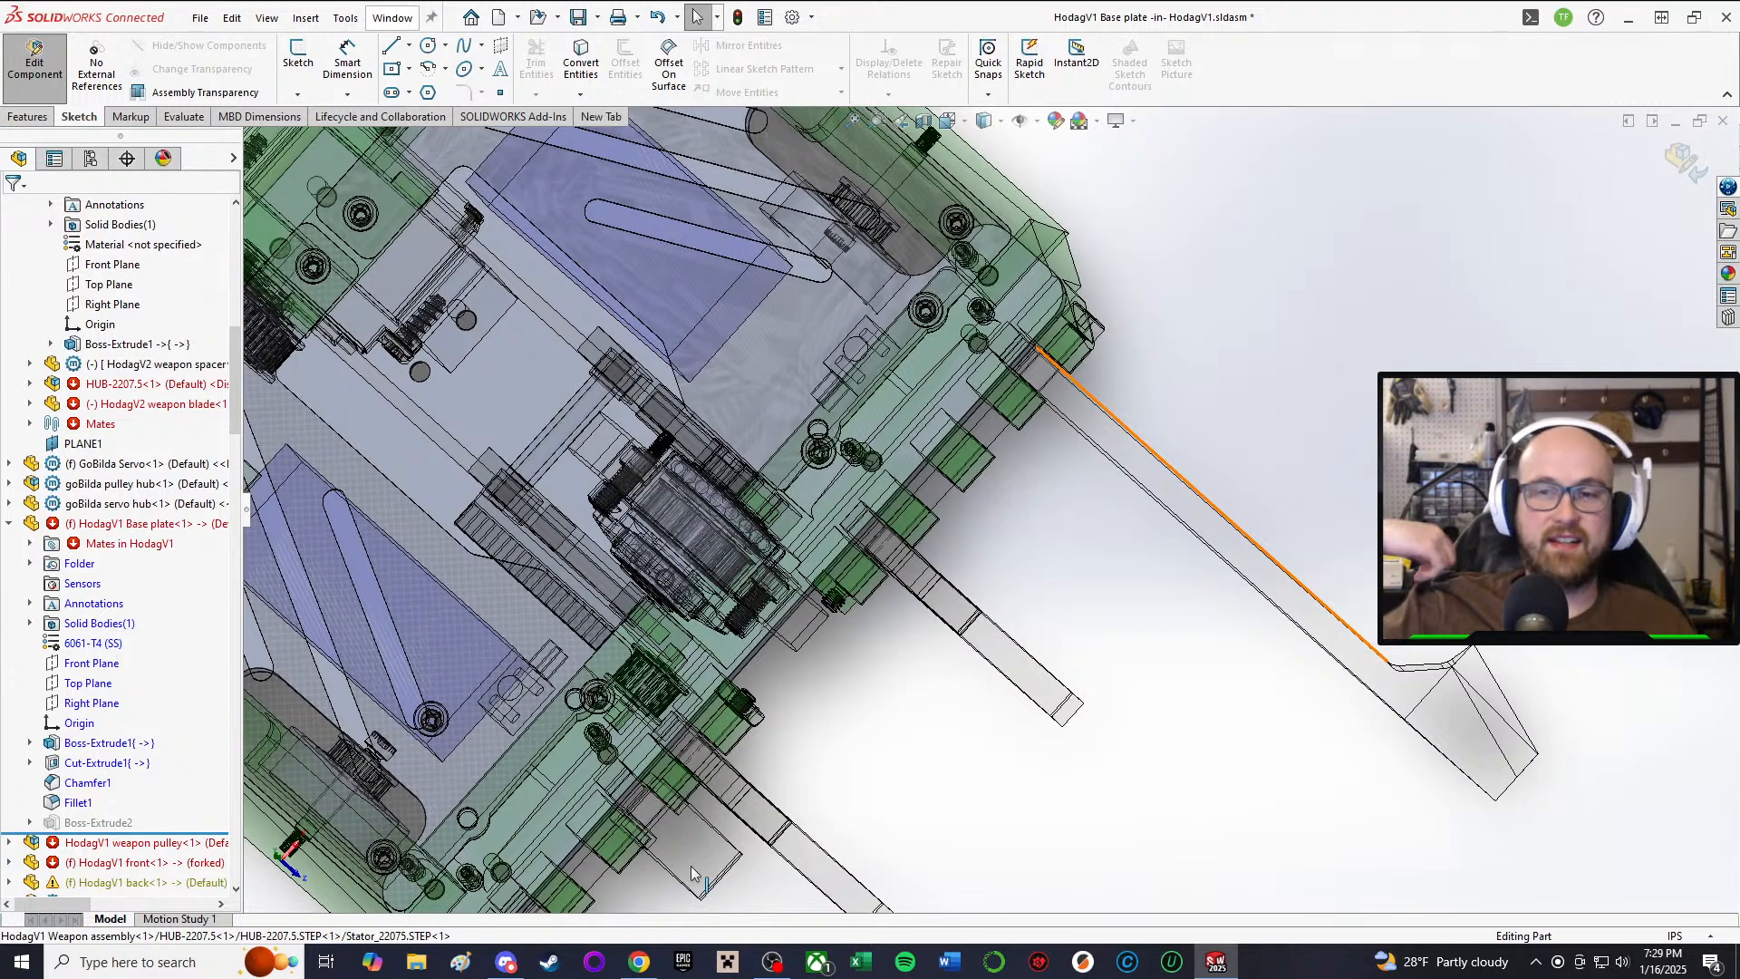
scroll(1267, 286, "up", 2)
middle_click_drag(489, 660, 582, 300)
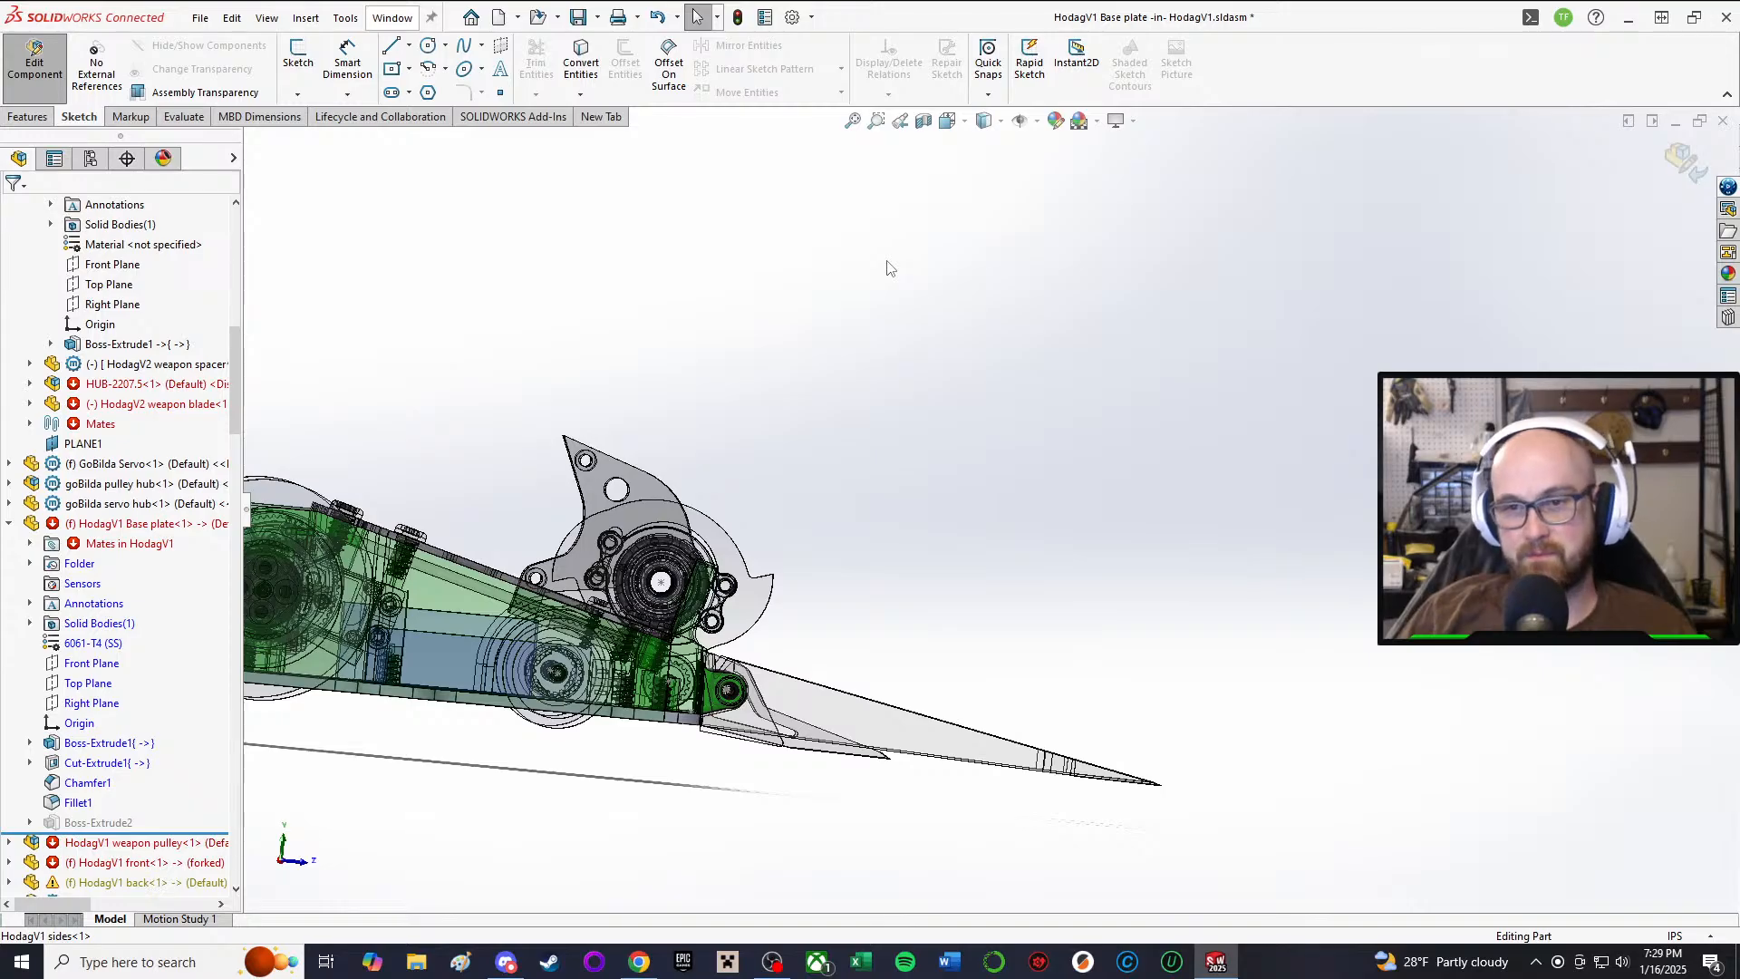
middle_click_drag(663, 350, 725, 513)
scroll(725, 513, "down", 6)
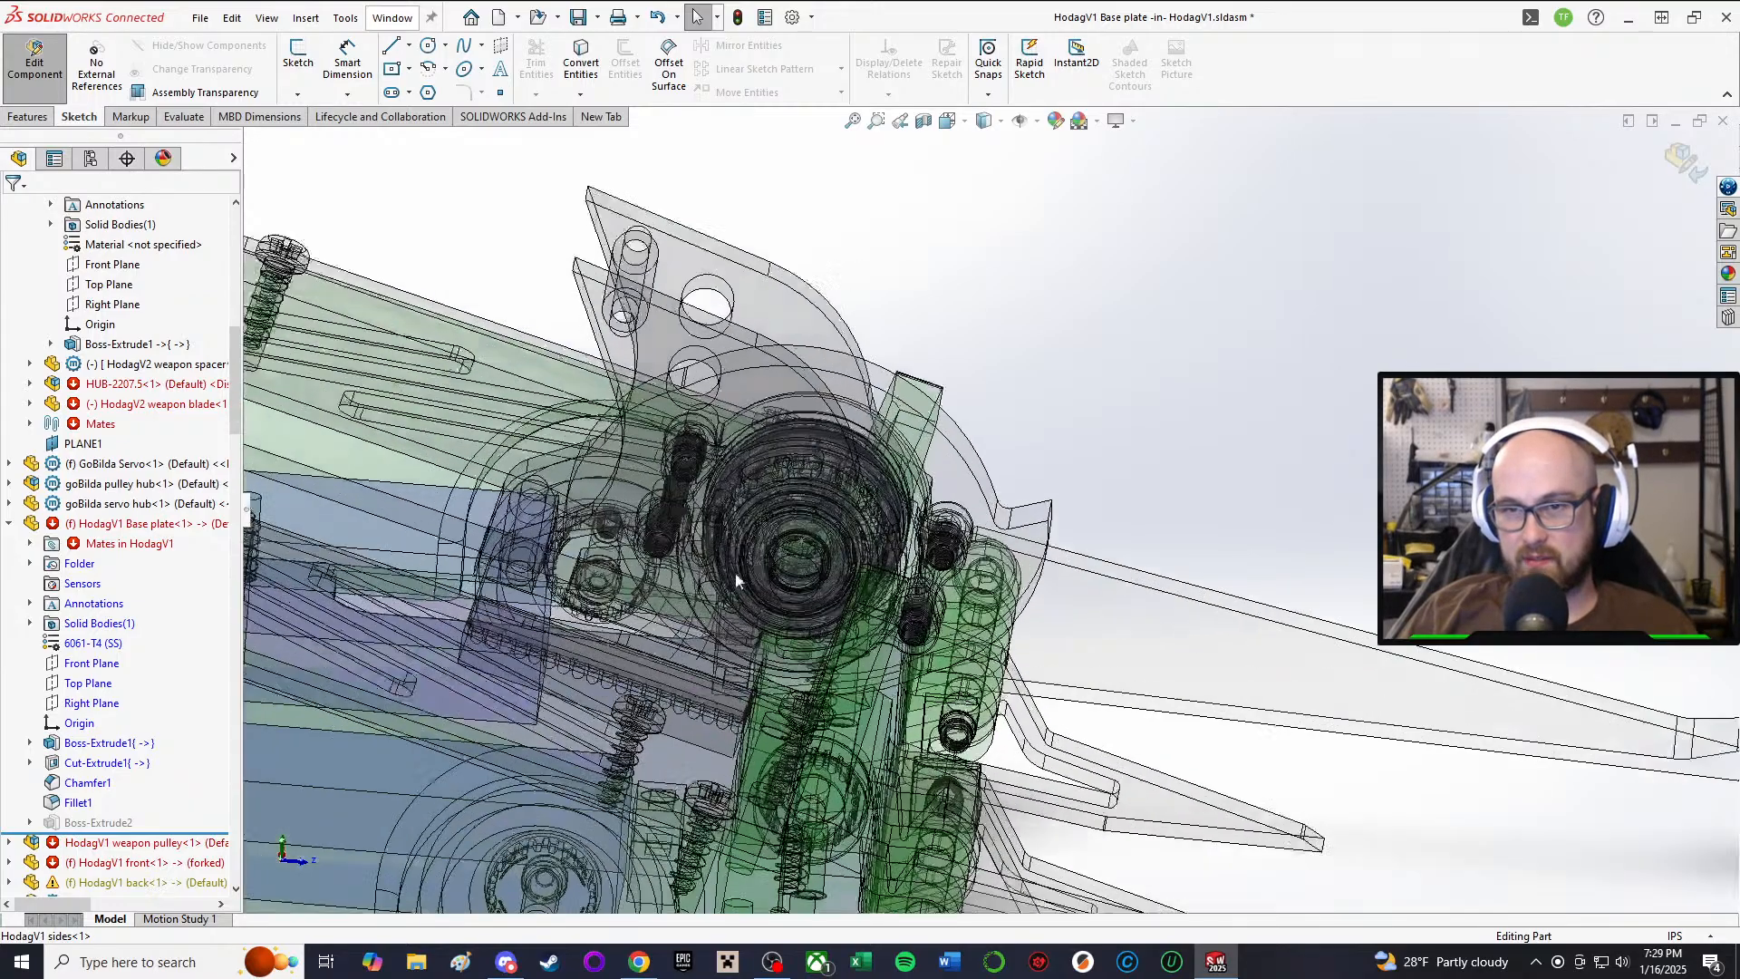
scroll(725, 513, "up", 8)
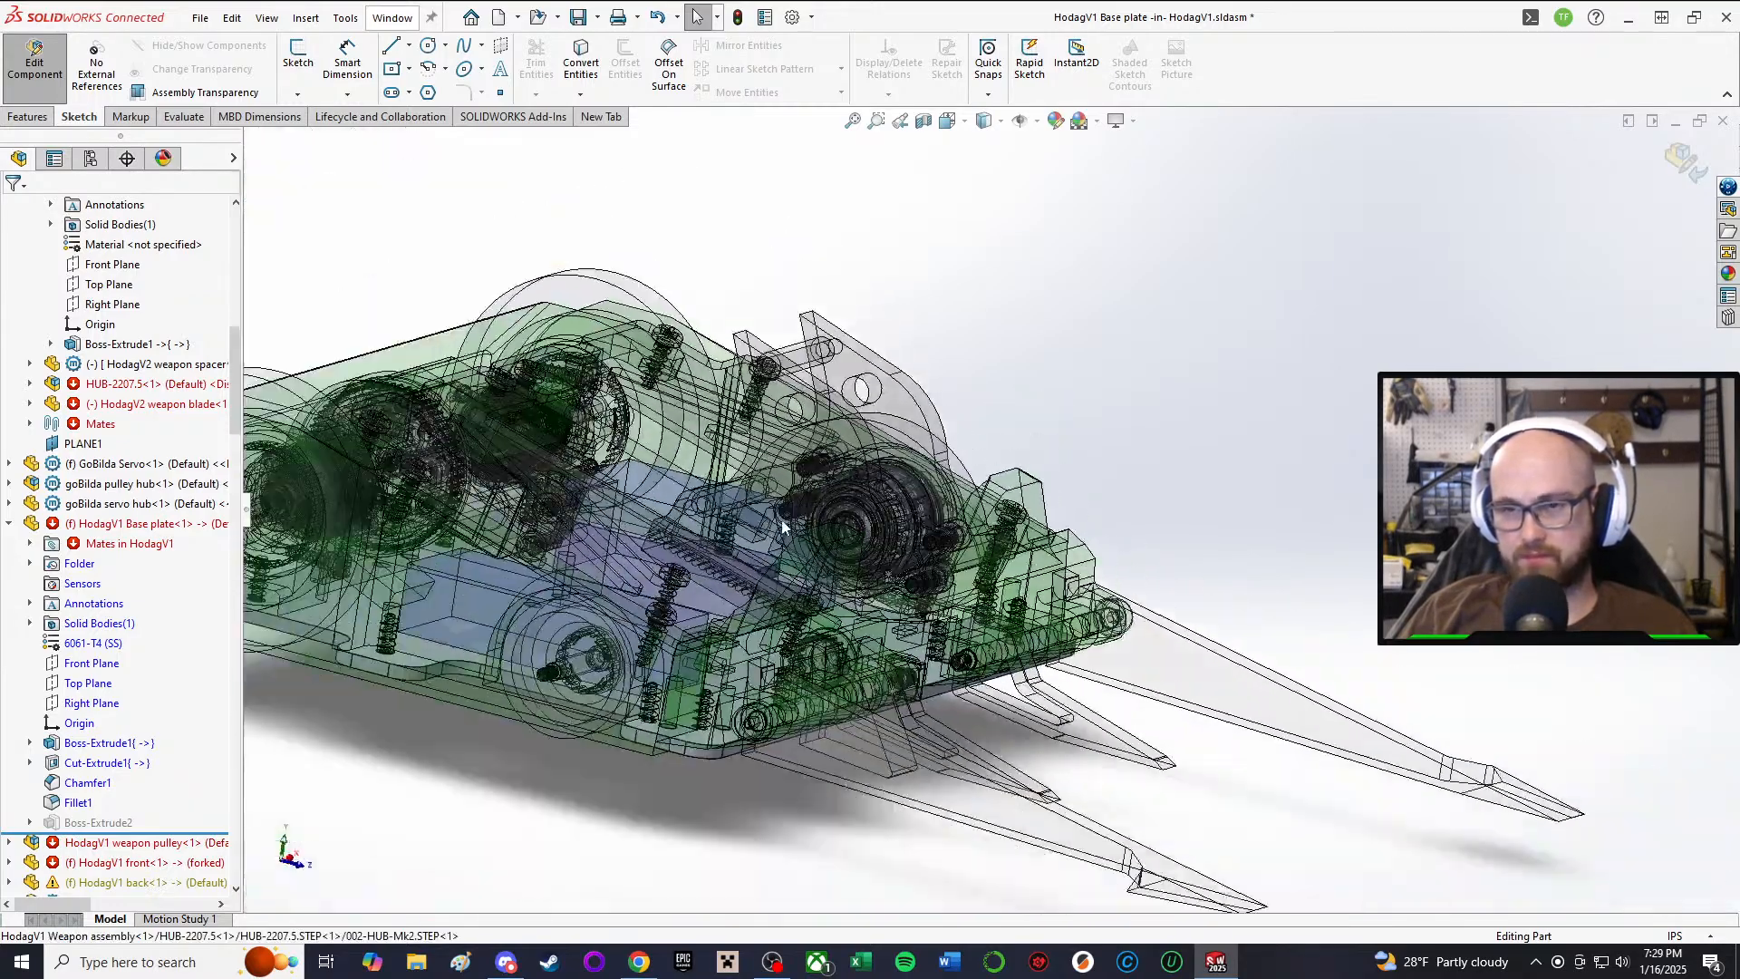
middle_click_drag(797, 520, 392, 335)
scroll(559, 719, "down", 4)
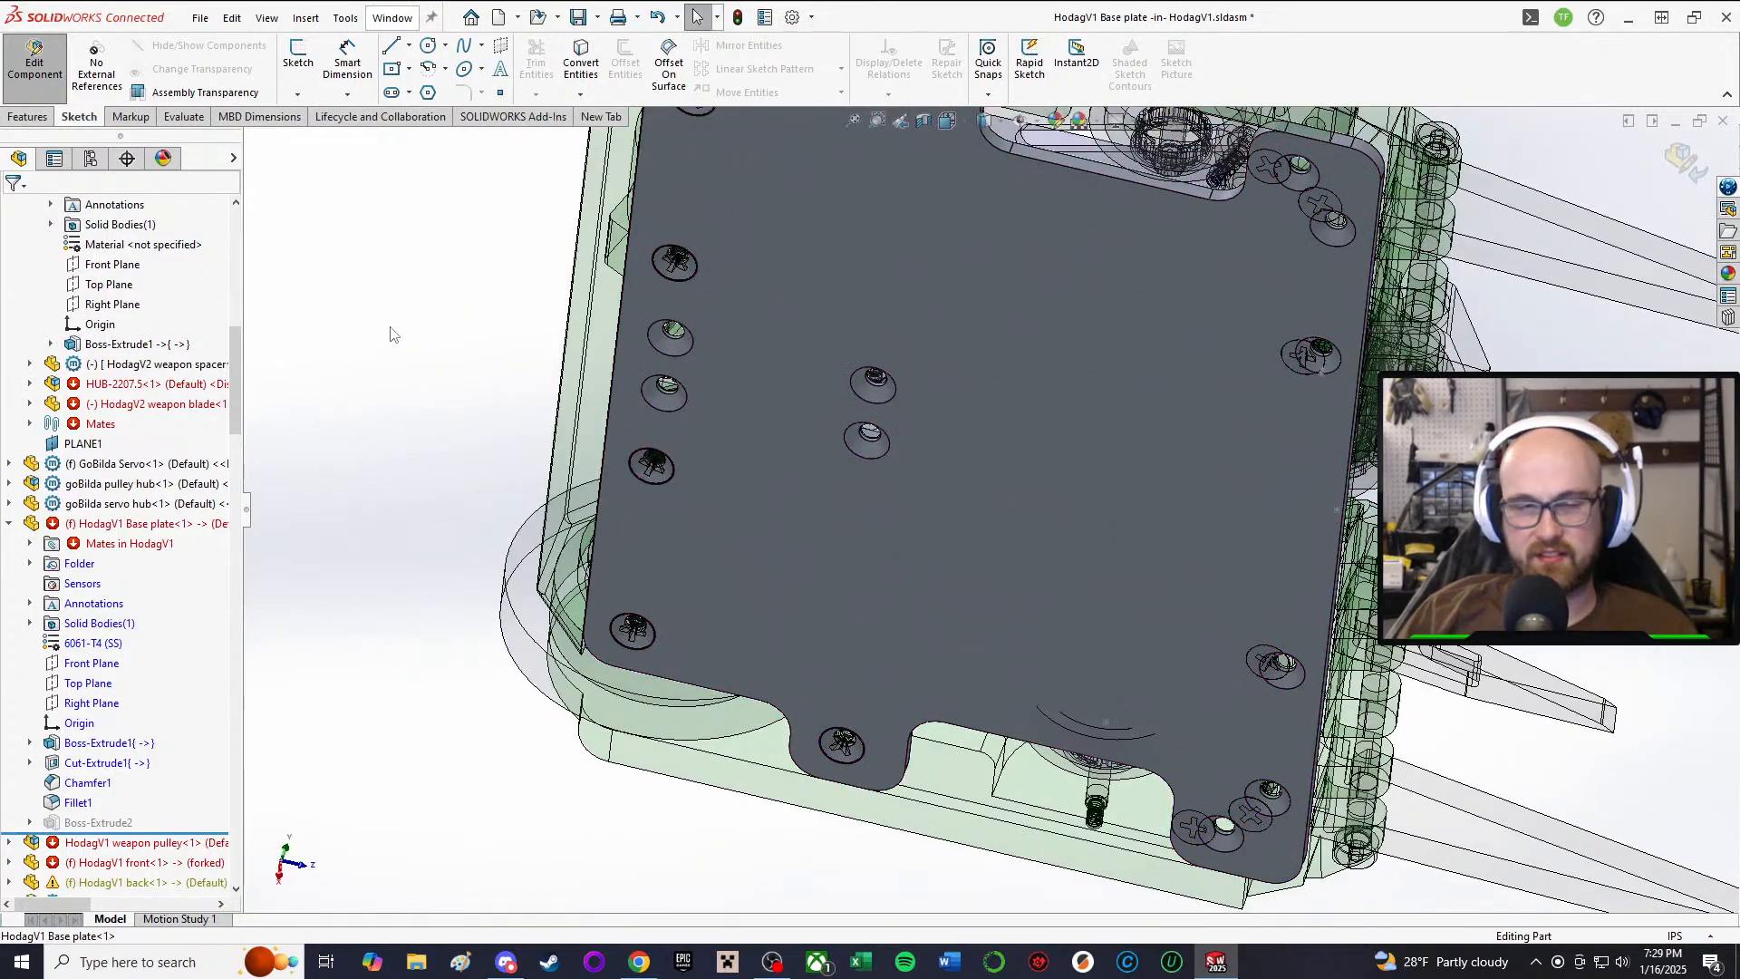
Step: Return to the full assembly and examine the base plate's underside, its screw holes and wheel cutouts
middle_click_drag(1324, 644, 967, 641)
scroll(596, 569, "up", 2)
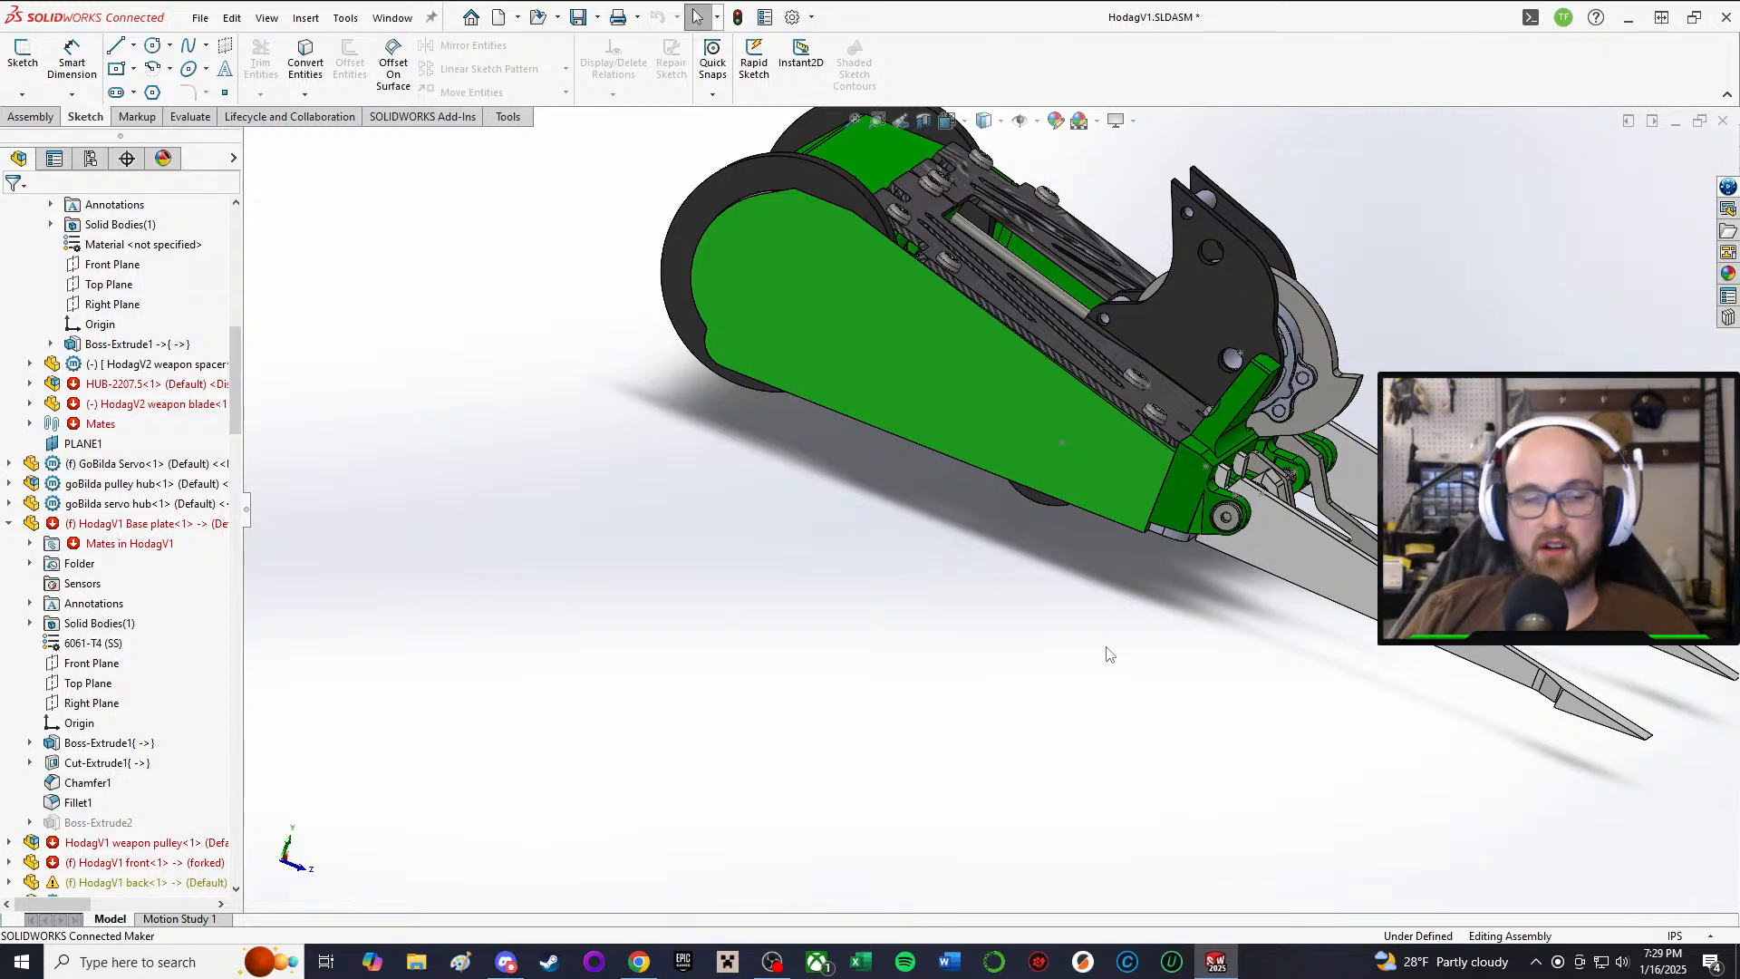
middle_click_drag(1108, 653, 1124, 460)
middle_click_drag(721, 497, 746, 339)
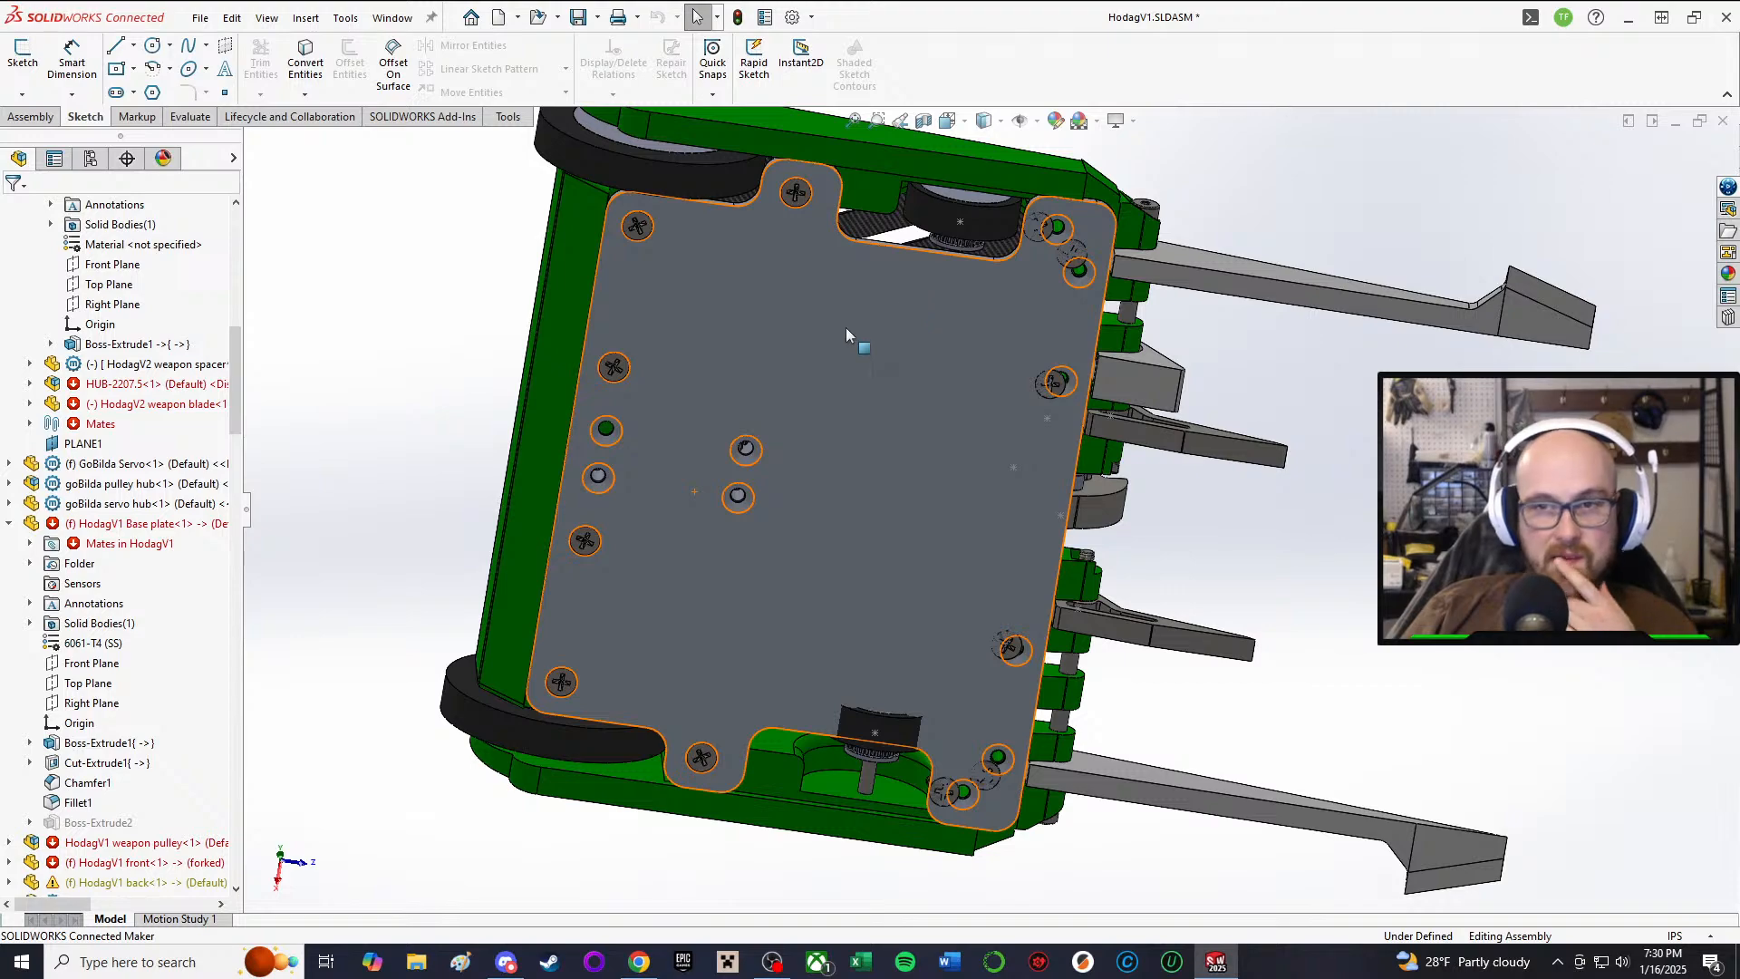
scroll(843, 335, "down", 2)
middle_click_drag(877, 459, 990, 272)
scroll(1070, 575, "up", 2)
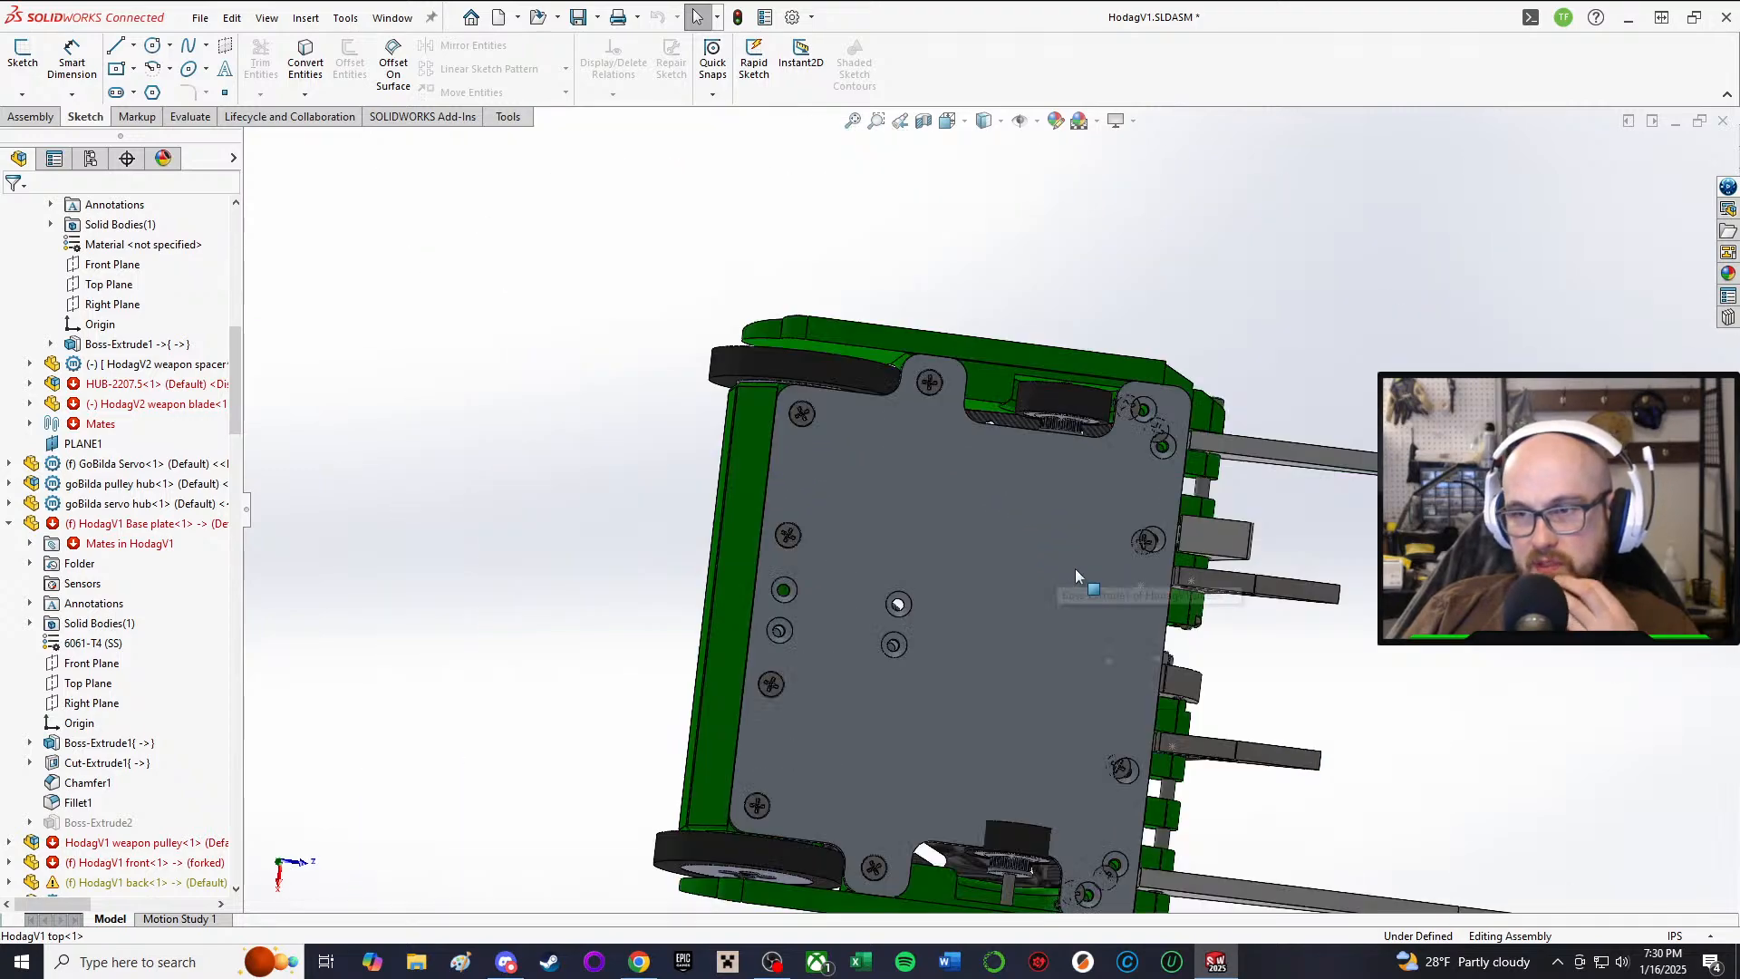
middle_click_drag(1077, 576, 1025, 454)
scroll(939, 533, "down", 2)
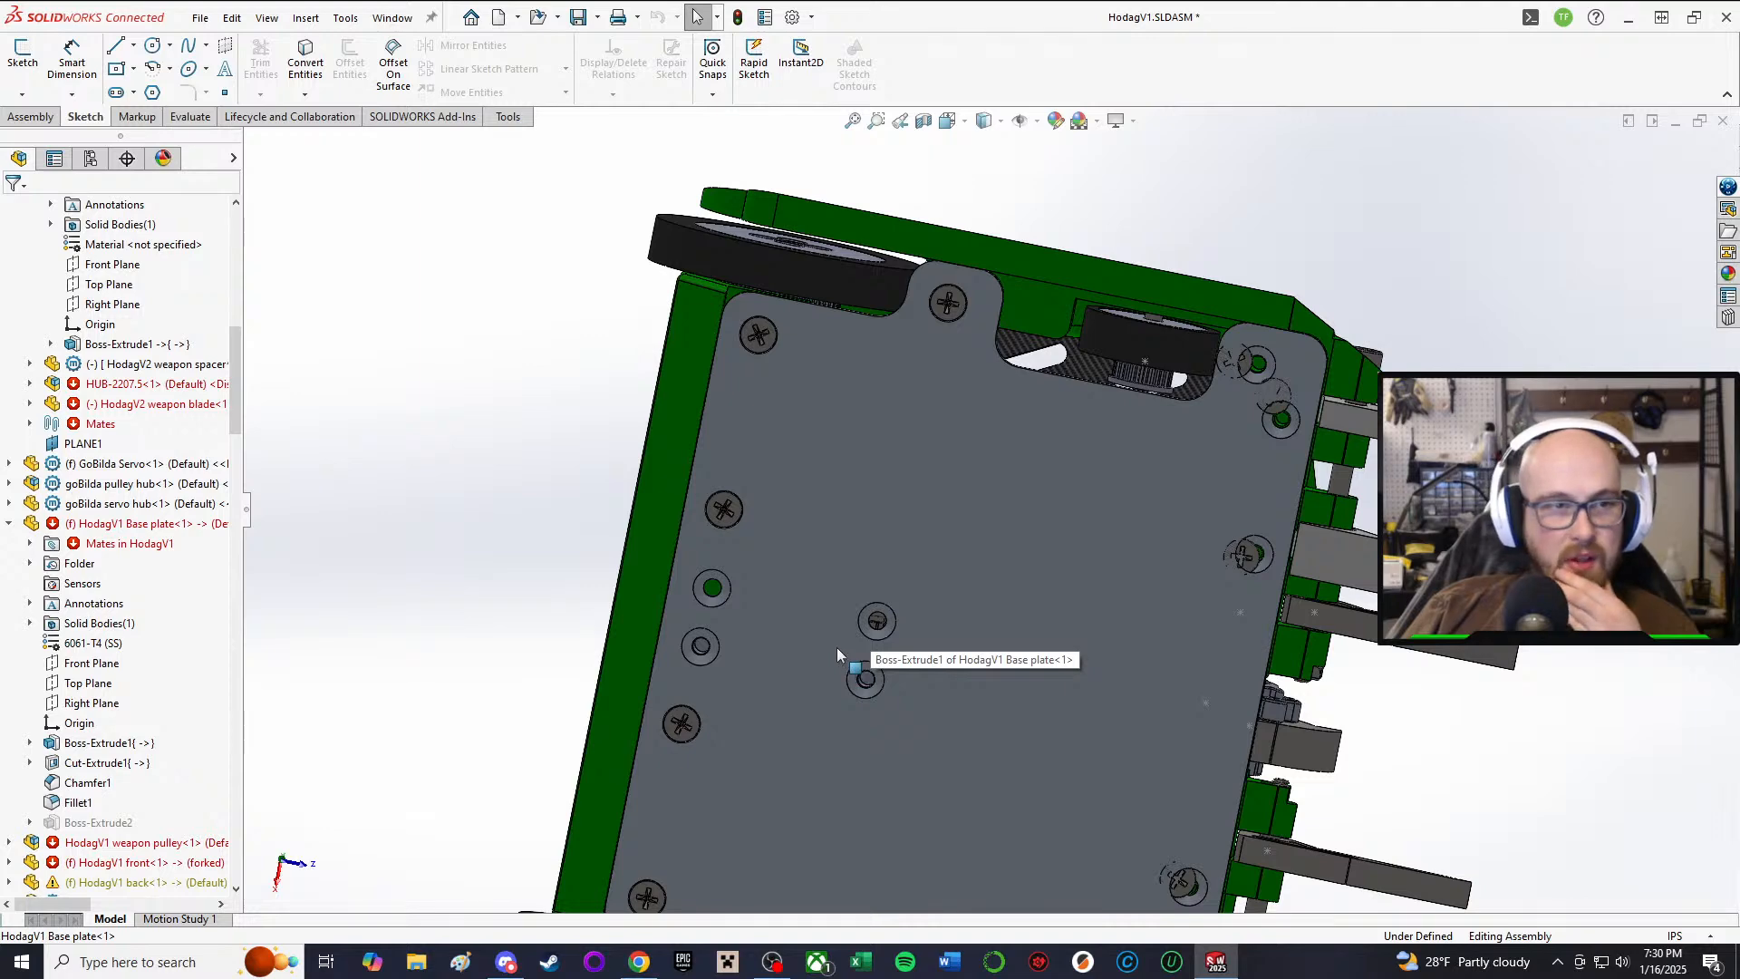
scroll(816, 655, "down", 1)
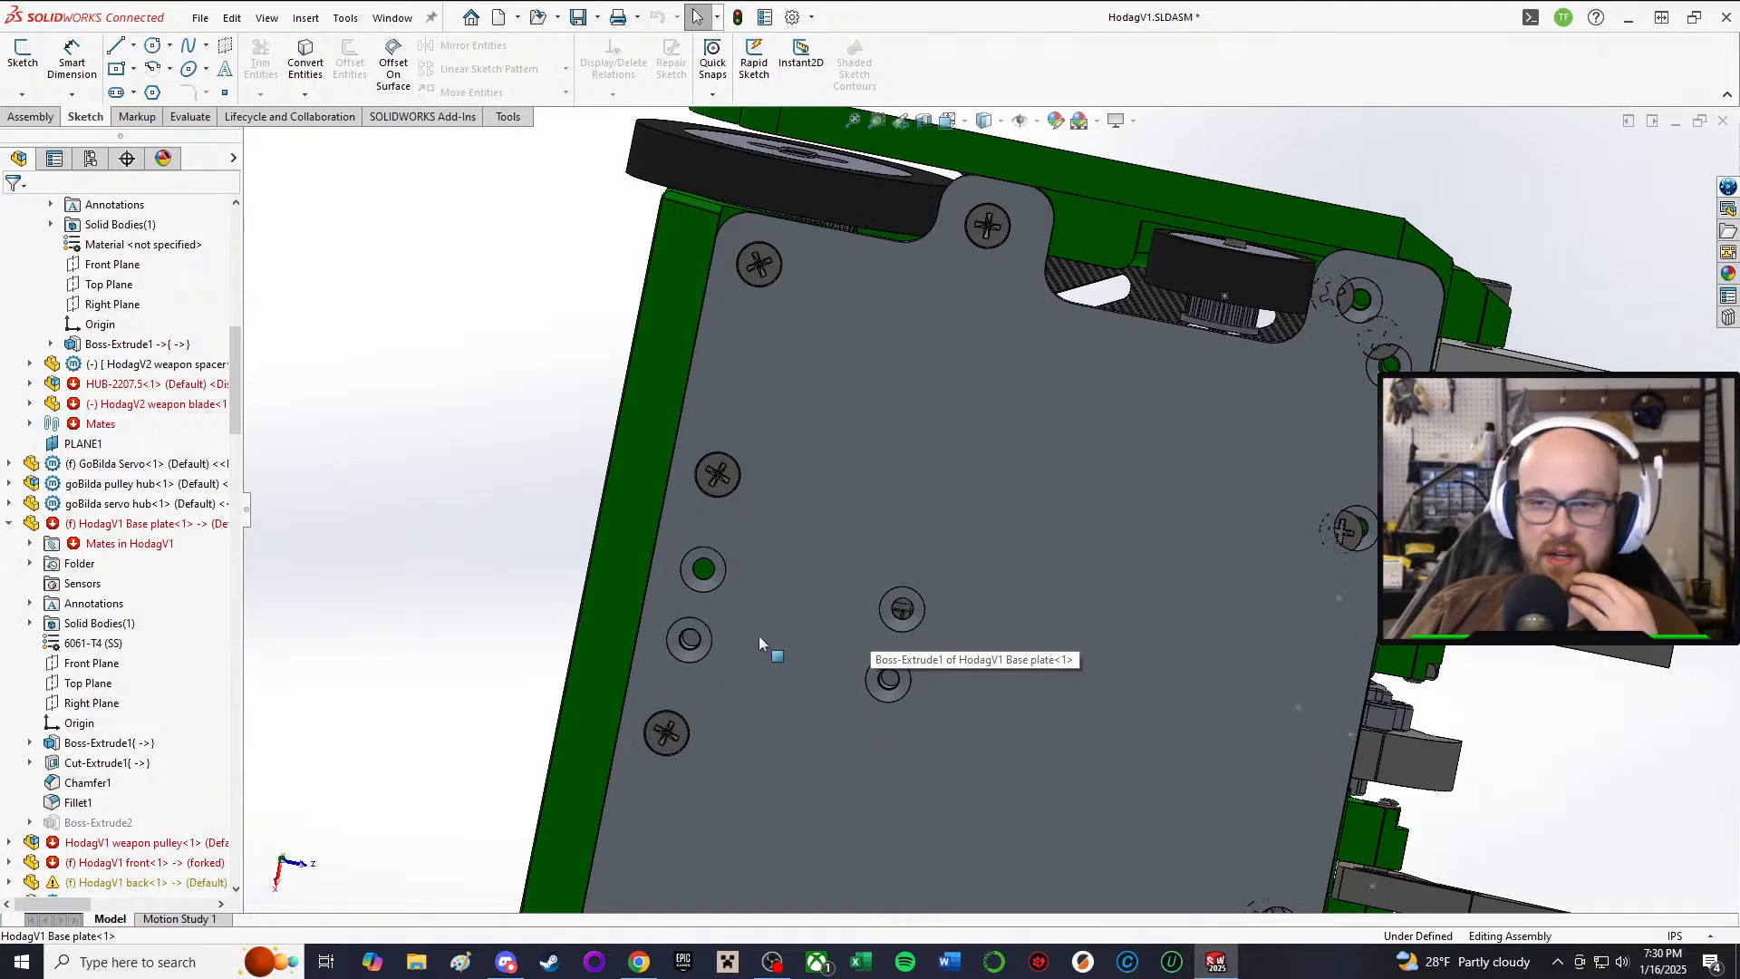
scroll(1047, 606, "up", 2)
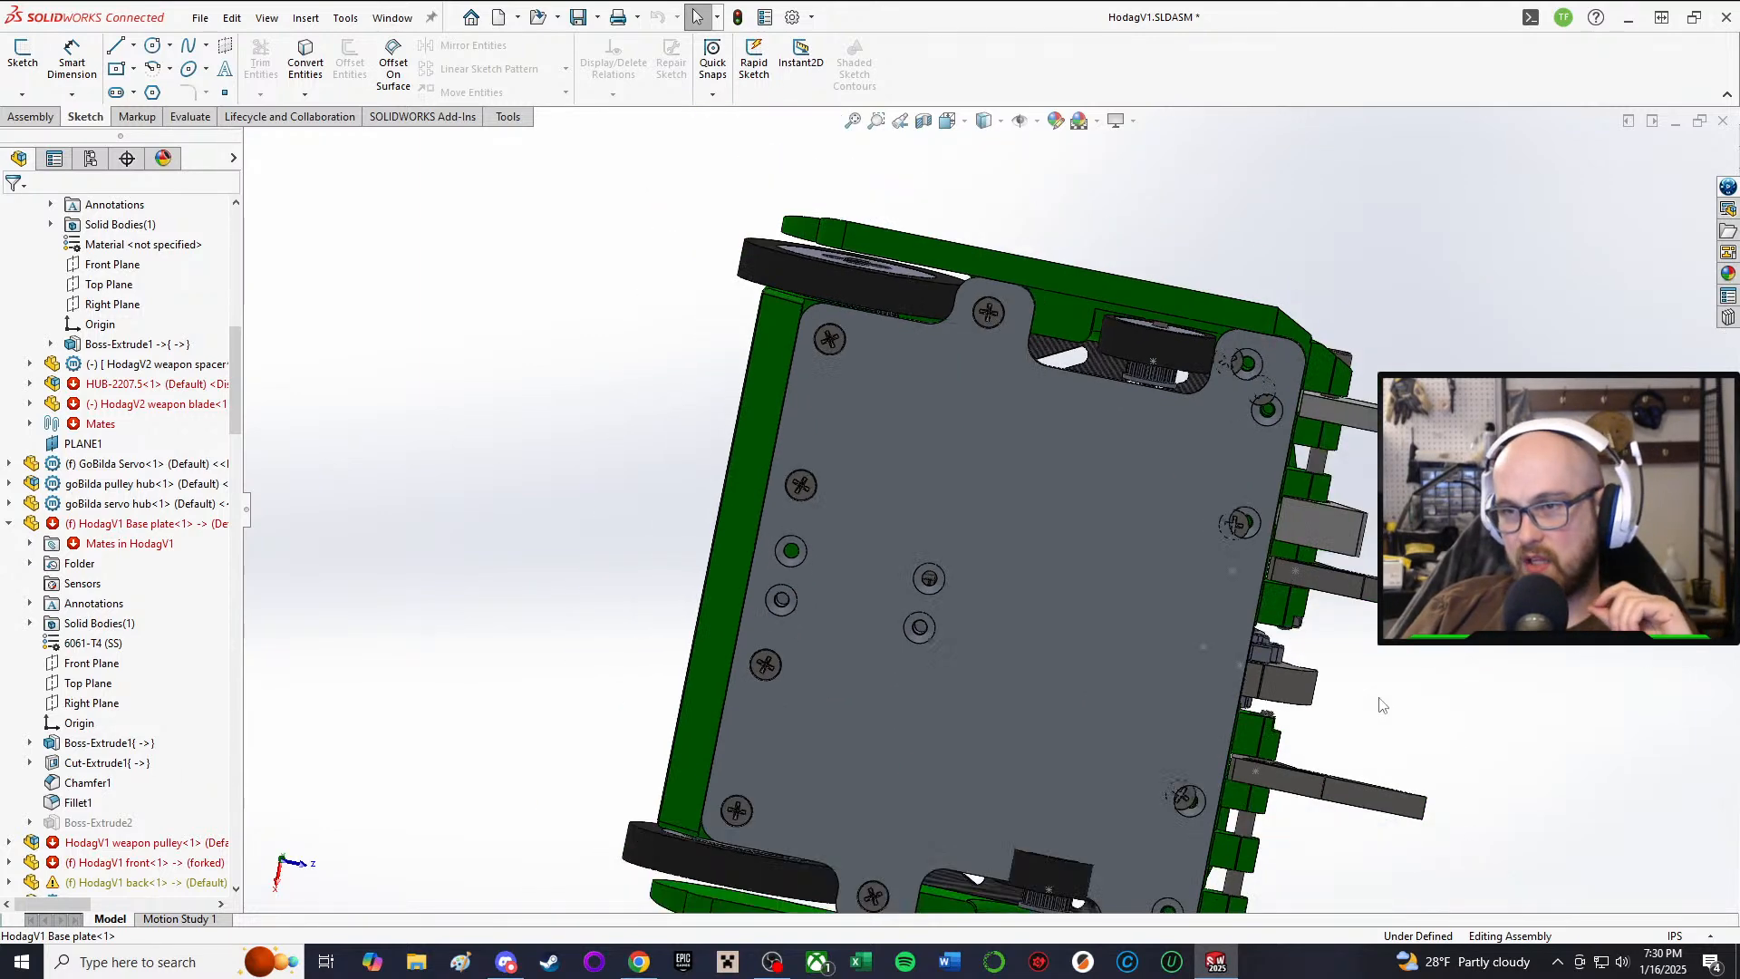
Step: Open the HodagV1 base plate for editing in the context of the assembly
scroll(1047, 607, "down", 5)
left_click(1036, 595)
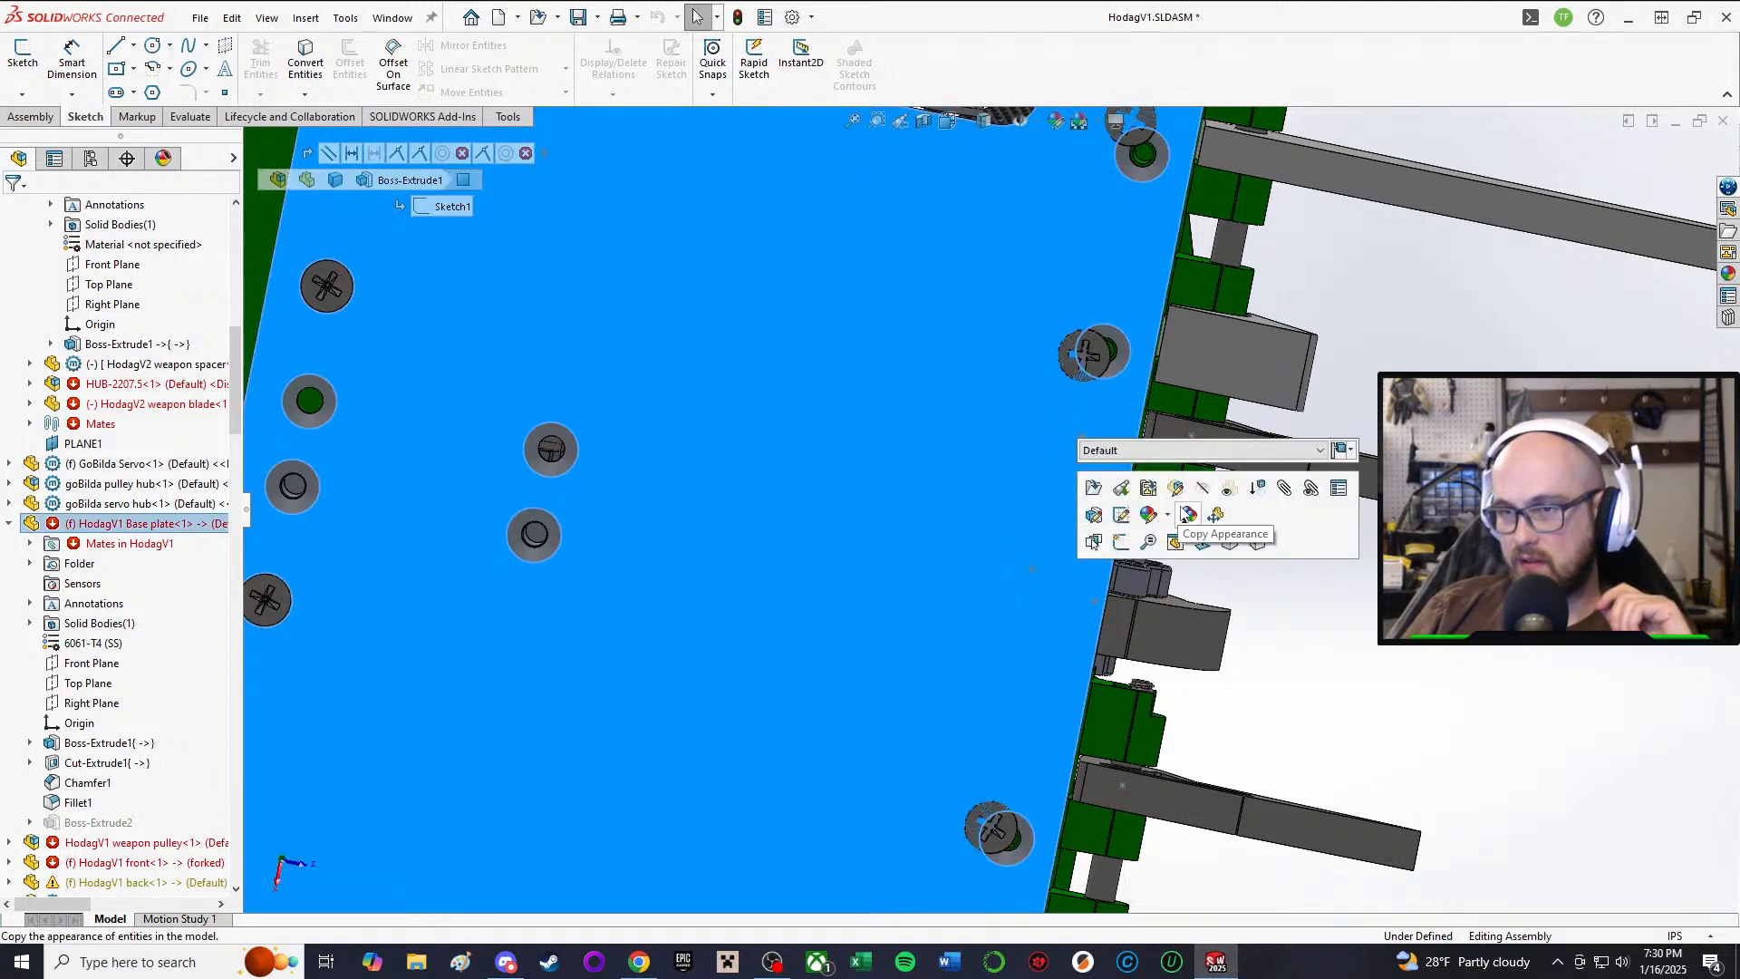
right_click(98, 530)
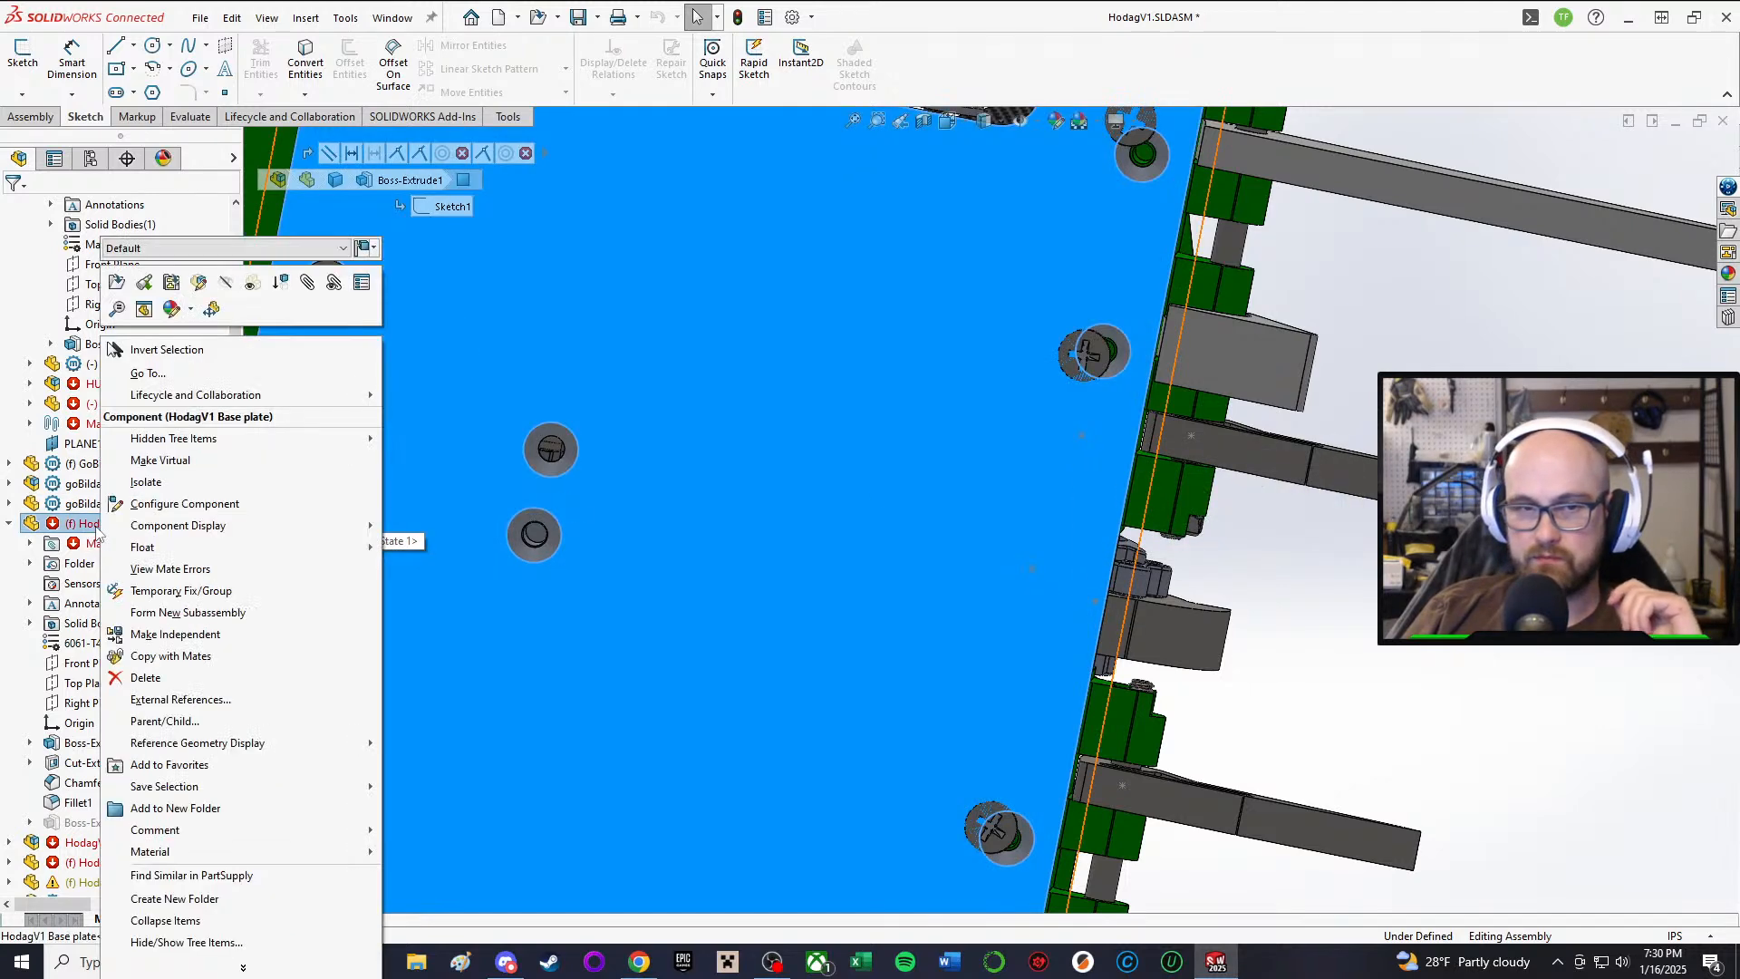
left_click(241, 280)
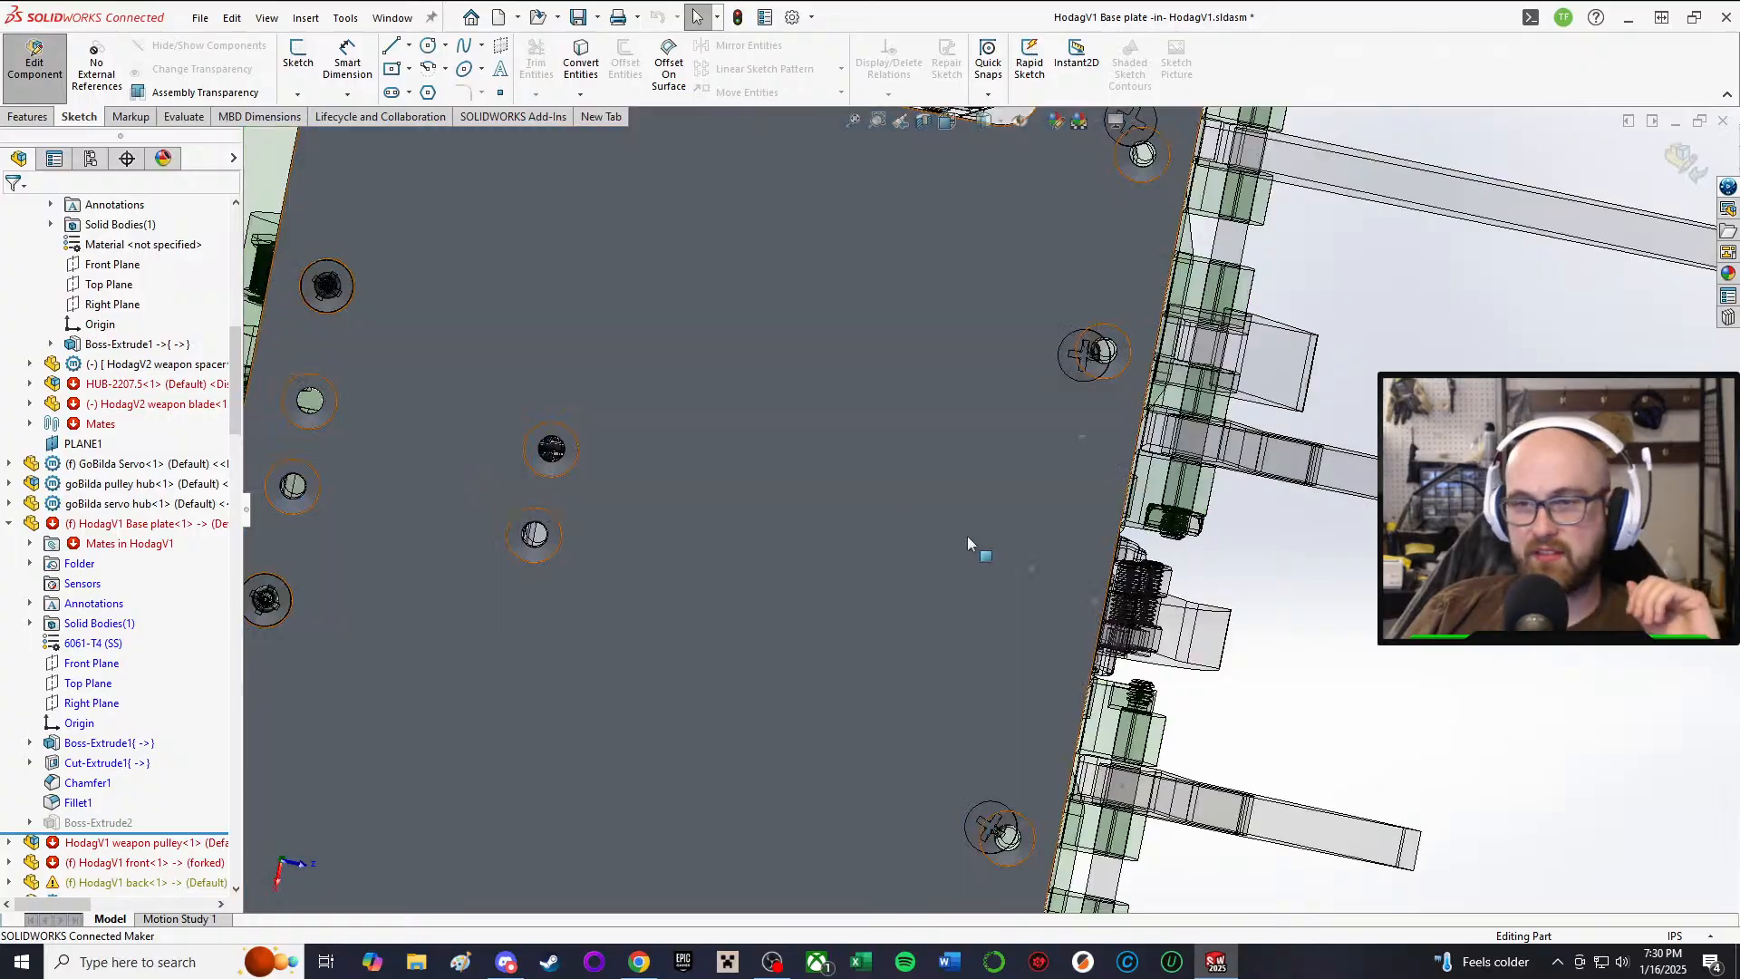
Step: Start a new sketch on the base plate's flat face, in the central area near the weapon hub
middle_click_drag(966, 535, 942, 705)
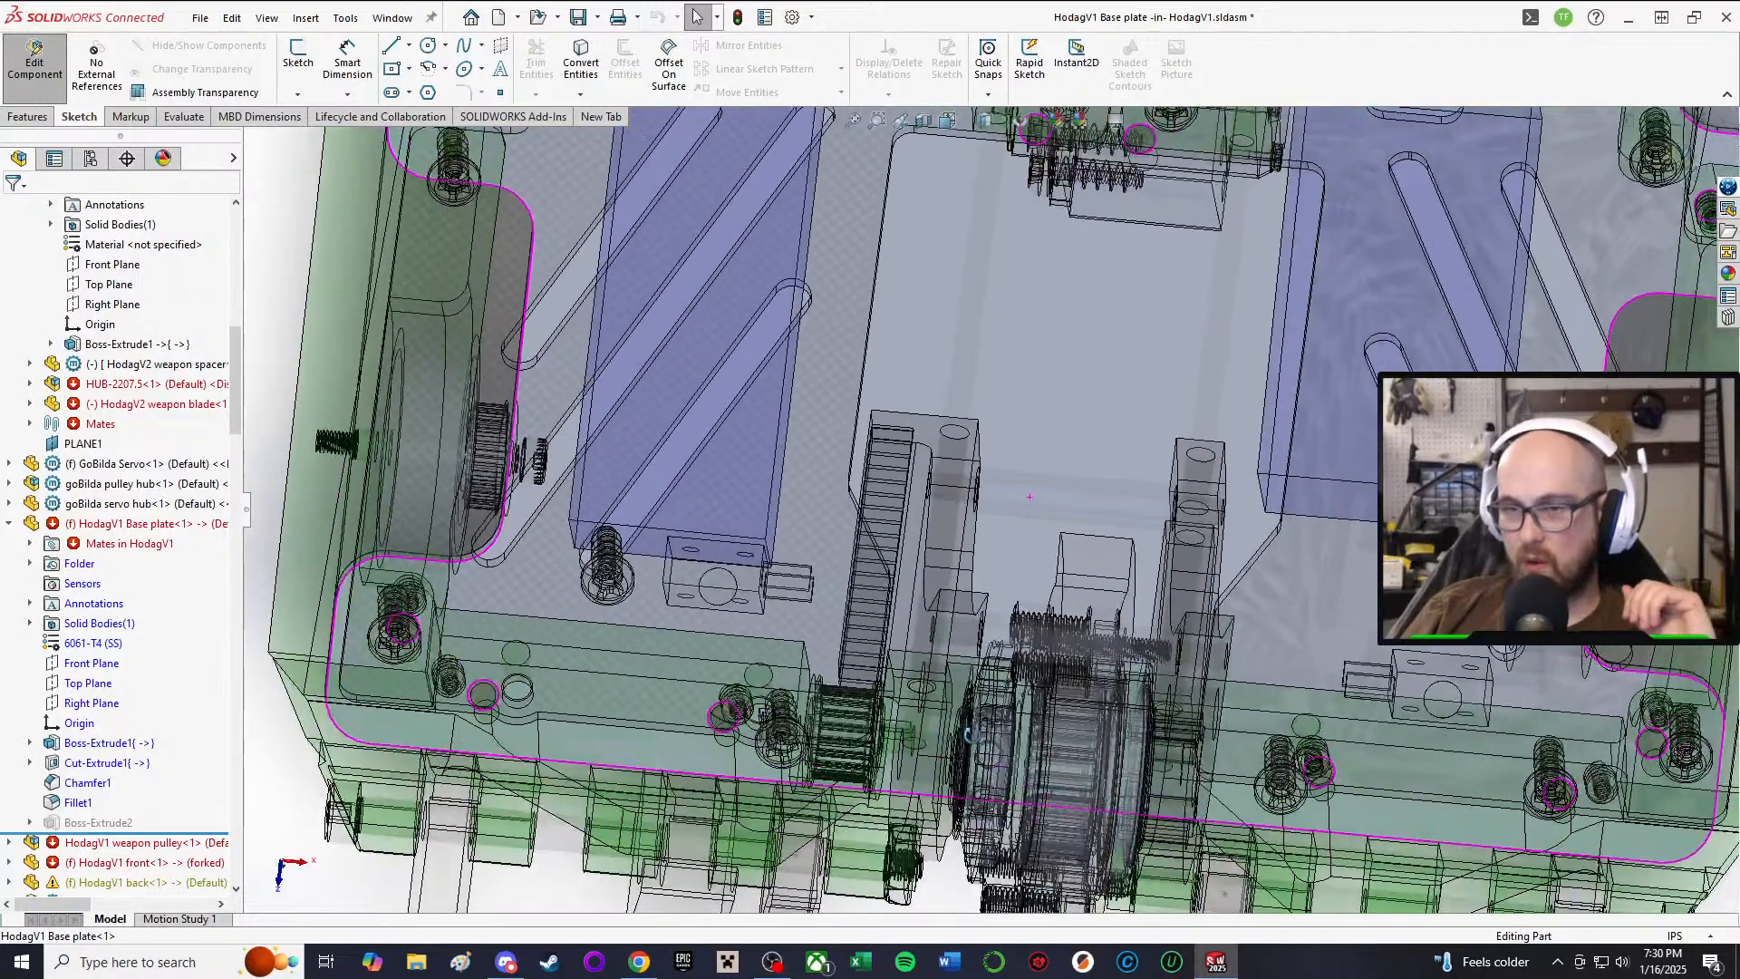
left_click(301, 20)
left_click(861, 7)
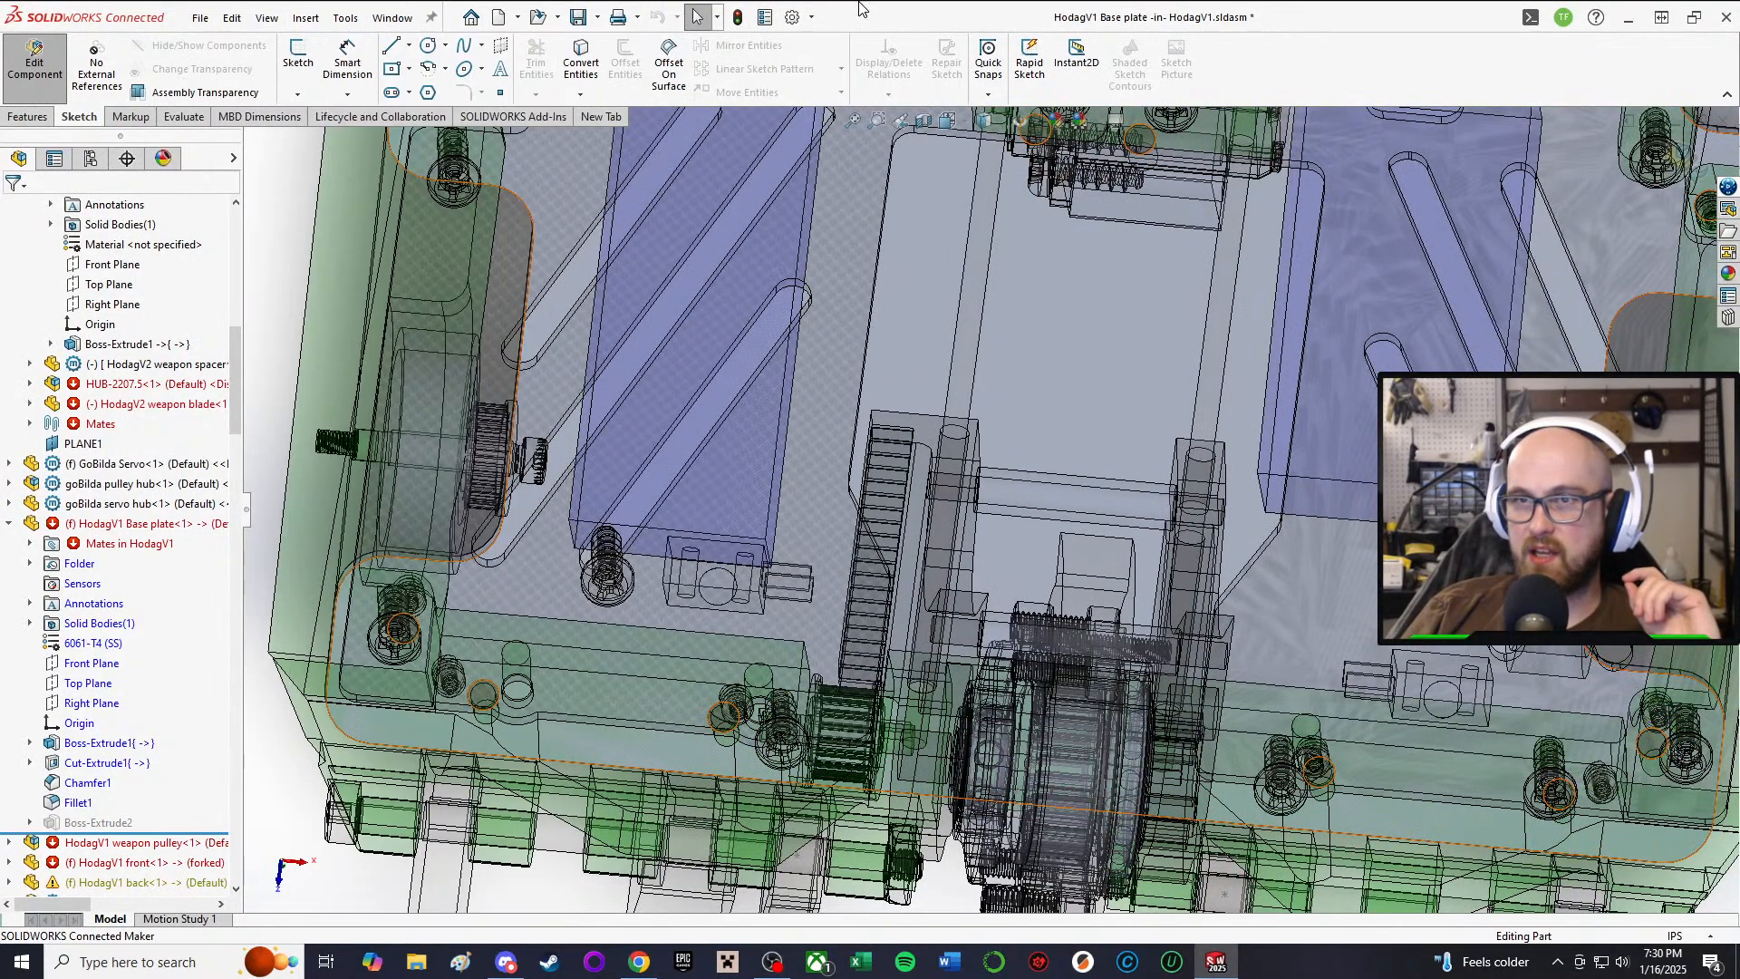
left_click(295, 47)
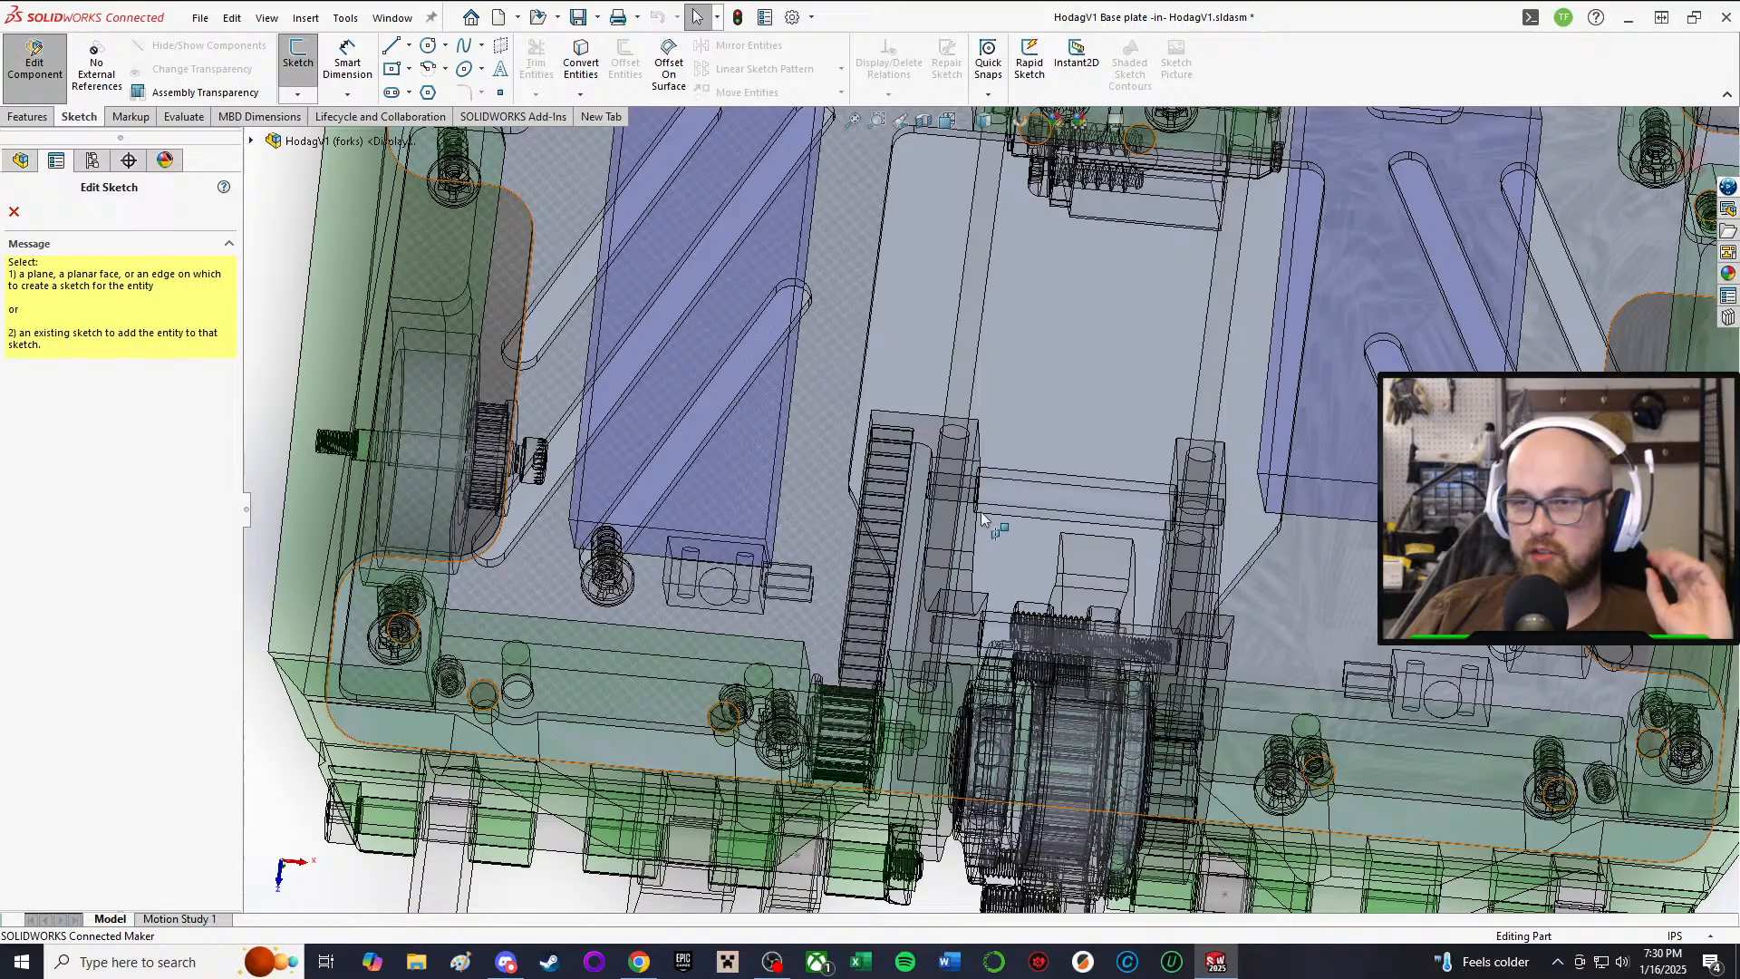
left_click(1041, 531)
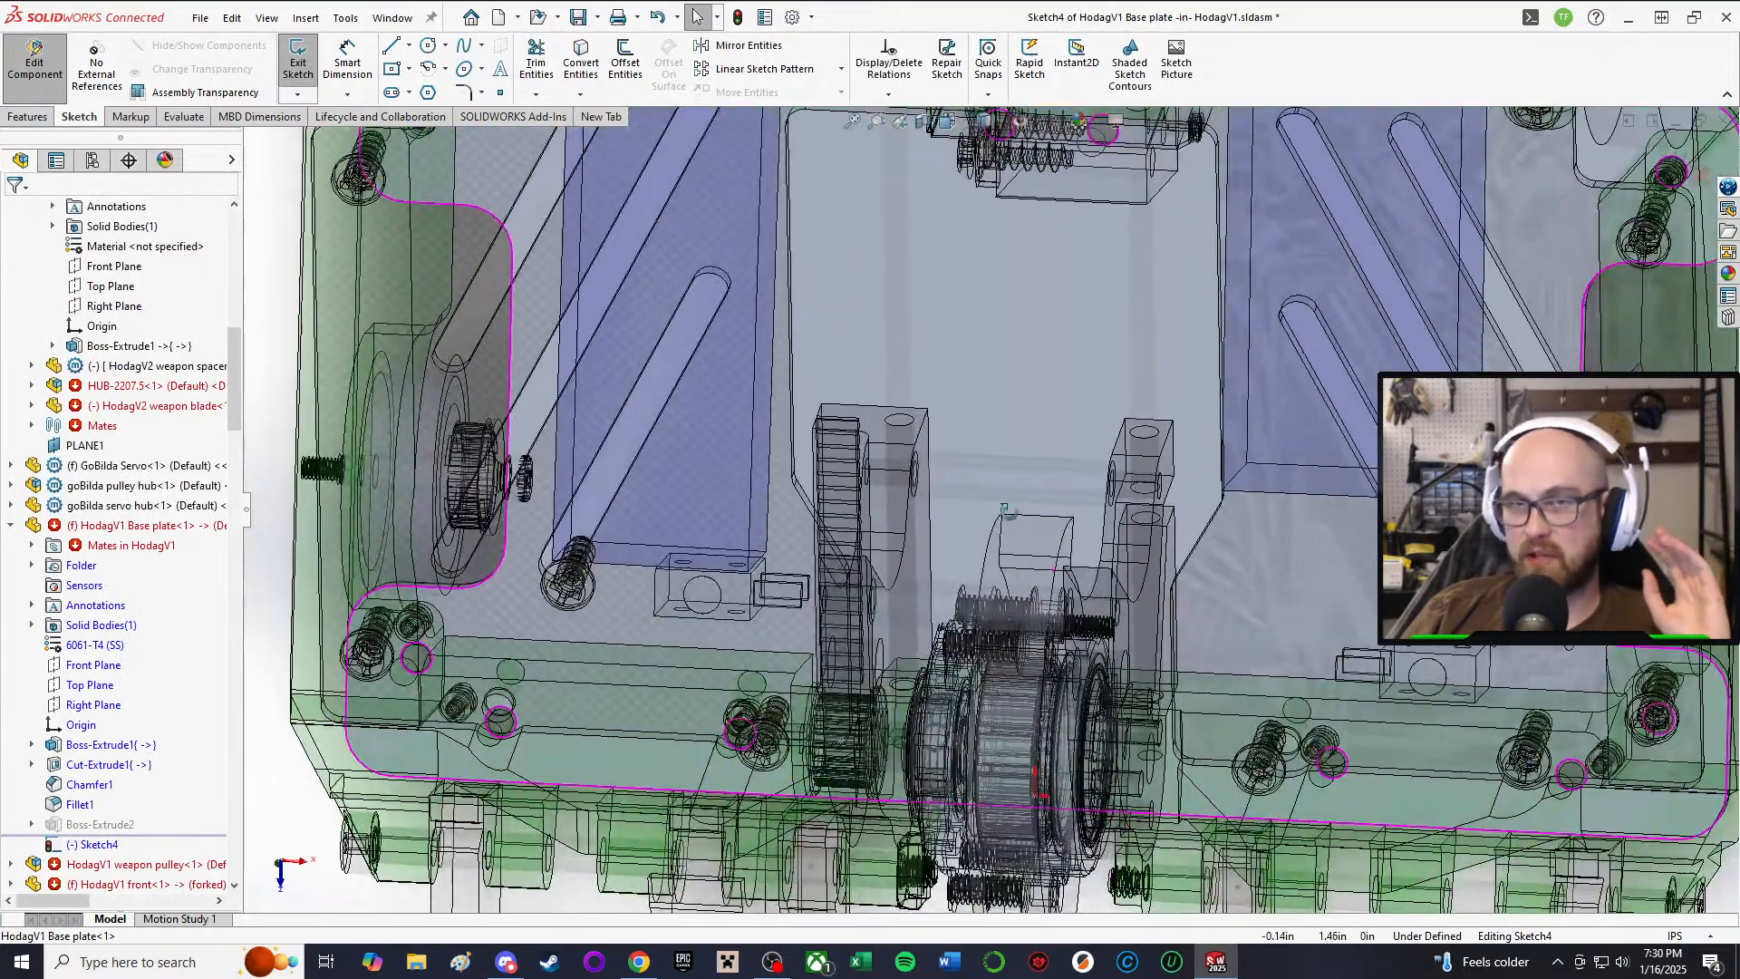
Step: Draw a vertical construction centerline about 1.9 in long from the origin at the front of the base plate
left_click(396, 47)
scroll(861, 571, "down", 6)
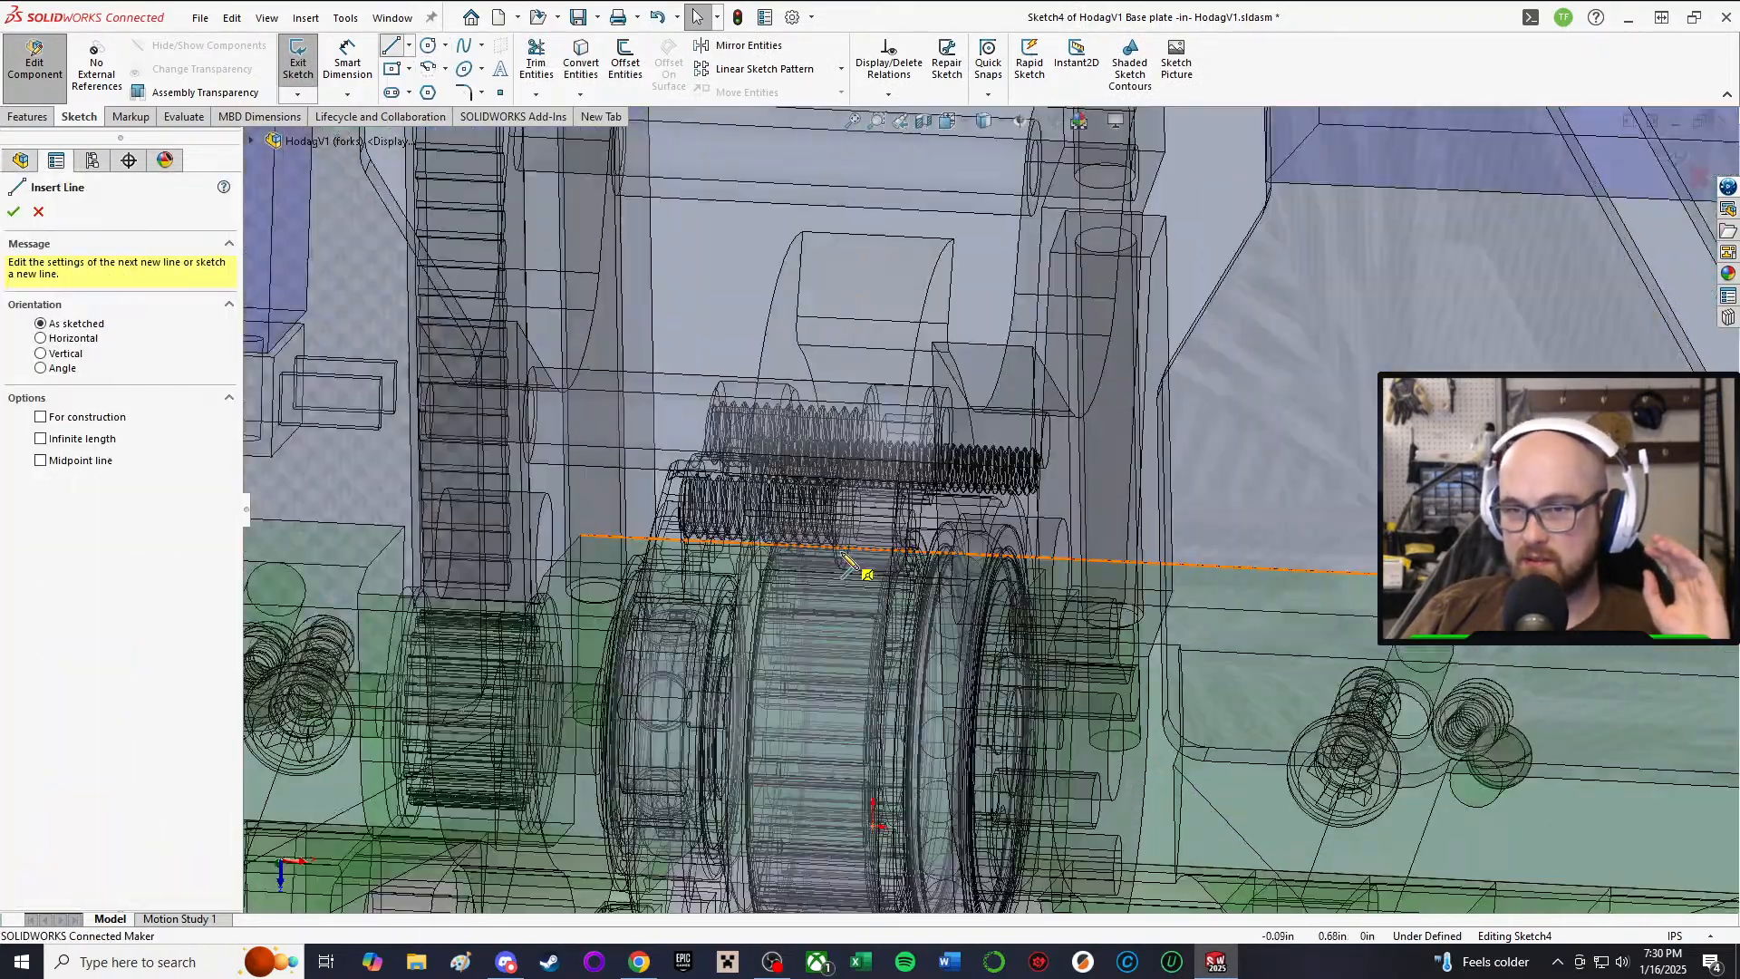
scroll(907, 544, "up", 3)
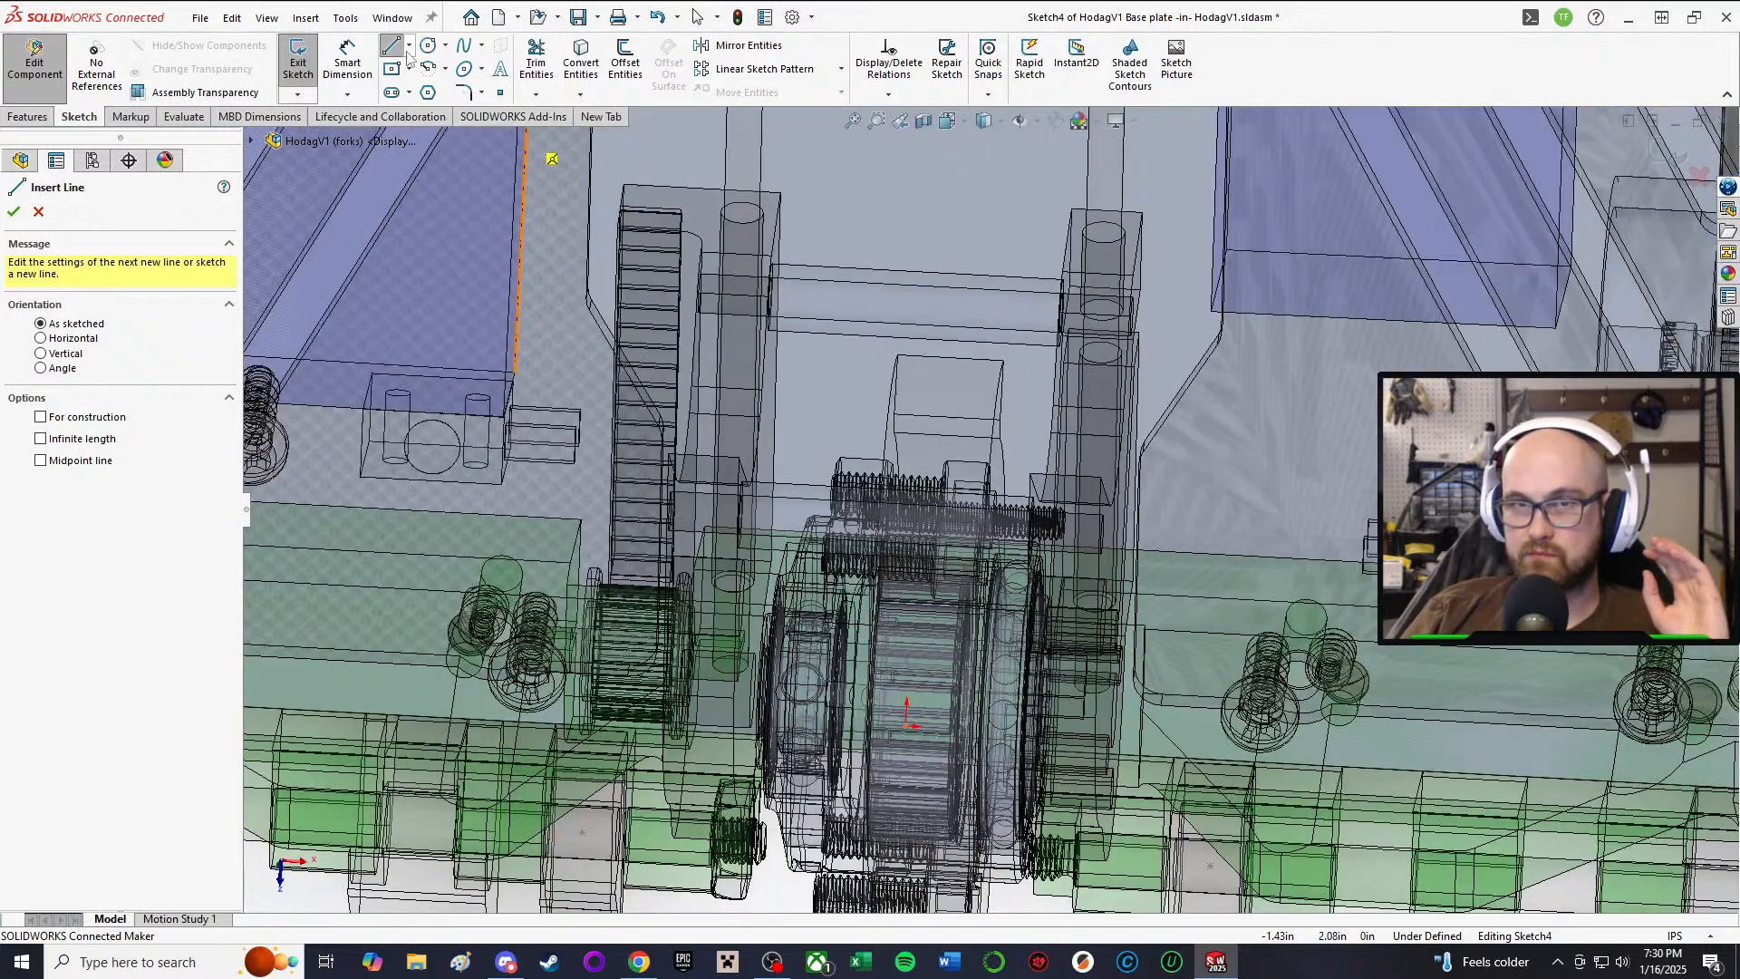
left_click(409, 45)
left_click(433, 90)
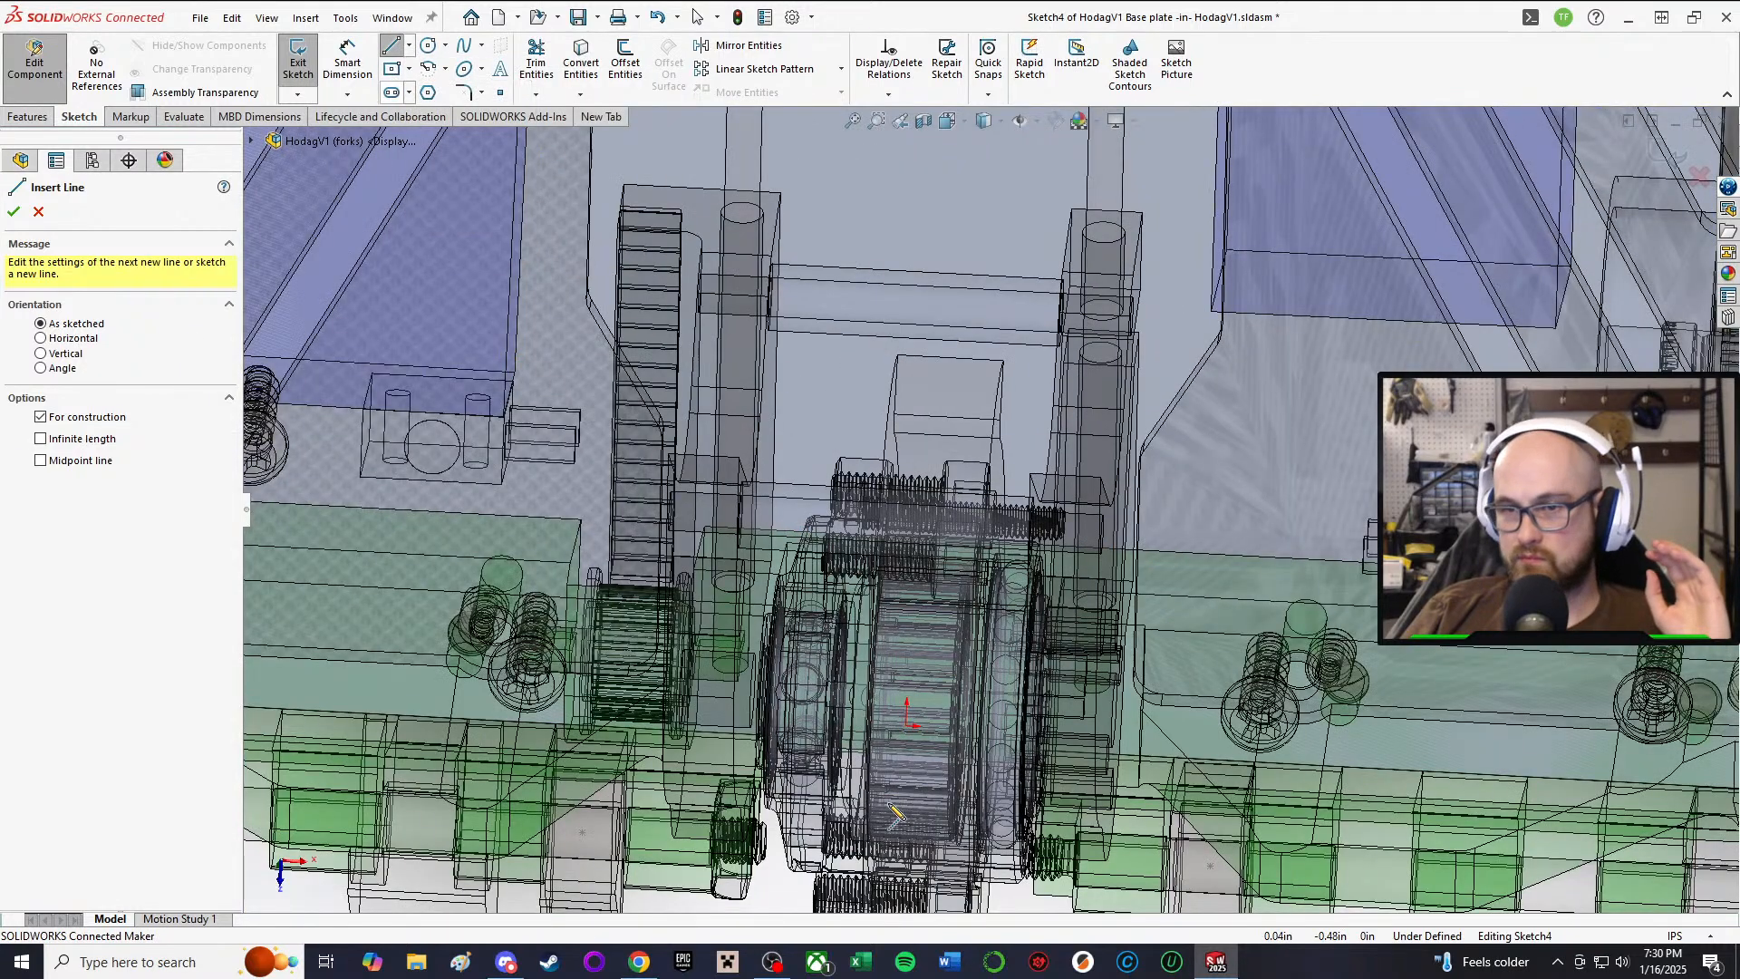
left_click(907, 723)
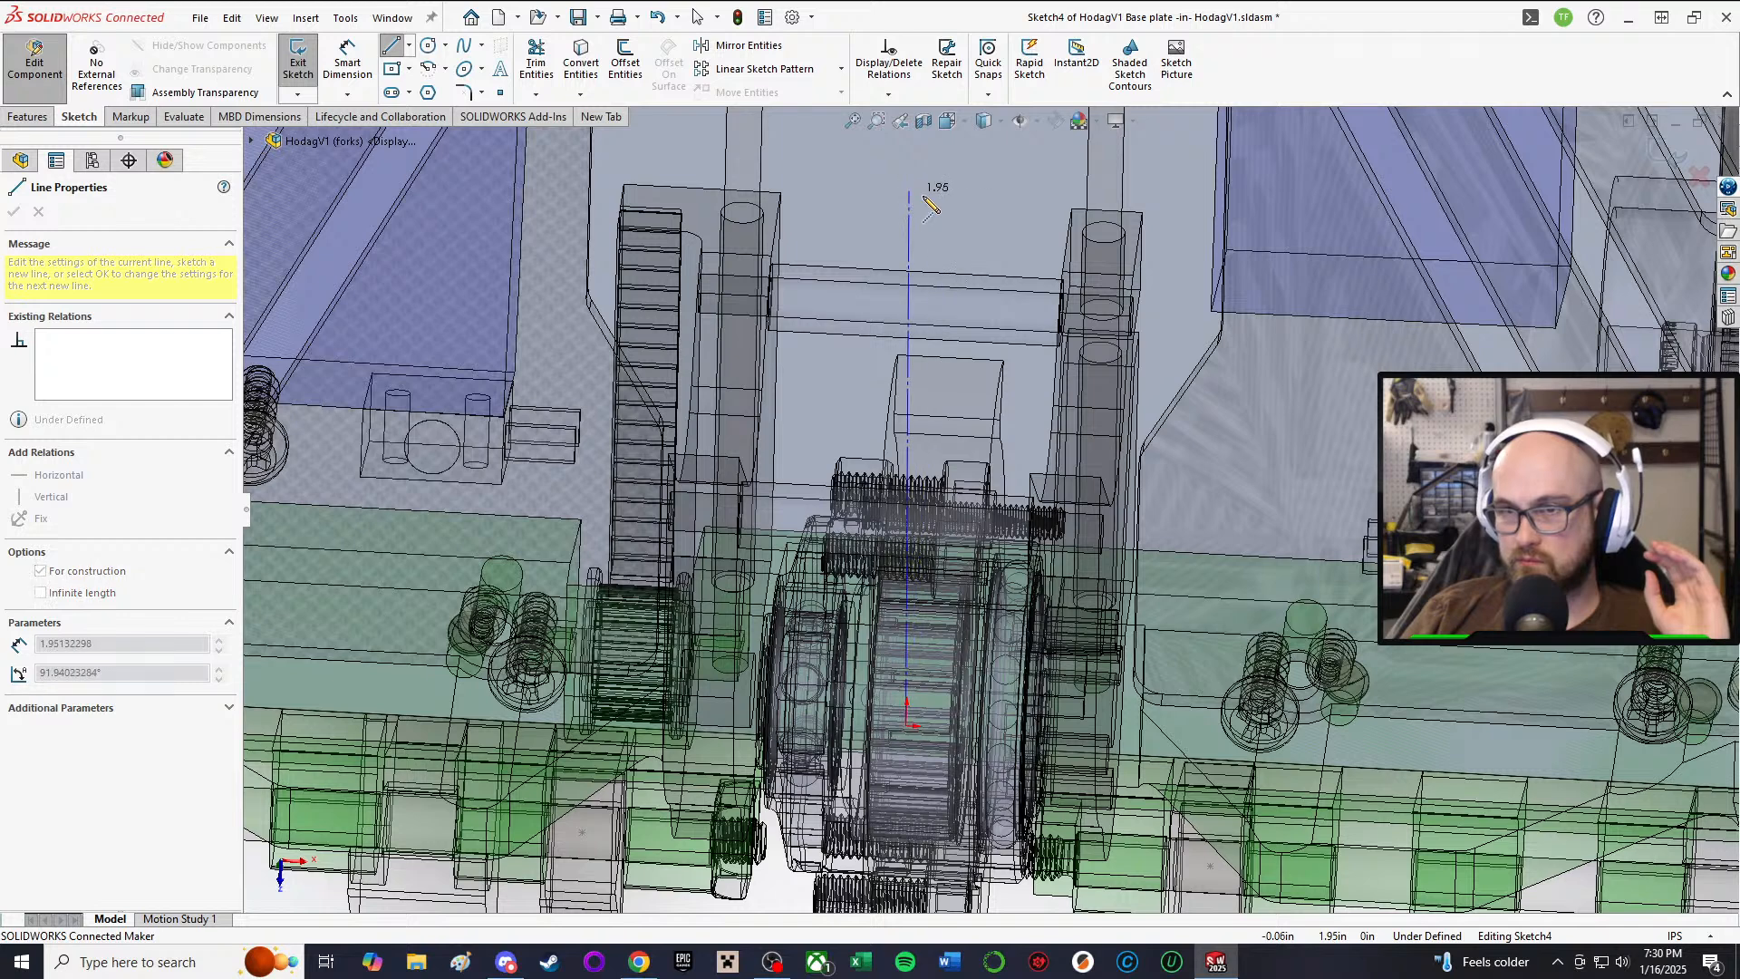
left_click(928, 199)
right_click(928, 198)
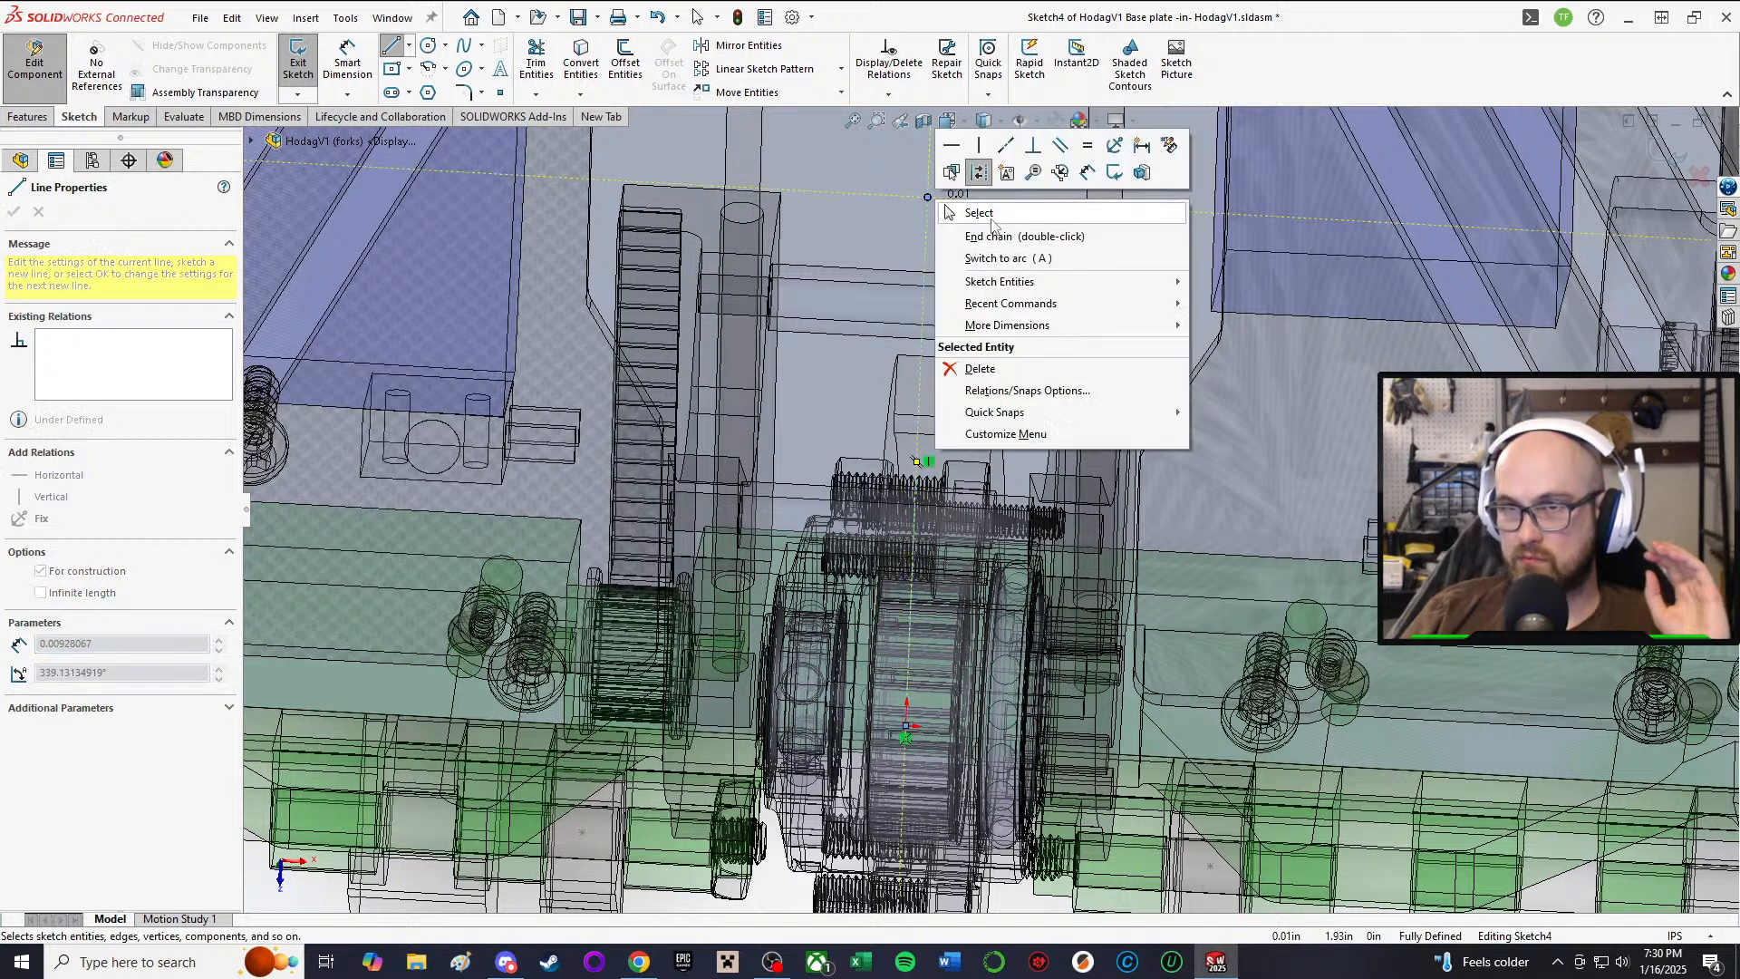
left_click(979, 207)
Step: Sketch a horizontal line about 0.69 in long across the centerline, between the two weapon supports
left_click(401, 52)
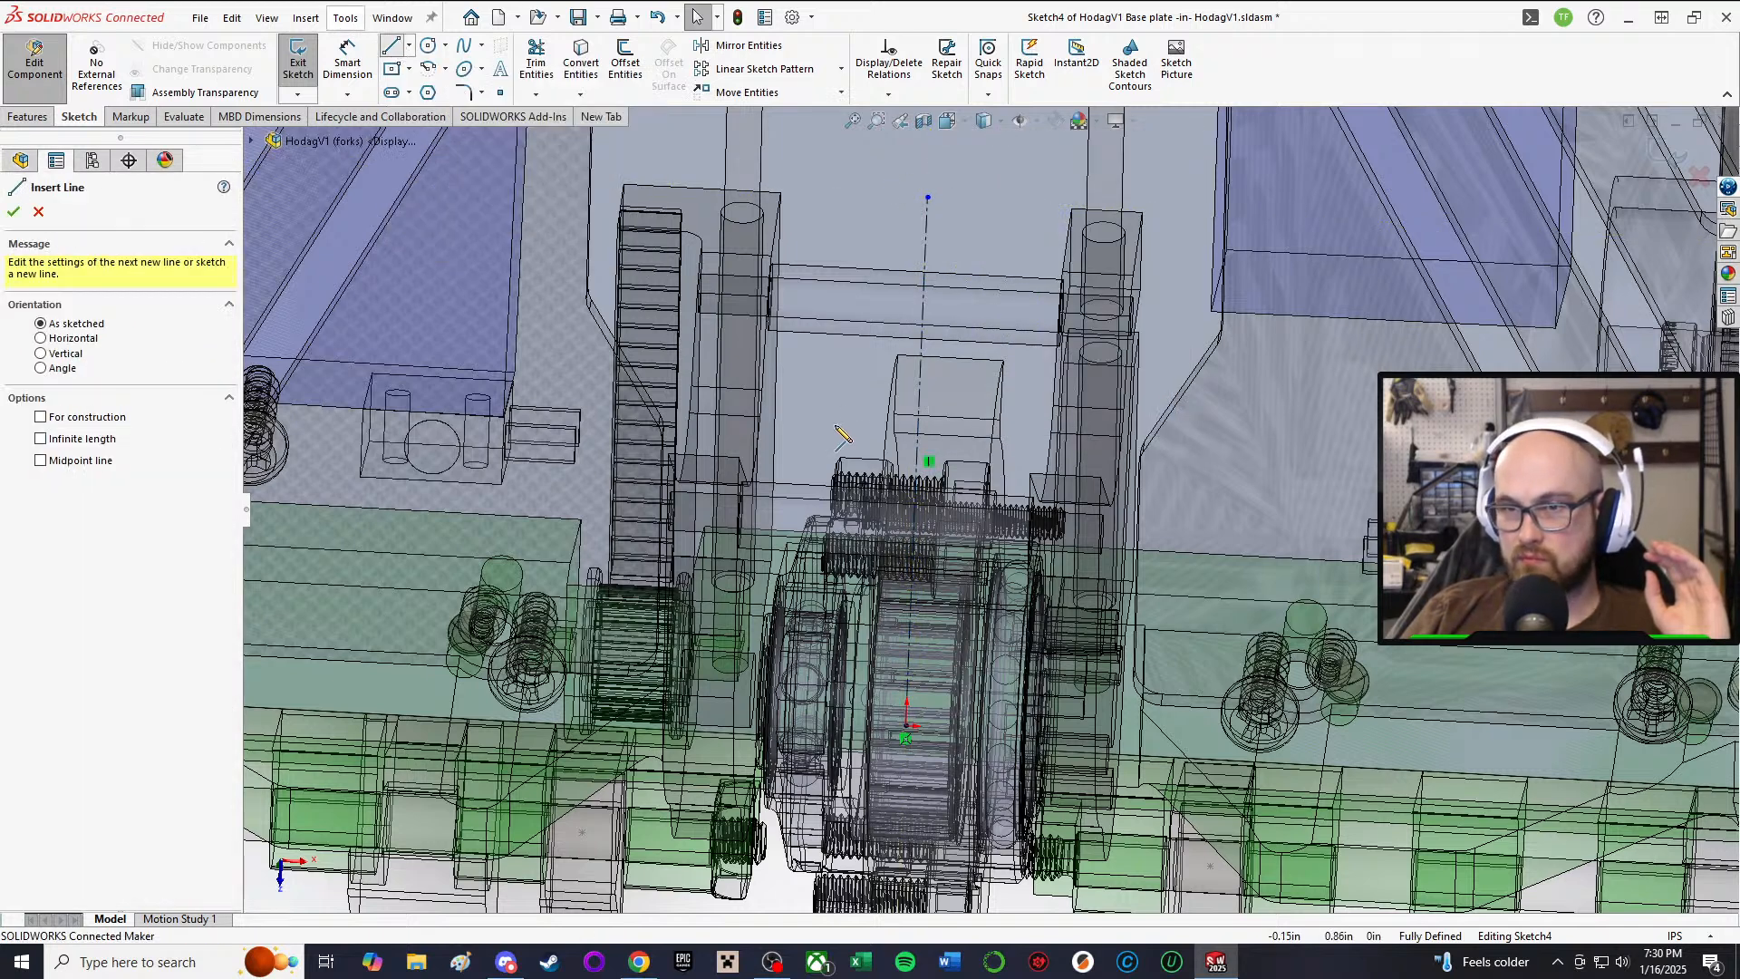
scroll(900, 536, "down", 4)
middle_click_drag(953, 450, 941, 513)
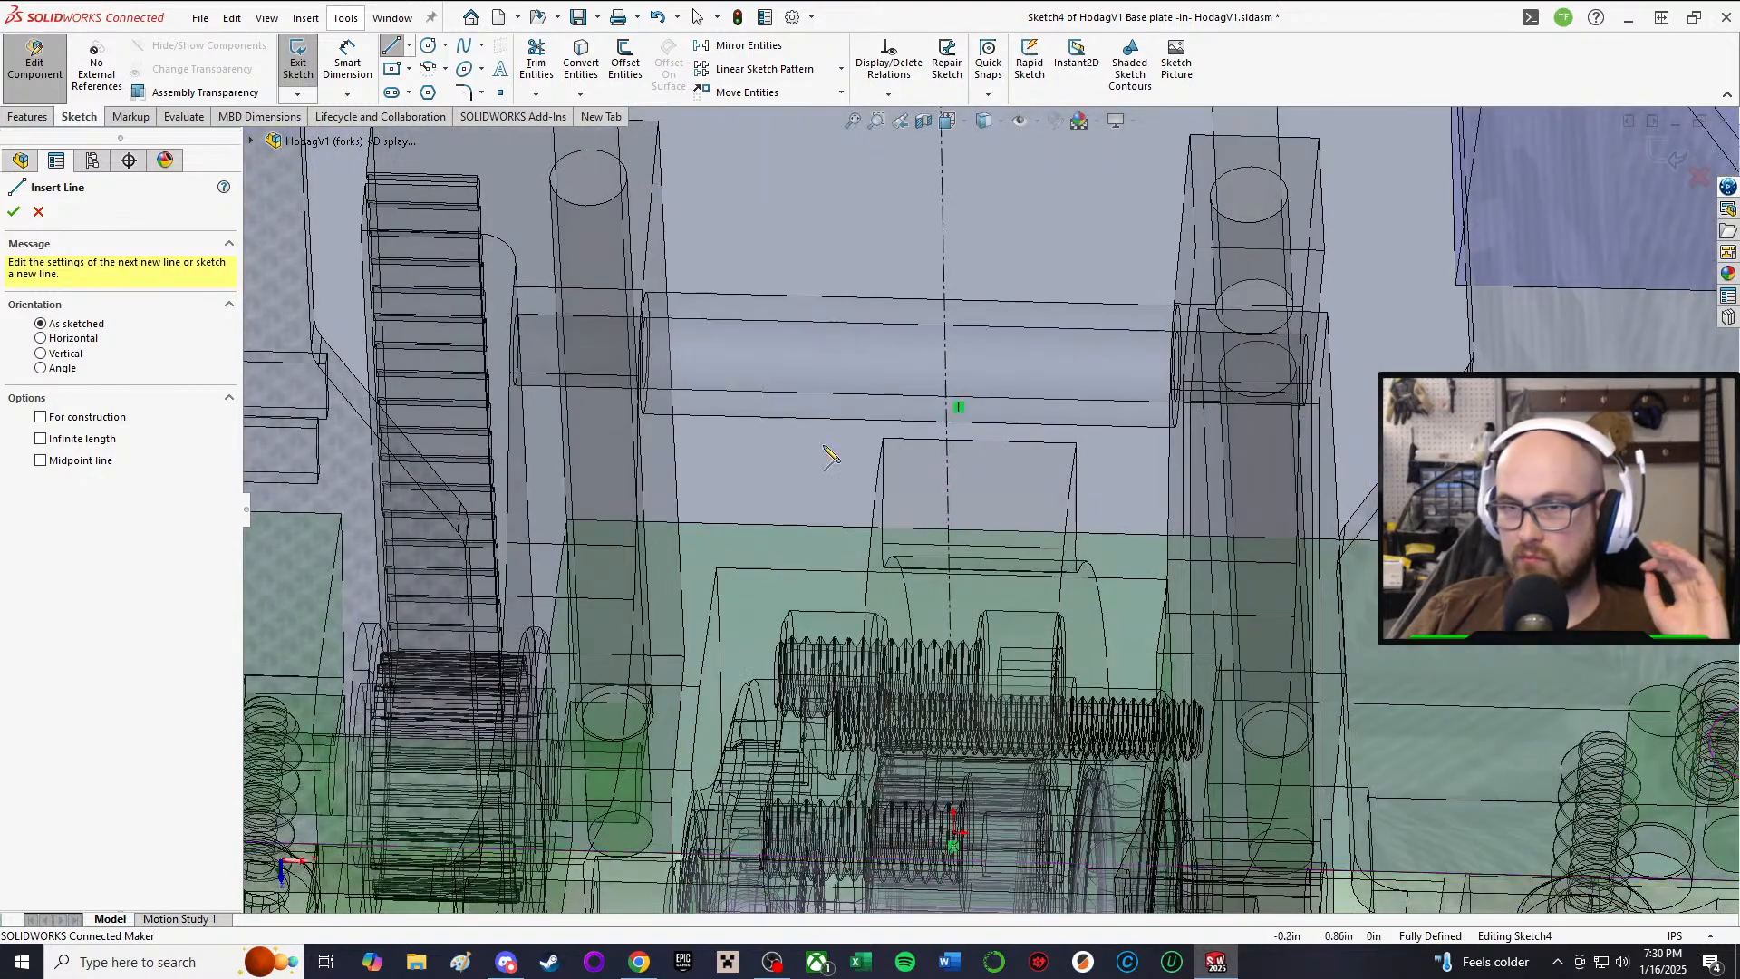
scroll(827, 453, "down", 1)
left_click(778, 432)
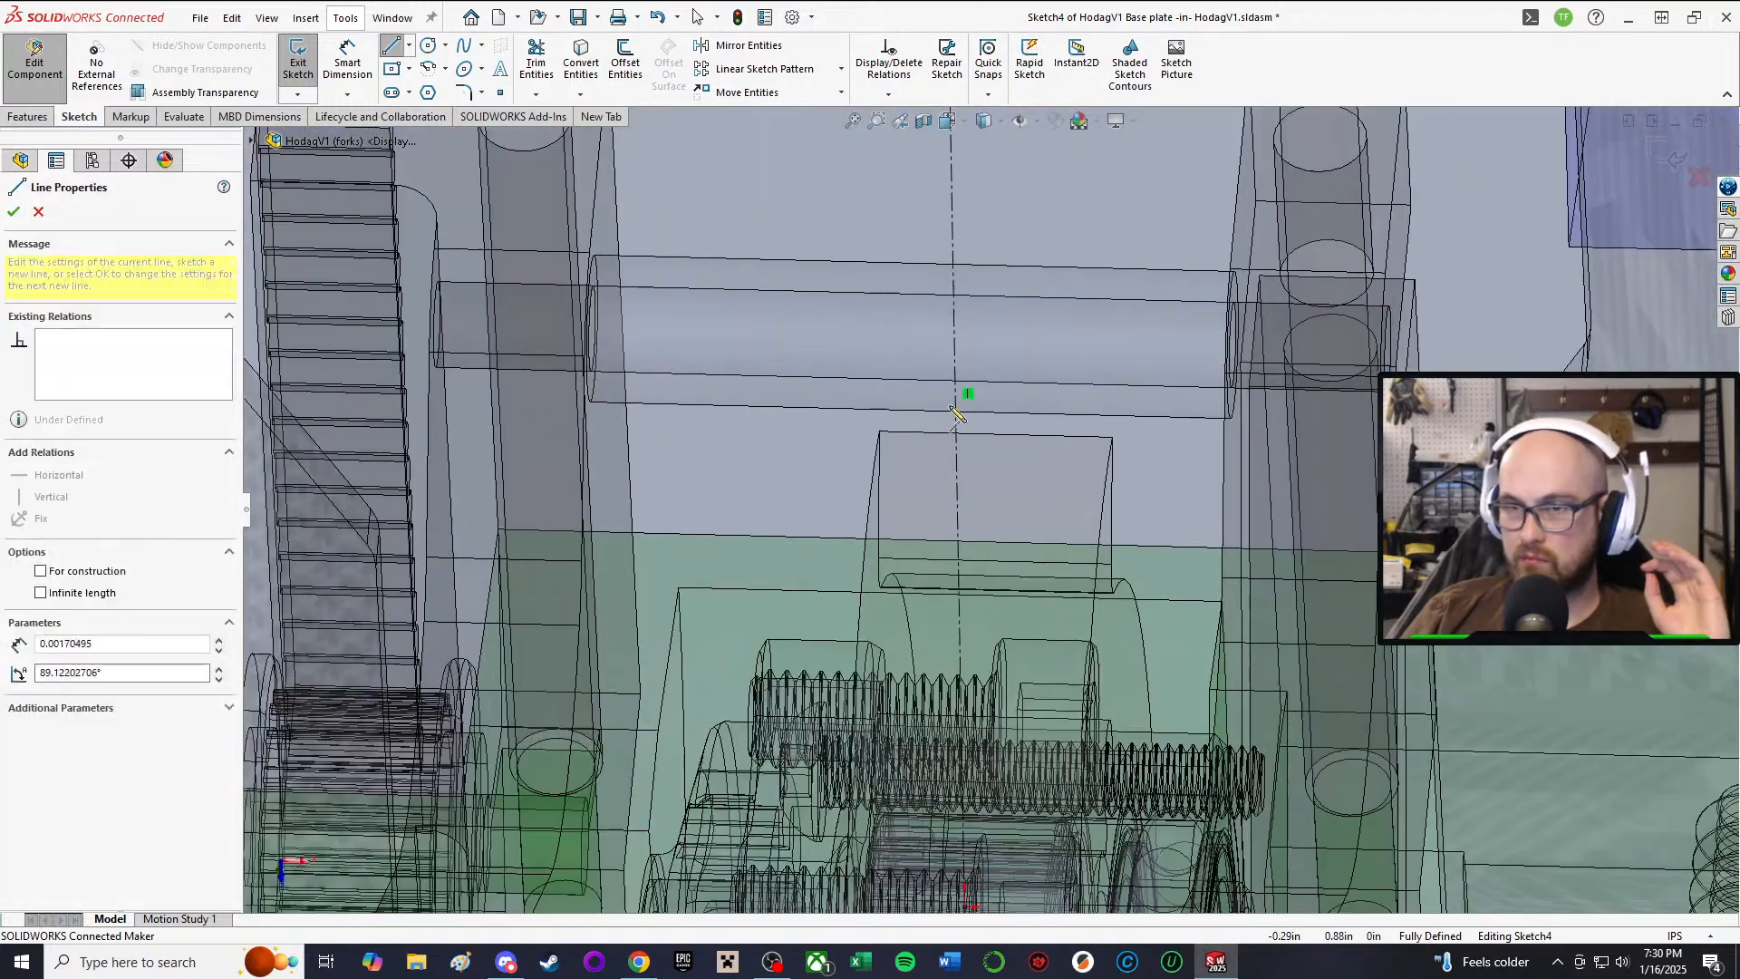
left_click(1207, 444)
right_click(1211, 449)
left_click(1260, 459)
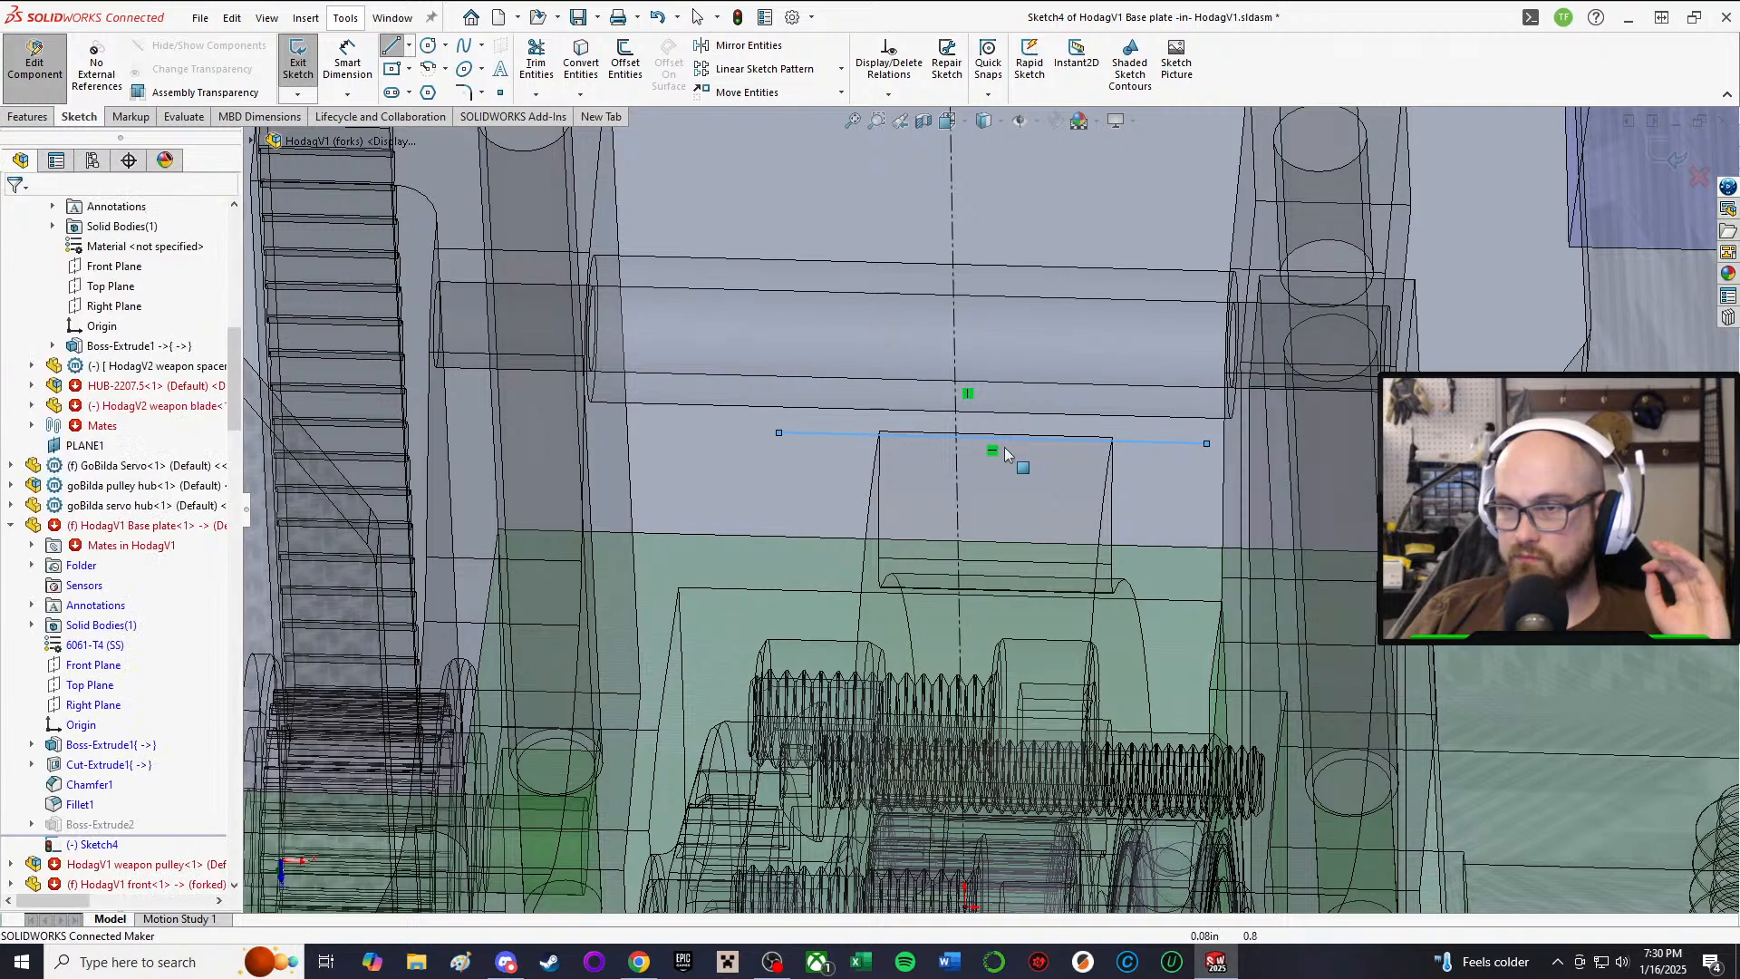
Step: Add a Midpoint relation between the horizontal line's midpoint and the vertical centerline
left_click(1000, 439)
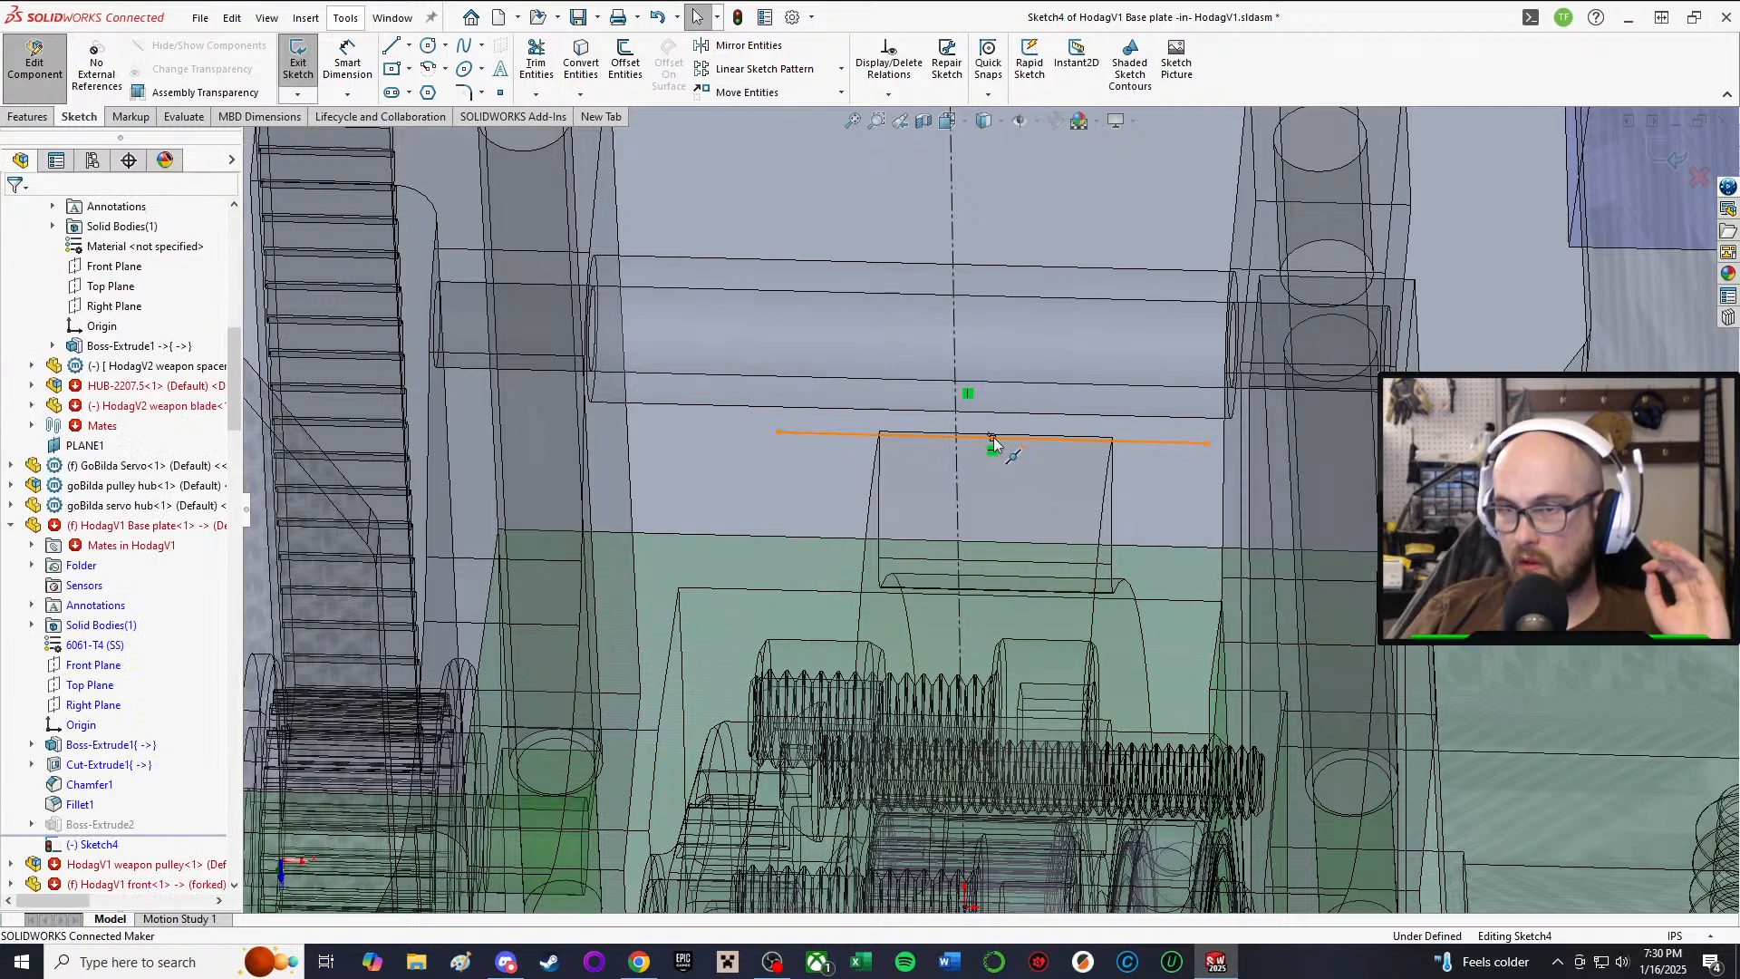
scroll(1171, 475, "up", 6)
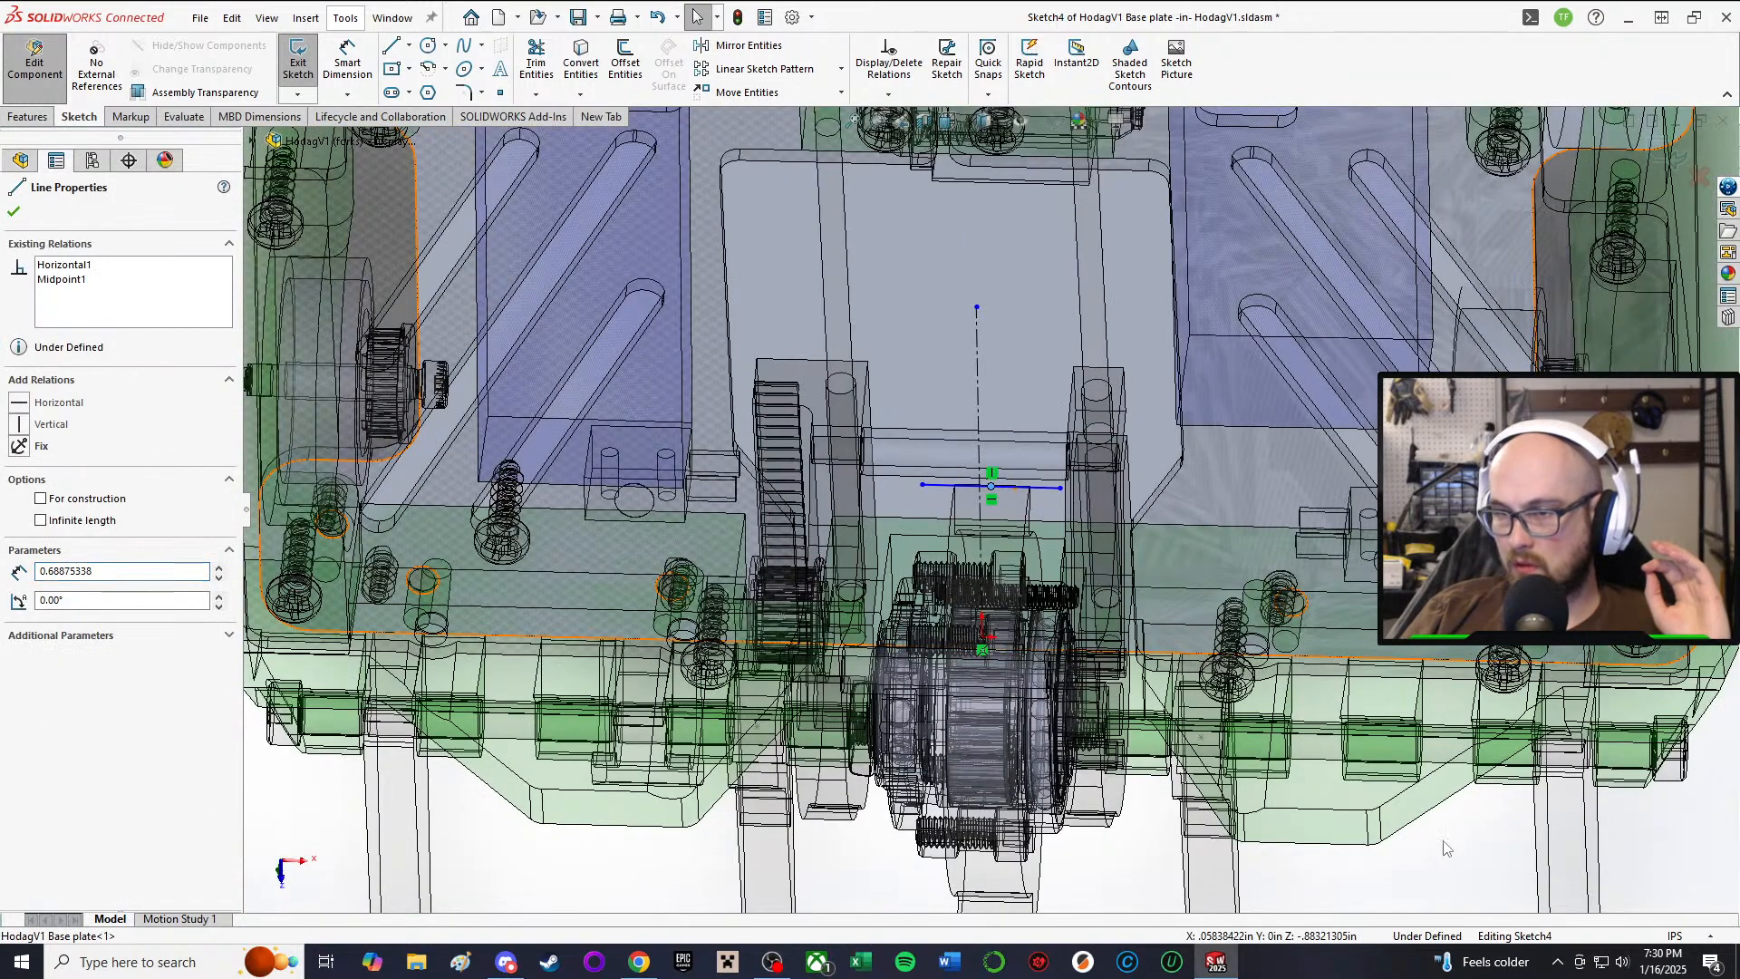
left_click(1061, 488)
scroll(1072, 494, "up", 2)
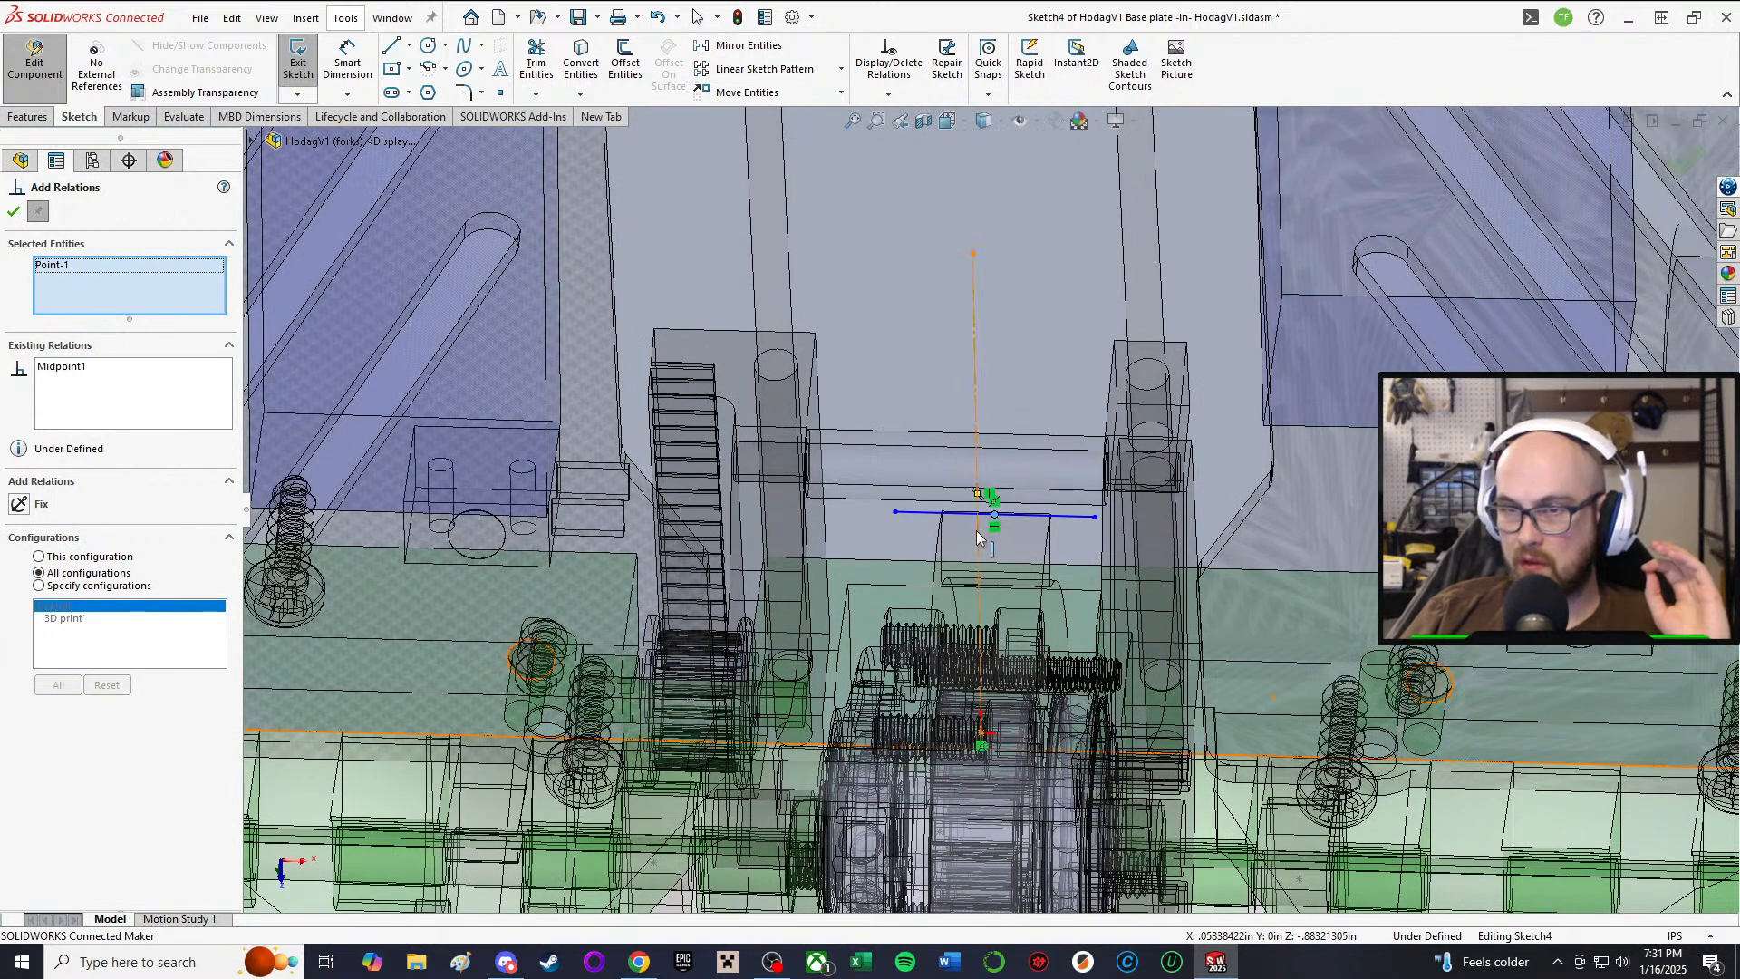
left_click(979, 499)
left_click(26, 508)
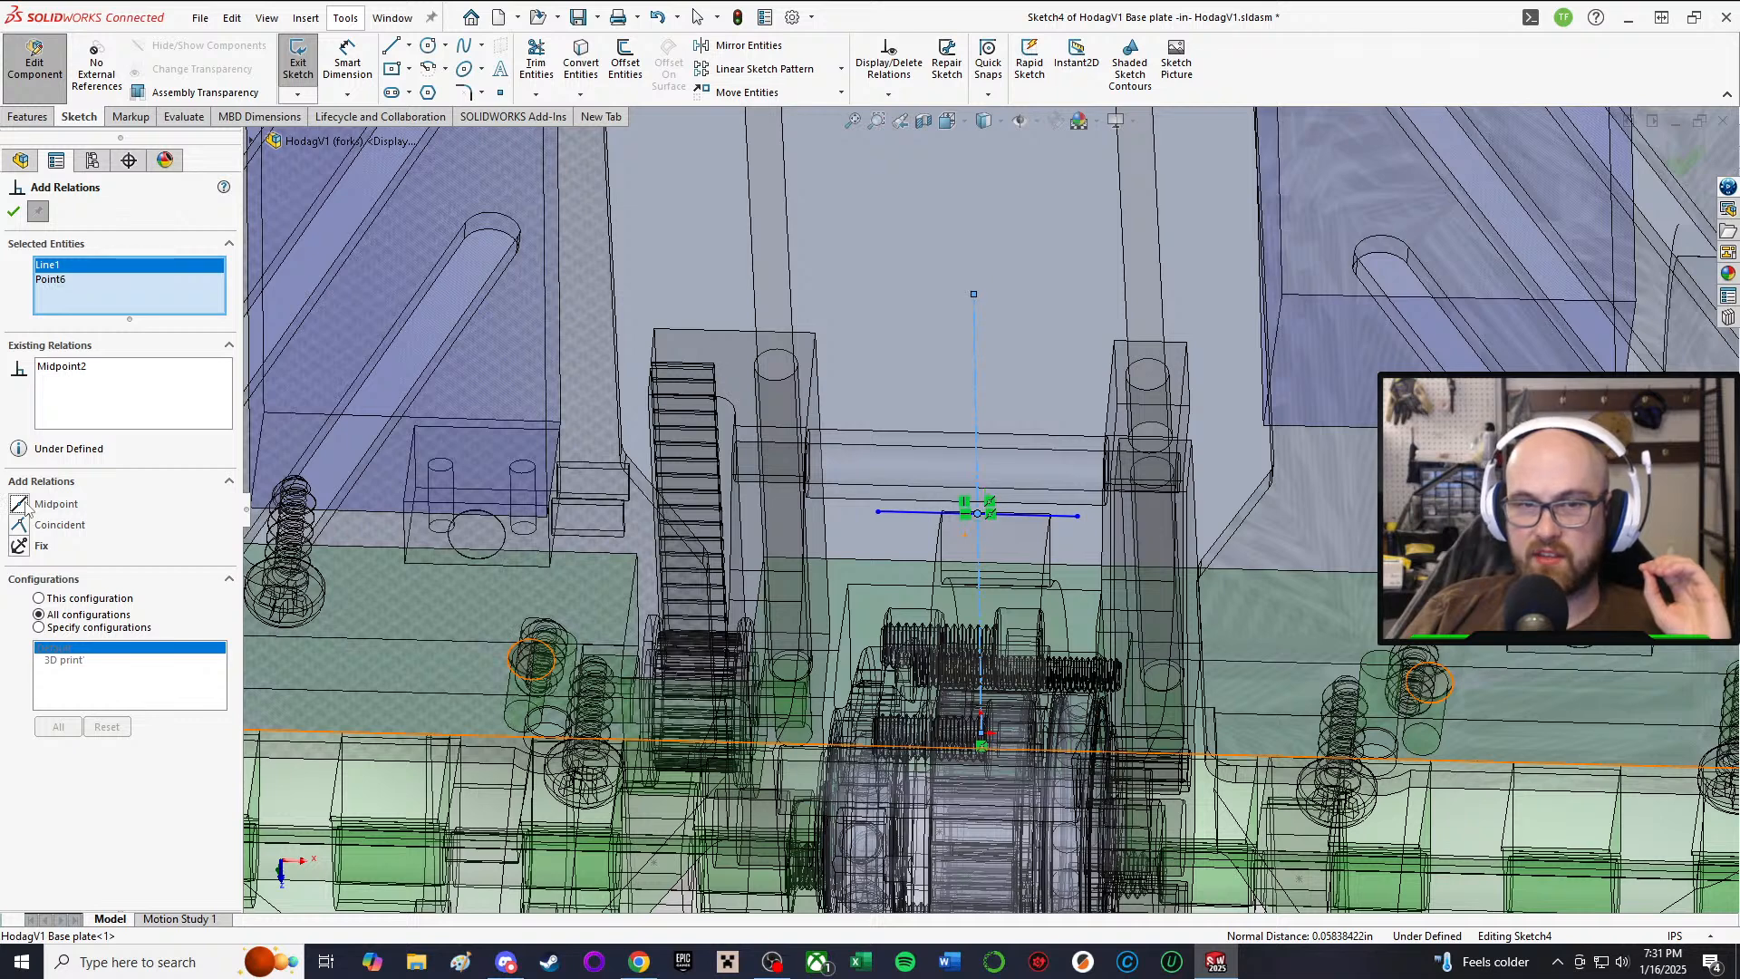
left_click(14, 212)
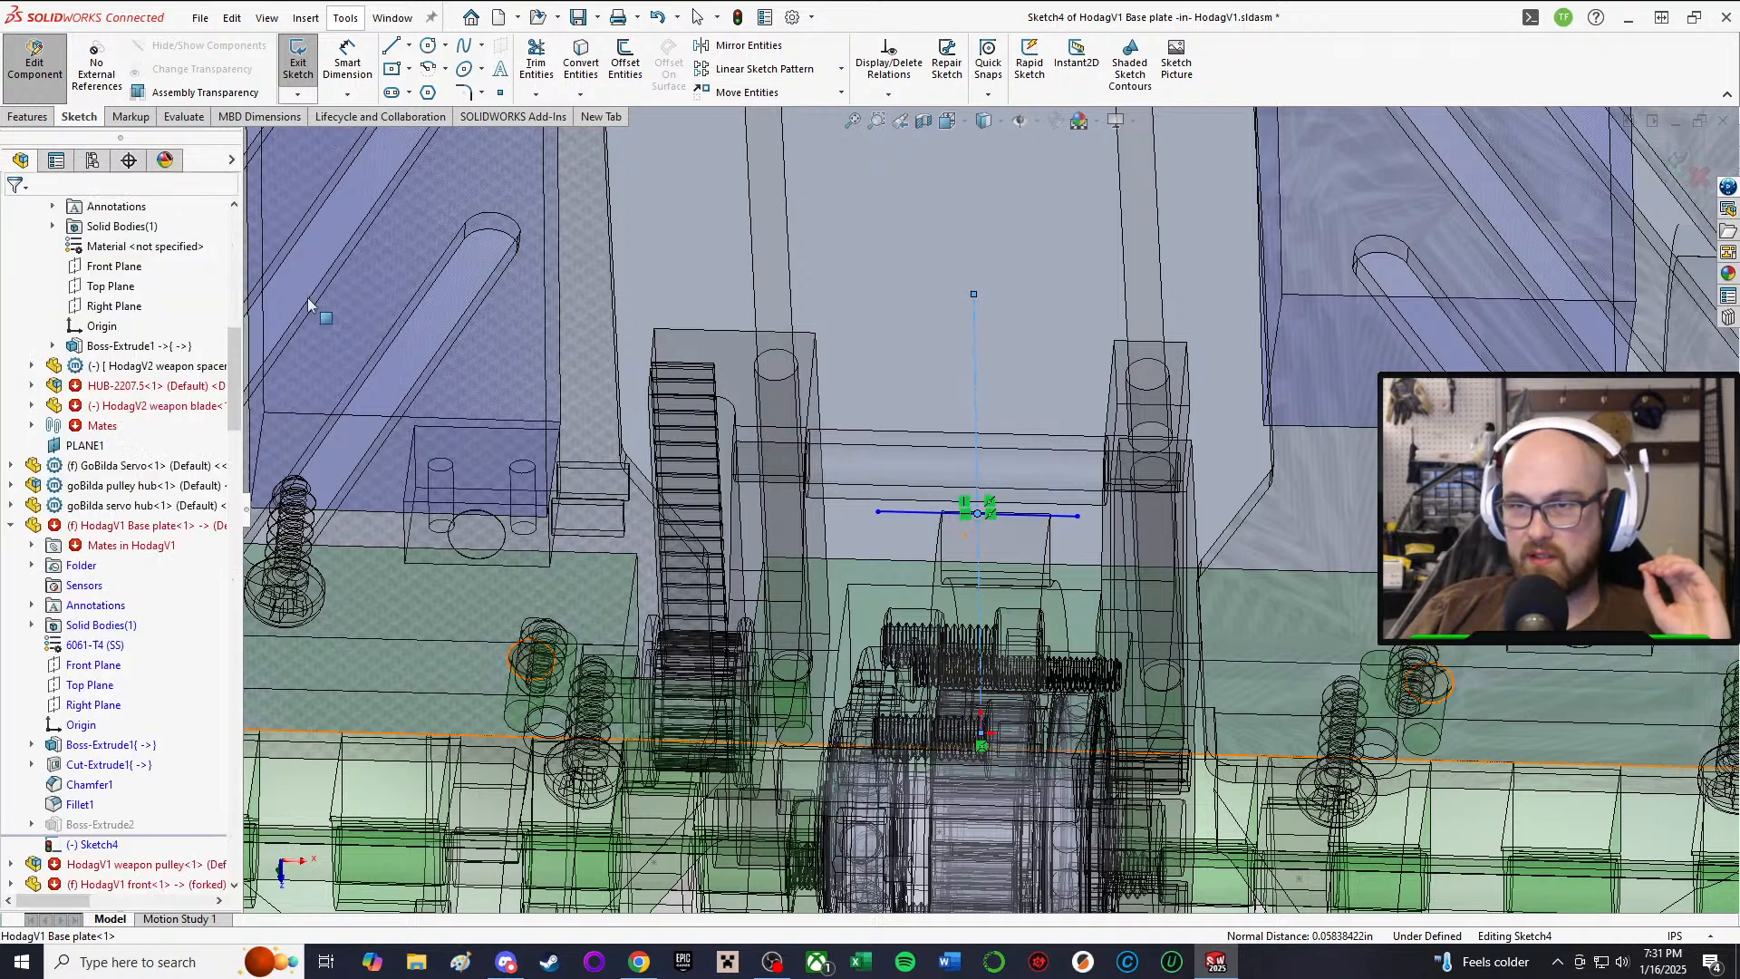
Step: Examine where the horizontal sketch line sits relative to the base plate's front edge and the weapon assembly
scroll(977, 505, "down", 3)
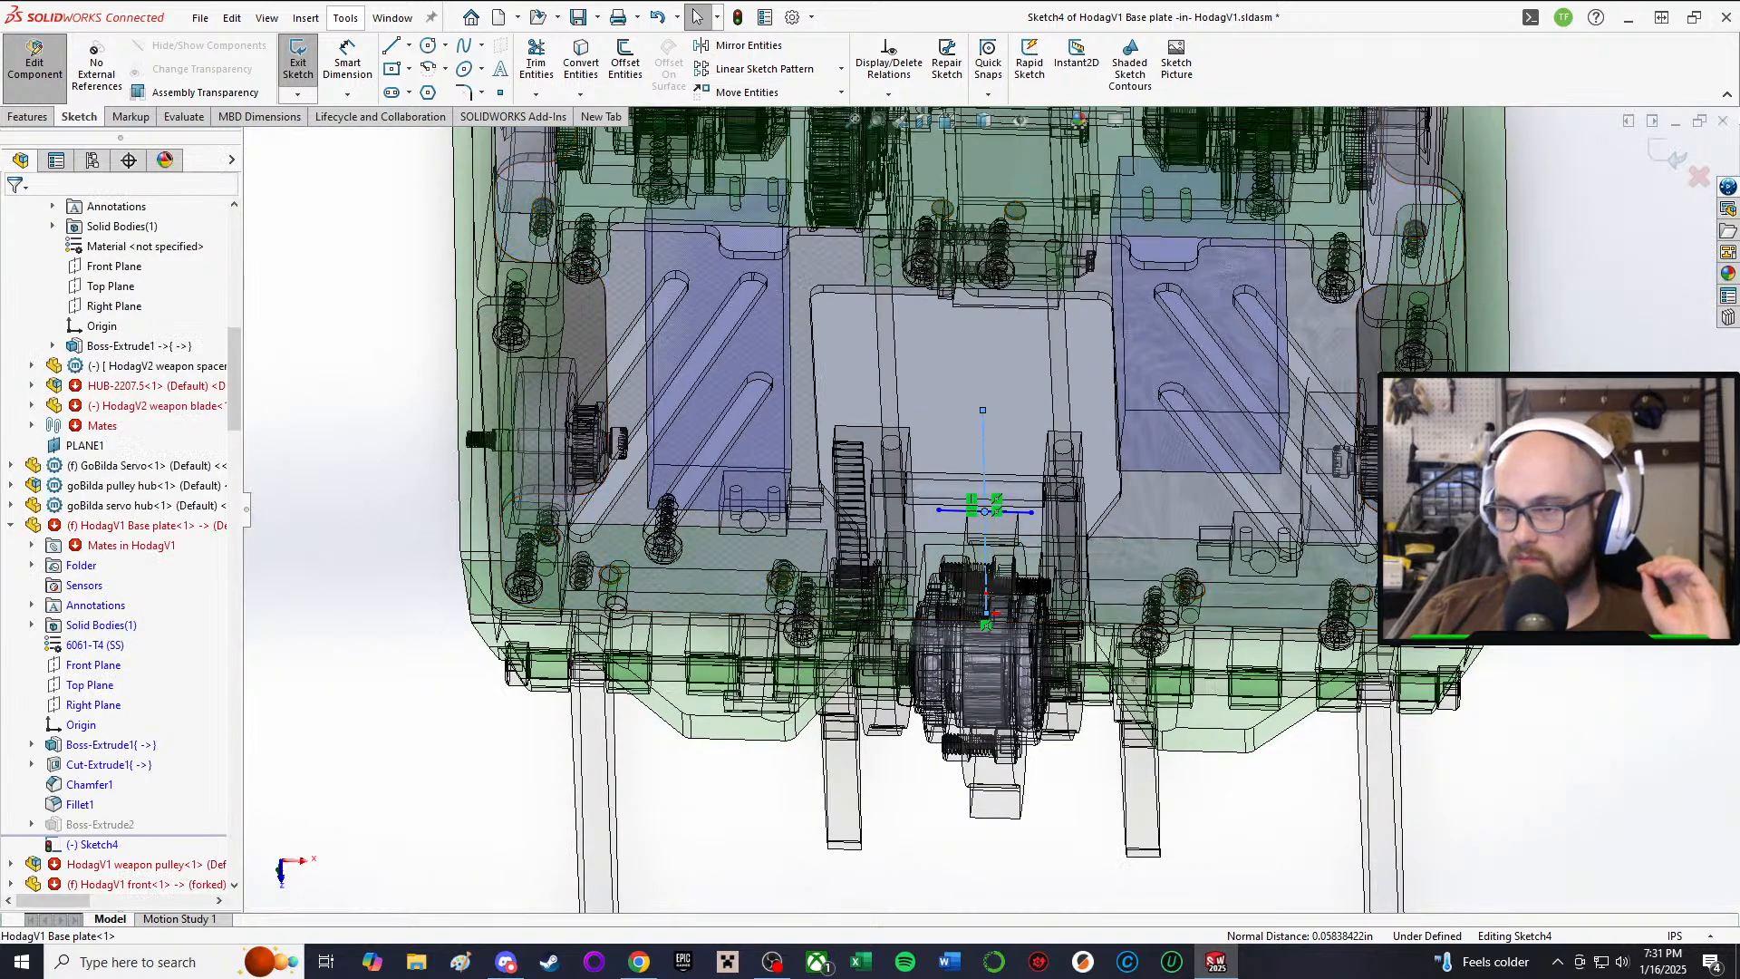
left_click(1577, 603)
key("Return")
scroll(902, 578, "up", 4)
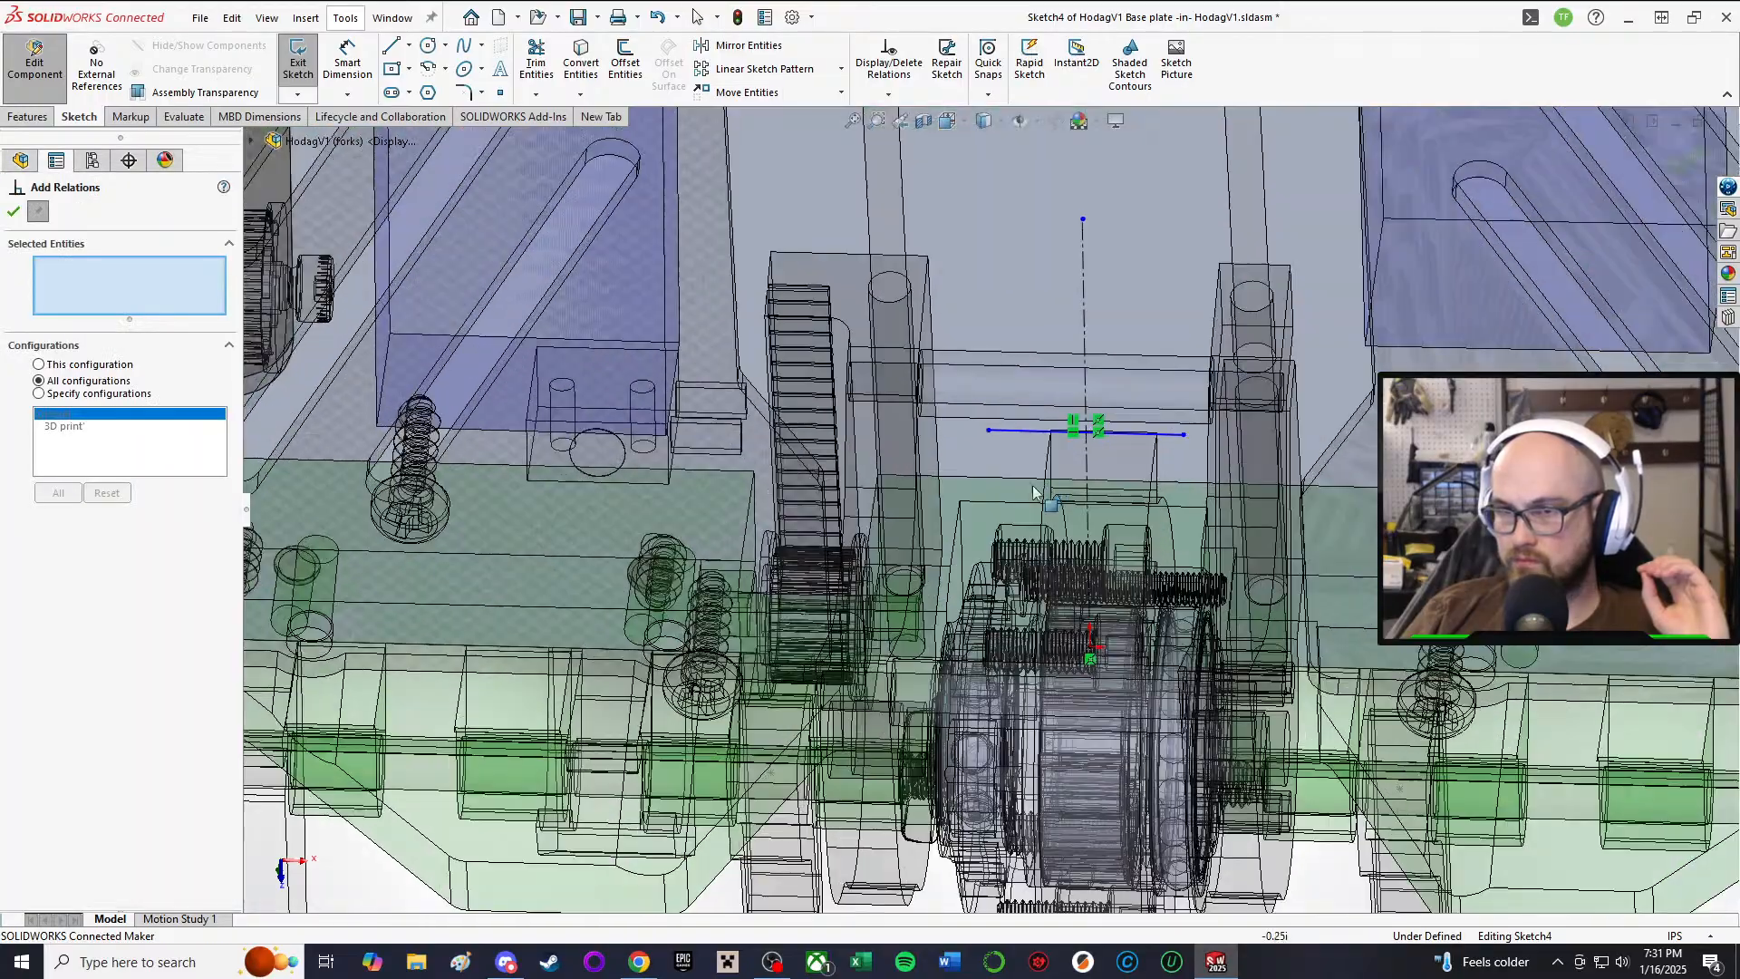
left_click(1136, 432)
scroll(1080, 507, "up", 5)
middle_click_drag(1110, 458, 972, 451)
middle_click_drag(1067, 4, 1075, 6)
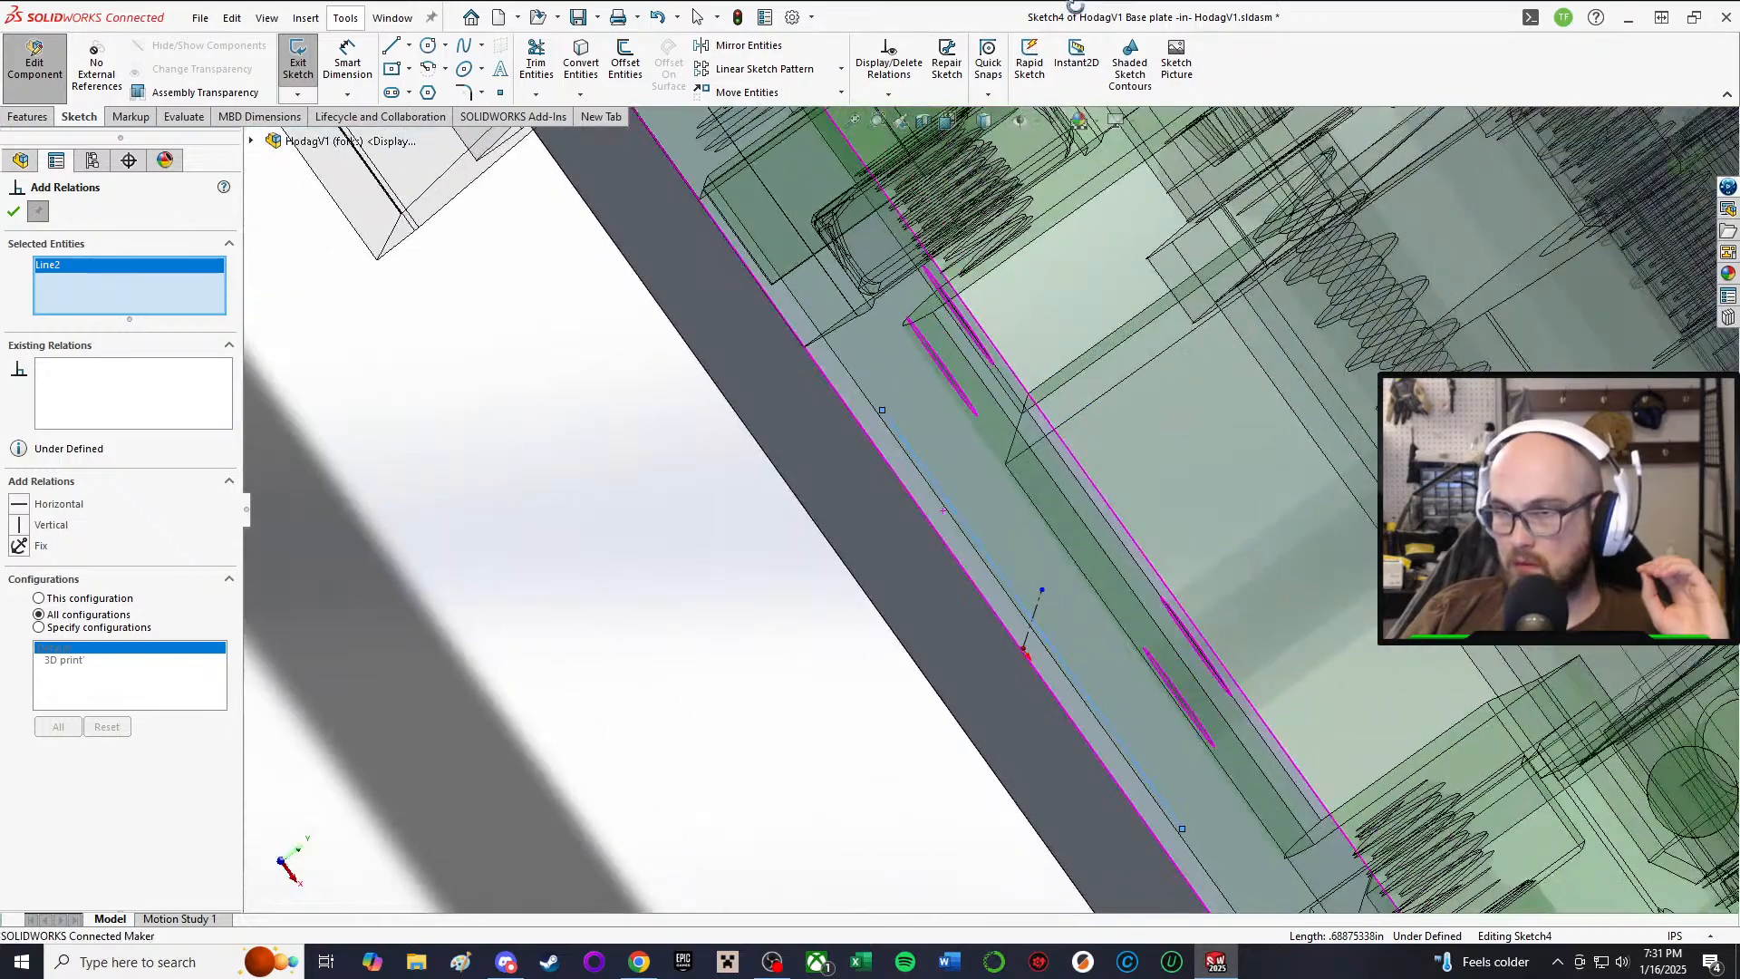
middle_click_drag(1094, 505, 1094, 492)
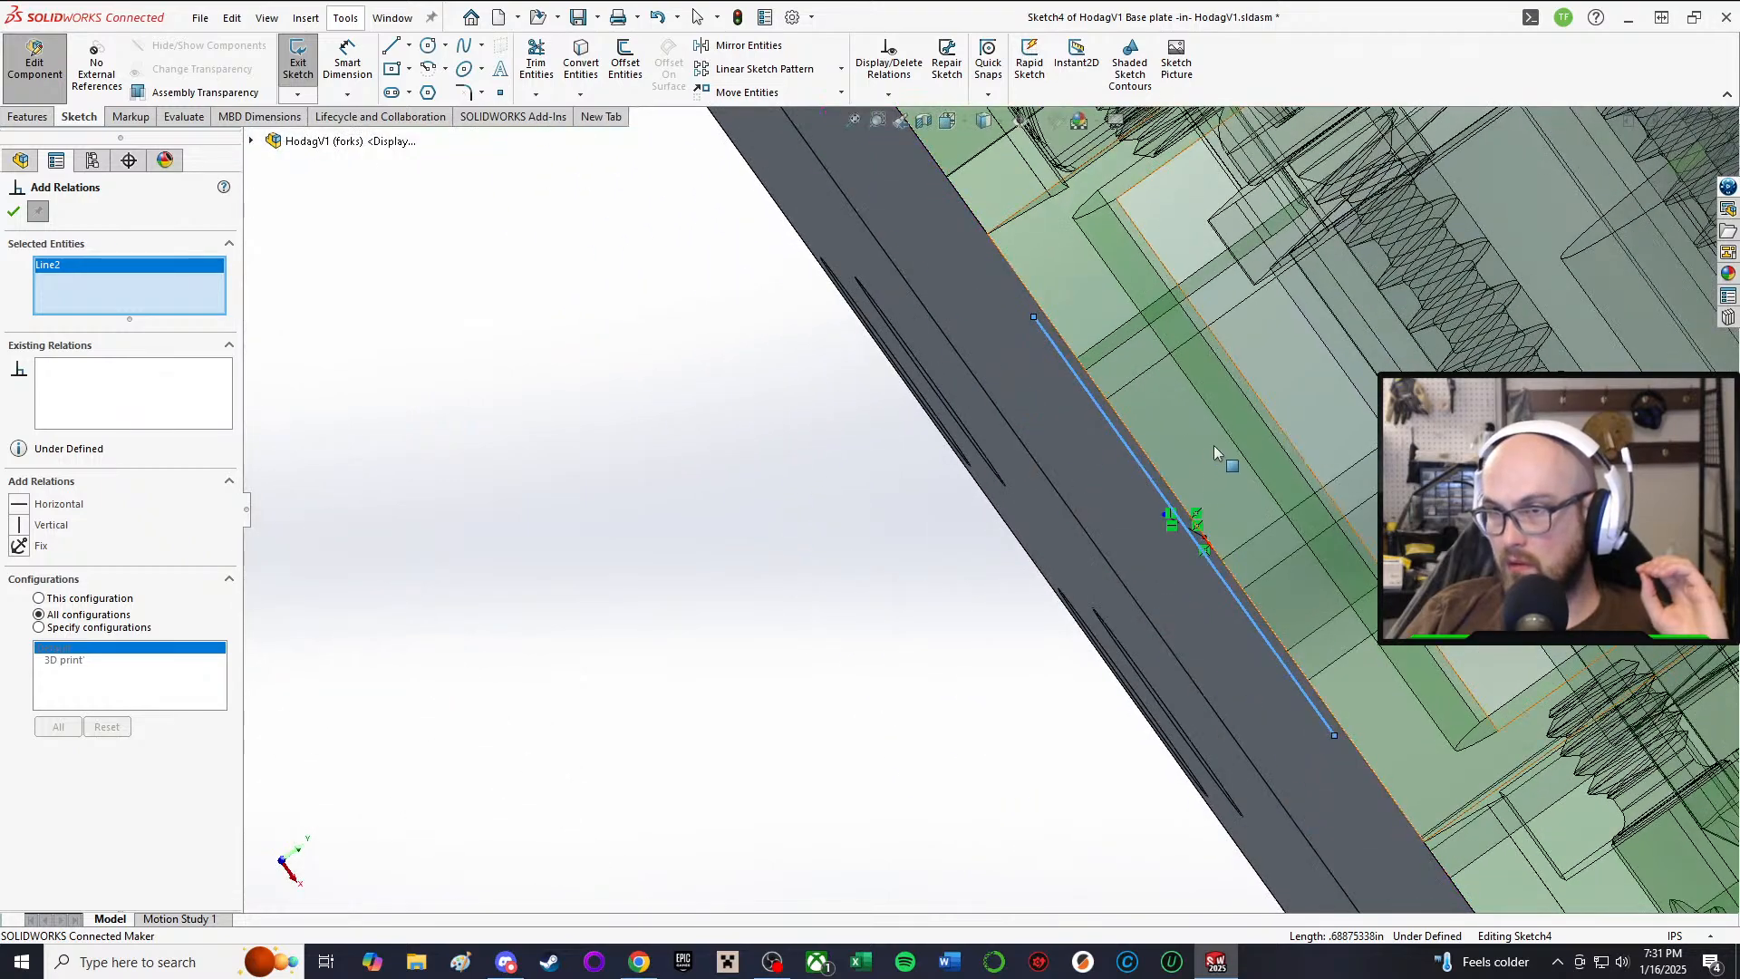
mouse_move(1242, 446)
middle_mouse_down()
mouse_move(1235, 580)
mouse_move(1133, 526)
mouse_move(1178, 562)
mouse_move(1133, 544)
middle_mouse_up()
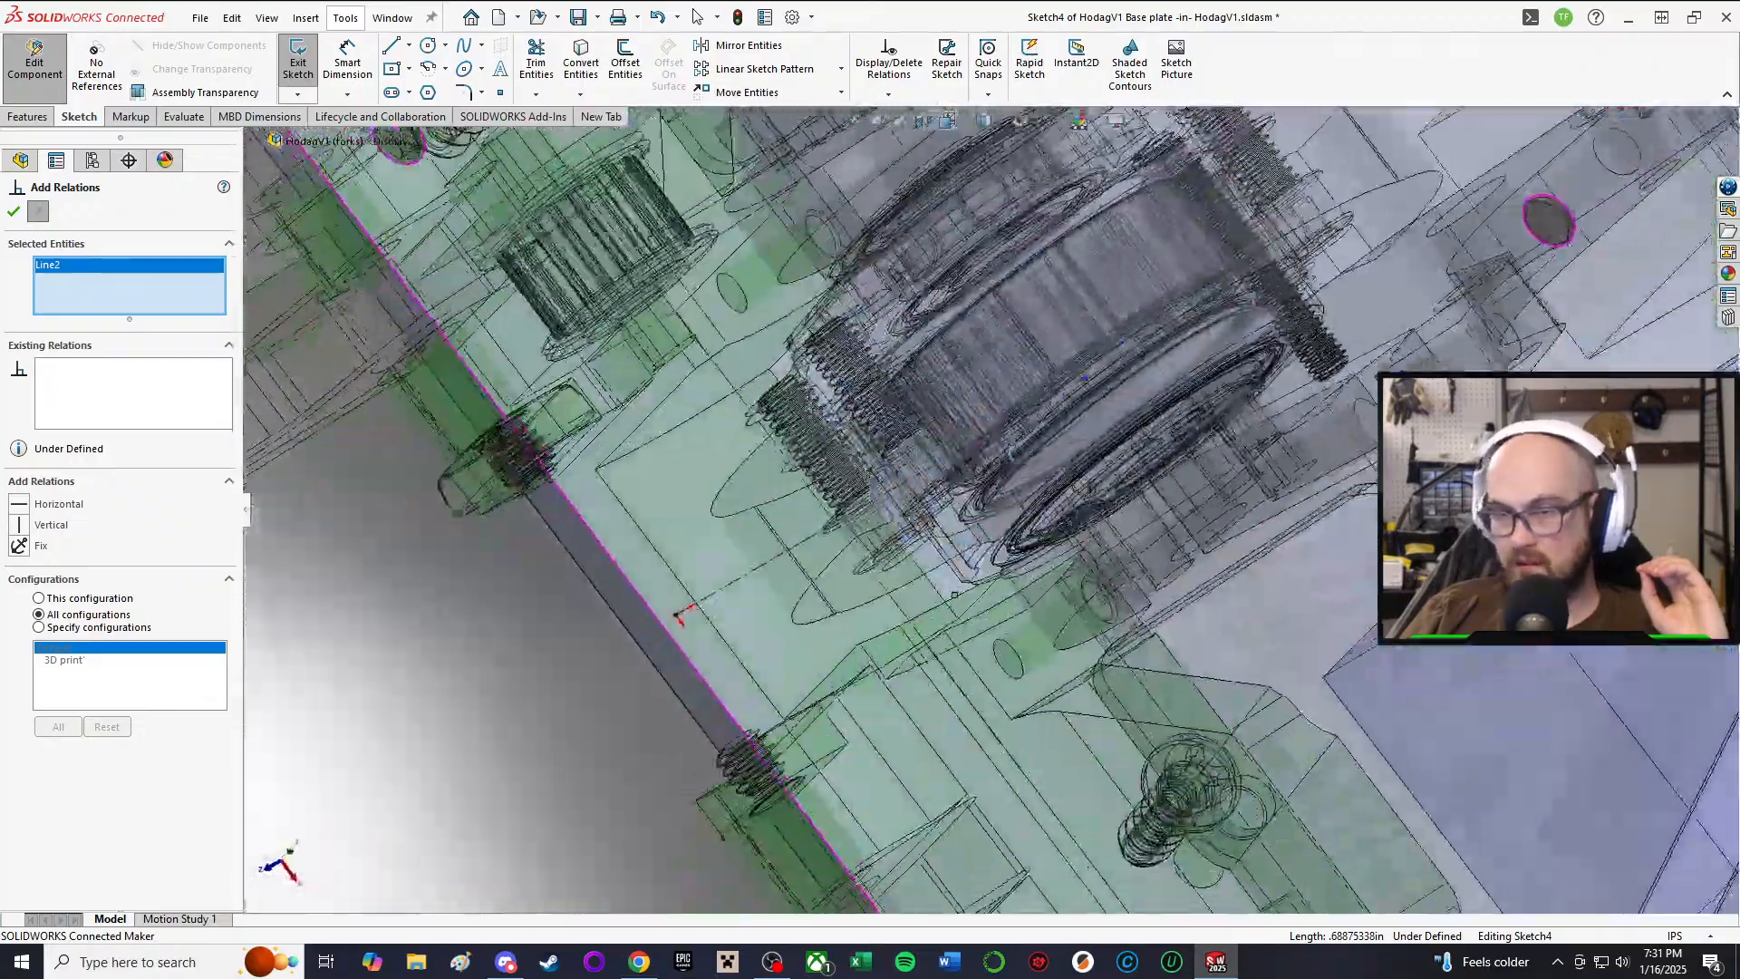
middle_click_drag(938, 582, 1012, 504)
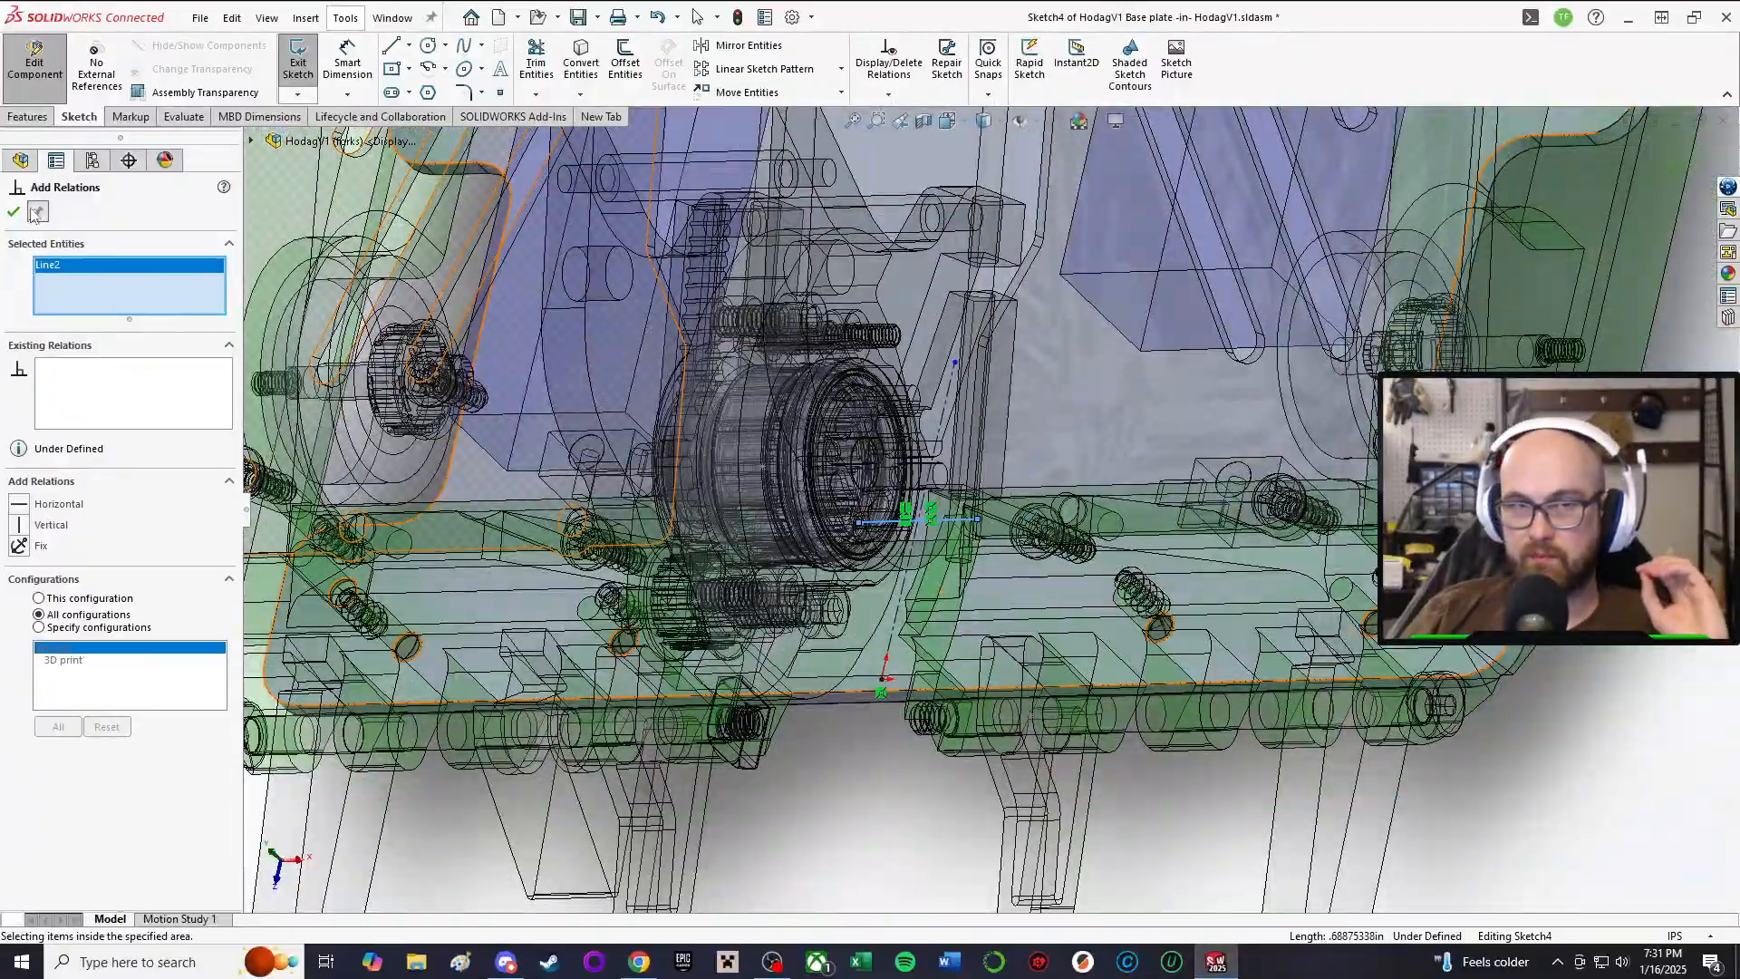
key("Escape")
Step: Close a triangle on the horizontal line with two lines about 0.72 in long that meet on the centerline
left_click(392, 46)
scroll(950, 548, "down", 3)
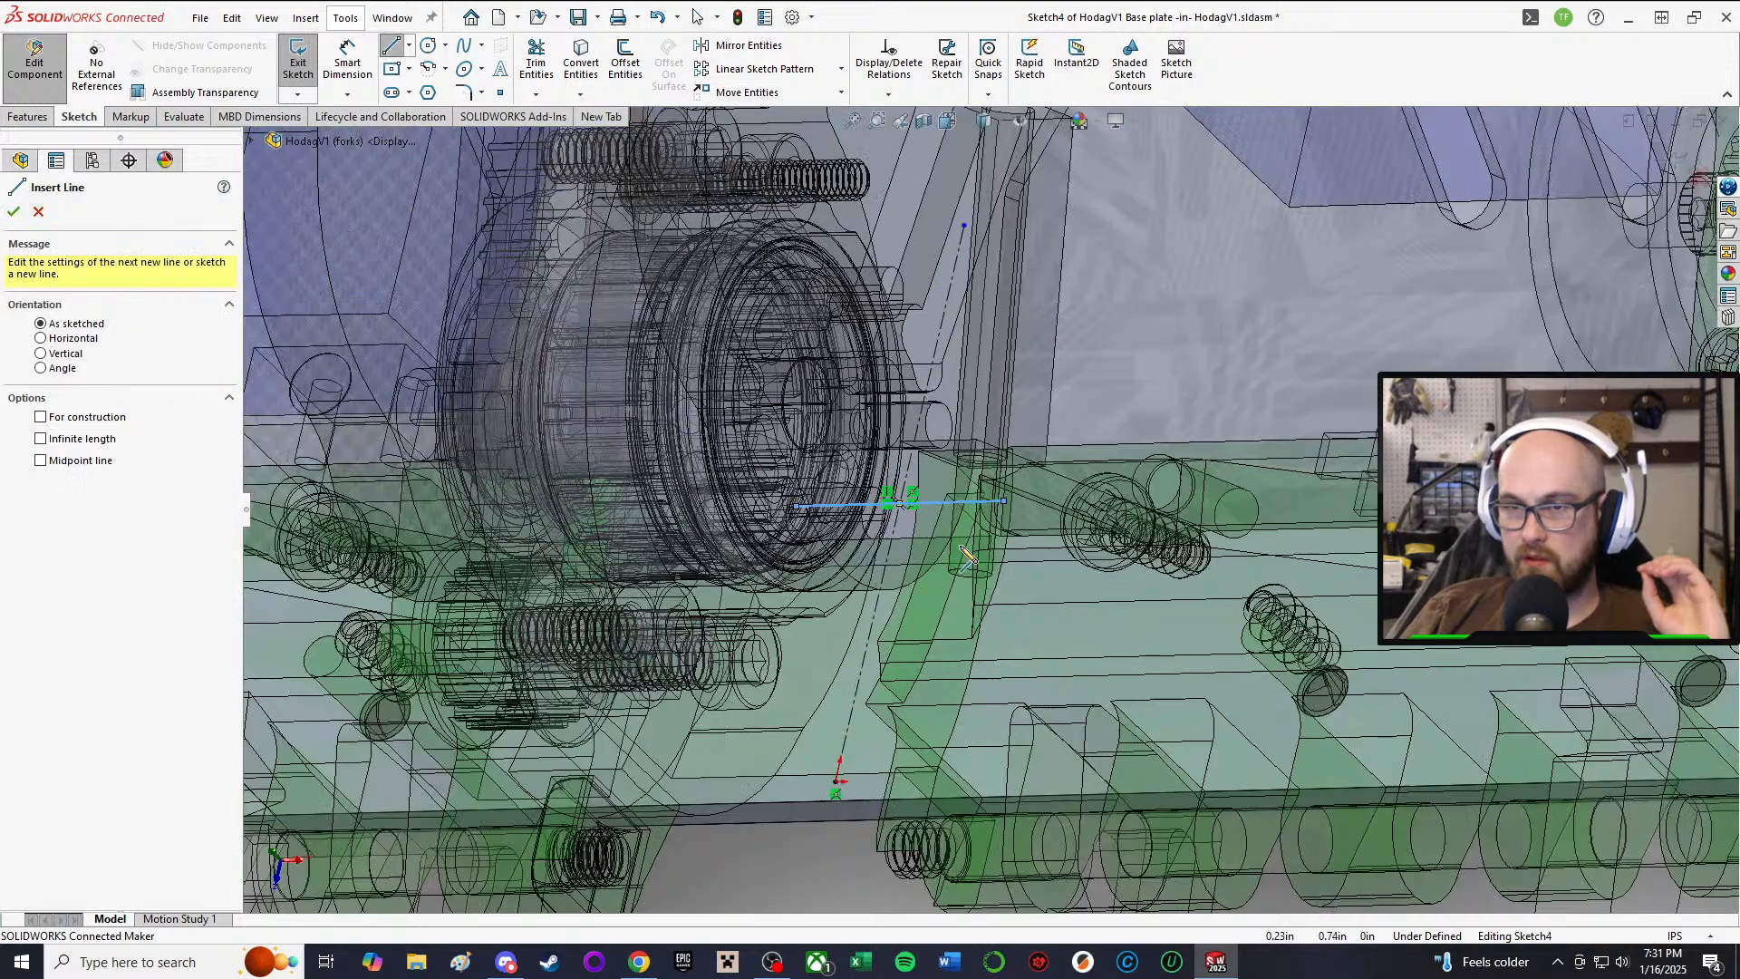
middle_click_drag(943, 544, 893, 419)
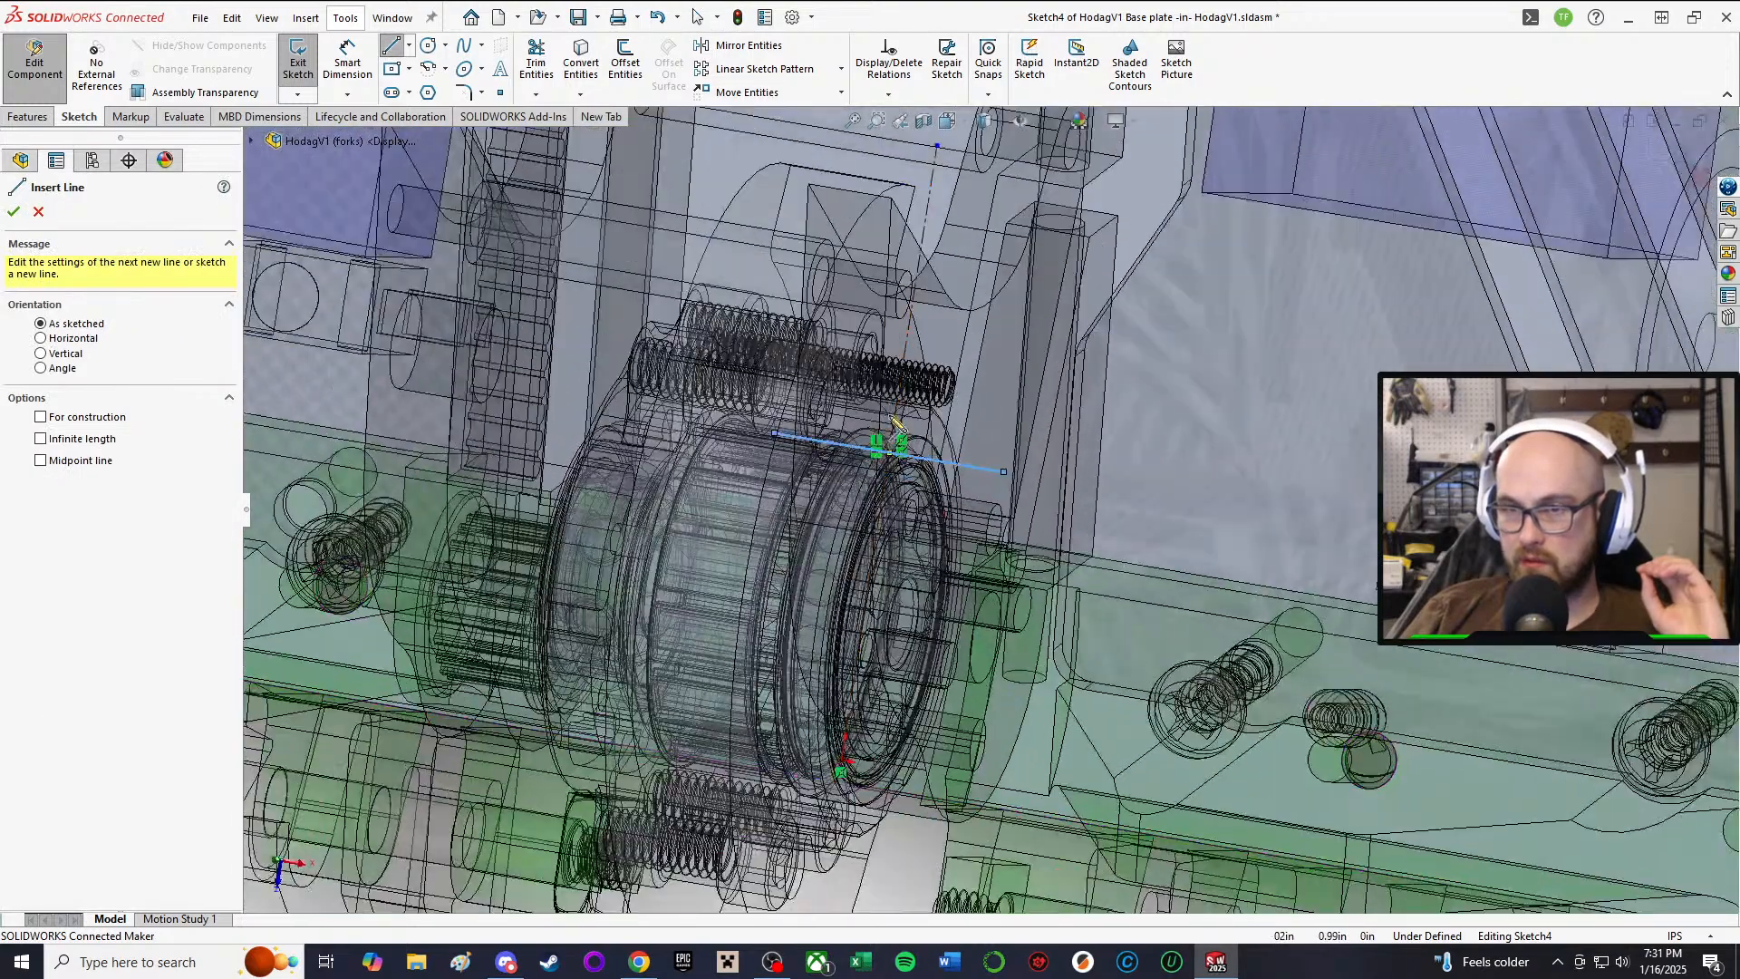
left_click(776, 435)
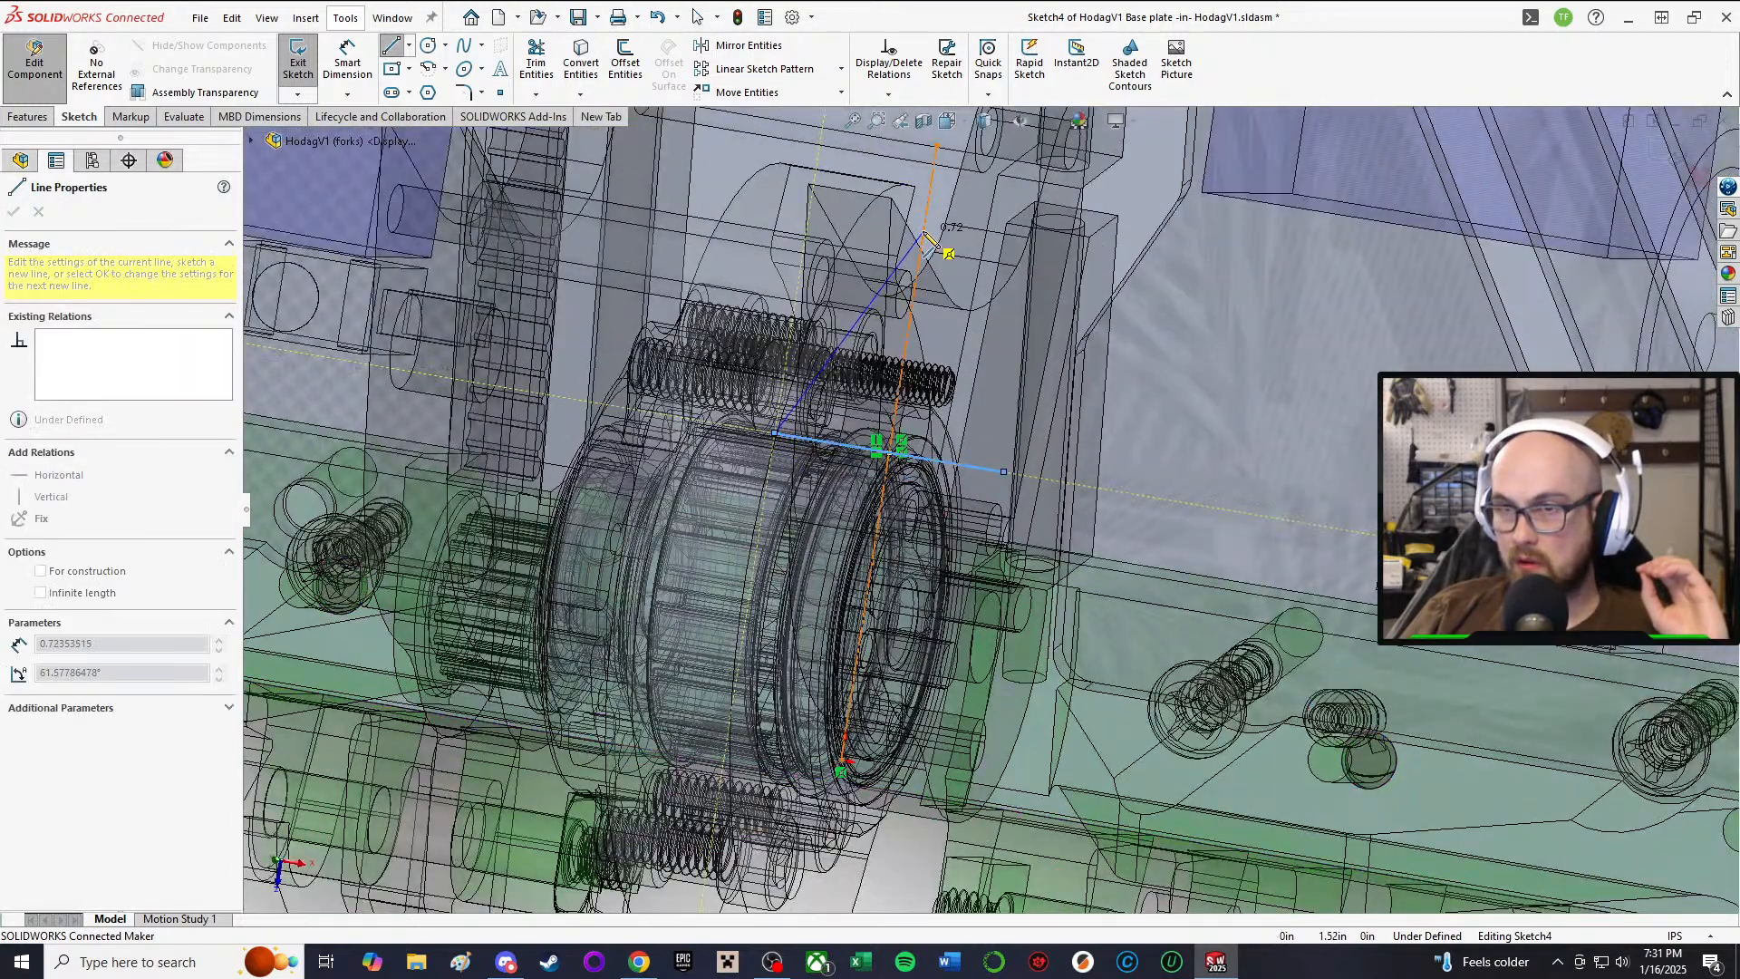
left_click(925, 233)
left_click(1004, 472)
right_click(1008, 478)
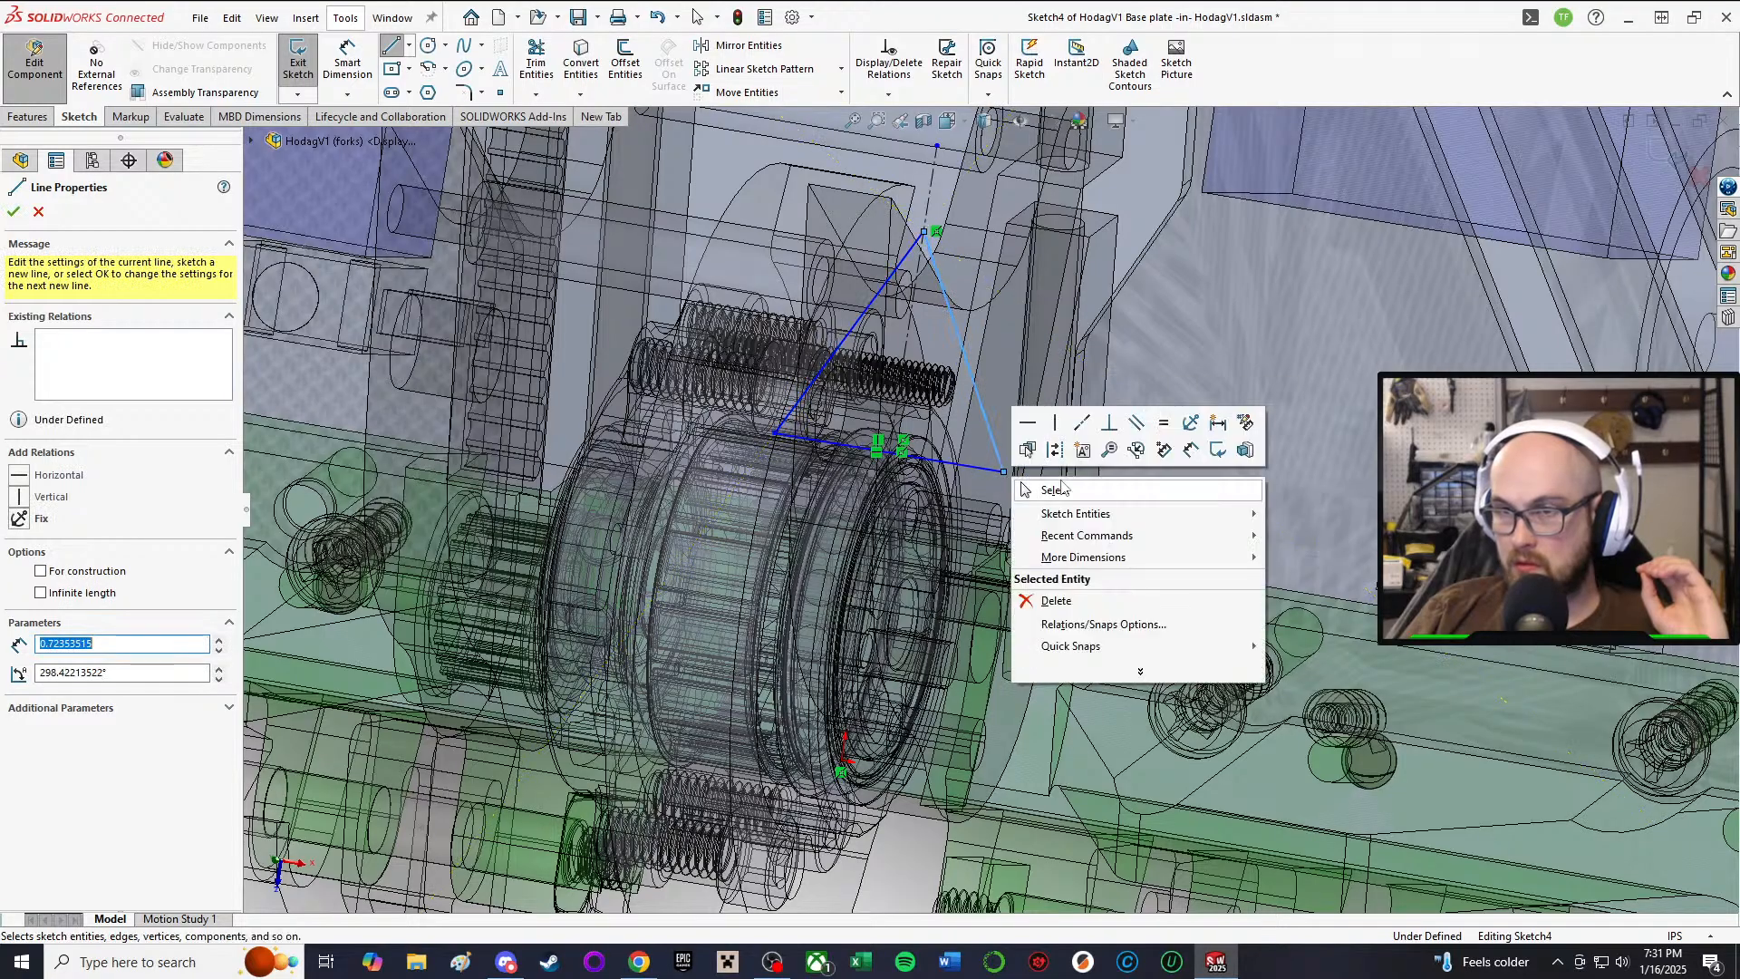
left_click(1066, 490)
Step: Dimension the distance between the triangle's horizontal line and the base plate's front edge as 0.75 in
scroll(991, 515, "up", 5)
middle_click_drag(964, 572, 949, 404)
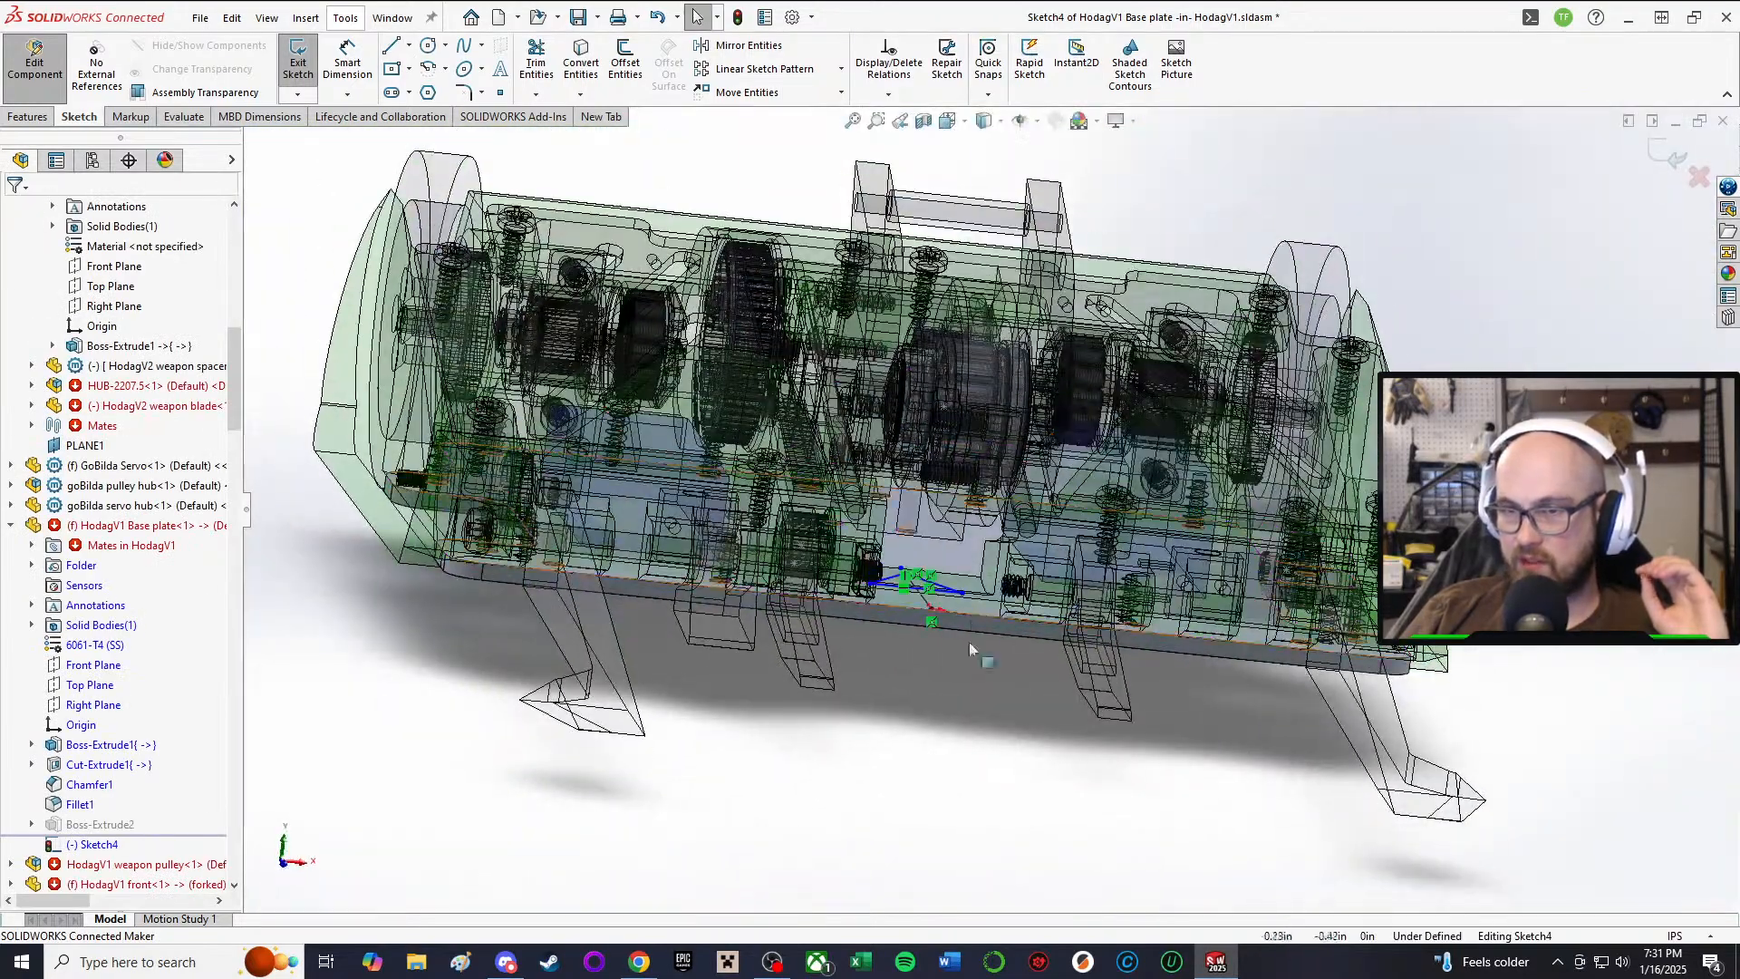
key("d")
scroll(933, 588, "up", 8)
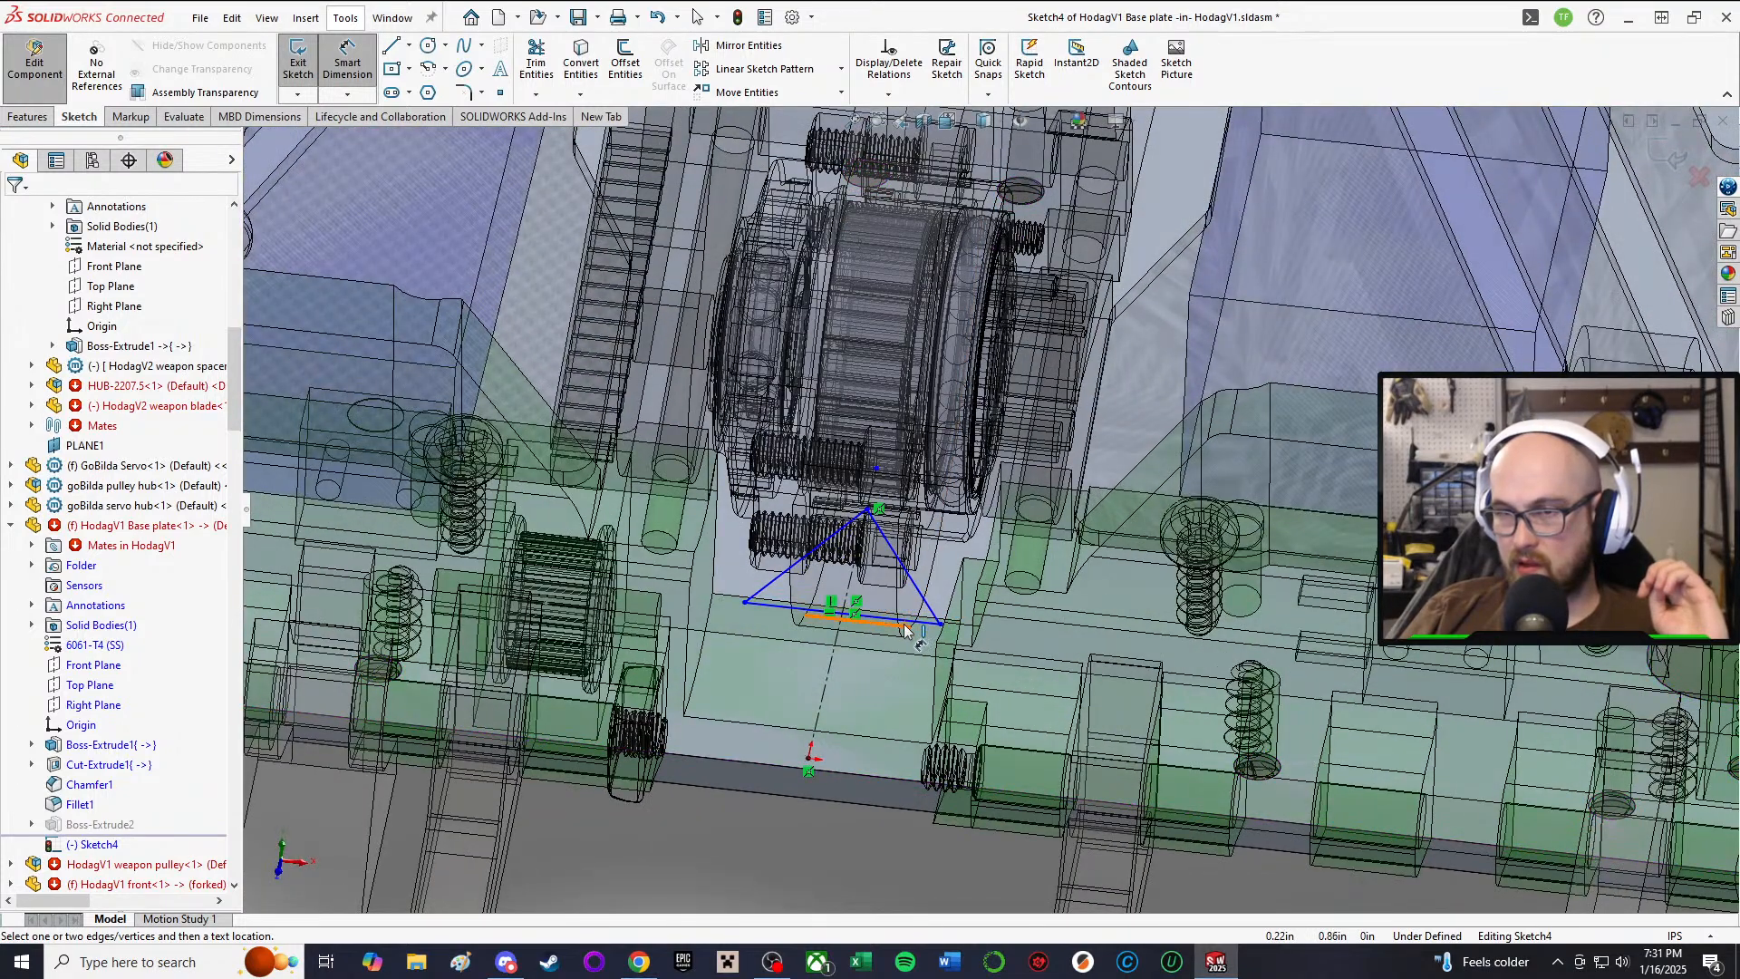
left_click(906, 623)
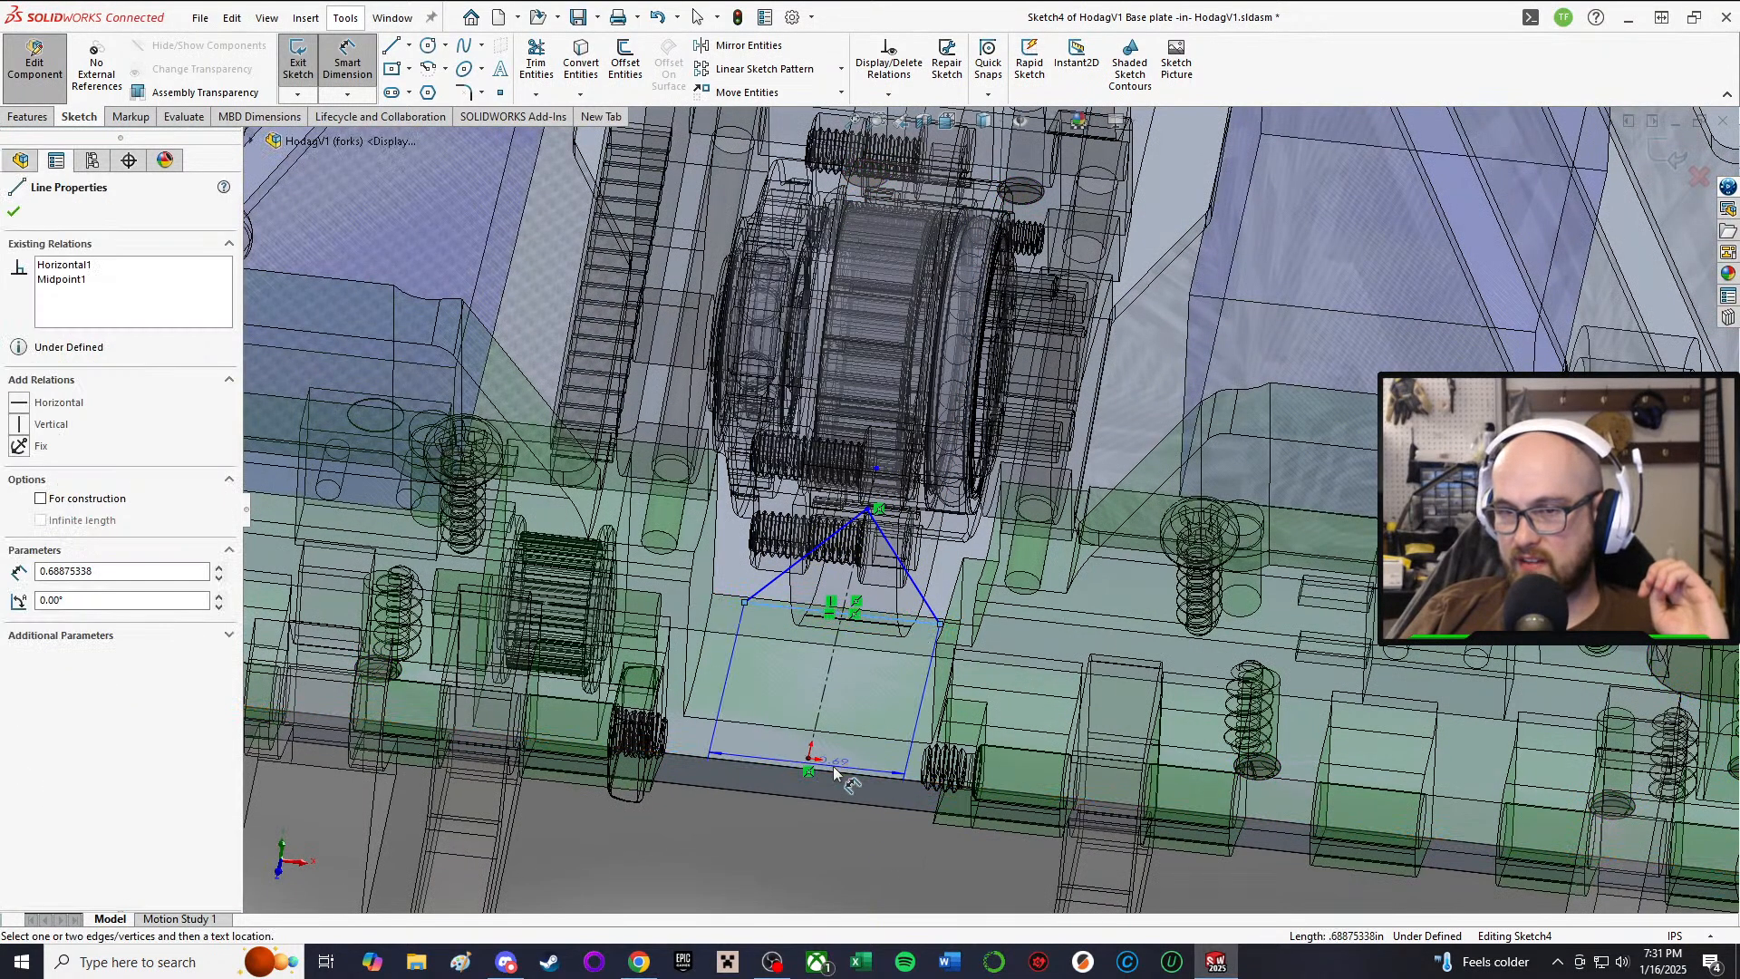
left_click(825, 775)
left_click(866, 642)
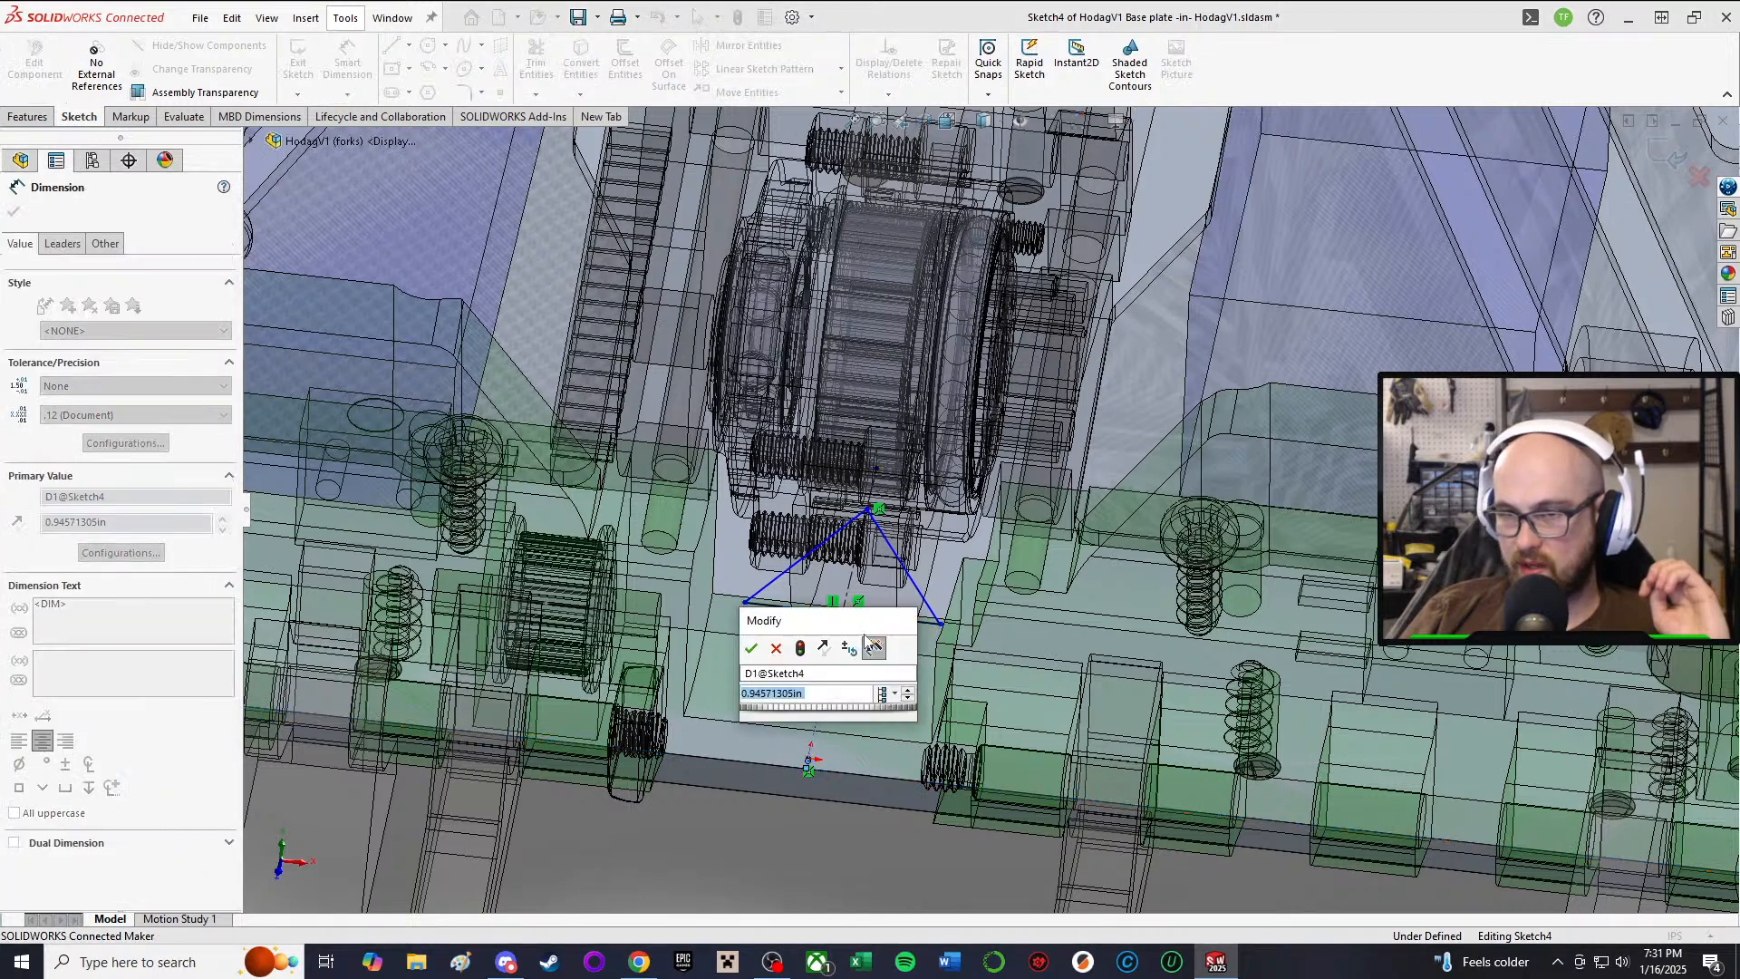
type(".75")
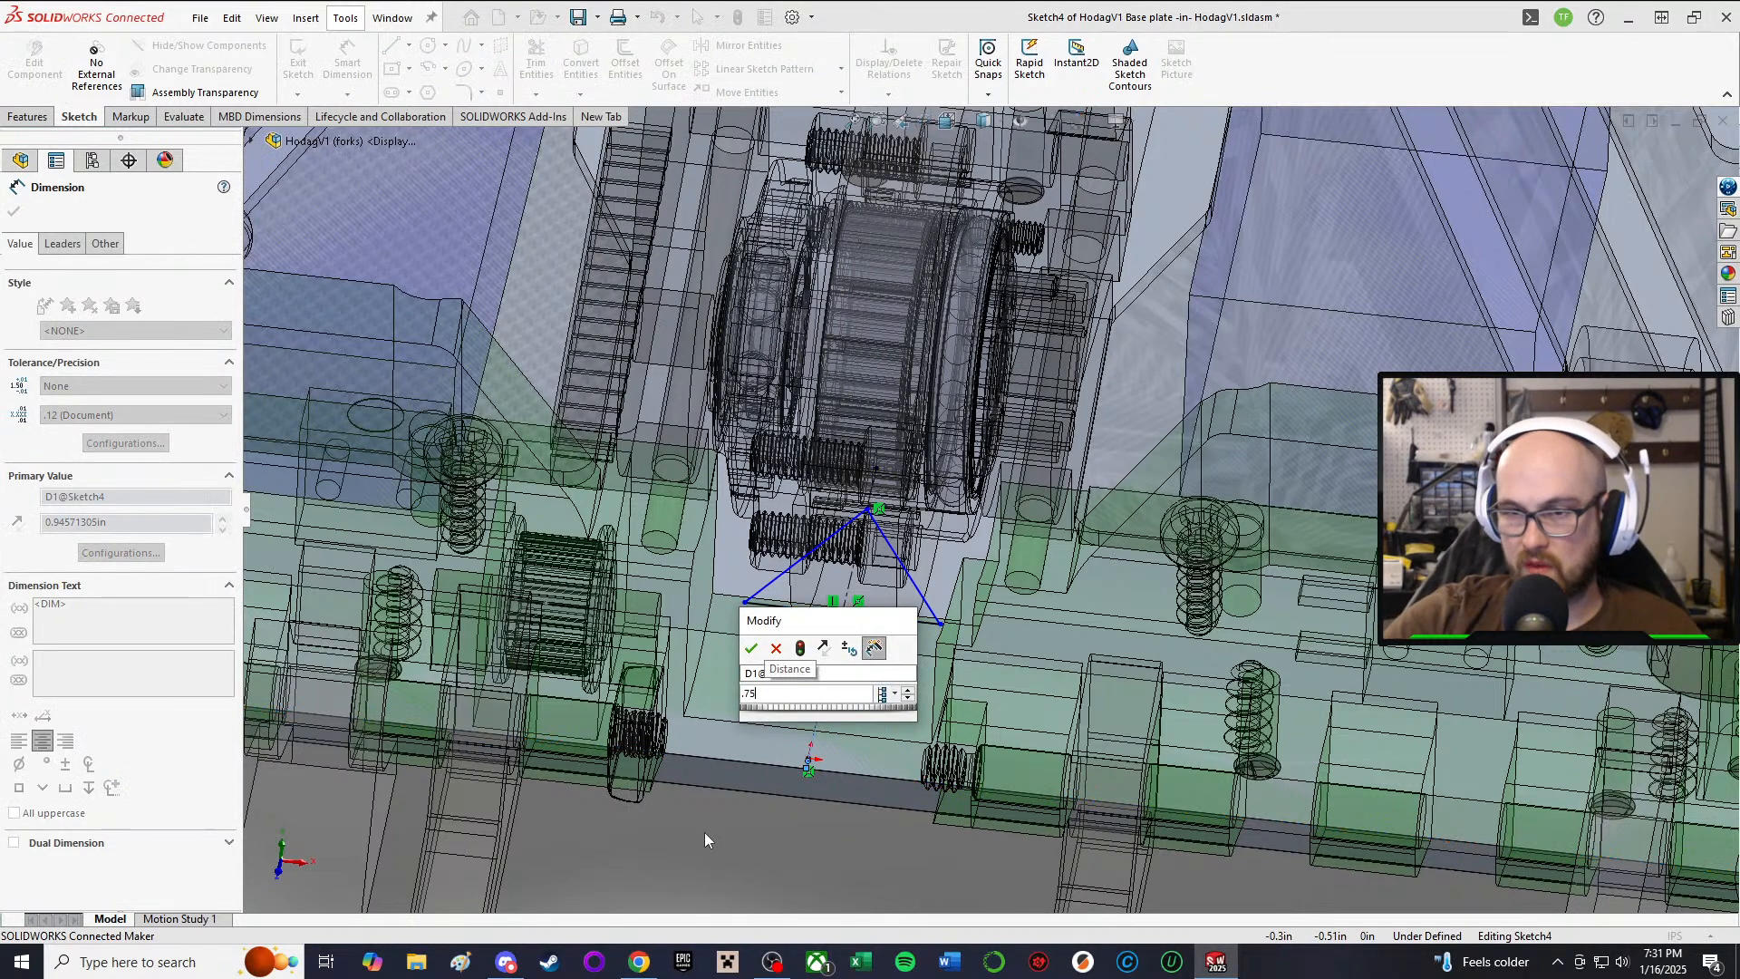
key("Return")
mouse_move(819, 625)
middle_mouse_down()
mouse_move(820, 816)
mouse_move(799, 716)
middle_mouse_up()
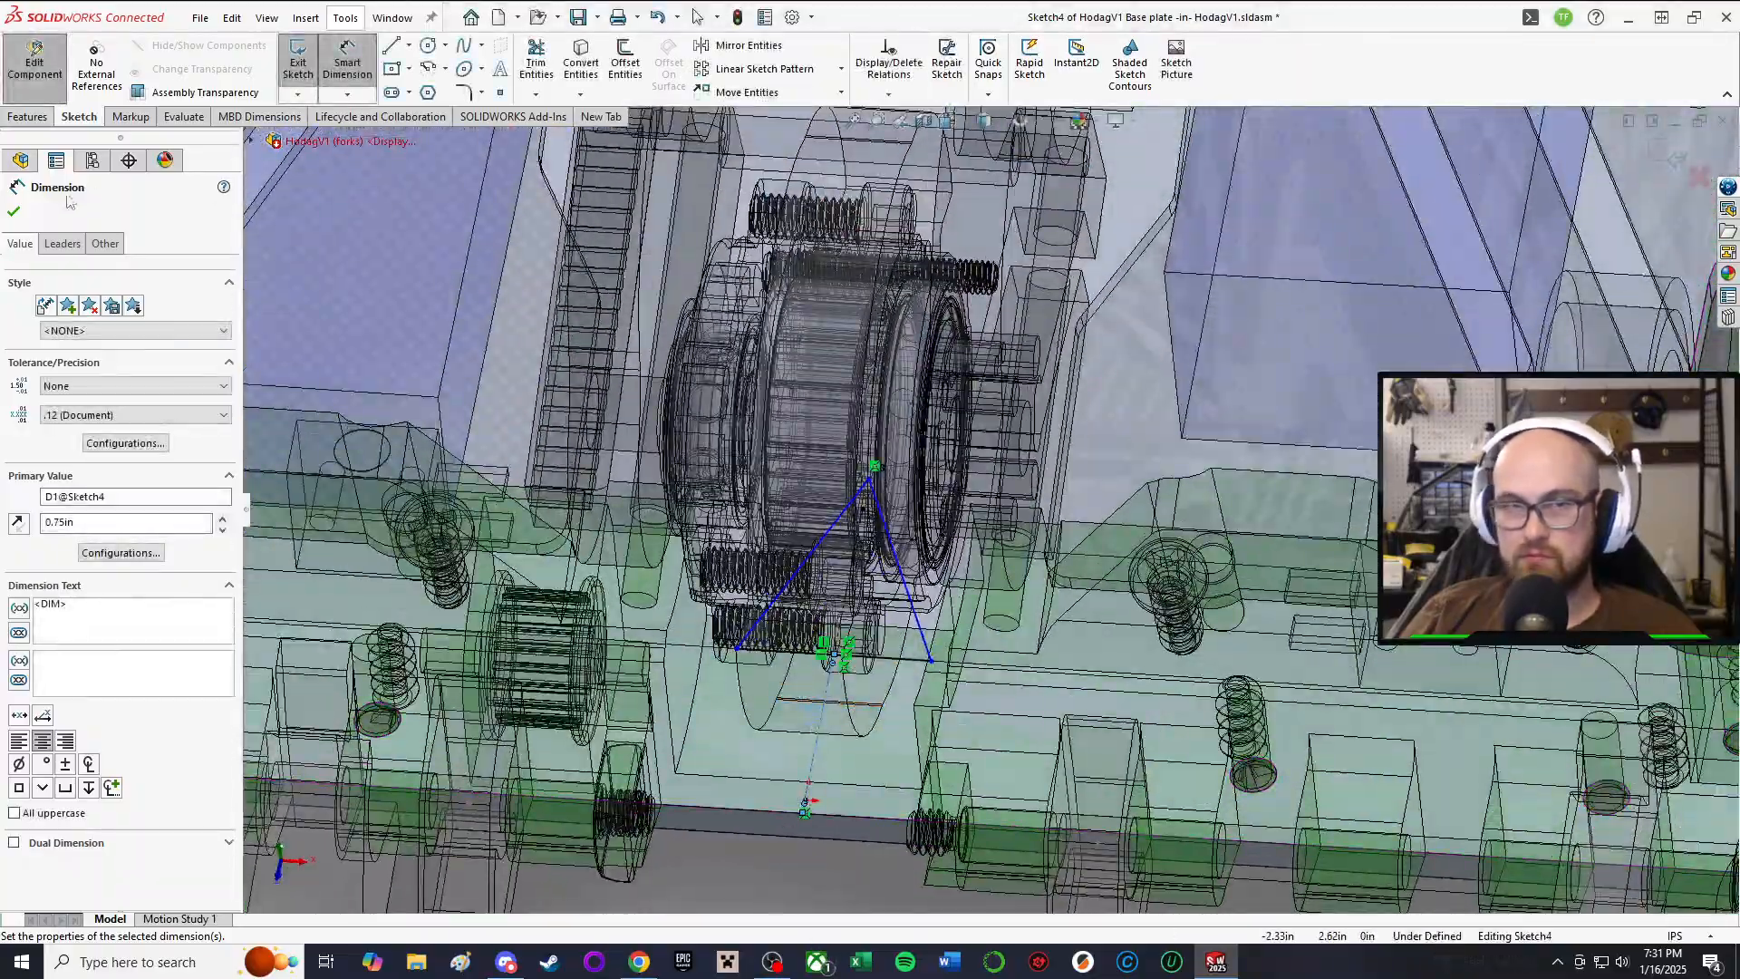
left_click(14, 212)
mouse_move(916, 519)
middle_mouse_down()
mouse_move(902, 780)
mouse_move(887, 358)
middle_mouse_up()
key("Escape")
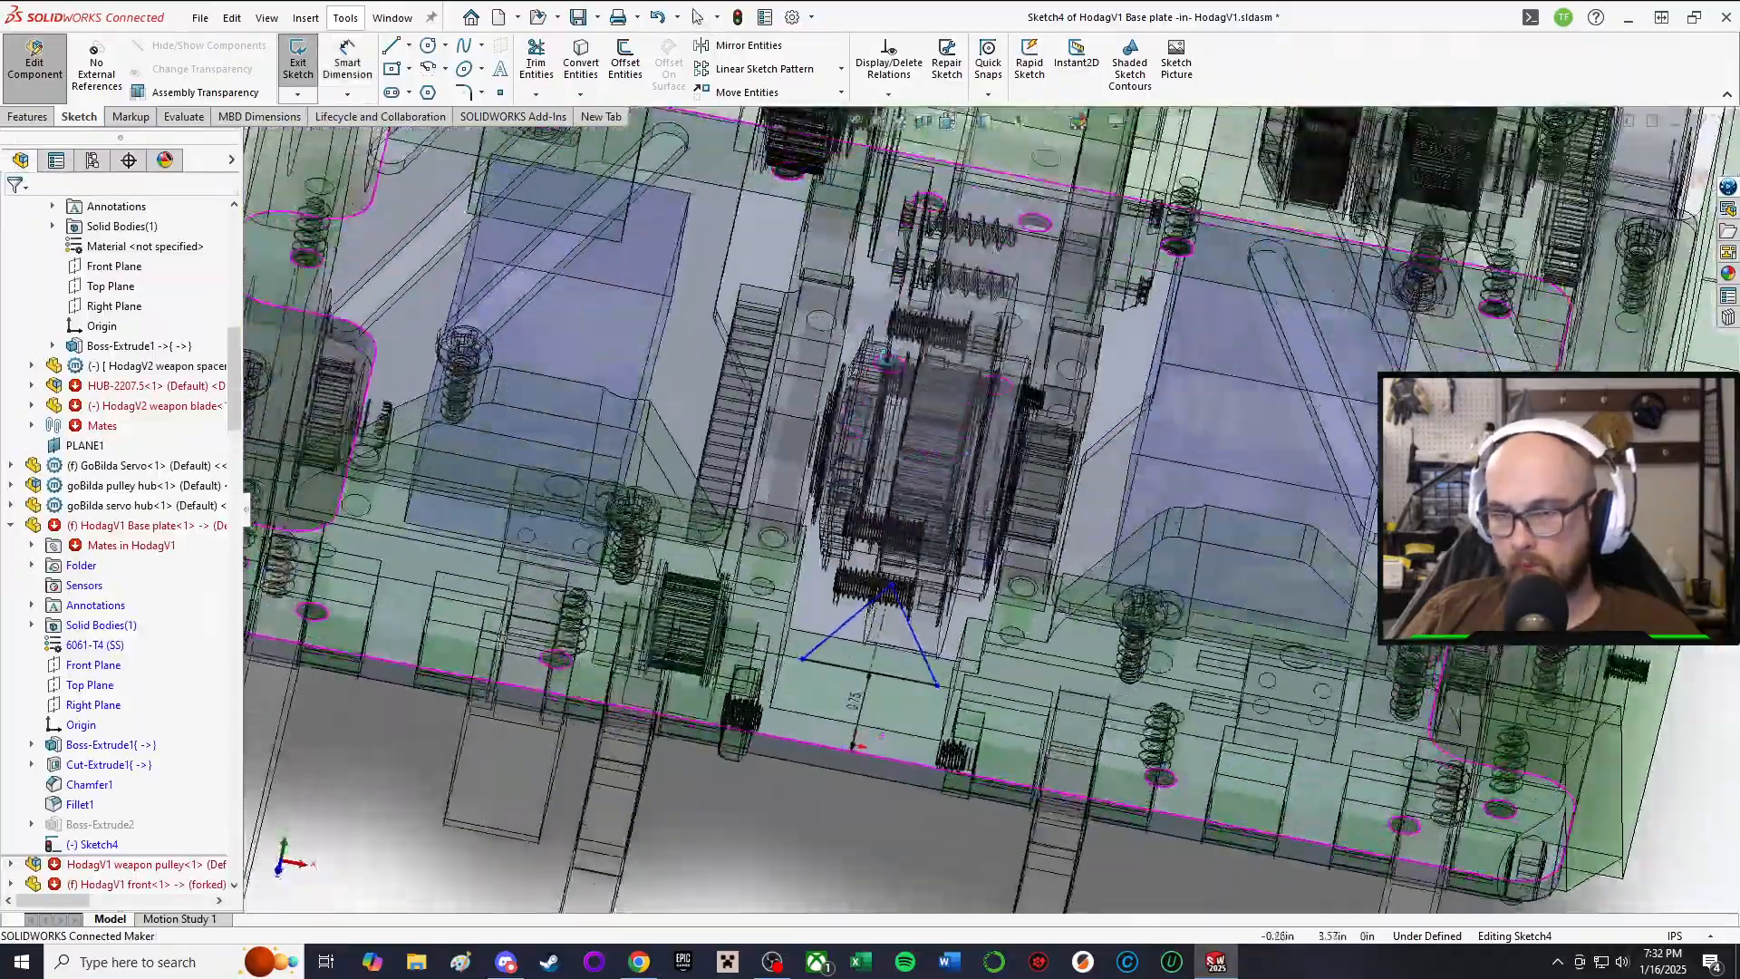
Step: Dimension the length of the triangle's horizontal line as 0.75 in
scroll(887, 359, "down", 1)
scroll(883, 861, "up", 2)
right_click_drag(861, 896, 850, 783)
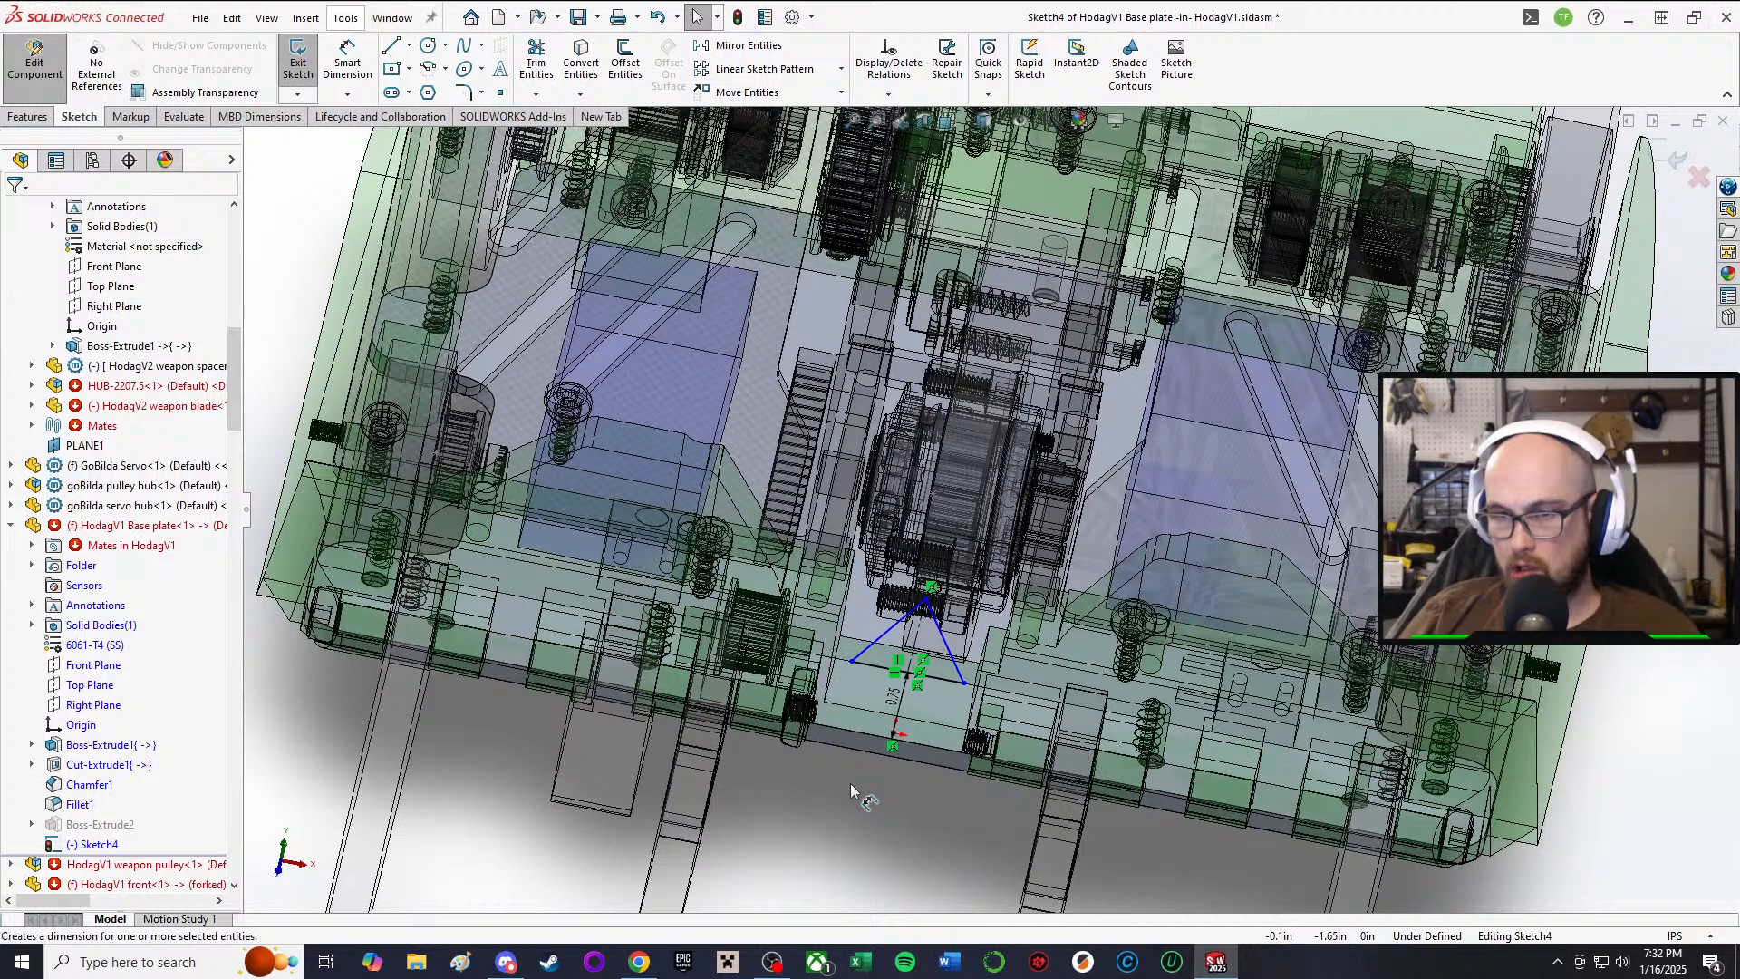
left_click(943, 682)
left_click(896, 781)
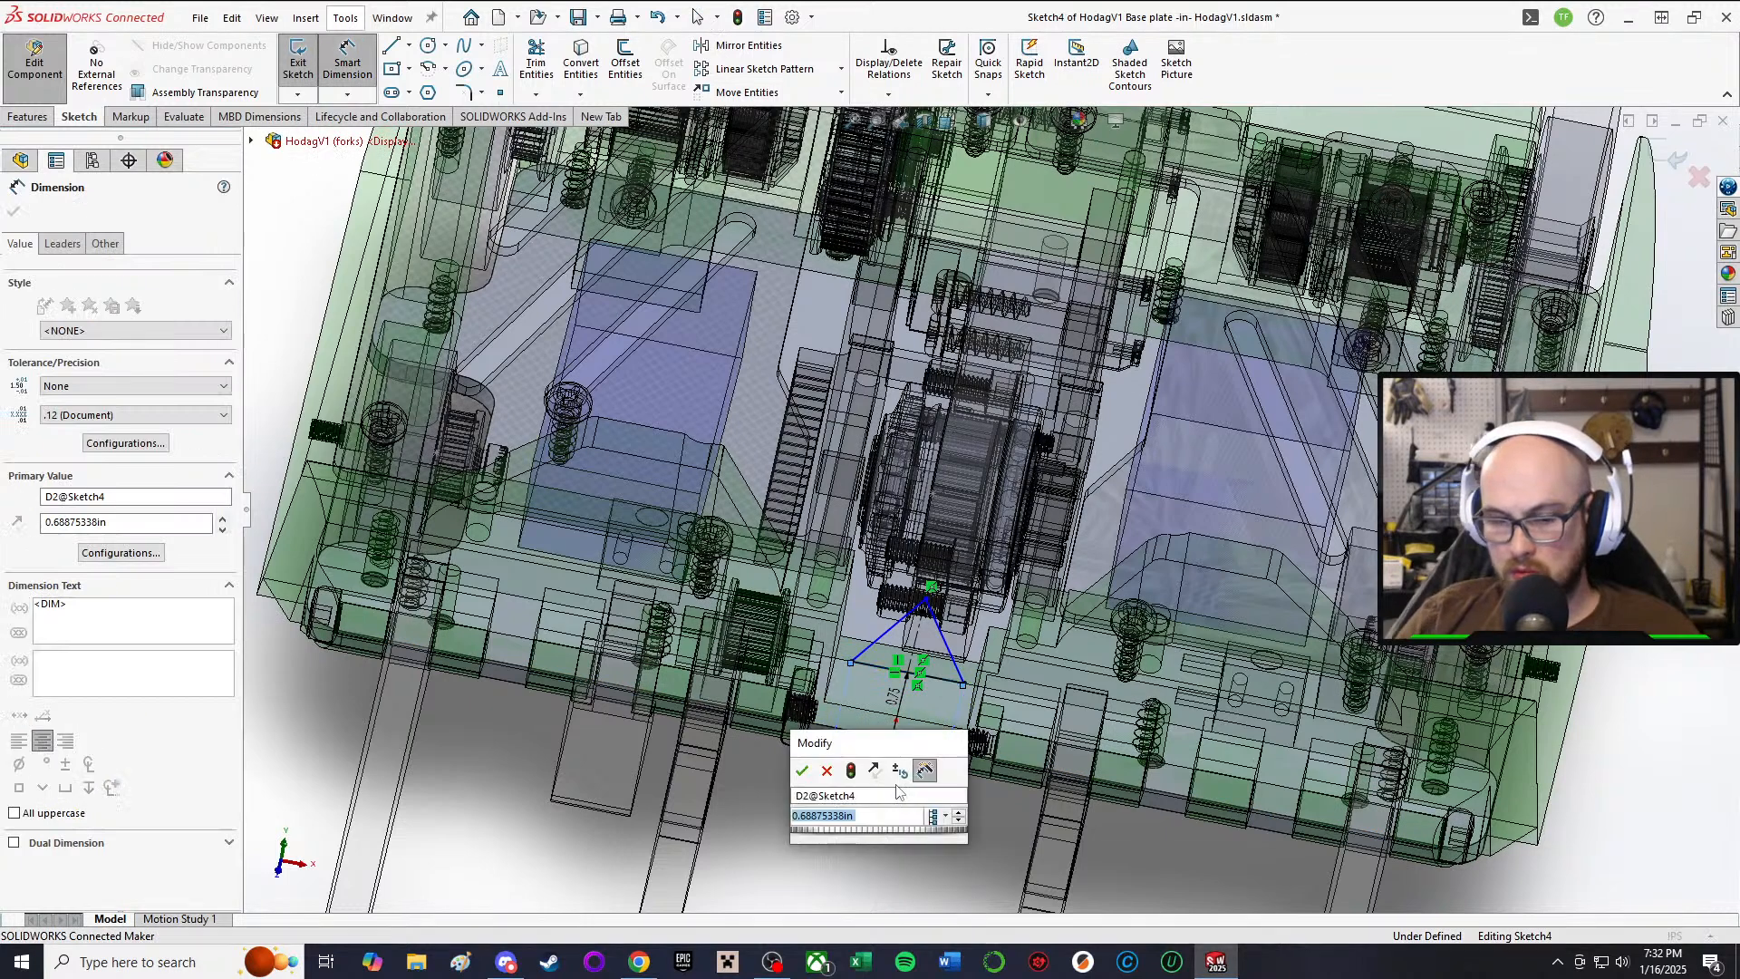
type(".7")
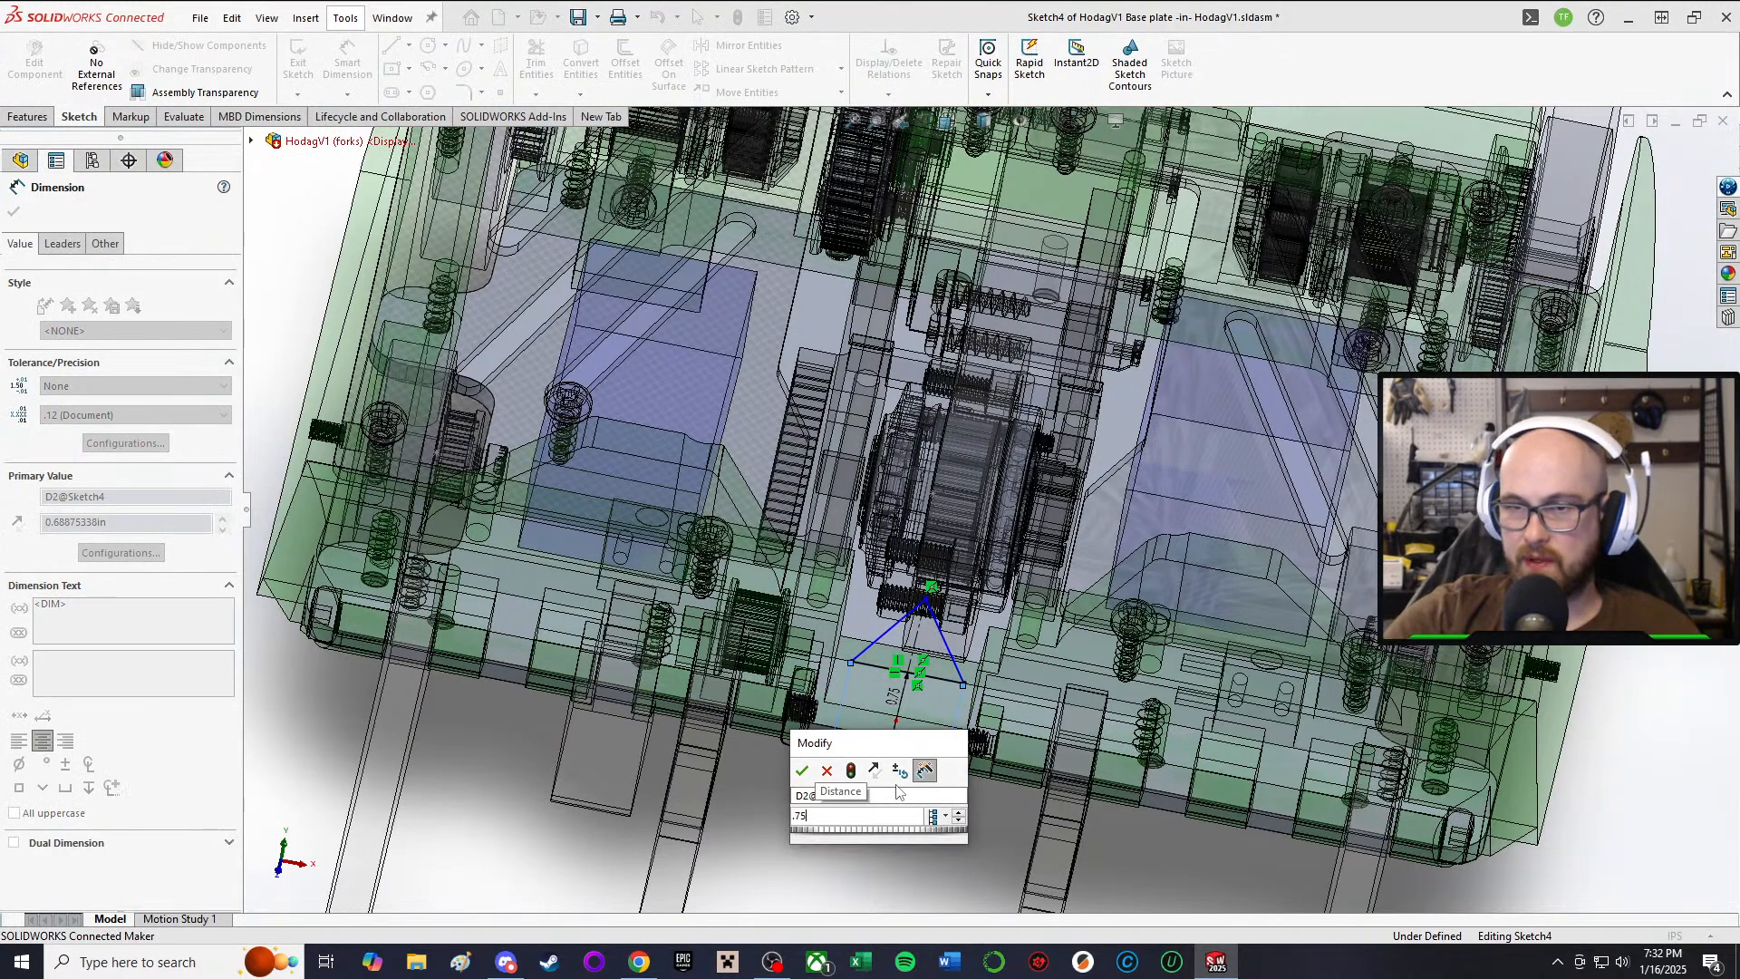
type("5")
key("Return")
Step: Set the horizontal line's length to 0.875 in
mouse_move(884, 642)
middle_mouse_down()
mouse_move(856, 843)
mouse_move(866, 744)
mouse_move(907, 843)
middle_mouse_up()
double_click(913, 902)
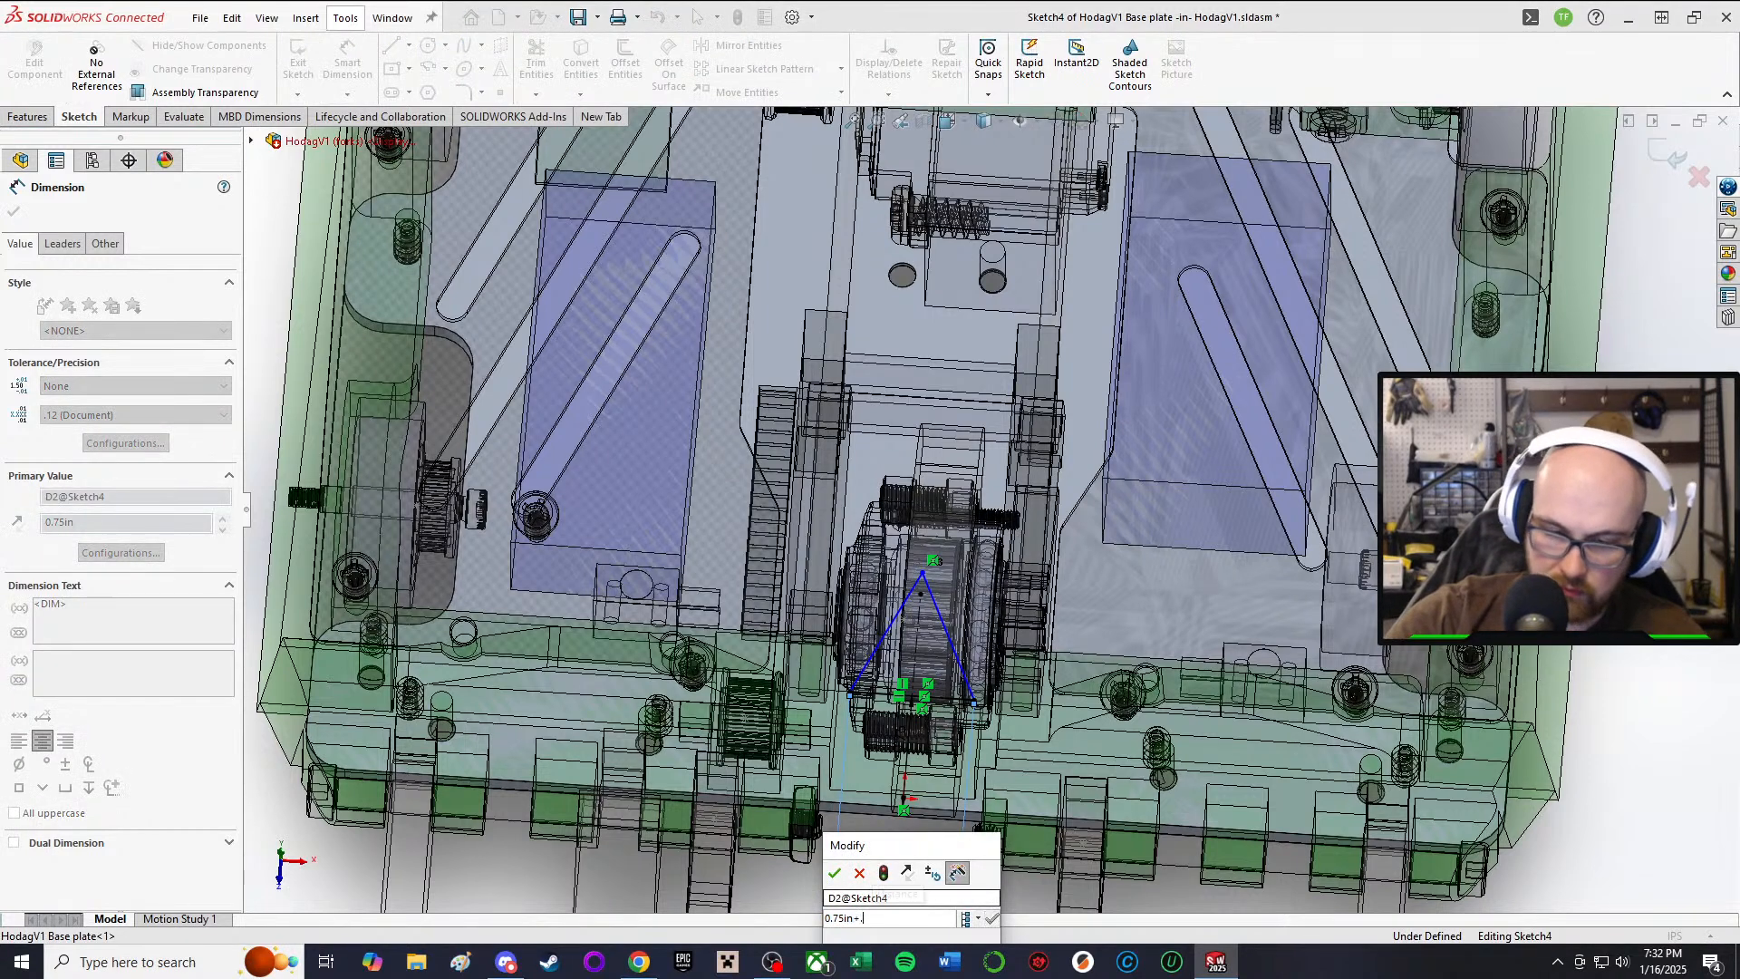
key("Return")
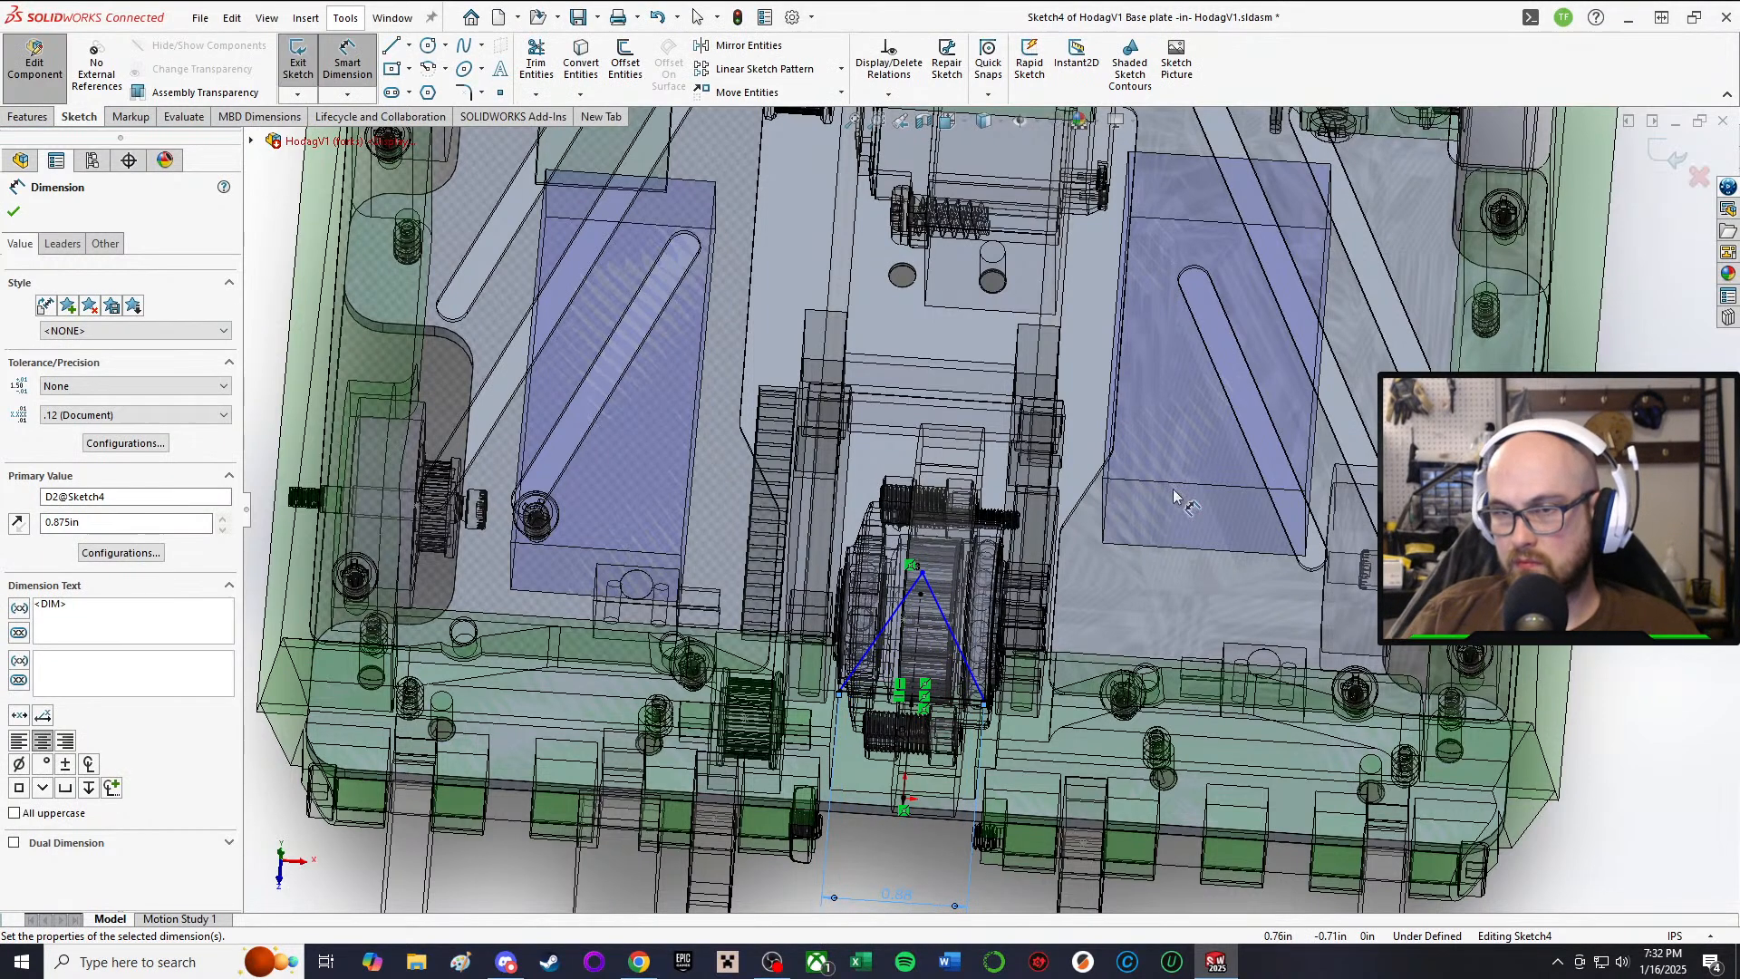
Step: Examine how the triangle's width and apex sit relative to the weapon supports and the weapon hub
mouse_move(997, 467)
middle_mouse_down()
mouse_move(1020, 616)
mouse_move(997, 390)
mouse_move(1010, 542)
middle_mouse_up()
scroll(1008, 542, "down", 2)
mouse_move(895, 766)
middle_mouse_down()
mouse_move(914, 413)
mouse_move(988, 266)
mouse_move(943, 467)
middle_mouse_up()
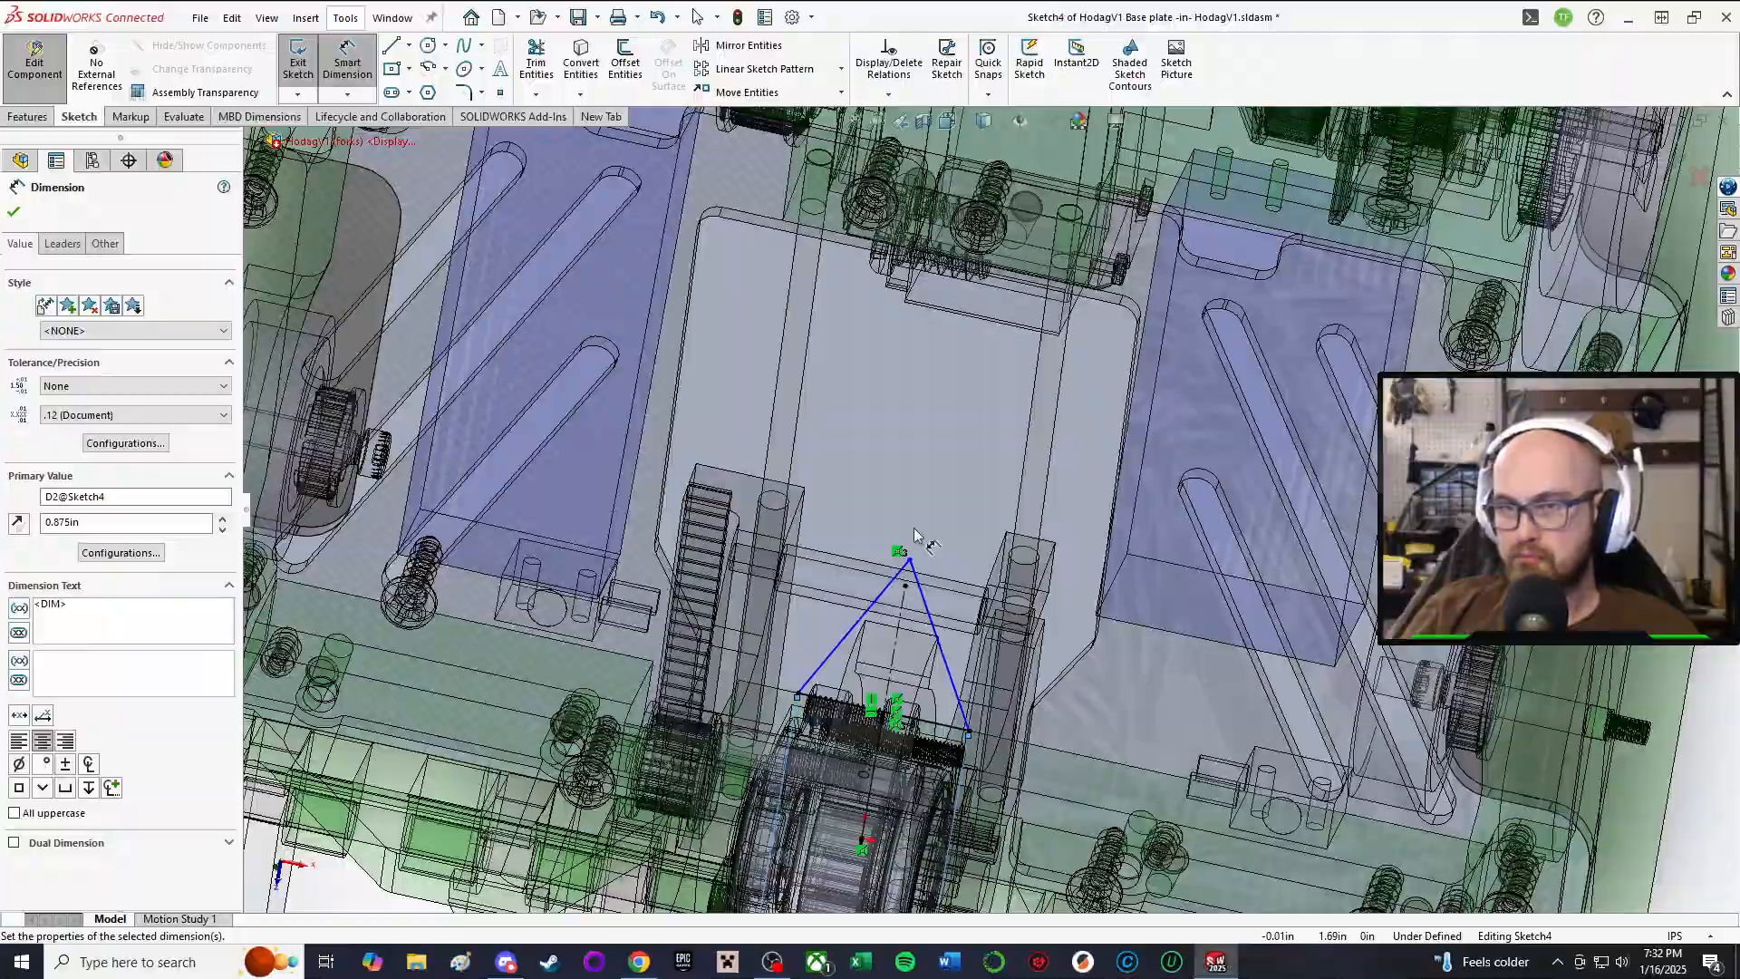
mouse_move(954, 486)
middle_mouse_down()
mouse_move(1051, 97)
mouse_move(1106, 32)
mouse_move(1120, 113)
mouse_move(1093, 181)
mouse_move(847, 363)
mouse_move(870, 342)
mouse_move(786, 348)
middle_mouse_up()
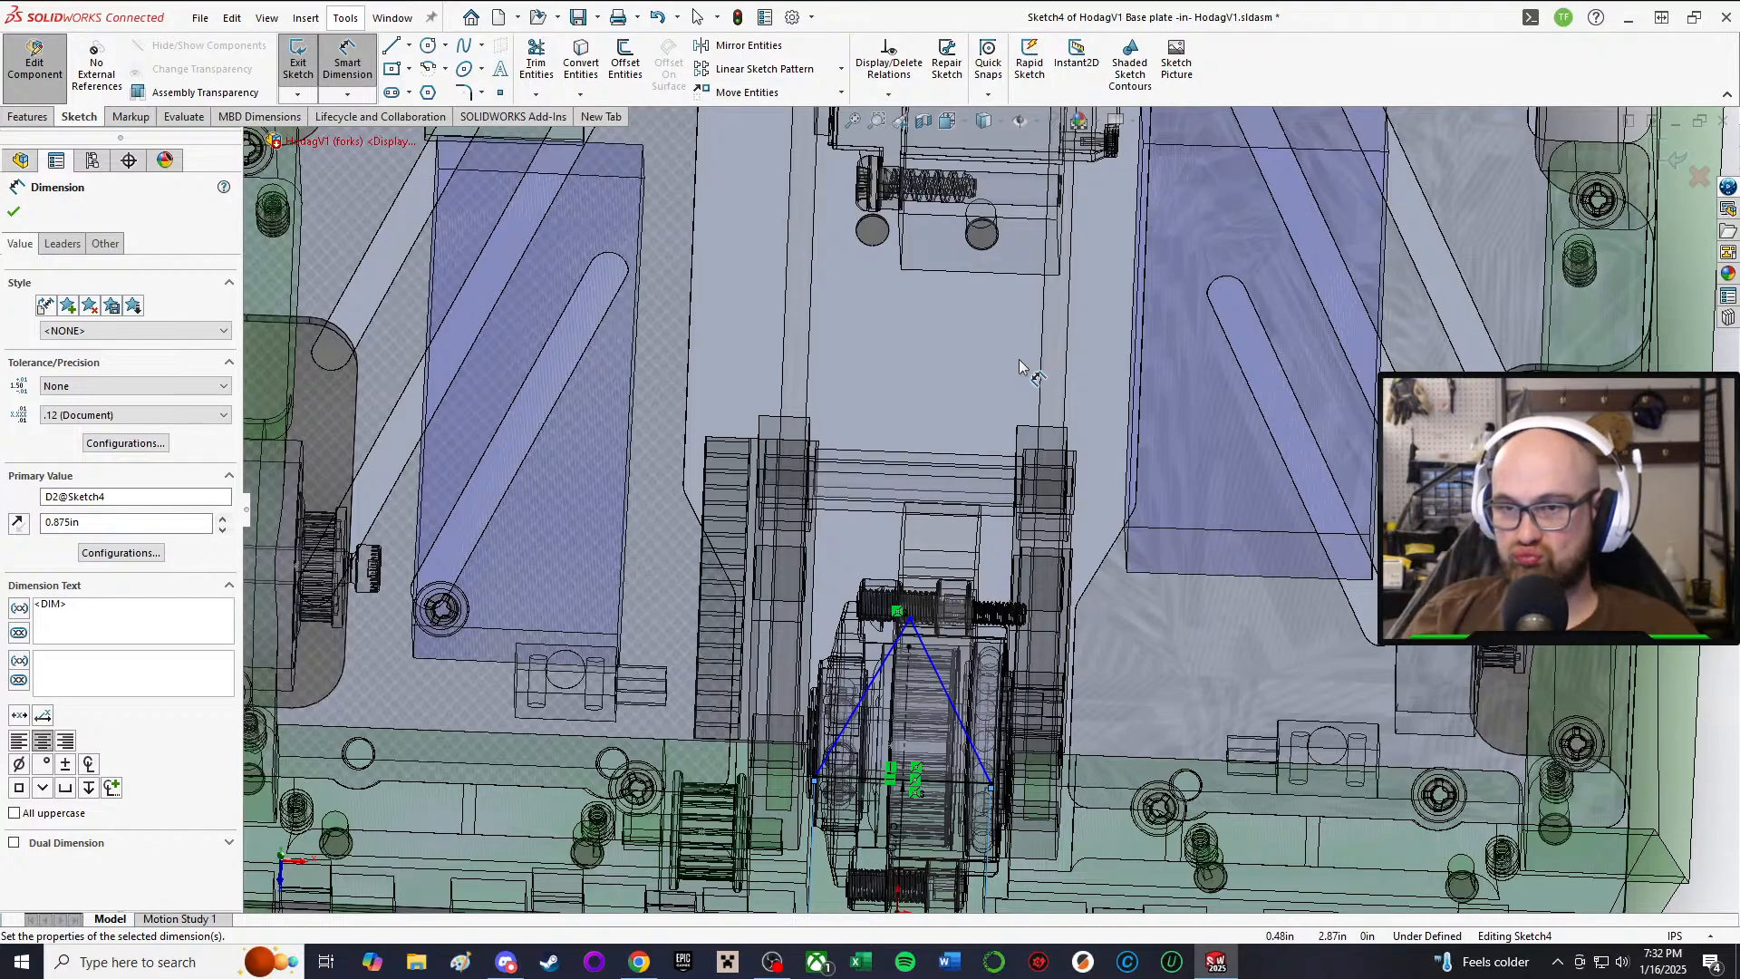
scroll(887, 505, "up", 3)
middle_click(861, 535)
mouse_move(861, 534)
middle_mouse_down()
mouse_move(884, 290)
mouse_move(864, 246)
mouse_move(843, 243)
mouse_move(861, 562)
mouse_move(875, 522)
middle_mouse_up()
middle_click_drag(1020, 484, 1024, 529)
scroll(1024, 529, "down", 8)
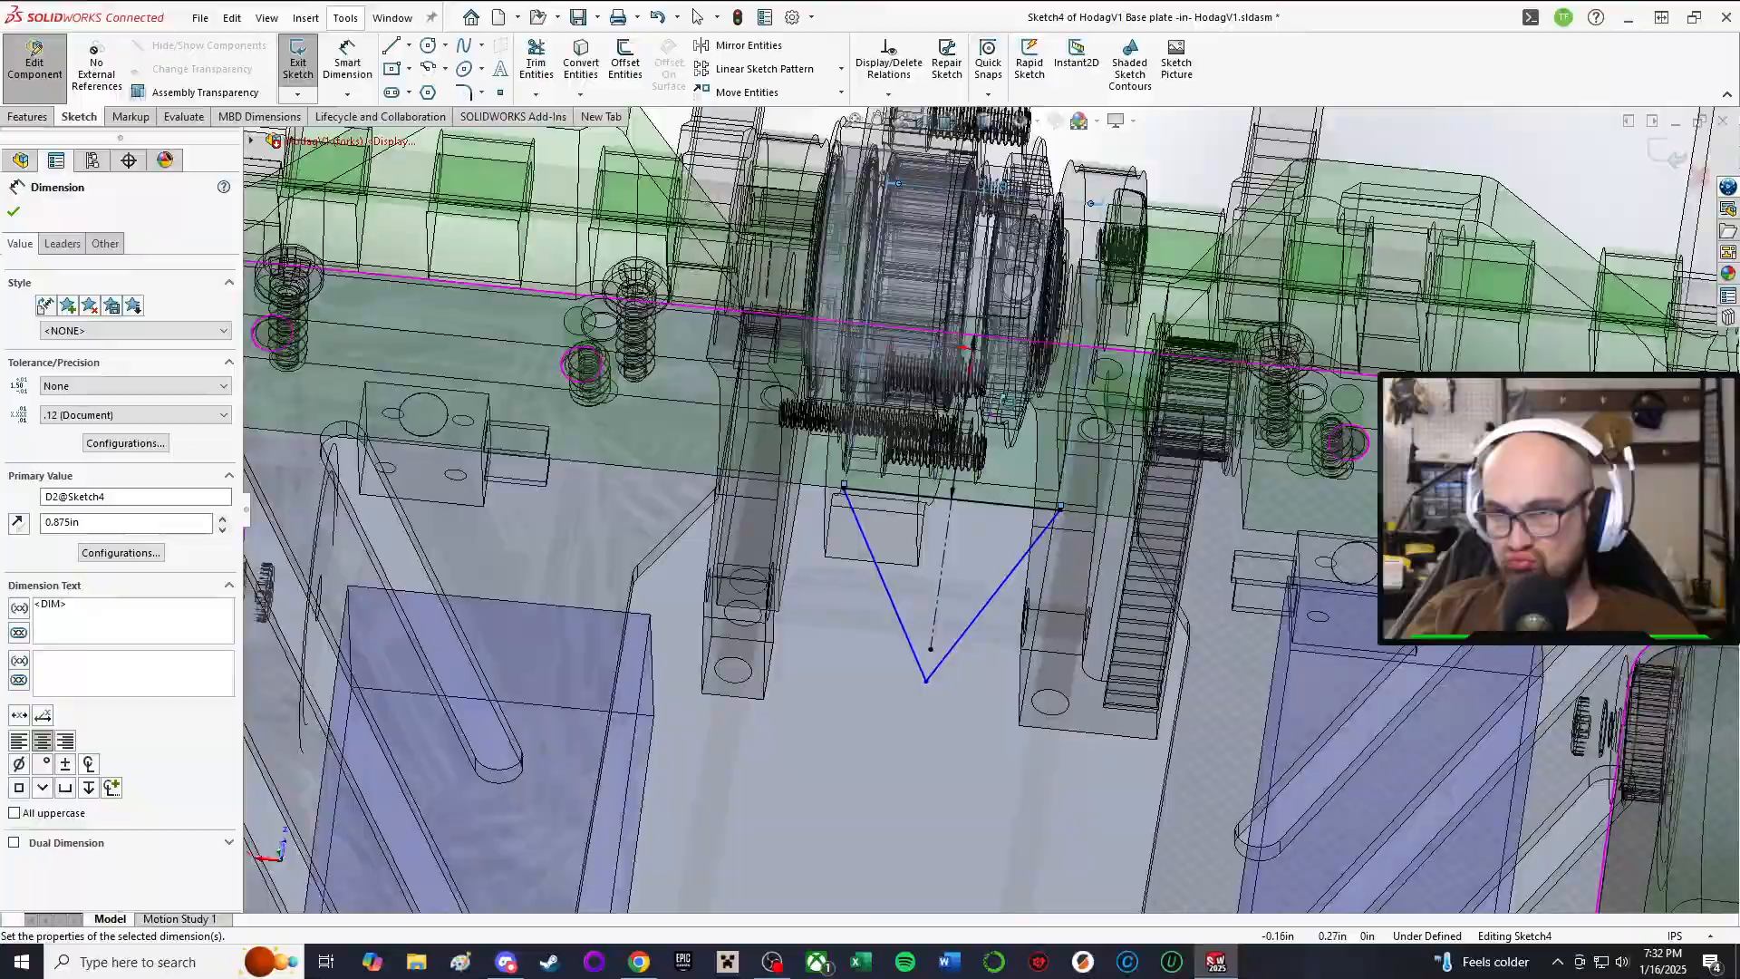
Step: Set the length of the triangle's horizontal line to 1 in
mouse_move(965, 352)
middle_mouse_down()
mouse_move(966, 377)
mouse_move(1004, 345)
mouse_move(1133, 308)
middle_mouse_up()
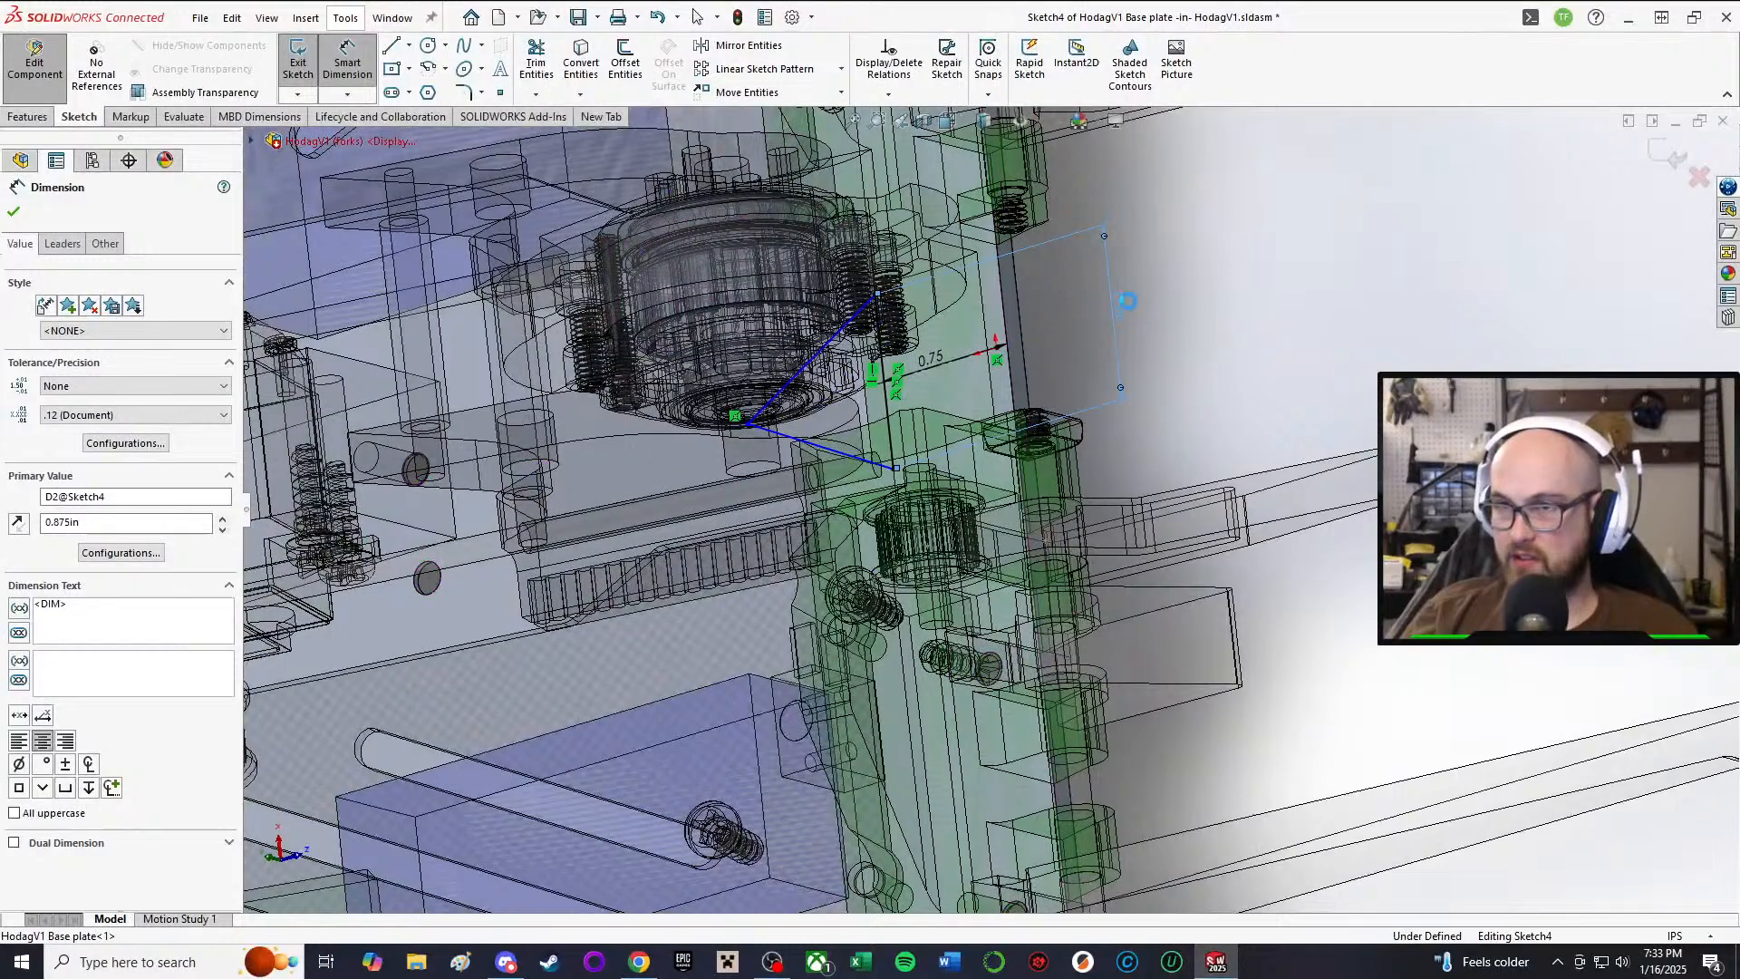
double_click(1128, 301)
type("1")
key("Return")
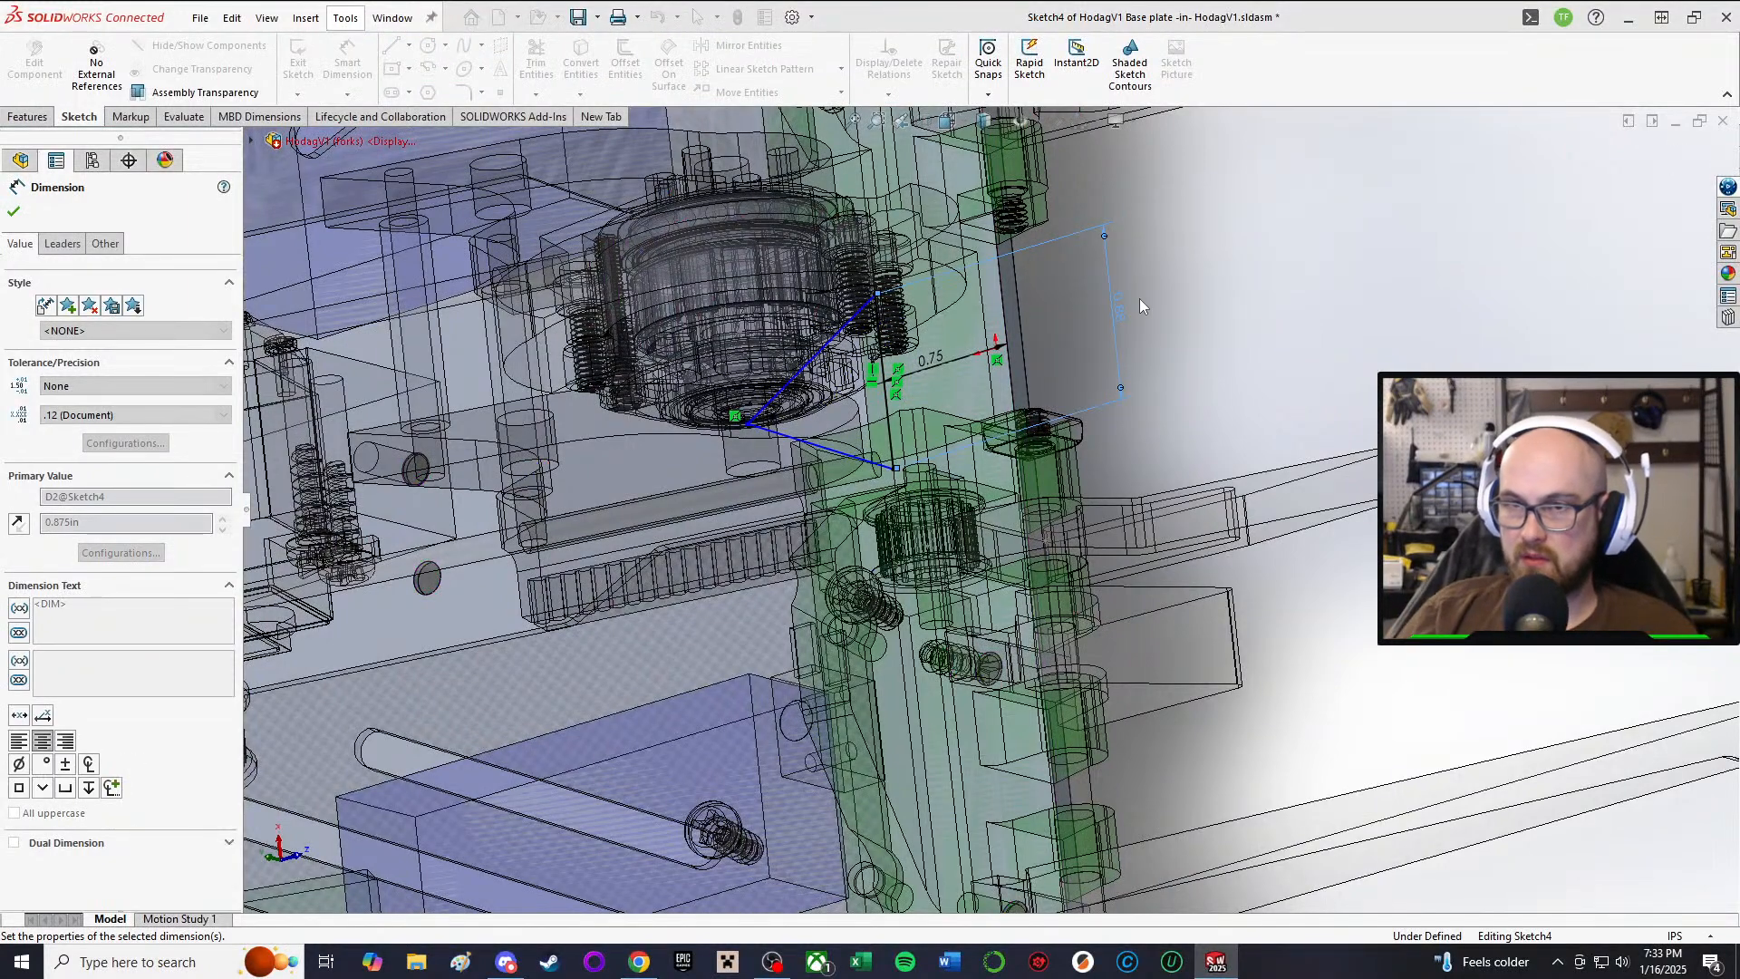
Step: Dimension one slanted side of the triangle as 1 in
middle_click_drag(876, 435, 900, 435)
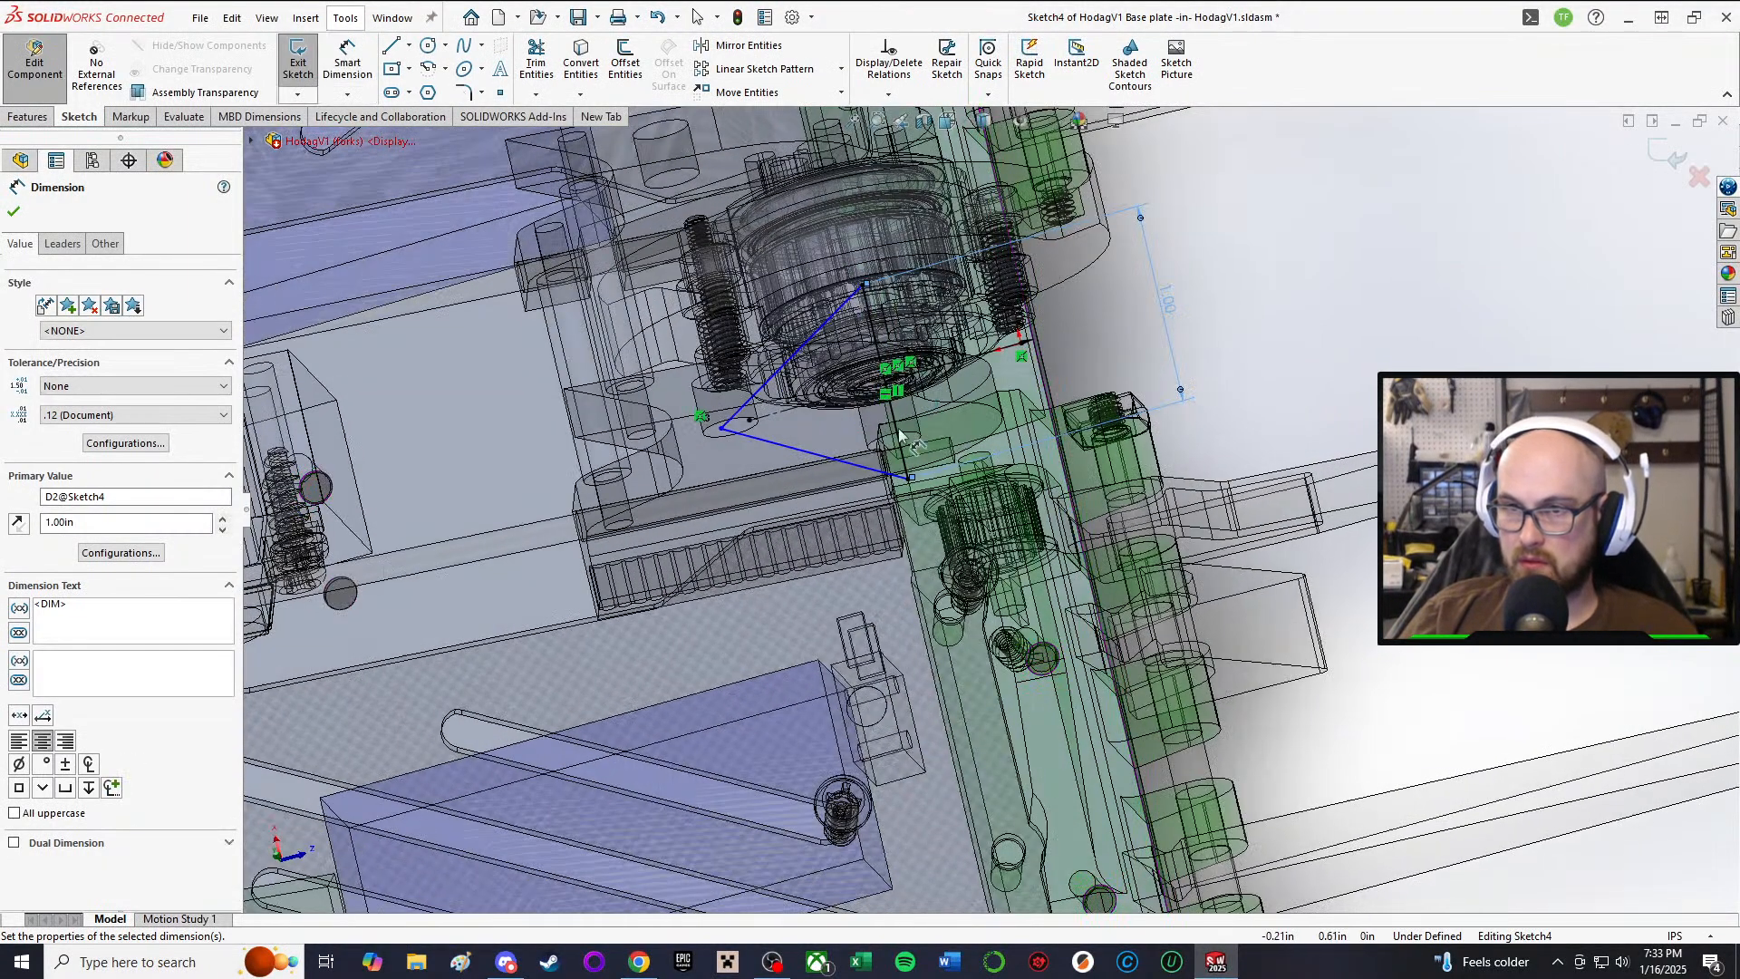
left_click(815, 463)
left_click(751, 519)
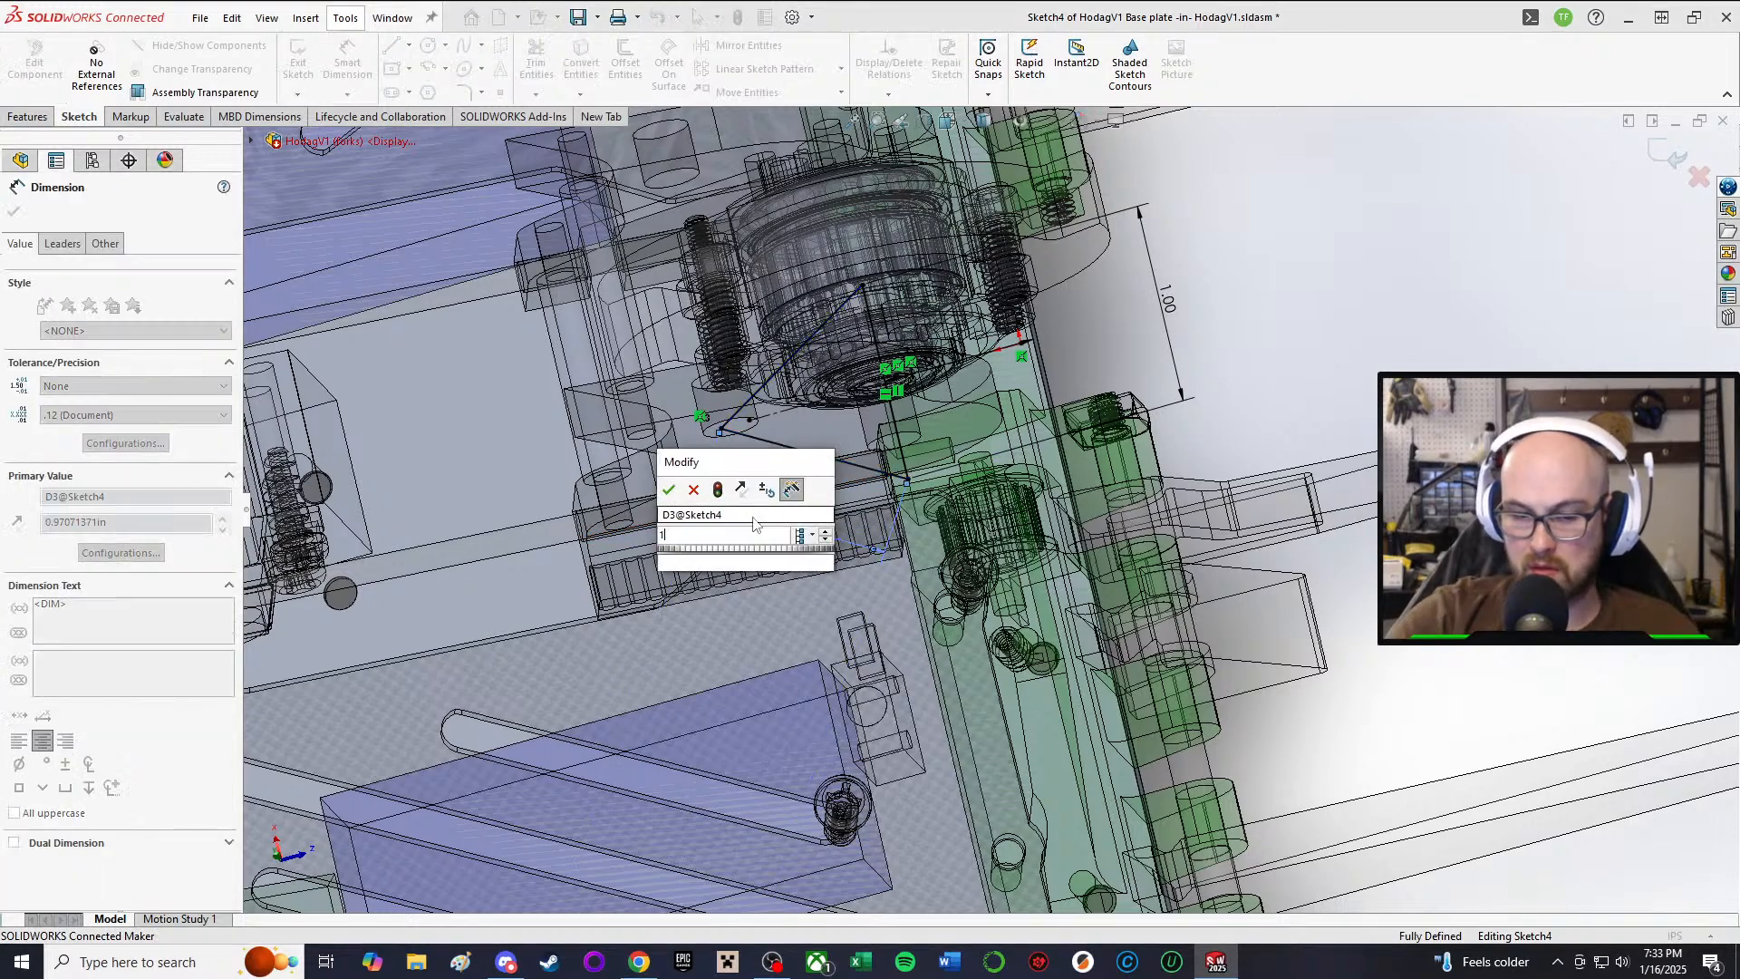
key("Return")
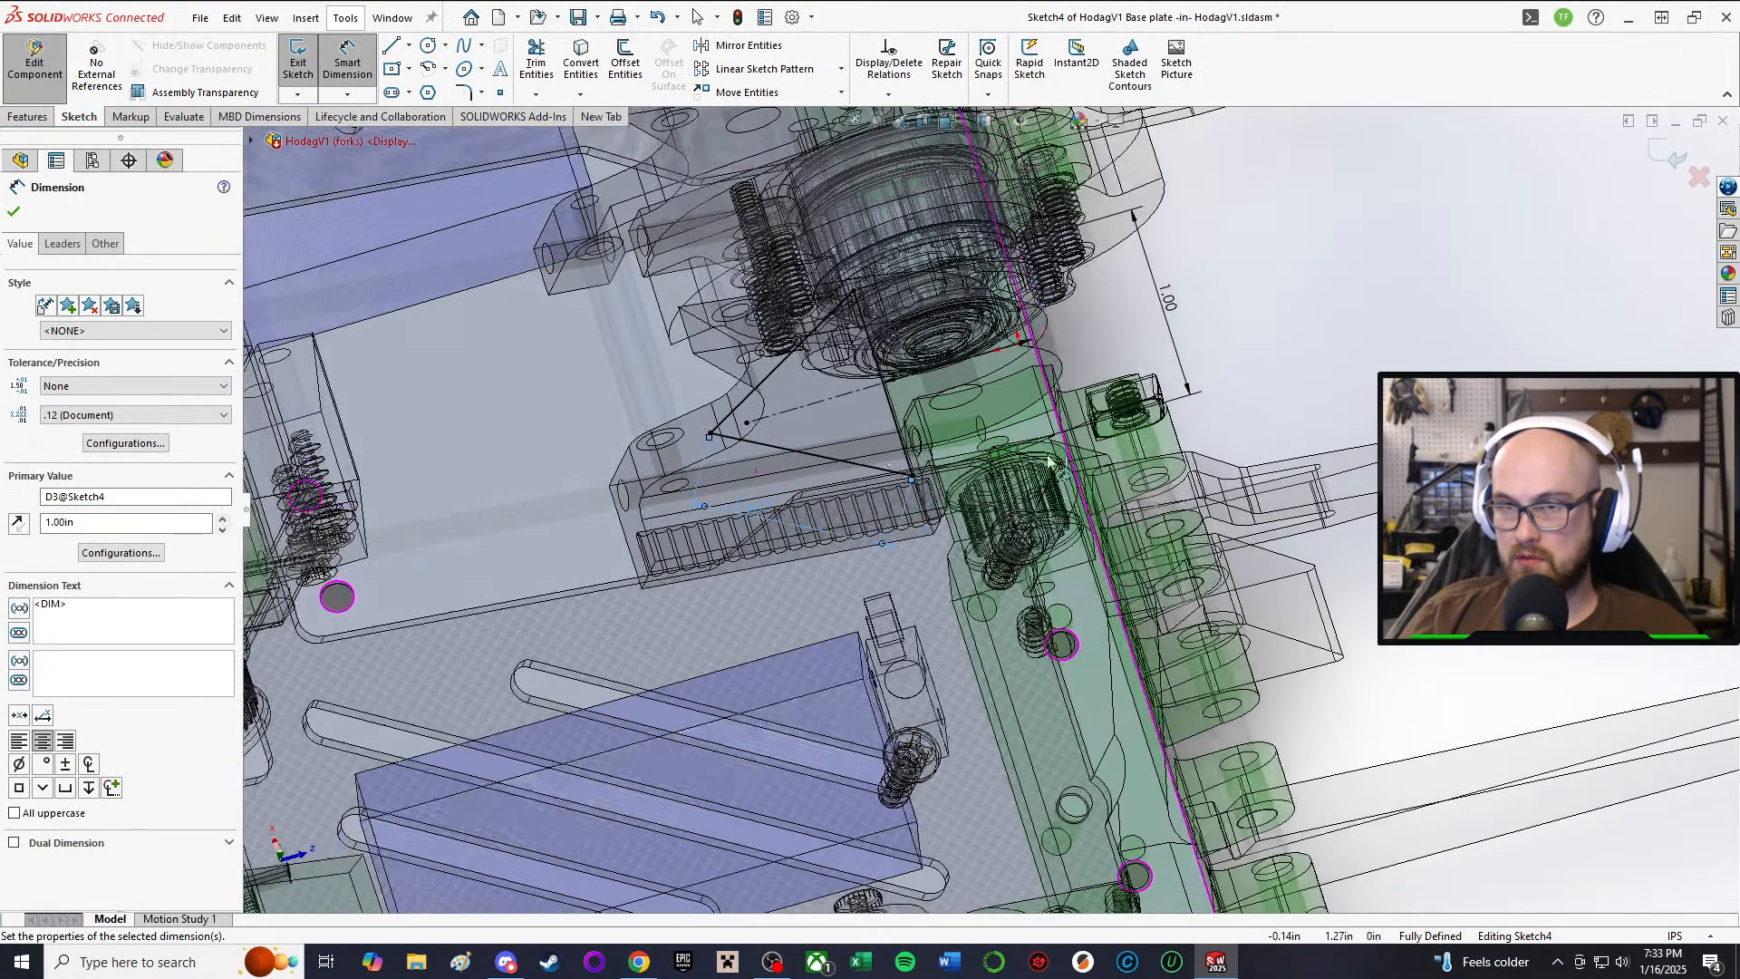
Step: Examine the dimensioned triangle's position relative to the base plate, weapon supports and weapon hub from several angles
middle_click_drag(1381, 218, 926, 470)
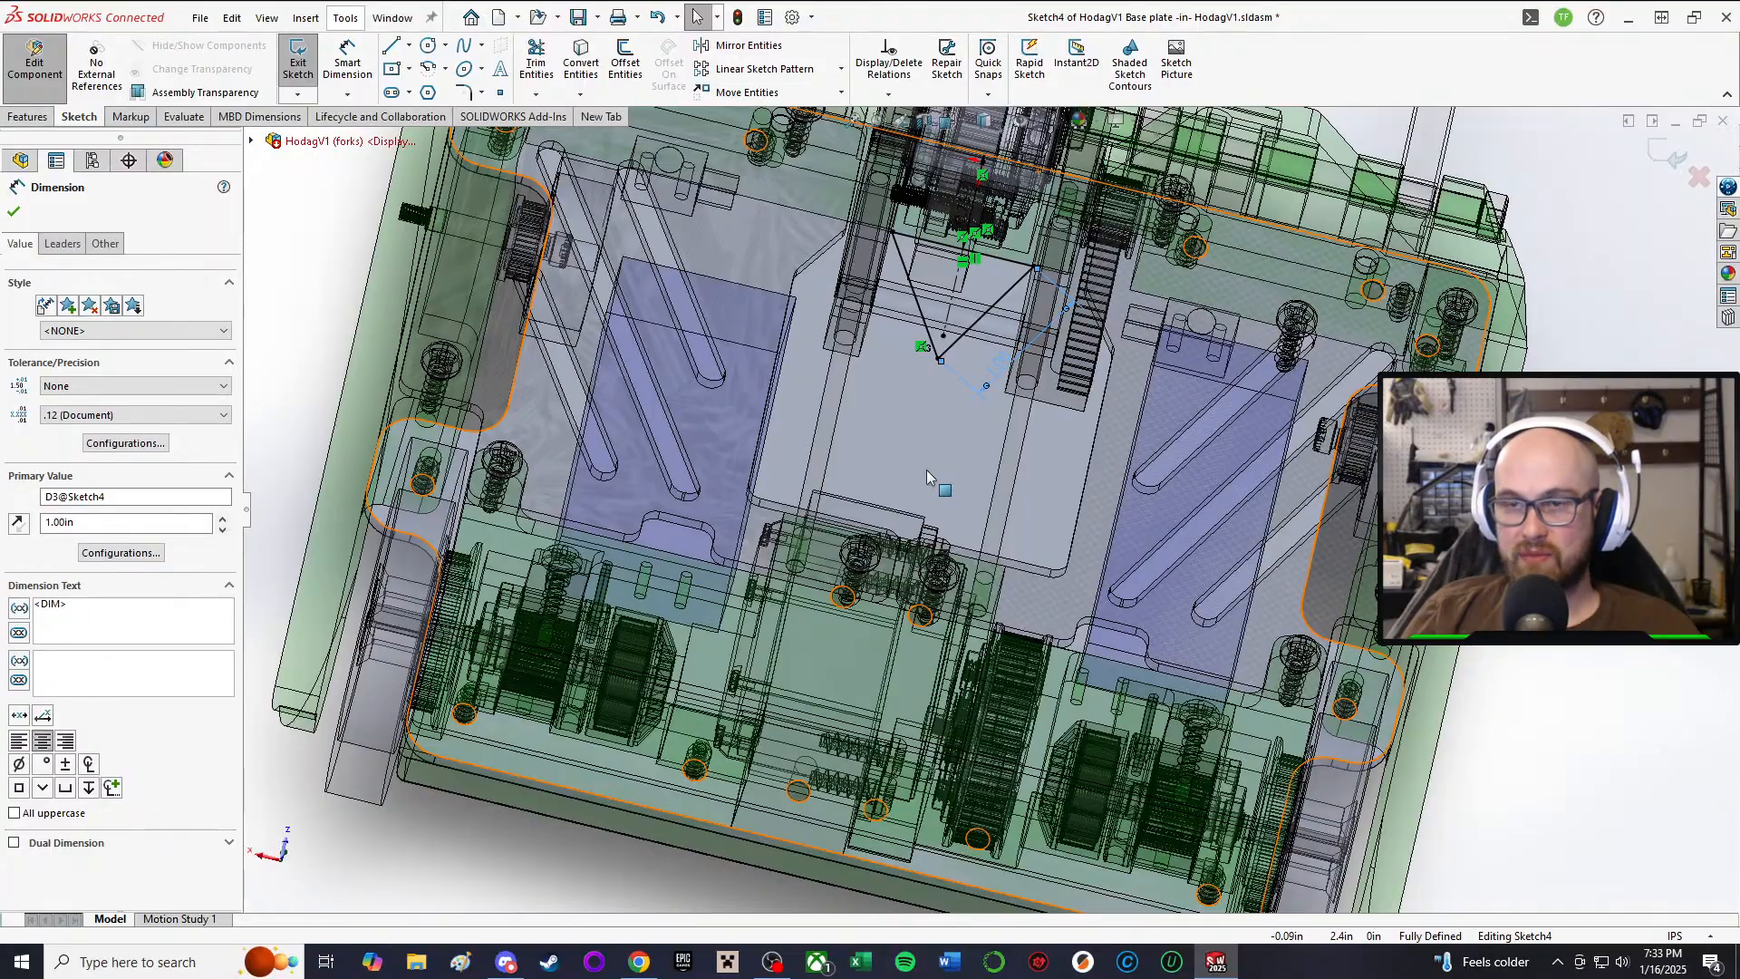
scroll(1025, 376, "up", 3)
scroll(1014, 262, "down", 5)
mouse_move(925, 391)
middle_mouse_down()
mouse_move(894, 207)
mouse_move(1007, 377)
mouse_move(939, 507)
middle_mouse_up()
middle_click_drag(721, 684, 315, 522)
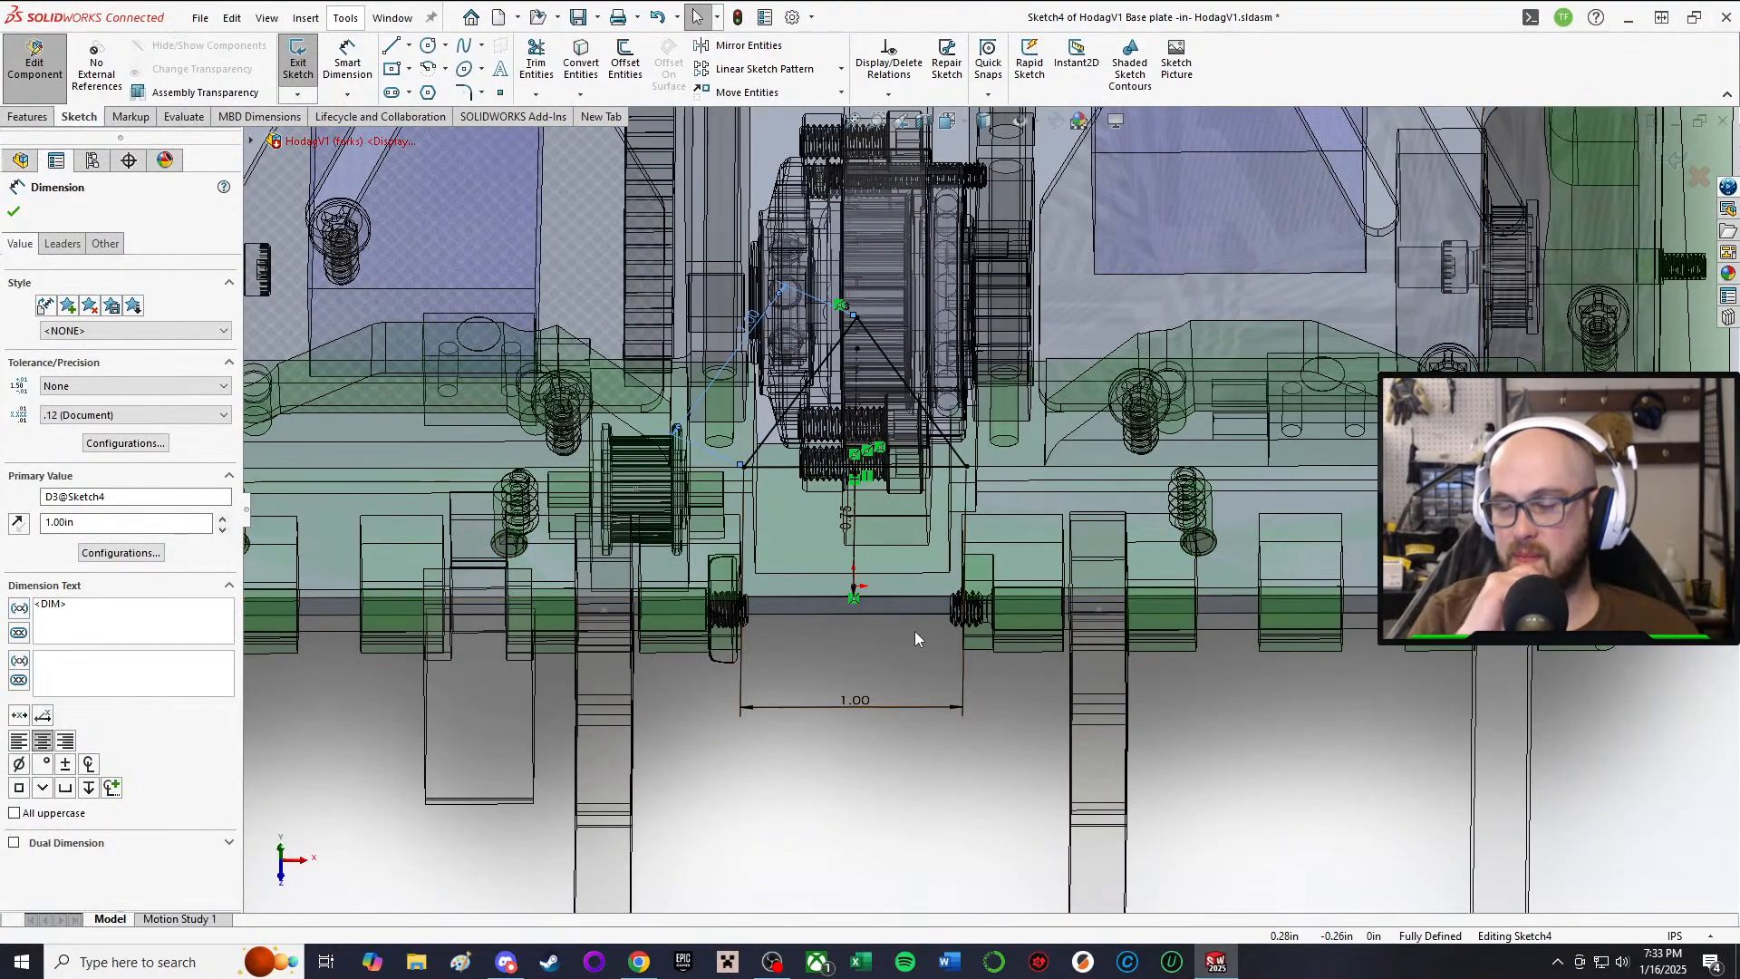
mouse_move(785, 616)
middle_mouse_down()
mouse_move(798, 526)
mouse_move(951, 426)
mouse_move(1029, 400)
mouse_move(996, 666)
mouse_move(934, 471)
mouse_move(997, 616)
mouse_move(825, 499)
middle_mouse_up()
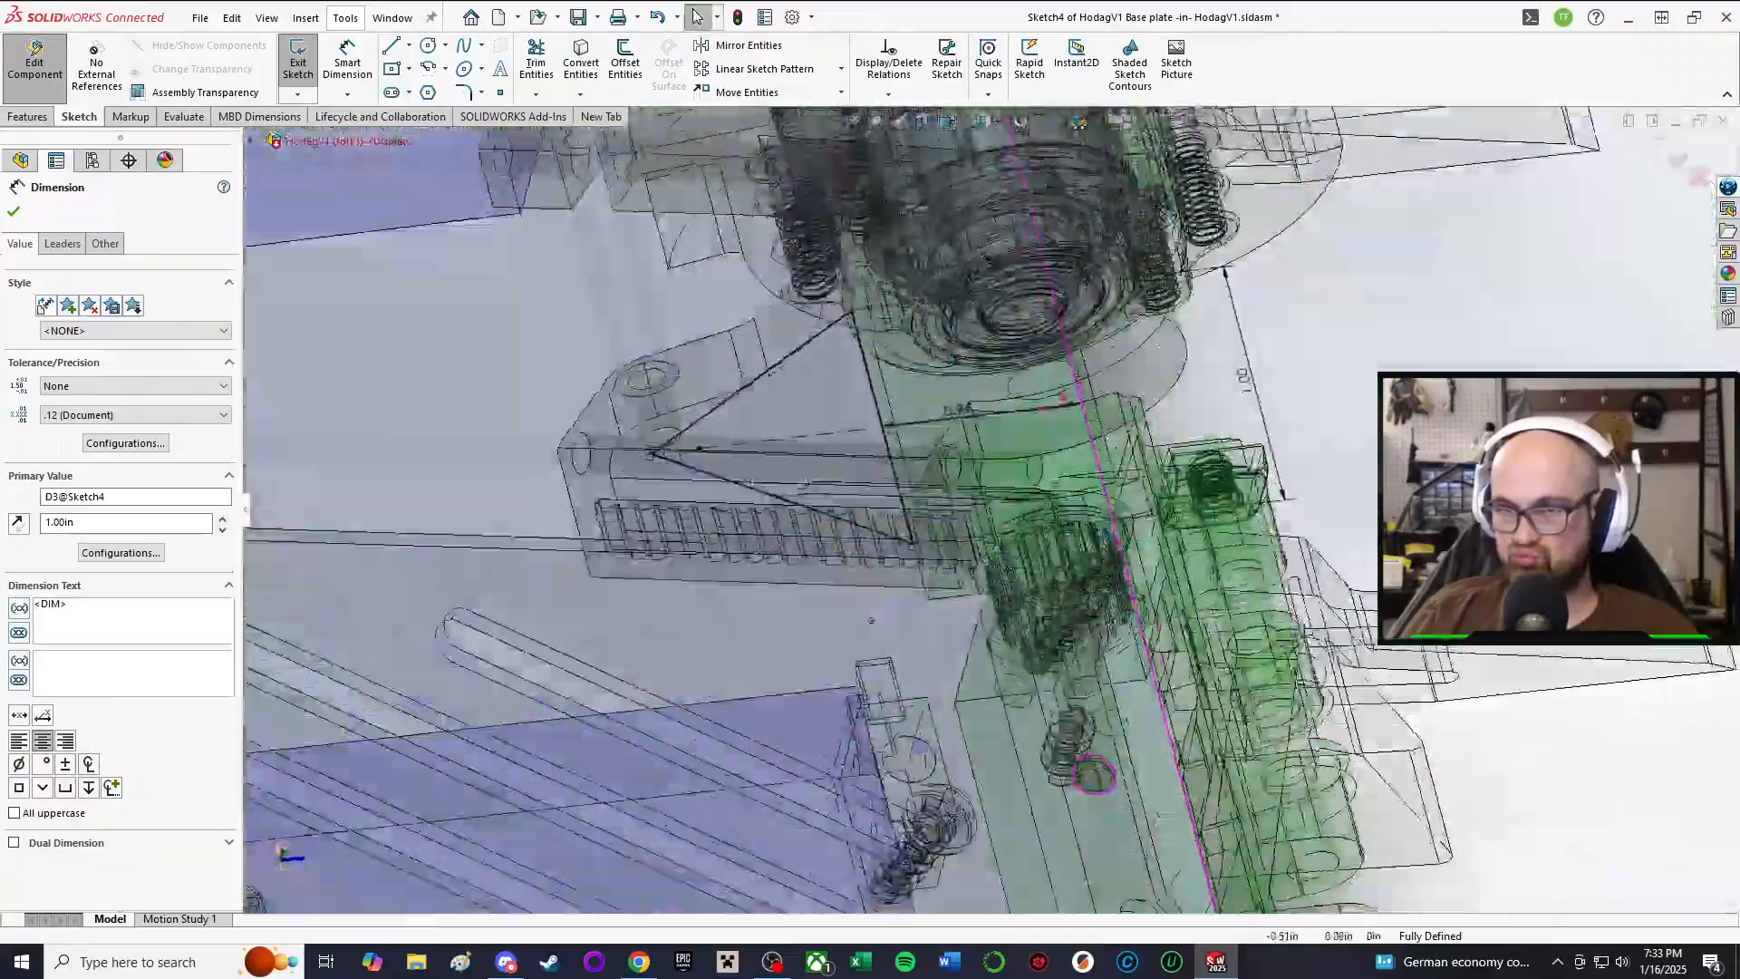
mouse_move(871, 620)
middle_mouse_down()
mouse_move(762, 558)
mouse_move(743, 458)
middle_mouse_up()
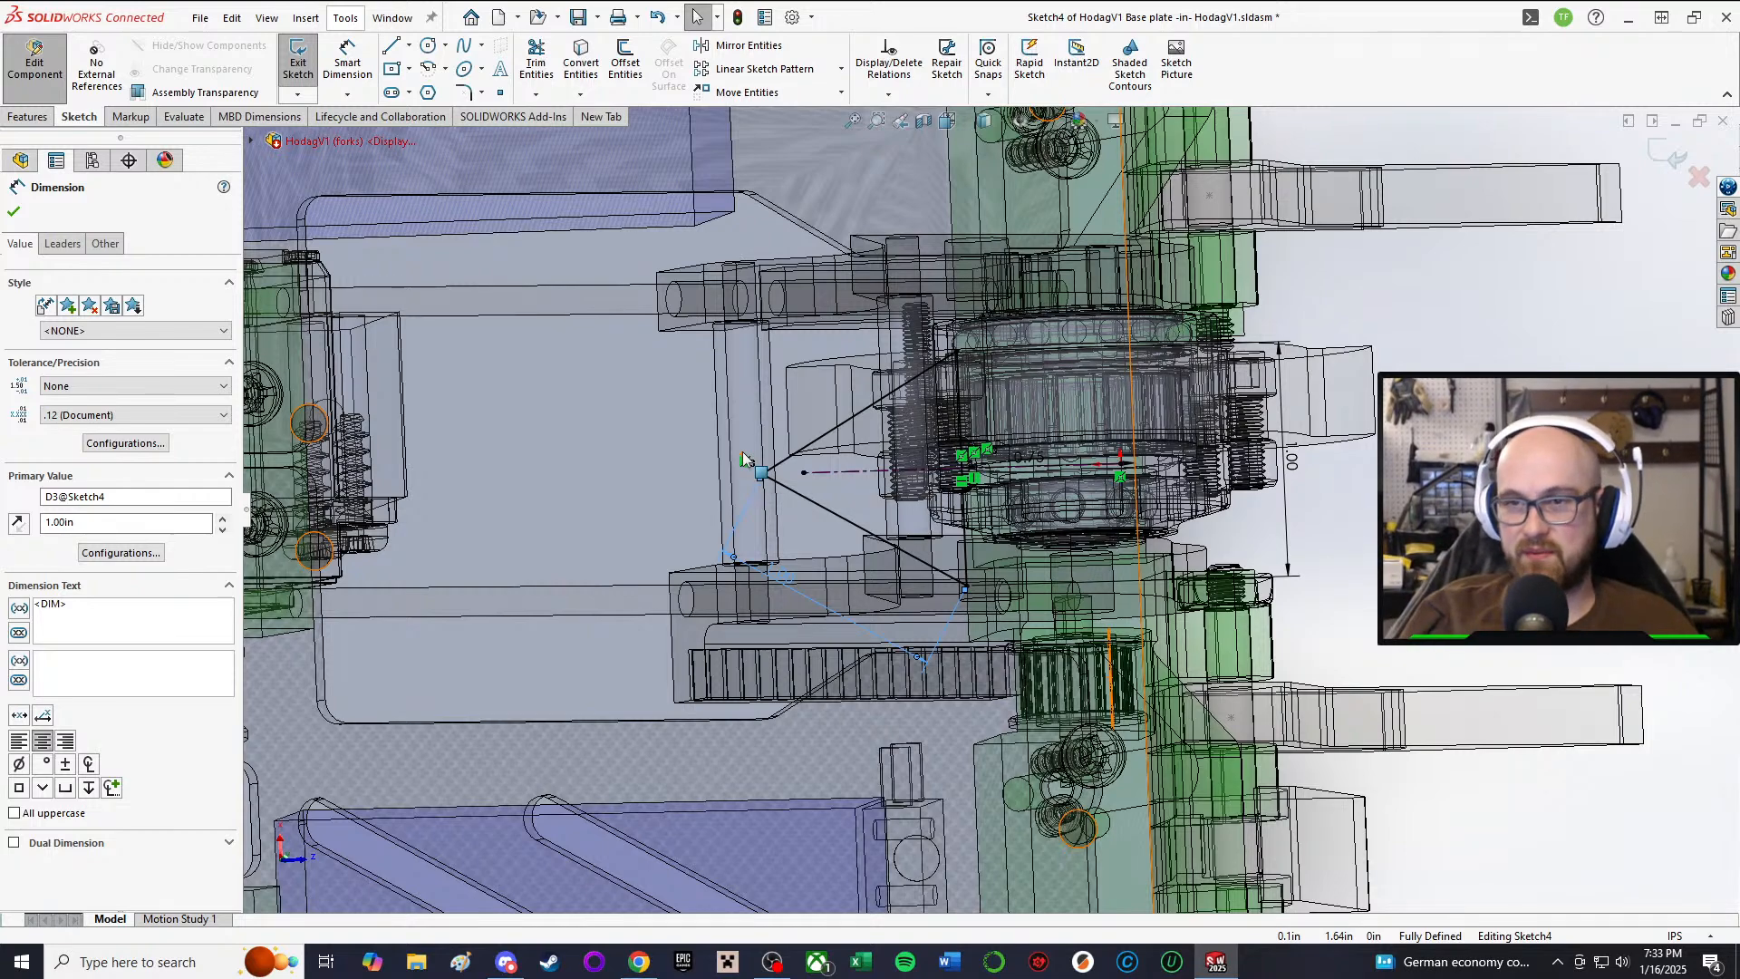
scroll(926, 533, "up", 4)
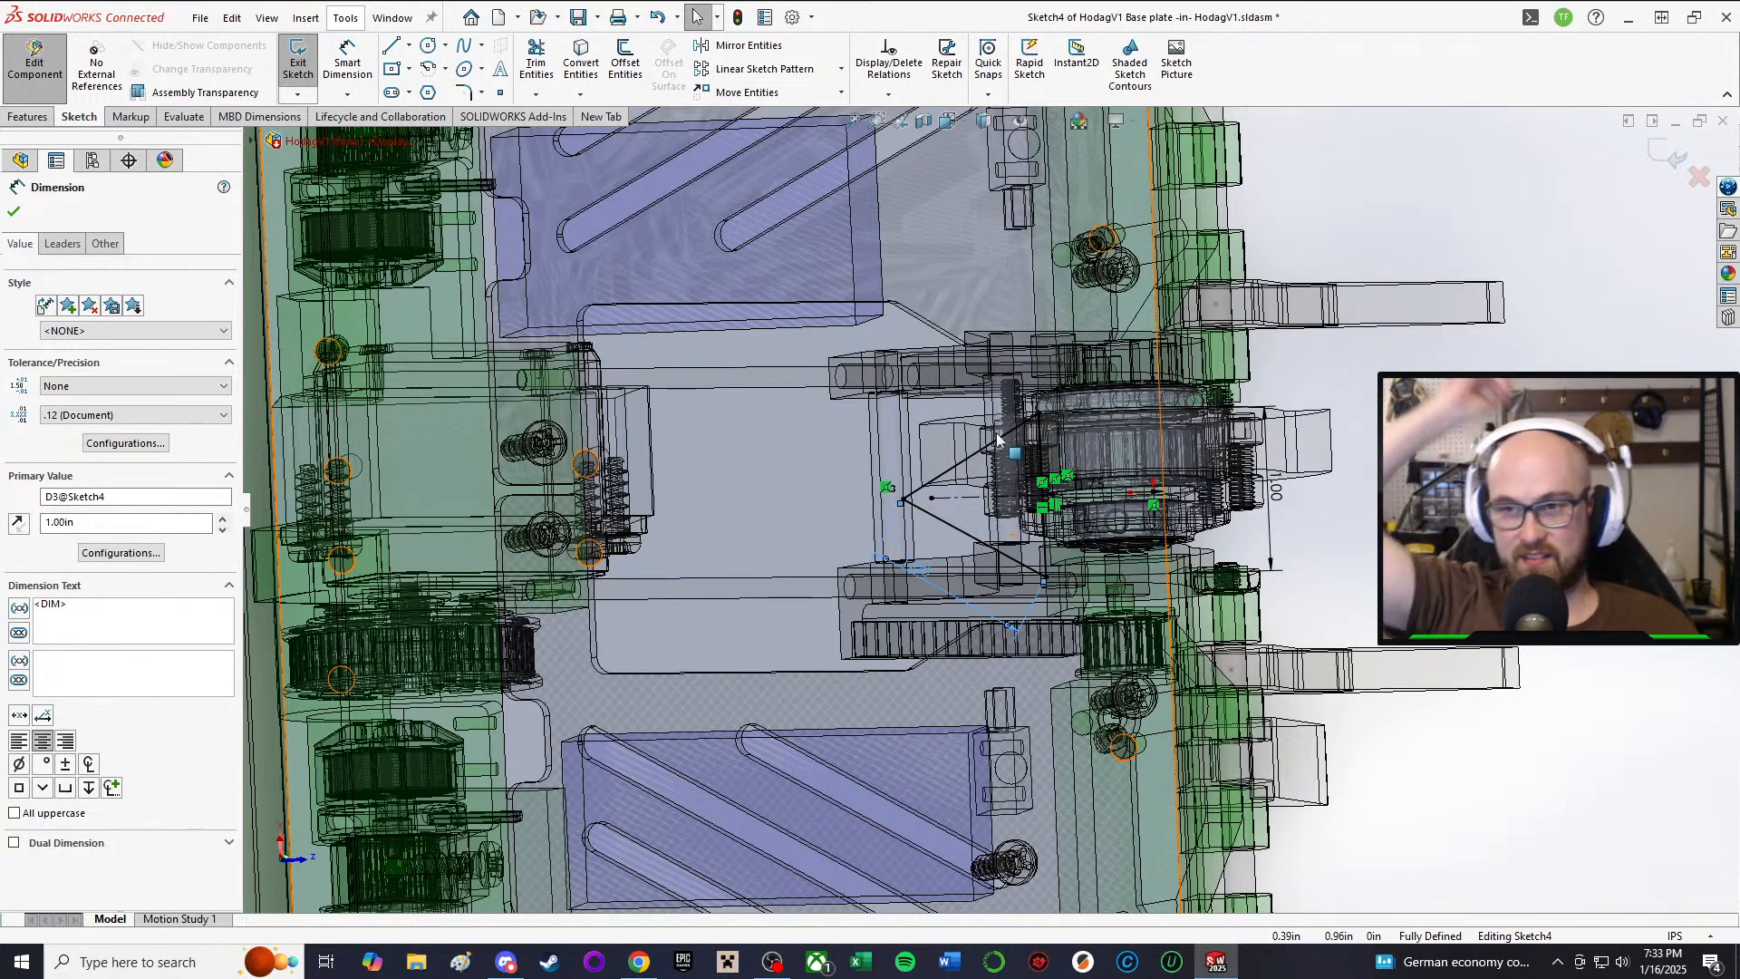
left_click(1330, 533)
middle_click_drag(1330, 533, 1052, 368)
scroll(1040, 439, "down", 10)
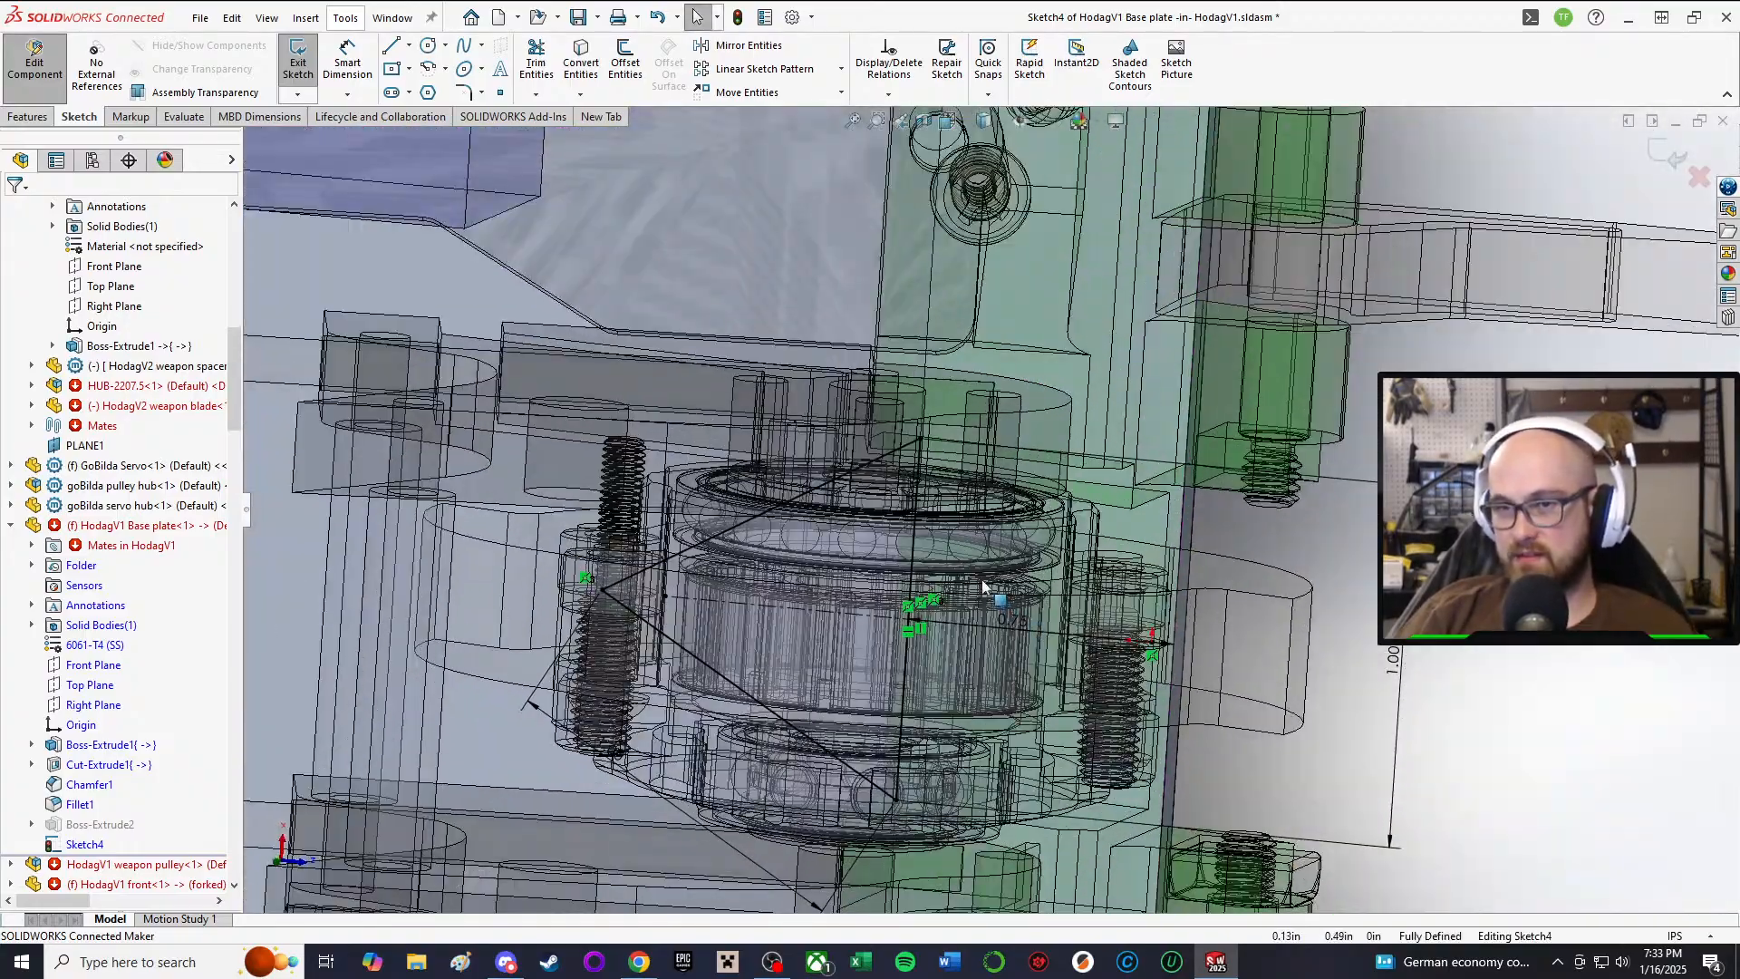
scroll(942, 588, "down", 3)
scroll(940, 587, "up", 7)
Step: Cut the triangular profile through all of the base plate with an extruded cut, and return to editing the assembly
middle_click_drag(856, 567, 641, 268)
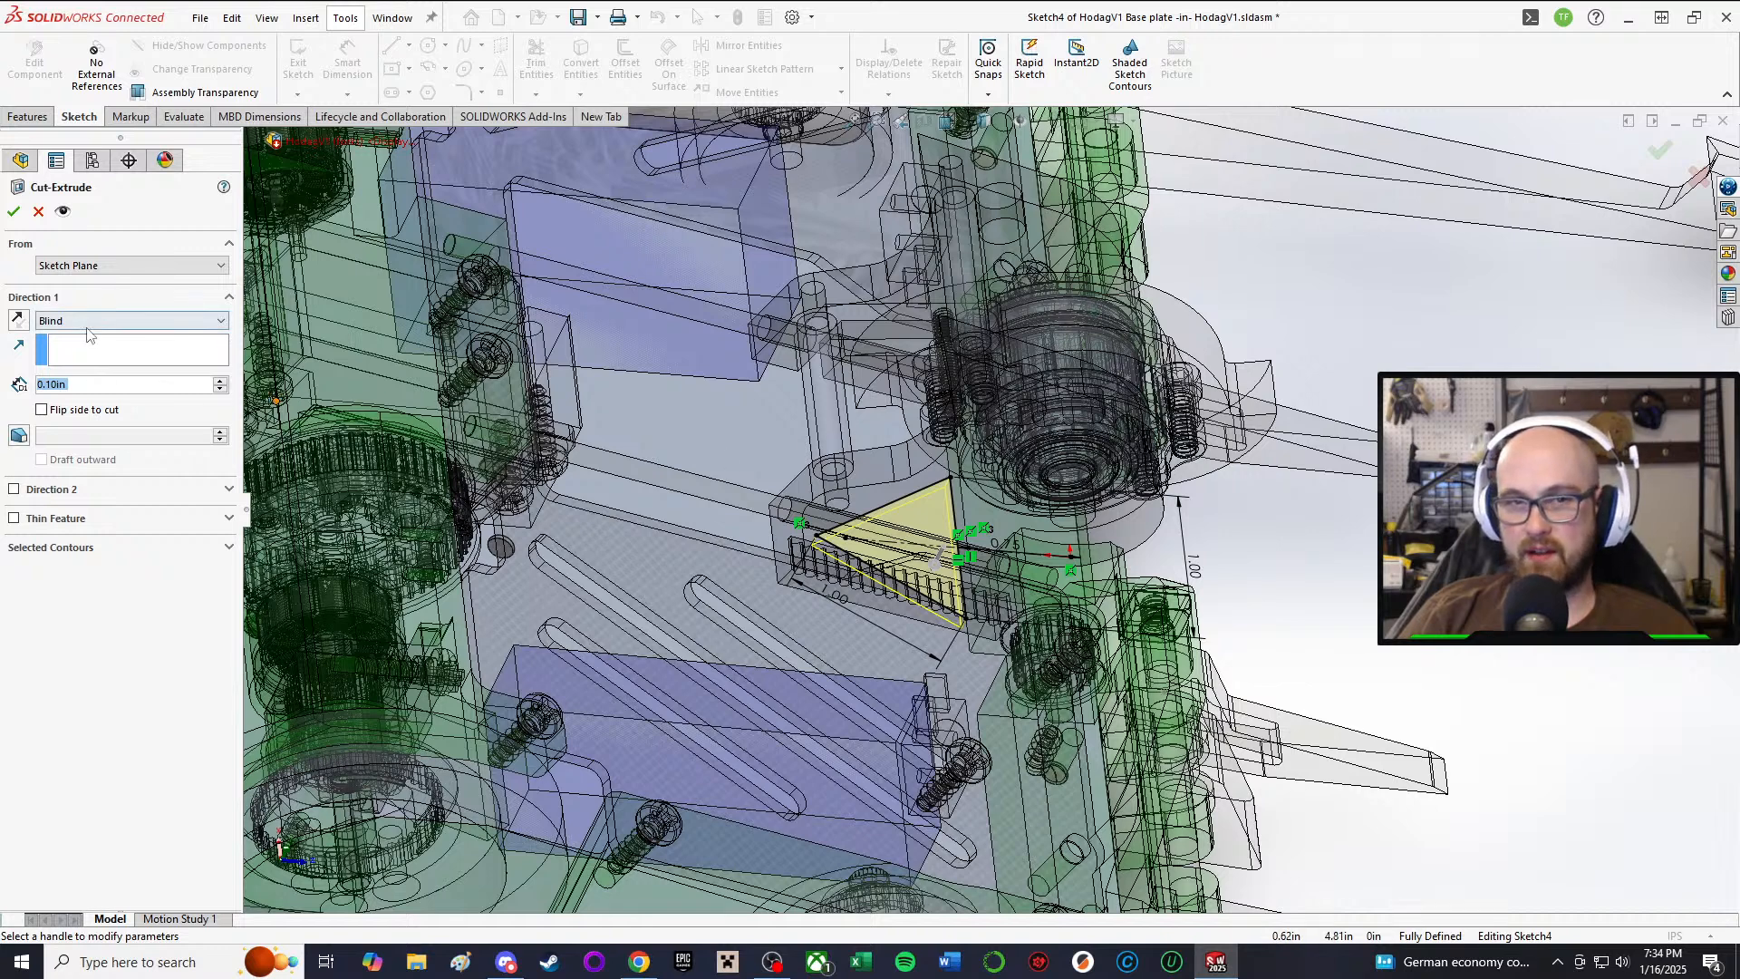
left_click(90, 321)
left_click(94, 350)
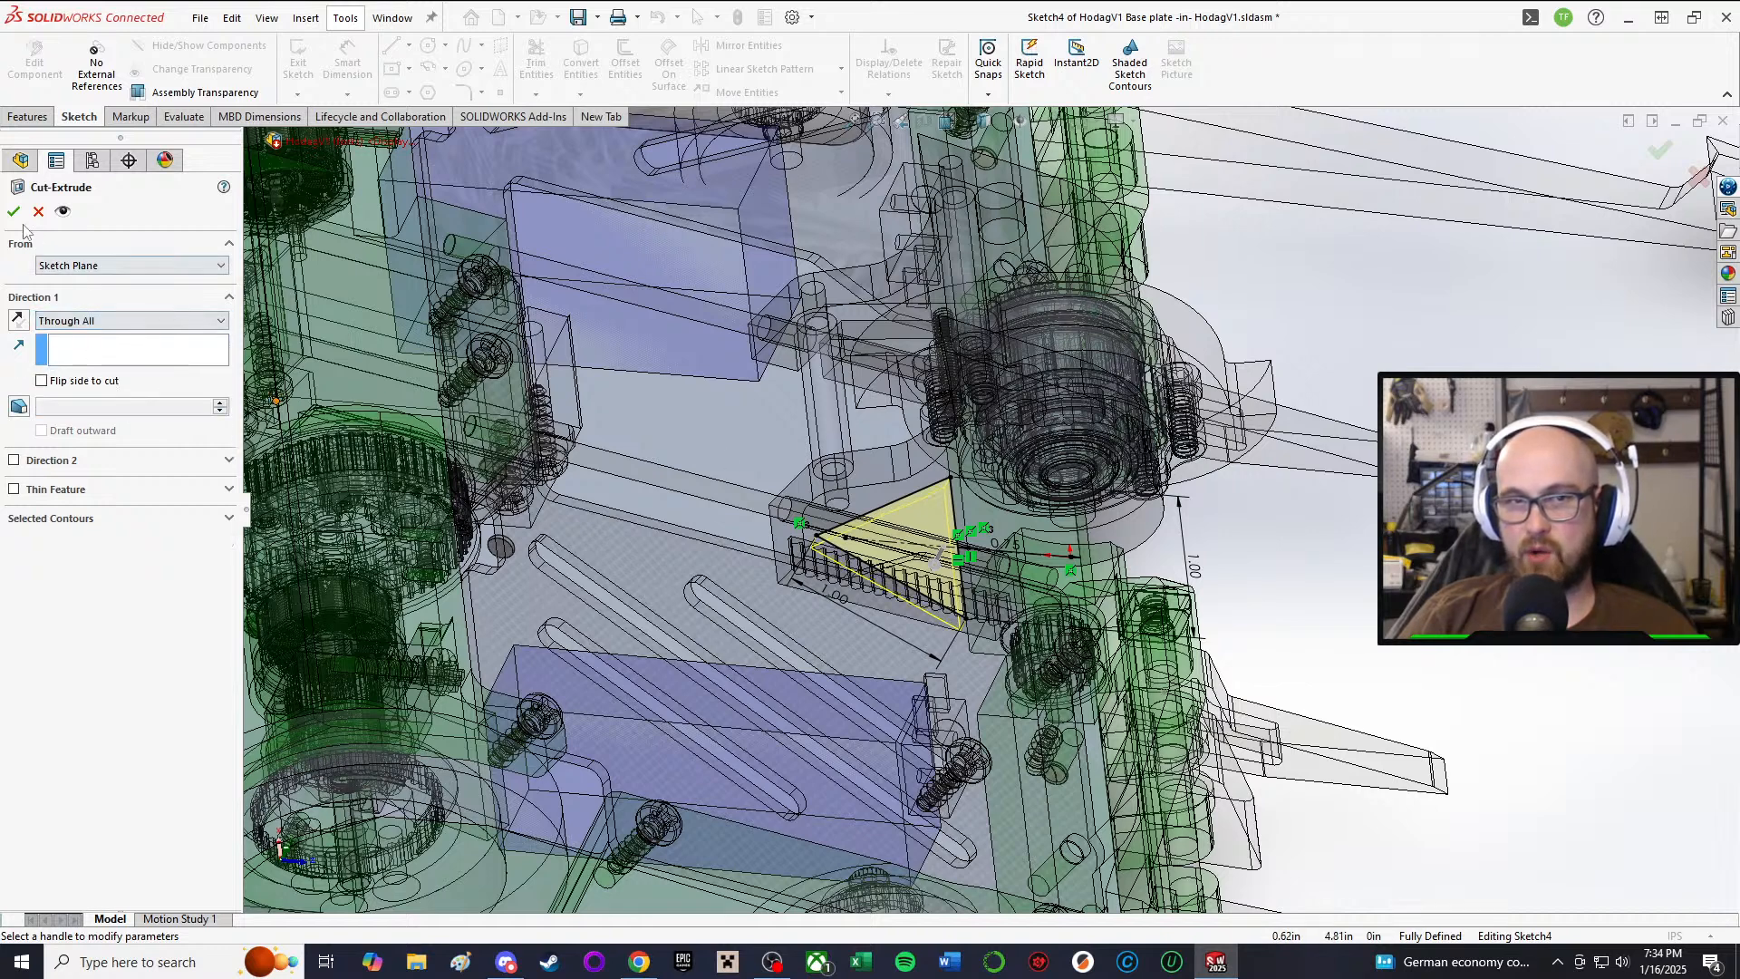
key("Return")
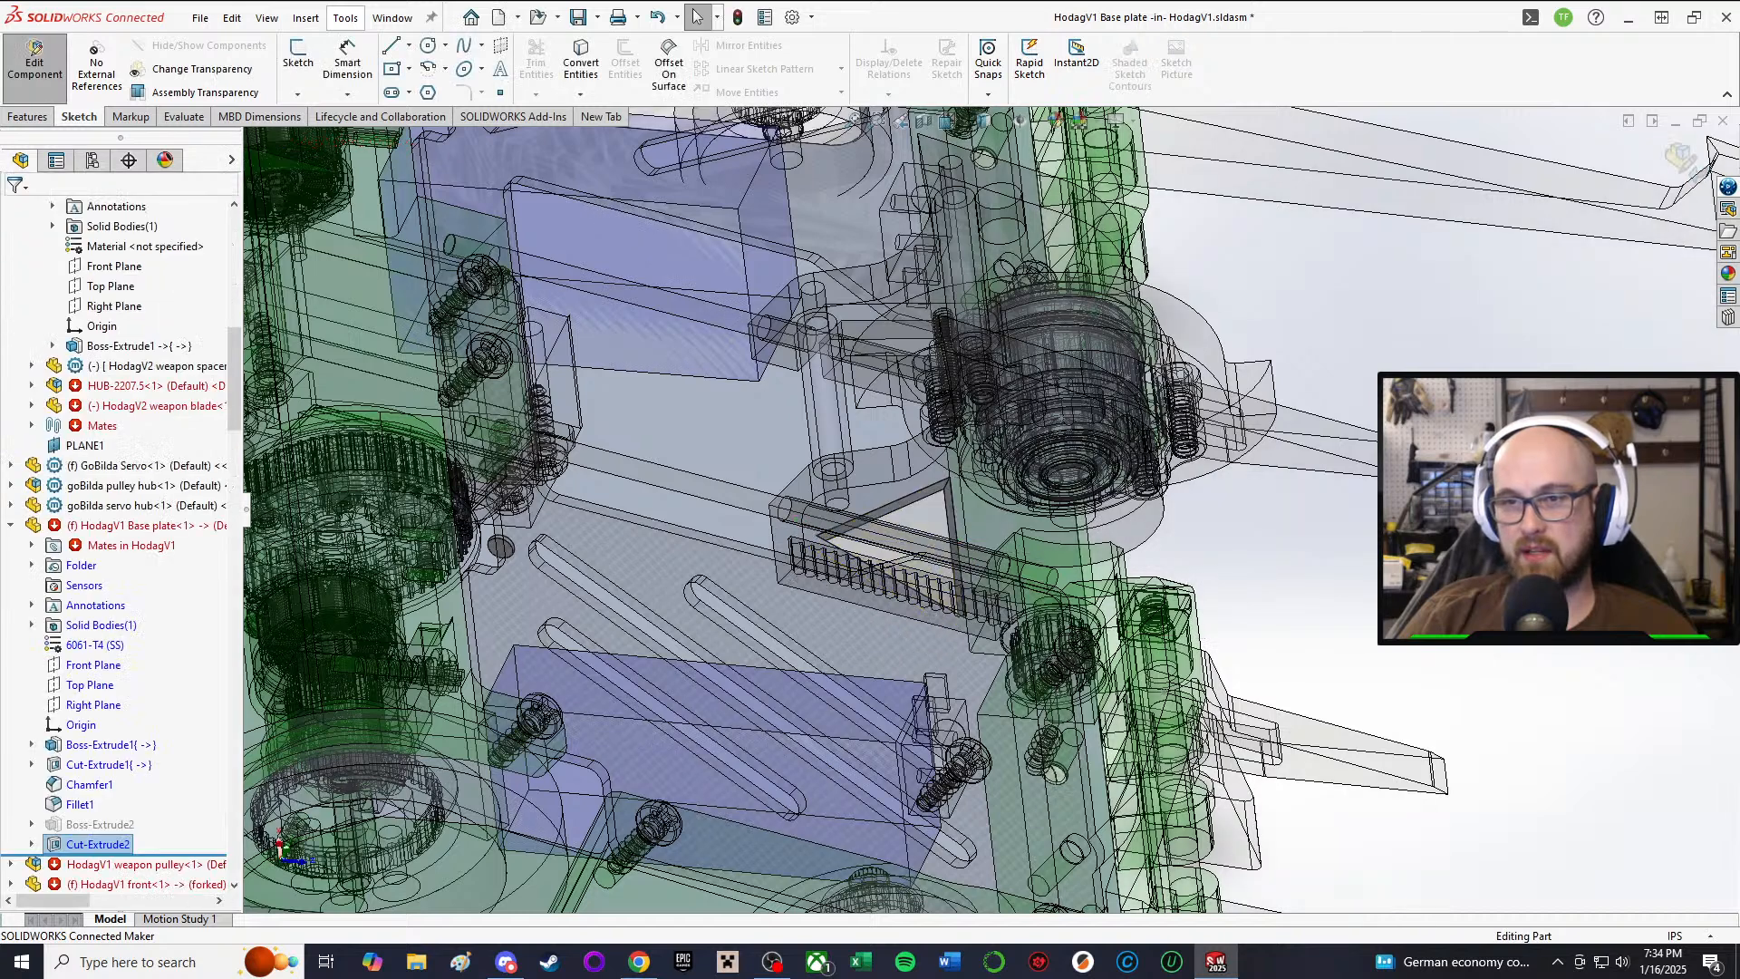
left_click(34, 68)
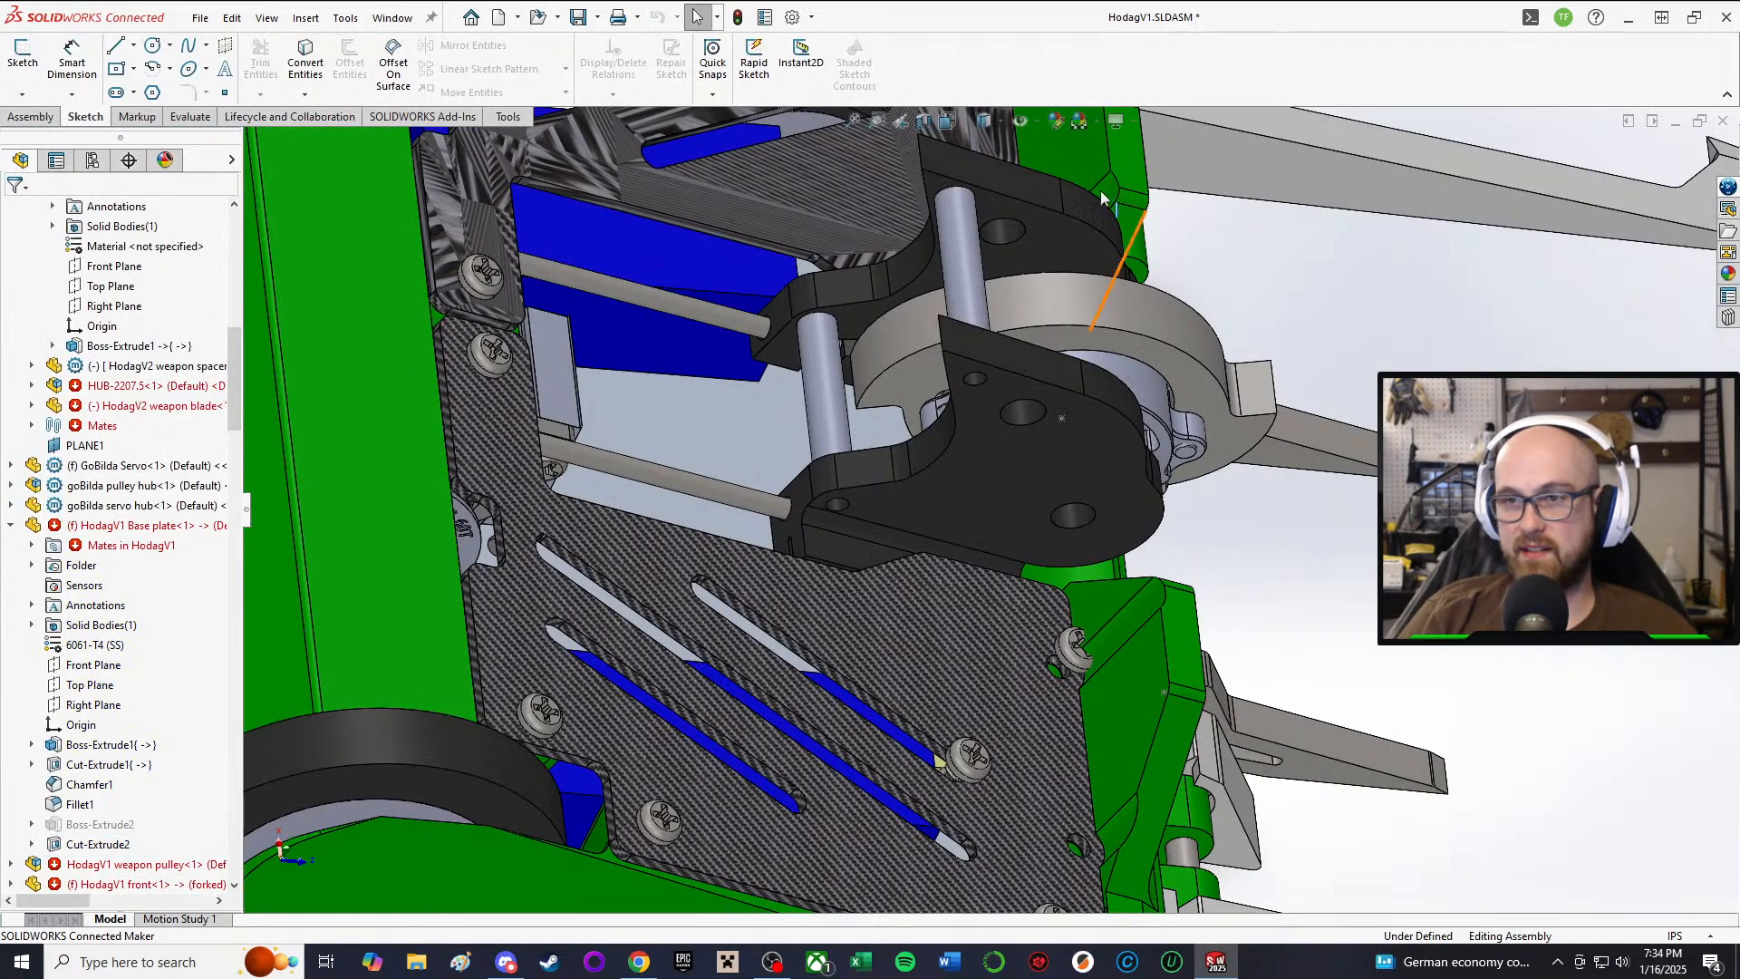
Step: Examine the cylindrical spacer between the two weapon supports and its clearance around the weapon
left_click(951, 253)
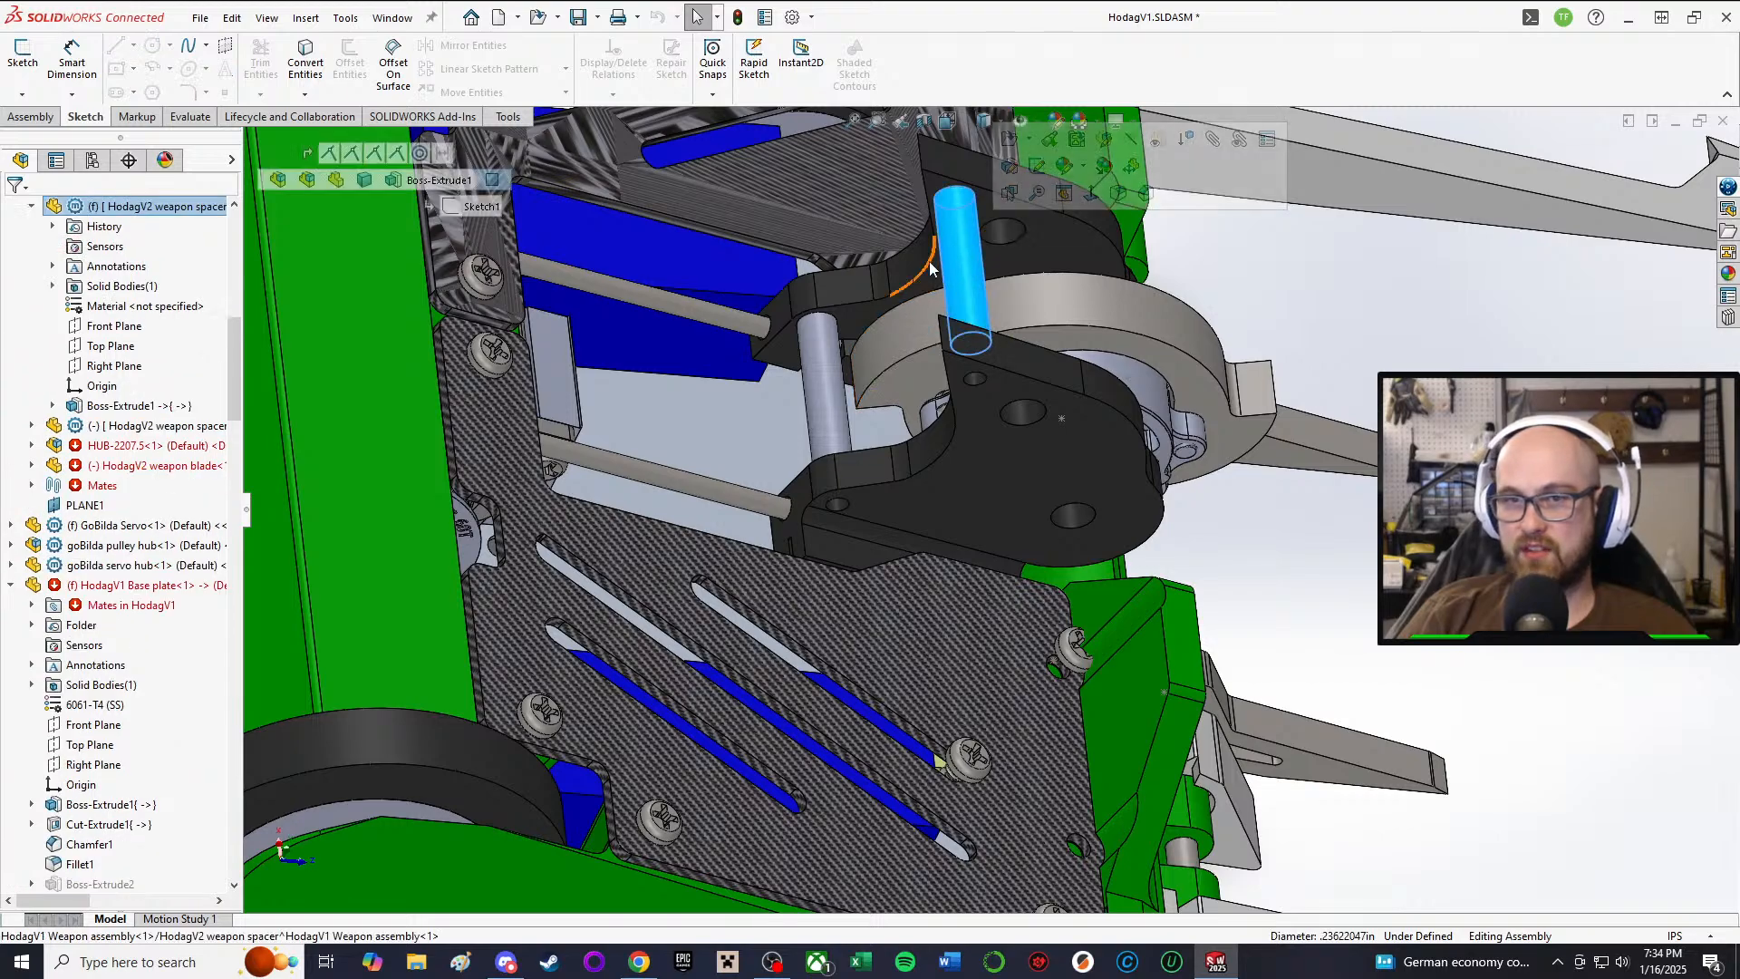
middle_click_drag(951, 254, 926, 349)
scroll(1014, 234, "down", 3)
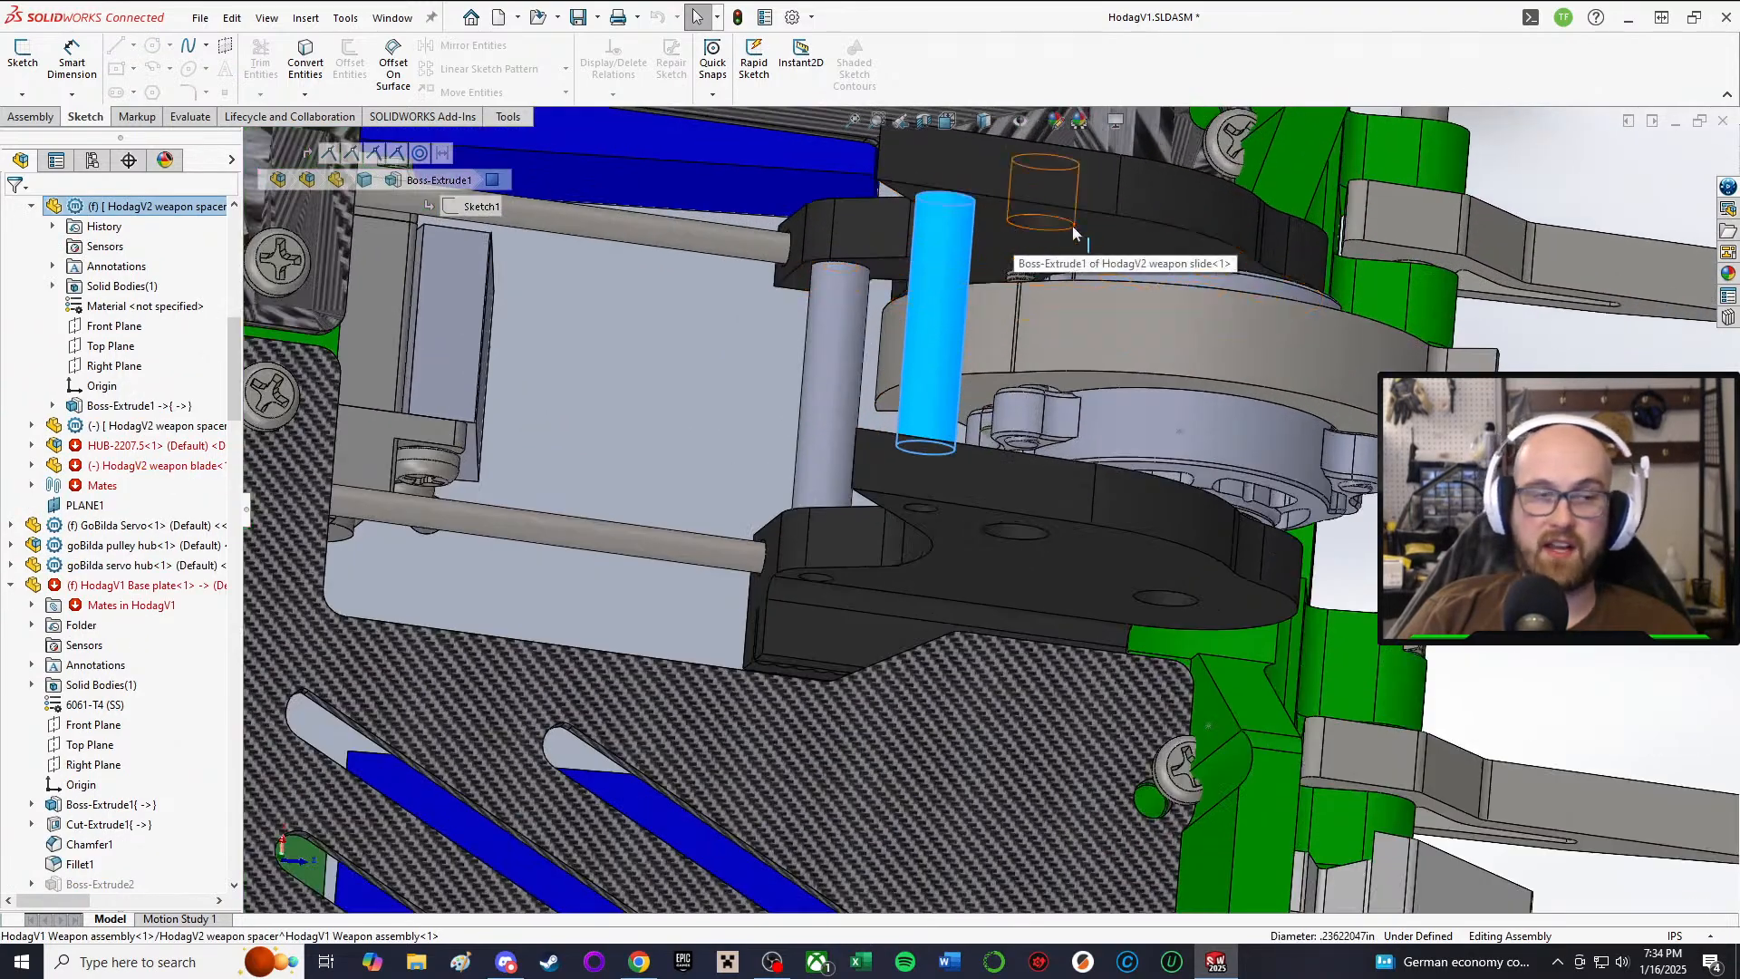
scroll(1073, 225, "up", 4)
scroll(1058, 248, "down", 5)
scroll(1058, 249, "up", 1)
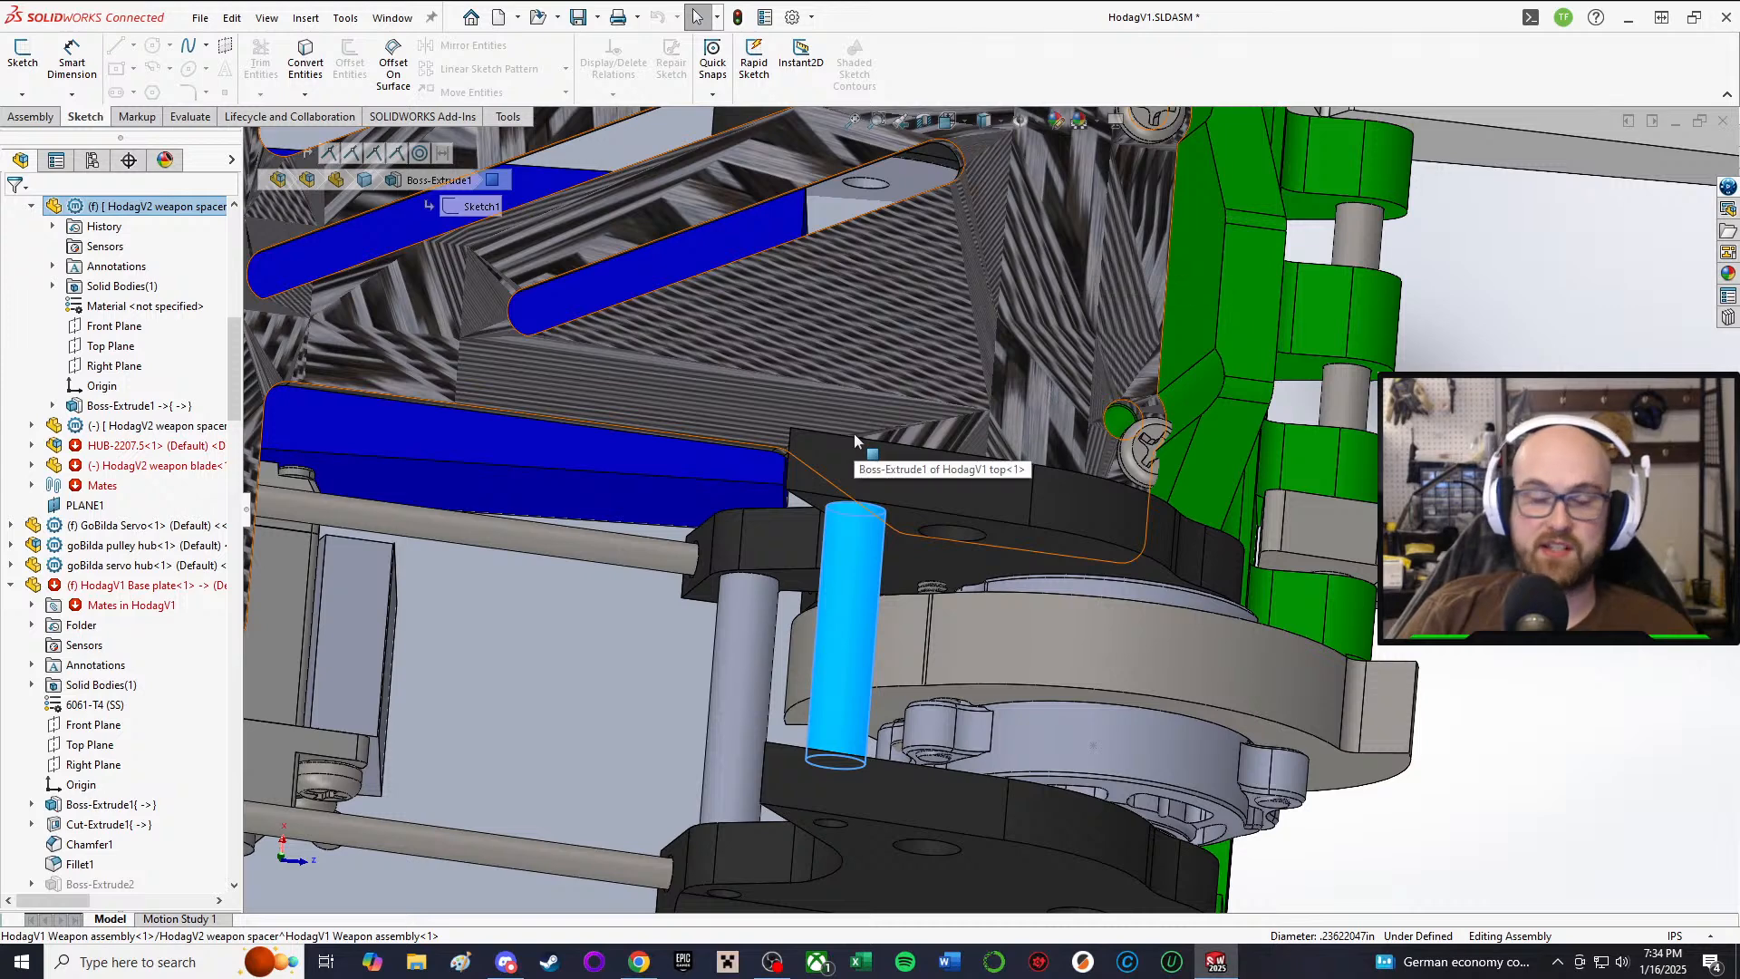
middle_click_drag(854, 433, 867, 526)
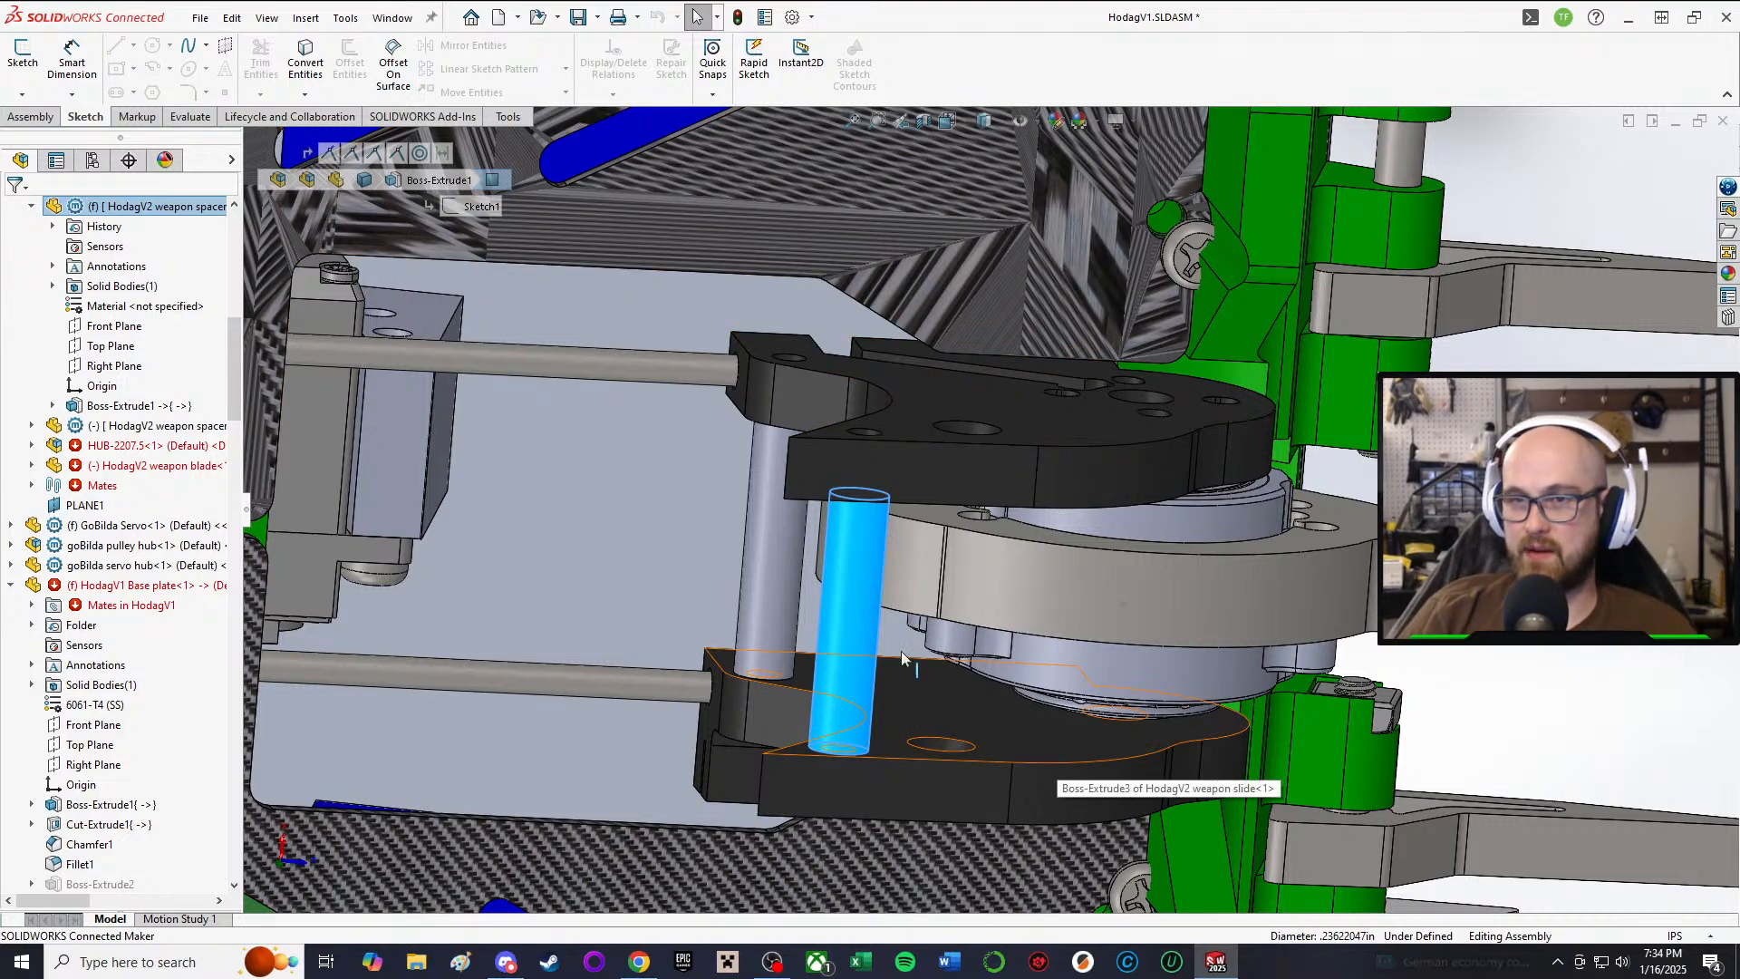
middle_click_drag(901, 657, 1266, 777)
left_click(1657, 777)
scroll(1495, 779, "up", 3)
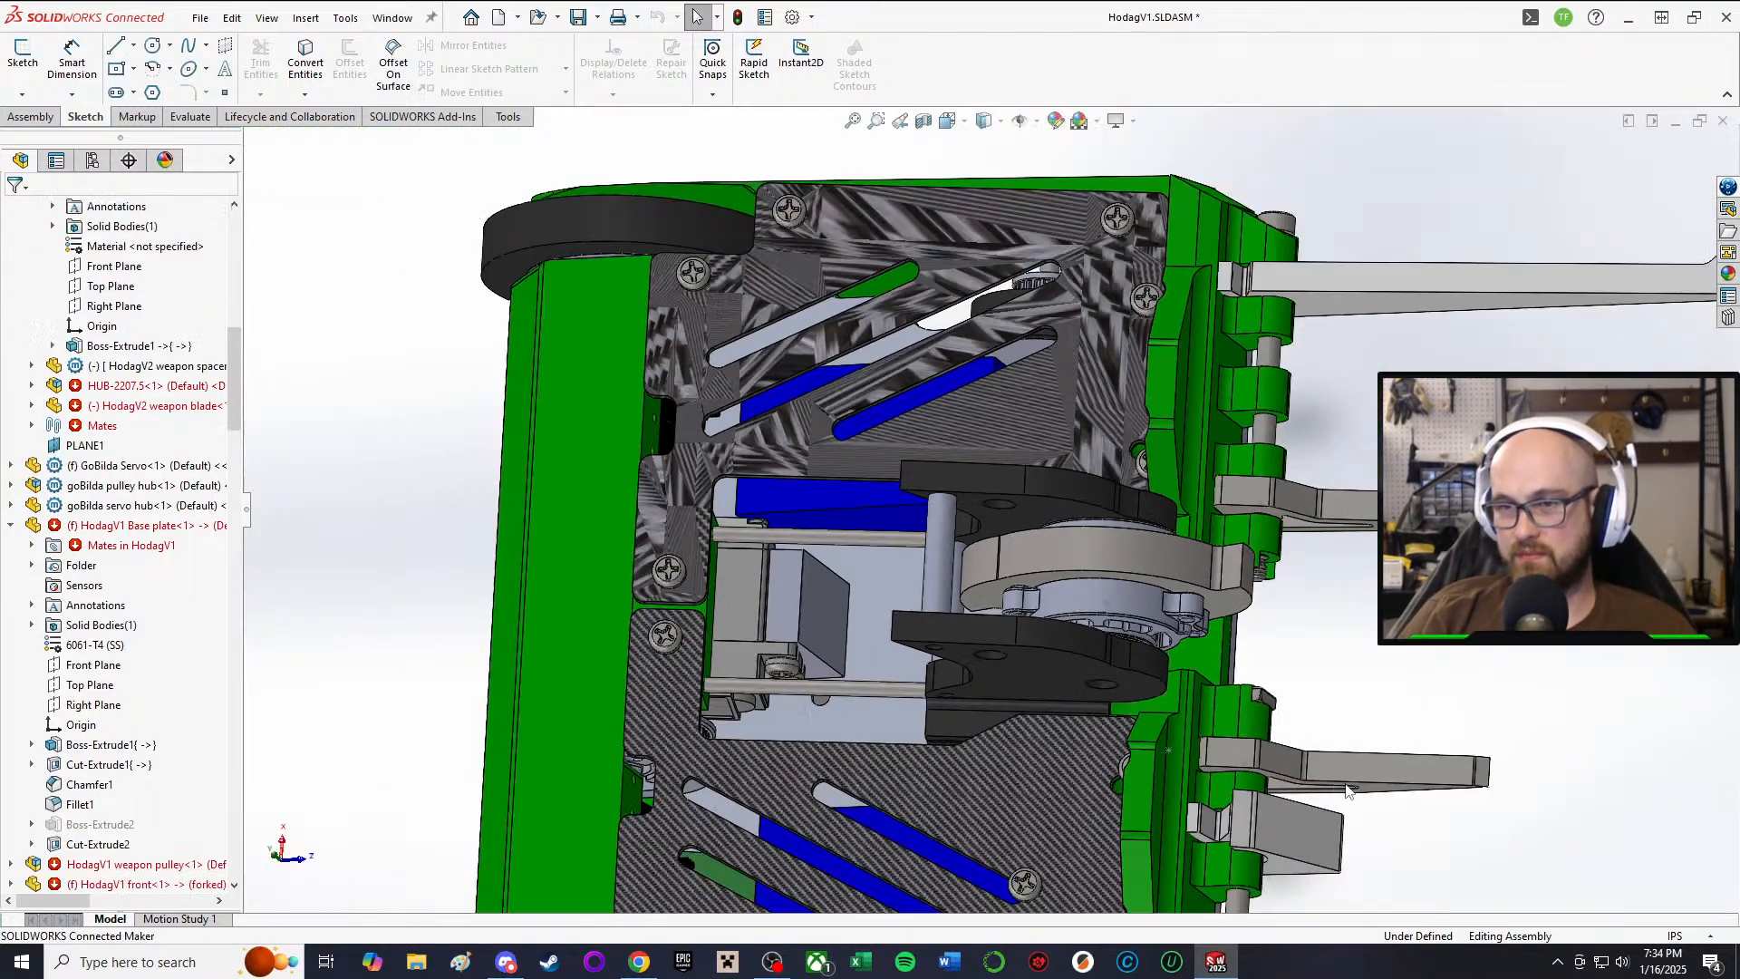
Step: Examine the base plate's triangular opening from above and from the underside, along with the plate's cut and fillet features
scroll(1206, 752, "down", 2)
middle_click_drag(1150, 737, 1204, 373)
key("f")
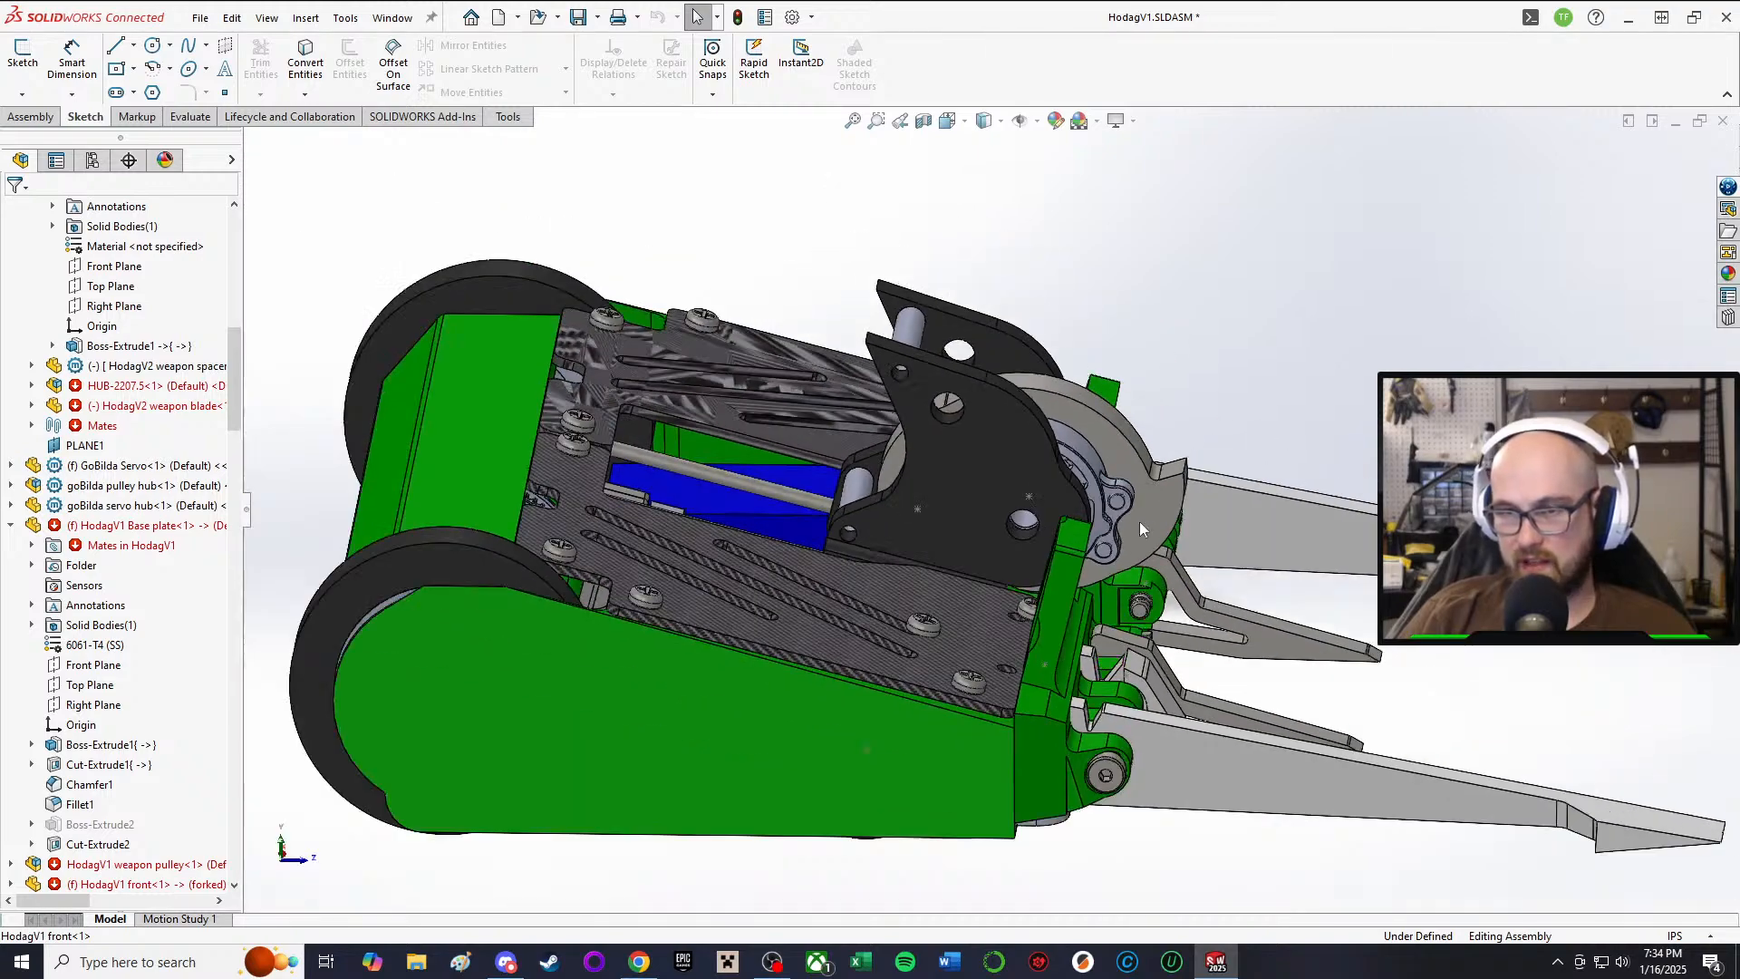
middle_click_drag(1146, 387, 1269, 646)
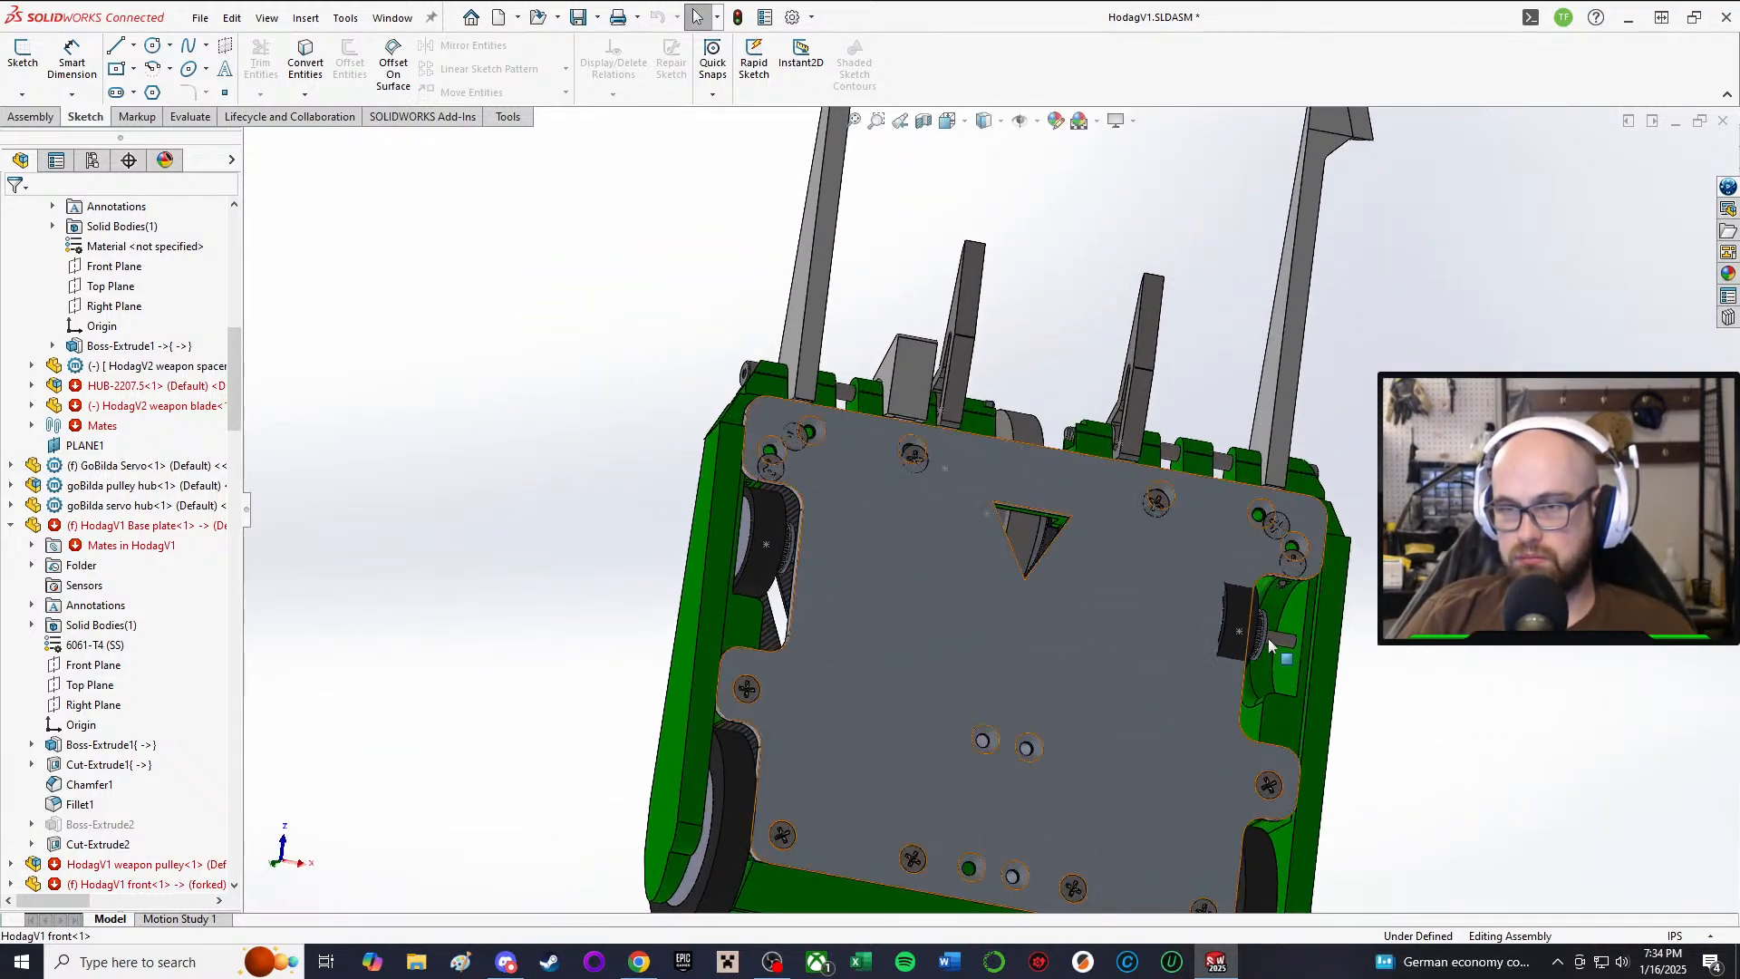
left_click(1079, 640)
key("Escape")
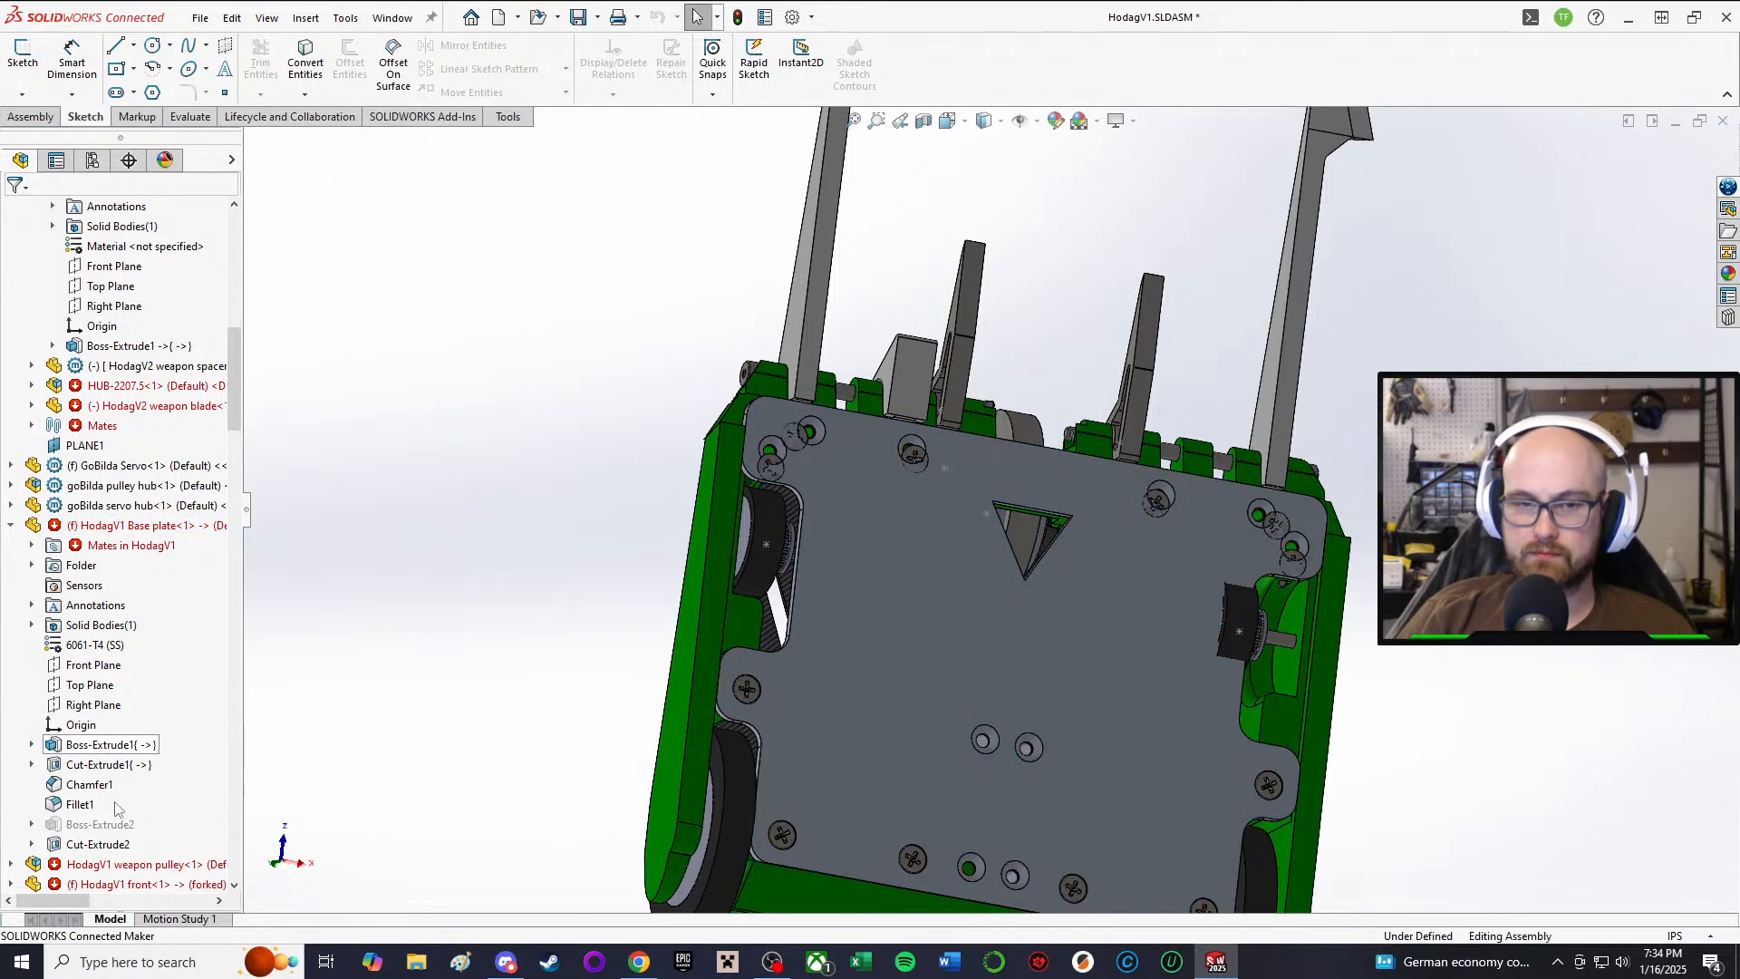
left_click(92, 844)
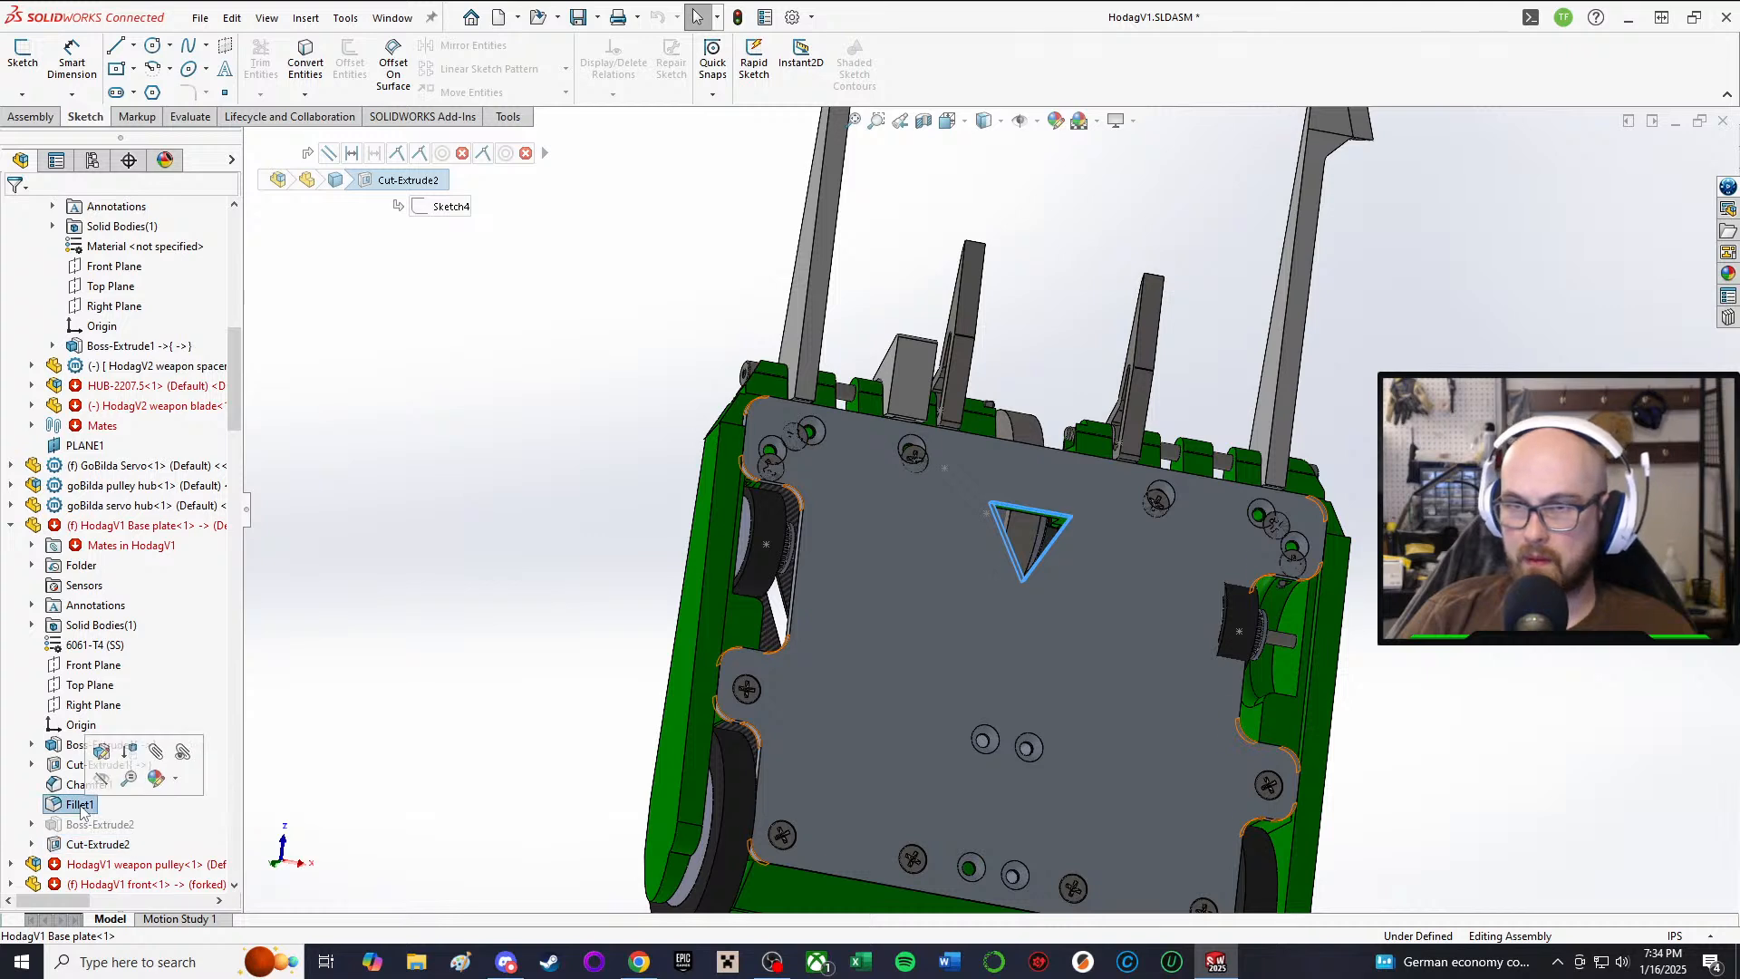
left_click(80, 805)
left_click_drag(85, 812, 80, 792)
left_click(430, 612)
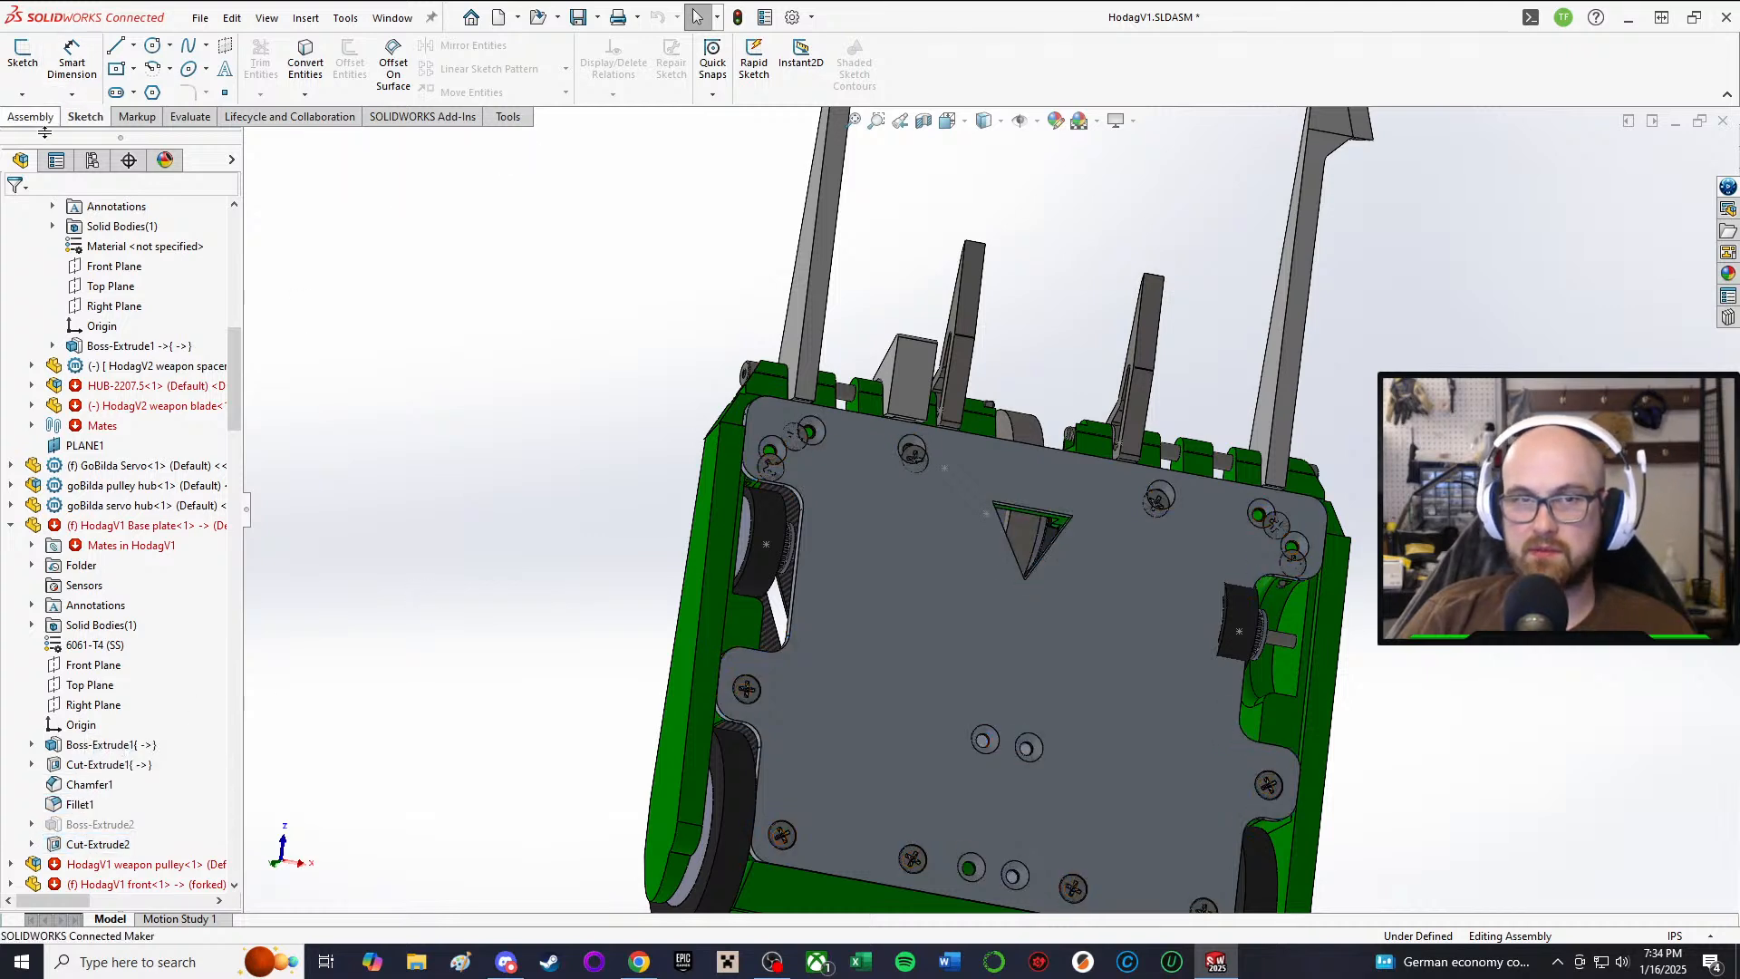
Step: Start editing the base plate part in the context of the assembly
left_click(35, 119)
left_click(86, 117)
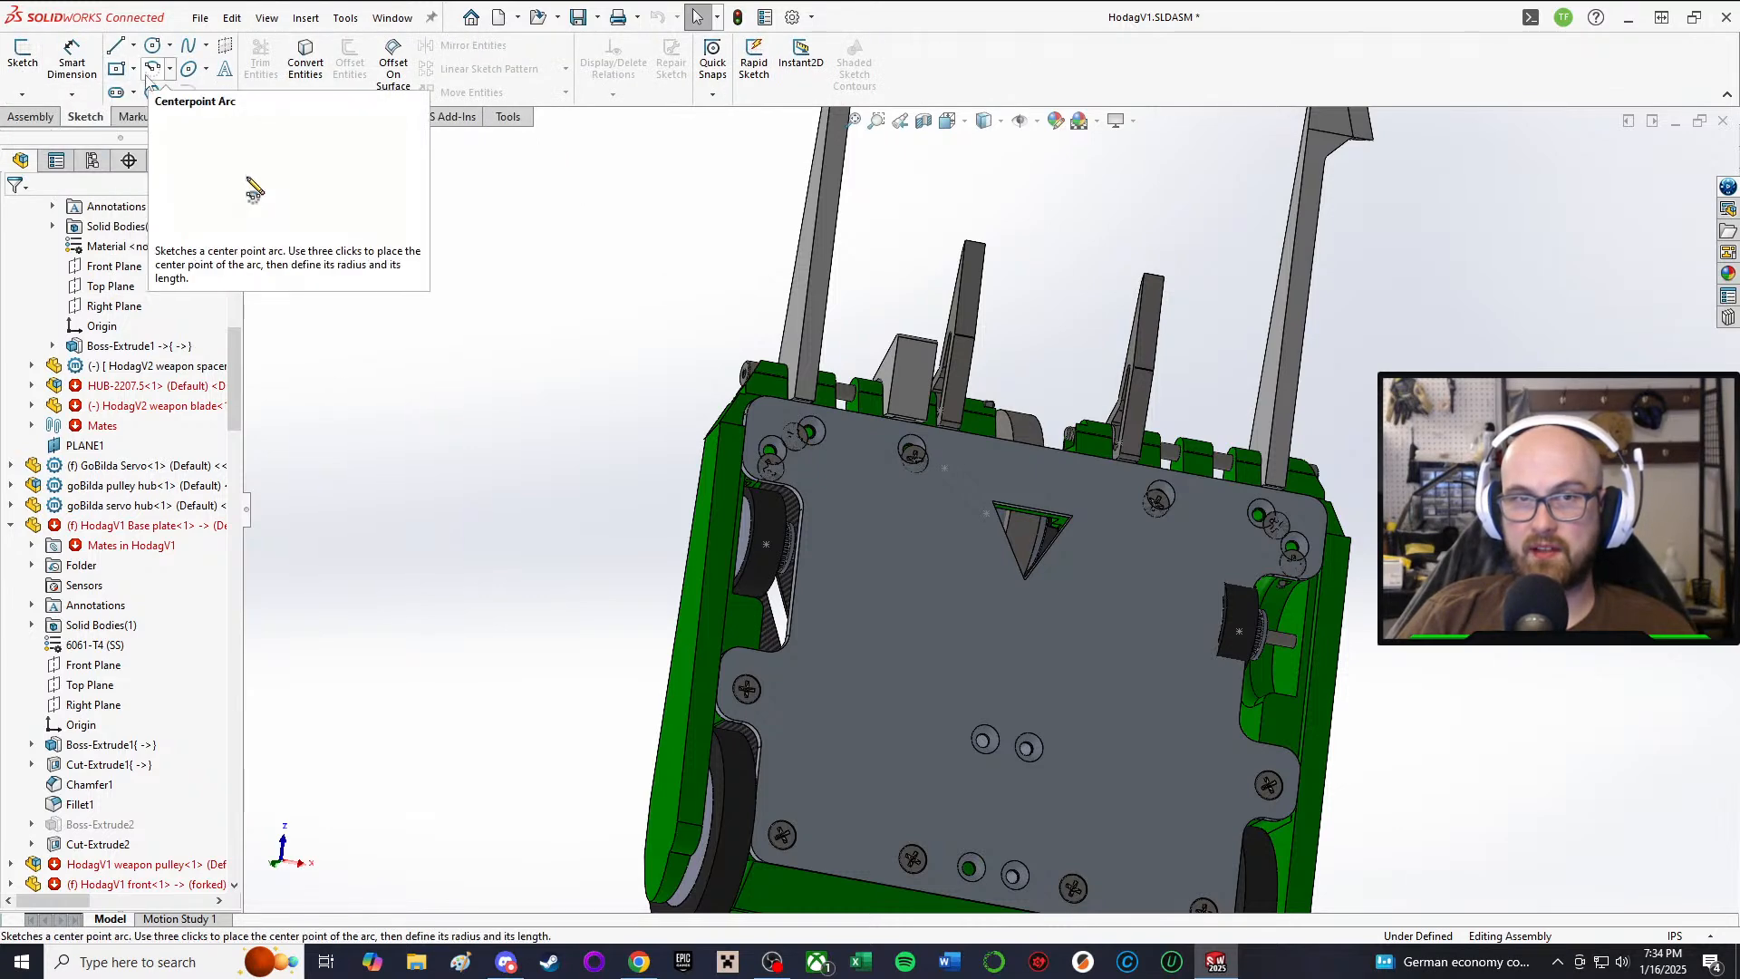
left_click(154, 121)
left_click(167, 120)
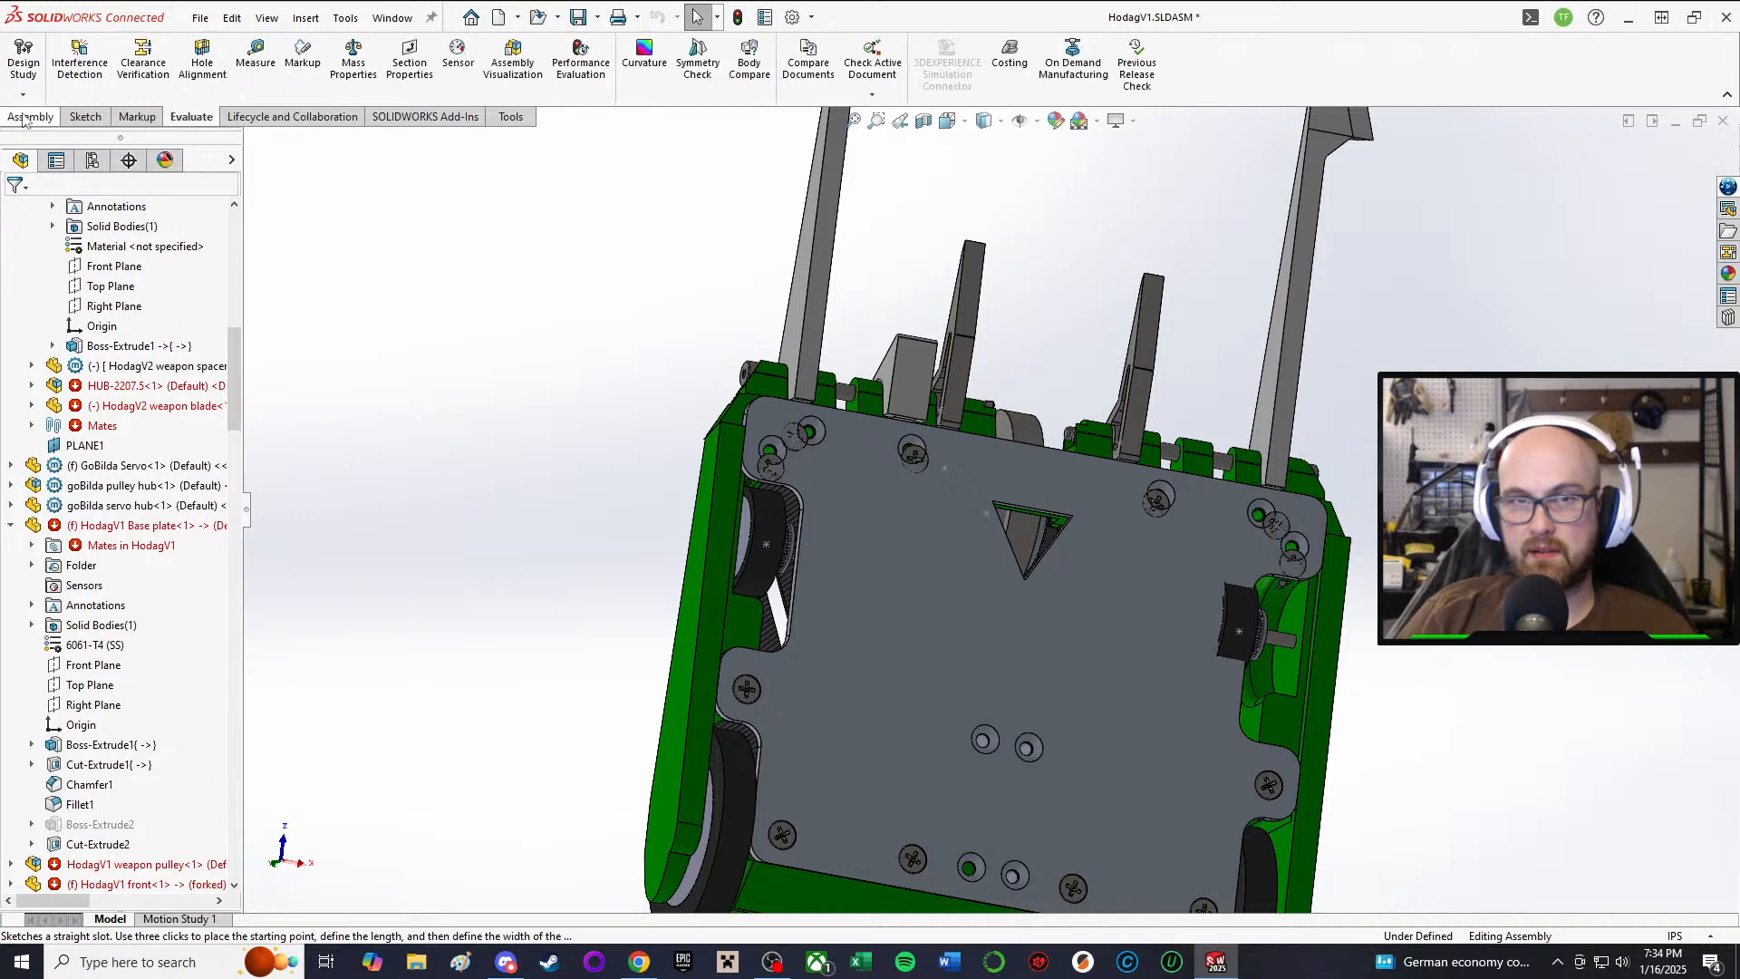
left_click(41, 118)
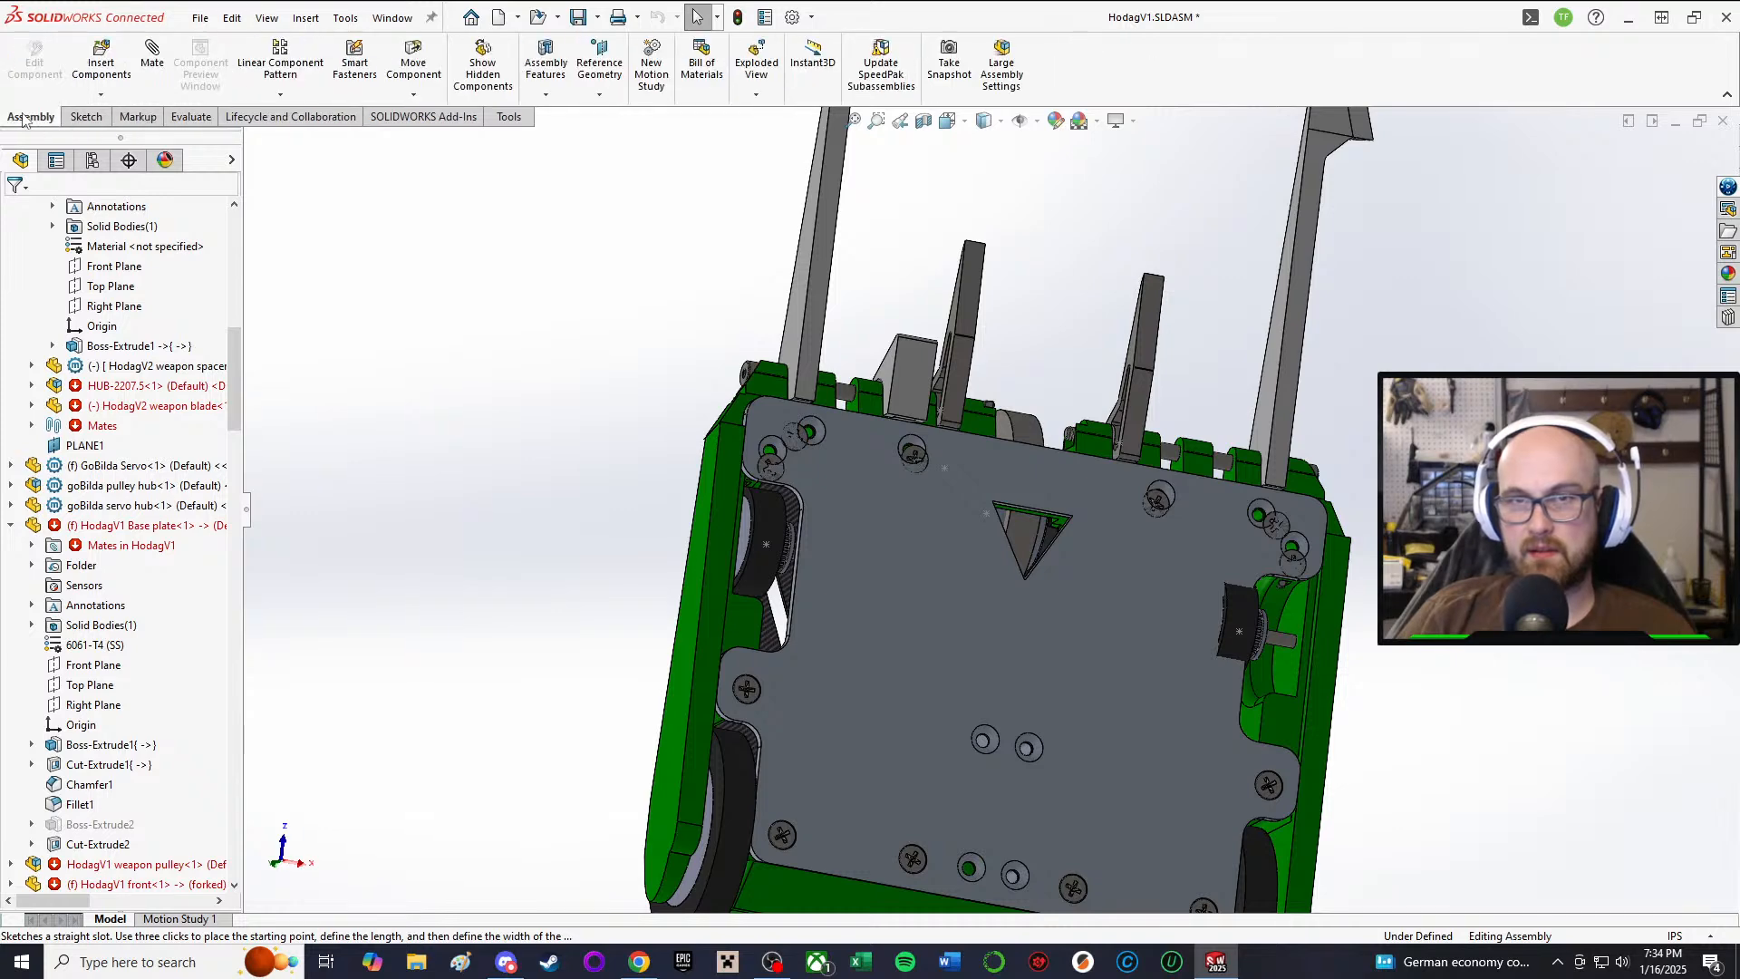
right_click(970, 568)
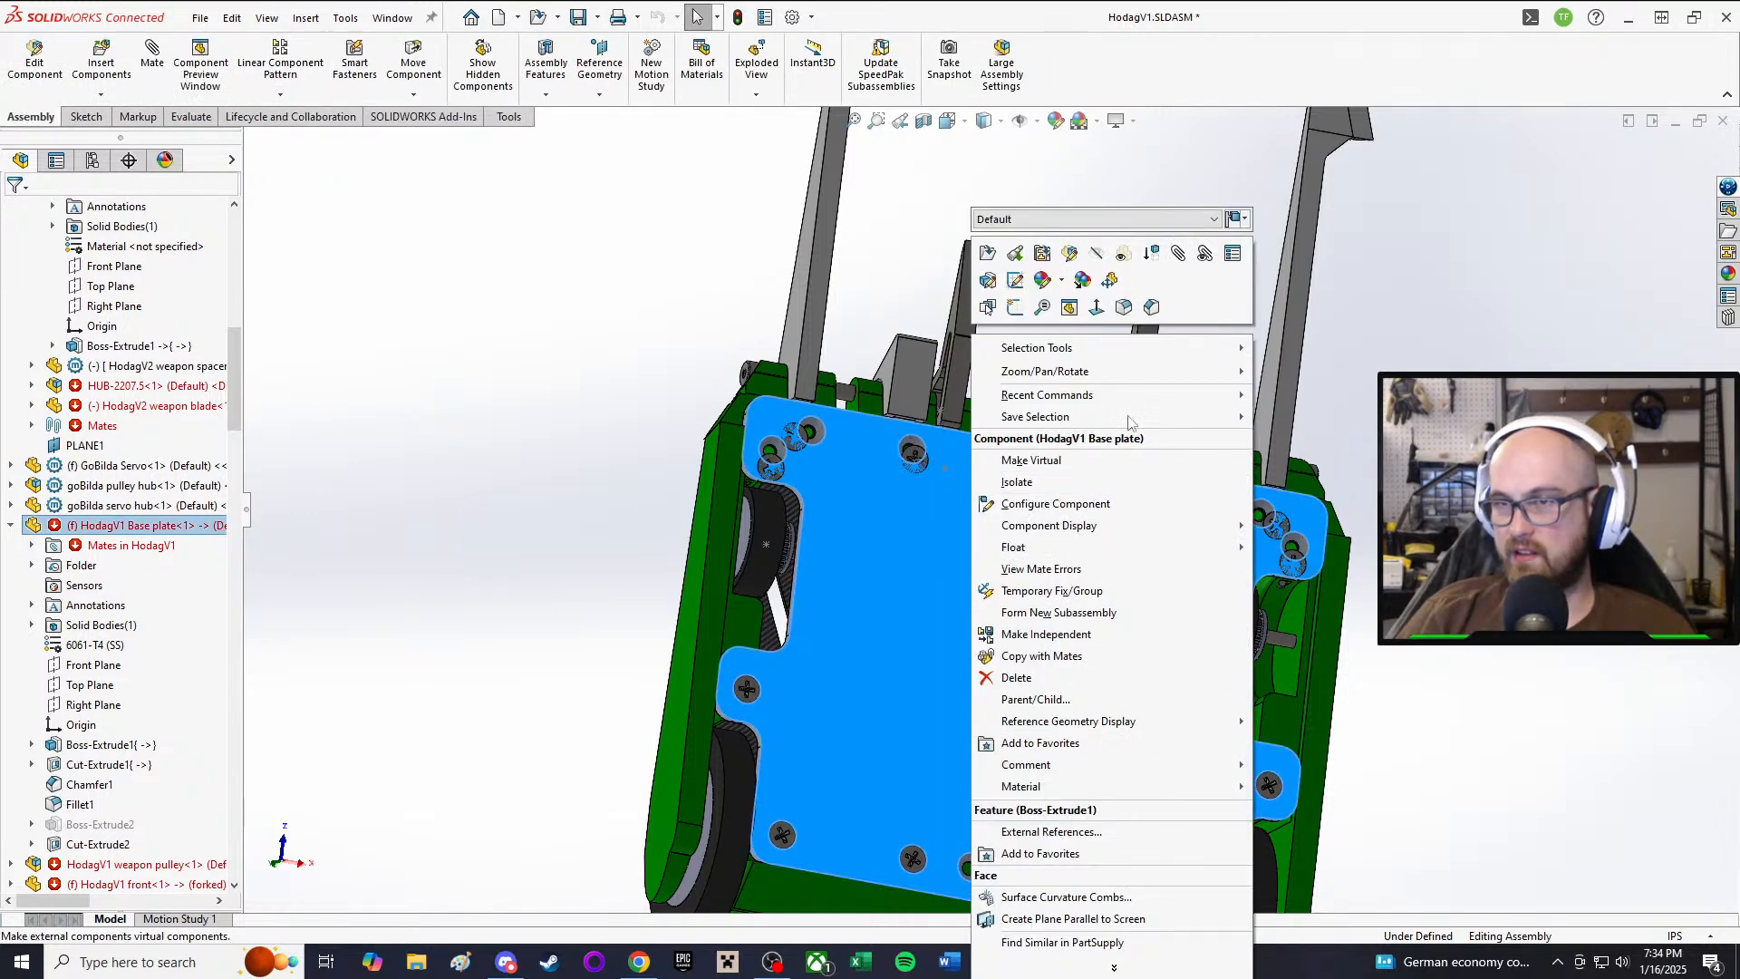
left_click(1082, 262)
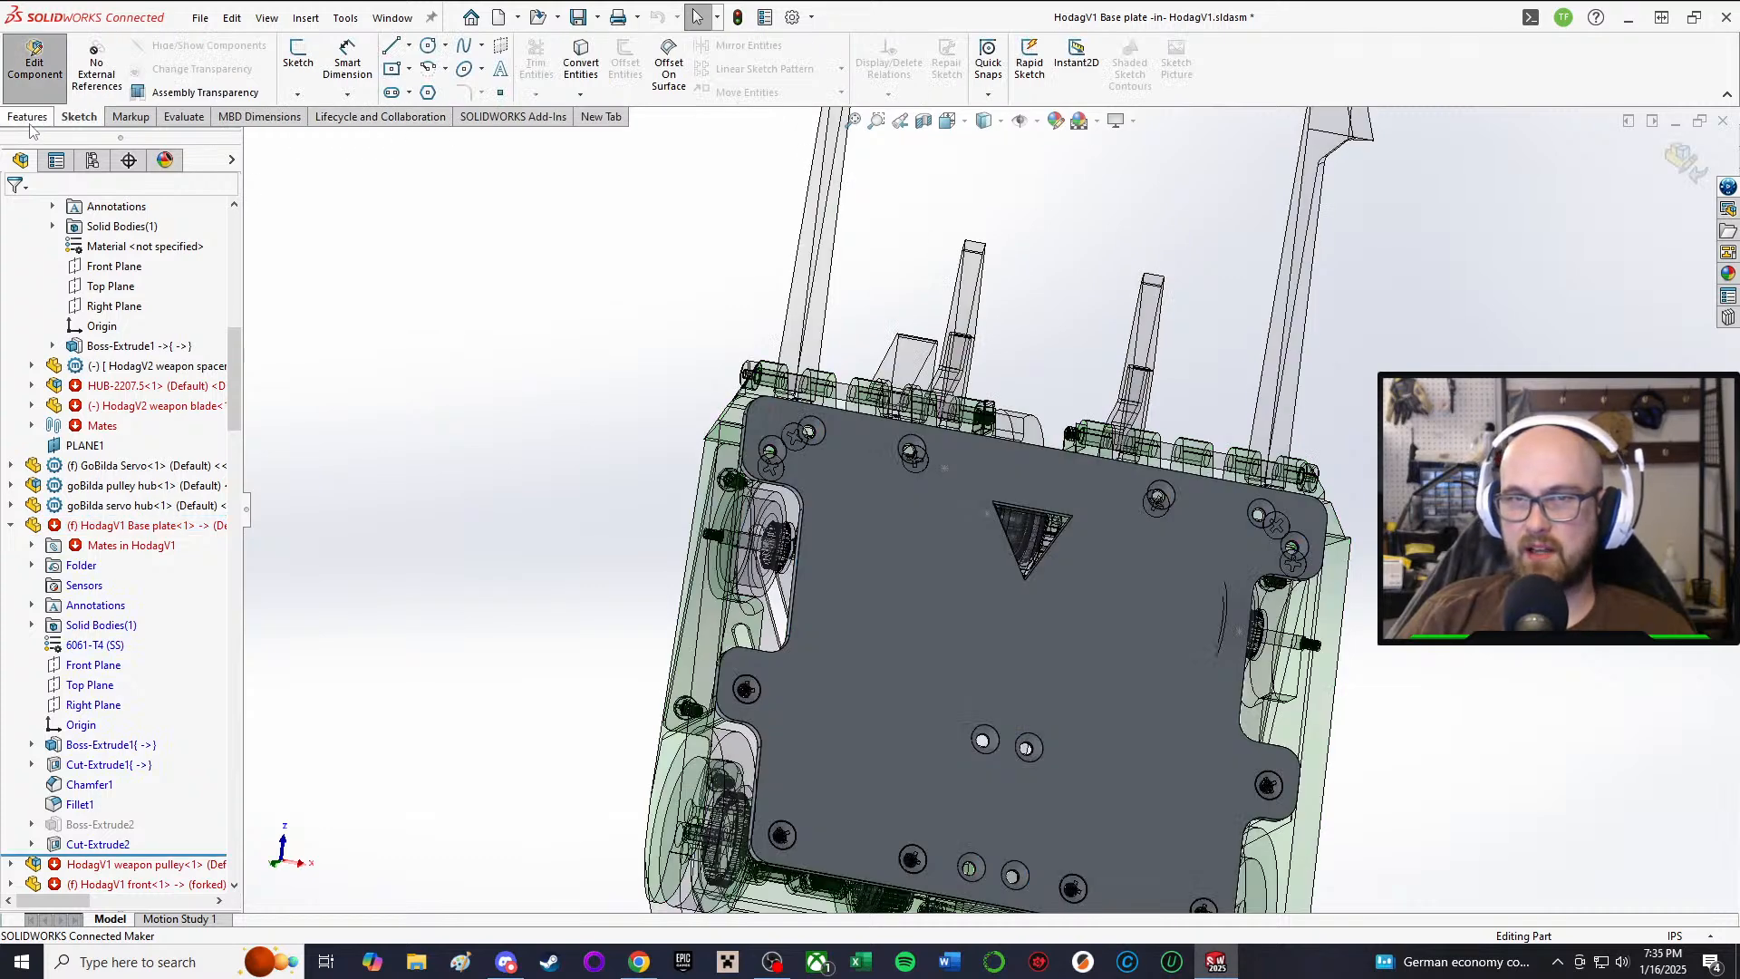
left_click(29, 119)
left_click(756, 51)
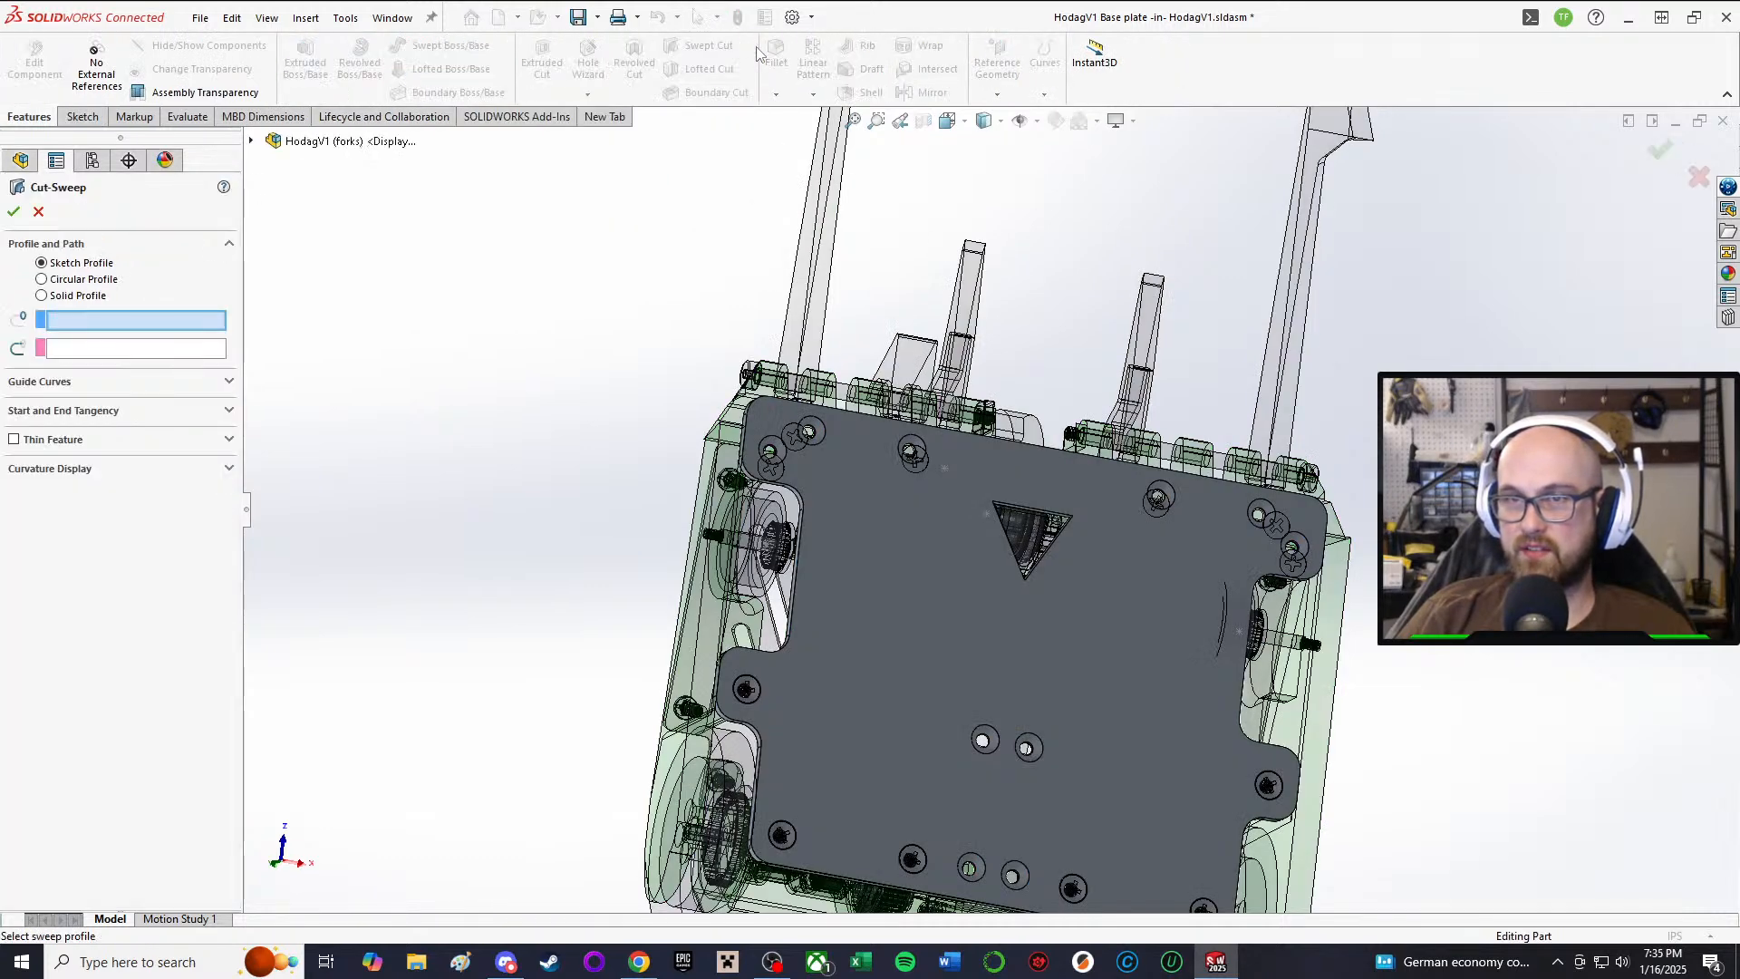
left_click(36, 213)
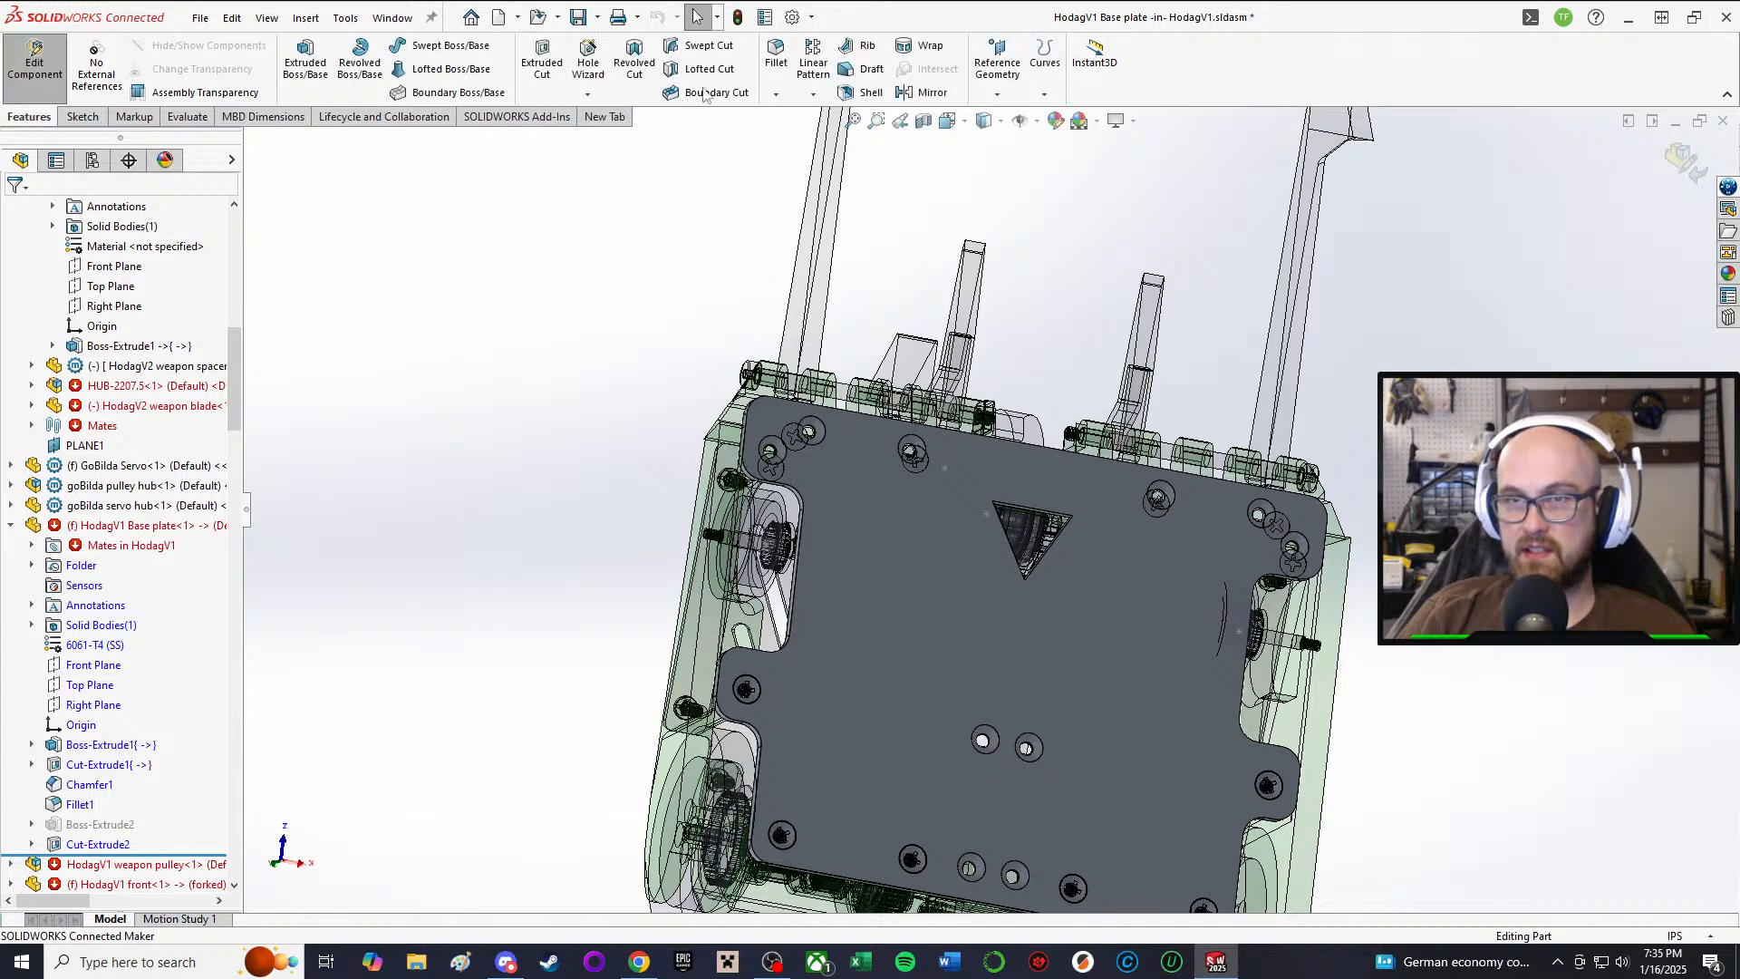
Step: Round the three corner edges of the base plate's triangular opening with a symmetric 0.125 in fillet
left_click(772, 56)
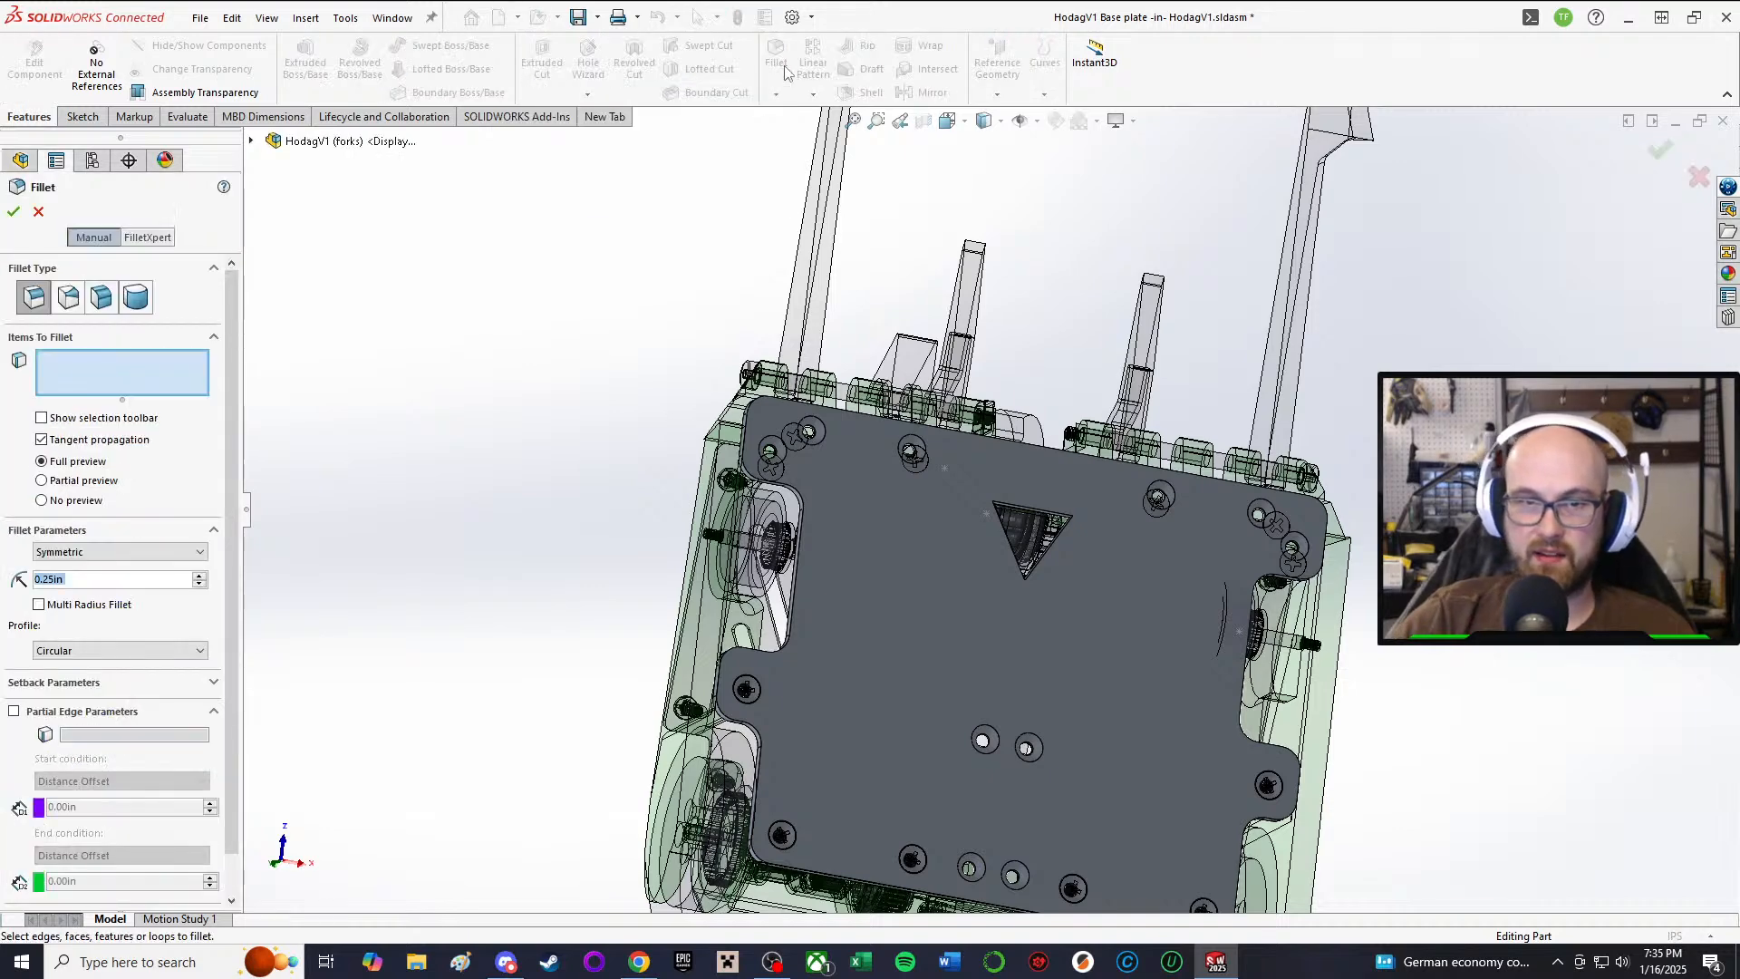
type(".125")
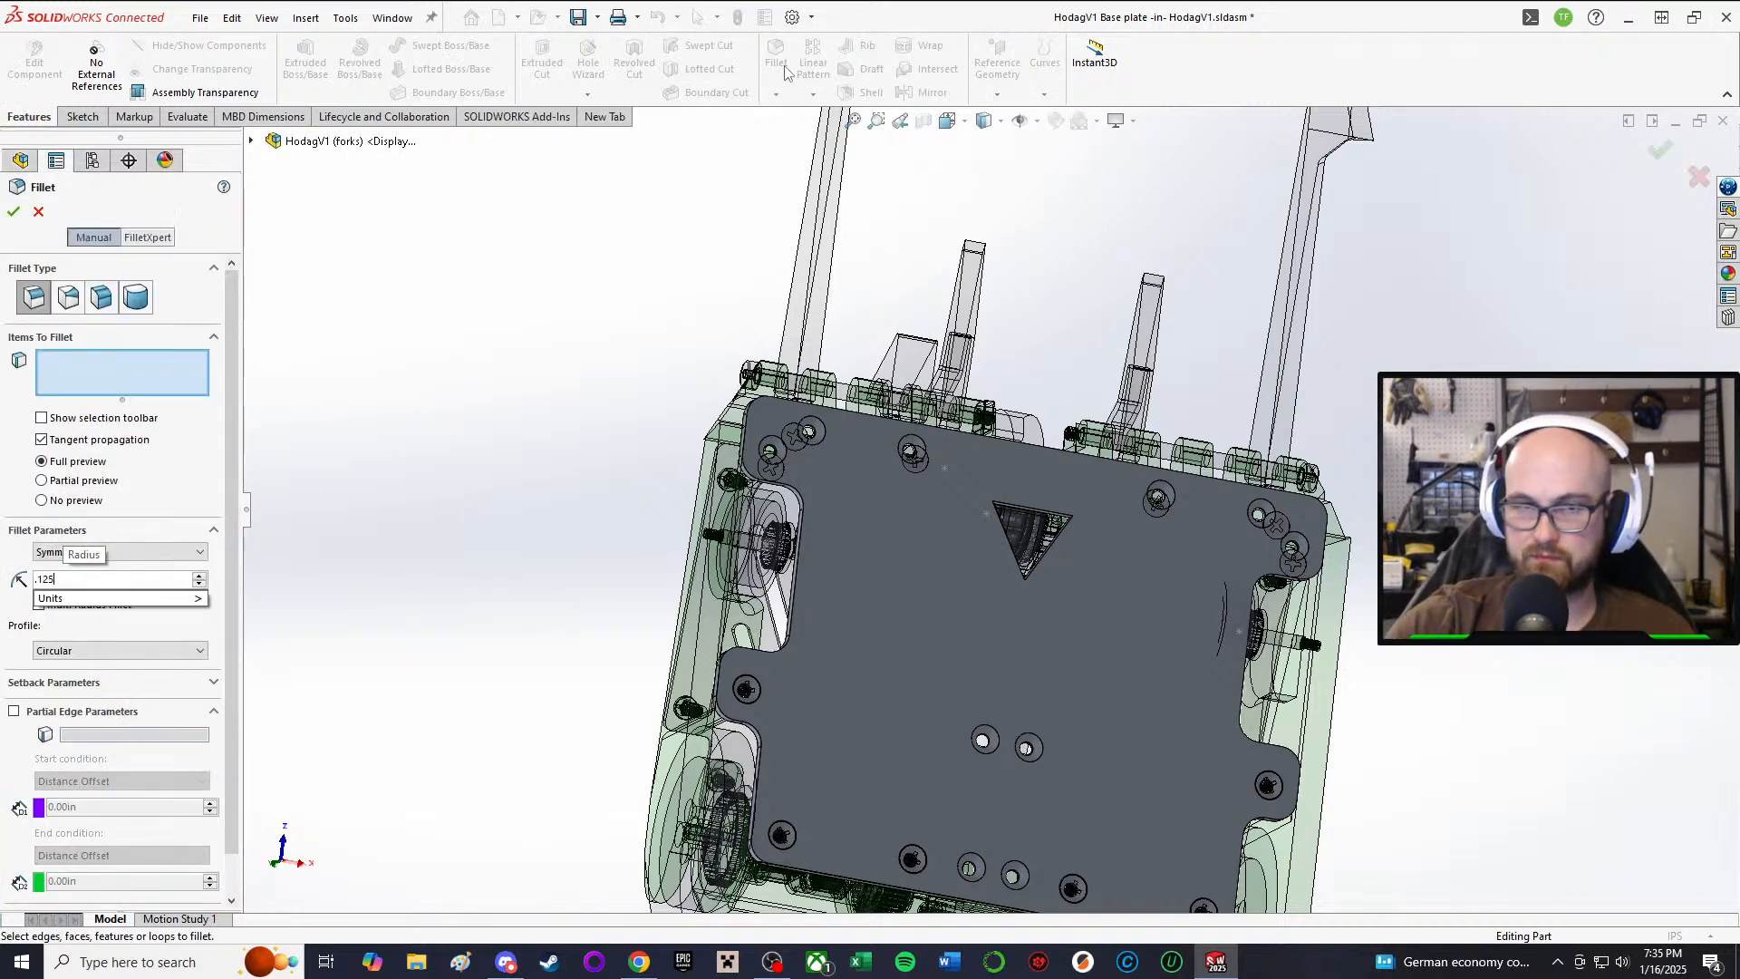
key("Return")
scroll(1087, 73, "down", 1)
scroll(973, 529, "down", 4)
scroll(1093, 480, "down", 5)
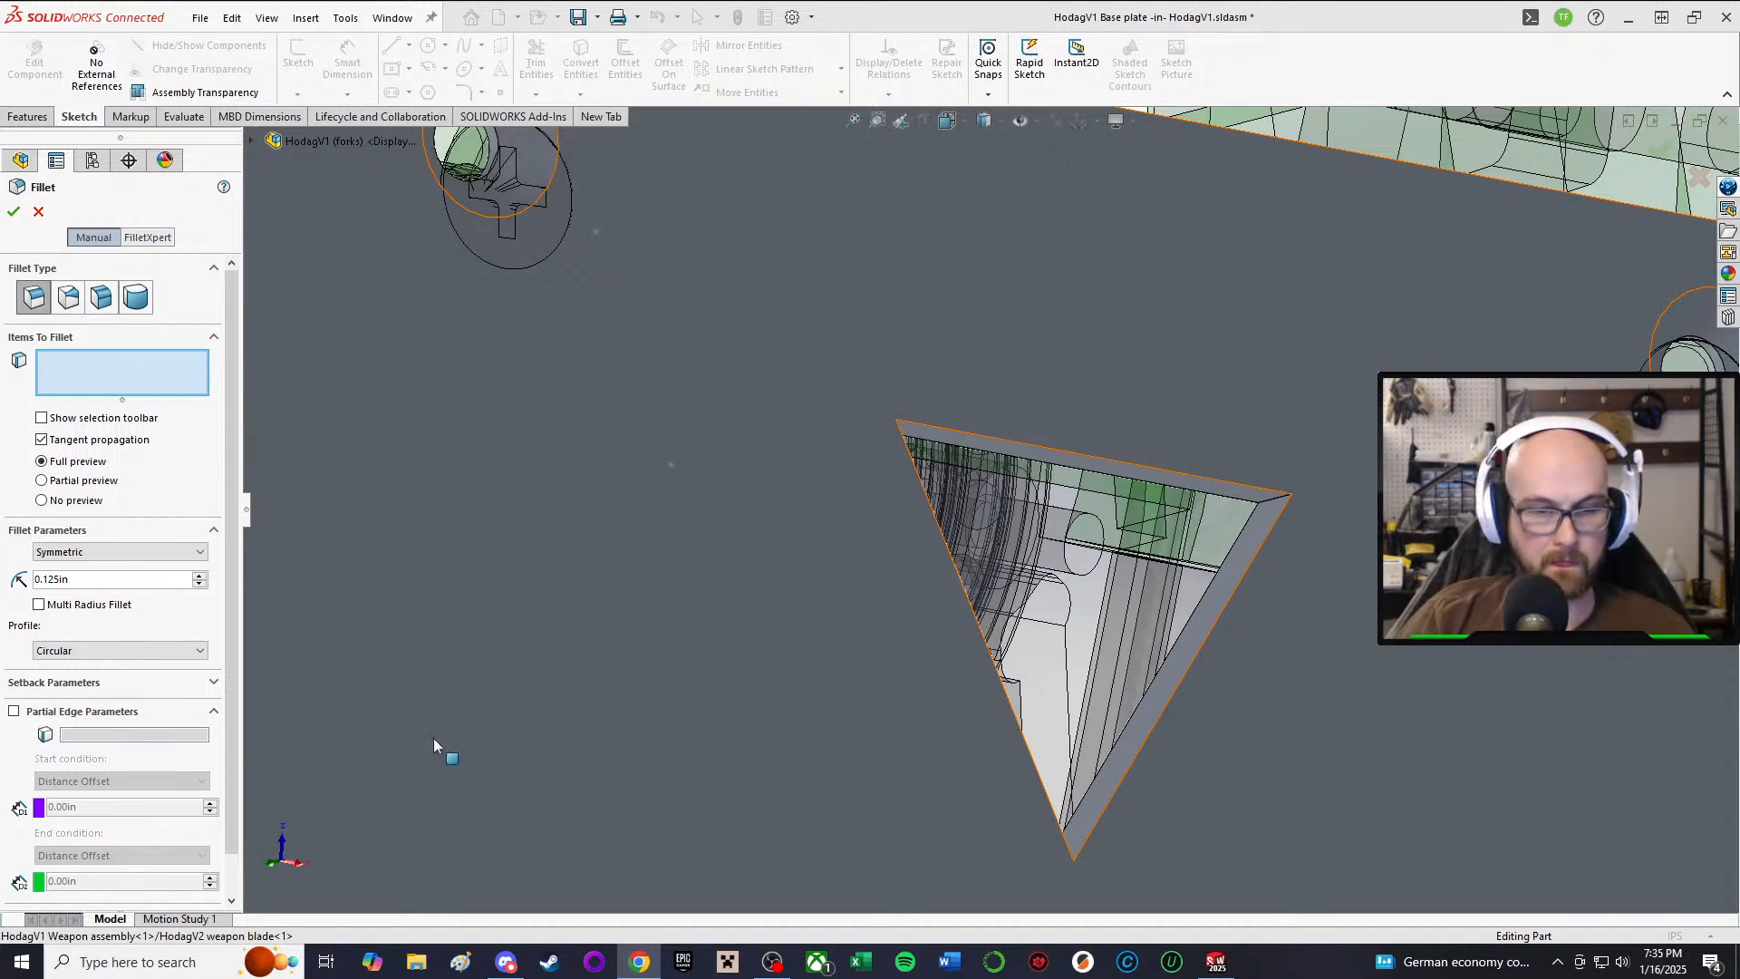
scroll(873, 624, "up", 3)
scroll(1079, 453, "up", 1)
middle_click_drag(1057, 466, 796, 417)
scroll(795, 416, "down", 3)
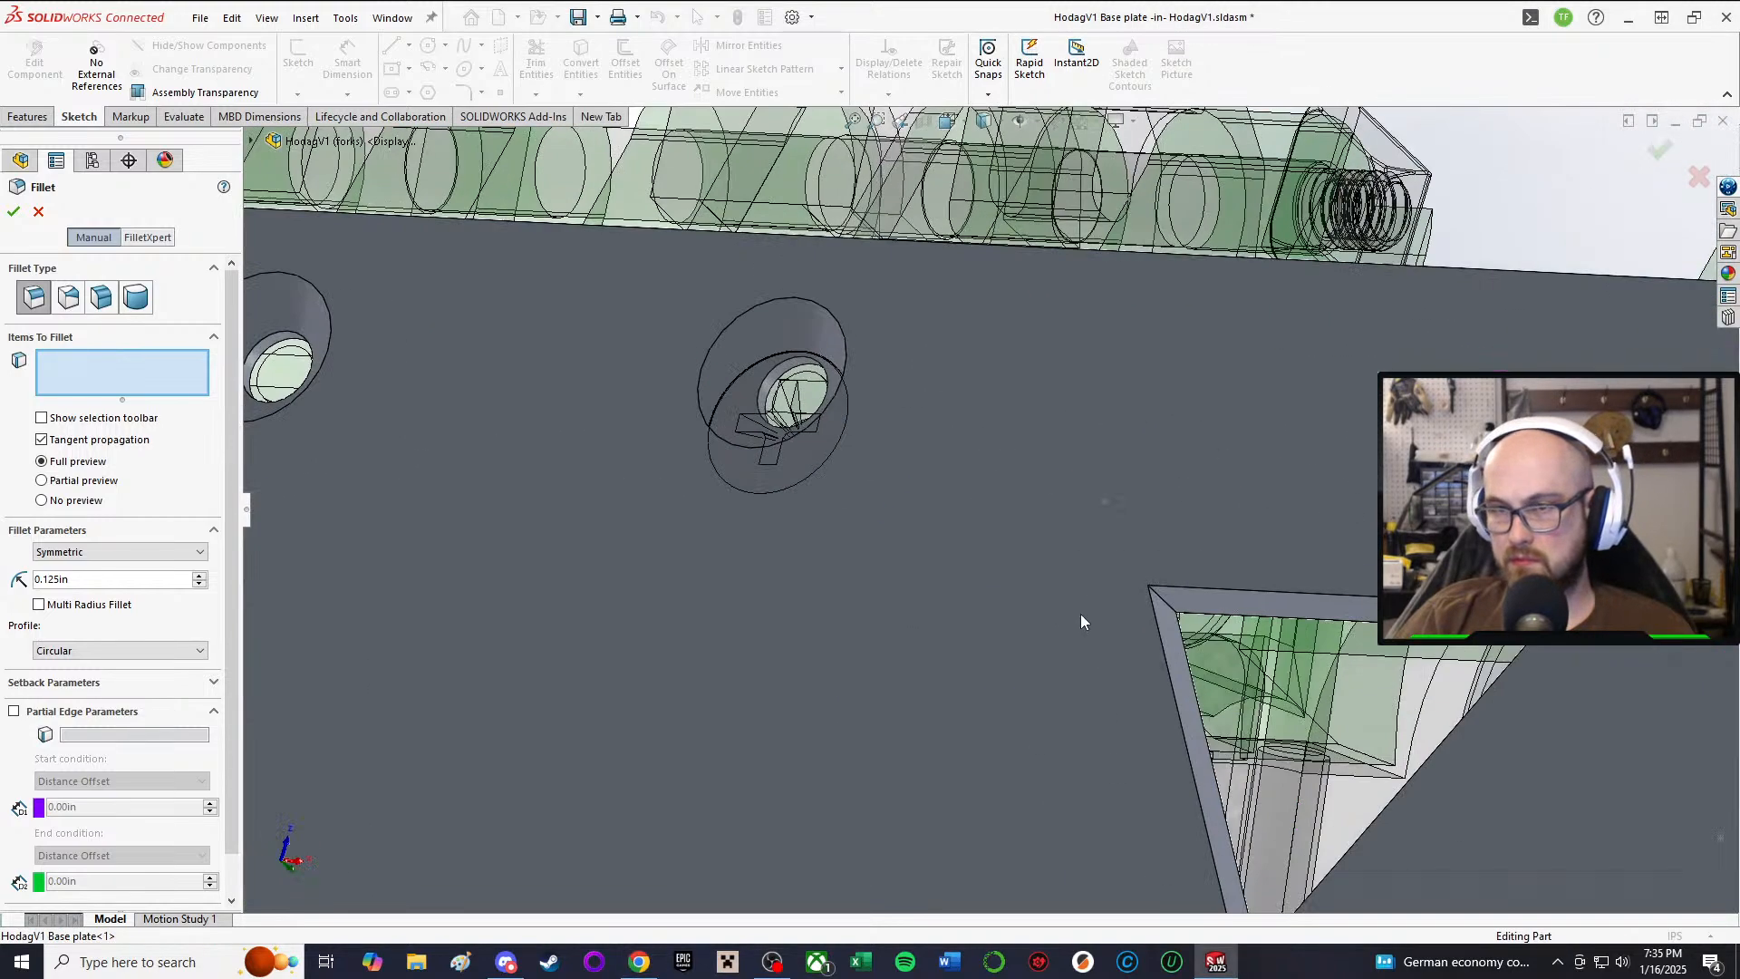
left_click(1168, 610)
middle_click_drag(1334, 678, 1450, 589)
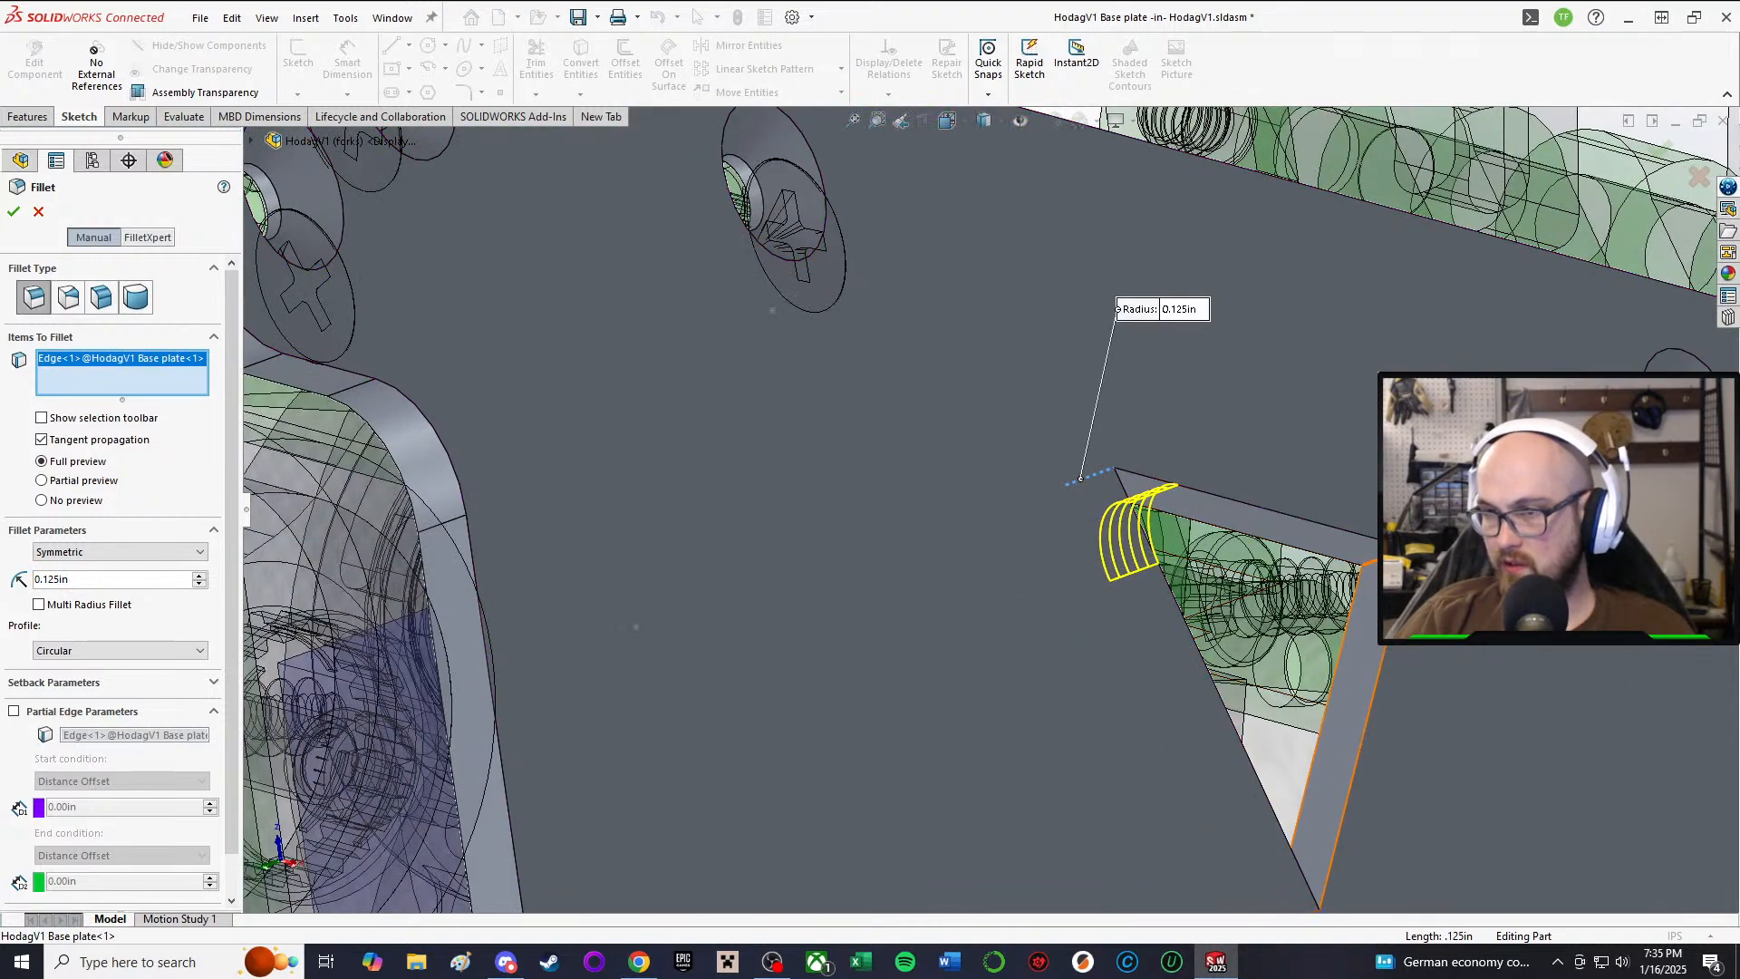
left_click(1368, 563)
middle_click_drag(1342, 598, 1124, 680)
scroll(1042, 682, "down", 2)
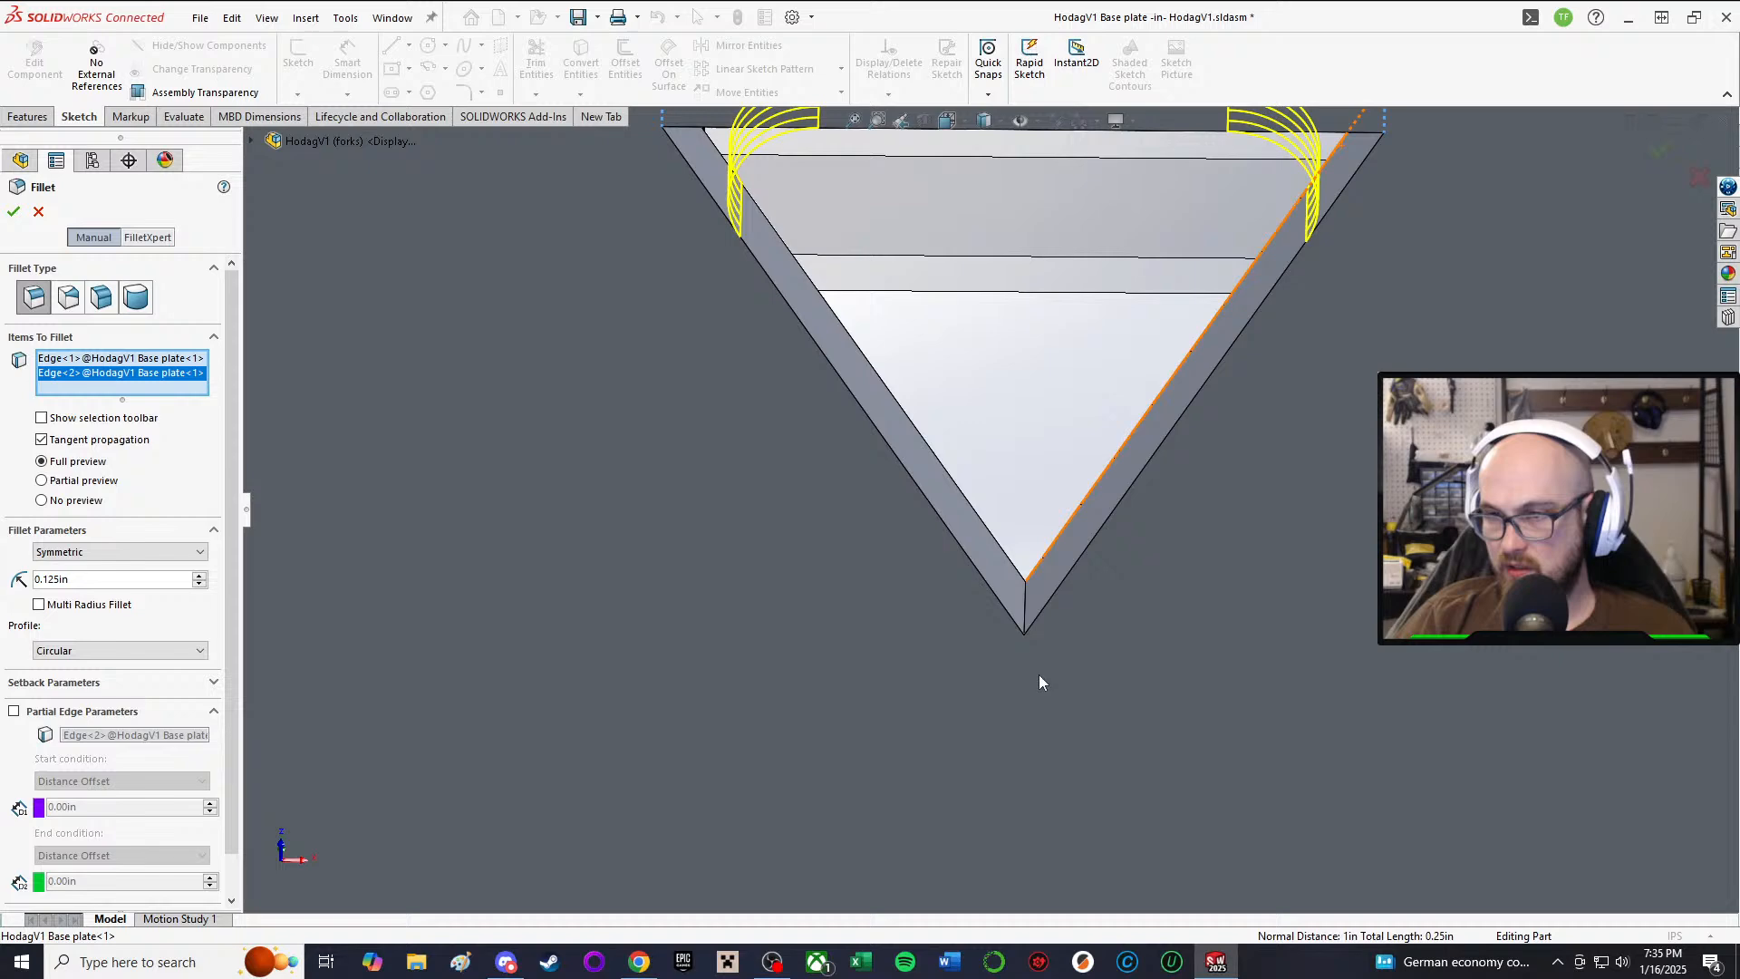
left_click(1023, 601)
scroll(988, 517, "up", 2)
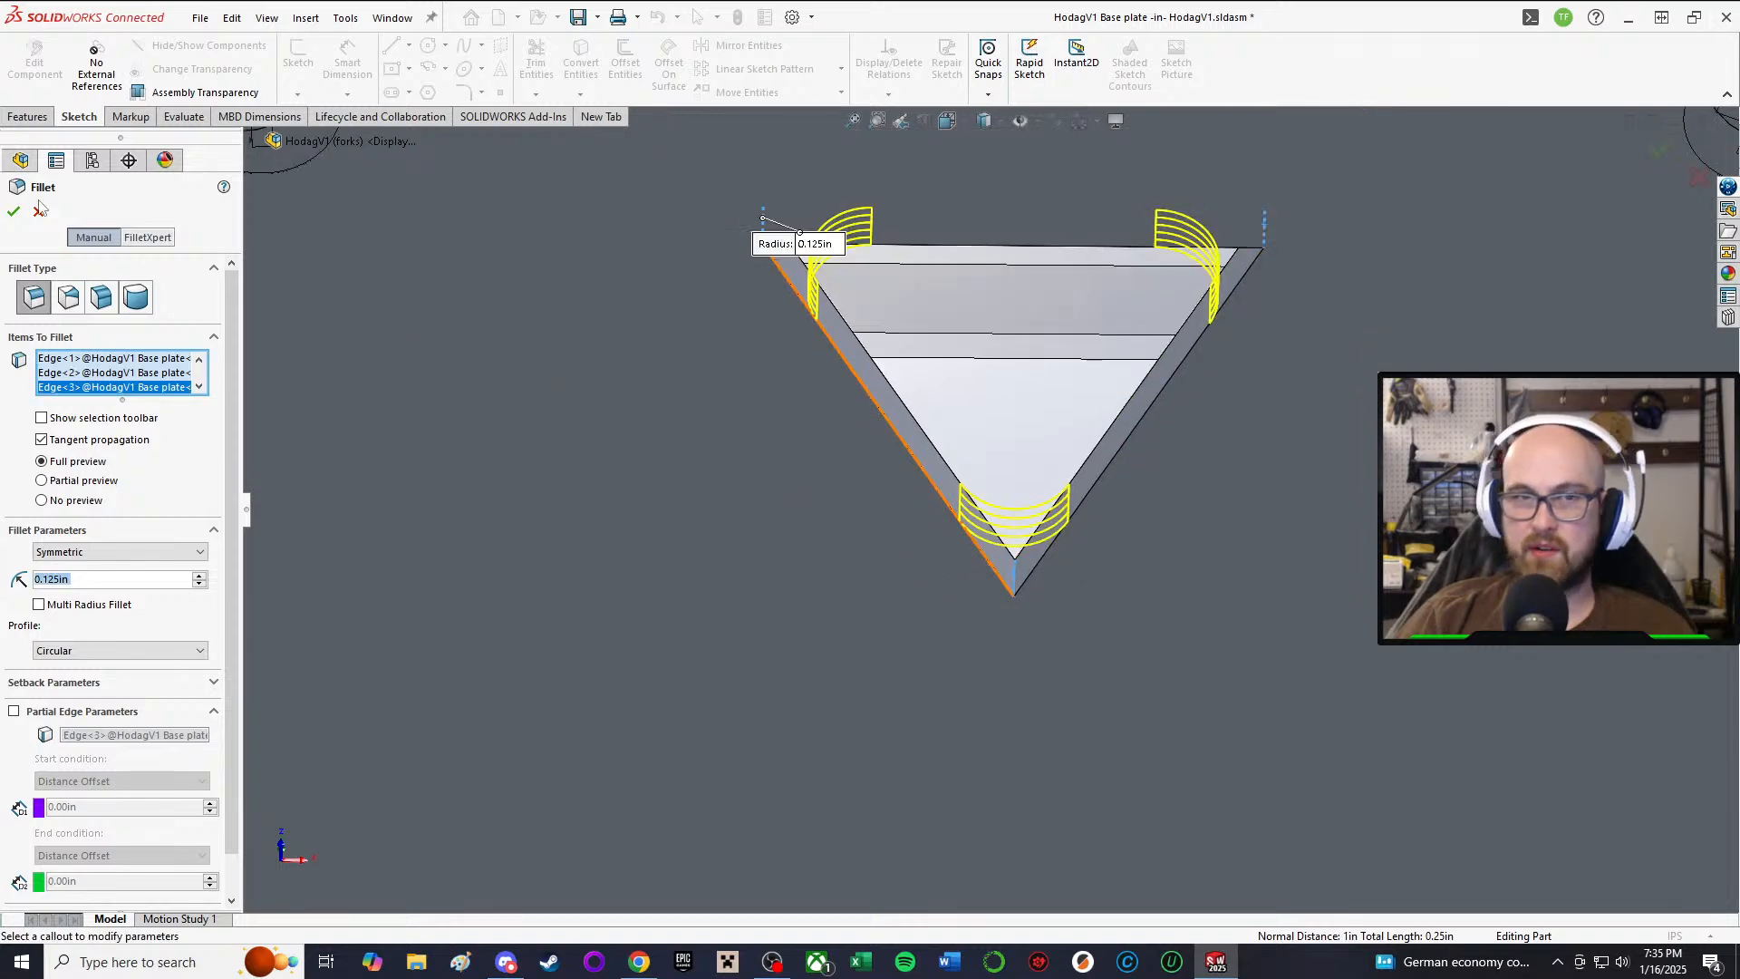
left_click(13, 210)
Step: Examine the rounded triangular opening's size and position relative to the weapon hub and weapon supports from several angles
scroll(1051, 481, "up", 5)
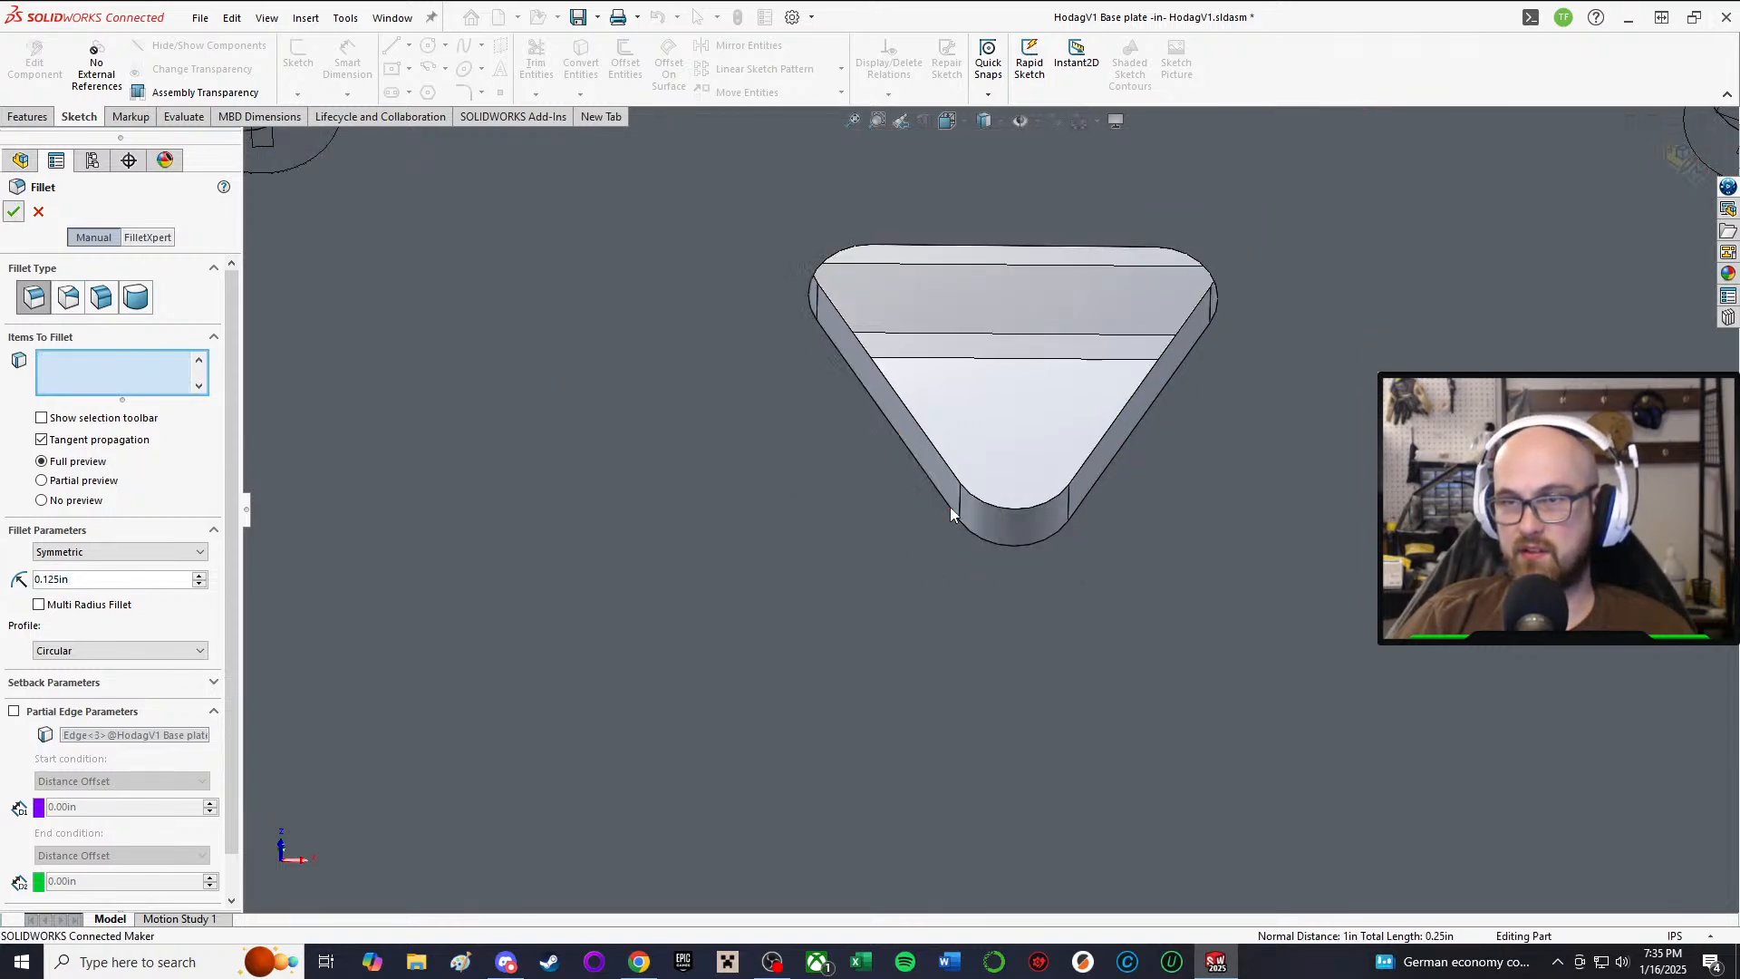
middle_click_drag(1026, 379, 1016, 975)
middle_click_drag(1079, 363, 927, 474)
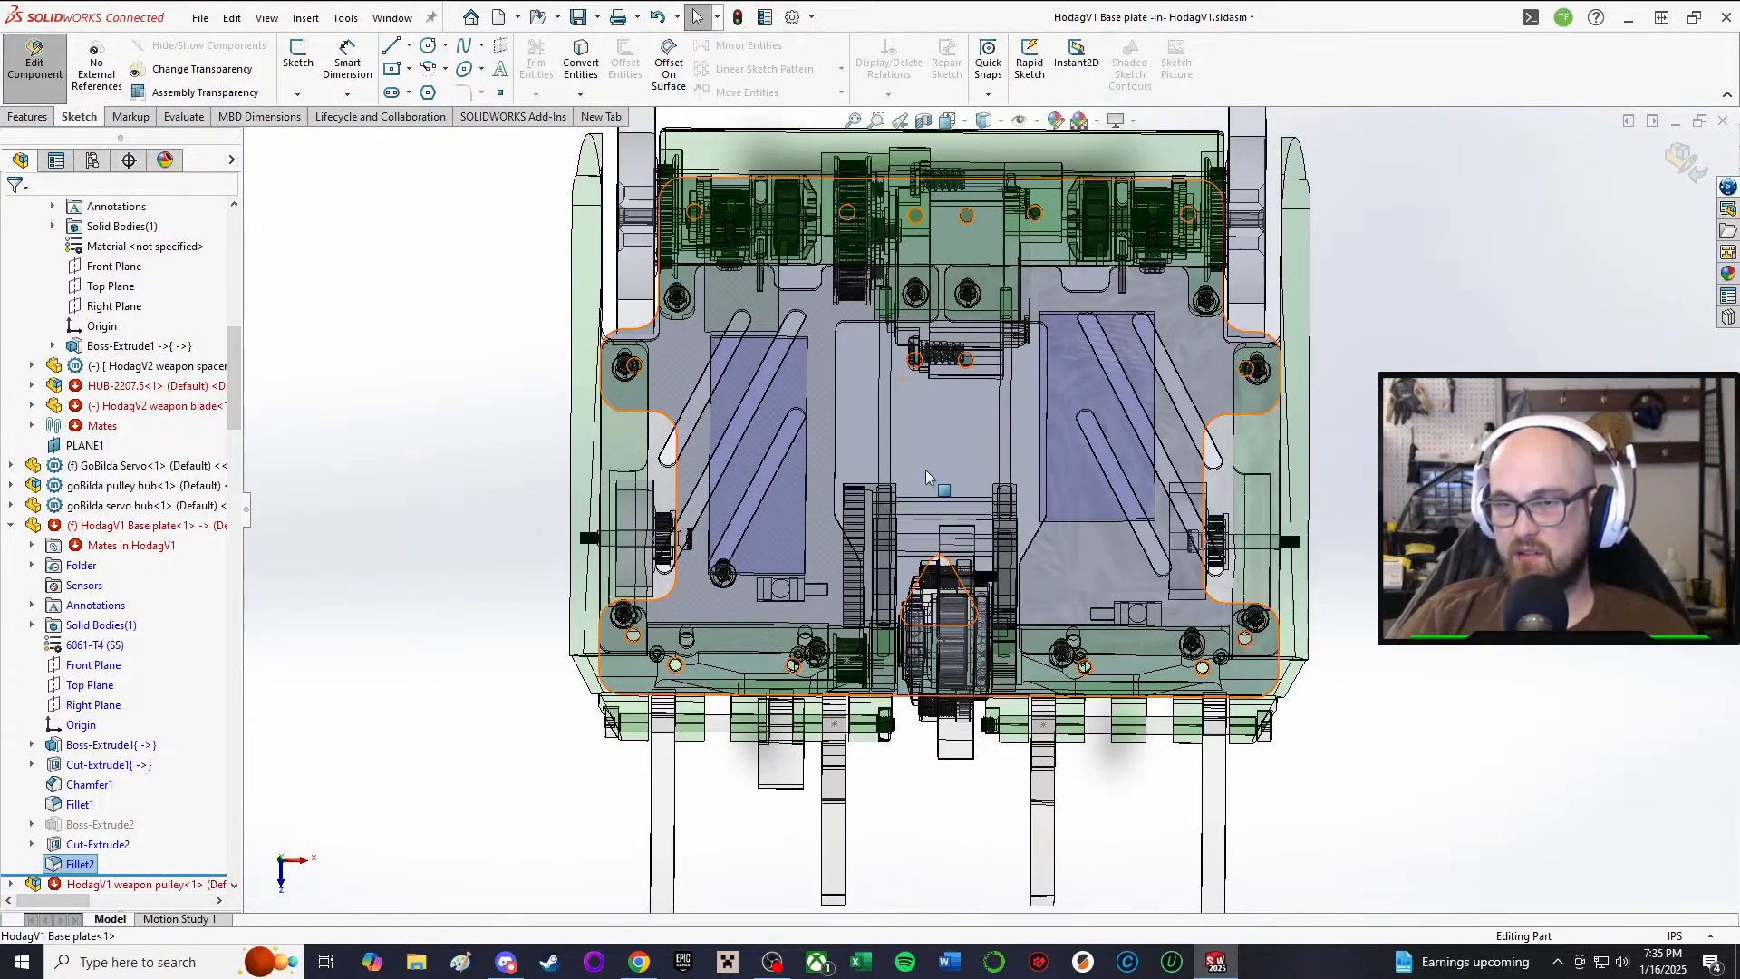
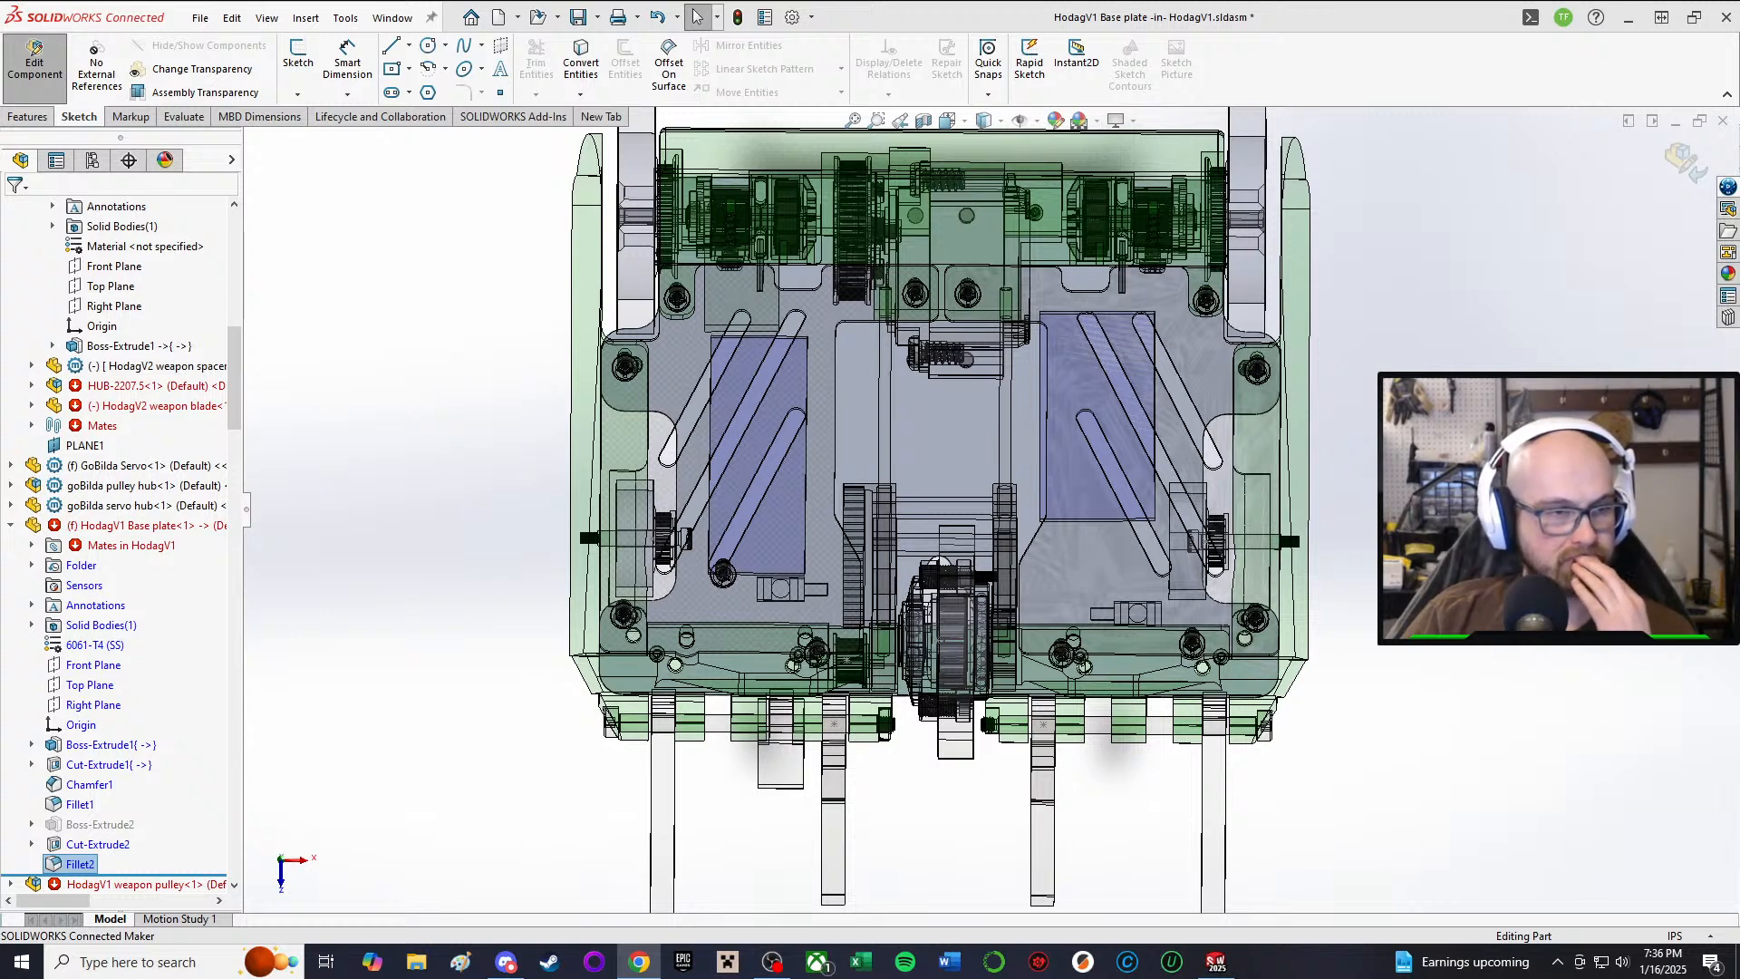
scroll(1001, 618, "up", 2)
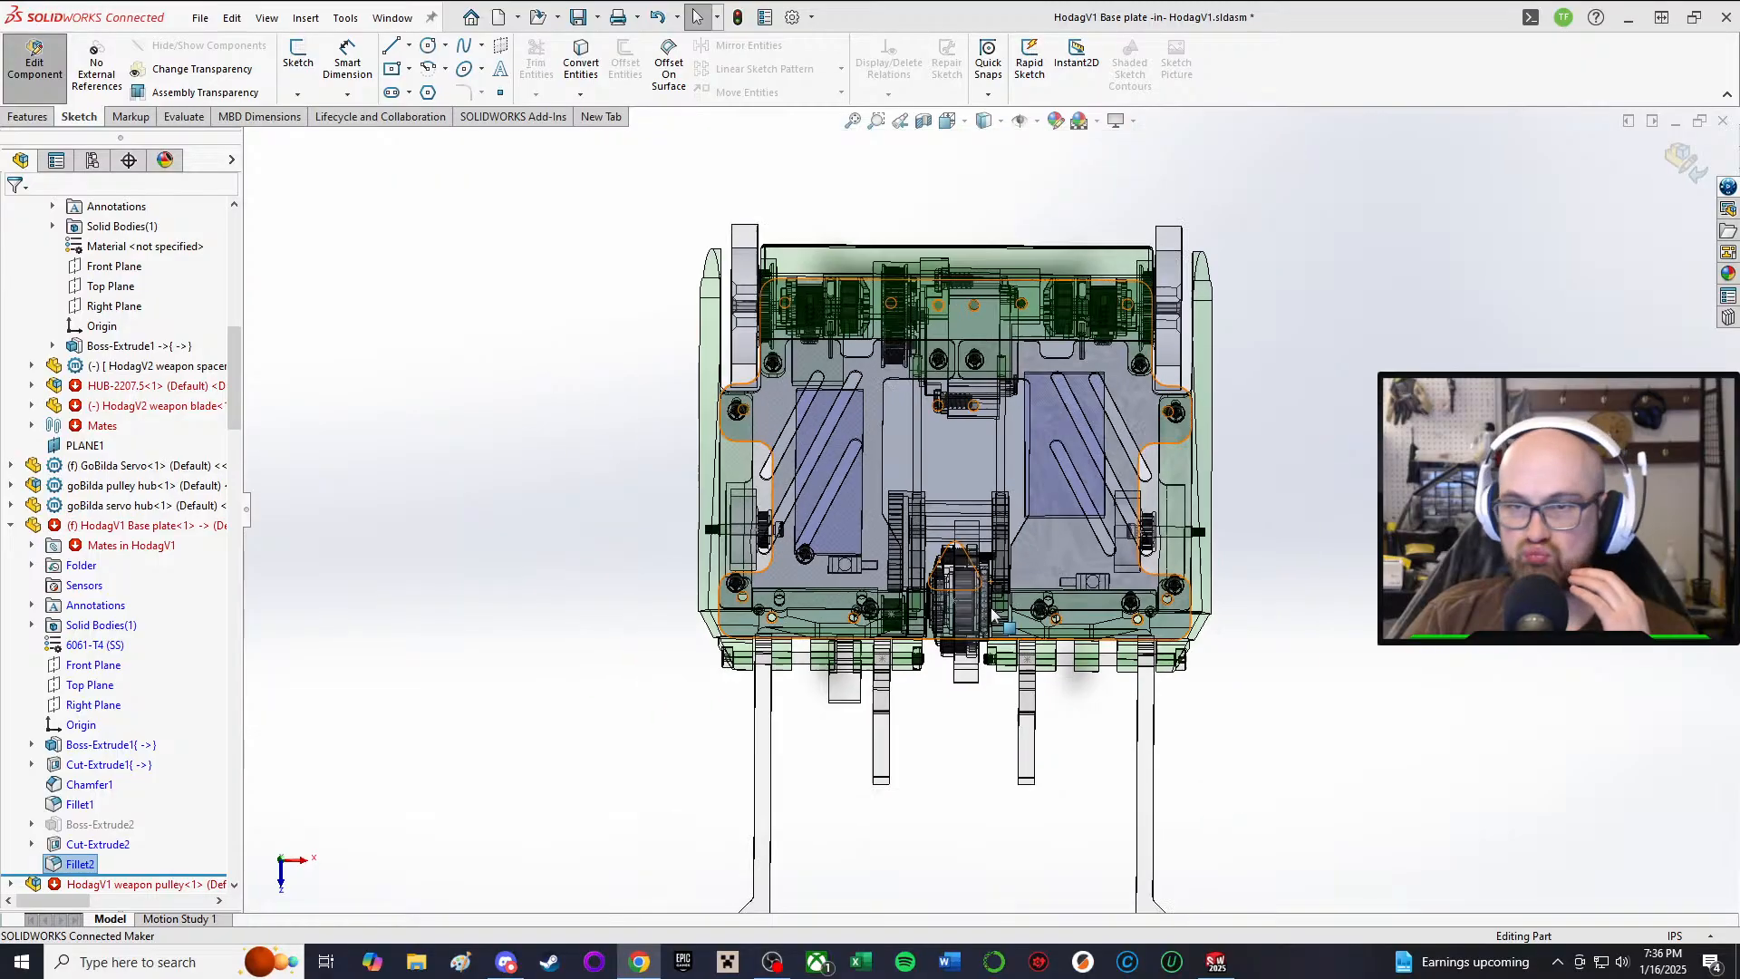
middle_click_drag(993, 580, 986, 472)
scroll(982, 643, "down", 3)
scroll(986, 471, "down", 2)
middle_click_drag(754, 787, 830, 798)
scroll(789, 635, "up", 2)
scroll(979, 653, "down", 4)
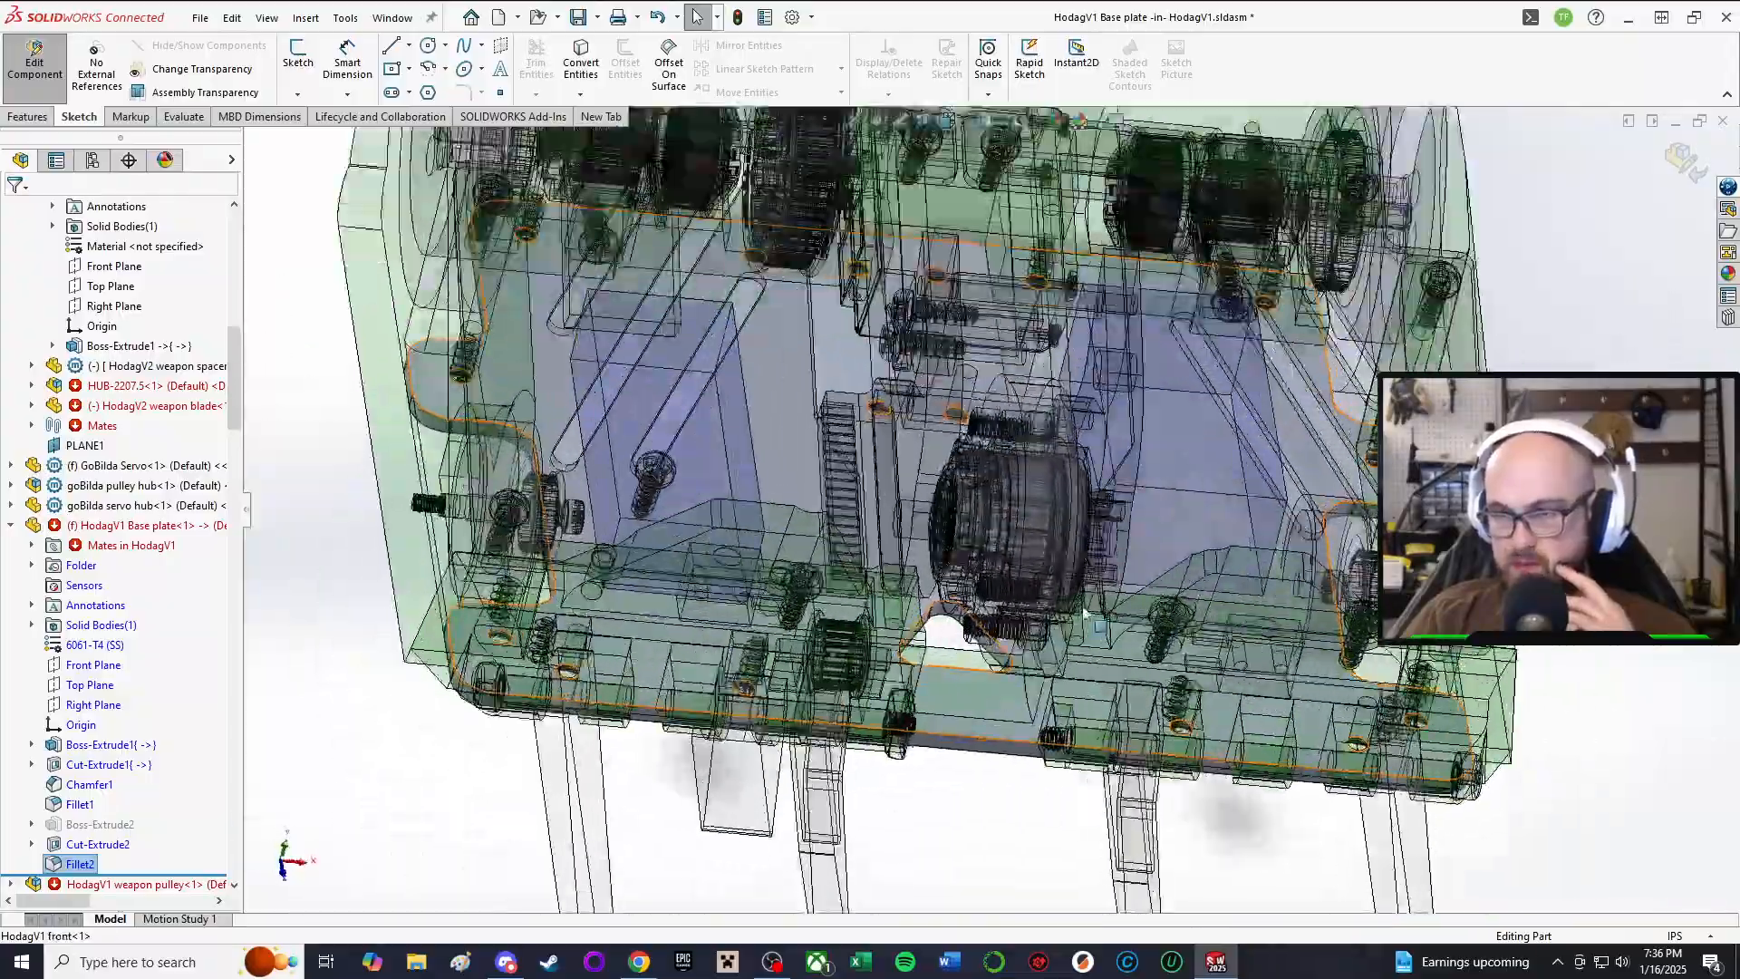
middle_click_drag(915, 580, 1002, 641)
scroll(997, 635, "down", 2)
middle_click_drag(926, 509, 979, 716)
middle_click_drag(1157, 309, 1224, 390)
middle_click_drag(1144, 653, 1111, 781)
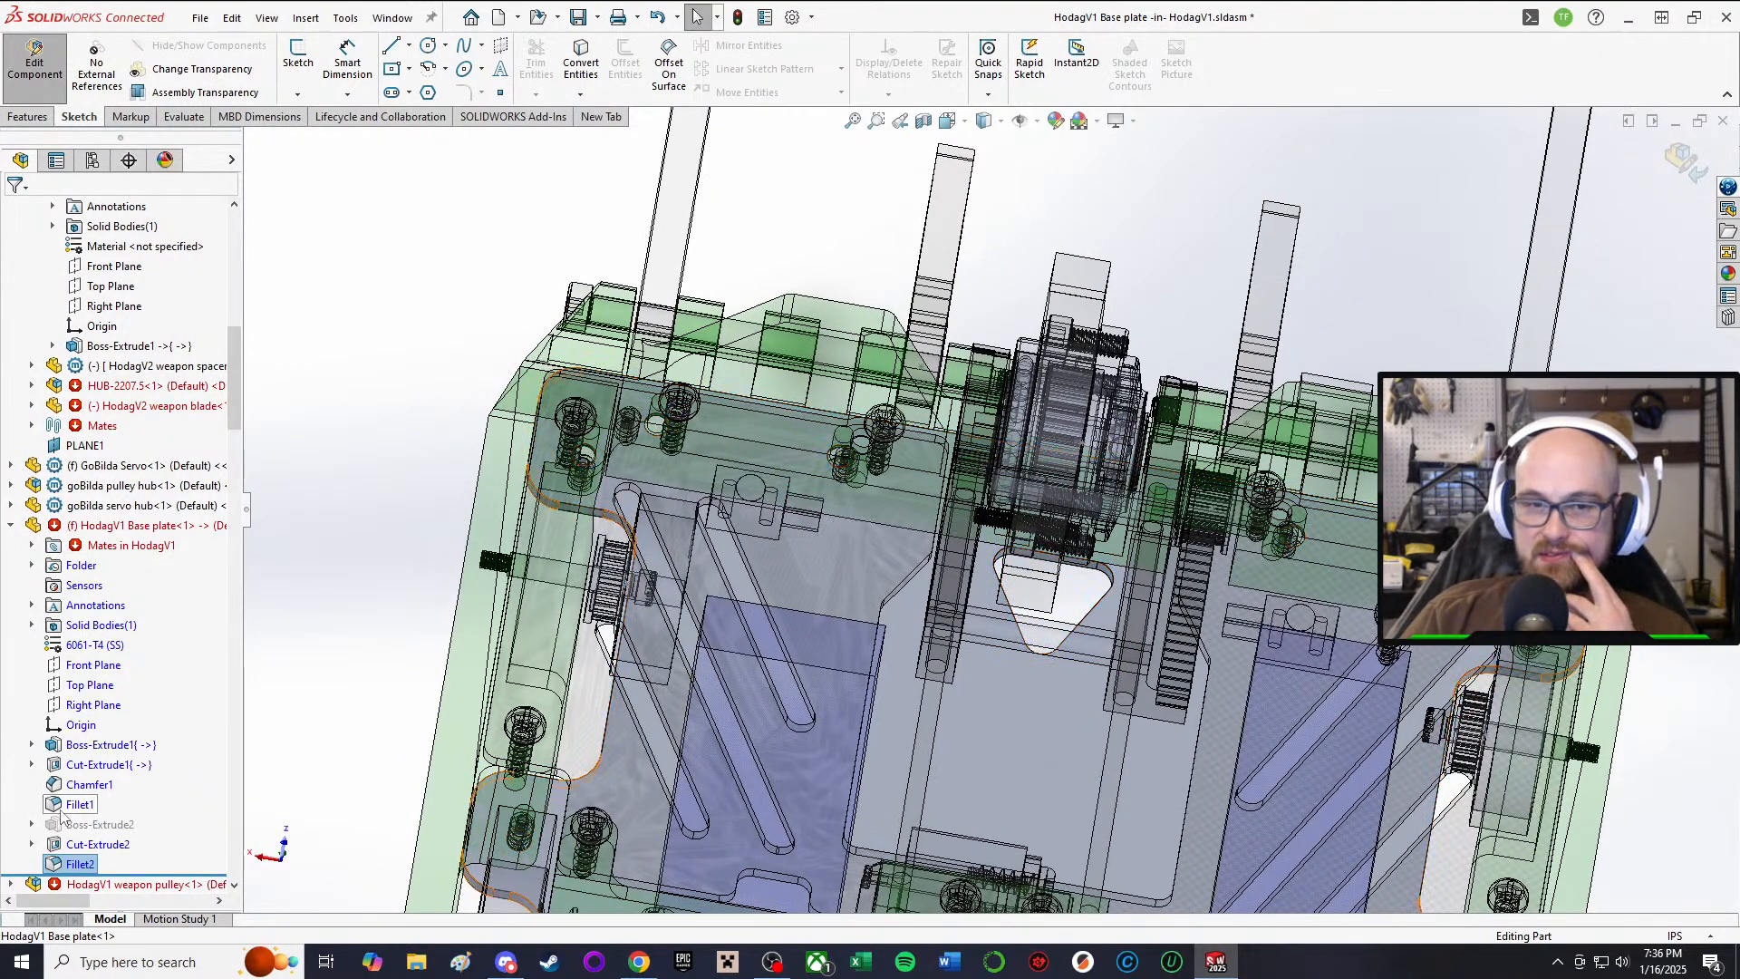
middle_click_drag(917, 625, 975, 562)
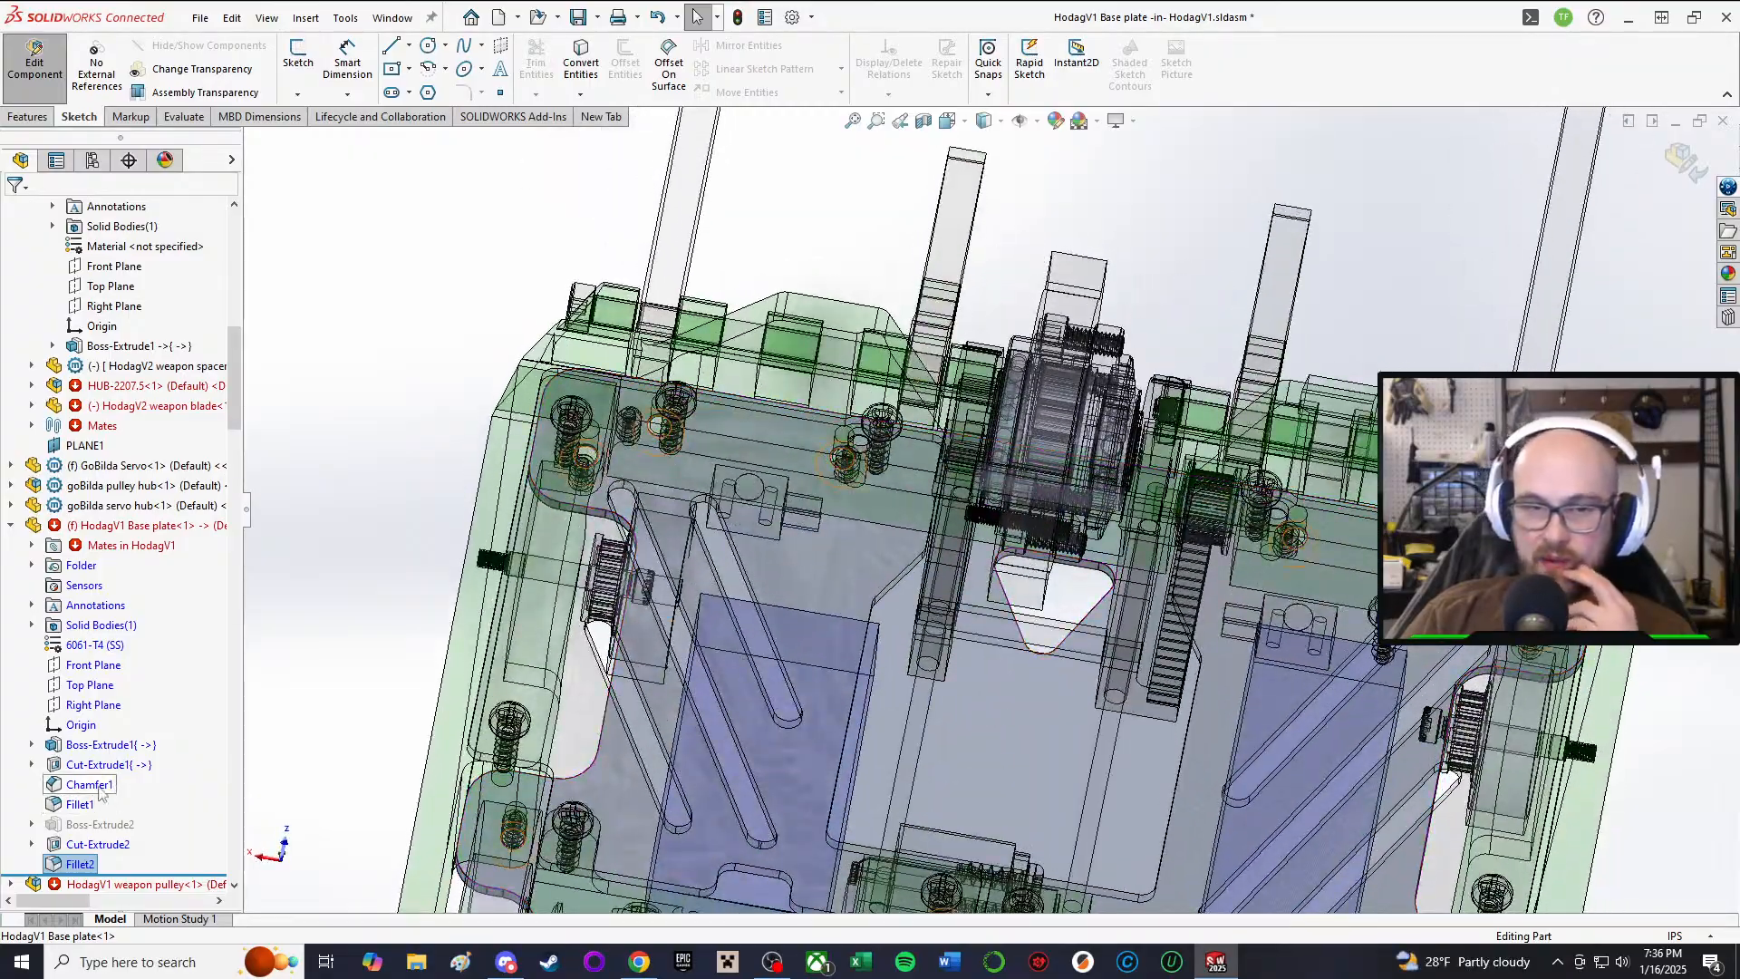
Step: Edit the triangular cut's sketch and set the width of the triangle's base edge to 1.25 in
left_click(82, 844)
left_click(108, 797)
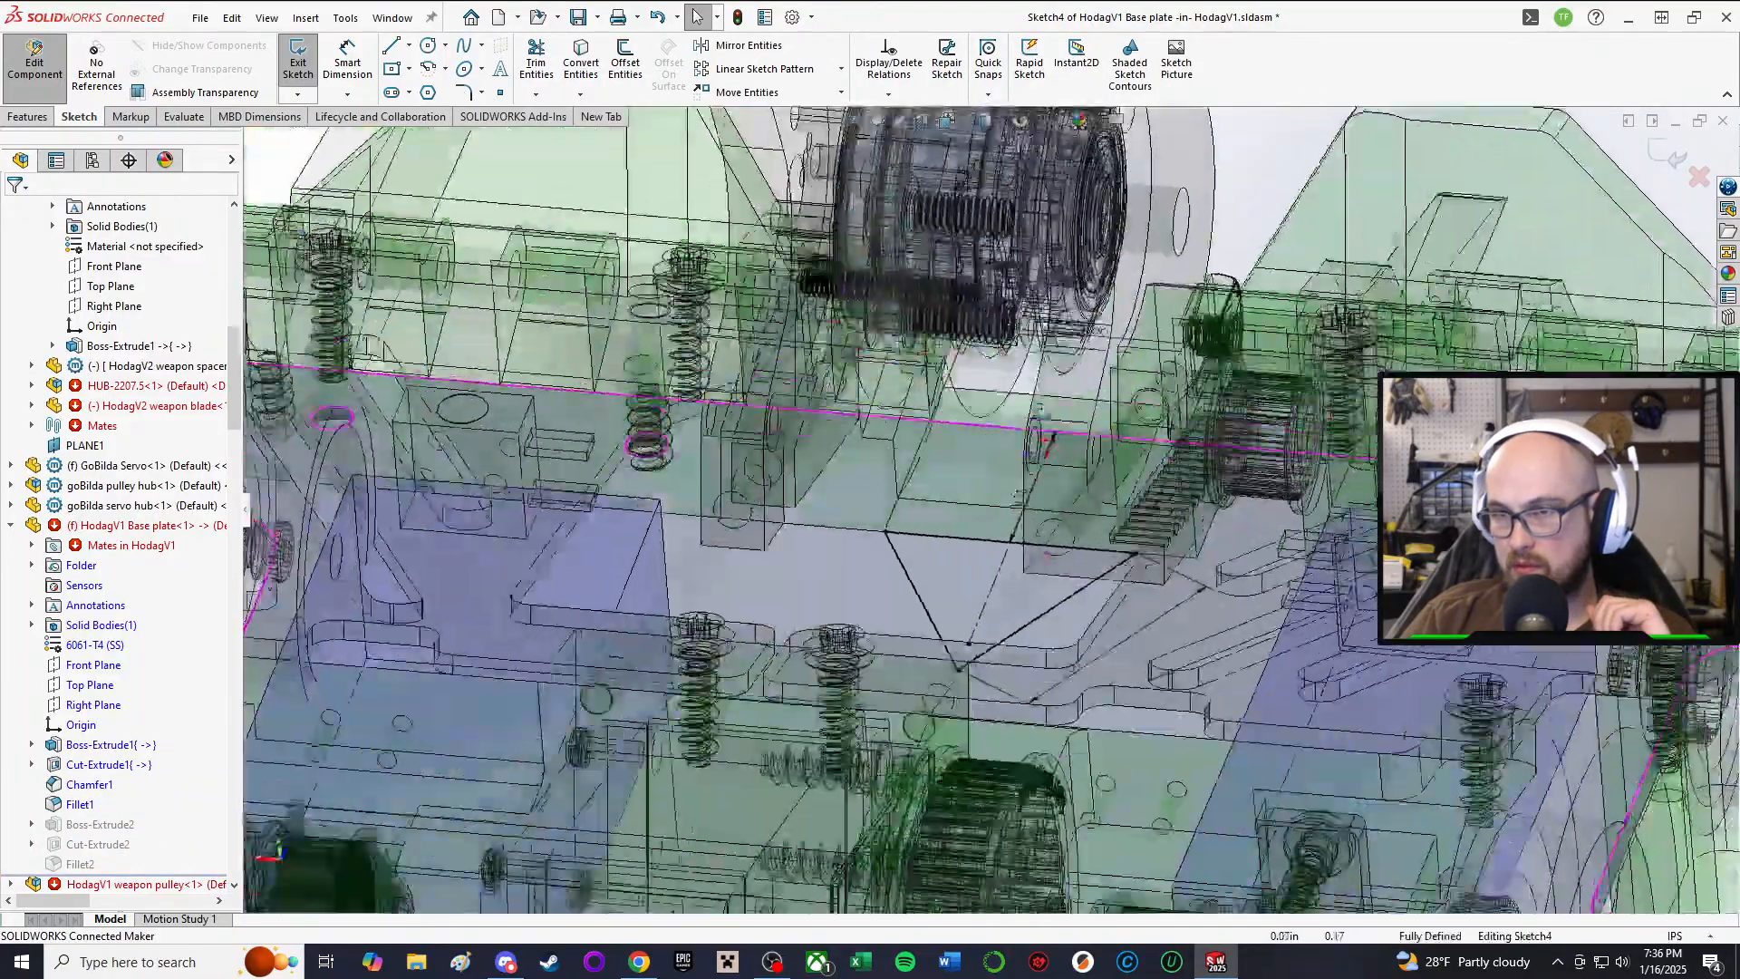
mouse_move(1042, 415)
middle_mouse_down()
mouse_move(1069, 459)
mouse_move(1041, 419)
mouse_move(1042, 644)
mouse_move(1074, 222)
middle_mouse_up()
double_click(1047, 258)
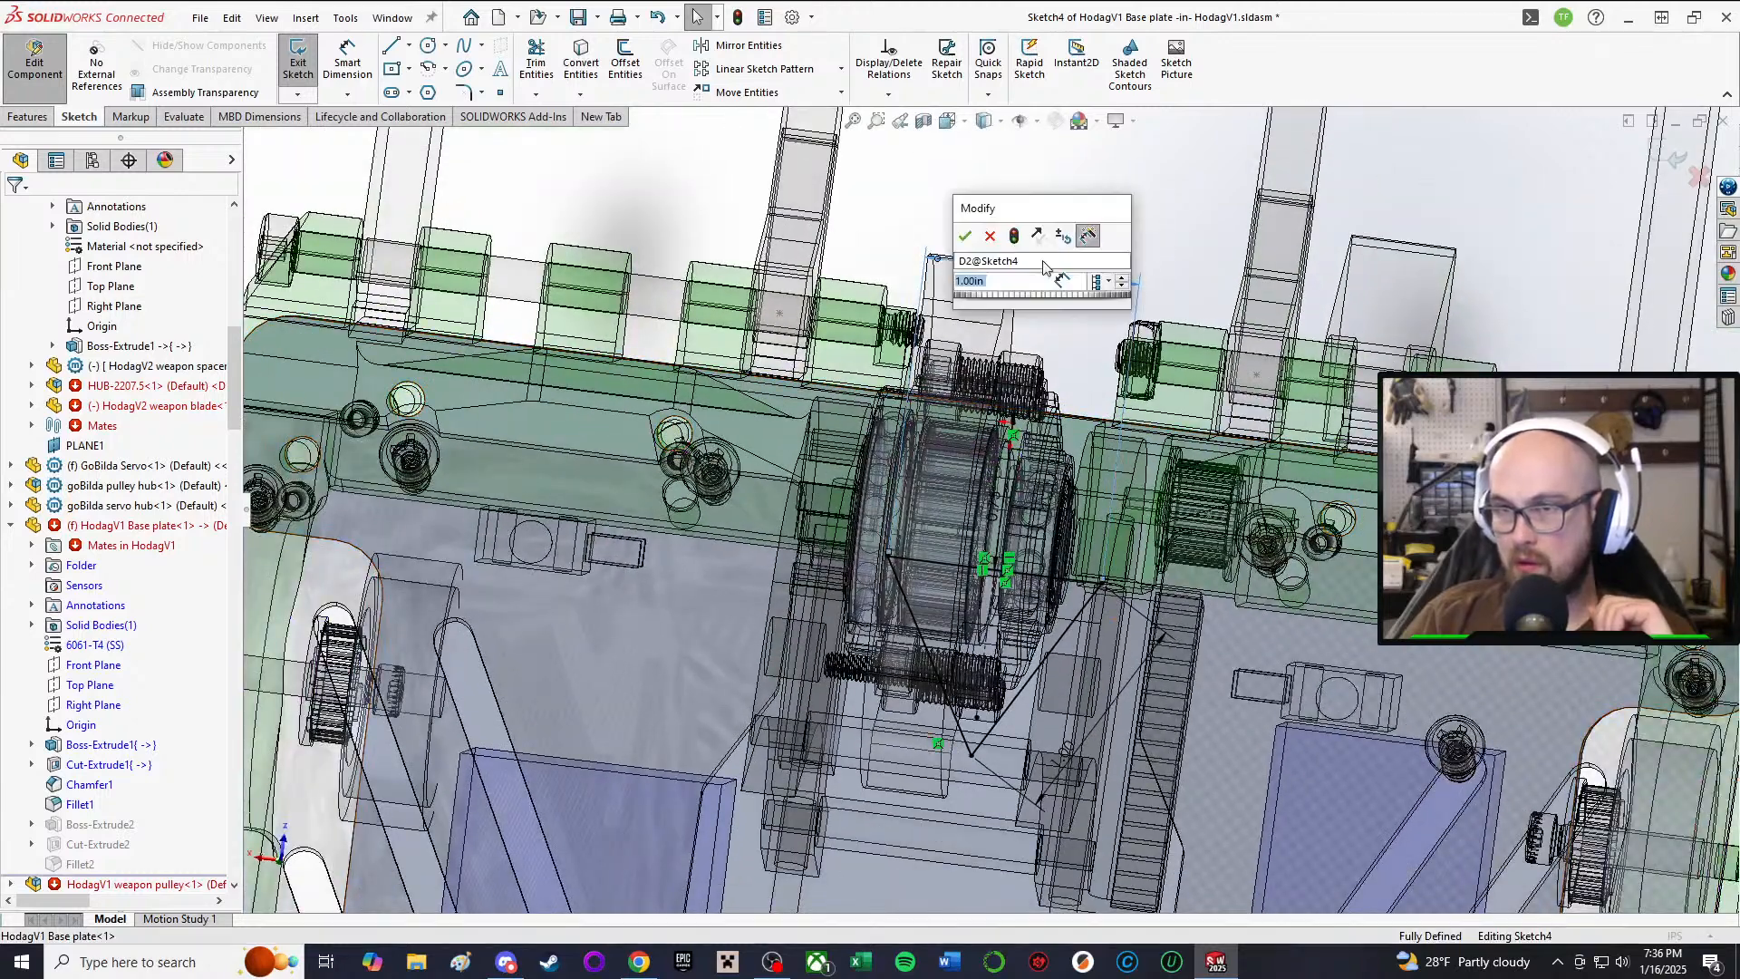
type("1.25")
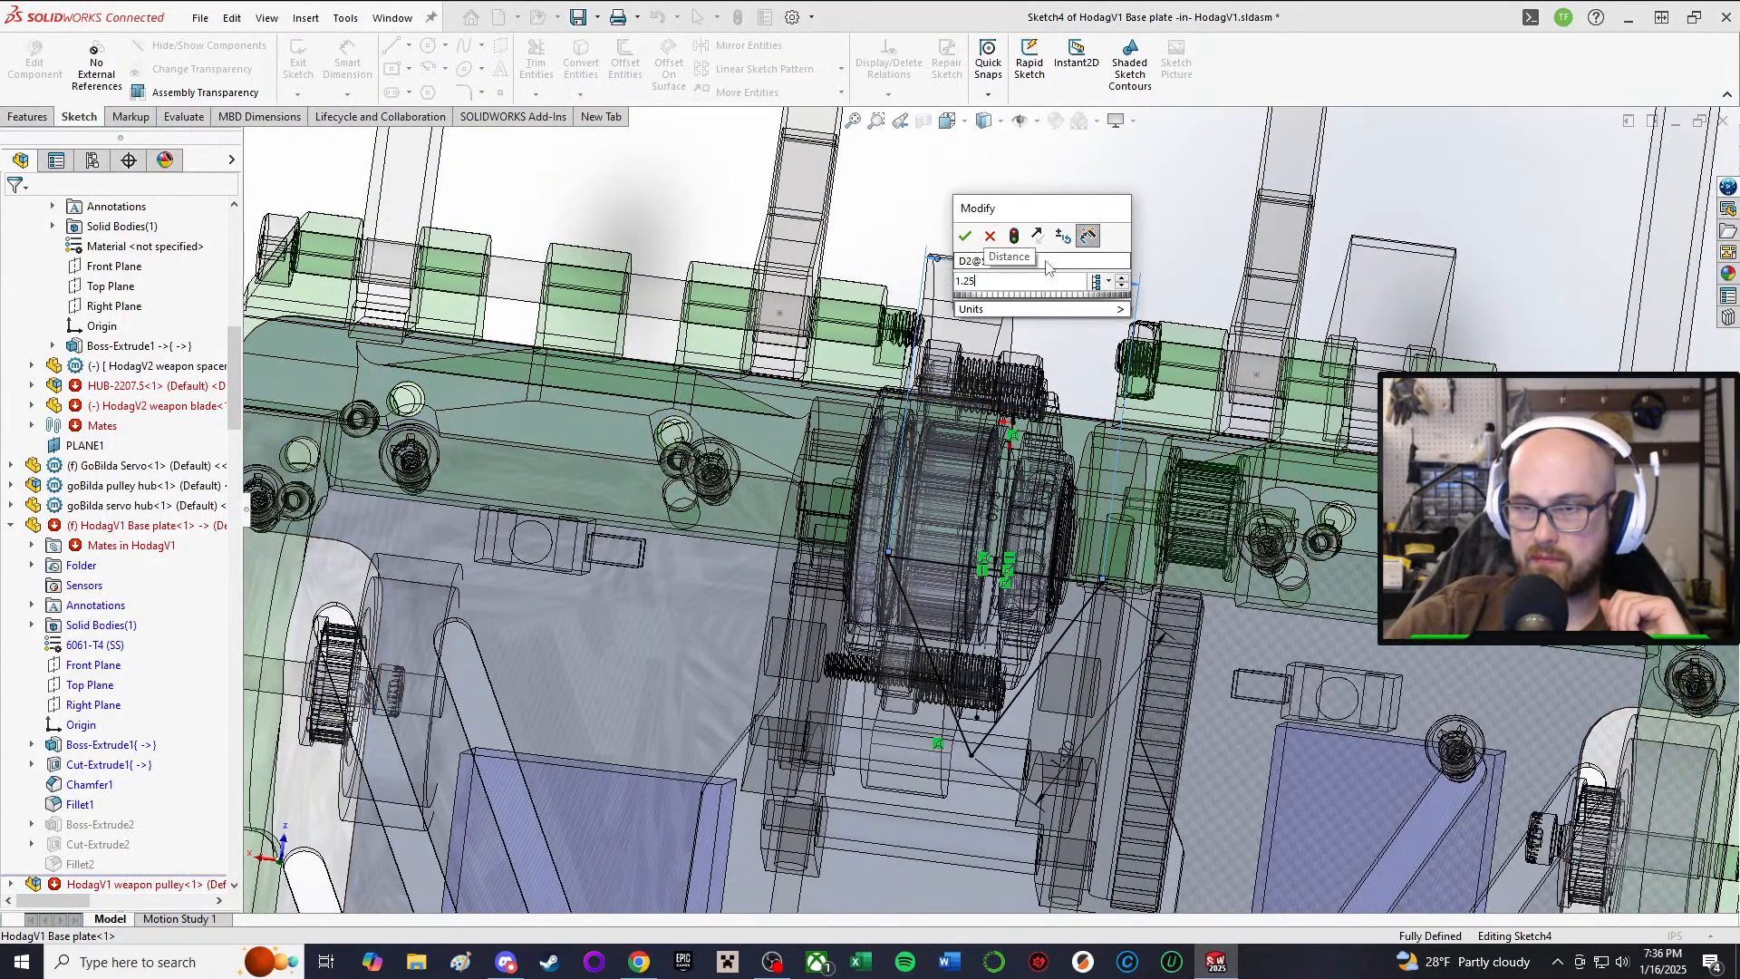
key("Return")
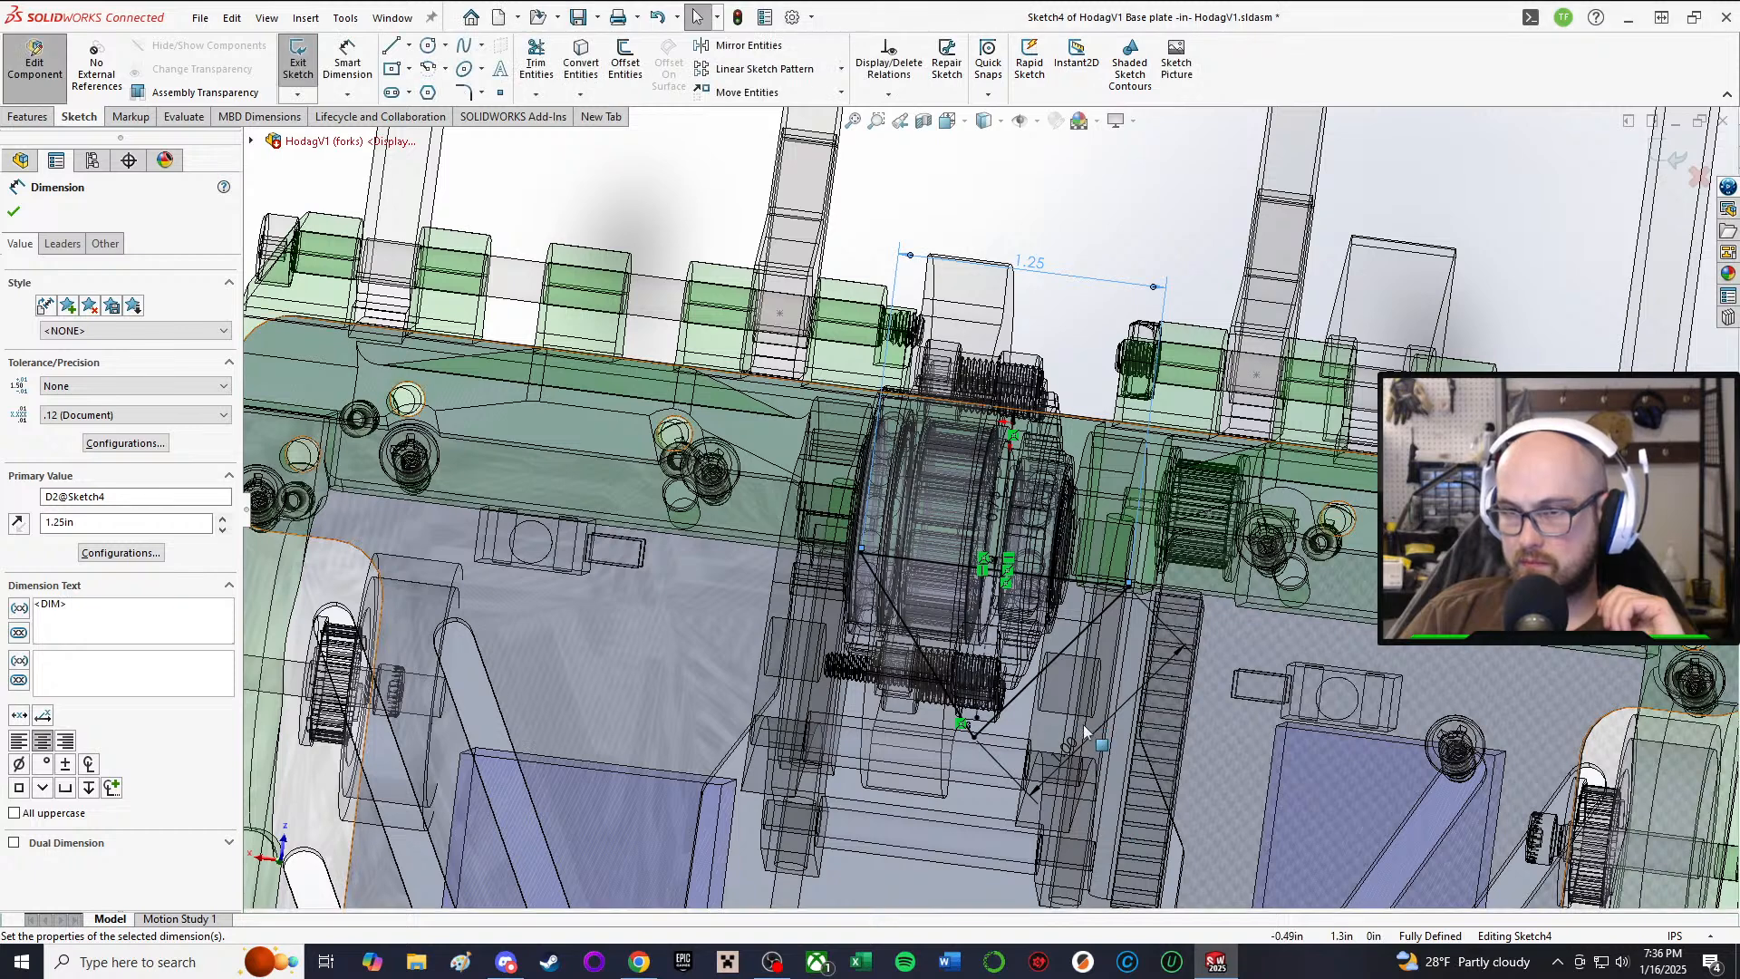
Step: Set the length of the triangle's dimensioned slanted side to 1.5 in and exit the sketch
double_click(1079, 741)
type("1.")
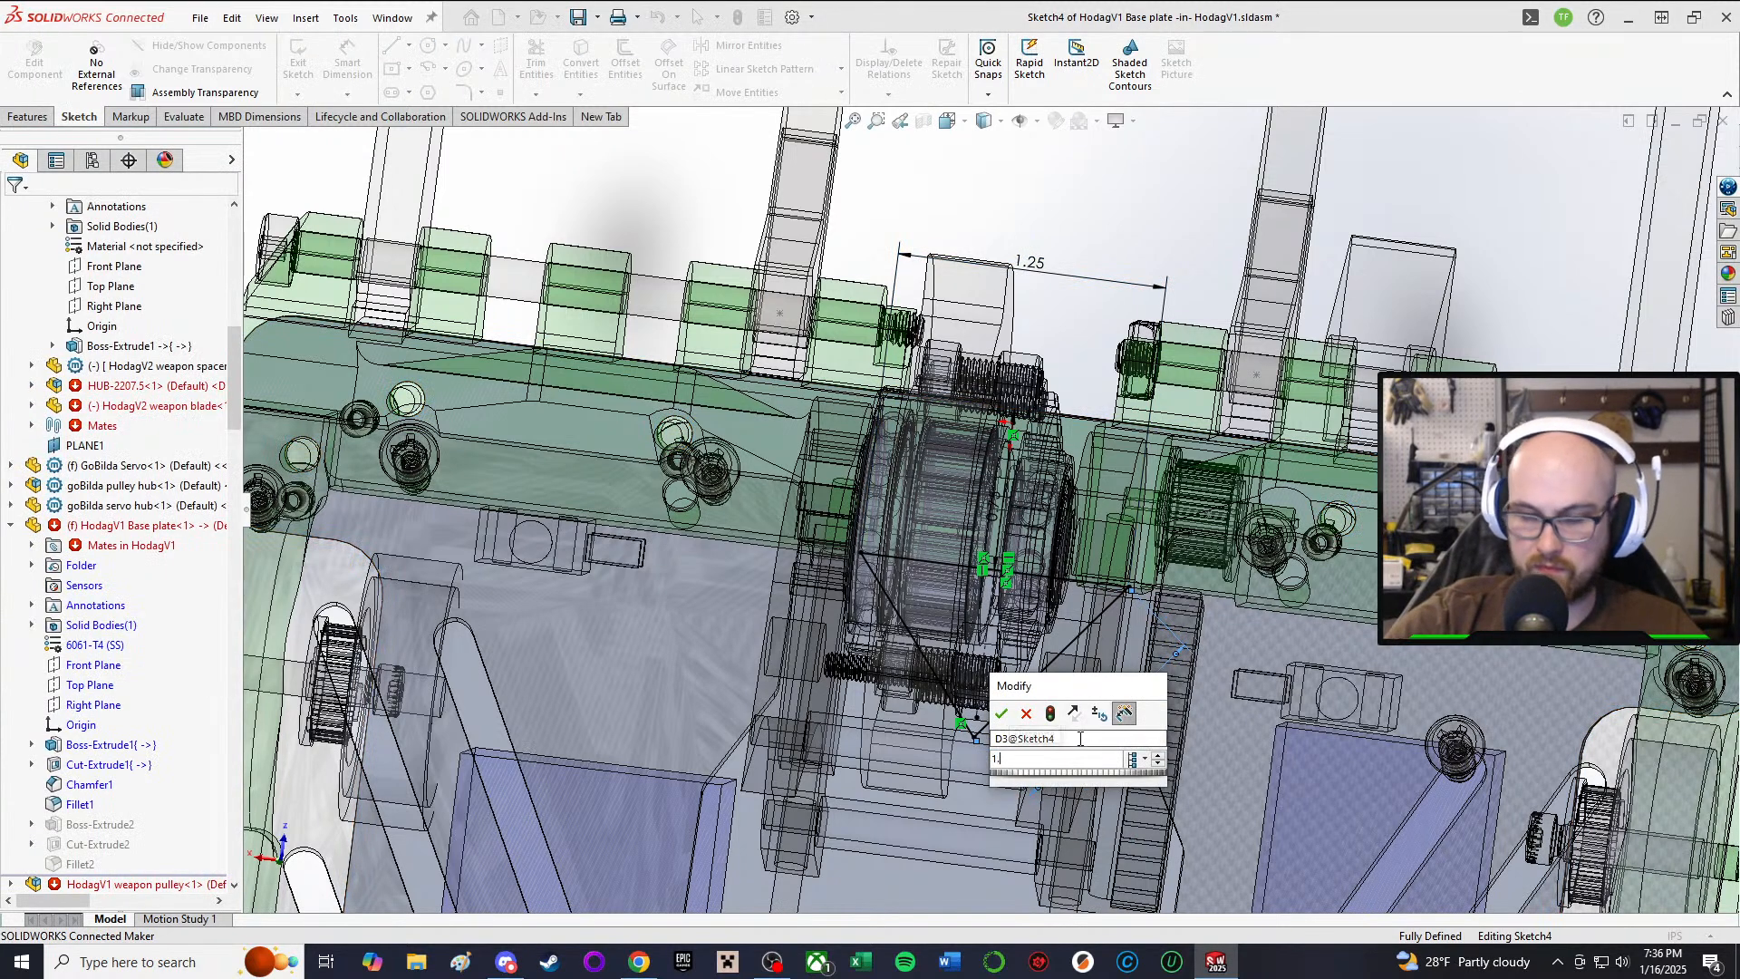
type("5")
key("Return")
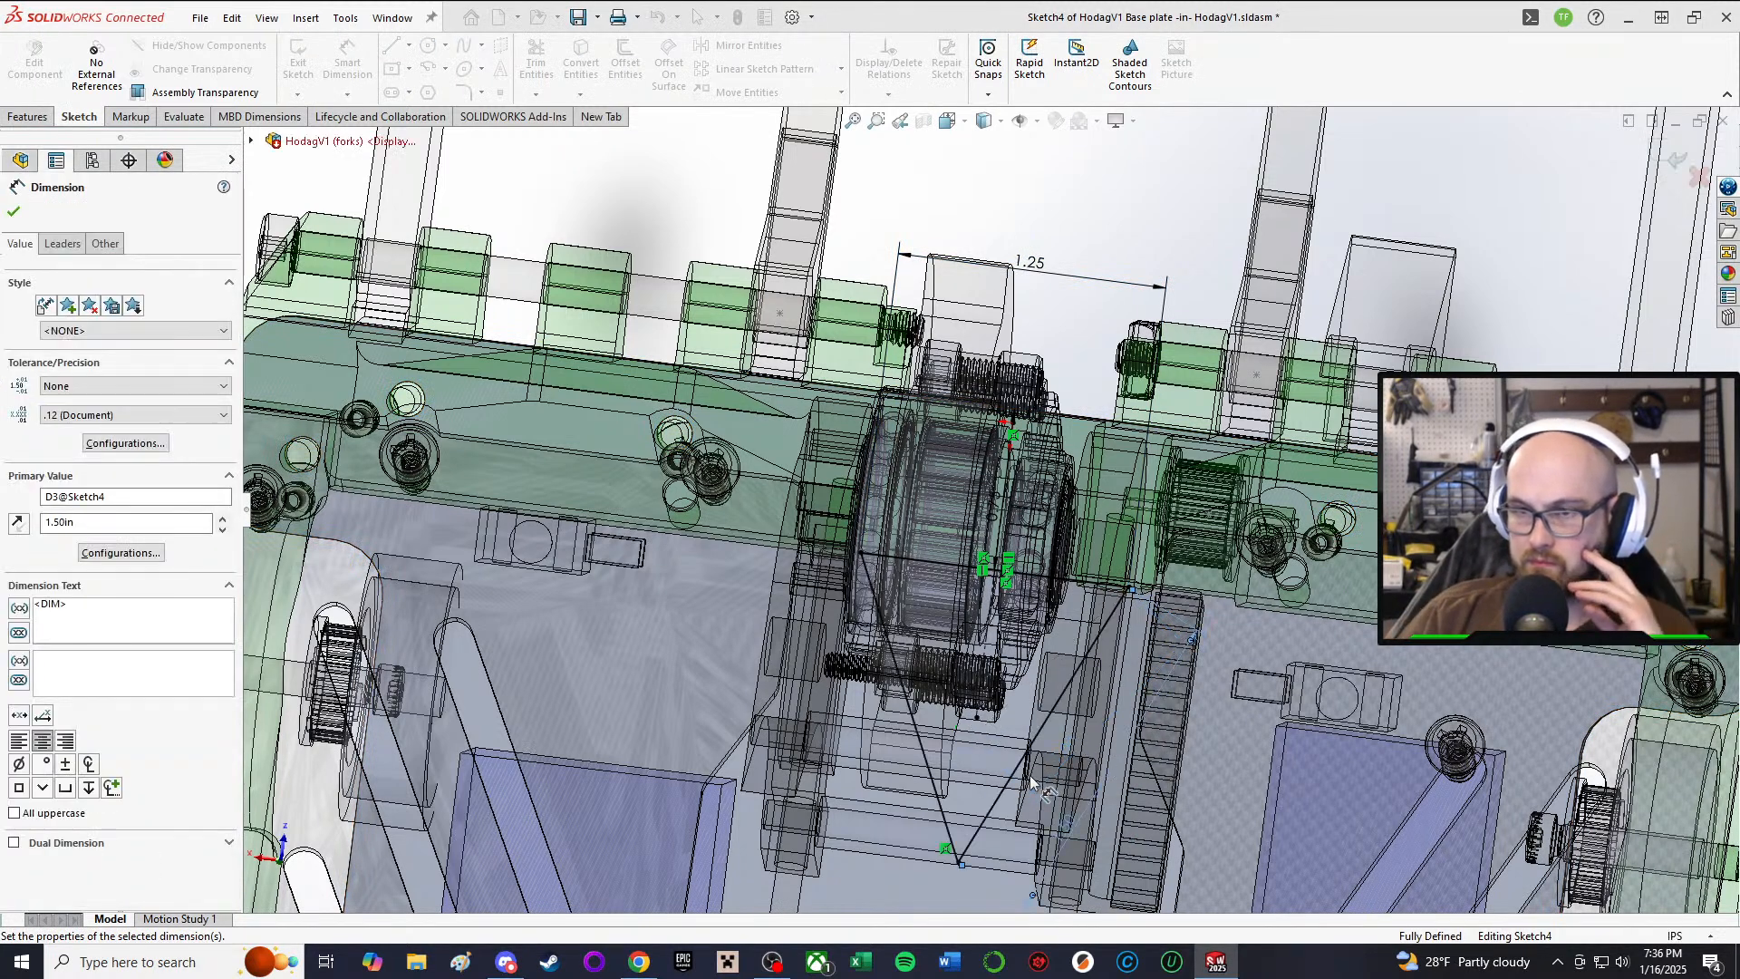
middle_click_drag(1034, 778, 1029, 585)
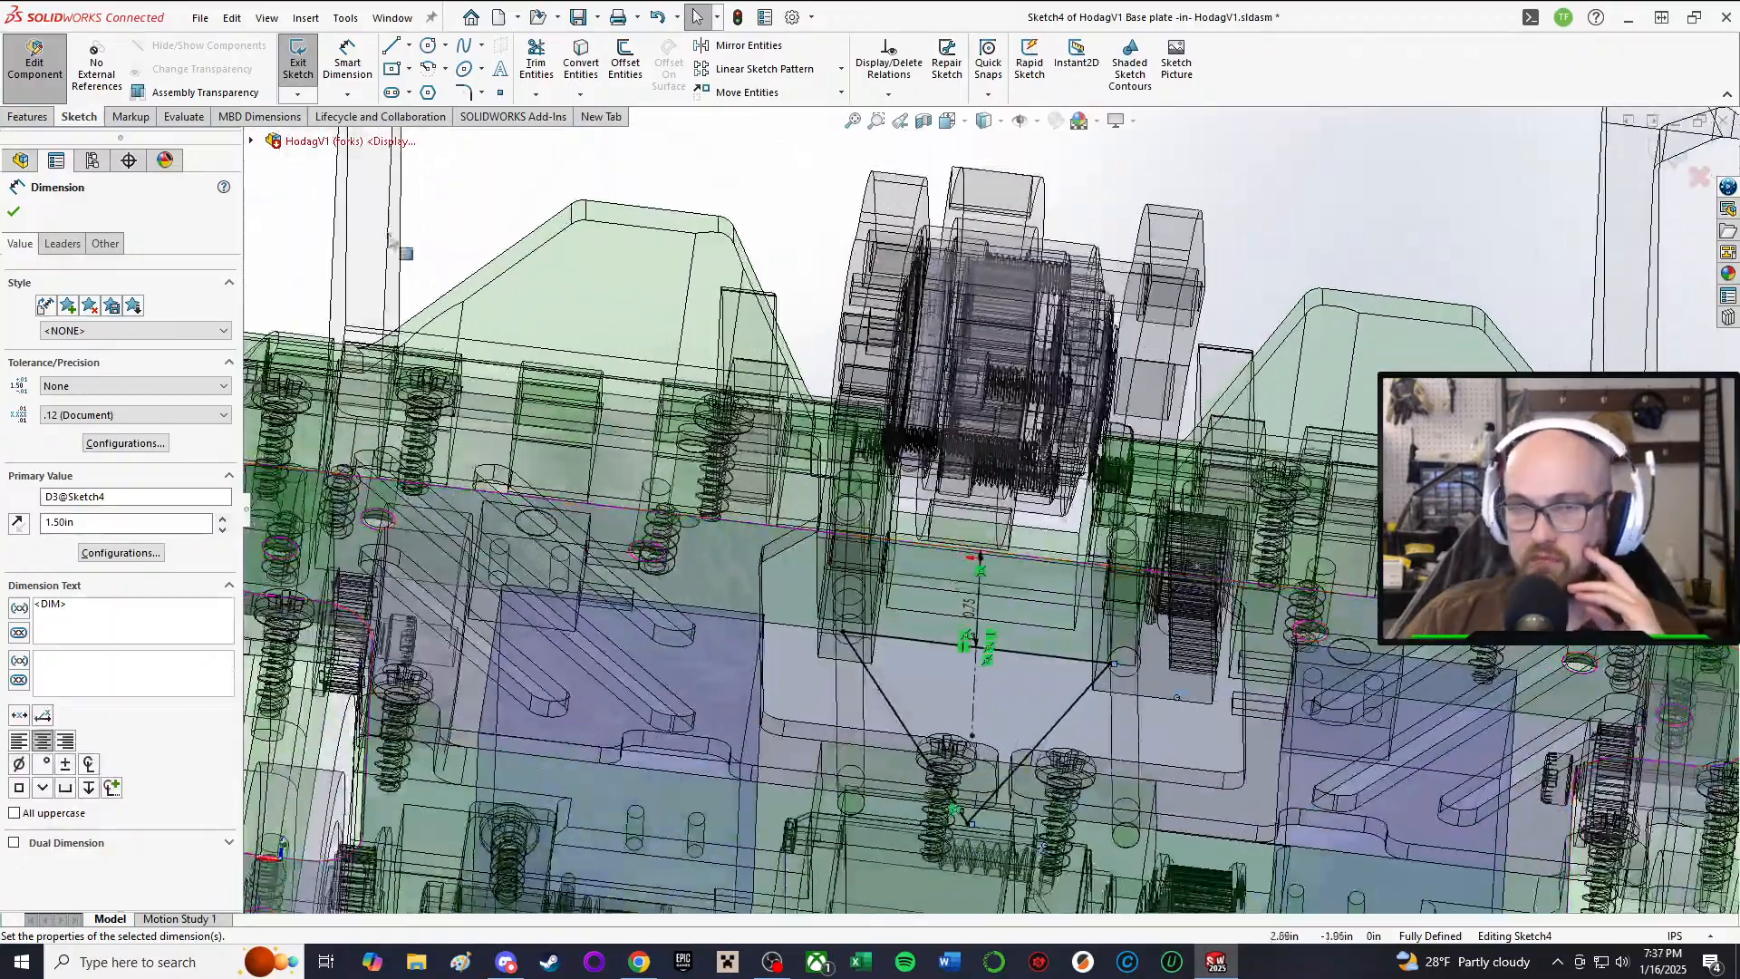
left_click(41, 65)
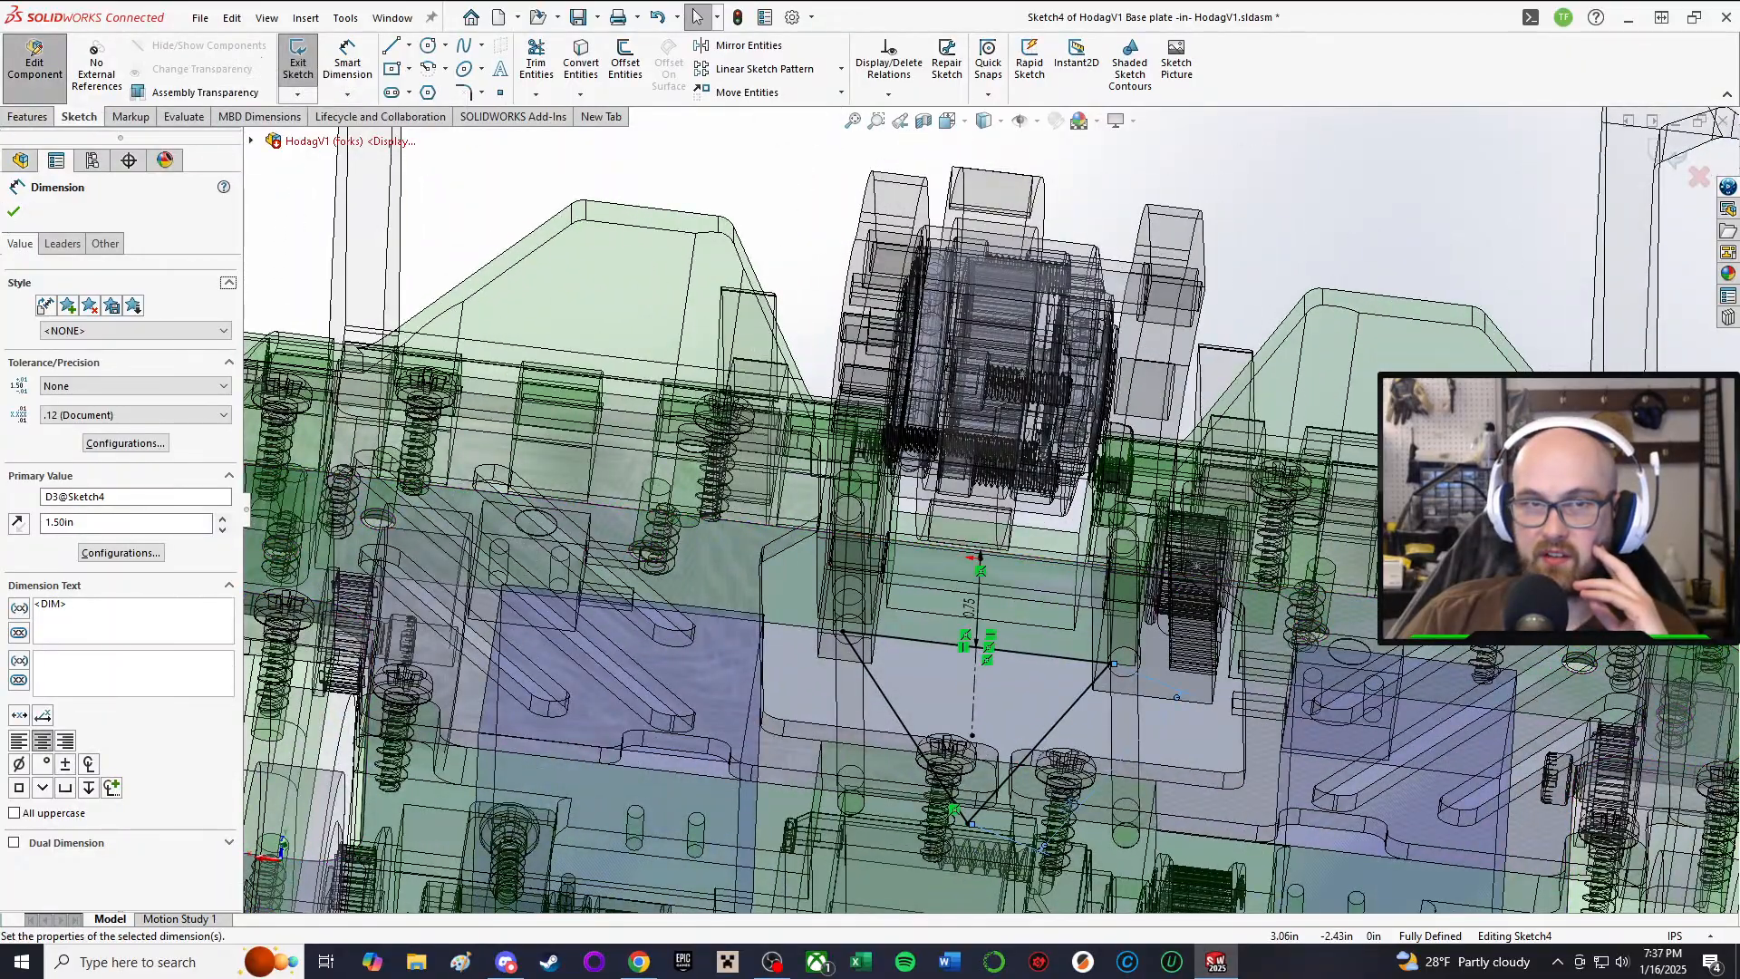
left_click(13, 212)
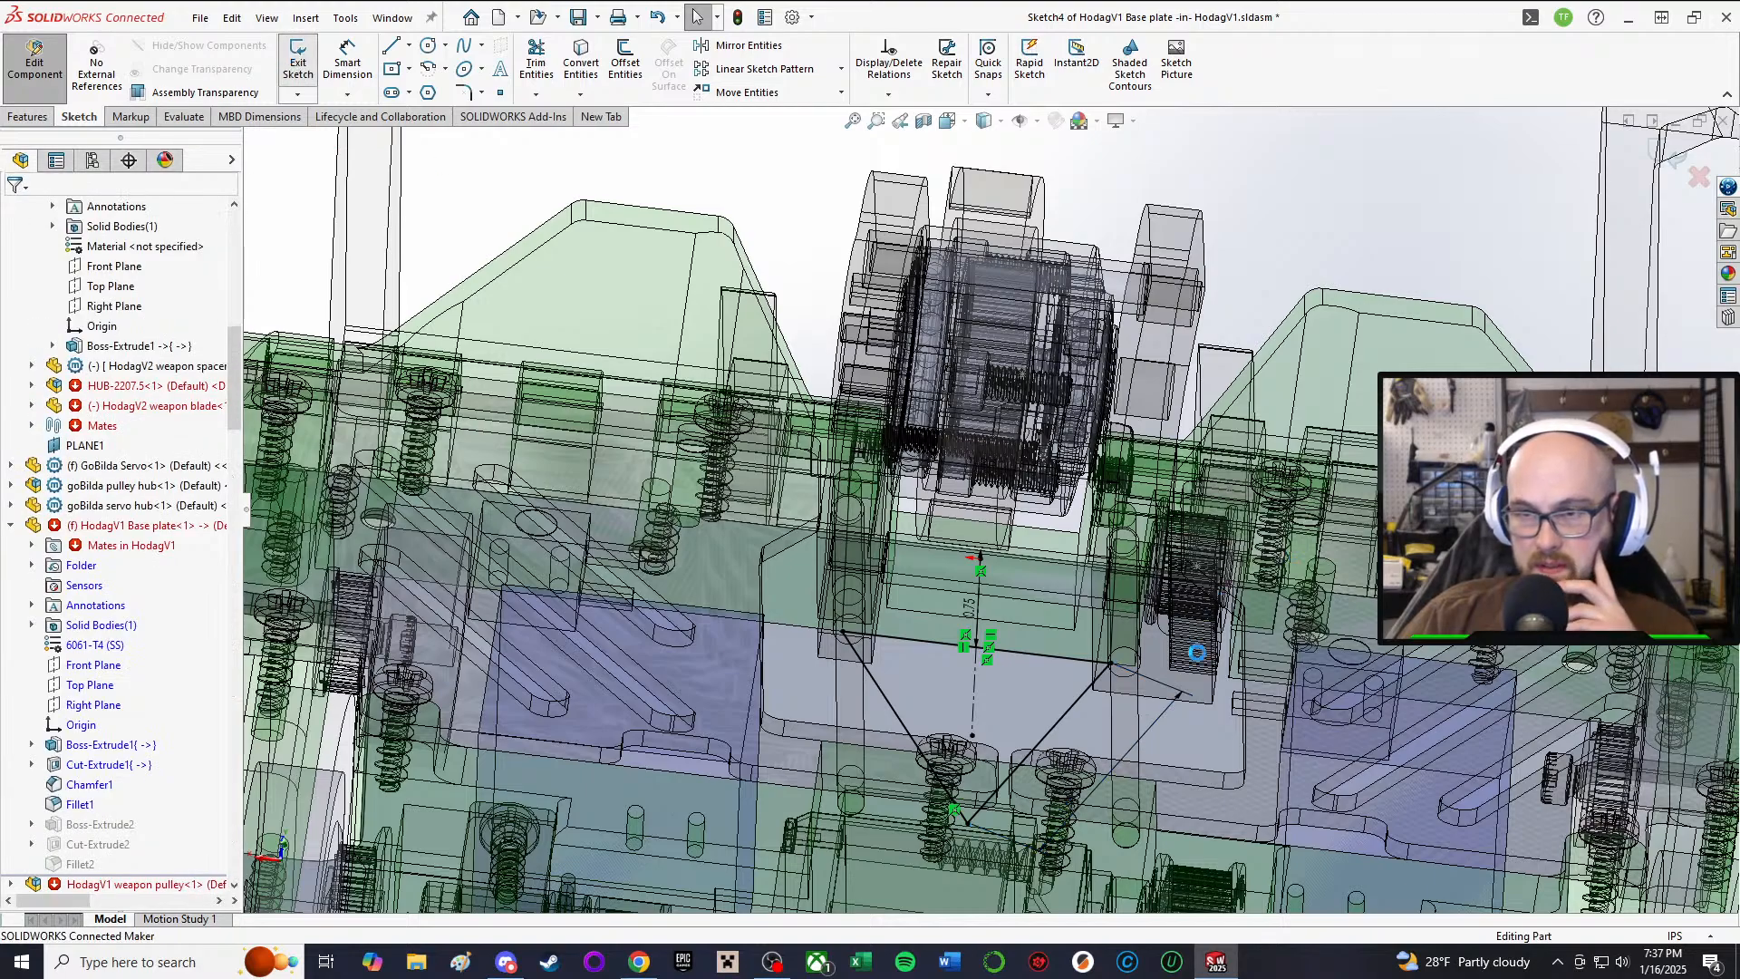
Step: Finish editing the base plate with the resized triangular cut and return to the whole assembly
left_click(297, 61)
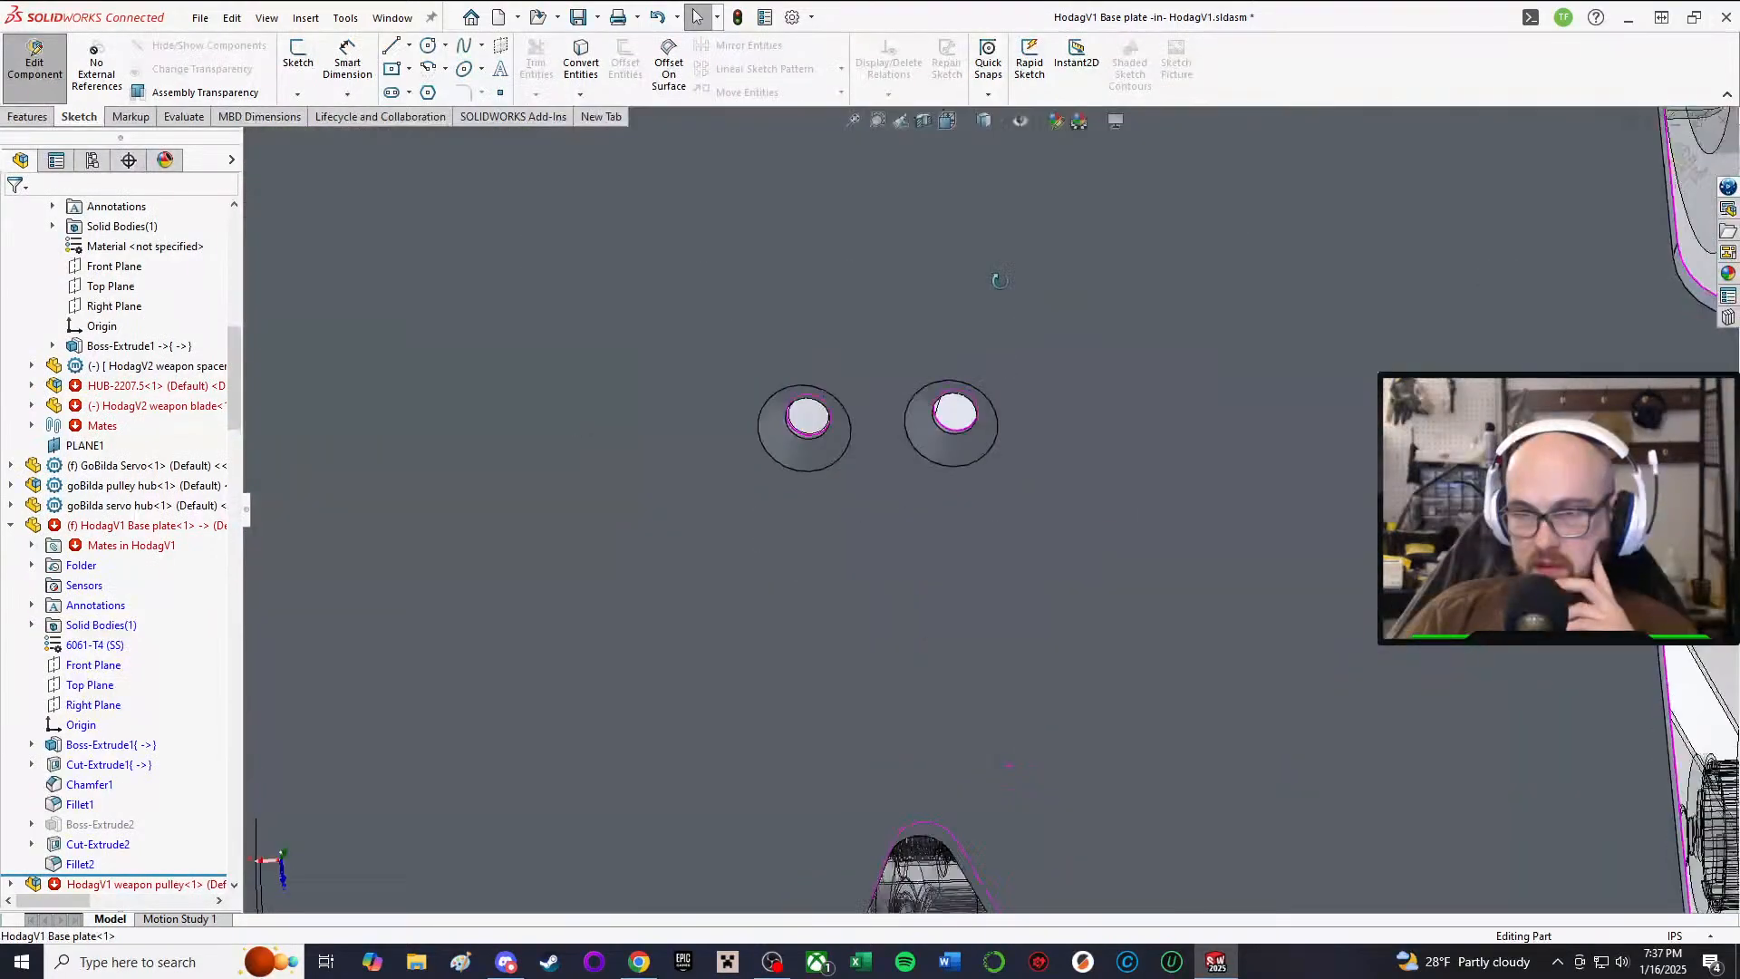
left_click(35, 62)
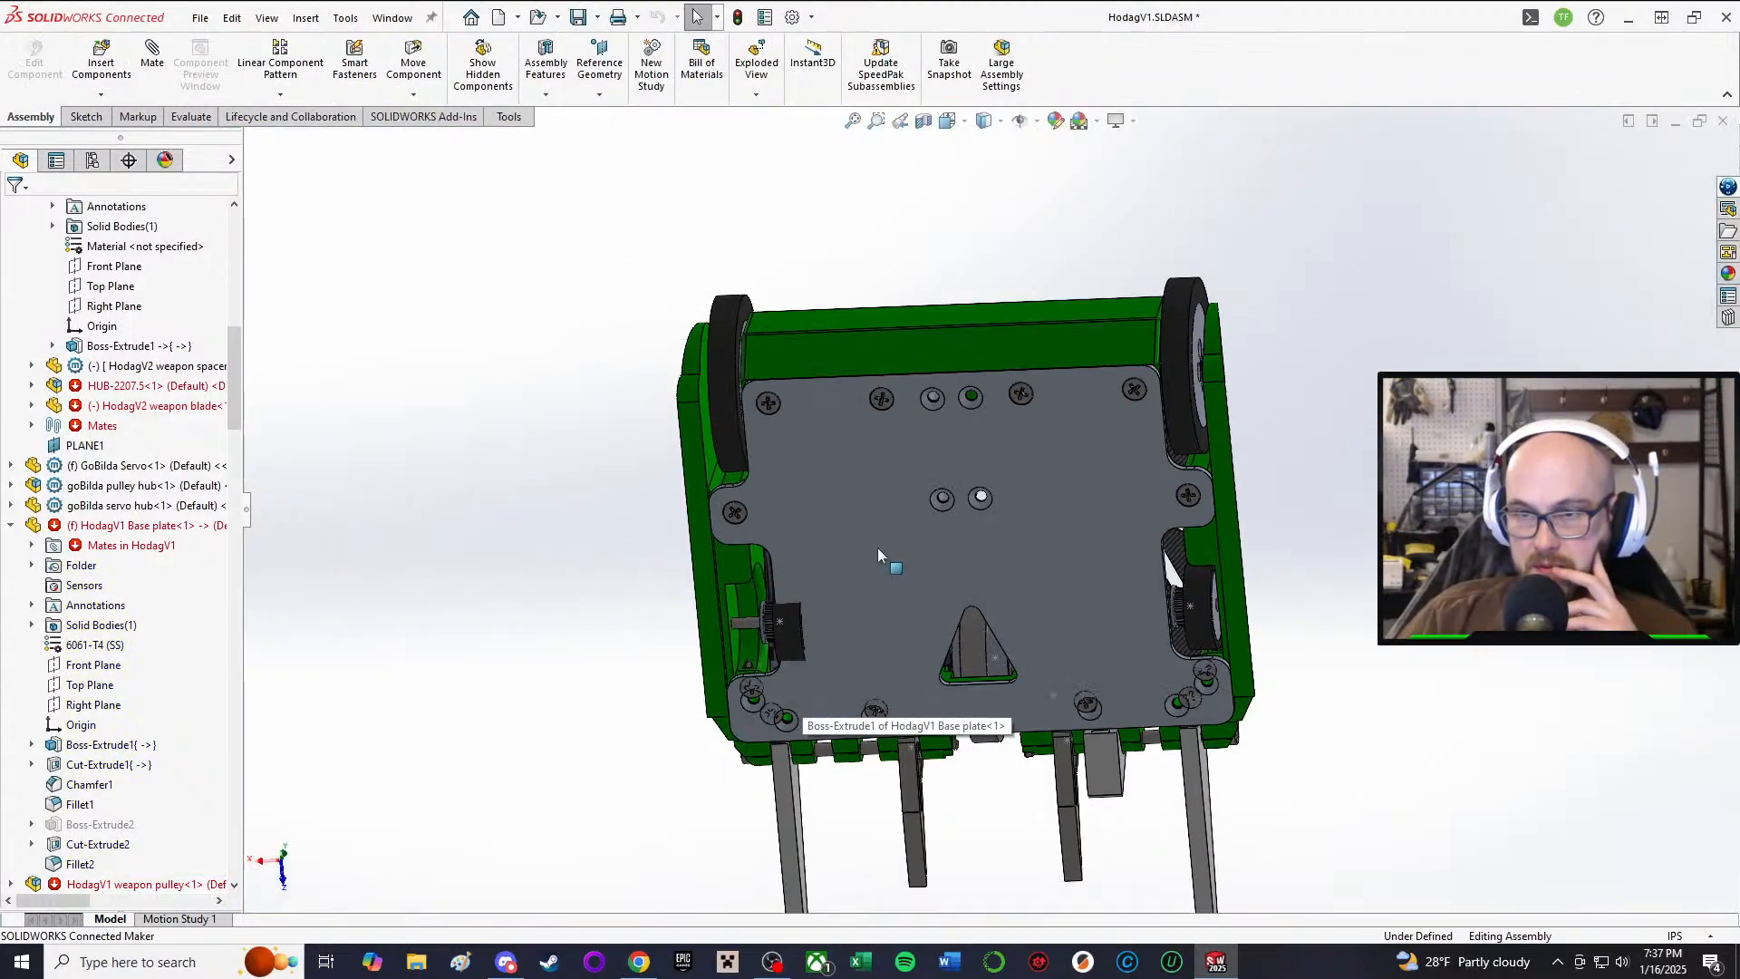
Step: Examine the enlarged triangular opening in the base plate against the weapon hub and blade, from below and from above
middle_click_drag(877, 547, 970, 635)
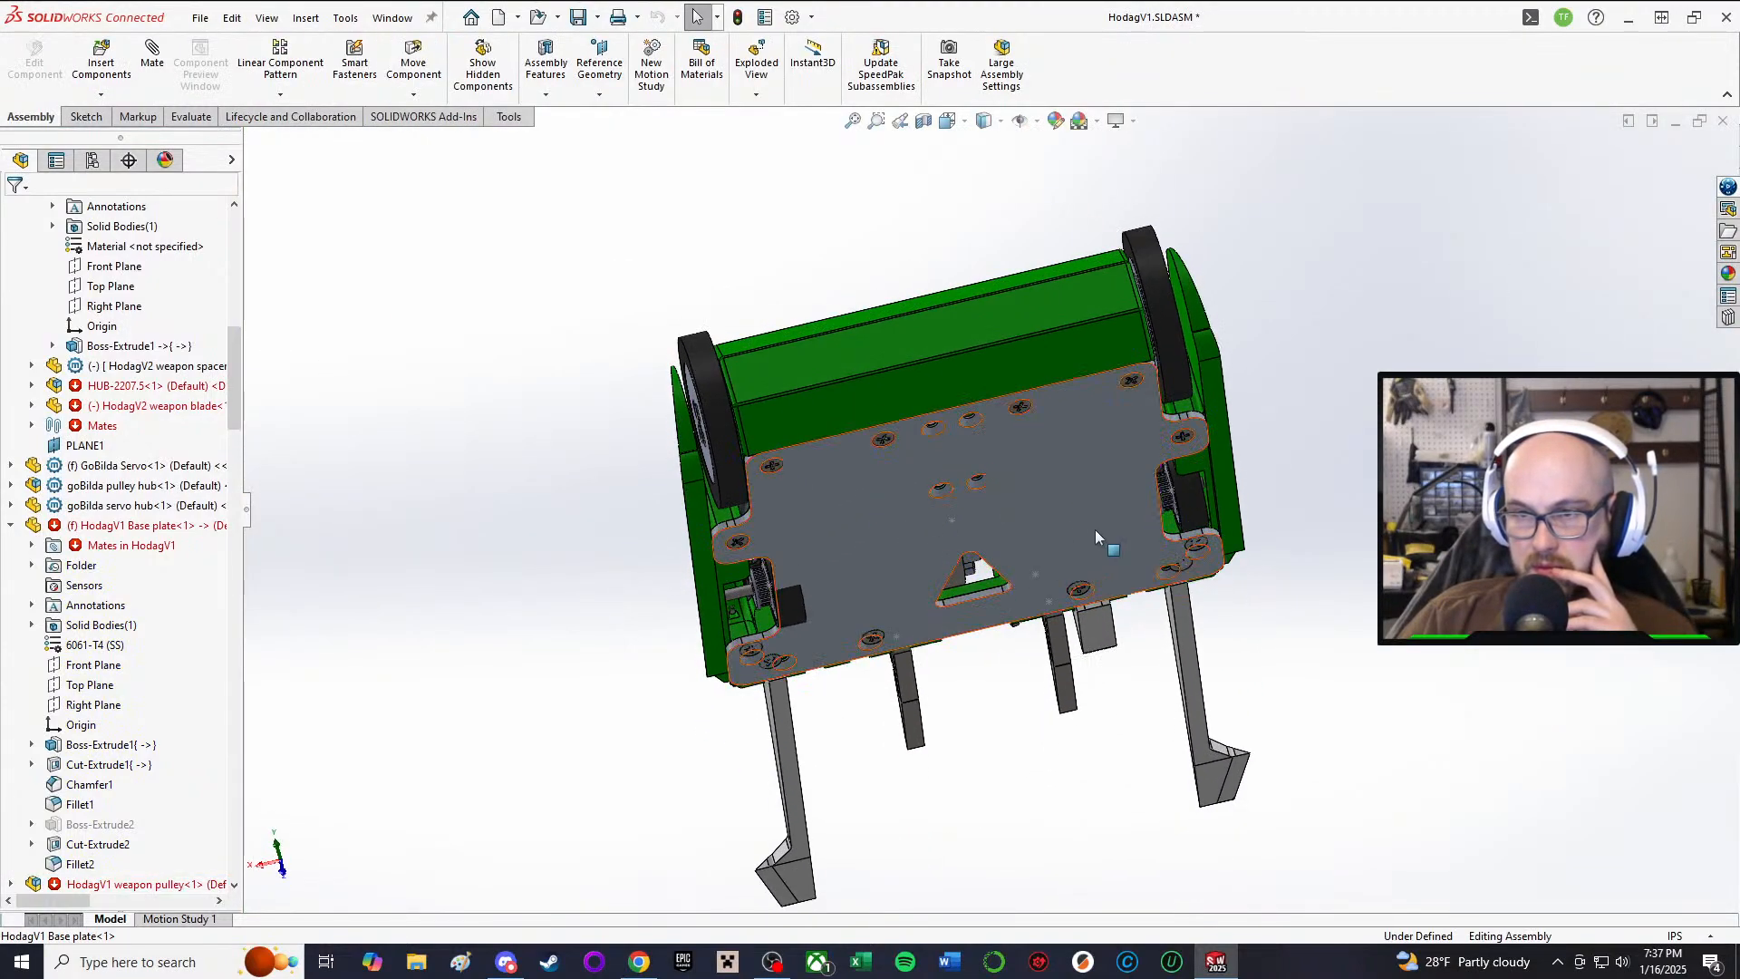
scroll(1095, 529, "down", 3)
middle_click_drag(905, 557, 816, 693)
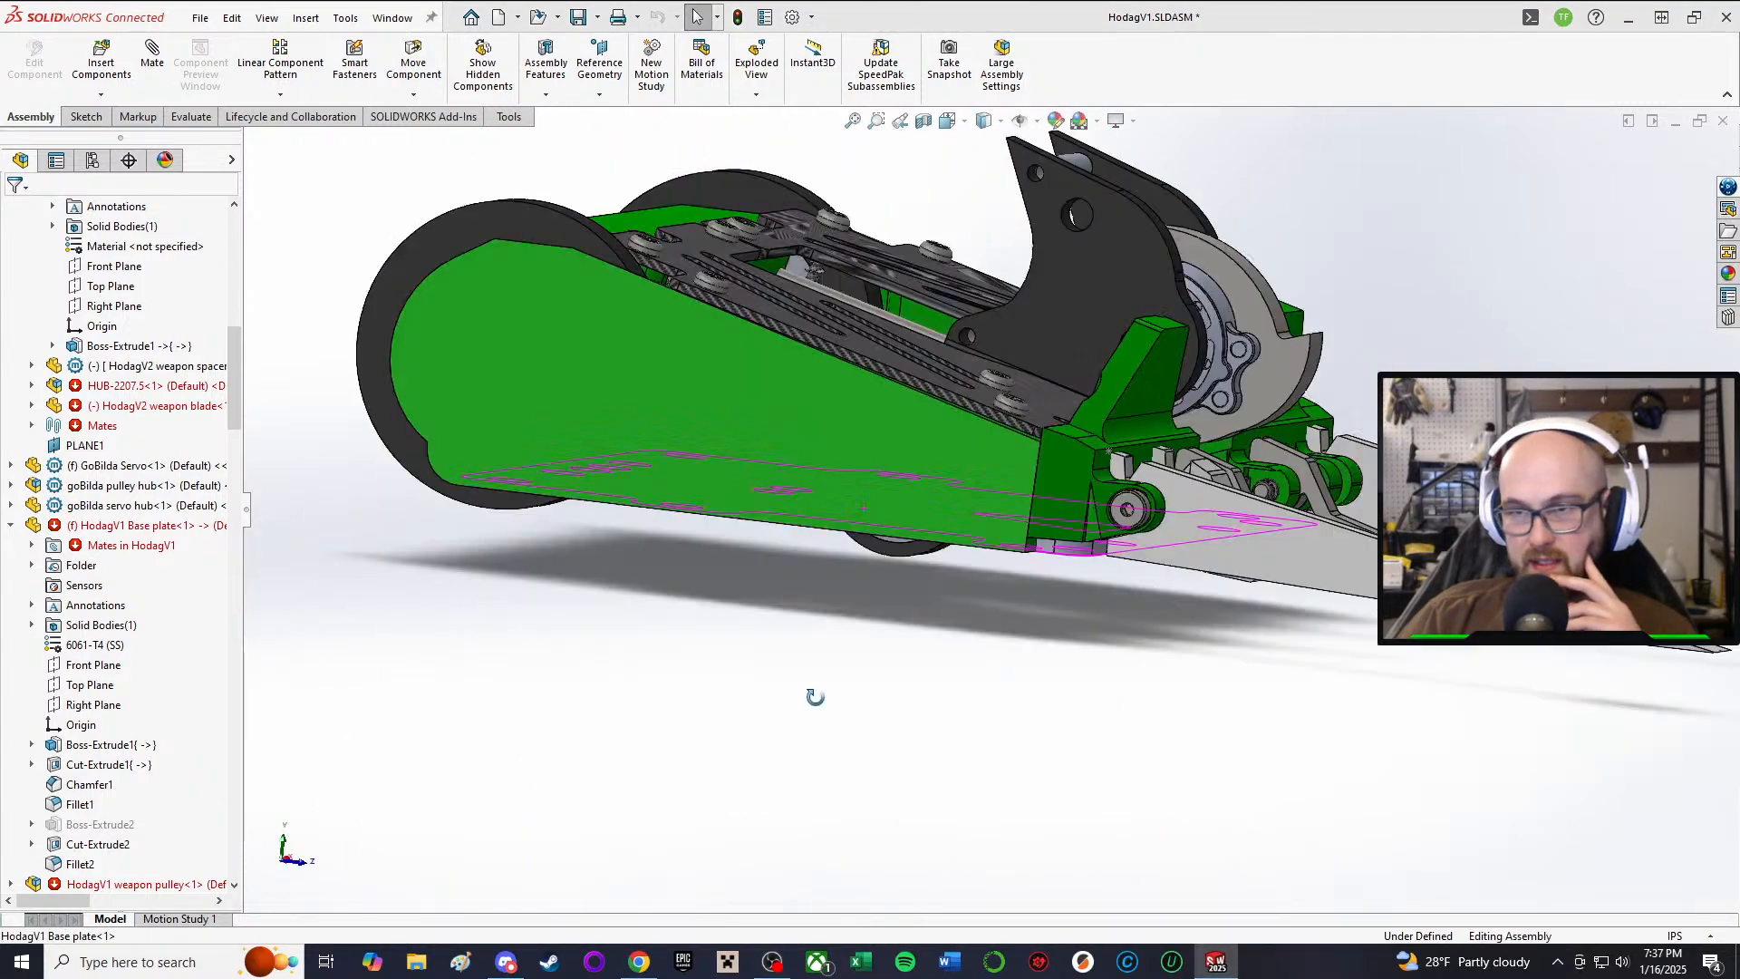
scroll(1259, 483, "down", 5)
middle_click_drag(1259, 485, 1217, 471)
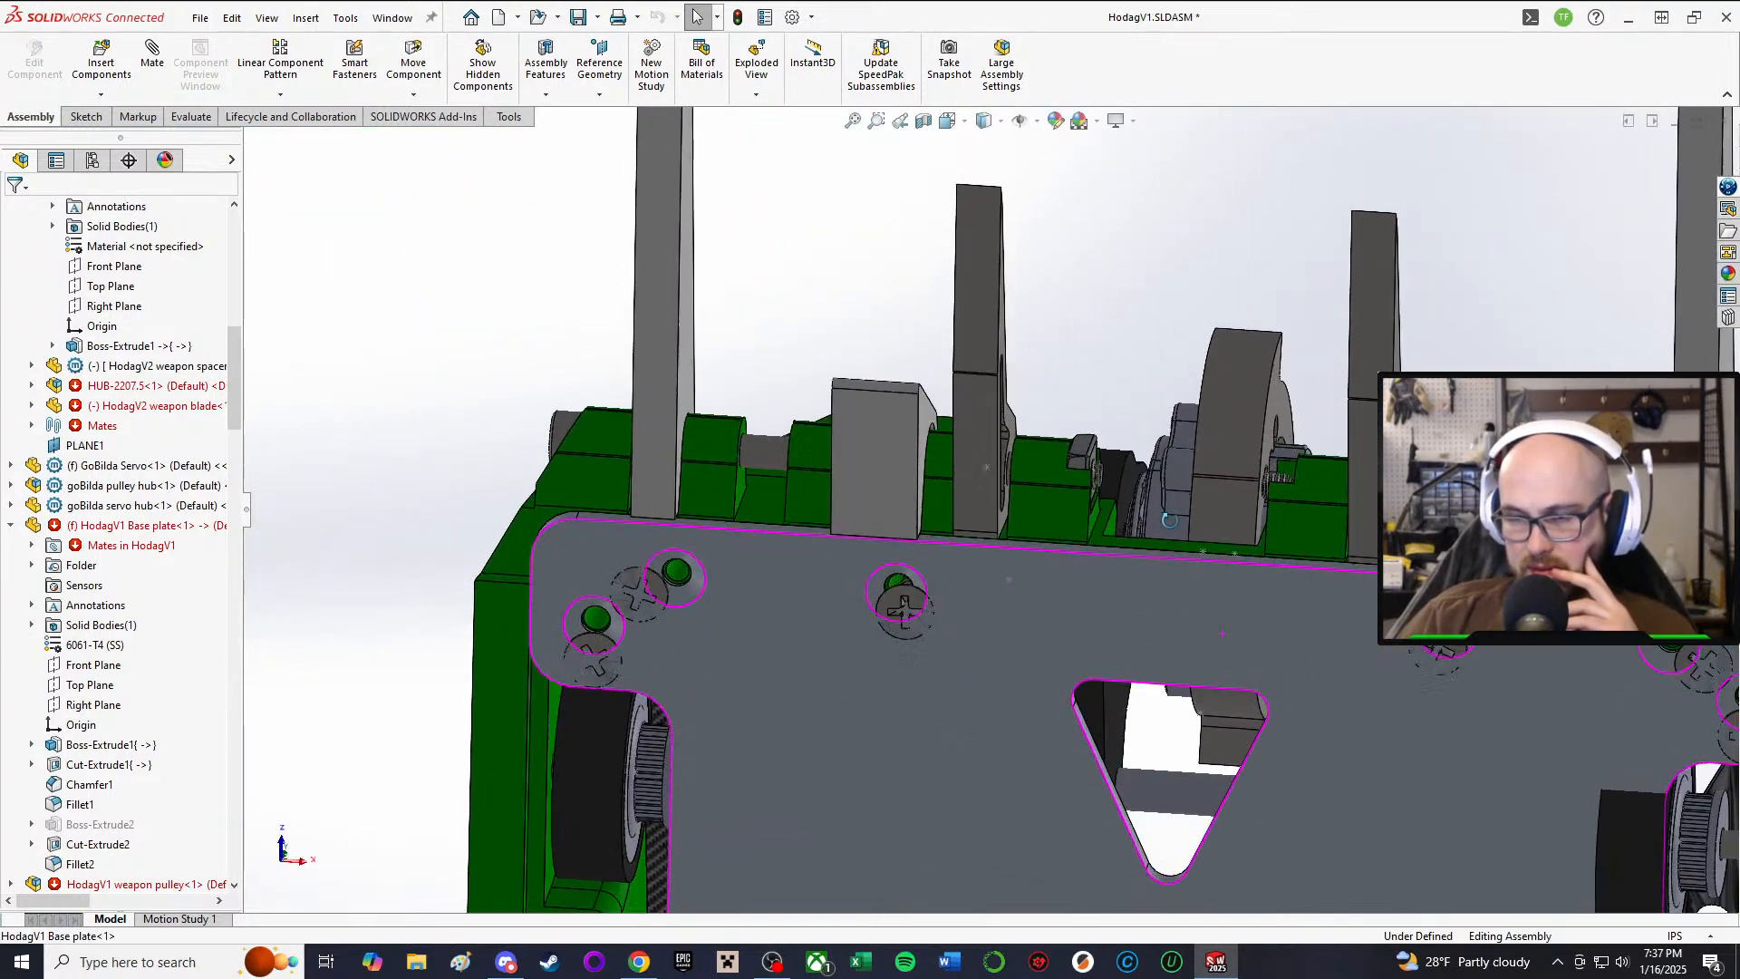
scroll(1218, 481, "up", 3)
middle_click_drag(1085, 690, 1057, 747)
scroll(1066, 555, "down", 2)
middle_click_drag(1048, 573, 883, 531)
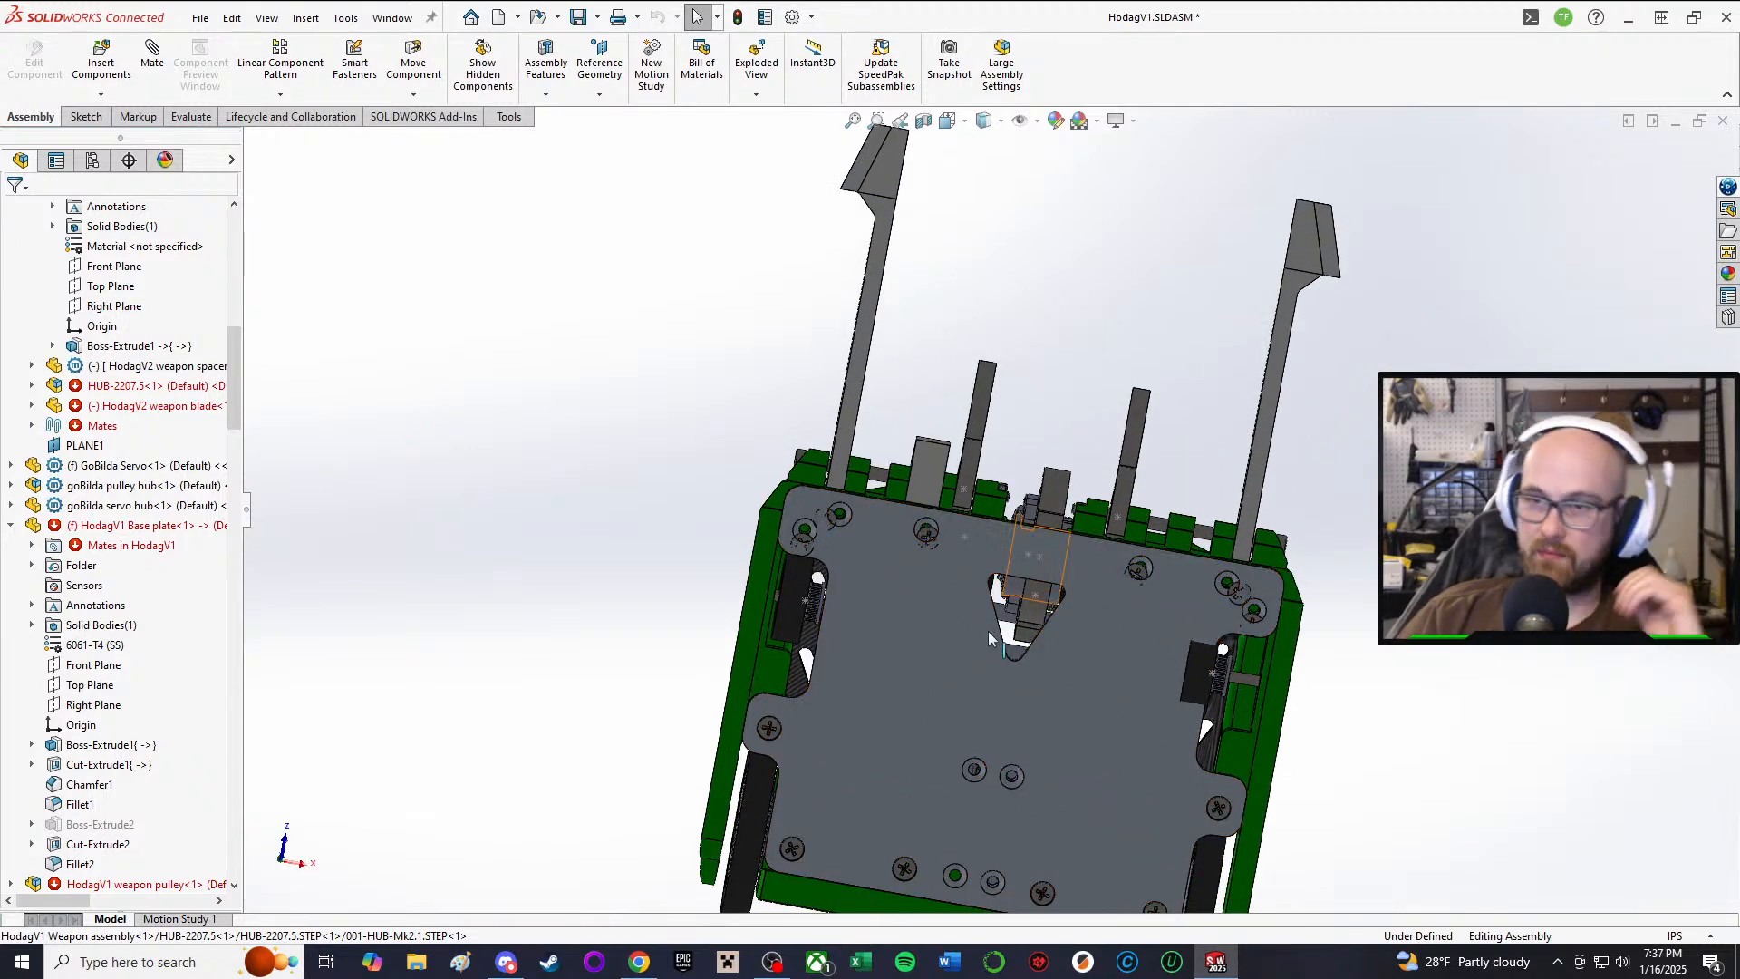
middle_click_drag(1011, 534, 1037, 628)
scroll(1039, 629, "down", 3)
middle_click_drag(1034, 498, 1083, 751)
scroll(1085, 752, "up", 3)
scroll(1084, 752, "down", 3)
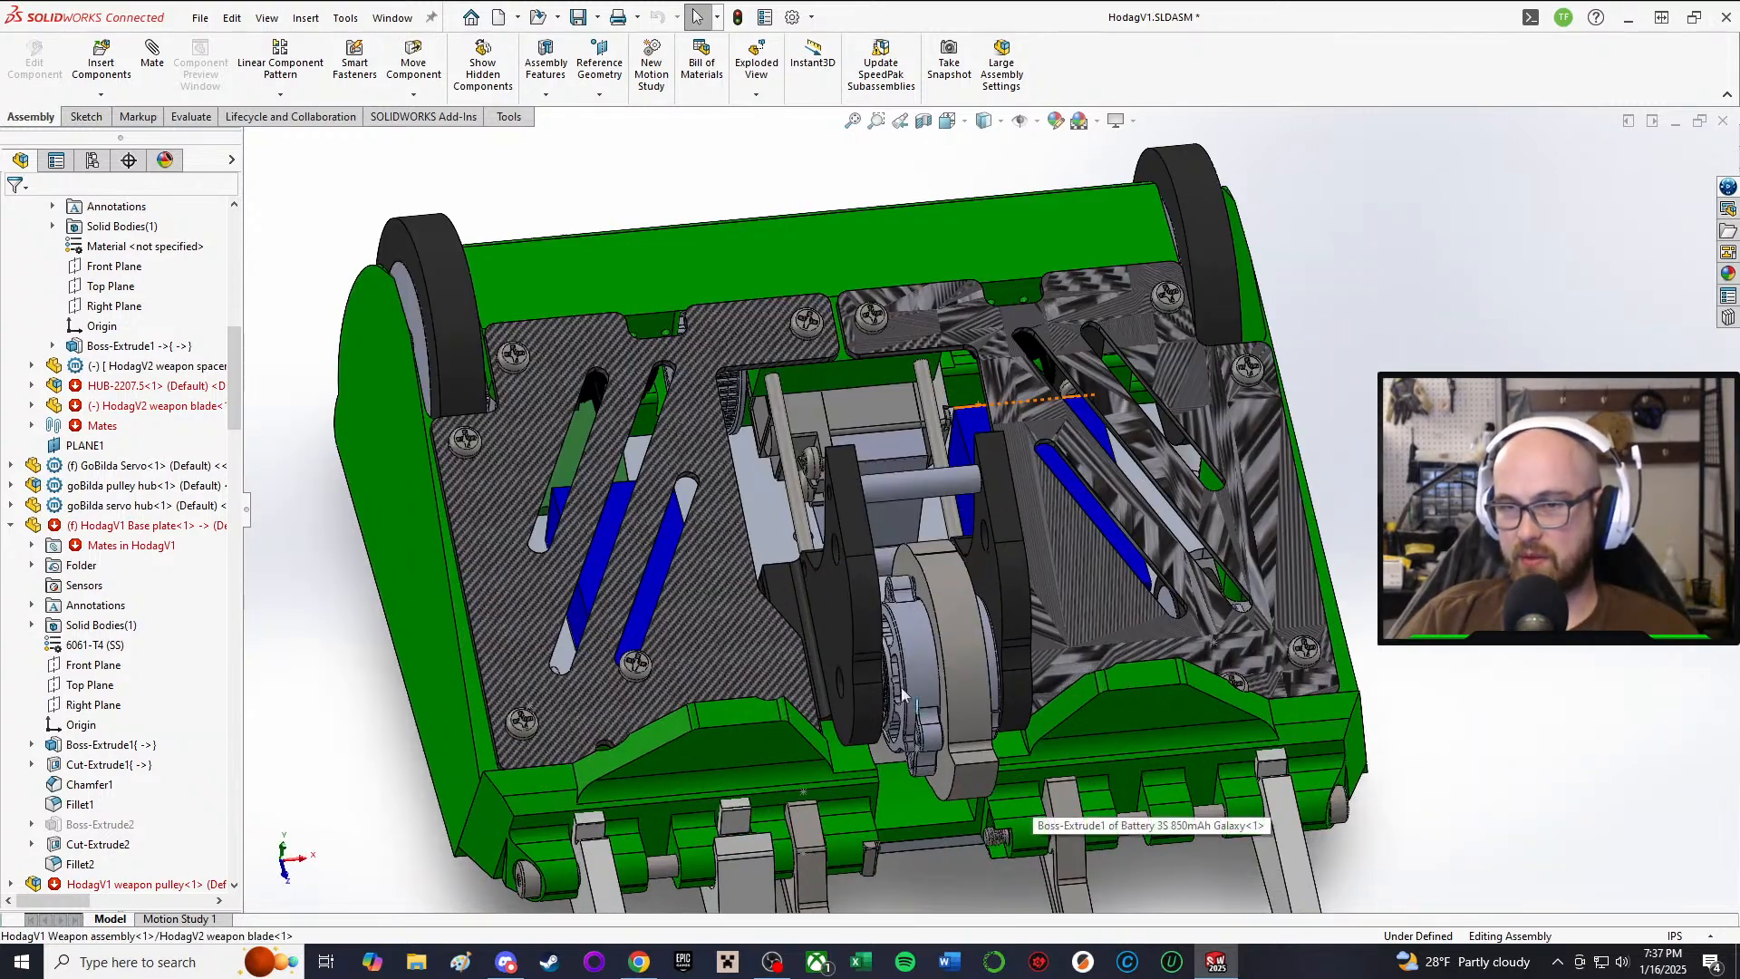
Step: Slide the weapon assembly along its rails toward the rear of the robot, away from the triangular opening
left_click(764, 442)
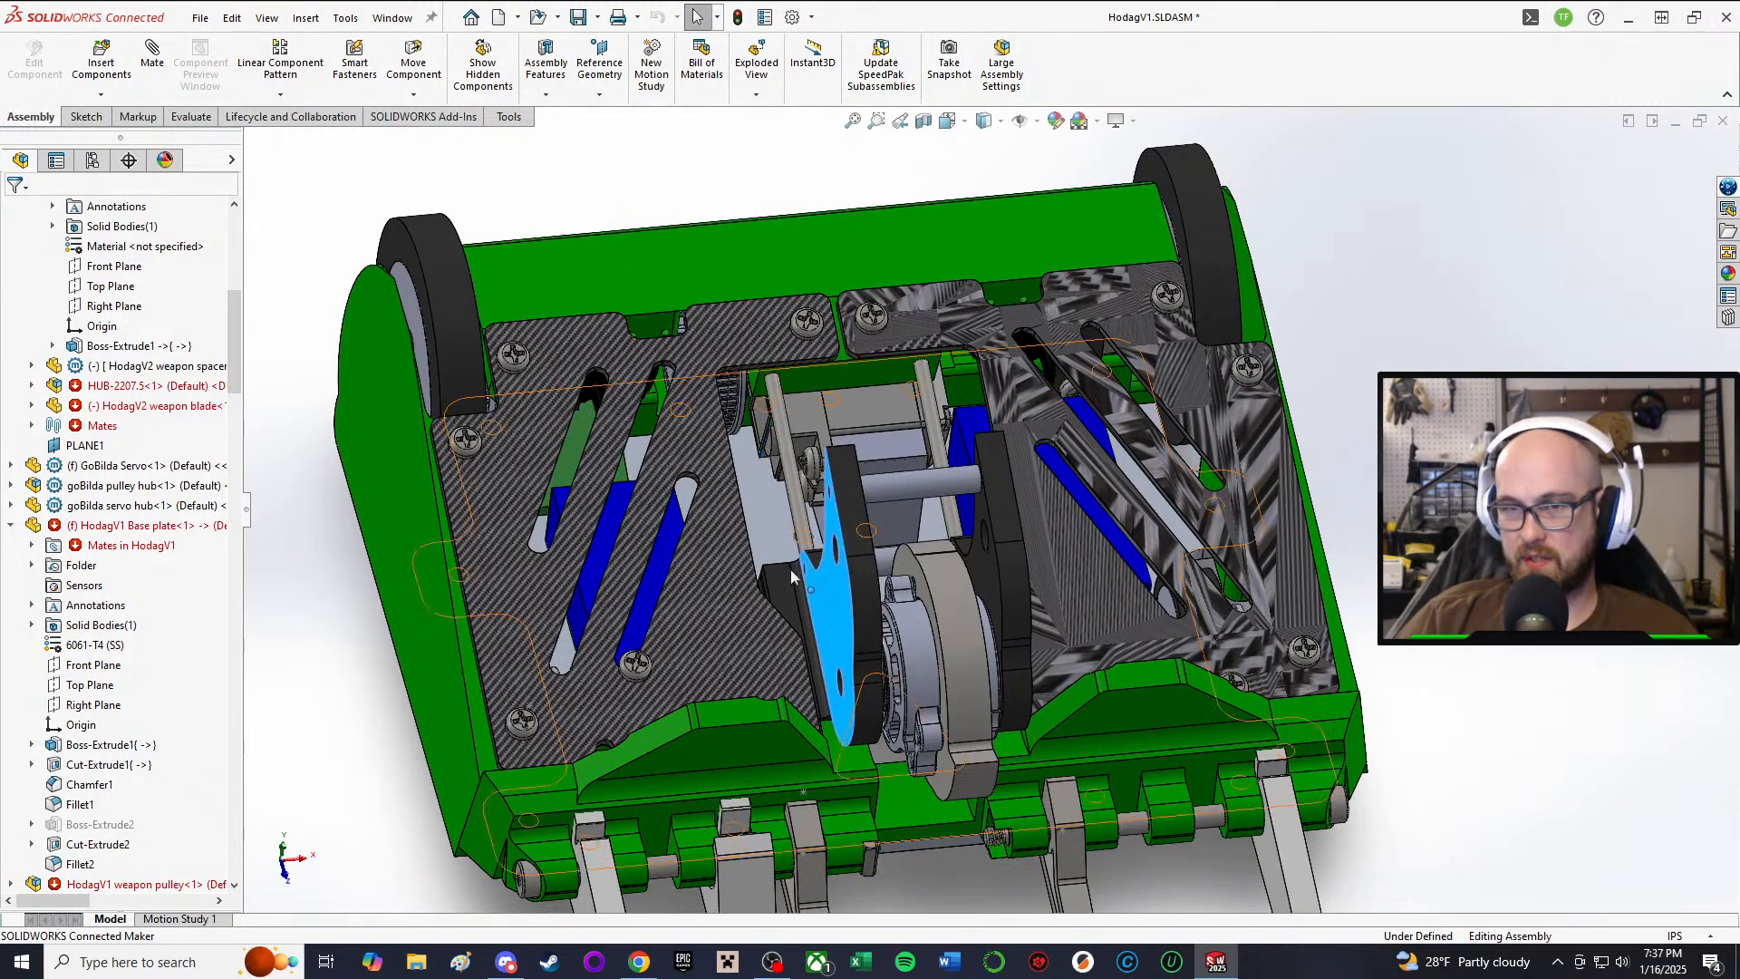
left_click(785, 591)
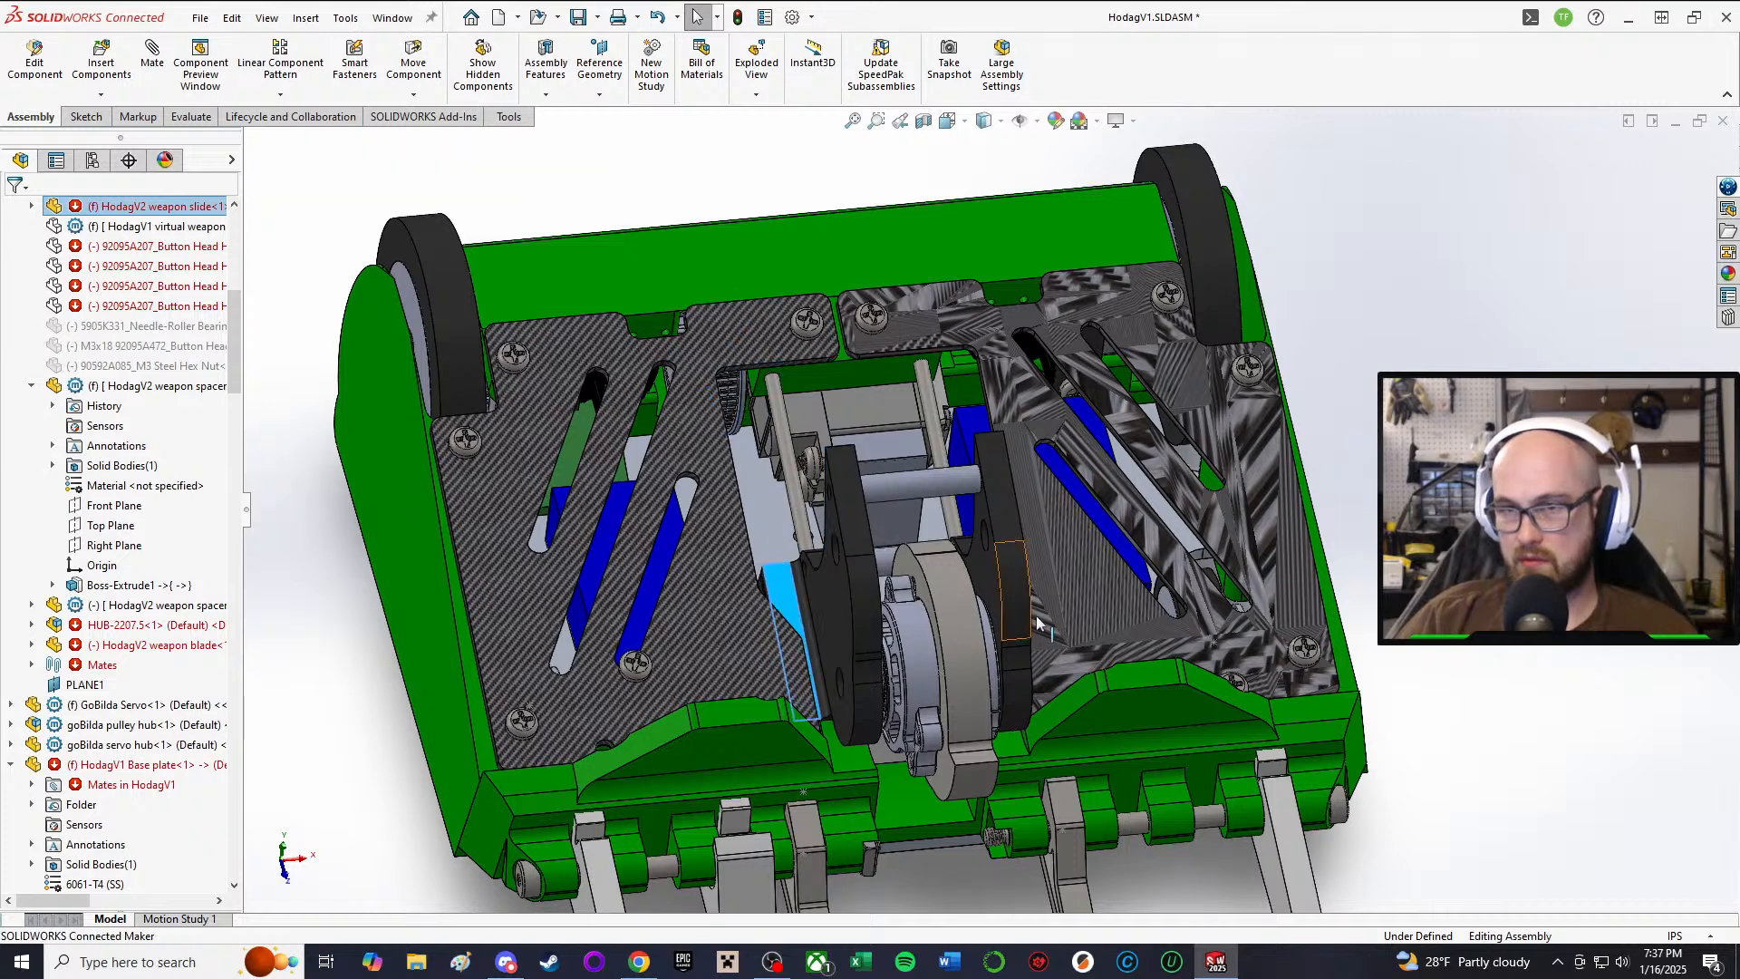
left_click_drag(994, 535, 908, 300)
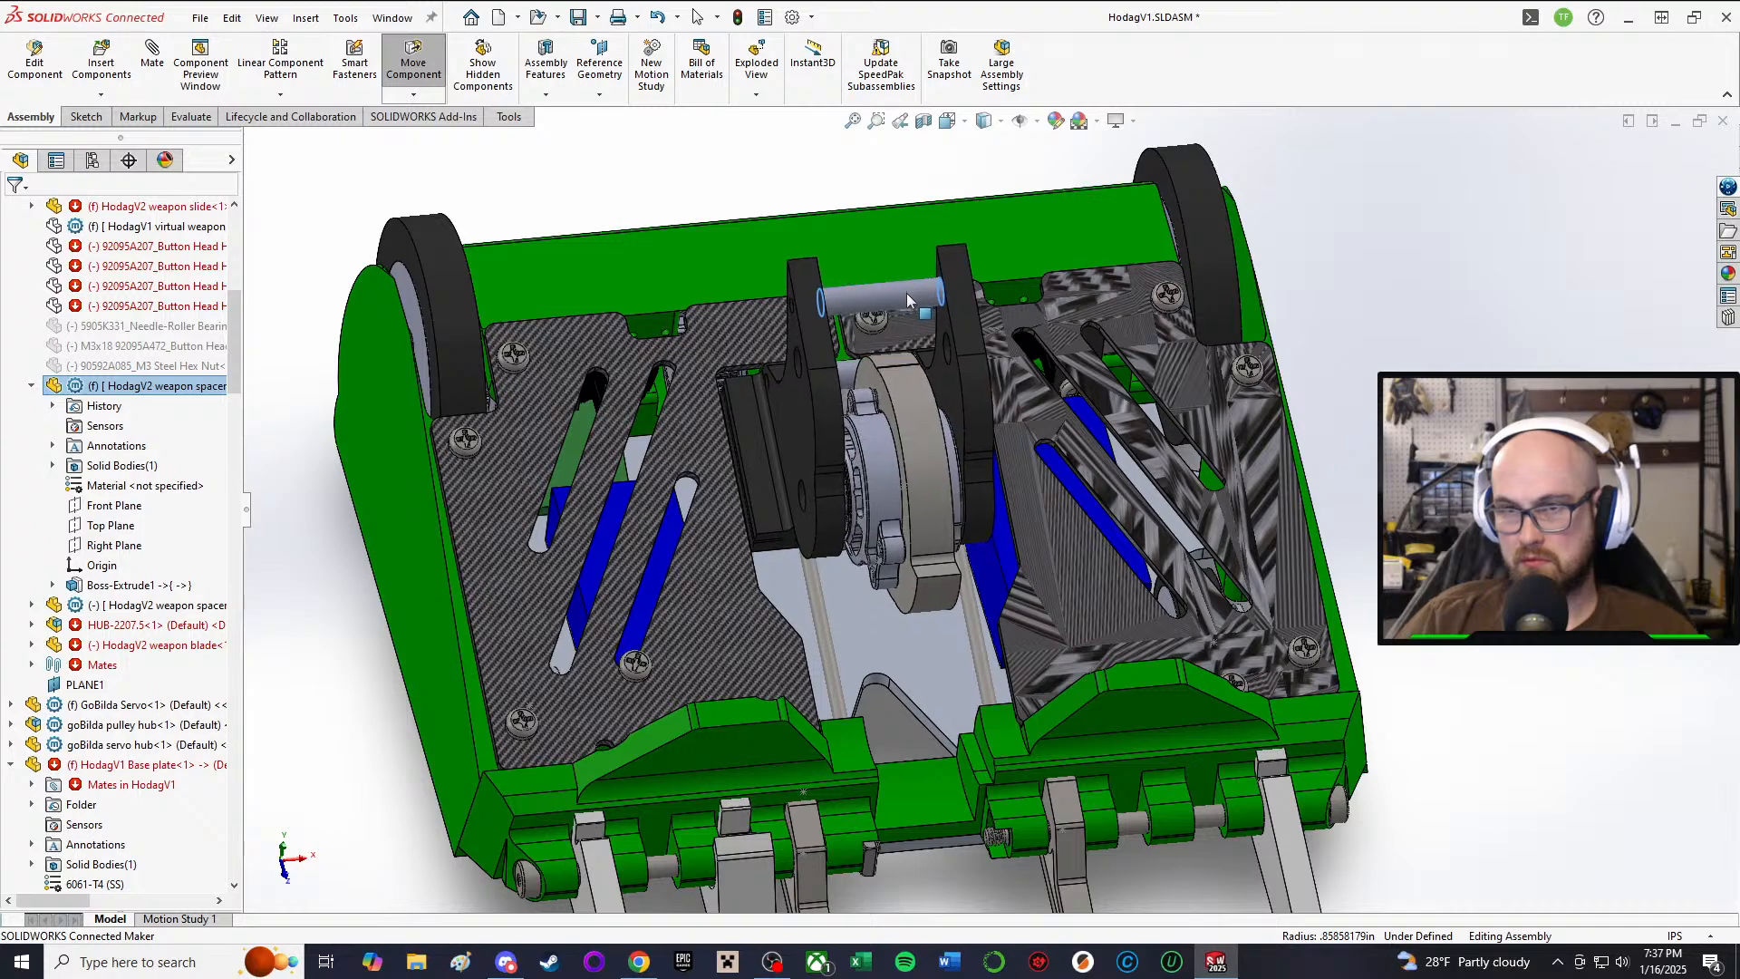
left_click(697, 16)
Step: Examine the retracted weapon's position between the two top plates and its distance from the triangular opening
mouse_move(808, 206)
middle_mouse_down()
mouse_move(781, 261)
mouse_move(816, 267)
mouse_move(823, 184)
middle_mouse_up()
scroll(881, 396, "up", 2)
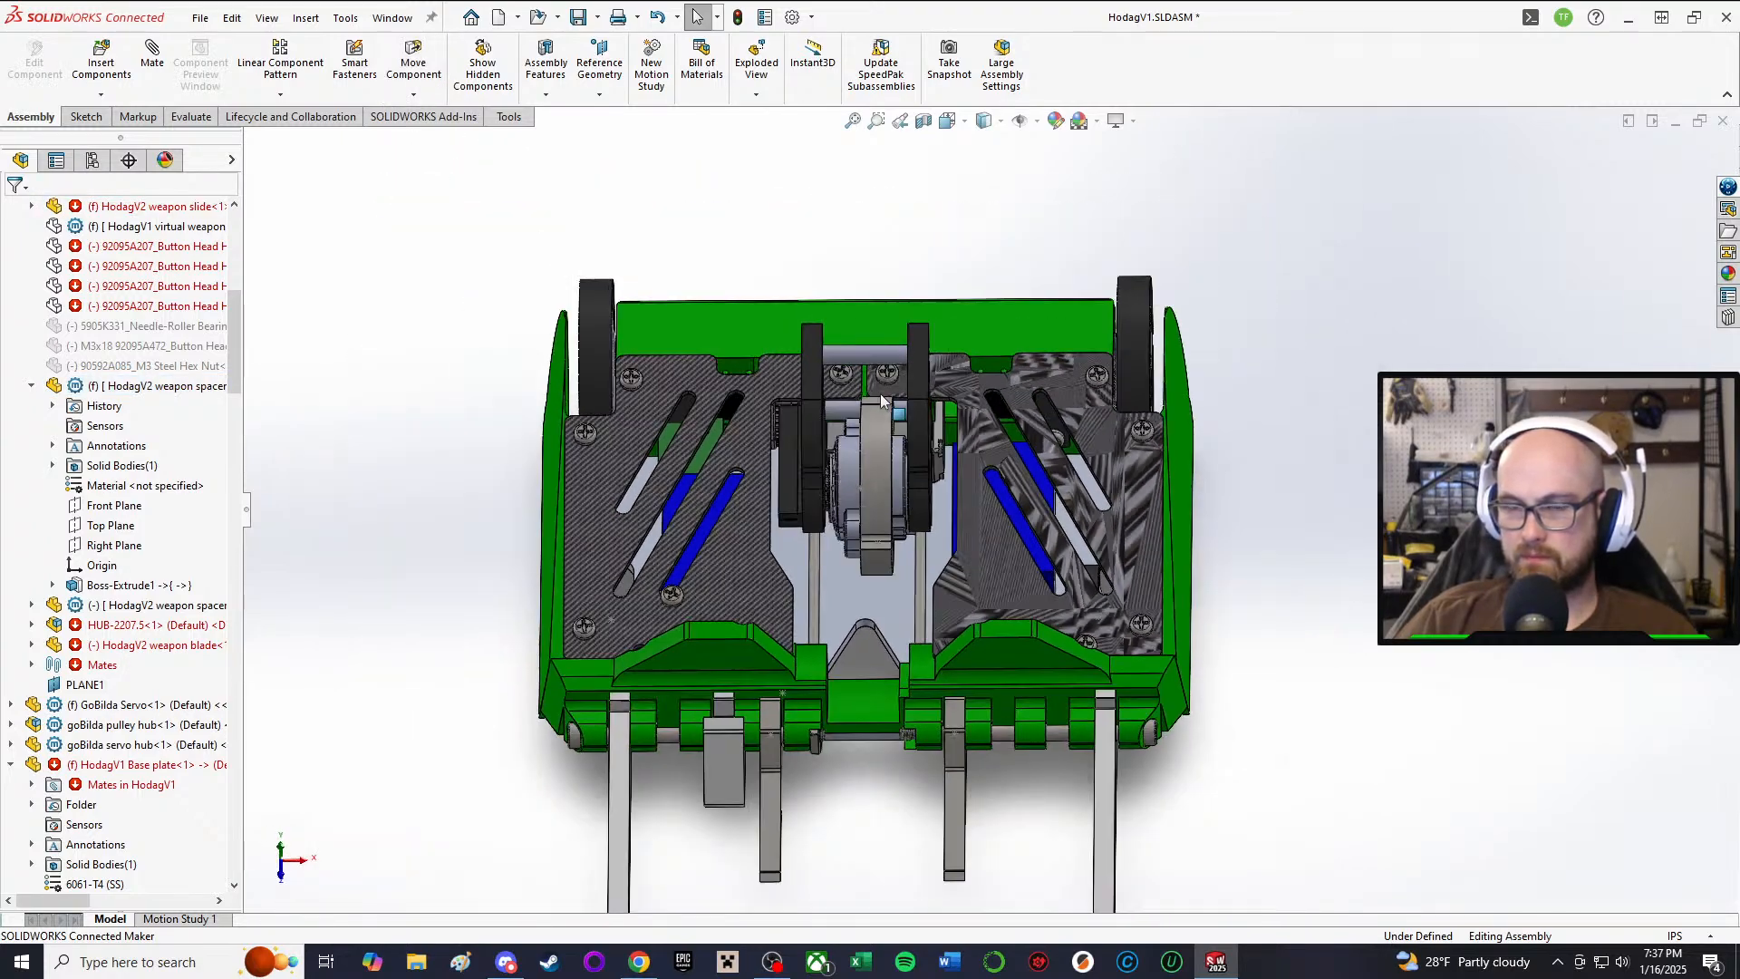
middle_click_drag(814, 483, 816, 512)
scroll(874, 409, "down", 2)
scroll(874, 416, "down", 1)
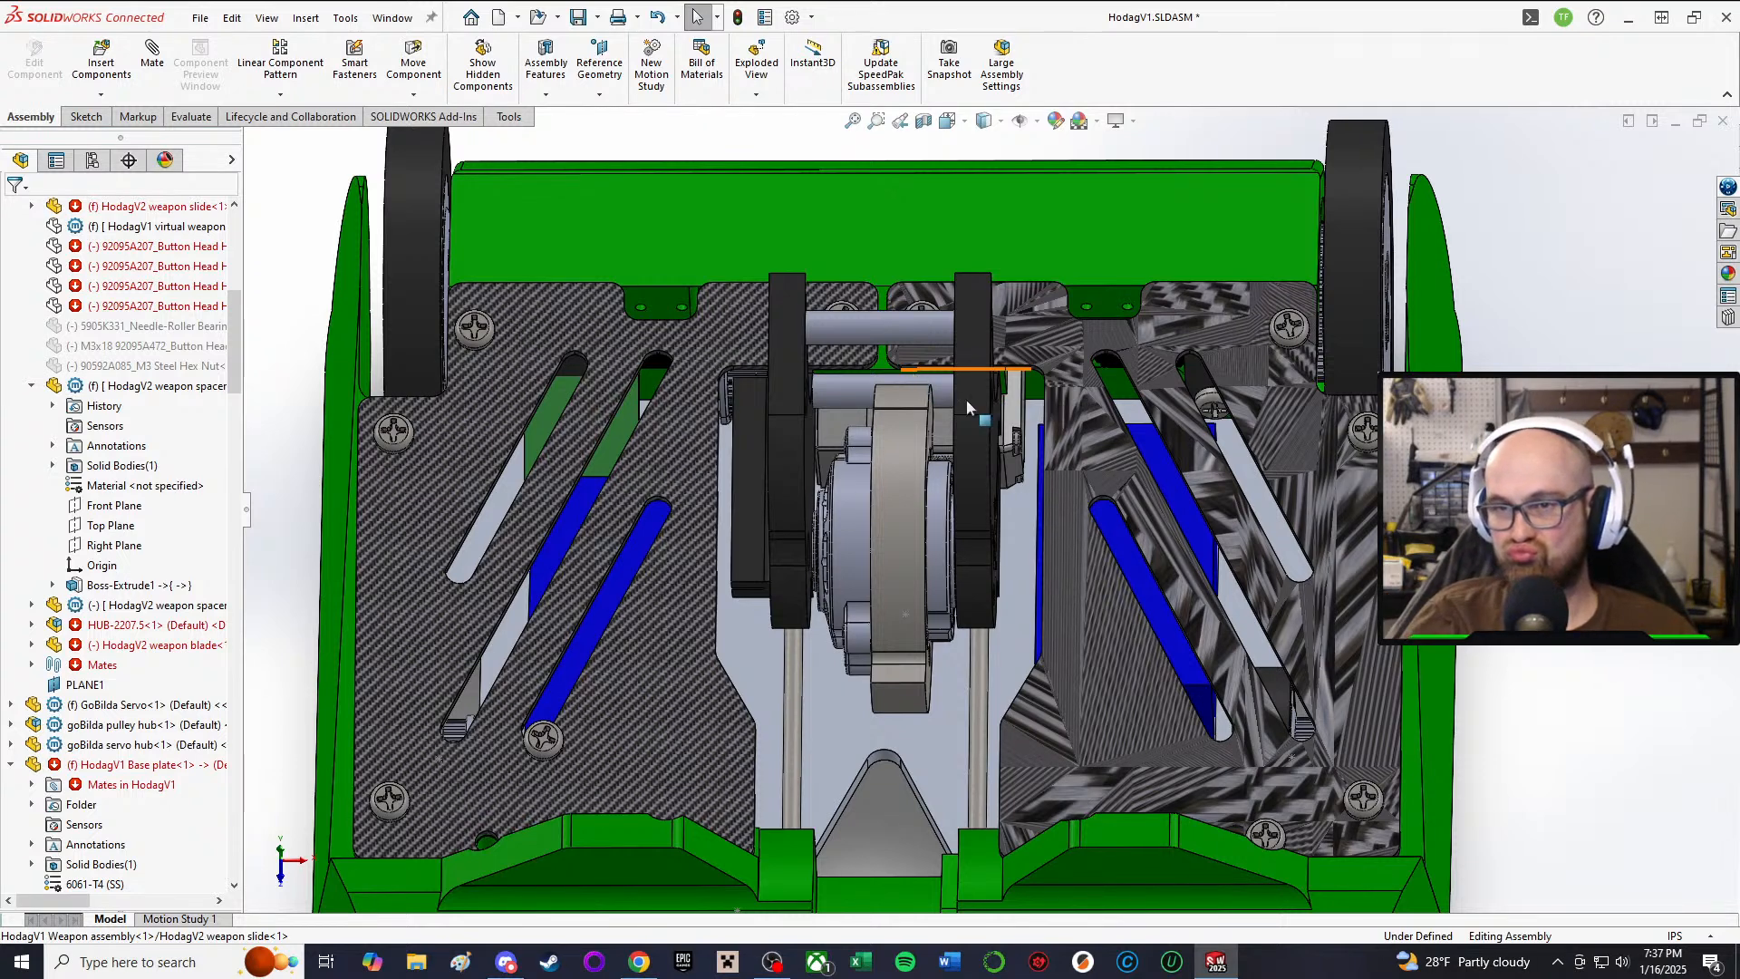
middle_click_drag(967, 407, 744, 624)
scroll(986, 535, "down", 3)
scroll(987, 535, "up", 5)
Step: Inspect the top plate's inner edge and the adjacent weapon slide face for the fit around the weapon's guide rods
left_click(751, 608)
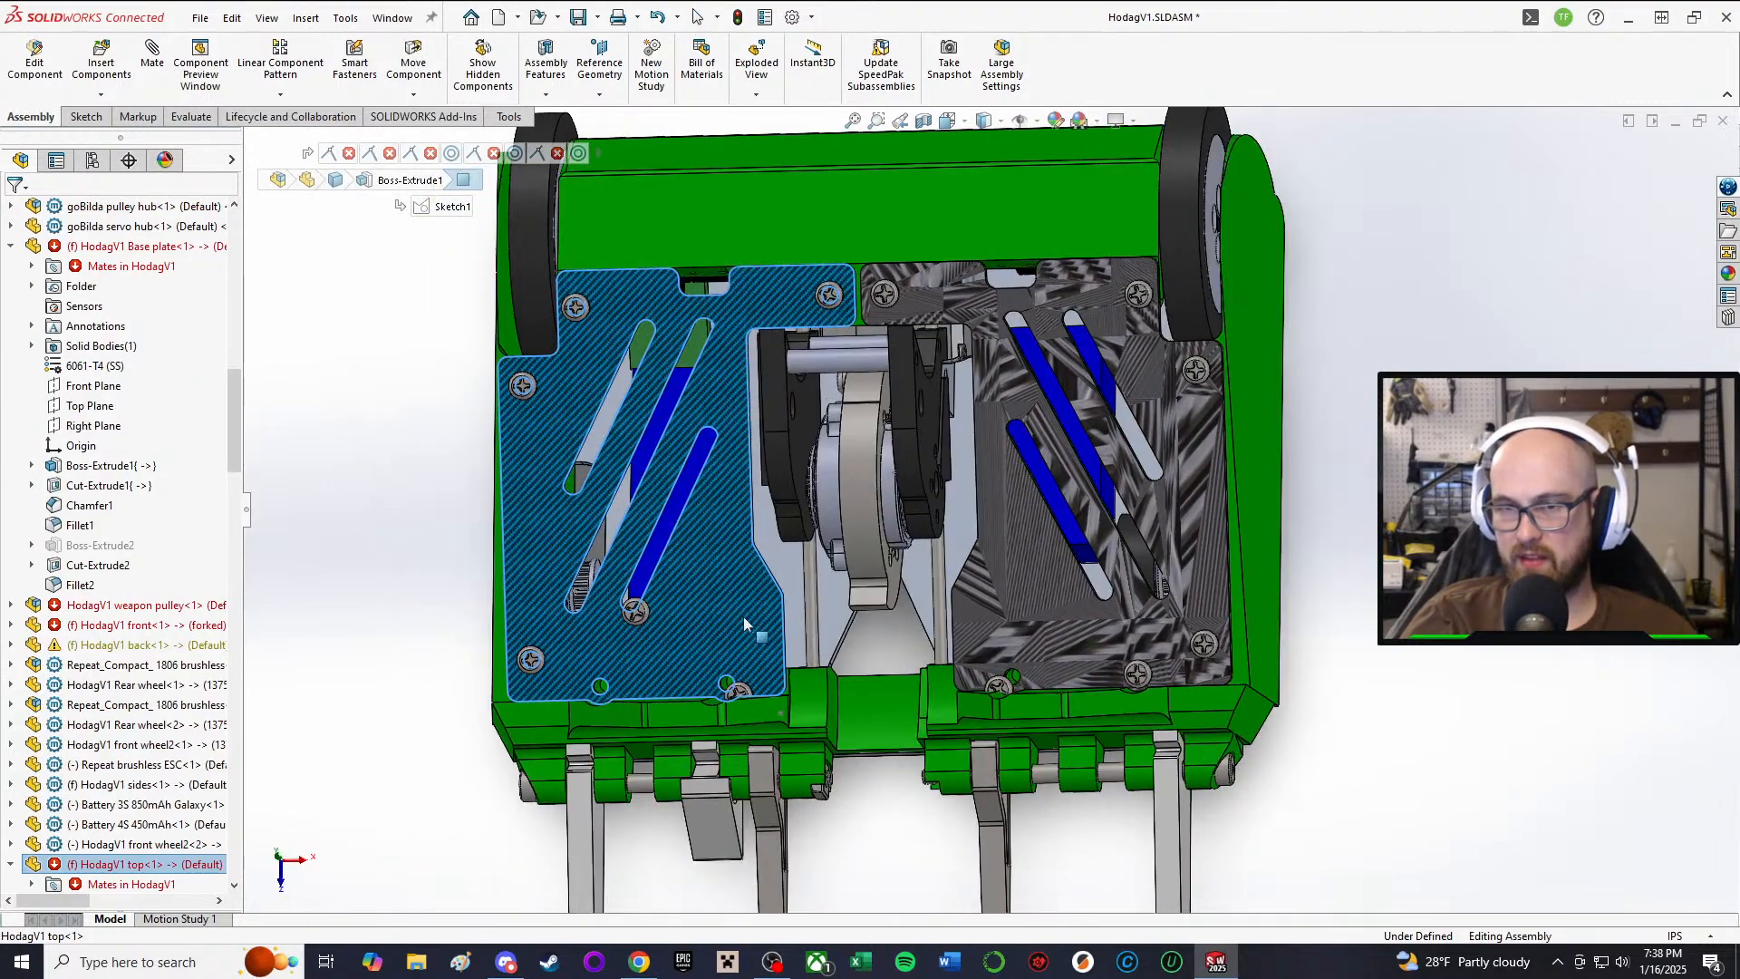
scroll(744, 625, "down", 3)
middle_click_drag(850, 618, 870, 627)
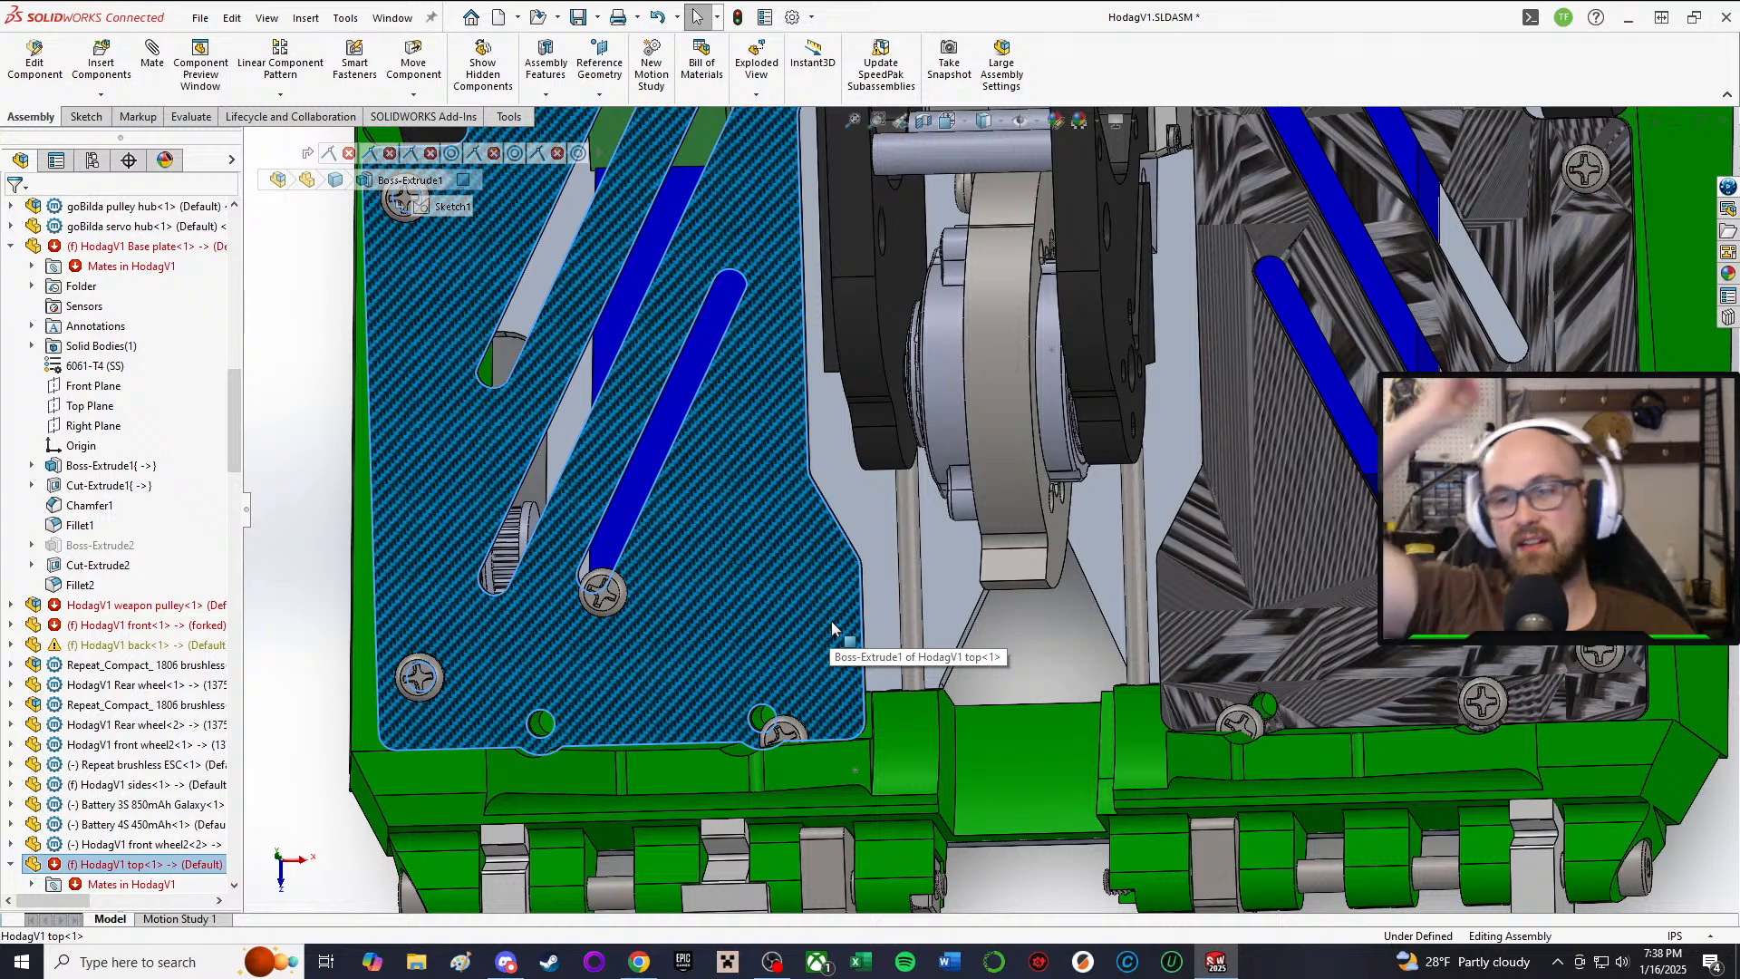
middle_click_drag(868, 632, 852, 322)
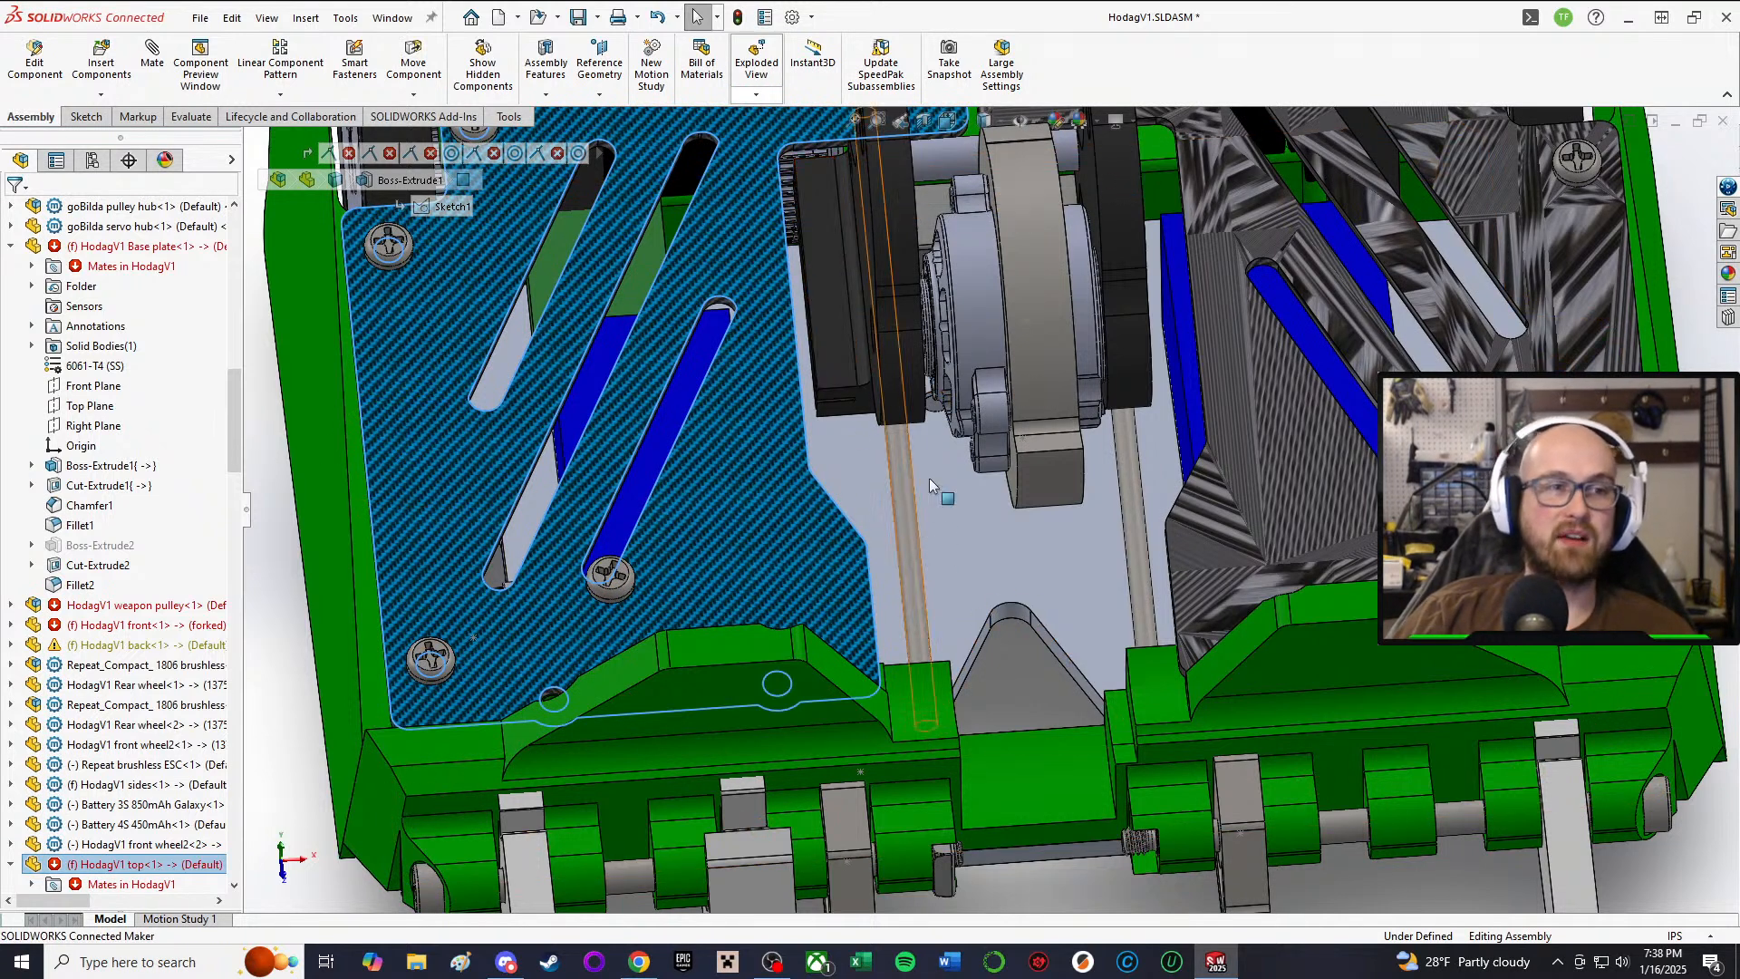
scroll(982, 544, "down", 2)
scroll(983, 544, "up", 1)
mouse_move(983, 543)
middle_mouse_down()
mouse_move(973, 355)
mouse_move(992, 344)
mouse_move(990, 531)
middle_mouse_up()
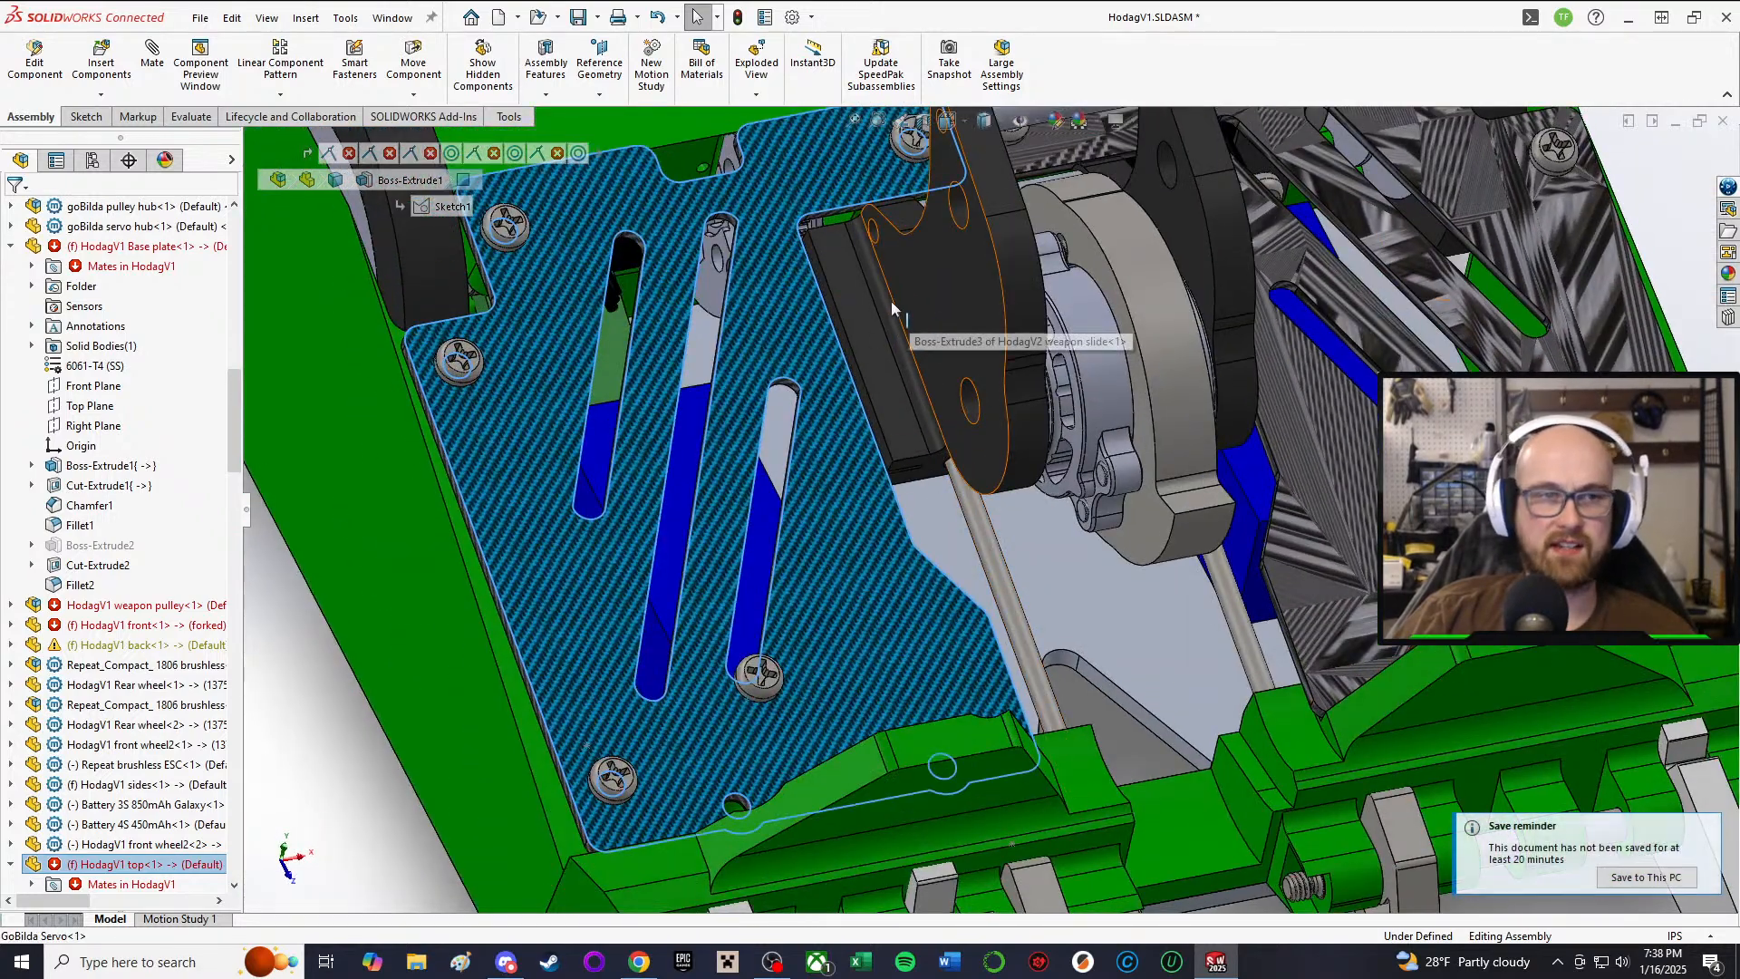
scroll(883, 348, "down", 2)
left_click(875, 347)
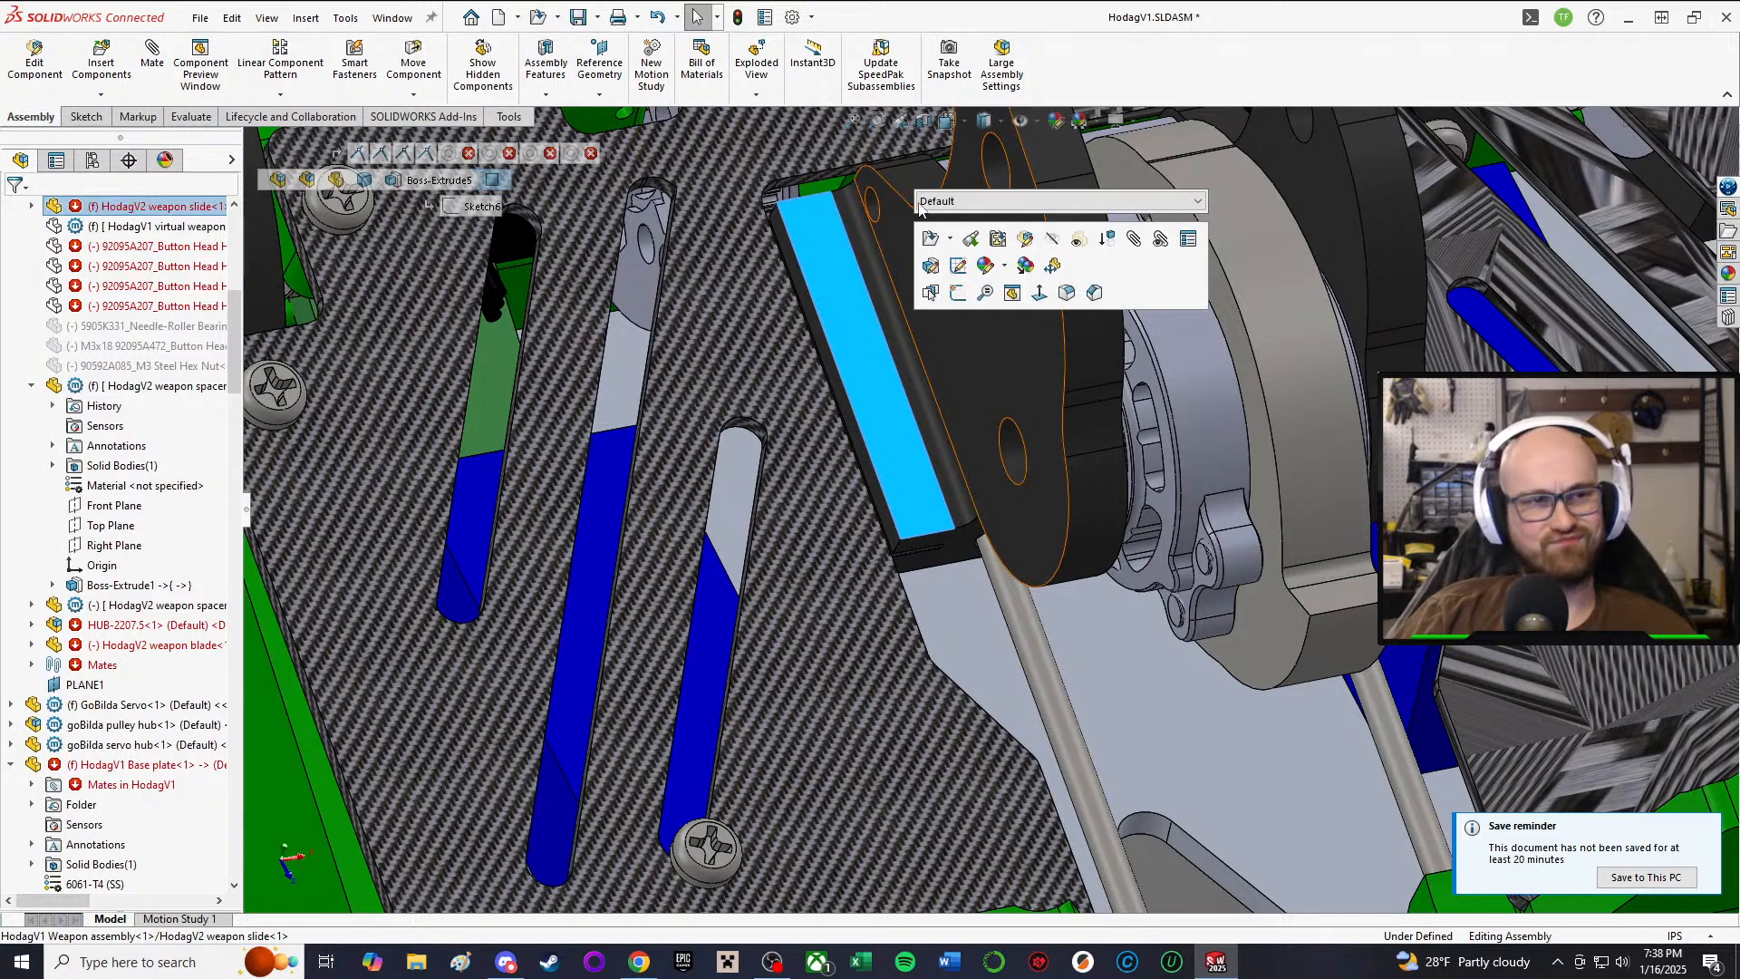
scroll(924, 208, "up", 2)
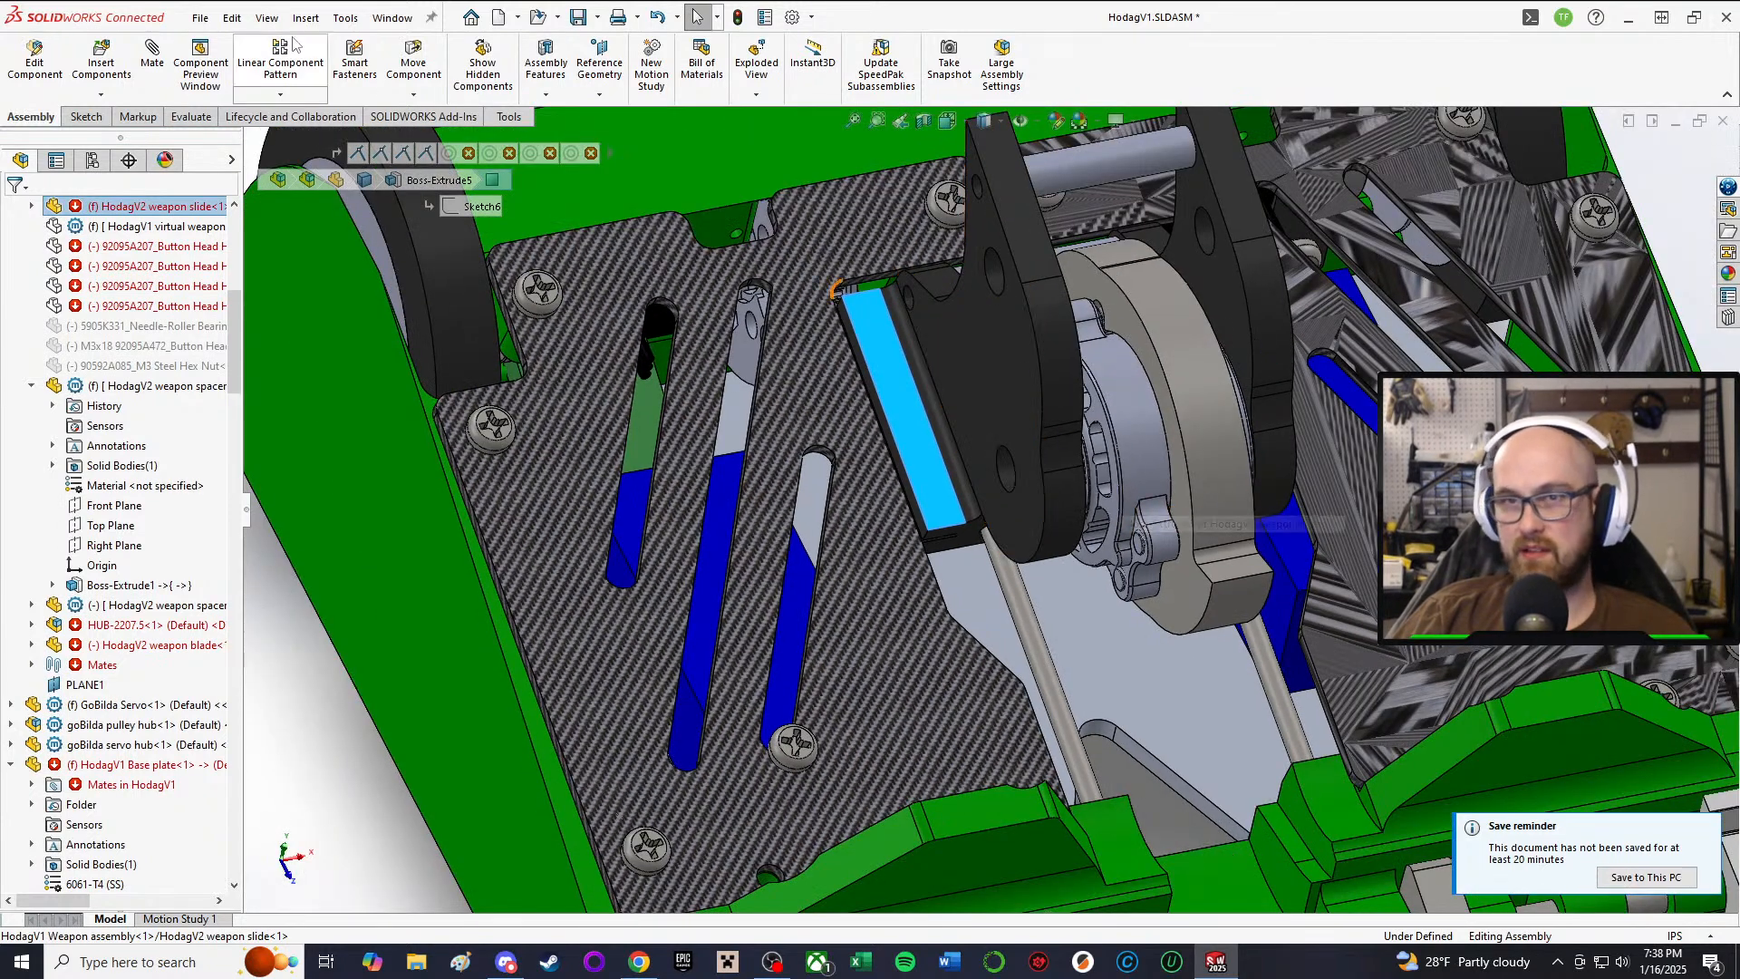
Step: Save the assembly with all modified parts, storing the unsaved virtual components internally inside the assembly
left_click(573, 21)
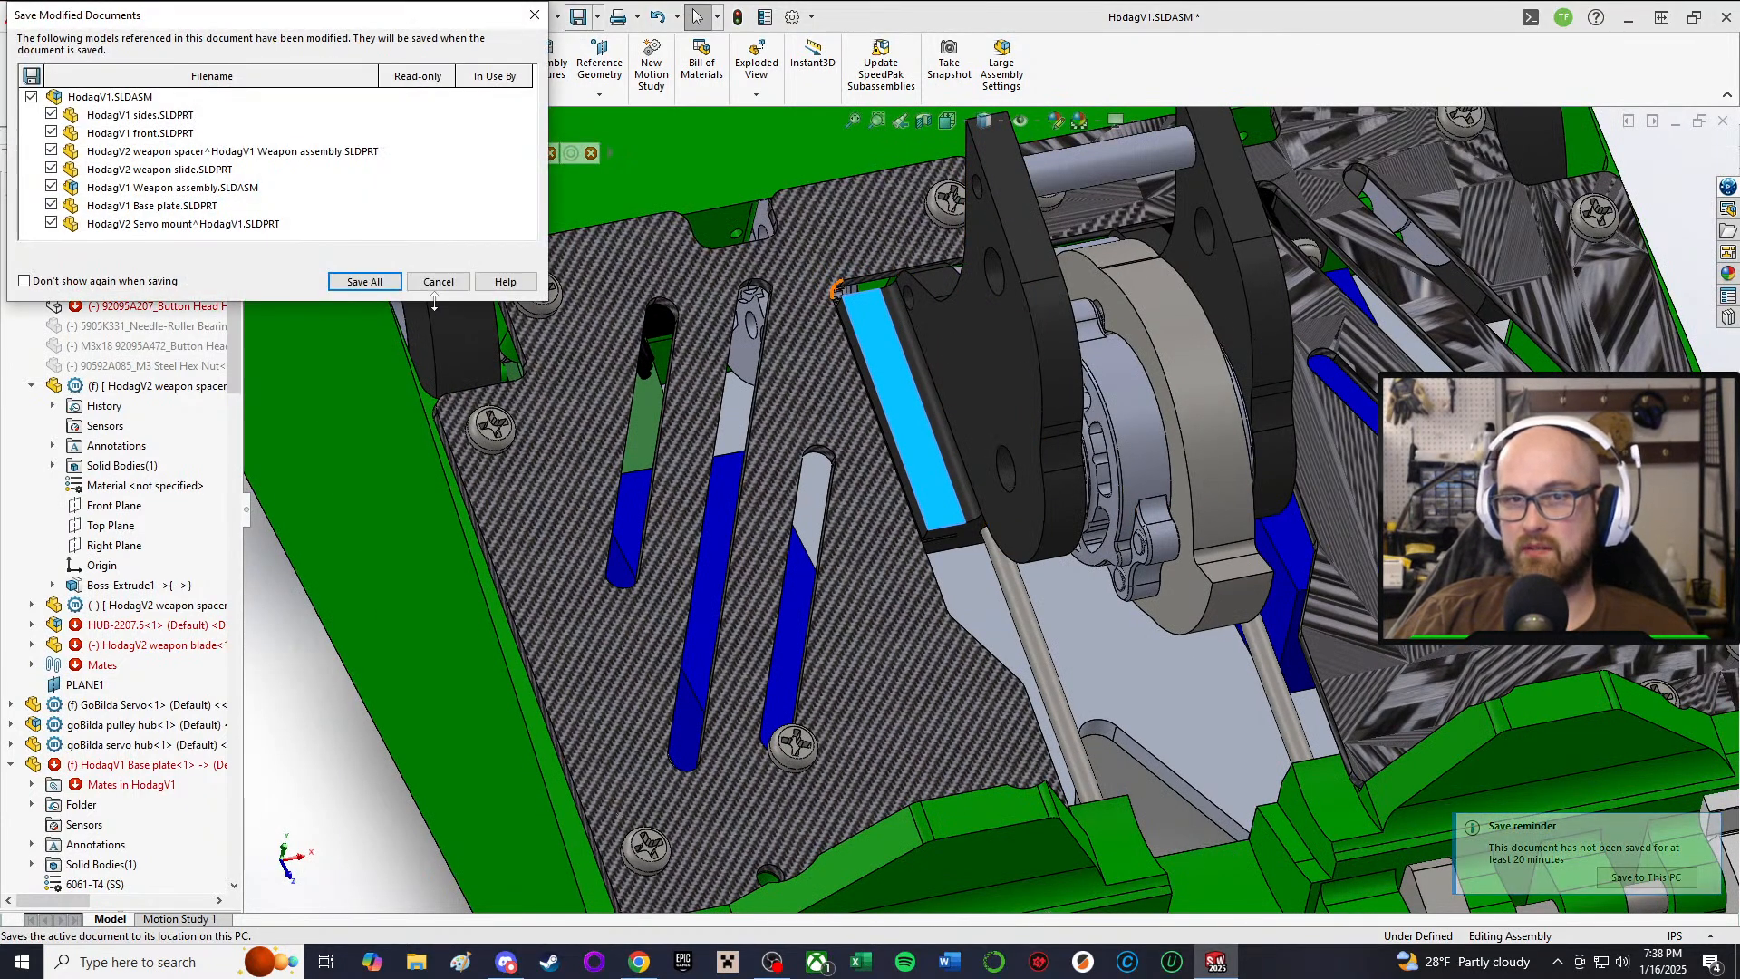
left_click(369, 280)
left_click(781, 407)
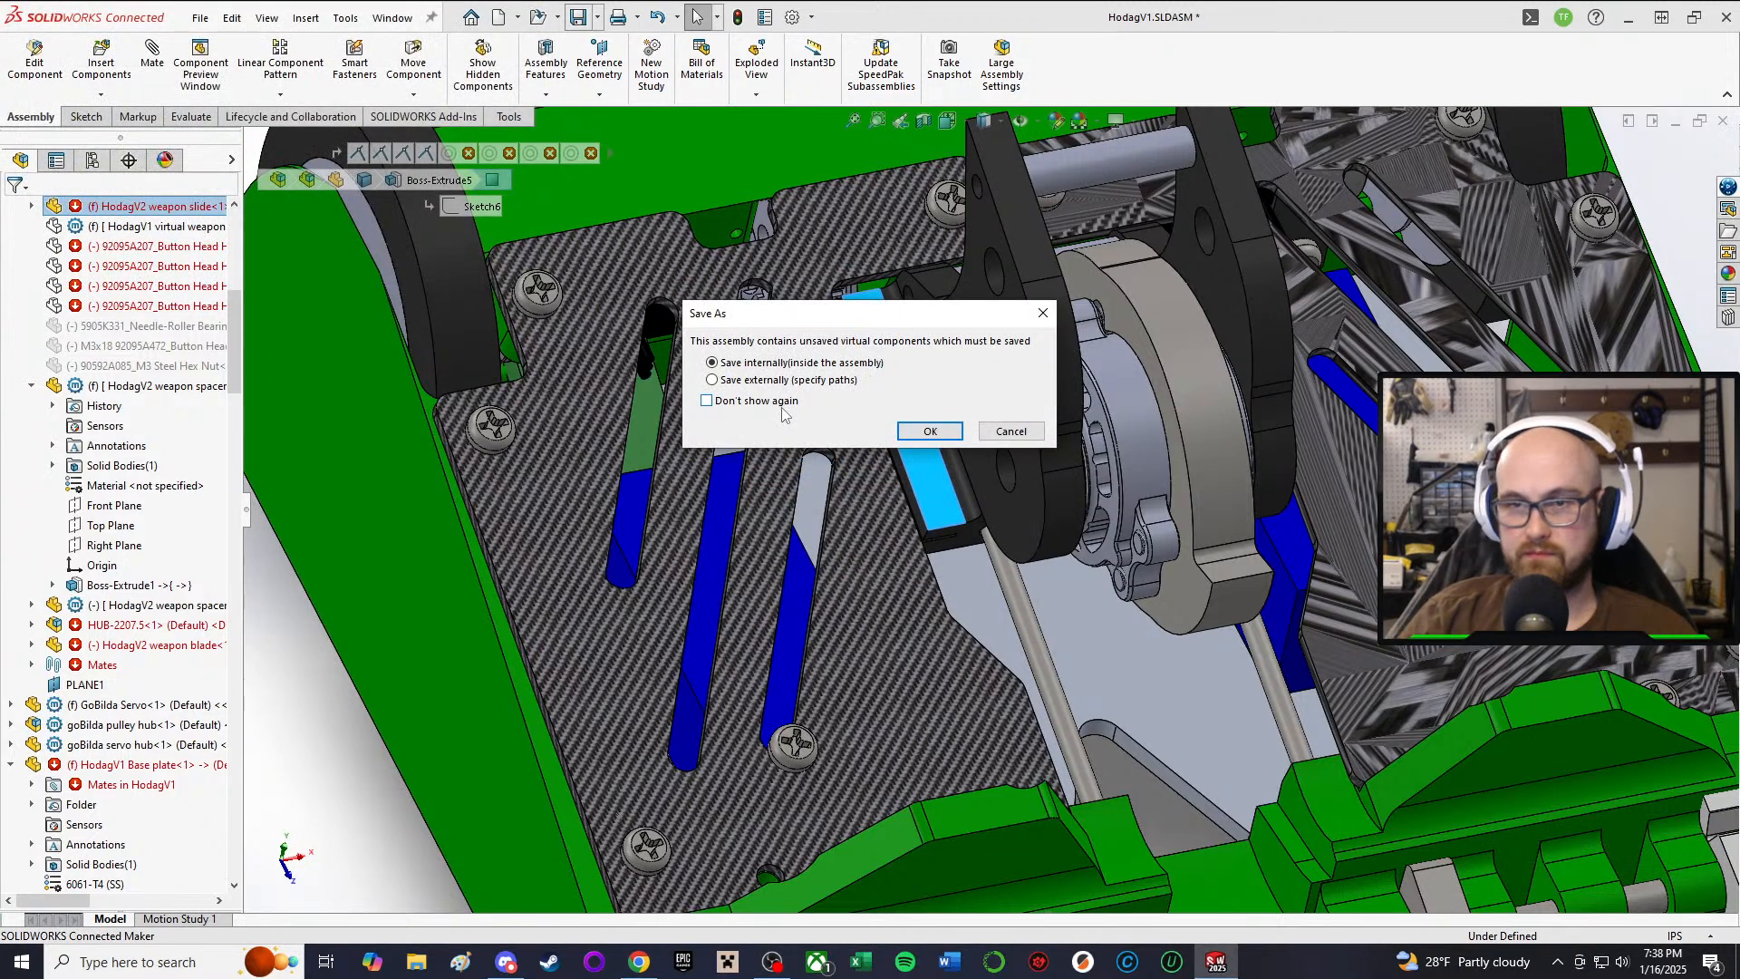
left_click(928, 428)
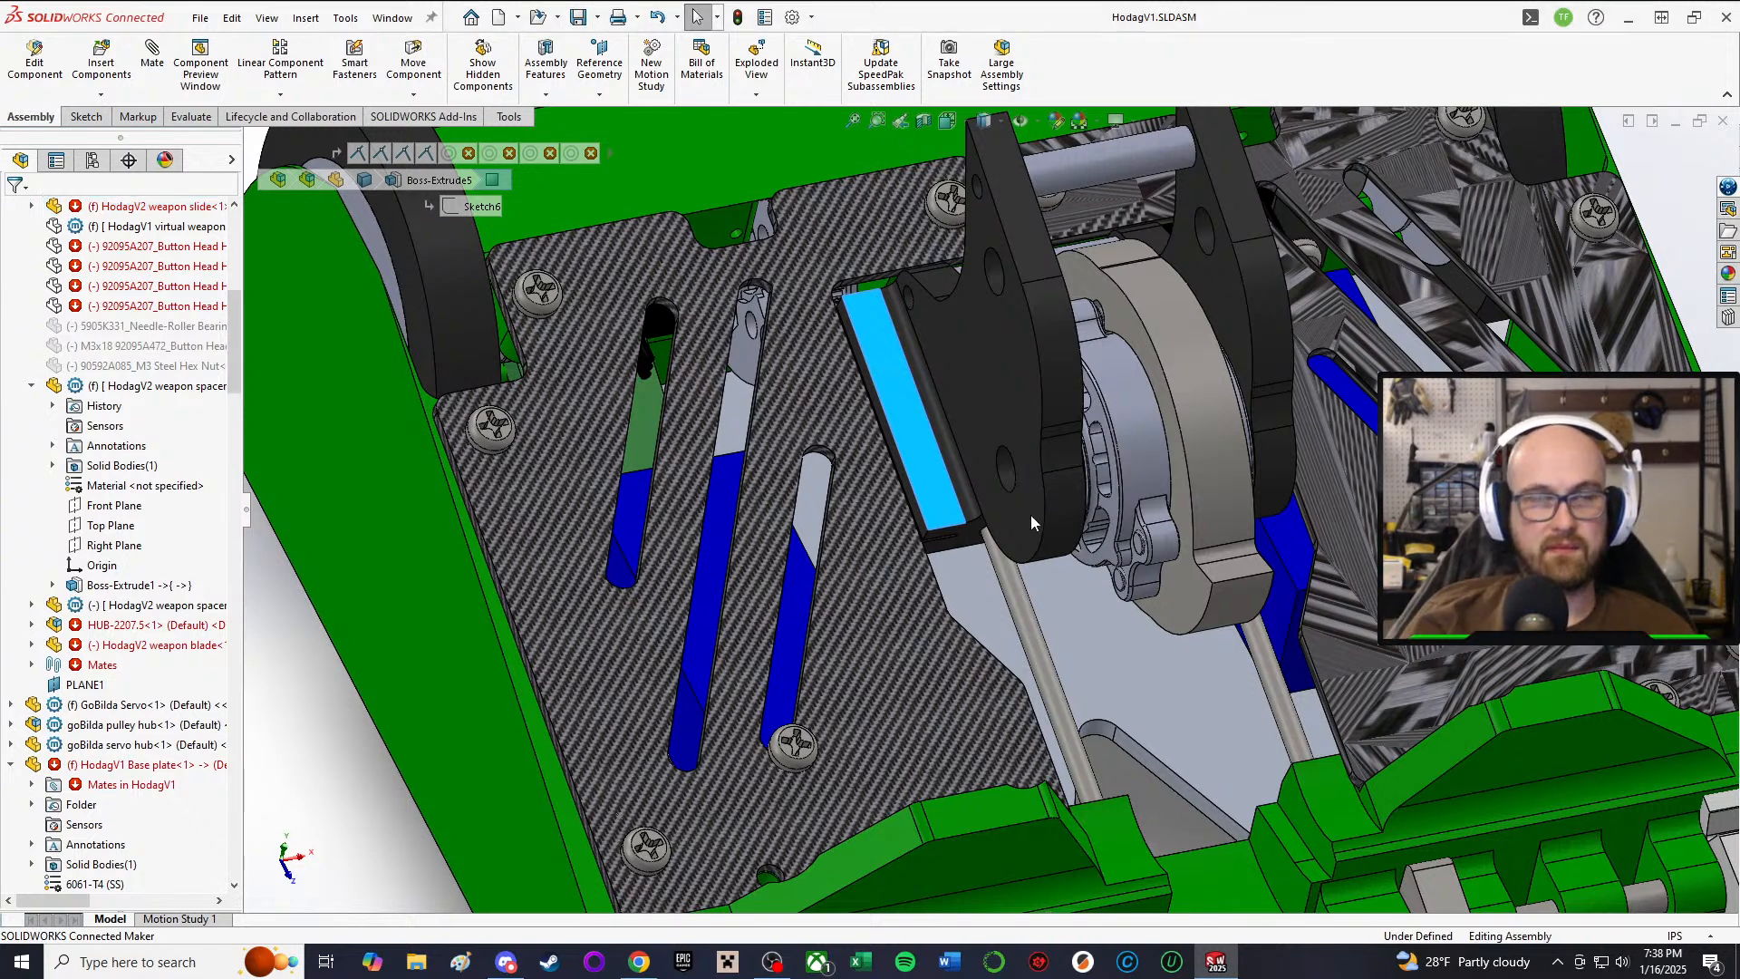
Step: Examine the space between the weapon blade and the tip of the triangular base plate opening from the front and above
scroll(1030, 515, "up", 3)
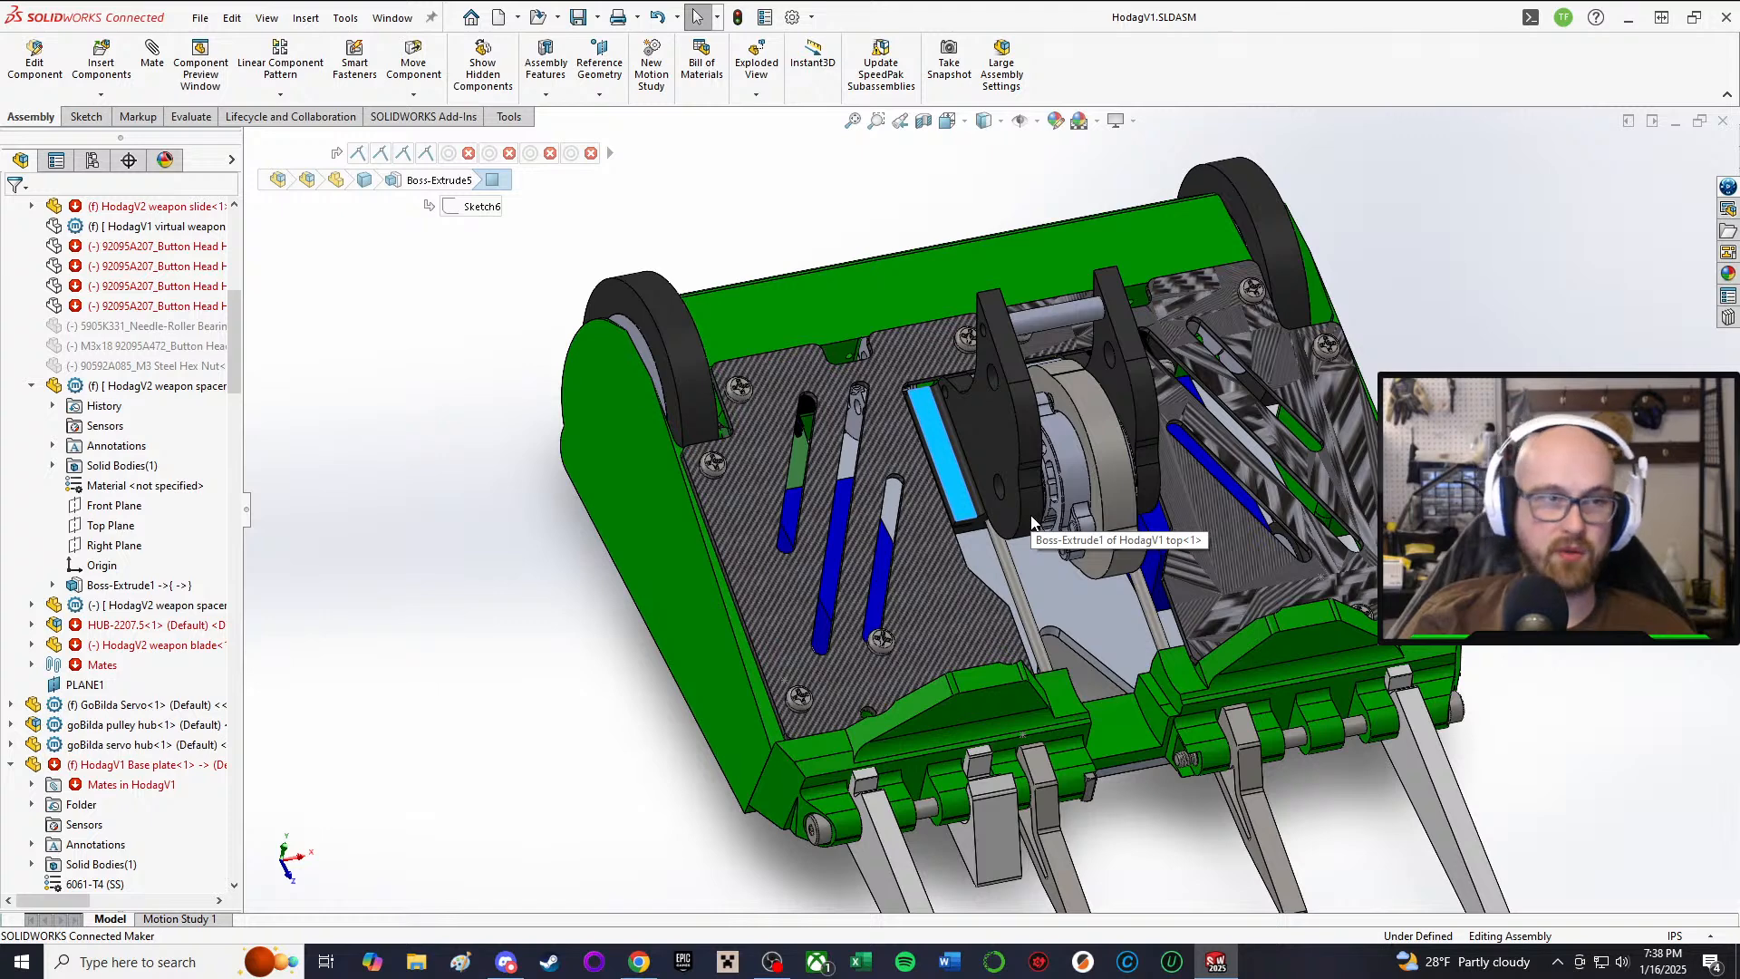
scroll(1030, 517, "up", 2)
scroll(1025, 538, "down", 2)
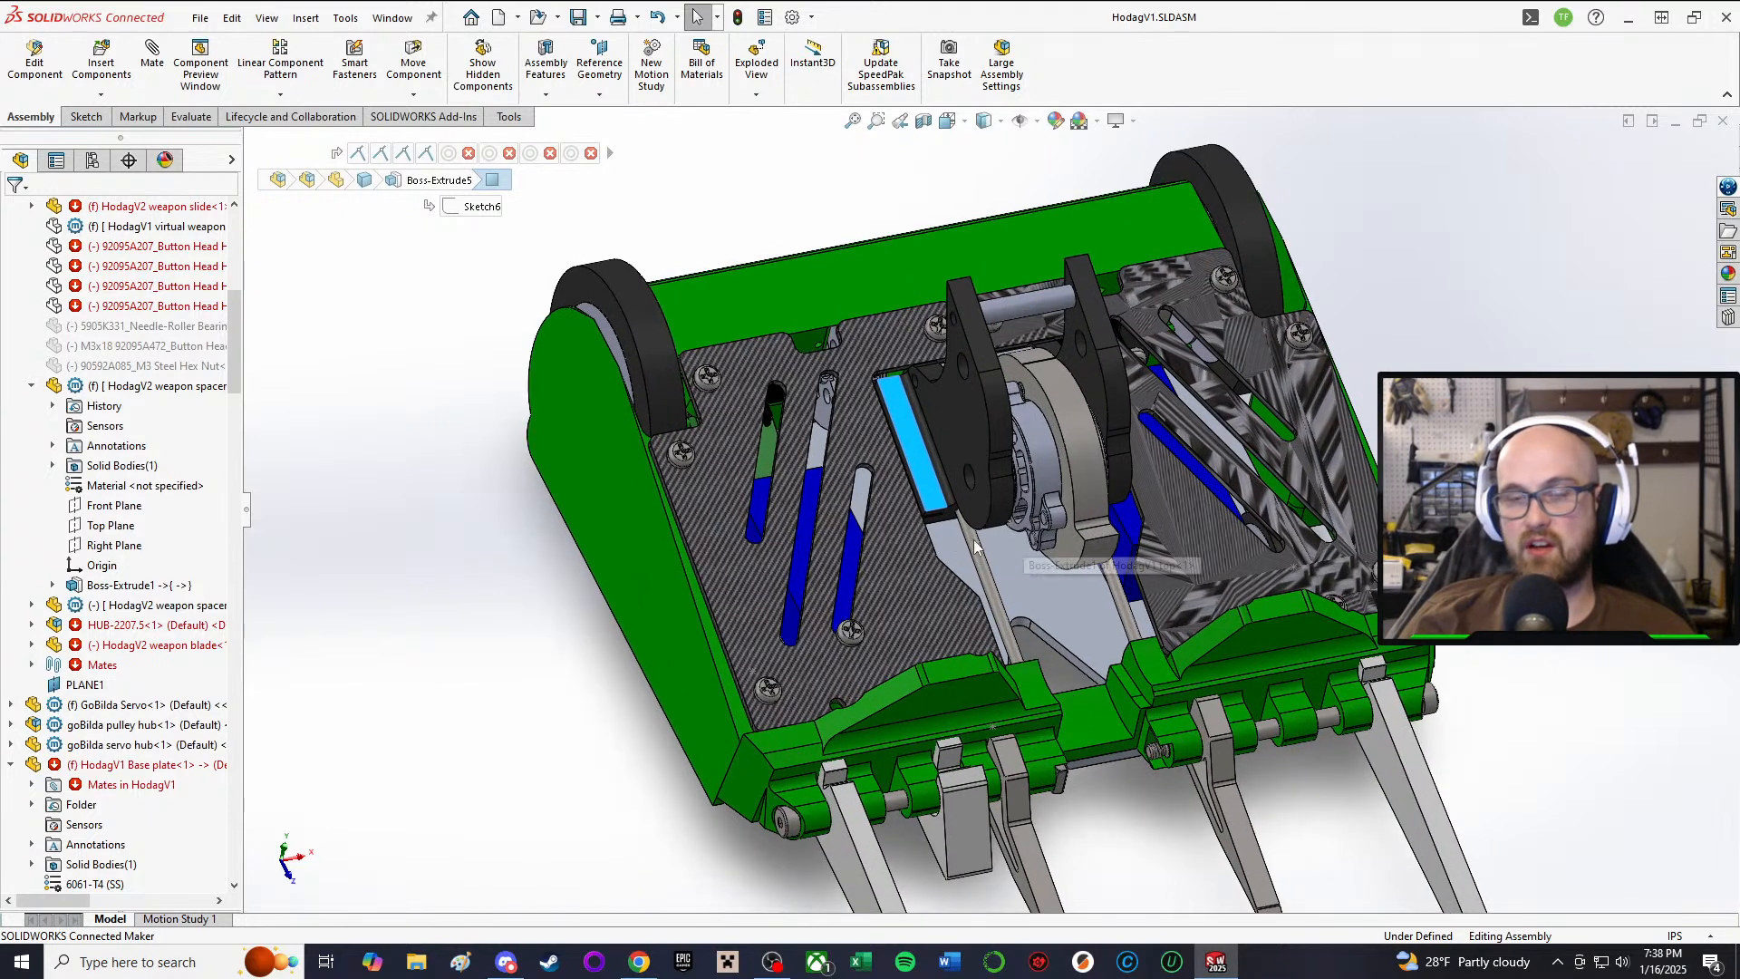
left_click(385, 472)
scroll(1177, 592, "up", 1)
middle_click_drag(1177, 593, 1142, 655)
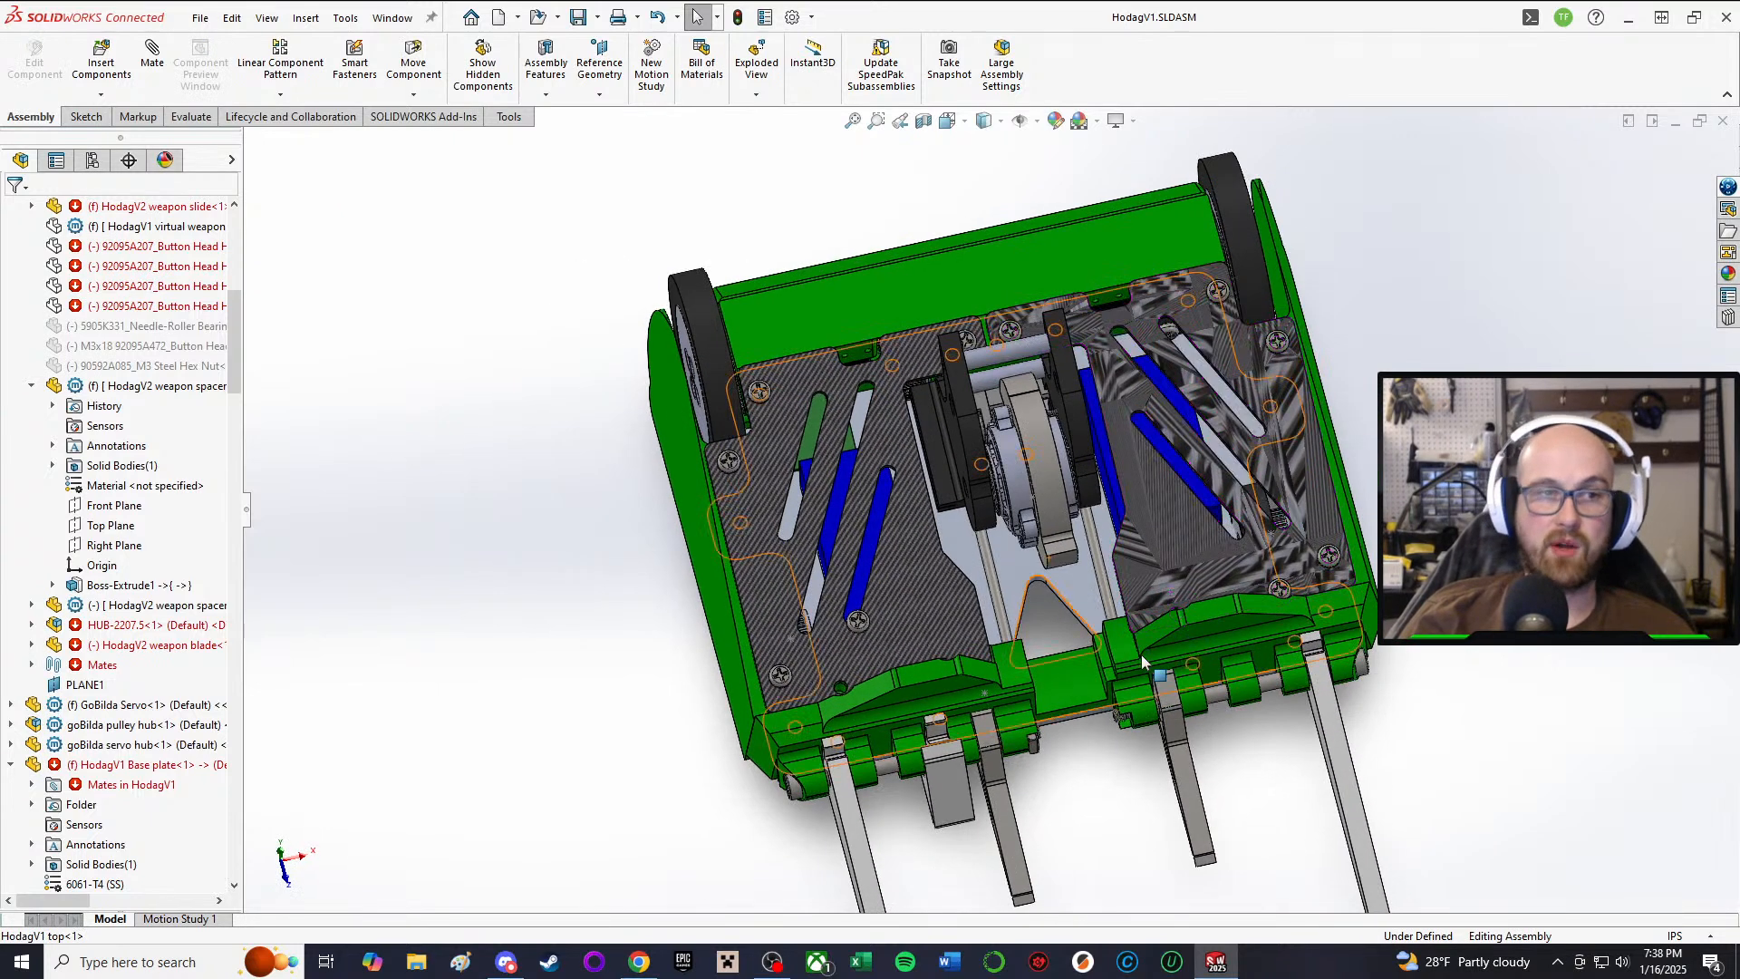
scroll(1142, 656, "down", 3)
middle_click_drag(1054, 620, 1020, 490)
scroll(1008, 486, "down", 5)
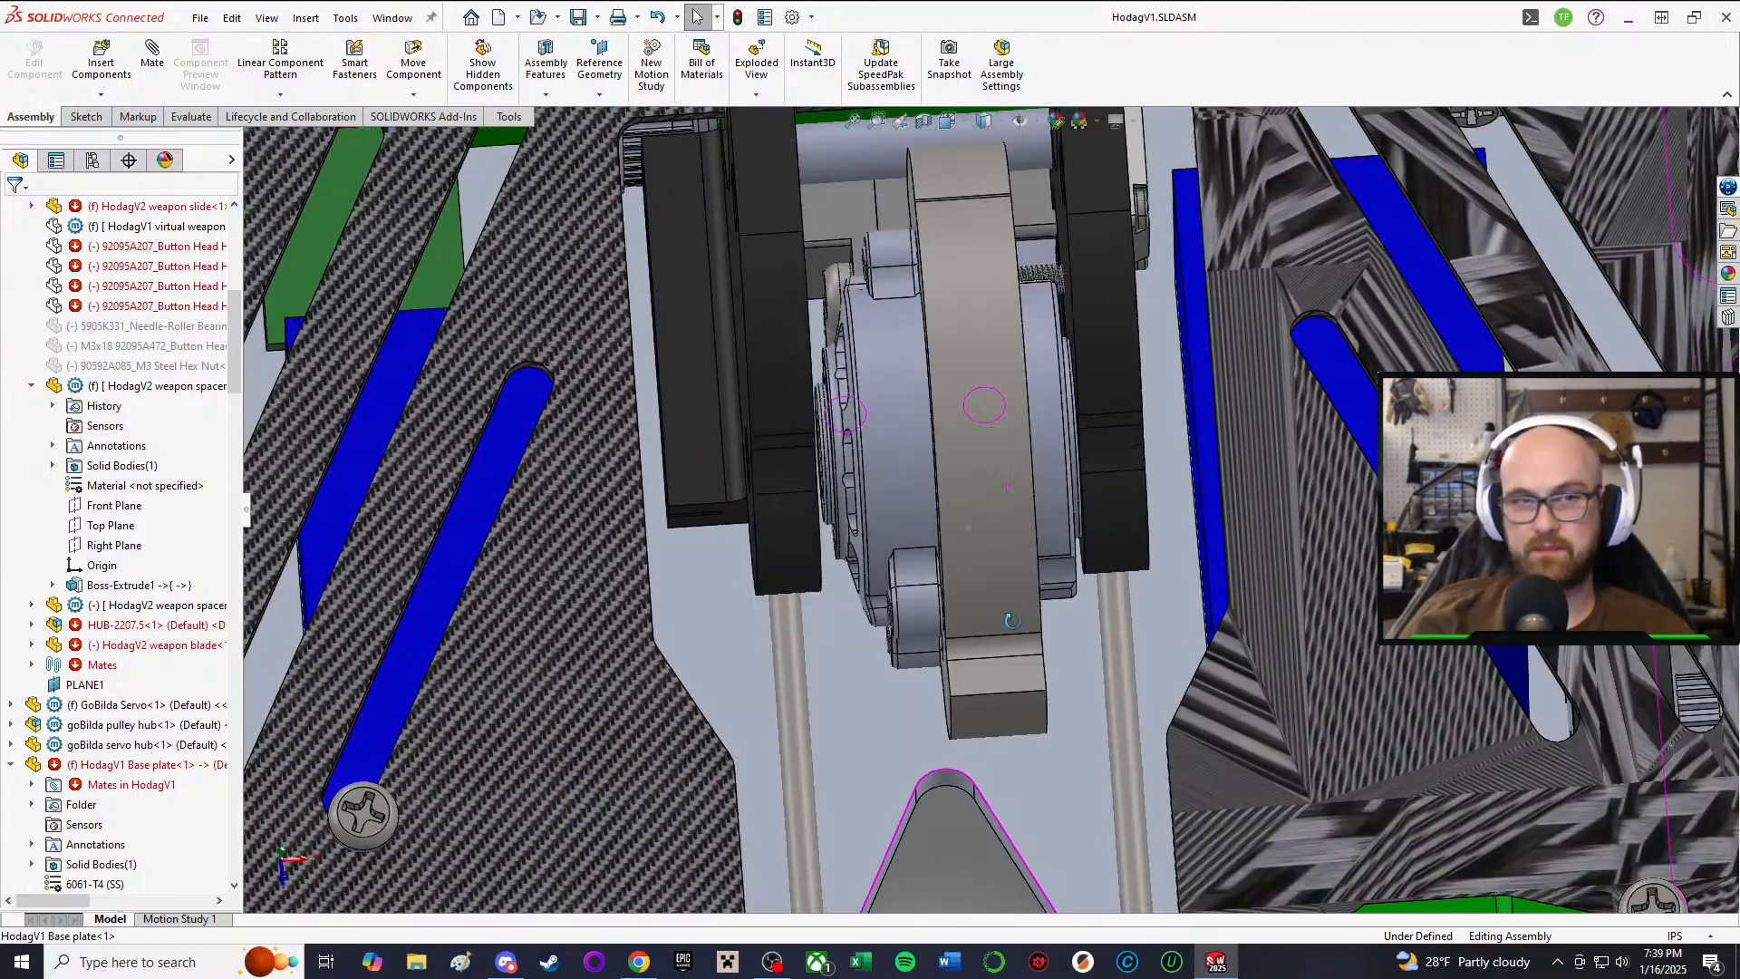
scroll(990, 683, "up", 5)
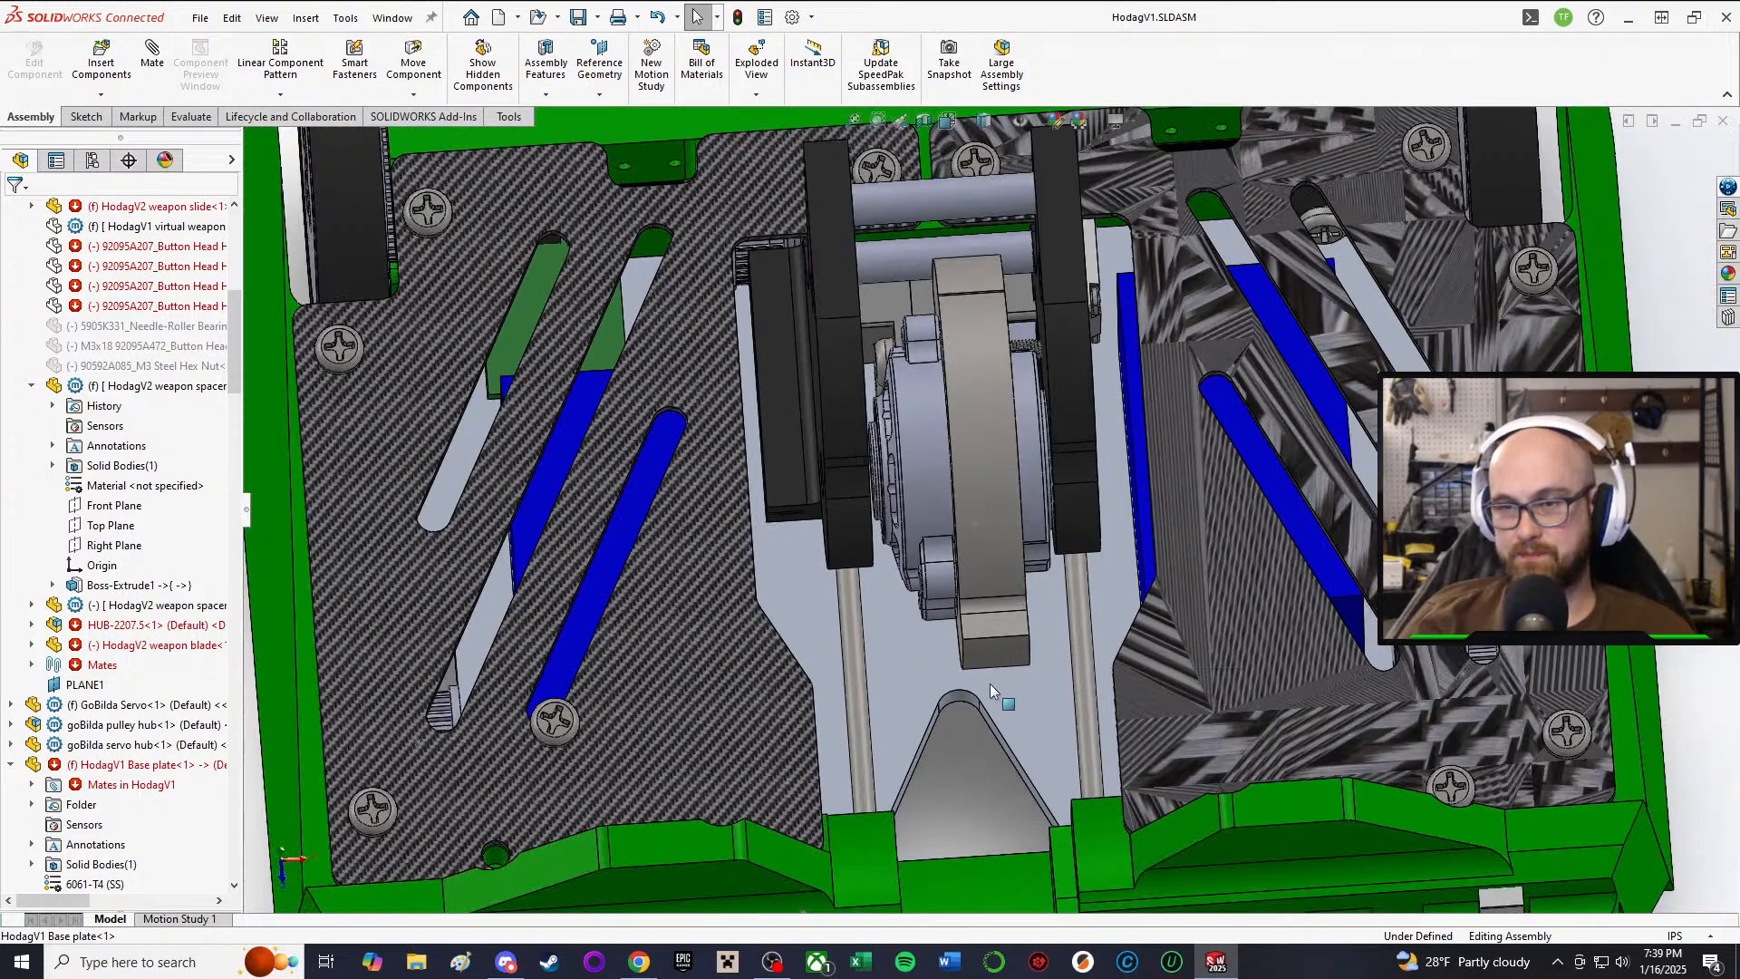
middle_click_drag(990, 792, 975, 611)
scroll(975, 611, "up", 3)
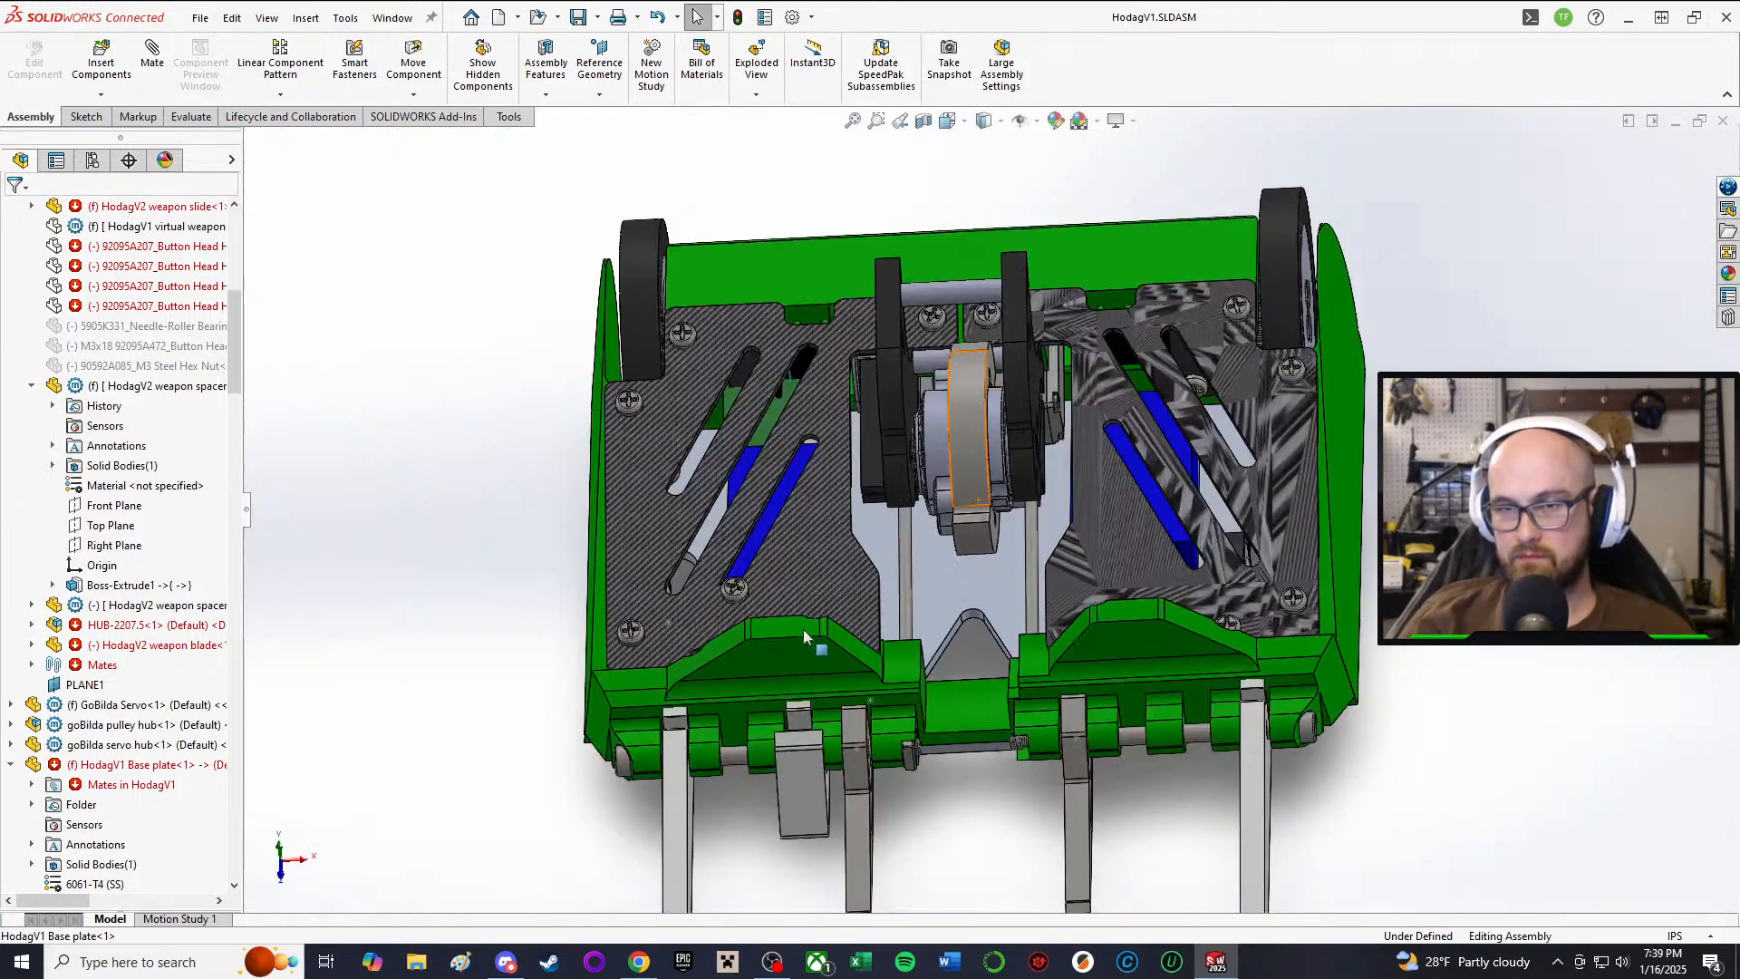
Step: Review the top plate, front bracket and weapon area of the whole robot from above and from oblique side angles
left_click(861, 574)
middle_click_drag(861, 575, 879, 693)
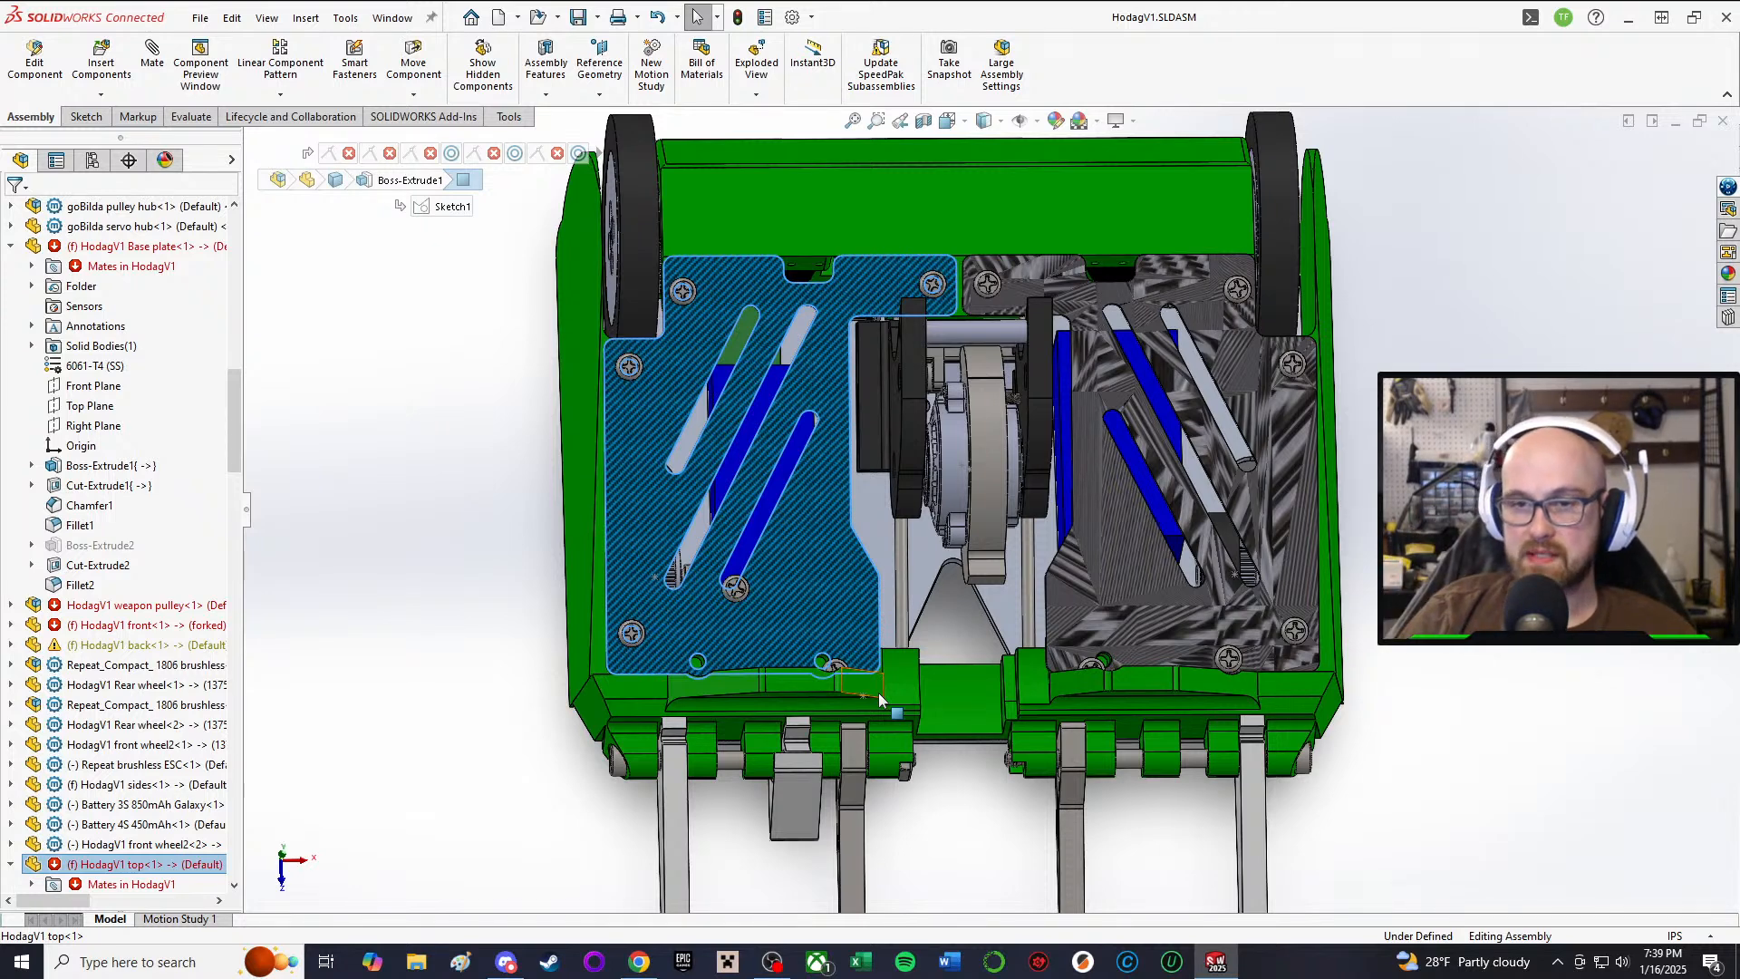
middle_click_drag(878, 692, 859, 602)
left_click(427, 698)
middle_click_drag(427, 698, 564, 676)
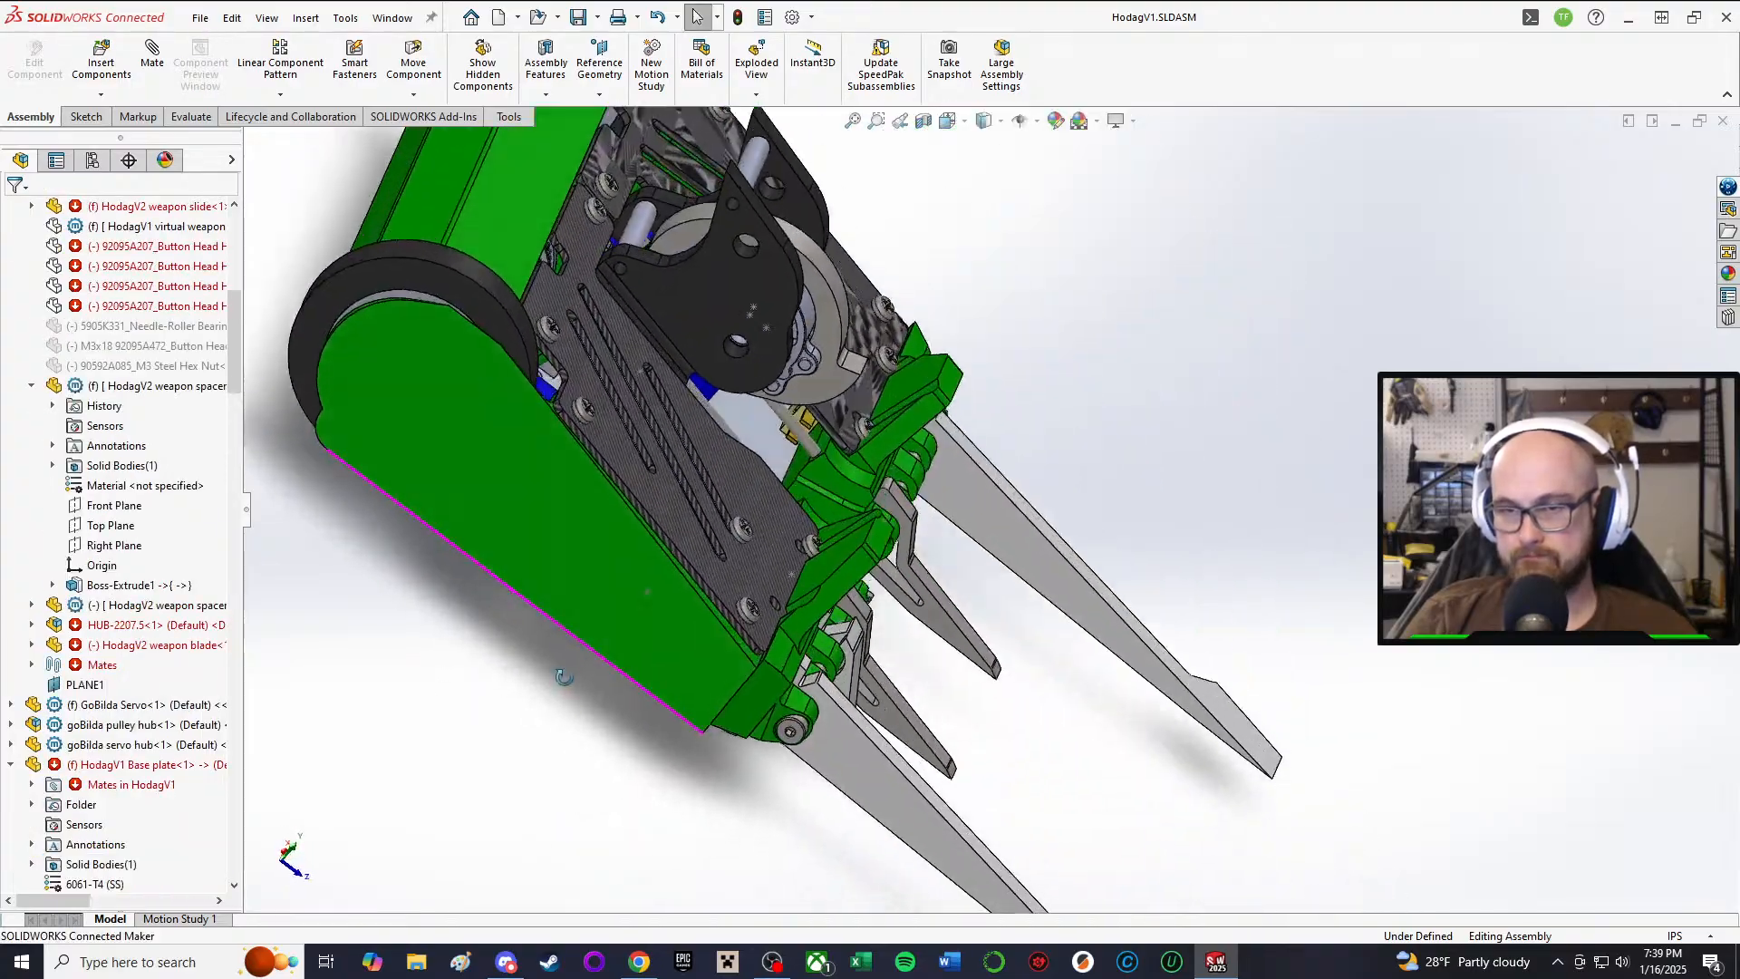
scroll(770, 420, "down", 2)
middle_click_drag(769, 420, 689, 383)
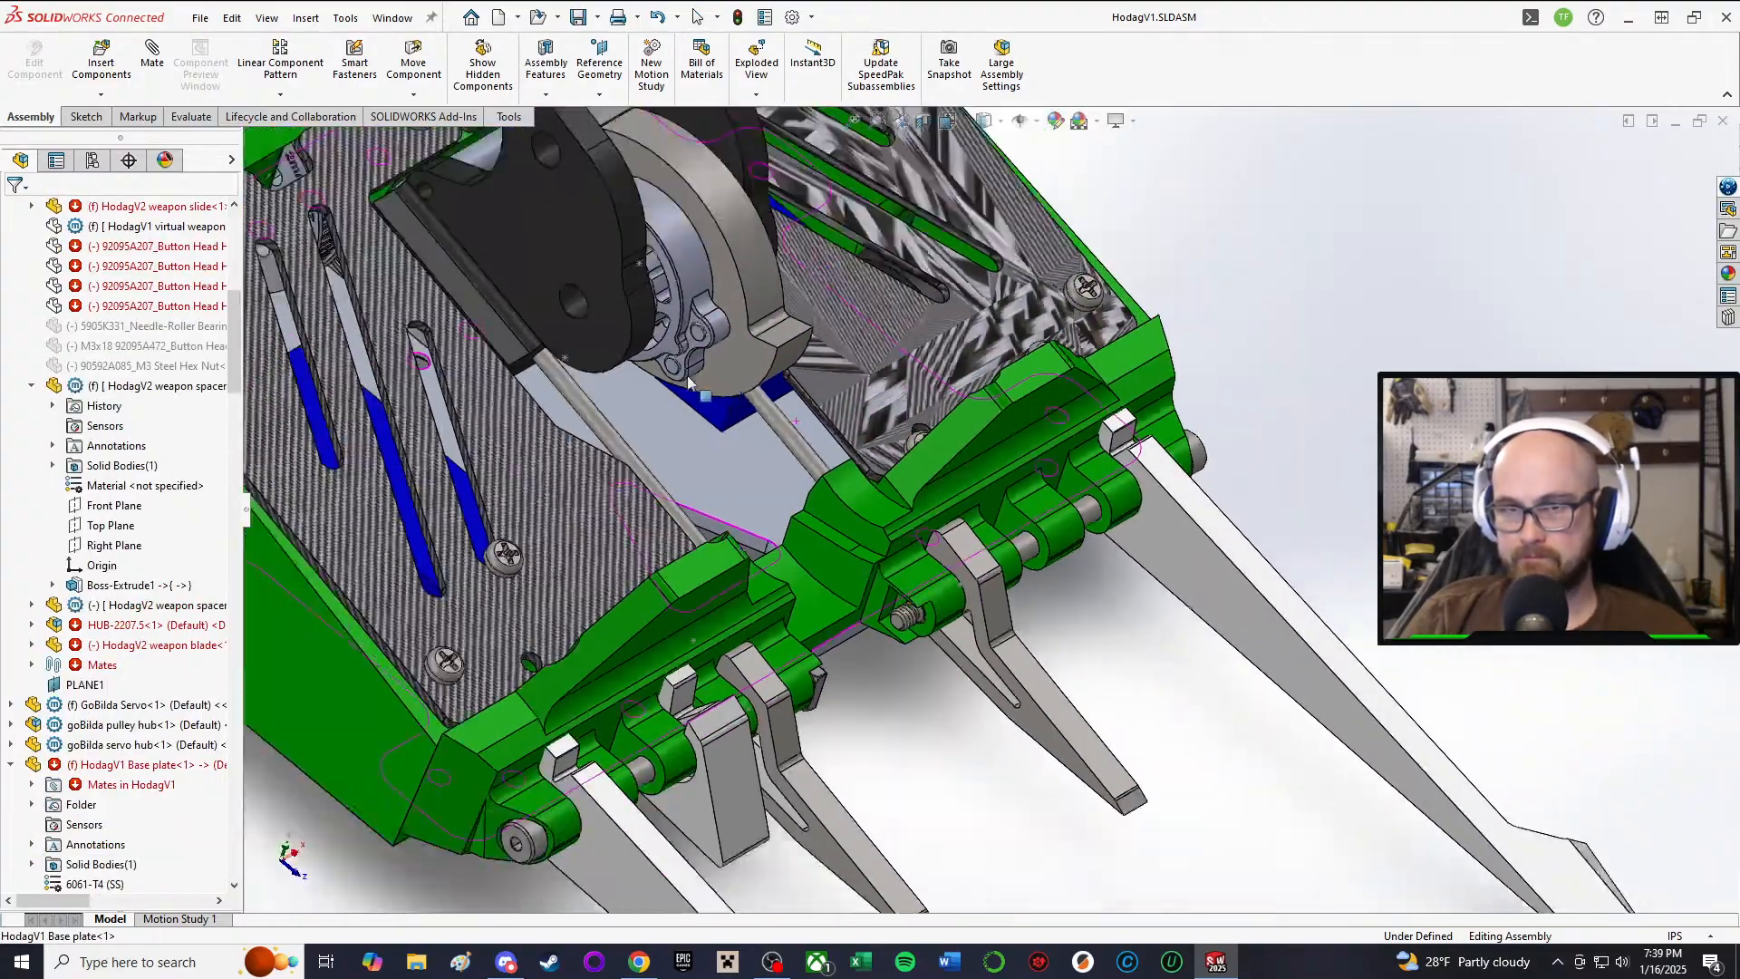
scroll(689, 378, "up", 2)
scroll(694, 380, "down", 2)
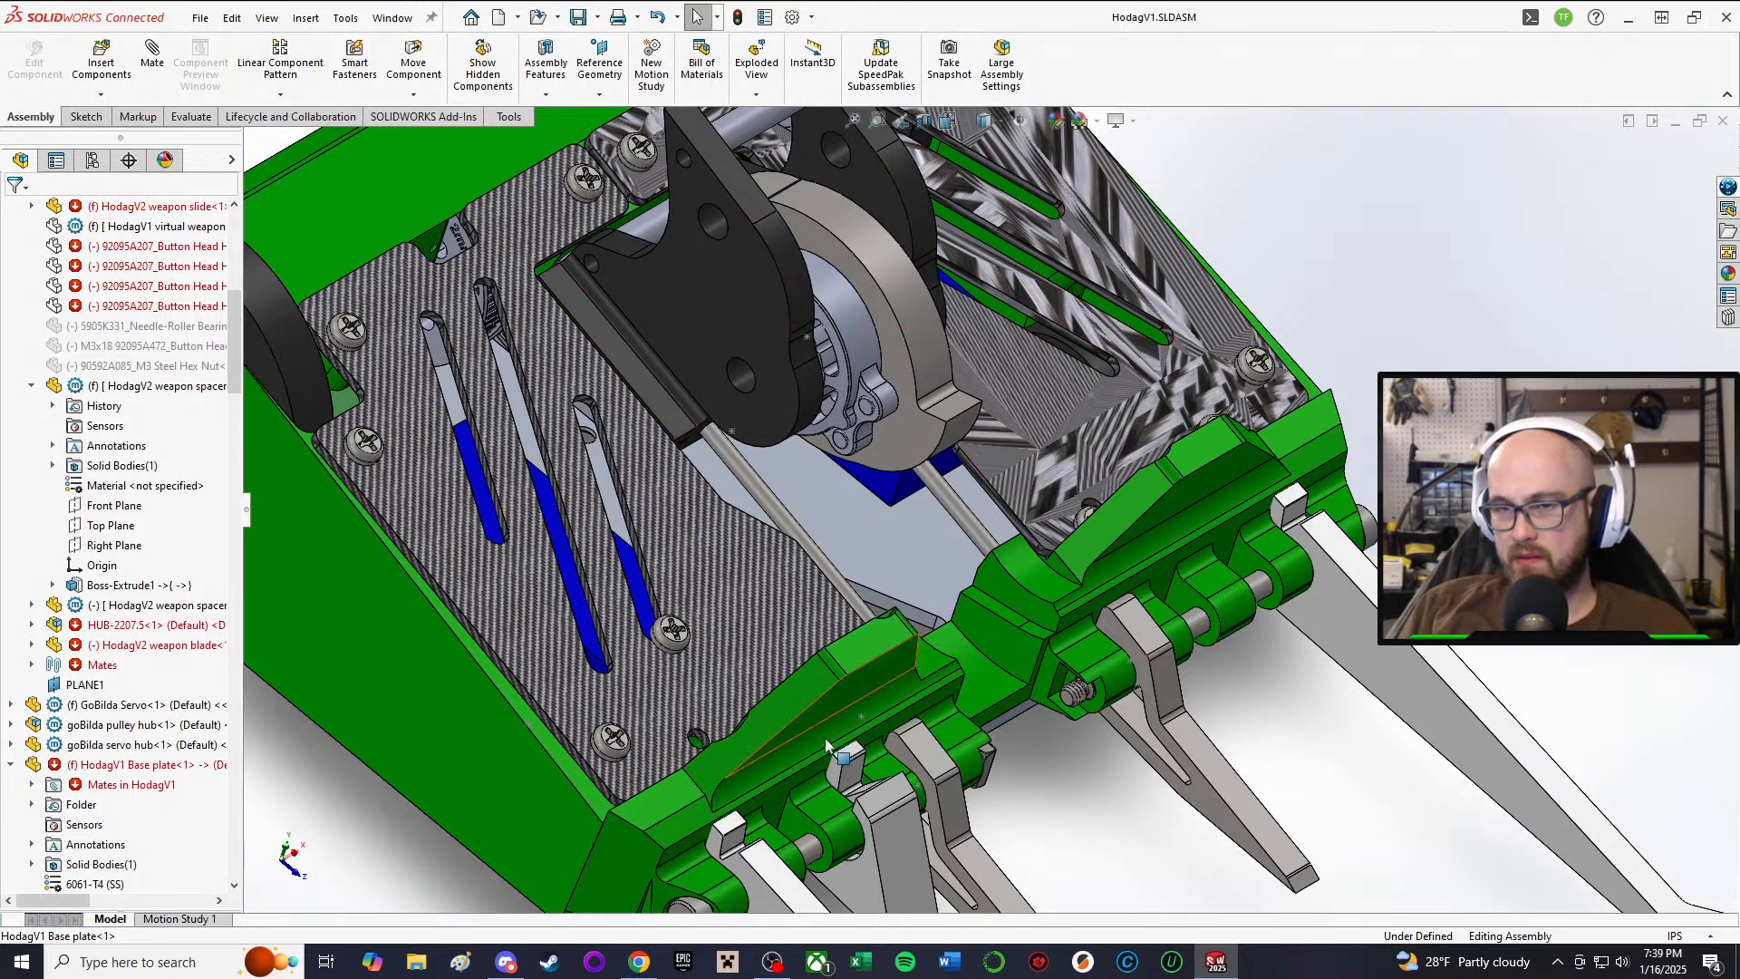
middle_click_drag(831, 284, 850, 658)
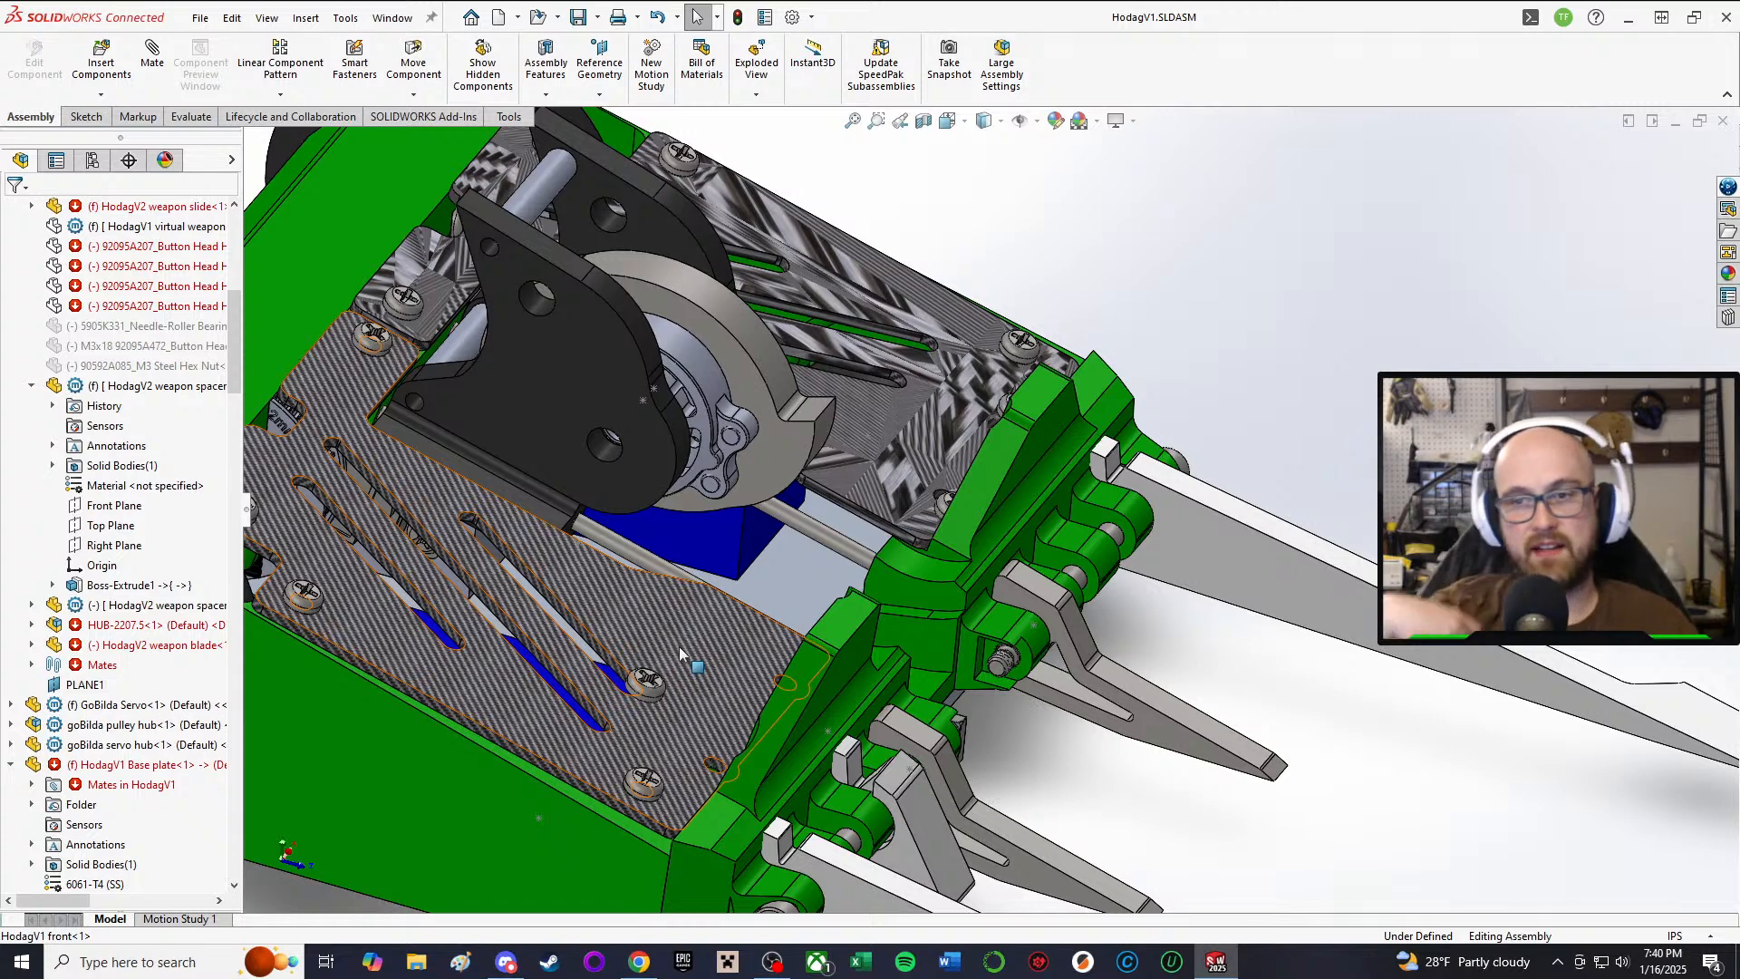
scroll(800, 622, "down", 3)
scroll(801, 617, "up", 3)
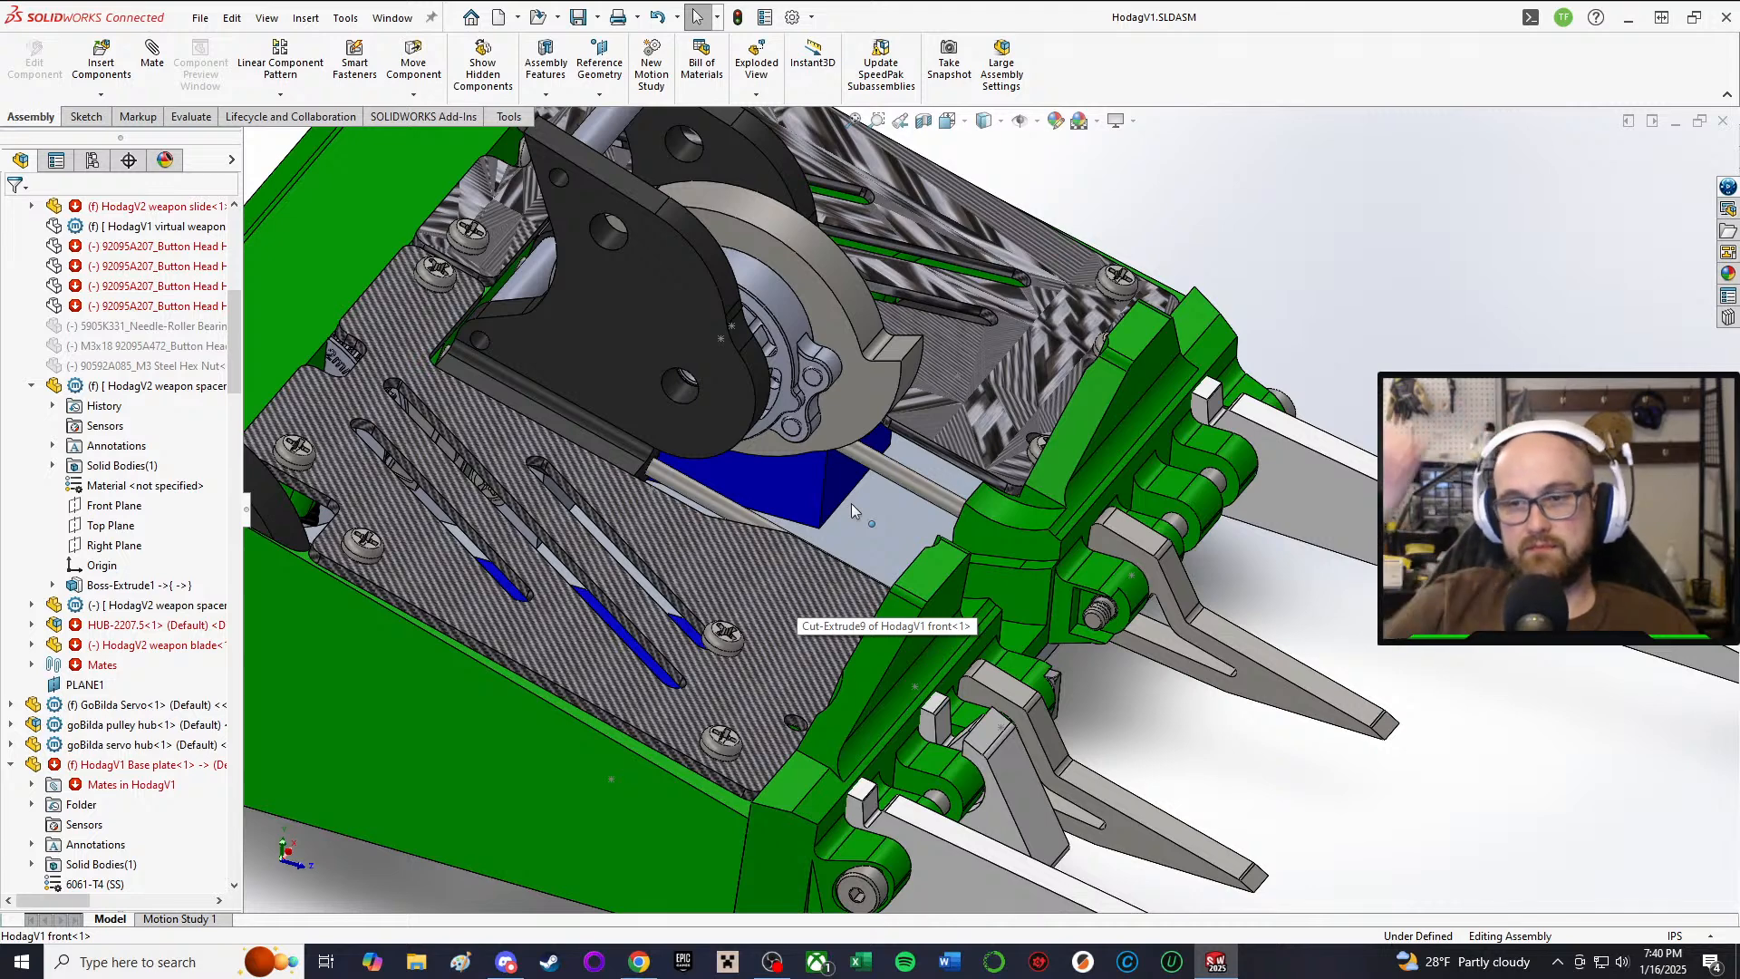
scroll(851, 503, "up", 5)
scroll(949, 594, "down", 4)
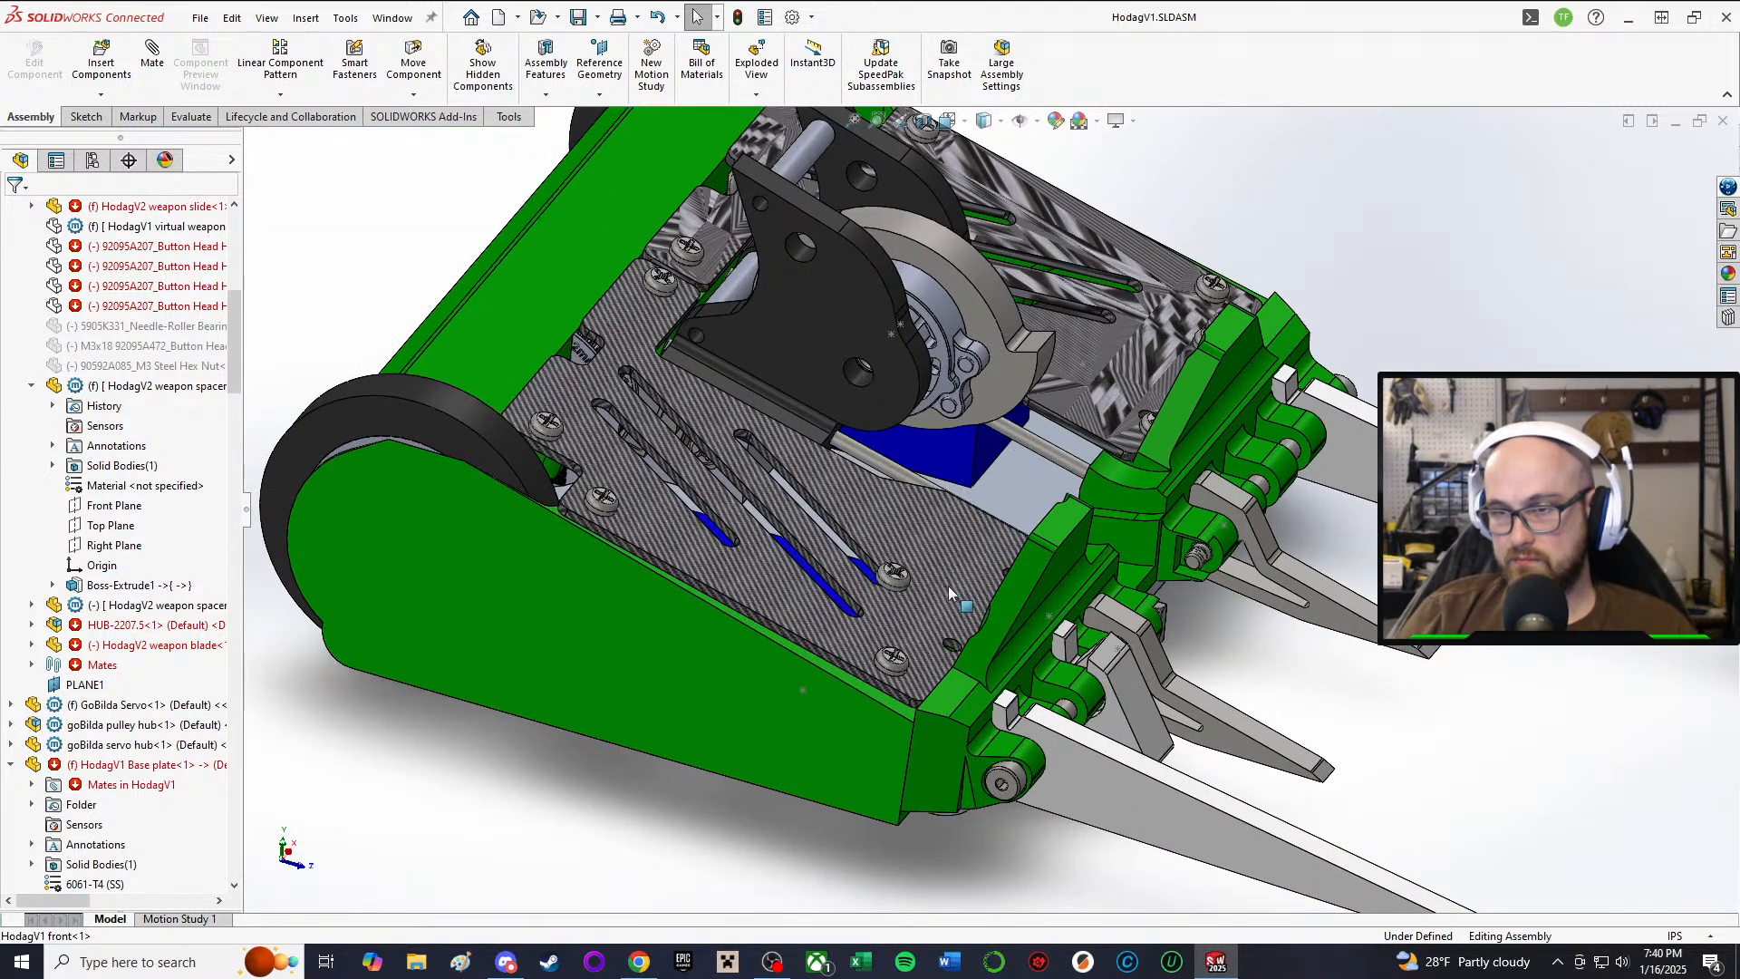
scroll(1124, 657, "up", 4)
scroll(1120, 649, "down", 2)
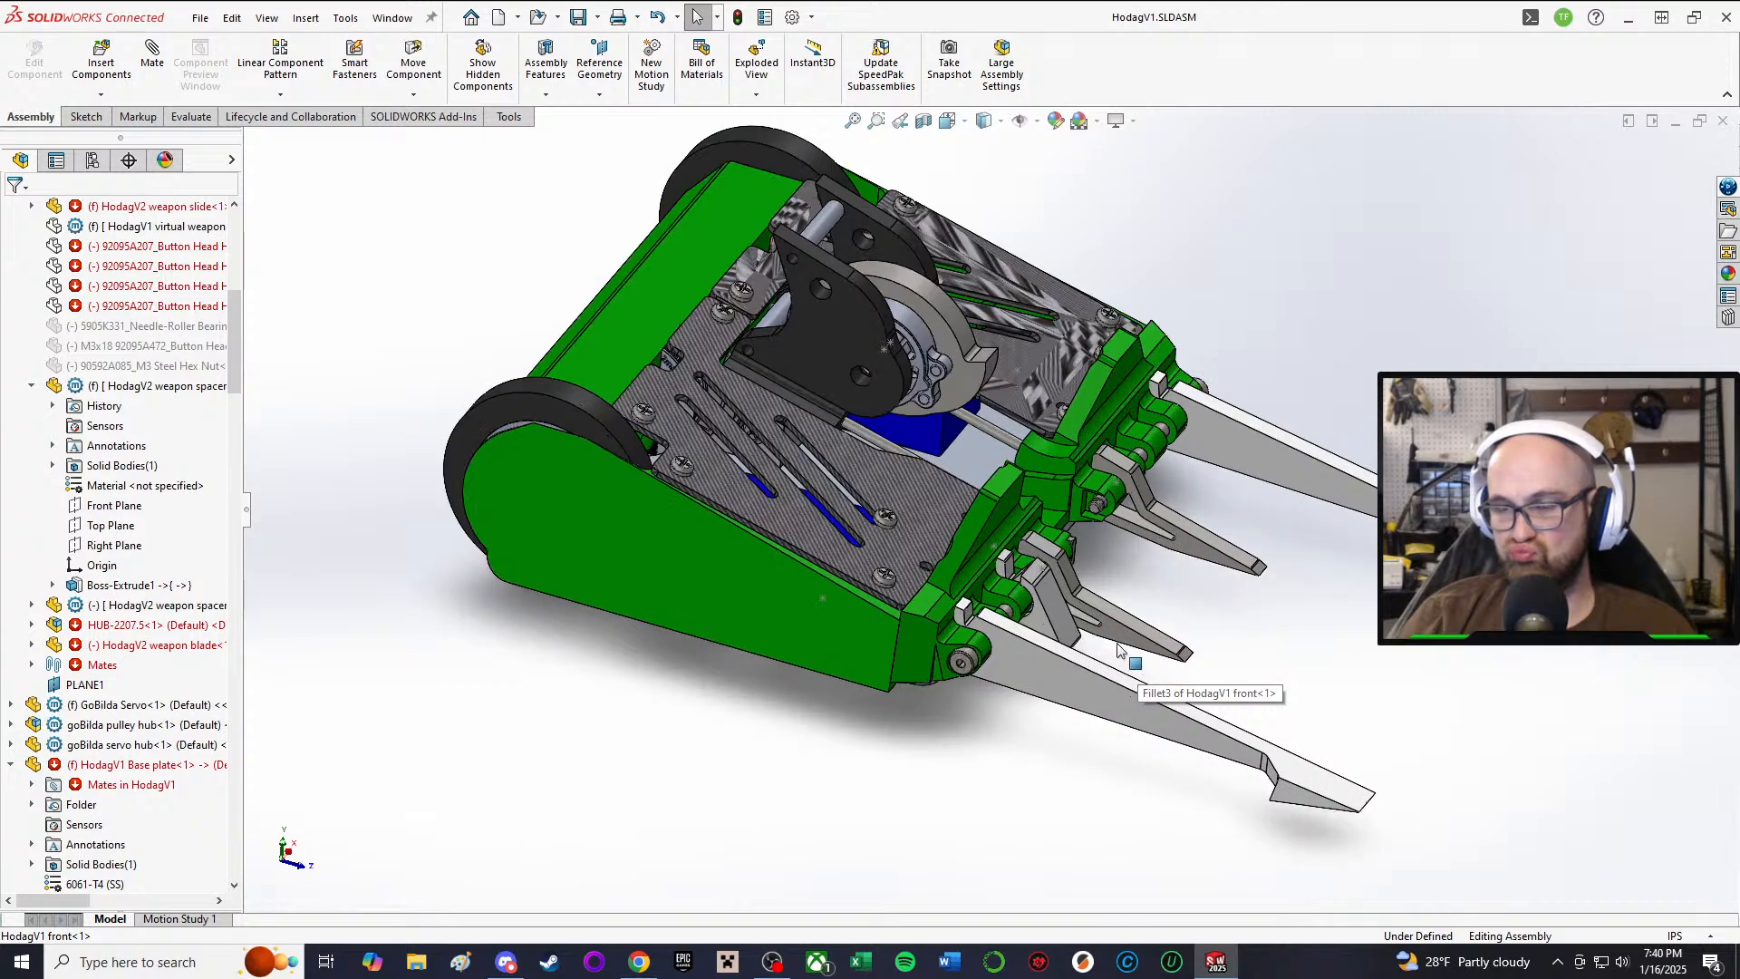
Step: Examine the front bracket's outer corner beside the long fork, checking the faces and edge where it meets the top plate
scroll(1116, 647, "down", 6)
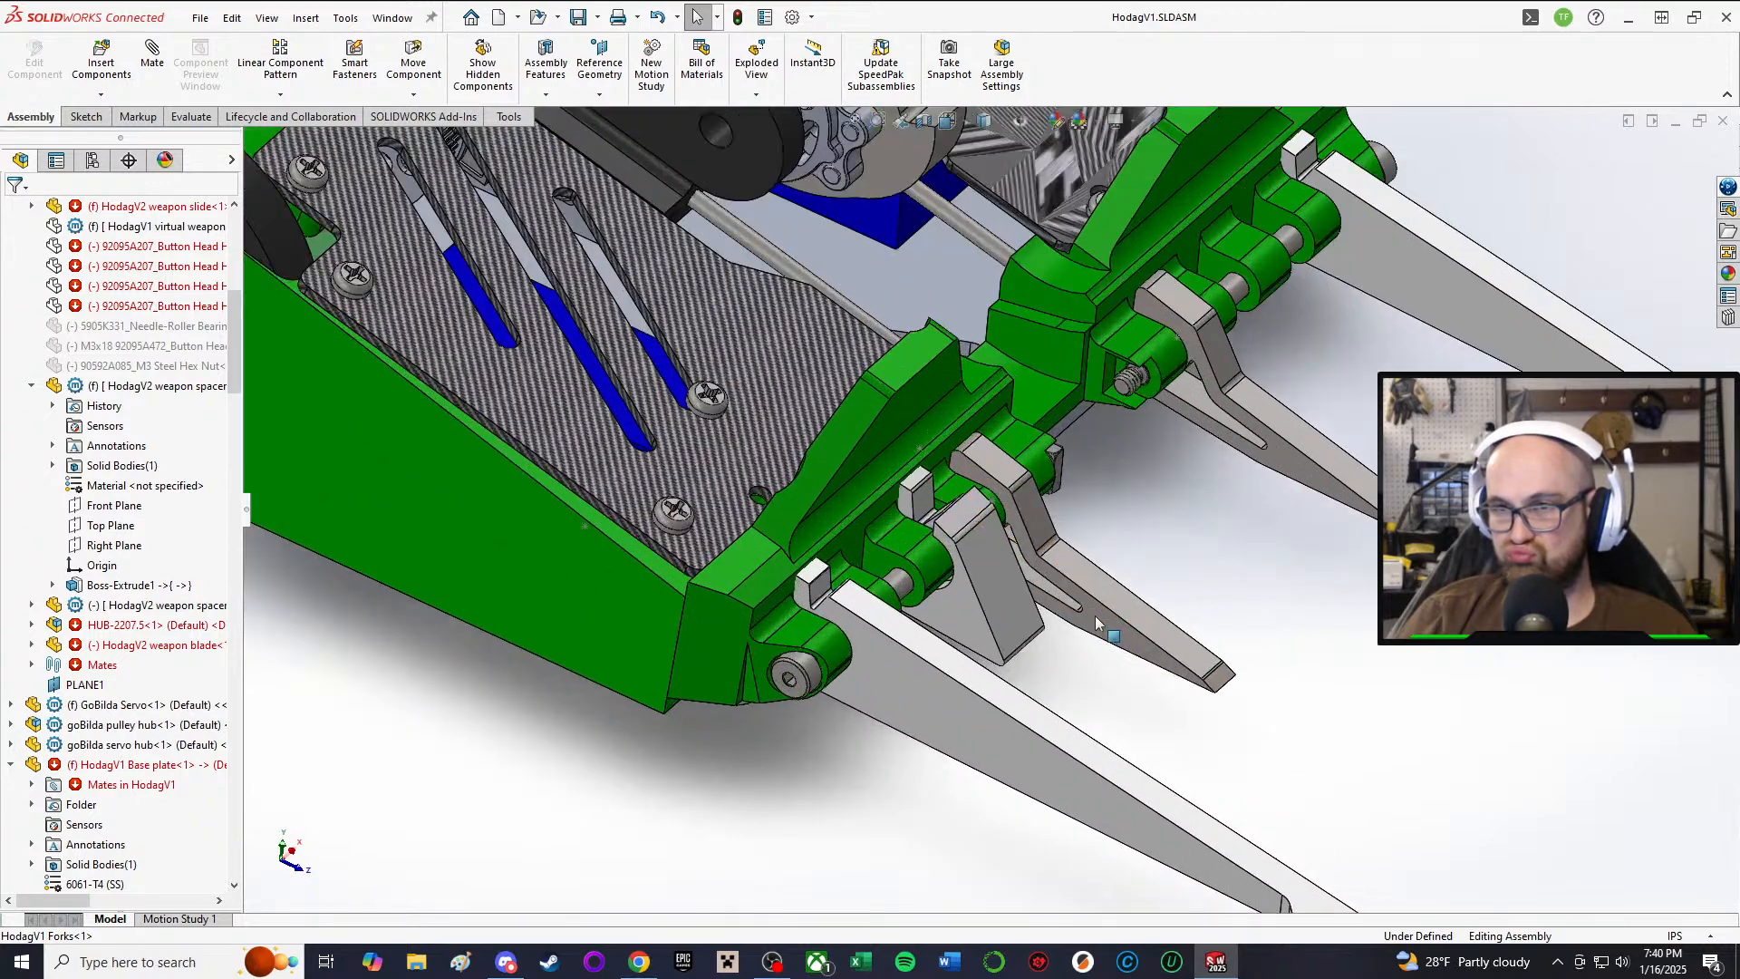
middle_click_drag(1097, 624, 1153, 533)
scroll(1041, 522, "up", 1)
scroll(1038, 521, "up", 3)
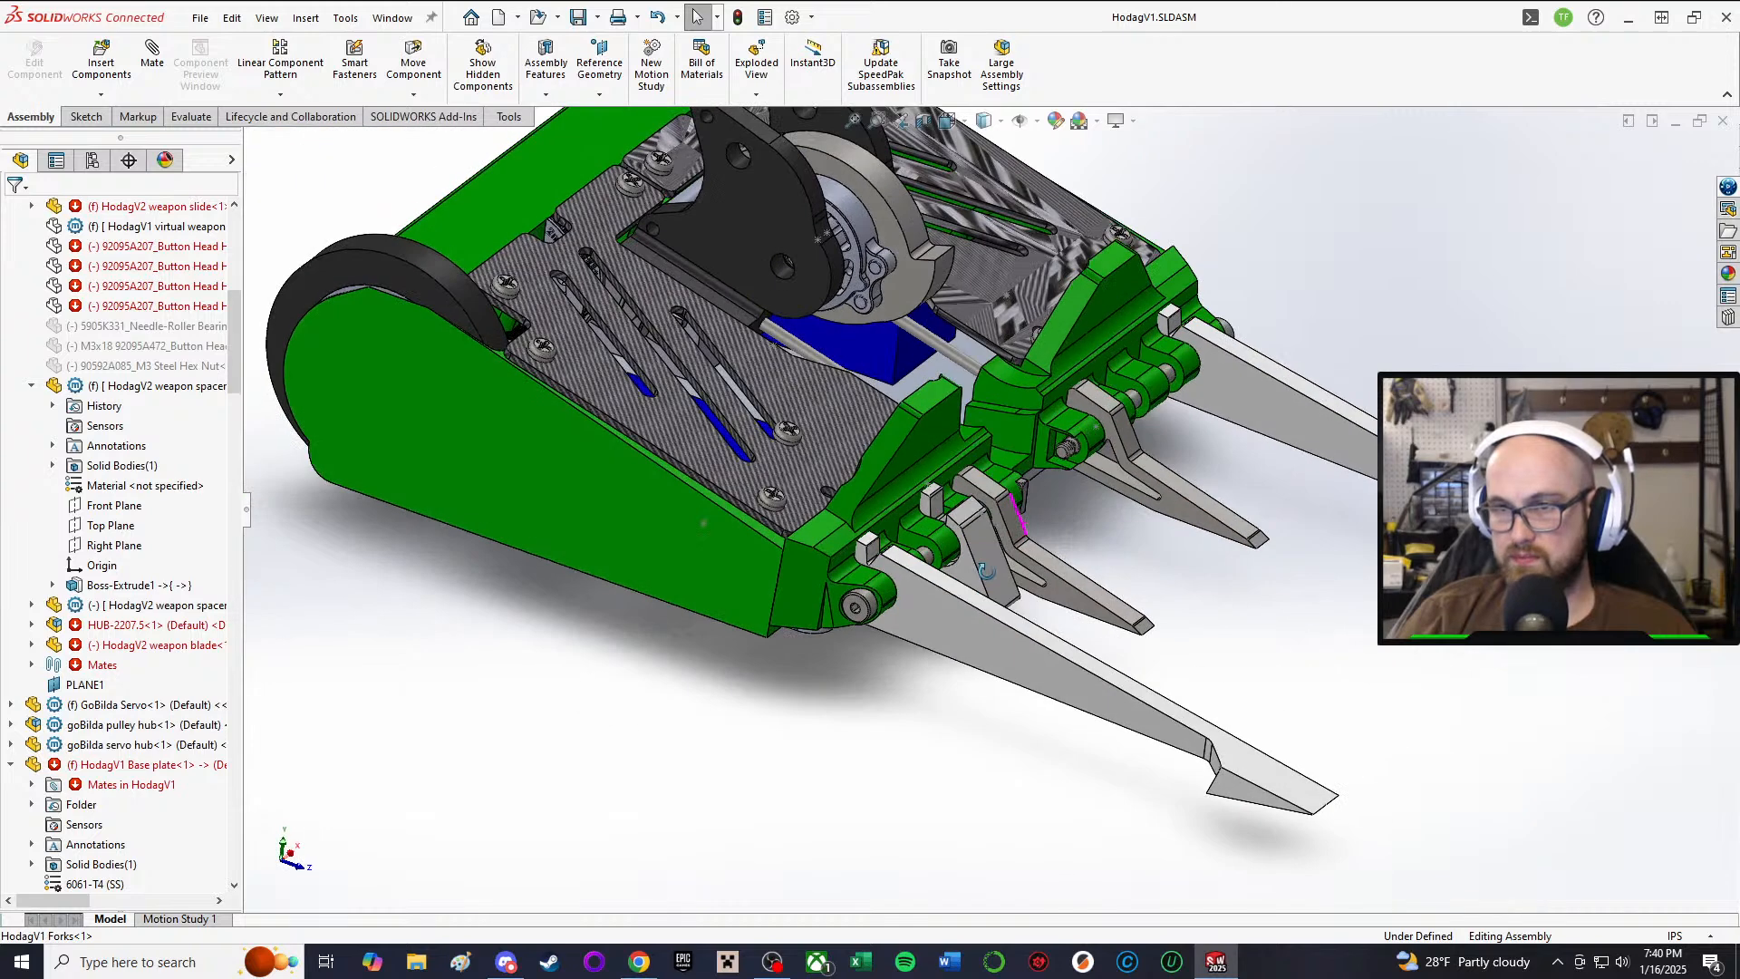
scroll(584, 520, "down", 5)
left_click(584, 521)
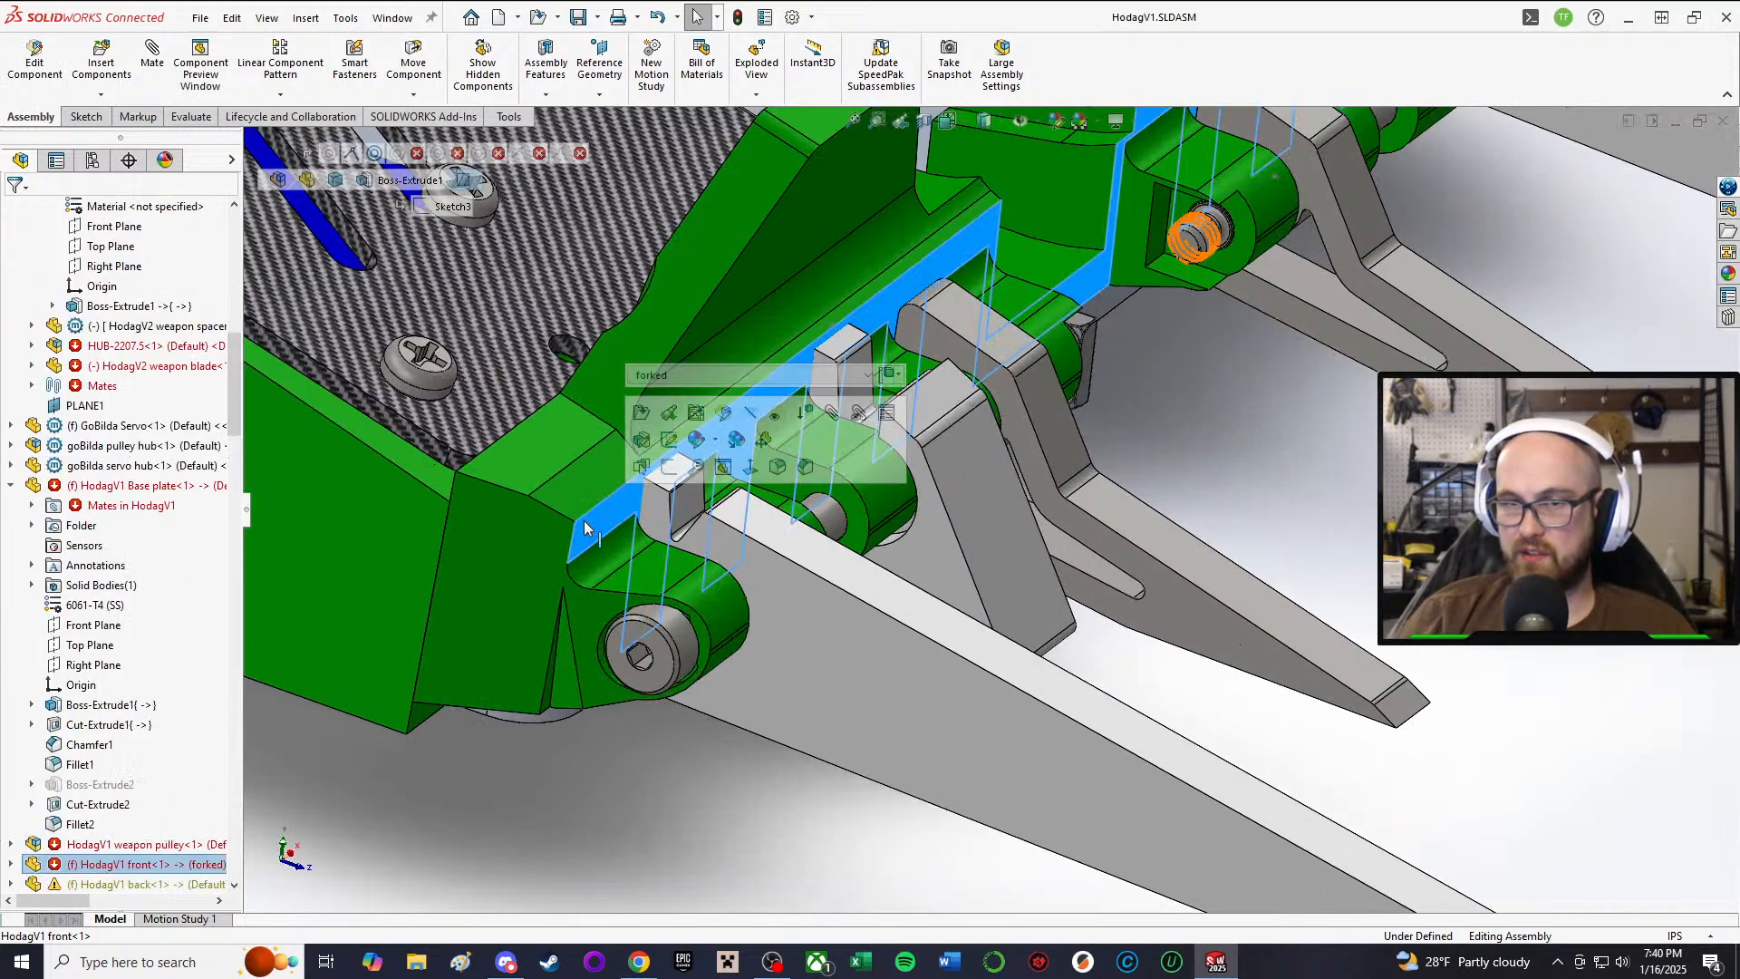
left_click(563, 470)
scroll(708, 388, "up", 2)
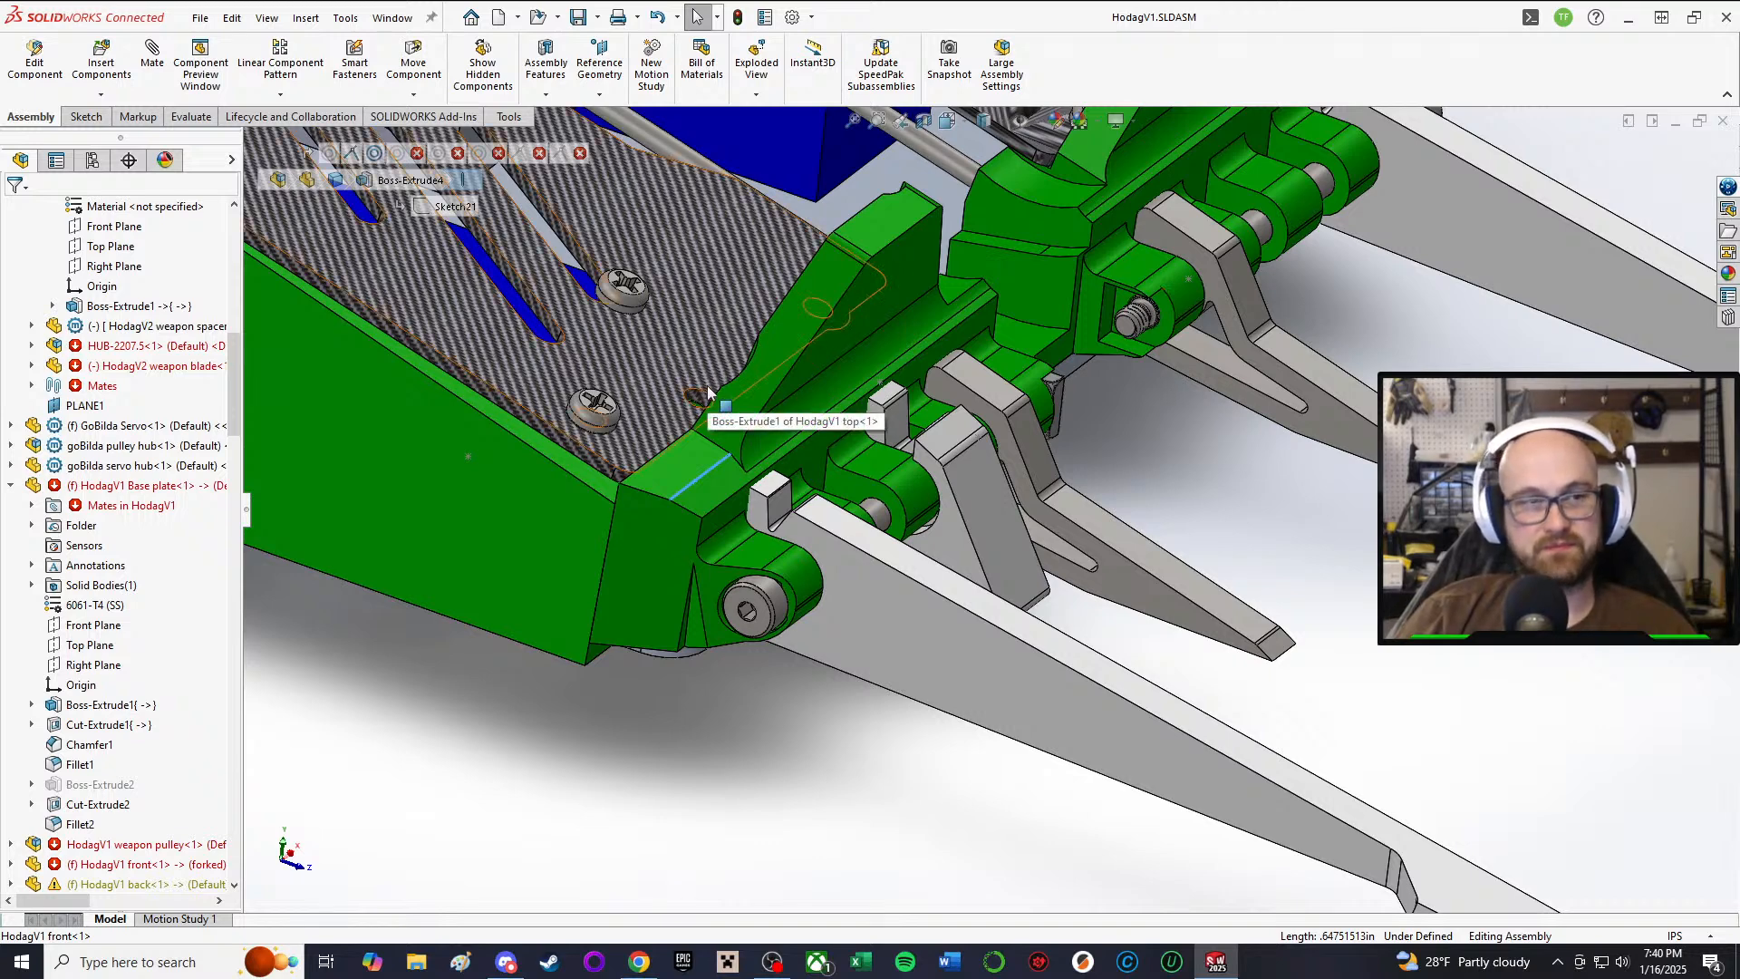
scroll(708, 393, "up", 2)
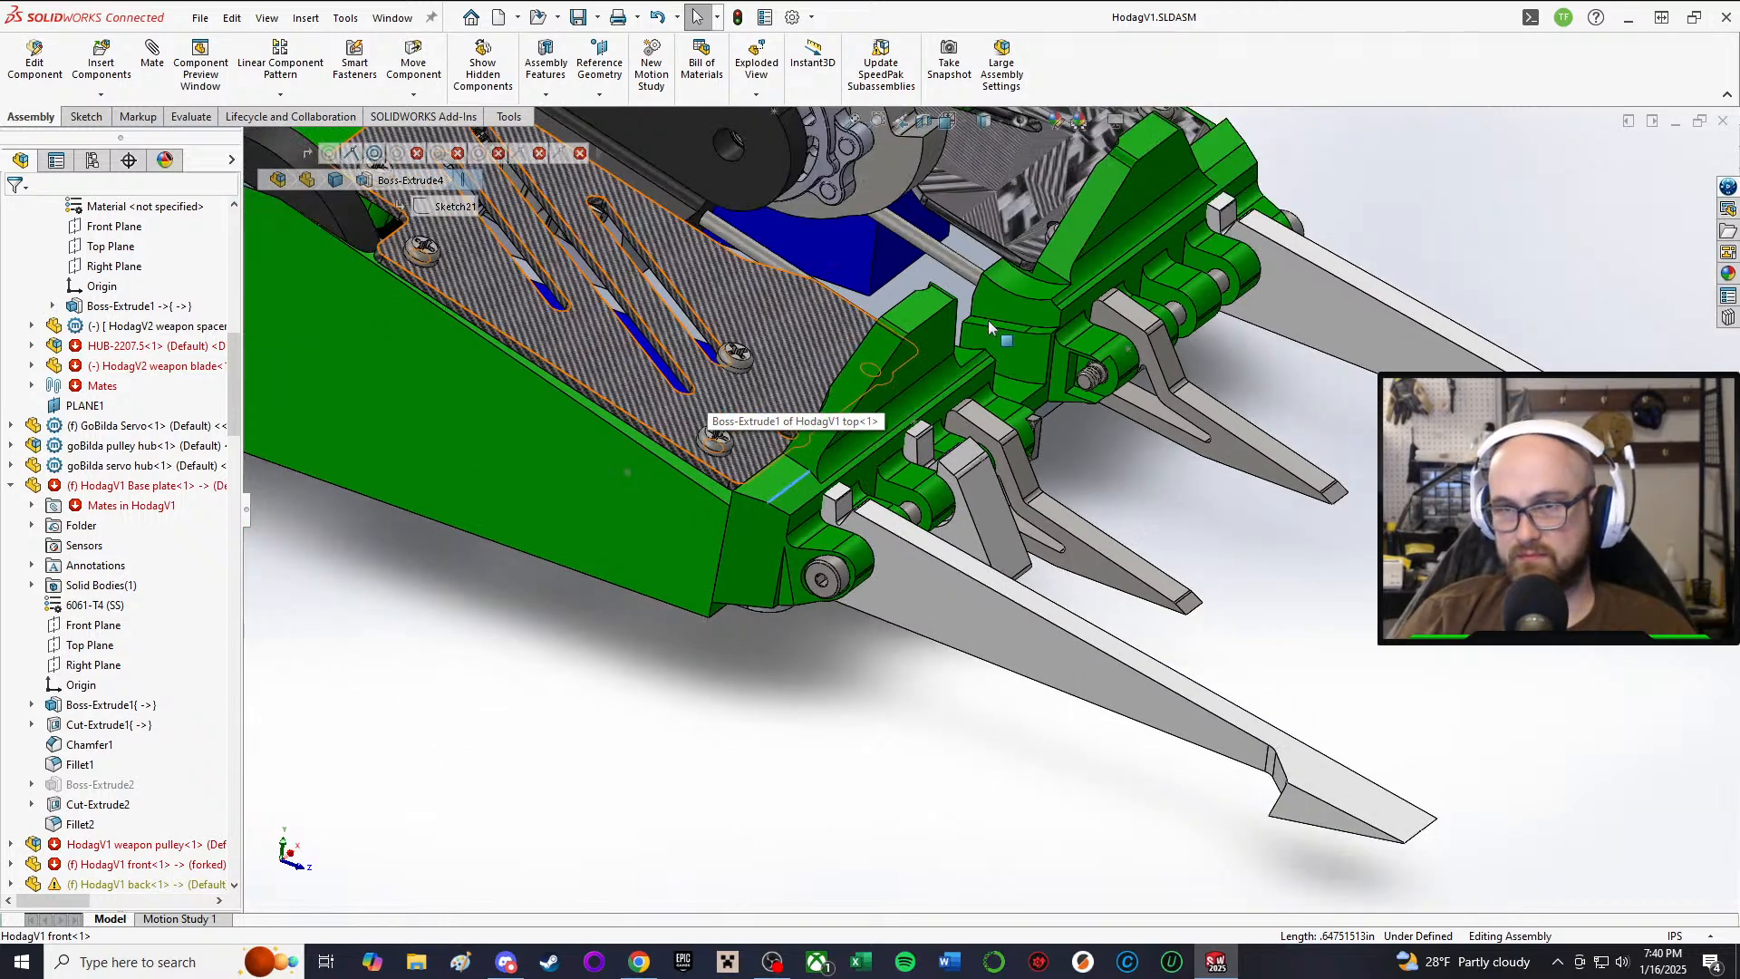
Step: Review how the front bracket fits between the top plate, forks and weapon from above and from oblique angles
scroll(1004, 339, "down", 2)
middle_click_drag(1006, 342, 912, 519)
scroll(903, 467, "up", 2)
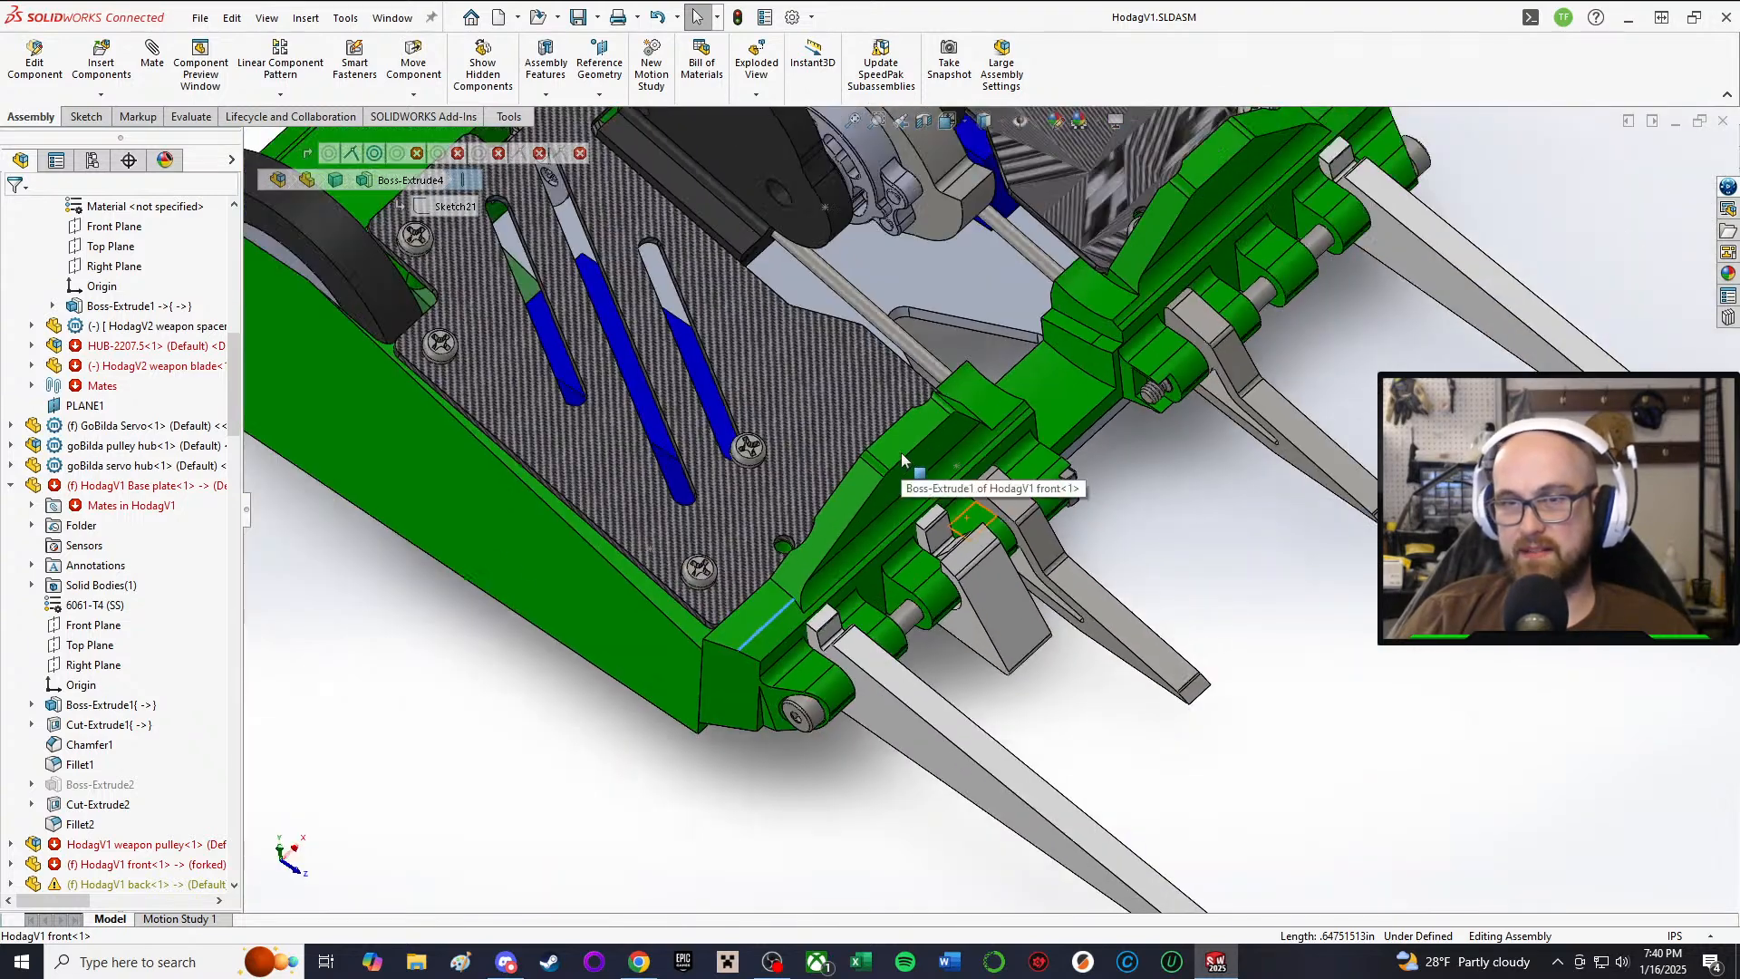
scroll(903, 460, "up", 2)
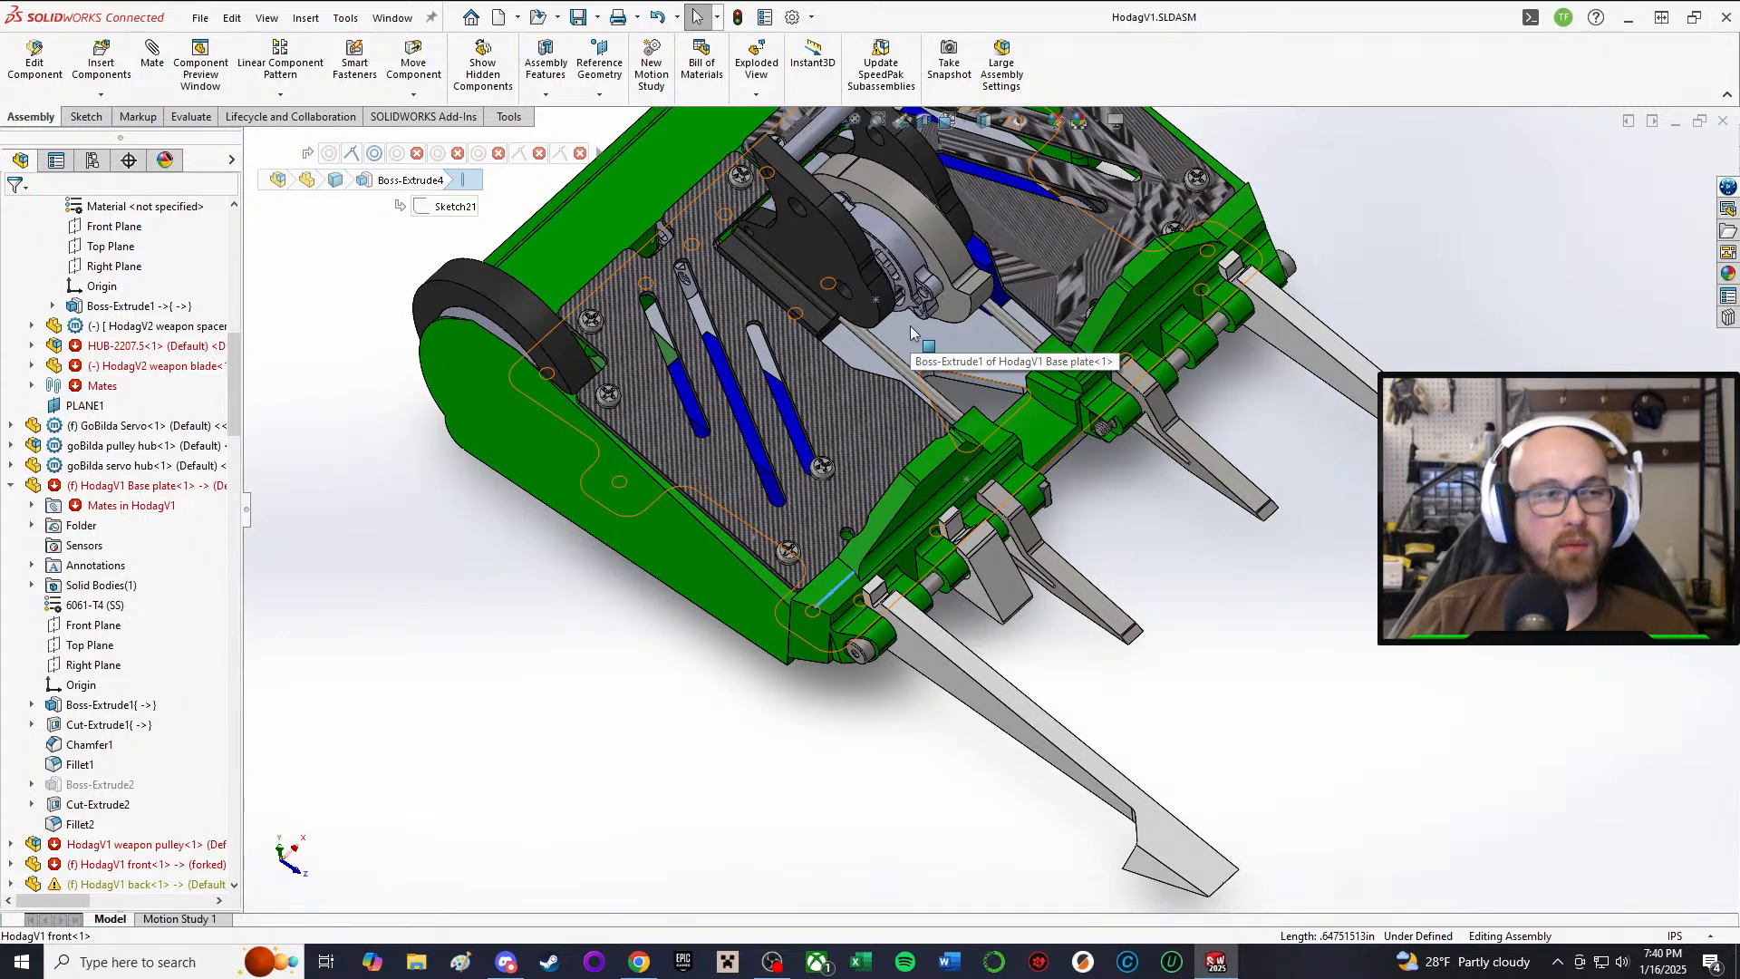
scroll(910, 325, "up", 3)
middle_click_drag(910, 324, 994, 346)
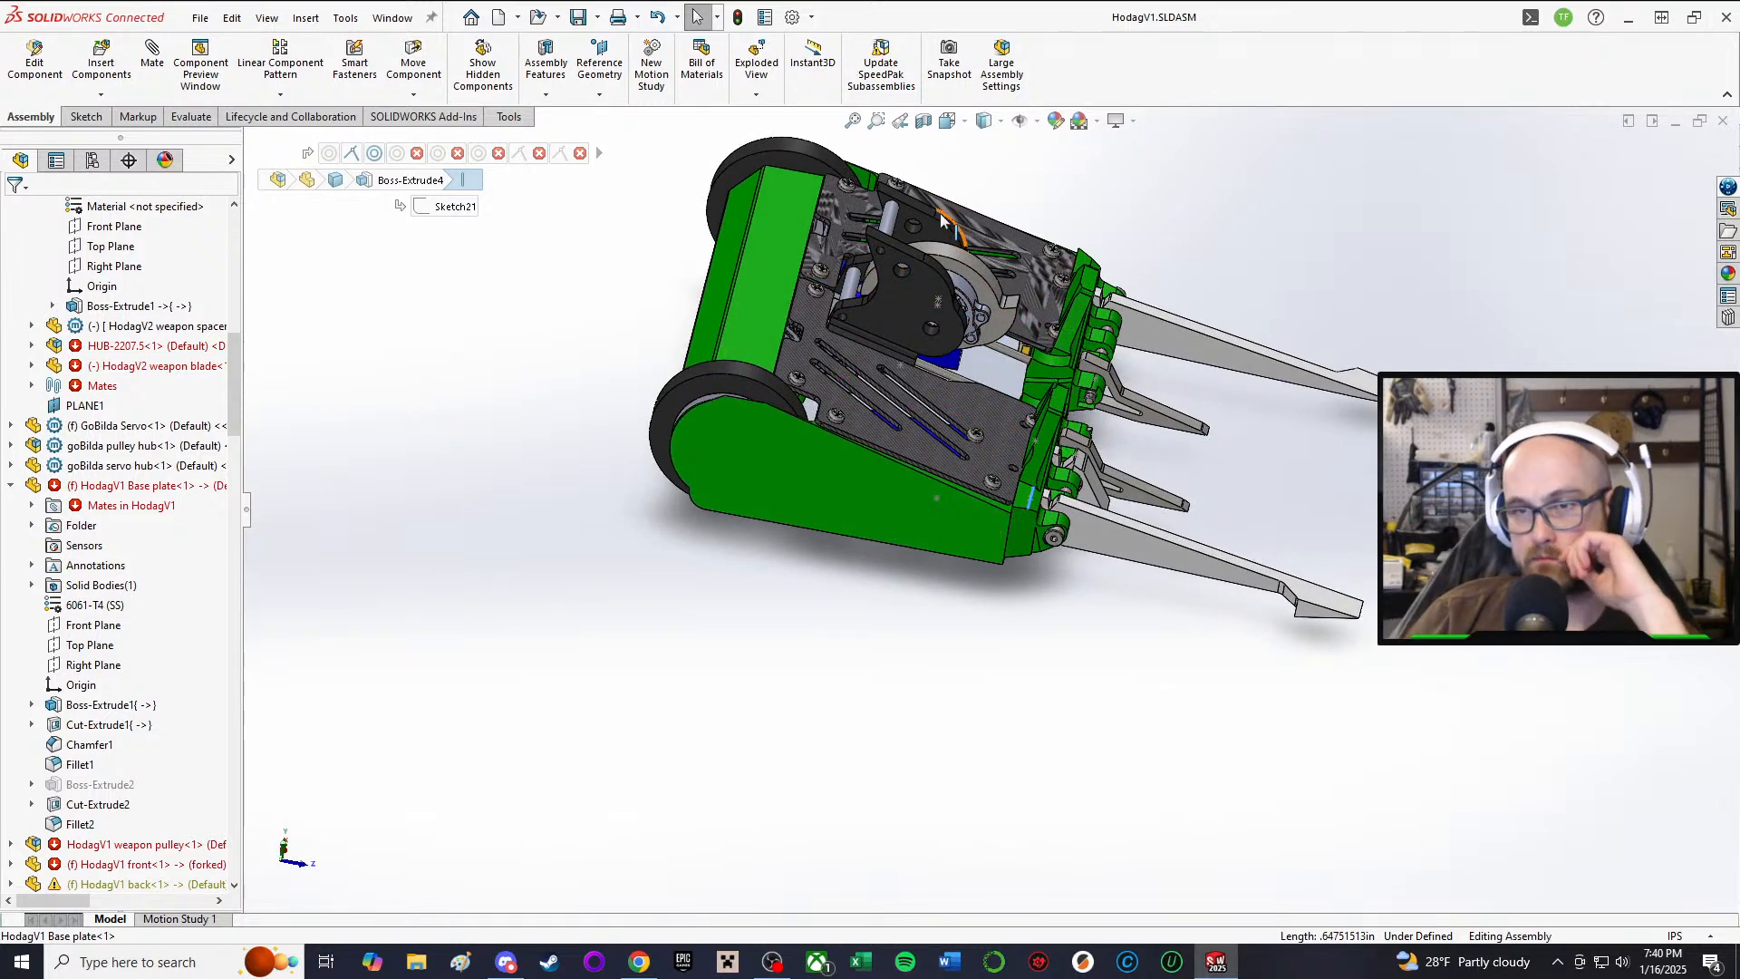
scroll(1066, 461, "down", 3)
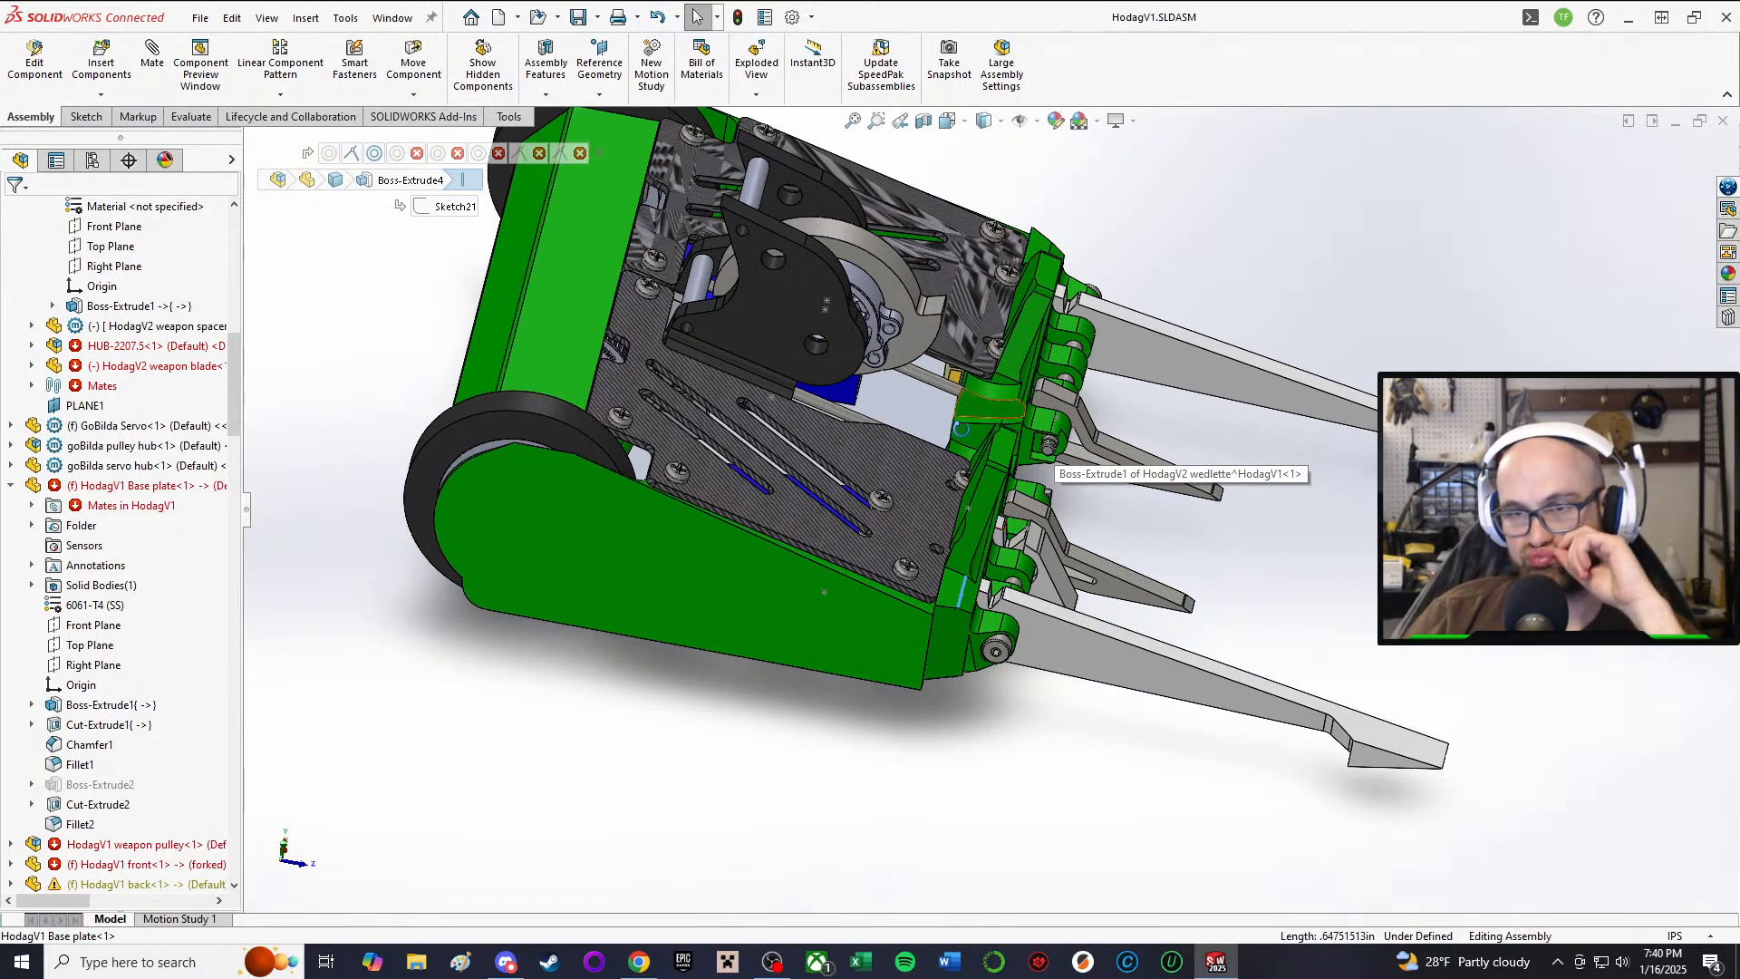
scroll(962, 460, "down", 1)
scroll(963, 460, "down", 2)
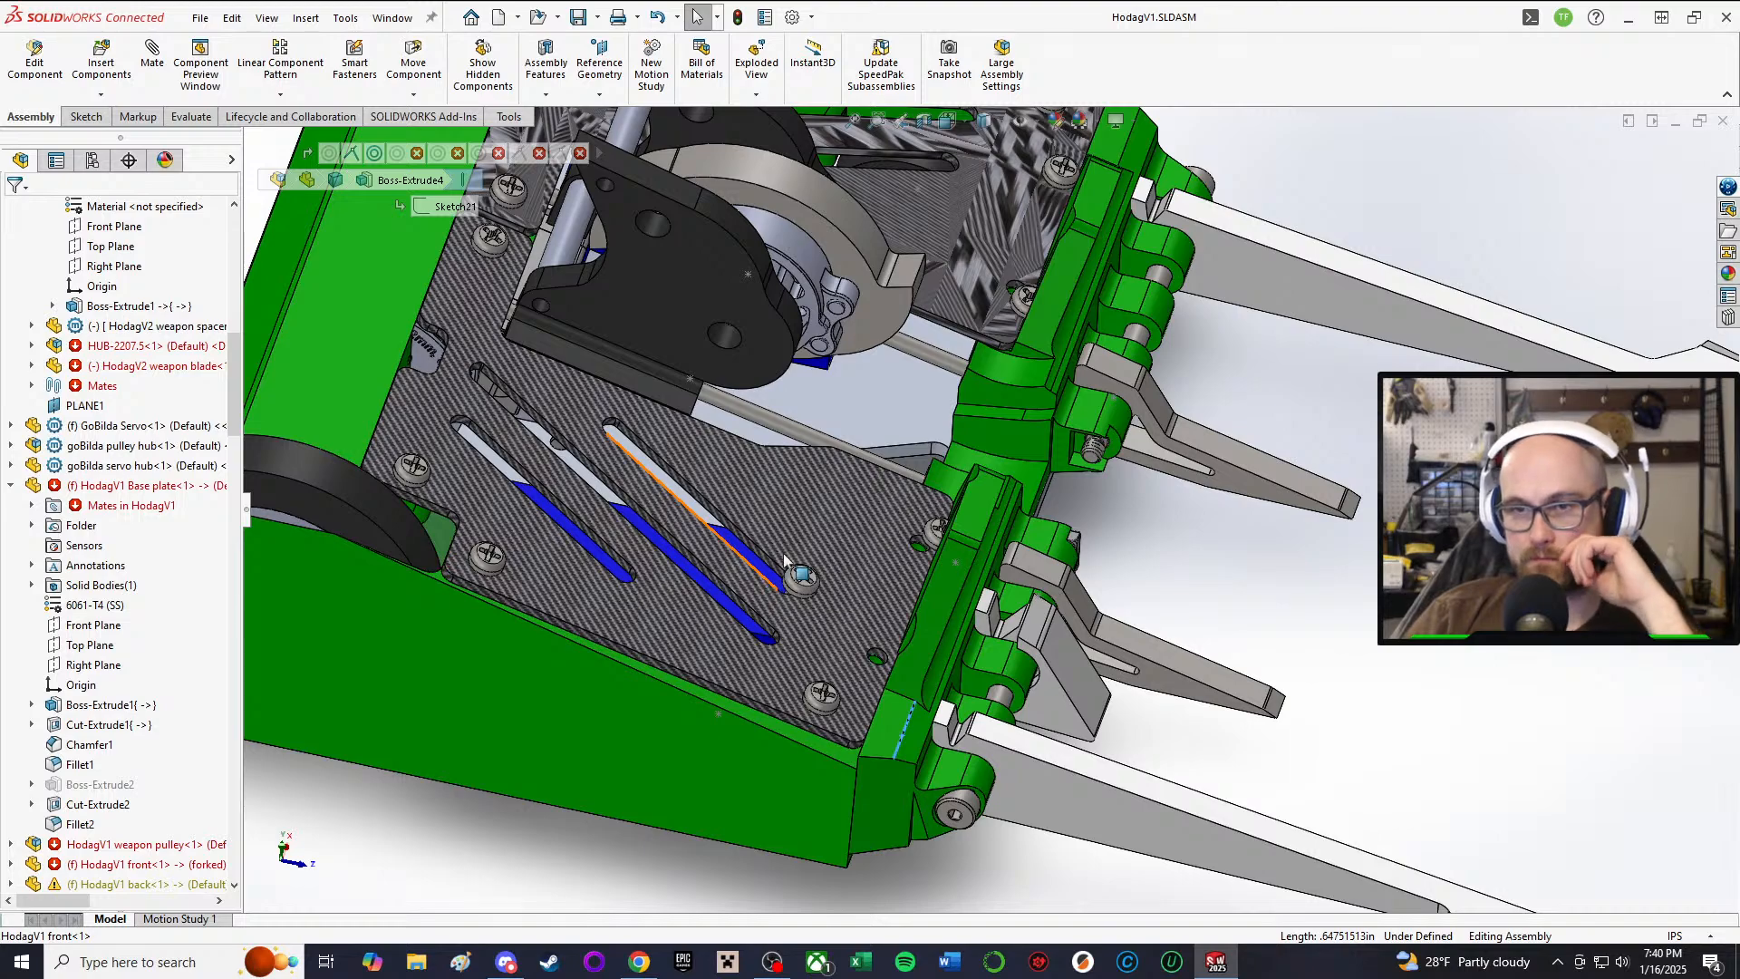
middle_click_drag(914, 522, 857, 477)
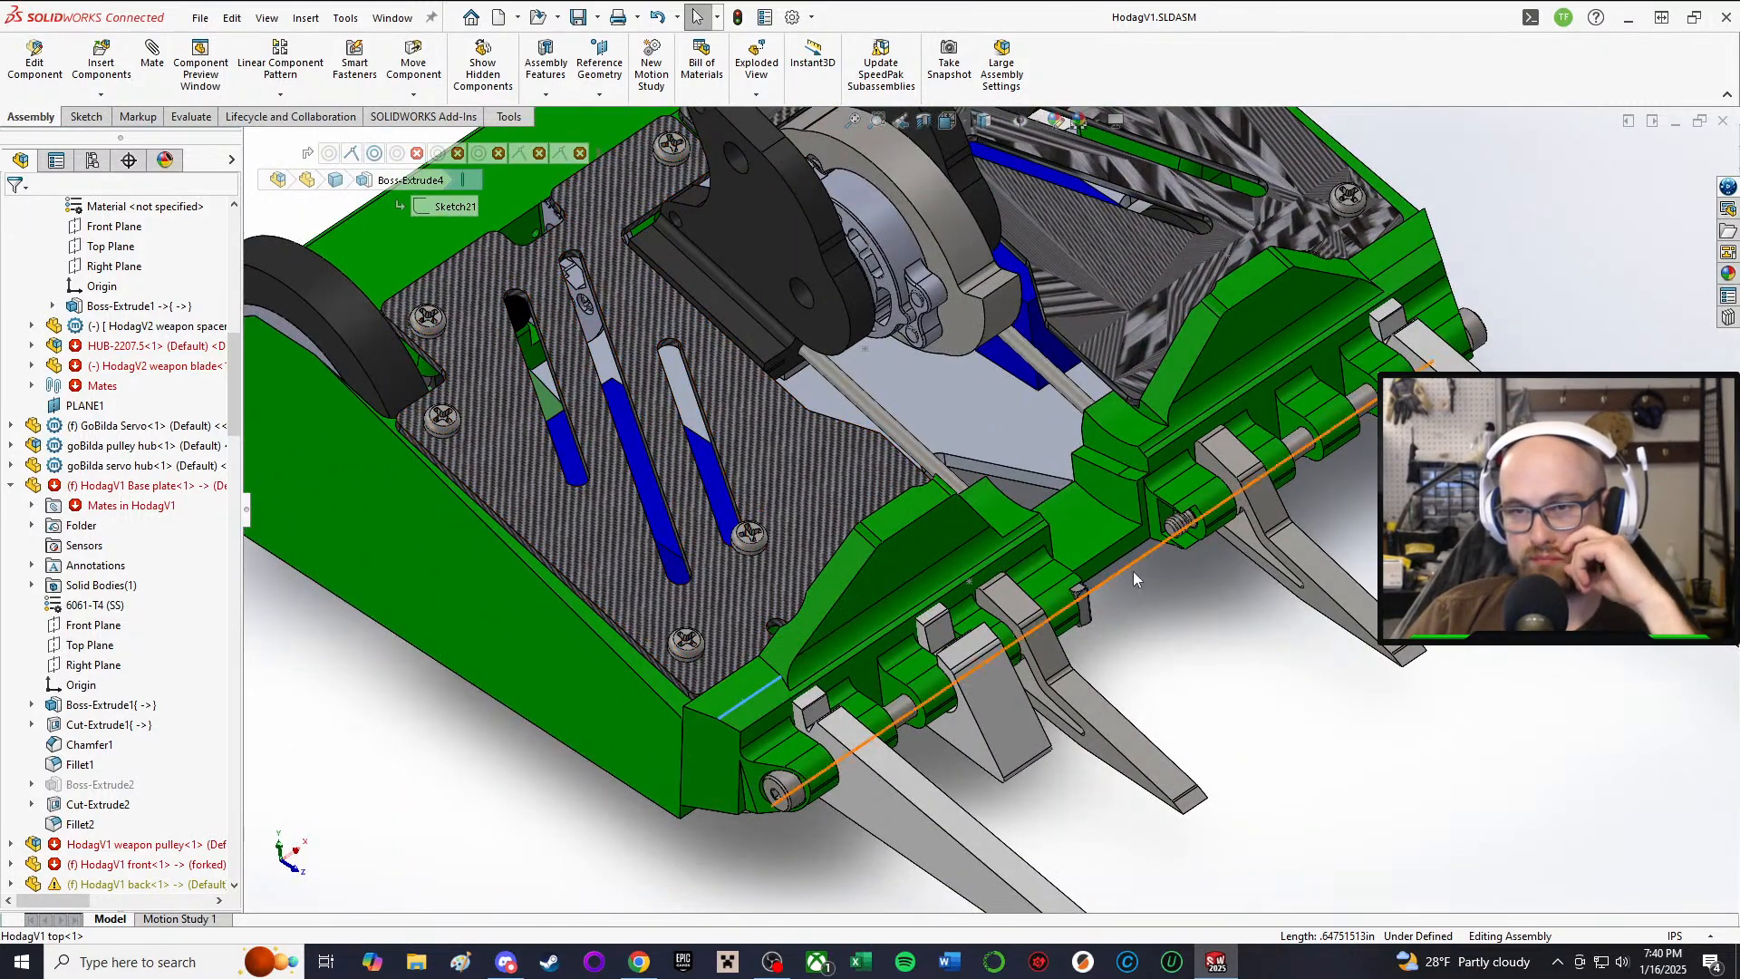
middle_click_drag(938, 588, 879, 594)
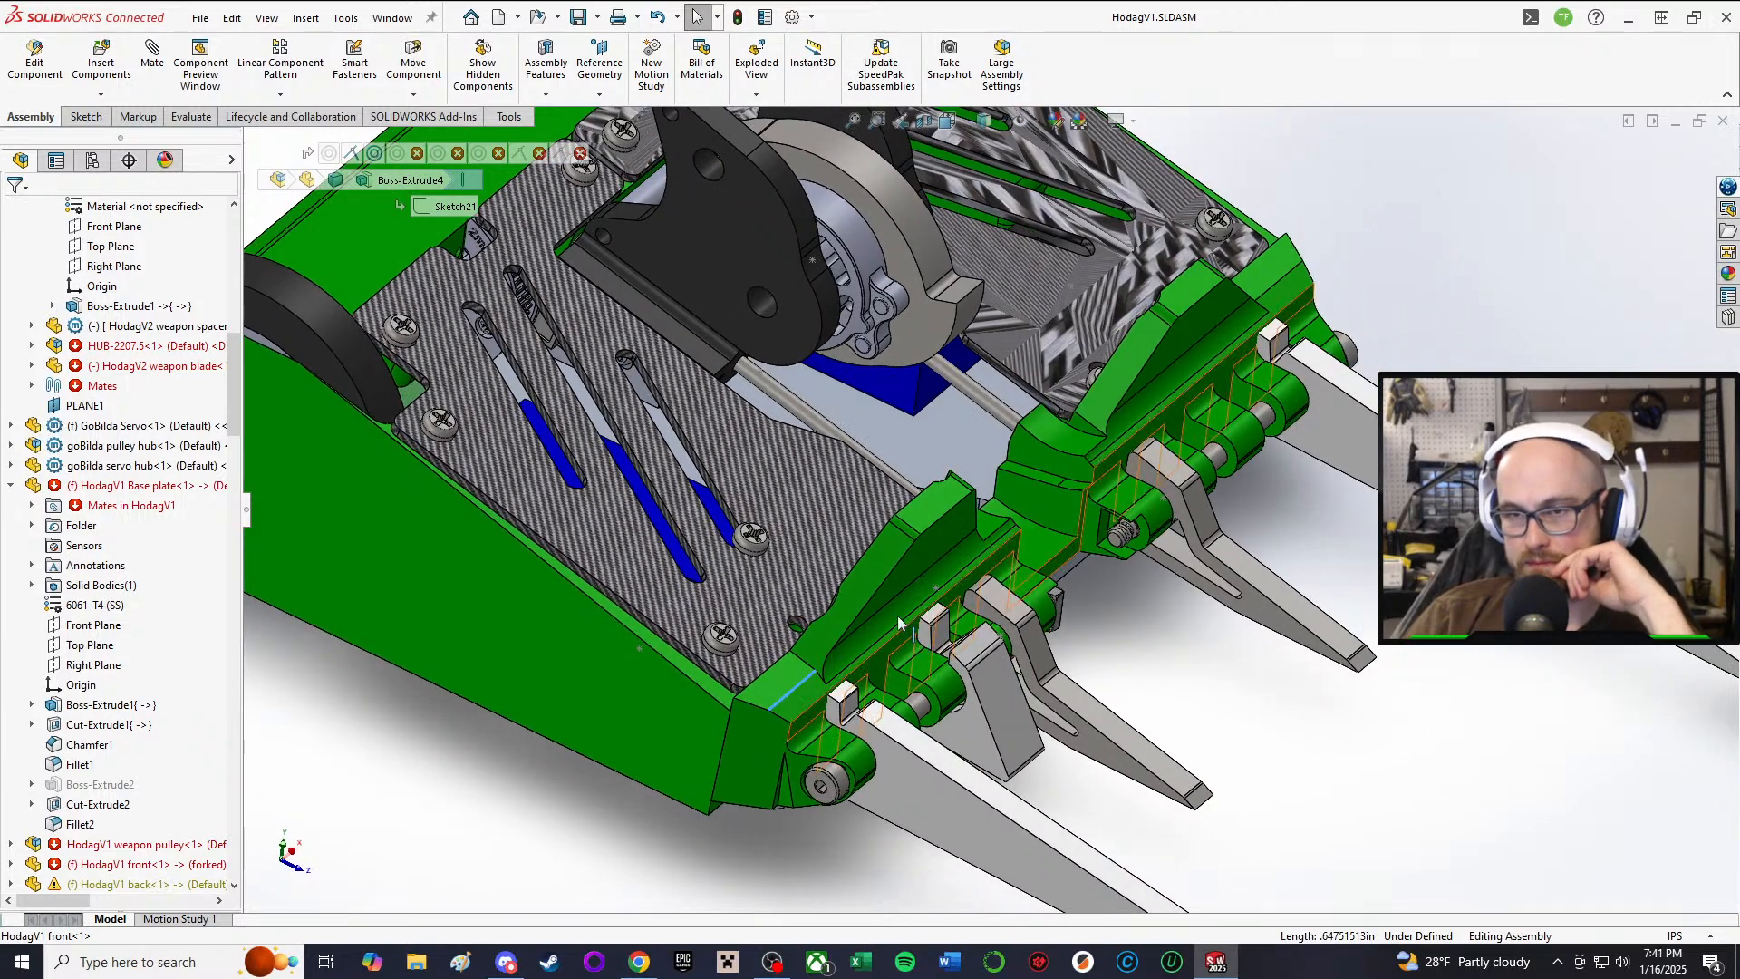
Step: Start editing the HodagV1 front bracket in the context of the assembly, with its outer end face in view
right_click(879, 593)
left_click(985, 280)
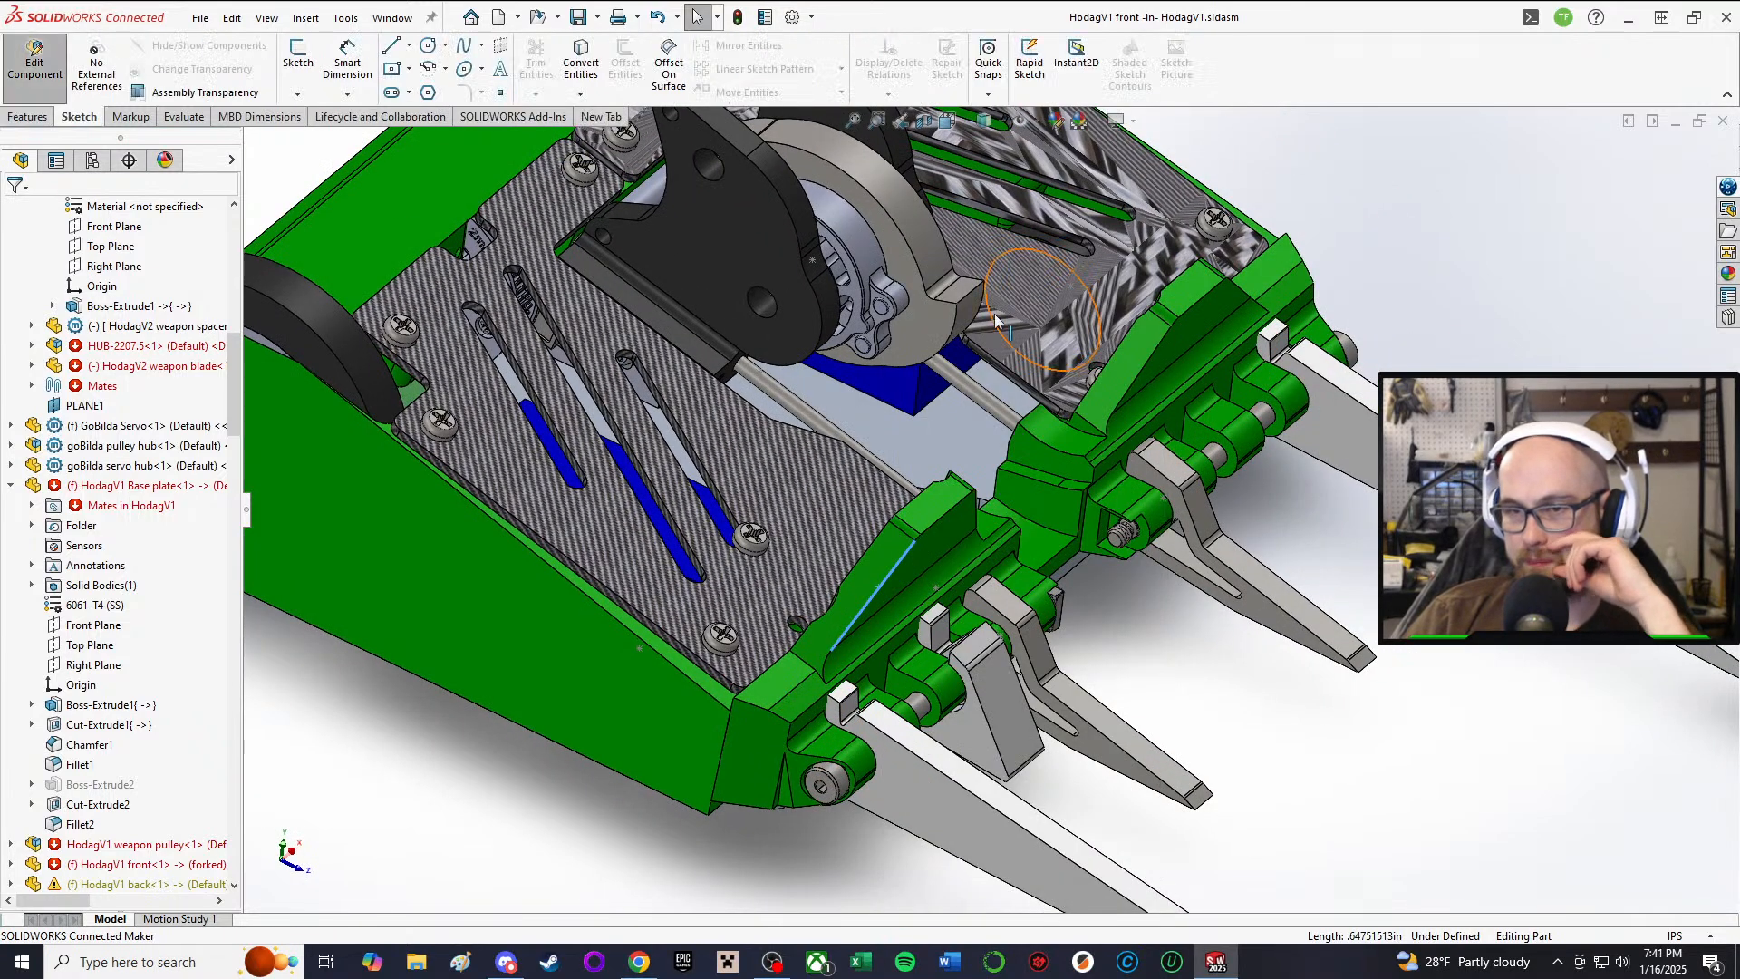
scroll(1015, 718, "down", 4)
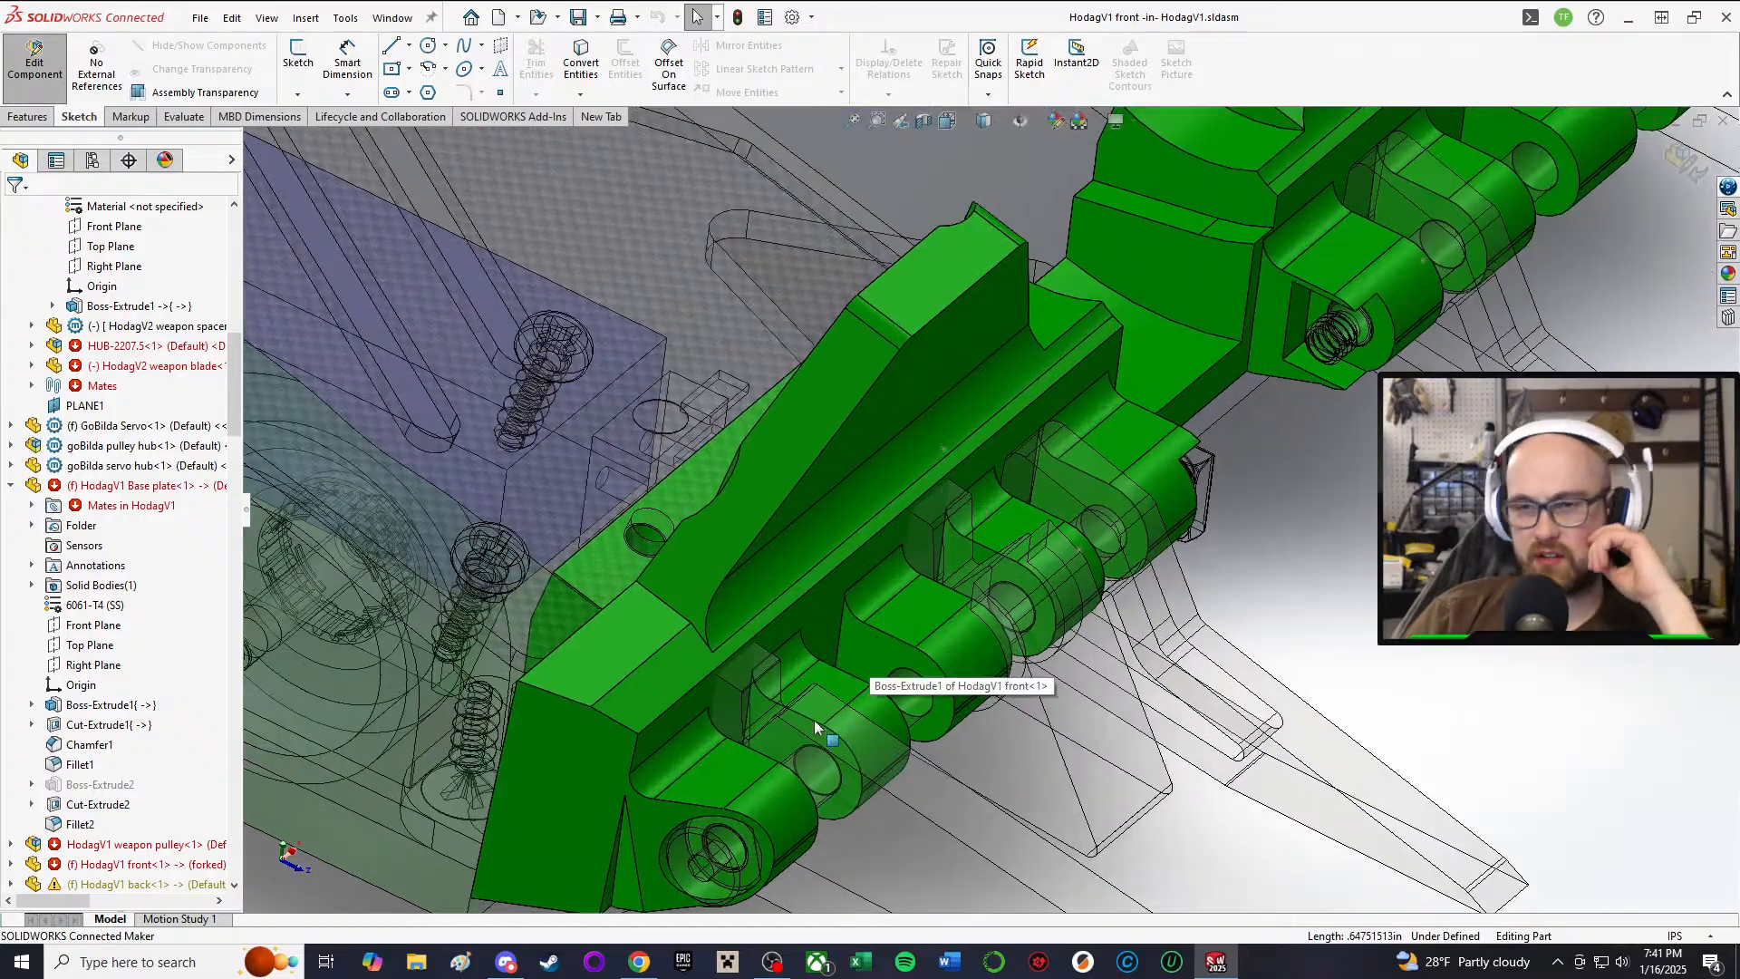
middle_click_drag(818, 727, 851, 571)
scroll(859, 659, "up", 2)
mouse_move(848, 705)
middle_mouse_down()
mouse_move(868, 736)
mouse_move(848, 752)
mouse_move(767, 677)
mouse_move(725, 544)
middle_mouse_up()
scroll(844, 750, "down", 5)
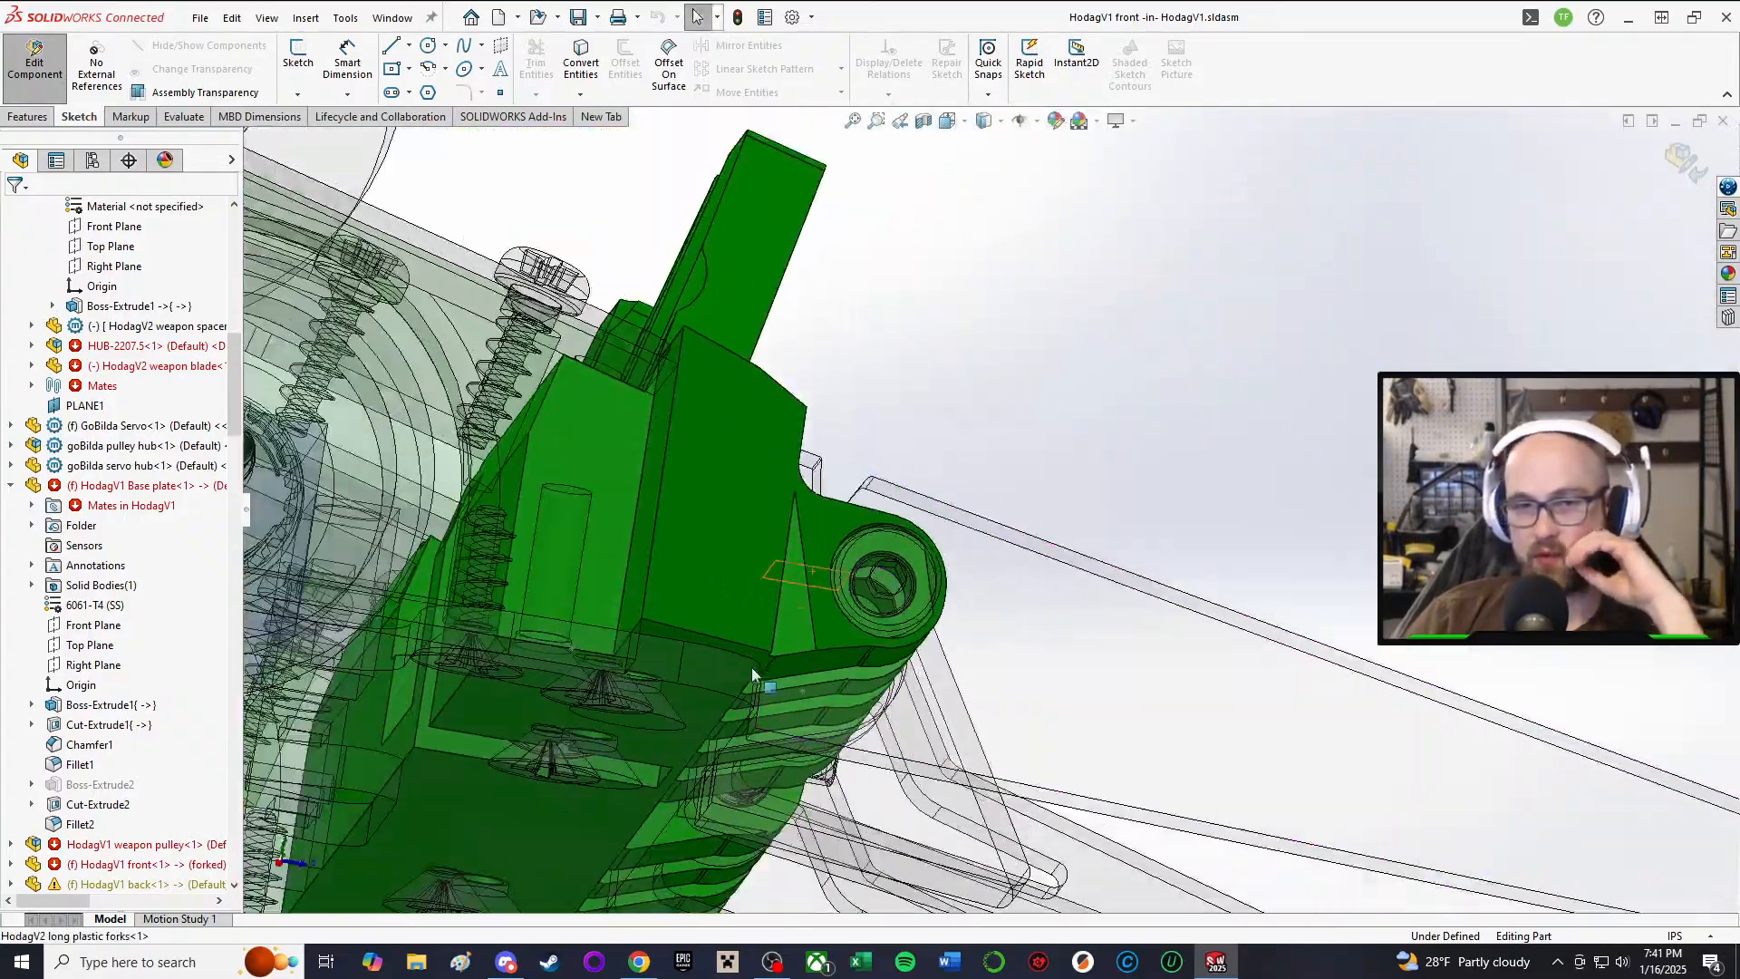
Step: Identify the feature behind the bracket's outer end face, then inspect the sketch of Boss-Extrude1 and leave it
left_click(715, 537)
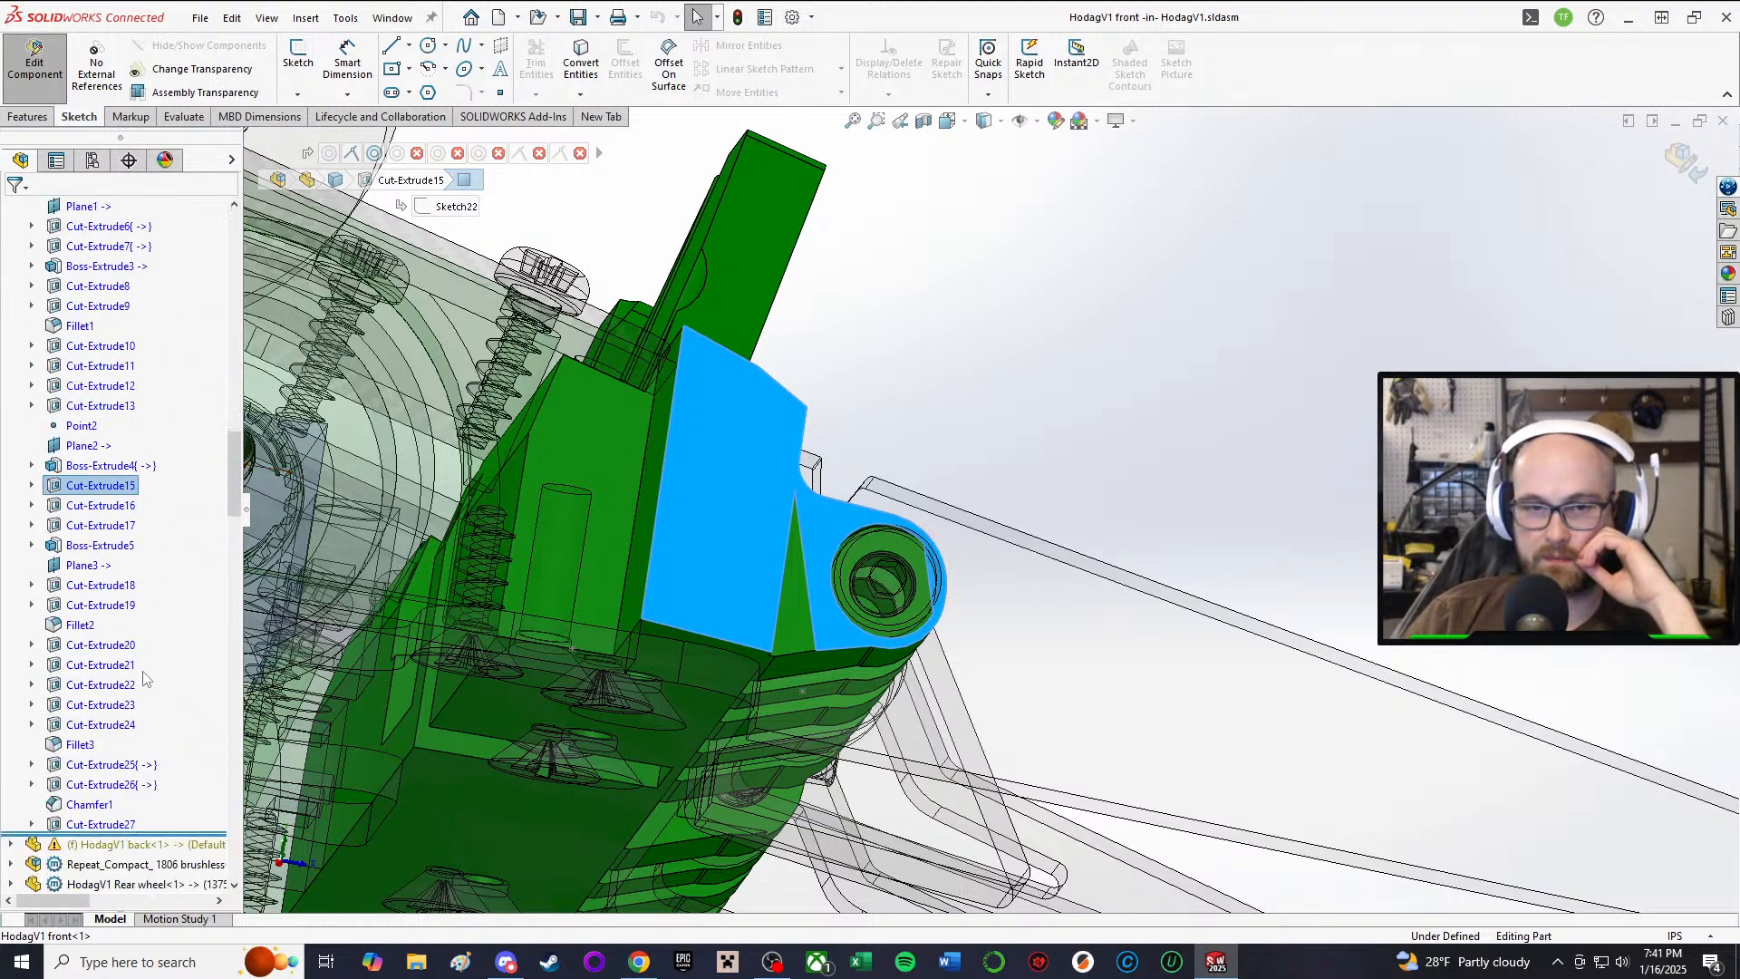
scroll(145, 635, "up", 3)
left_click(99, 305)
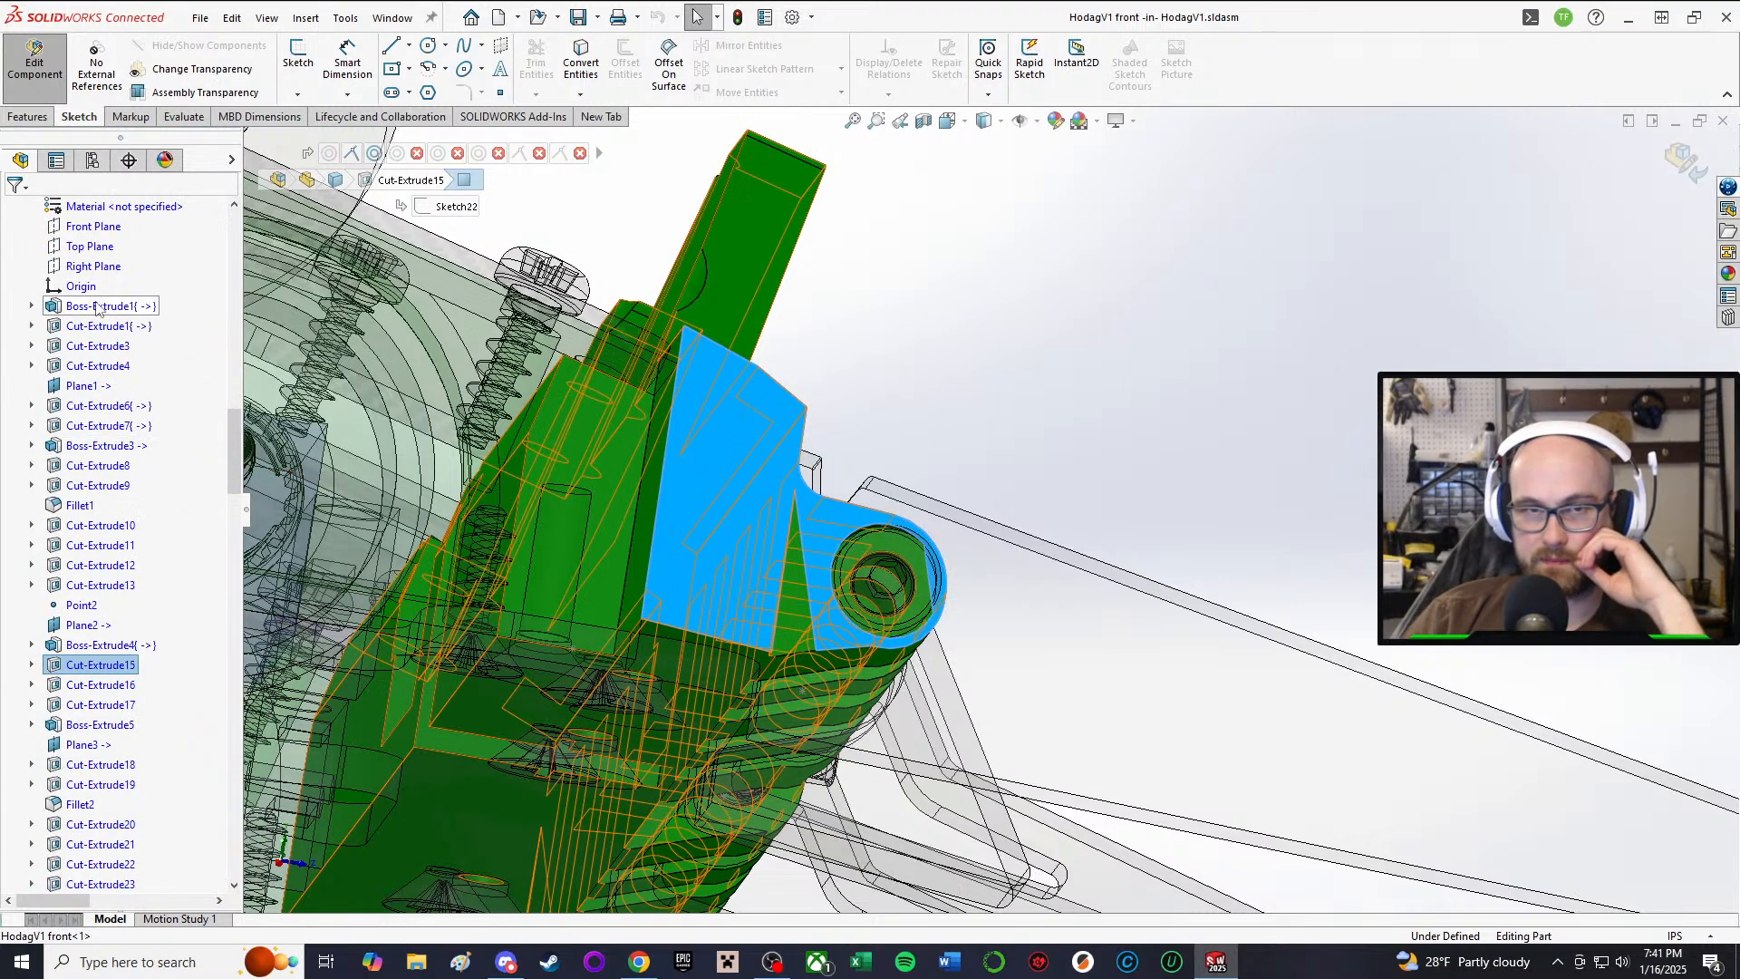
middle_click_drag(372, 479, 797, 674)
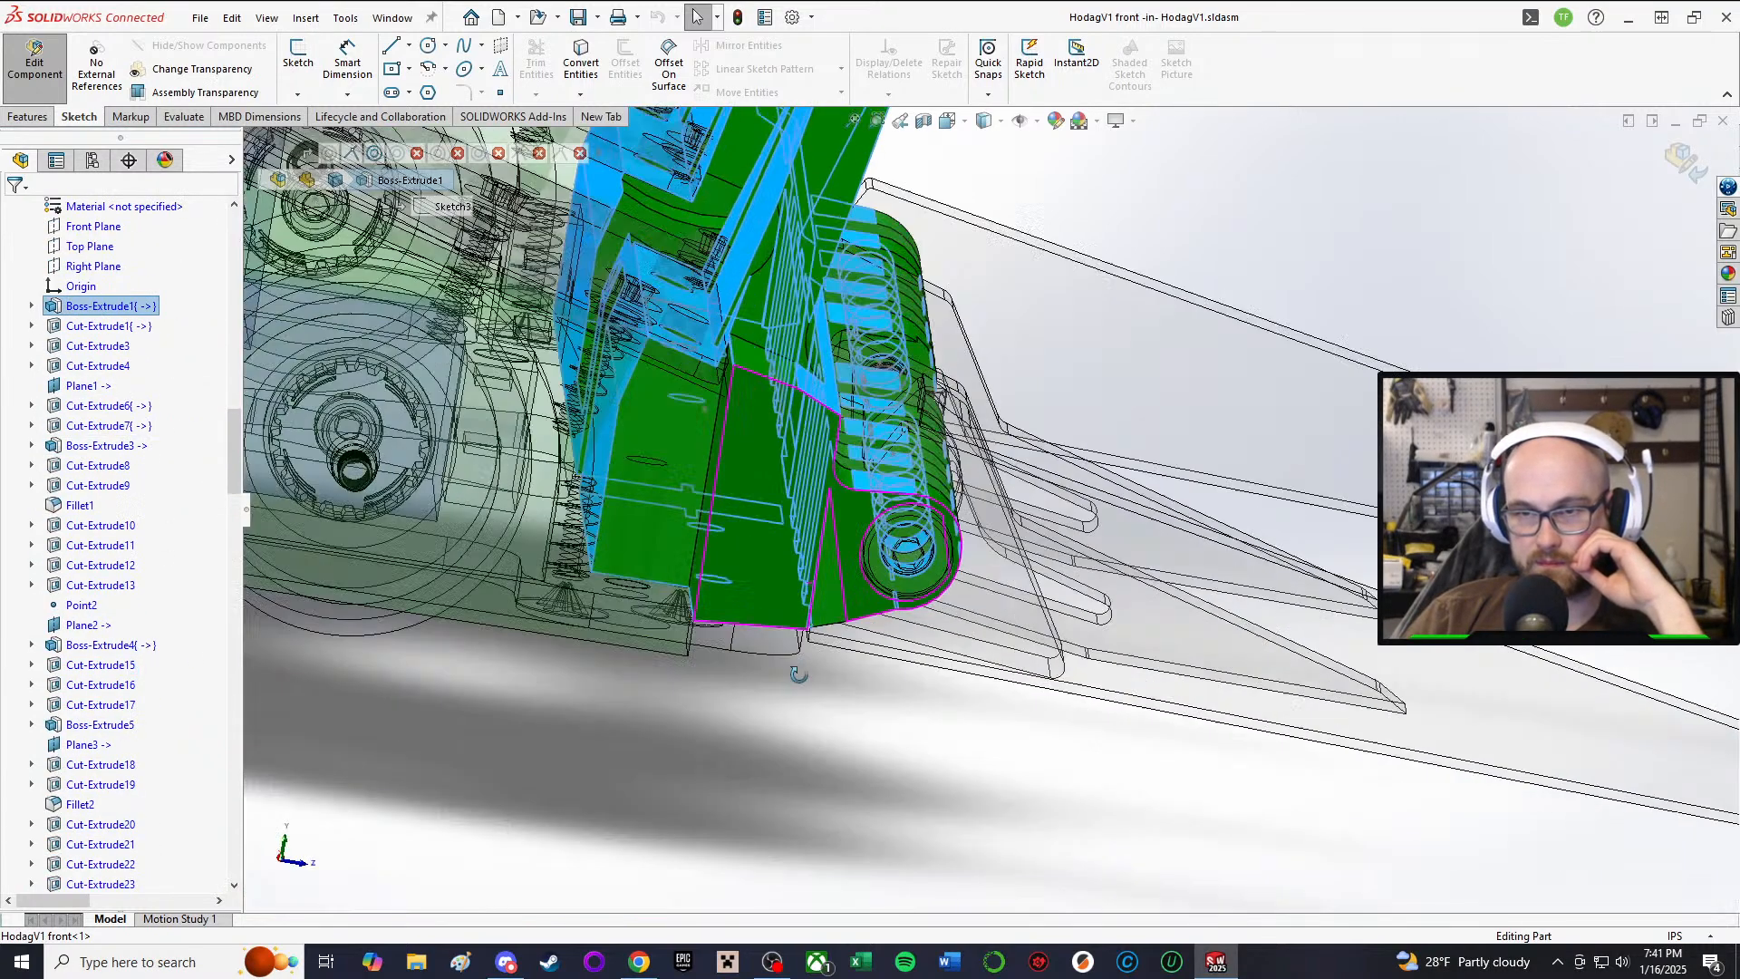
right_click(94, 316)
left_click(142, 258)
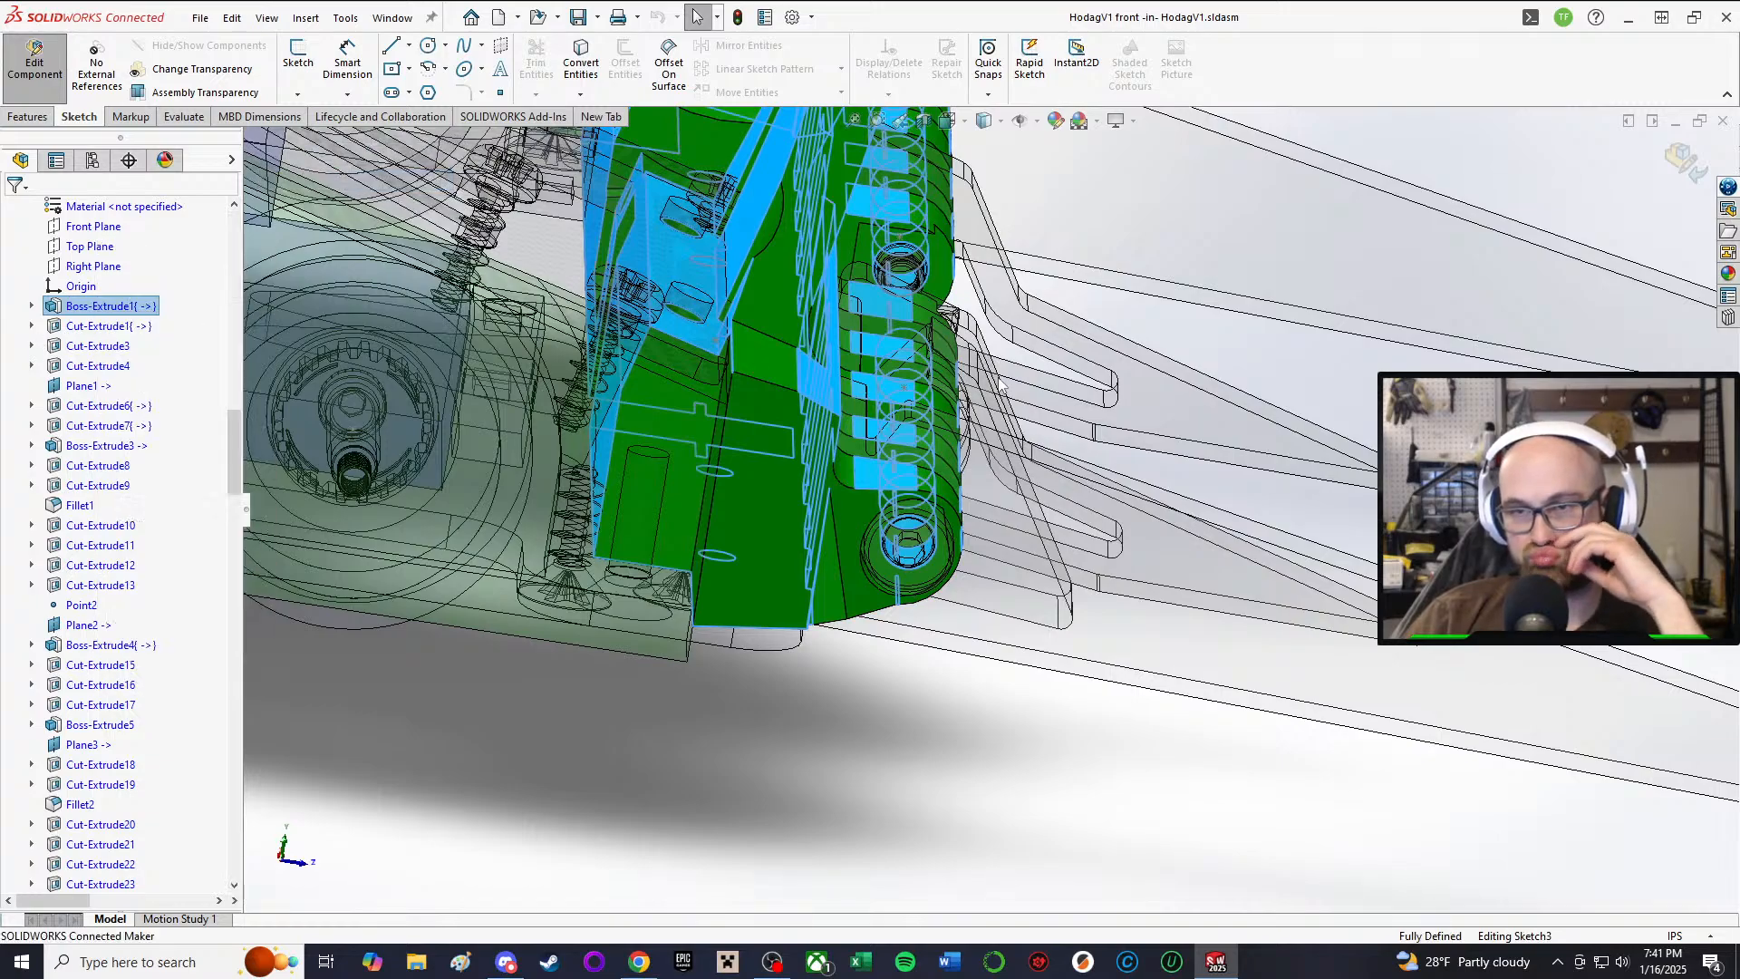
mouse_move(954, 381)
middle_mouse_down()
mouse_move(949, 304)
mouse_move(953, 399)
middle_mouse_up()
left_click(307, 65)
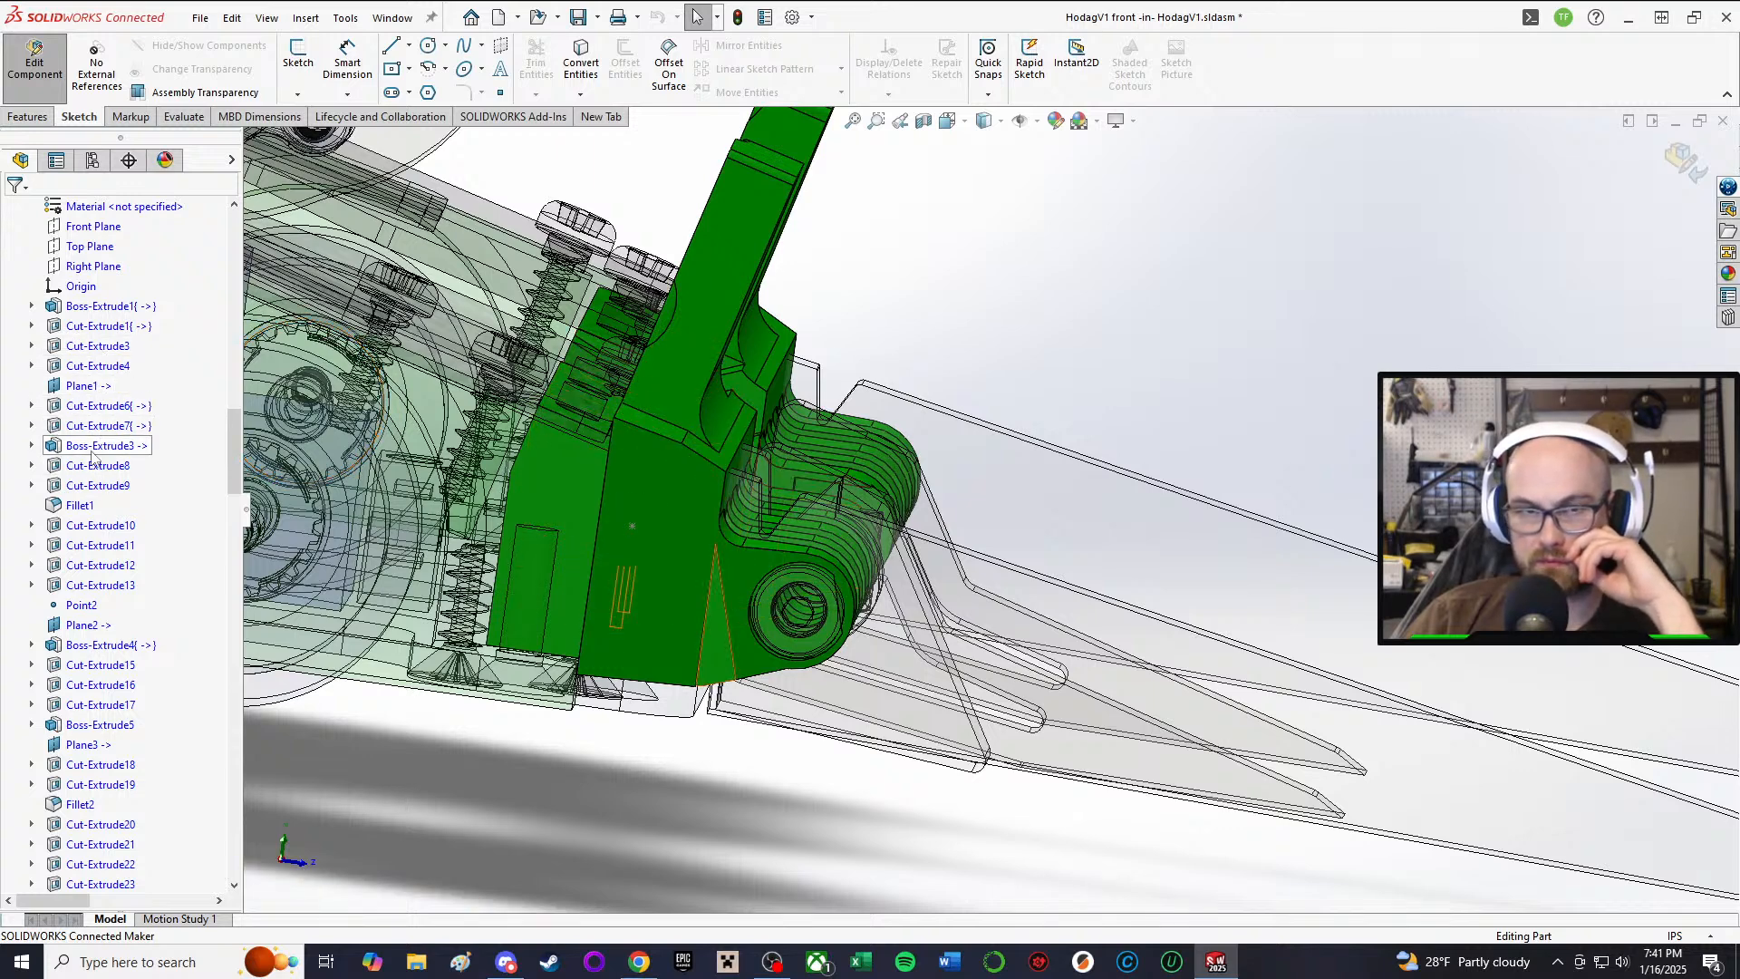
Step: Open the sketch behind Boss-Extrude3, inspect the bracket's end profile at an angle, and exit the sketch
left_click(102, 446)
left_click(139, 396)
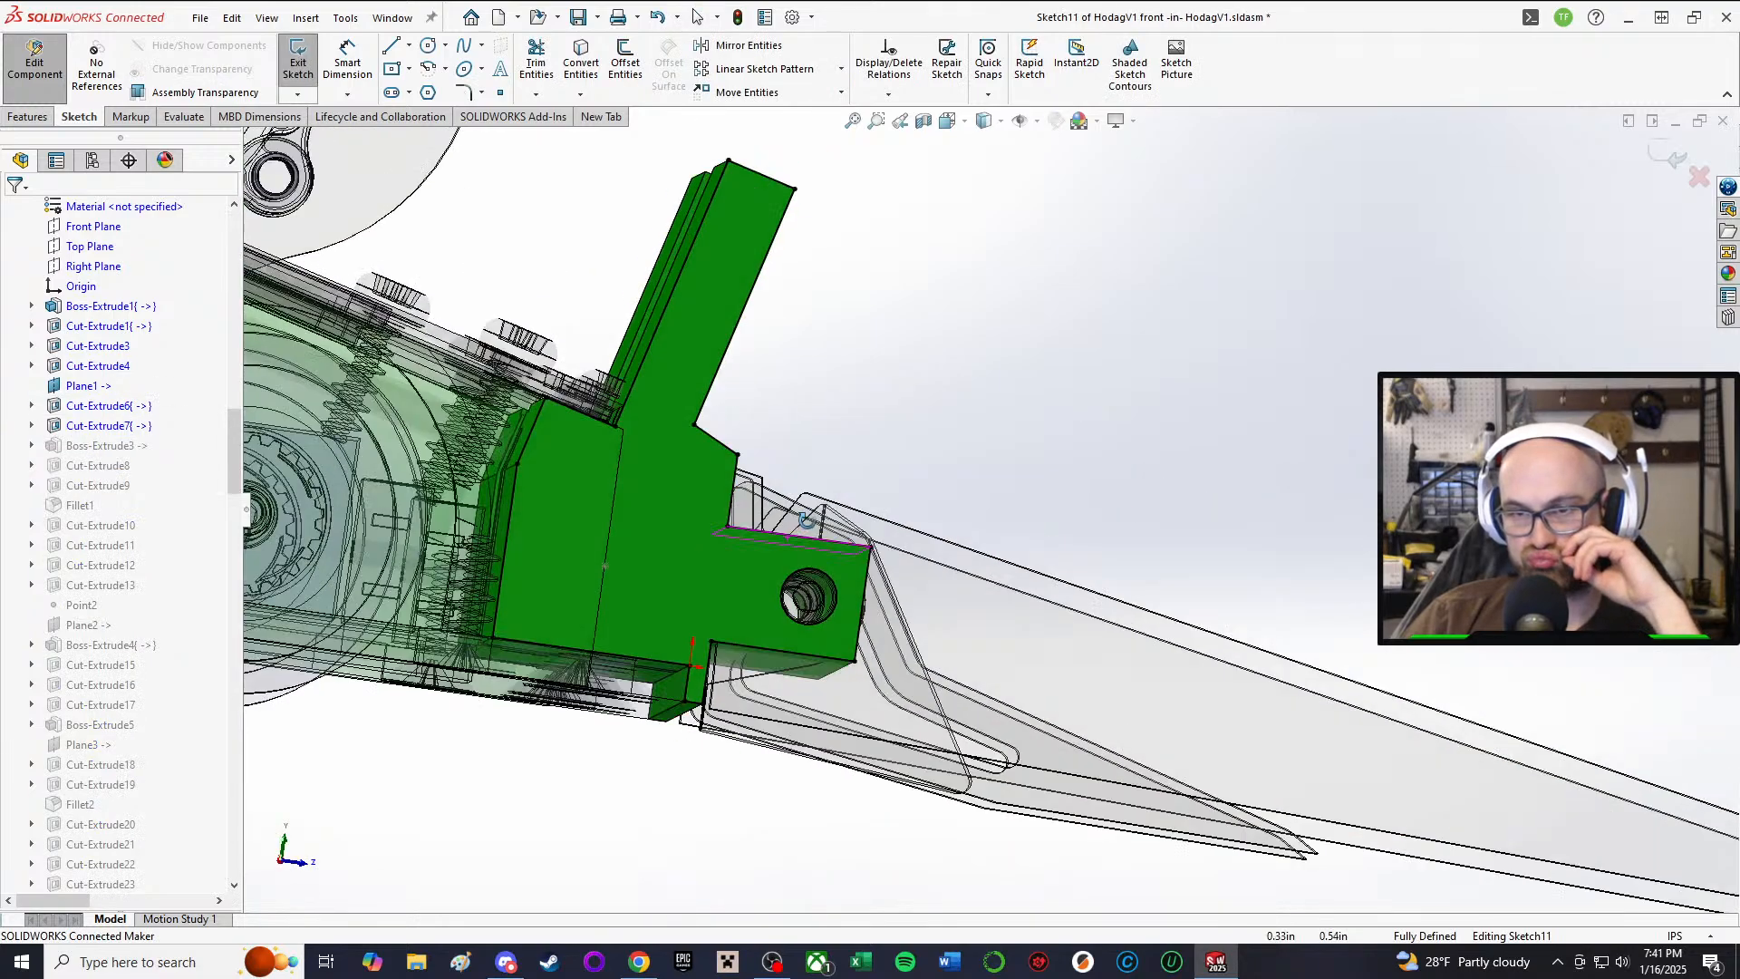
mouse_move(806, 520)
middle_mouse_down()
mouse_move(712, 532)
mouse_move(669, 583)
mouse_move(653, 544)
mouse_move(664, 569)
middle_mouse_up()
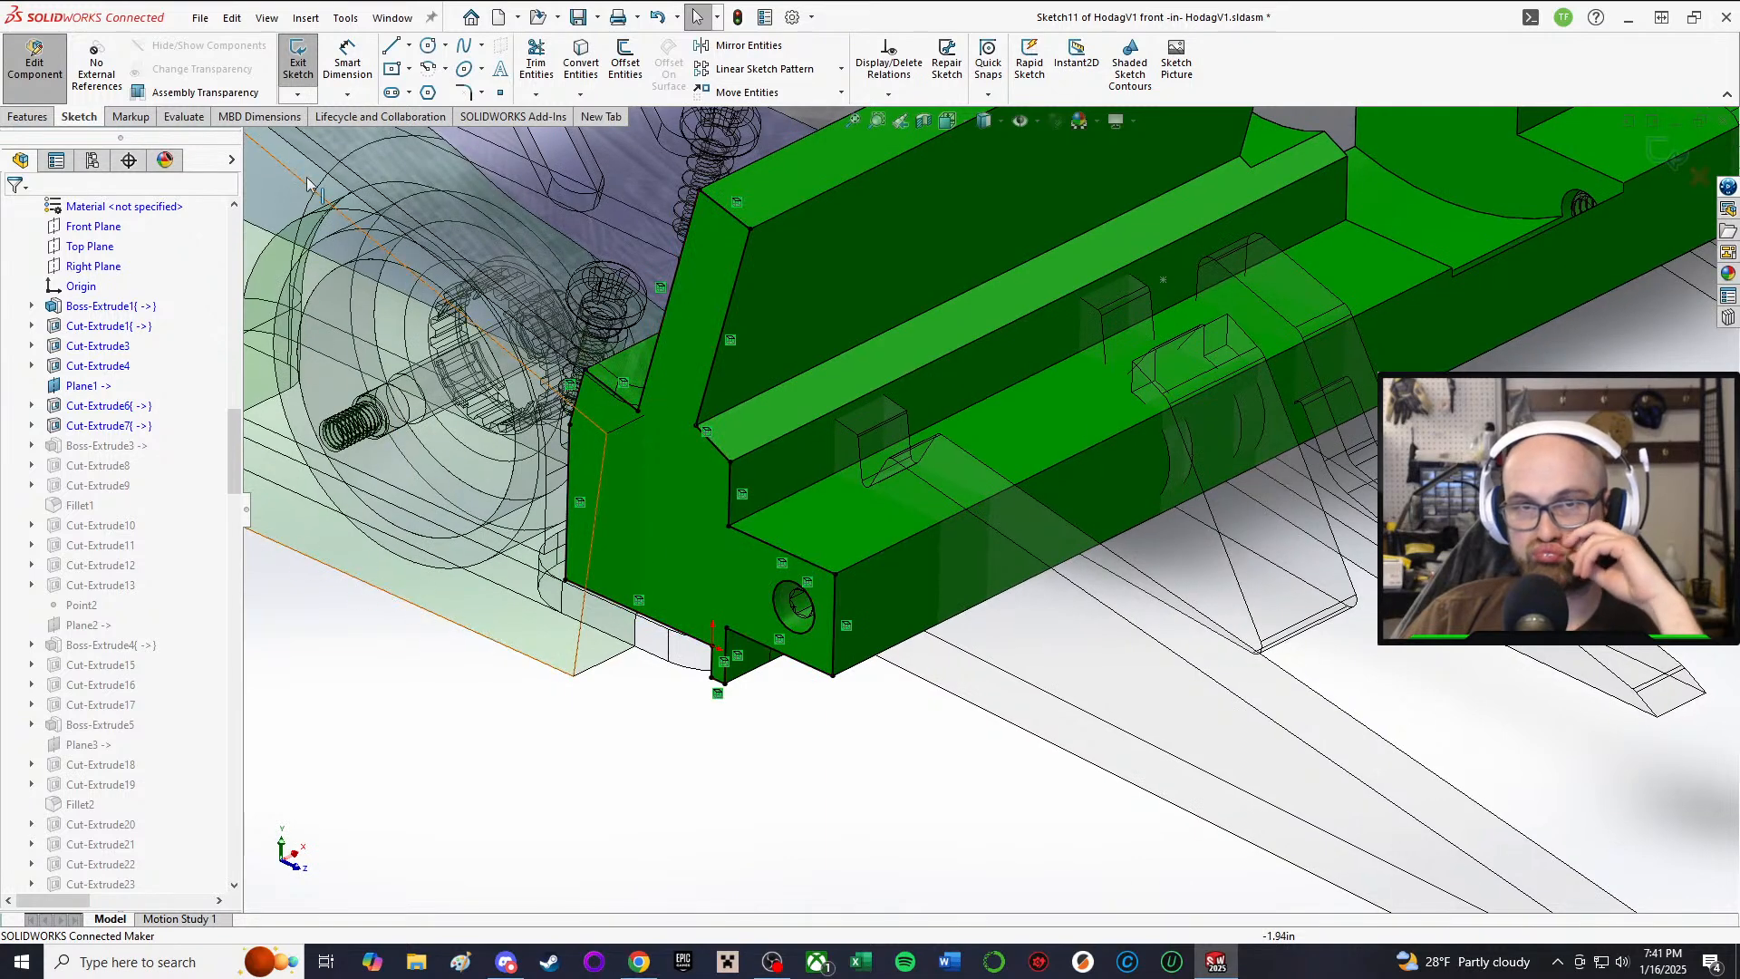
left_click(296, 52)
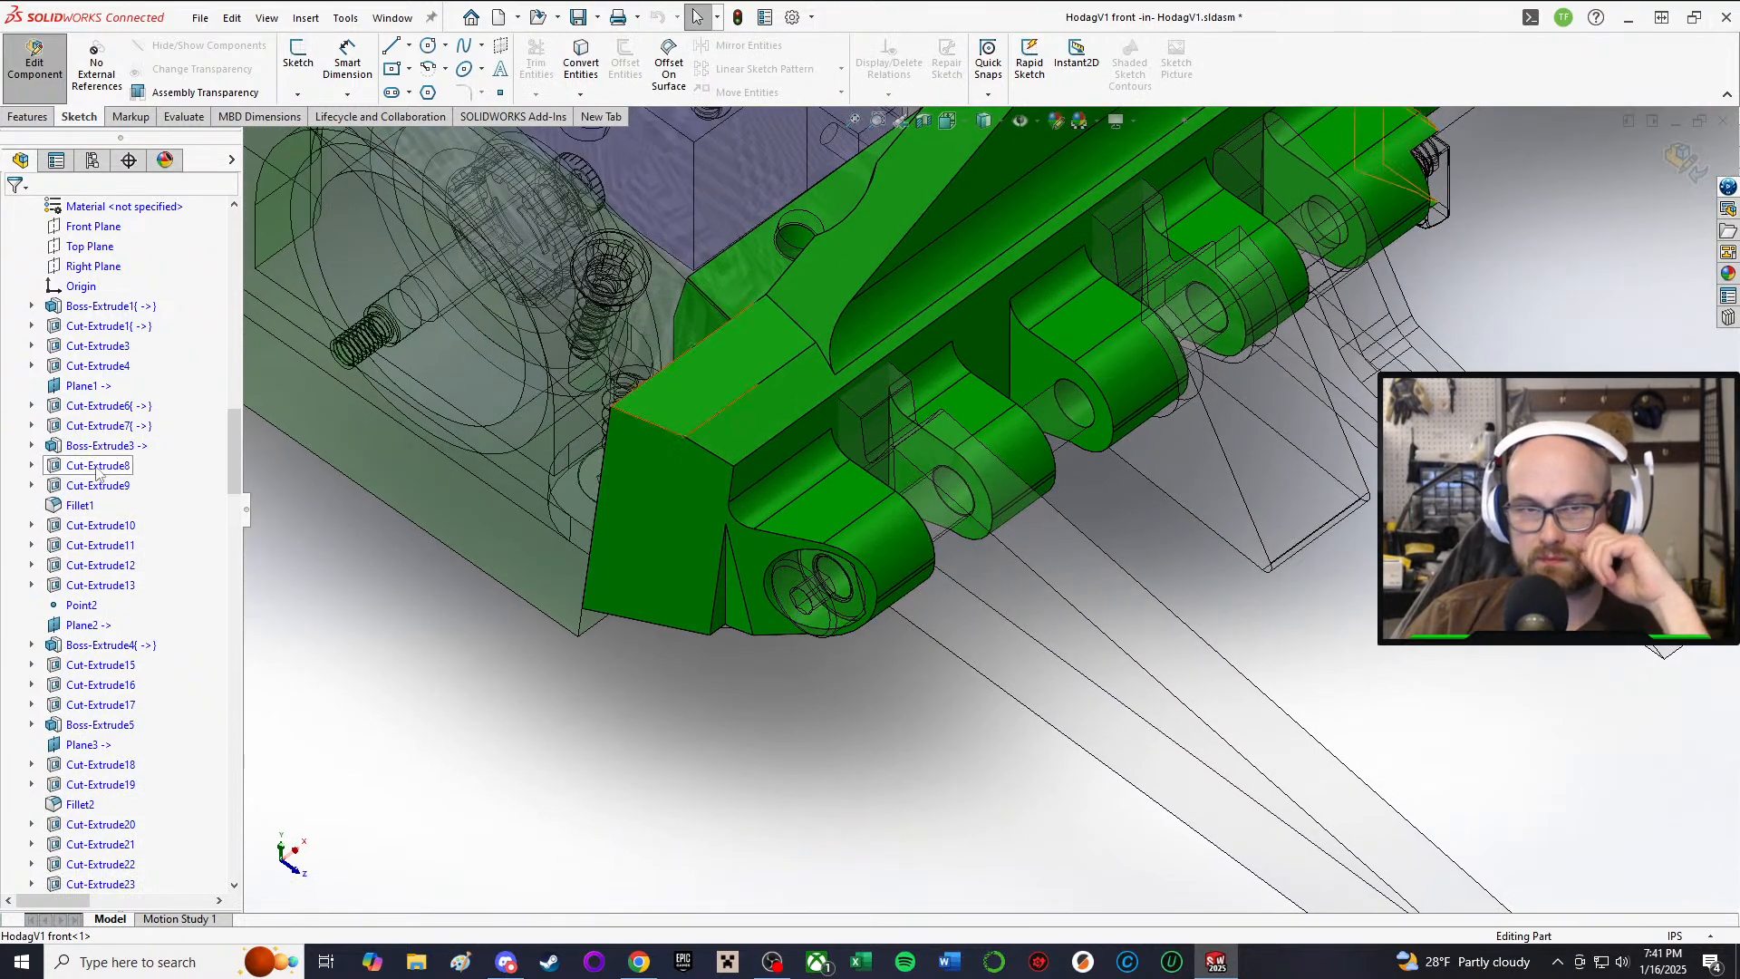
Step: Change the end condition of the front bracket's Boss-Extrude3 so it no longer depends on the base plate face
left_click(98, 446)
left_click(145, 414)
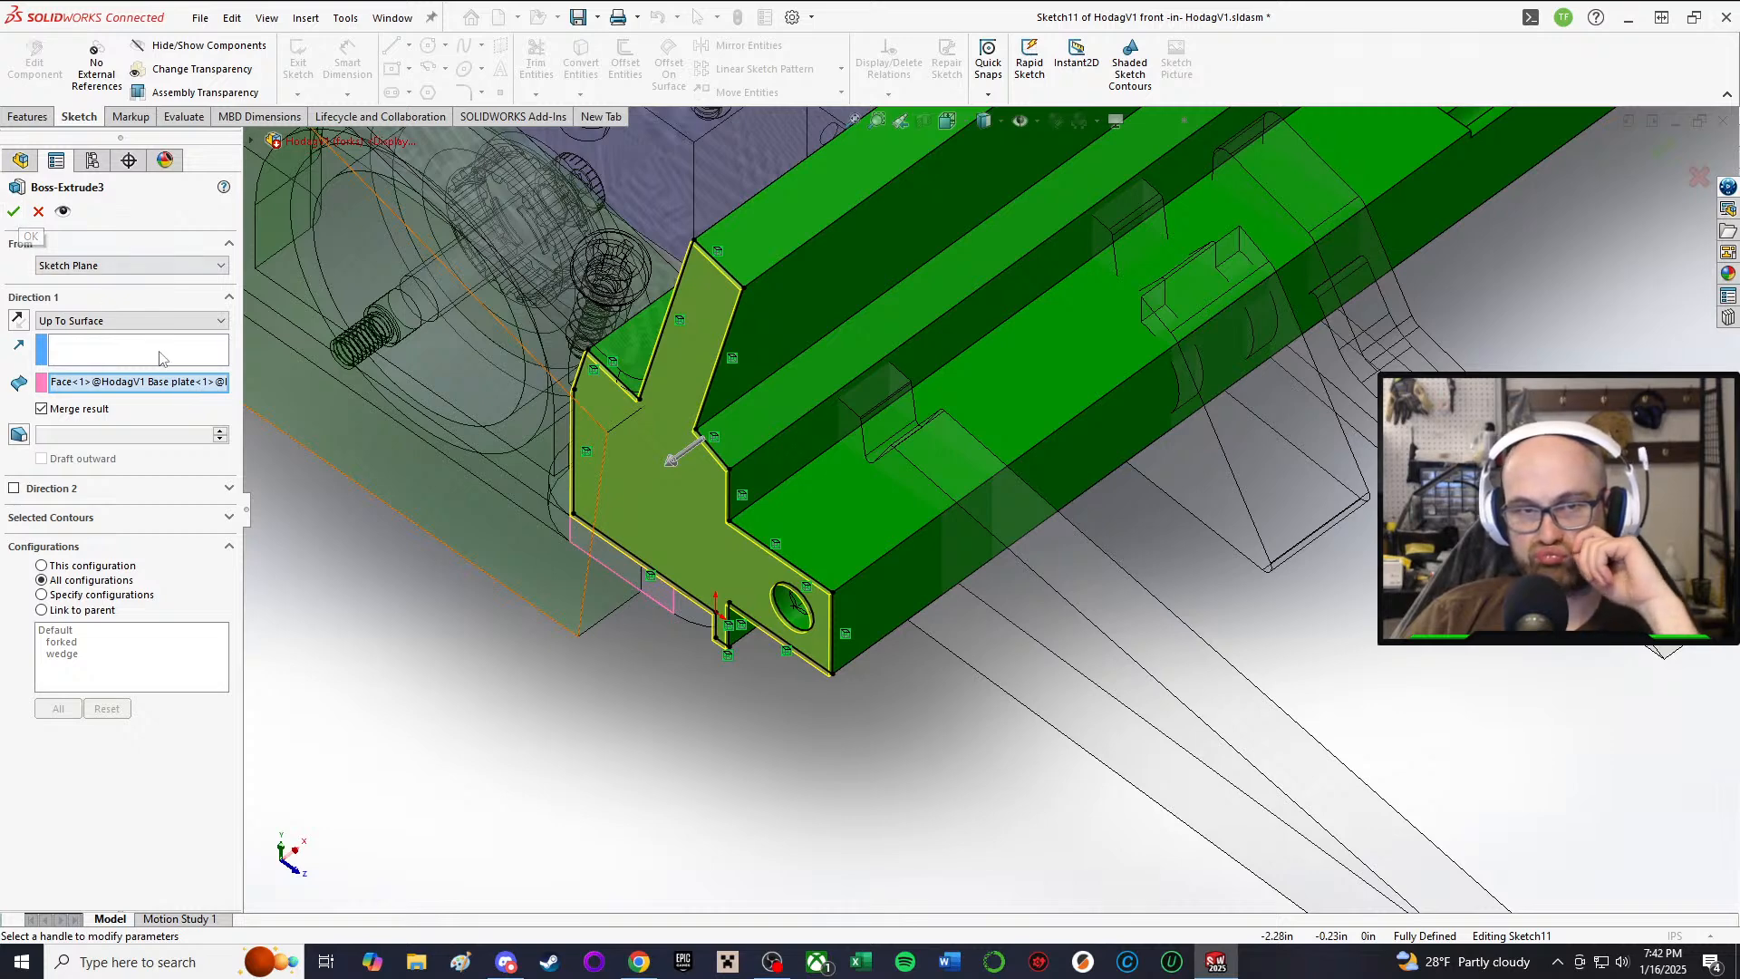
left_click(74, 321)
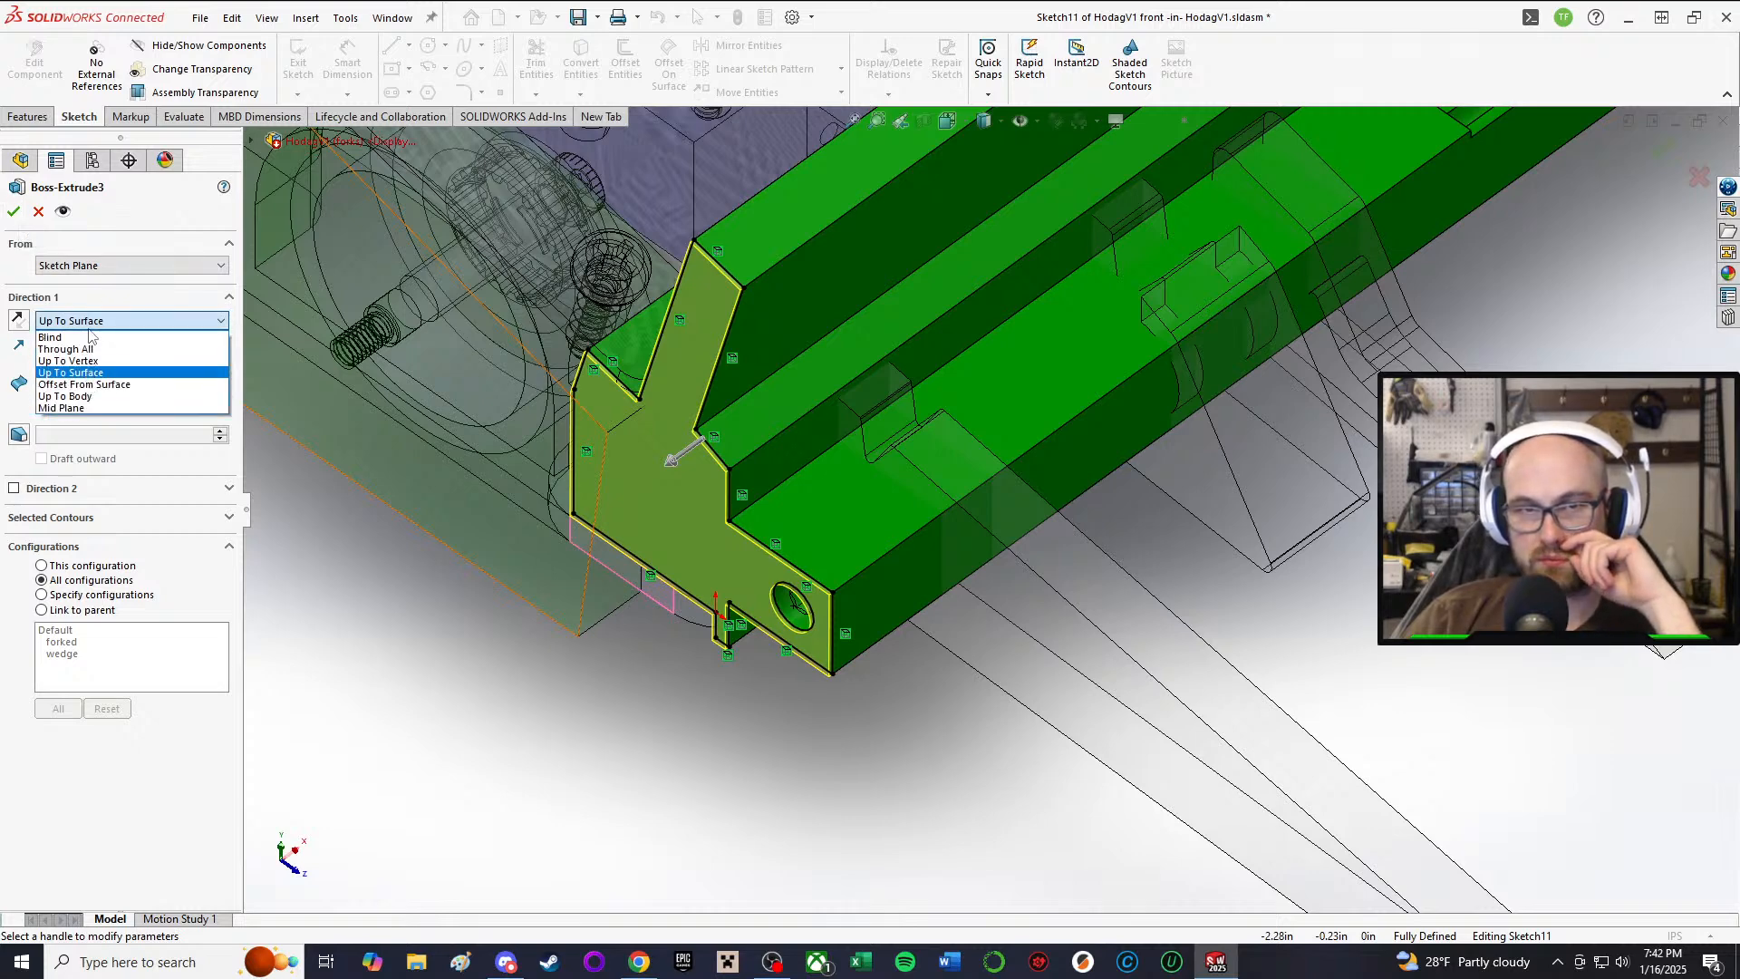
left_click(70, 345)
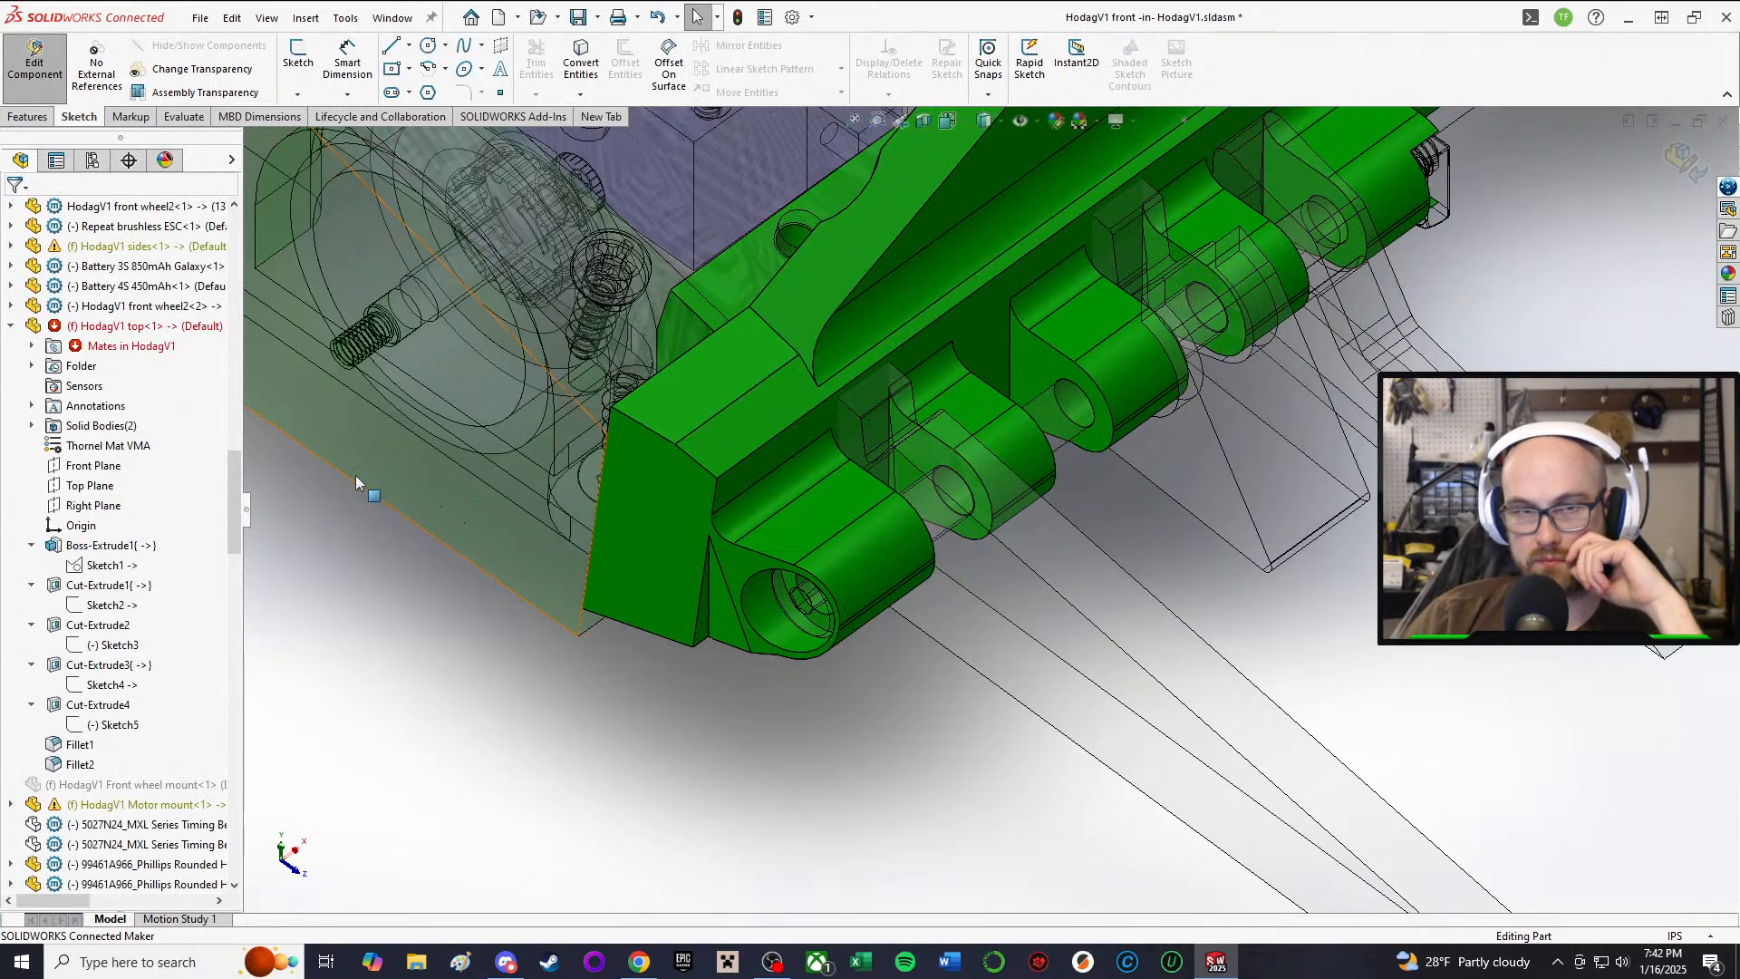
Step: Inspect the reworked bracket end from several angles, checking which features form its sloped top faces and the outermost rounded lug
middle_click_drag(604, 560, 617, 489)
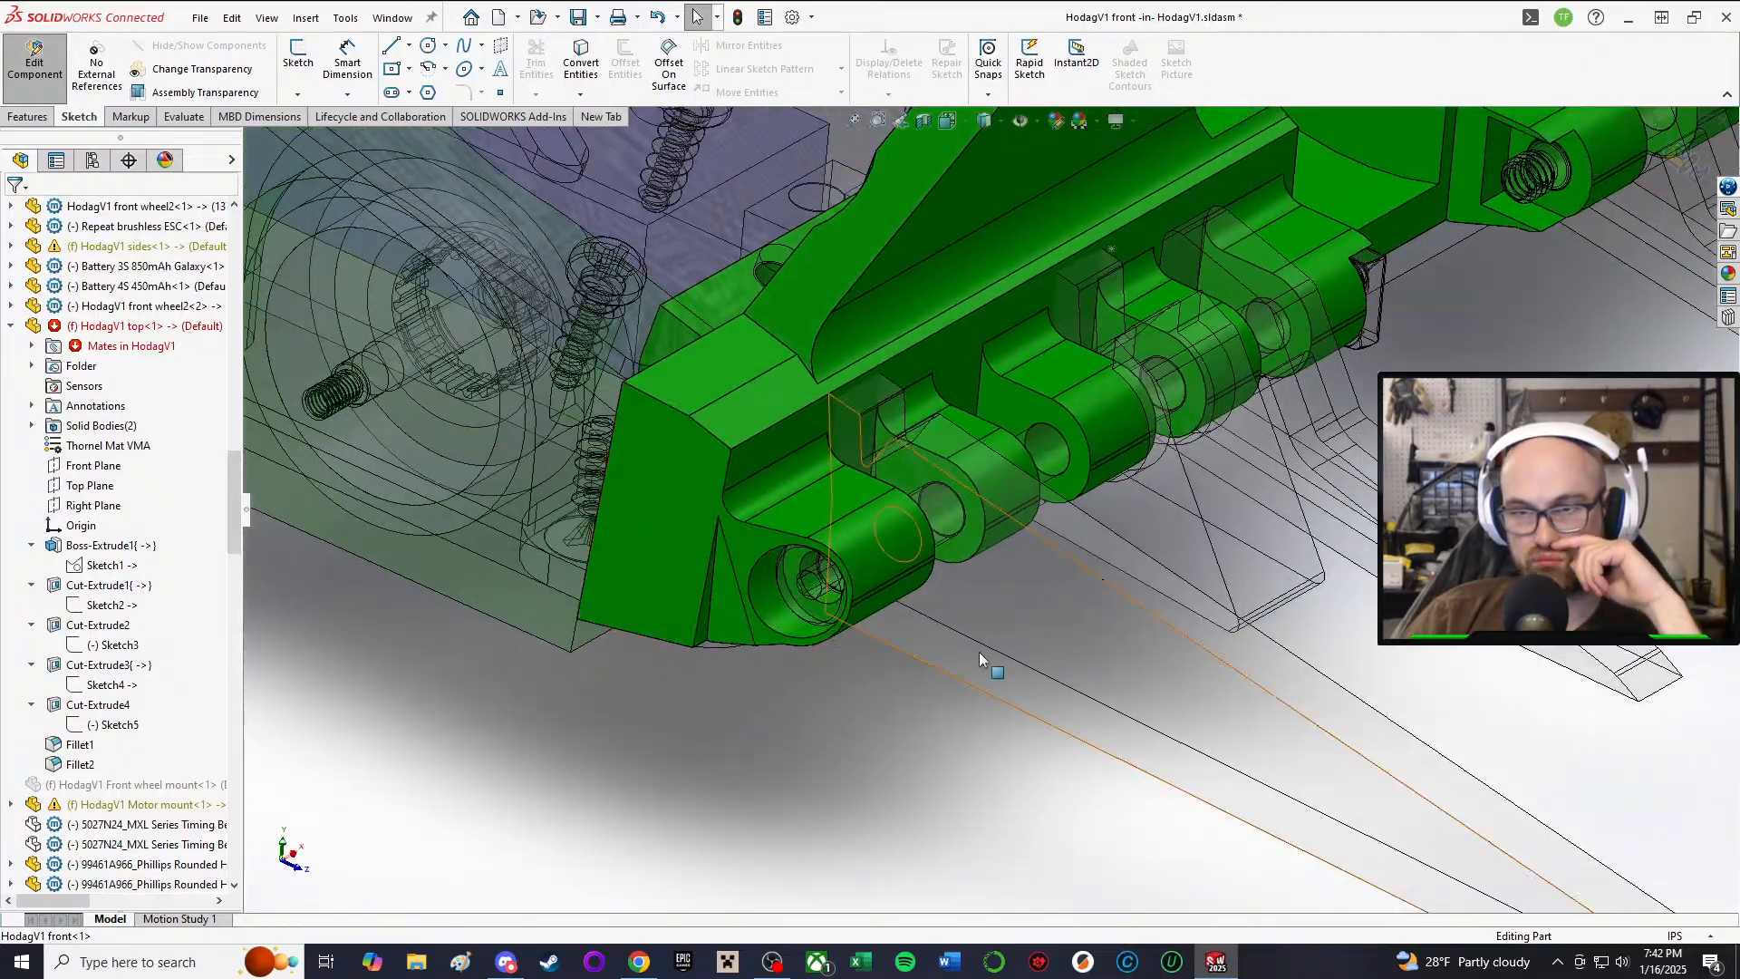
middle_click_drag(843, 576, 832, 633)
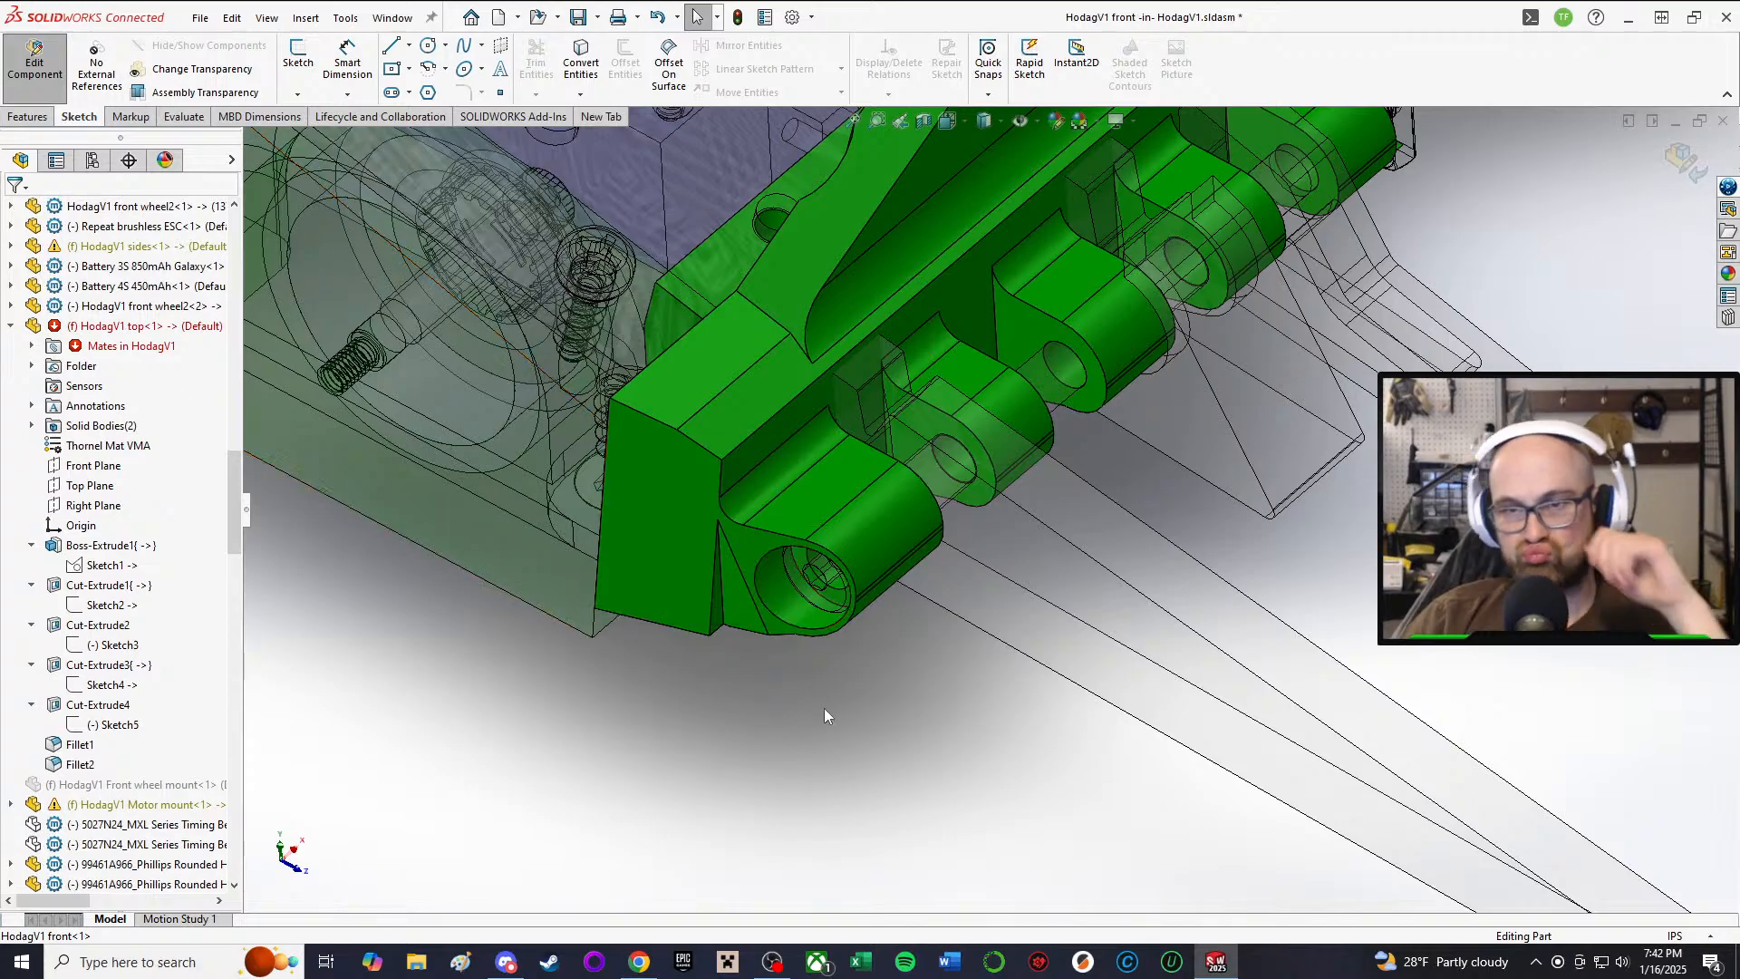
middle_click_drag(867, 623, 840, 765)
middle_click_drag(709, 730, 652, 642)
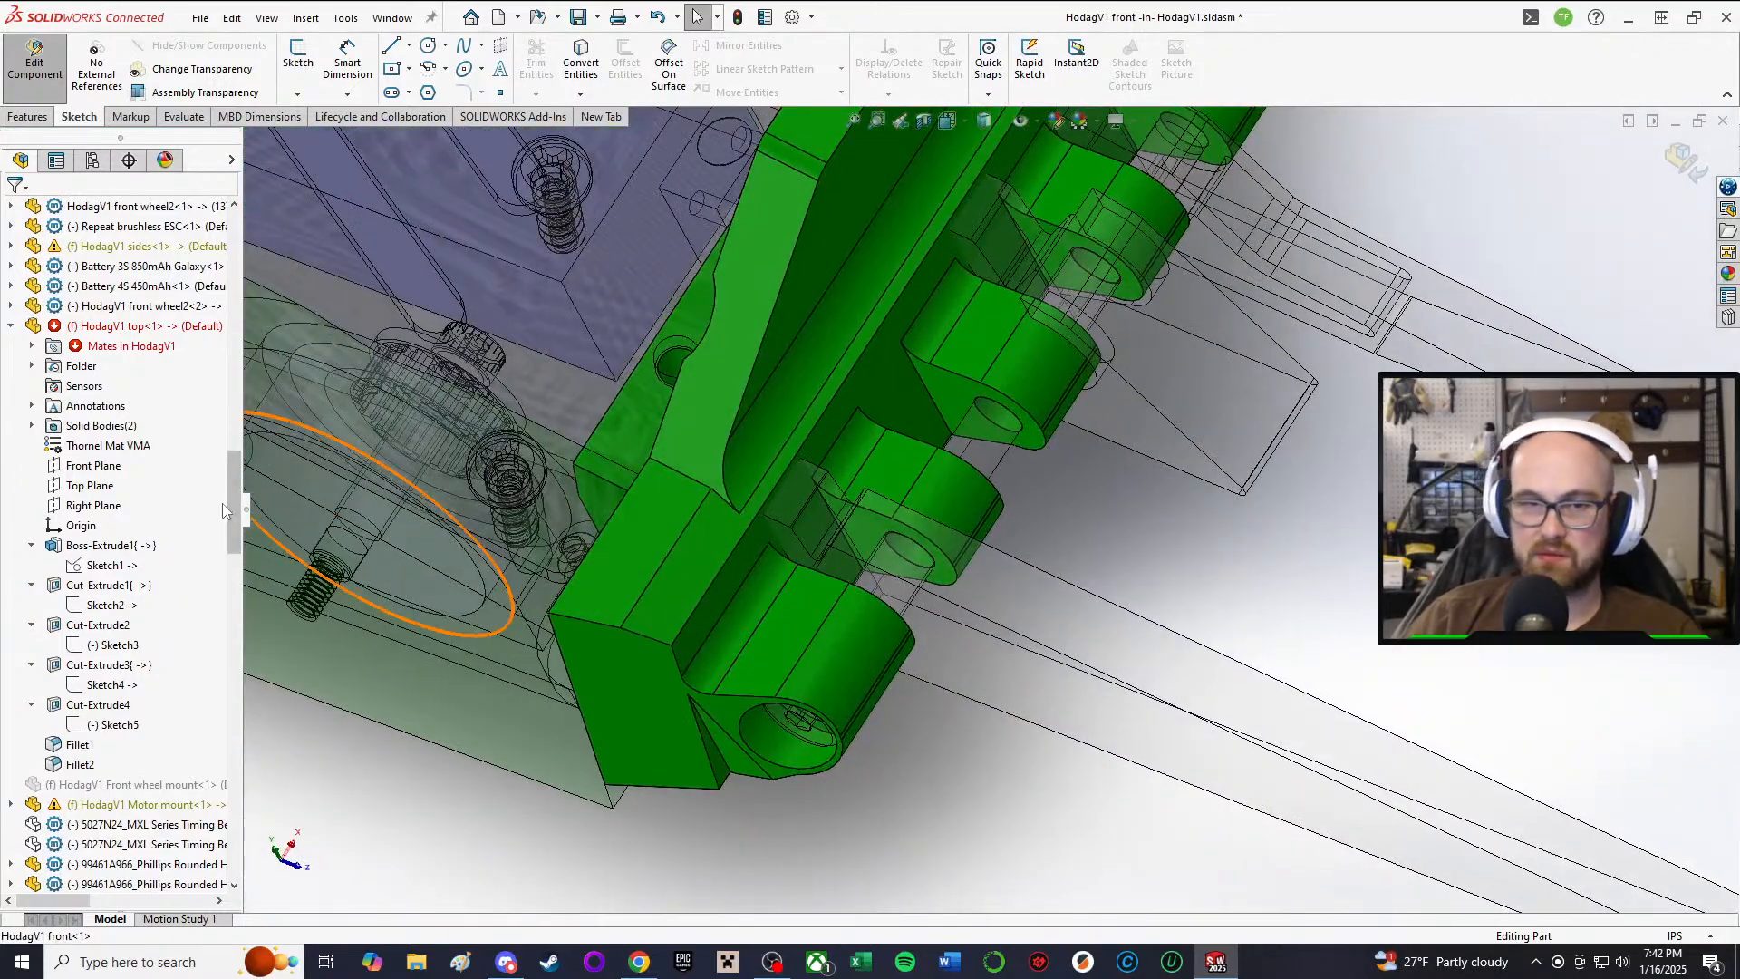
left_click(707, 541)
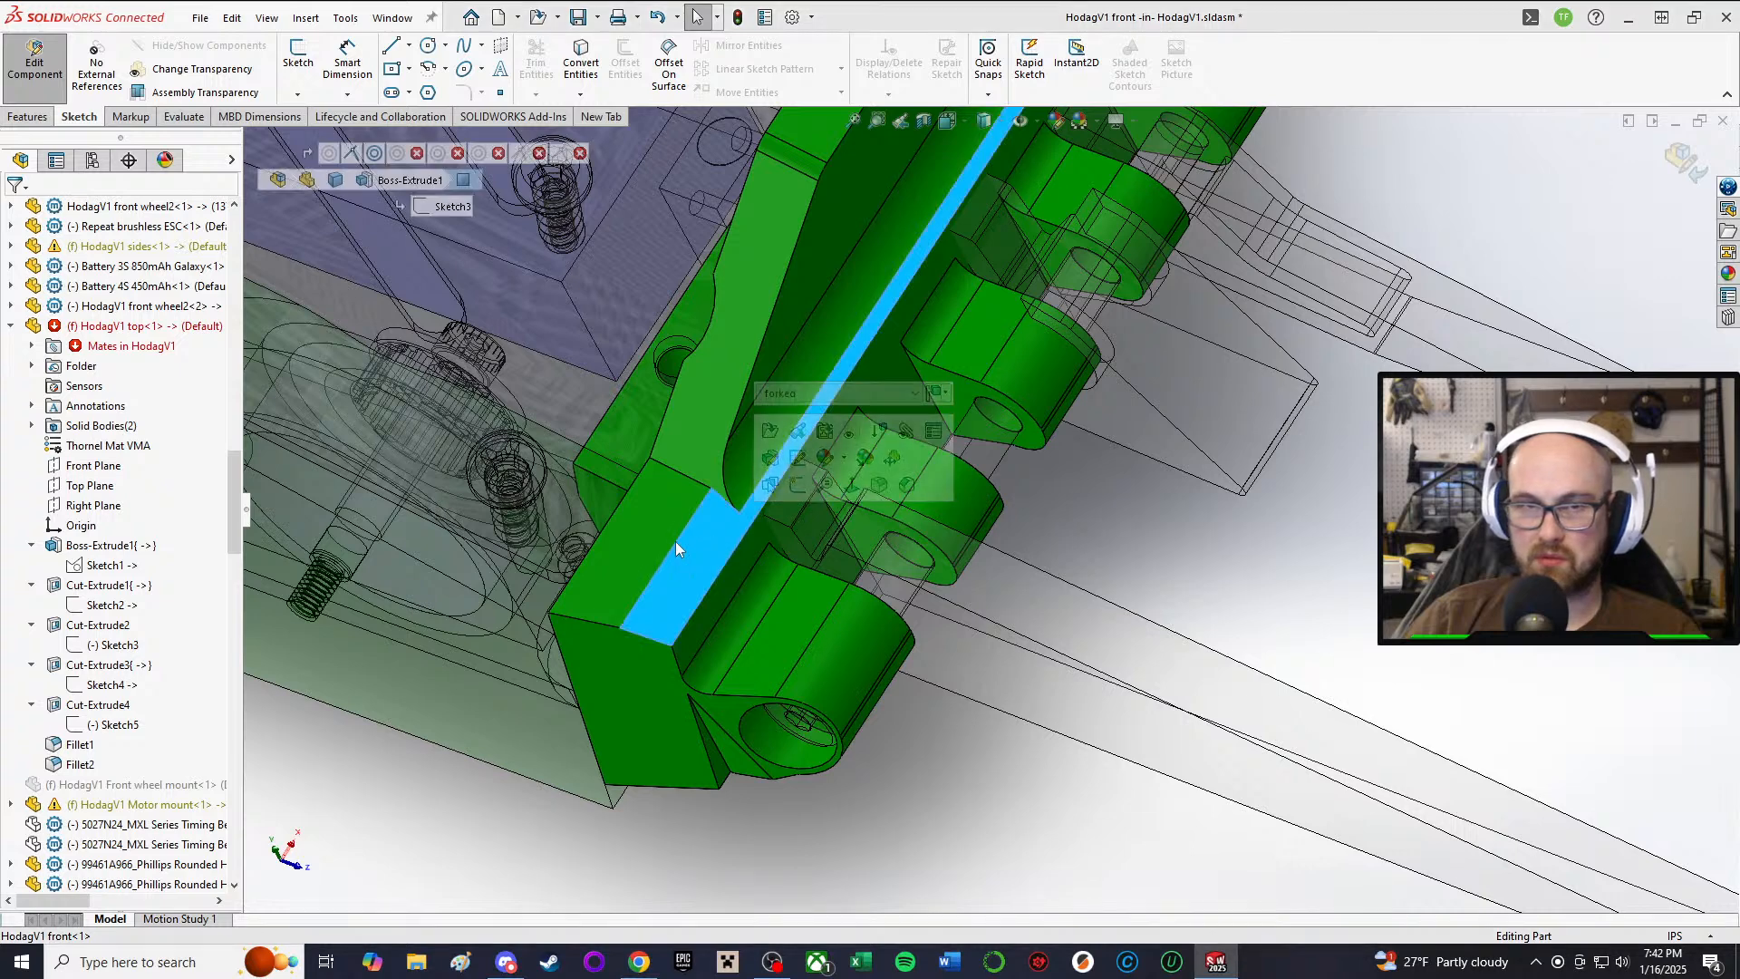
left_click(736, 345)
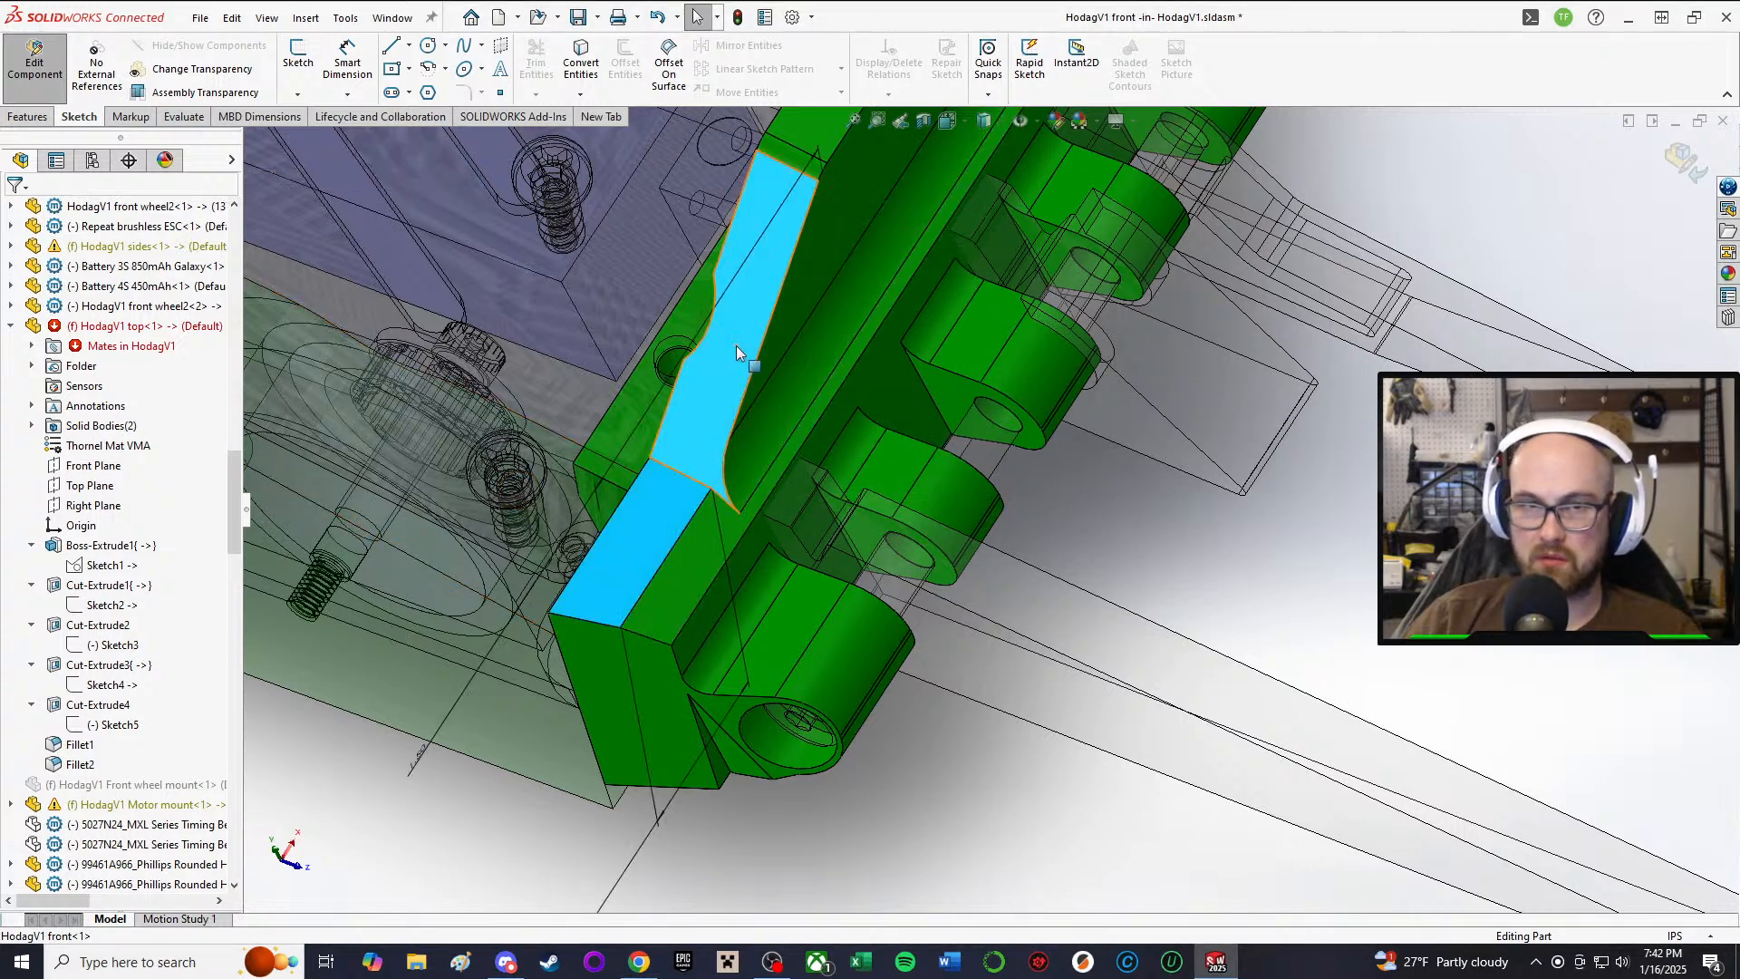
left_click(846, 609)
Step: Step through the front bracket's early features, including Cut-Extrude7, Cut-Extrude9 and Boss-Extrude3, examining which geometry of its outer end each one forms
scroll(158, 399, "up", 4)
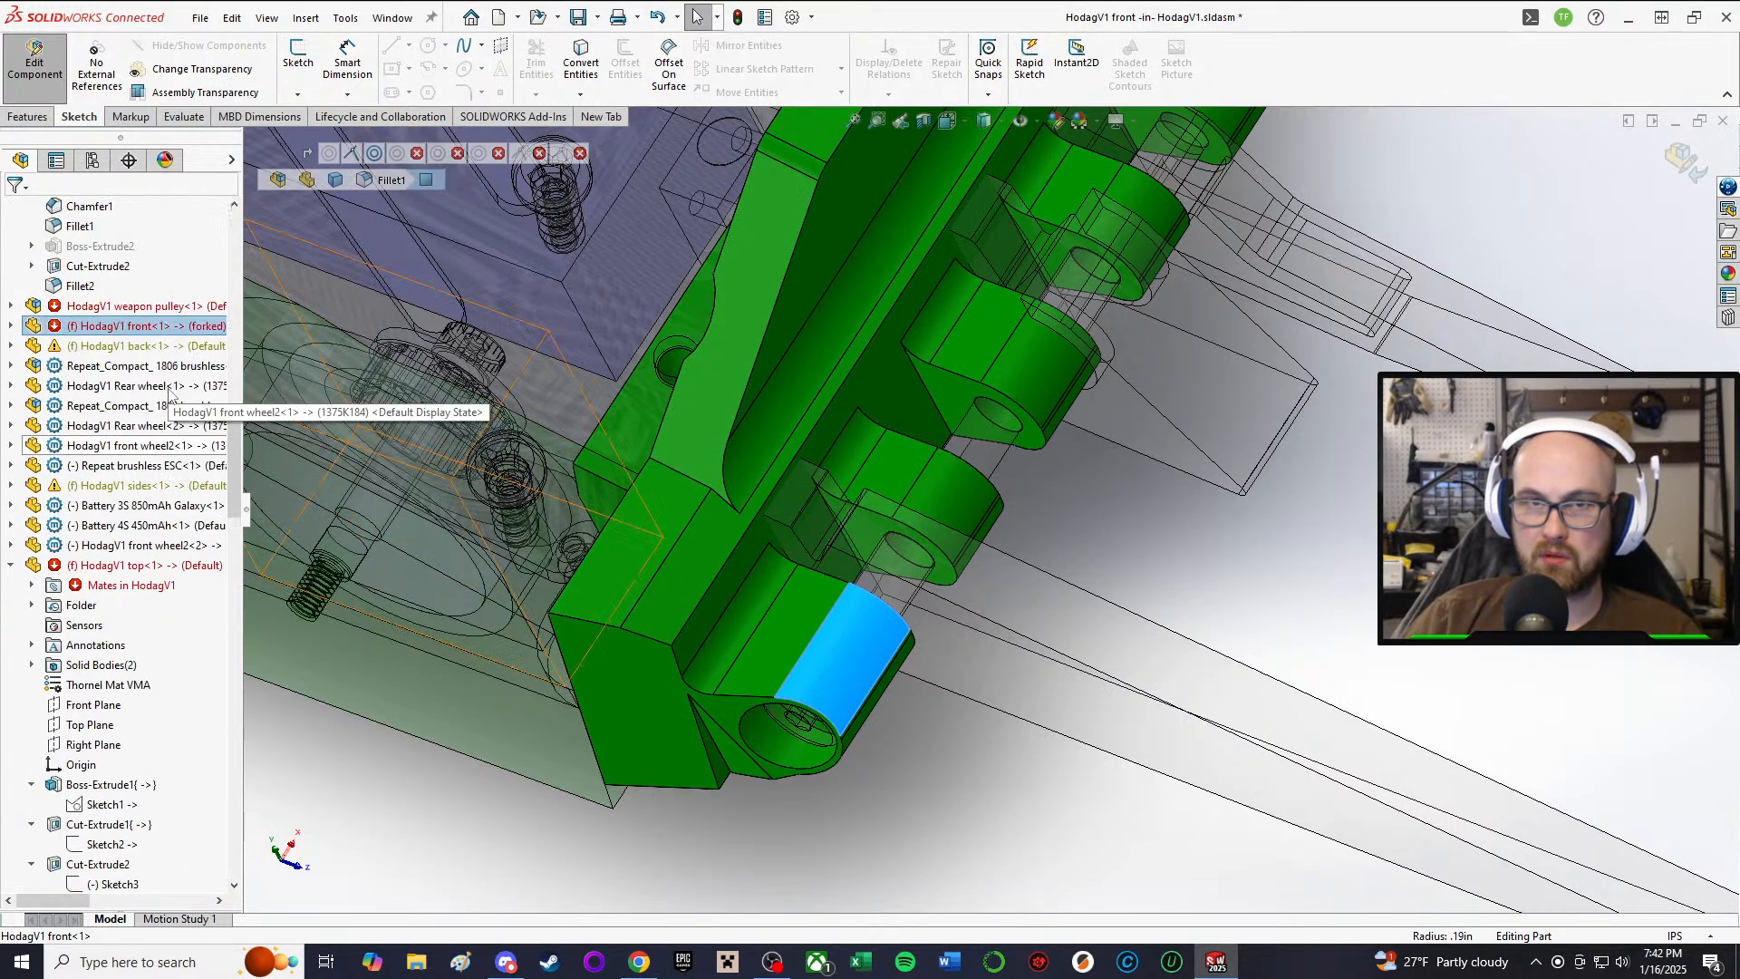
scroll(488, 656, "up", 4)
scroll(152, 482, "up", 3)
scroll(153, 484, "up", 1)
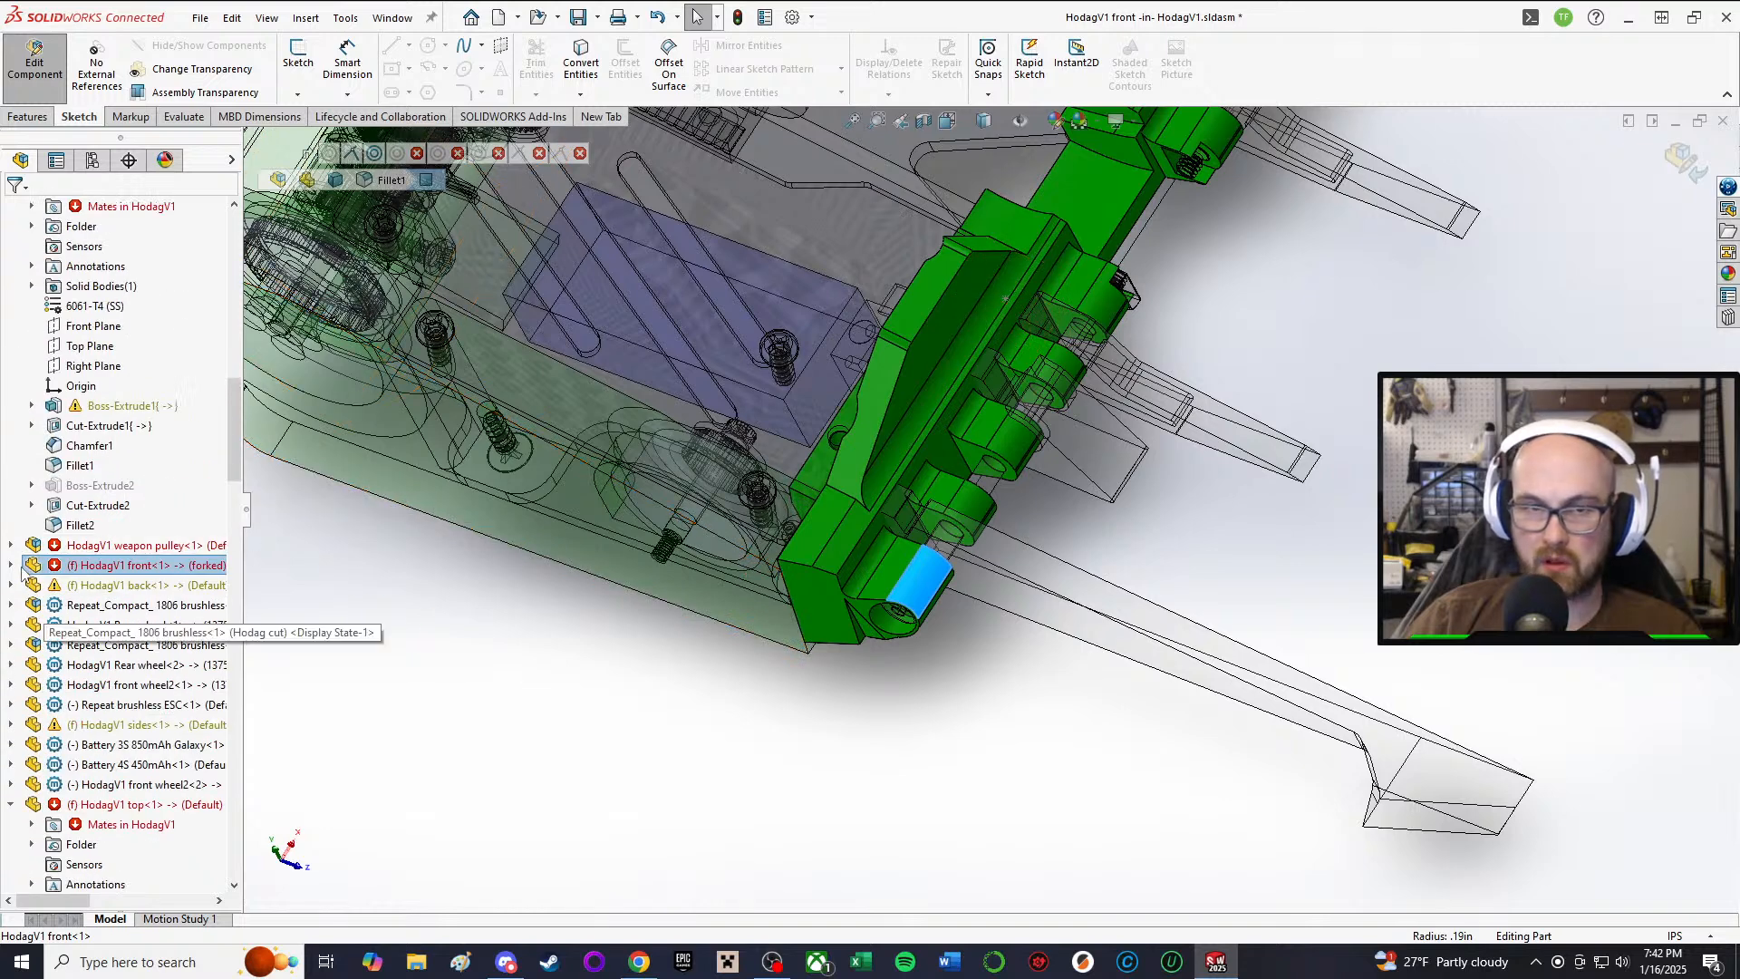
left_click(10, 565)
left_click(97, 544)
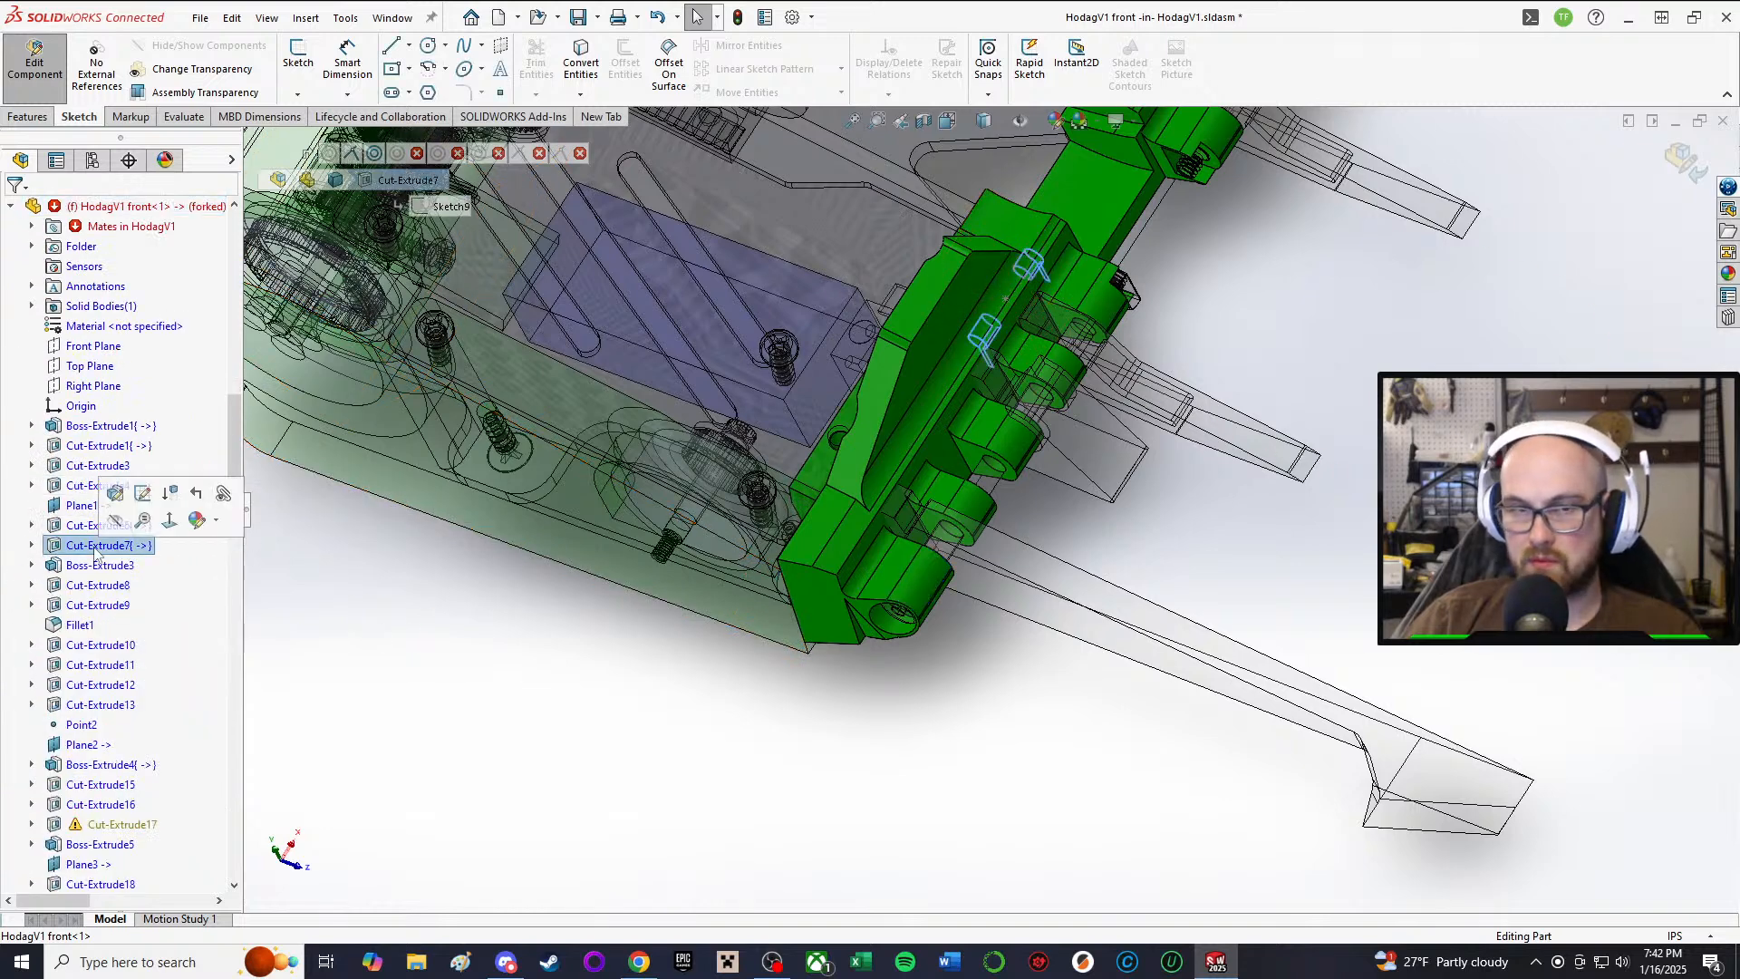
left_click(97, 584)
left_click(97, 605)
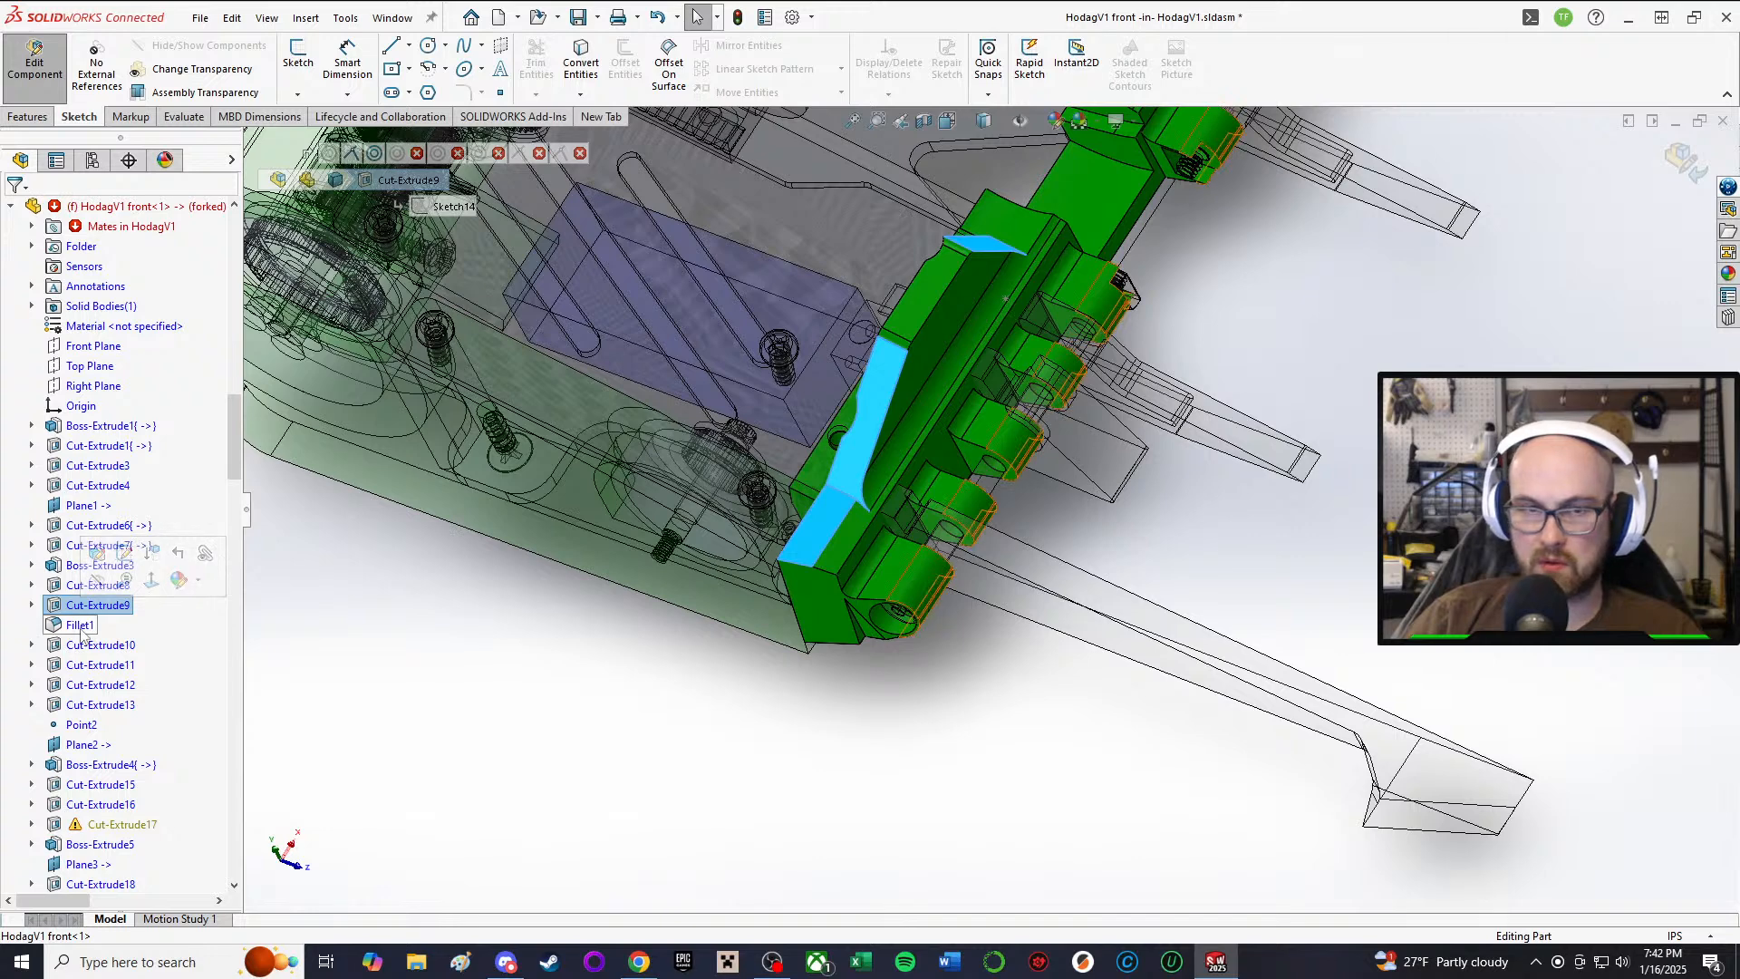
left_click(86, 545)
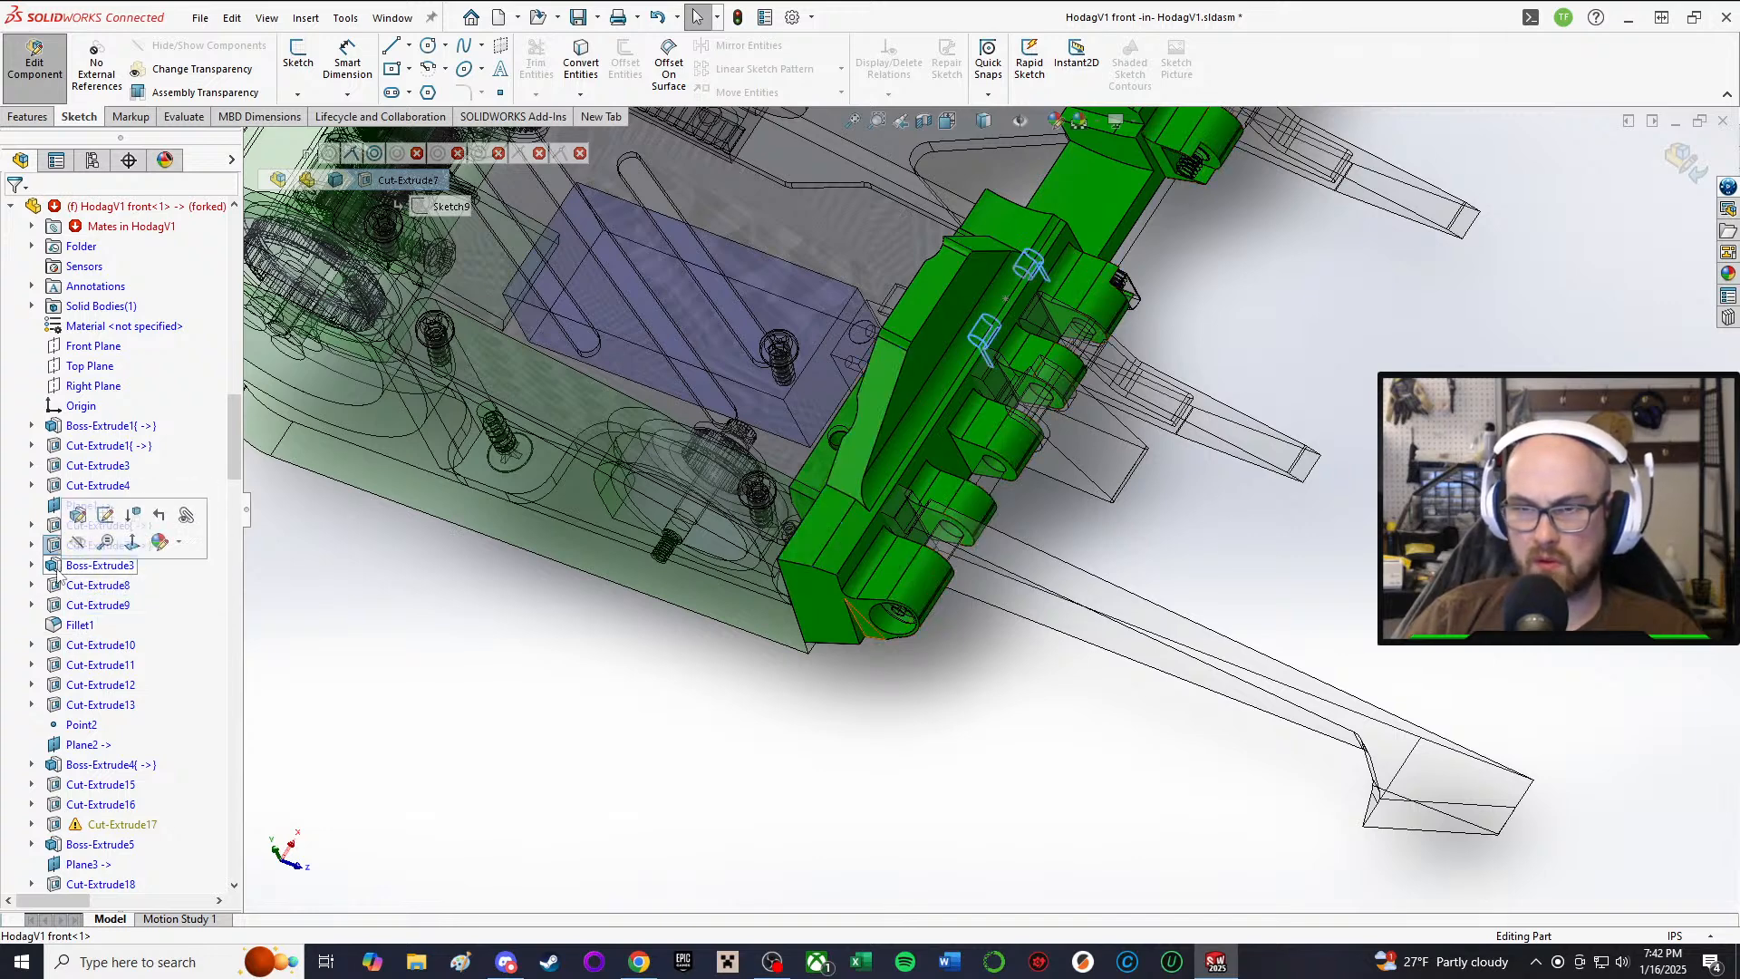
left_click(95, 565)
scroll(884, 629, "down", 3)
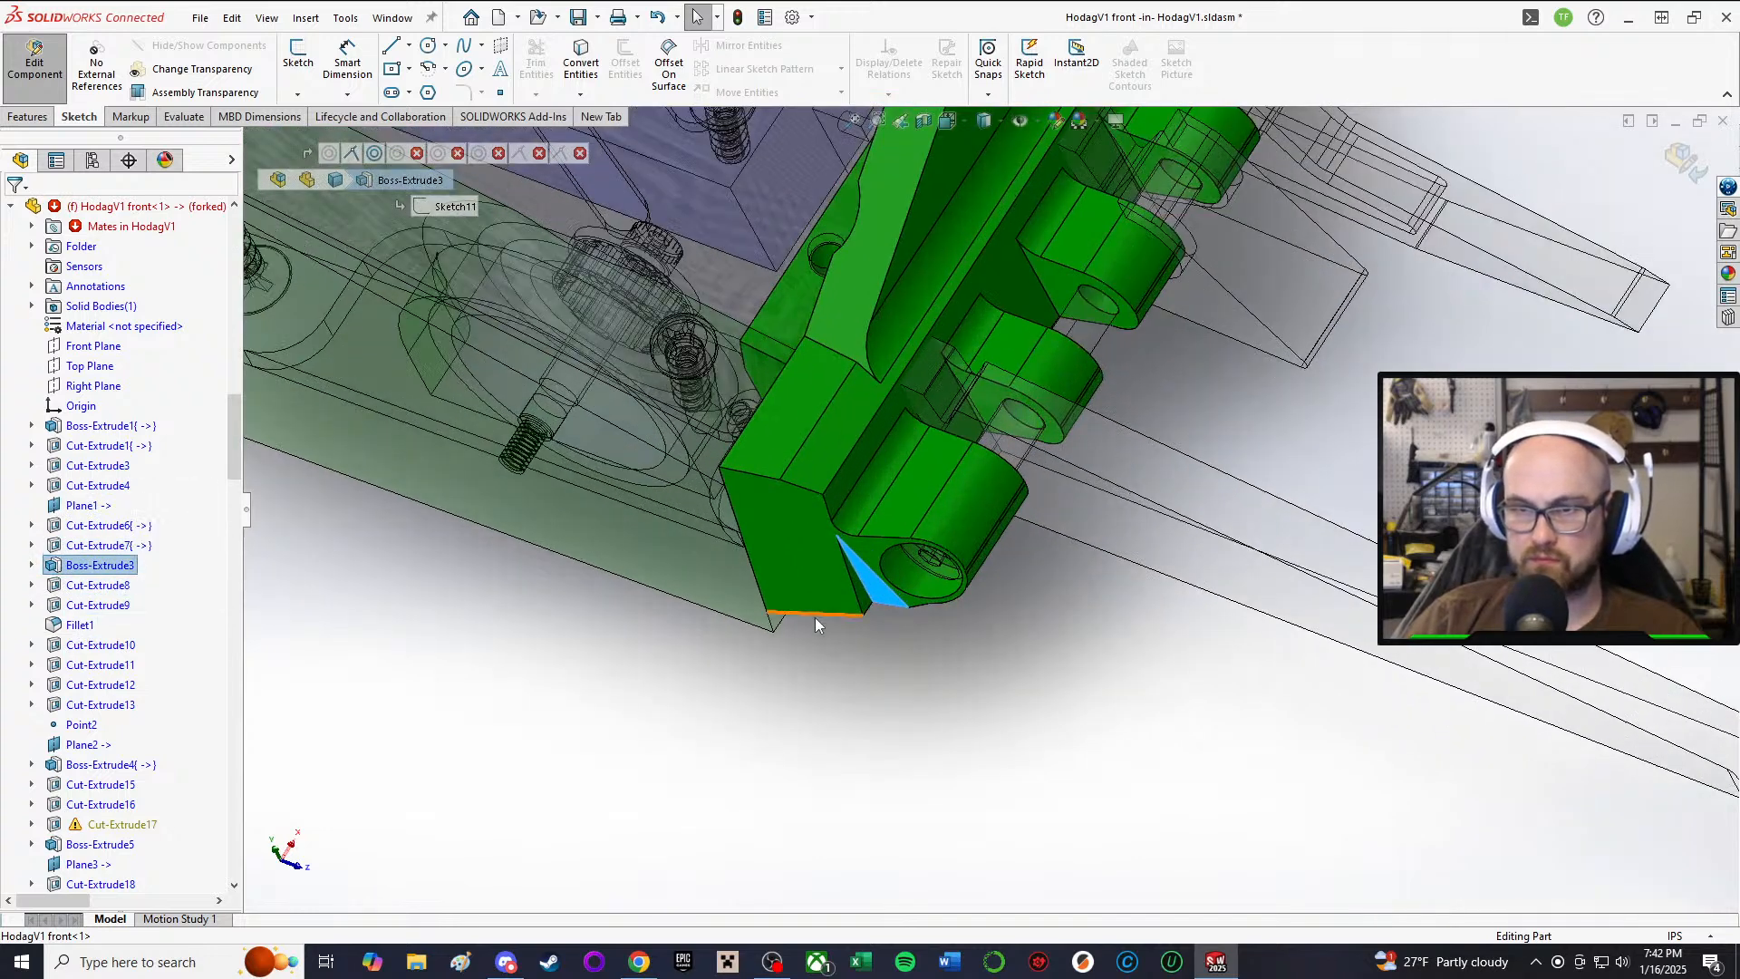
mouse_move(814, 617)
middle_mouse_down()
mouse_move(867, 733)
mouse_move(983, 602)
mouse_move(934, 635)
middle_mouse_up()
Step: Examine which areas of the front bracket Cut-Extrude8 through Cut-Extrude13 affect
left_click(98, 585)
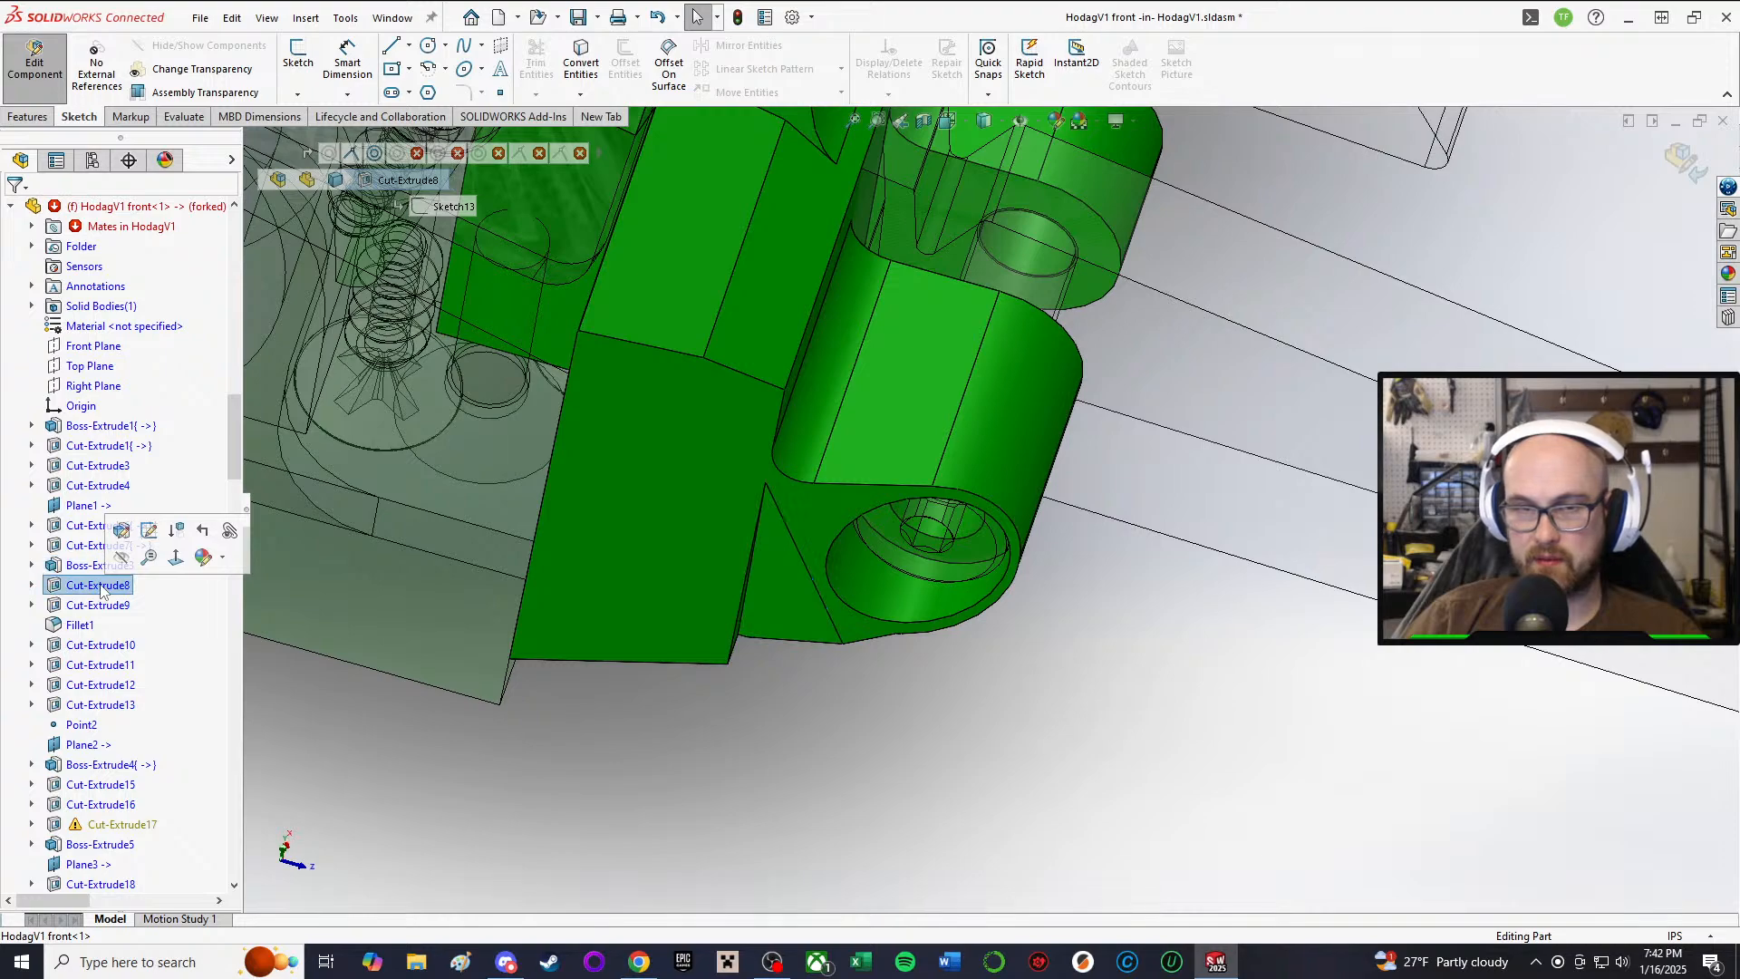
scroll(1093, 485, "up", 10)
scroll(1039, 359, "down", 2)
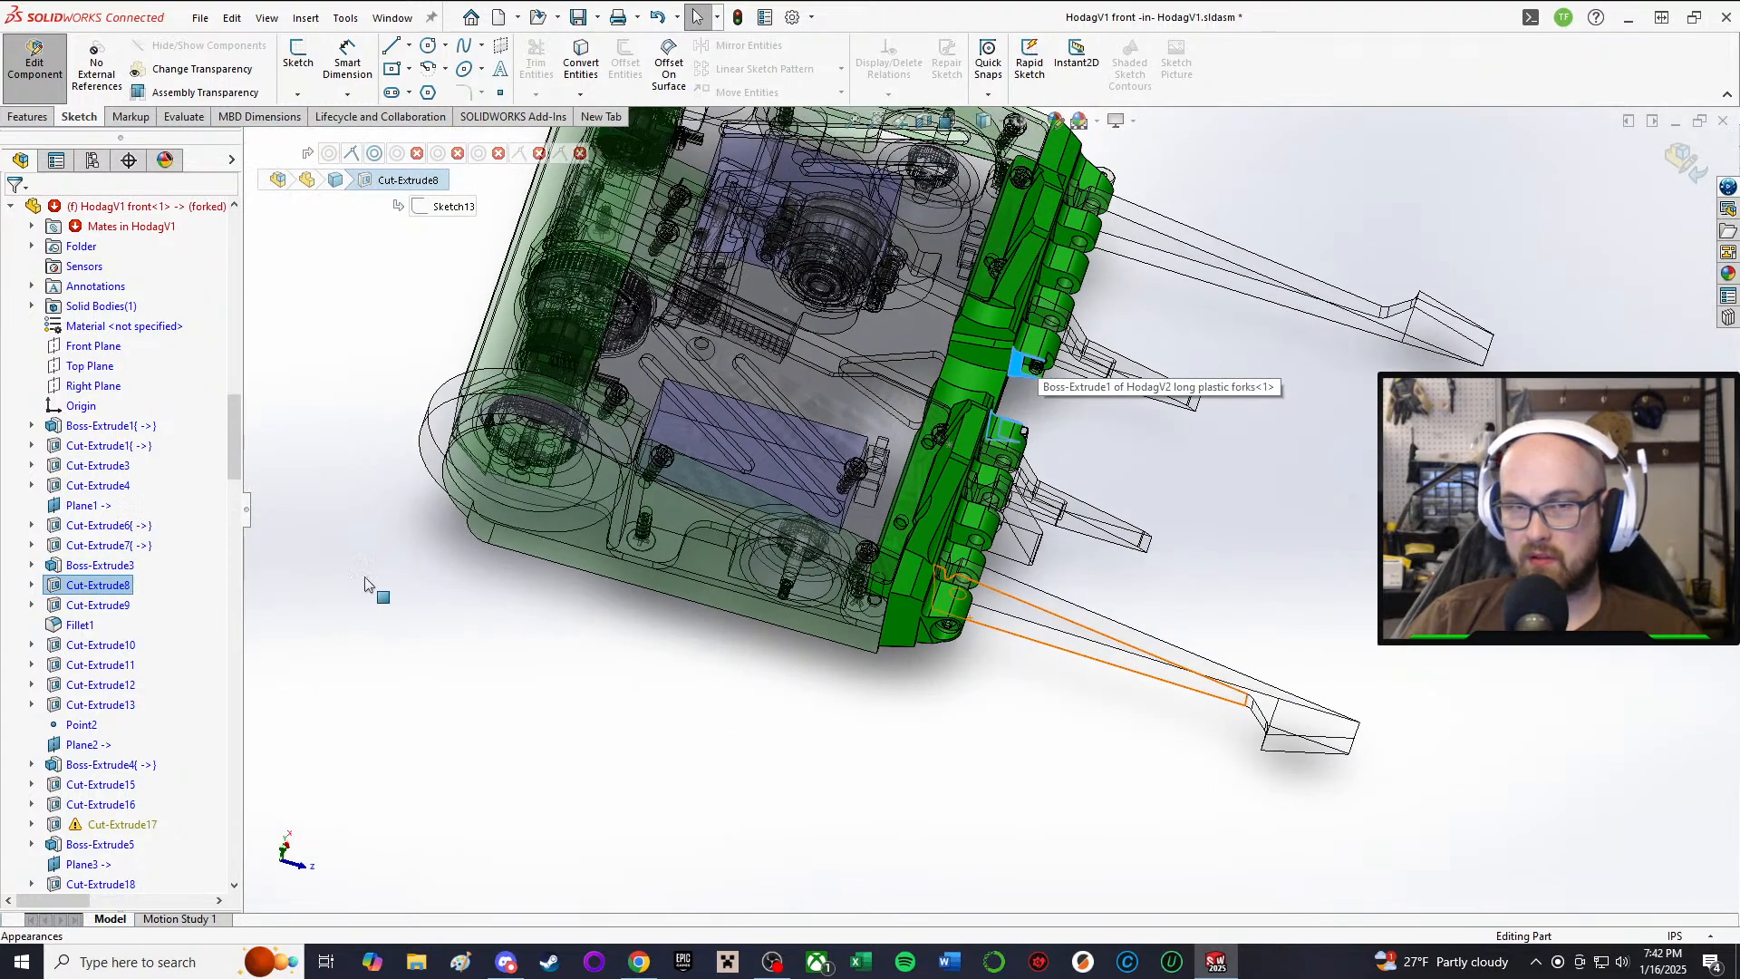
left_click(90, 605)
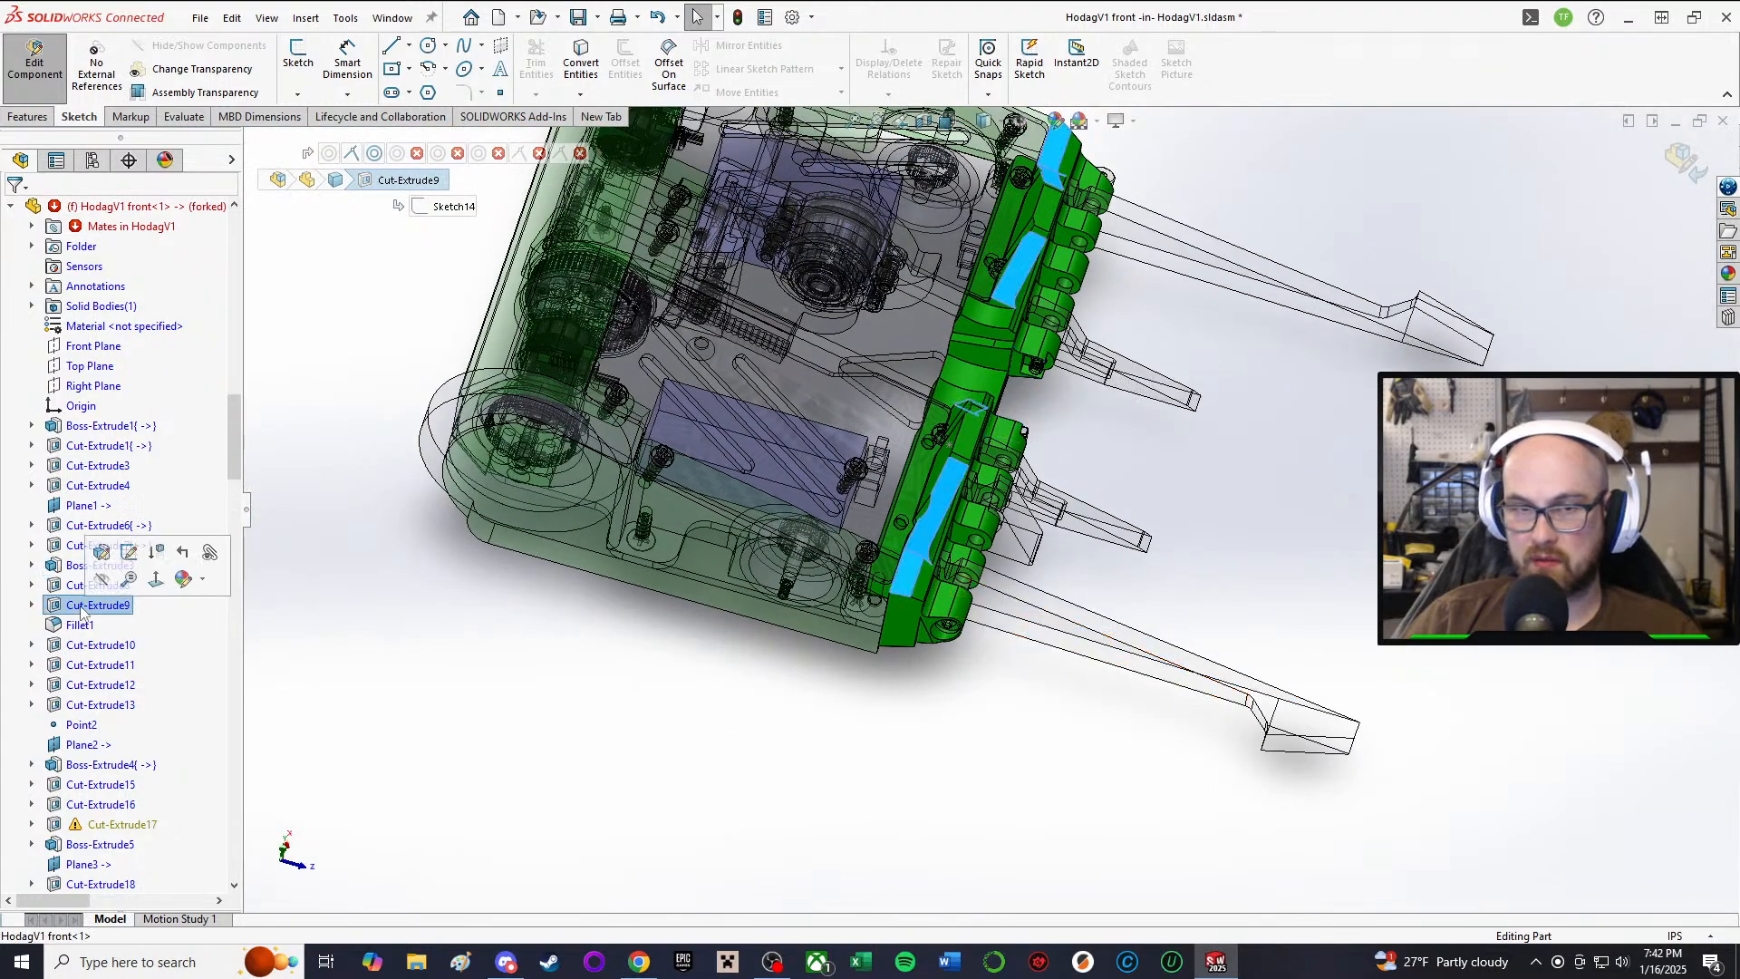
left_click(88, 647)
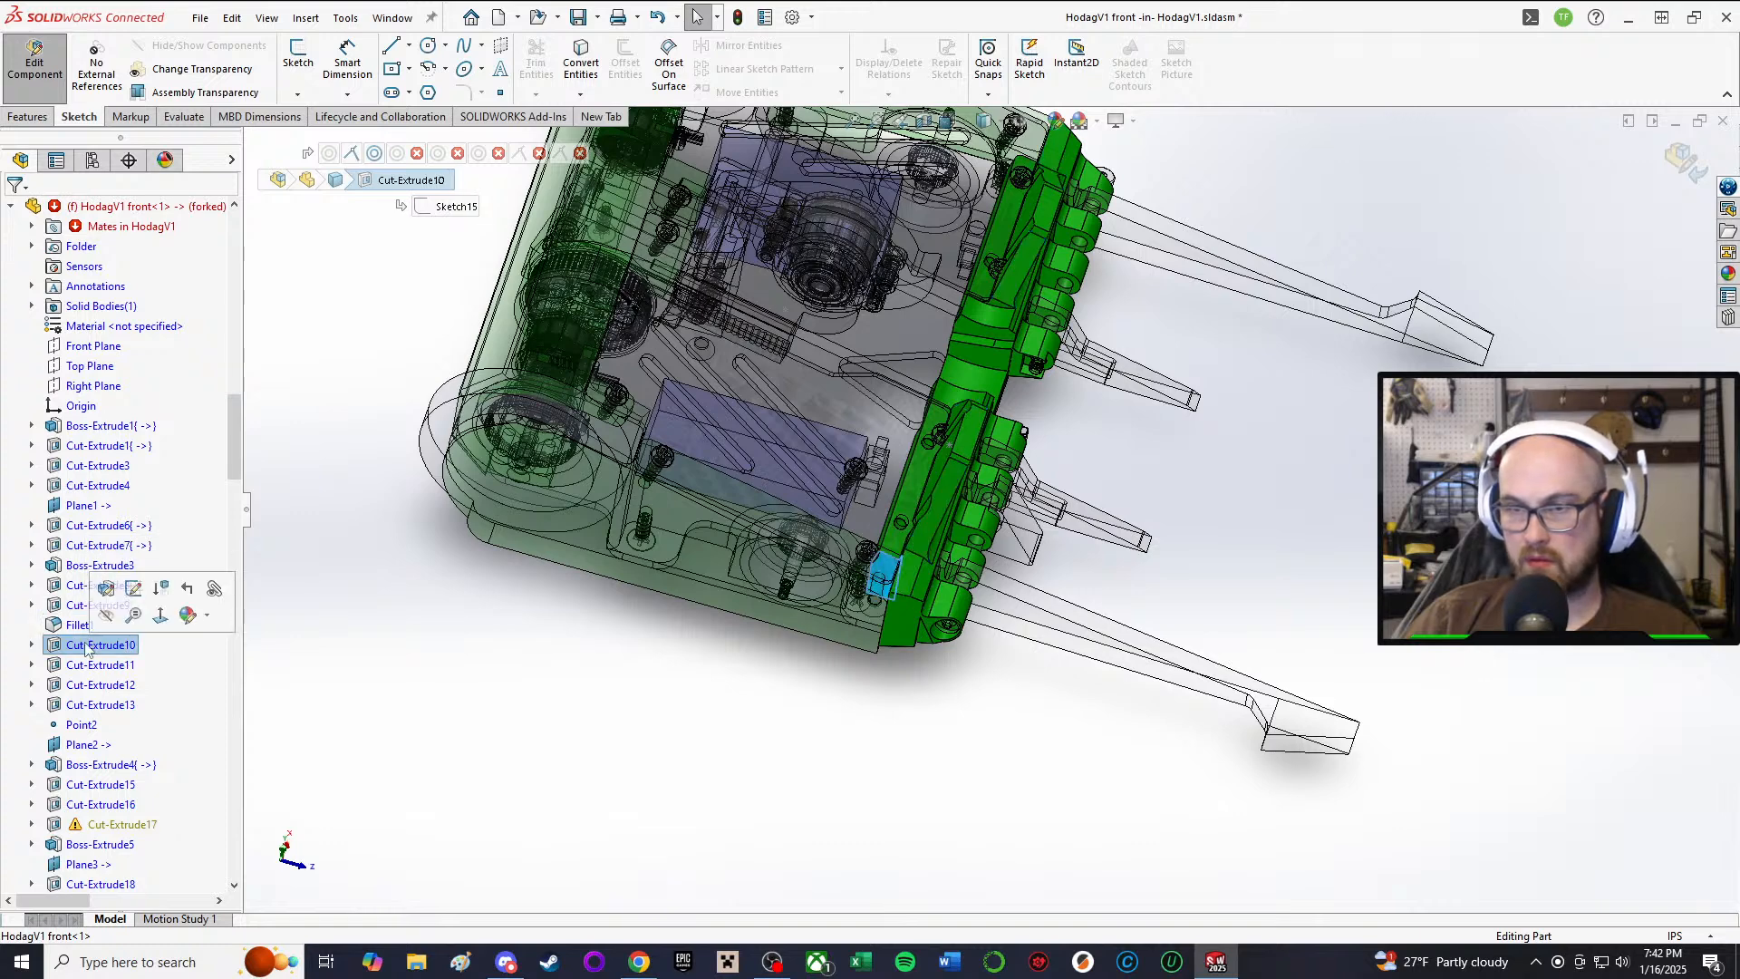
left_click(94, 667)
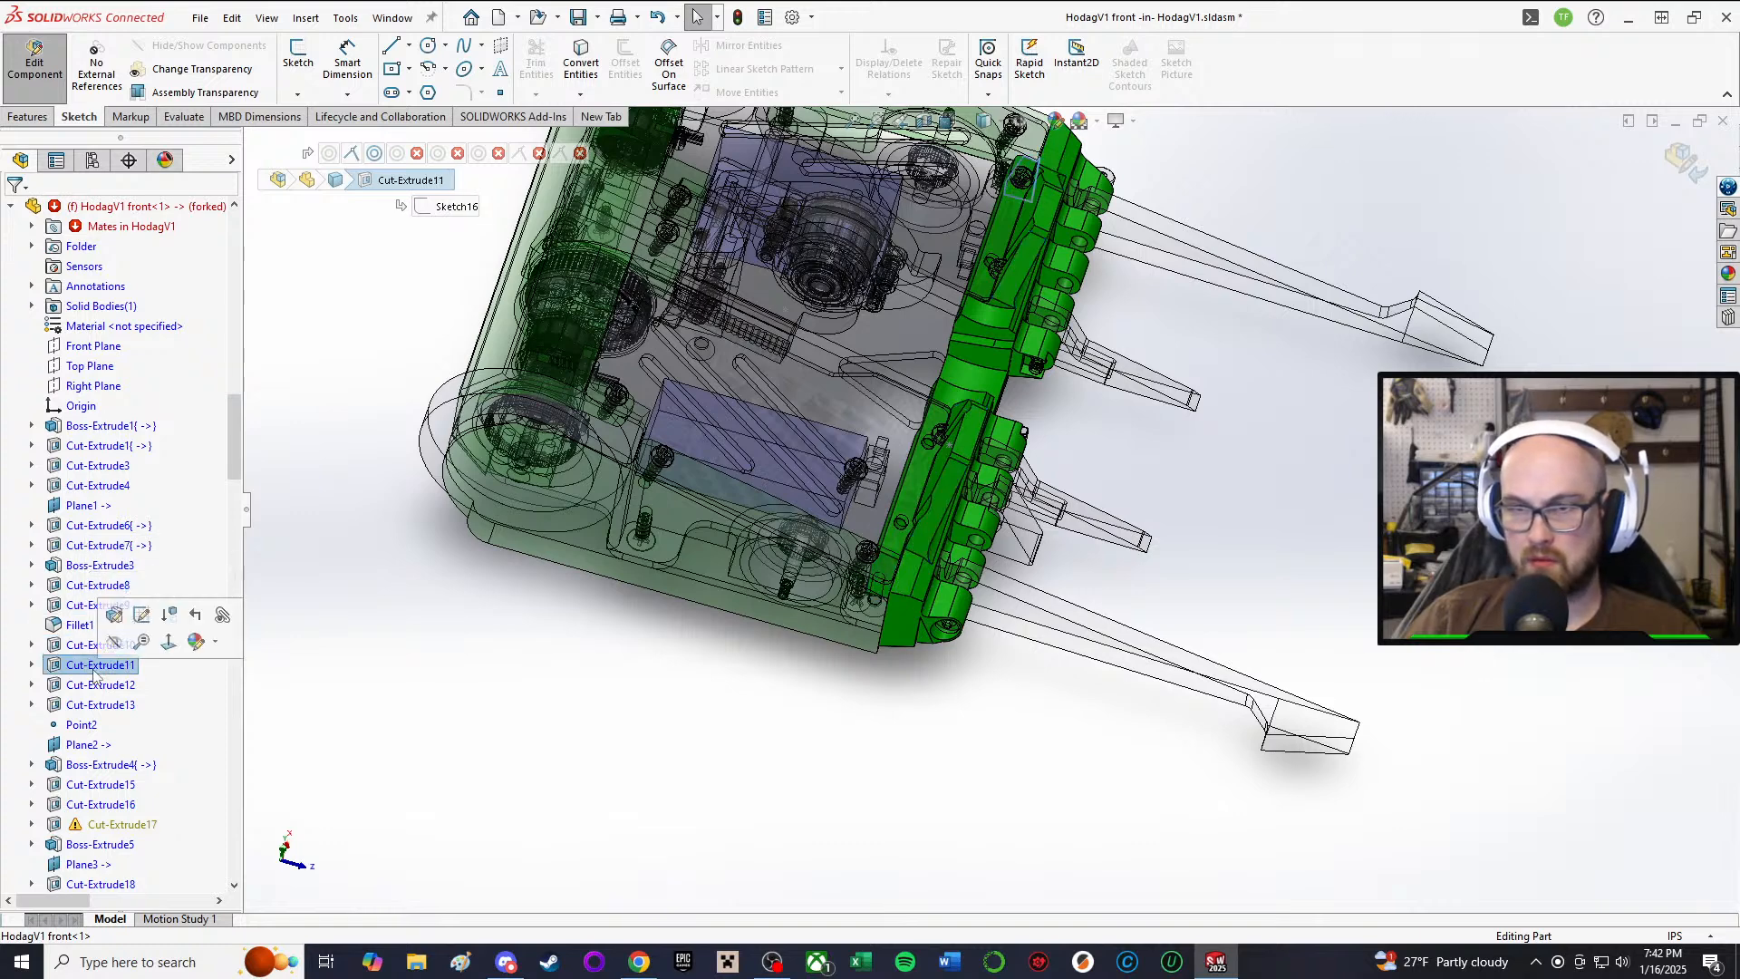
left_click(95, 687)
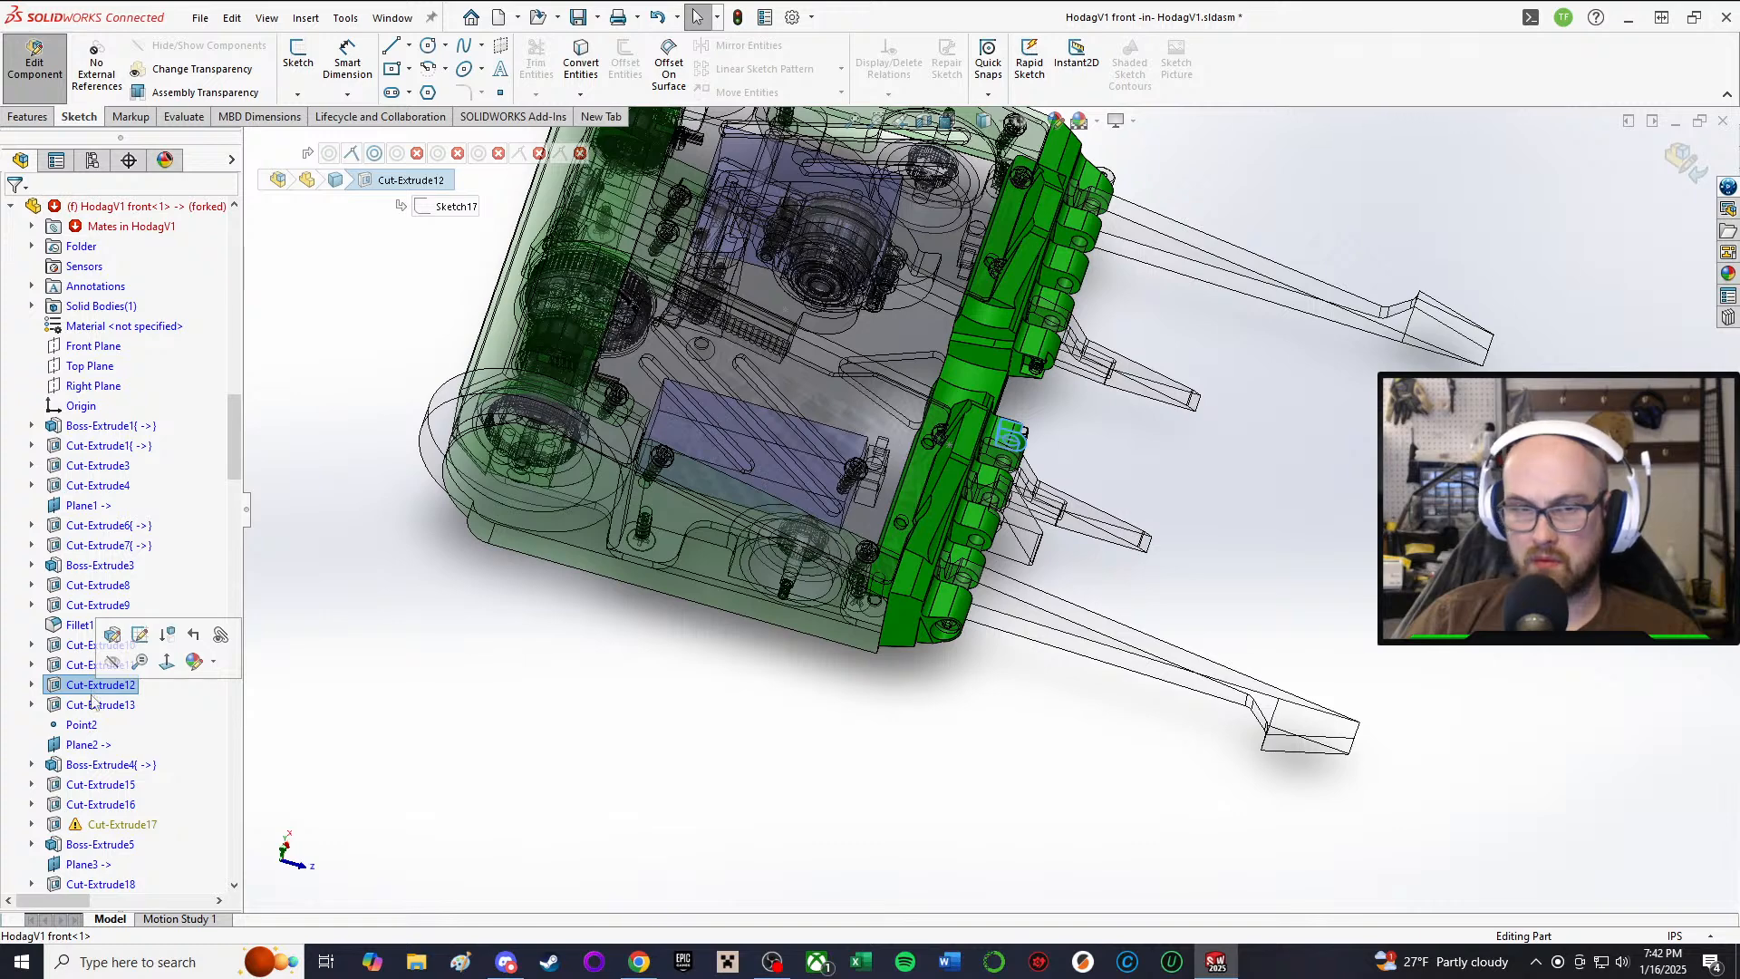
left_click(96, 712)
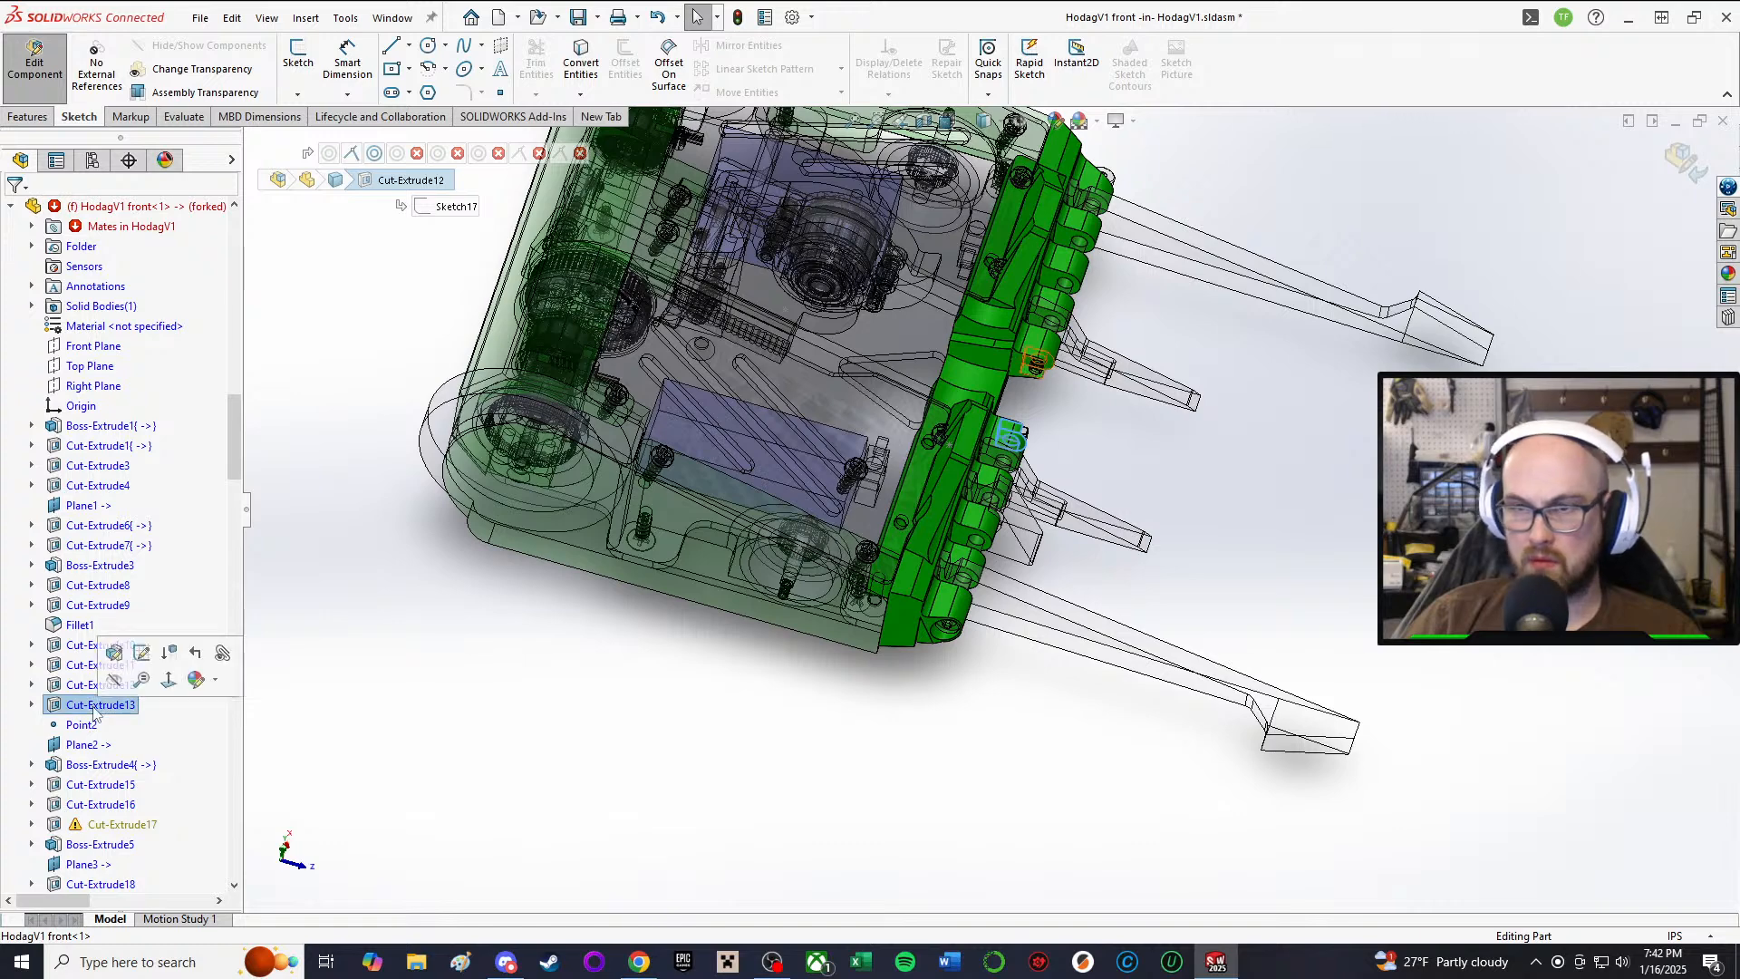
Step: Open the sketch behind Boss-Extrude4, inspect its profile on the bracket's end face at an angle, and exit it
left_click(100, 765)
left_click(157, 712)
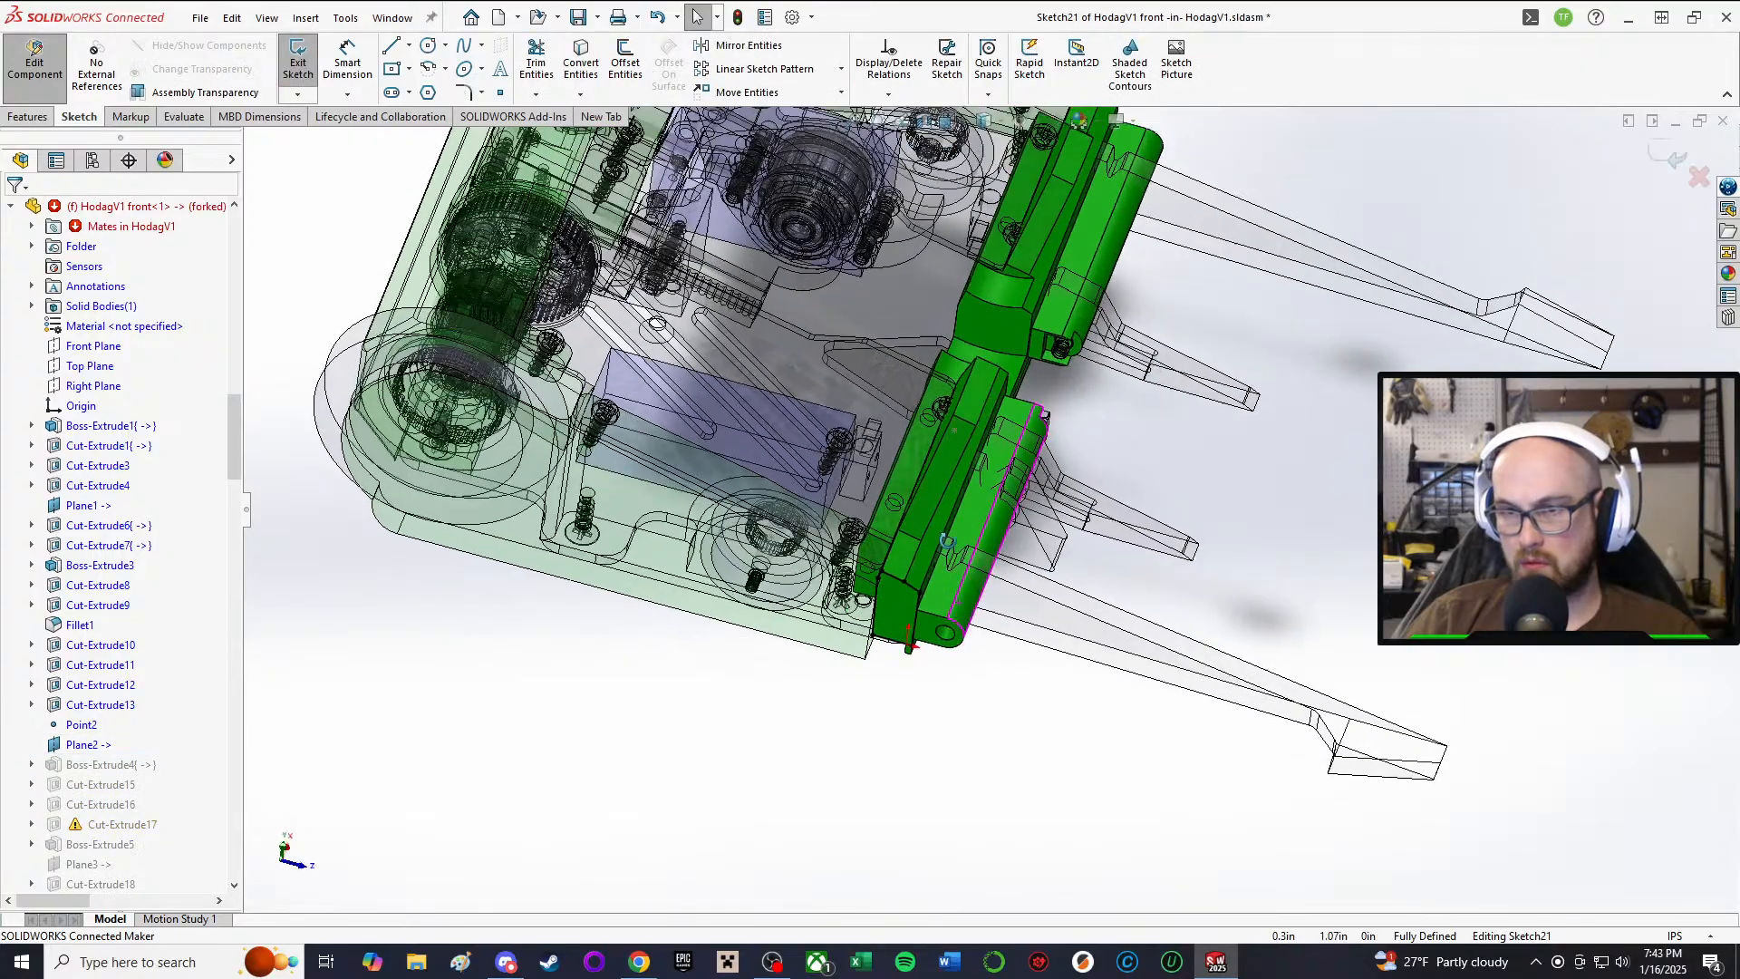
scroll(1001, 535, "down", 3)
middle_click_drag(1000, 535, 878, 730)
scroll(878, 726, "down", 4)
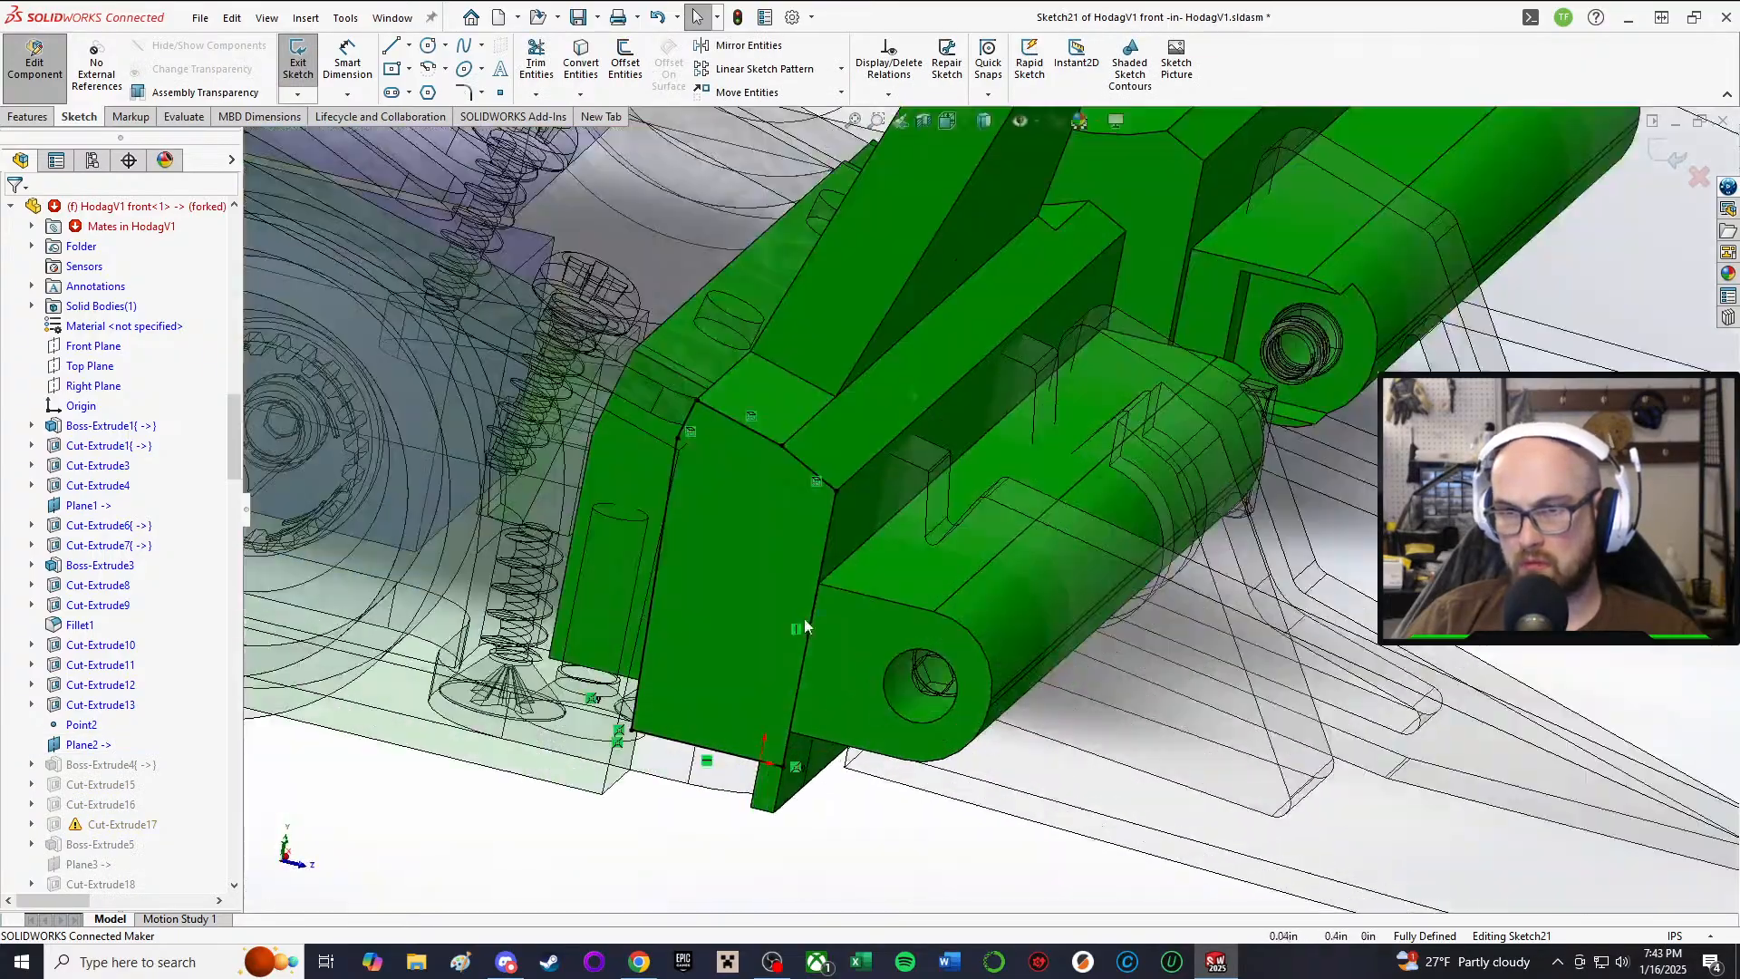
mouse_move(801, 625)
middle_mouse_down()
mouse_move(783, 693)
mouse_move(761, 662)
middle_mouse_up()
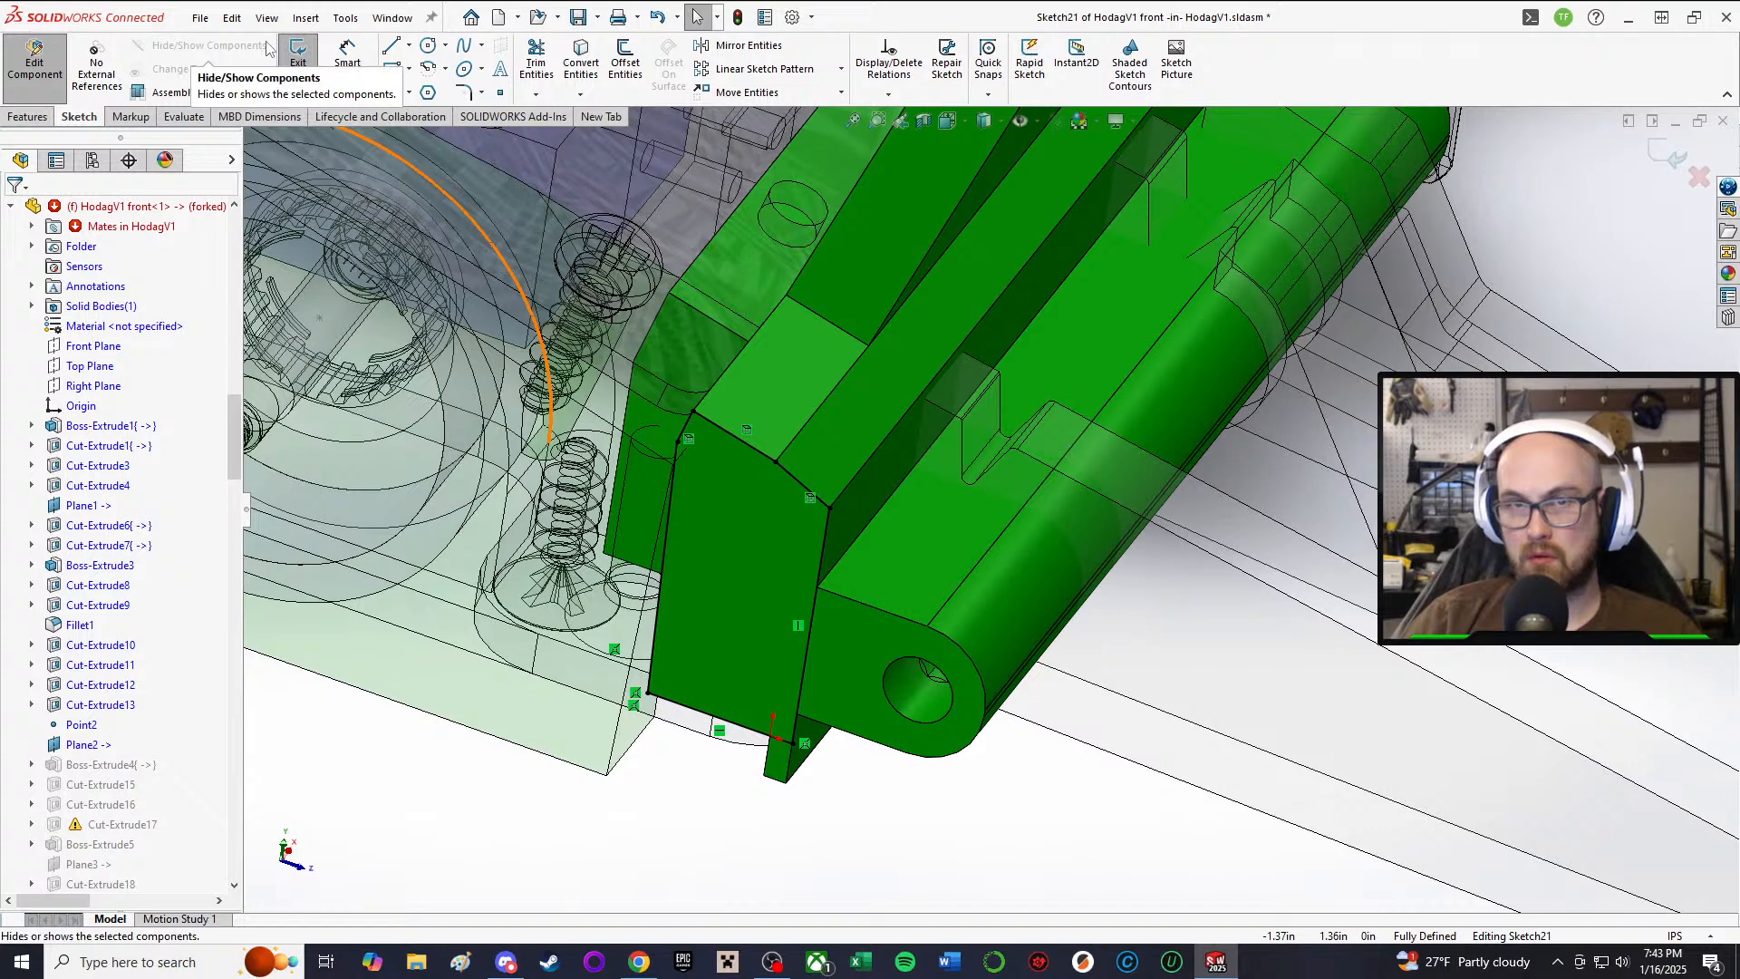
left_click(297, 62)
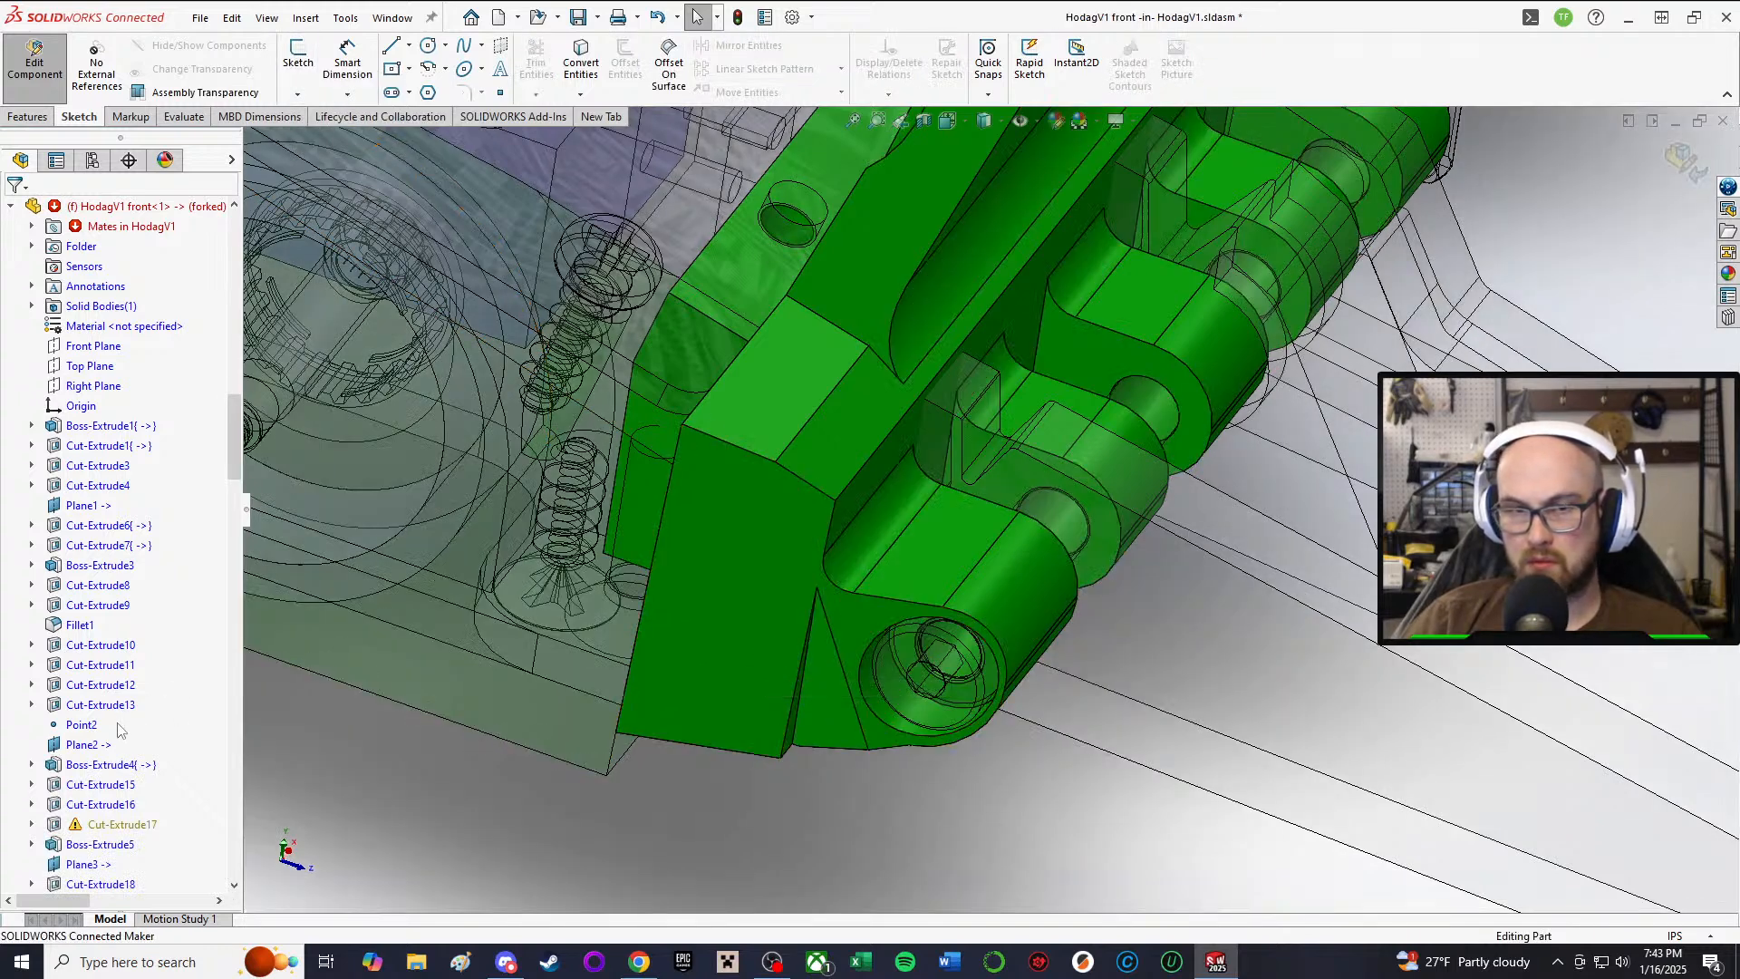
Step: Recheck Cut-Extrude10 through Cut-Extrude13 and locate Plane2 relative to the bracket's outer end
left_click(100, 665)
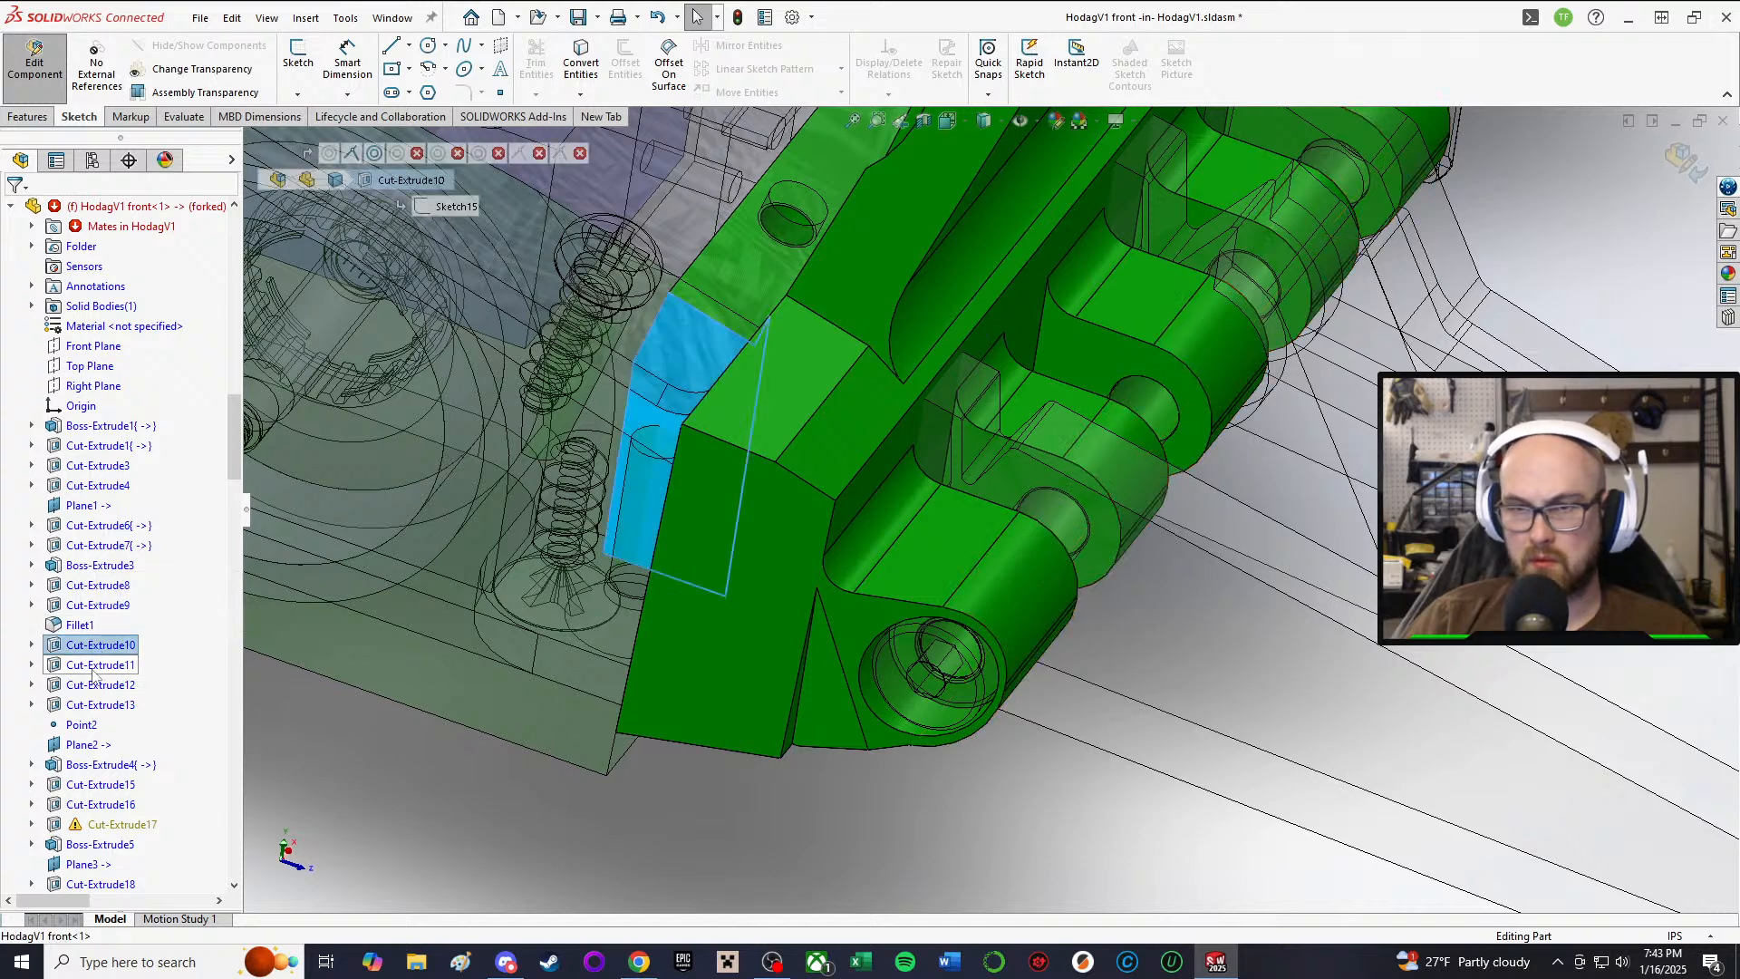
left_click(100, 686)
left_click(105, 705)
scroll(1167, 585, "up", 4)
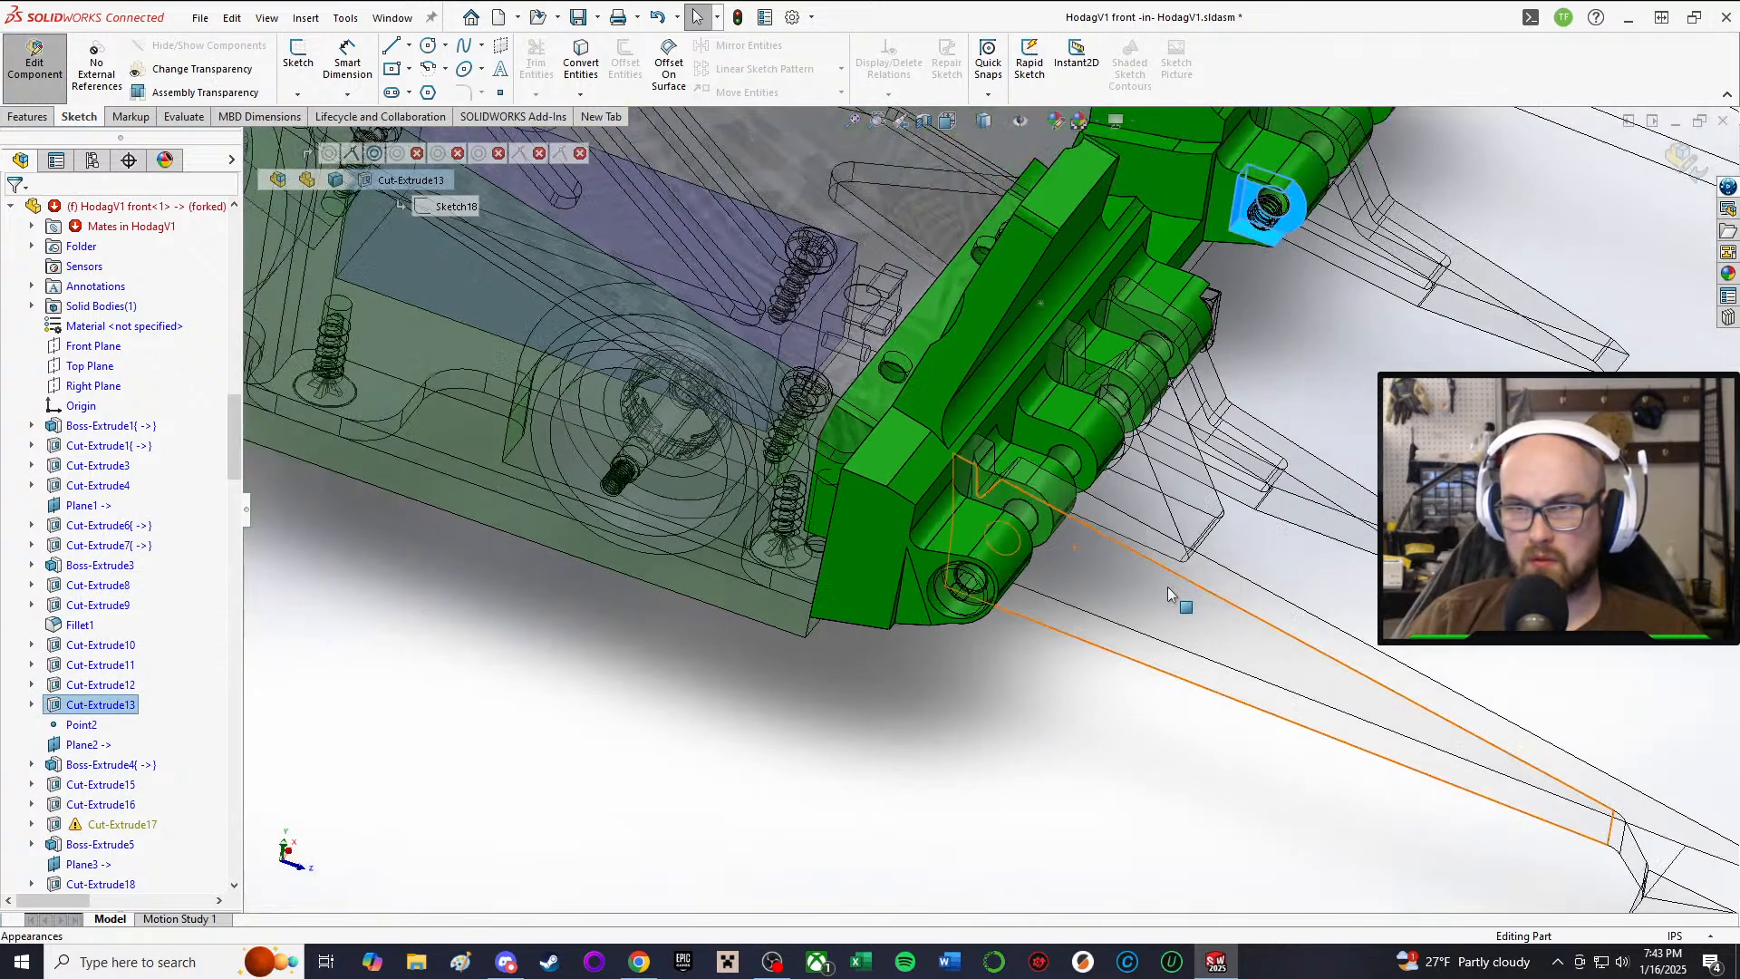
left_click(84, 745)
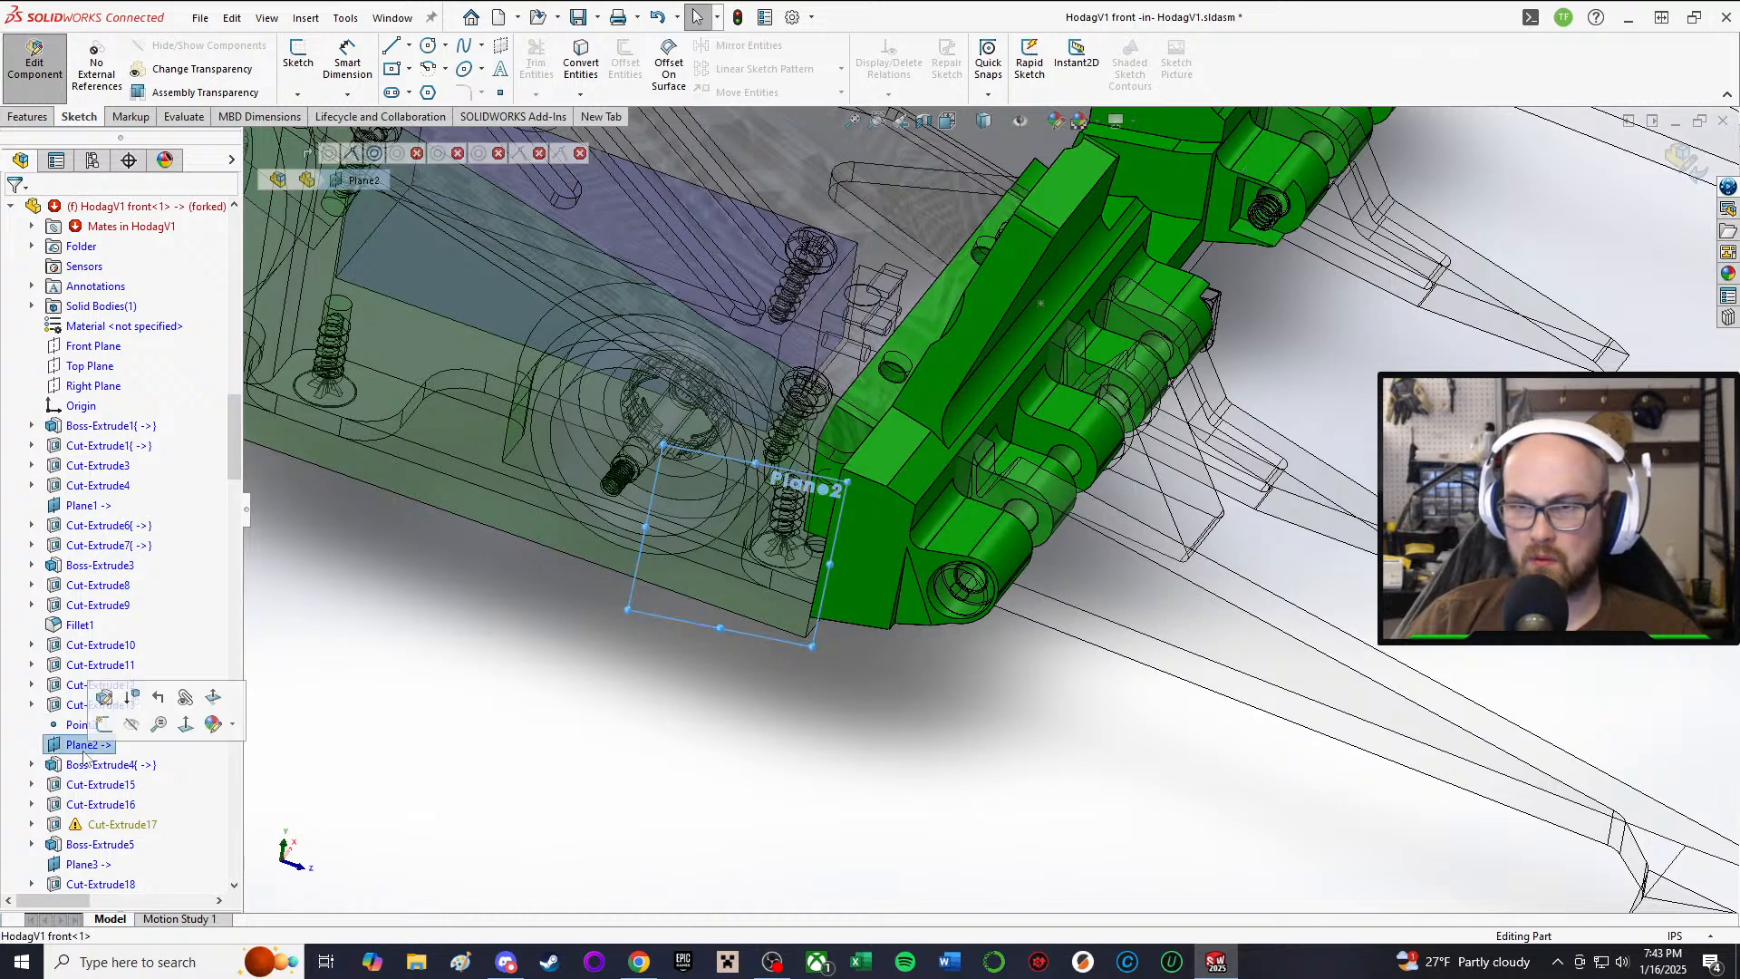
Step: Reopen Boss-Extrude4's sketch to compare its profile with the finished bracket end, and leave the sketch
left_click(83, 767)
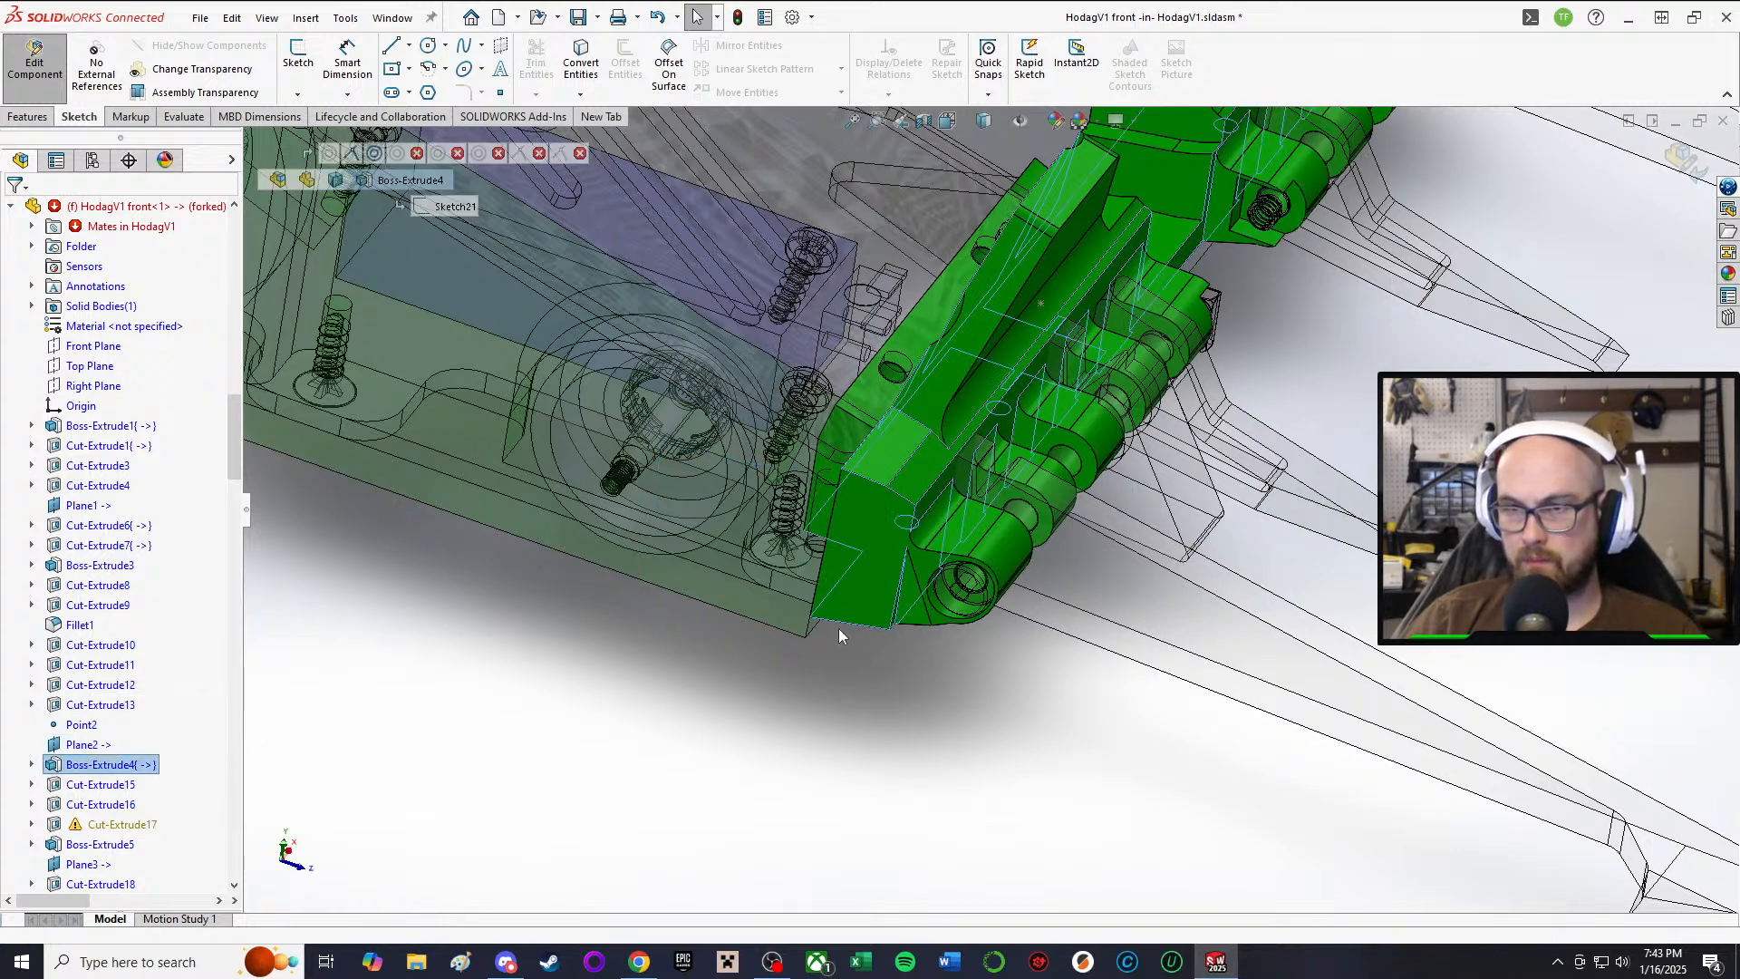
middle_click_drag(923, 542, 913, 612)
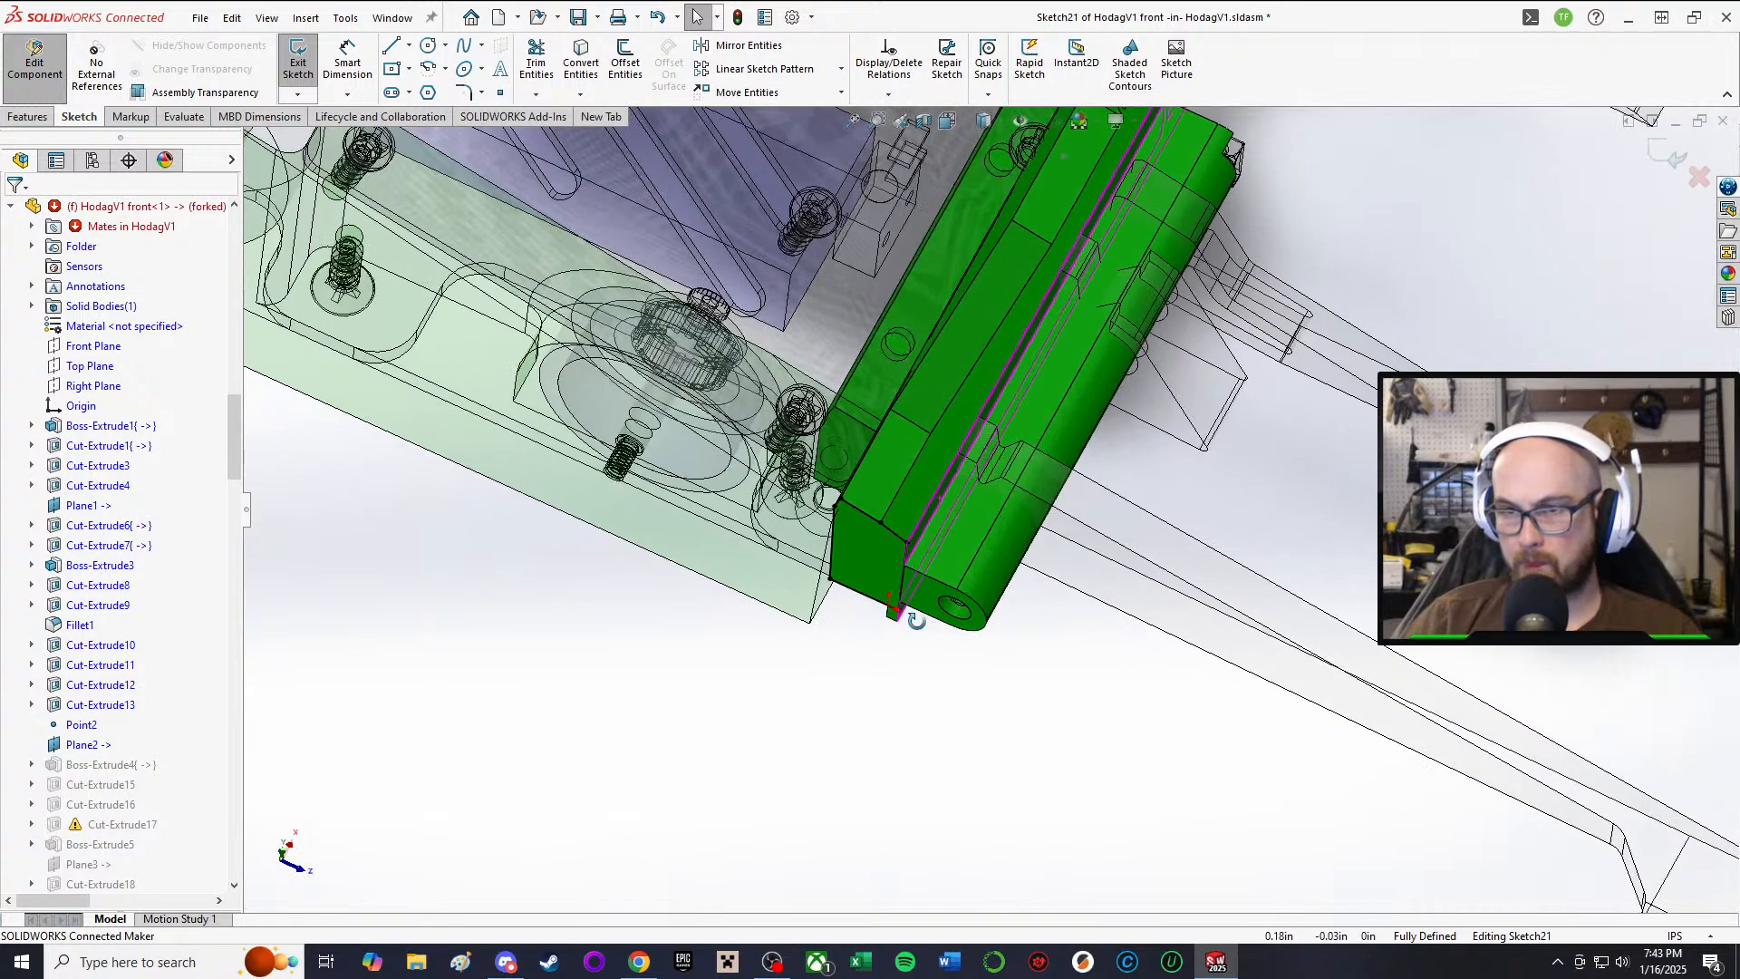
left_click(297, 63)
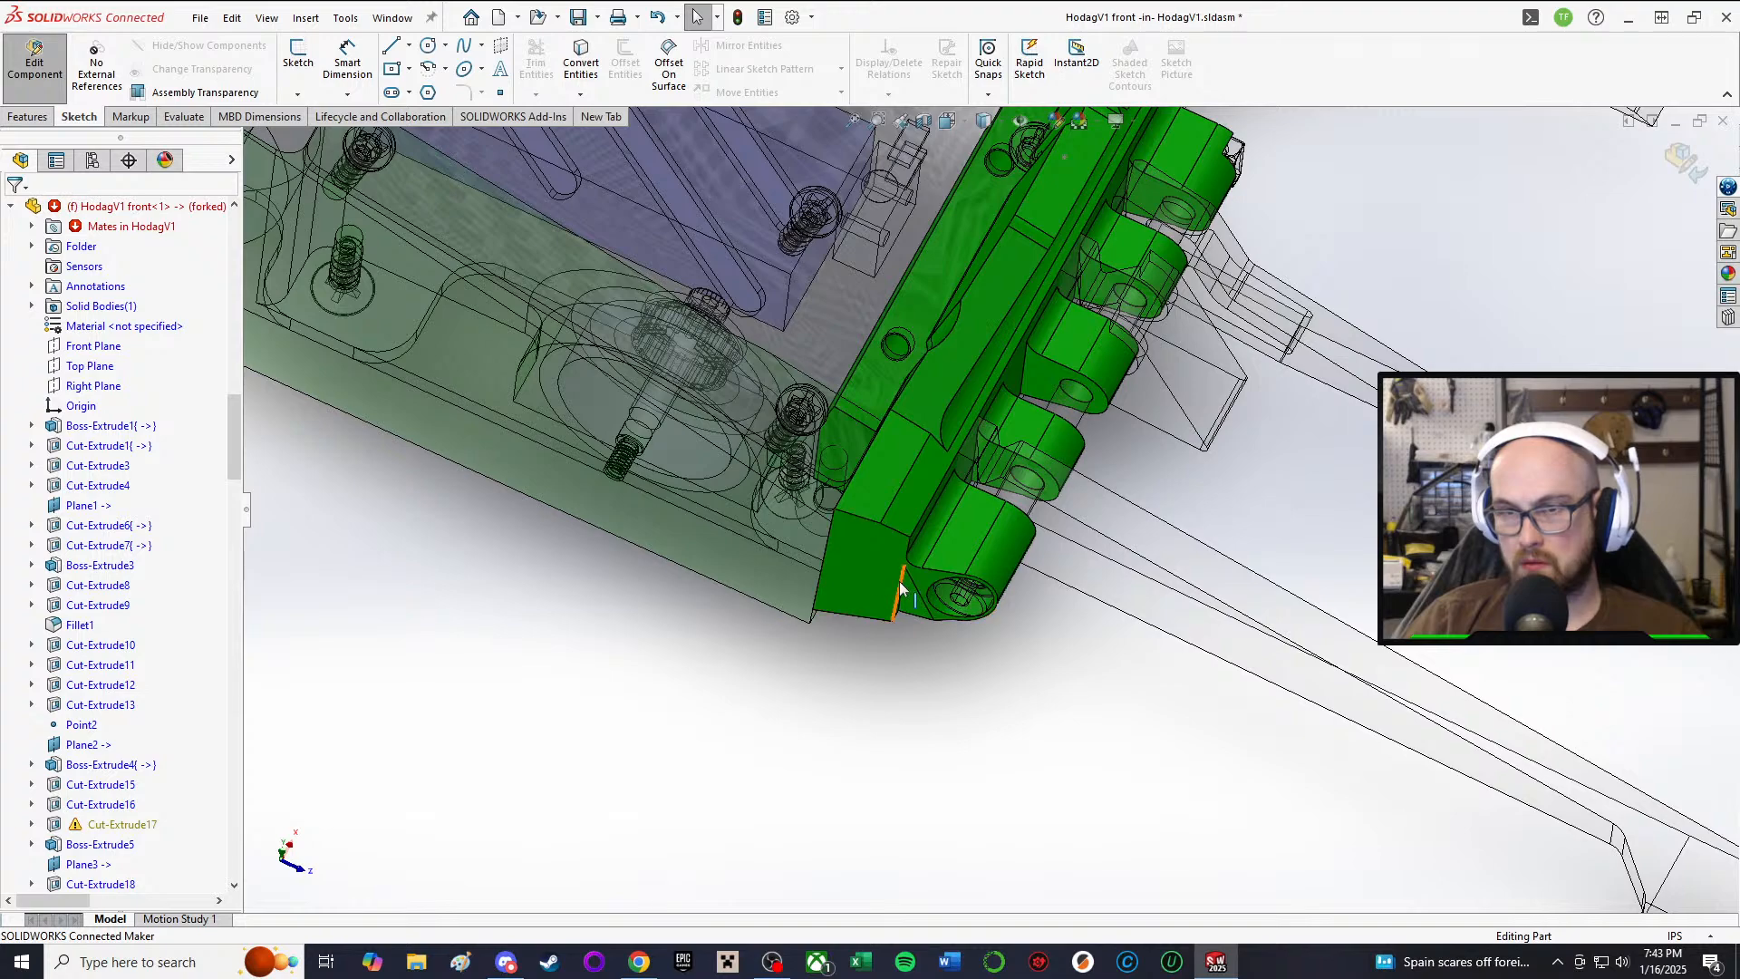
middle_click_drag(879, 662, 886, 545)
scroll(175, 738, "down", 2)
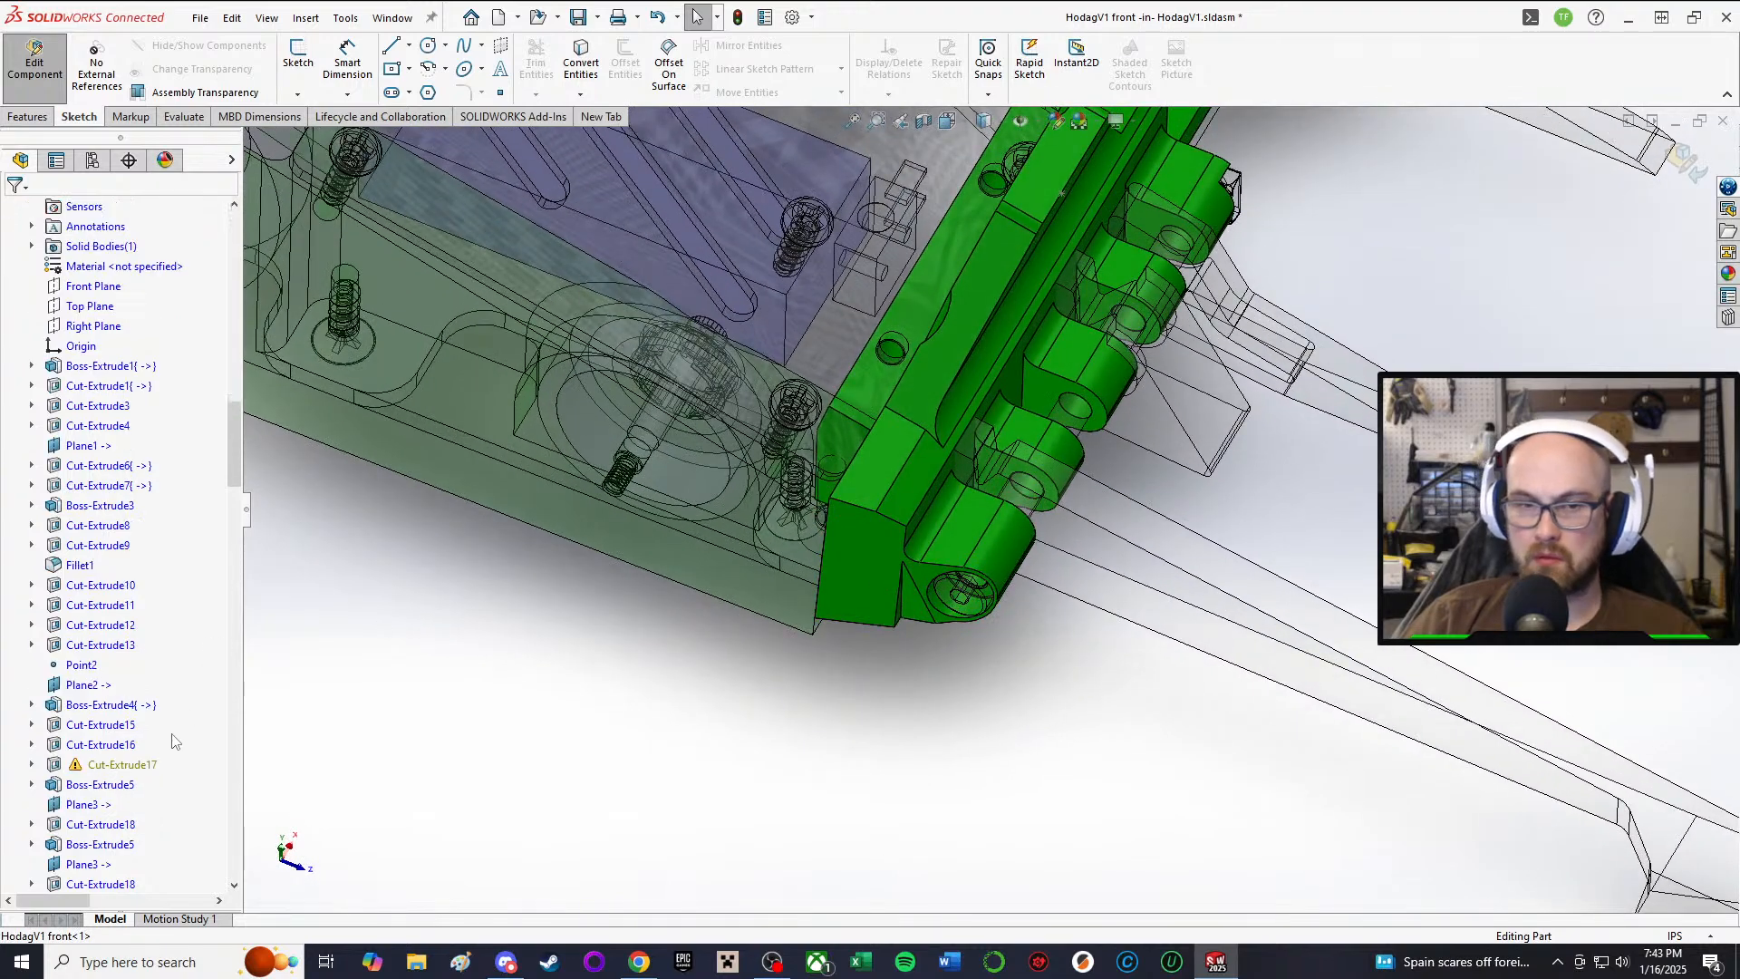
Step: Examine the lug cuts of Cut-Extrude17 and open Sketch23 to view its circular profile
left_click(121, 711)
left_click(99, 686)
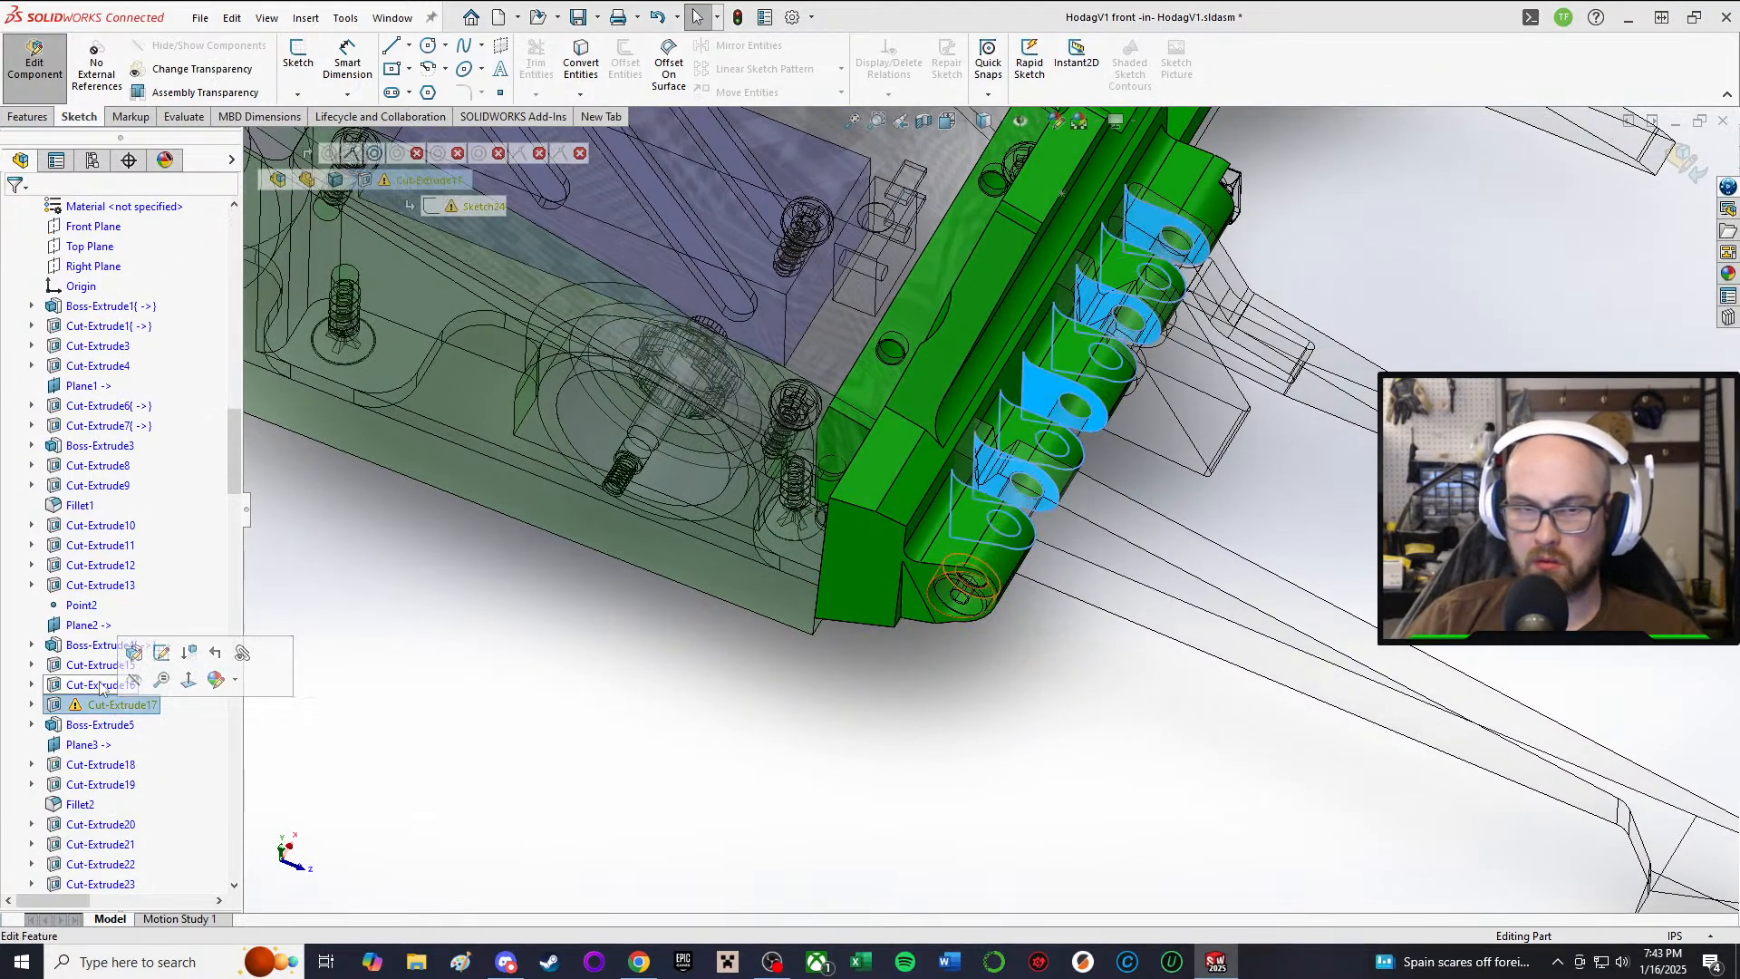
left_click(147, 626)
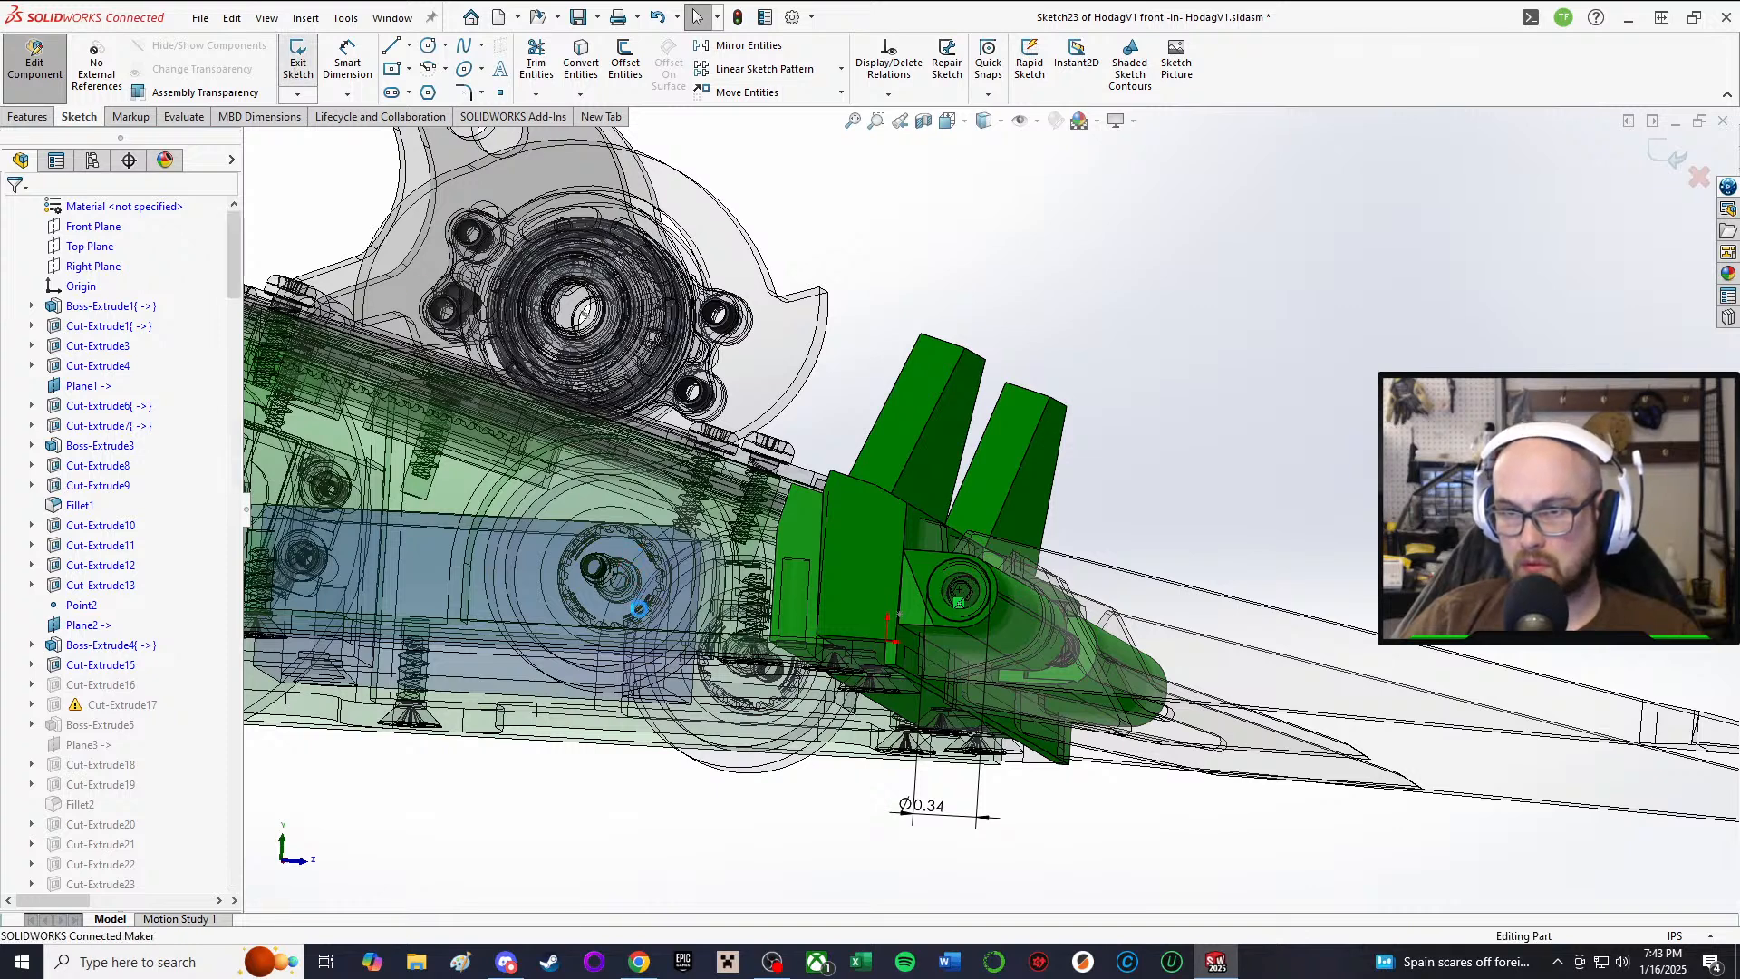
Step: Open the sketch behind Boss-Extrude5, inspect its profile against the bracket from the side, and exit the sketch
left_click(117, 722)
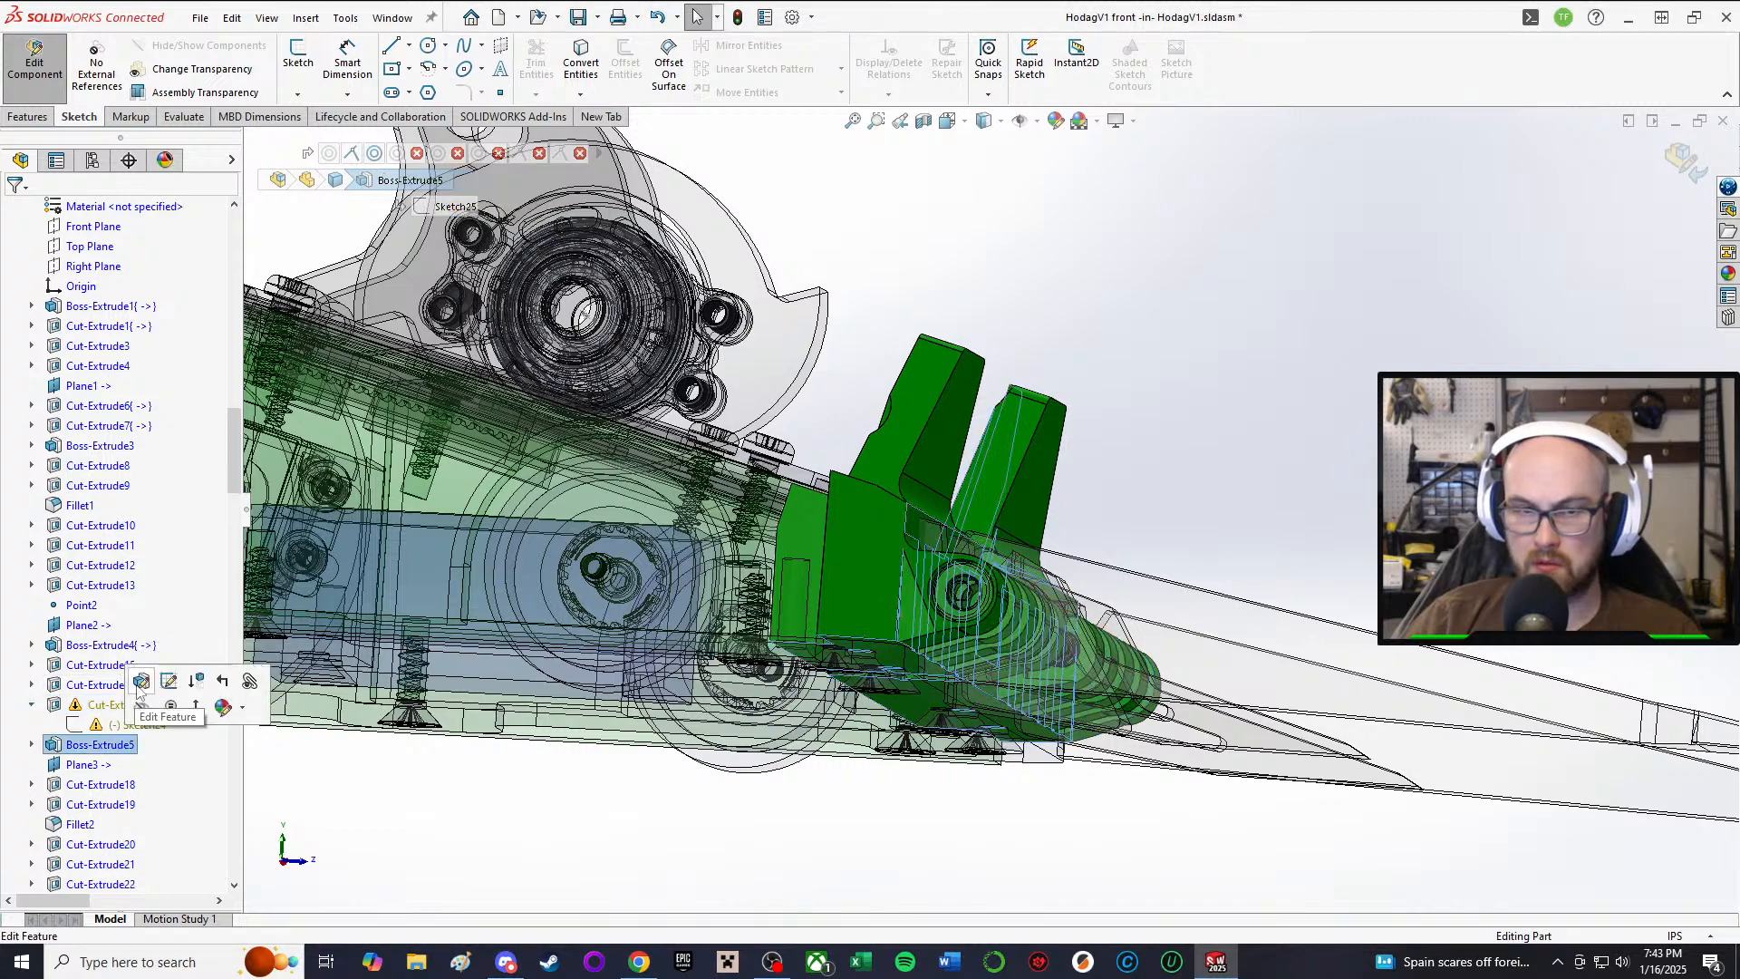
left_click(170, 681)
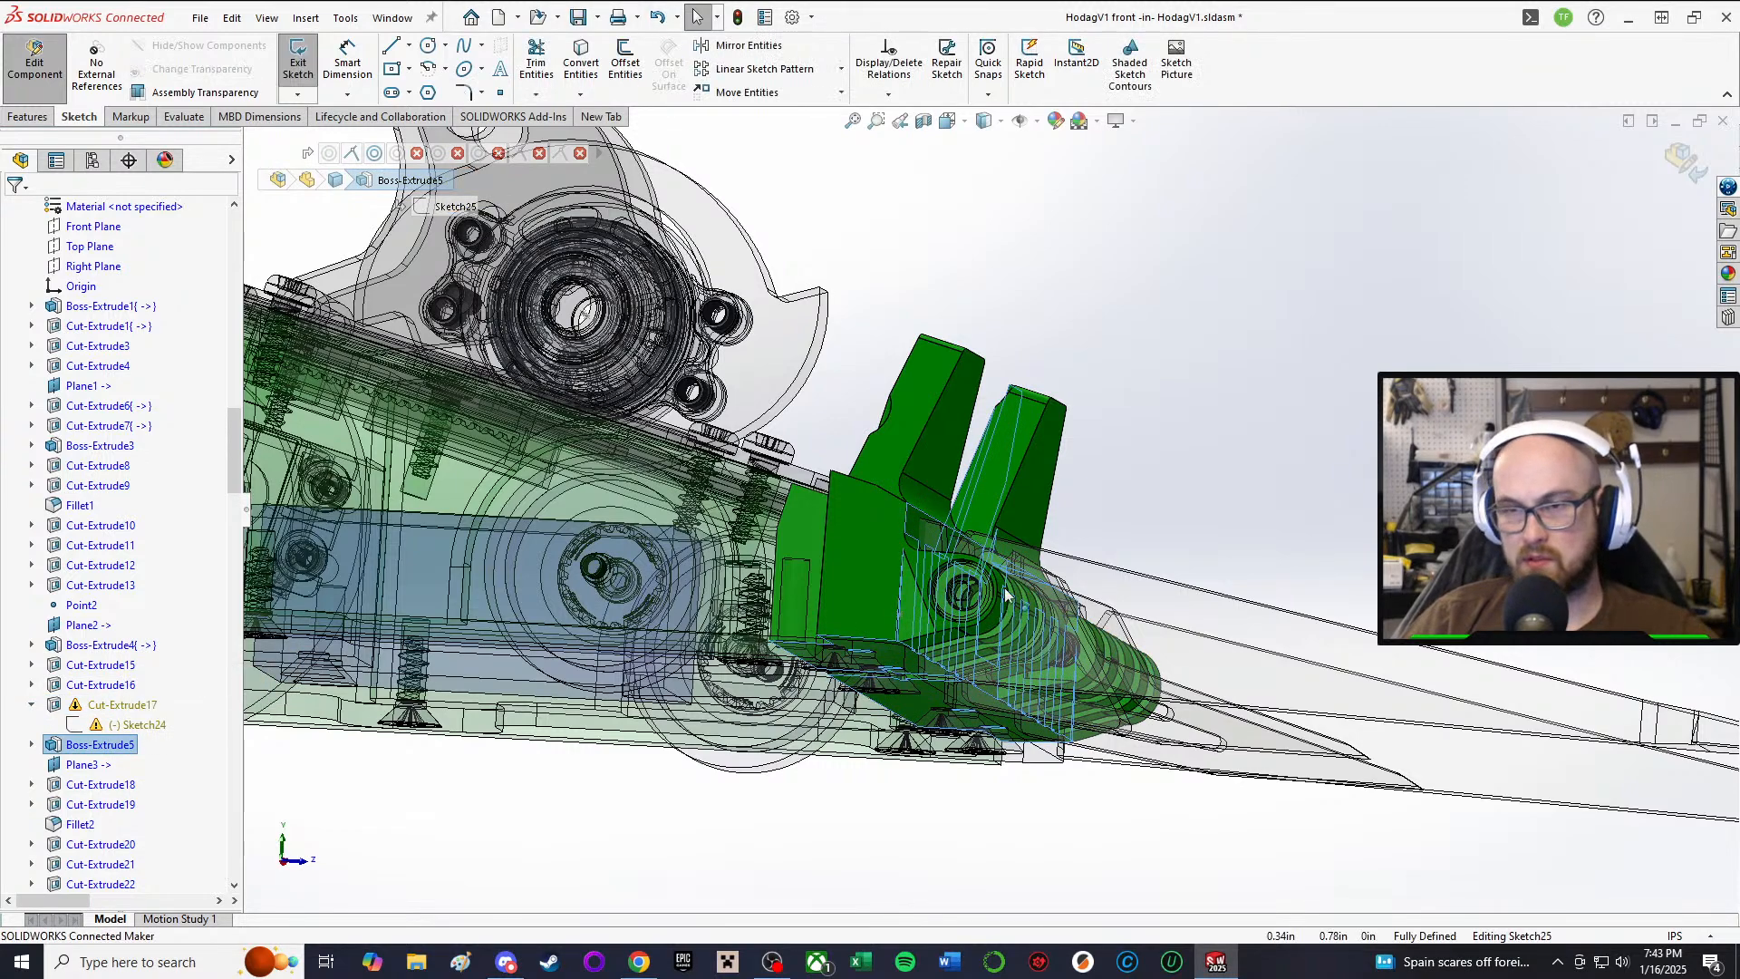
scroll(959, 625, "down", 3)
middle_click_drag(978, 613, 996, 684)
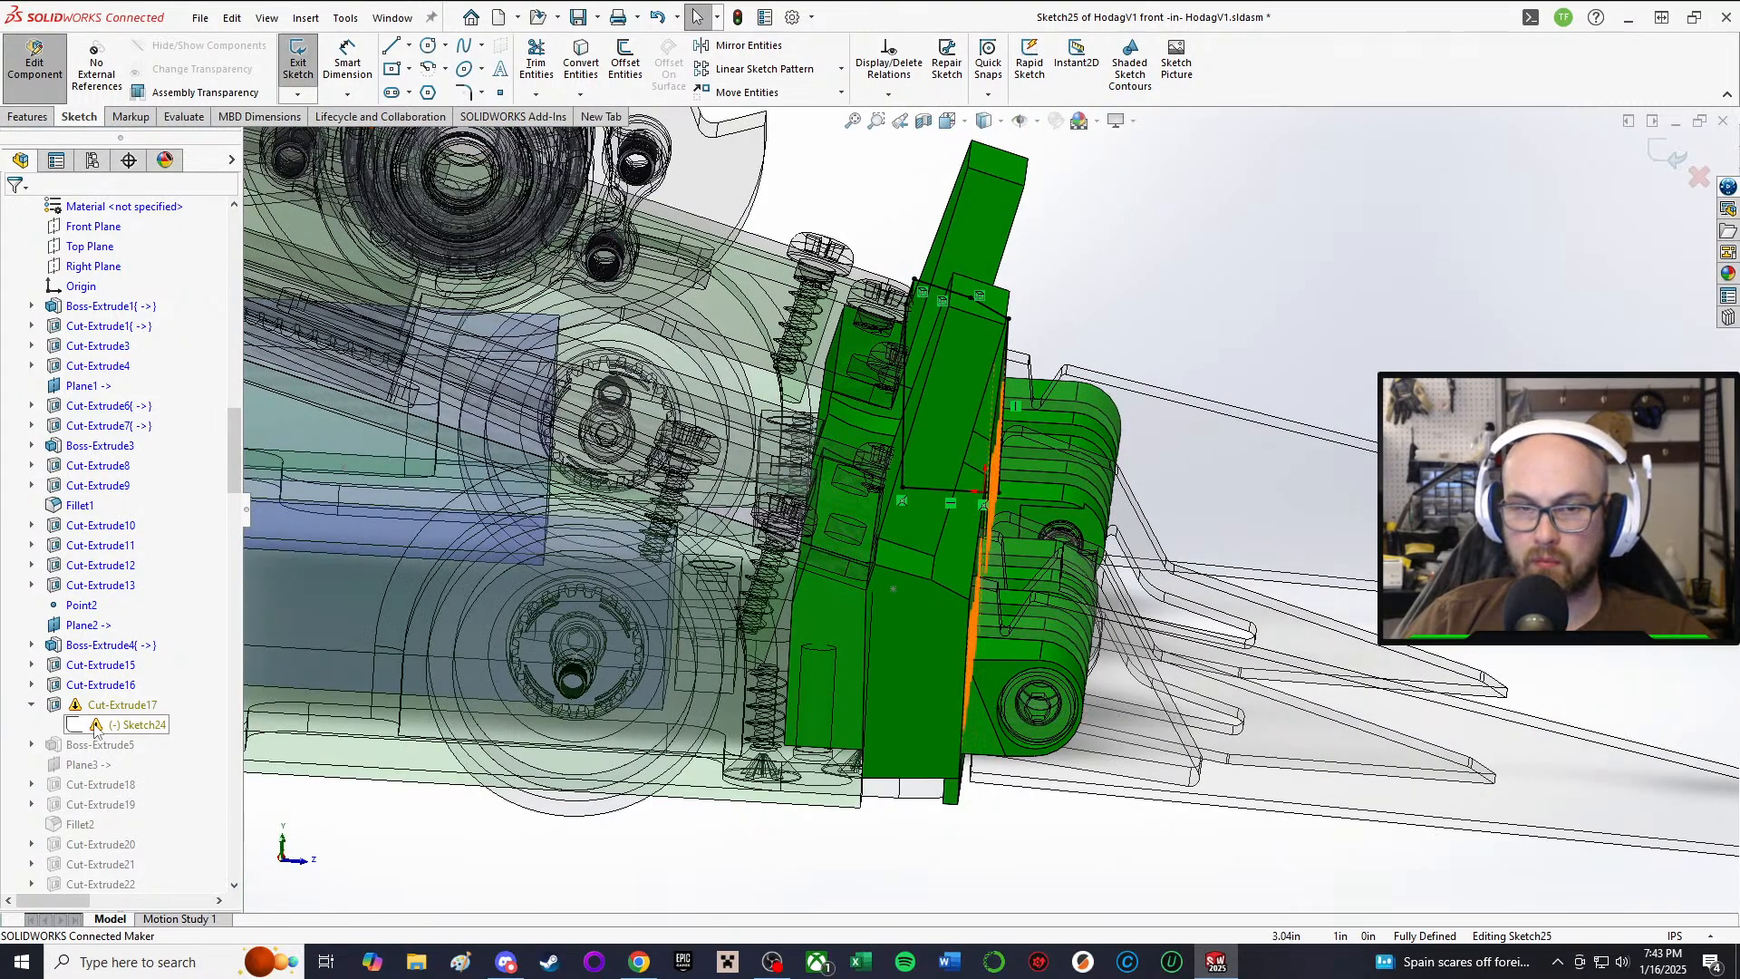
mouse_move(97, 730)
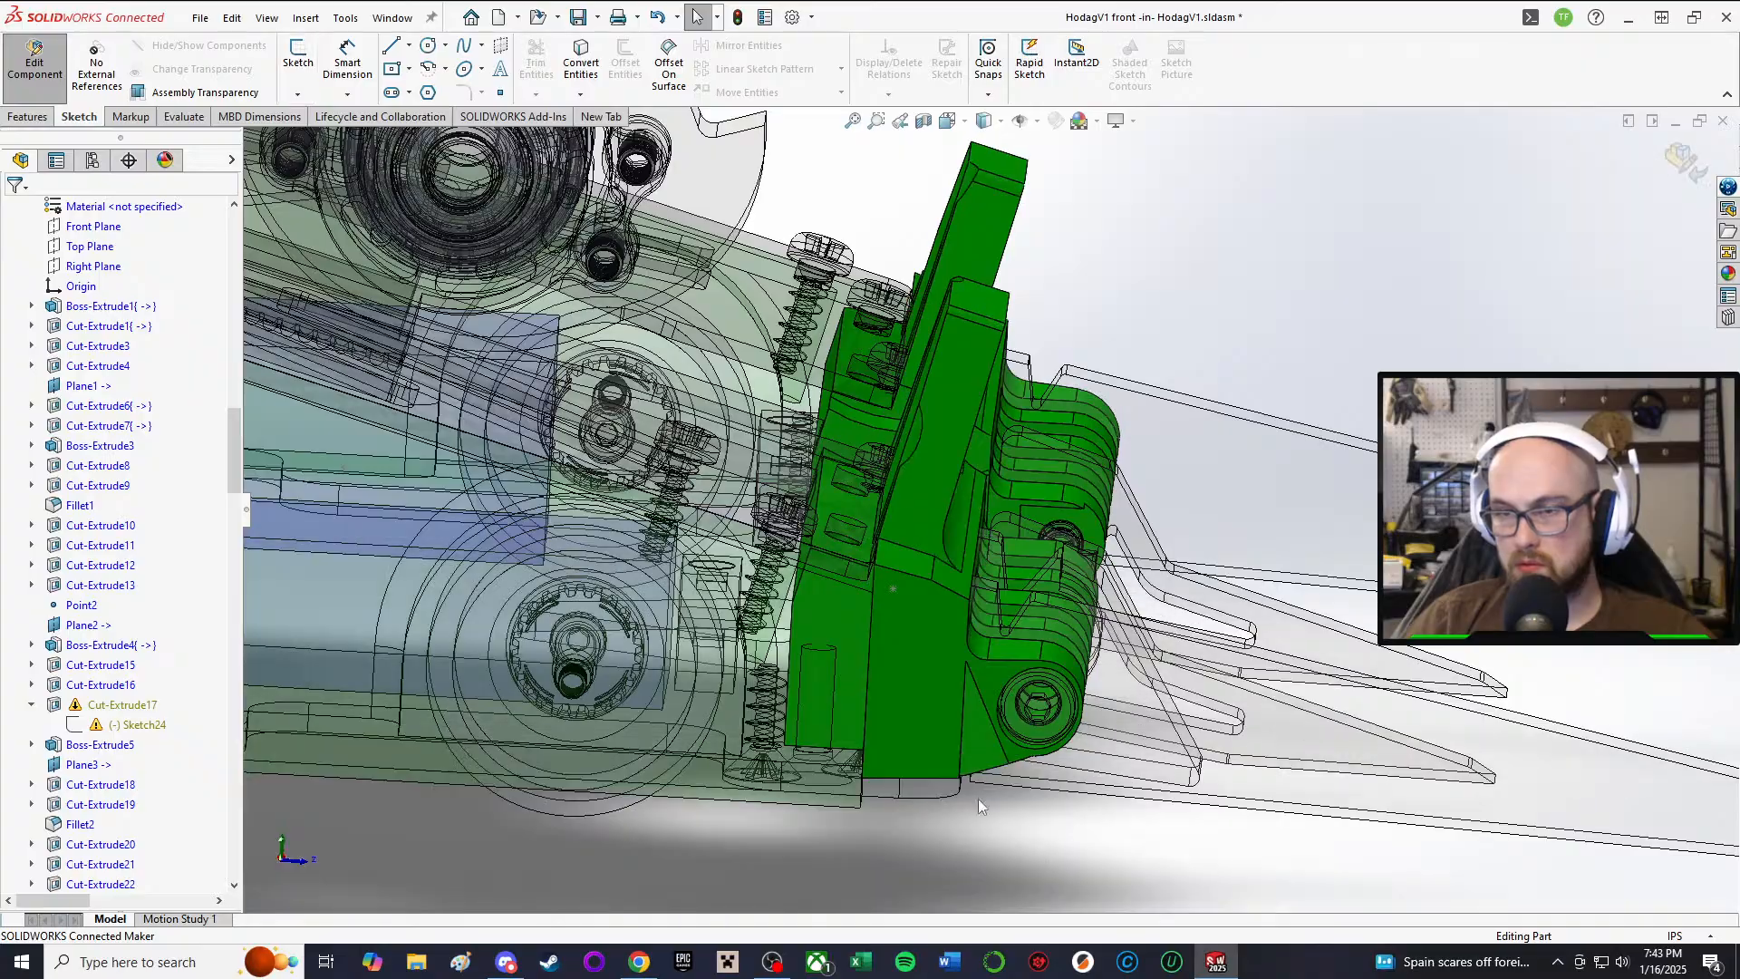
Step: Inspect the bracket's outer end, finish editing the part in context, rebuild the assembly, and check the bracket's sloped top face
mouse_move(977, 797)
middle_mouse_down()
mouse_move(987, 330)
mouse_move(959, 798)
mouse_move(988, 632)
mouse_move(983, 730)
mouse_move(982, 649)
mouse_move(976, 680)
mouse_move(1066, 532)
mouse_move(1015, 562)
mouse_move(1019, 532)
mouse_move(1041, 551)
middle_mouse_up()
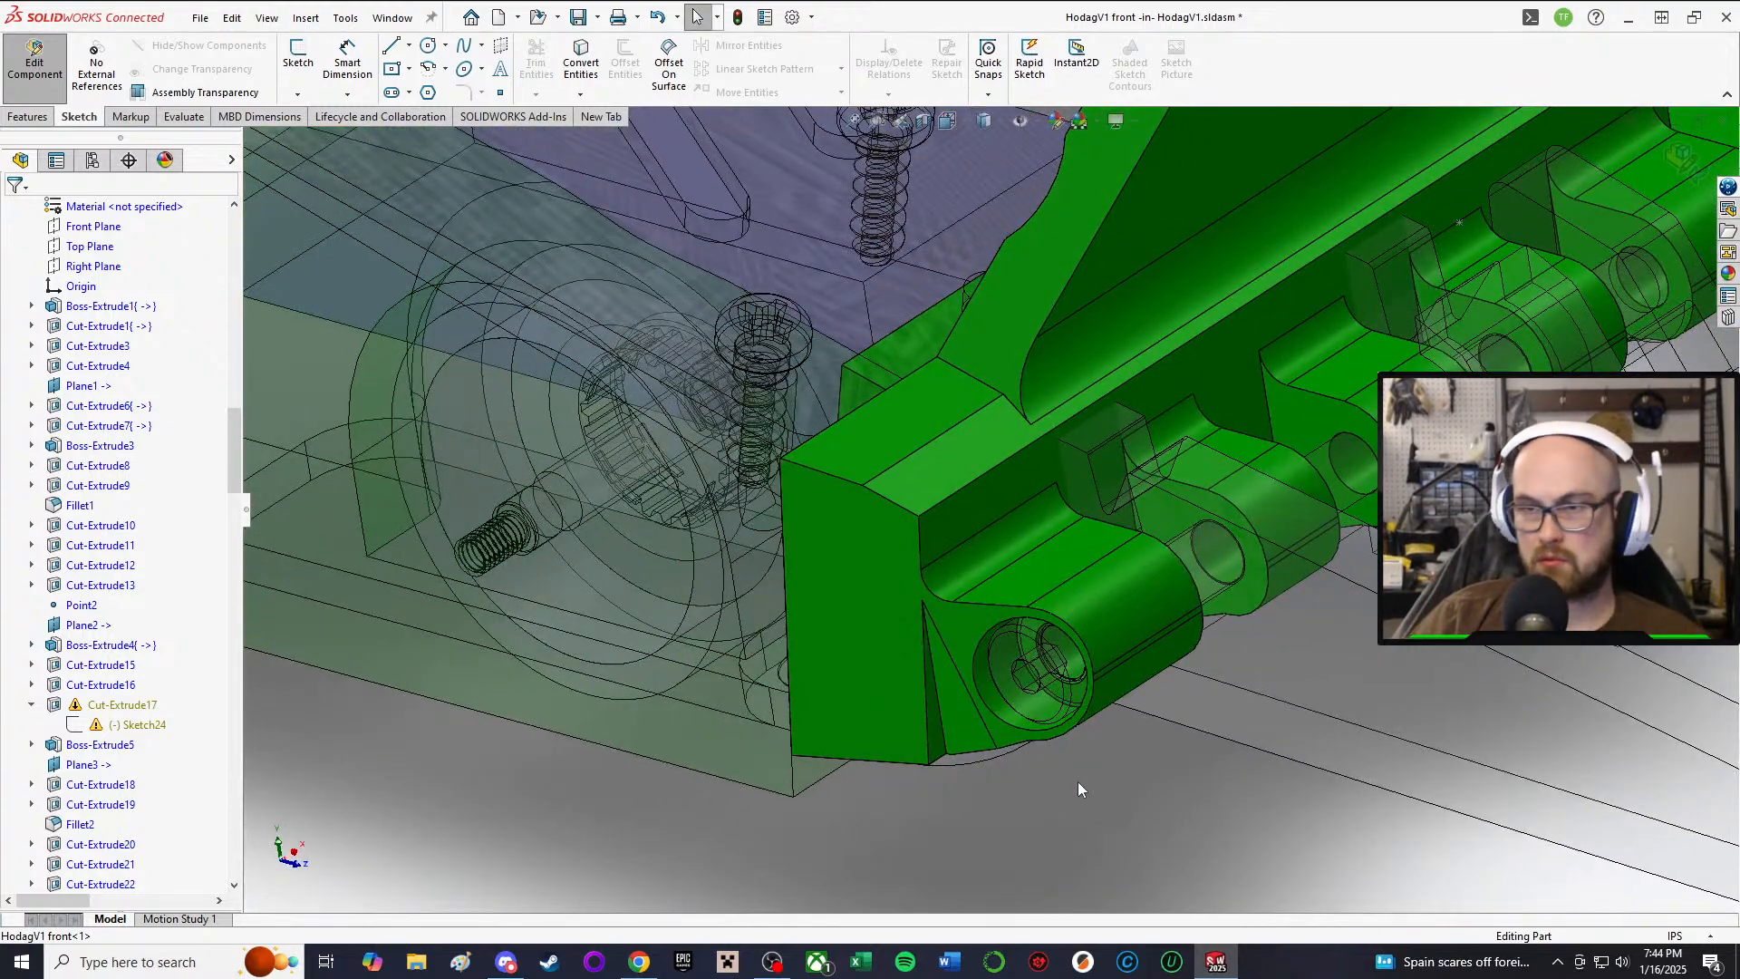
middle_click_drag(1079, 783, 1078, 779)
mouse_move(1100, 711)
middle_mouse_down()
mouse_move(1112, 653)
mouse_move(1128, 725)
middle_mouse_up()
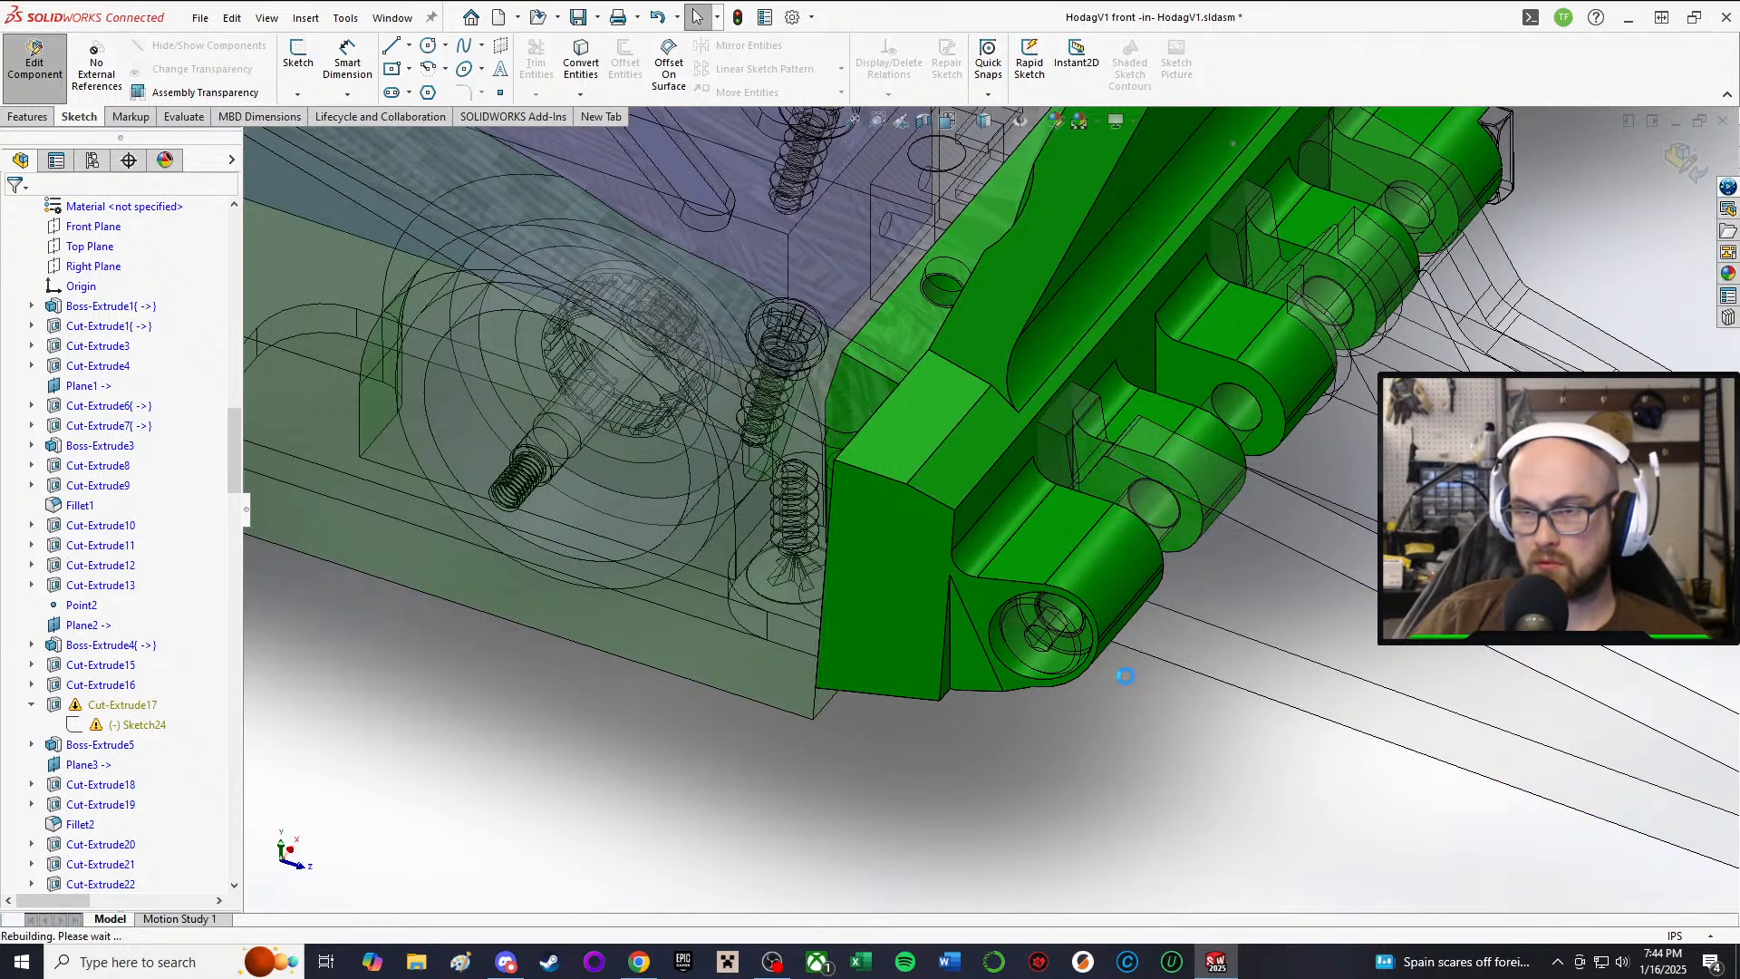
middle_click_drag(1063, 667, 1005, 684)
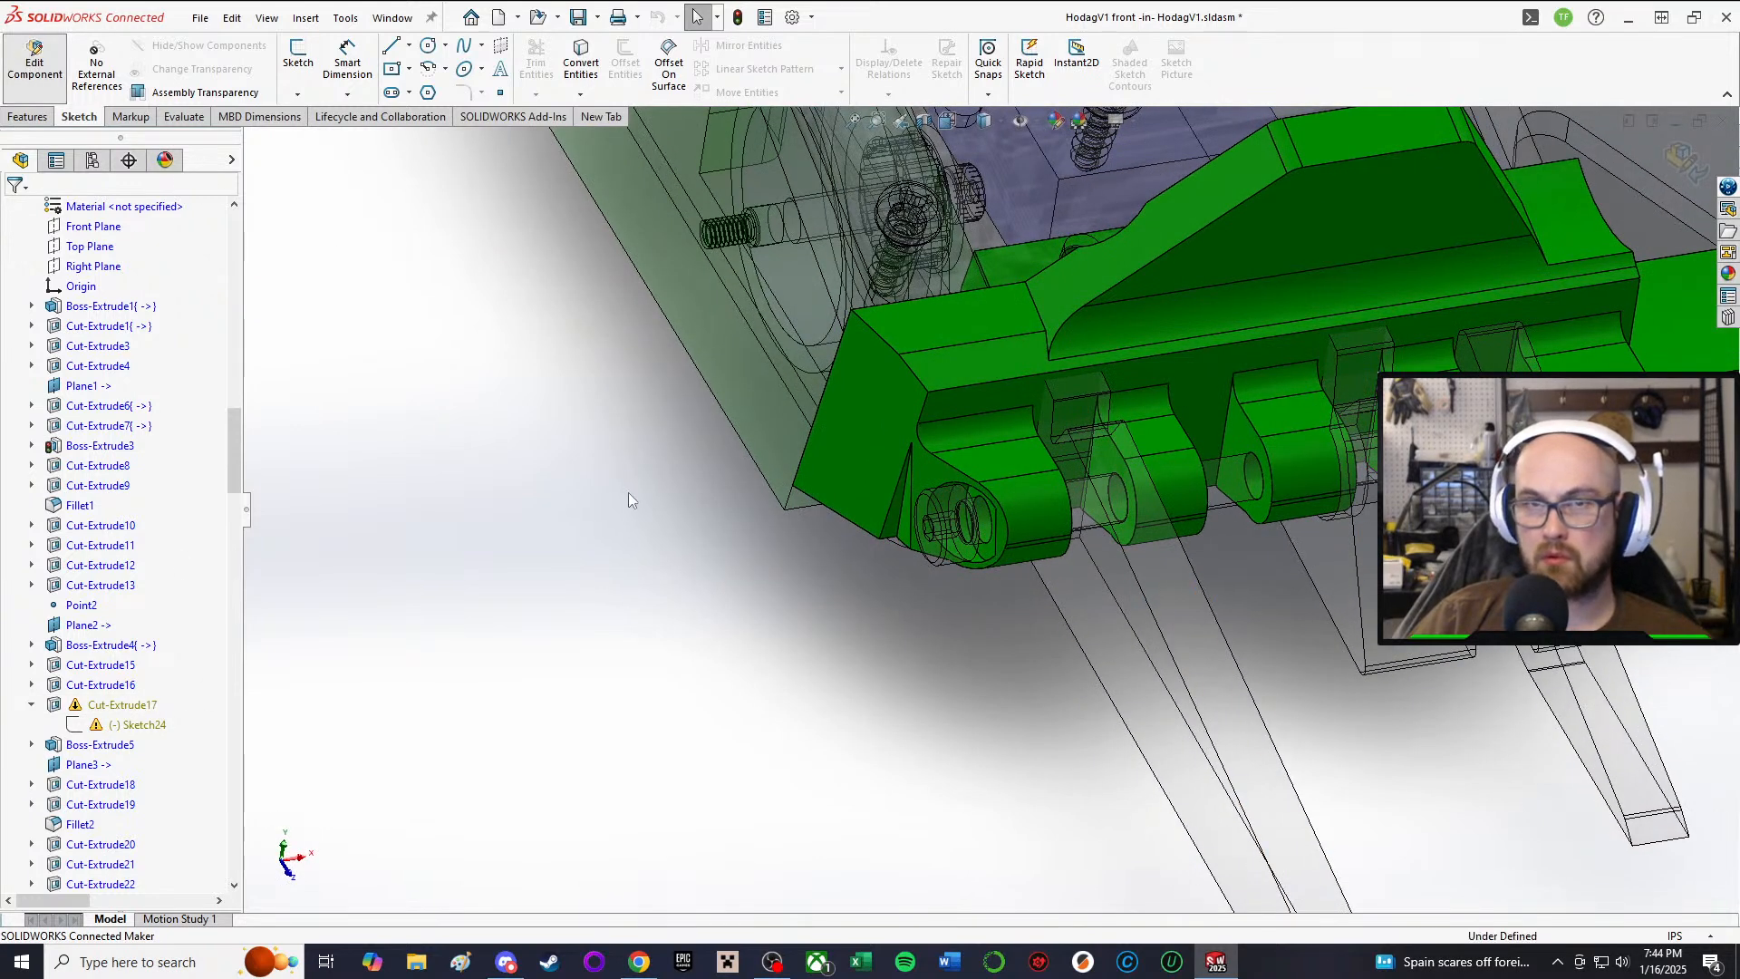
left_click(738, 18)
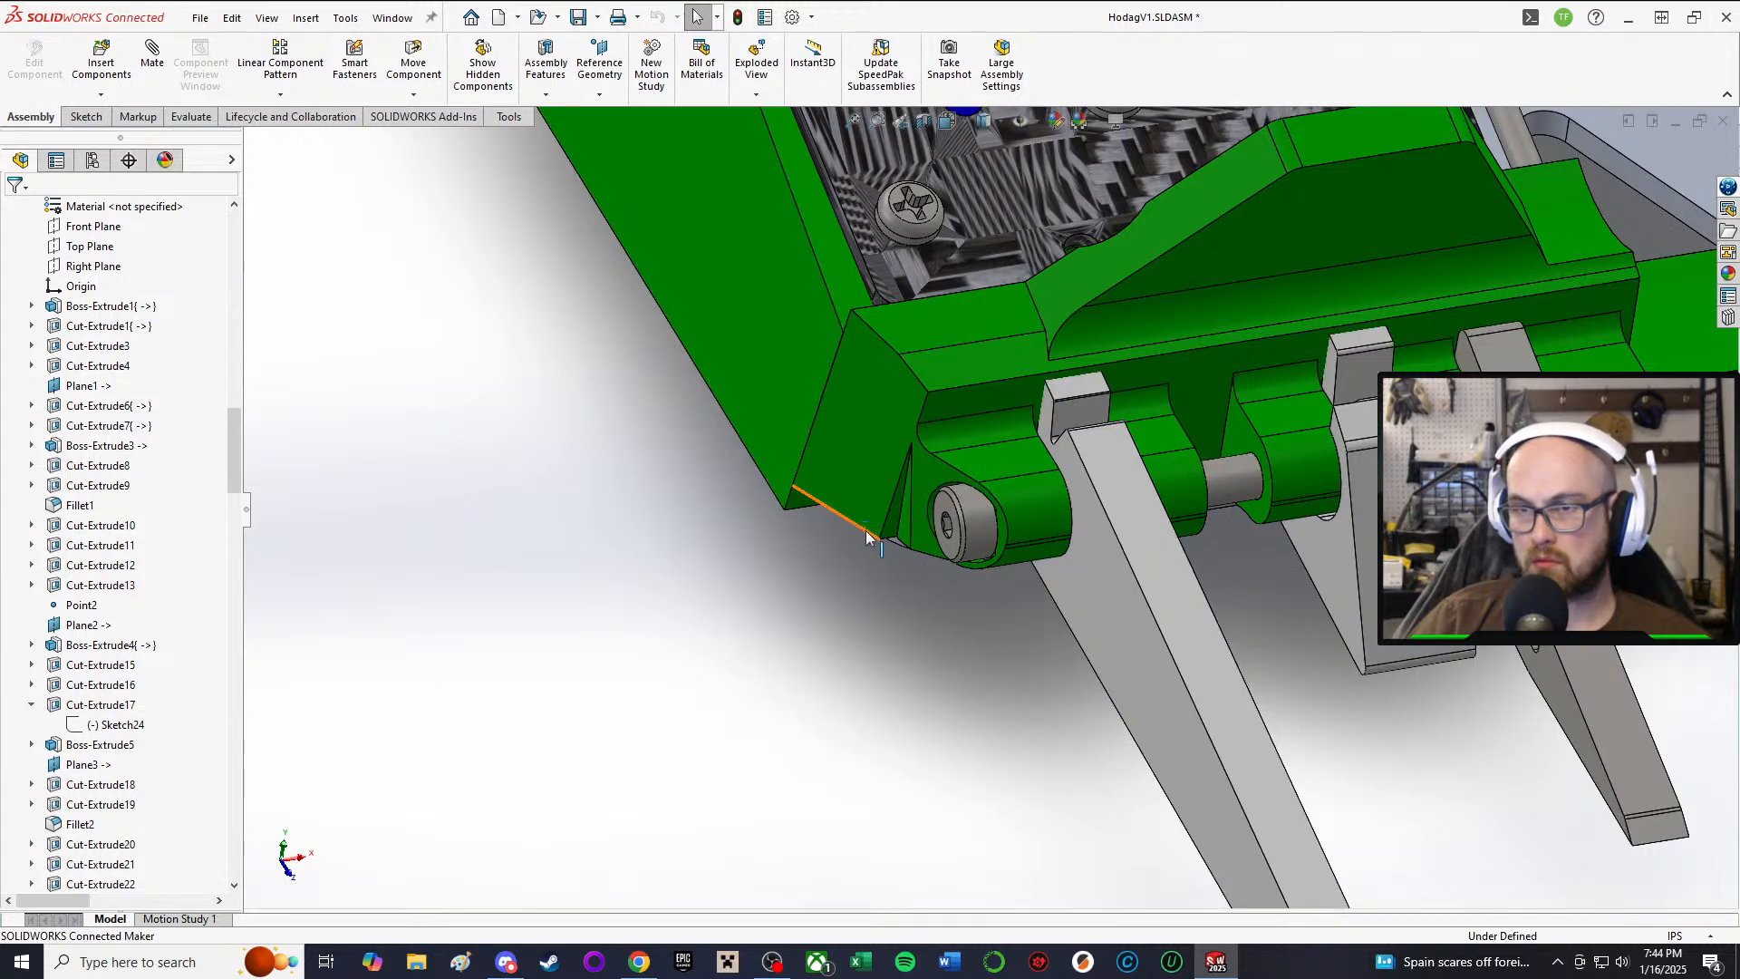
left_click(1022, 348)
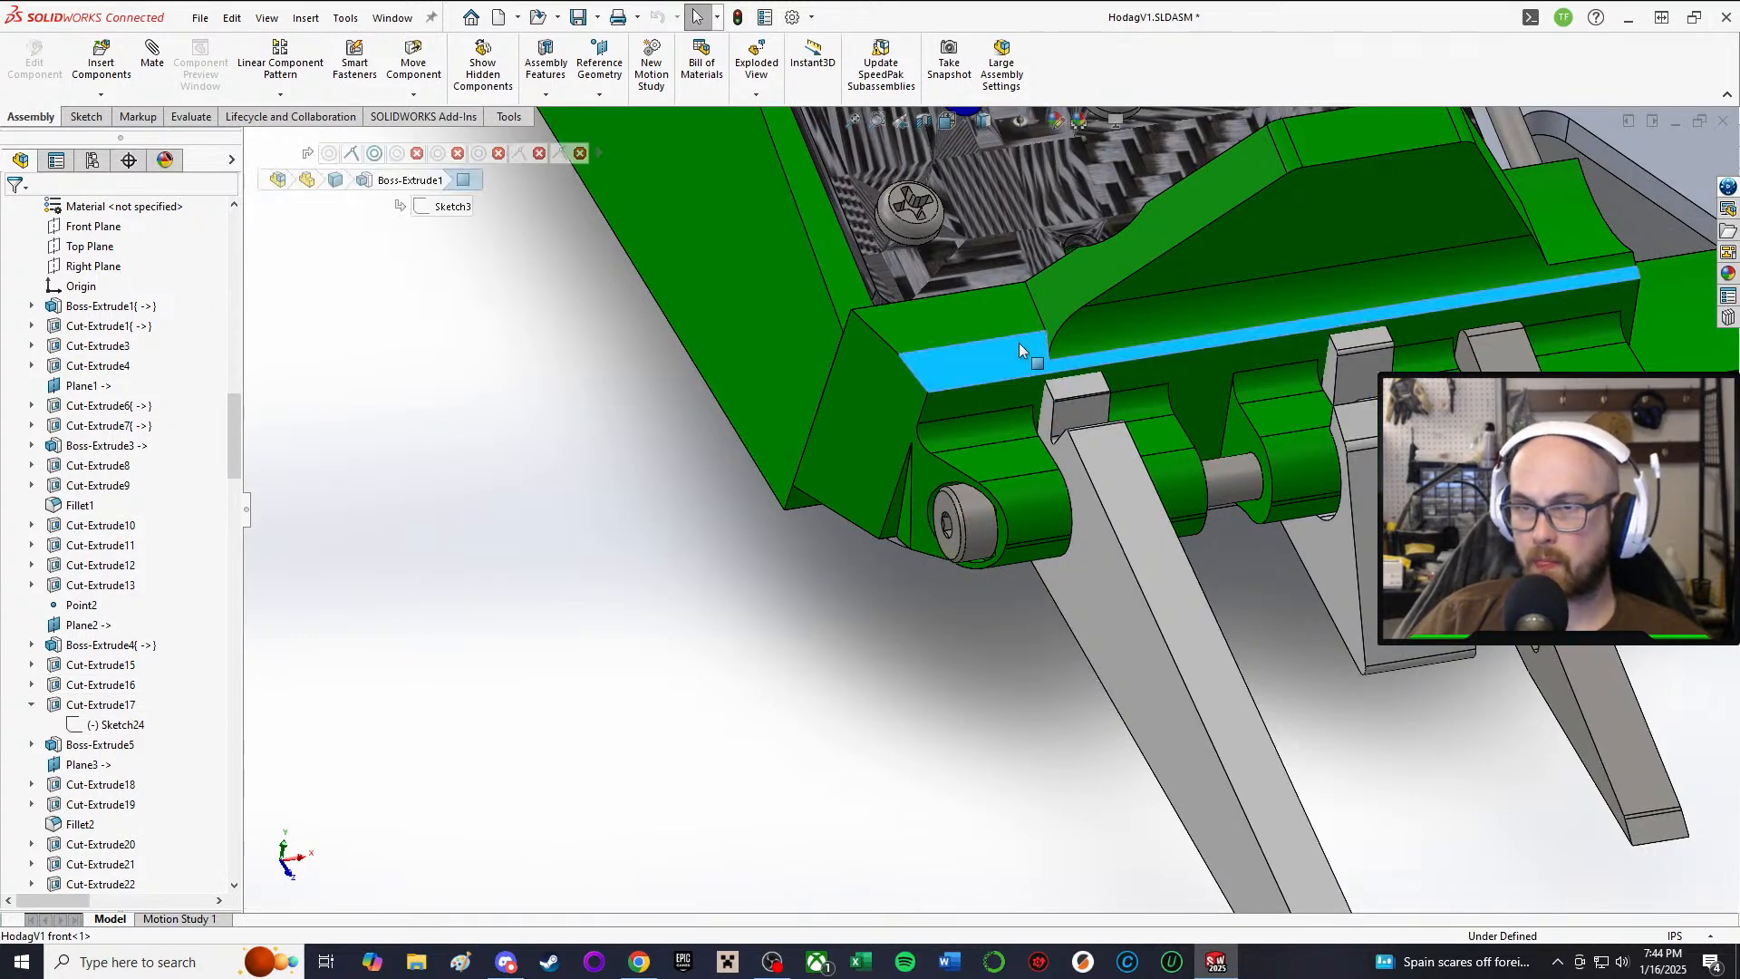
Step: Edit the front bracket in context and examine the geometry of Cut-Extrude20 and the faces rounded by Fillet2
left_click(1150, 263)
scroll(203, 532, "down", 2)
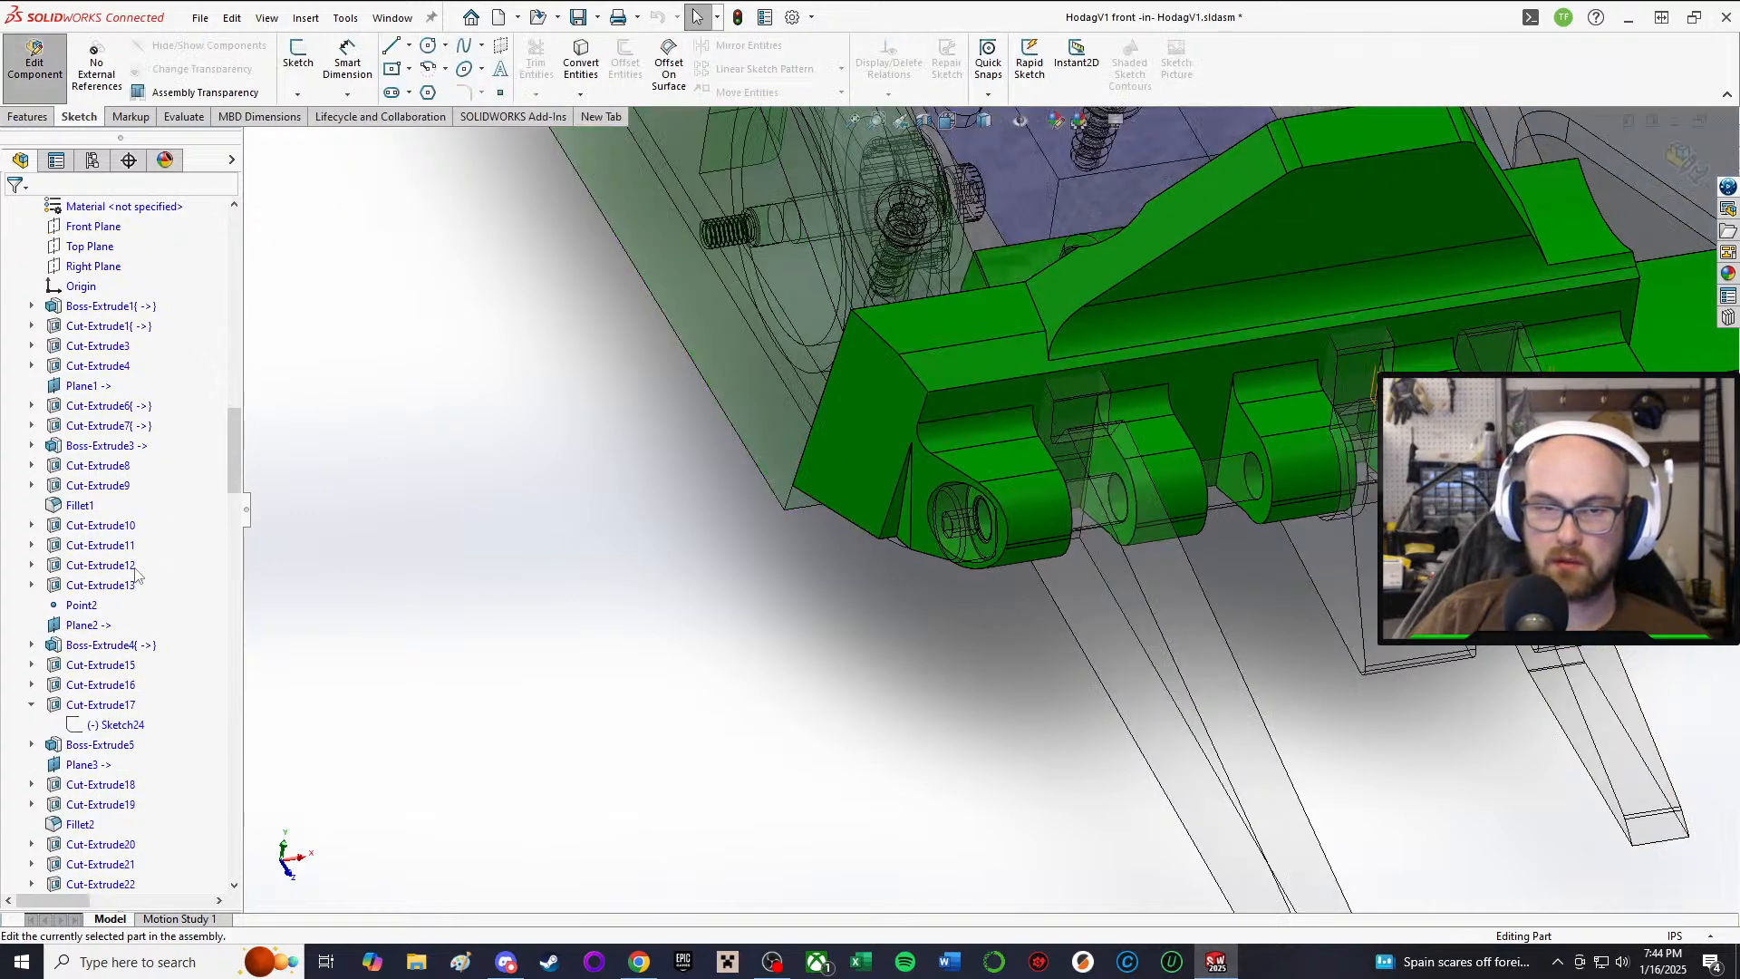
left_click(100, 843)
scroll(96, 830, "down", 3)
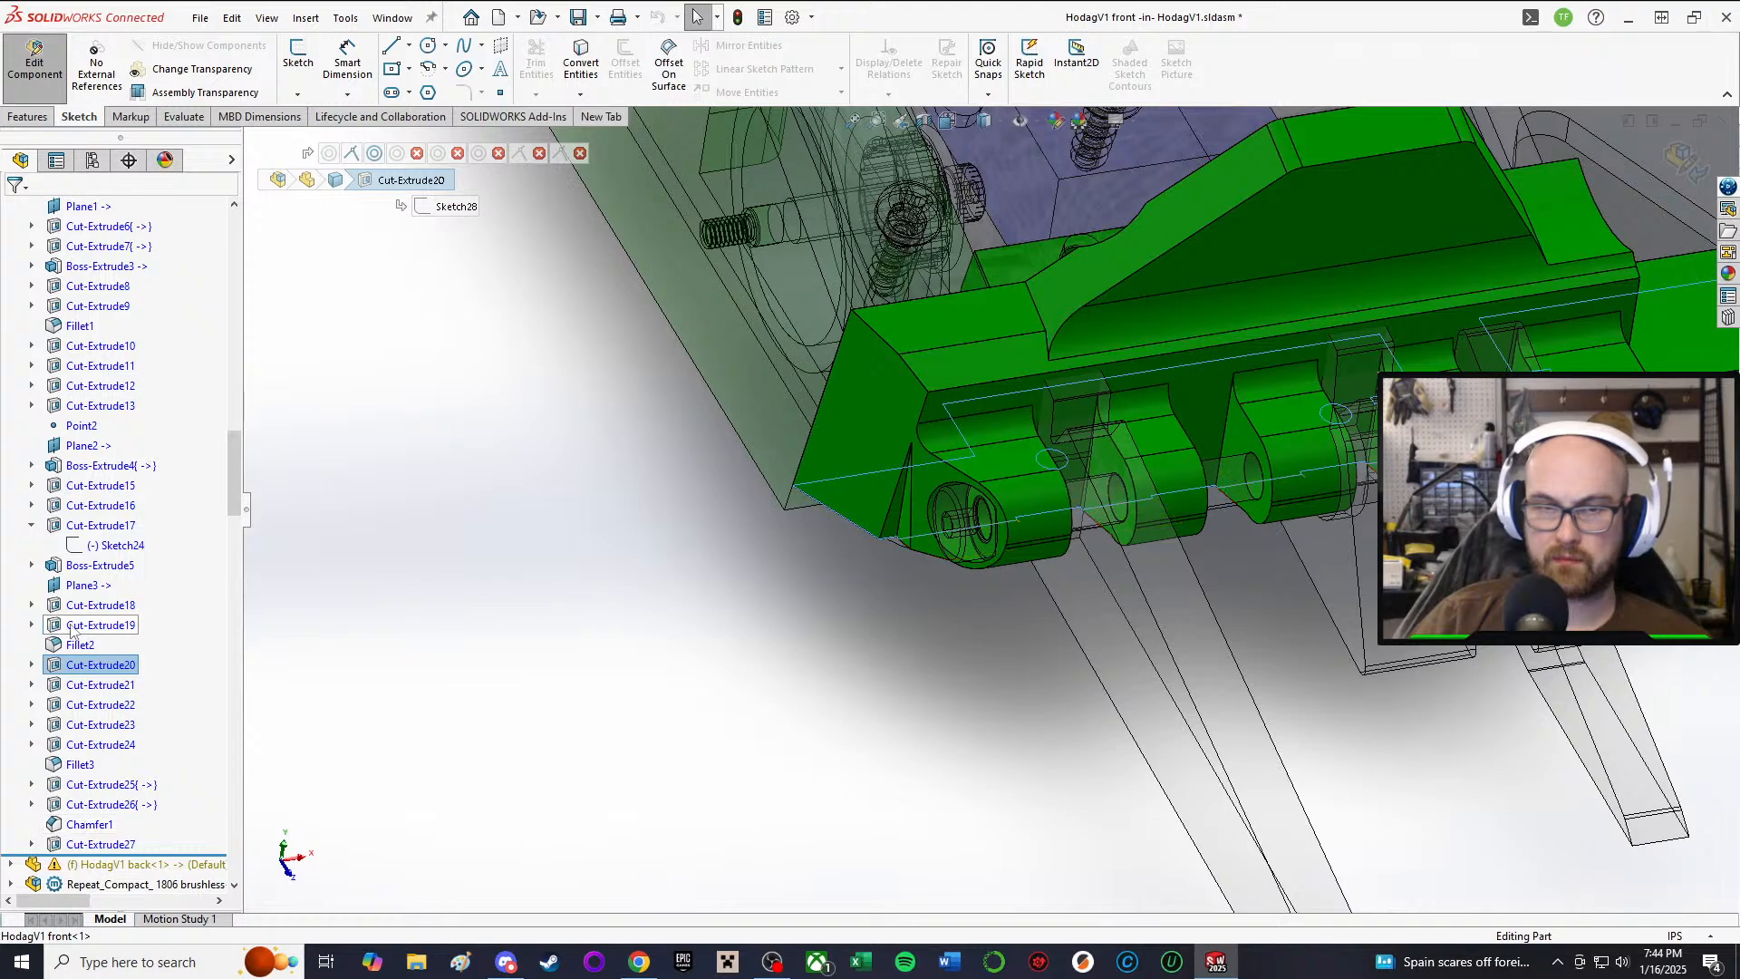
left_click(77, 645)
middle_click_drag(984, 535, 1120, 499)
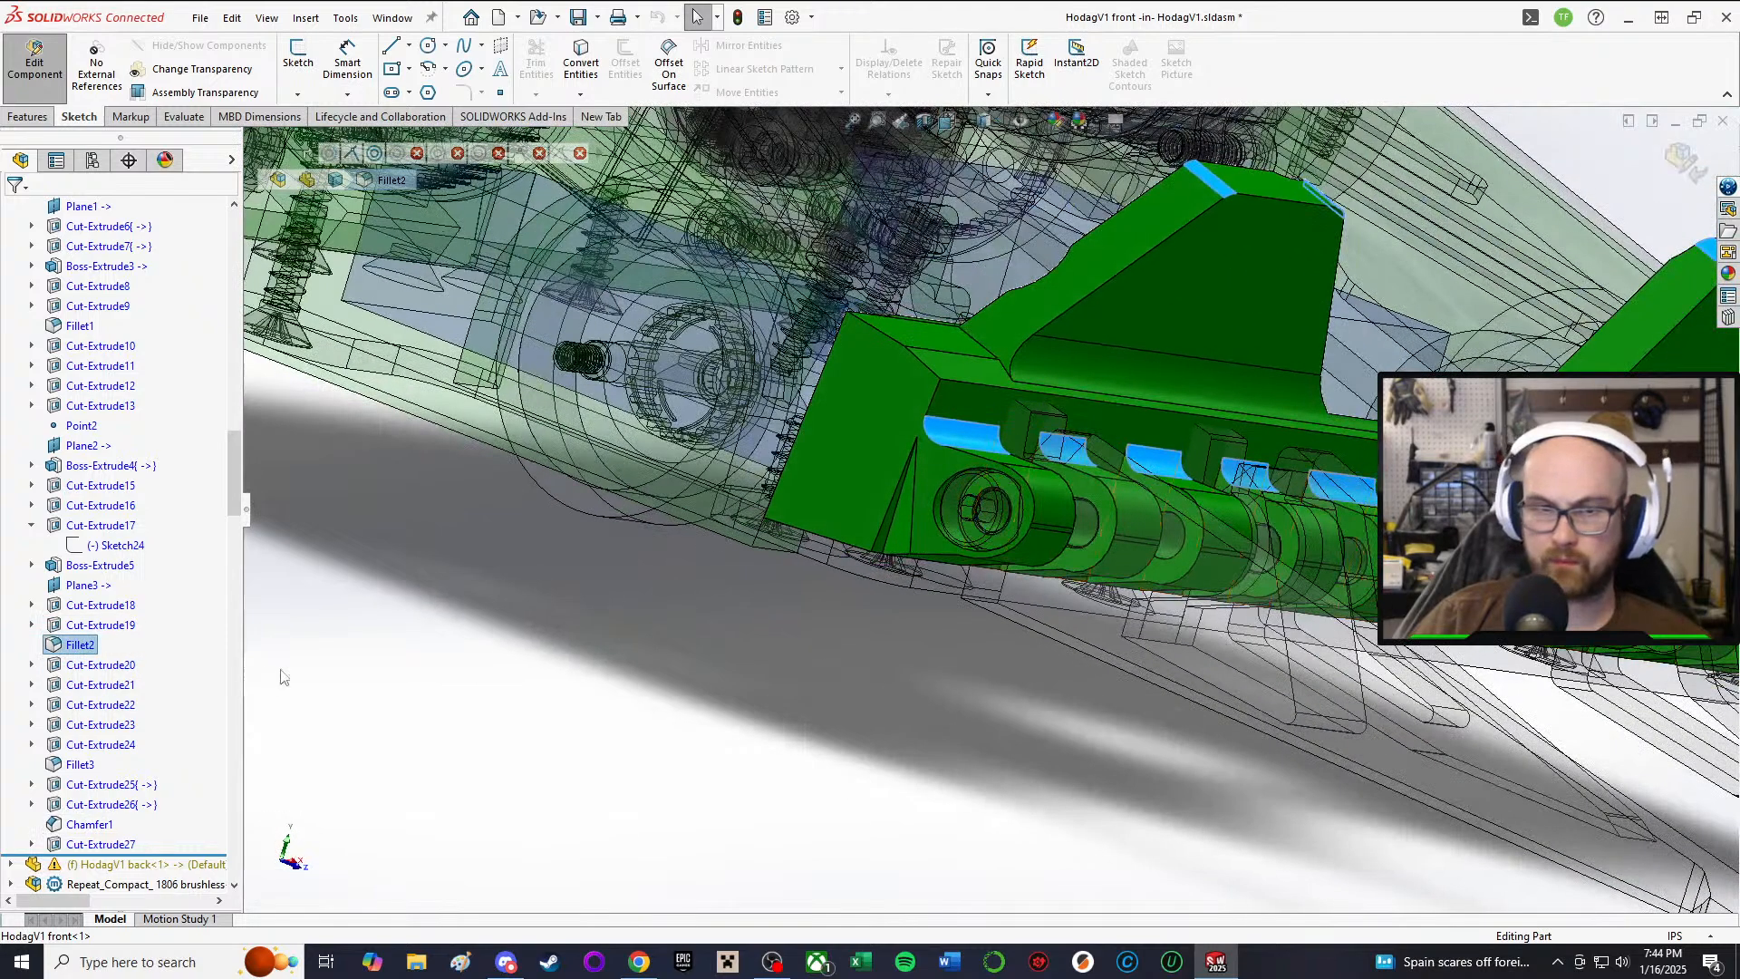
Step: Examine the faces made by Chamfer1 from the side and underside of the bracket's hinge lugs
left_click(91, 823)
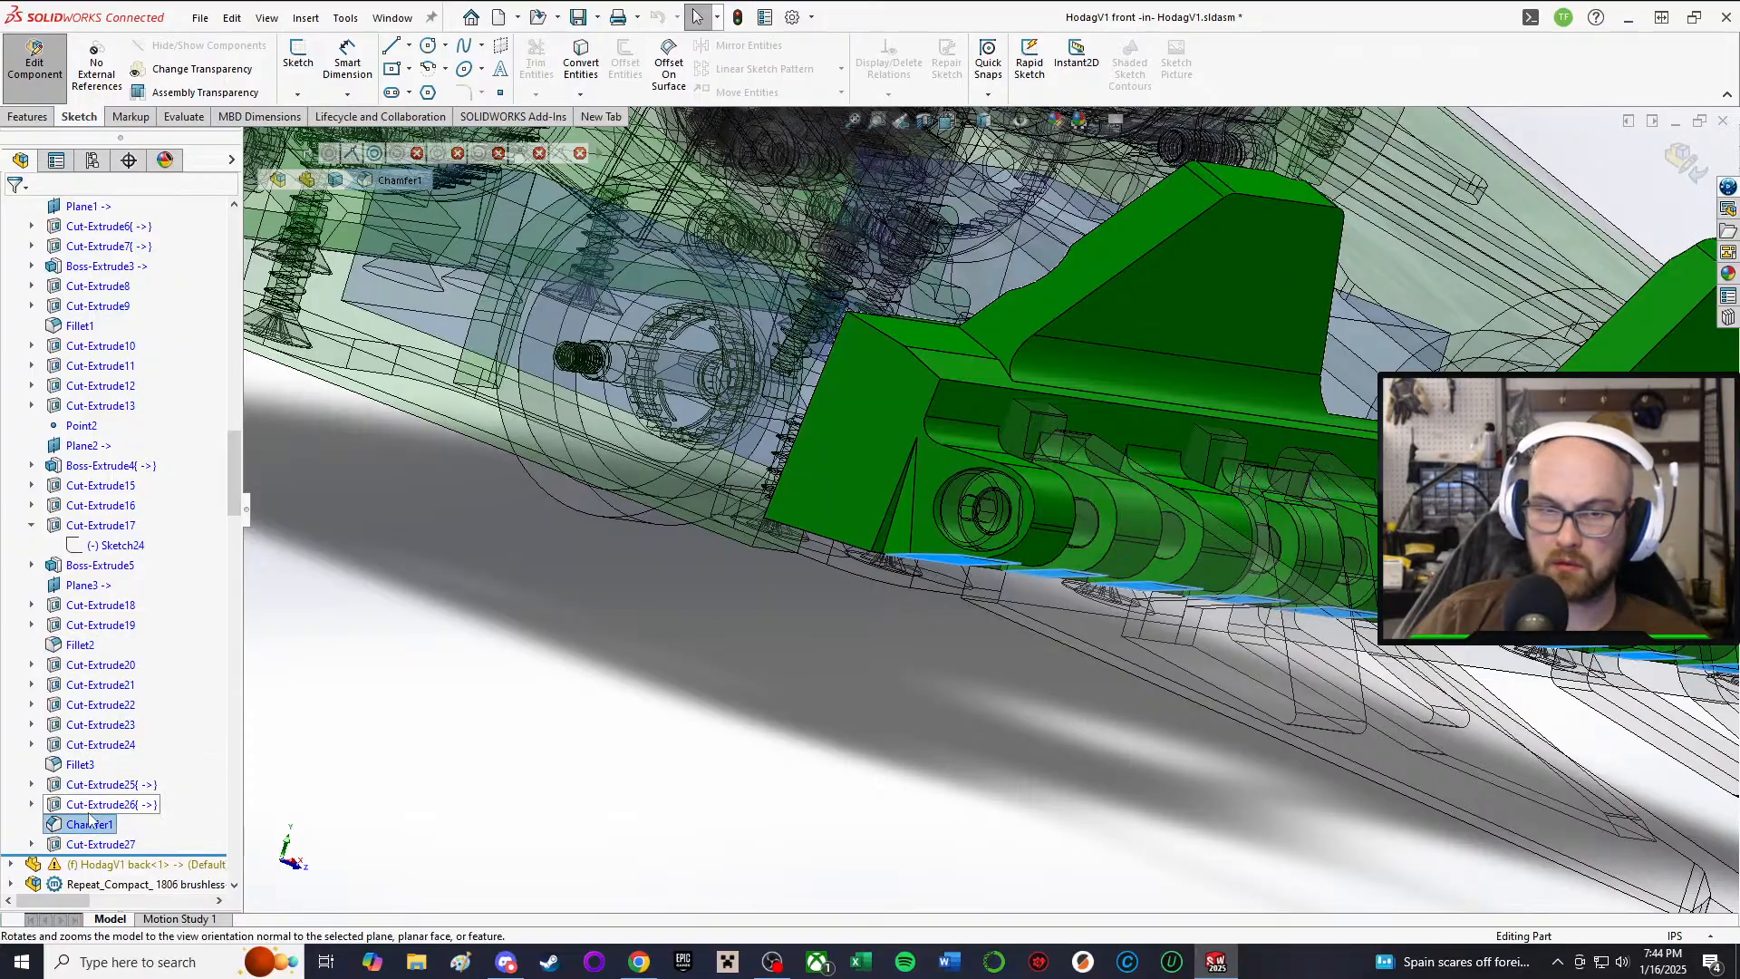
middle_click_drag(1154, 542, 1234, 582)
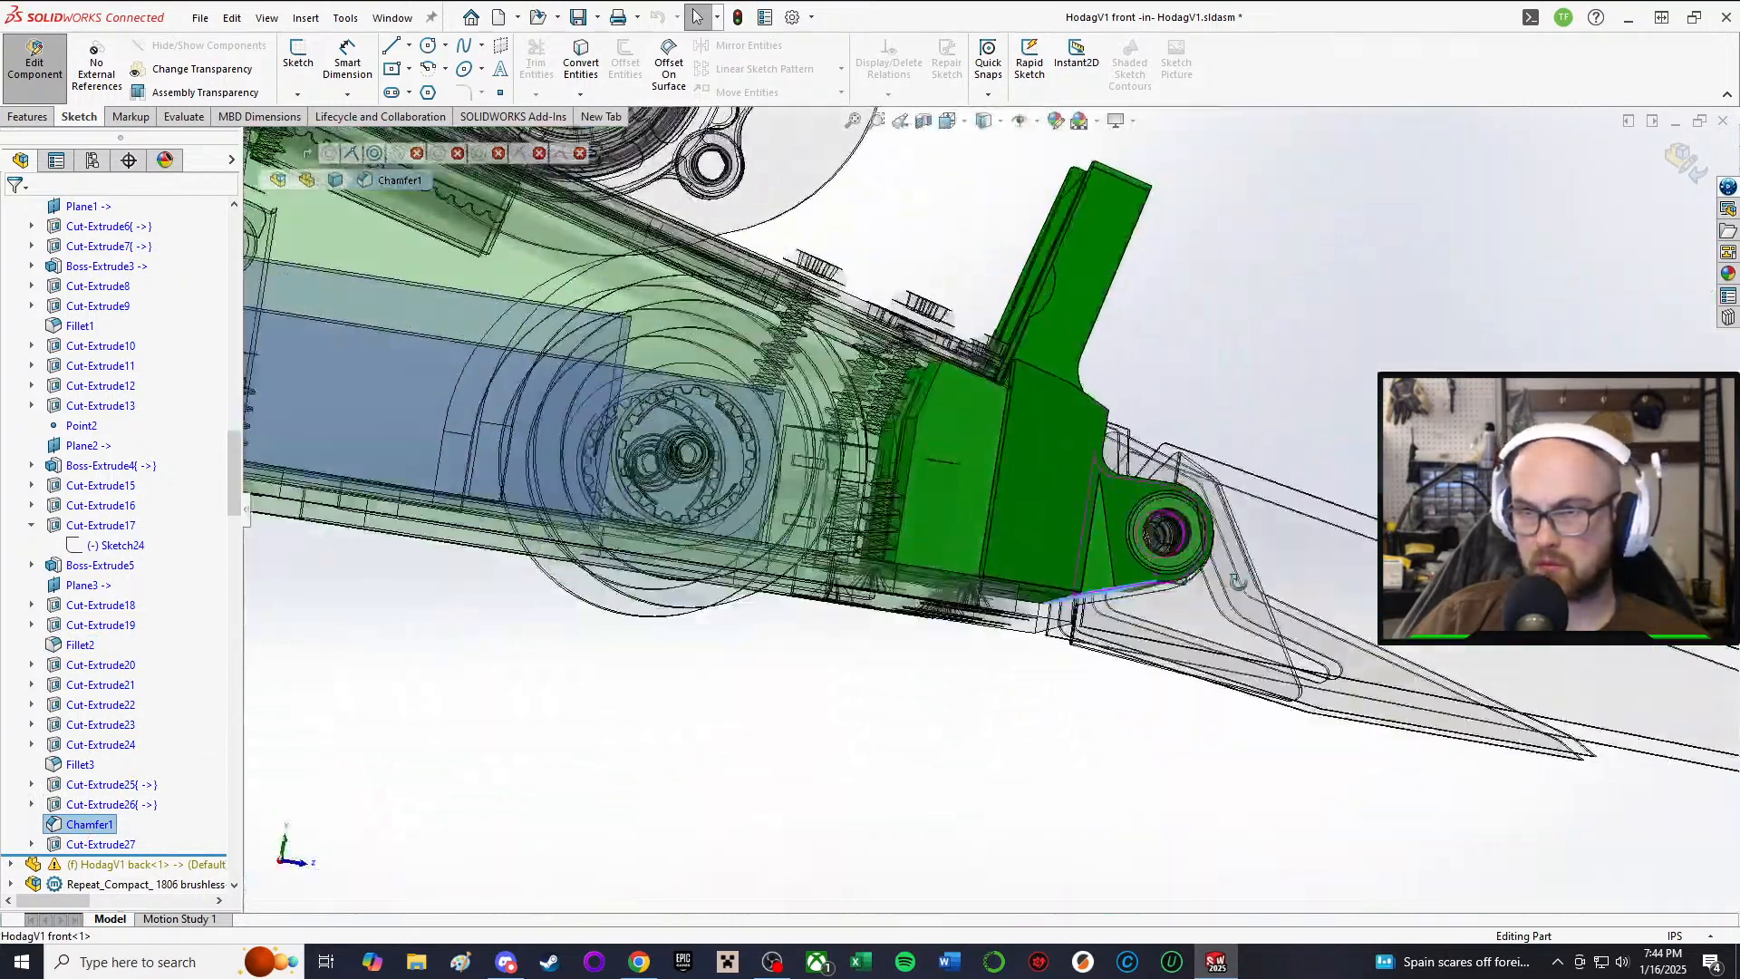
scroll(1226, 592, "up", 2)
scroll(1205, 589, "down", 4)
middle_click_drag(986, 510, 932, 439)
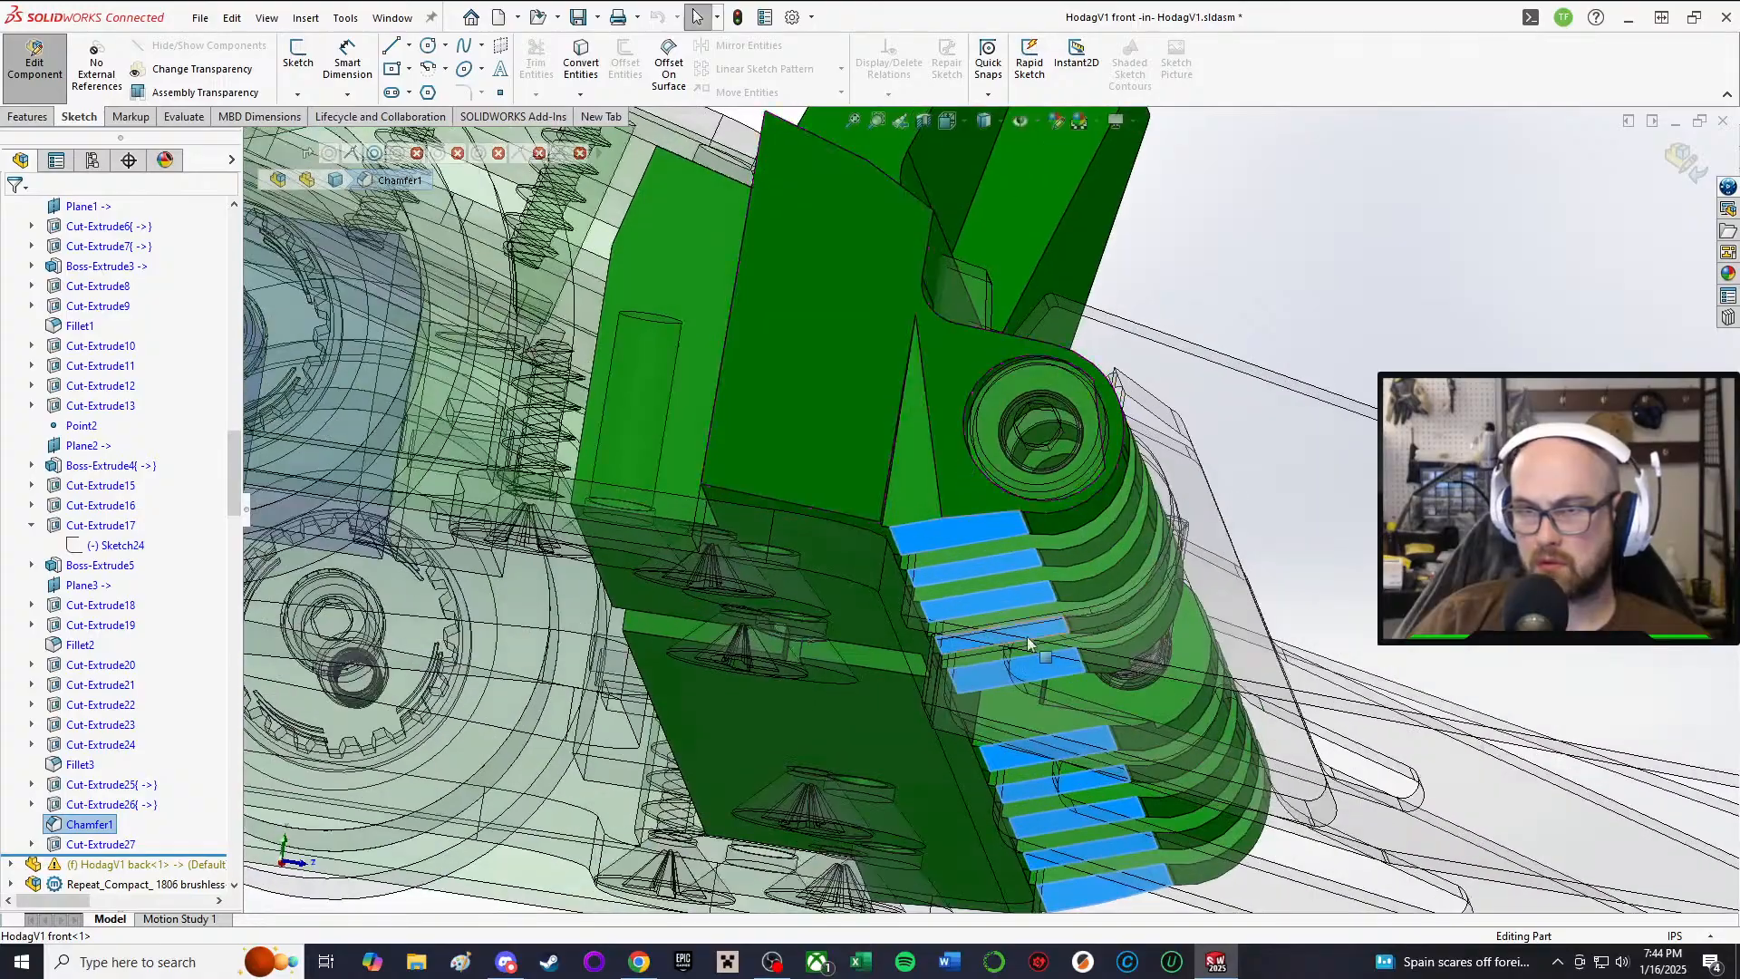
Step: Inspect Cut-Extrude27's profile and the narrow triangular face beside the outer hinge lug
left_click(99, 844)
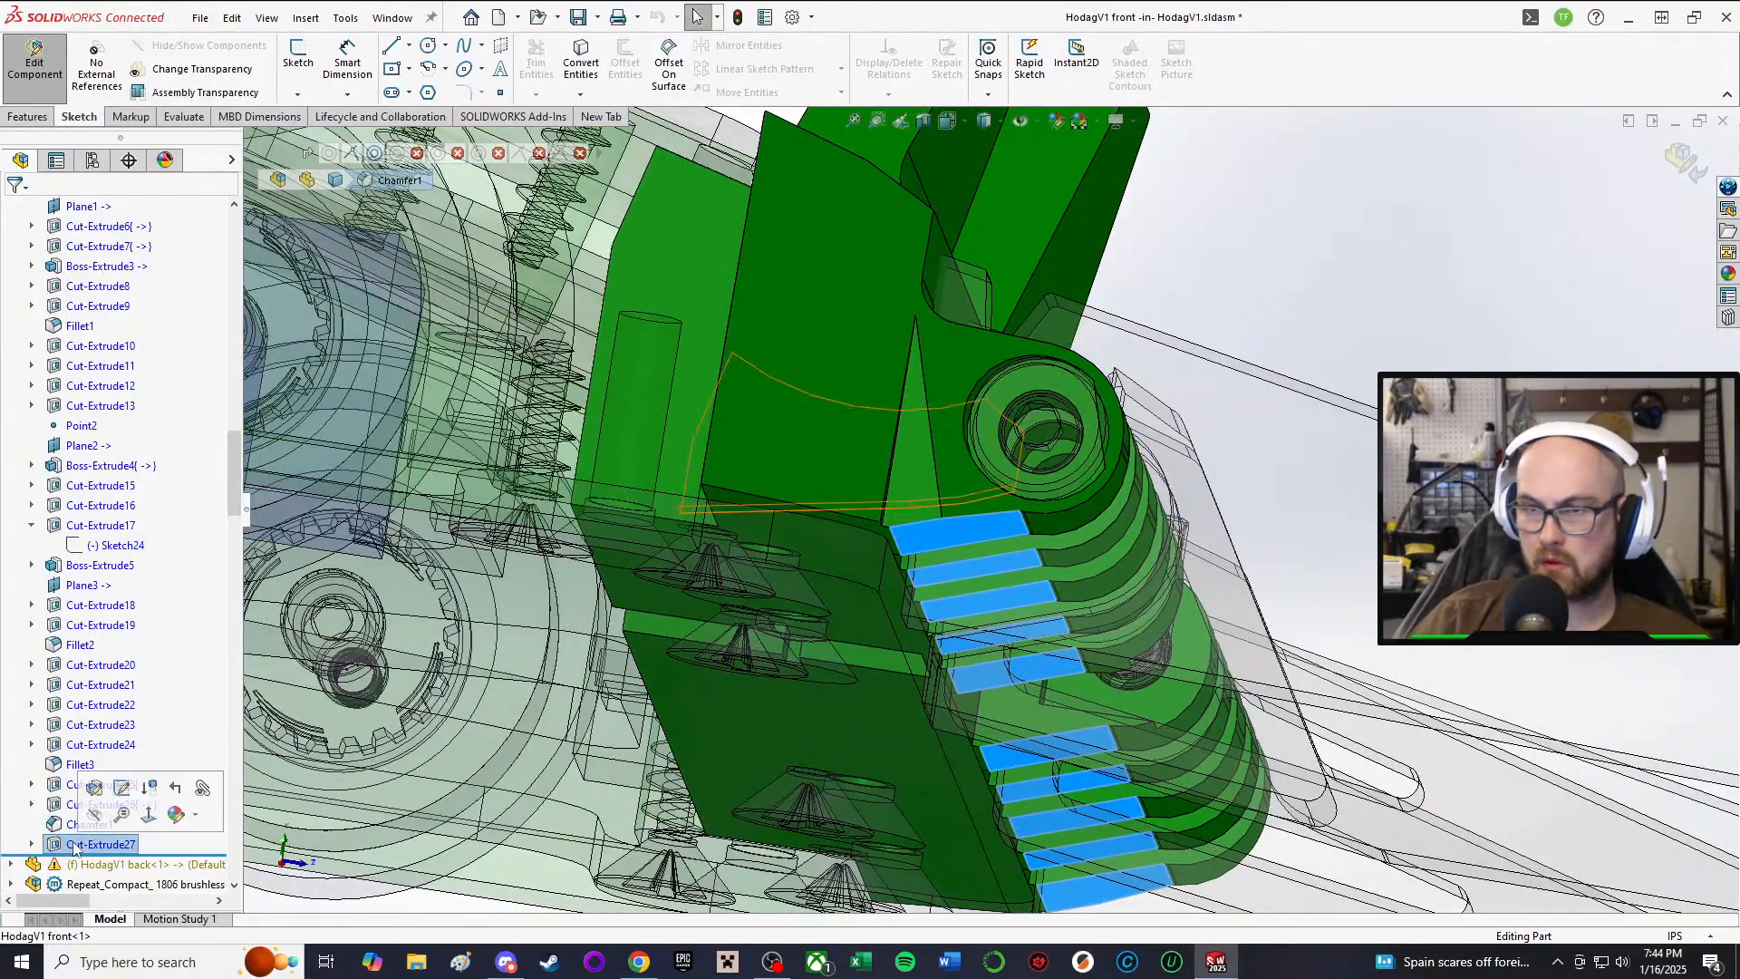
mouse_move(417, 766)
middle_mouse_down()
mouse_move(895, 524)
mouse_move(878, 443)
mouse_move(898, 362)
mouse_move(870, 272)
mouse_move(920, 378)
mouse_move(1015, 444)
mouse_move(1042, 499)
mouse_move(1033, 462)
mouse_move(410, 798)
middle_mouse_up()
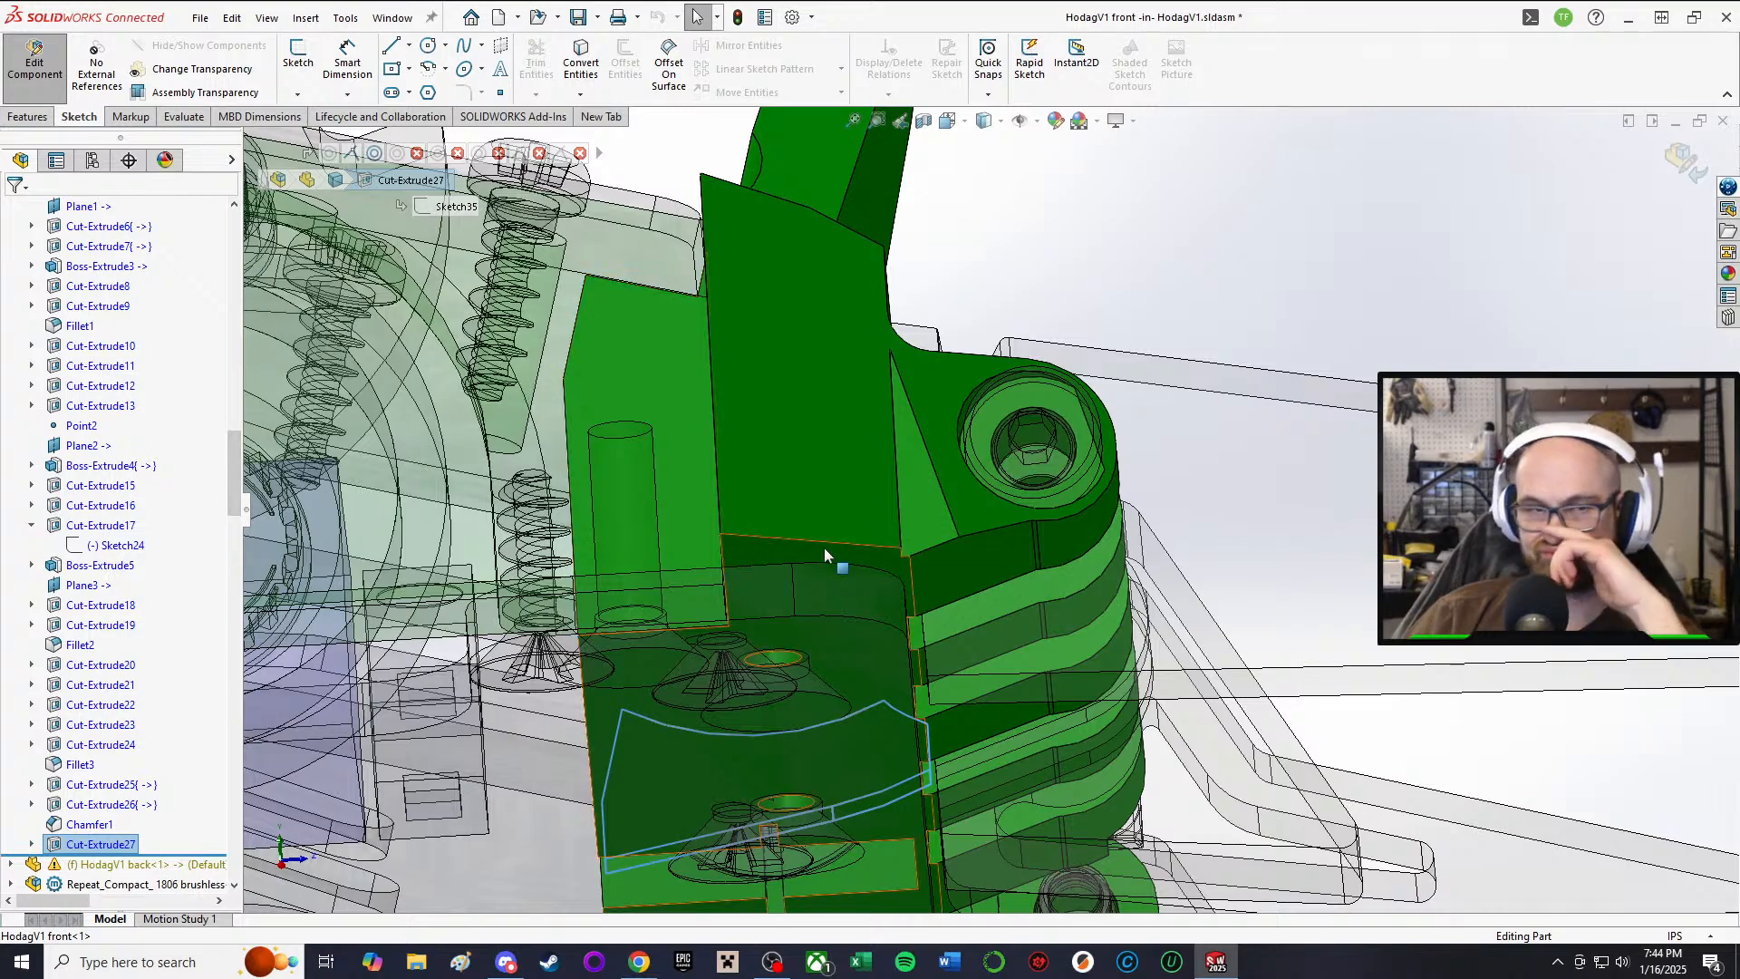
mouse_move(823, 548)
middle_mouse_down()
mouse_move(933, 544)
mouse_move(995, 645)
mouse_move(999, 621)
middle_mouse_up()
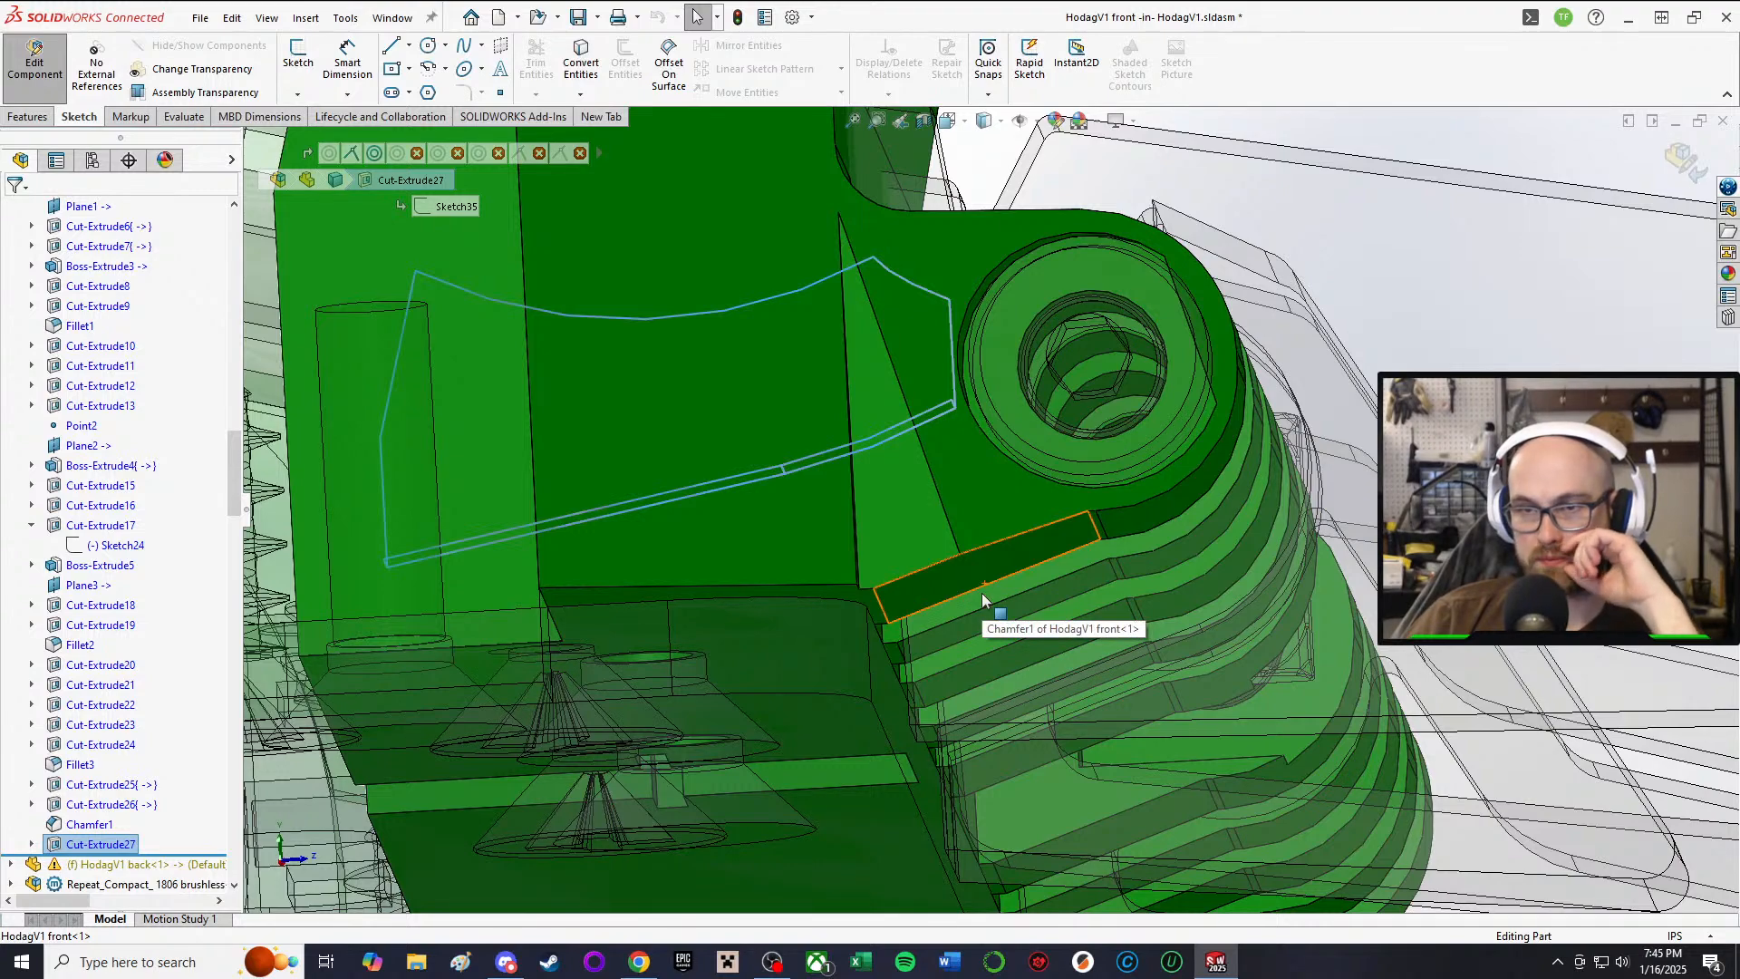
middle_click_drag(981, 593, 973, 591)
middle_click_drag(934, 536, 934, 583)
scroll(934, 585, "up", 1)
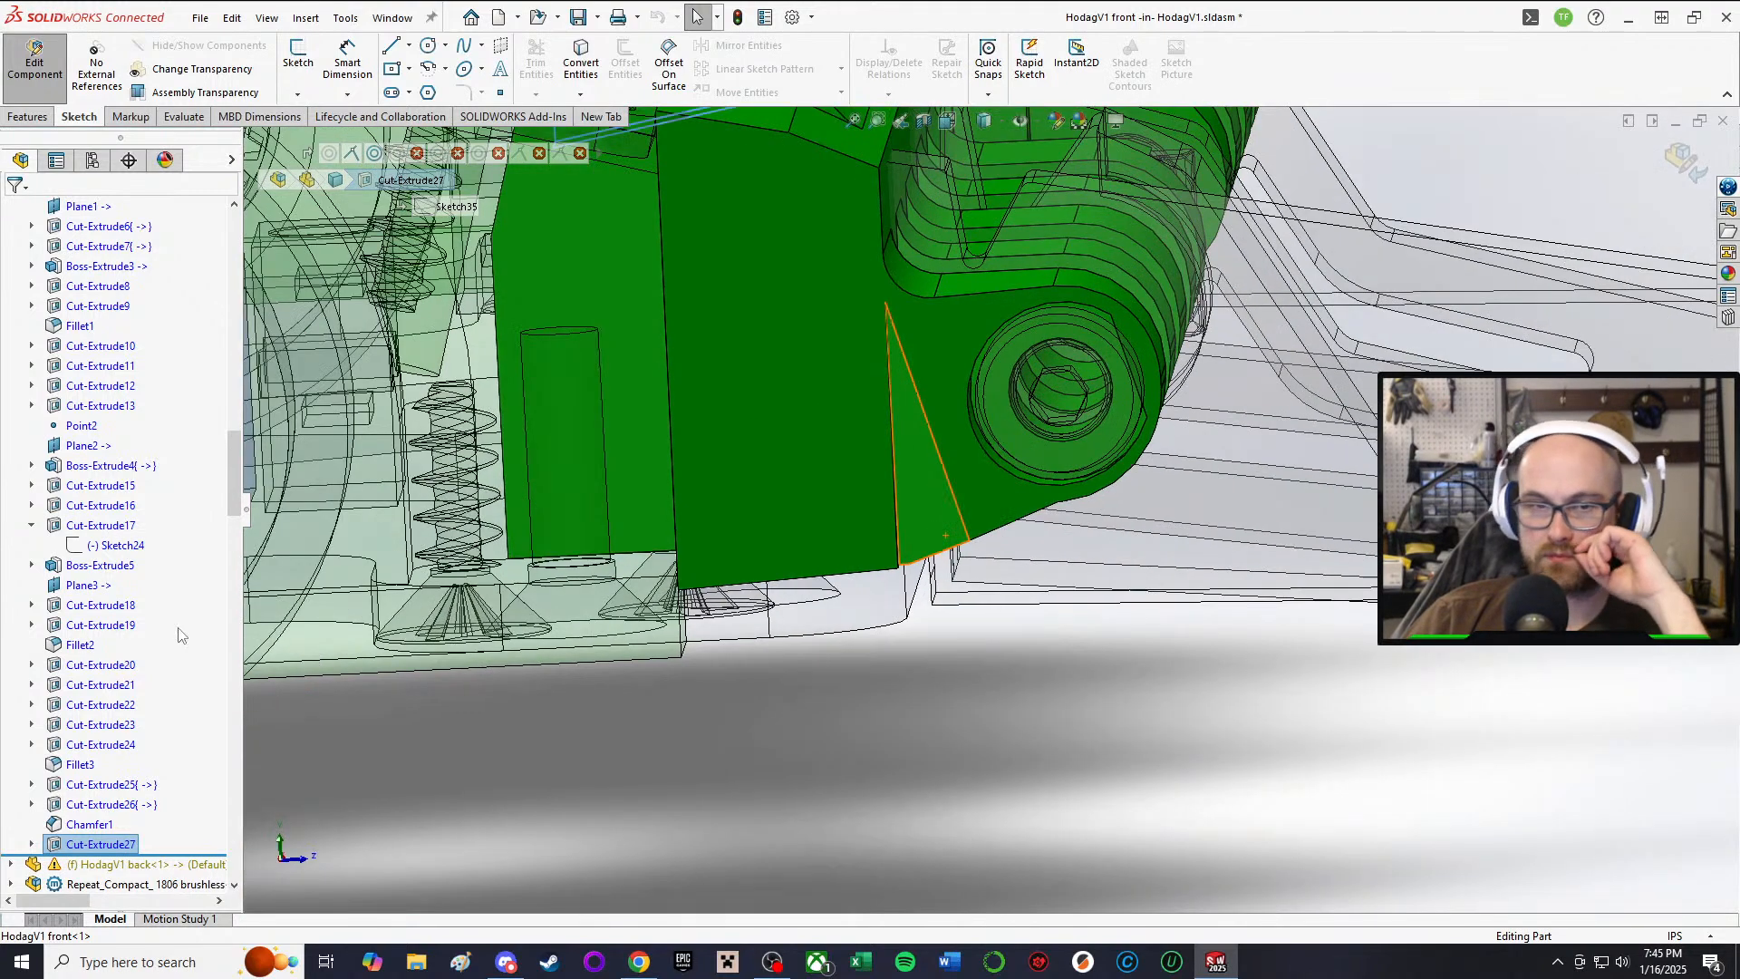
scroll(143, 560, "up", 5)
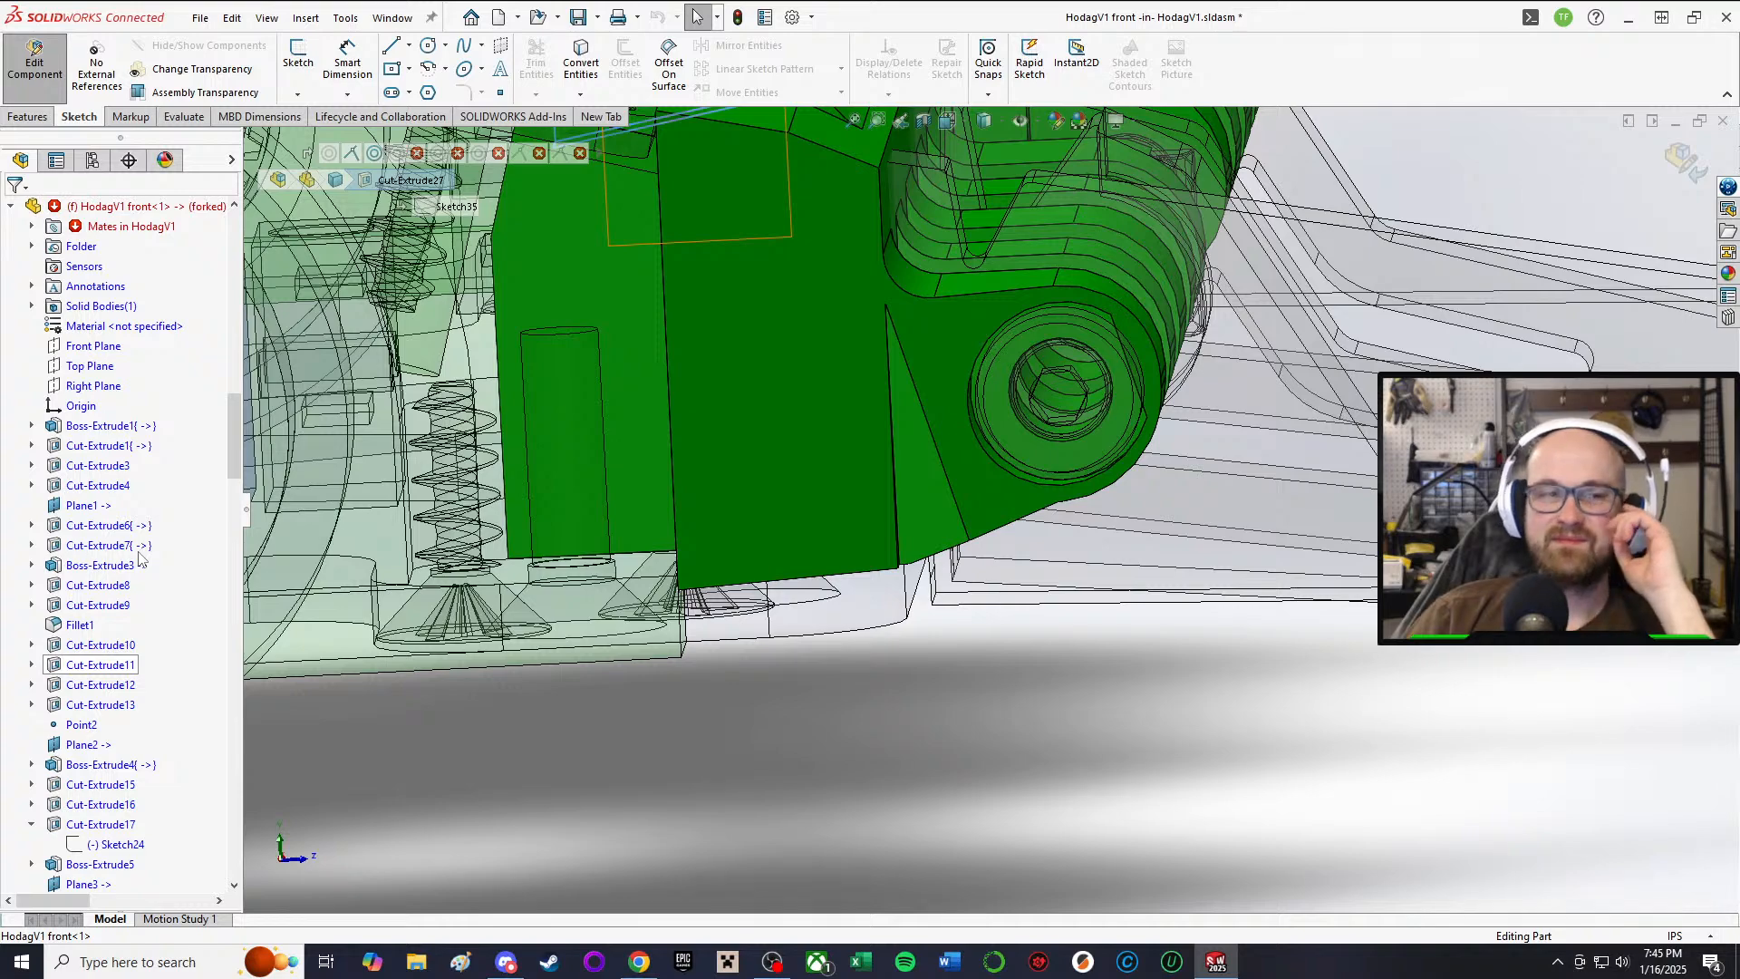
Step: Open Sketch3 of Boss-Extrude1 for editing and inspect its profile around the origin and hinge hole
left_click(107, 425)
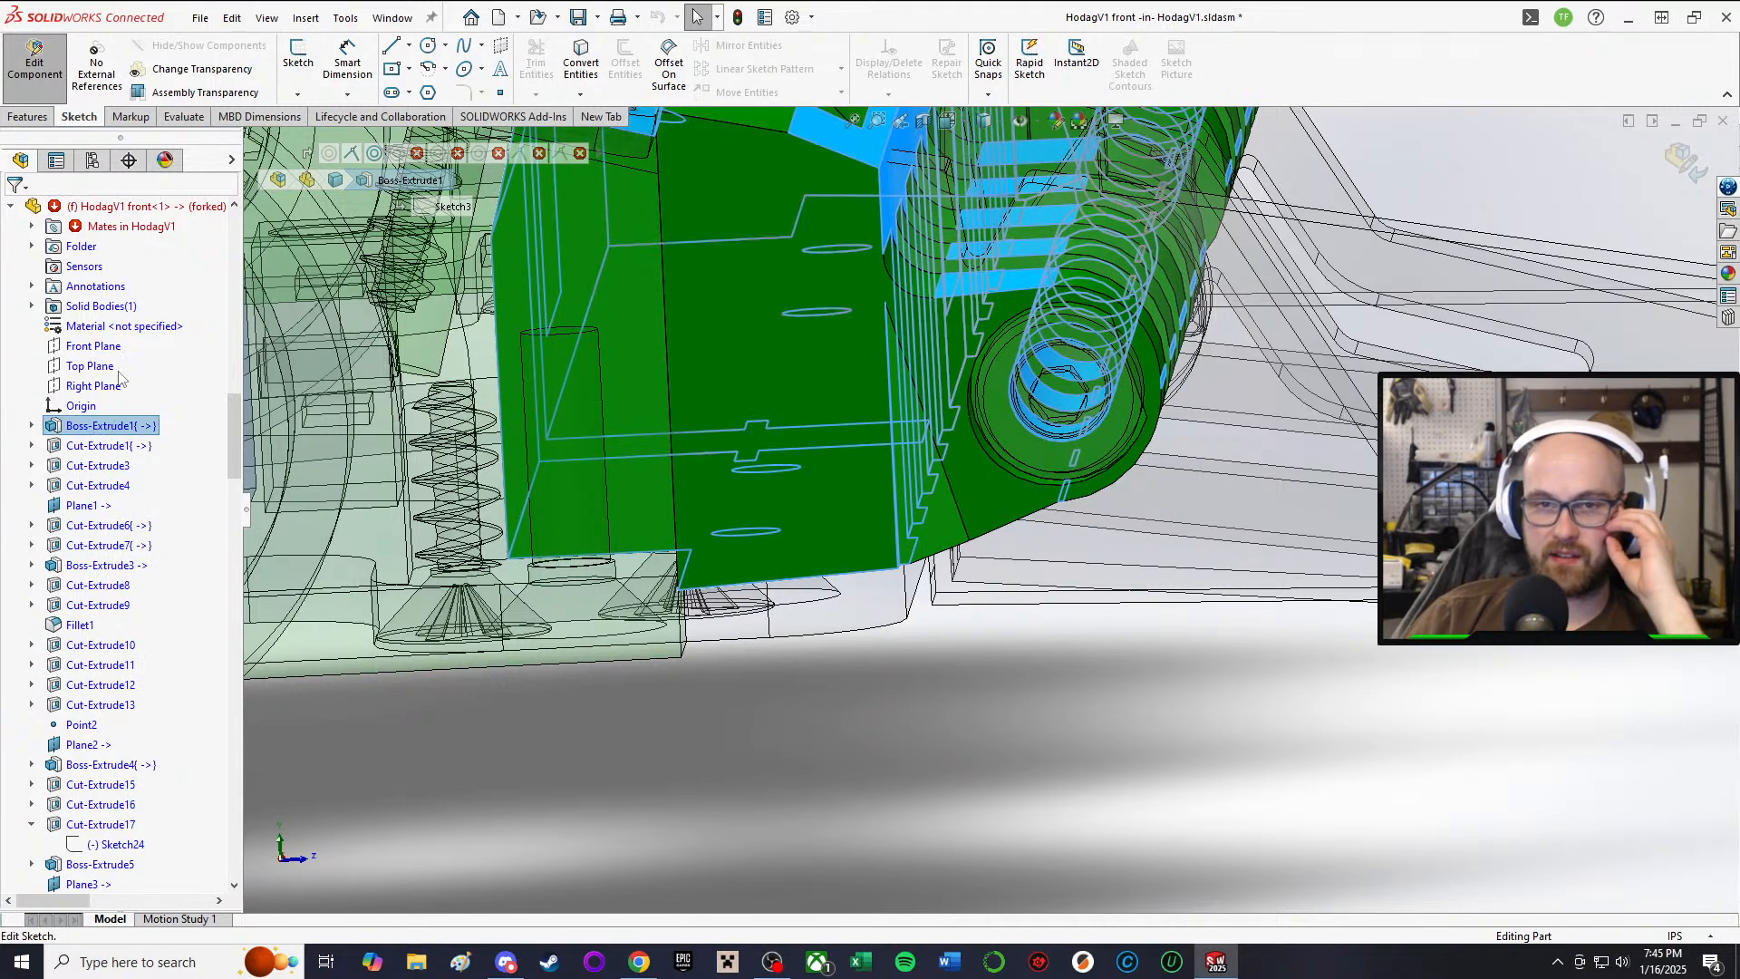
scroll(1090, 406, "down", 3)
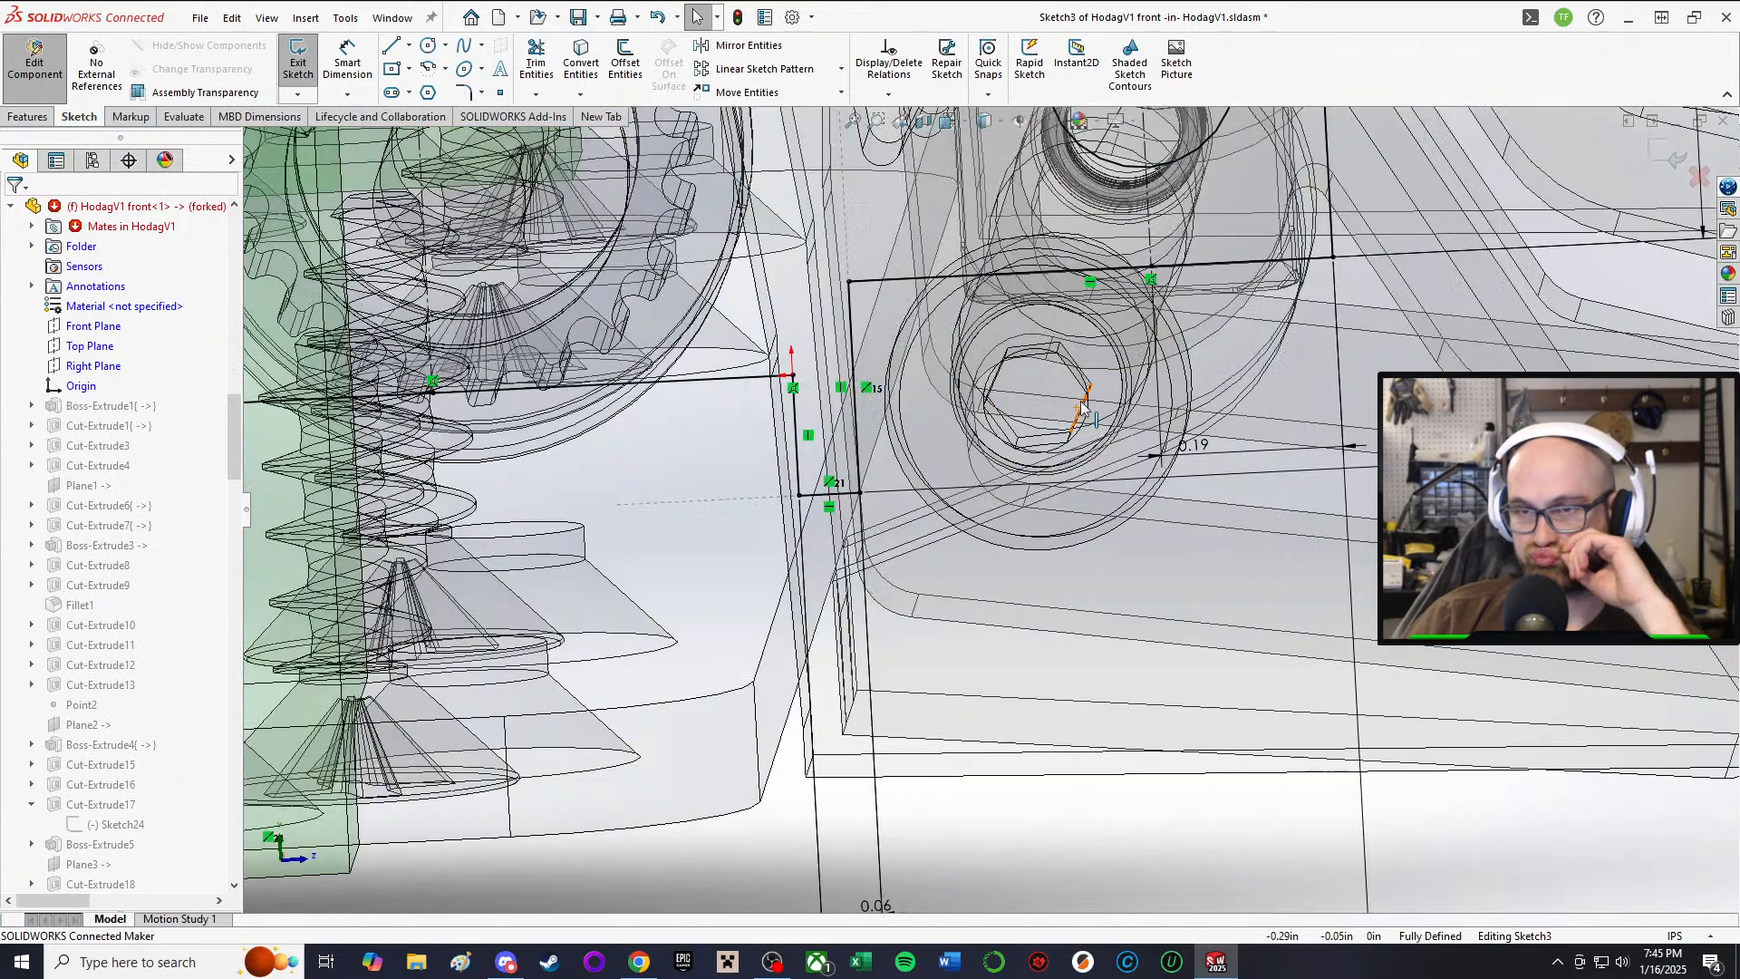
mouse_move(953, 417)
middle_mouse_down()
mouse_move(936, 355)
mouse_move(976, 437)
mouse_move(922, 557)
mouse_move(875, 544)
mouse_move(859, 689)
middle_mouse_up()
scroll(976, 437, "up", 3)
scroll(866, 549, "down", 6)
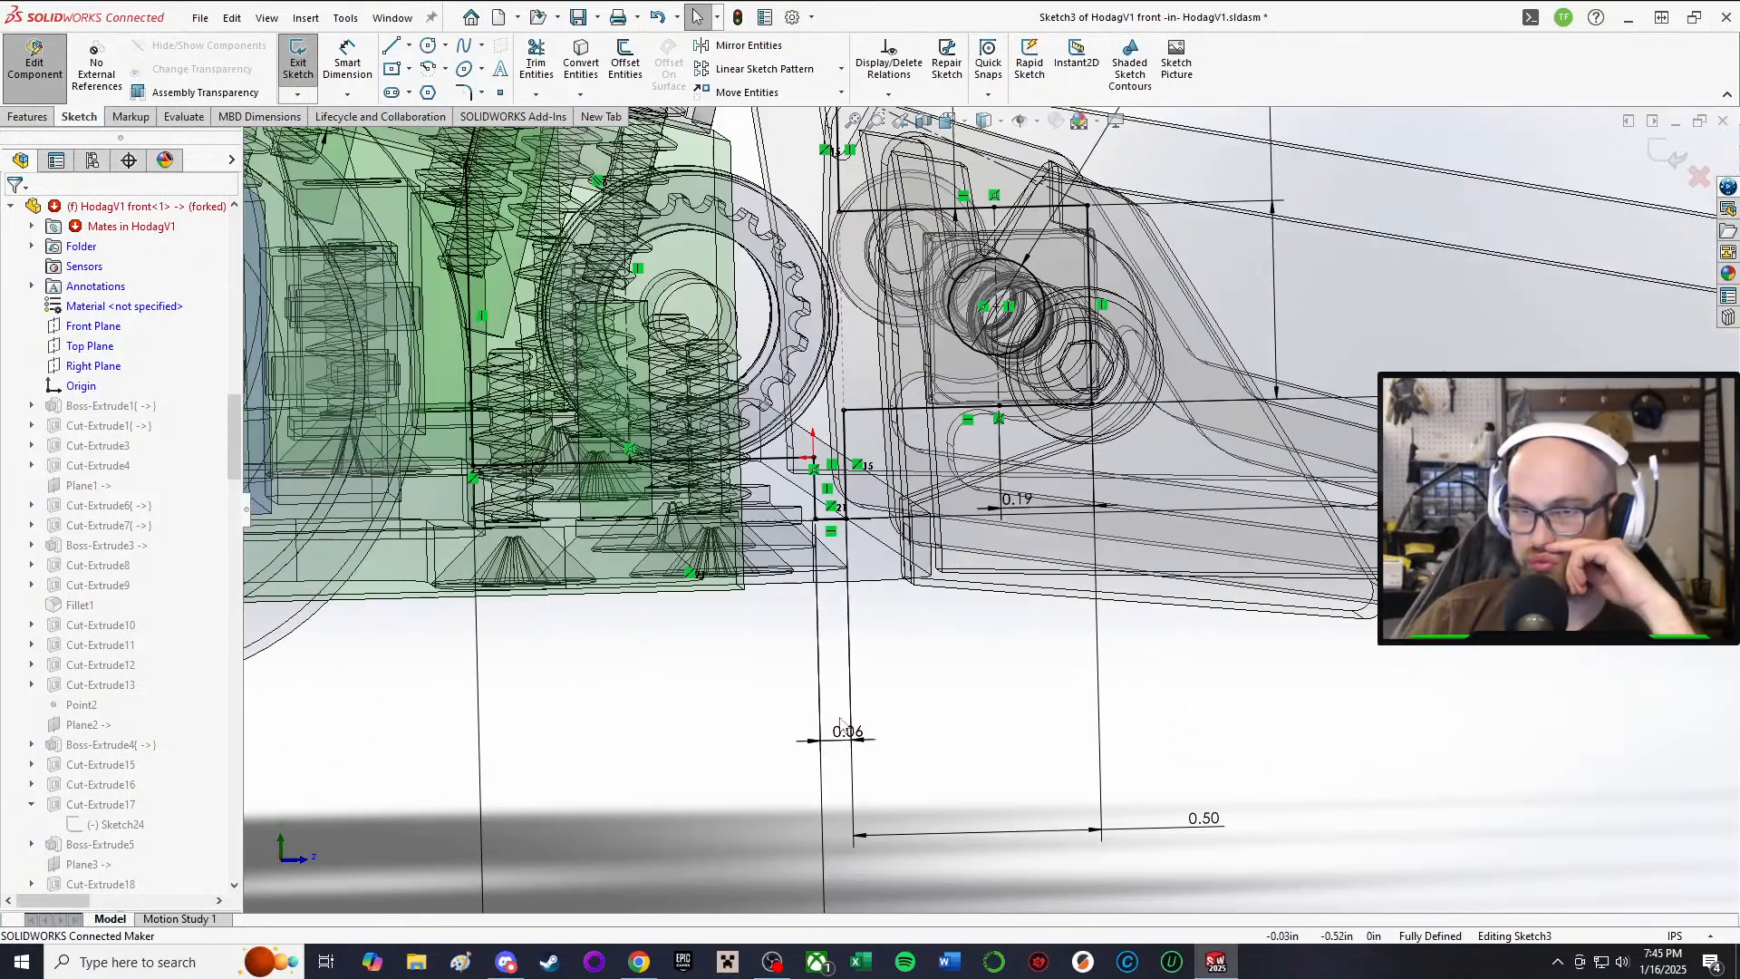
Step: Try a value of 0.125 in for the 0.06 offset dimension beside the origin, and undo the change
left_click(849, 742)
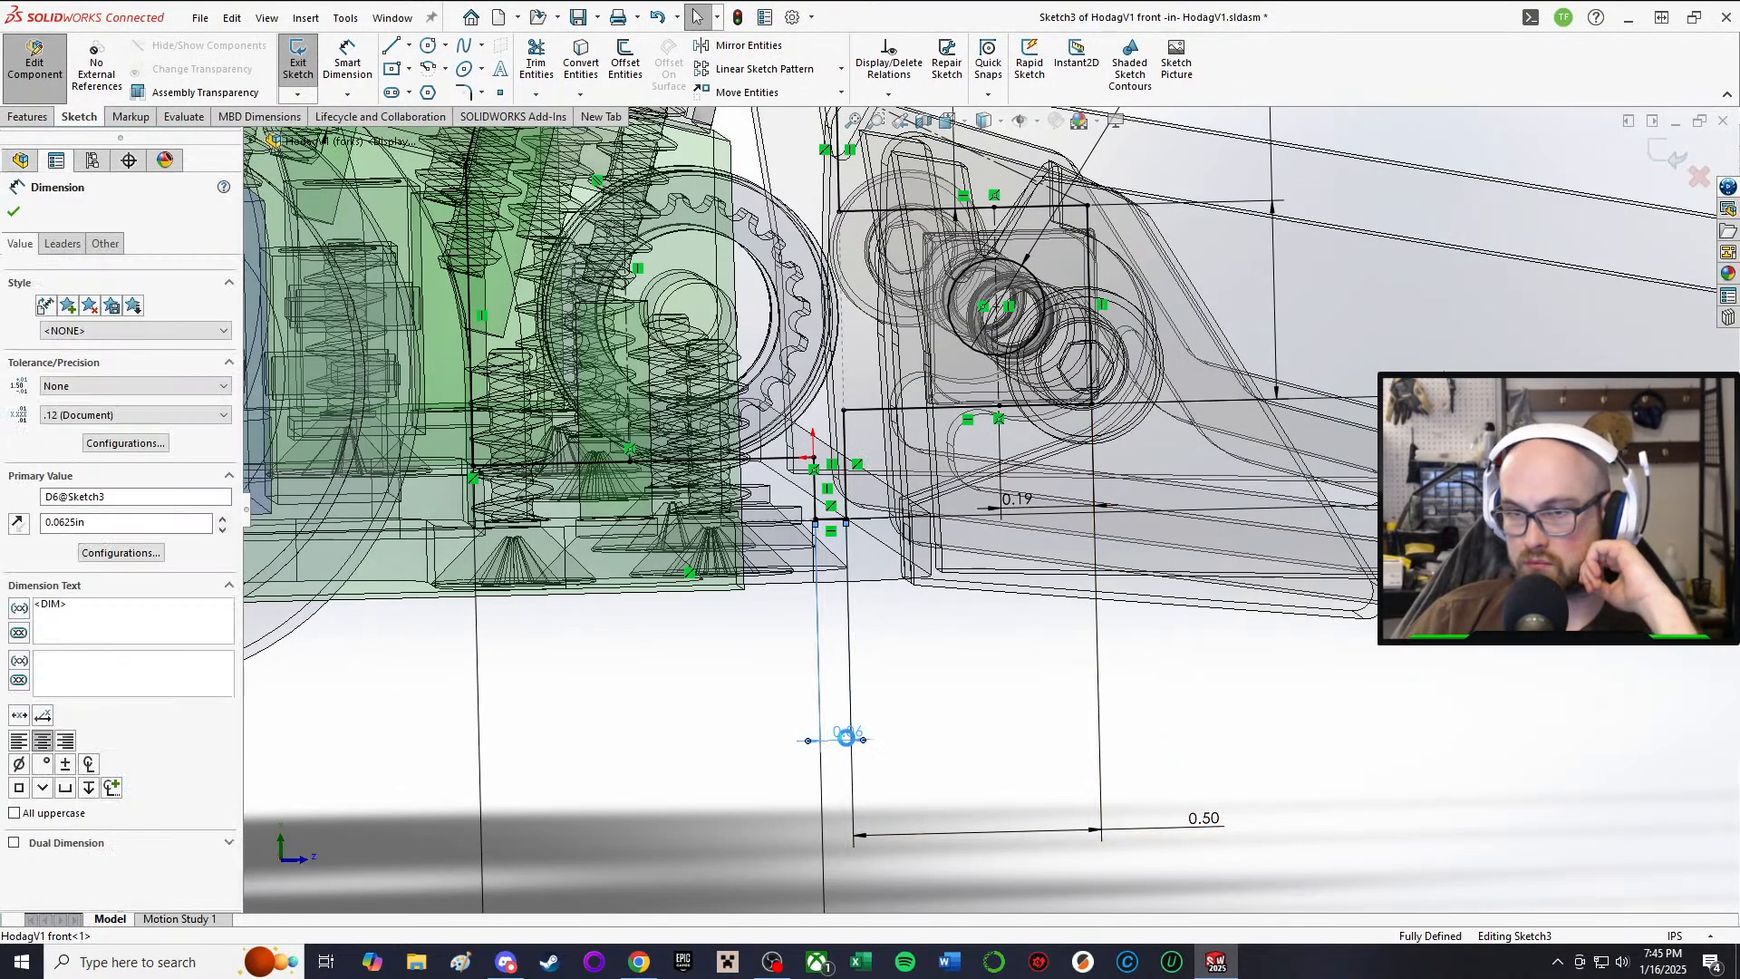
double_click(848, 741)
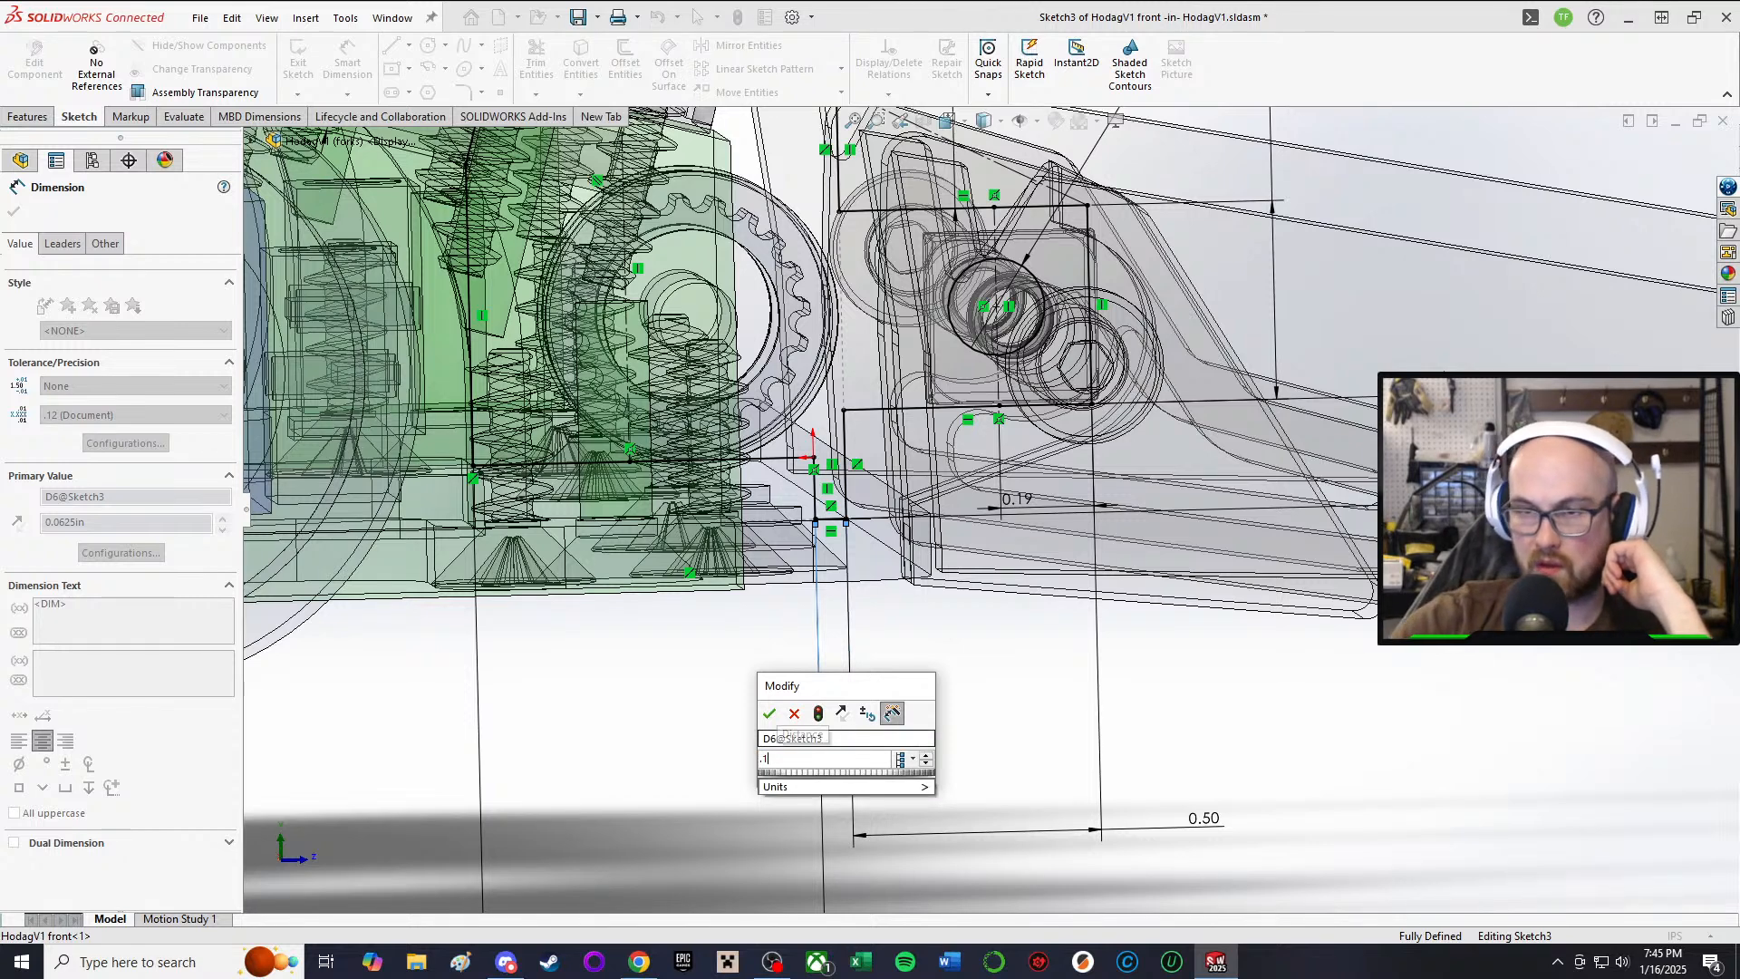
key("Return")
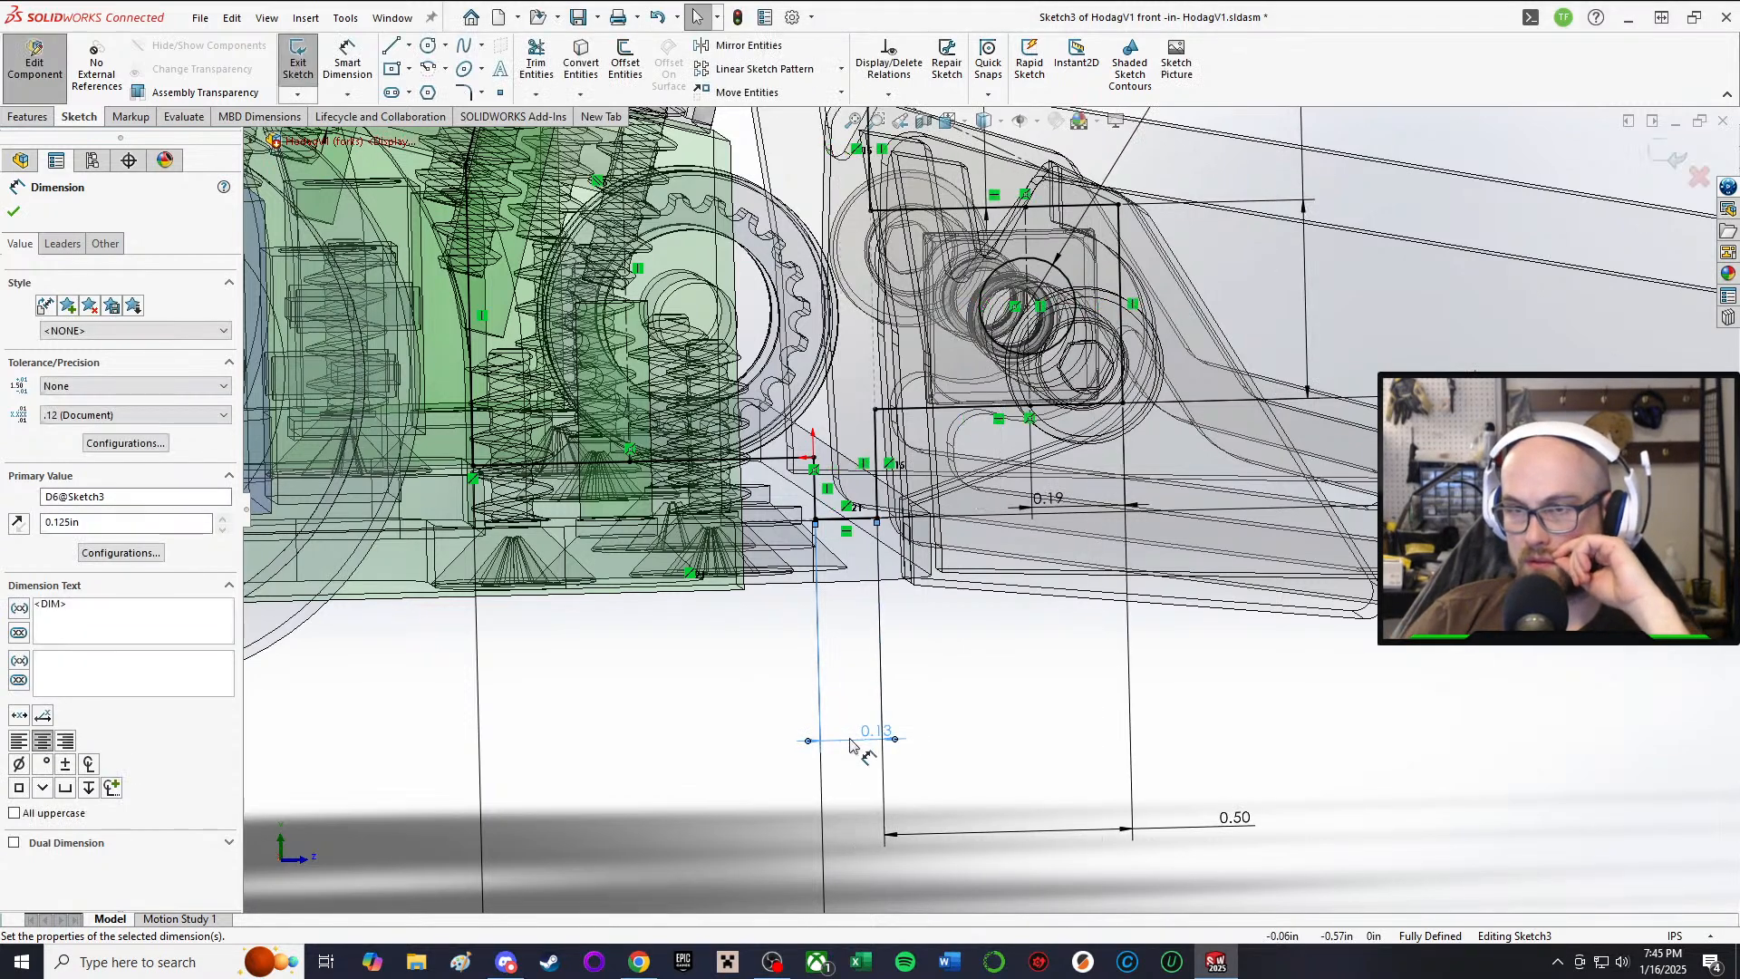
key("ctrl+z")
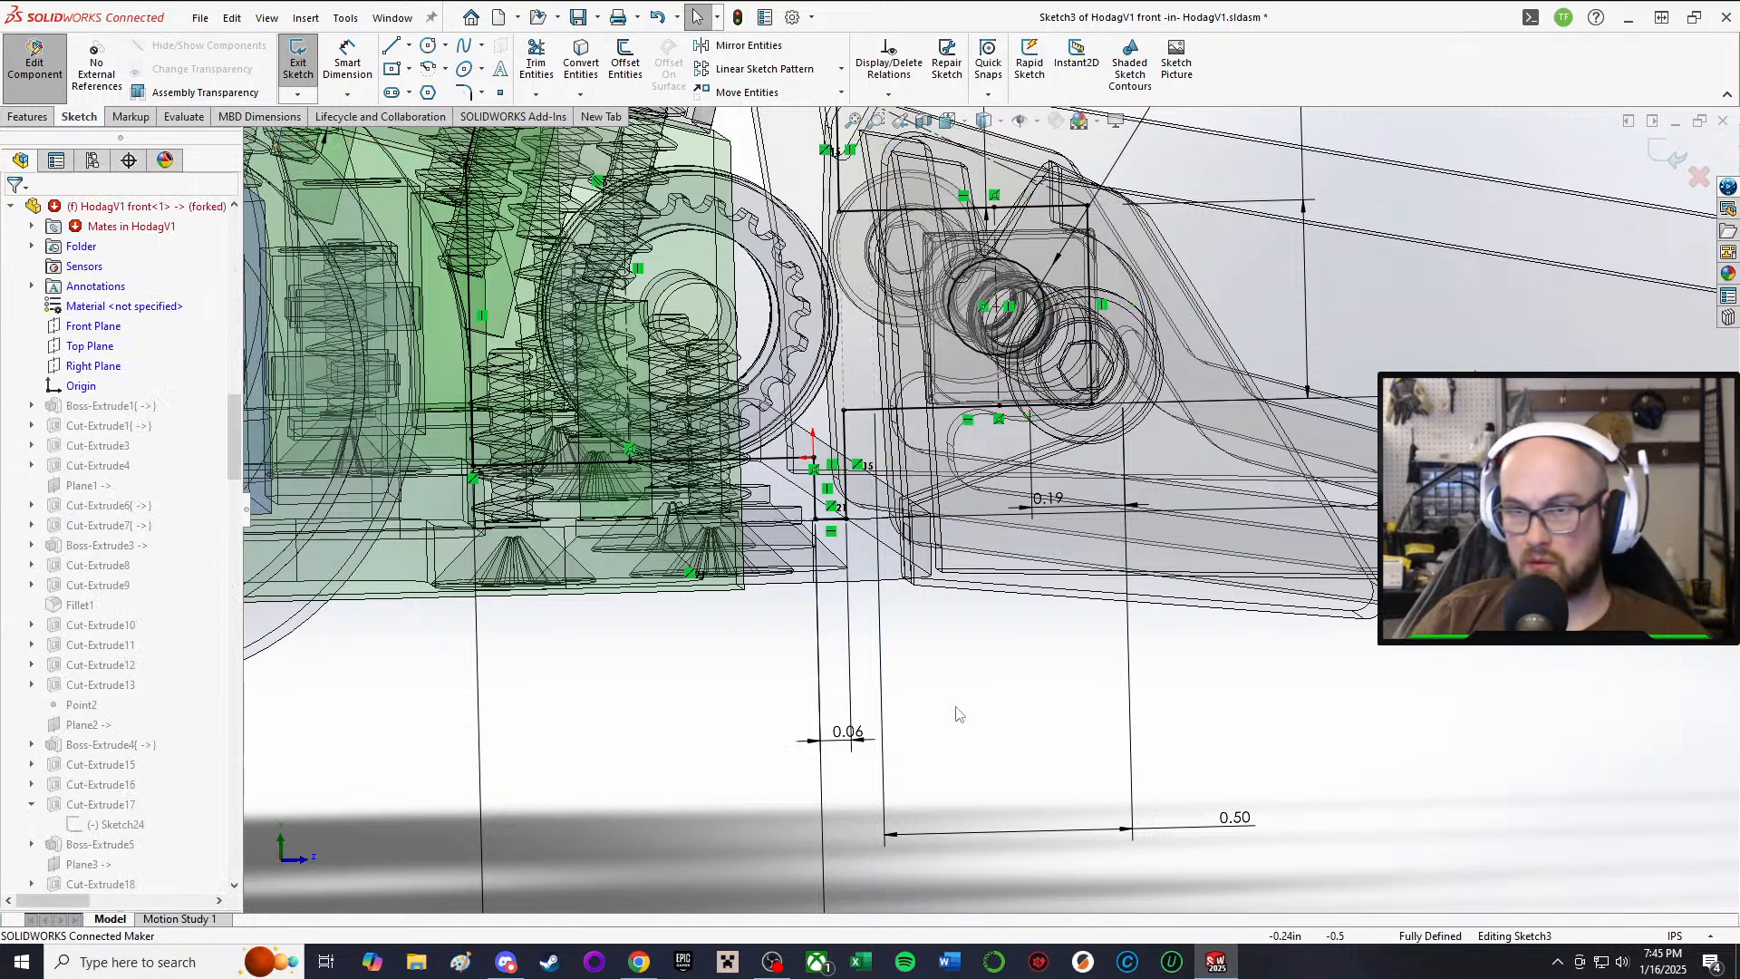
Step: Replace the 0.50 width dimension with one from the short vertical line at the origin to the profile's outer vertical edge
left_click(1233, 823)
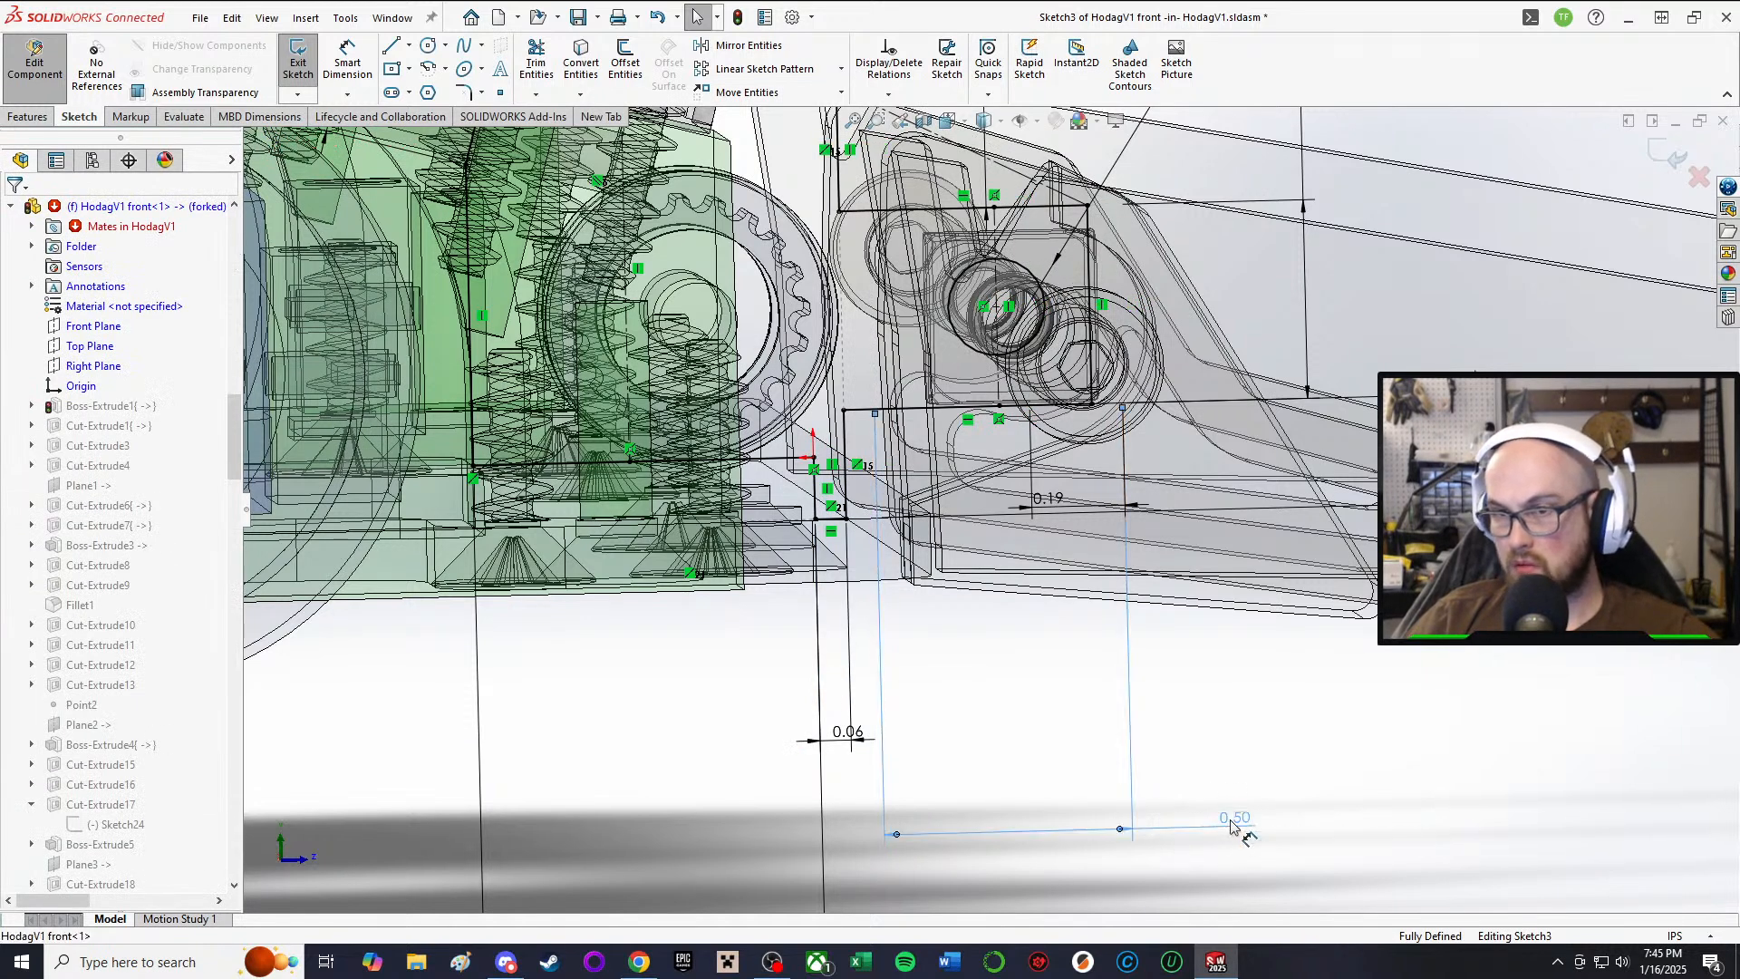
key("Delete")
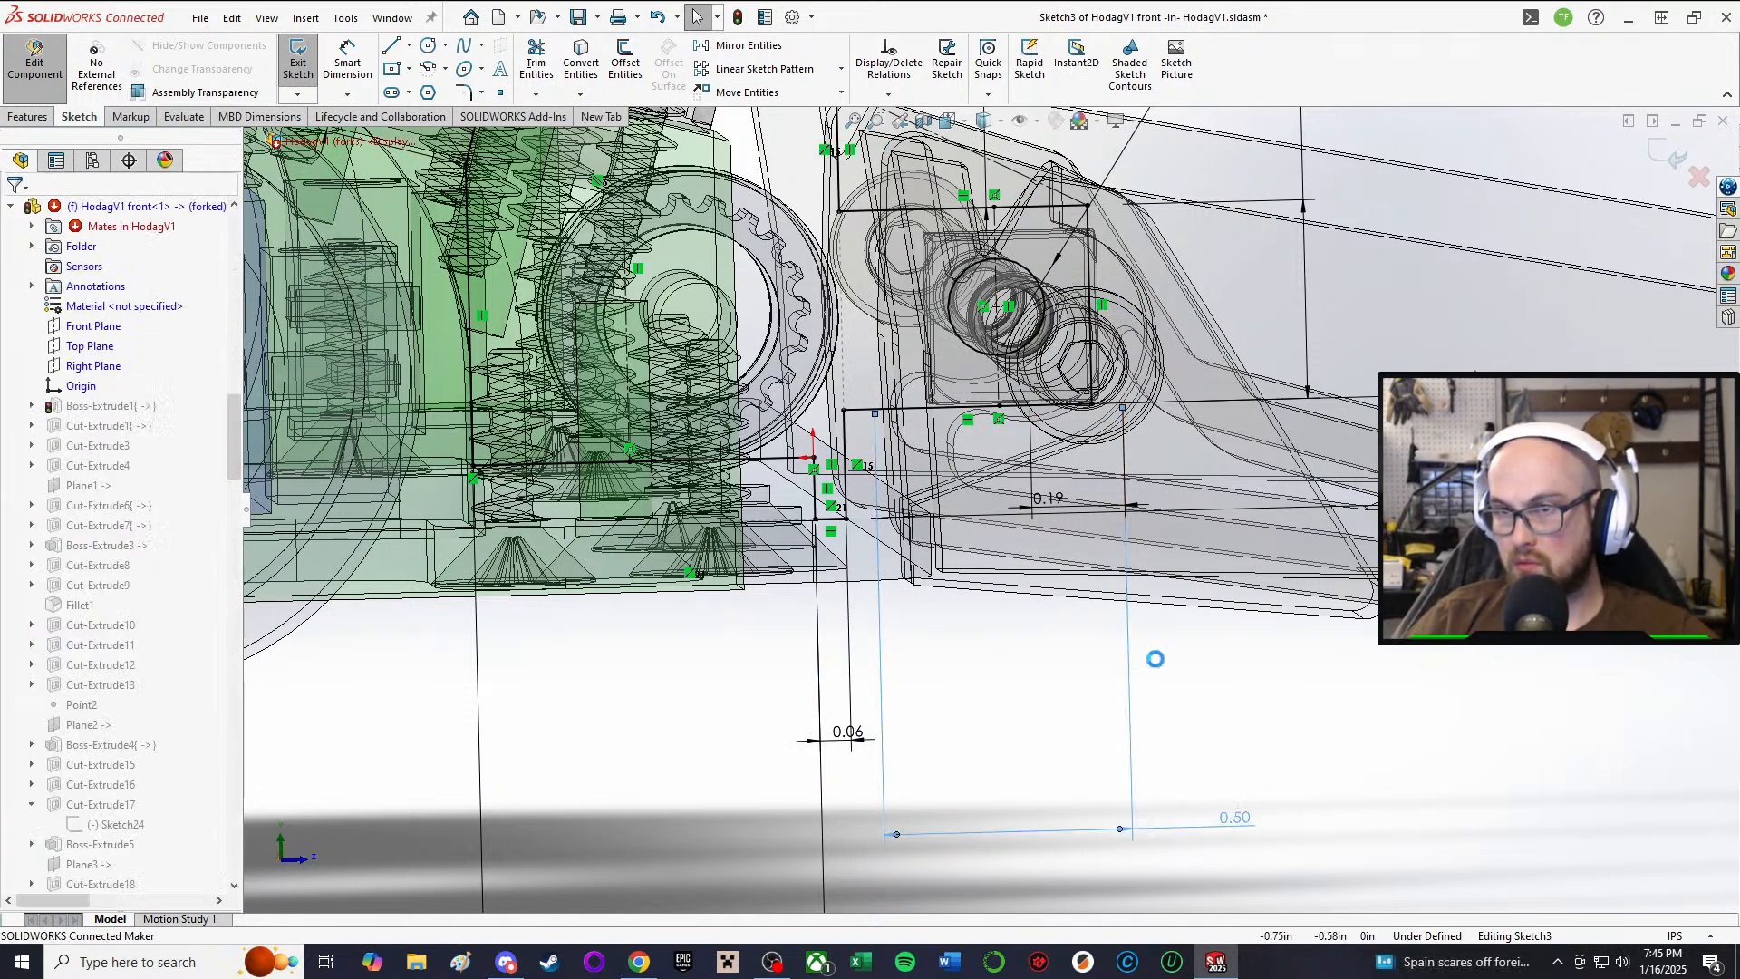
right_click_drag(1244, 702, 1254, 534)
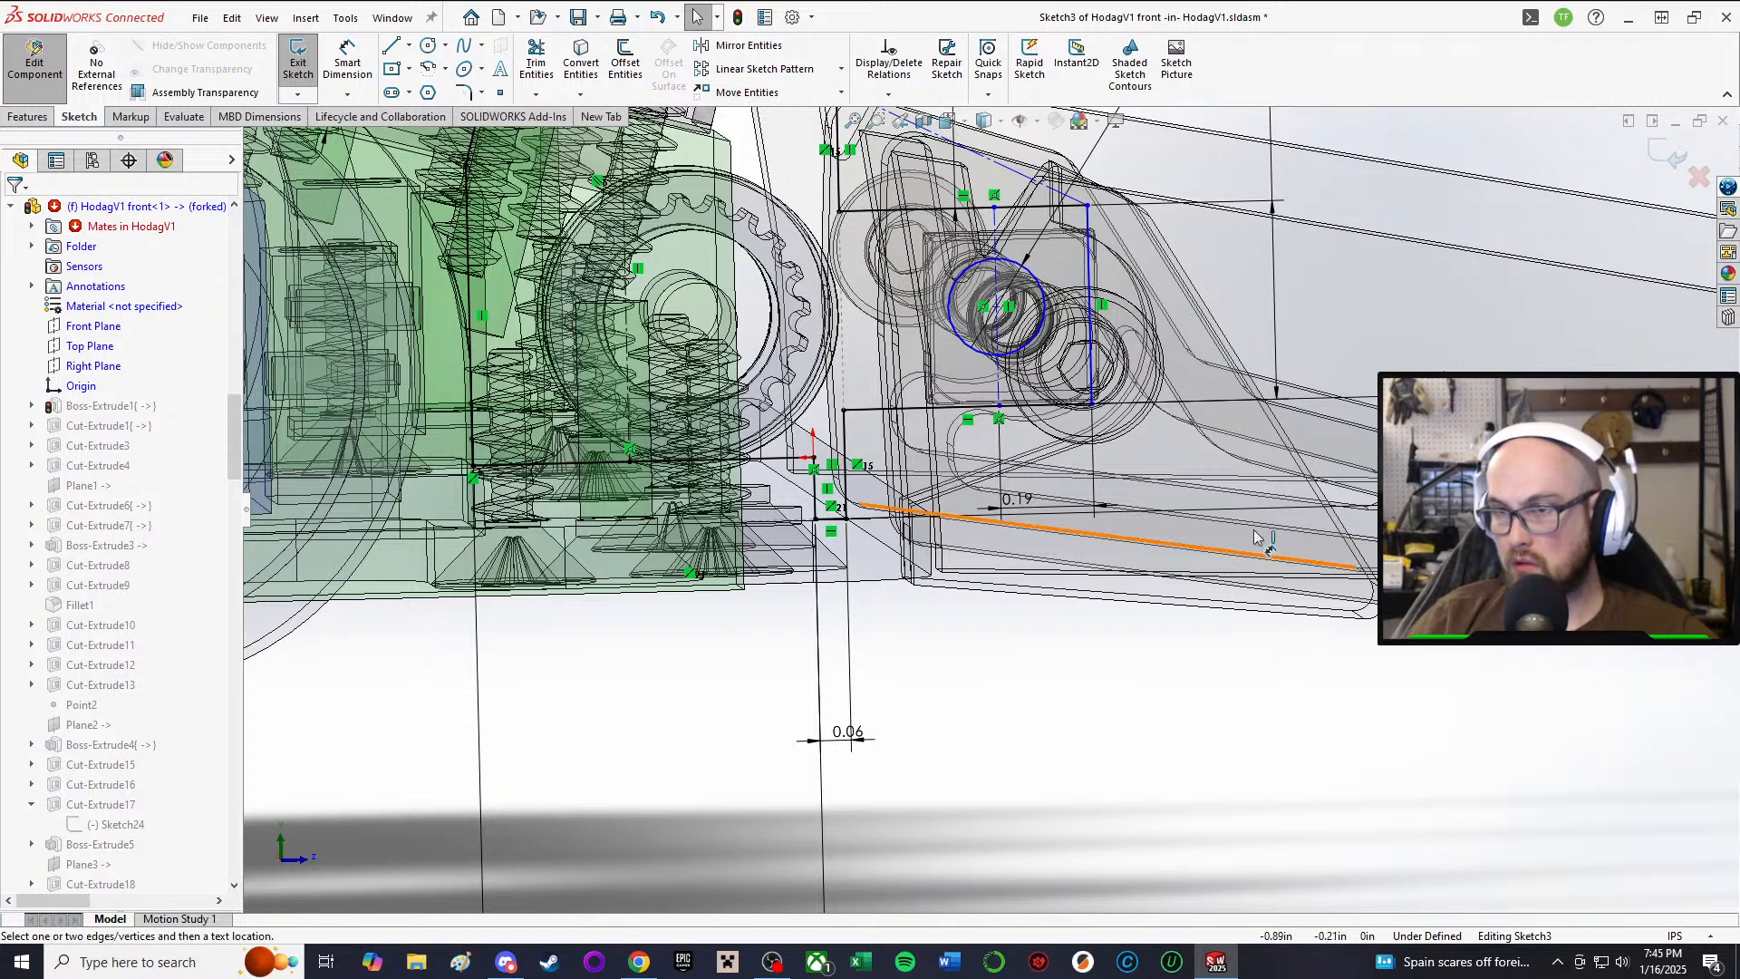
left_click(1091, 304)
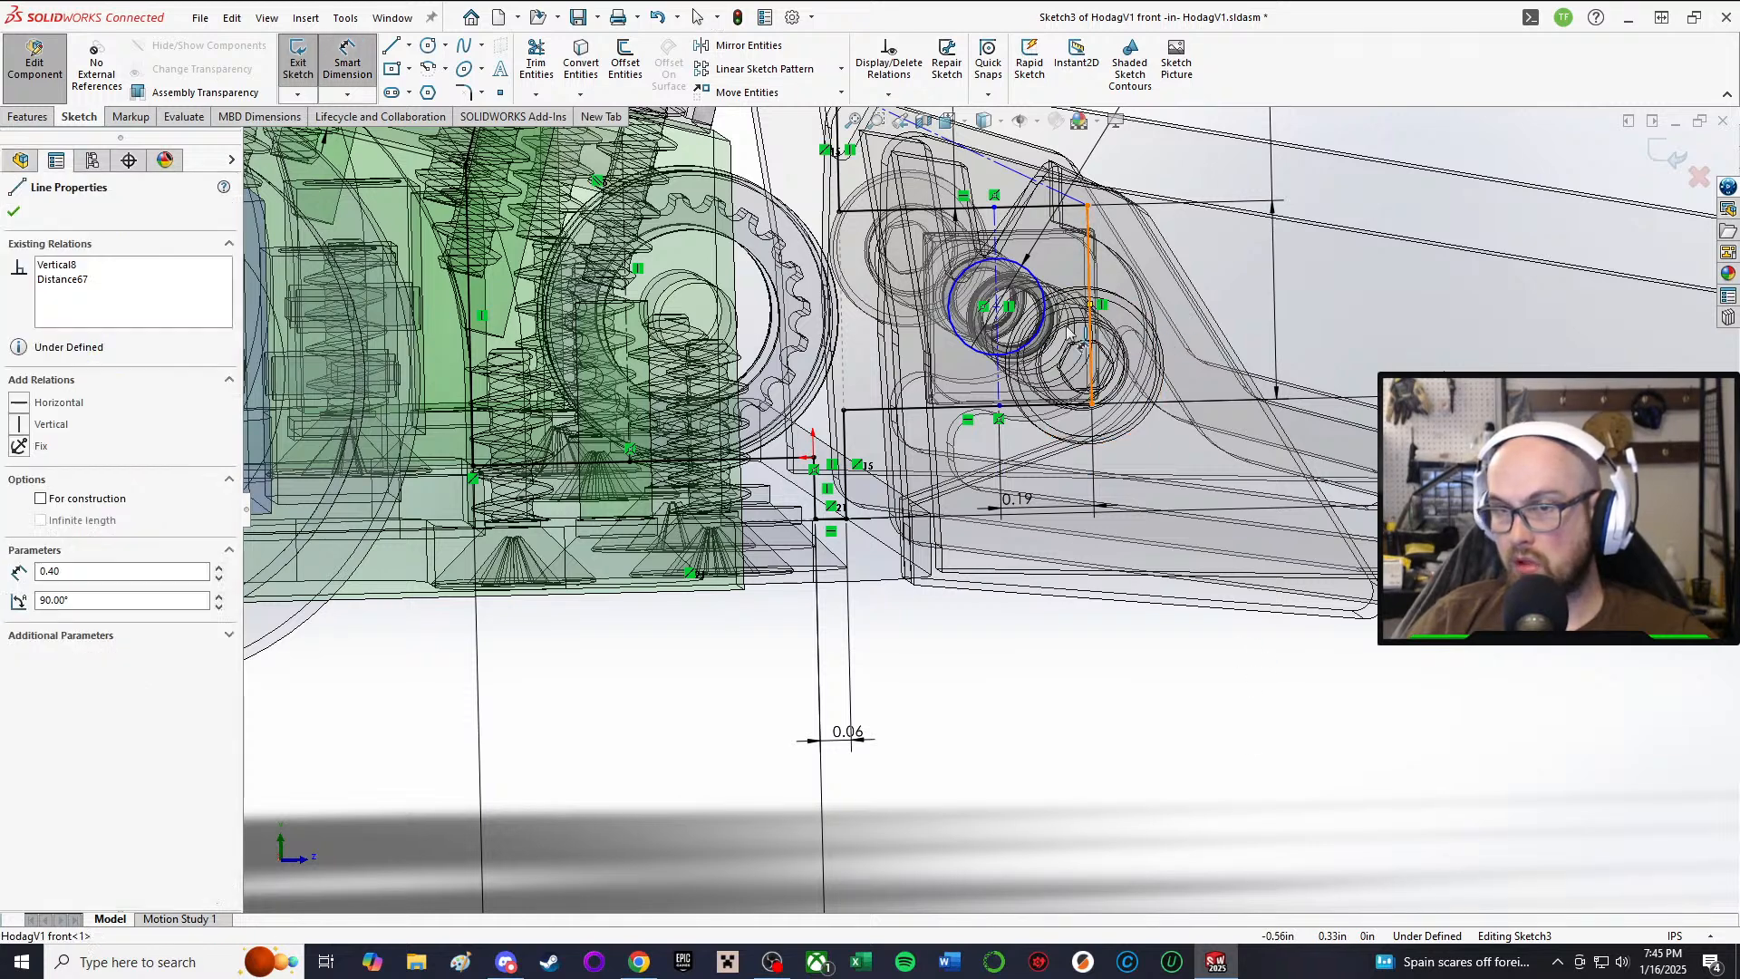
left_click(830, 516)
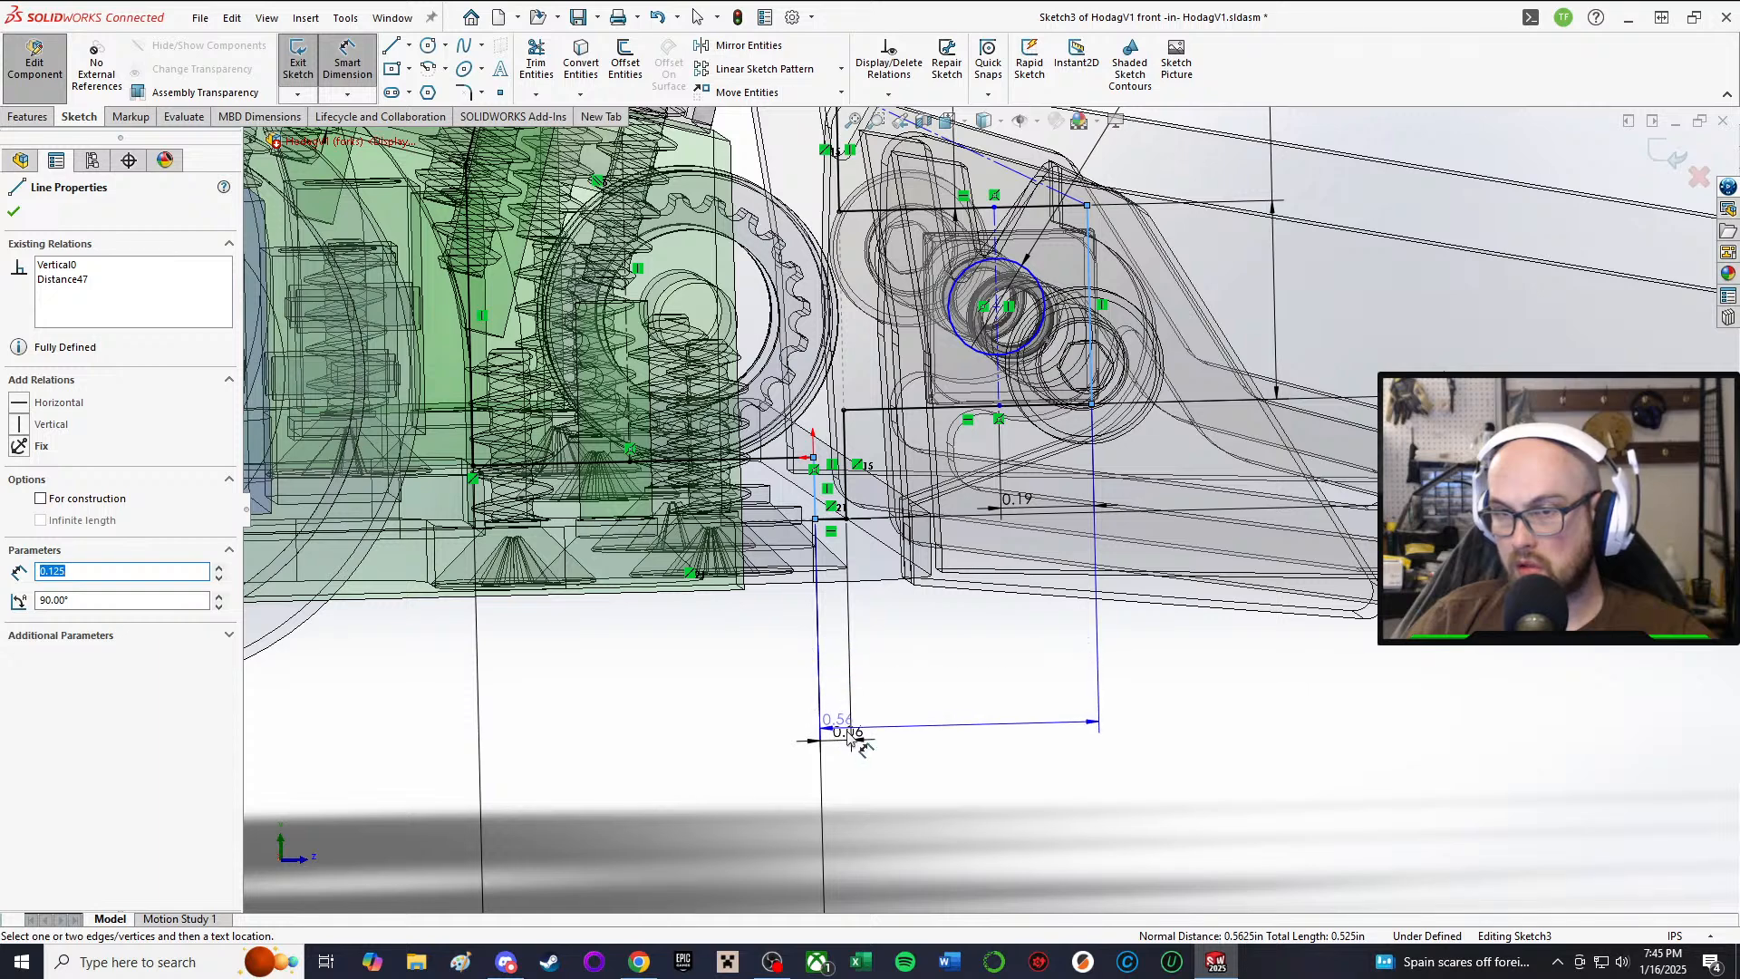
left_click(962, 755)
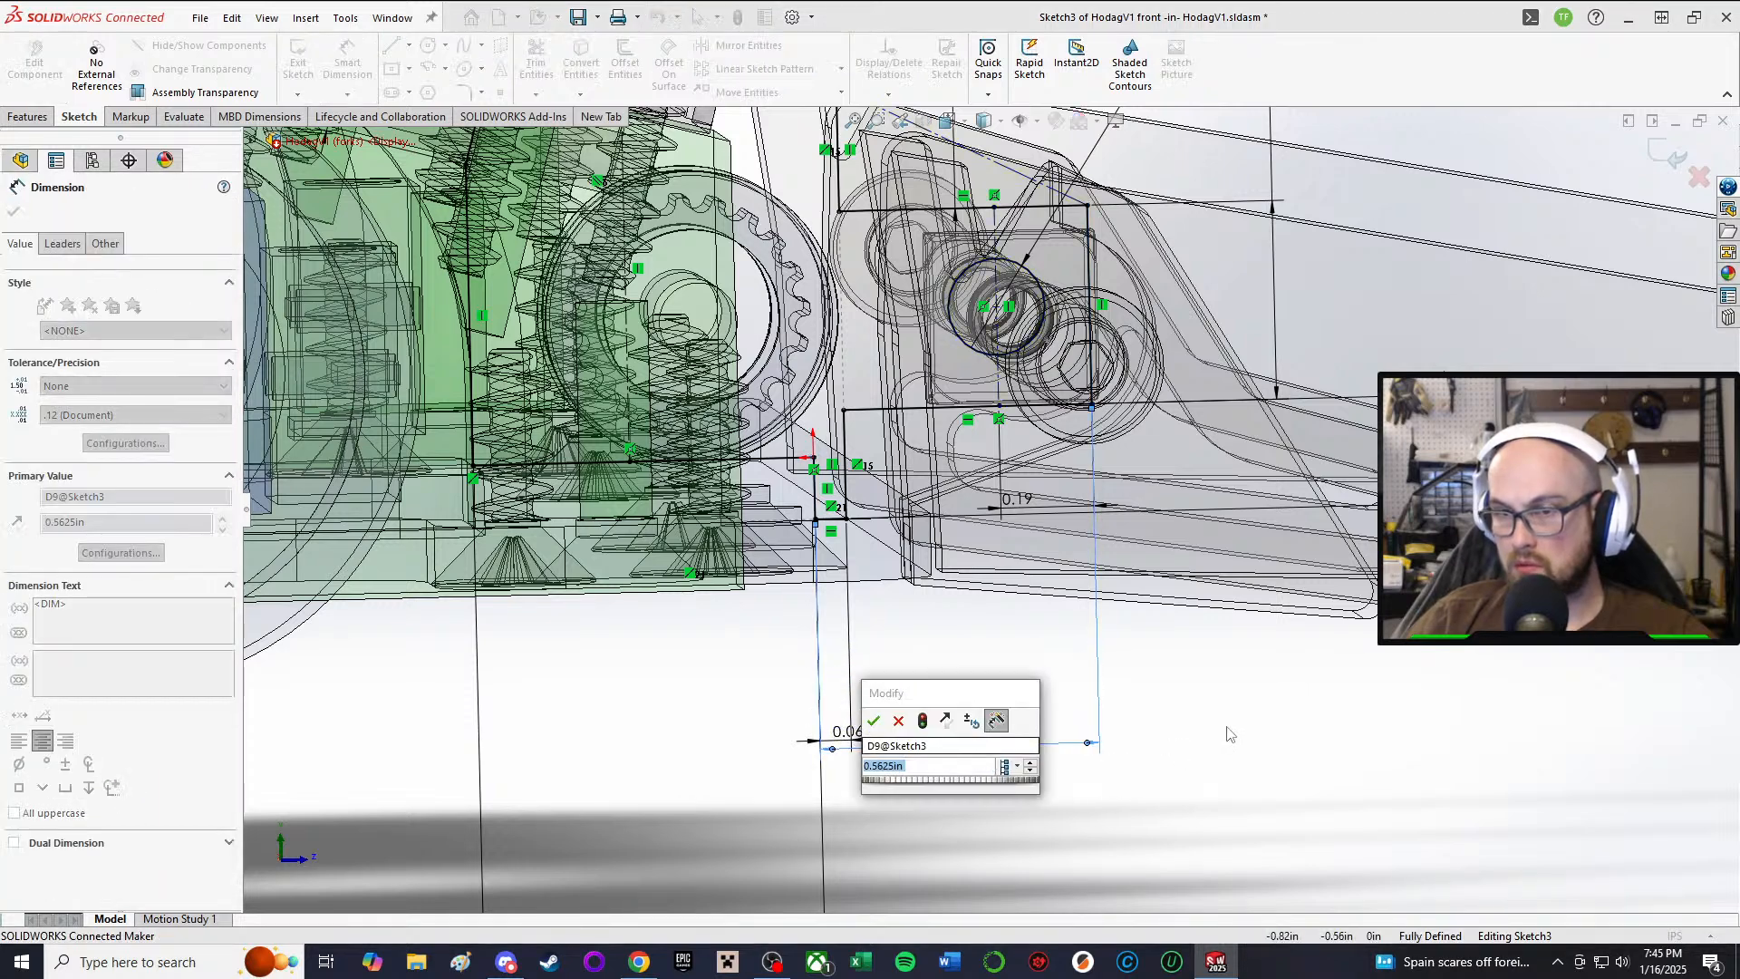
left_click(873, 720)
Step: Test the 0.06 offset at 0.125 in with the new overall dimension in place, check the profile, and revert the offset
left_click(844, 739)
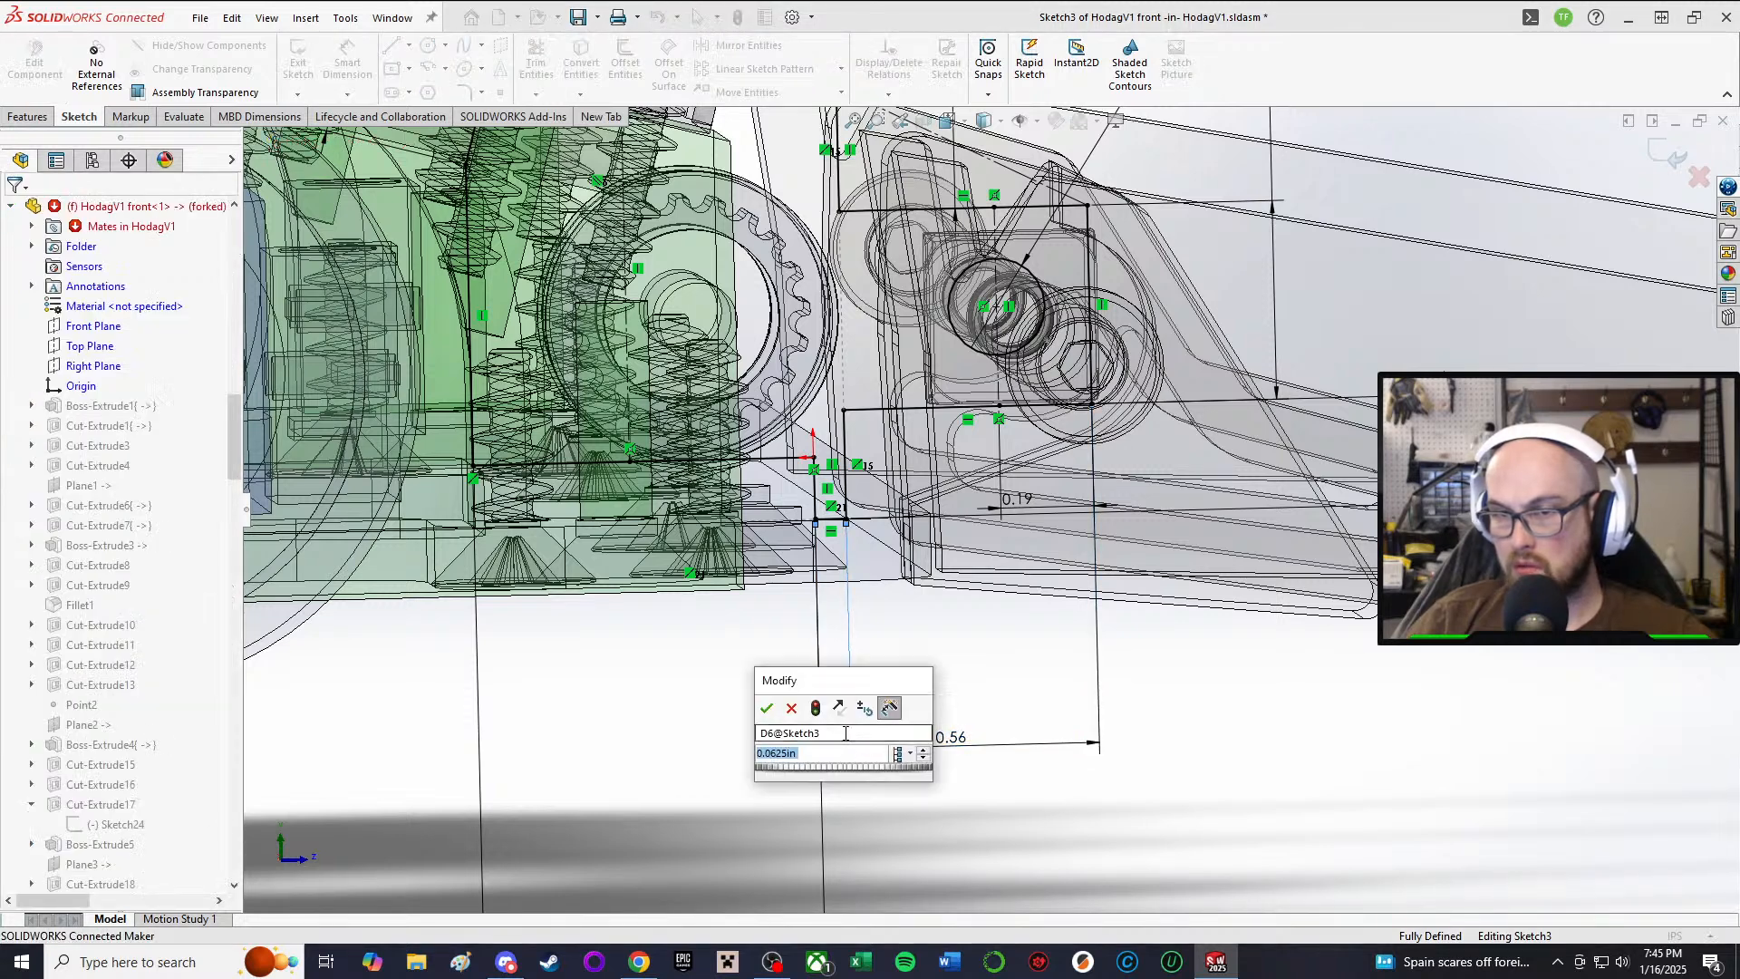
type(".125")
key("Return")
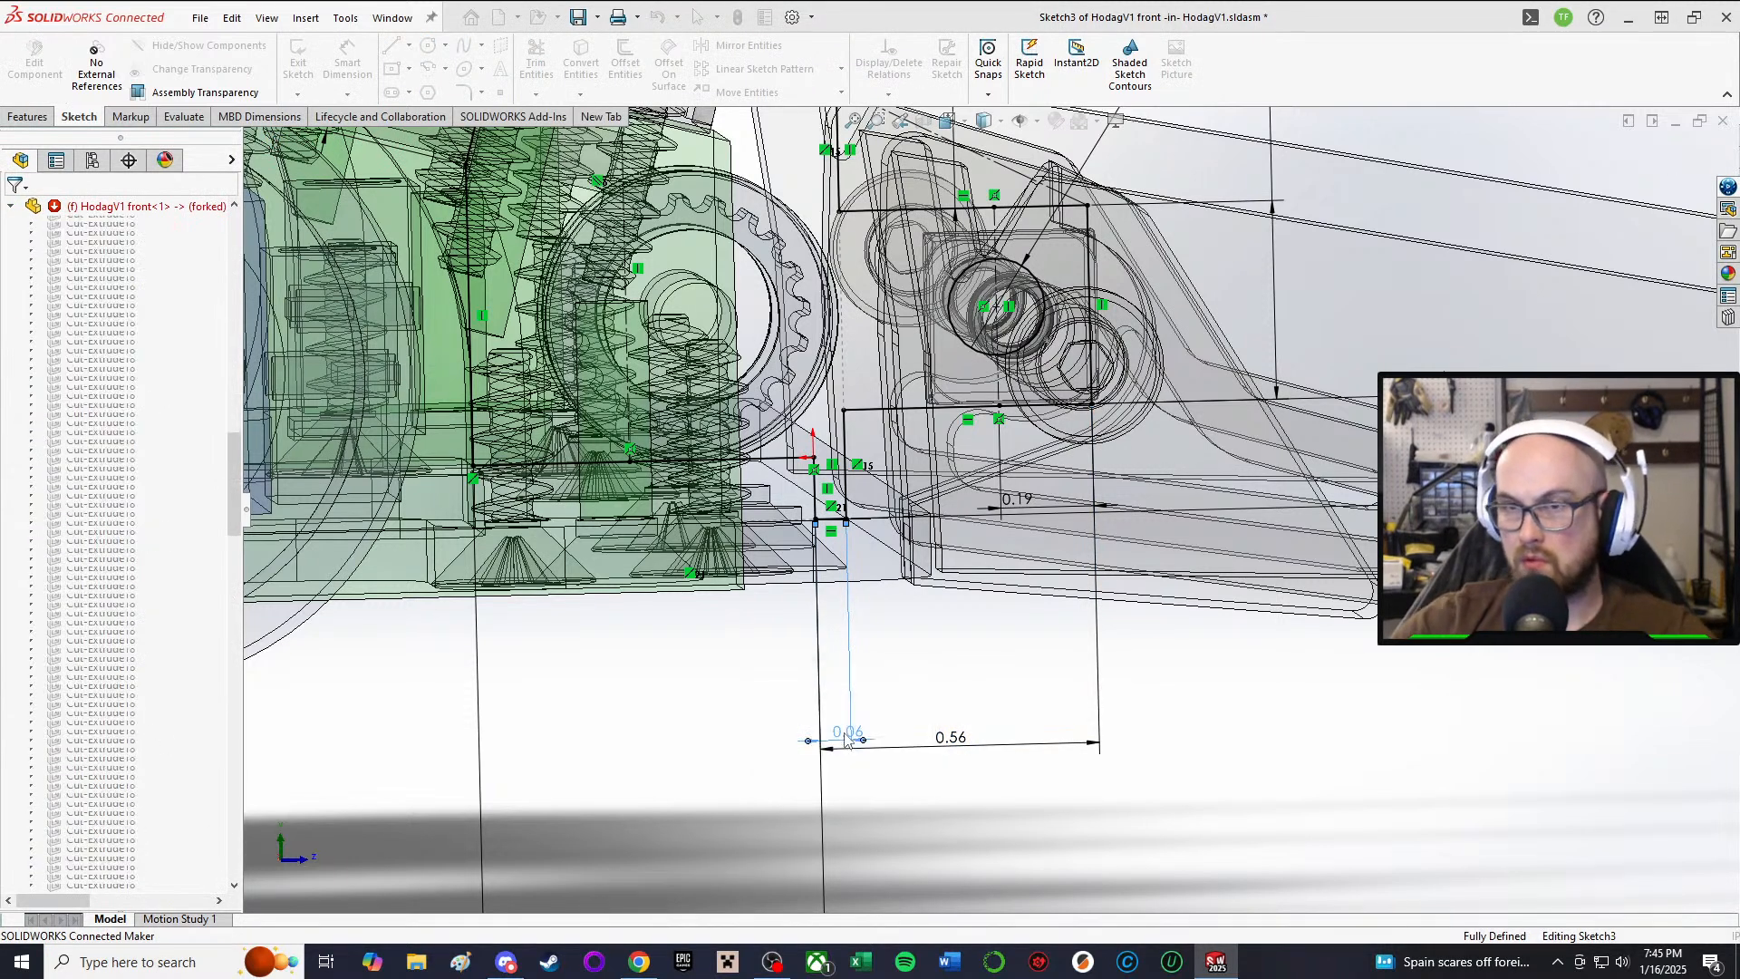
scroll(960, 281, "up", 3)
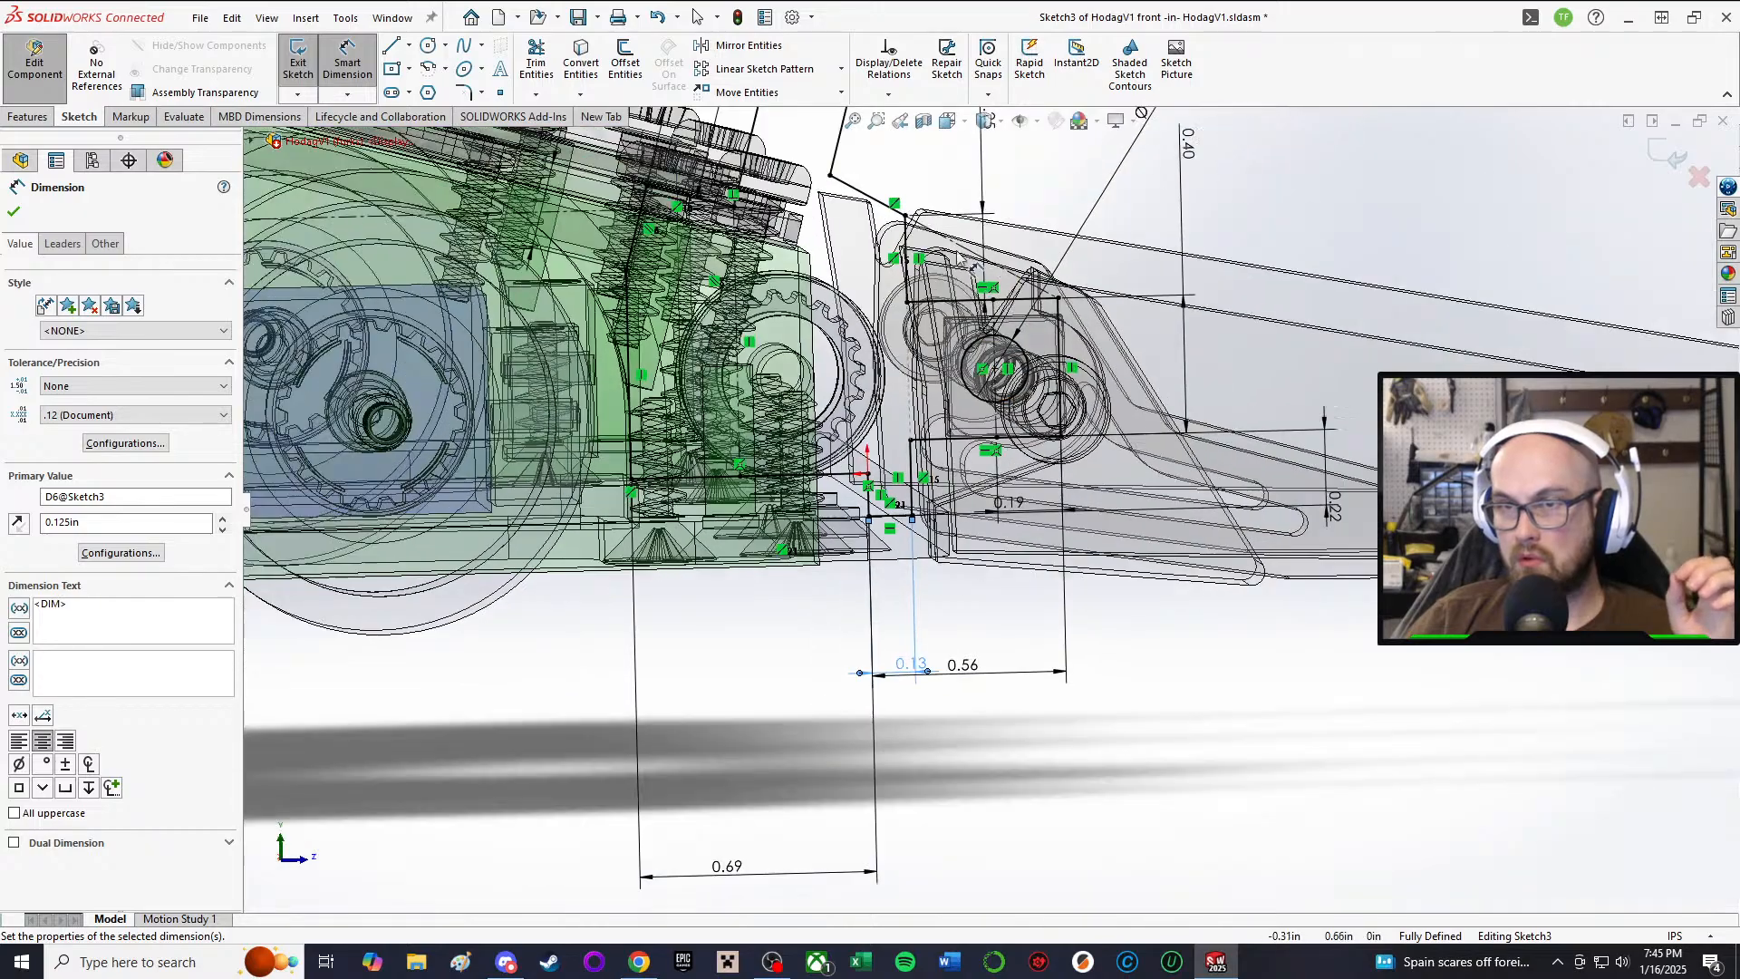
scroll(933, 267, "down", 2)
scroll(916, 270, "down", 3)
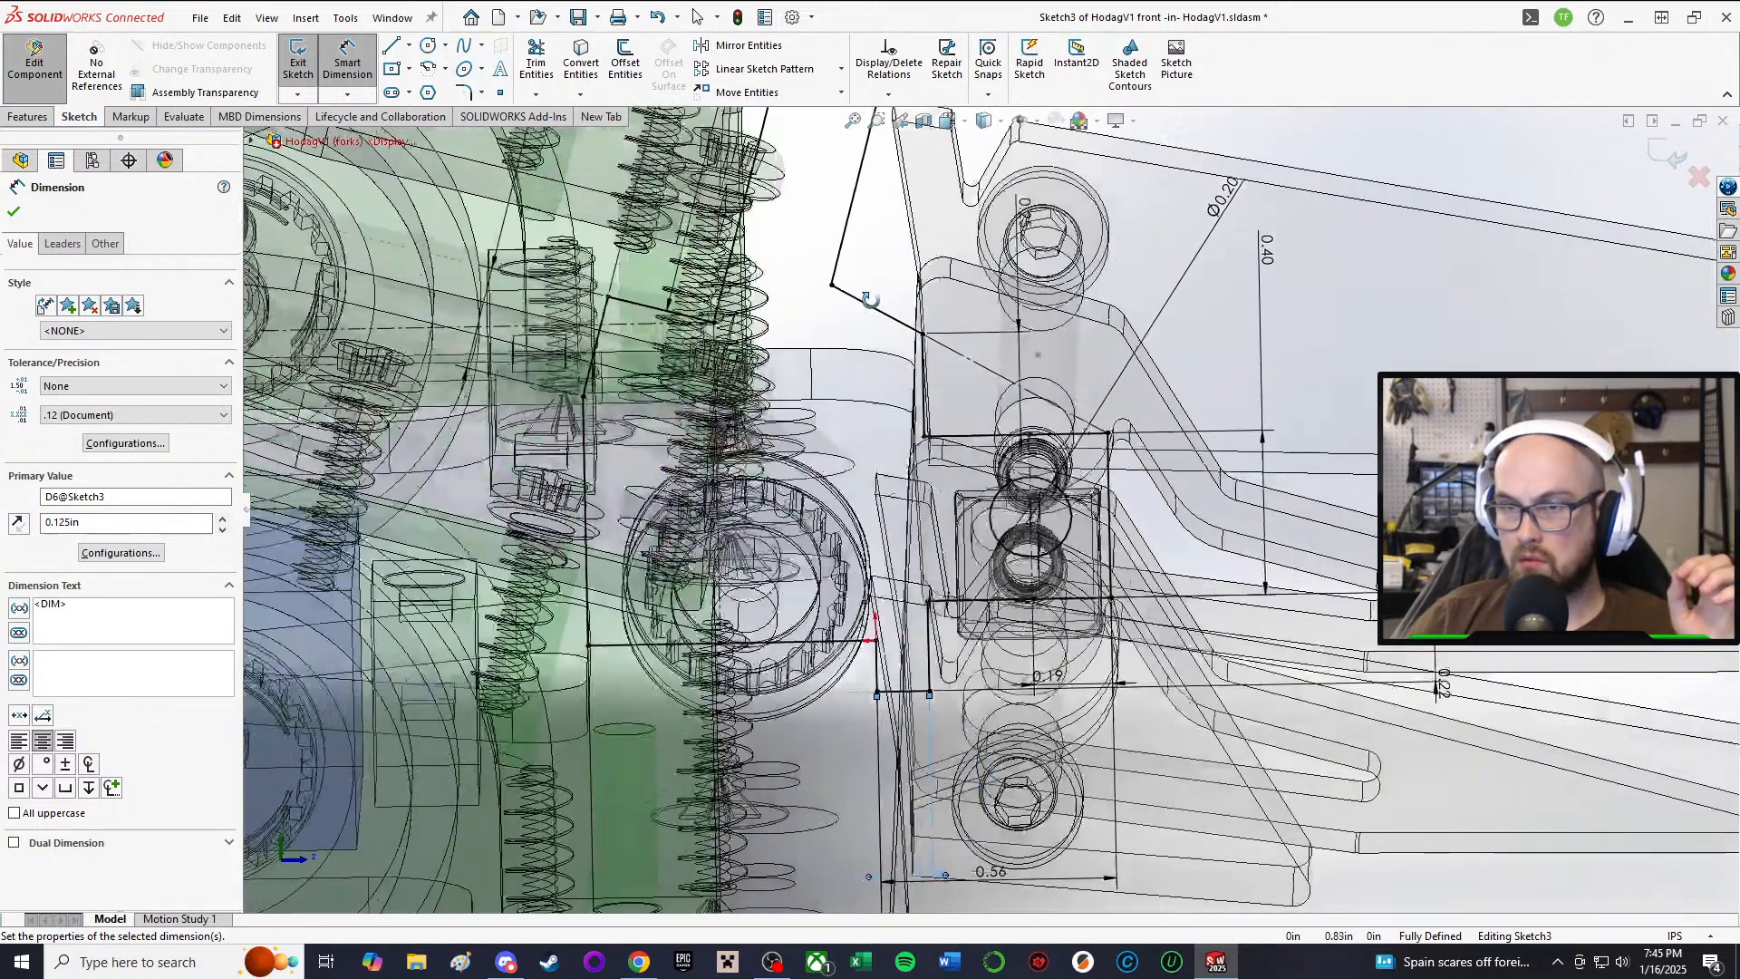
key("Escape")
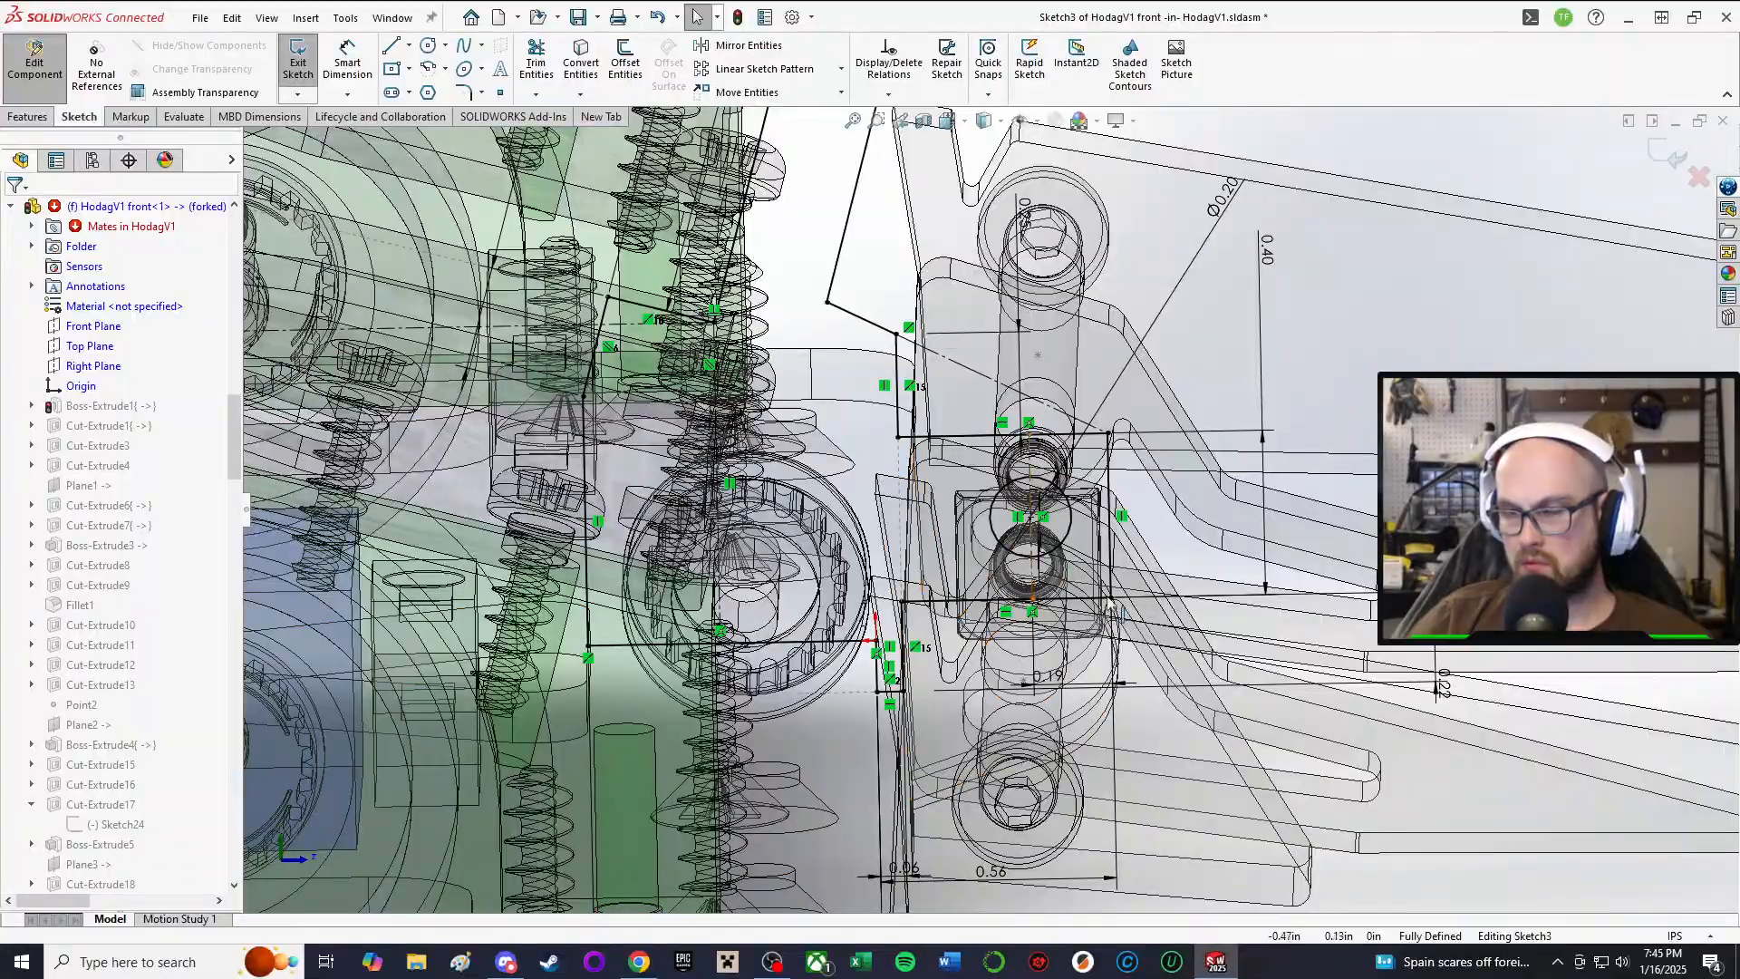
Step: Compare the bracket profile with the neighbouring forks and set the short offset dimension beside the origin to 0.125 in
mouse_move(920, 544)
middle_mouse_down()
mouse_move(1139, 522)
mouse_move(1120, 793)
mouse_move(1120, 339)
middle_mouse_up()
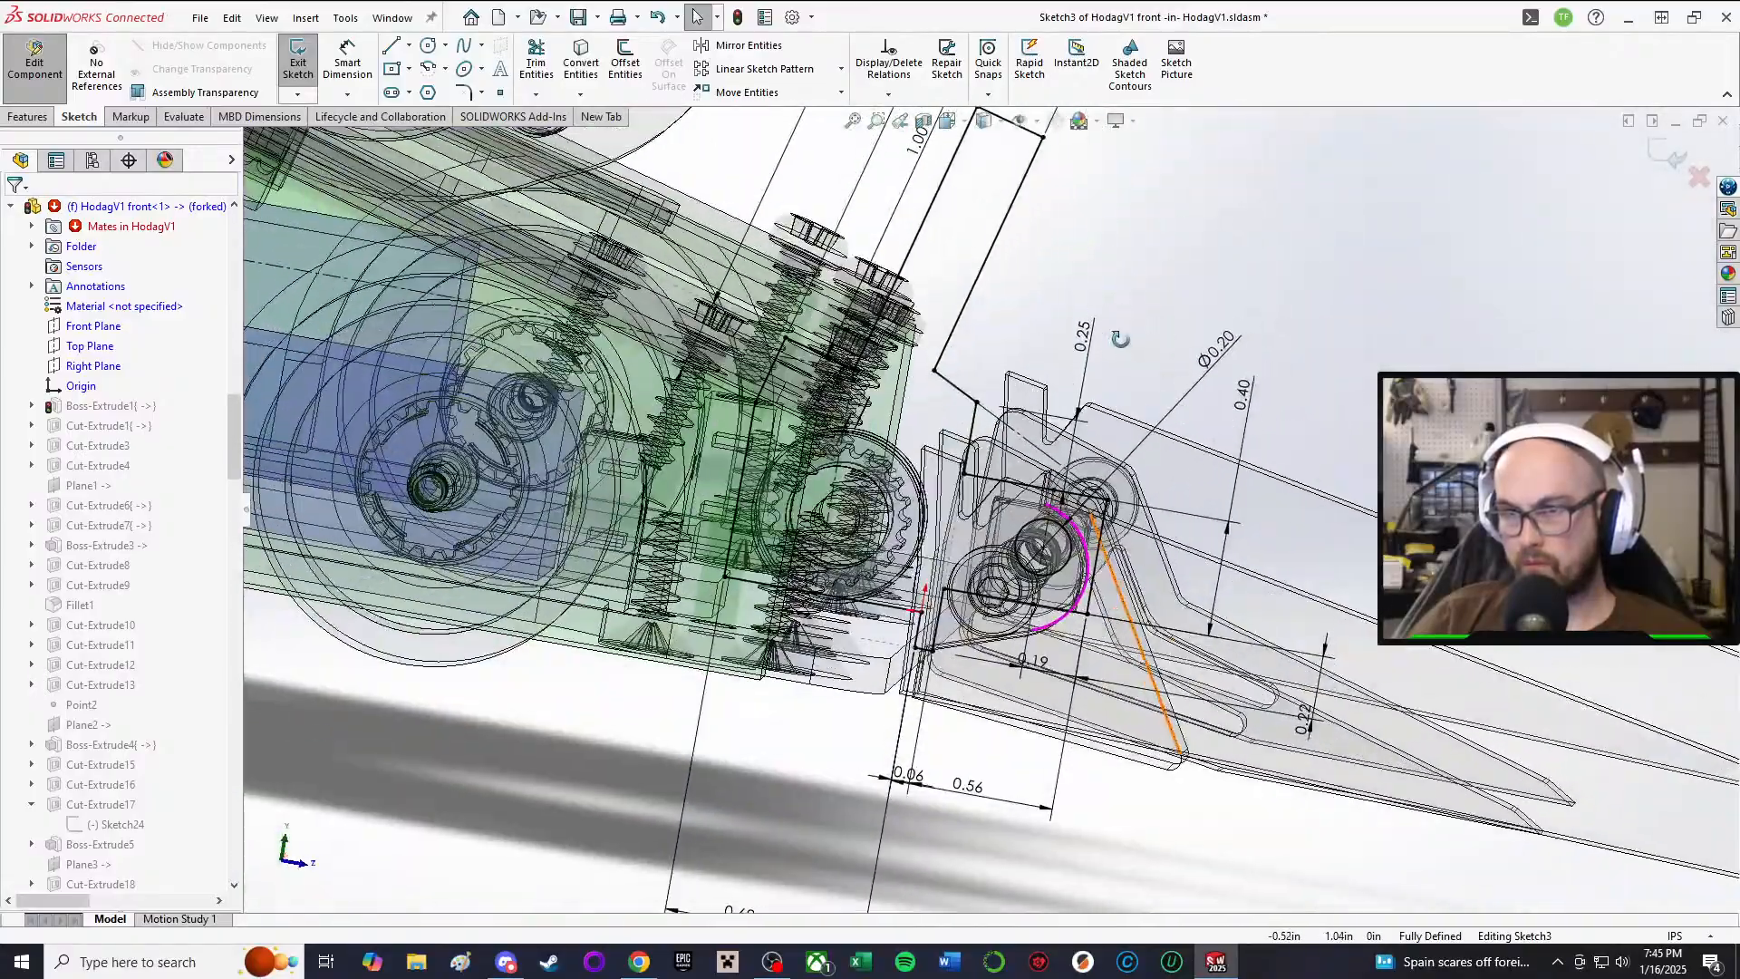
scroll(979, 579, "down", 1)
mouse_move(979, 578)
middle_mouse_down()
mouse_move(920, 424)
mouse_move(894, 462)
middle_mouse_up()
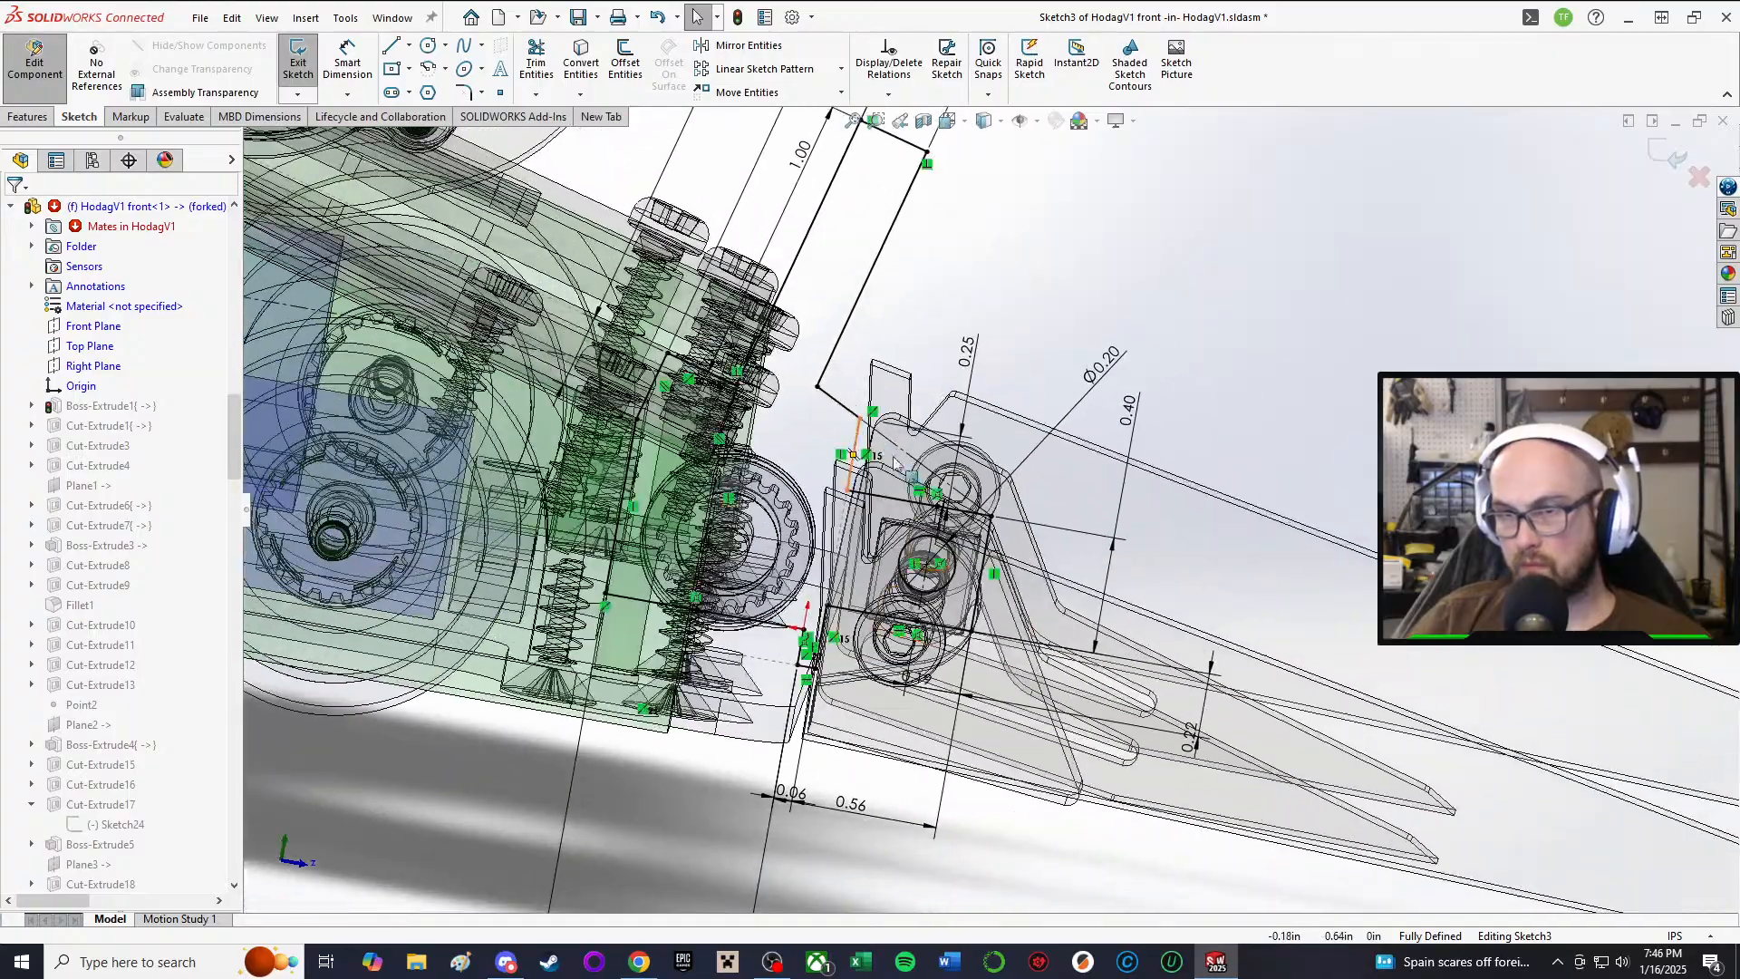
middle_click_drag(1010, 494, 780, 795)
scroll(990, 580, "up", 3)
scroll(980, 649, "down", 5)
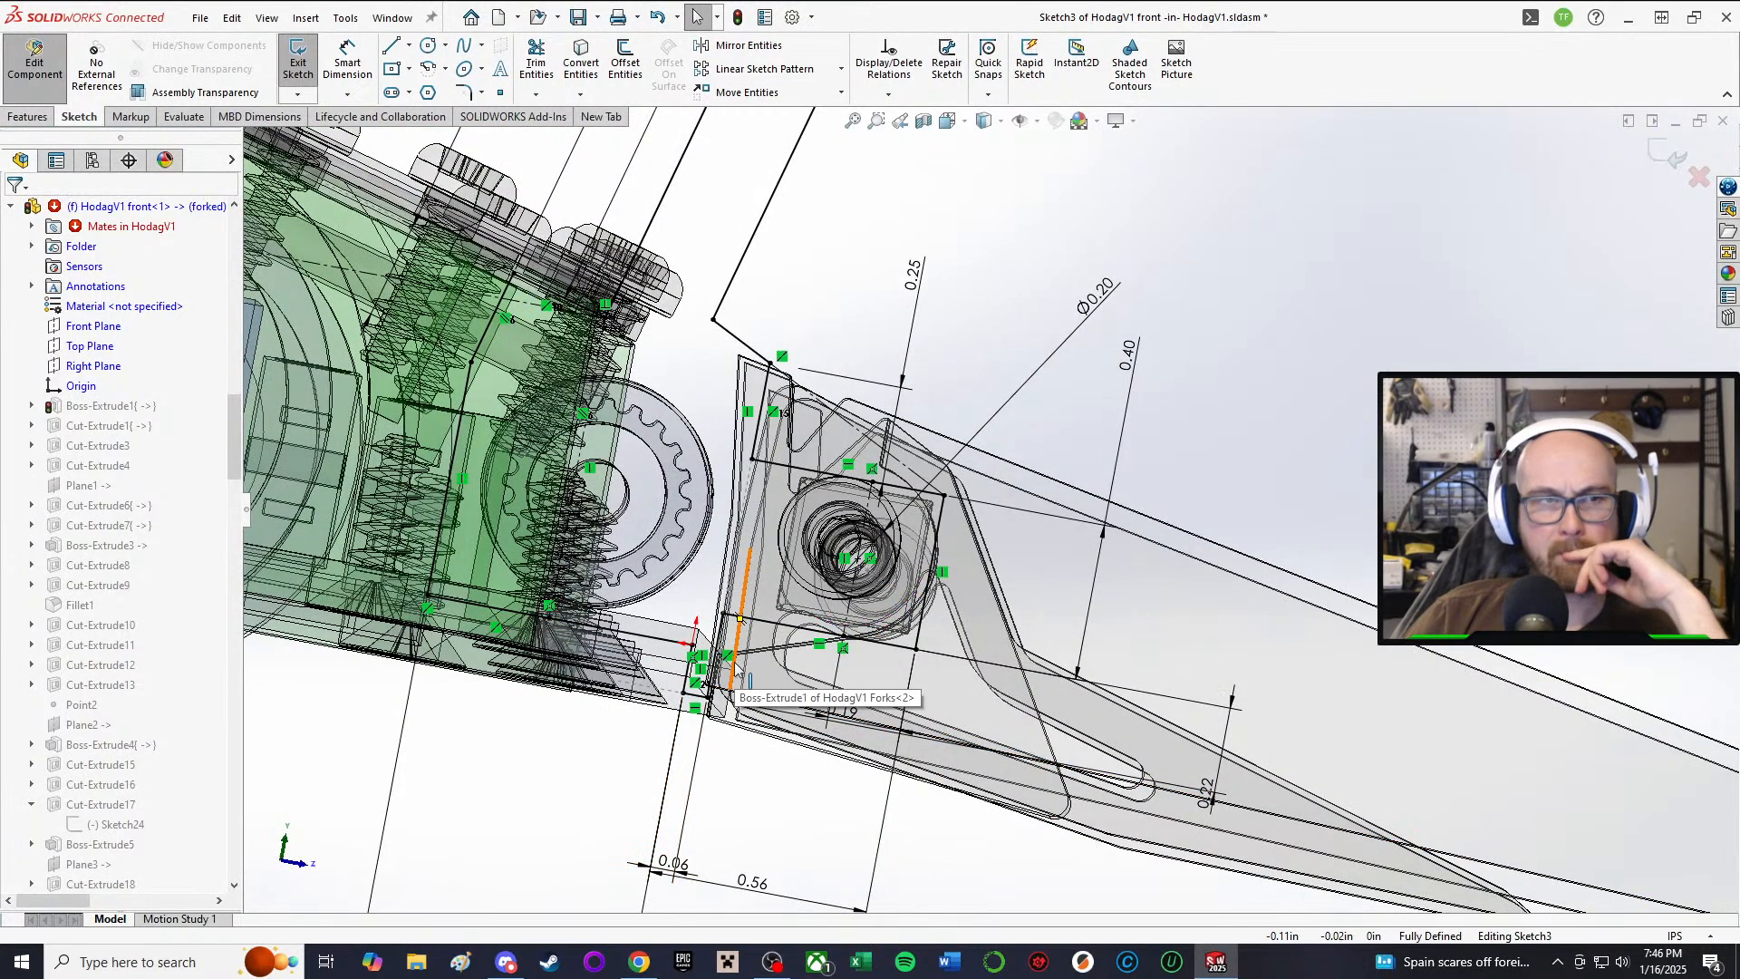
double_click(672, 860)
type(".125")
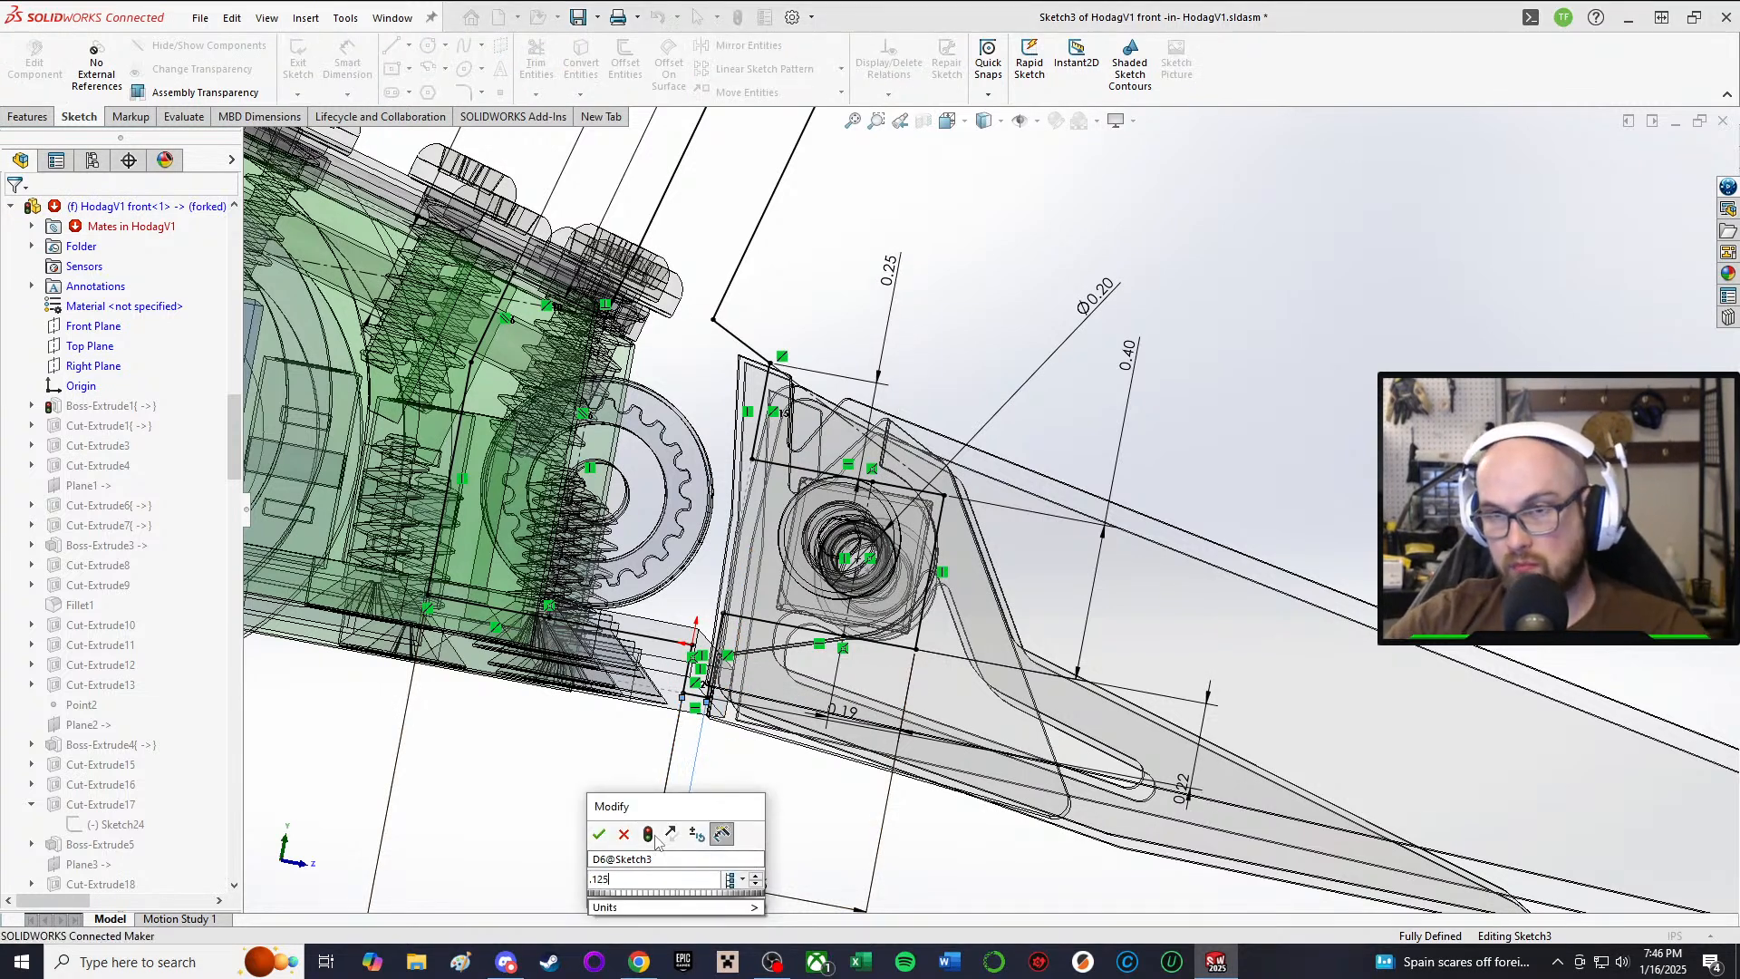
key("Return")
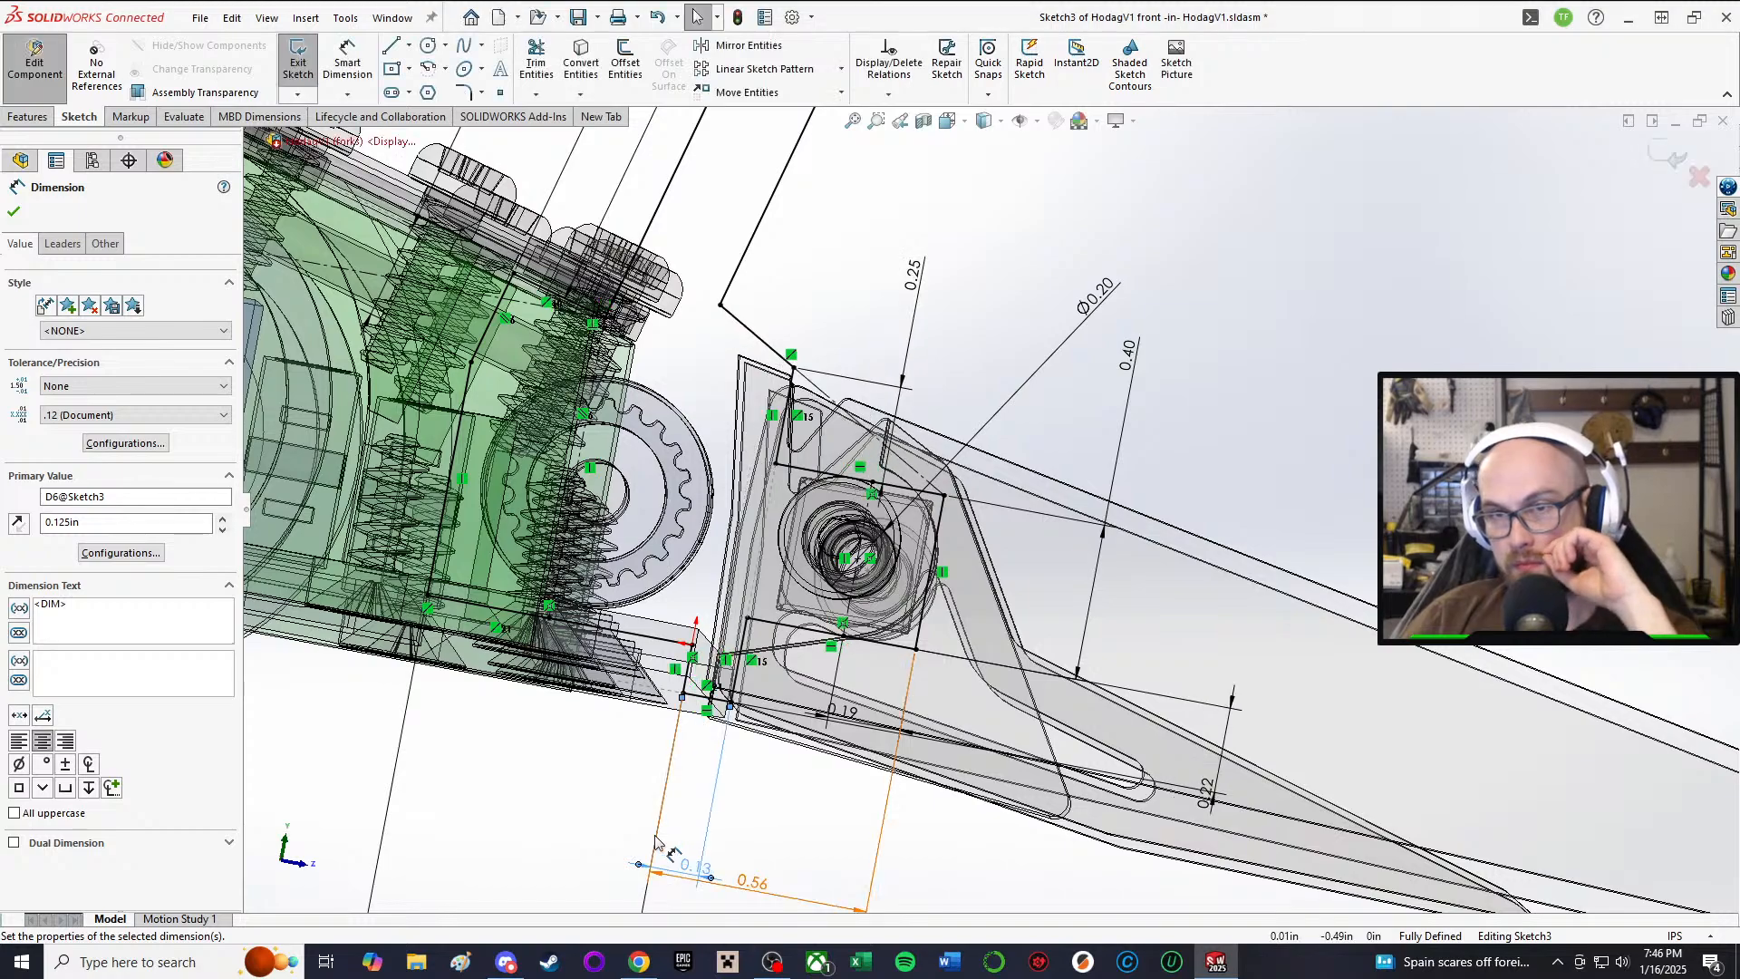
scroll(861, 476, "up", 1)
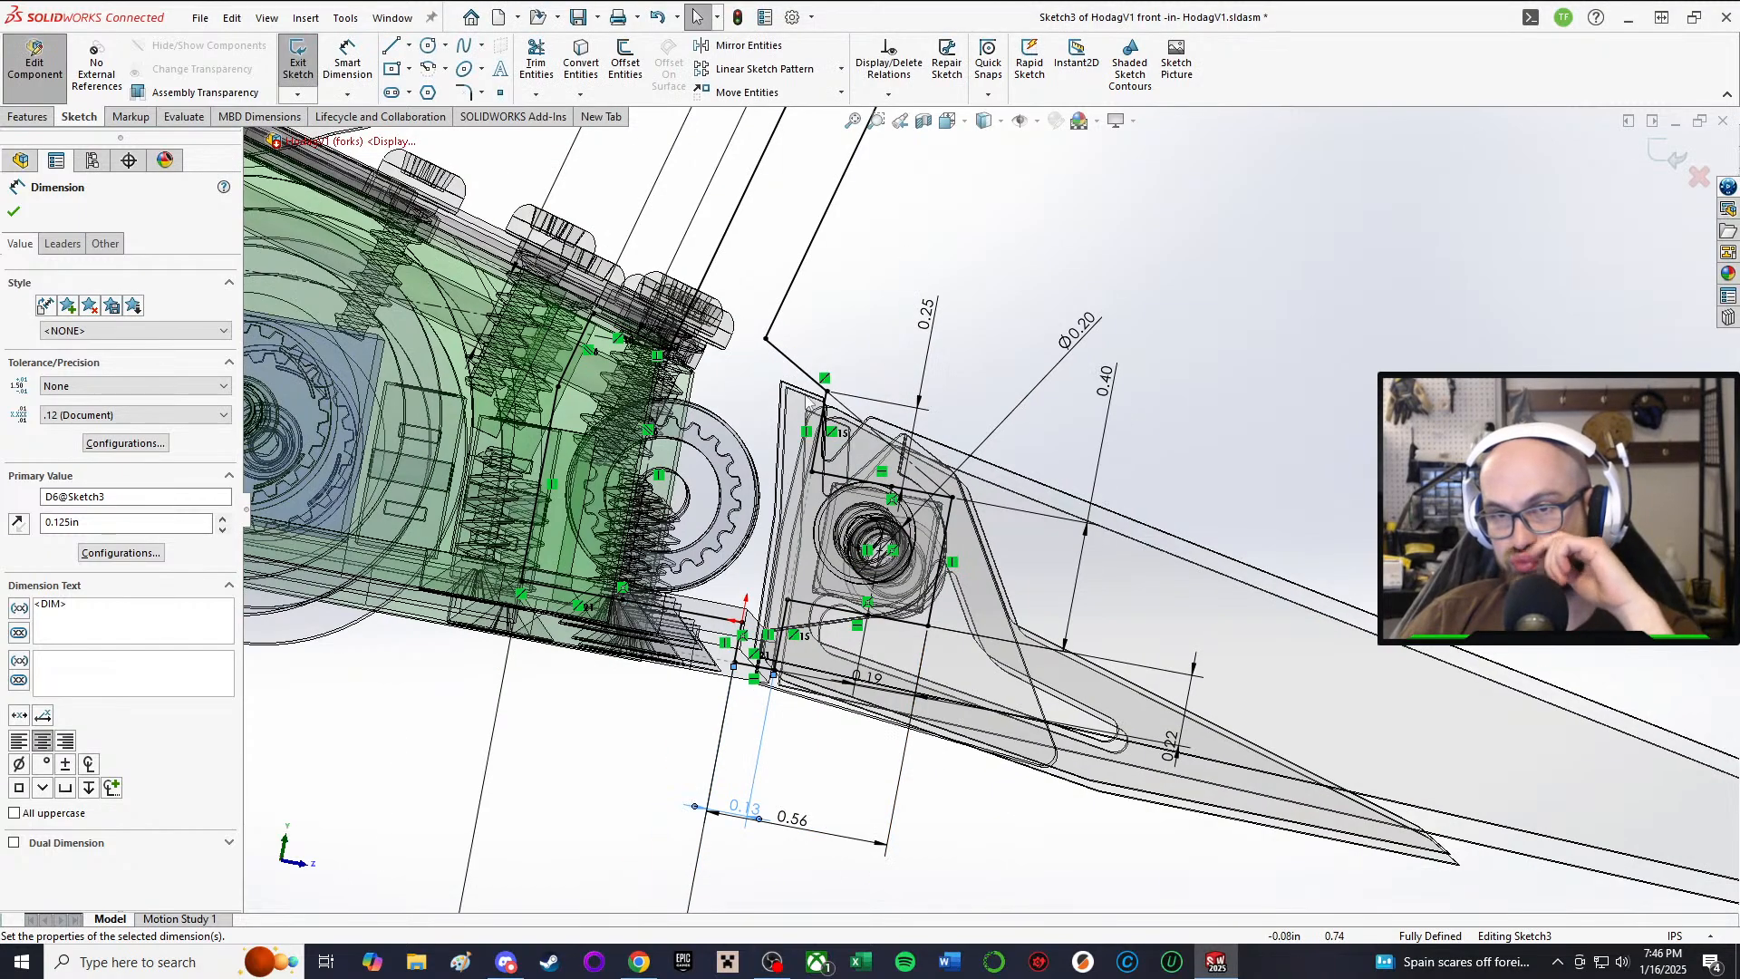
Step: Inspect the bracket profile around the hinge lugs and forks from several angles, and undo the last change to the short offset dimension
middle_click_drag(806, 395, 680, 392)
scroll(797, 312, "down", 2)
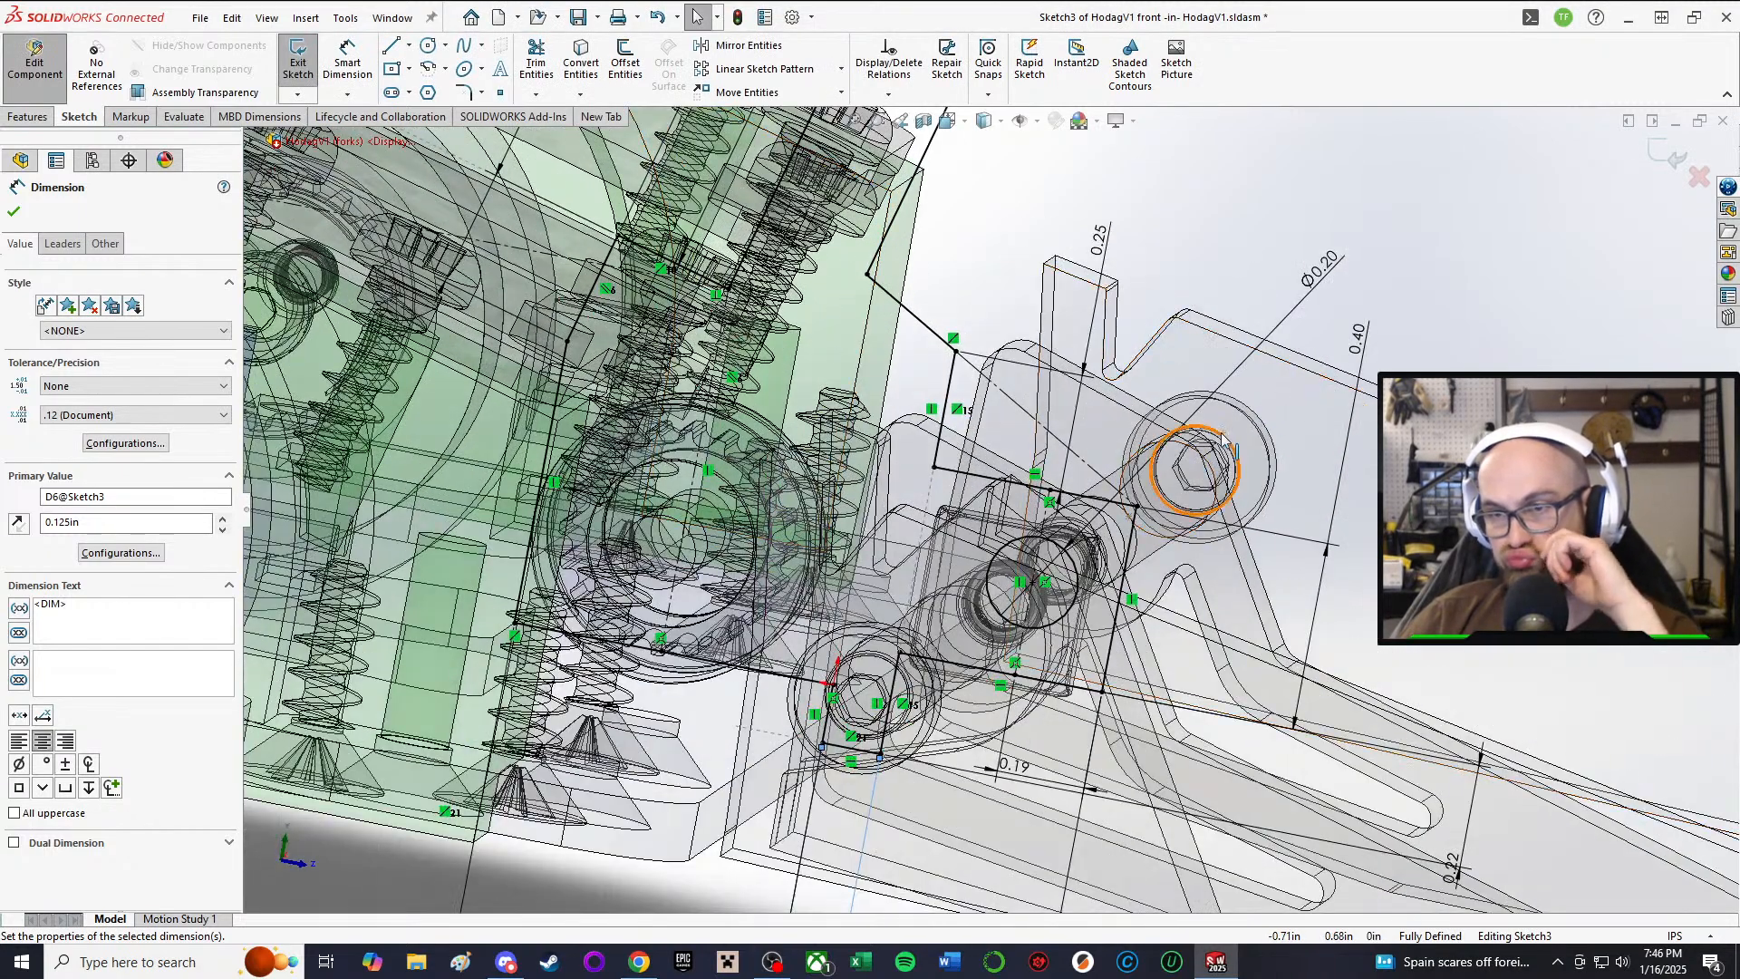
scroll(903, 400, "up", 2)
mouse_move(901, 399)
middle_mouse_down()
mouse_move(854, 361)
mouse_move(916, 386)
middle_mouse_up()
scroll(857, 363, "down", 5)
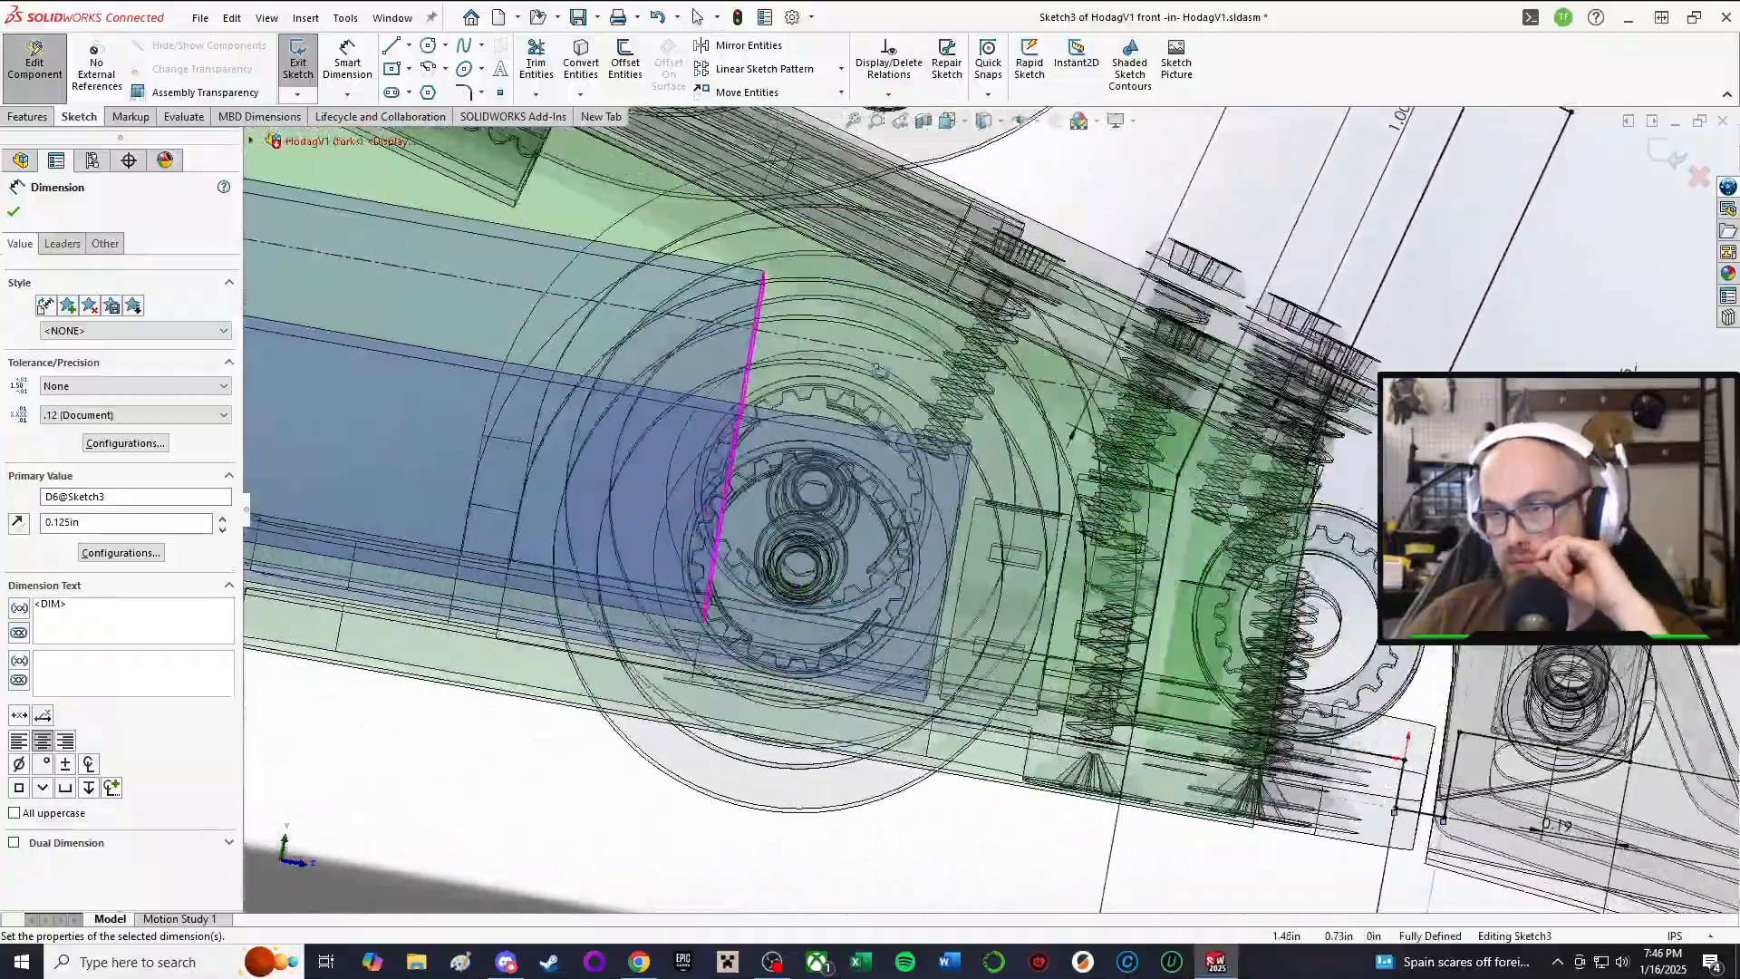
scroll(943, 399, "up", 4)
scroll(1185, 494, "down", 3)
middle_click_drag(1185, 494, 1165, 514)
scroll(1033, 571, "up", 2)
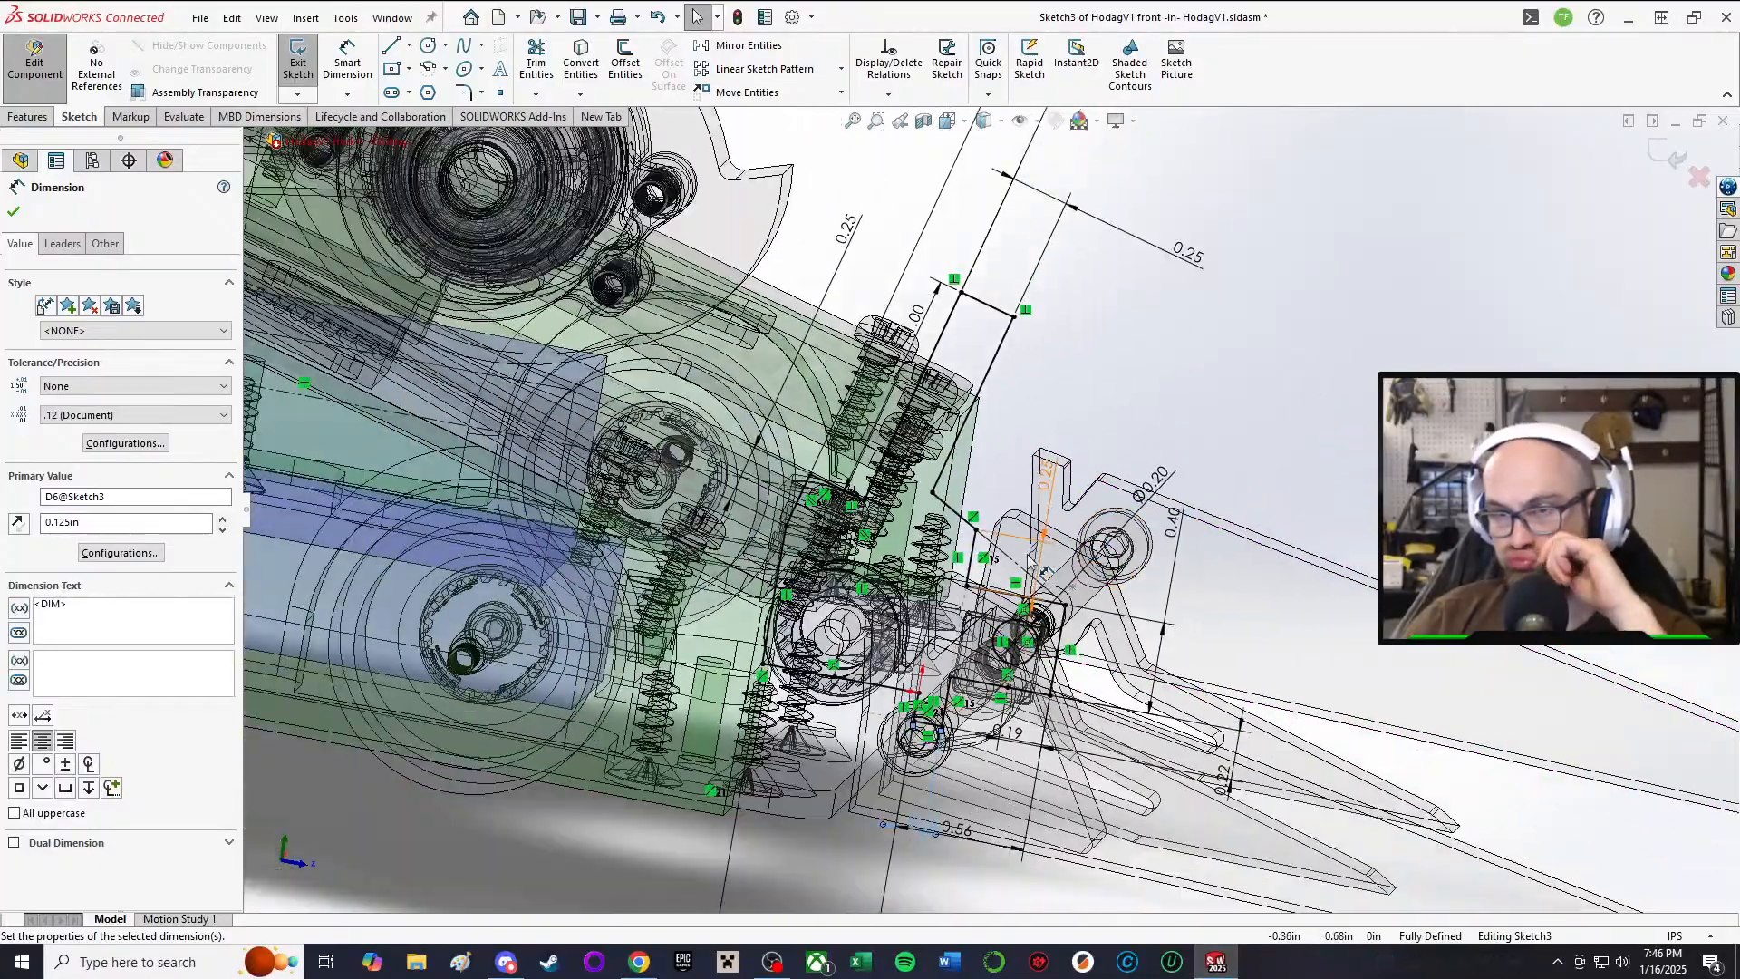
scroll(1029, 566, "down", 2)
scroll(1028, 566, "up", 2)
middle_click_drag(1024, 562, 1006, 553)
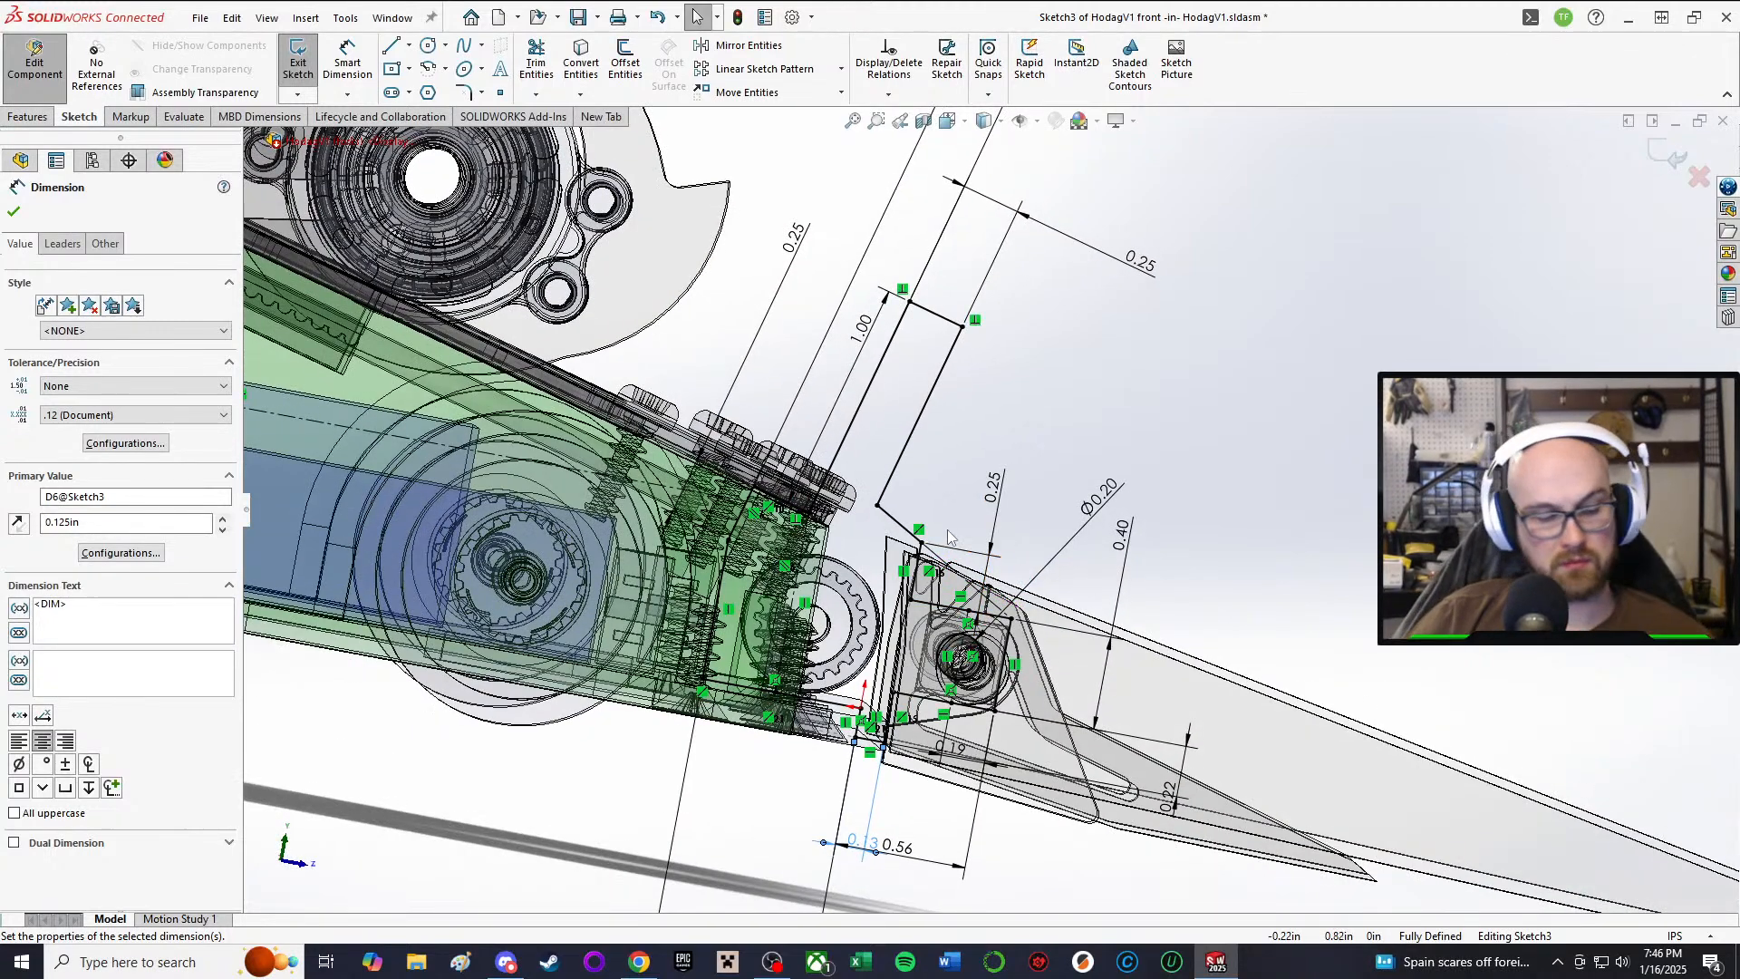
key("ctrl+z")
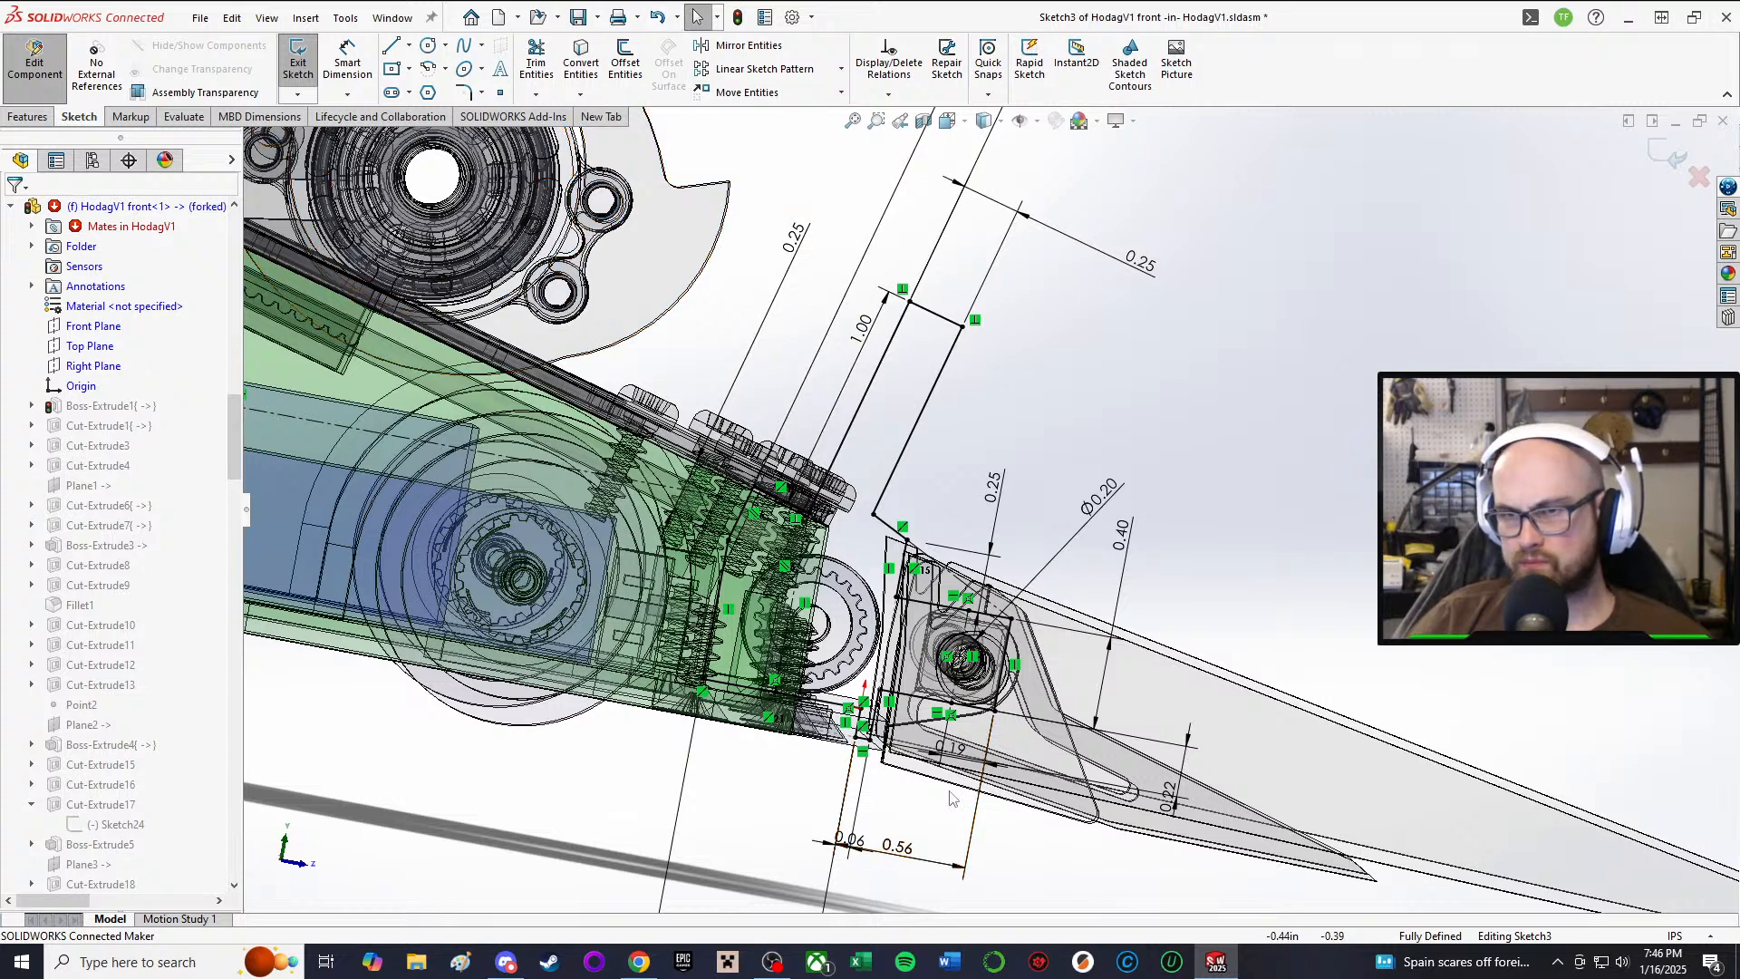
Step: Examine the bracket profile's clearance to the hinge and forks, including from the Left view
scroll(921, 756, "down", 2)
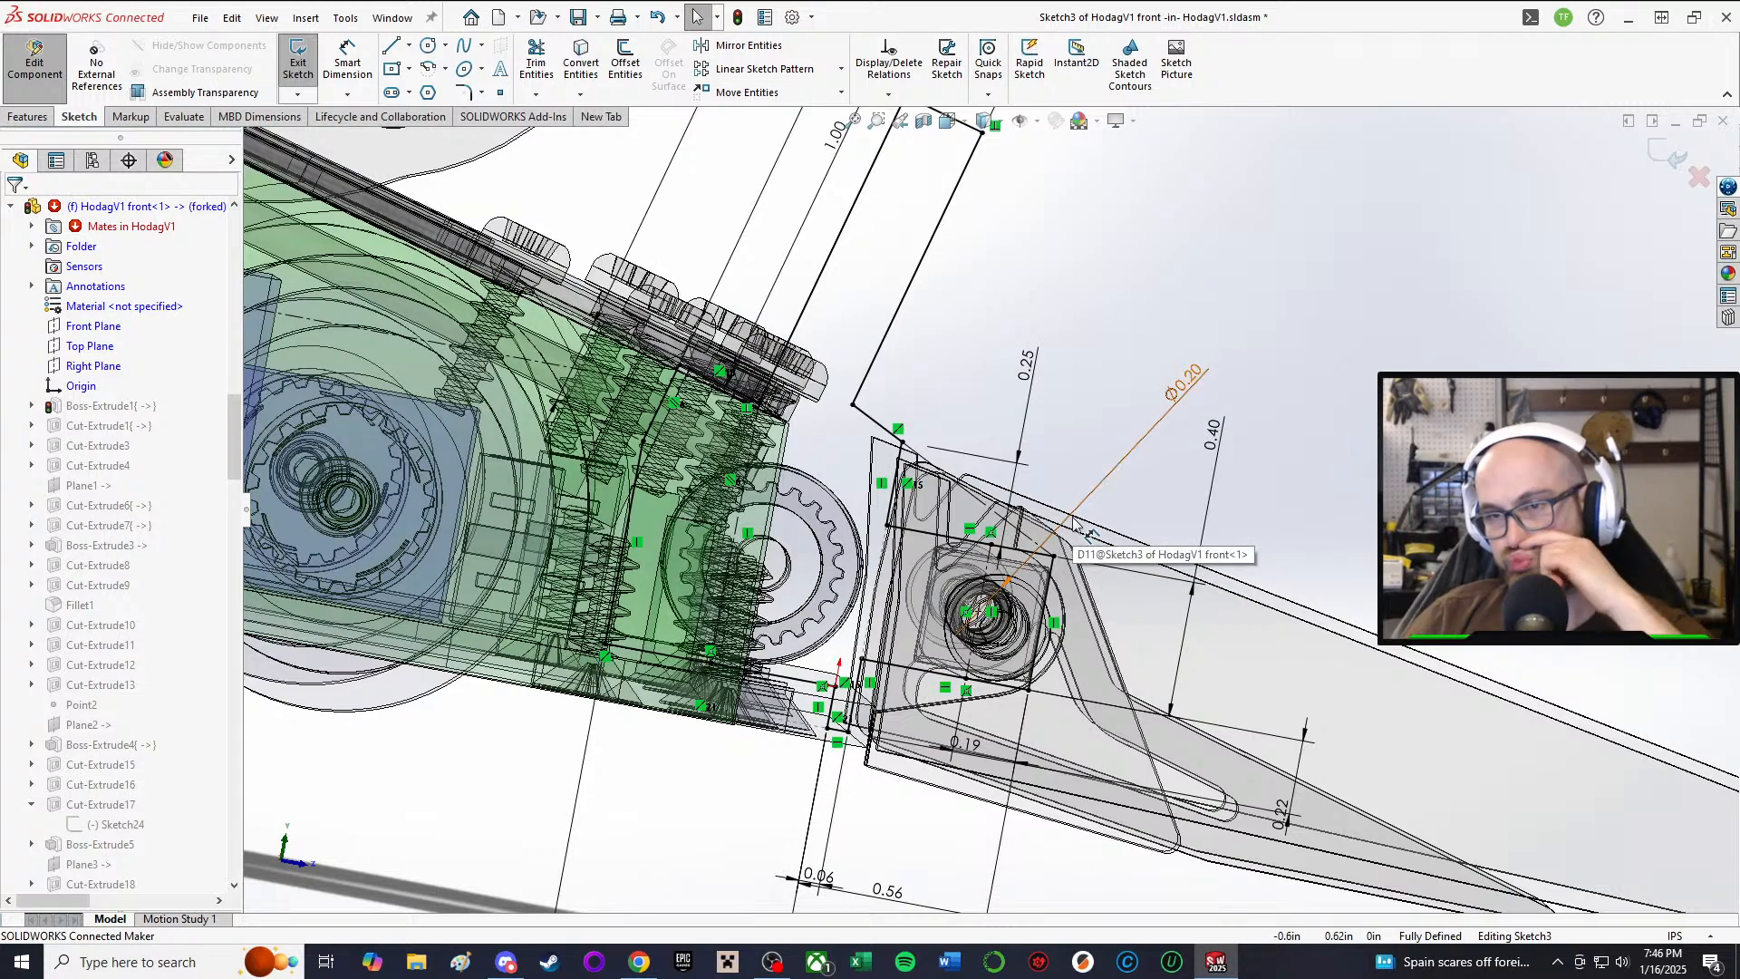
scroll(1016, 544, "down", 1)
scroll(1001, 556, "up", 2)
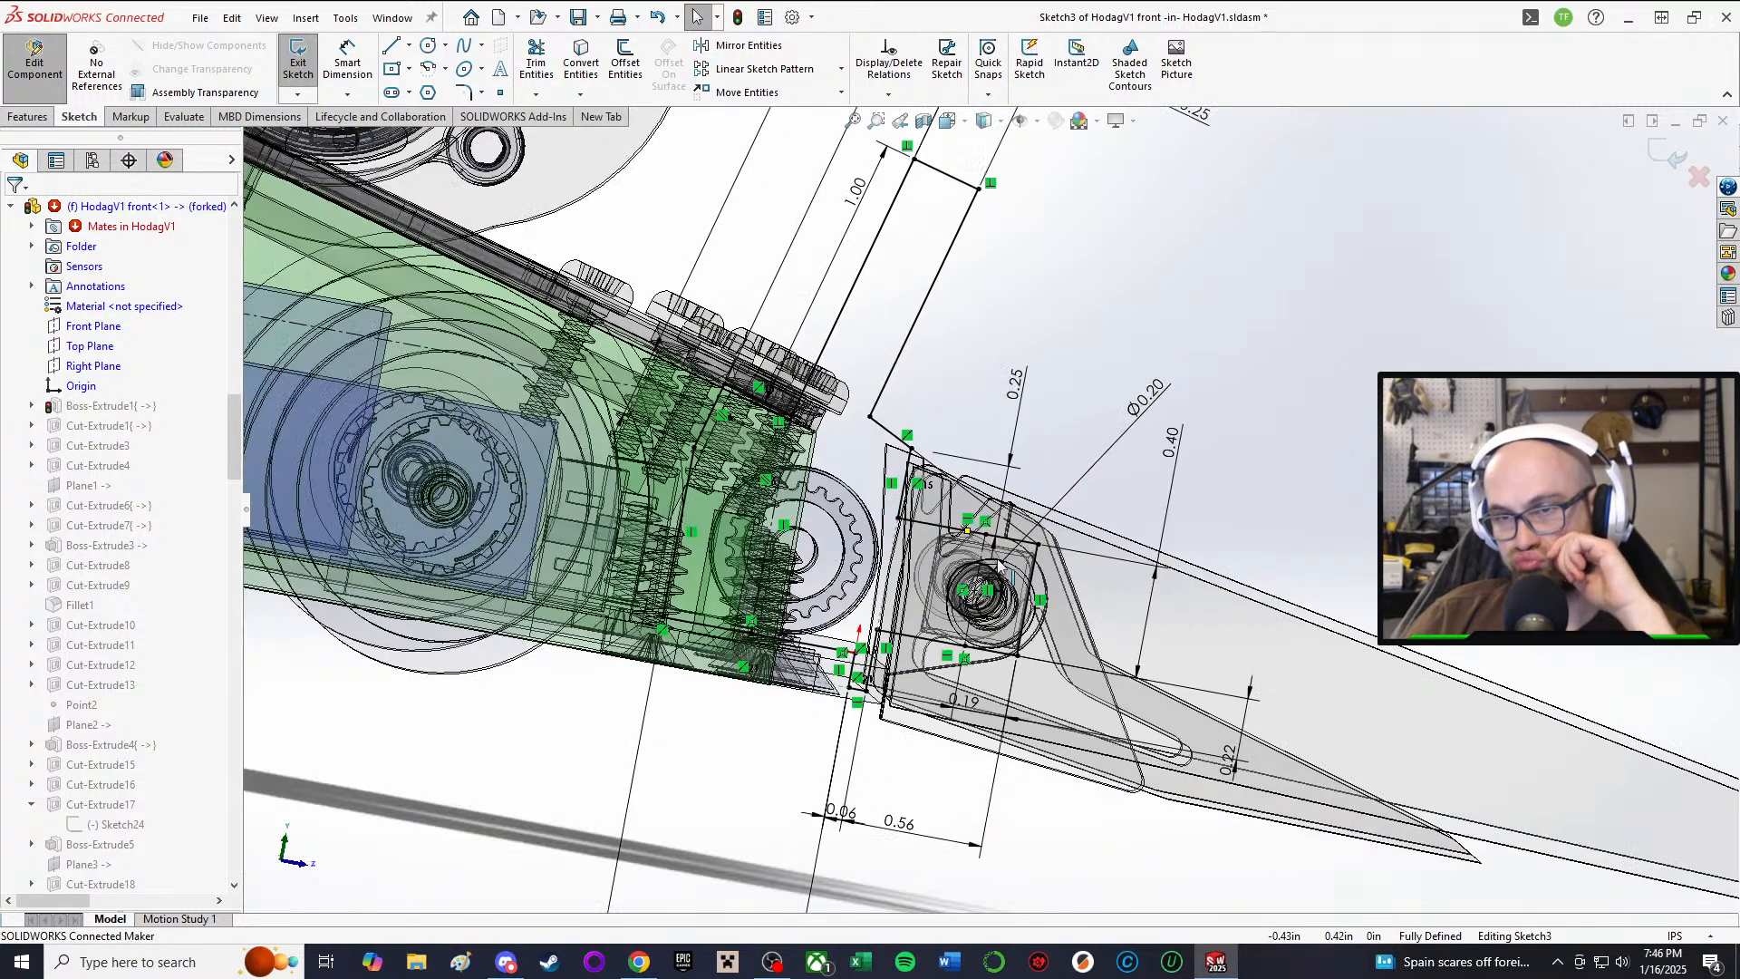
scroll(1001, 557, "down", 1)
middle_click_drag(1000, 557, 1069, 526)
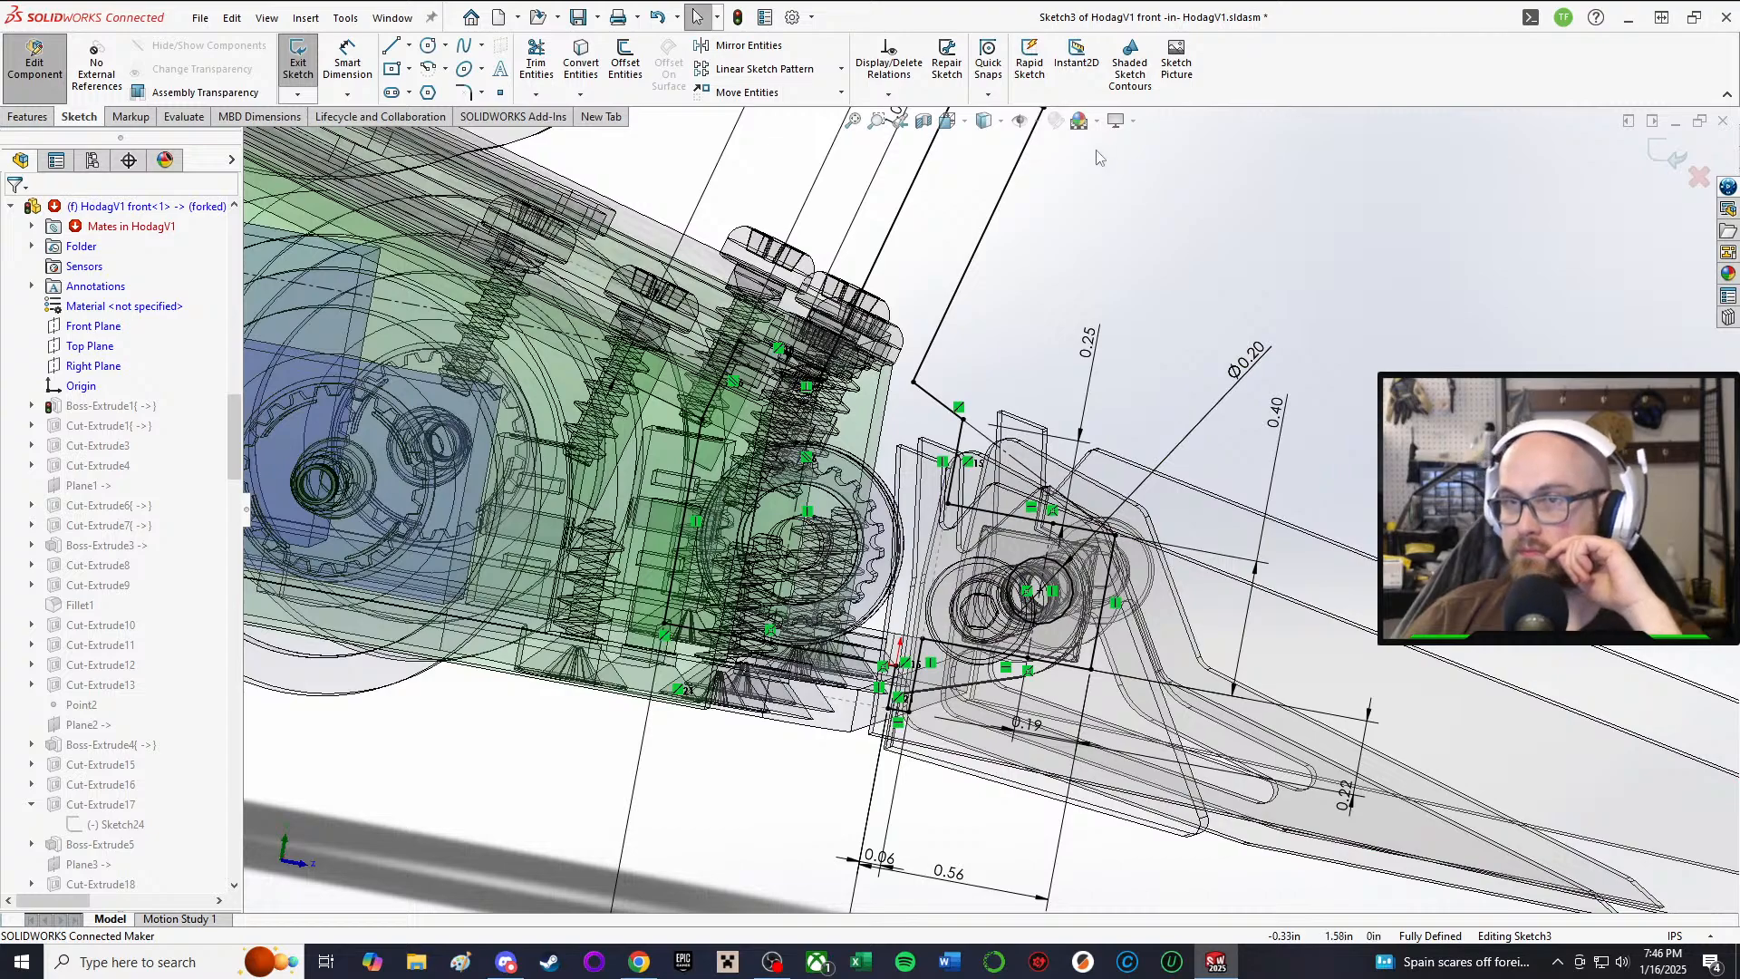
left_click(853, 120)
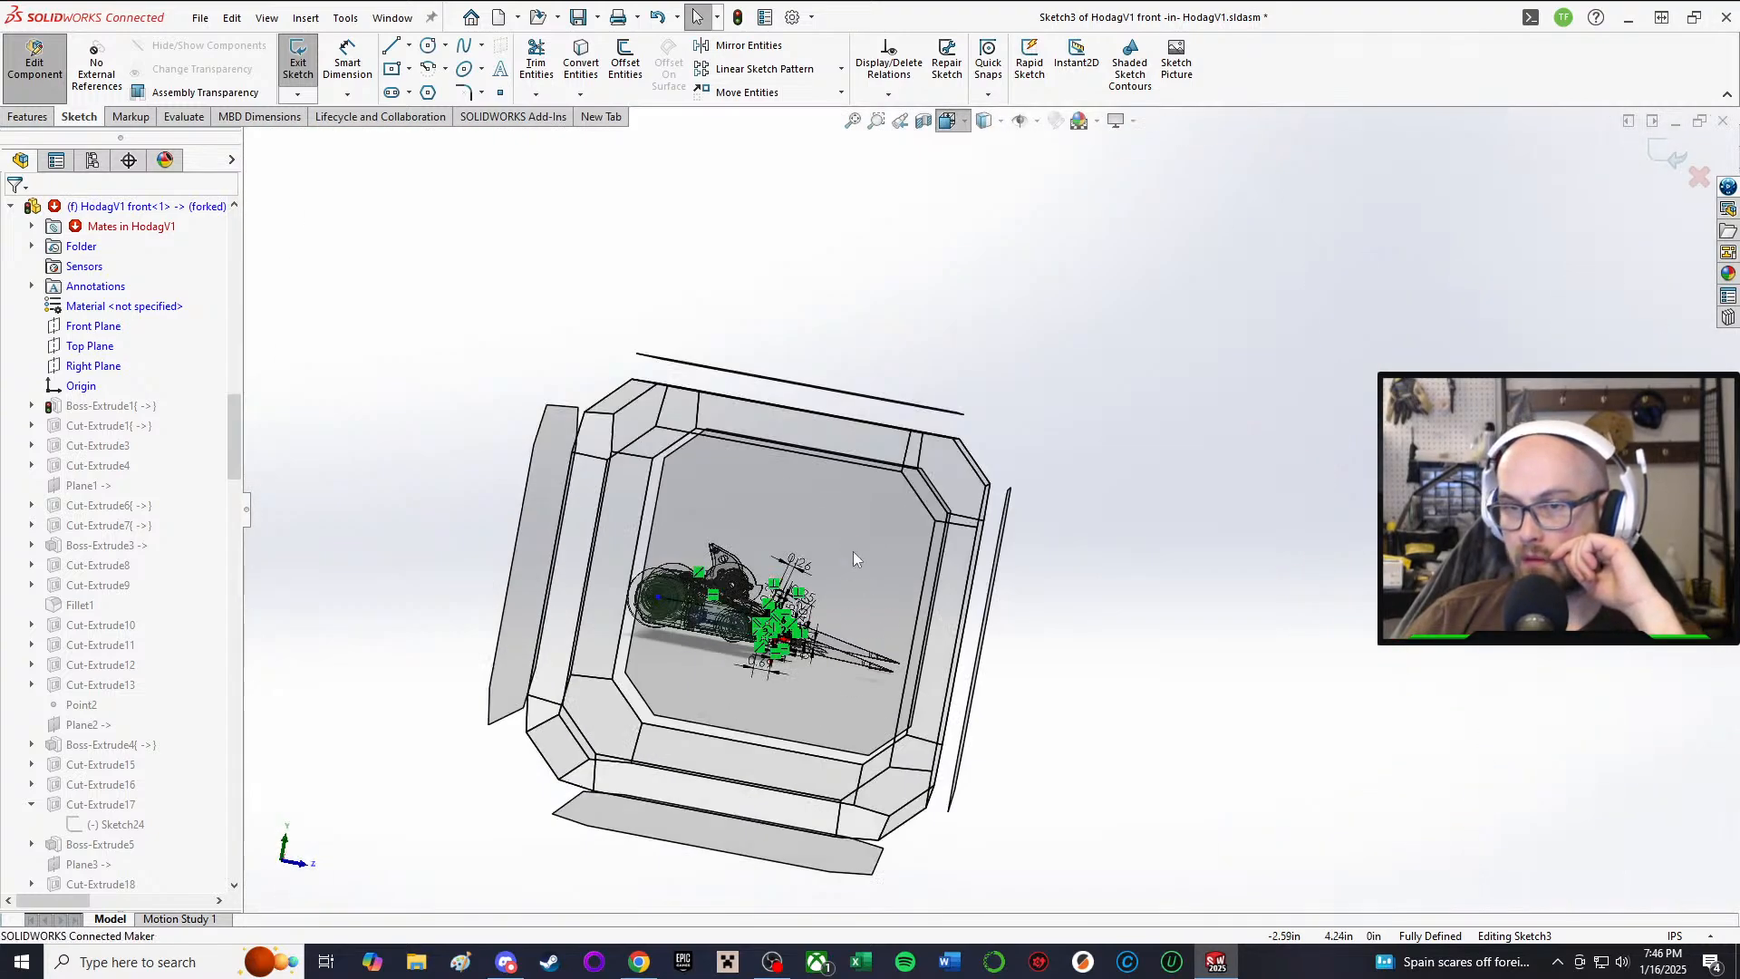
left_click(853, 552)
left_click(853, 120)
scroll(1009, 486, "down", 6)
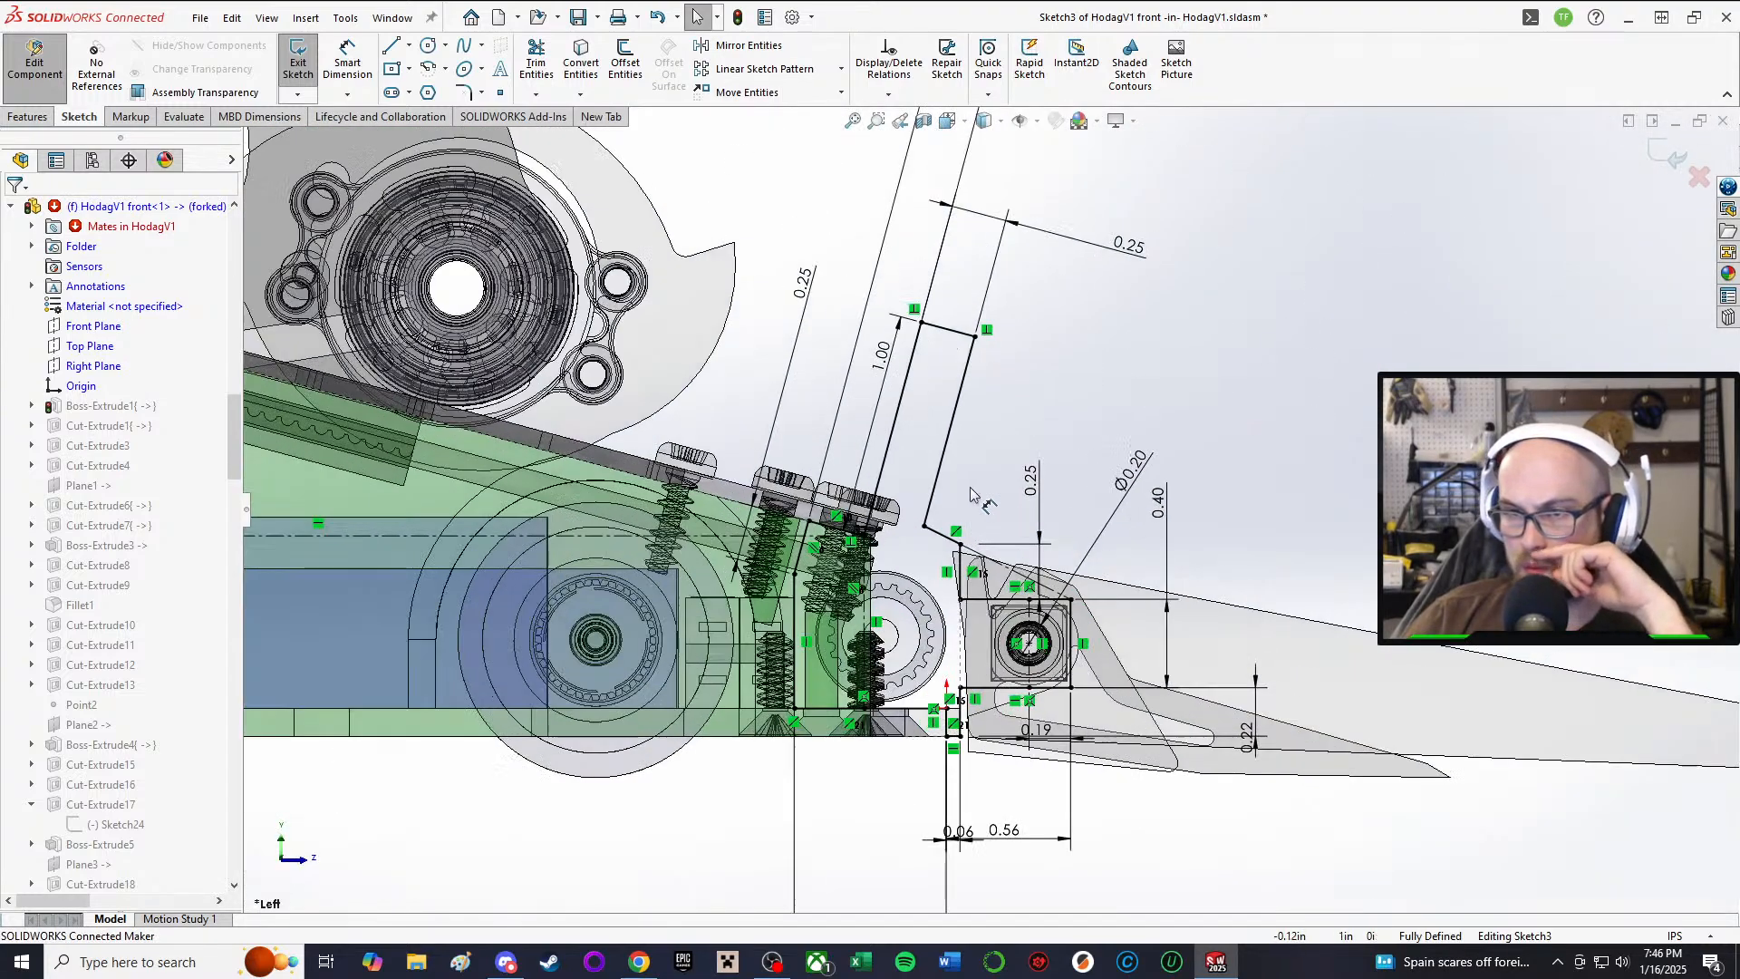
Step: Set the short horizontal offset dimension beside the origin to 0.125 in
scroll(1082, 560, "down", 3)
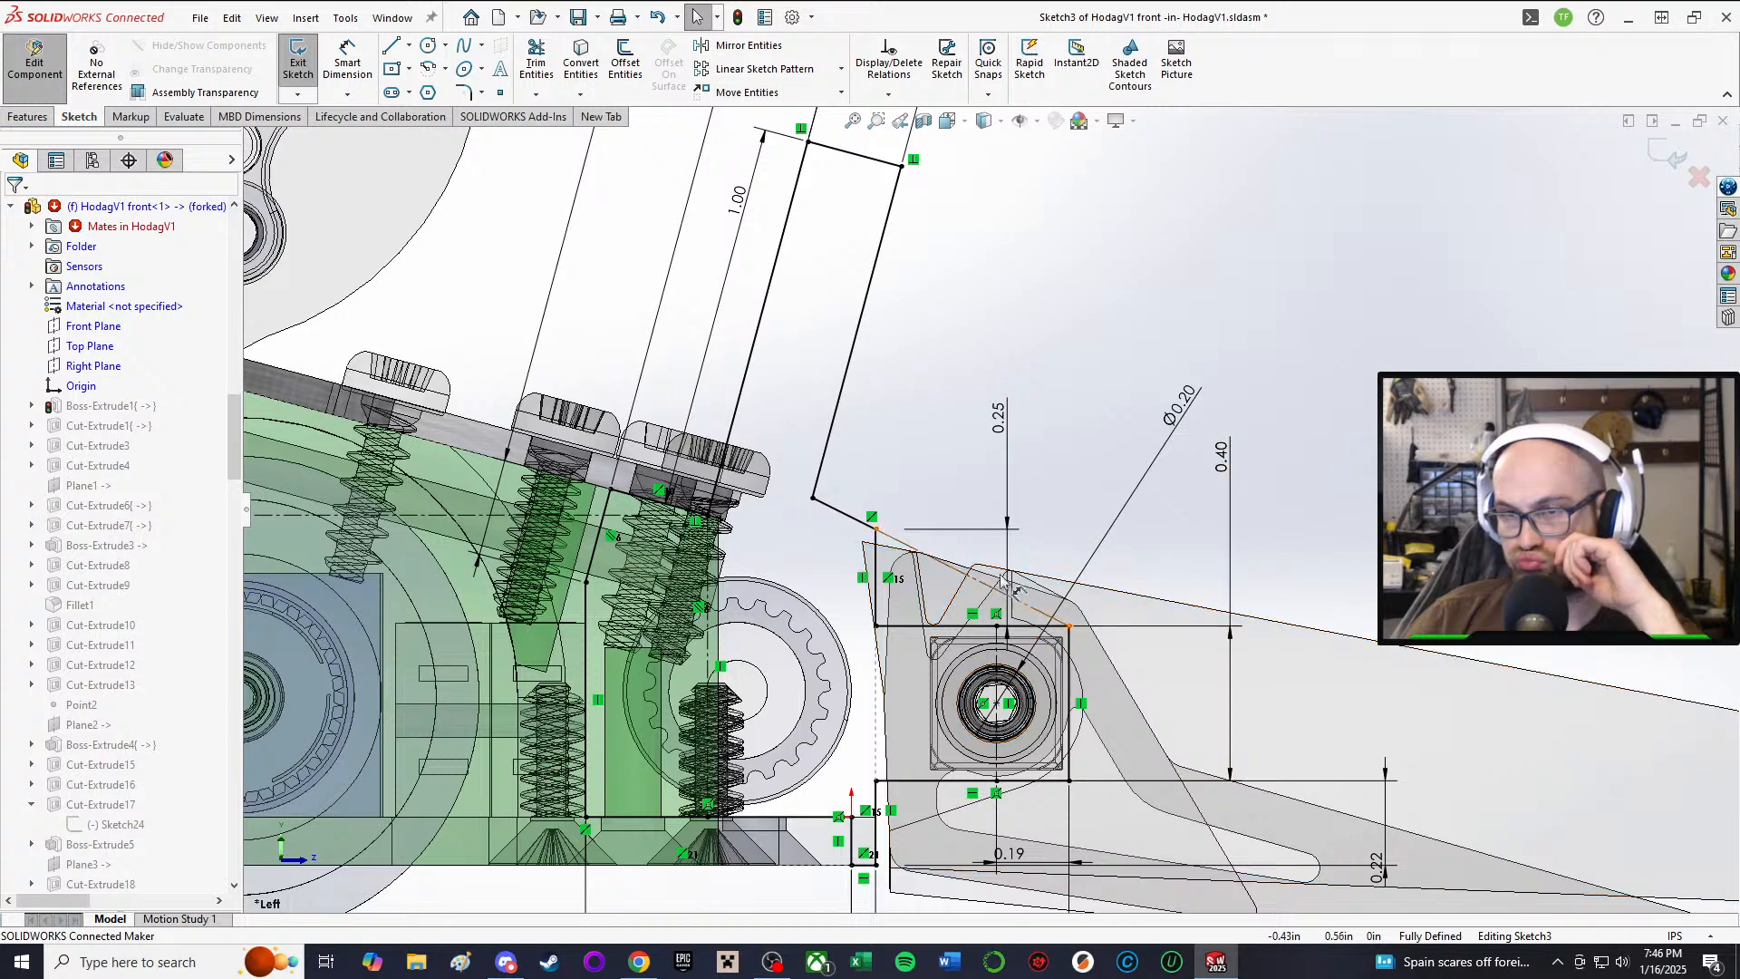
scroll(997, 517, "up", 3)
scroll(934, 797, "down", 2)
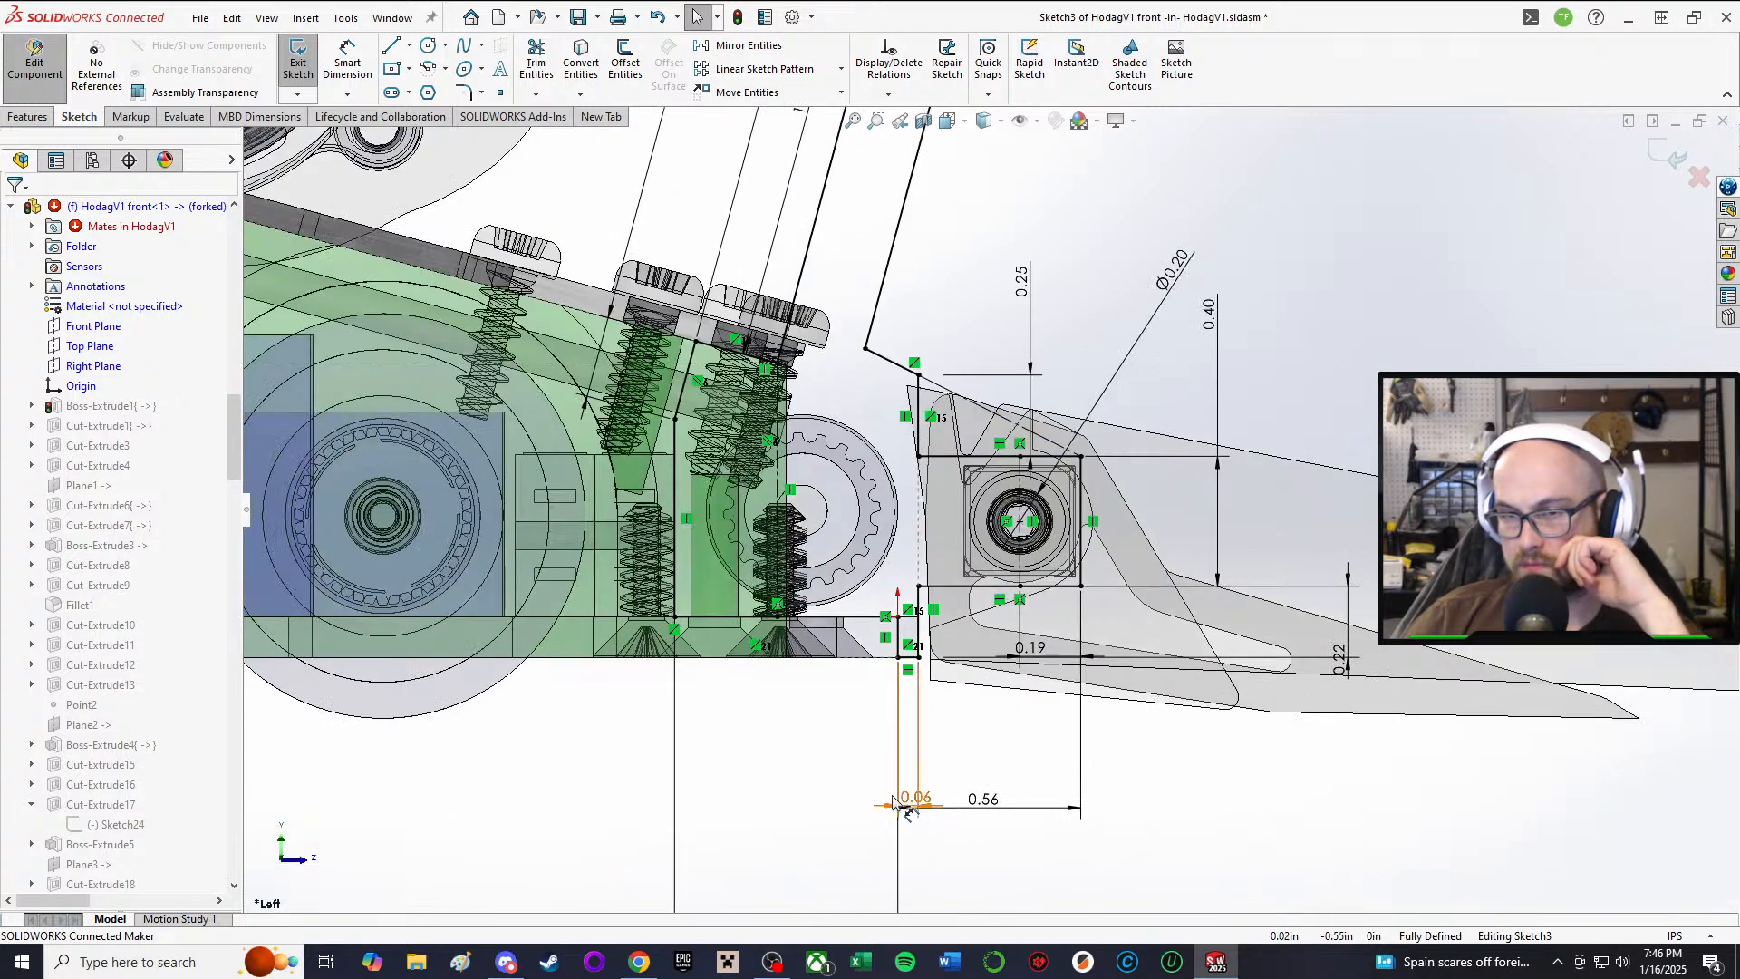
double_click(898, 801)
type(".125")
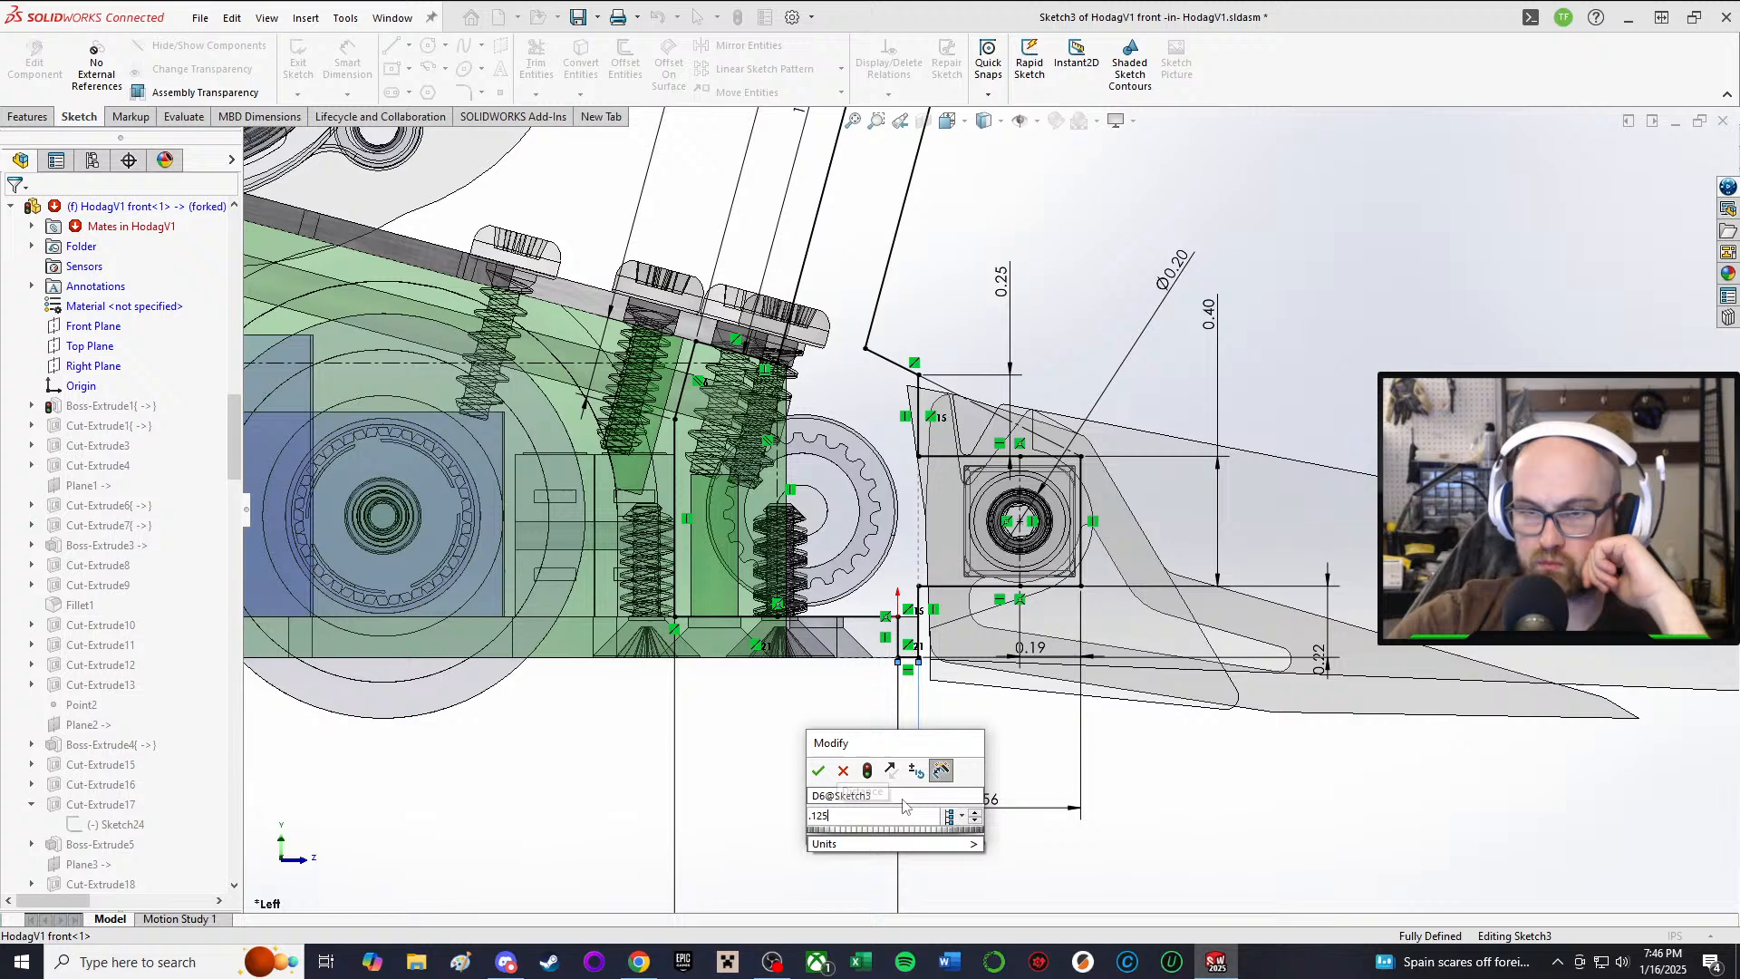
key("Return")
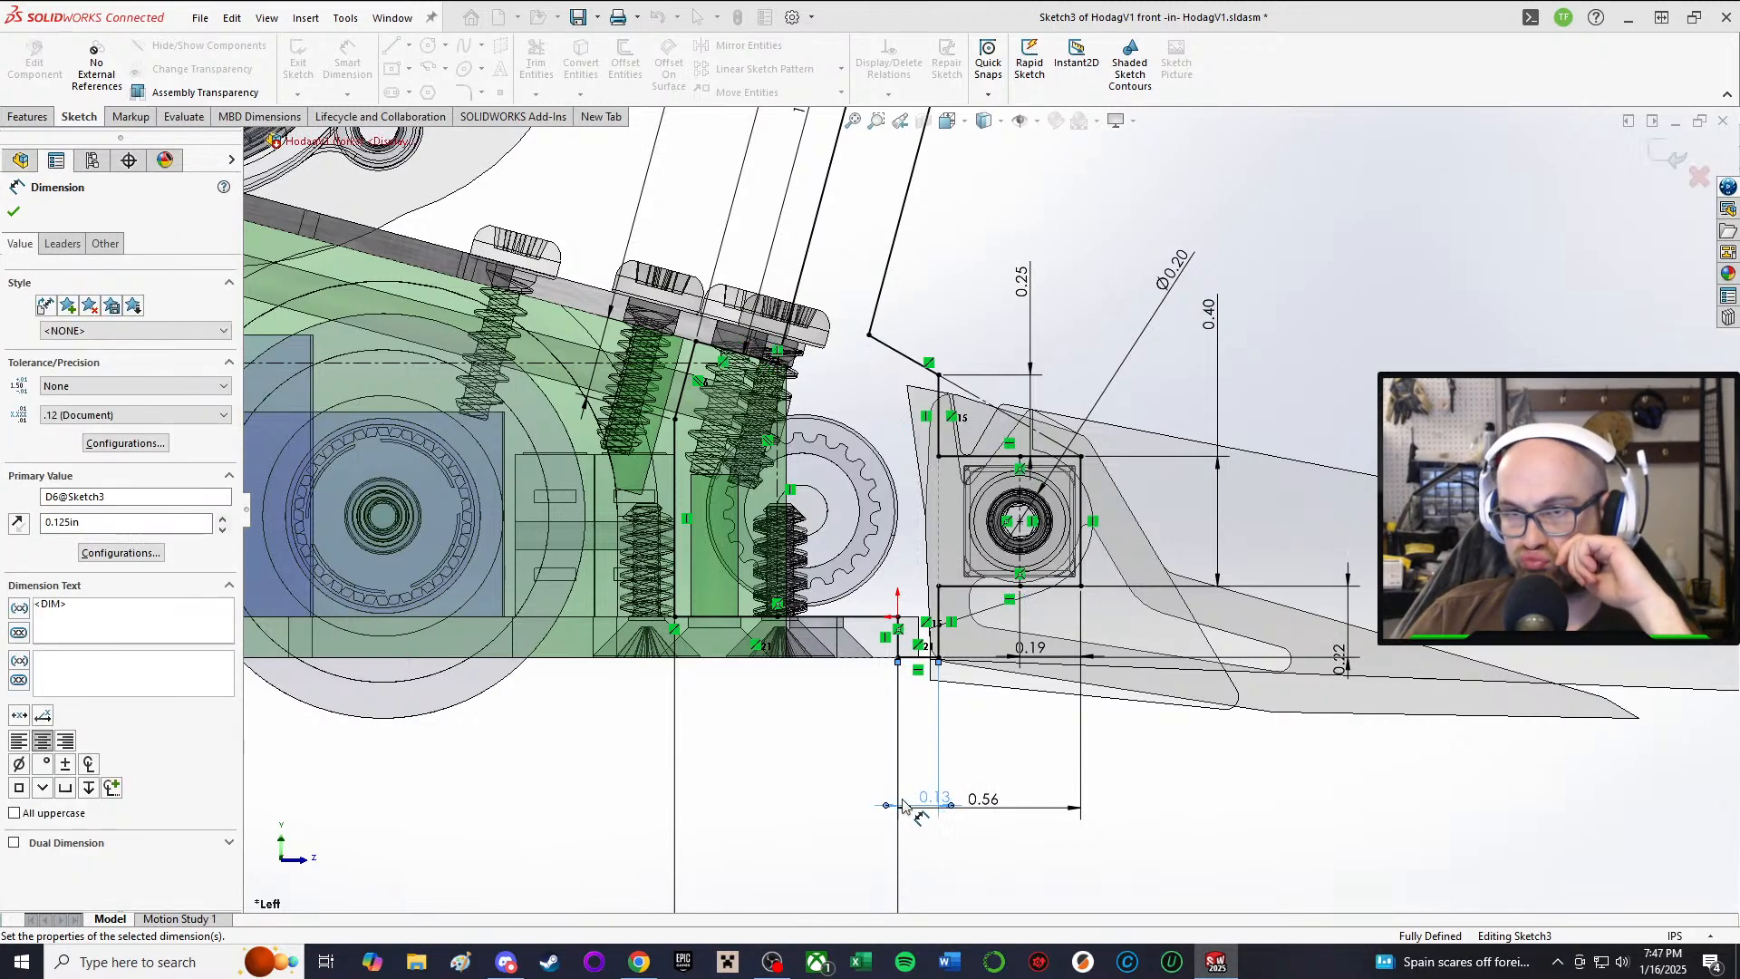
left_click(1060, 758)
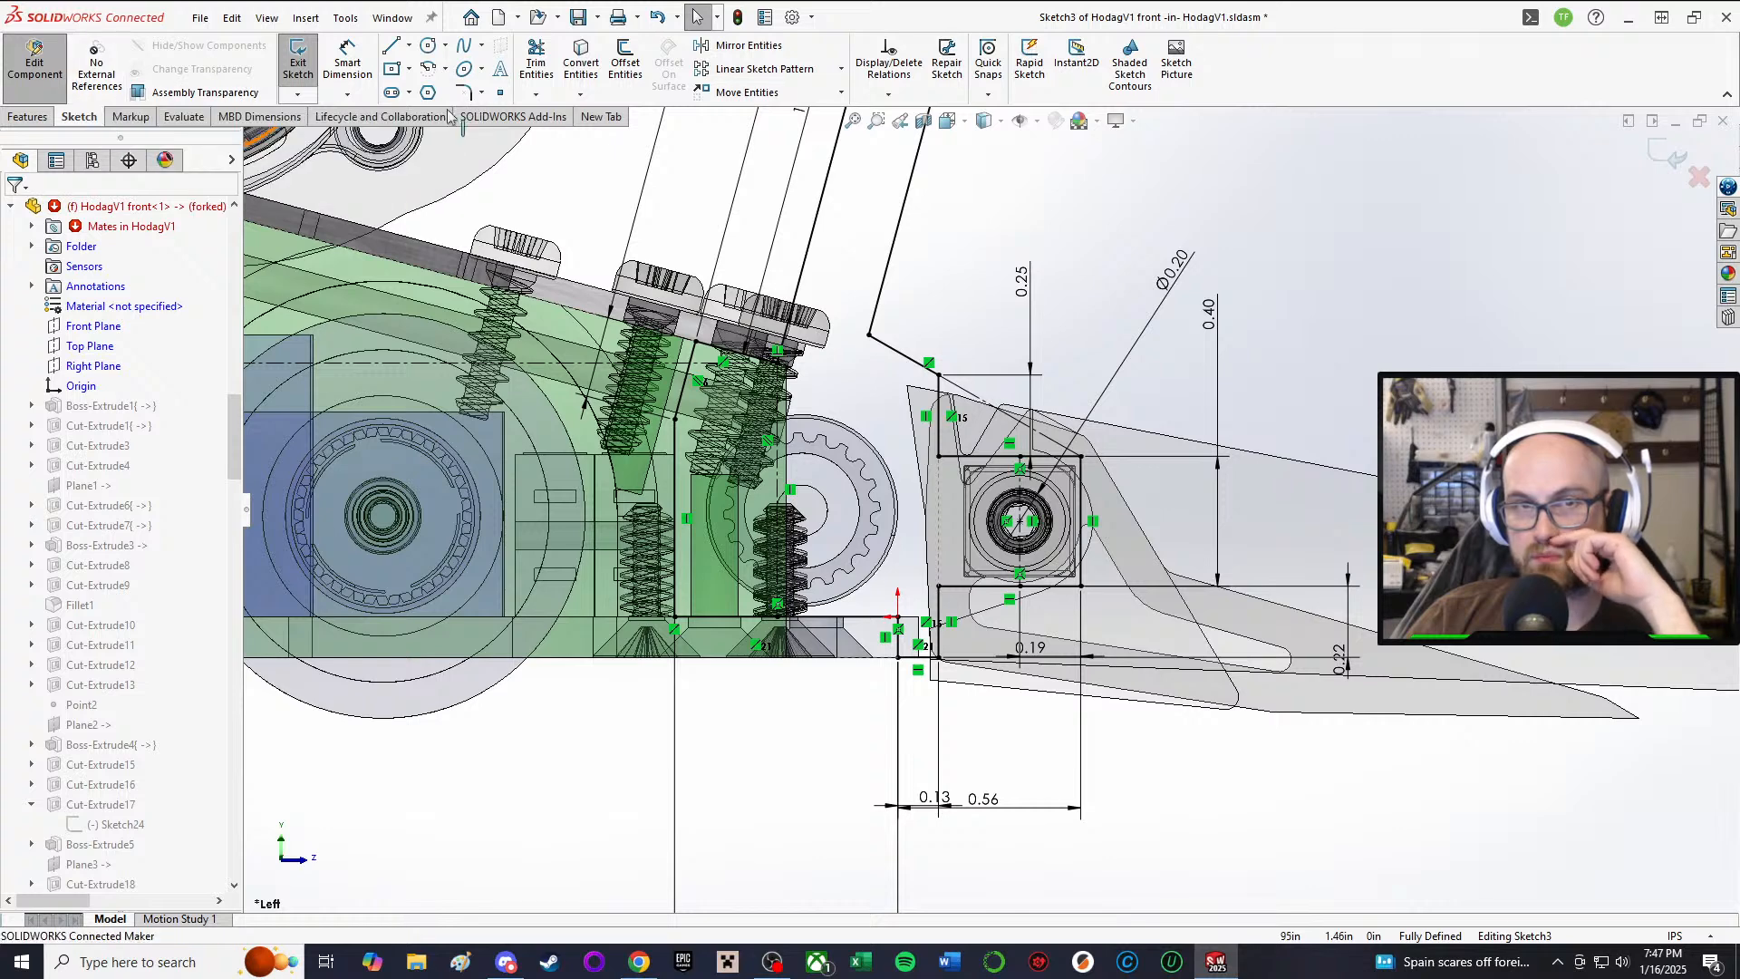
Step: Exit Sketch3 and rebuild the front bracket, continuing past the Sketch24 warnings
left_click(302, 58)
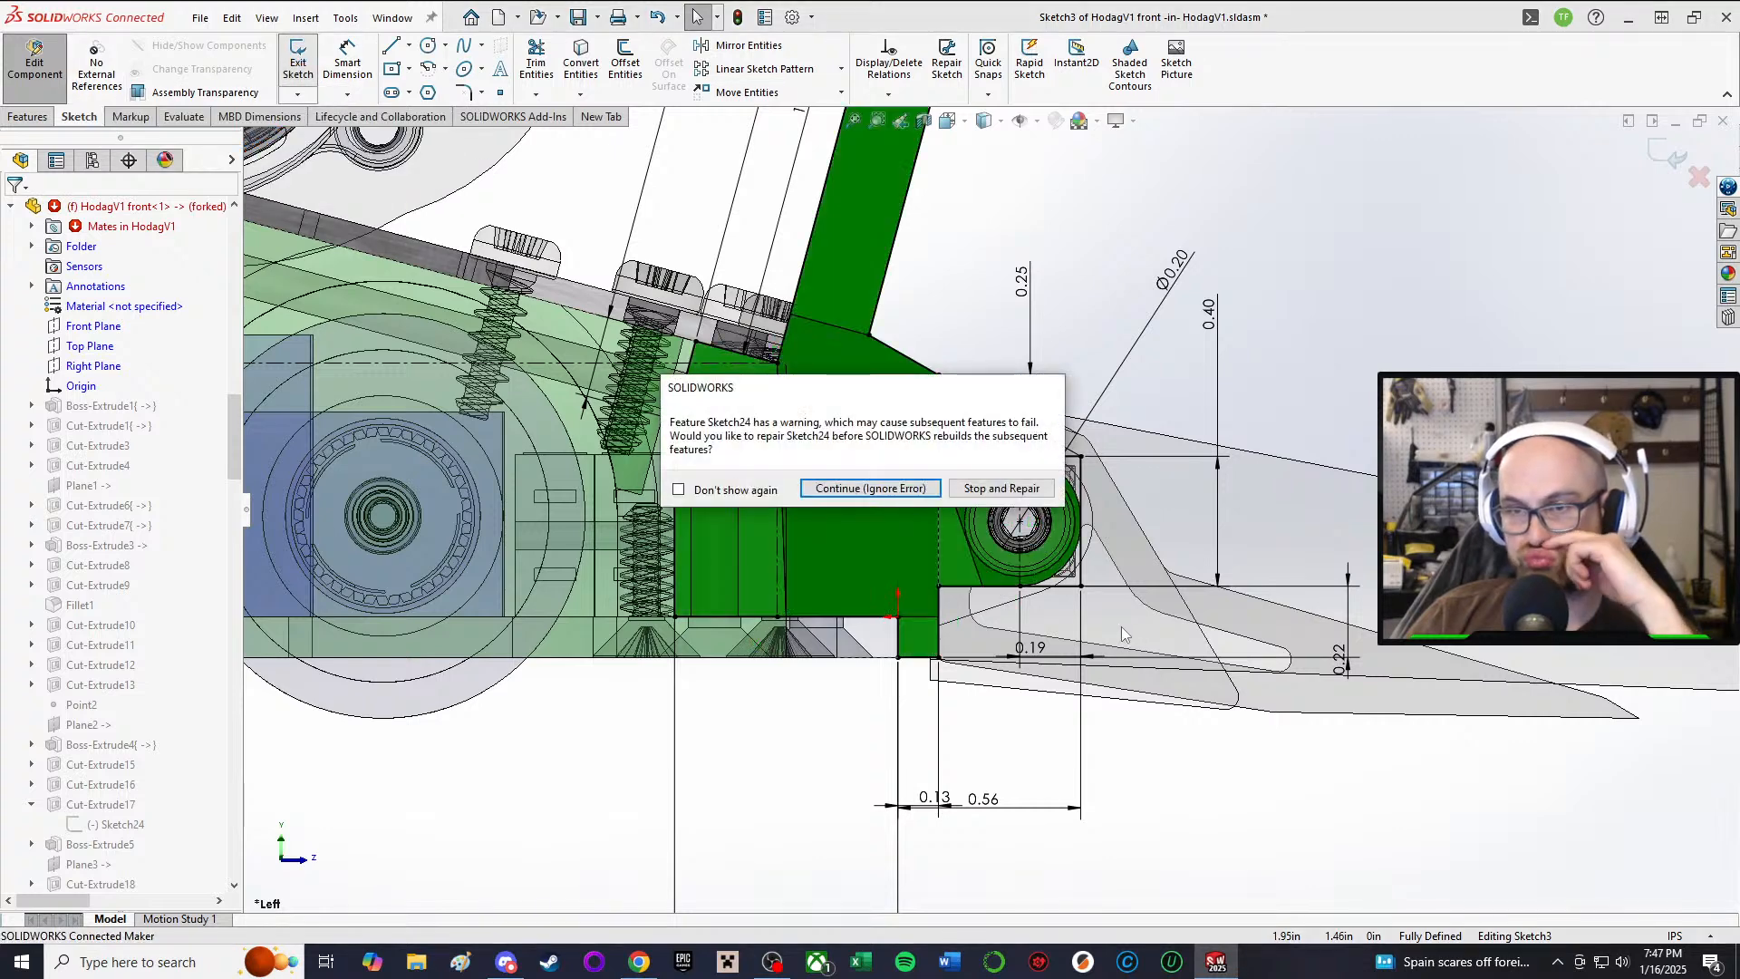
left_click(870, 489)
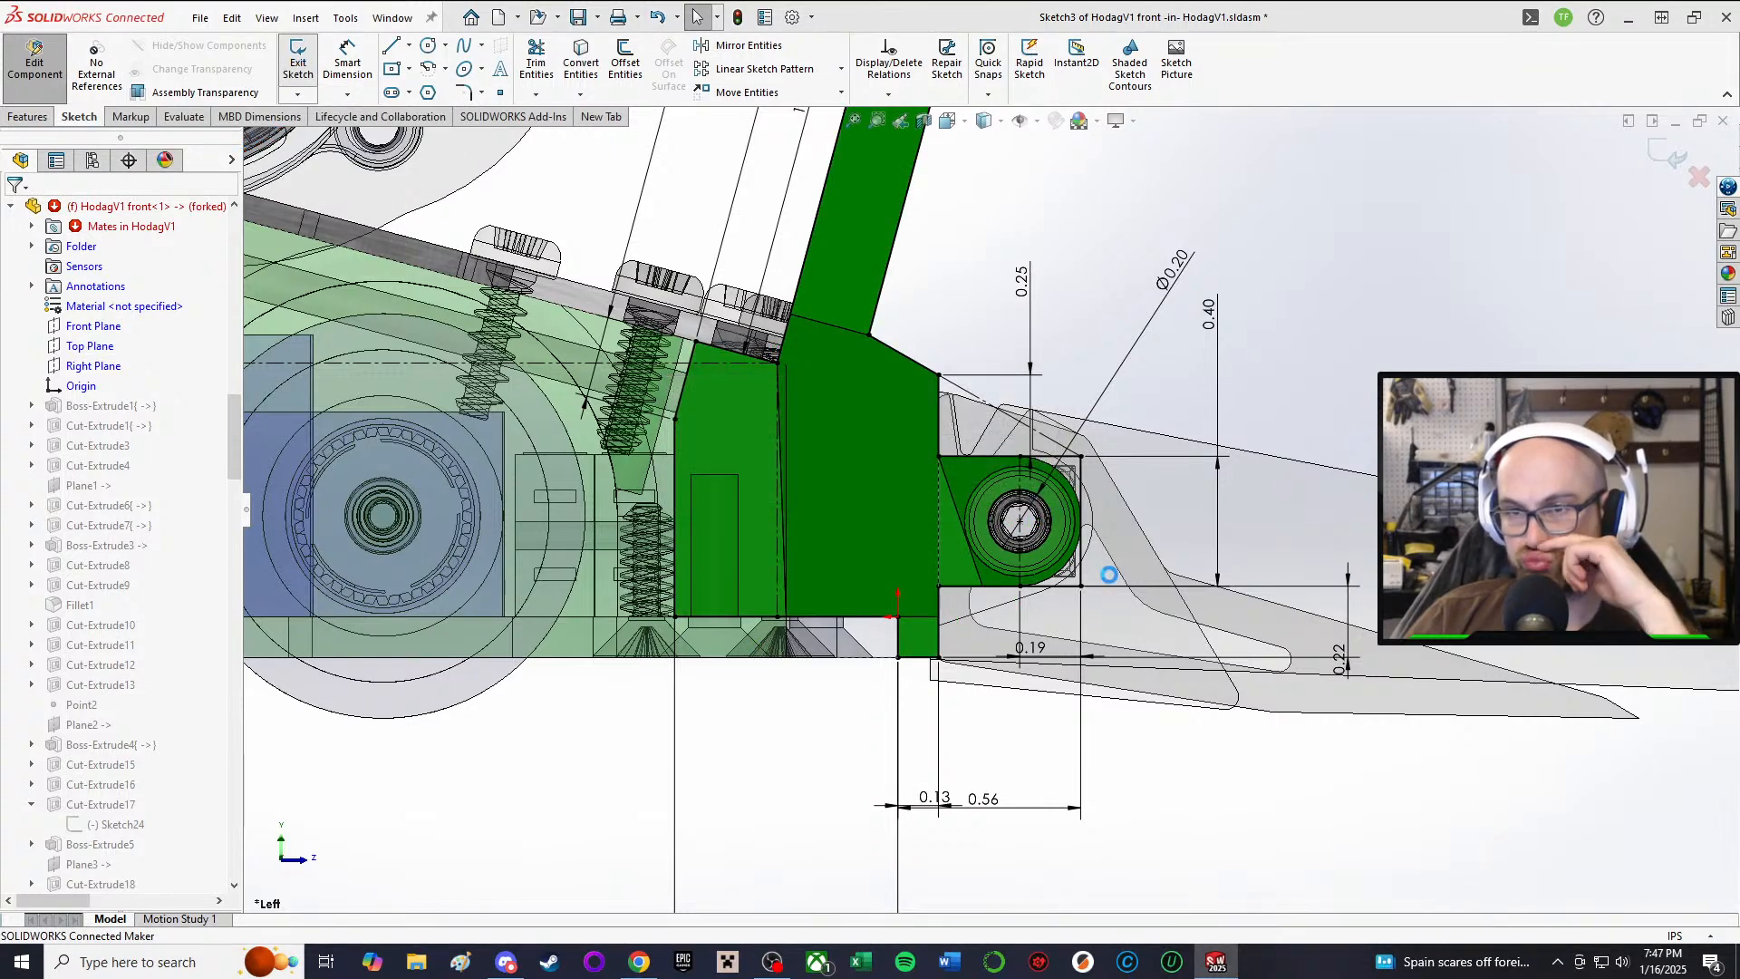
left_click(899, 493)
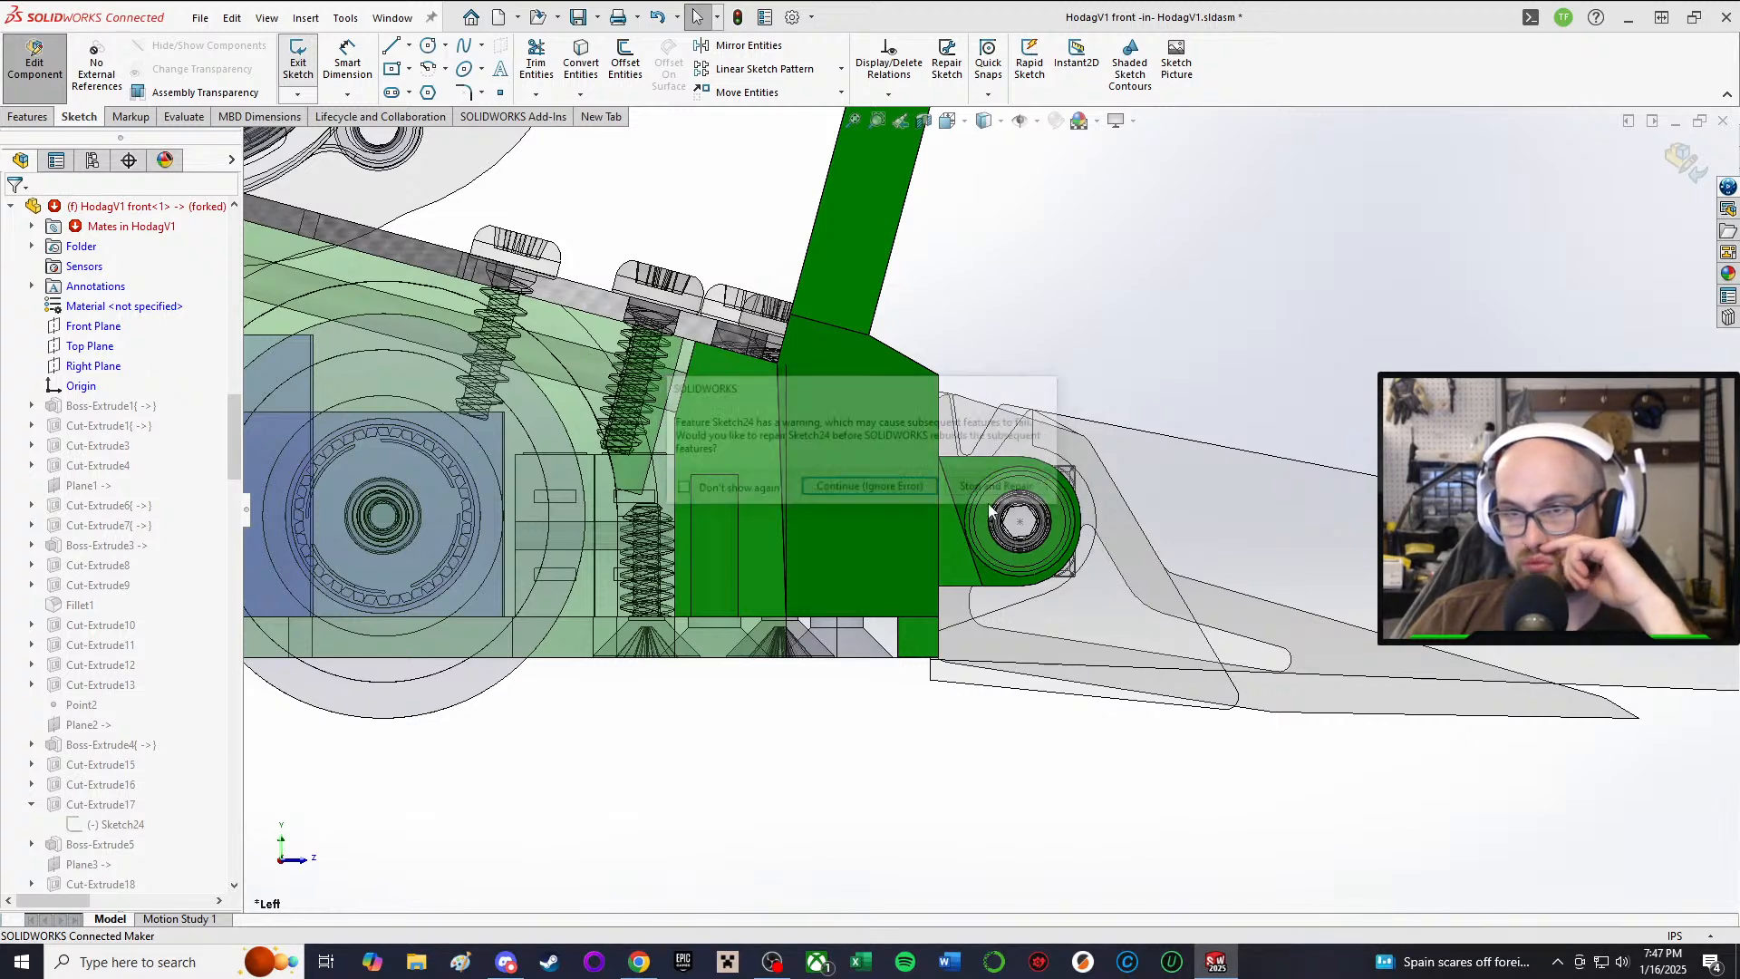
left_click(877, 493)
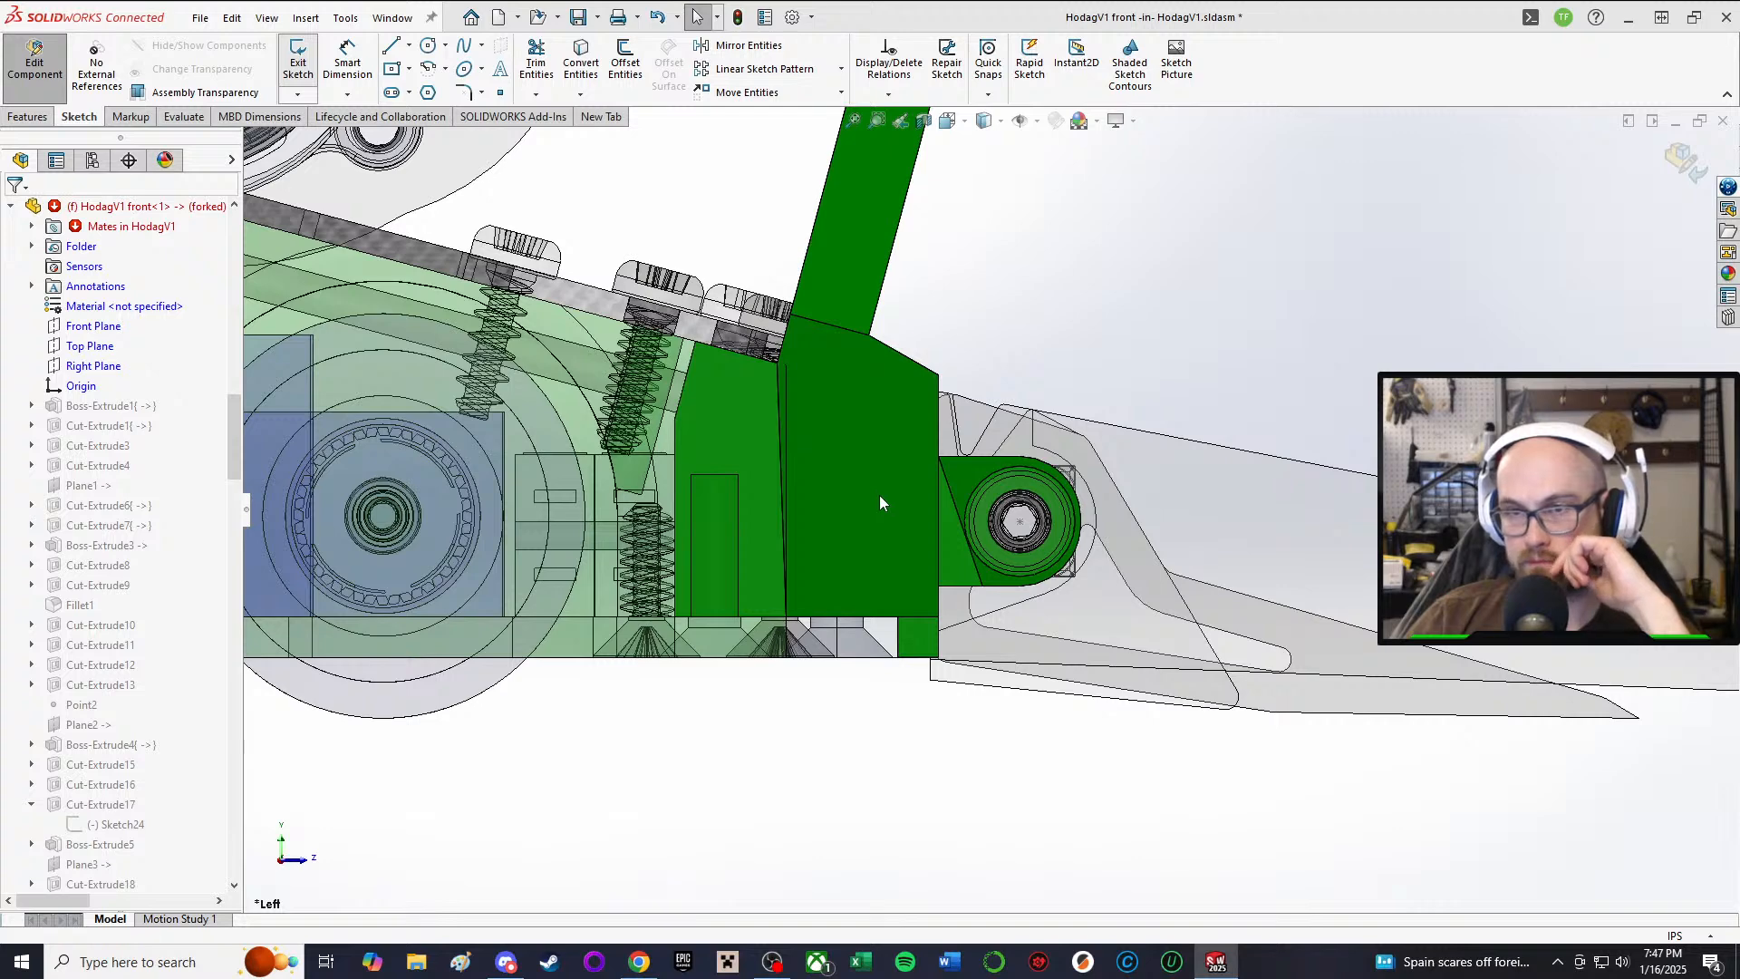
left_click(852, 491)
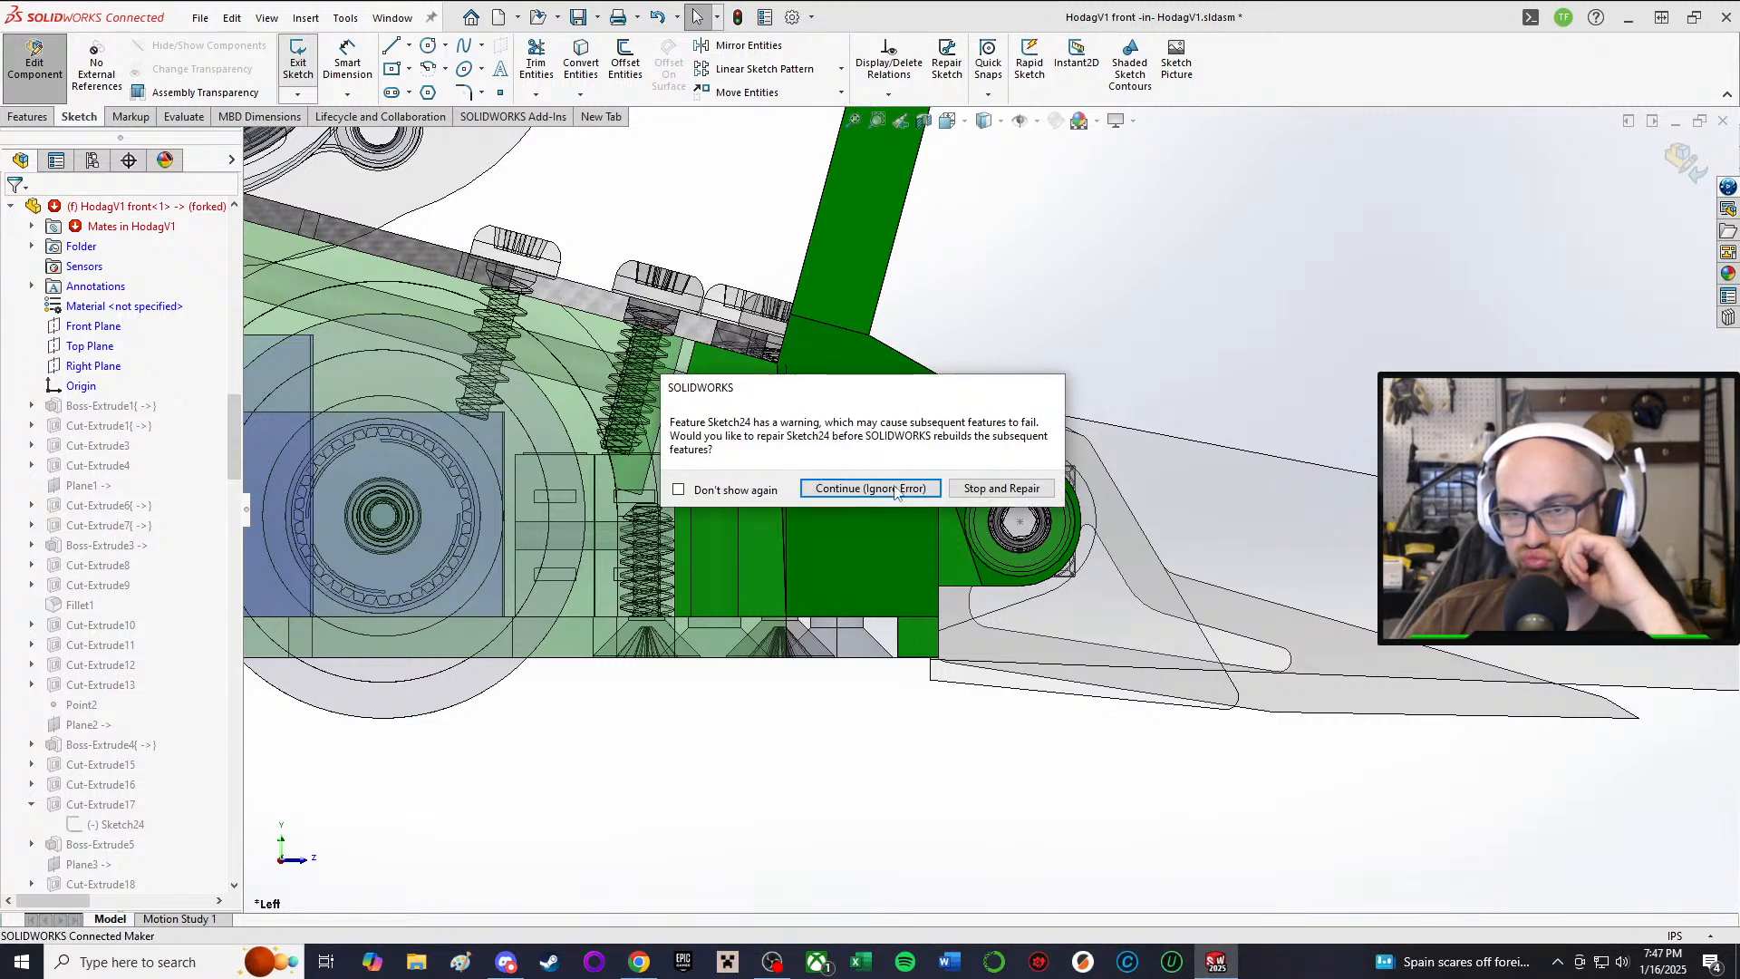
left_click(868, 489)
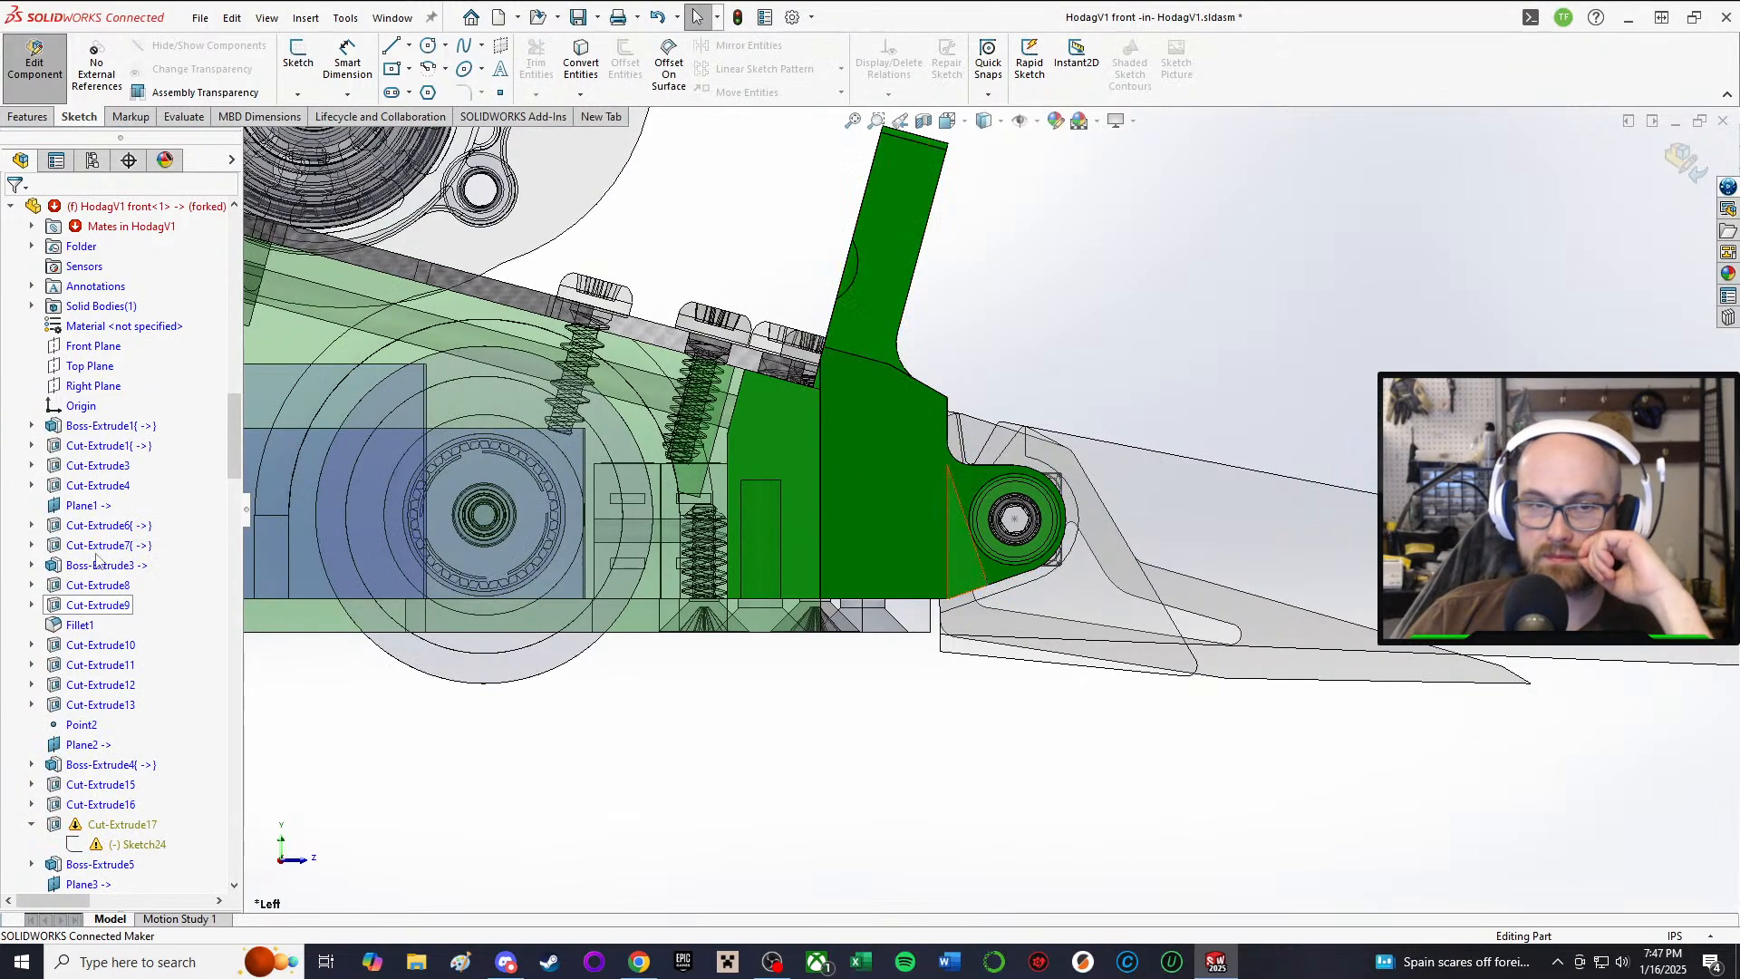
Step: Check which bracket geometry belongs to the features from Cut-Extrude9 through Cut-Extrude16, viewing the outer end at an angle
middle_click_drag(1278, 574, 1247, 730)
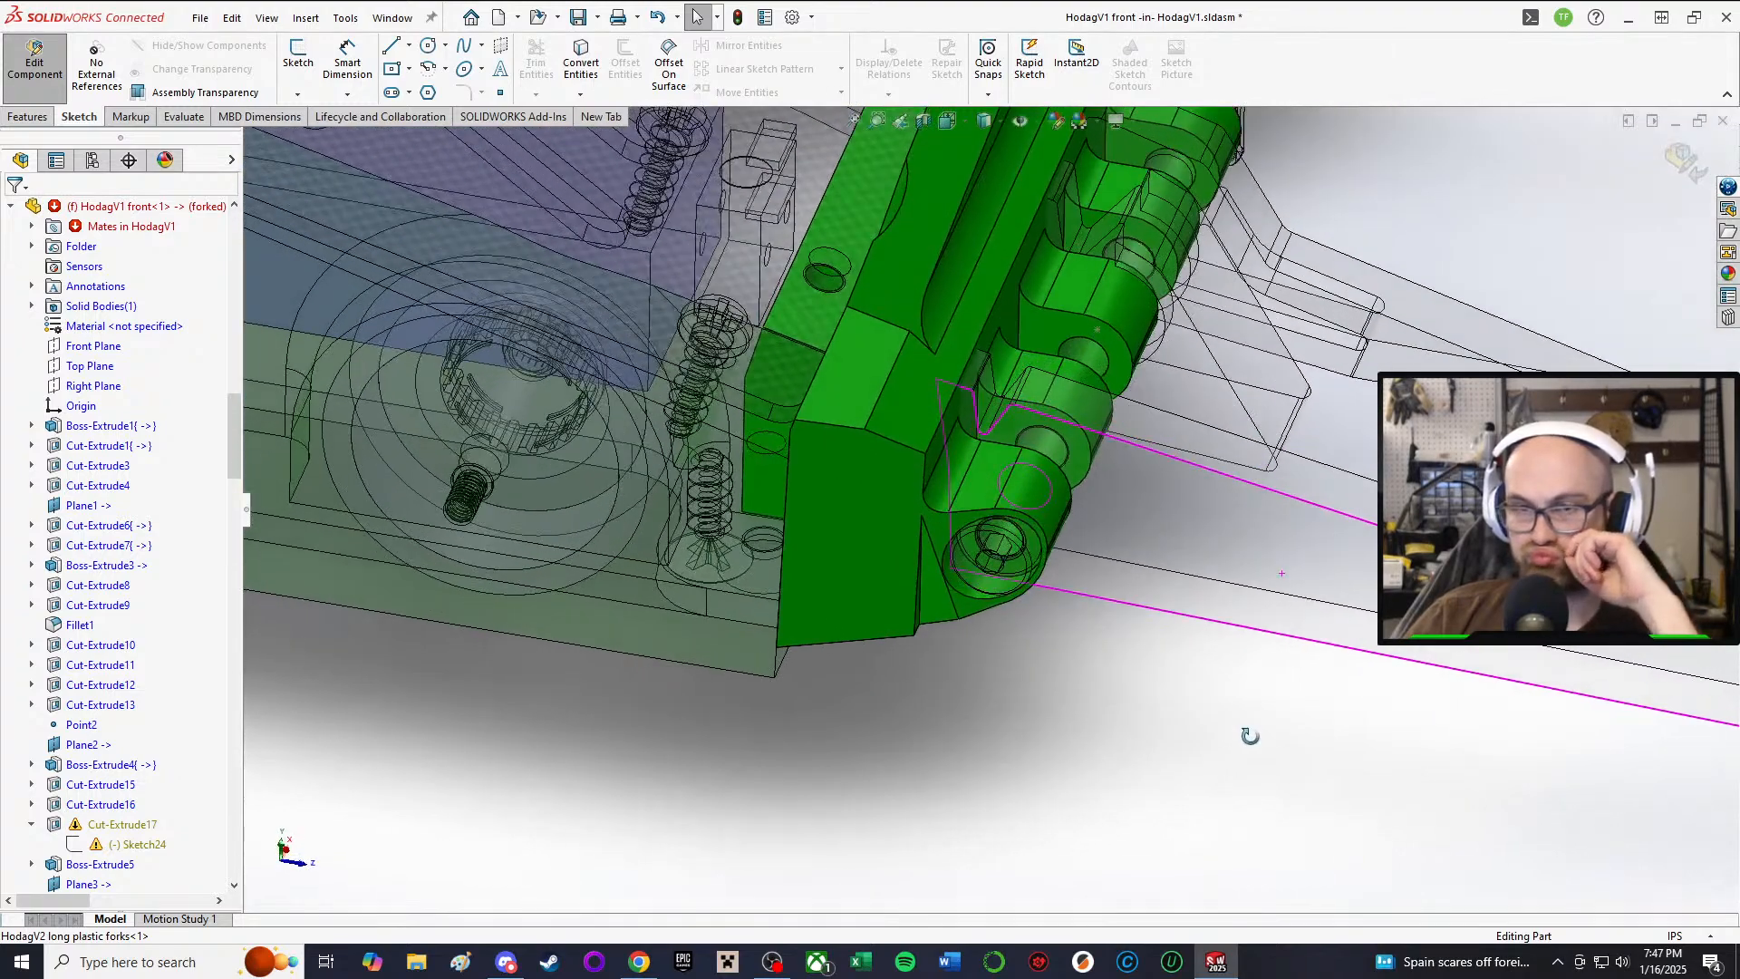
left_click(91, 605)
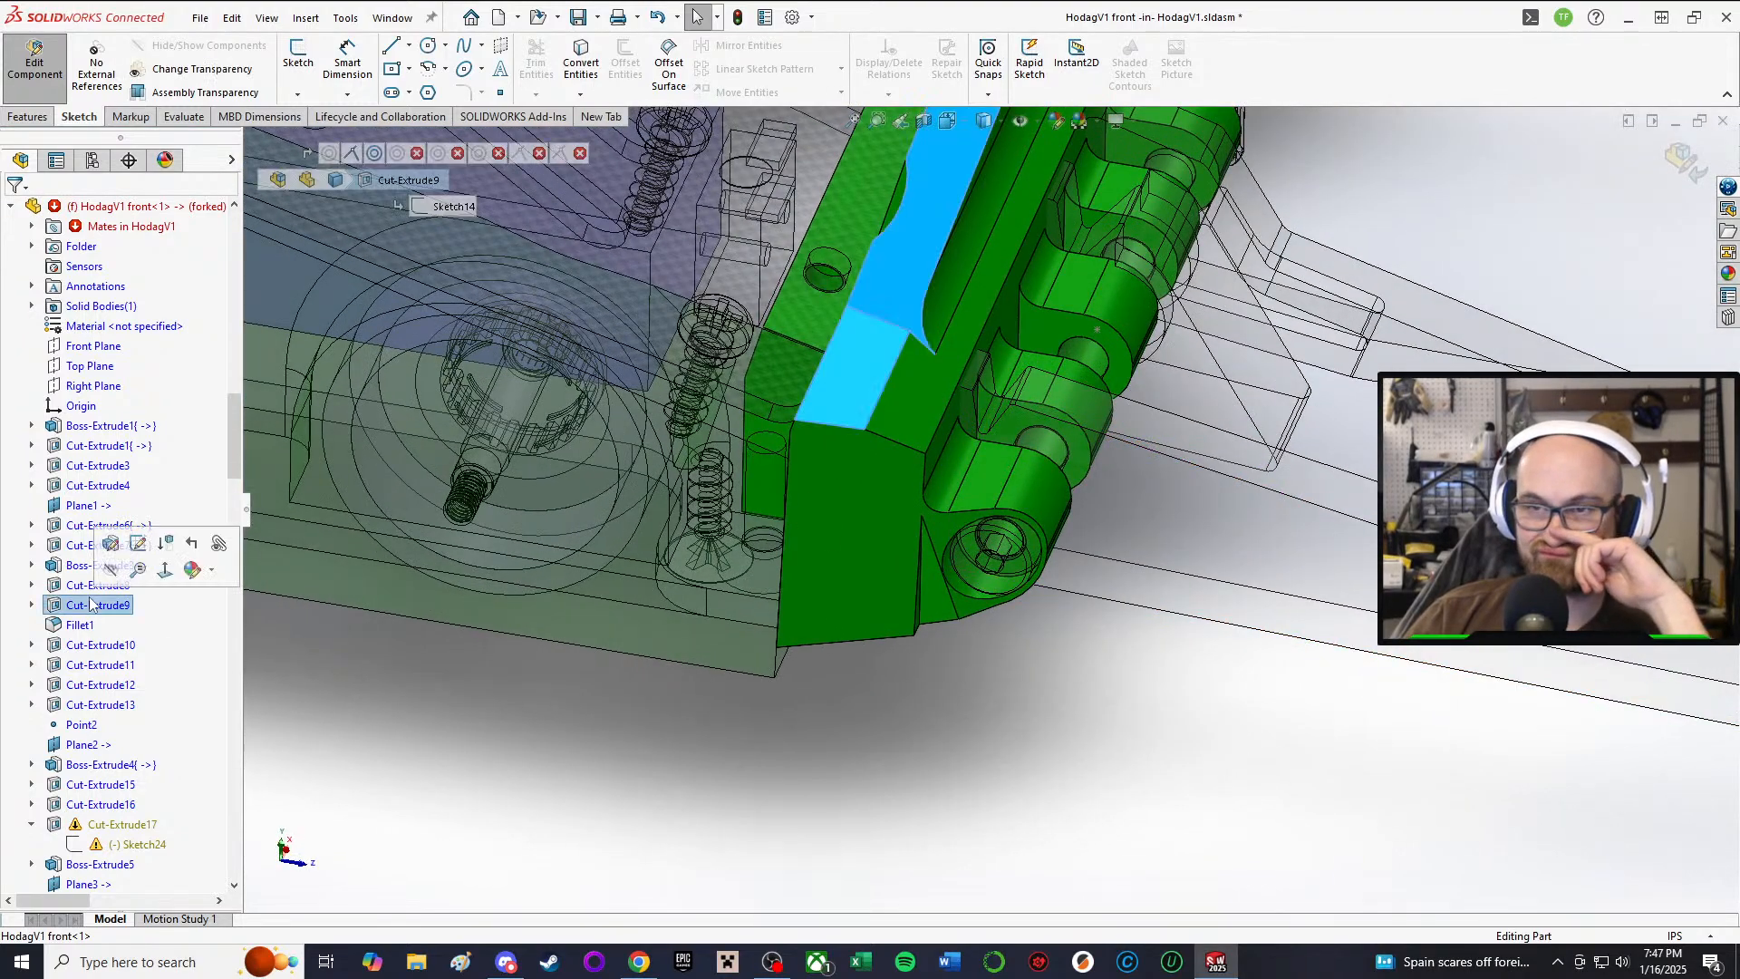
left_click(86, 644)
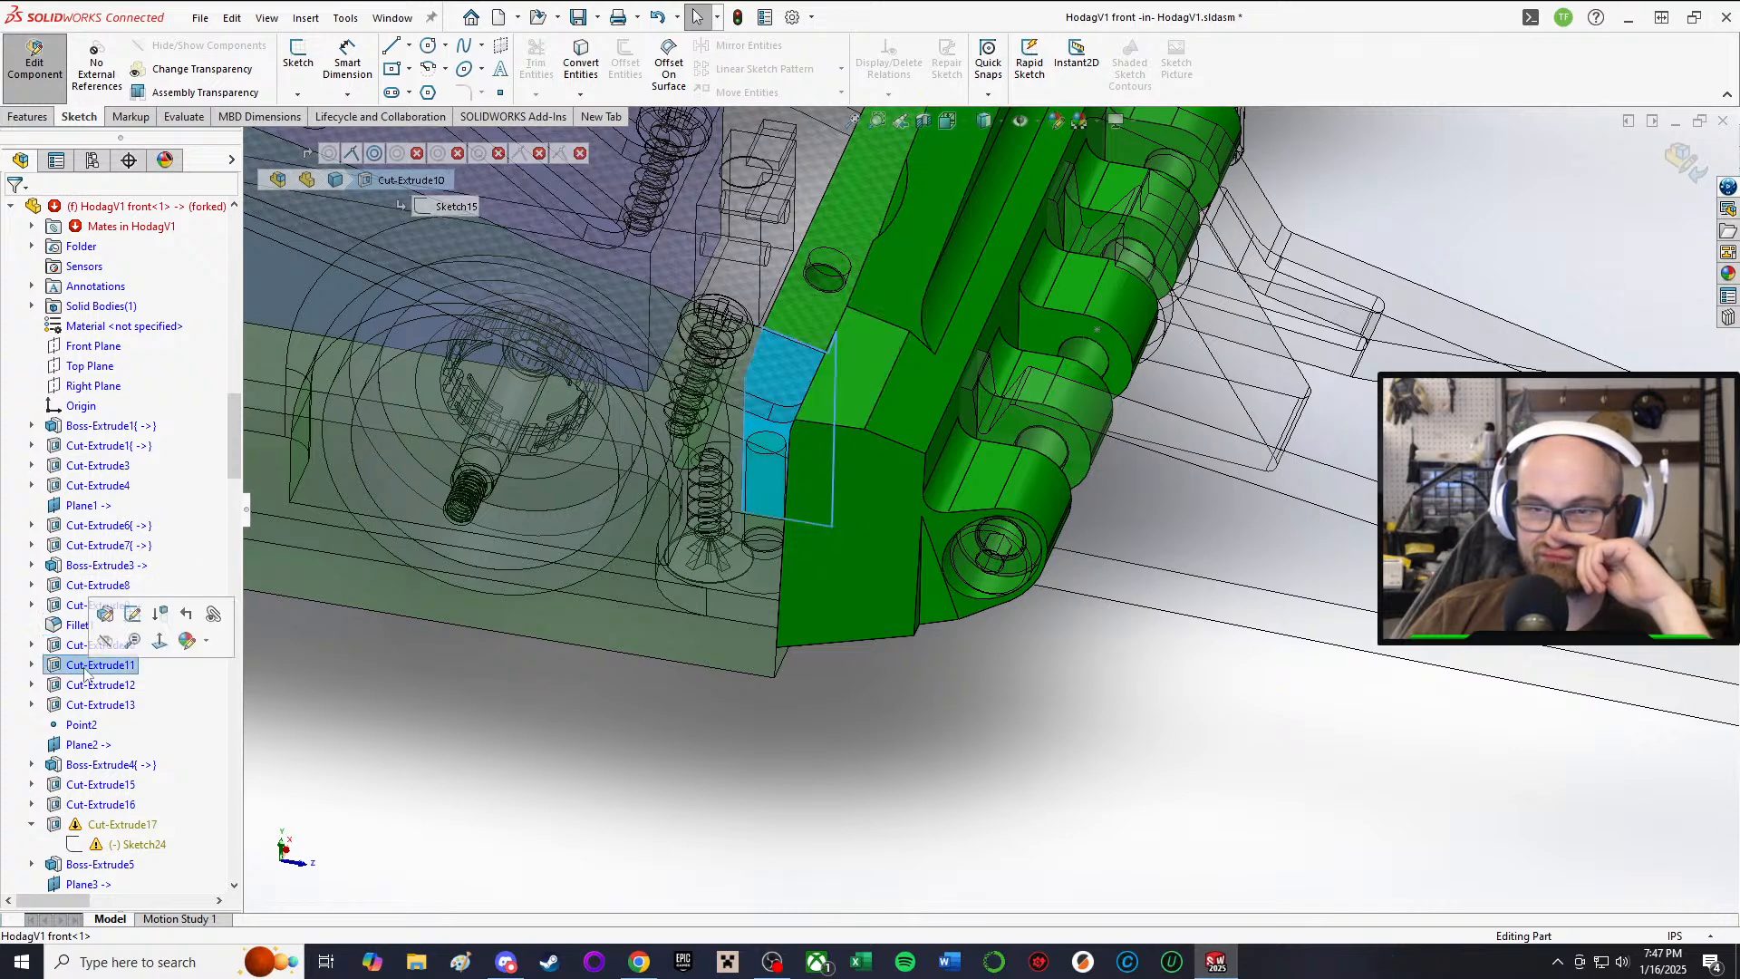
left_click(86, 706)
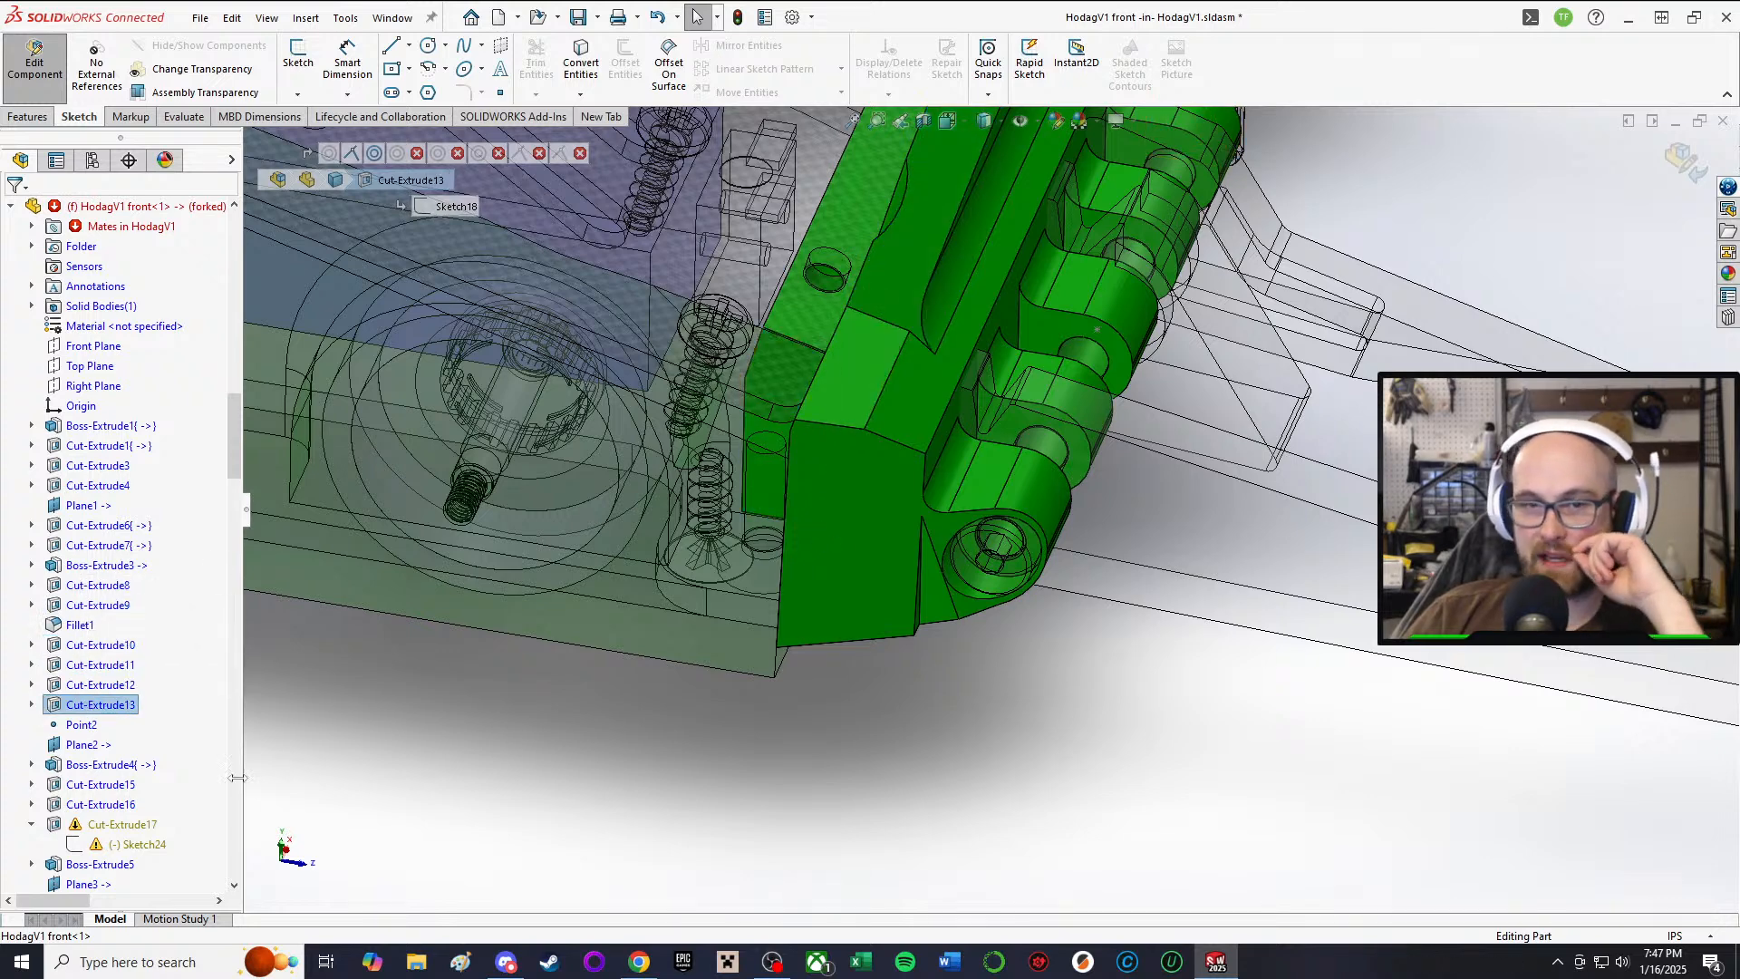
left_click(91, 764)
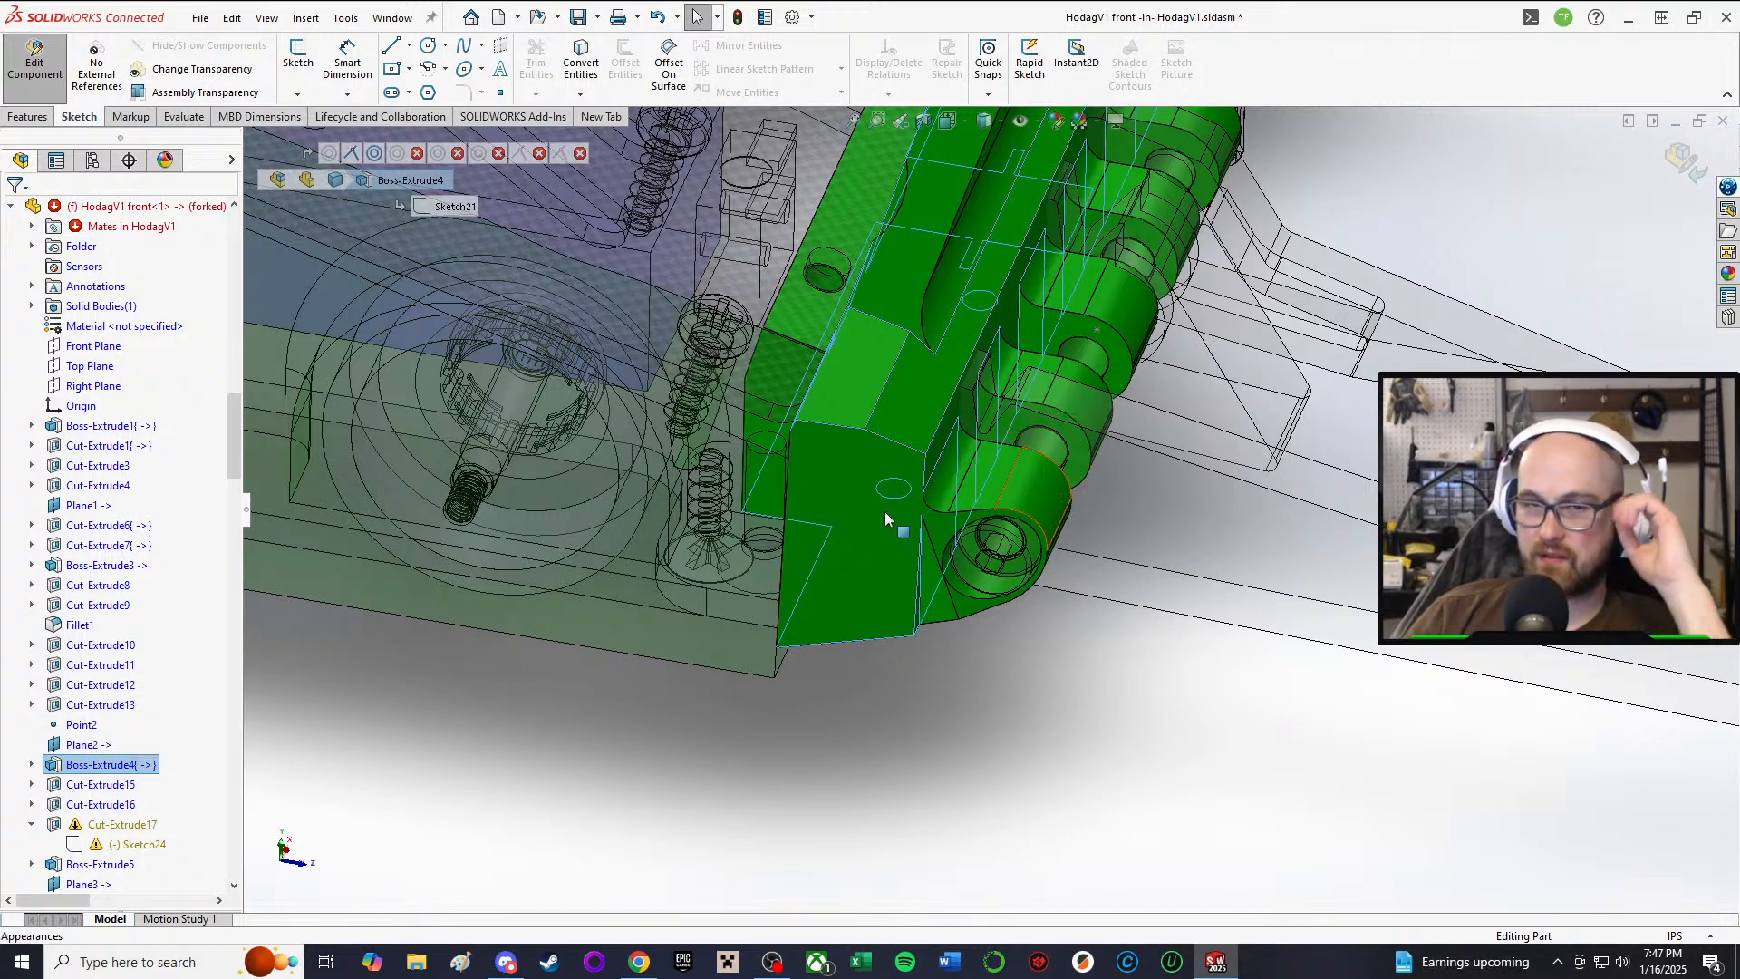
left_click(91, 785)
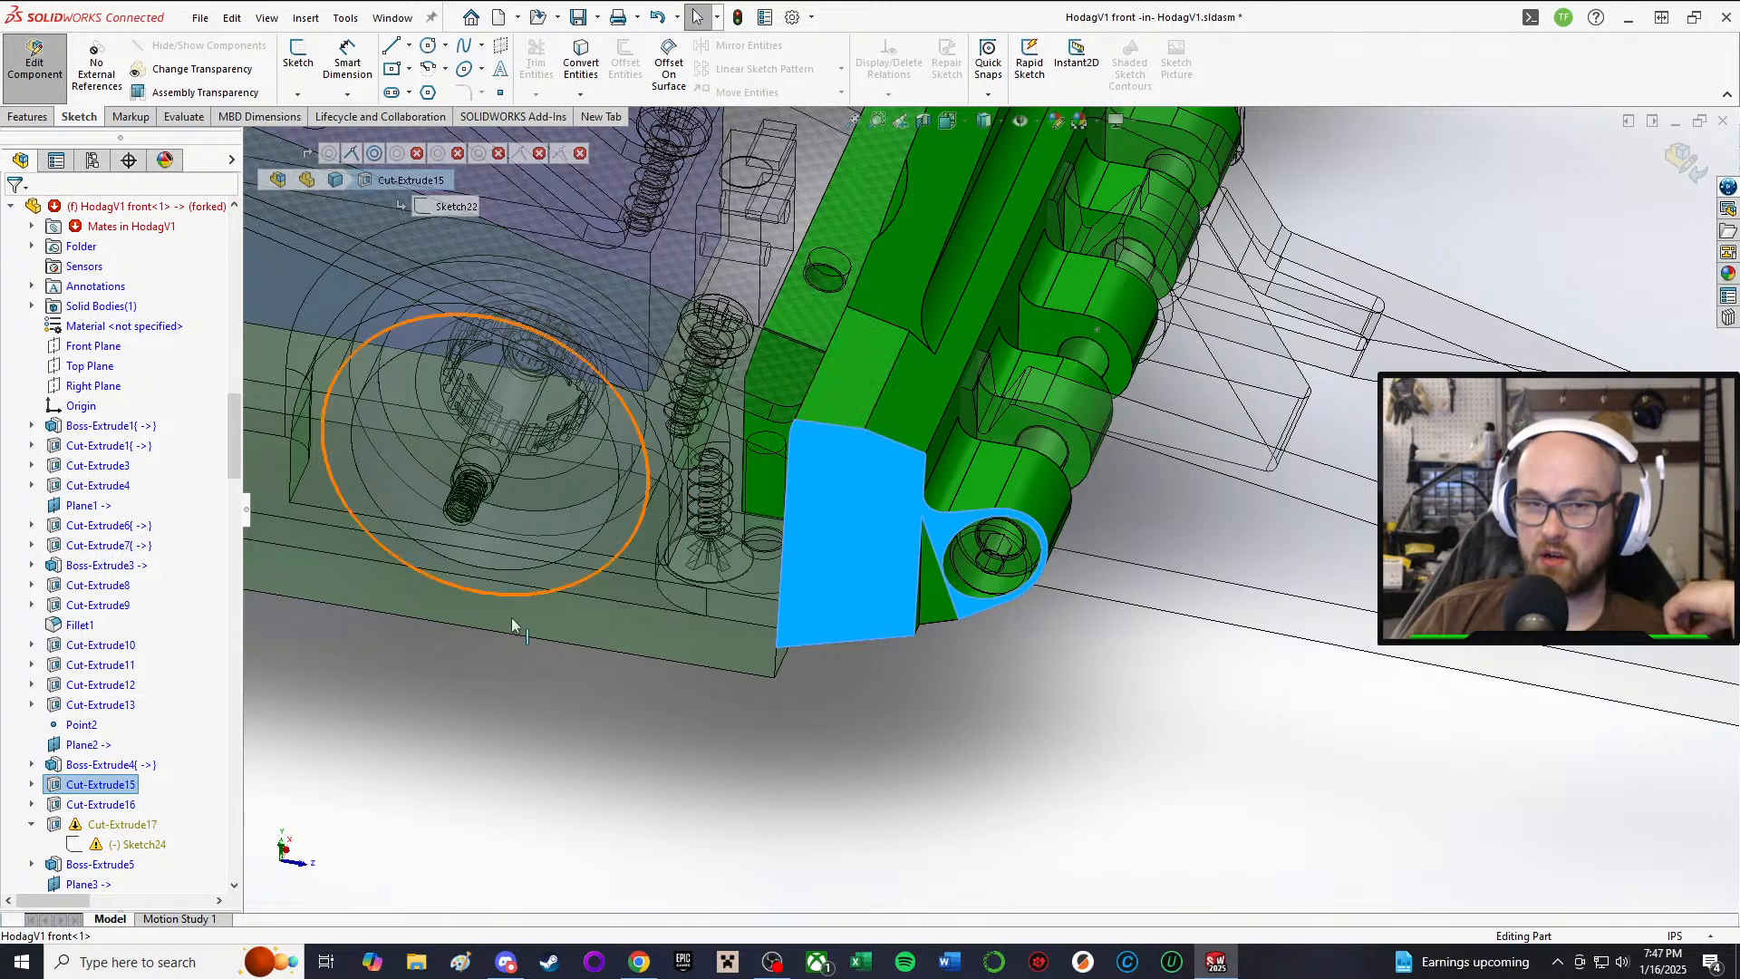
left_click(82, 805)
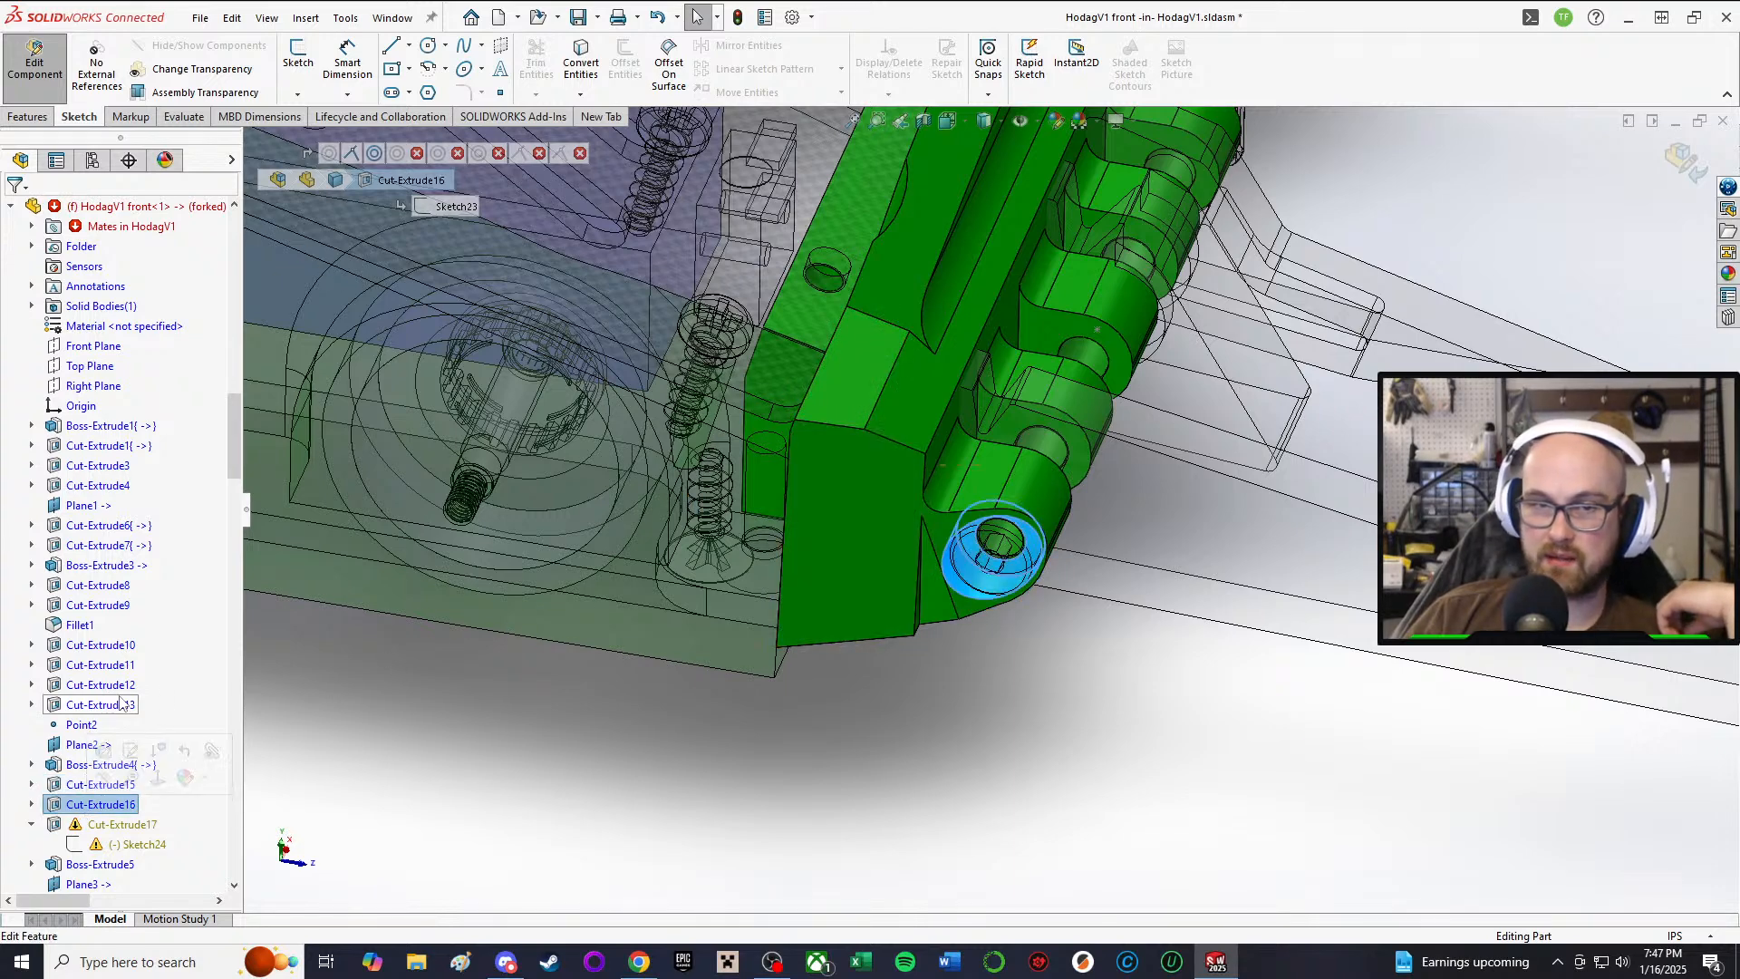
Step: Check which bracket geometry belongs to each feature from Cut-Extrude1 through Cut-Extrude16, viewing the bracket from the front
left_click(82, 449)
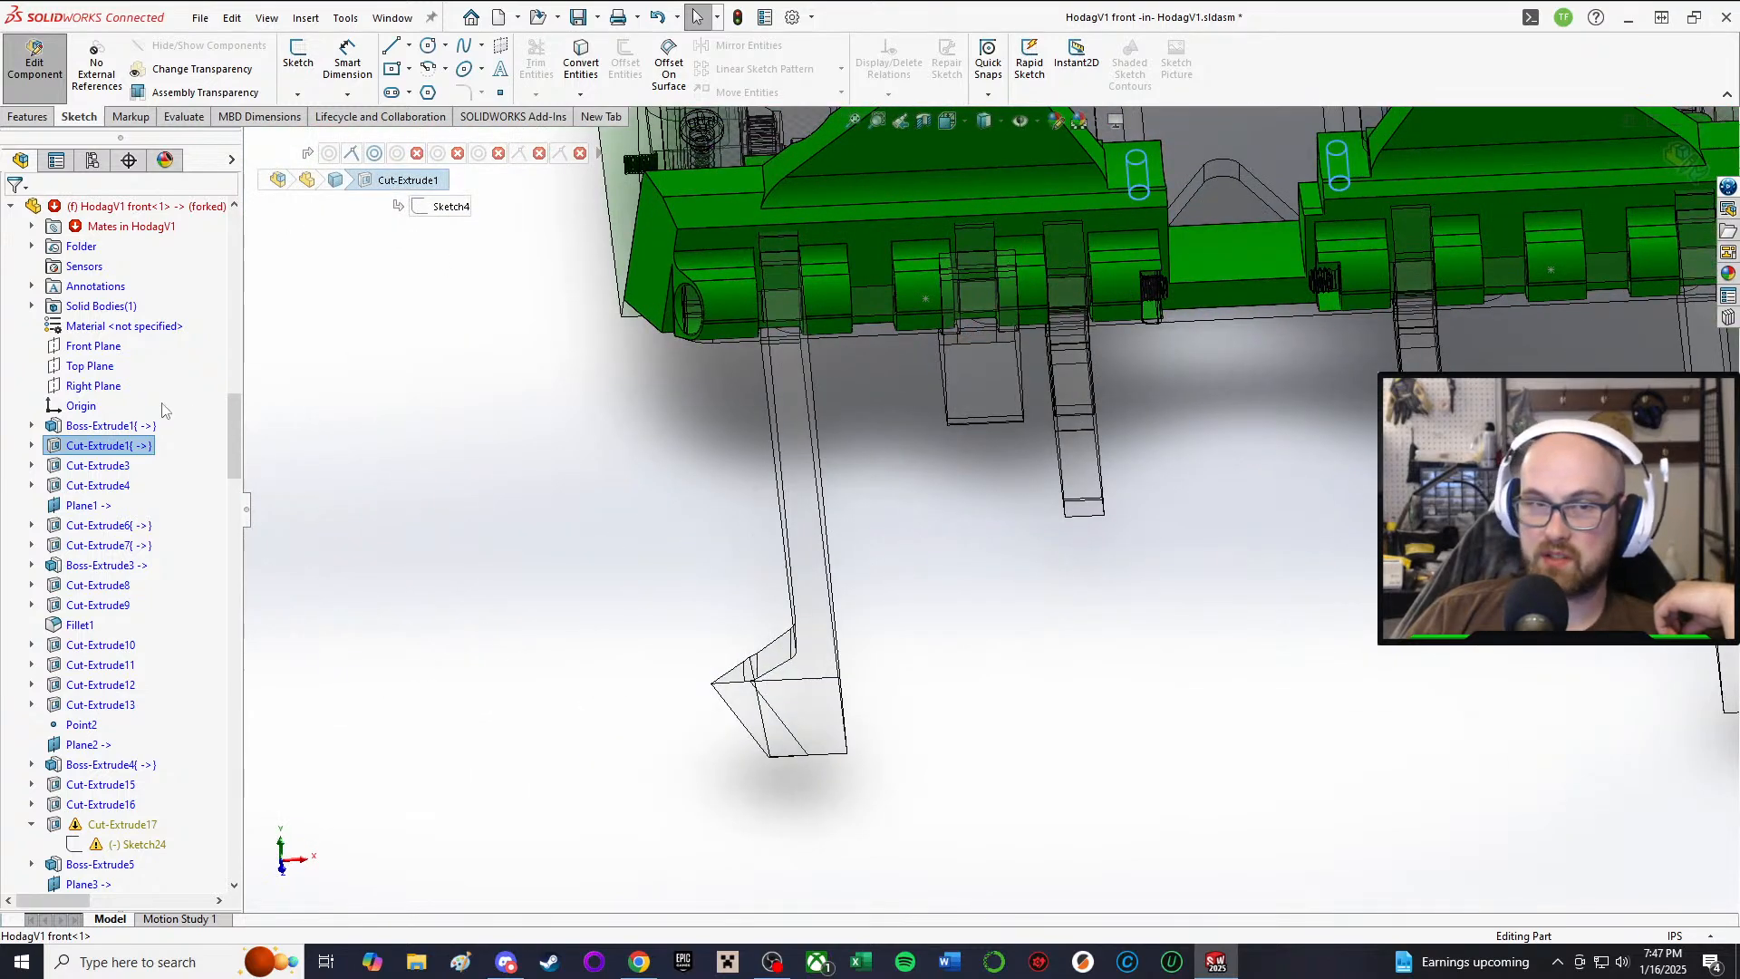
left_click(96, 465)
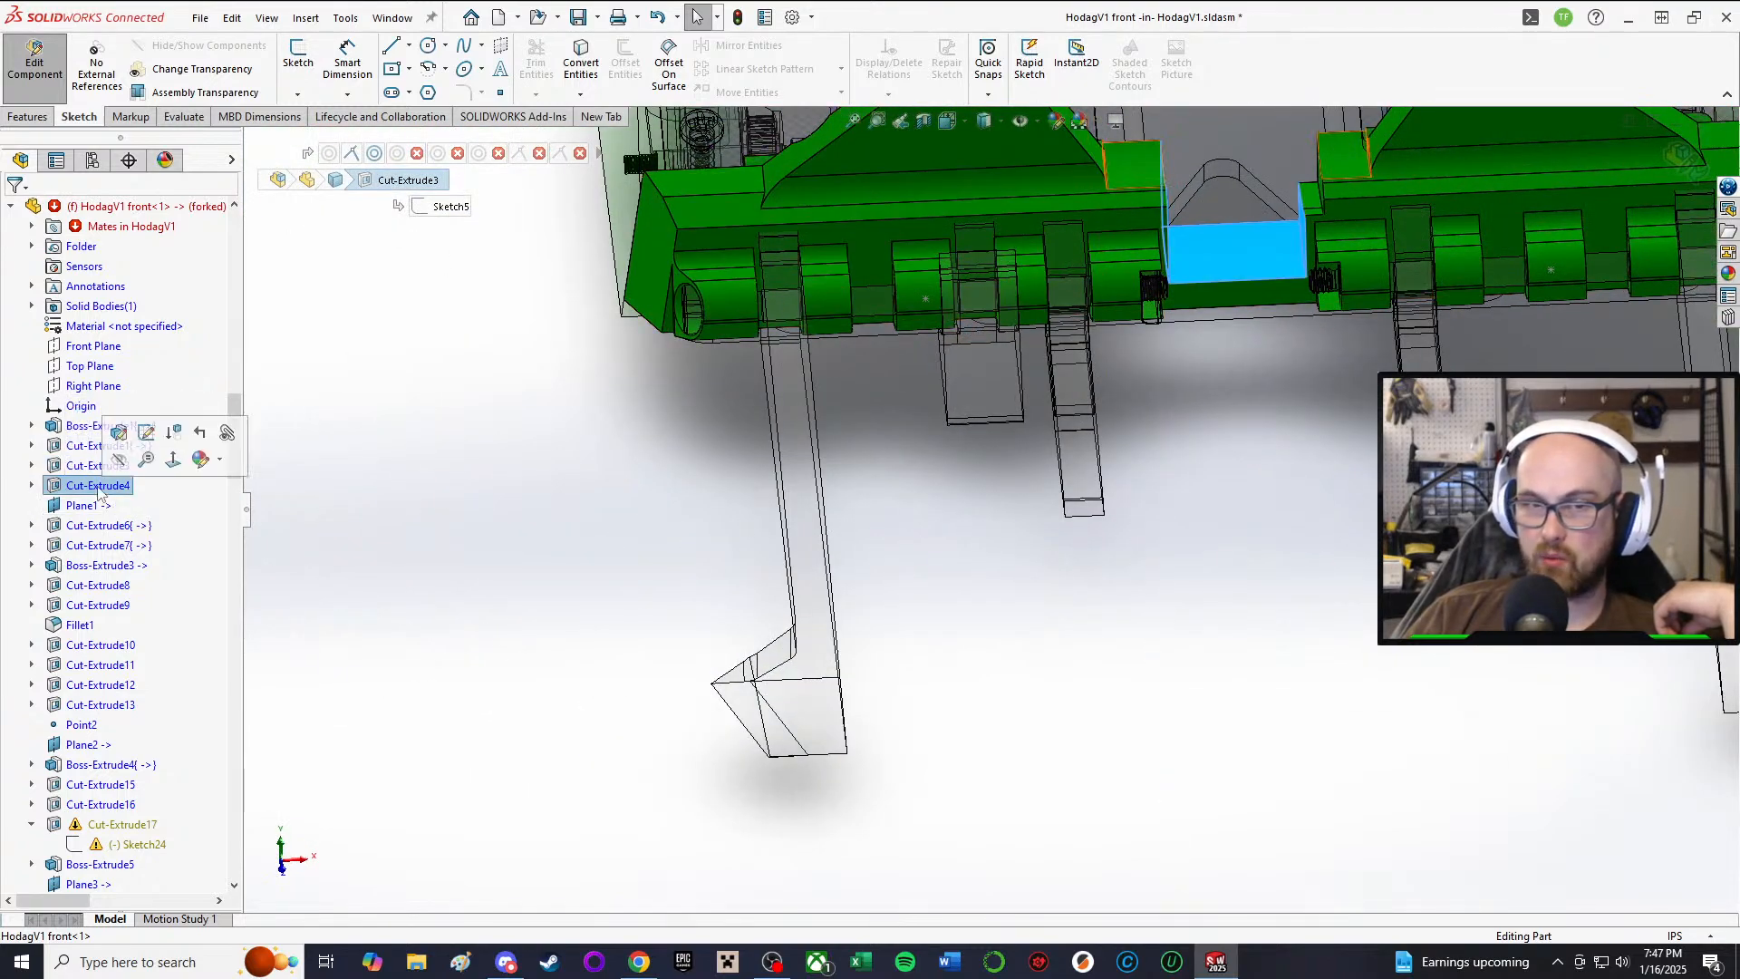
left_click(98, 487)
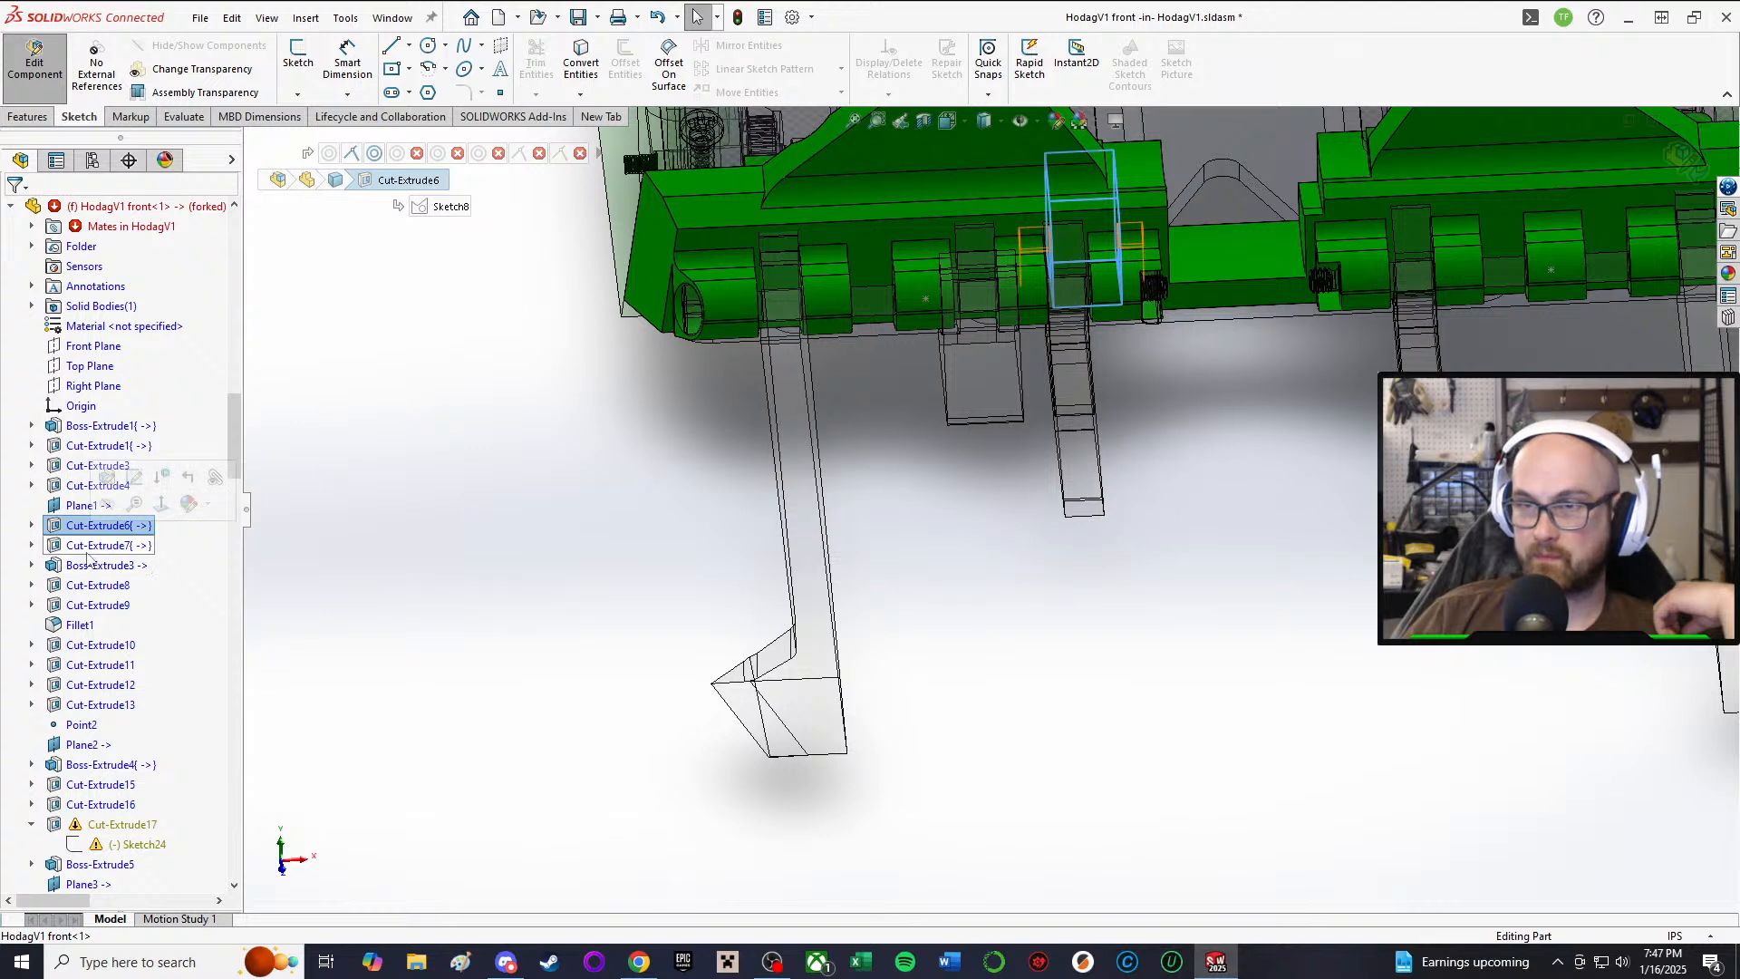
left_click(87, 553)
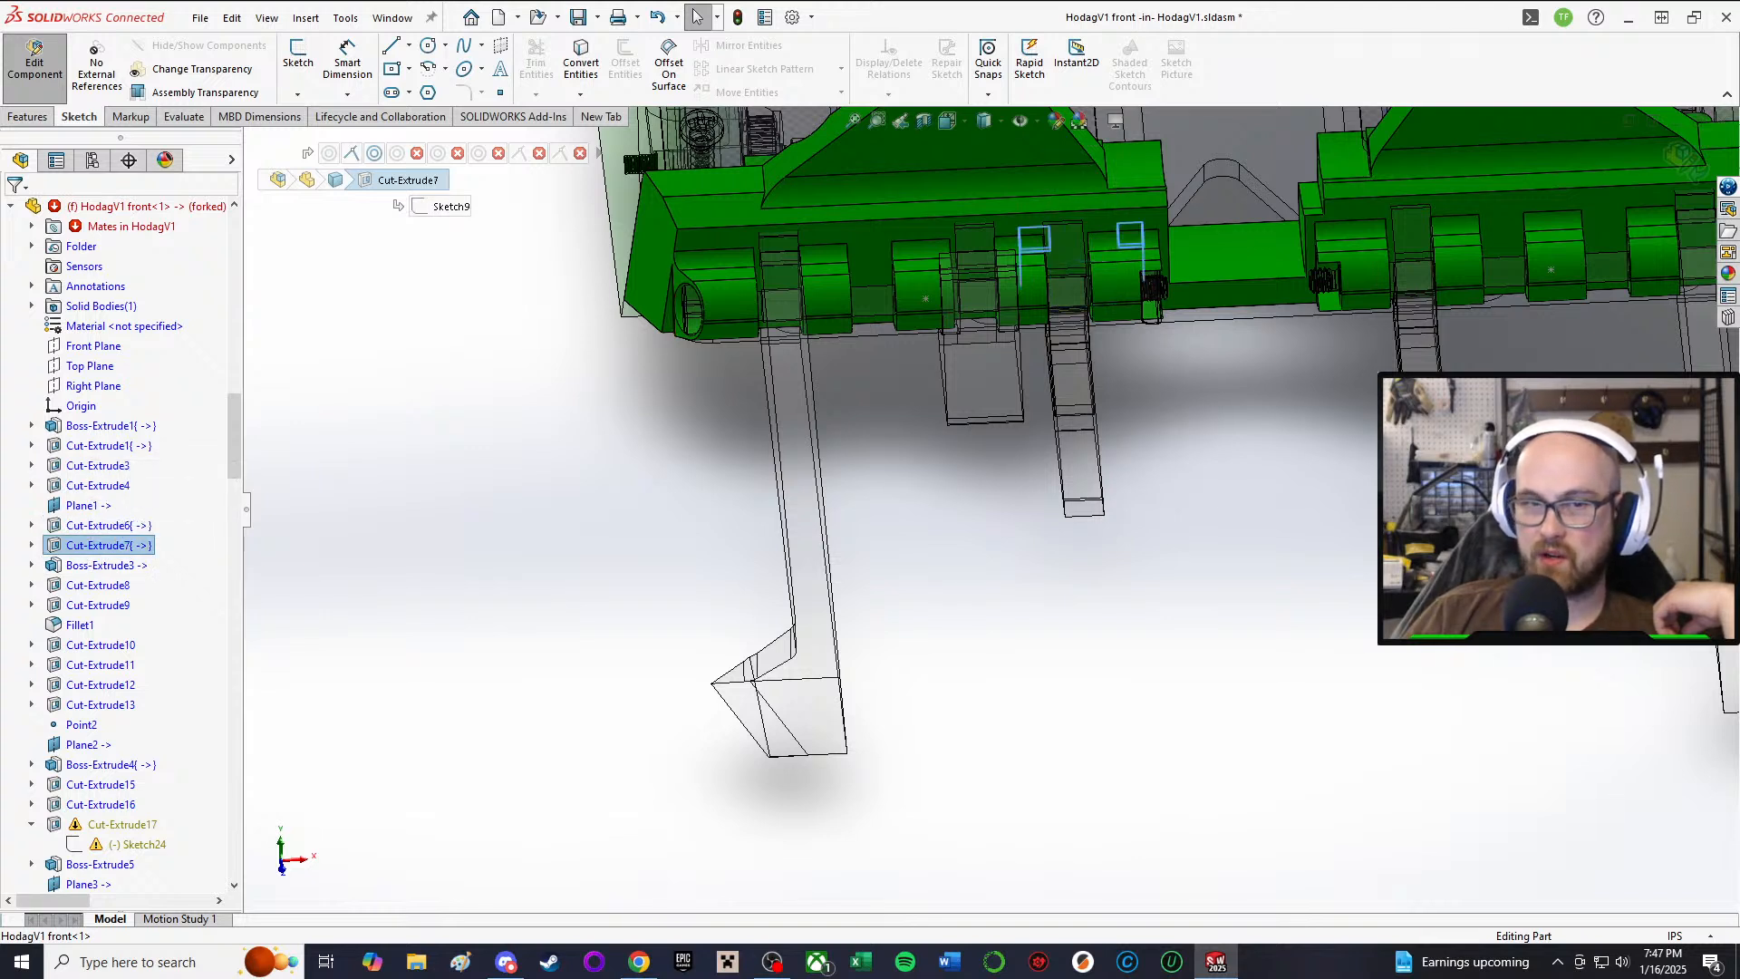
left_click(88, 566)
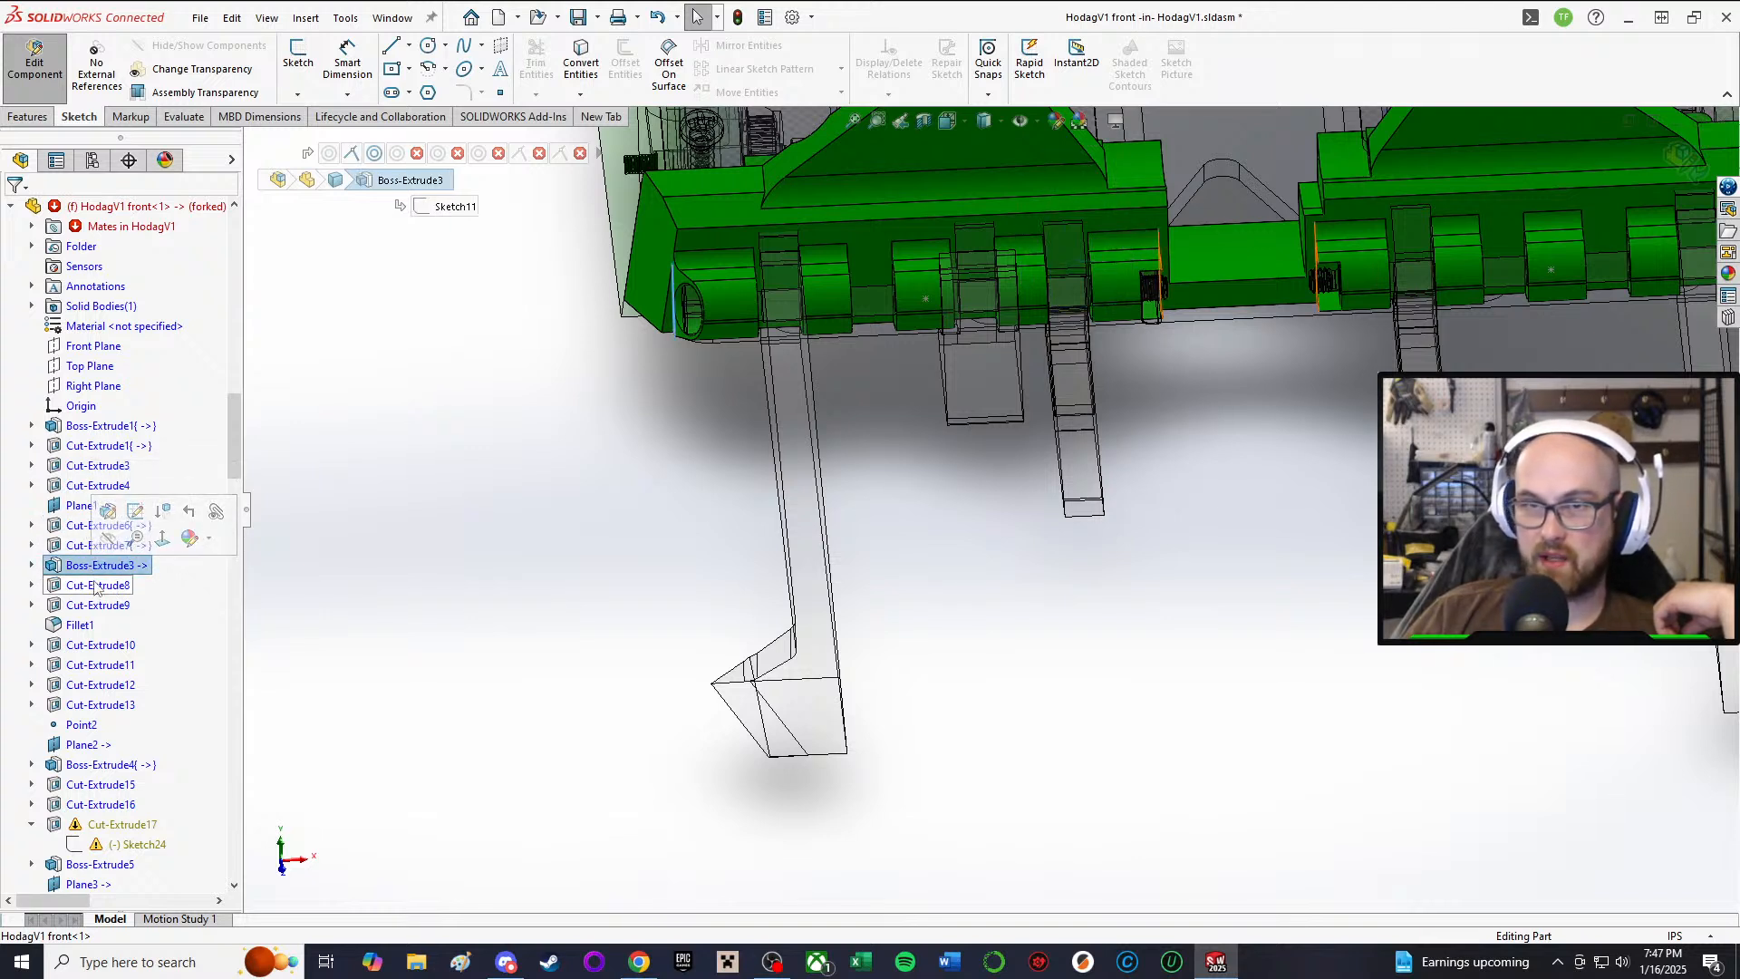
left_click(79, 589)
left_click(87, 607)
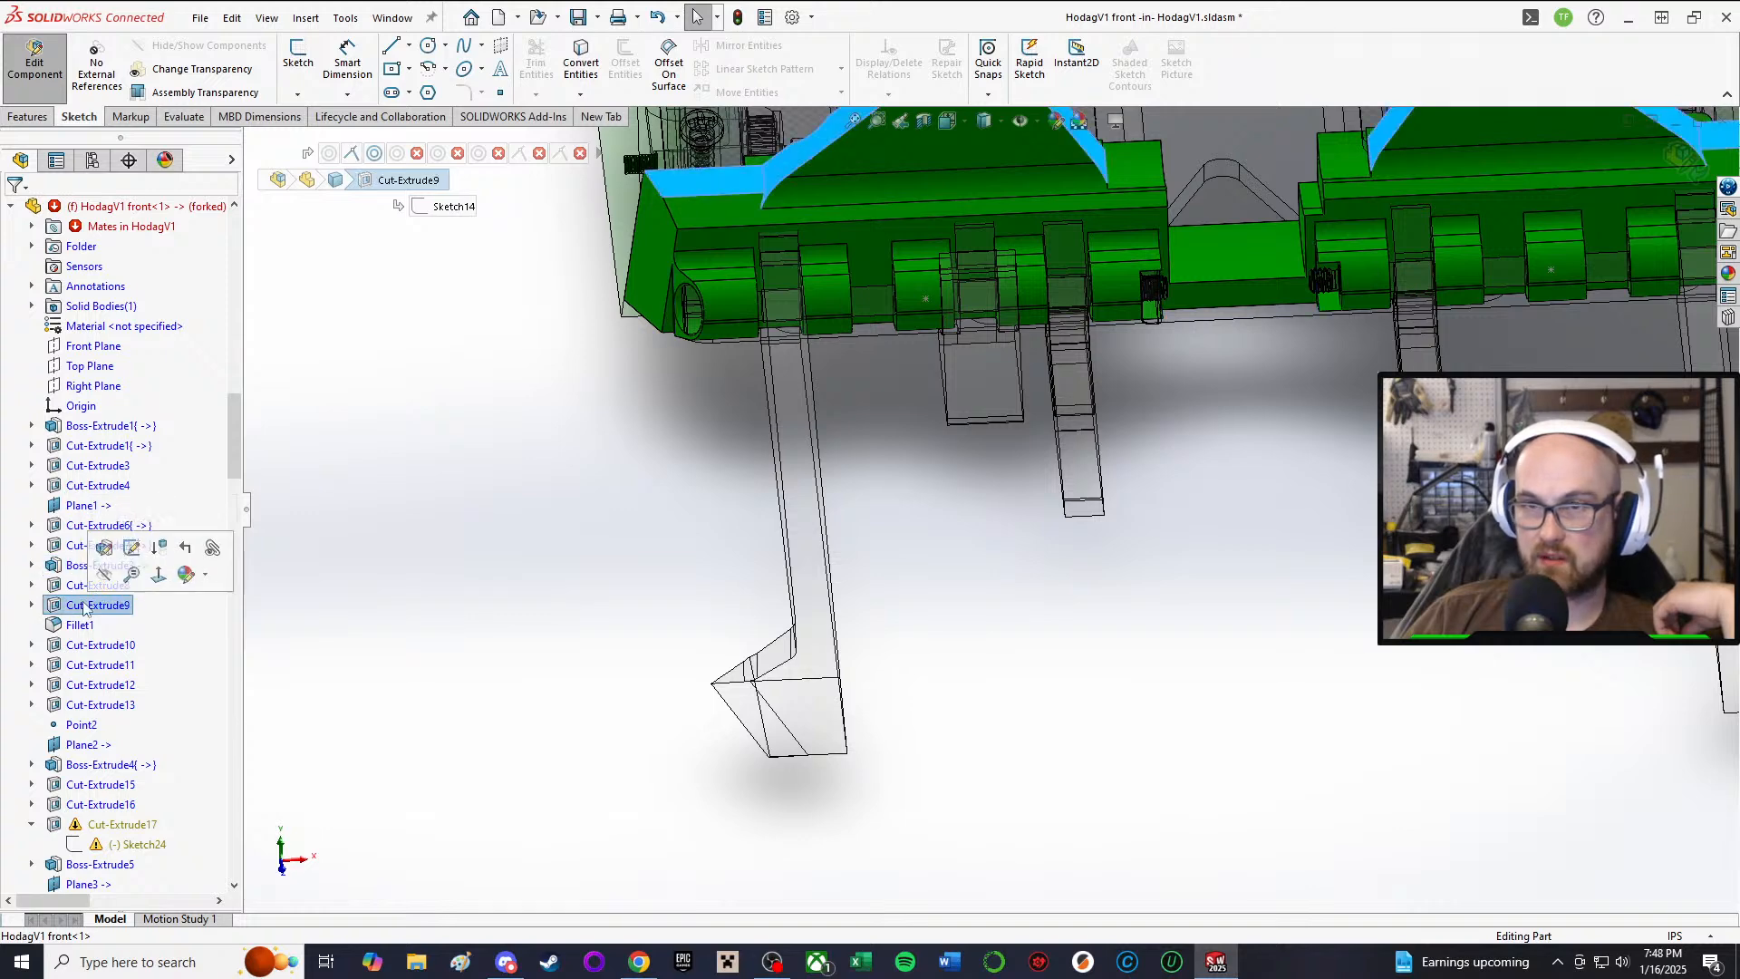
left_click(84, 645)
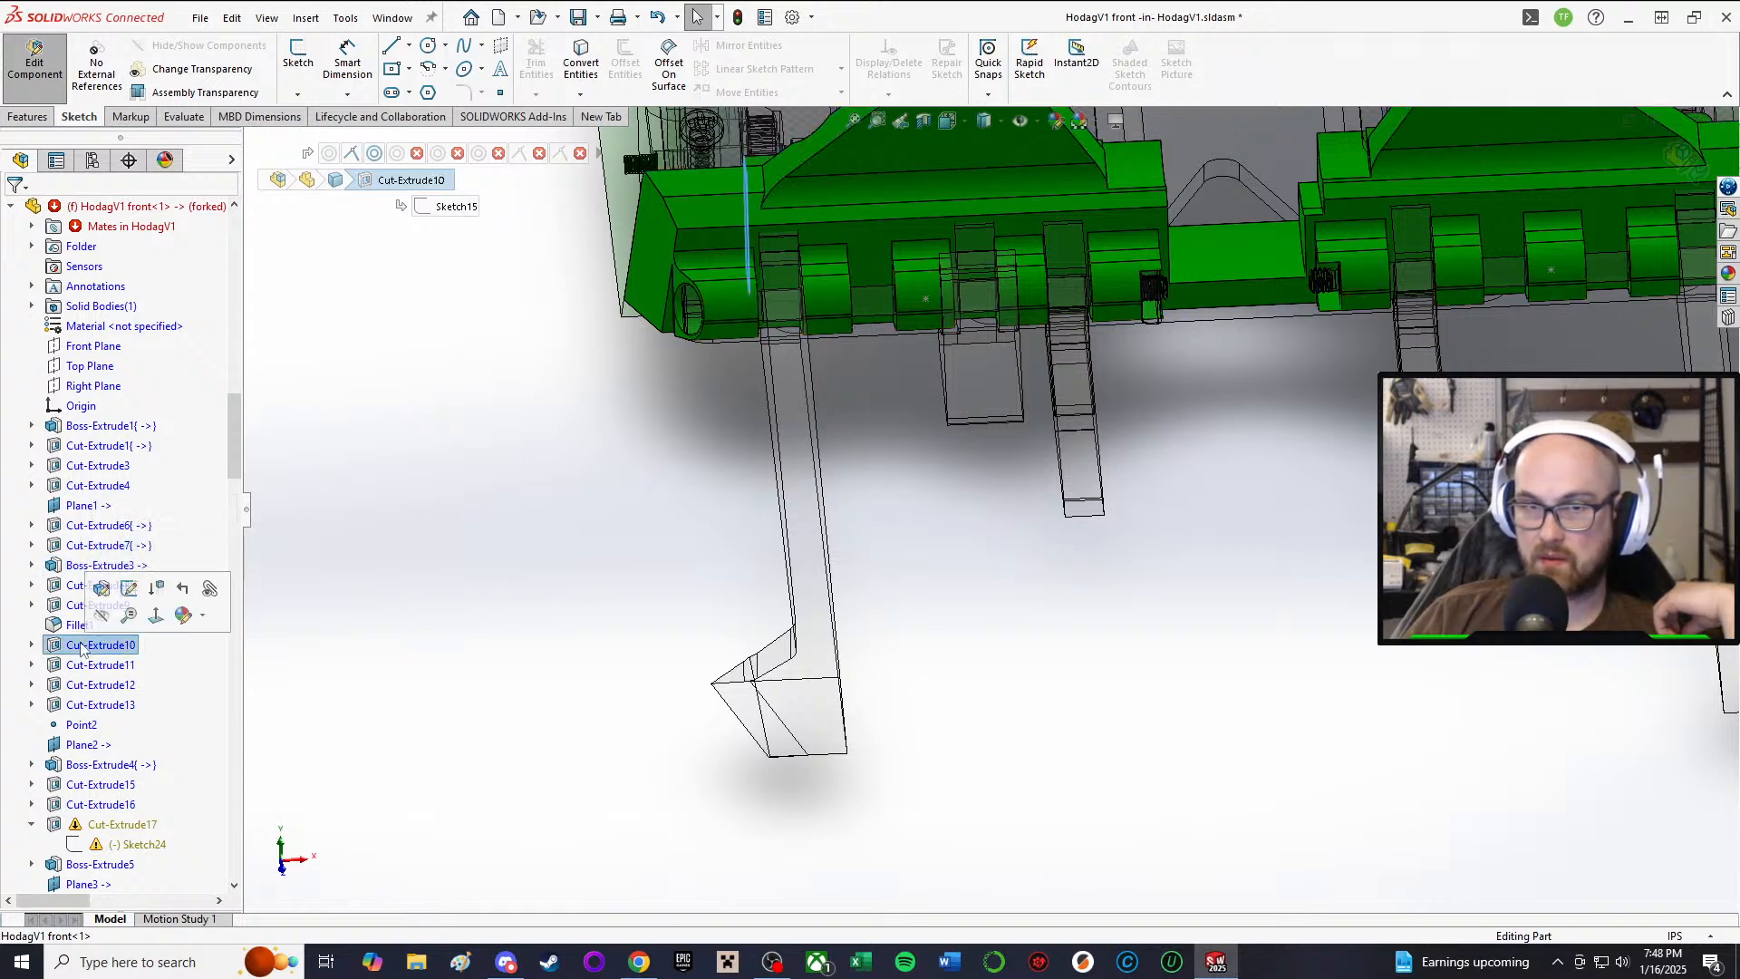
left_click(87, 665)
left_click(96, 685)
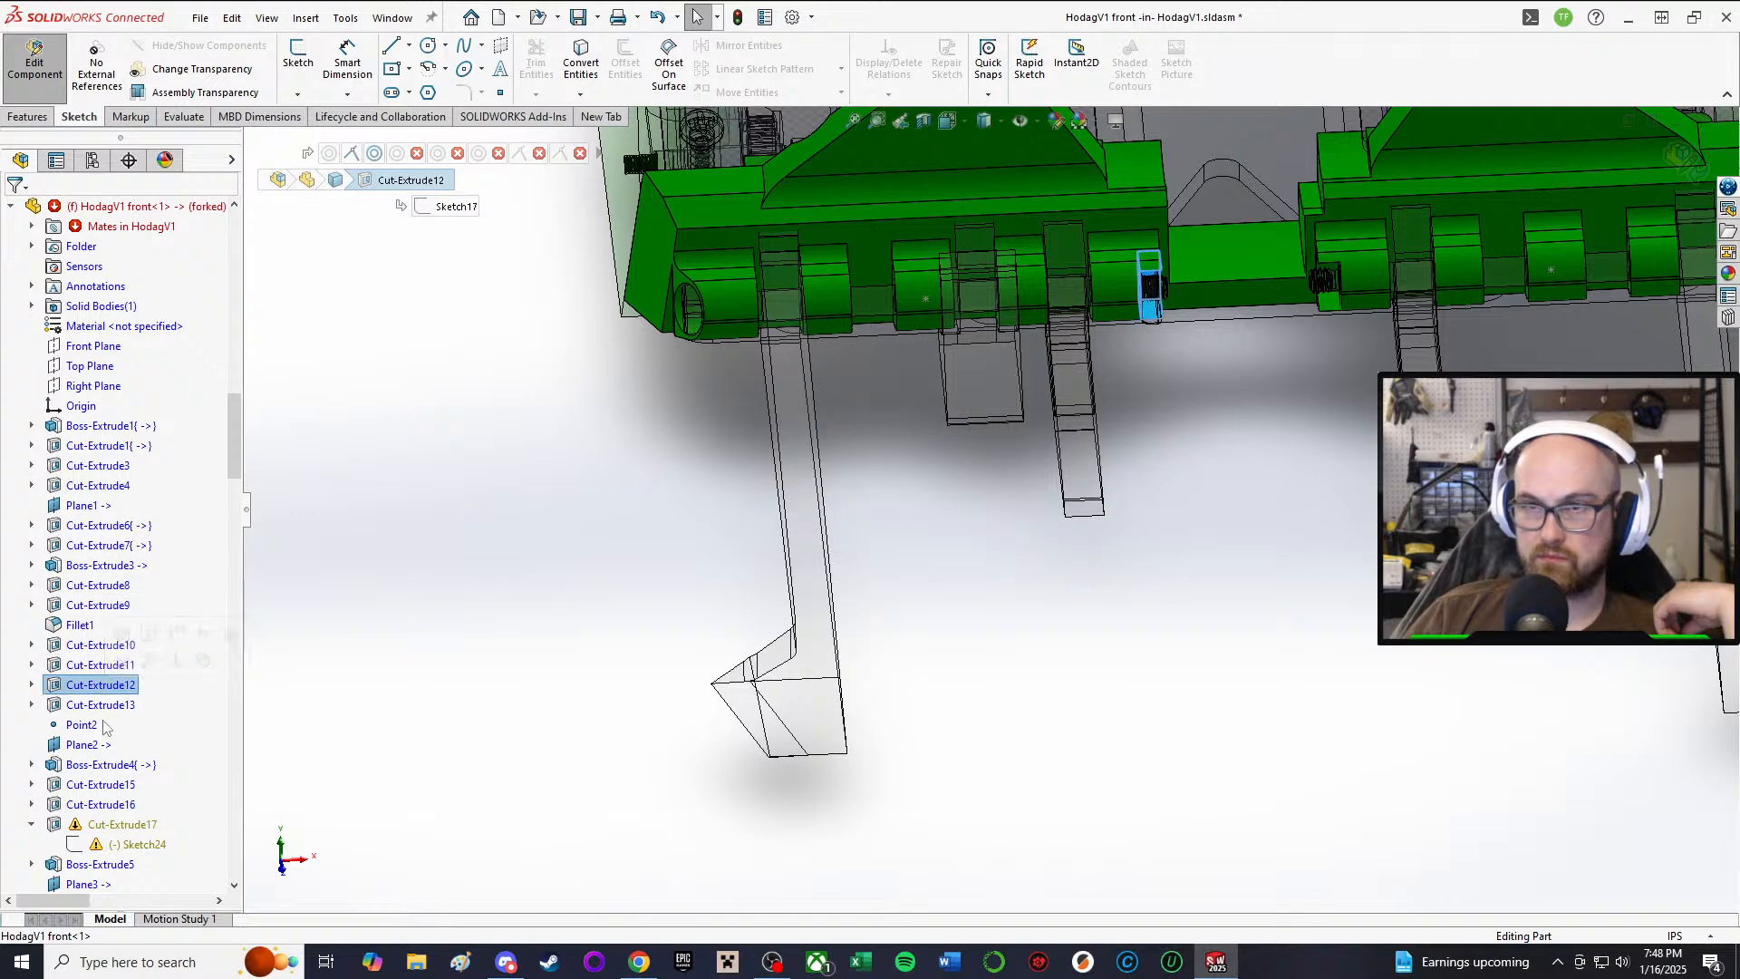
left_click(83, 706)
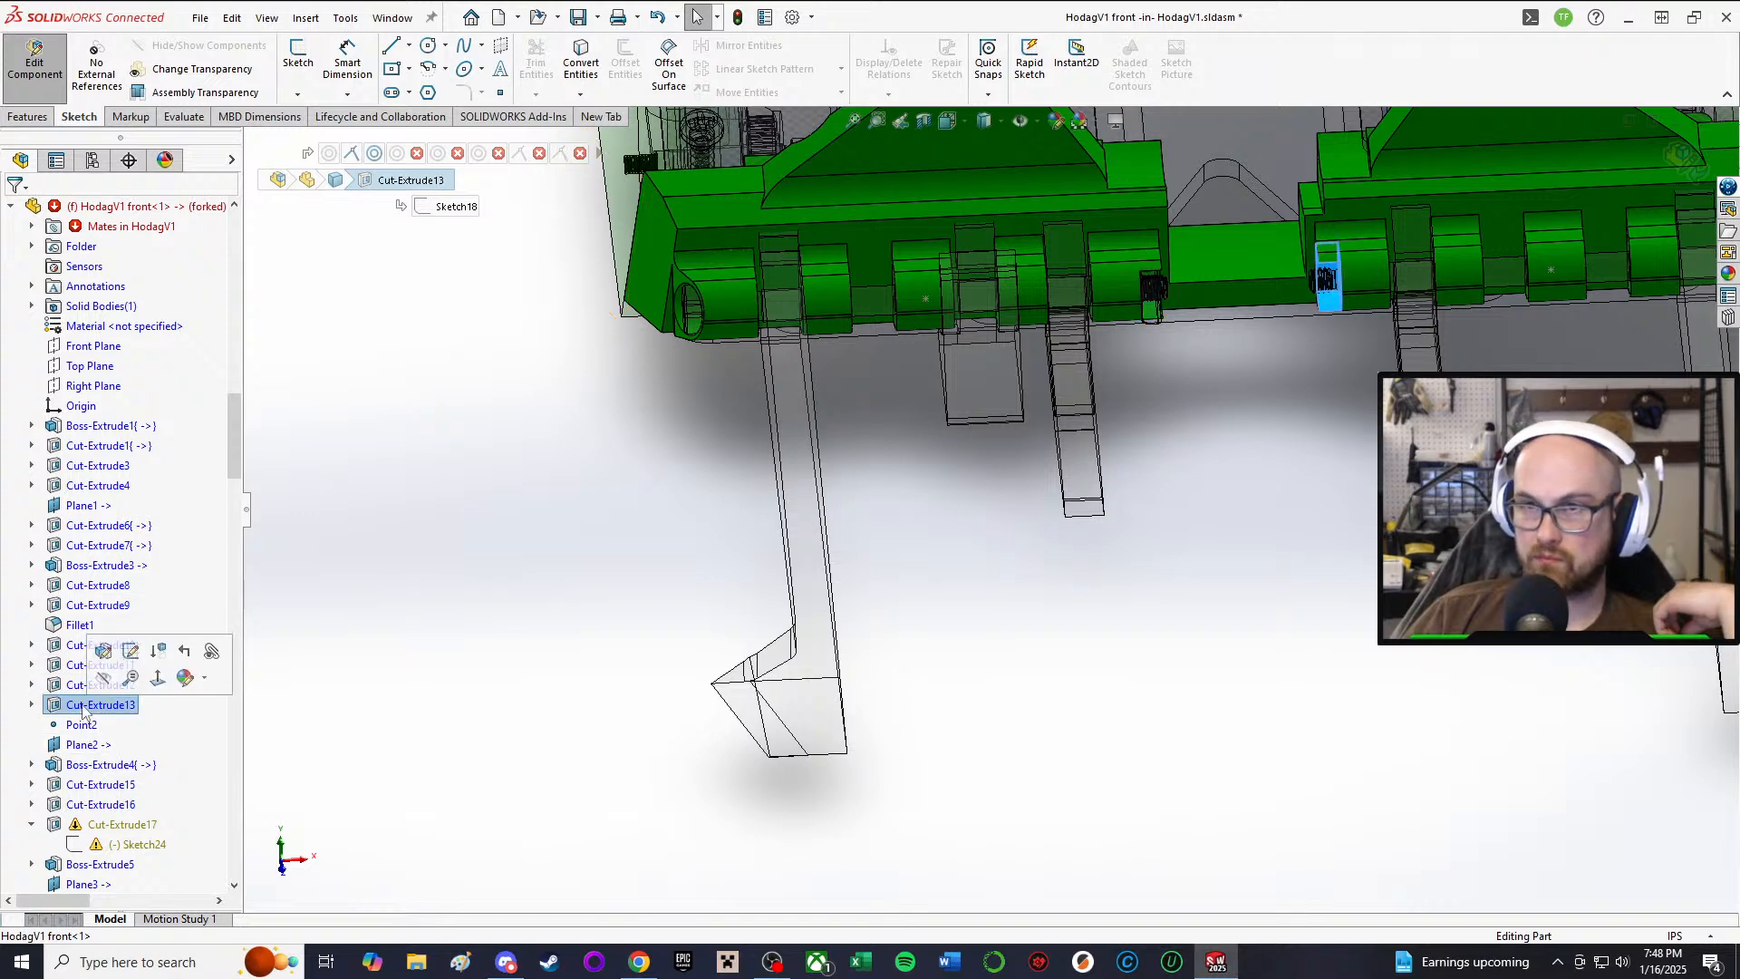
left_click(91, 765)
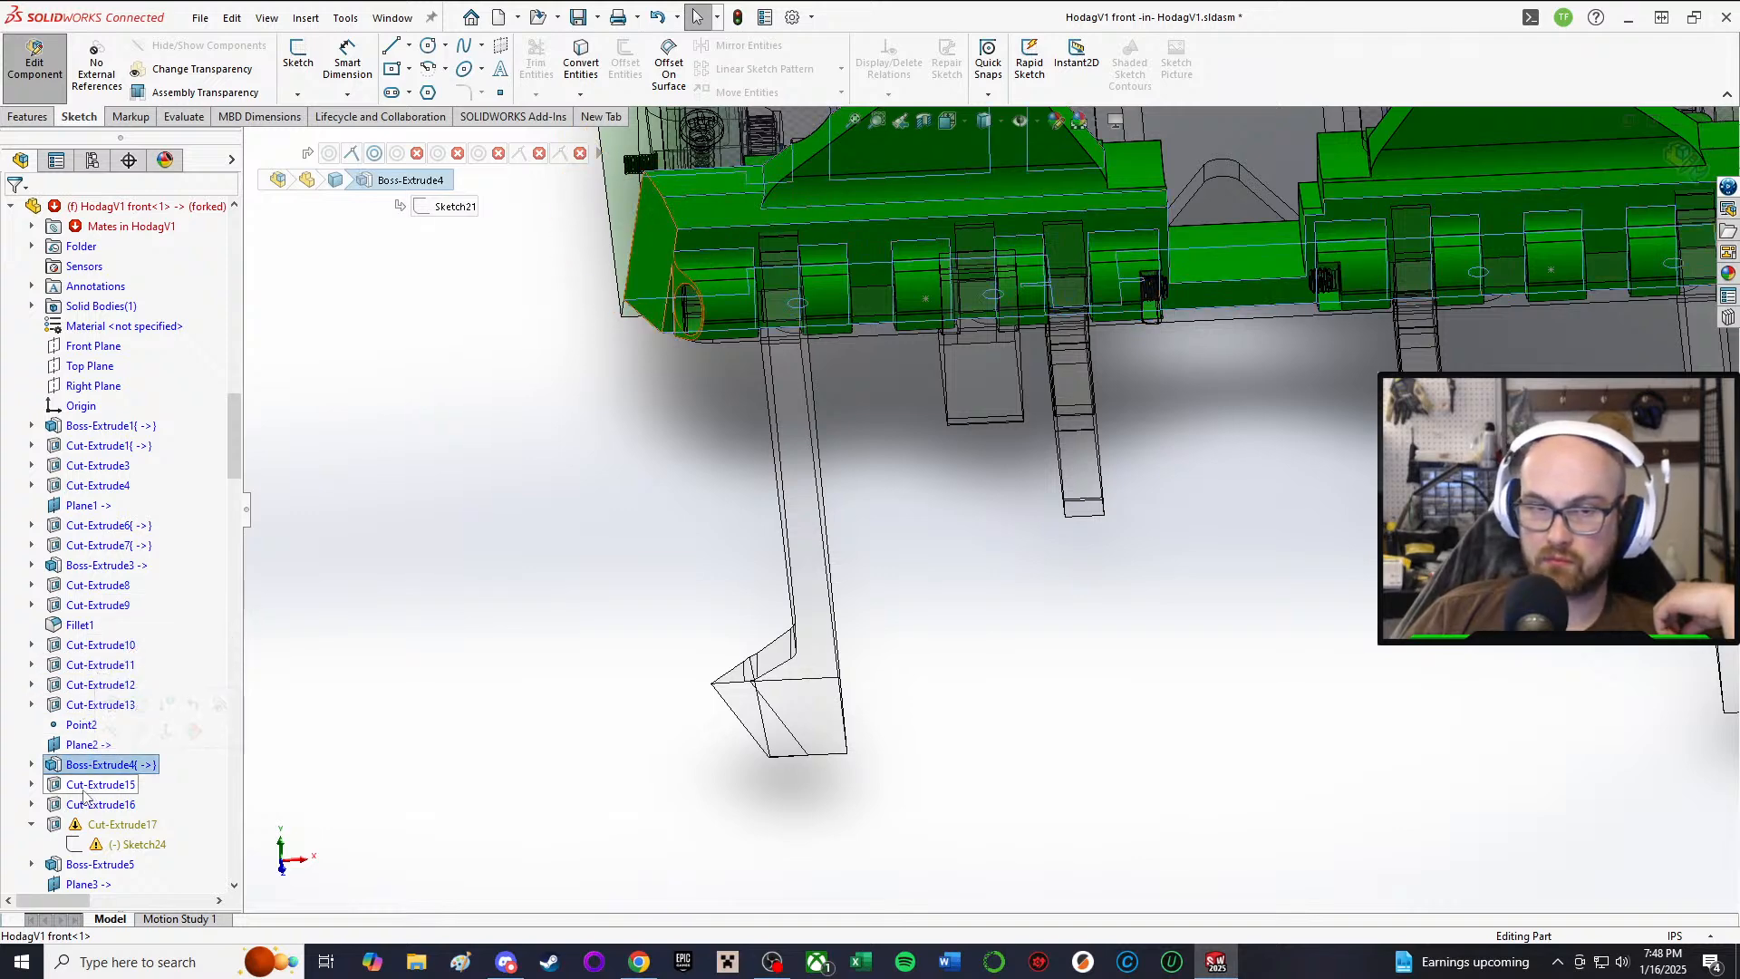
left_click(84, 787)
left_click(102, 804)
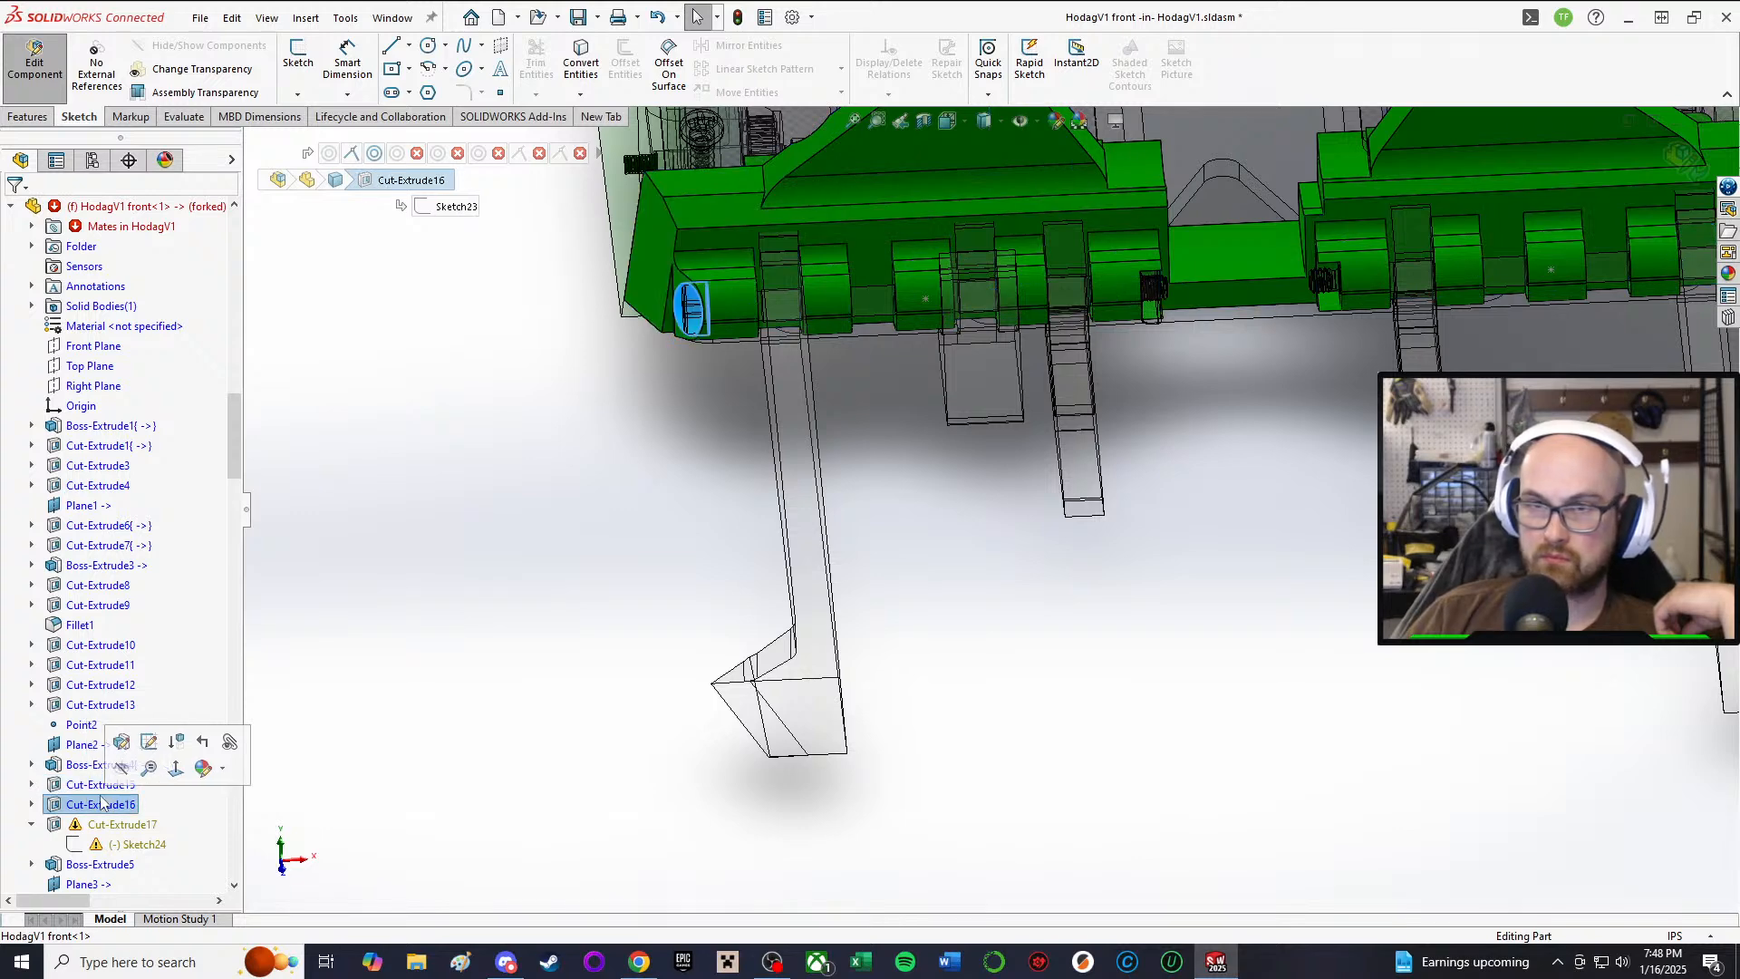
Step: Open Sketch24 of Cut-Extrude17 for editing and delete the dangling relation on the vertical construction line at the outermost hinge lug
scroll(98, 807, "down", 1)
left_click(123, 764)
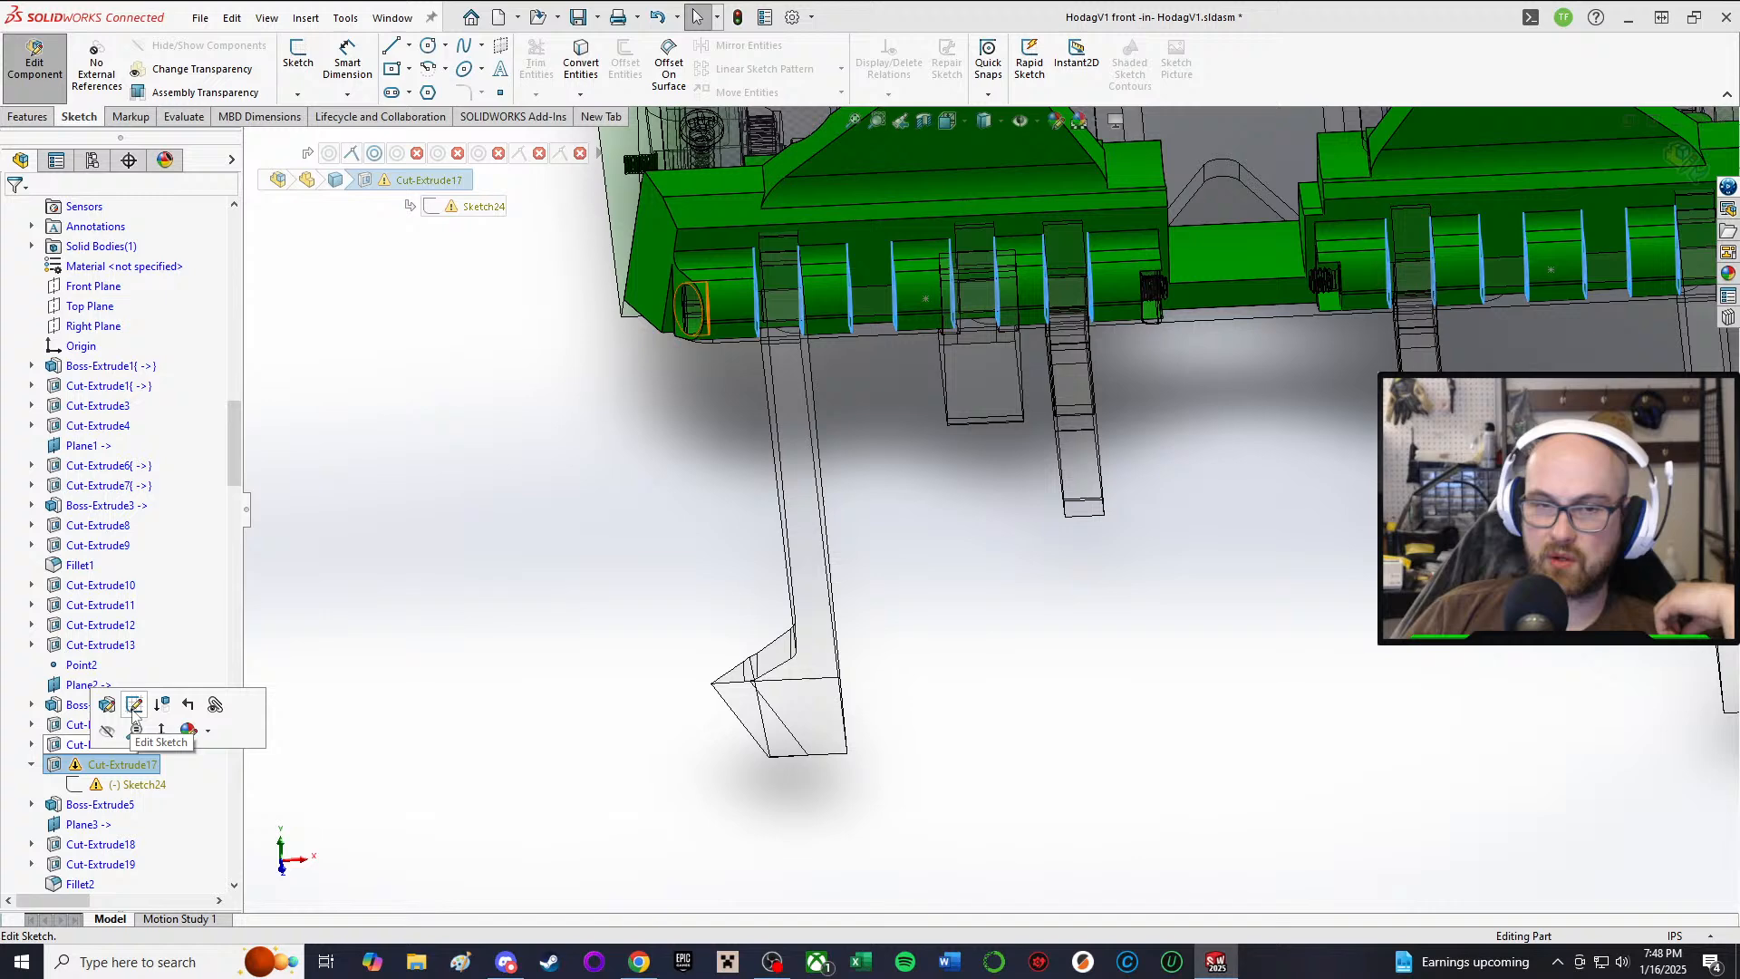
left_click(129, 784)
left_click(132, 794)
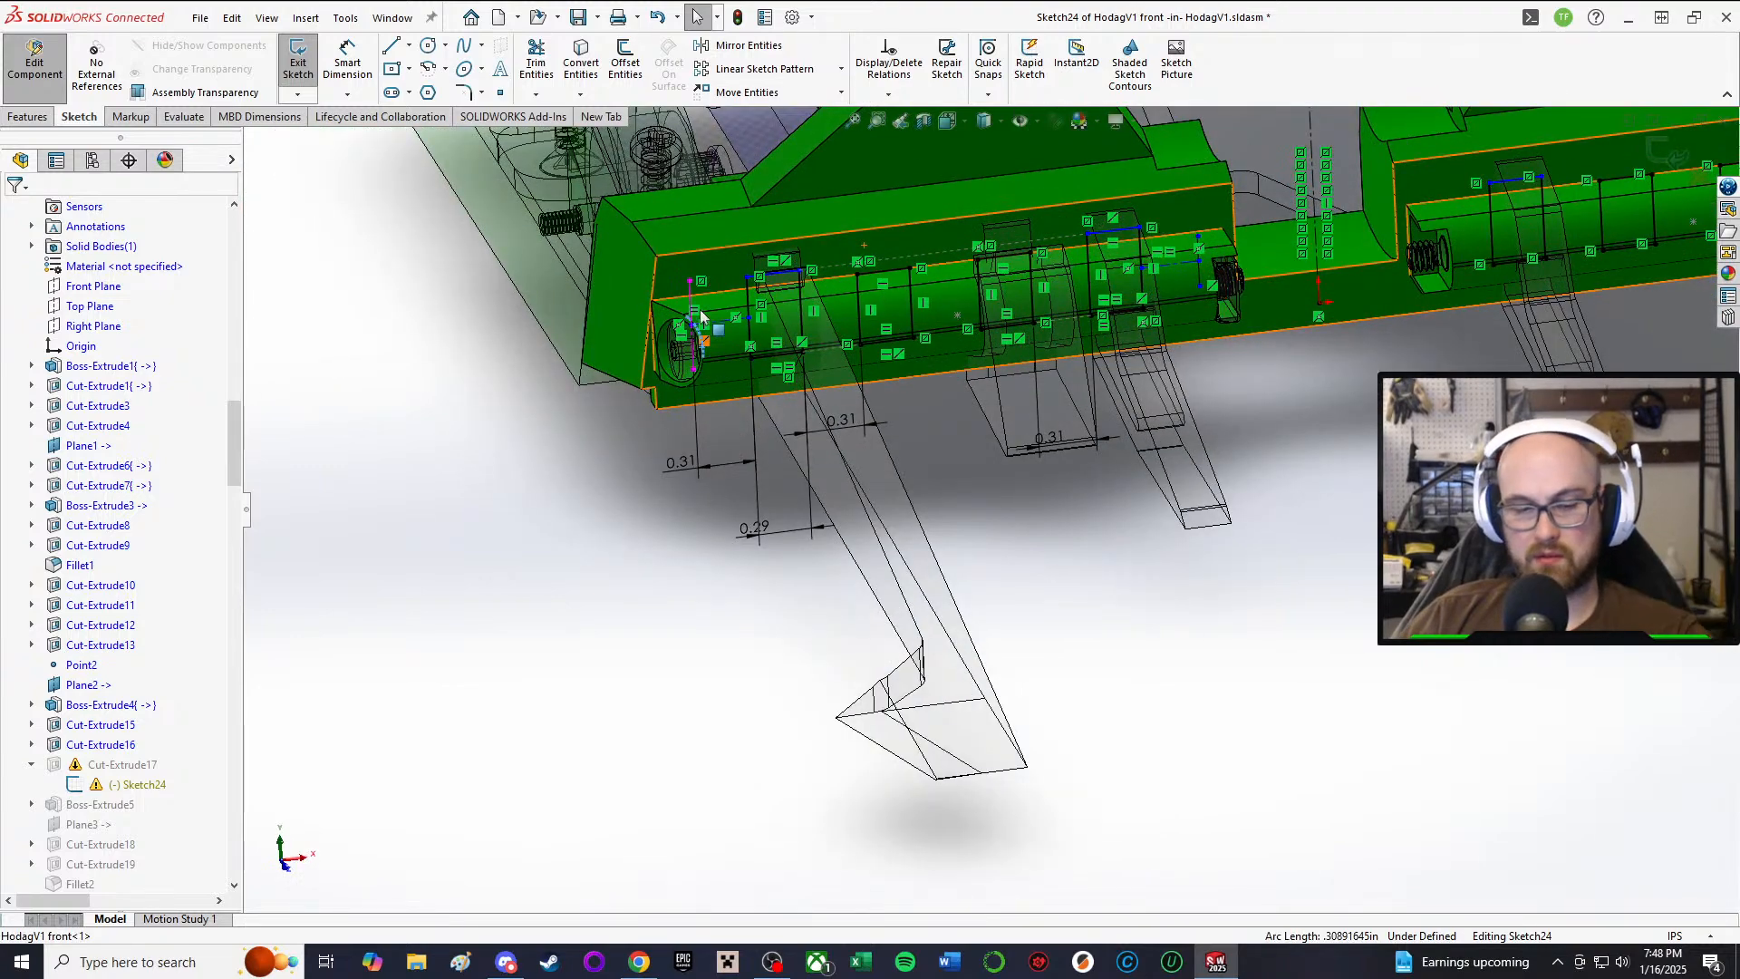
scroll(702, 353, "down", 5)
mouse_move(1261, 691)
middle_mouse_down()
mouse_move(969, 532)
mouse_move(975, 711)
middle_mouse_up()
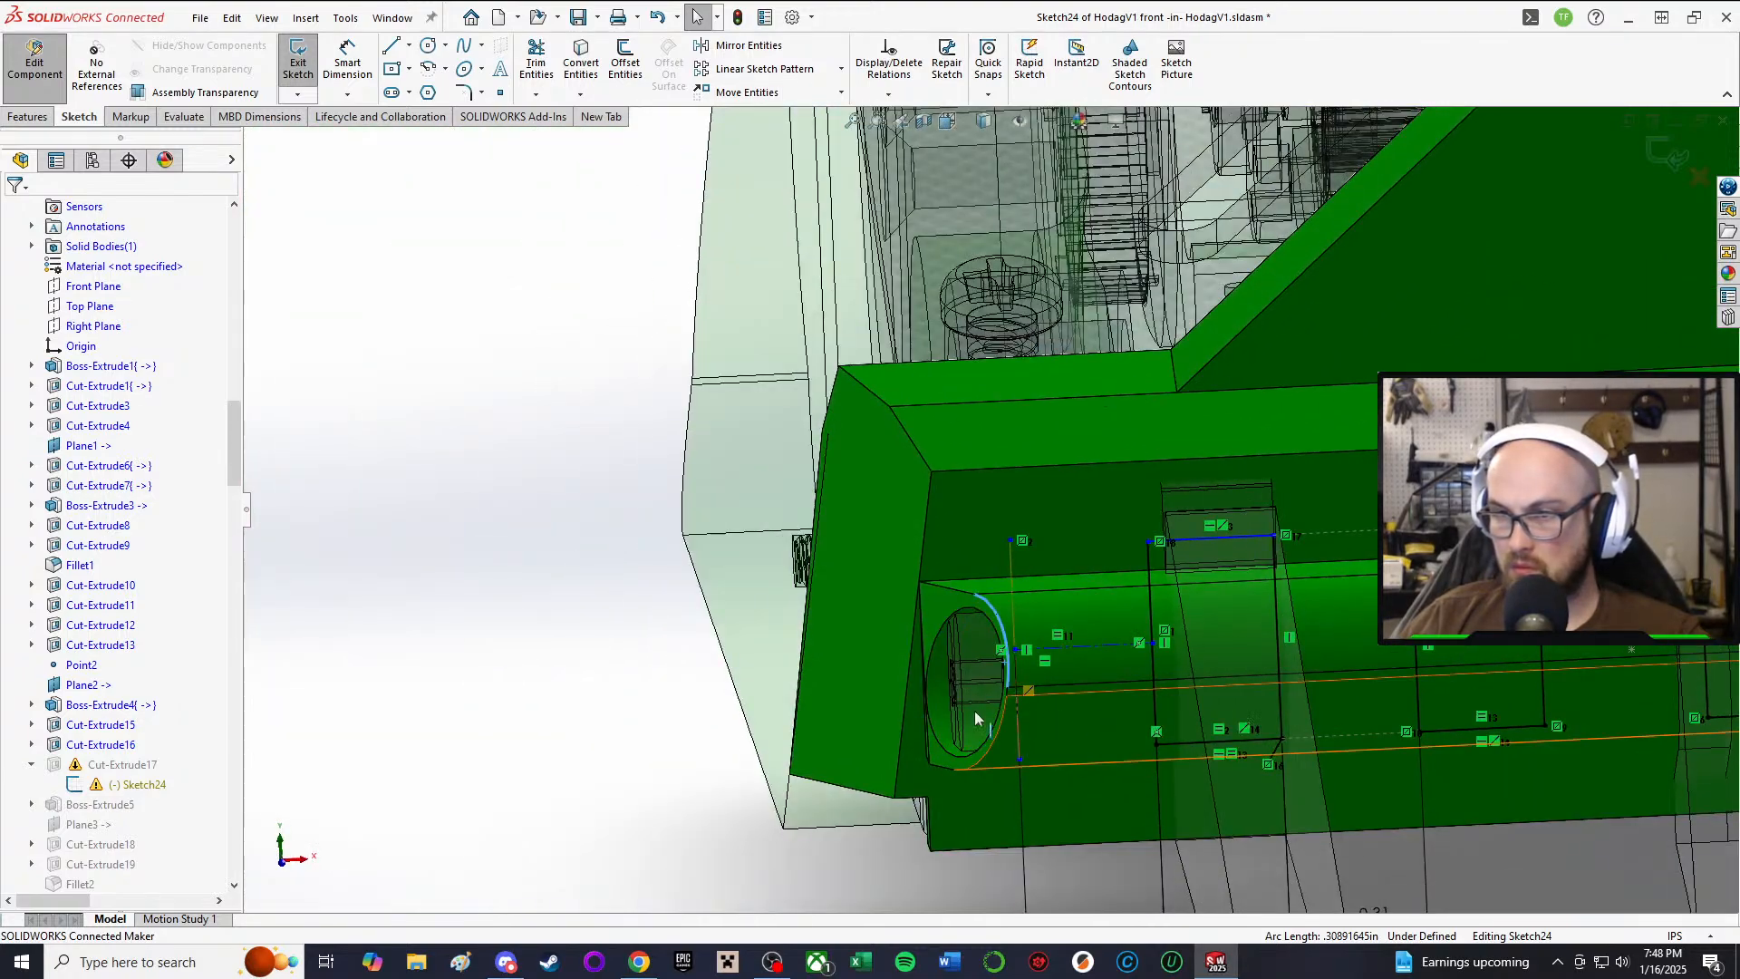
key("Delete")
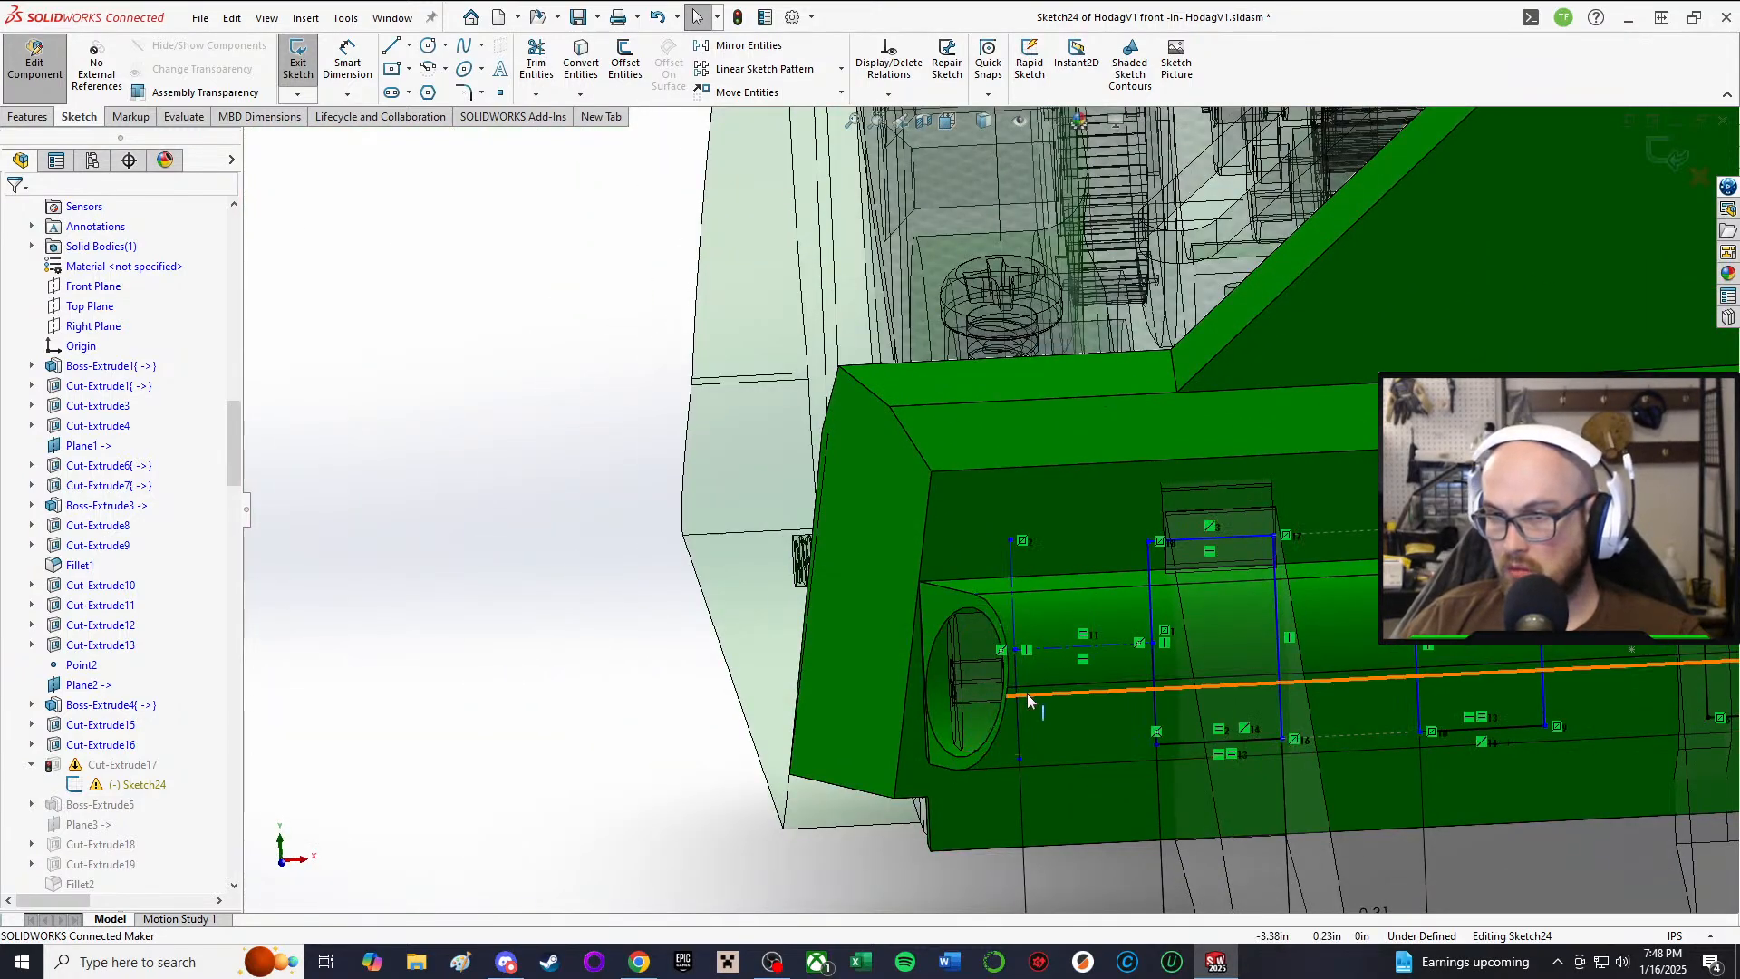
Step: Make Sketch24's outermost vertical construction line collinear with the circular counterbore edge in the end lug
left_click_drag(1017, 675, 1033, 675)
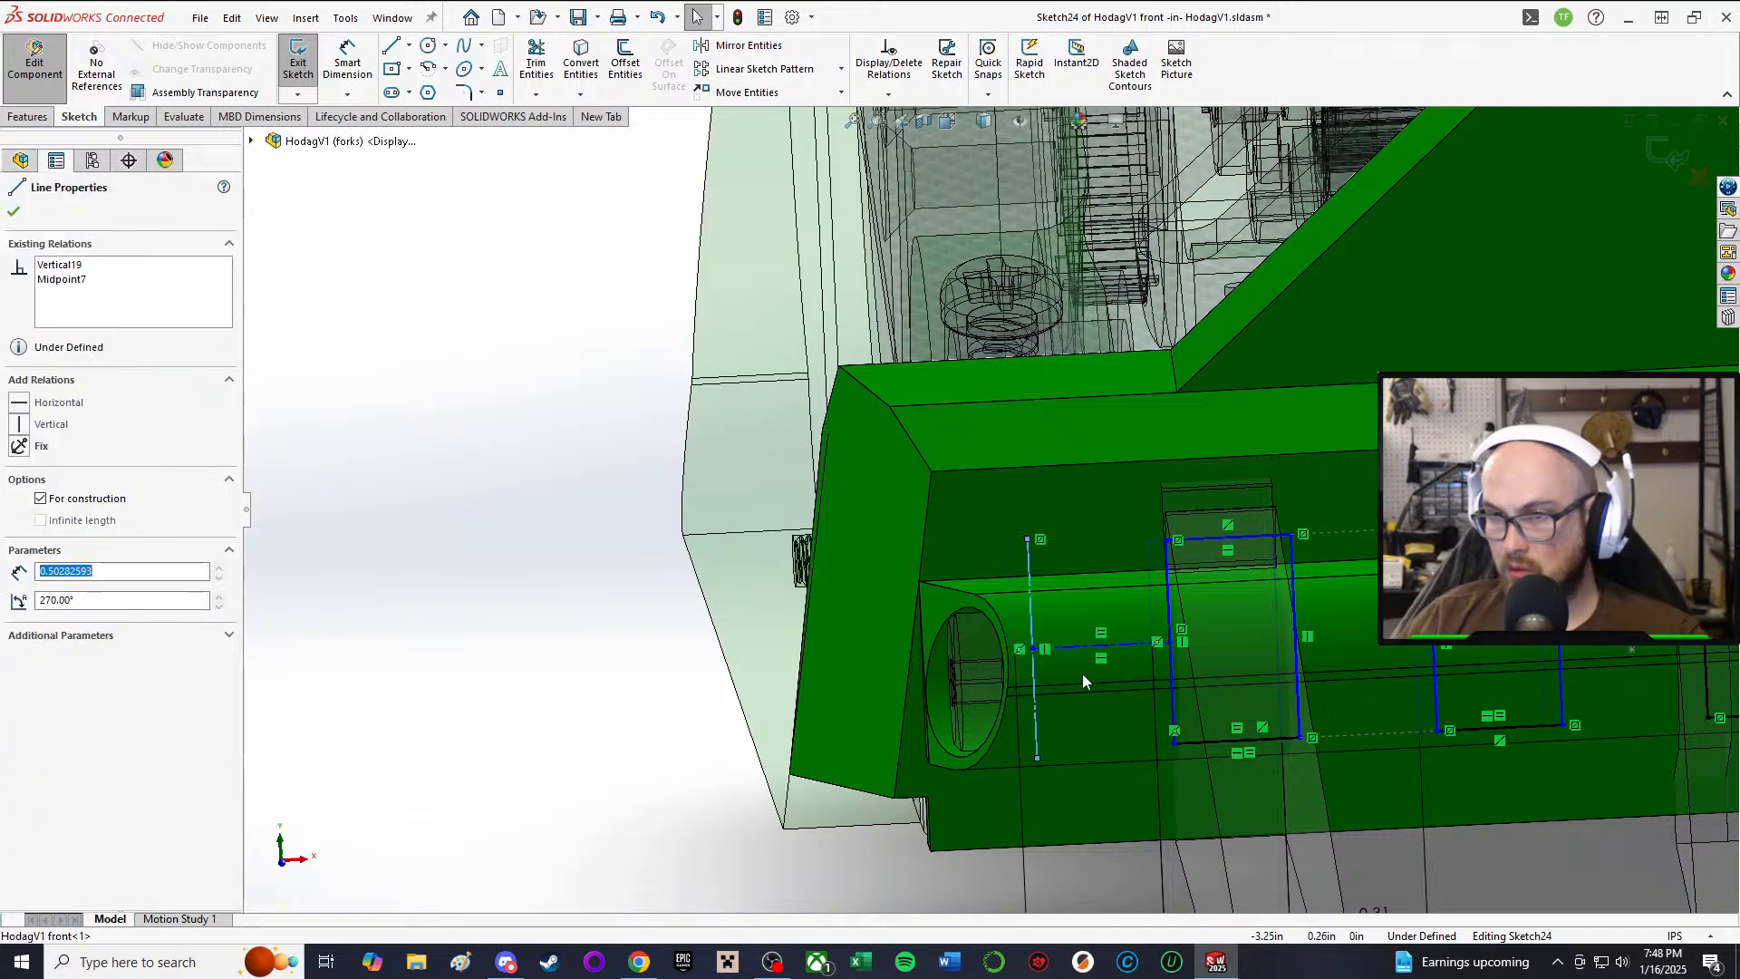
scroll(945, 668, "down", 4)
middle_click_drag(950, 663, 1160, 635)
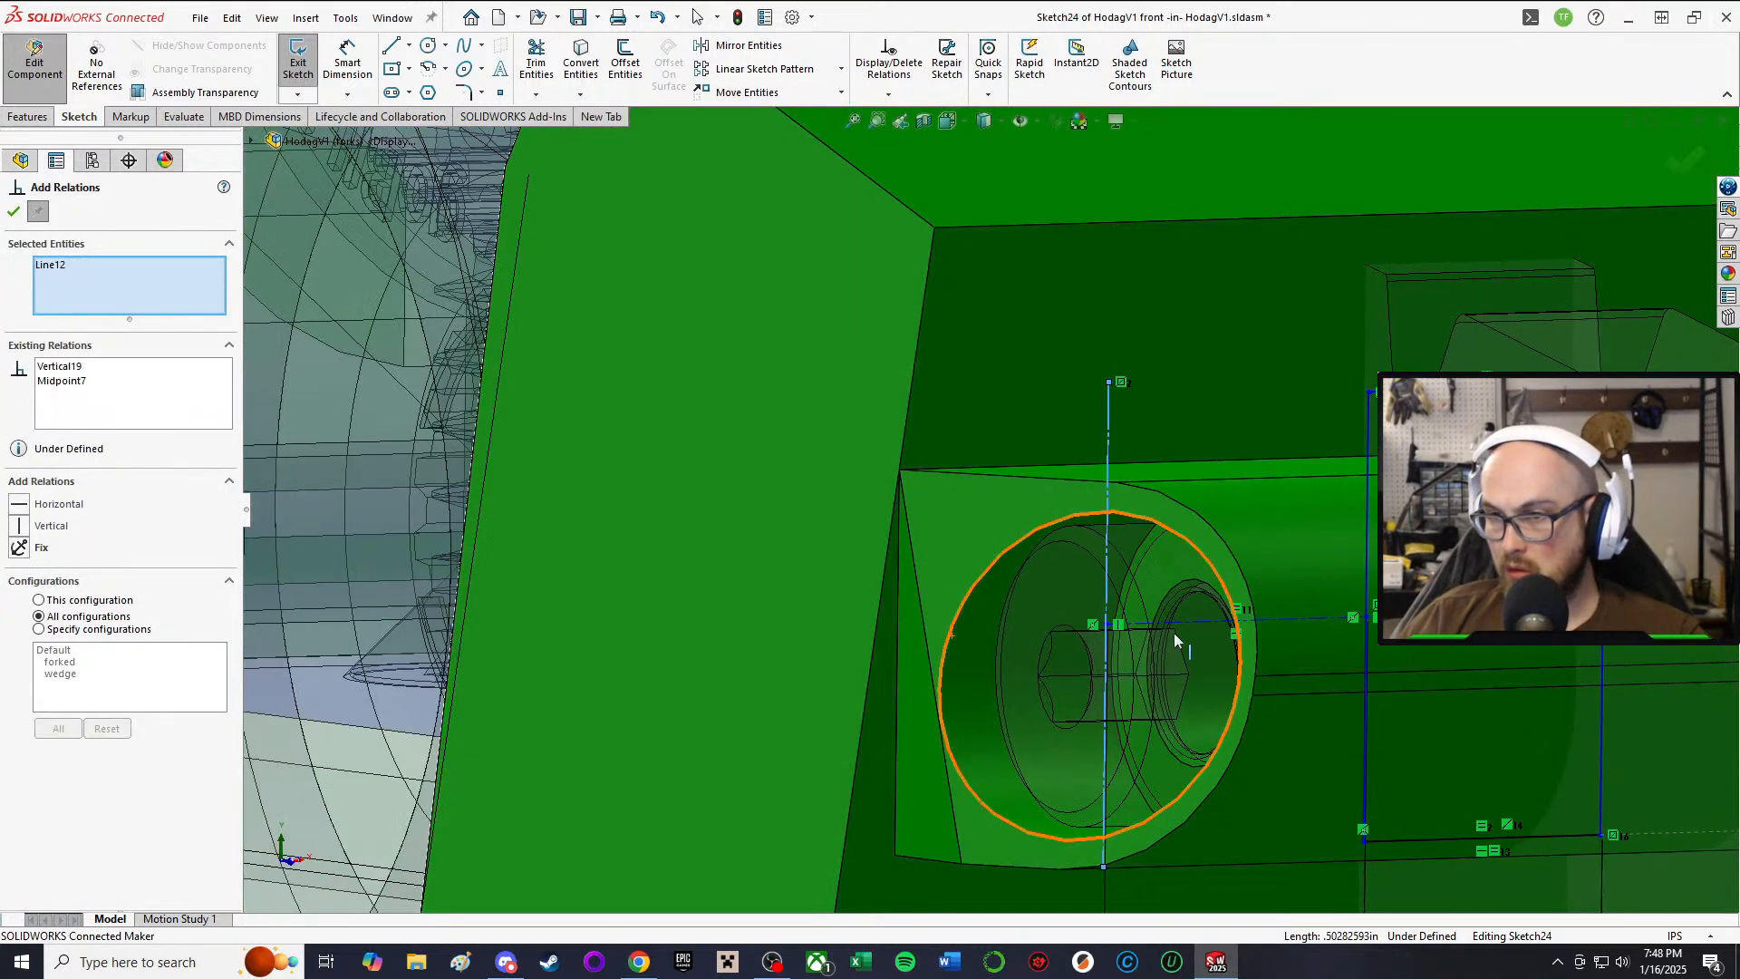
left_click(1148, 544)
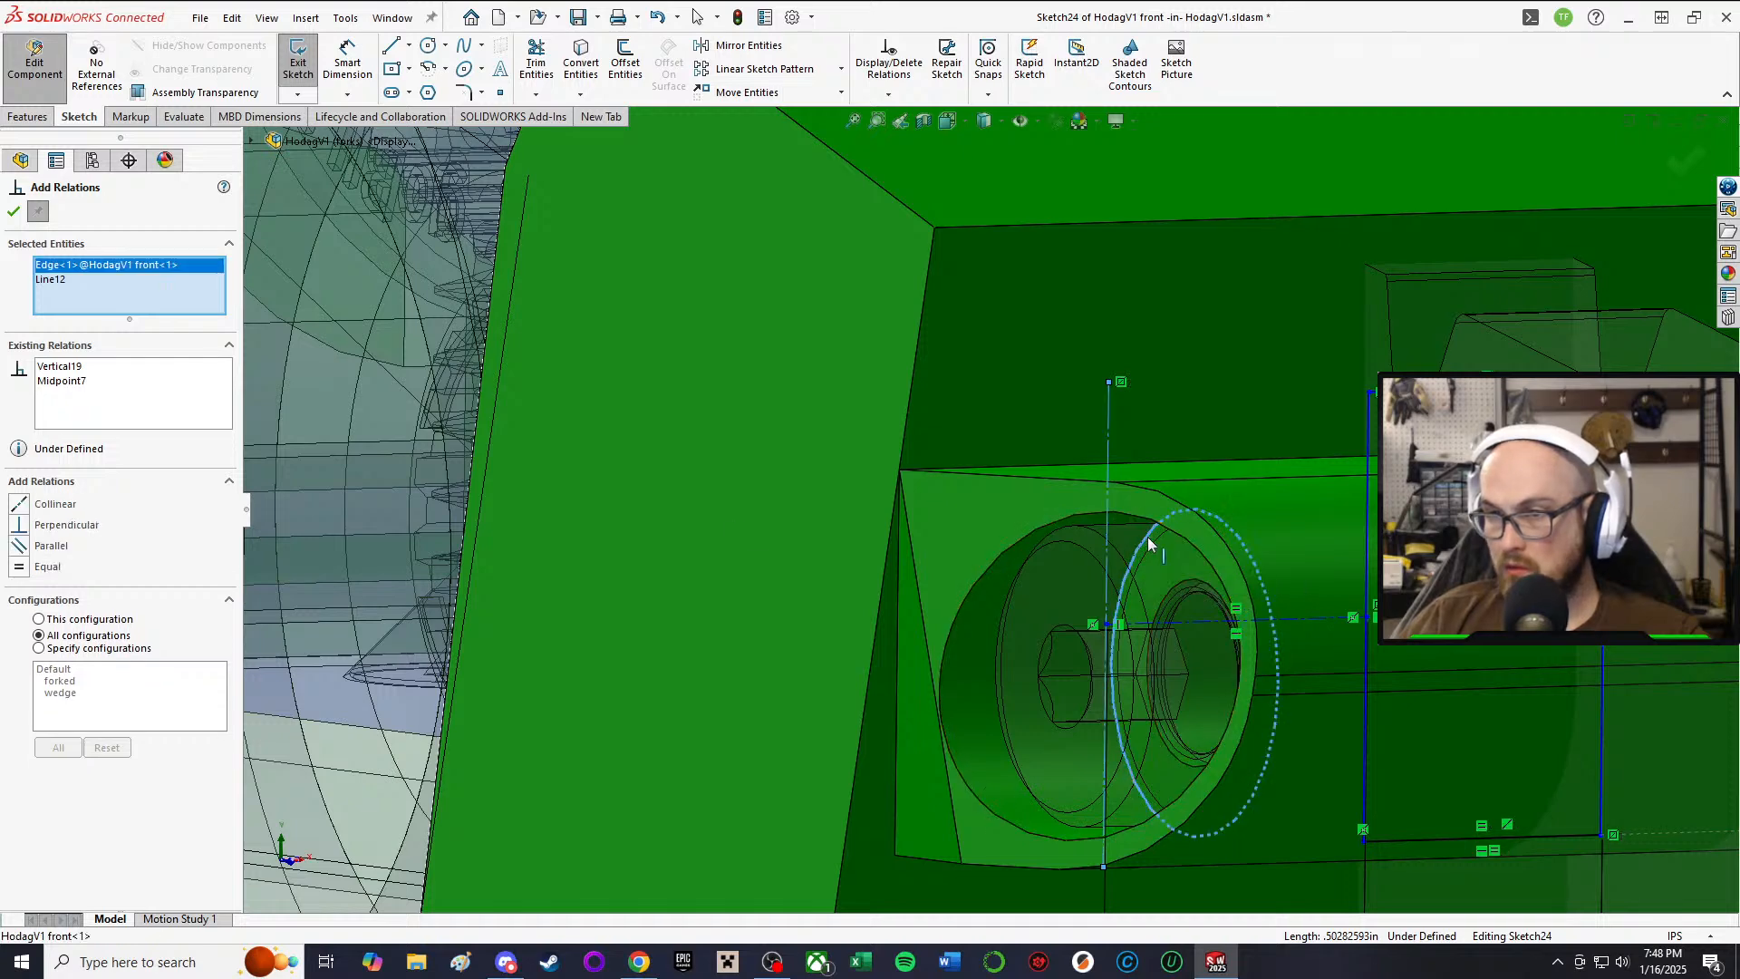
left_click(24, 505)
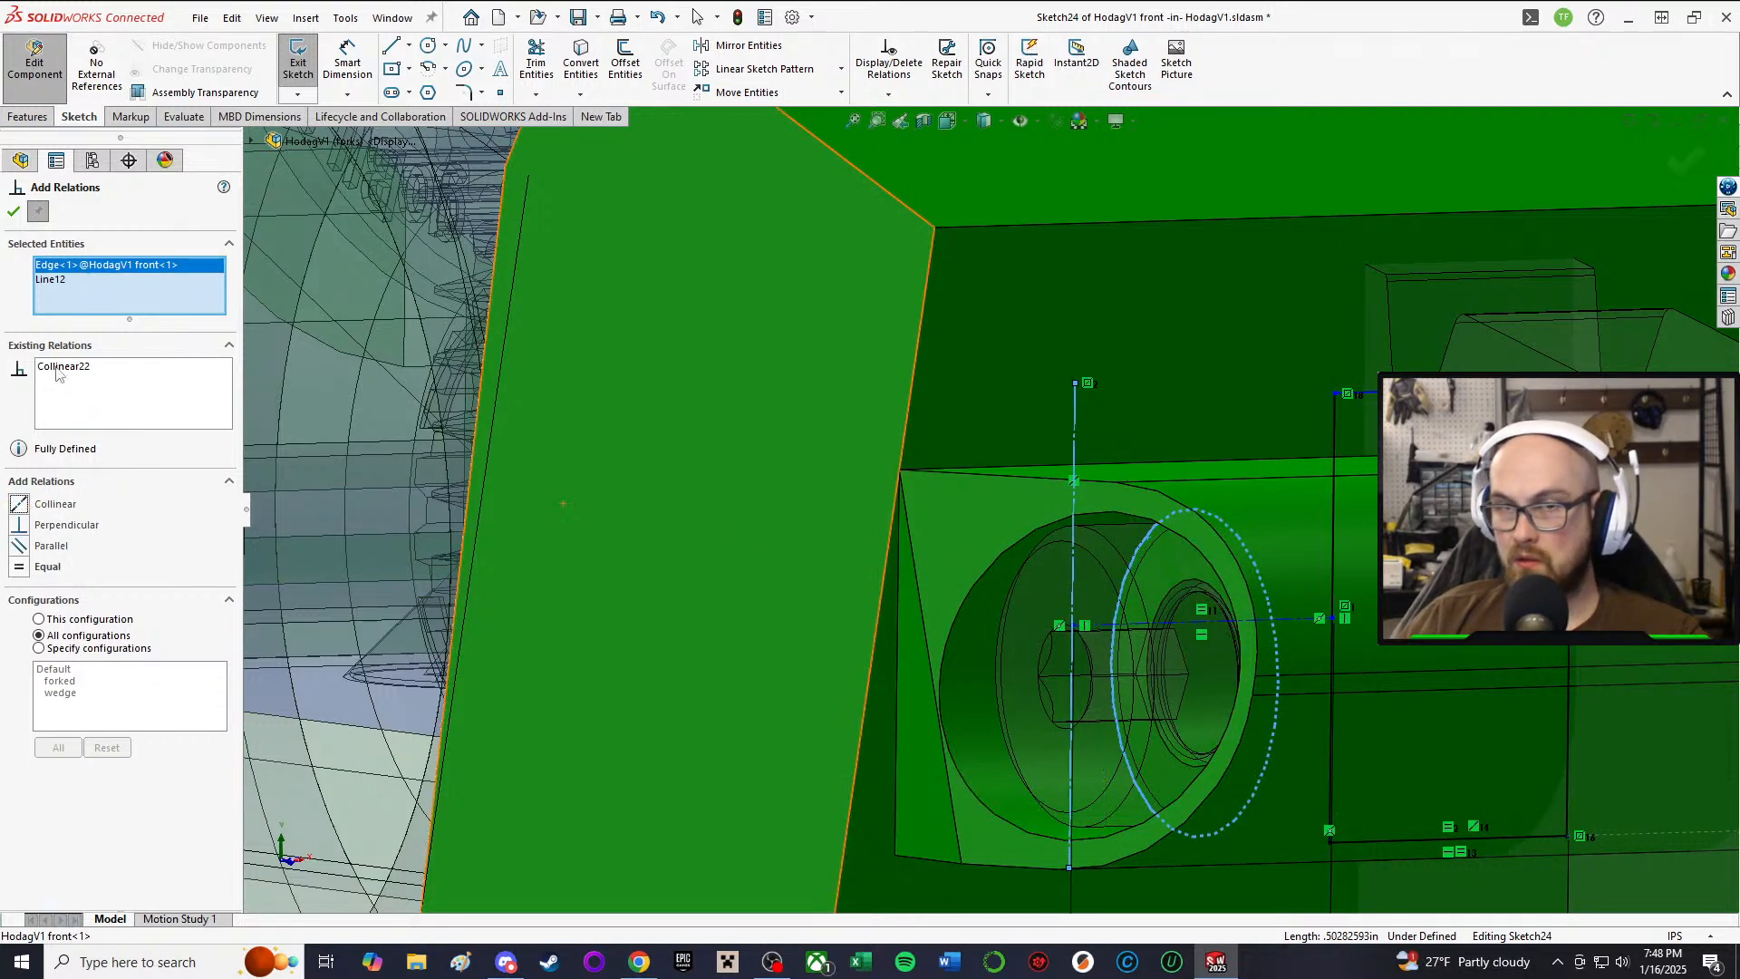
left_click(14, 212)
Step: Exit Sketch24 to rebuild the front bracket with the repaired sketch
scroll(784, 544, "up", 6)
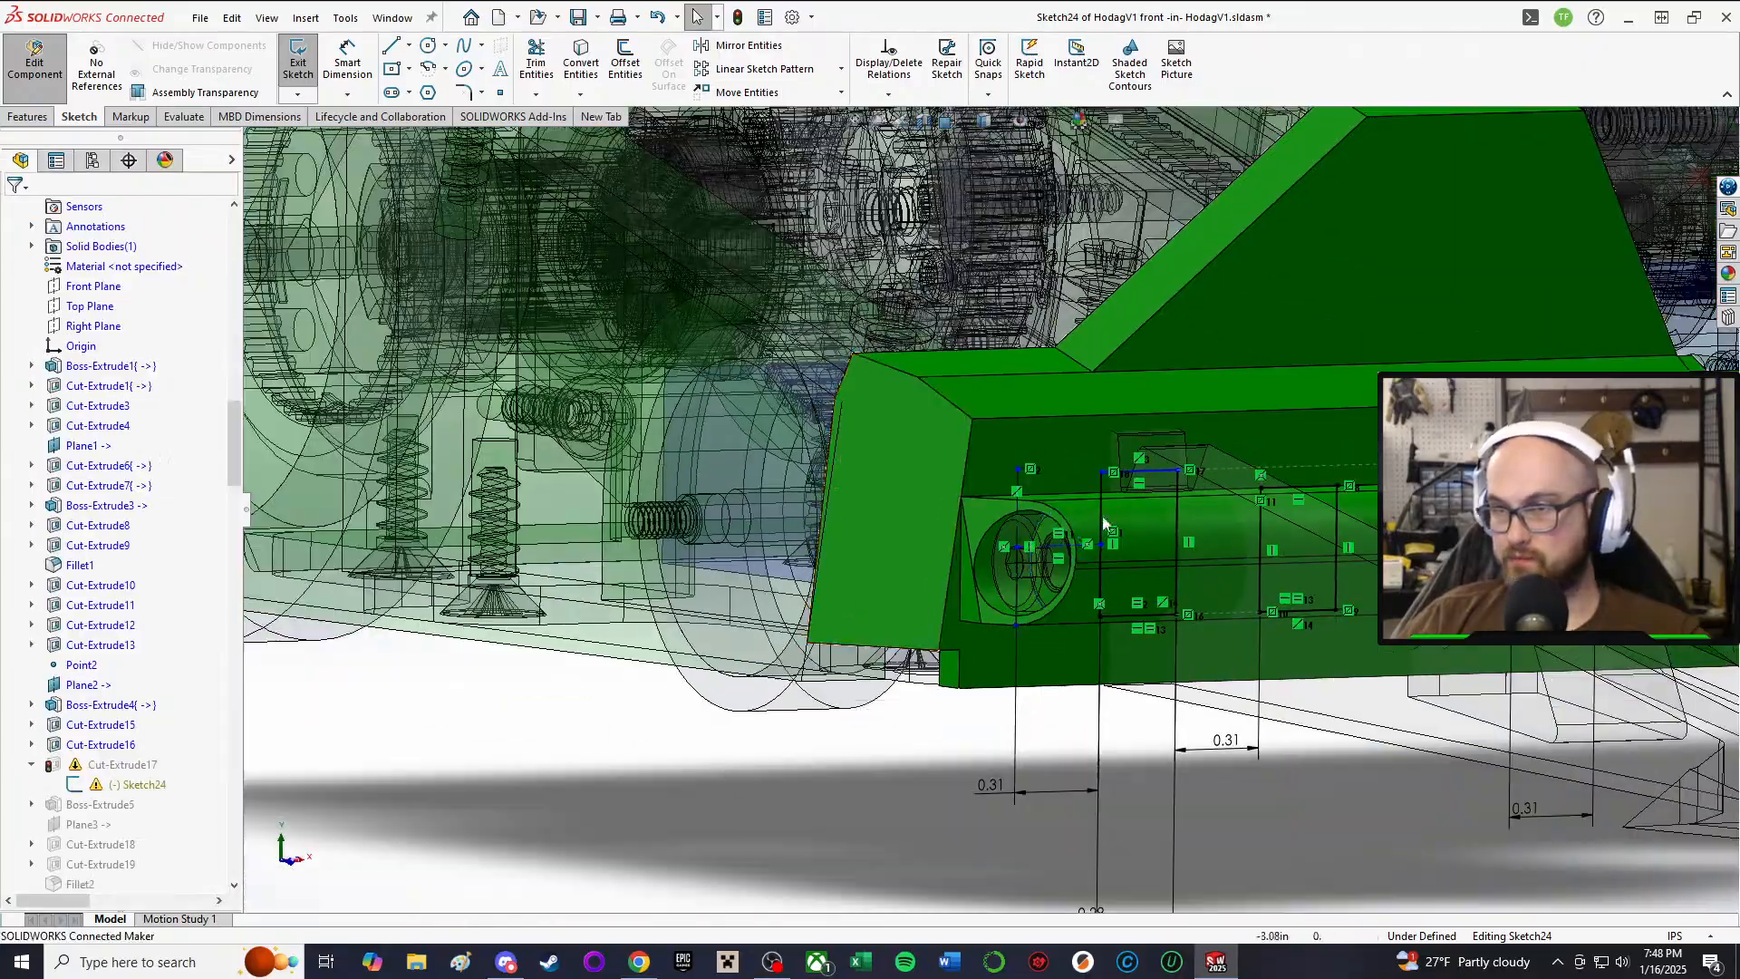
scroll(1123, 517, "down", 1)
middle_click_drag(1123, 510, 966, 460)
scroll(974, 470, "down", 3)
scroll(1106, 627, "up", 3)
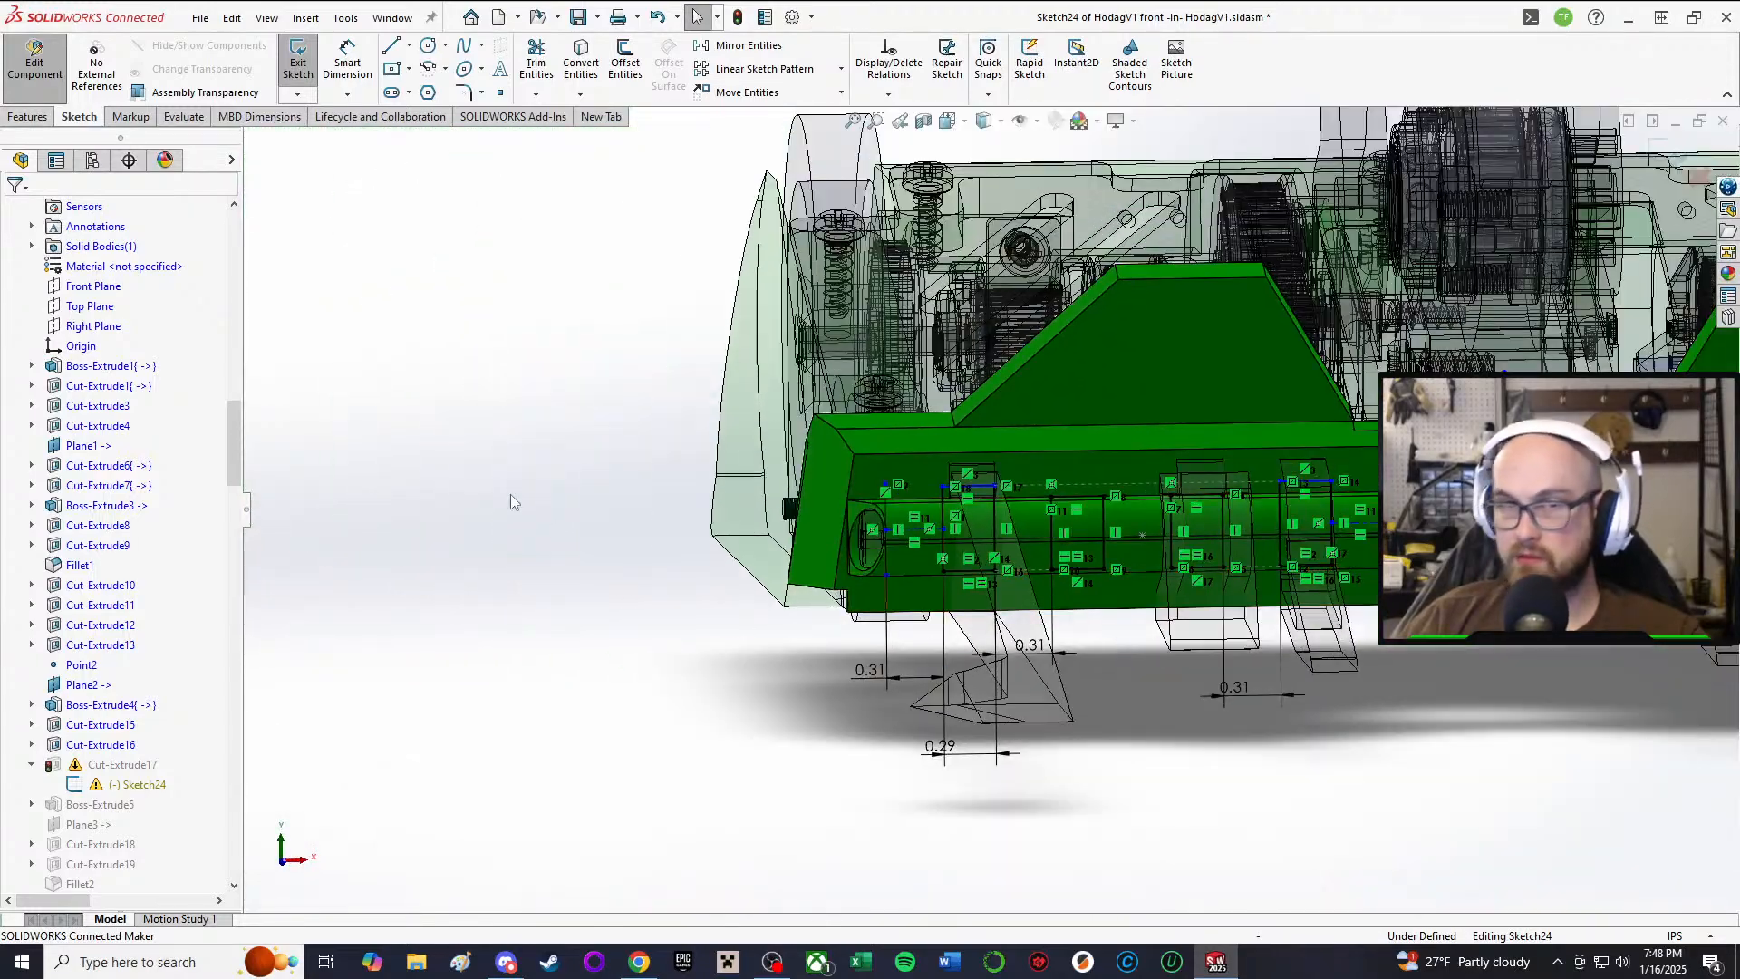
left_click(308, 73)
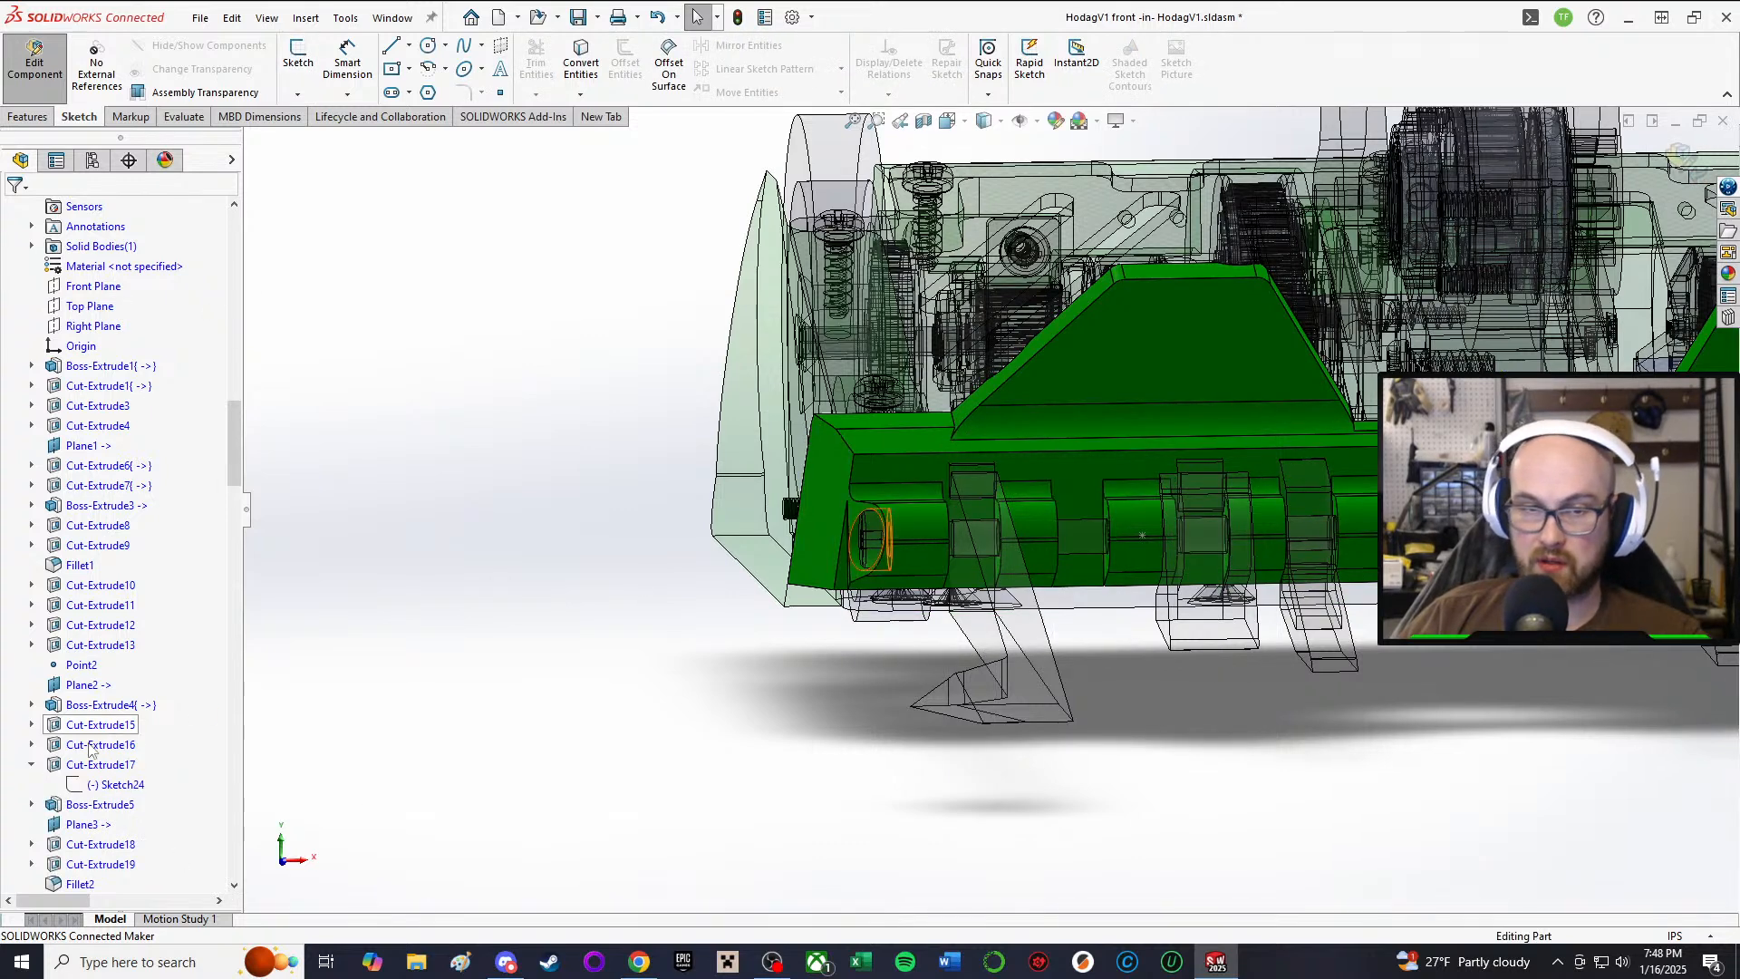
Step: Edit Cut-Extrude17 to add a second direction with a blind depth of 0.0625 in
left_click(68, 766)
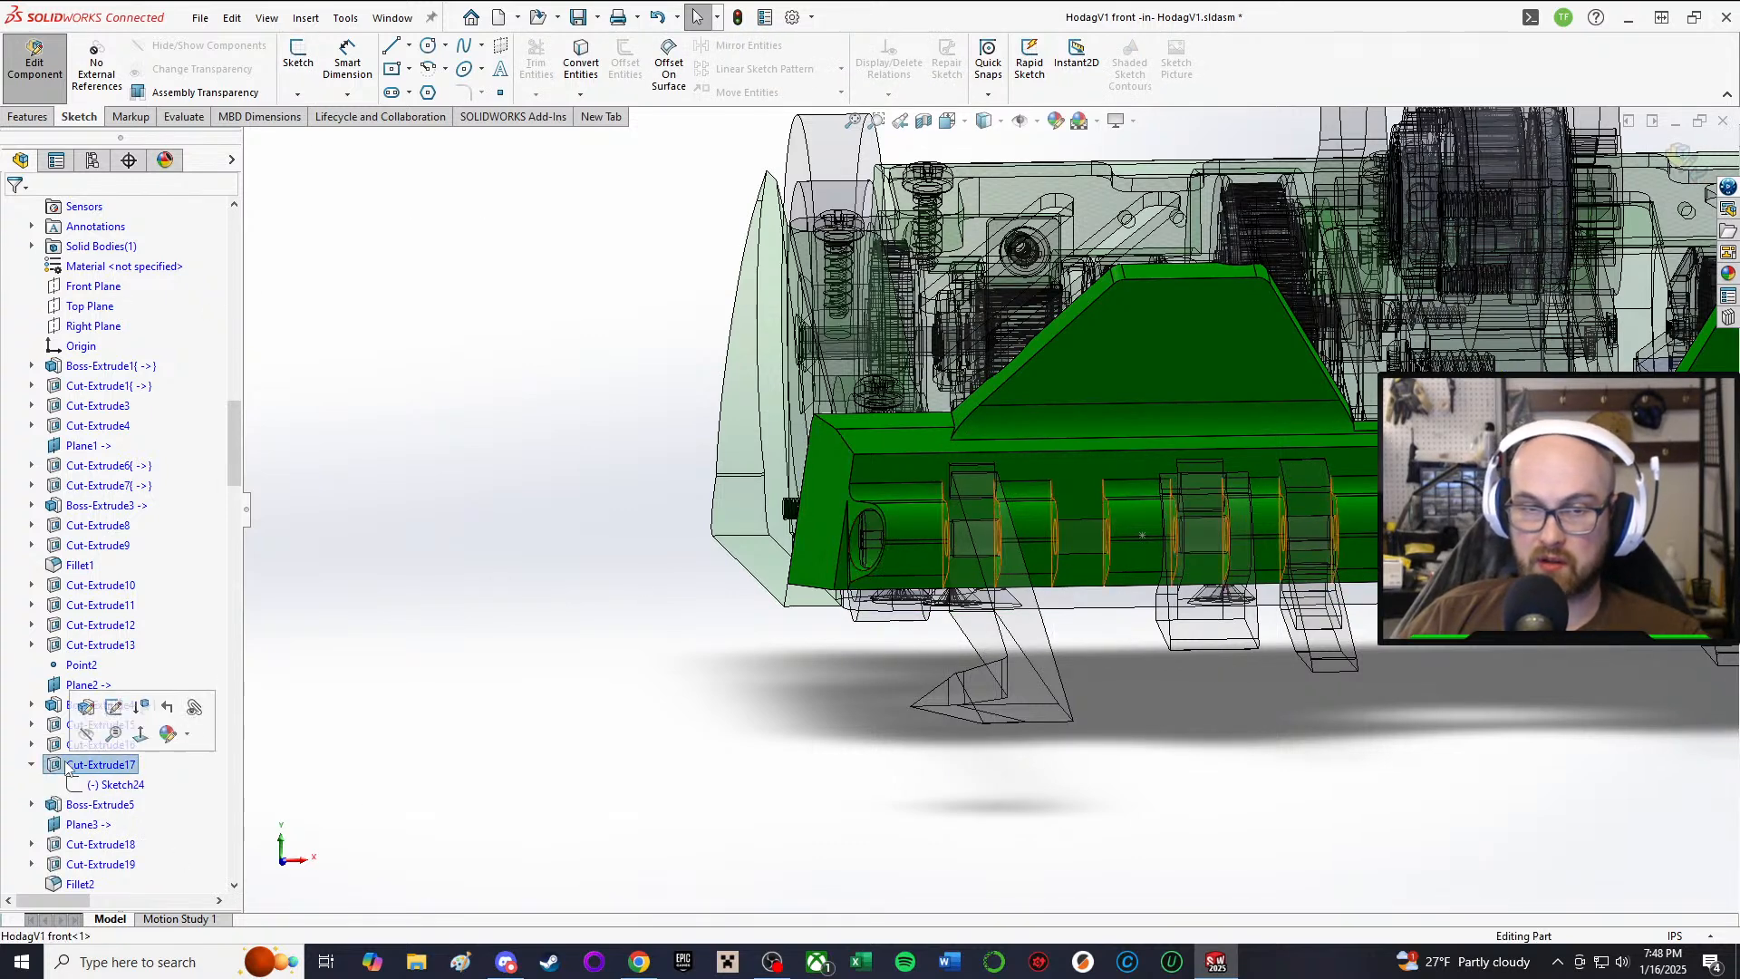
left_click(88, 707)
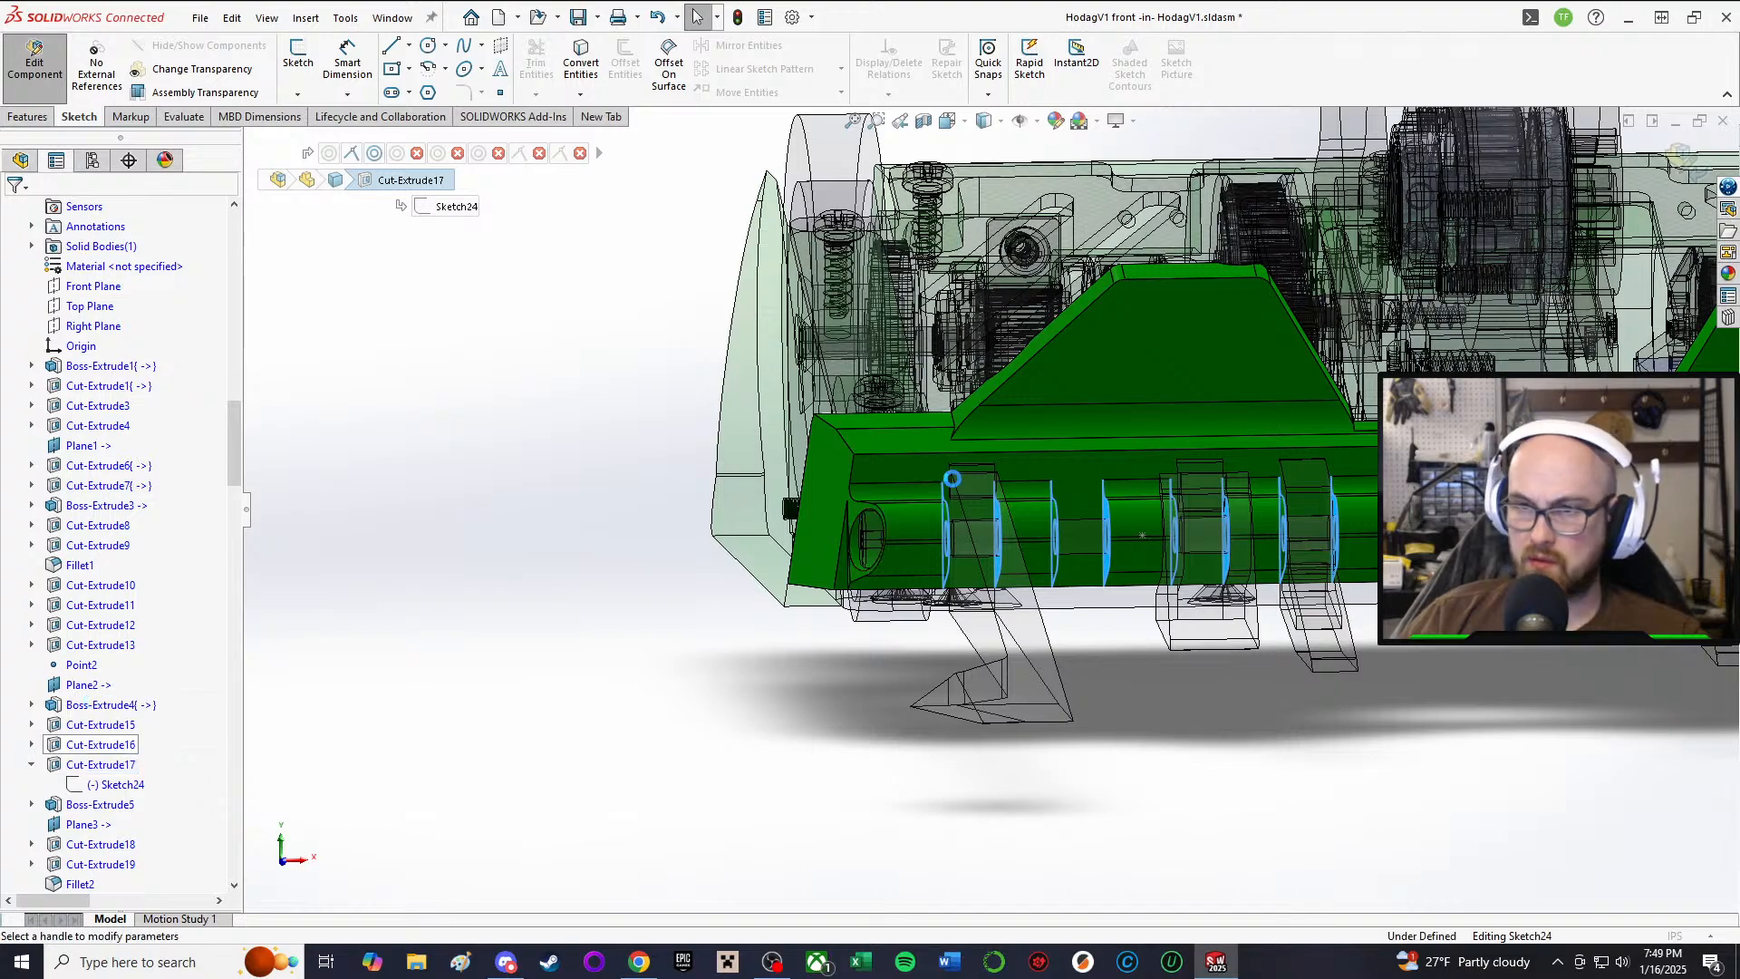
middle_click_drag(956, 478, 1000, 413)
scroll(1069, 575, "down", 3)
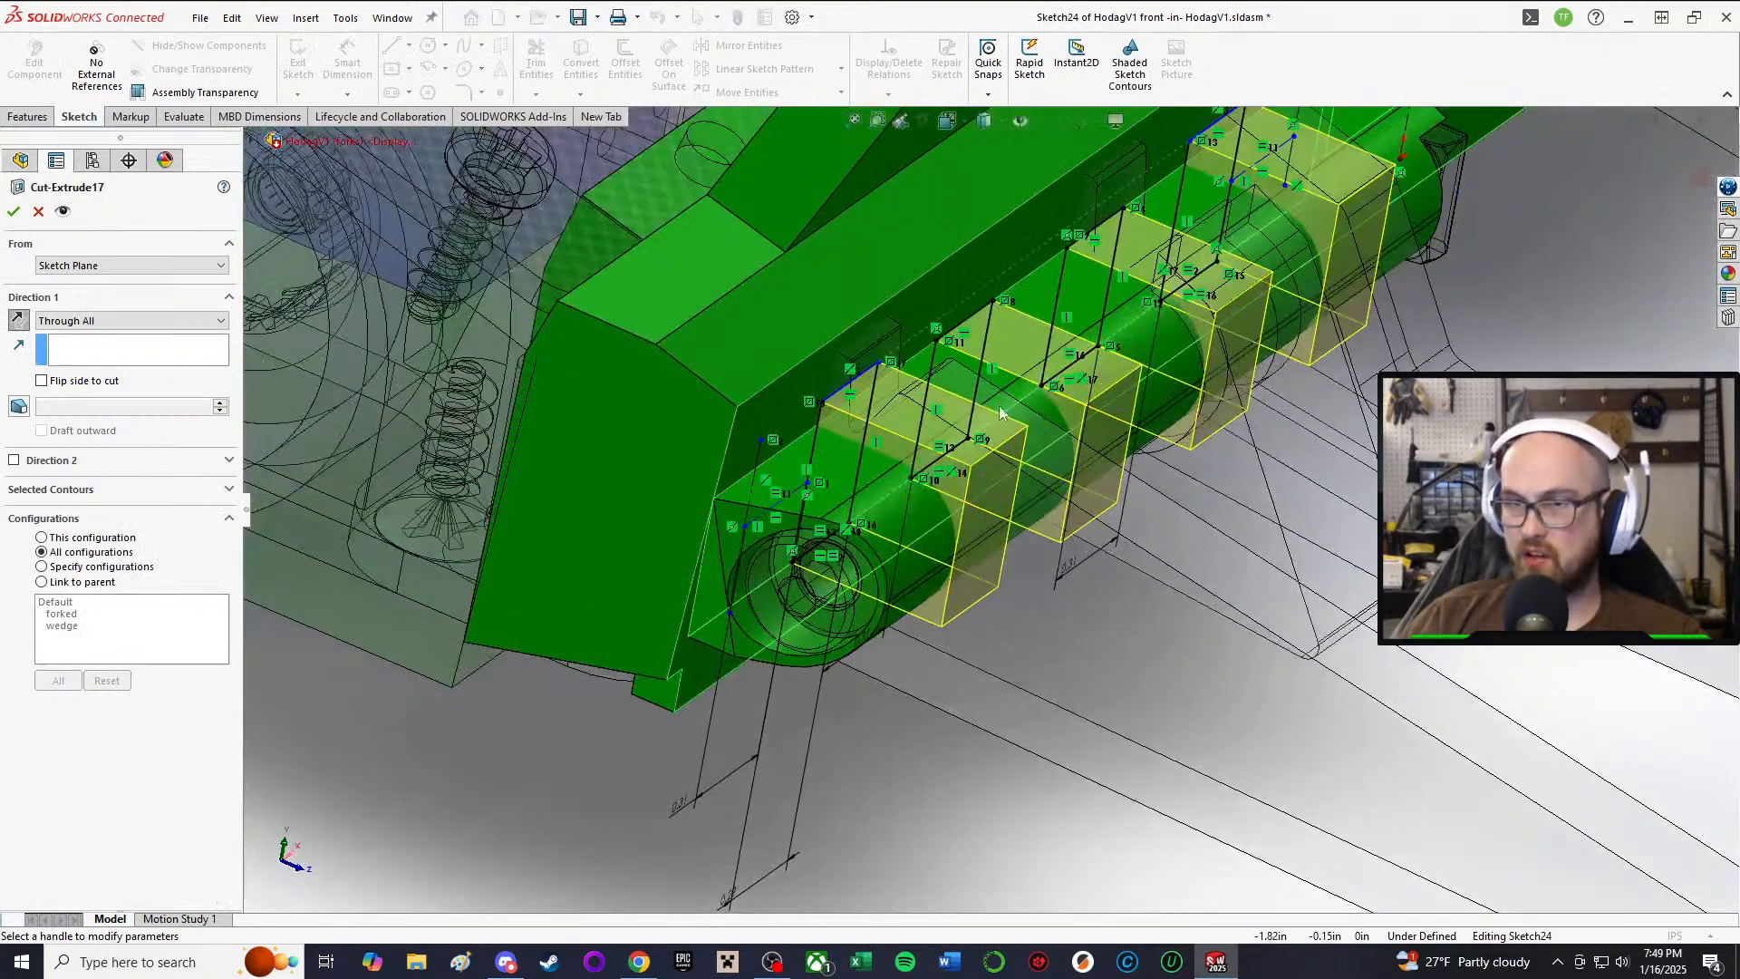
left_click(14, 461)
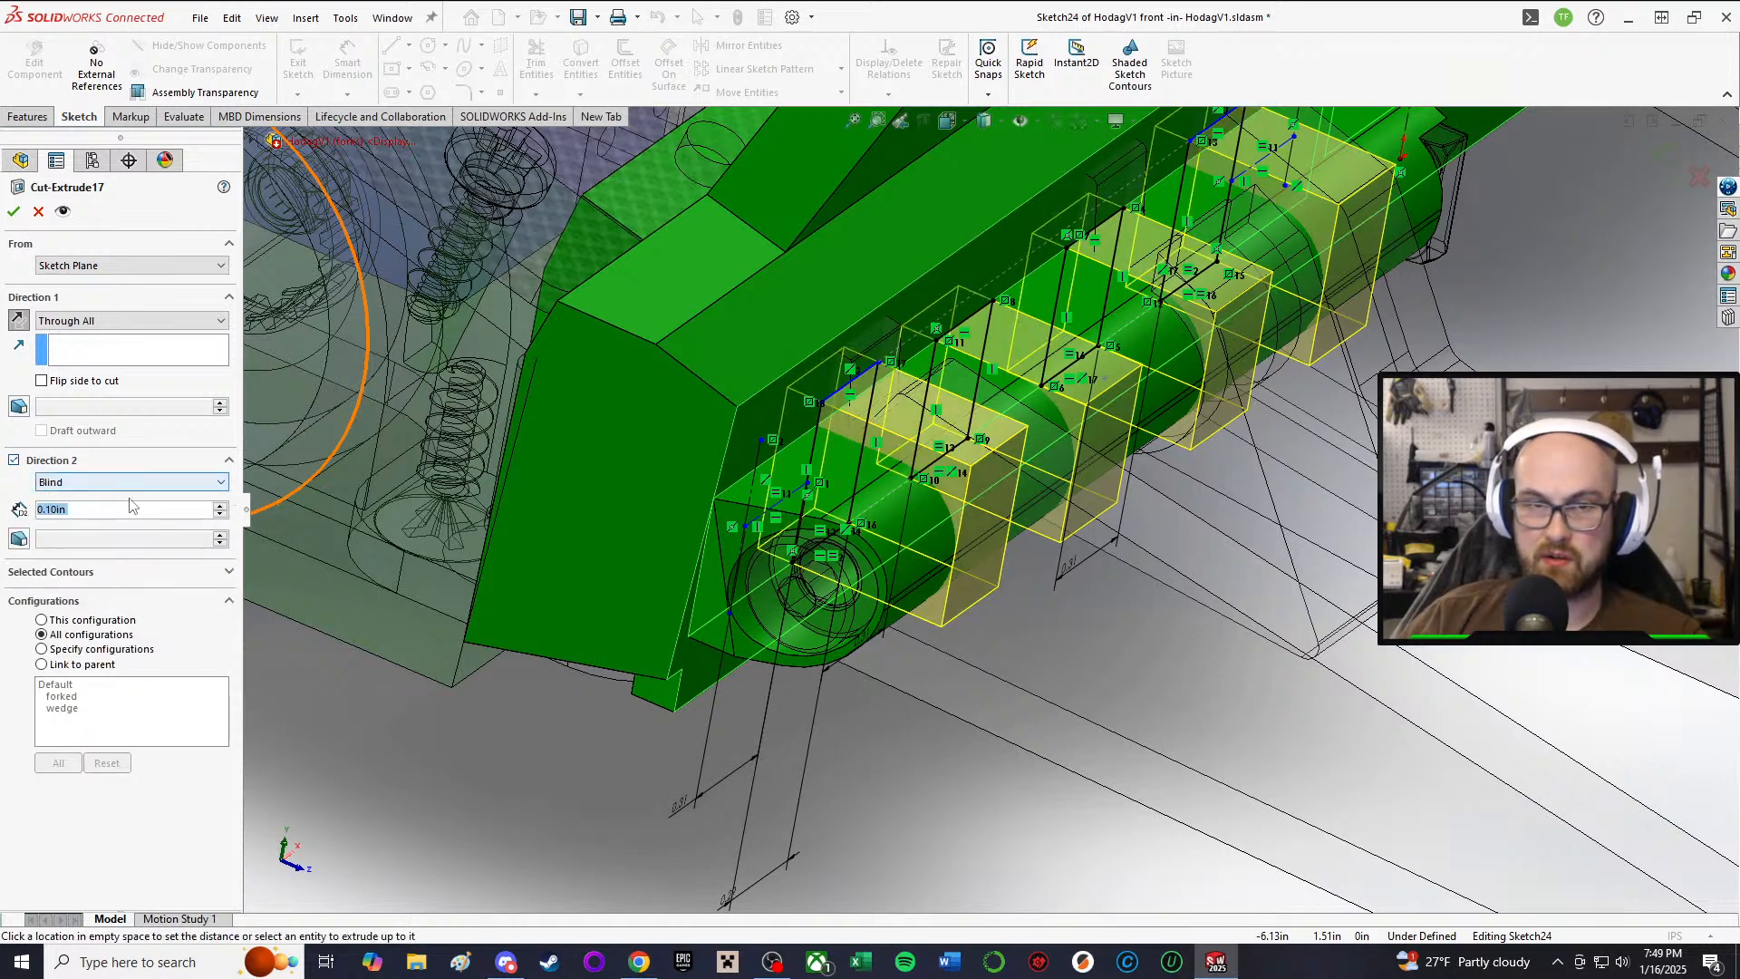
type(".0625")
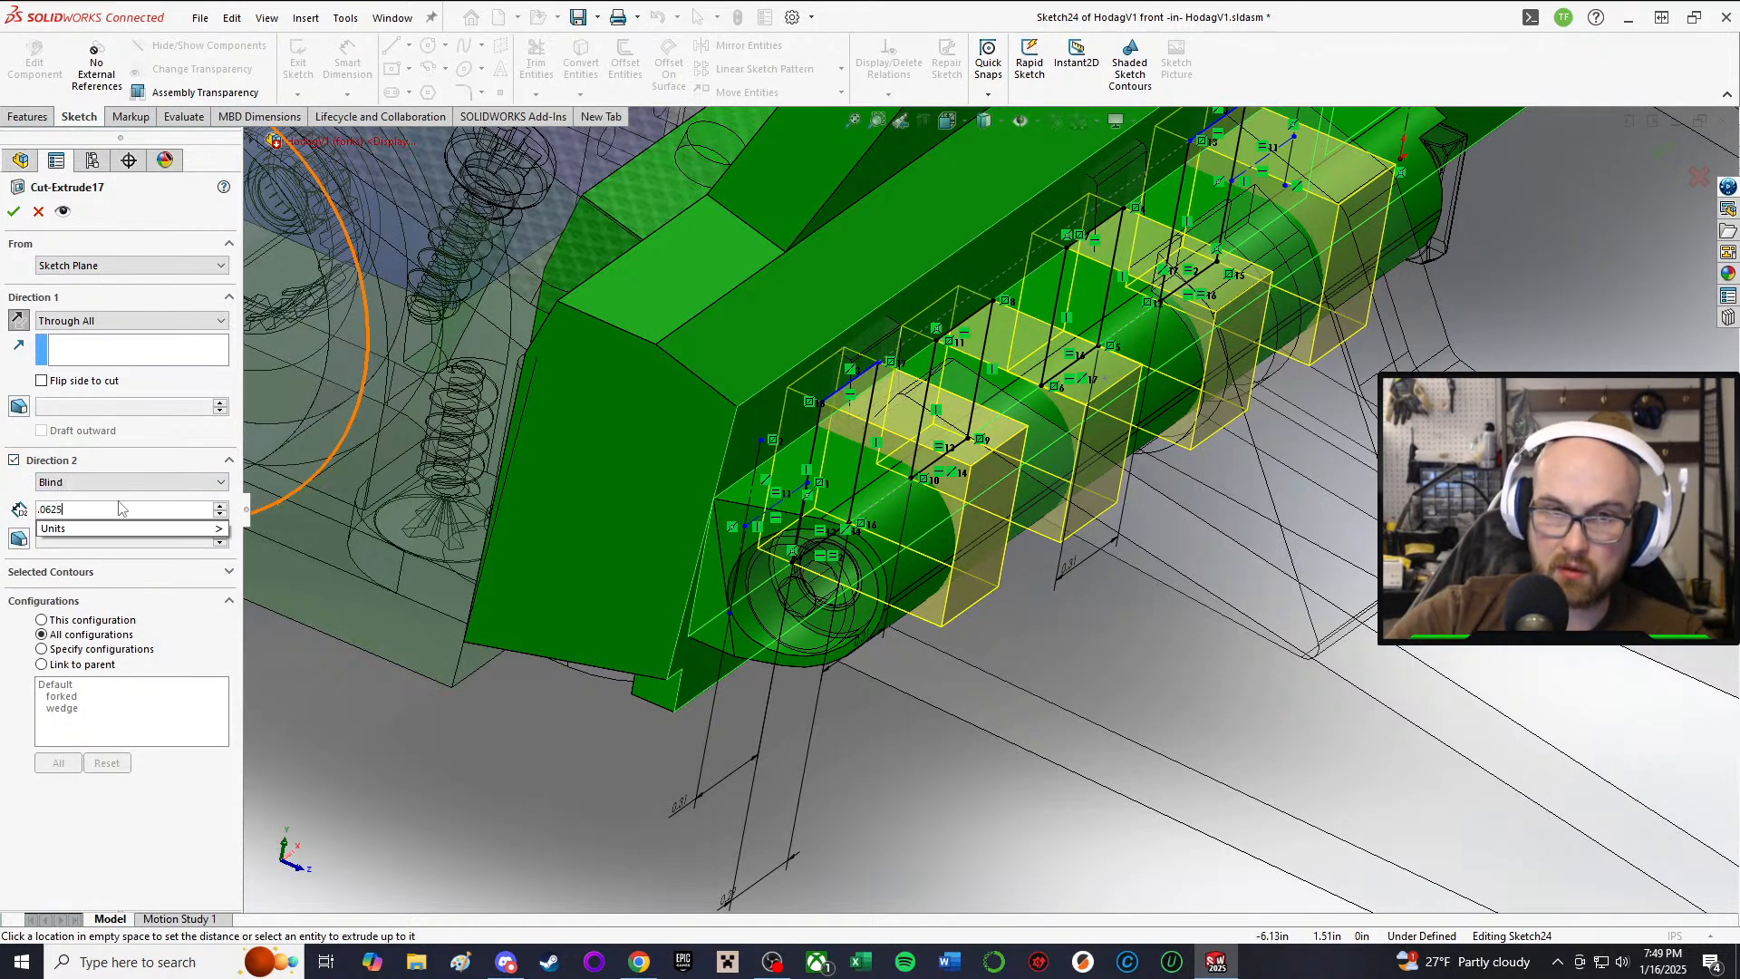
key("Return")
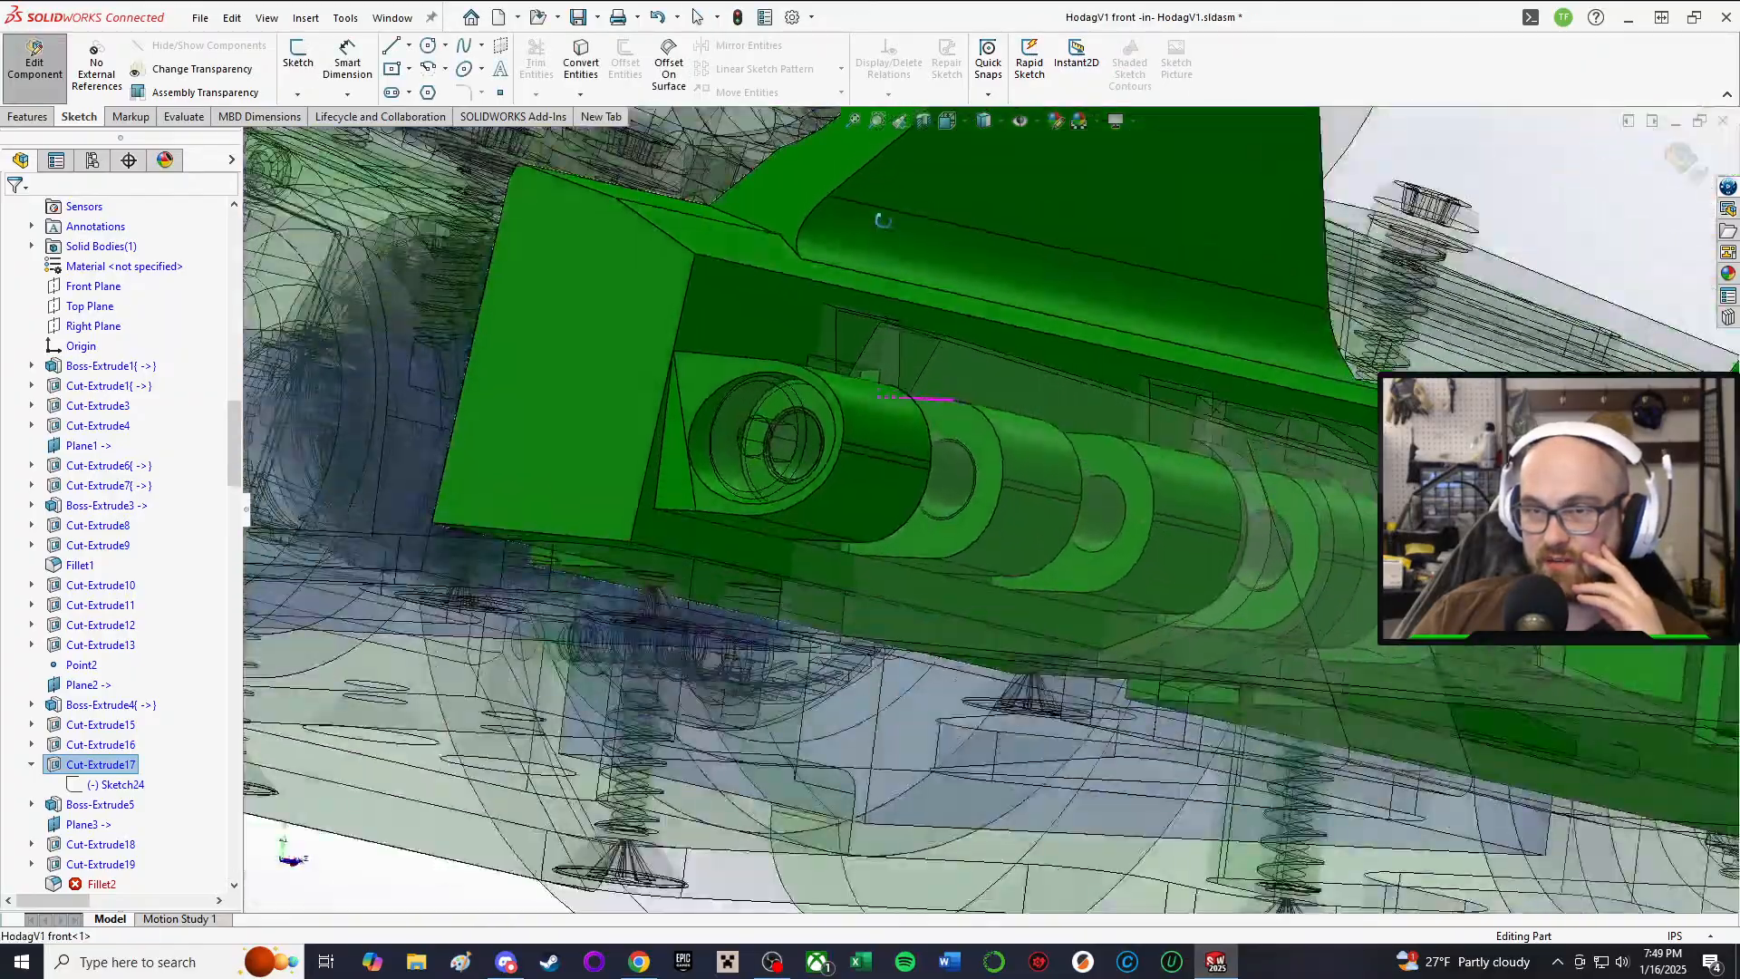
Step: Reopen Sketch24 of Cut-Extrude17 for editing
middle_click_drag(883, 220, 784, 186)
middle_click_drag(906, 394, 587, 673)
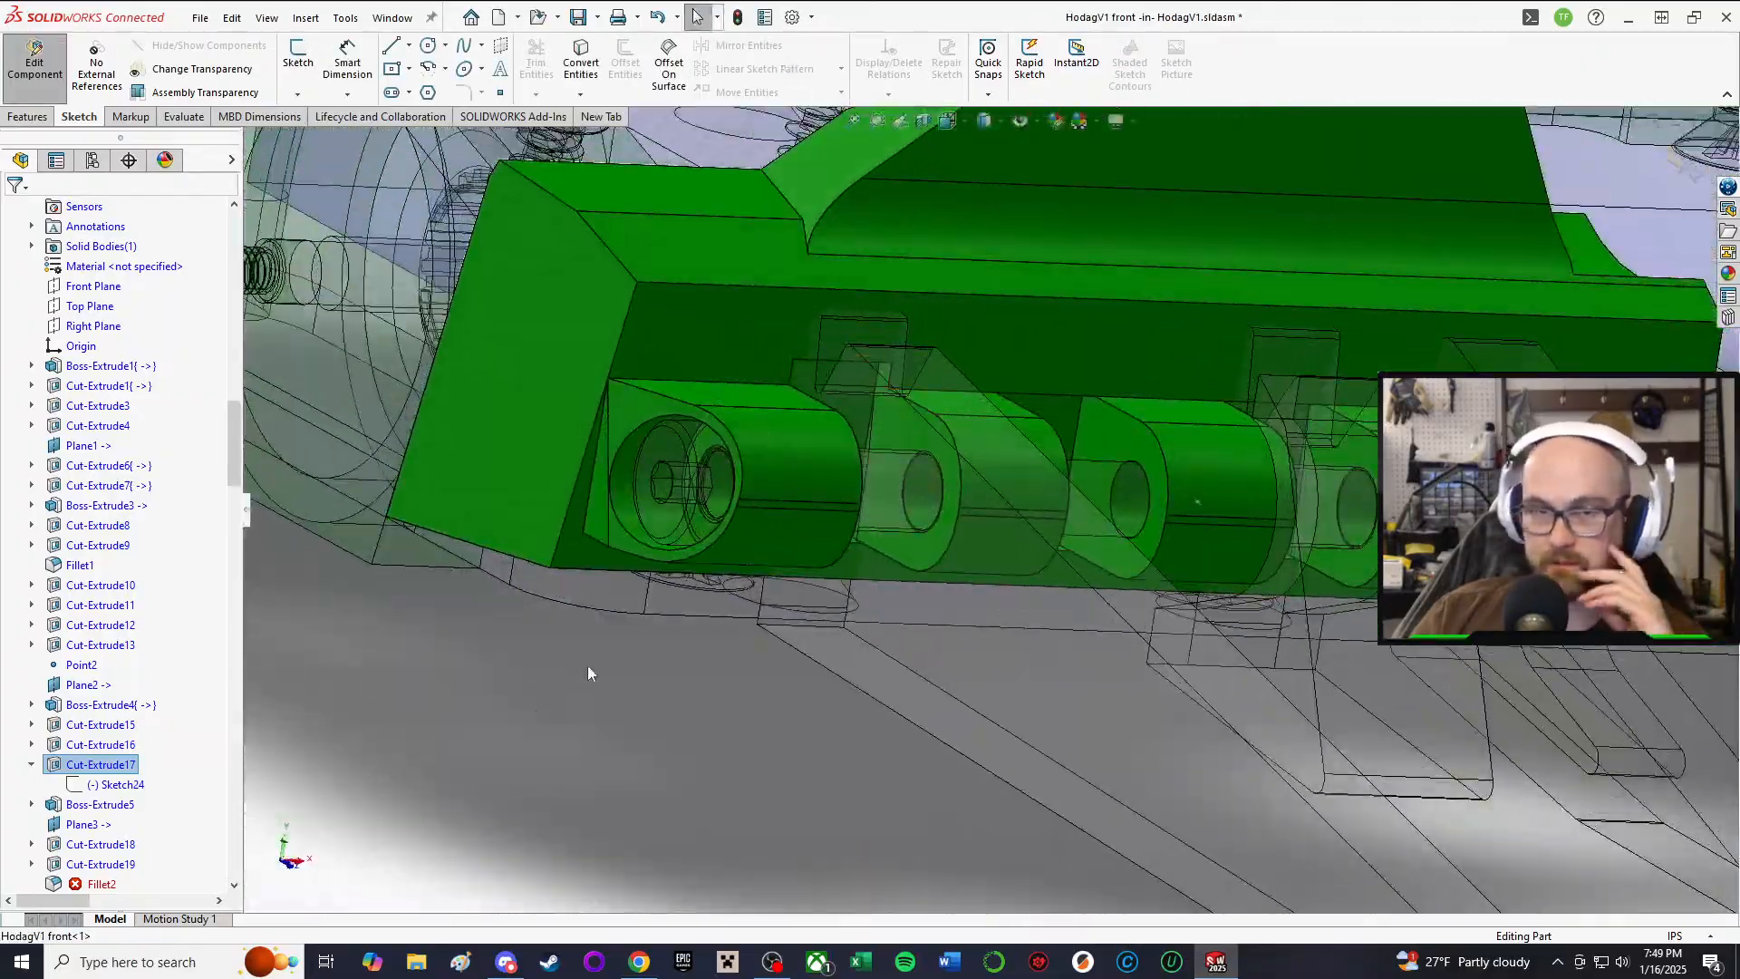
left_click(118, 784)
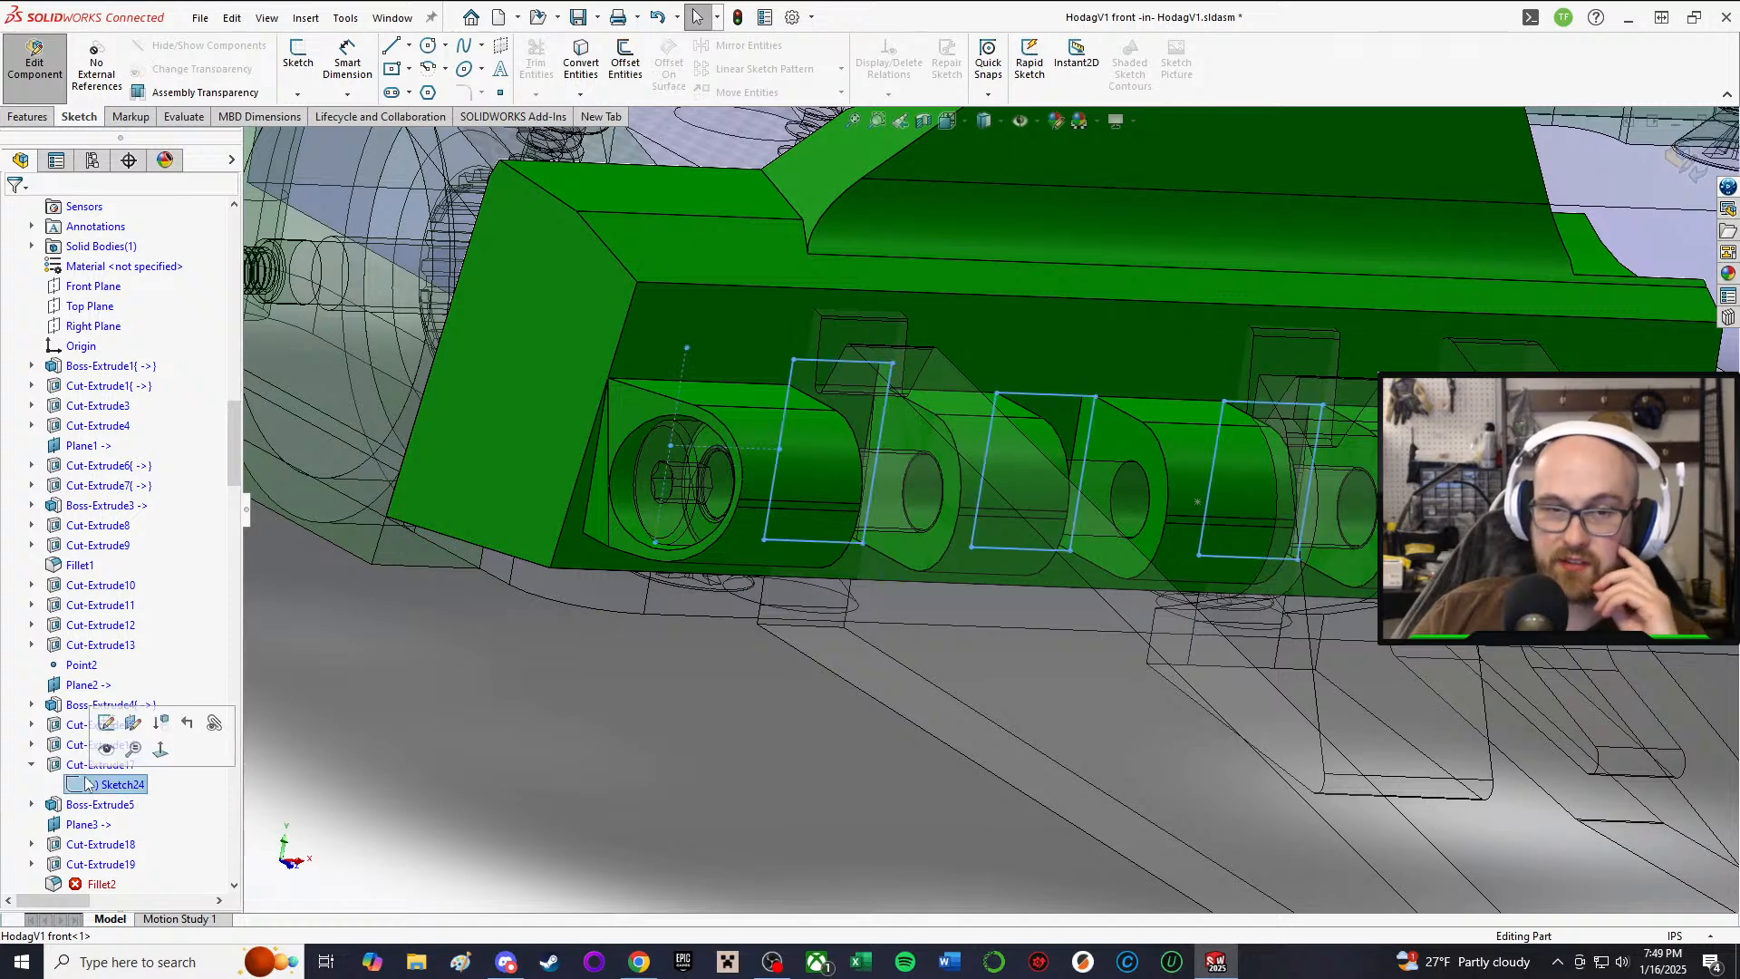
left_click(100, 722)
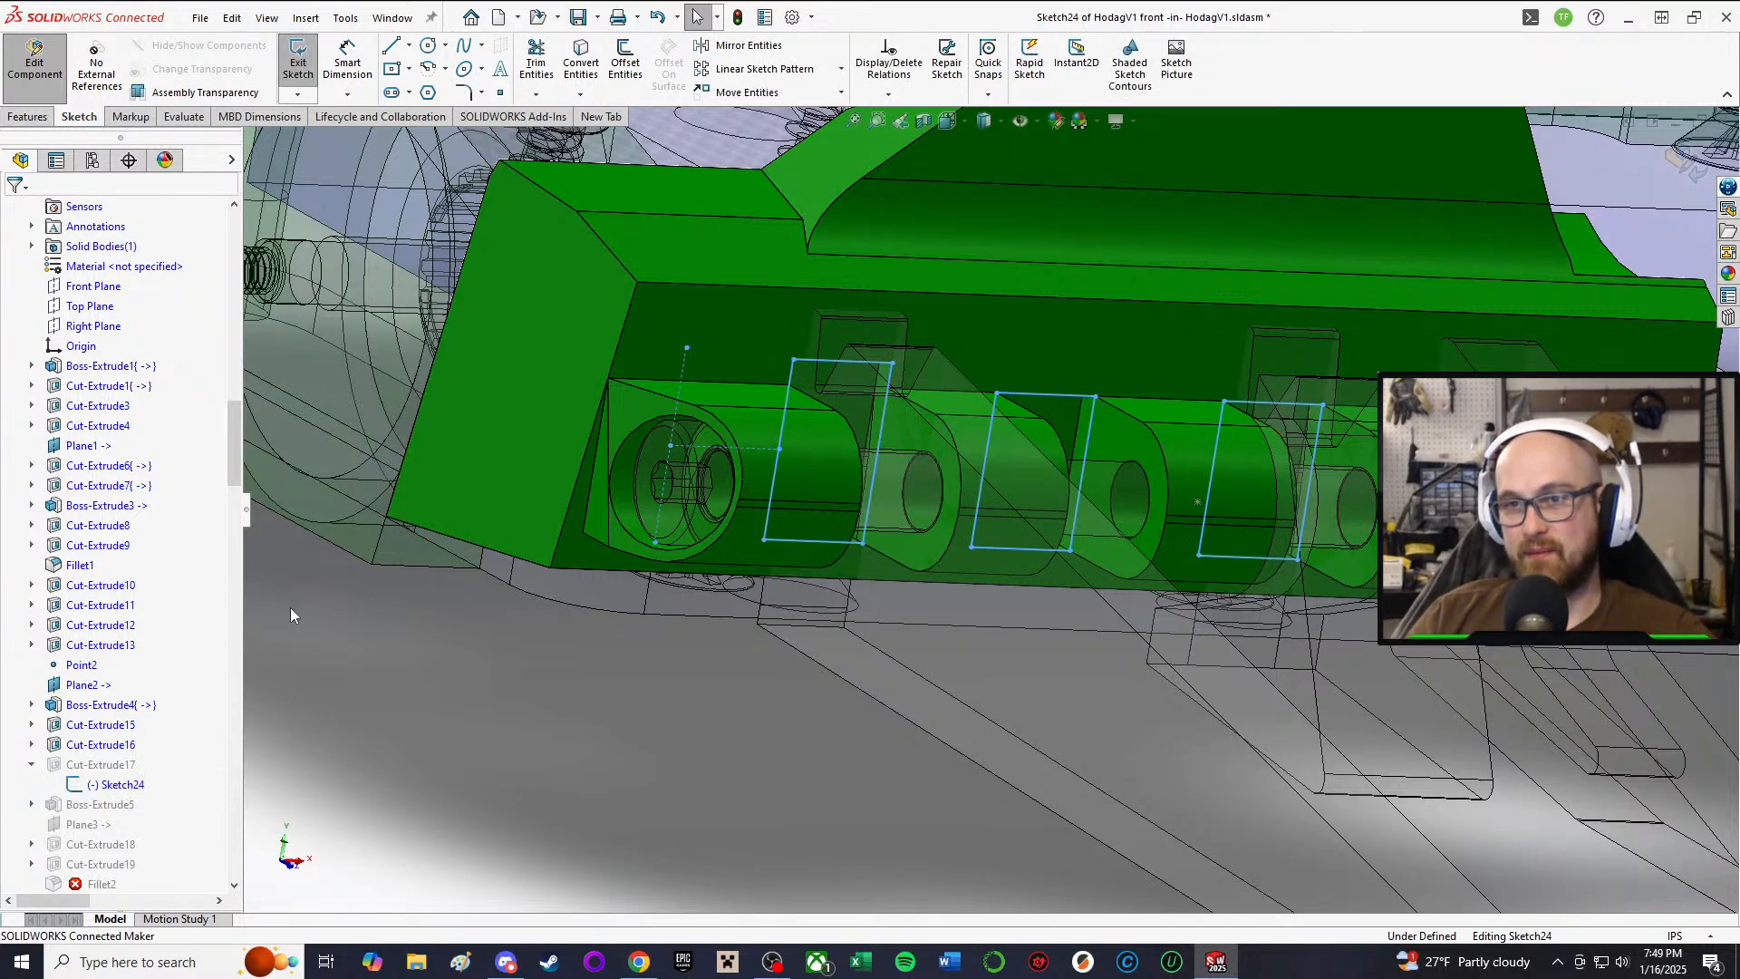
middle_click_drag(907, 485, 843, 504)
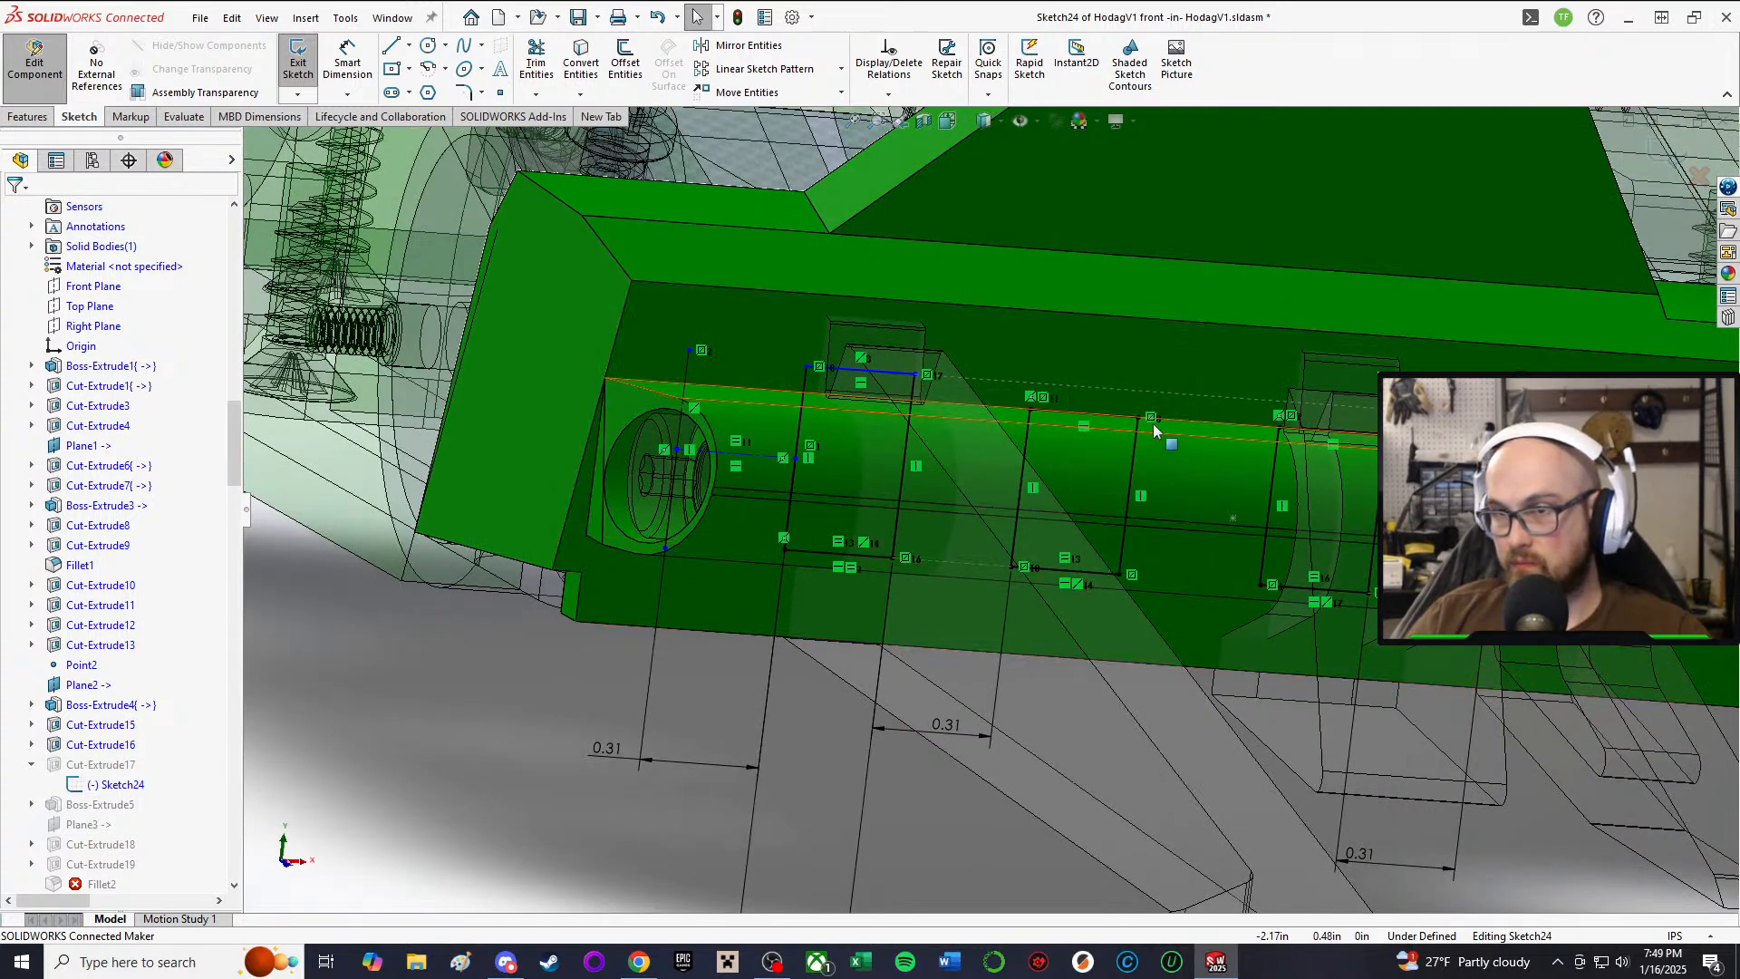
Step: Delete the relations that hold the upper corners of the second slot rectangle in place
left_click(1152, 417)
left_click(1152, 417)
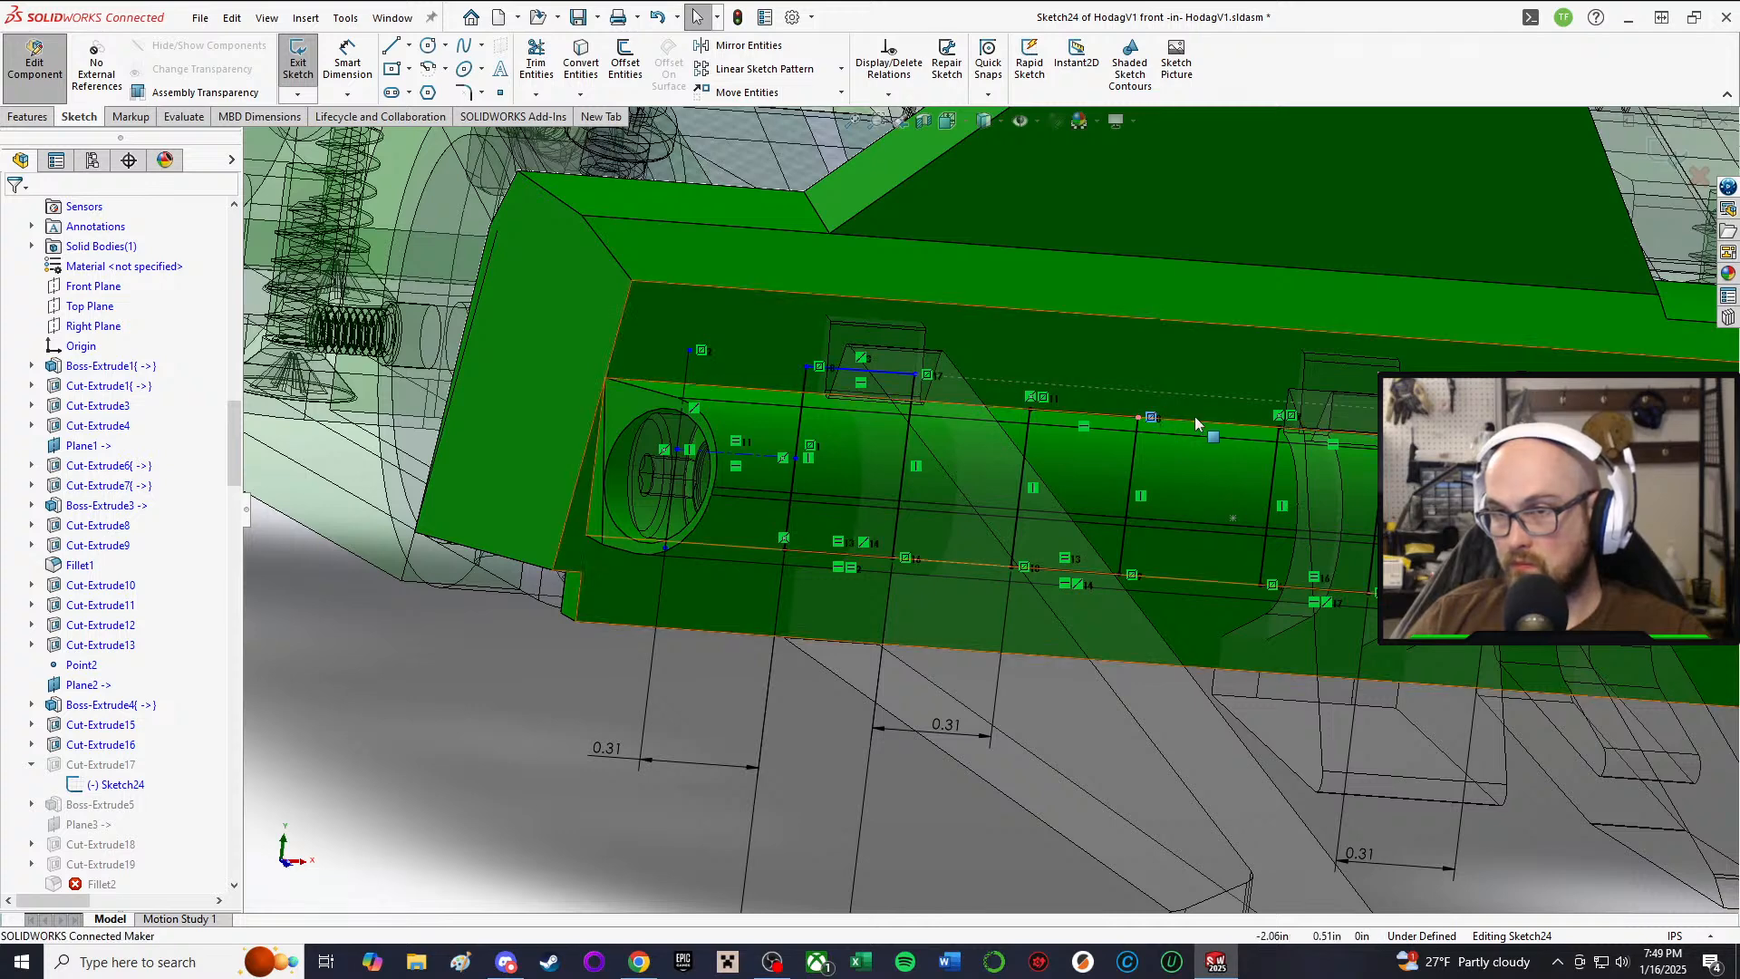
key("Delete")
left_click(1034, 397)
key("Delete")
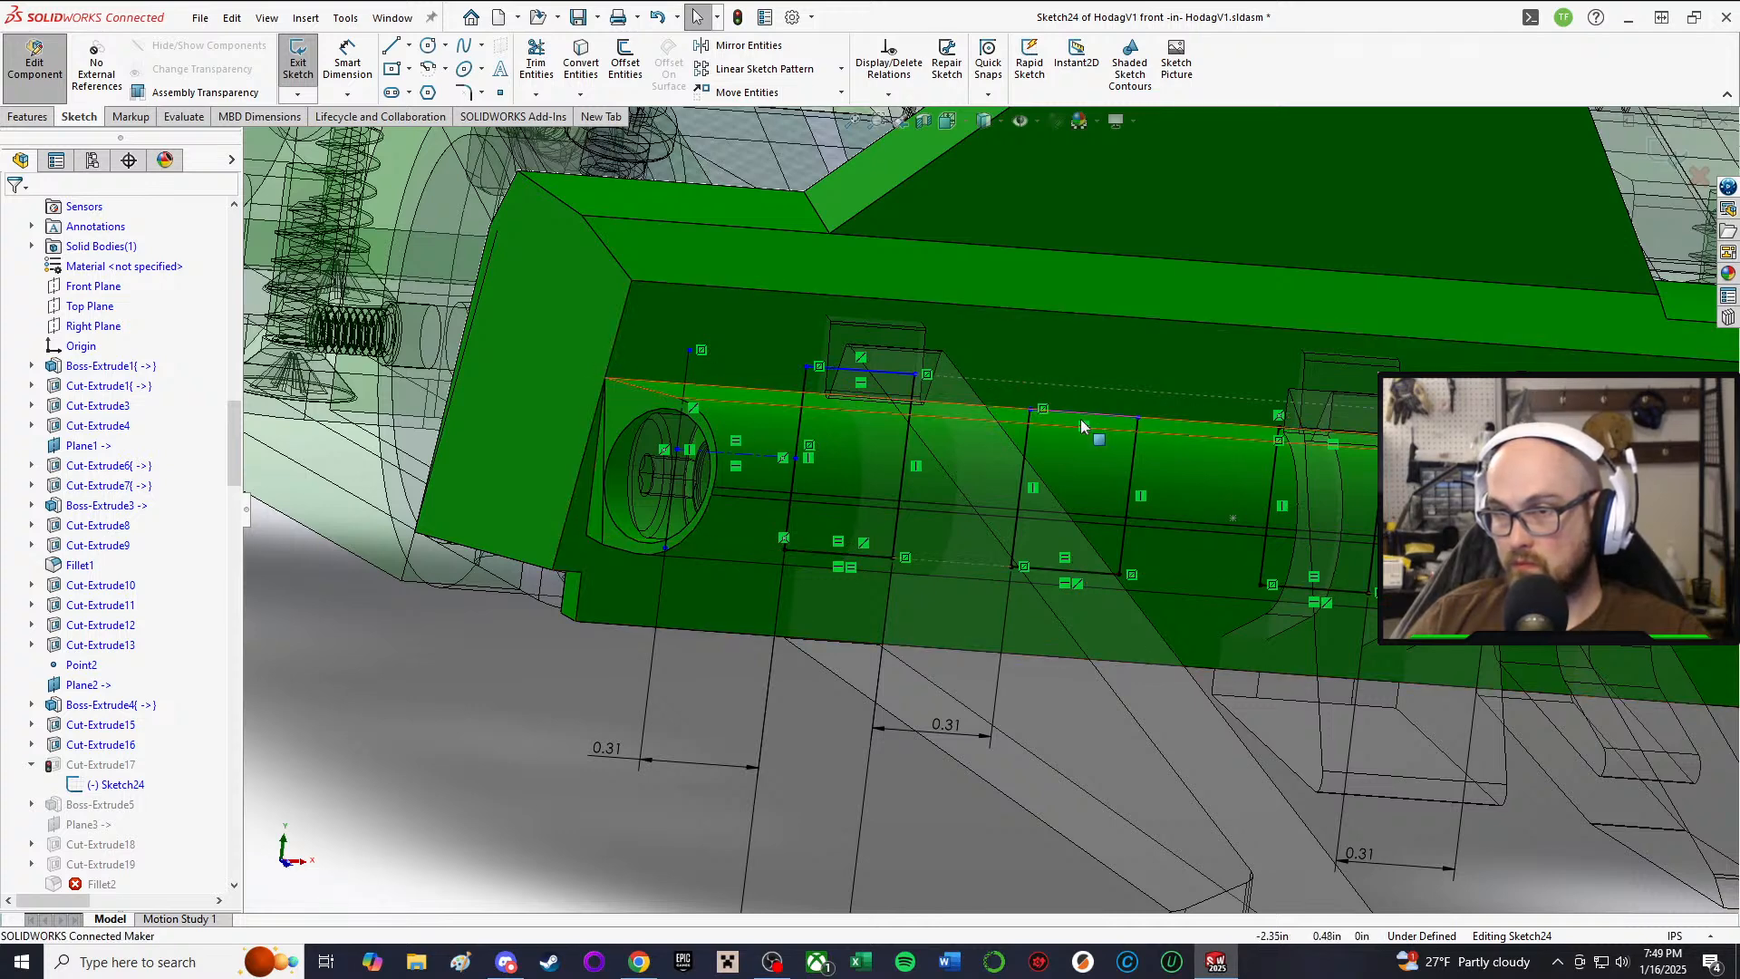
Step: Raise the second slot rectangle's upper line and make it collinear with the first slot's upper line
left_click(1068, 378)
scroll(1071, 471, "up", 6)
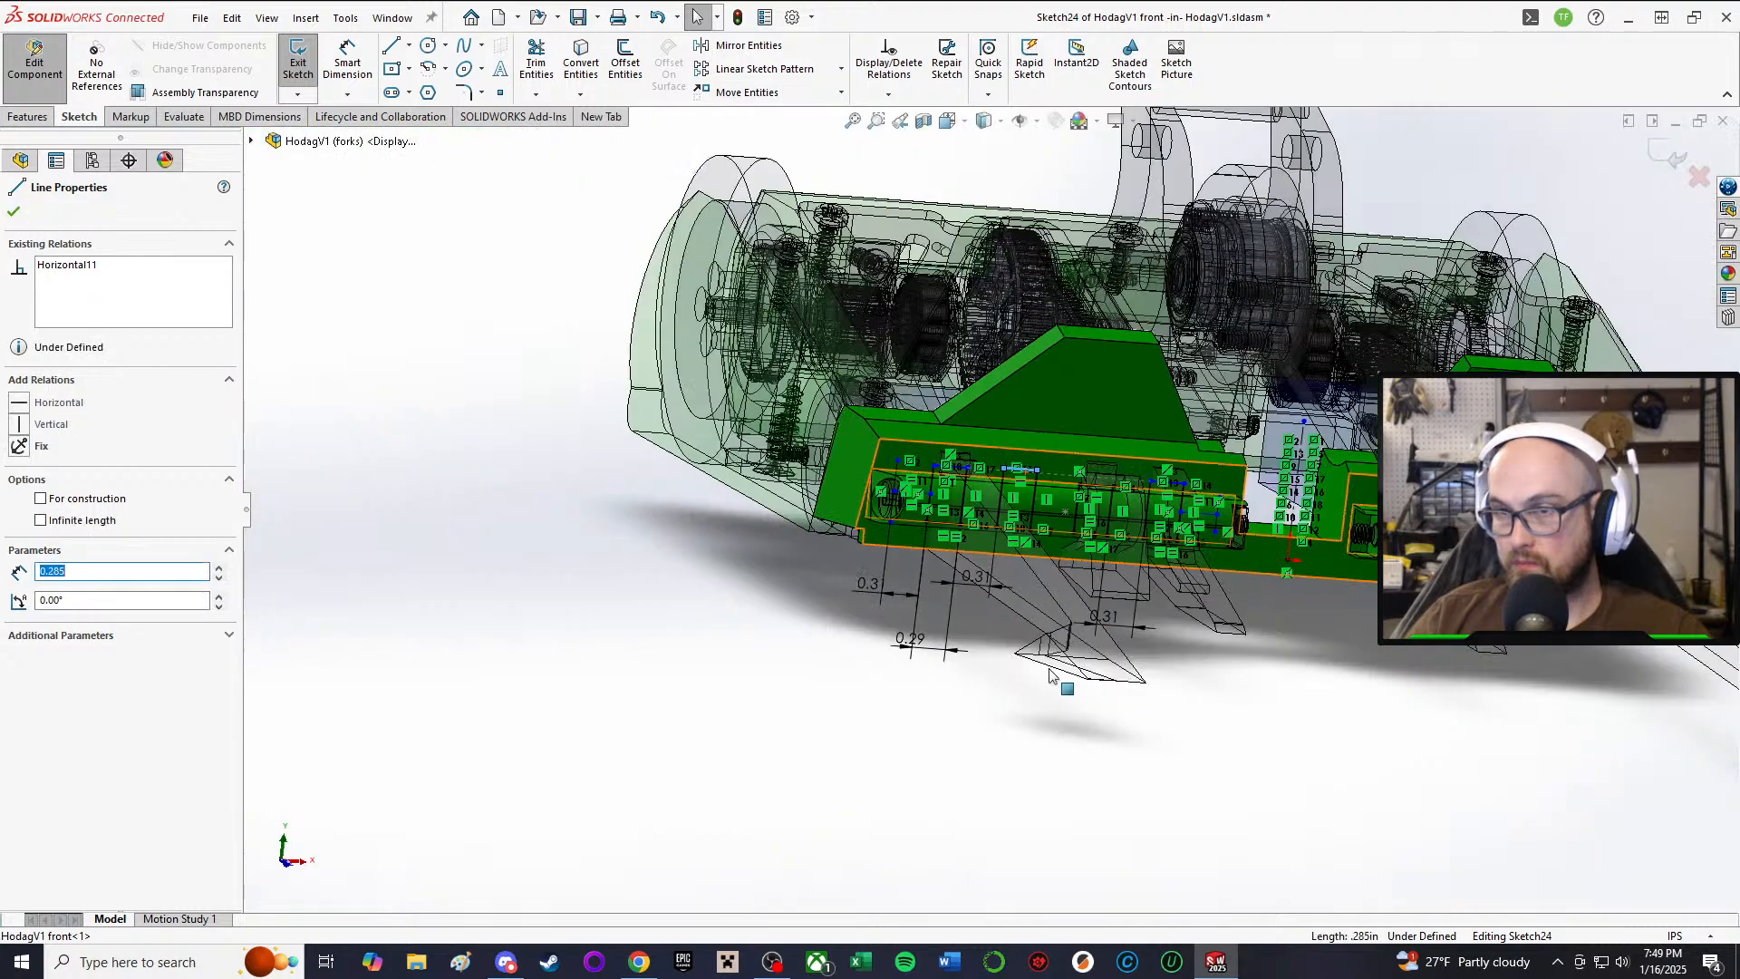
right_click_drag(994, 665, 995, 537)
scroll(995, 542, "down", 8)
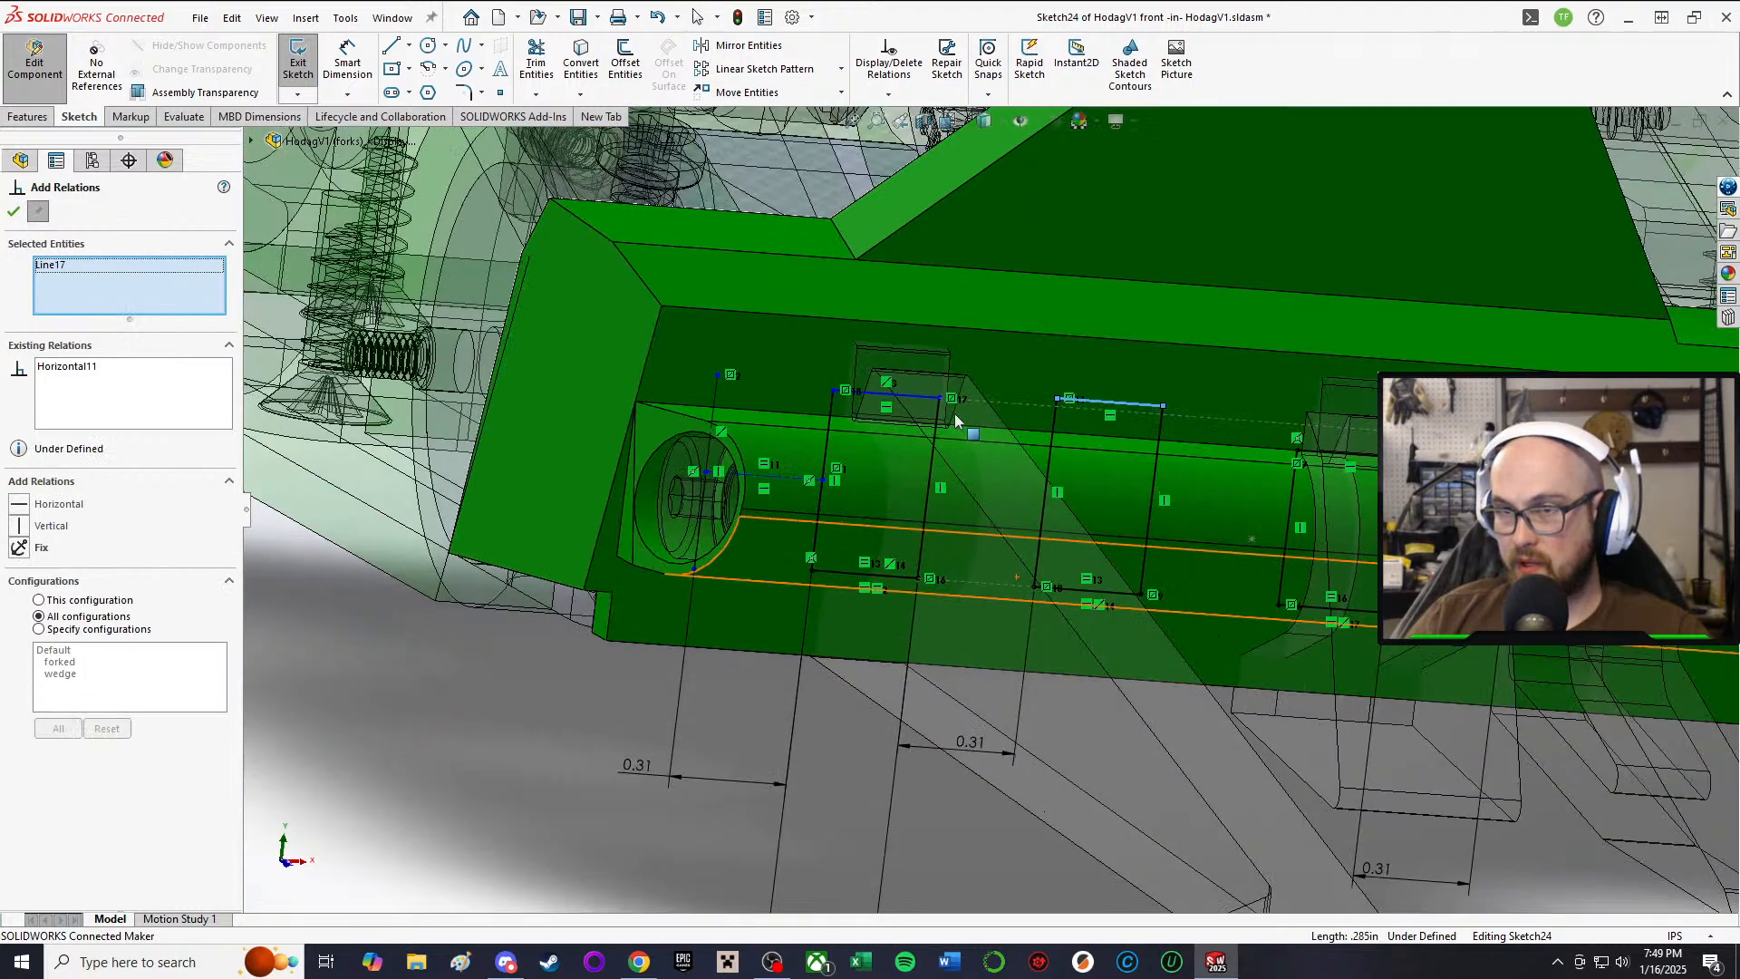
left_click(873, 399)
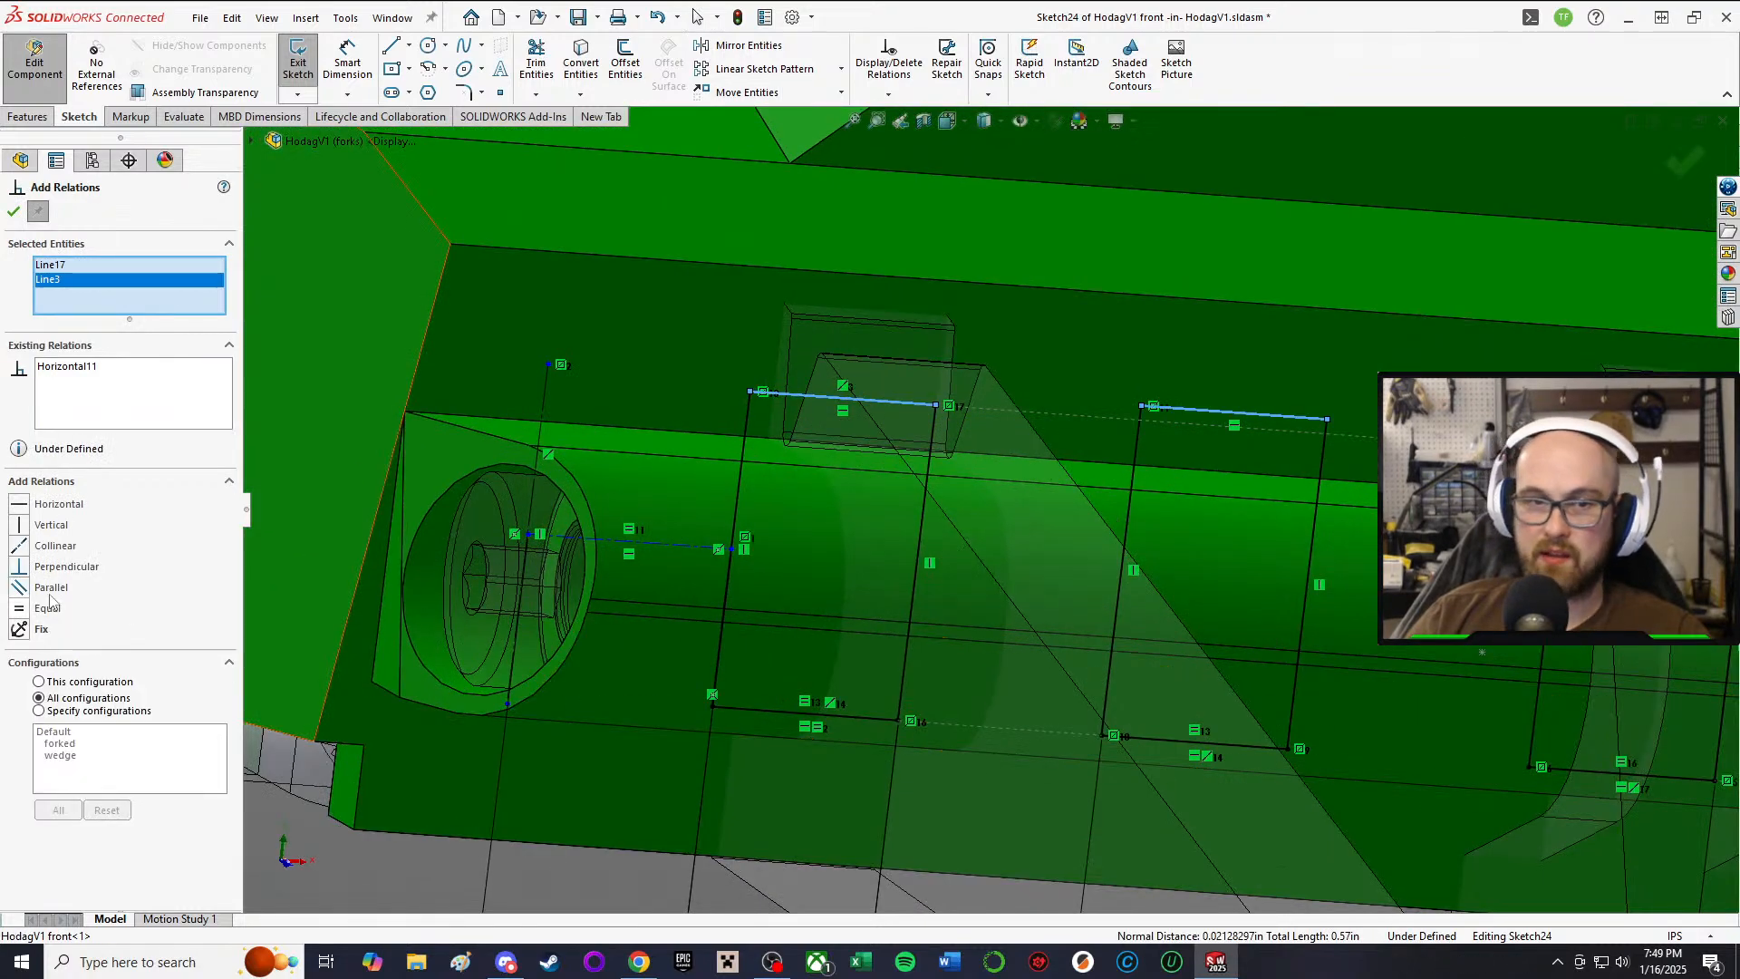
left_click(24, 547)
left_click(14, 212)
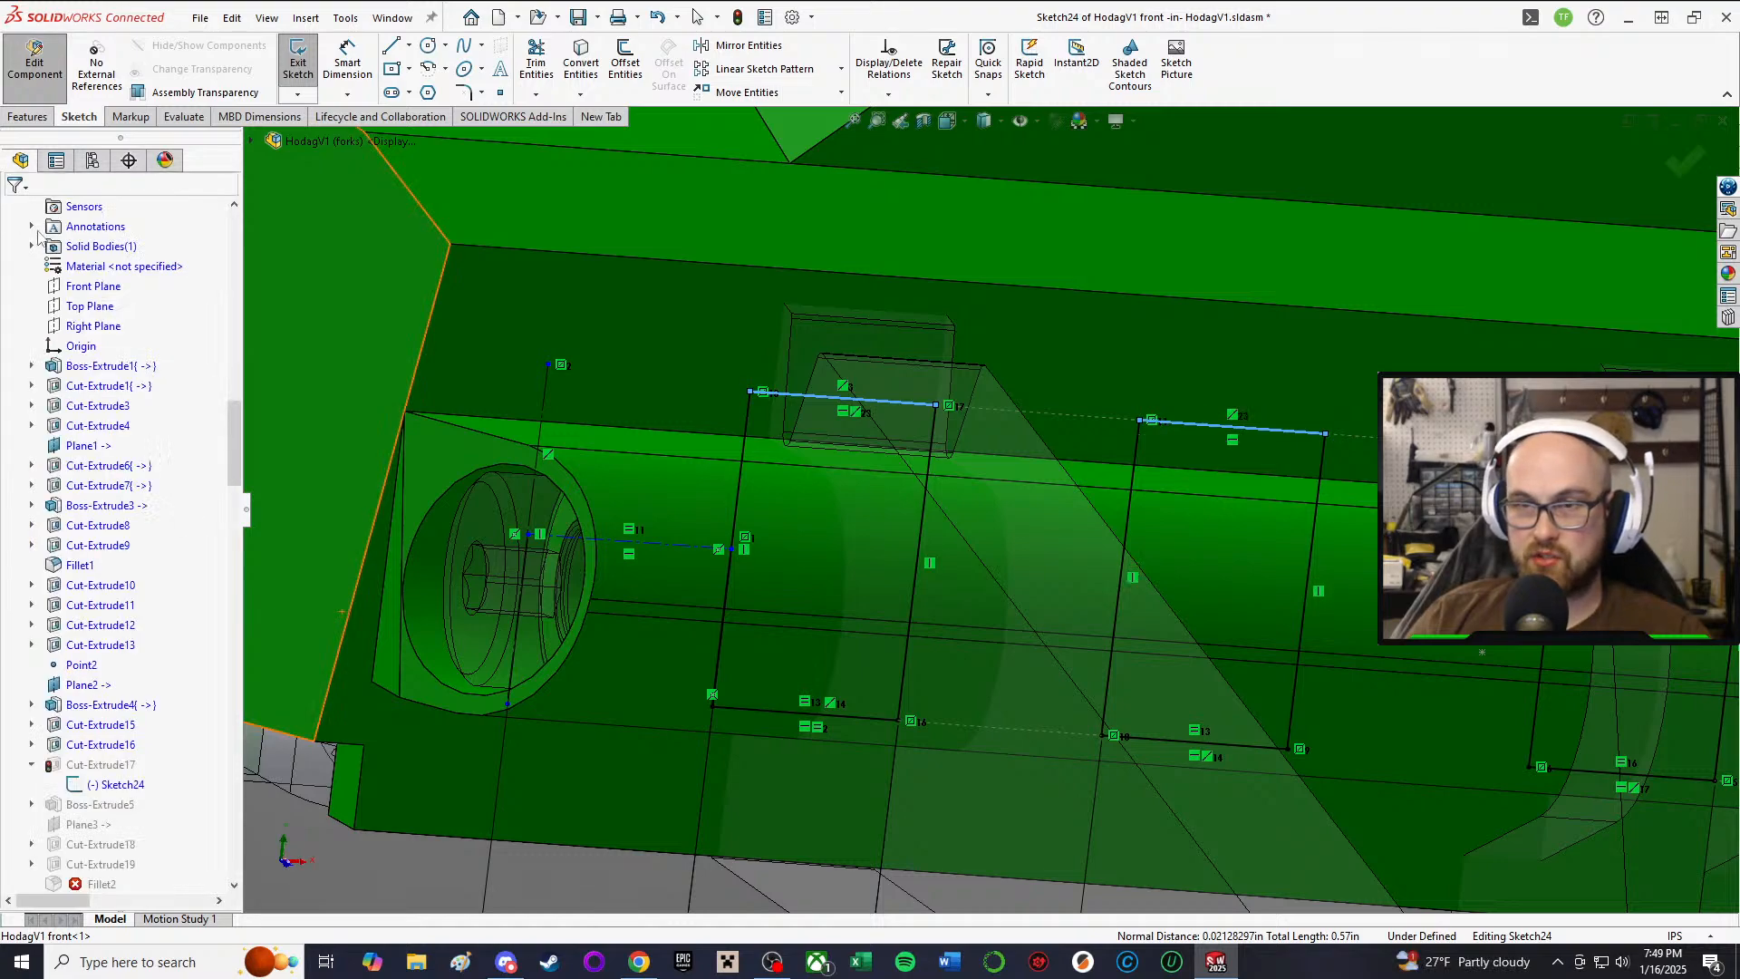
Step: Raise the third slot rectangle's upper line and make it collinear with the second slot's upper line
scroll(1052, 531, "up", 6)
scroll(1289, 666, "down", 4)
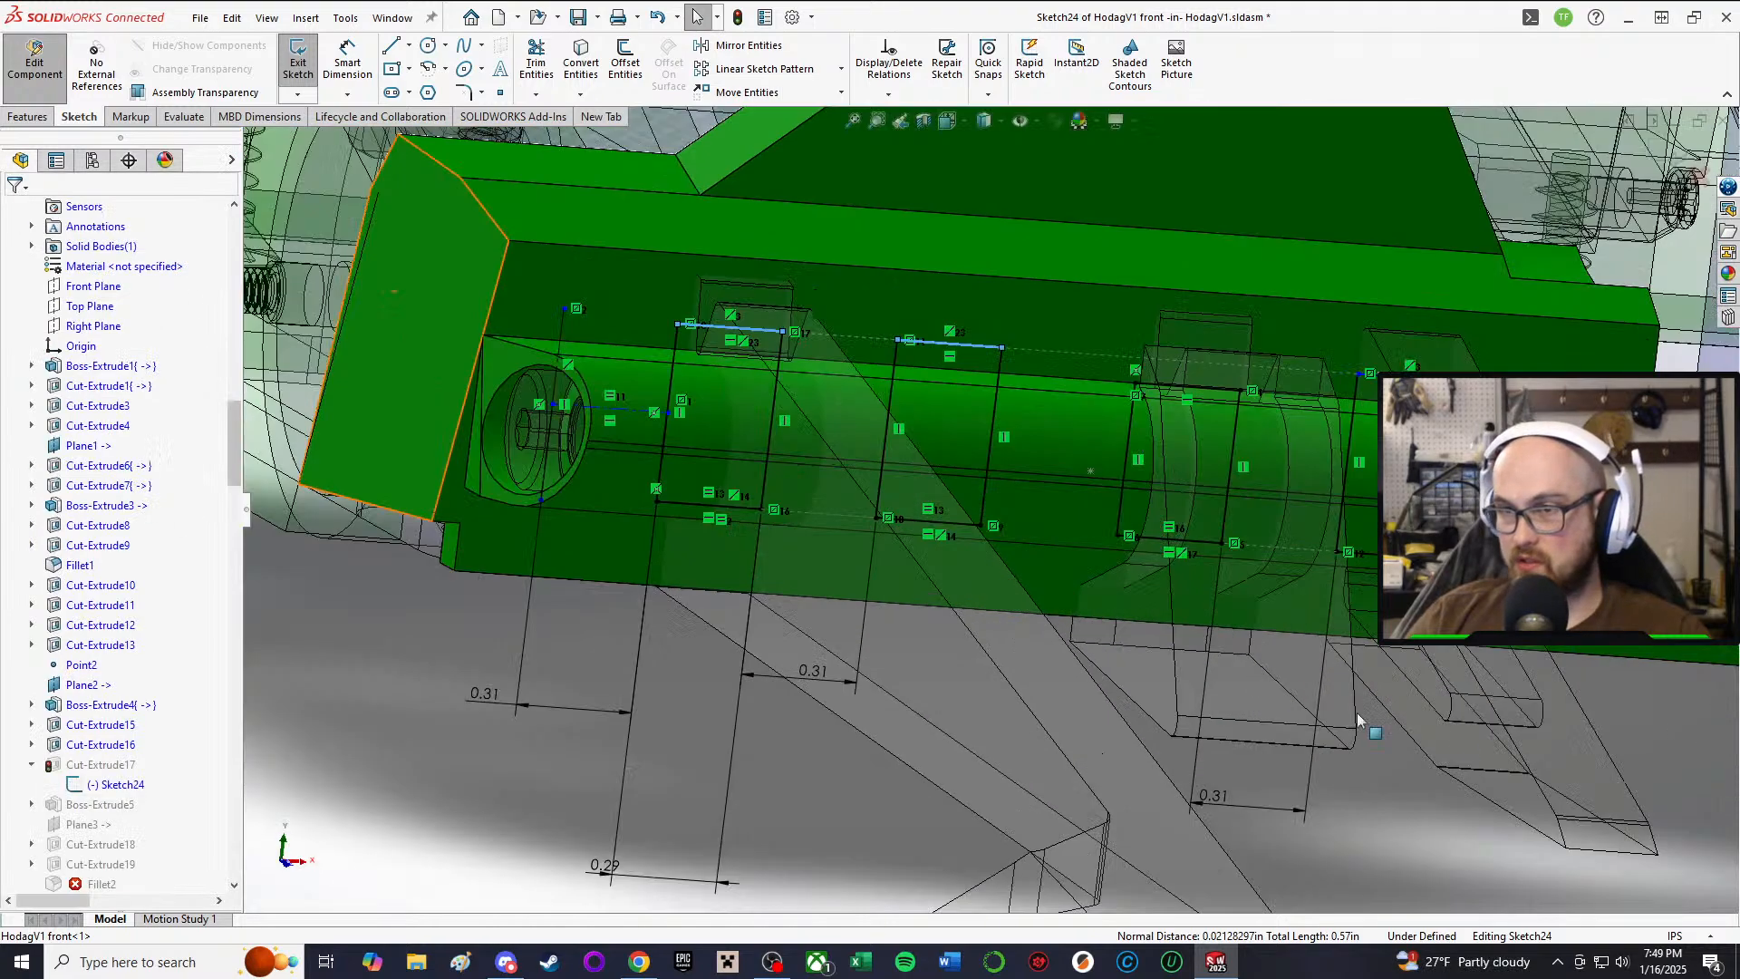
left_click(1361, 790)
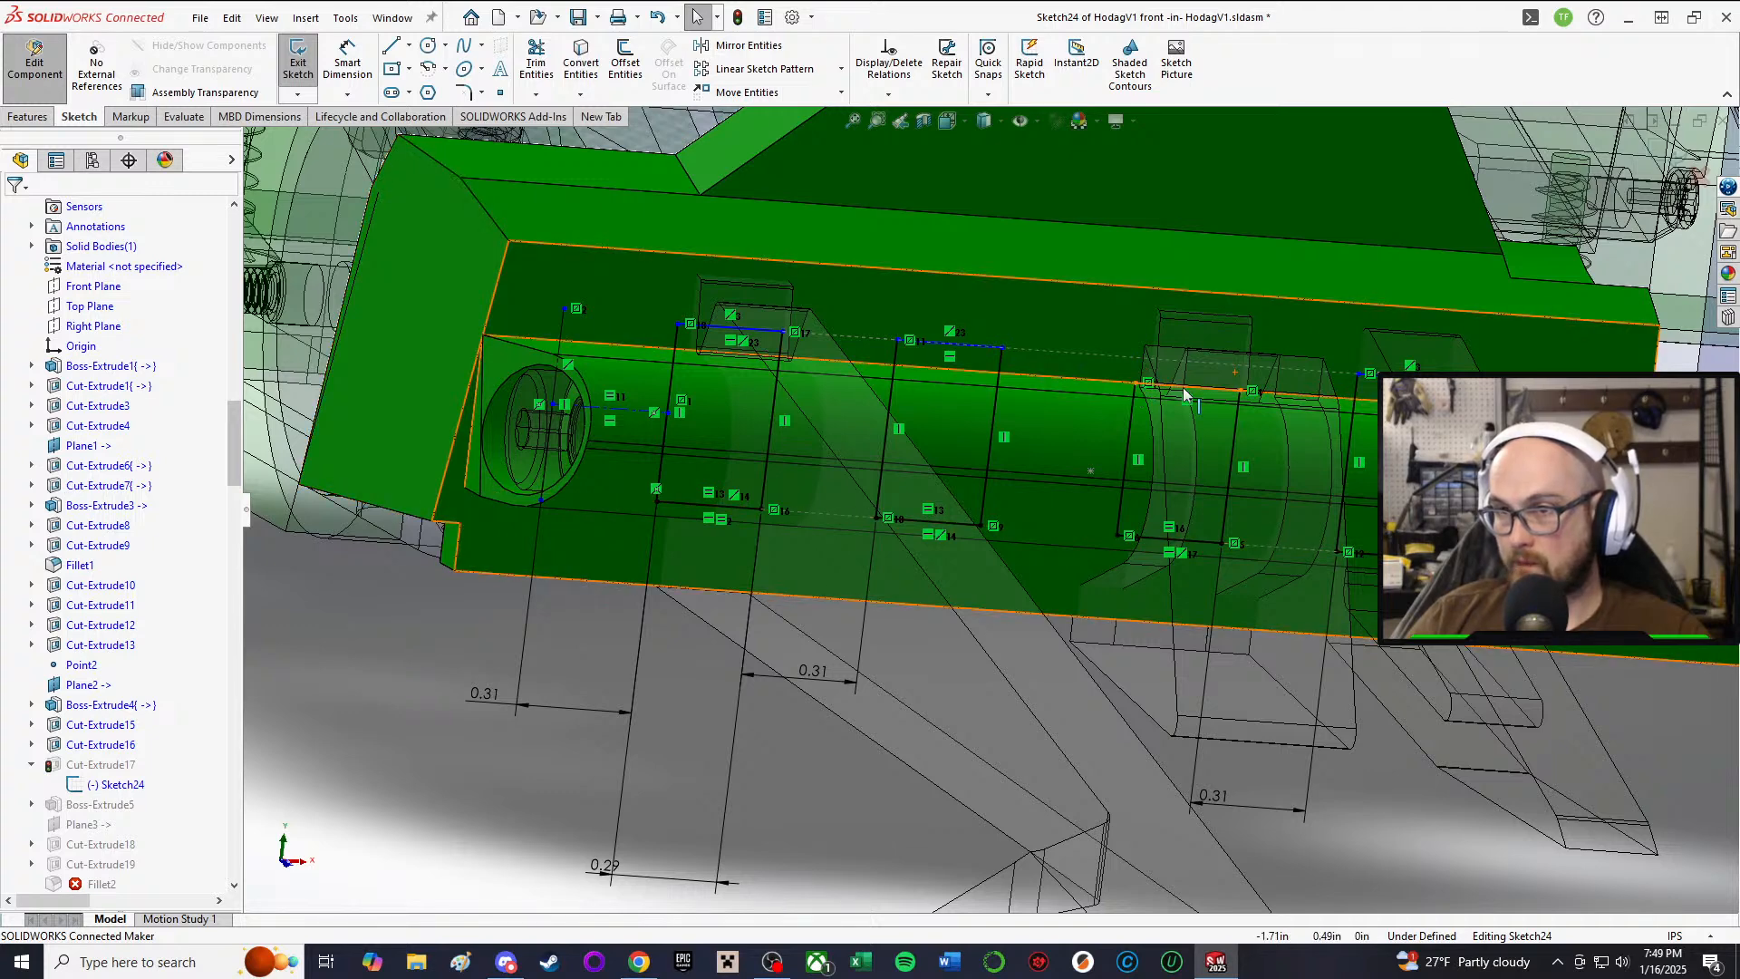
left_click_drag(1184, 394, 1182, 362)
mouse_move(1182, 363)
middle_mouse_down()
mouse_move(1009, 698)
mouse_move(871, 752)
middle_mouse_up()
key("a")
scroll(1137, 373, "down", 5)
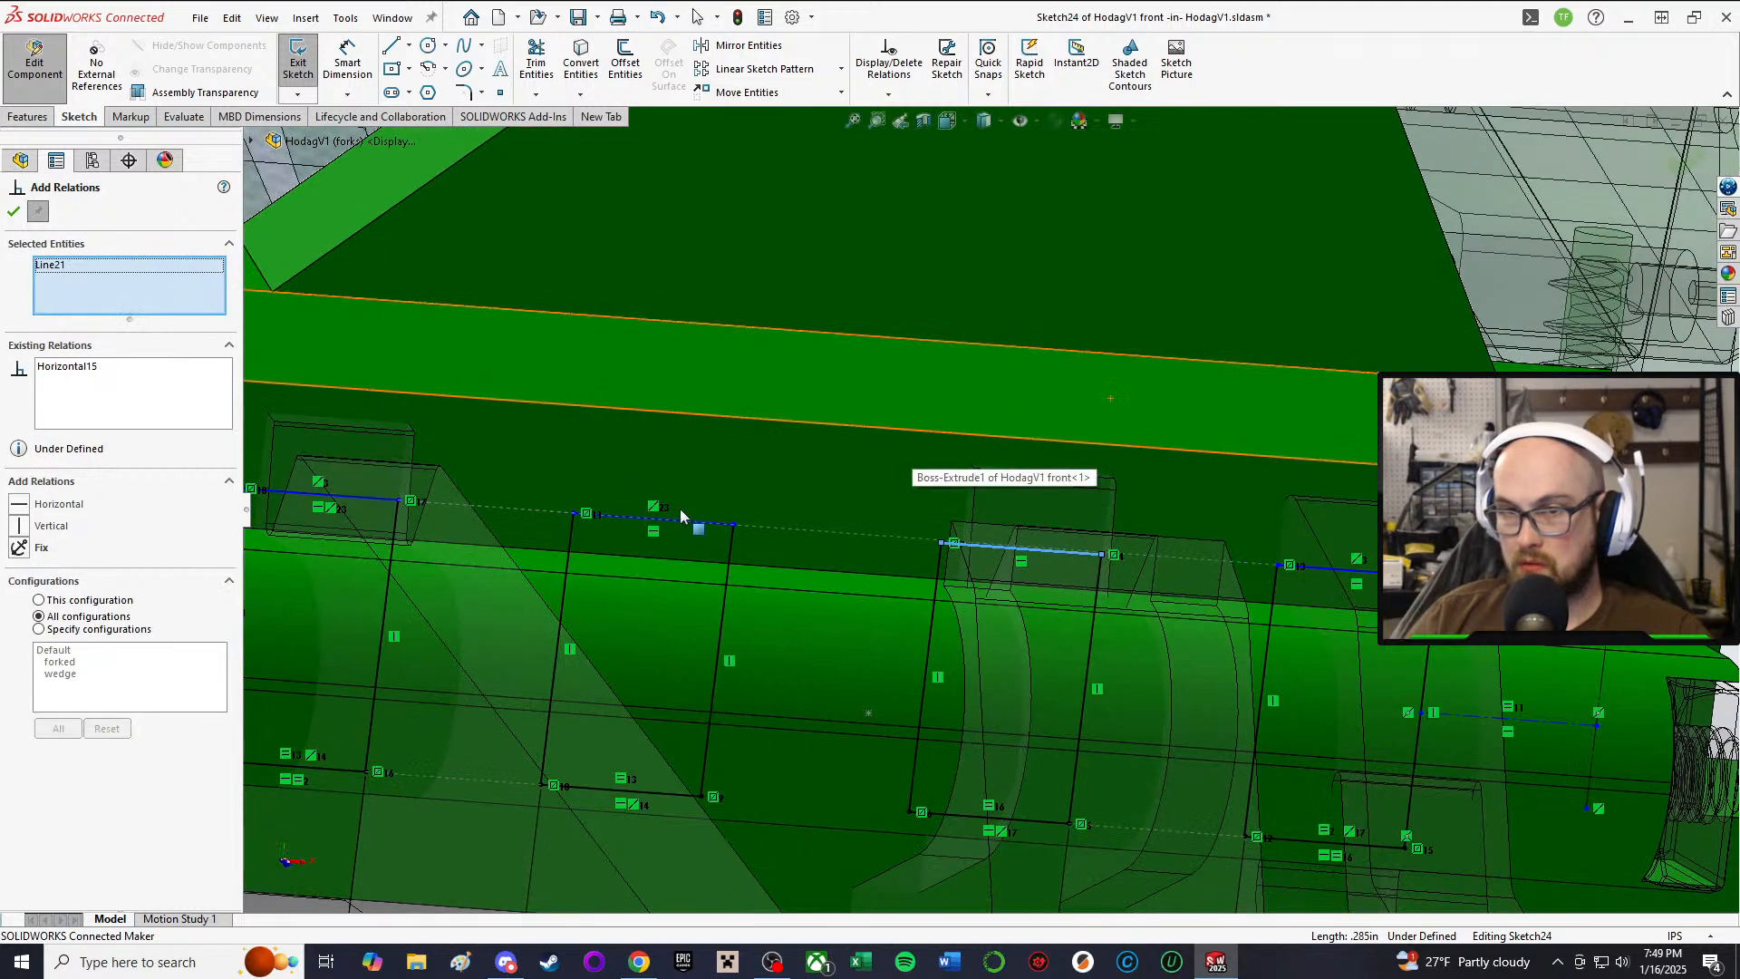
left_click(665, 523)
left_click(20, 547)
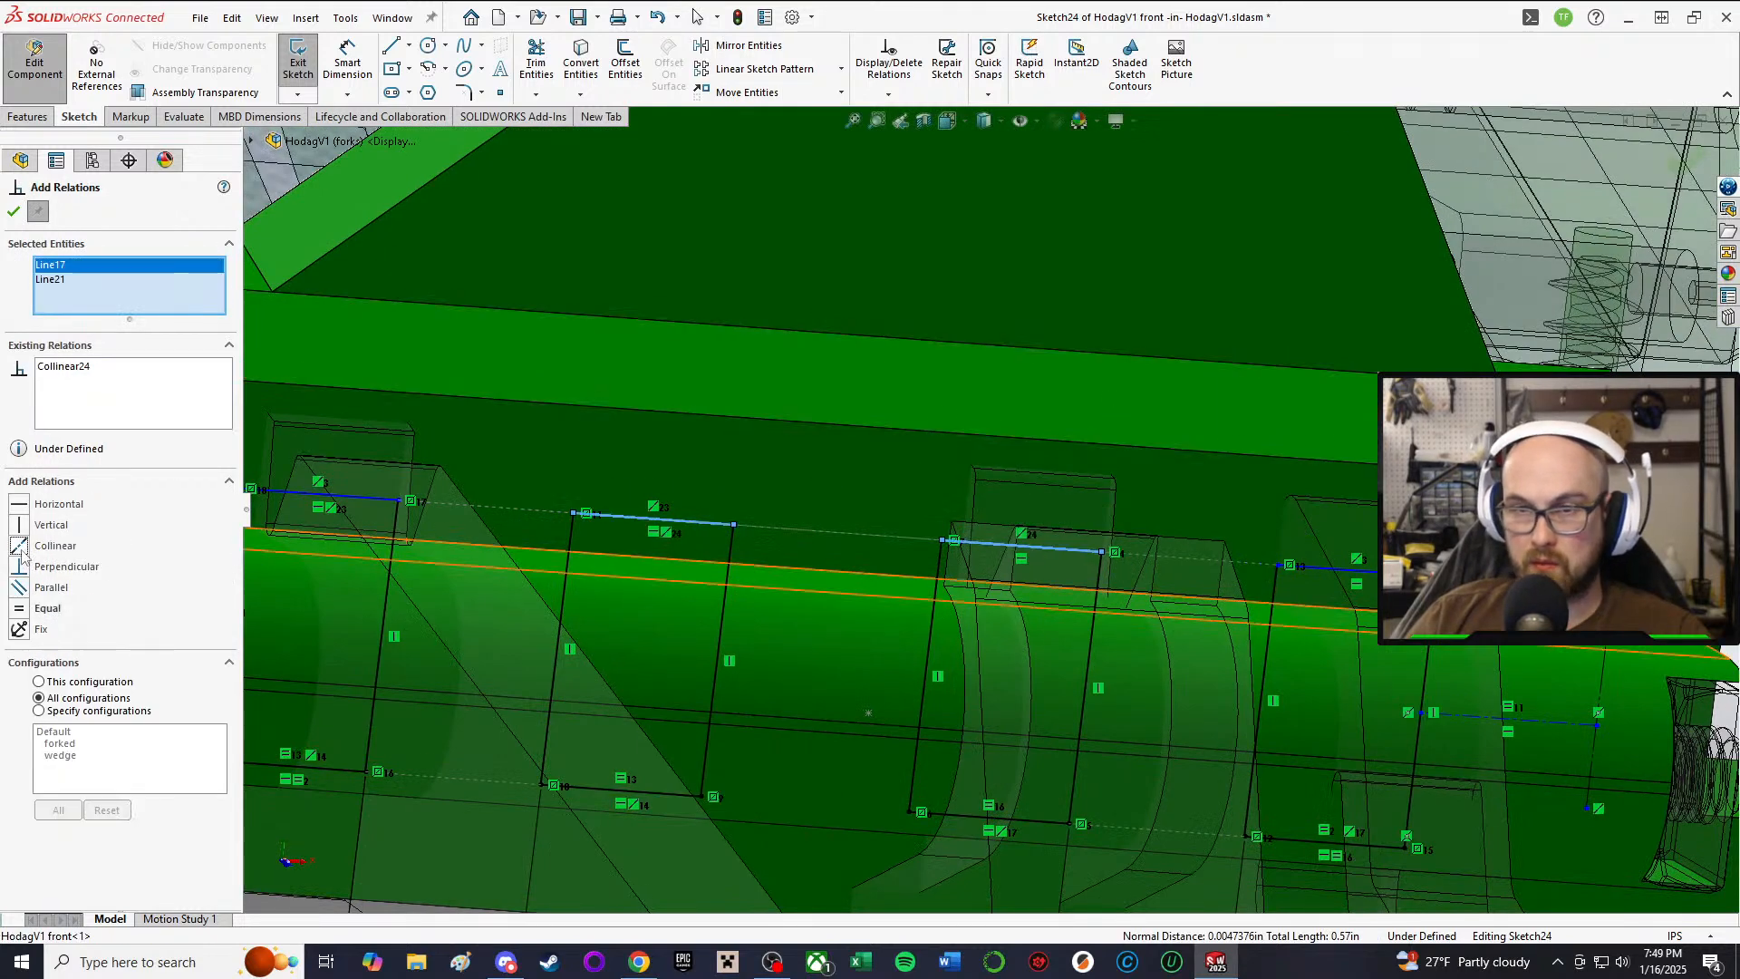
left_click(14, 211)
Step: Make the slanted upper slot line on the opposite half of the bracket collinear with the third slot's upper line
scroll(918, 499, "up", 10)
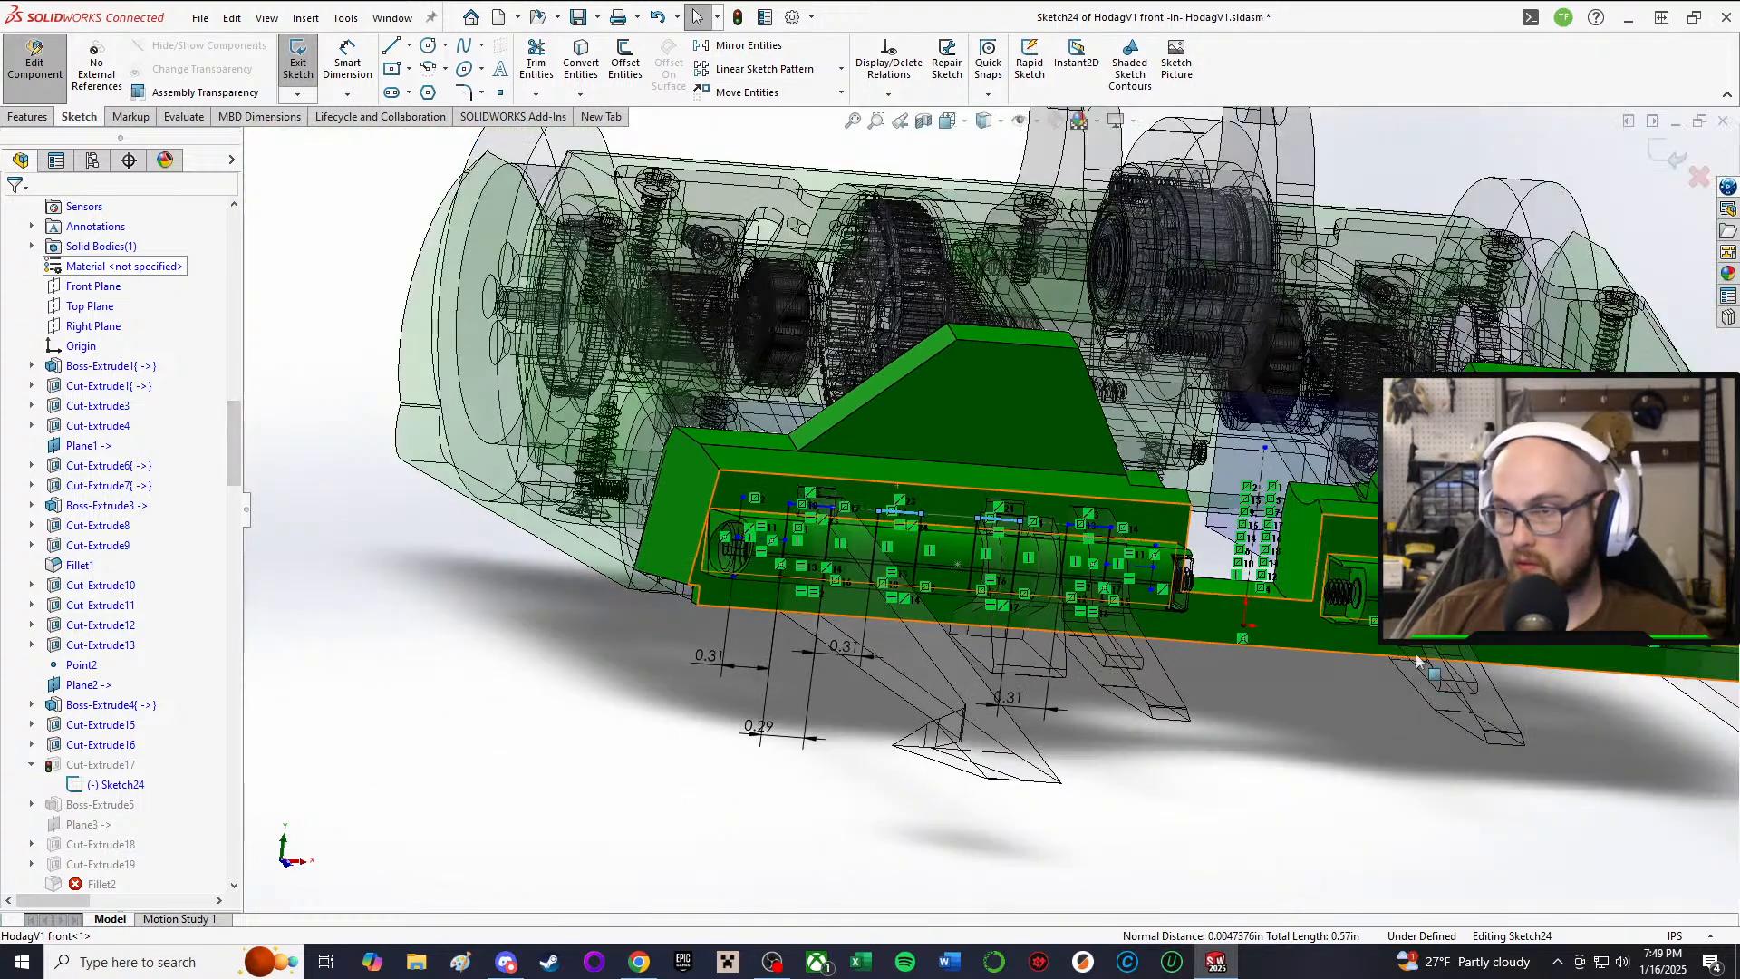
scroll(1361, 686, "down", 3)
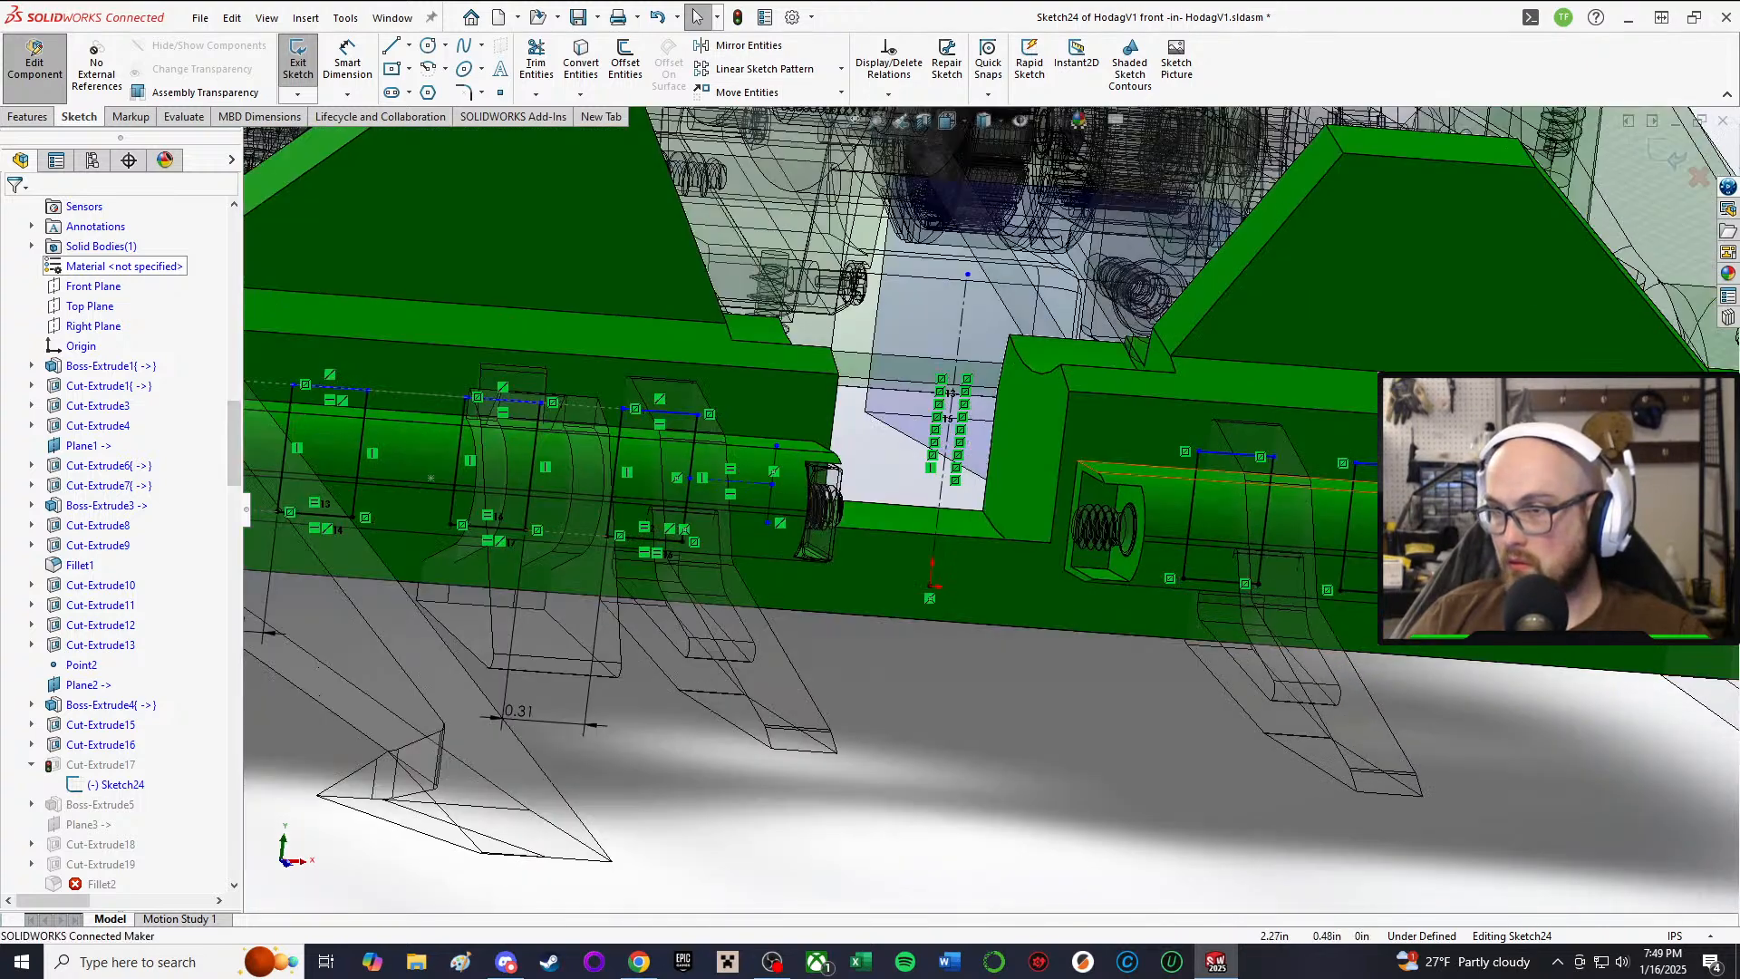
left_click(1544, 477)
right_click_drag(1542, 723, 1545, 864)
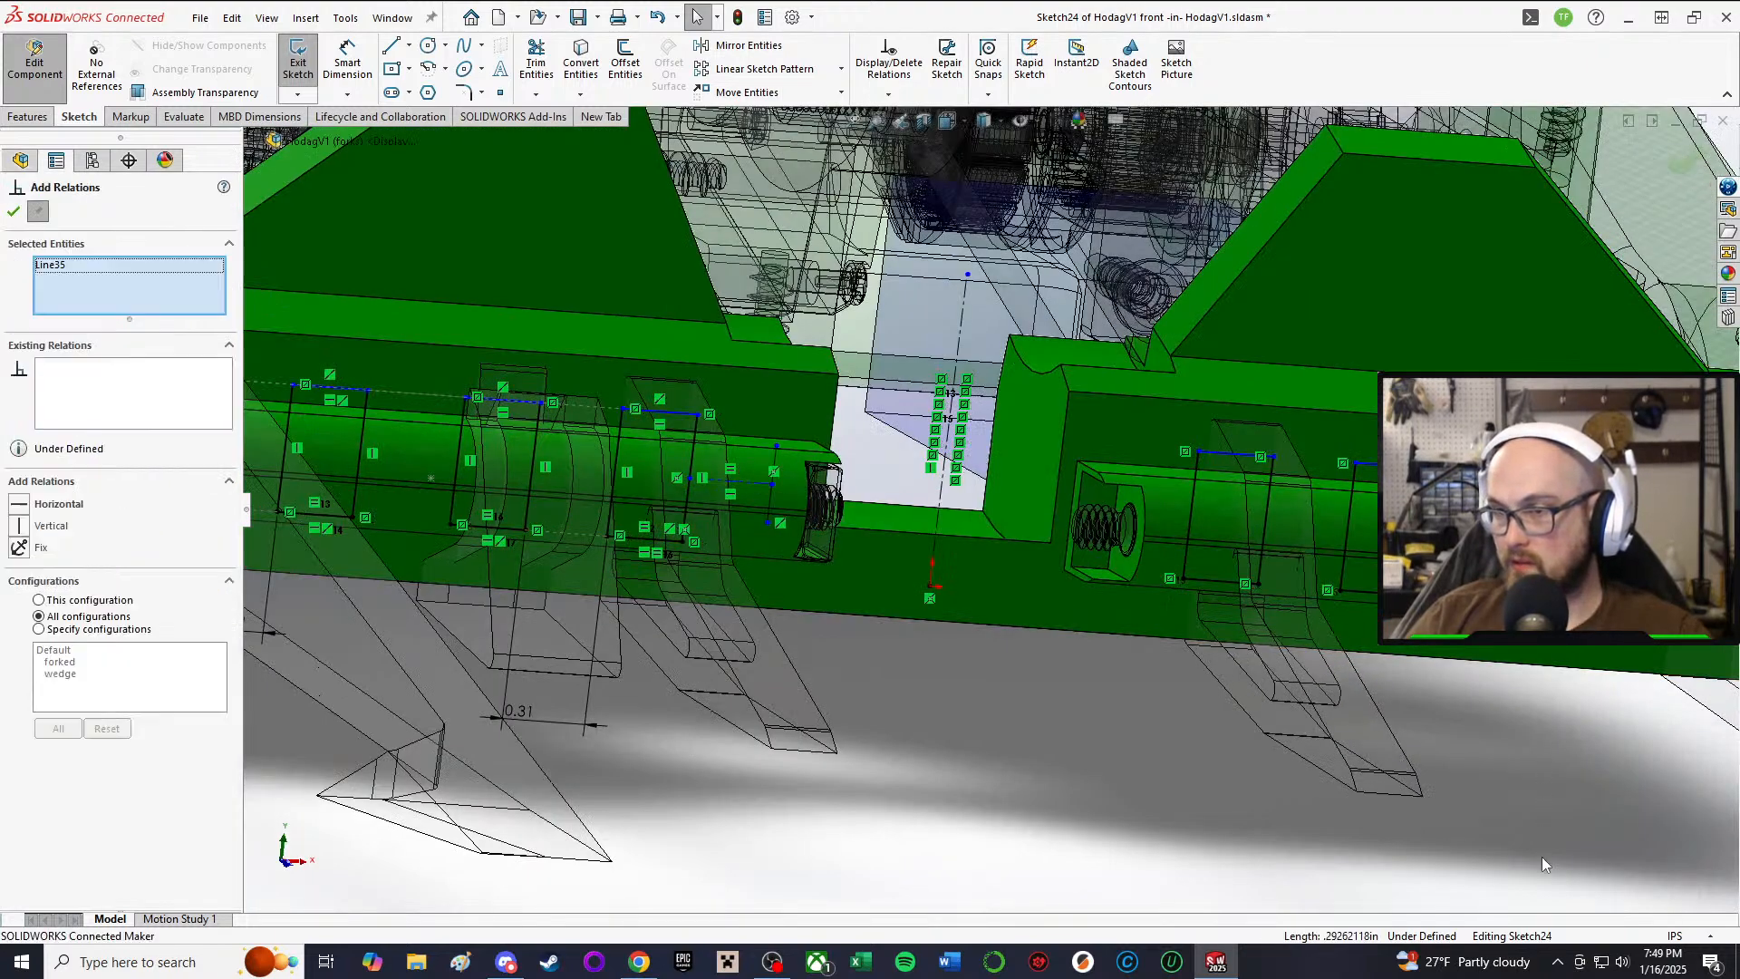
left_click(507, 399)
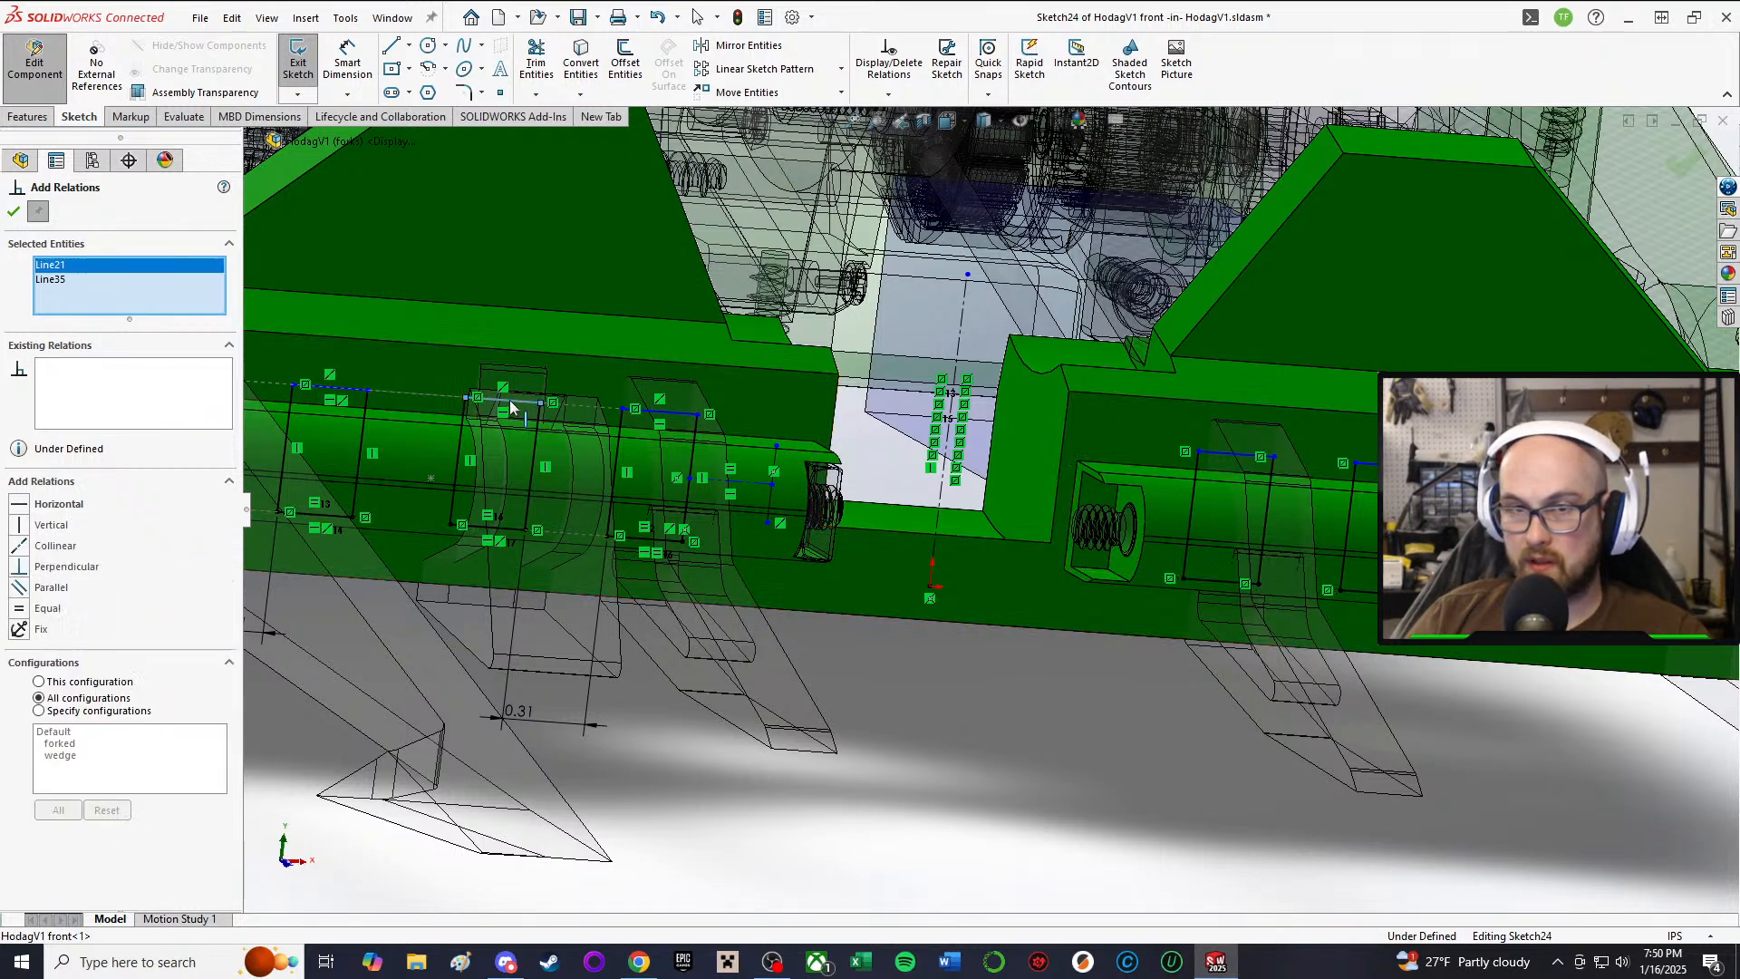
left_click(21, 544)
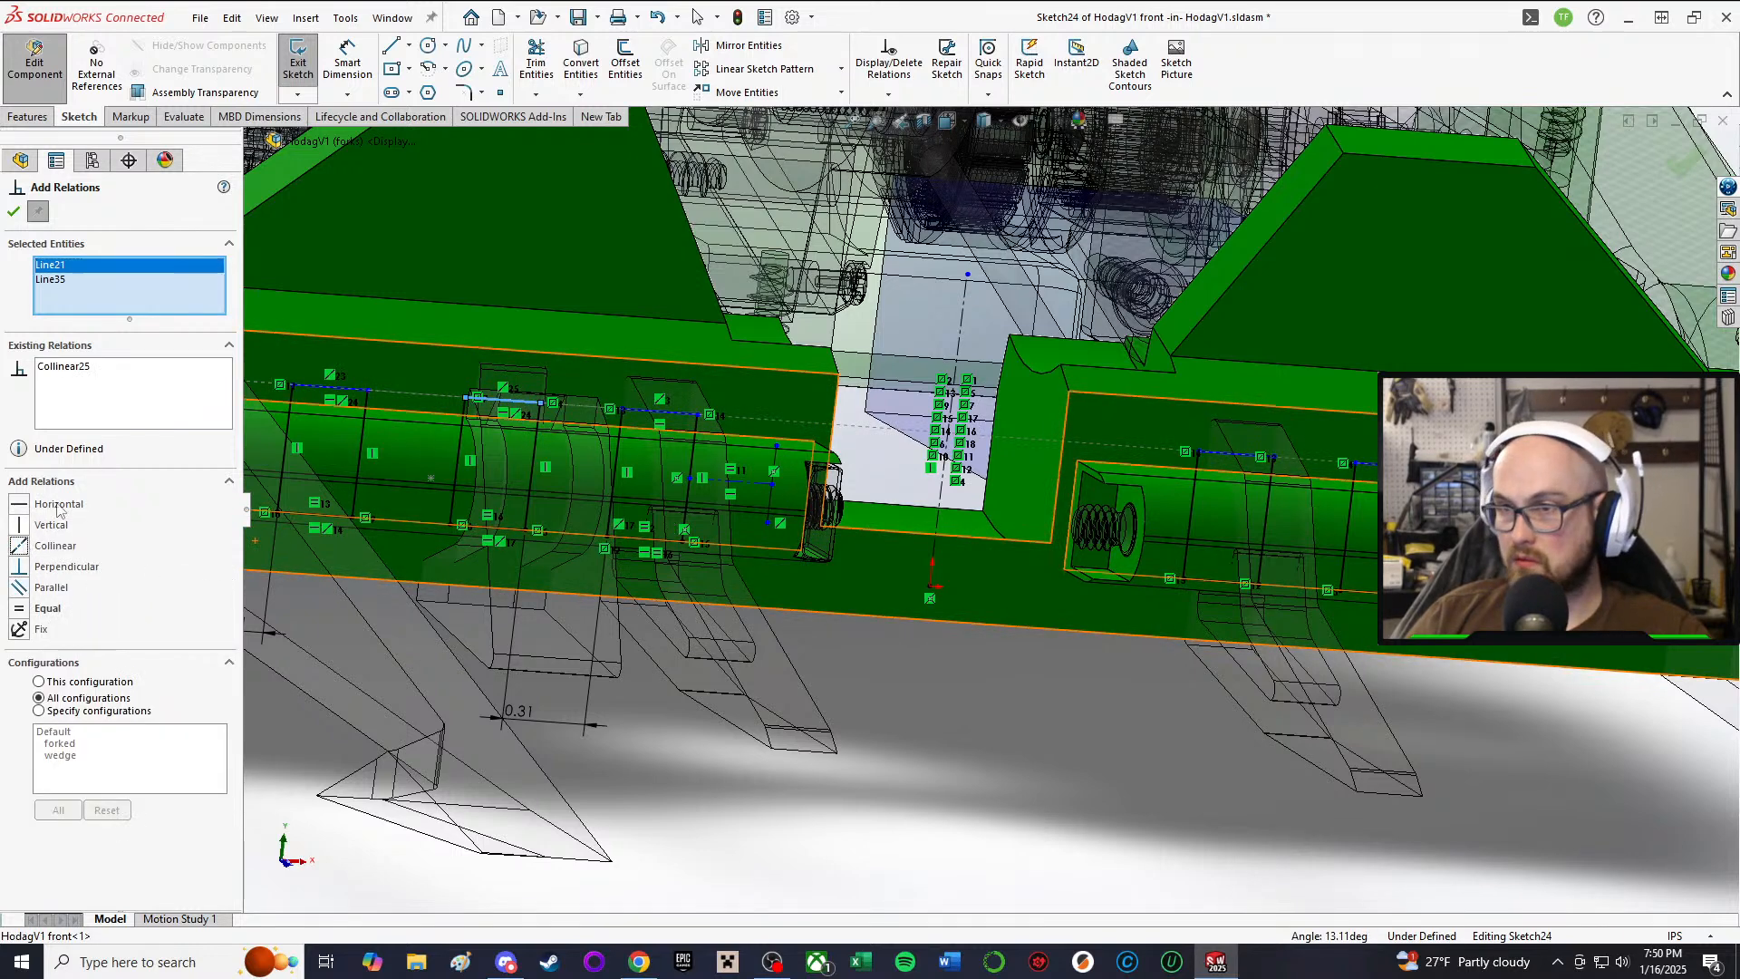
left_click(12, 213)
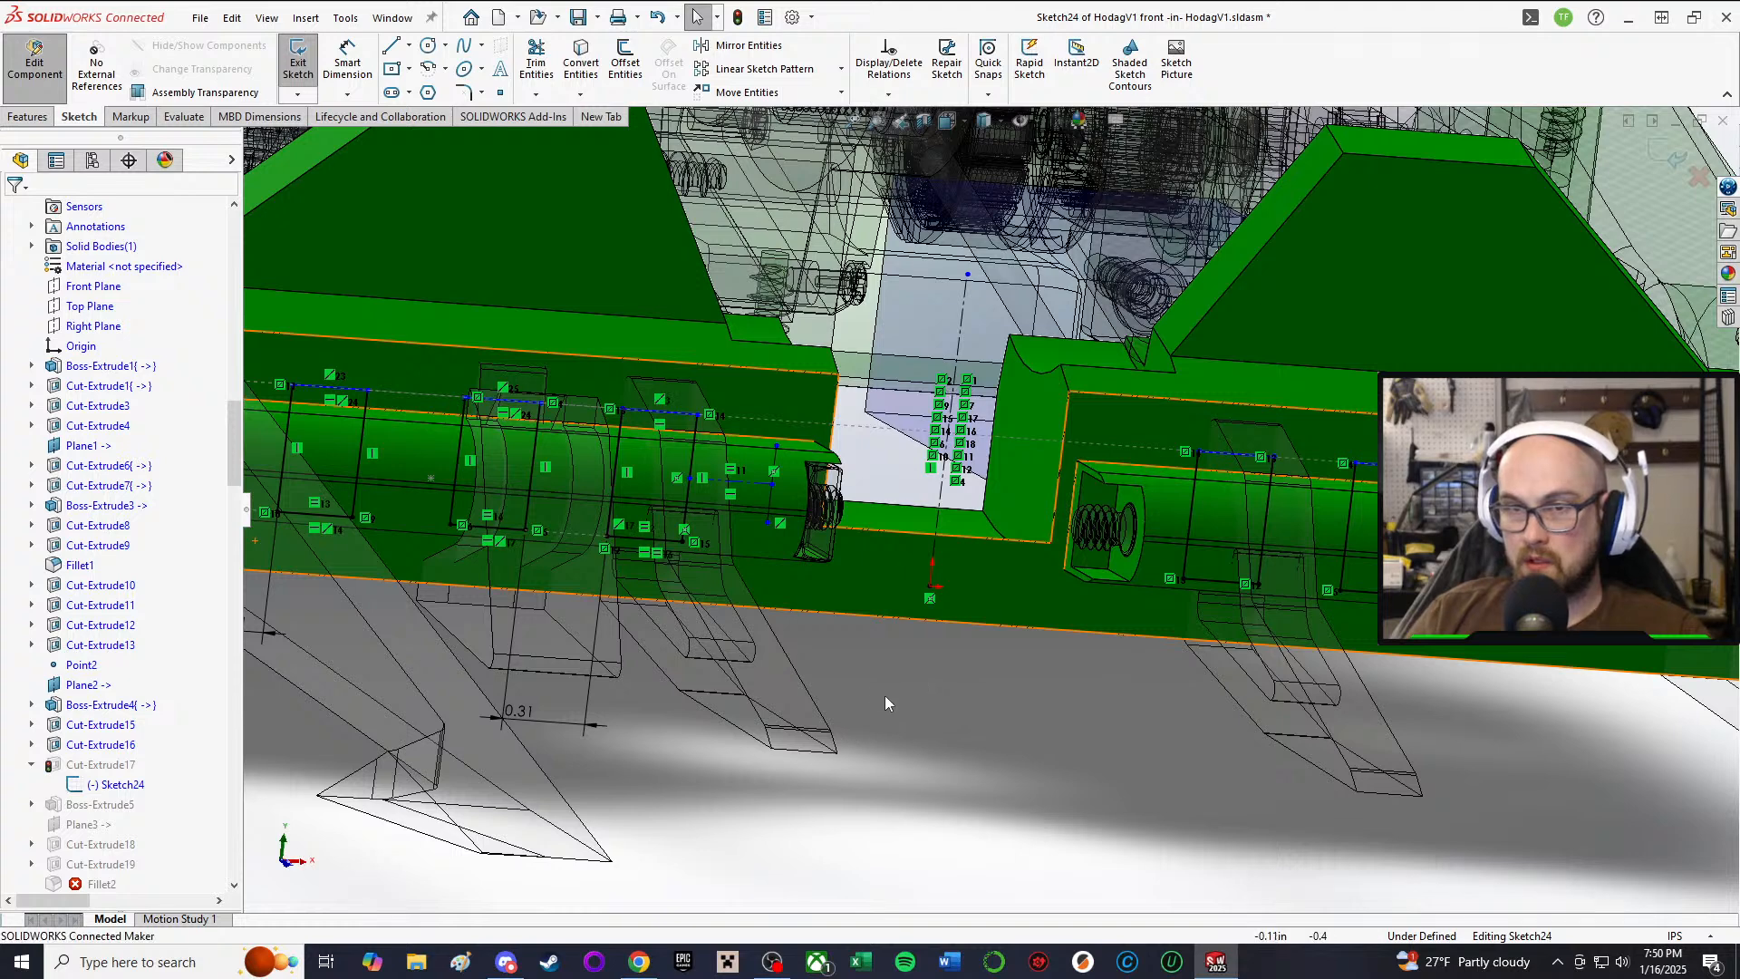
Step: Raise the first slot's upper line and make it collinear with the bracket's upper recess edge
scroll(885, 696, "up", 2)
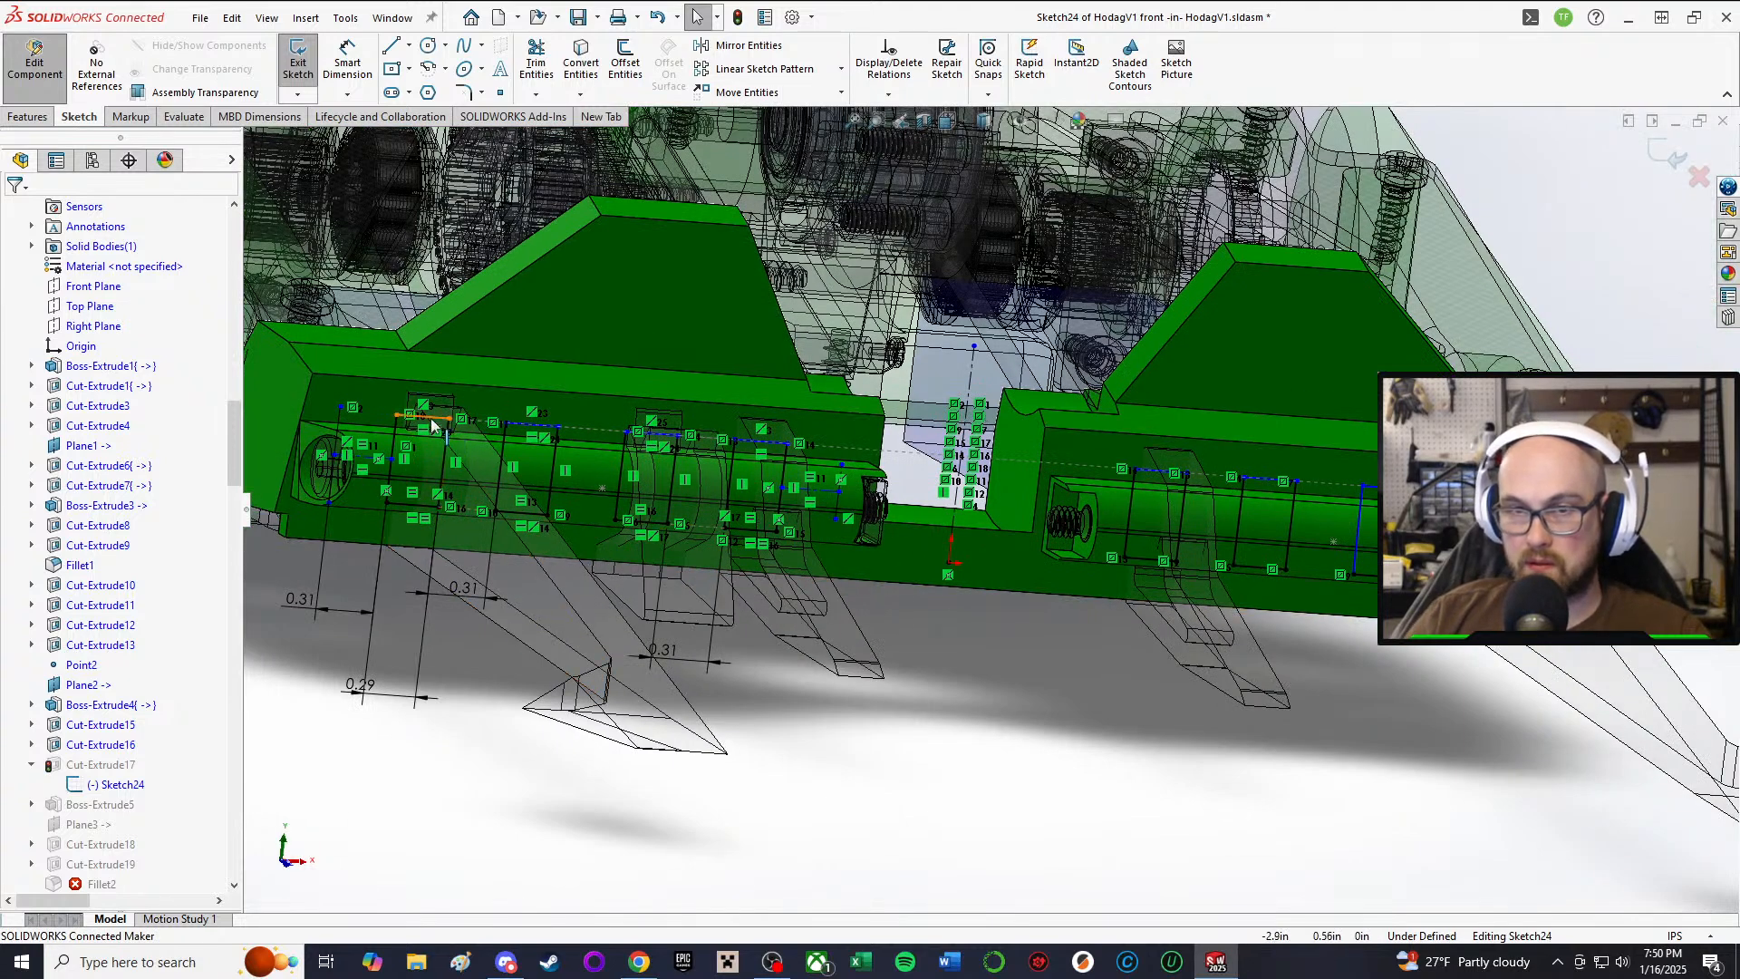
left_click_drag(432, 418, 437, 379)
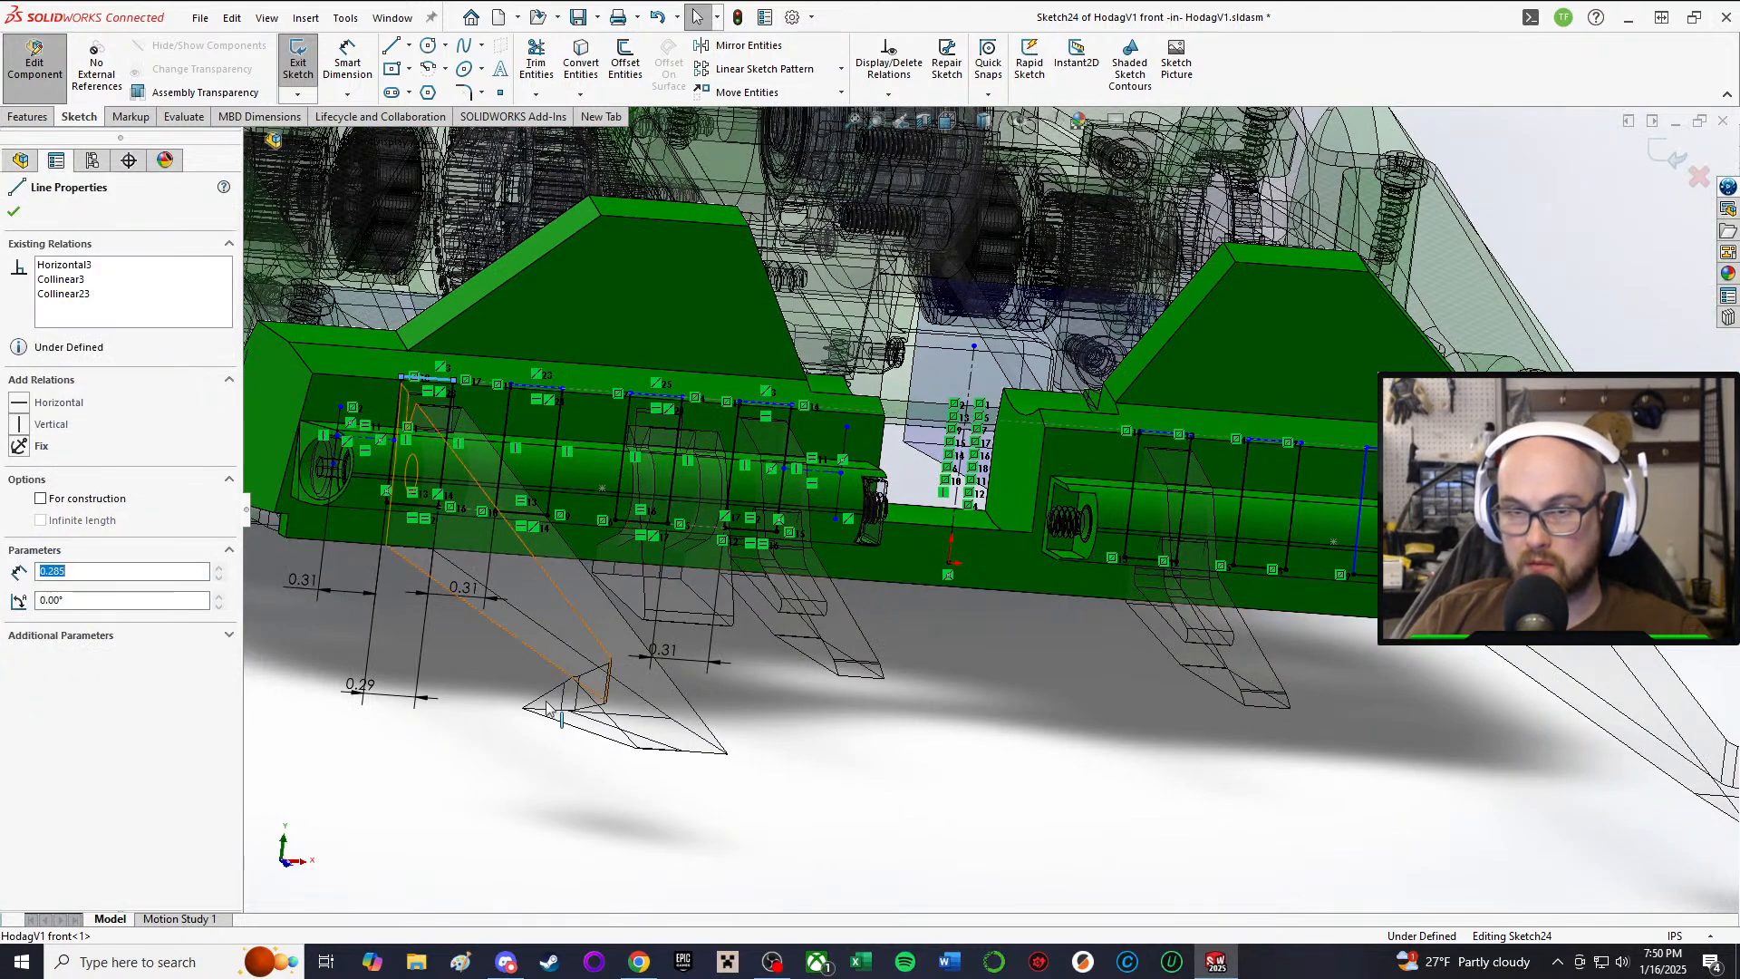
left_click(477, 849)
scroll(489, 451, "down", 5)
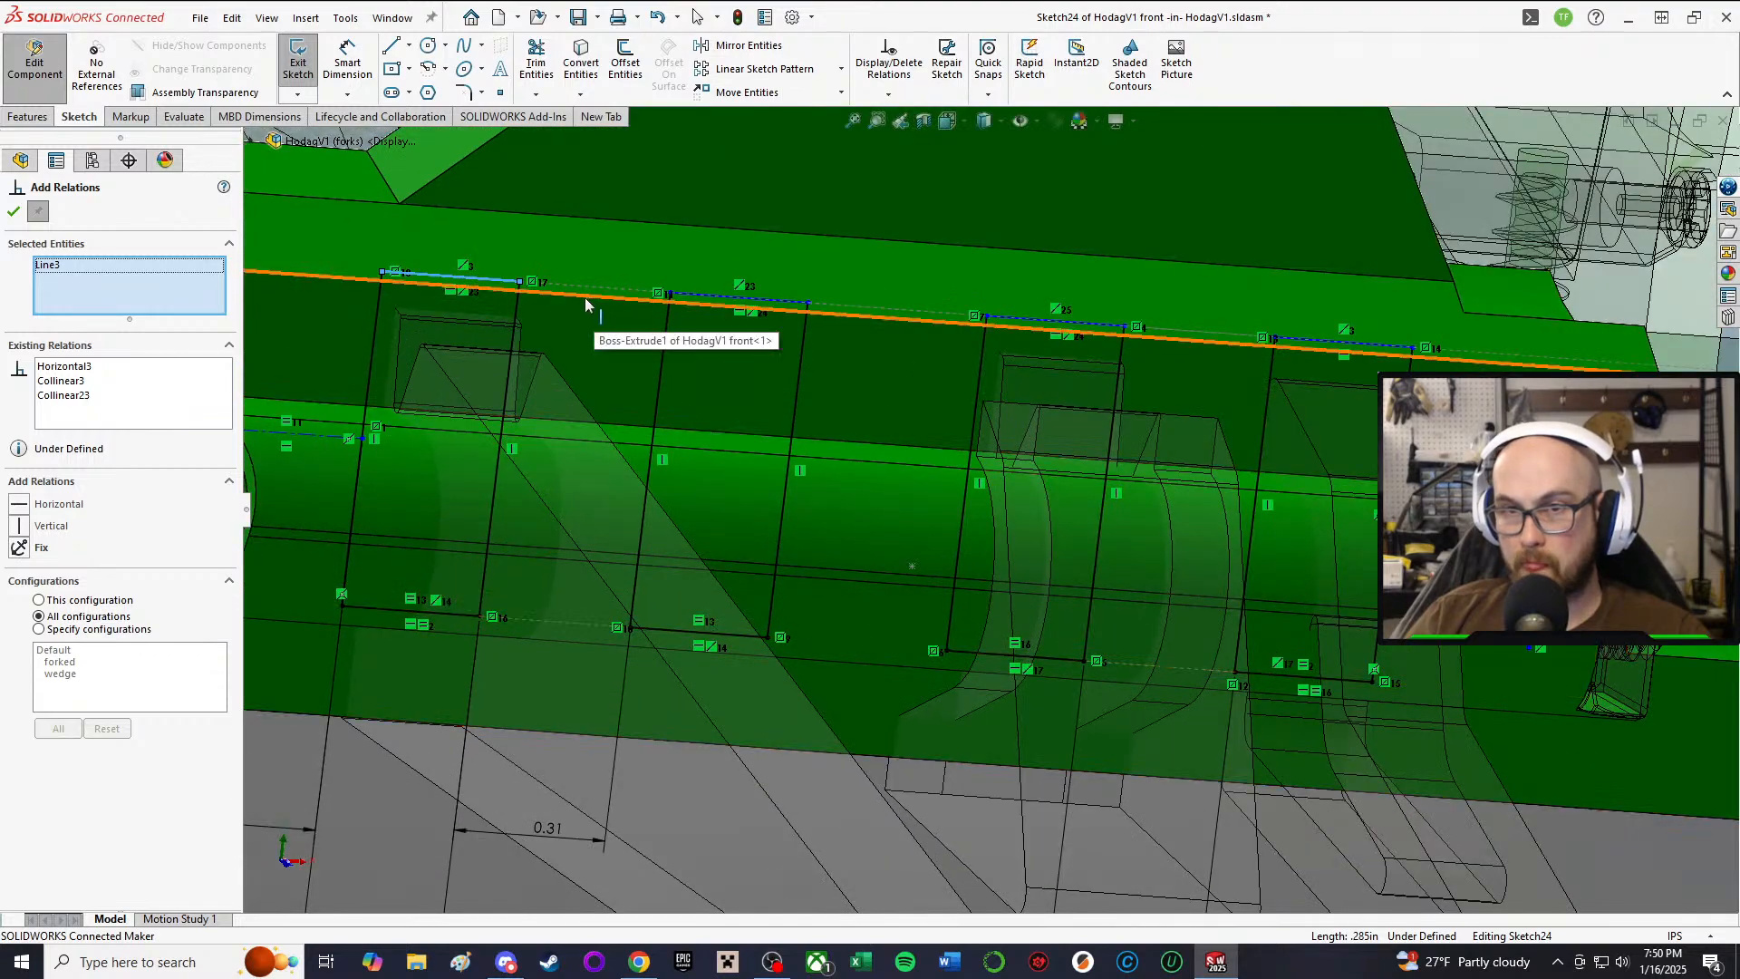
left_click(584, 298)
left_click(19, 504)
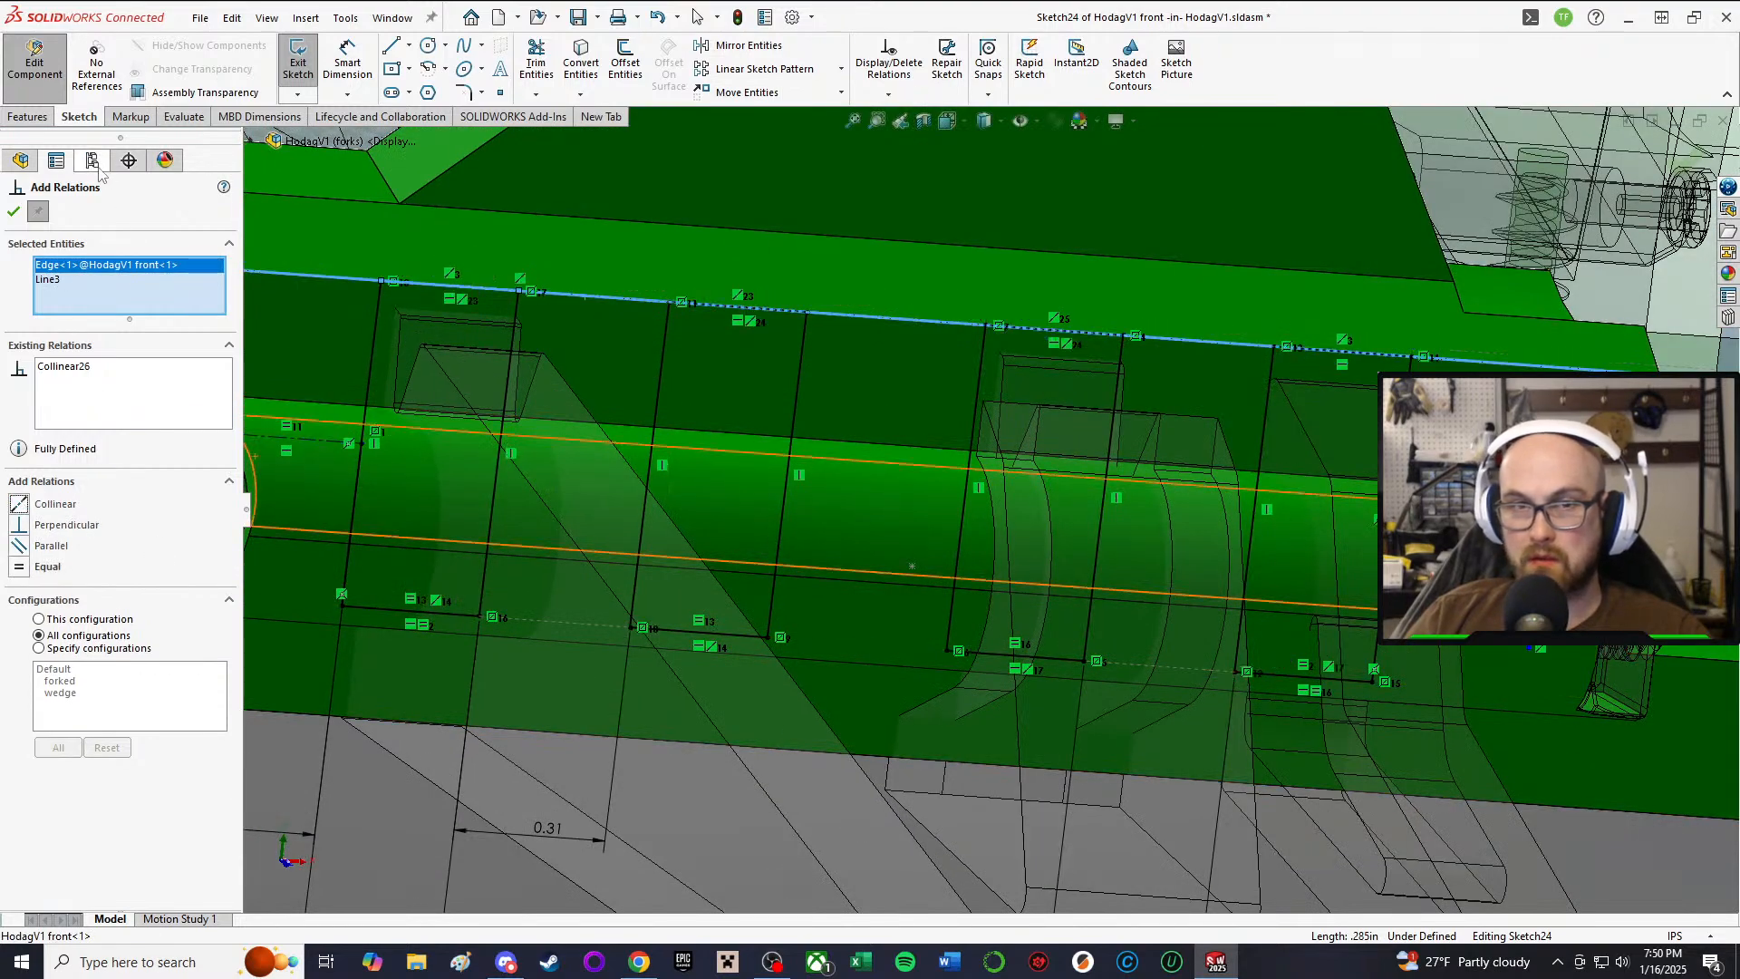
left_click(14, 211)
Step: Apply a Vertical relation to the unconstrained inner side line of the third slot on the opposite half of the bracket
scroll(1461, 830, "up", 5)
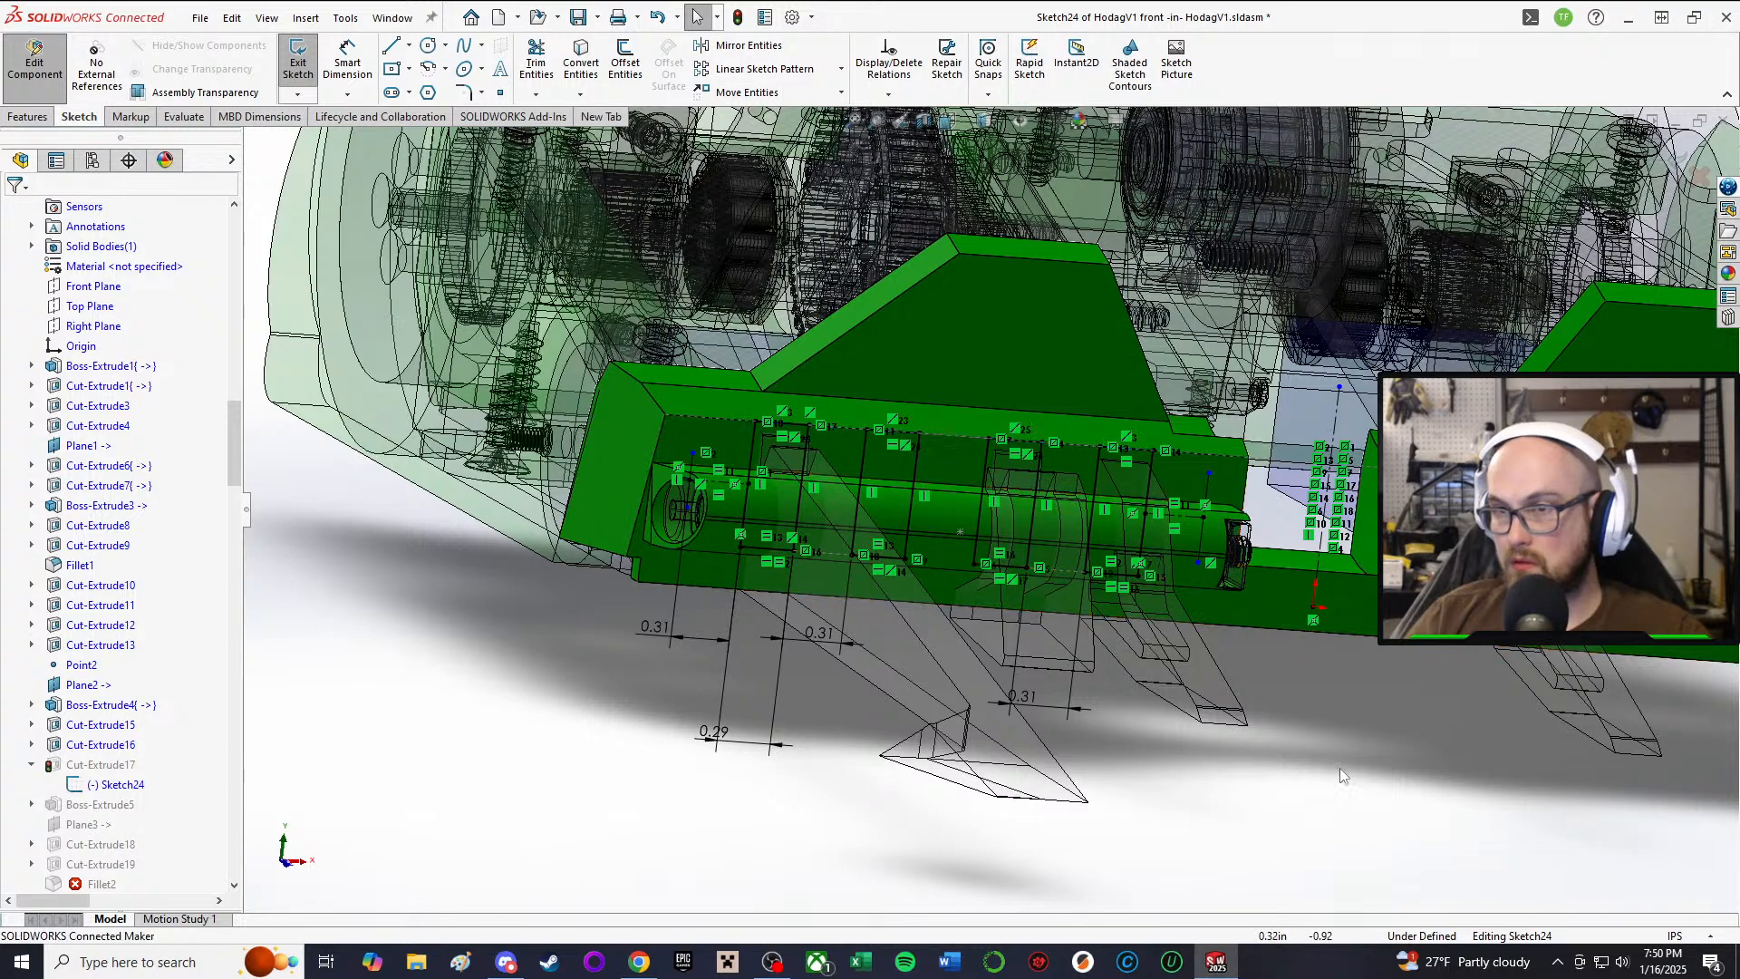
scroll(1302, 517, "down", 1)
scroll(1541, 507, "down", 3)
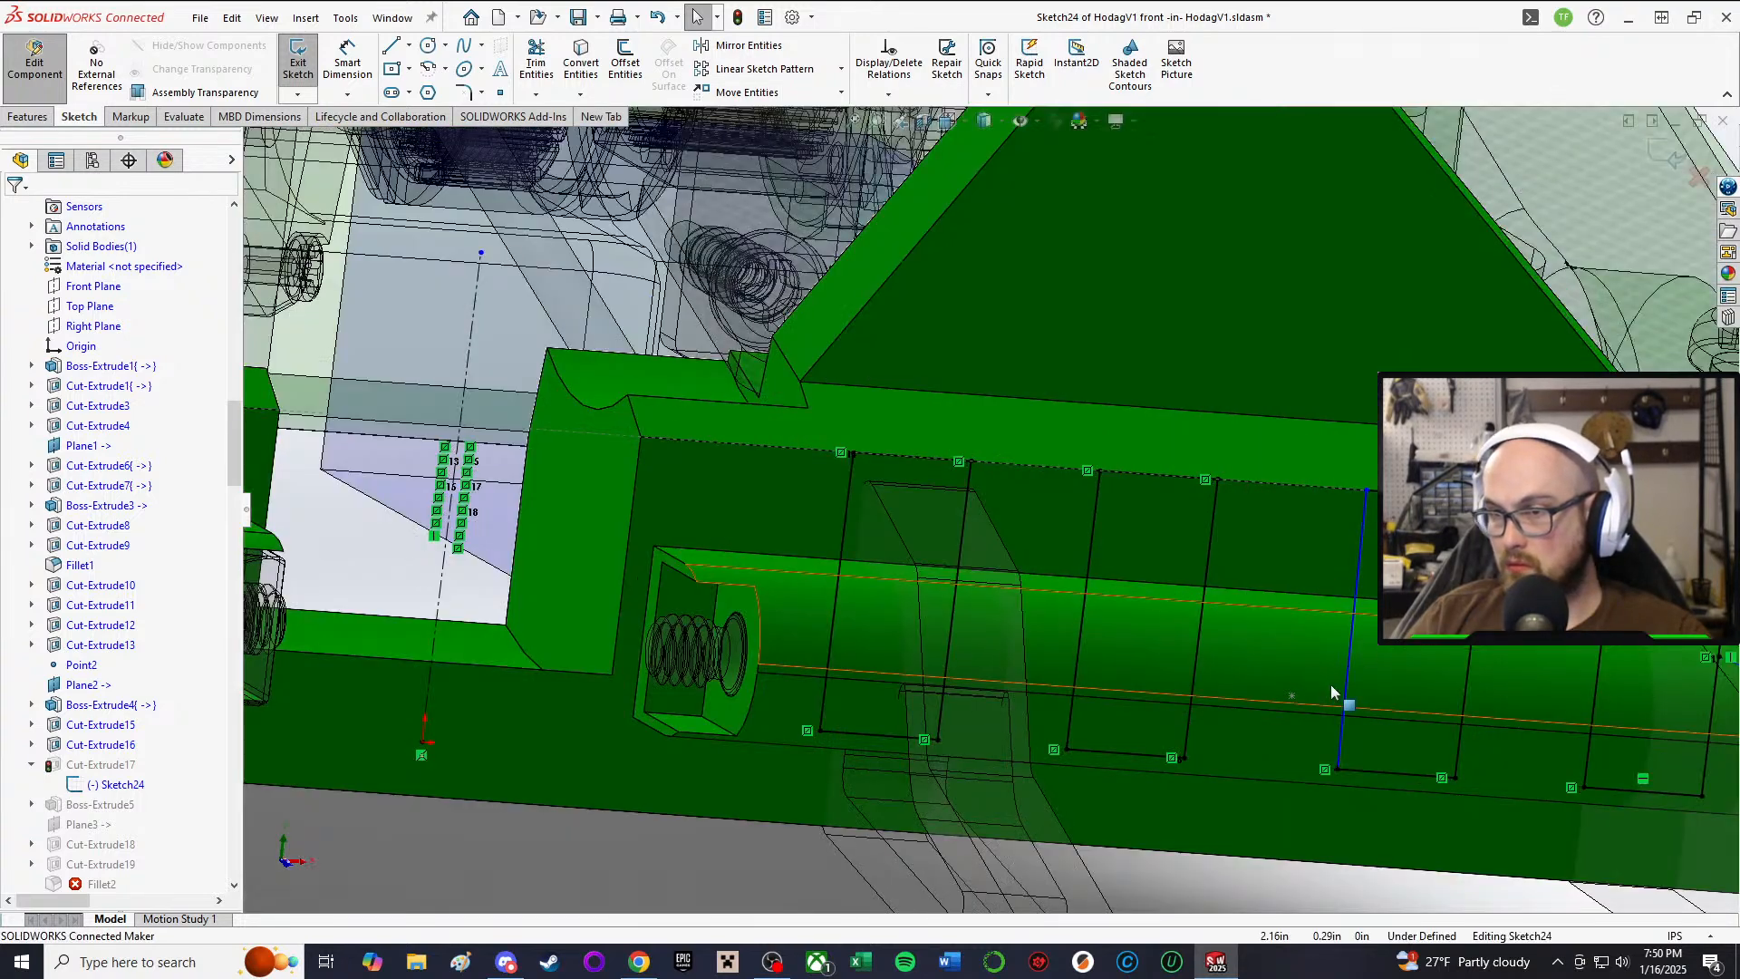
left_click(1346, 707)
scroll(1287, 698, "up", 3)
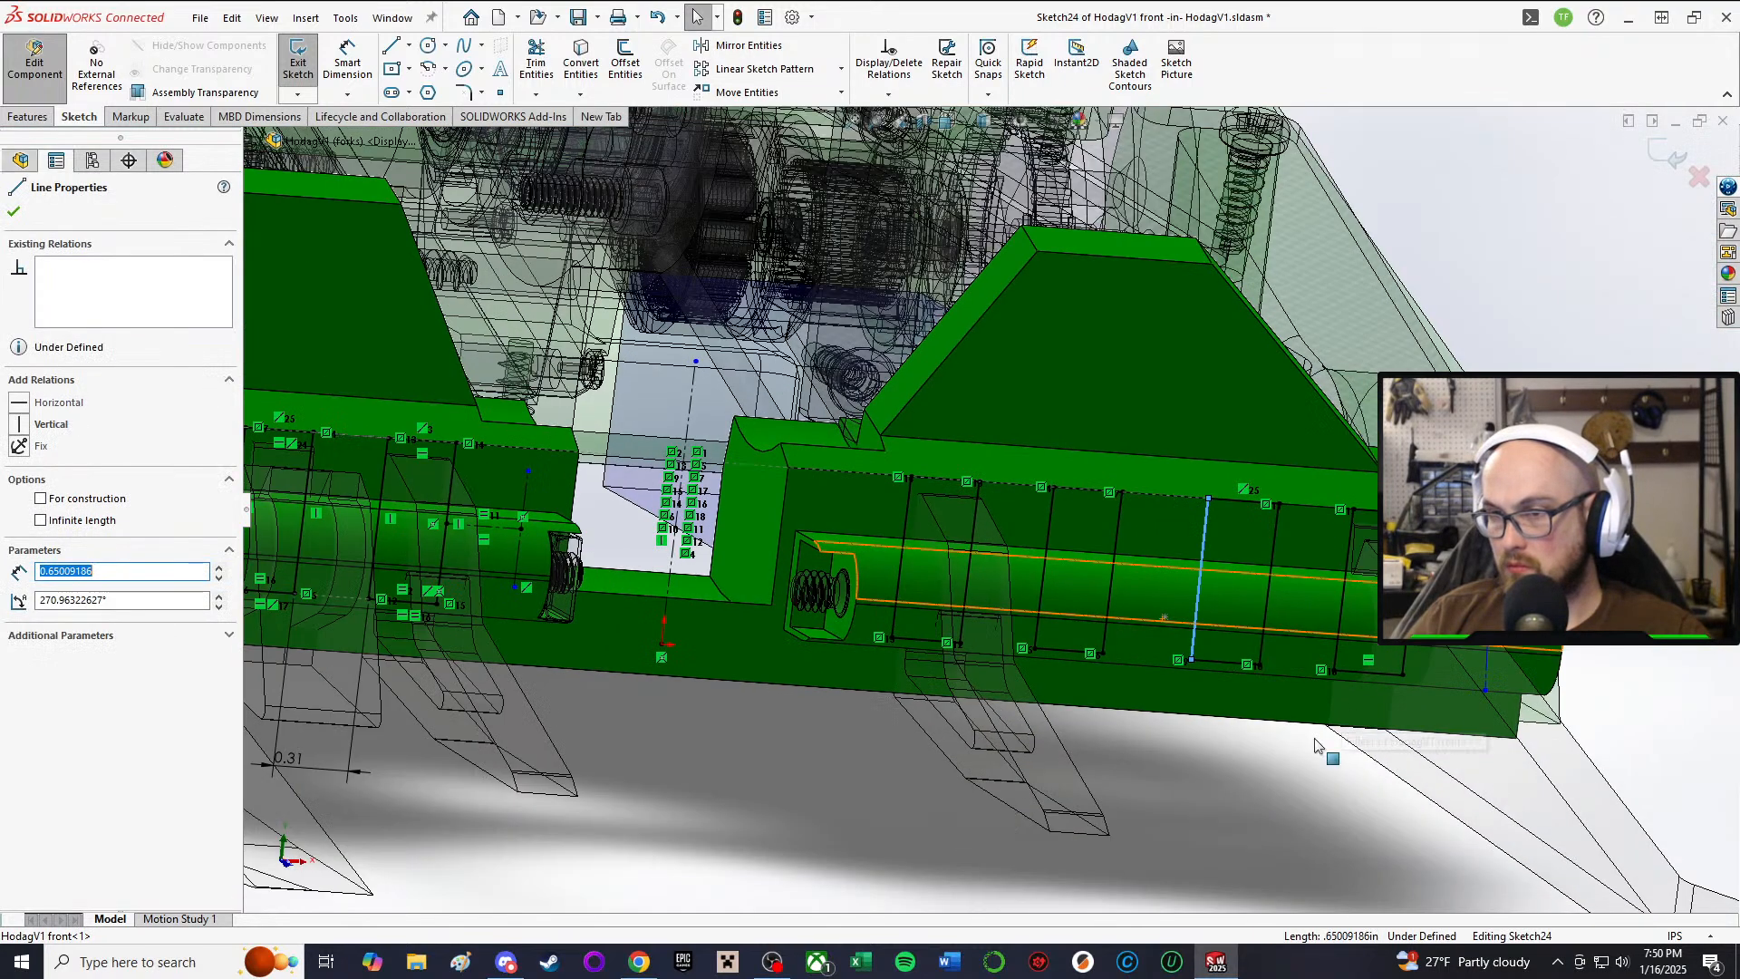
left_click(1244, 792)
middle_click_drag(1226, 668, 1196, 656)
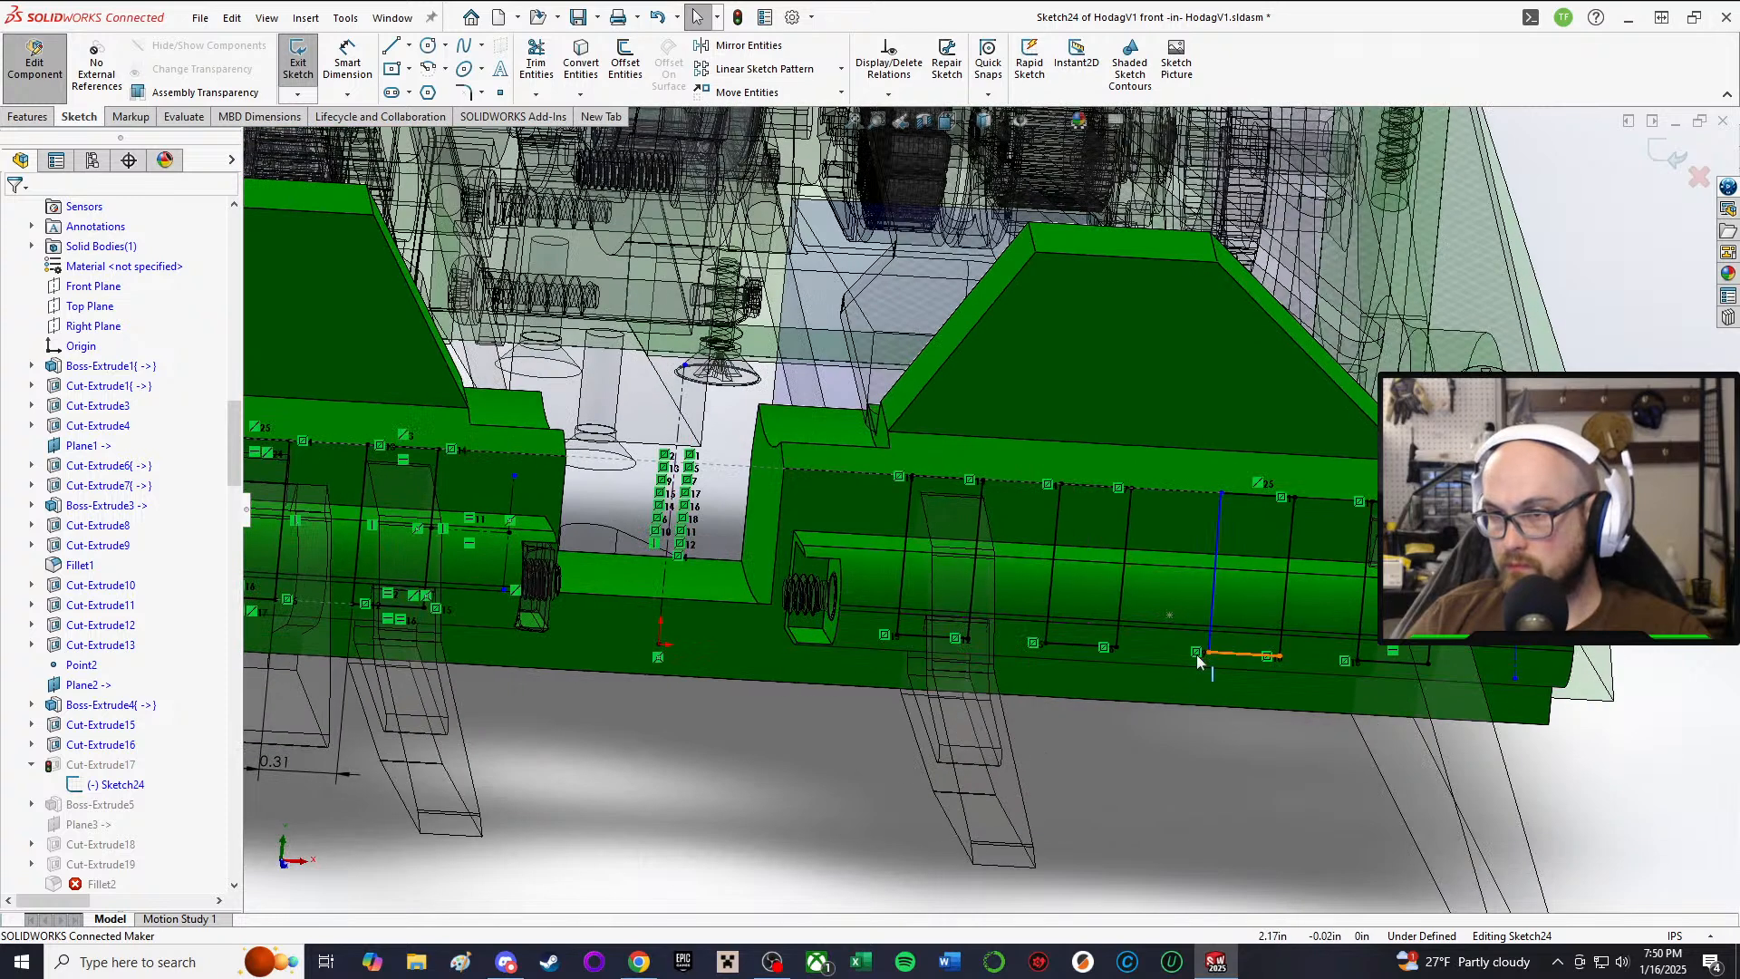
left_click(1212, 624)
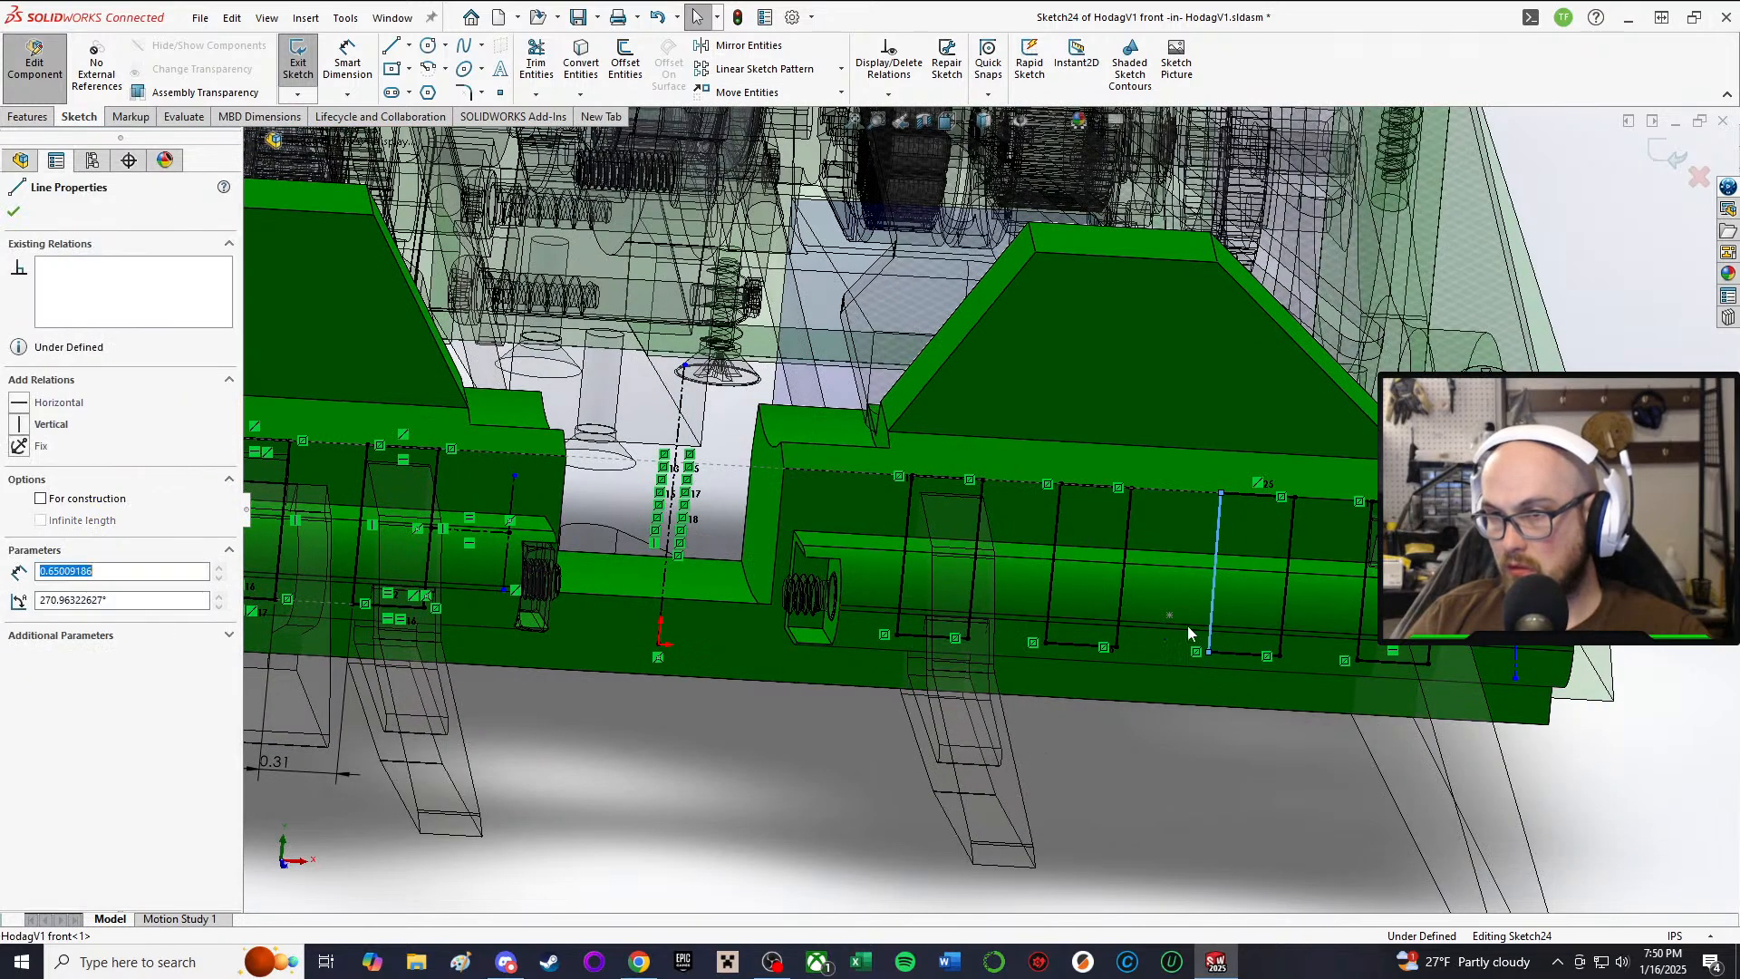
left_click_drag(1220, 495, 1210, 494)
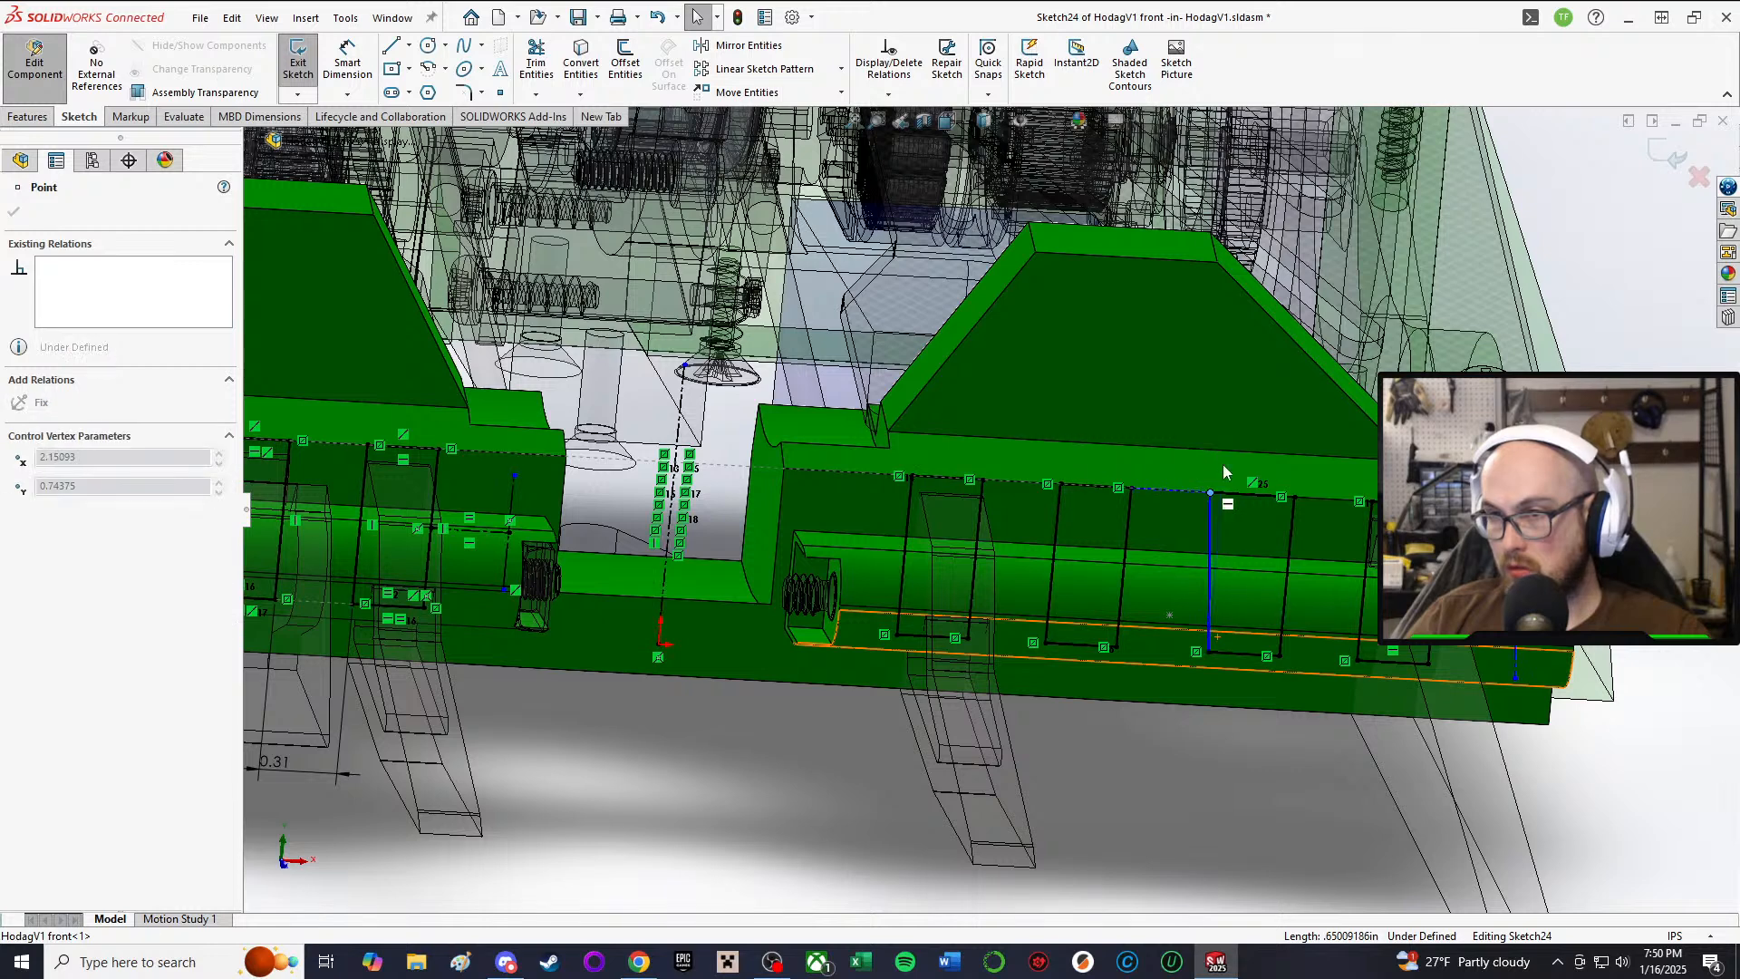
left_click(1213, 535)
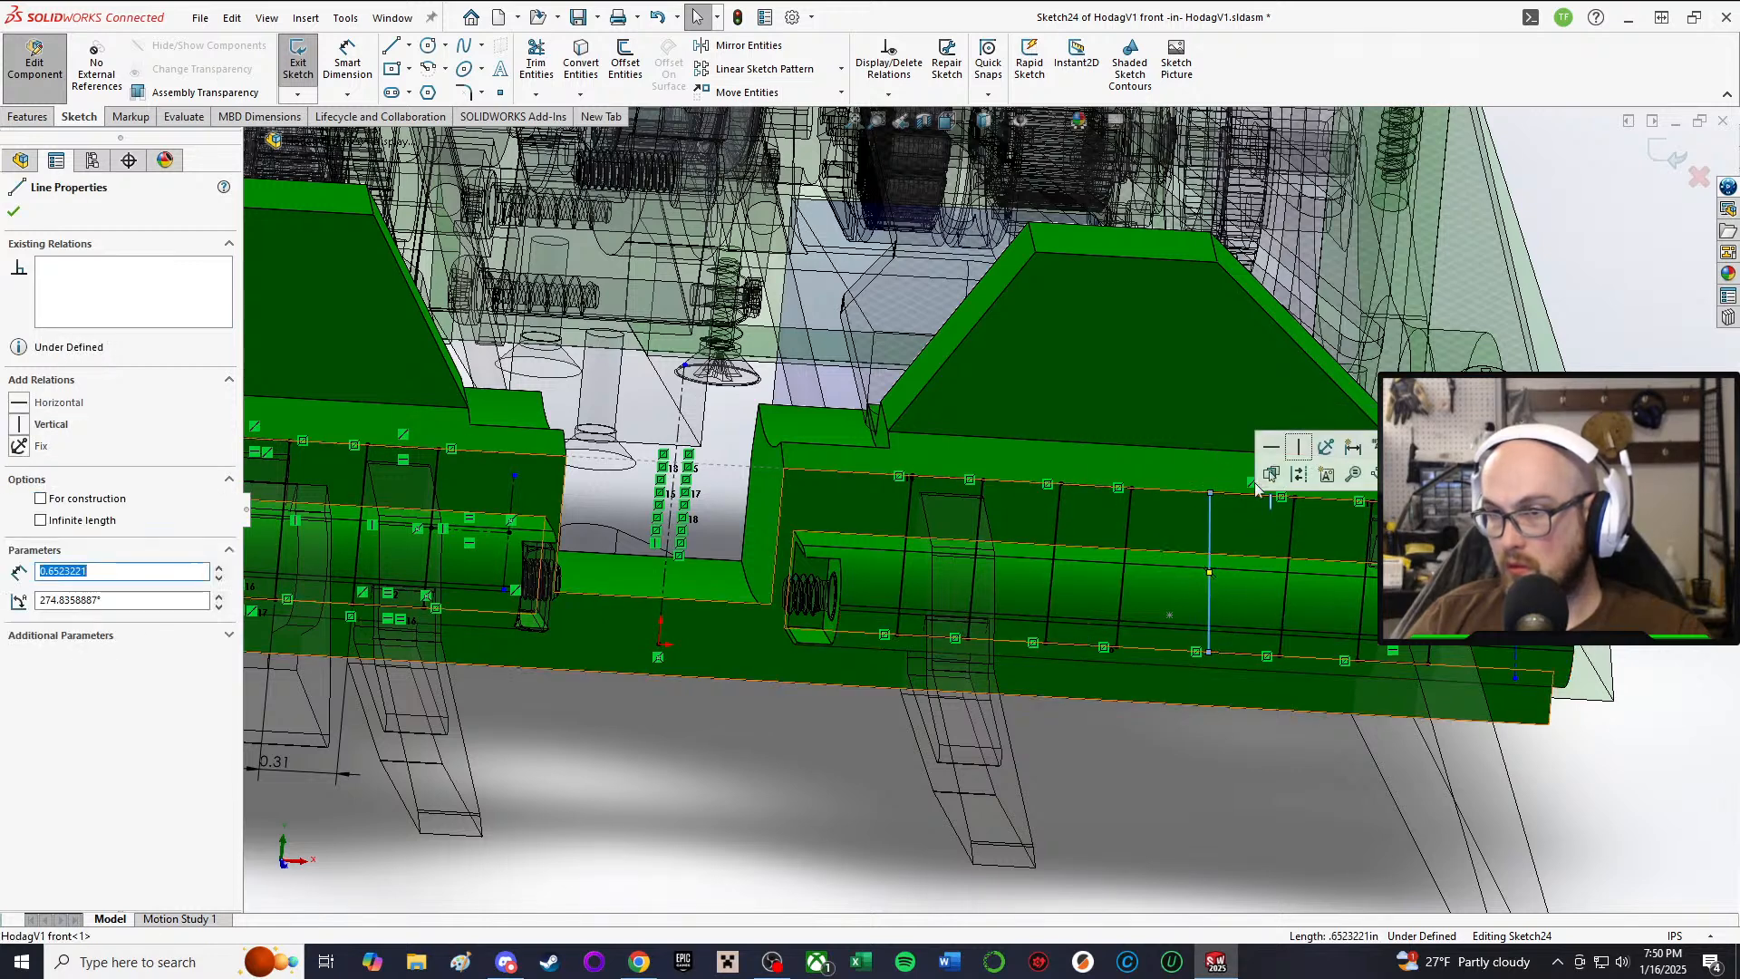
left_click(1298, 446)
left_click(1202, 817)
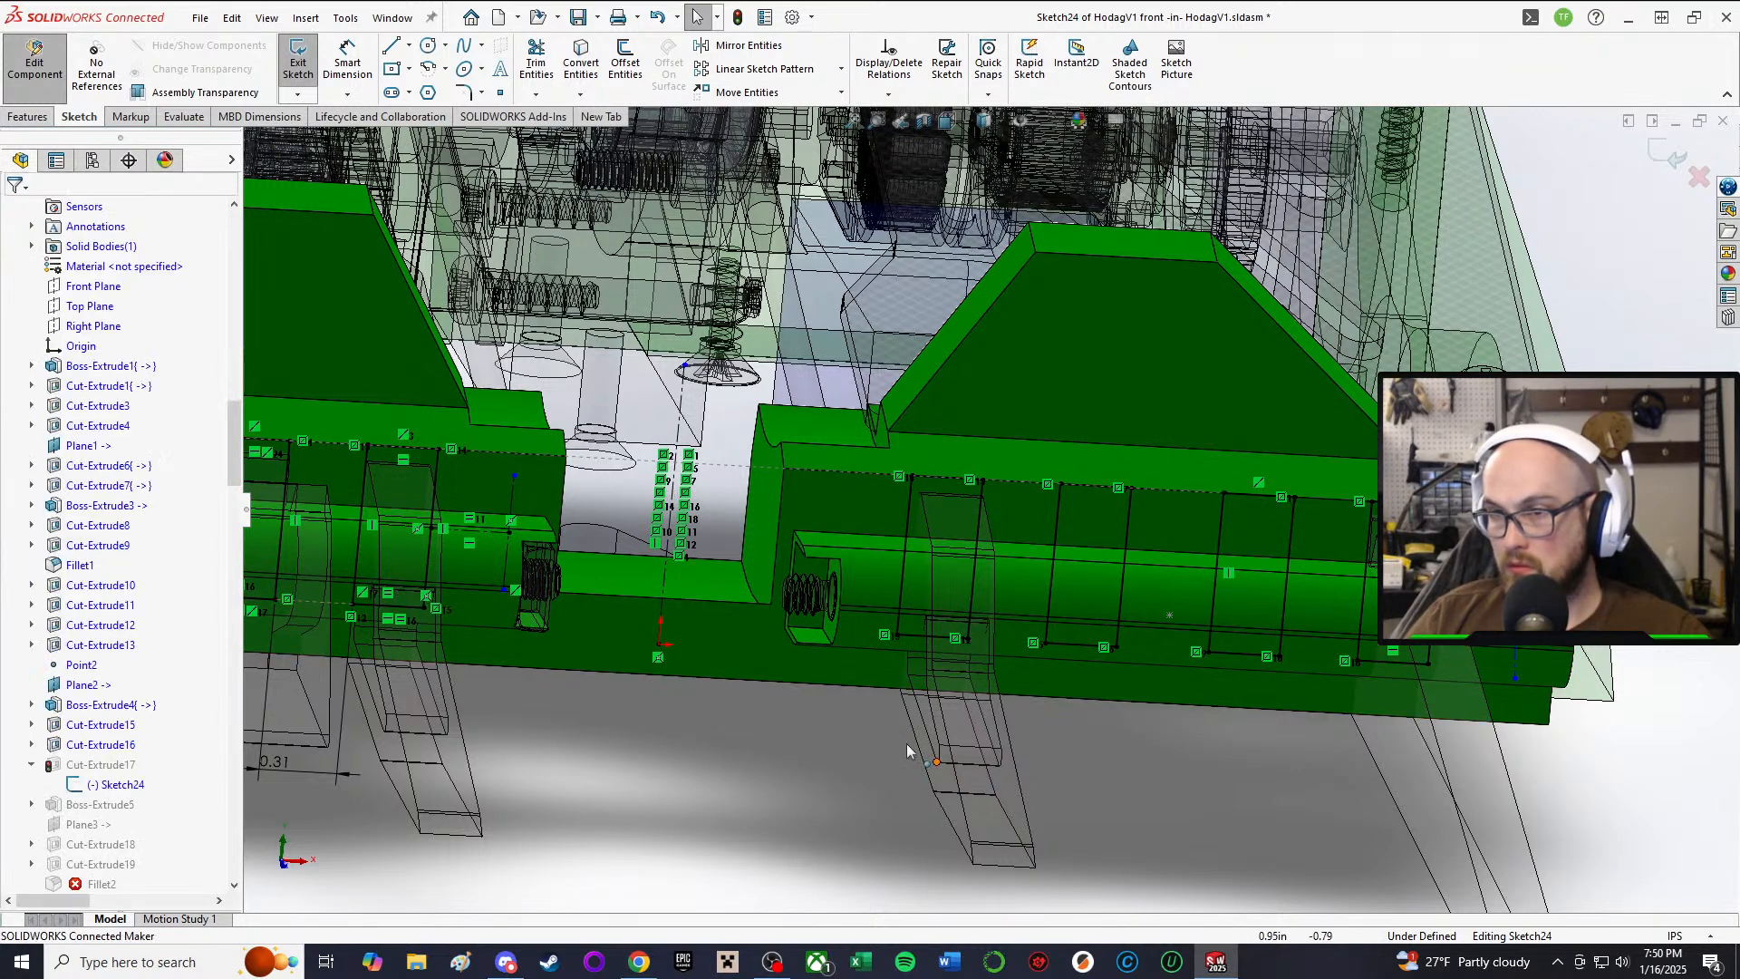
Step: Delete the relation holding the lower outer corner of the outermost slot on the dimensioned half of the bracket
middle_click_drag(432, 768, 672, 607, "ctrl")
scroll(673, 607, "down", 2)
scroll(778, 426, "down", 3)
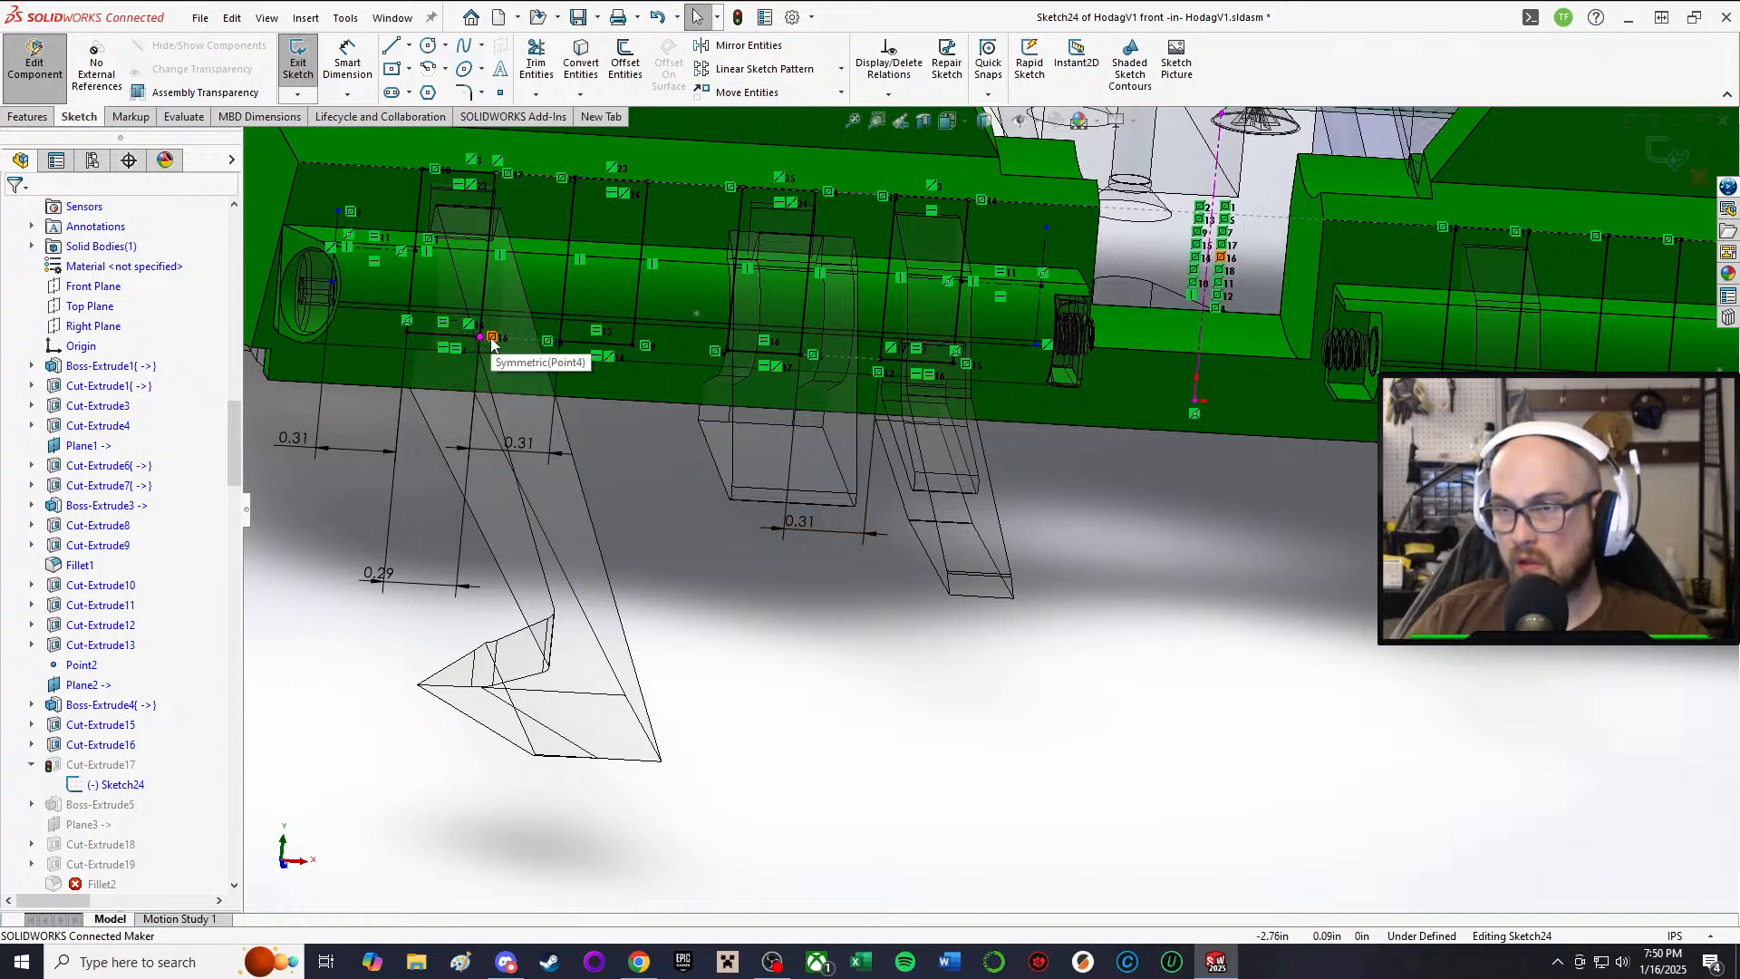
left_click(407, 321)
key("Delete")
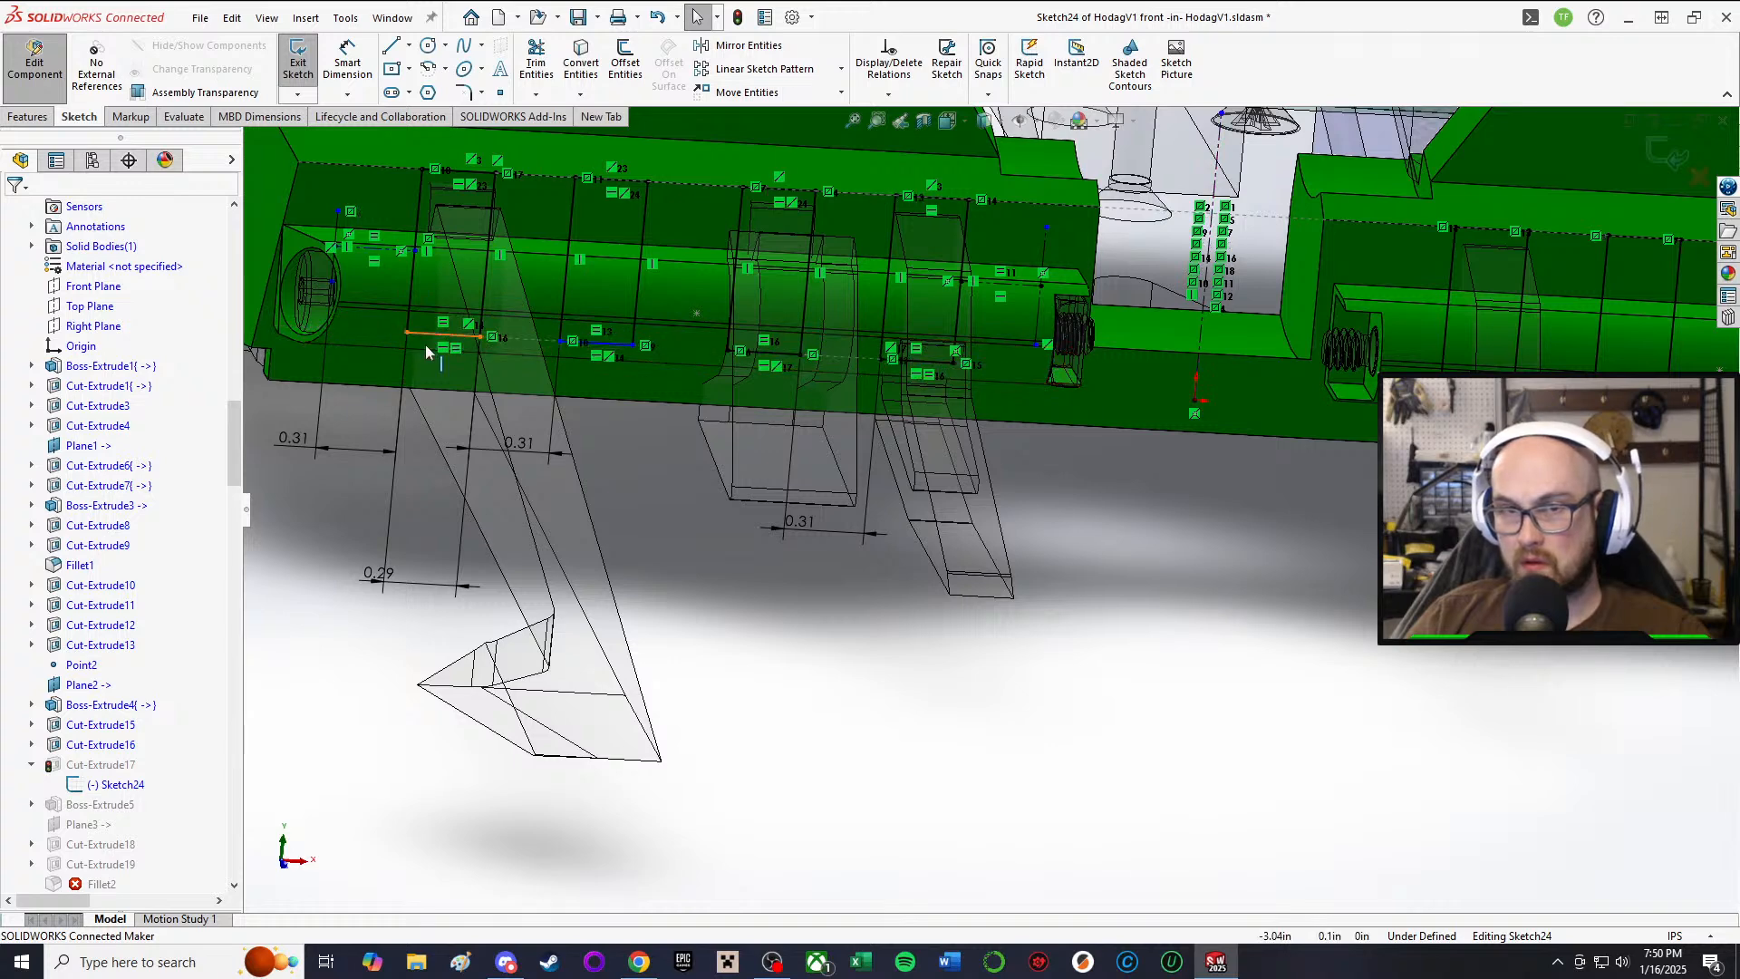
Step: Lower the outermost slot's lower line and make it collinear with the bracket's lower edge
left_click(428, 335)
left_click_drag(428, 335, 430, 376)
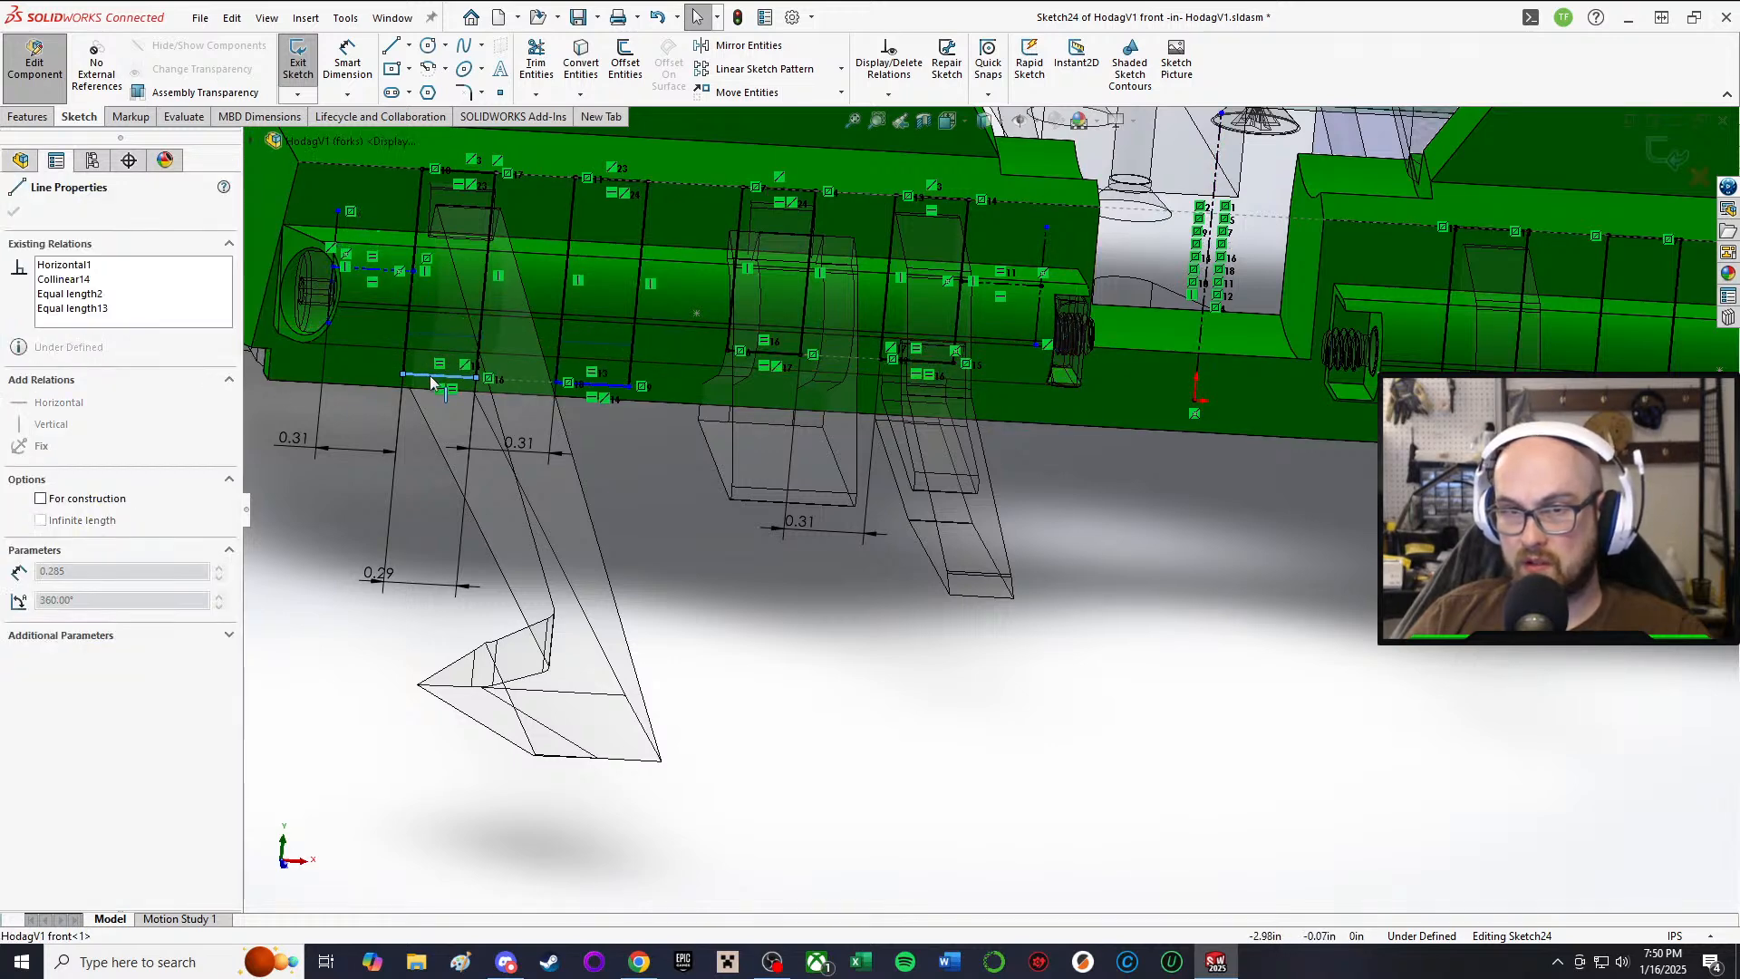
right_click_drag(650, 516, 687, 624)
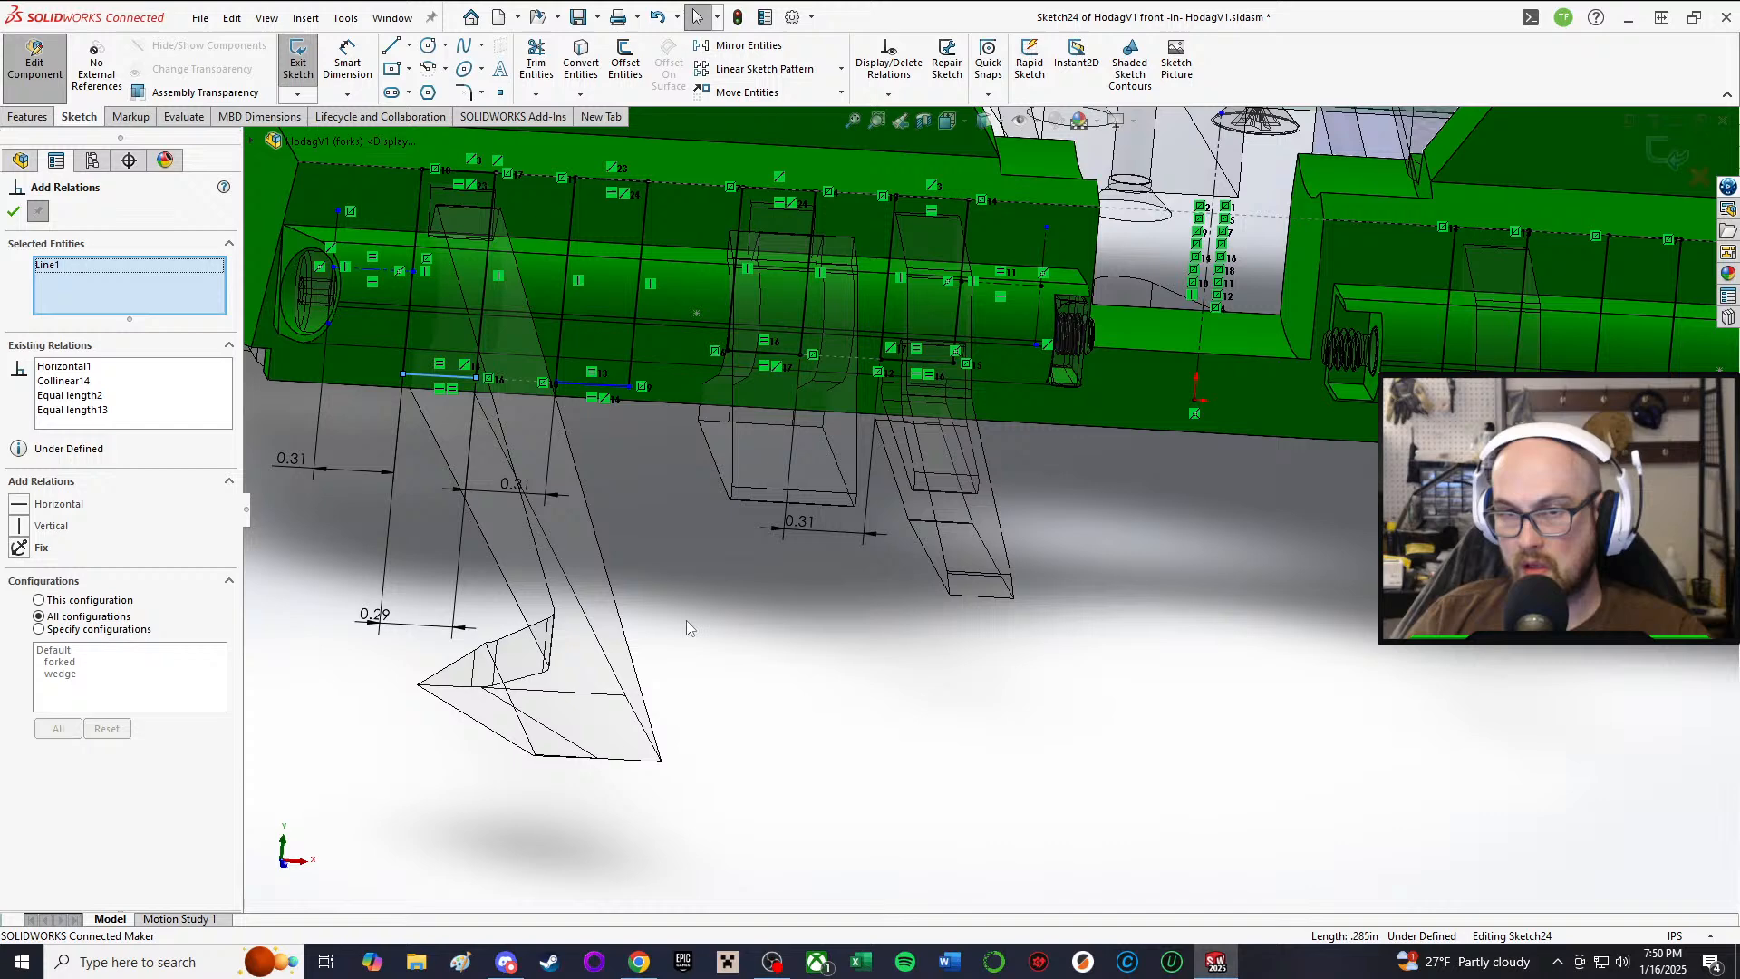
left_click(582, 397)
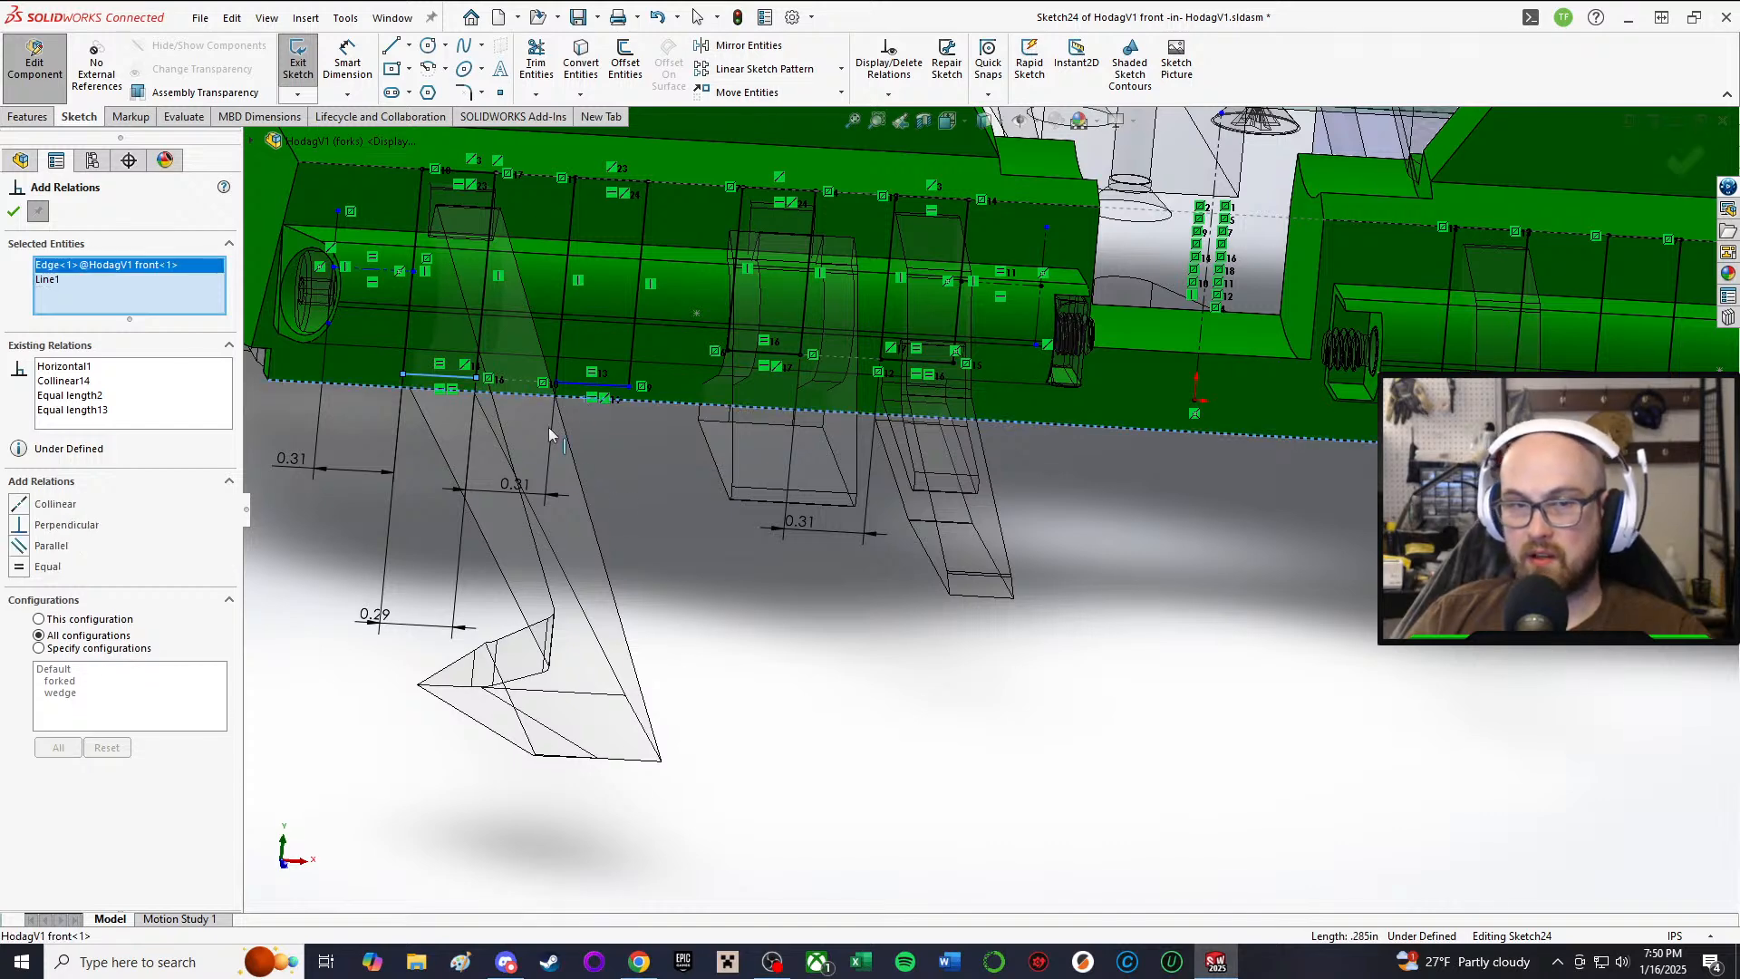
left_click(25, 506)
left_click(23, 209)
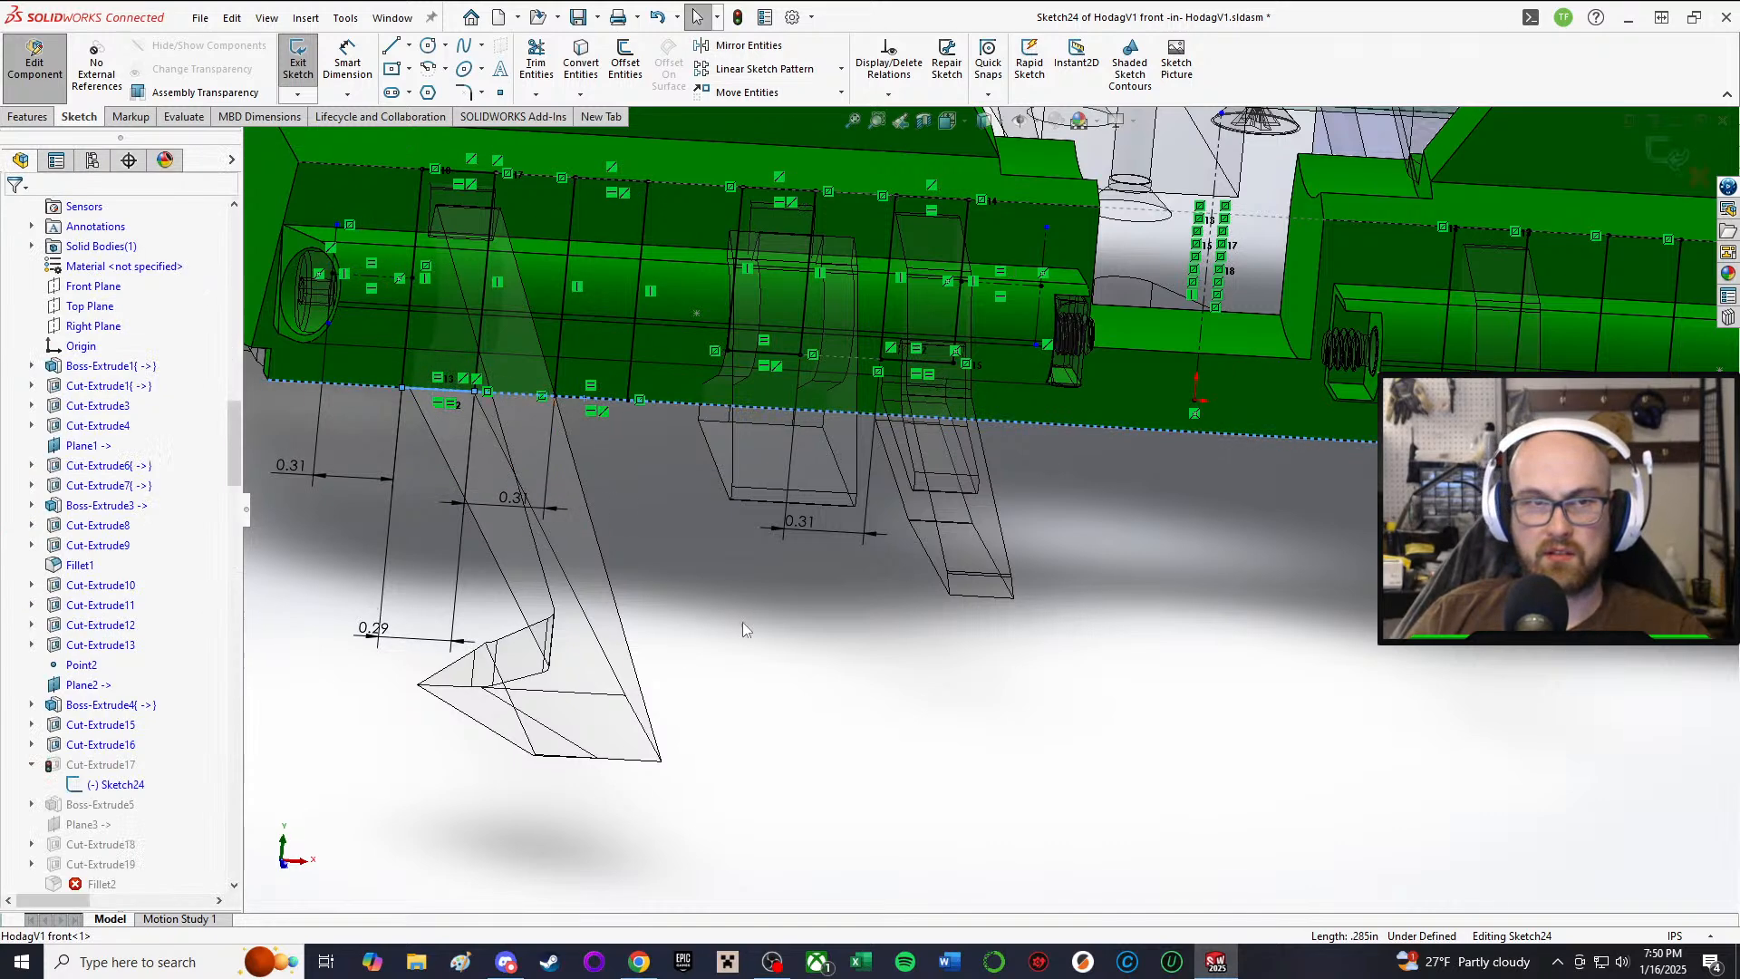
Step: Lower the innermost slot's lower line on the same half and make it collinear with the bracket's lower edge
scroll(751, 414, "down", 3)
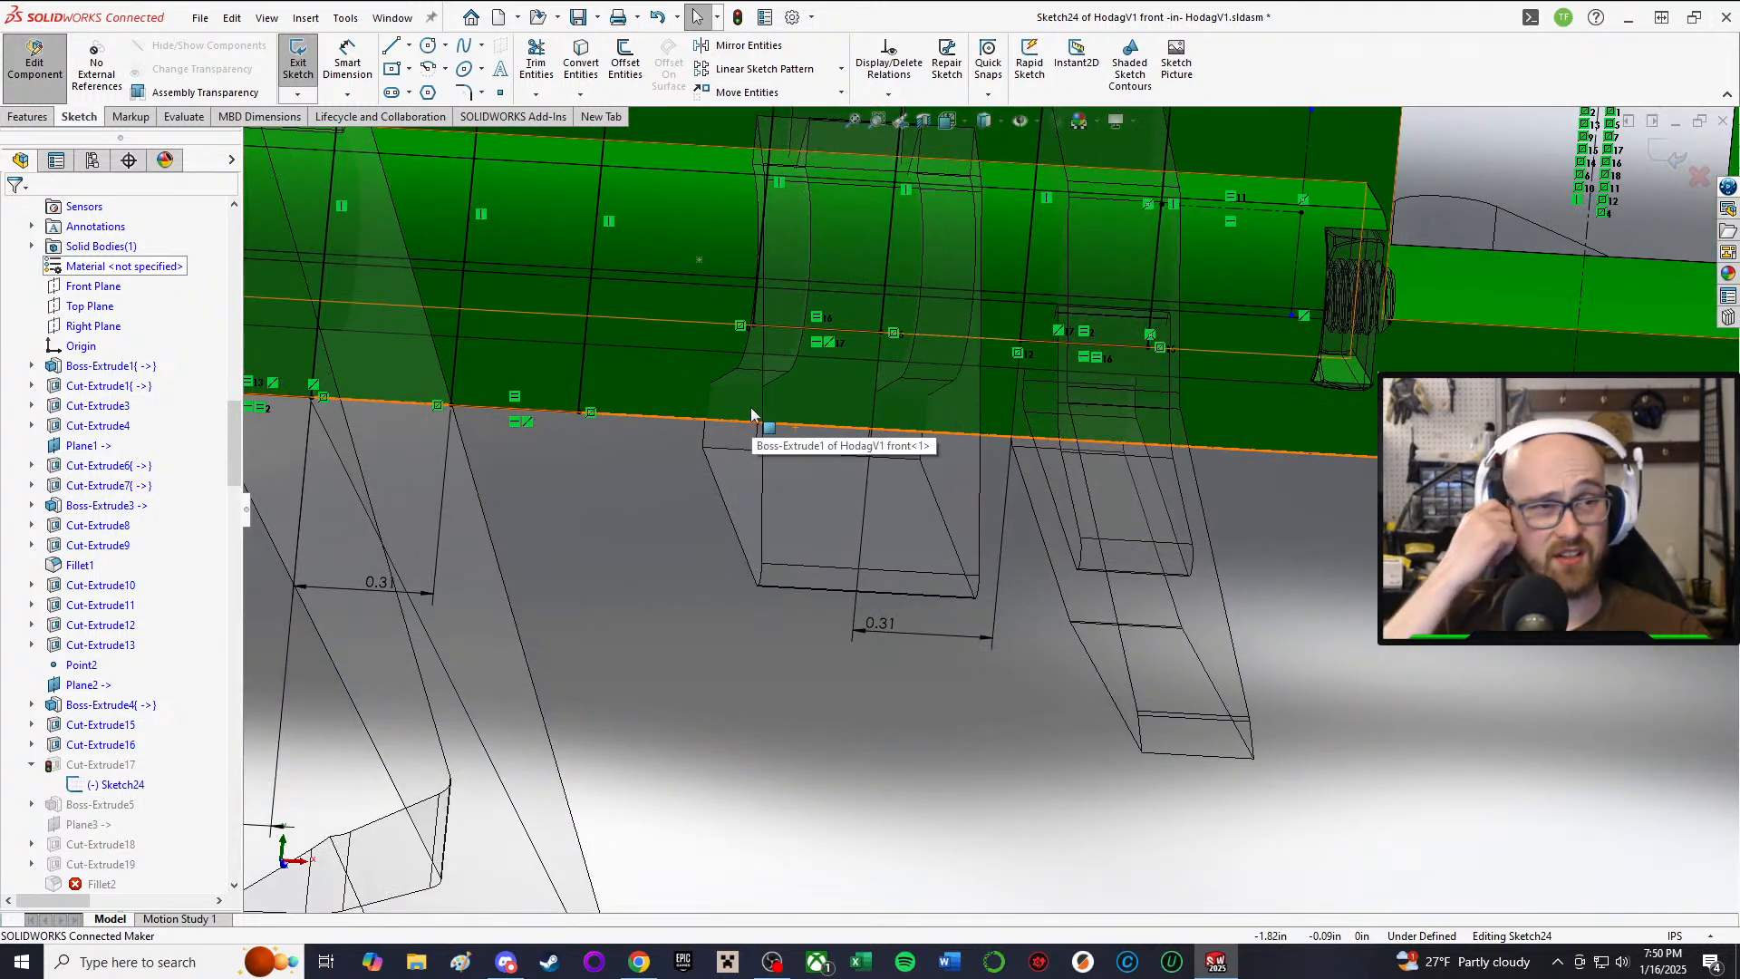
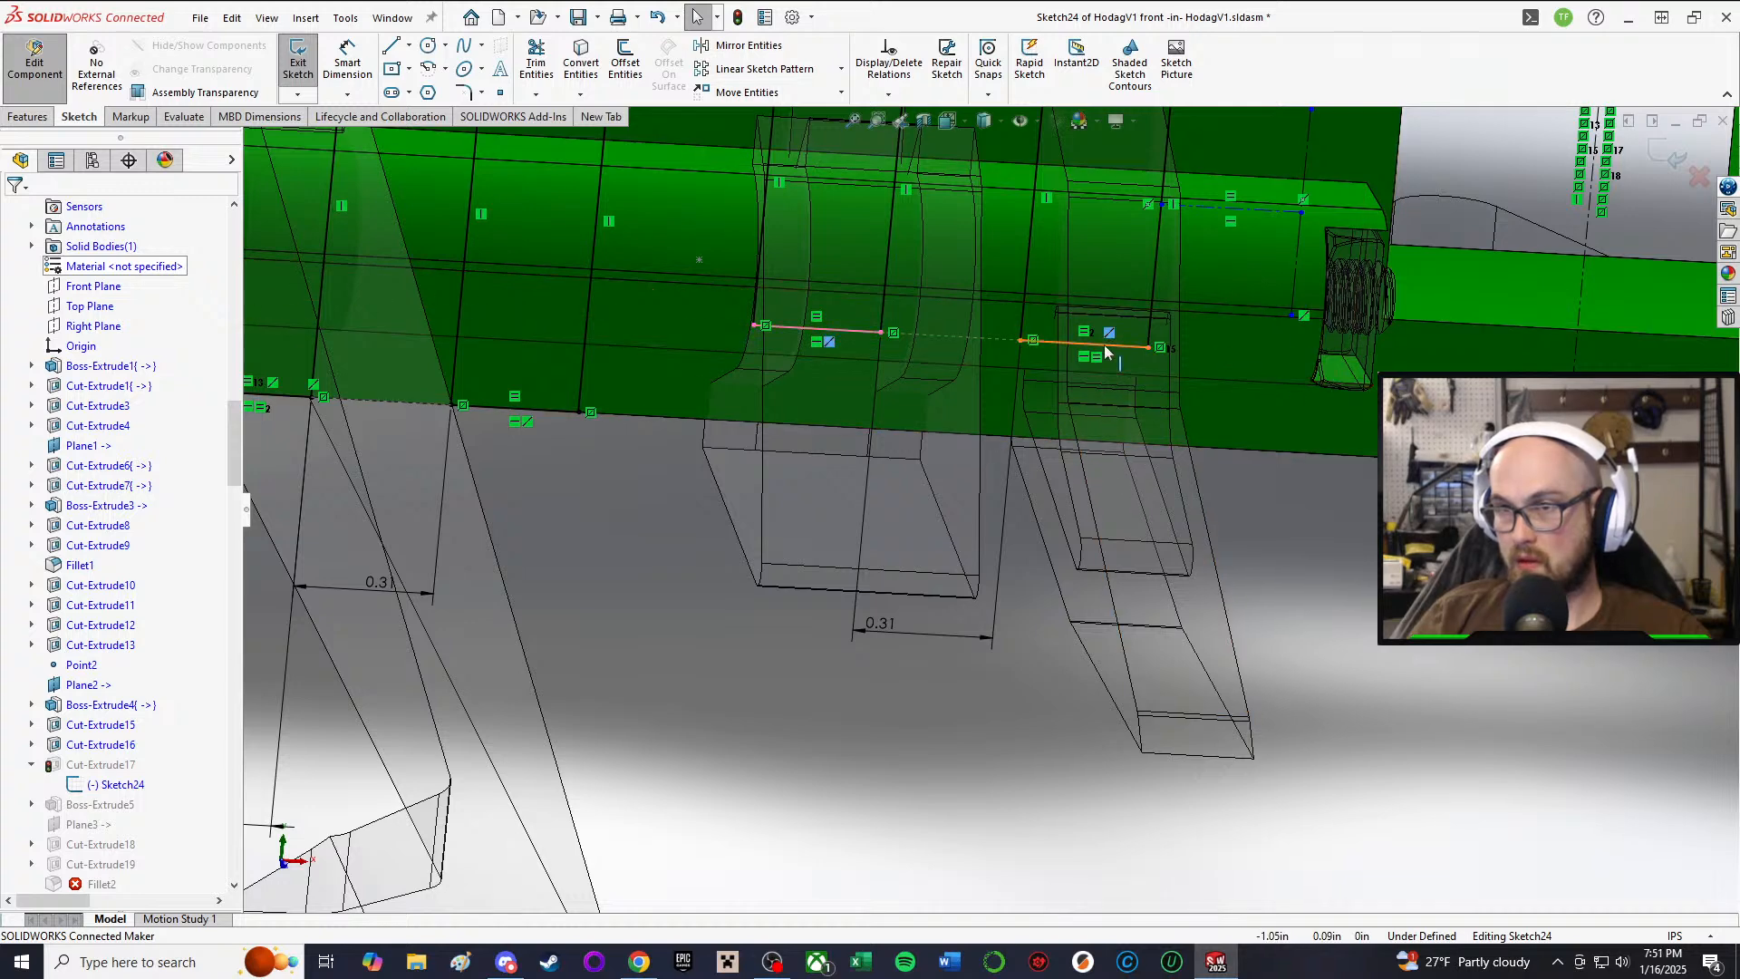
mouse_move(1107, 346)
left_mouse_down()
mouse_move(1100, 449)
mouse_move(1100, 430)
left_mouse_up()
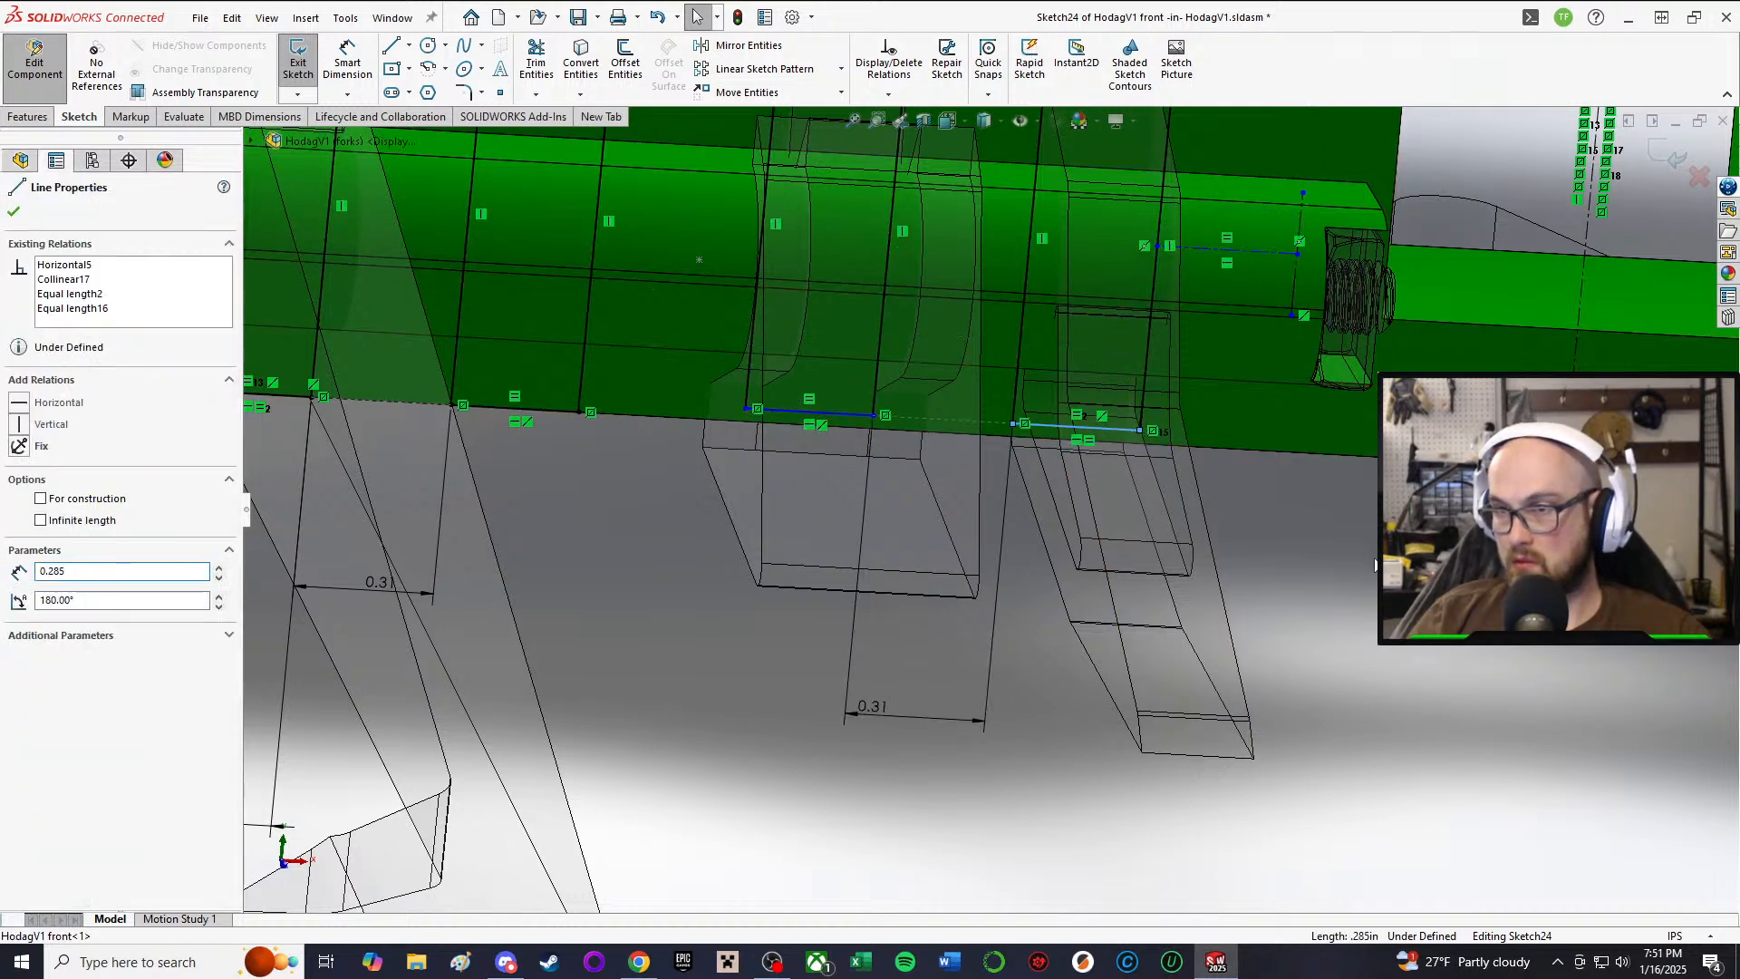
right_click_drag(1374, 558, 1299, 553)
left_click(1233, 449)
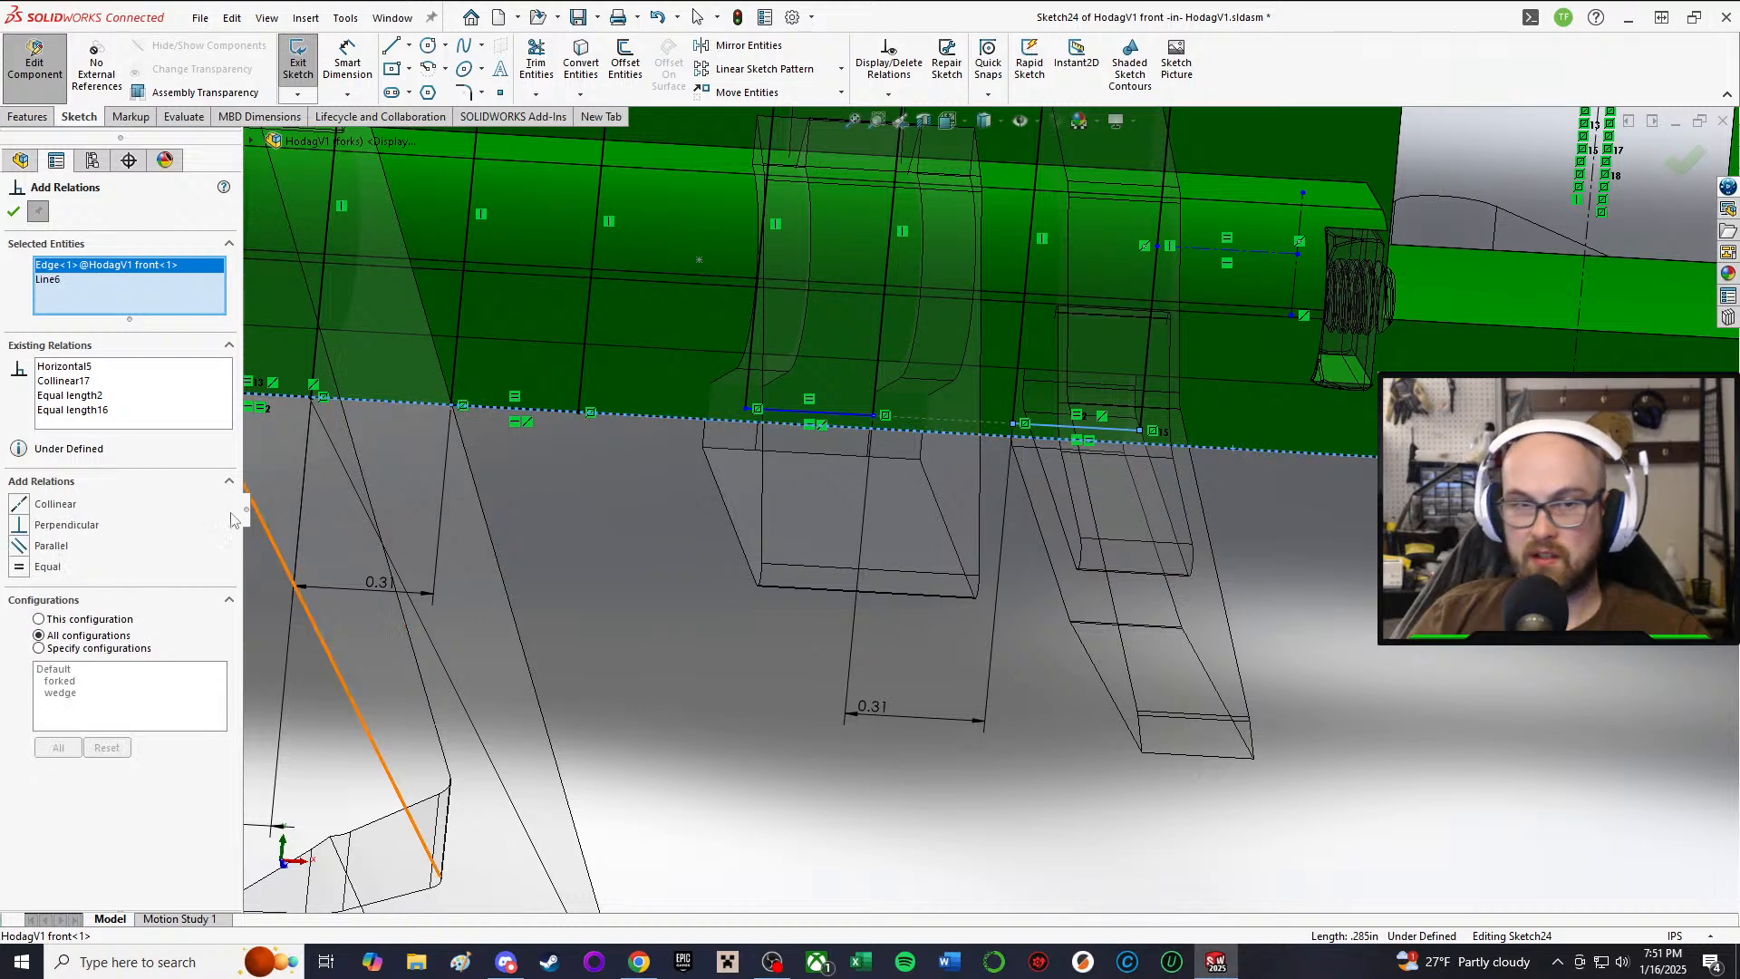
left_click(18, 504)
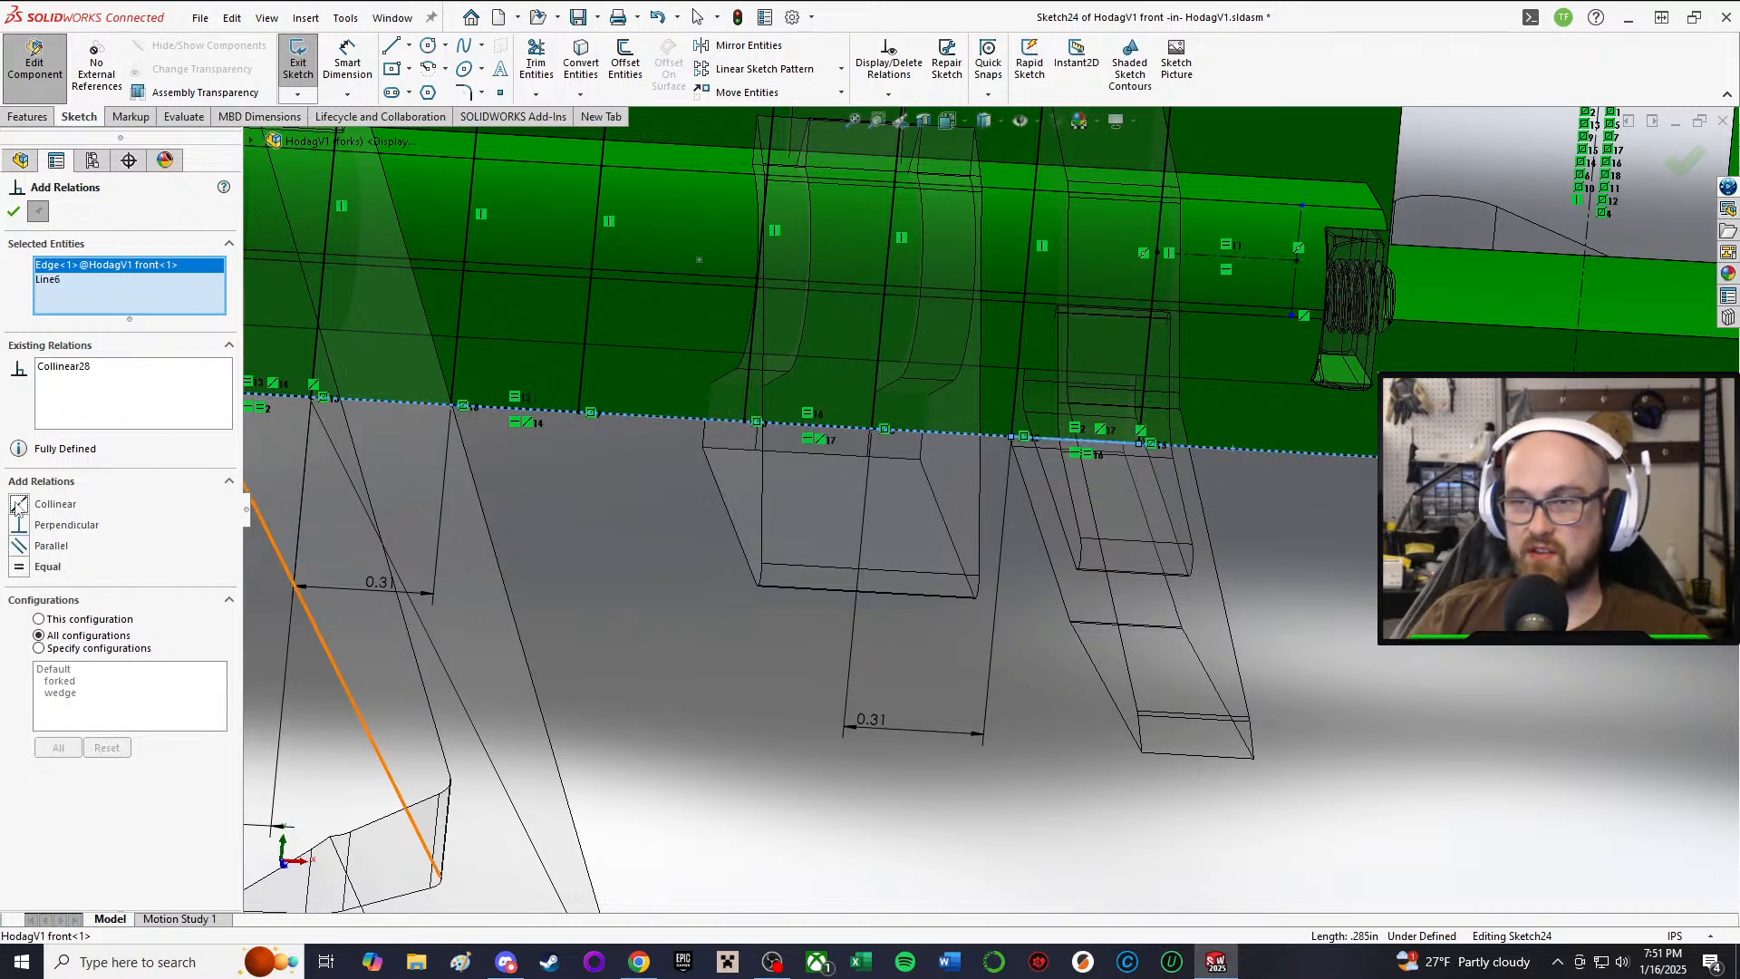
left_click(14, 212)
Step: Exit Sketch24 and rebuild the bracket, ignoring the Sketch29 error and choosing not to show the warning again
scroll(1572, 371, "up", 8)
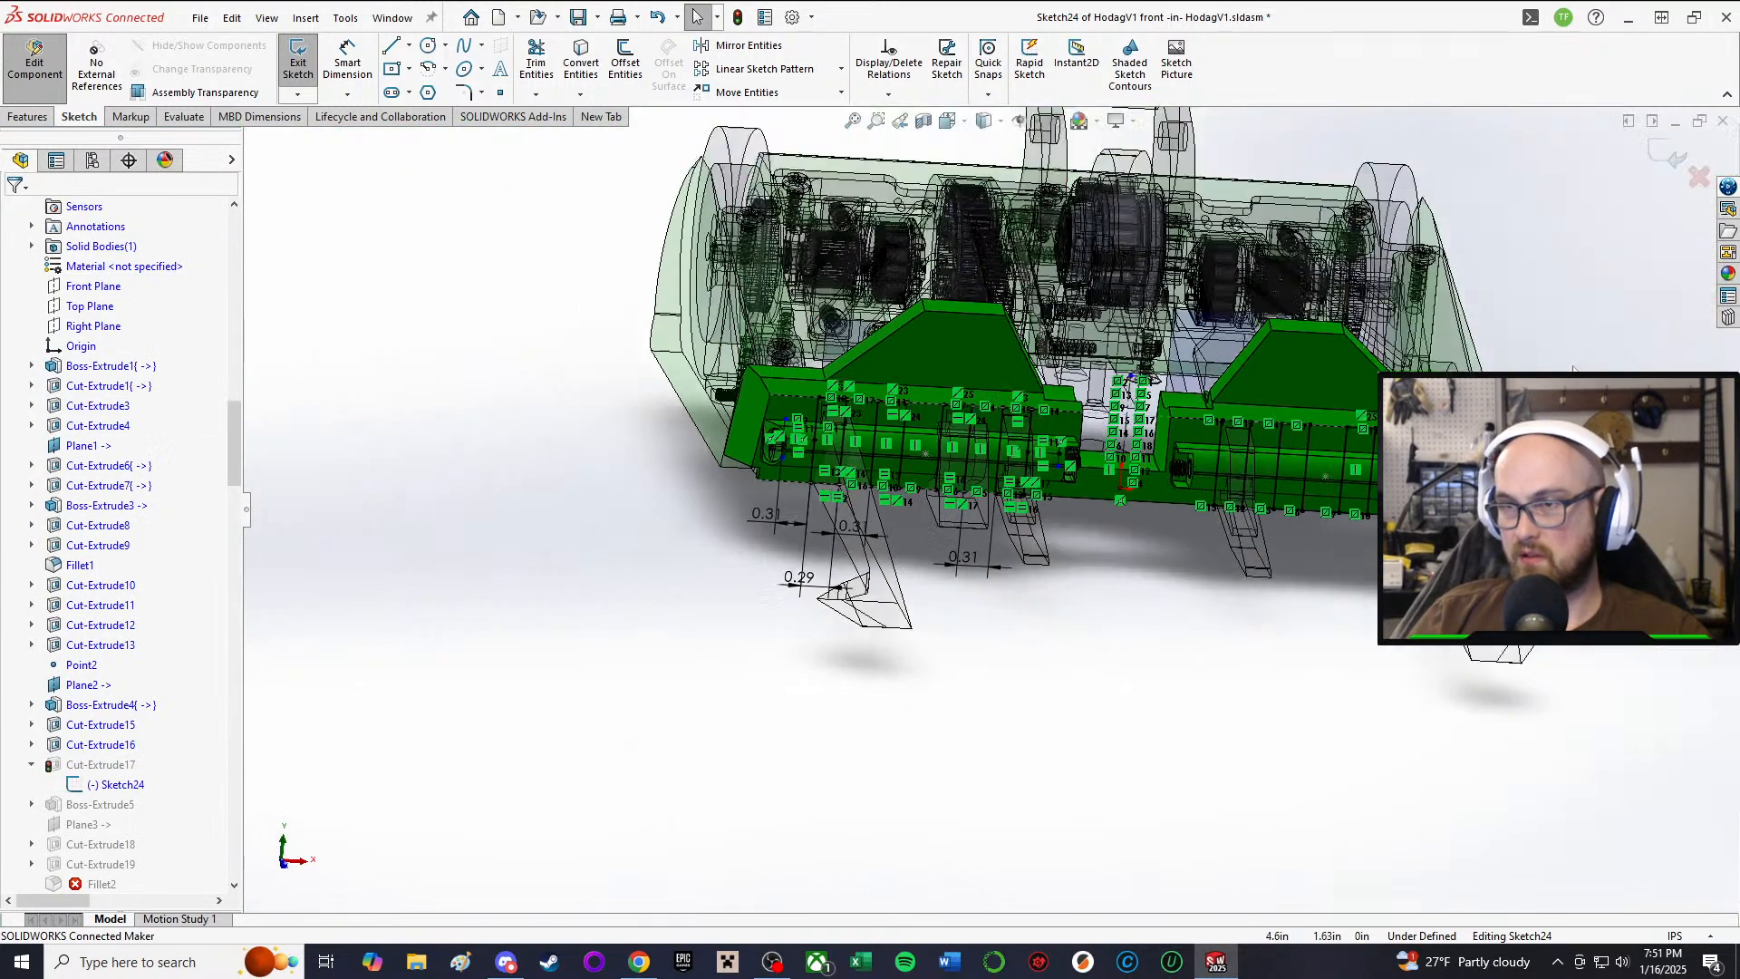
scroll(1574, 371, "down", 2)
scroll(1244, 526, "up", 3)
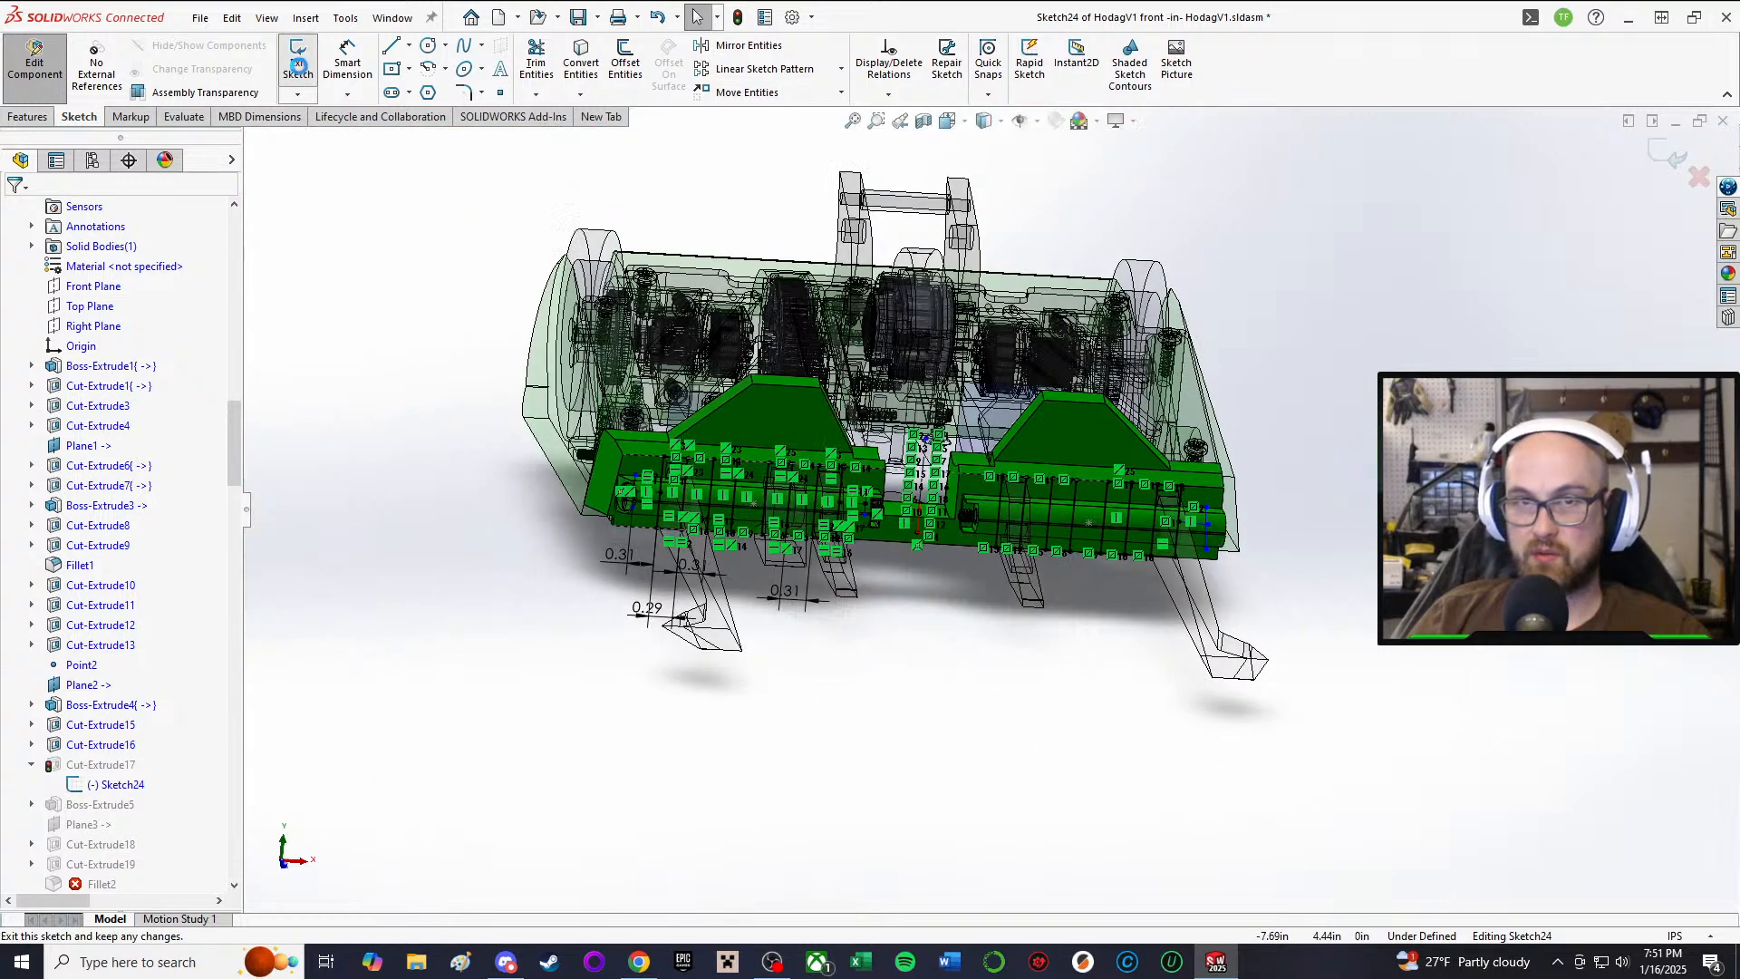
left_click(298, 65)
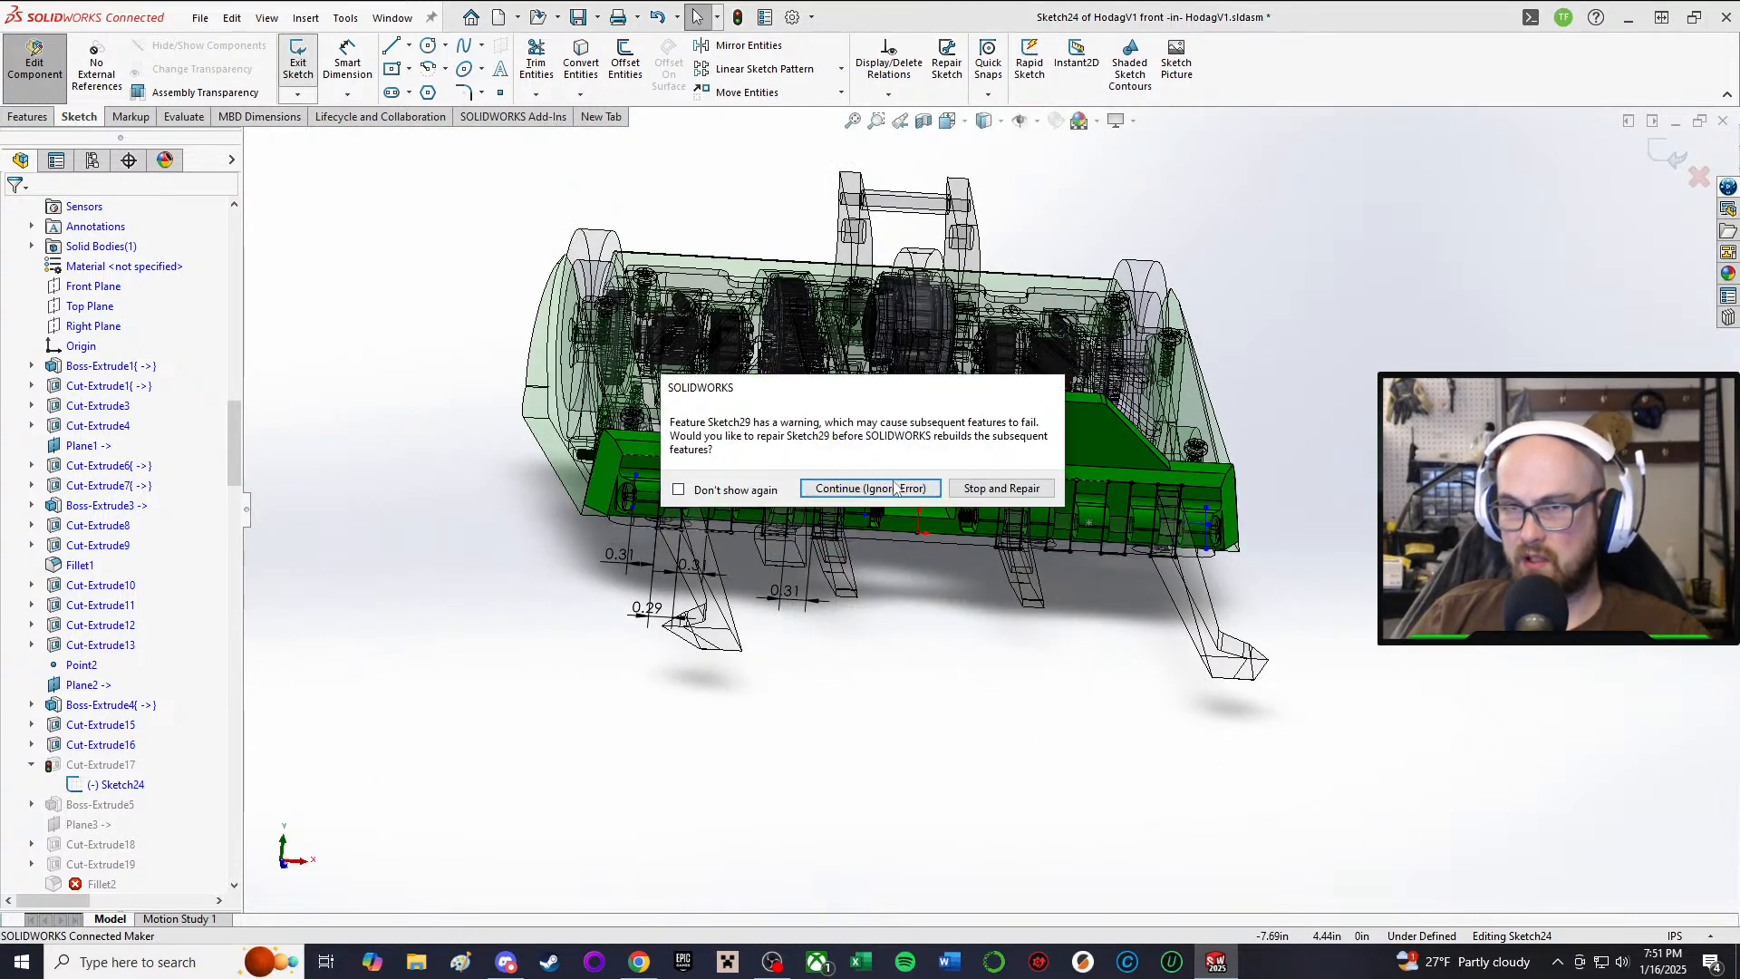
left_click(895, 488)
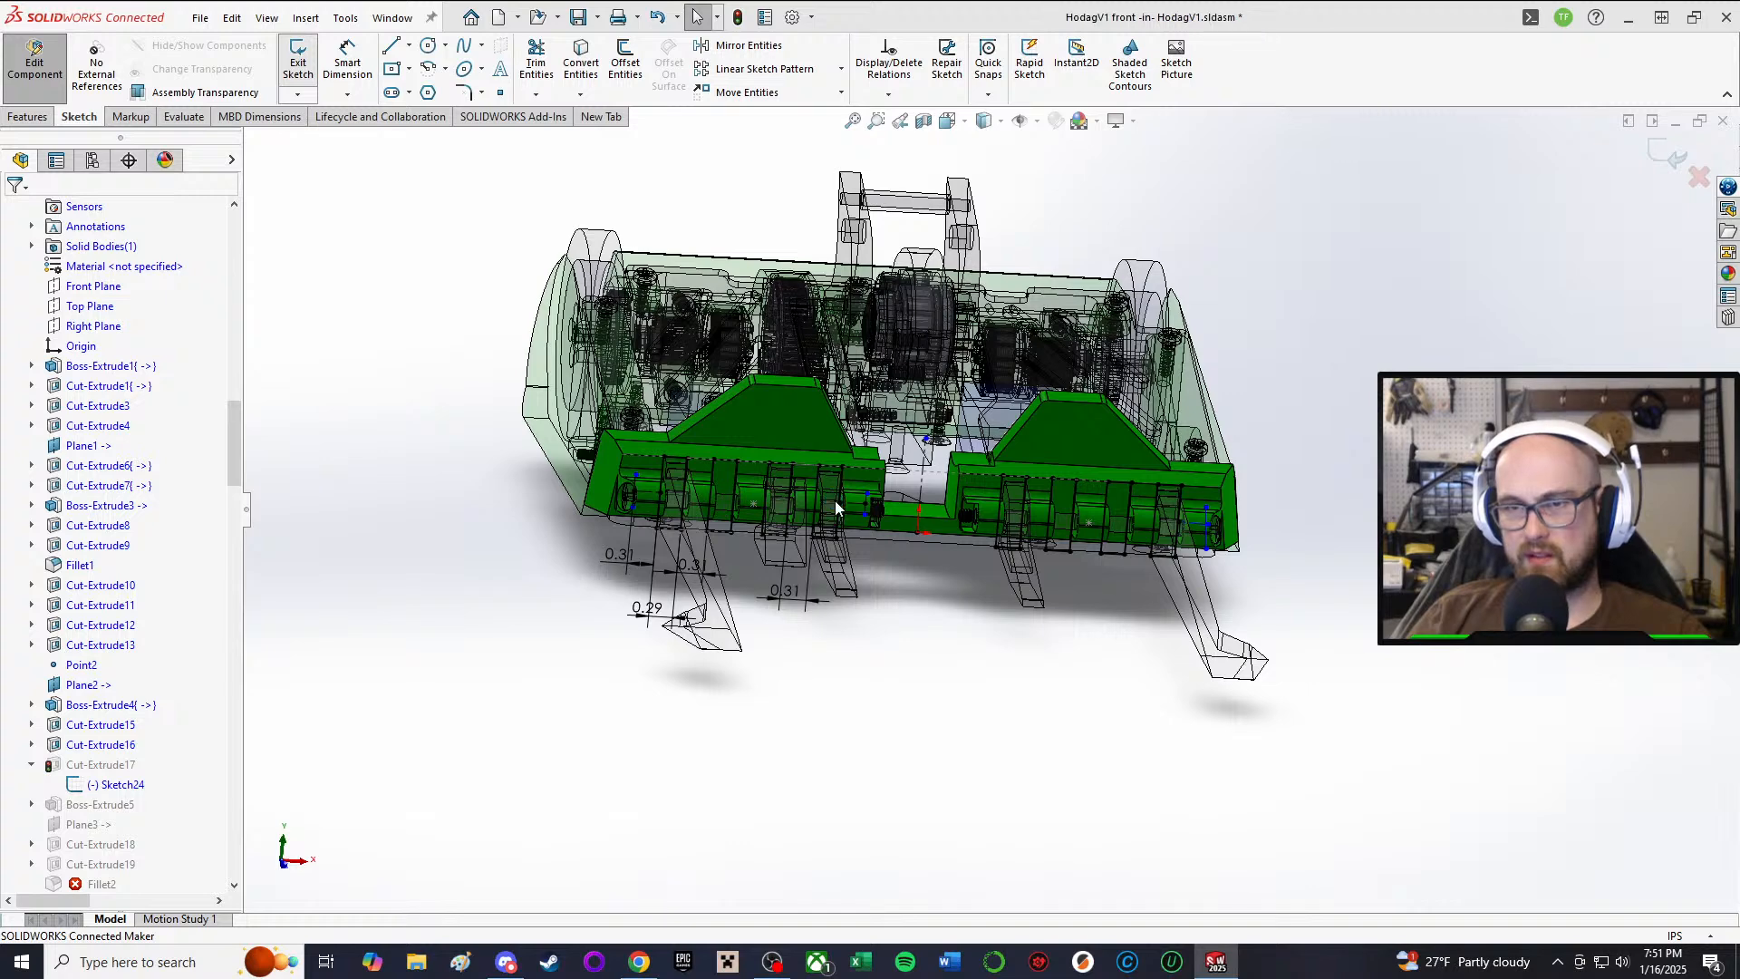
key("ctrl+b")
key("Return")
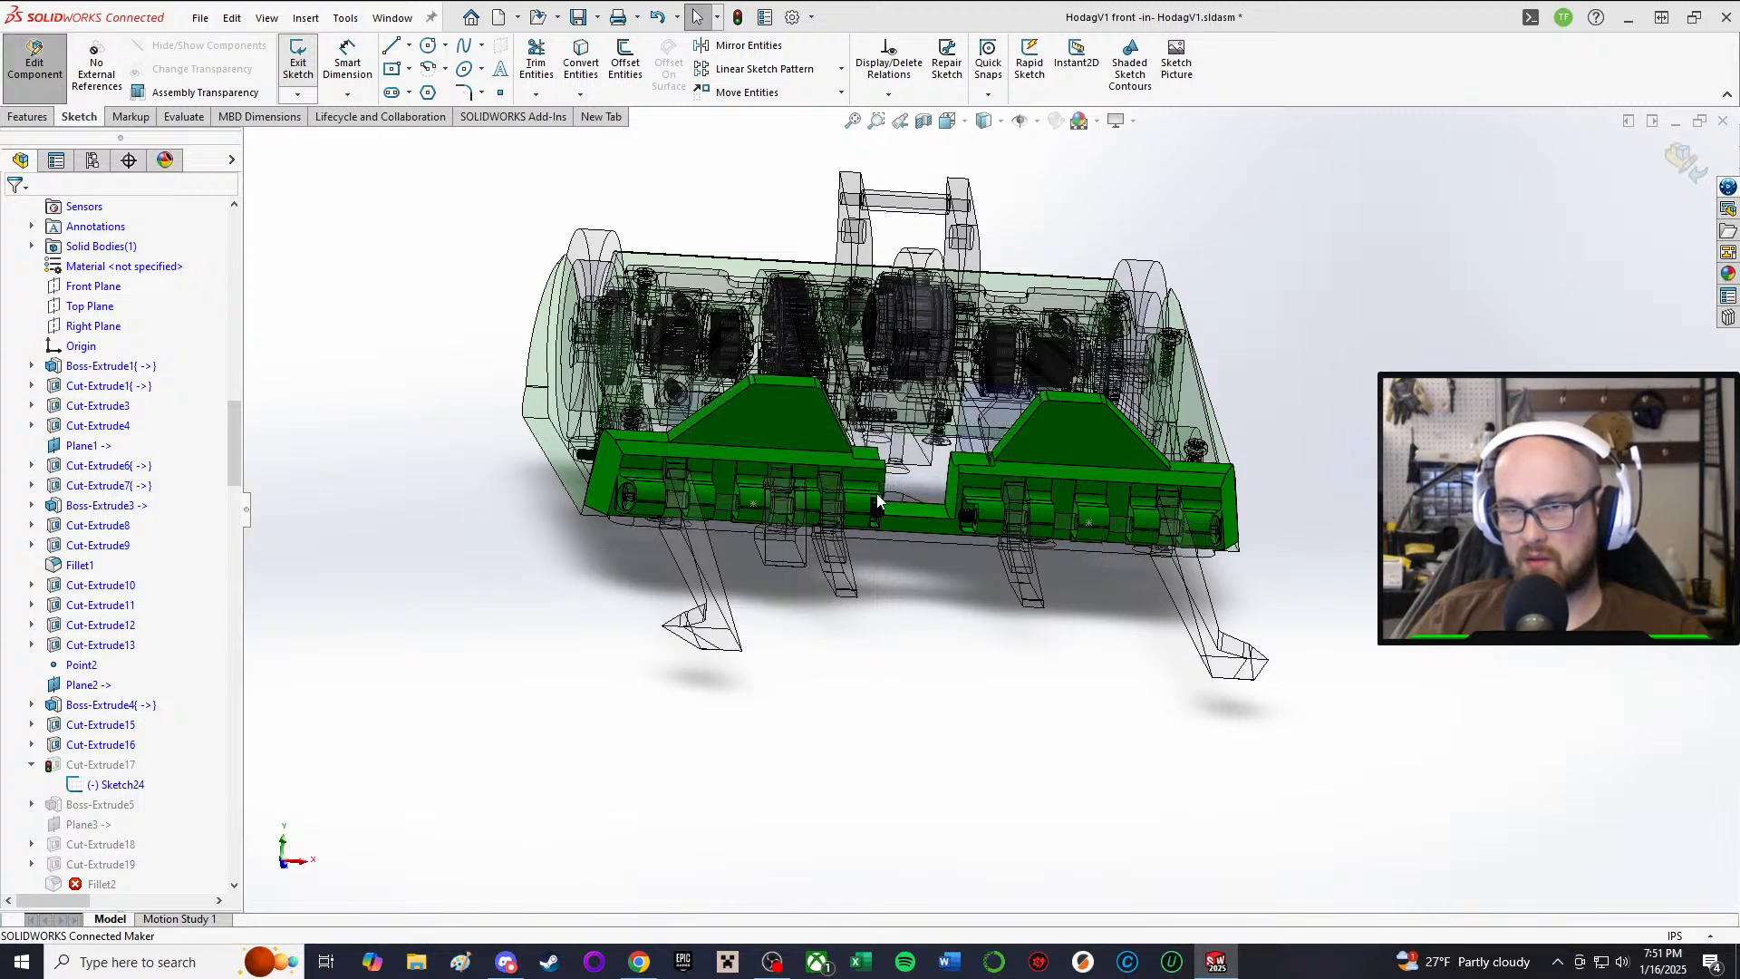
key("ctrl+b")
key("Return")
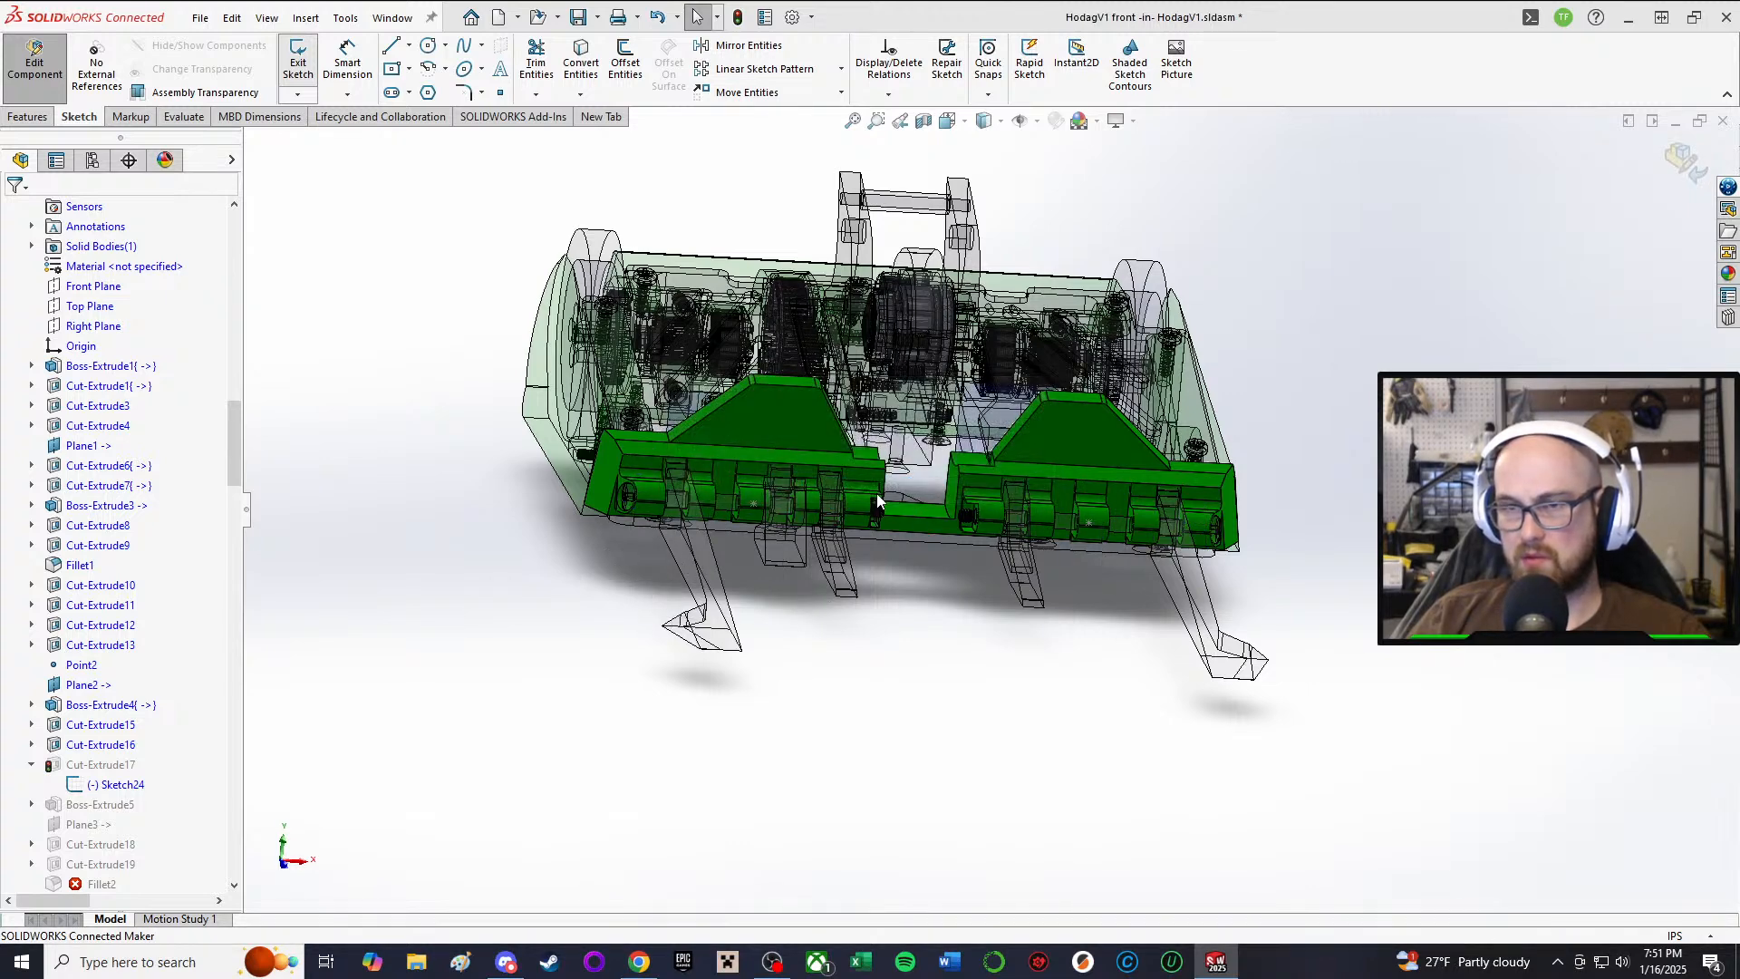
key("ctrl+b")
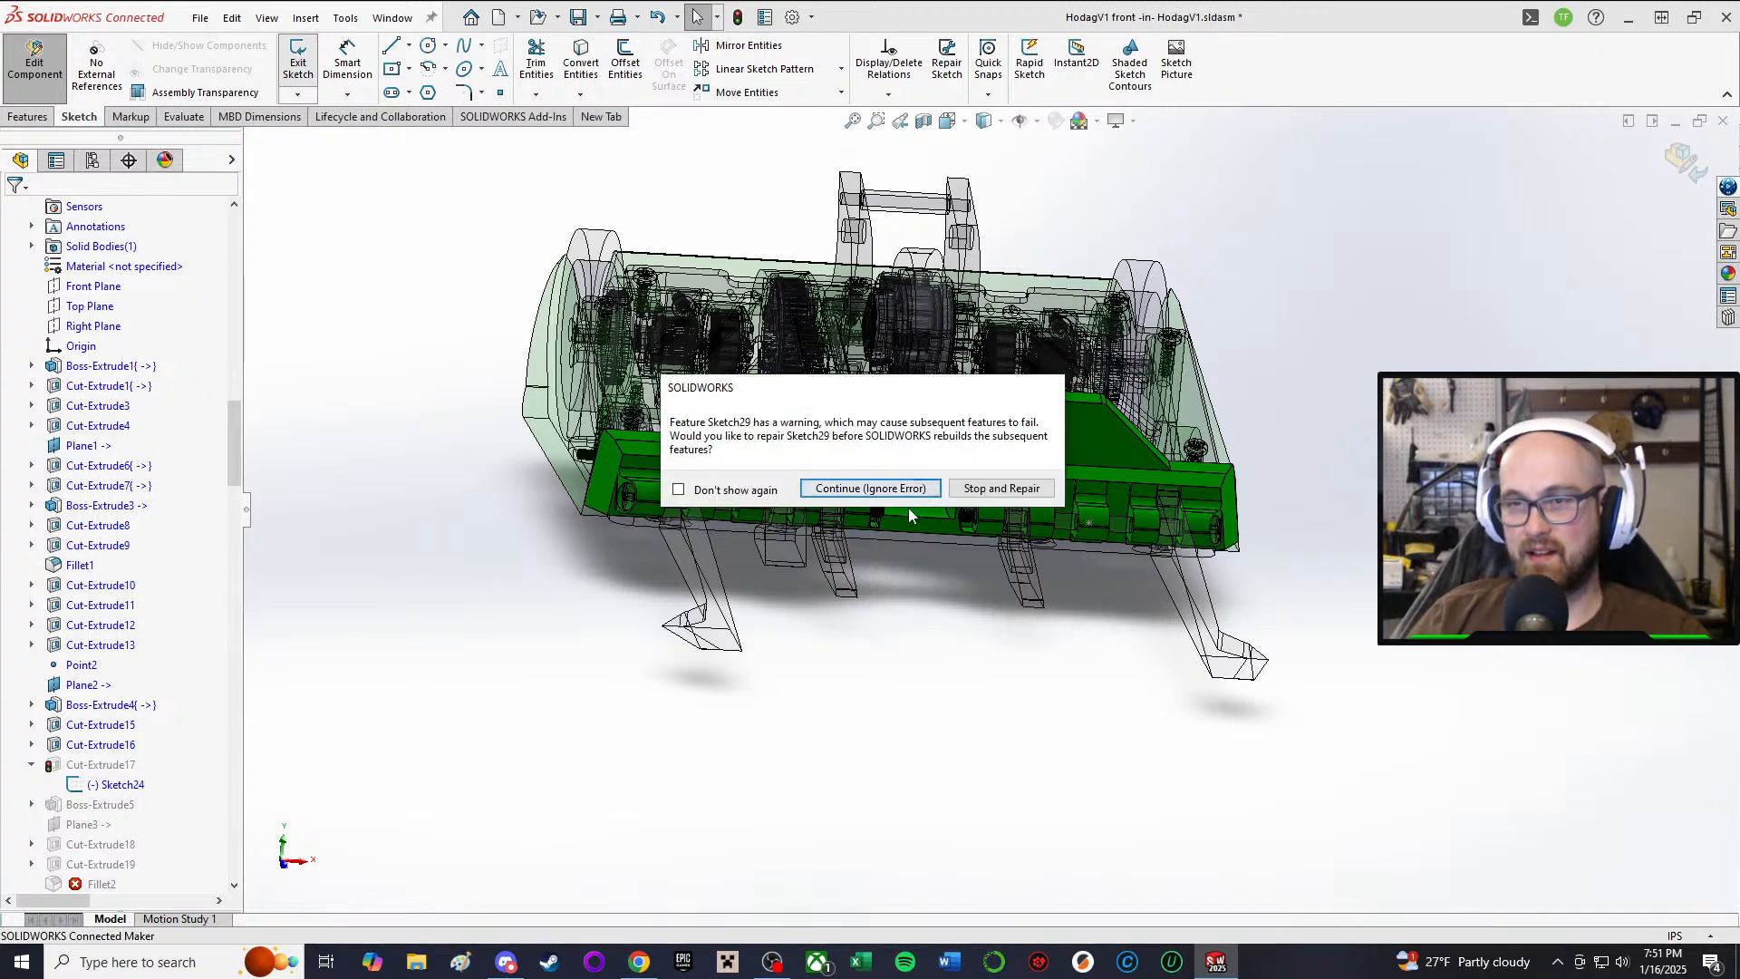
left_click(812, 488)
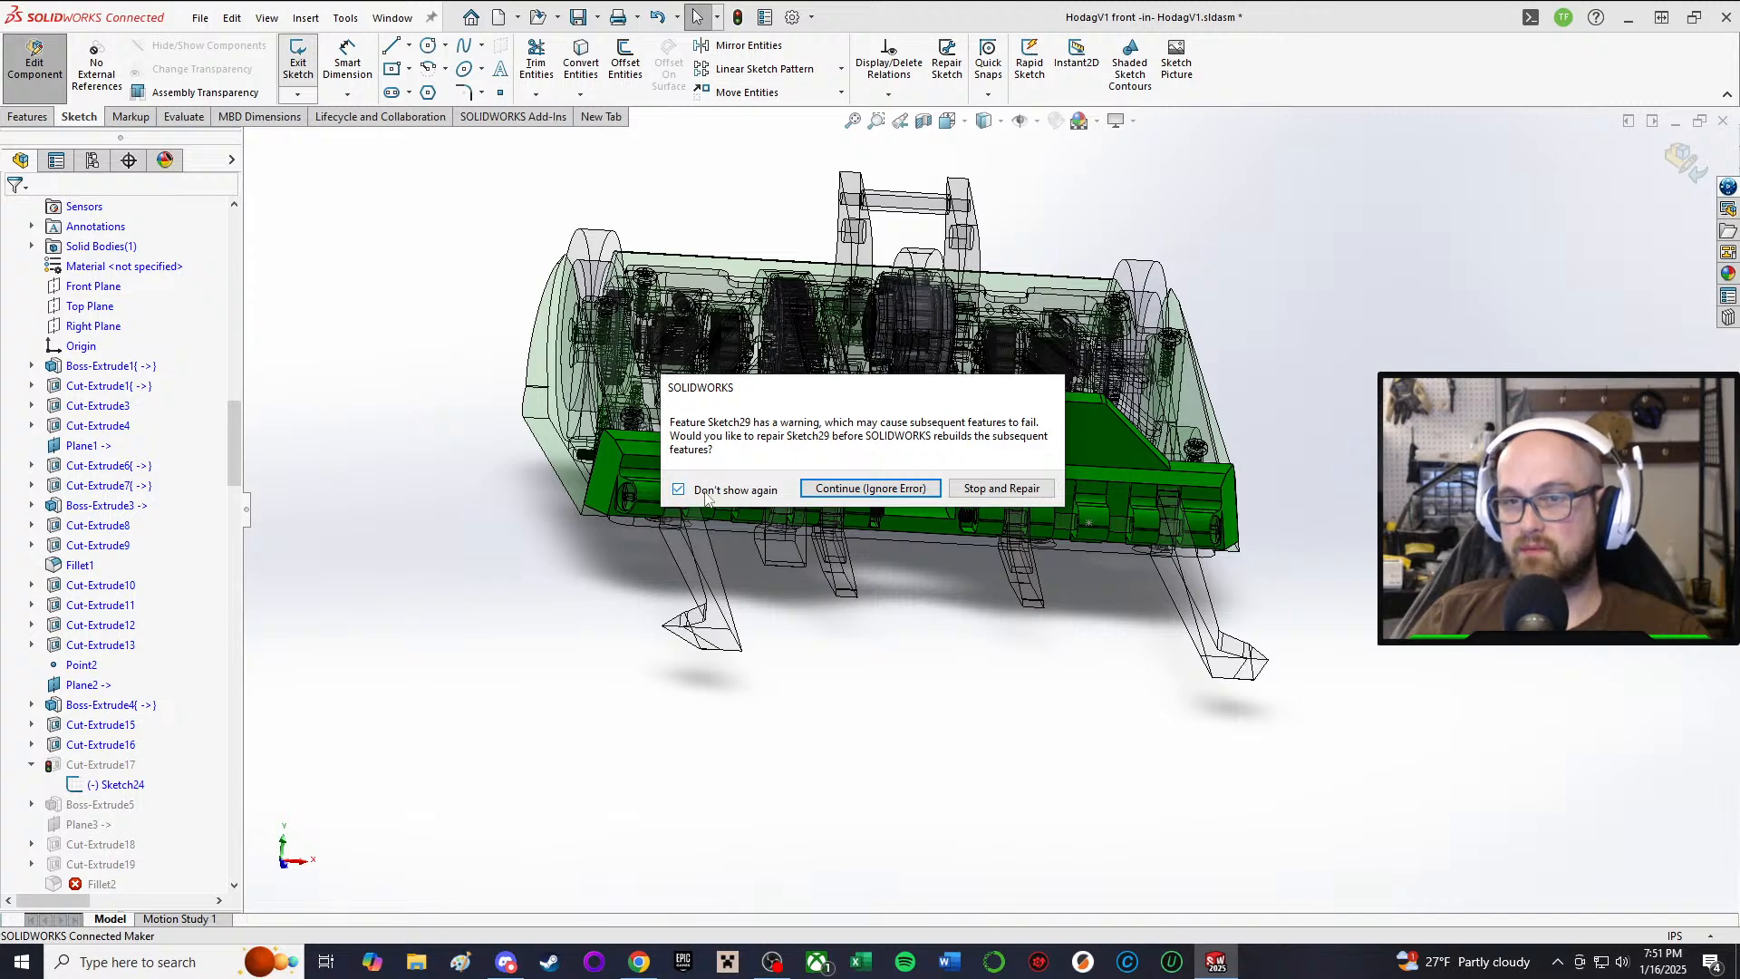
left_click(858, 490)
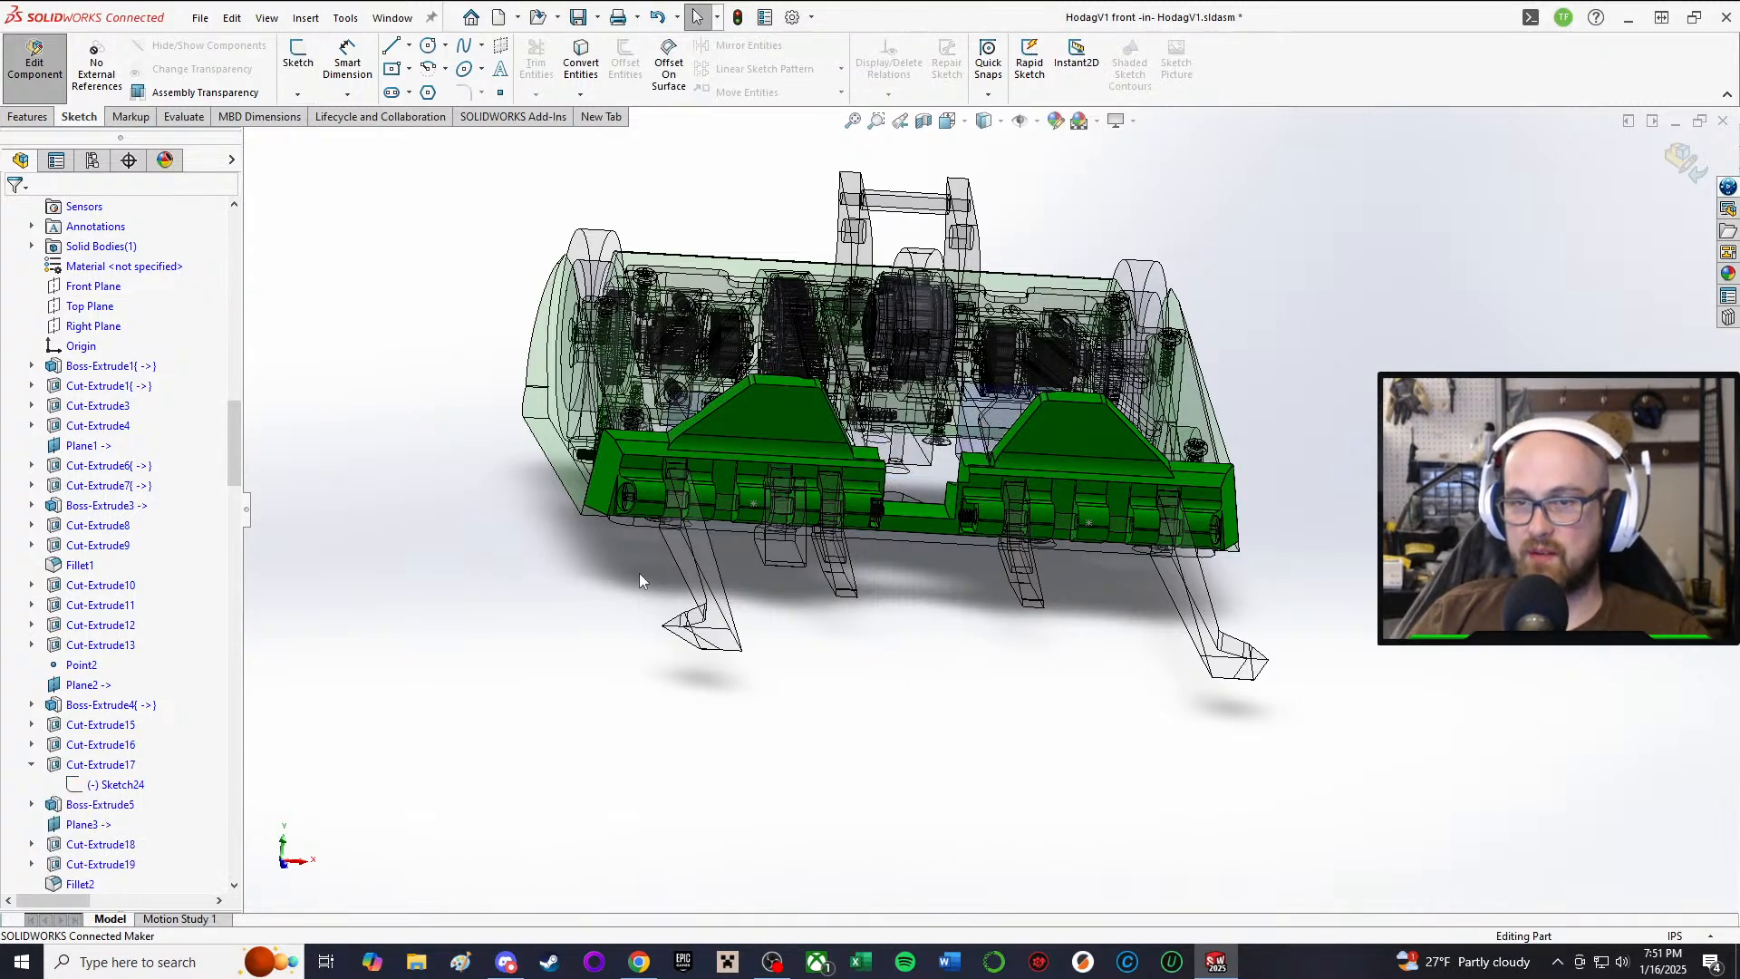
Step: Open Sketch29 of the Cut-Extrude21 feature for editing
scroll(77, 589, "down", 2)
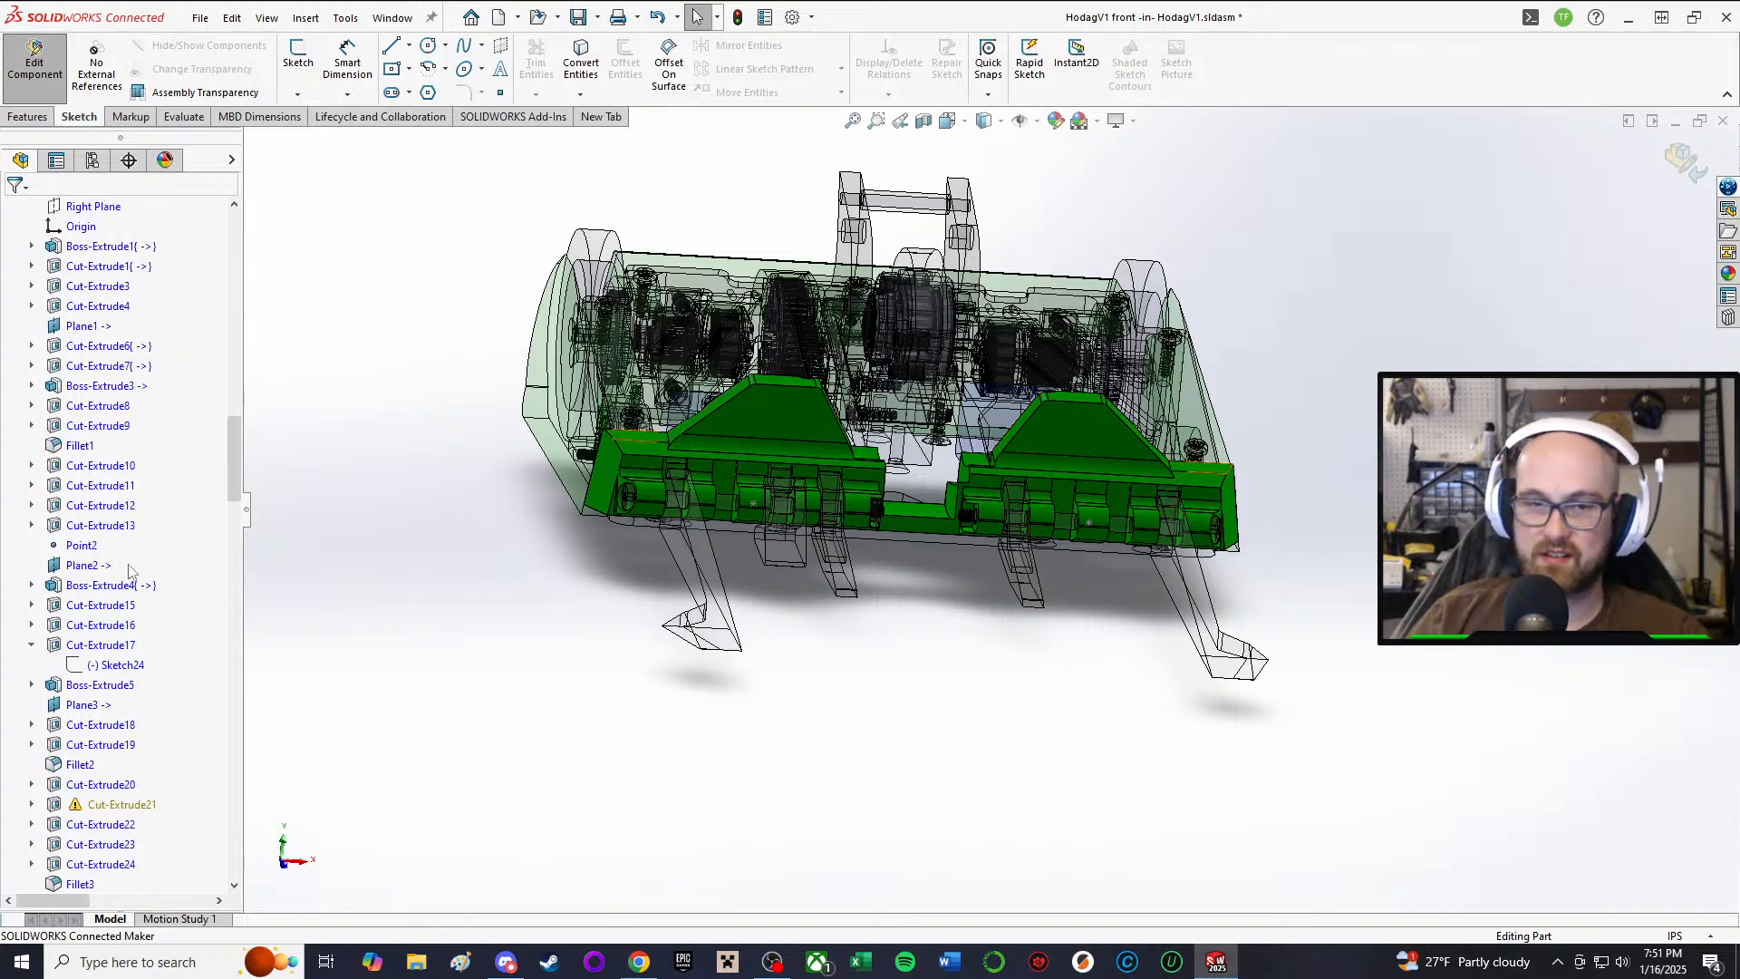
left_click(123, 806)
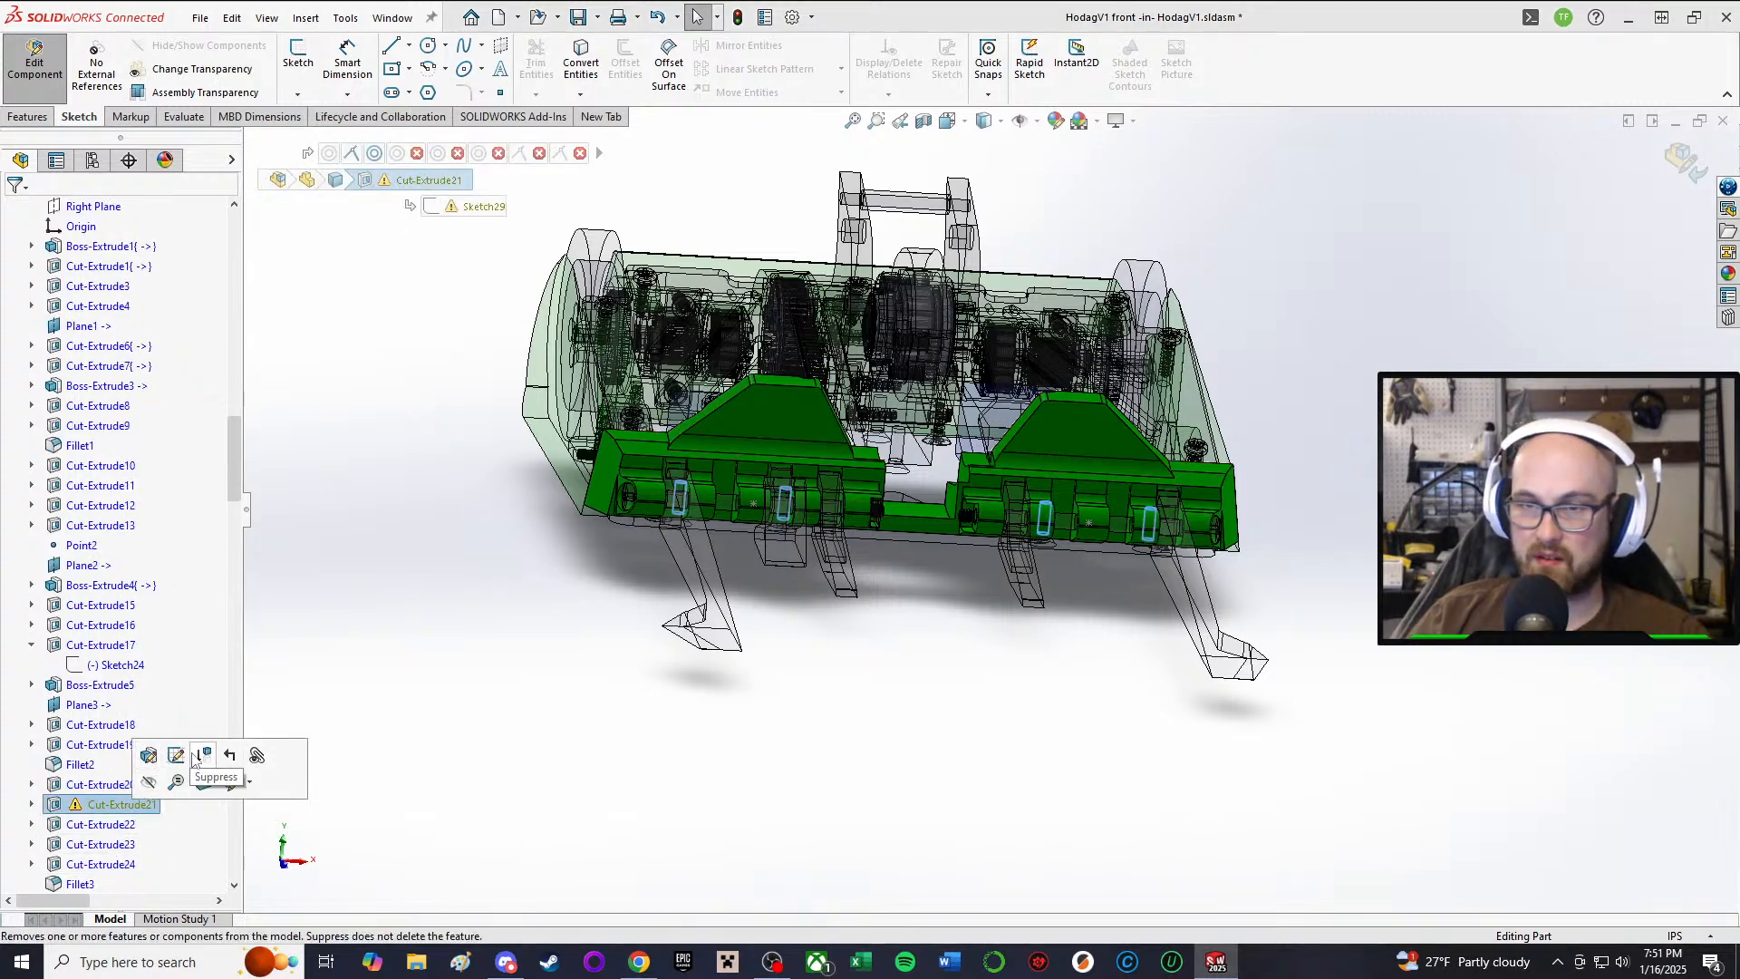
scroll(667, 505, "down", 3)
middle_click_drag(685, 508, 983, 206)
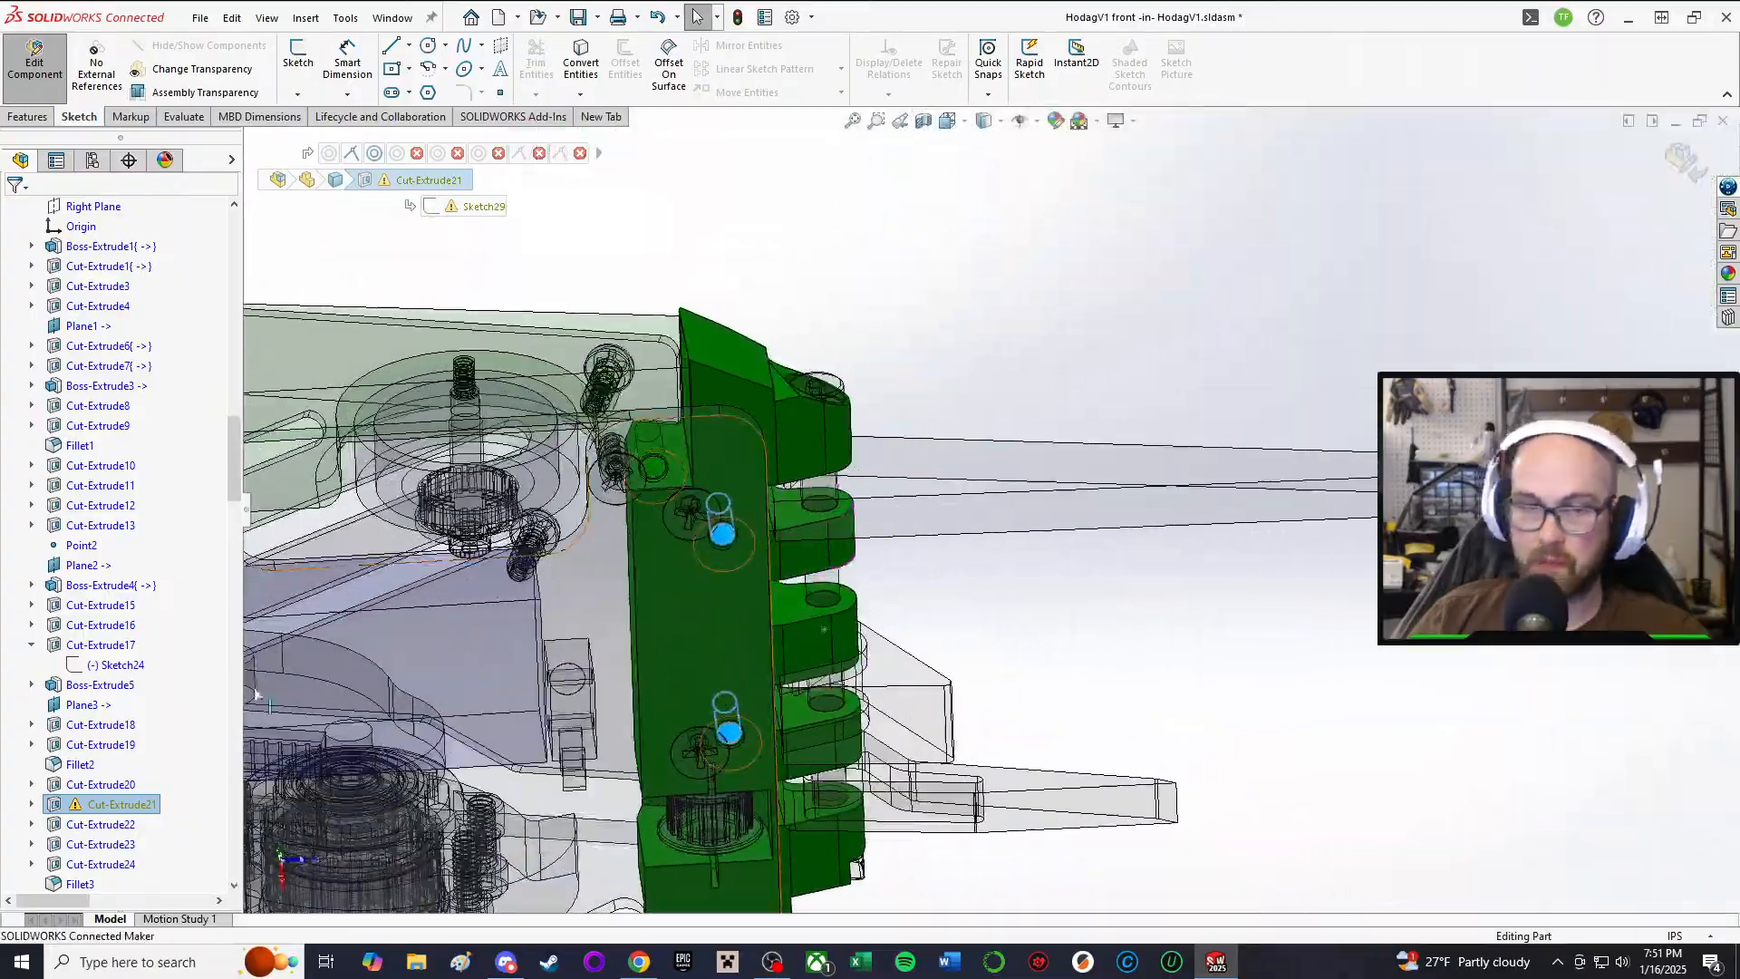
left_click(93, 805)
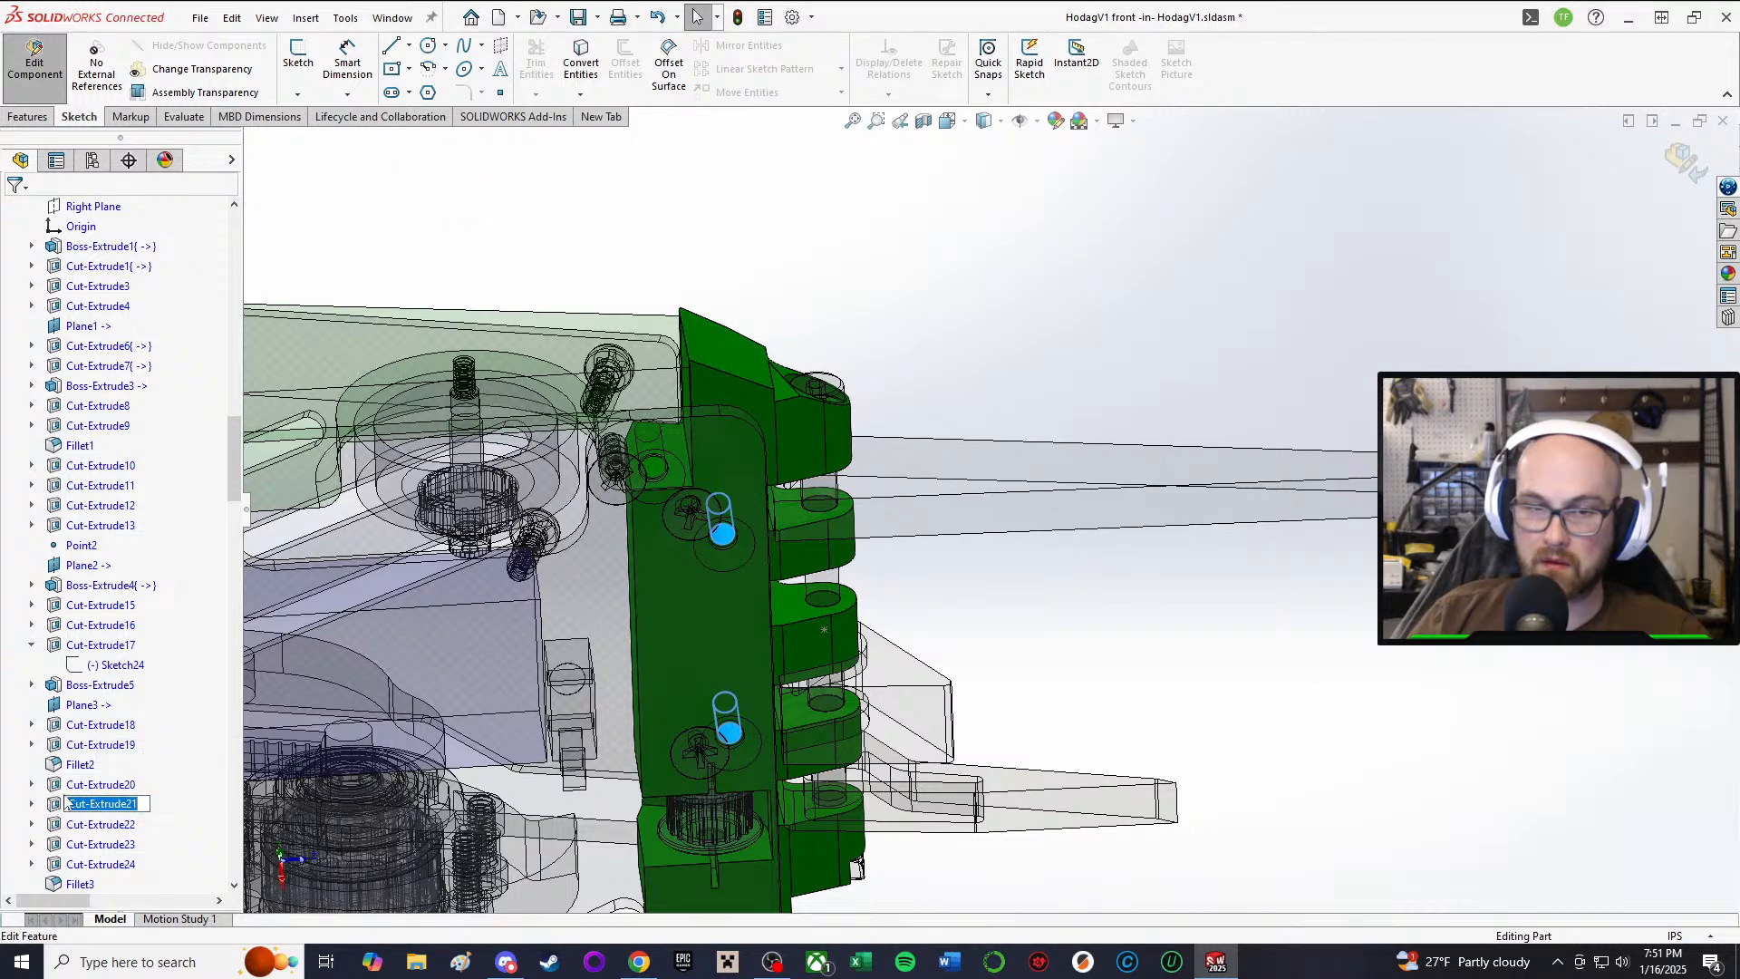
left_click(94, 757)
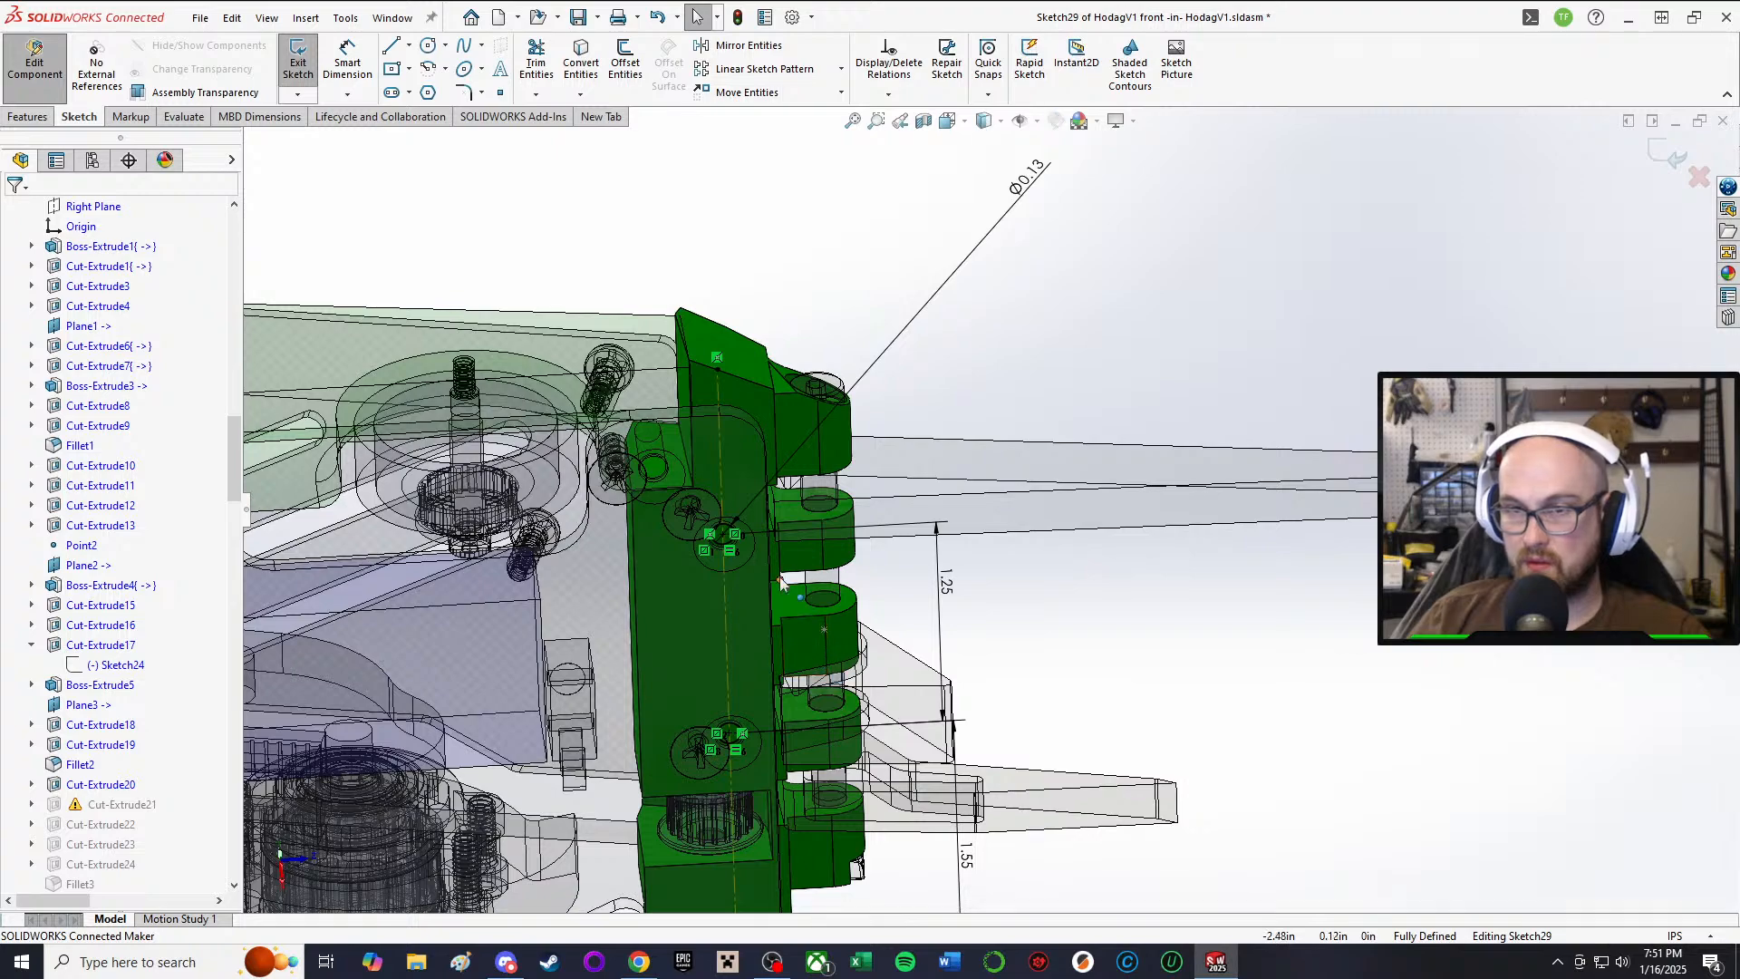
Step: Delete the dangling dimension that locates the lengthwise line through the screw holes in Sketch29
scroll(846, 607, "up", 4)
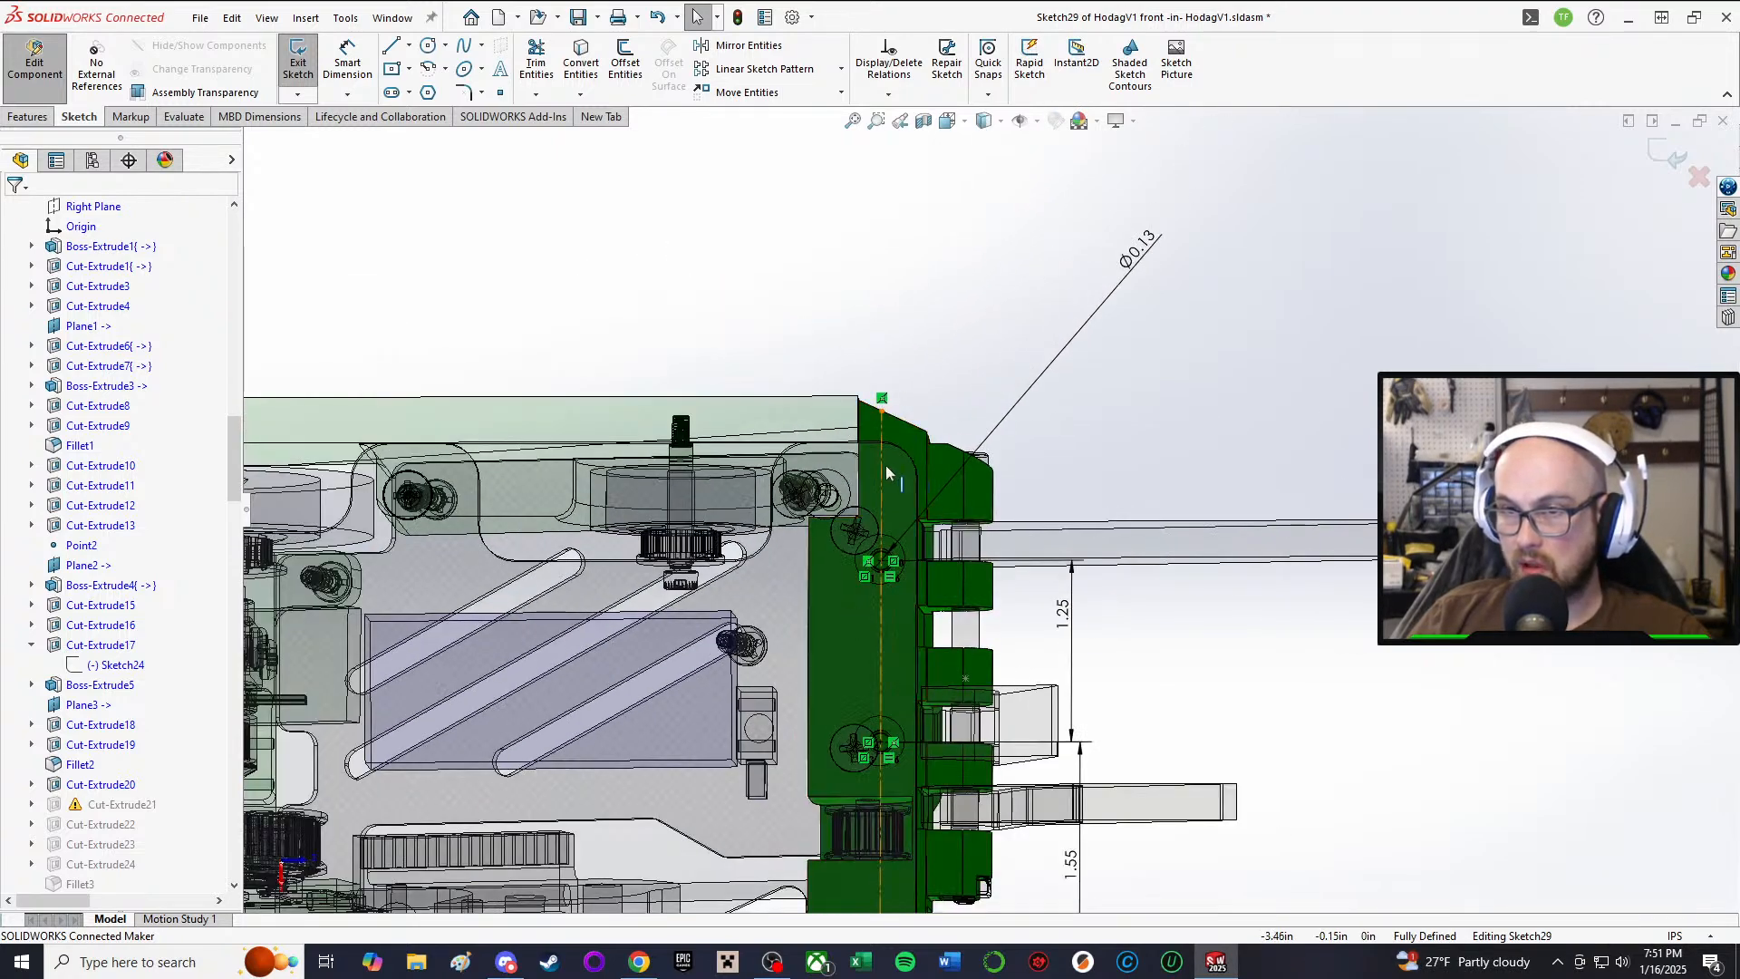
middle_click_drag(911, 626, 935, 698)
scroll(938, 698, "down", 5)
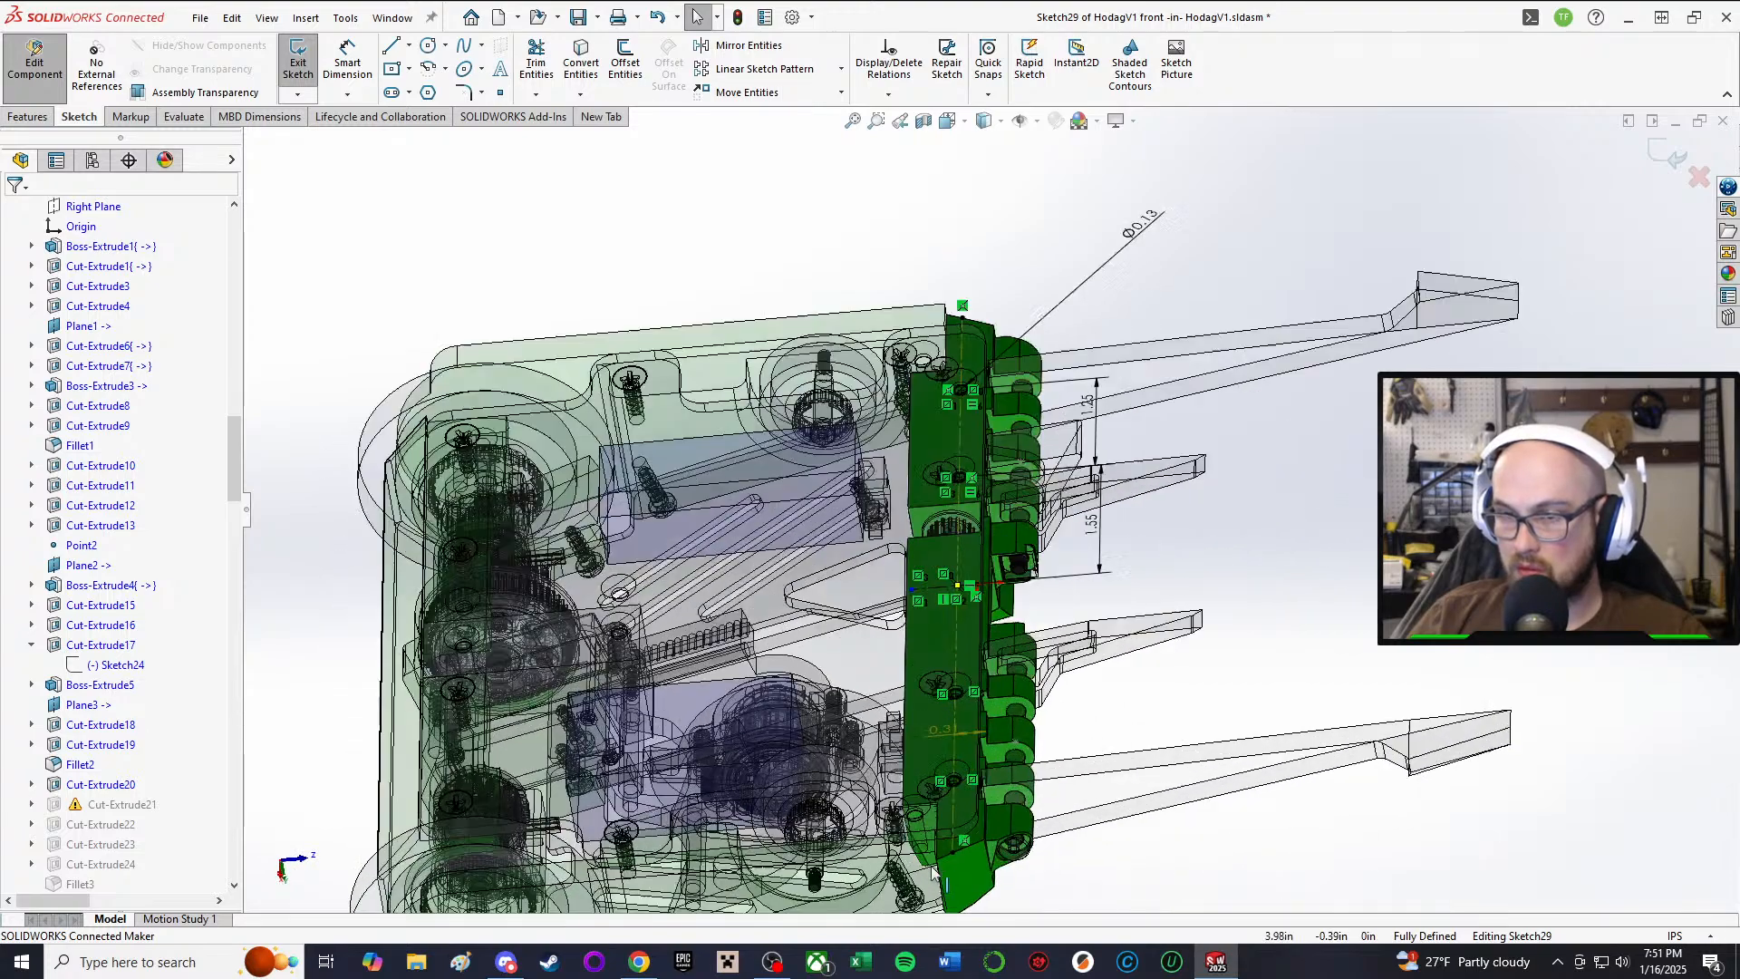
key("Delete")
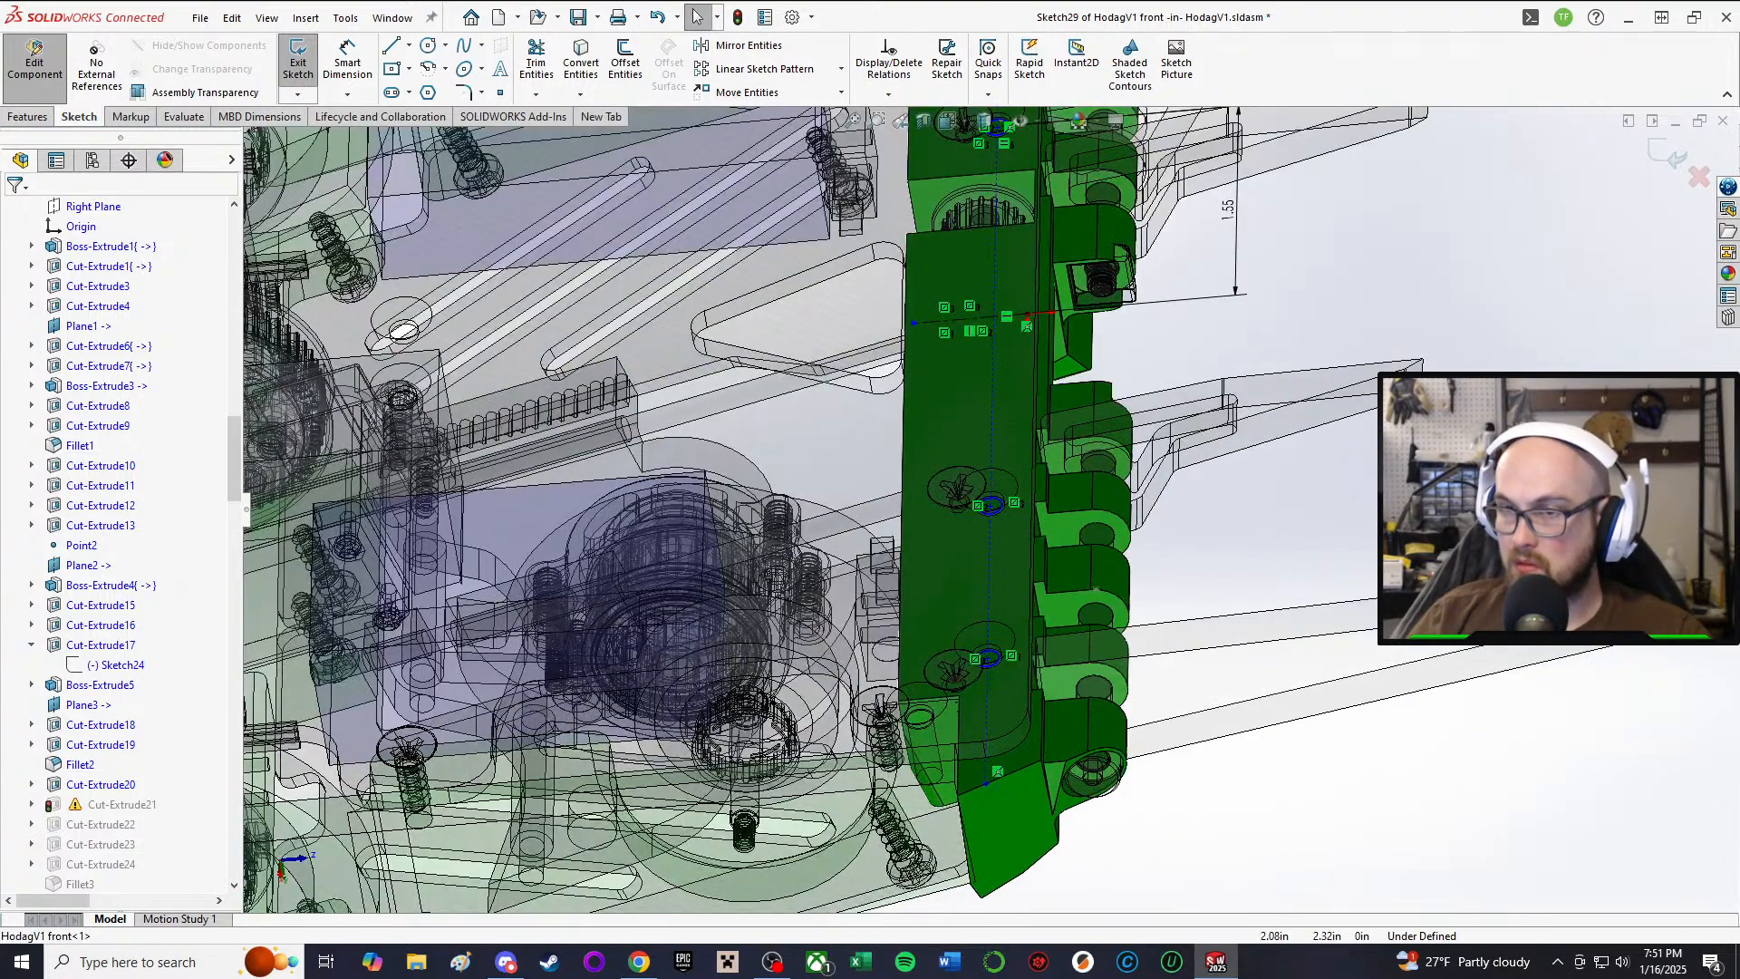
Step: Dimension the construction line through the small circles 0.25 in from the block's adjacent long edge
right_click_drag(1451, 399, 1466, 325)
scroll(1012, 547, "down", 4)
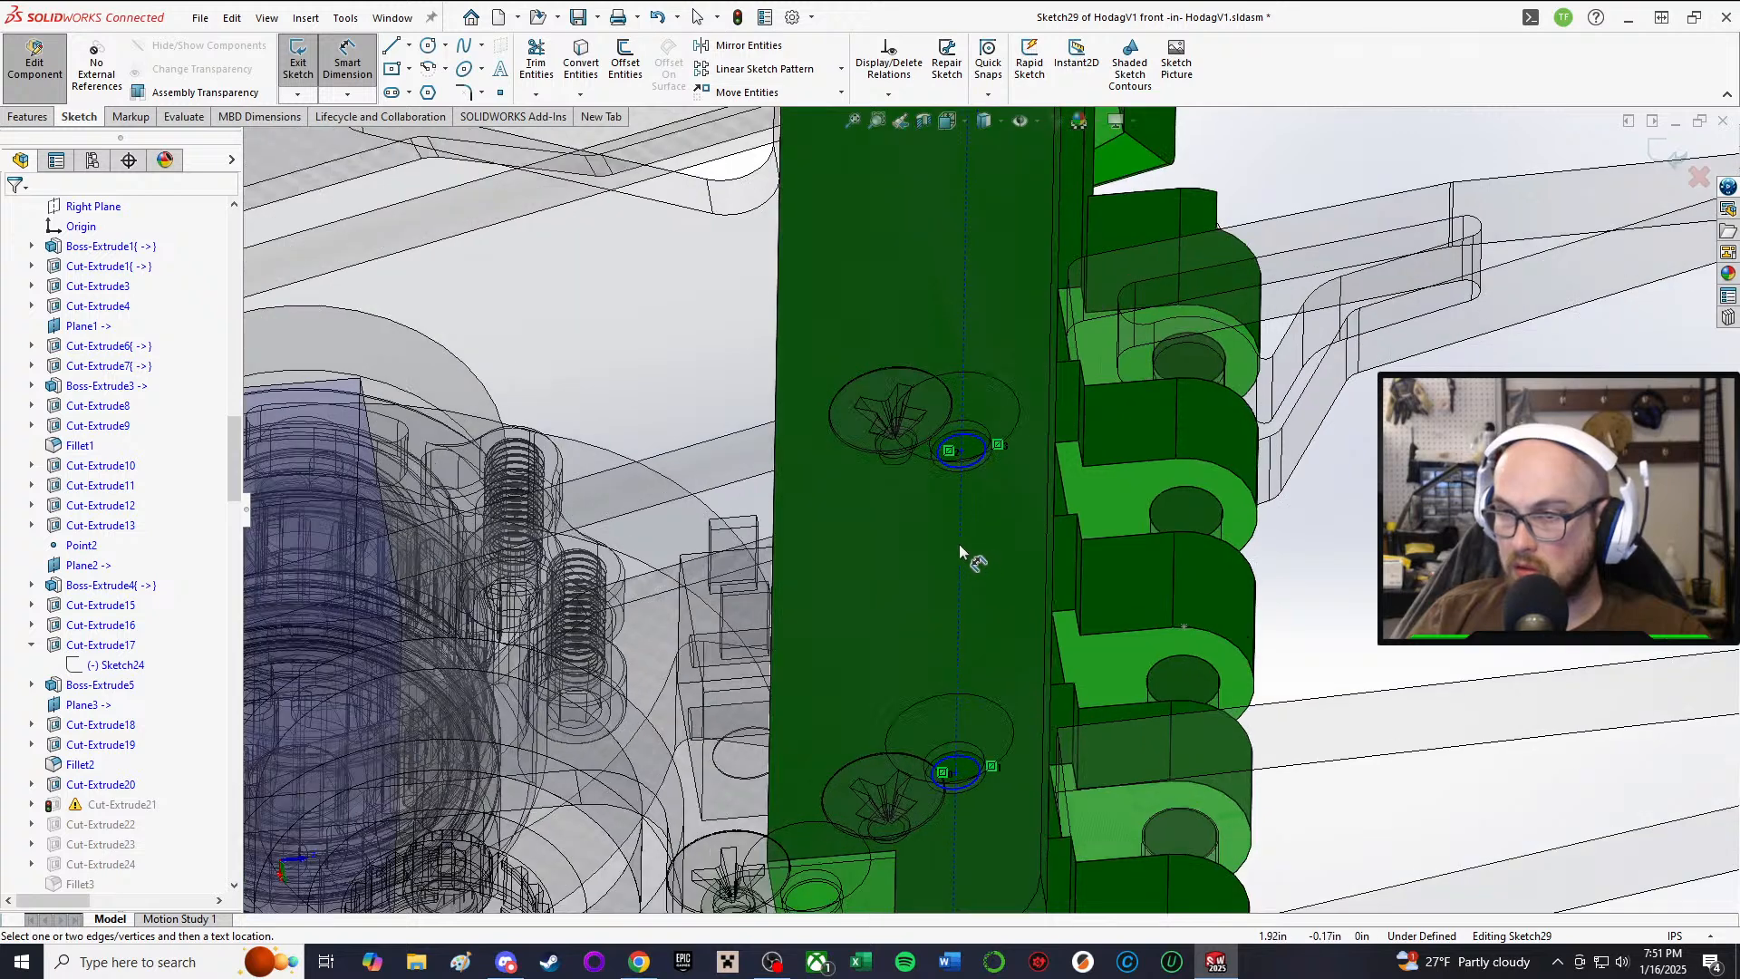
left_click(966, 555)
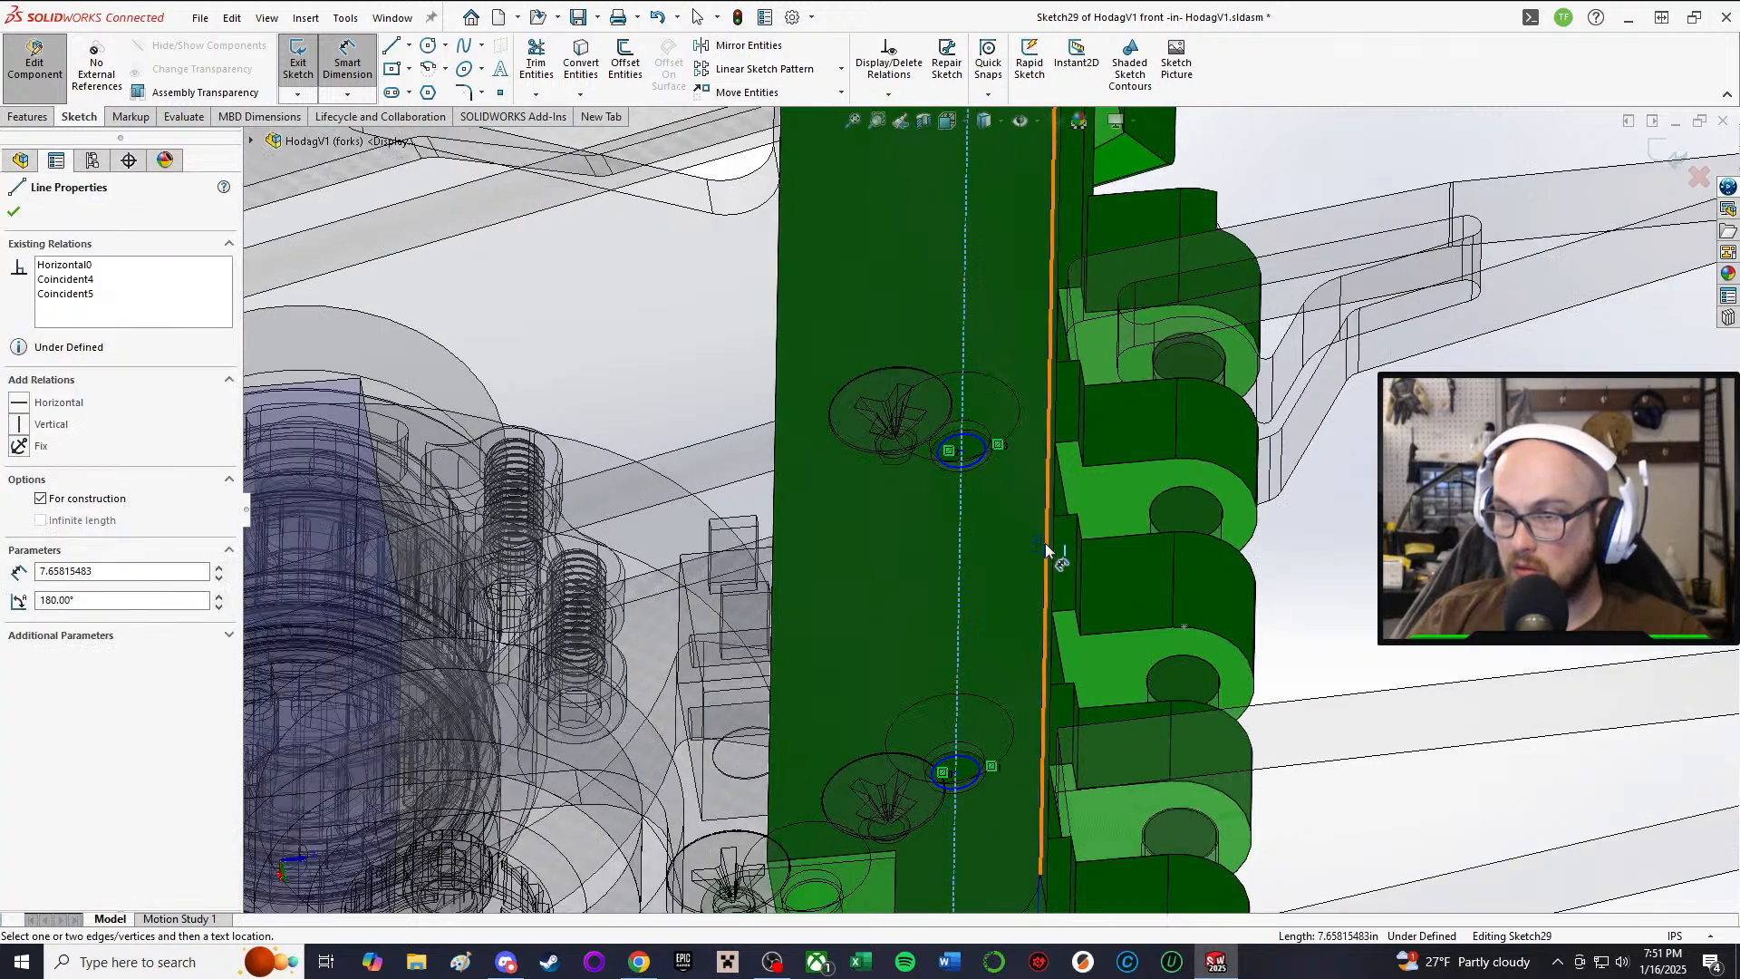
left_click(1046, 542)
left_click(1401, 517)
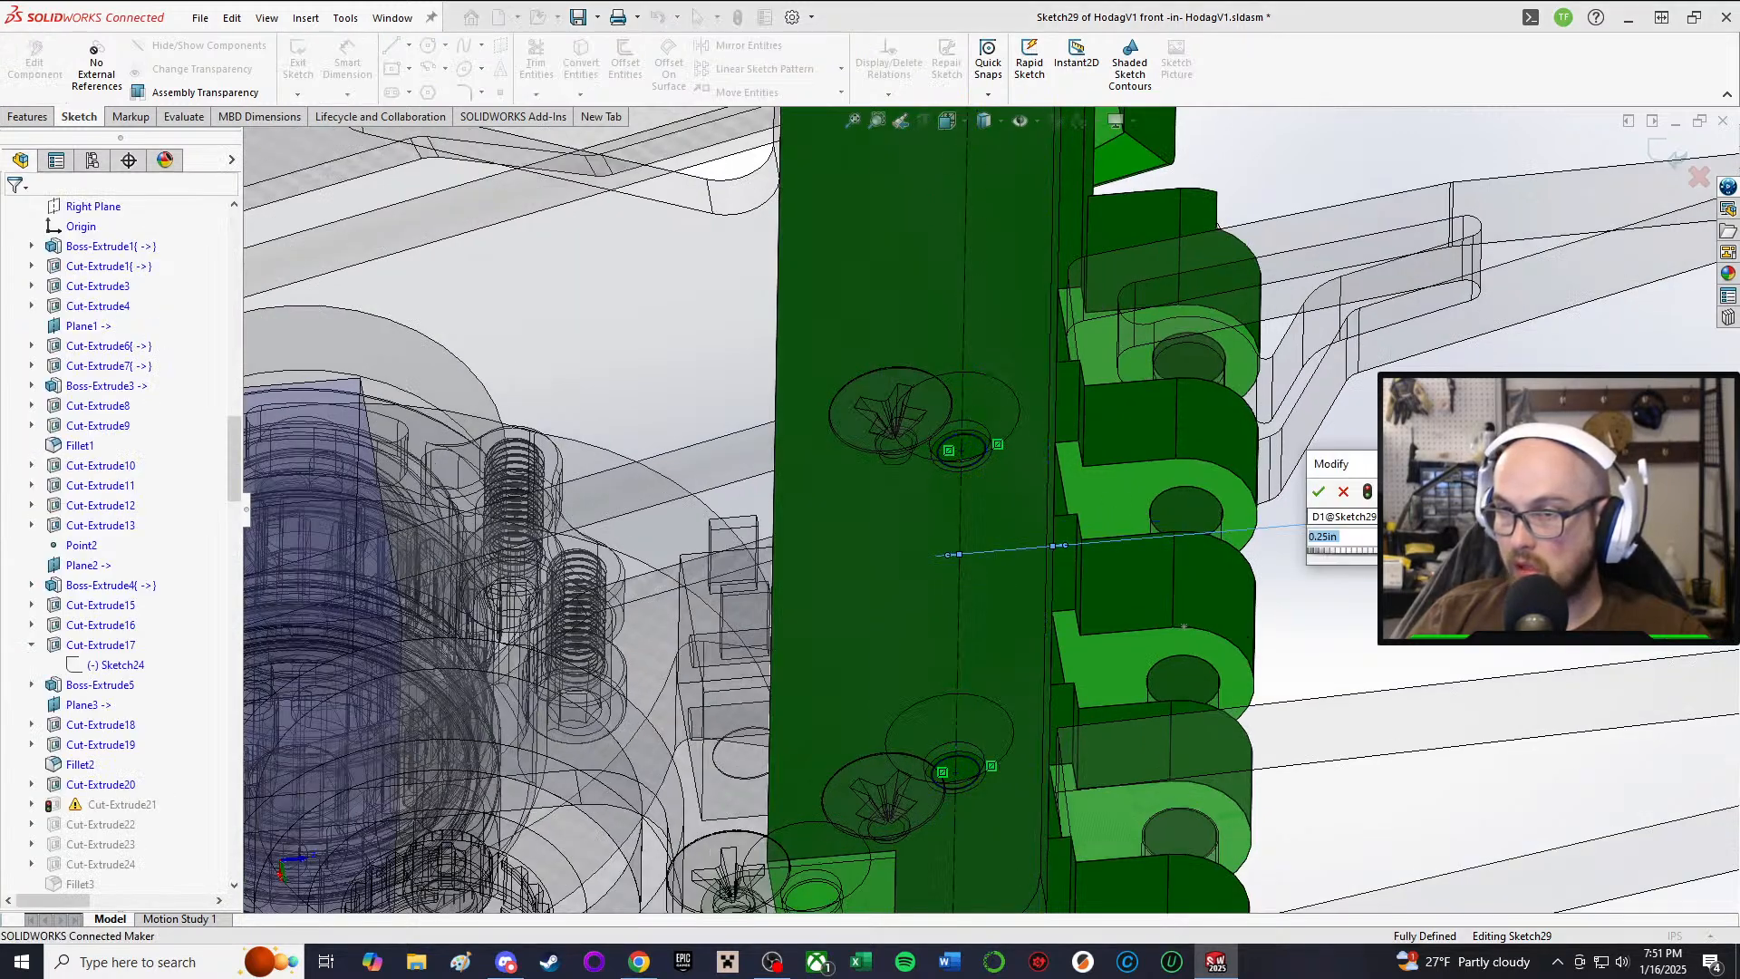
left_click(1319, 492)
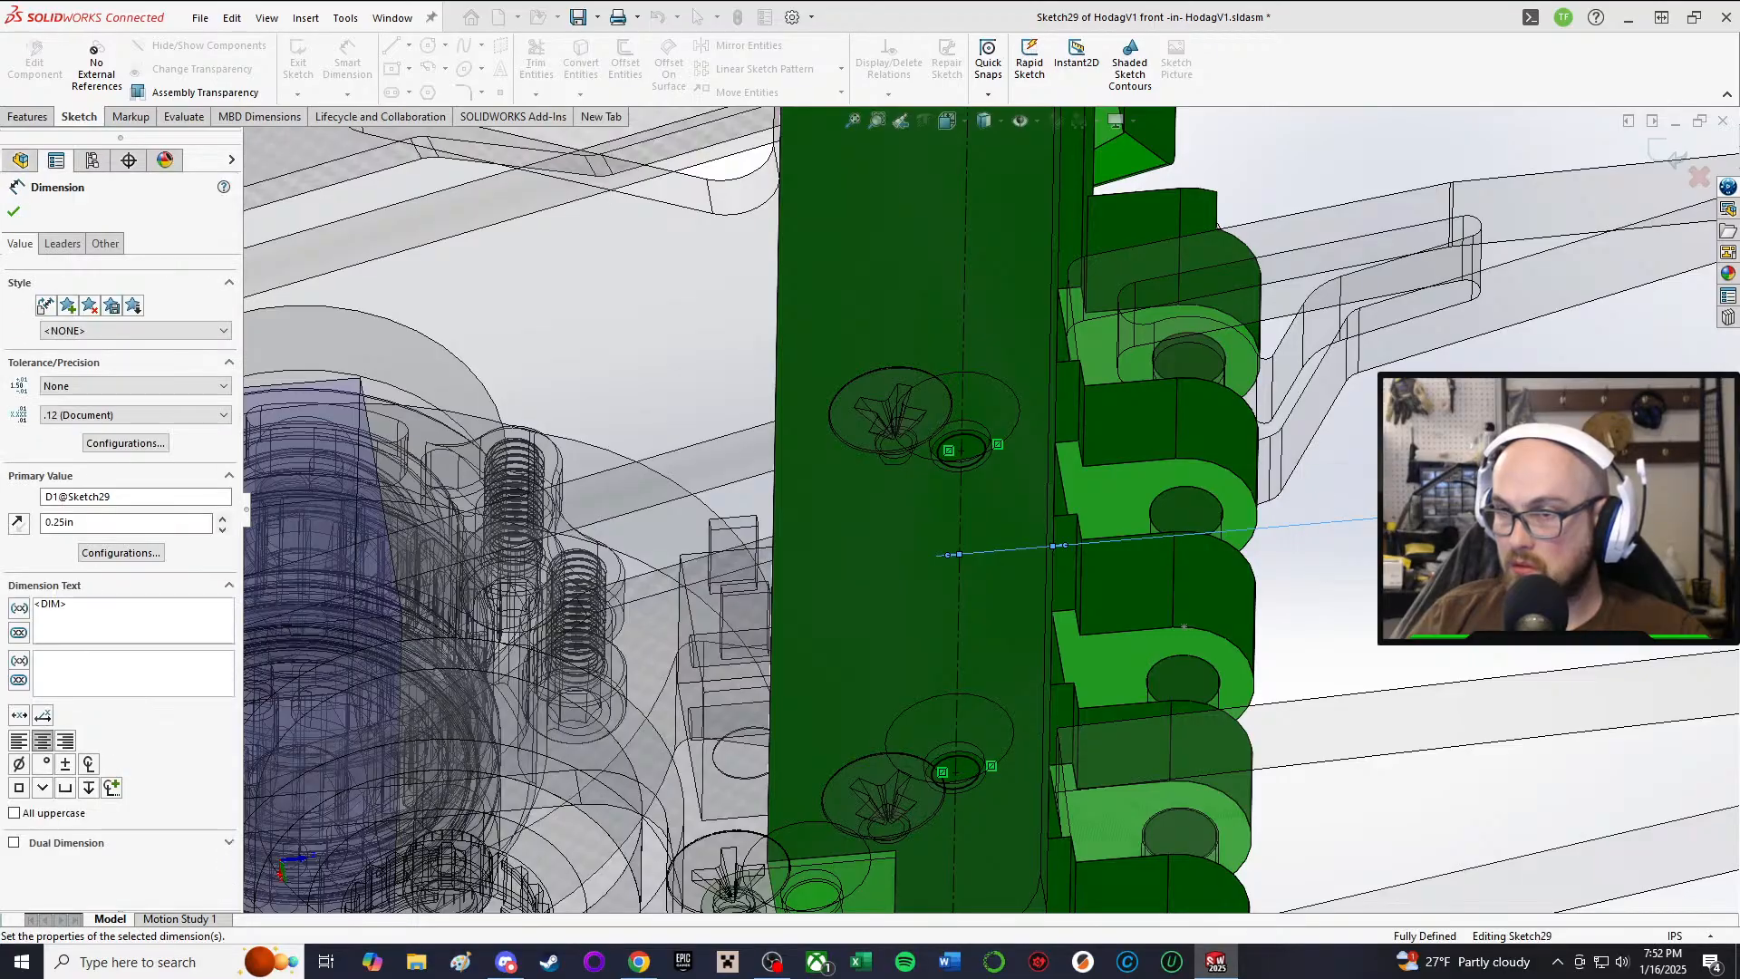
middle_click_drag(1133, 770, 988, 820)
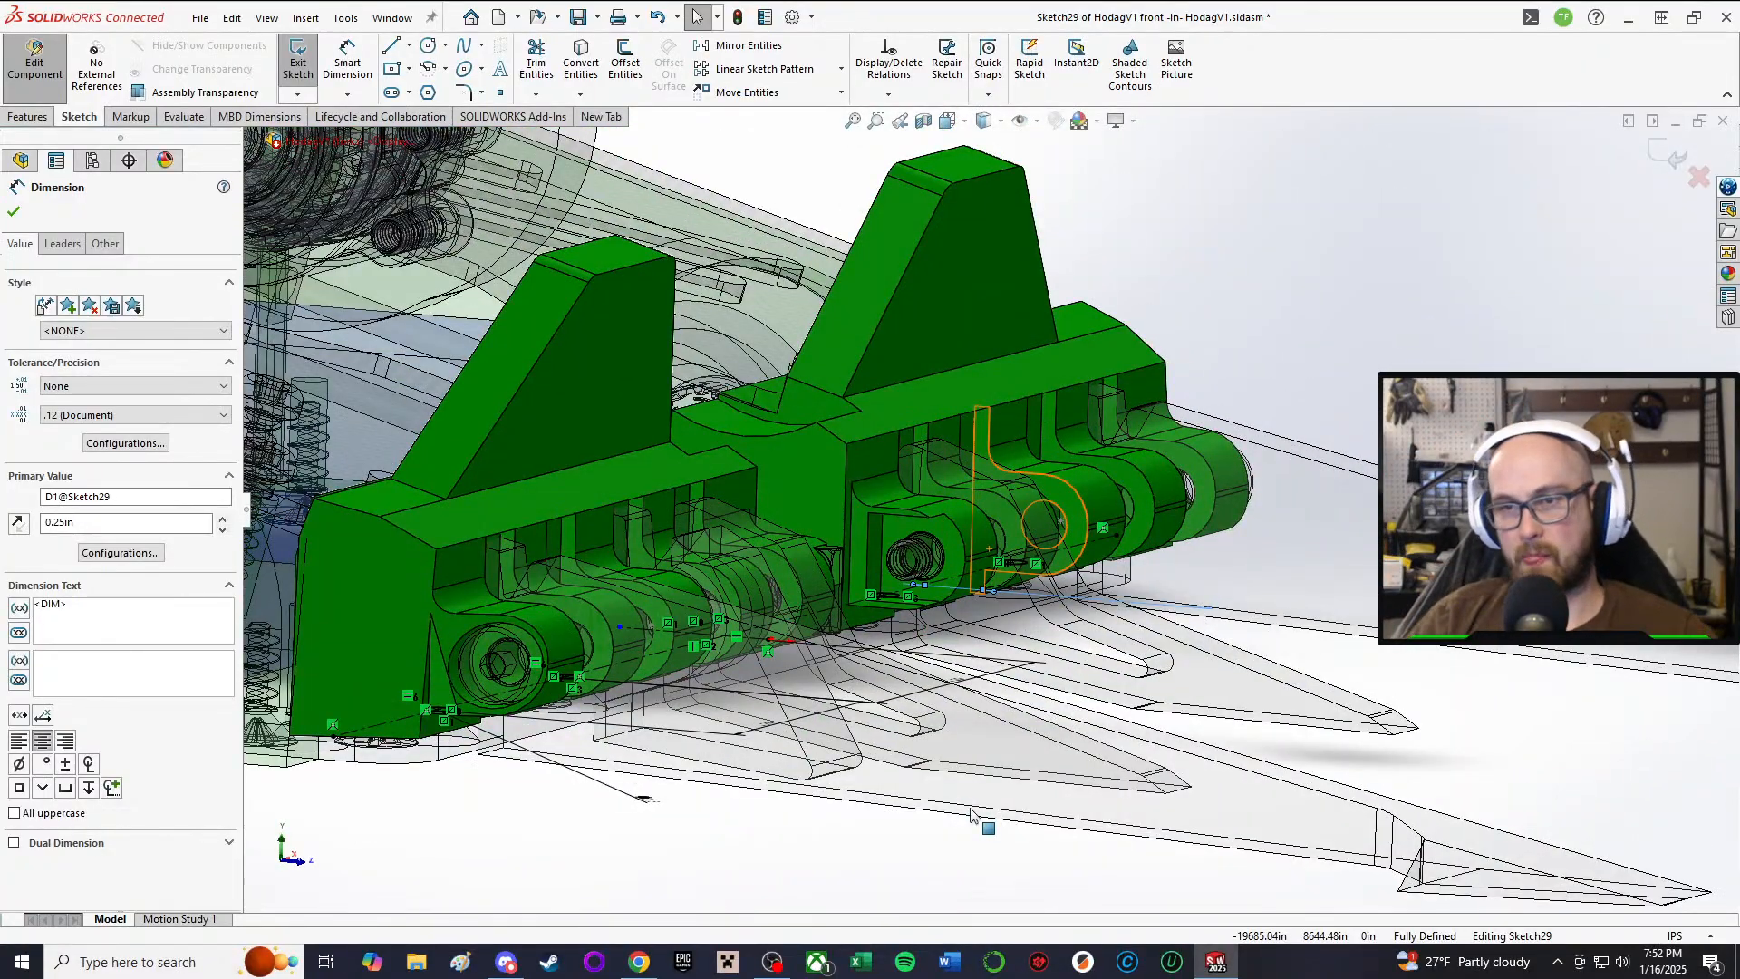
middle_click_drag(904, 621, 635, 555)
scroll(877, 643, "up", 2)
scroll(877, 644, "down", 3)
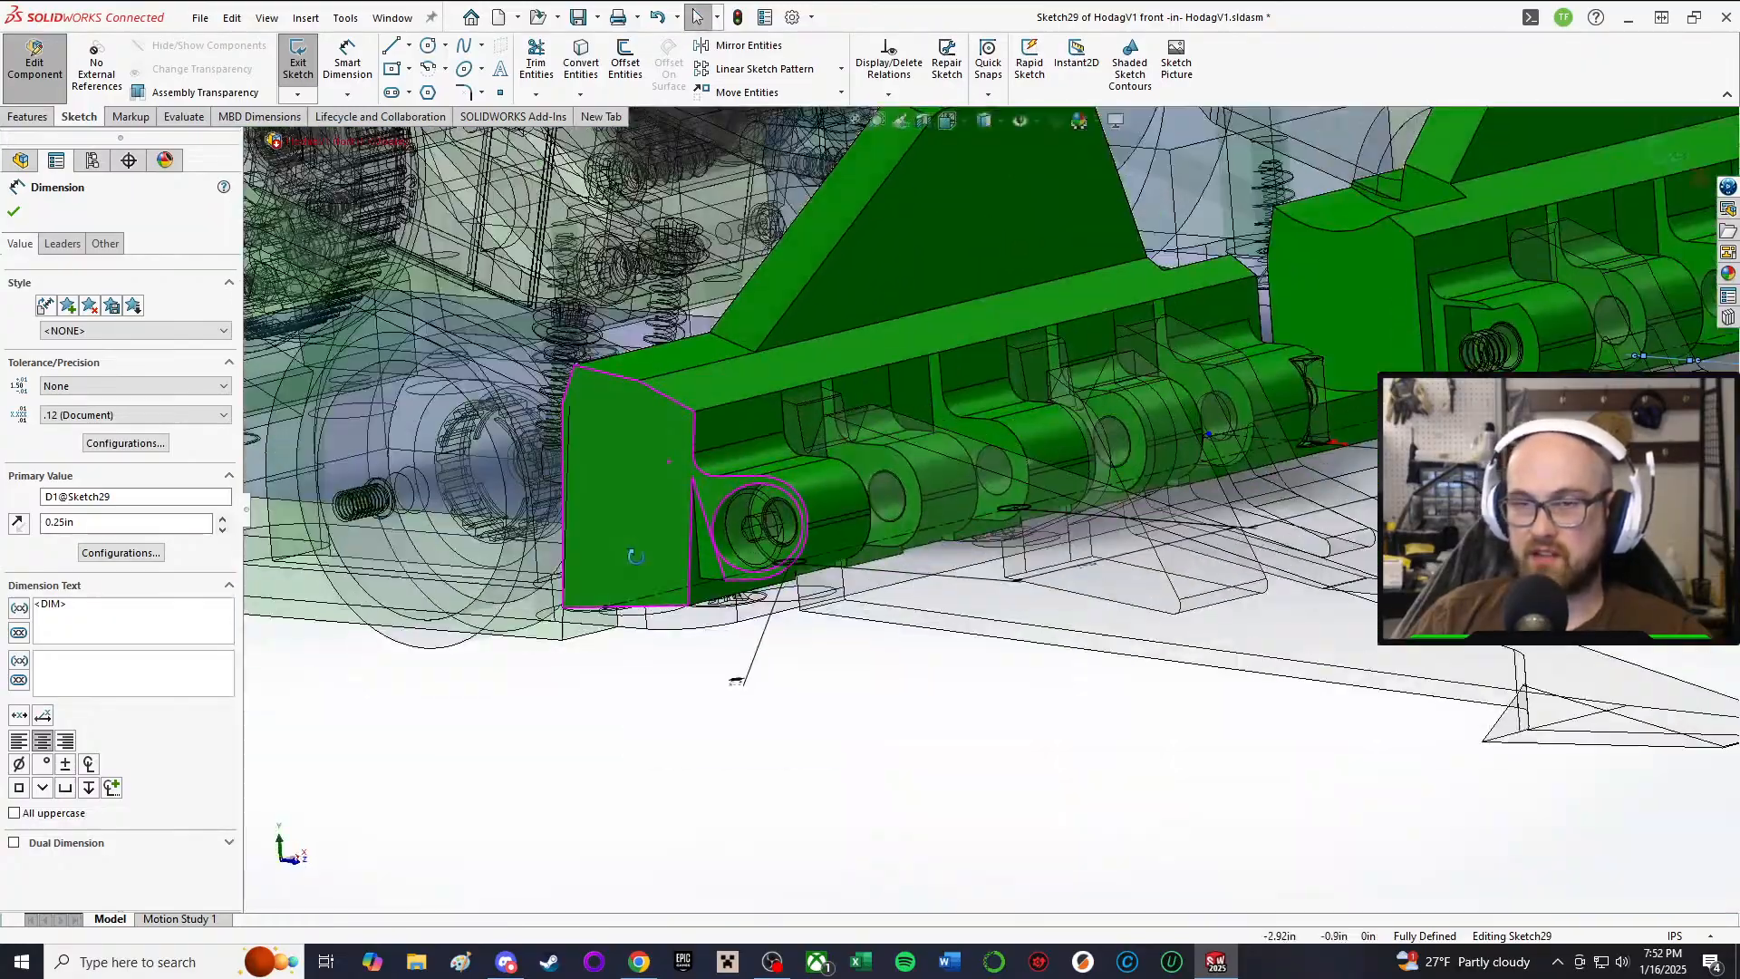
left_click(13, 211)
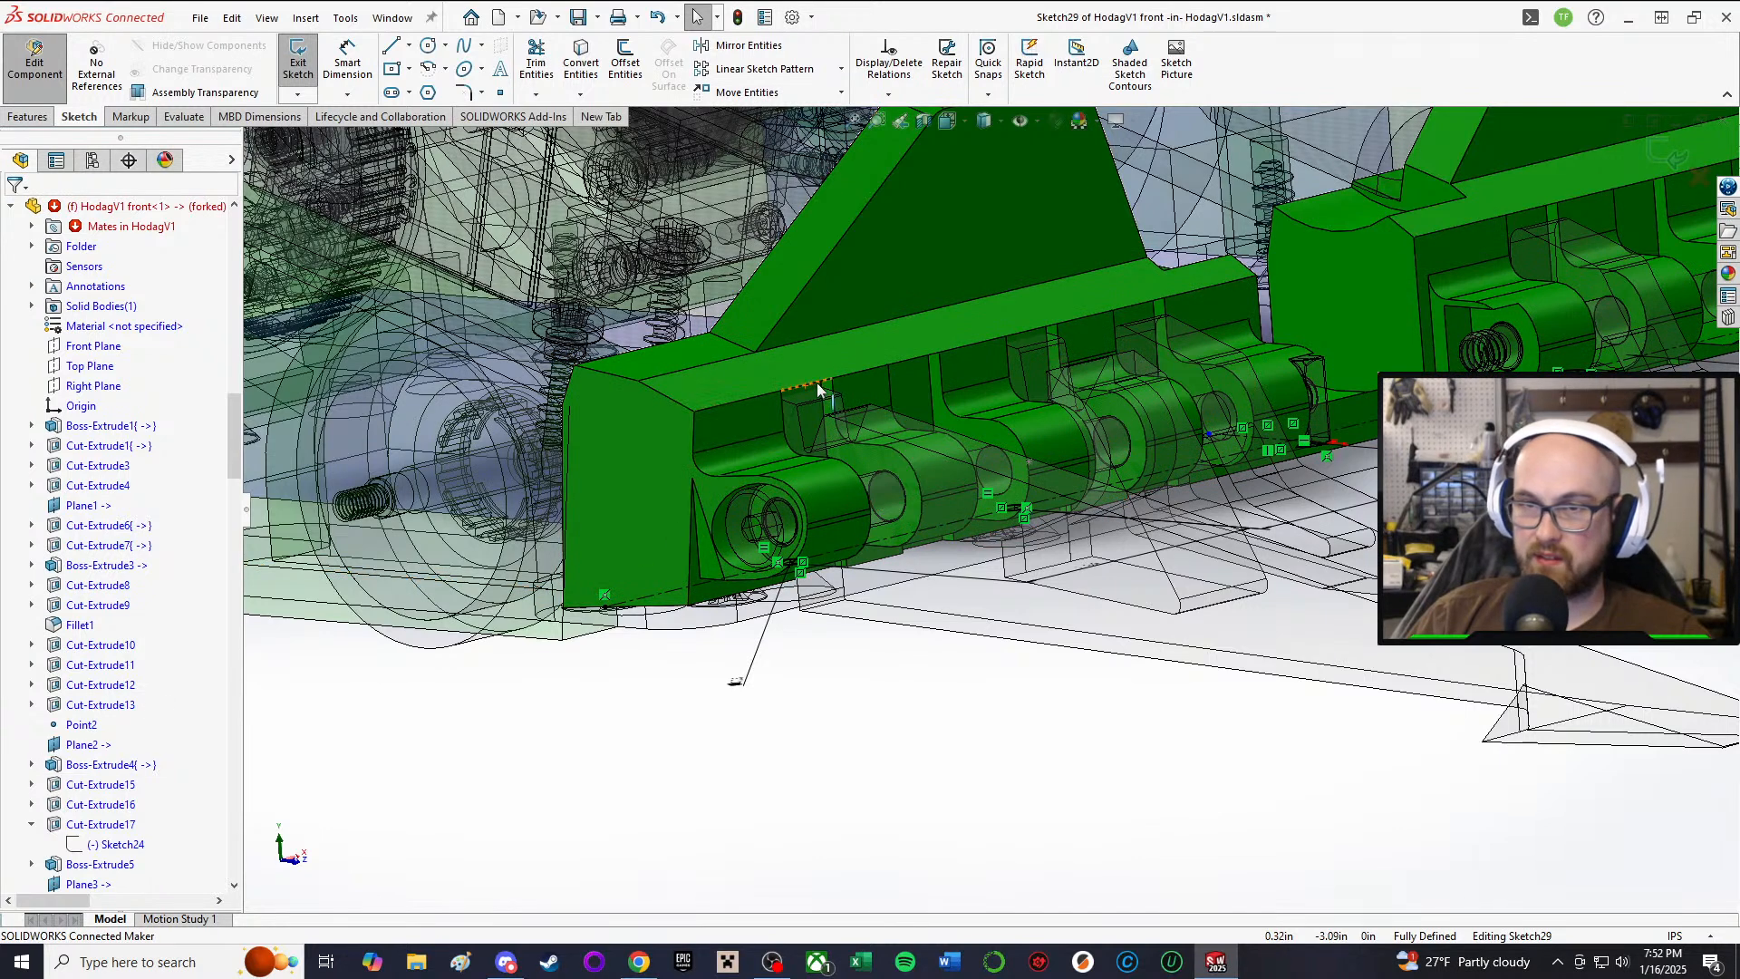
Step: Examine which features form the hinge block's front face and slots, checking Cut-Extrude17 and its Sketch24
left_click(742, 432)
scroll(90, 726, "down", 2)
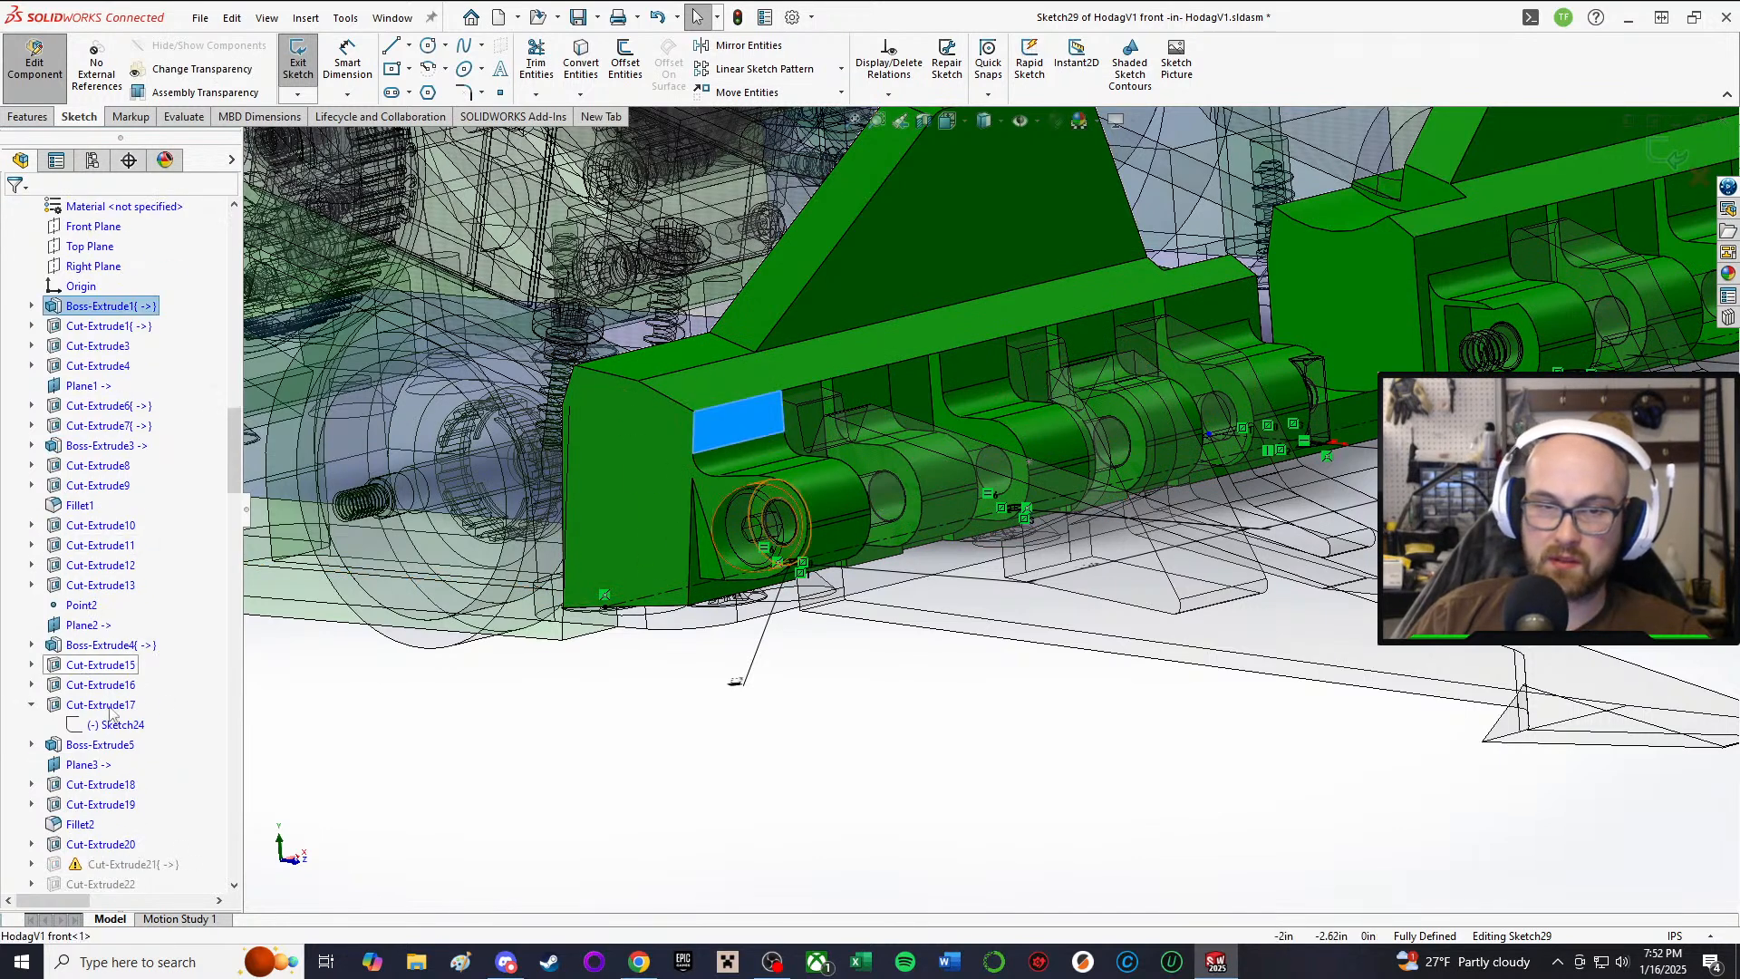
left_click(91, 705)
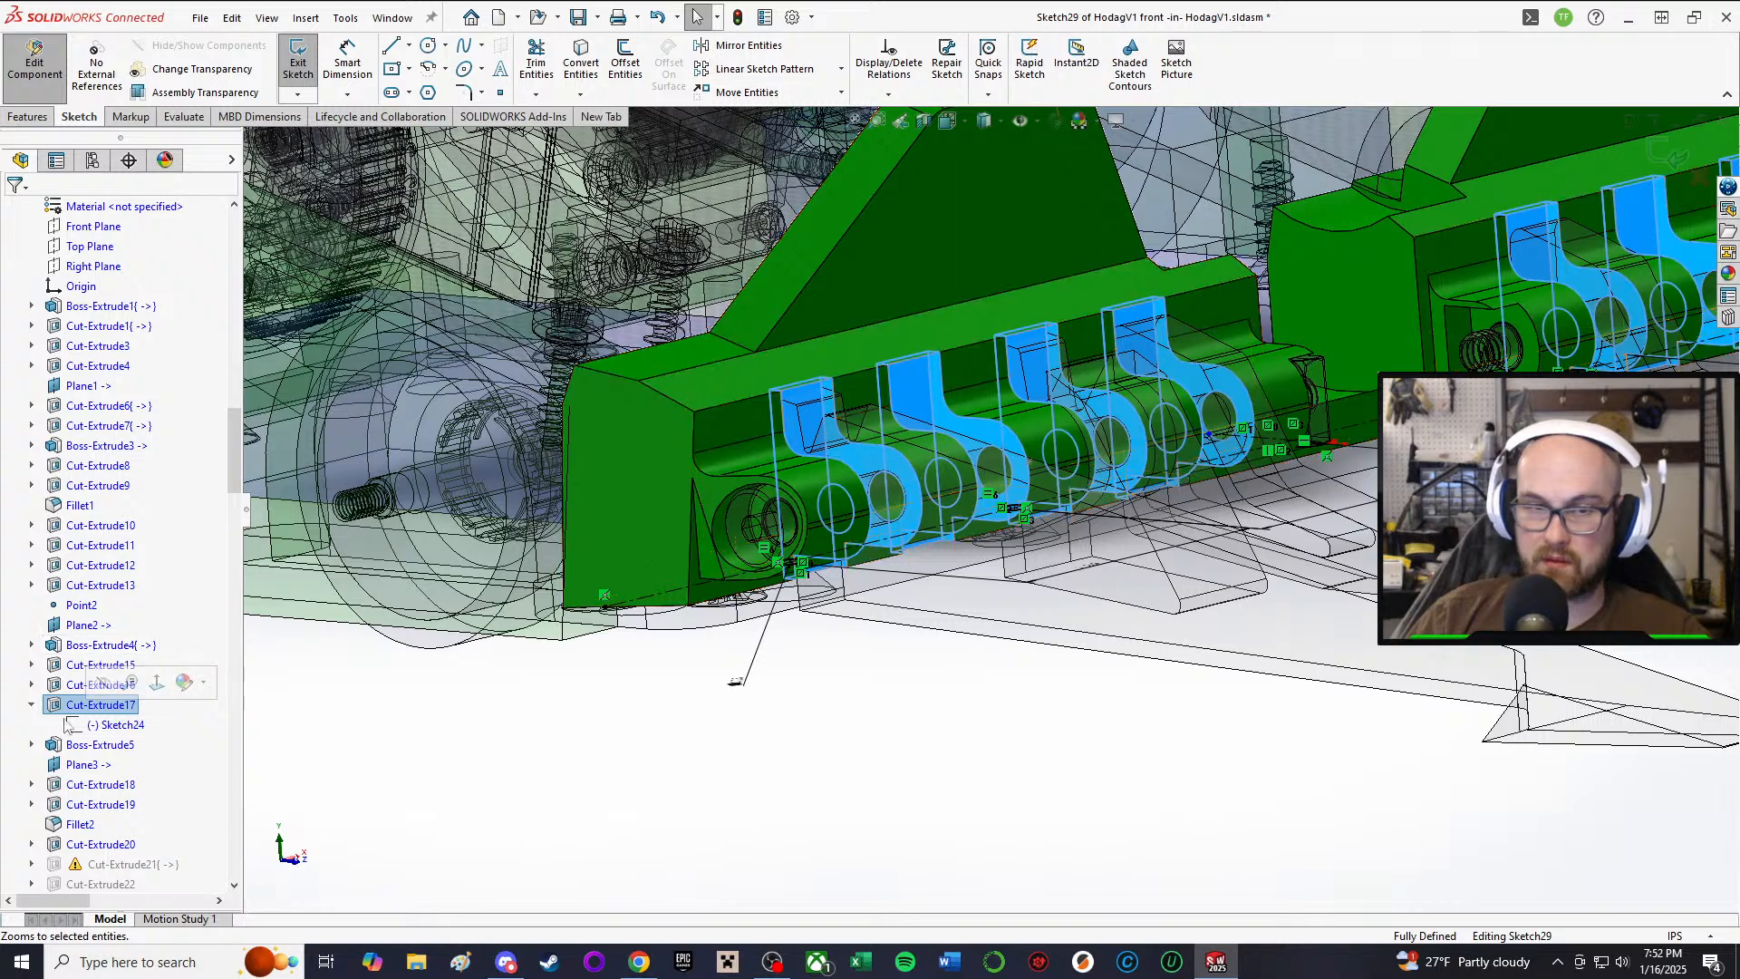
right_click(73, 699)
left_click(78, 701)
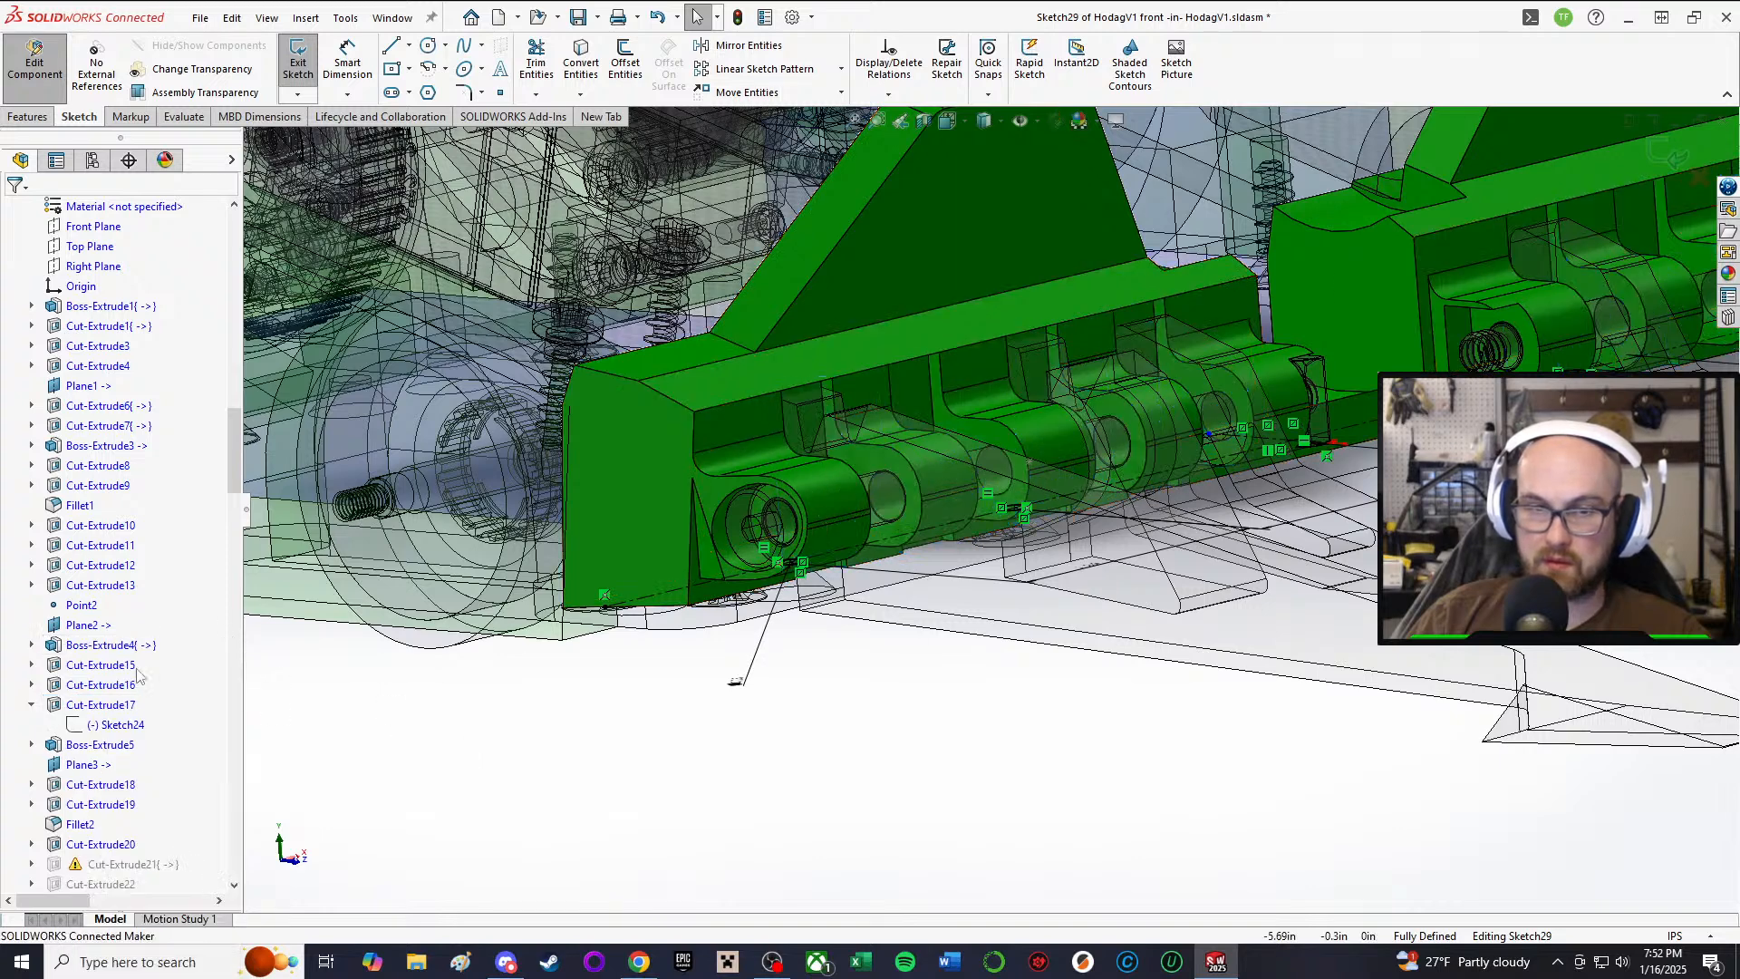
left_click(57, 706)
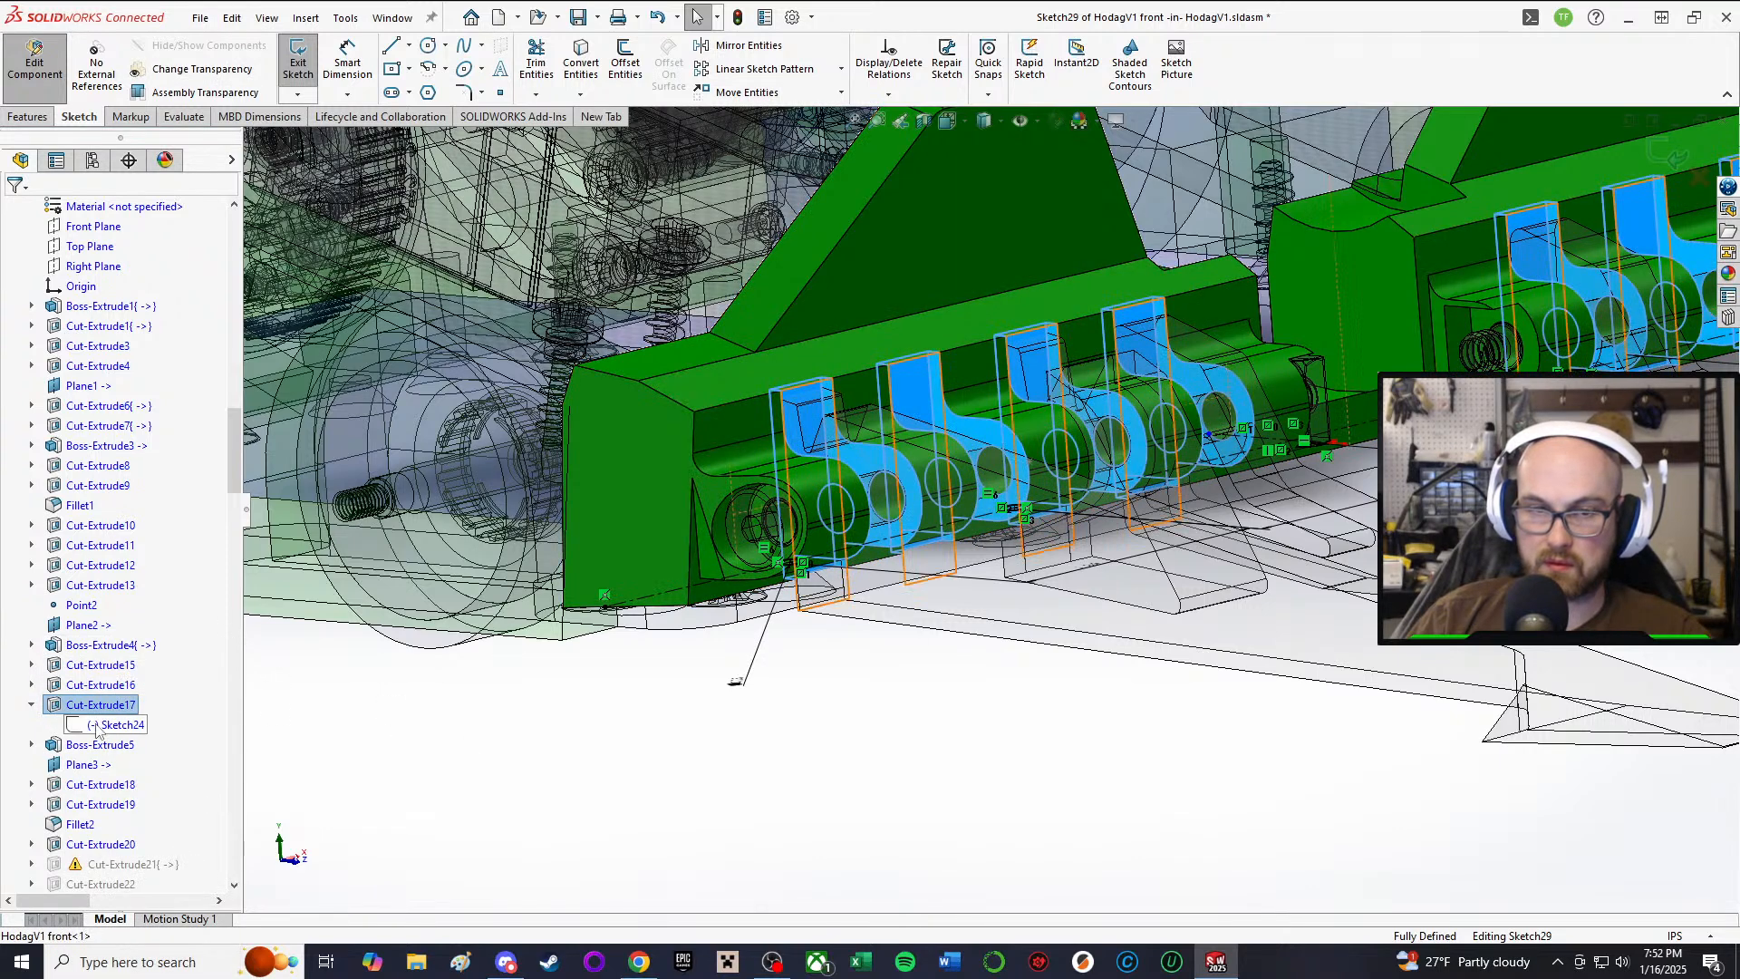
left_click(97, 725)
left_click(510, 714)
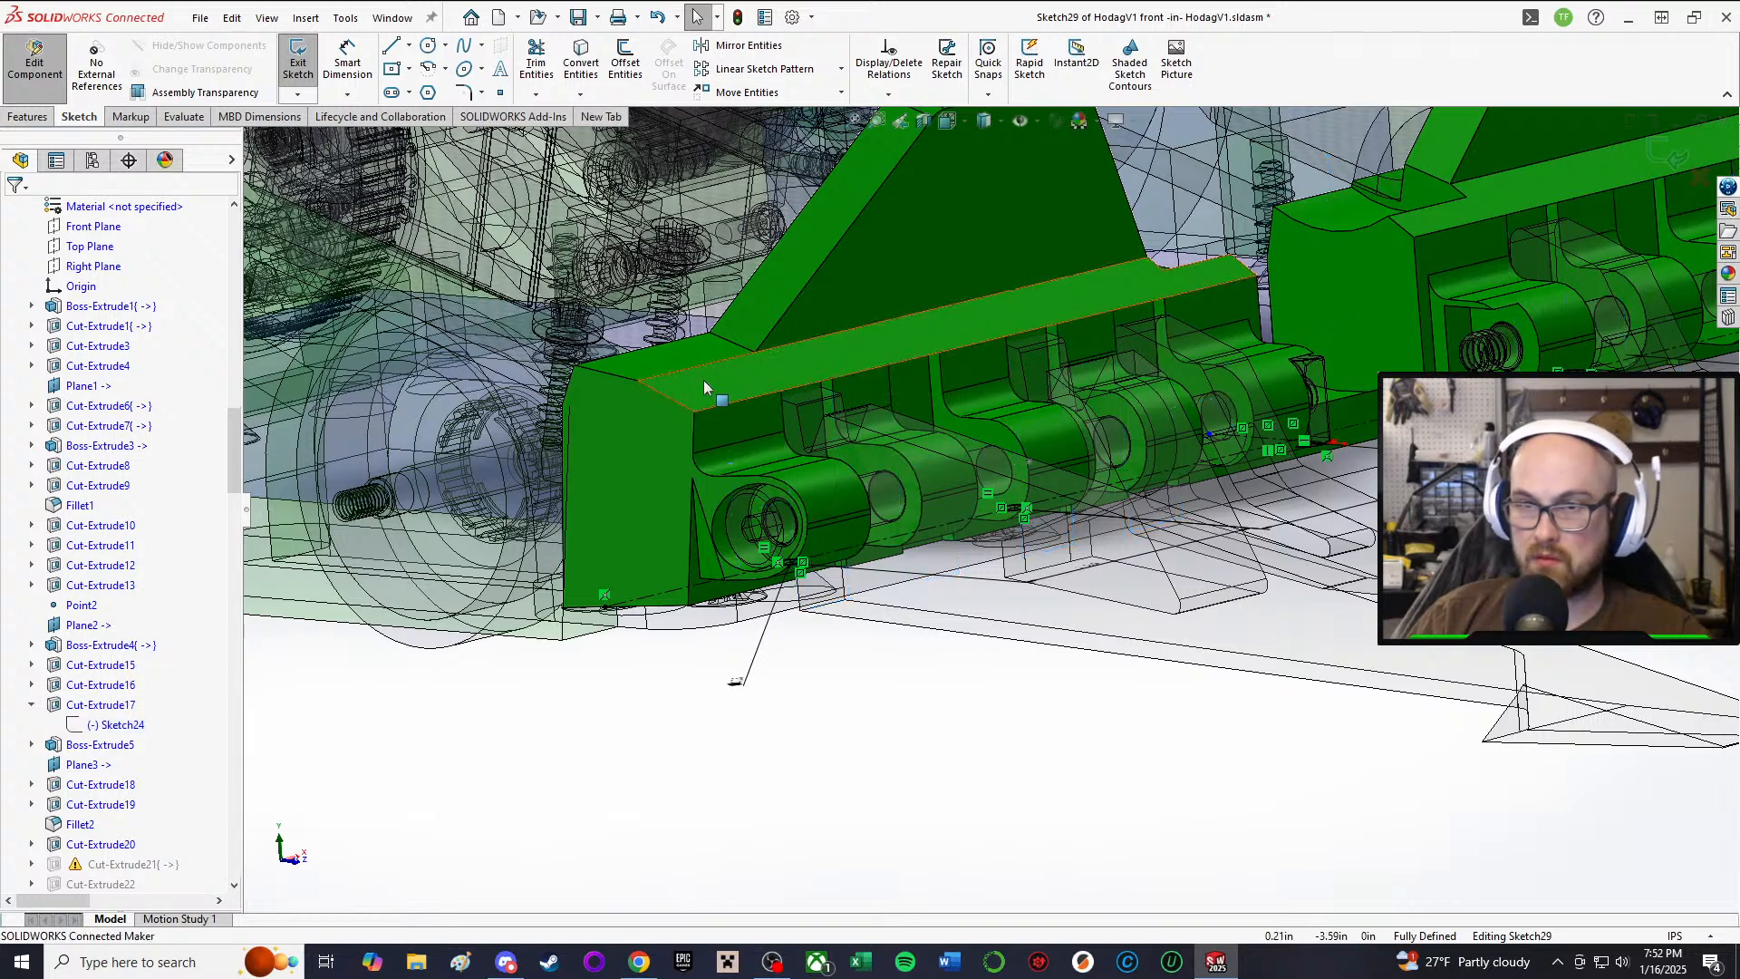
right_click(136, 725)
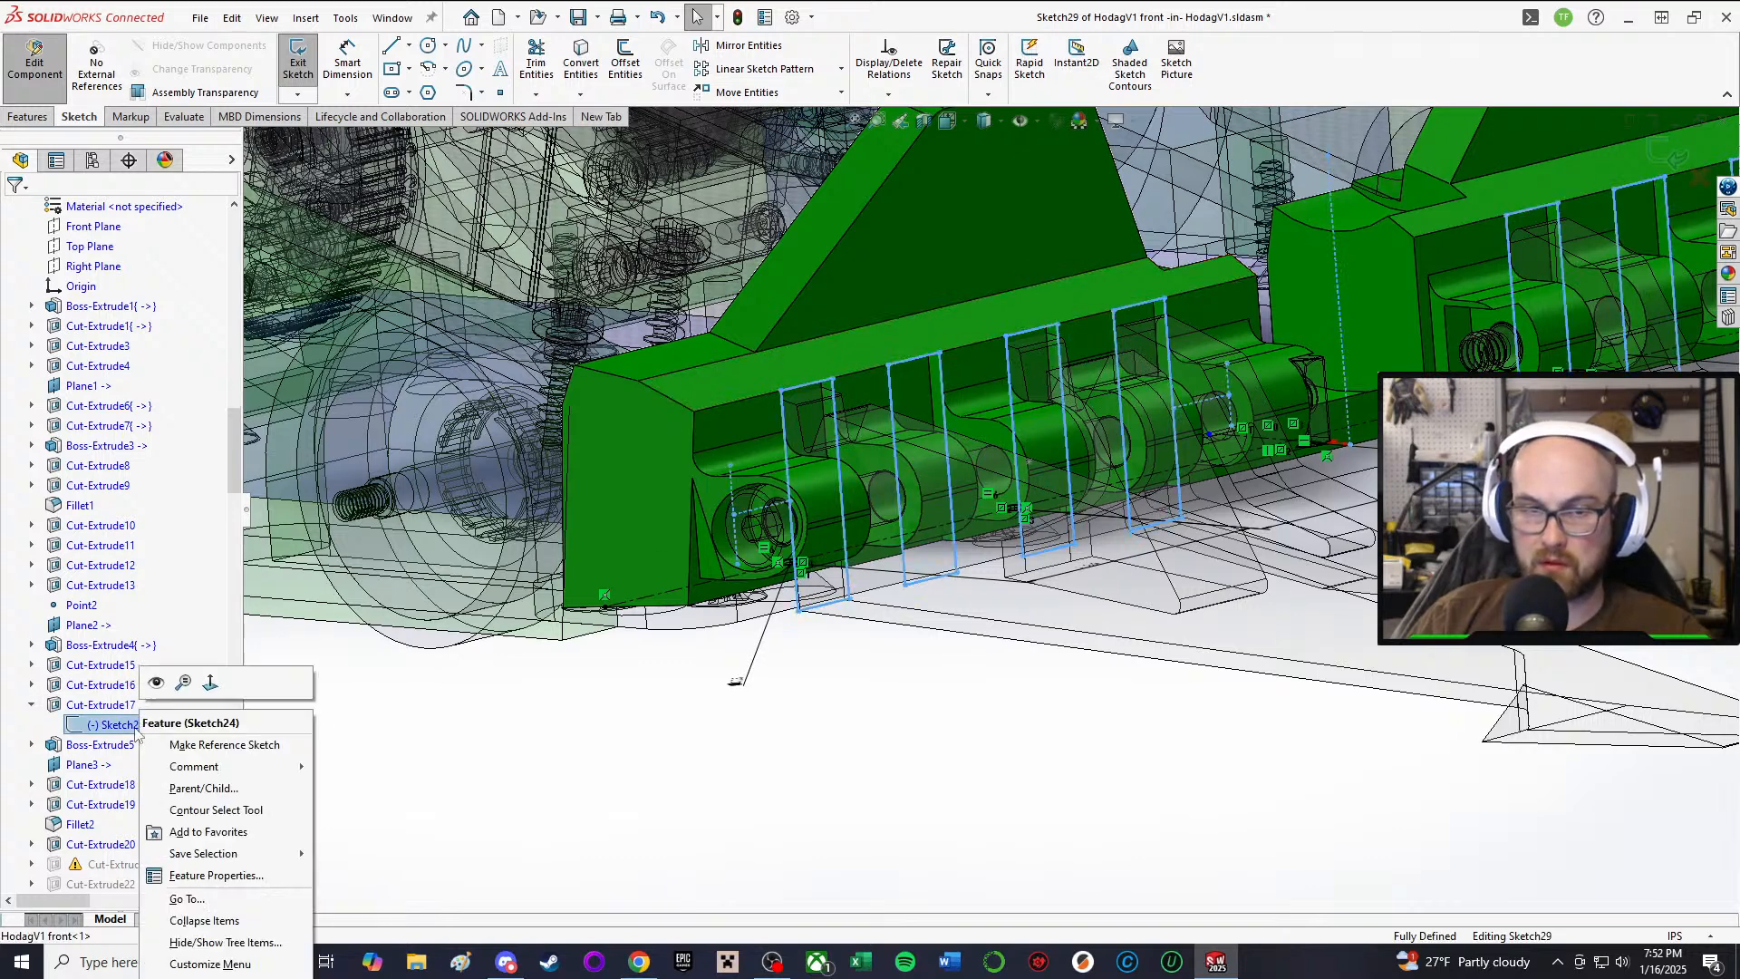
left_click(480, 444)
Step: Exit the current sketch and open Sketch24 under Cut-Extrude17 for editing
left_click(298, 60)
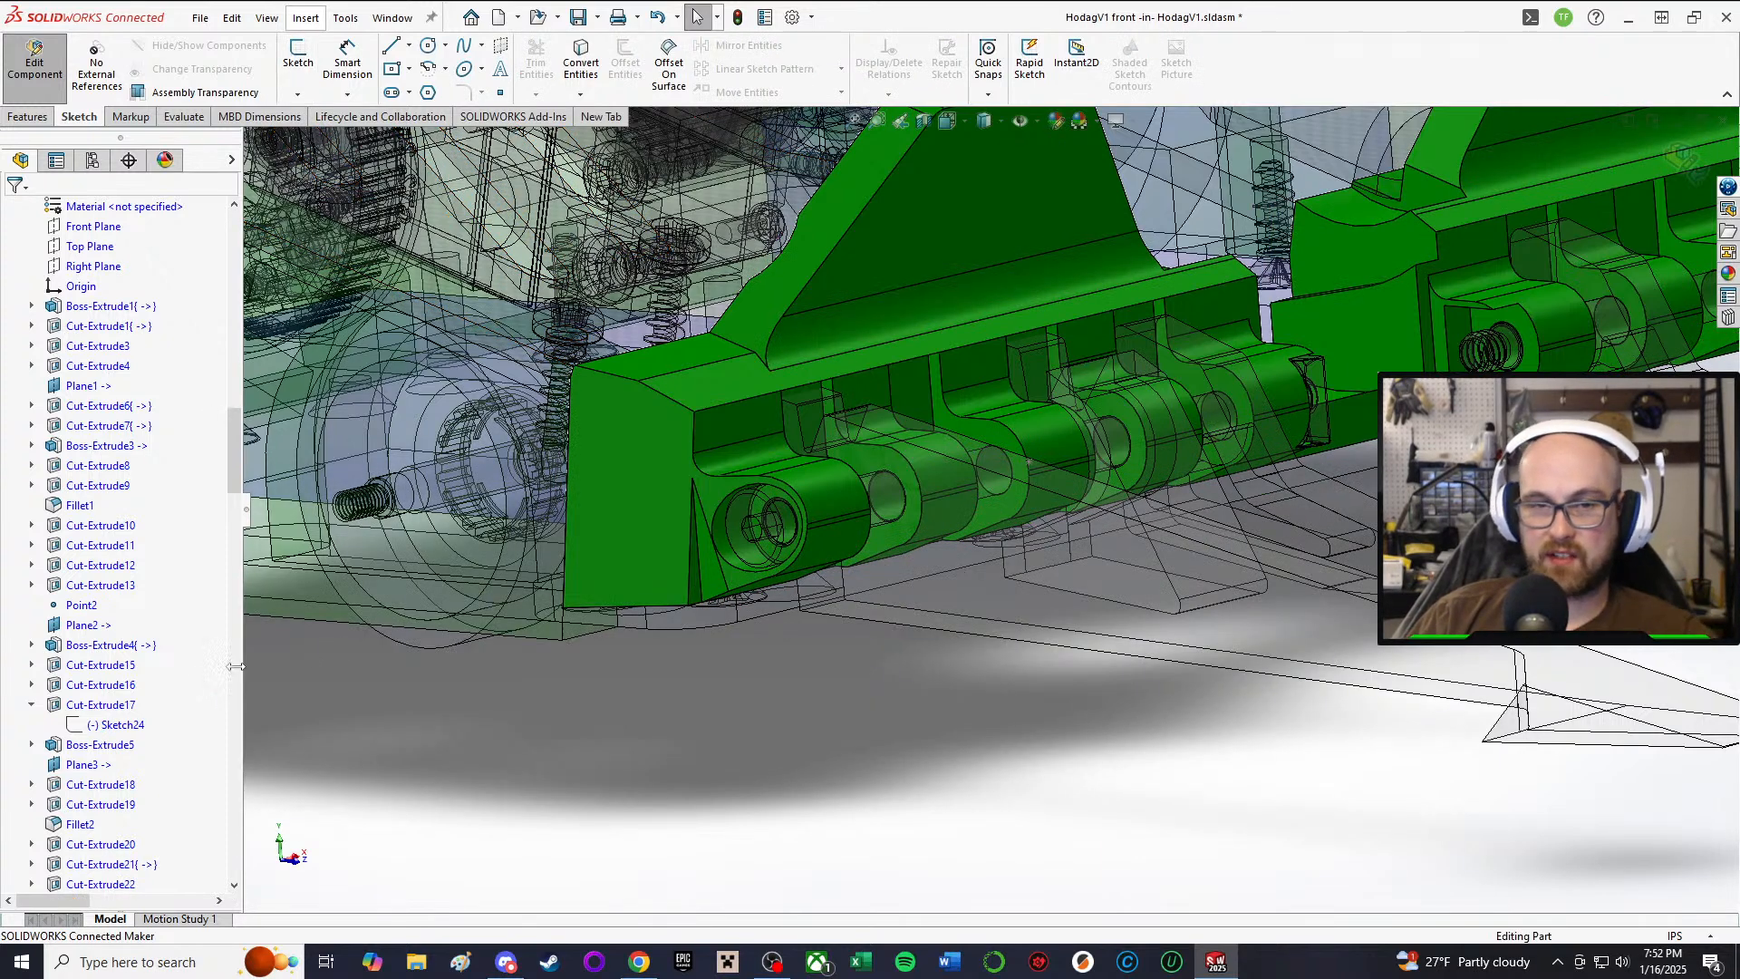
left_click(76, 725)
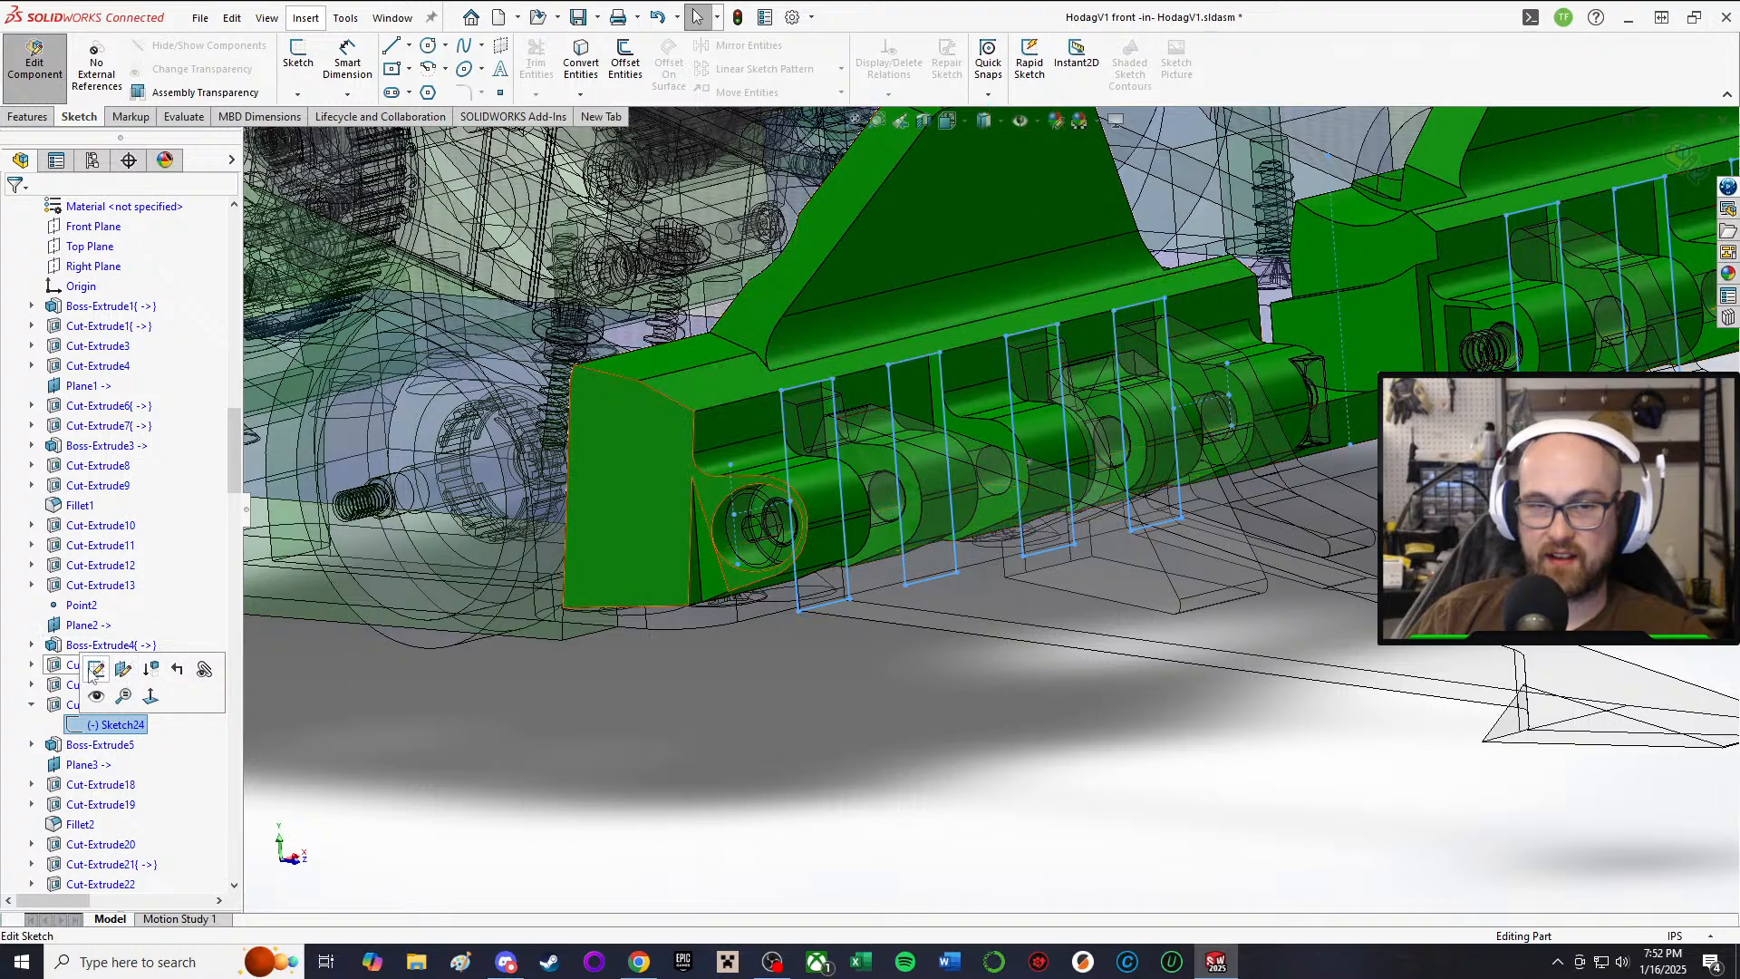
left_click(93, 678)
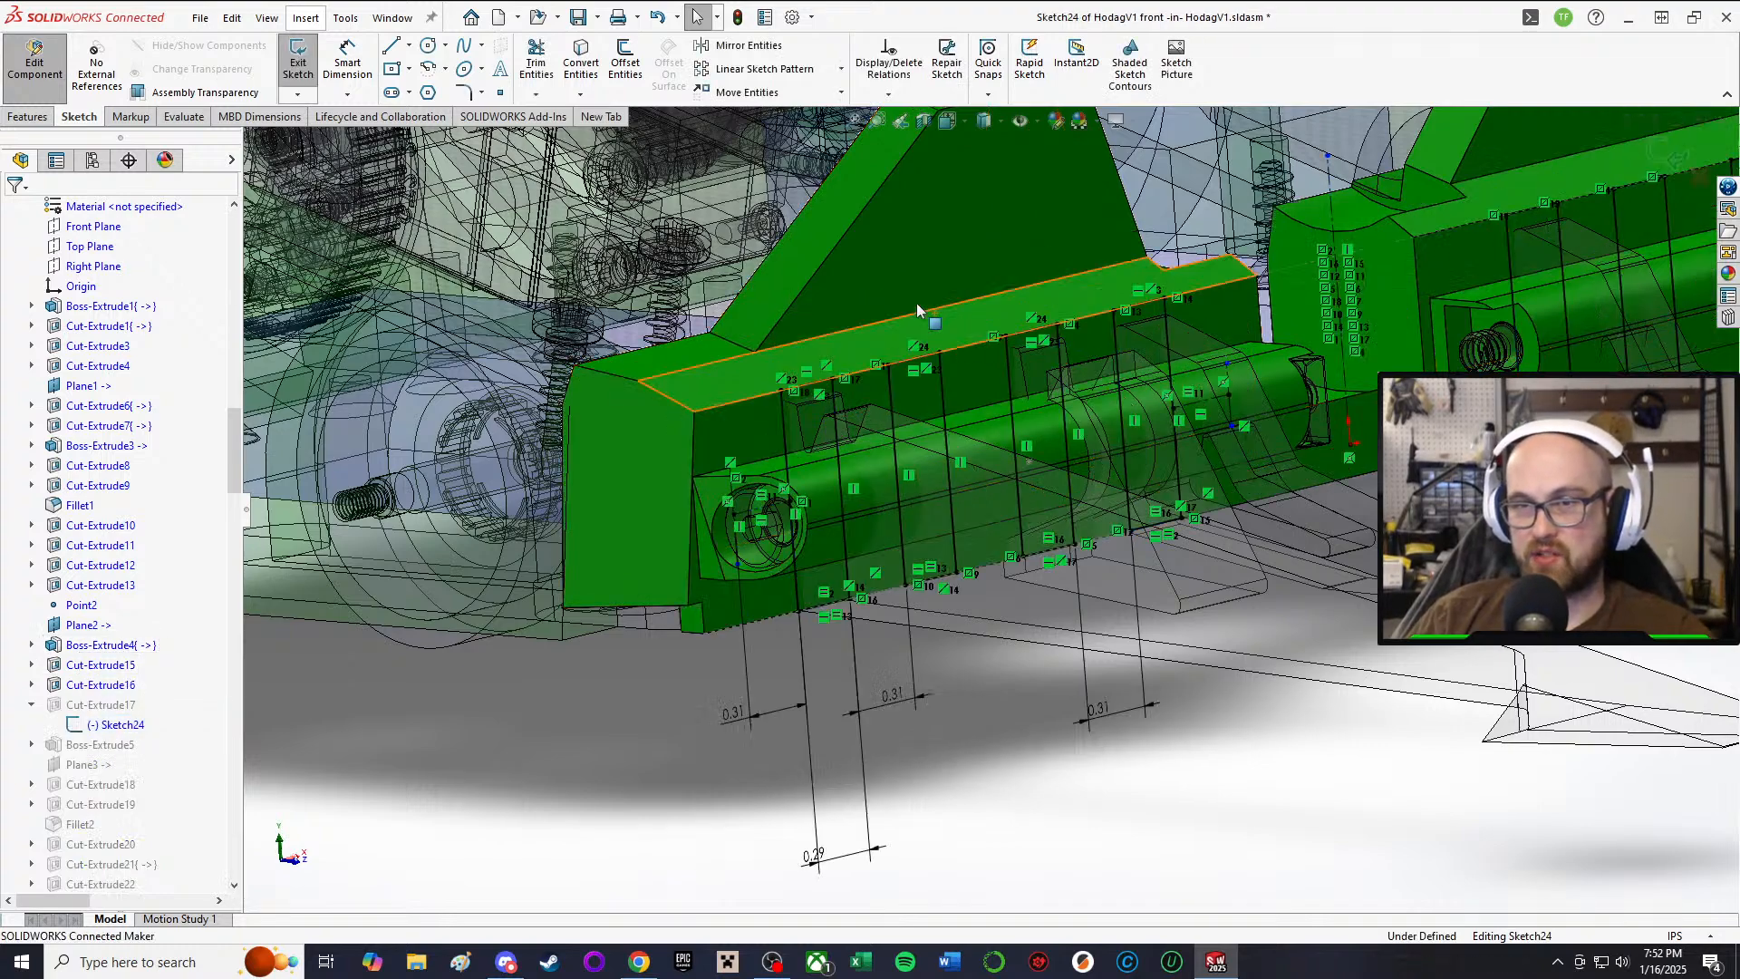
Step: Stretch the upper lines of the slot rectangles above the hinge block's front top edge
mouse_move(916, 303)
middle_mouse_down()
mouse_move(753, 391)
mouse_move(808, 423)
middle_mouse_up()
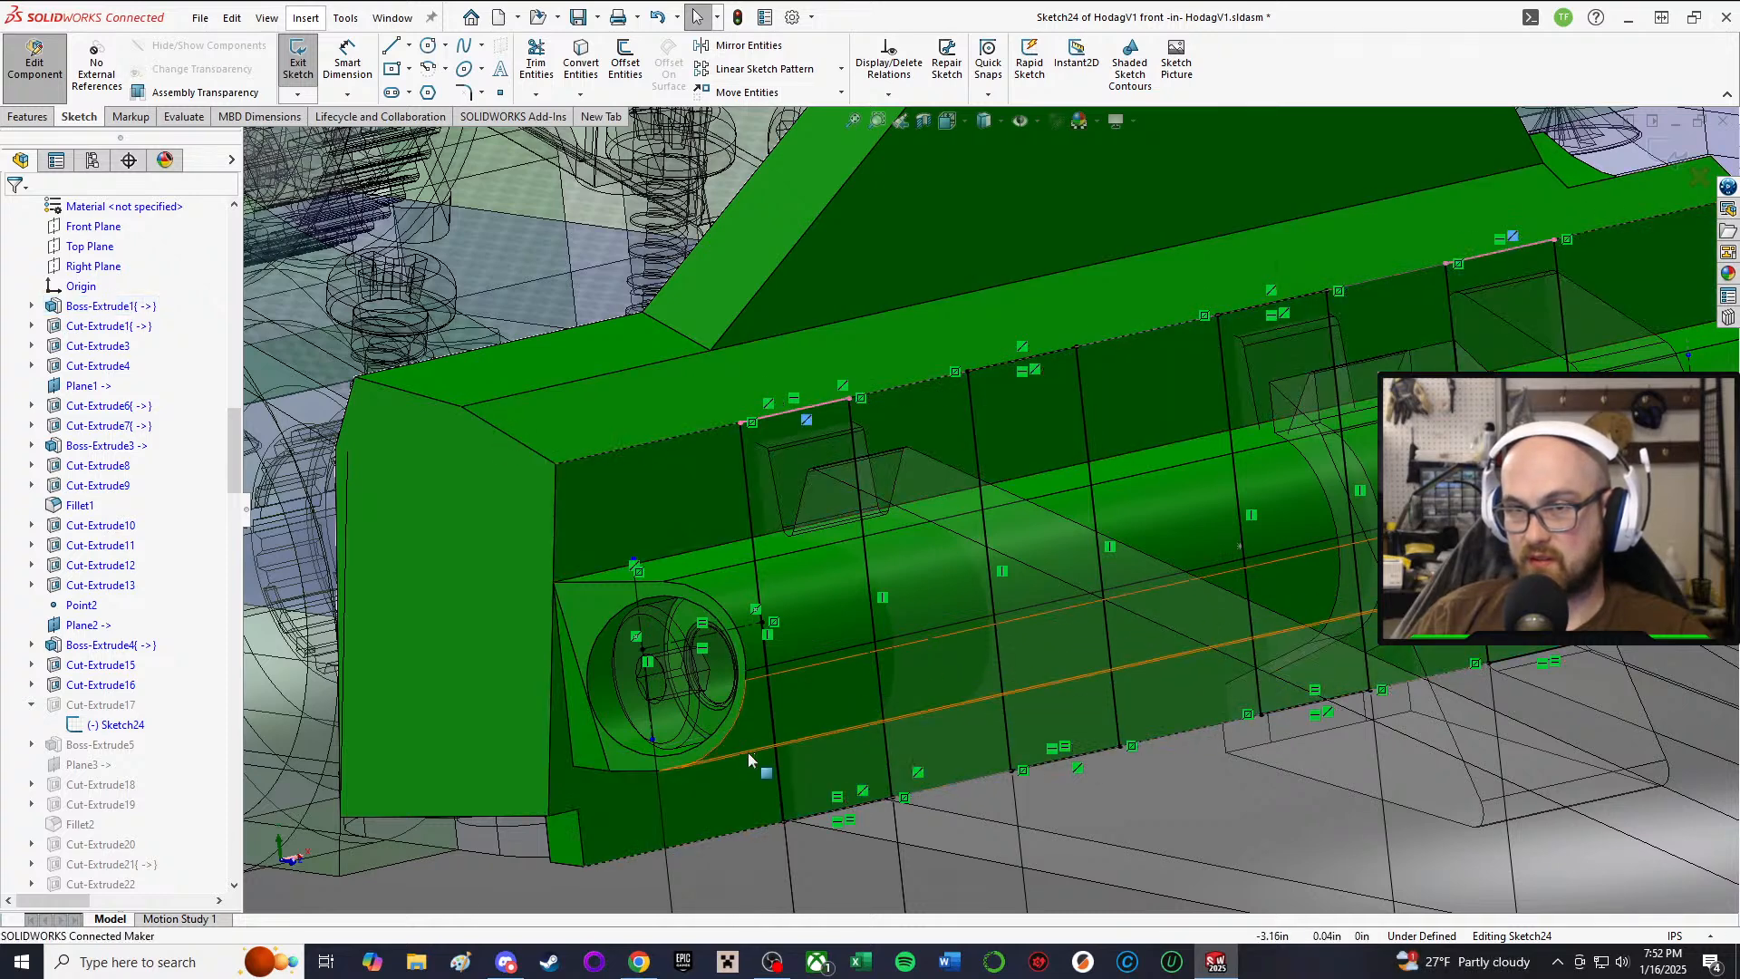
middle_click_drag(748, 759, 777, 785)
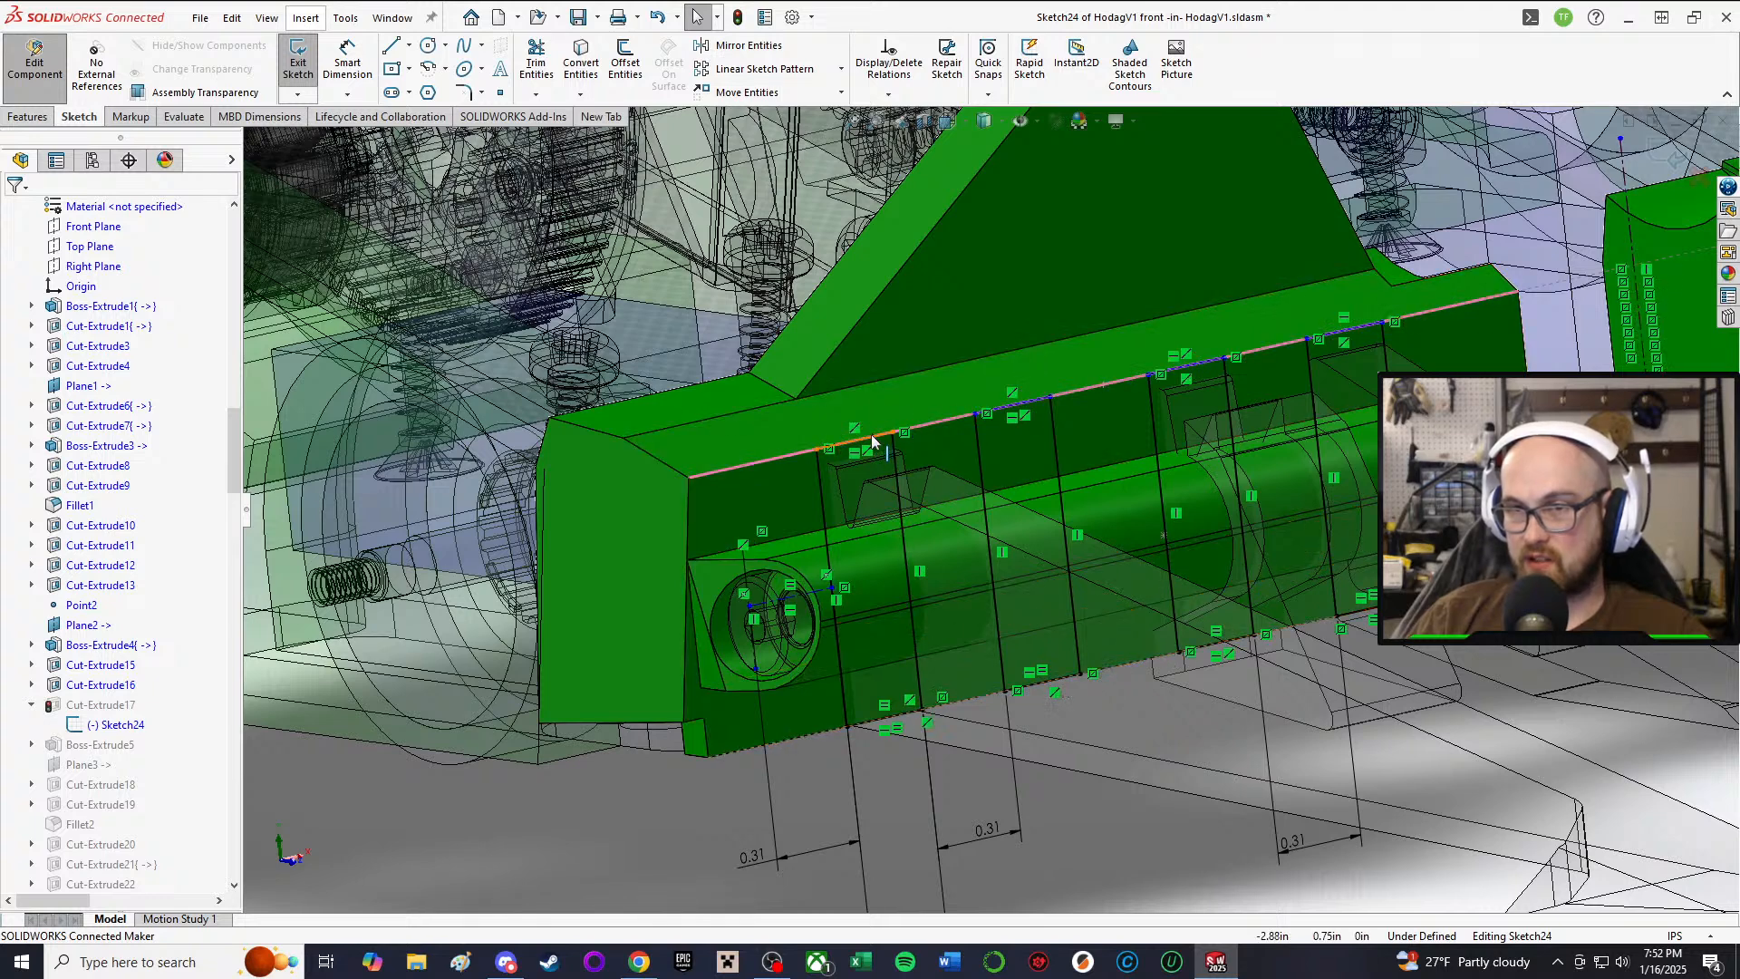
left_click_drag(872, 435, 853, 388)
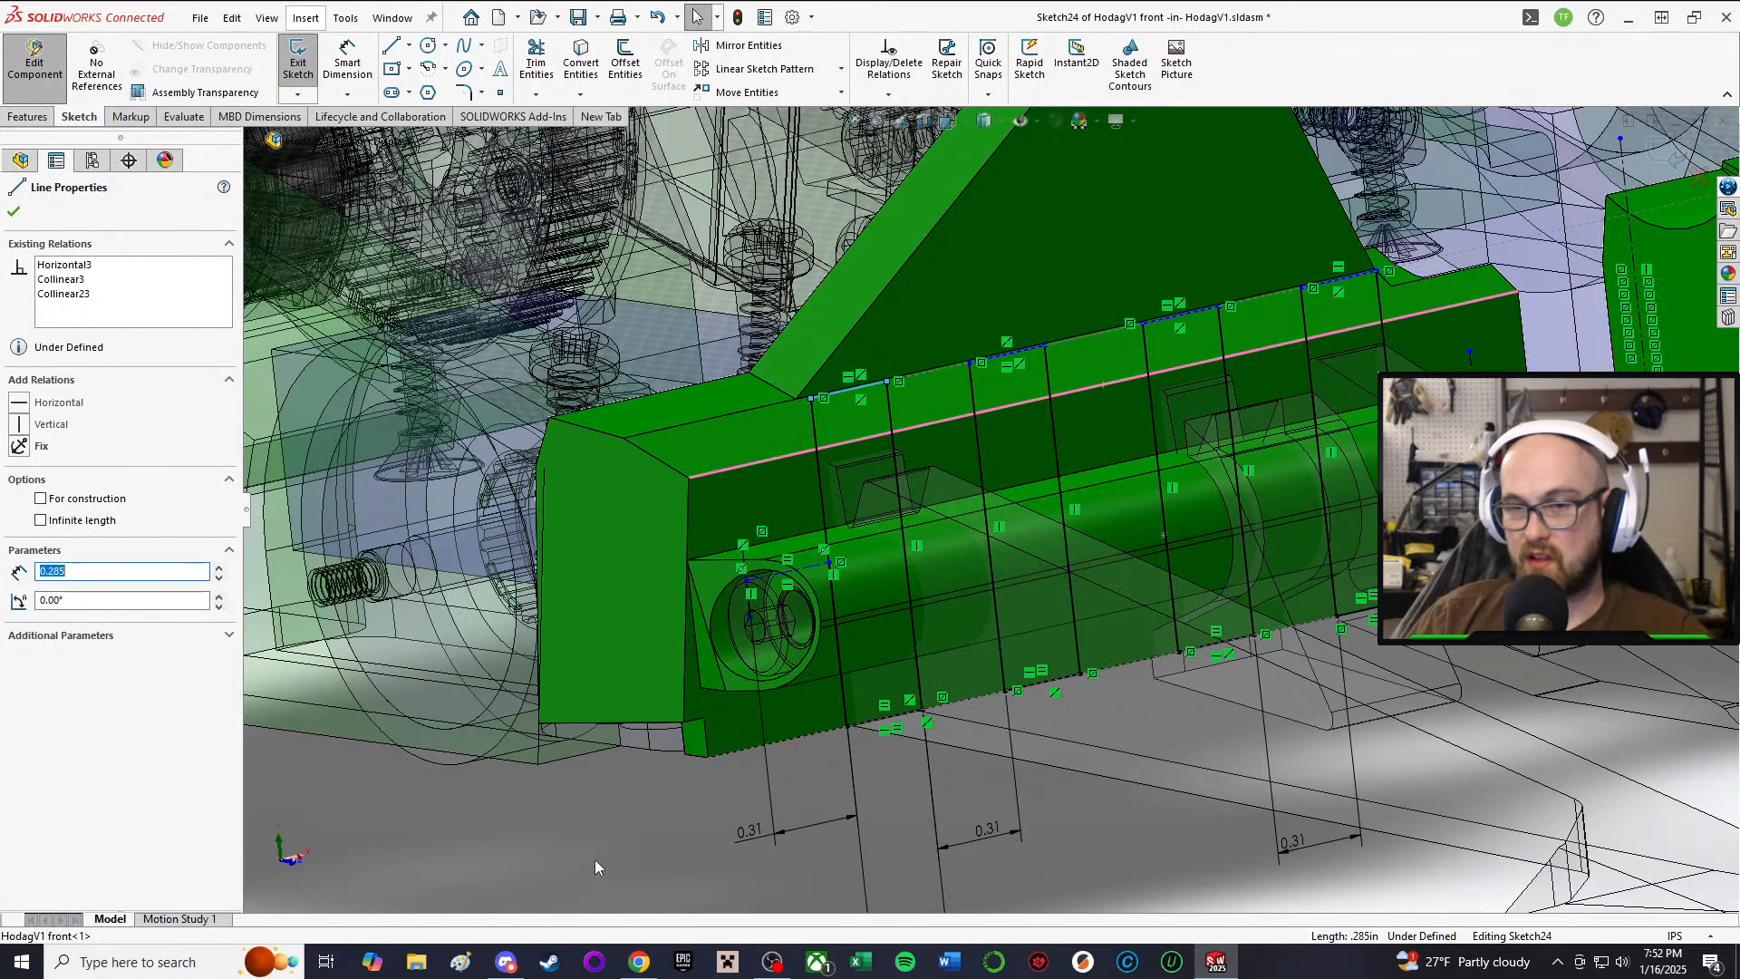
left_click(771, 407)
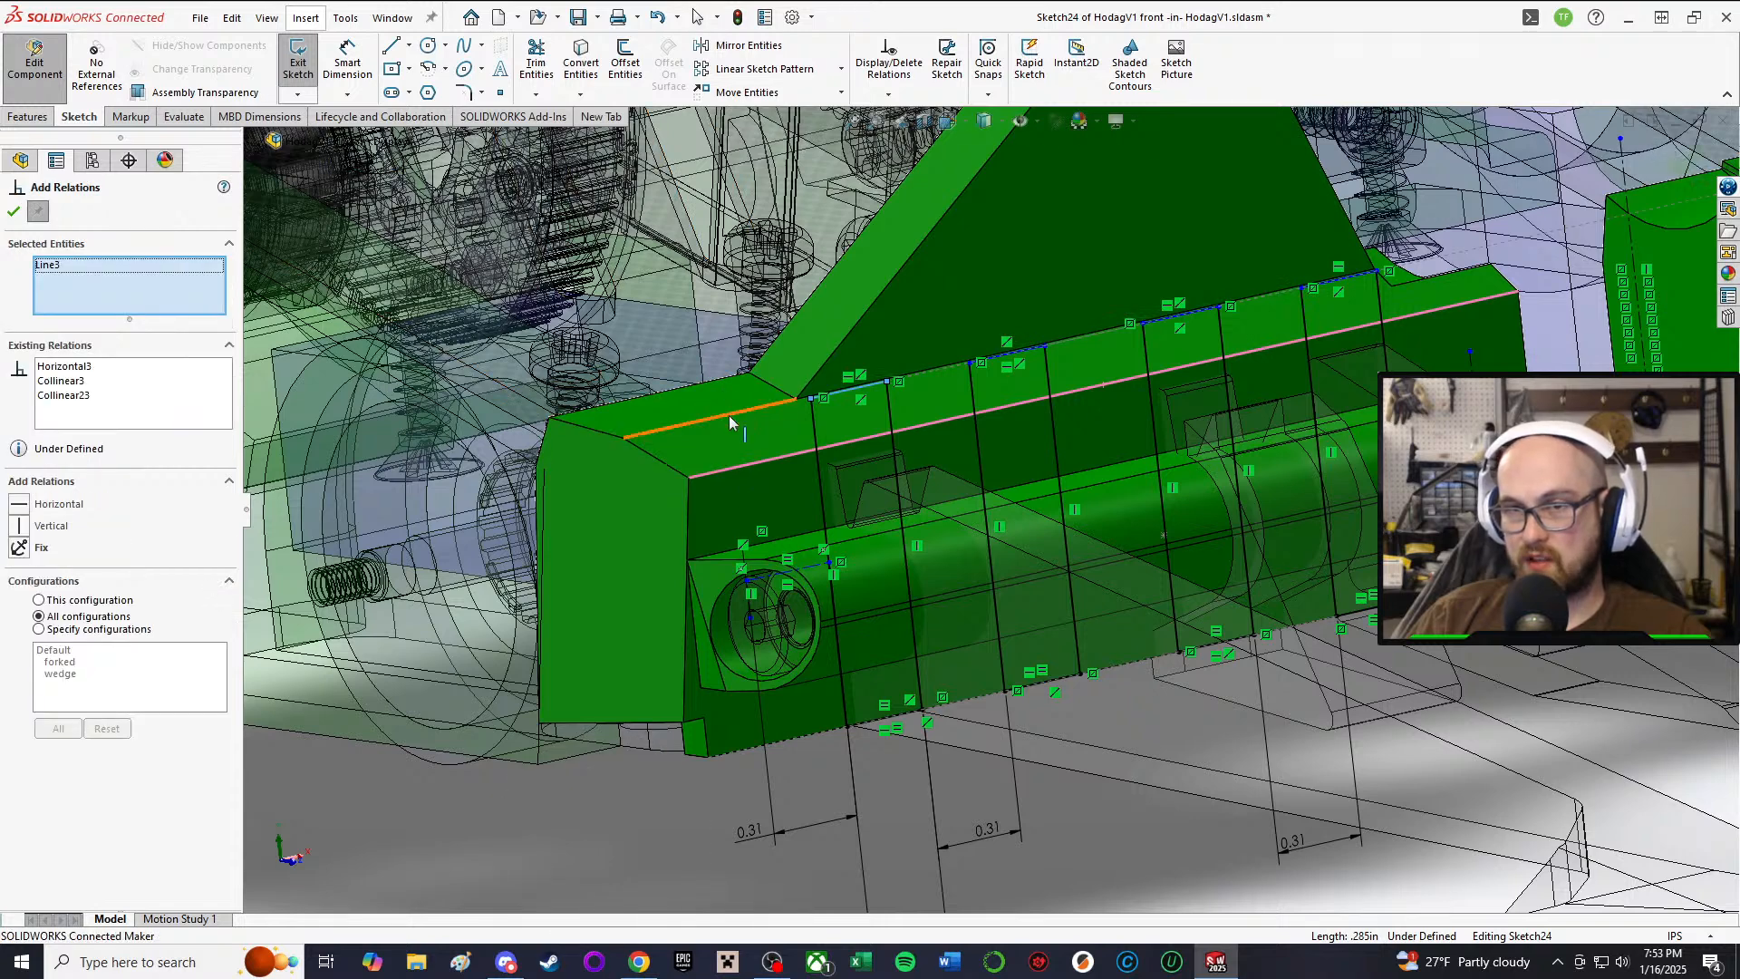
left_click(853, 390)
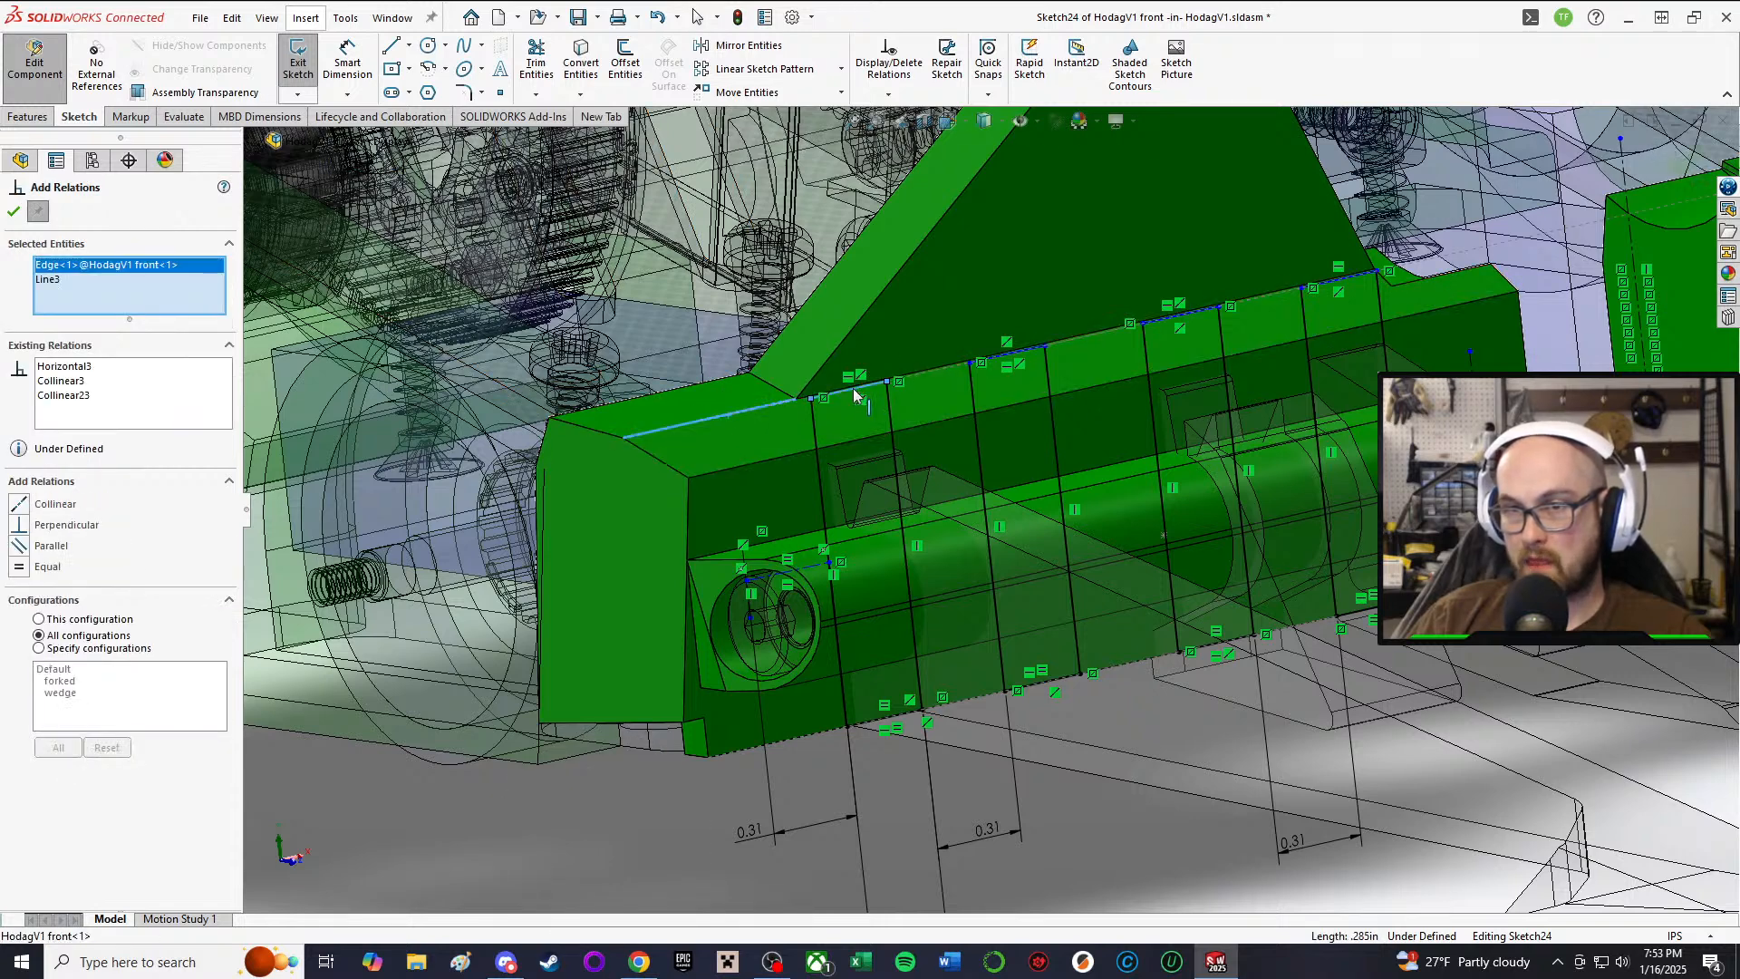
left_click(13, 212)
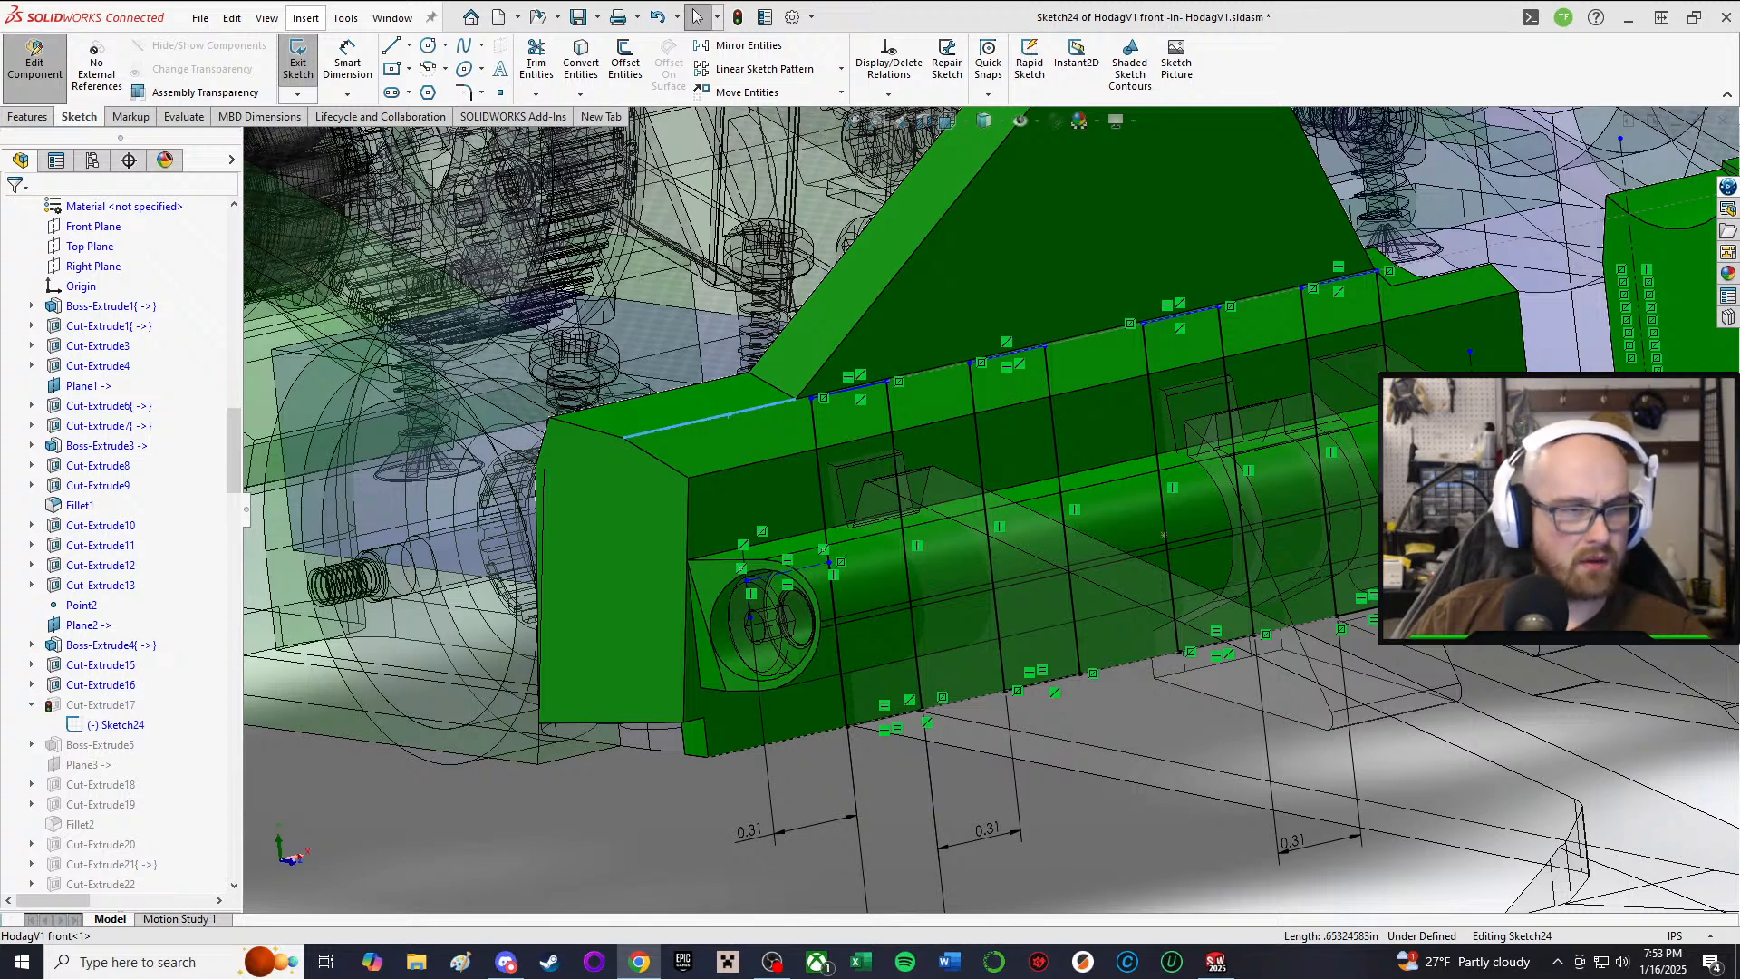
left_click(509, 820)
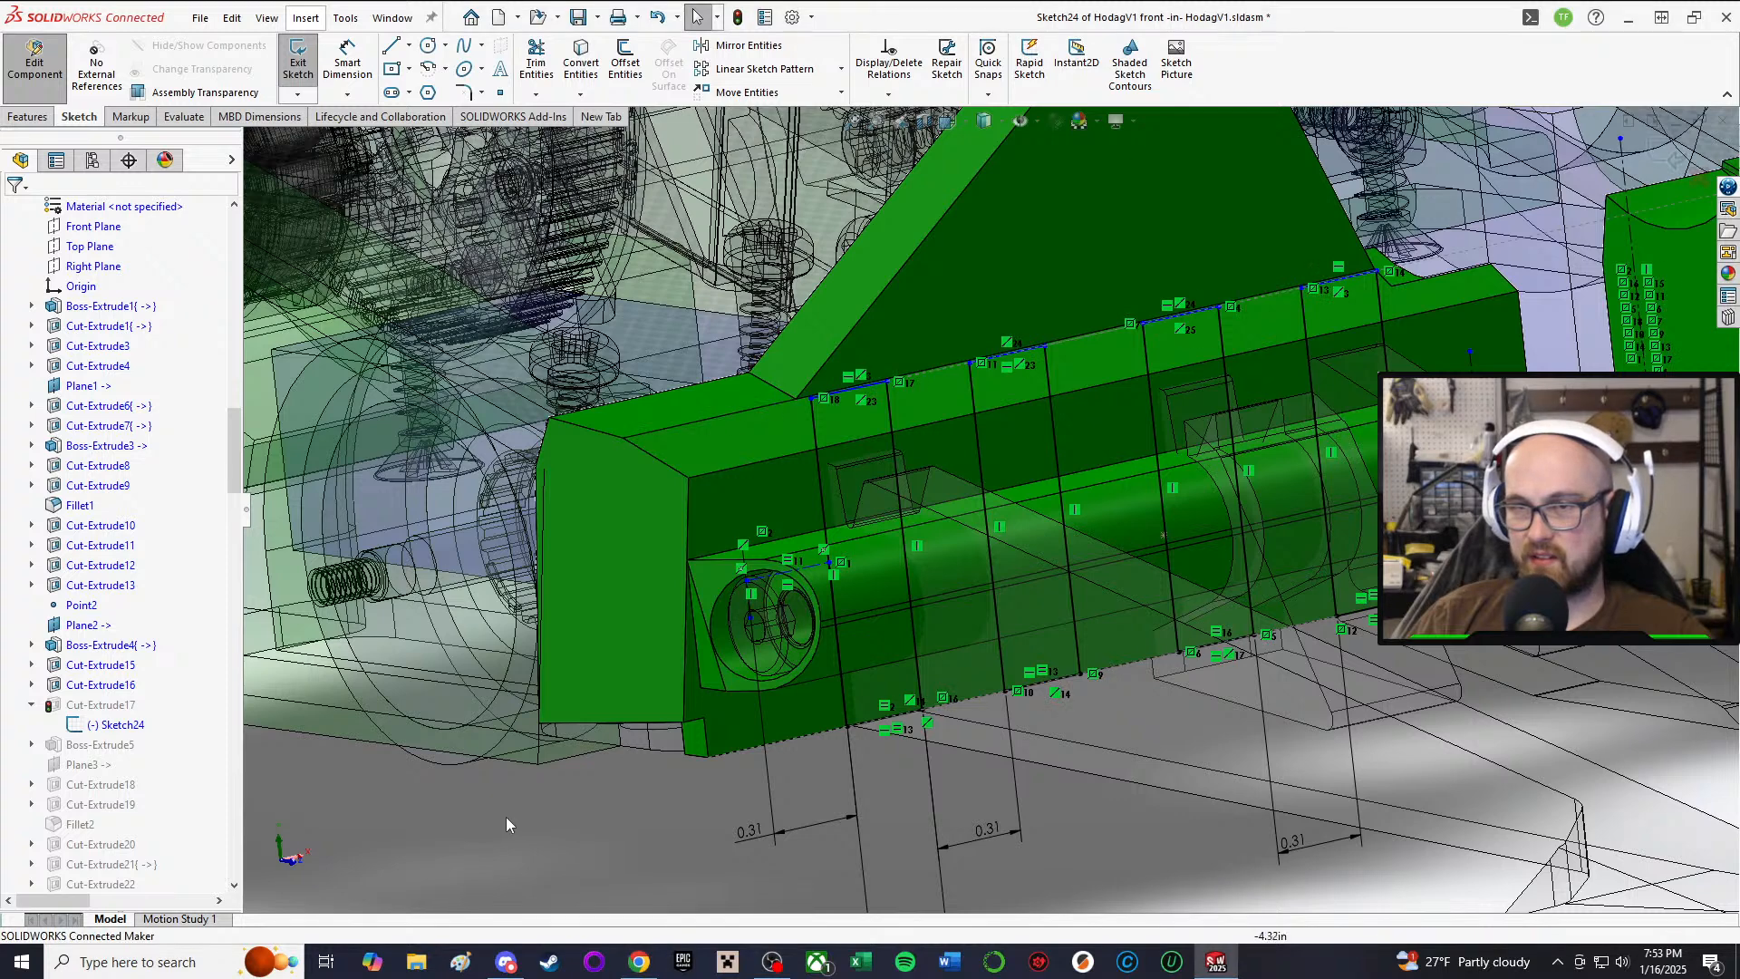
Step: Make the first slot rectangle's upper line collinear with the rear edge of the block's sloped top face, and exit the sketch
key("a")
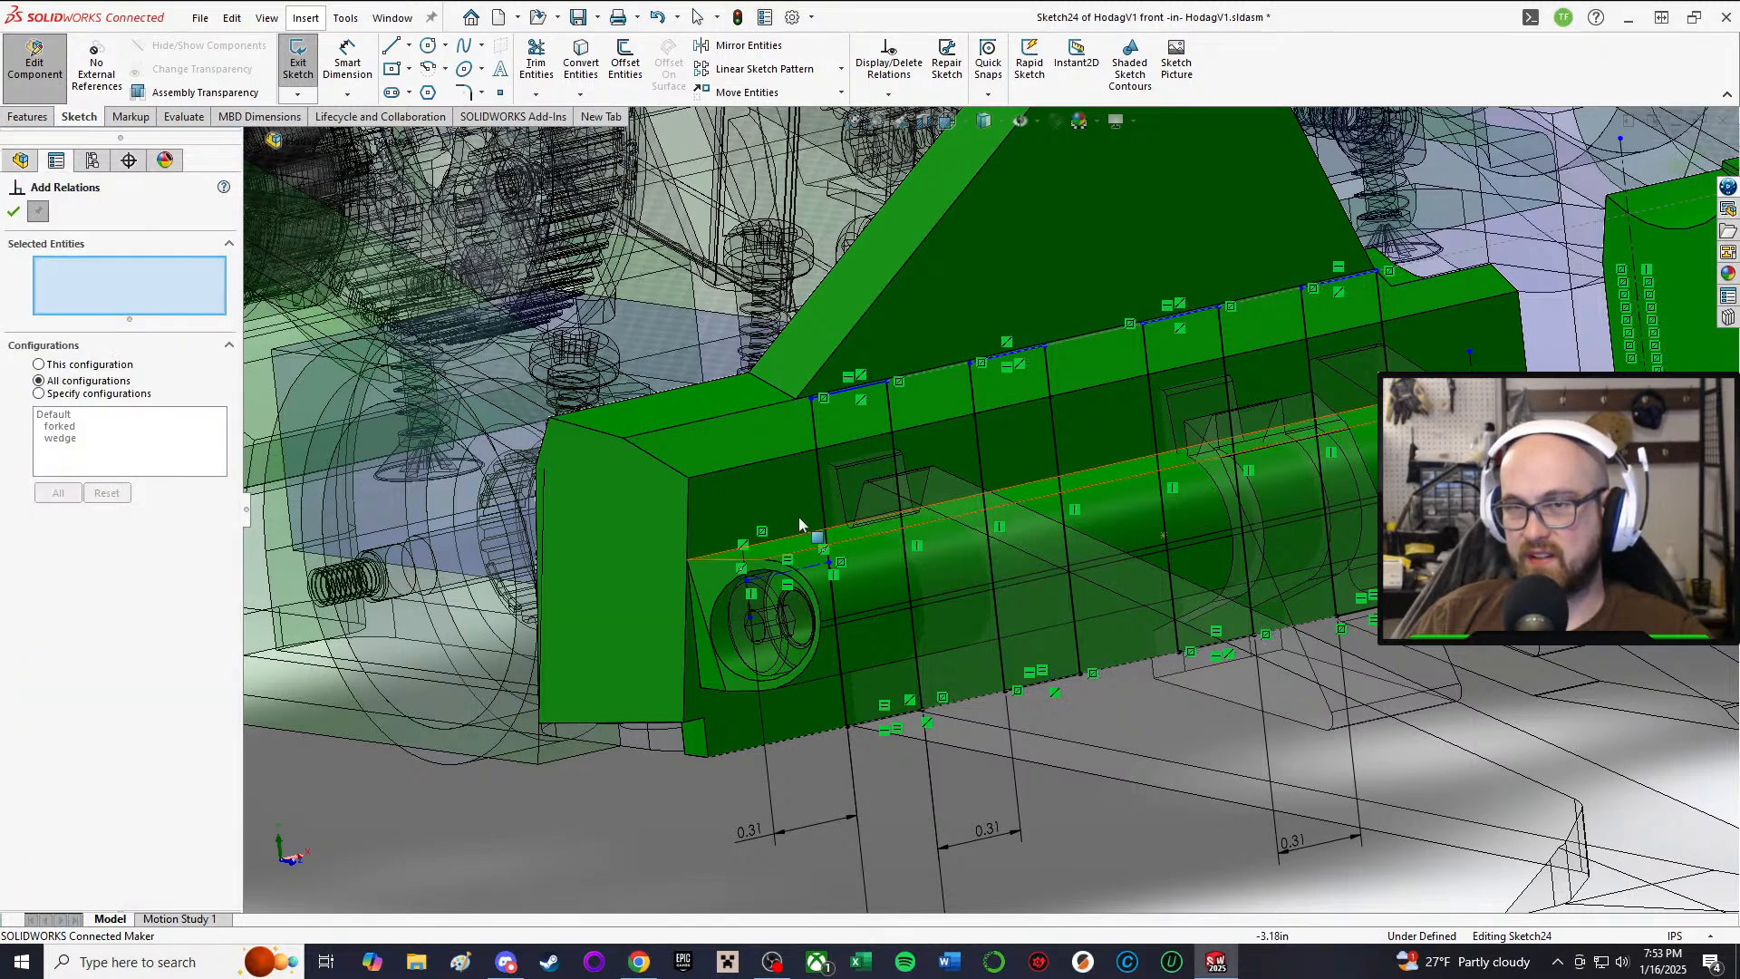
left_click(726, 416)
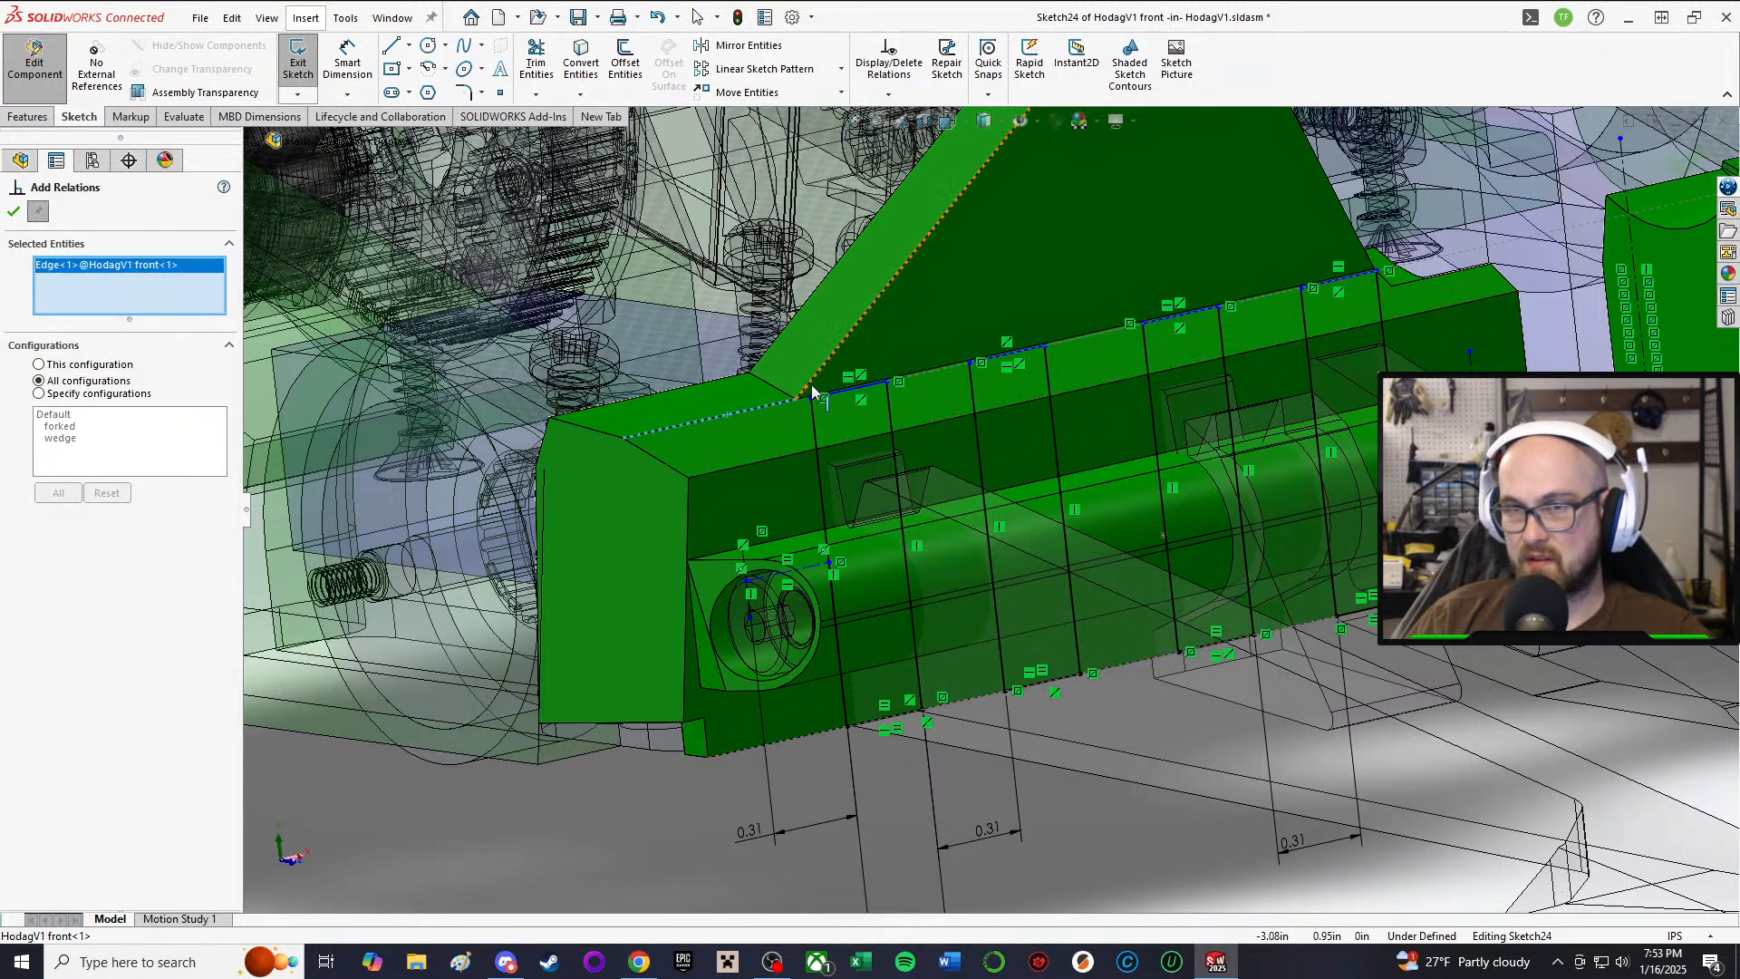
left_click(868, 392)
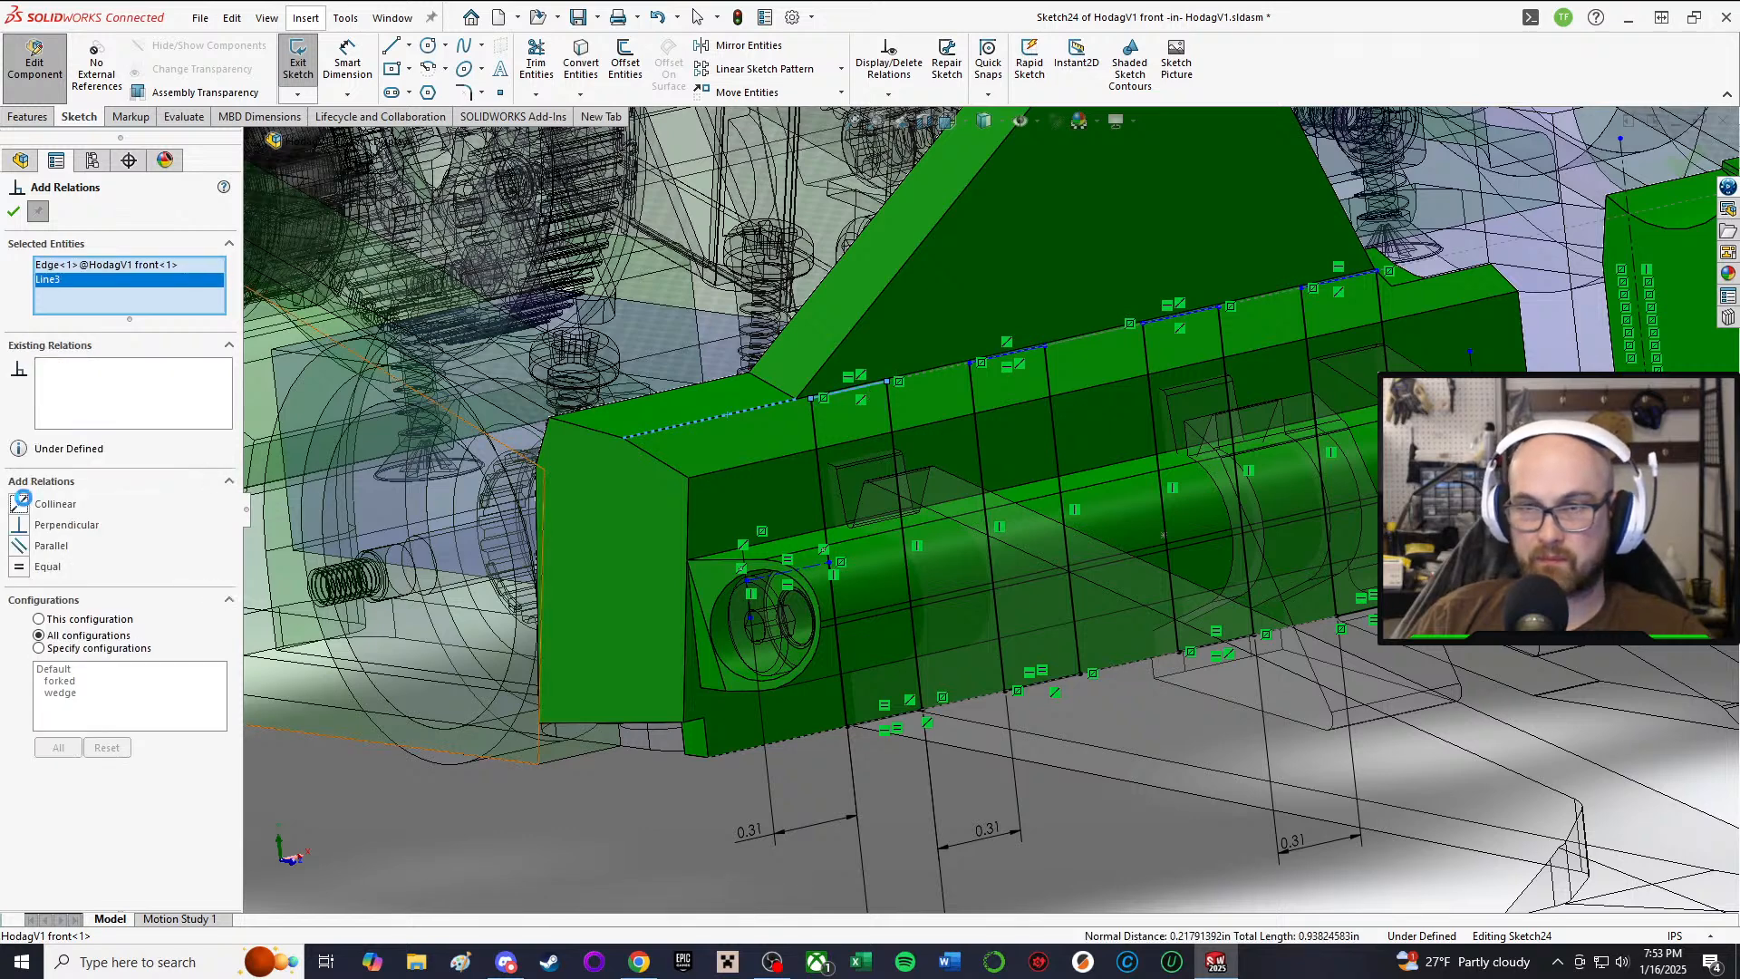
left_click(23, 501)
left_click(15, 213)
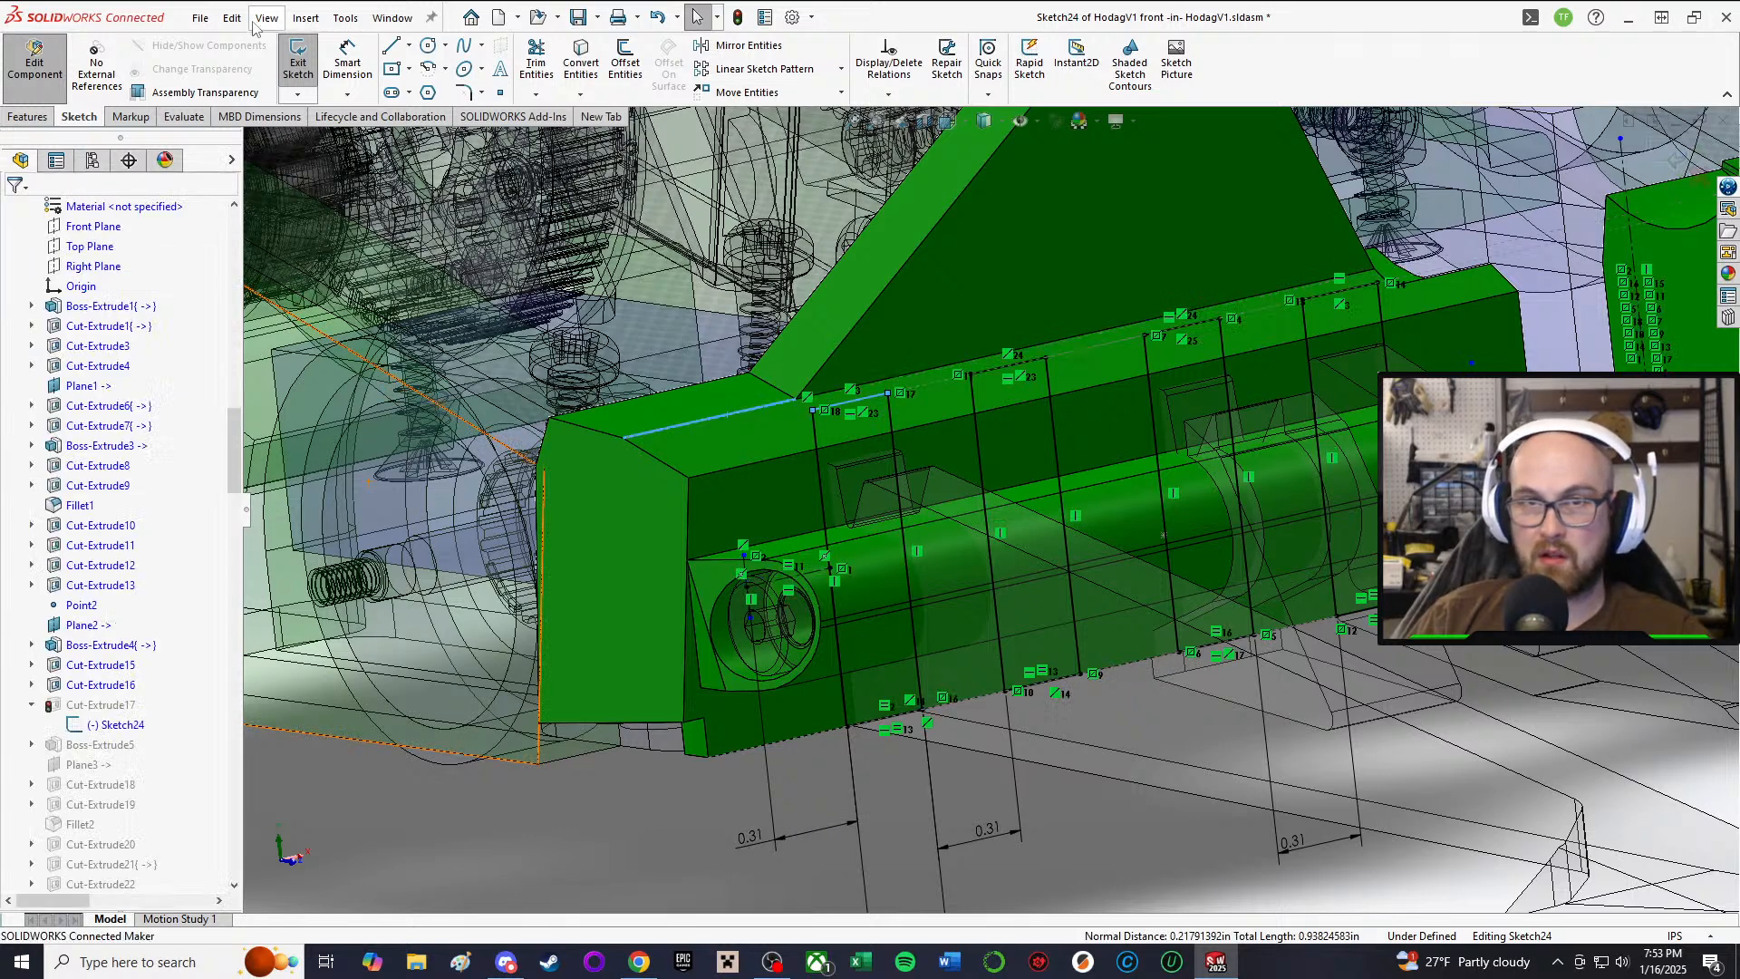
left_click(297, 56)
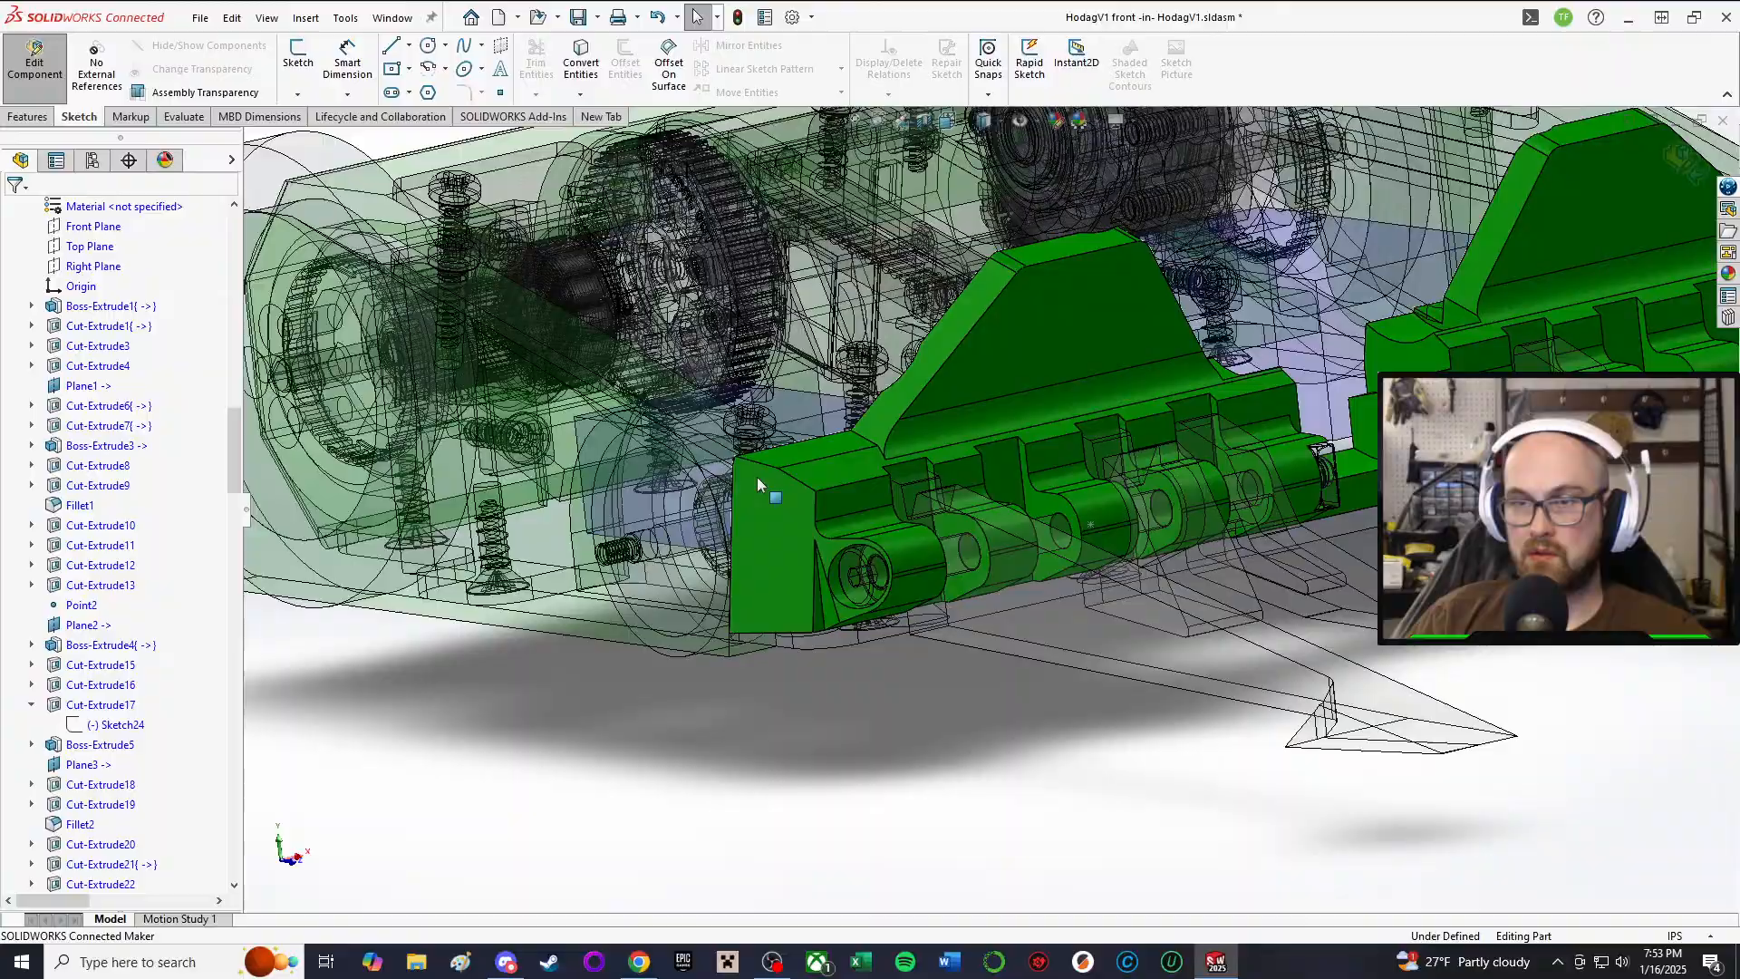
Step: Examine the hinge block's reworked slots and the Chamfer1 face beneath the end screw hole
middle_click_drag(929, 386, 979, 466)
scroll(958, 479, "down", 3)
middle_click_drag(868, 514, 905, 568)
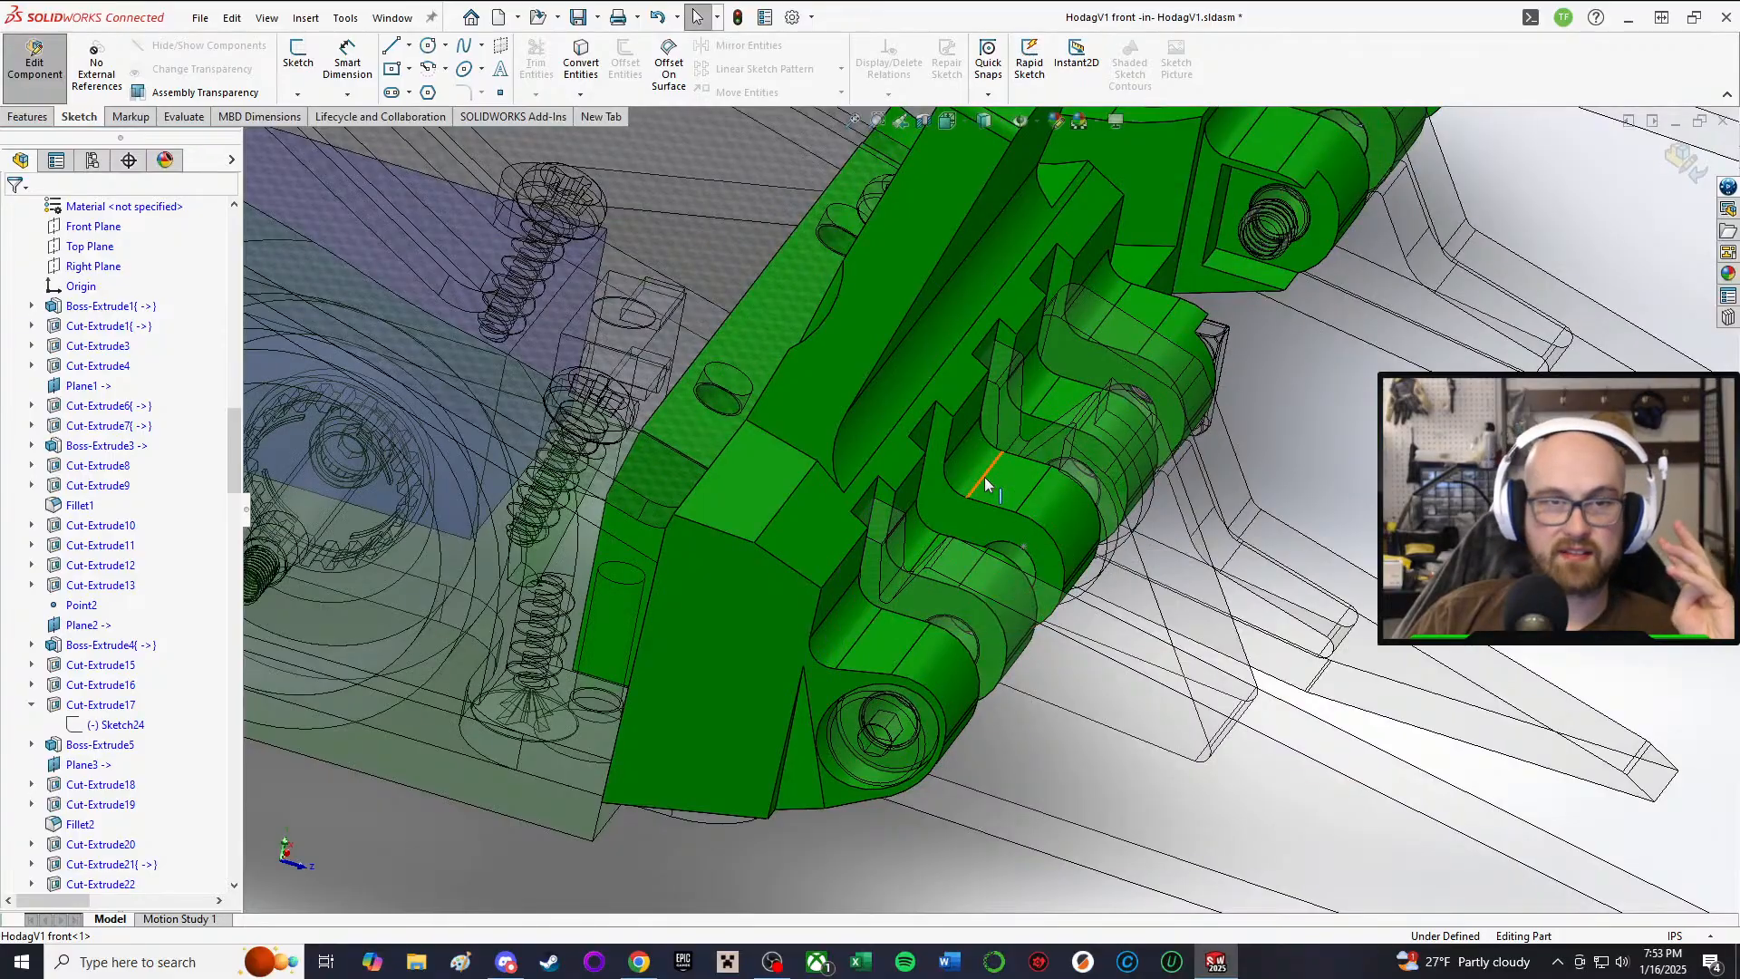
middle_click_drag(985, 477, 970, 363)
scroll(972, 372, "down", 3)
scroll(893, 680, "down", 2)
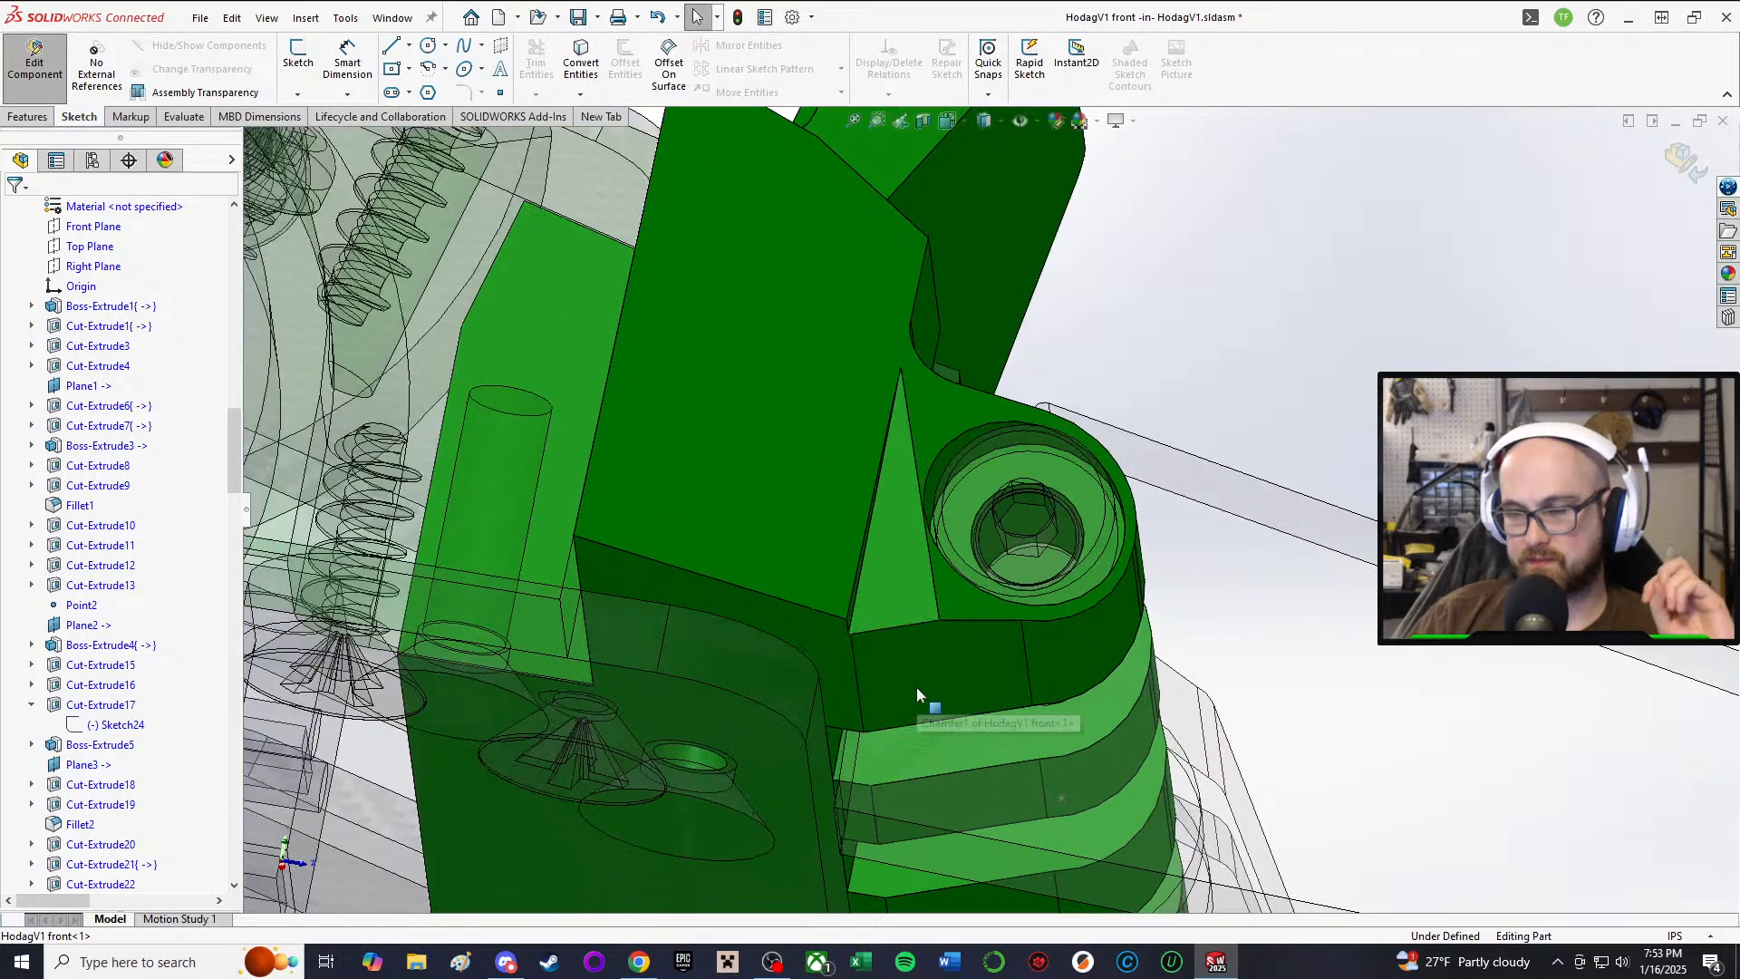
middle_click_drag(1058, 649, 1015, 598)
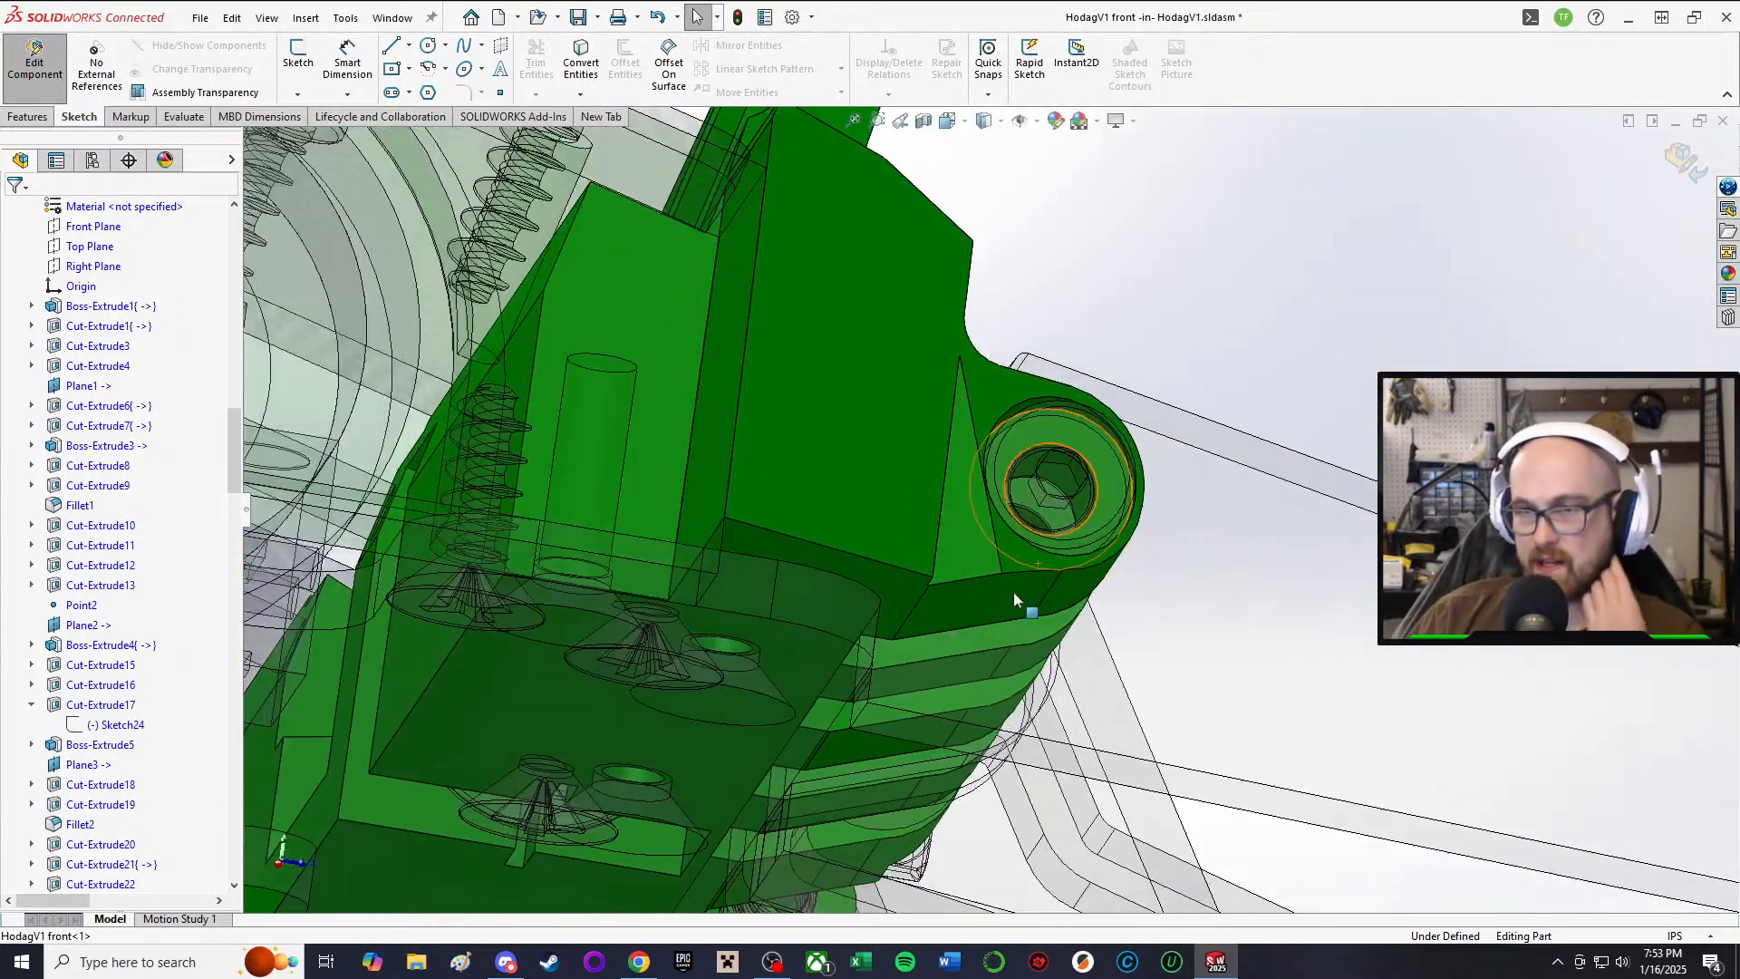
left_click(975, 594)
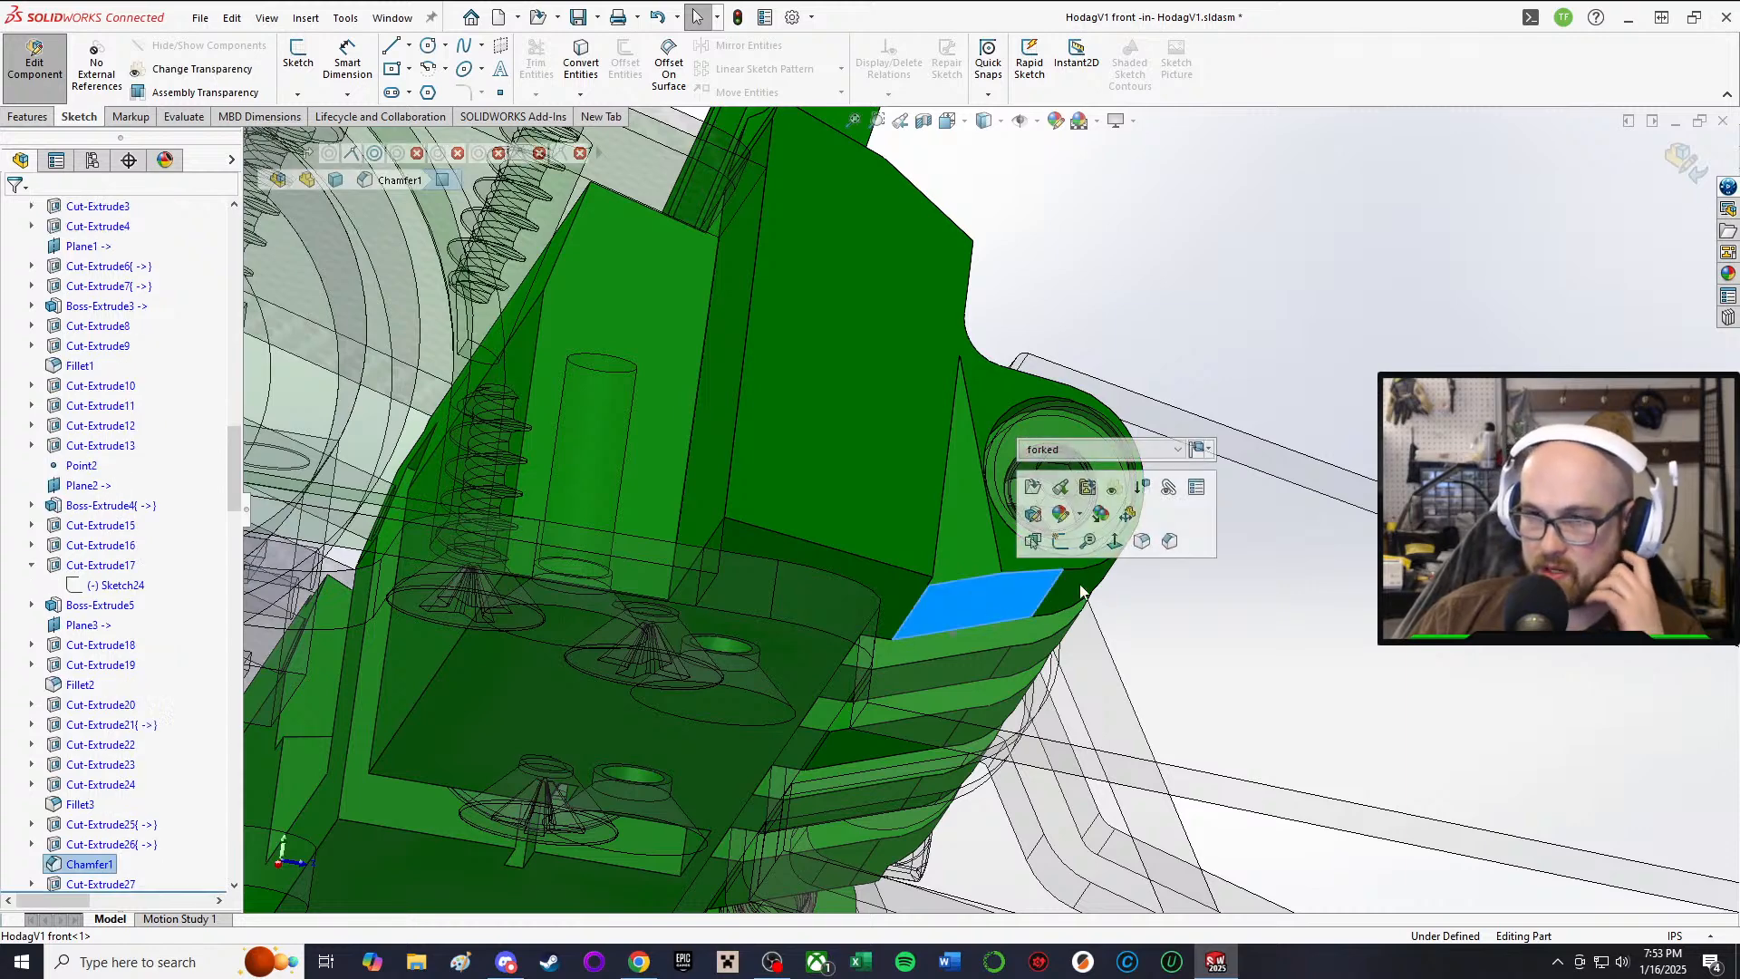
scroll(1008, 598, "down", 1)
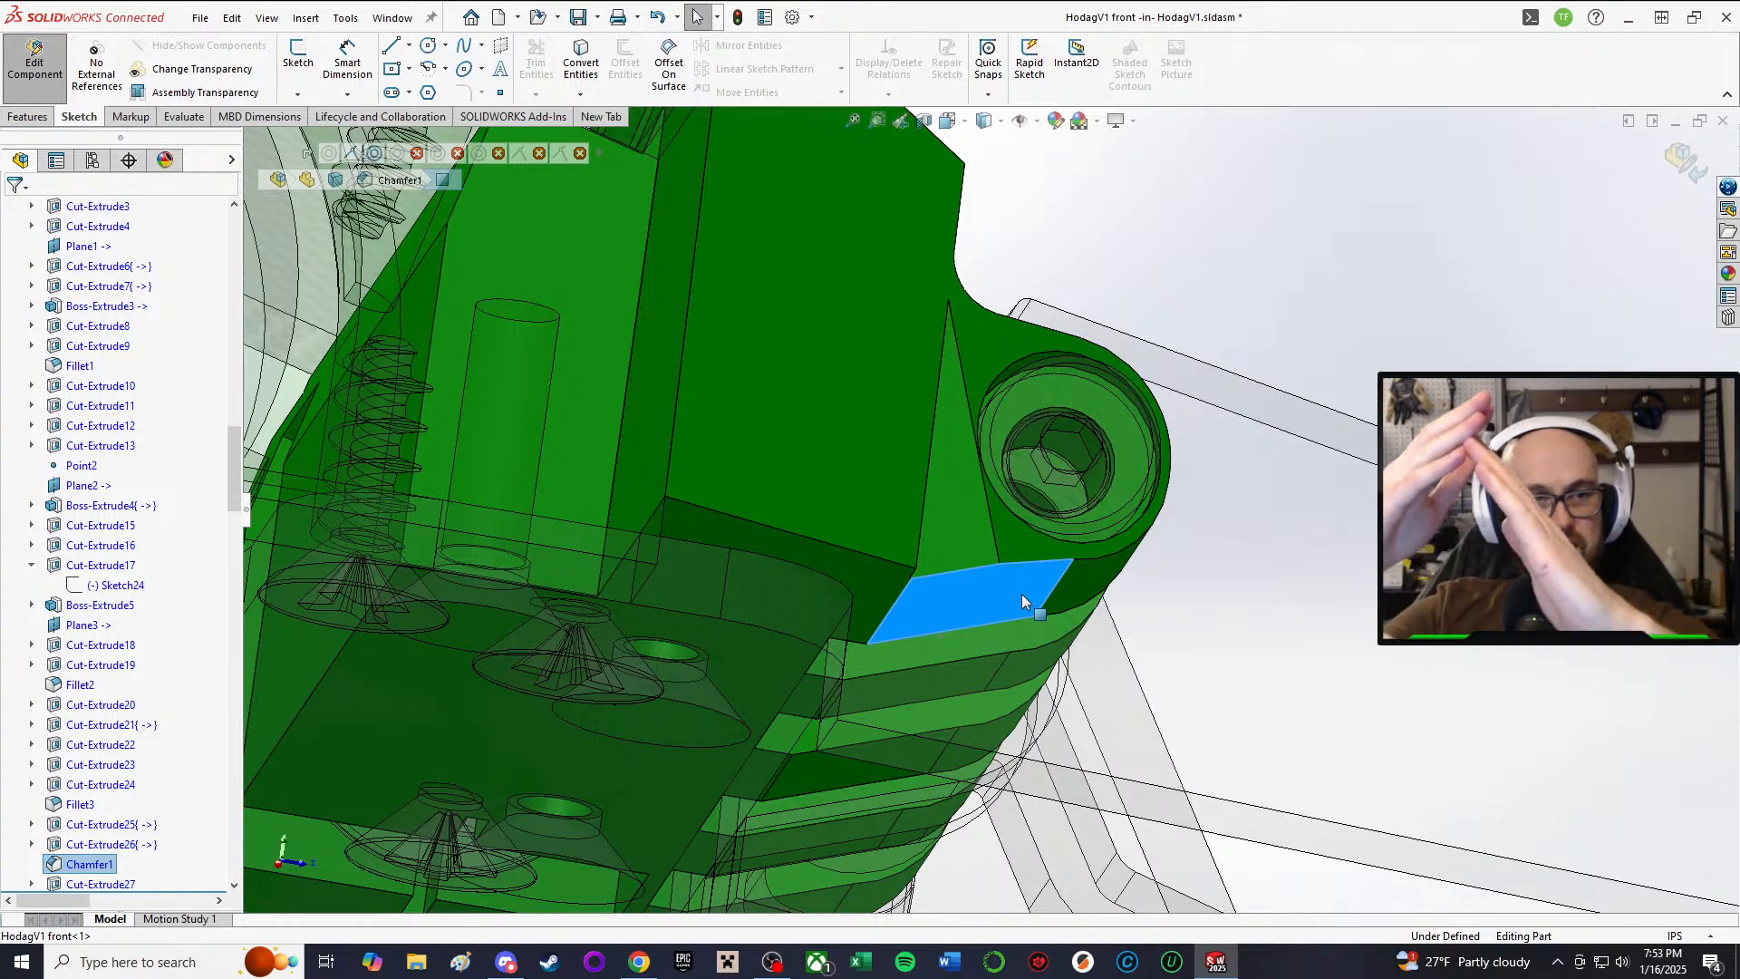
left_click(1019, 584)
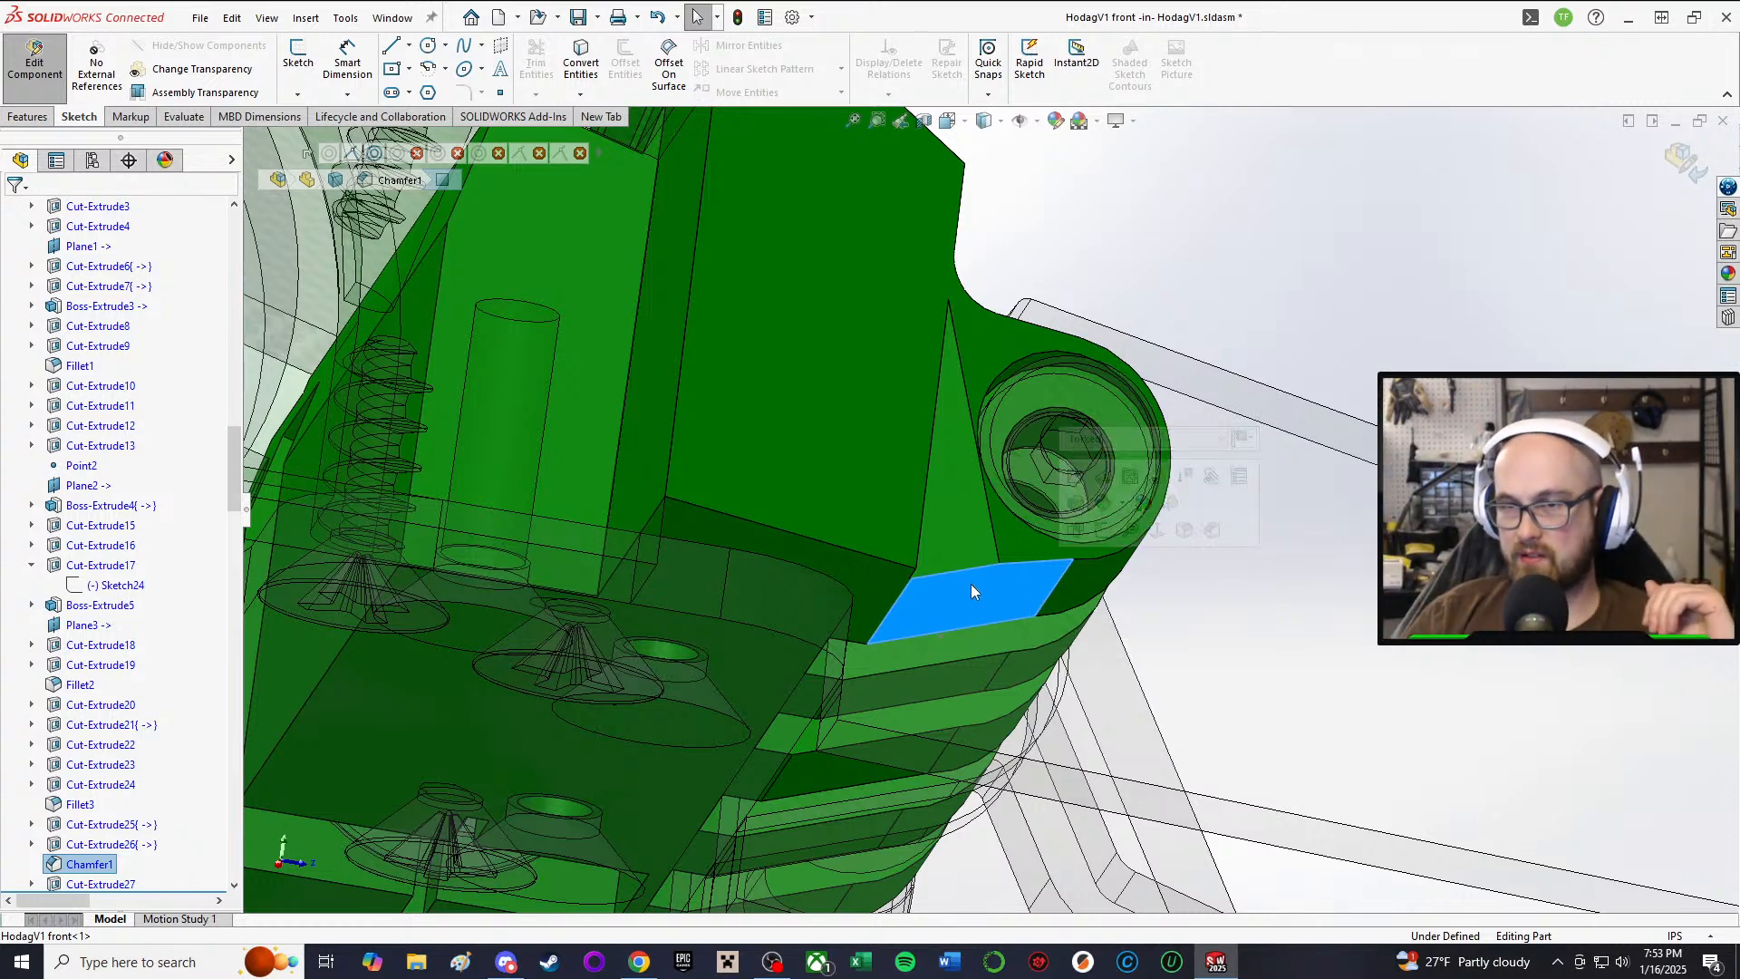
left_click(933, 598)
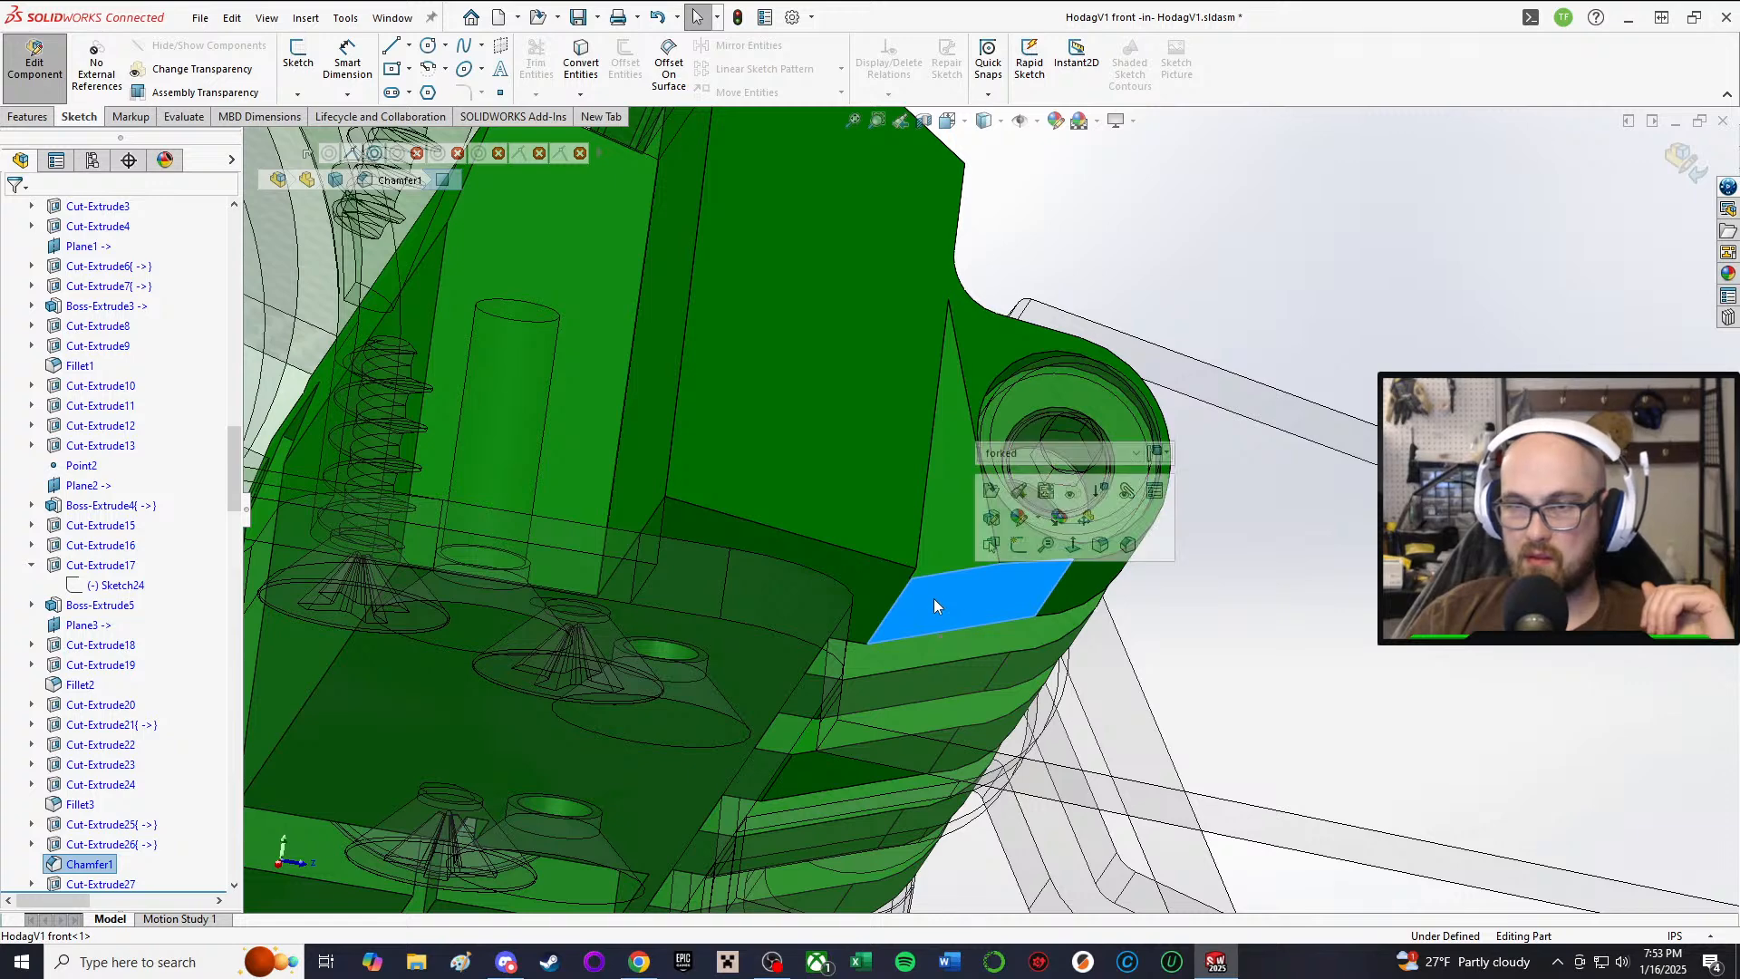
Step: Edit the Chamfer1 feature on the hinge slot ends and set its first distance to 0.25 in
left_click(79, 866)
left_click(98, 803)
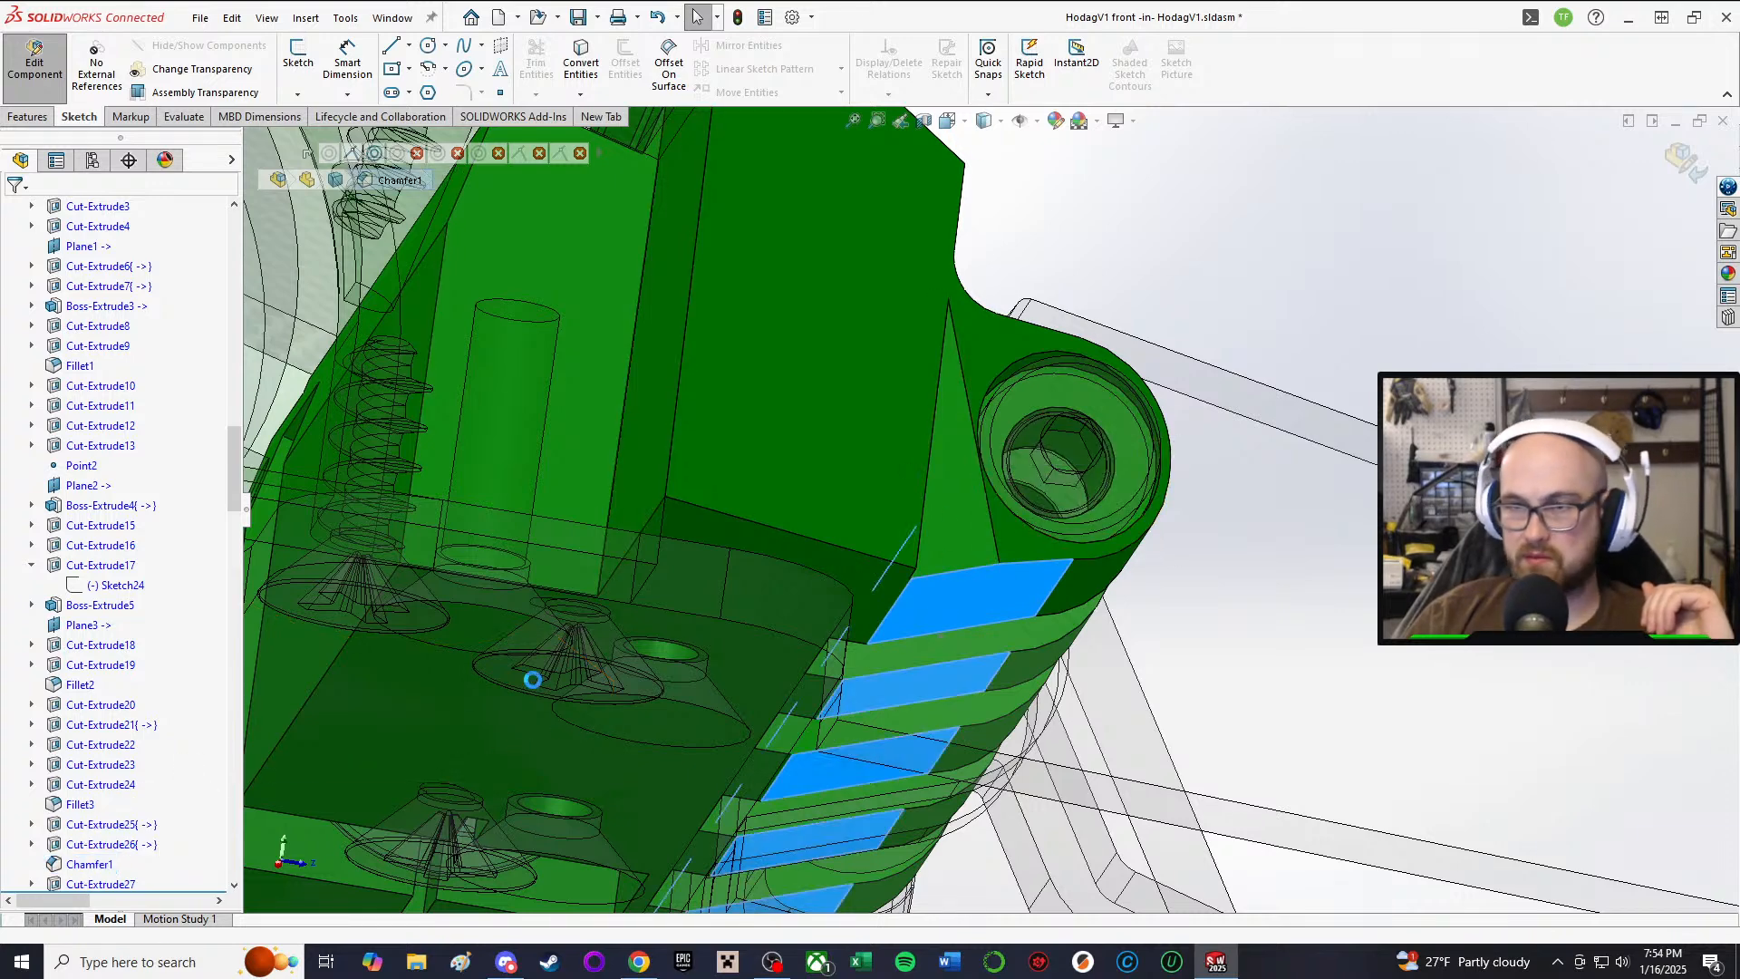
scroll(1052, 575, "down", 3)
middle_click_drag(1051, 575, 1046, 618)
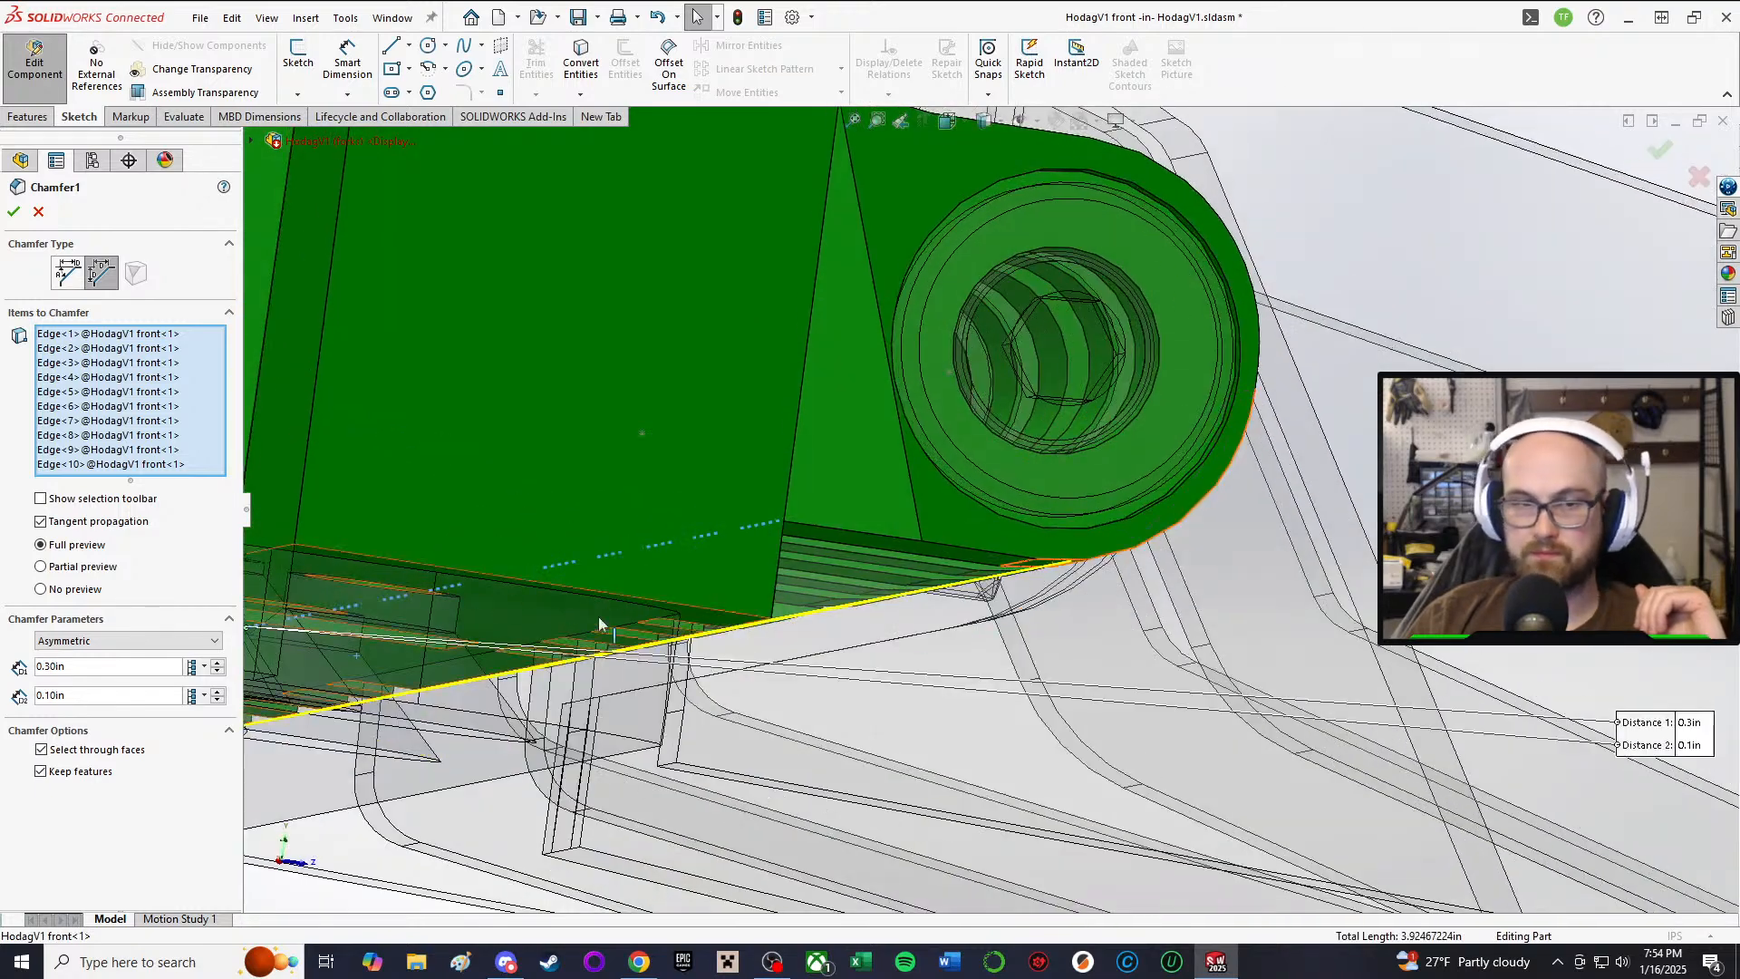
left_click(217, 673)
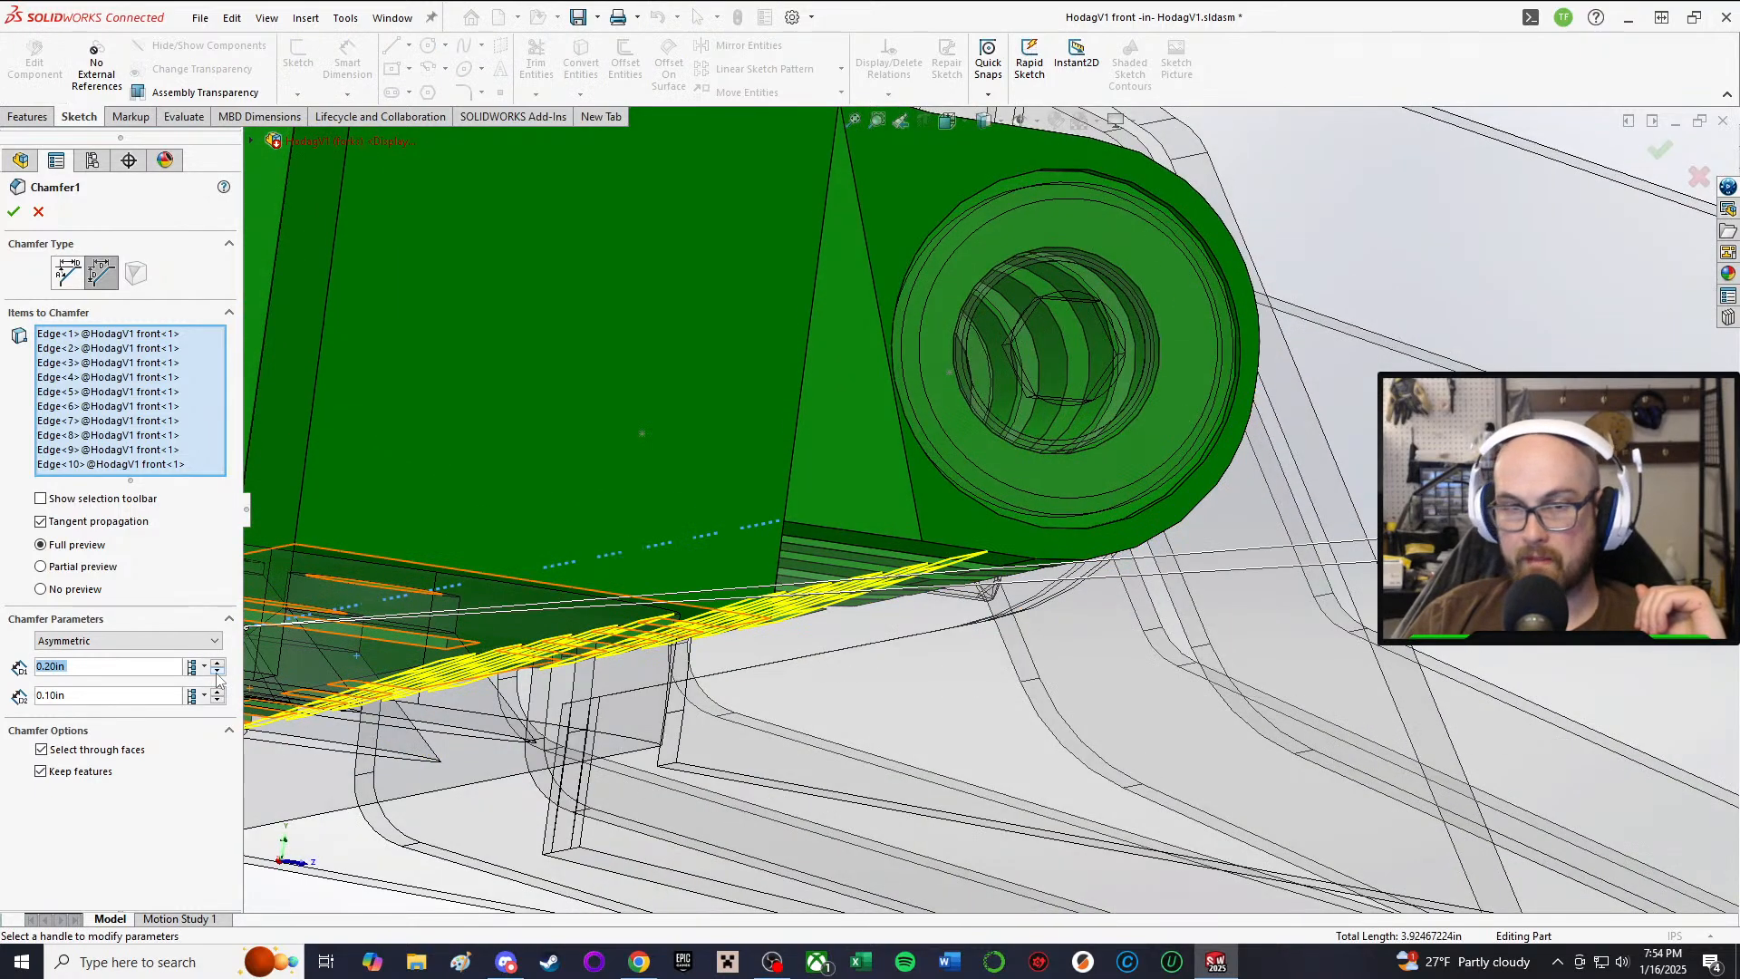
type(".25")
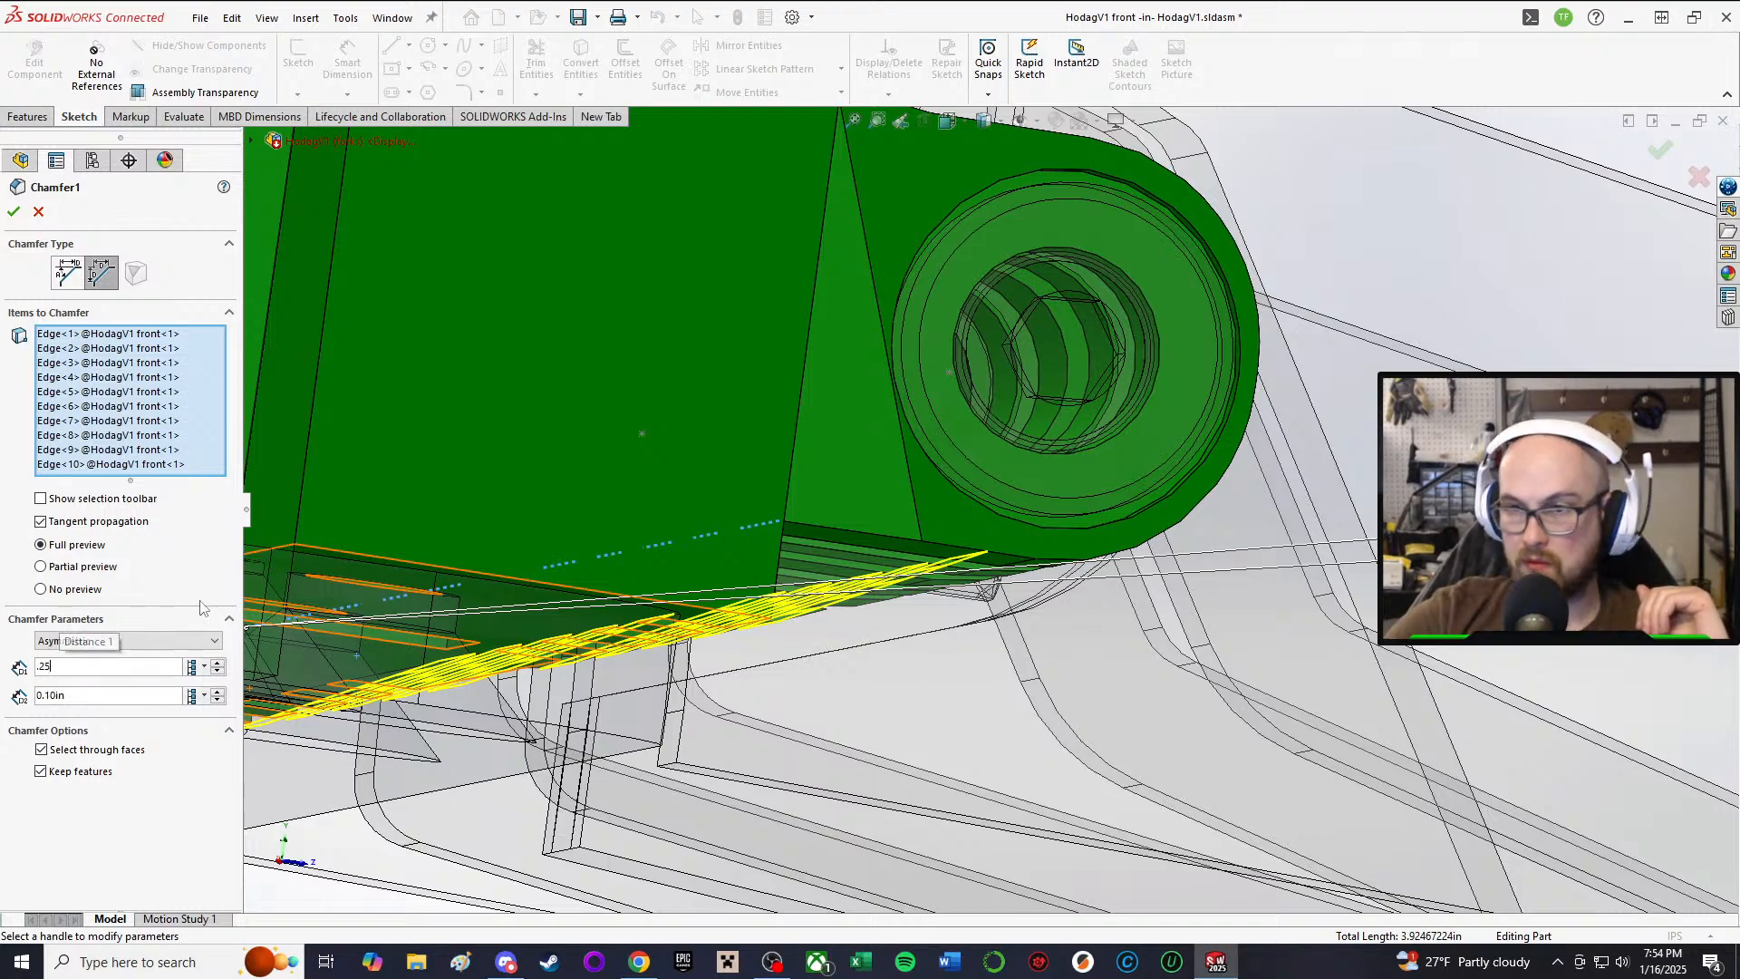
key("Return")
Step: Set Chamfer1's second distance to 0.125 in and accept the feature
scroll(1122, 506, "up", 2)
middle_click_drag(1122, 504, 1100, 462)
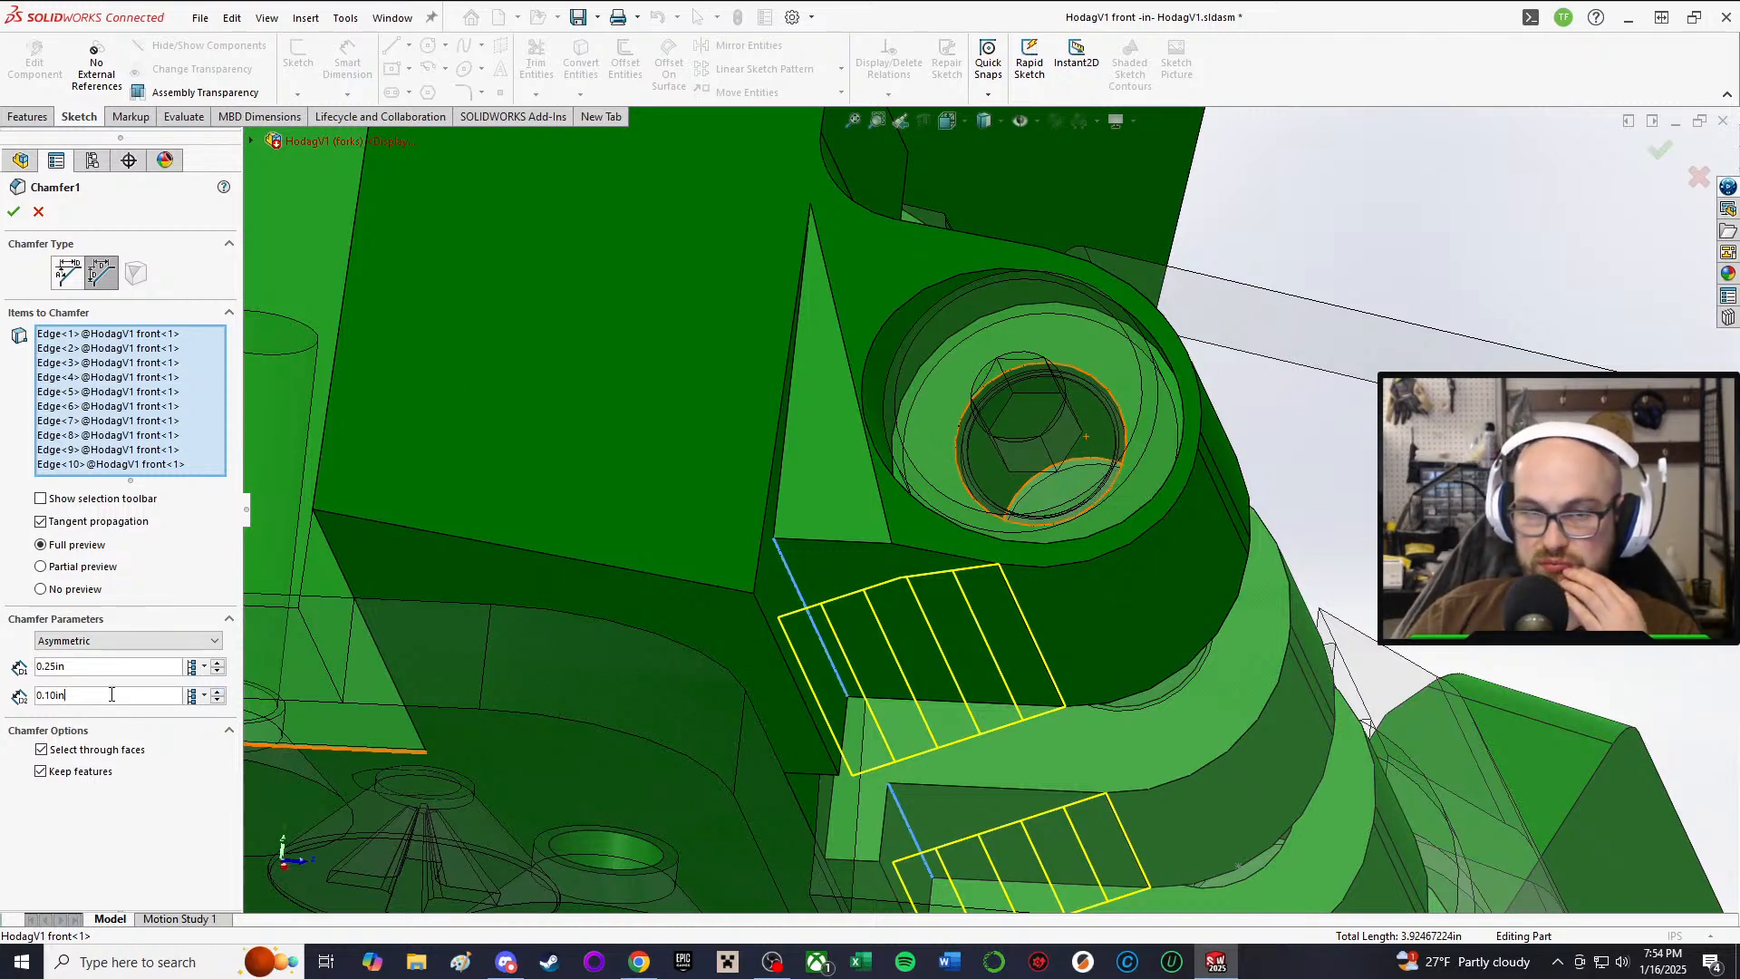
type(".125")
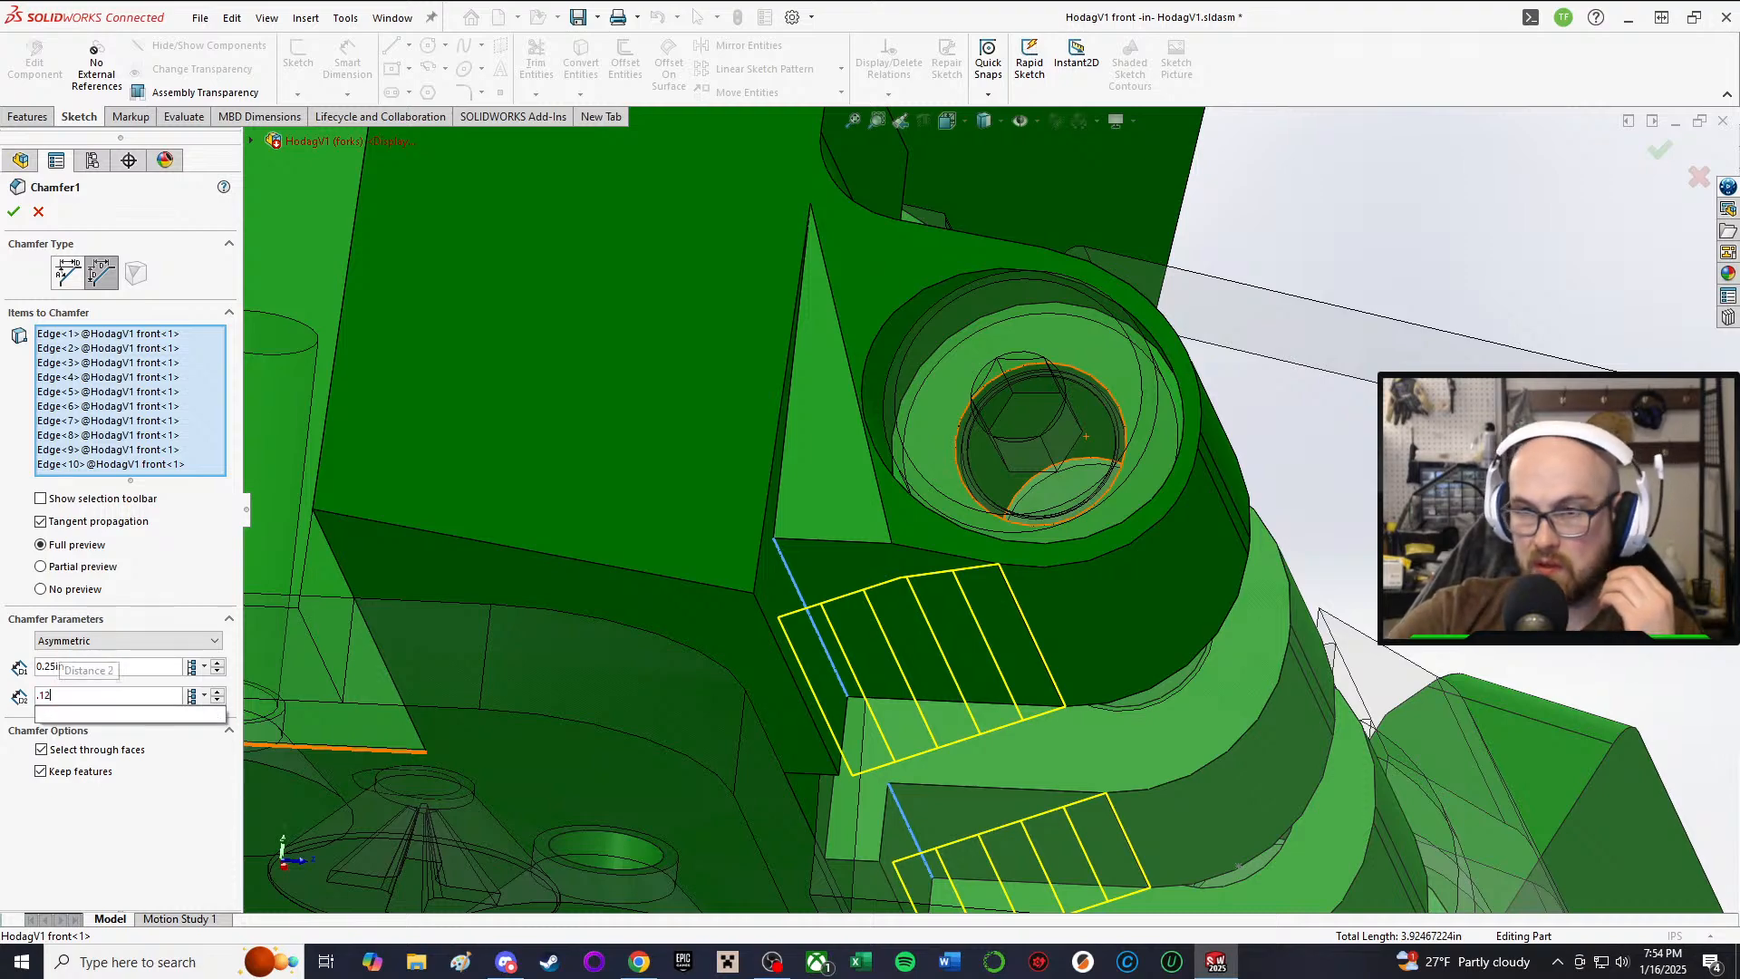
key("Return")
scroll(944, 594, "up", 1)
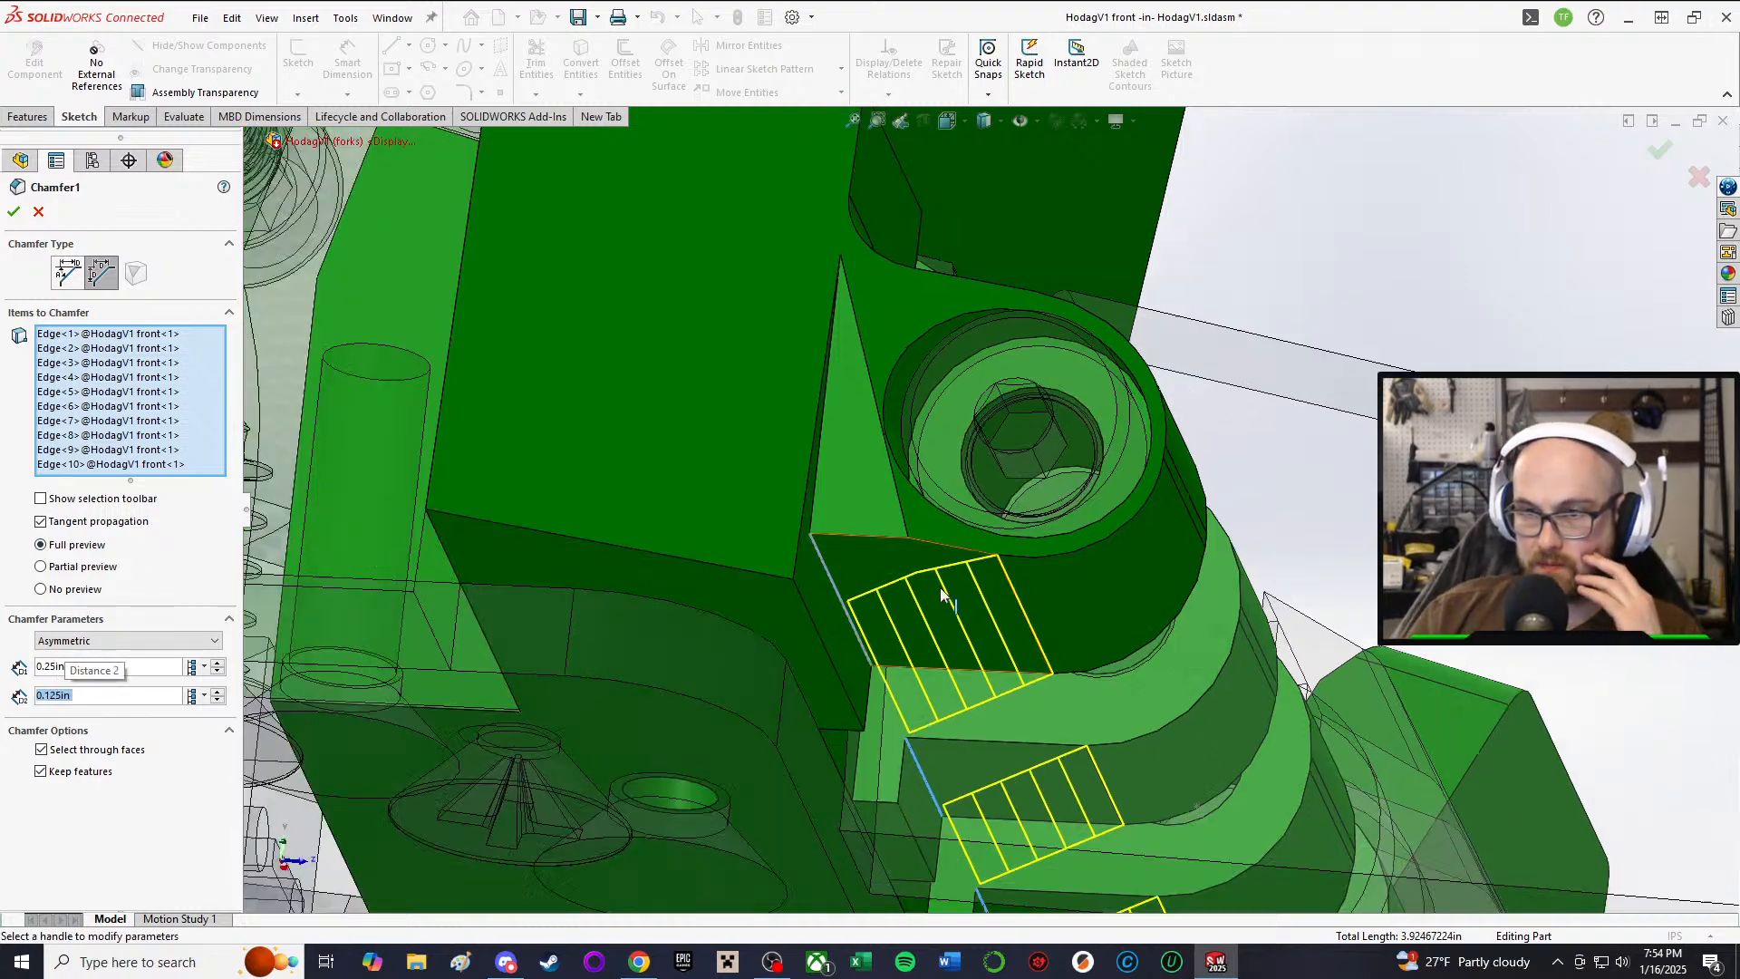
middle_click_drag(1011, 612, 1006, 725)
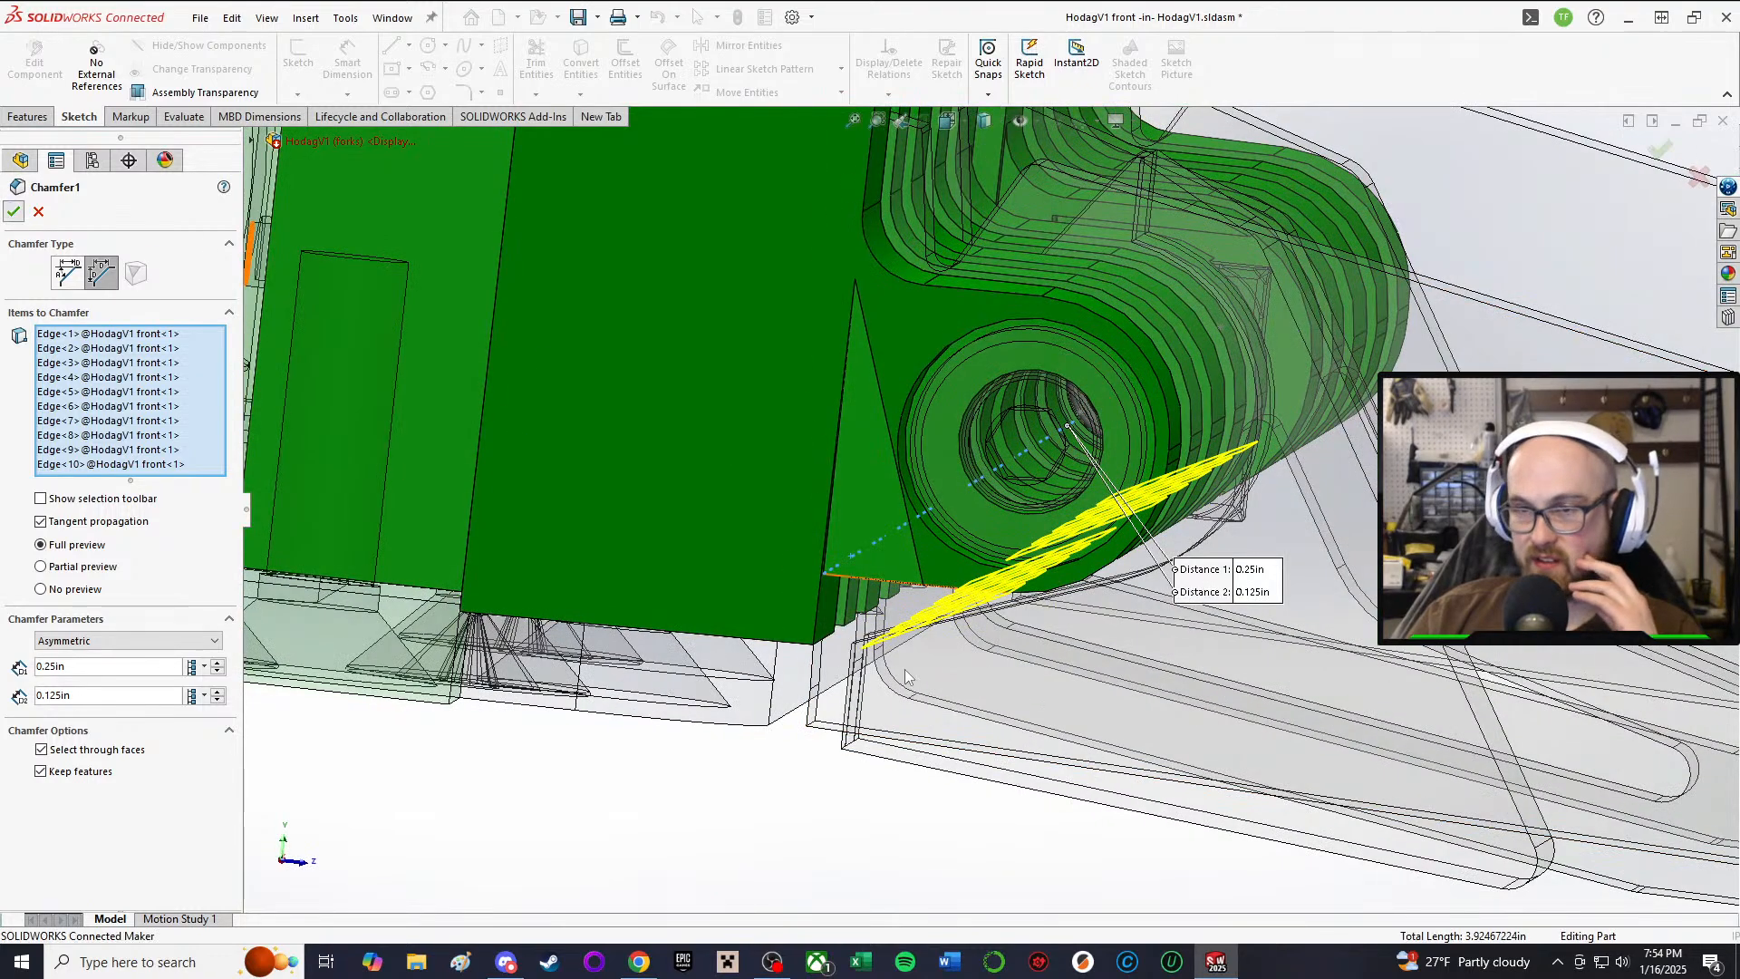
key("Escape")
middle_click_drag(898, 634, 1016, 625)
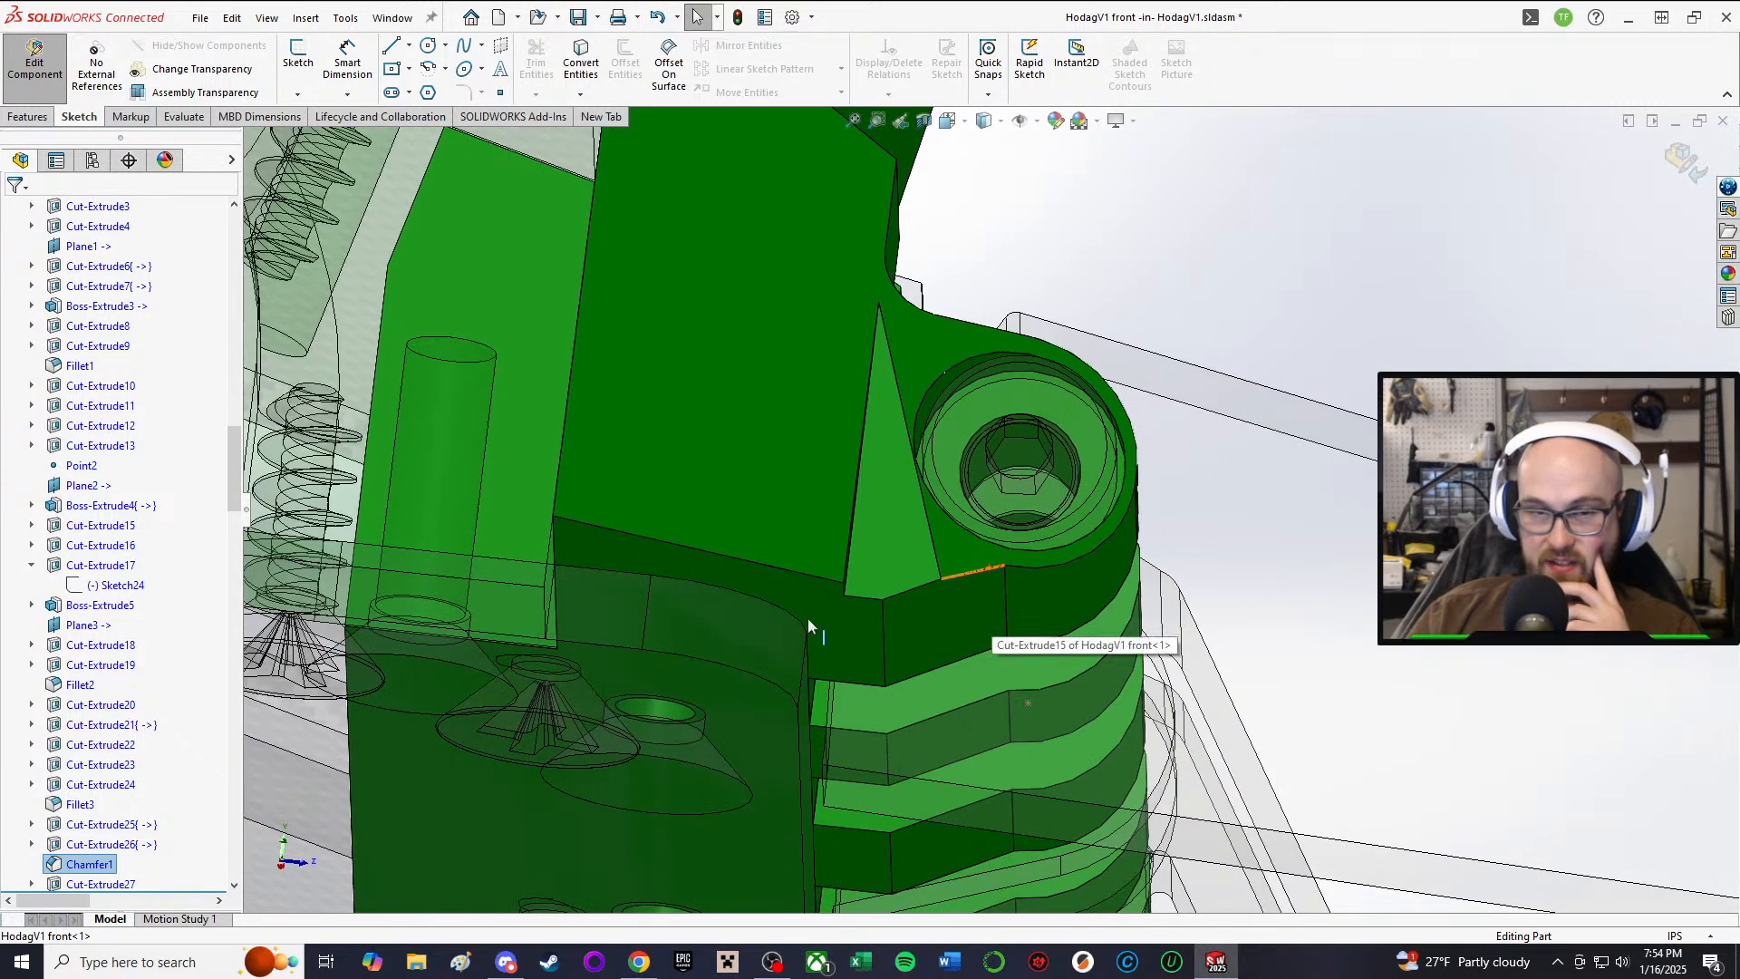
Step: Reopen Chamfer1, set its first distance to 0.3 in, and inspect the preview beneath the end screw hole
left_click(91, 864)
left_click(107, 824)
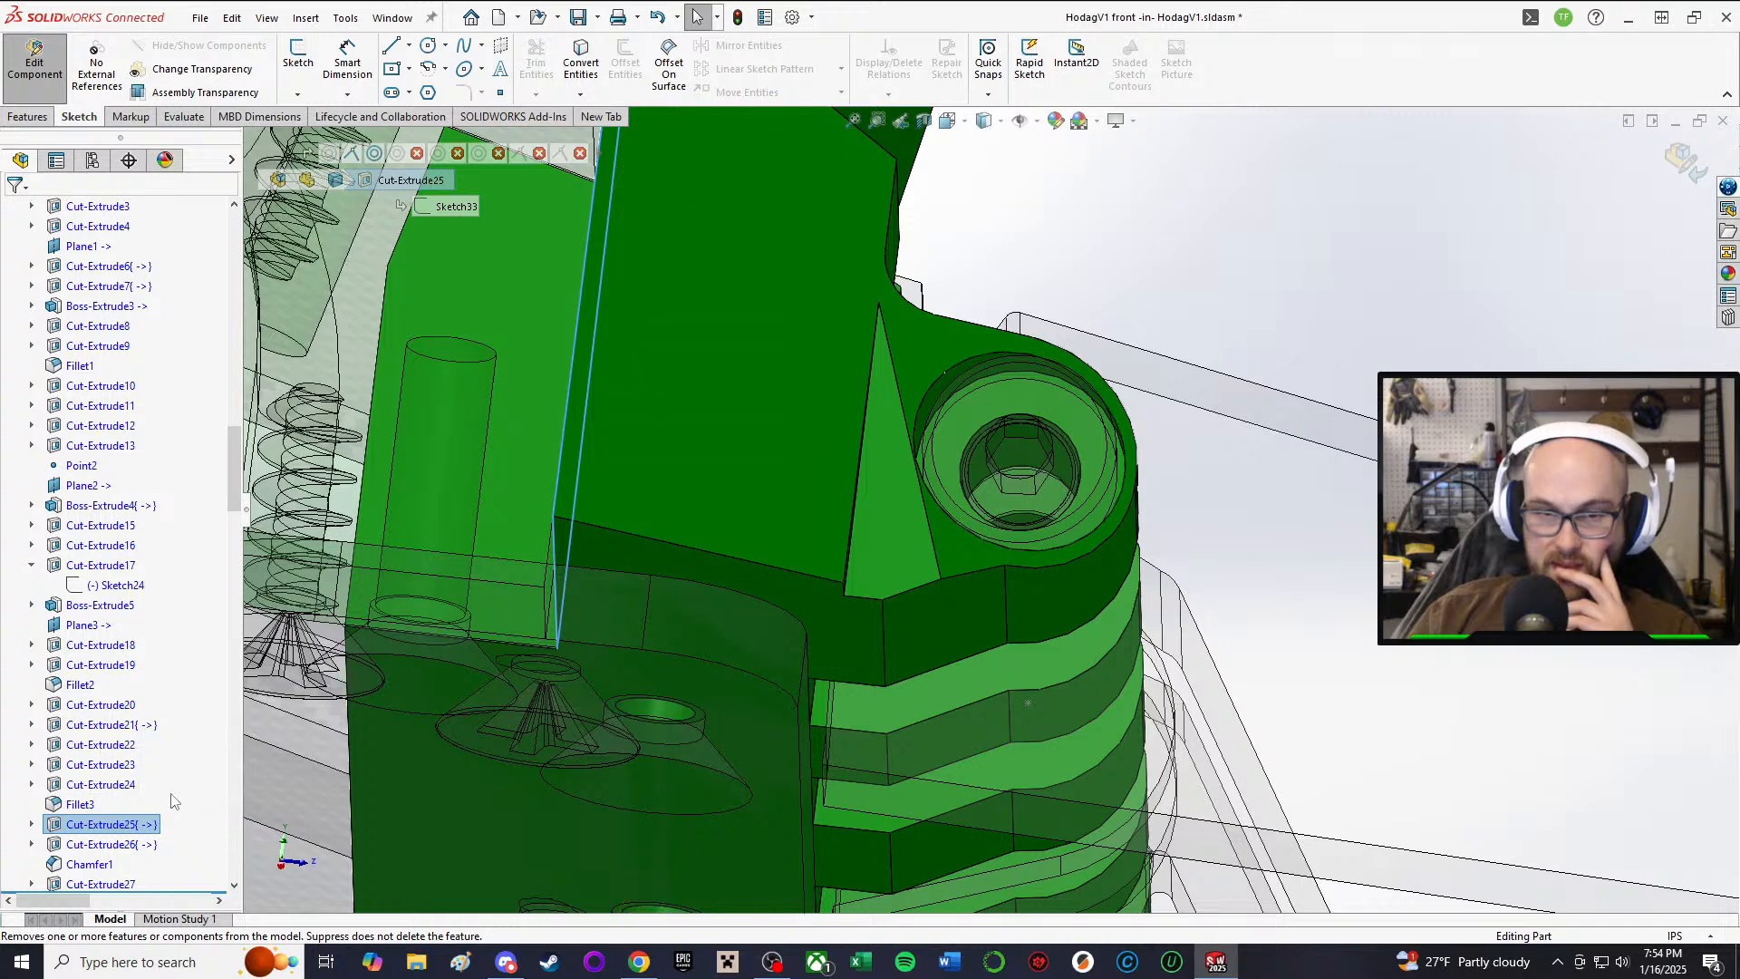
left_click(79, 864)
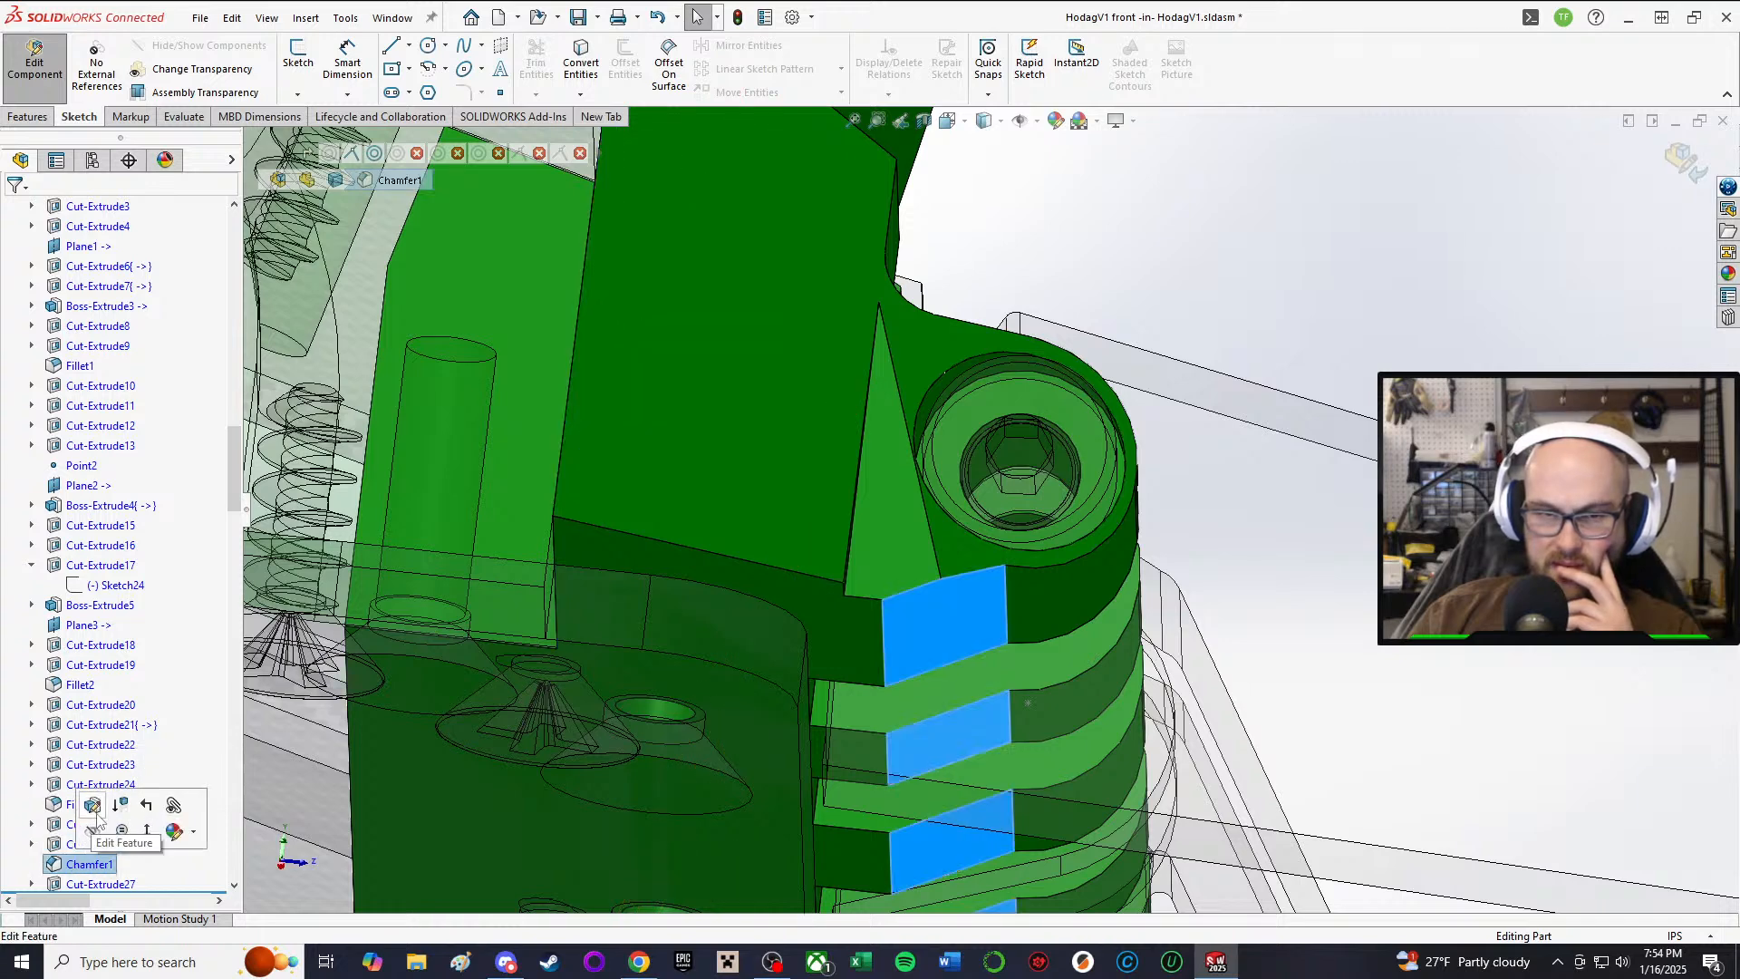
left_click(97, 813)
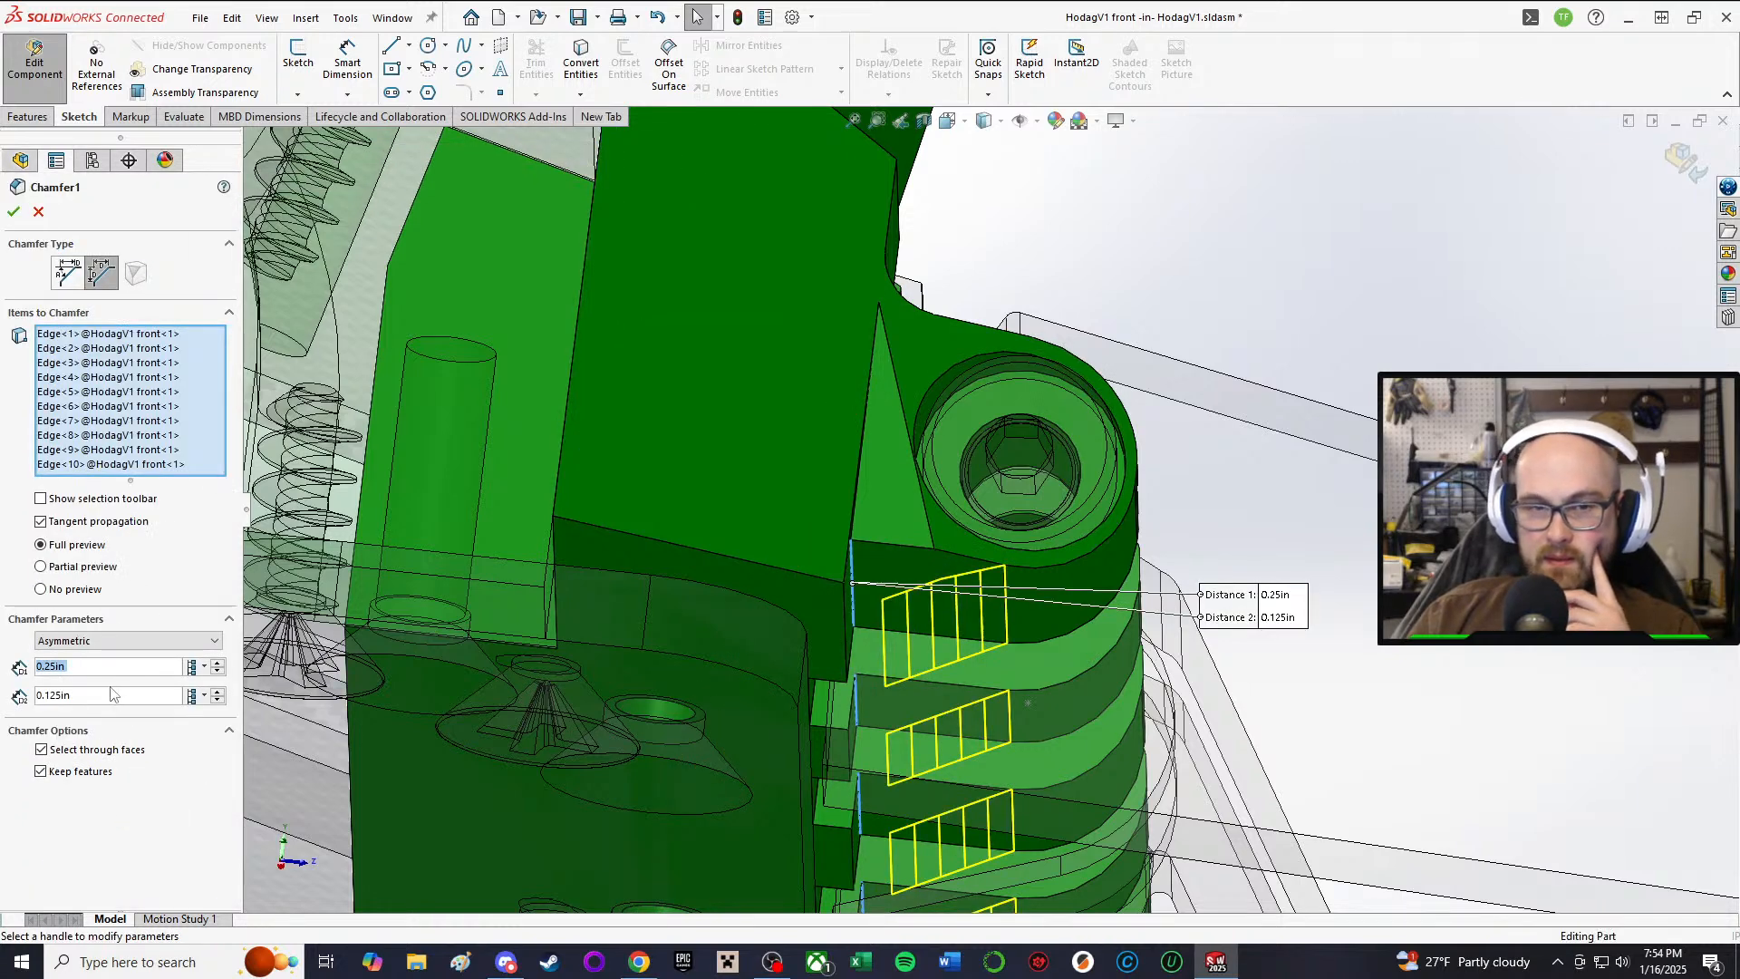
type(".3")
key("Return")
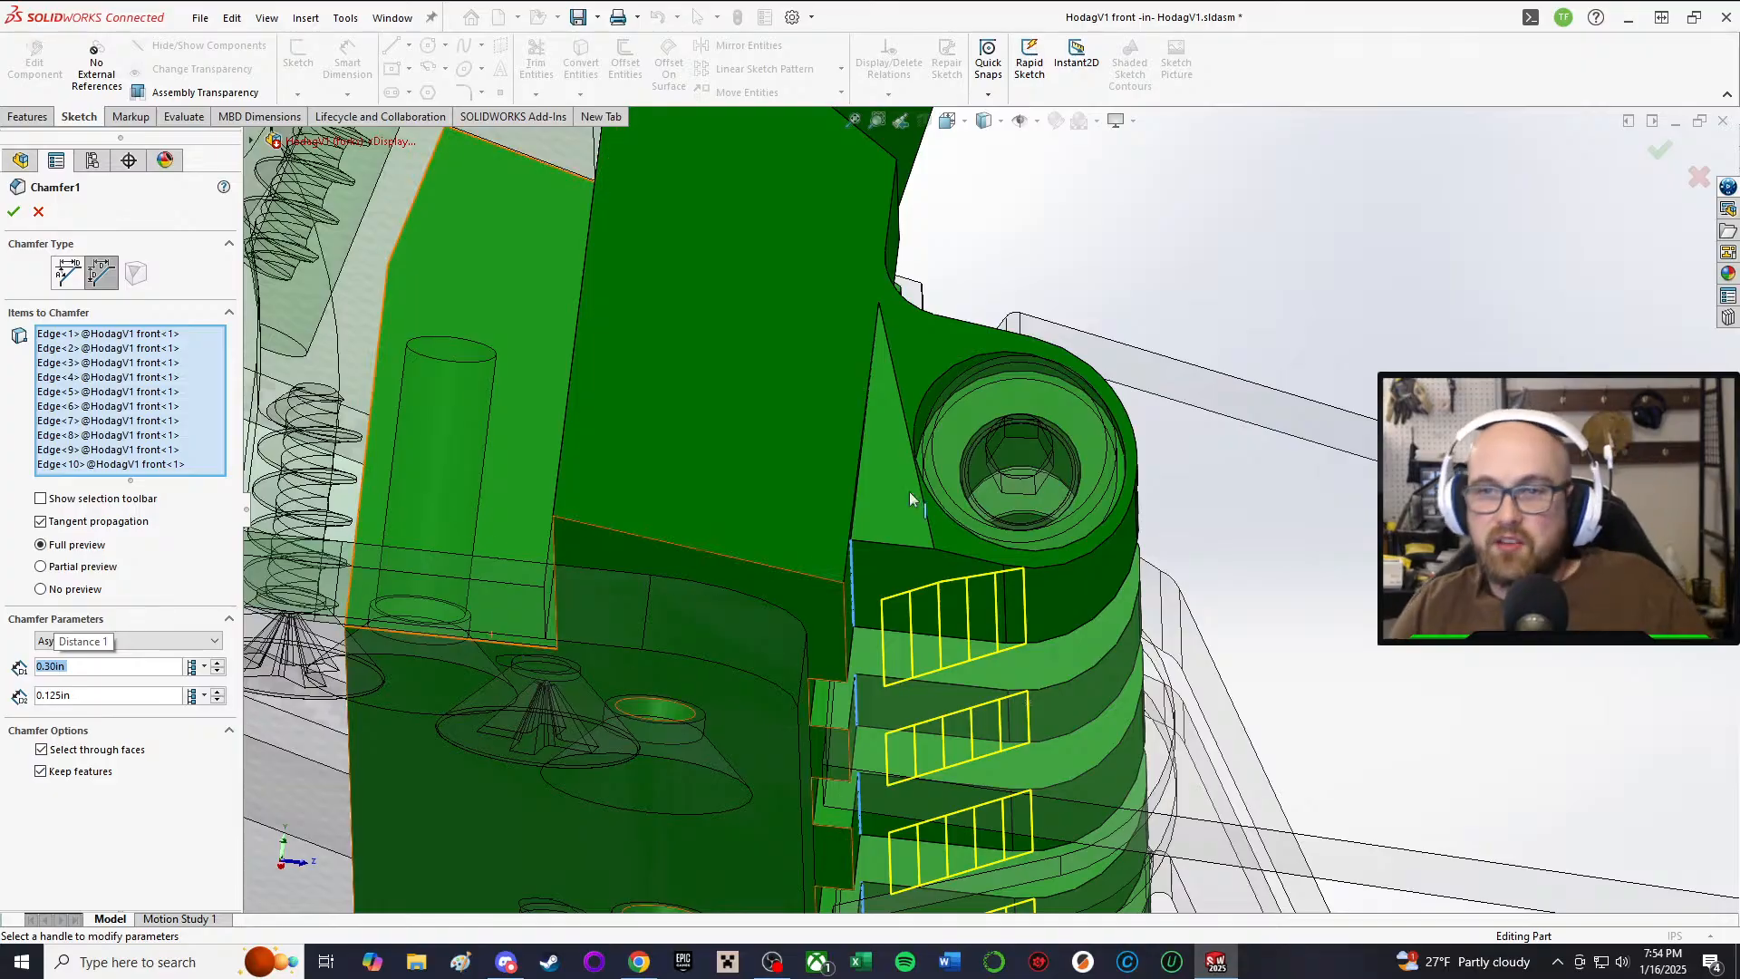
middle_click_drag(910, 491, 1142, 701)
scroll(1067, 654, "up", 3)
scroll(1054, 656, "down", 4)
scroll(1041, 585, "up", 2)
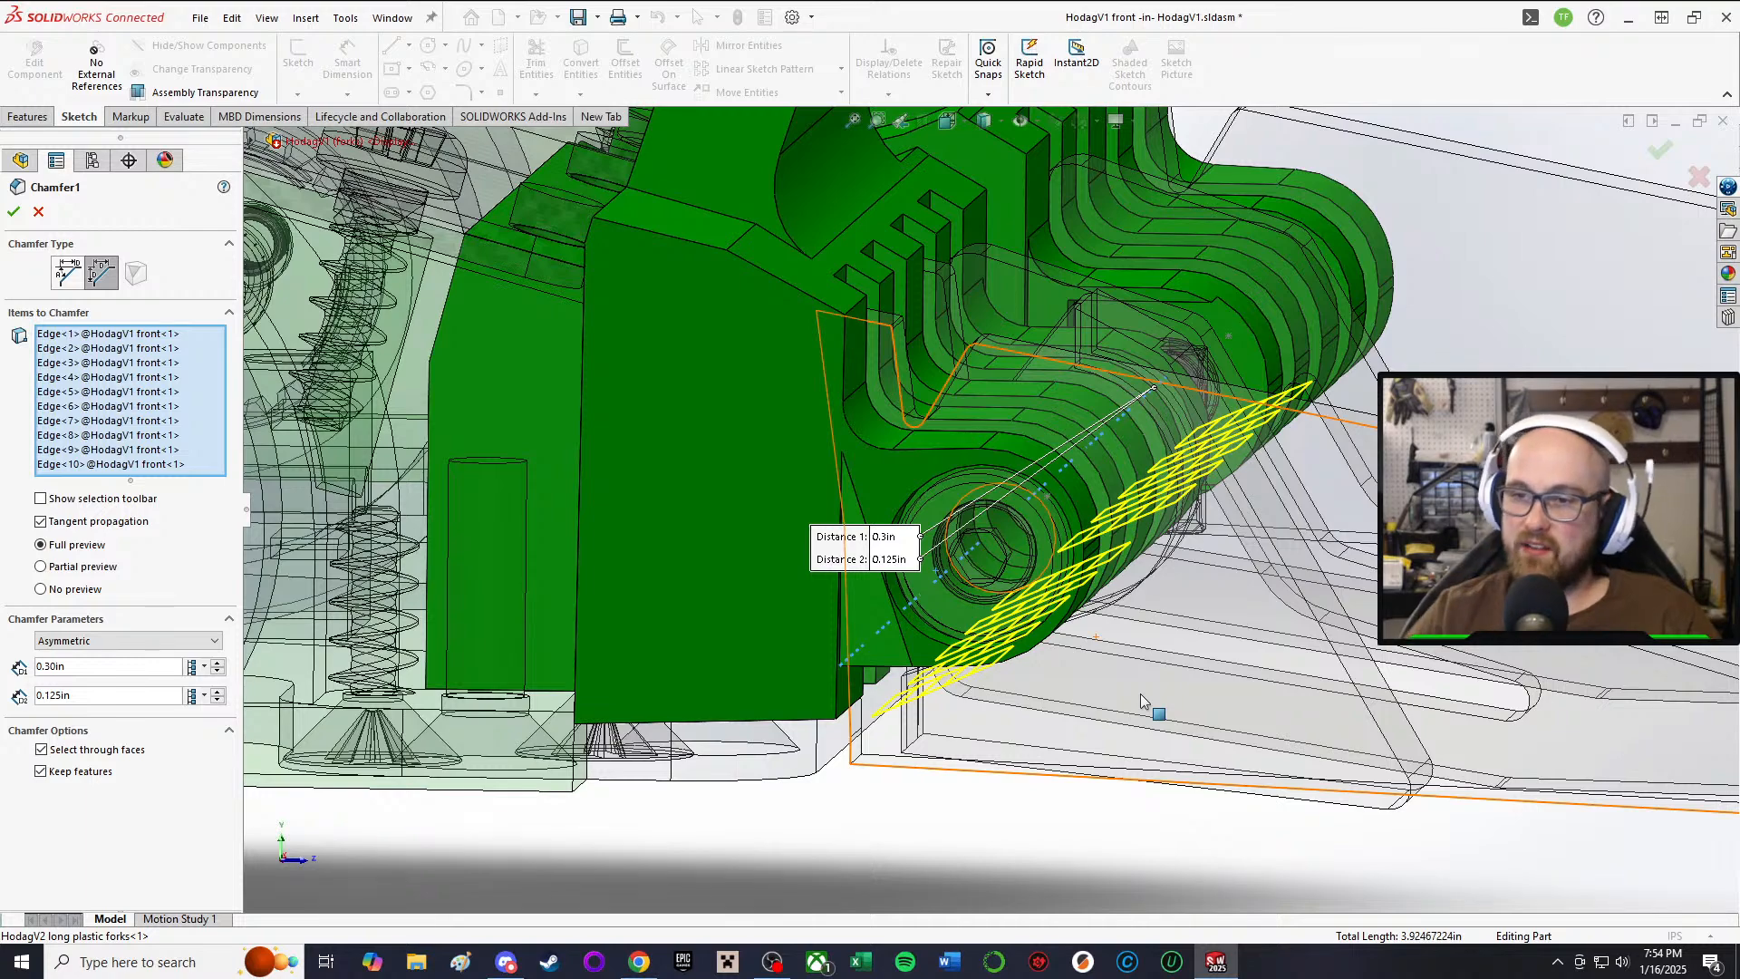
scroll(1064, 686, "down", 2)
middle_click_drag(950, 596, 953, 569)
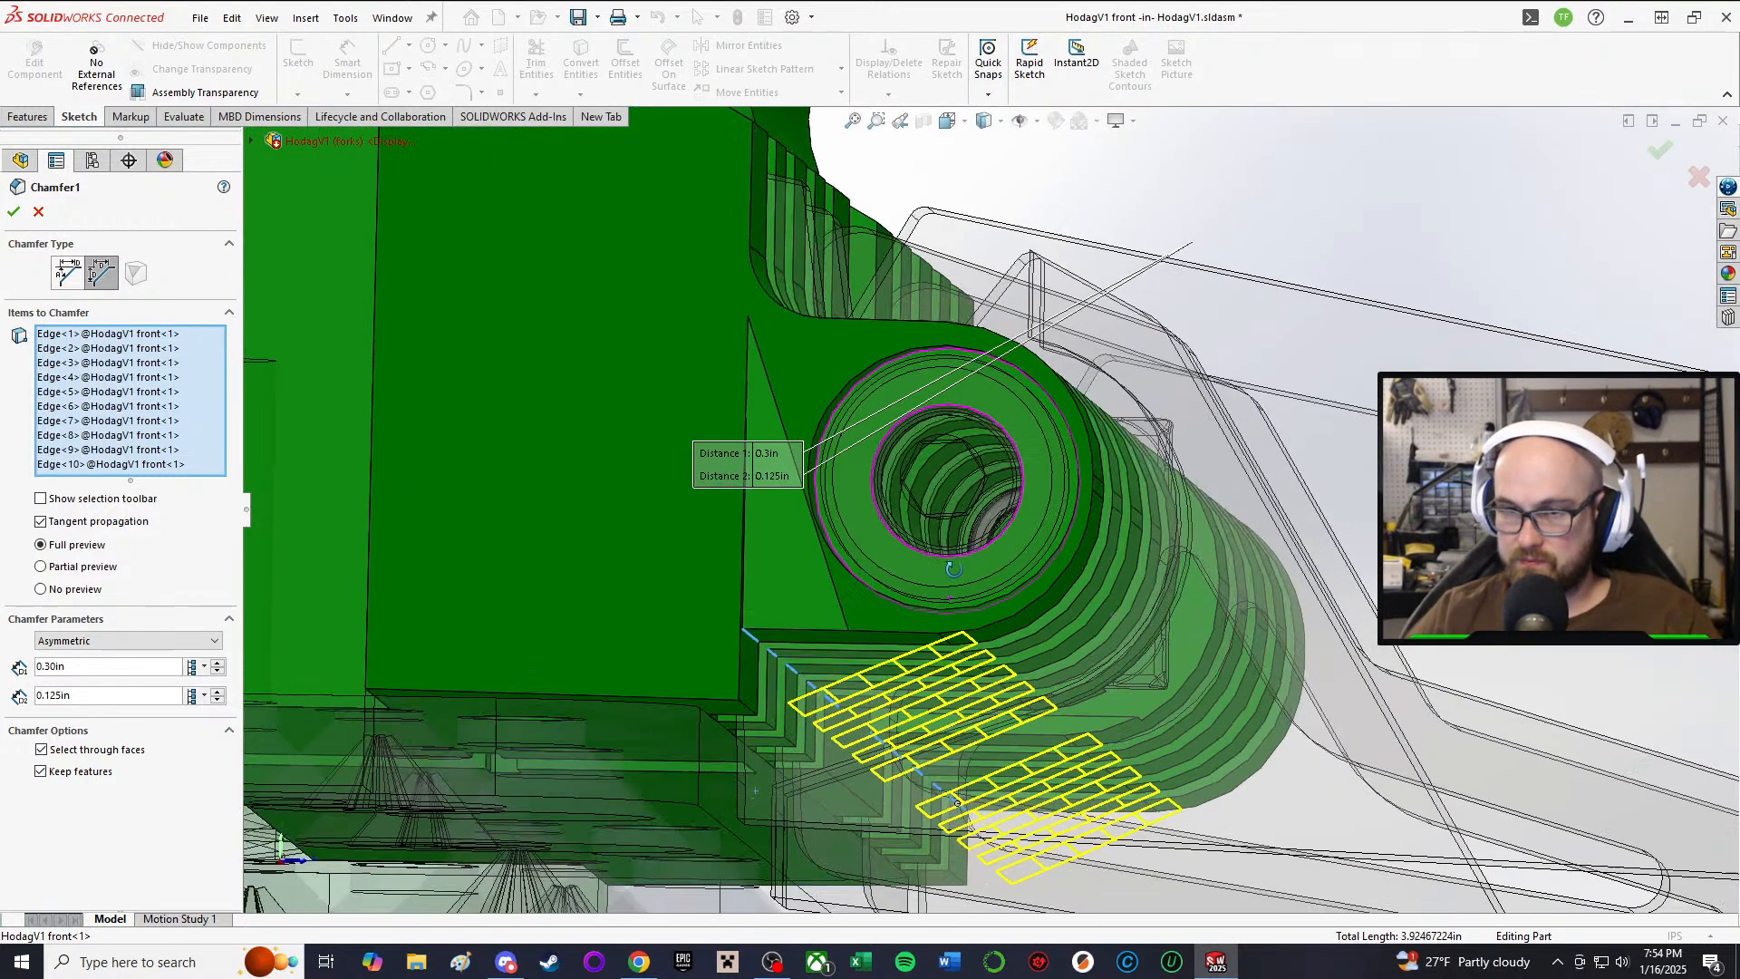
Step: Try to set Chamfer1's first distance to 0.35 in, decline creating a global variable, and close the feature
left_click_drag(58, 667, 14, 664)
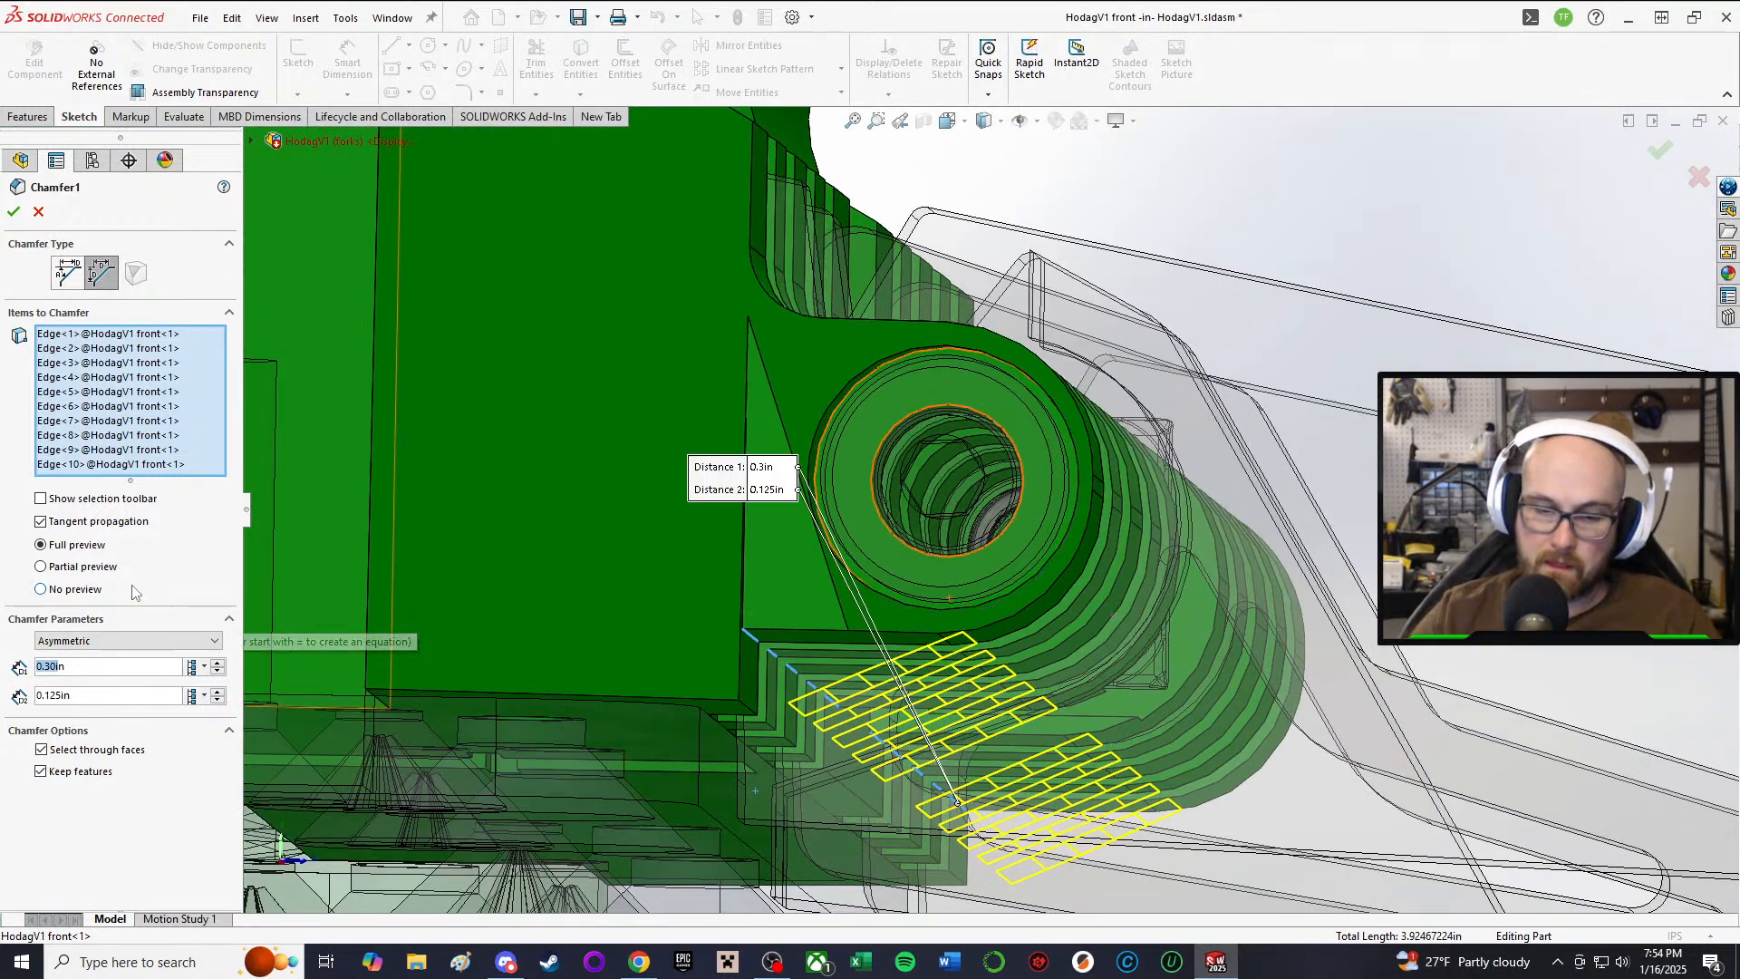
type(".35")
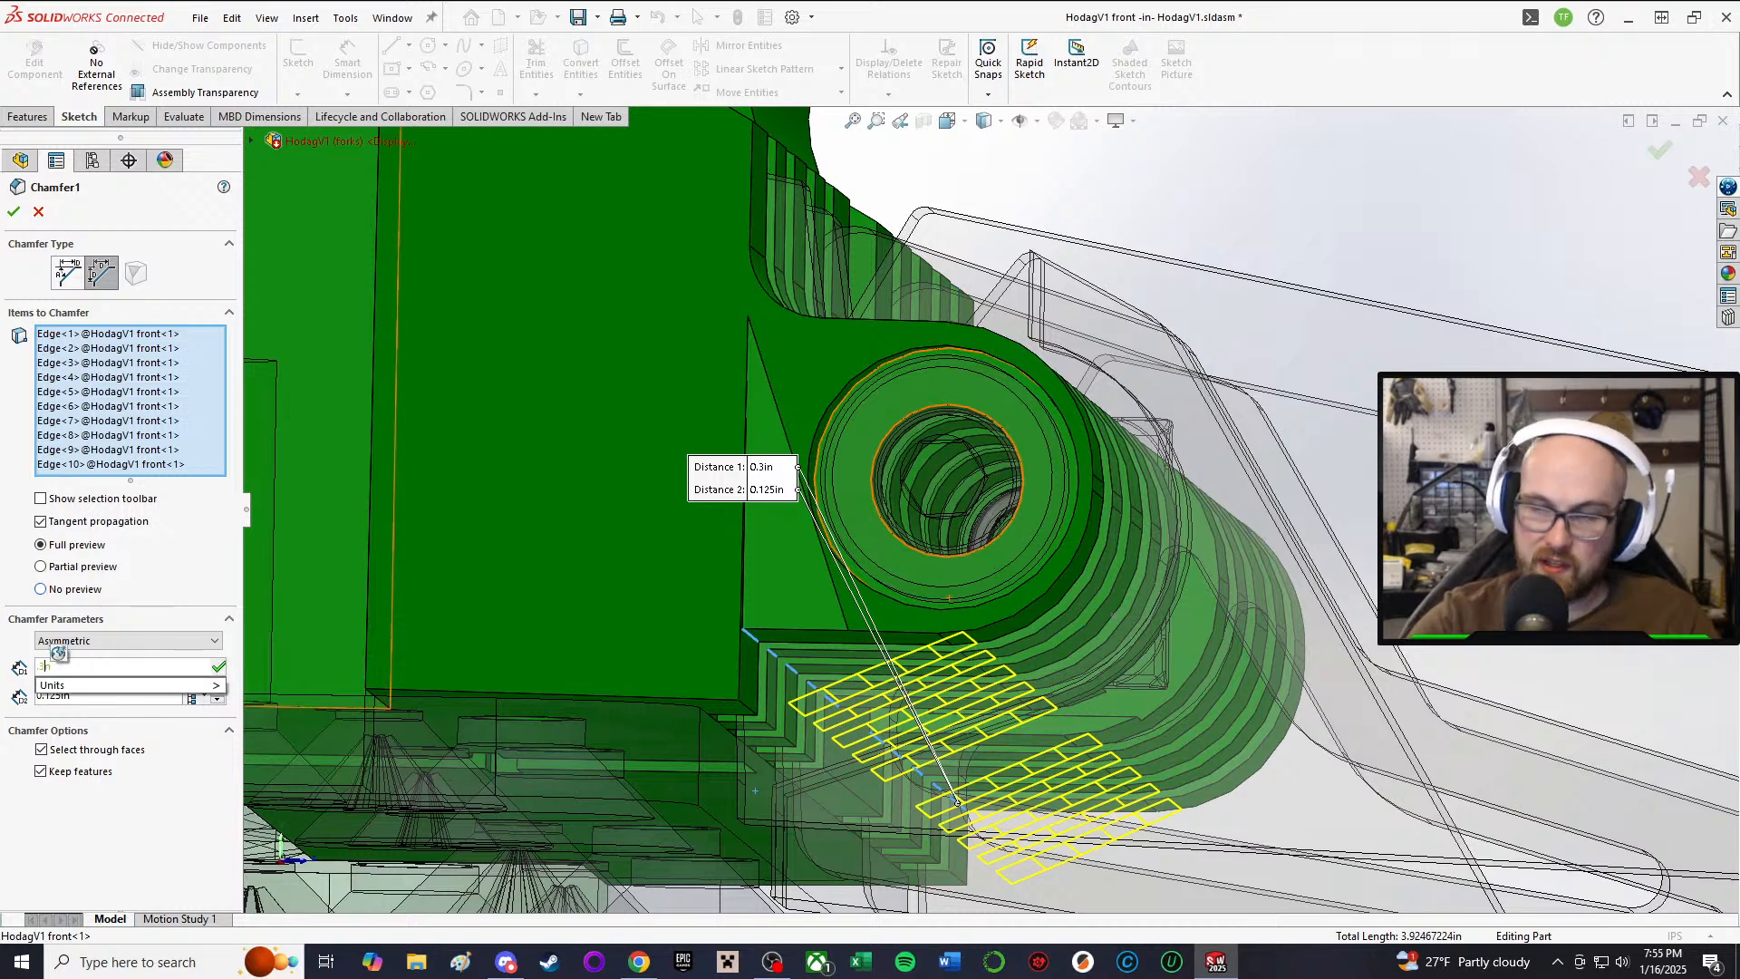
key("Return")
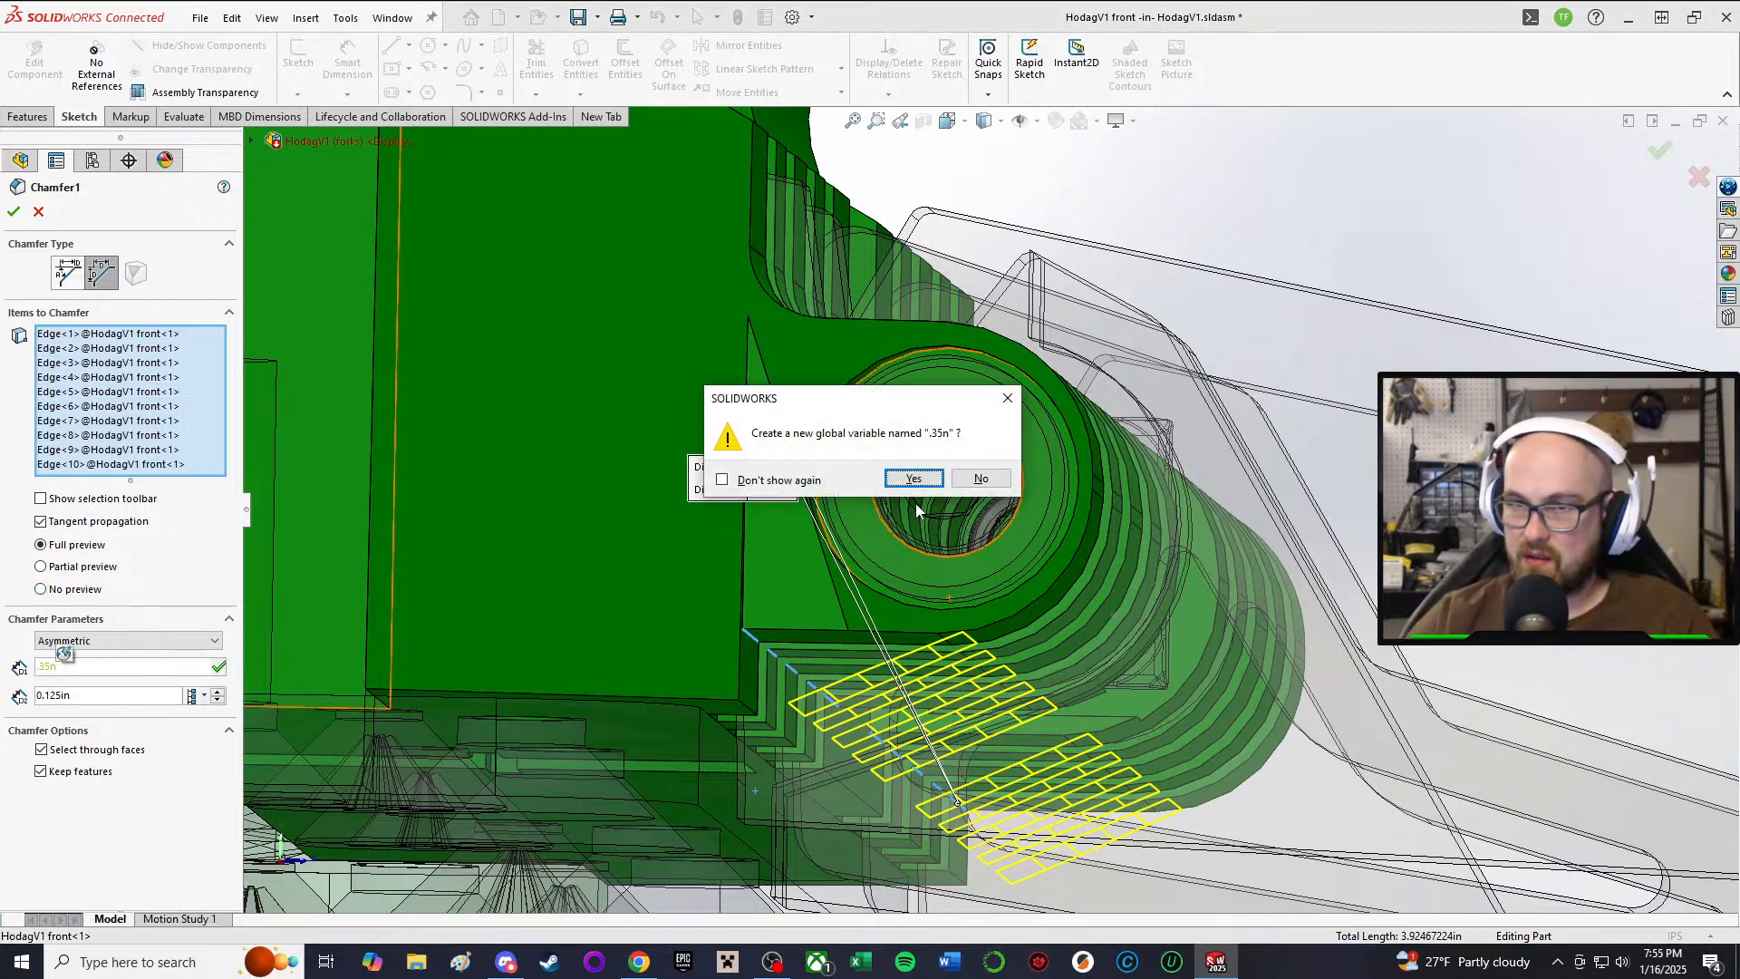
left_click(981, 477)
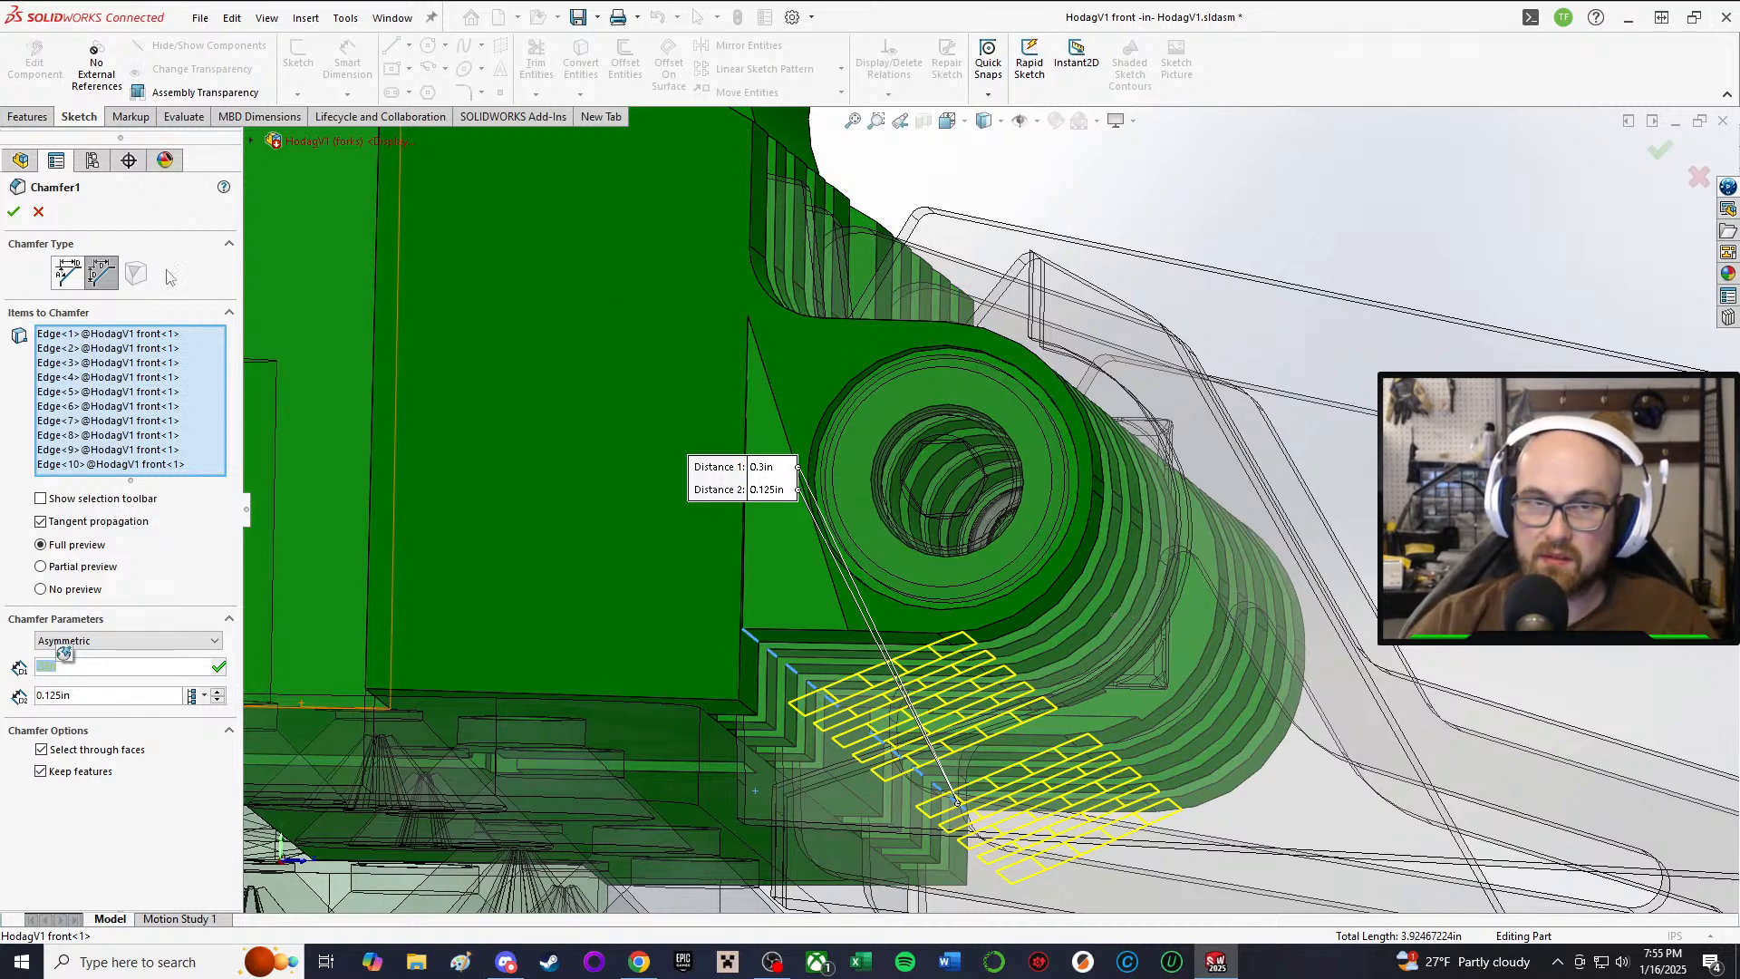
left_click(14, 211)
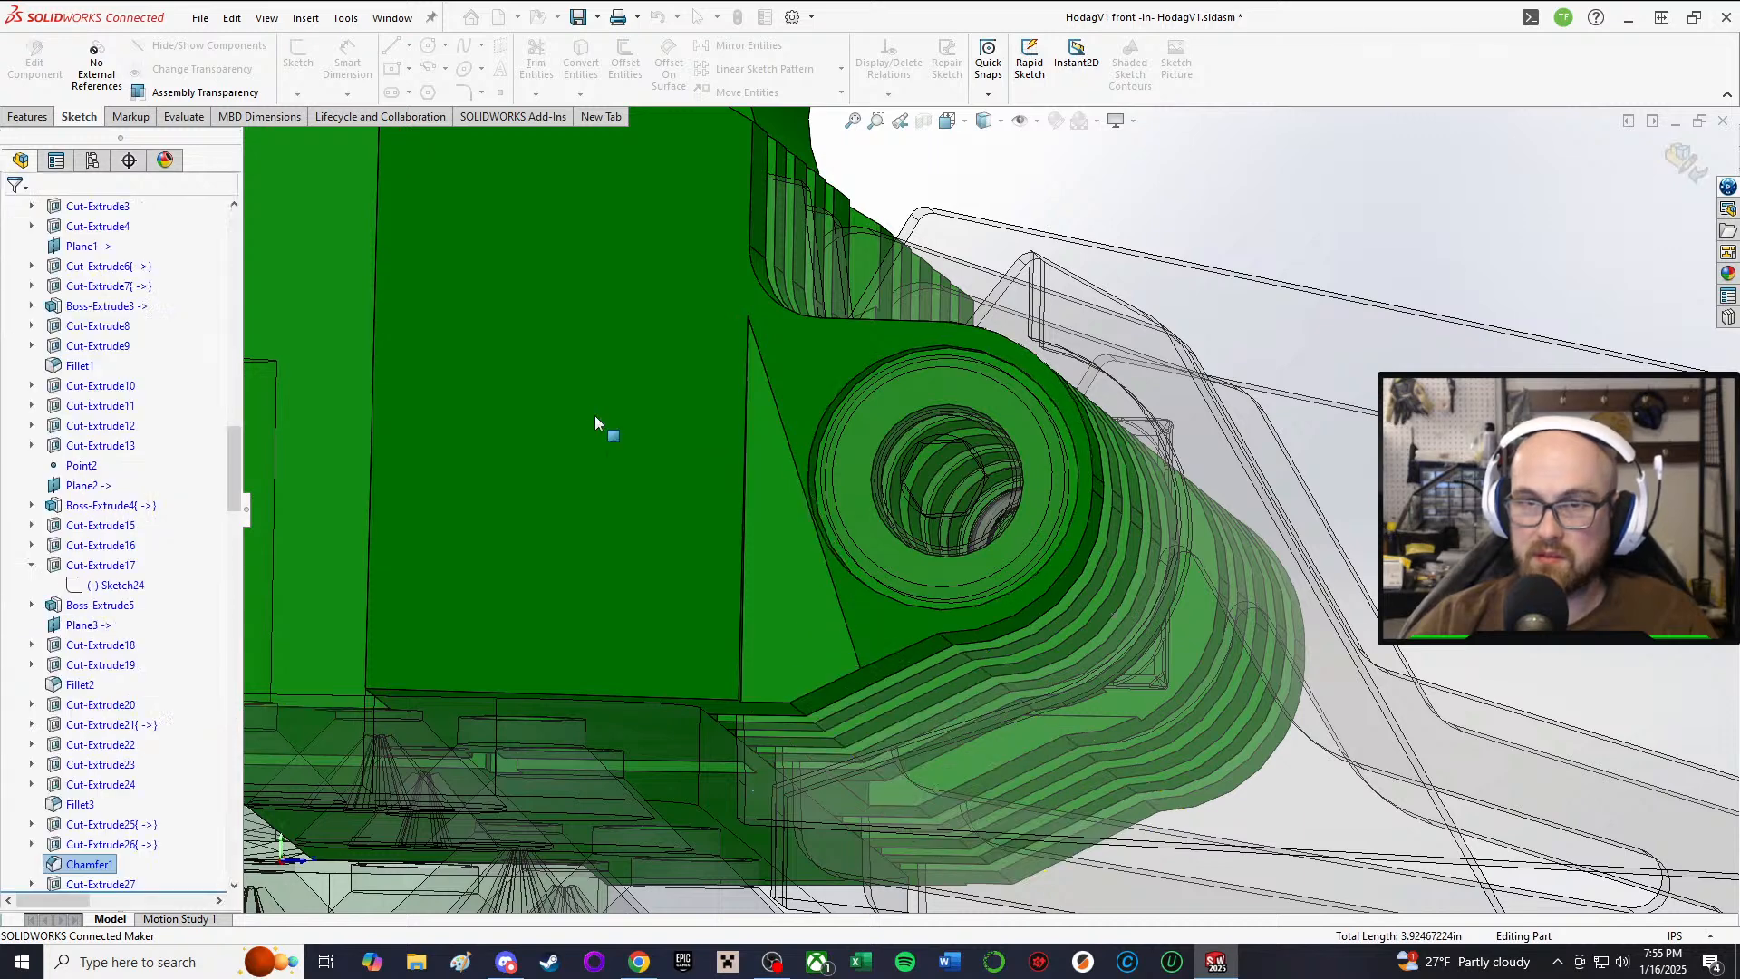
Step: Edit Chamfer1 again, set its first distance to 0.35 in, and accept the feature
right_click(86, 864)
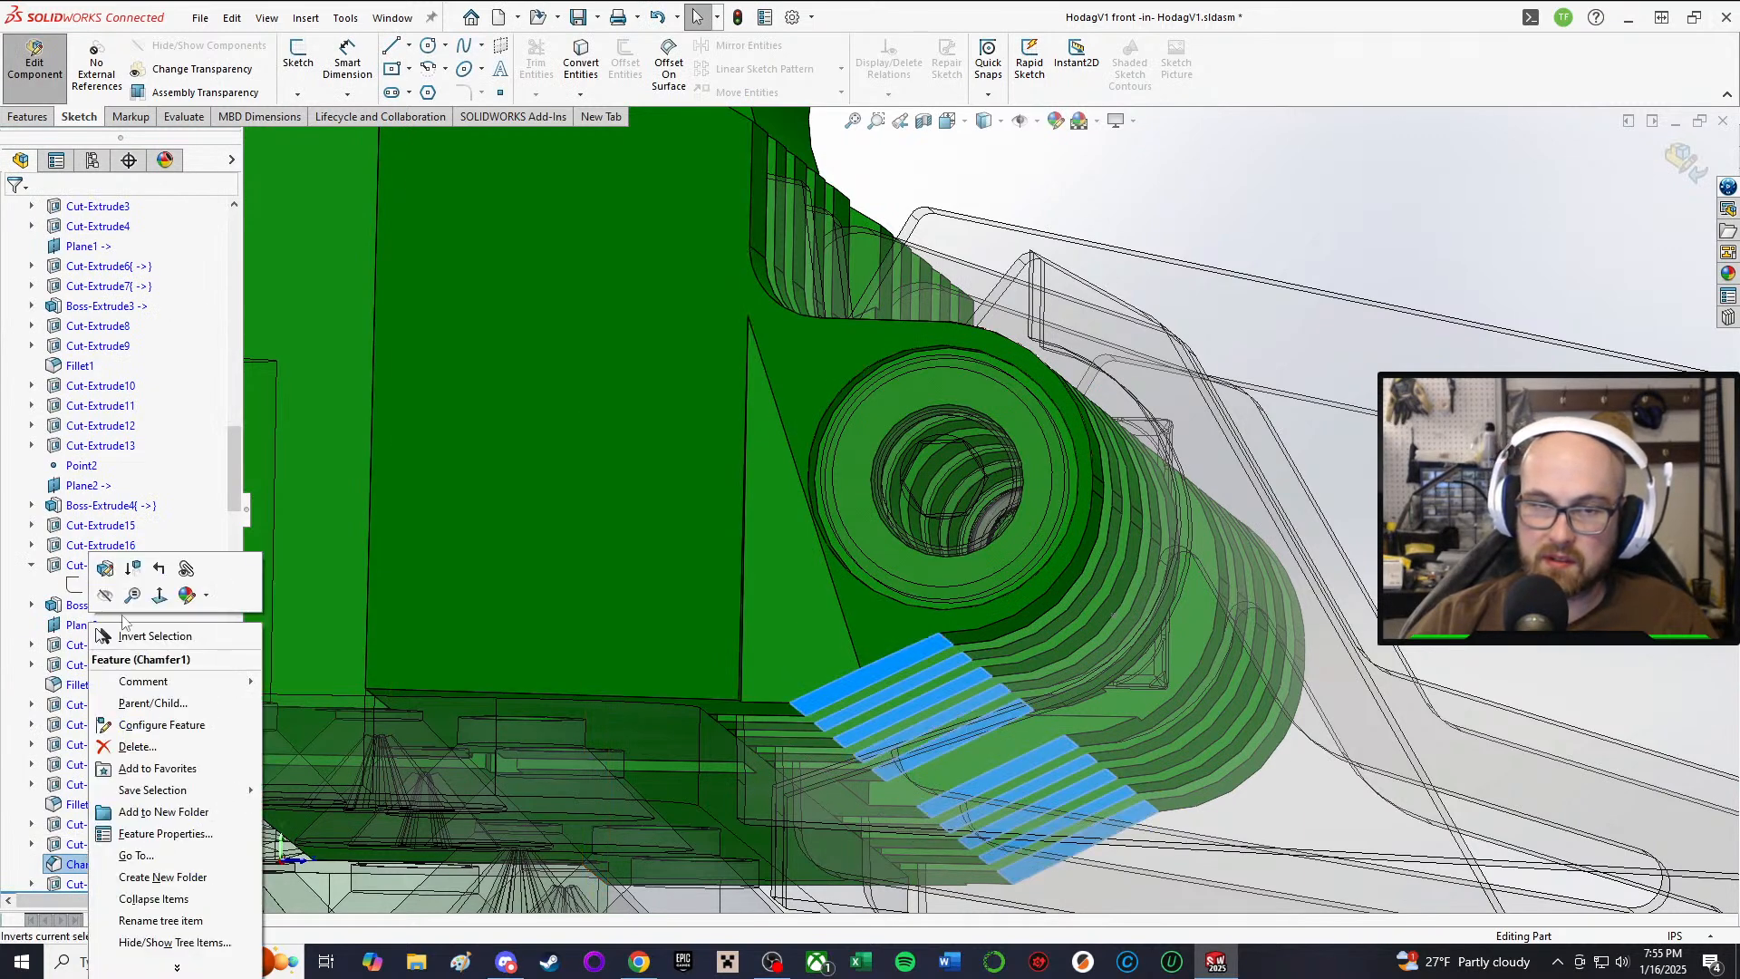
left_click(105, 568)
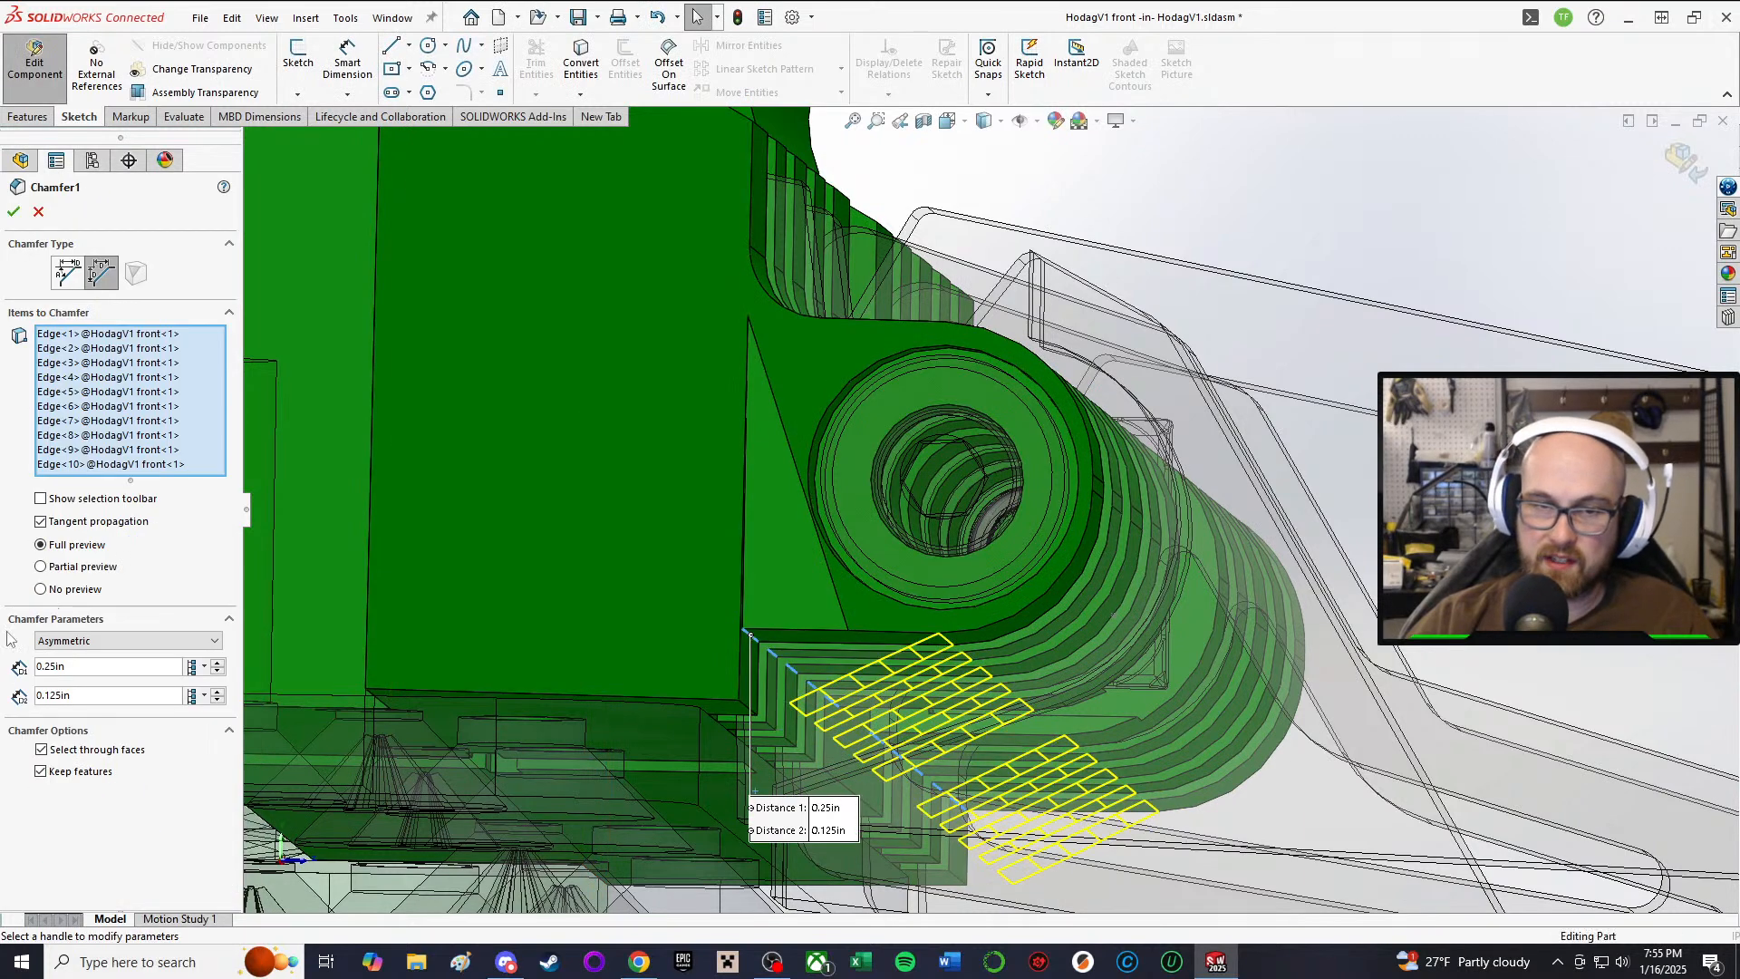
double_click(58, 669)
type(".3")
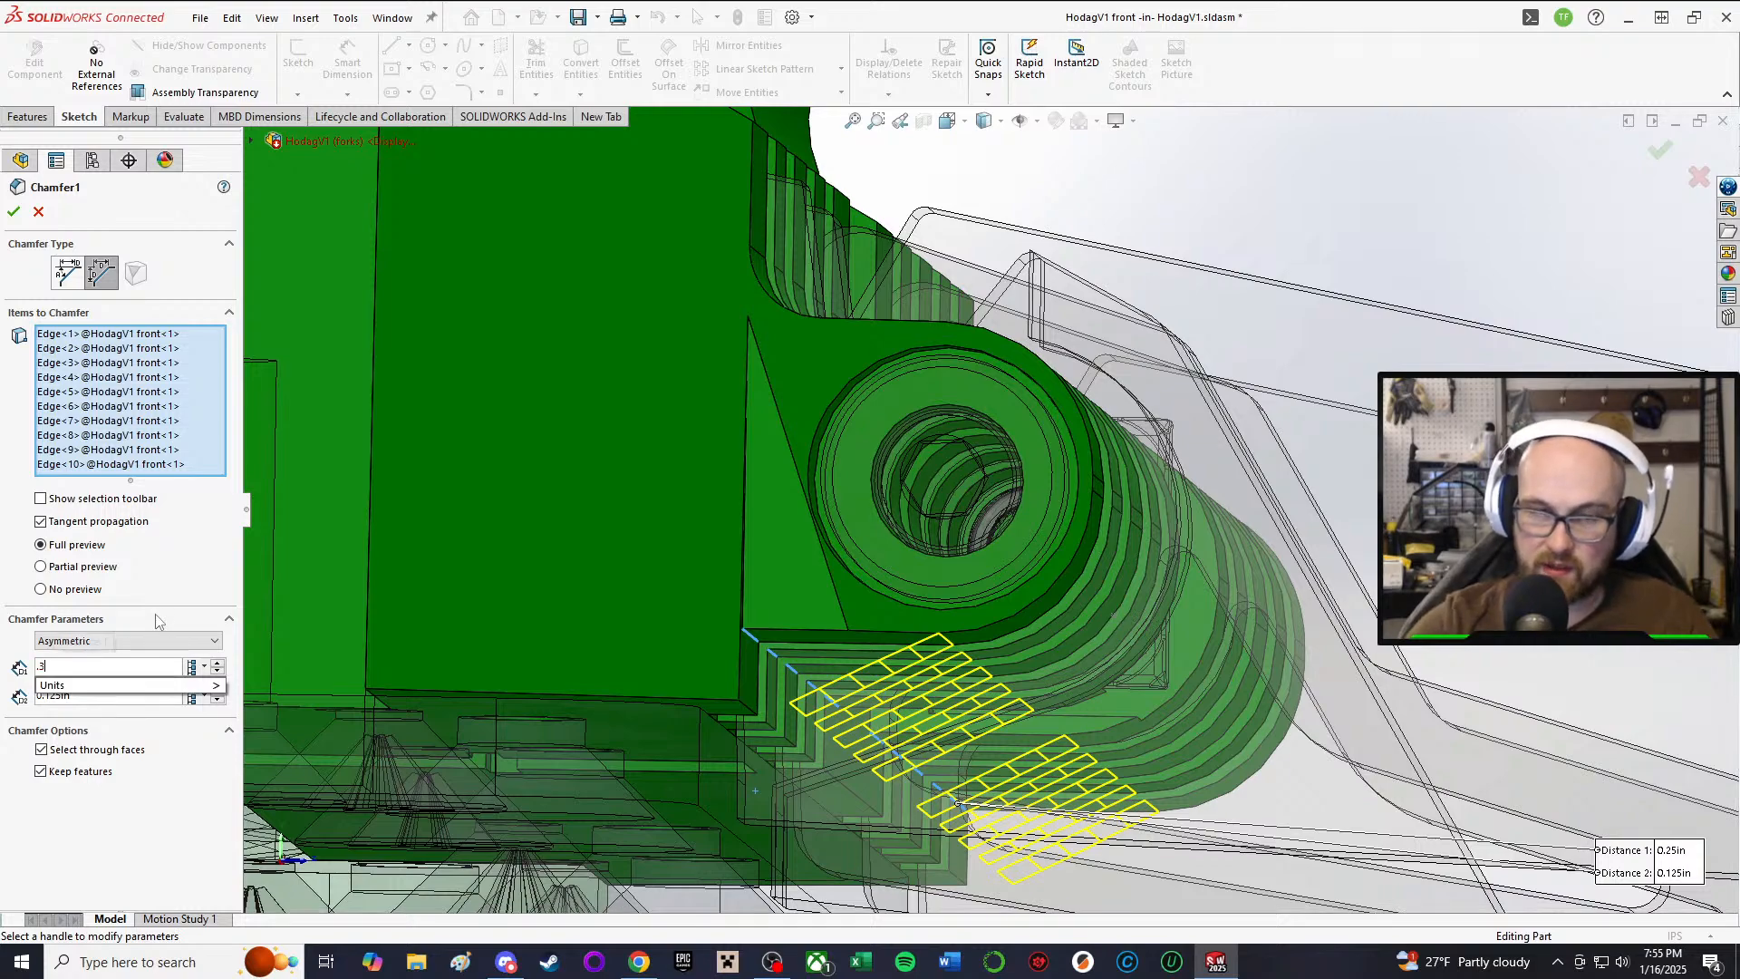
type("5")
key("Return")
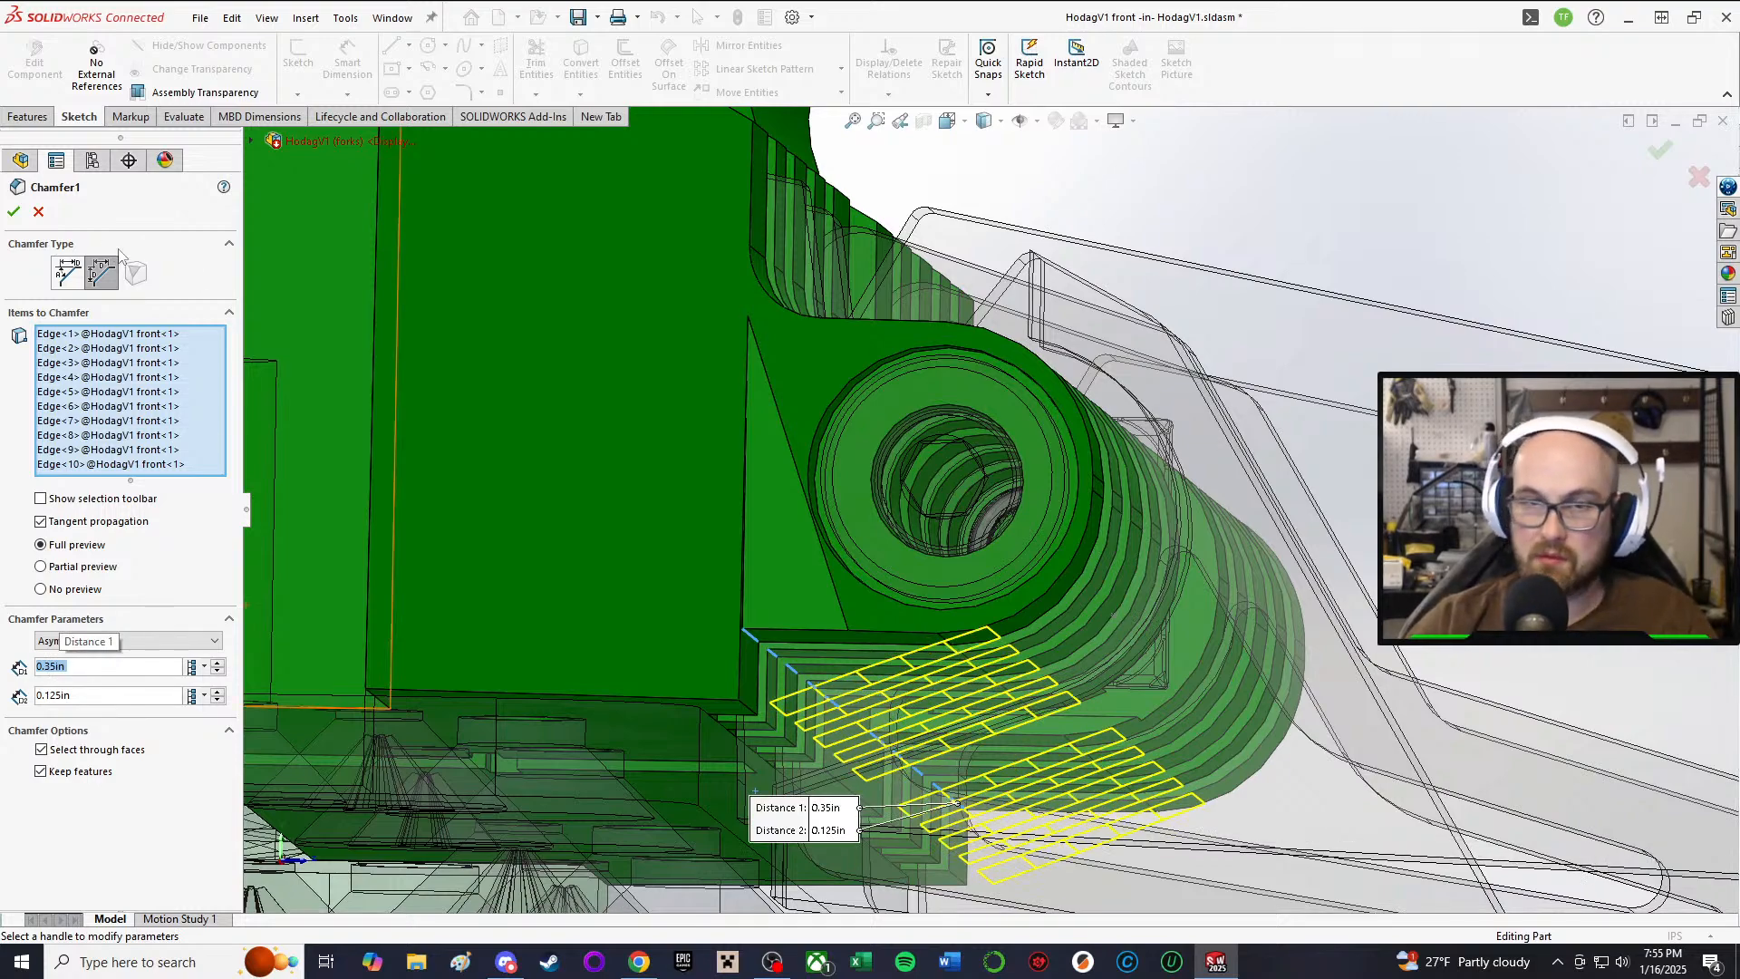
scroll(1101, 606, "up", 1)
middle_click_drag(1102, 606, 1024, 532)
scroll(1162, 582, "down", 3)
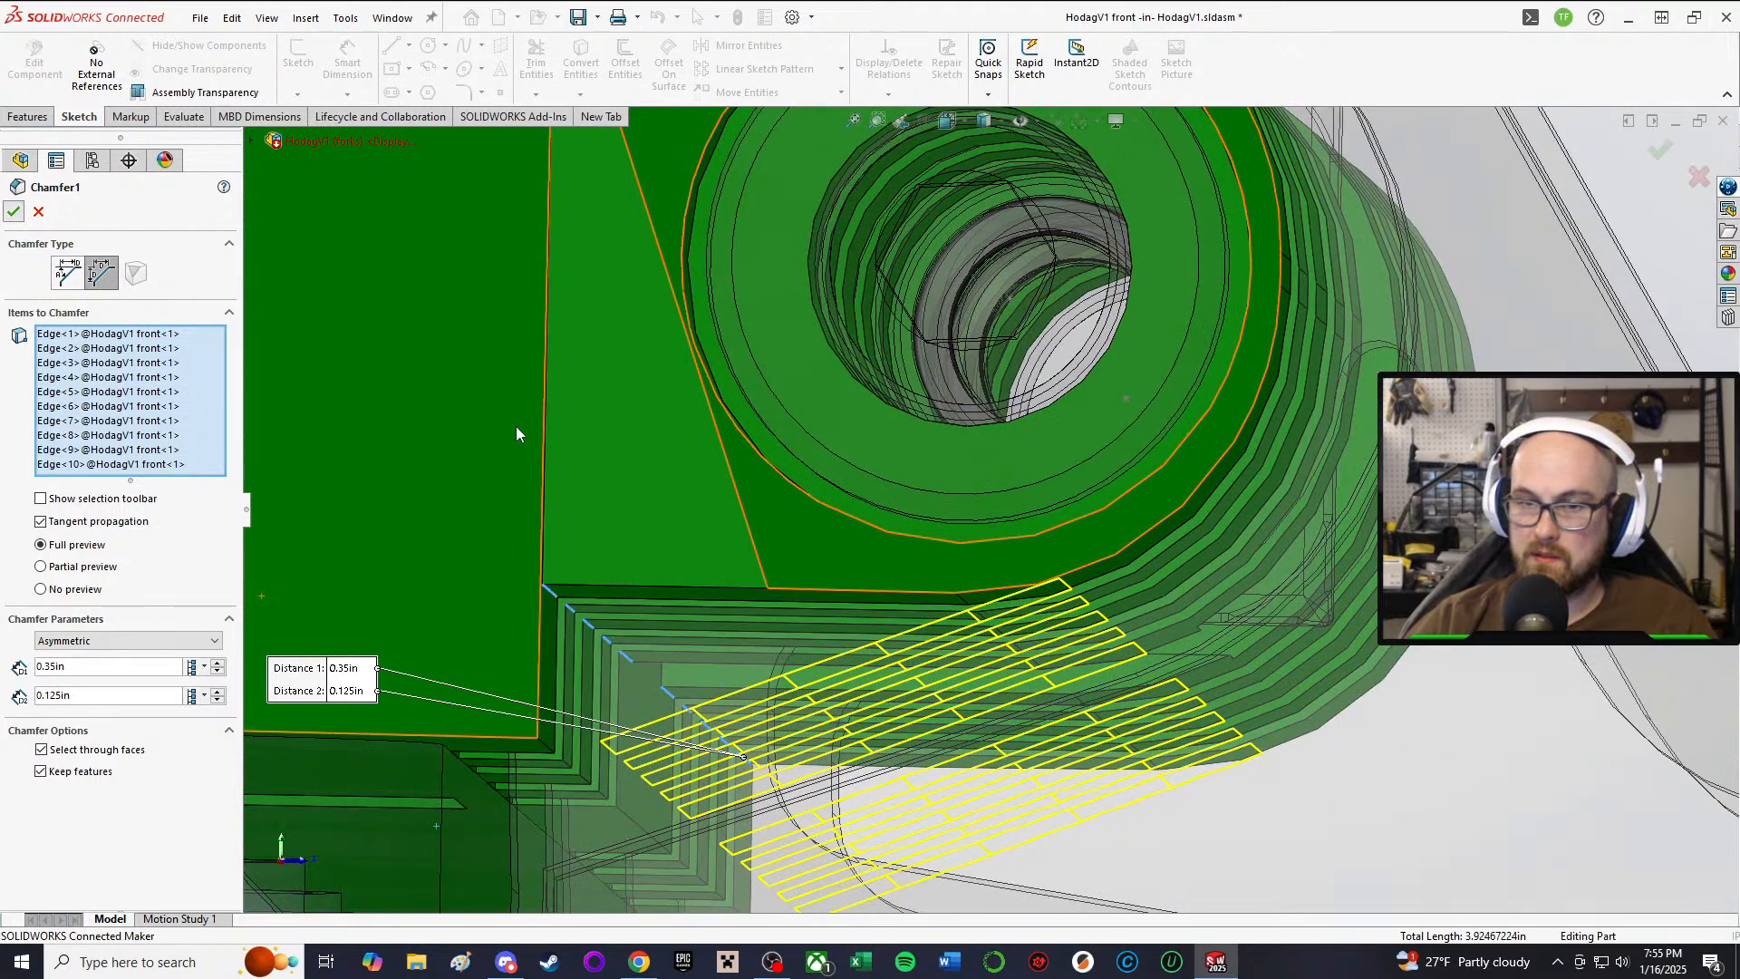
key("Return")
scroll(601, 466, "up", 4)
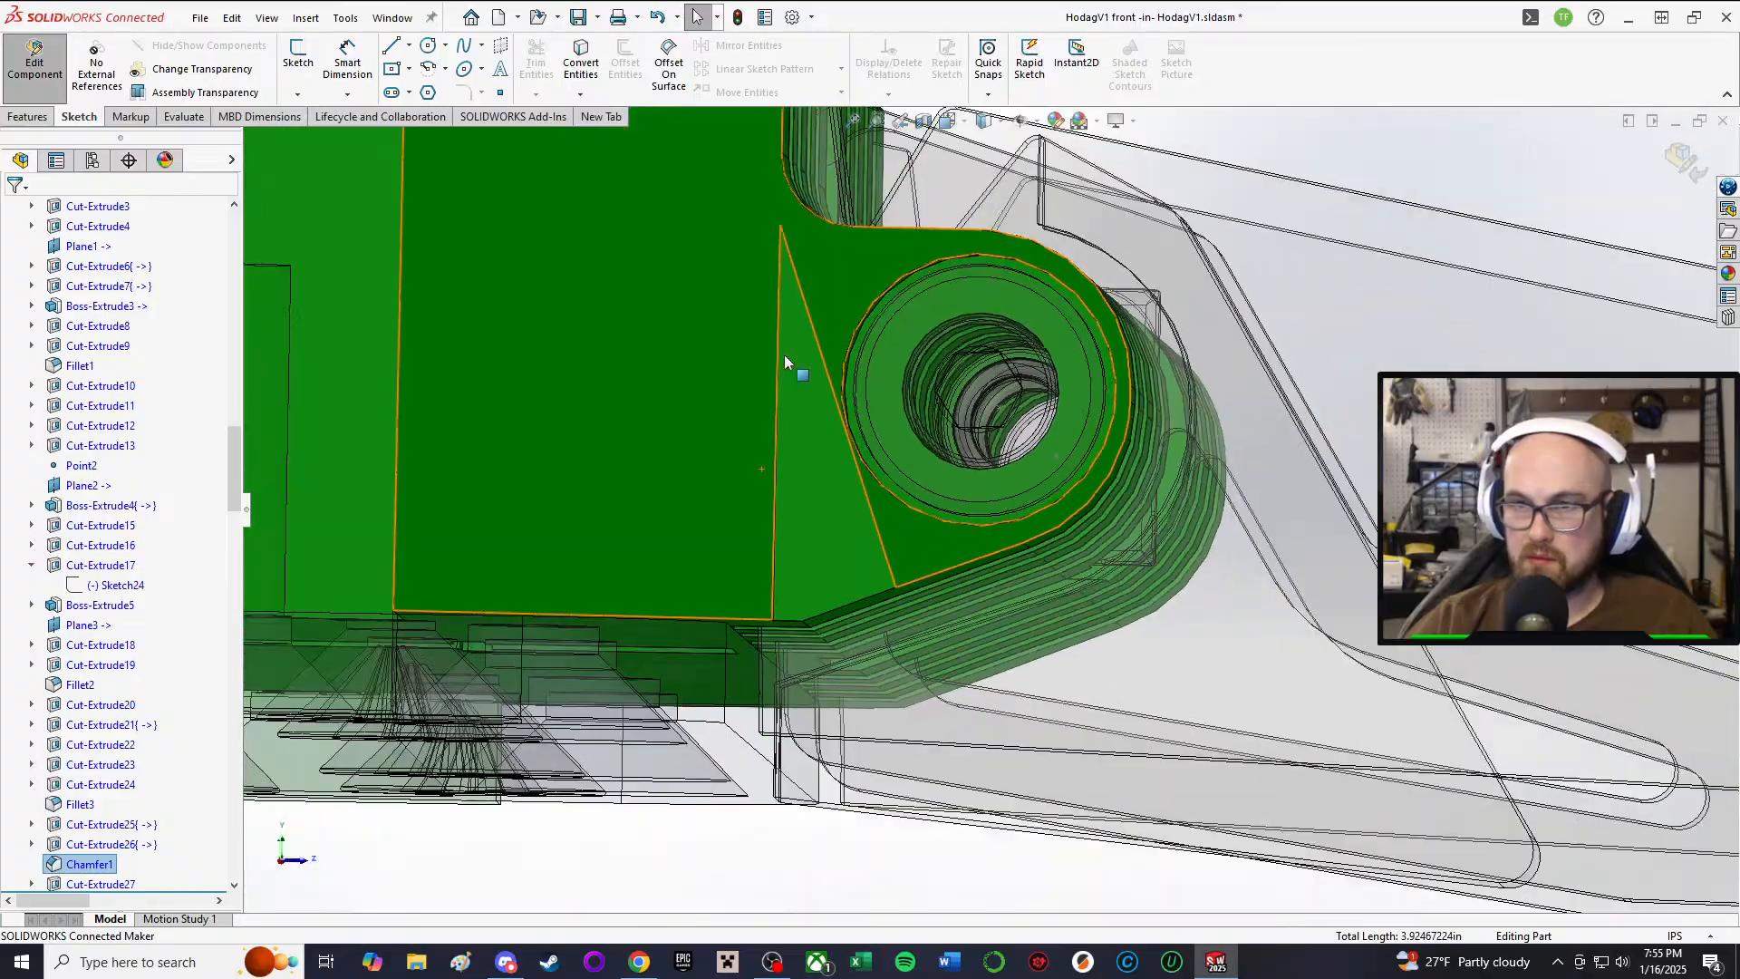
Step: Examine the chamfered hinge knuckles, slots and screw ends along both fork-mounting blocks of the front part
middle_click_drag(785, 363, 1156, 358)
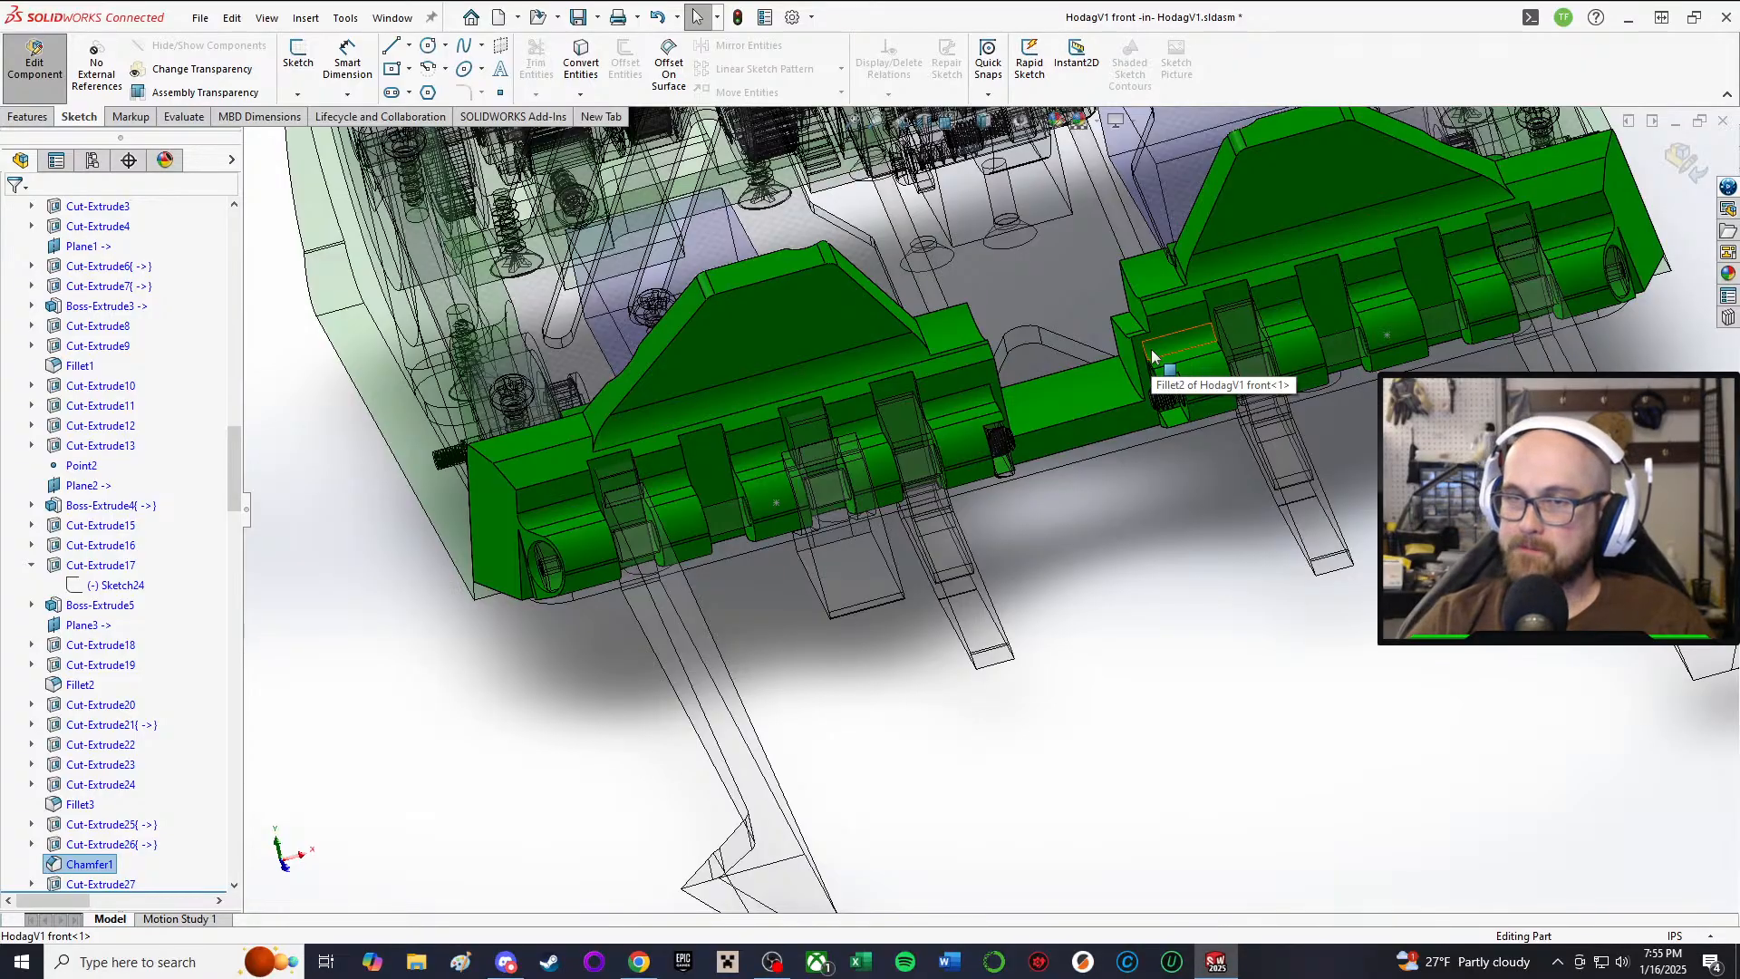
scroll(1101, 385, "up", 3)
middle_click_drag(1075, 399, 1095, 303)
scroll(1093, 301, "down", 3)
middle_click(691, 549)
middle_click_drag(708, 486, 948, 393)
scroll(524, 649, "down", 3)
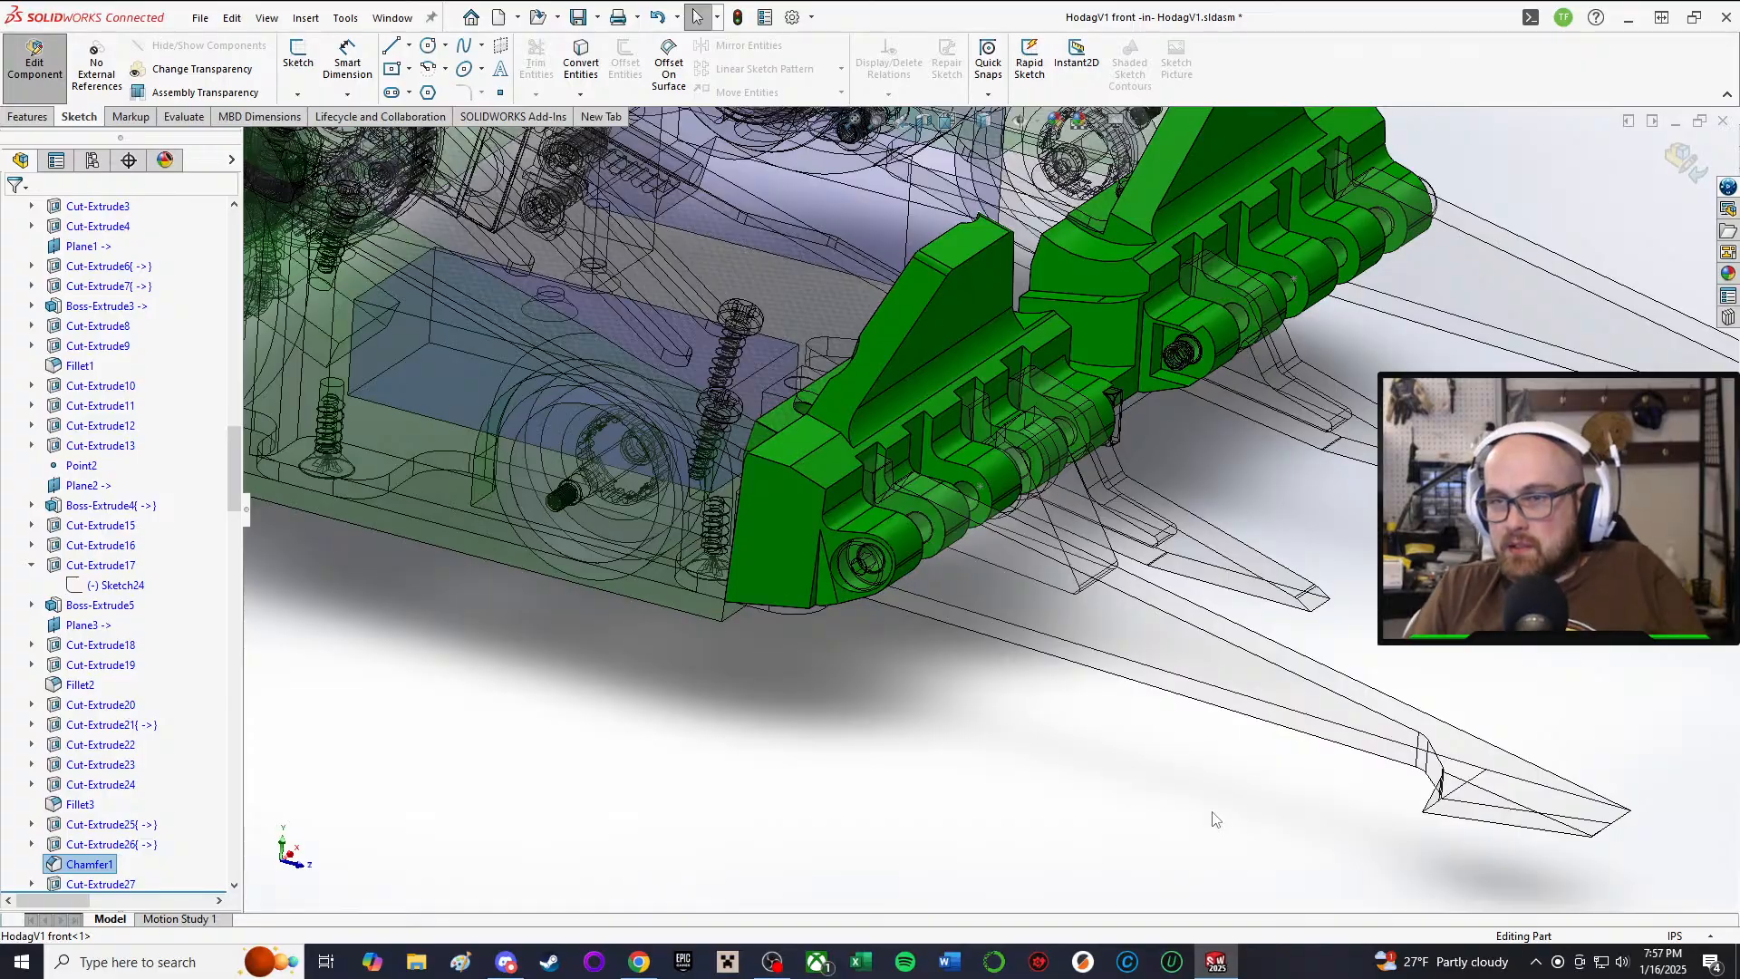
middle_click_drag(1214, 818, 1069, 360)
scroll(1033, 435, "up", 2)
scroll(1068, 360, "down", 2)
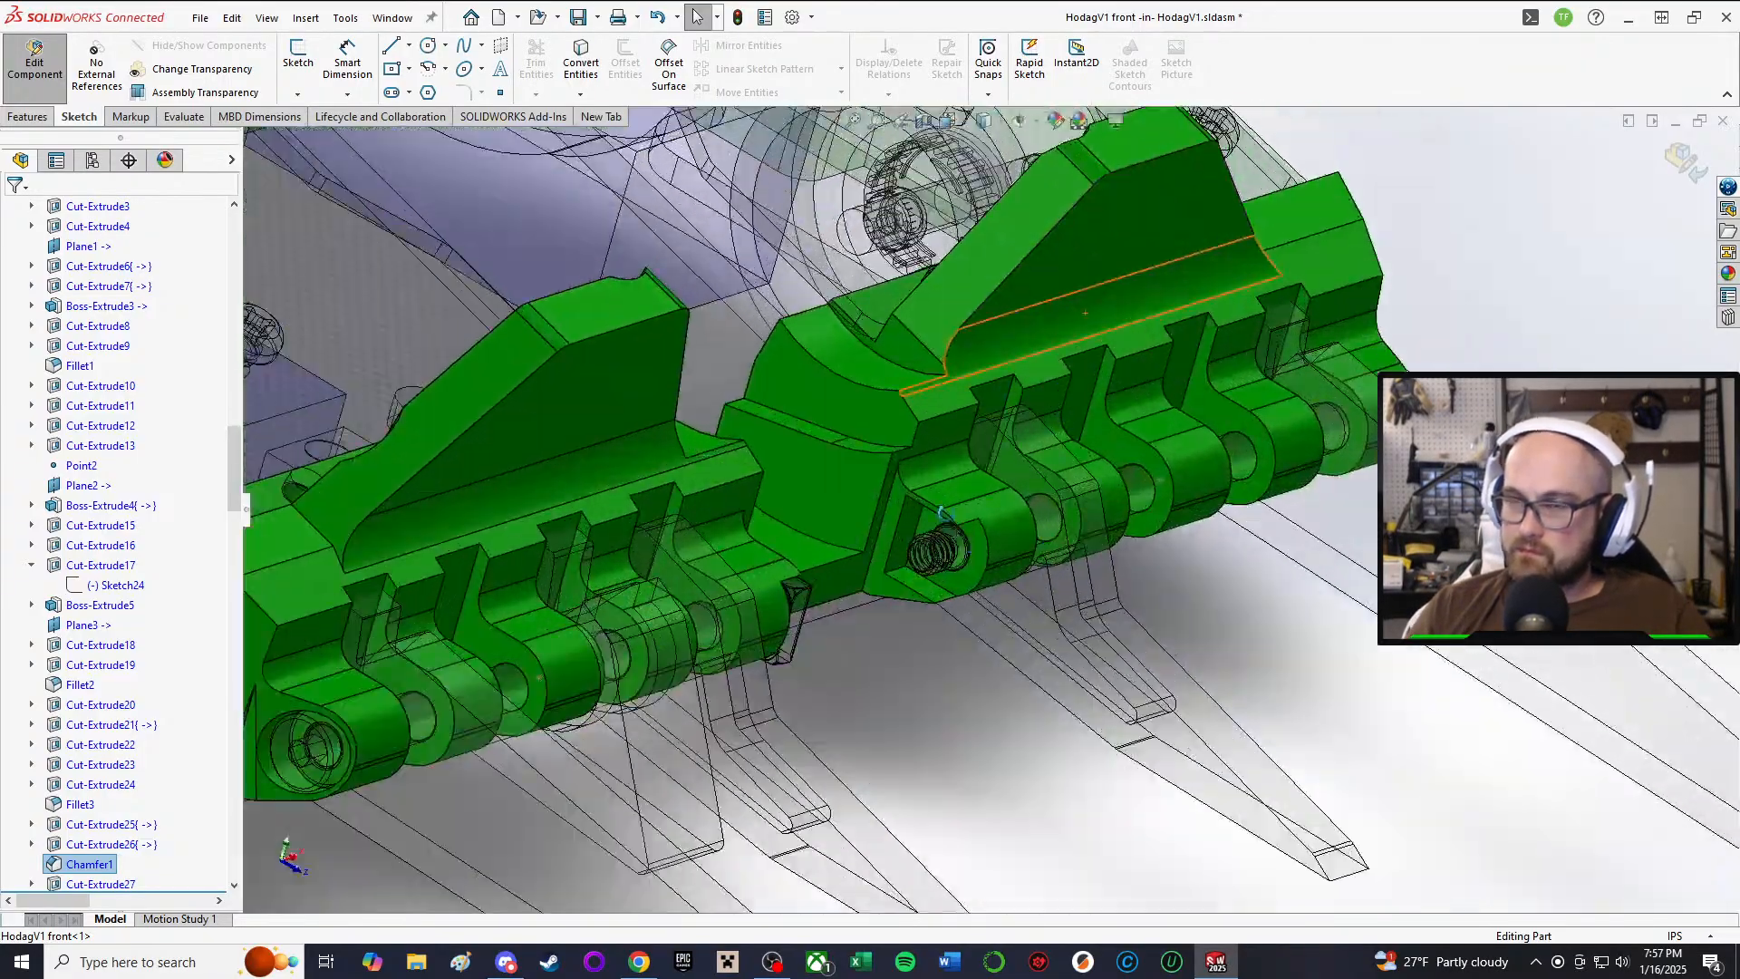
middle_click_drag(1001, 484, 989, 691)
scroll(1015, 443, "down", 2)
scroll(950, 408, "down", 2)
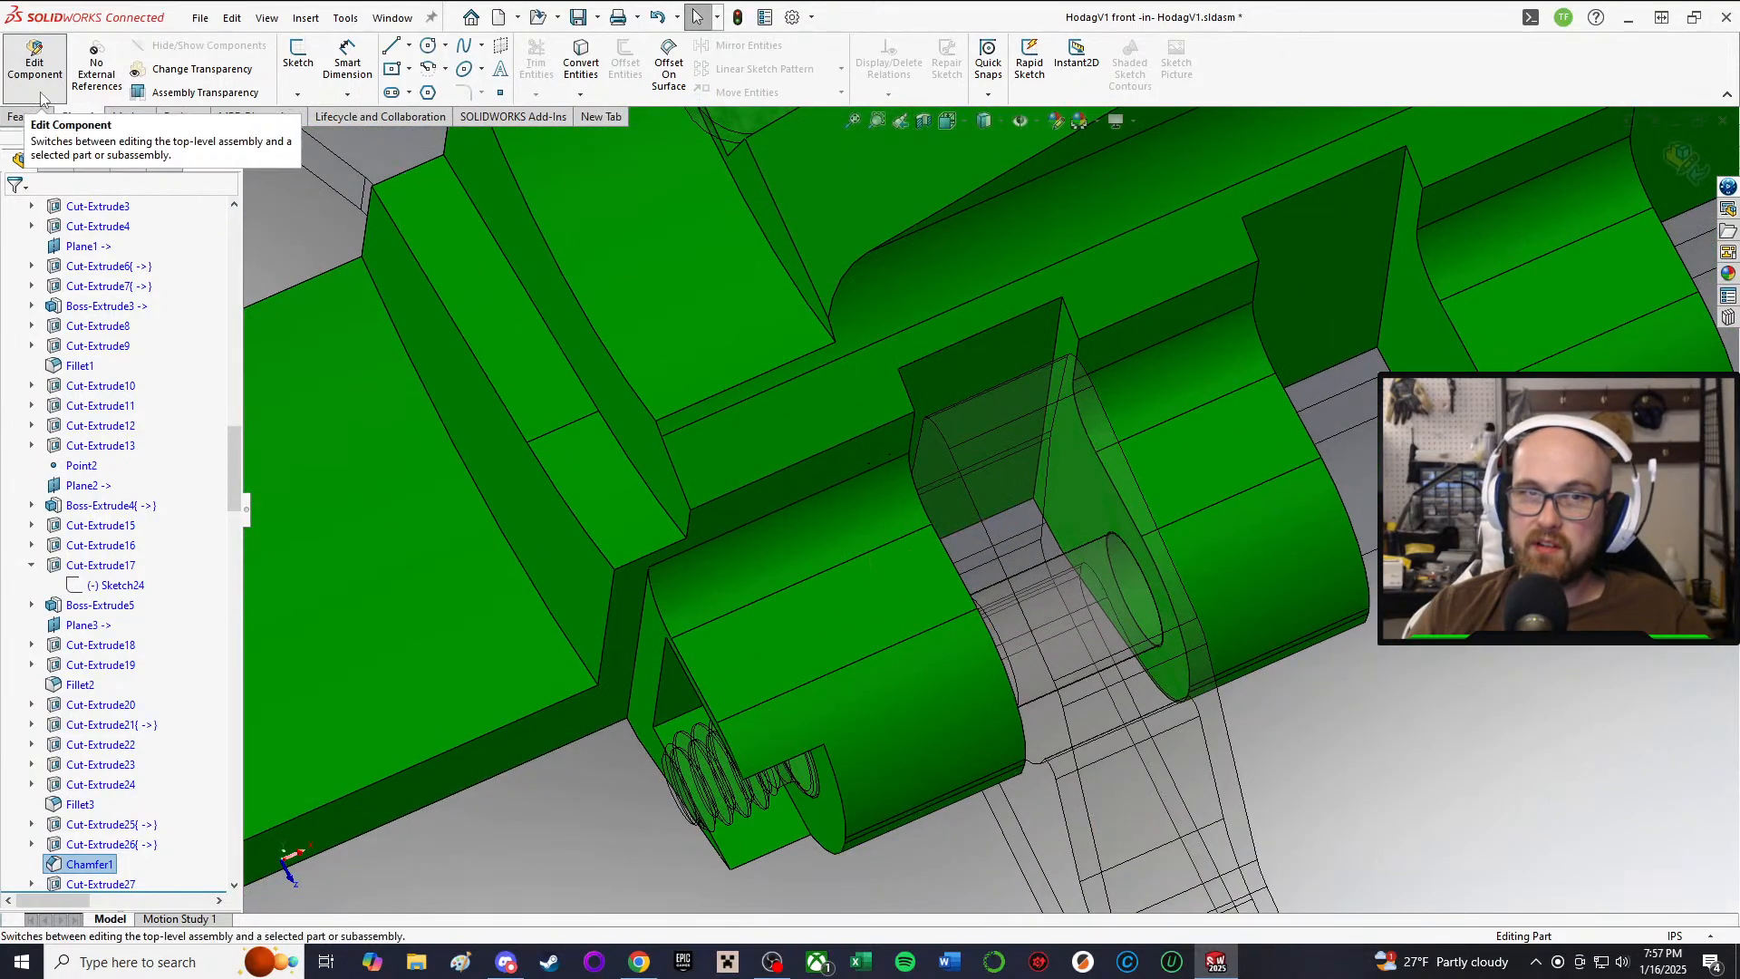
Step: Finish editing the front part, return to the top-level assembly, and examine the fork mounts, central bridge and top plate
left_click(32, 80)
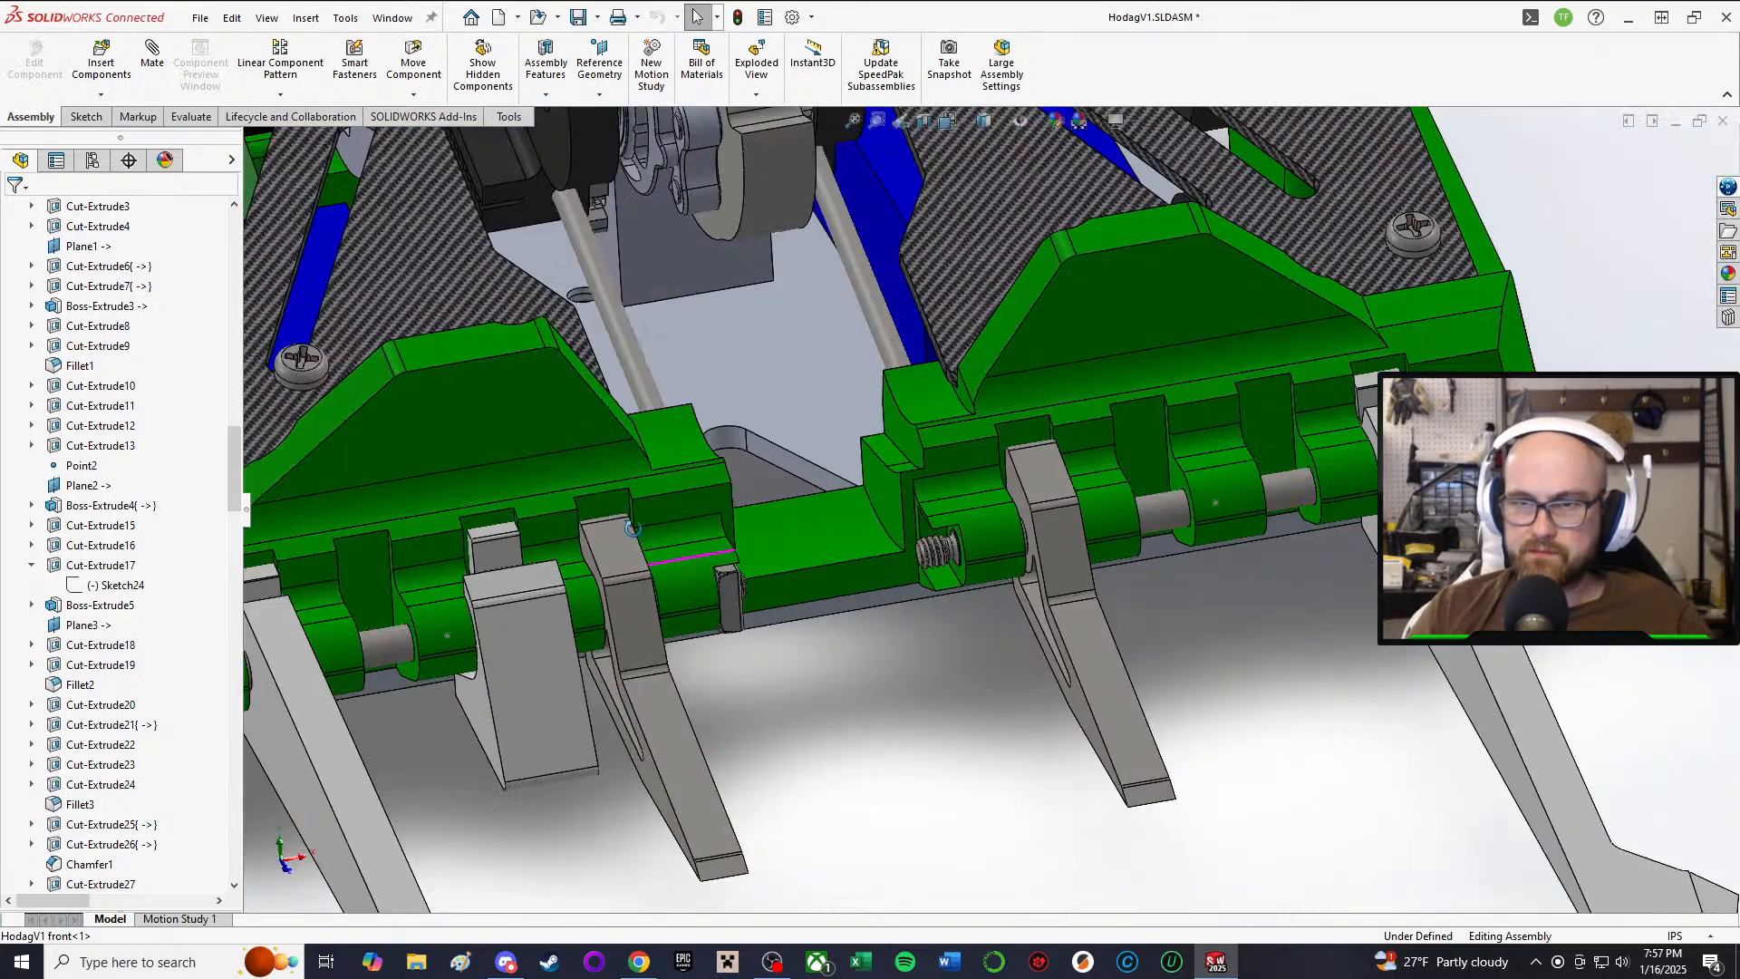
middle_click_drag(633, 529, 614, 568)
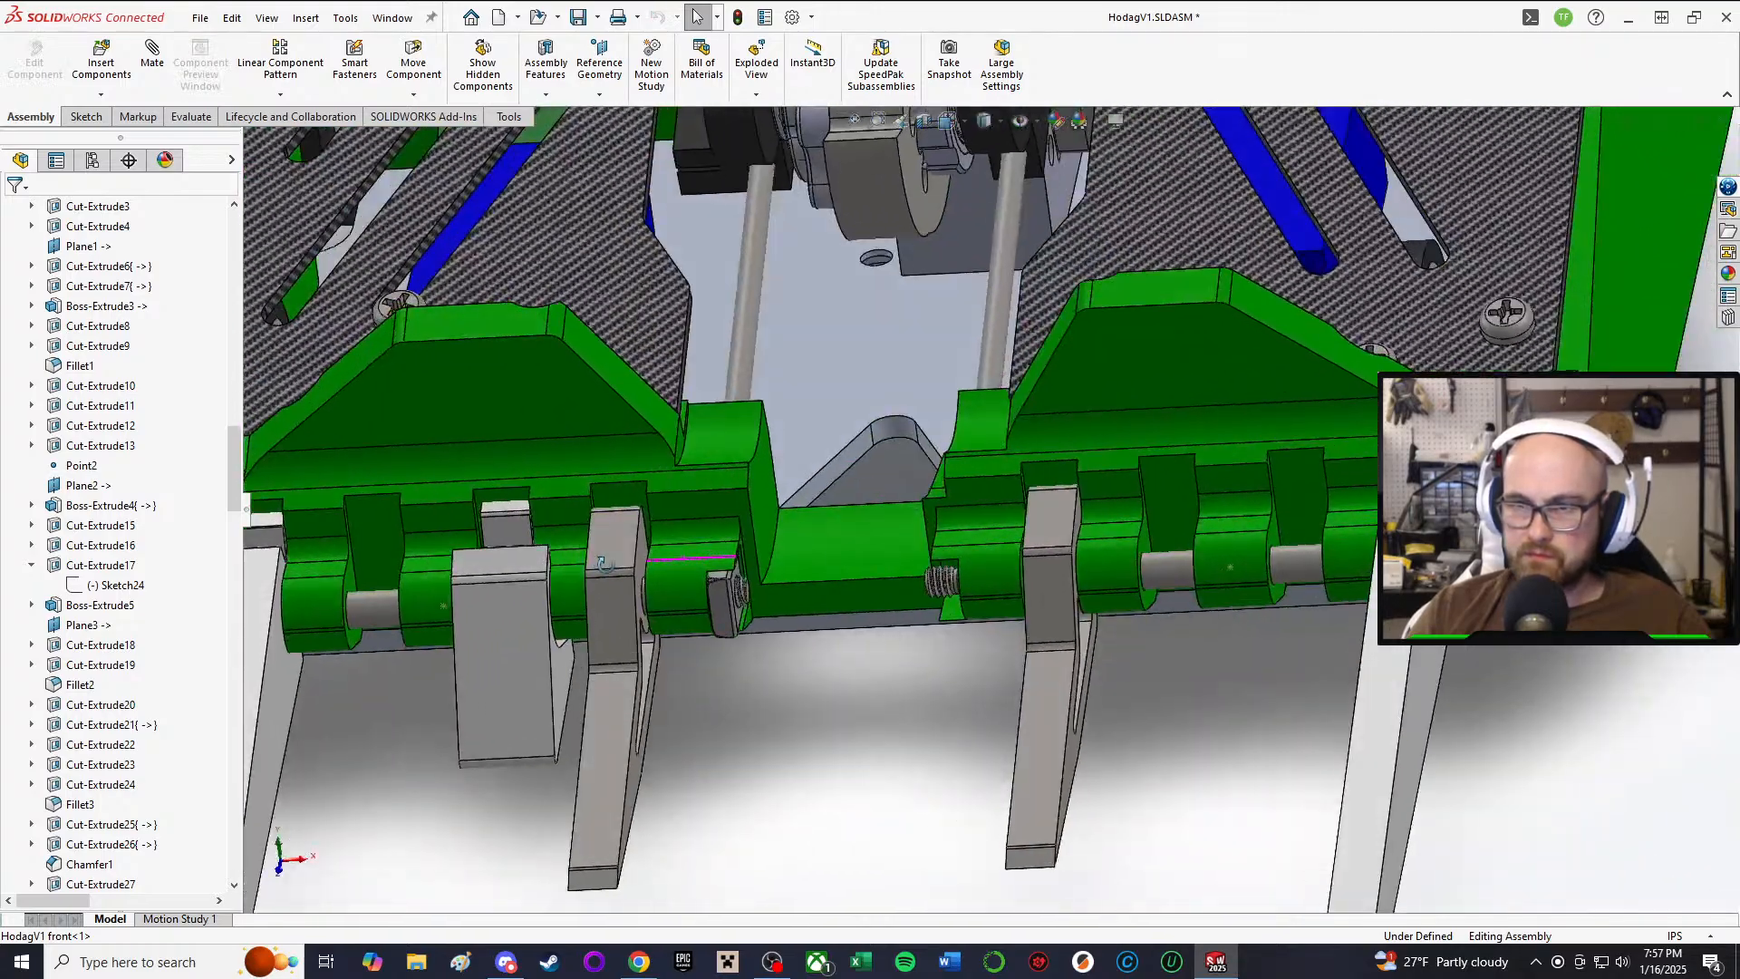
scroll(736, 497, "down", 2)
middle_click_drag(782, 479, 862, 491)
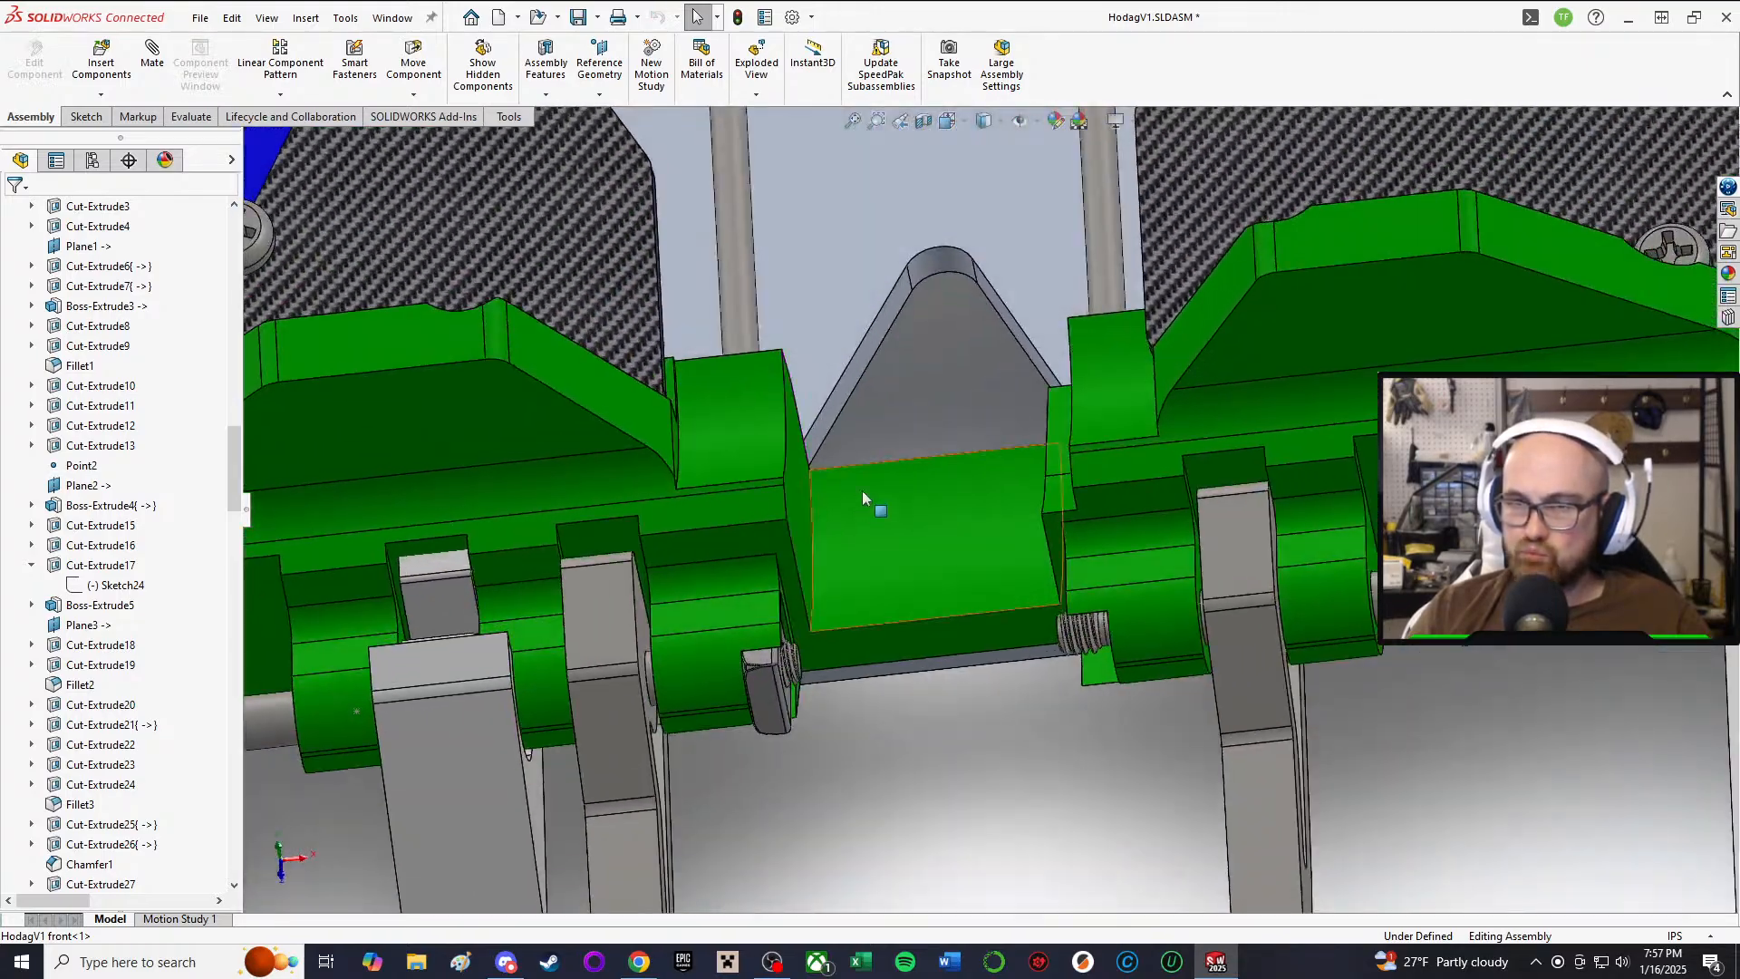
scroll(933, 492, "up", 3)
middle_click_drag(1043, 492, 916, 464)
scroll(1050, 441, "up", 2)
scroll(1035, 428, "up", 2)
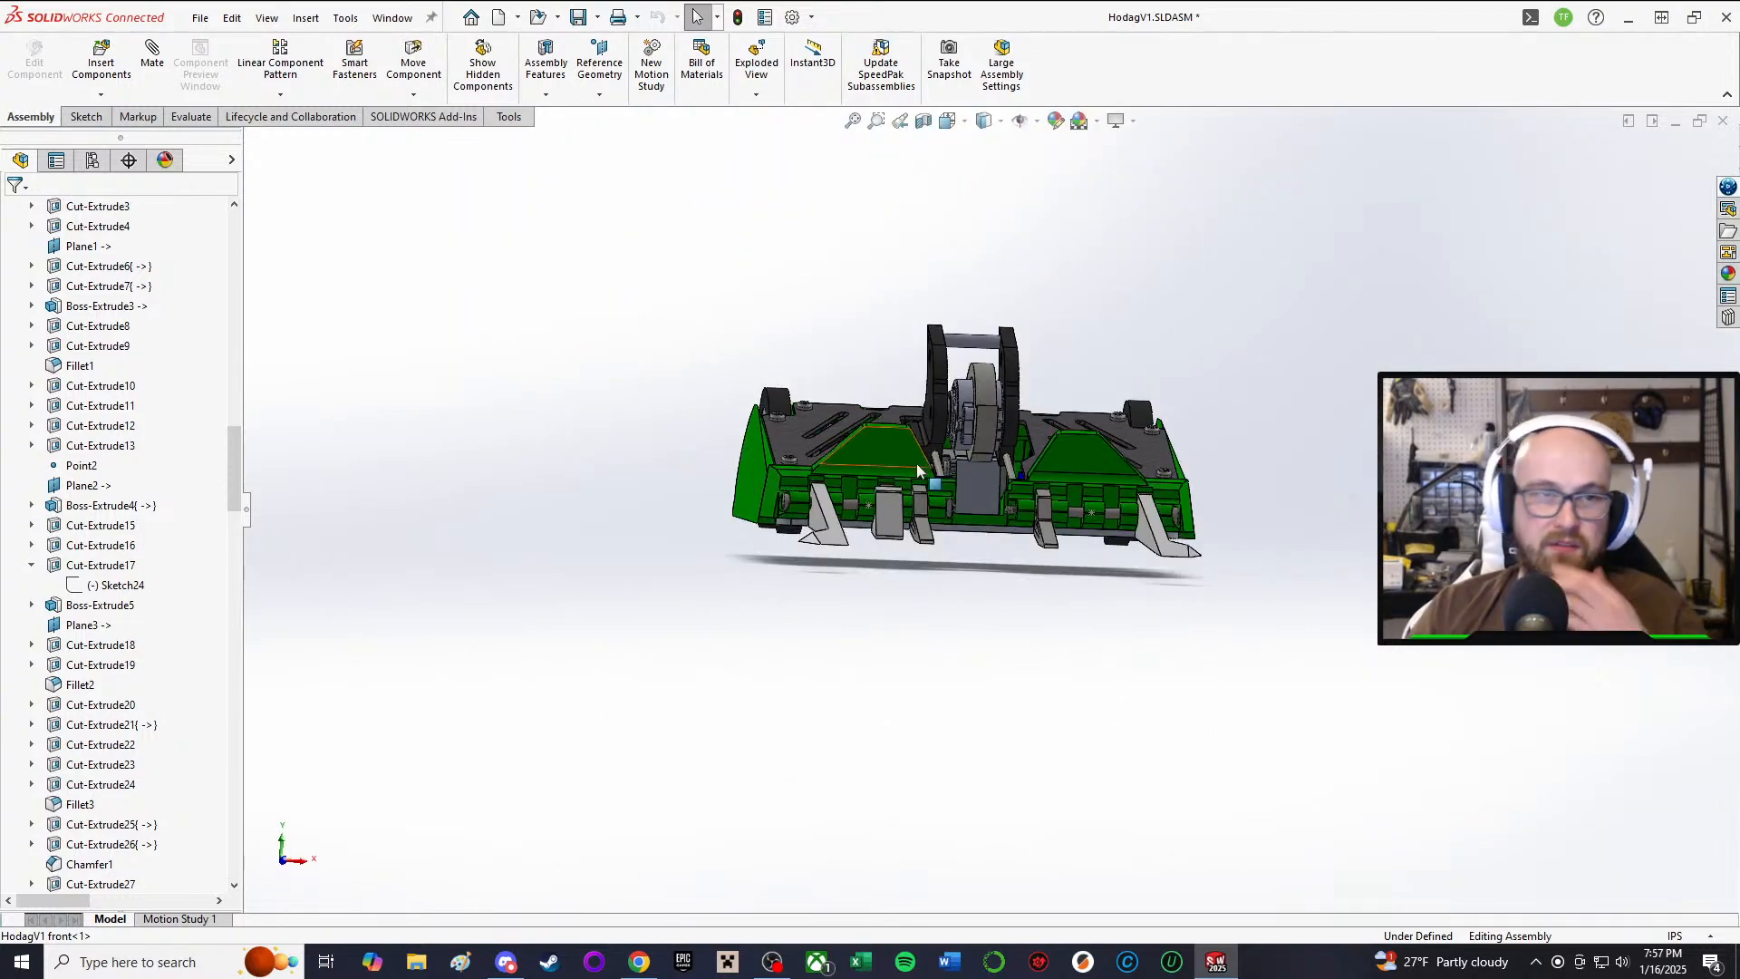
scroll(808, 403, "down", 3)
left_click(669, 331)
middle_click_drag(675, 349, 844, 540)
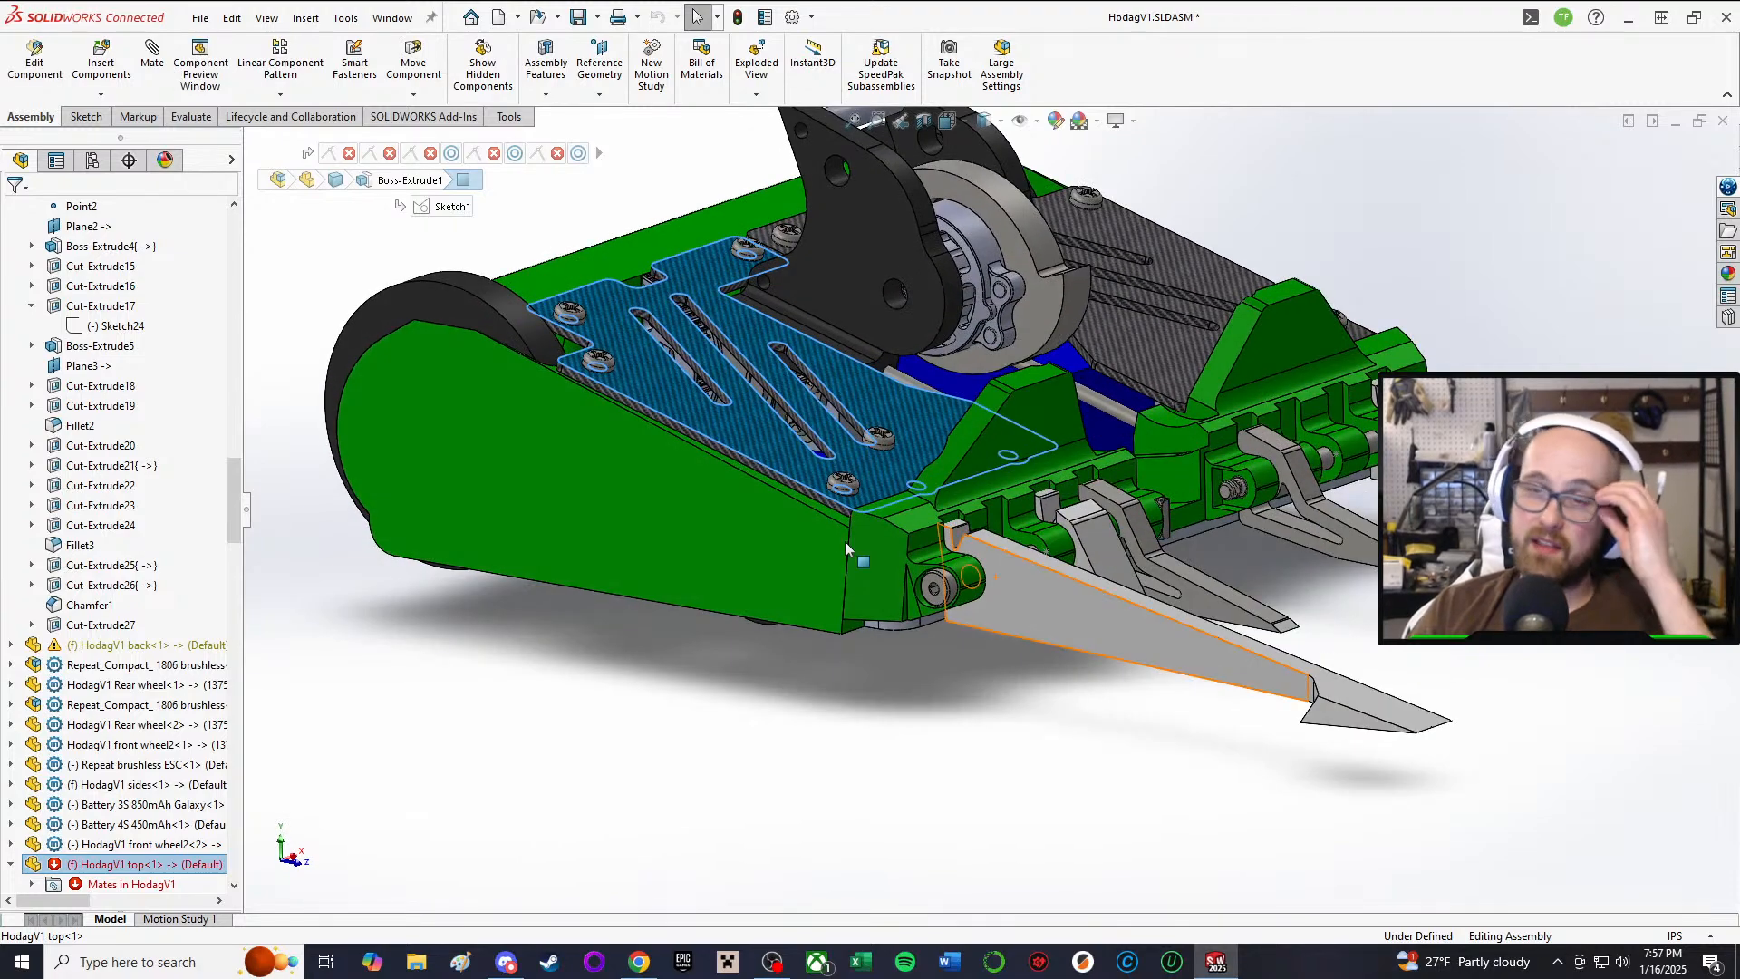
Step: Examine the robot assembly from the side, rear and above, including the top plate, wheels, weapon mount and front fork mounts
scroll(845, 541, "down", 3)
scroll(671, 172, "up", 4)
middle_click_drag(715, 263, 681, 349)
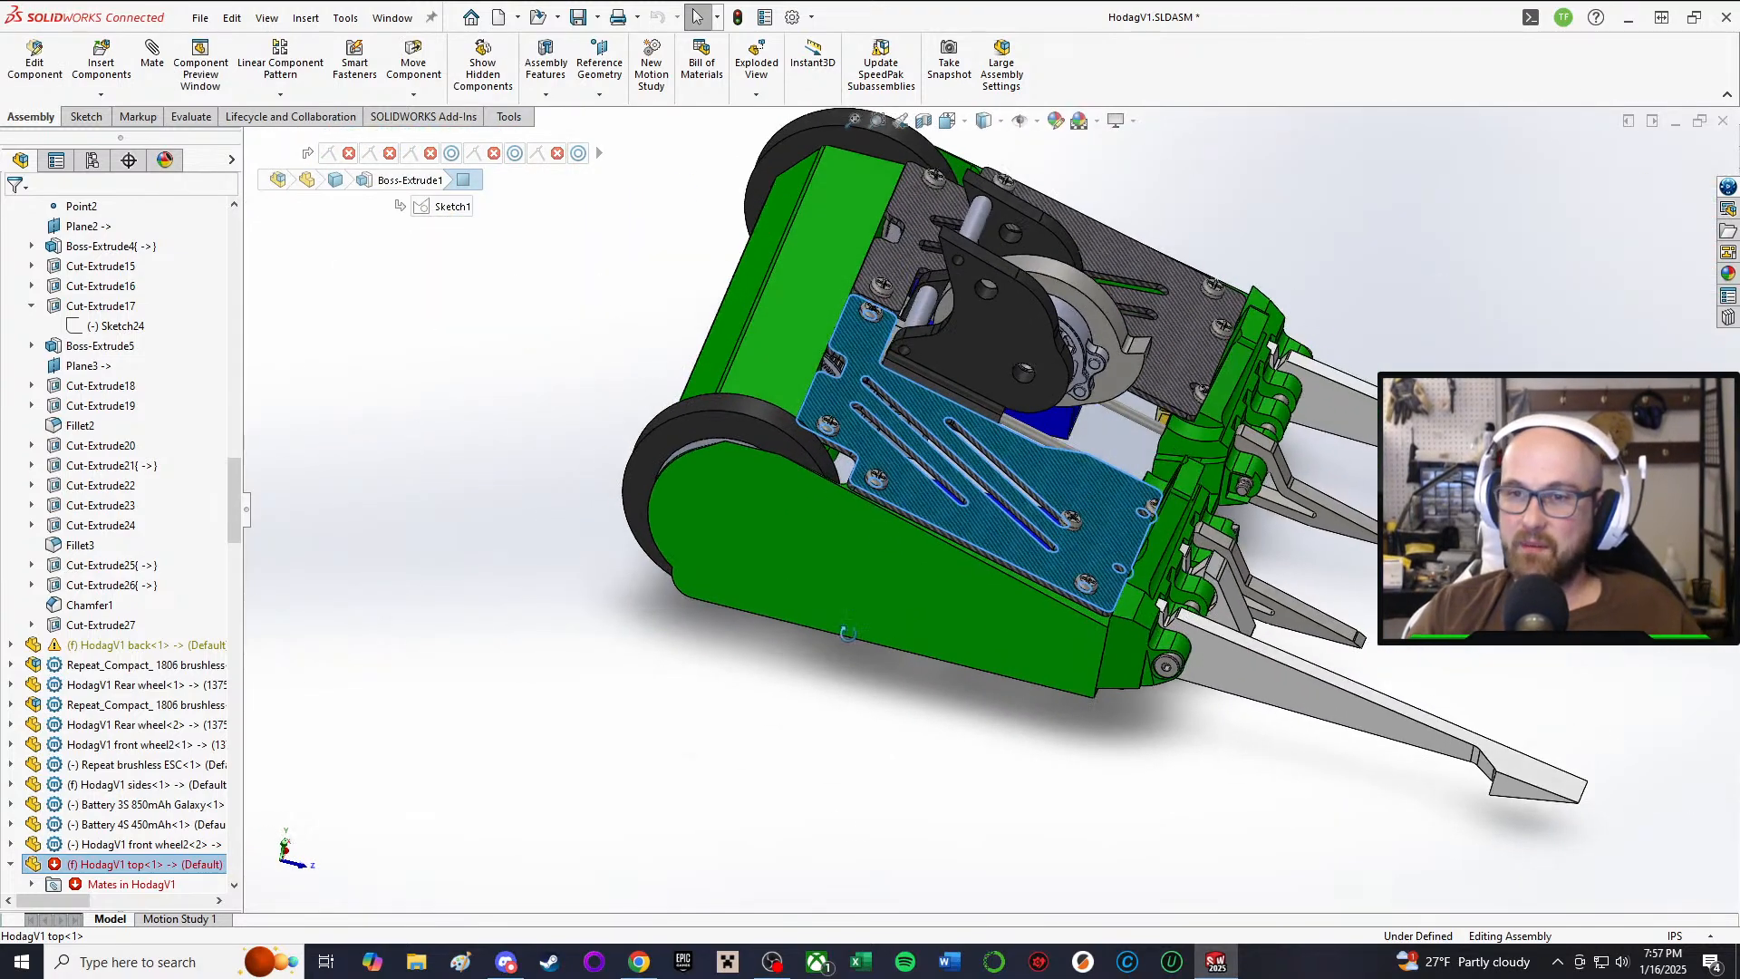
left_click(682, 349)
middle_click_drag(806, 313, 872, 186)
scroll(961, 272, "down", 2)
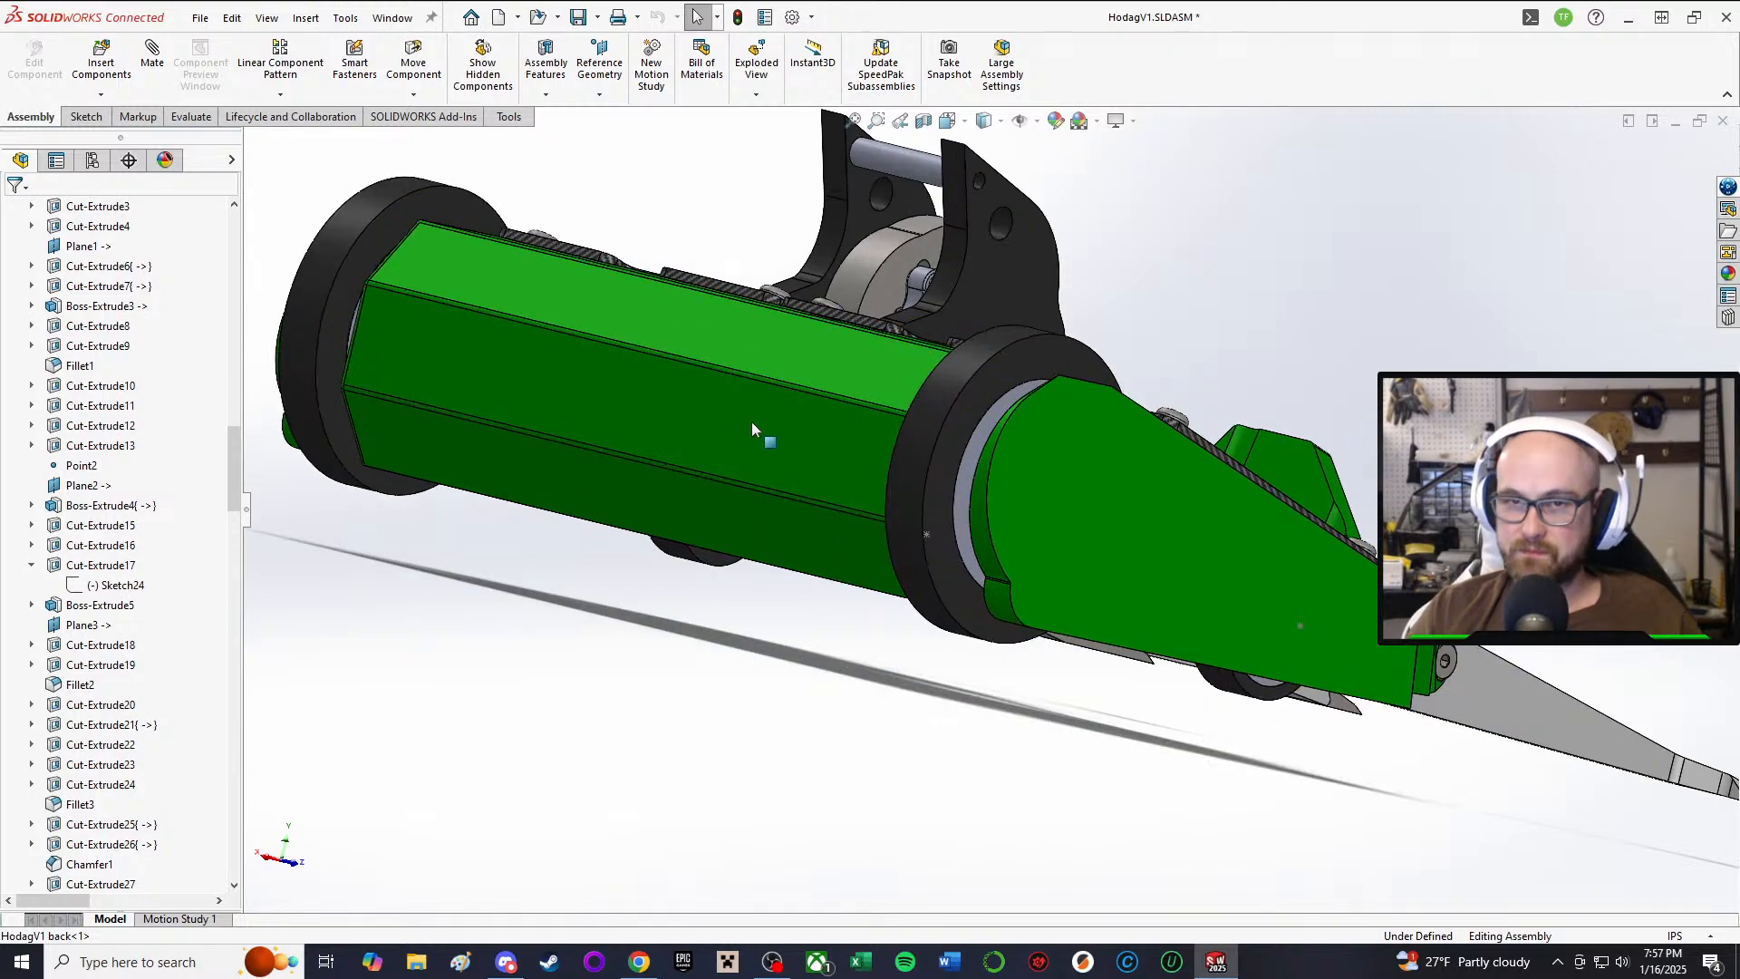
middle_click(663, 435)
middle_click_drag(662, 435, 1001, 418)
scroll(1238, 337, "down", 3)
scroll(1229, 326, "up", 3)
scroll(1275, 310, "down", 1)
scroll(1003, 422, "up", 1)
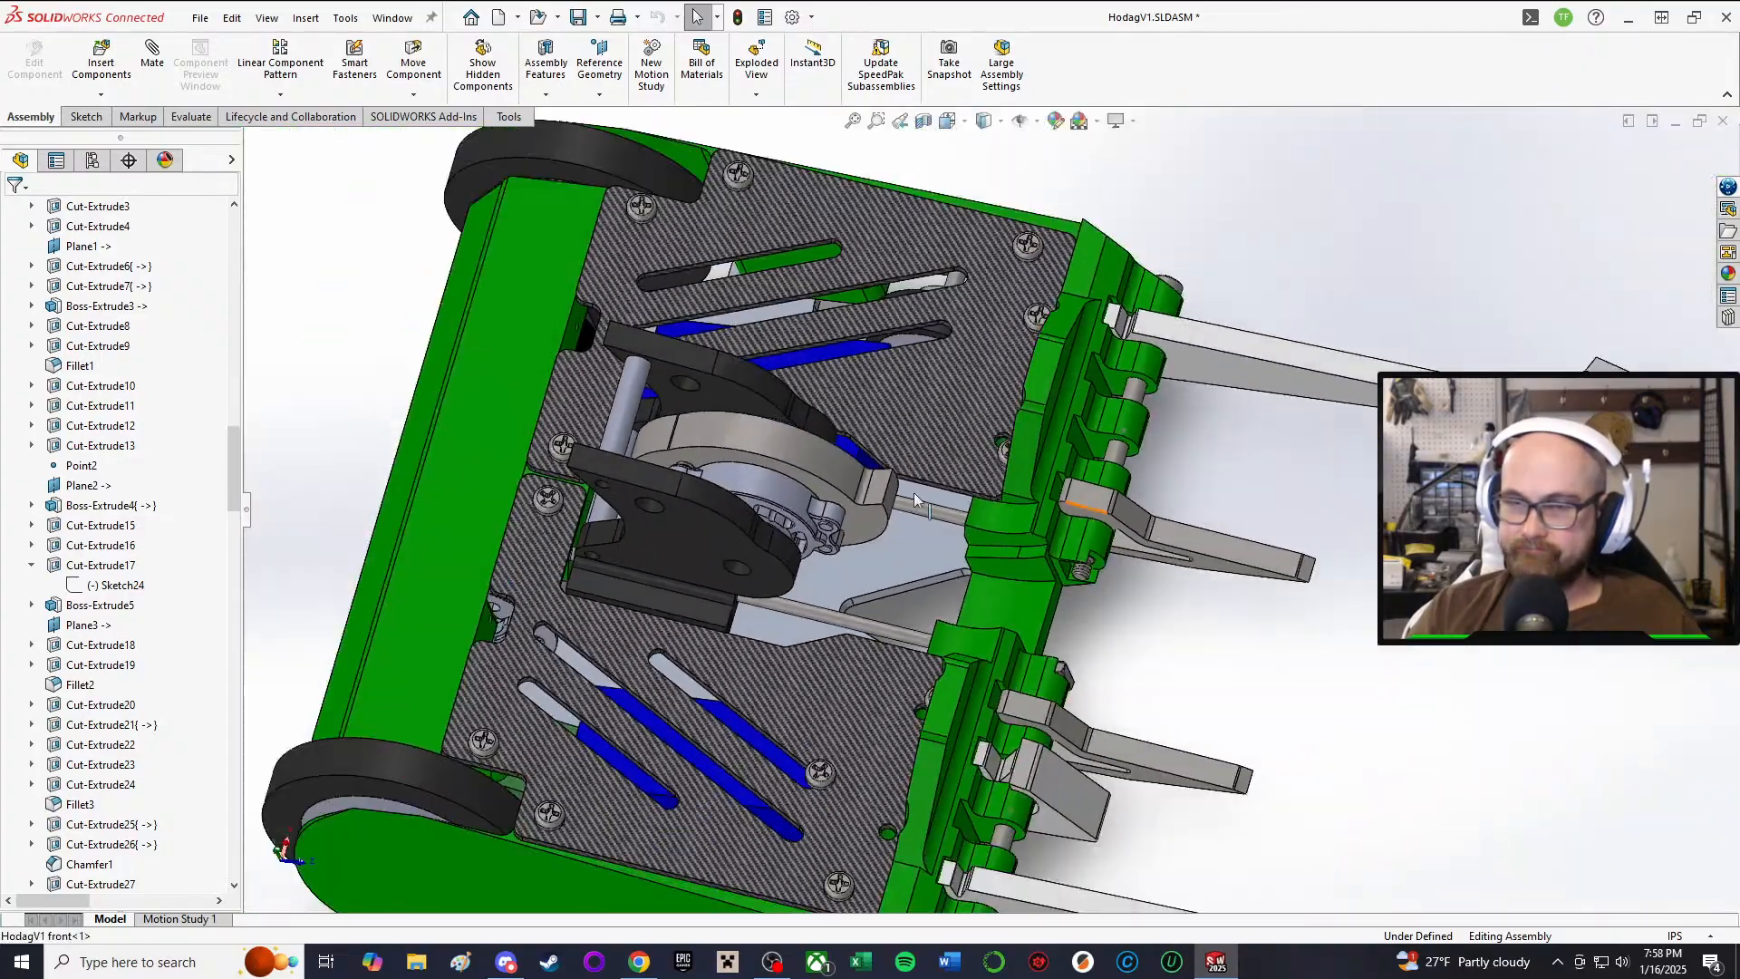
mouse_move(917, 498)
middle_mouse_down()
mouse_move(907, 594)
mouse_move(960, 572)
mouse_move(891, 490)
middle_mouse_up()
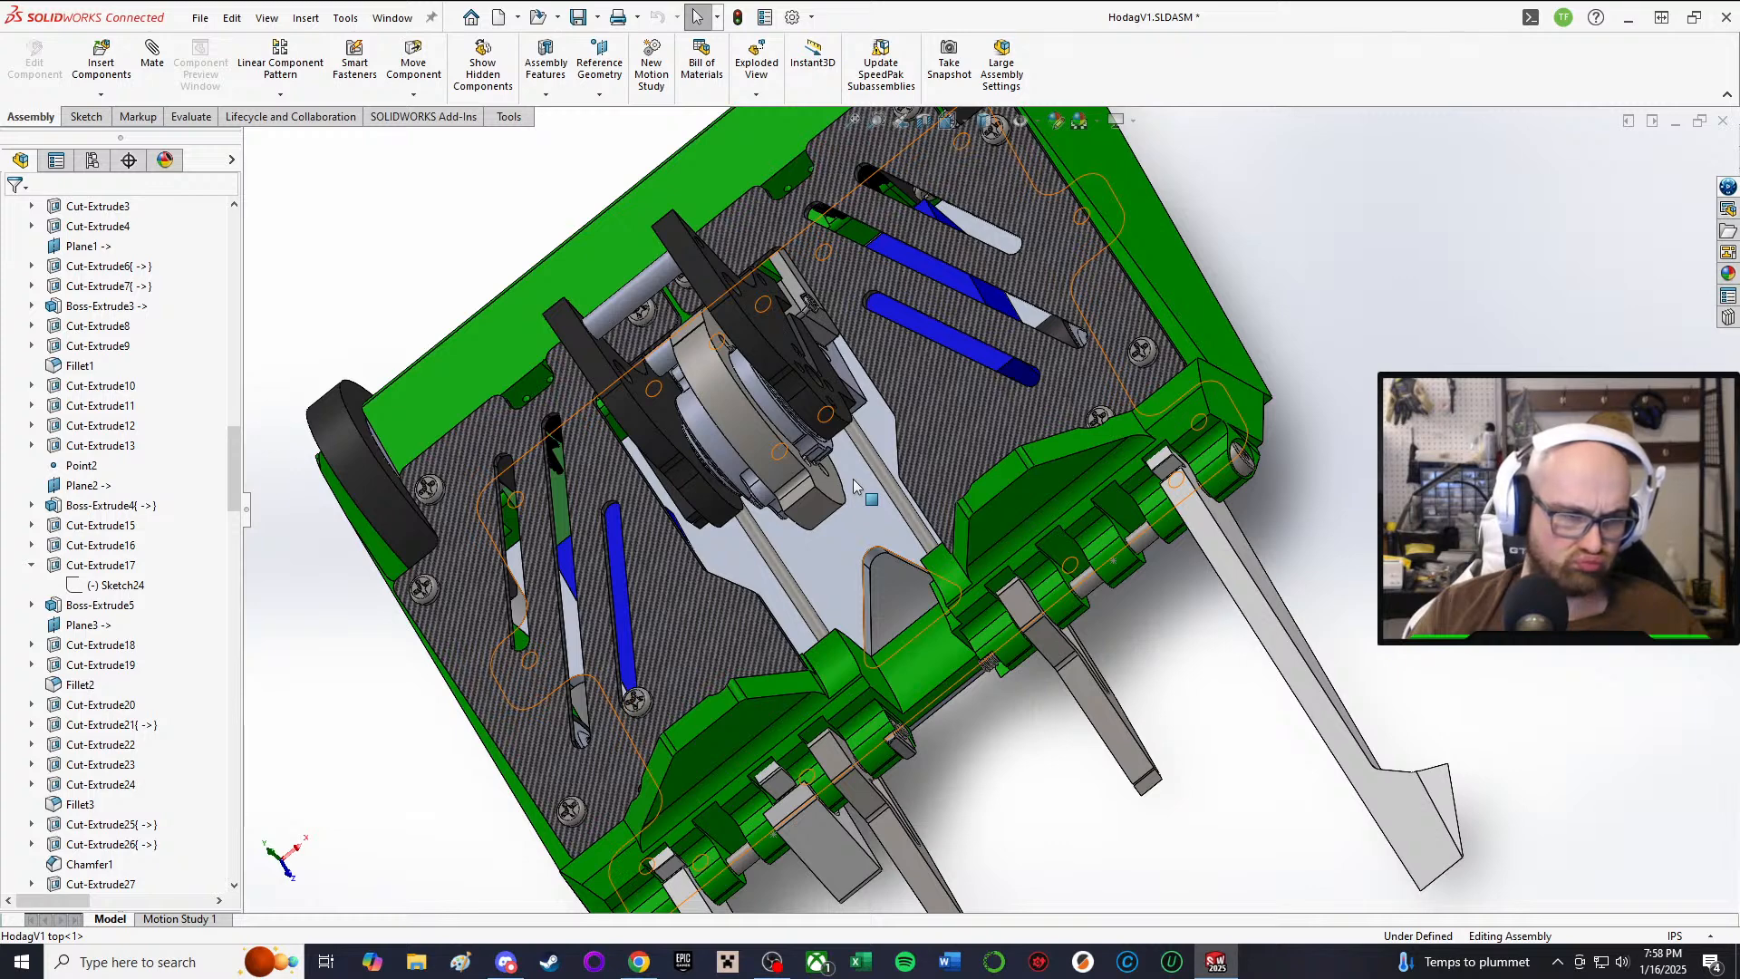
Step: Hide the HodagV1 top plate and start editing the HodagV1 sides part within the assembly
right_click(519, 589)
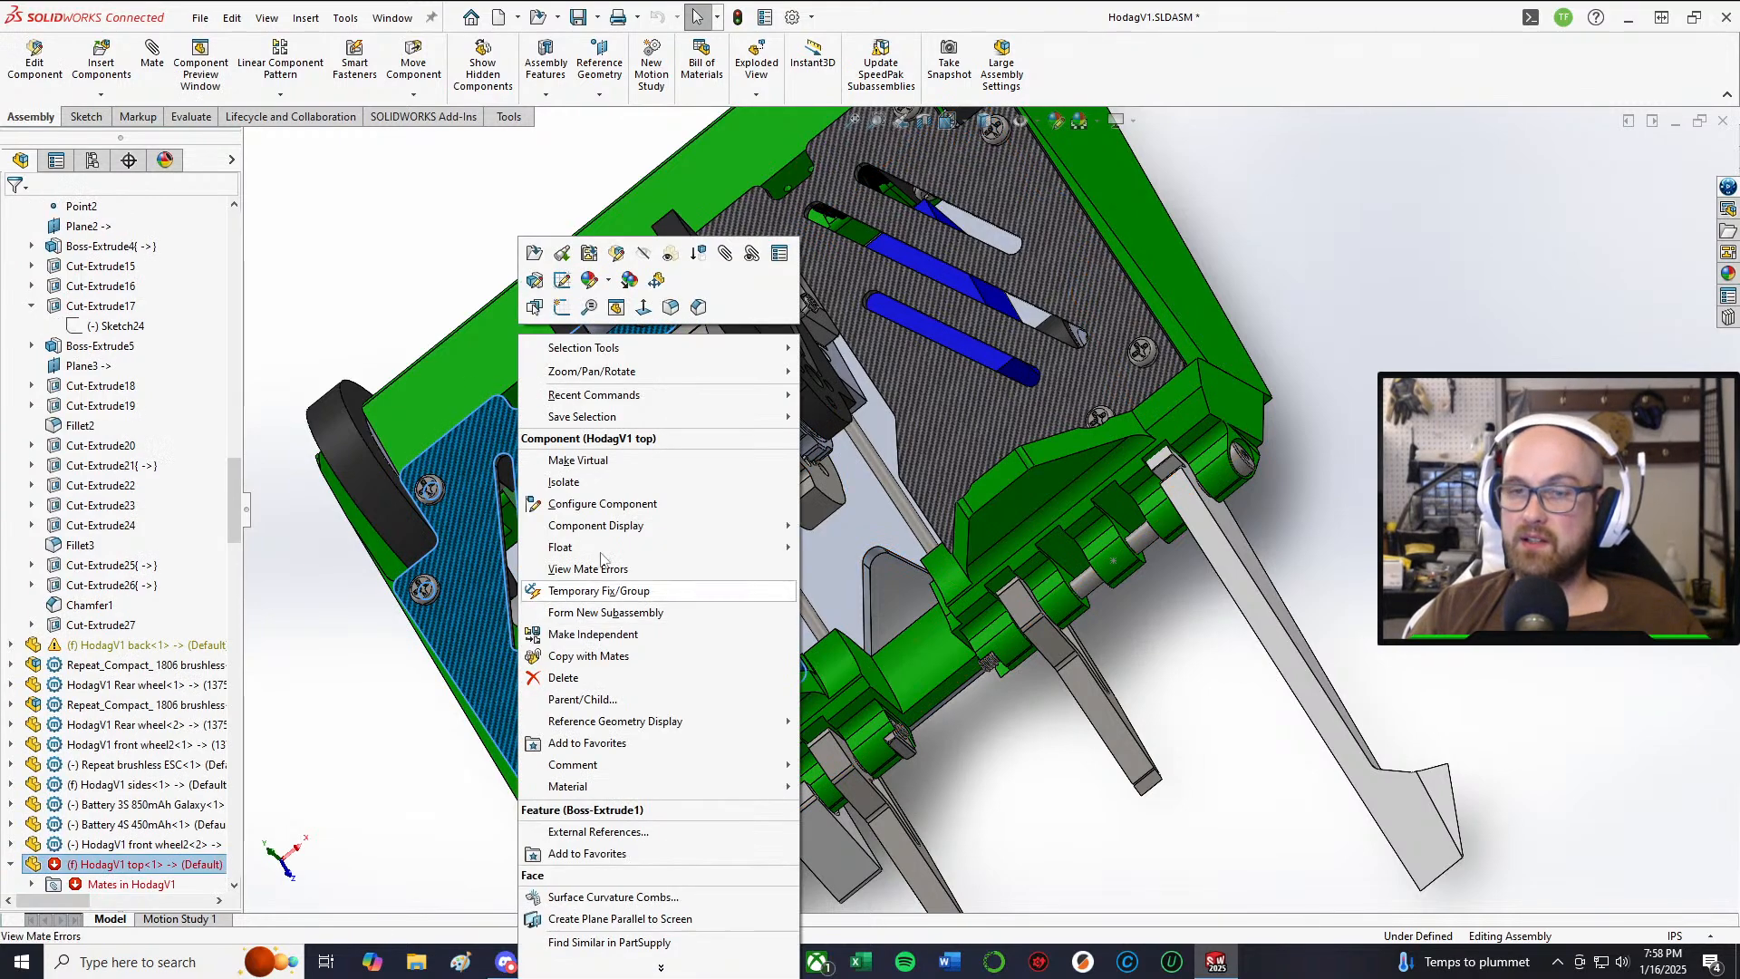
left_click(649, 254)
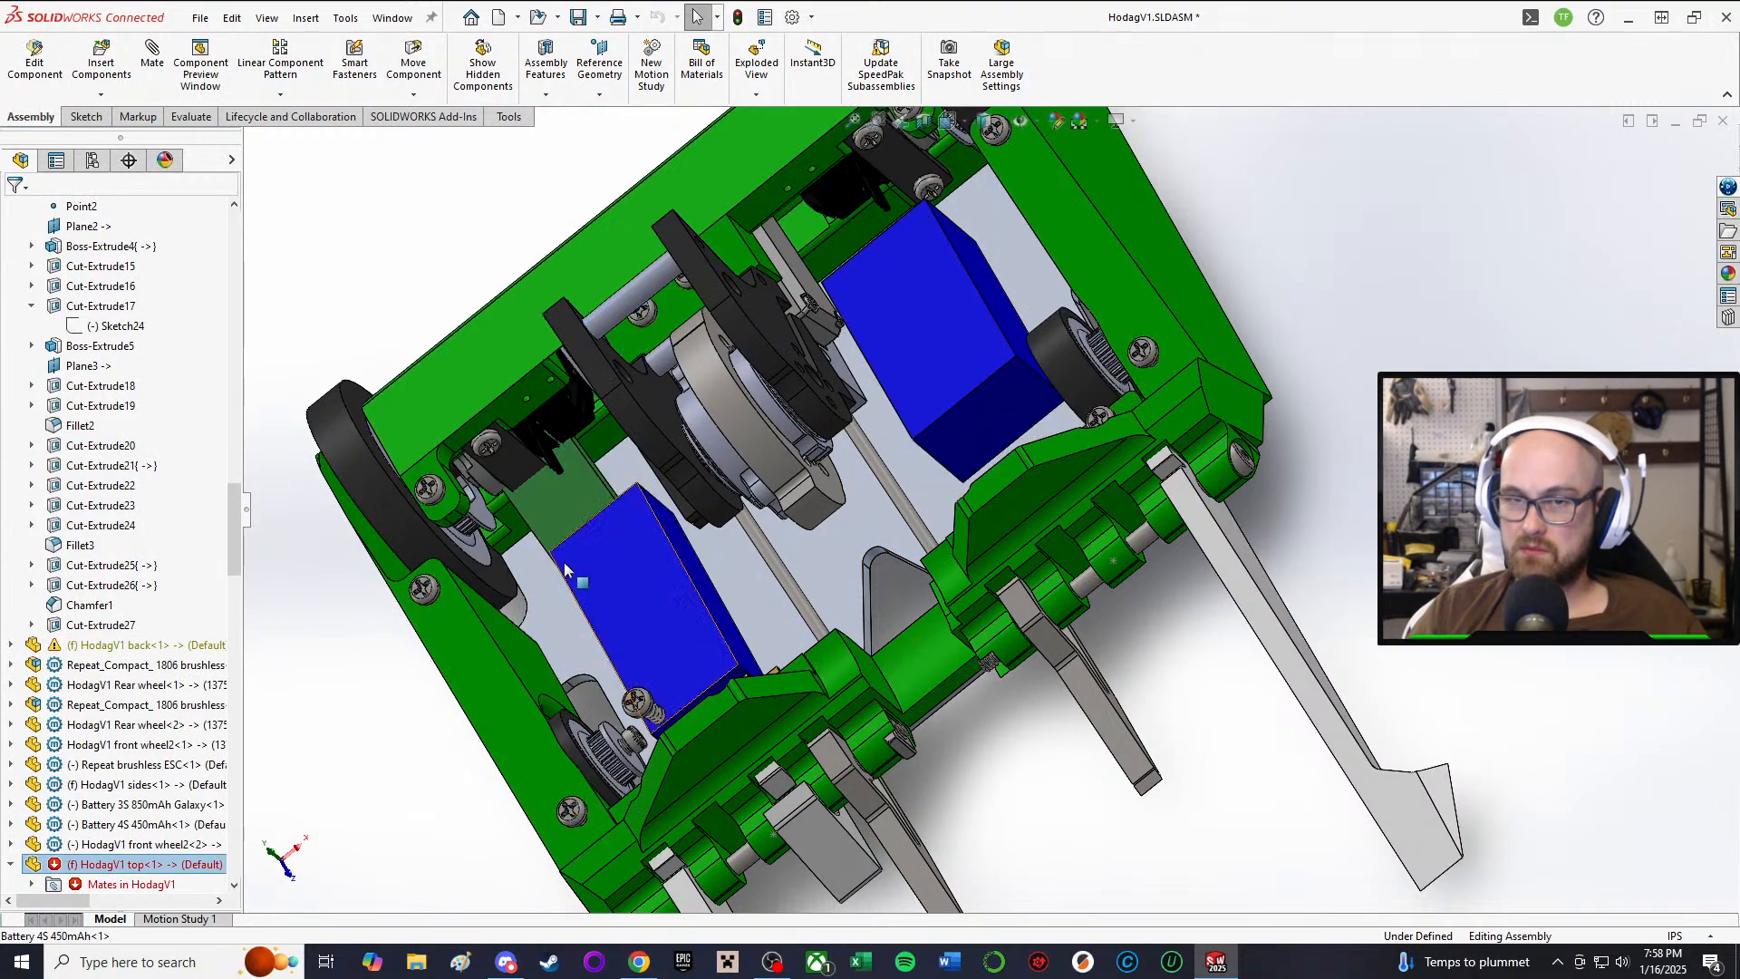
middle_click_drag(563, 569, 589, 665)
right_click(581, 542)
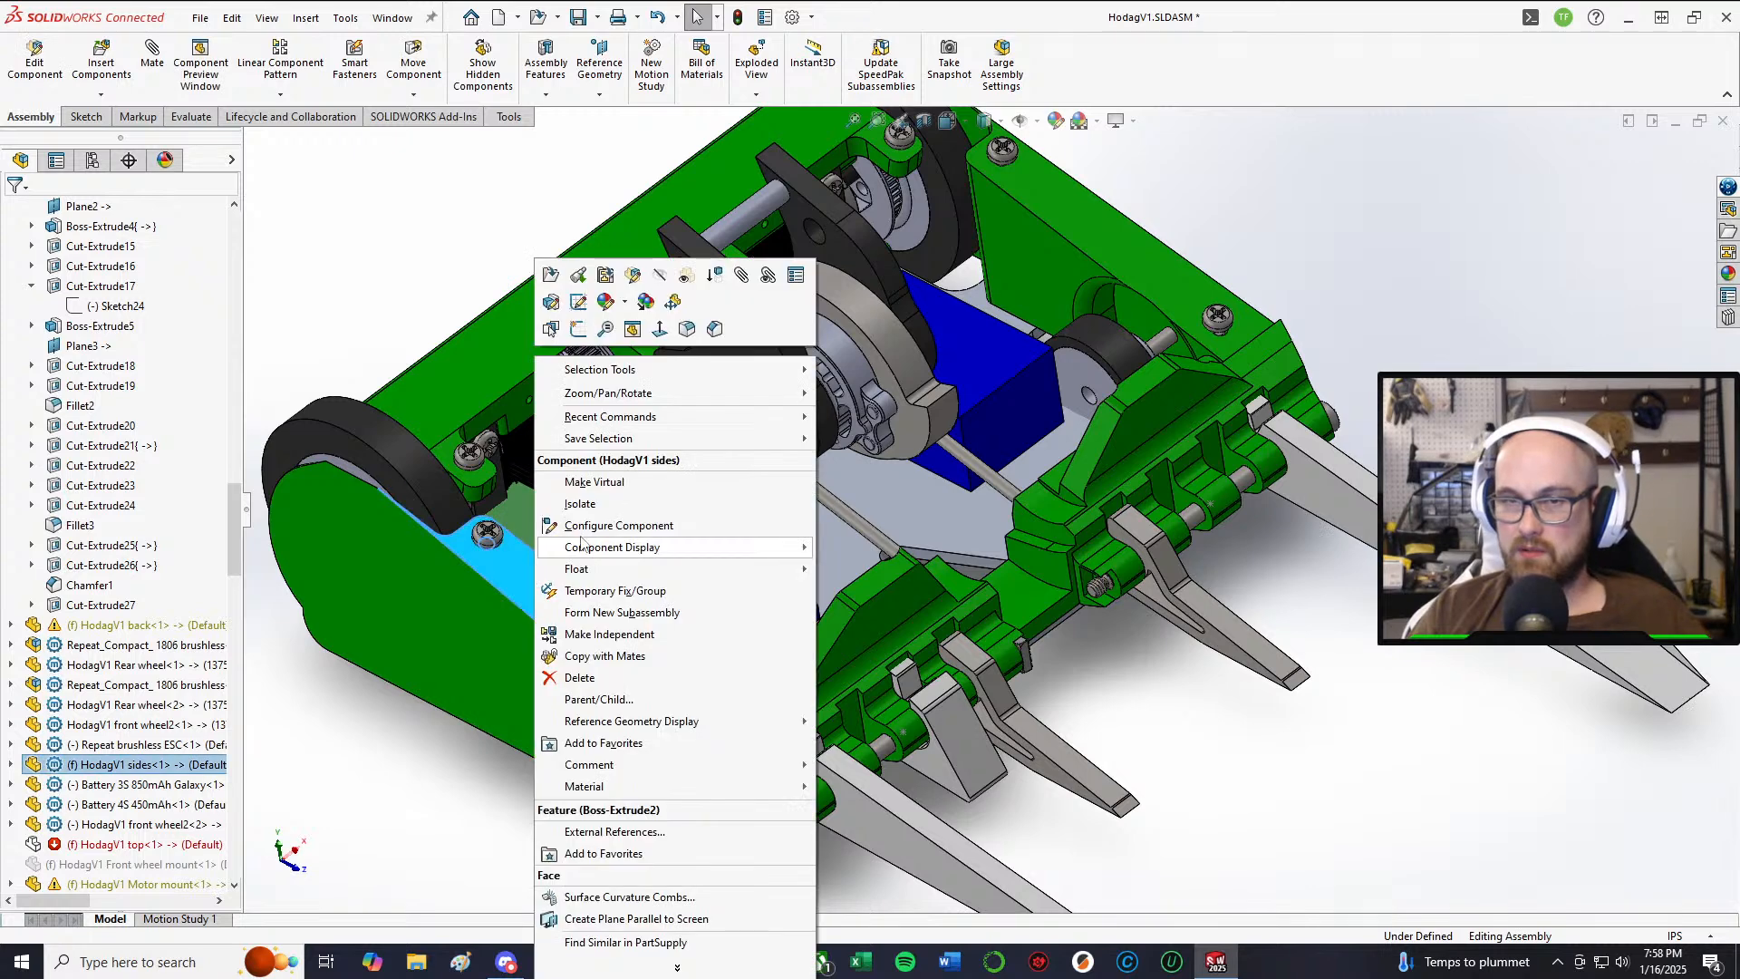
left_click(633, 276)
Step: Open the sketch of Cut-Extrude4, the two screw holes in the top edge of the side part, for editing
scroll(91, 742, "down", 3)
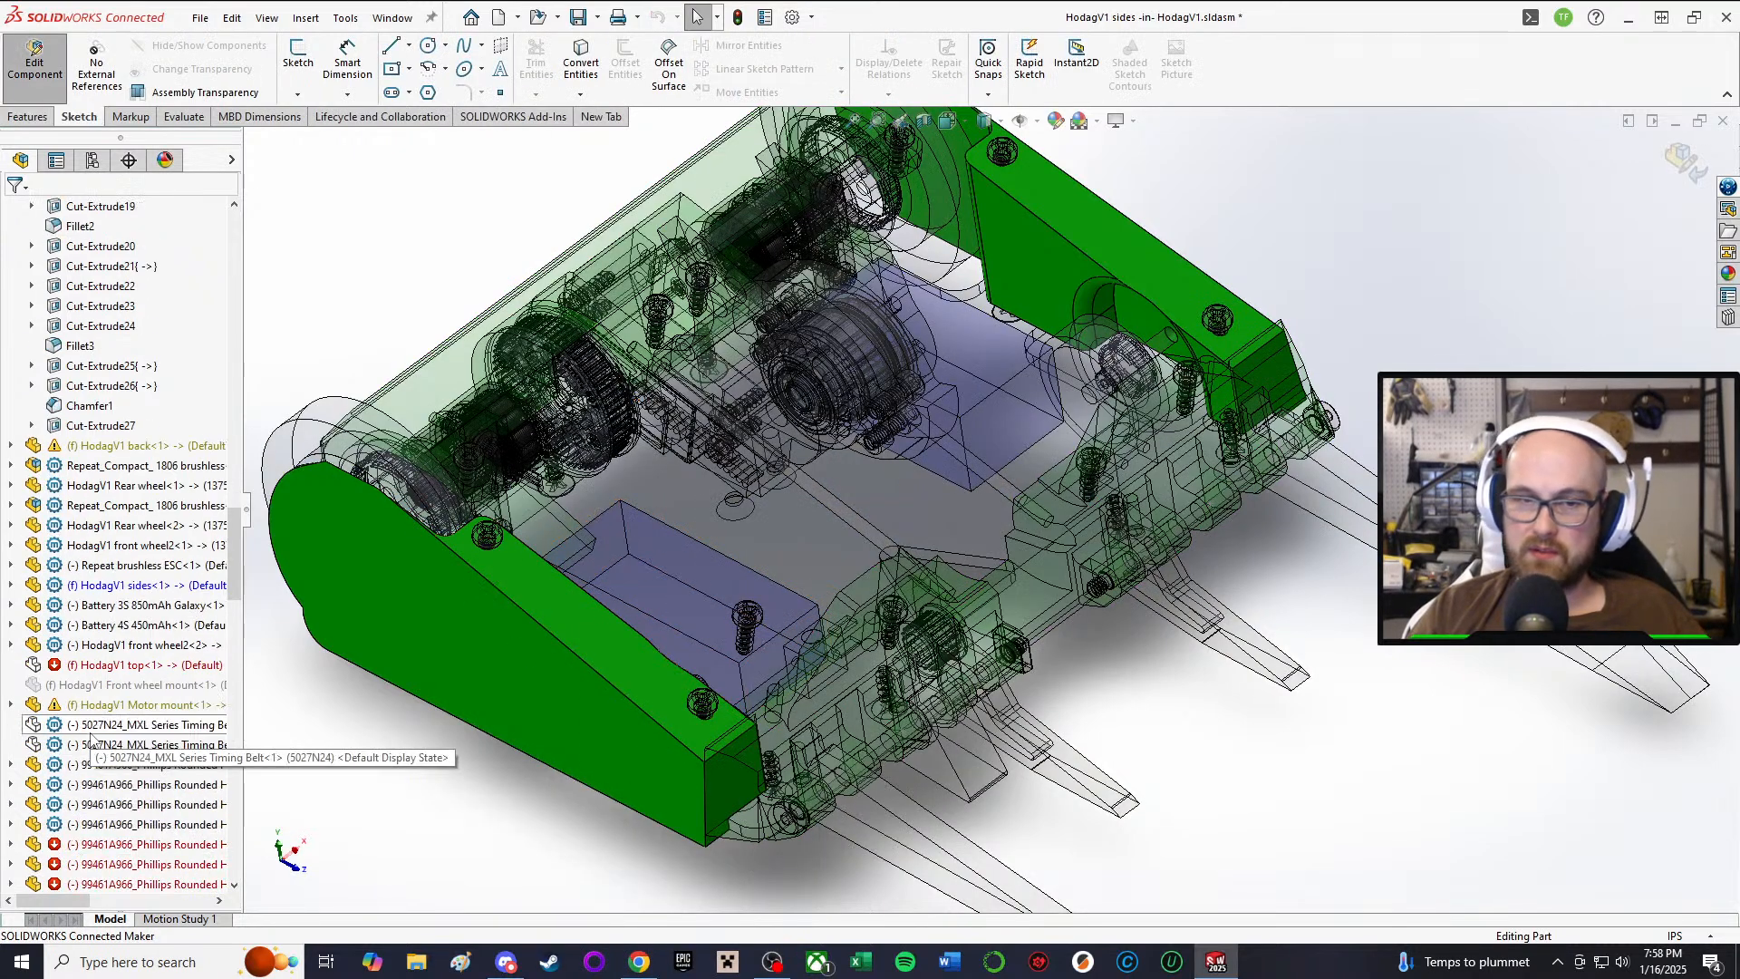
left_click(10, 585)
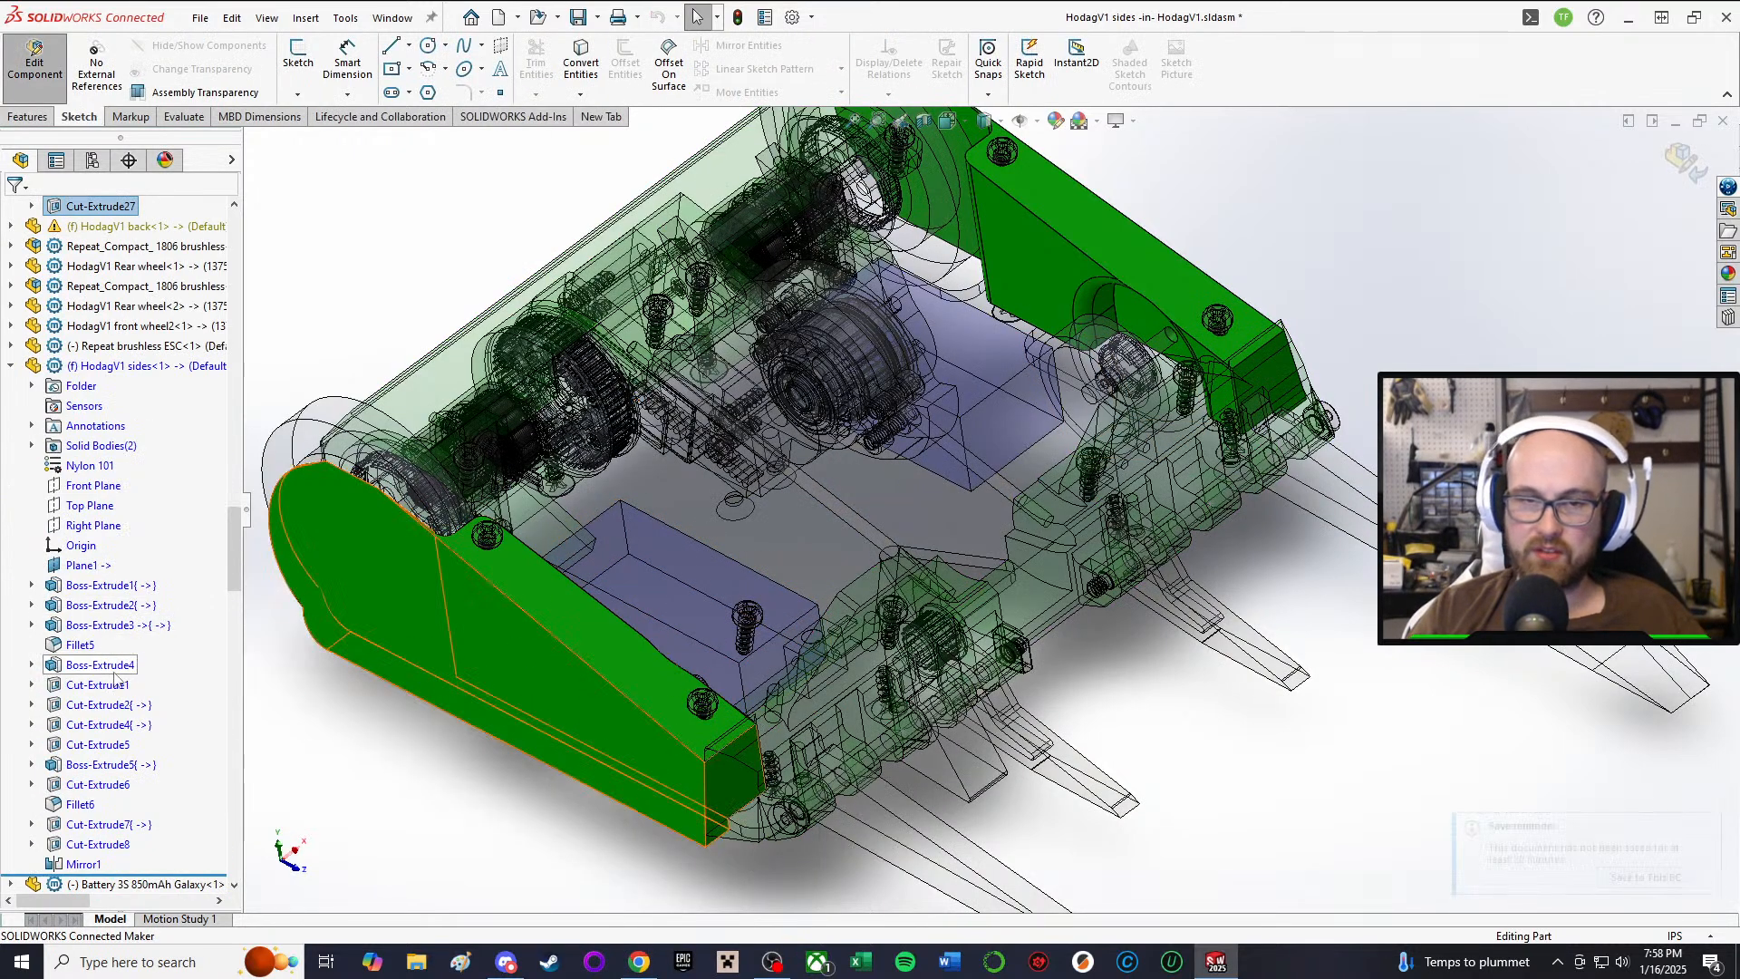
left_click(98, 706)
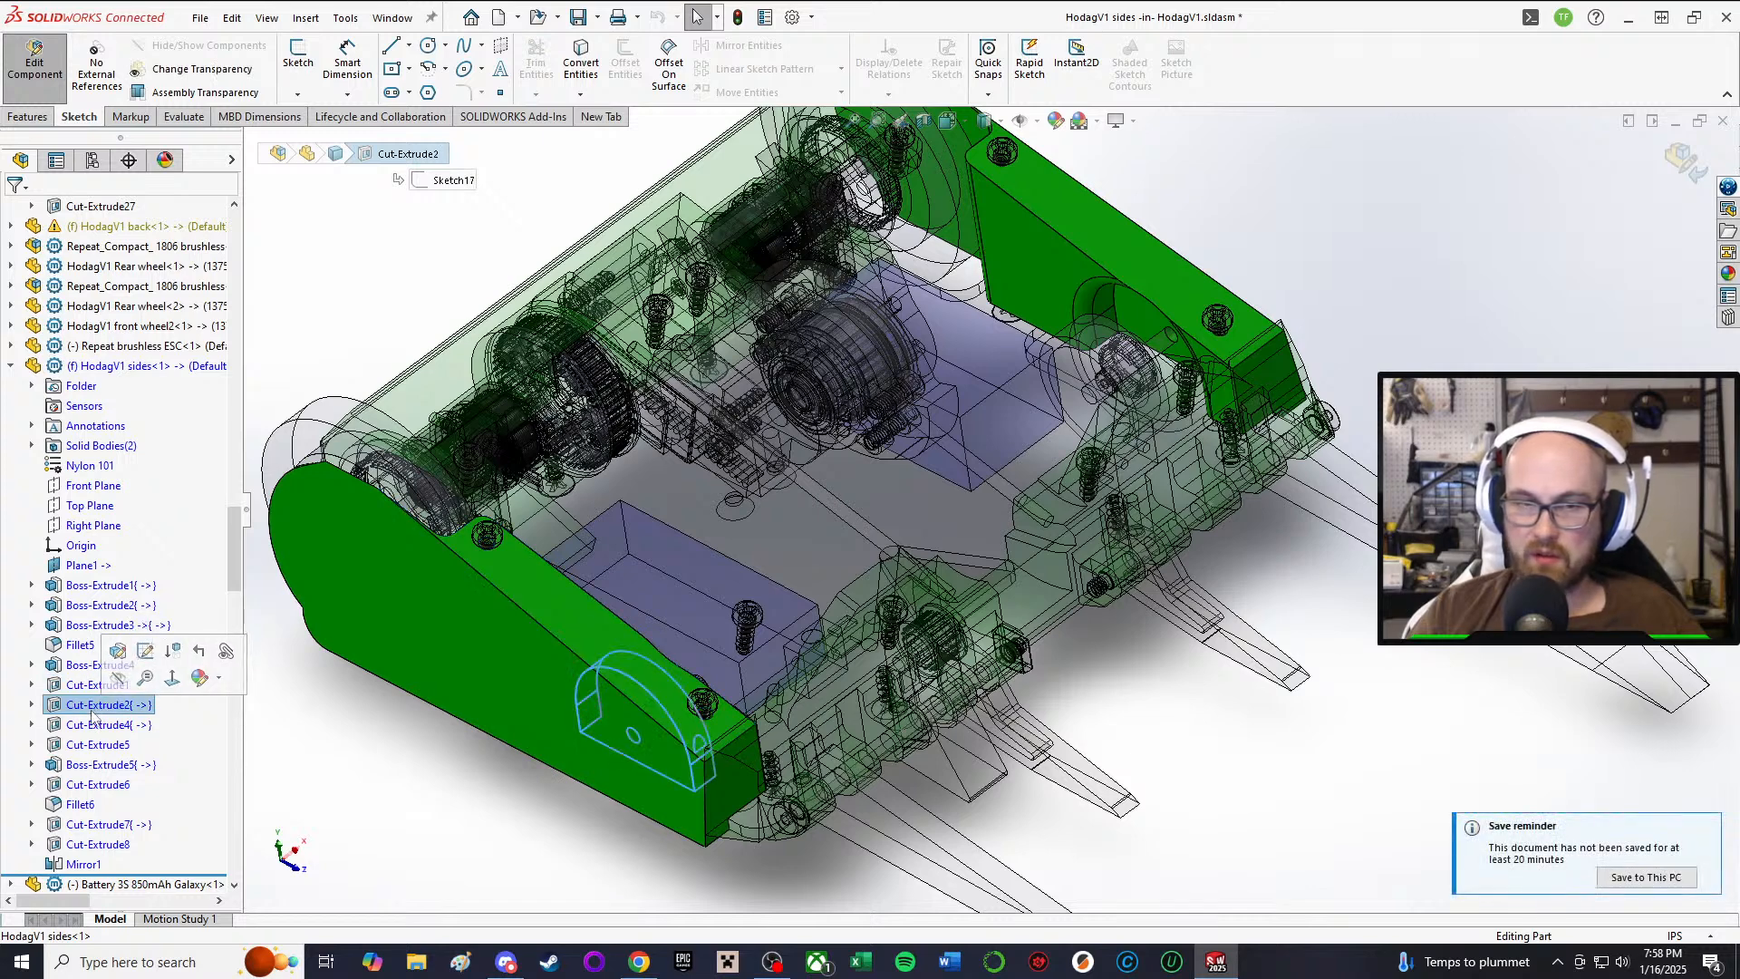
left_click(94, 724)
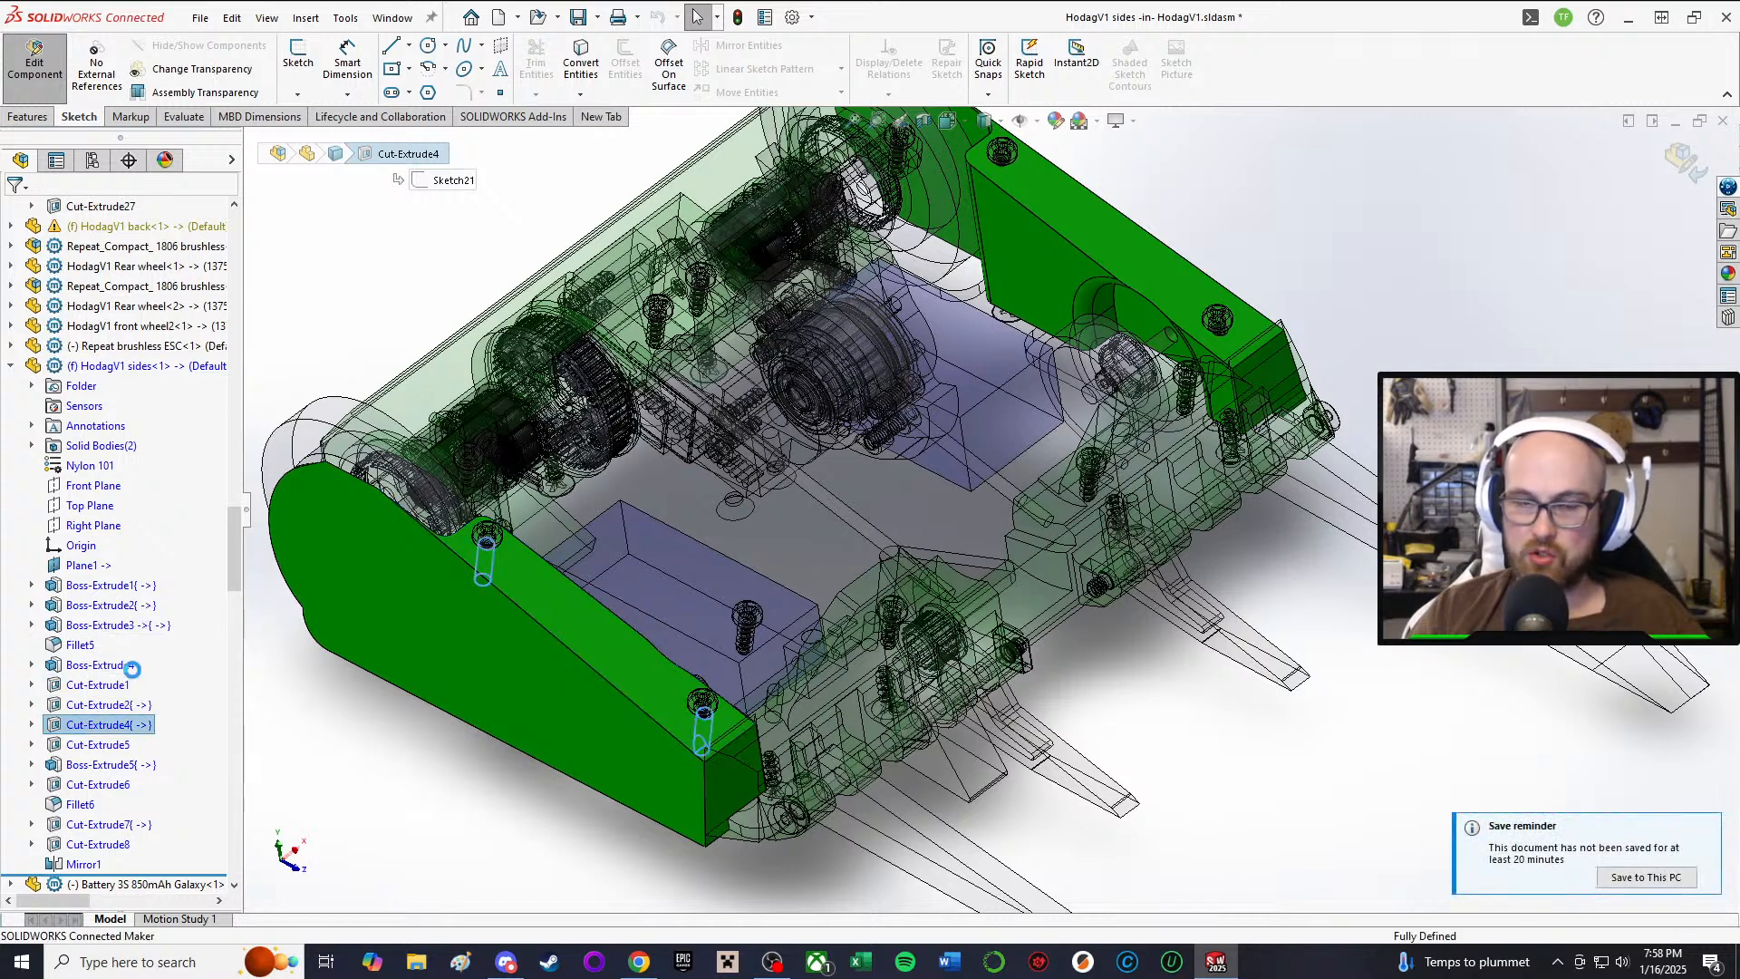
scroll(625, 692, "down", 3)
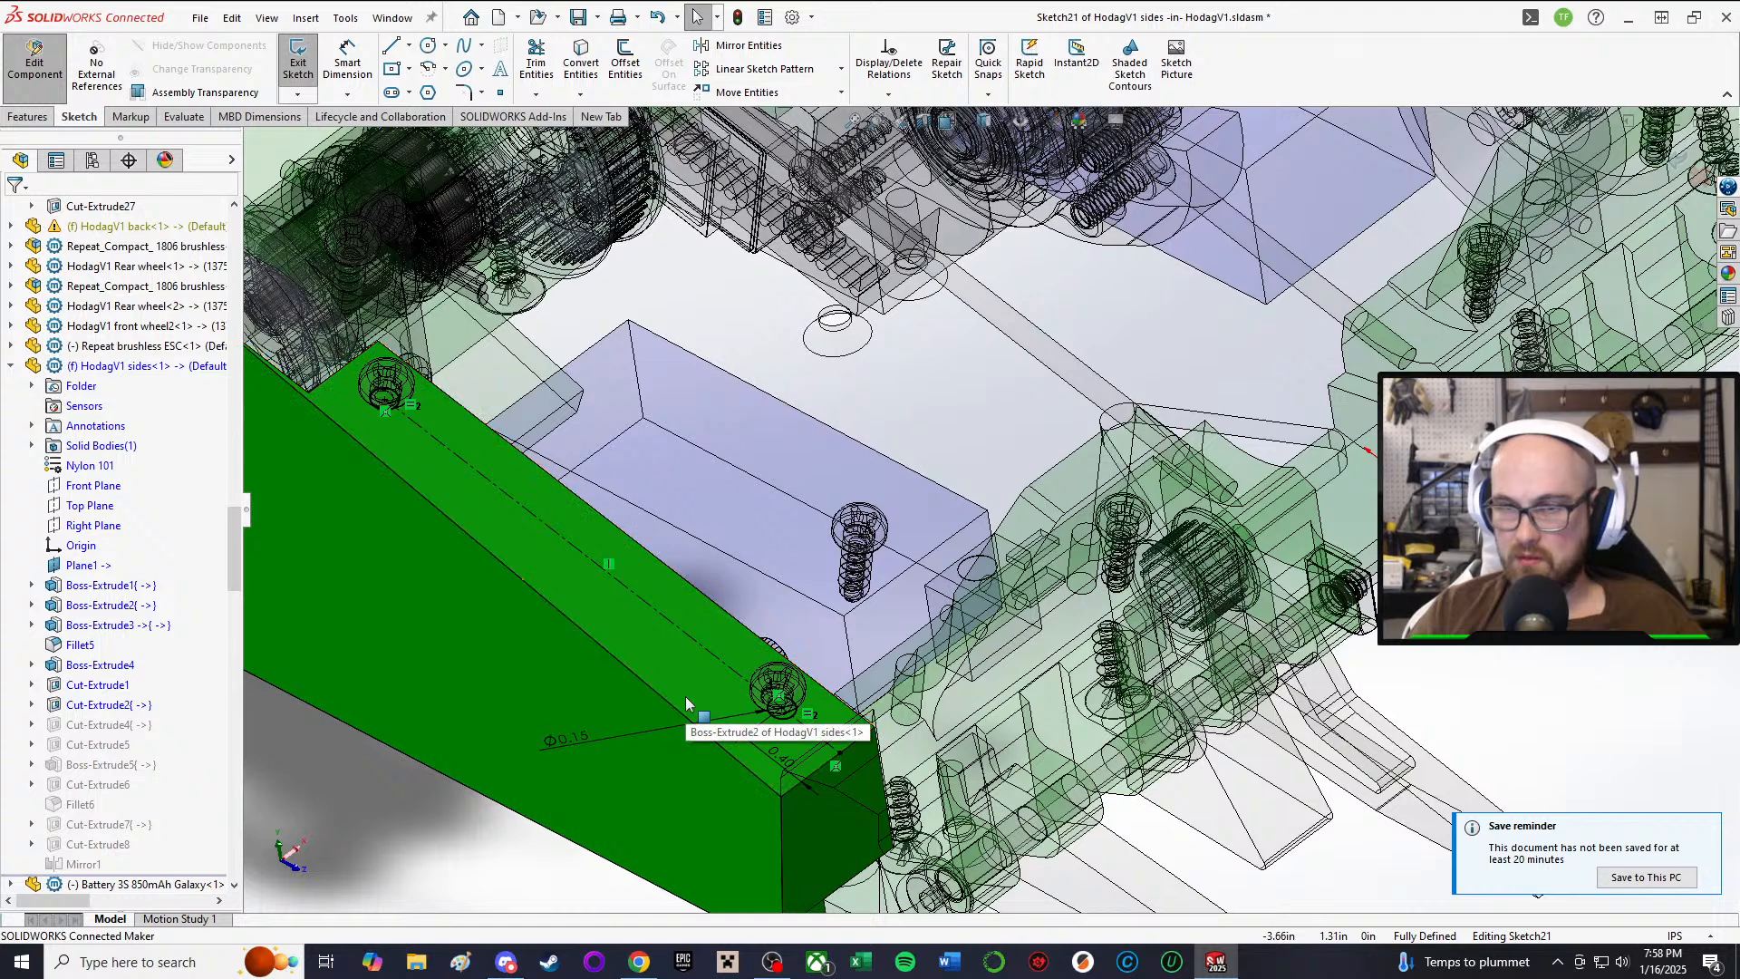
Step: Set the diameter of the top-edge screw holes in the side part's Sketch21 to 0.14 in
double_click(616, 730)
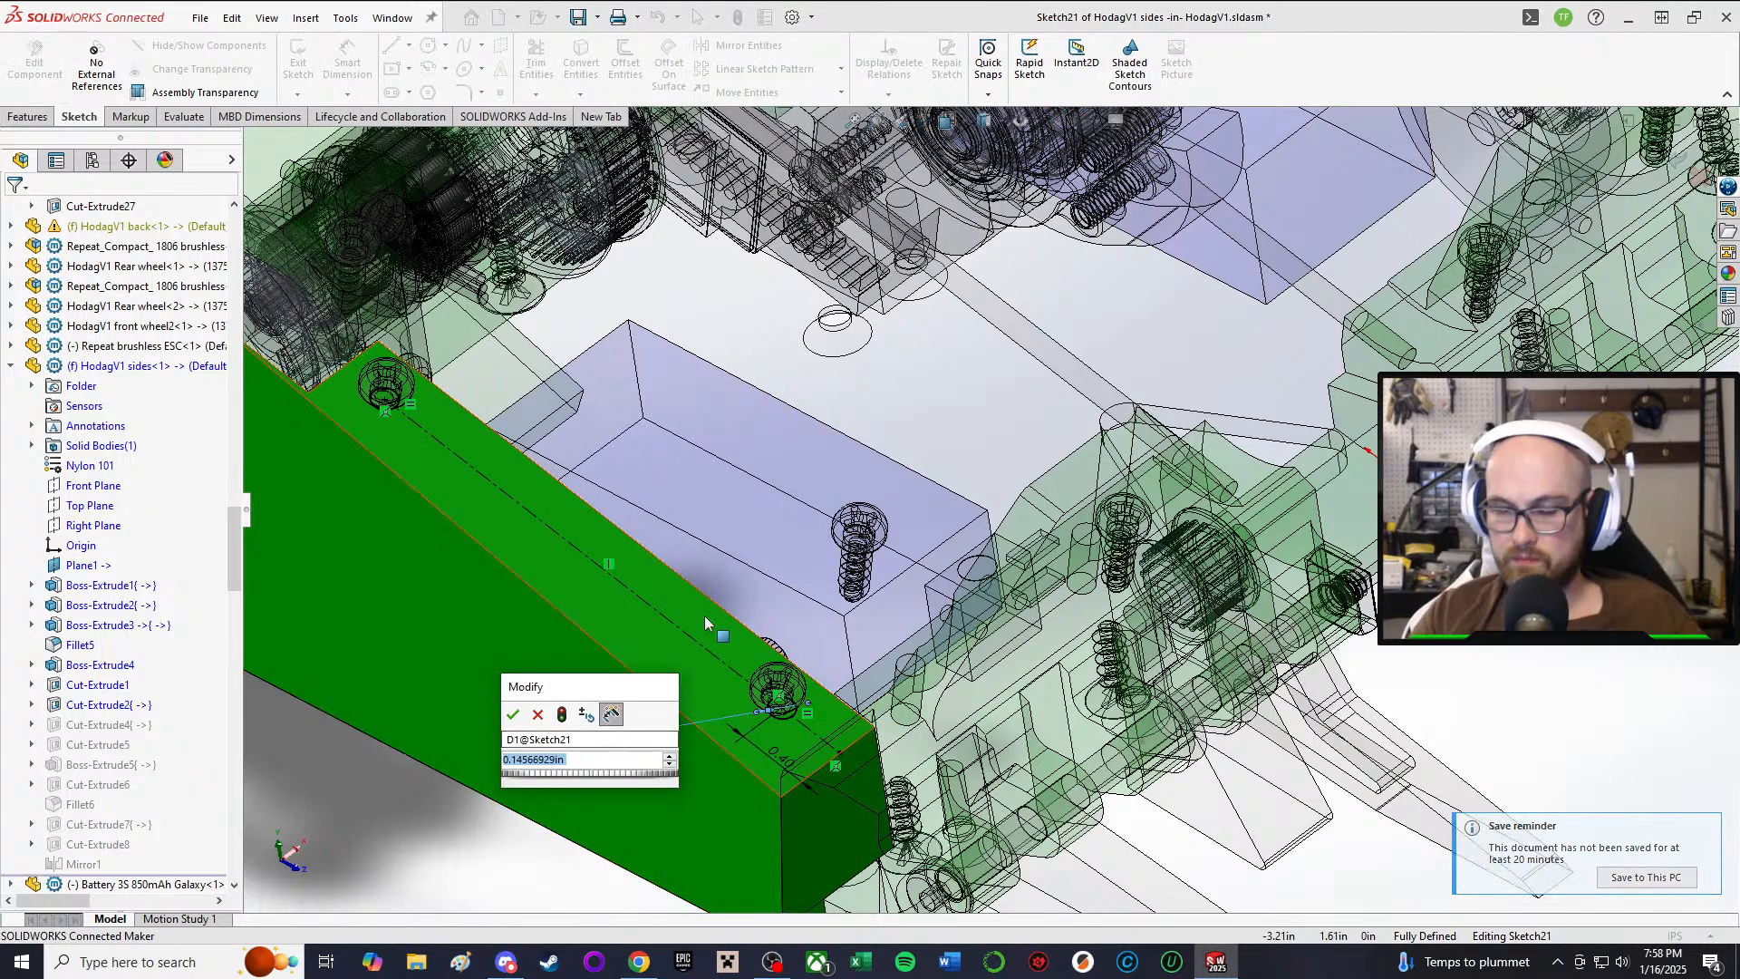
scroll(707, 621, "down", 2)
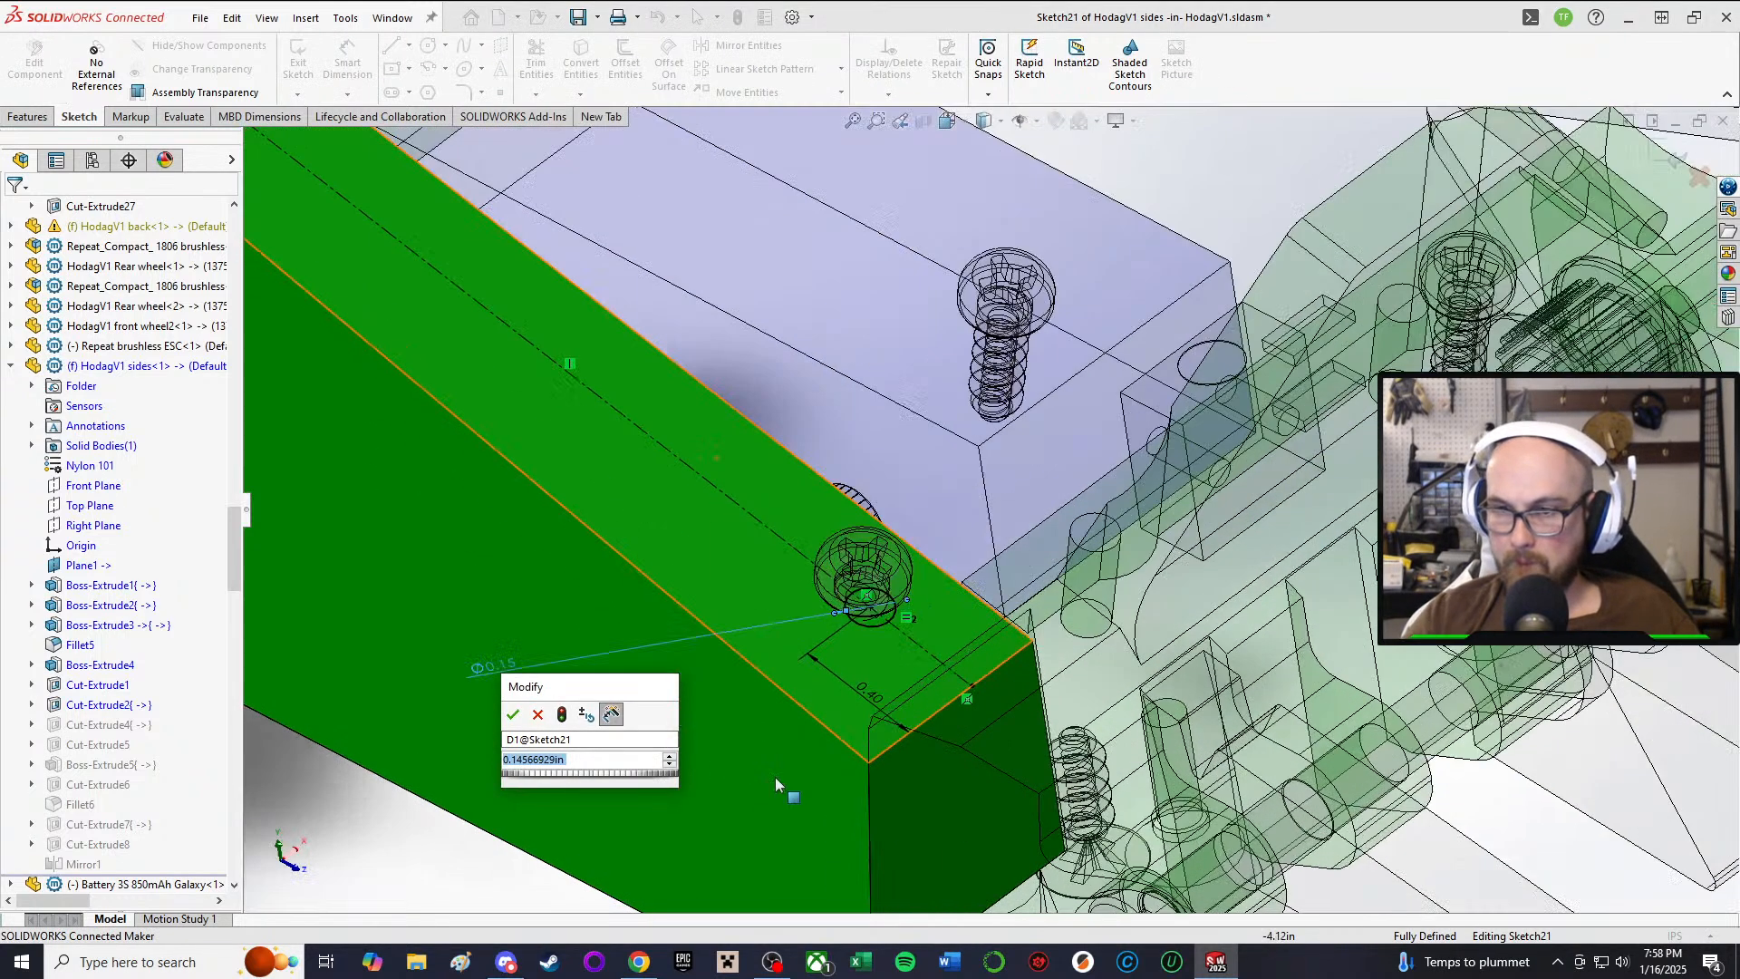
type(".")
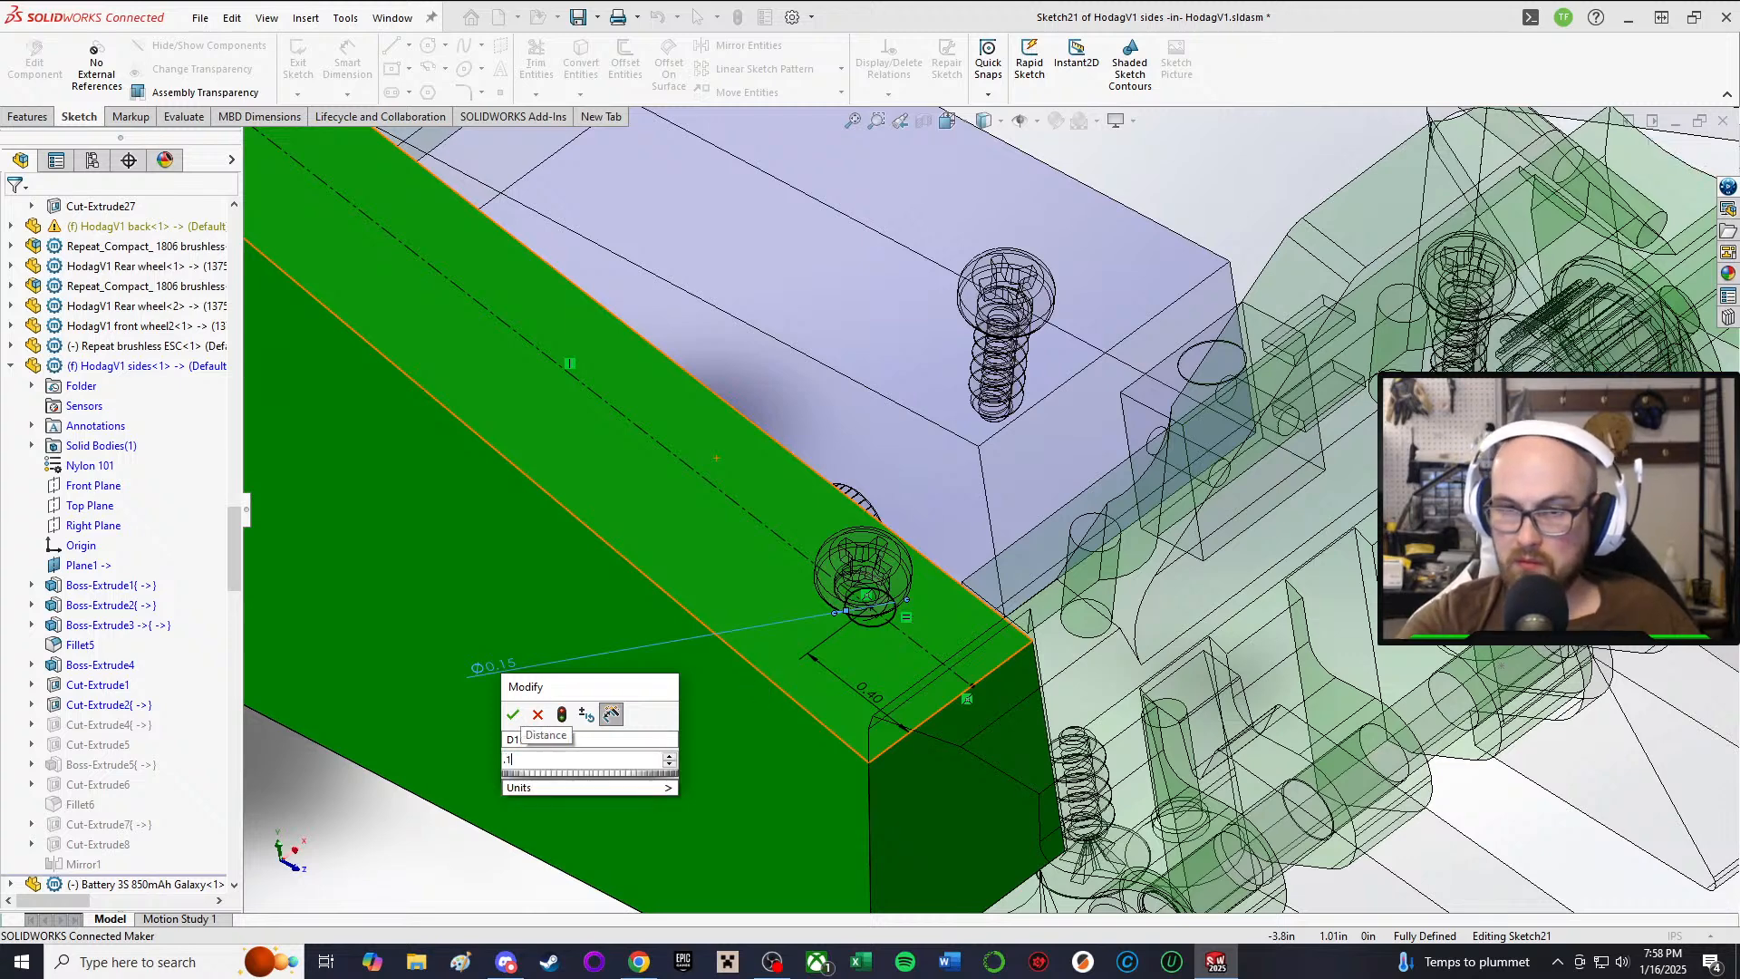
type("14")
key("Return")
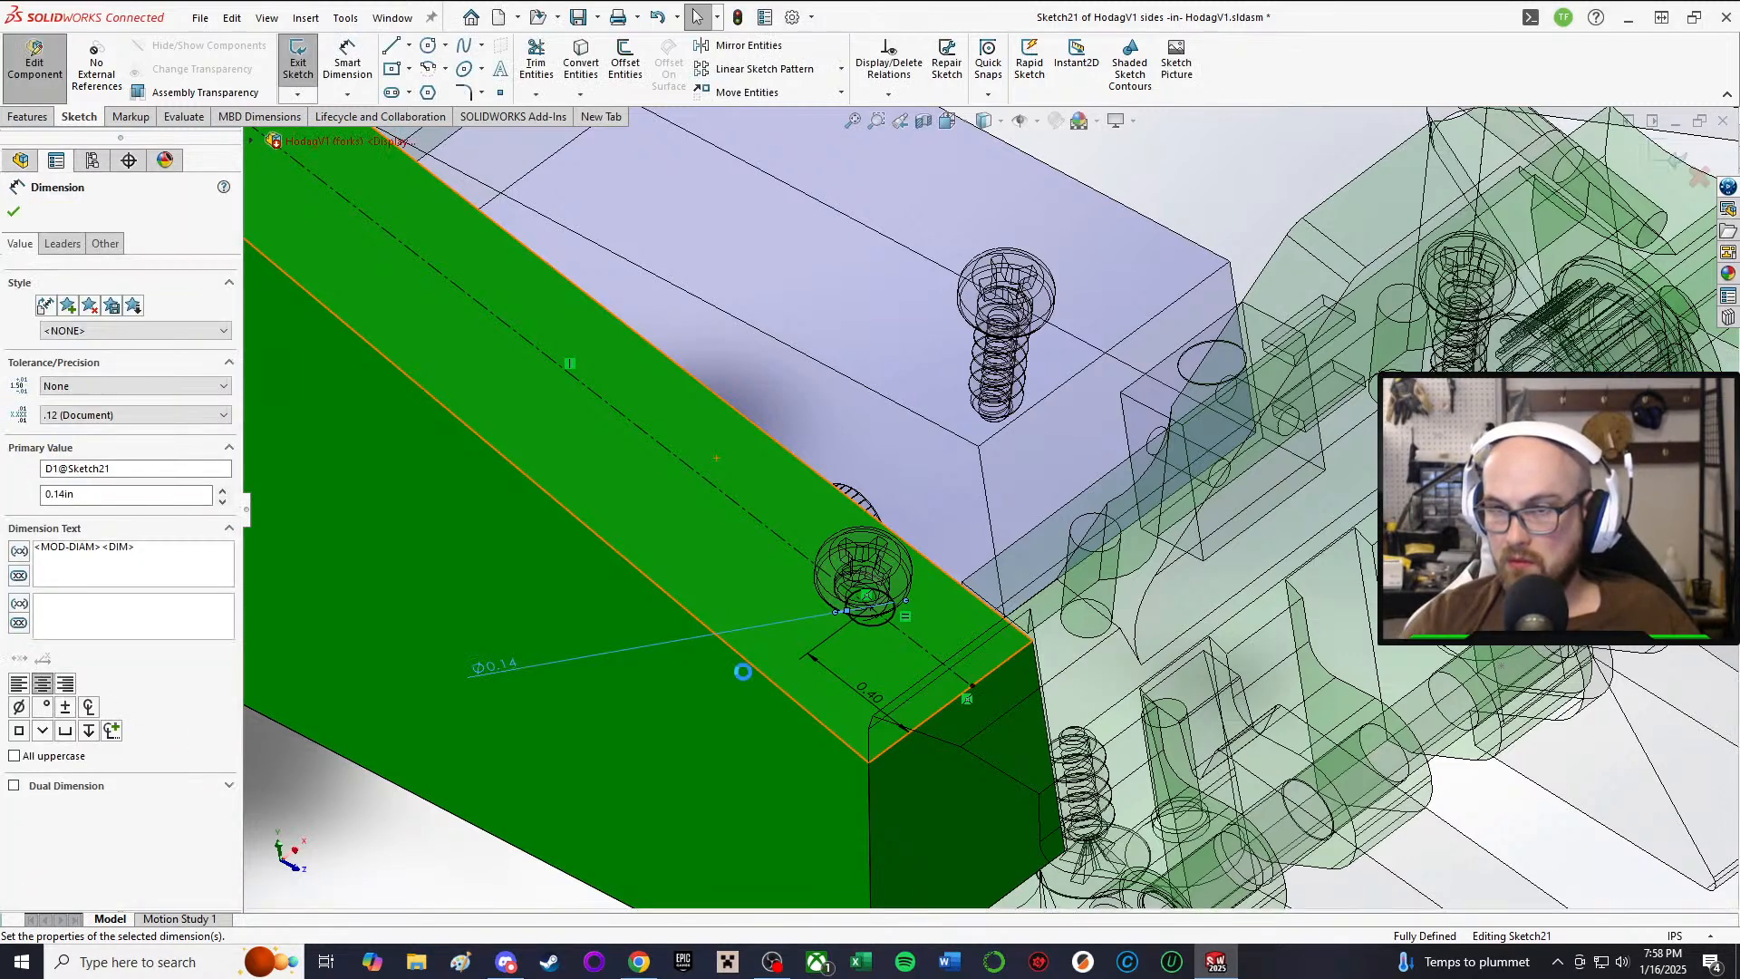
Step: Reduce the diameter of the top-edge screw holes to 0.135 in
double_click(496, 666)
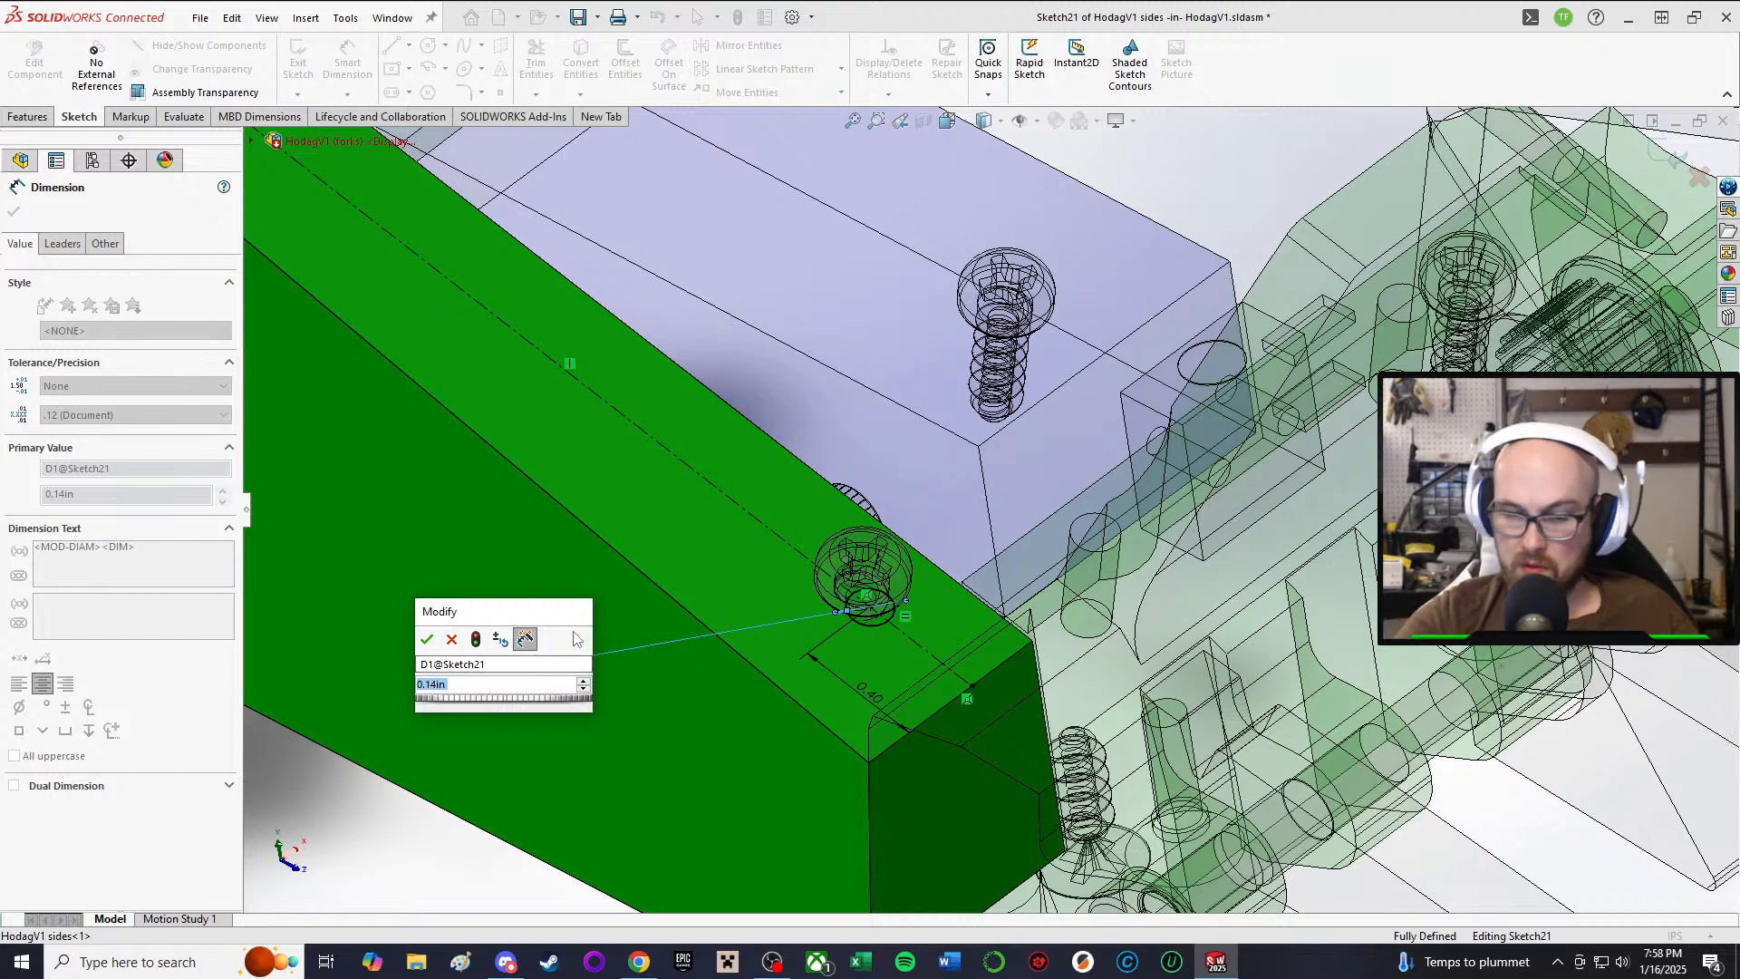
type(".135")
key("Return")
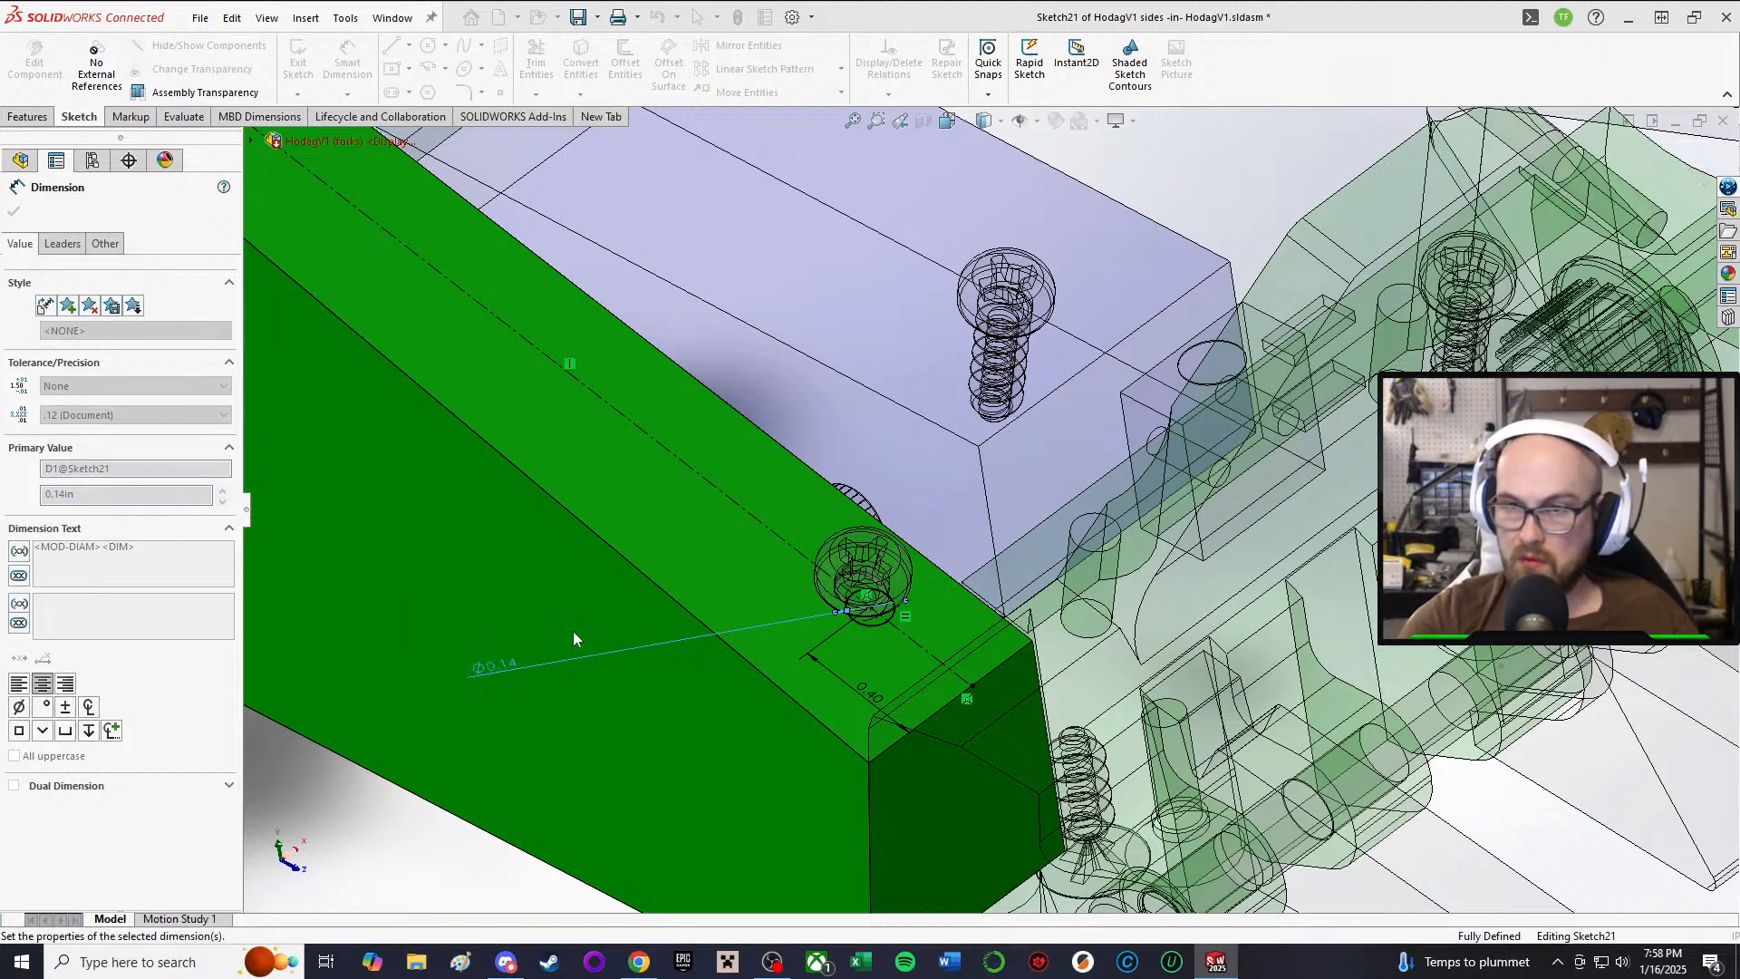
Step: Examine the front hole circle against the screw's head and shank, then the hole's position along the side part's top edge
middle_click_drag(569, 623, 736, 638)
middle_click_drag(957, 444, 951, 534)
scroll(954, 547, "down", 4)
middle_click_drag(984, 615, 931, 466)
scroll(892, 722, "down", 1)
scroll(932, 479, "down", 4)
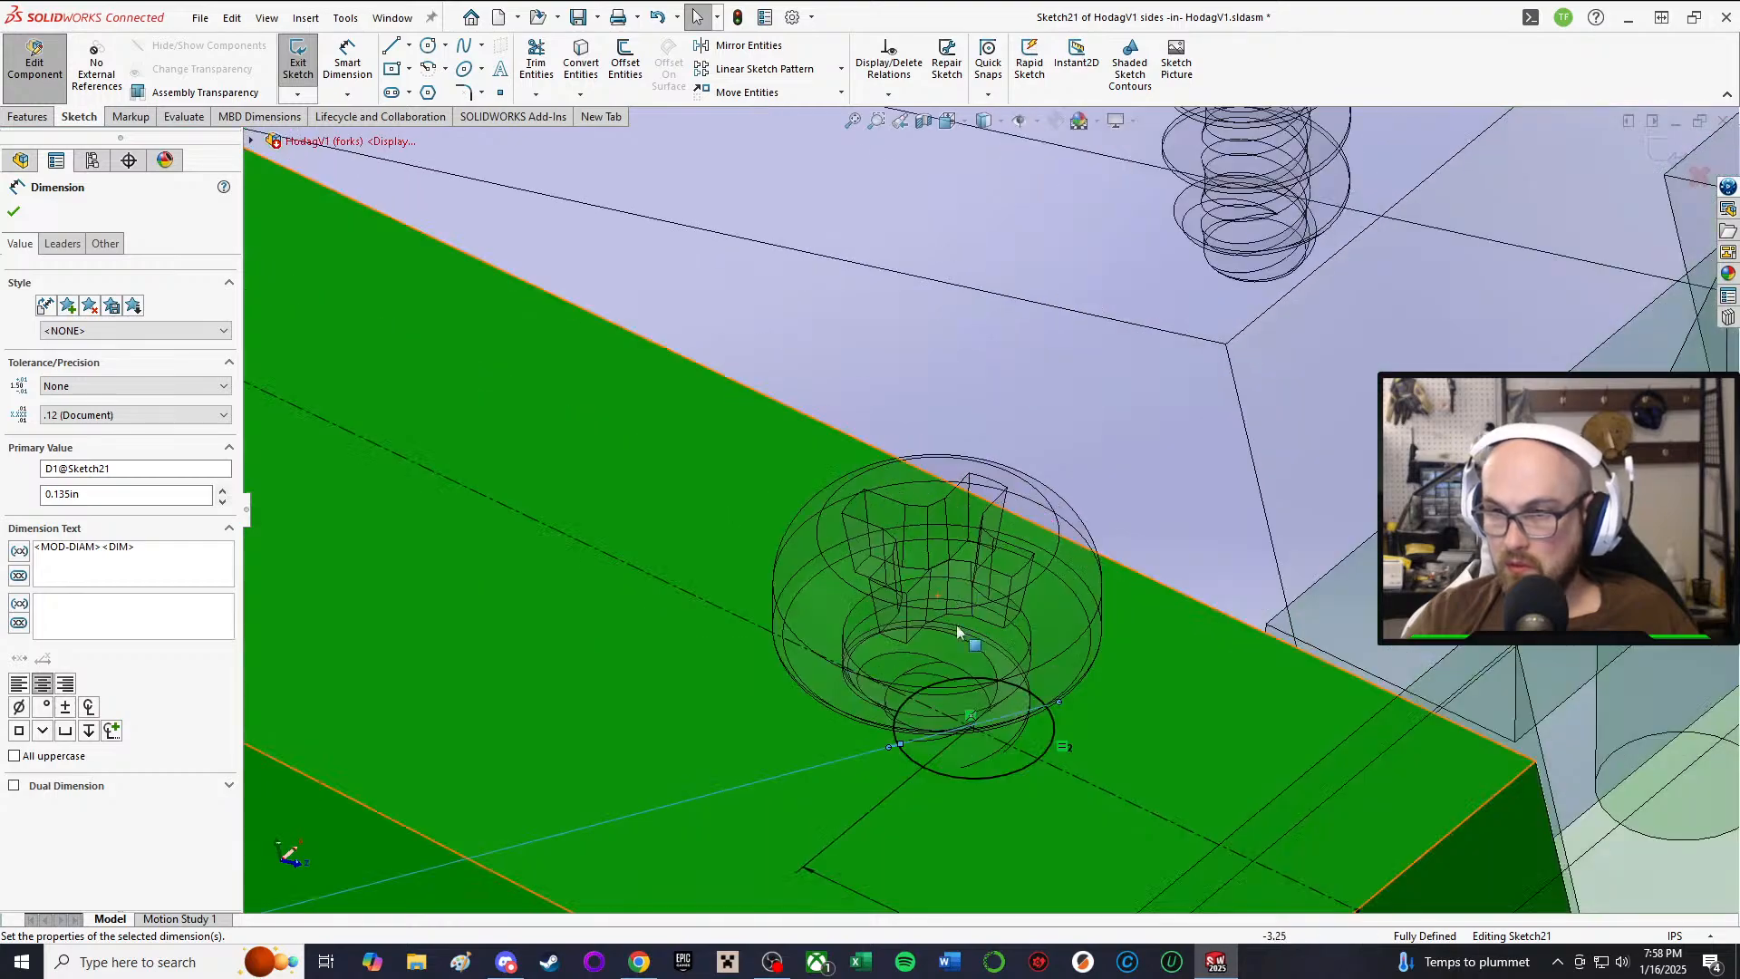
middle_click_drag(961, 631, 980, 941)
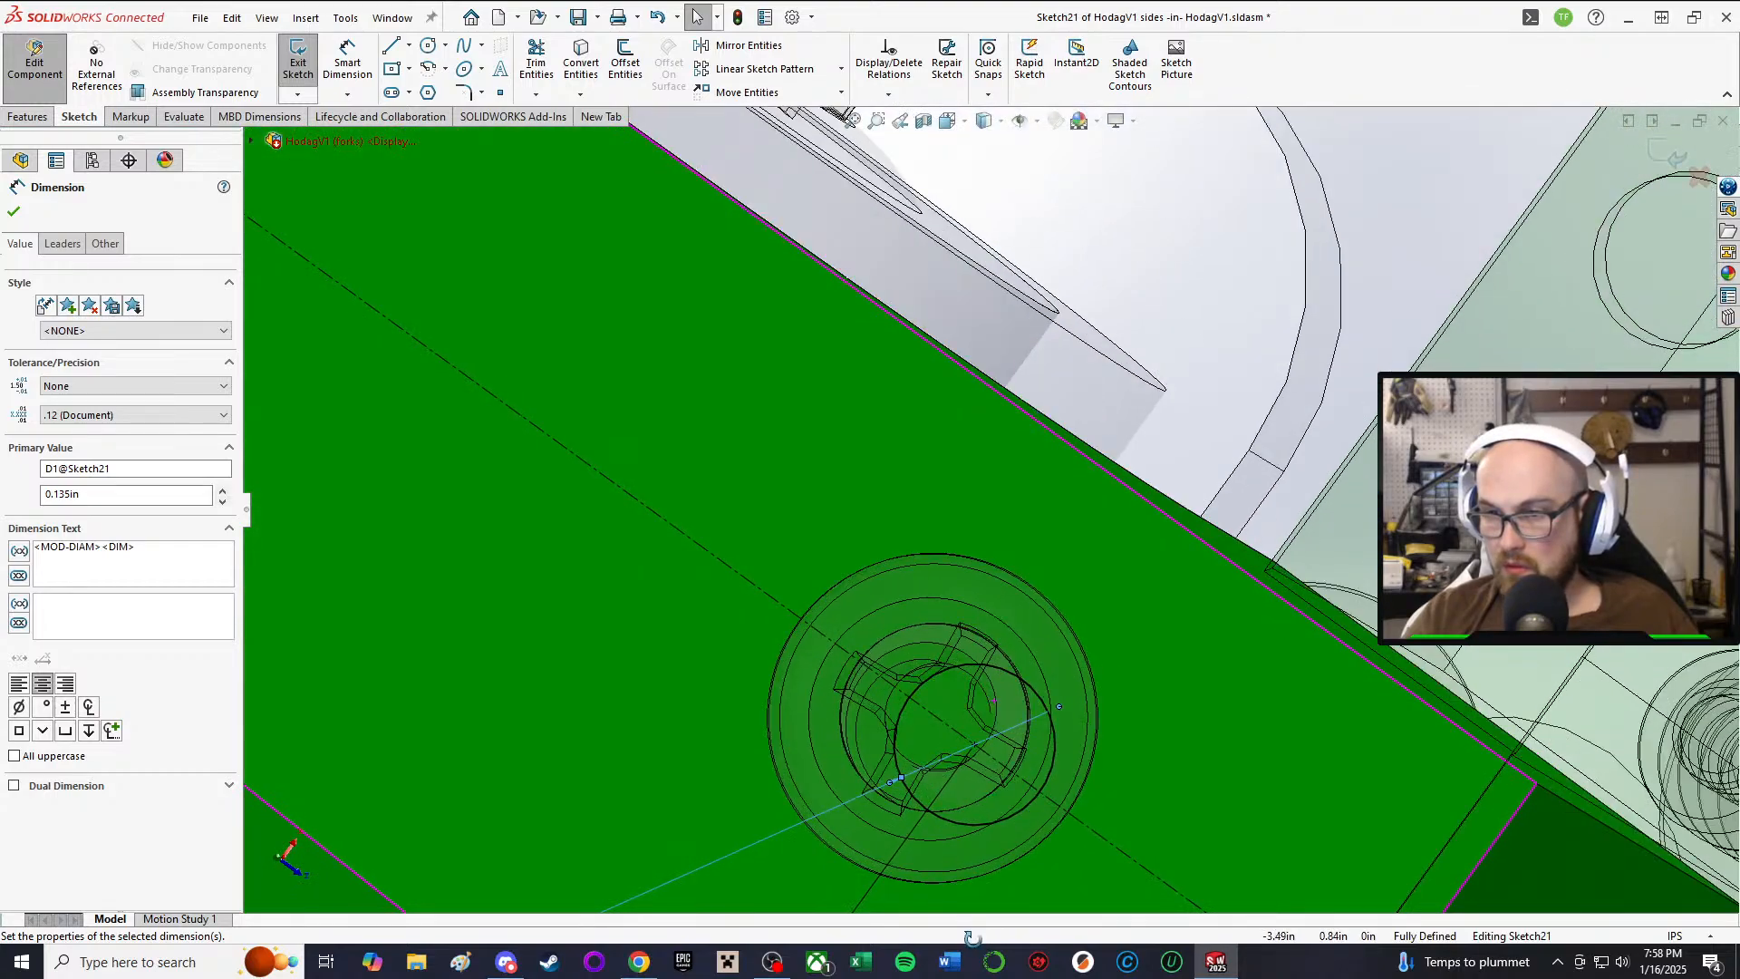
scroll(983, 852, "up", 6)
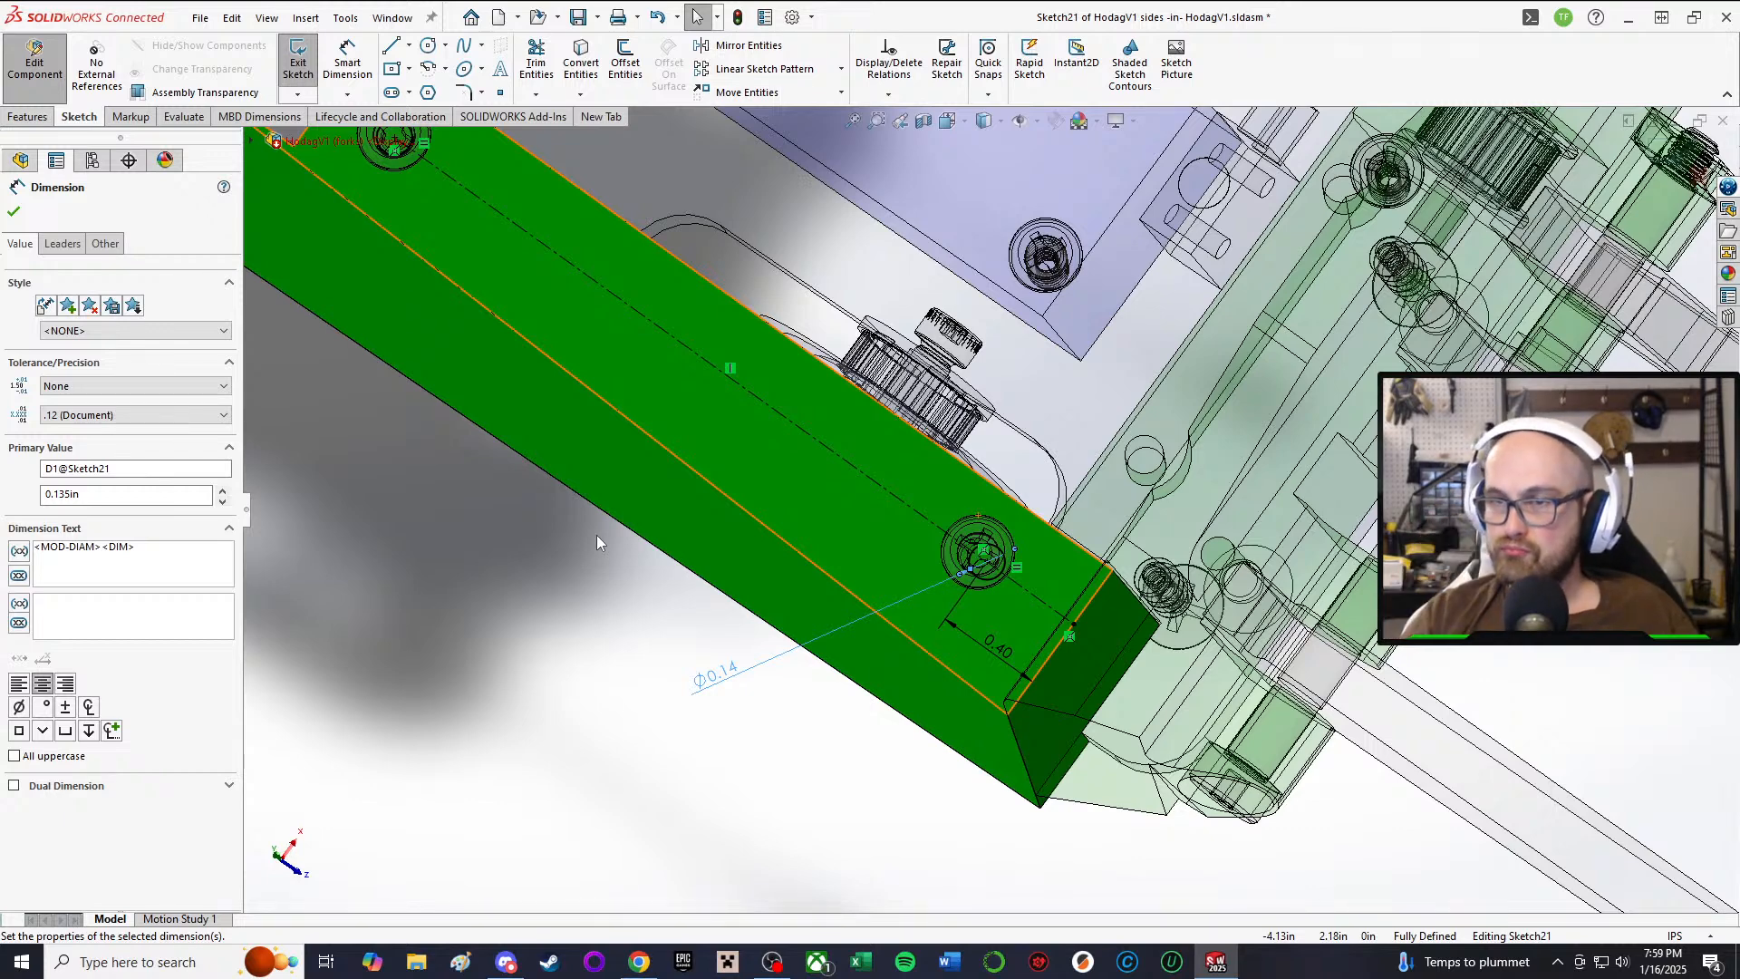
scroll(1014, 617, "down", 2)
middle_click_drag(1032, 517, 1065, 444)
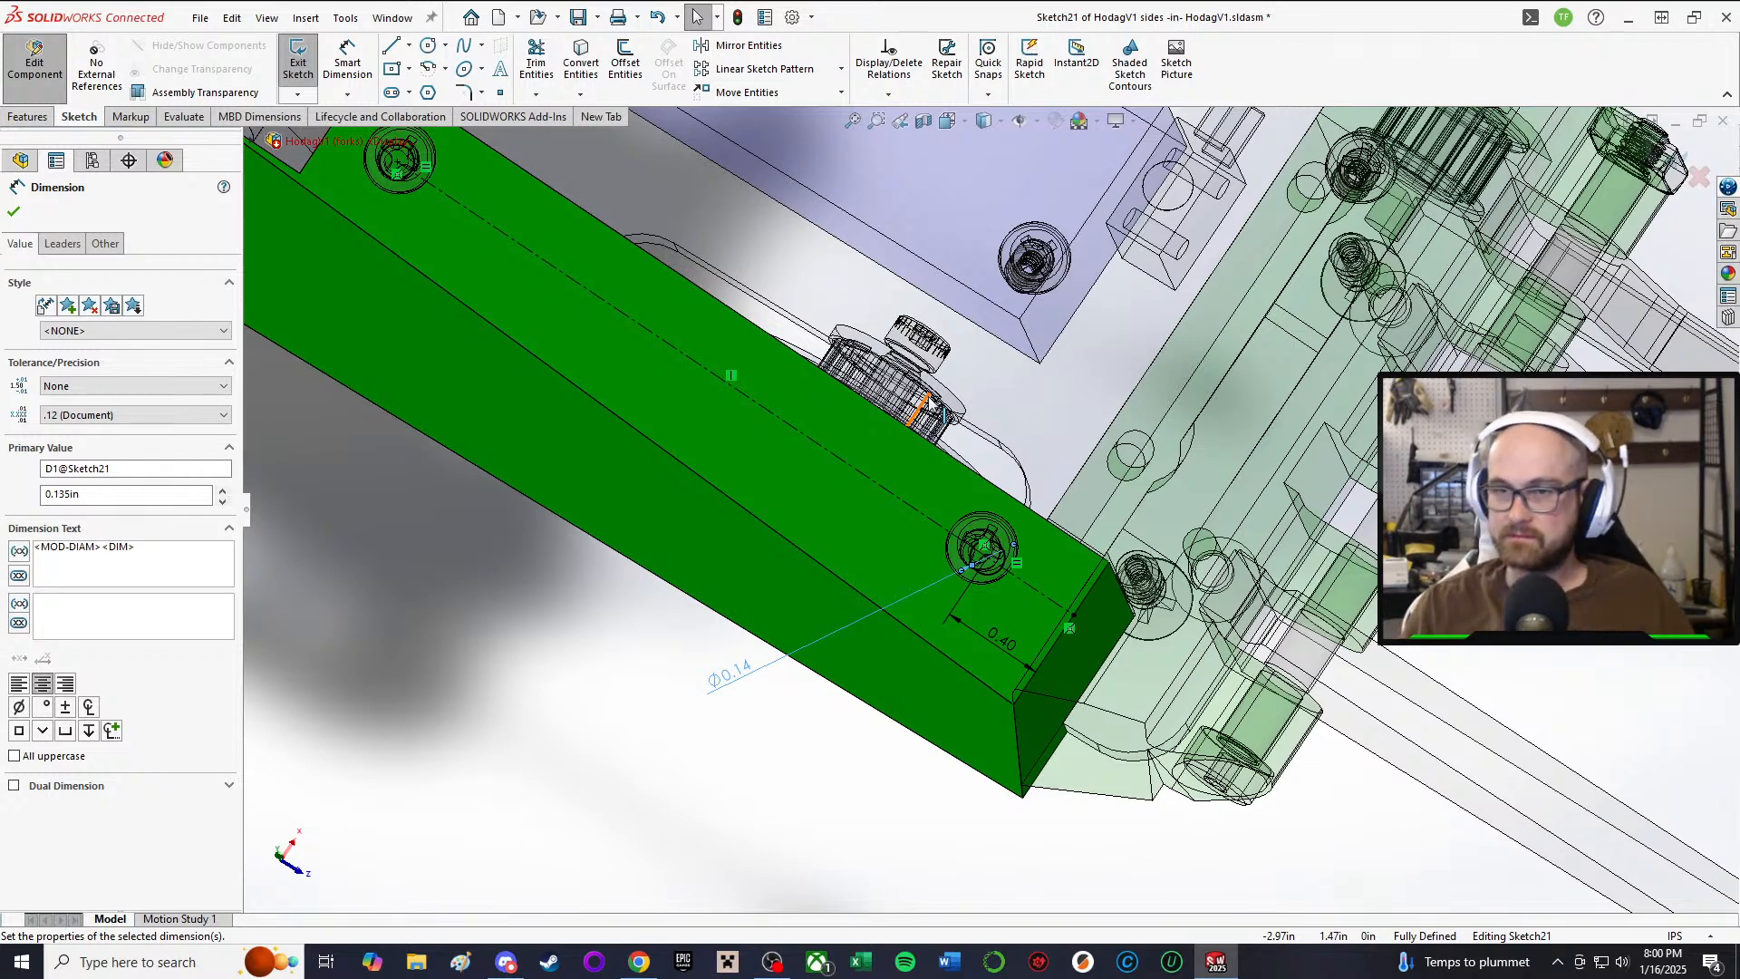
Step: Set the diameter of the side part's top-edge screw holes to 0.13 in and exit the sketch
double_click(737, 671)
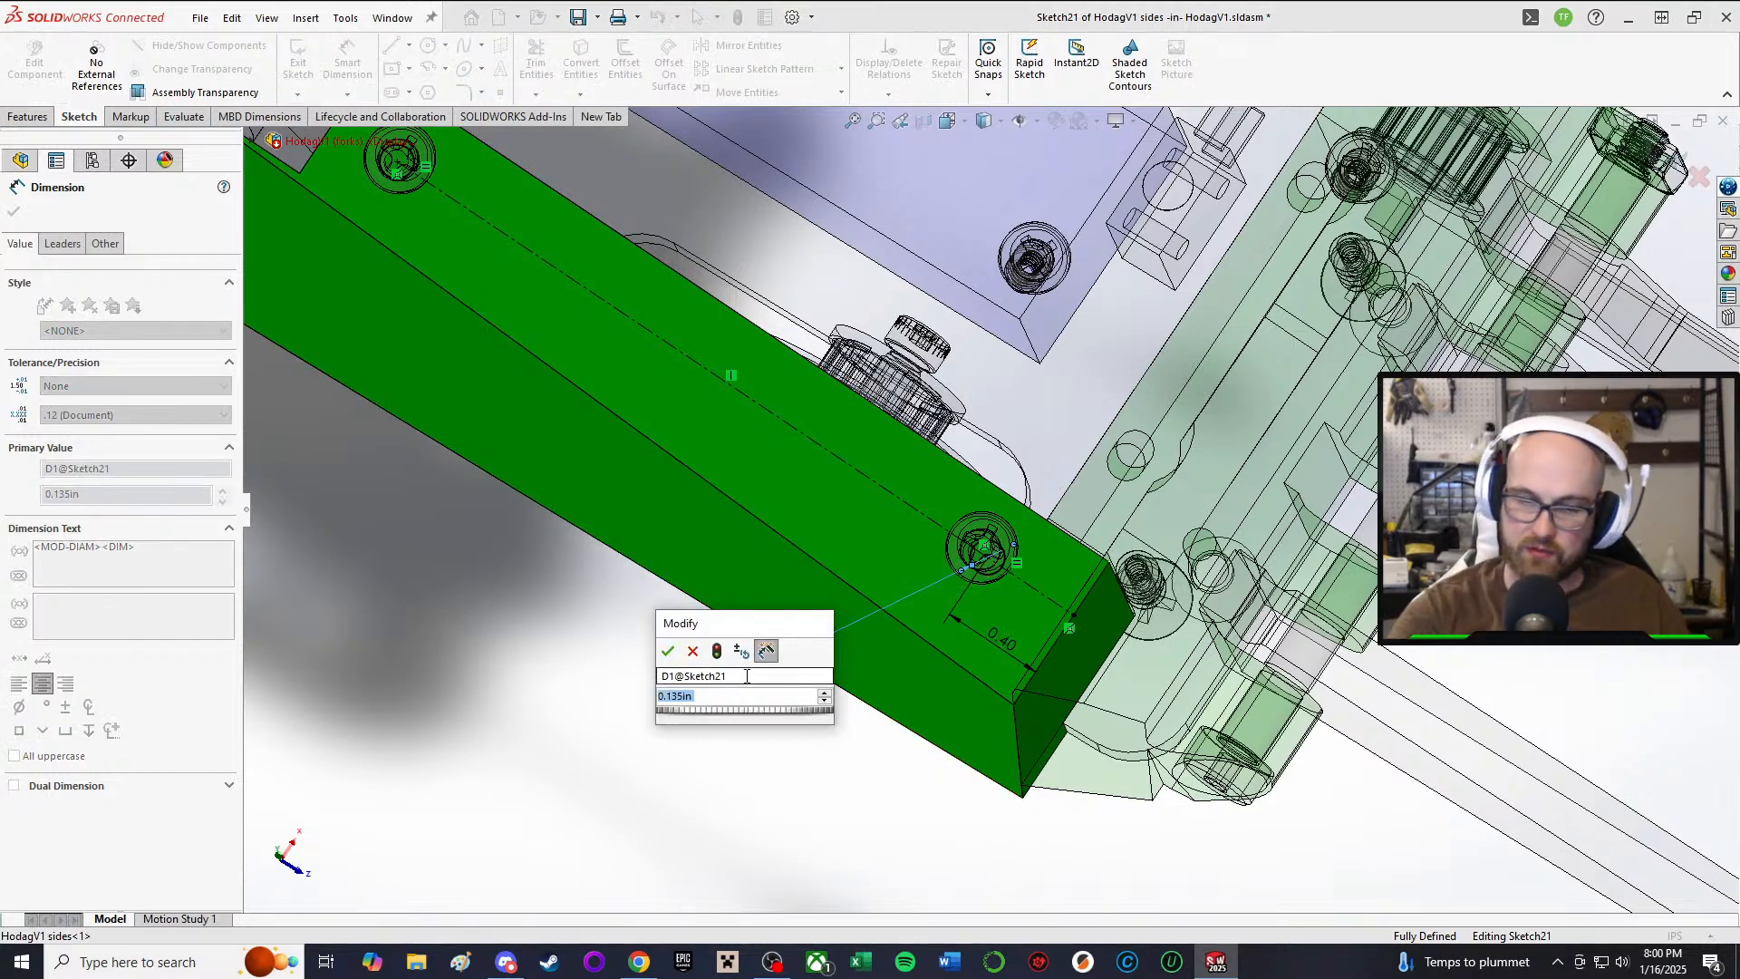
type(".14")
key("Return")
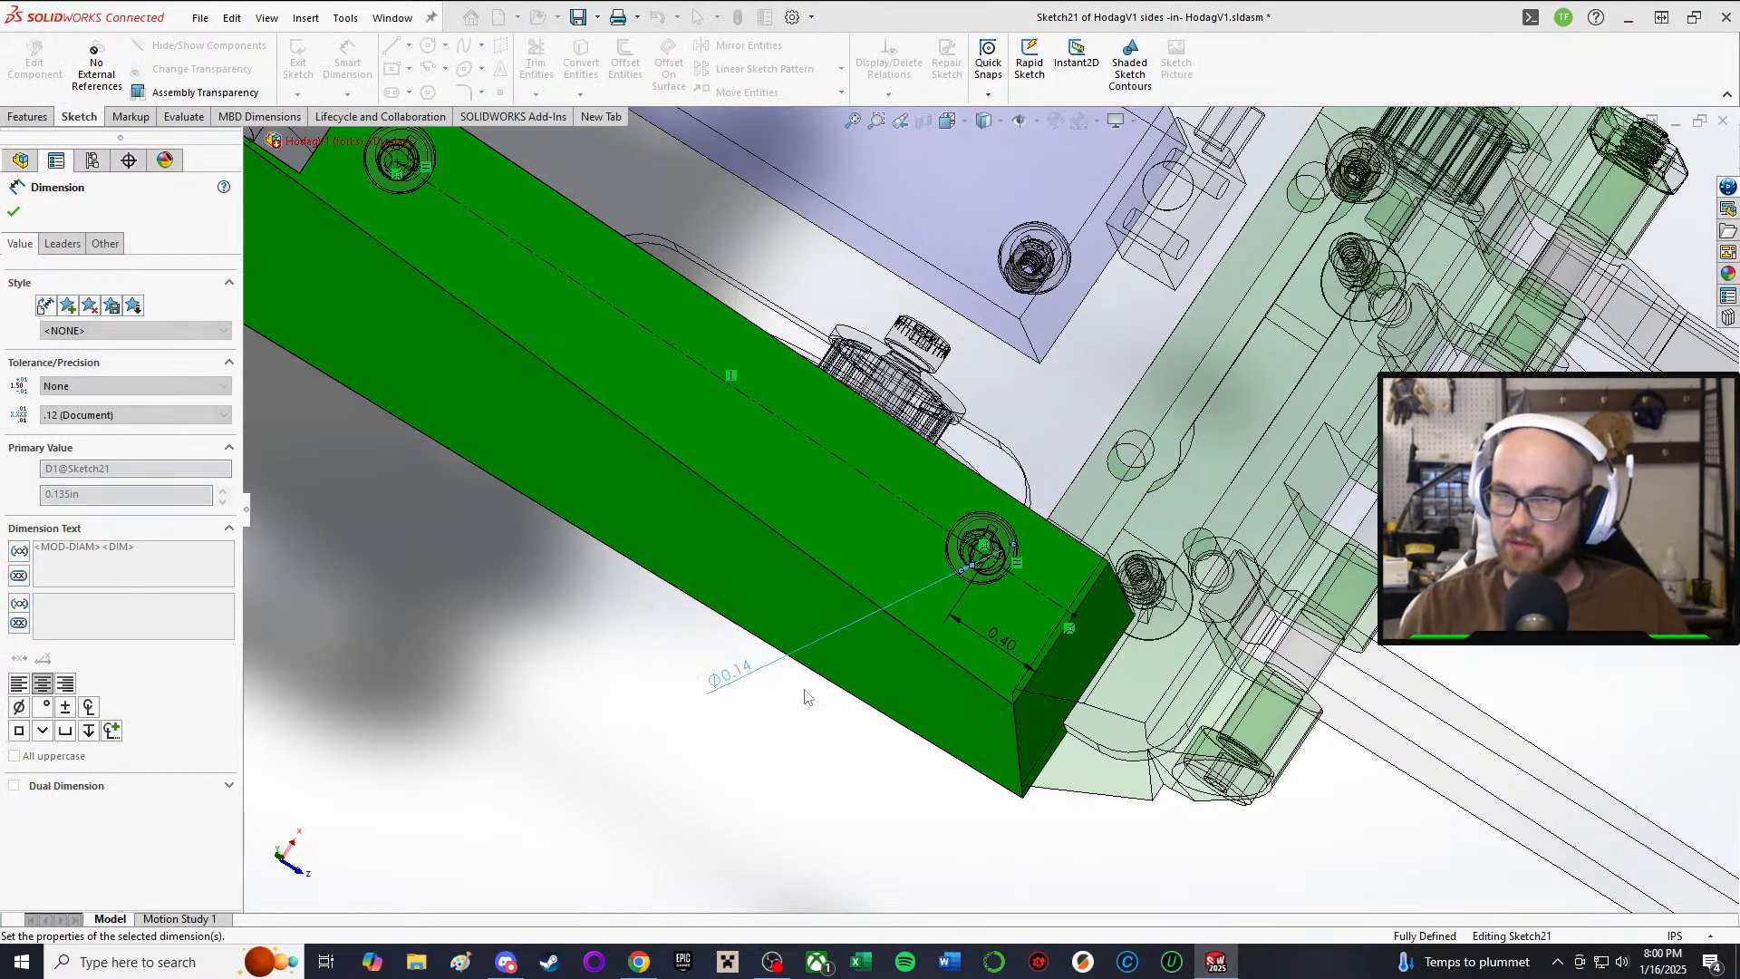
scroll(1003, 545, "down", 4)
middle_click_drag(1156, 550, 1177, 587)
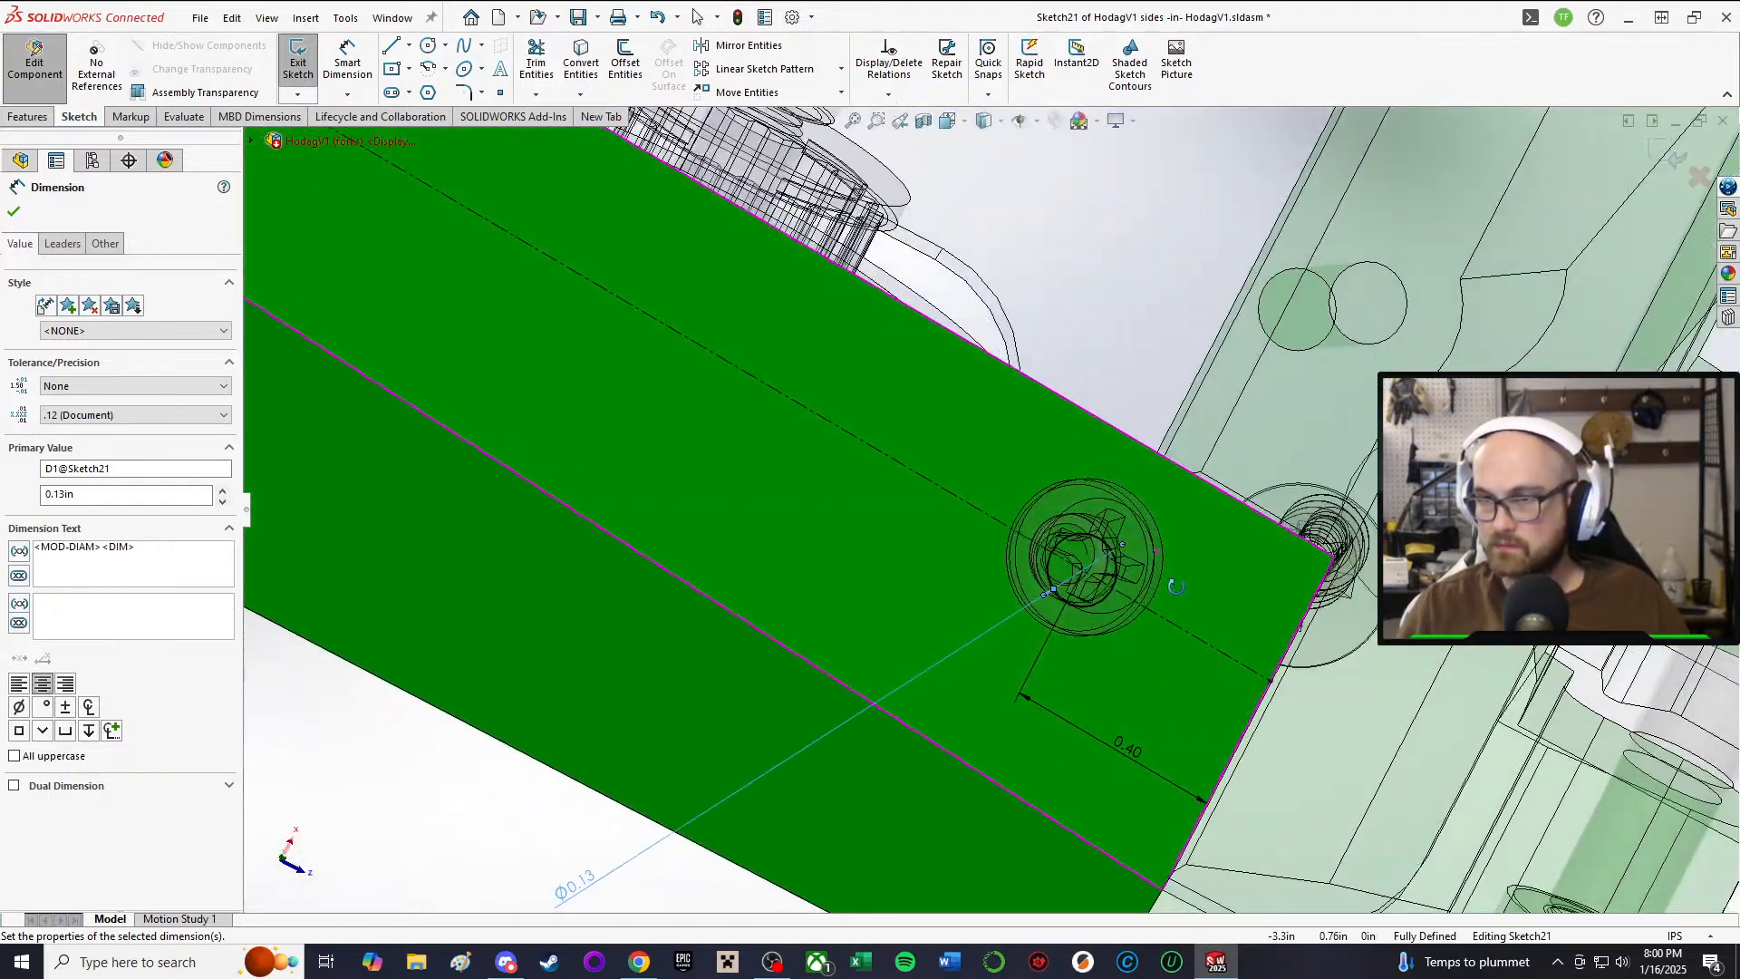
scroll(990, 684, "up", 5)
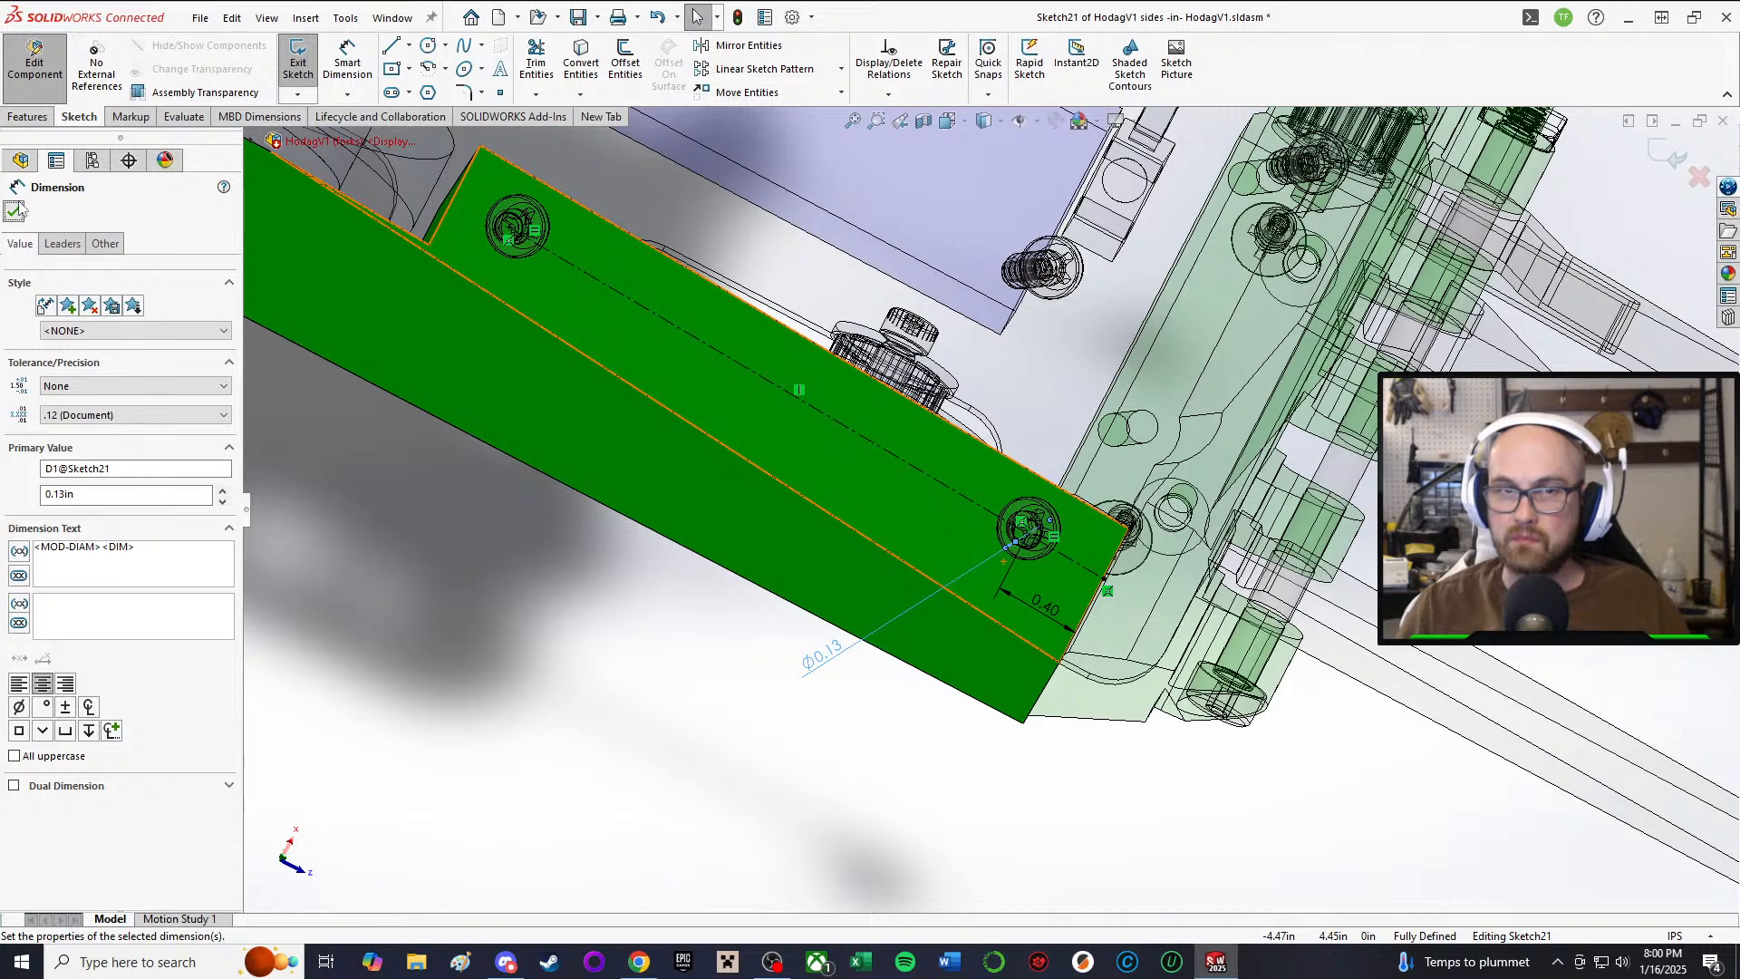
left_click(14, 211)
left_click(298, 63)
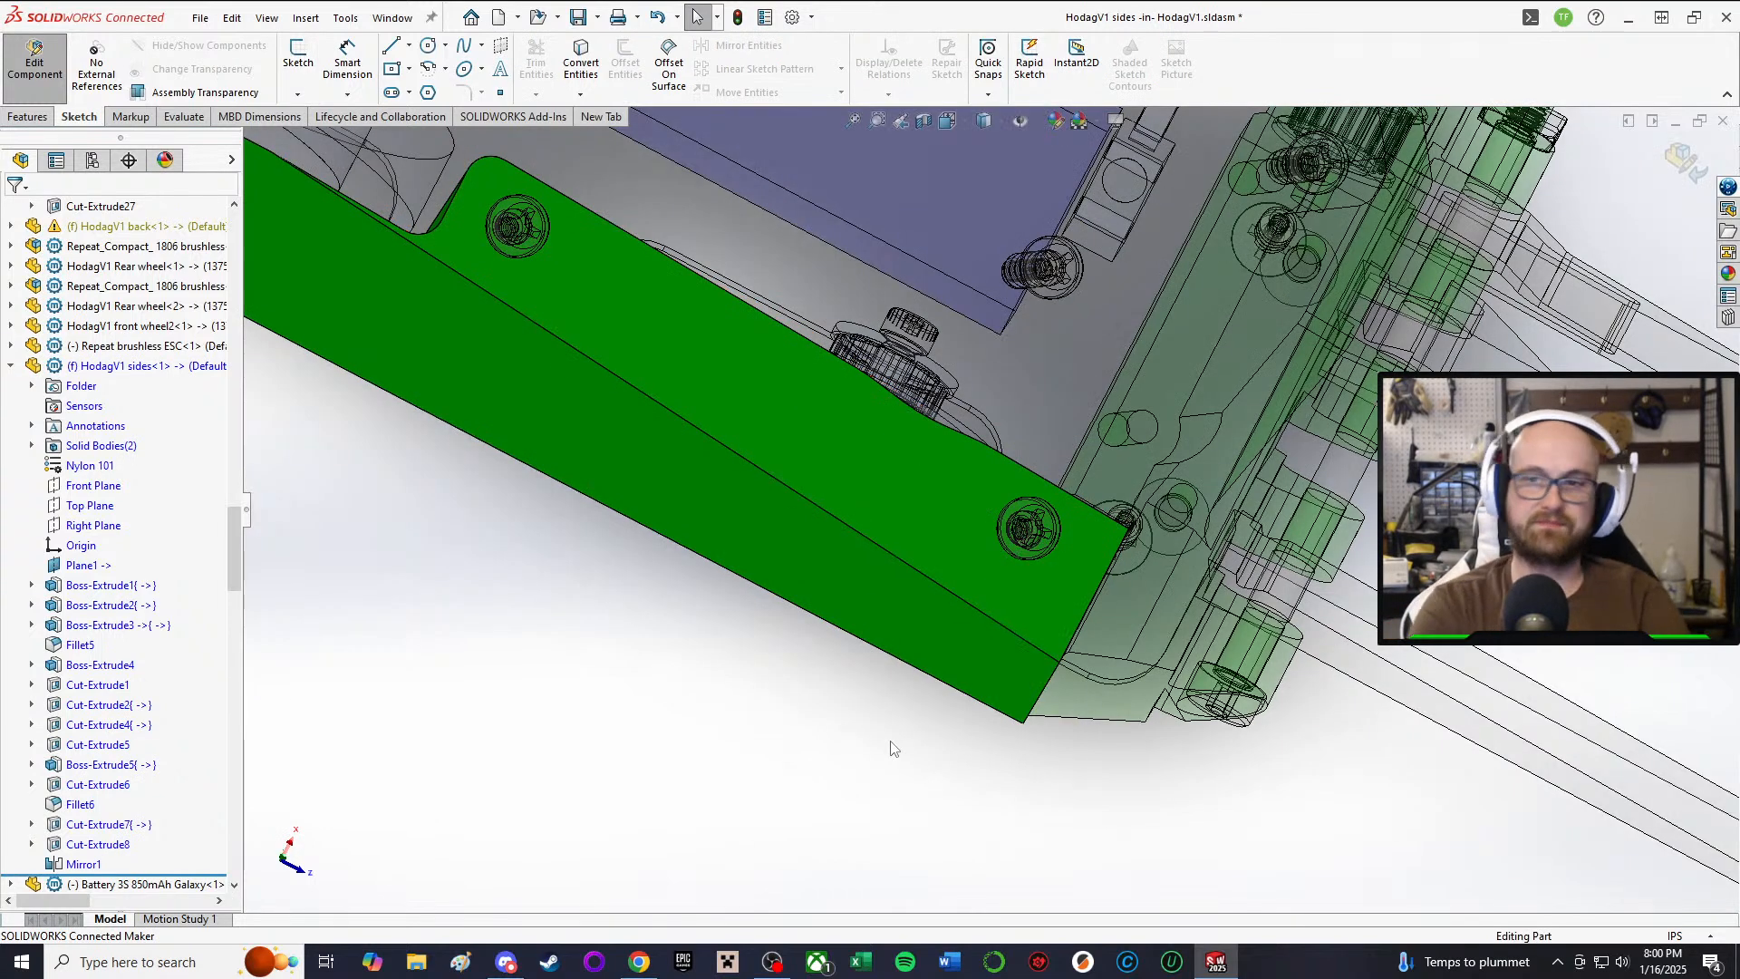
Step: Identify Cut-Extrude5 as the side part's lower pair of screw holes and open its sketch for editing
scroll(893, 748, "up", 5)
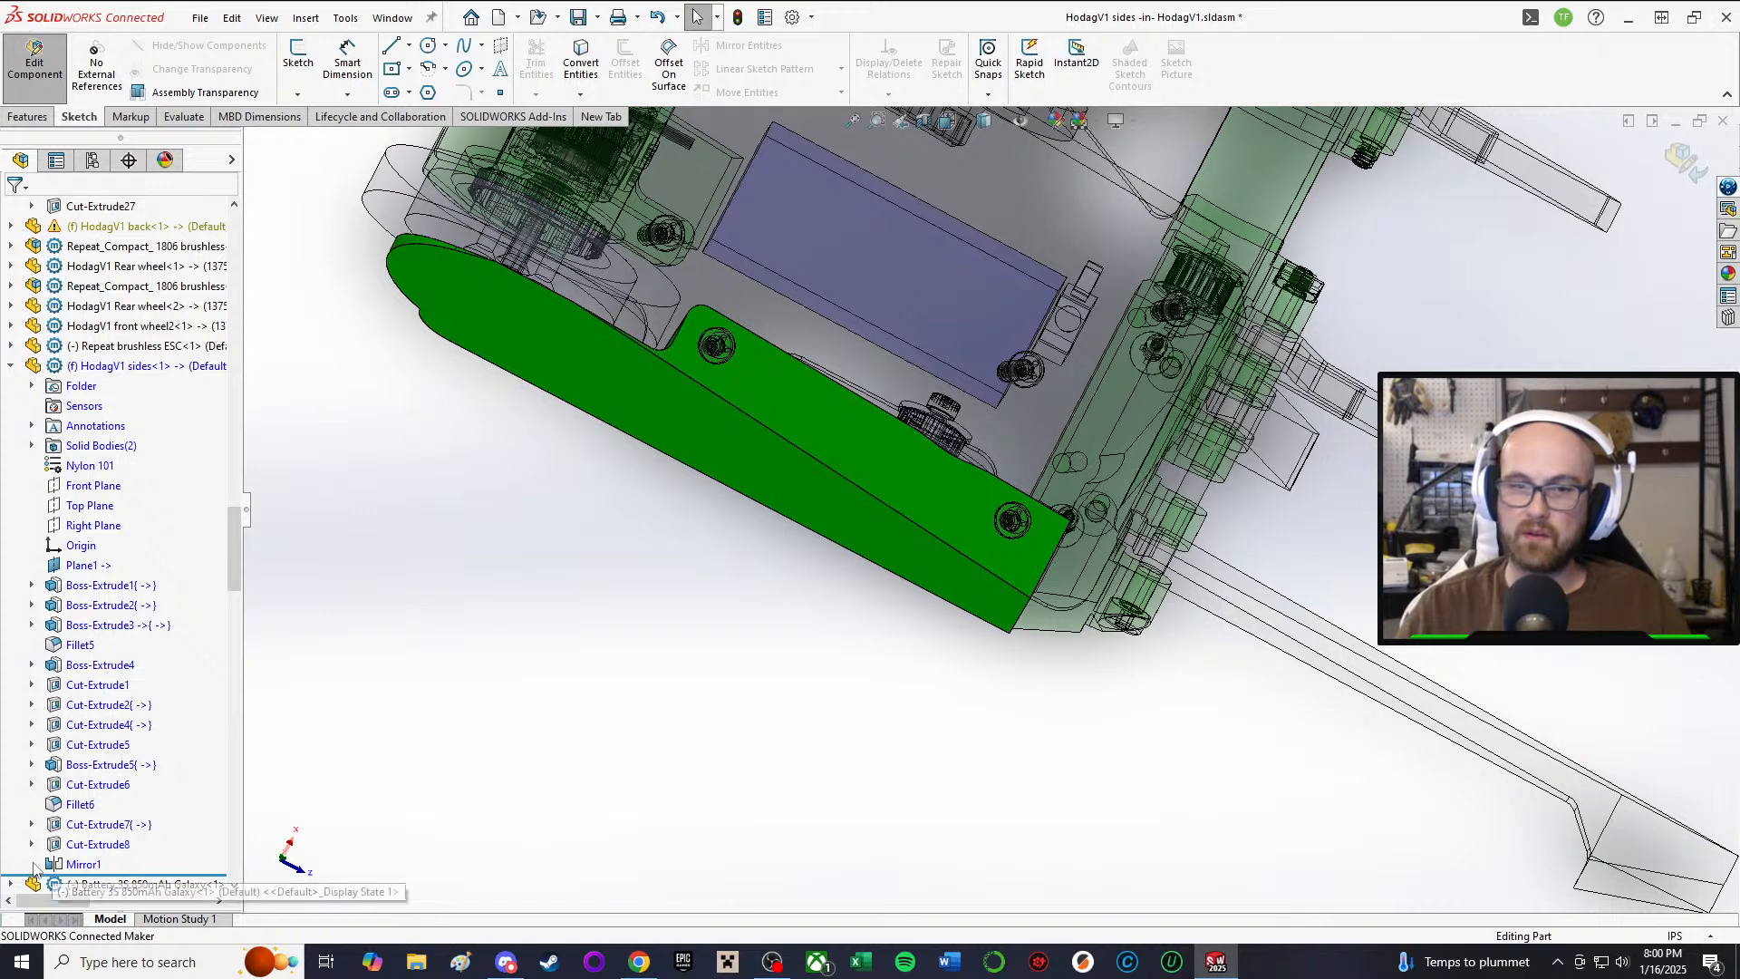
left_click(84, 824)
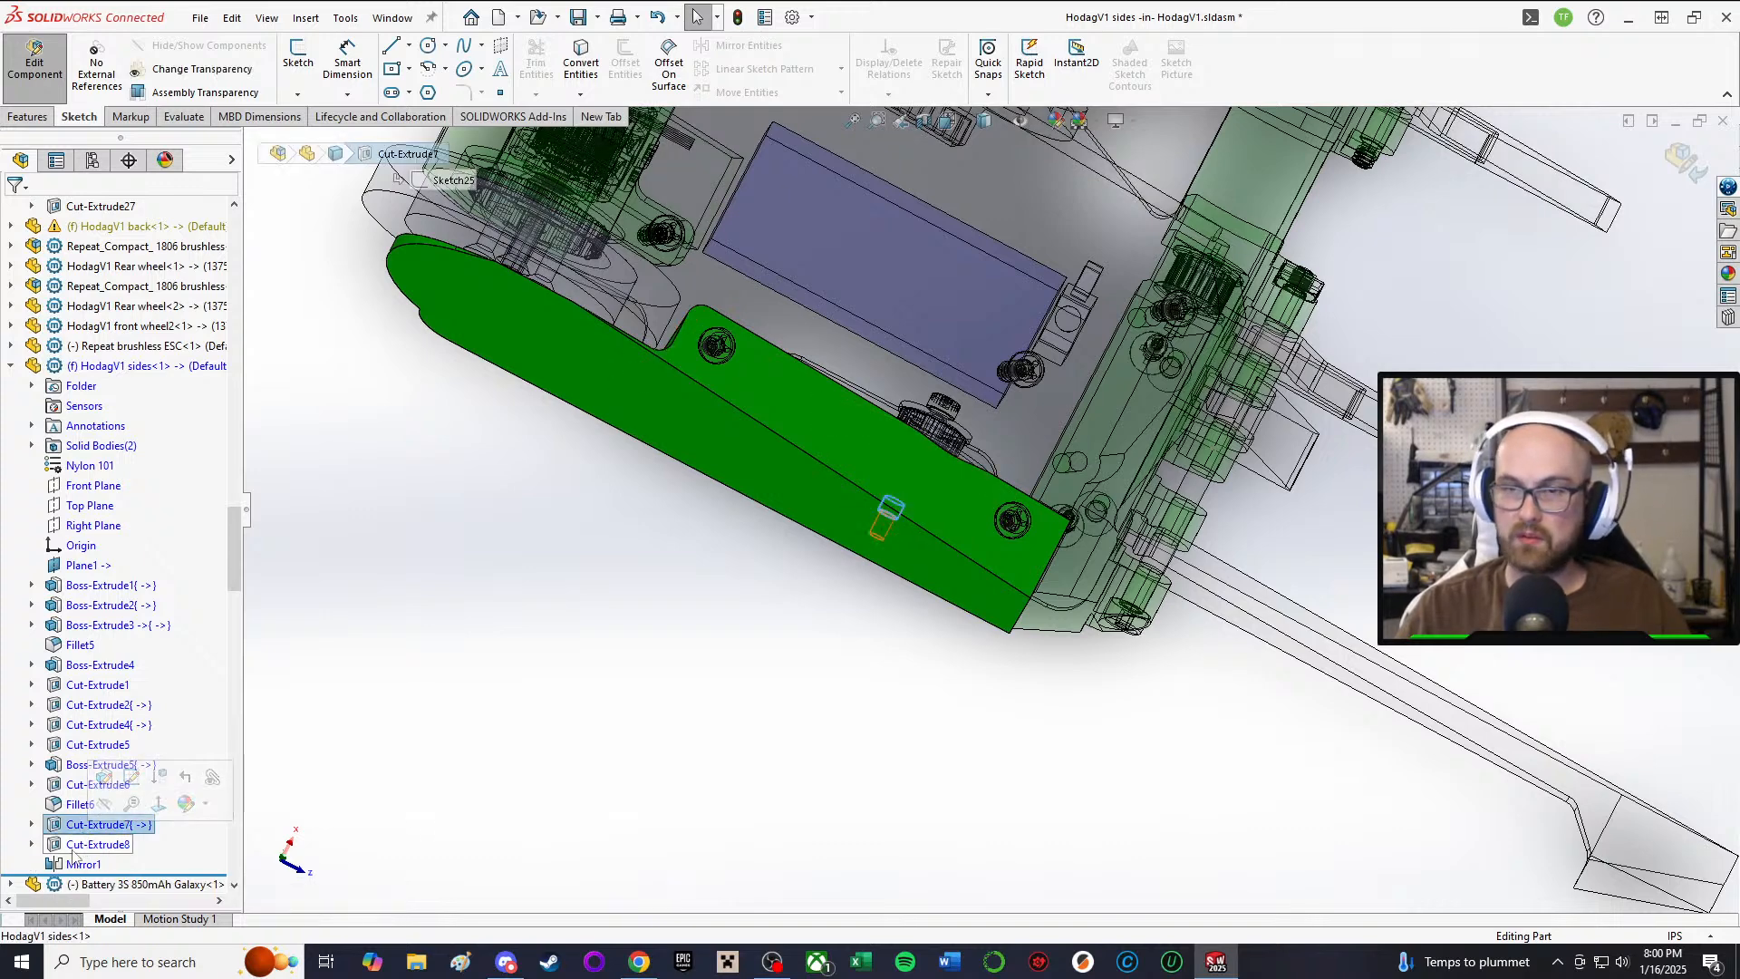
left_click(54, 785)
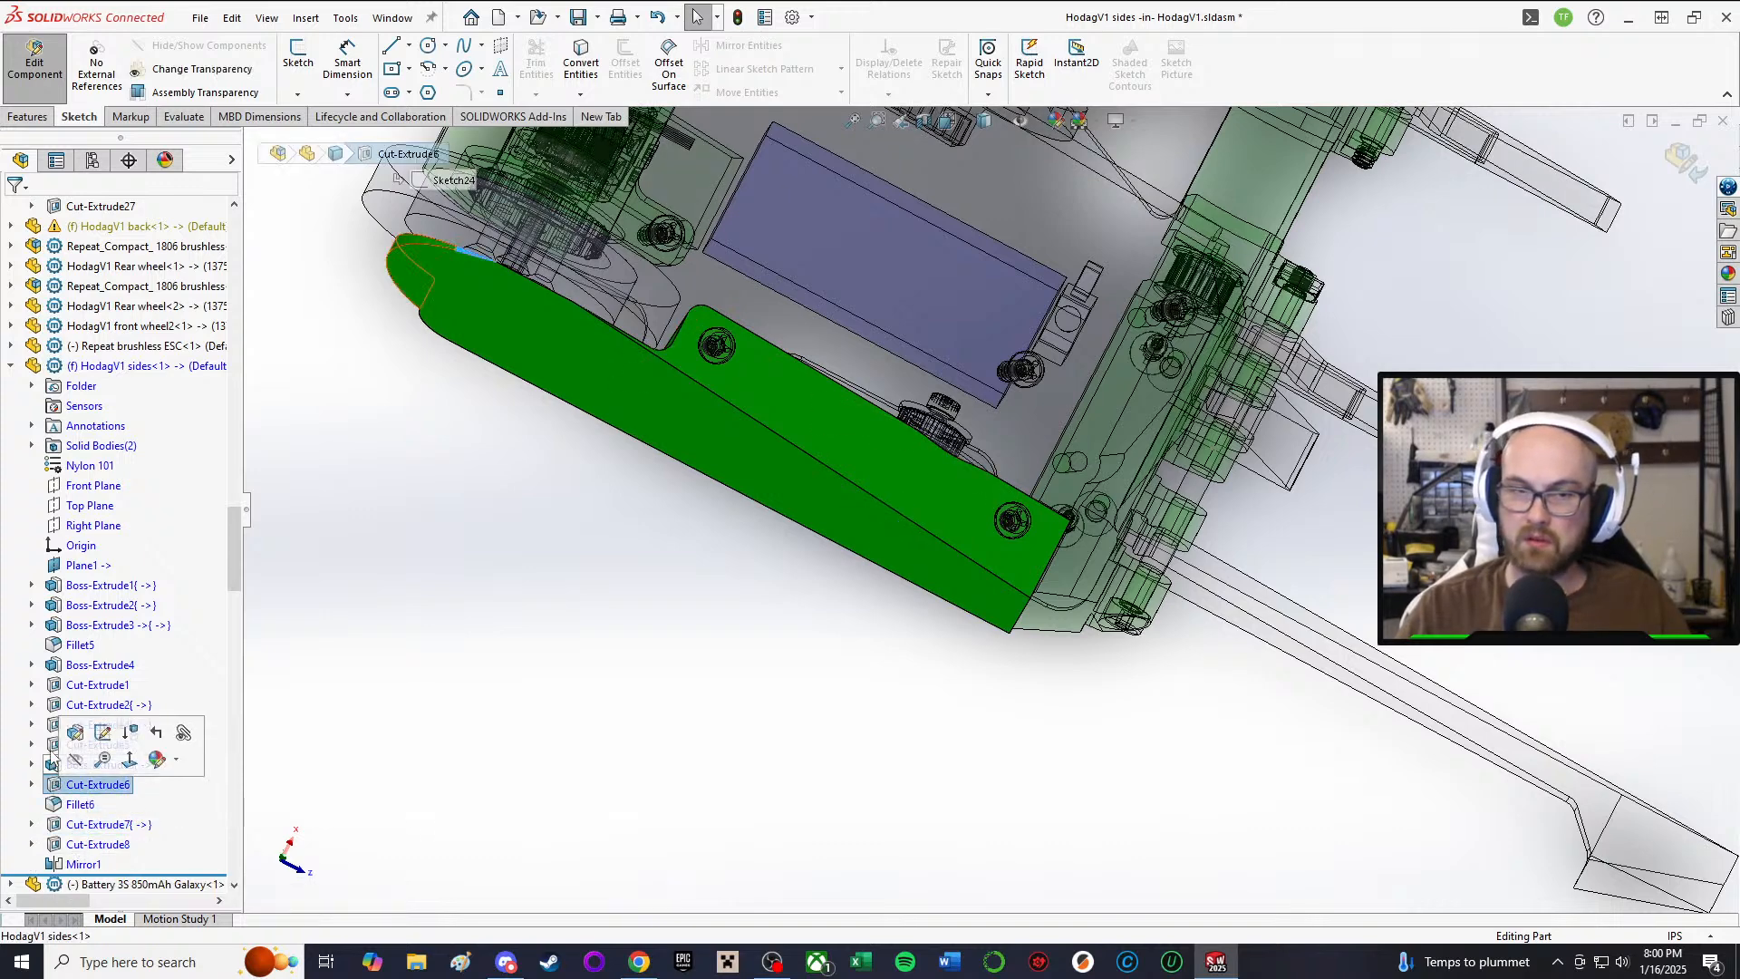
left_click(52, 746)
middle_click_drag(944, 622, 785, 444)
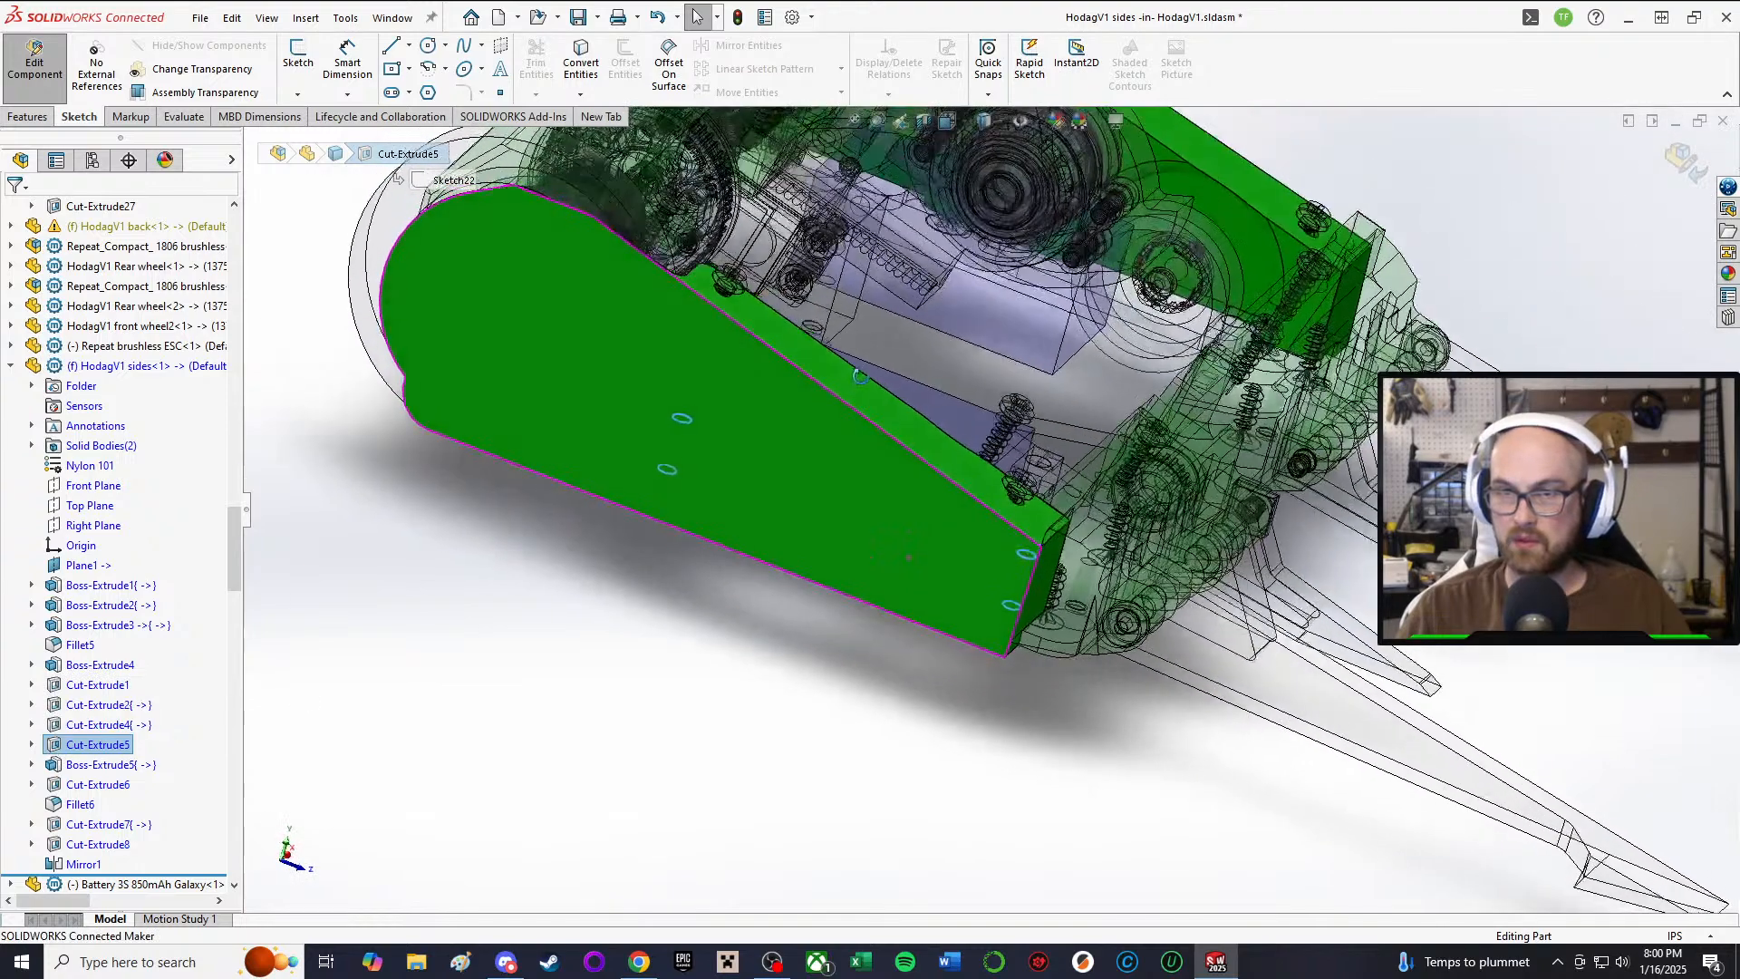
right_click(127, 751)
left_click(151, 587)
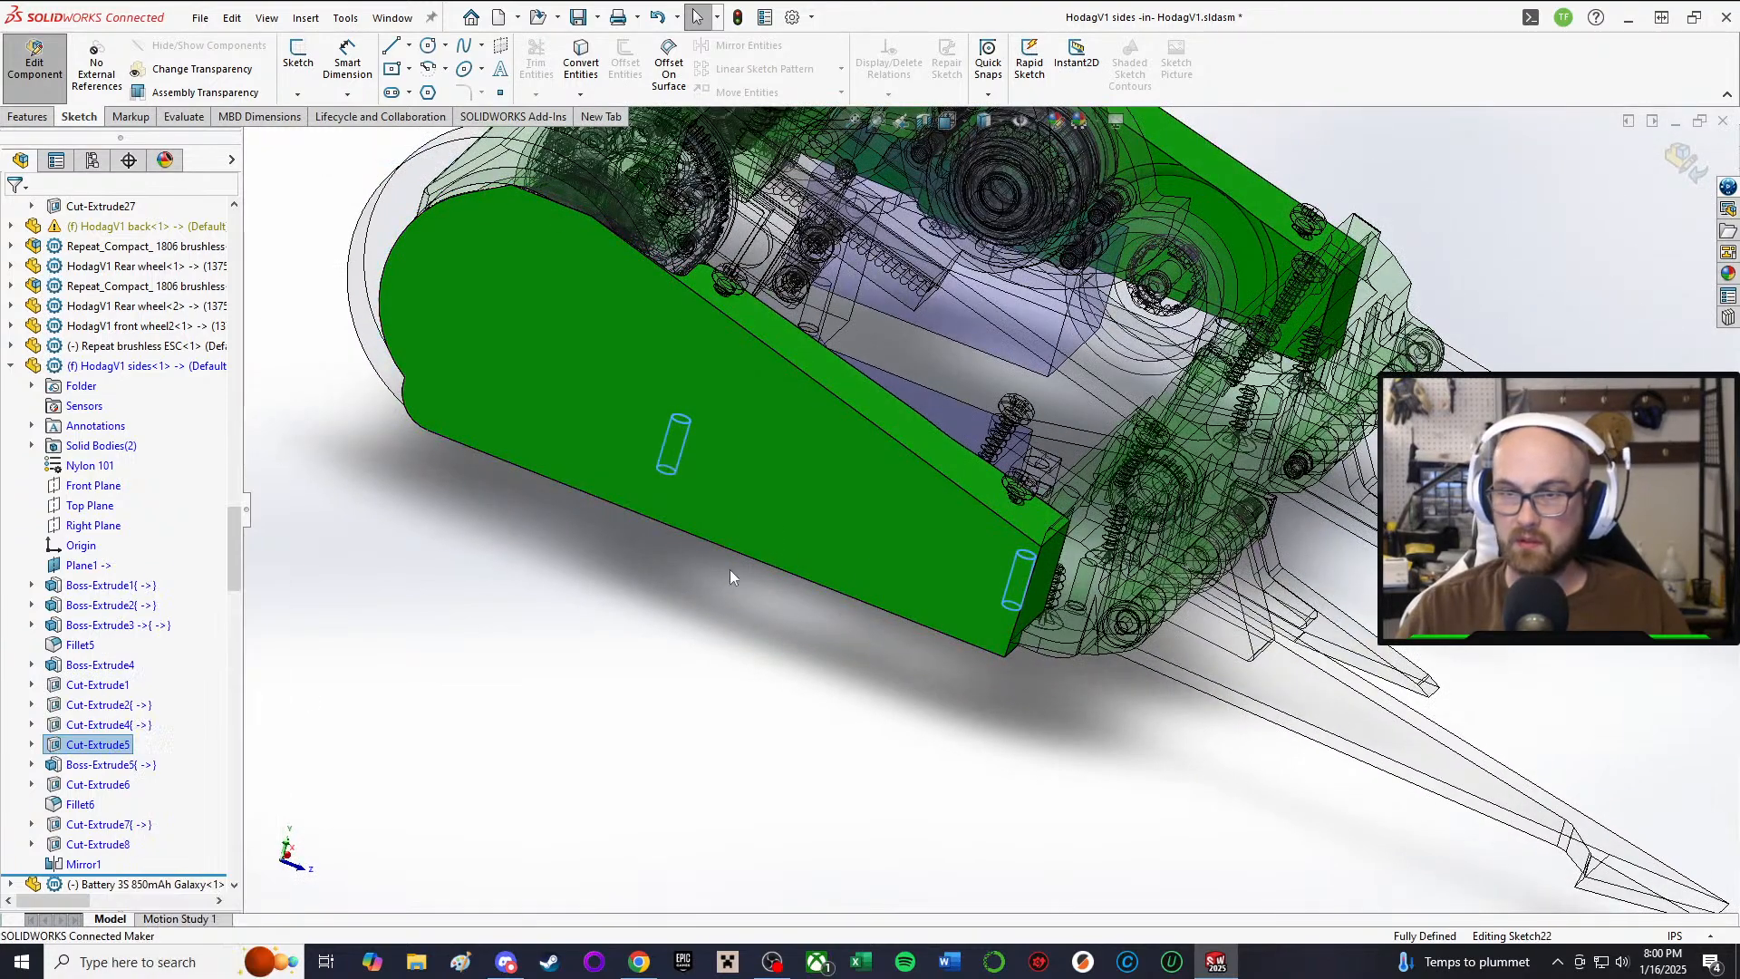
Step: Set the diameter of the side part's lower pair of screw holes to 0.13 in and exit the sketch
scroll(701, 568, "down", 2)
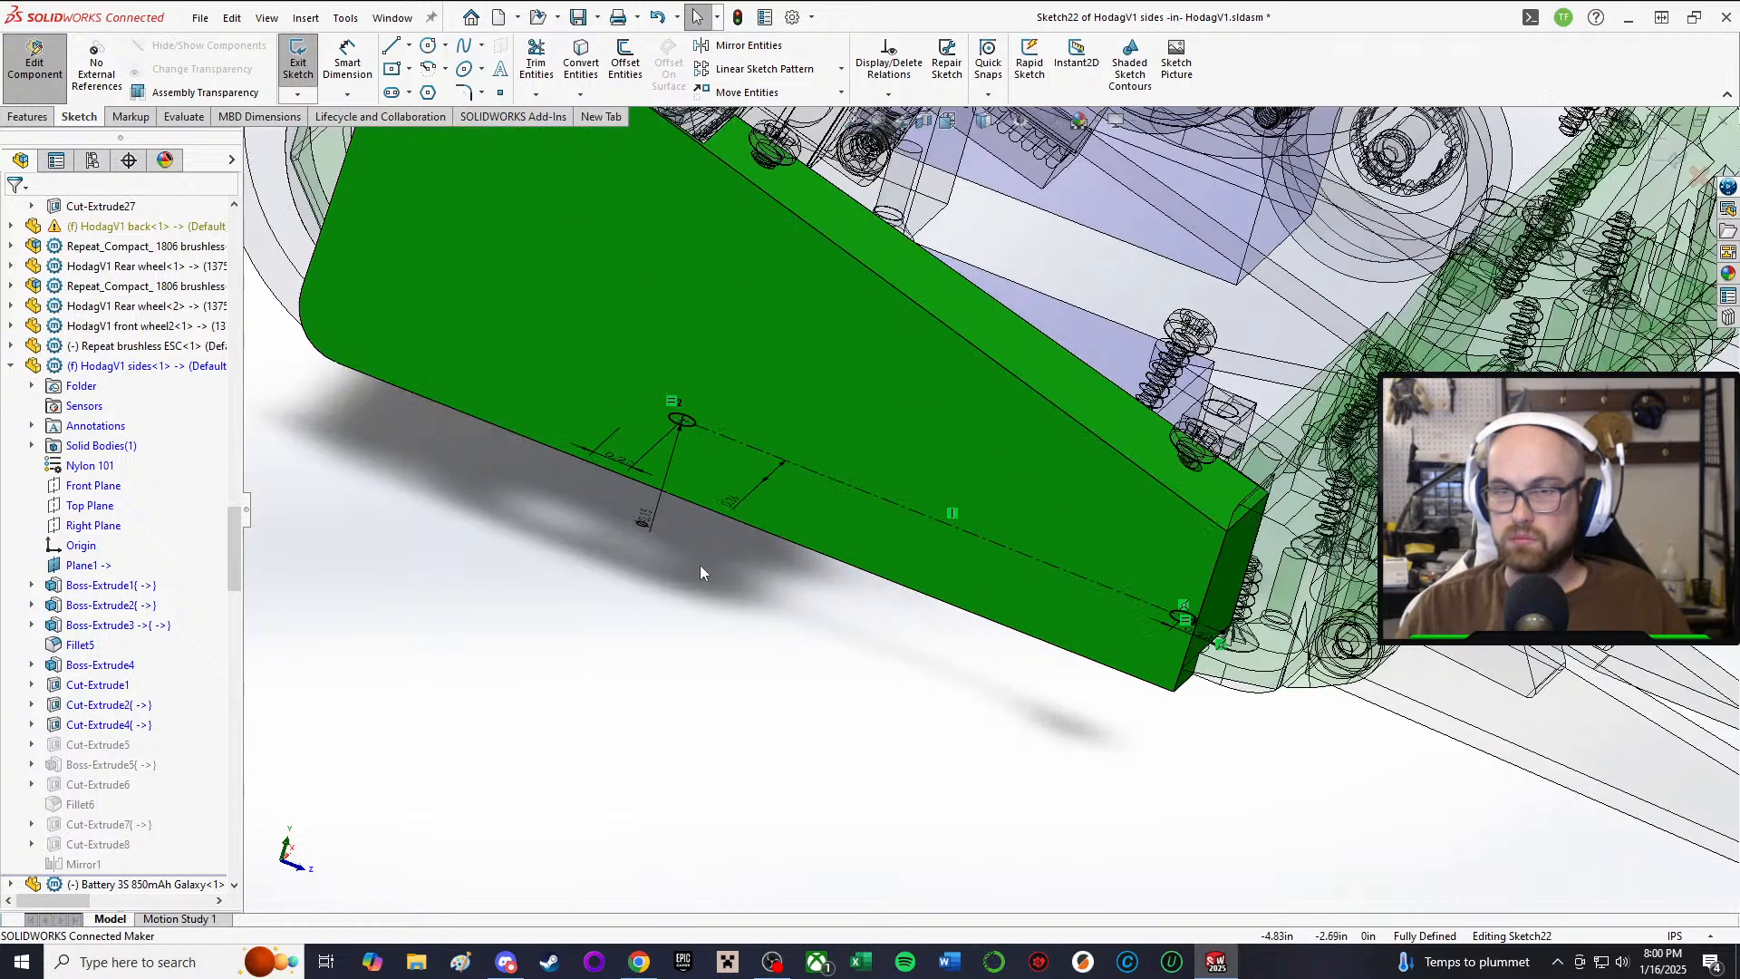
mouse_move(702, 566)
middle_mouse_down()
mouse_move(692, 595)
mouse_move(639, 564)
middle_mouse_up()
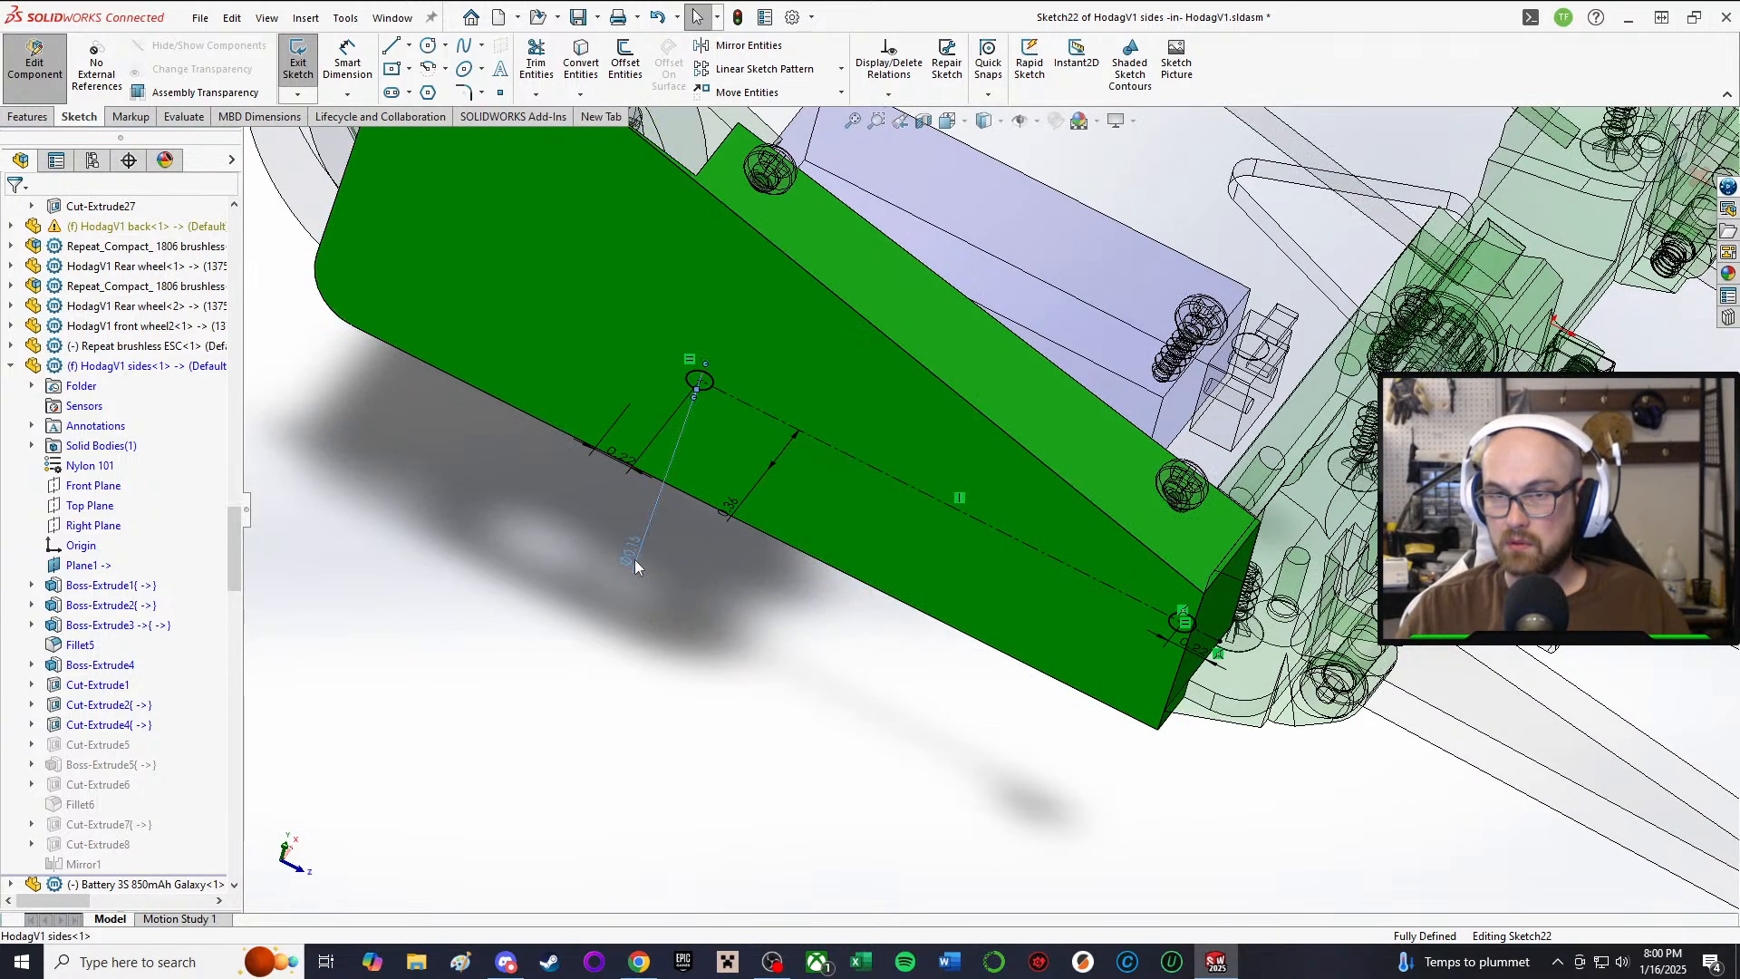
double_click(636, 560)
type(".13")
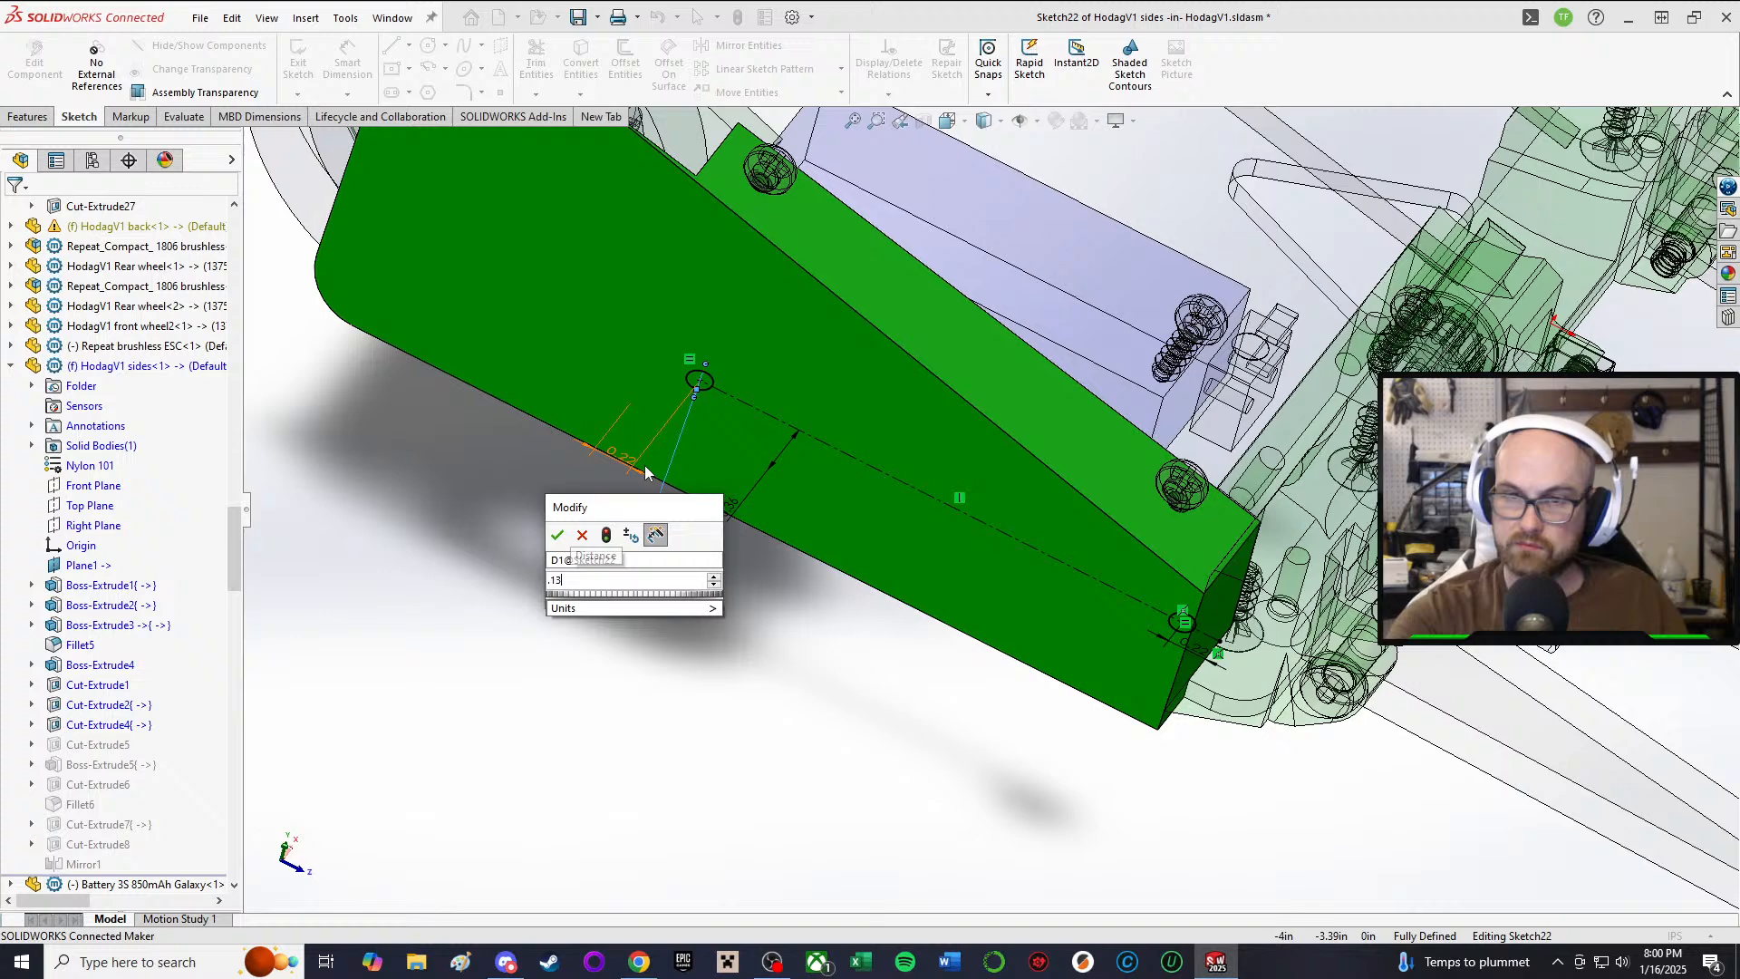
key("Return")
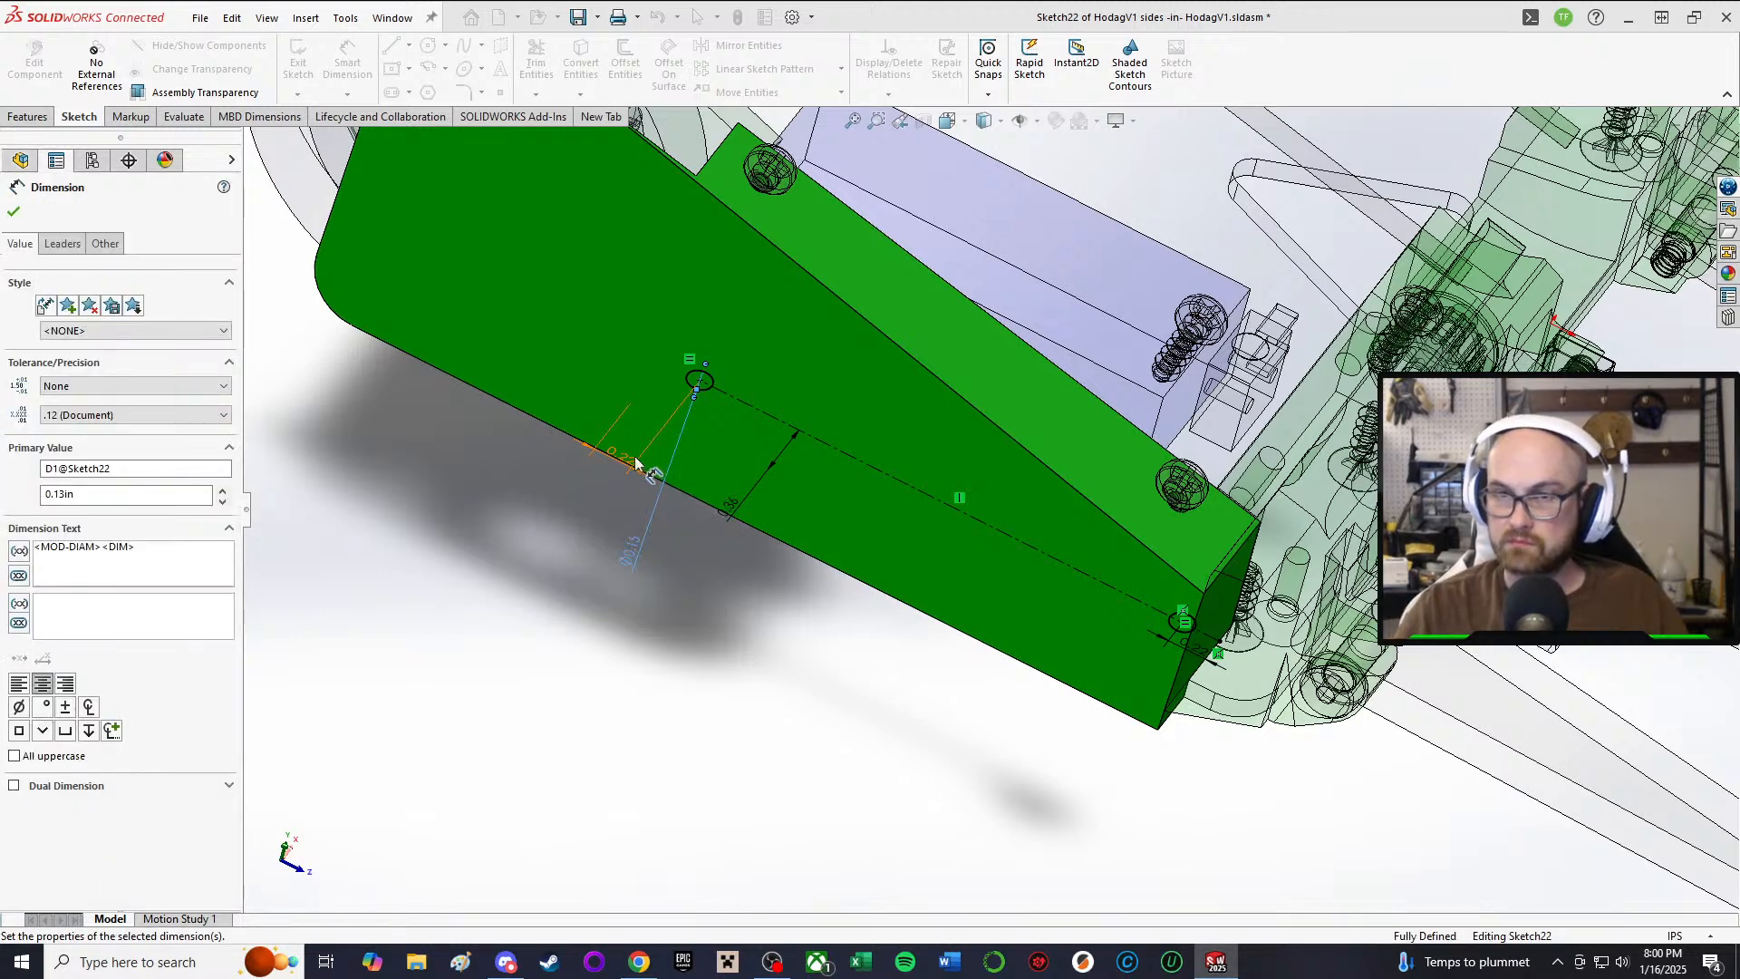
left_click(576, 594)
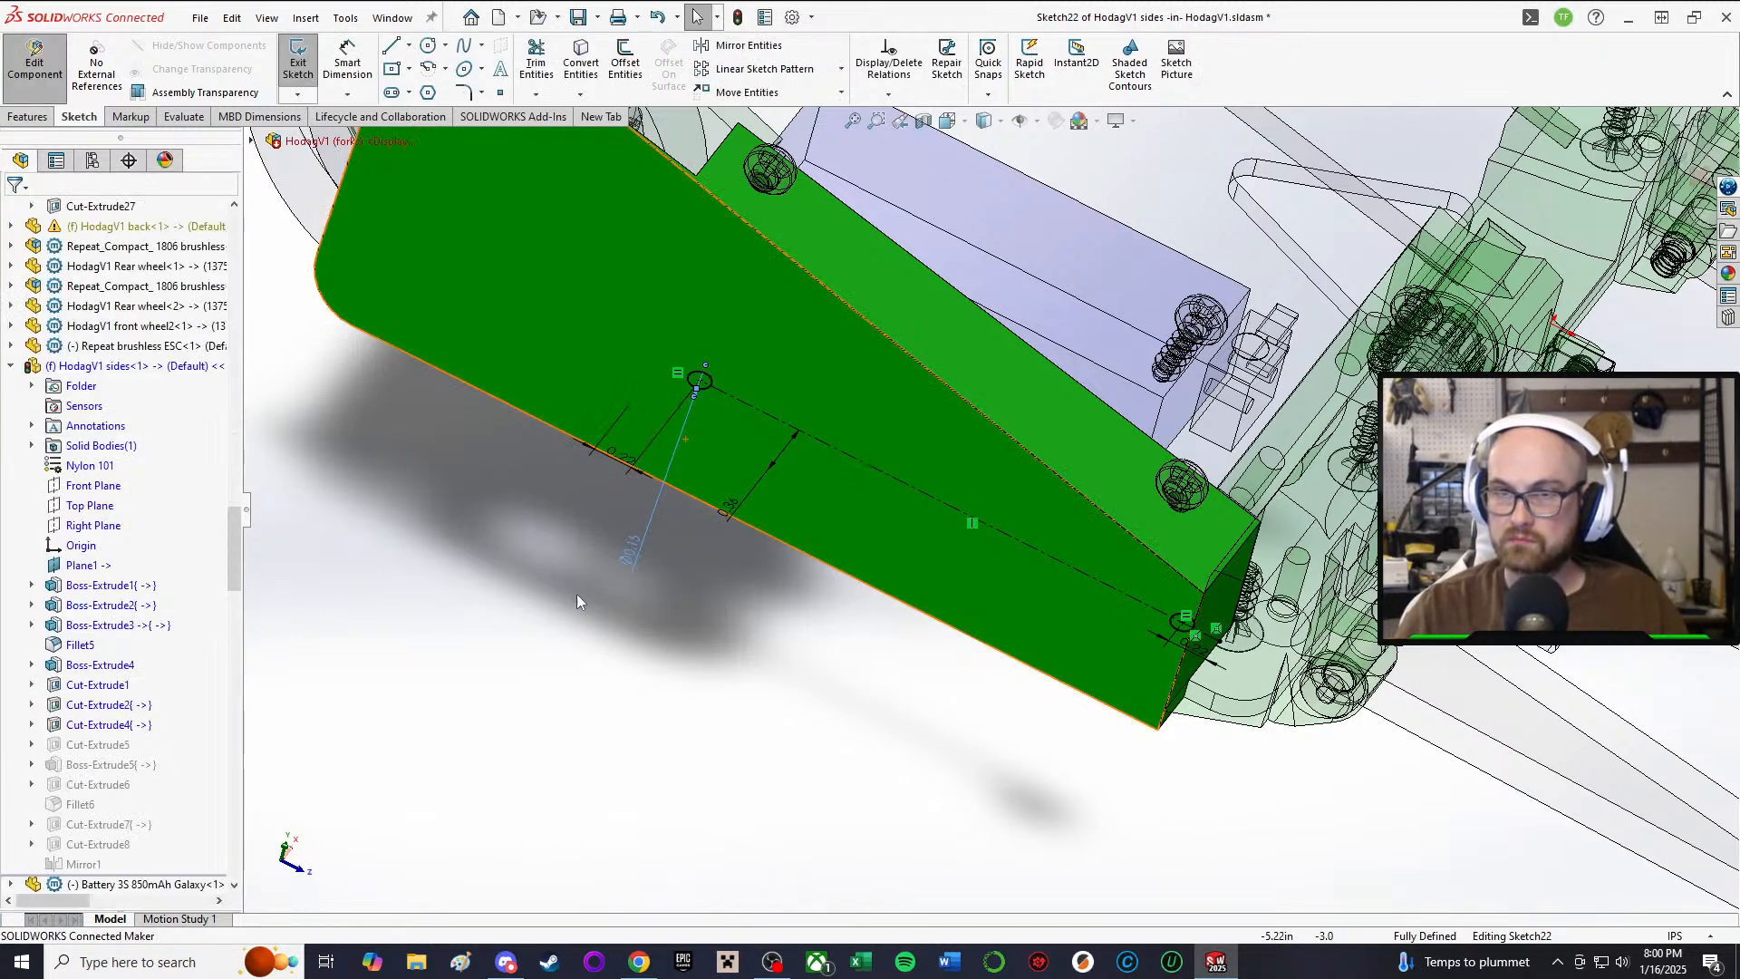
left_click(303, 69)
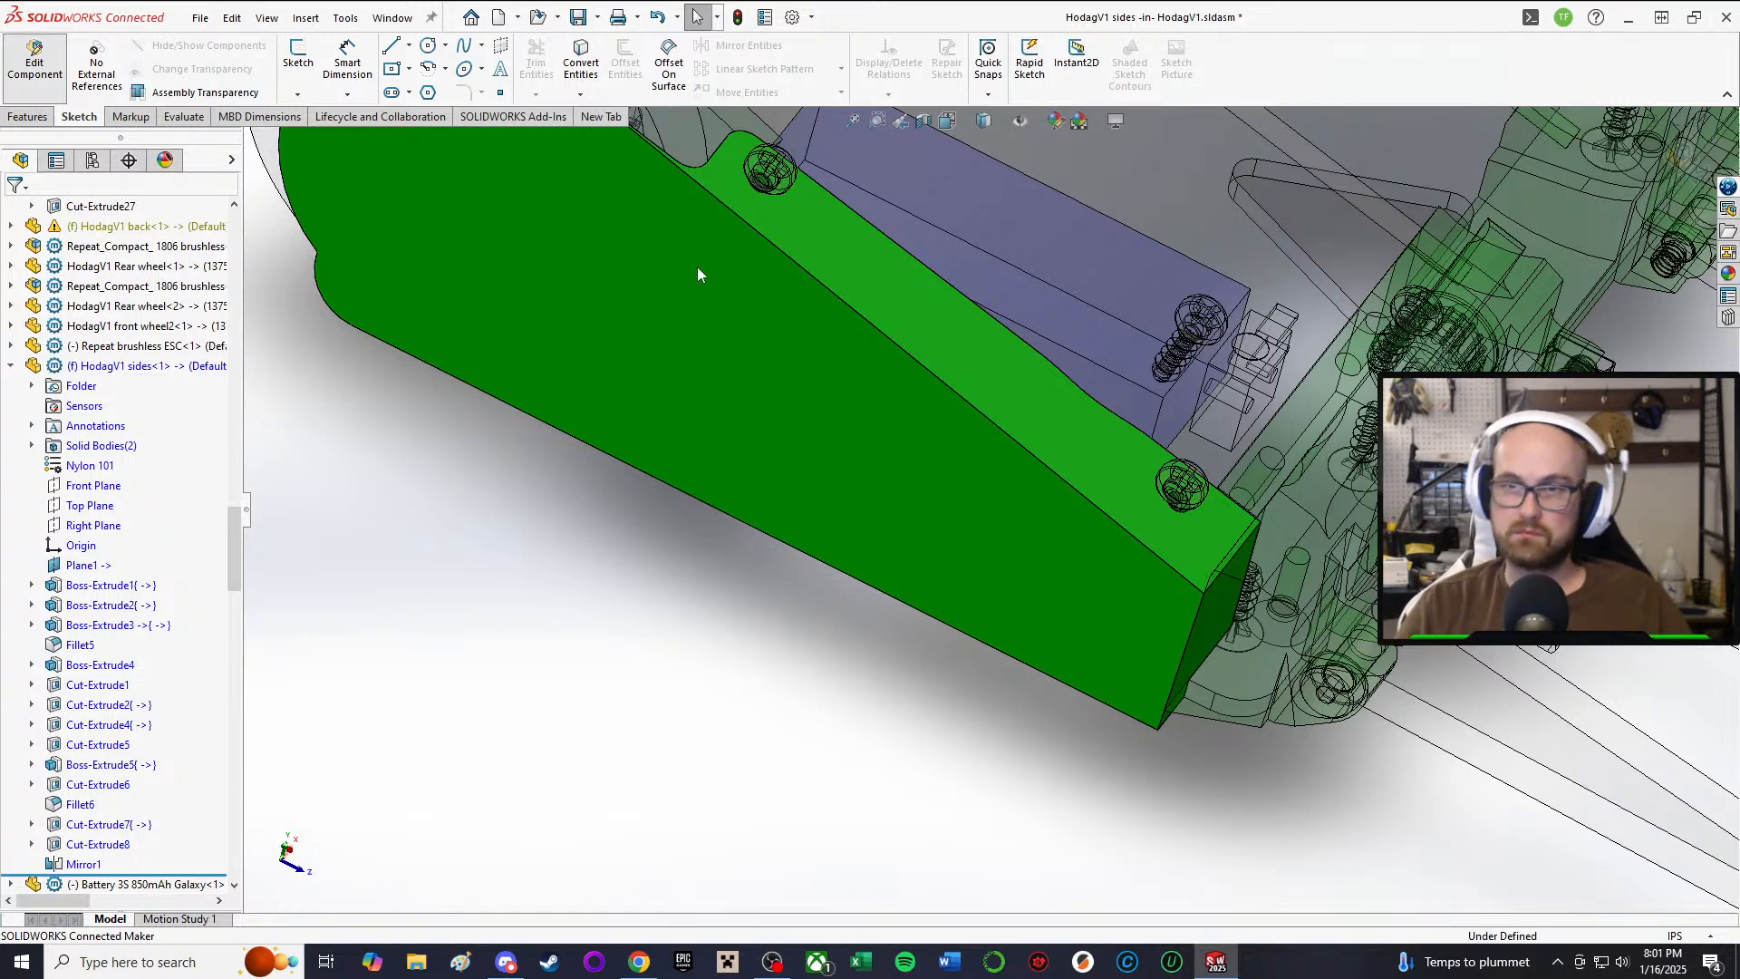
Step: Finish editing the side part, edit the HodagV1 back part in place and open the sketch of its Cut-Extrude5
scroll(441, 263, "up", 3)
scroll(780, 211, "down", 3)
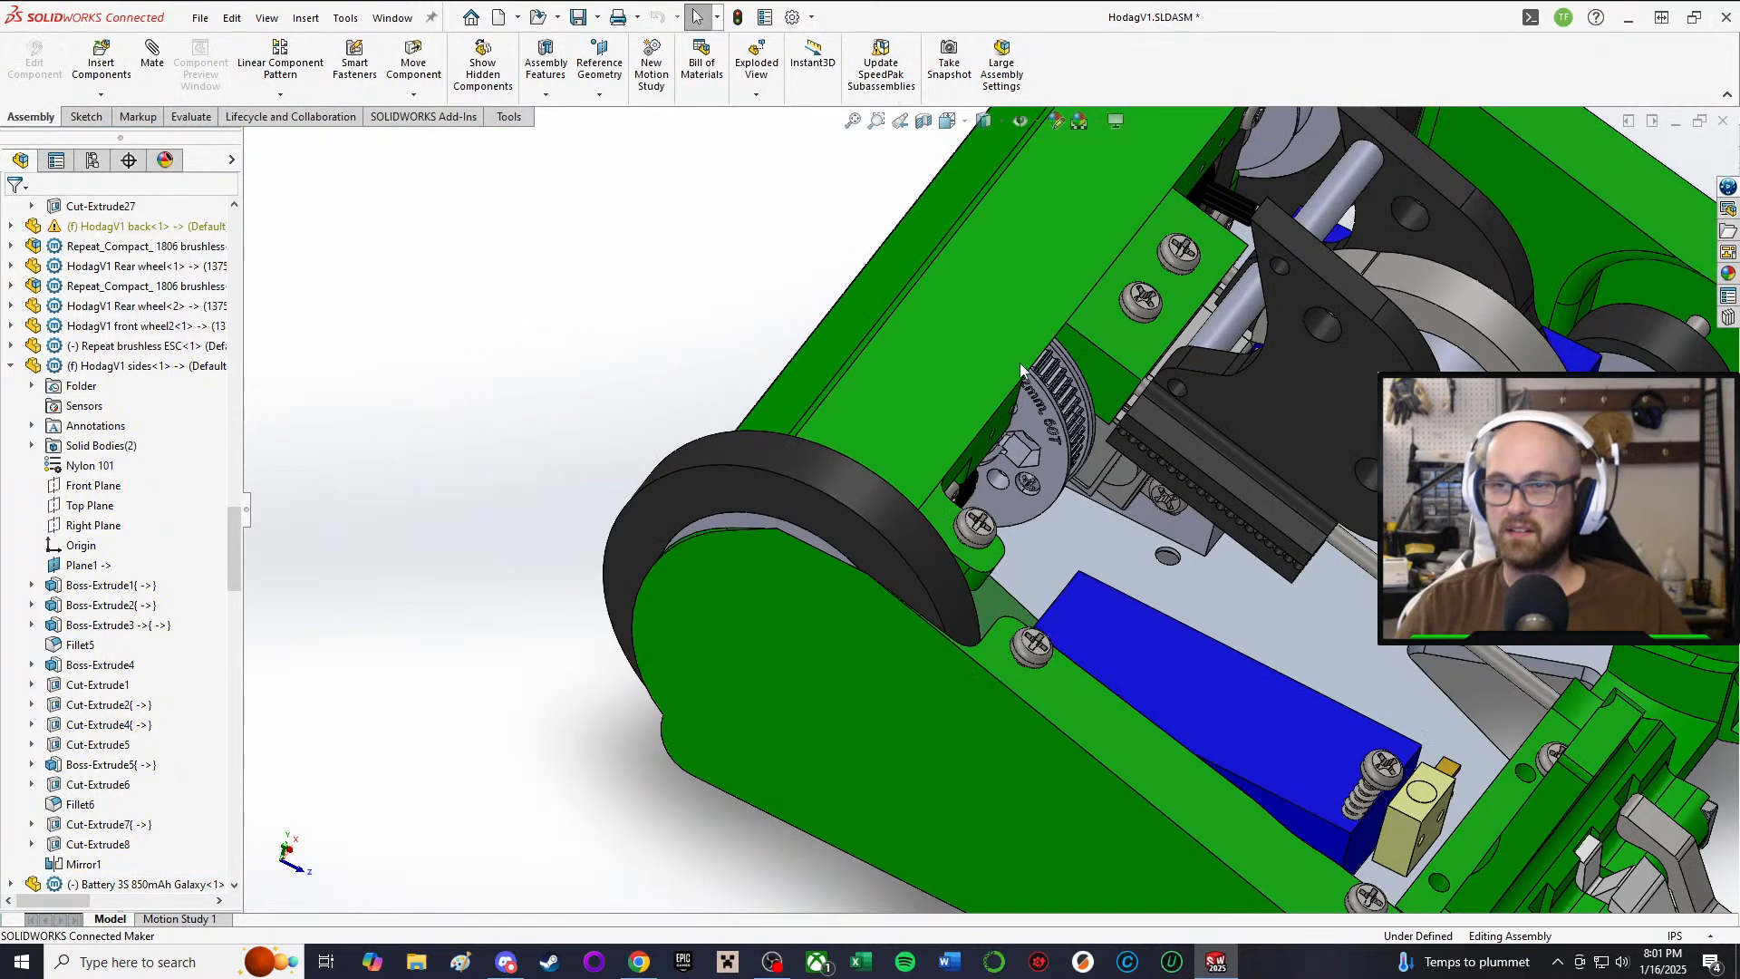
left_click(926, 339)
left_click(1057, 229)
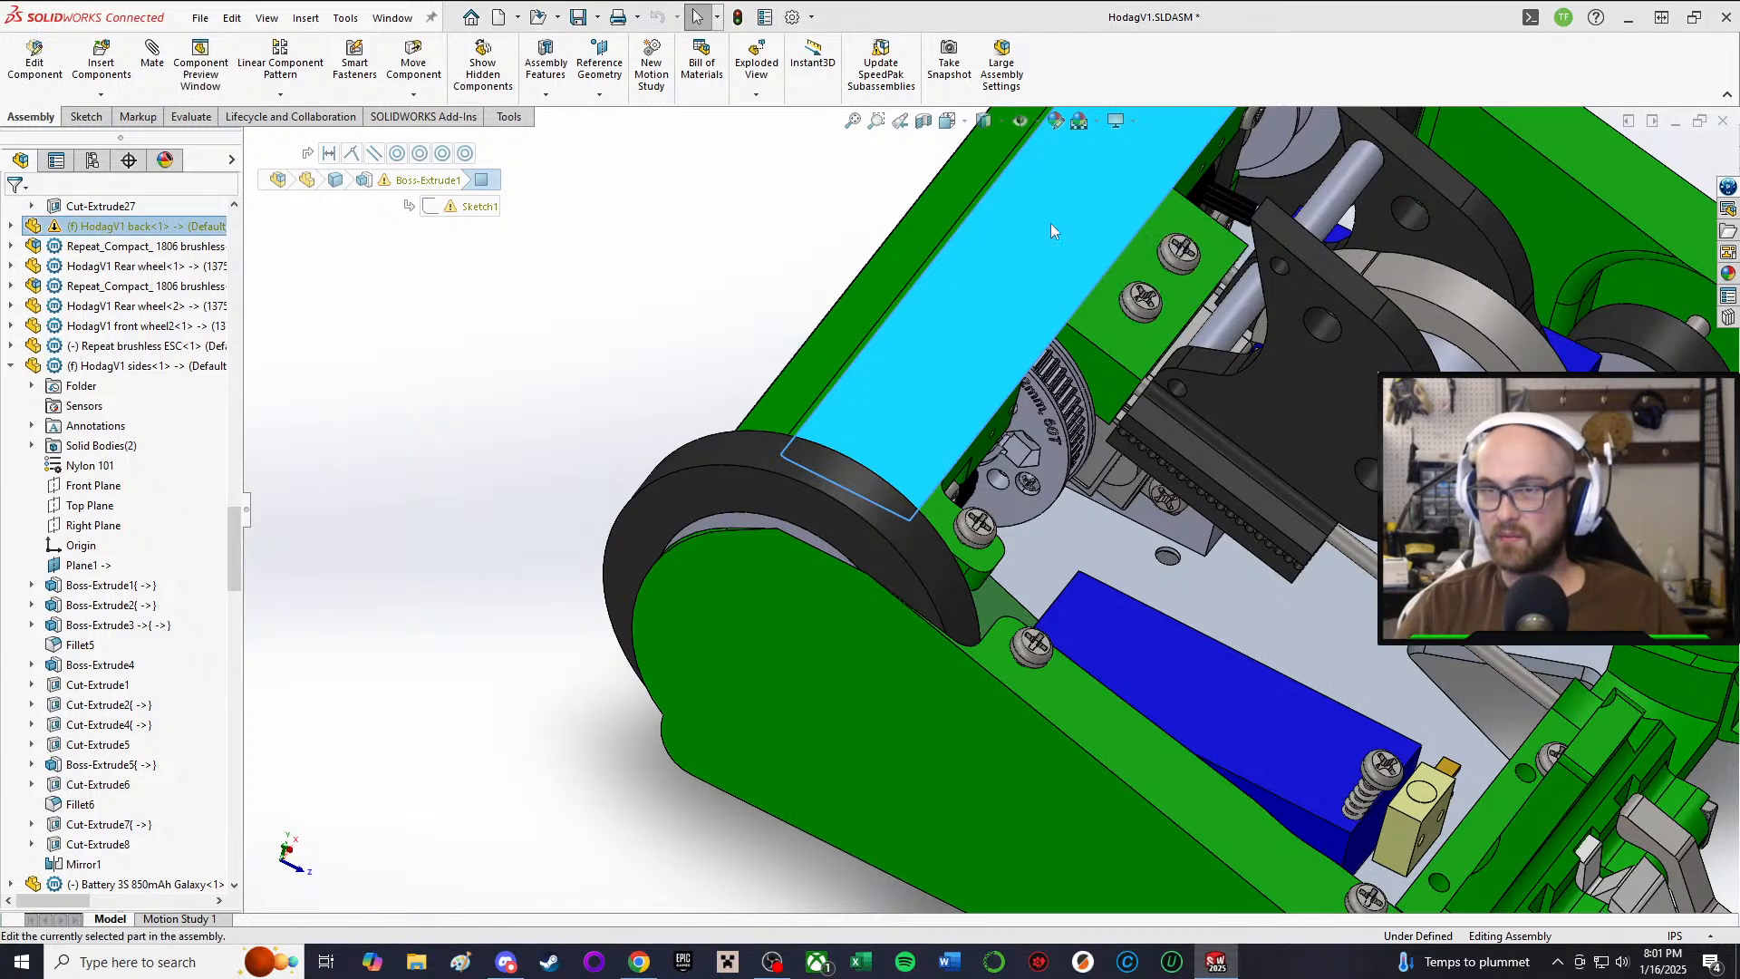
scroll(159, 421, "up", 15)
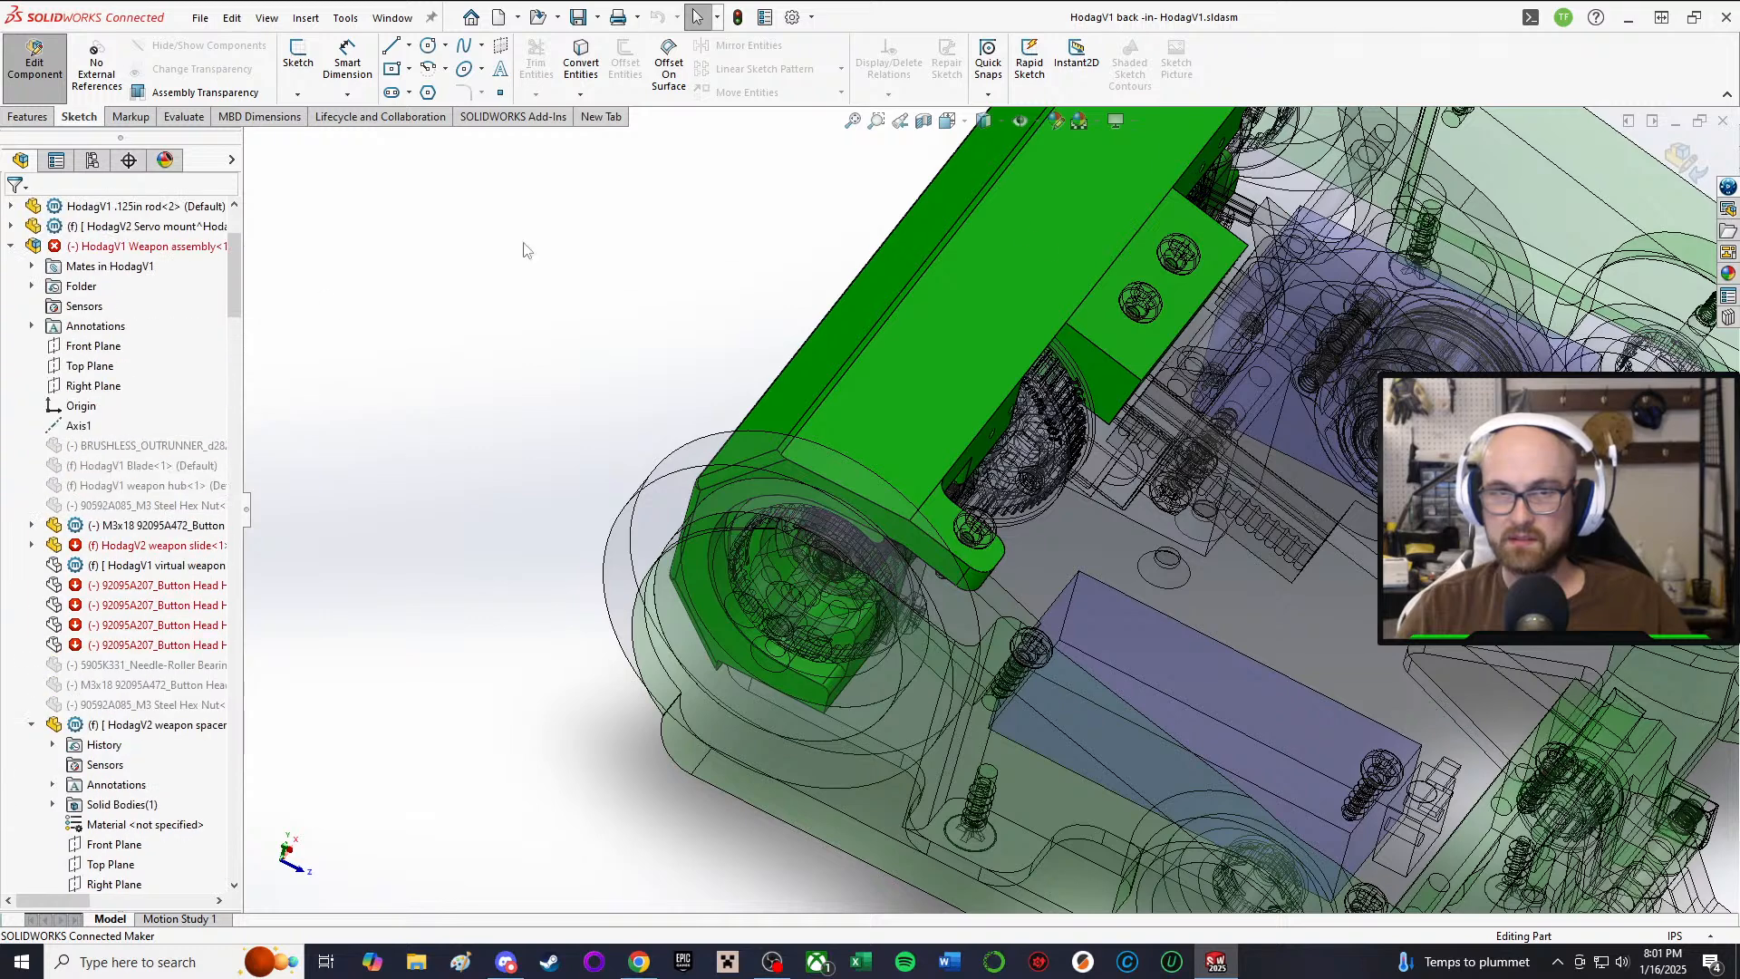
left_click(1159, 322)
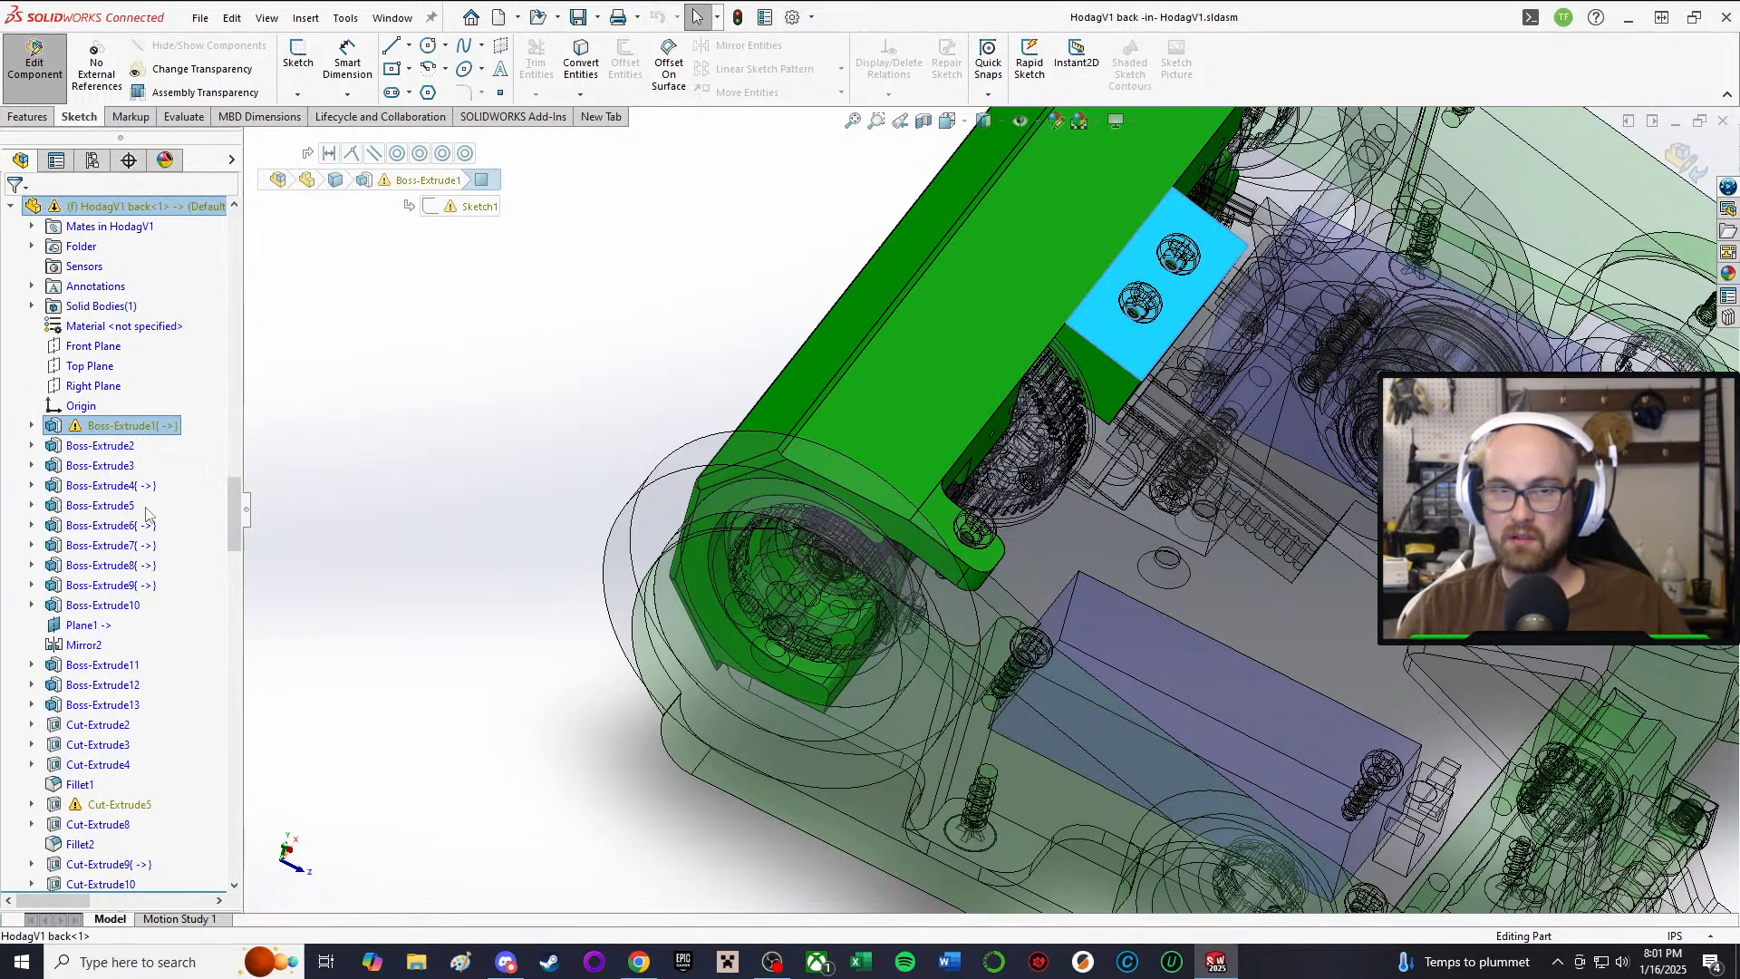
left_click(97, 803)
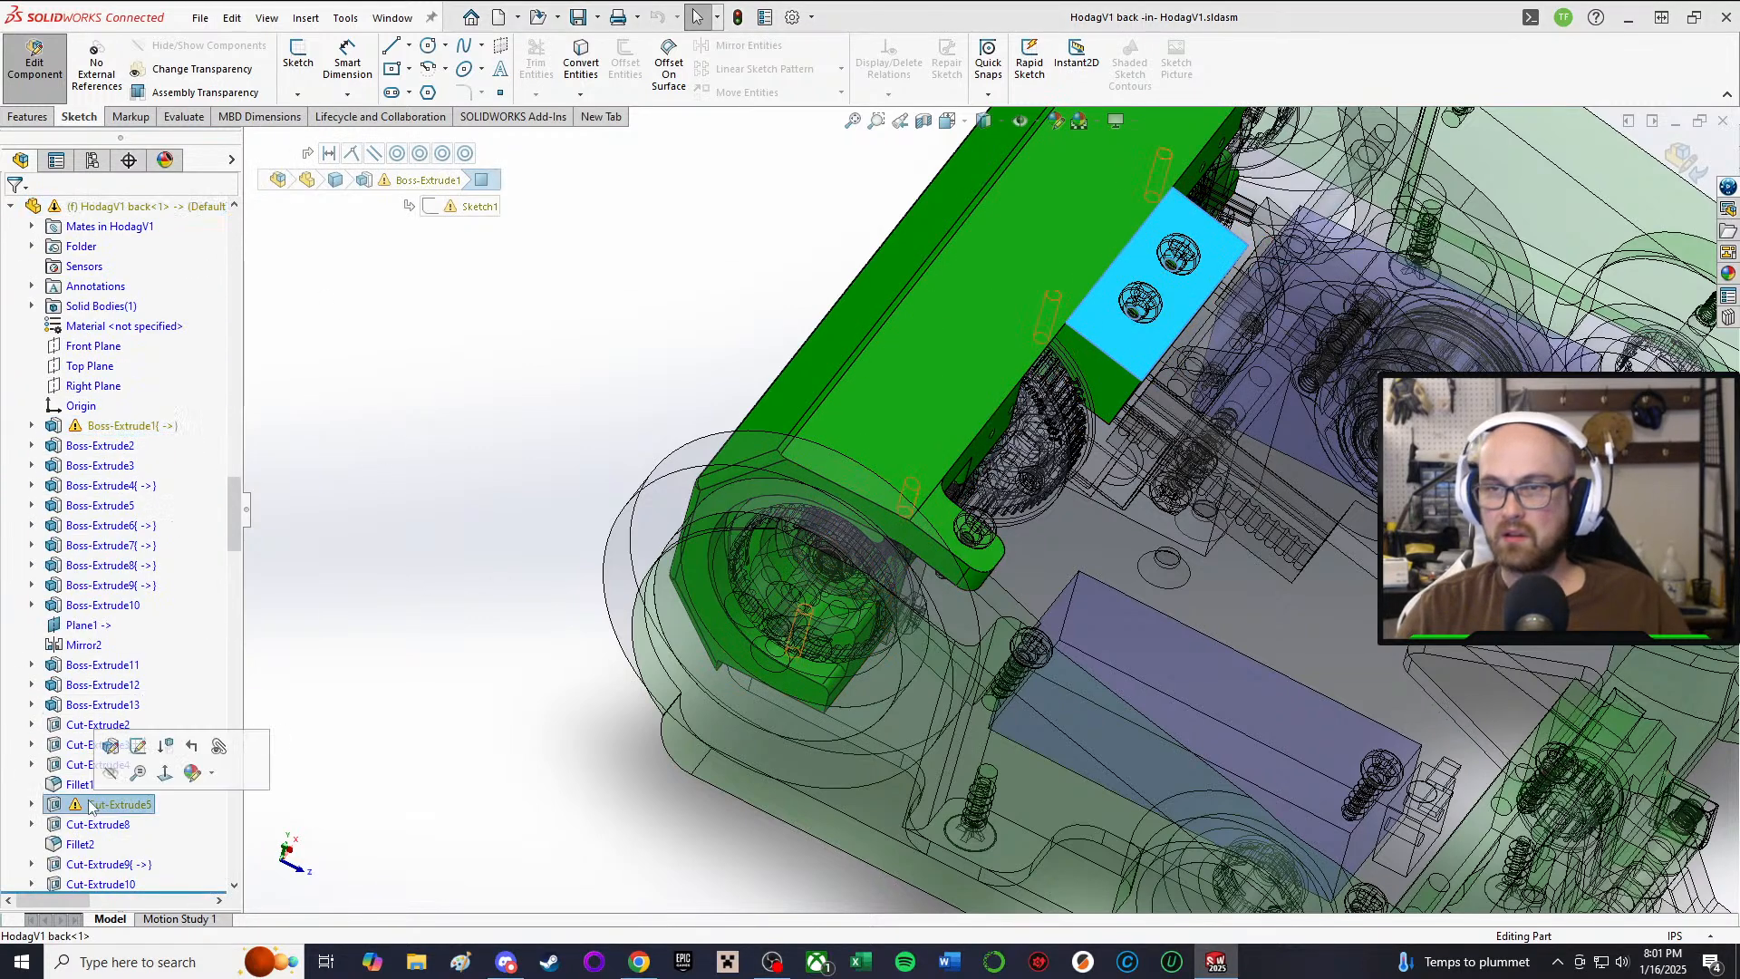
left_click(132, 750)
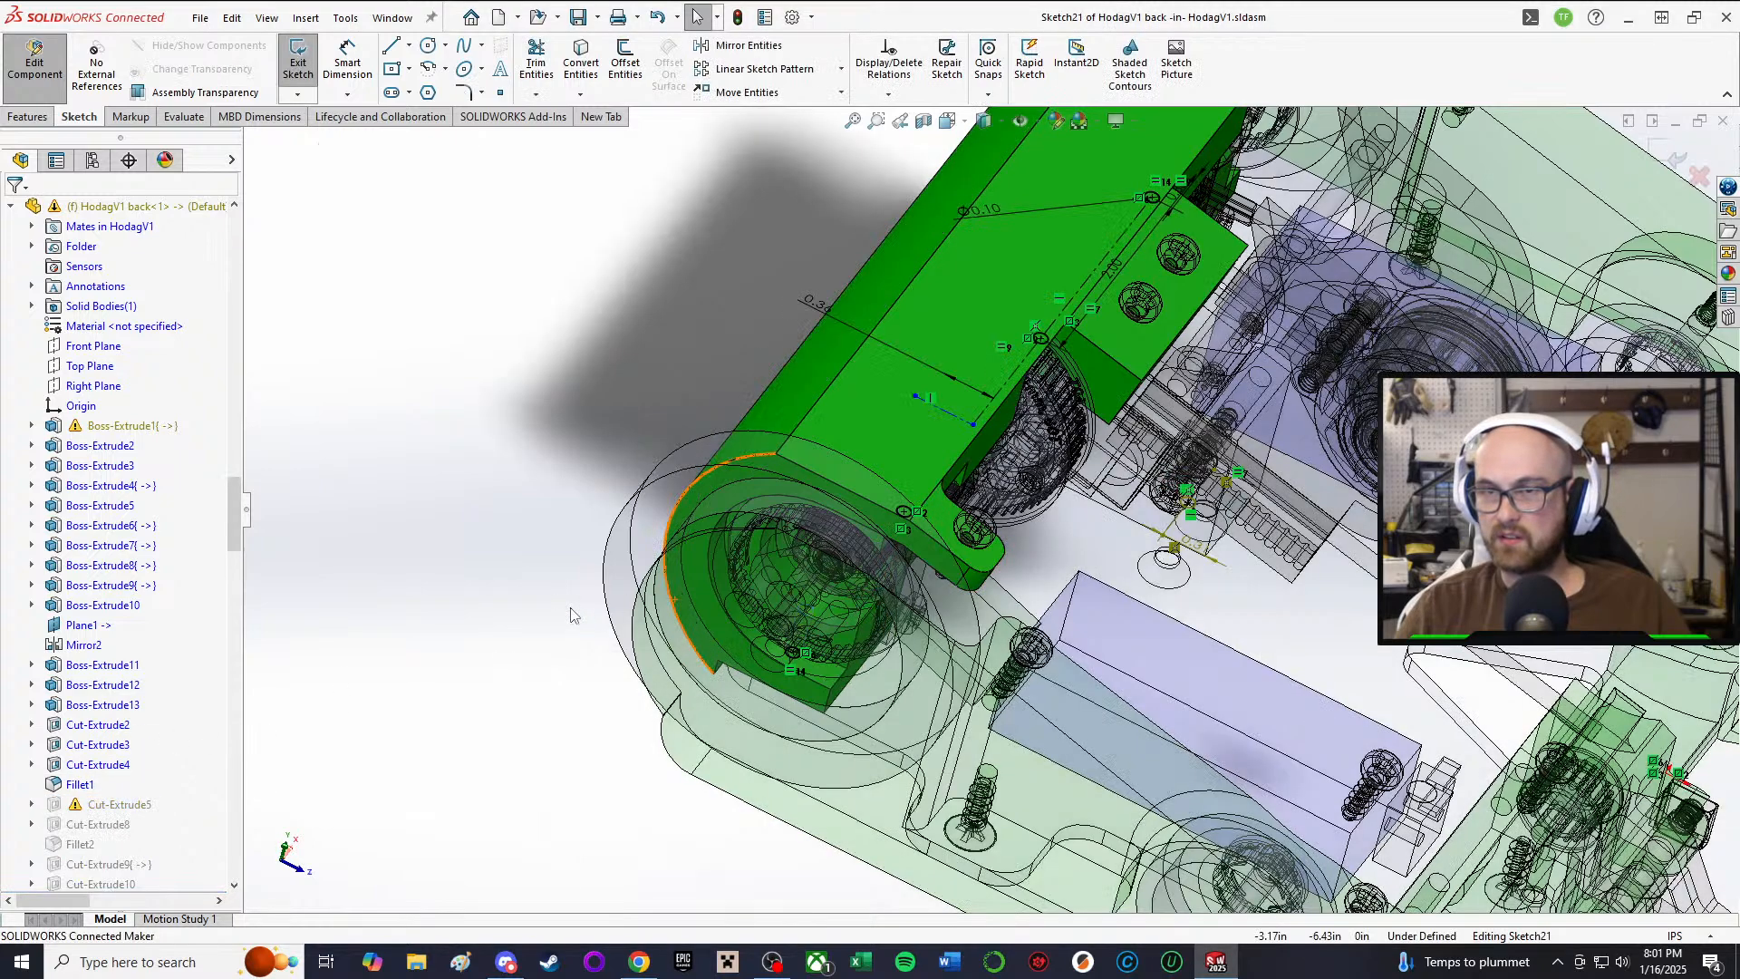
Step: Move the screw-hole diameter dimension clear of the back part's outline and check its exact value
mouse_move(571, 614)
middle_mouse_down()
mouse_move(730, 311)
mouse_move(937, 733)
mouse_move(917, 598)
middle_mouse_up()
scroll(917, 595, "down", 2)
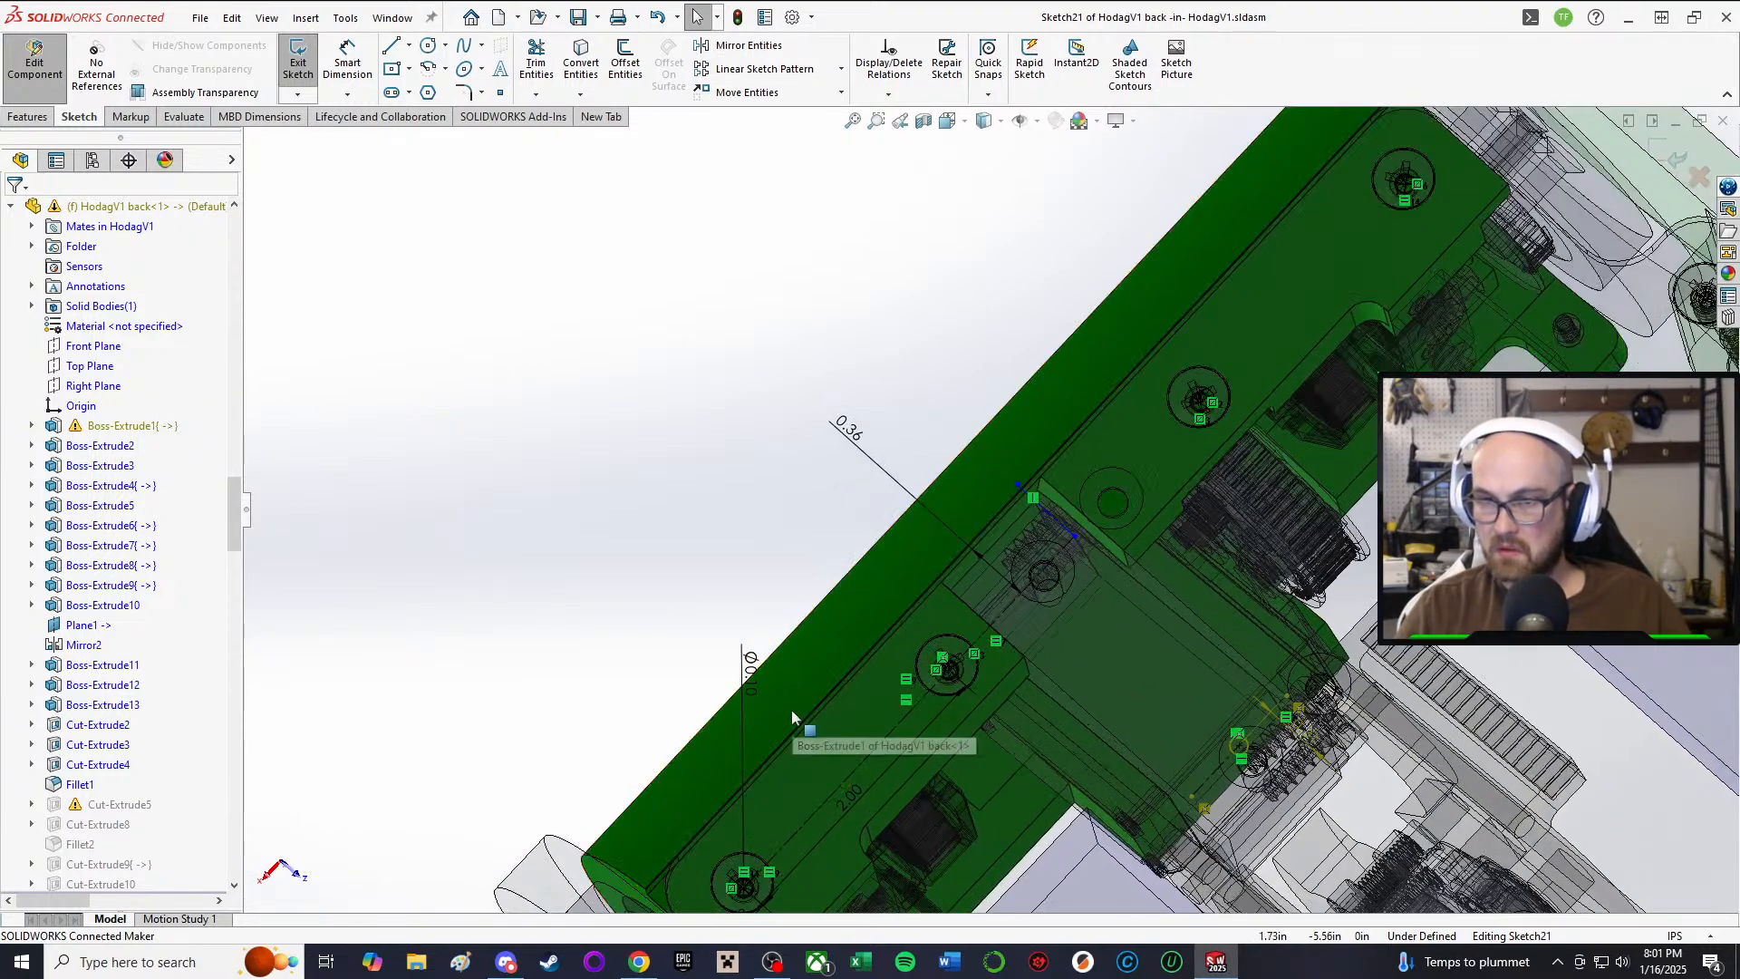
left_click_drag(771, 689, 580, 573)
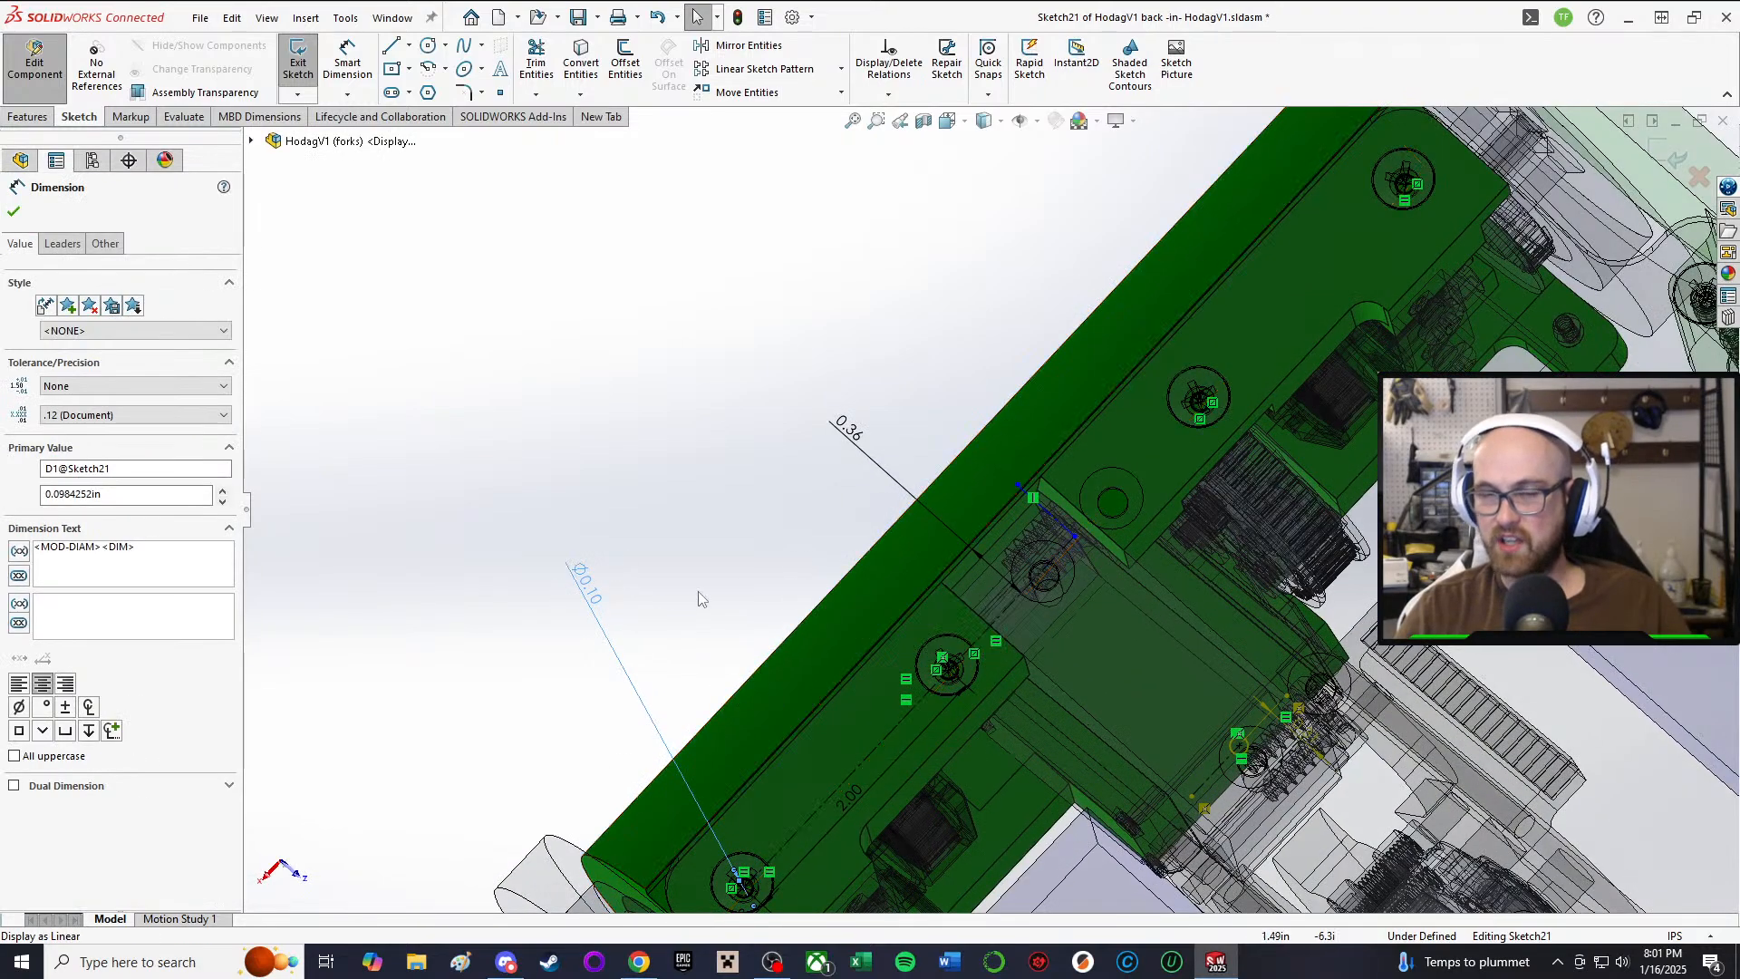
scroll(660, 603, "down", 2)
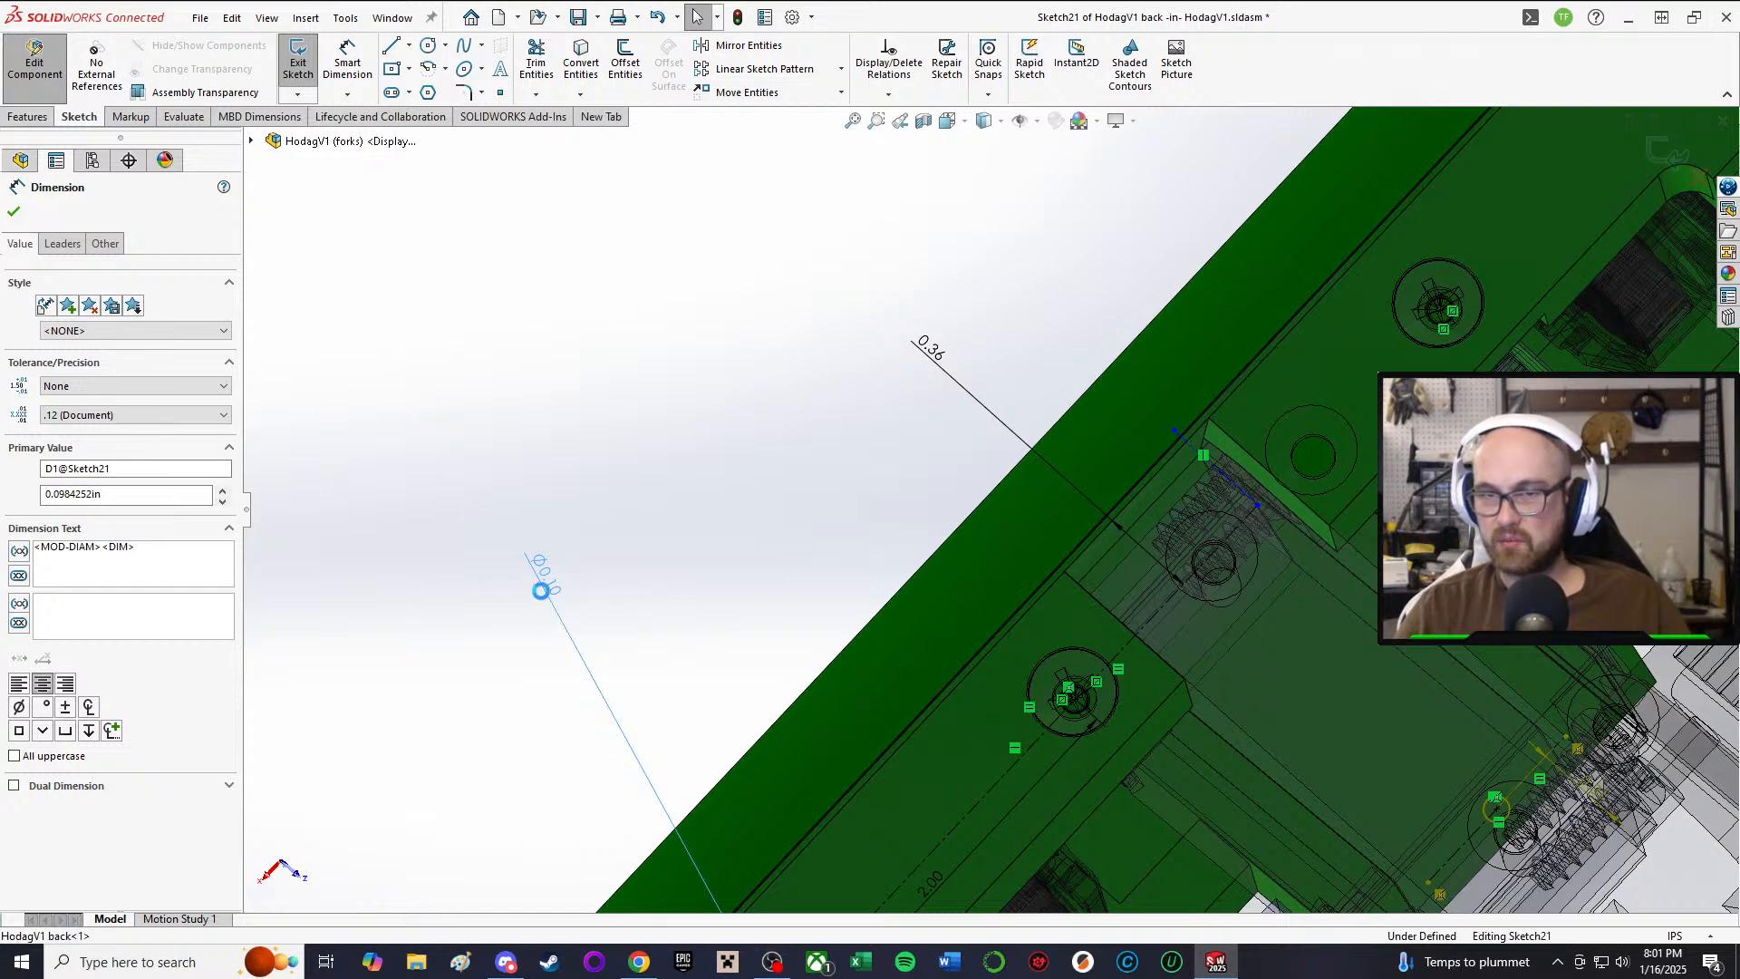
double_click(541, 583)
key("Escape")
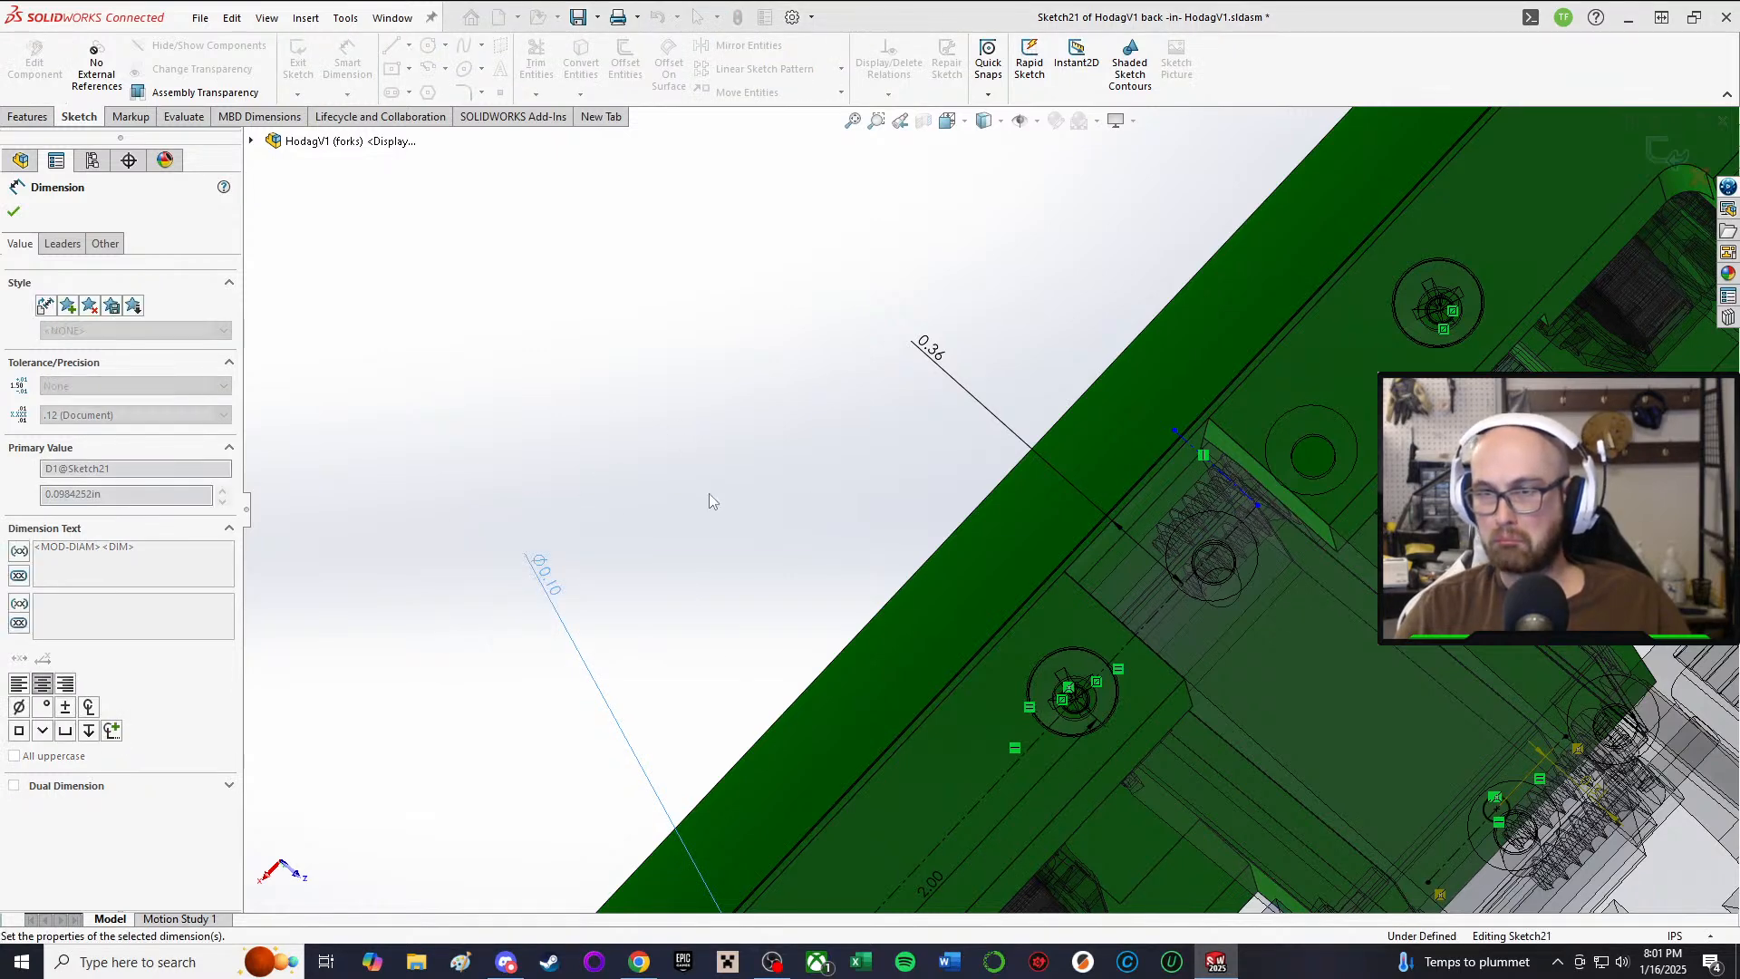
left_click(710, 501)
Step: Examine the back part's sketched hole circles against the screws, then exit the sketch
scroll(762, 498, "up", 3)
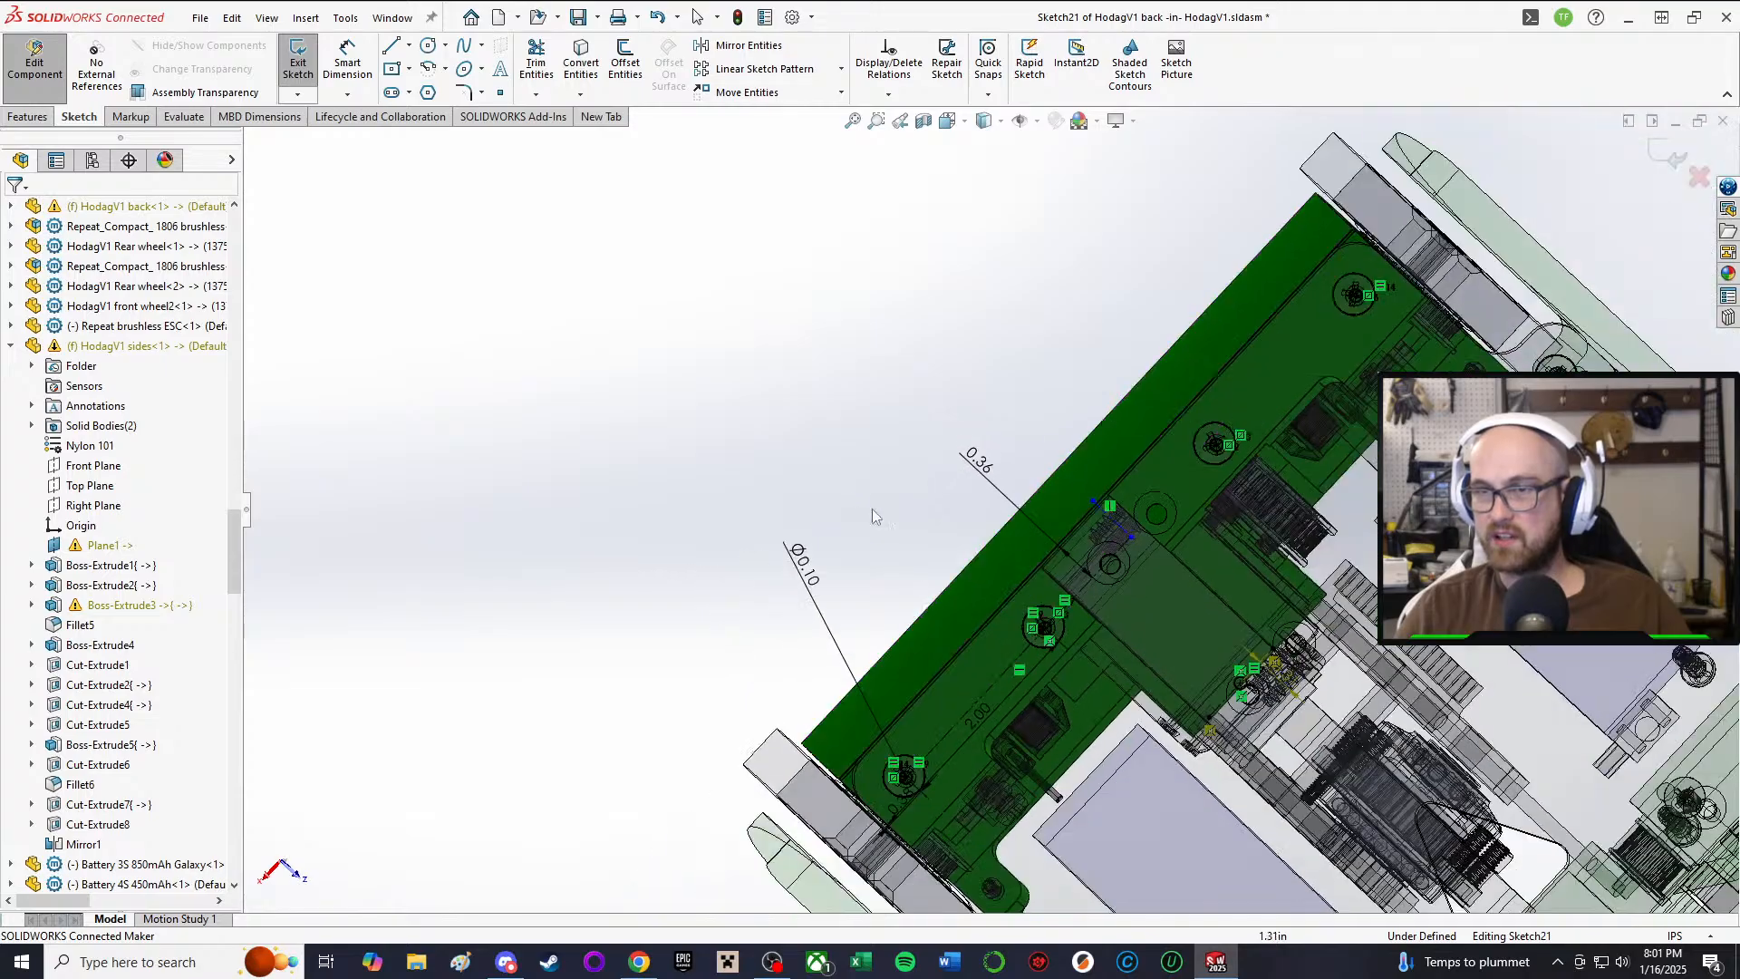
scroll(1165, 369, "down", 2)
scroll(1135, 379, "up", 1)
scroll(901, 787, "up", 1)
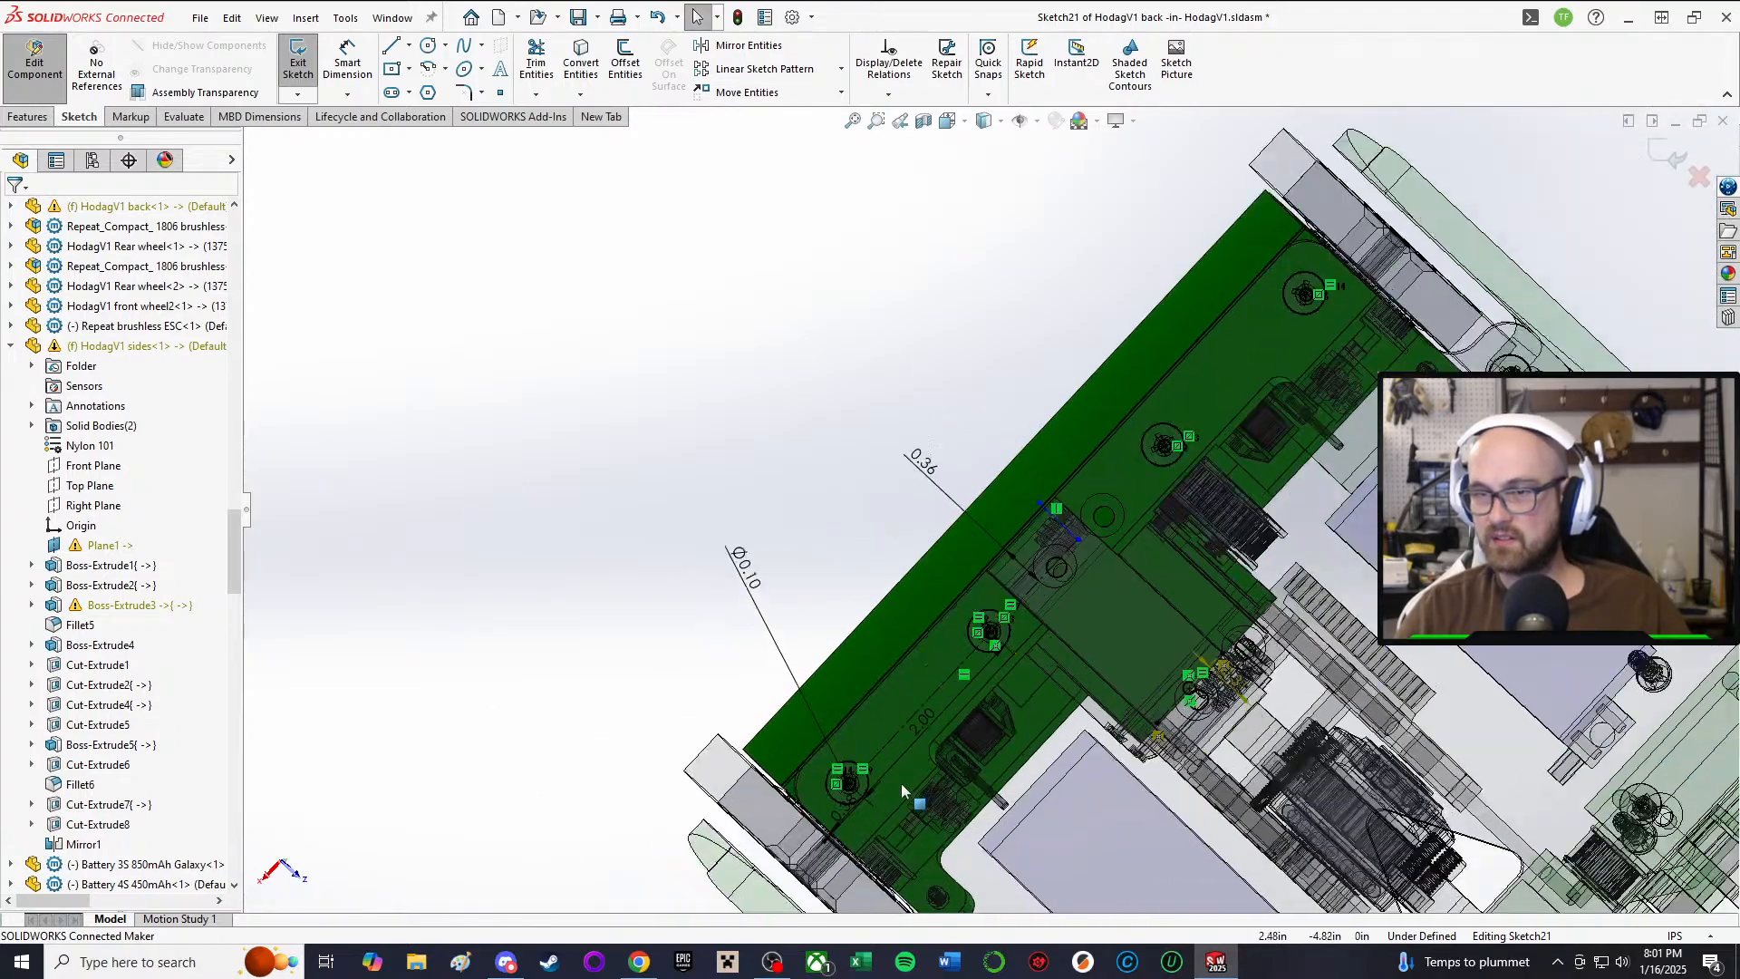
scroll(901, 783, "down", 3)
scroll(870, 761, "up", 2)
scroll(843, 738, "down", 1)
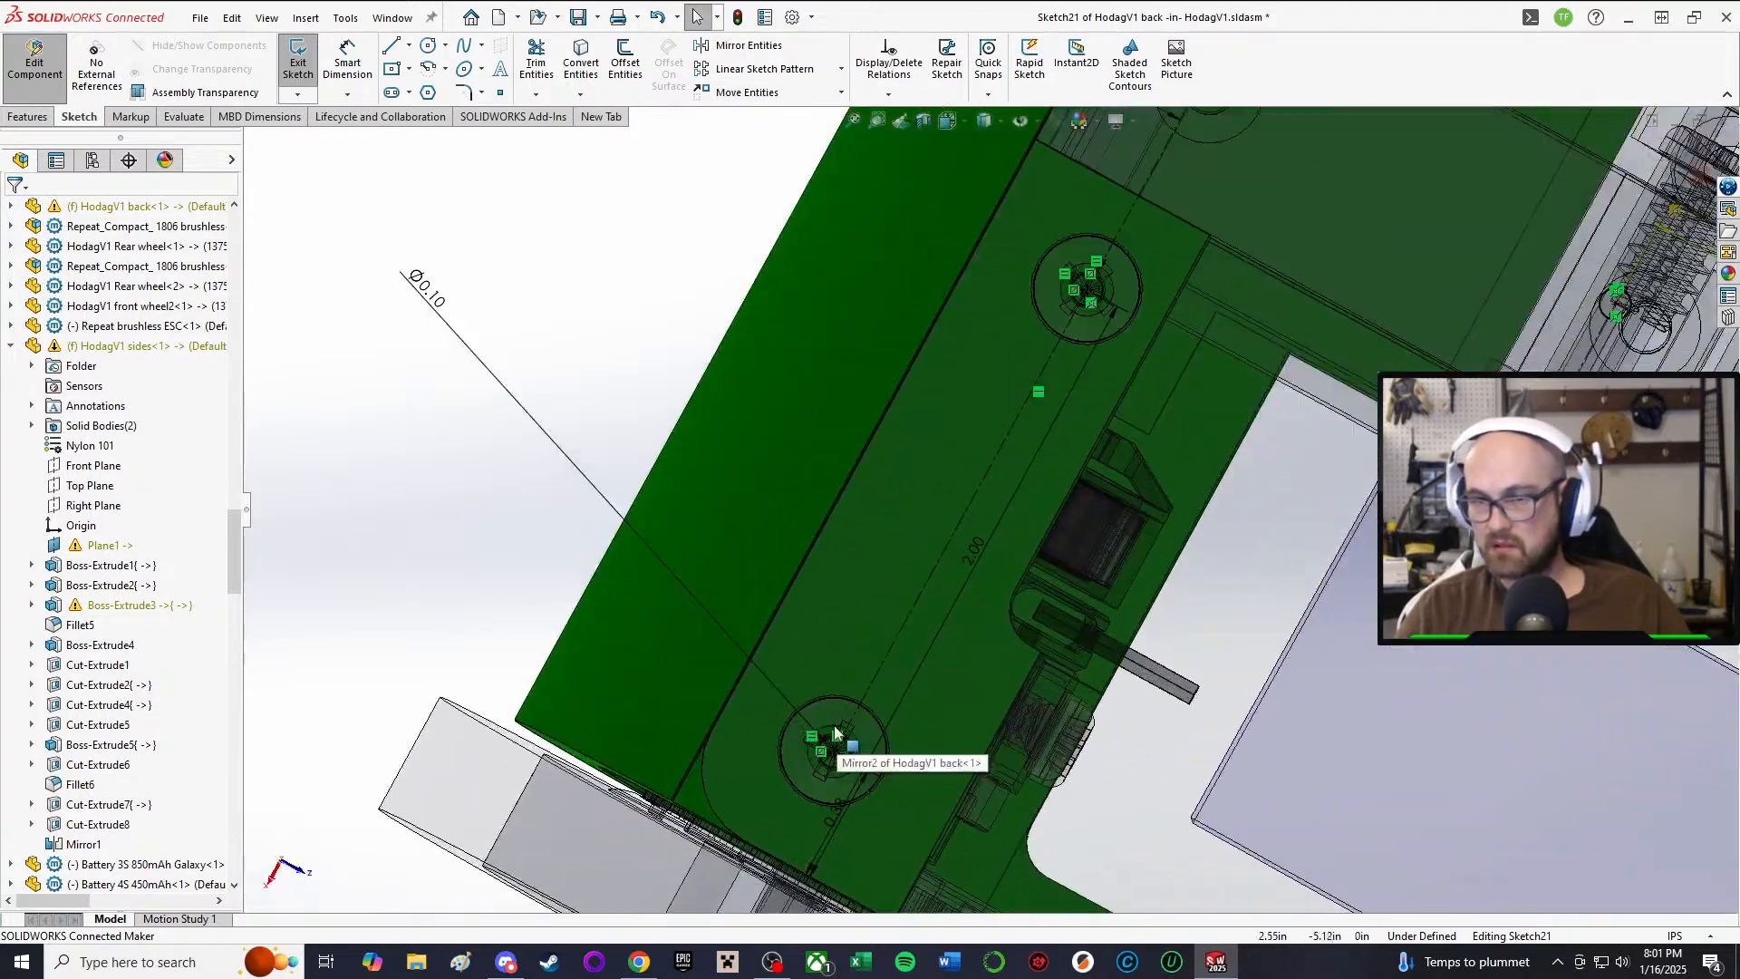
scroll(934, 646, "up", 4)
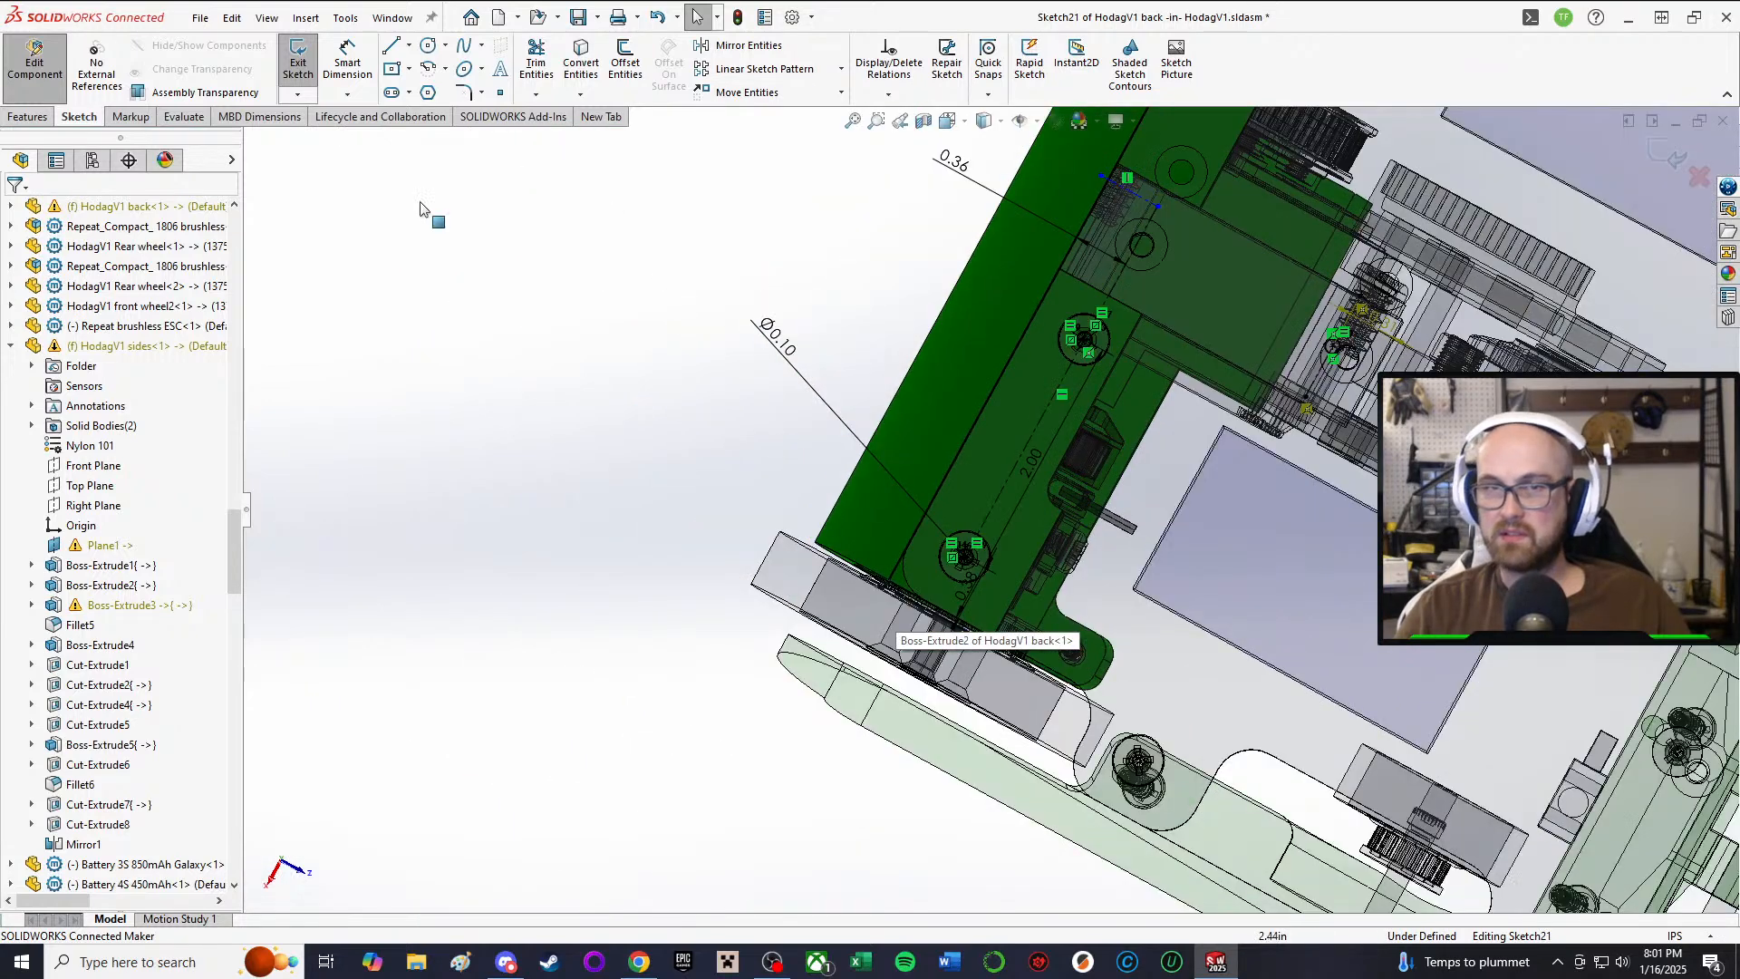
left_click(298, 64)
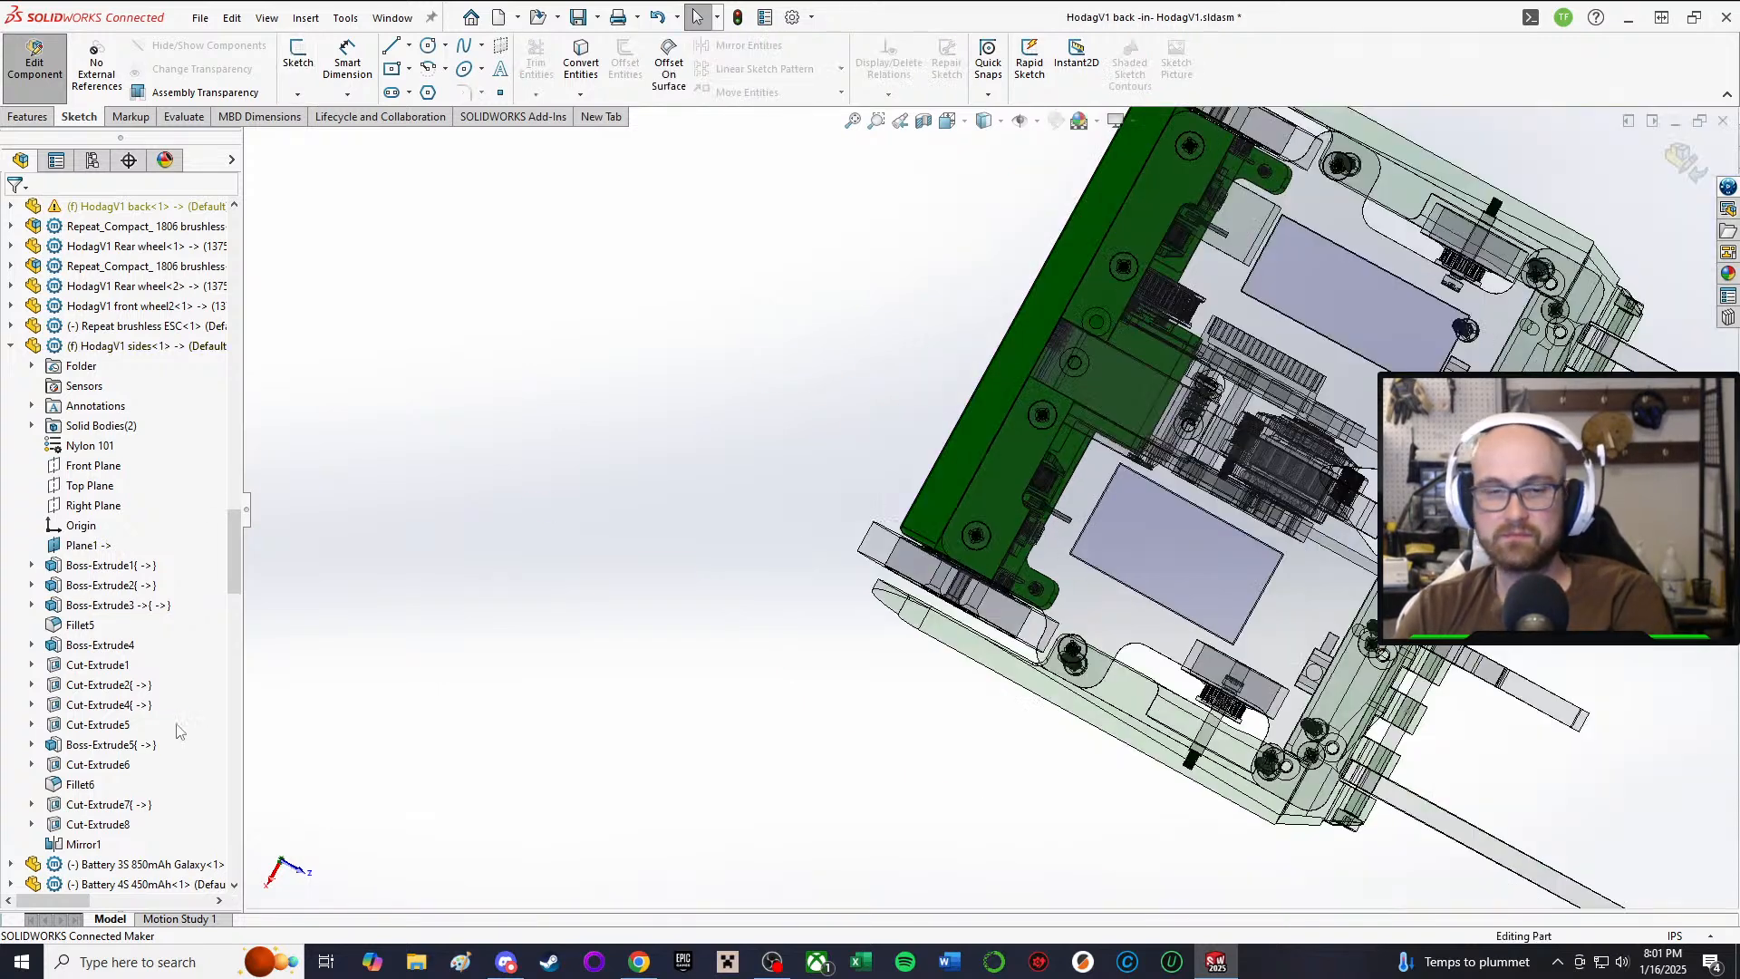
Step: Identify Cut-Extrude3 as the back part's tab and center-block screw holes and open its sketch for editing
left_click(95, 729)
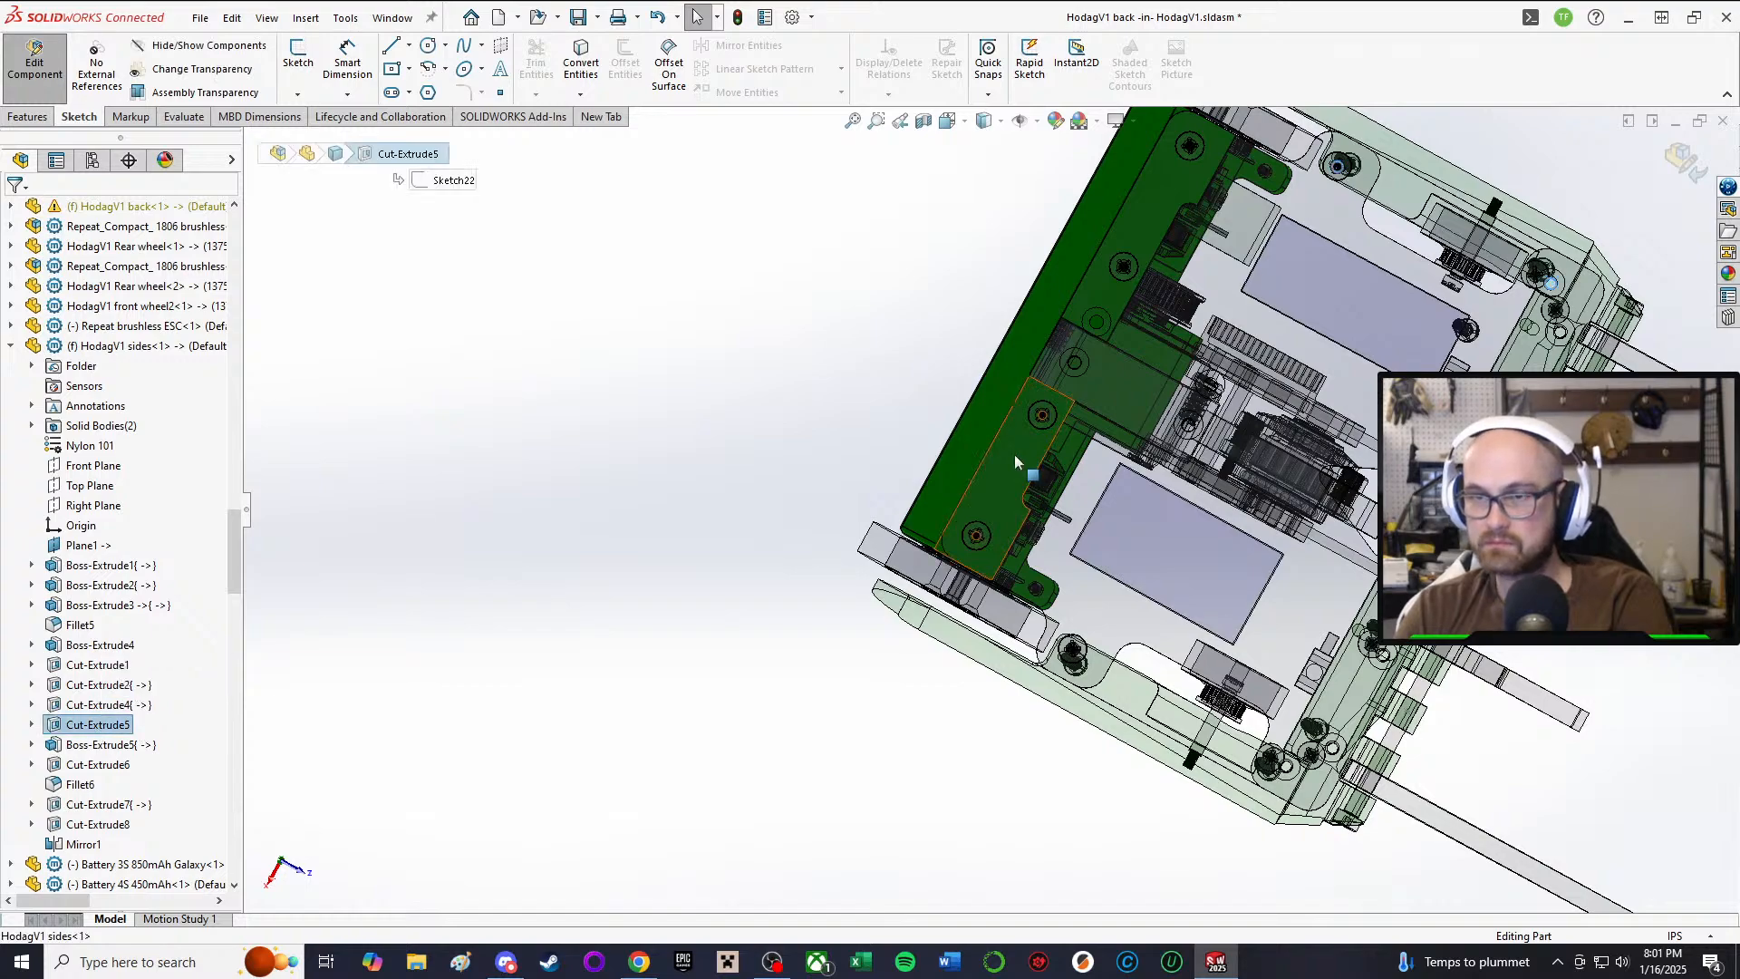
left_click(985, 428)
middle_click_drag(985, 428, 1004, 387)
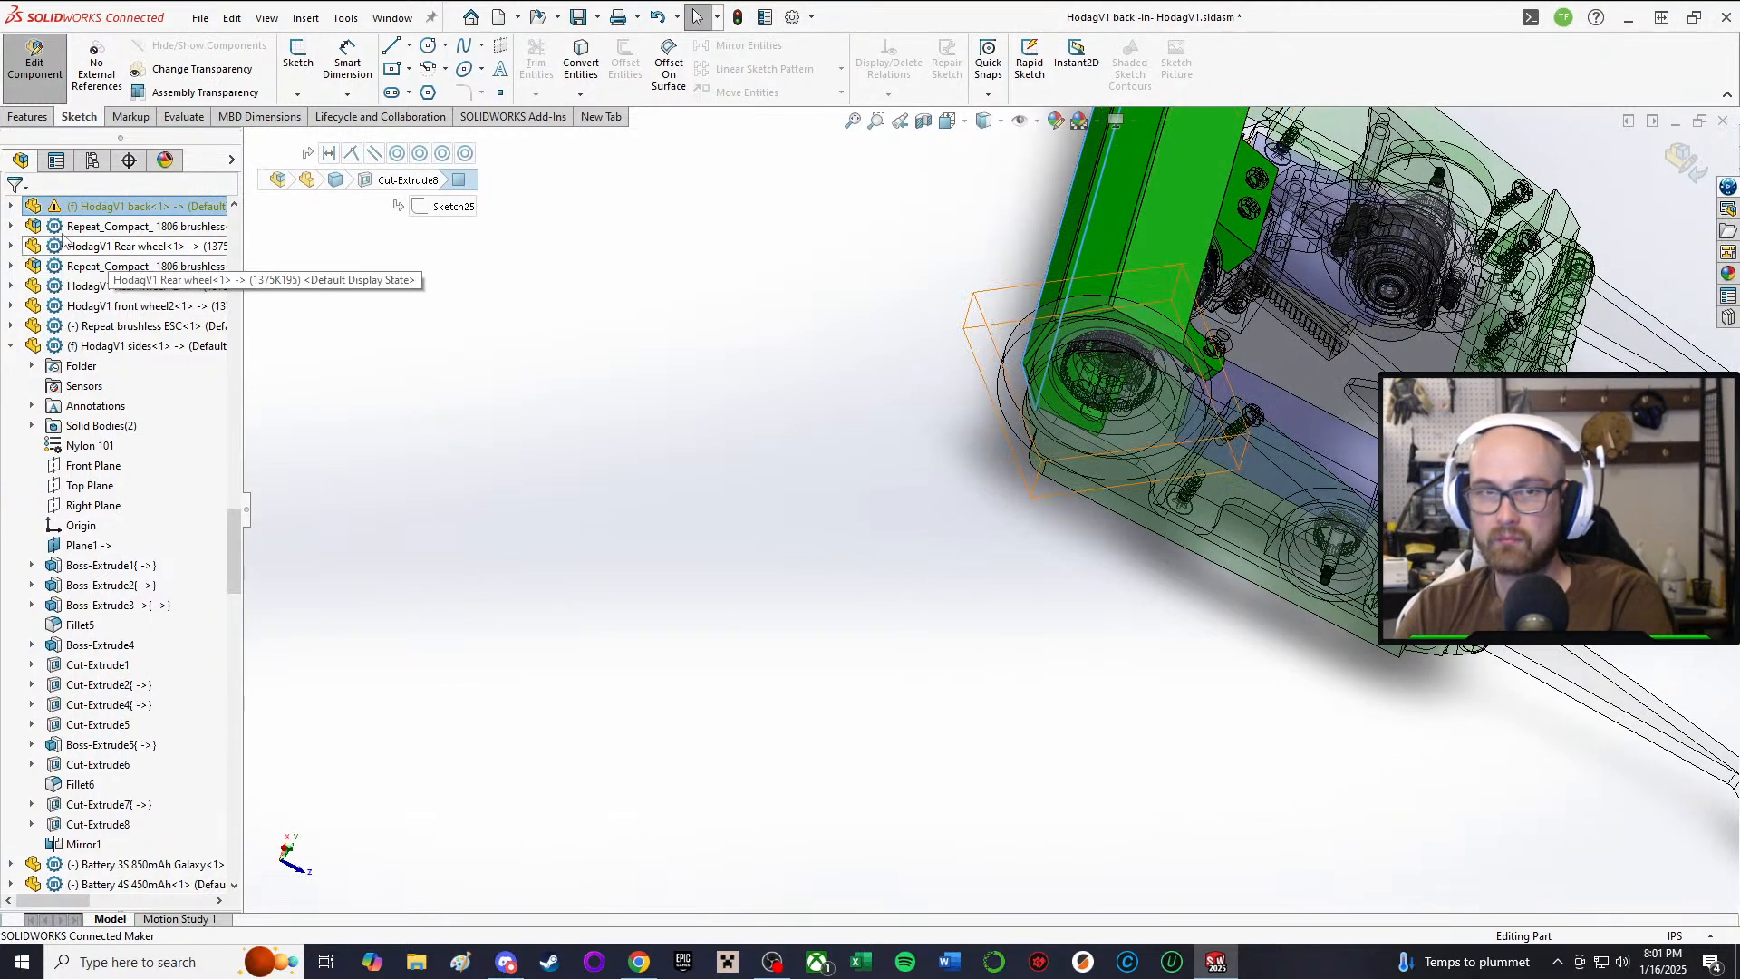
left_click(12, 207)
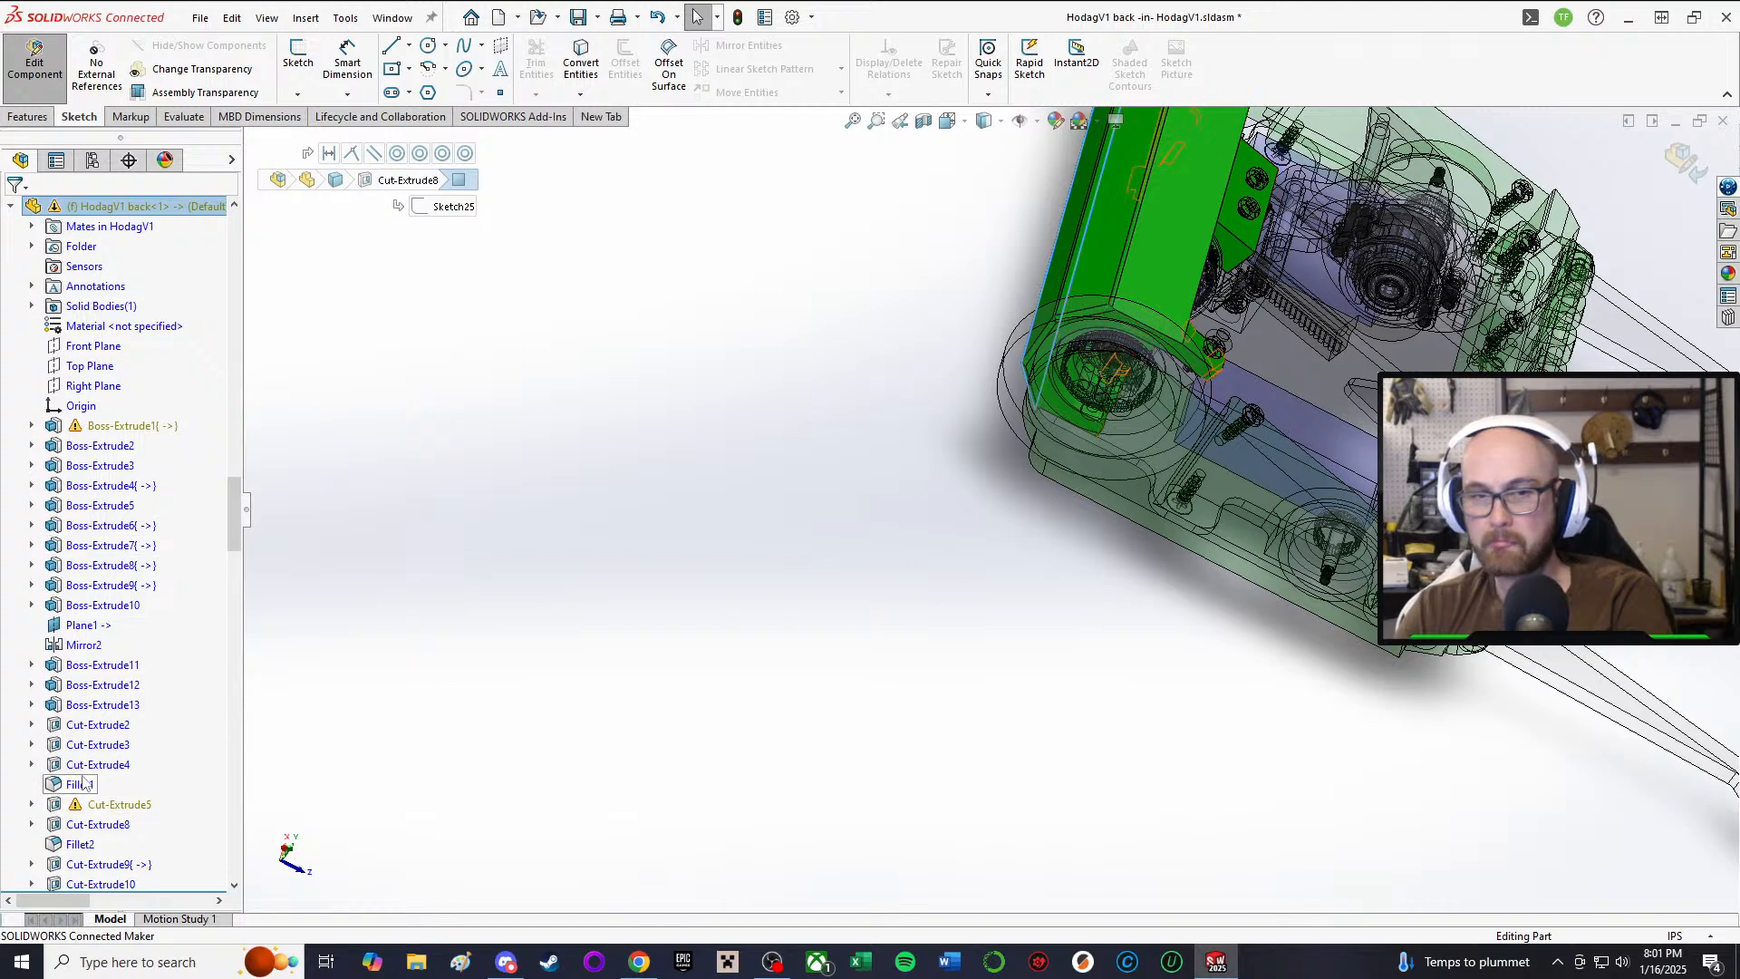
left_click(98, 744)
right_click(98, 745)
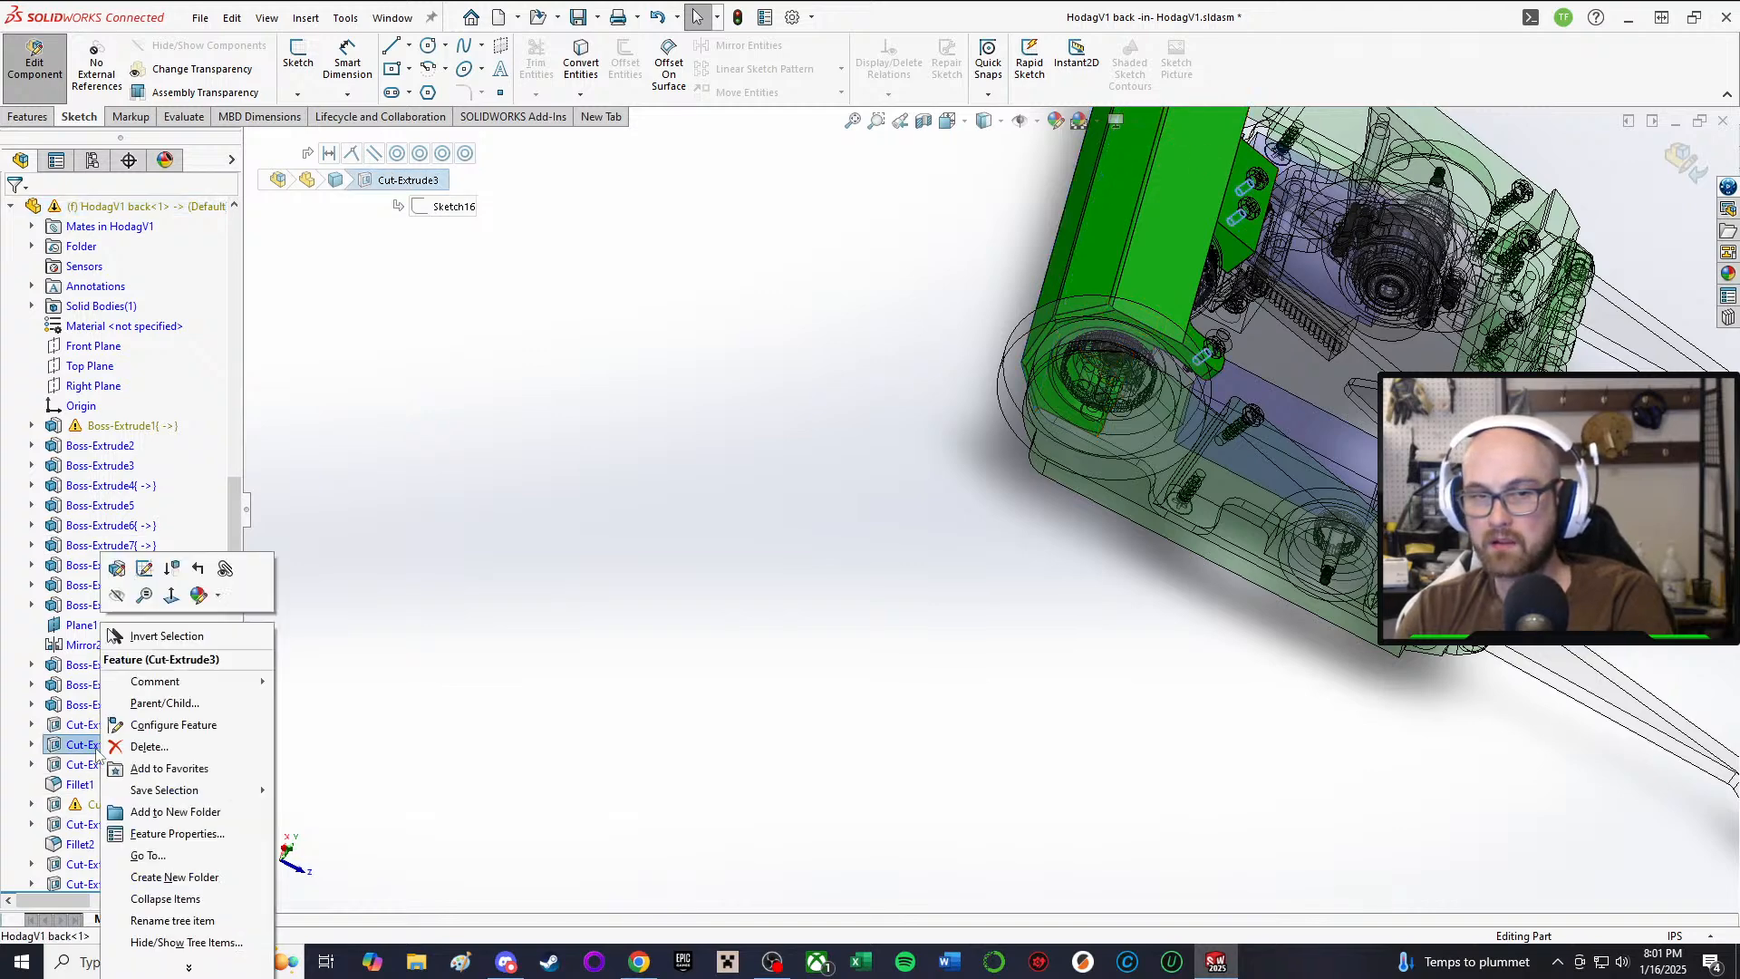
left_click(145, 572)
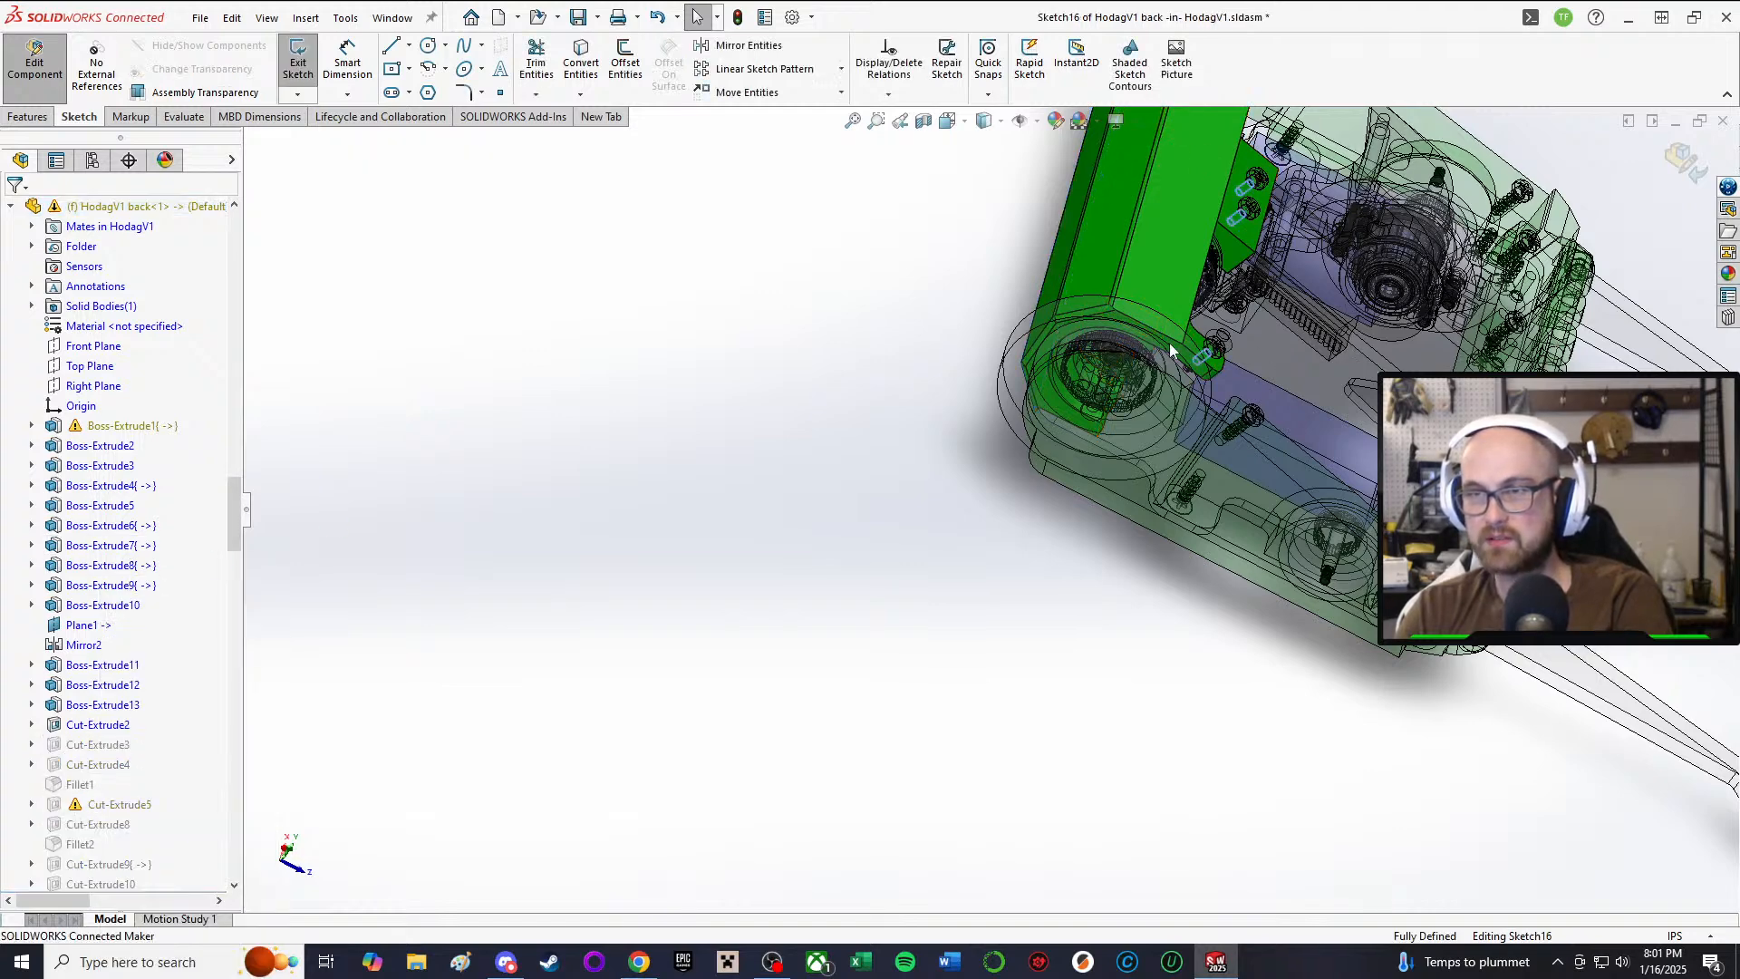
Step: Check the exact diameter of the screw hole in the back part's end tab, then exit the sketch
scroll(1170, 343, "down", 6)
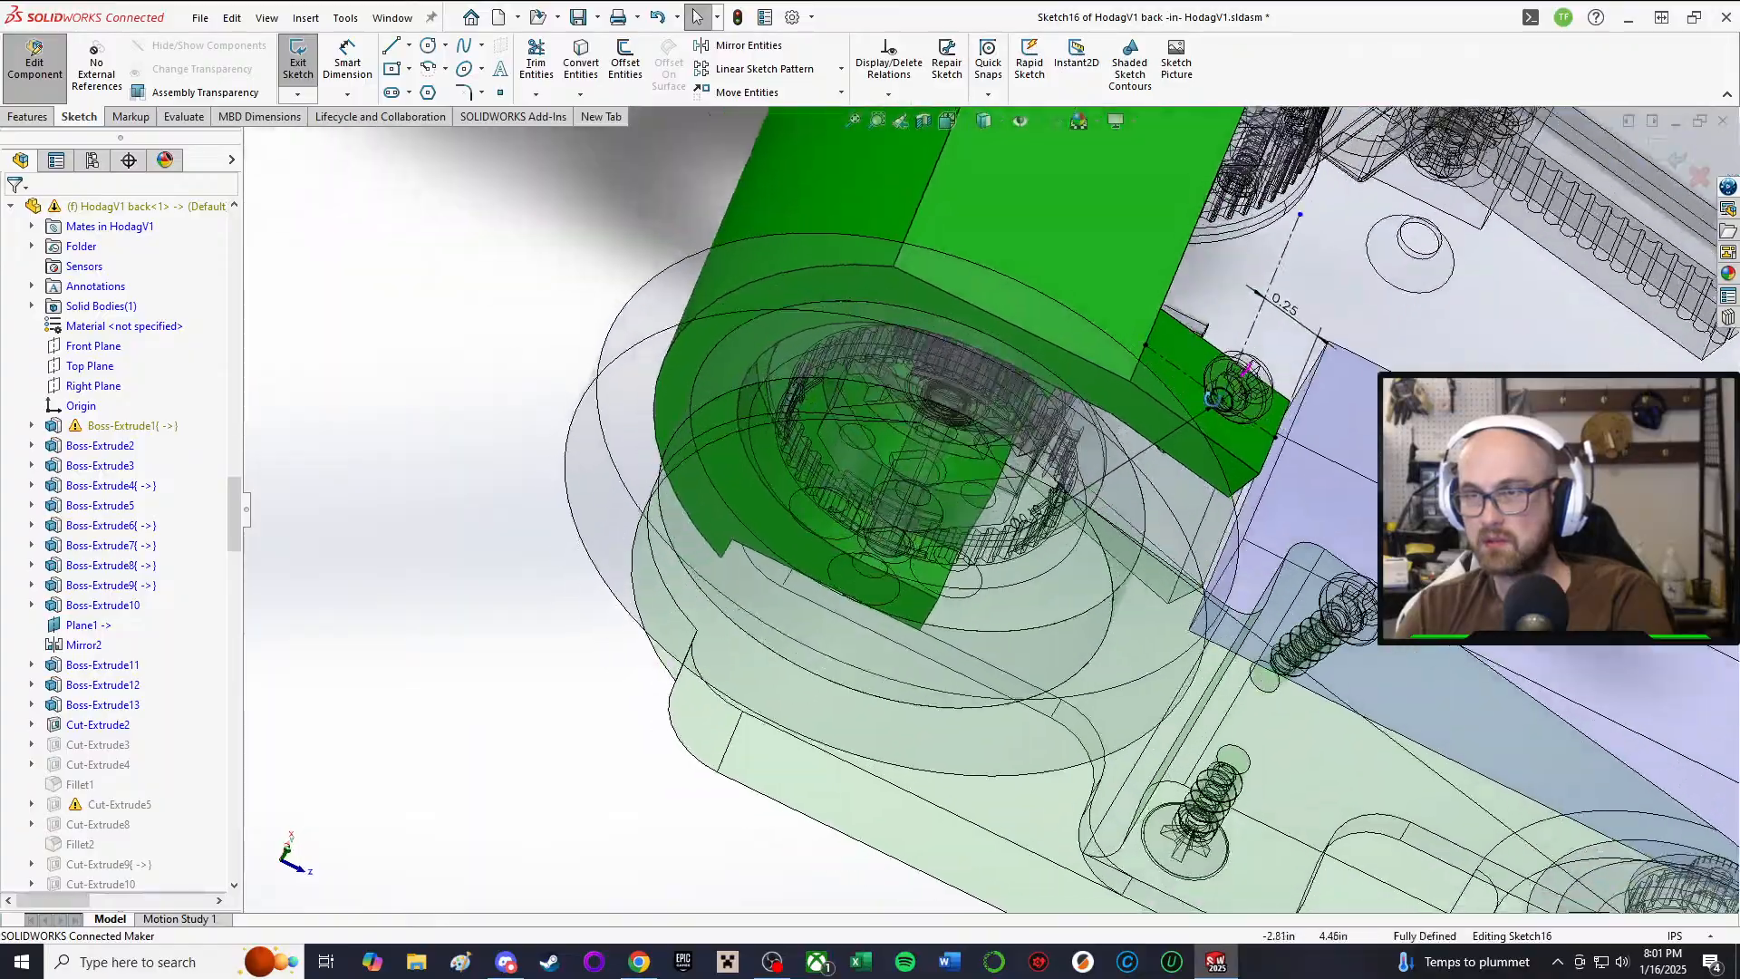
middle_click_drag(1249, 368, 581, 654)
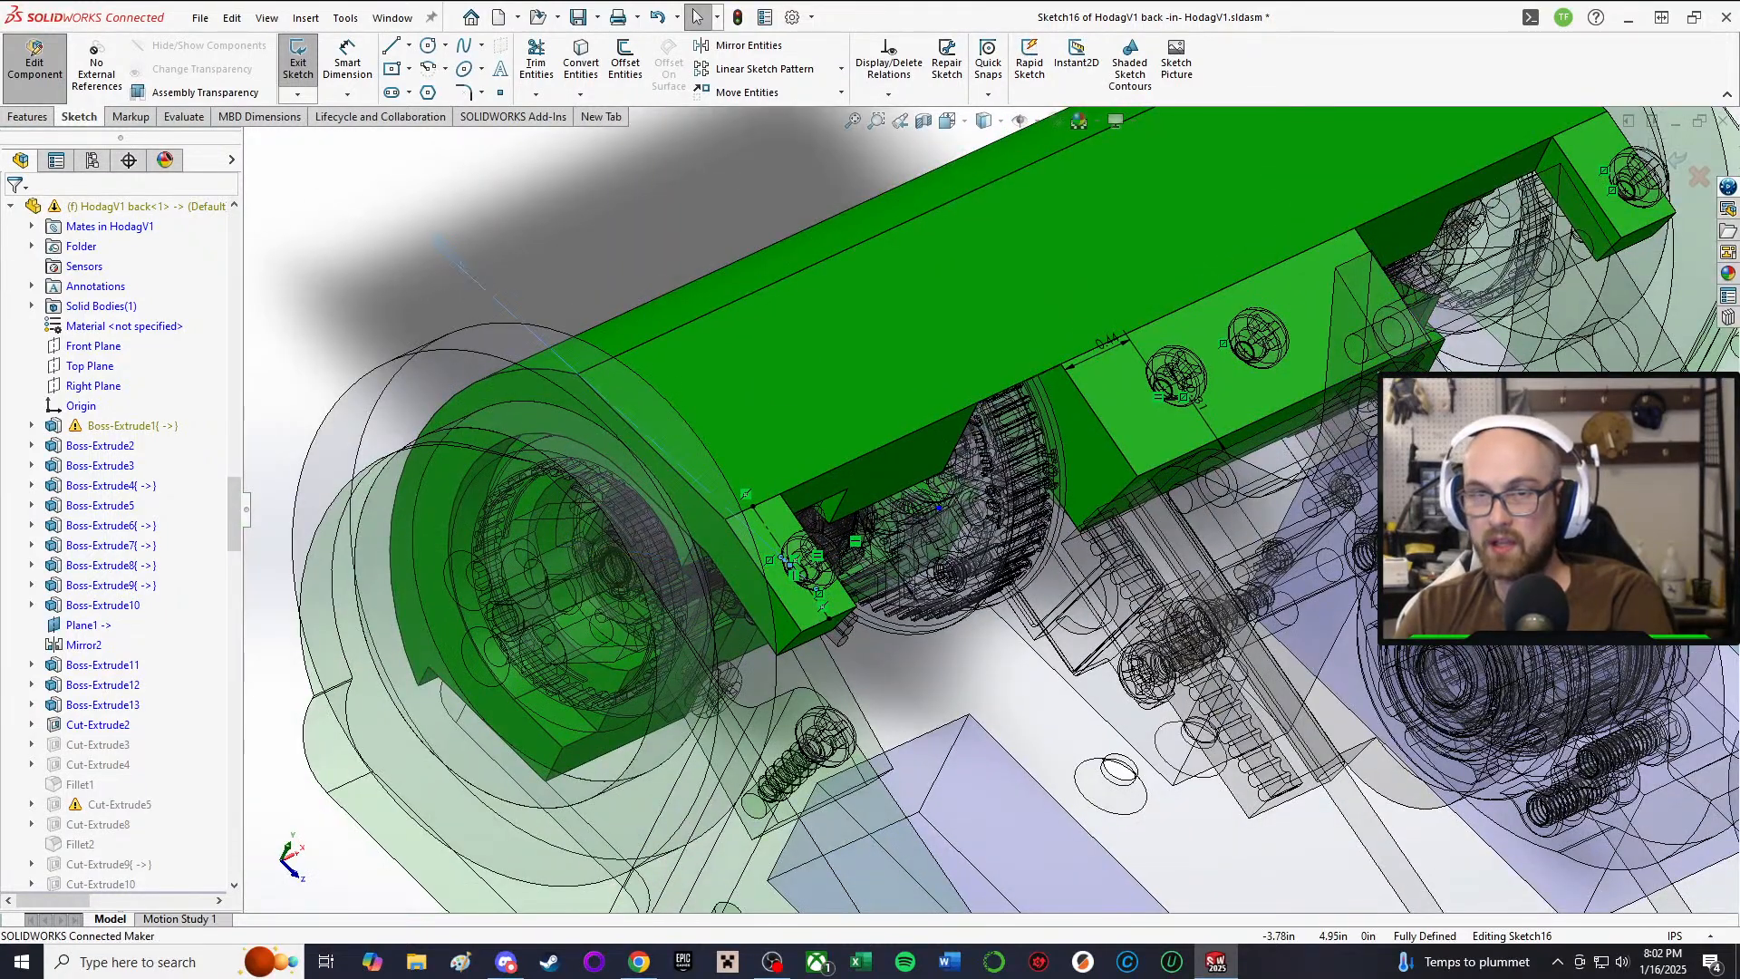
left_click(449, 252)
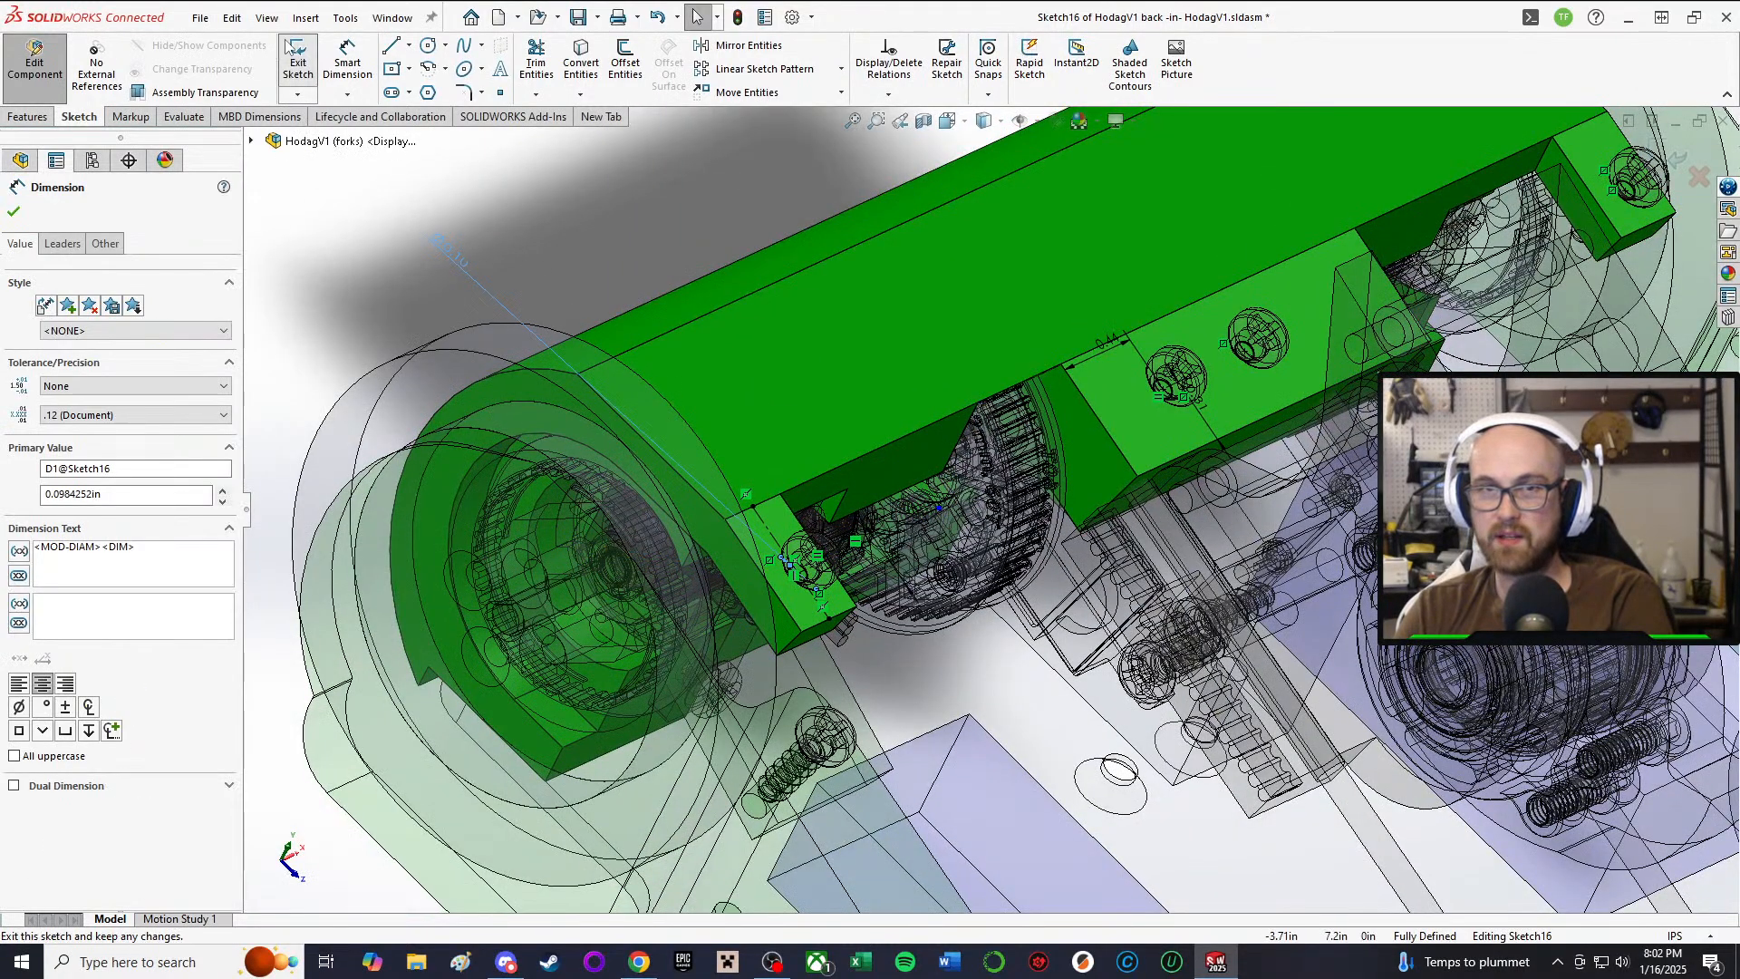
left_click(297, 68)
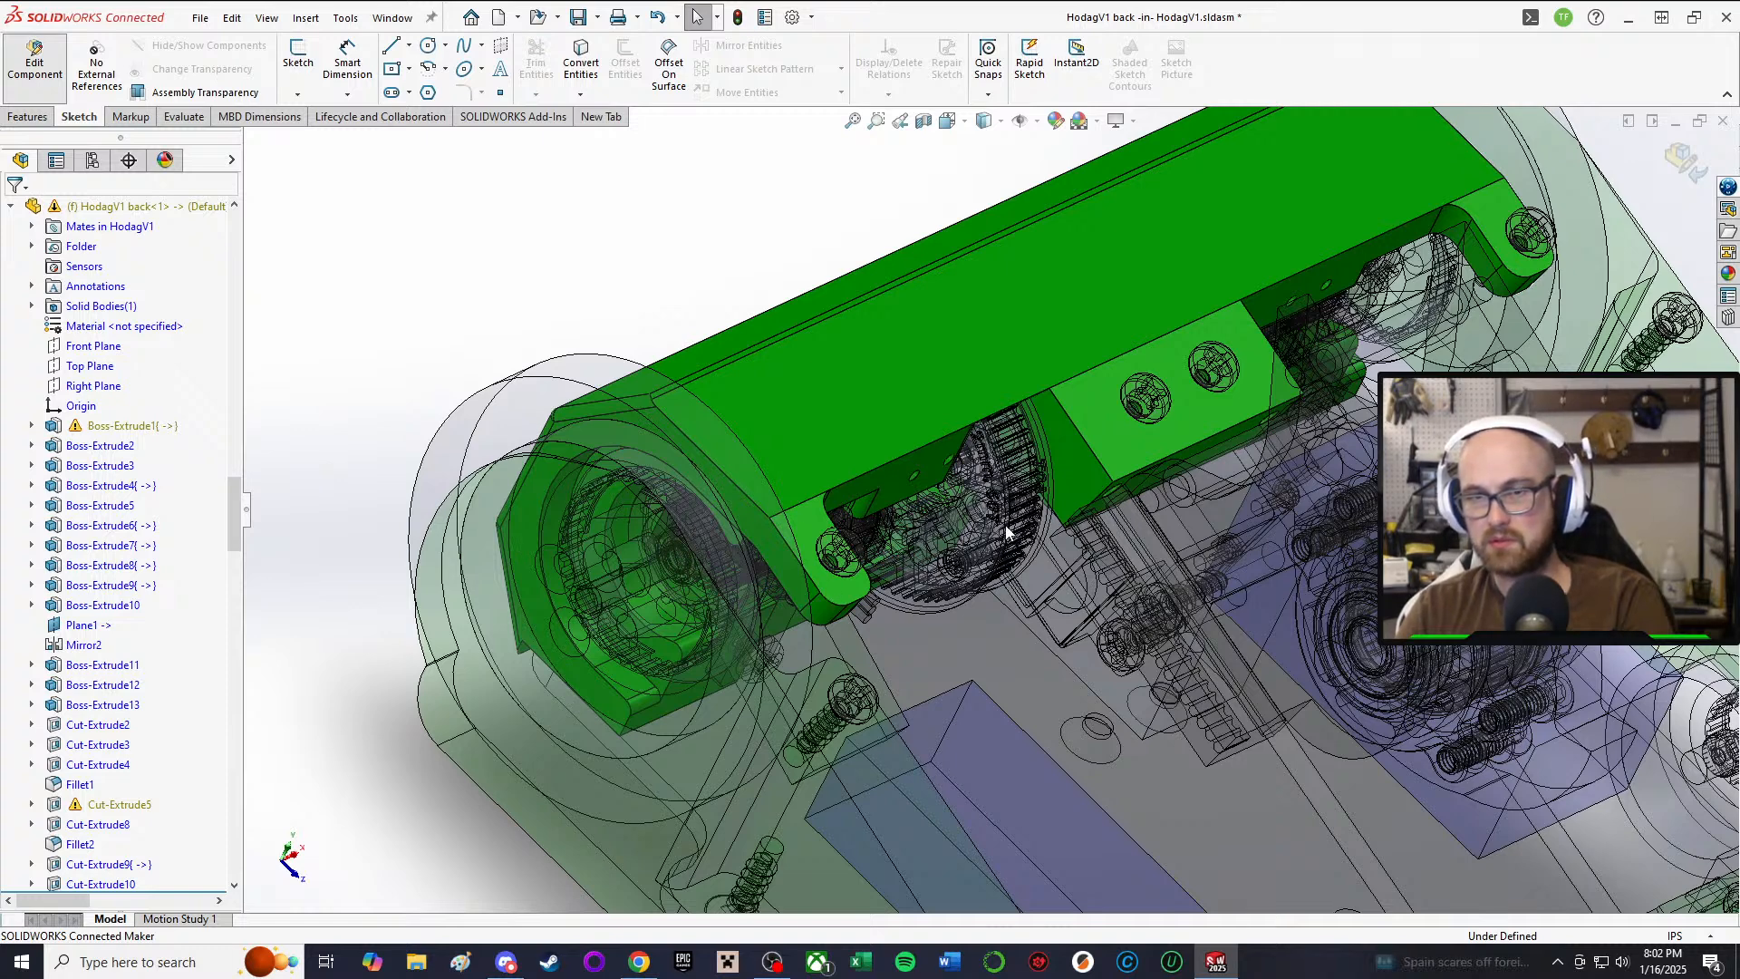
Step: Edit the side panels part in the context of the assembly and open the sketch of its Cut-Extrude5 screw holes for editing
scroll(1006, 526, "up", 1)
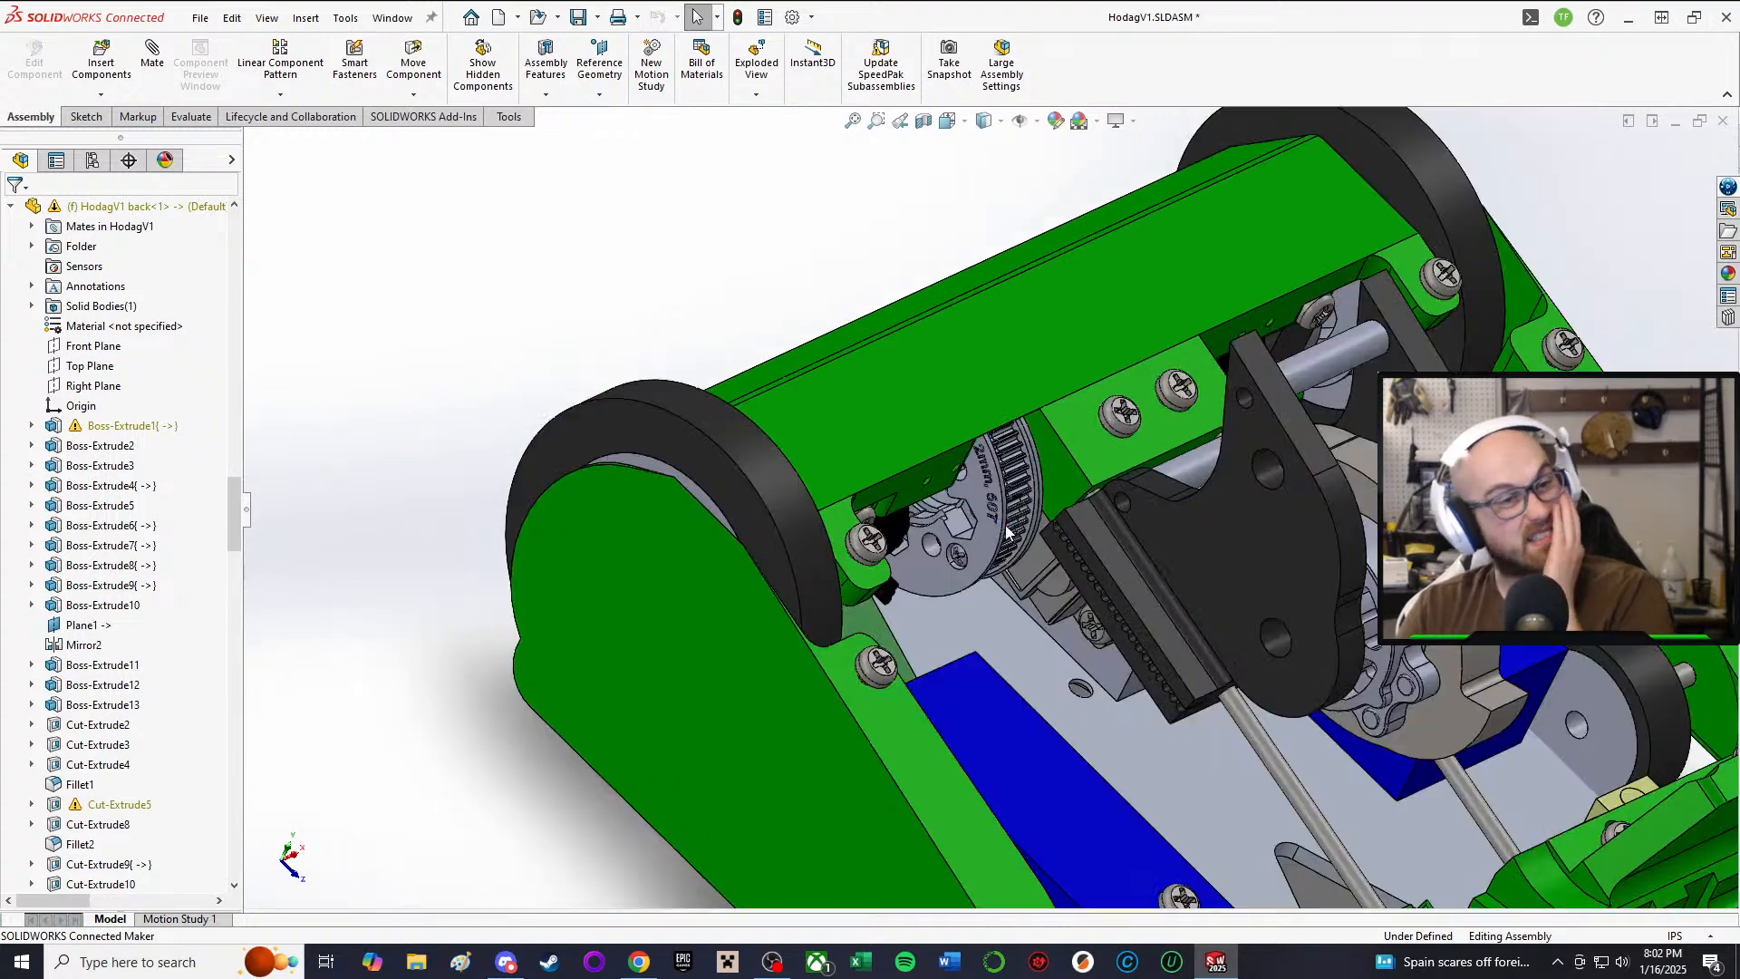
middle_click_drag(1068, 599, 761, 594)
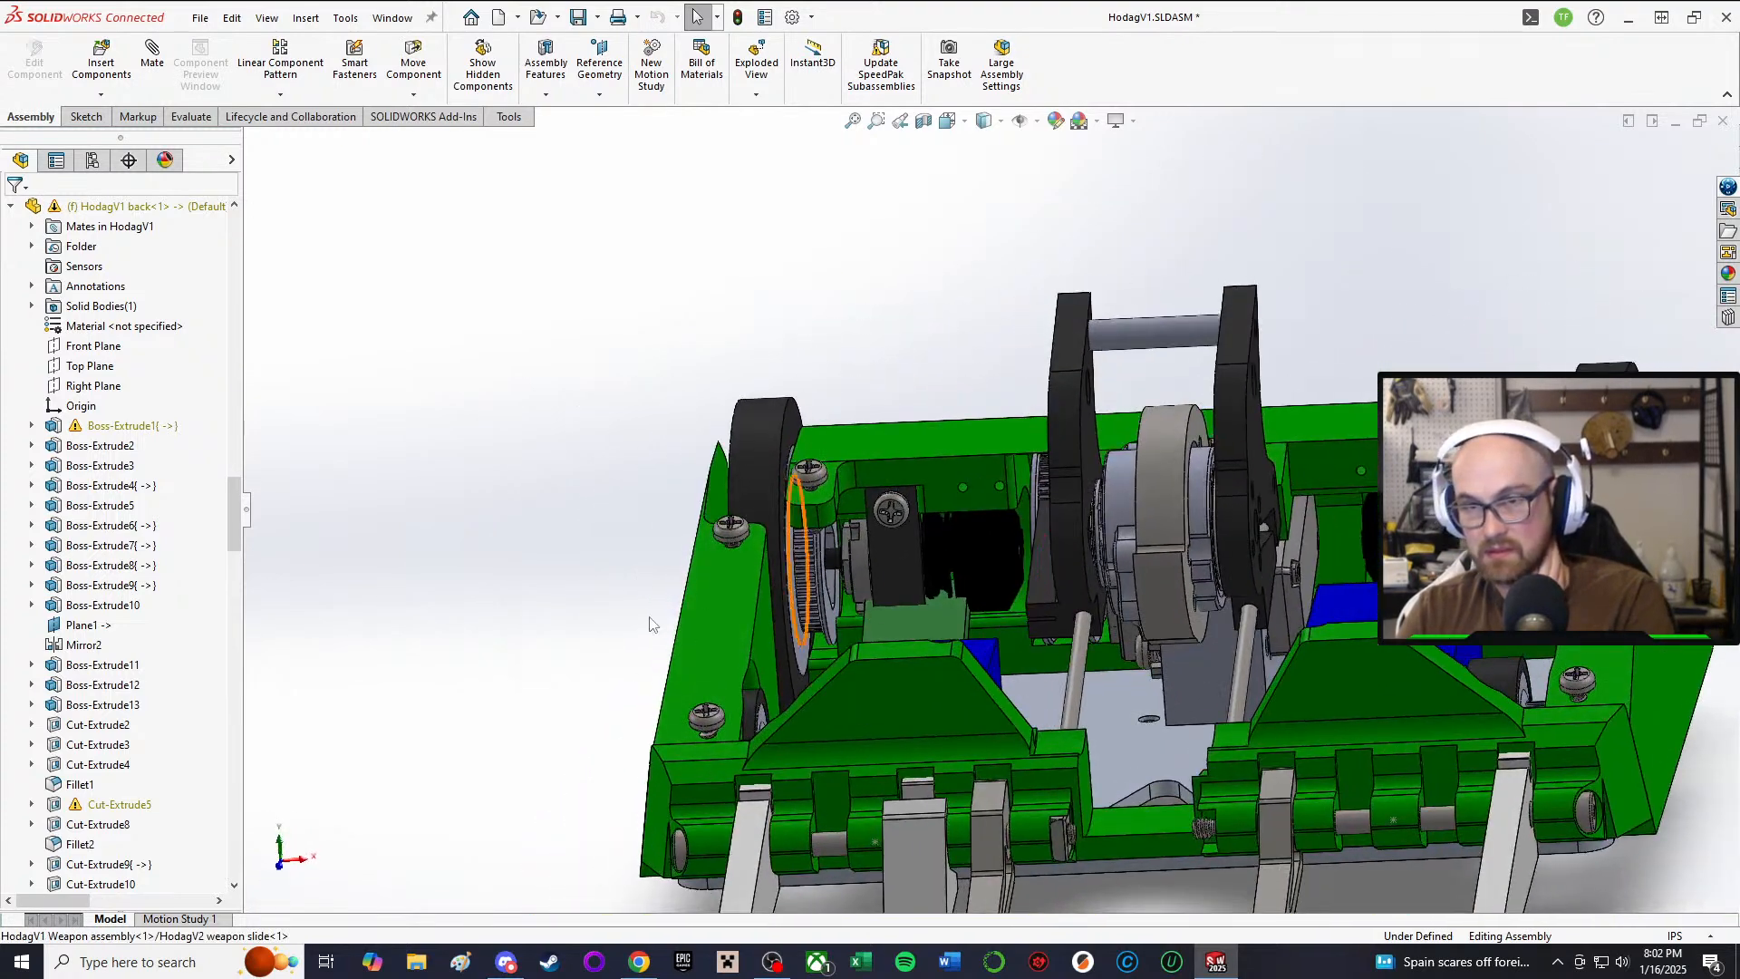
left_click(709, 617)
left_click(849, 507)
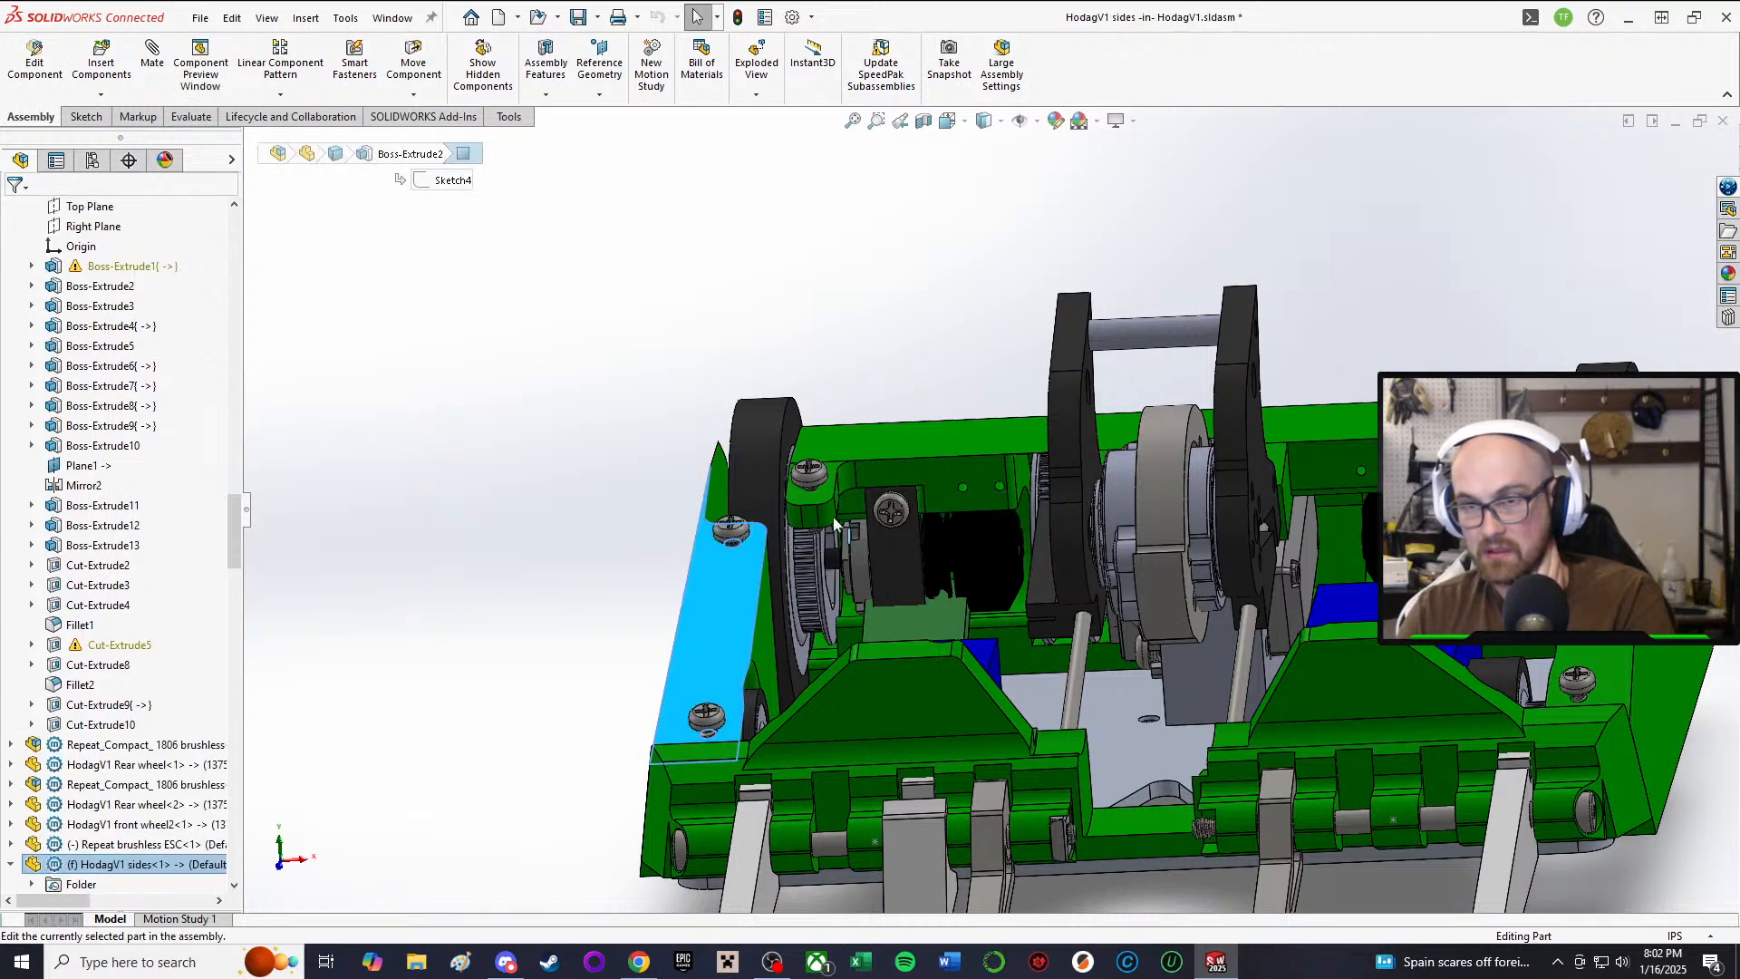
scroll(77, 843, "down", 10)
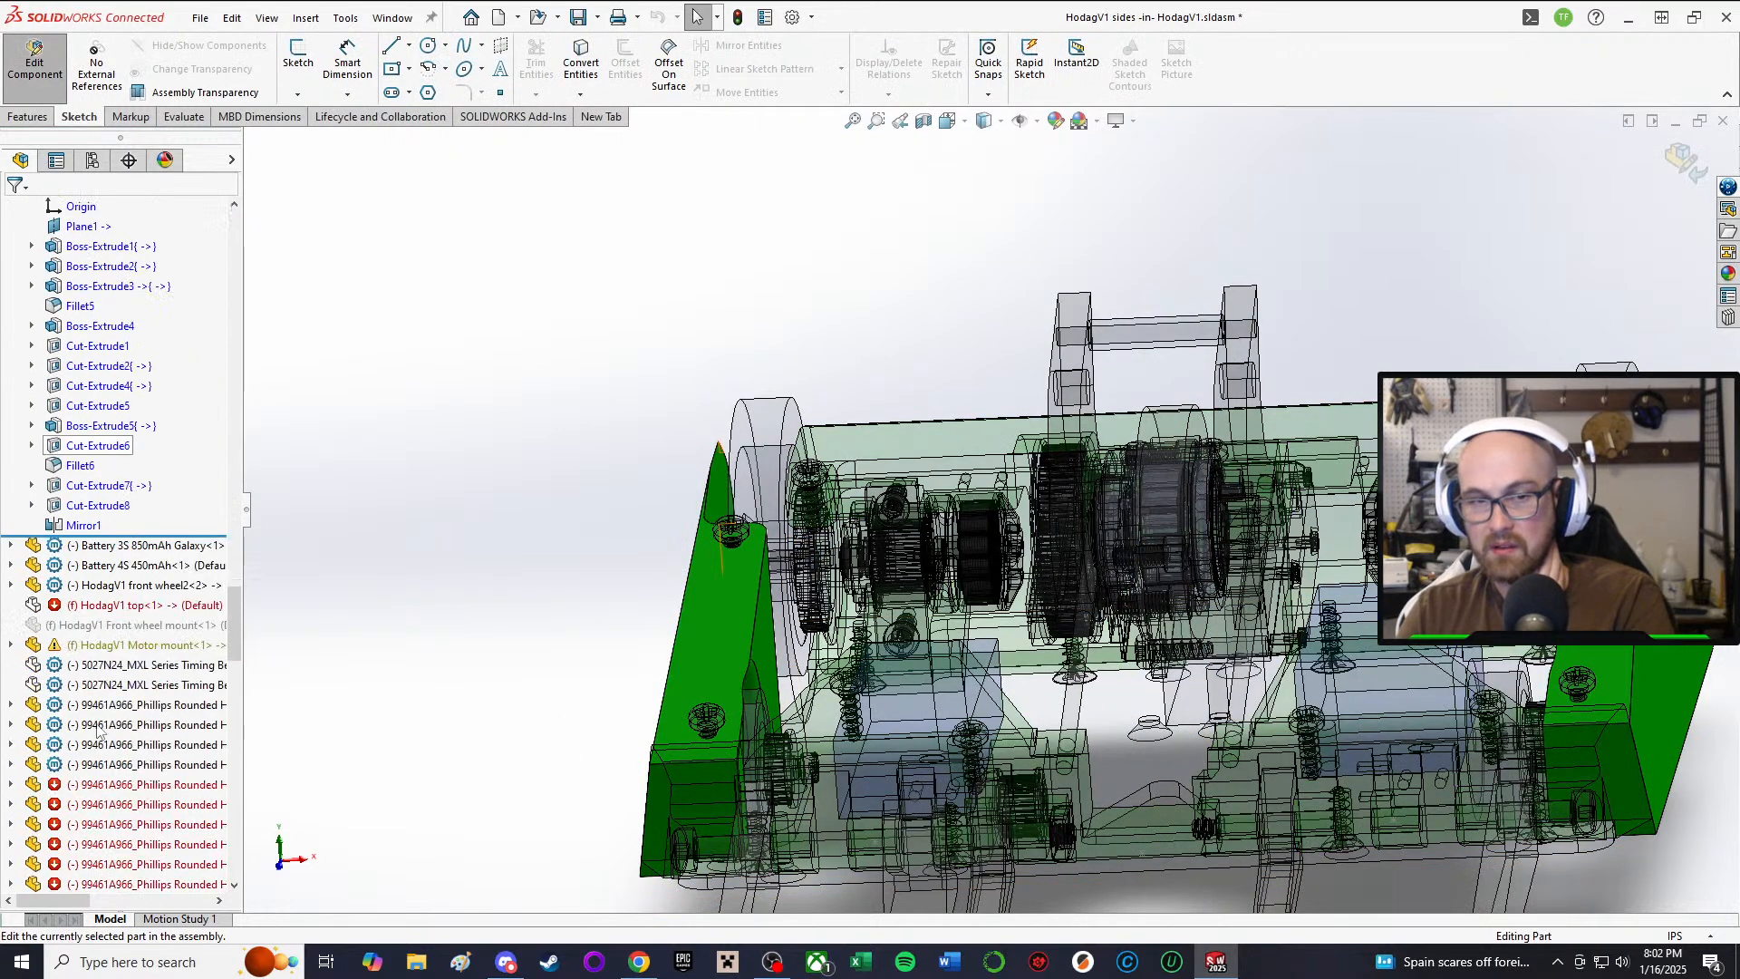
left_click(78, 407)
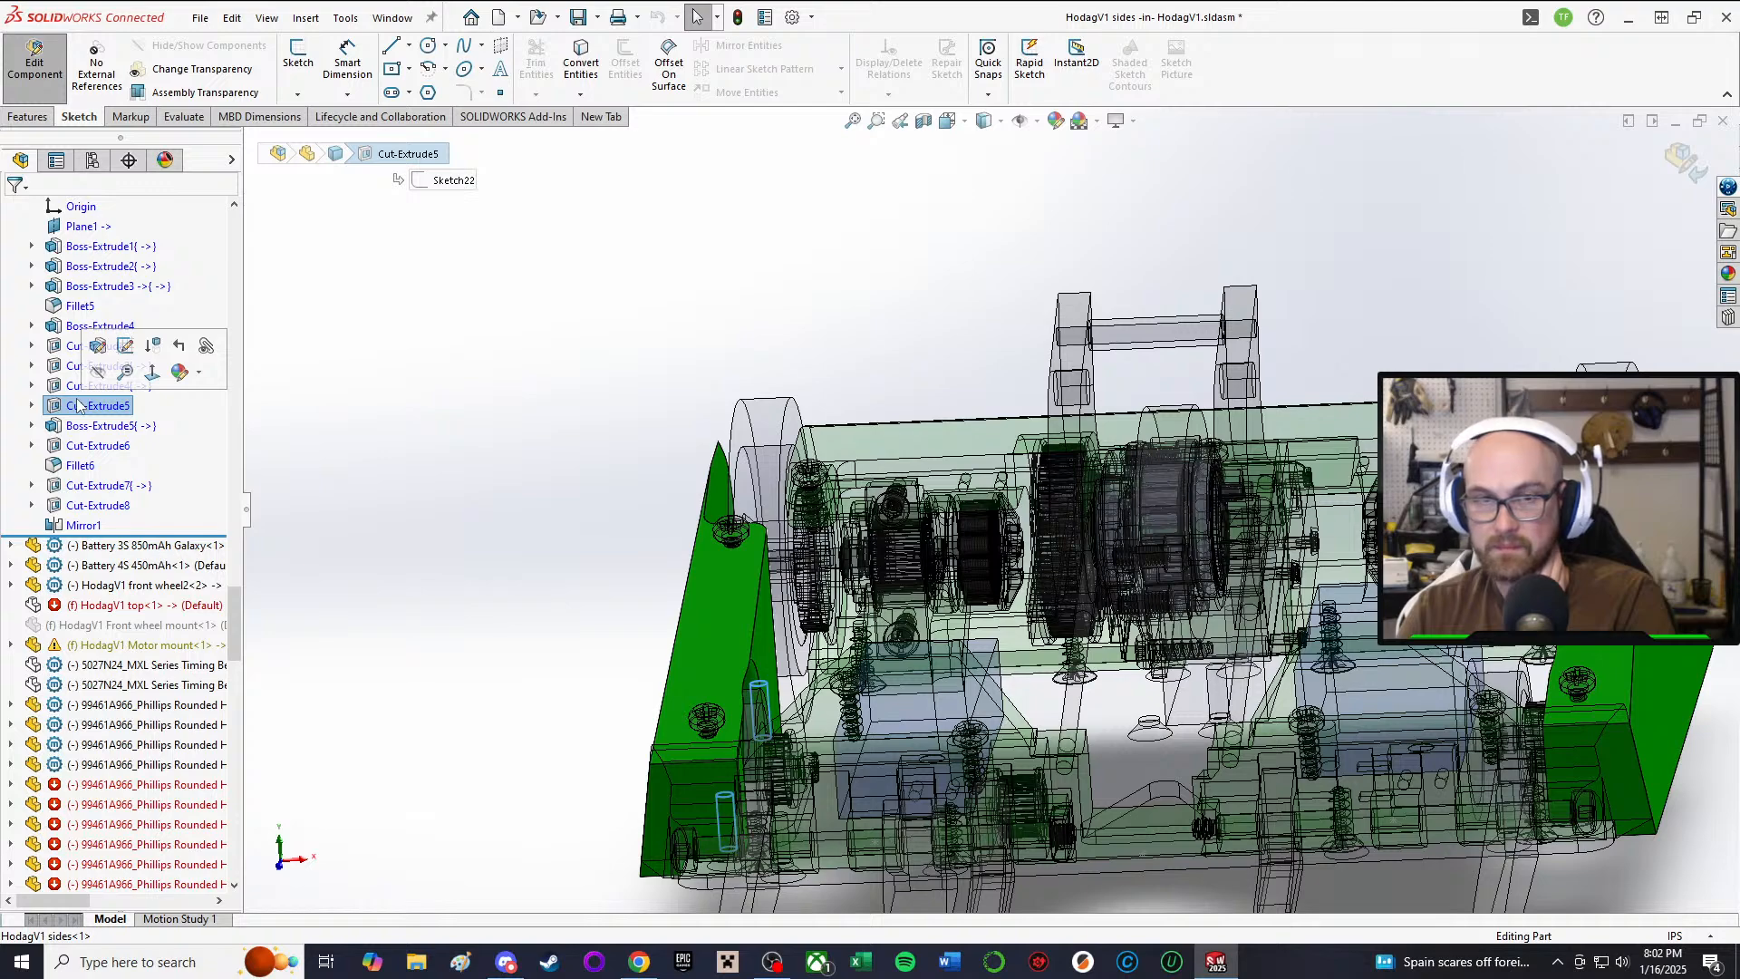
left_click(125, 345)
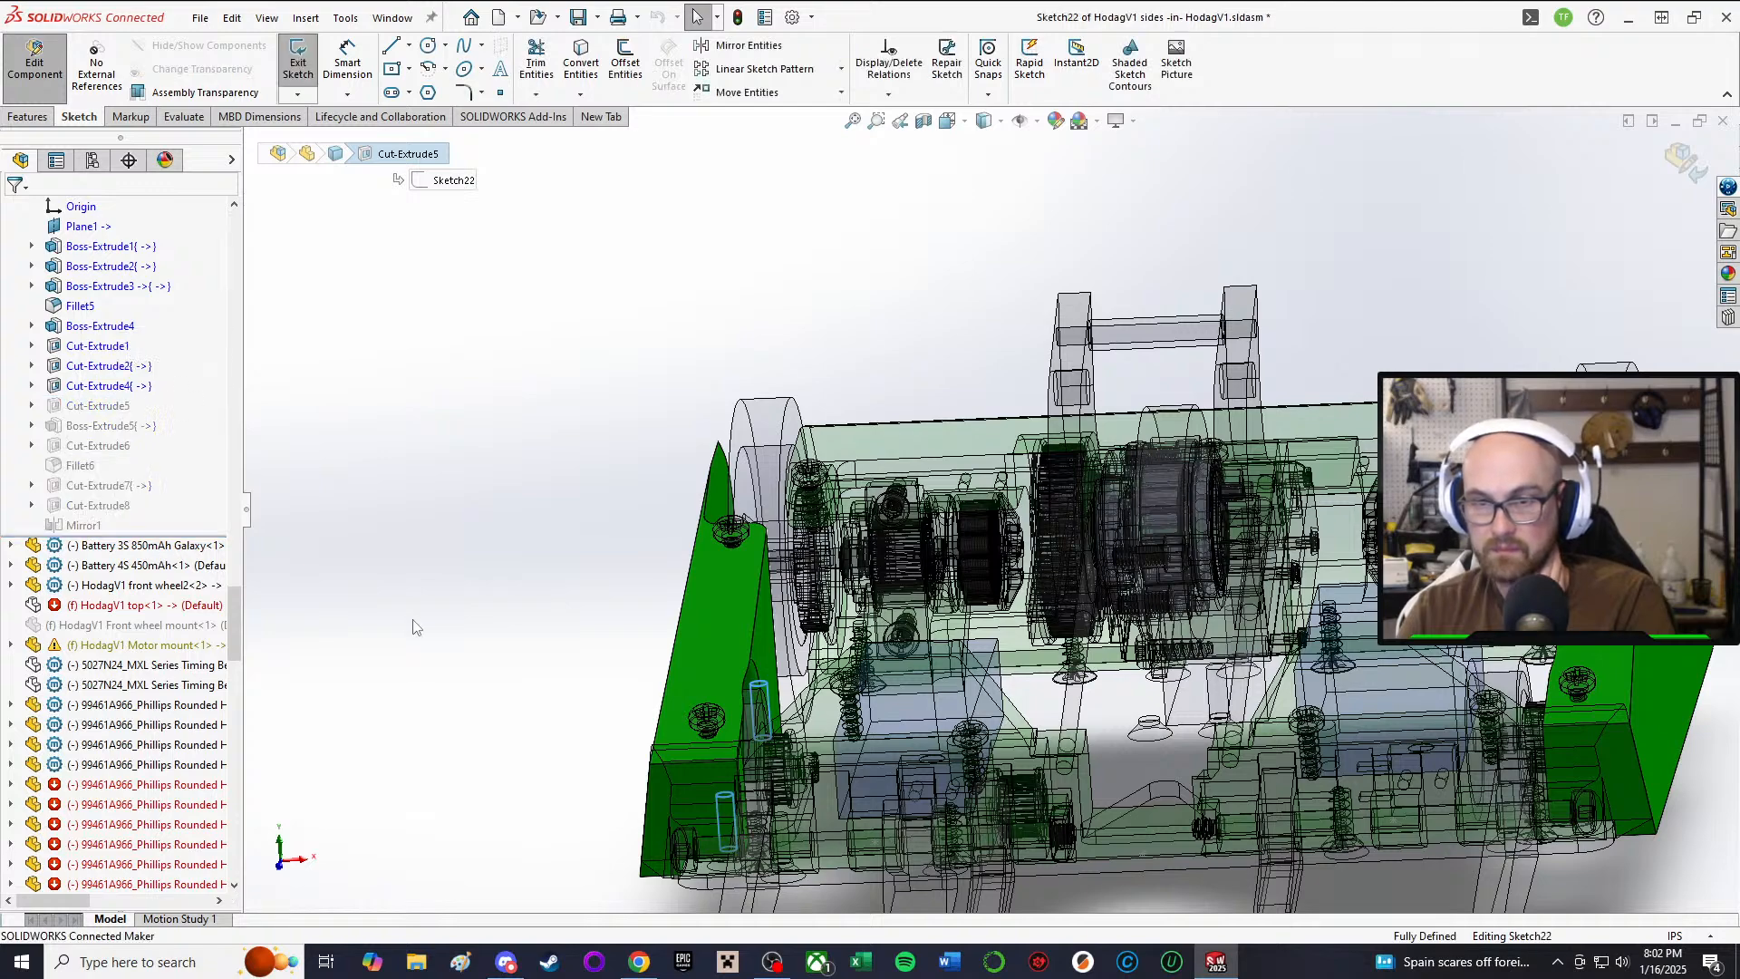
Step: Set the screw-hole diameter in the Cut-Extrude5 sketch to 0.1 in and exit the sketch
middle_click_drag(423, 629, 521, 289)
scroll(770, 797, "down", 3)
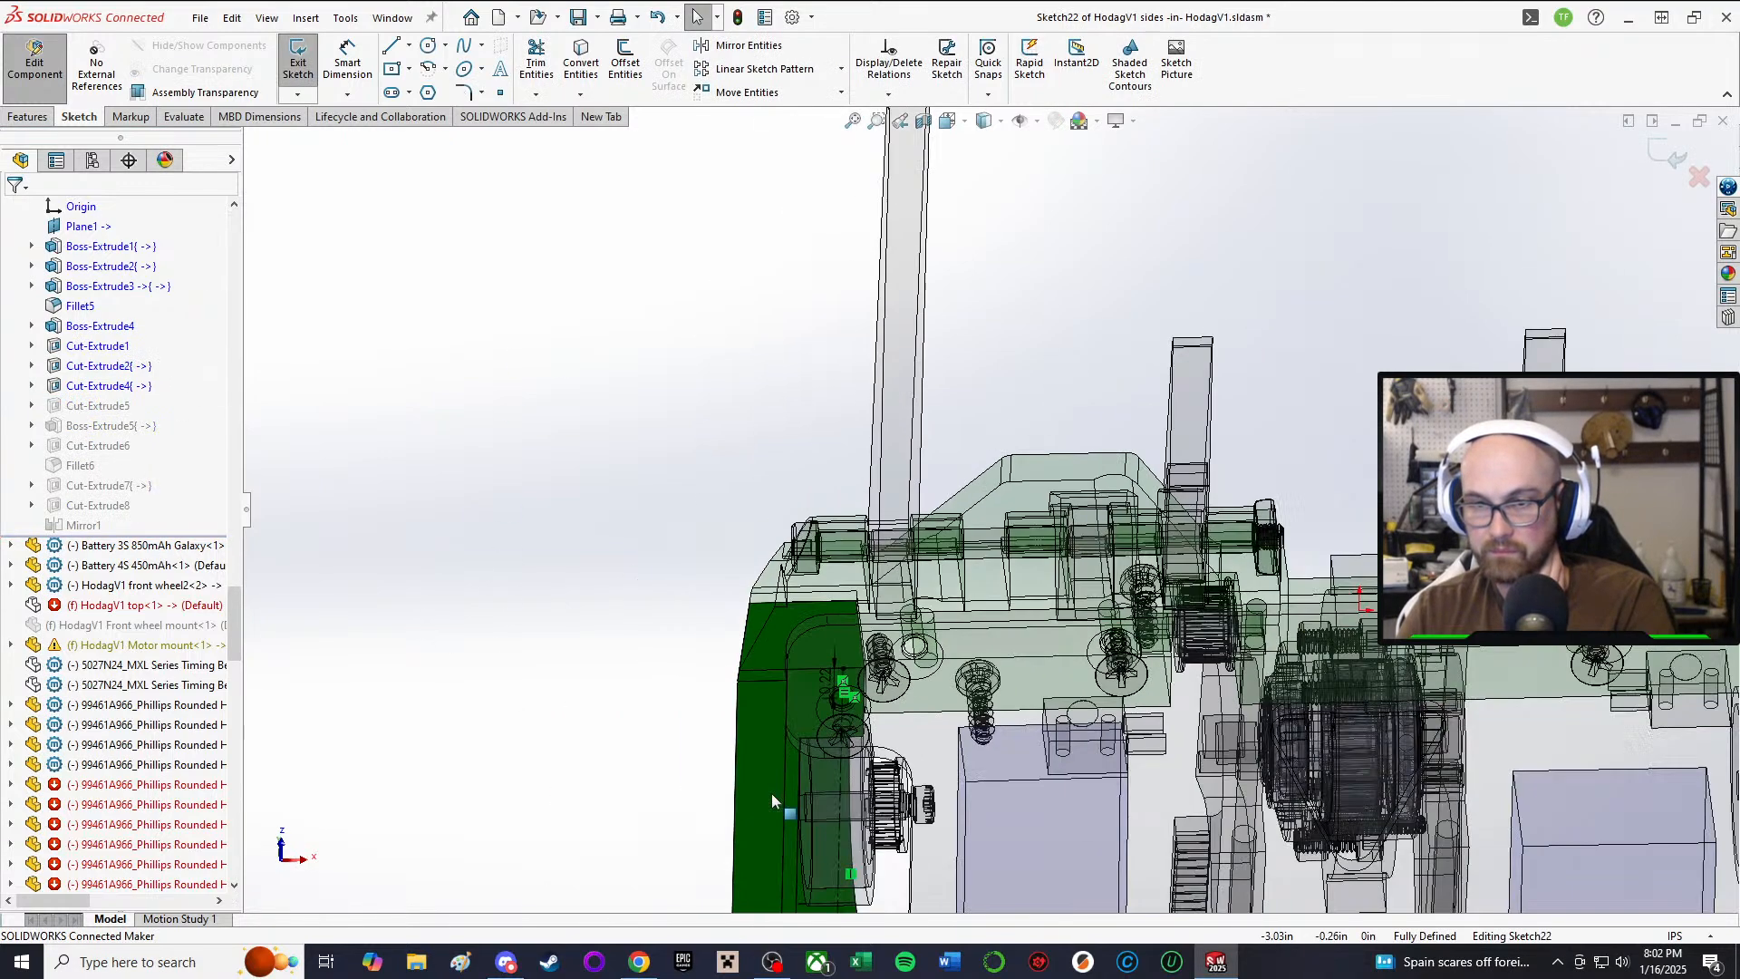
scroll(773, 761, "down", 3)
scroll(781, 731, "up", 4)
middle_click_drag(911, 738, 859, 664)
scroll(858, 661, "down", 3)
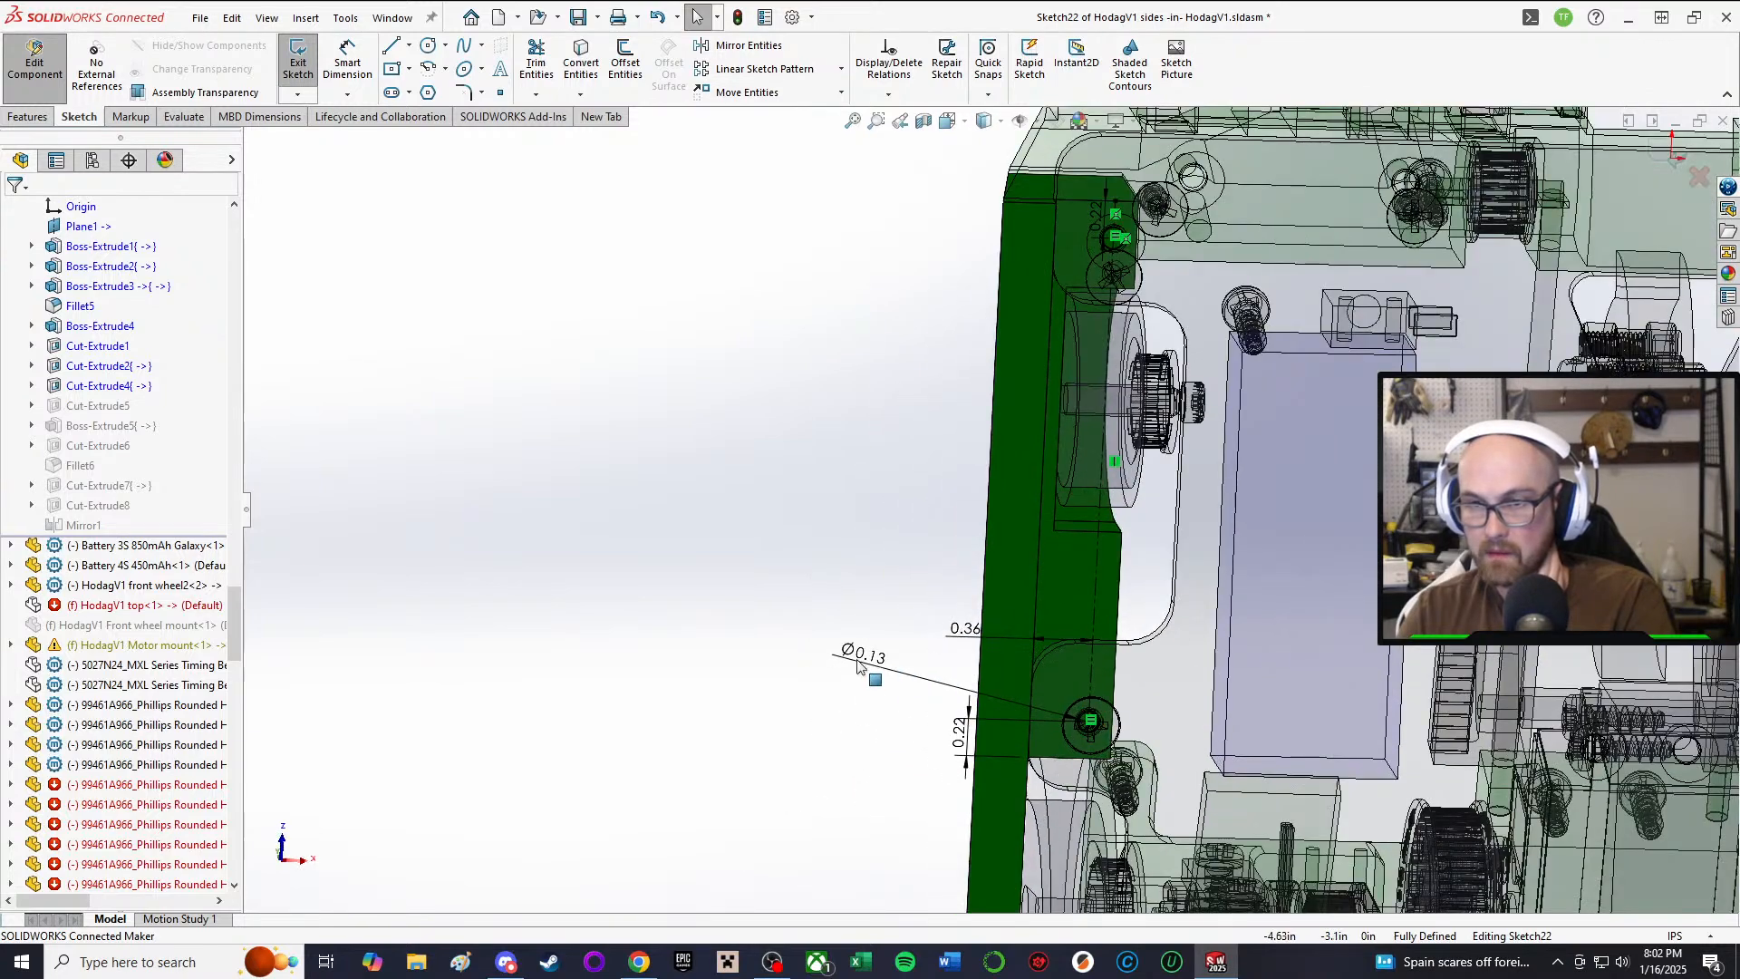
double_click(859, 660)
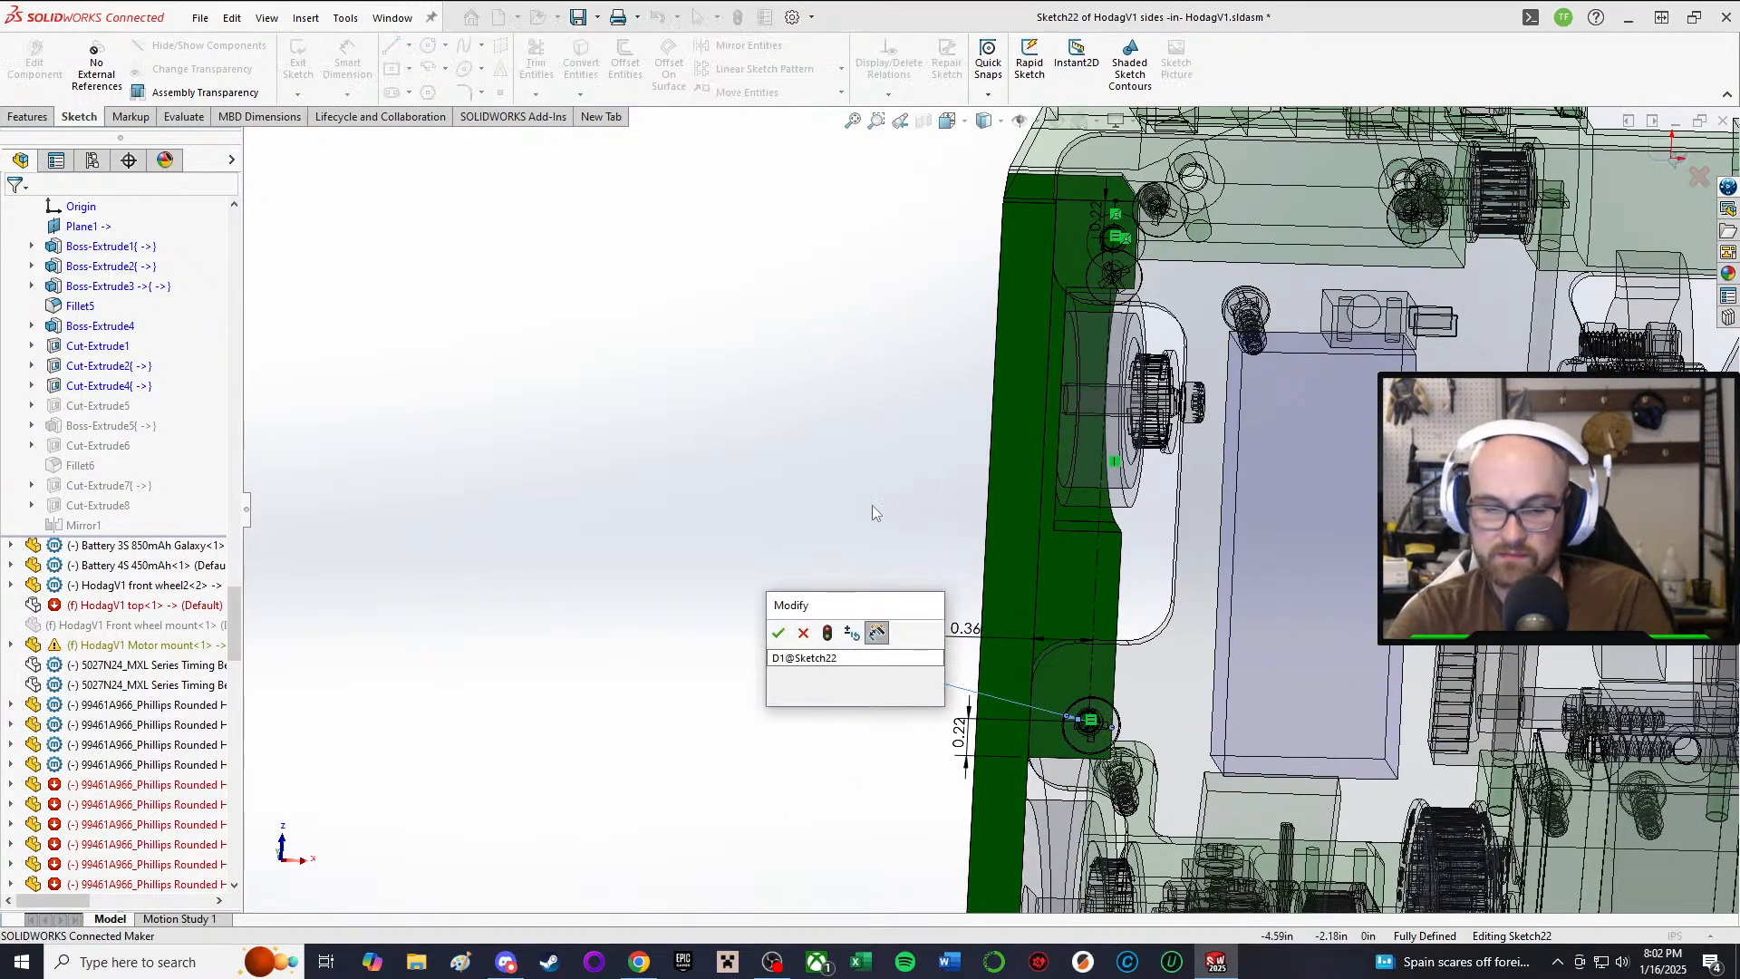
type(".1")
key("Return")
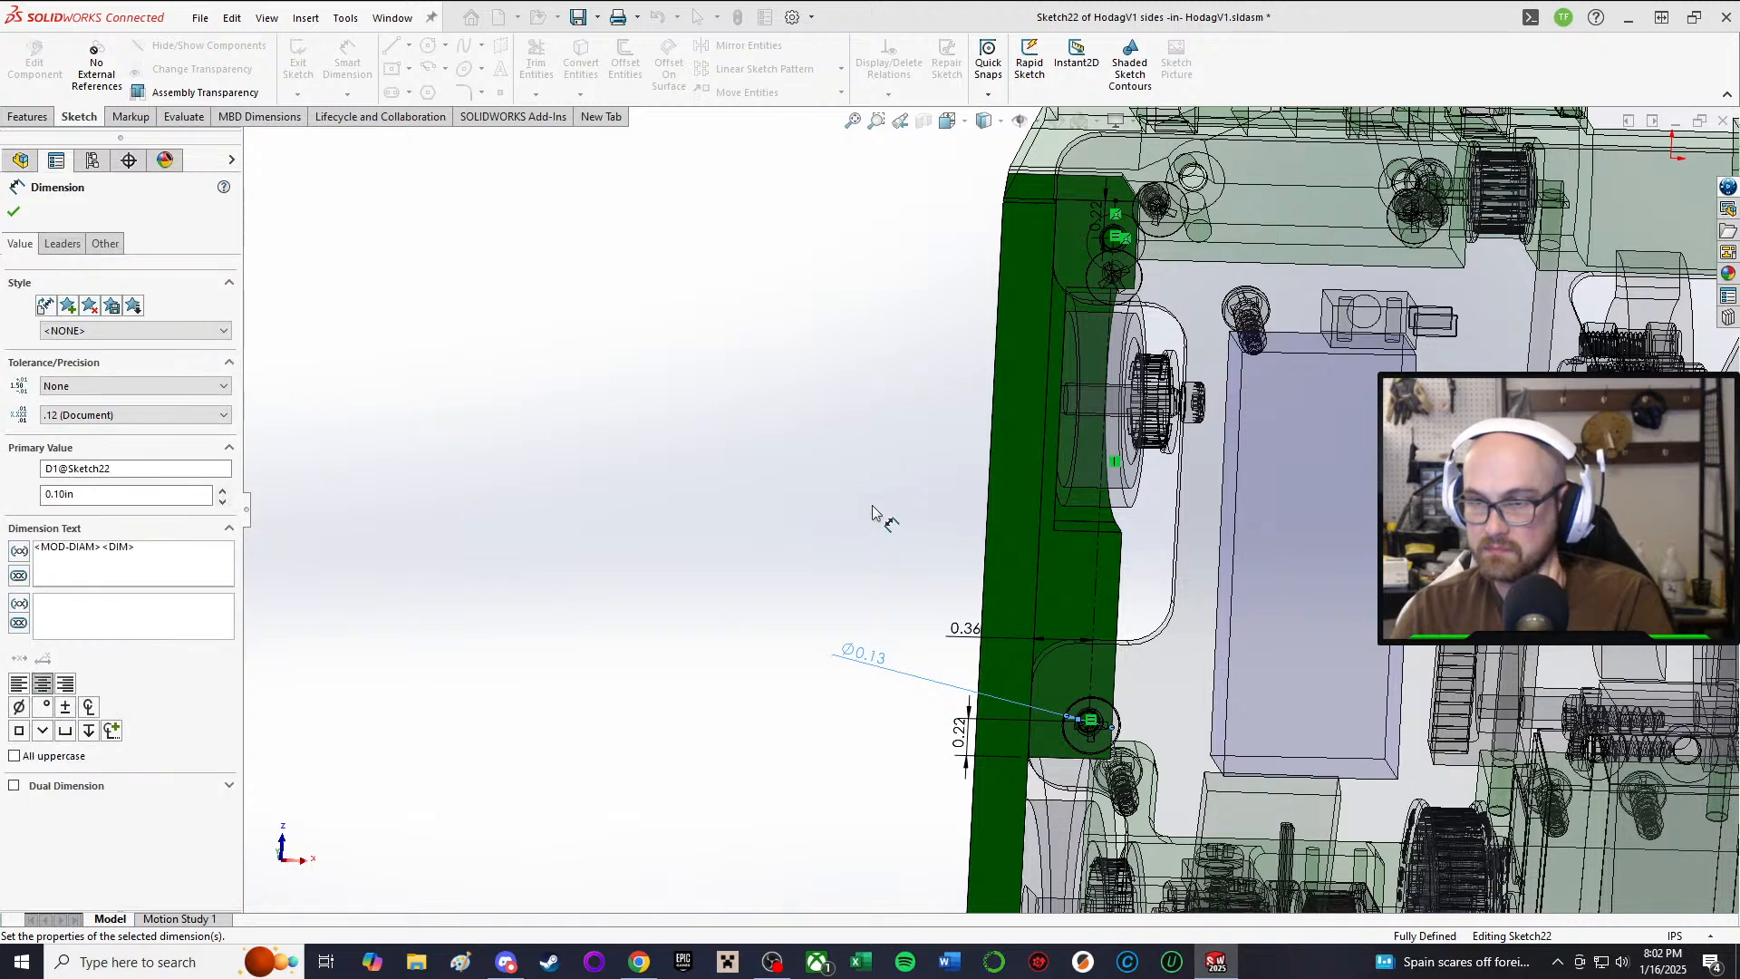
scroll(1092, 270, "down", 2)
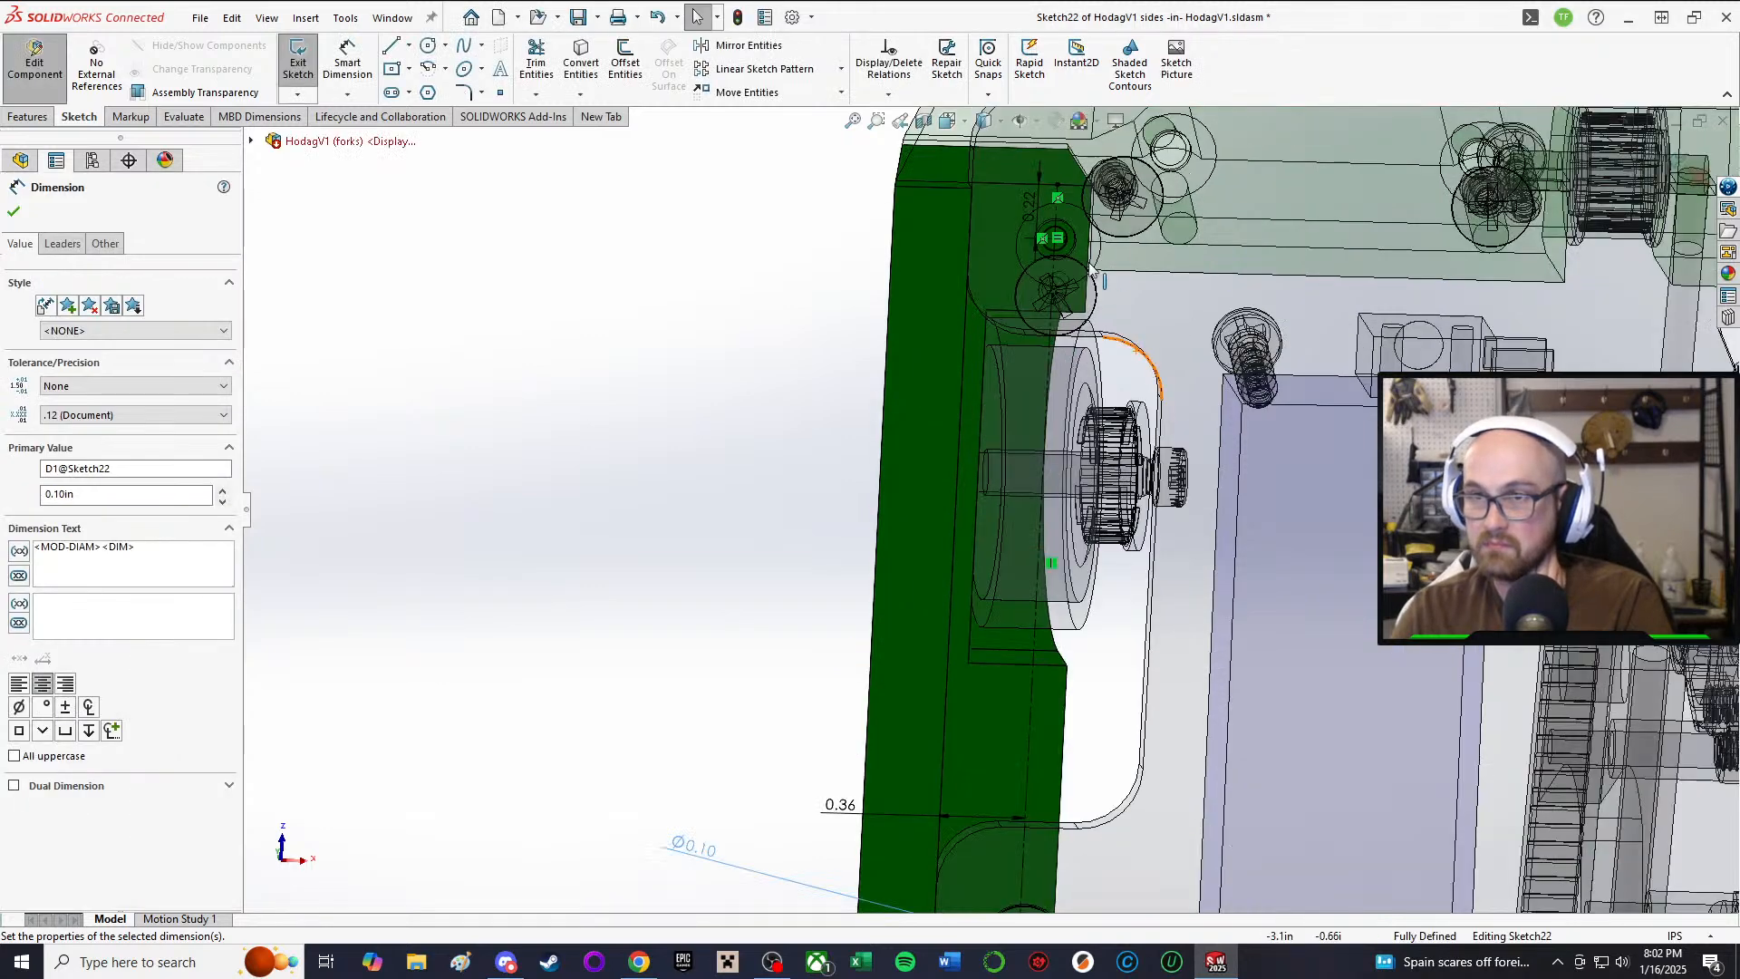
left_click(299, 63)
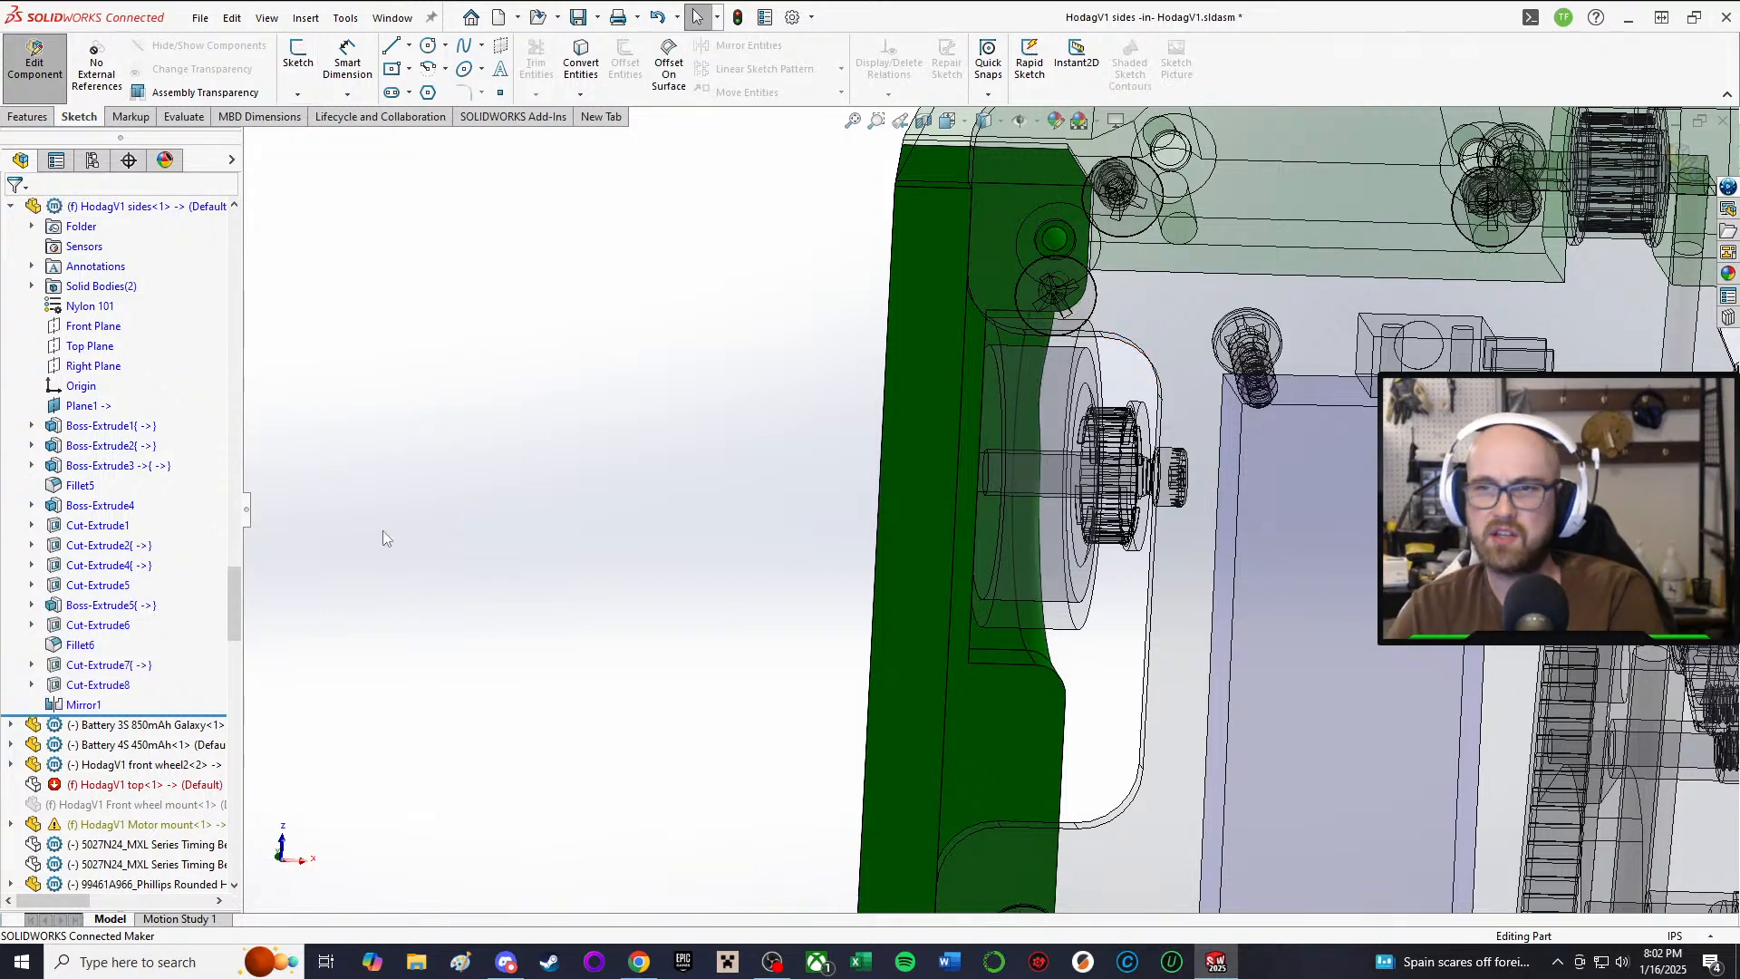
Step: Check which side-panel holes Cut-Extrude4 cuts and open its sketch for editing
left_click(99, 564)
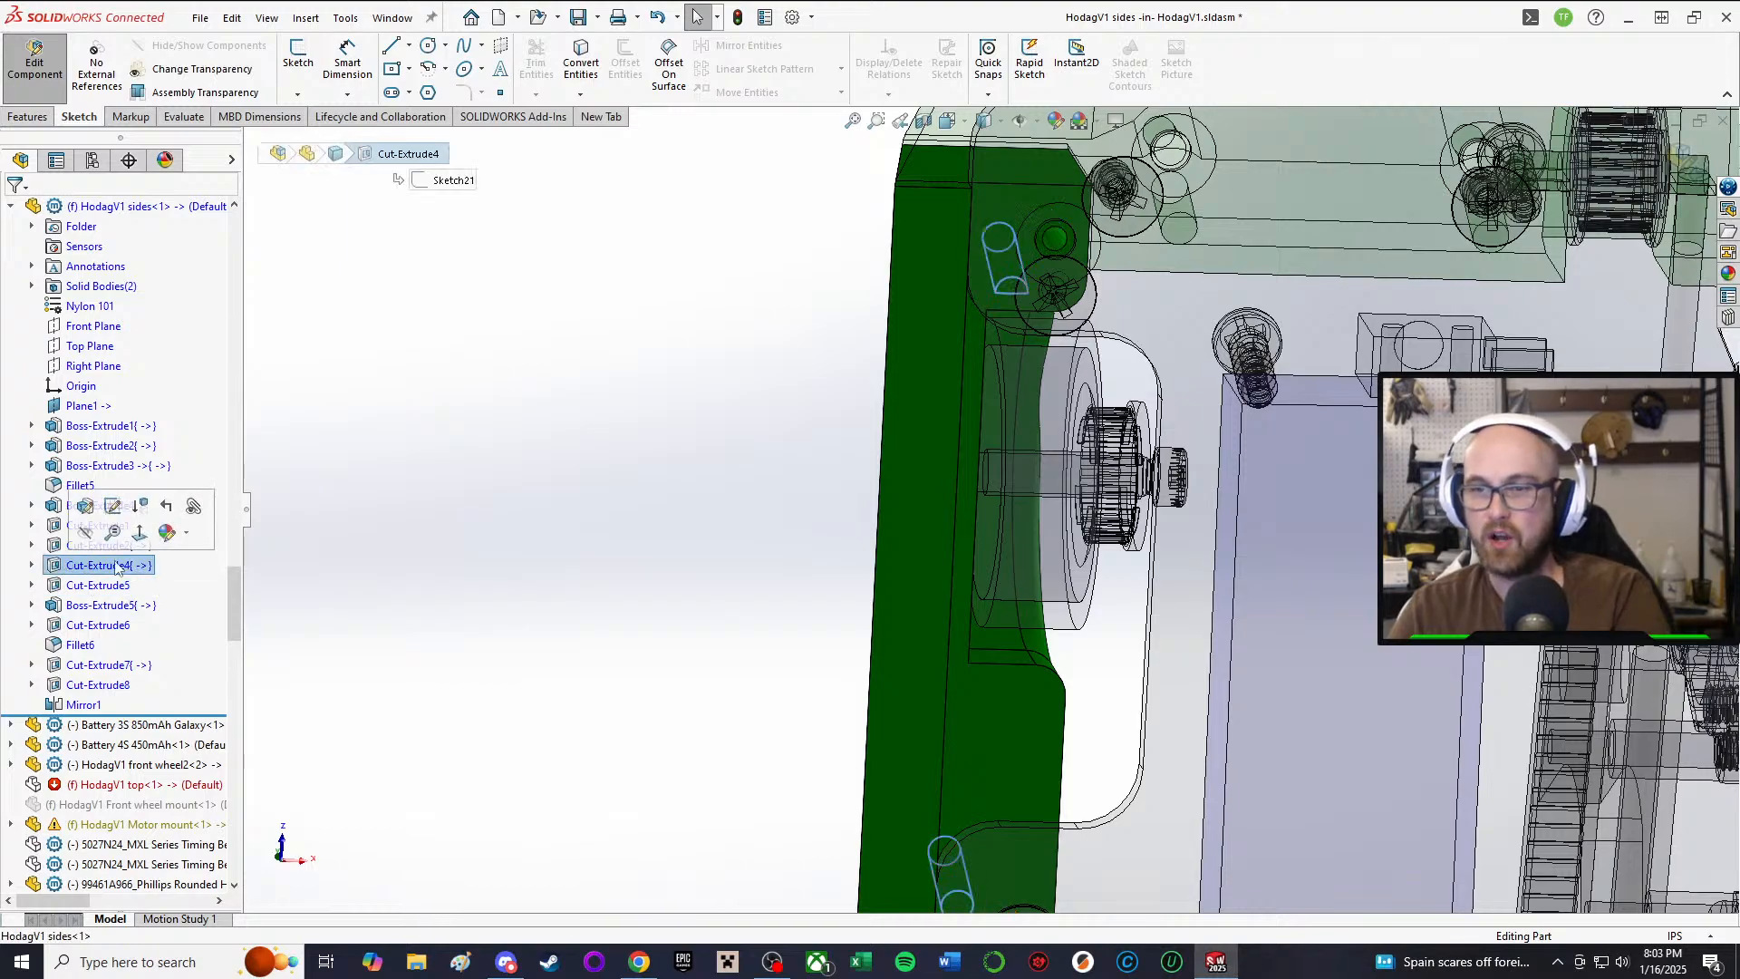
scroll(979, 571, "up", 3)
middle_click_drag(979, 571, 1144, 702)
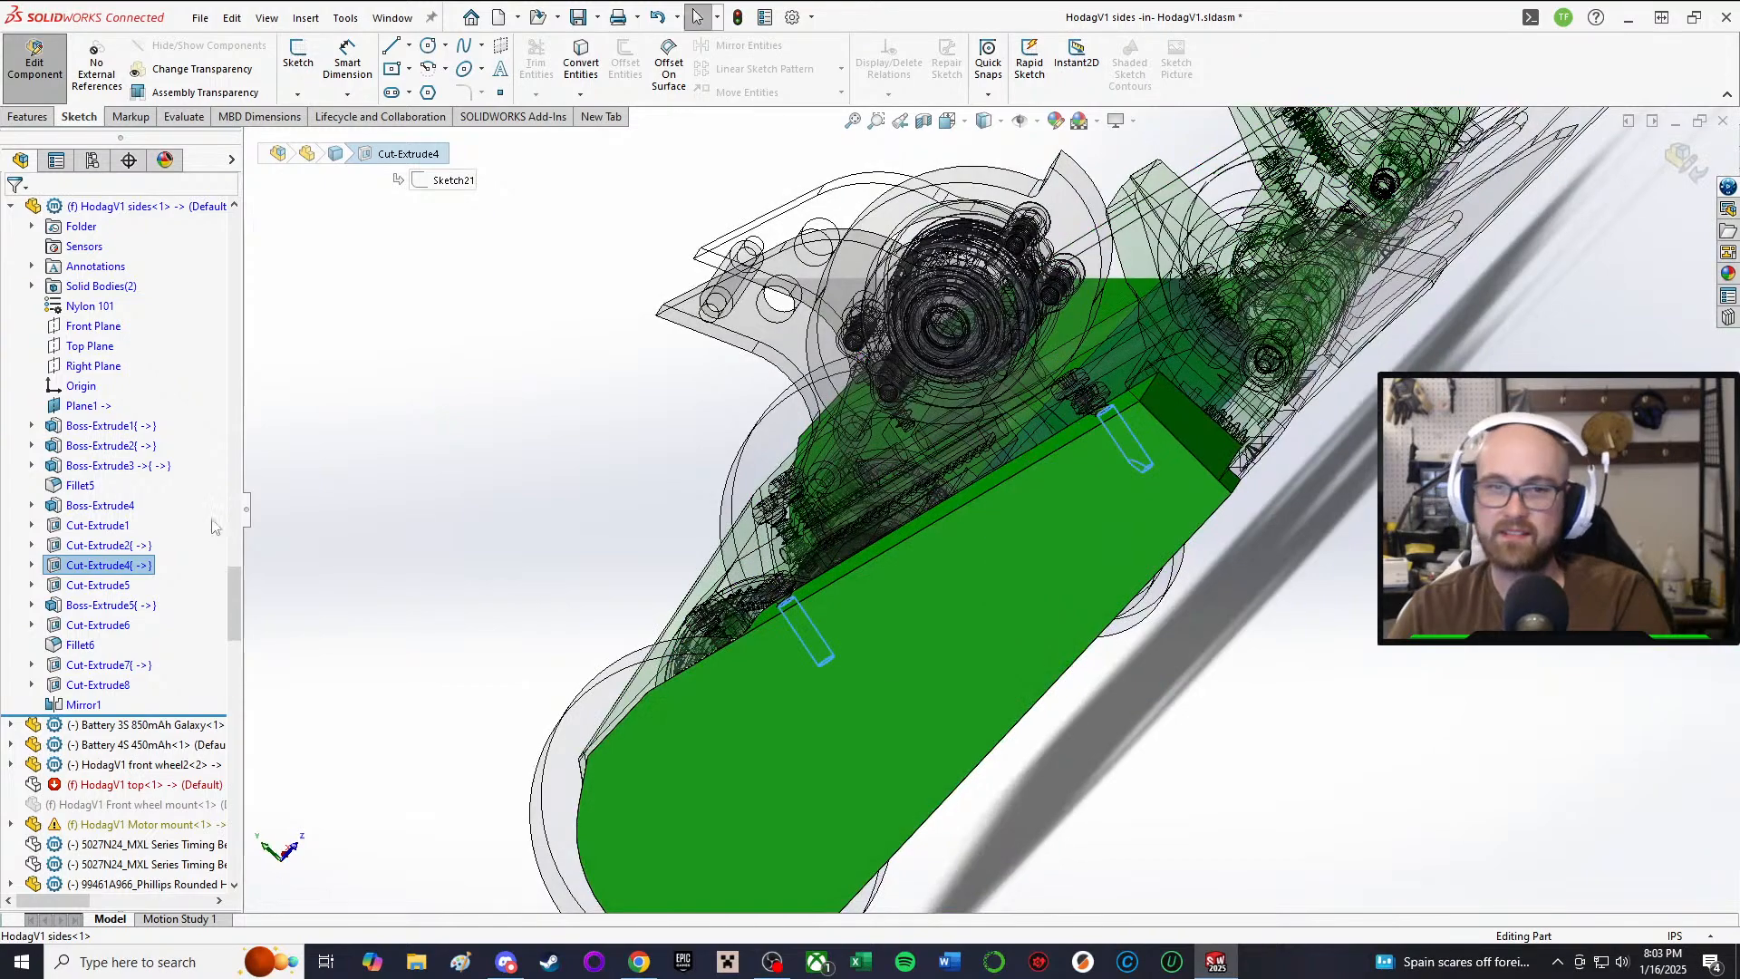
right_click(102, 566)
left_click(161, 512)
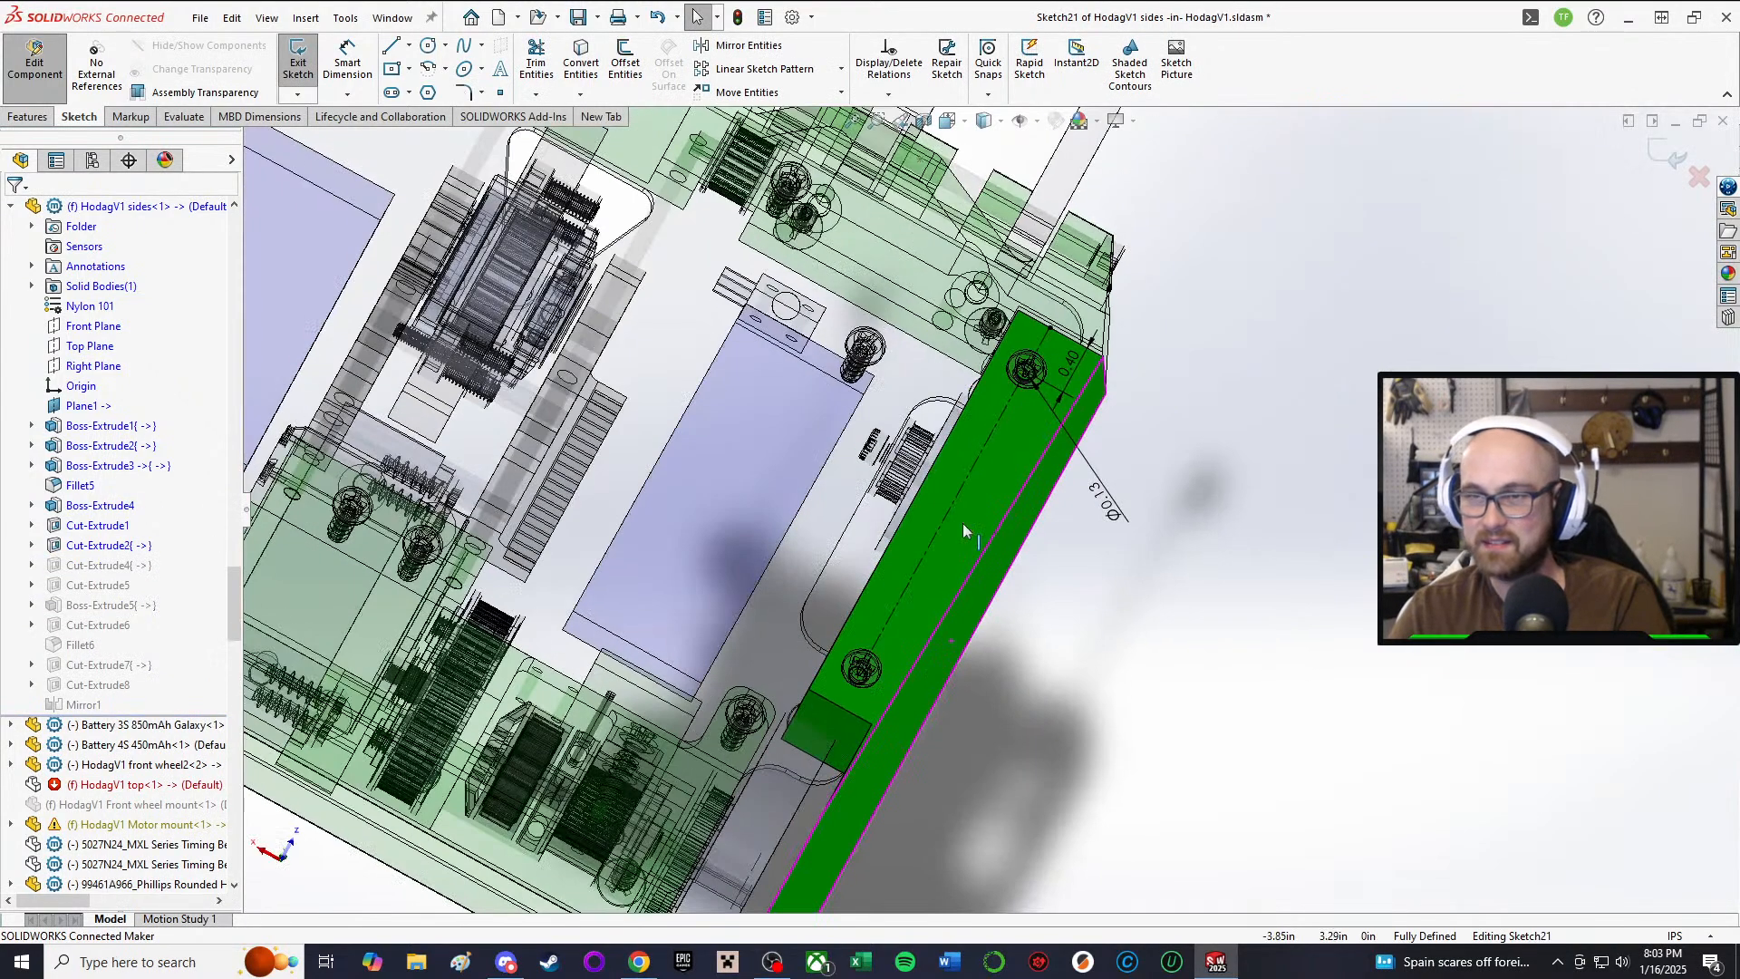
Step: Set the hole diameter in the side panel's Cut-Extrude4 sketch to 0.1 in and exit the sketch
double_click(1135, 523)
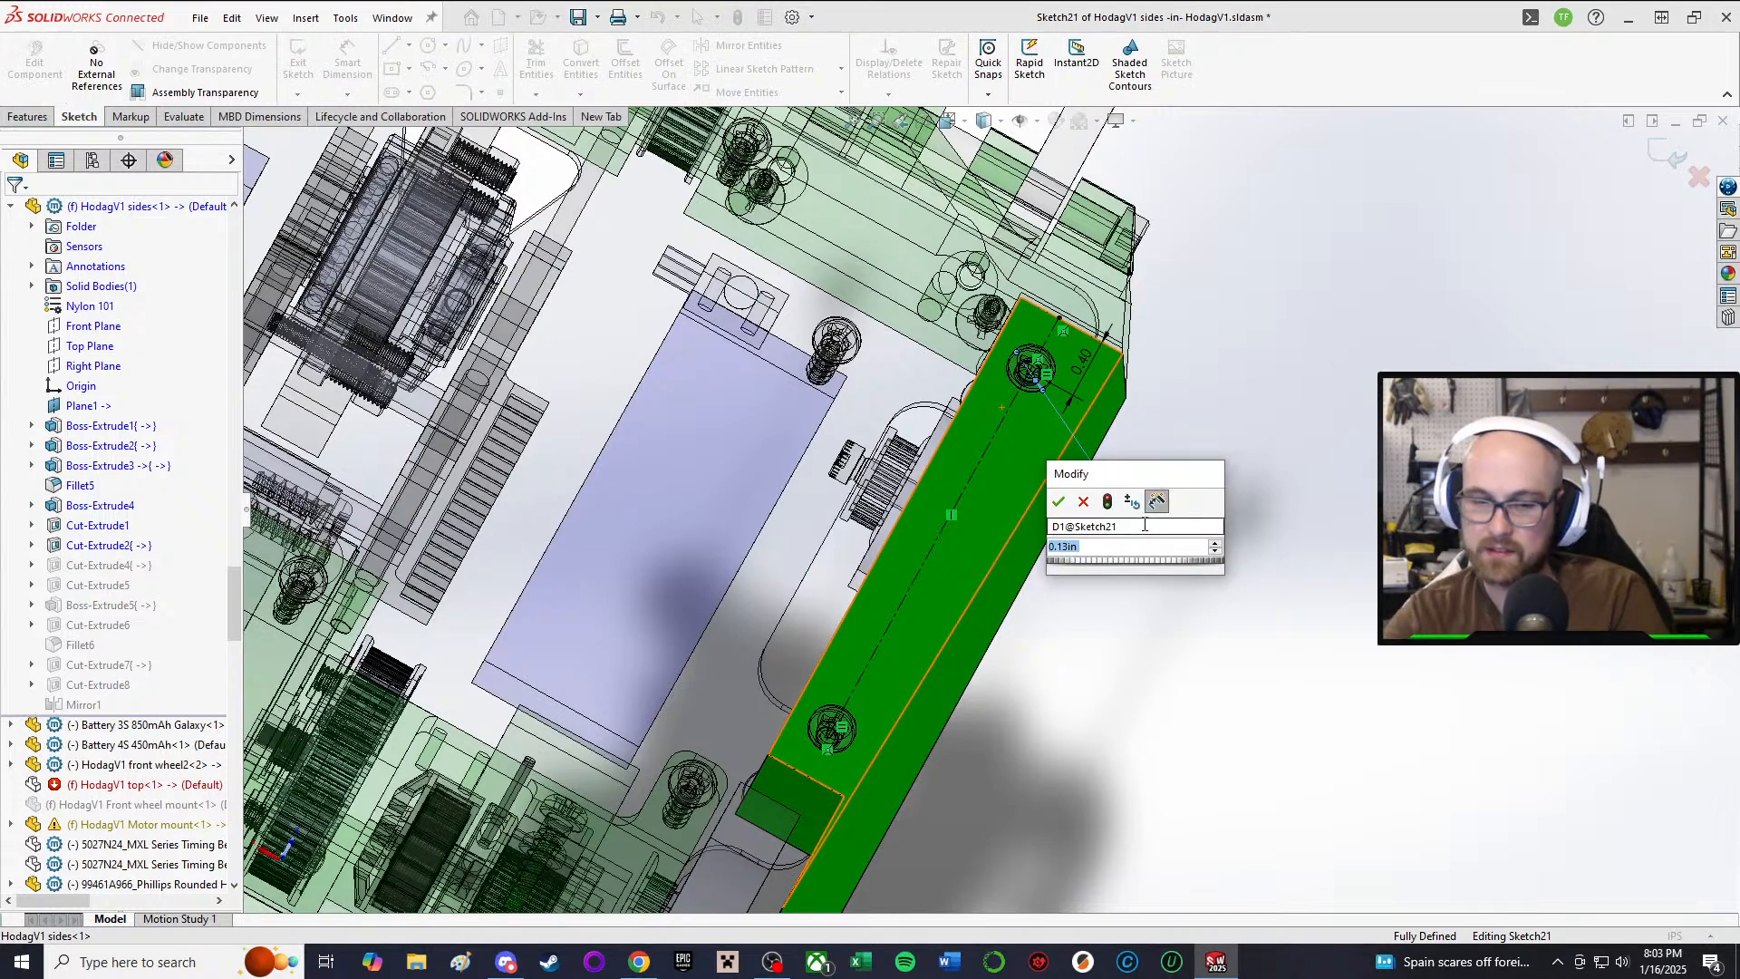
type(".1")
key("Return")
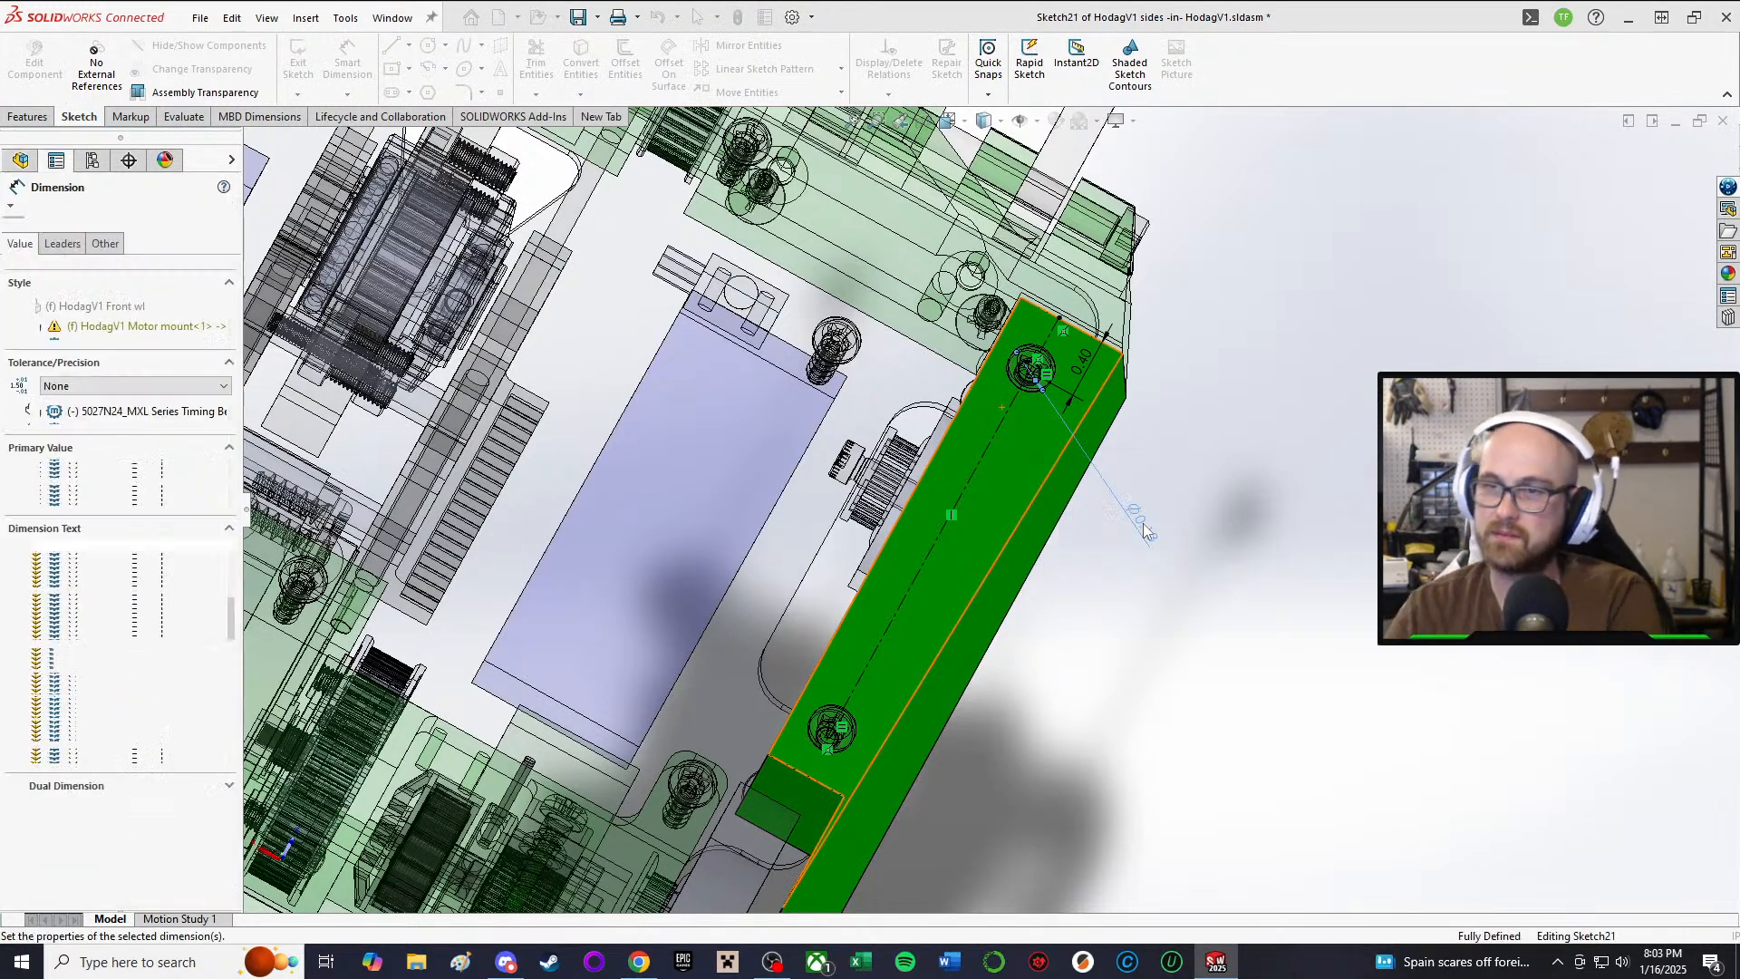
left_click(1232, 482)
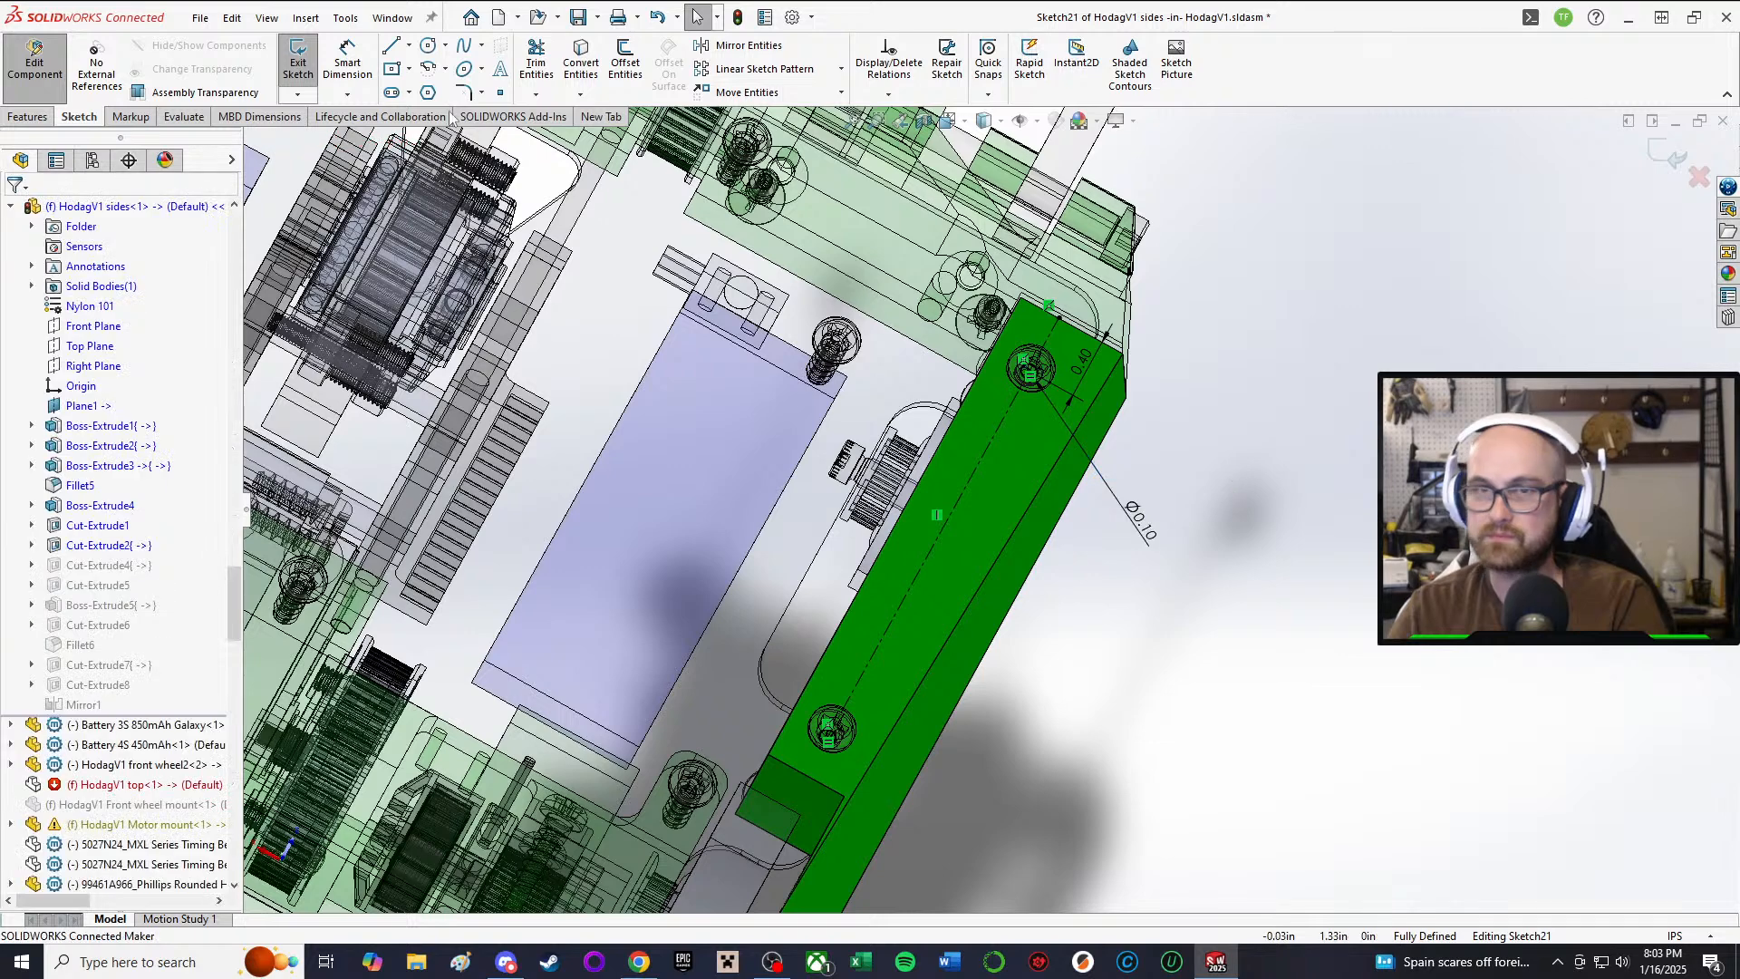
left_click(291, 58)
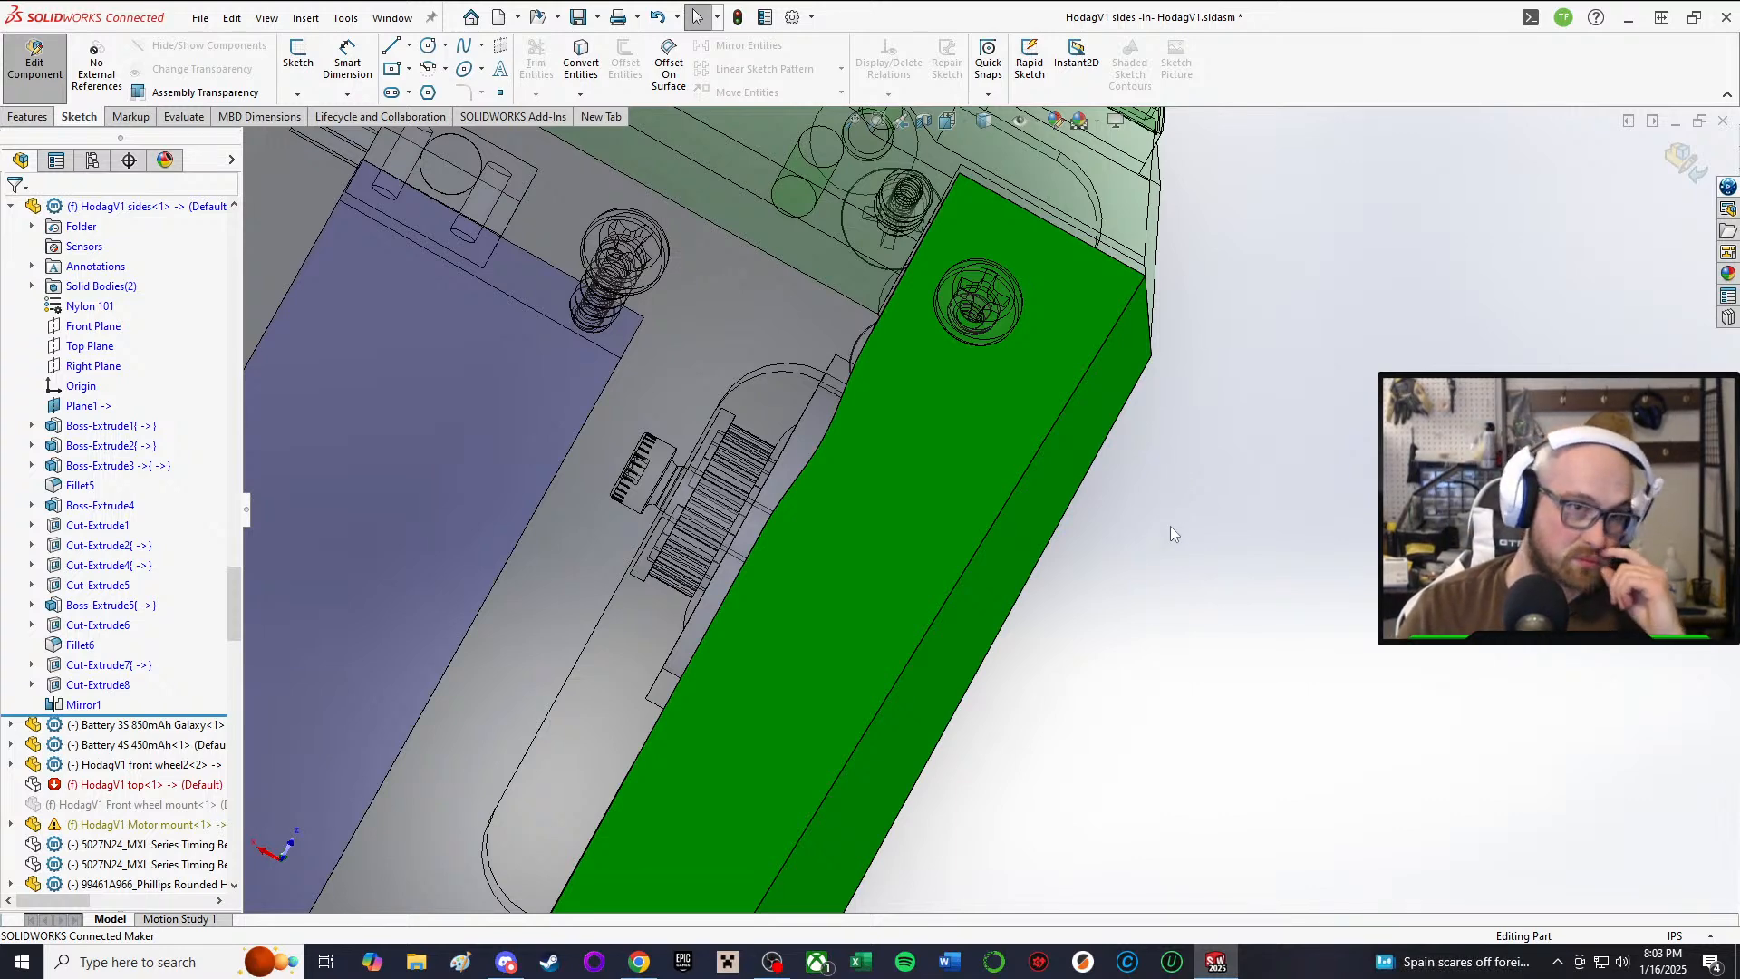
Step: Return to the assembly and hide the side panel's screw nearest the rear wheel to inspect the hole beneath it
scroll(1171, 525, "up", 1)
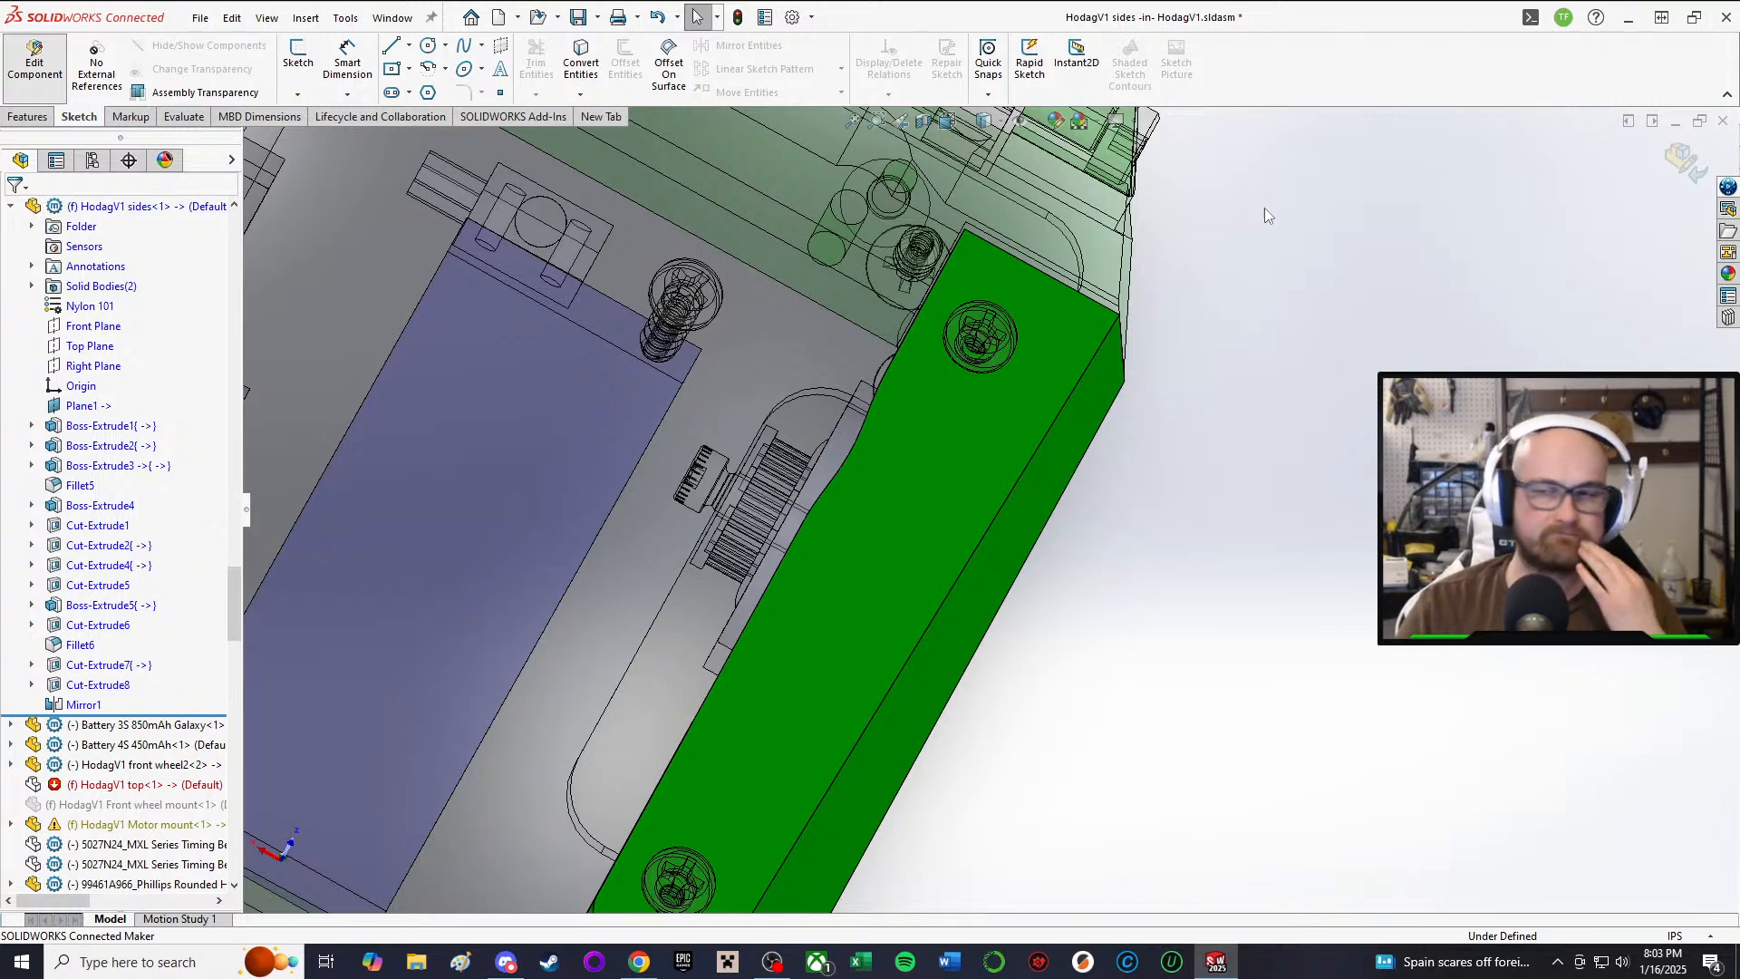
mouse_move(986, 379)
middle_mouse_down()
mouse_move(954, 431)
mouse_move(1003, 285)
mouse_move(970, 175)
mouse_move(856, 154)
middle_mouse_up()
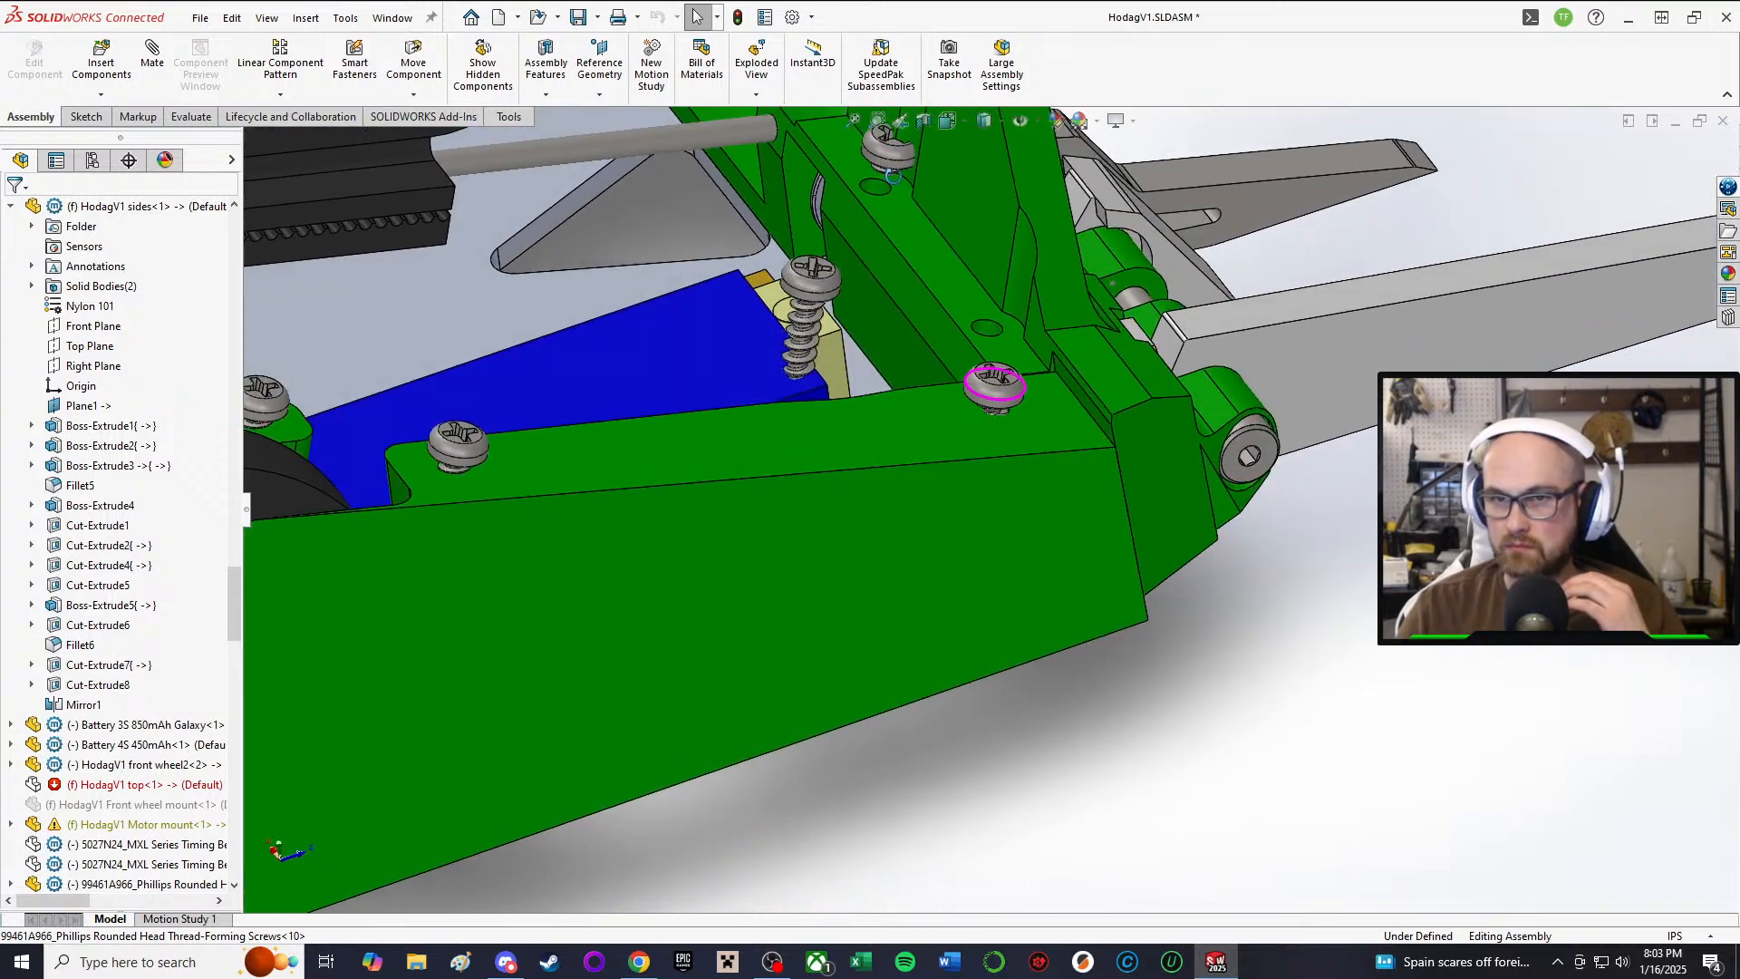
right_click(443, 442)
left_click(564, 298)
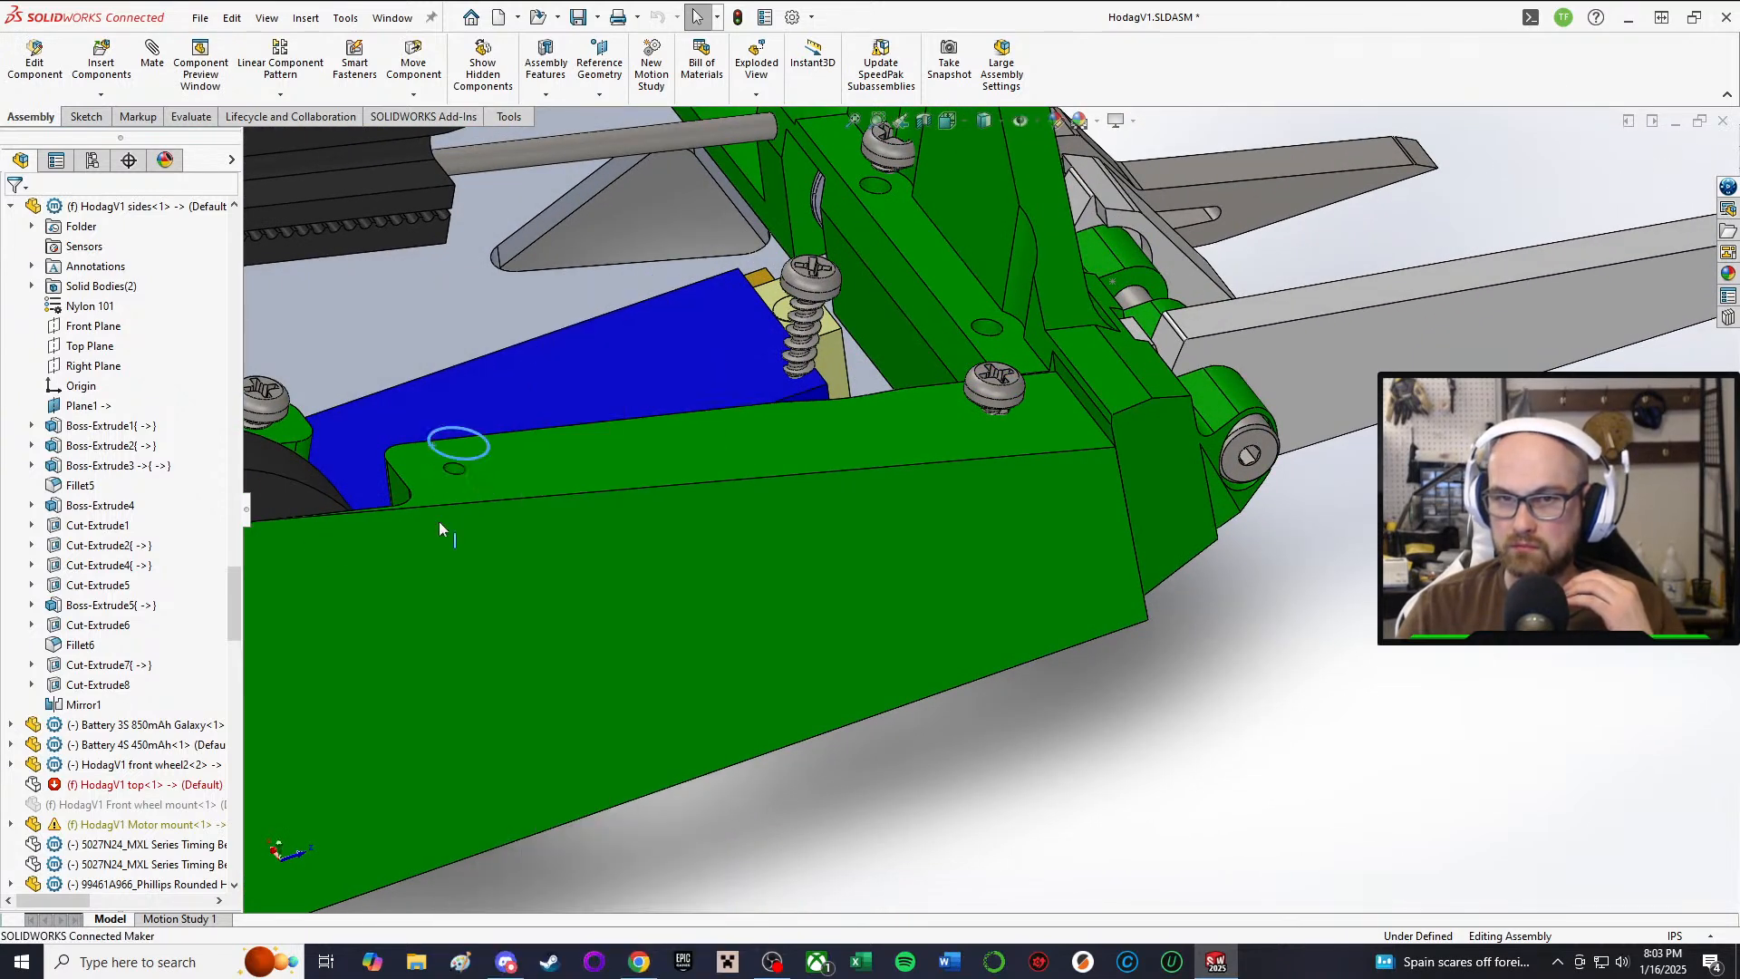
middle_click_drag(439, 520, 433, 637)
left_click(850, 799)
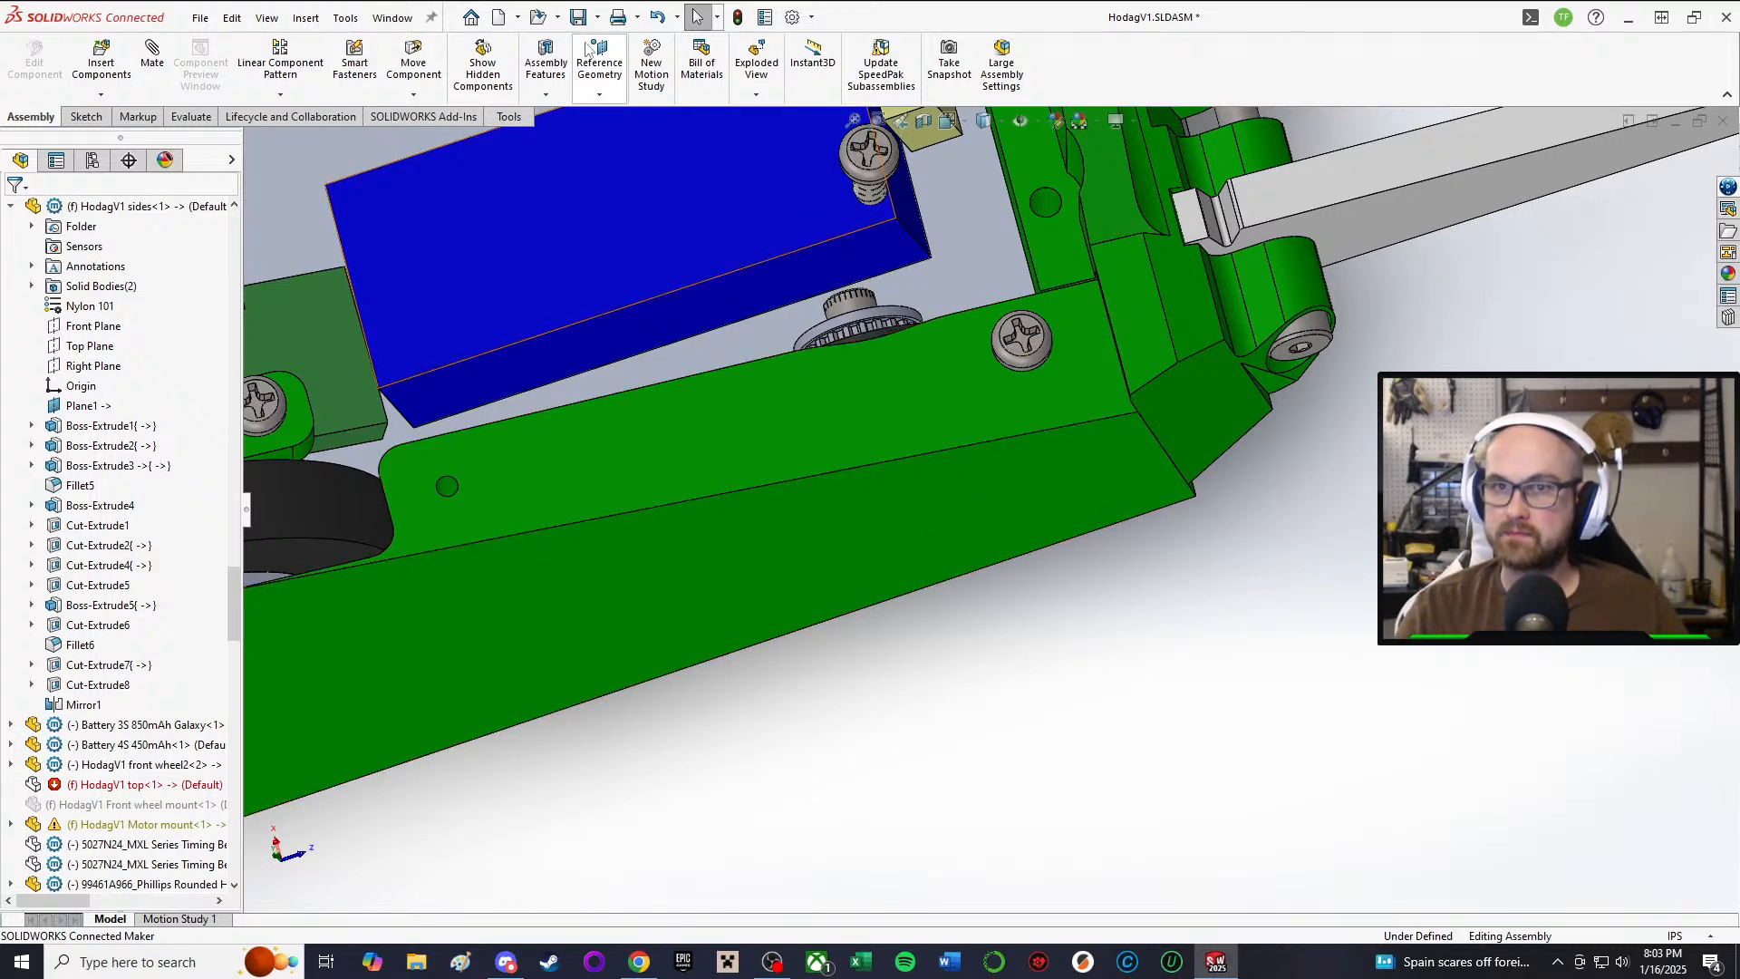
Step: Save the HodagV1 assembly with a rebuild
left_click(578, 16)
left_click(368, 296)
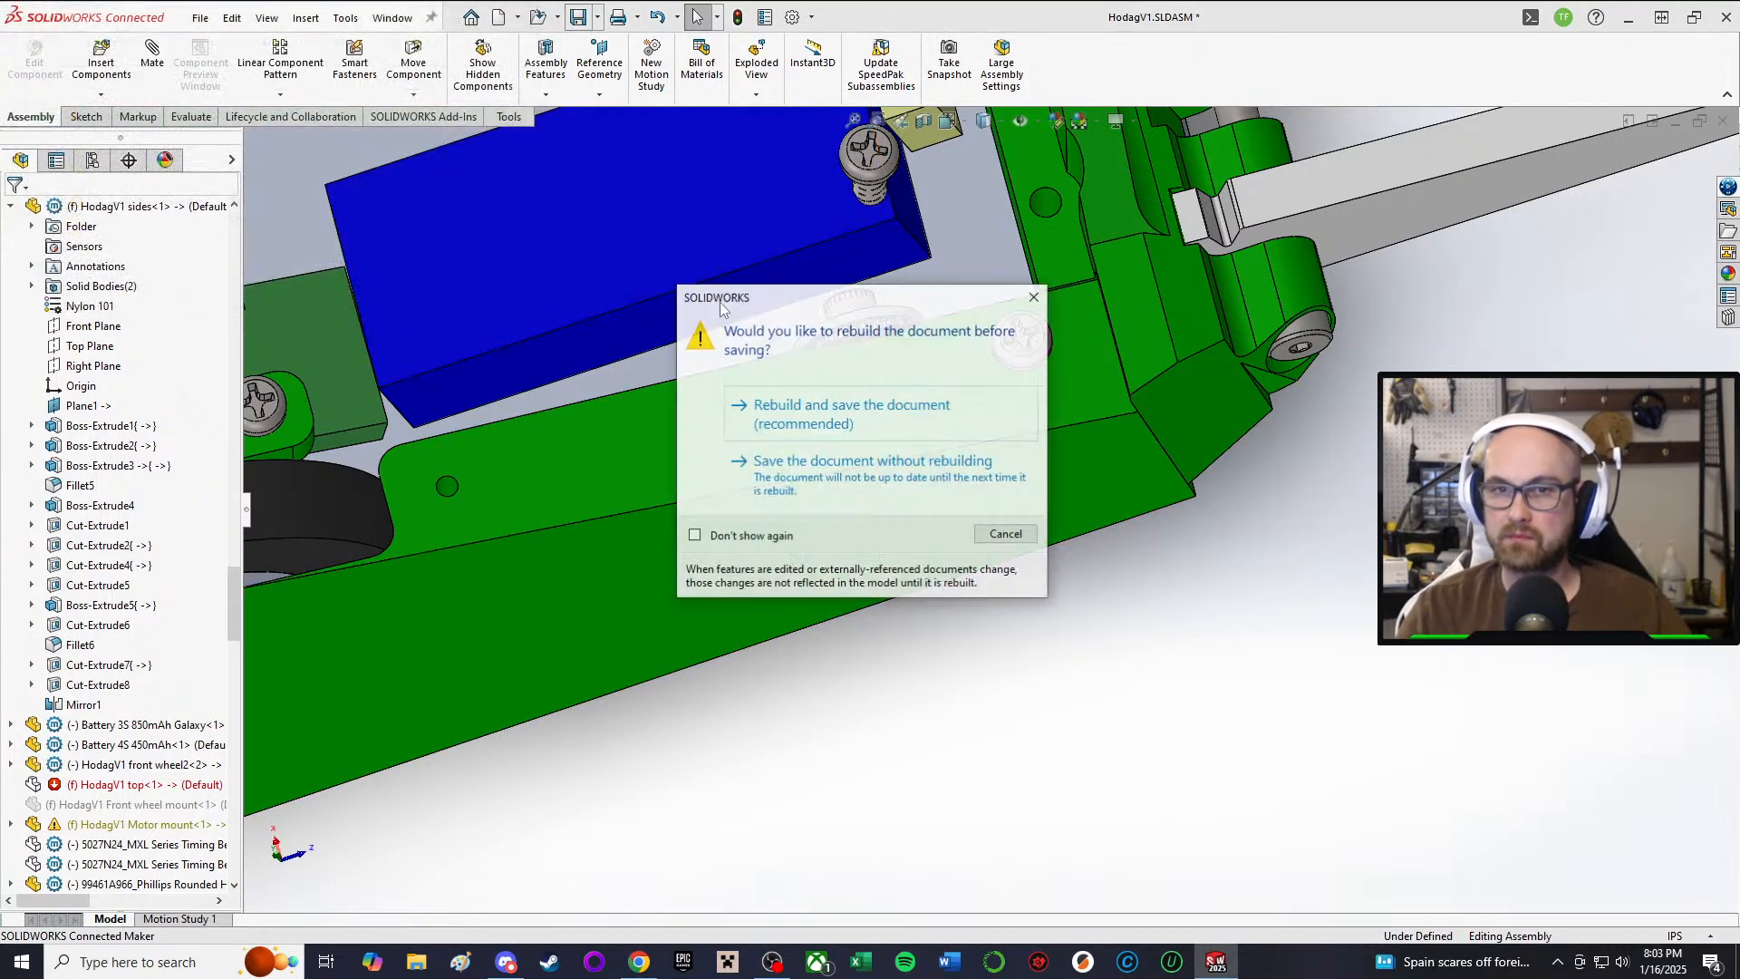
left_click(897, 427)
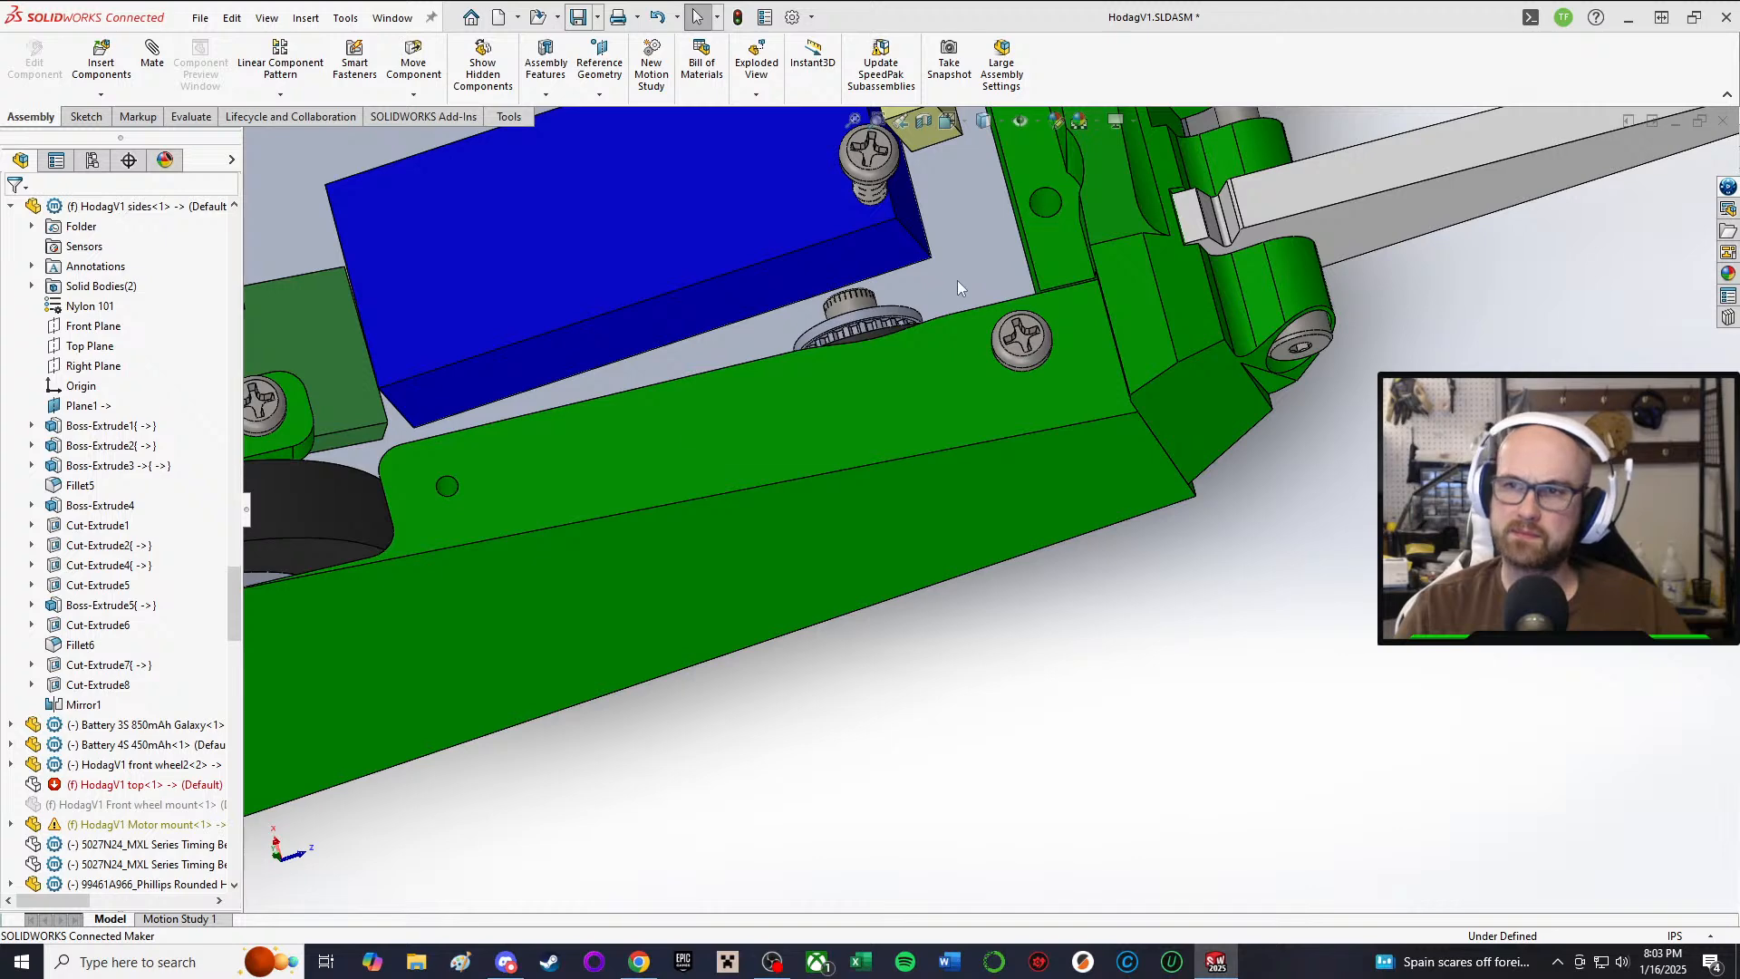
left_click(926, 432)
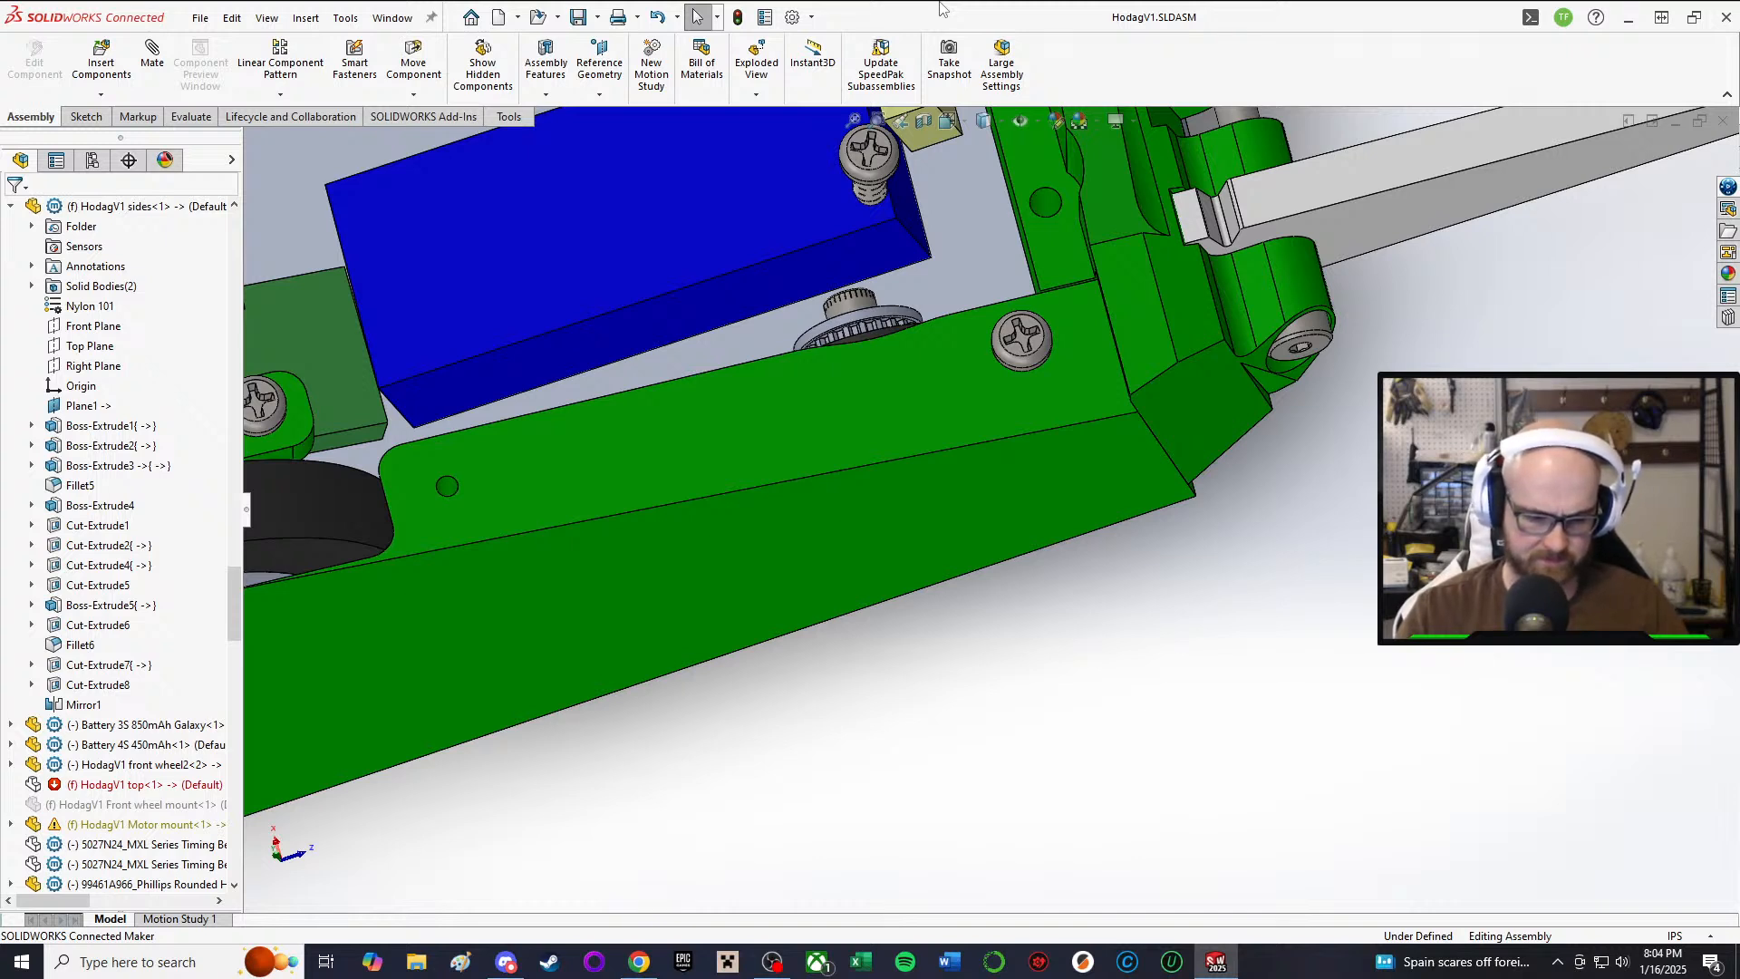
Step: Start editing the HodagV1 front part in the context of the assembly
scroll(1037, 199, "down", 2)
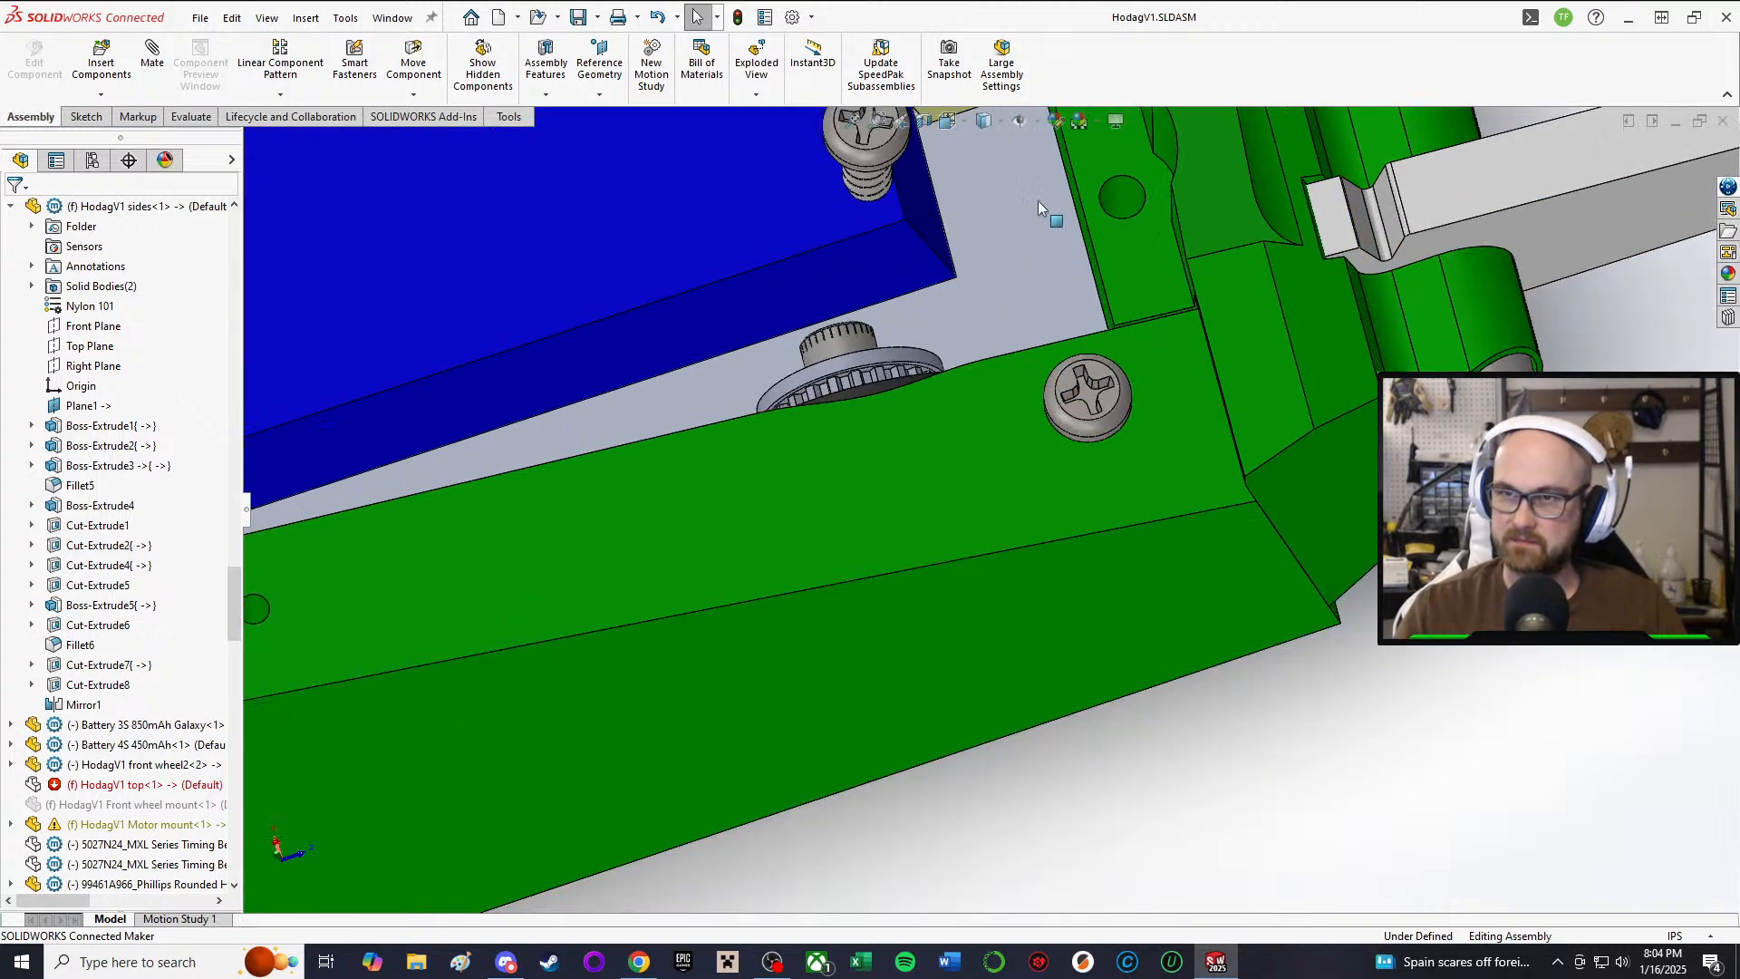
scroll(1037, 202, "up", 3)
middle_click_drag(1039, 204, 1088, 331)
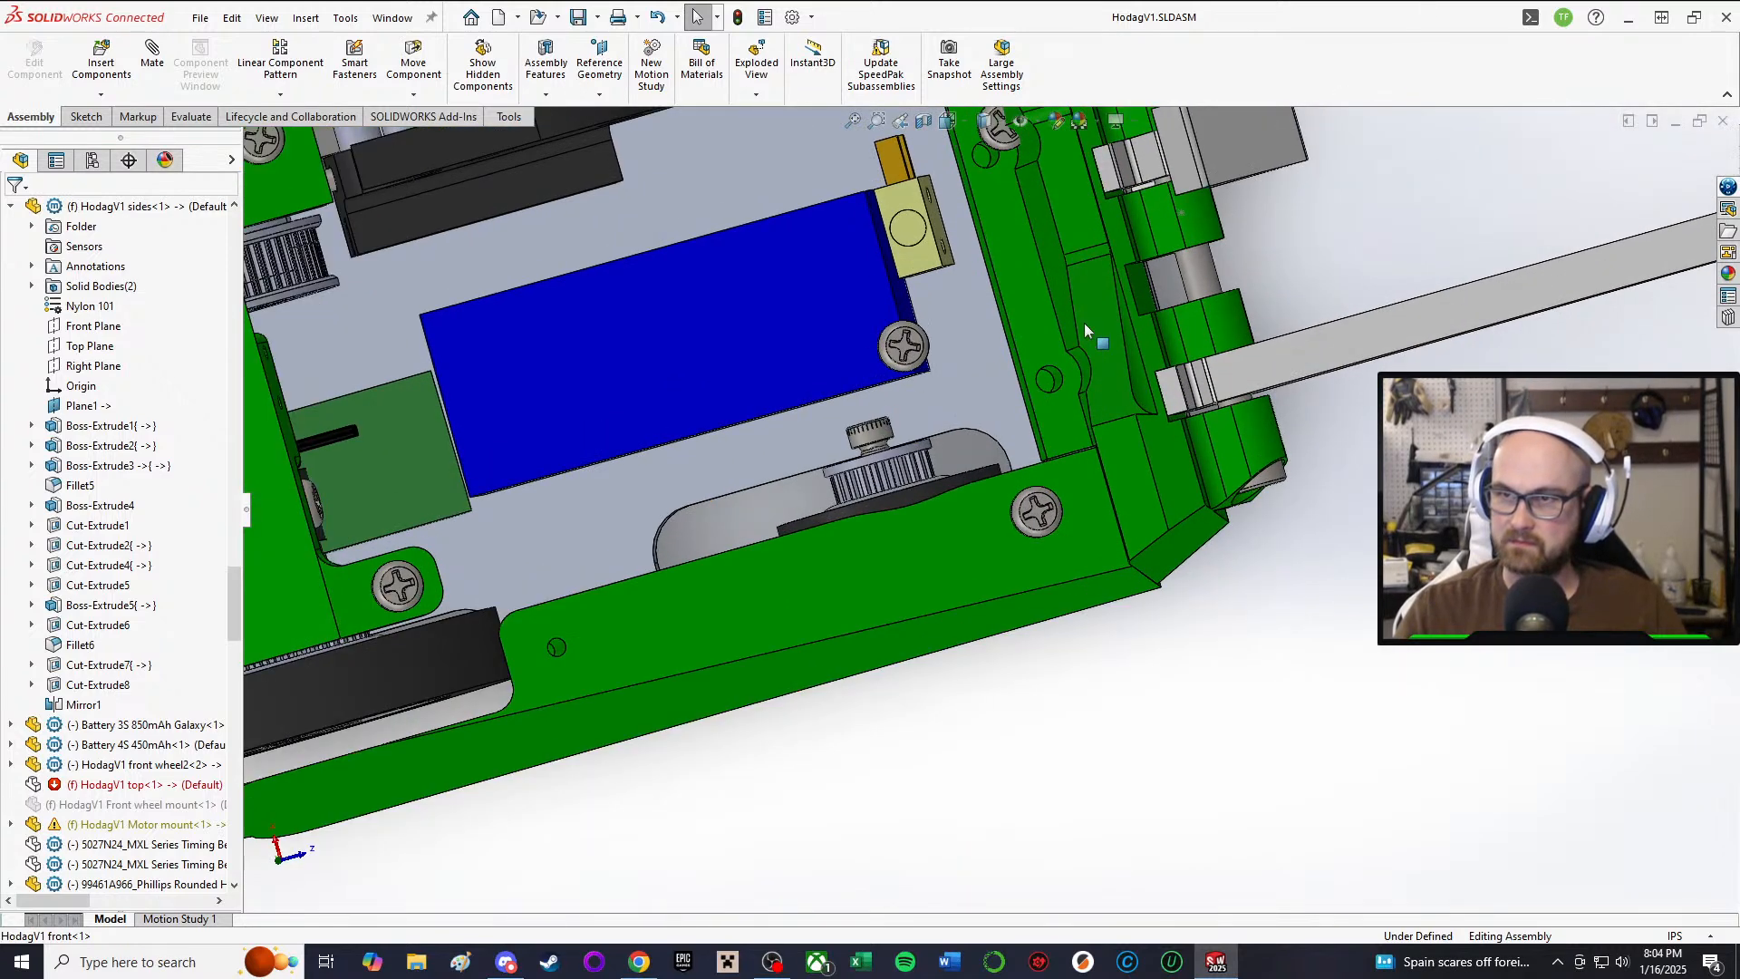
left_click(1056, 369)
left_click(1188, 236)
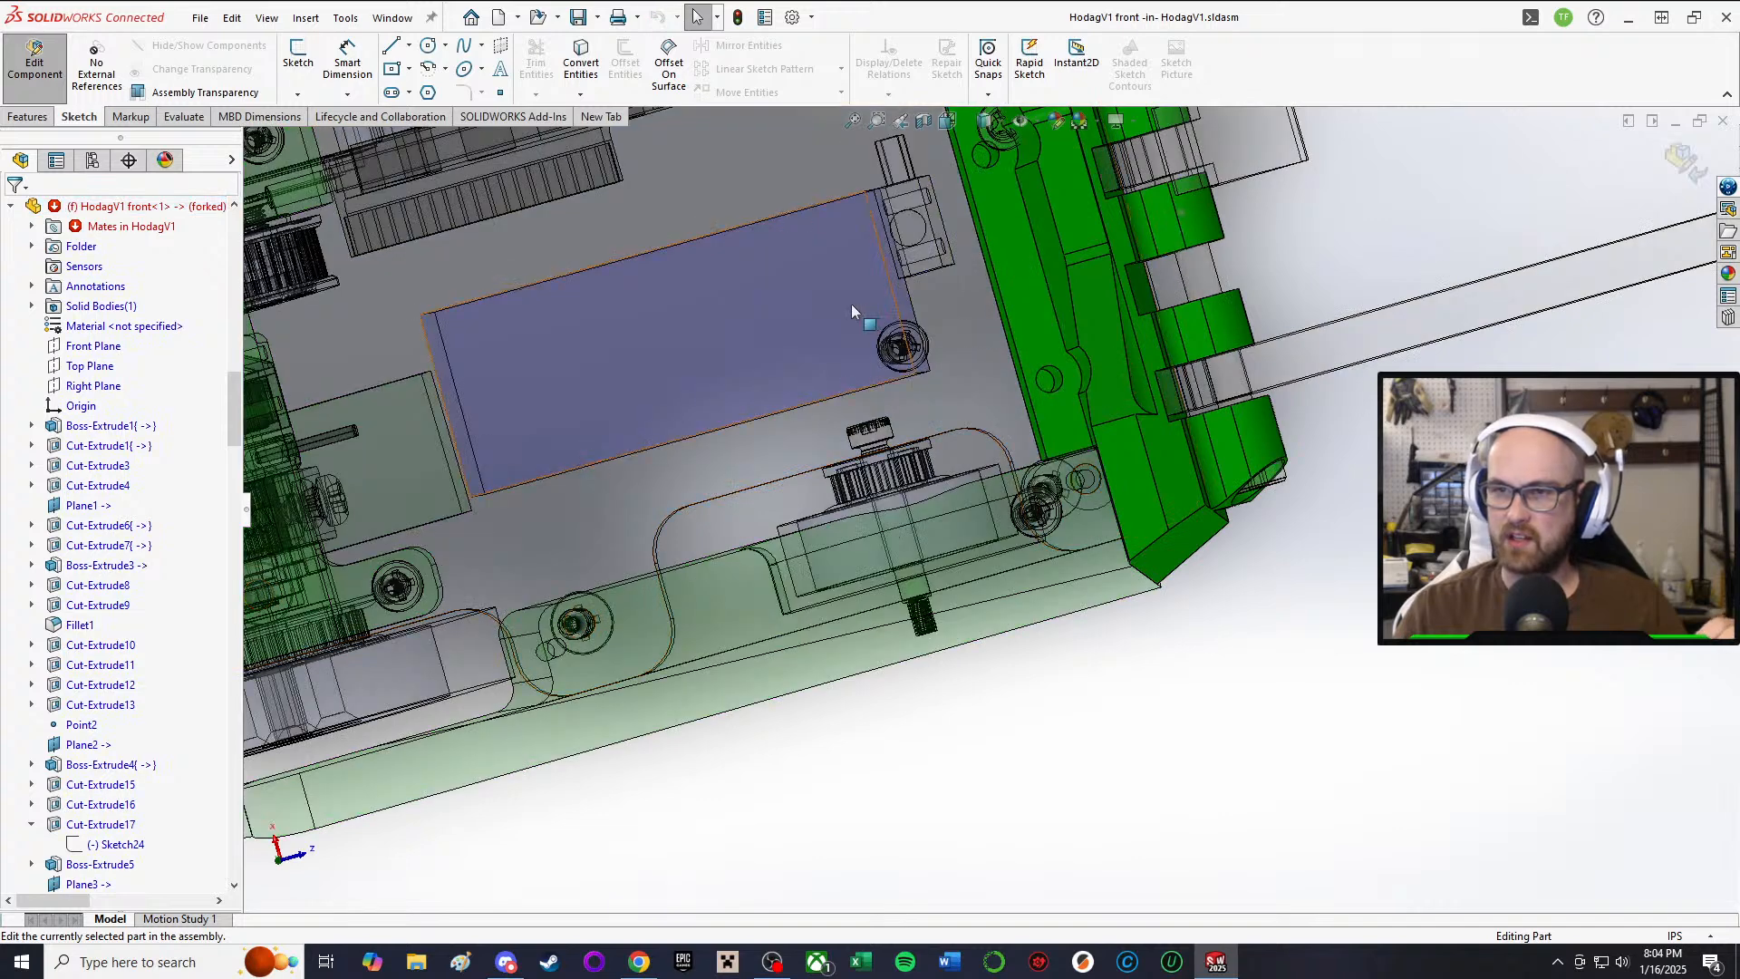
Step: Examine the front part's cut features from Cut-Extrude8 to Cut-Extrude21 to identify which ones form its screw holes
scroll(855, 311, "down", 2)
scroll(136, 544, "down", 1)
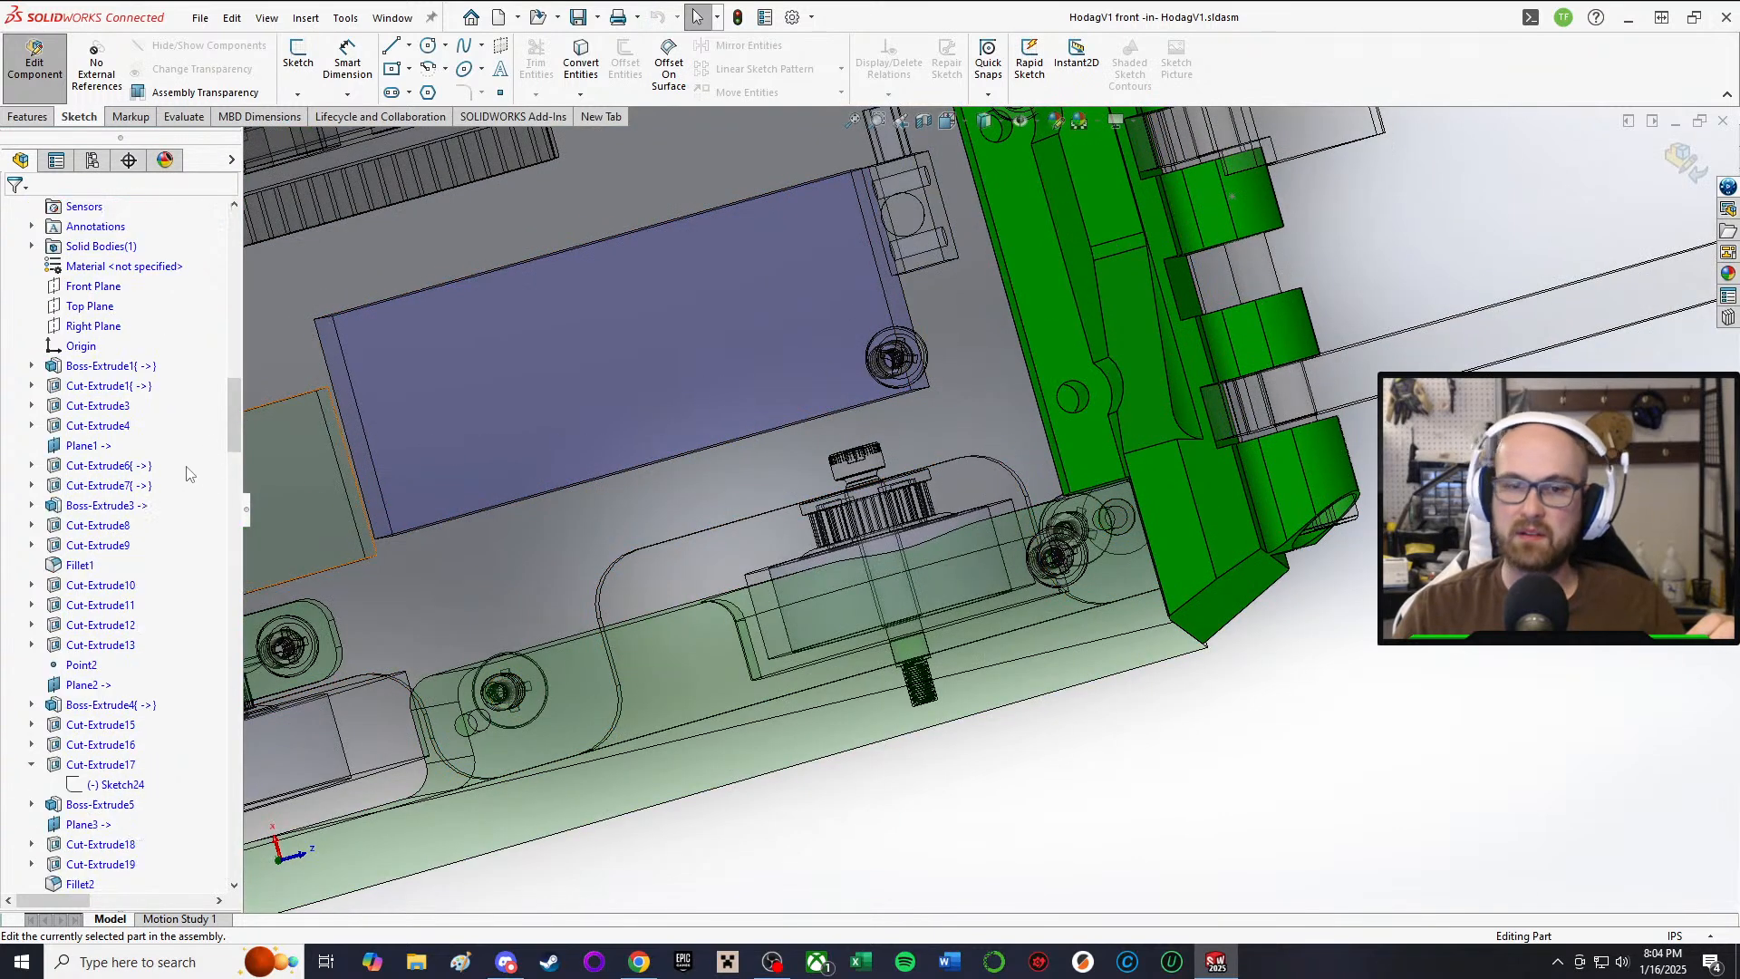
left_click(68, 727)
scroll(68, 727, "up", 2)
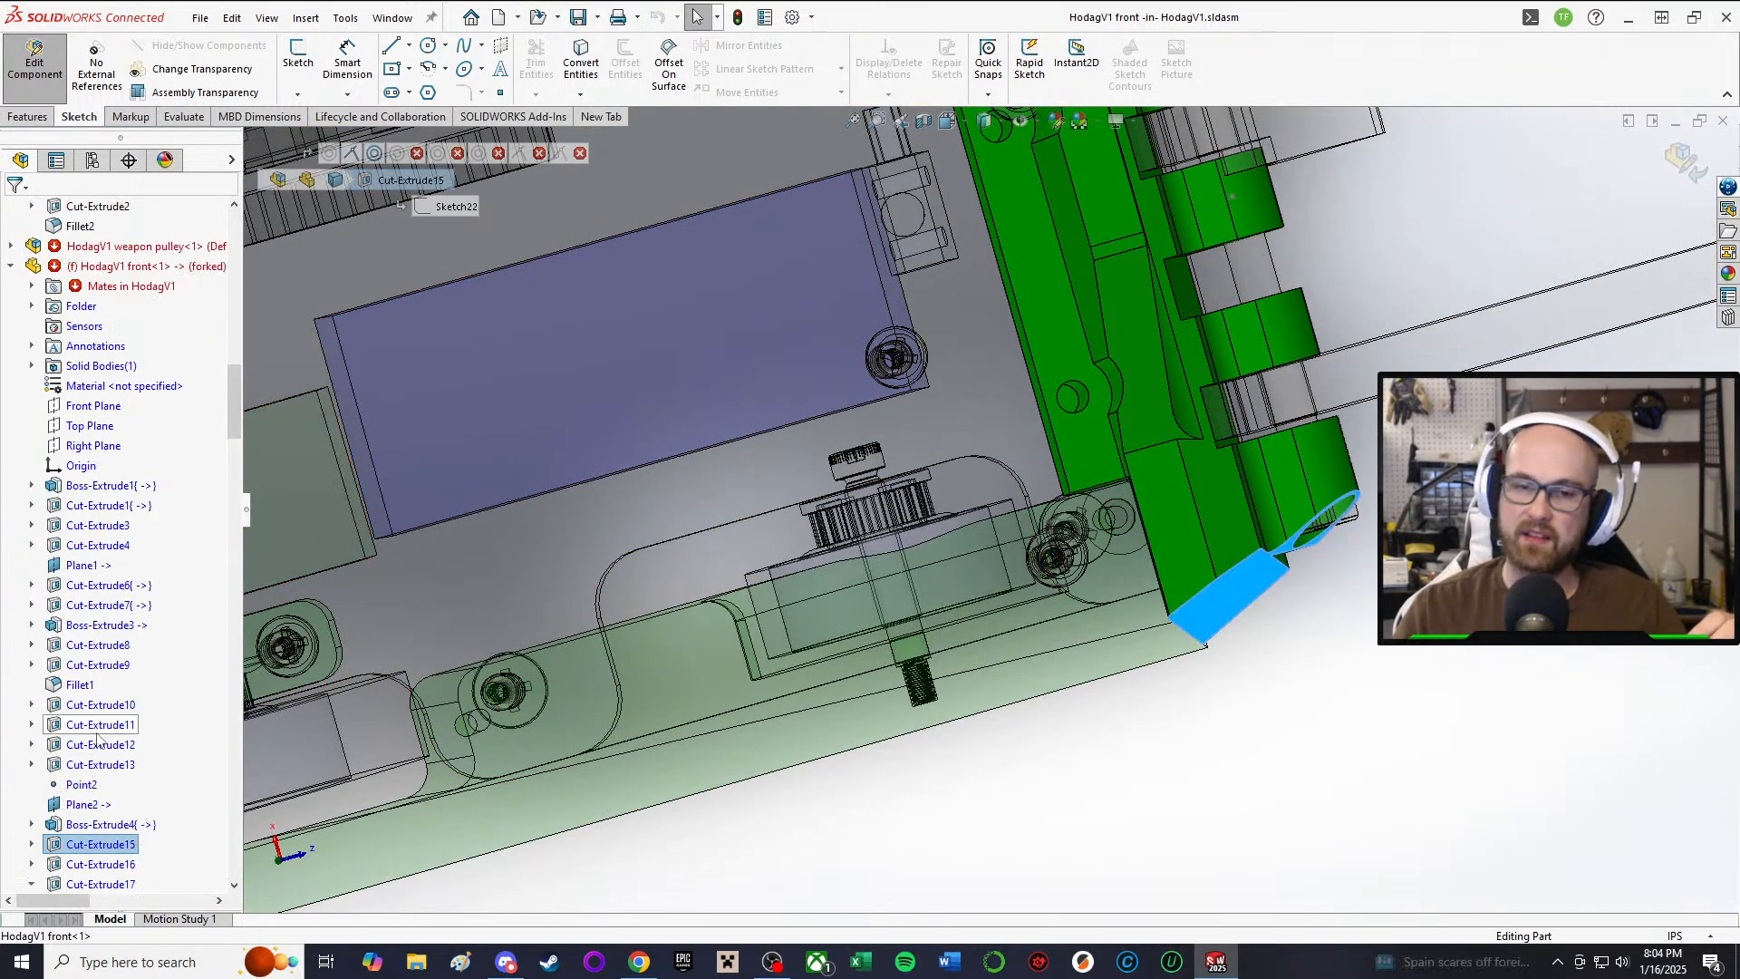
scroll(115, 399, "down", 4)
left_click(98, 425)
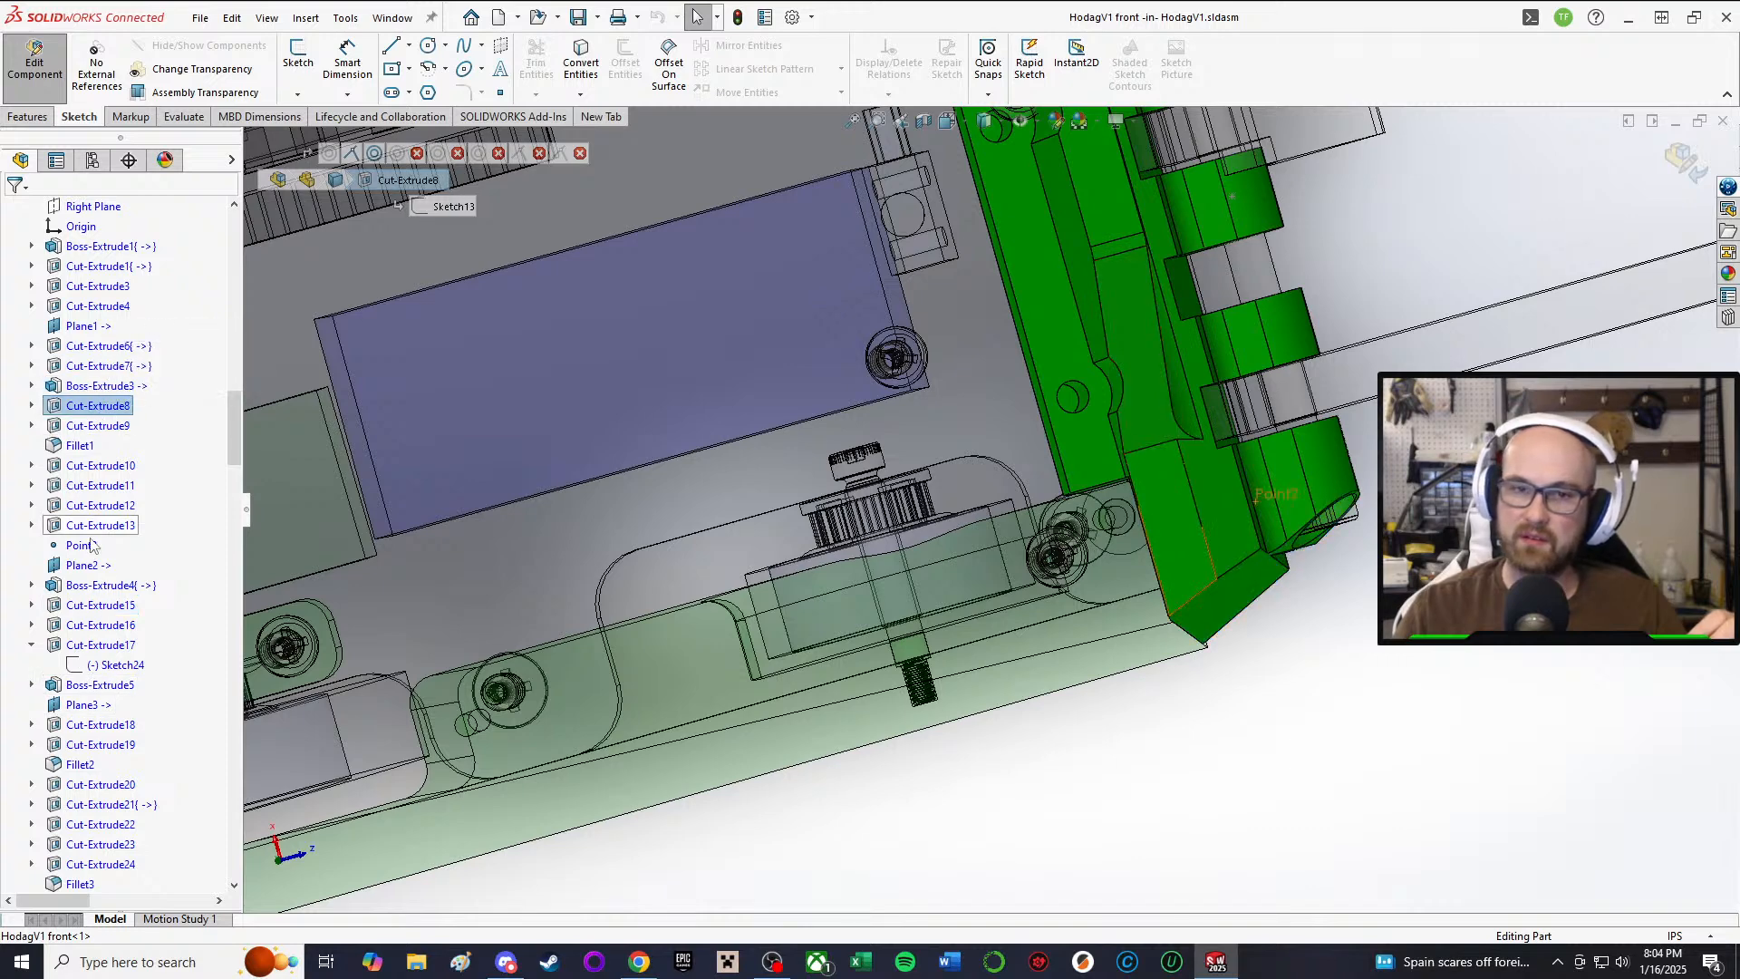
left_click(87, 486)
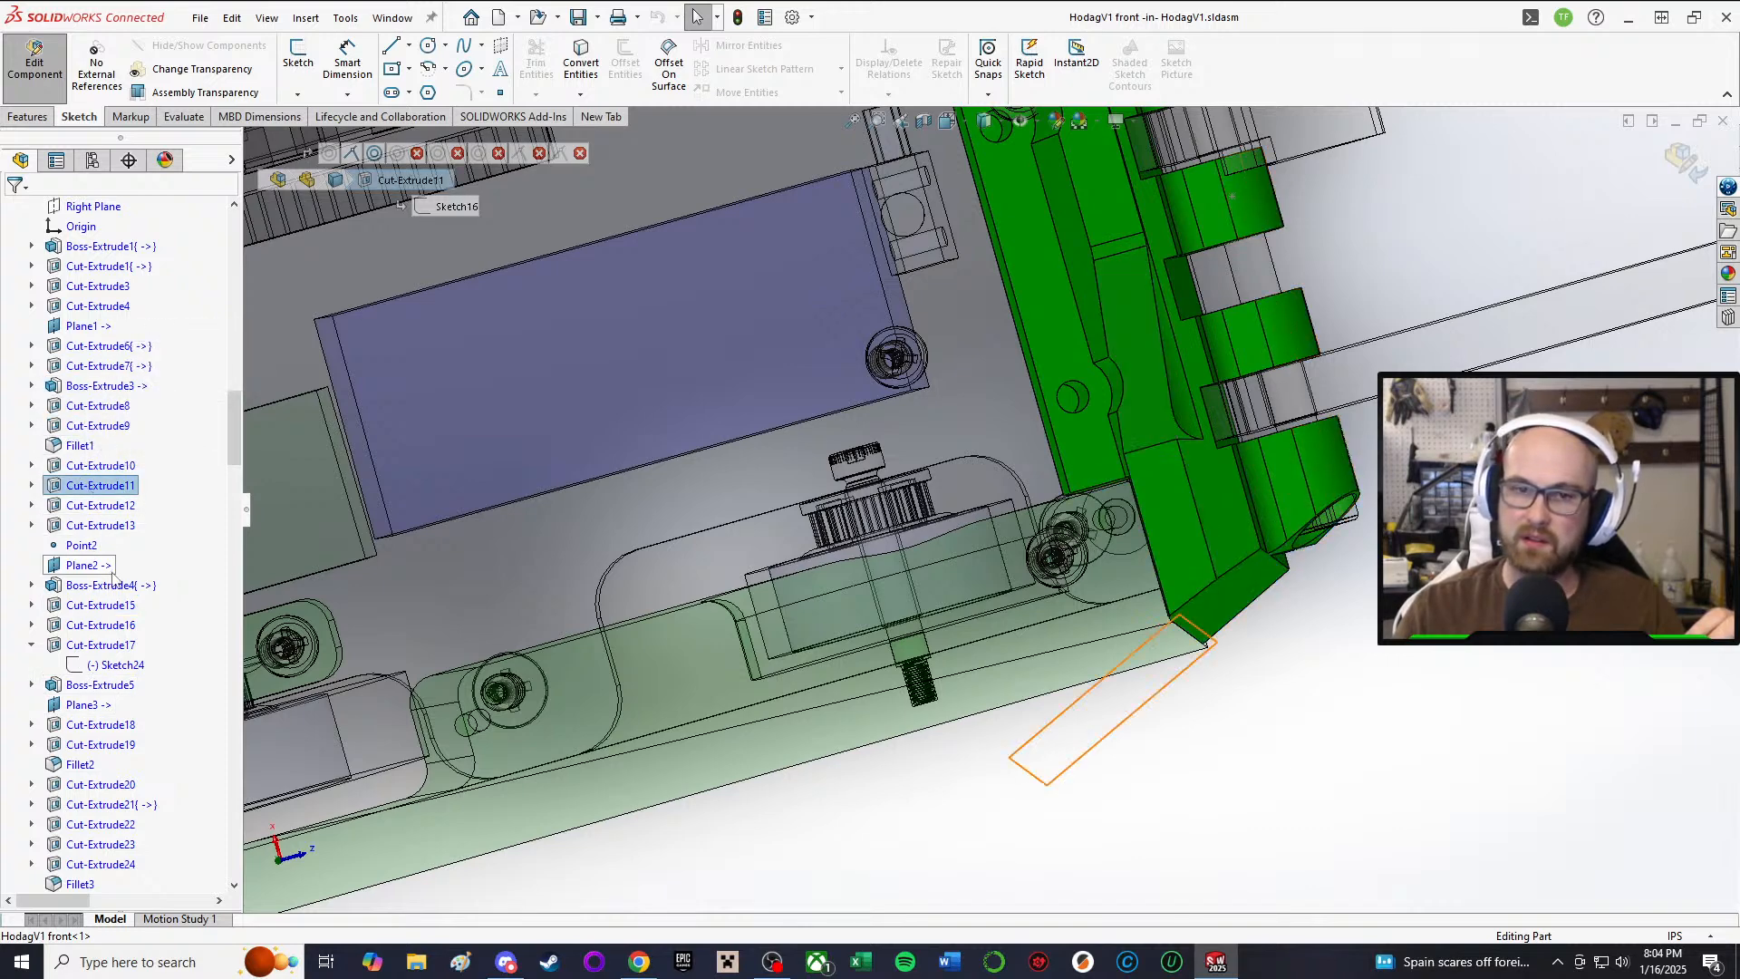
left_click(106, 606)
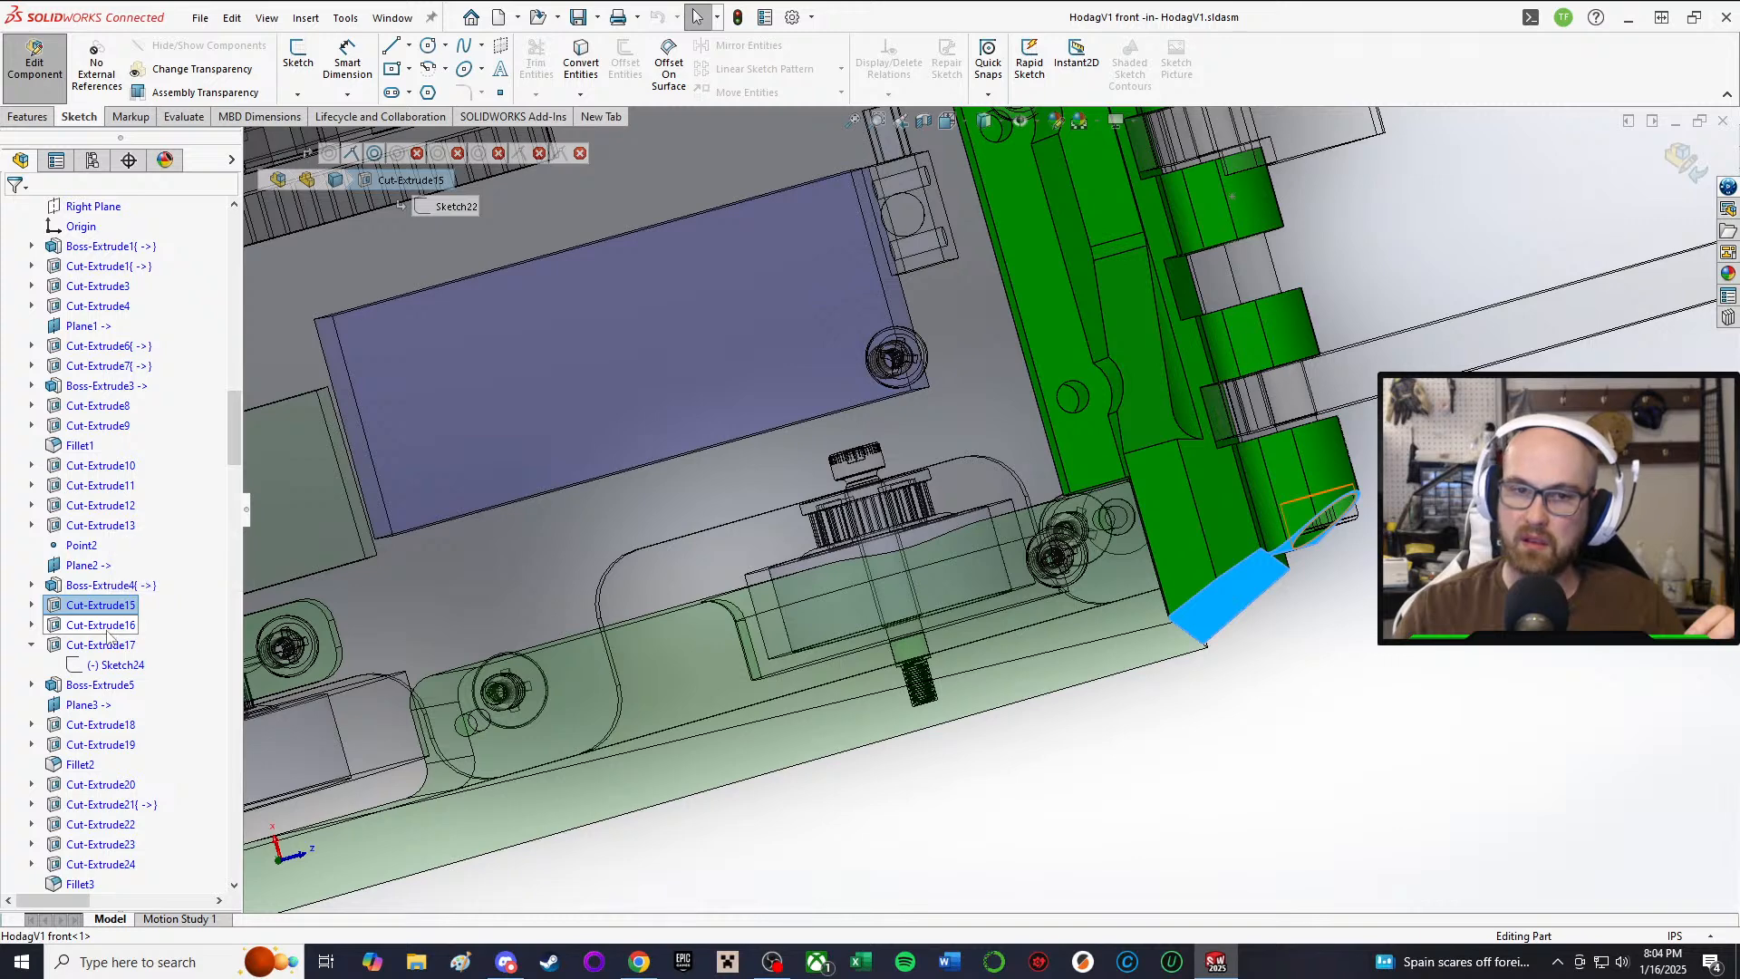
left_click(102, 644)
scroll(94, 646, "down", 1)
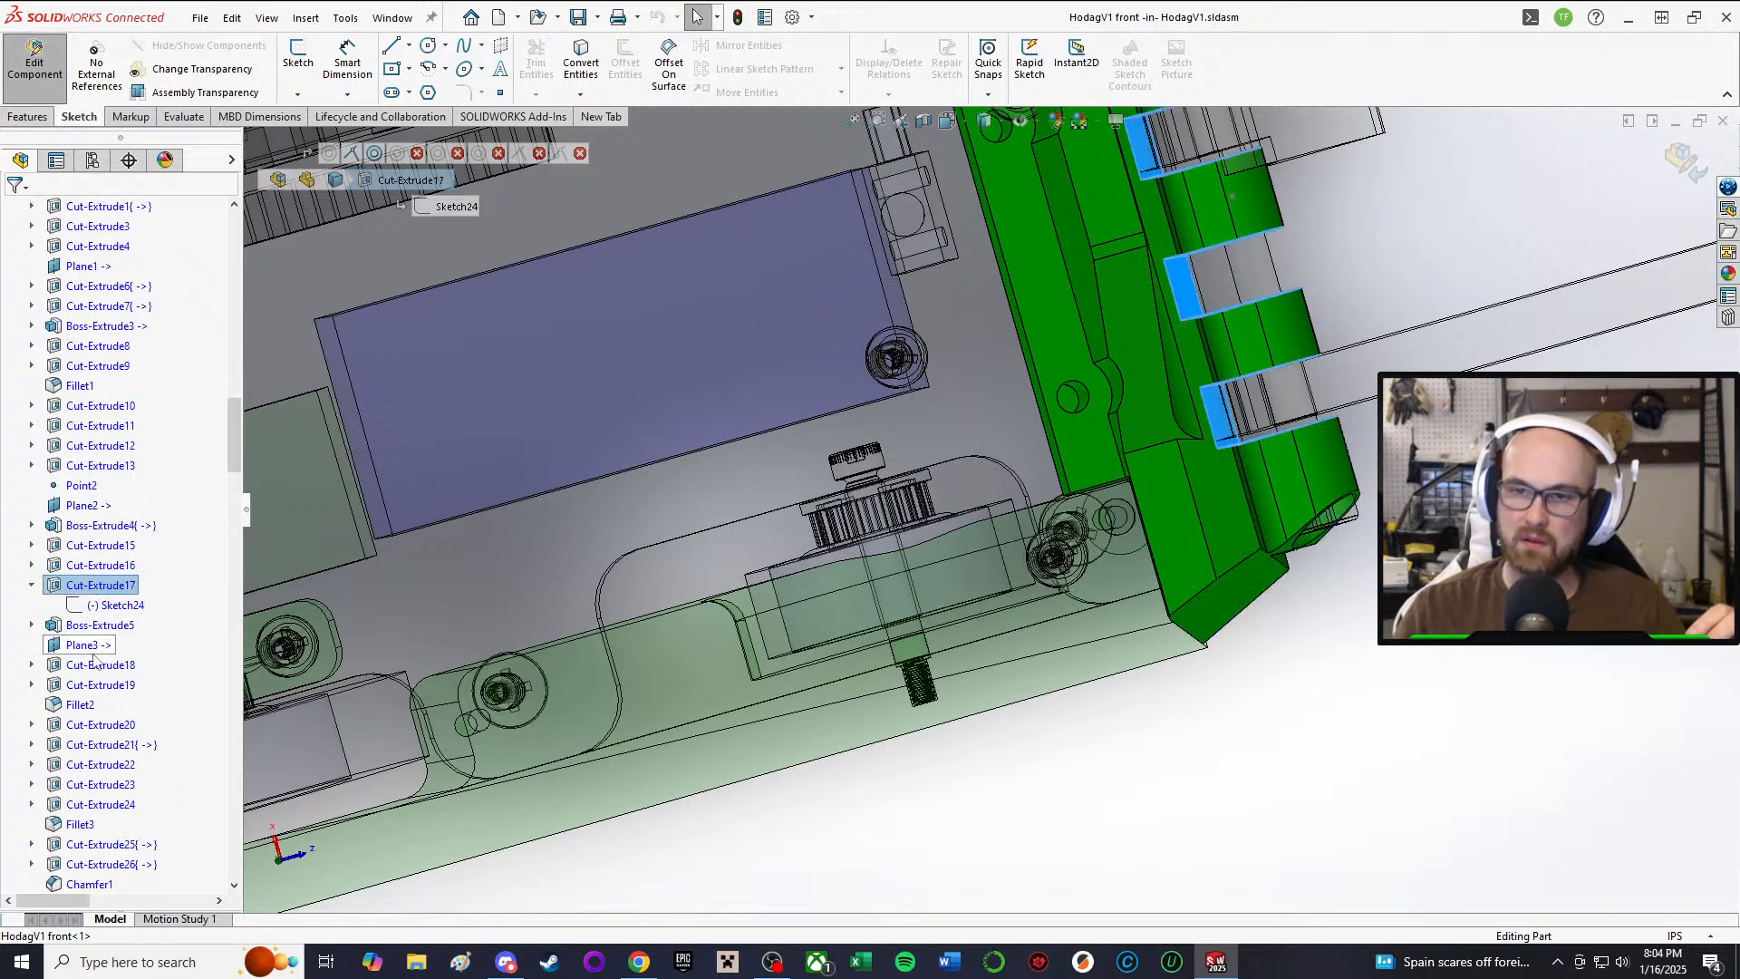
left_click(97, 665)
scroll(737, 390, "up", 5)
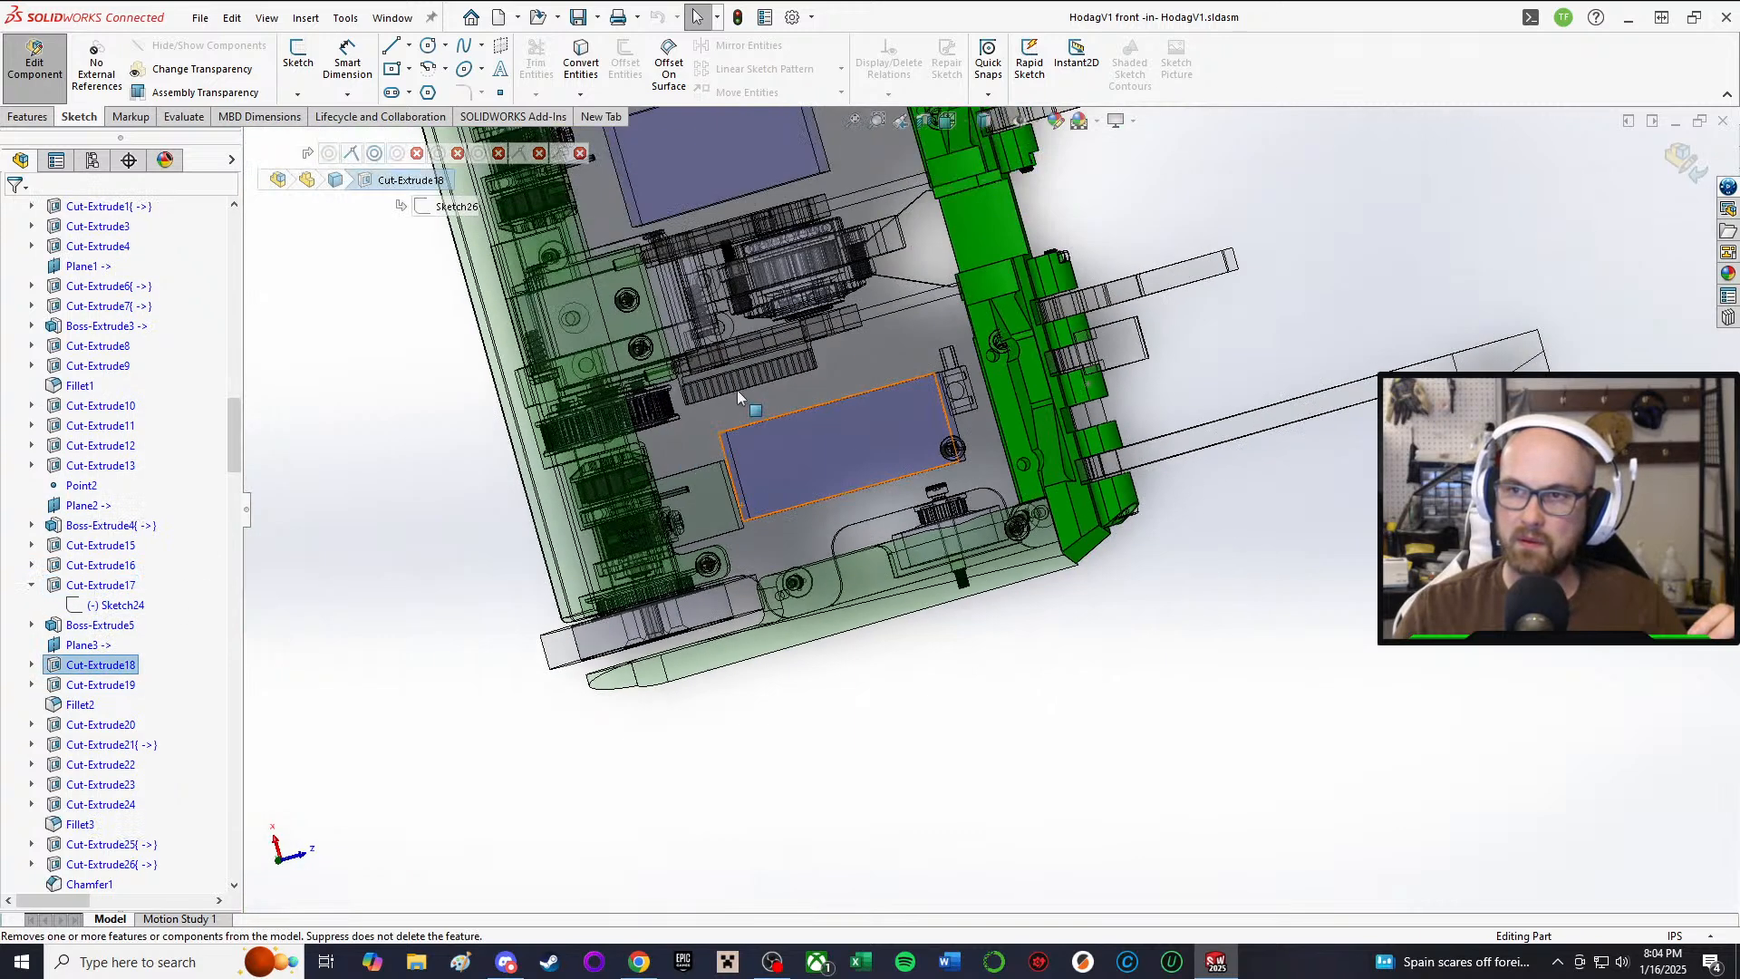
scroll(737, 389, "up", 3)
left_click(99, 684)
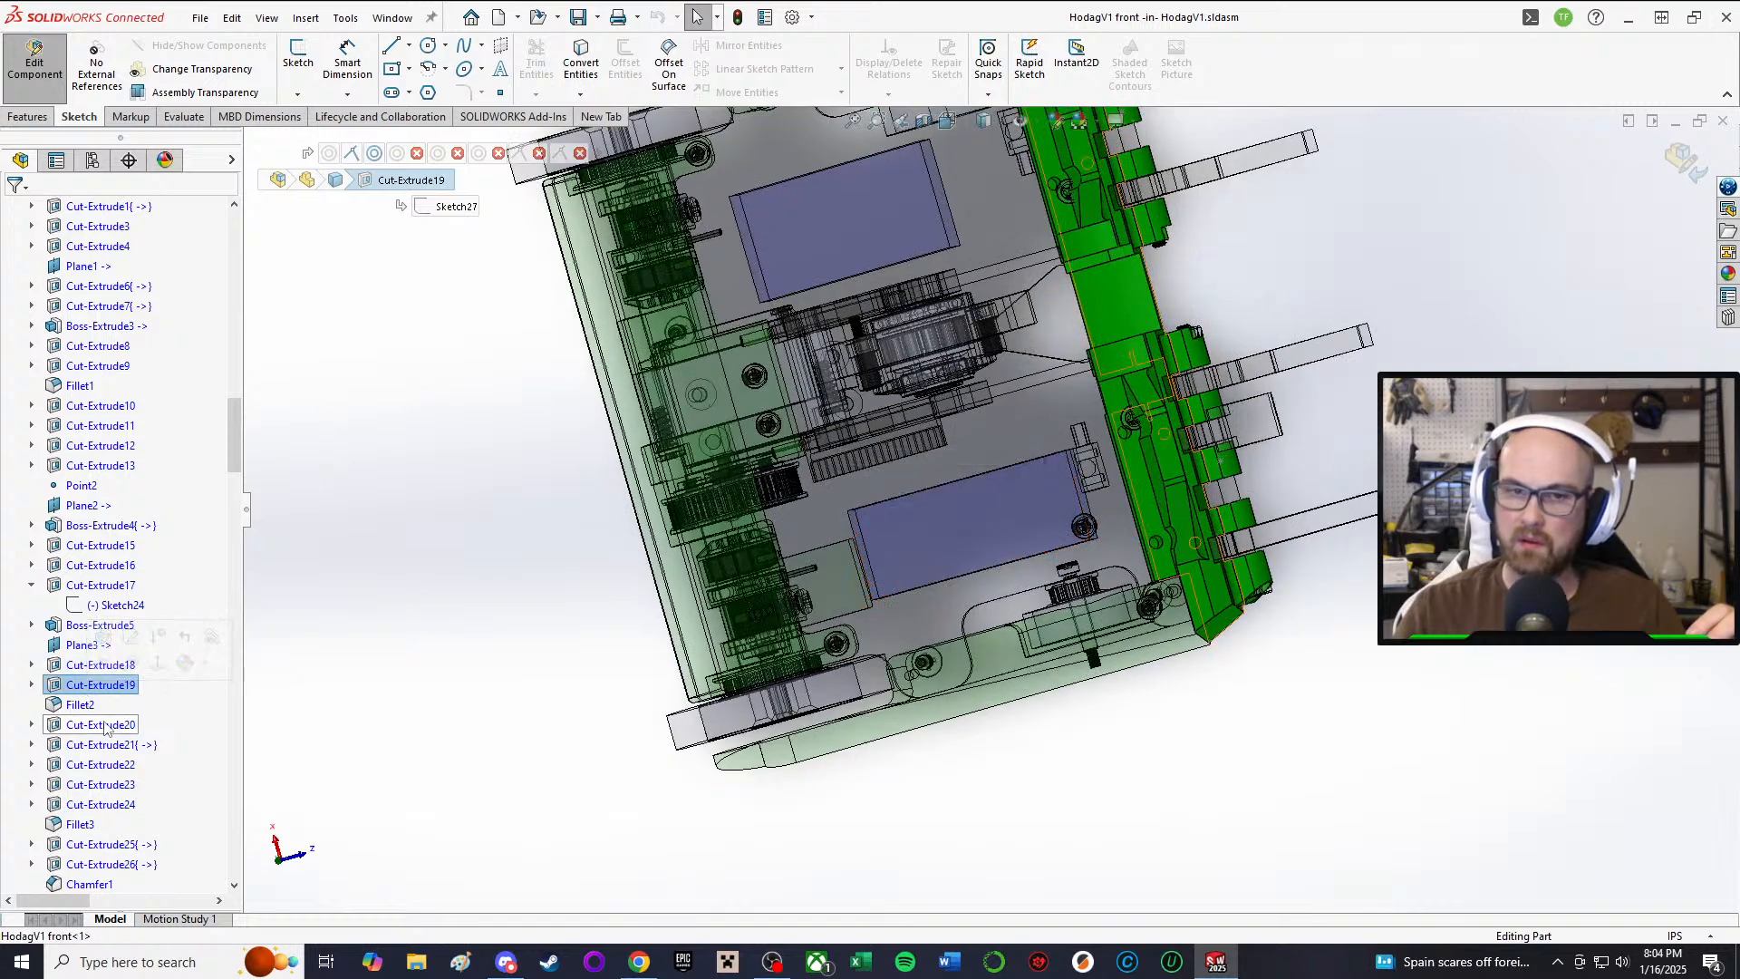
left_click(101, 726)
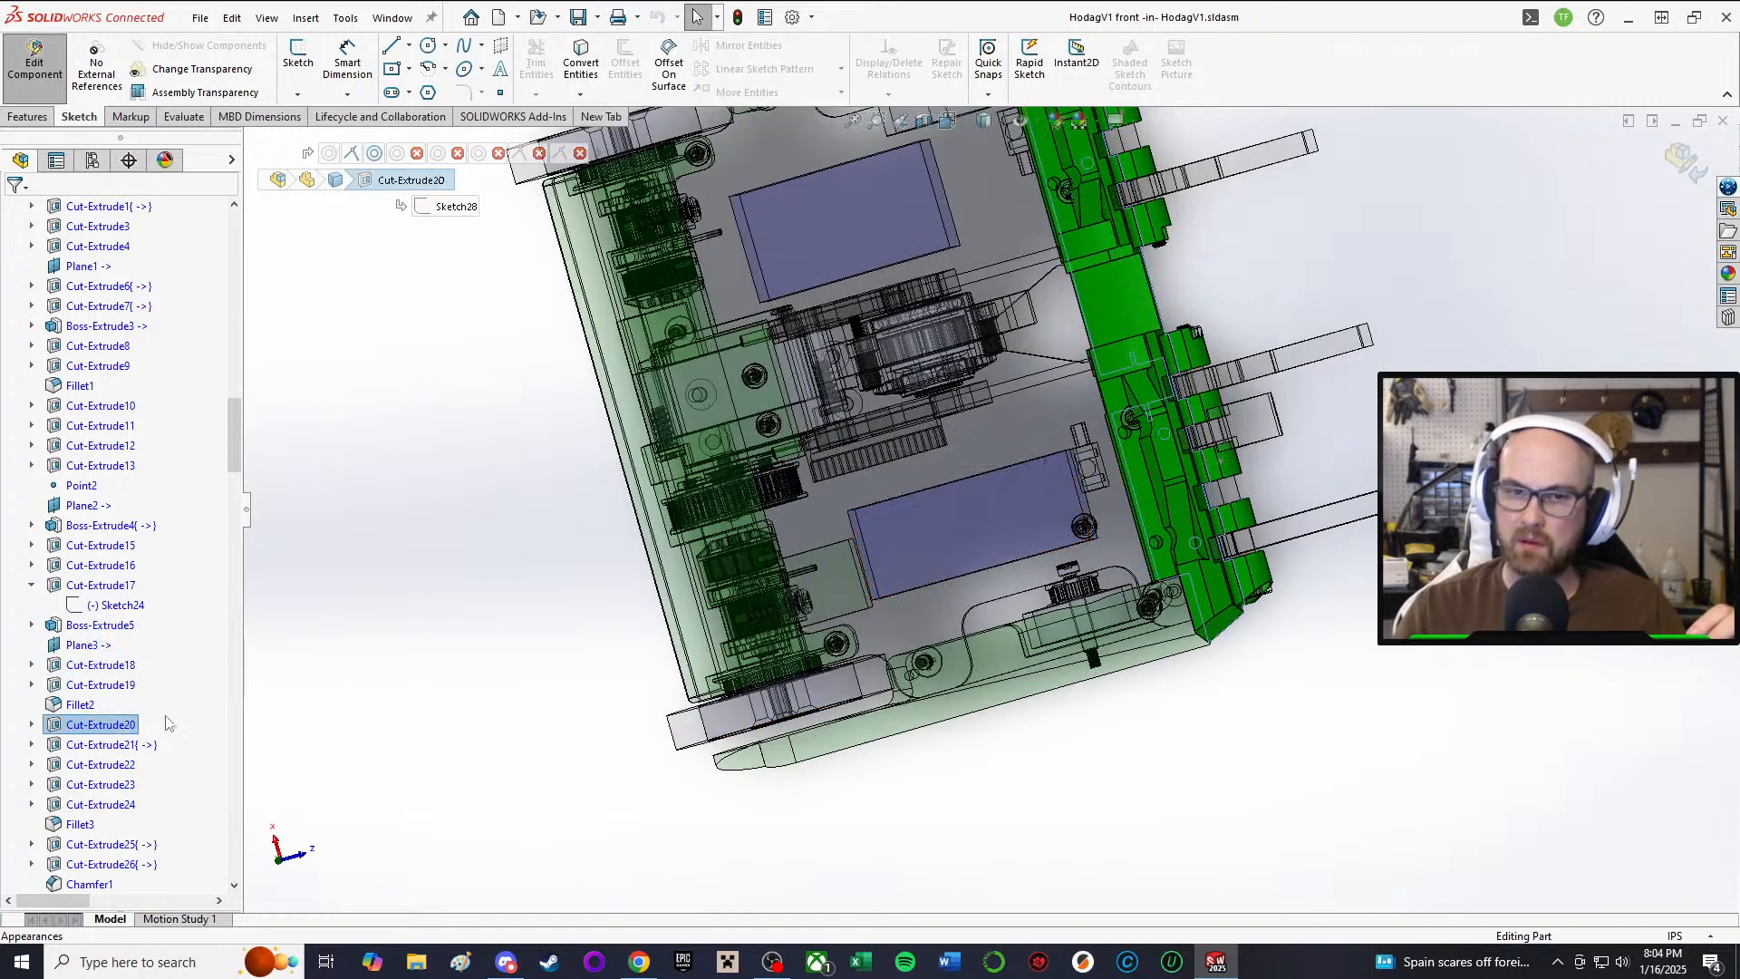
left_click(101, 745)
scroll(1126, 558, "up", 1)
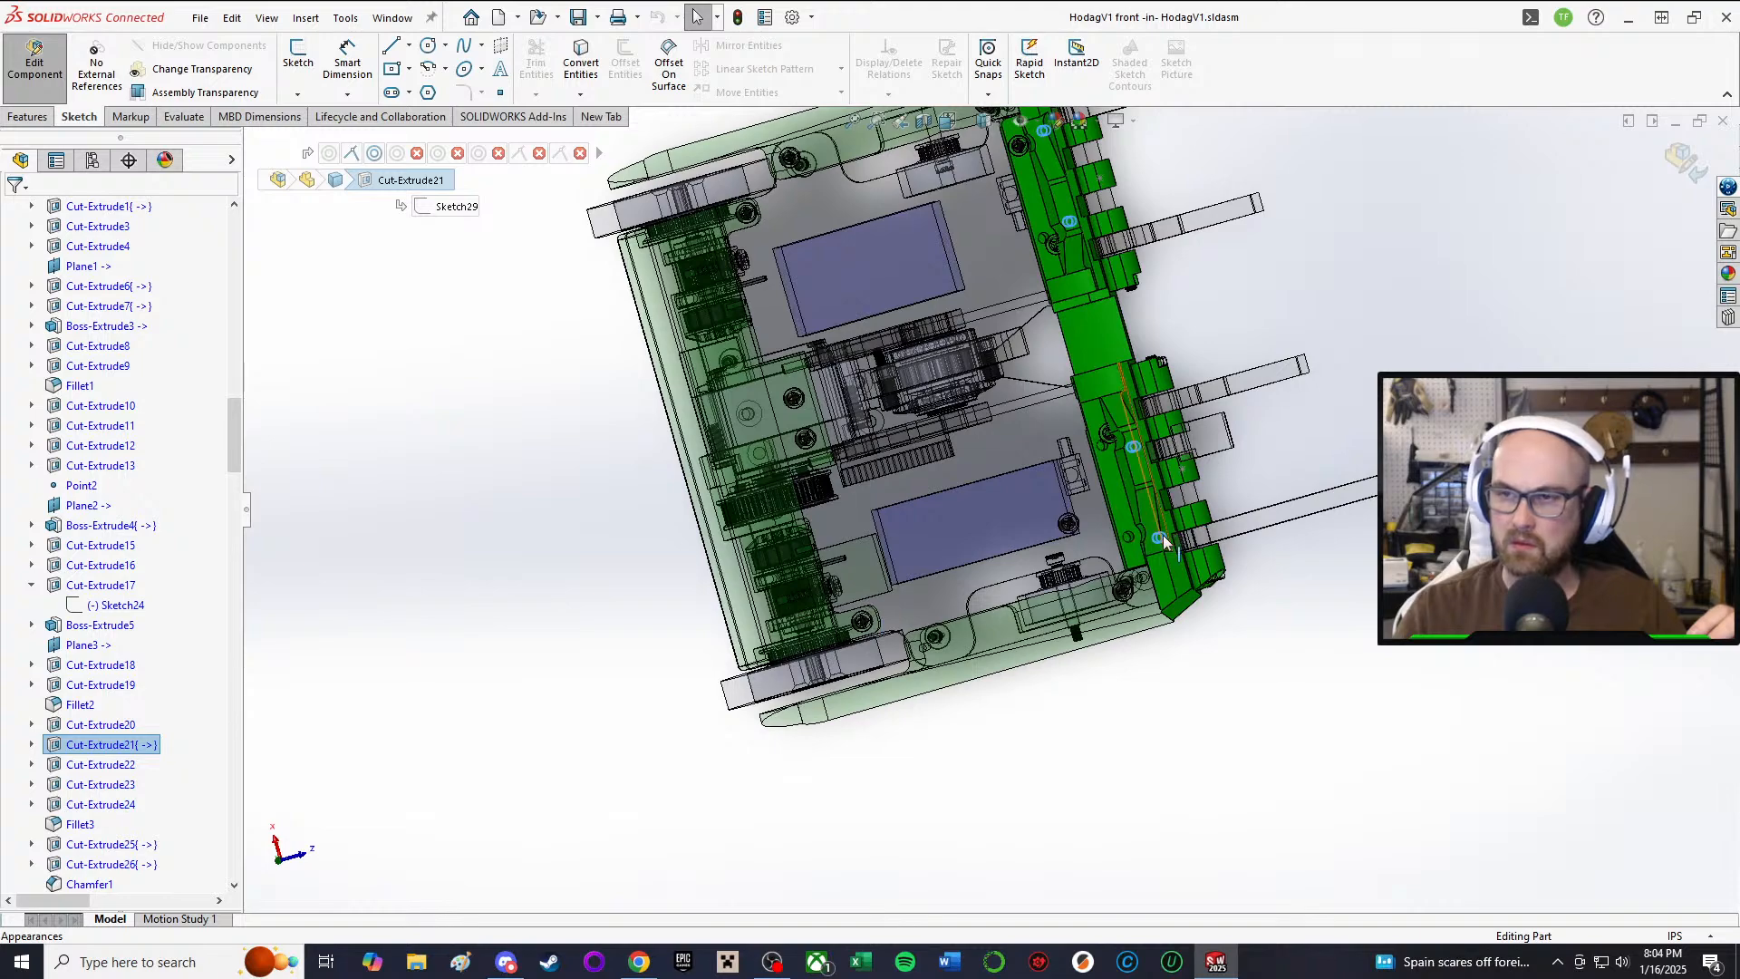
middle_click_drag(988, 617, 969, 530)
right_click(91, 751)
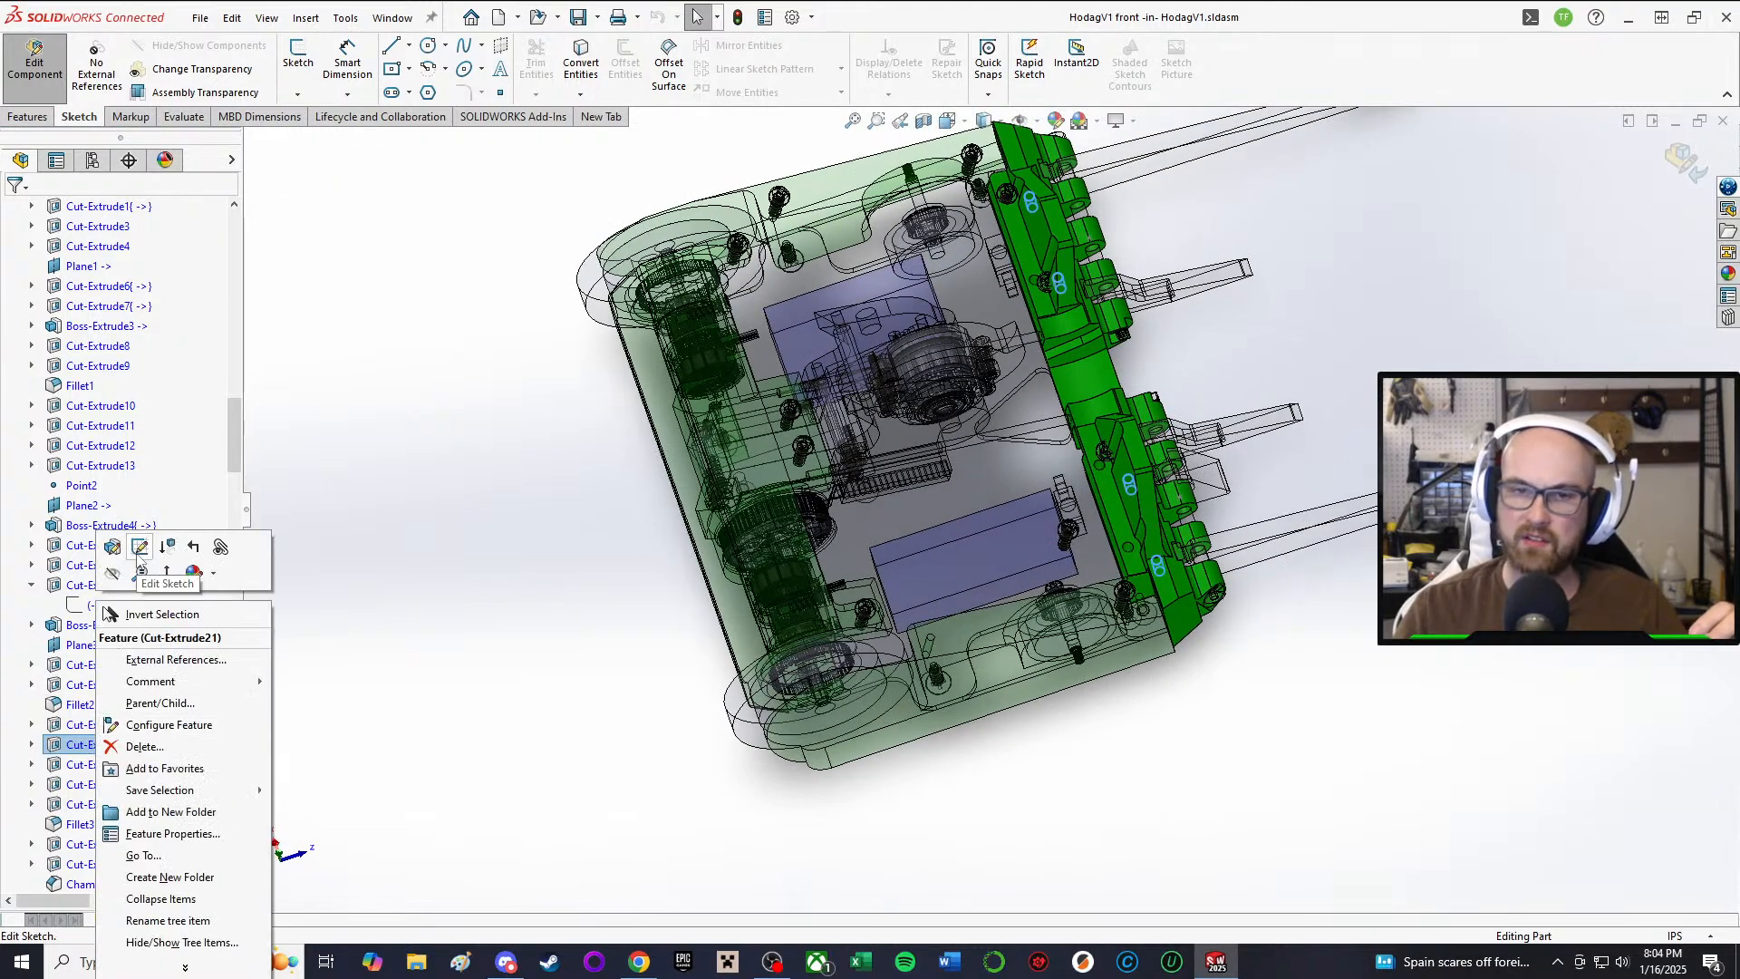
left_click(138, 549)
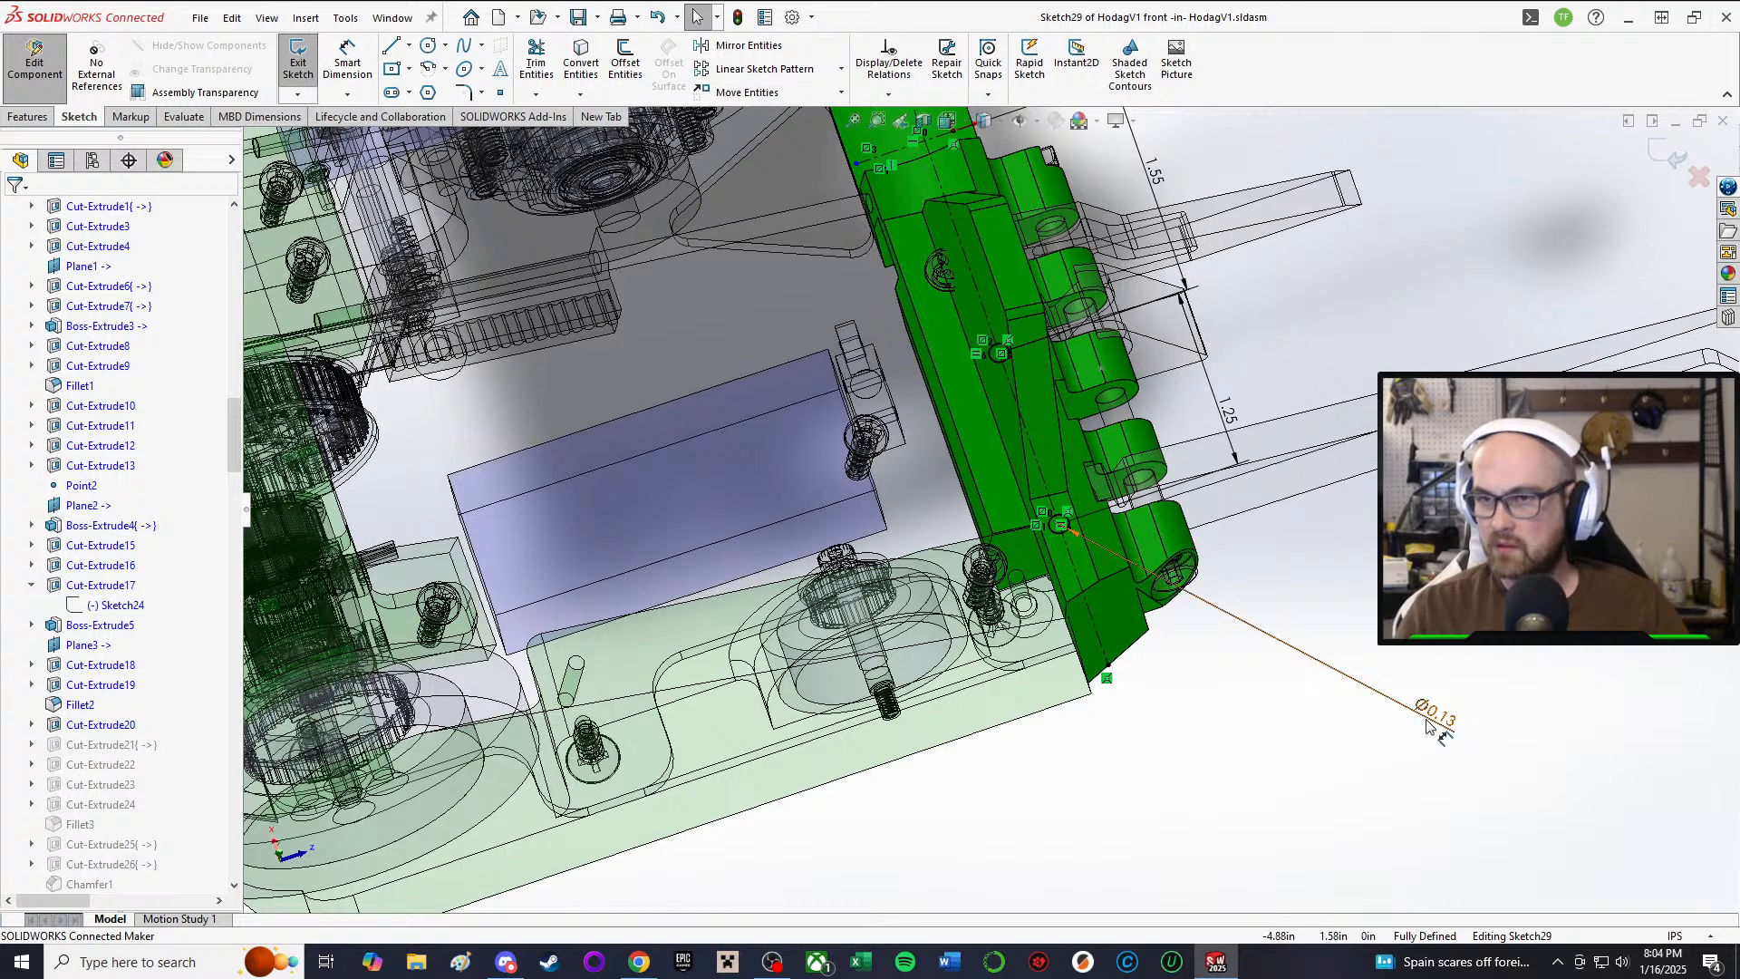
left_click(1431, 720)
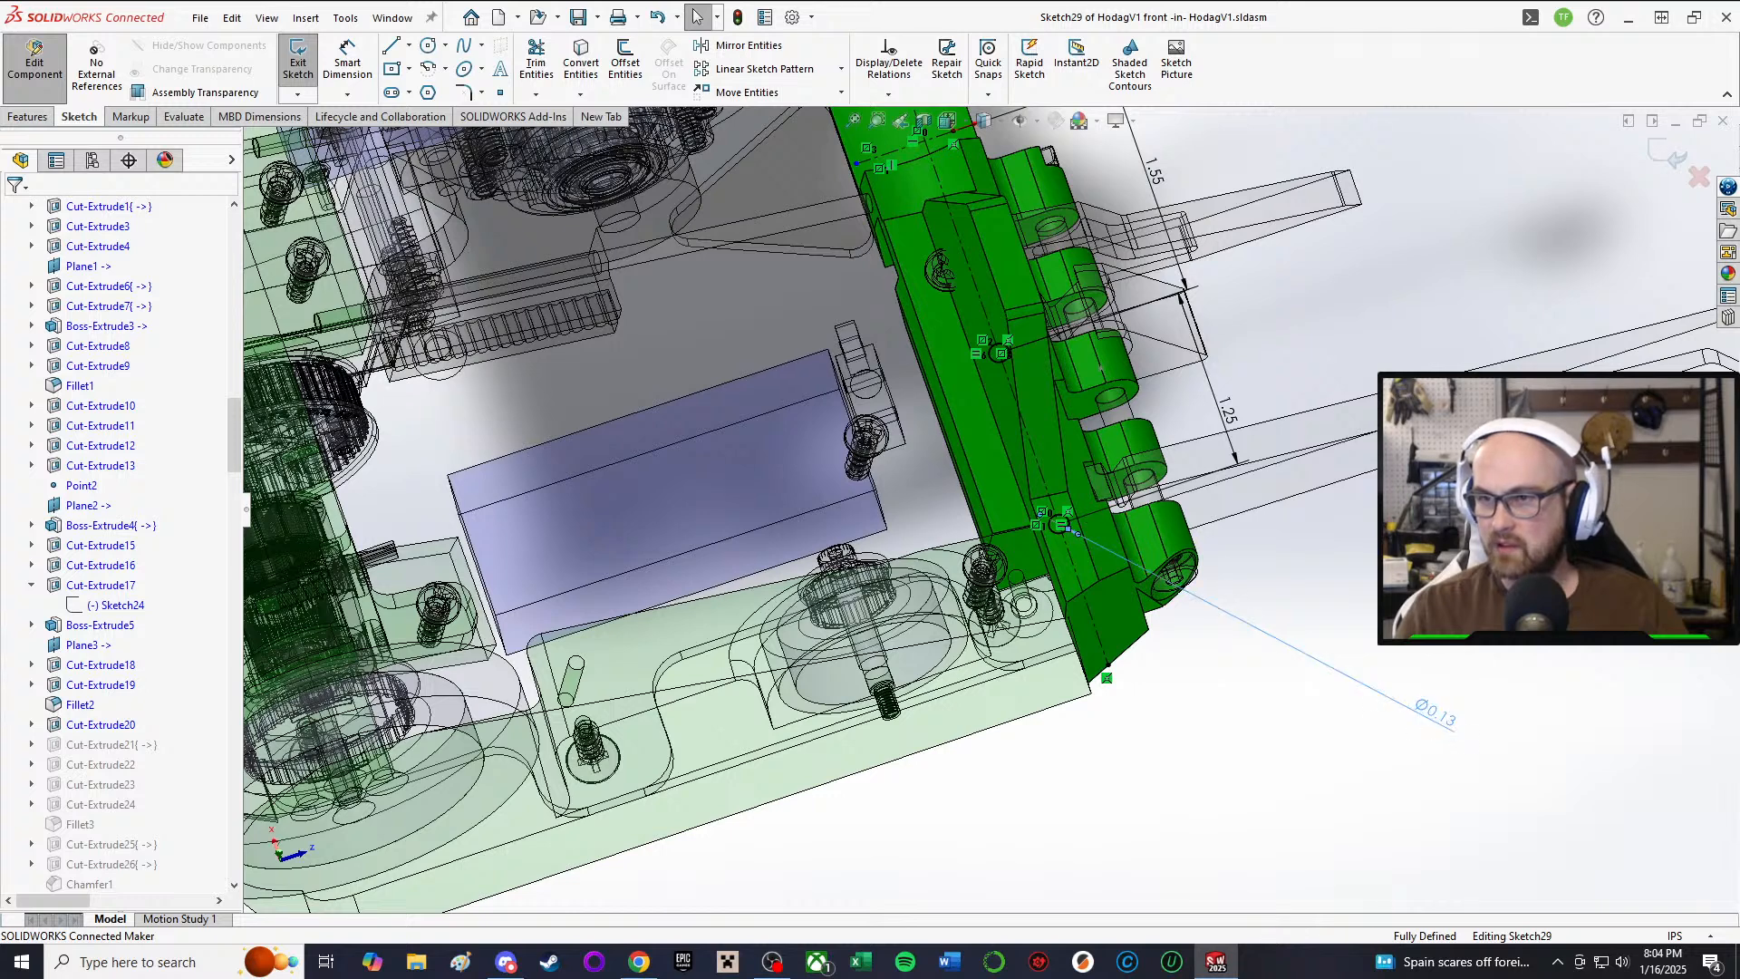
double_click(1441, 716)
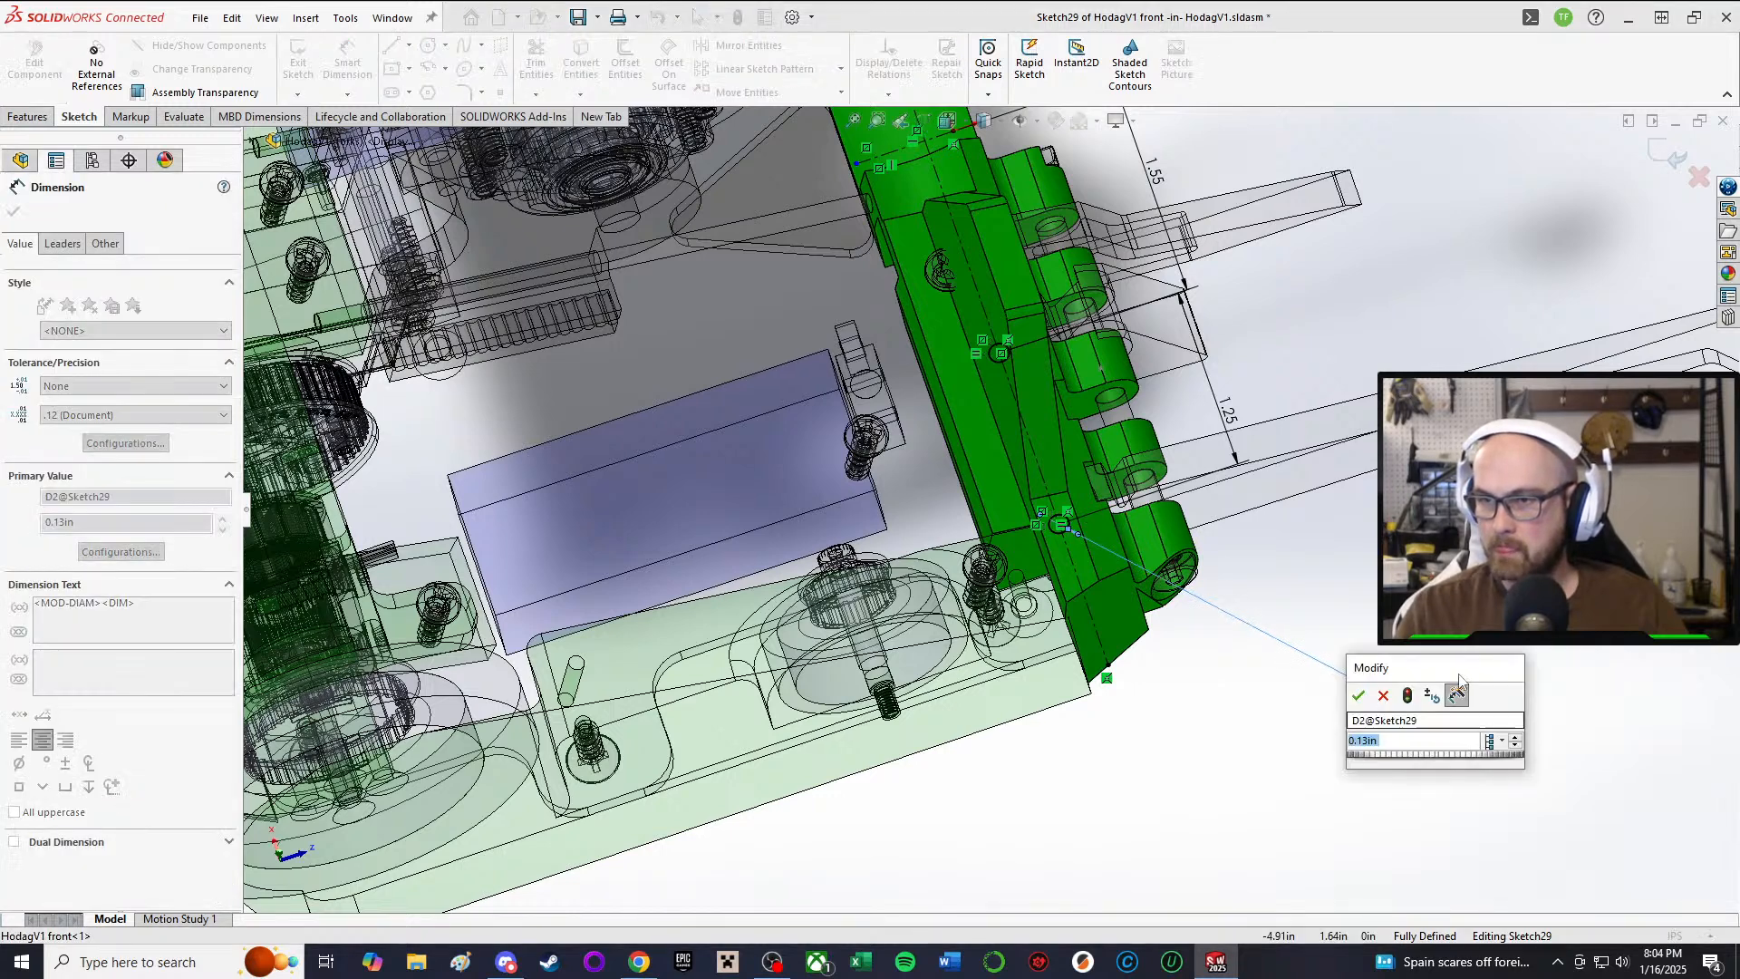
type(".1")
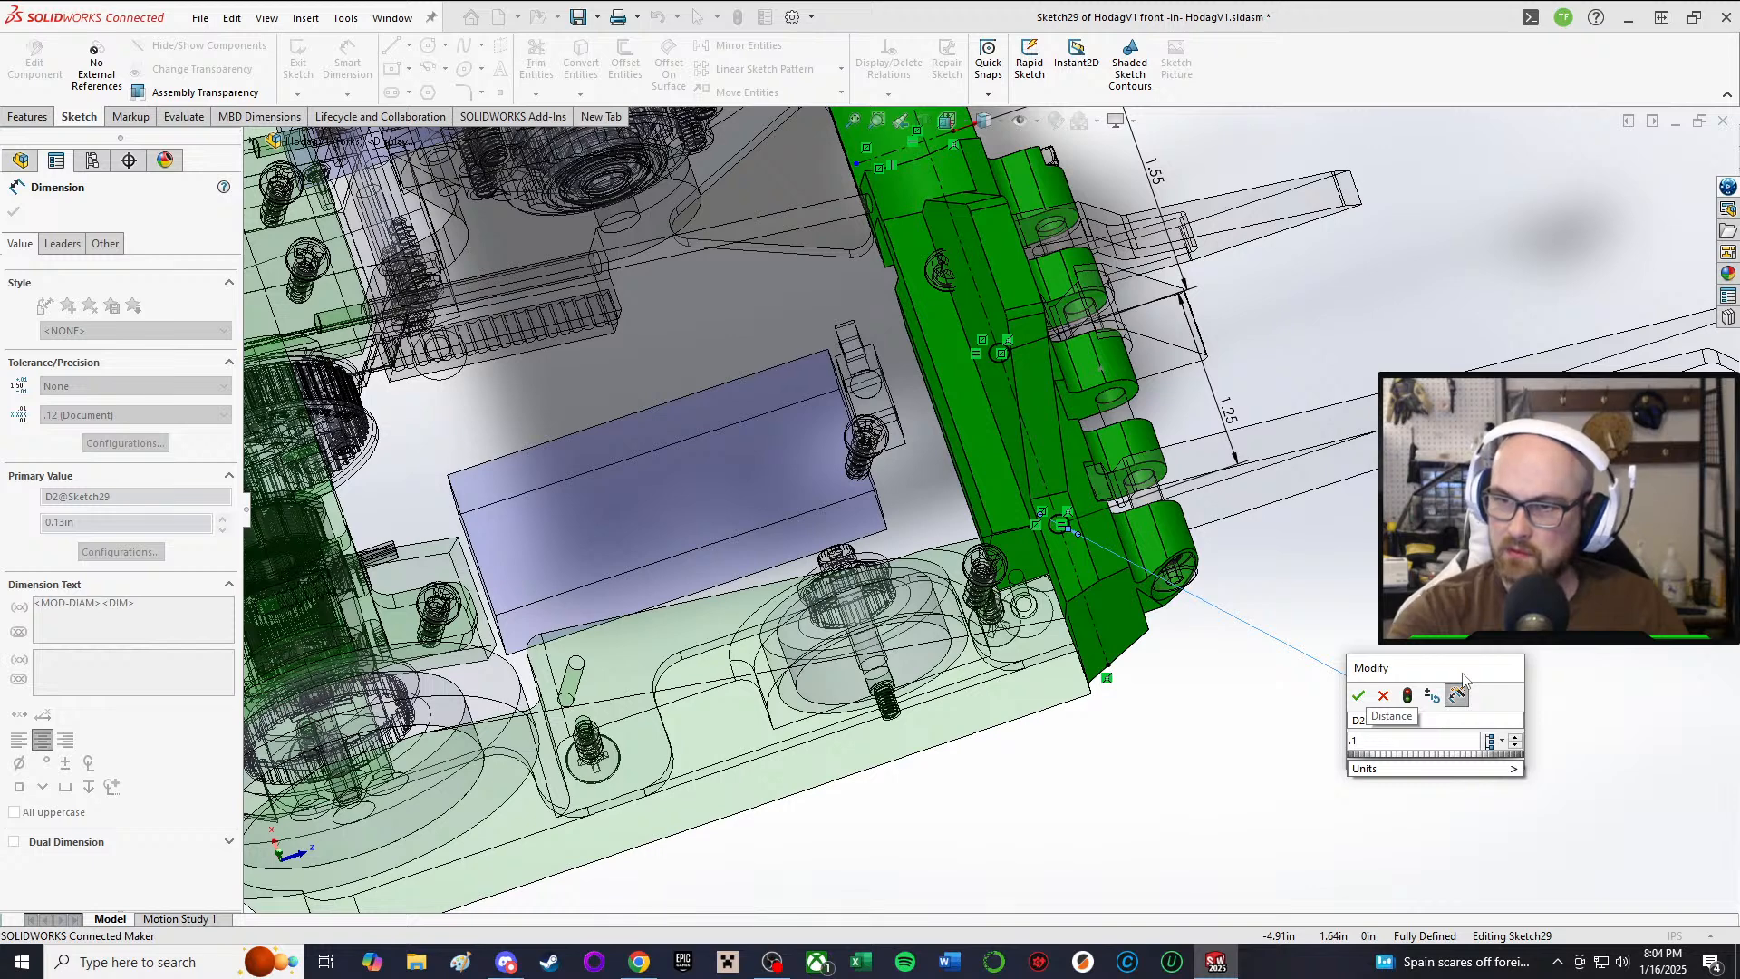
key("Escape")
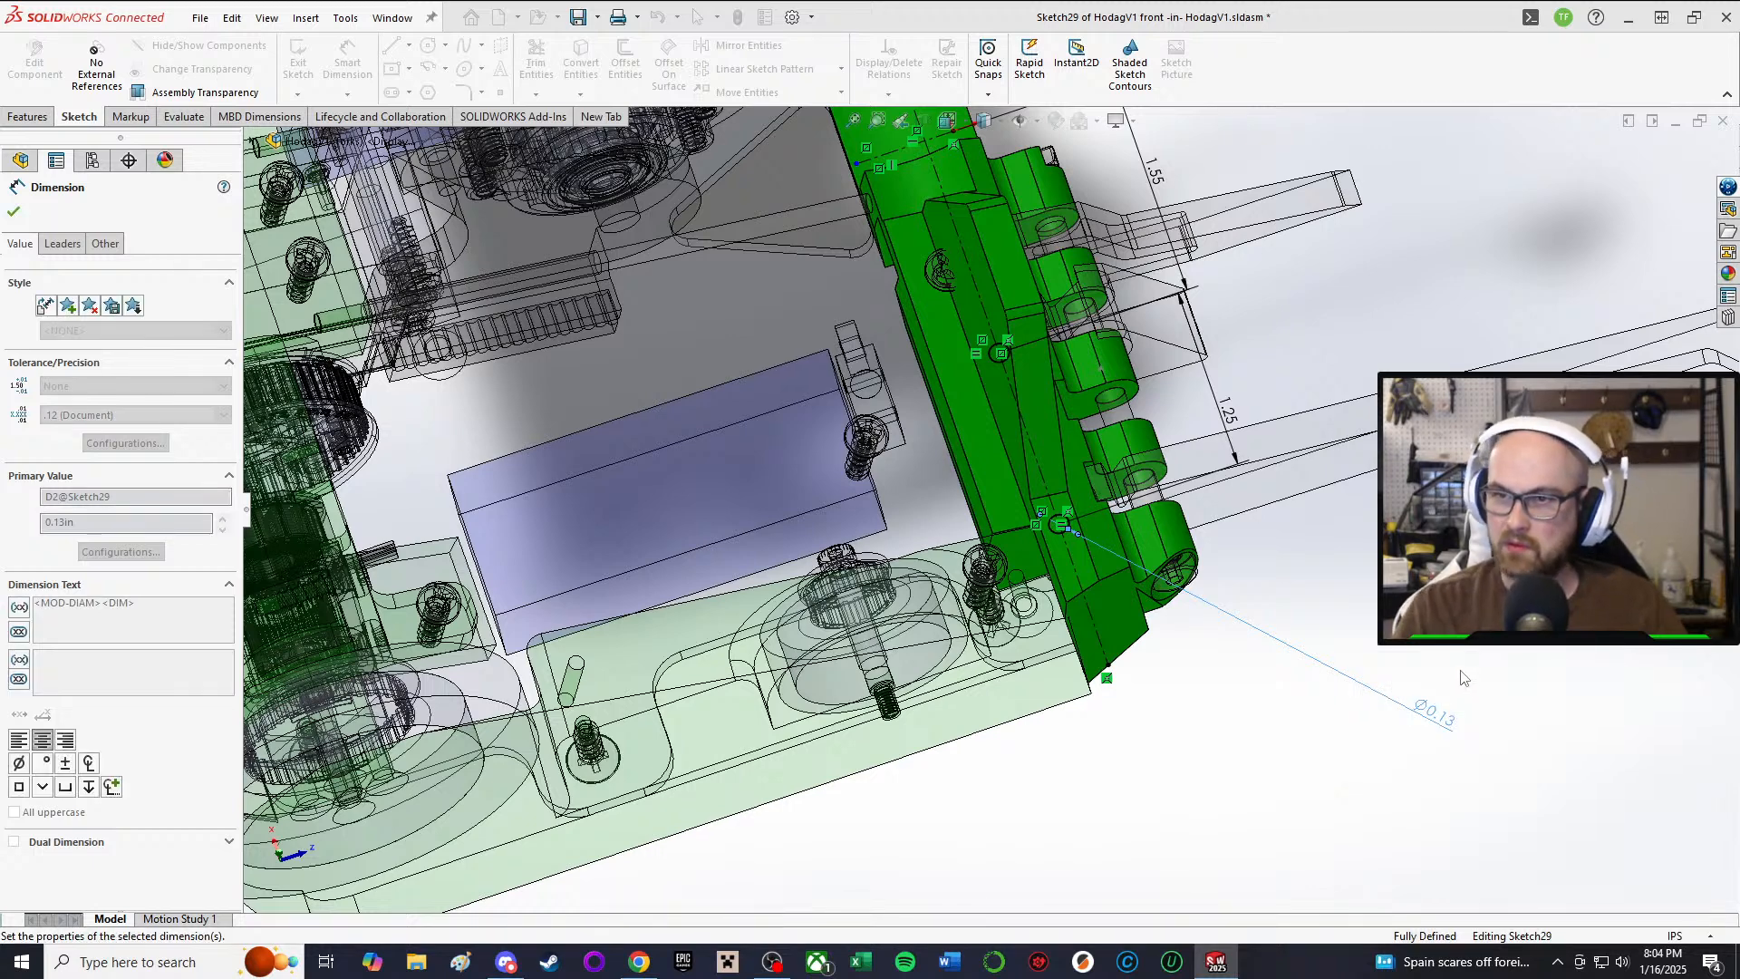
left_click(1327, 589)
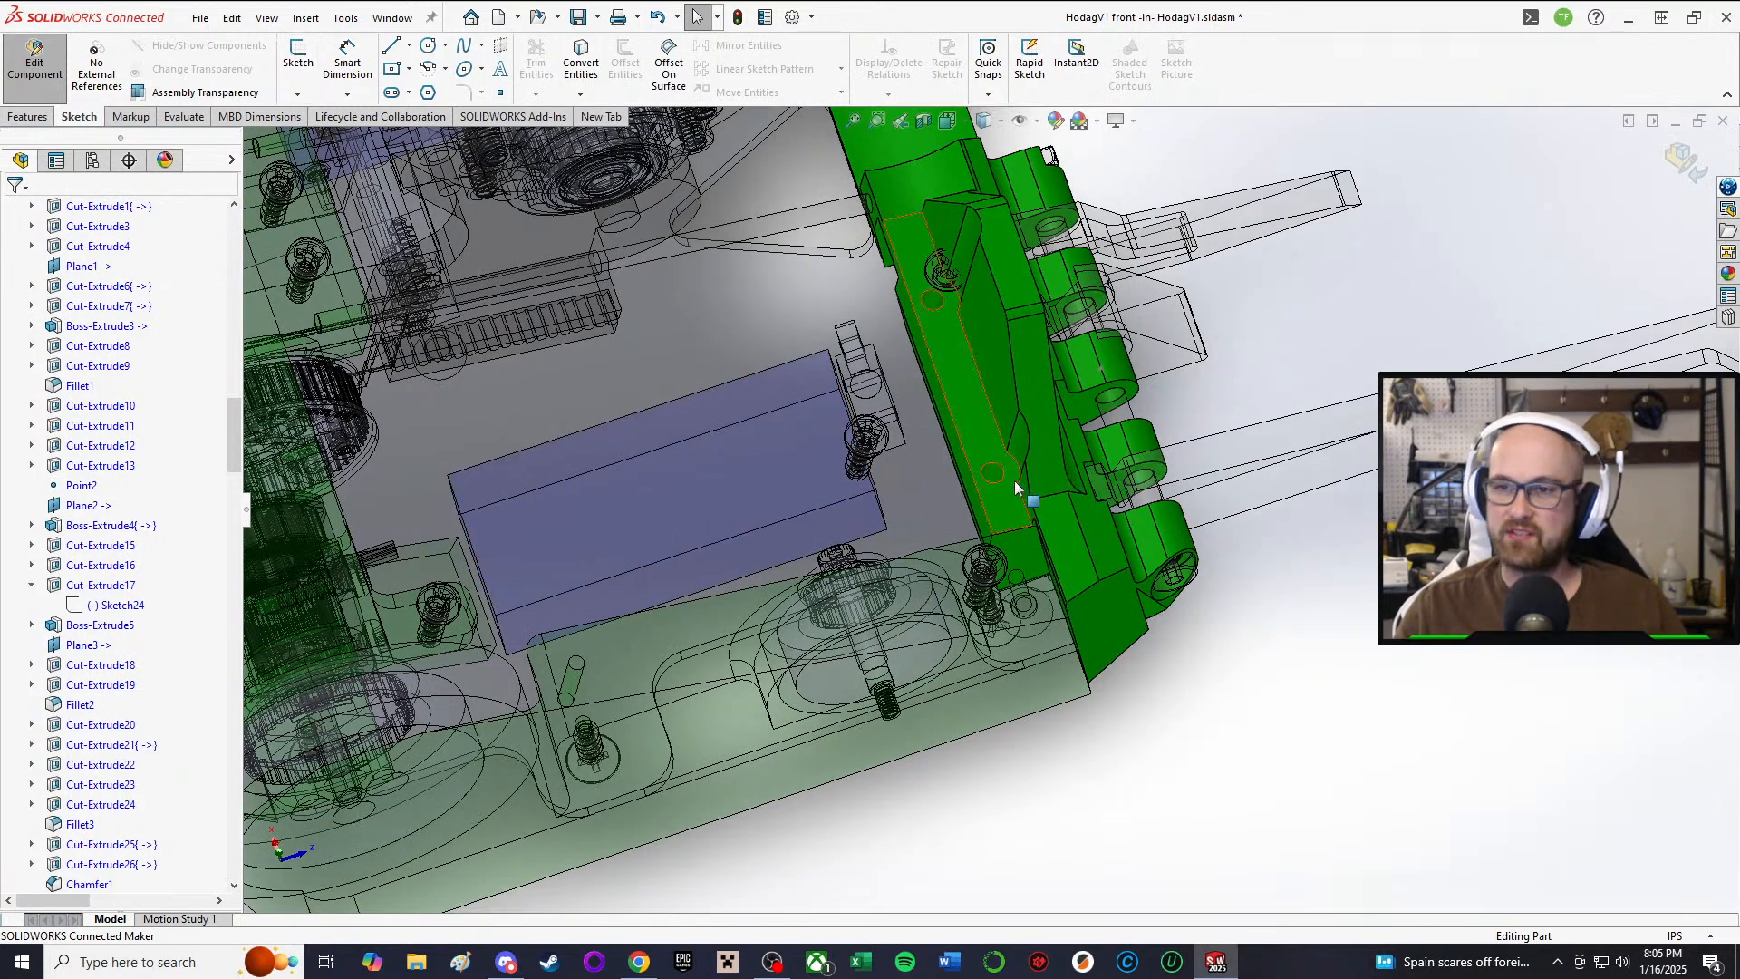
Step: Set the hole diameter in the front part's Cut-Extrude23 sketch to 0.1 in and exit the sketch
left_click(989, 478)
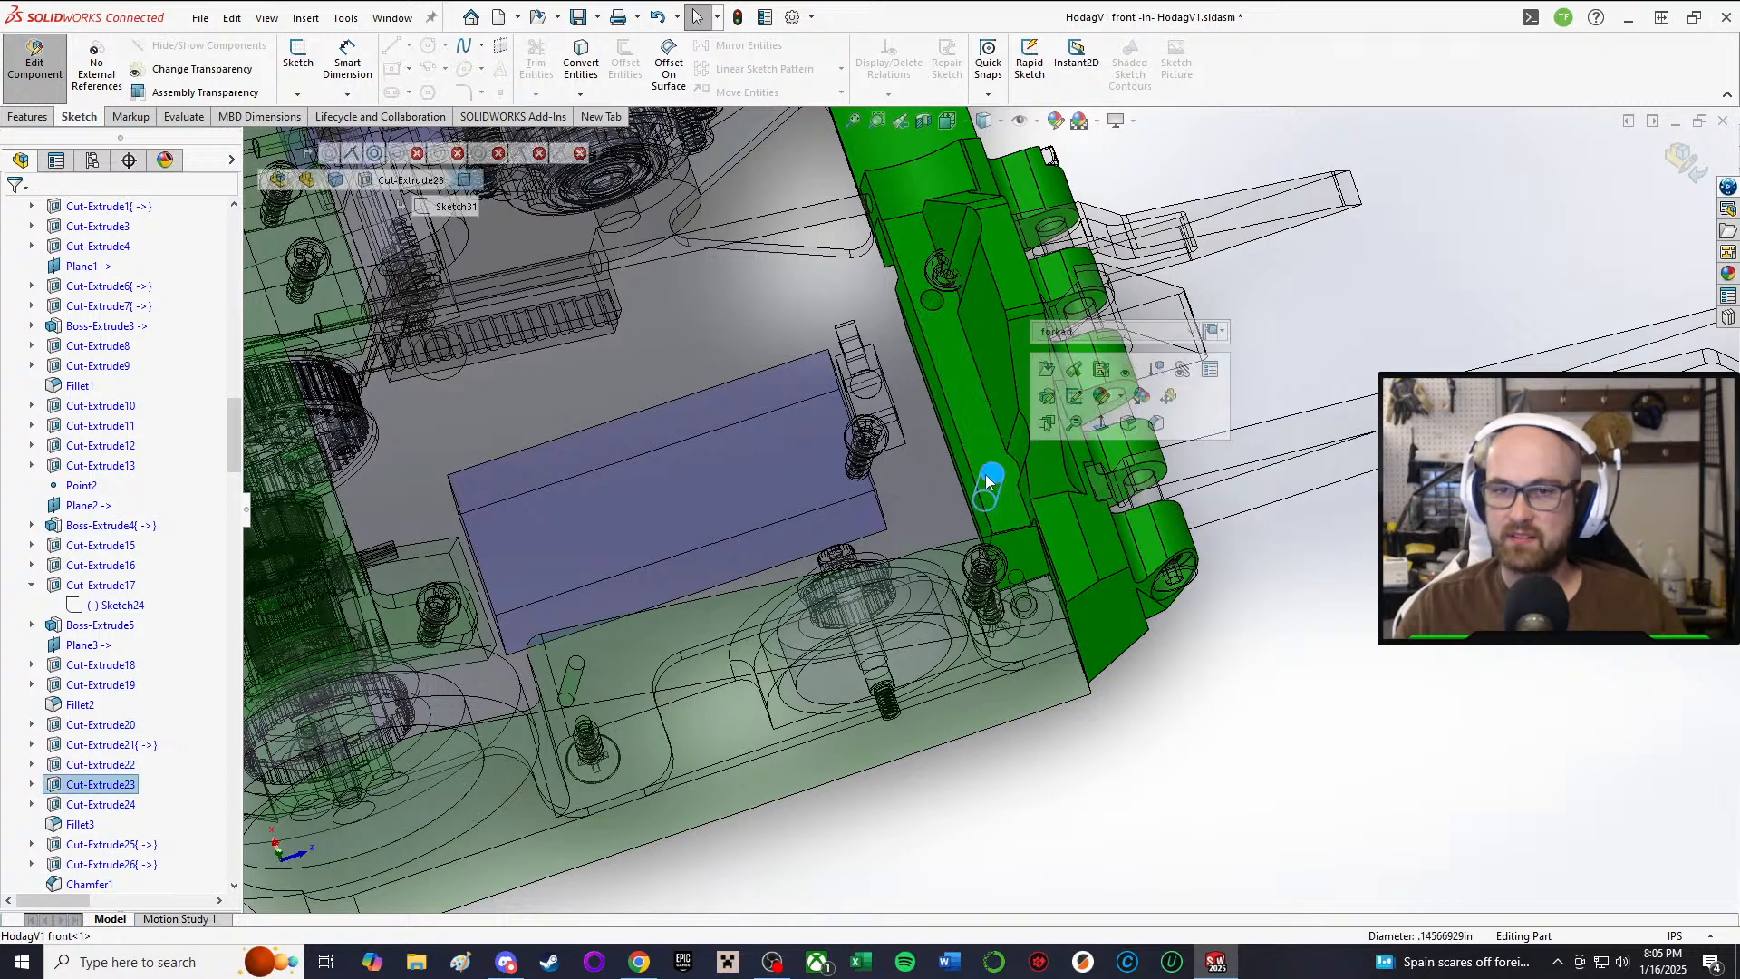
left_click(102, 785)
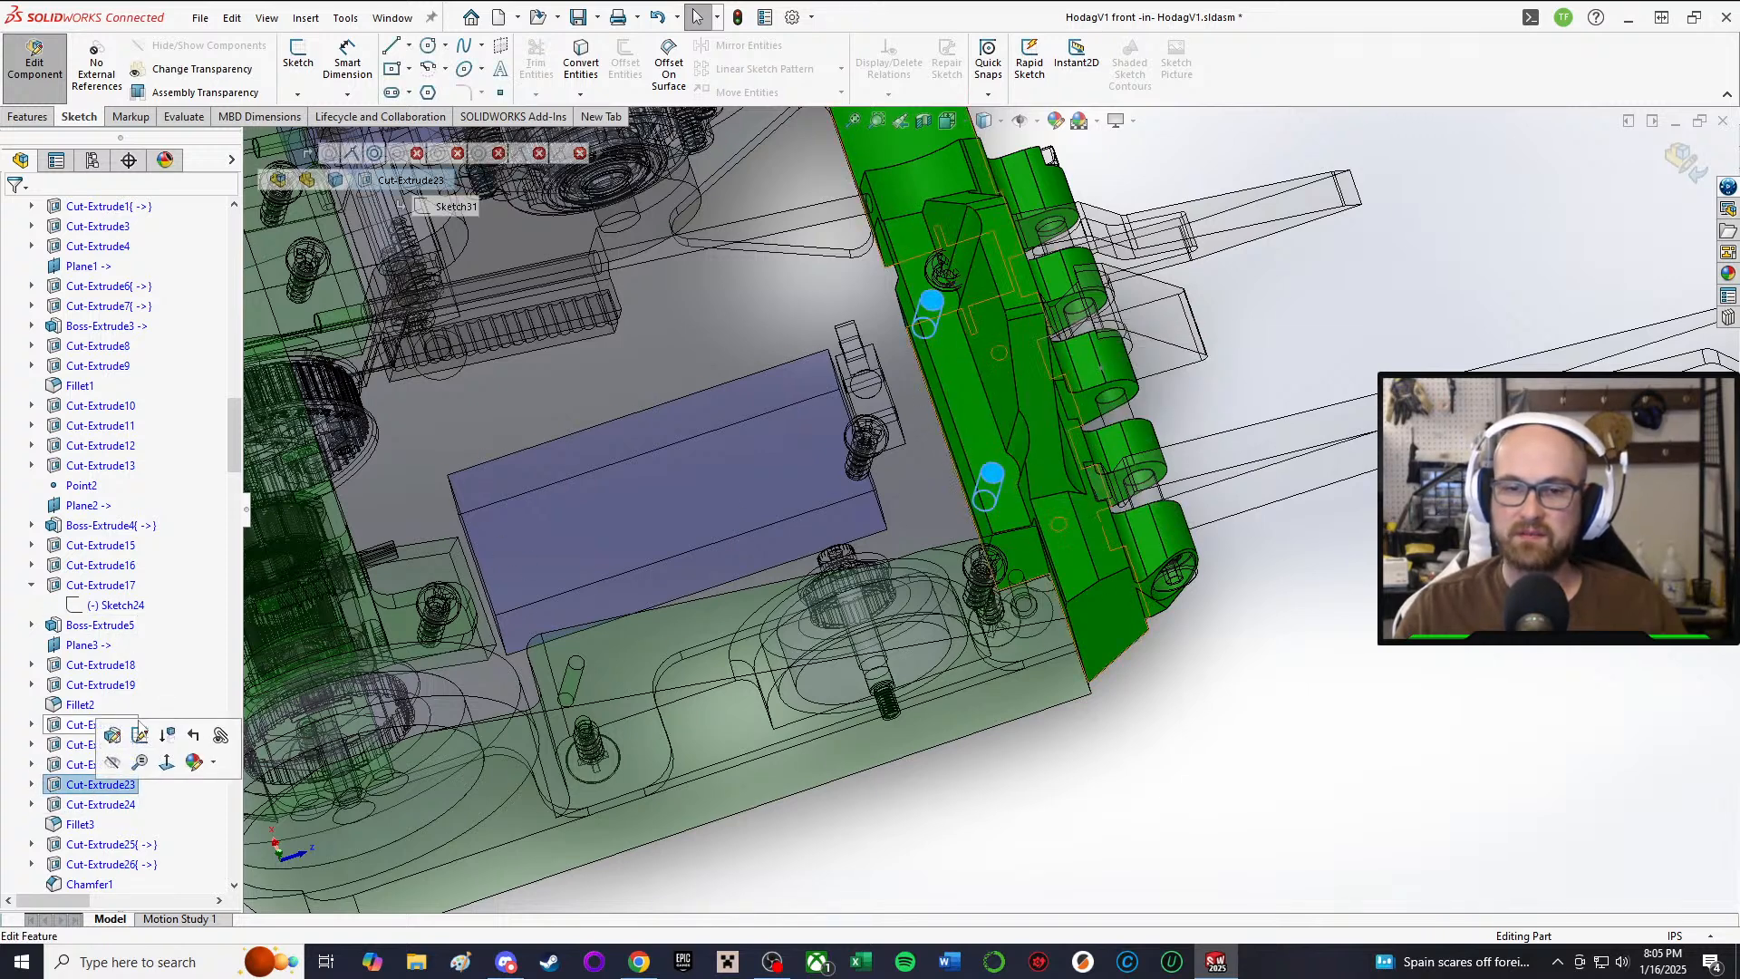
left_click(140, 734)
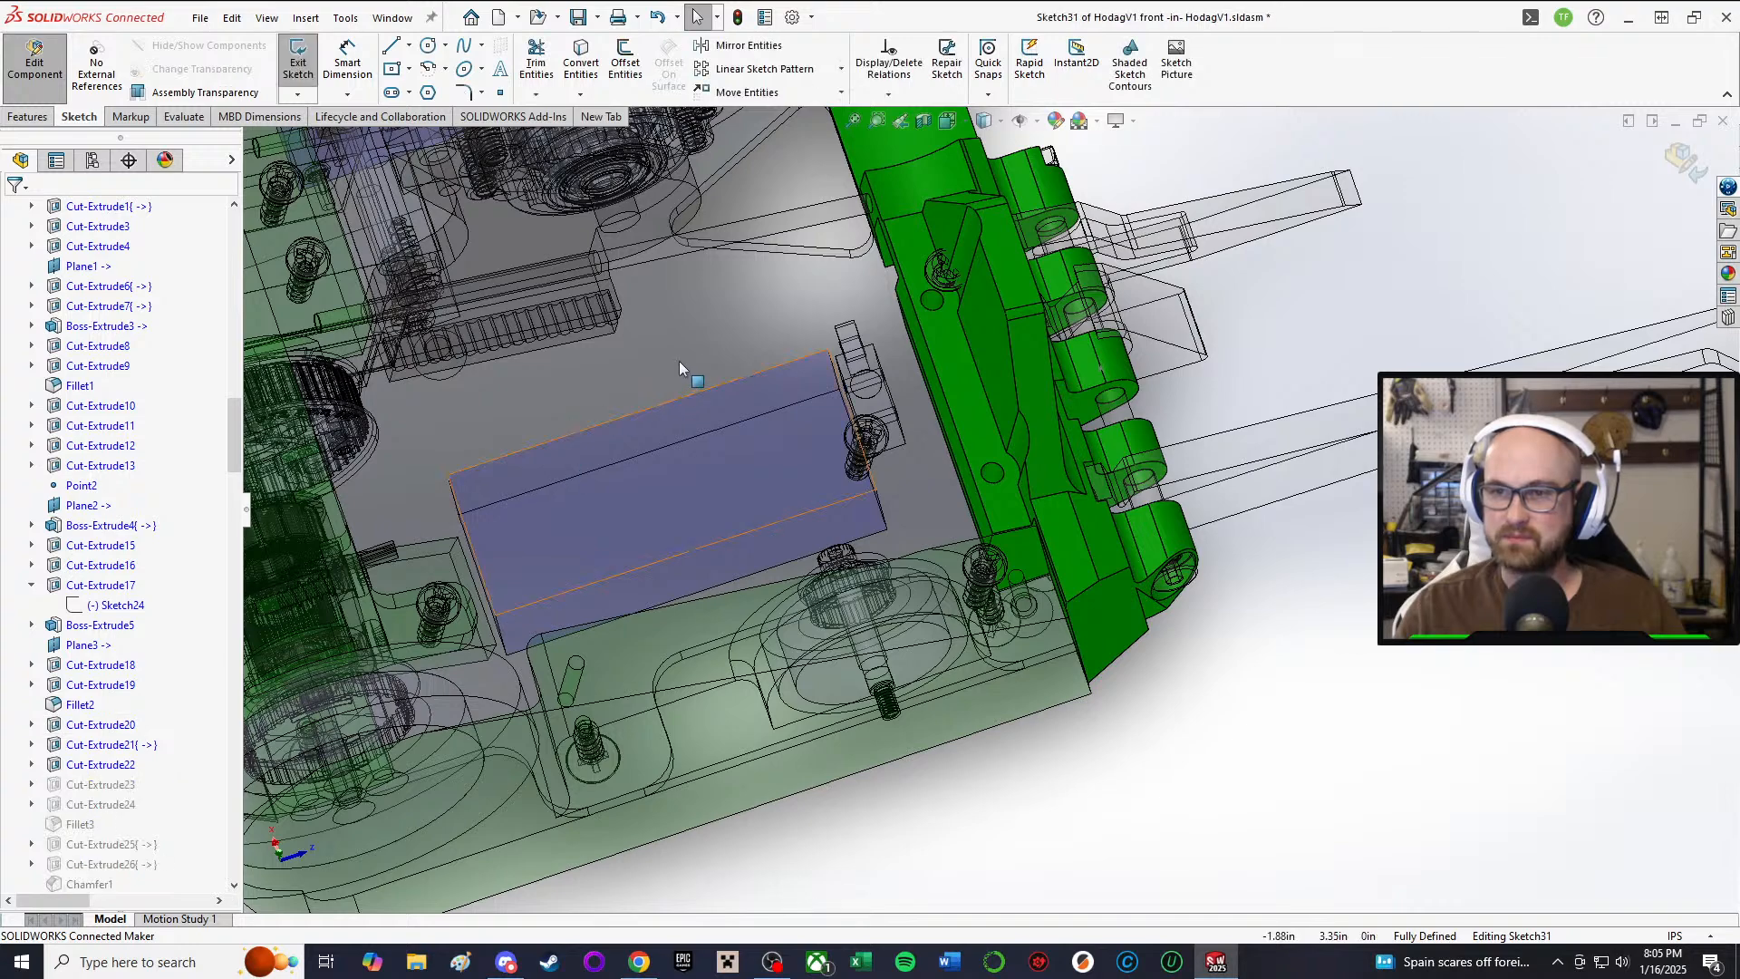
scroll(1019, 272, "up", 3)
scroll(1090, 596, "down", 3)
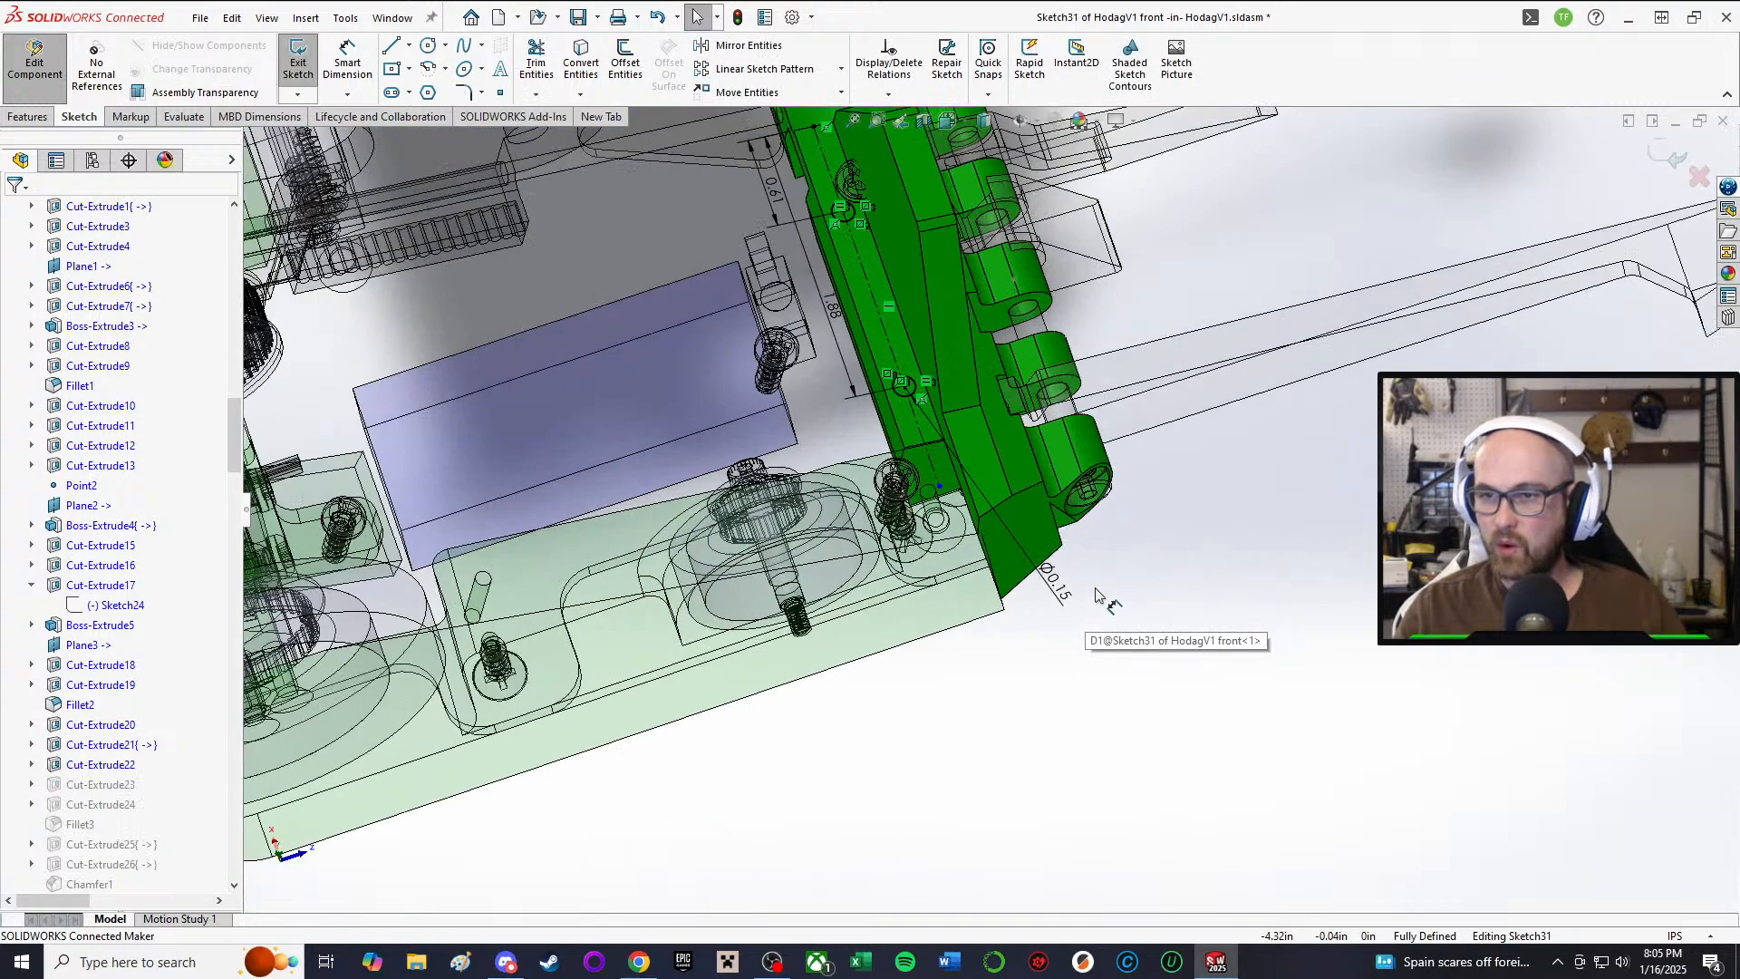
double_click(1052, 588)
type(".")
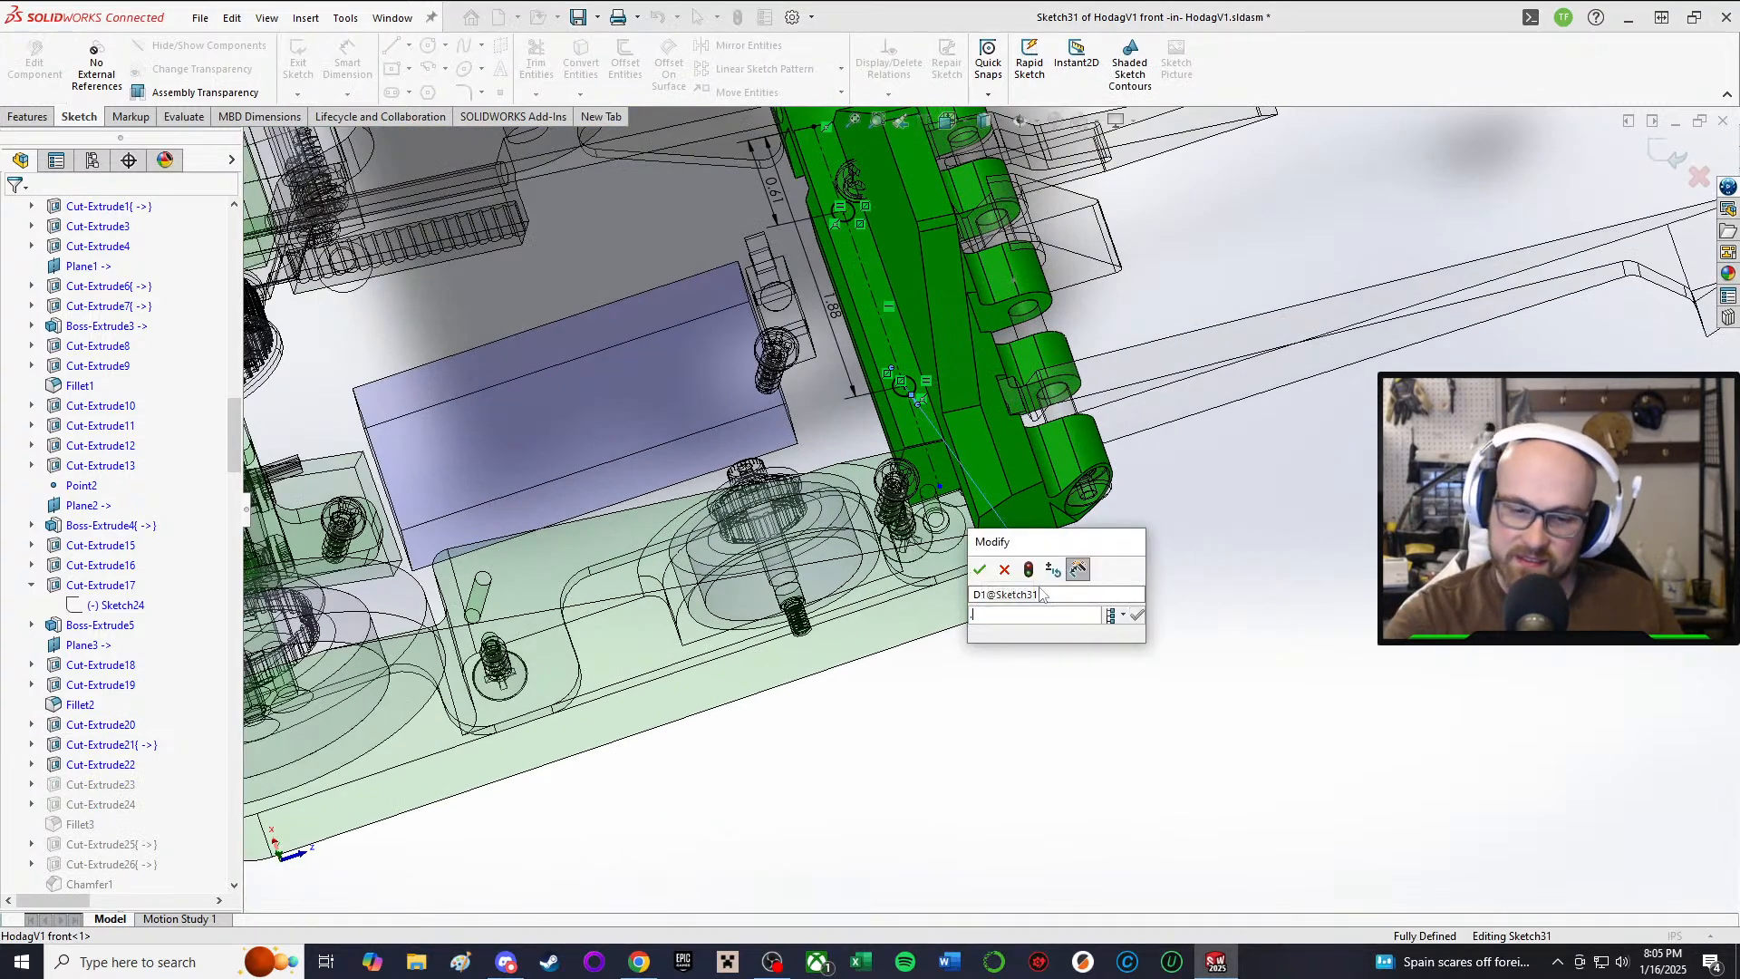
type("1")
key("Return")
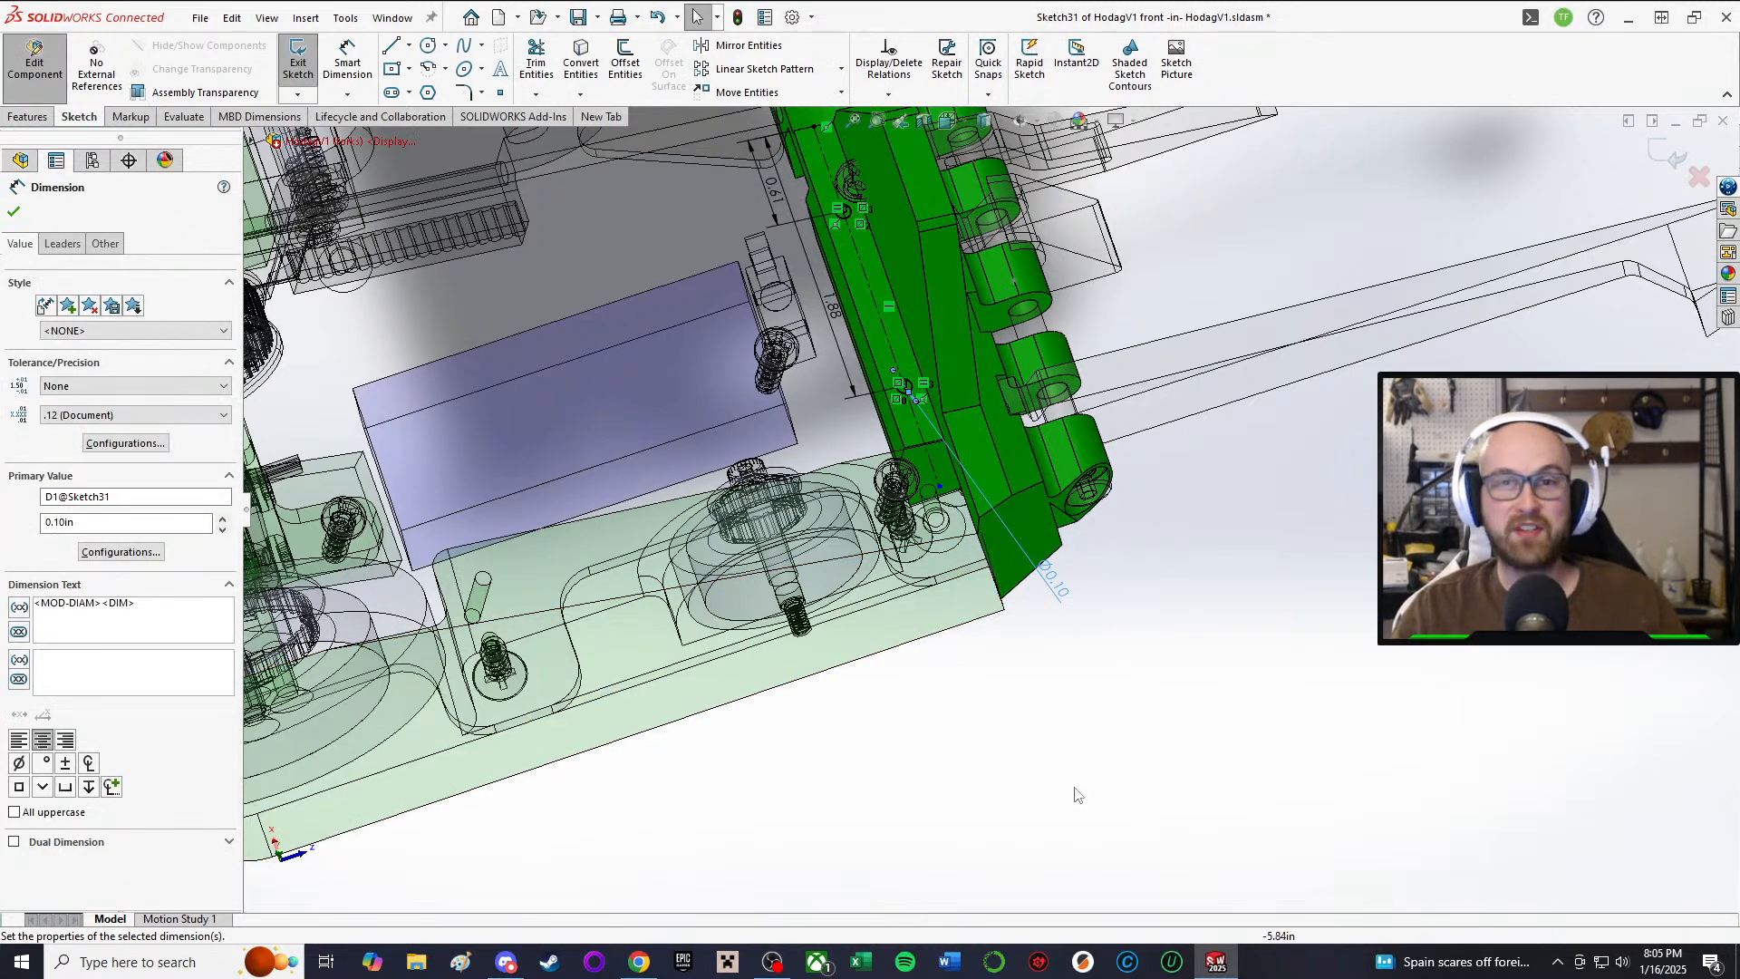
left_click(14, 212)
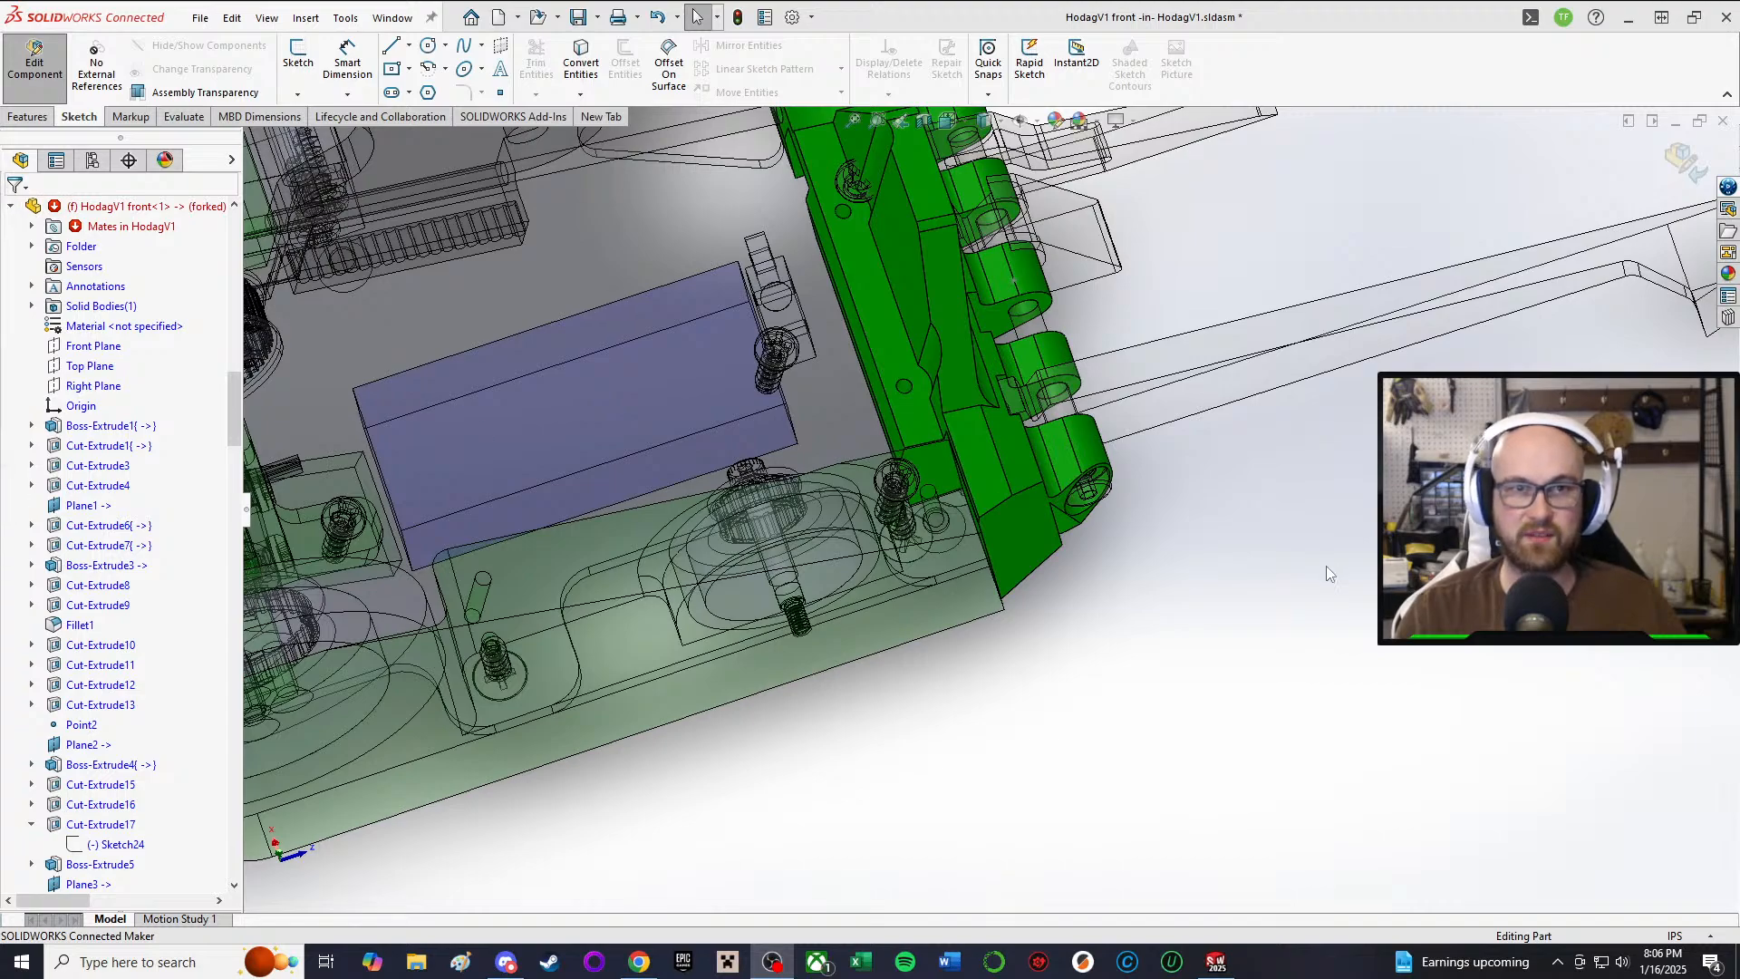
Step: Inspect the screw holes and surrounding screws along the front part, and return to the full assembly
scroll(1041, 551, "up", 3)
scroll(855, 334, "down", 5)
scroll(1011, 516, "up", 4)
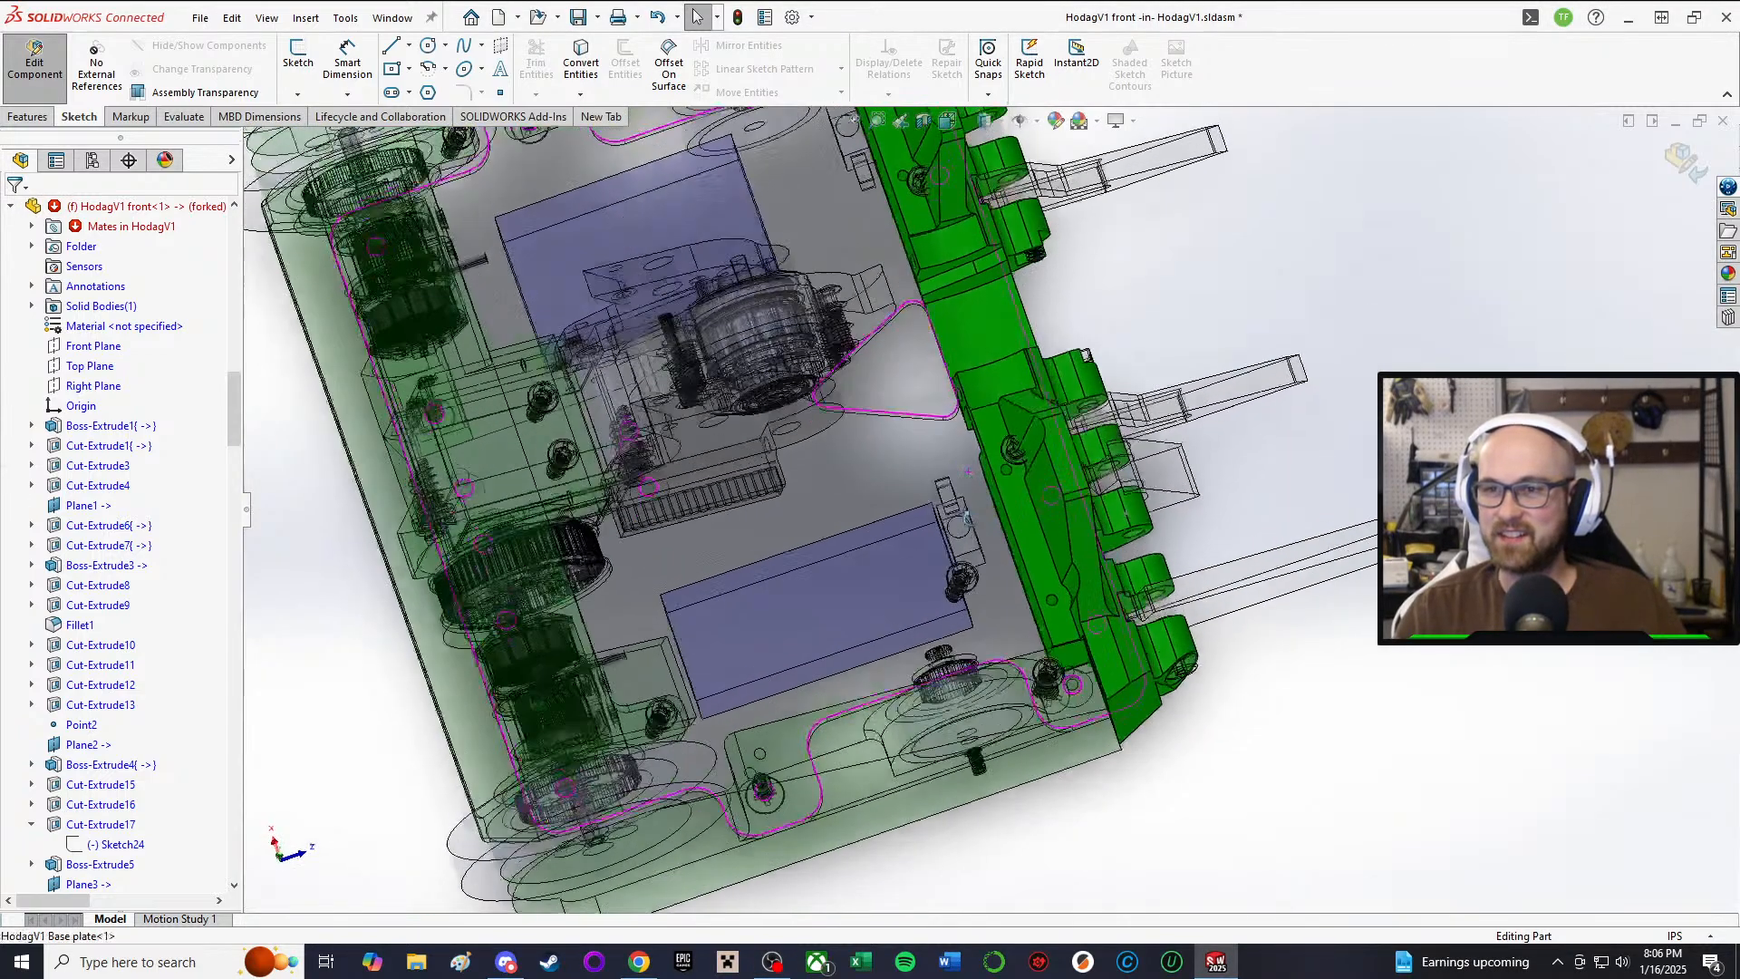
middle_click_drag(1002, 503, 1006, 535)
scroll(1006, 535, "down", 5)
scroll(1063, 415, "down", 2)
scroll(1039, 394, "up", 1)
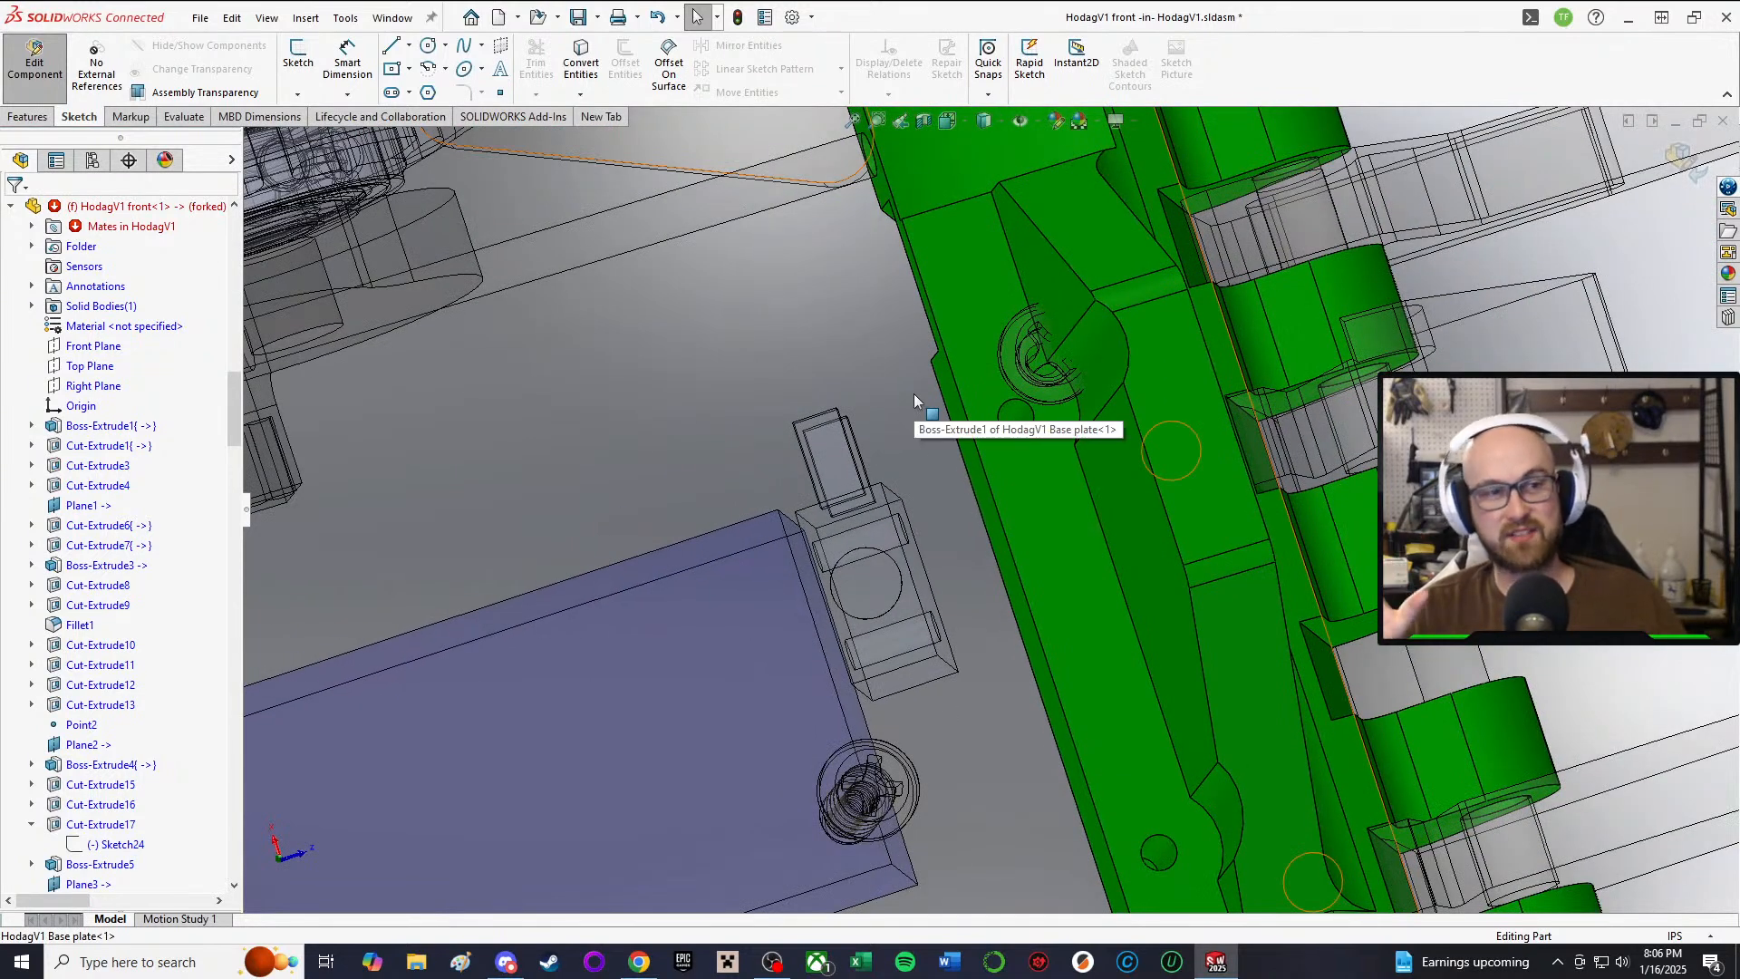
scroll(913, 394, "up", 3)
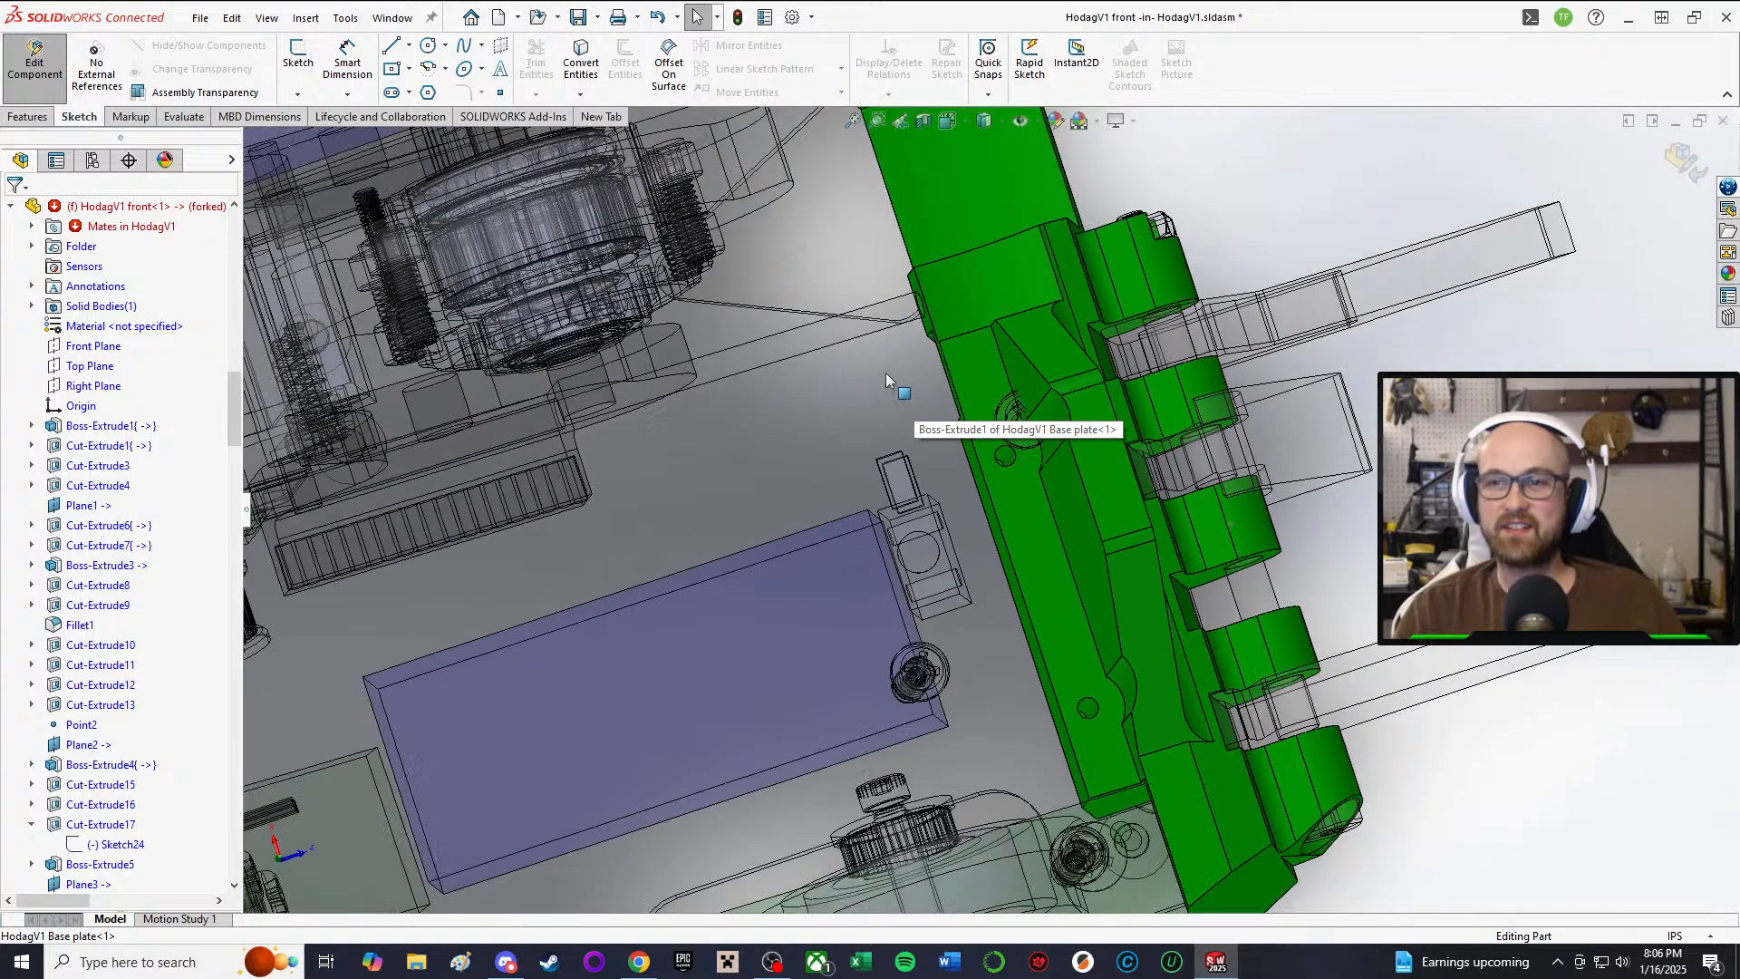
scroll(892, 333, "up", 2)
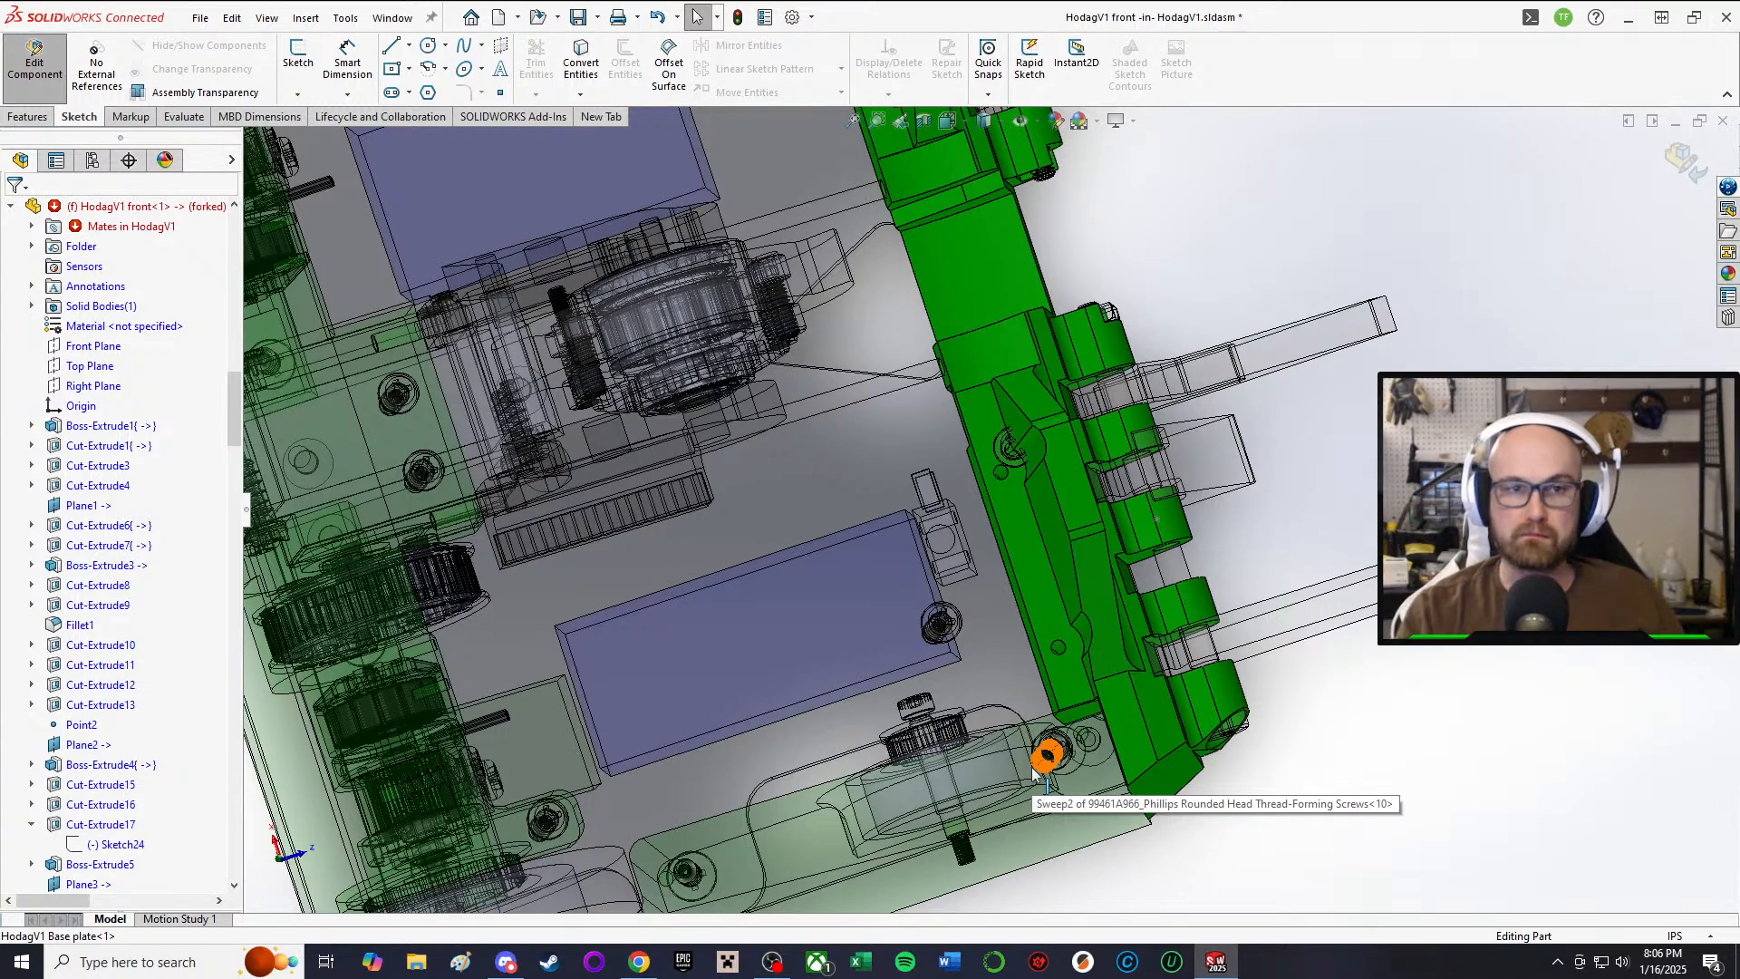
scroll(1042, 603, "up", 3)
middle_click_drag(1038, 602, 1133, 481)
scroll(1141, 485, "down", 5)
scroll(1139, 485, "up", 6)
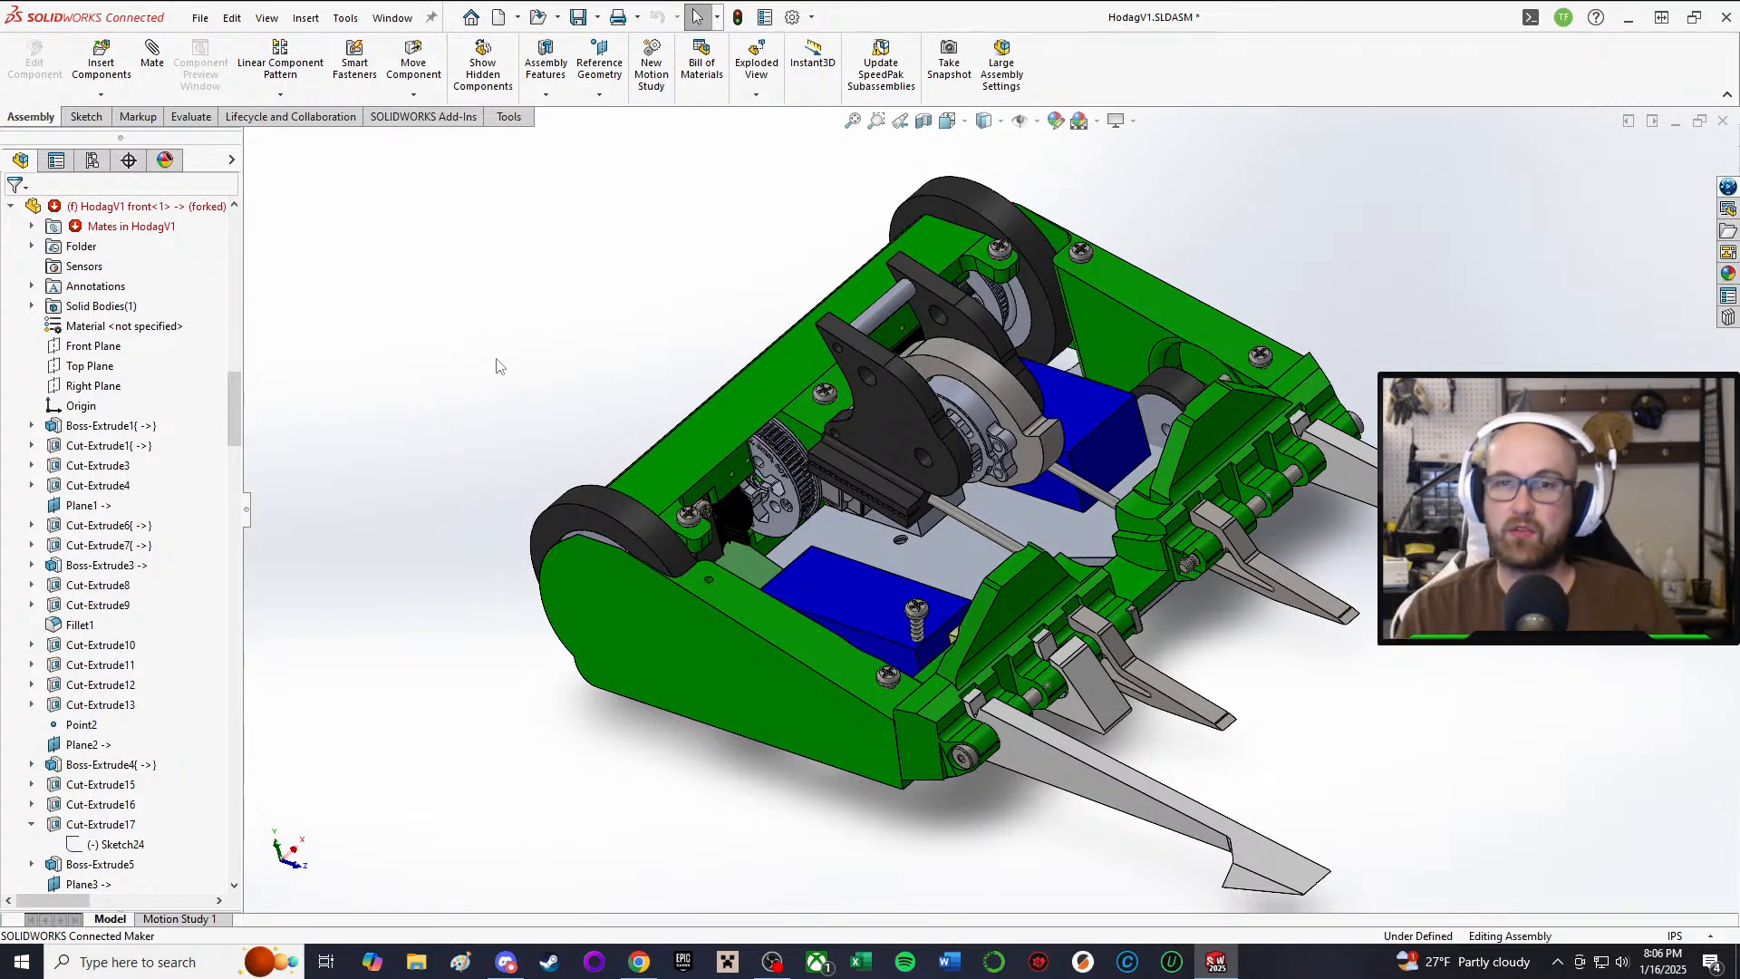
Step: Save the HodagV1 assembly and all modified parts with a rebuild, keeping the virtual components inside the assembly
left_click(581, 20)
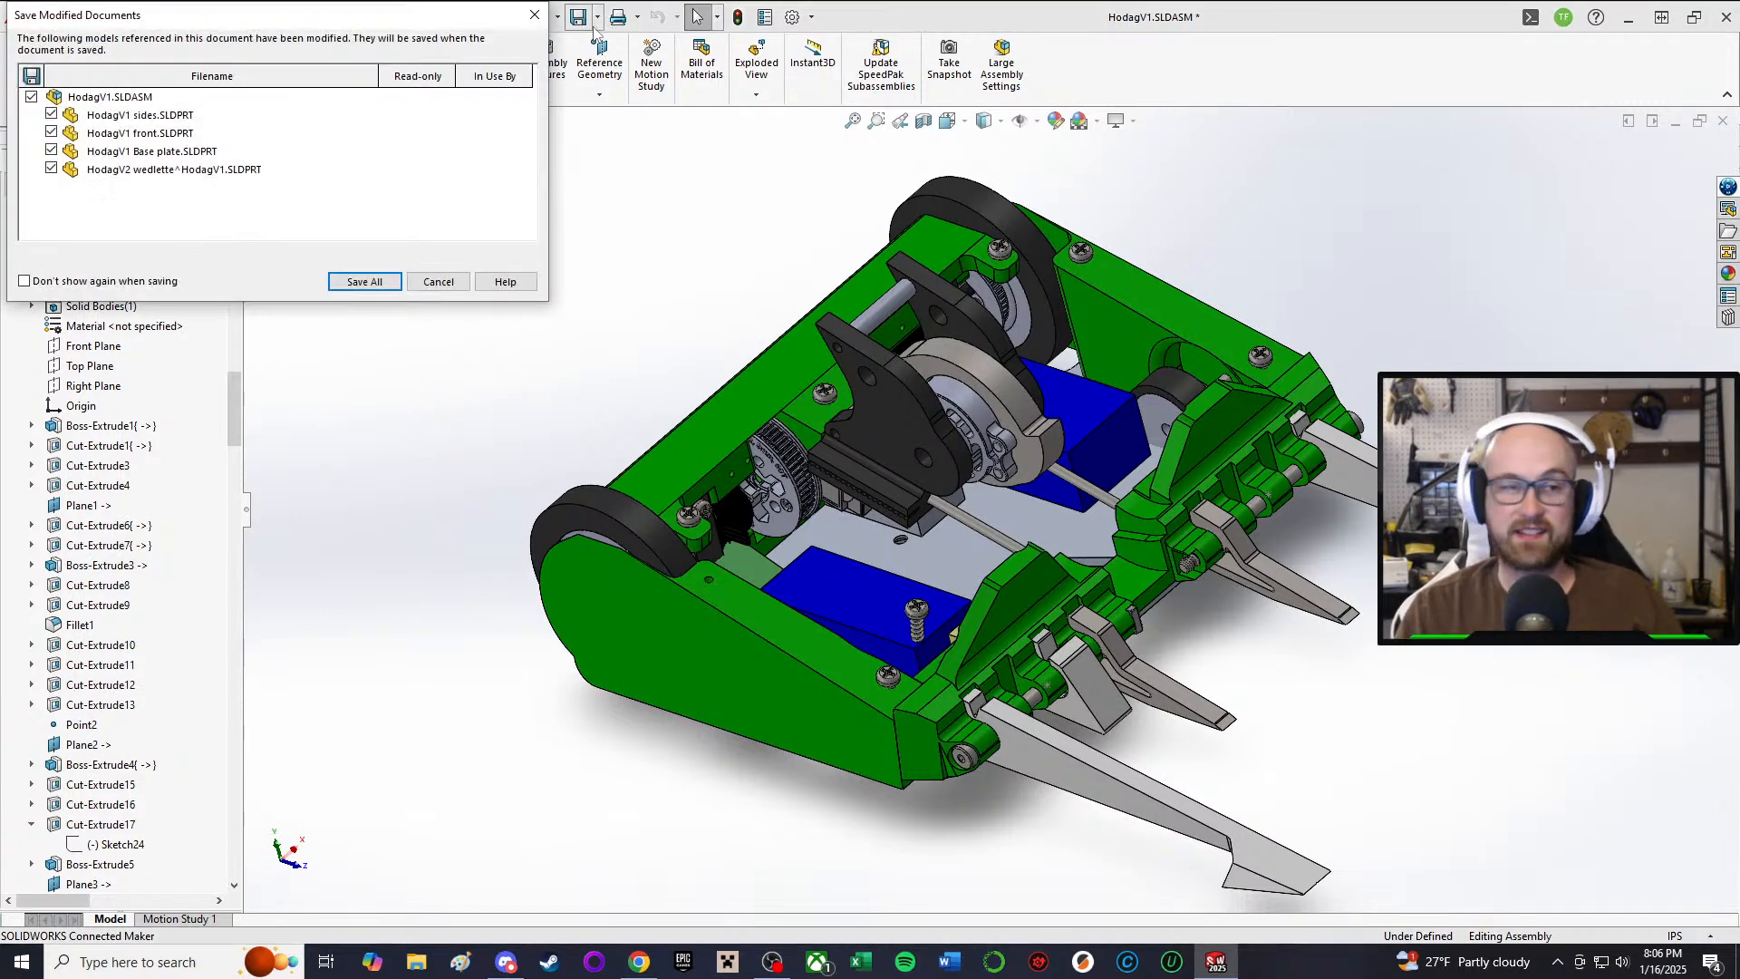
left_click(365, 282)
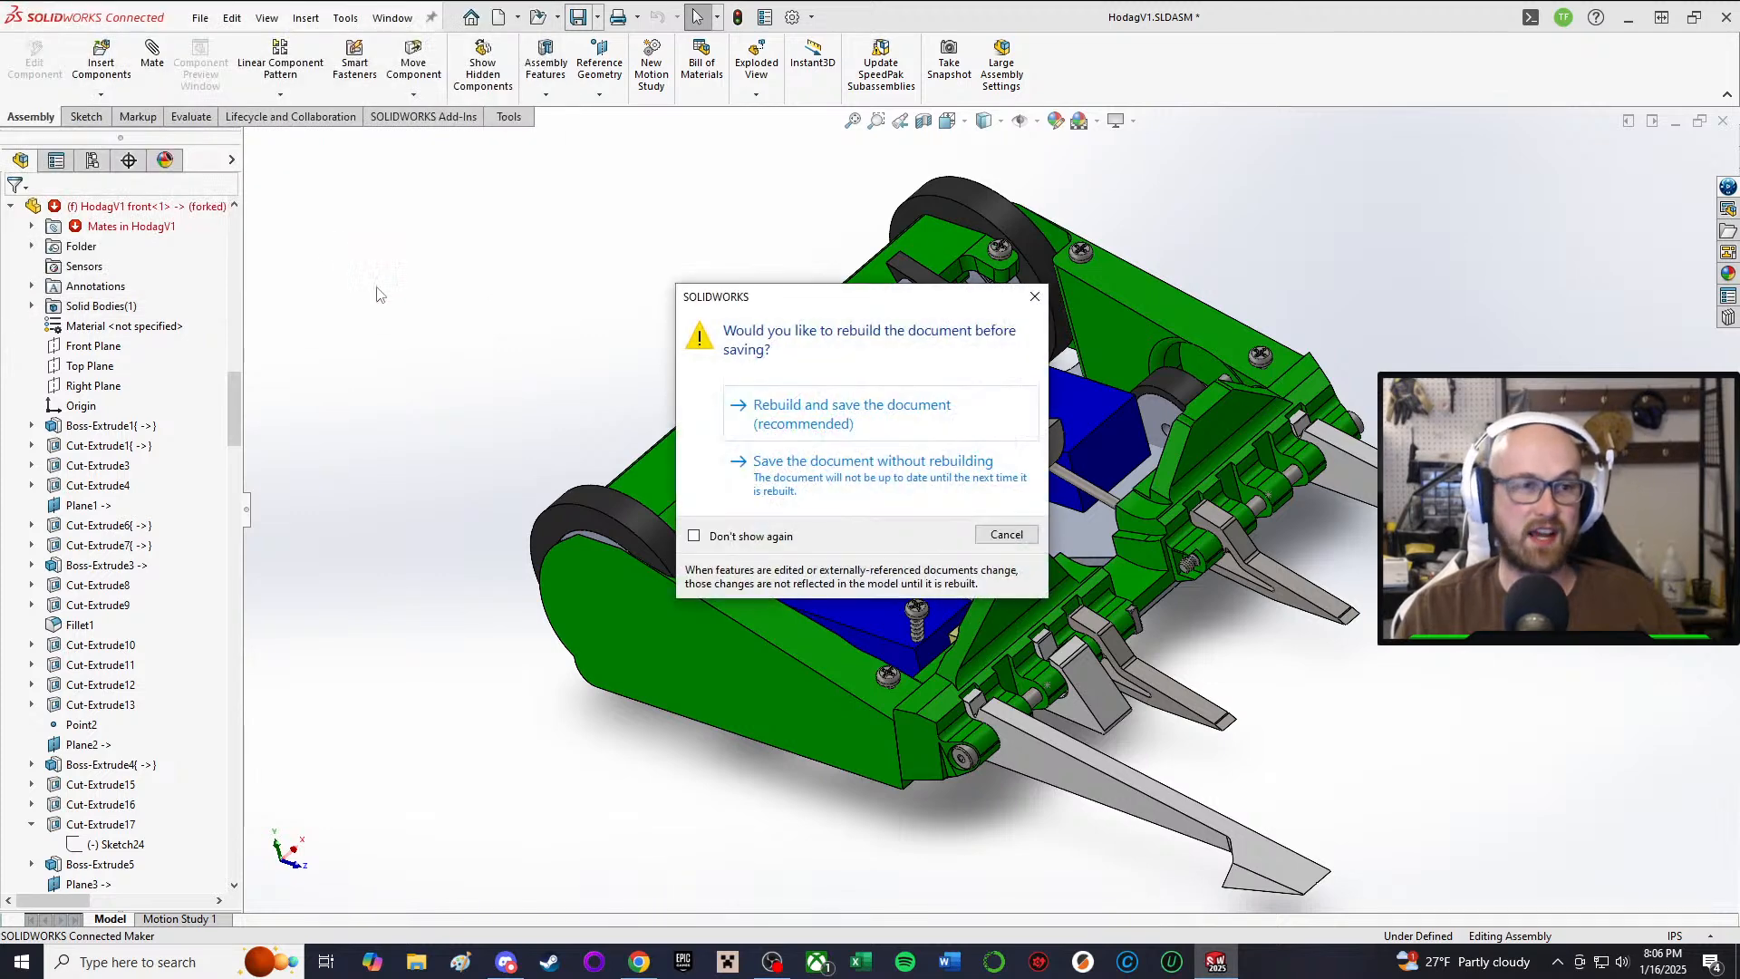
left_click(749, 405)
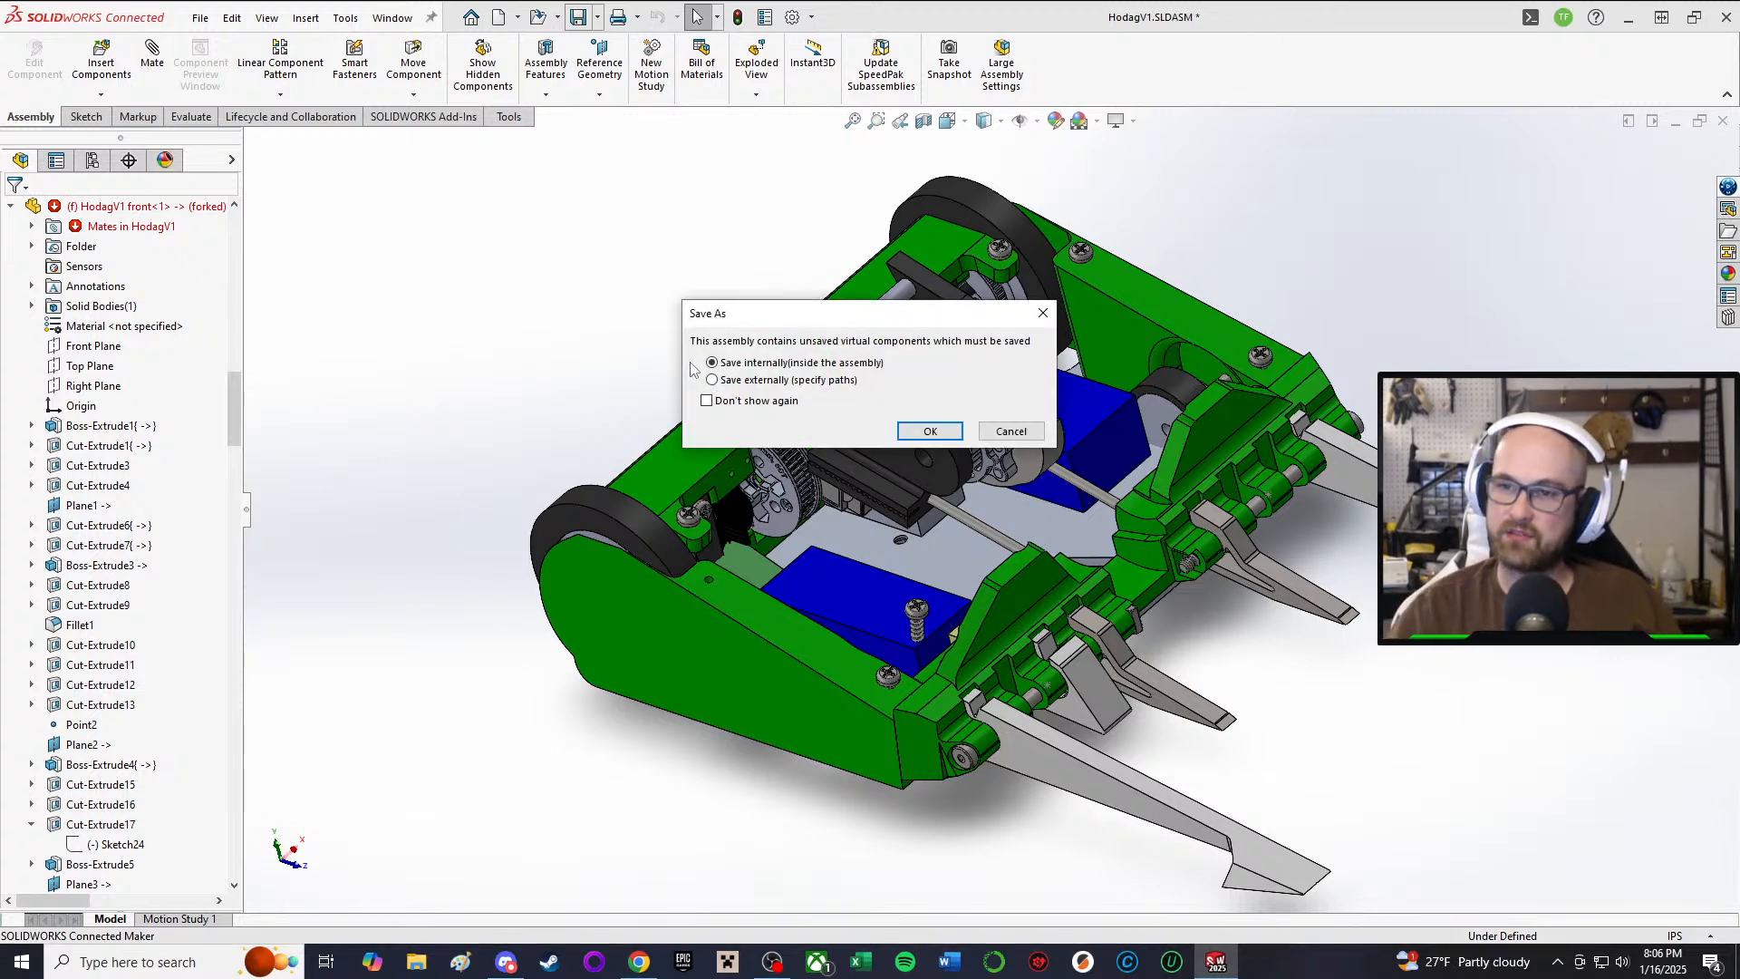
left_click(929, 432)
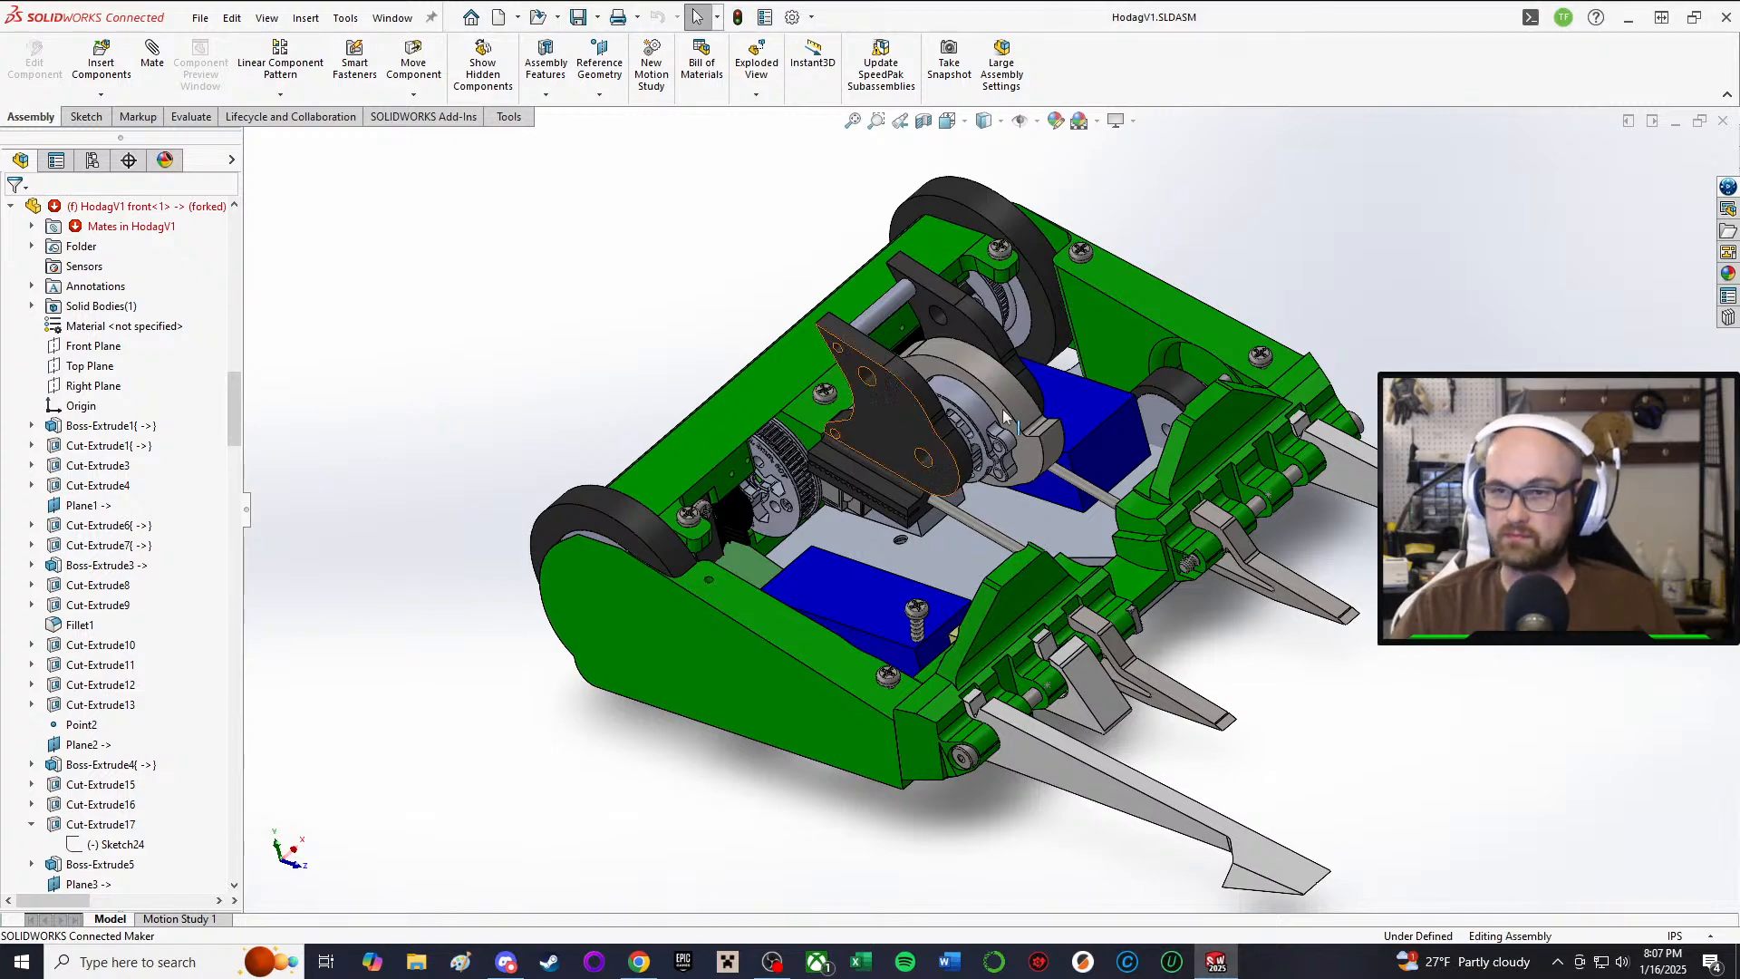
Step: Examine the weapon assembly from a low side view and select the .125in rod beneath the weapon slide
scroll(928, 469, "down", 5)
middle_click_drag(1013, 595, 984, 429)
scroll(1016, 645, "down", 3)
scroll(1014, 655, "up", 8)
scroll(983, 428, "down", 5)
scroll(912, 580, "up", 3)
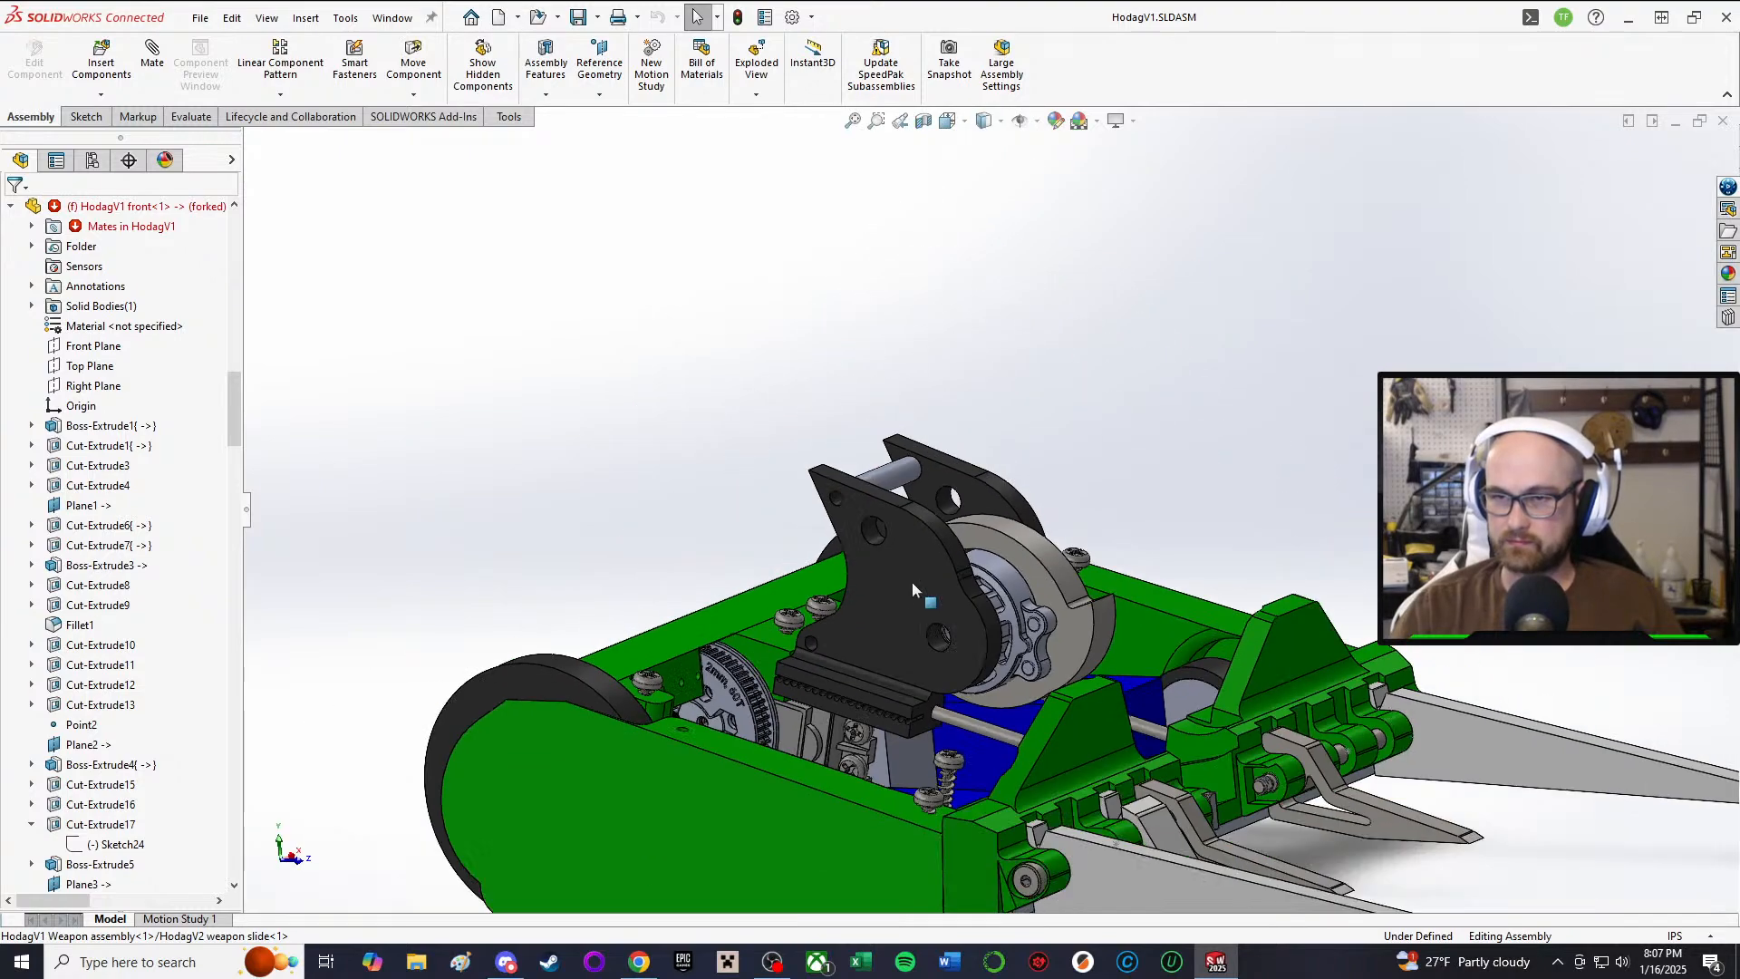
scroll(975, 709, "down", 3)
left_click(976, 709)
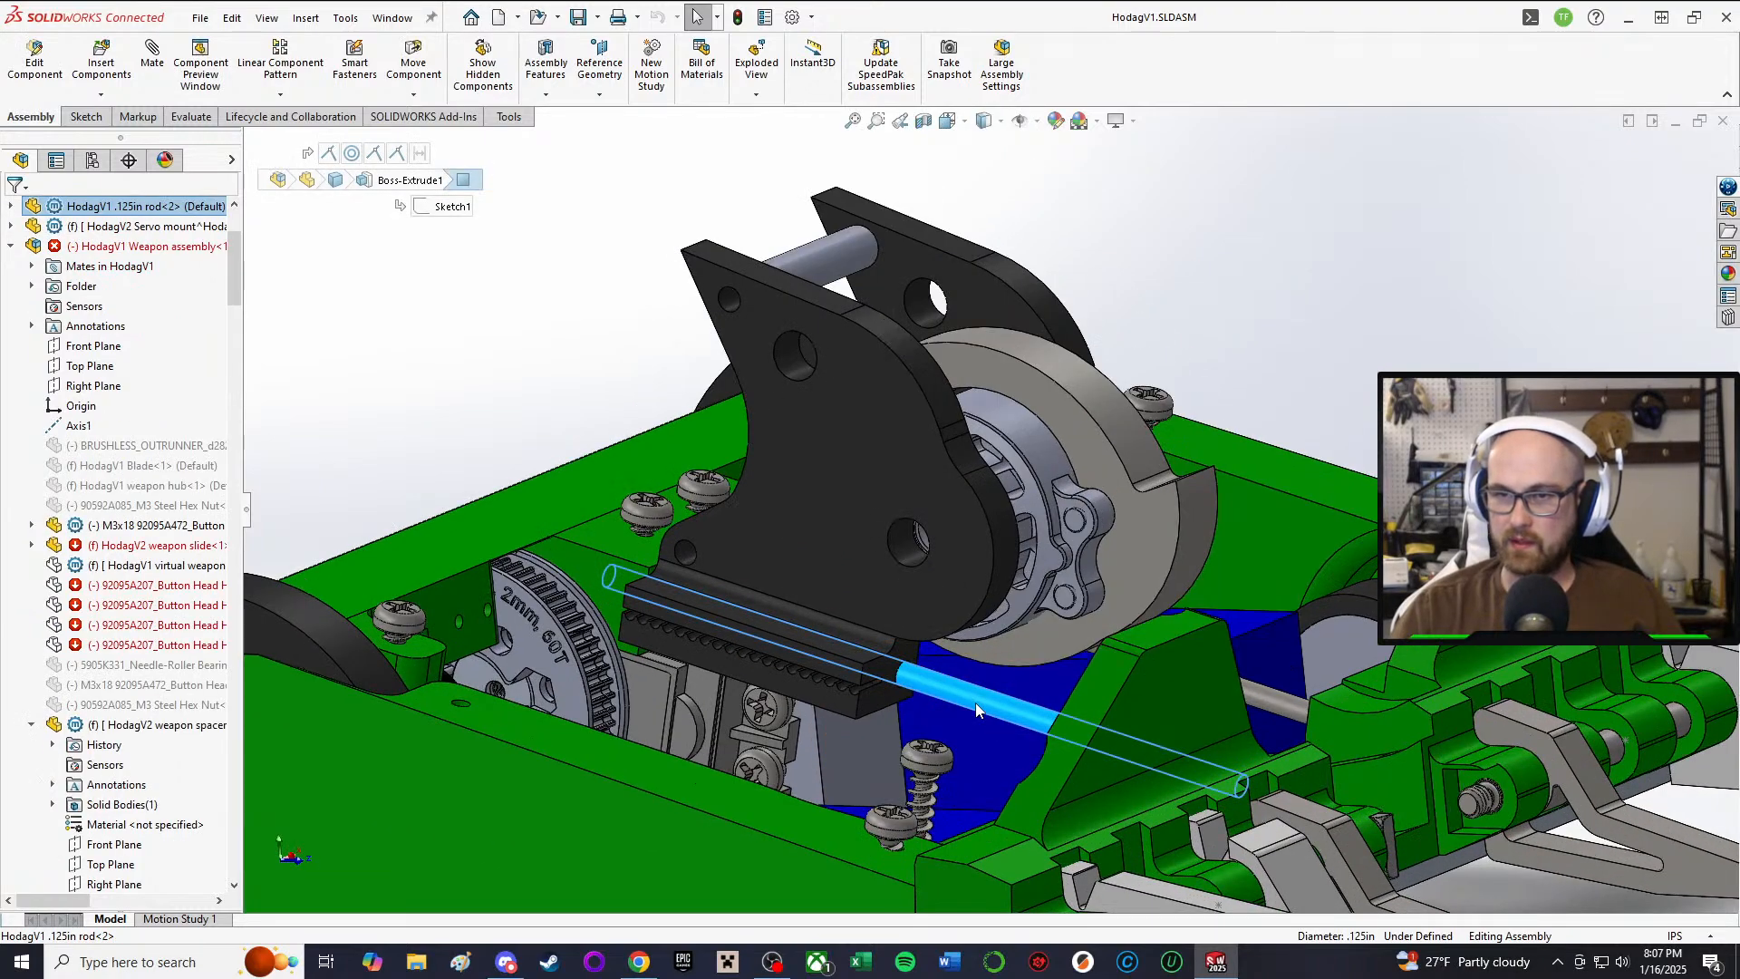
Step: Examine the two .125in rods running from beneath the weapon slide to the front part, selecting each one
scroll(975, 704, "up", 4)
scroll(975, 704, "down", 2)
scroll(1011, 638, "down", 3)
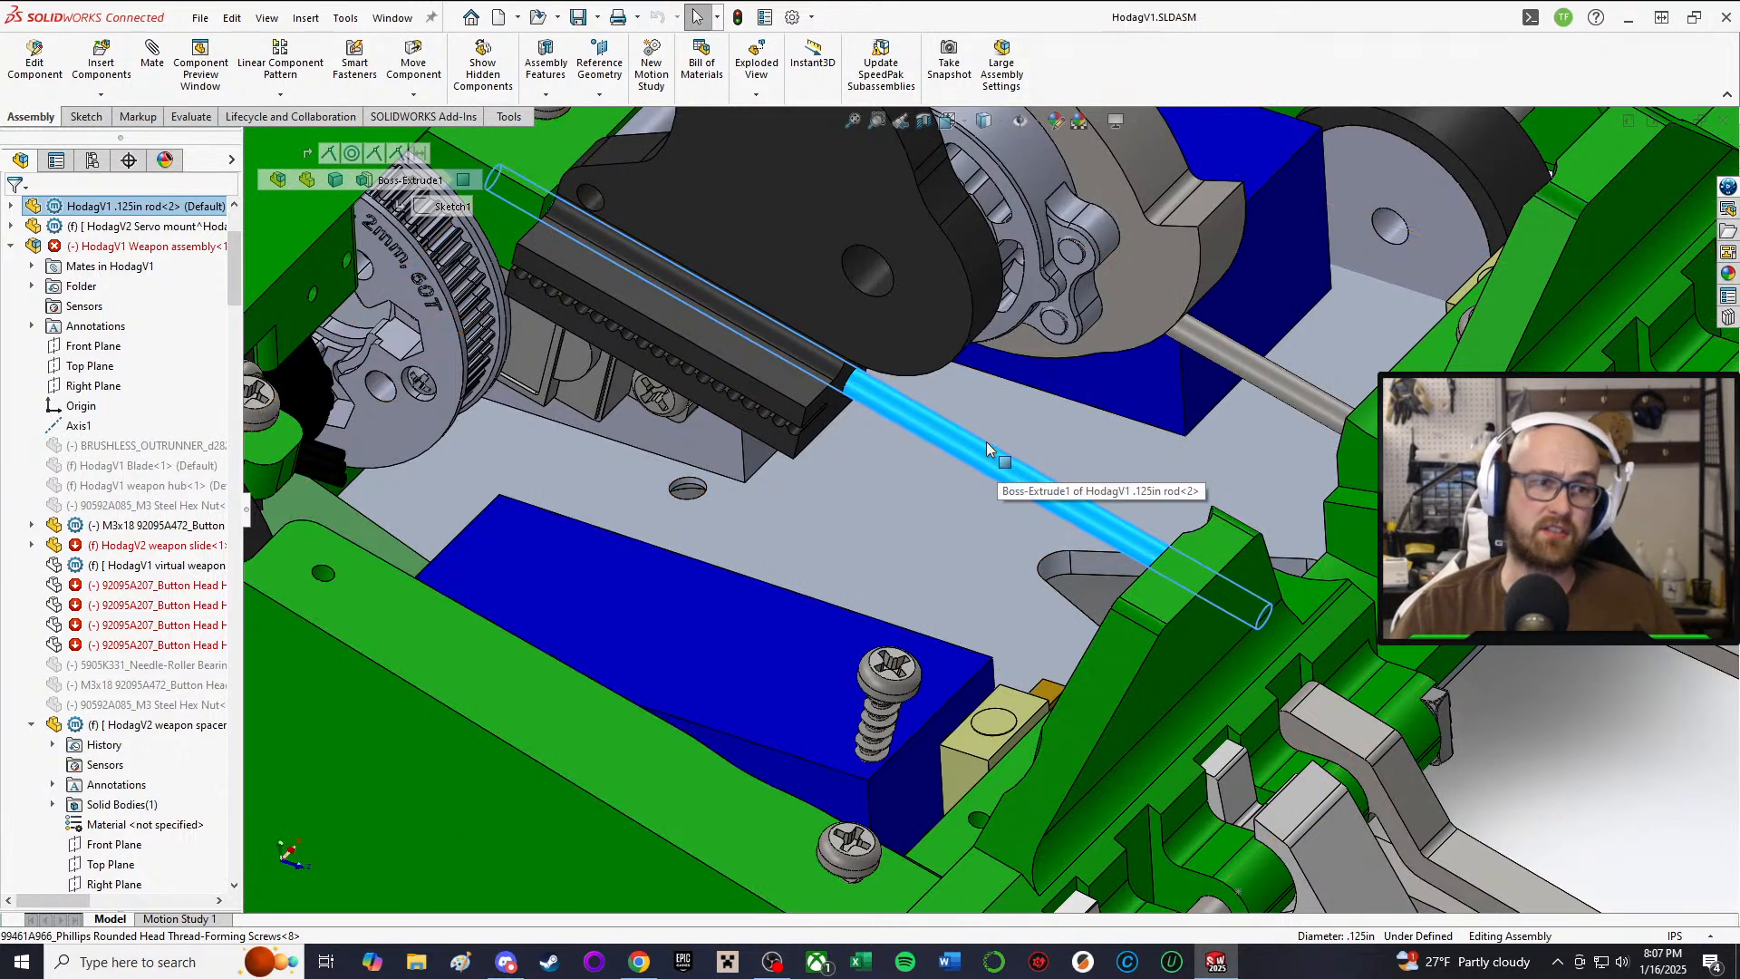
scroll(1079, 530, "up", 5)
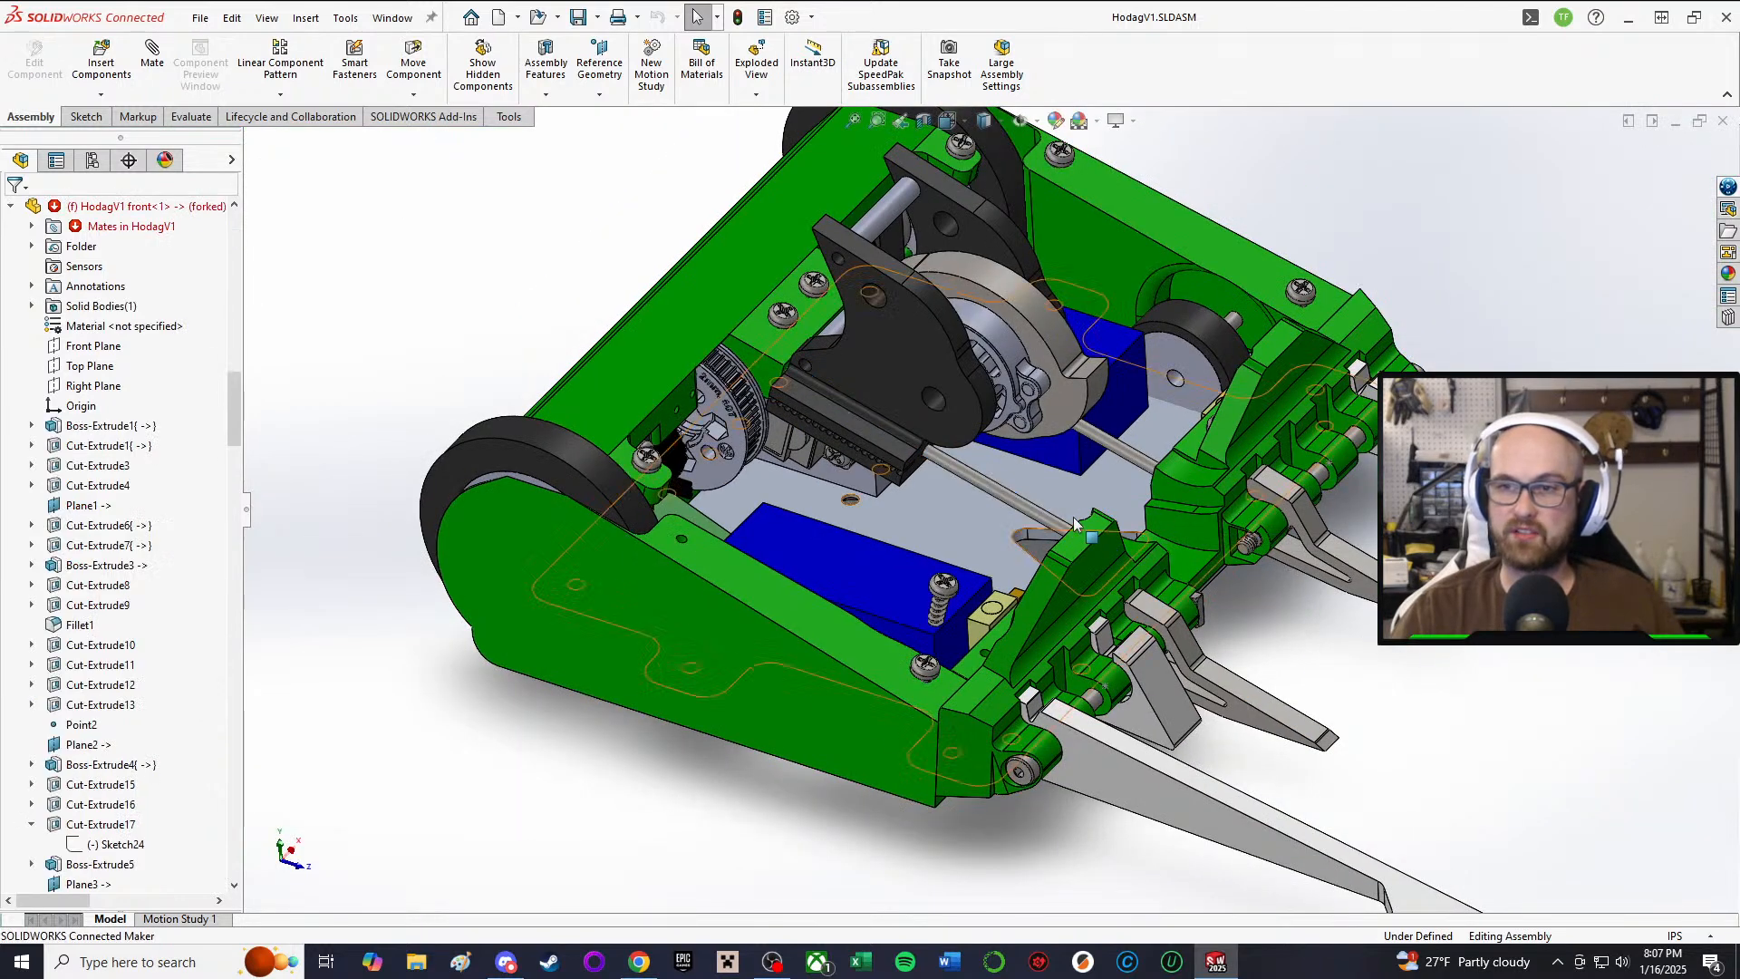
left_click(1009, 503)
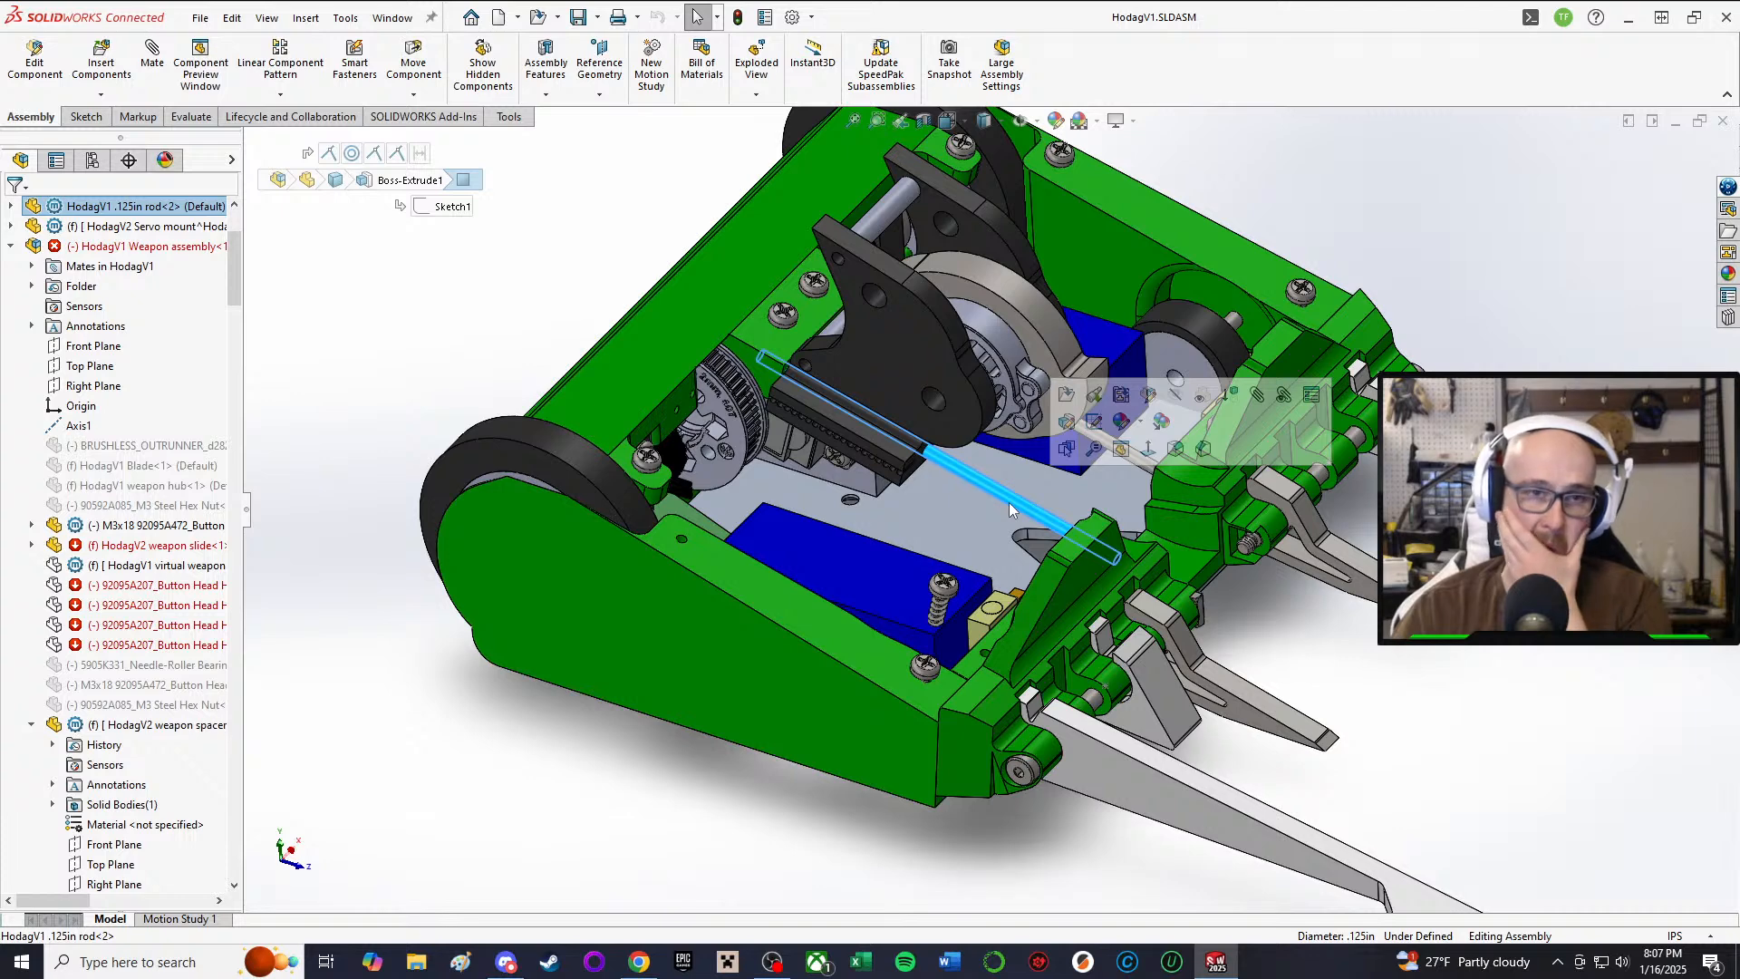
left_click(1548, 717)
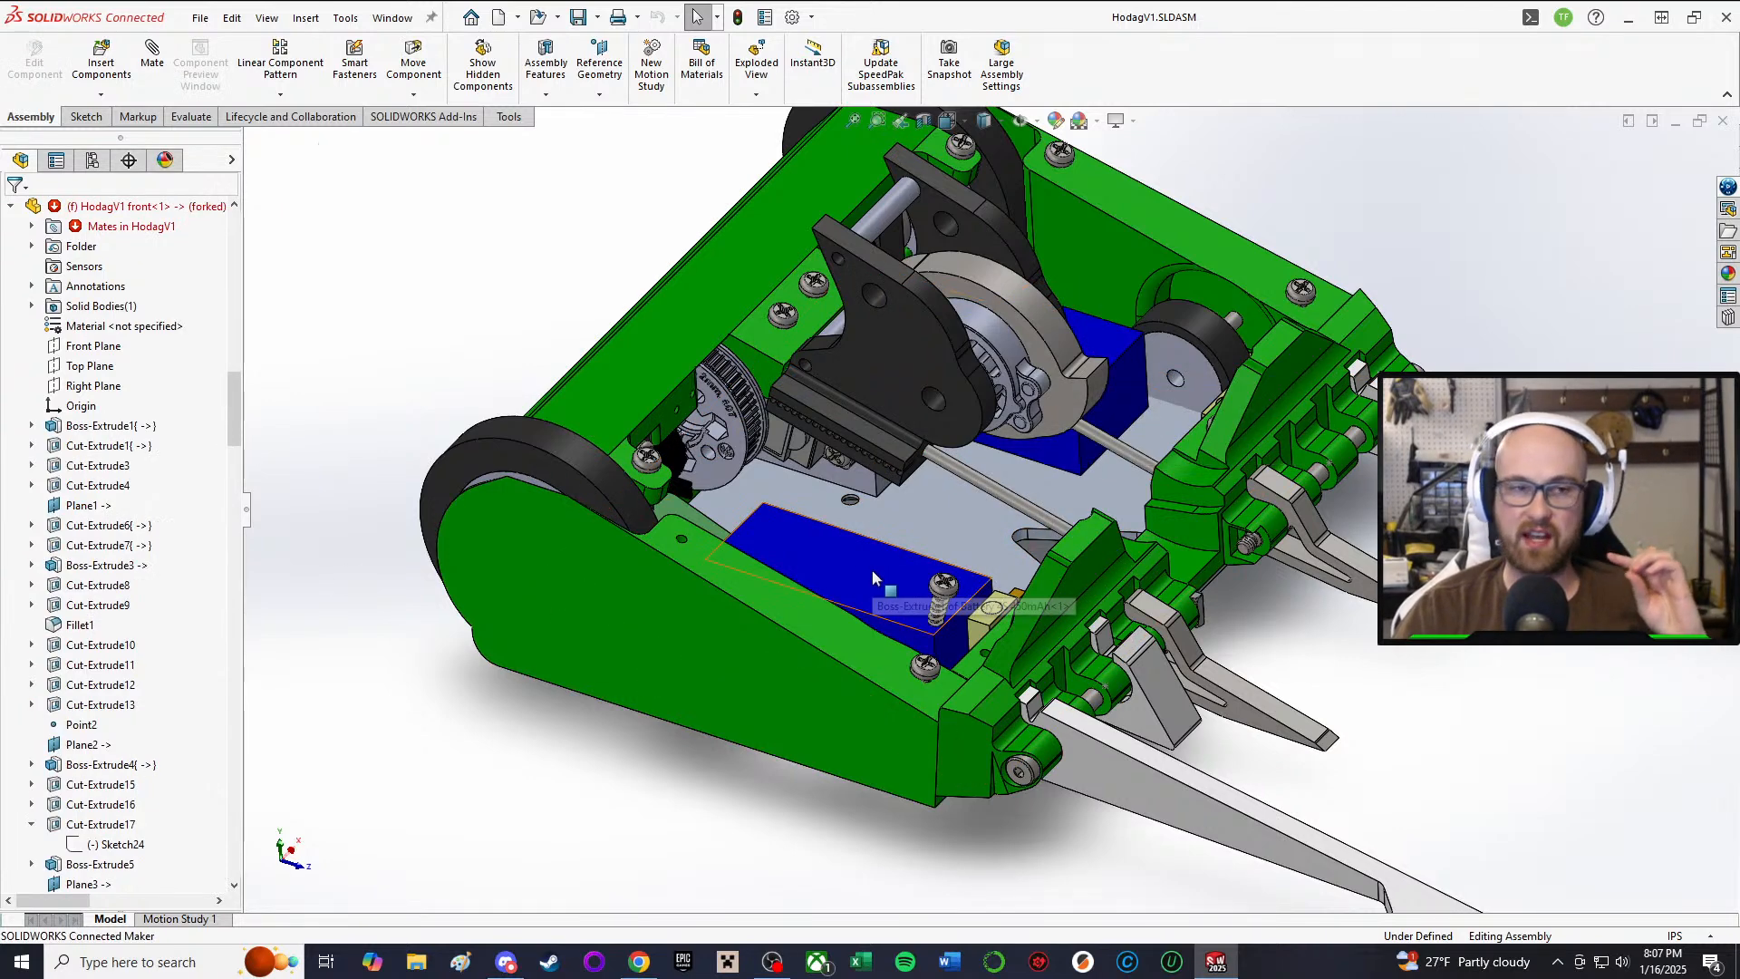
left_click(996, 499)
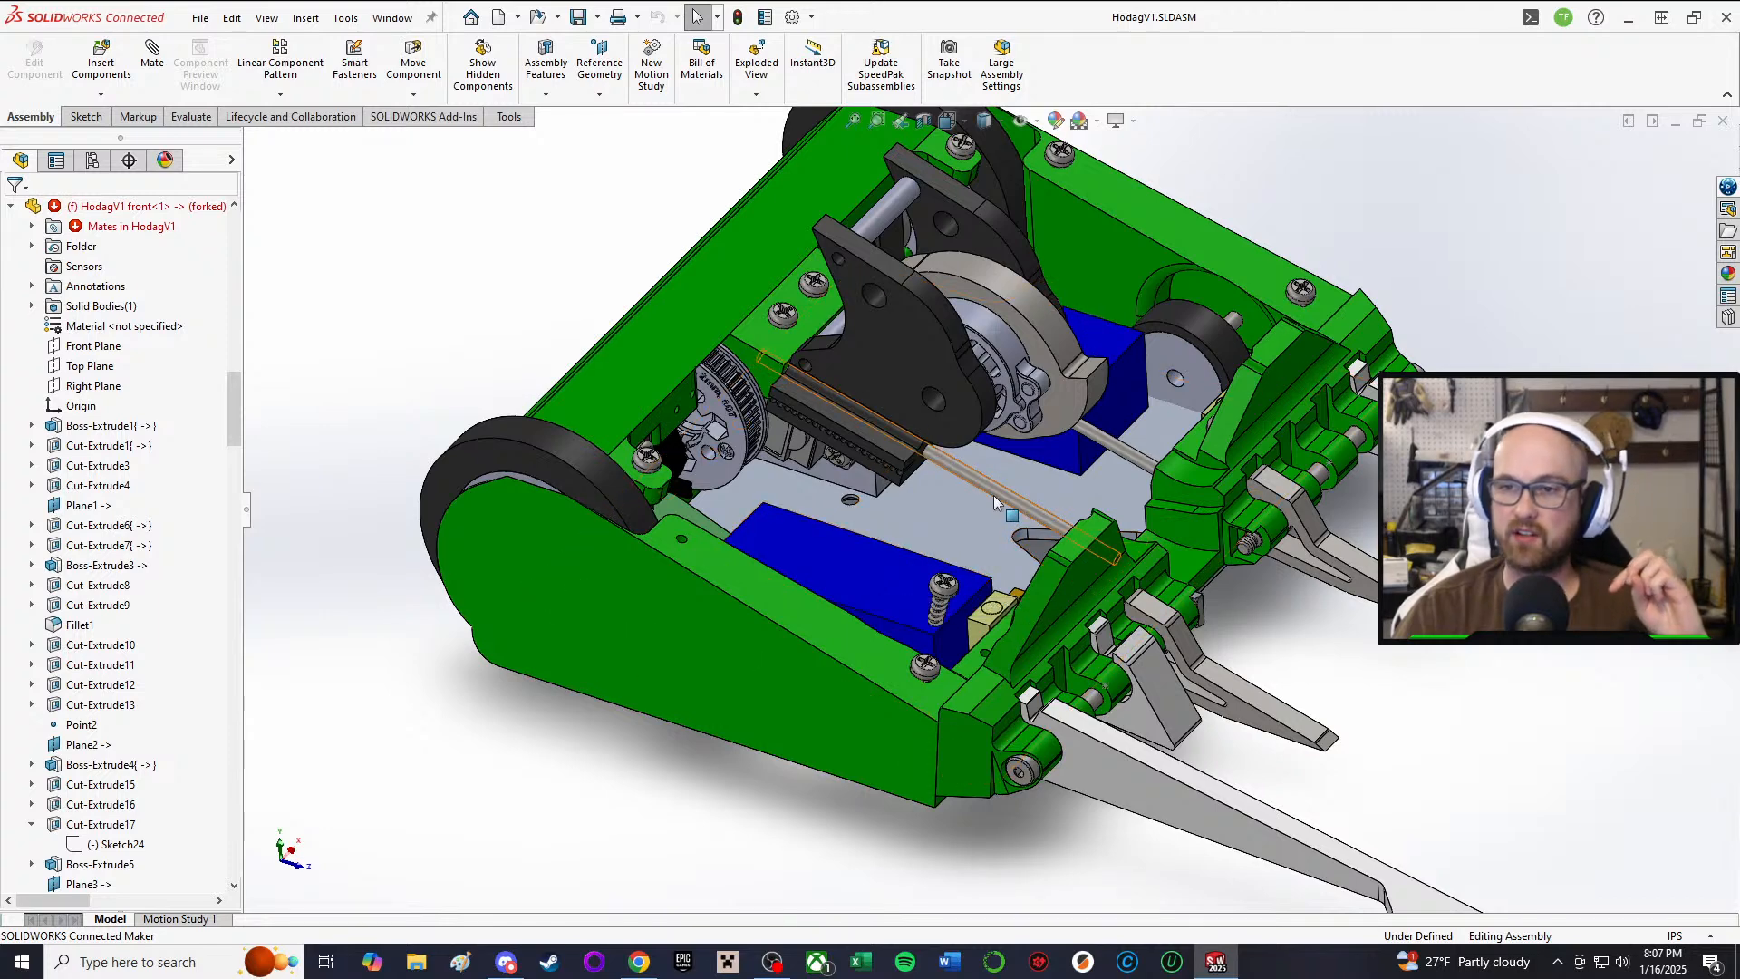
left_click(1126, 464)
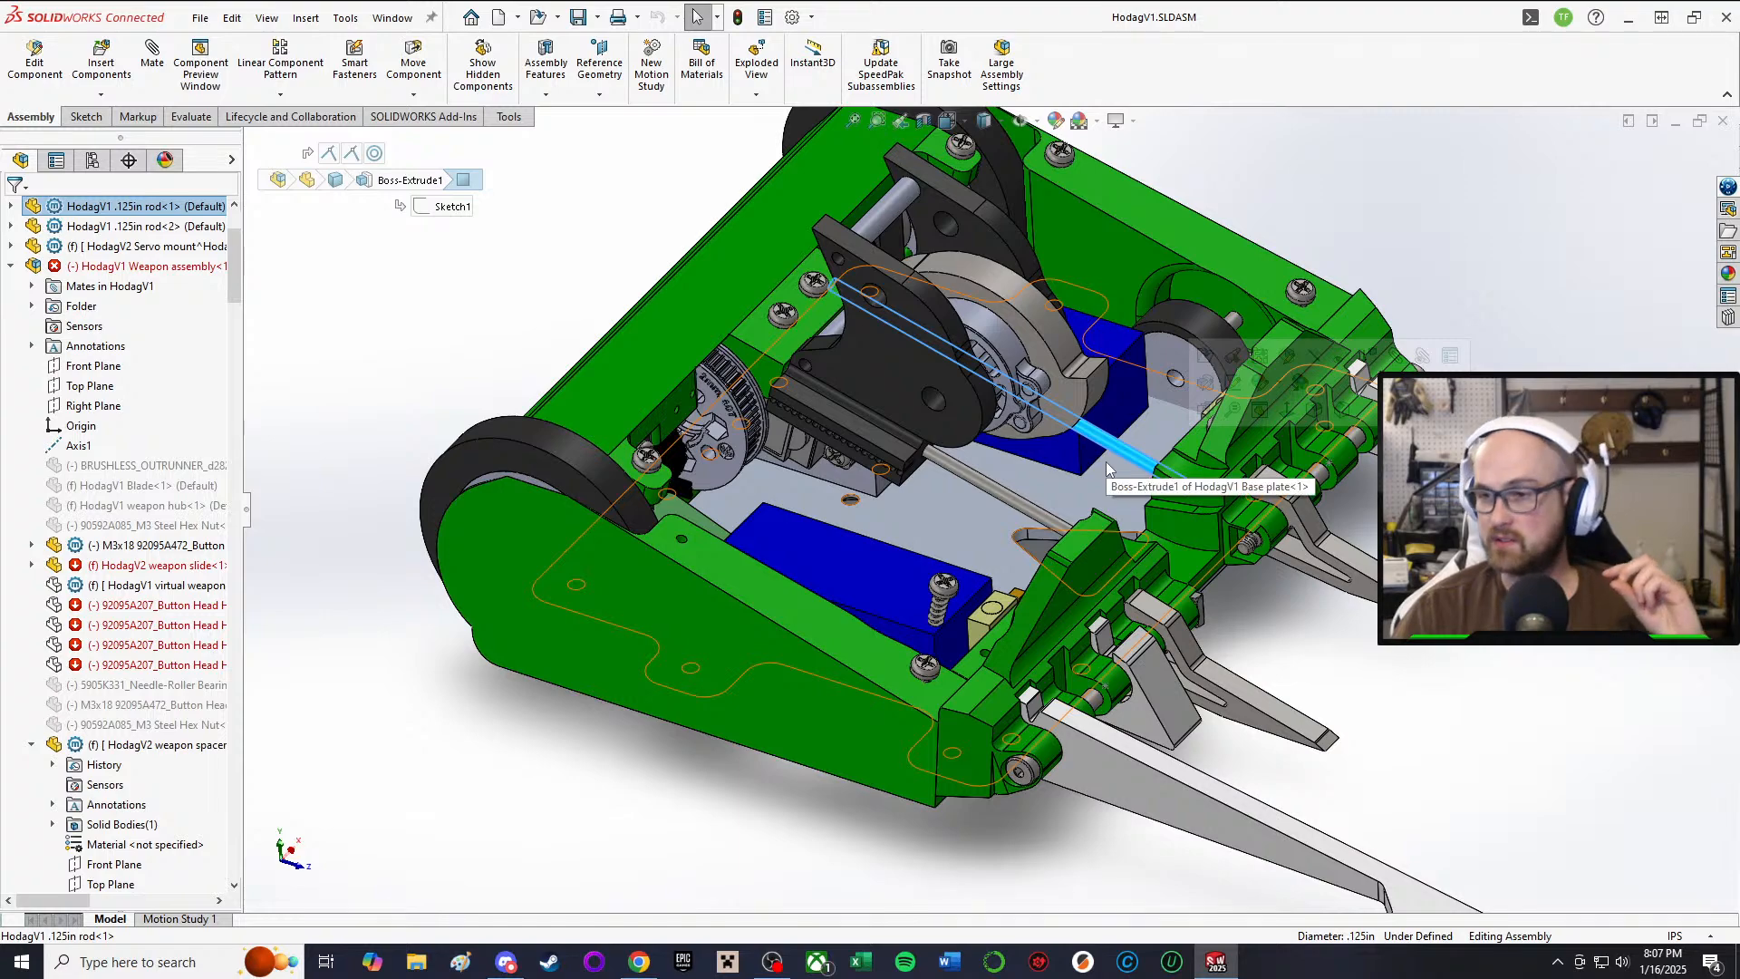
middle_click_drag(1269, 118, 1274, 214)
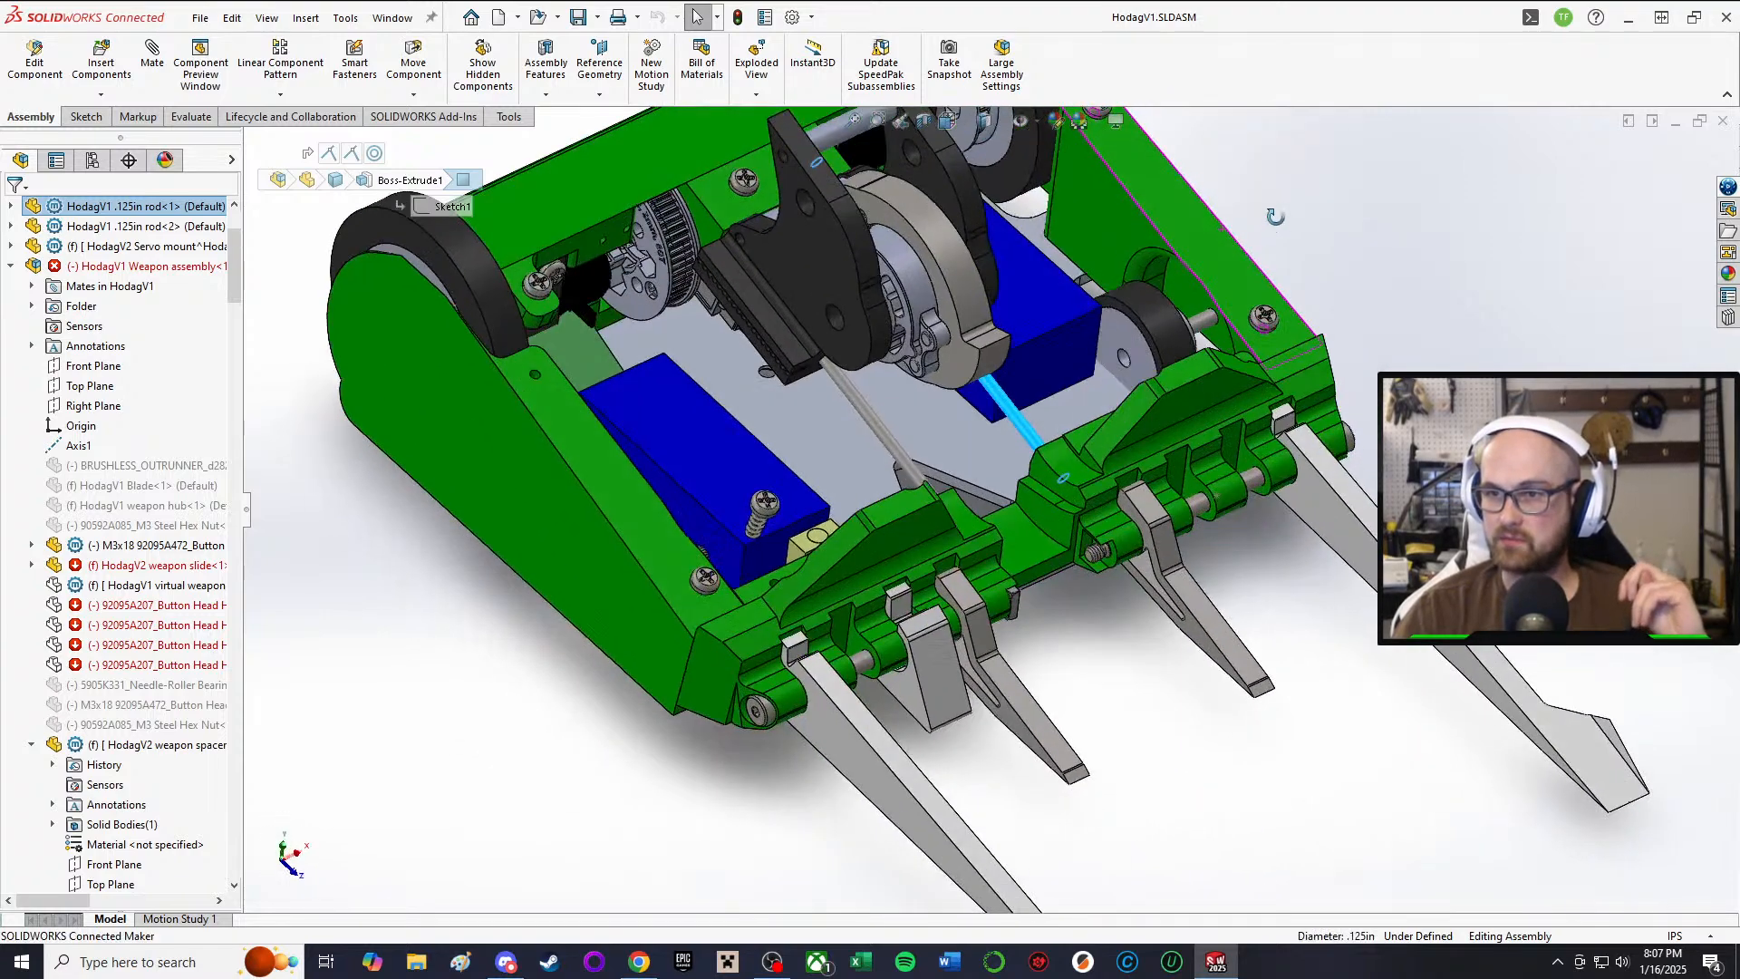
Step: Inspect the underside of the base plate around the wheel cutout and its countersunk screw holes
left_click(1350, 771)
middle_click_drag(957, 717, 868, 185)
middle_click_drag(953, 763, 959, 552)
scroll(957, 555, "down", 5)
mouse_move(940, 696)
middle_mouse_down()
mouse_move(936, 441)
mouse_move(975, 667)
mouse_move(936, 580)
mouse_move(974, 698)
middle_mouse_up()
scroll(994, 761, "down", 5)
scroll(993, 756, "up", 5)
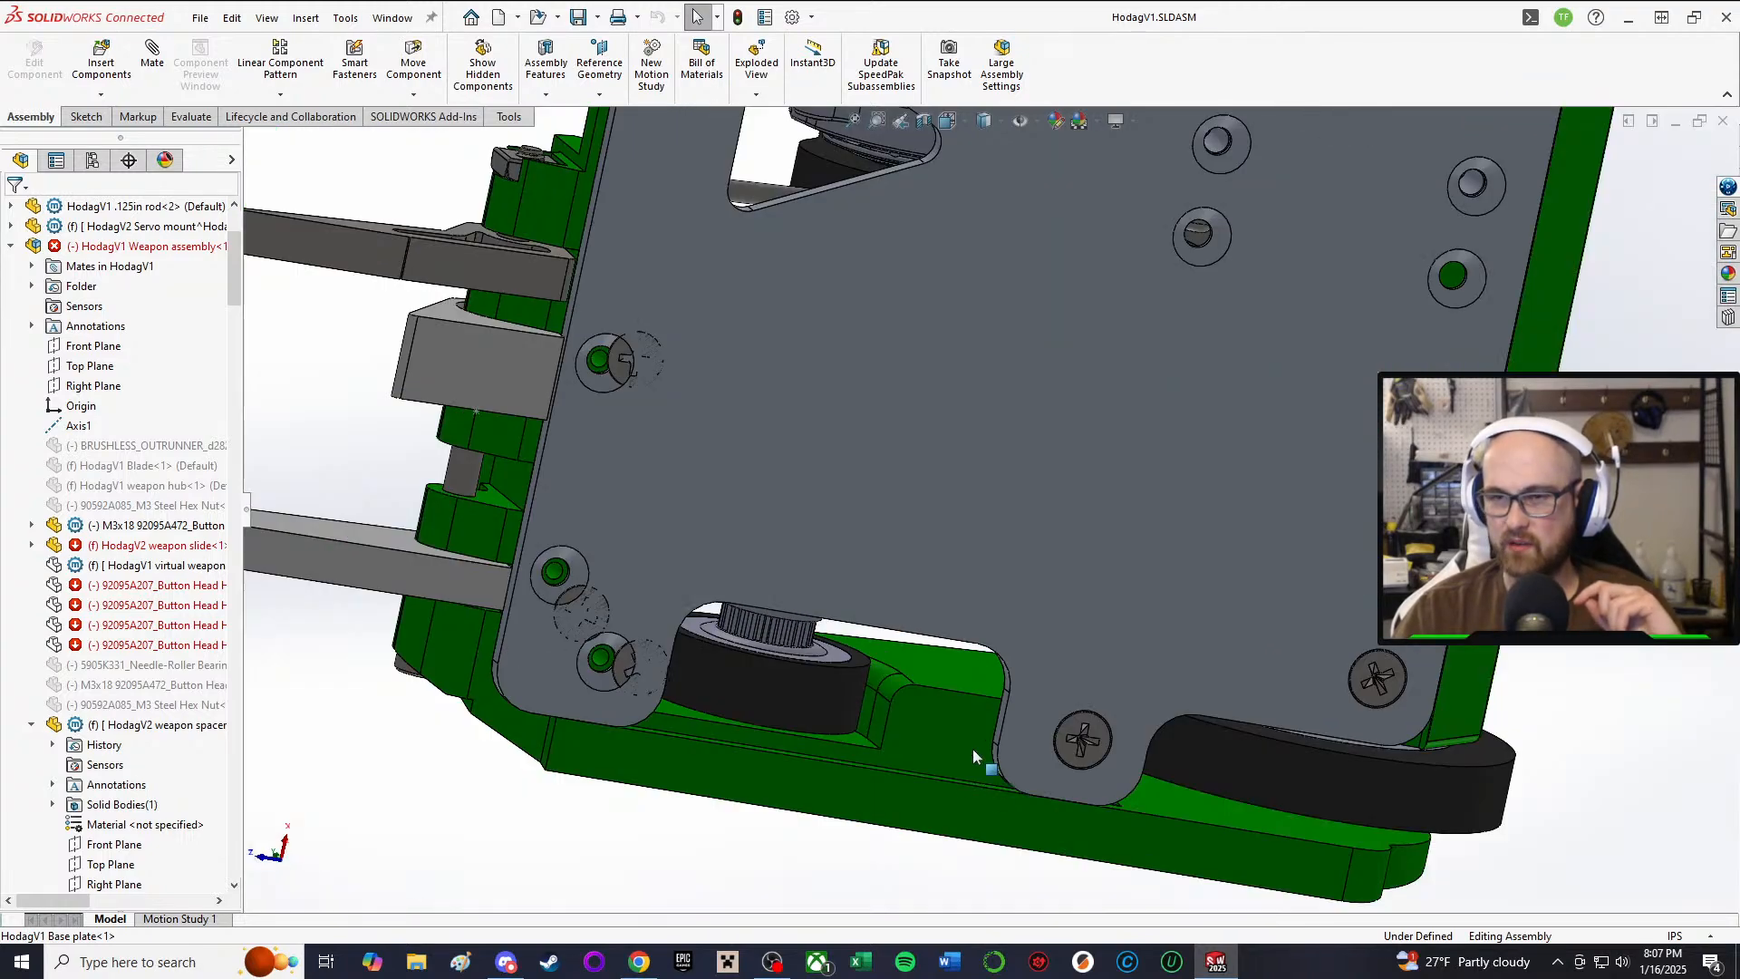
left_click(941, 694)
Step: Examine the side panel's inner block and screw hole between the front and rear wheels from above
middle_click_drag(958, 654, 820, 777)
scroll(1096, 405, "down", 3)
middle_click_drag(1096, 399, 1079, 689)
scroll(956, 265, "down", 2)
scroll(950, 385, "up", 5)
middle_click_drag(972, 453, 988, 571)
scroll(1013, 250, "down", 5)
middle_click_drag(957, 480, 914, 505)
scroll(857, 422, "down", 4)
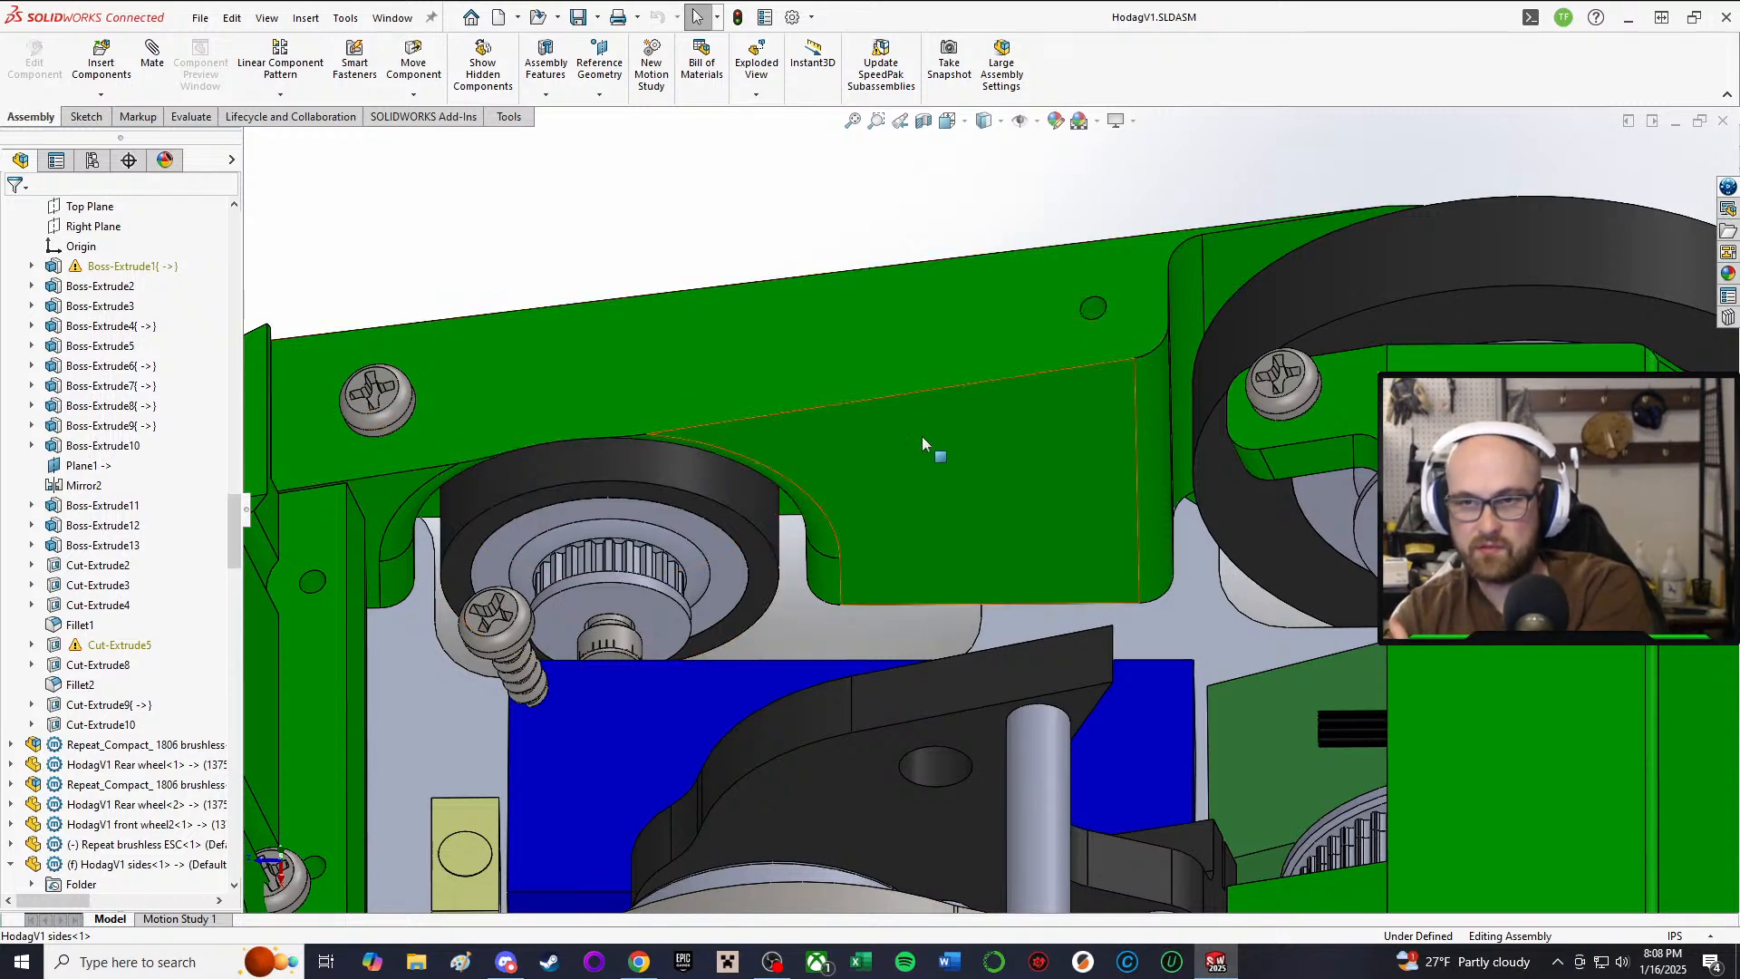
left_click(883, 551)
left_click(762, 189)
middle_click_drag(1020, 535, 836, 563)
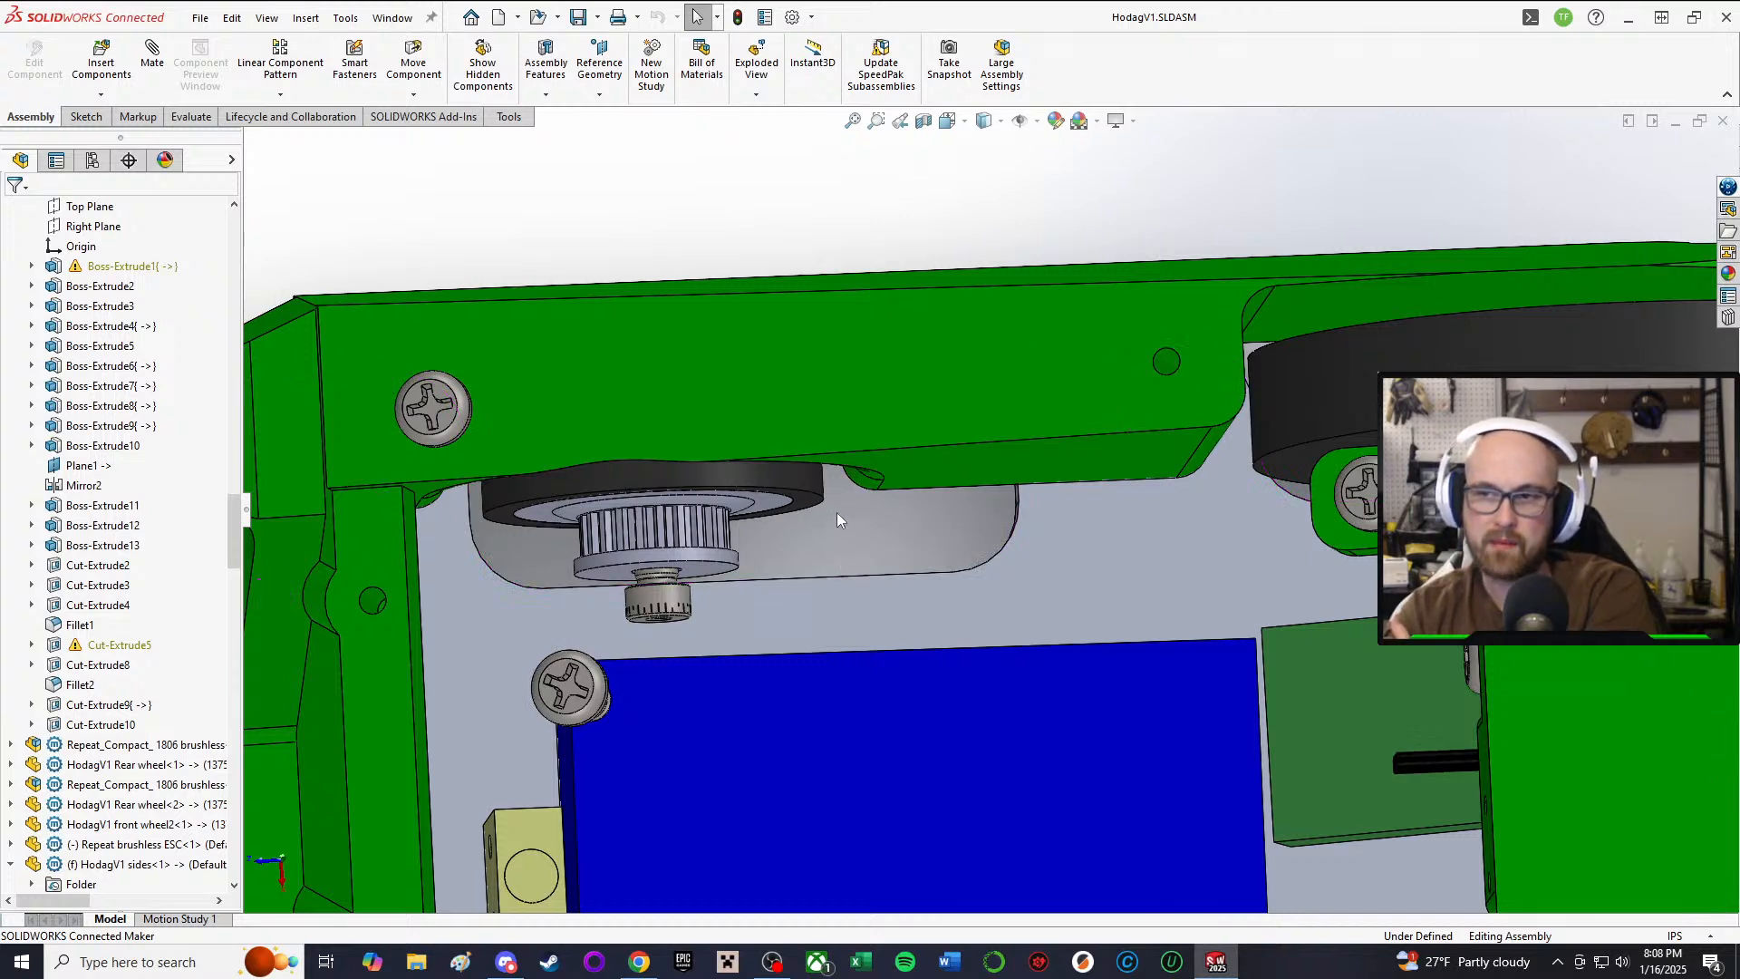
middle_click_drag(836, 513, 892, 563)
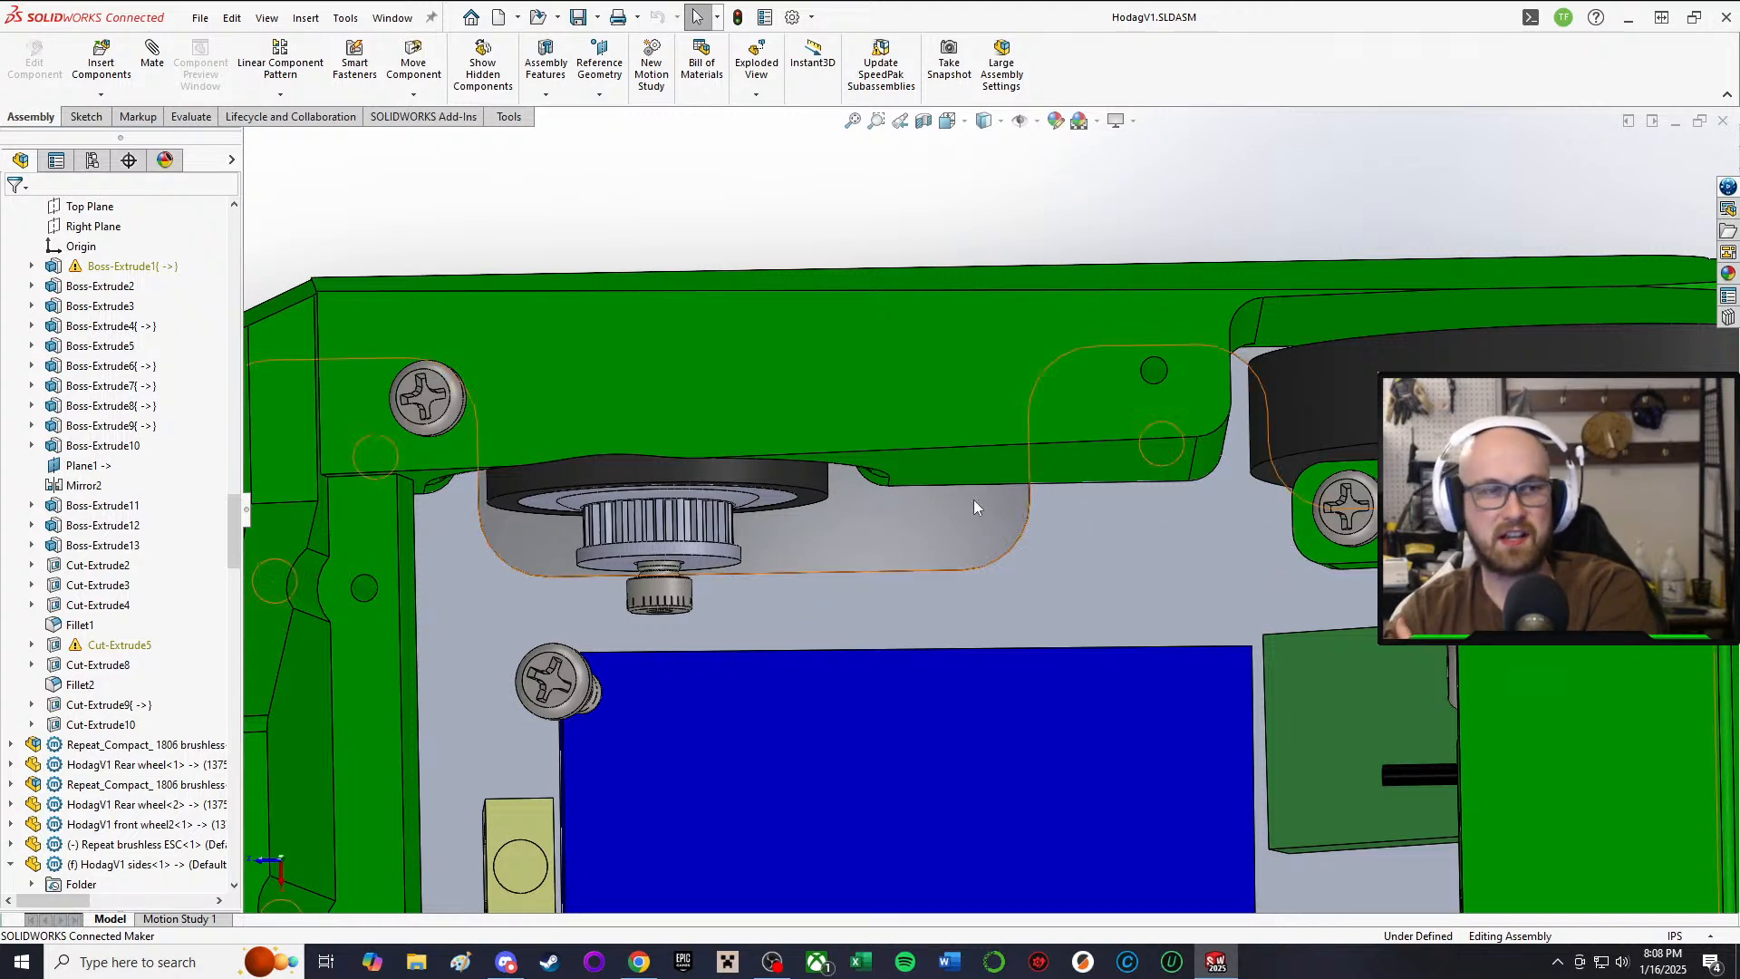
Step: Check the base plate's front wheel cutout between the side panel and the battery, selecting the plate's top face
scroll(997, 671, "up", 3)
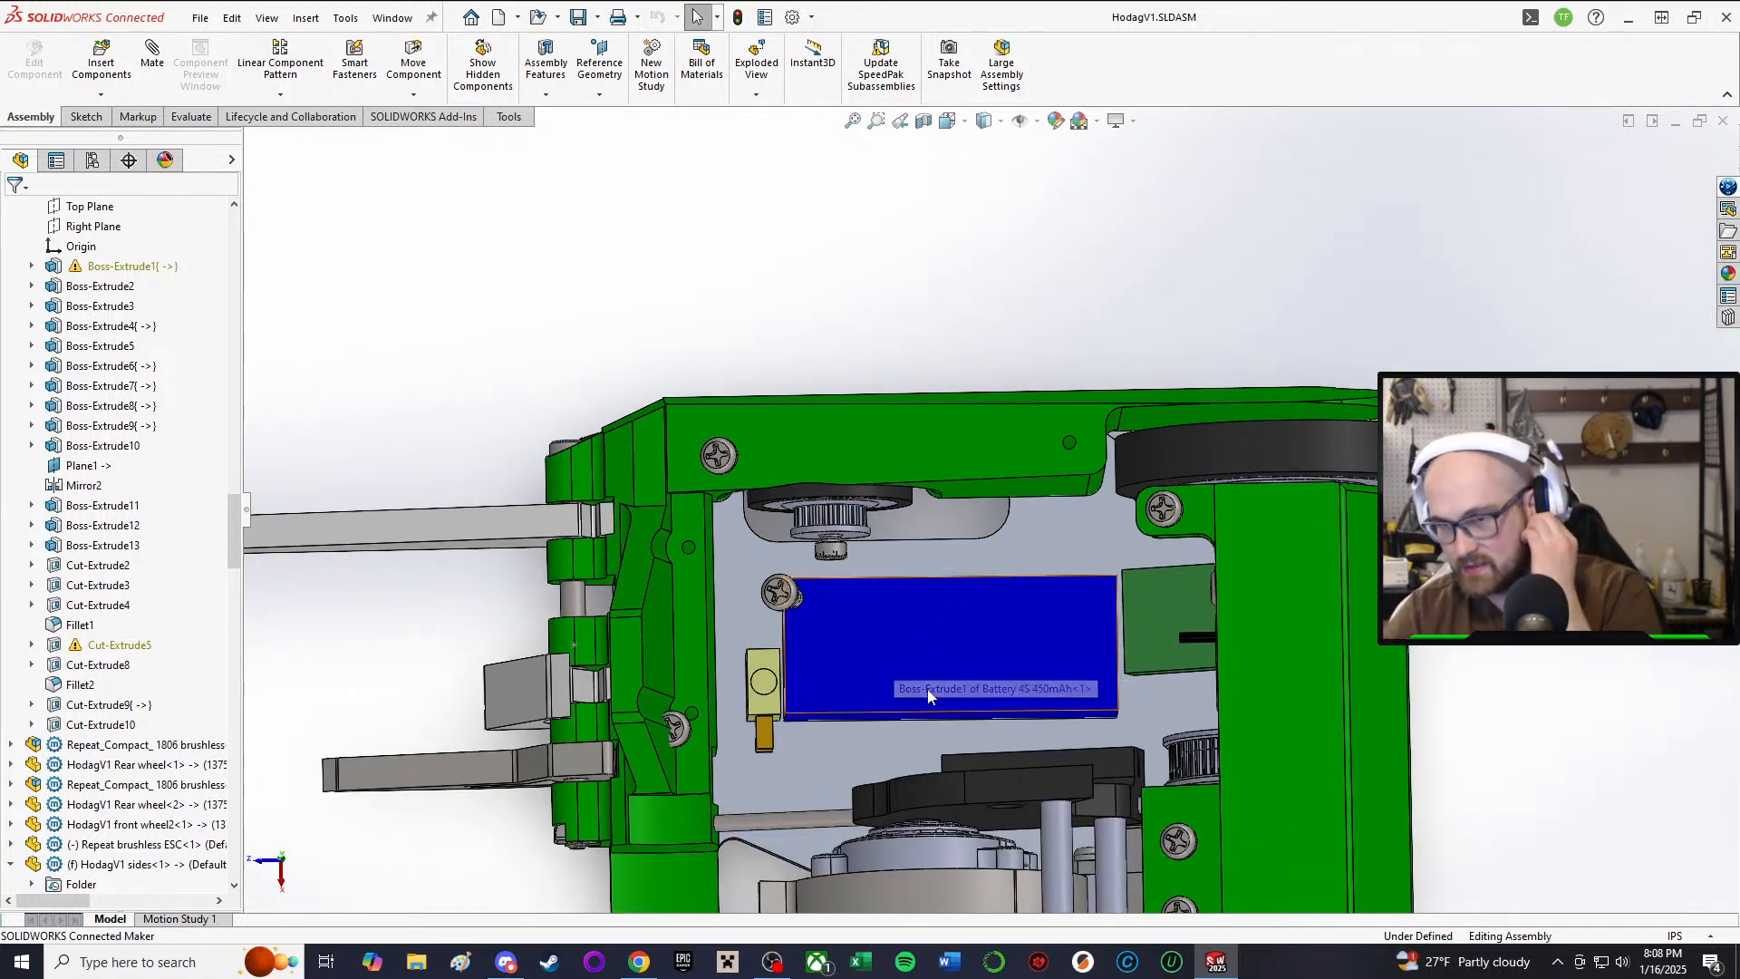
scroll(924, 693, "down", 4)
middle_click_drag(928, 689, 1002, 599)
scroll(752, 366, "down", 3)
scroll(748, 355, "up", 3)
scroll(820, 444, "down", 2)
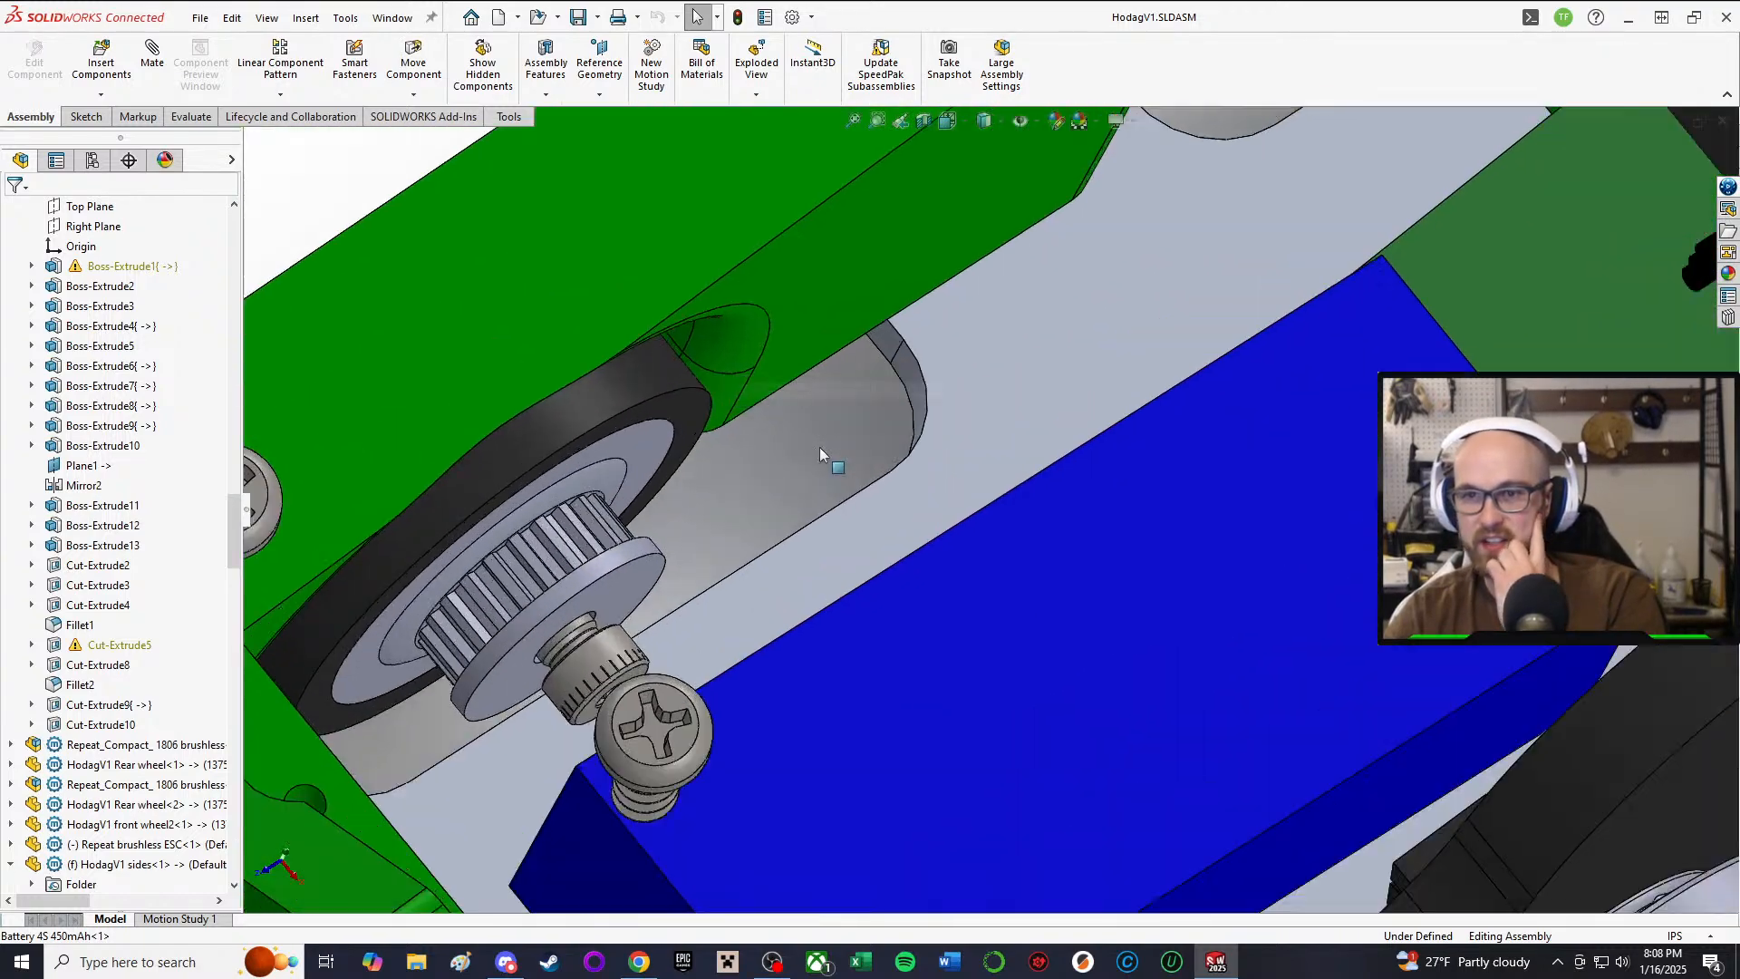
scroll(819, 444, "up", 2)
scroll(819, 444, "down", 2)
left_click(964, 464)
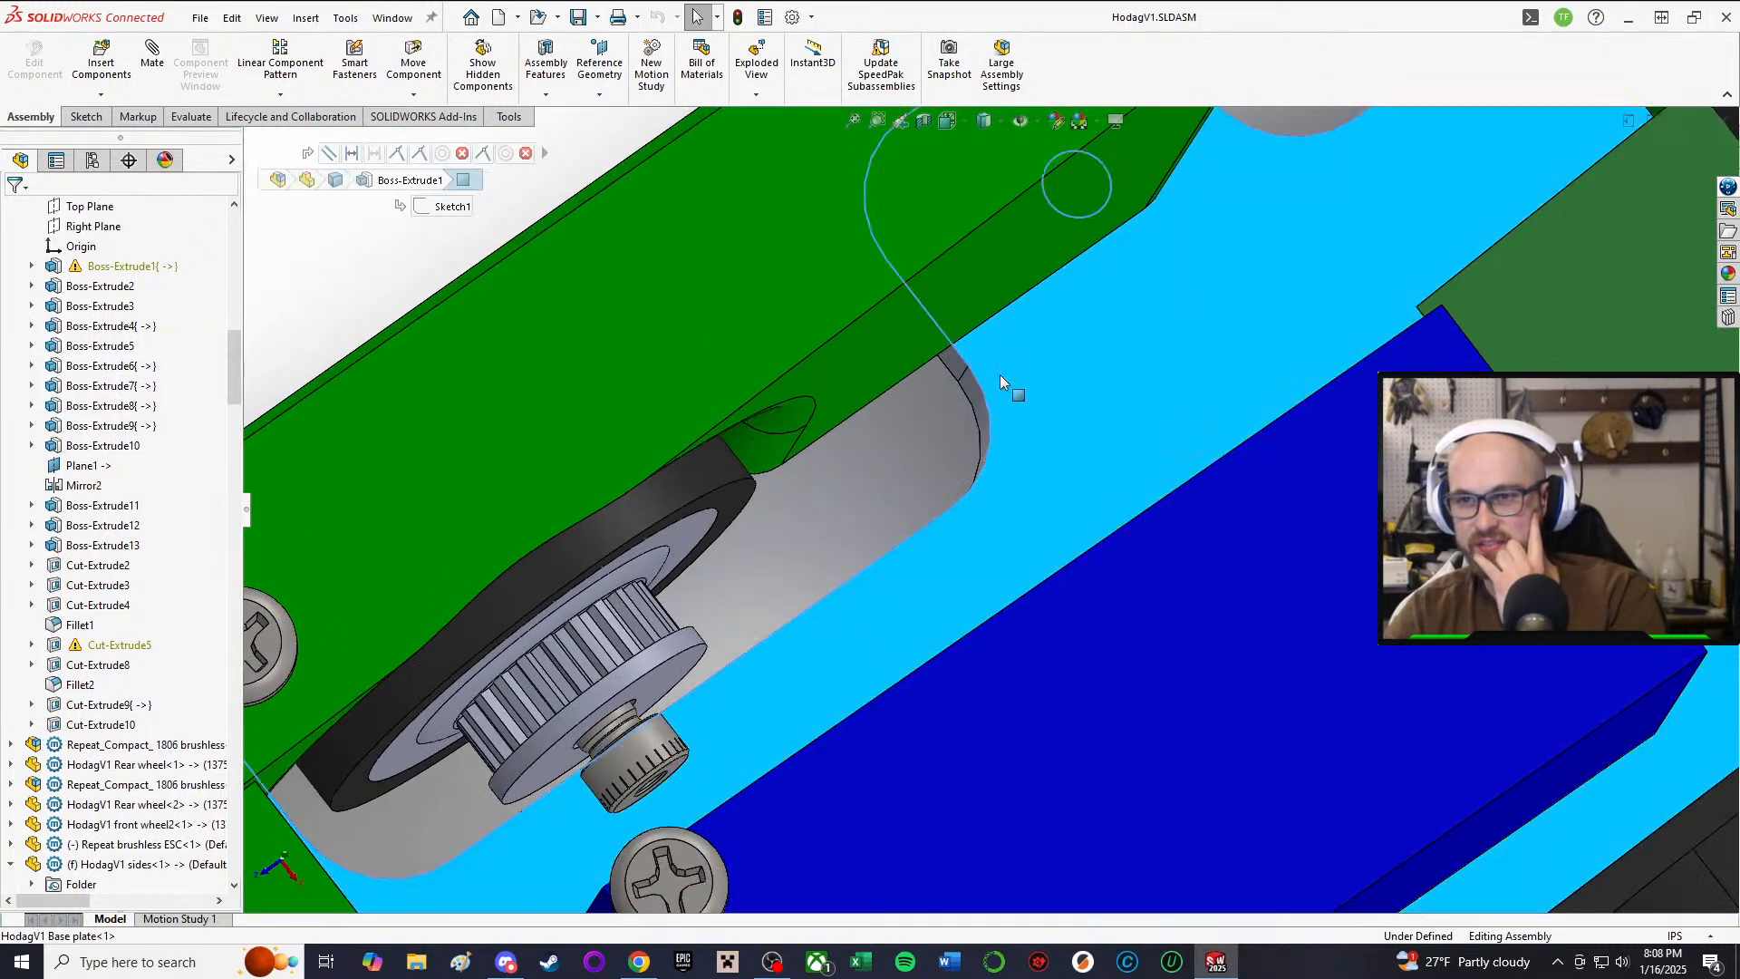
scroll(883, 455, "up", 3)
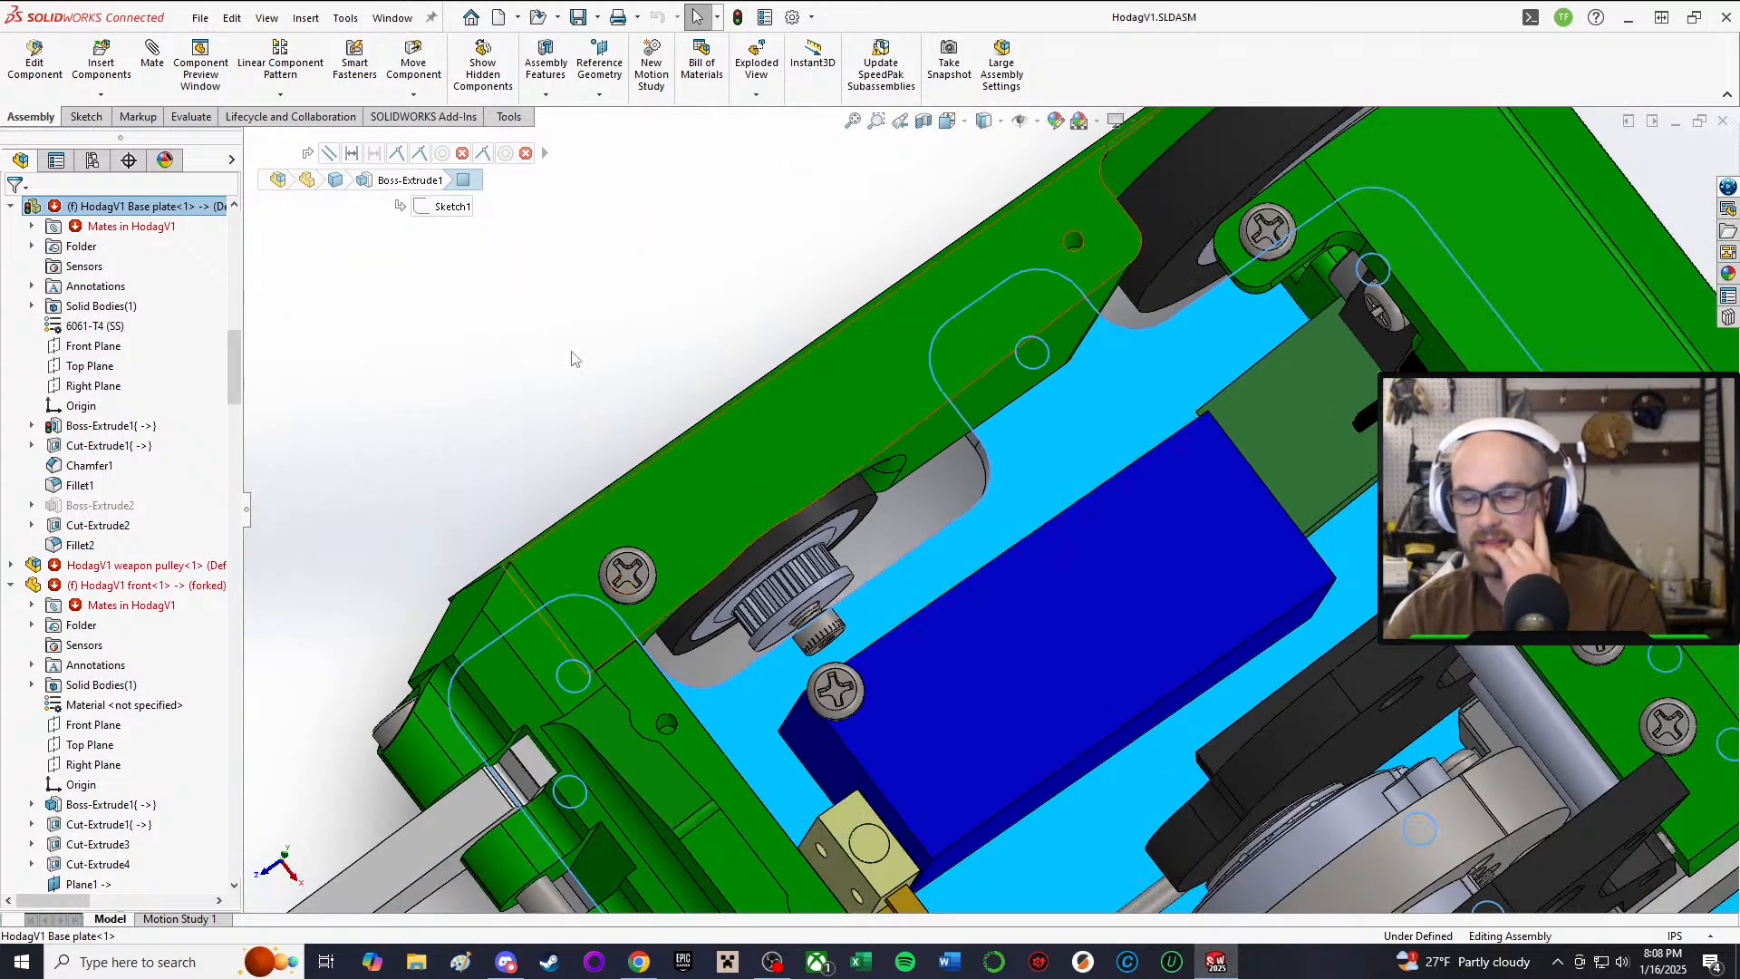
left_click(532, 337)
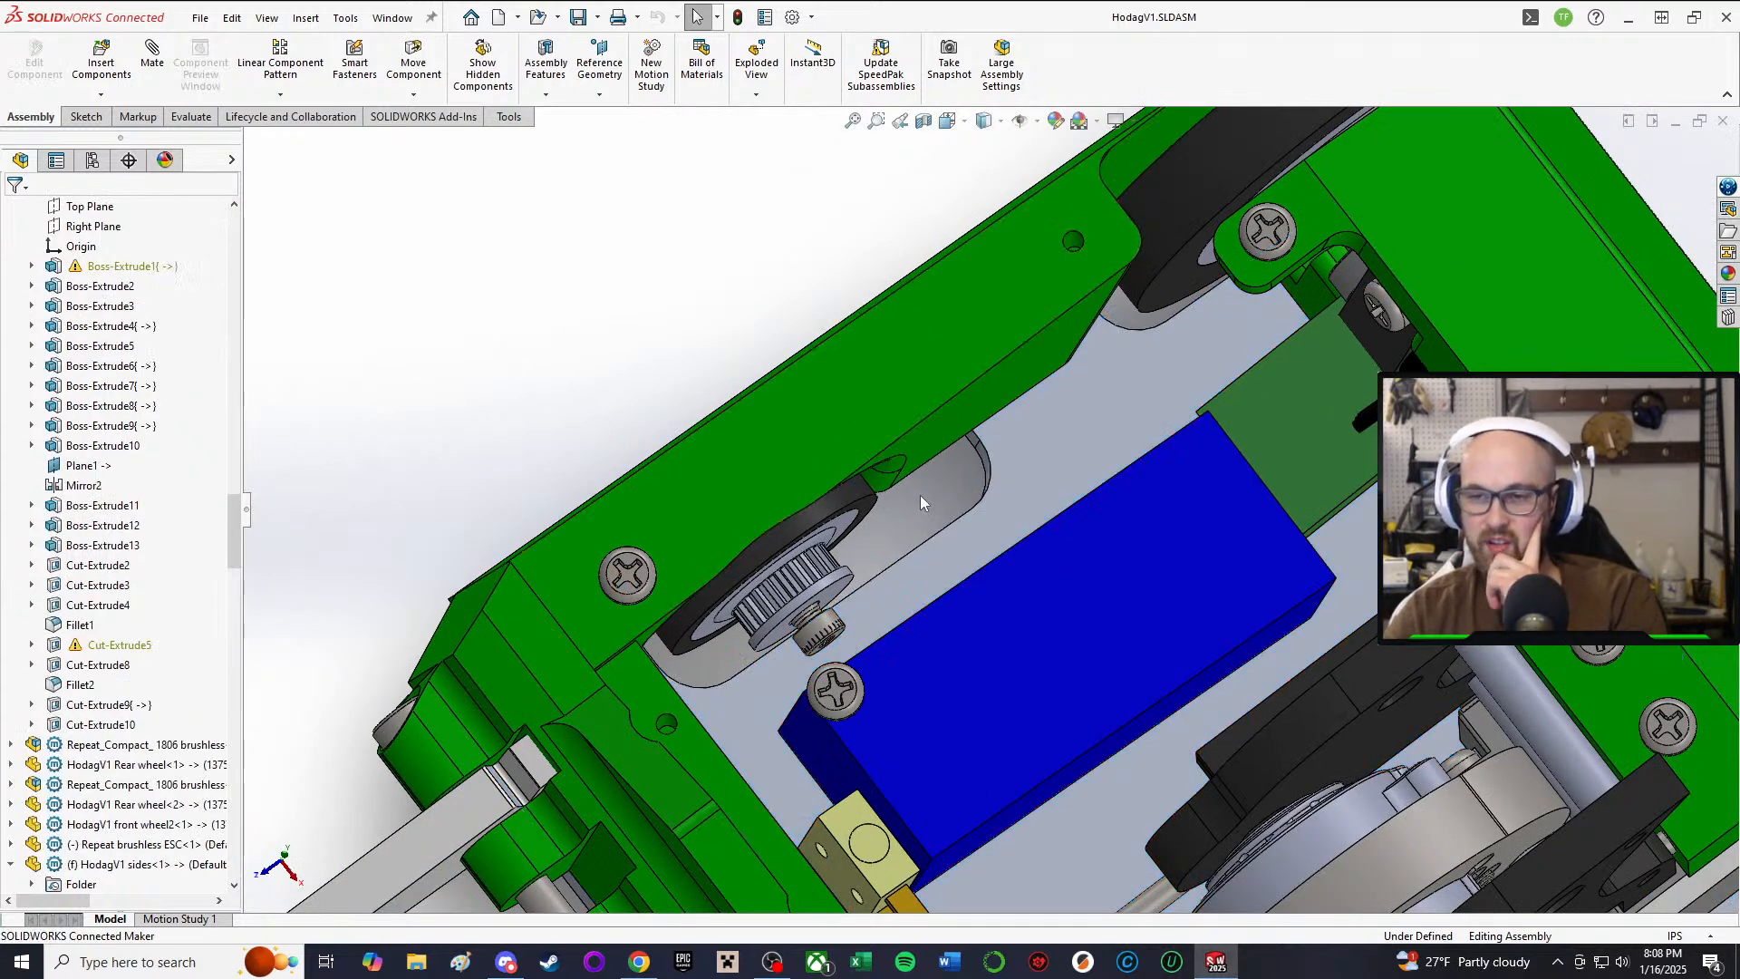
Step: Inspect the space around the front wheel pulley, its cutout and the adjacent battery from several angles
scroll(983, 491, "up", 1)
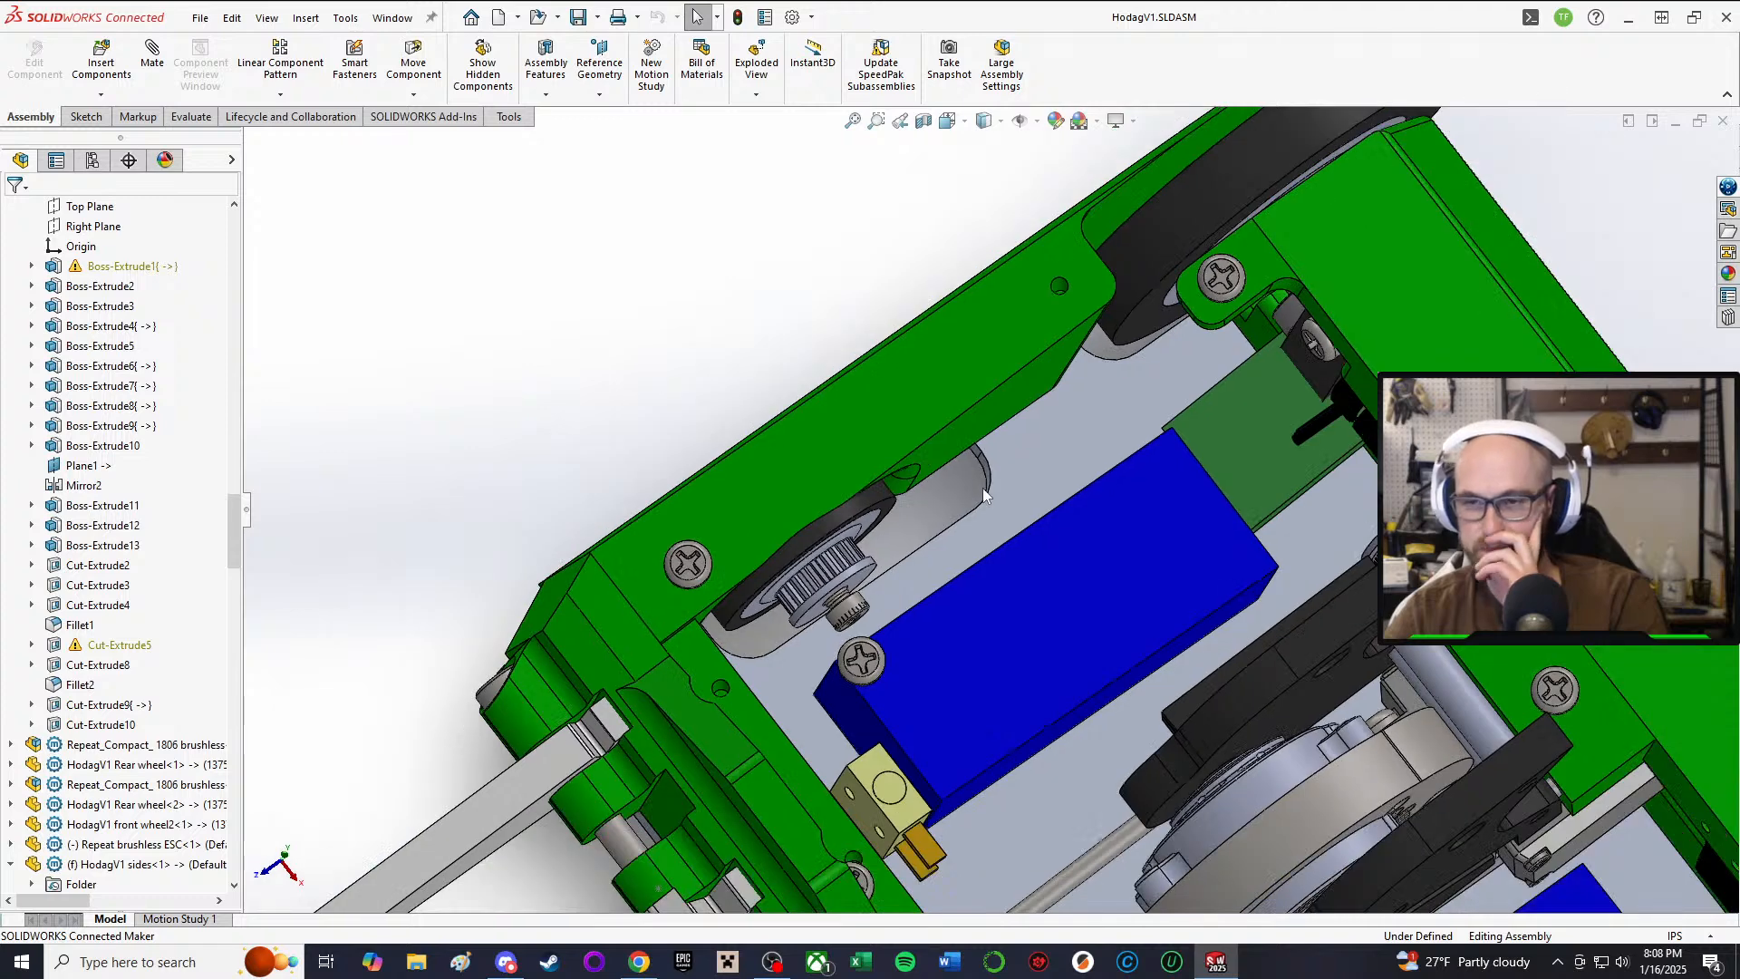
middle_click_drag(967, 526, 953, 556)
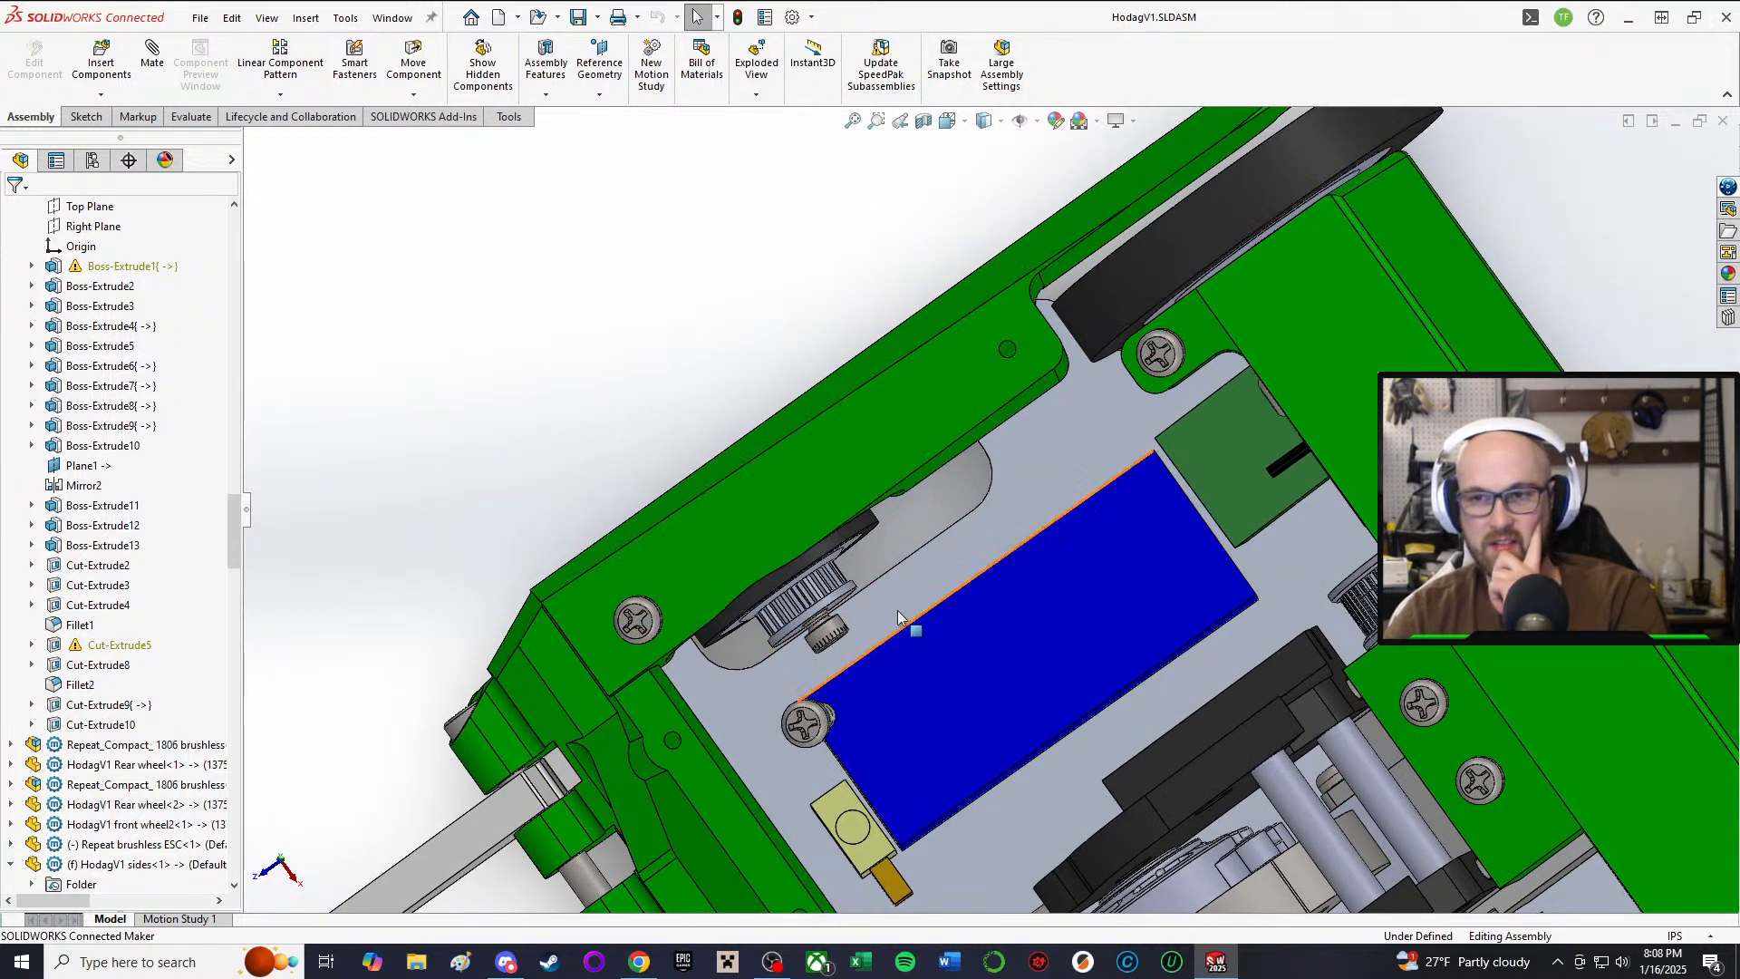
middle_click_drag(967, 482, 1033, 182)
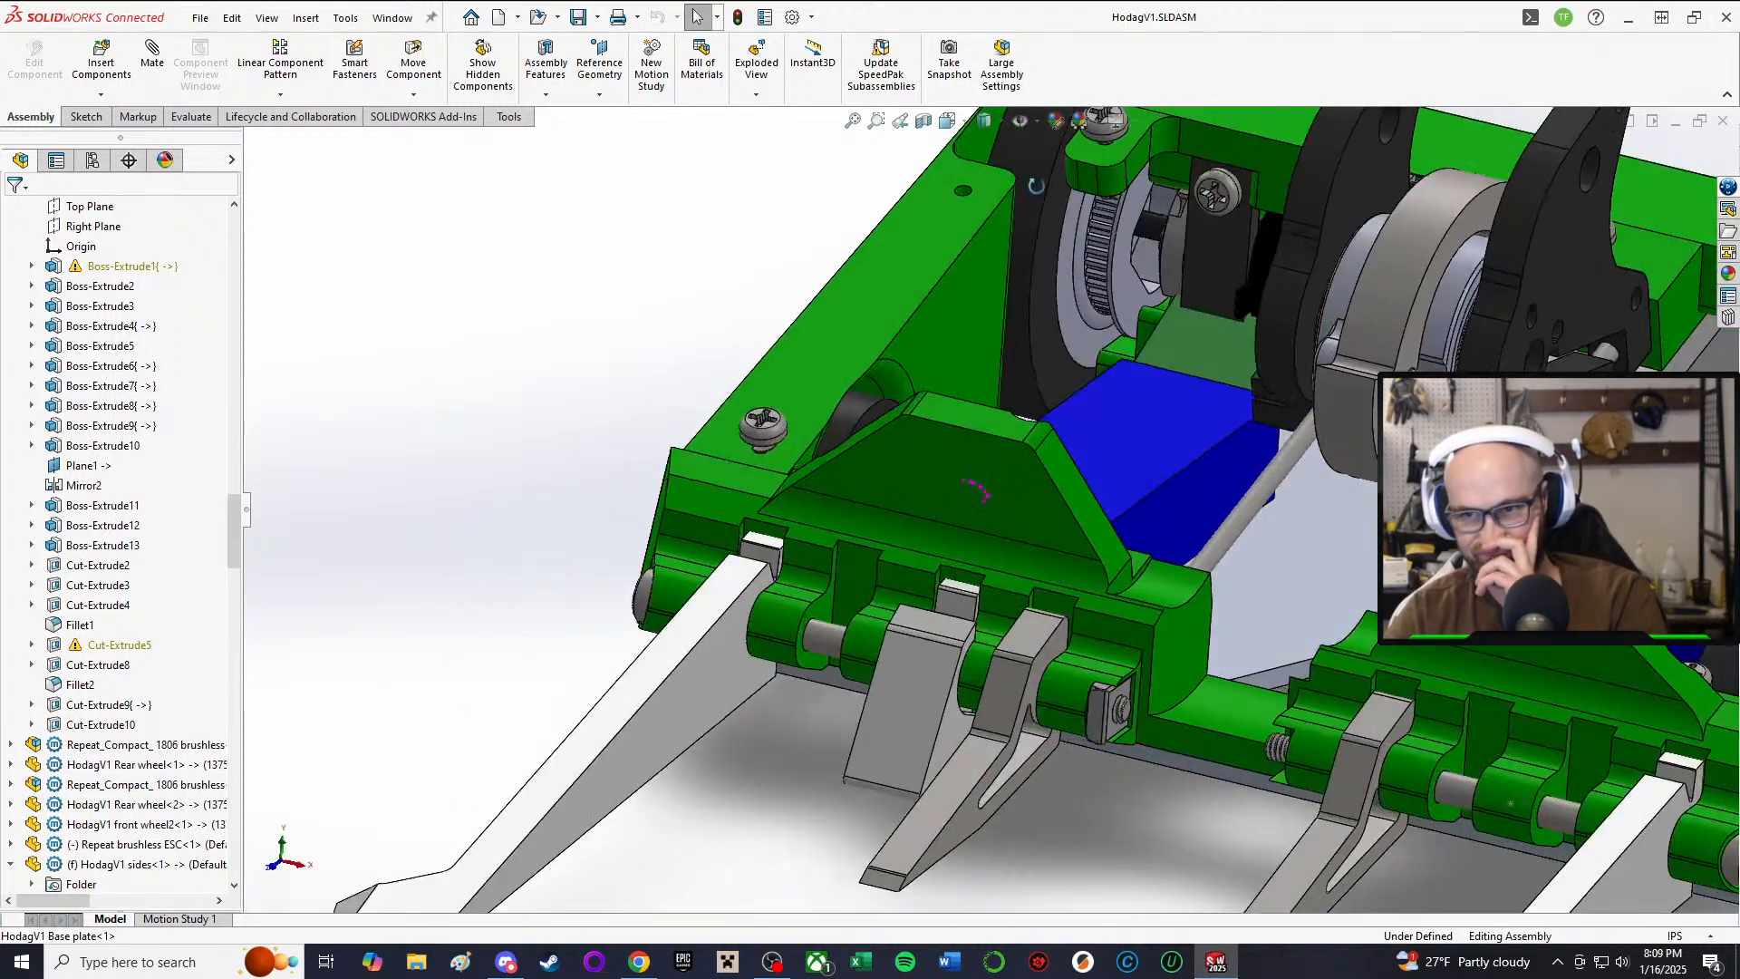
scroll(1165, 416, "down", 2)
middle_click_drag(1121, 435, 1115, 598)
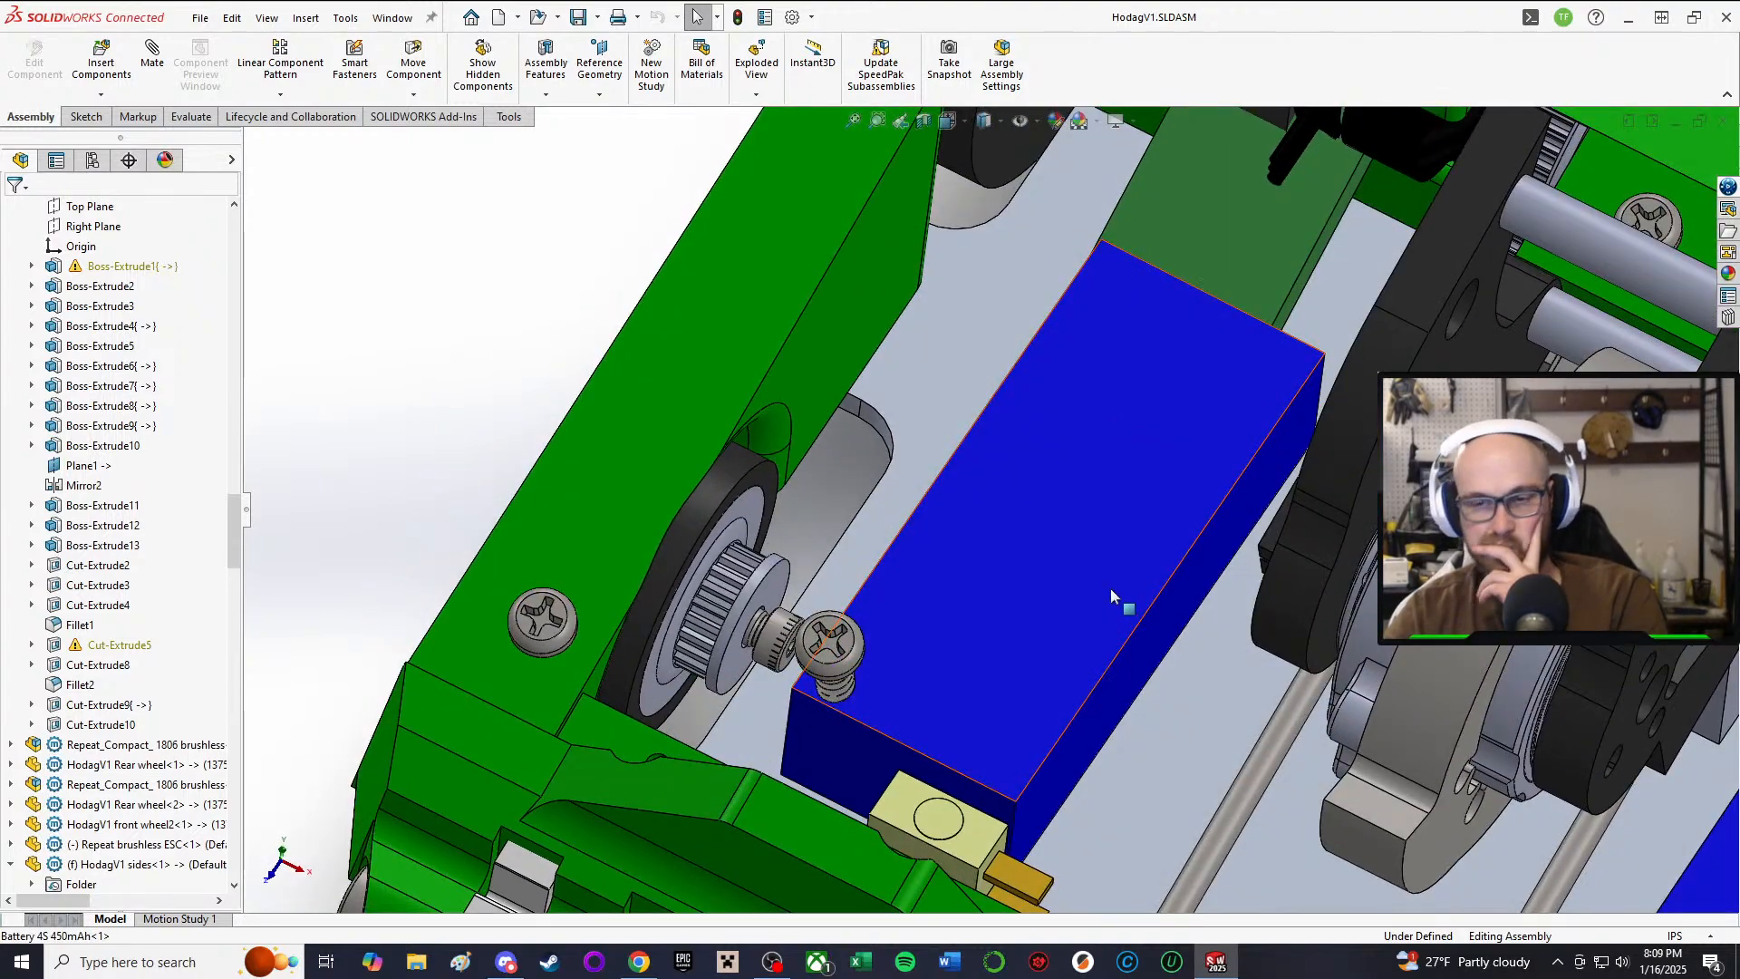
scroll(698, 460, "down", 2)
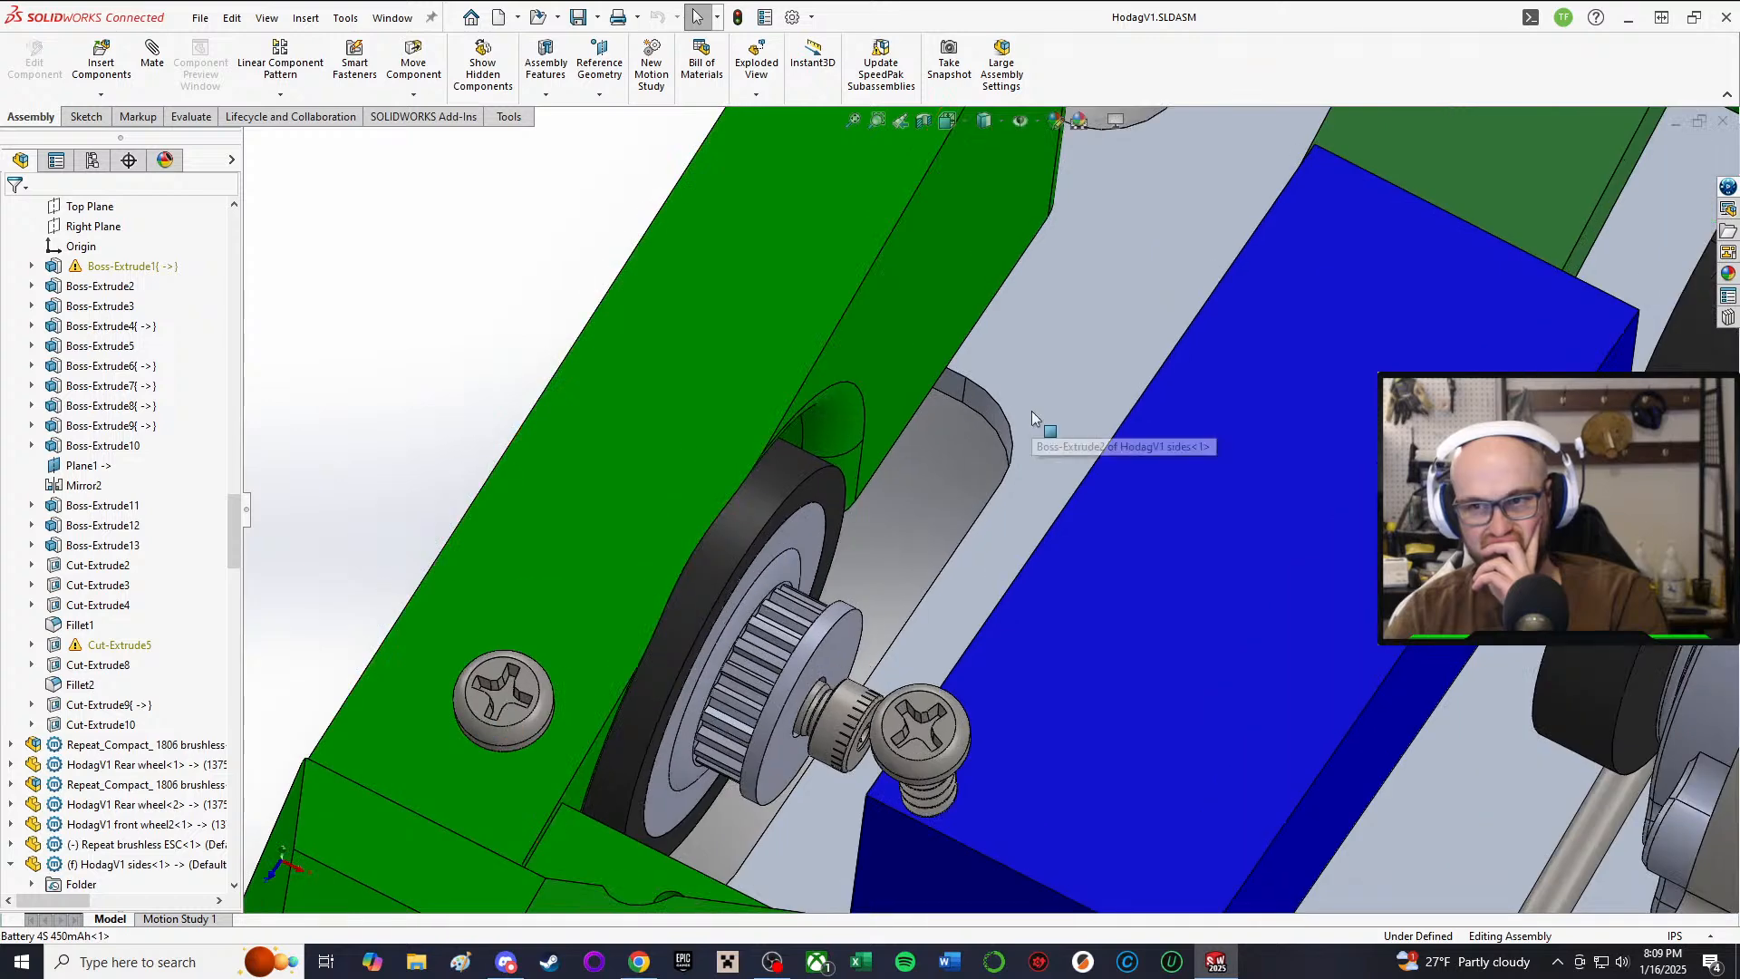
middle_click_drag(1031, 411, 1026, 432)
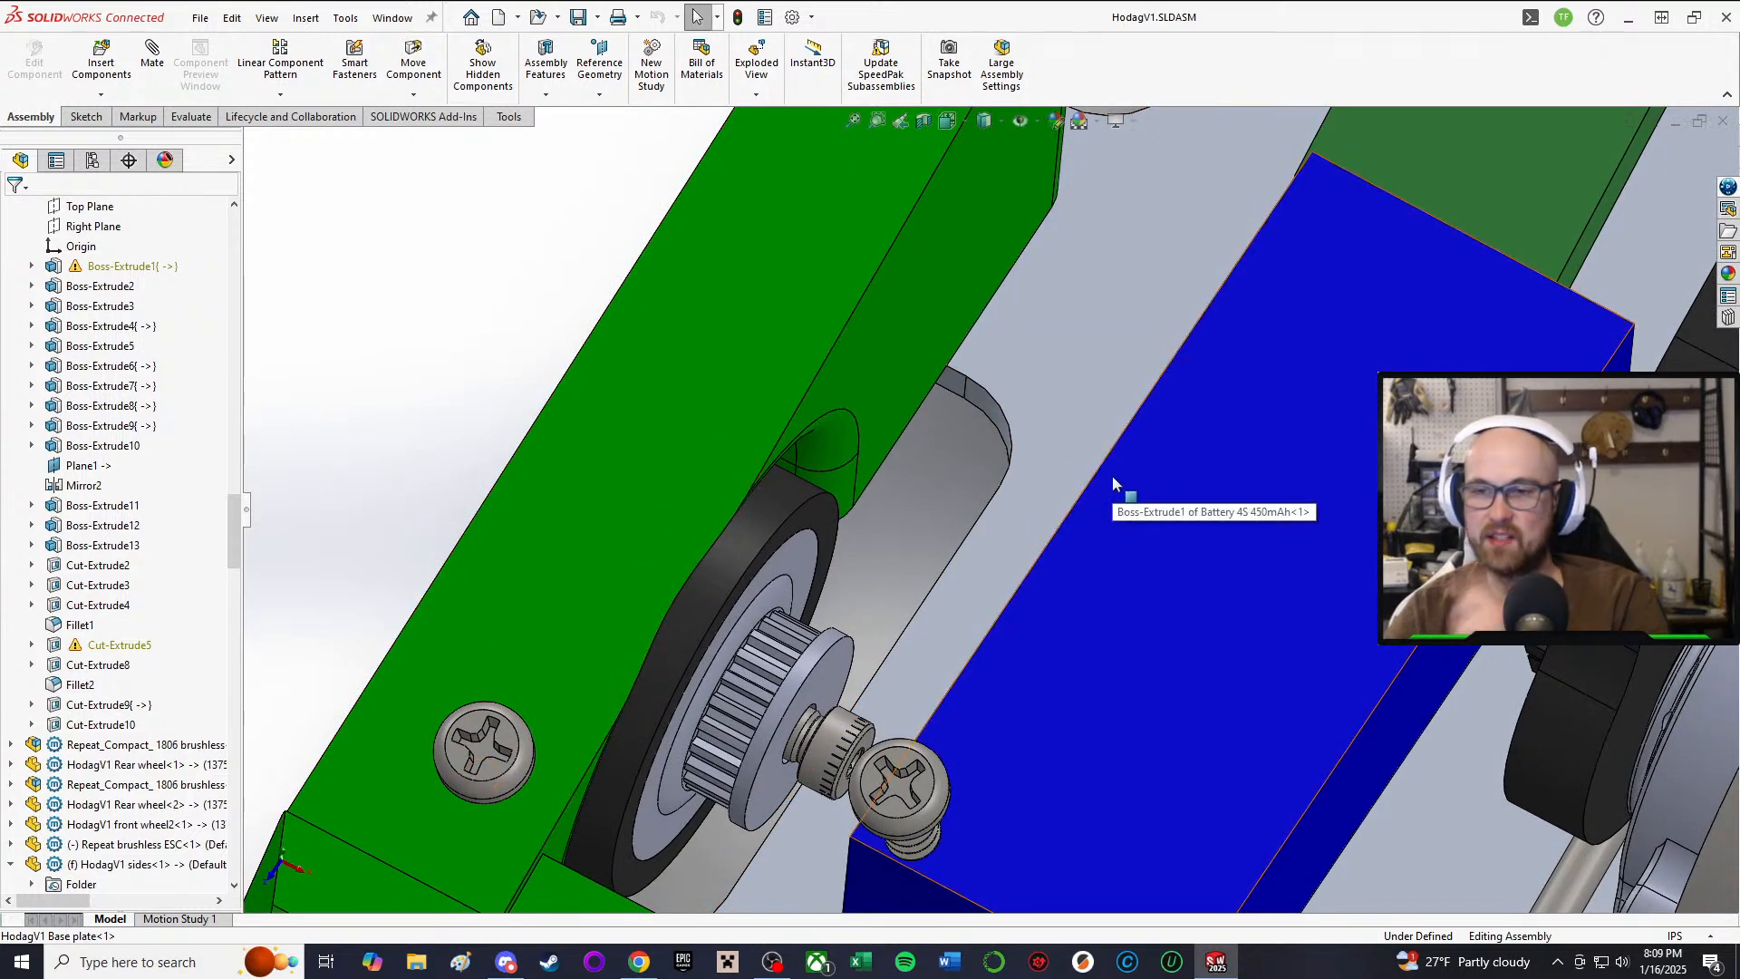
middle_click_drag(844, 451, 856, 381)
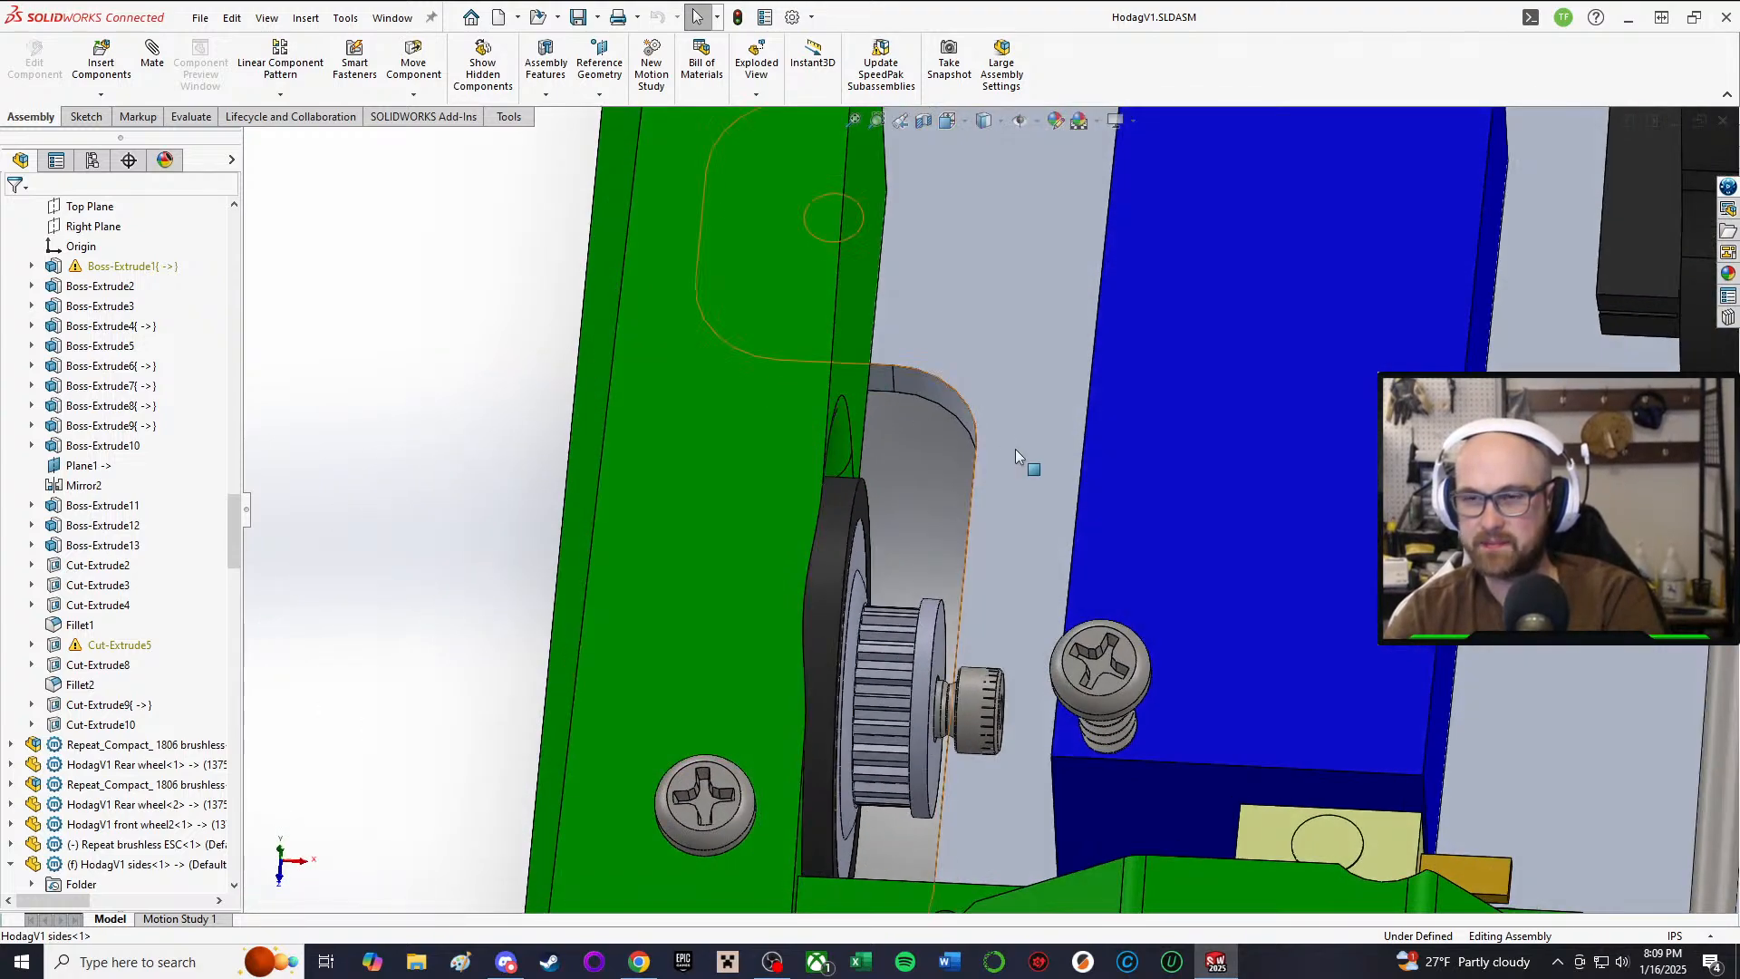
Step: Compare both sides of the chassis, viewing the batteries, wheels and weapon from the front and above
scroll(1017, 451, "up", 5)
middle_click_drag(1018, 451, 1288, 489)
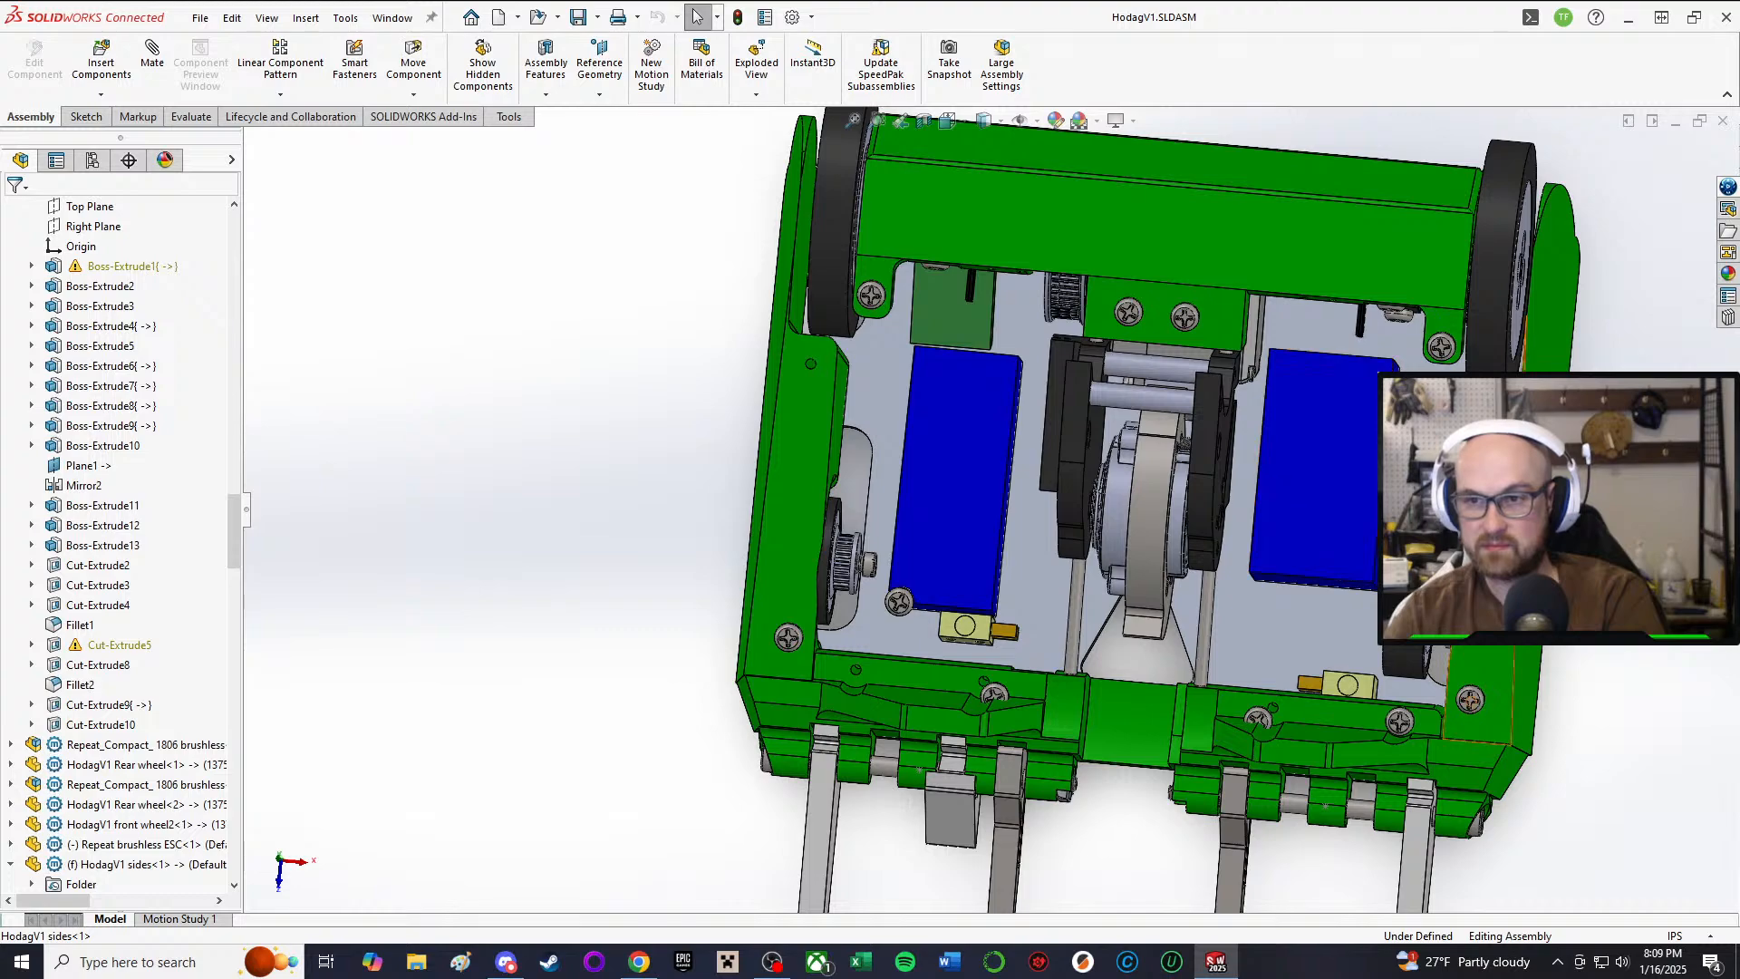
scroll(1414, 507, "up", 3)
middle_click_drag(1263, 472, 1270, 283)
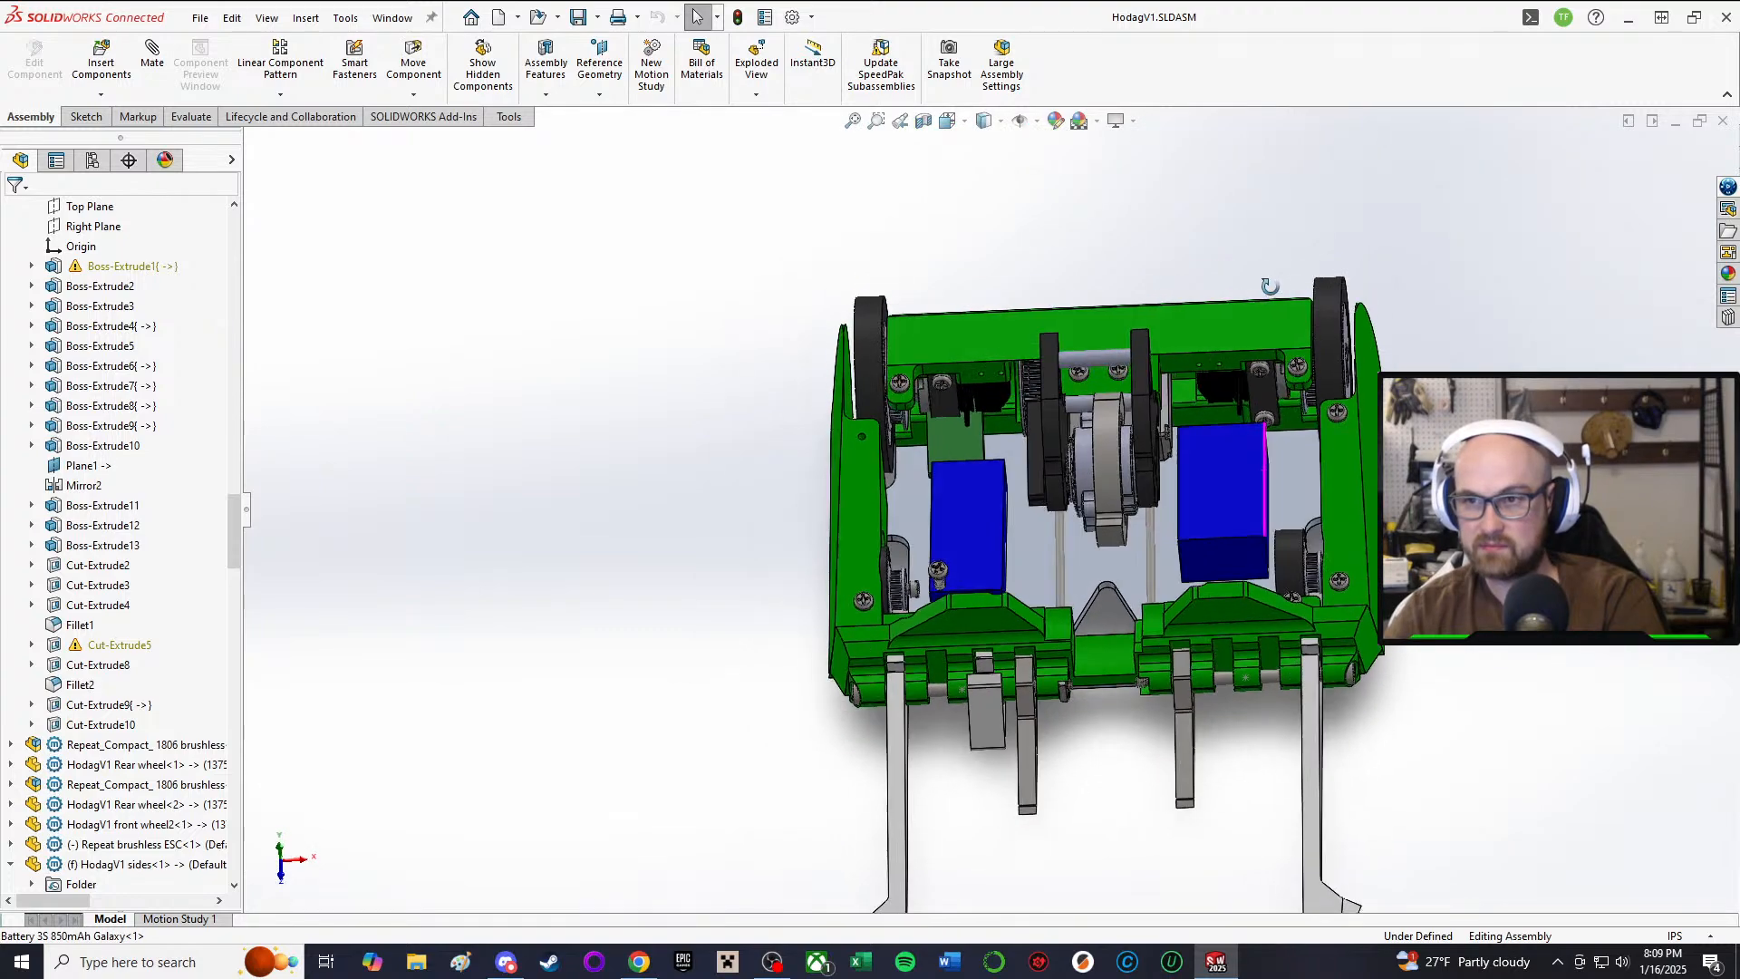
scroll(1269, 303, "down", 4)
scroll(1209, 426, "up", 1)
scroll(1164, 453, "down", 1)
middle_click_drag(840, 618, 767, 684)
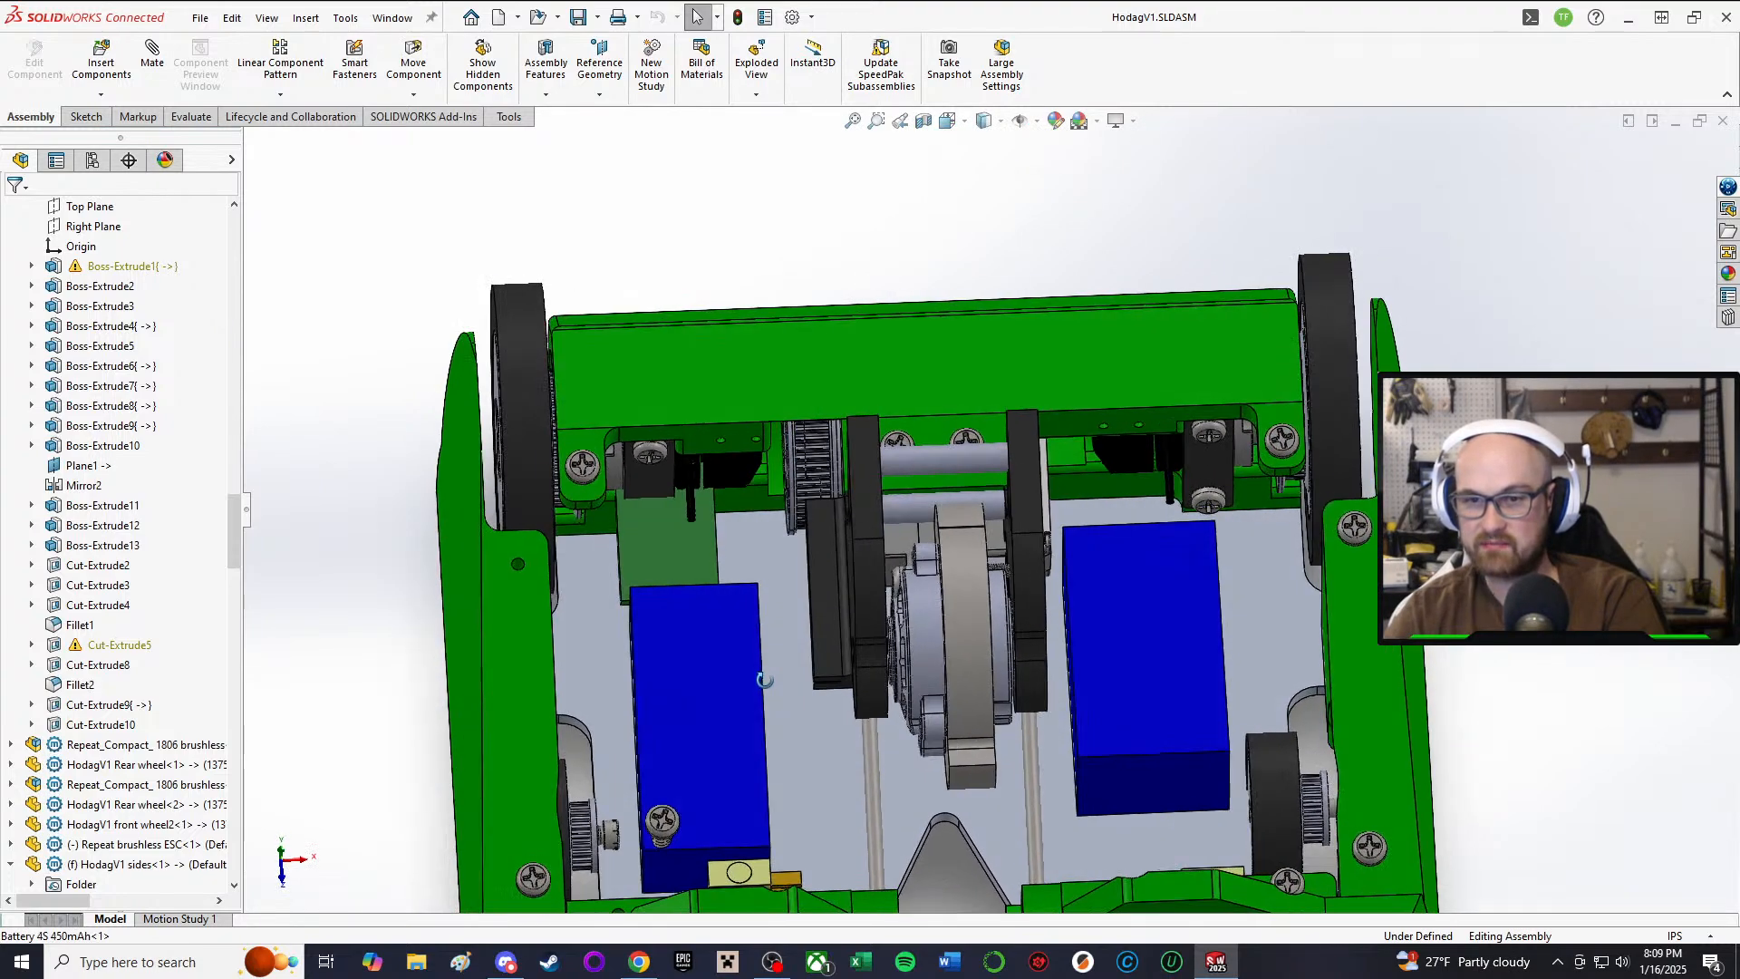
scroll(587, 780, "down", 4)
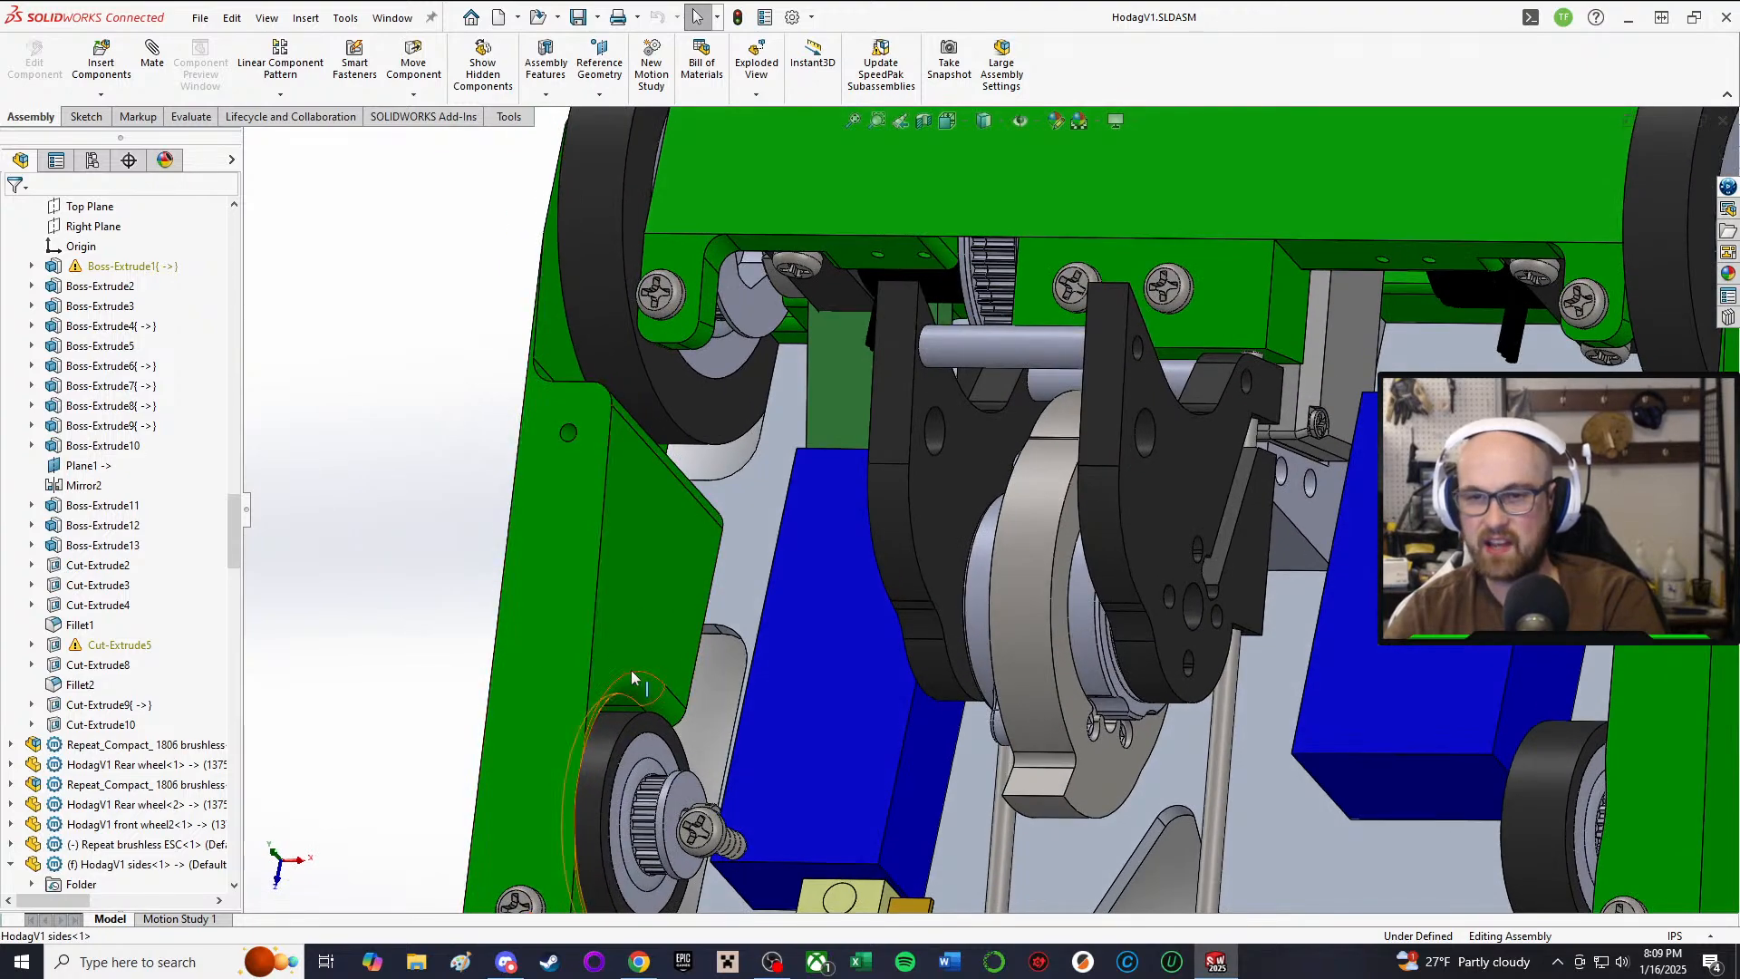
scroll(707, 648, "up", 4)
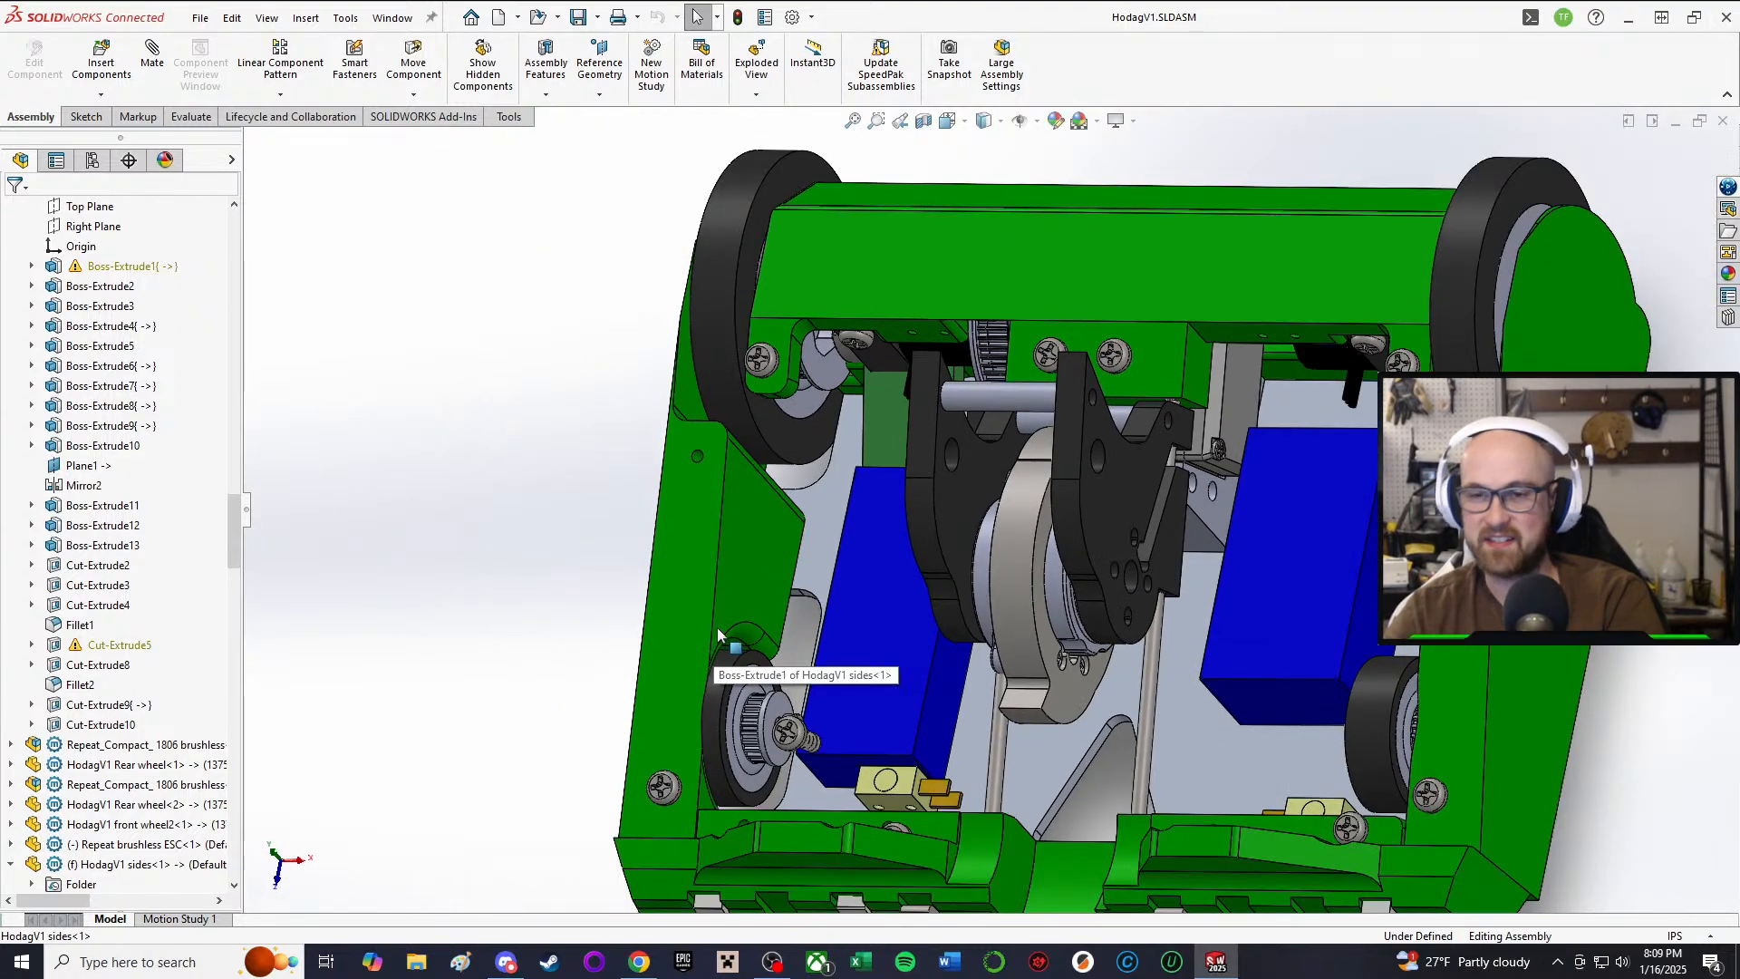
Step: Review the overall layout of the batteries, front wheels and front part, and select the side panel's outer face
middle_click_drag(716, 627, 816, 643)
scroll(875, 593, "down", 2)
scroll(1056, 609, "down", 2)
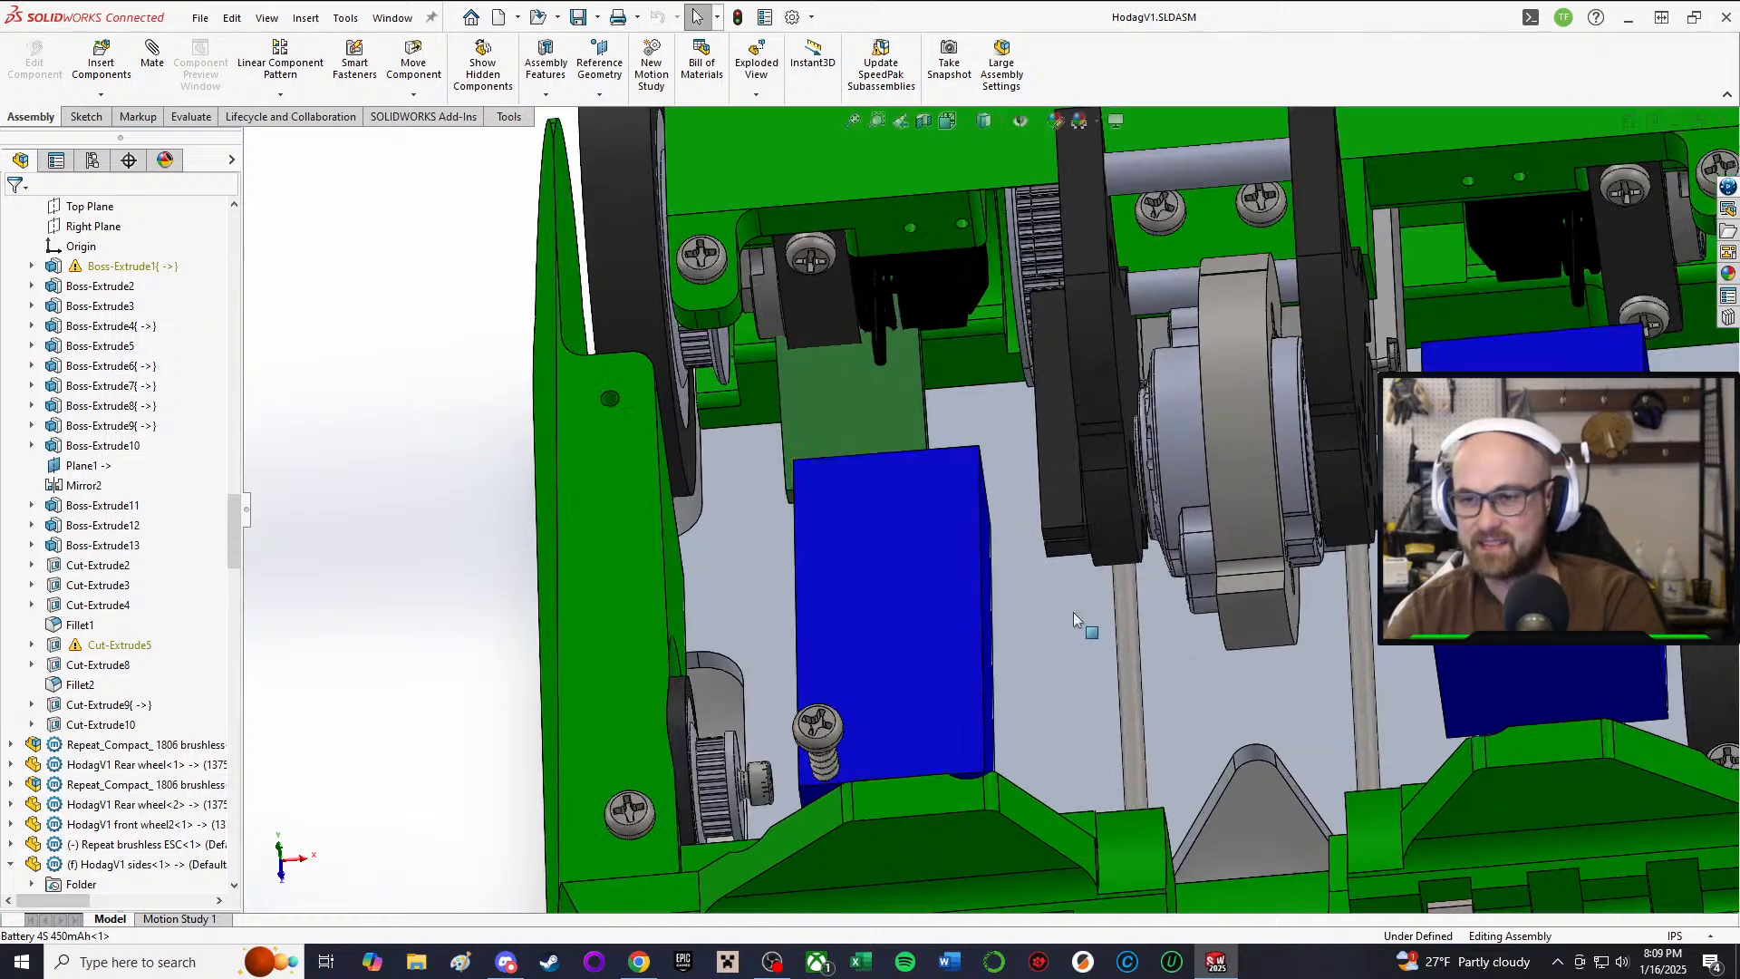
scroll(1115, 611, "up", 2)
middle_click_drag(1205, 607, 1079, 669)
scroll(1162, 789, "up", 2)
scroll(1111, 742, "down", 3)
scroll(1098, 635, "up", 4)
scroll(1099, 605, "down", 3)
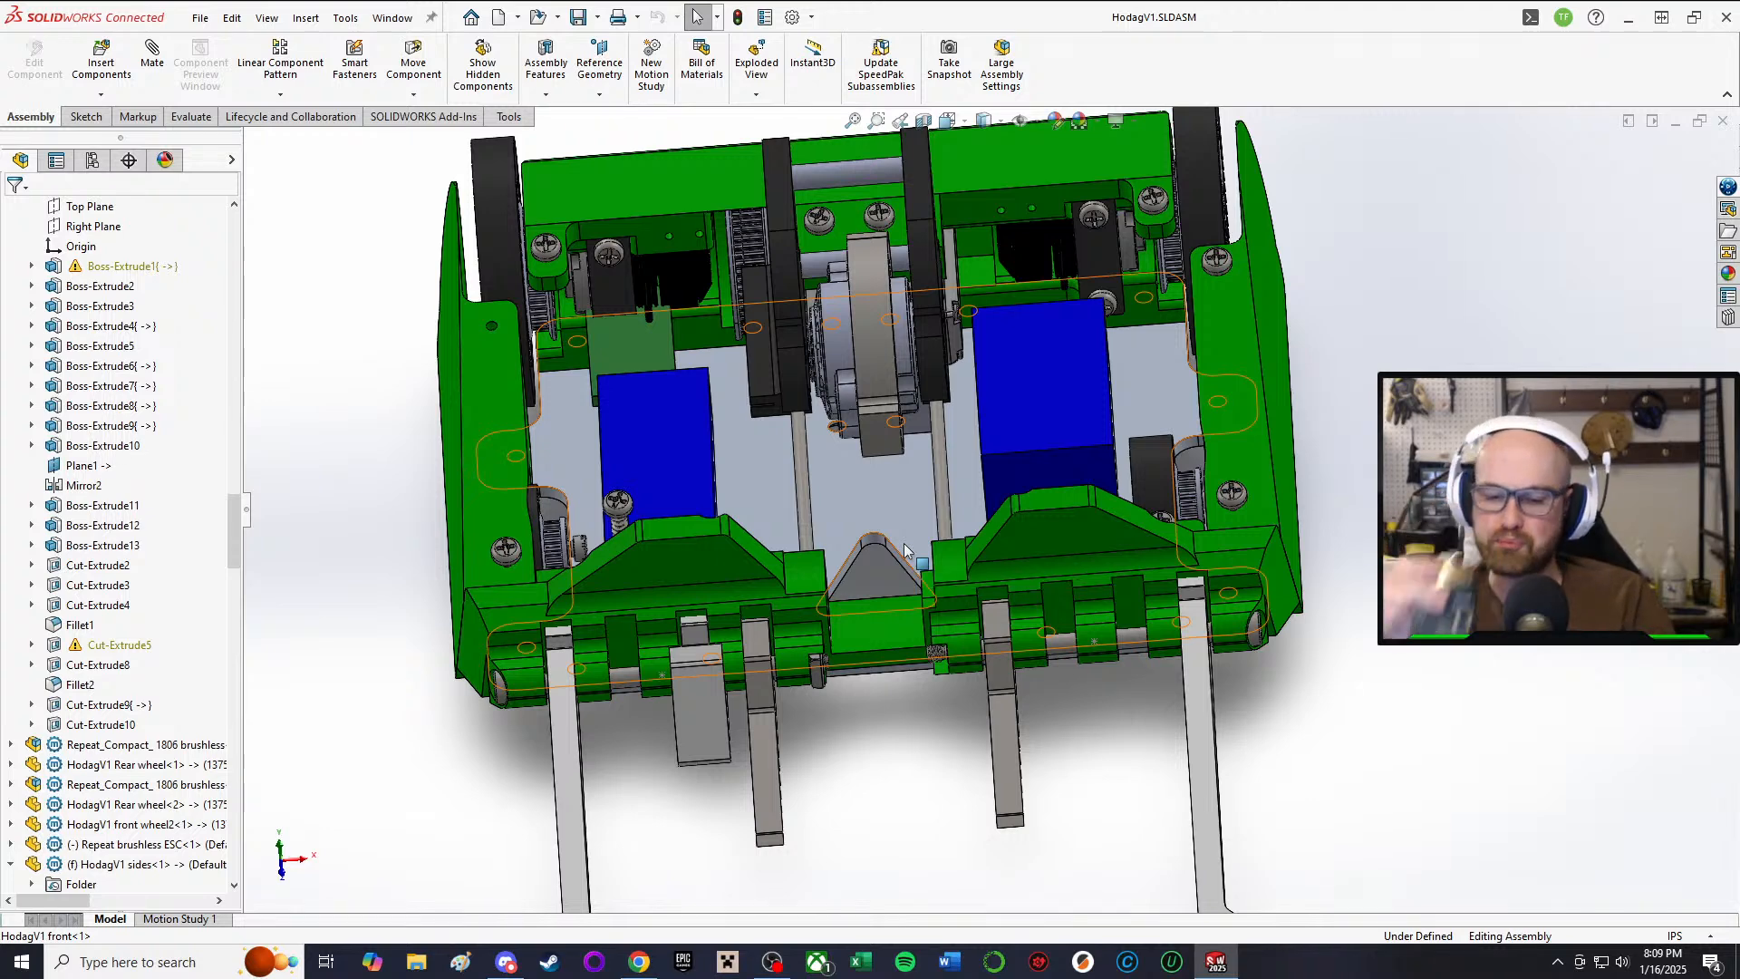
left_click(1298, 479)
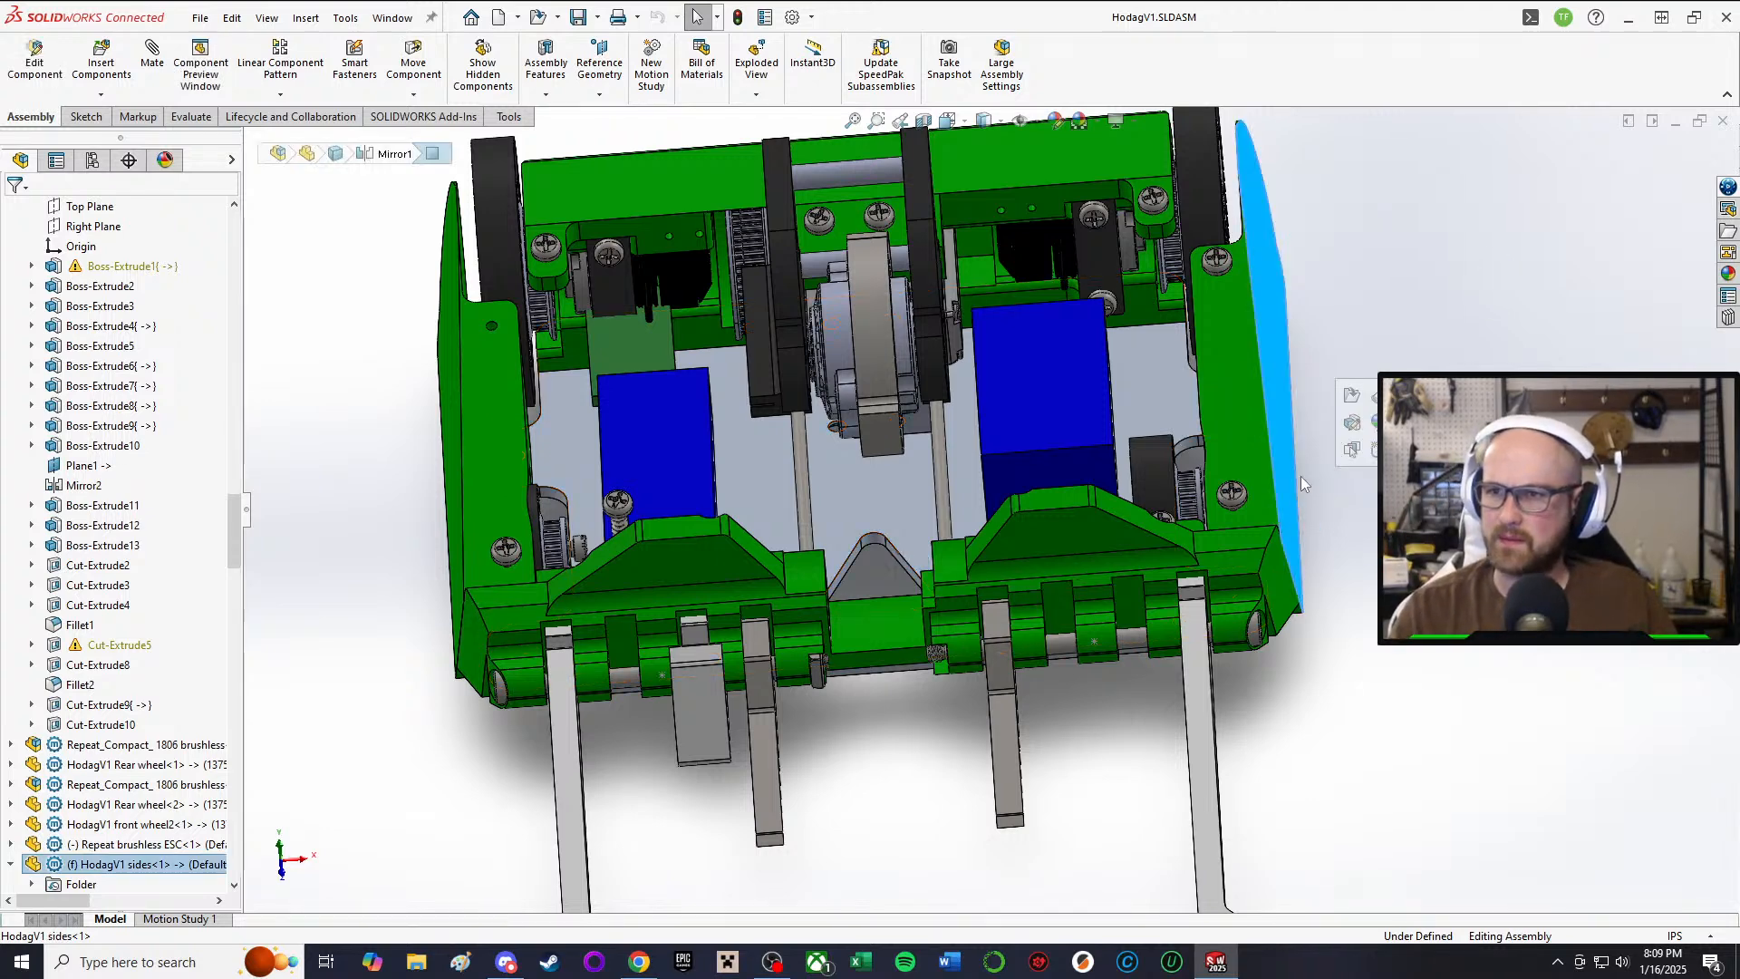
Step: Examine the forks and the base plate's front edge from underneath, and return to a full front view
left_click(1370, 776)
scroll(1255, 336, "up", 1)
middle_click_drag(1215, 349, 1085, 462)
scroll(1085, 462, "down", 3)
middle_click_drag(884, 507, 961, 417)
scroll(903, 594, "up", 1)
middle_click_drag(872, 608, 858, 340)
scroll(896, 574, "down", 3)
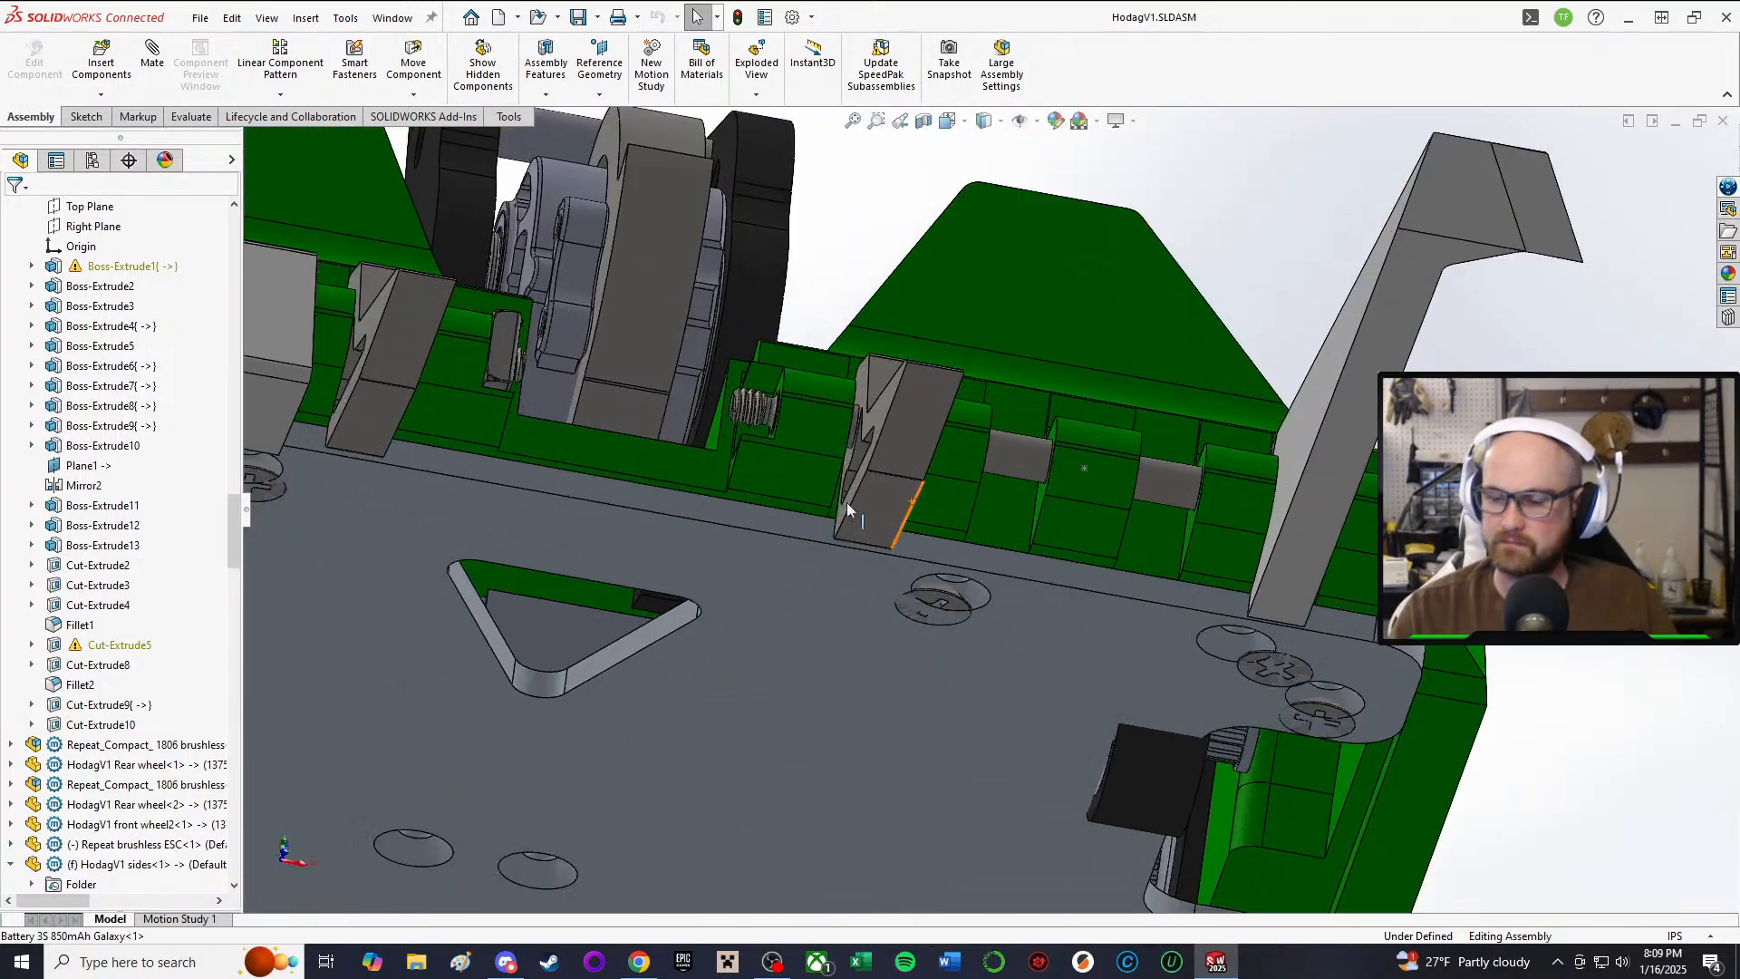
middle_click_drag(852, 537, 729, 529)
scroll(728, 529, "up", 4)
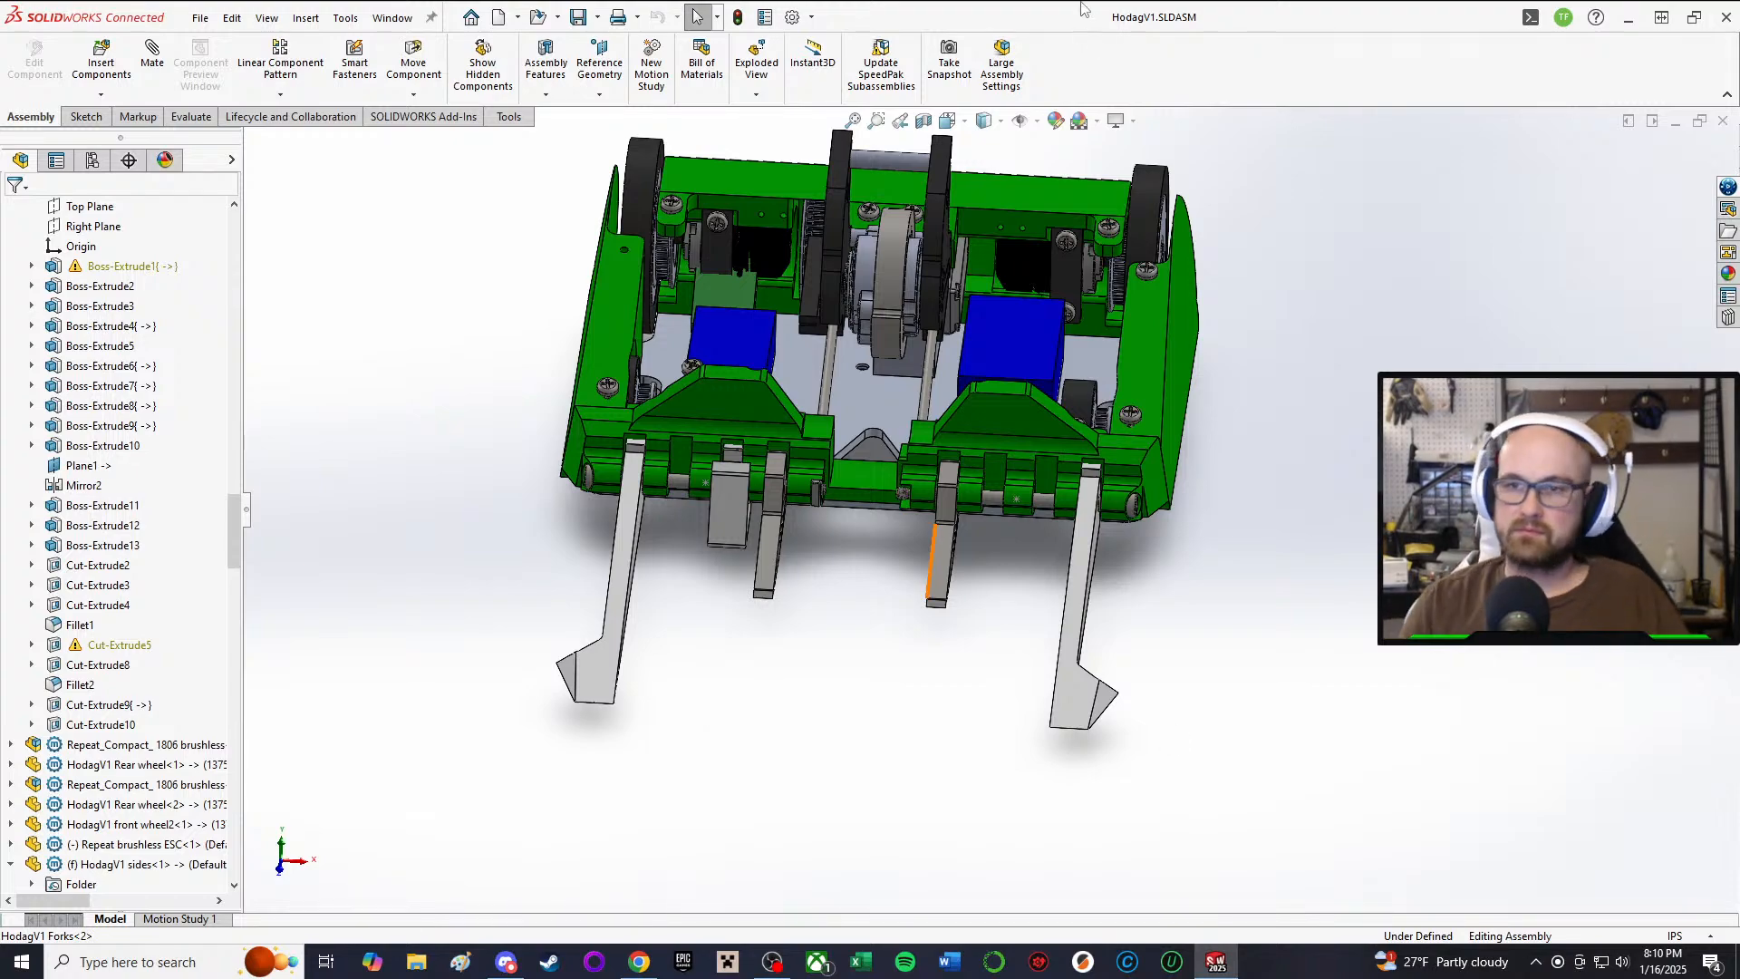
Step: Inspect the weapon assembly and the nearby pulley from above and from a low side view
scroll(790, 406, "down", 2)
scroll(1043, 510, "up", 1)
scroll(1015, 507, "down", 2)
middle_click_drag(939, 525, 883, 697)
scroll(863, 682, "up", 5)
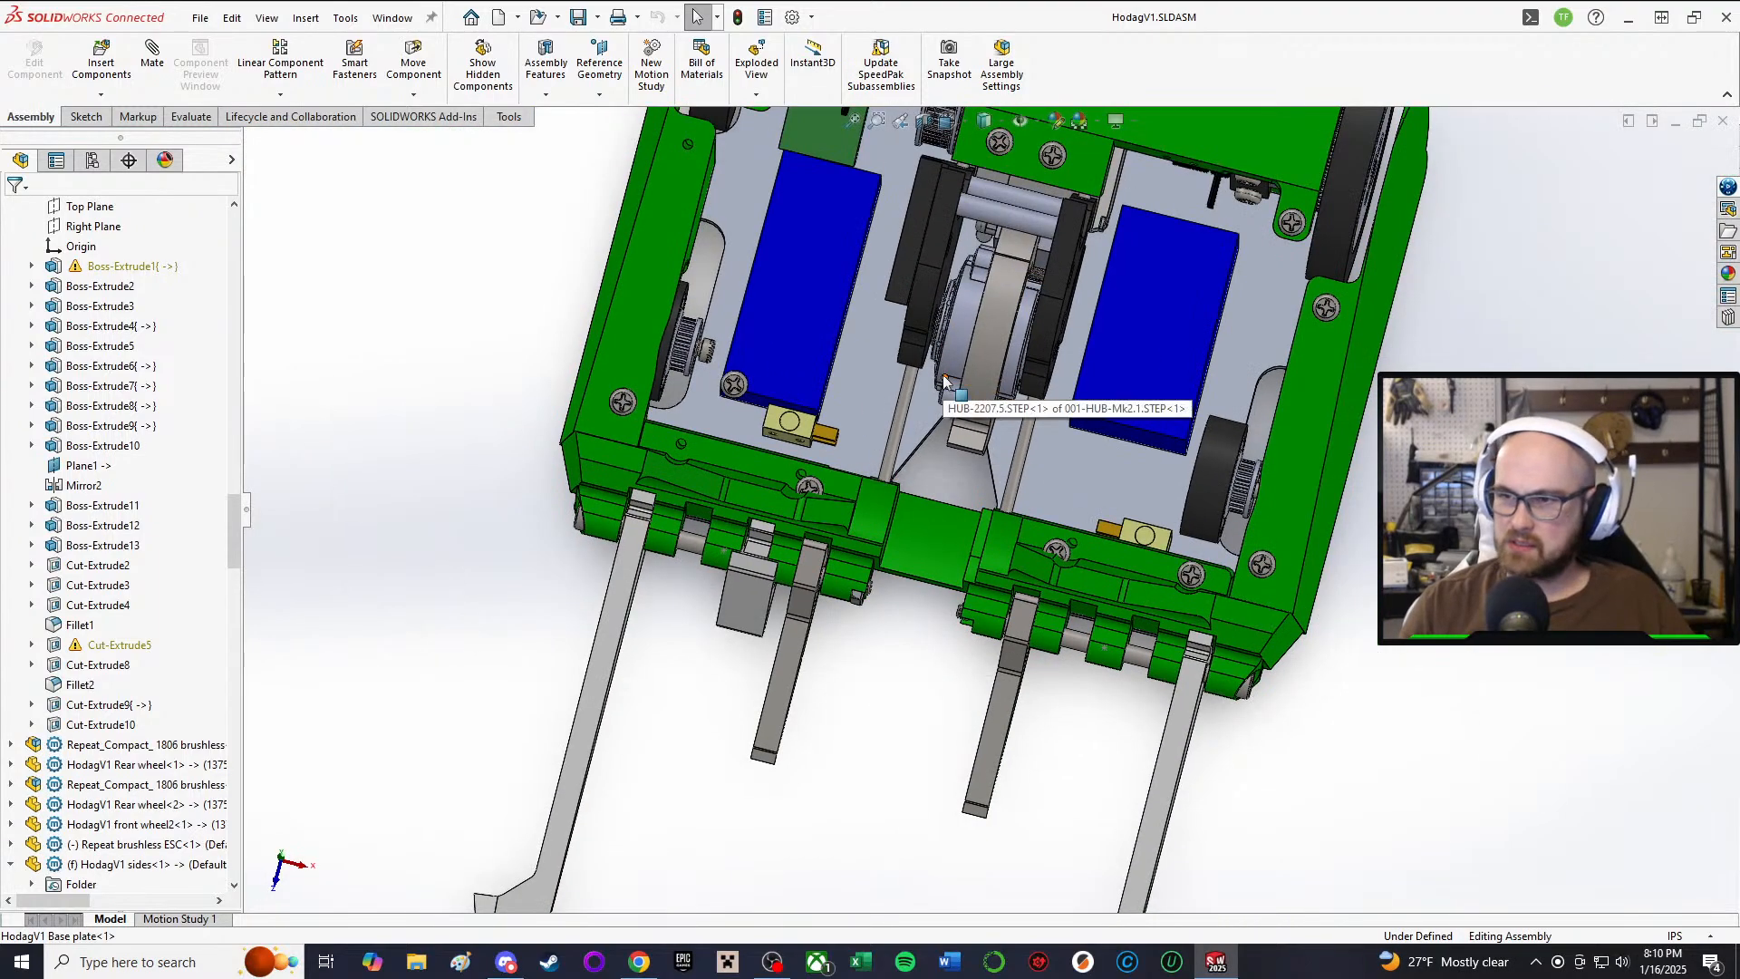
scroll(947, 386, "up", 2)
scroll(983, 344, "down", 5)
middle_click_drag(979, 259, 1050, 176)
scroll(750, 441, "down", 1)
scroll(765, 613, "up", 2)
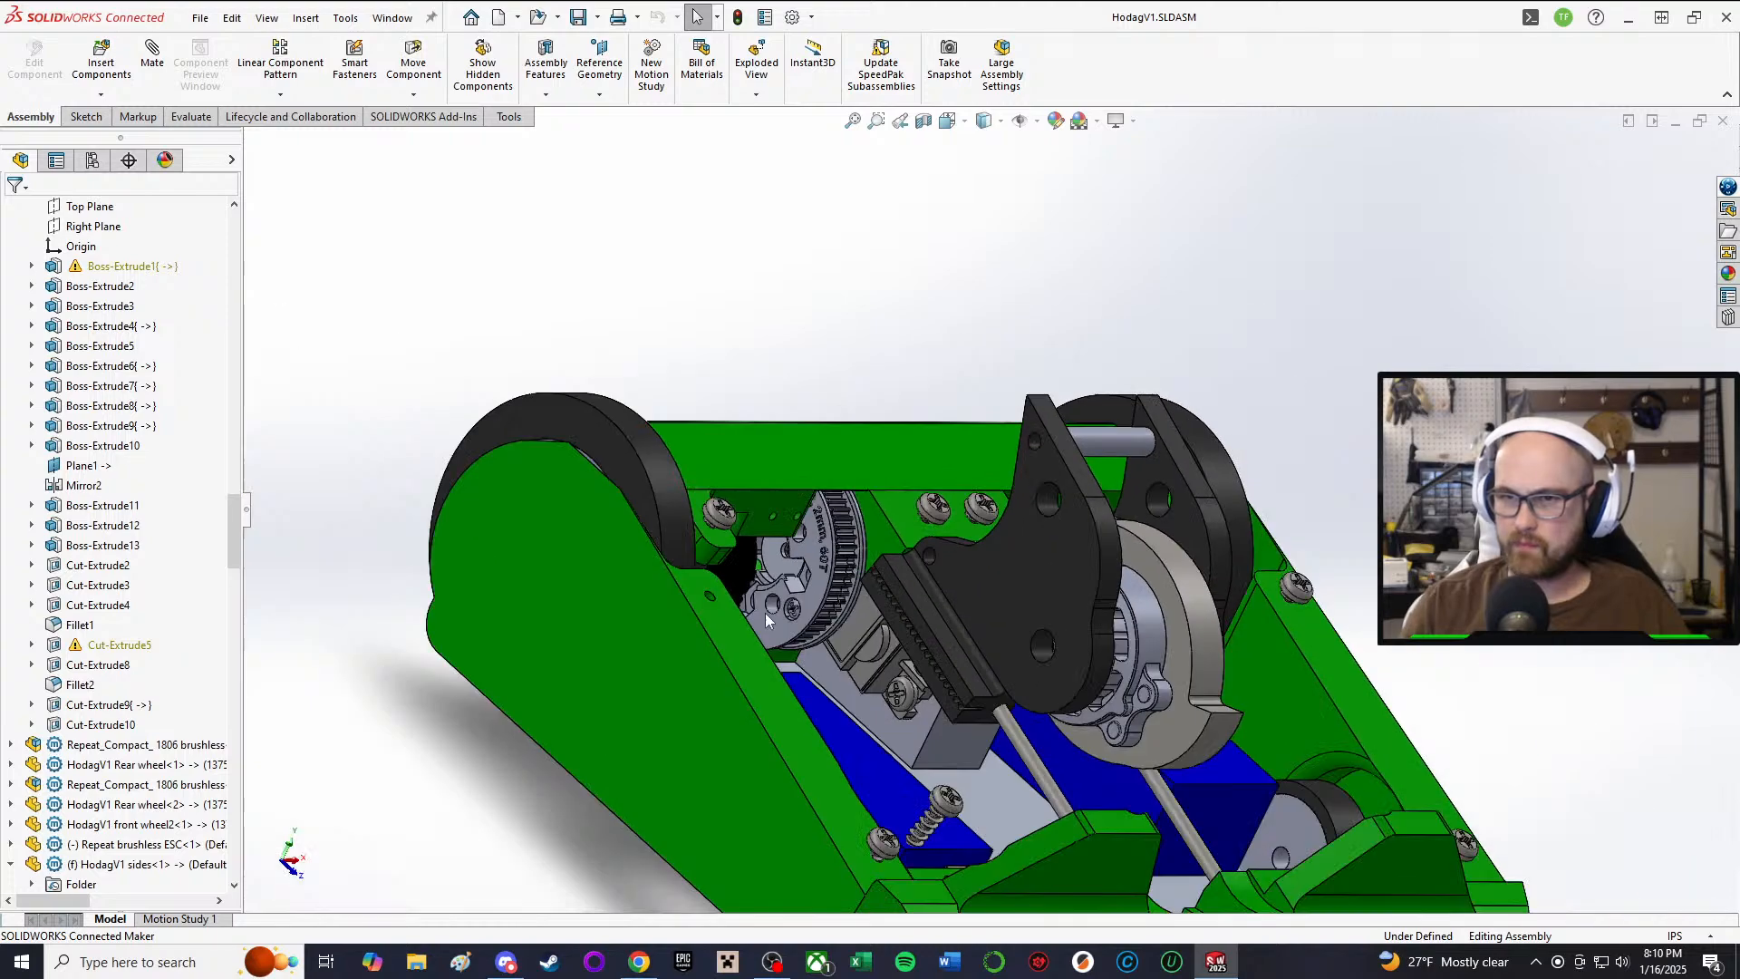
Step: Examine the weapon, motor mounts, rods and batteries from the front and above, ending with the whole robot in view
scroll(1150, 546, "down", 4)
middle_click_drag(1079, 461, 1013, 491)
scroll(1013, 493, "up", 3)
scroll(1174, 487, "down", 2)
scroll(1318, 499, "up", 2)
scroll(1368, 563, "down", 2)
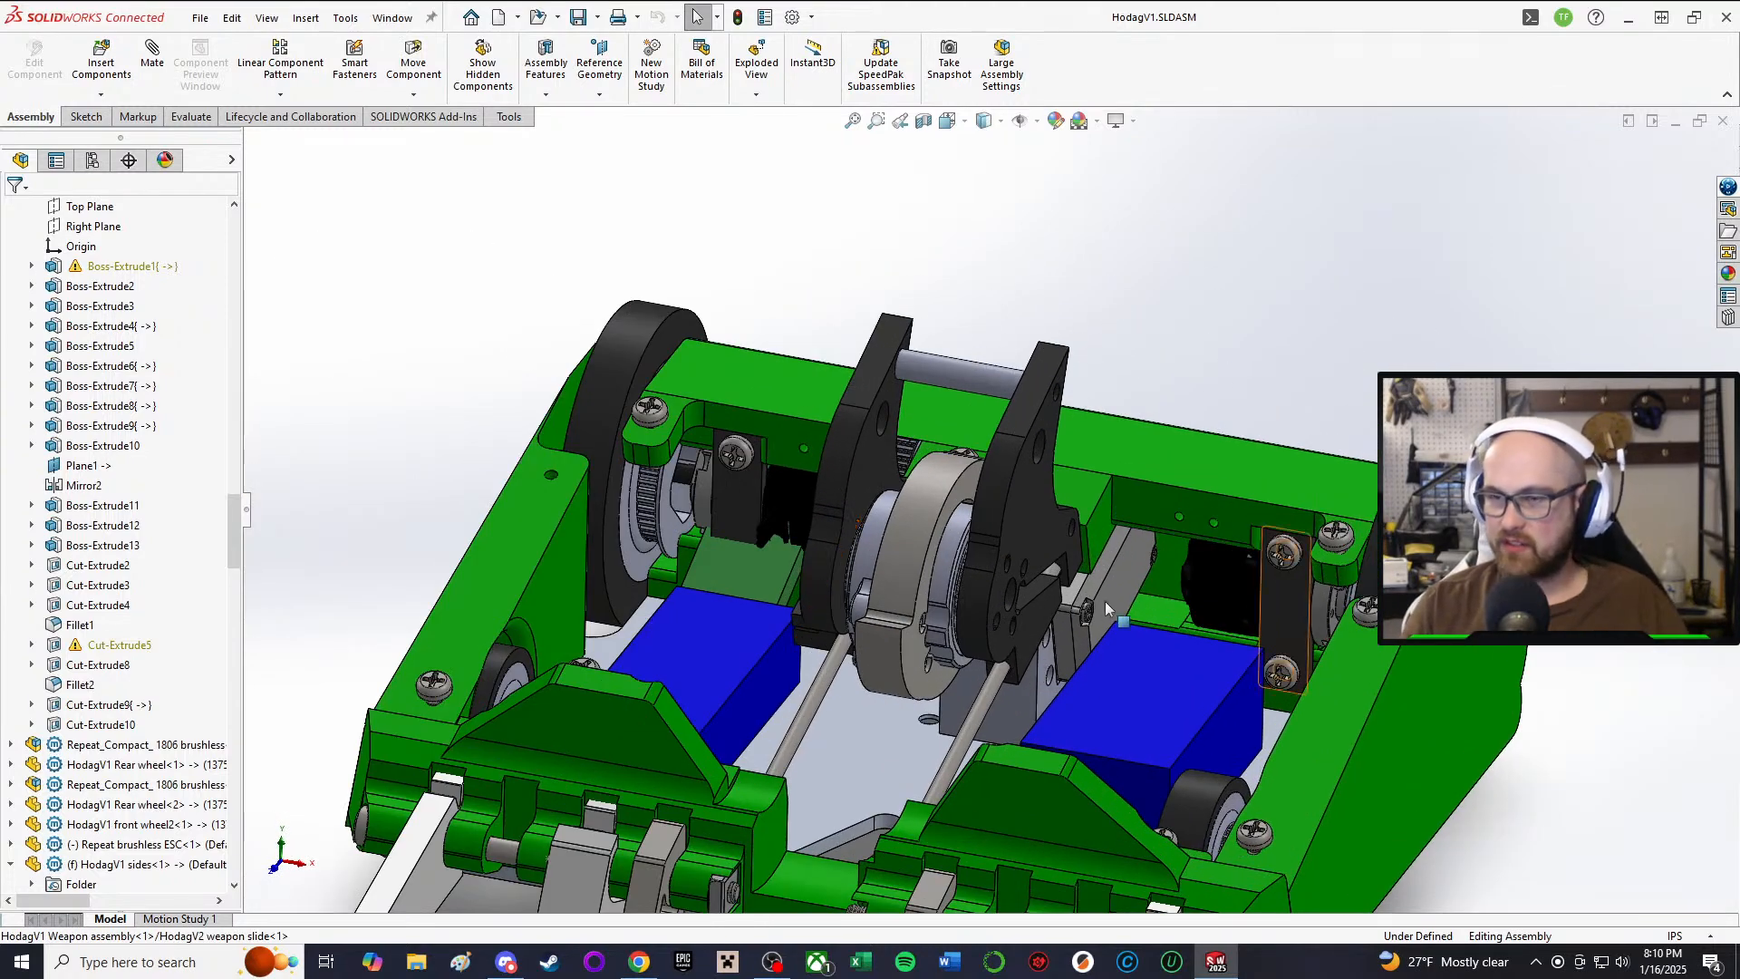
scroll(252, 347, "up", 3)
Step: Collapse the weapon assembly, base plate, front, back and sides components in the assembly tree
scroll(181, 499, "down", 20)
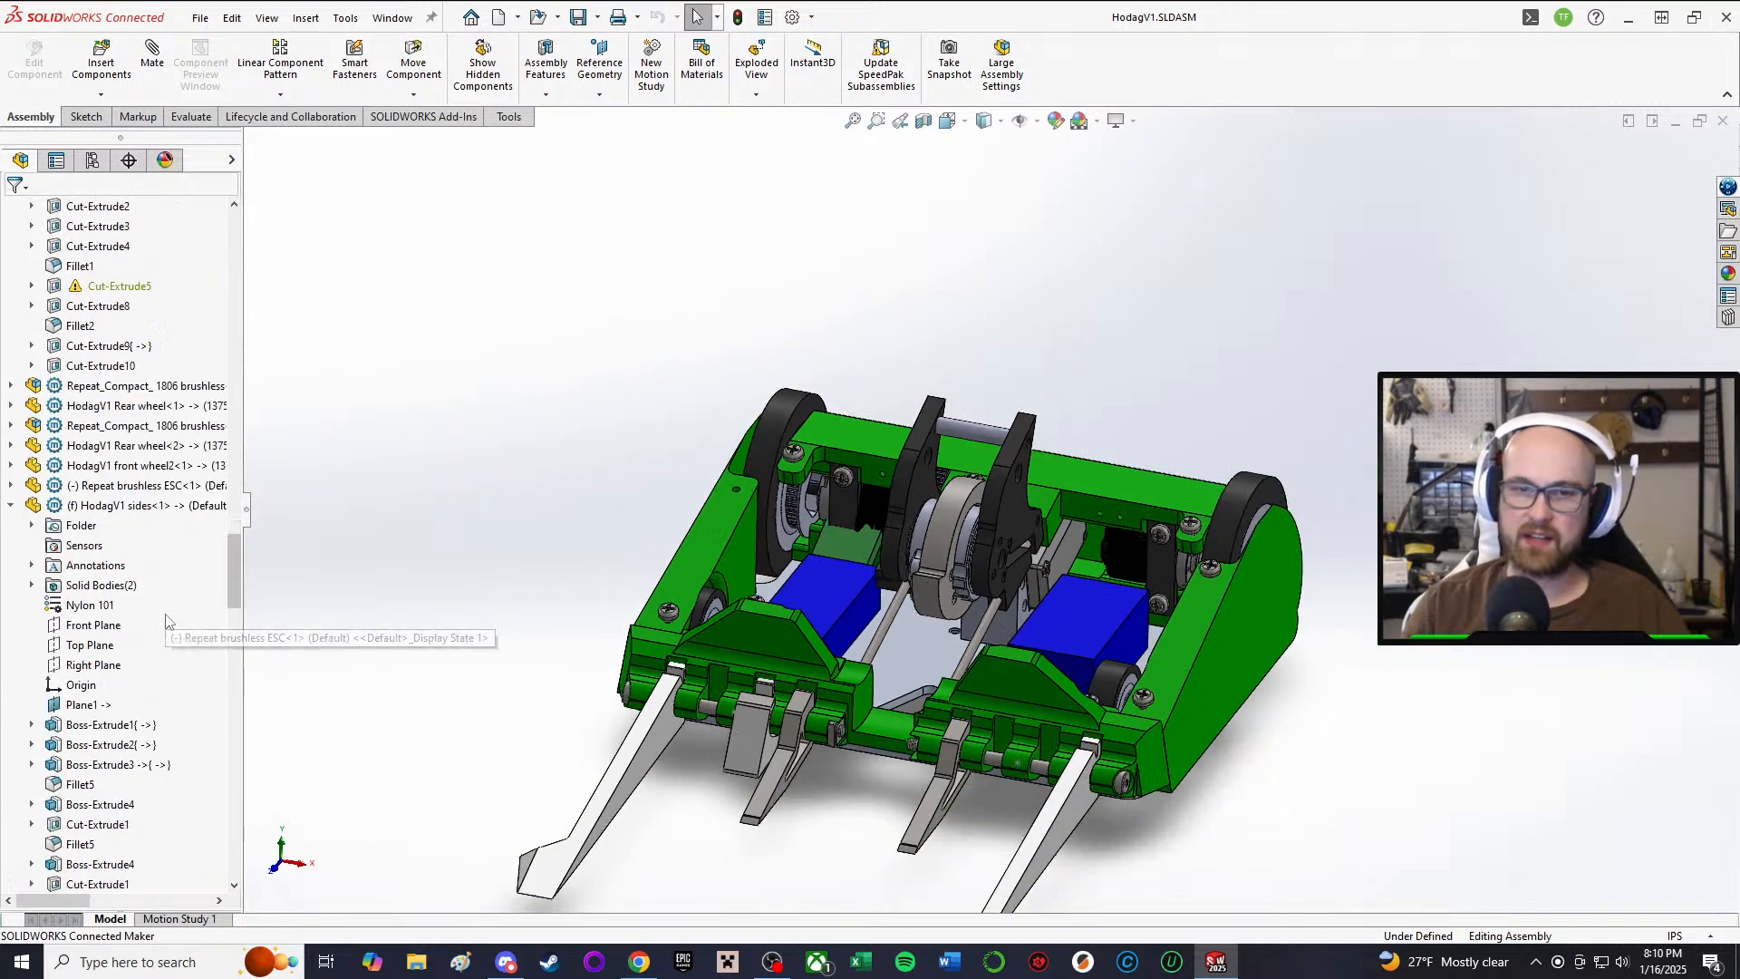
left_click_drag(234, 501, 234, 262)
scroll(136, 275, "up", 2)
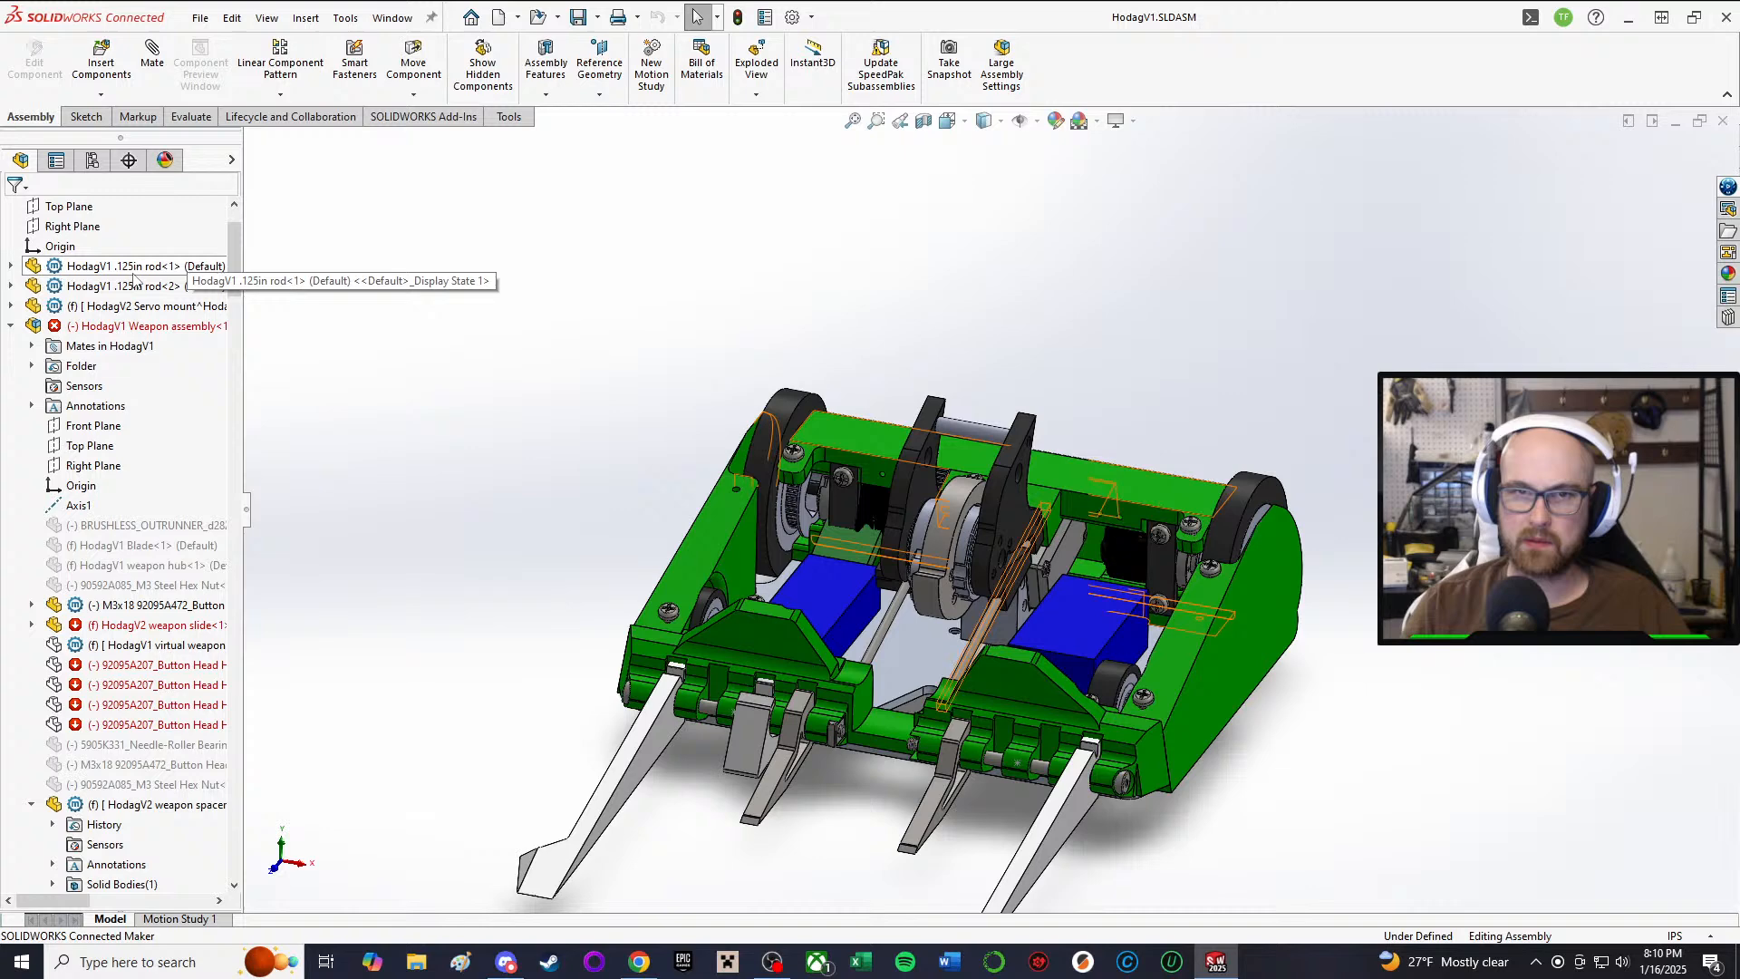
left_click(11, 326)
left_click(10, 406)
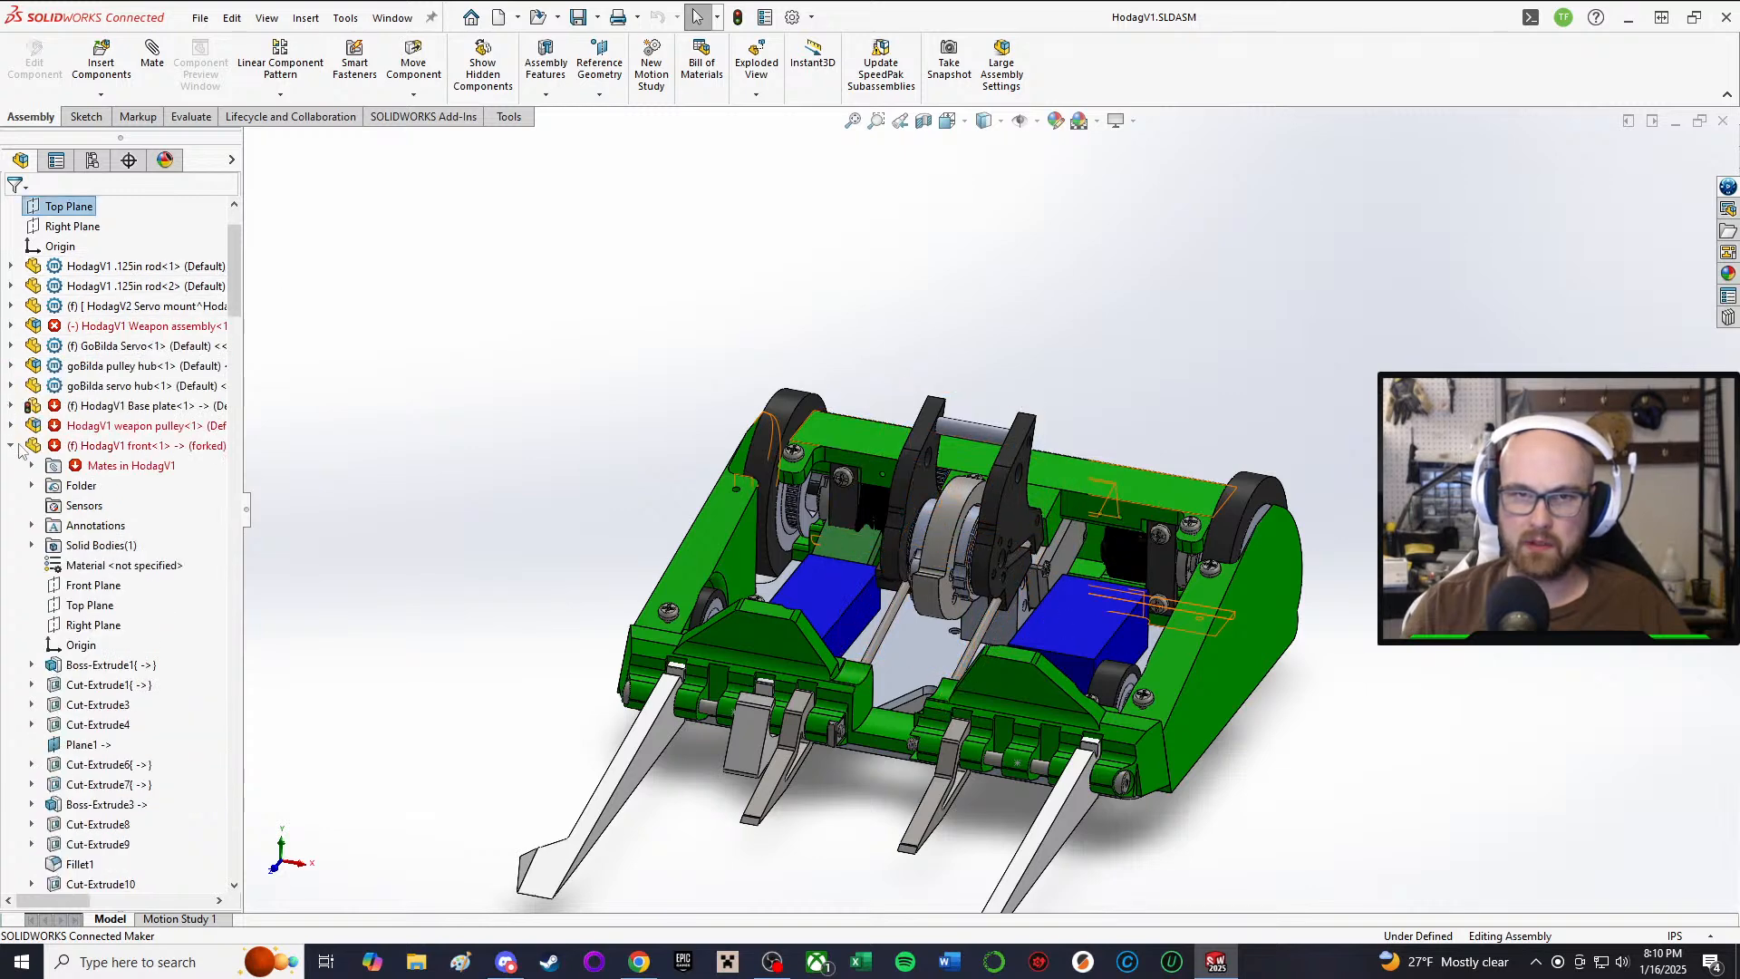
left_click(10, 446)
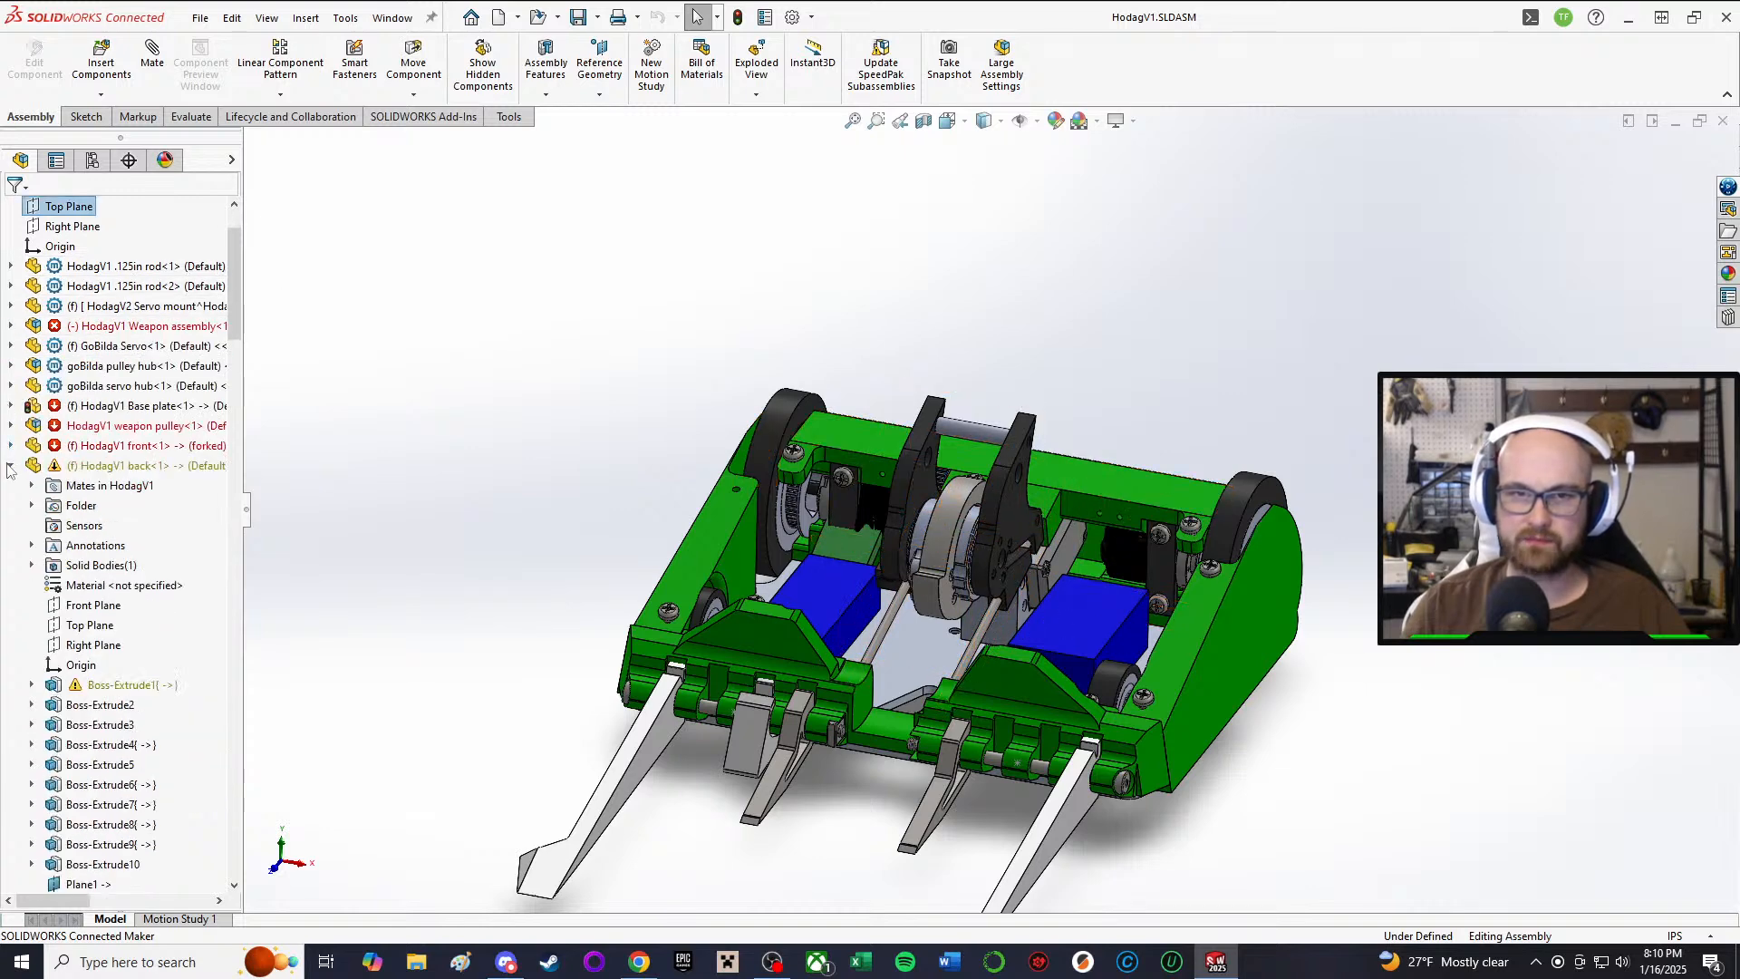
left_click(10, 466)
left_click(10, 606)
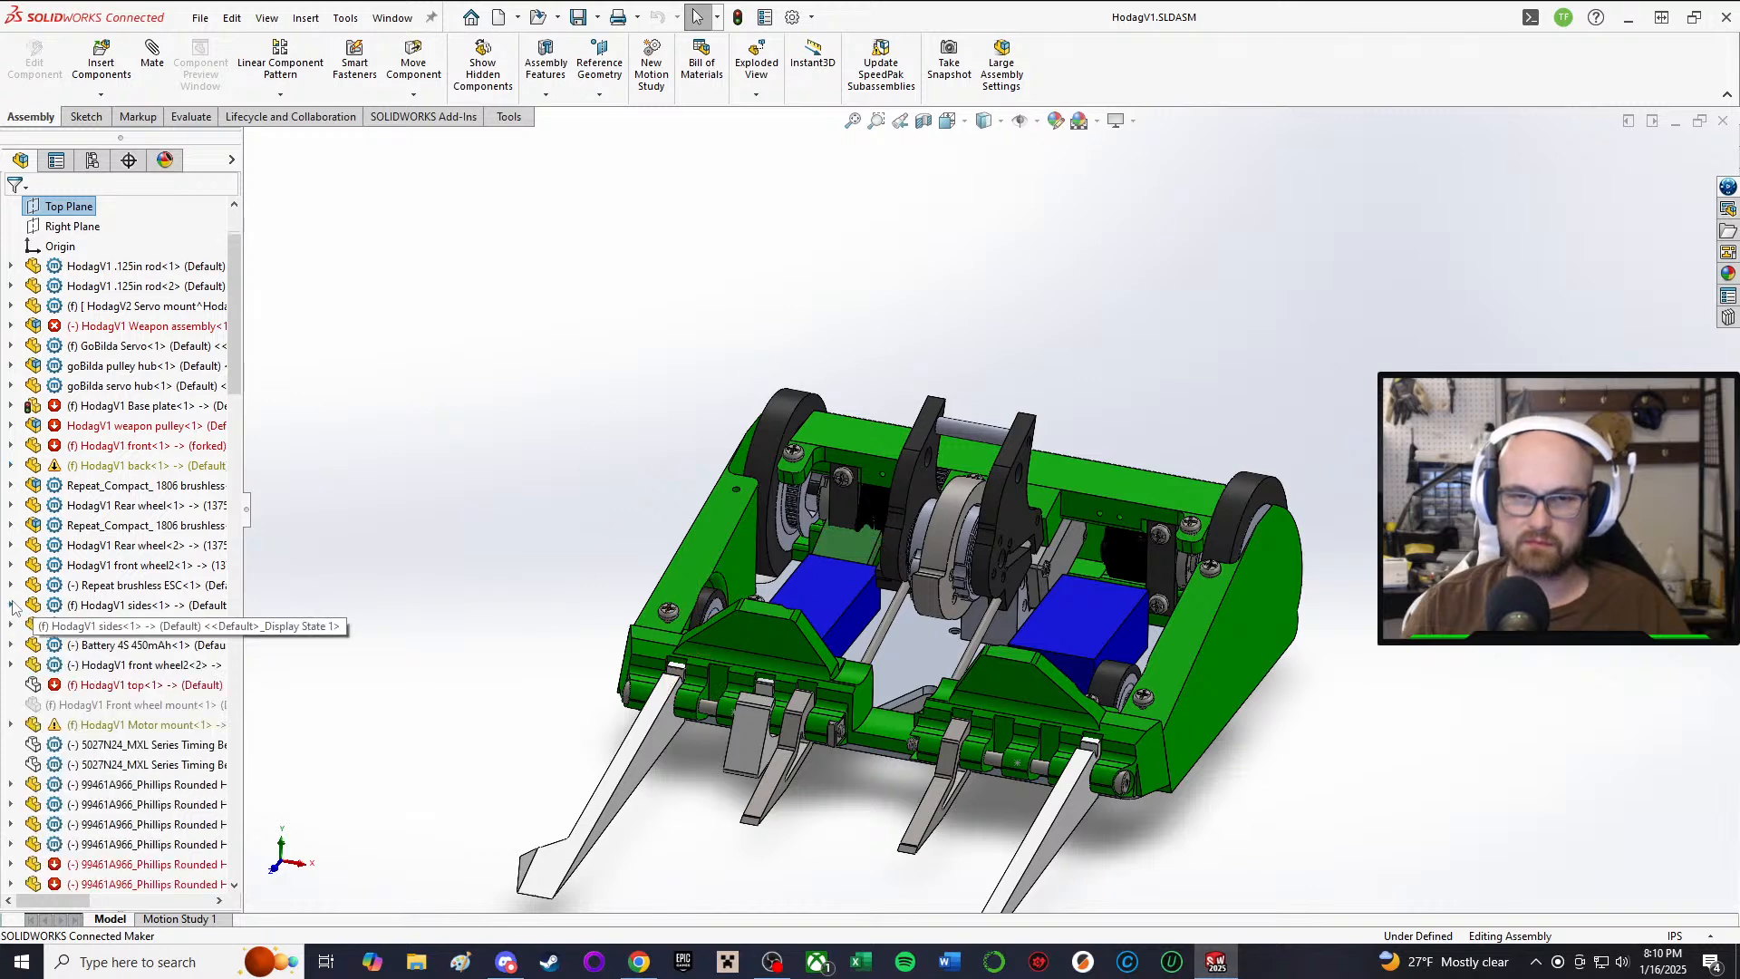
Step: Show the hidden HodagV1 top component and open it as its own part
left_click(136, 685)
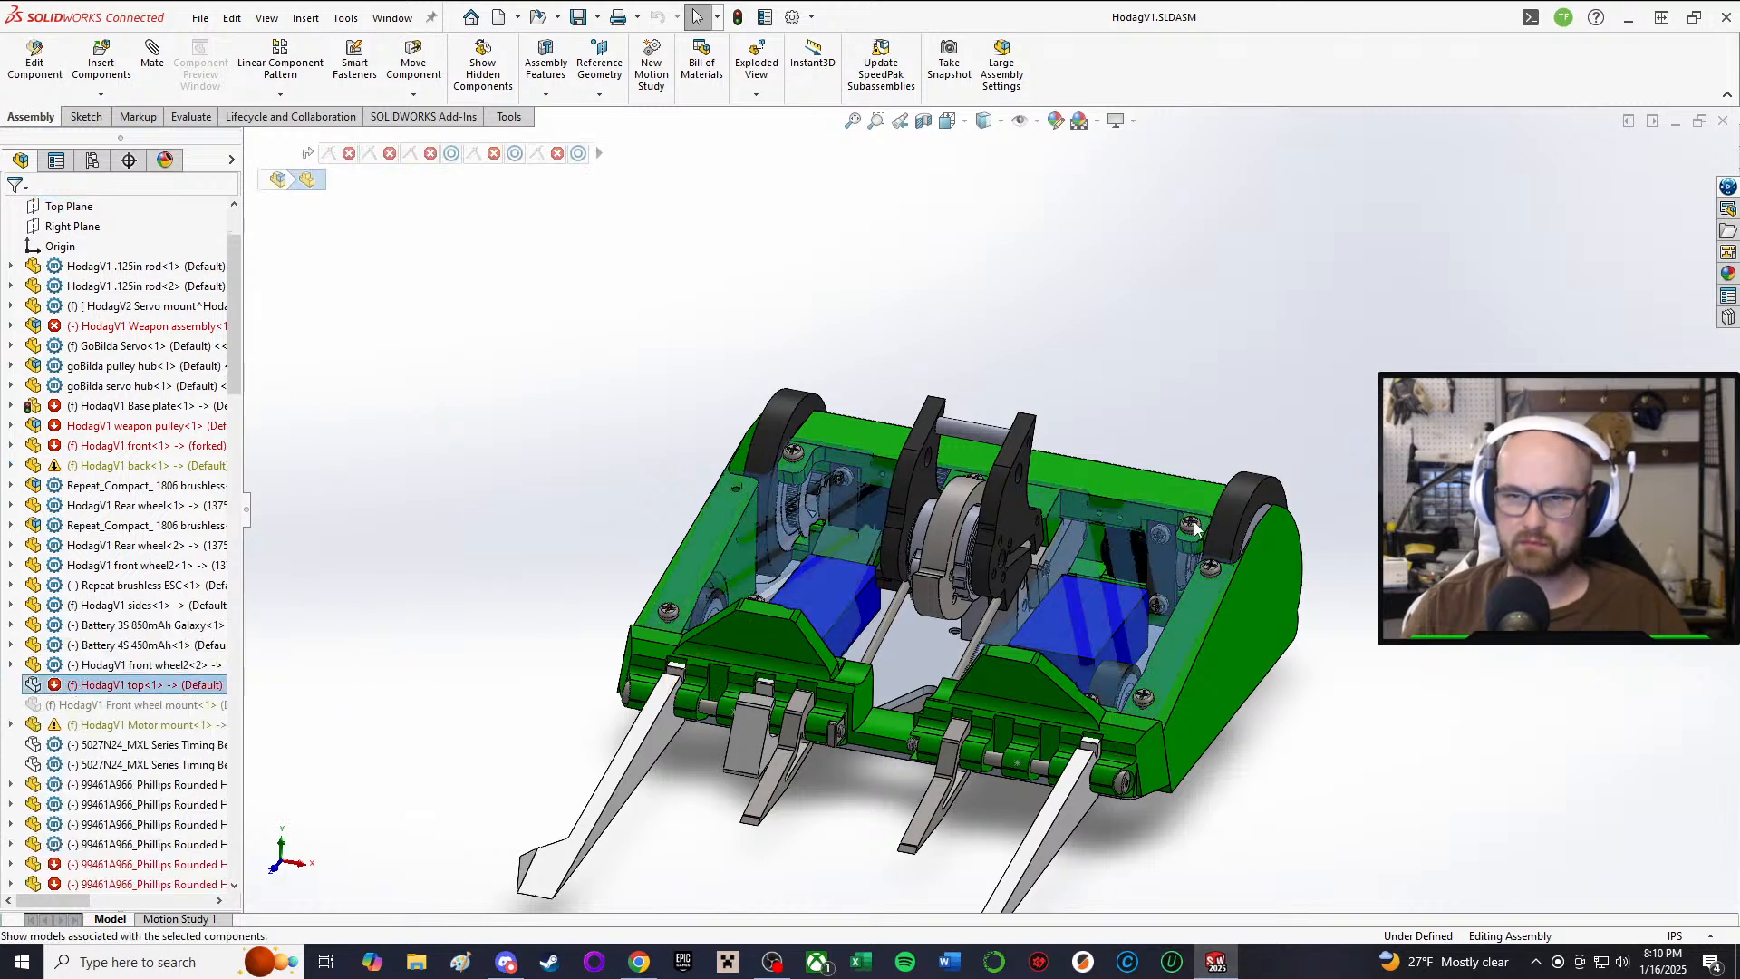
scroll(761, 557, "up", 3)
right_click(806, 426)
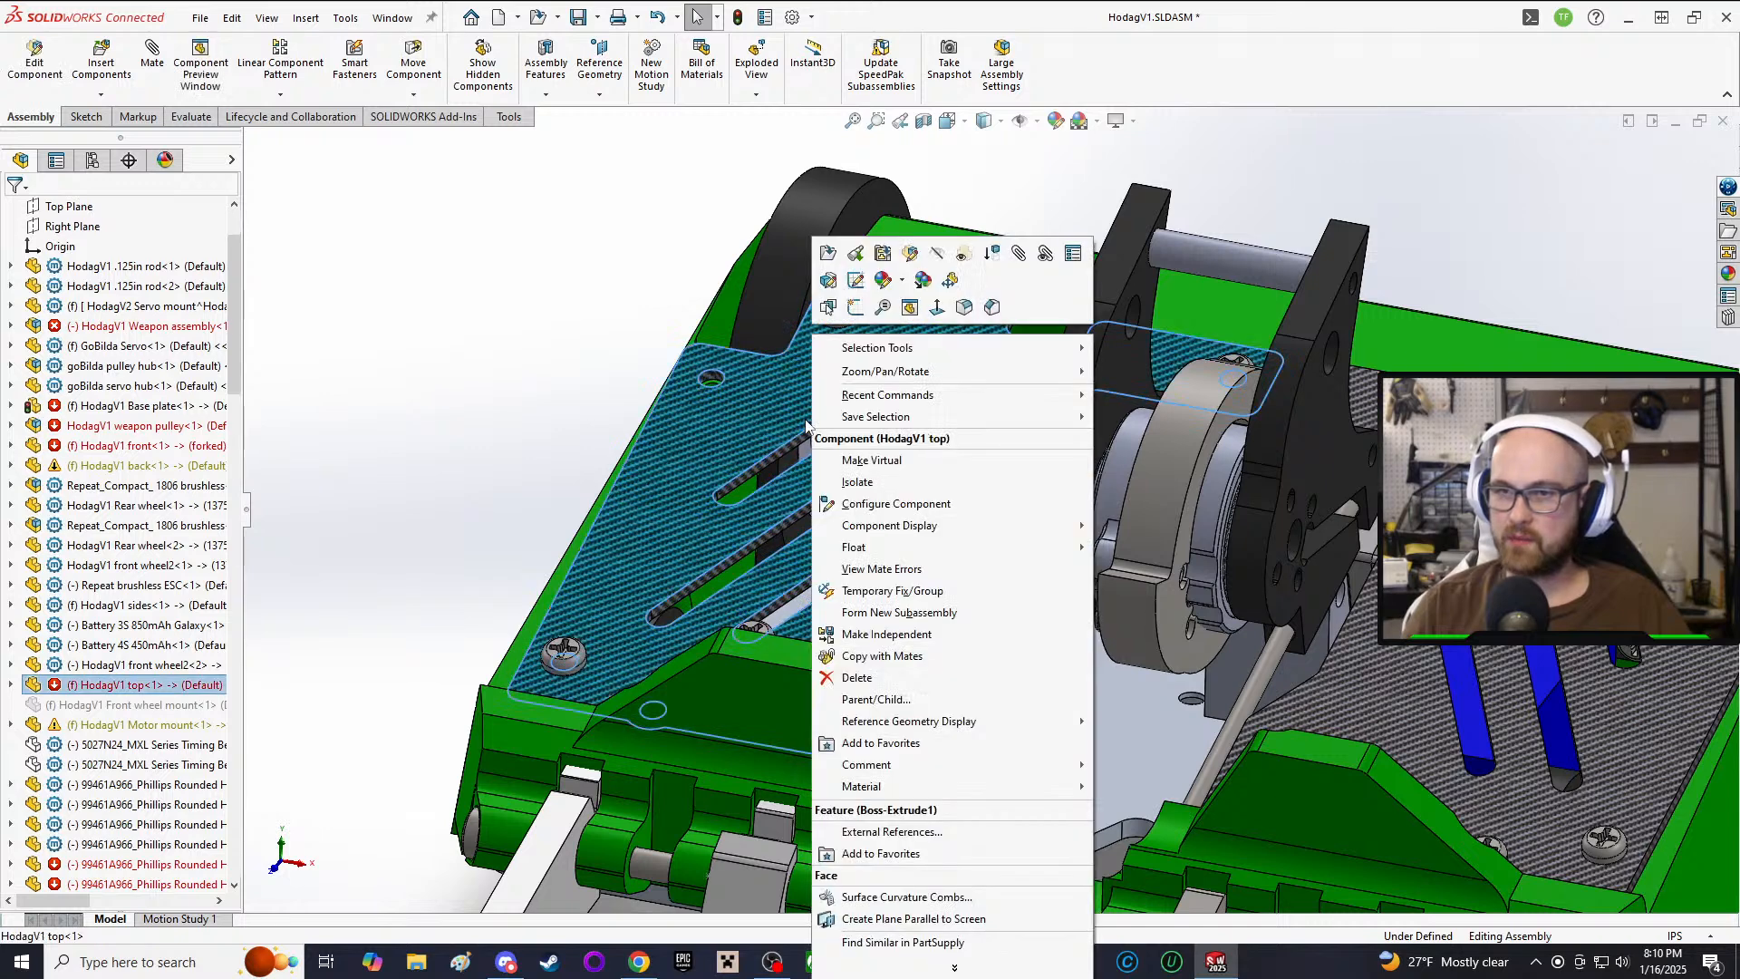
left_click(856, 253)
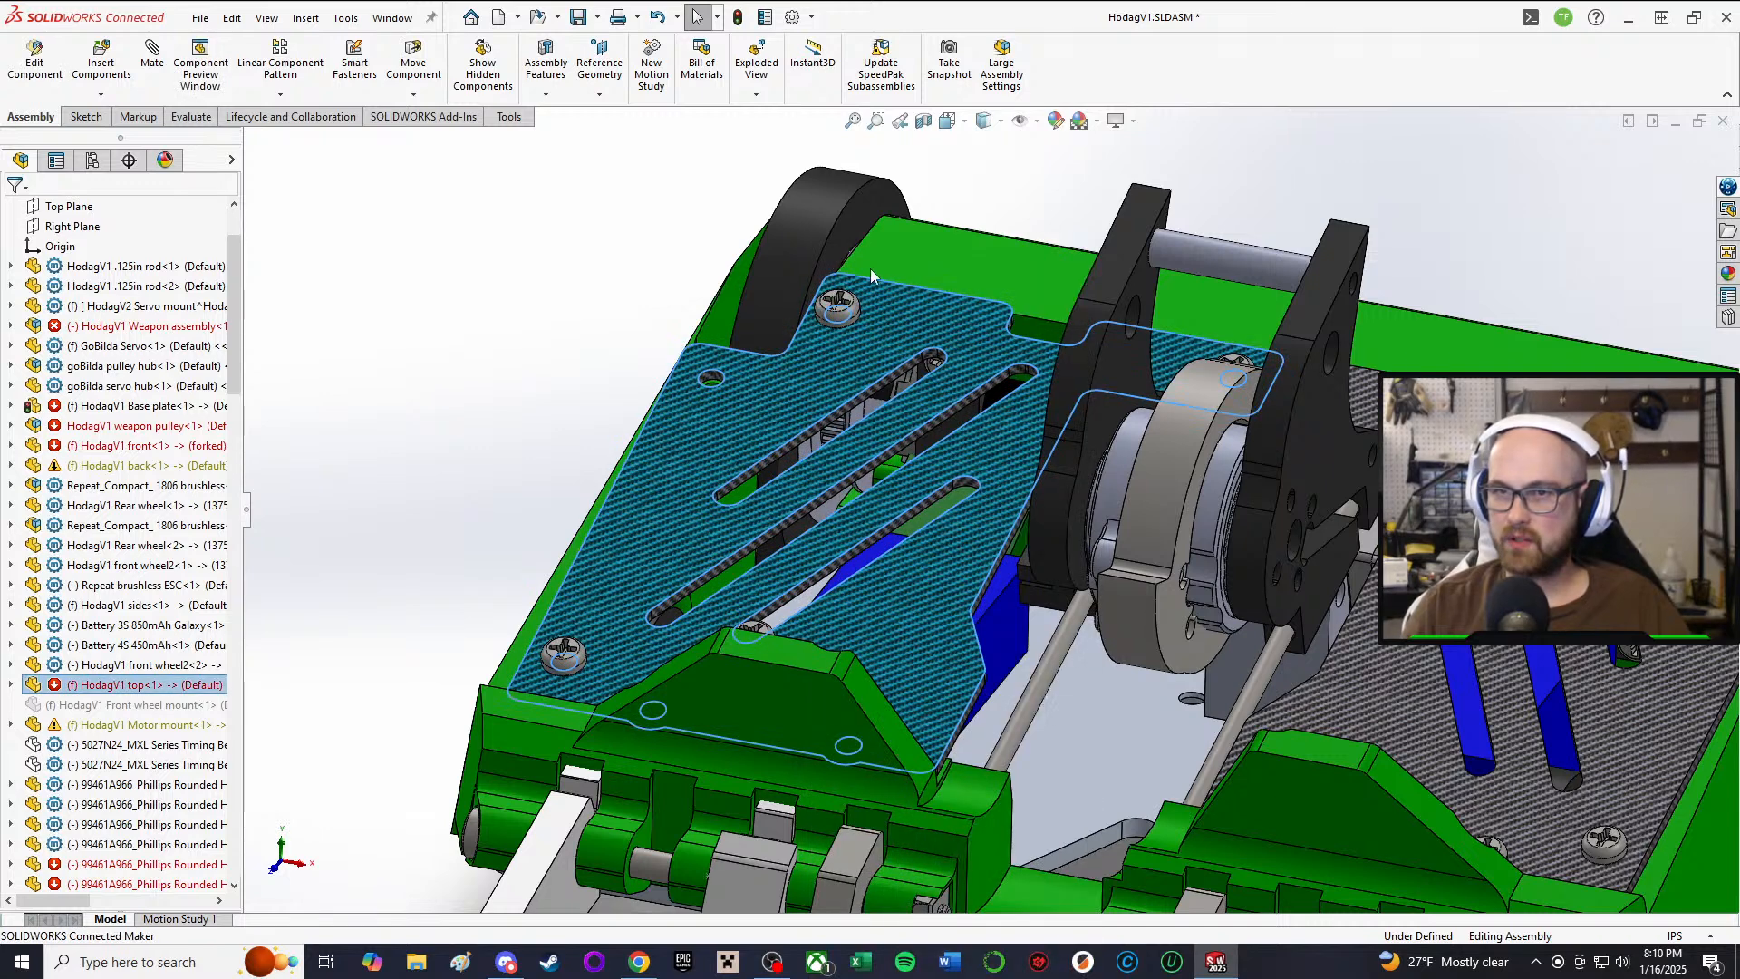
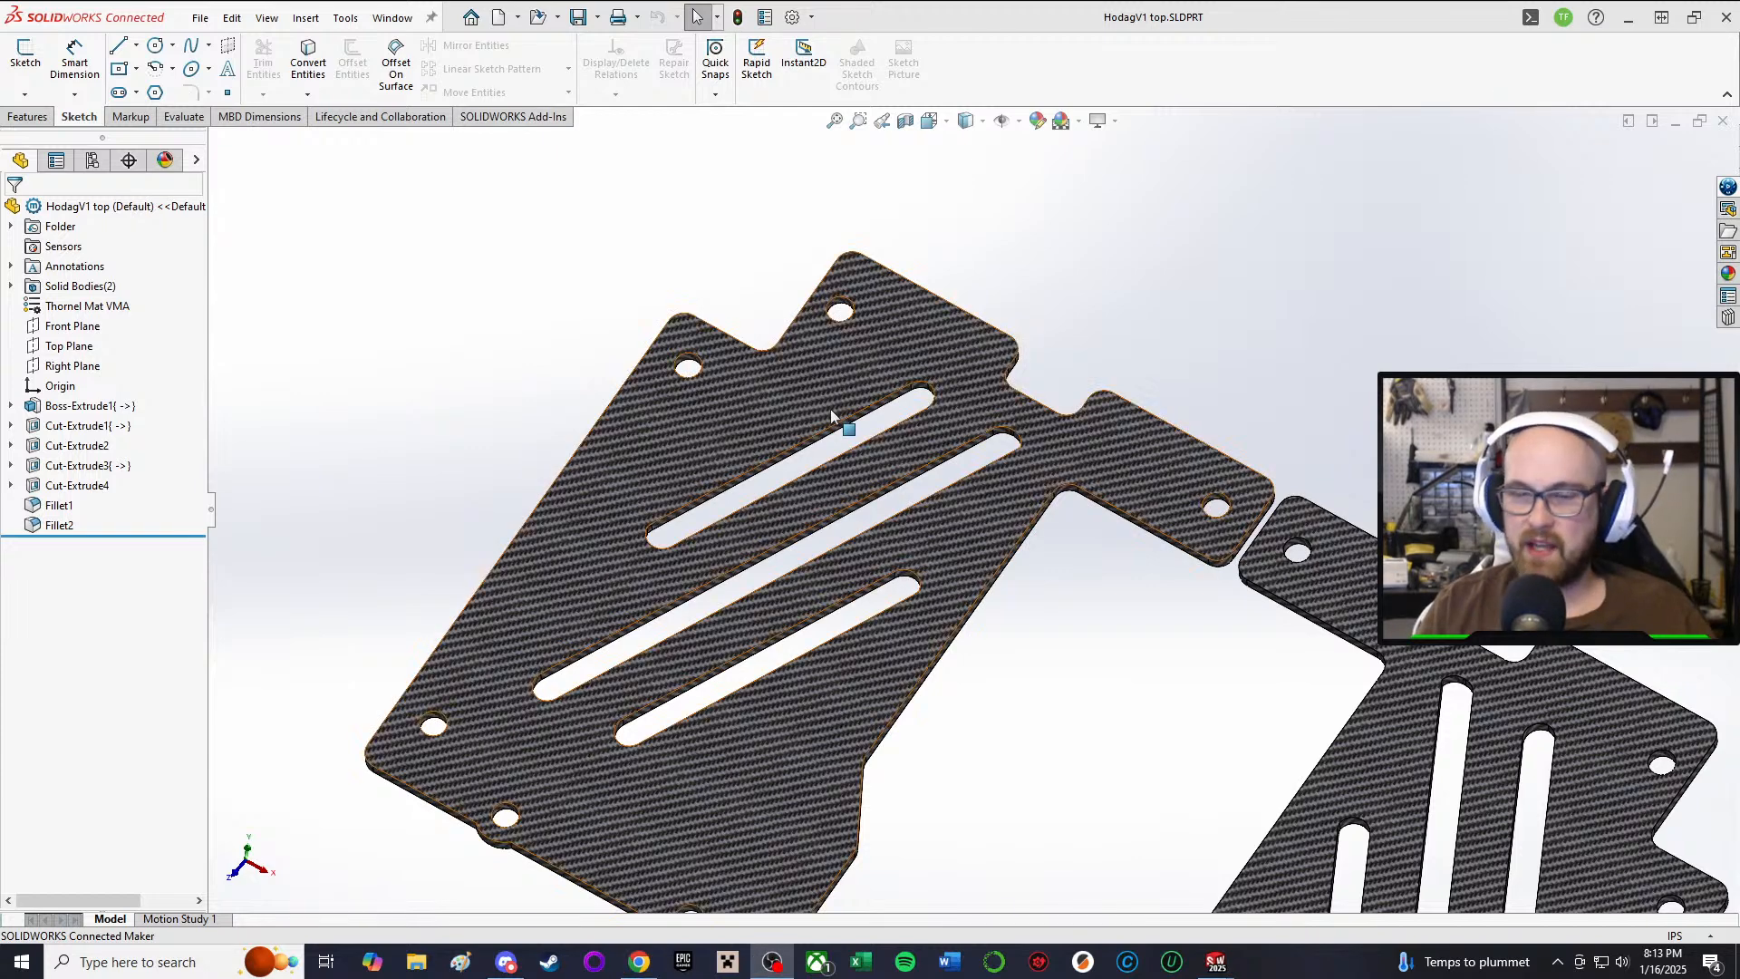
Step: Examine both slotted carbon-fibre top plates from above, the front and a low side angle
scroll(973, 509, "up", 3)
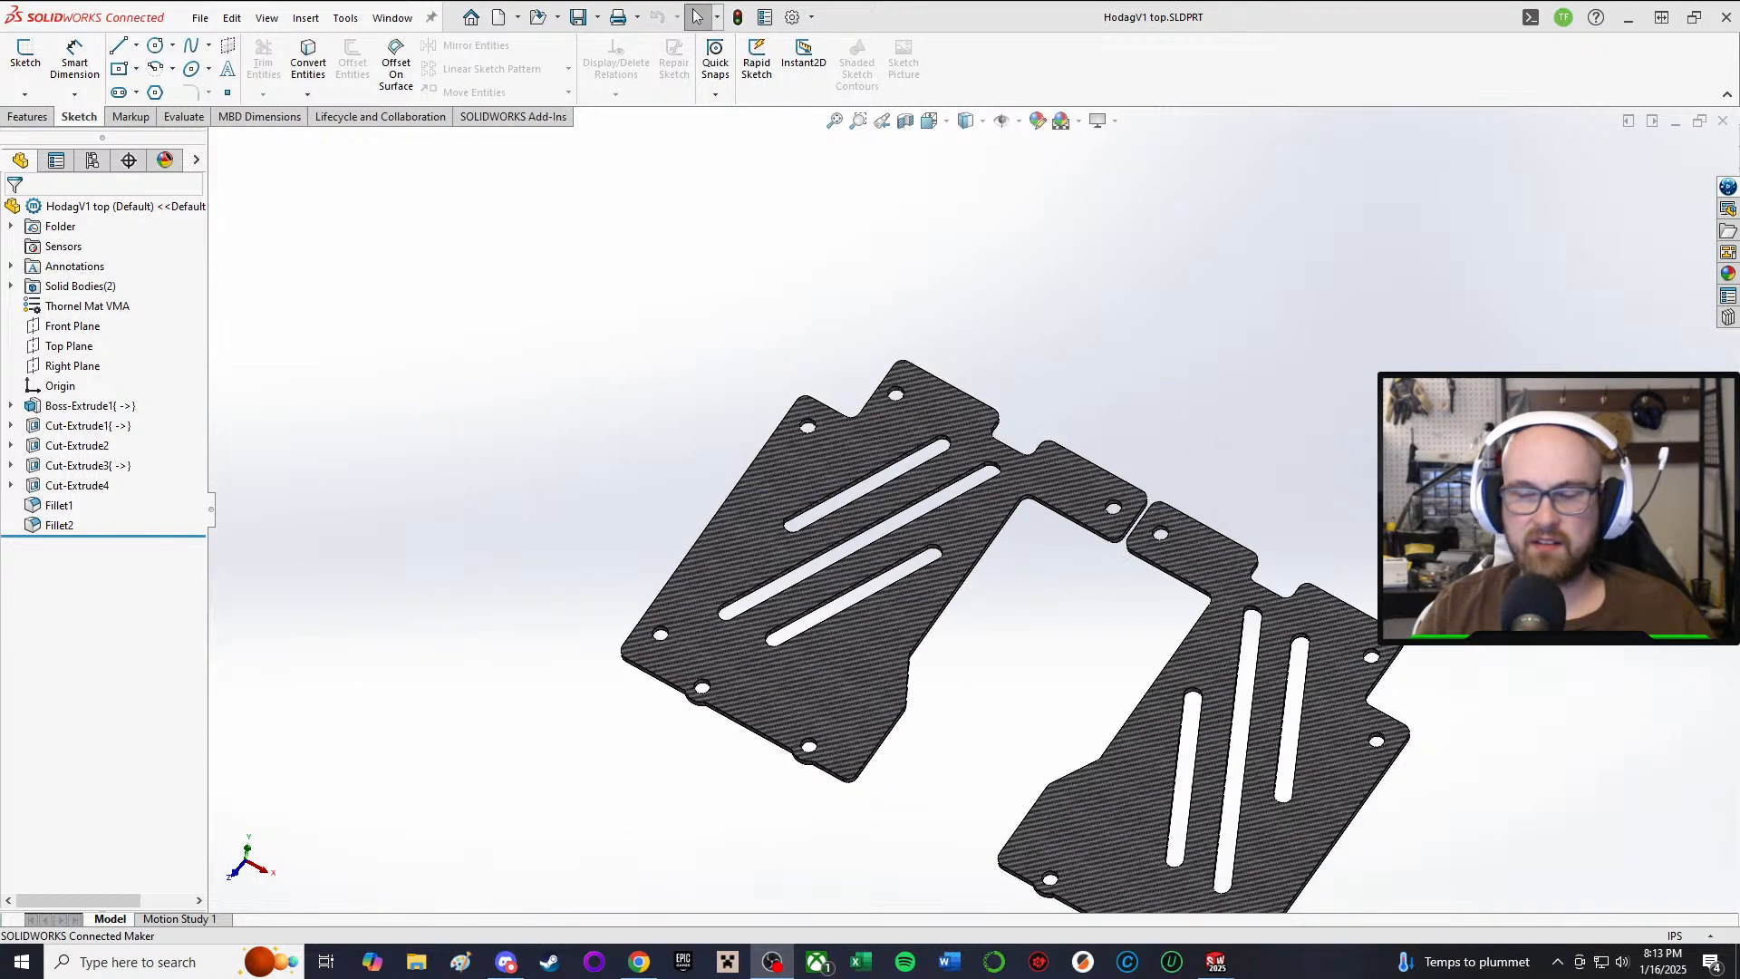
middle_click_drag(1205, 779, 1333, 625)
scroll(1332, 625, "down", 3)
scroll(853, 847, "up", 4)
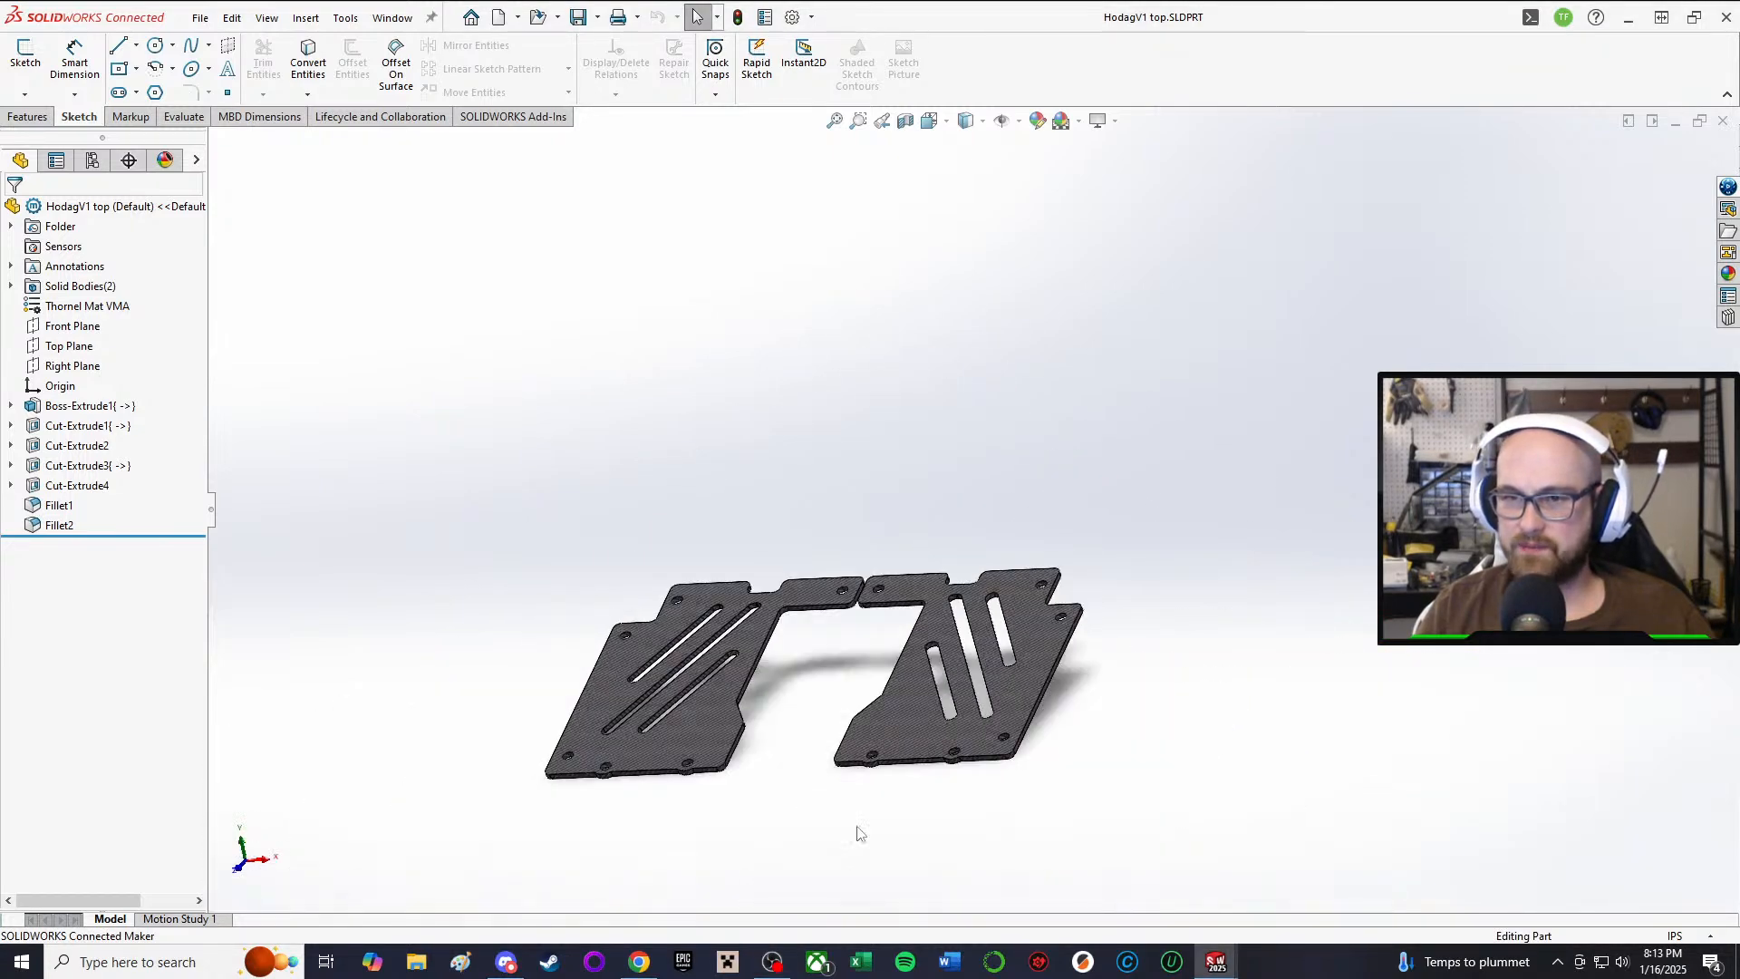
middle_click_drag(861, 834, 864, 720)
scroll(863, 720, "down", 4)
middle_click_drag(836, 659, 862, 628)
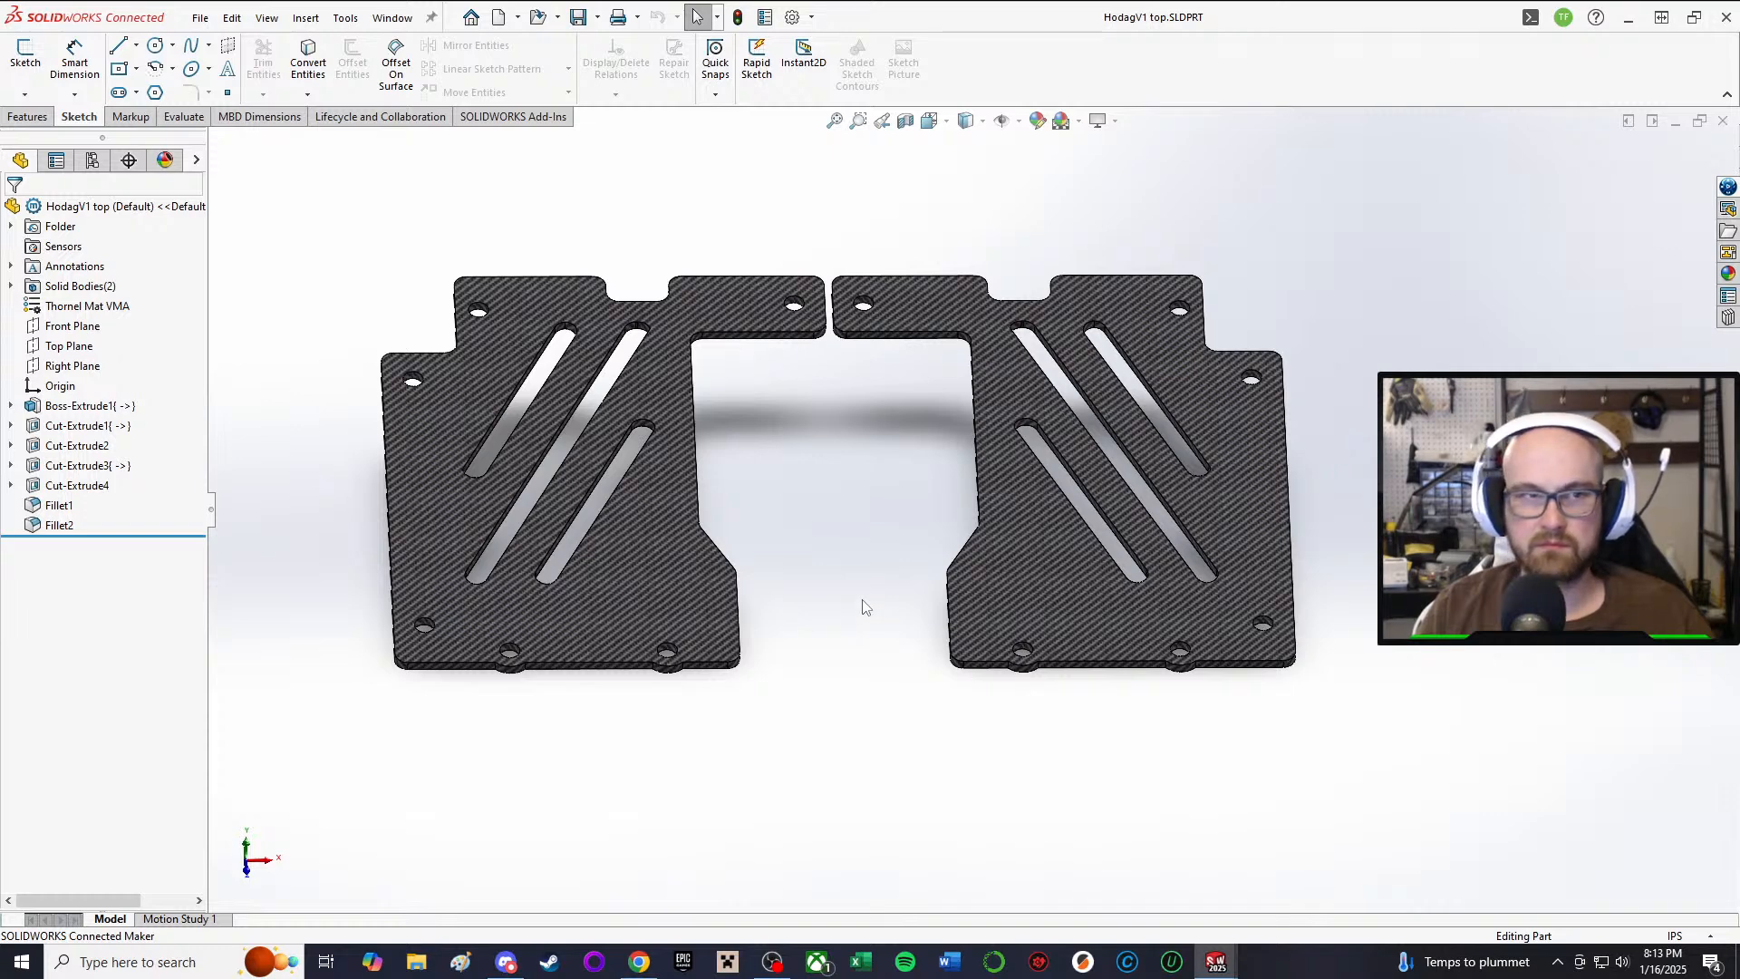
middle_click_drag(712, 605, 789, 622)
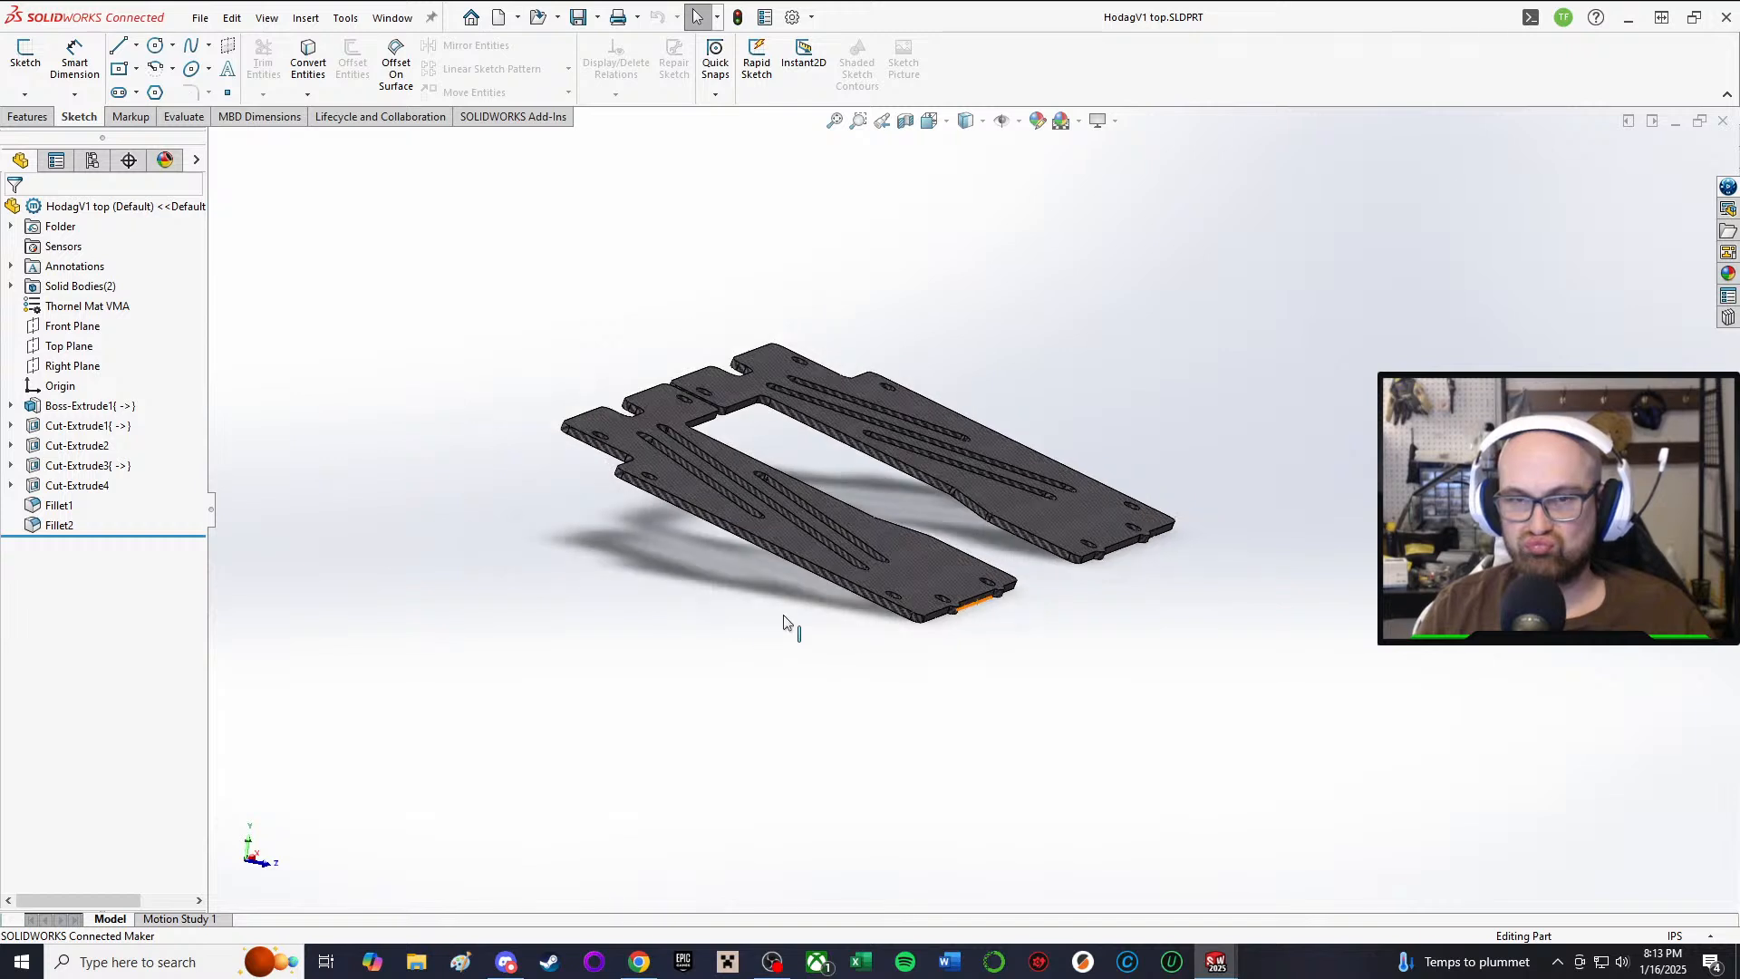
Step: Add a derived configuration named "top protection" under the Default configuration of the top part
left_click(93, 161)
right_click(89, 244)
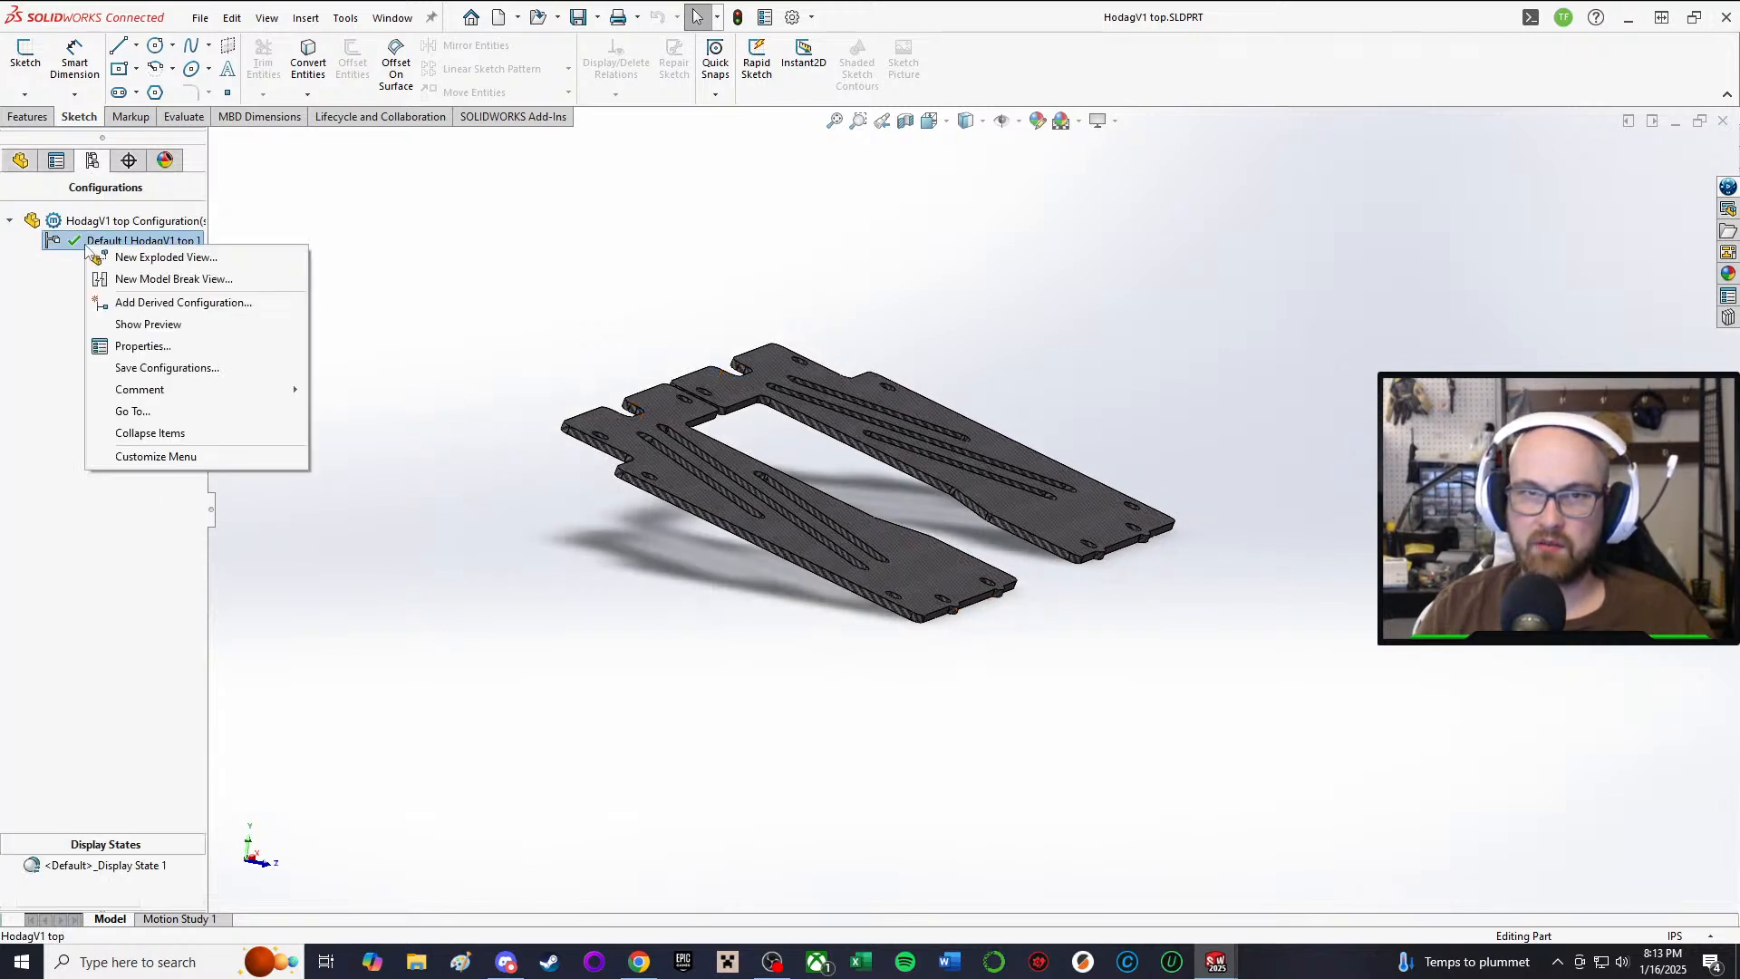
left_click(154, 302)
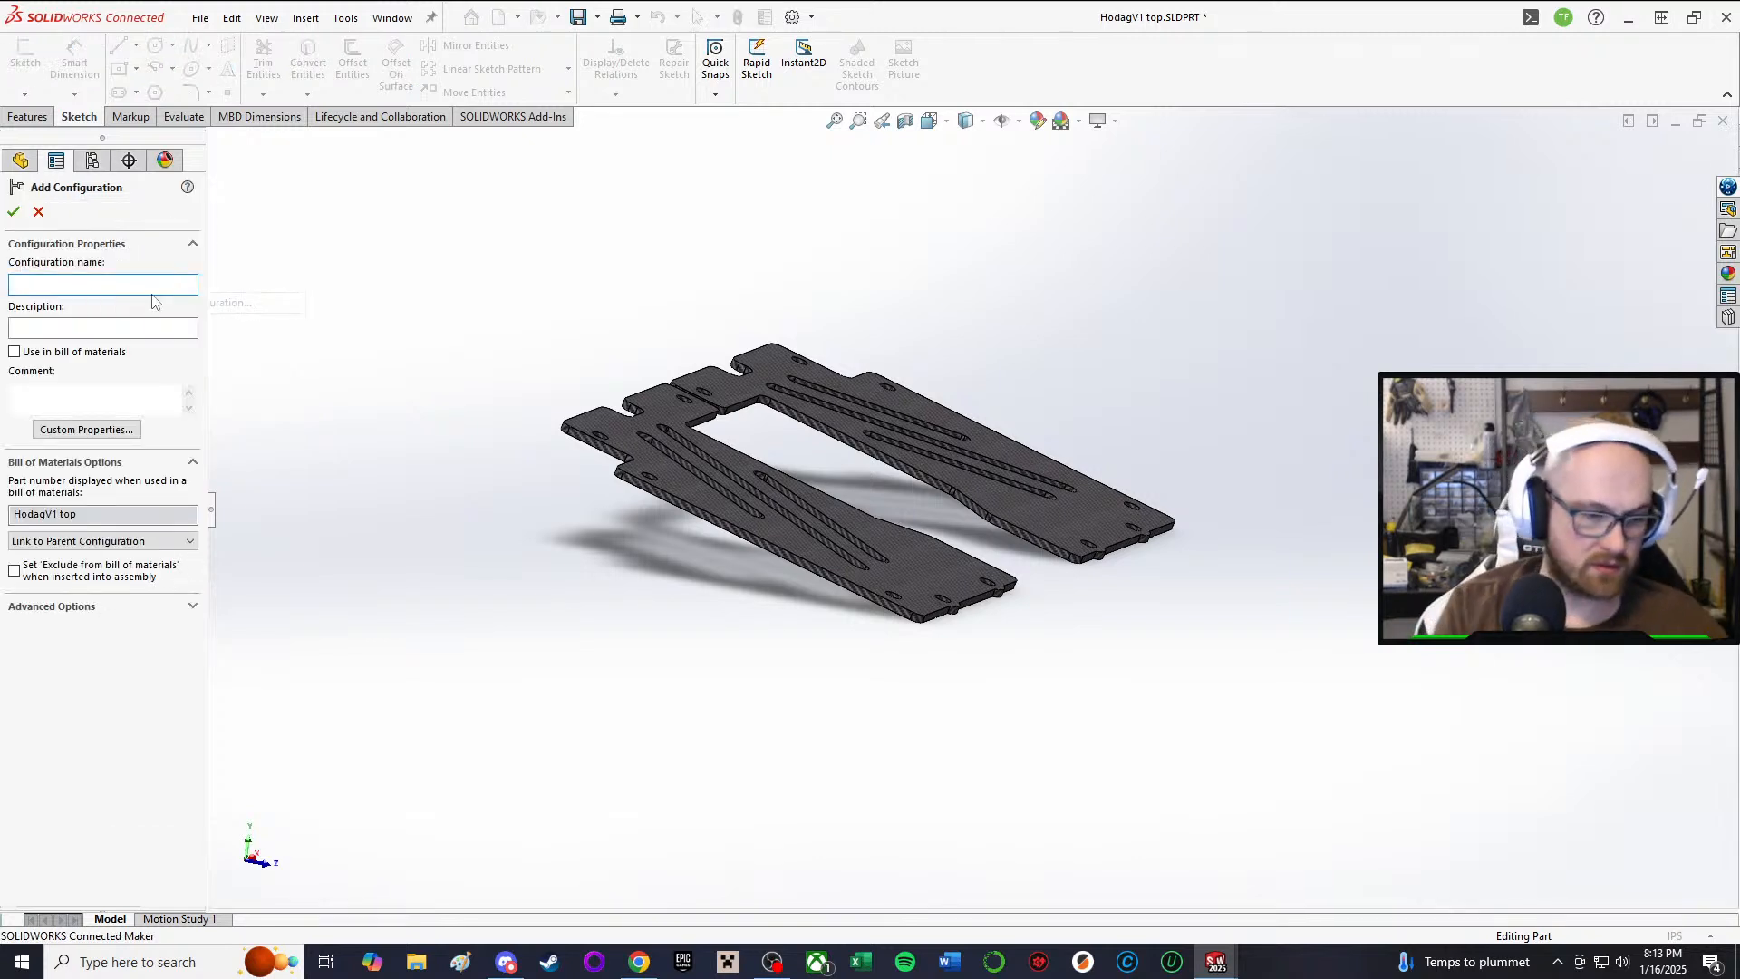
type("to")
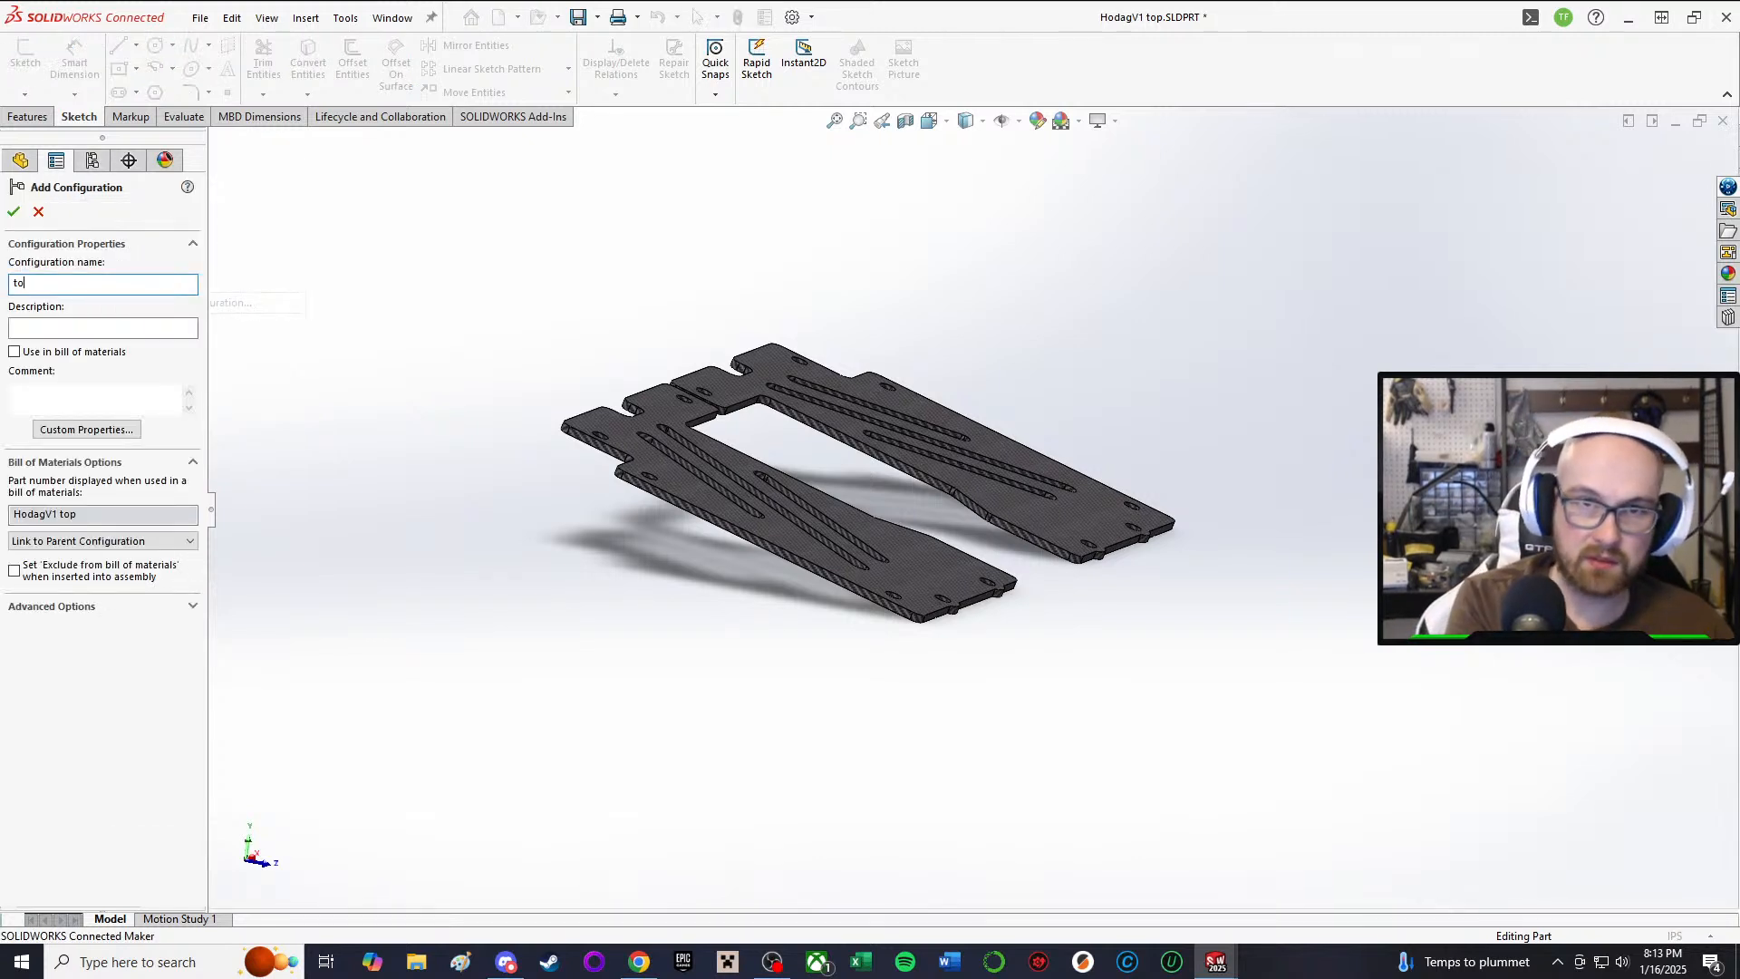
type("p ")
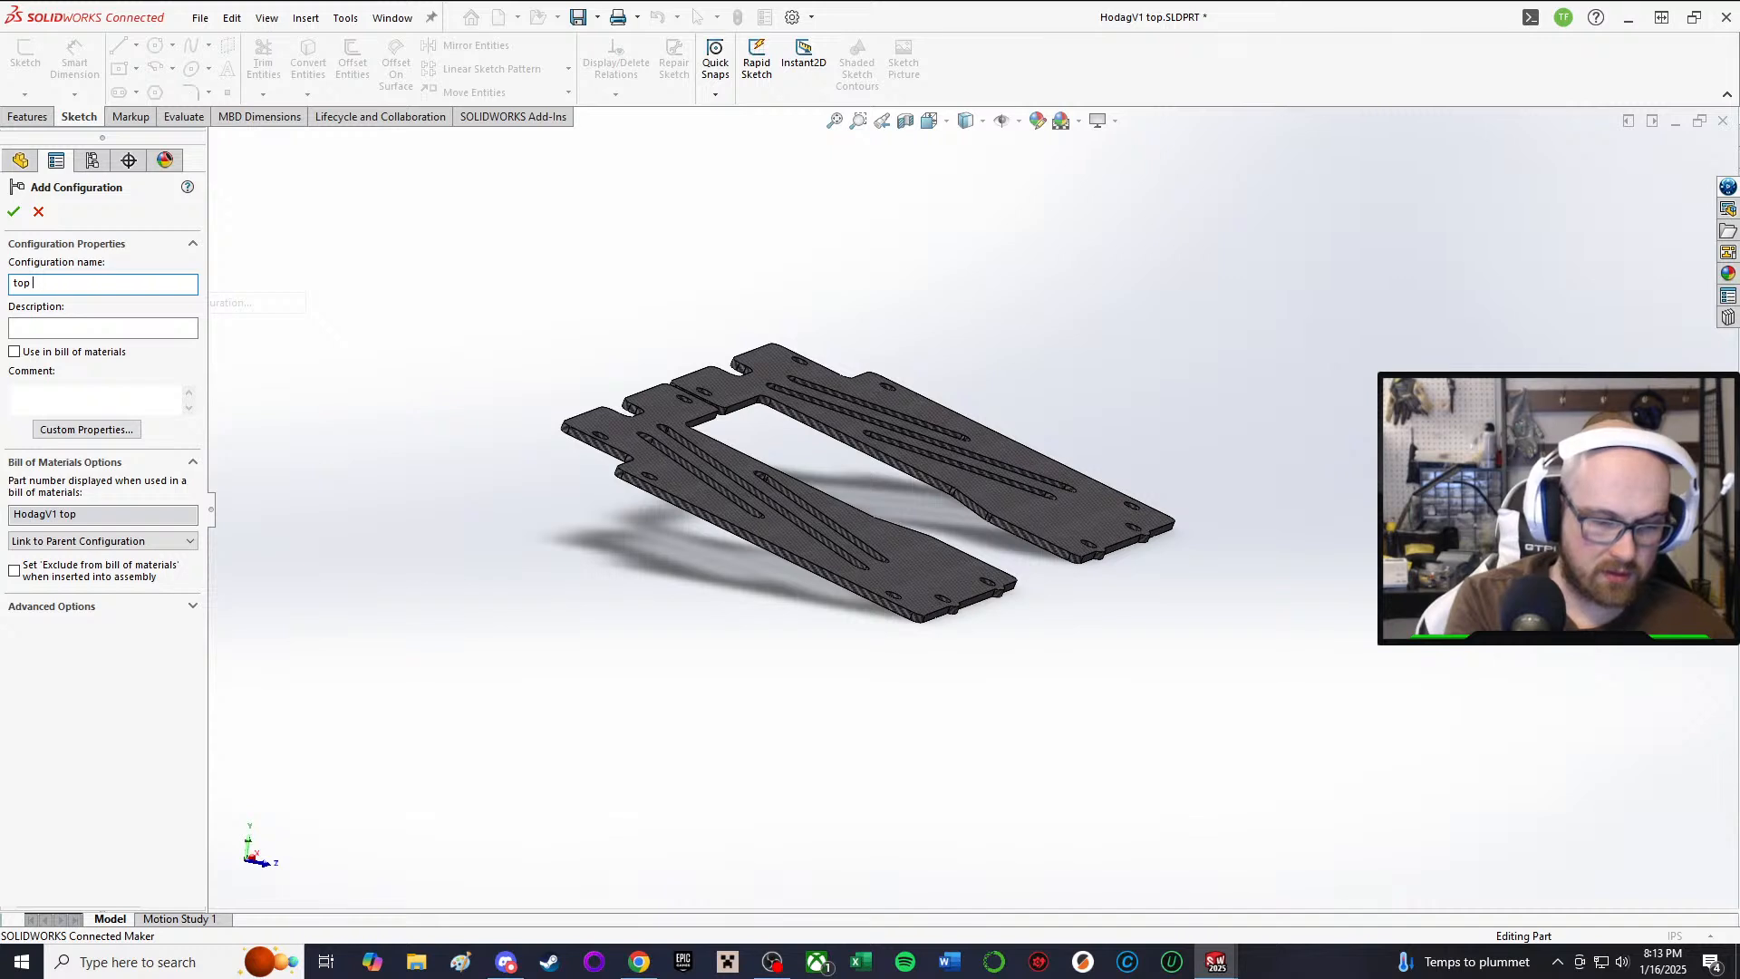
type("prote")
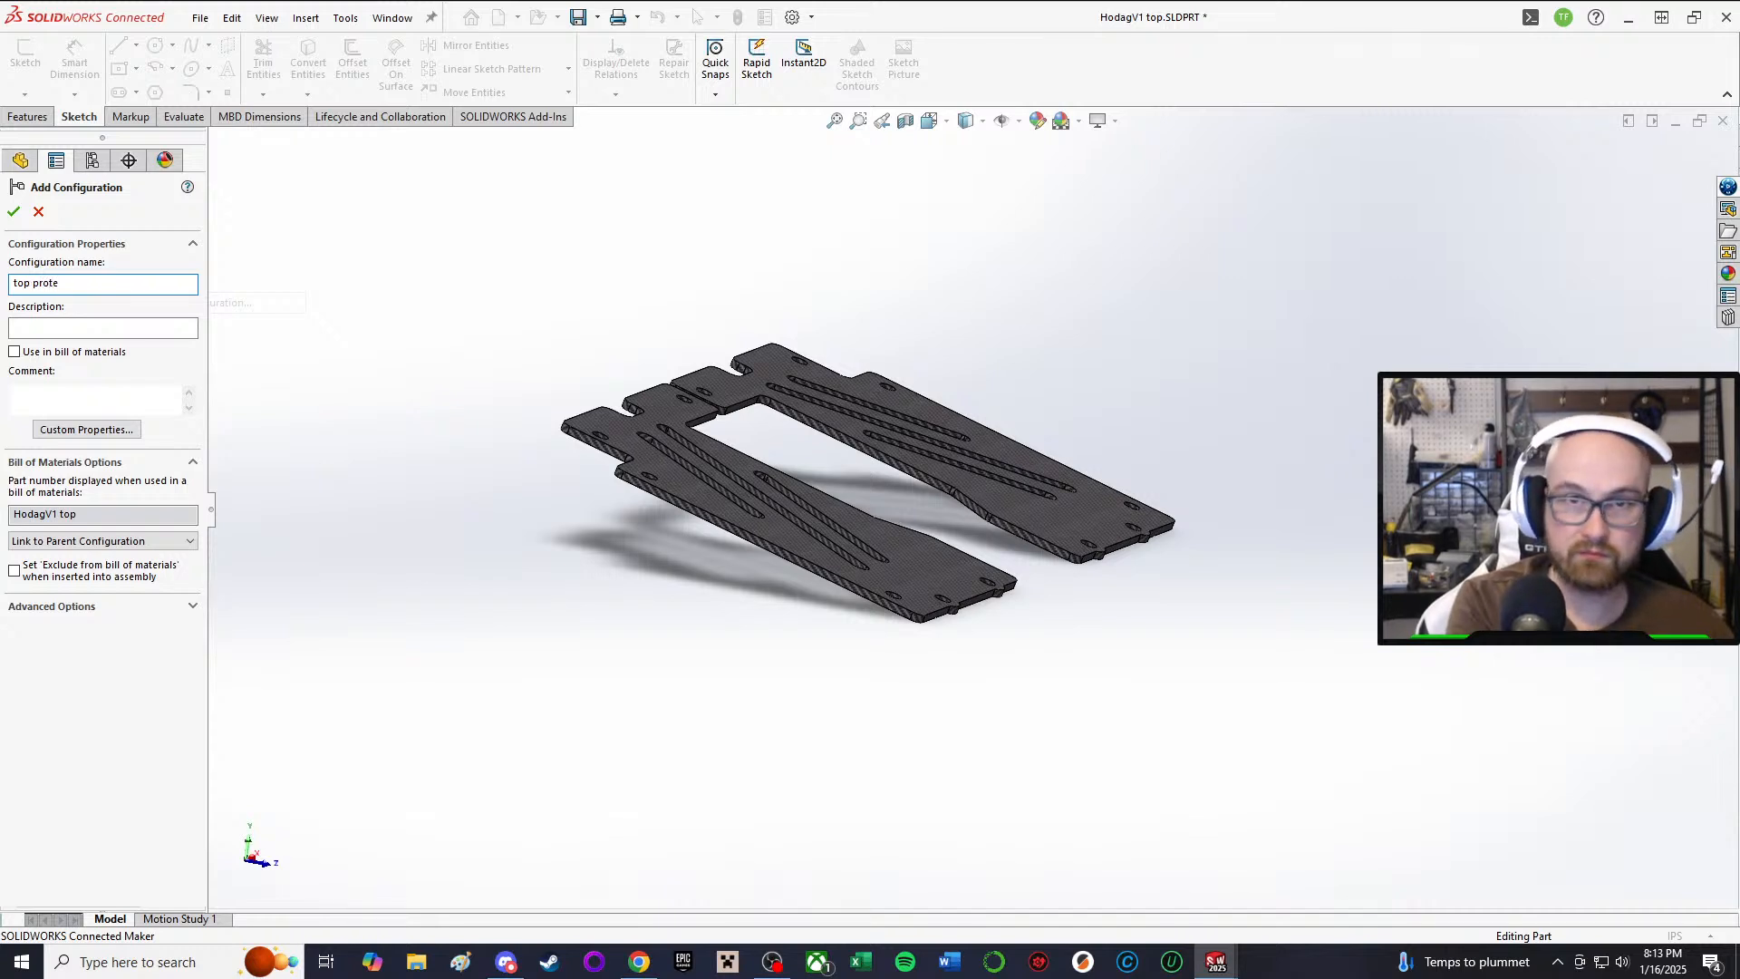
type("ction")
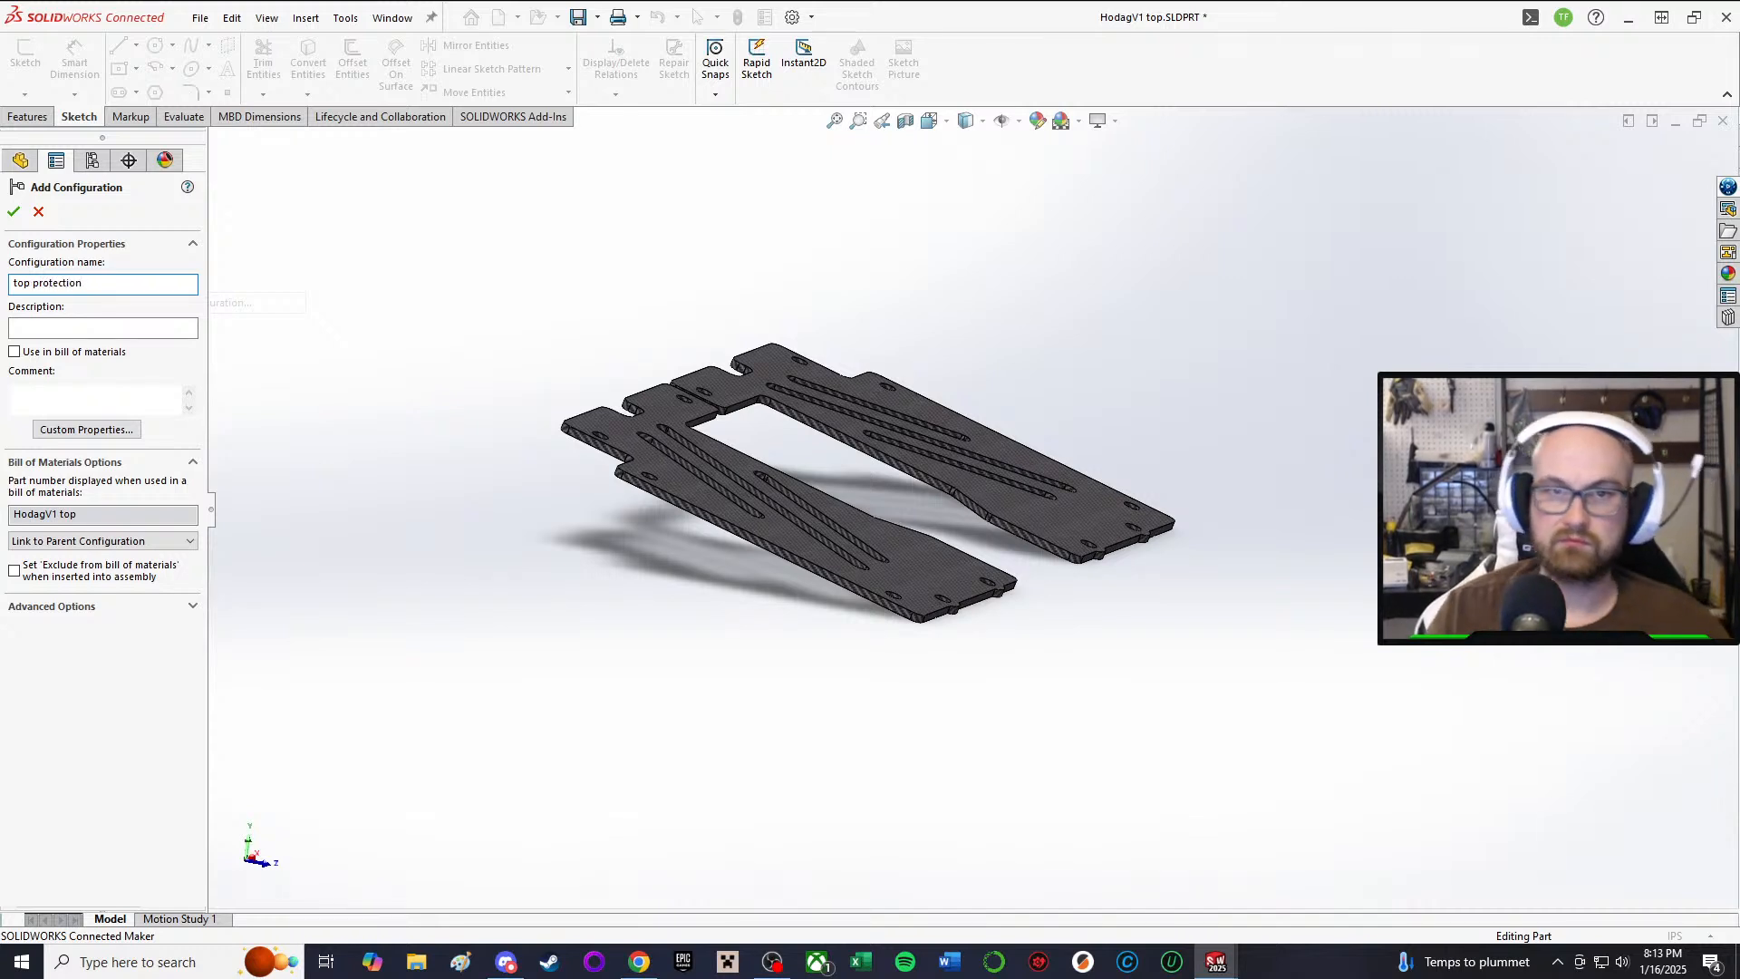
key("Return")
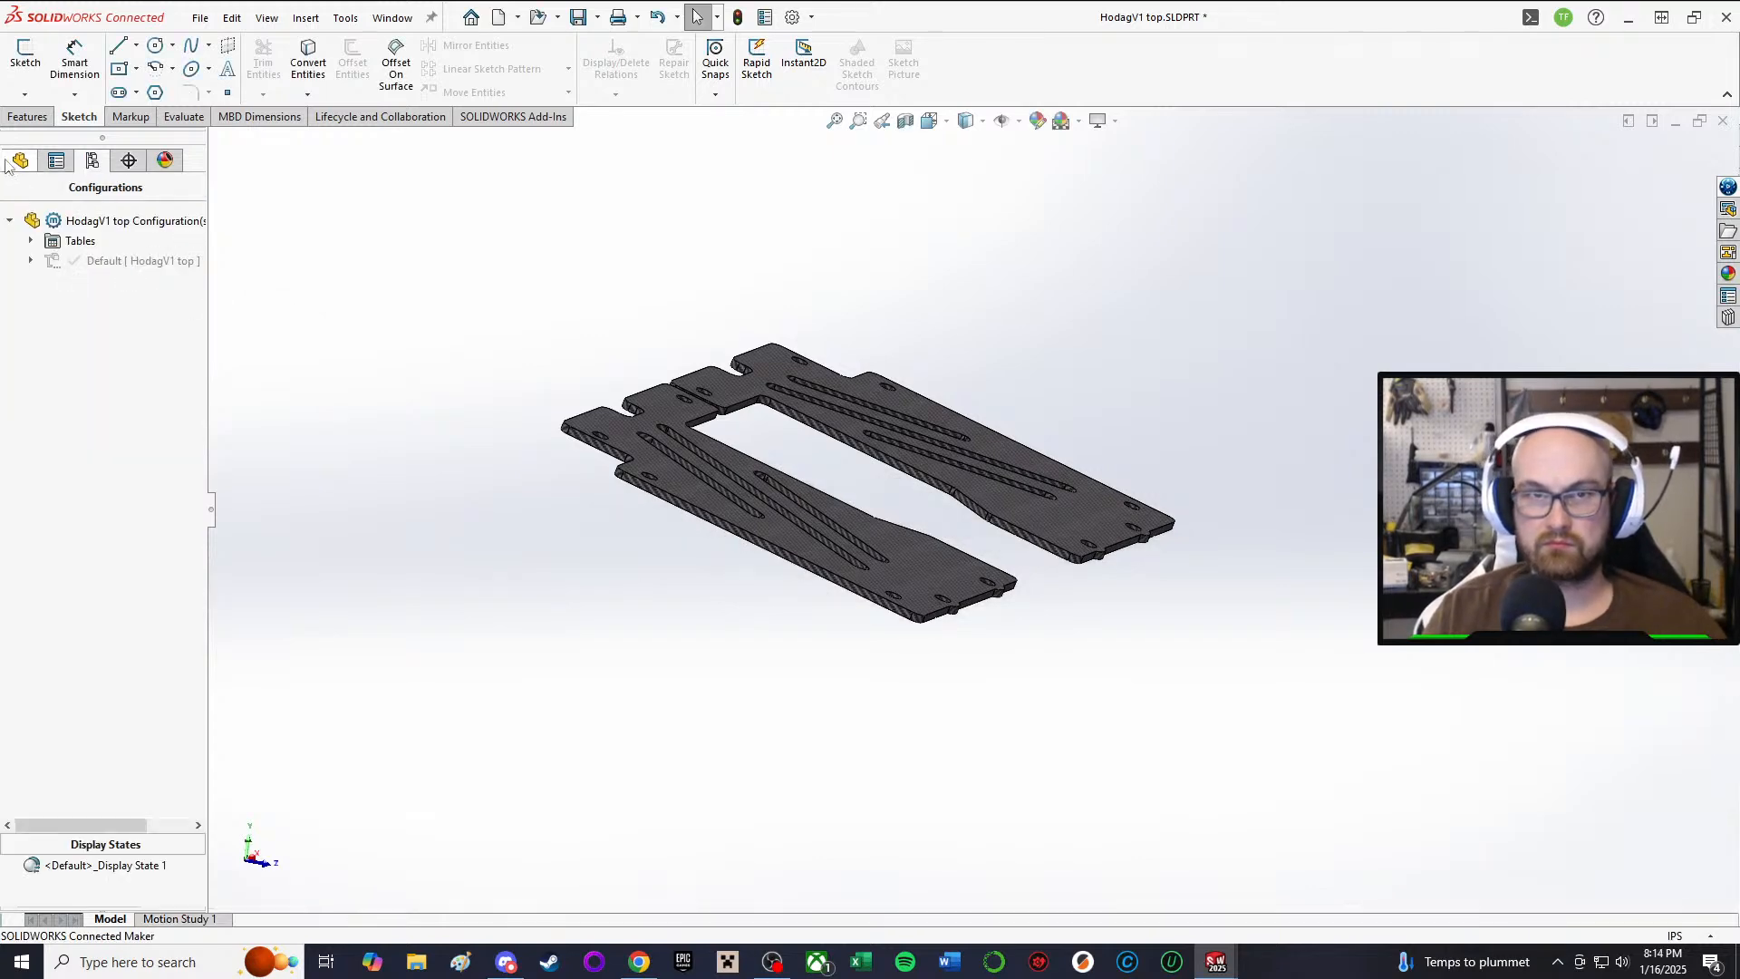
Step: Suppress Cut-Extrude2 in the top protection configuration to remove the diagonal slots from both plates
left_click(28, 168)
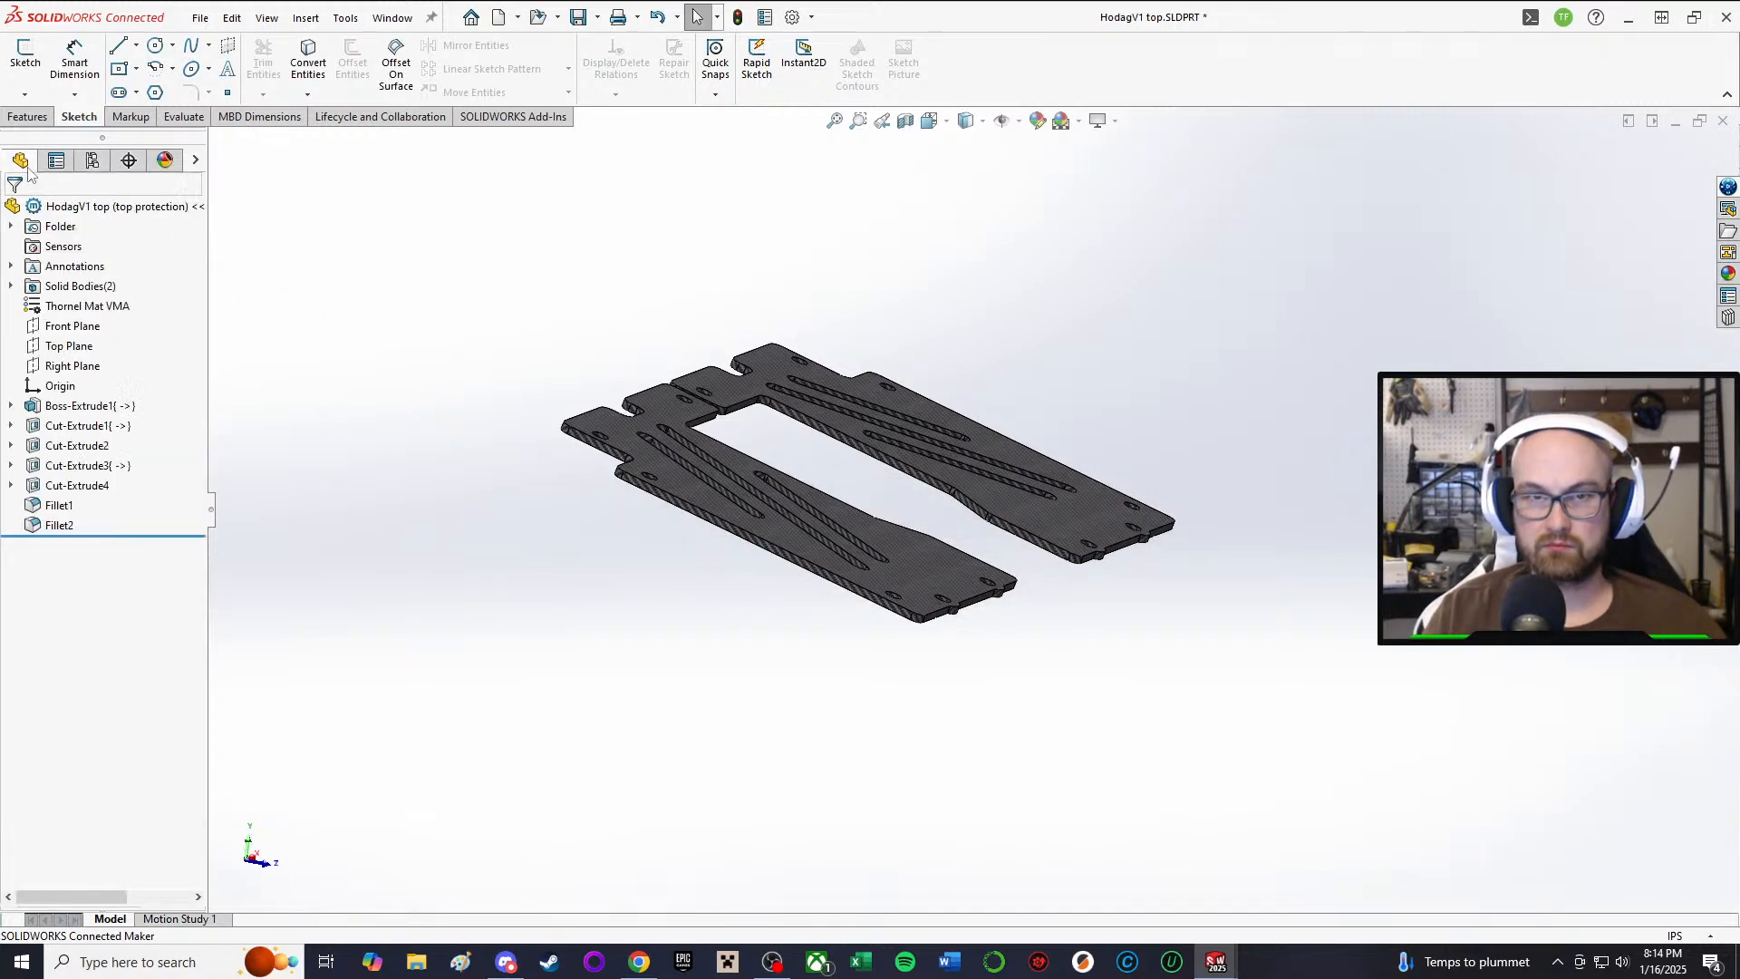
left_click(77, 445)
left_click(145, 399)
middle_click_drag(1005, 416, 854, 517)
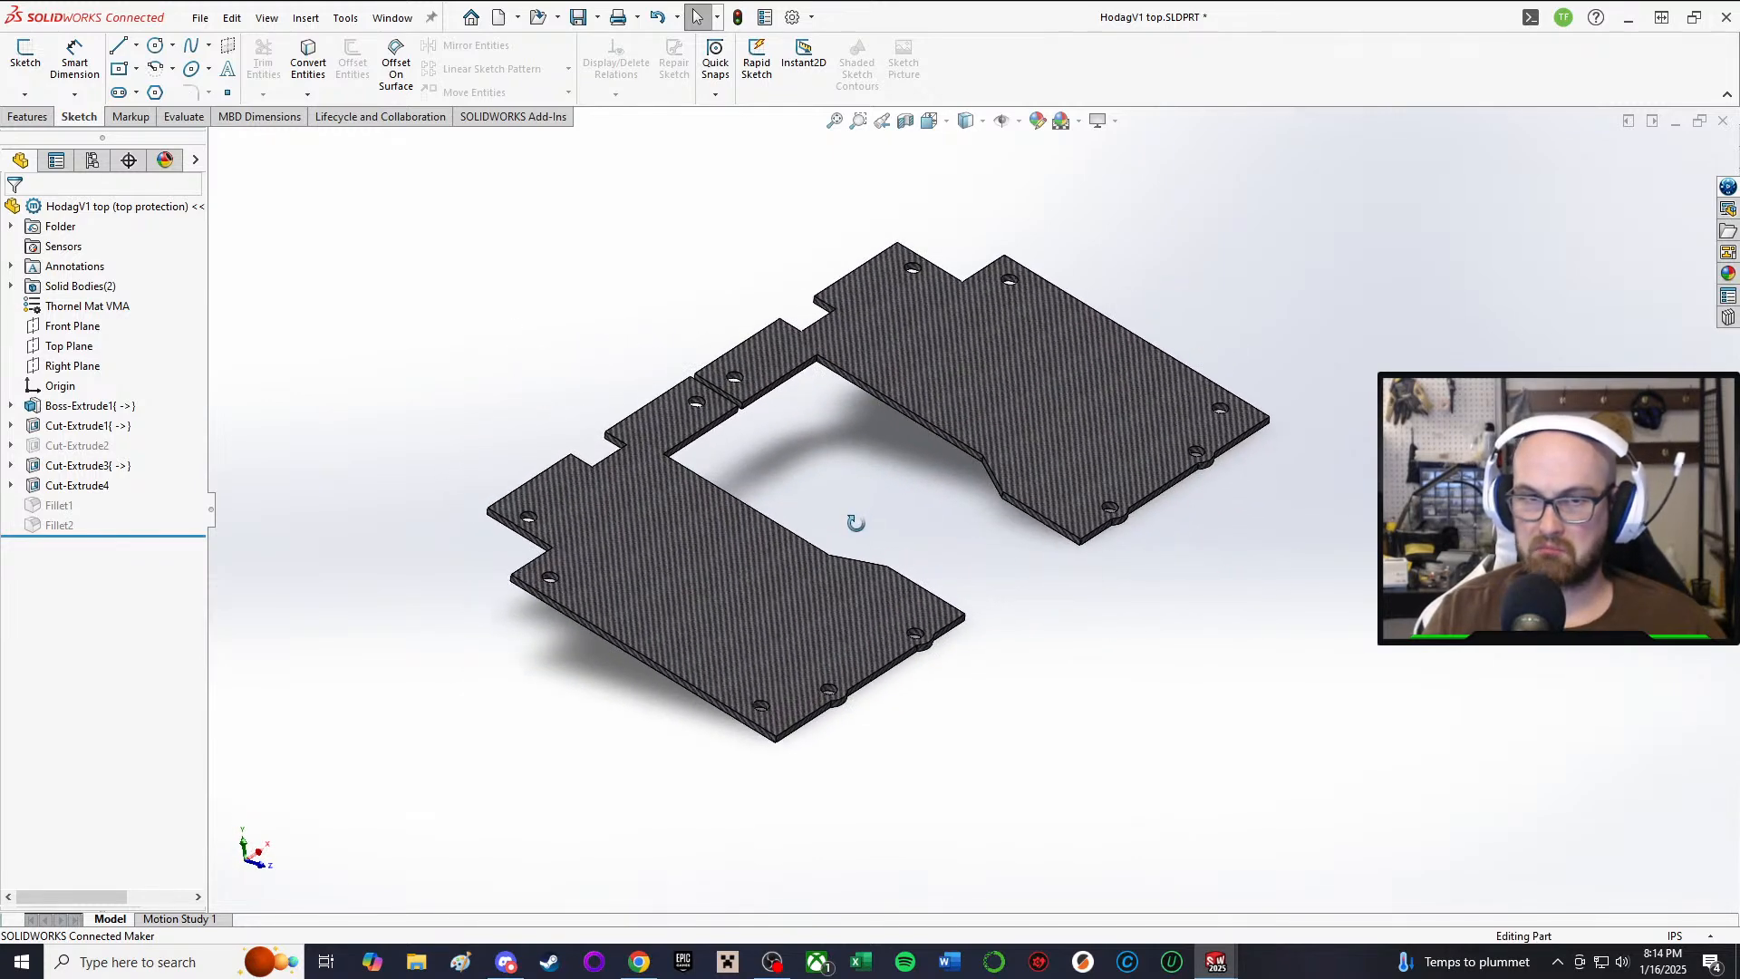
middle_click_drag(934, 571, 894, 515)
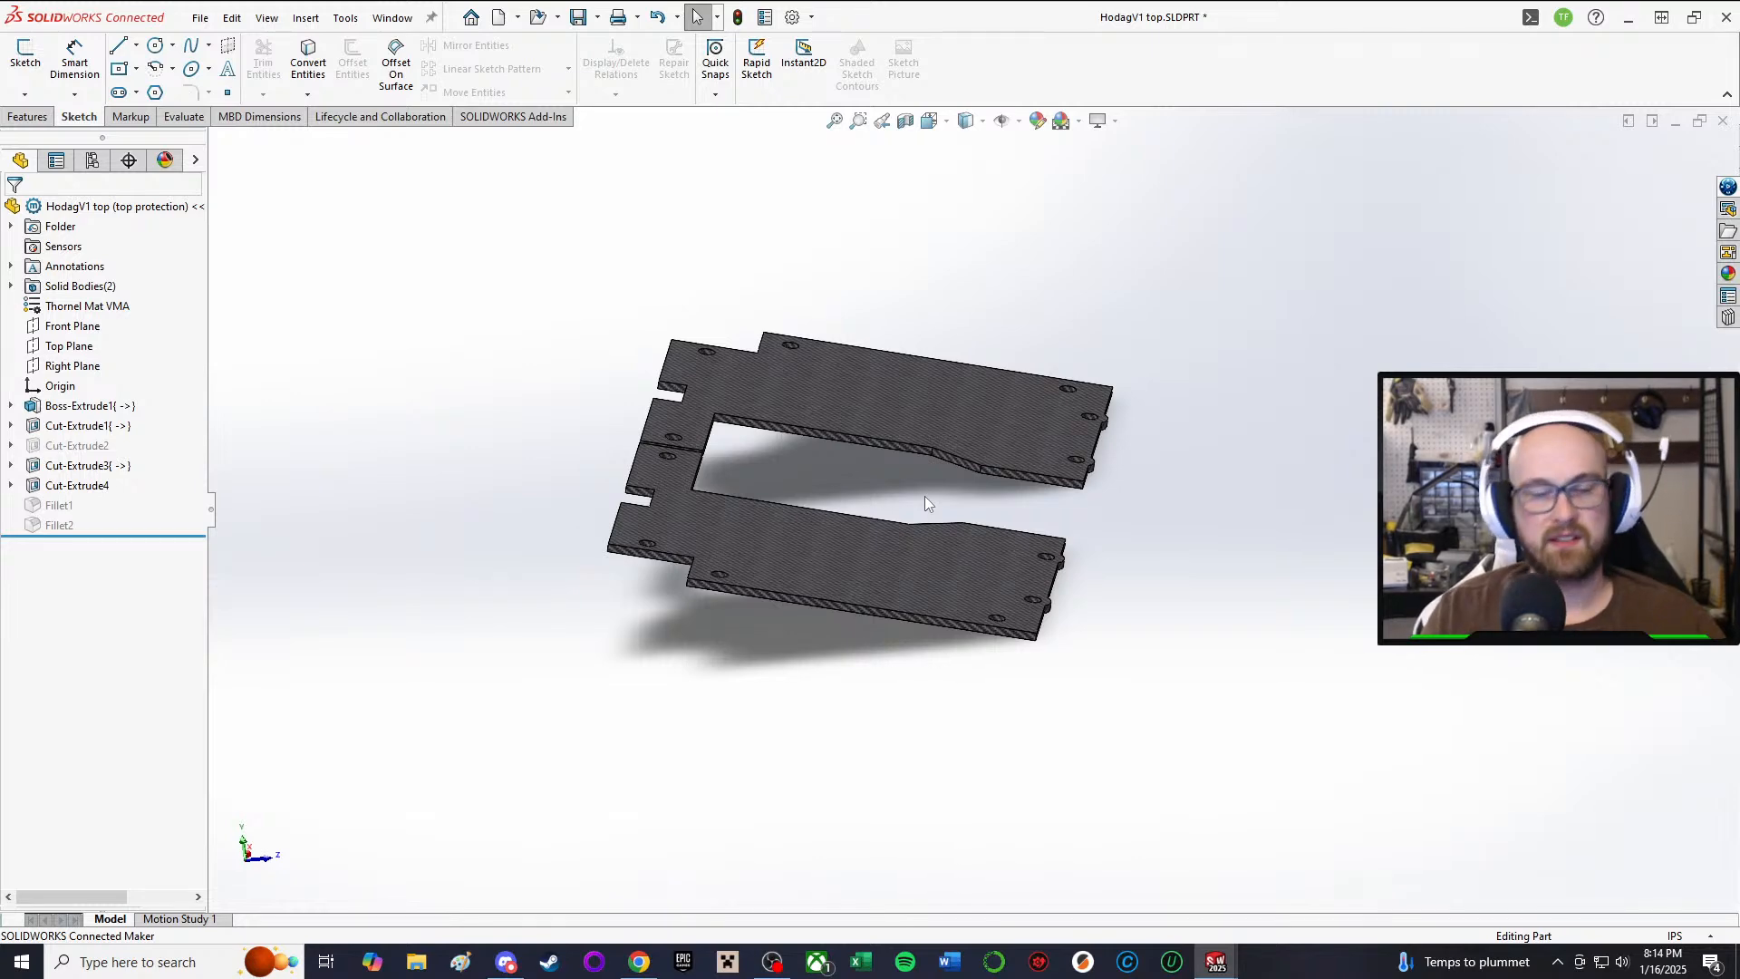
Step: Examine the solid top plates up close, checking their surfaces, screw holes and edges from several angles
middle_click_drag(895, 485, 852, 519)
scroll(858, 574, "down", 4)
scroll(857, 573, "up", 1)
scroll(852, 519, "down", 3)
scroll(1020, 654, "up", 3)
scroll(1047, 660, "down", 2)
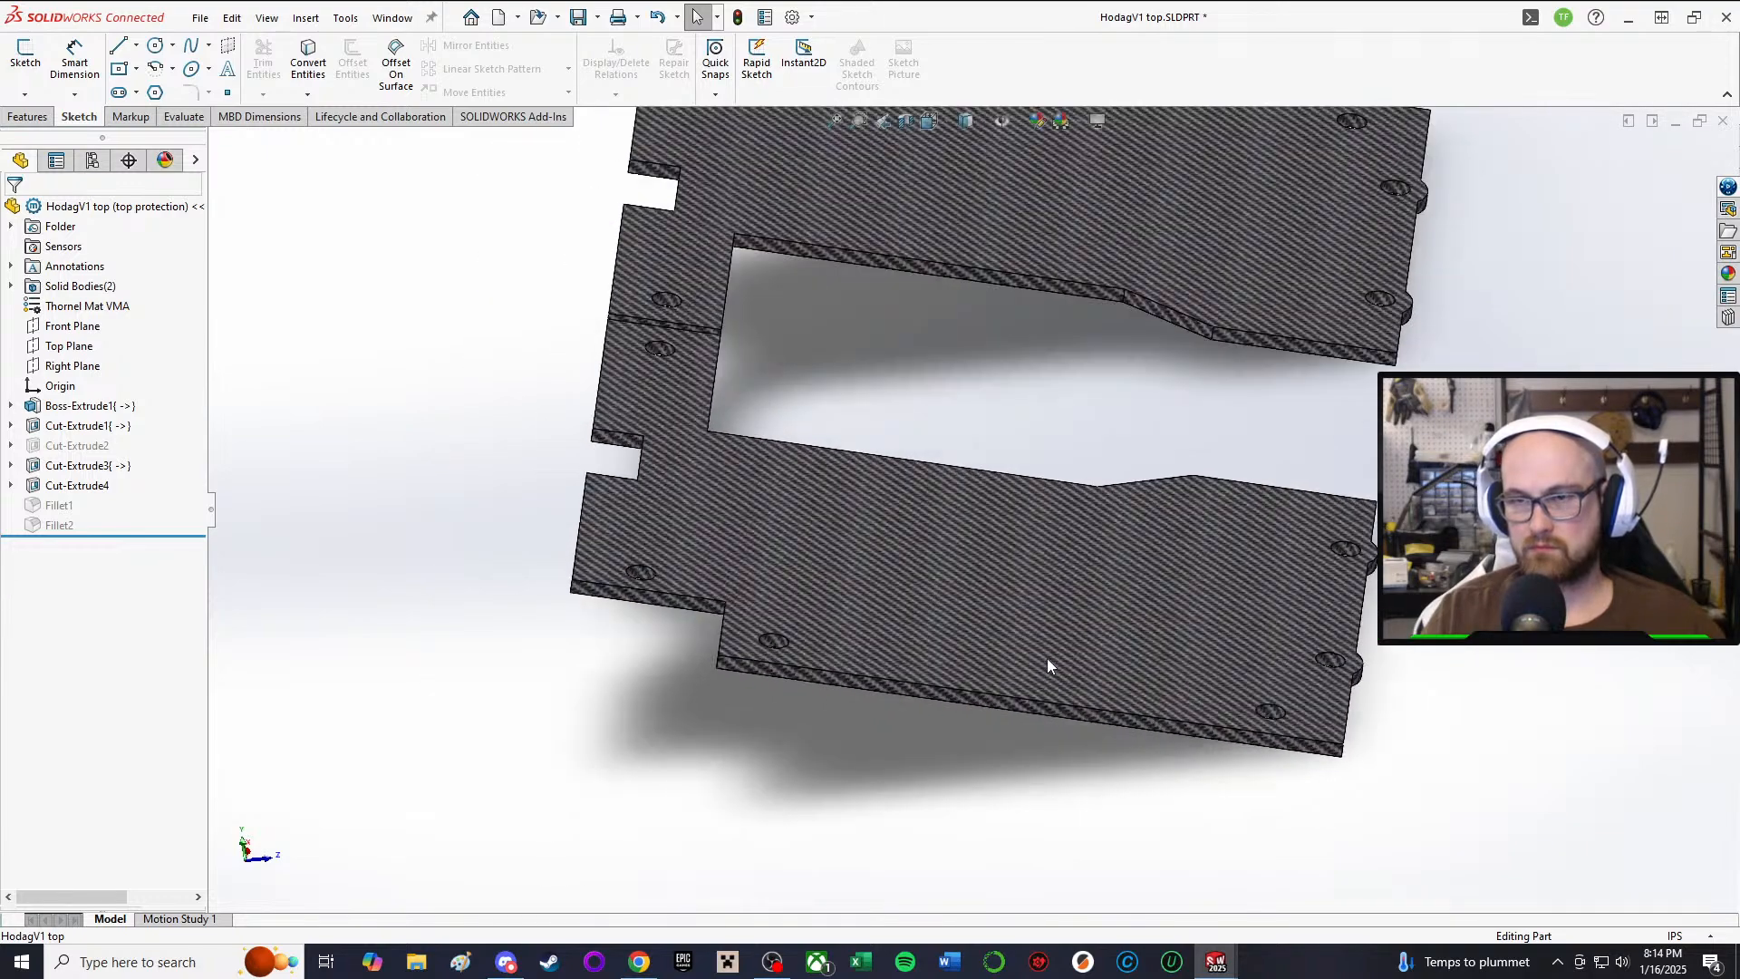
middle_click_drag(1073, 574, 1025, 565)
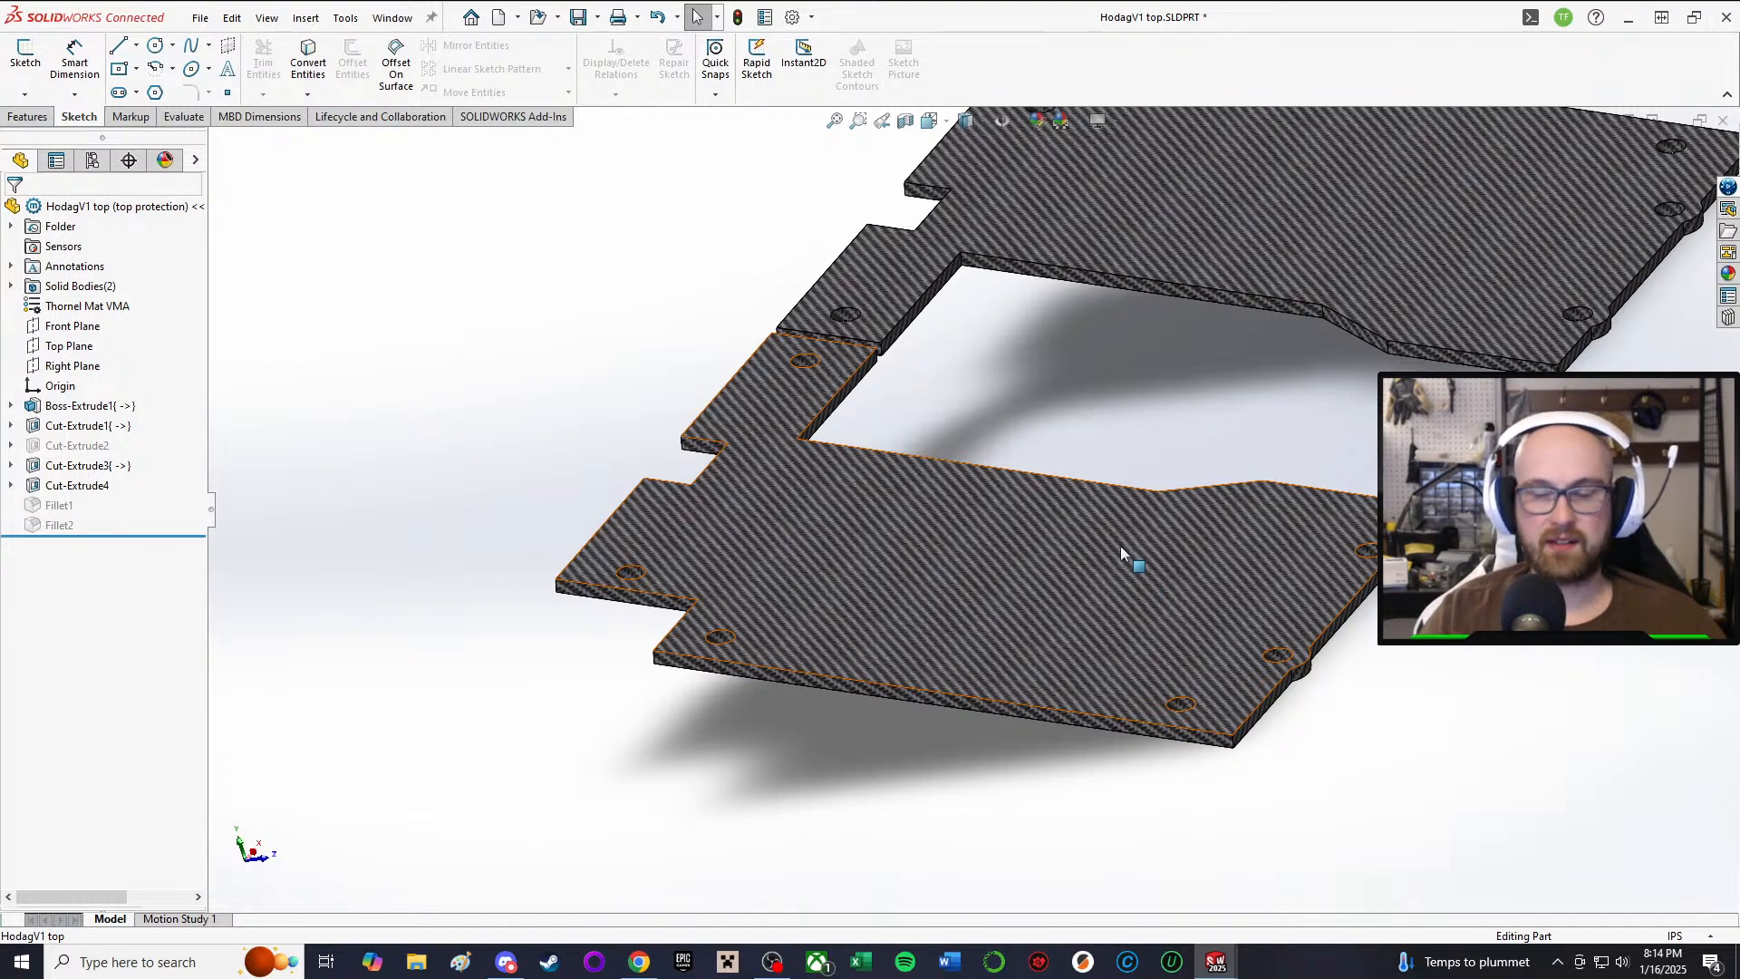
middle_click_drag(952, 514, 1042, 643)
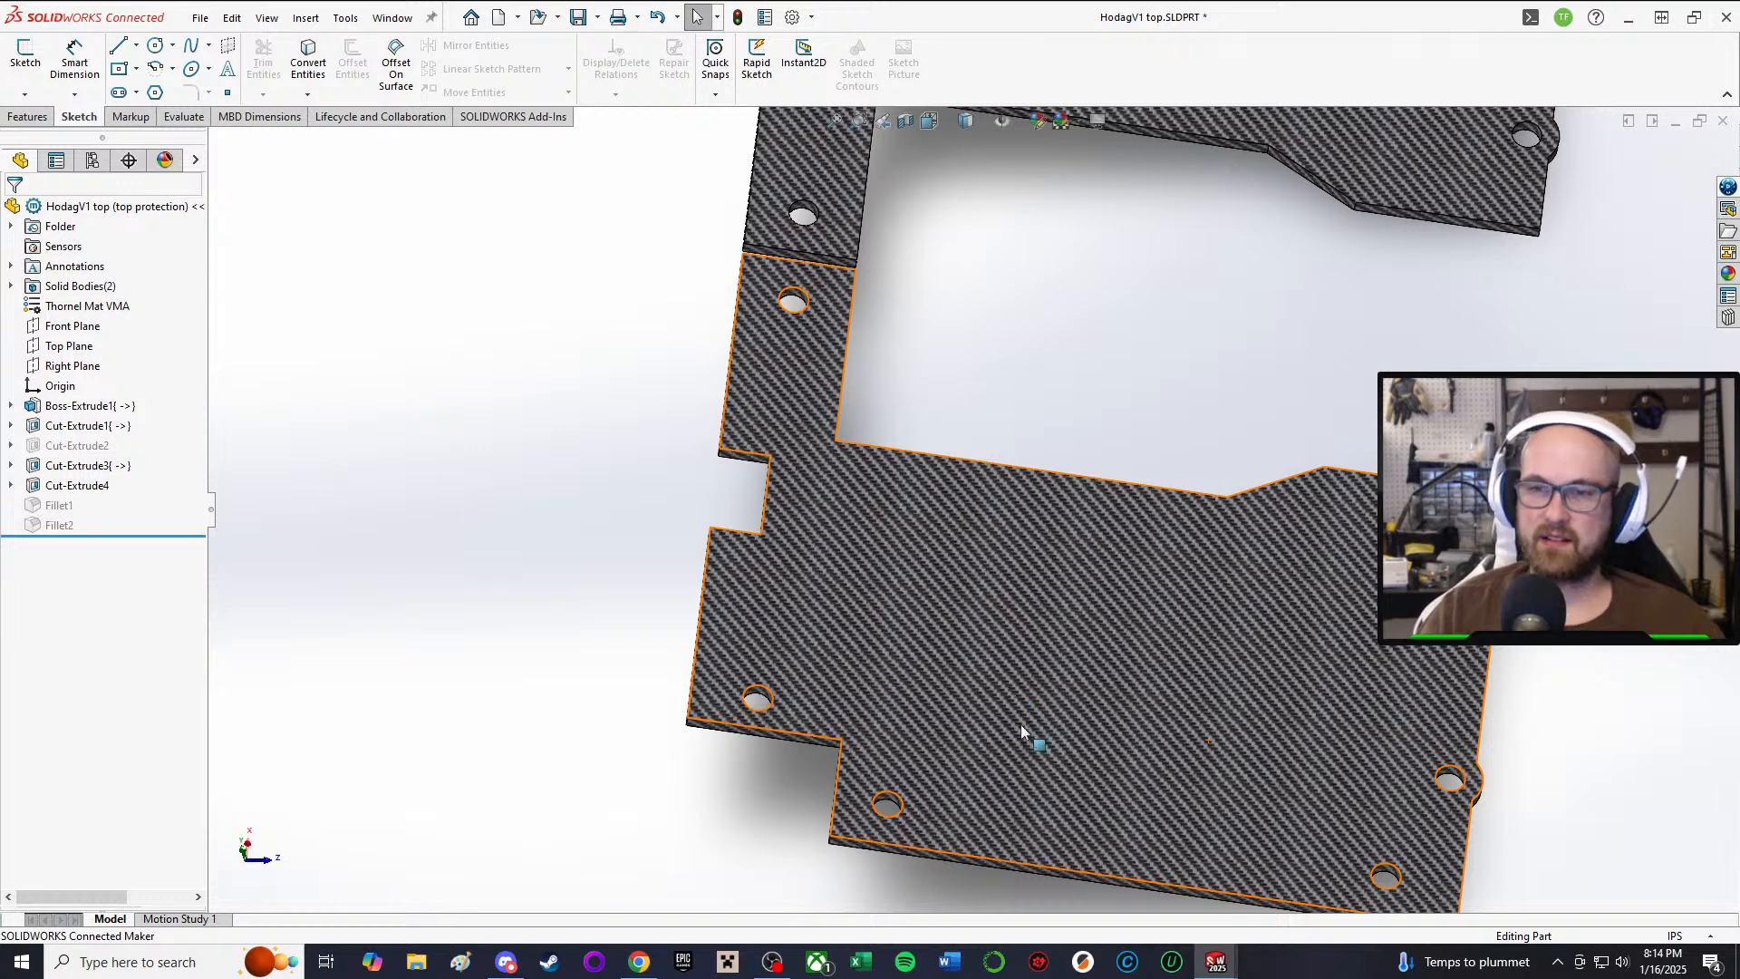
scroll(807, 450, "up", 1)
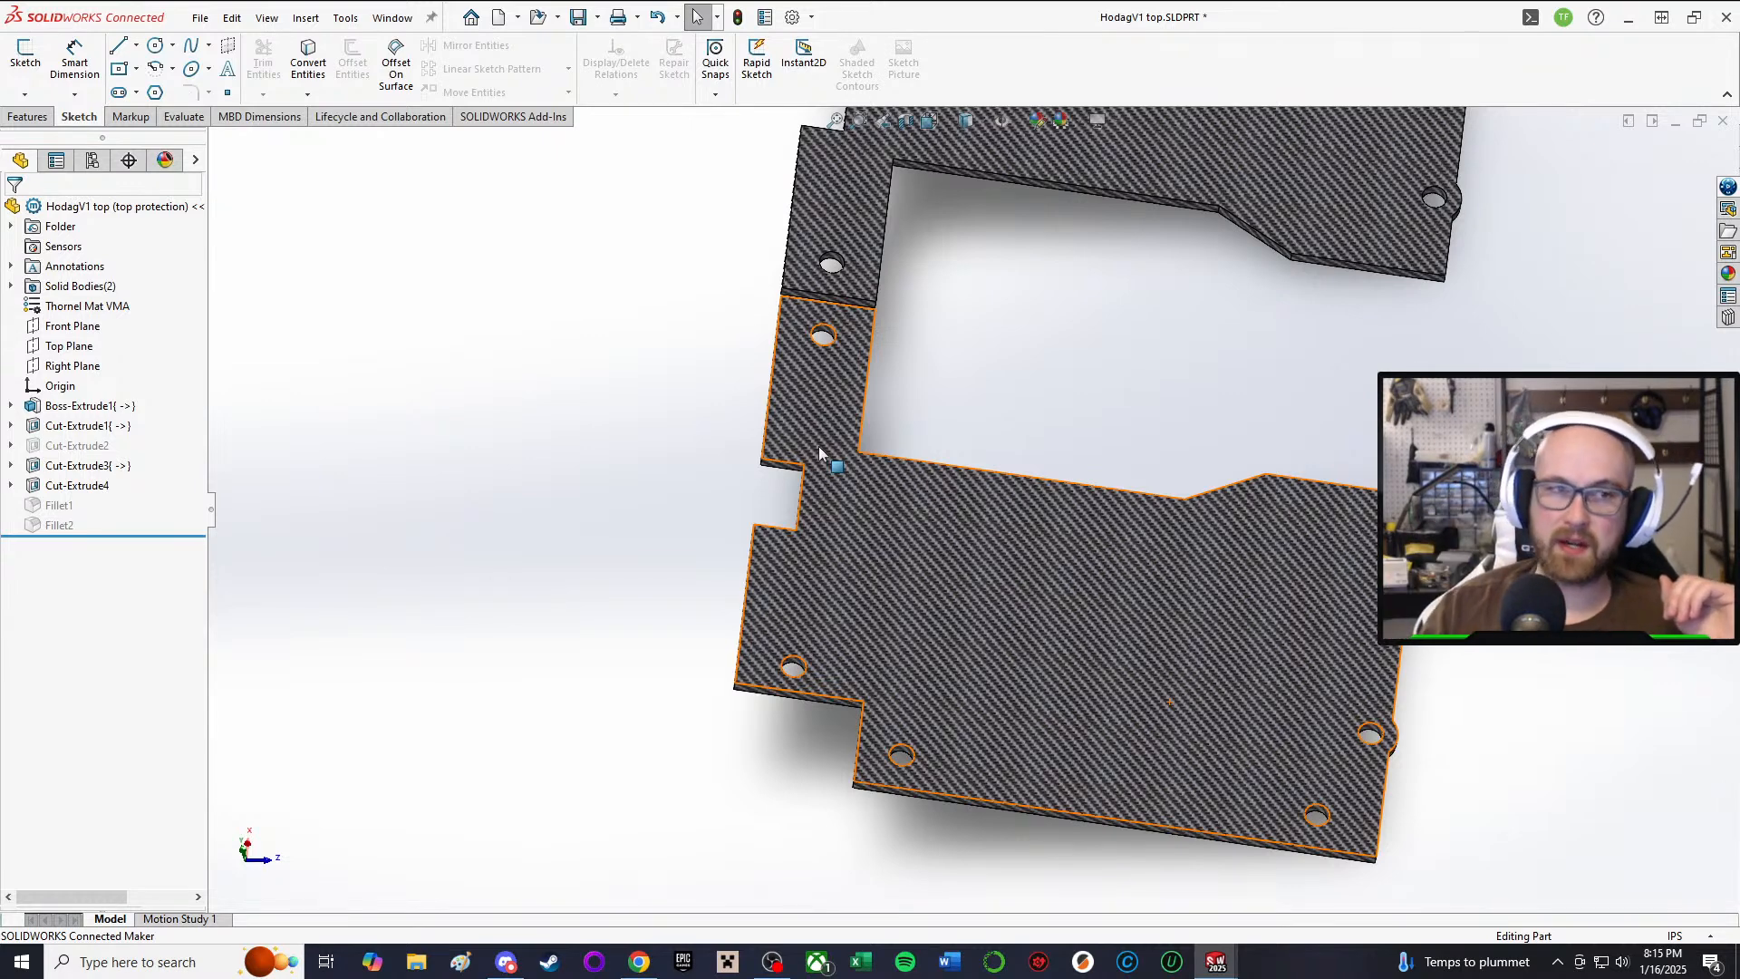
Step: Inspect one plate's upper face and its angled inner edge, and return to a view of both plates
left_click(1305, 504)
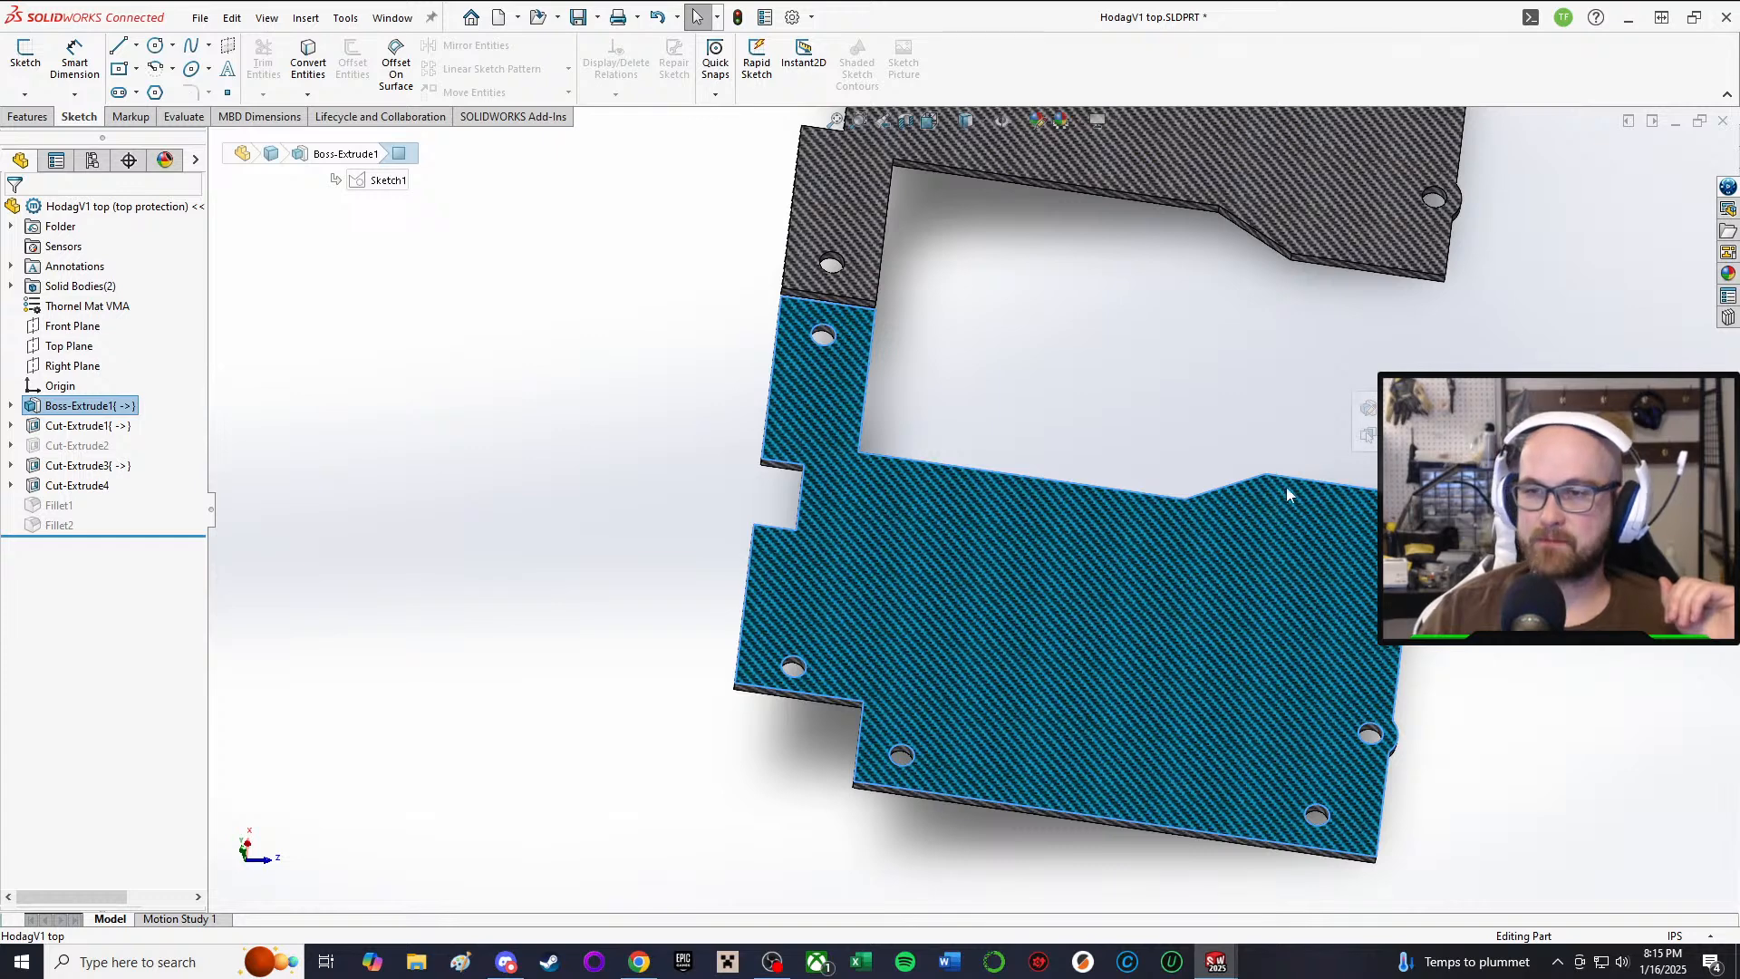
left_click(1670, 649)
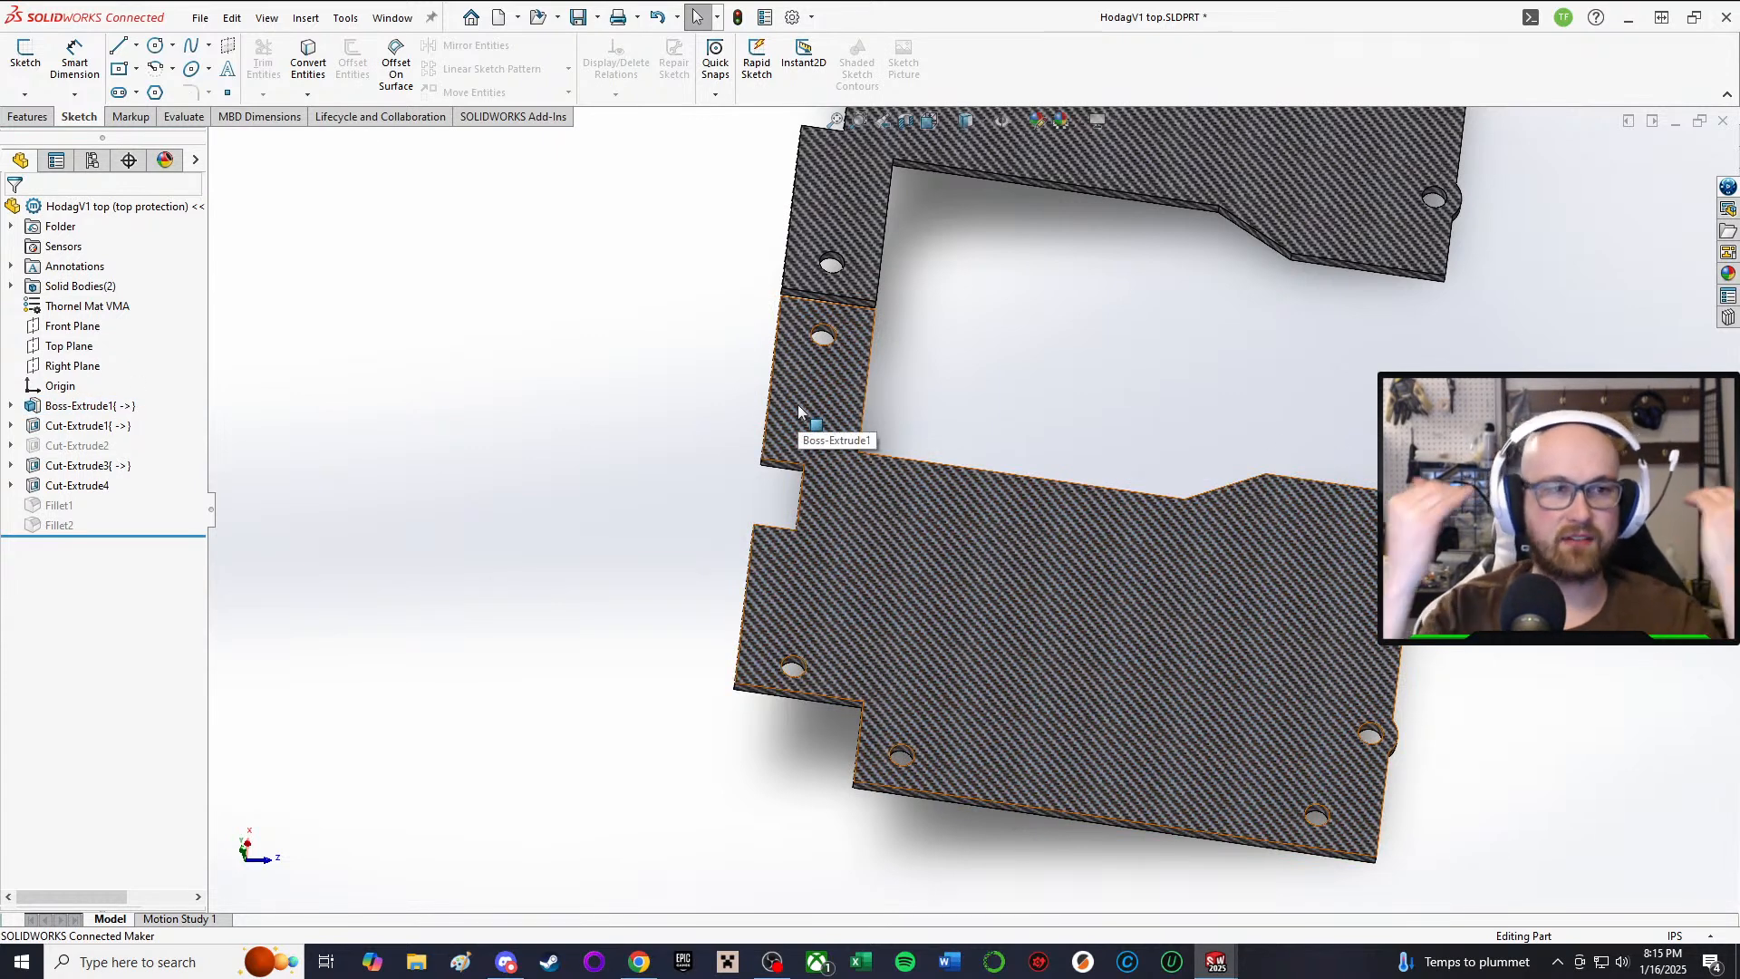
middle_click_drag(1002, 342, 1321, 528)
scroll(1298, 442, "down", 3)
scroll(1328, 531, "down", 2)
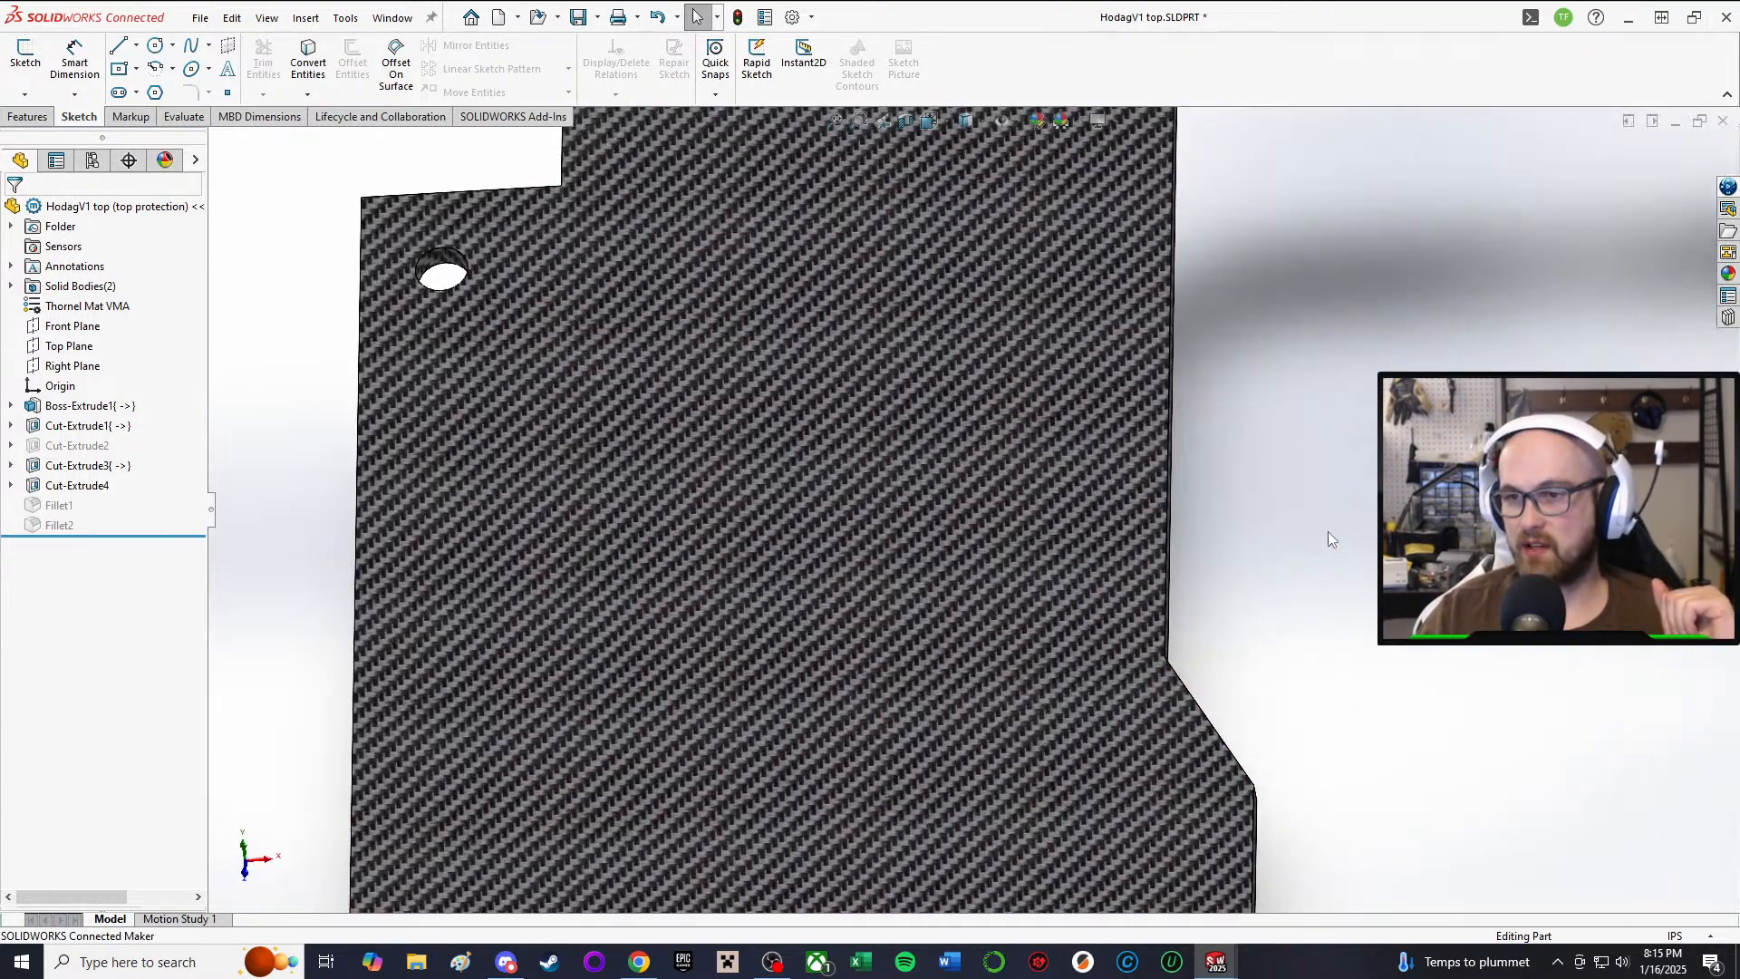
scroll(1306, 535, "up", 3)
scroll(1180, 433, "down", 2)
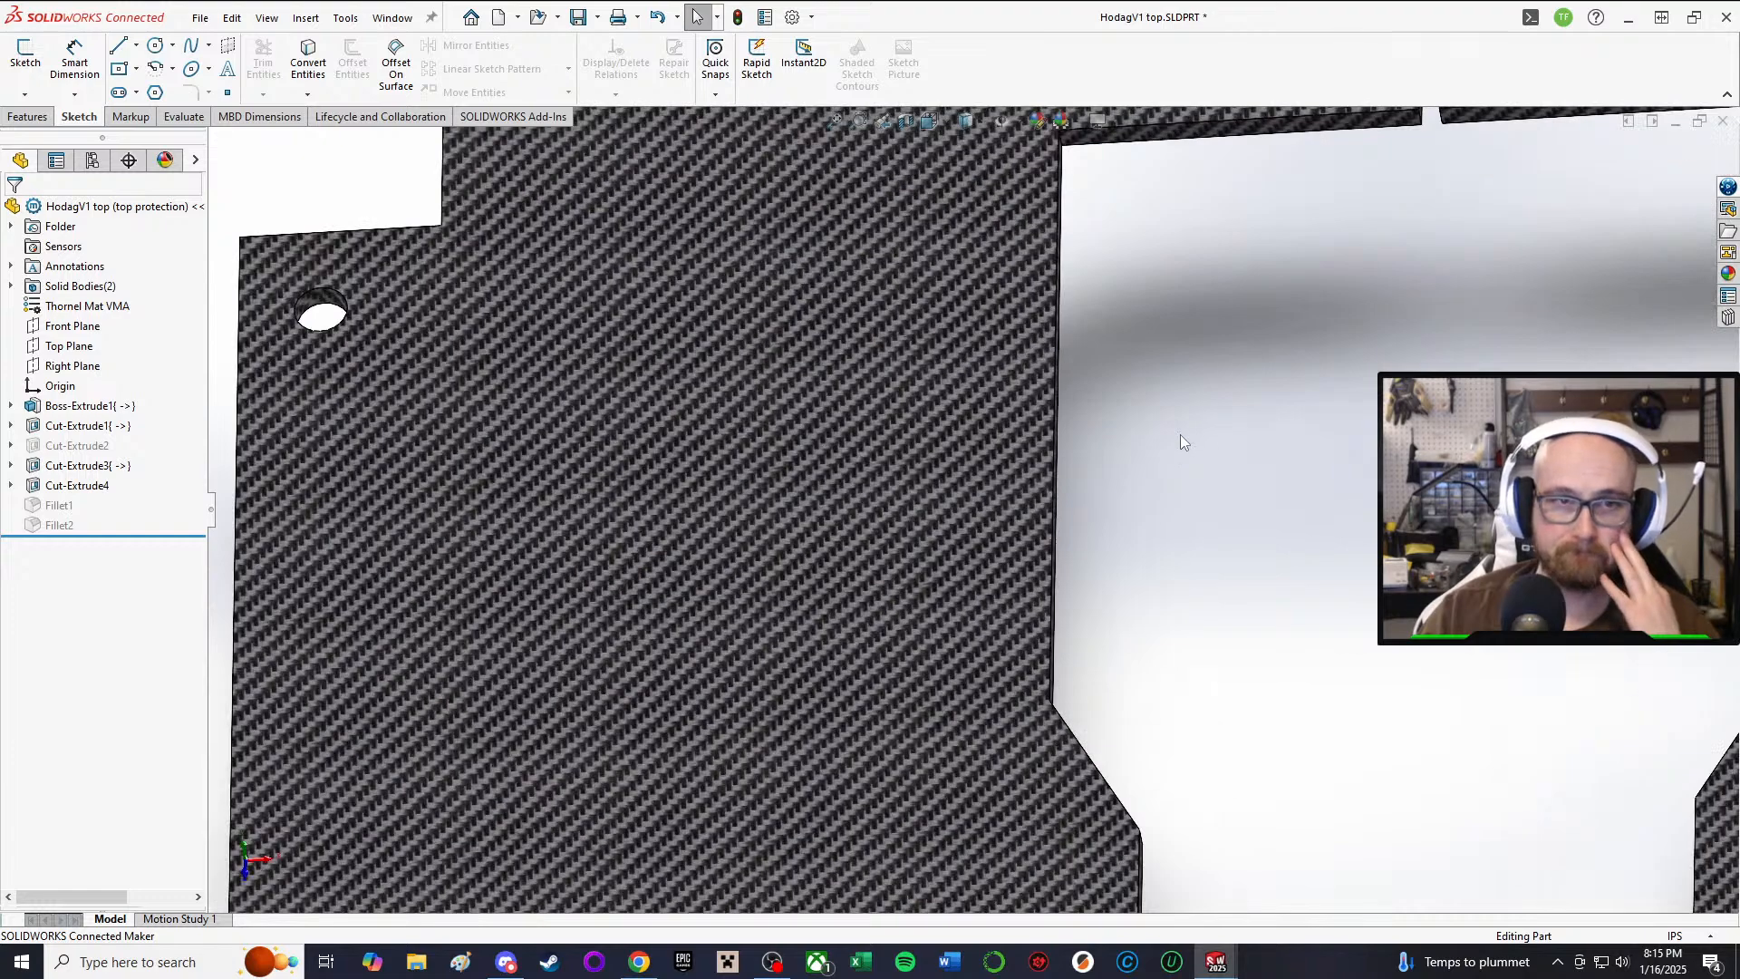
scroll(1180, 433, "up", 6)
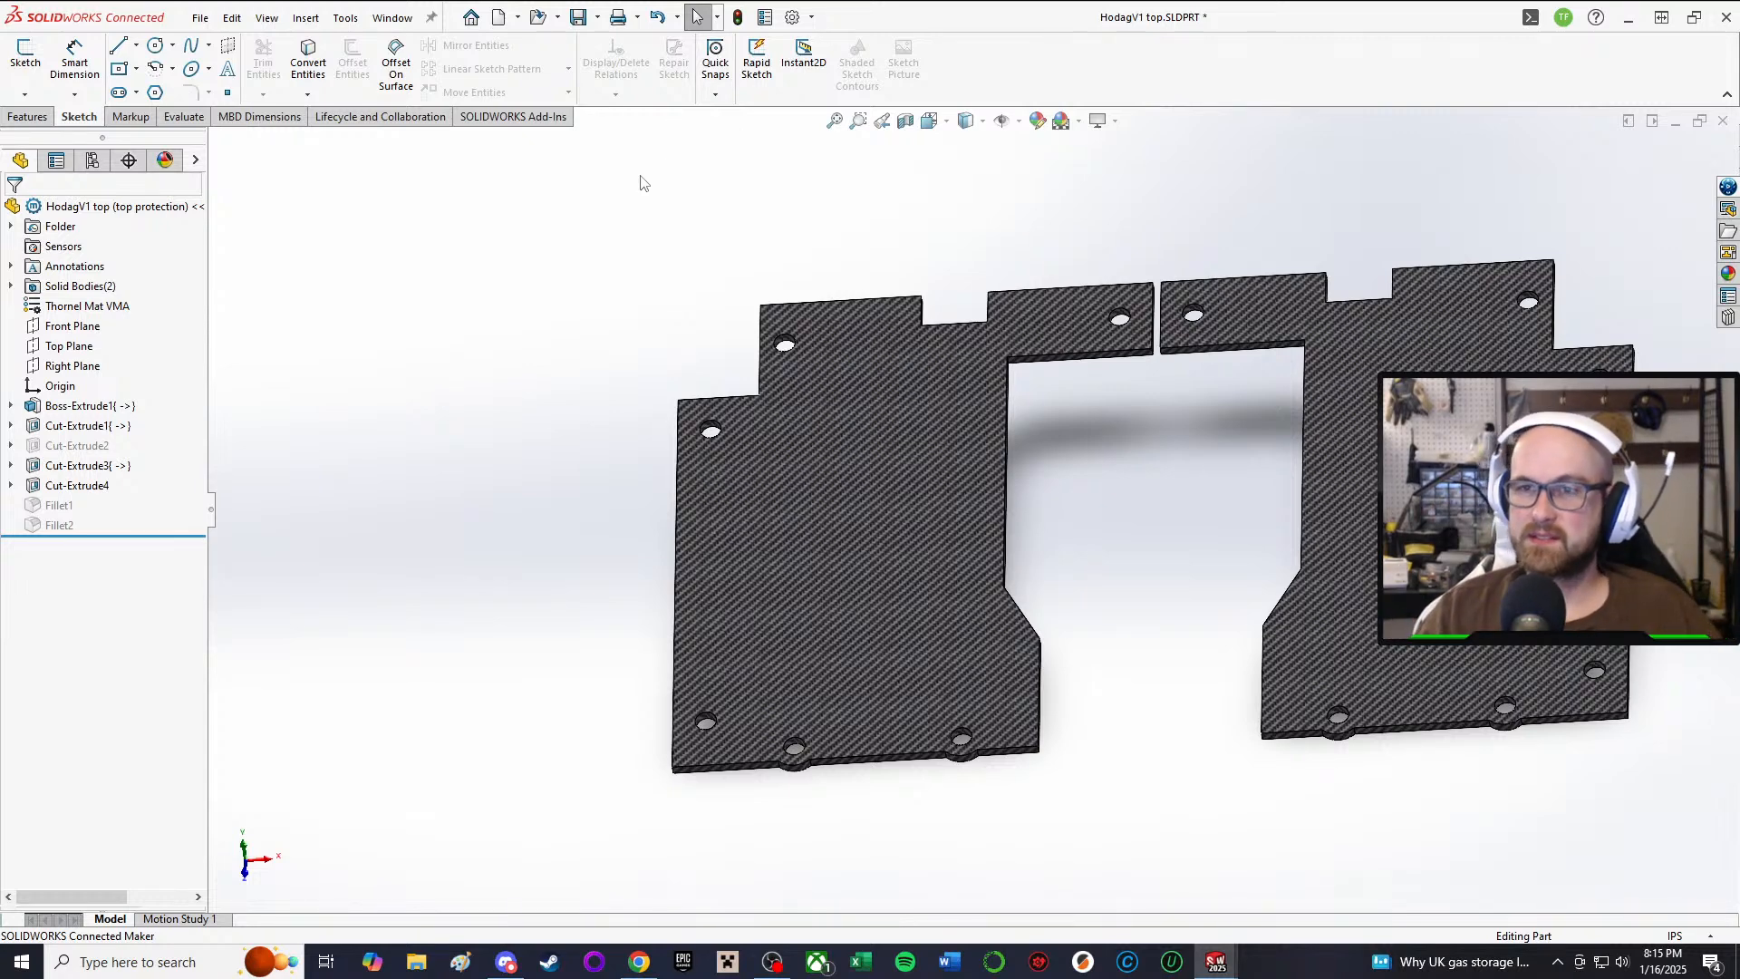
Step: Activate the Default configuration of the top part
left_click(92, 160)
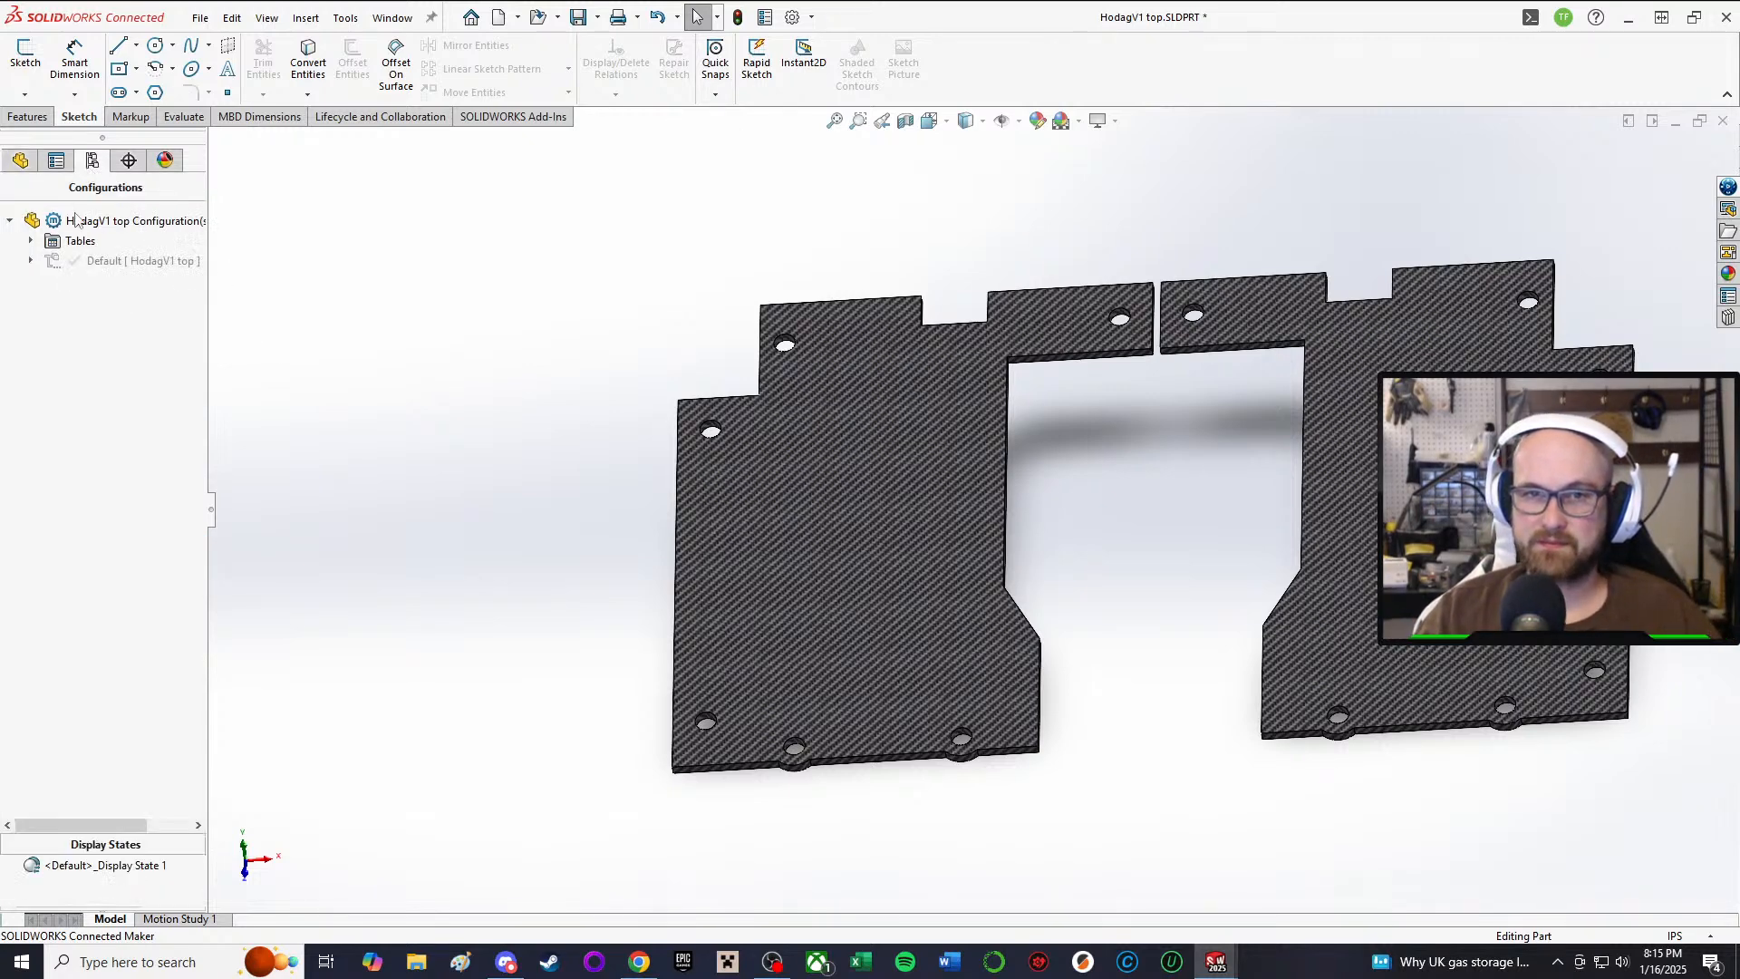
left_click(83, 262)
double_click(83, 261)
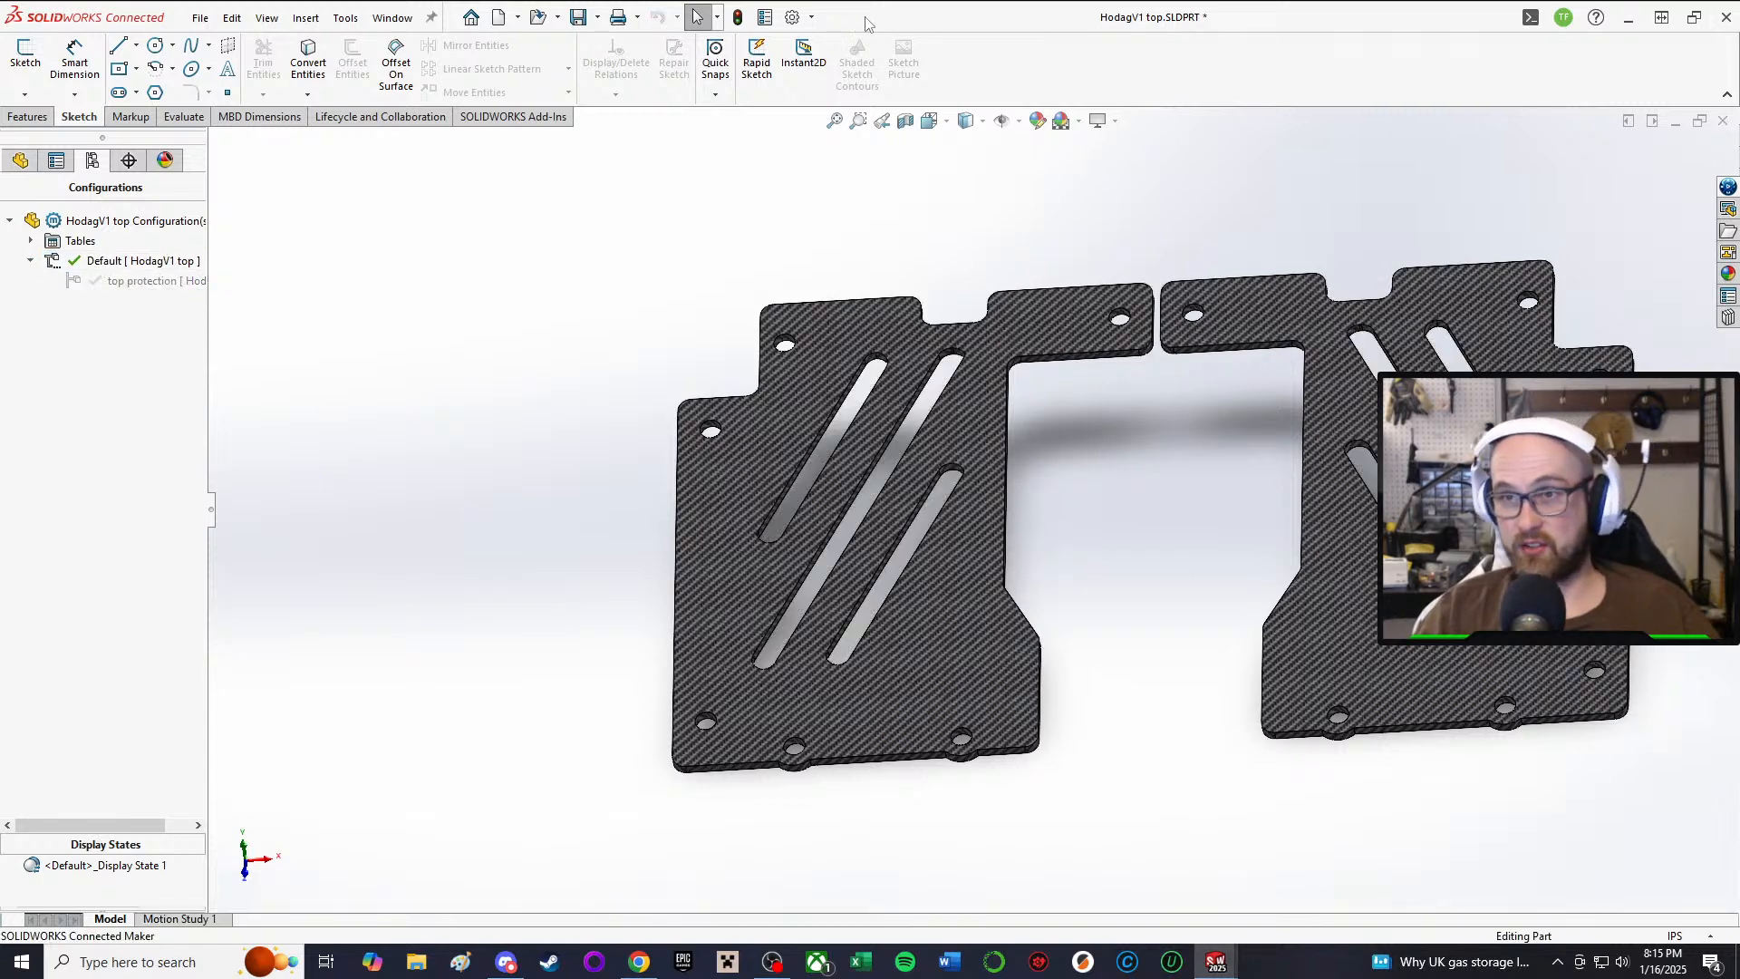
Step: Save the top part and inspect its slotted left plate within the full robot assembly from several angles
left_click(577, 17)
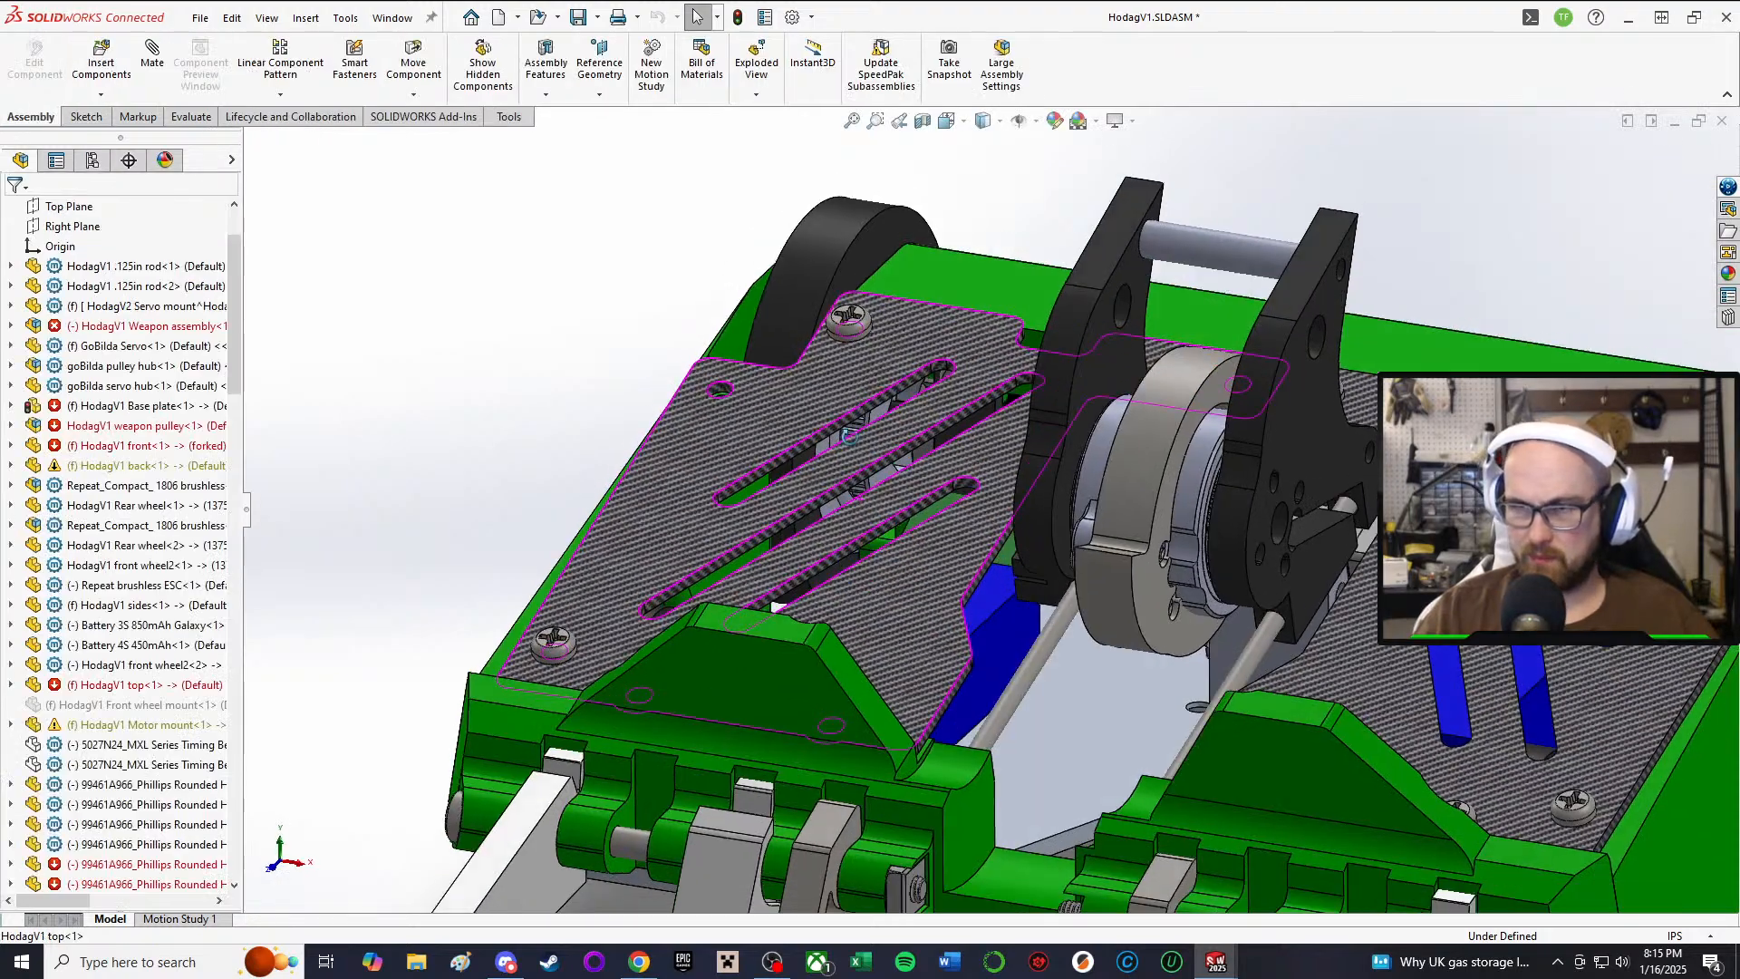
middle_click_drag(850, 436, 915, 399)
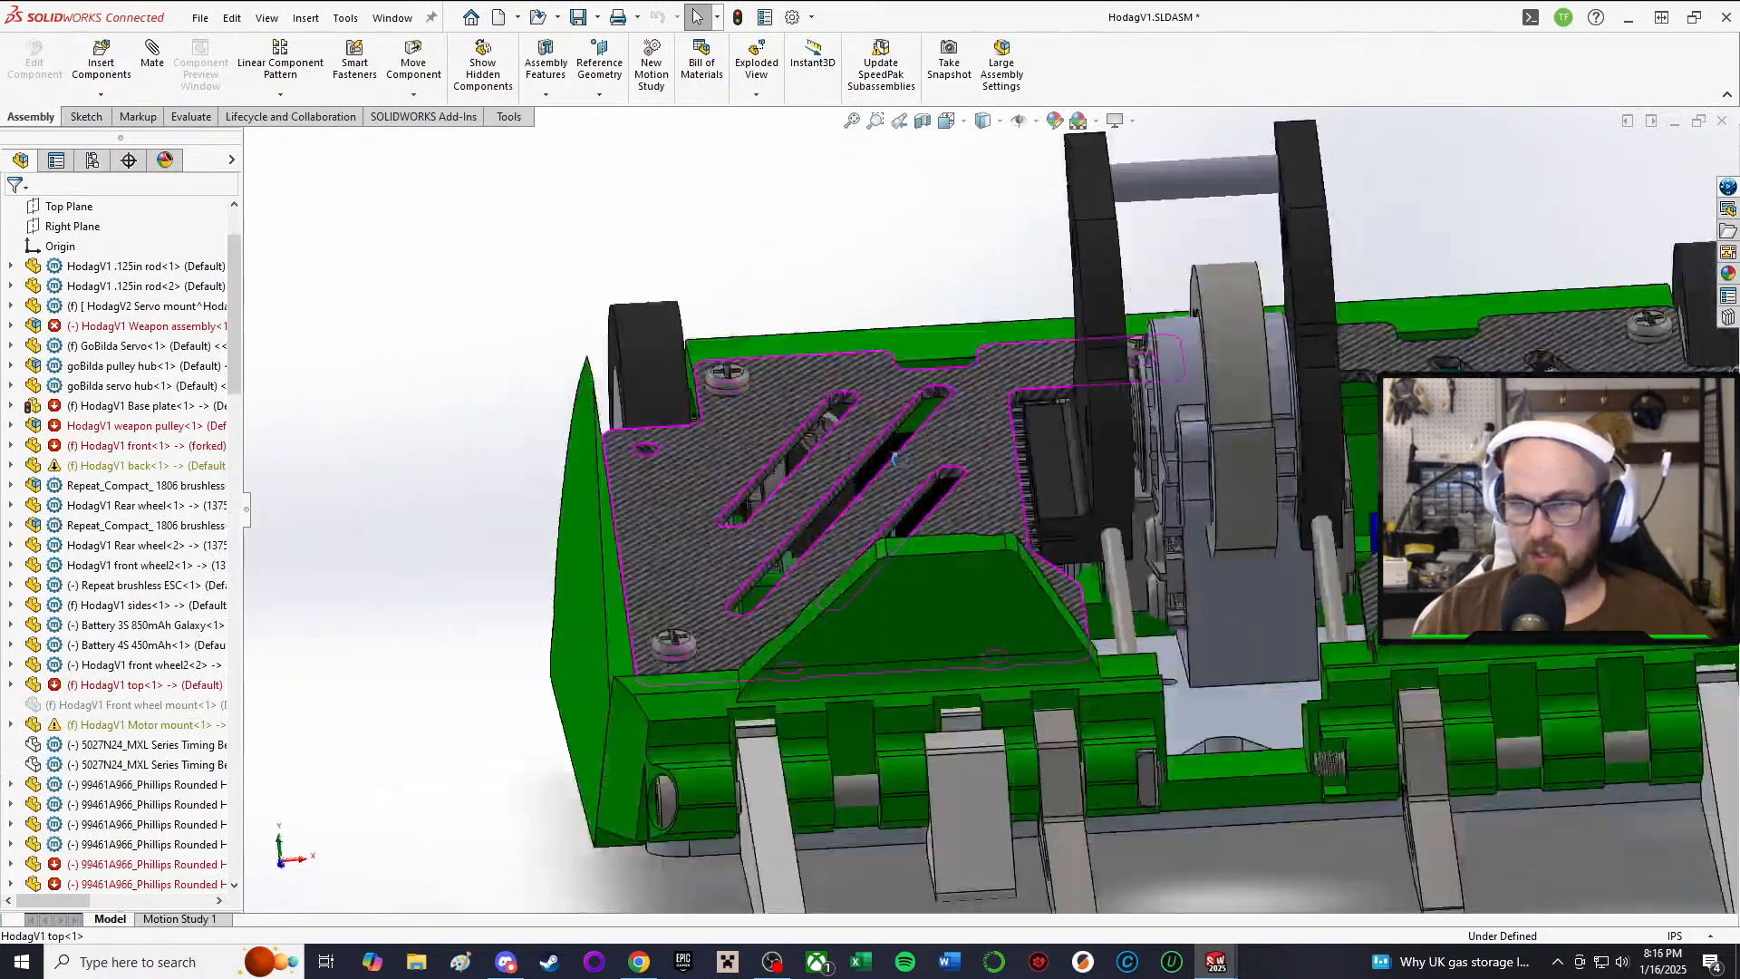
scroll(960, 540, "down", 3)
scroll(960, 540, "up", 2)
middle_click_drag(942, 471, 937, 616)
scroll(987, 515, "up", 3)
scroll(917, 580, "down", 2)
scroll(915, 585, "up", 5)
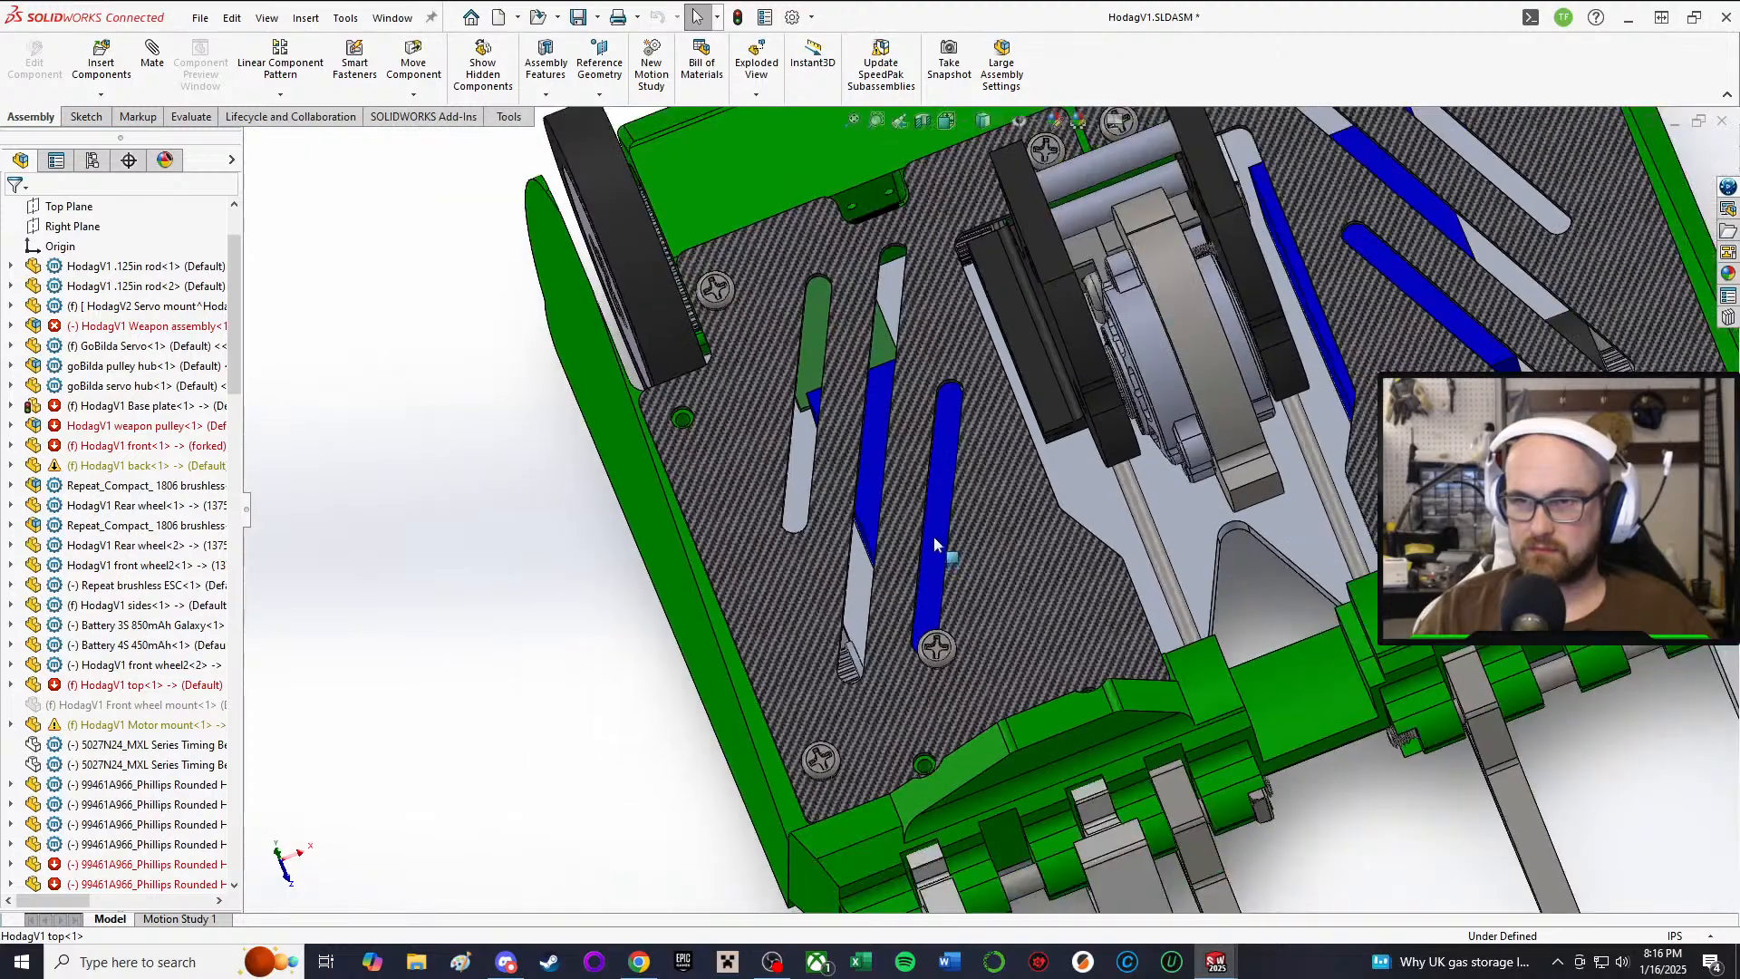
scroll(916, 584, "down", 4)
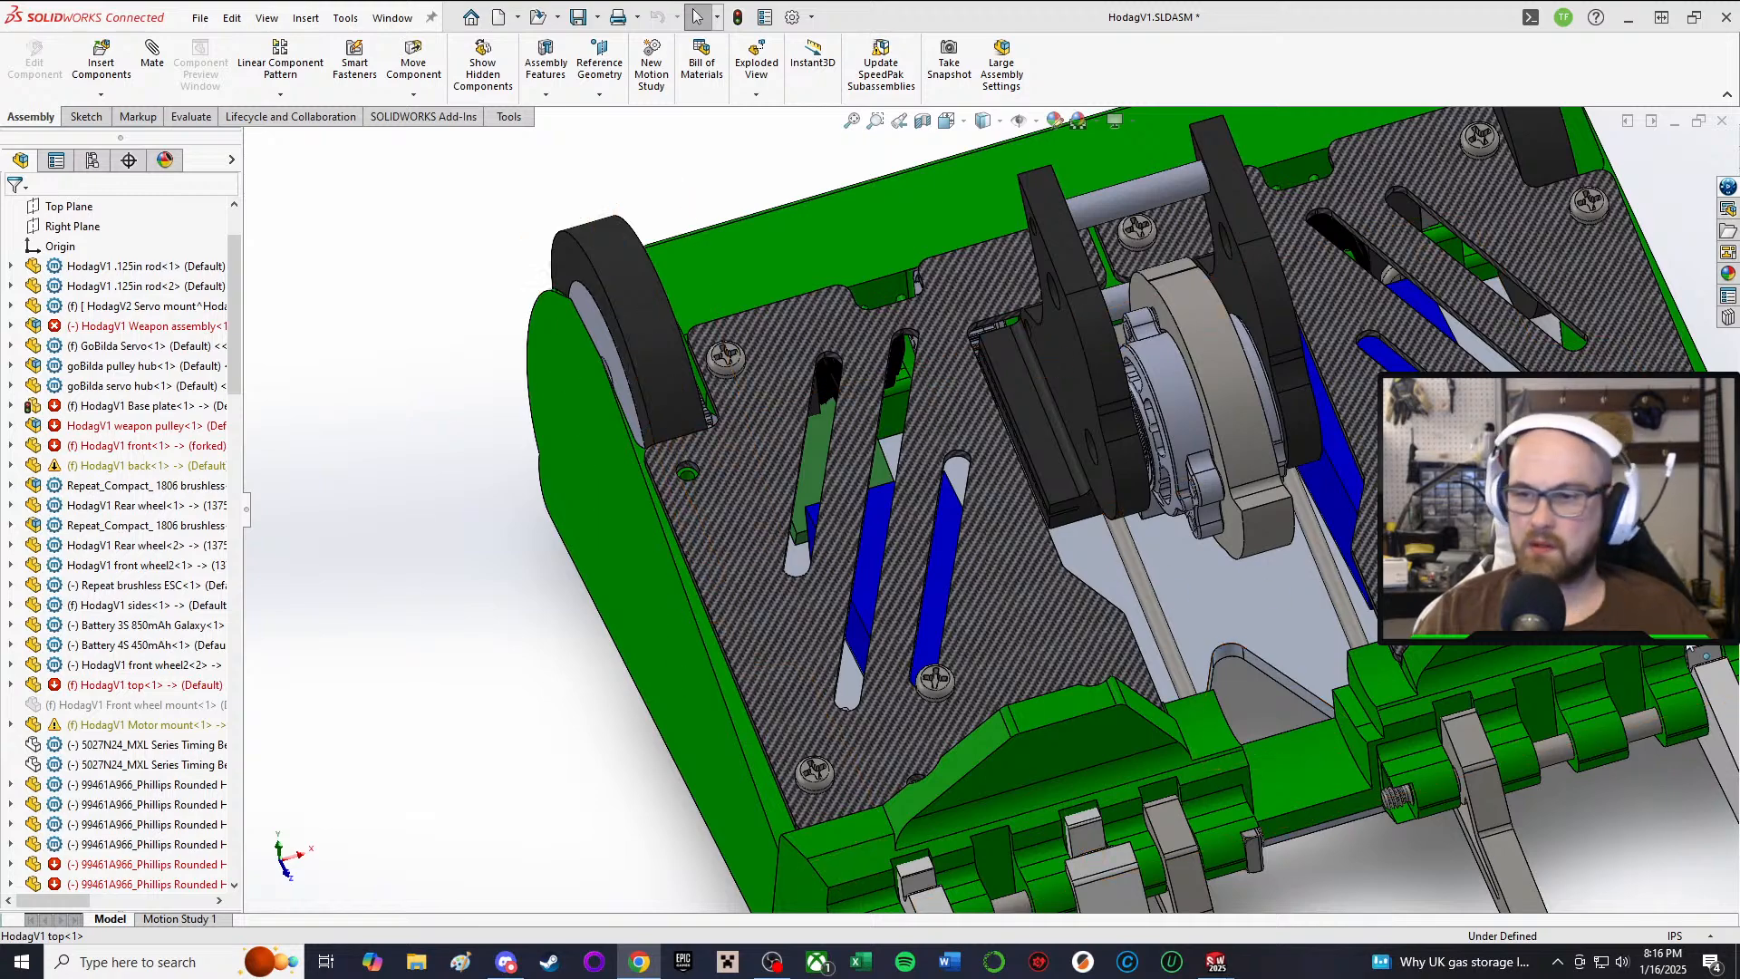
Step: Examine the screws near the weapon supports and the slot layout across both top plates
middle_click_drag(1260, 688, 1219, 424)
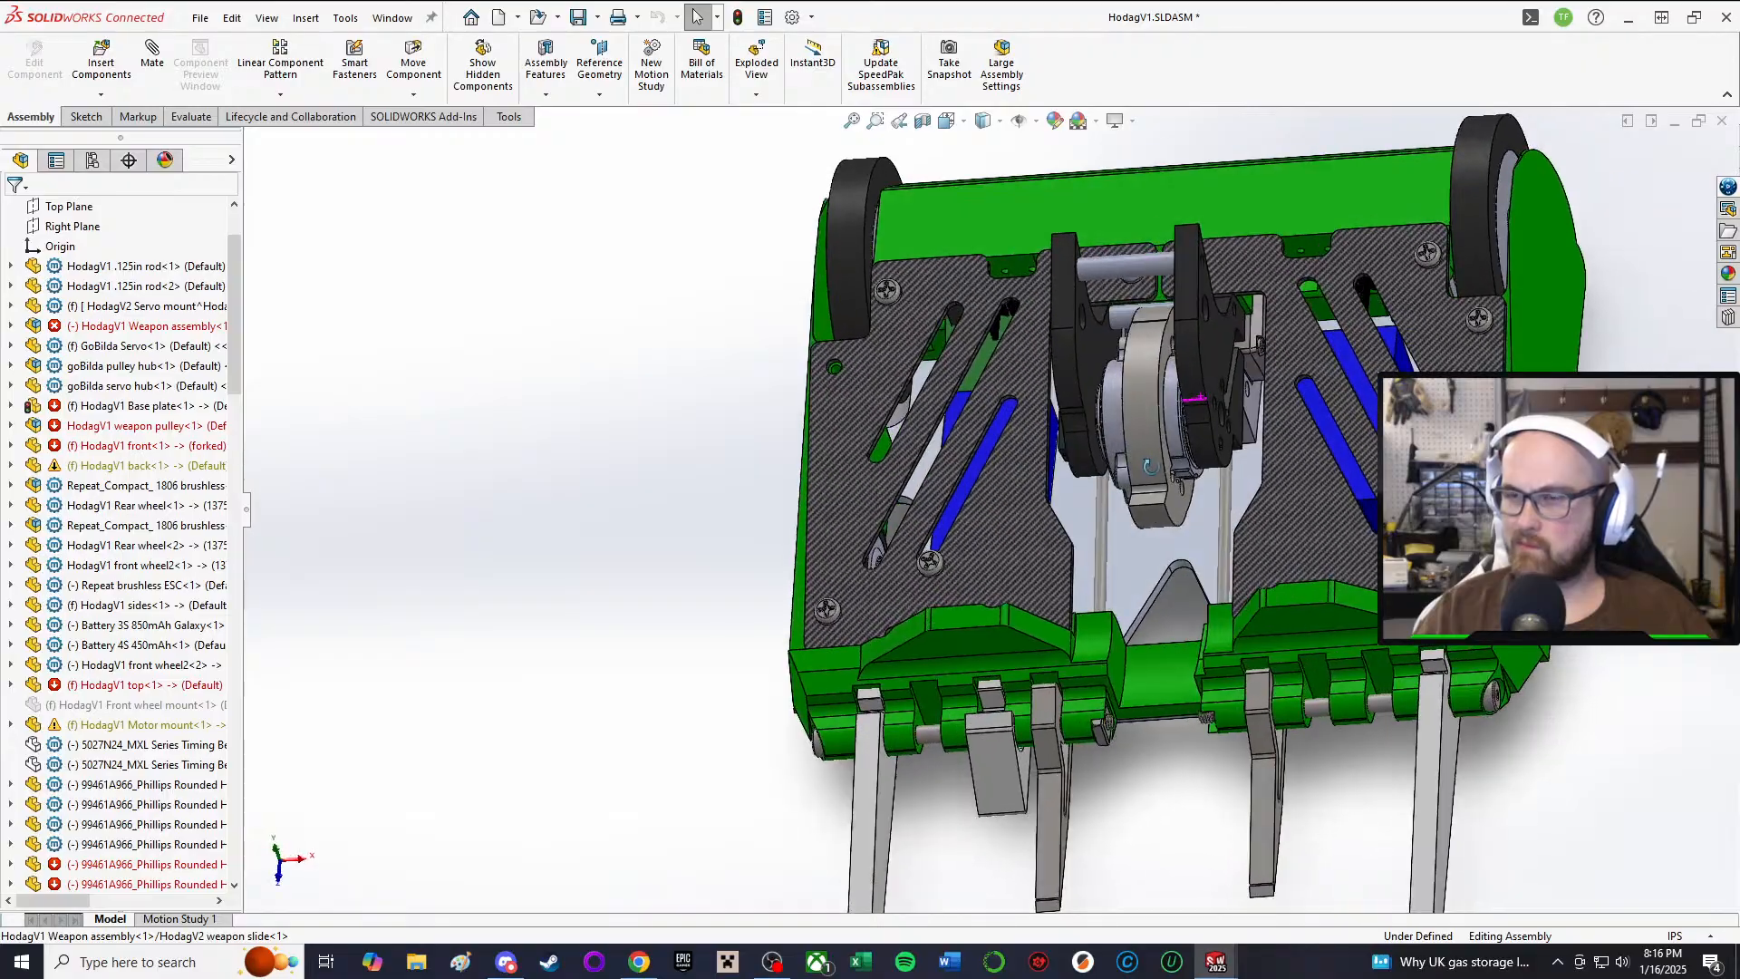
scroll(1227, 427, "down", 4)
scroll(1227, 428, "up", 2)
middle_click_drag(1278, 292, 961, 366)
scroll(961, 365, "down", 4)
scroll(961, 365, "down", 3)
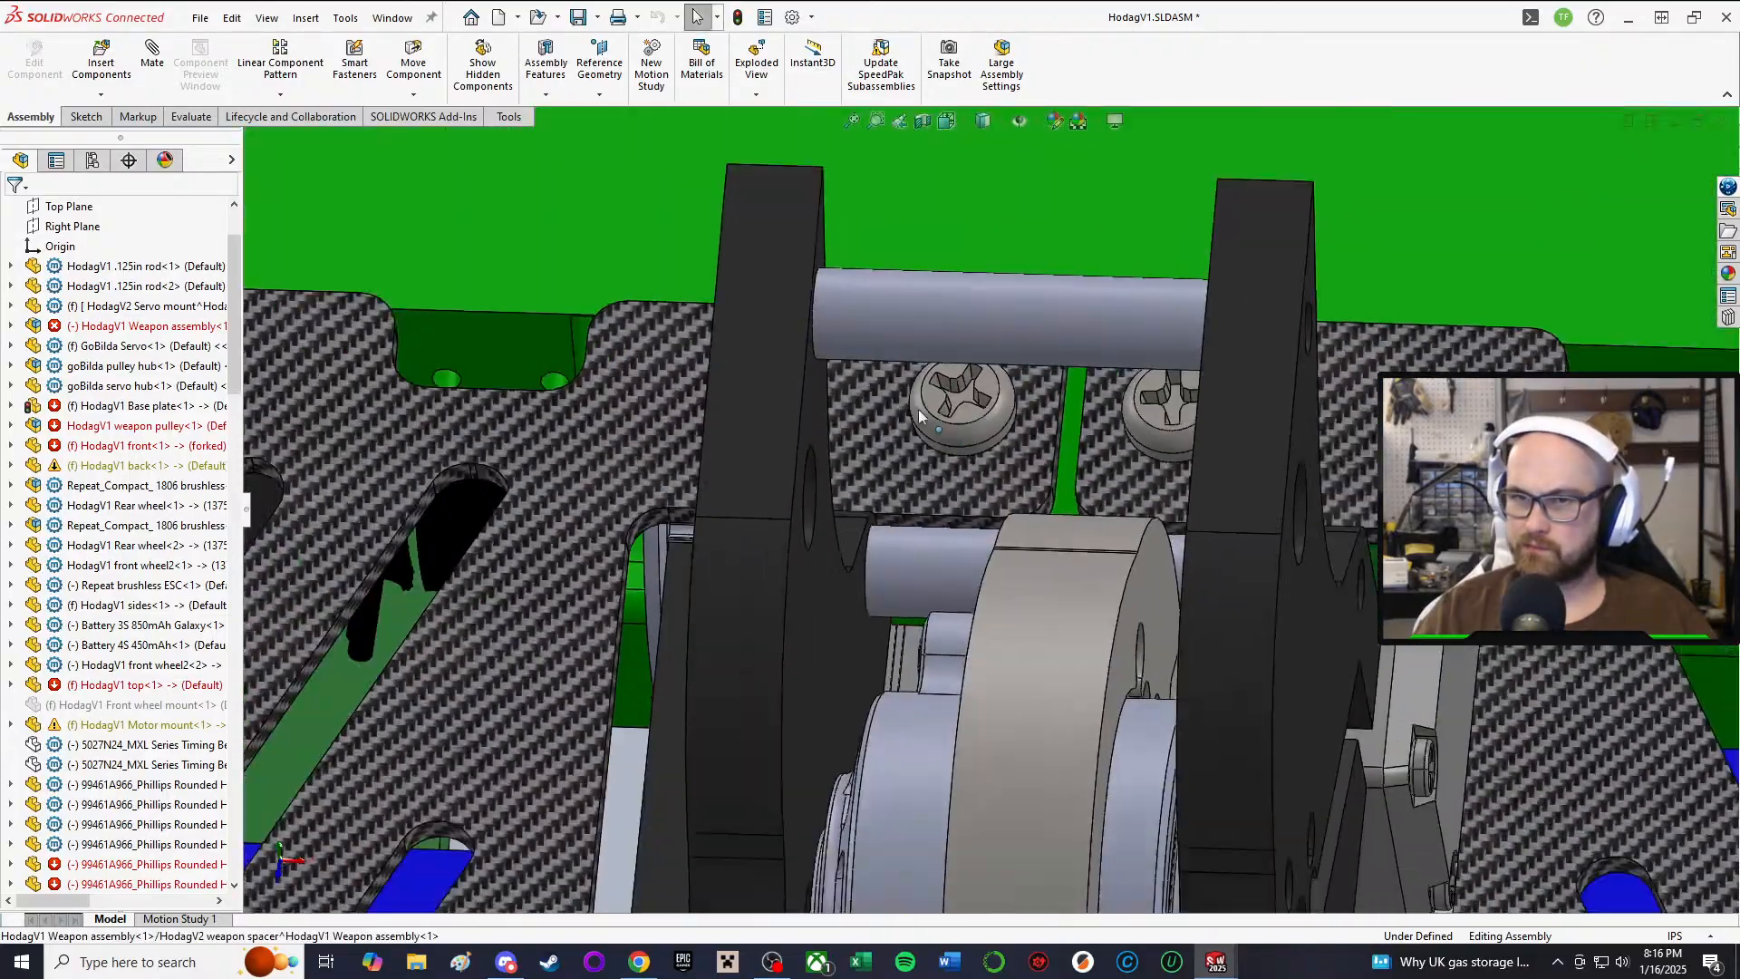
scroll(915, 411, "up", 6)
scroll(796, 432, "down", 5)
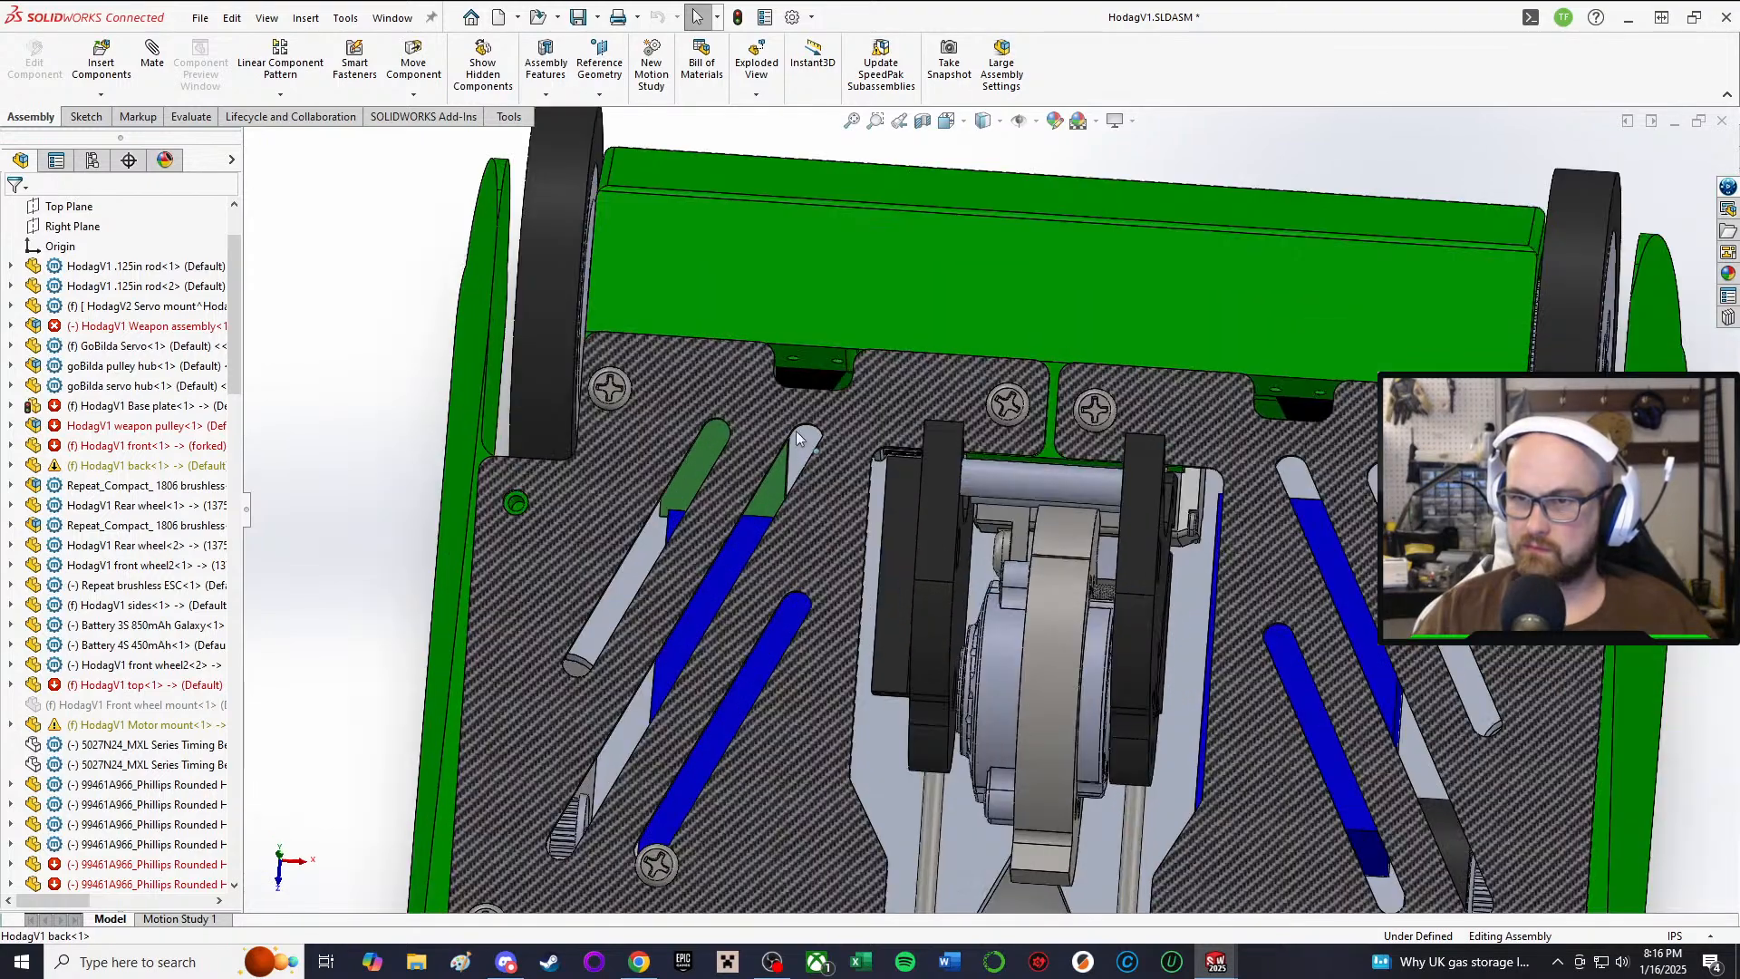
scroll(859, 576, "up", 2)
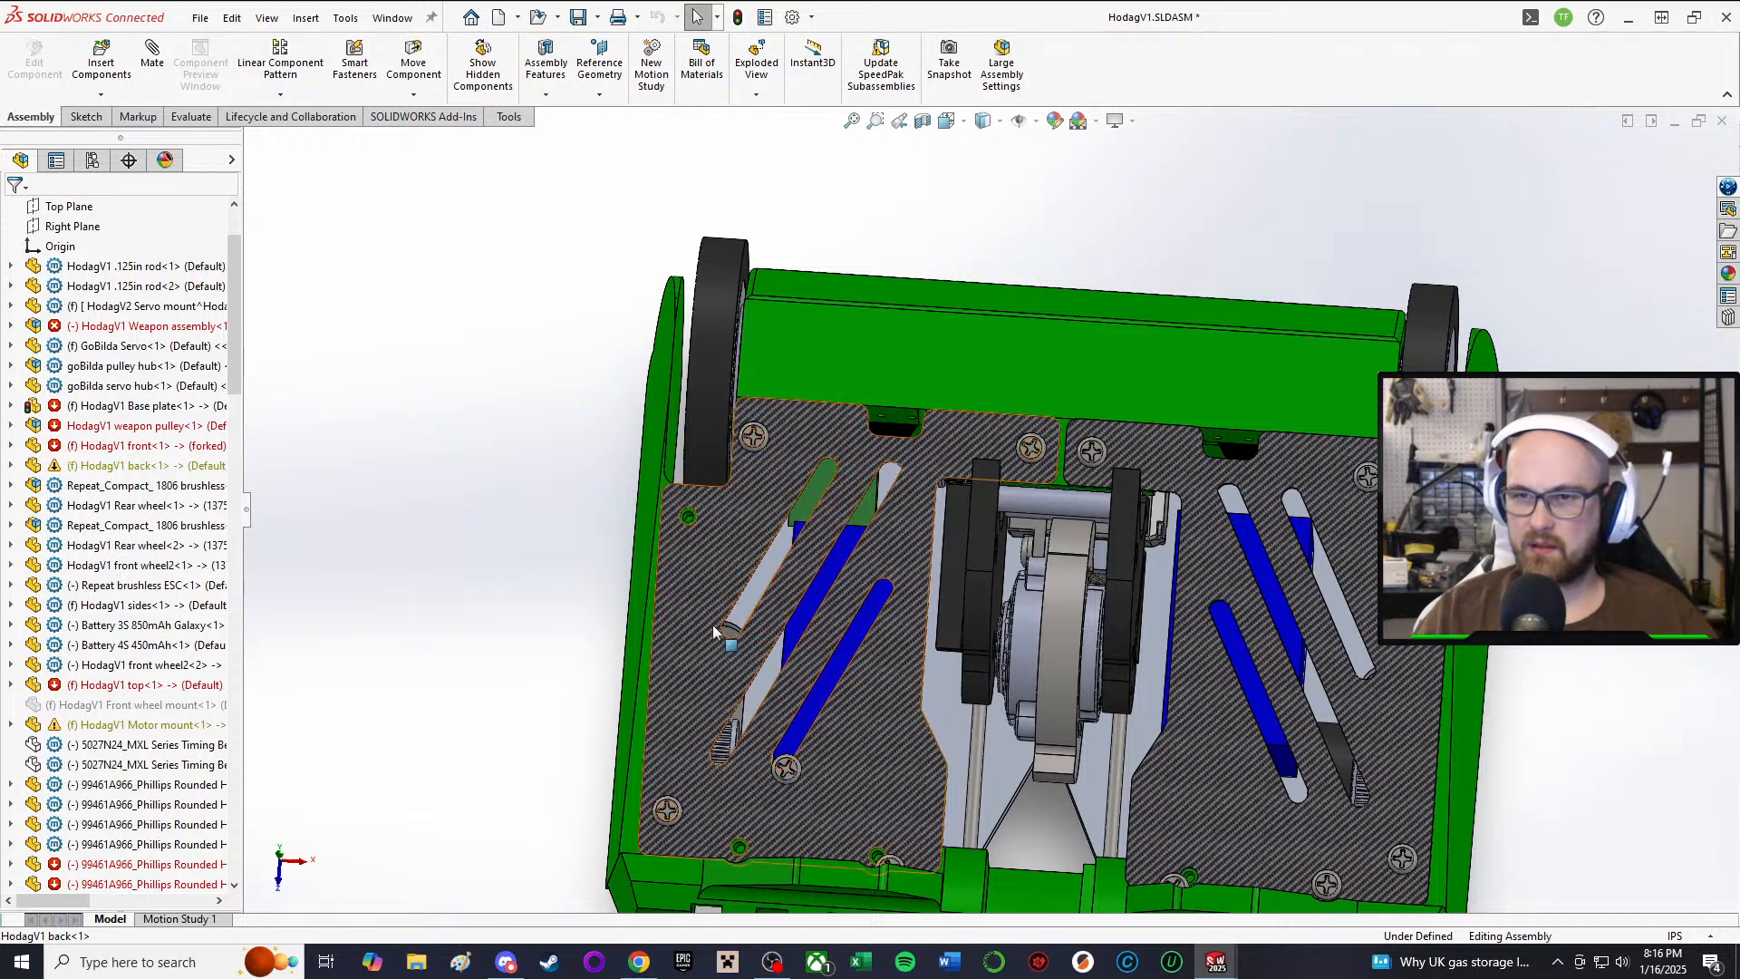
Step: Edit the top part in the assembly's context and open the sketch of Cut-Extrude2
left_click(707, 653)
left_click(835, 540)
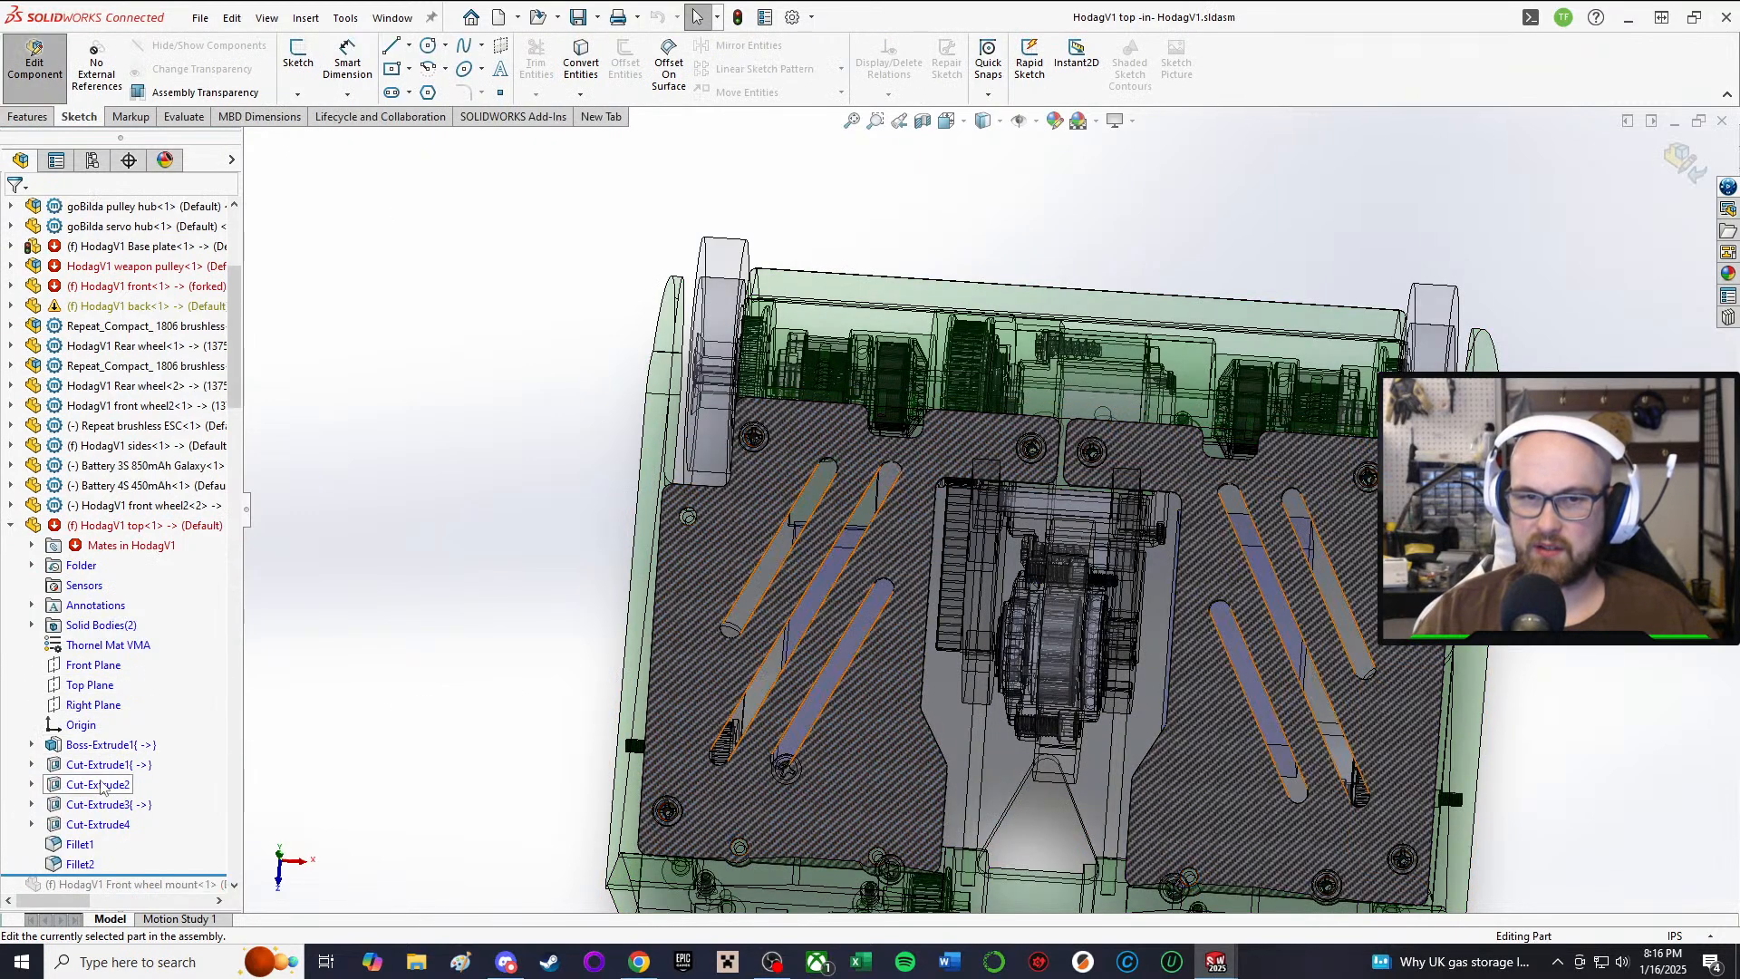
left_click(101, 787)
left_click(176, 725)
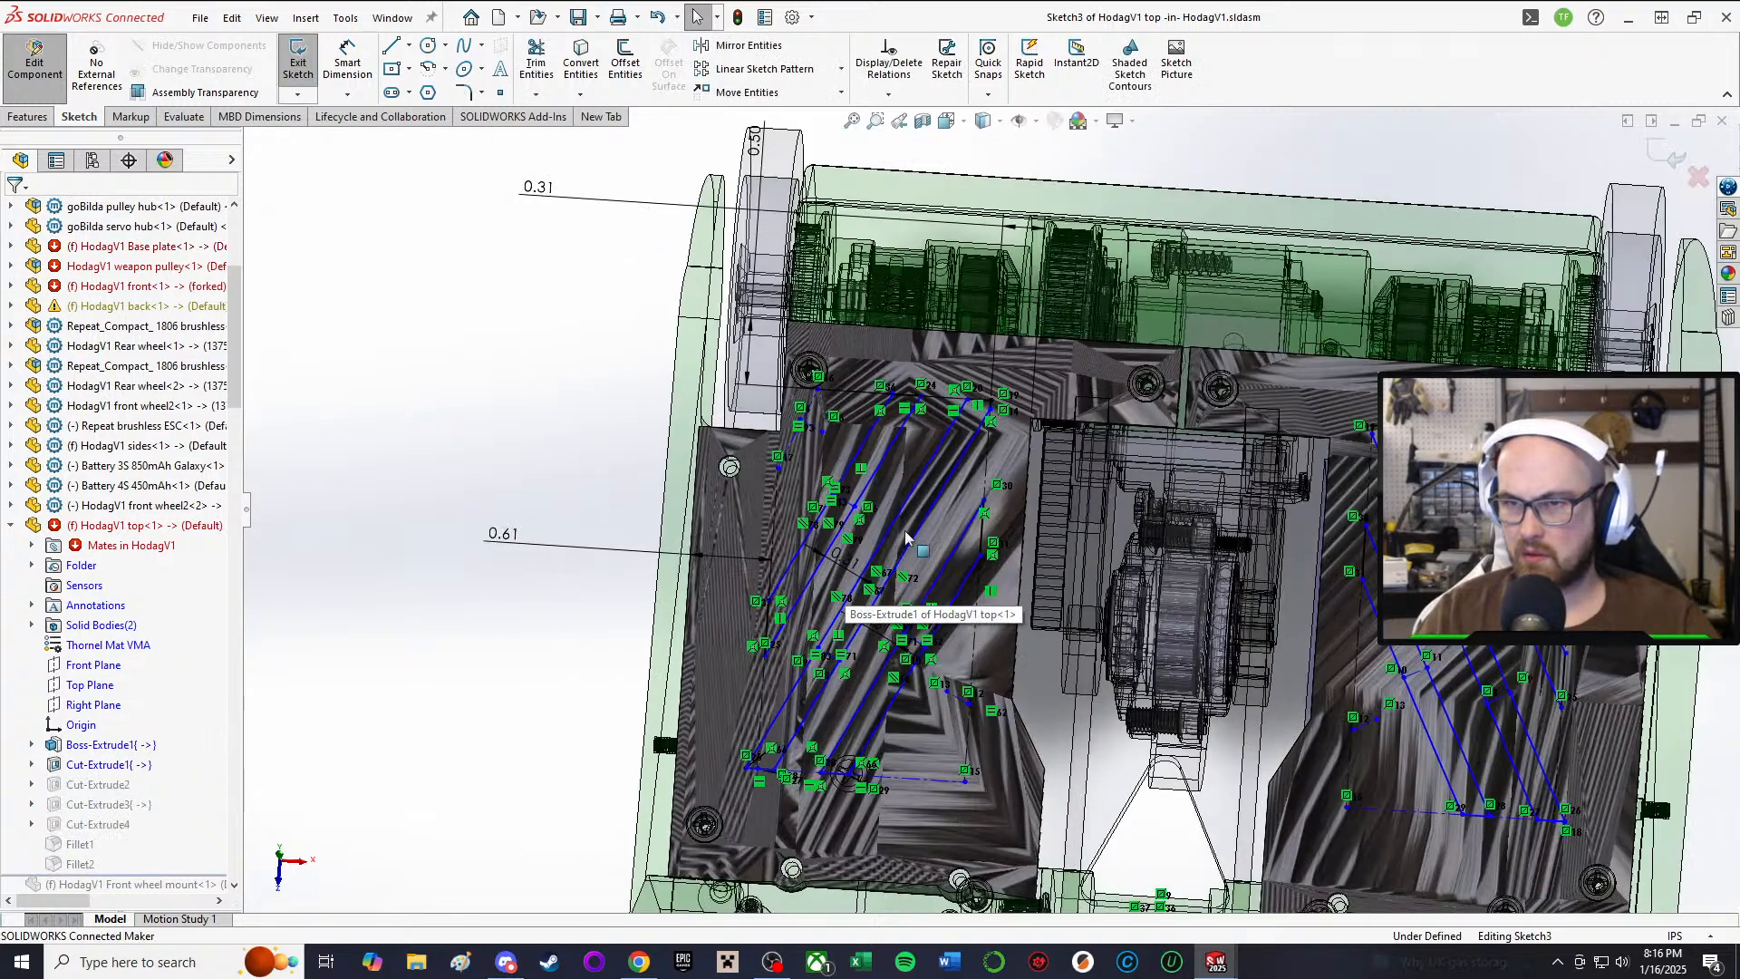
Step: Delete the two long edges of the middle diagonal slot on the left plate, including their associated dimensions
left_click(906, 537)
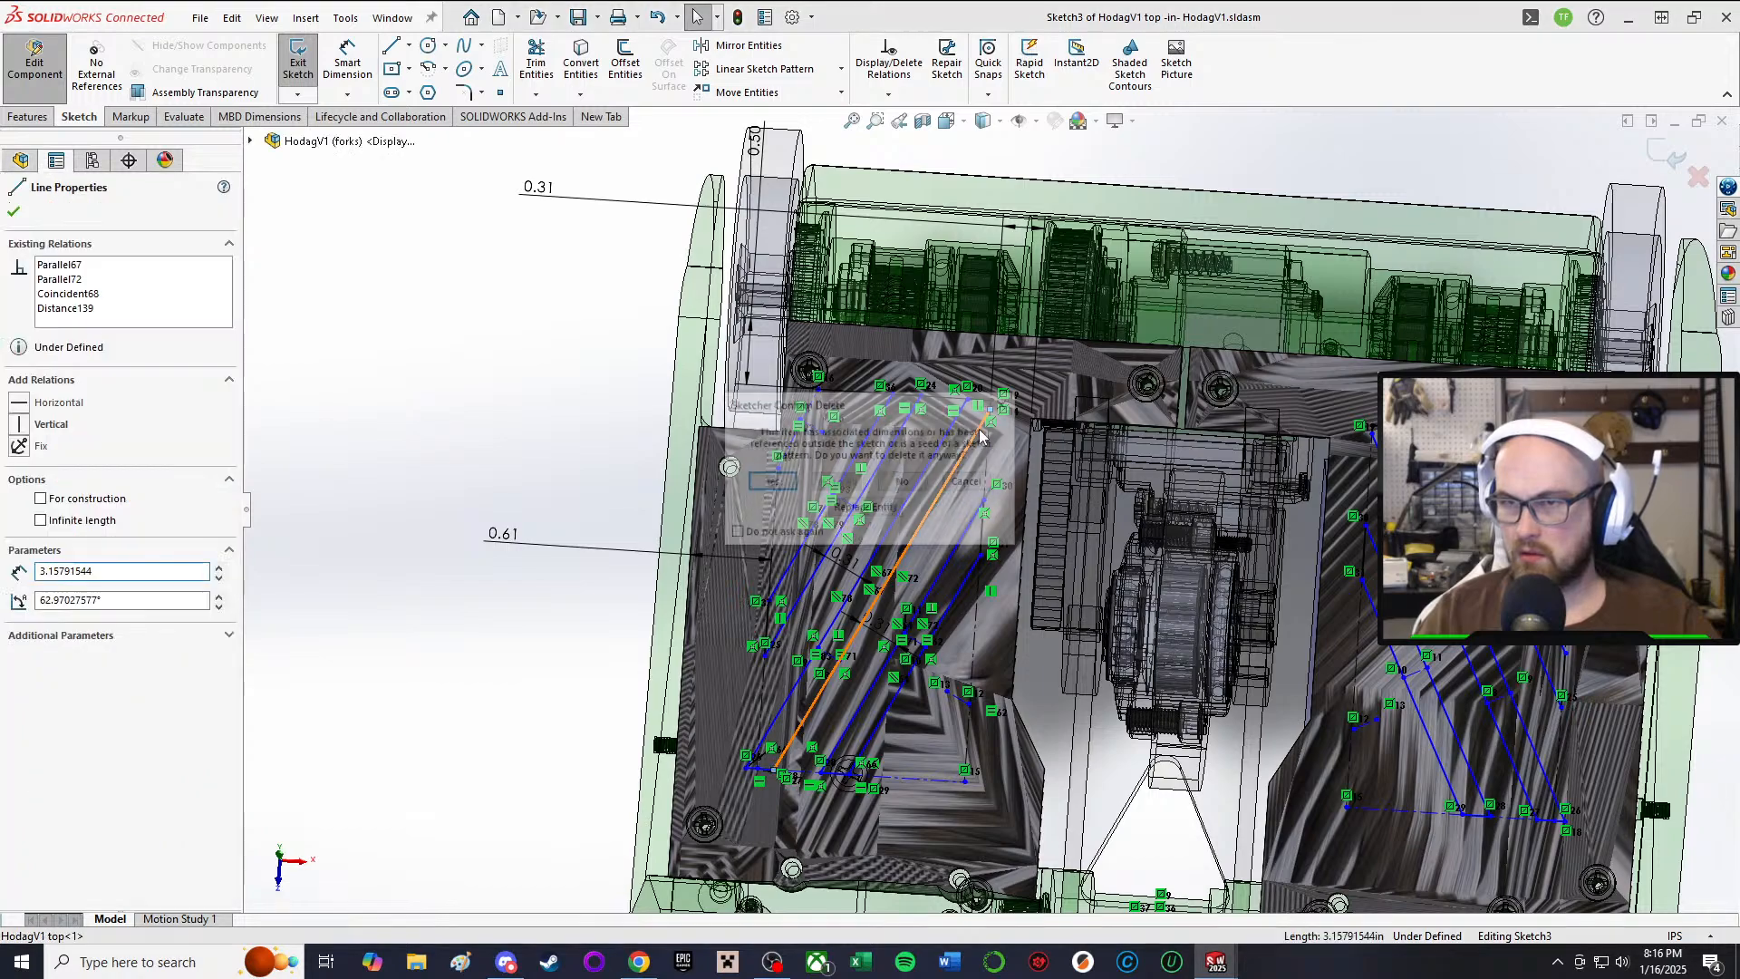
key("Delete")
left_click(775, 481)
scroll(1039, 412, "down", 5)
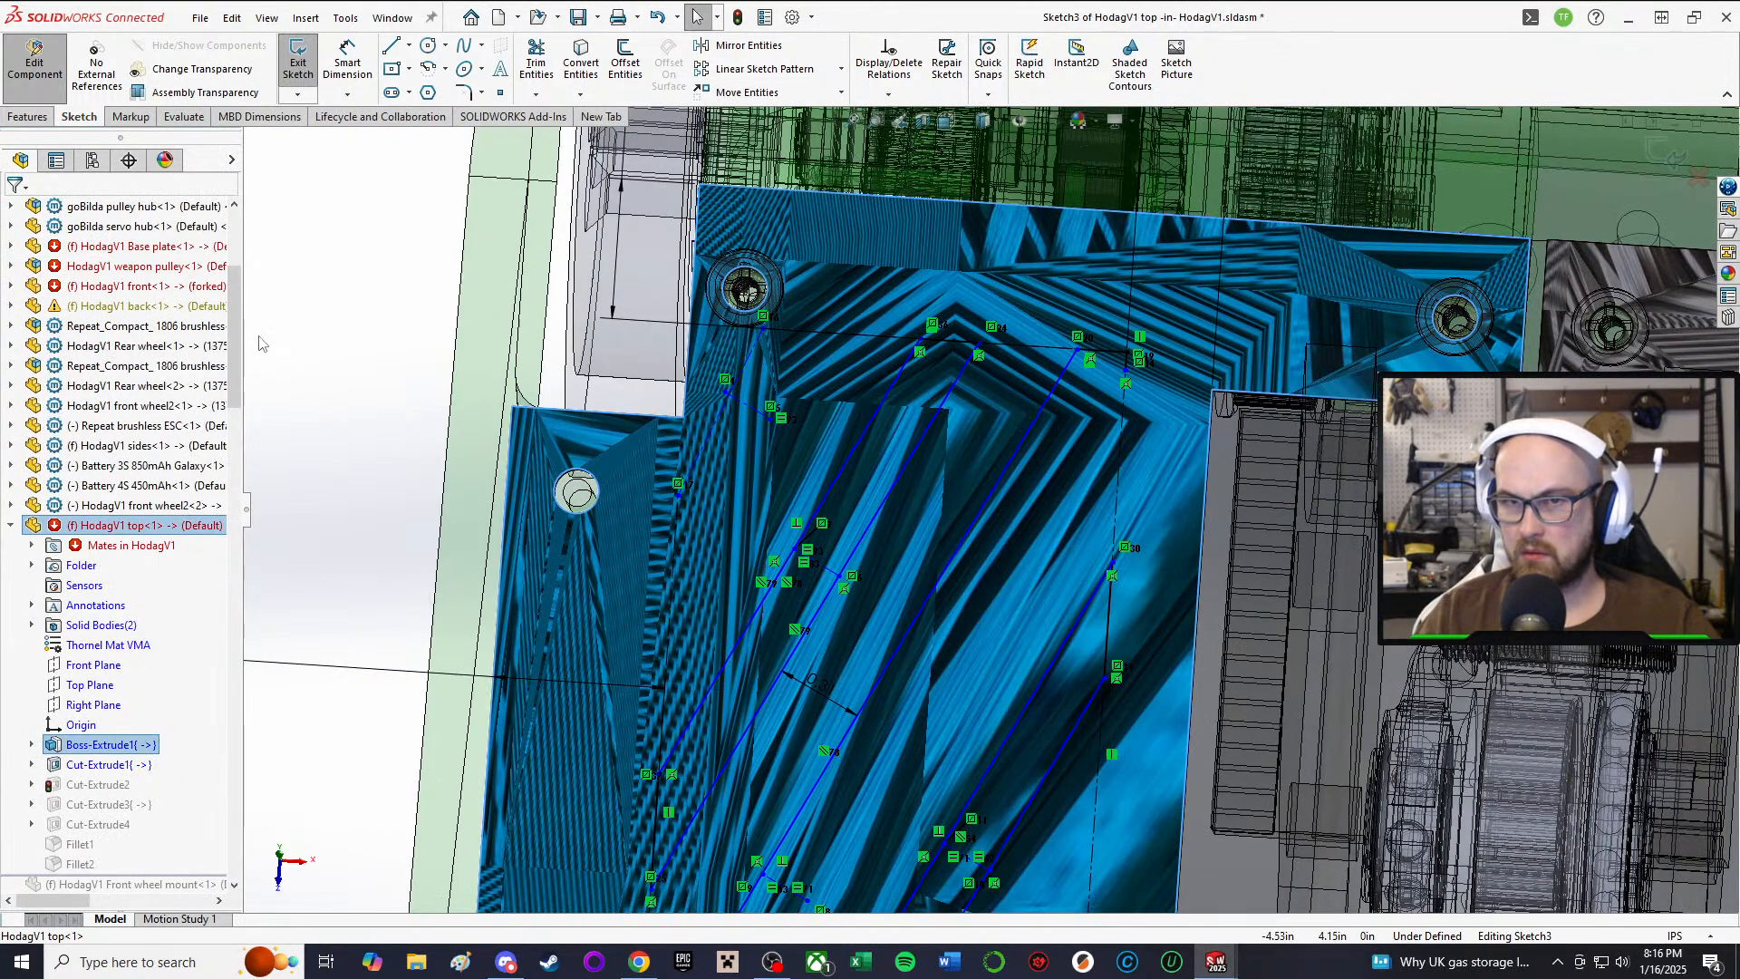
left_click(1029, 447)
key("Delete")
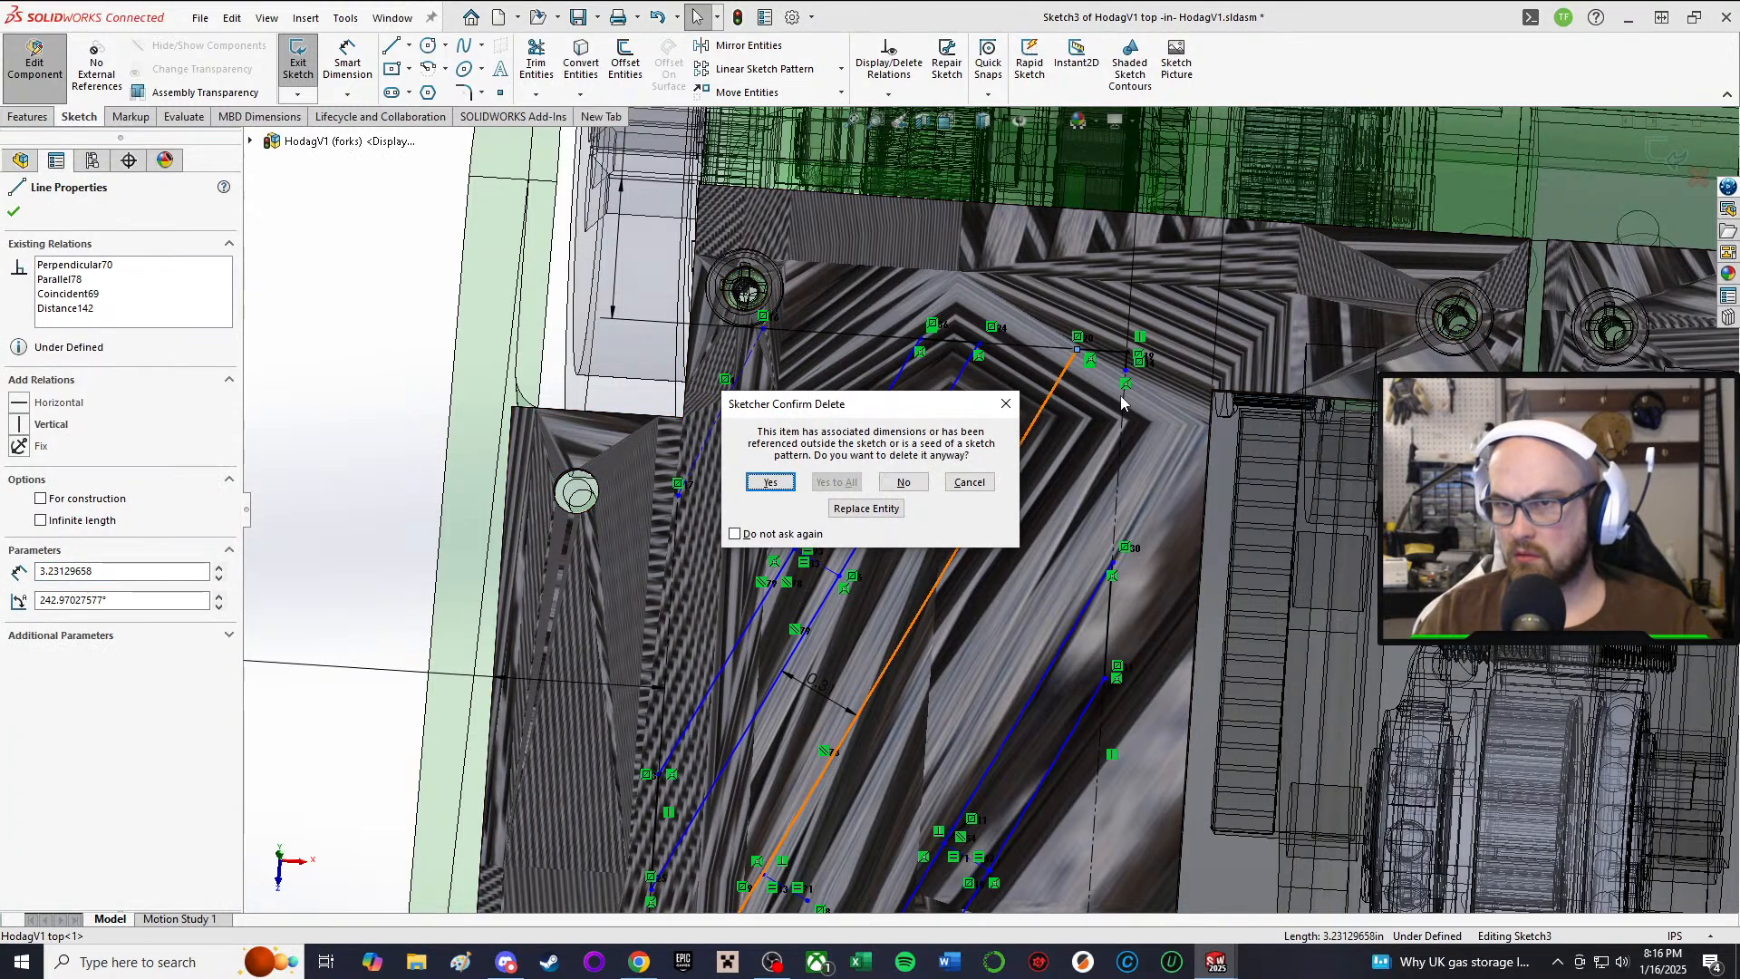
left_click(769, 483)
scroll(961, 364, "up", 3)
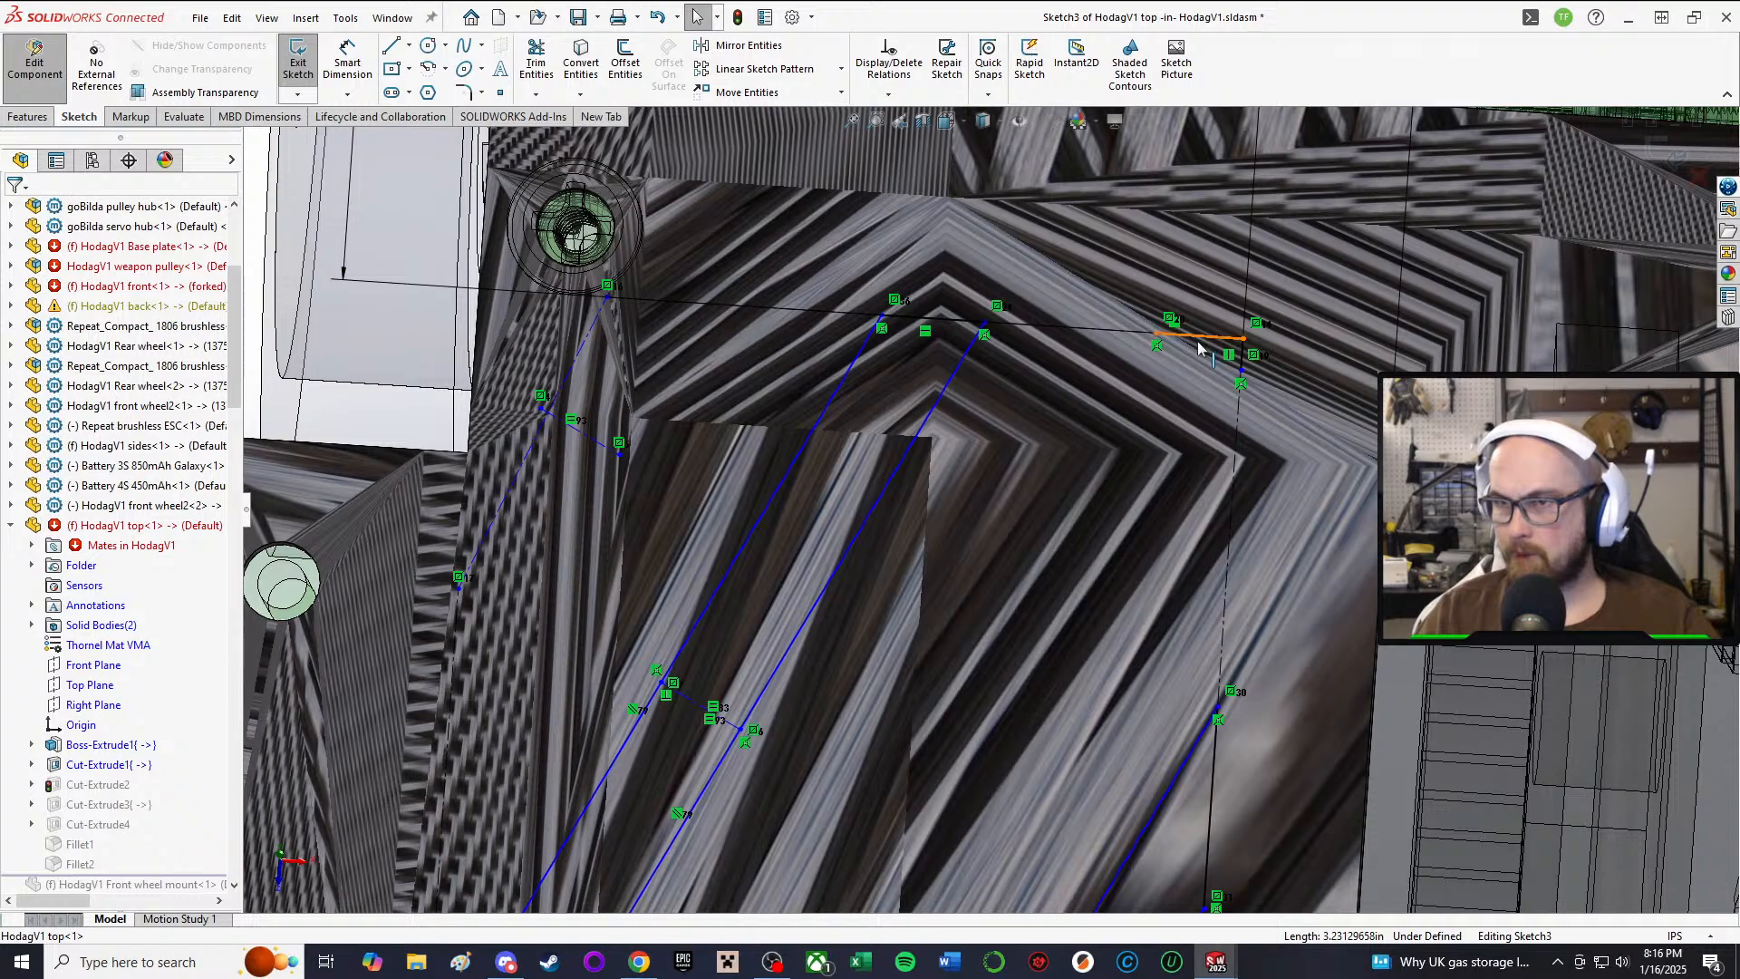
Step: Delete the leftover short lines at both ends of the left plate's middle slot
left_click(1240, 340)
key("Delete")
key("Return")
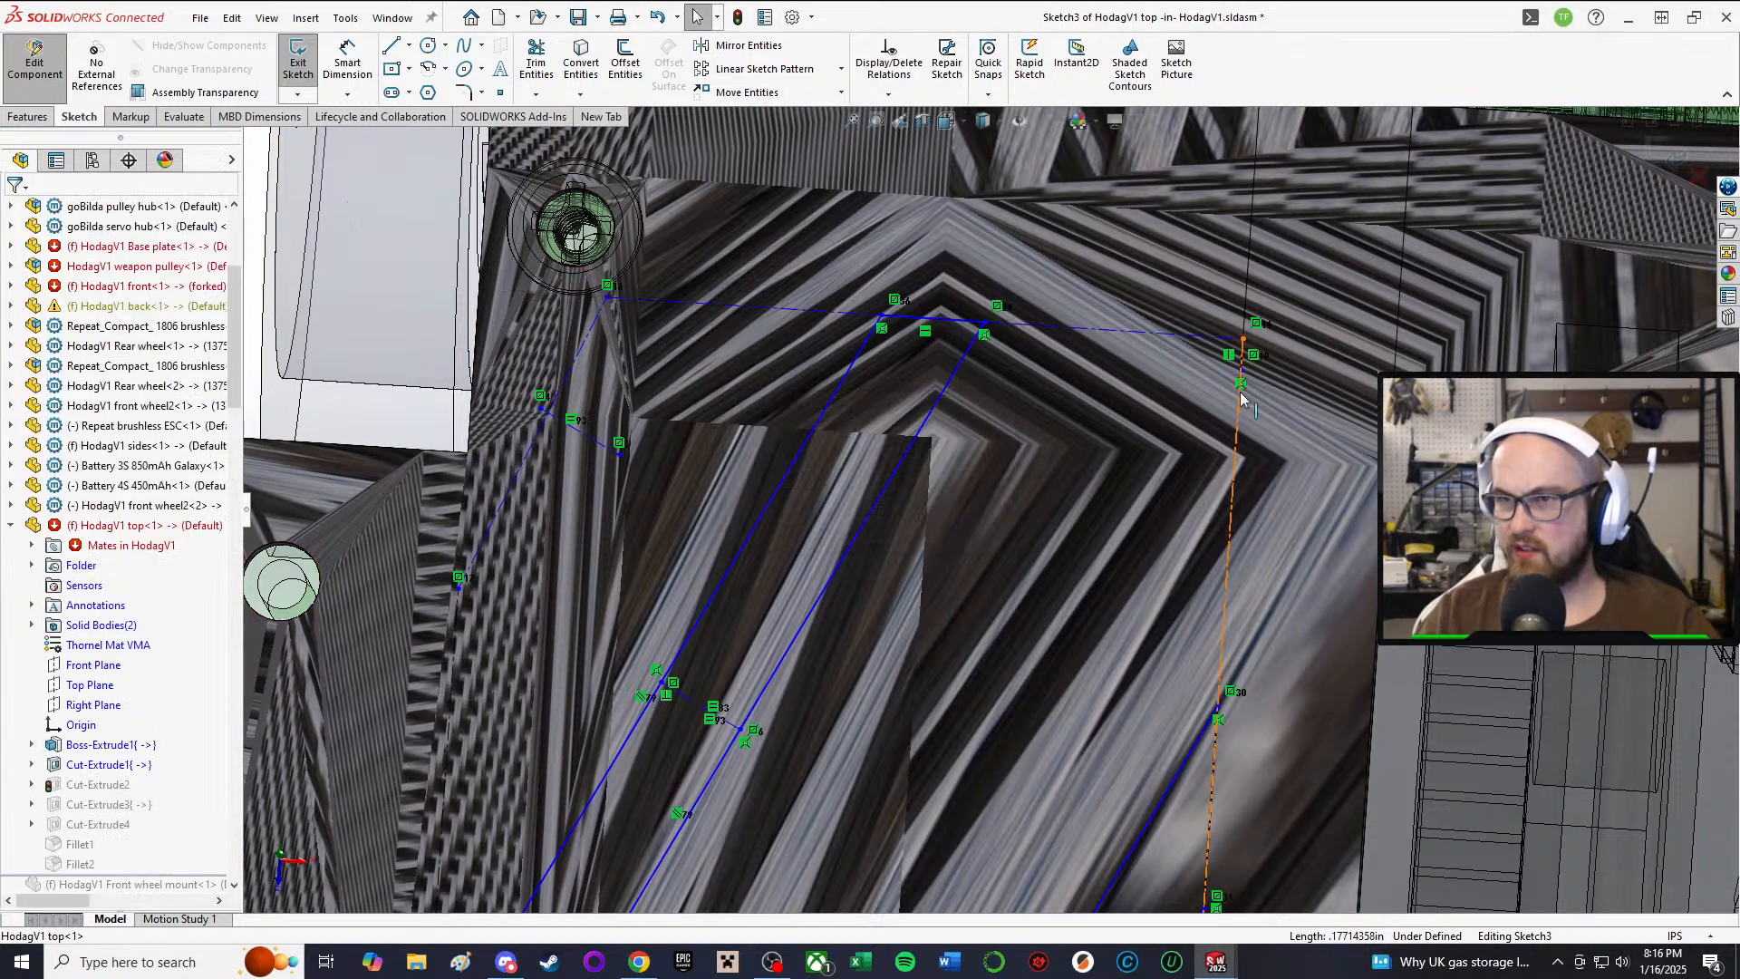
left_click(1243, 367)
key("Delete")
scroll(1003, 622, "up", 4)
scroll(877, 738, "down", 2)
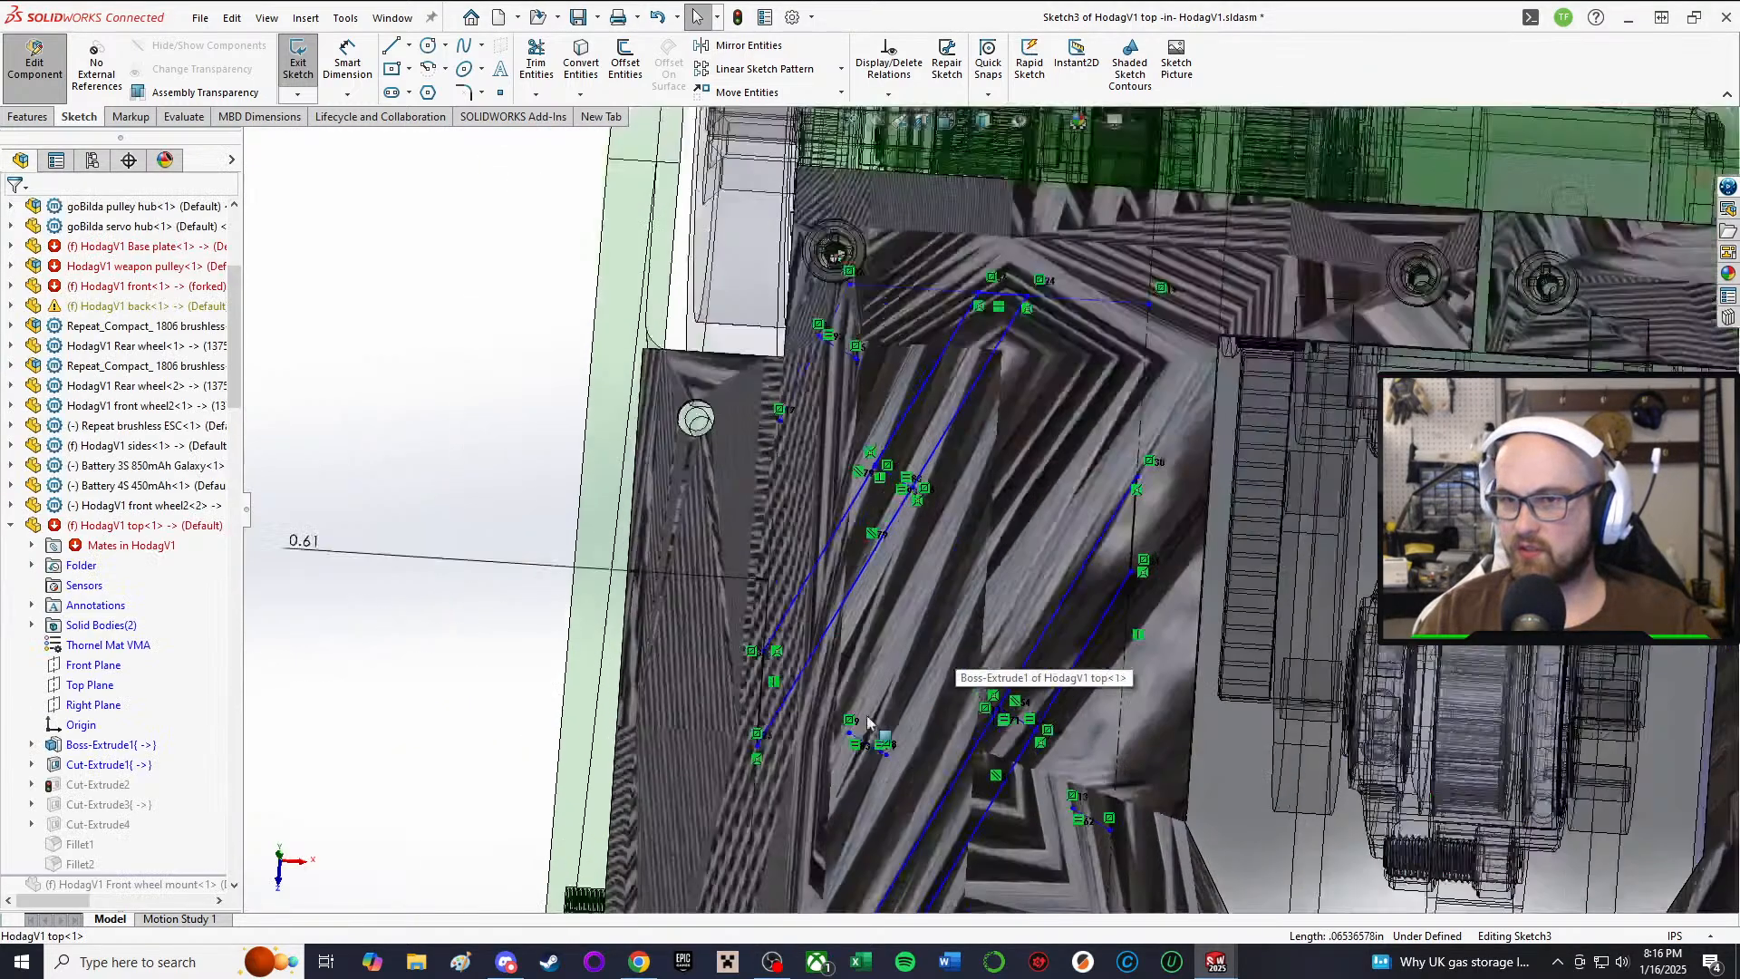
scroll(884, 741, "up", 4)
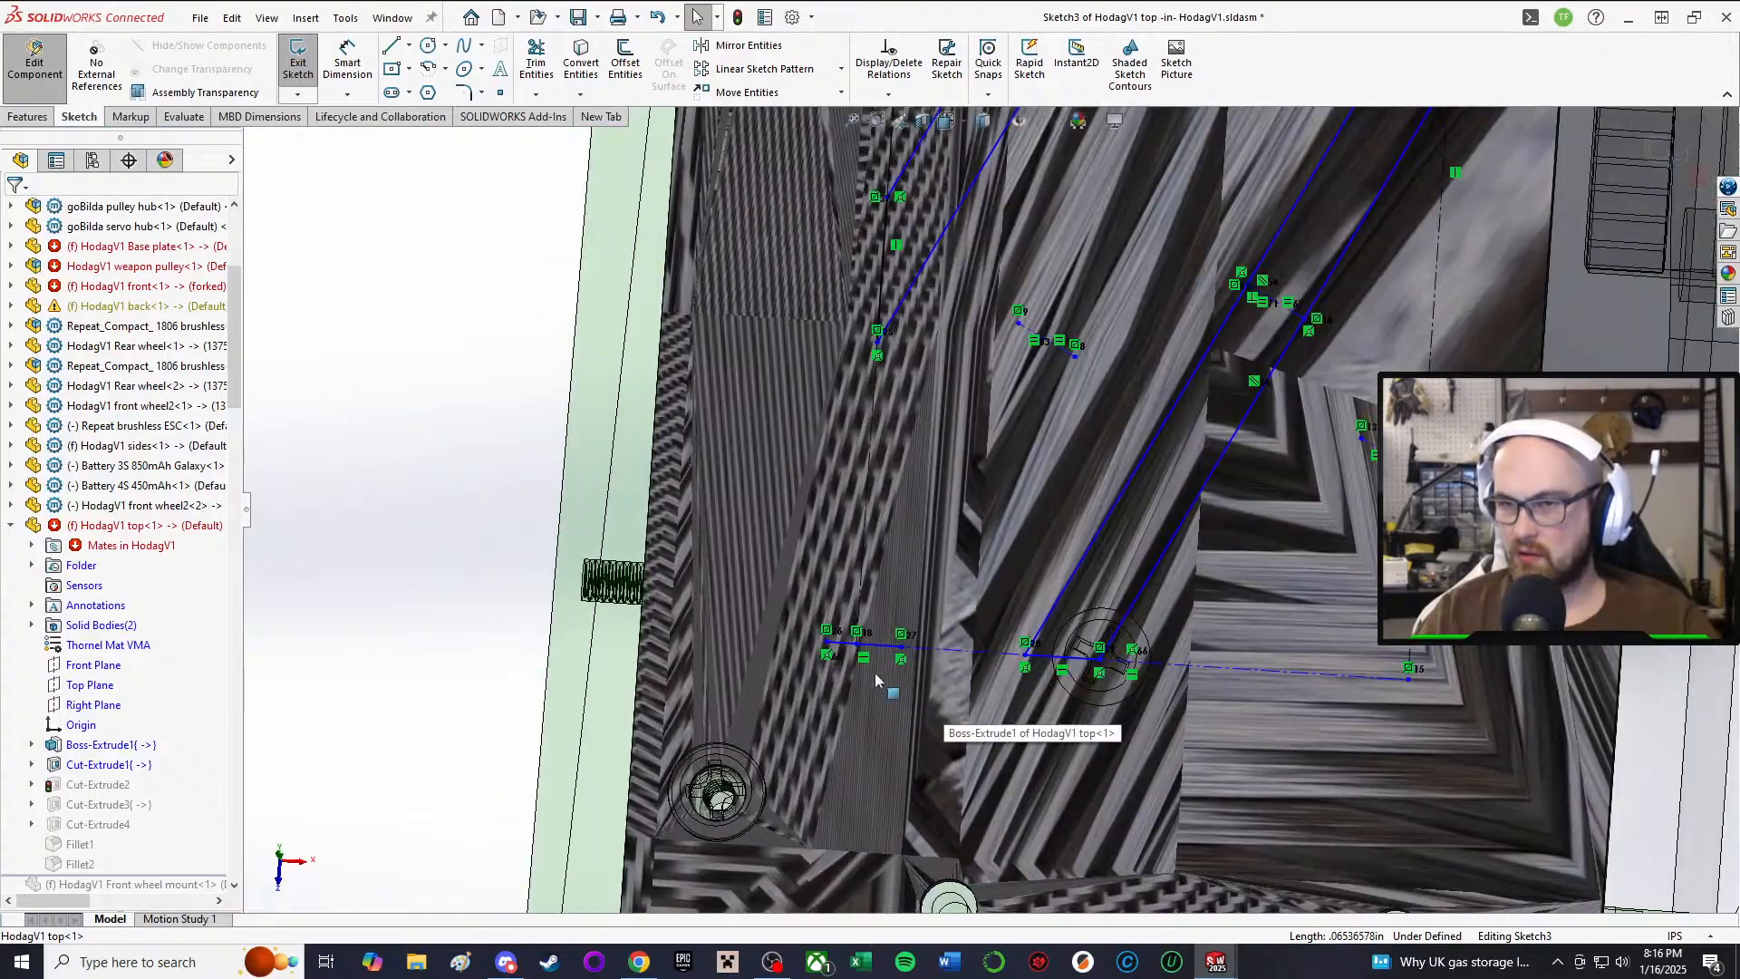
left_click(879, 647)
key("Delete")
Step: Delete the long edges and lower end line of the matching middle slot on the right plate
scroll(1006, 620, "up", 4)
scroll(1256, 648, "down", 3)
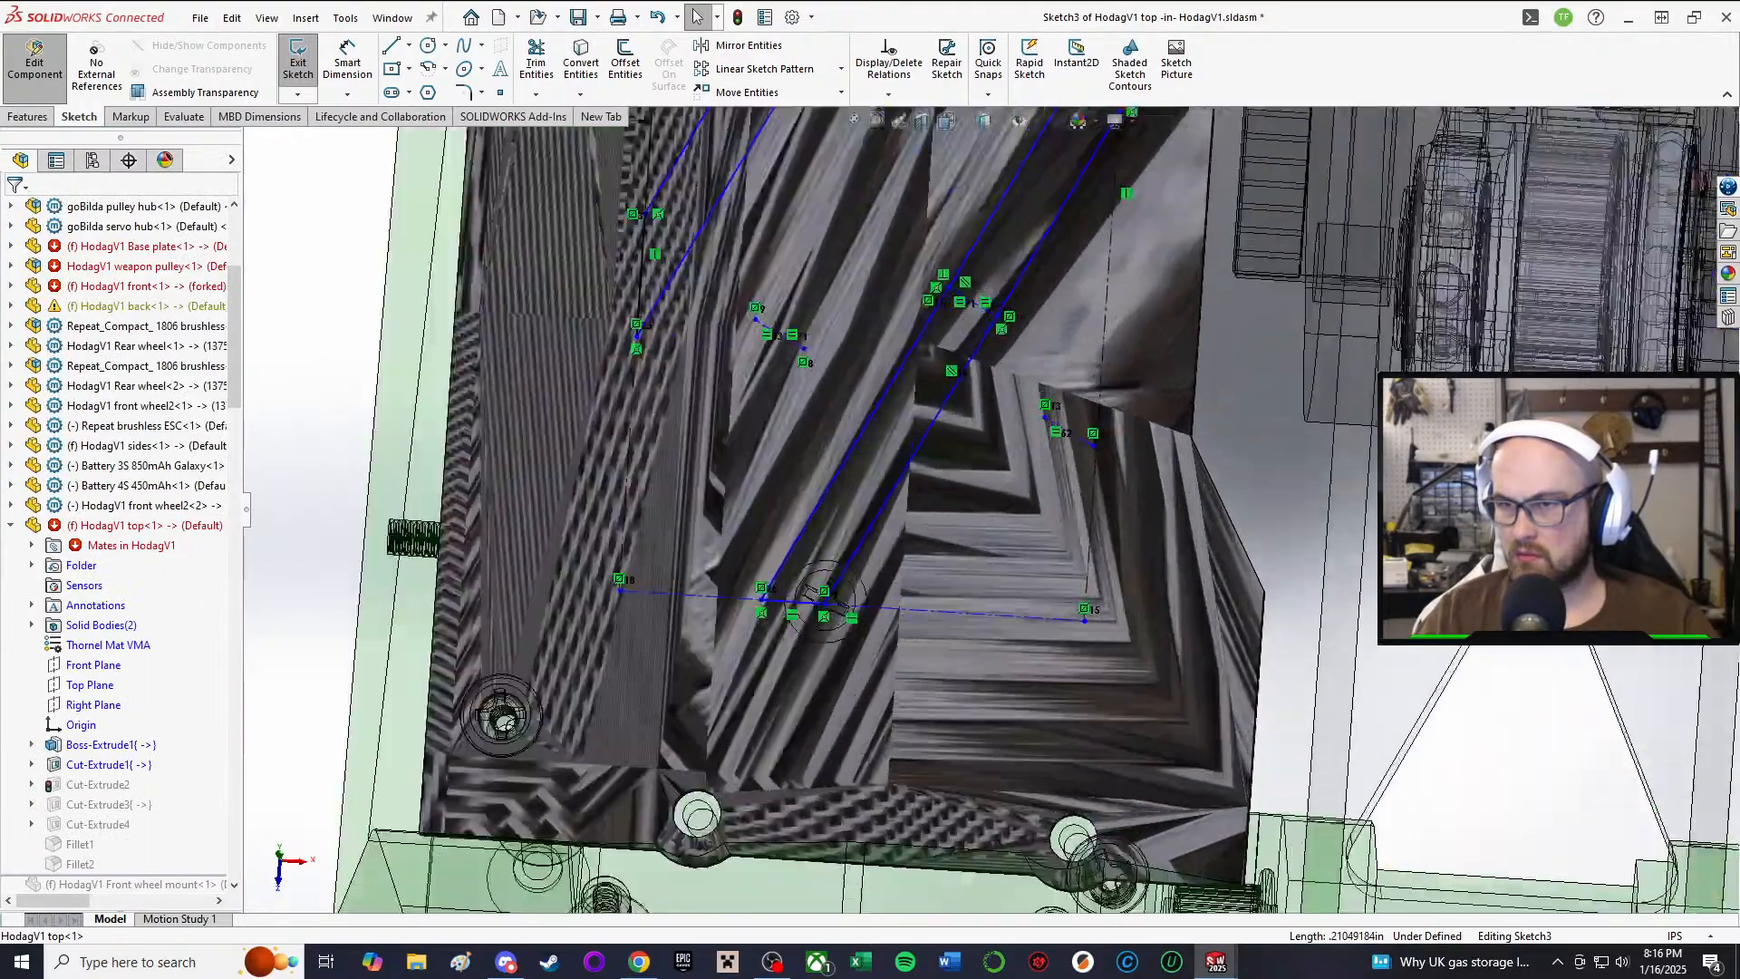
scroll(1269, 648, "up", 3)
scroll(1577, 634, "down", 3)
scroll(1178, 653, "up", 3)
scroll(1461, 669, "down", 3)
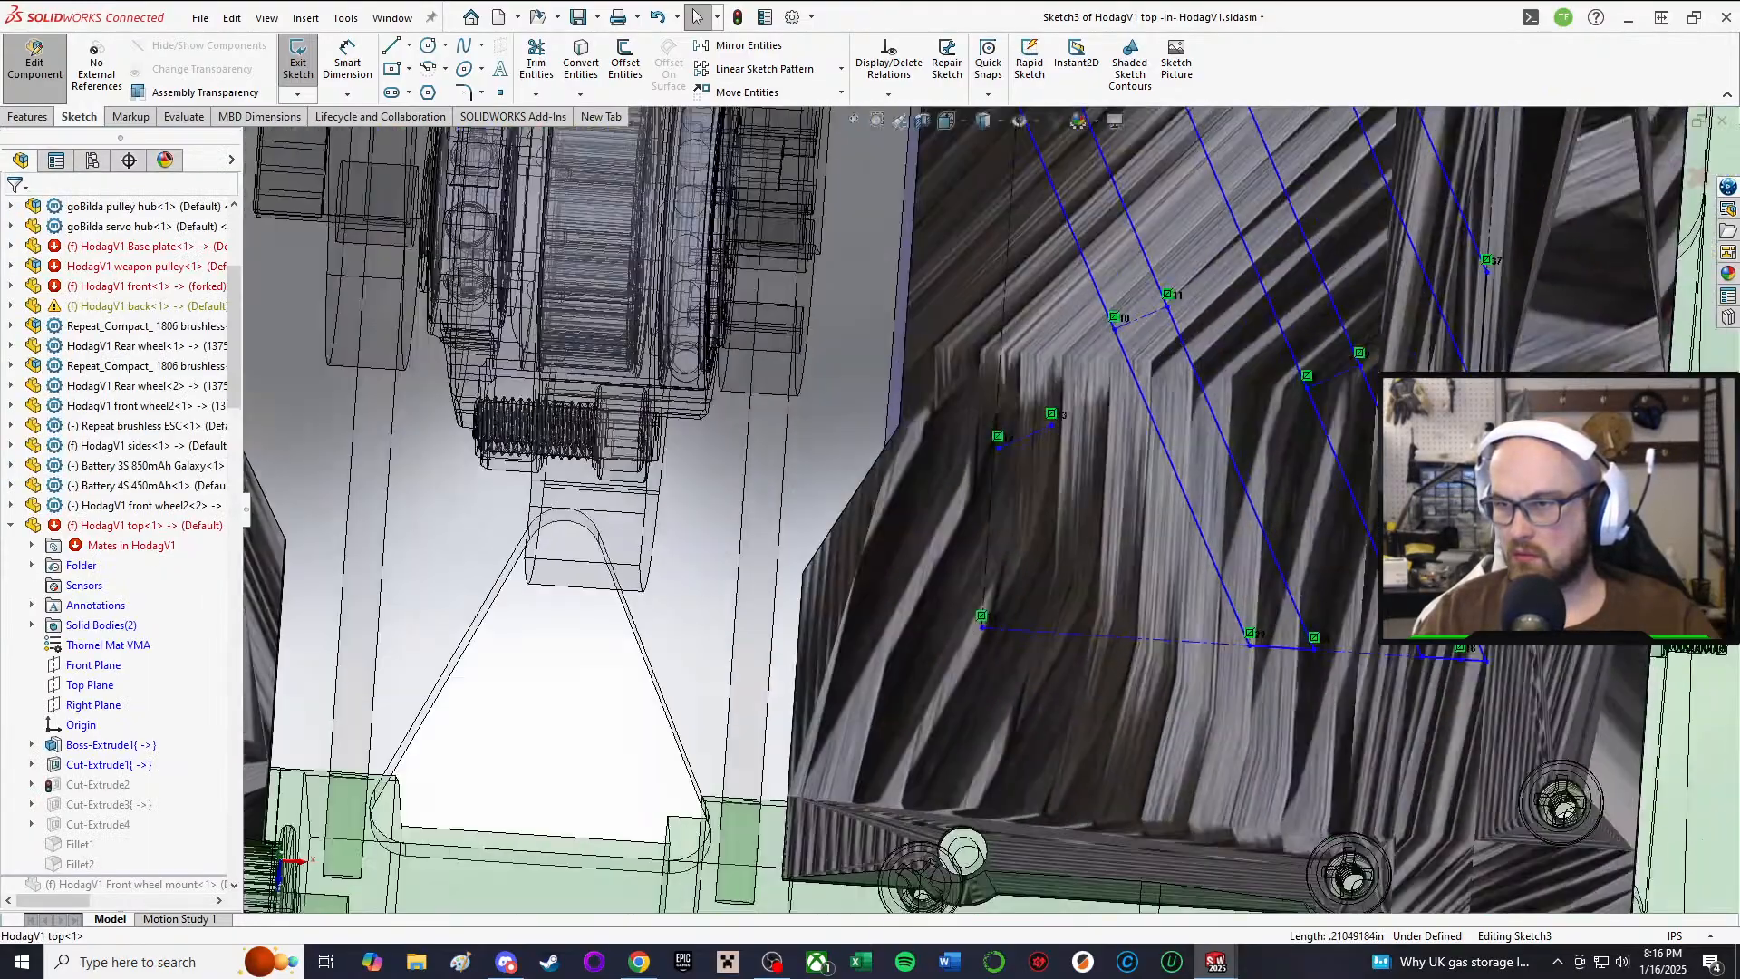
left_click(1472, 661)
key("Delete")
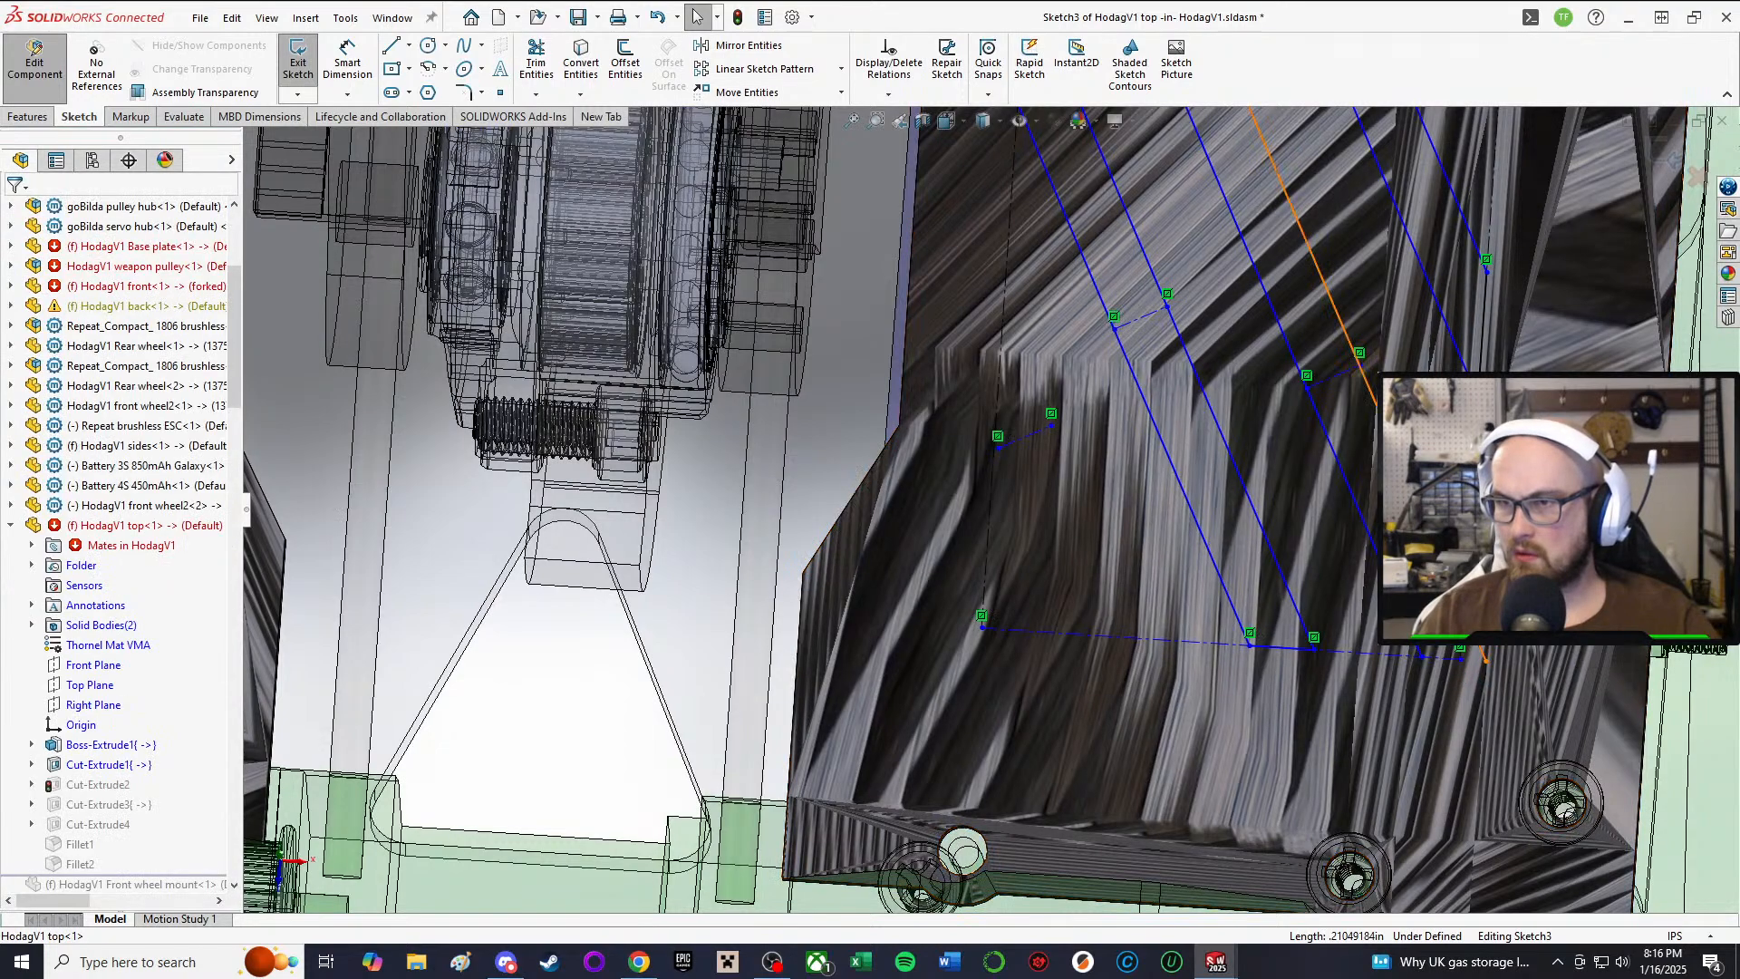
left_click(1476, 638)
key("Delete")
left_click(1413, 634)
key("Delete")
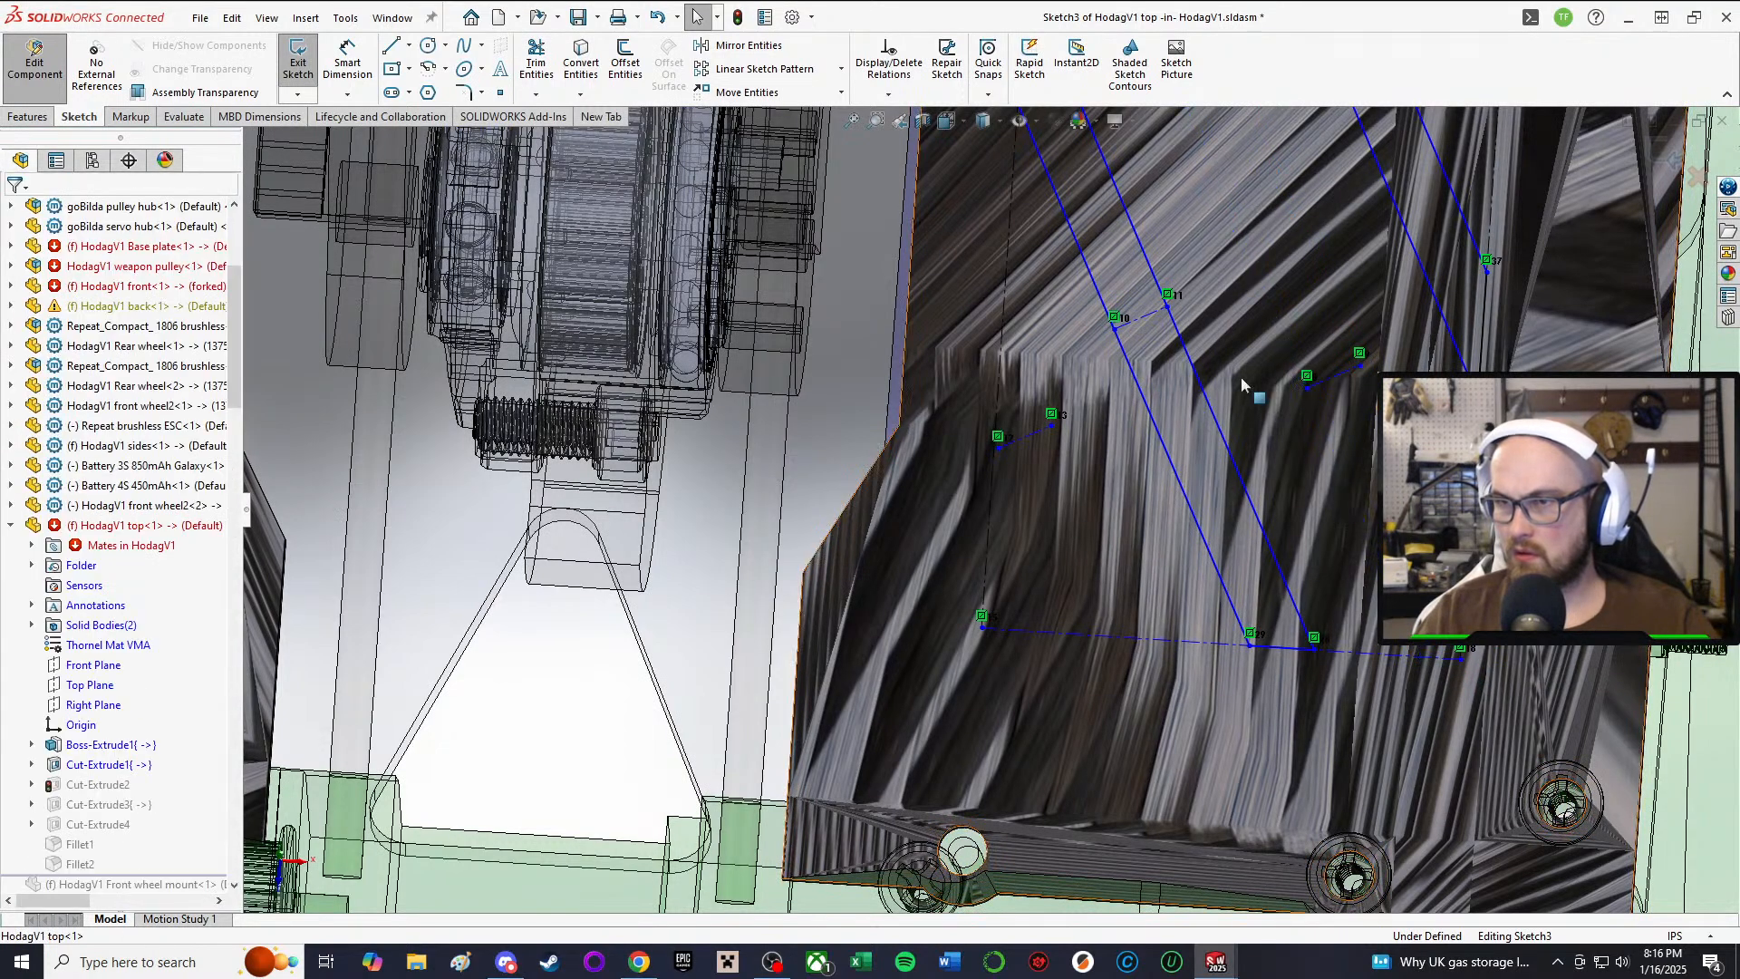
Step: Delete the leftover upper end line of the right plate's middle slot and exit the sketch
scroll(1249, 385, "up", 5)
scroll(1182, 349, "down", 3)
left_click(966, 307)
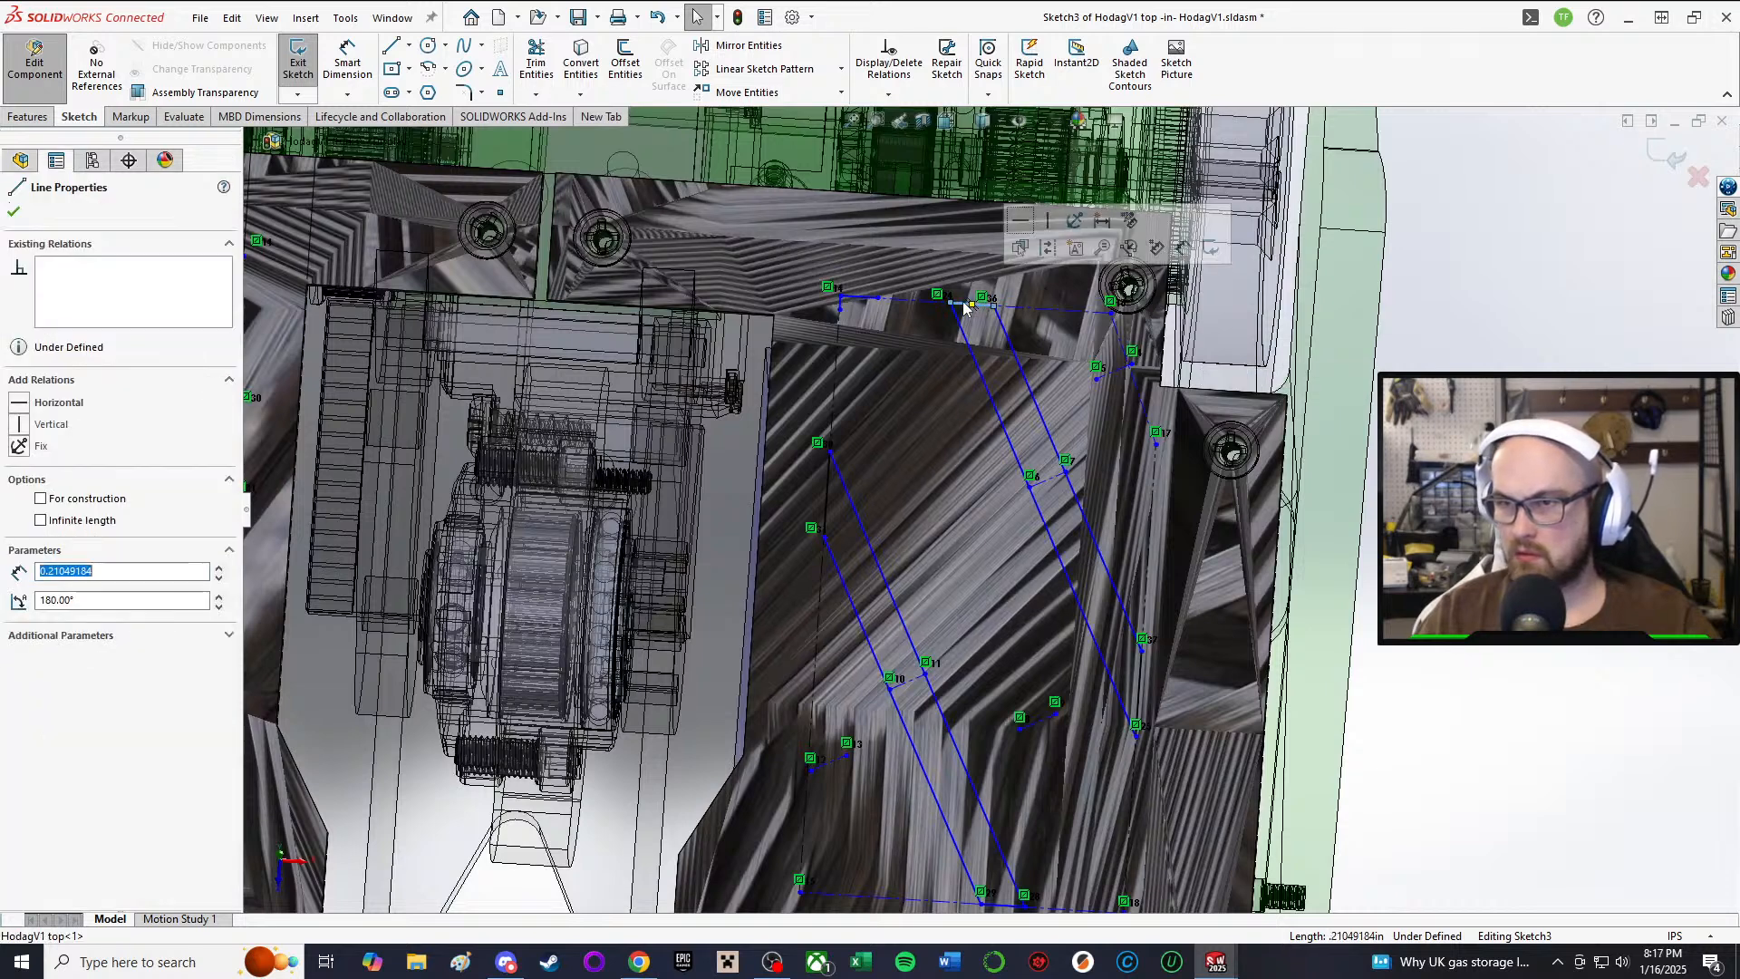
left_click(852, 299)
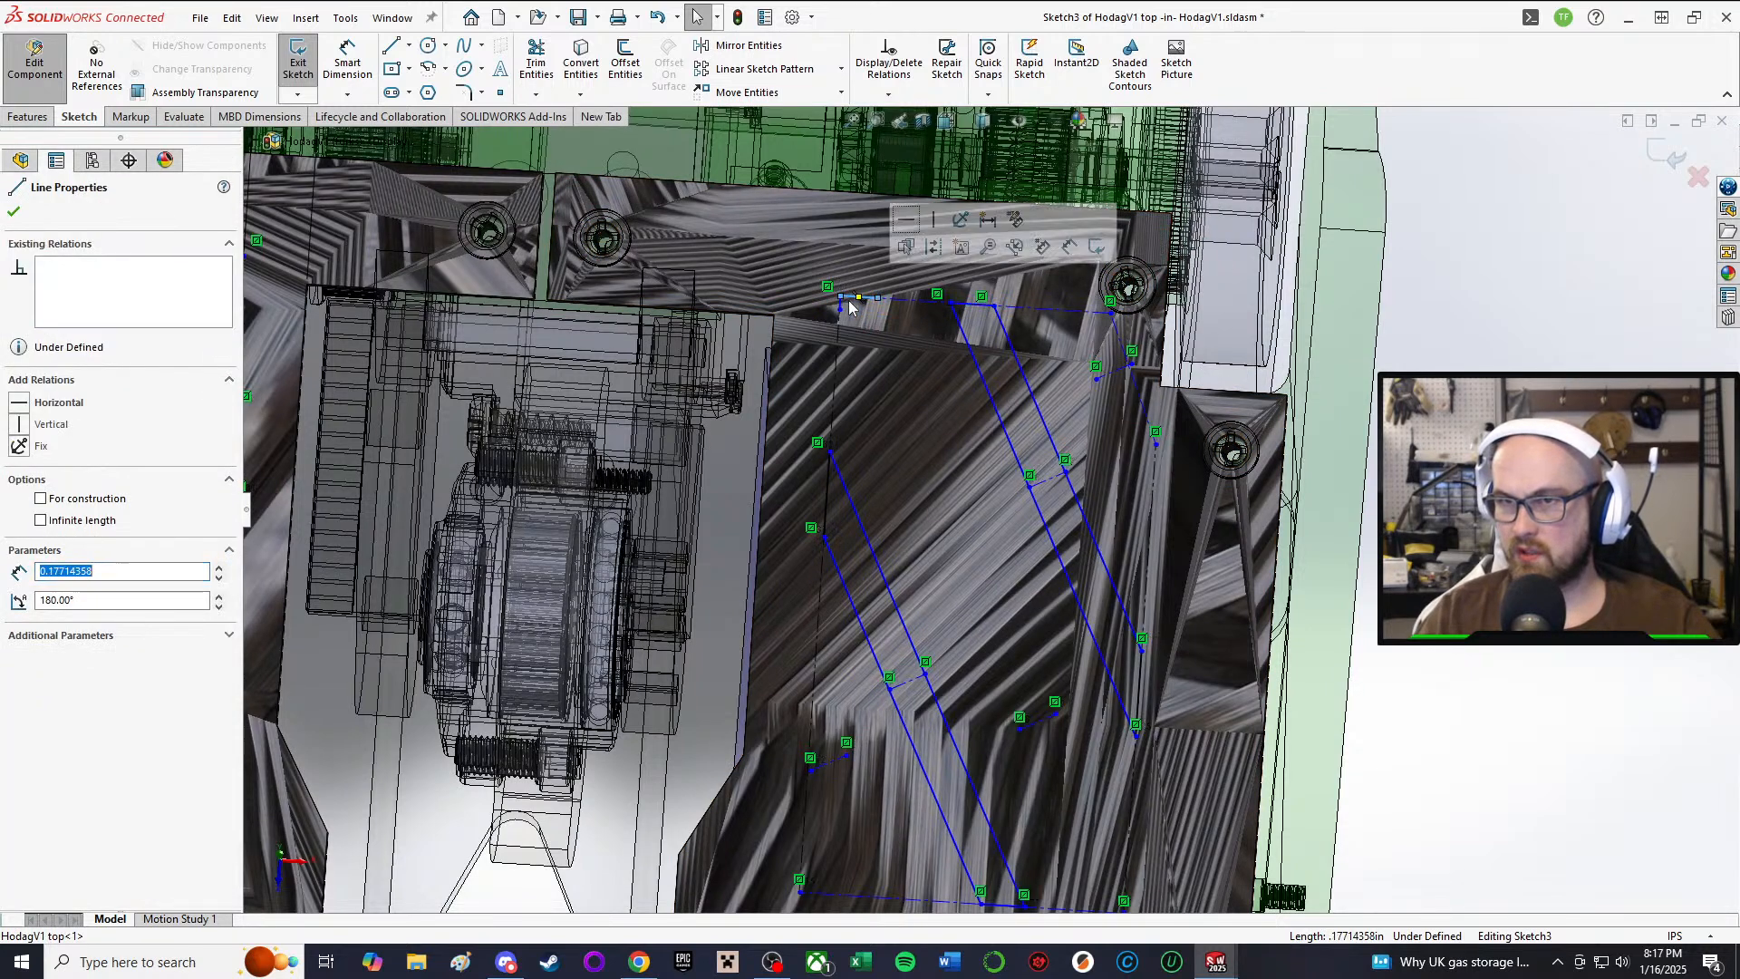
key("Delete")
scroll(852, 313, "down", 3)
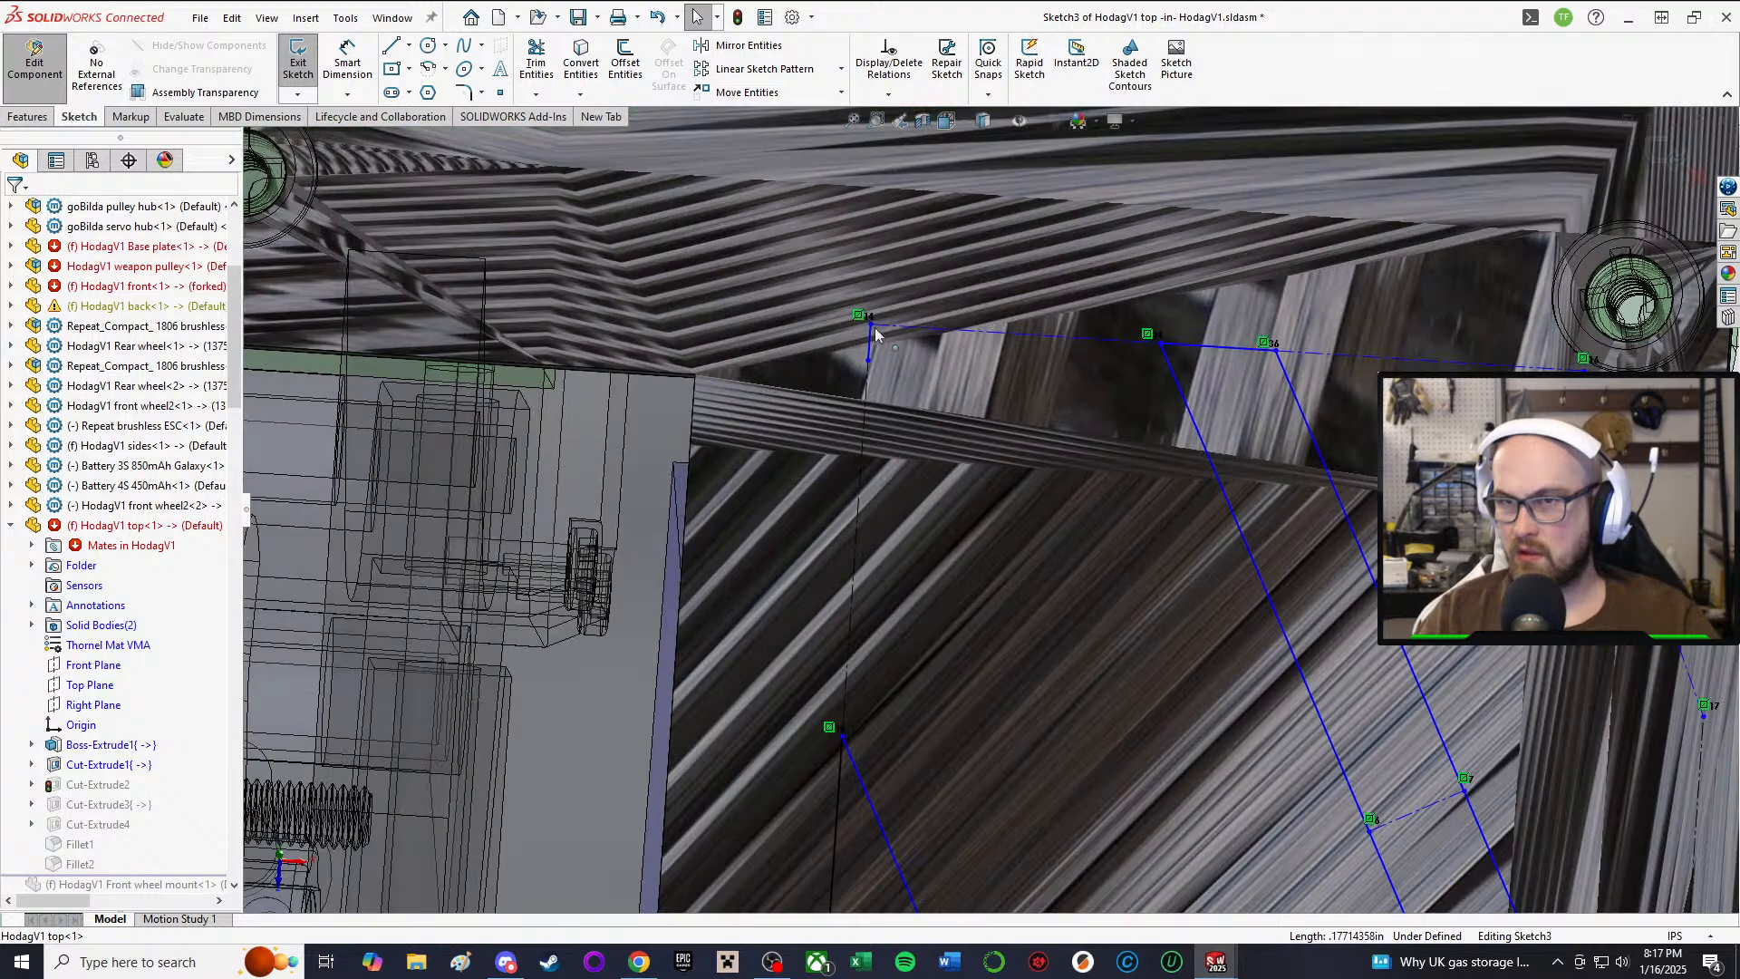
scroll(868, 336, "up", 10)
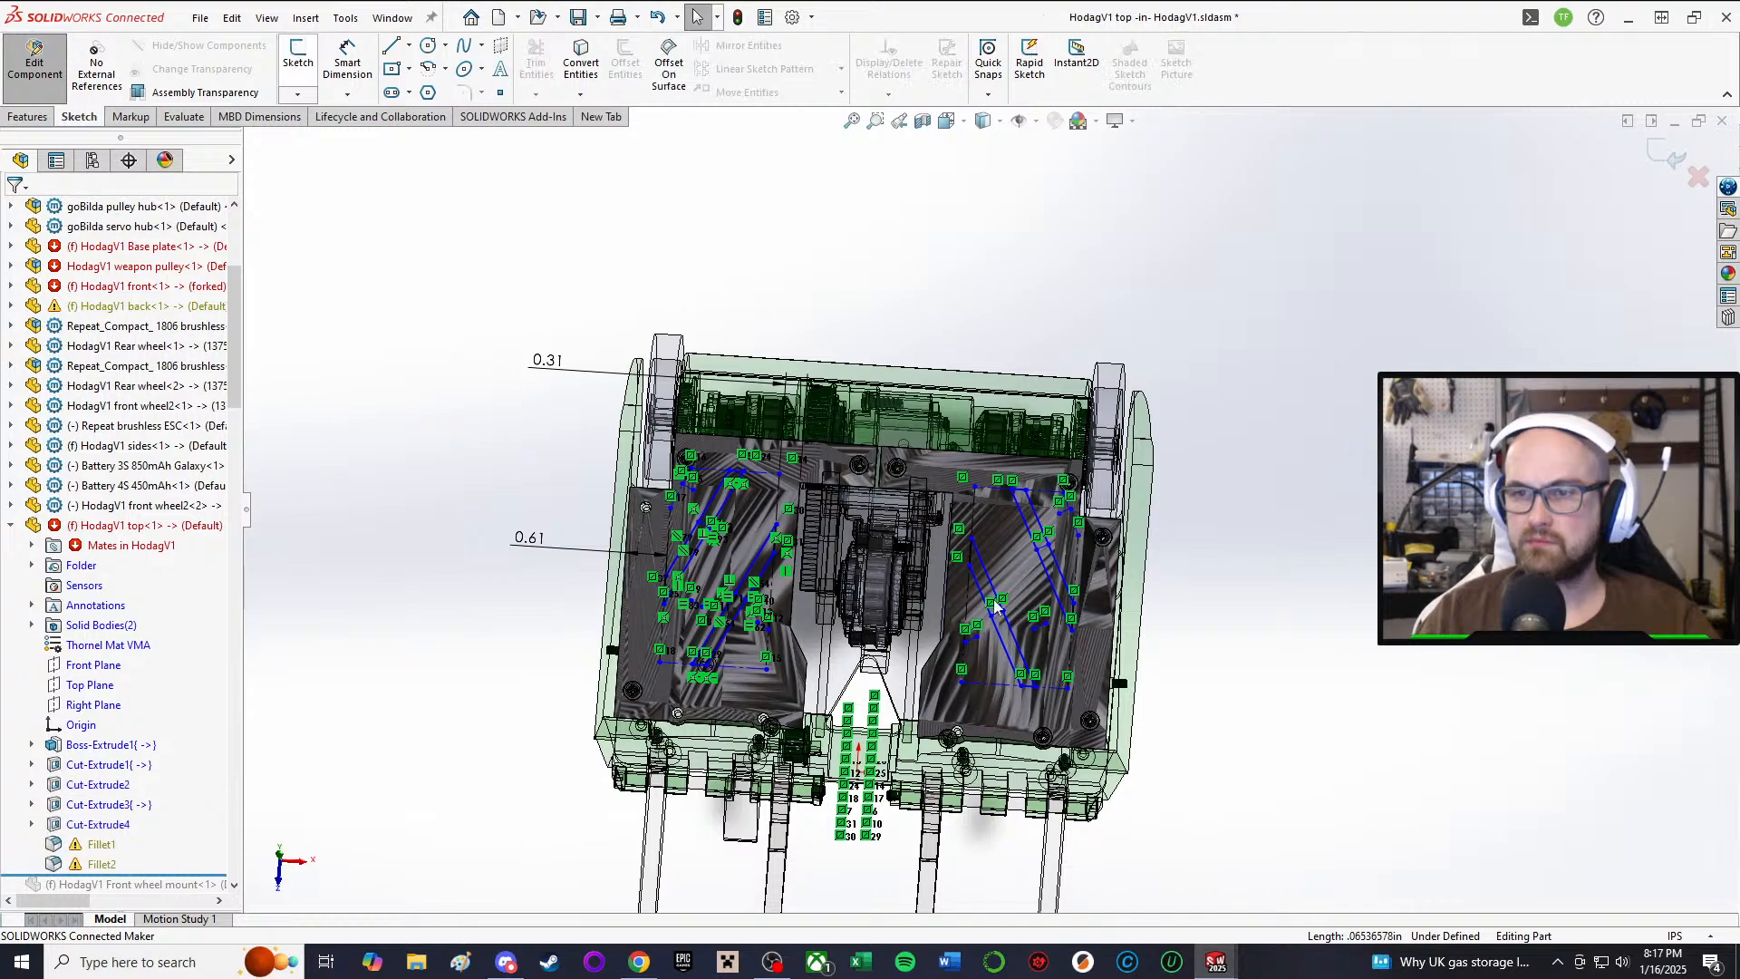
scroll(992, 595, "up", 4)
scroll(939, 540, "down", 5)
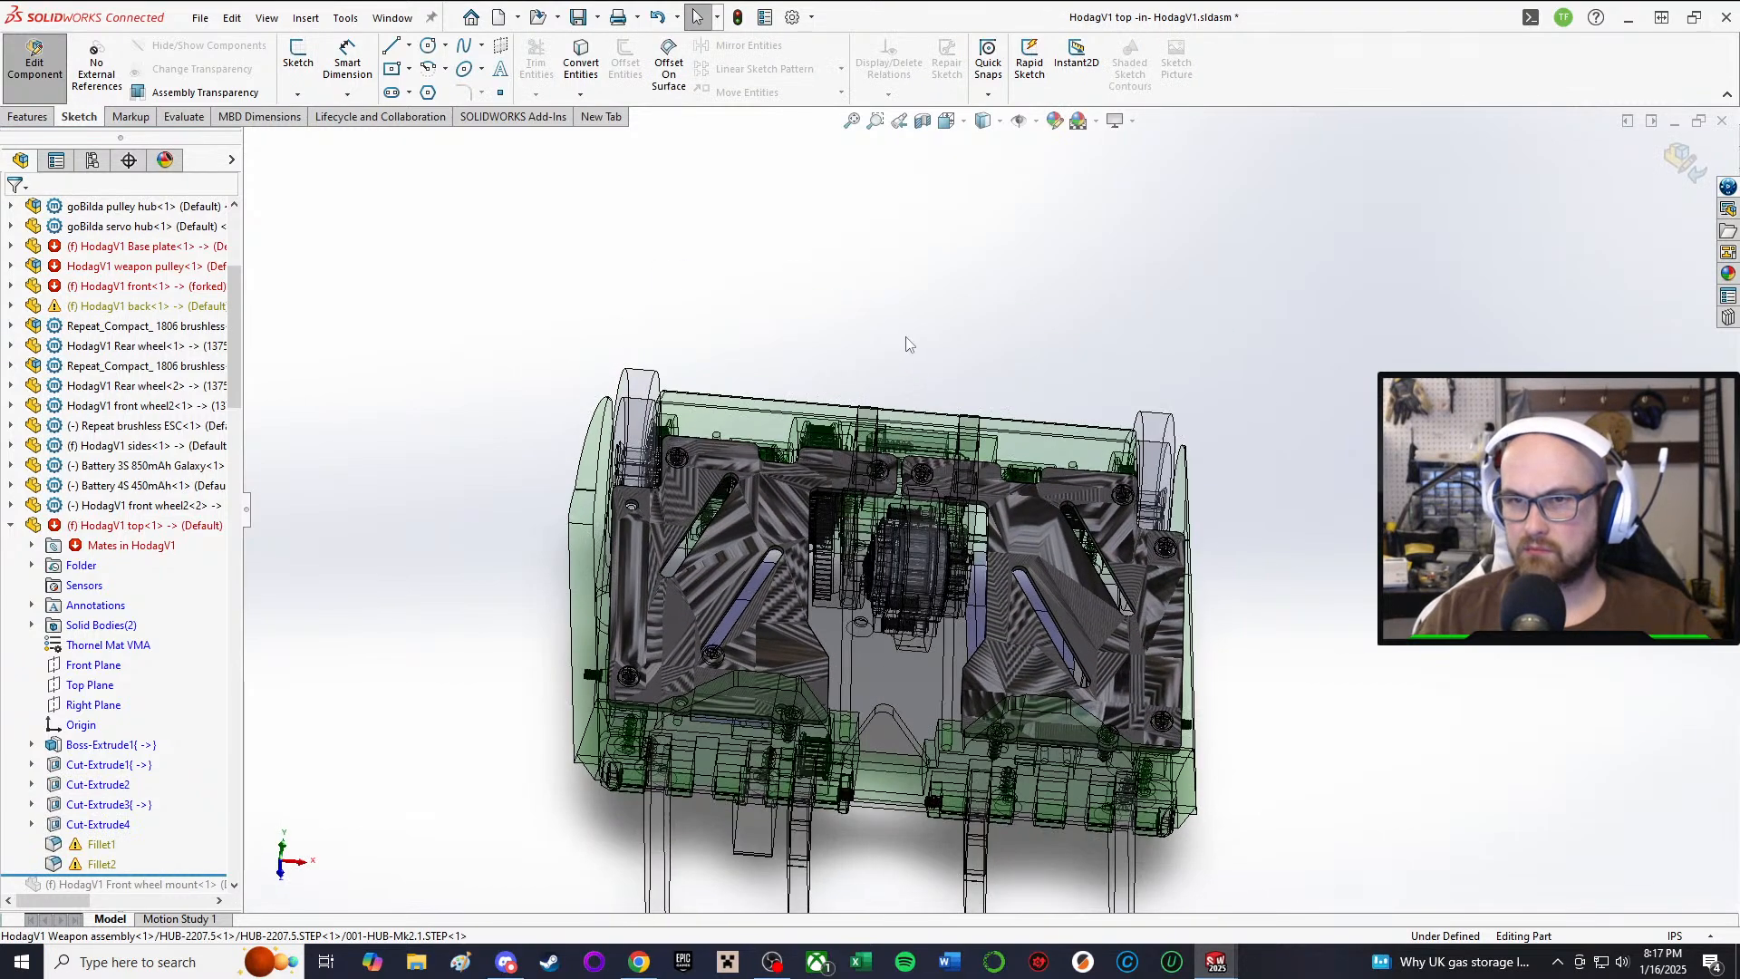
Step: Edit Fillet1, remove the five missing edges from its selection, and accept the feature
scroll(924, 571, "down", 2)
middle_click_drag(893, 547, 888, 585)
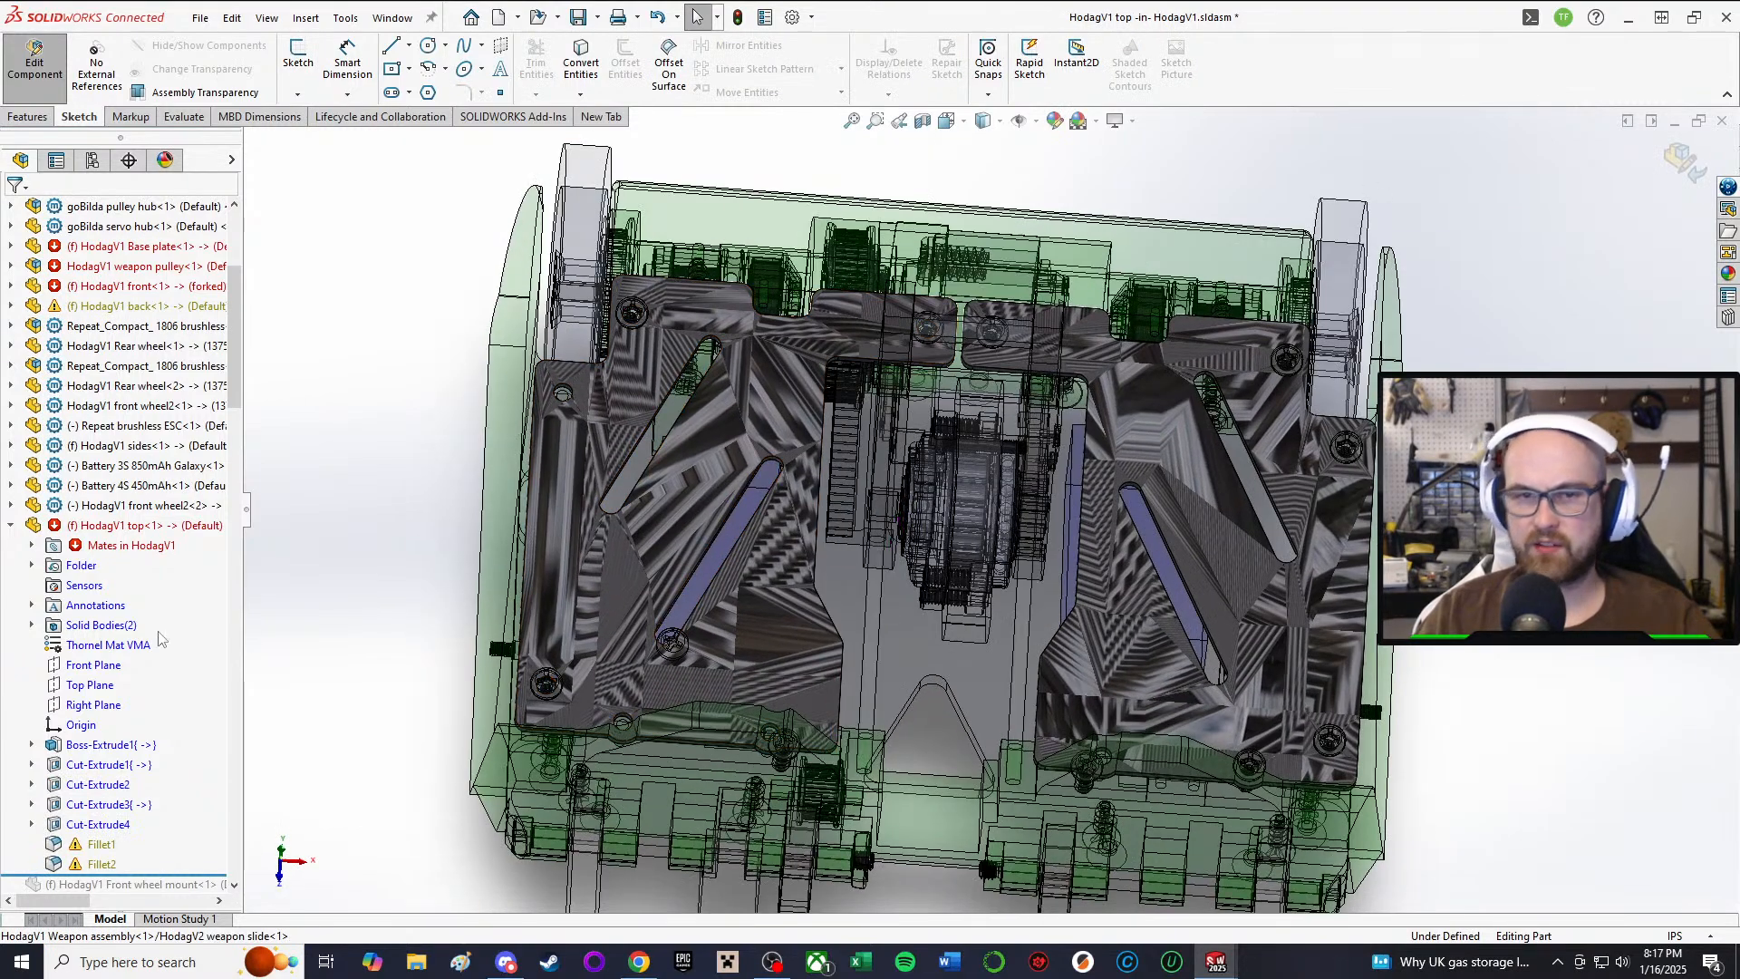
right_click(87, 847)
left_click(104, 453)
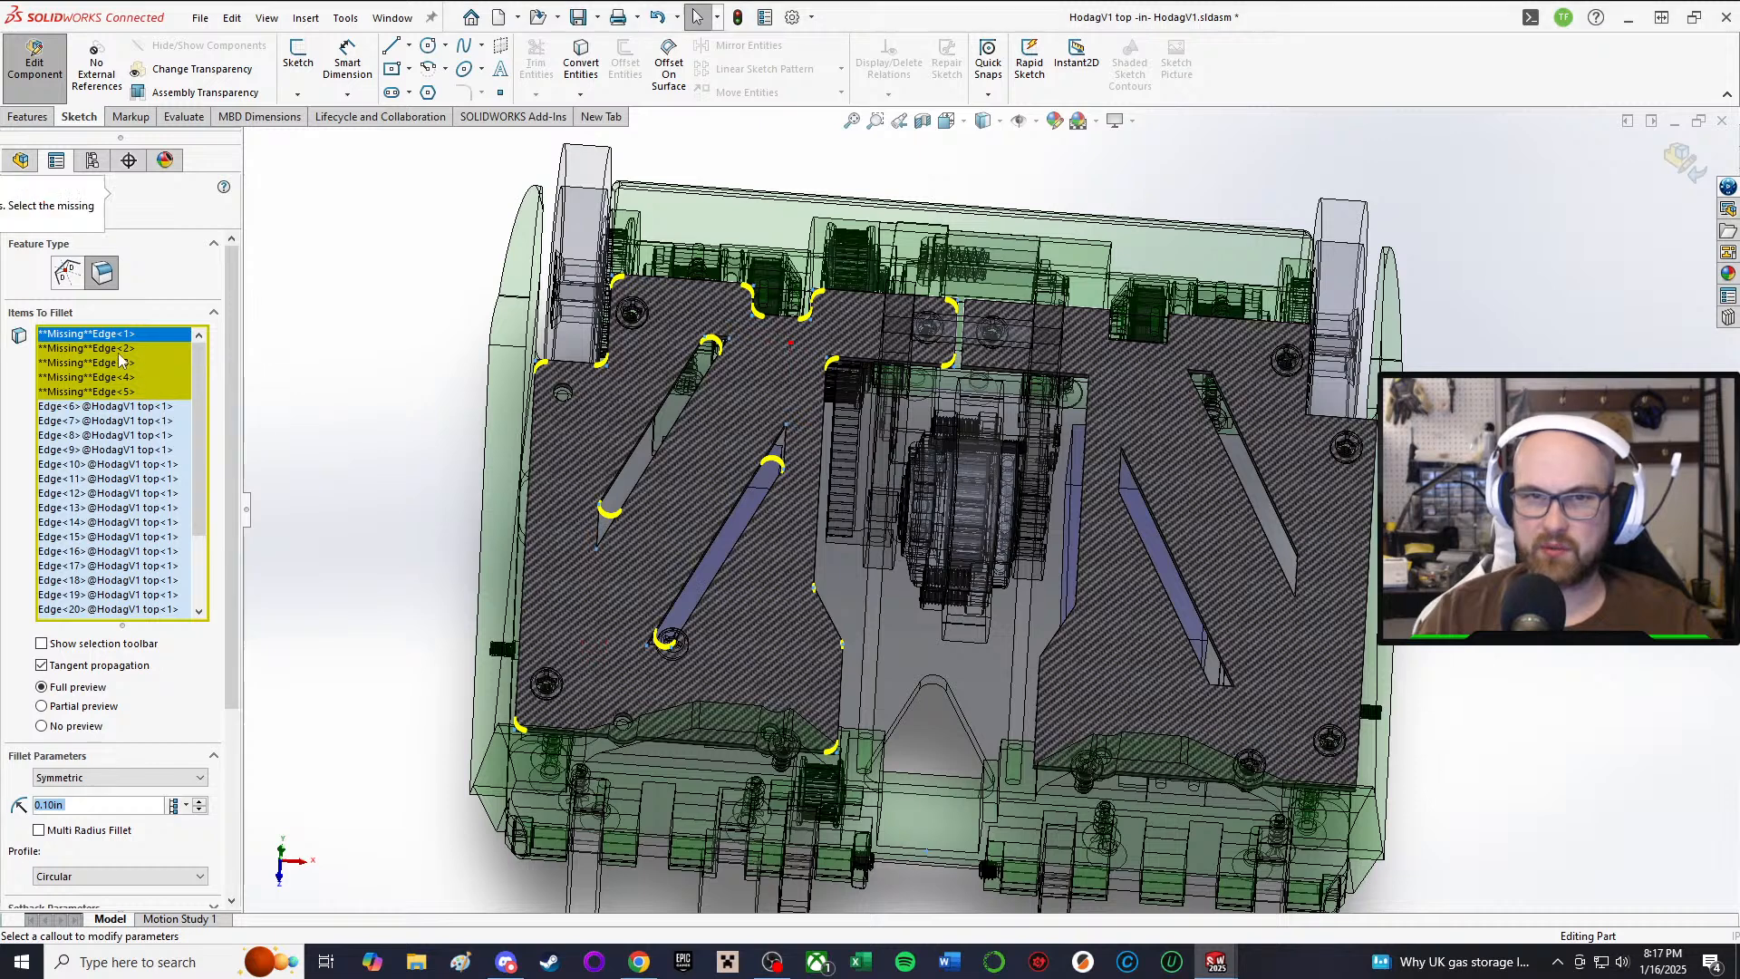
left_click(110, 334)
key("Delete")
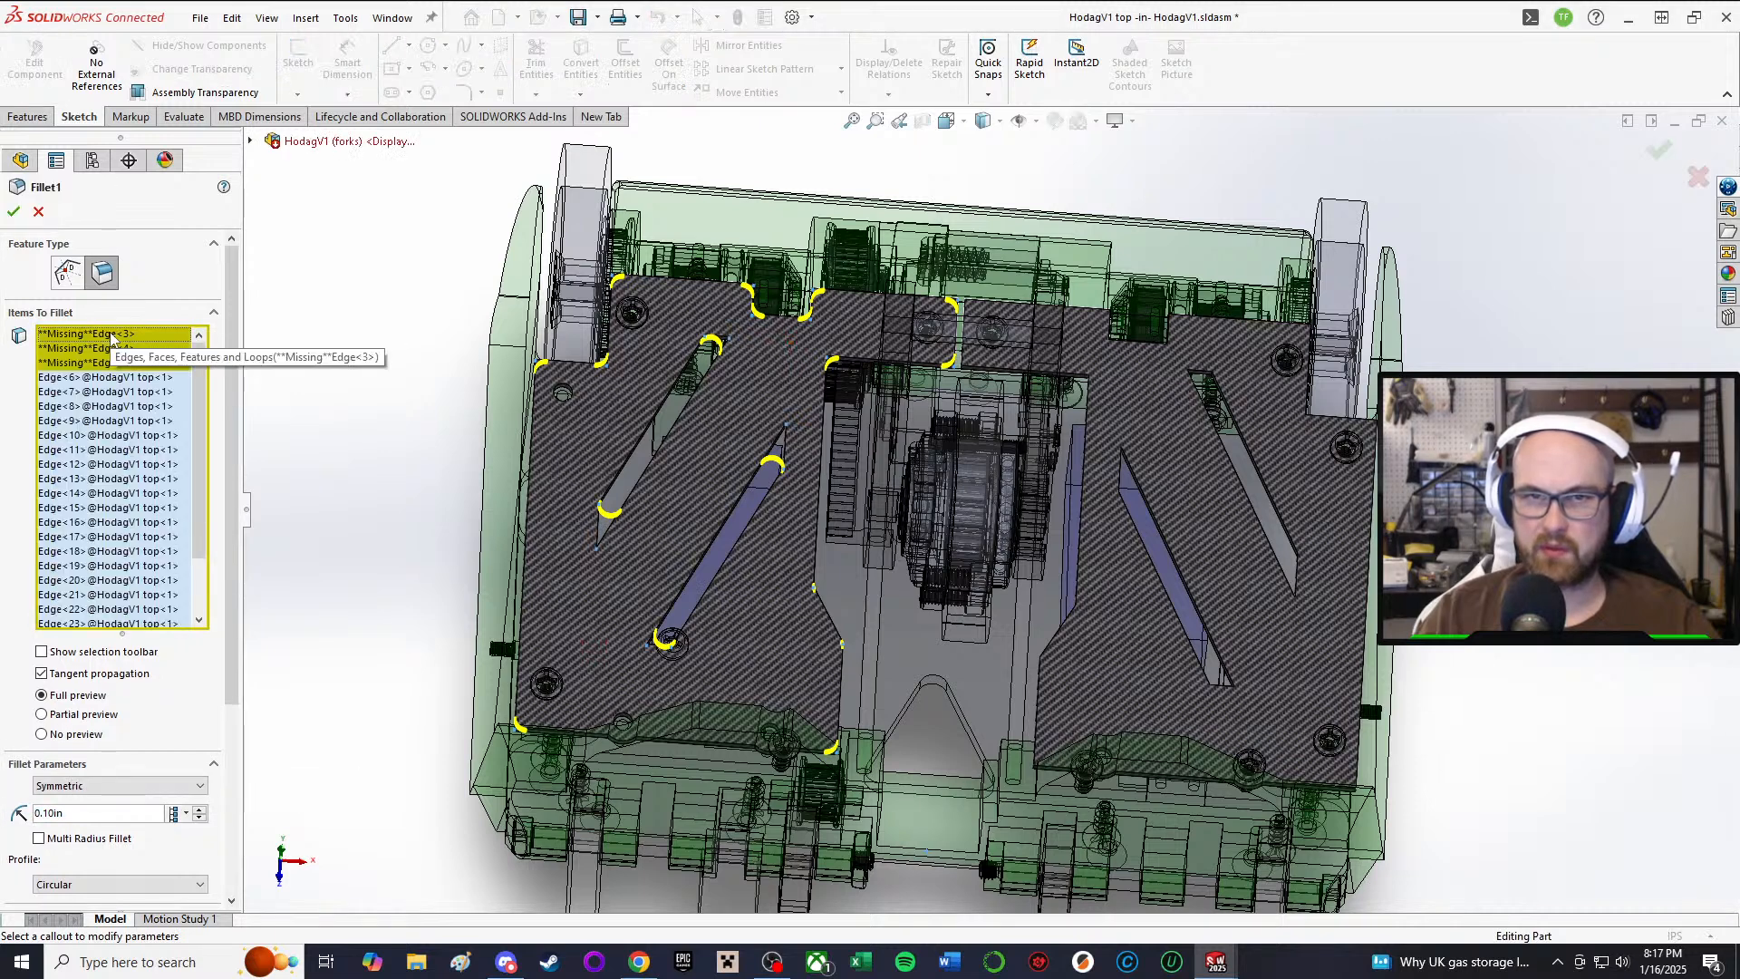
left_click(110, 335)
key("Delete")
key("Delete")
left_click(113, 337)
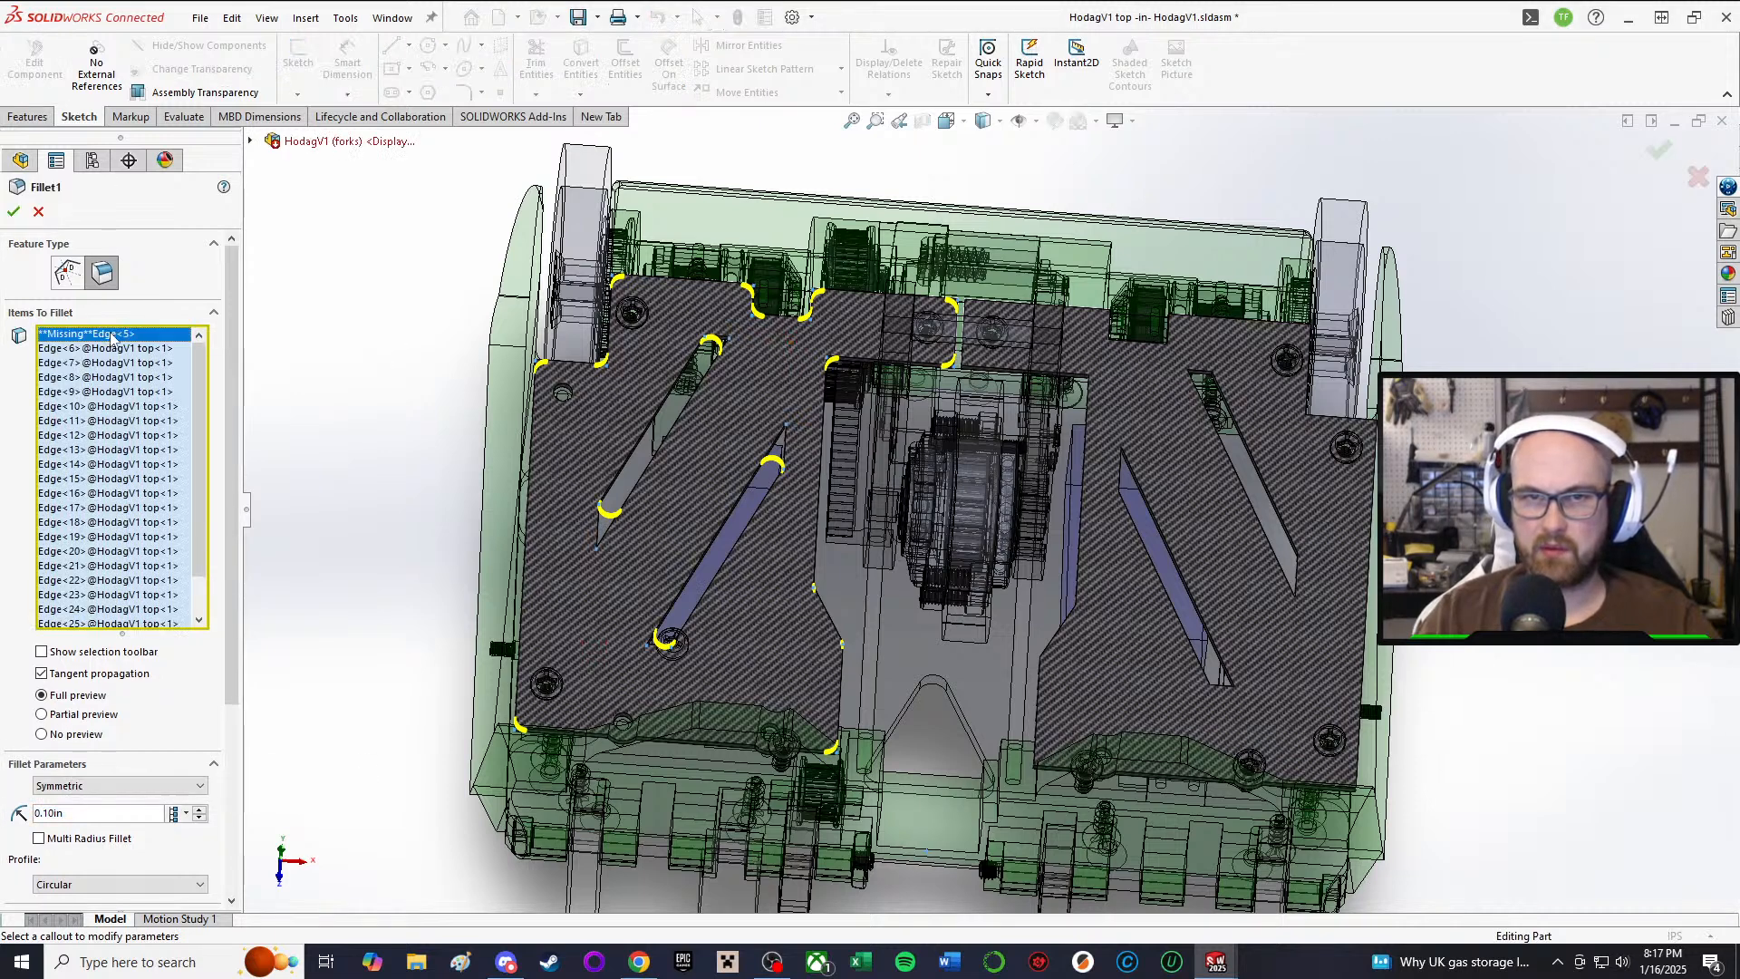
key("Delete")
left_click(12, 211)
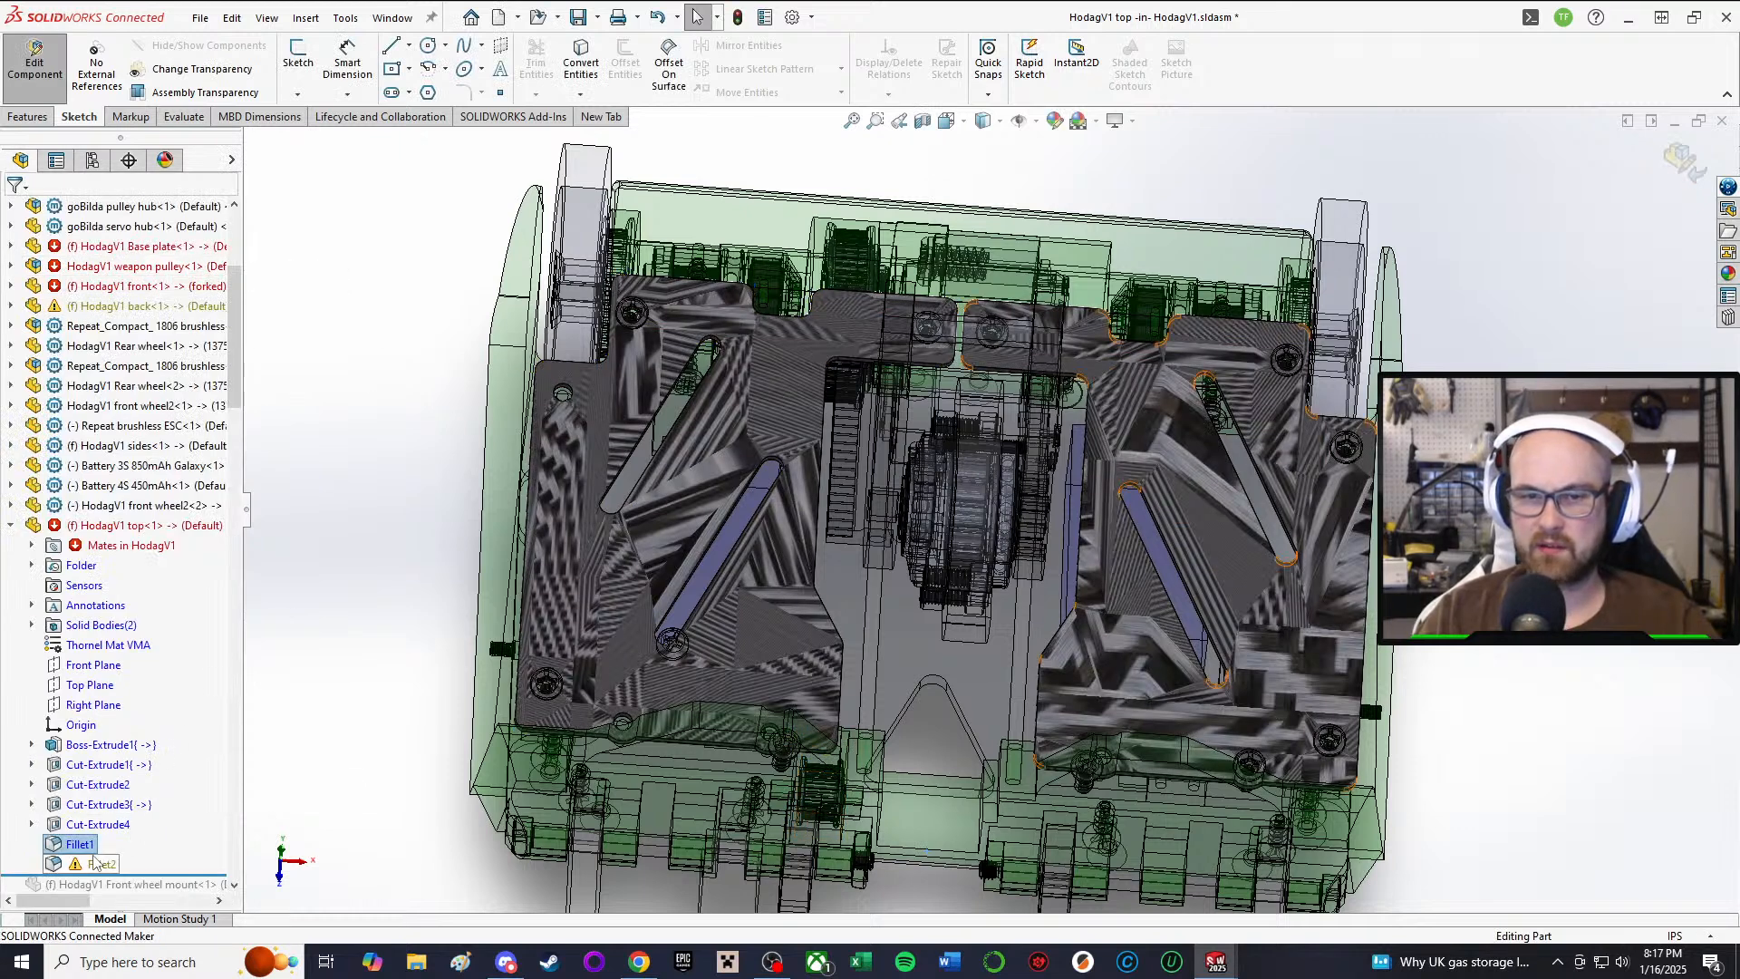
Step: Edit Fillet2, clear the missing edges from its selection, and accept the feature
right_click(96, 863)
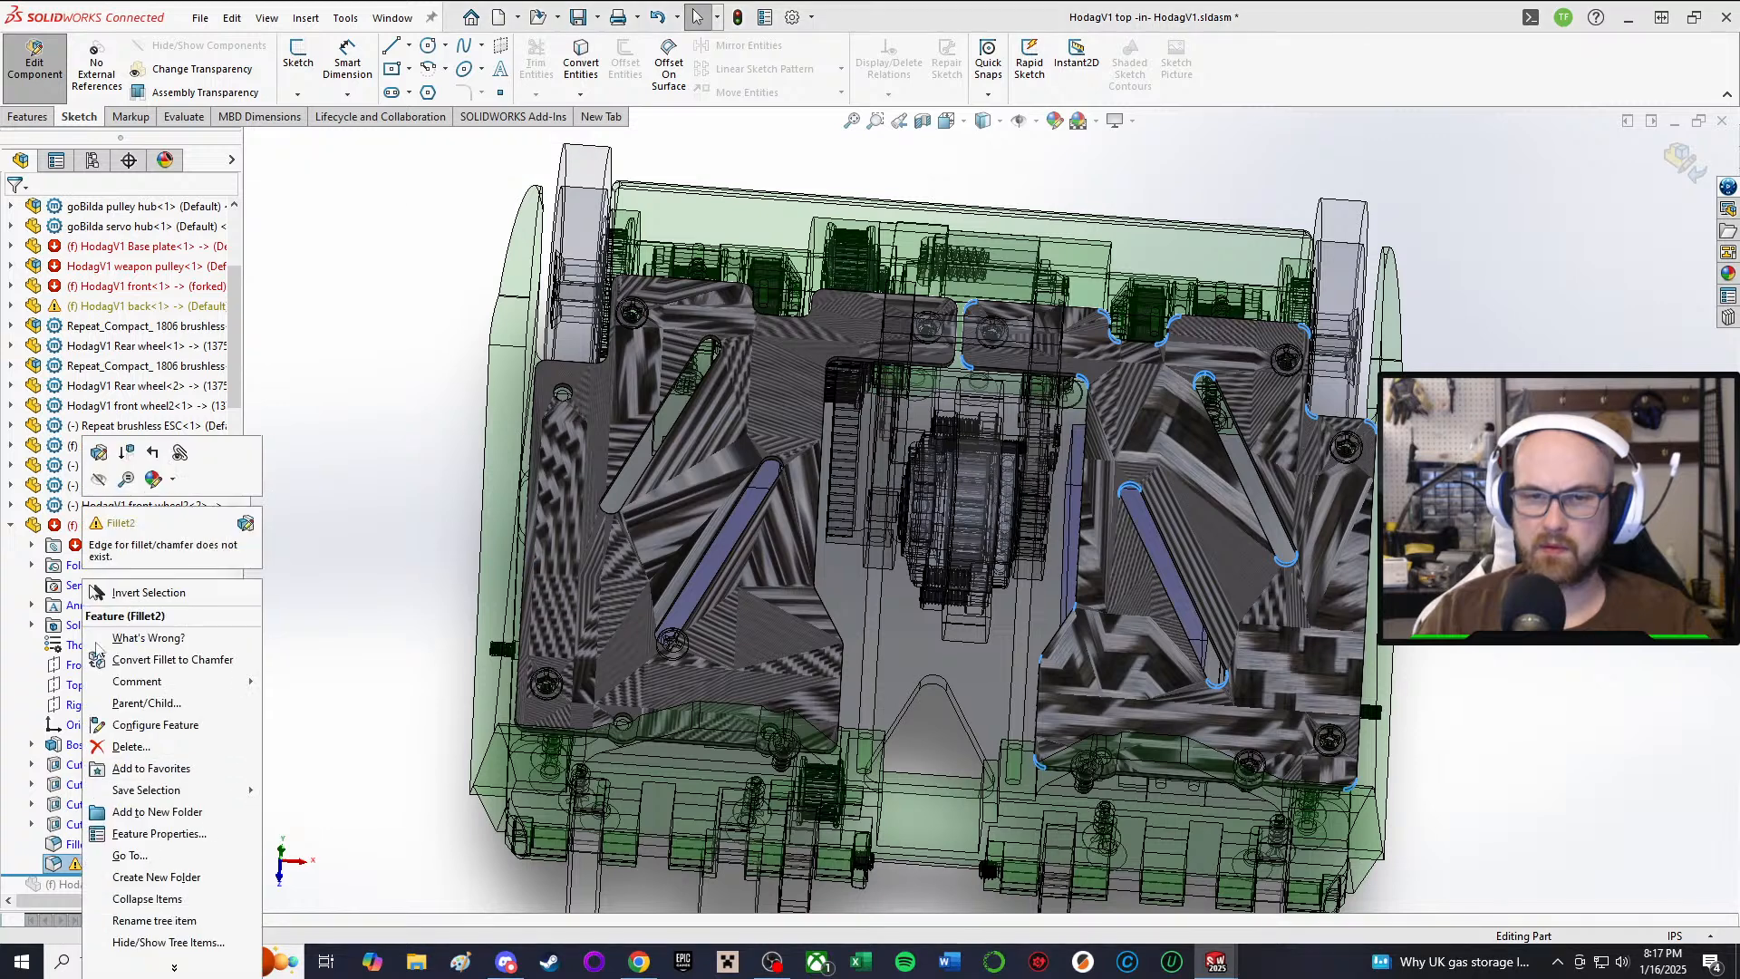
left_click(98, 451)
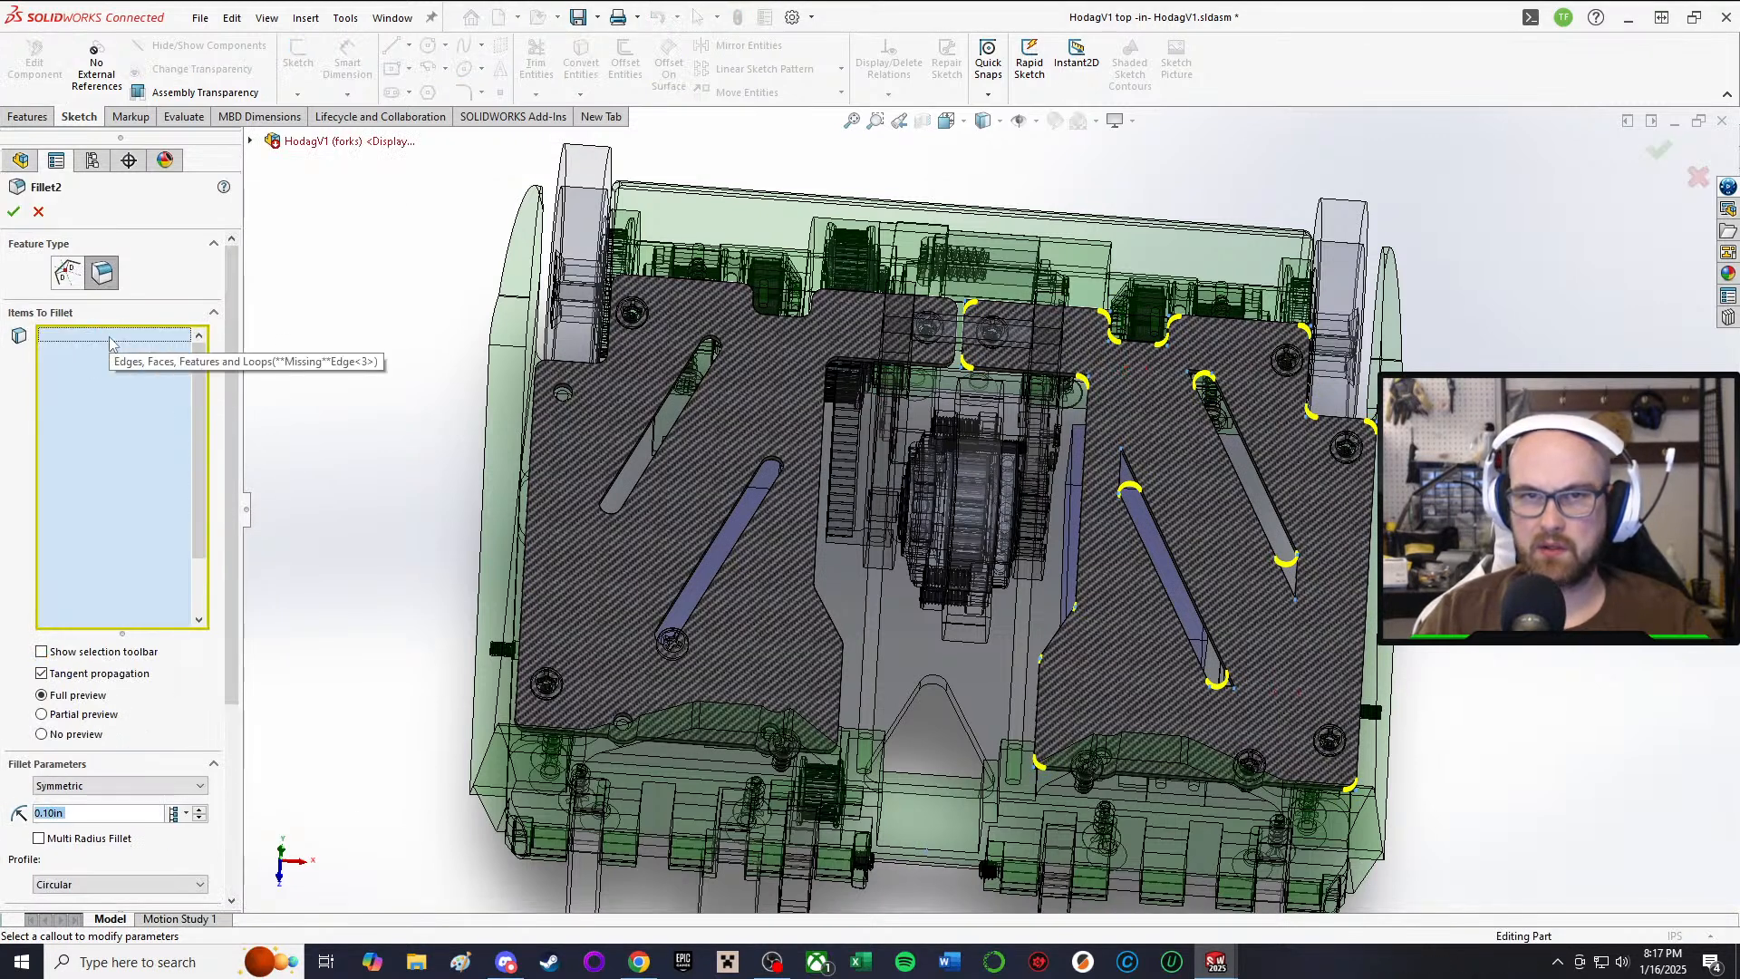
left_click(13, 211)
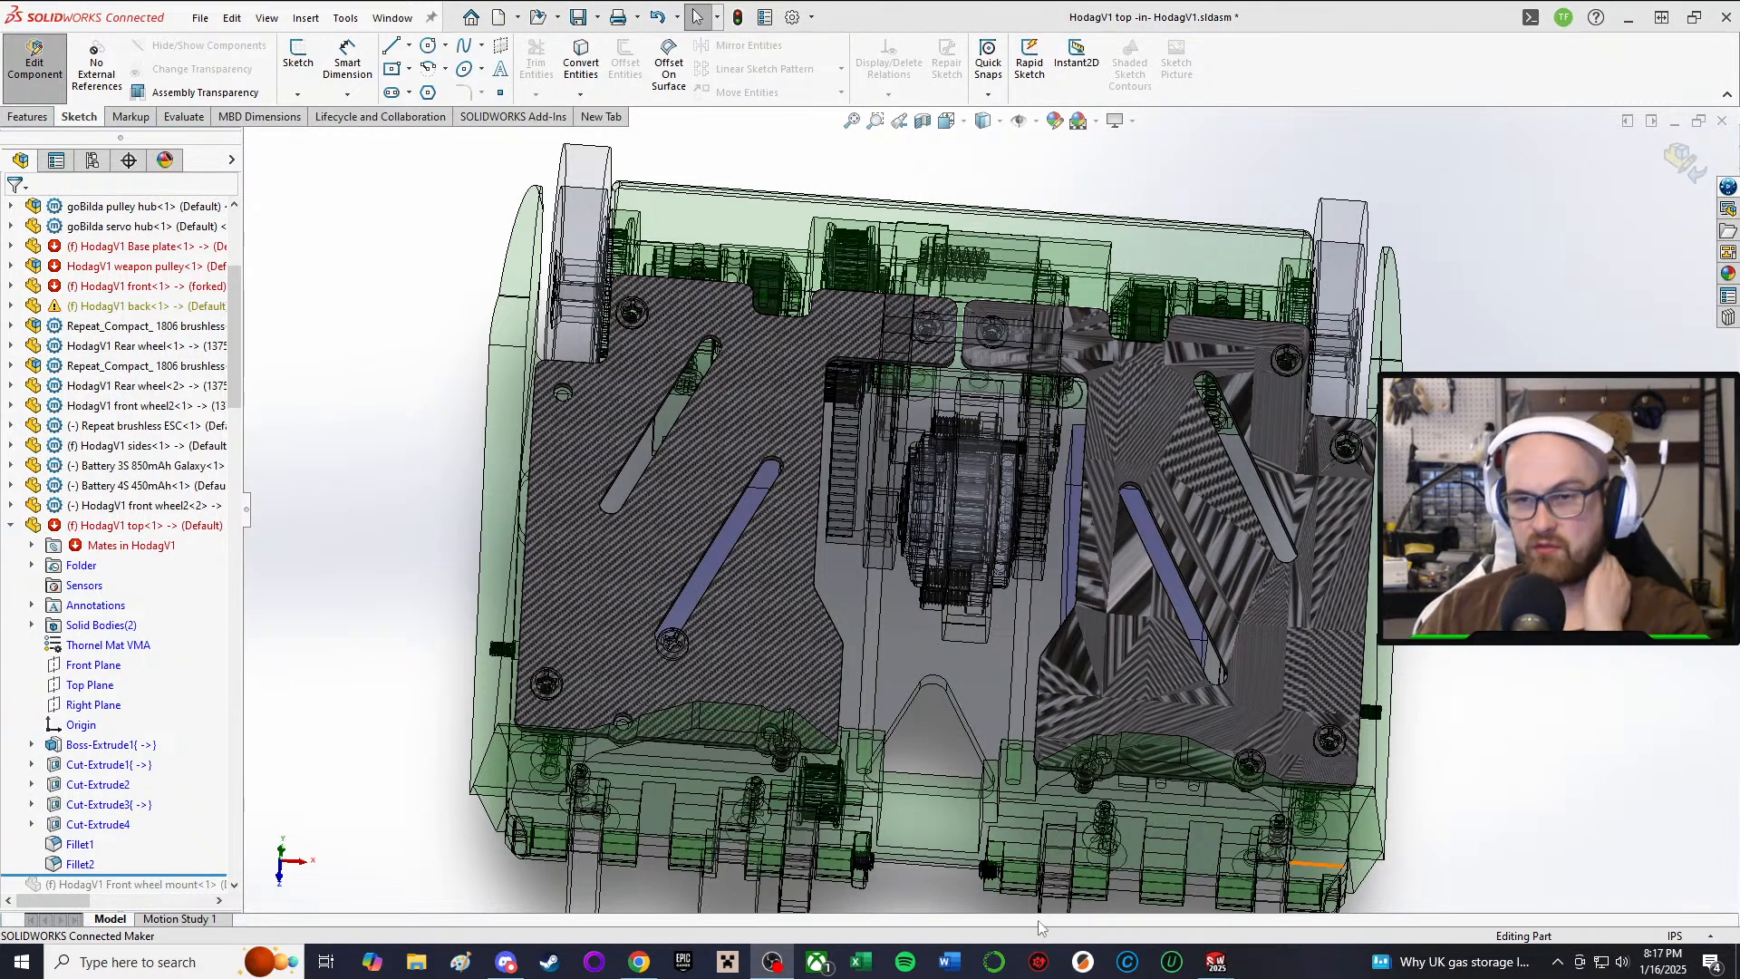
scroll(805, 638, "up", 1)
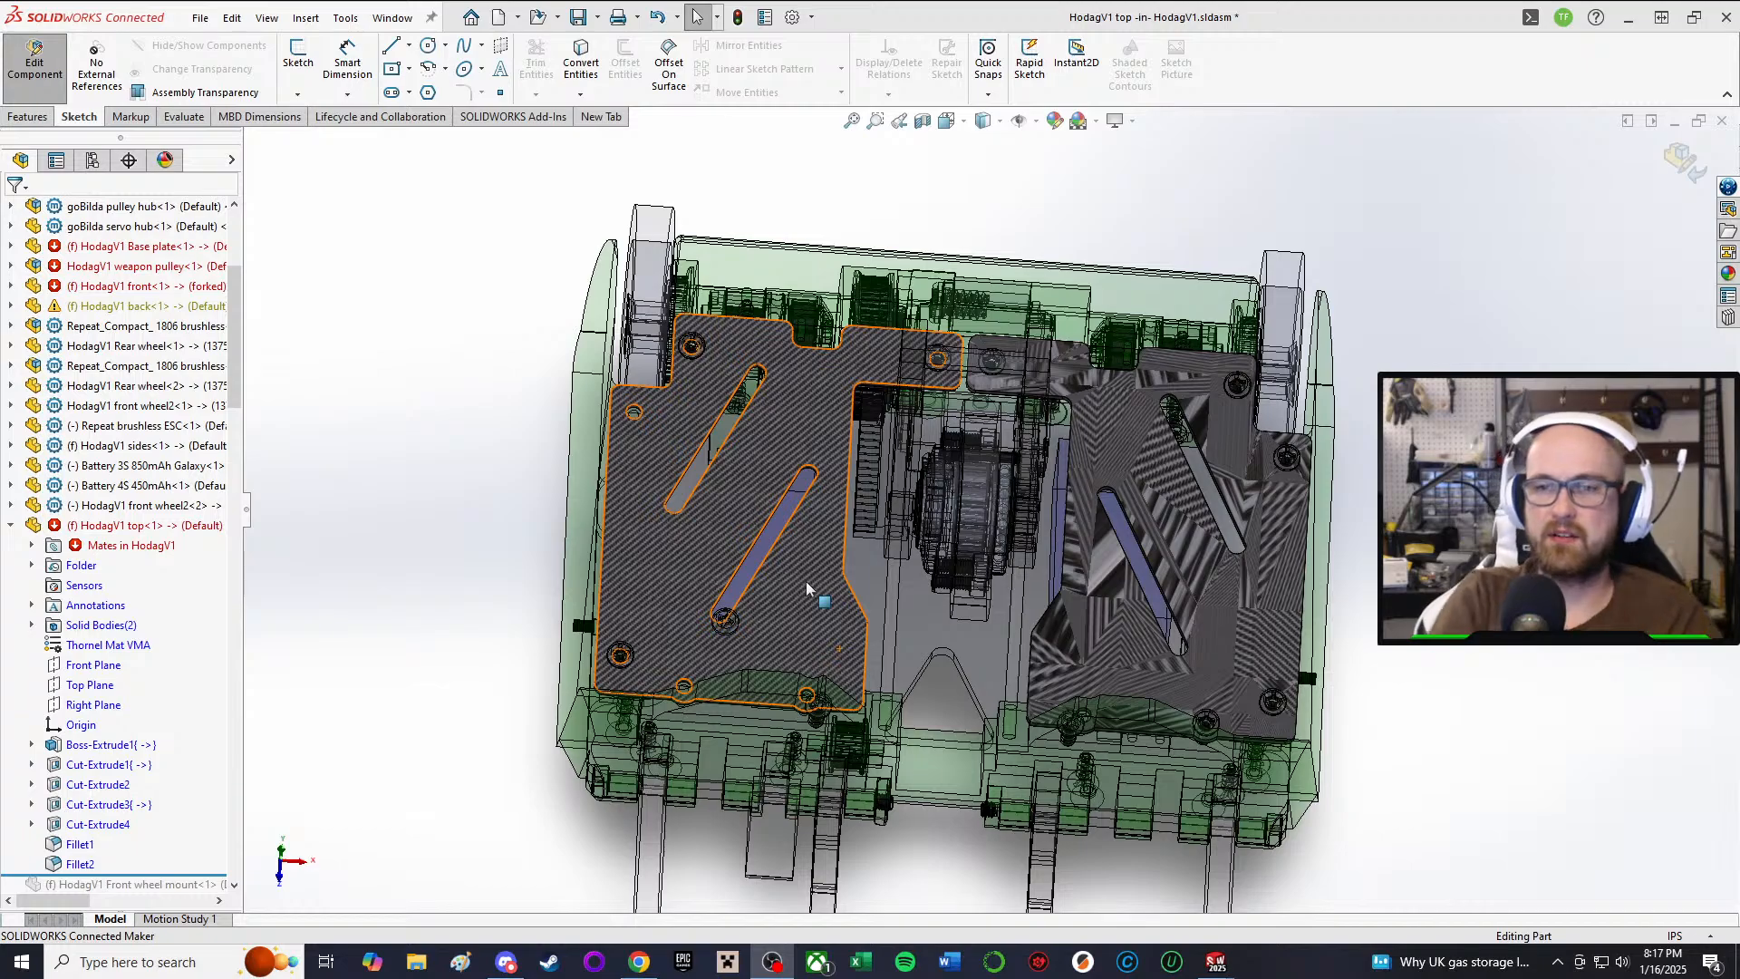
Step: Finish the in-place edit of the top part and return to the HodagV1 assembly
scroll(612, 580, "up", 2)
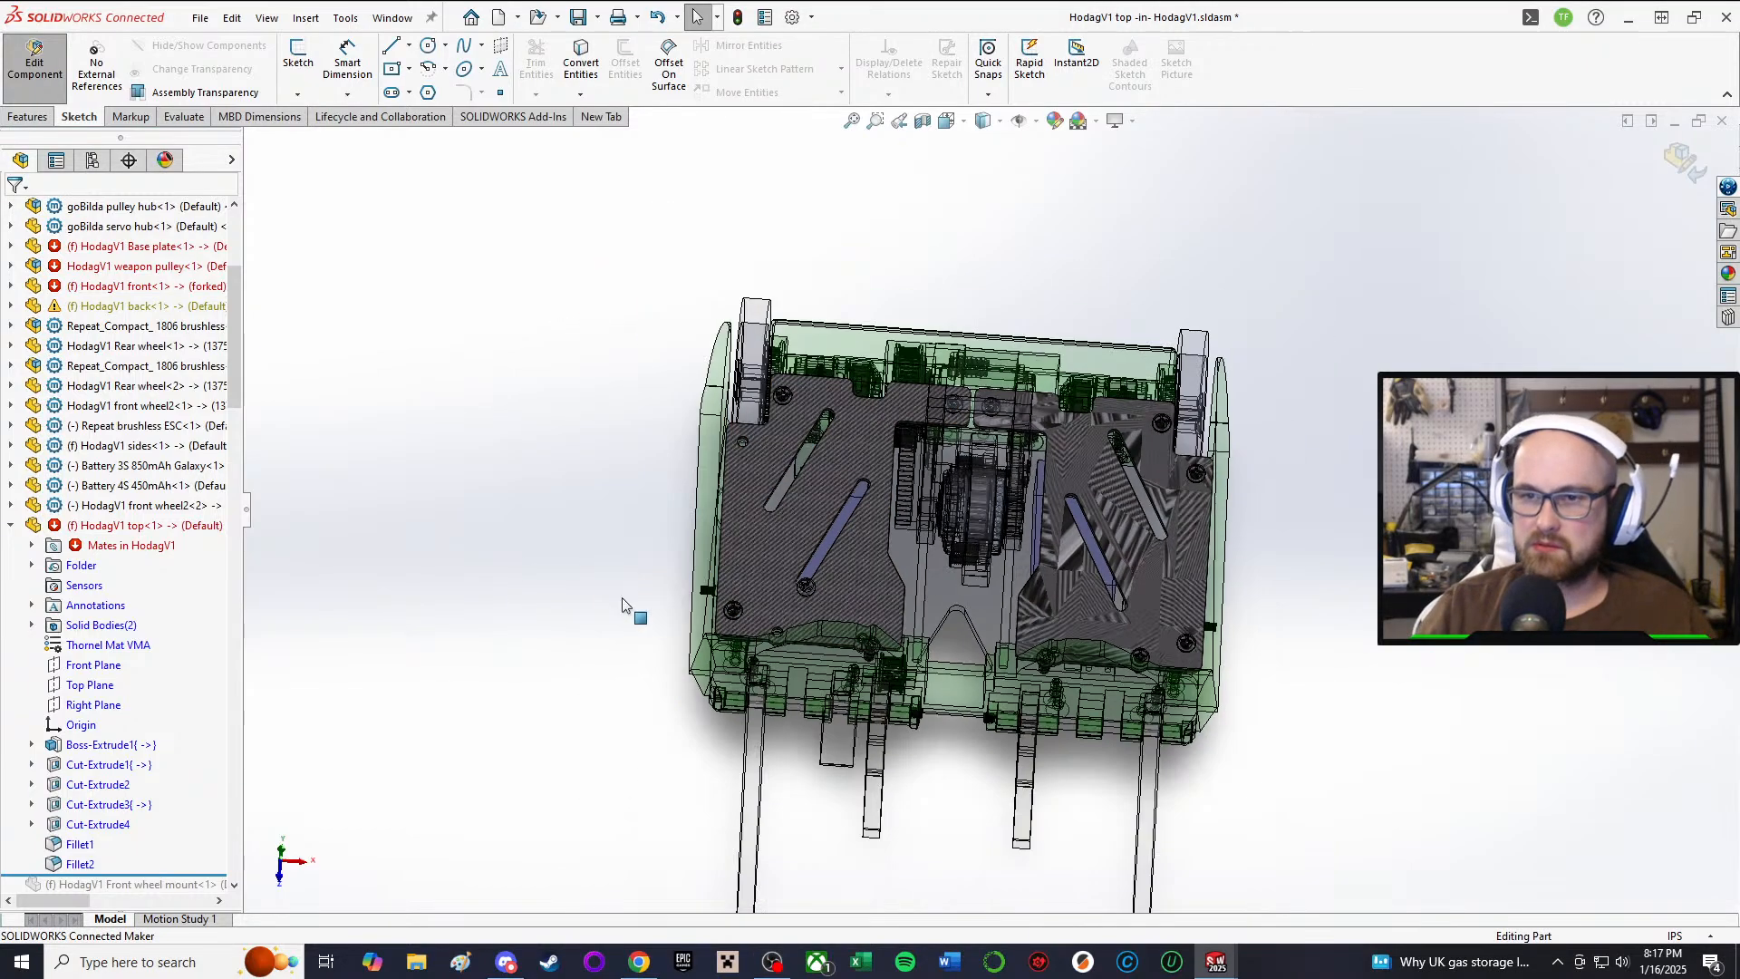
scroll(635, 622, "down", 3)
middle_click_drag(1062, 608, 1125, 436)
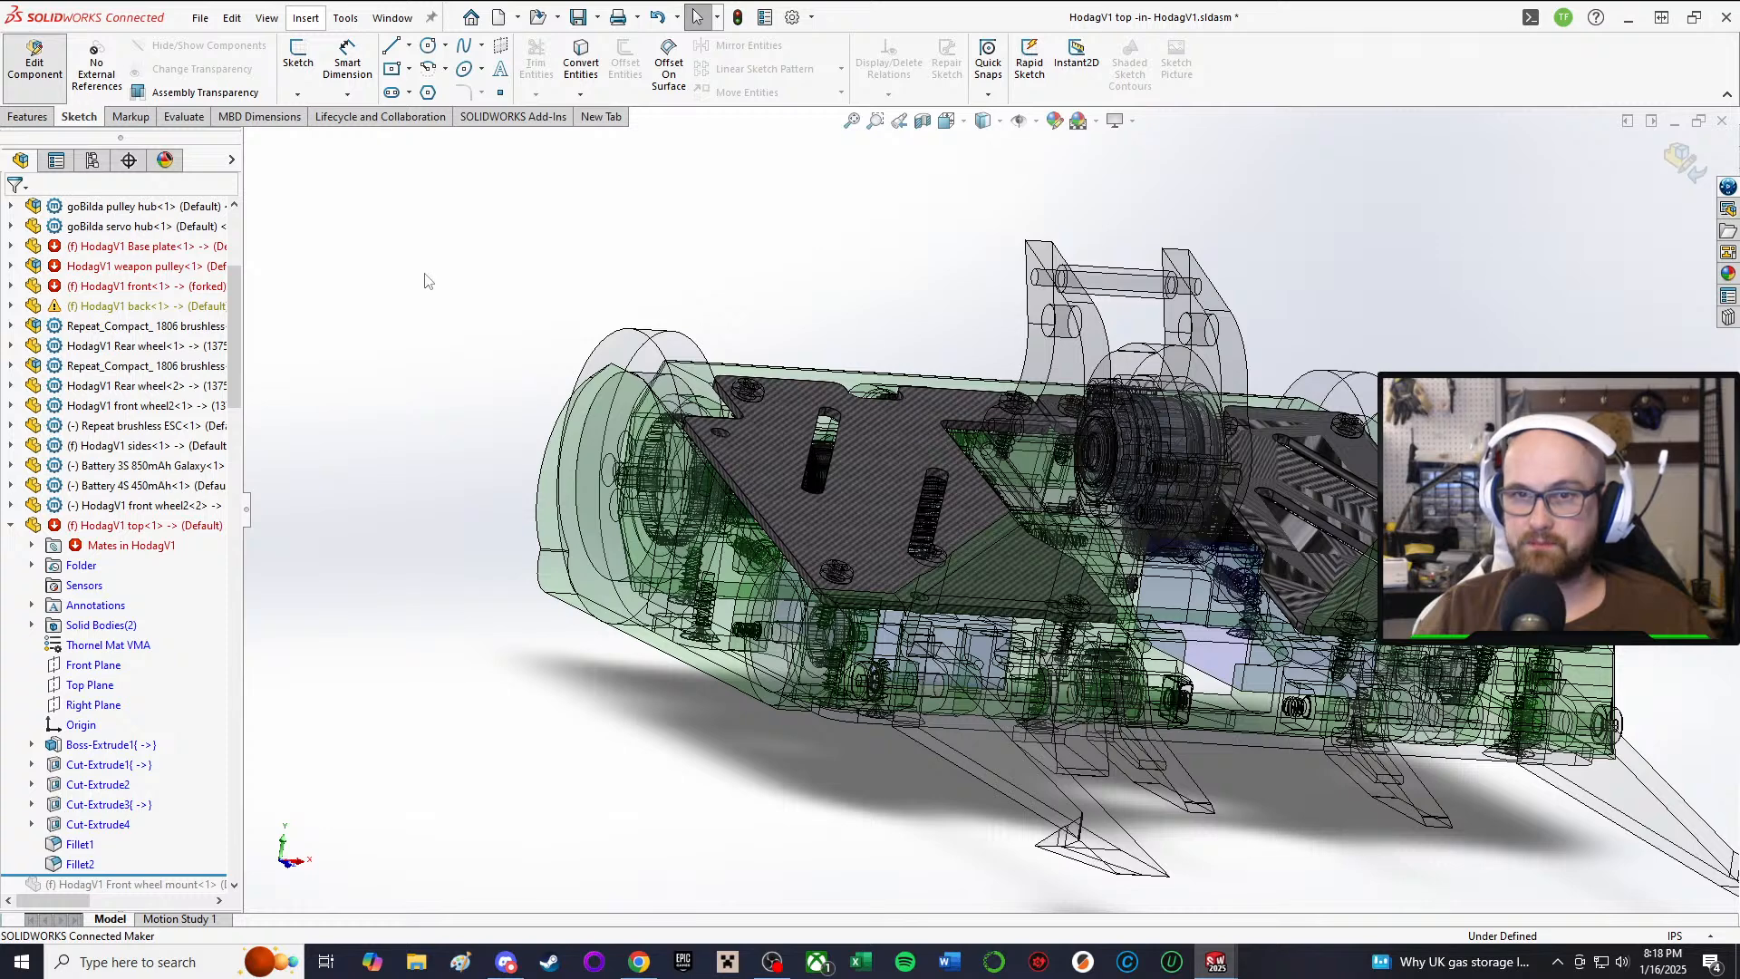
scroll(492, 285, "up", 3)
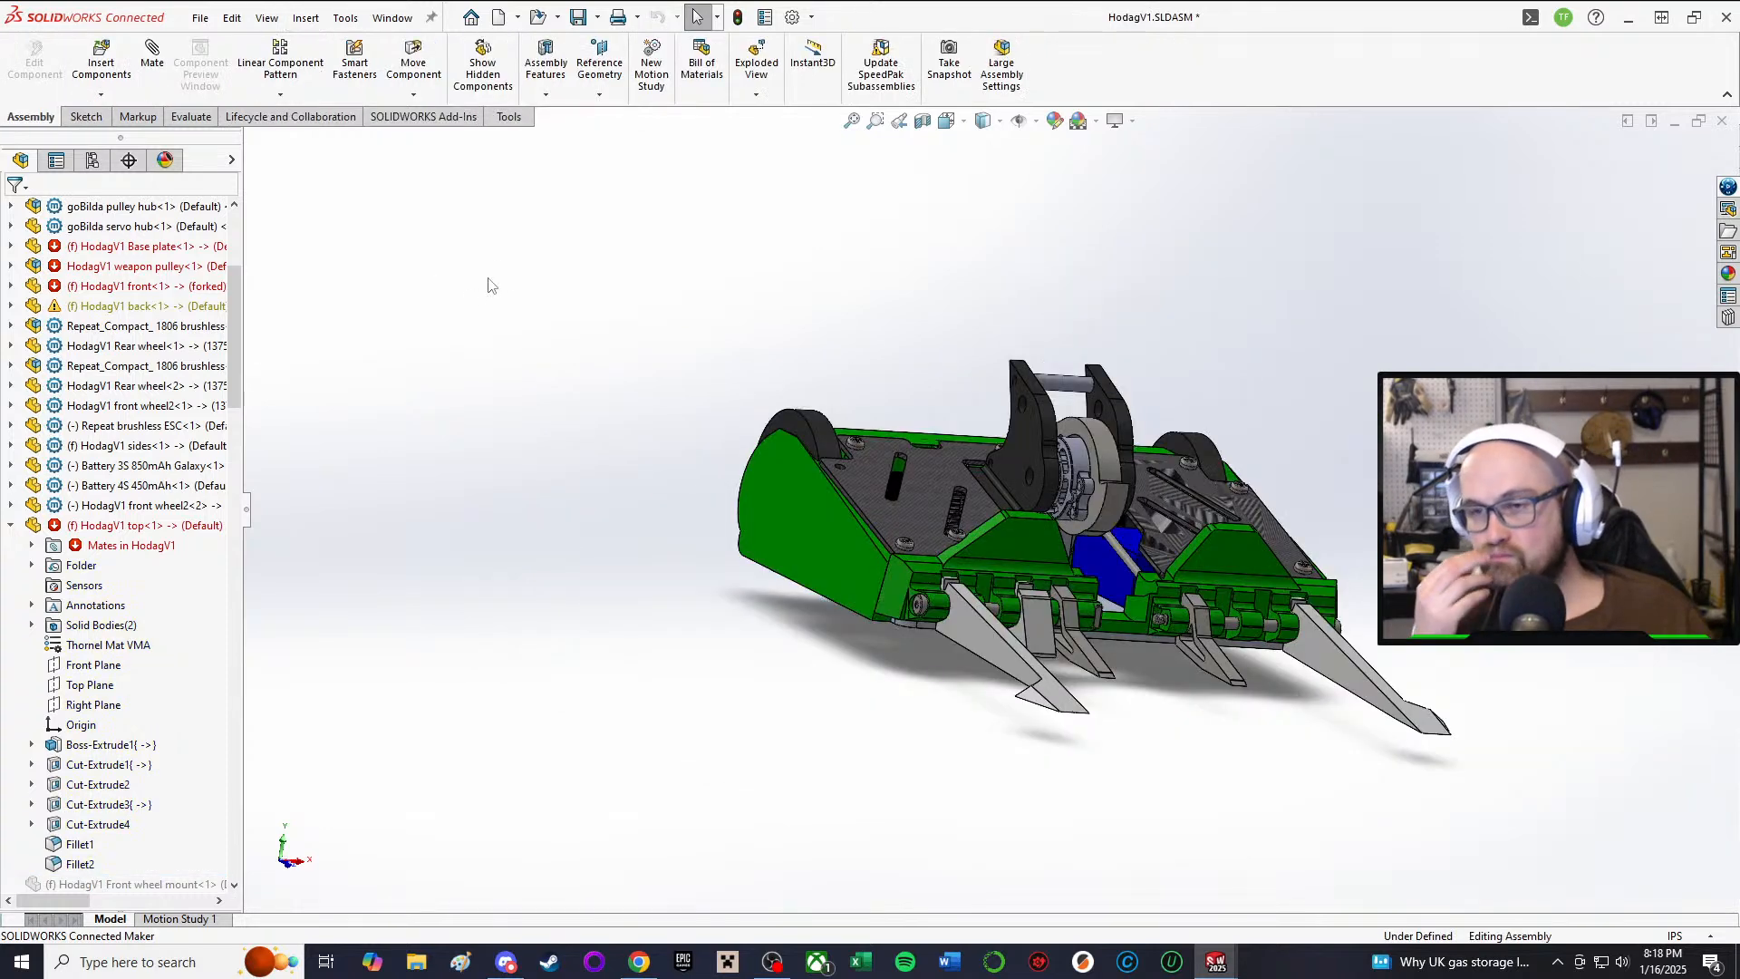
Step: Check the diameter of the shoulder screw running through the left fork hinge
scroll(1137, 651, "down", 10)
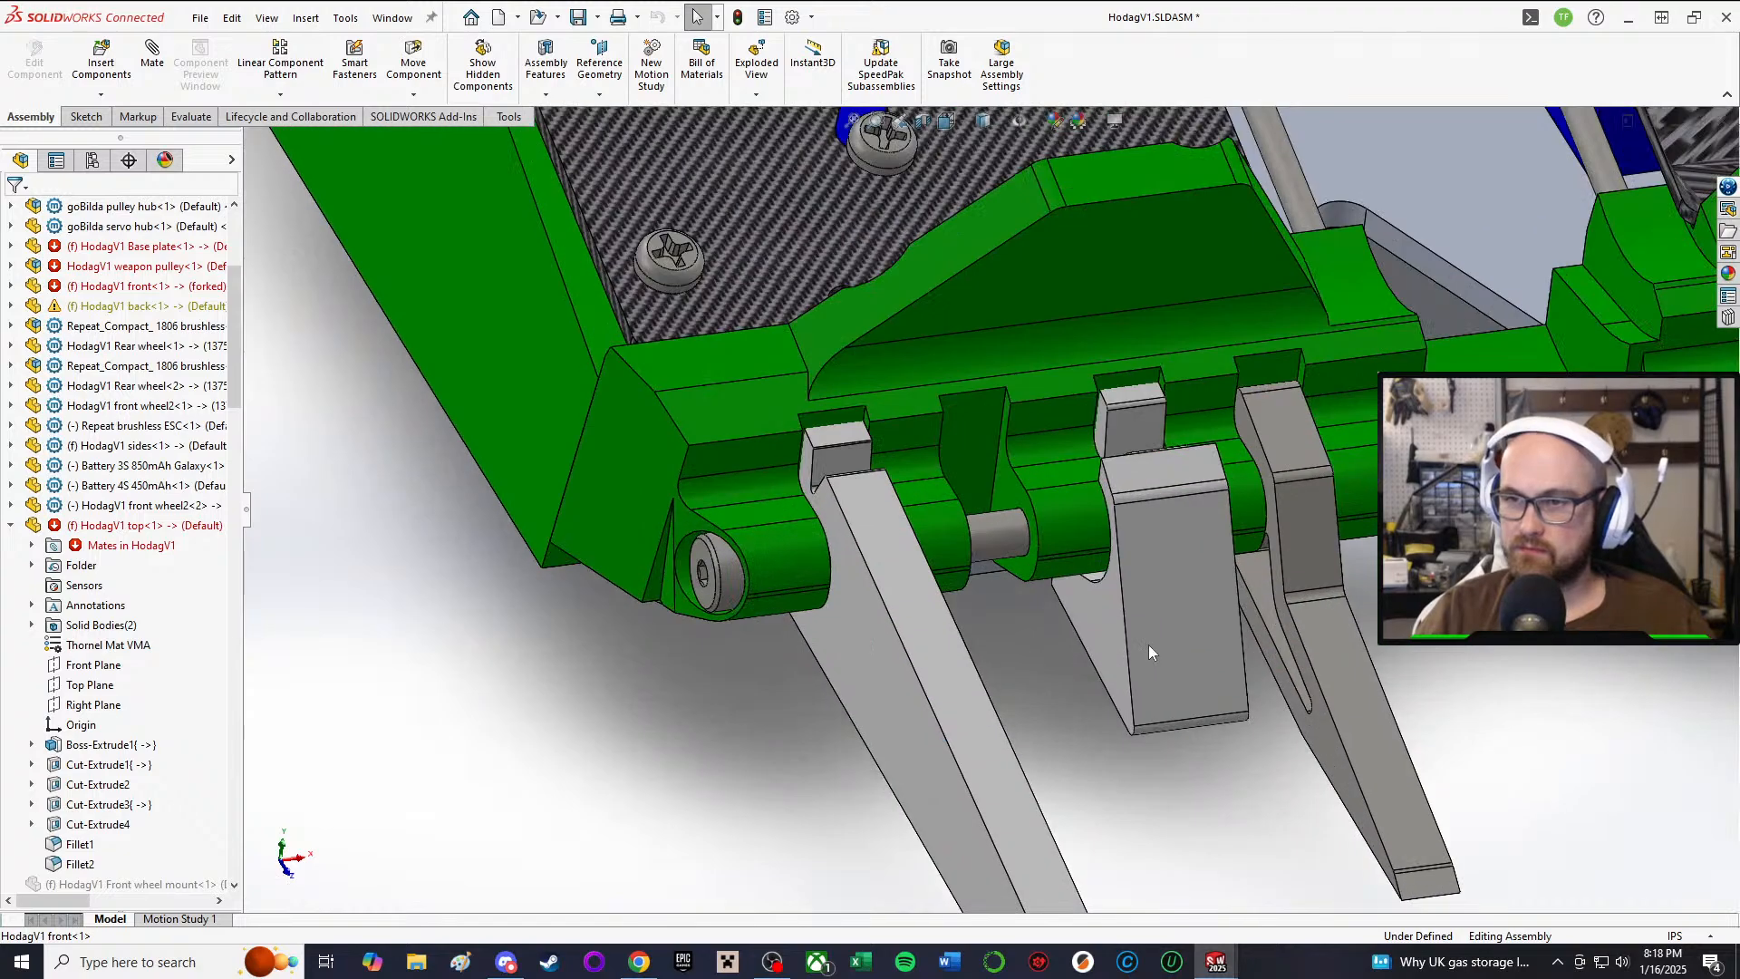
middle_click_drag(1149, 651, 1000, 569)
left_click(1001, 569)
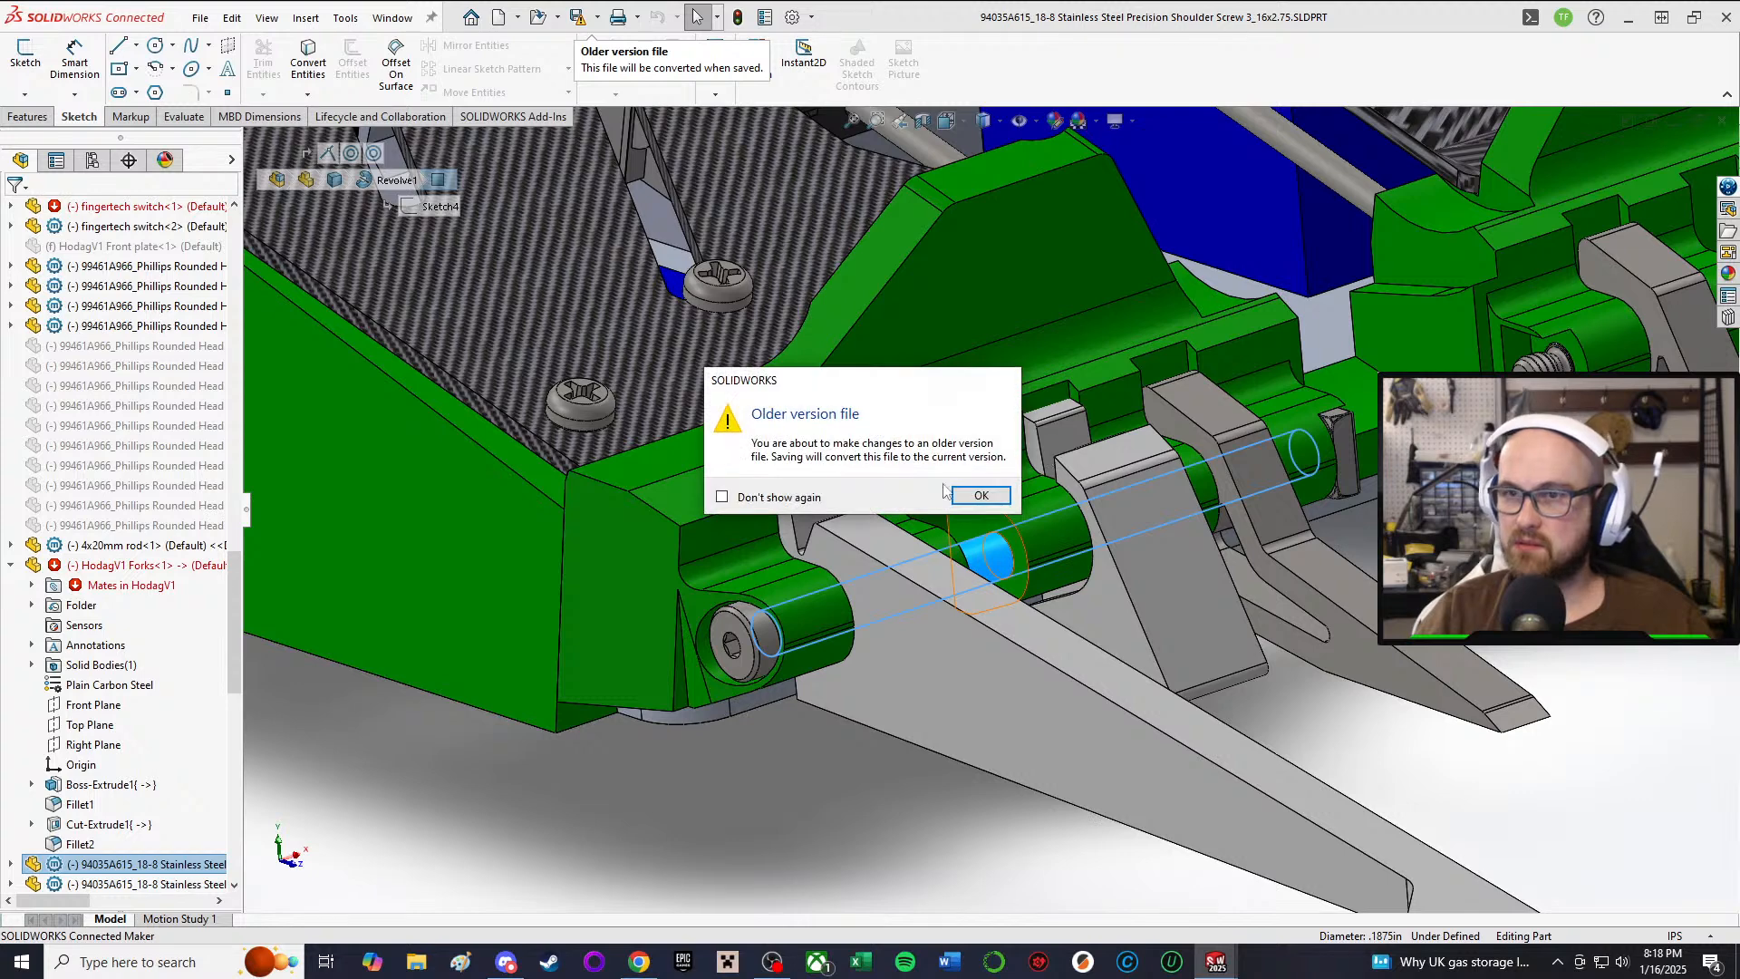
left_click(1014, 494)
middle_click_drag(1009, 373, 1134, 265)
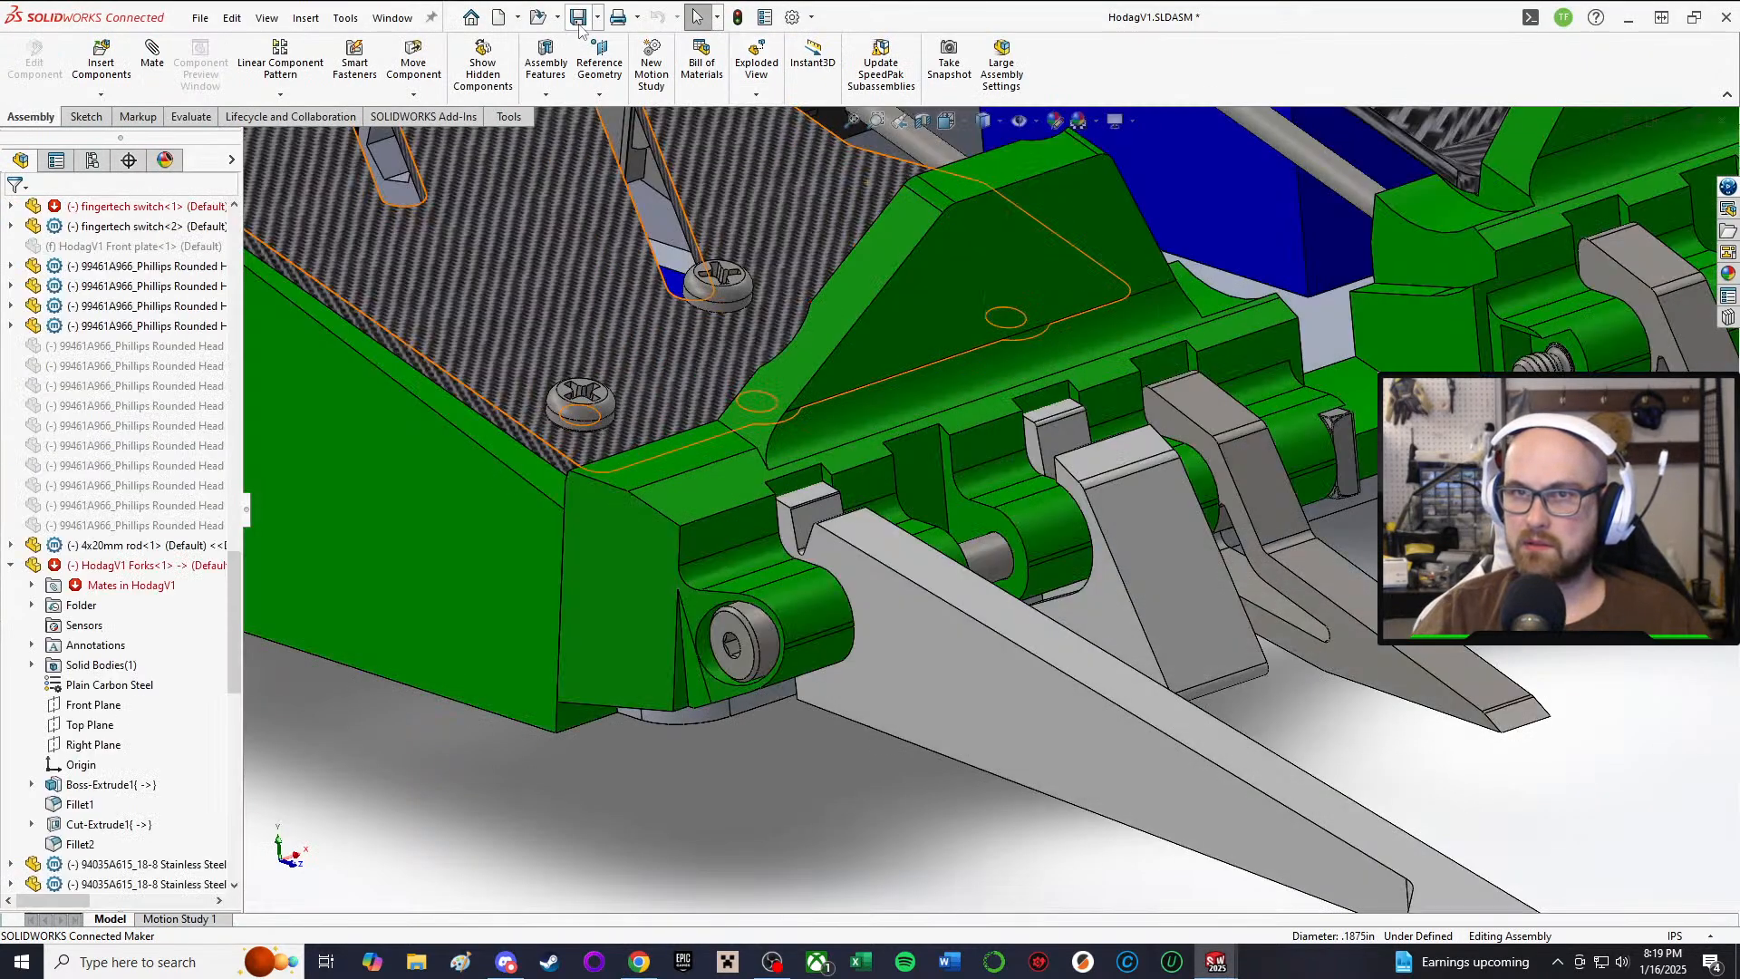
Step: Save the assembly together with all modified parts it references
left_click(577, 17)
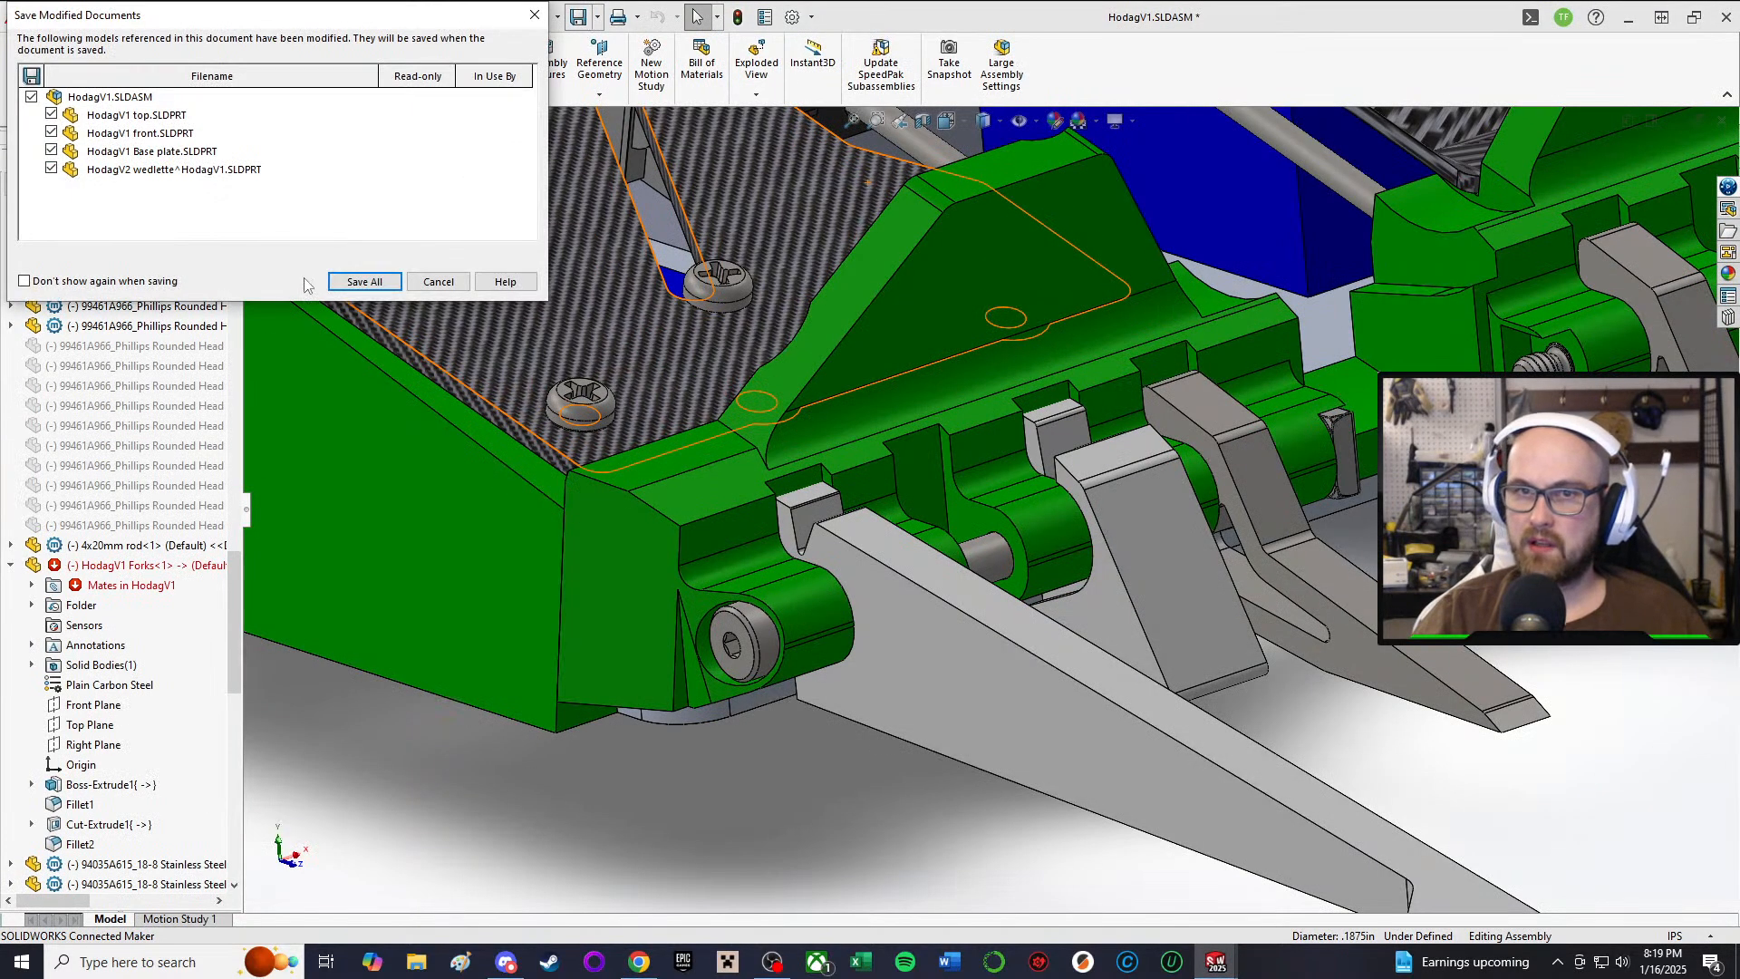
left_click(349, 281)
left_click(897, 415)
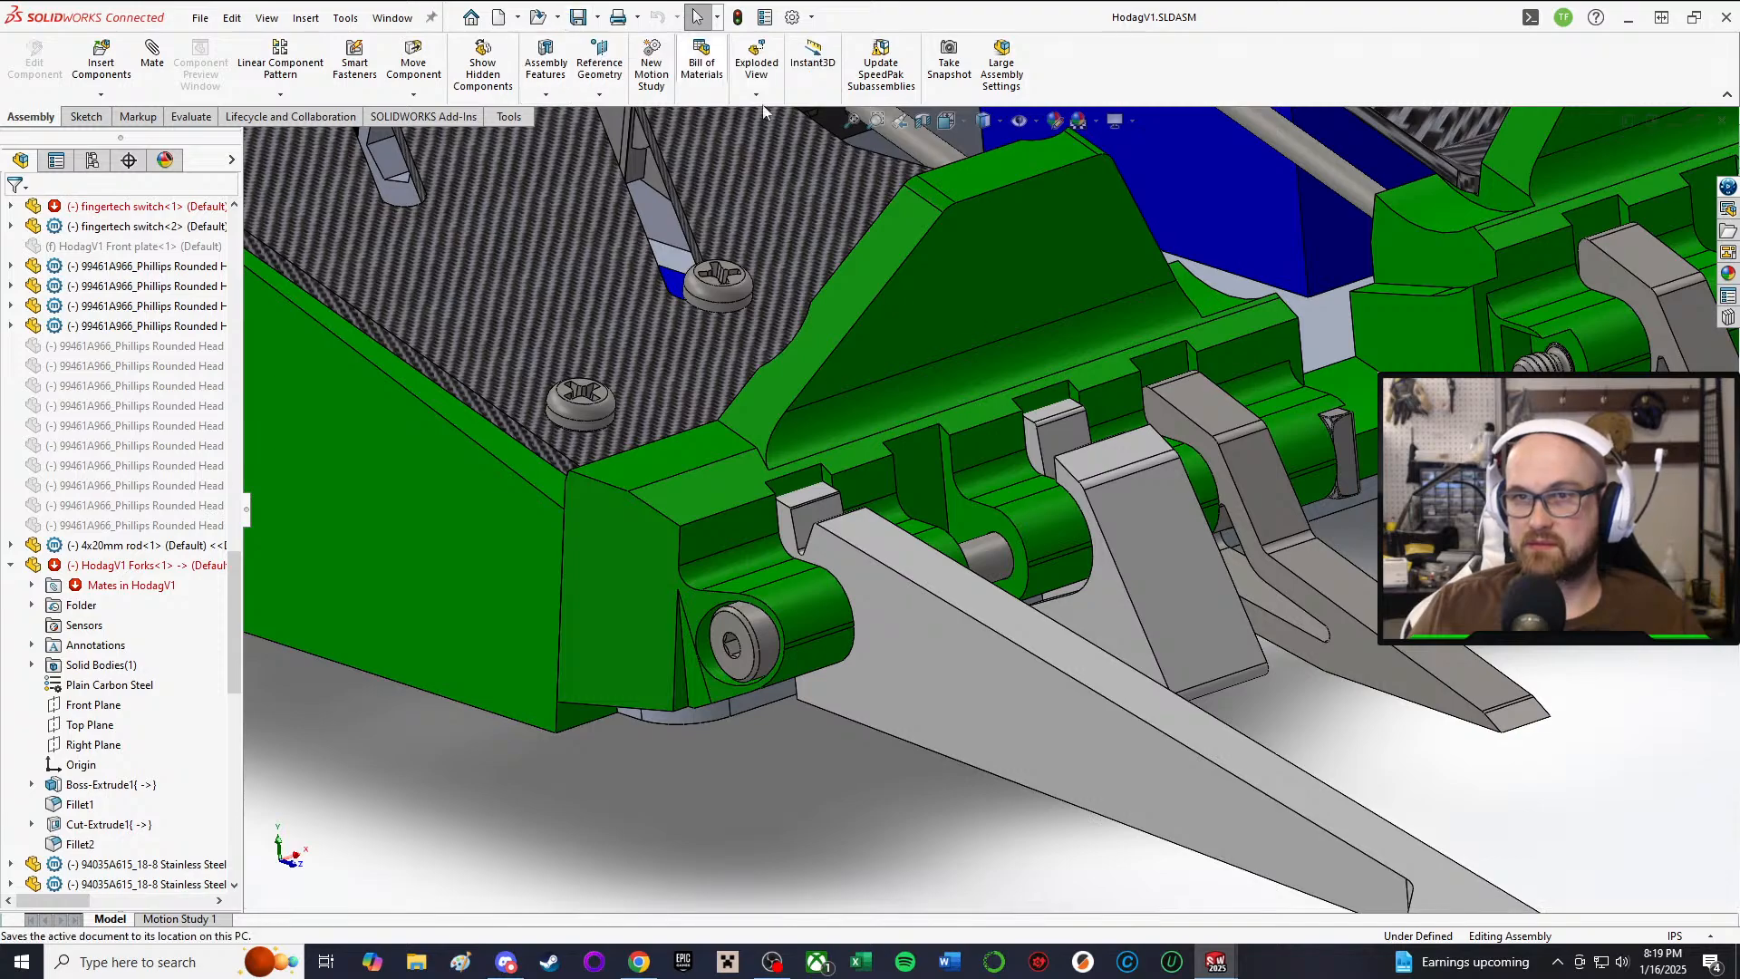
Step: Examine the fork mounts of the front part and the gap between the two shoulder screws from above and below
scroll(1127, 474, "up", 5)
middle_click_drag(1127, 474, 1220, 539)
scroll(1220, 538, "down", 5)
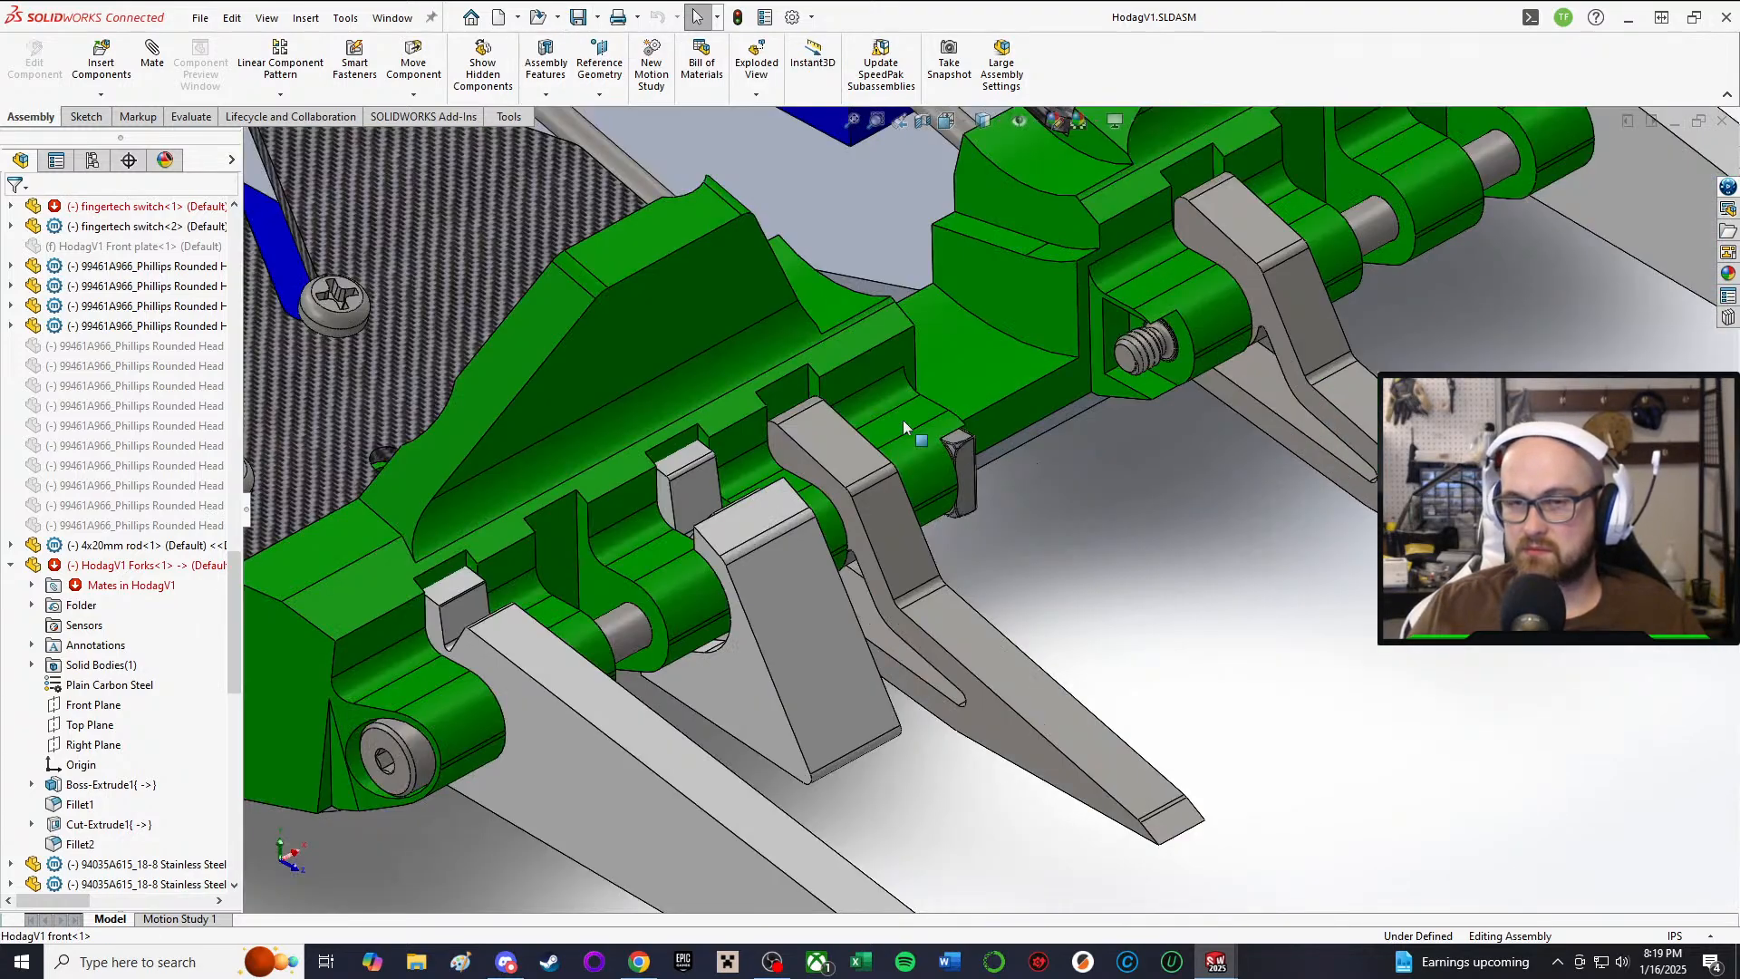
middle_click_drag(903, 422, 928, 338)
scroll(929, 339, "up", 3)
middle_click_drag(862, 515, 730, 584)
scroll(758, 609, "up", 3)
scroll(1008, 479, "down", 4)
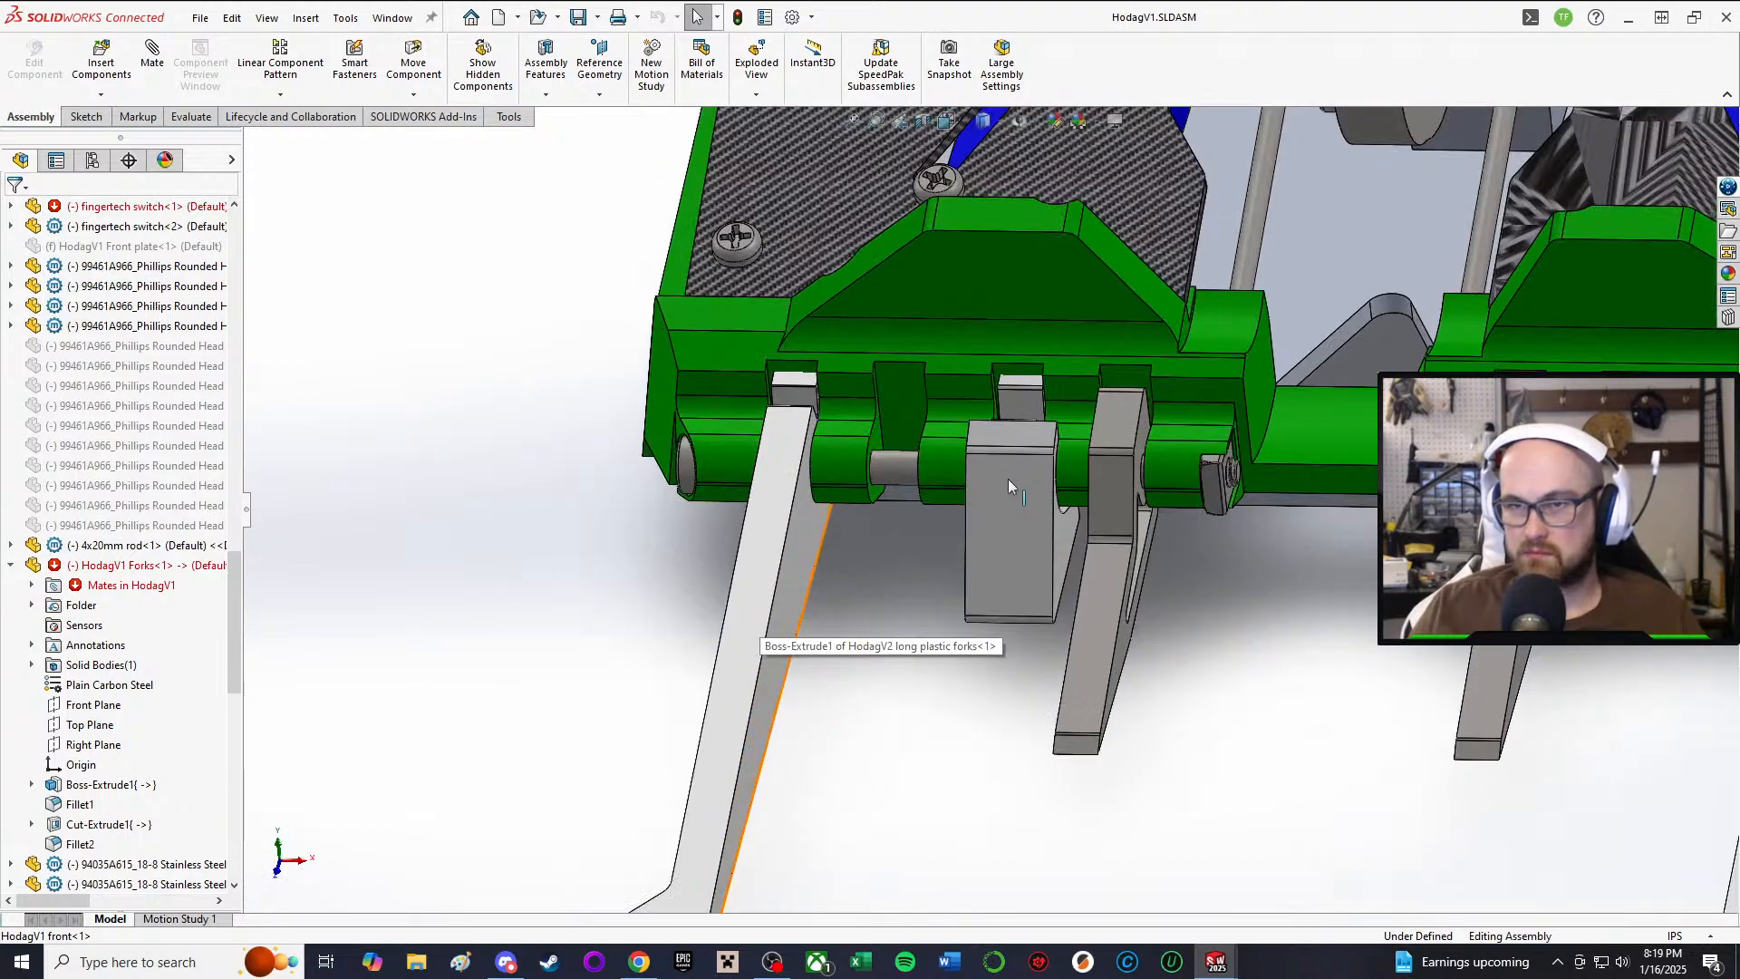
scroll(1008, 479, "up", 2)
middle_click_drag(866, 405, 1060, 525)
scroll(992, 440, "down", 4)
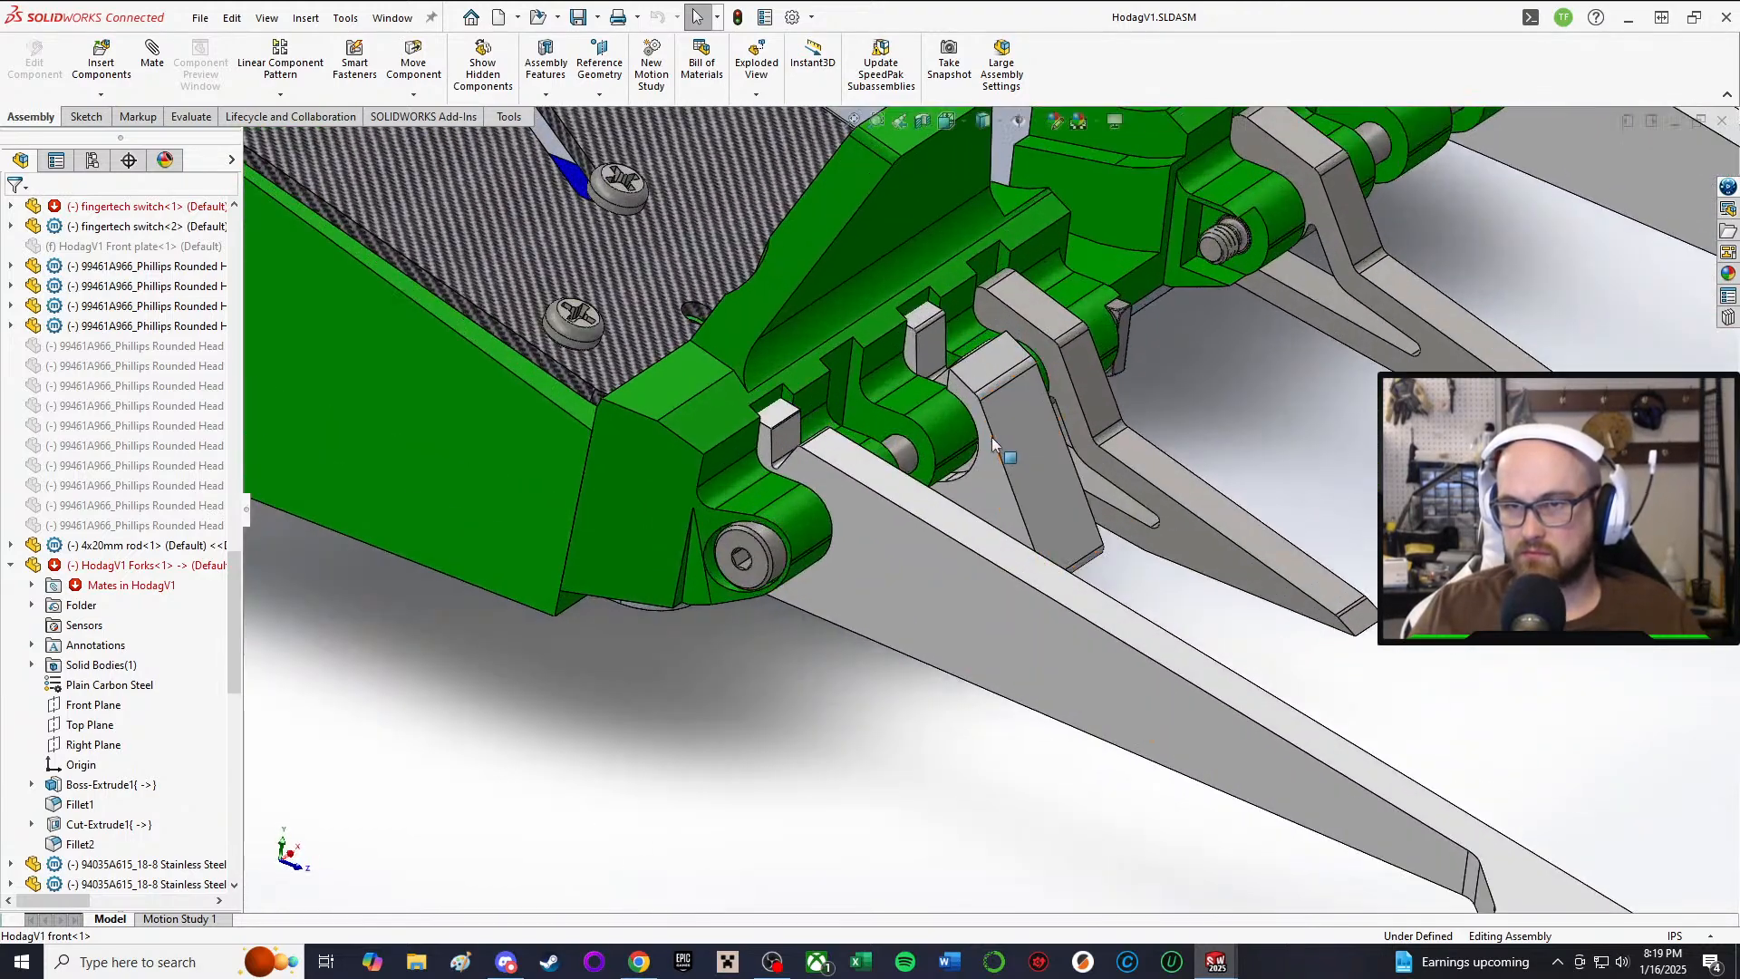
scroll(993, 440, "up", 2)
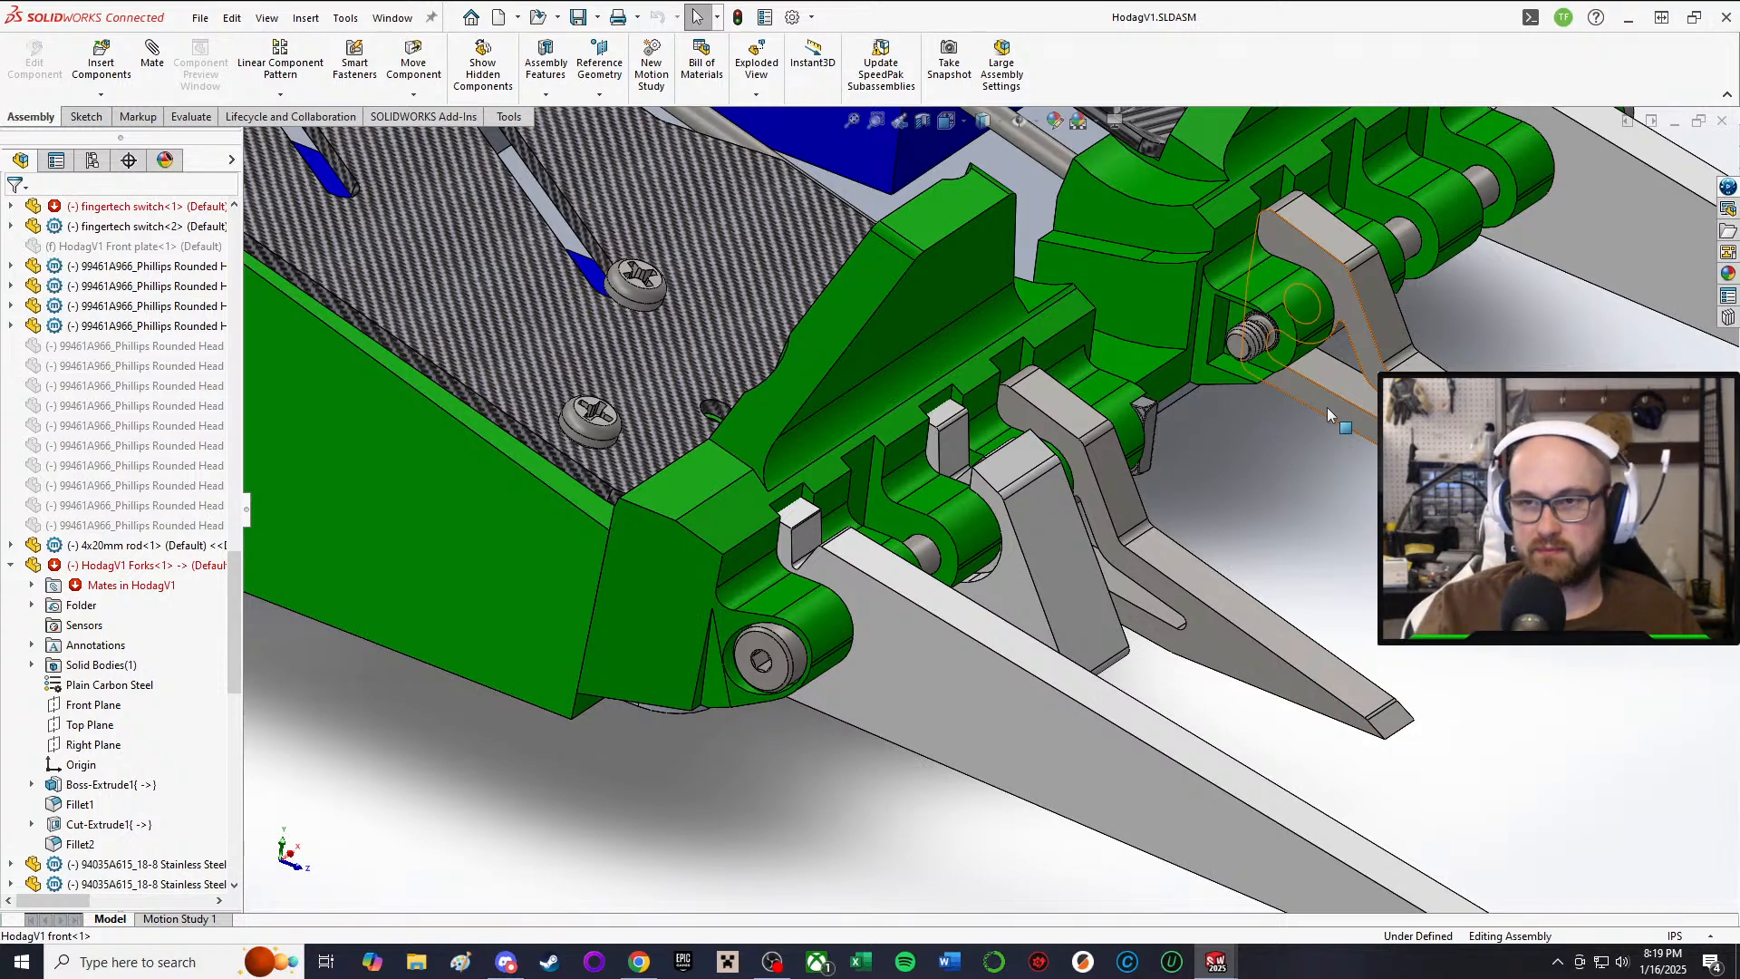
middle_click_drag(1327, 406, 1185, 457)
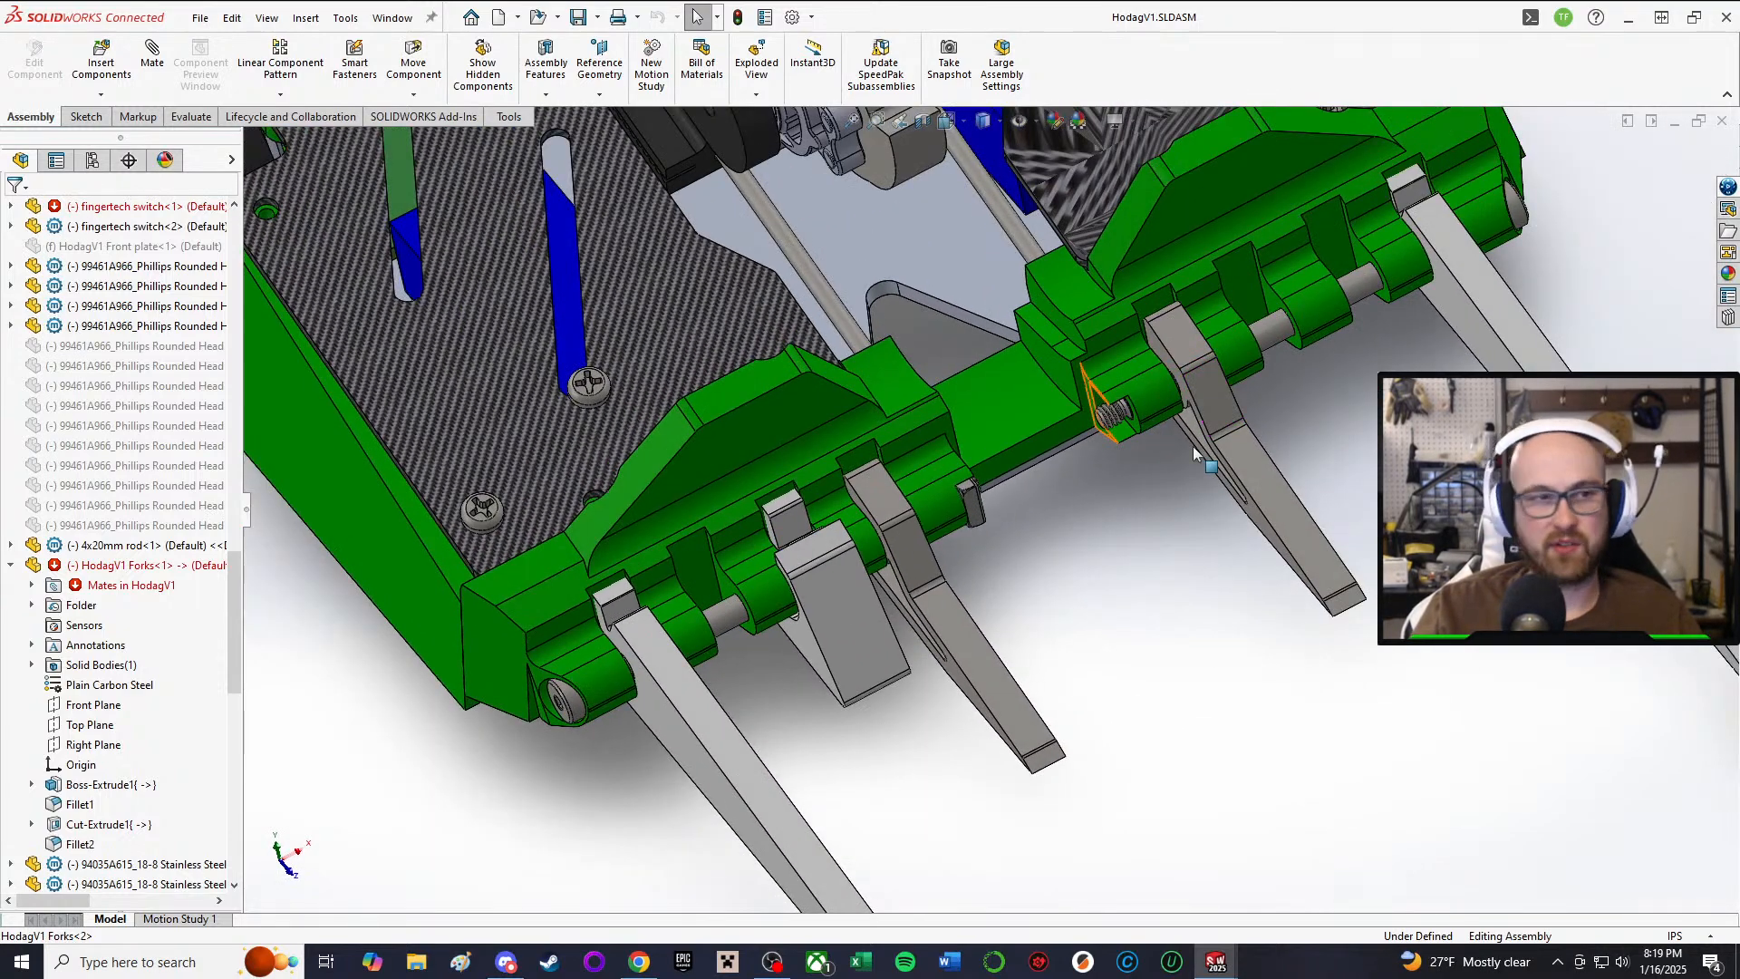
scroll(1193, 446, "down", 5)
scroll(1184, 426, "up", 4)
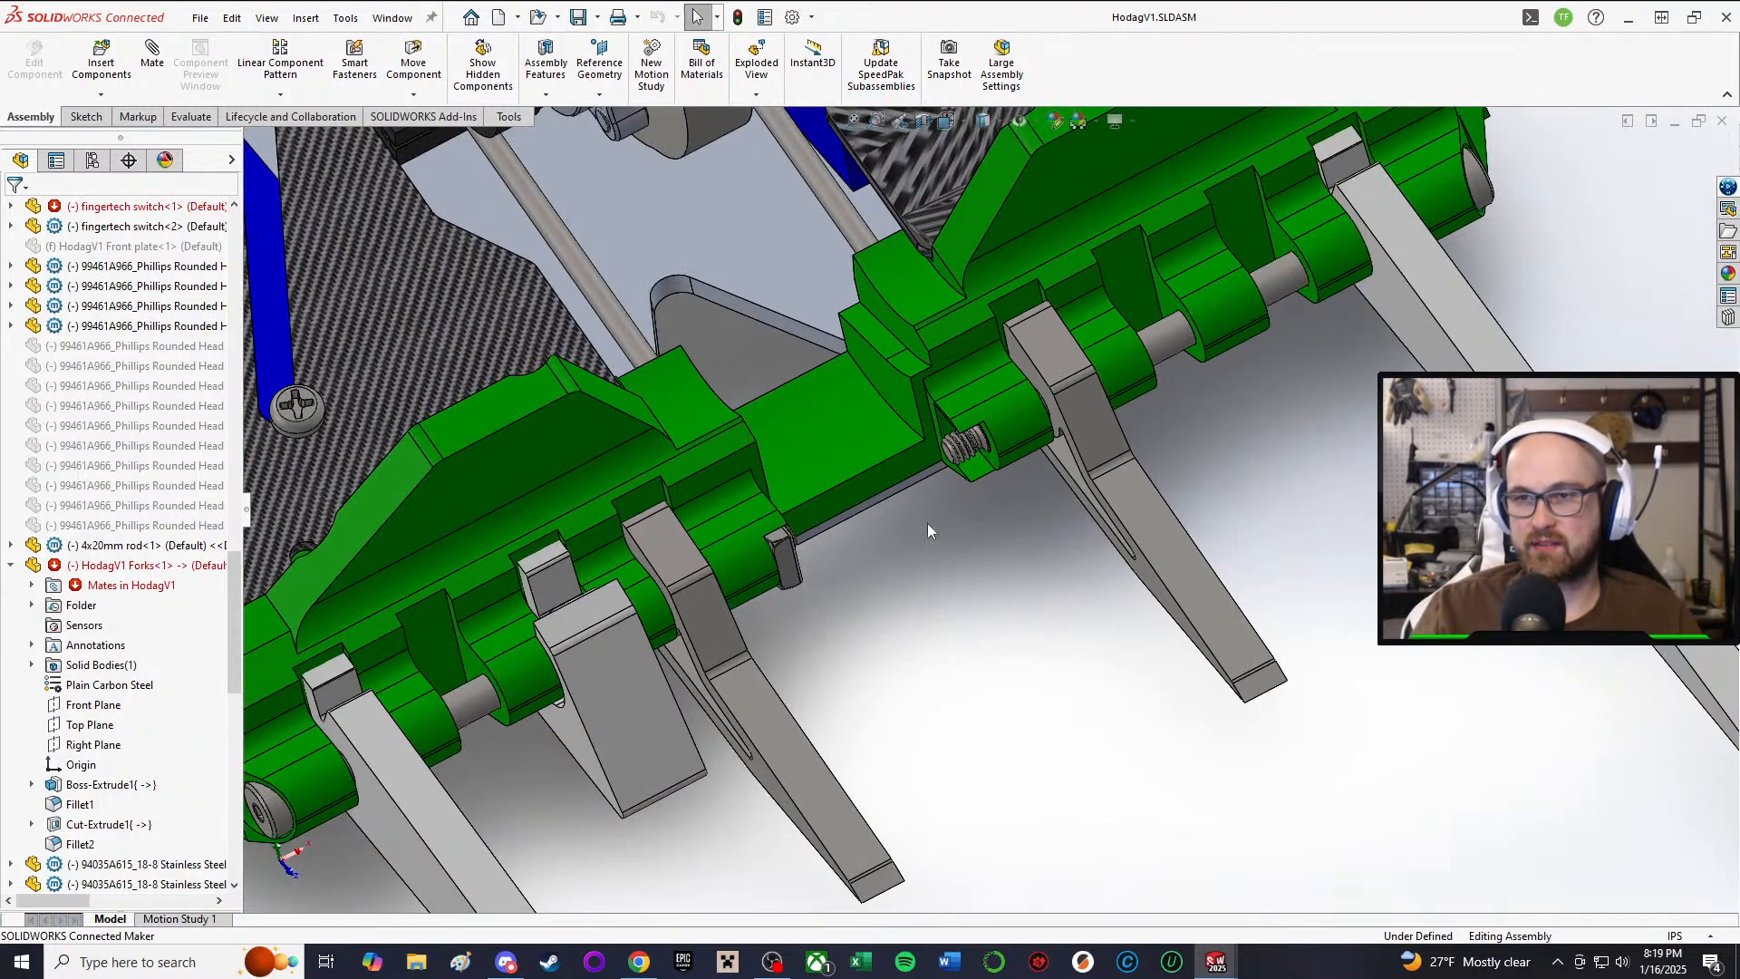
middle_click_drag(867, 437, 1062, 383)
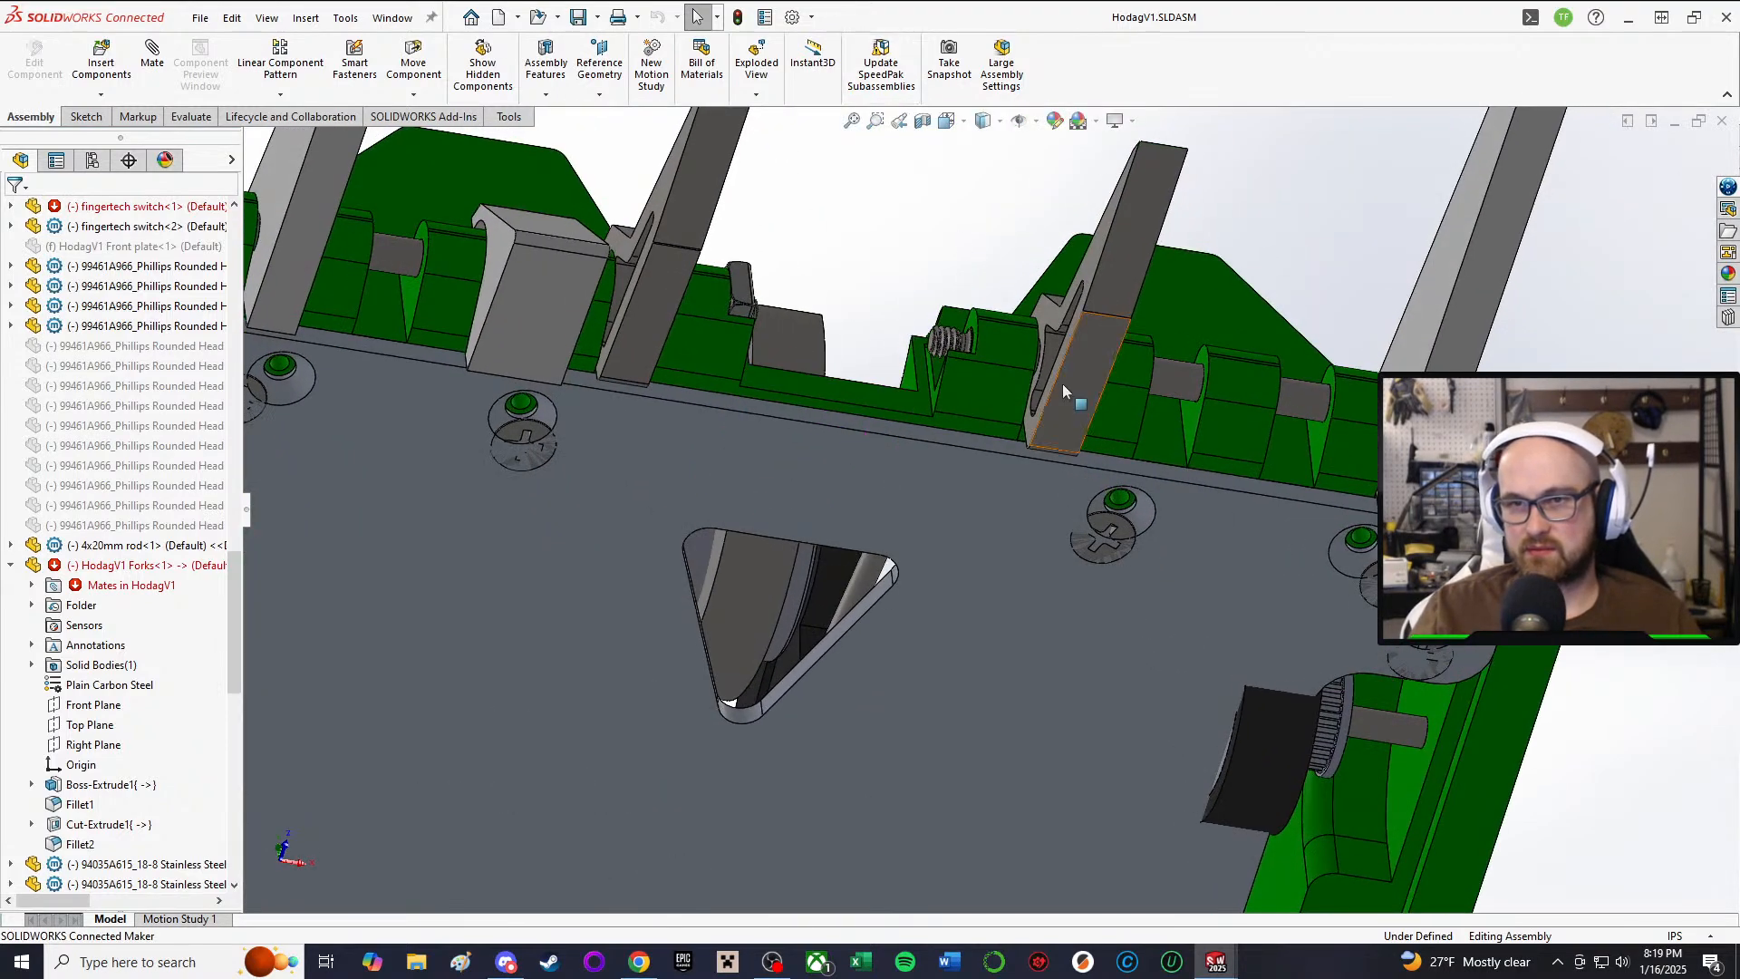
scroll(856, 402, "down", 2)
middle_click_drag(856, 403, 1089, 481)
scroll(1001, 500, "down", 2)
scroll(1104, 426, "up", 5)
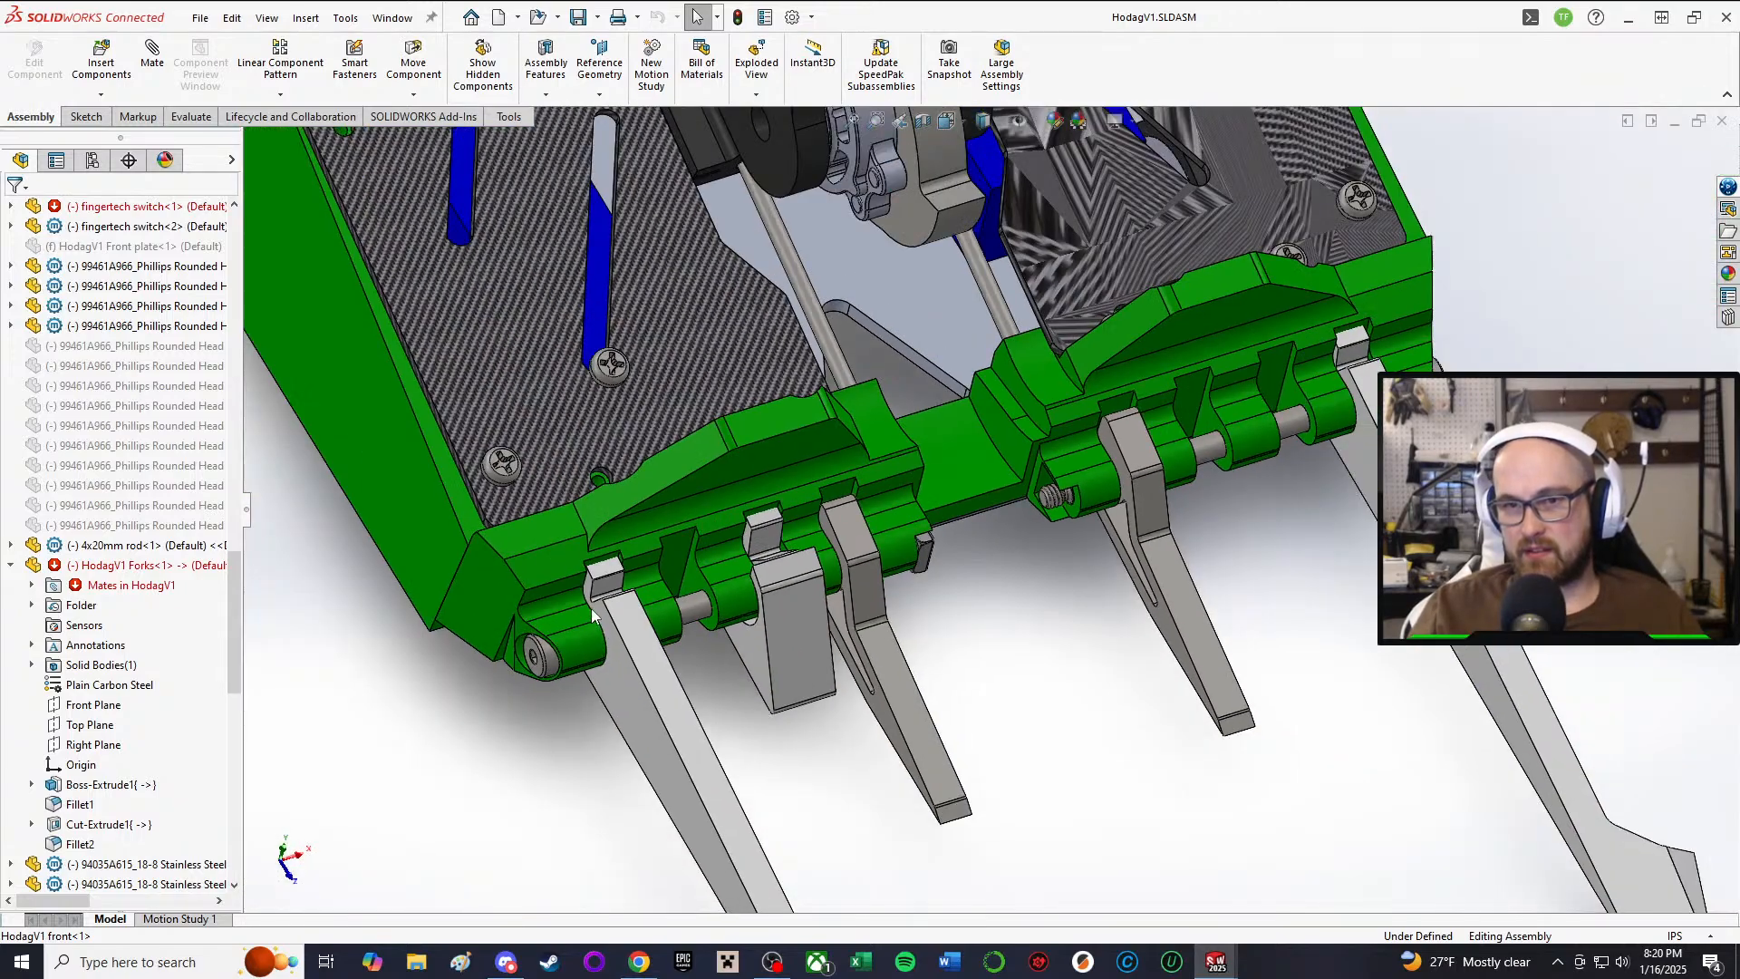
Step: Examine the left hinge lugs up close where the shoulder screw is exposed between the outer fork and the wedgelet
scroll(592, 614, "up", 2)
middle_click_drag(594, 609, 771, 540)
scroll(774, 542, "down", 3)
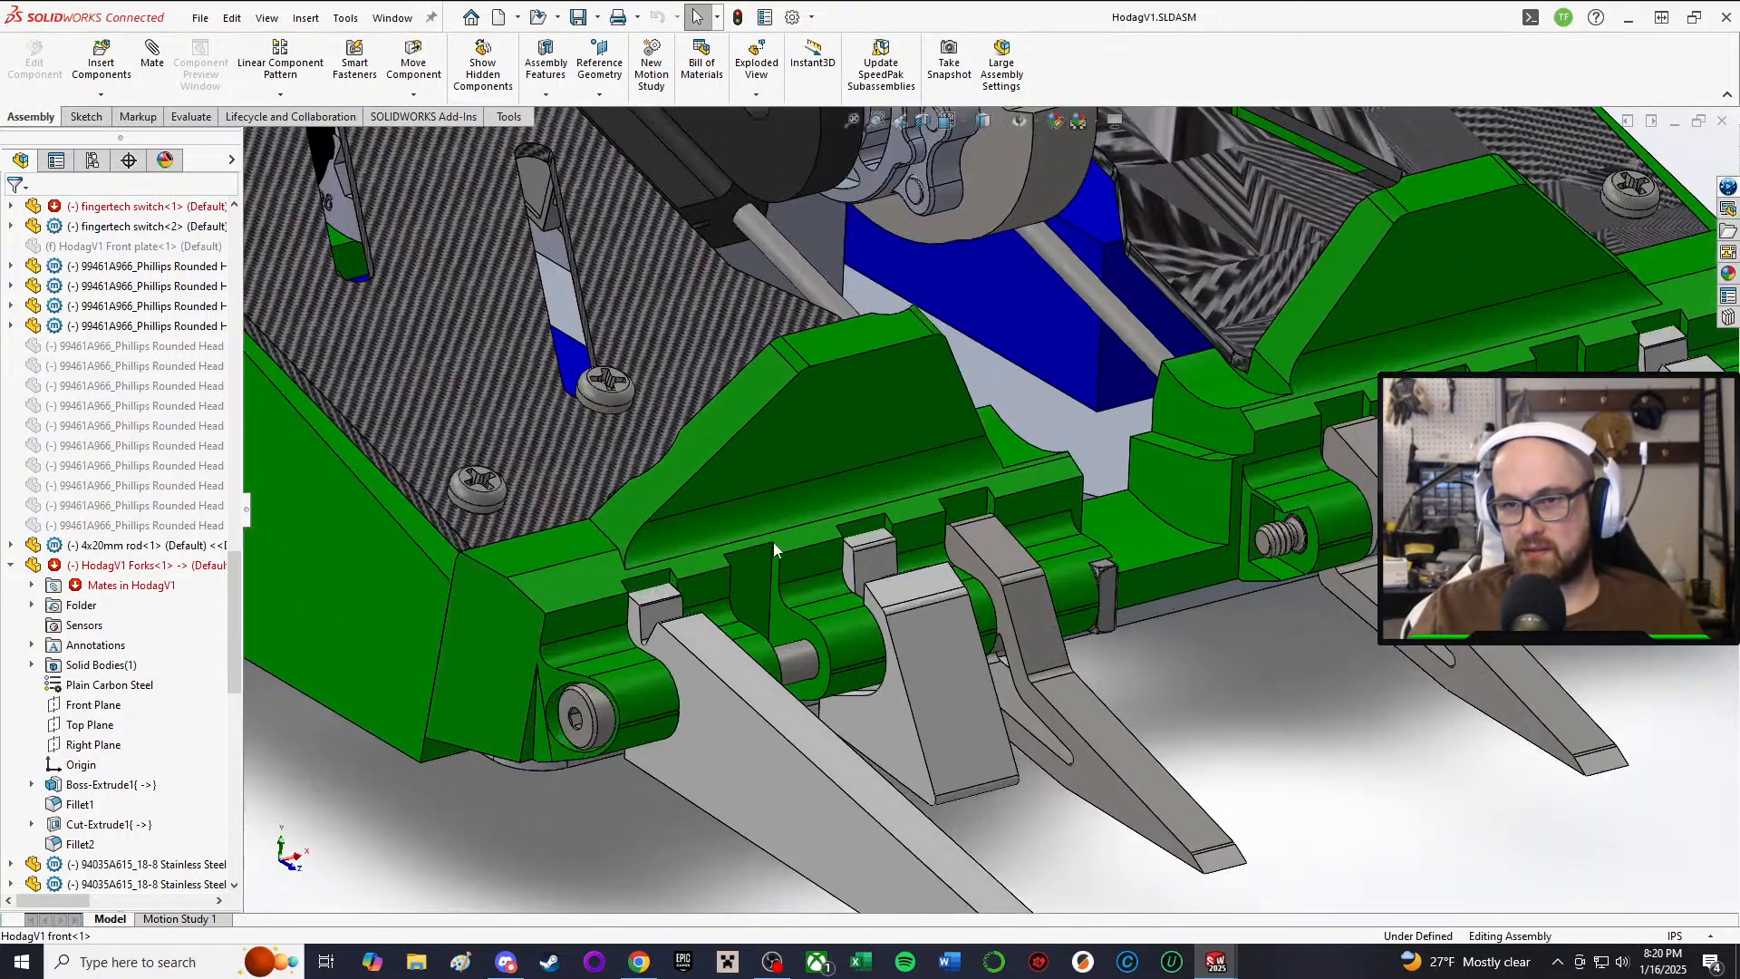
scroll(781, 560, "up", 3)
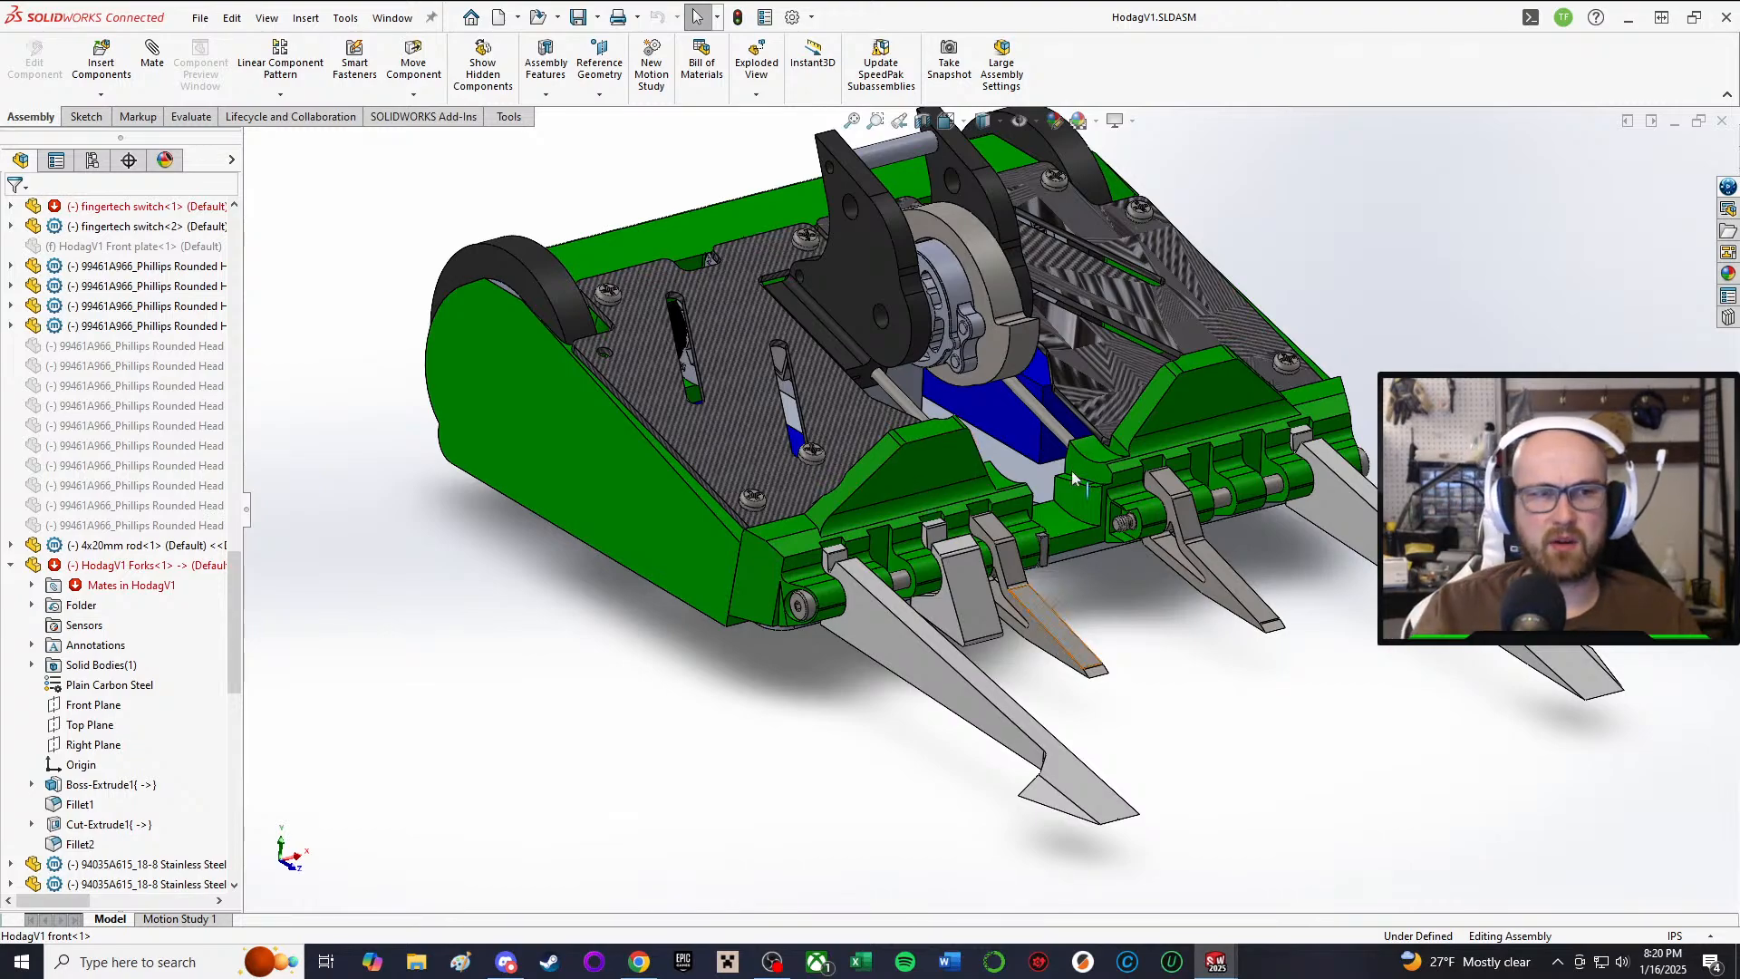
scroll(911, 495, "down", 5)
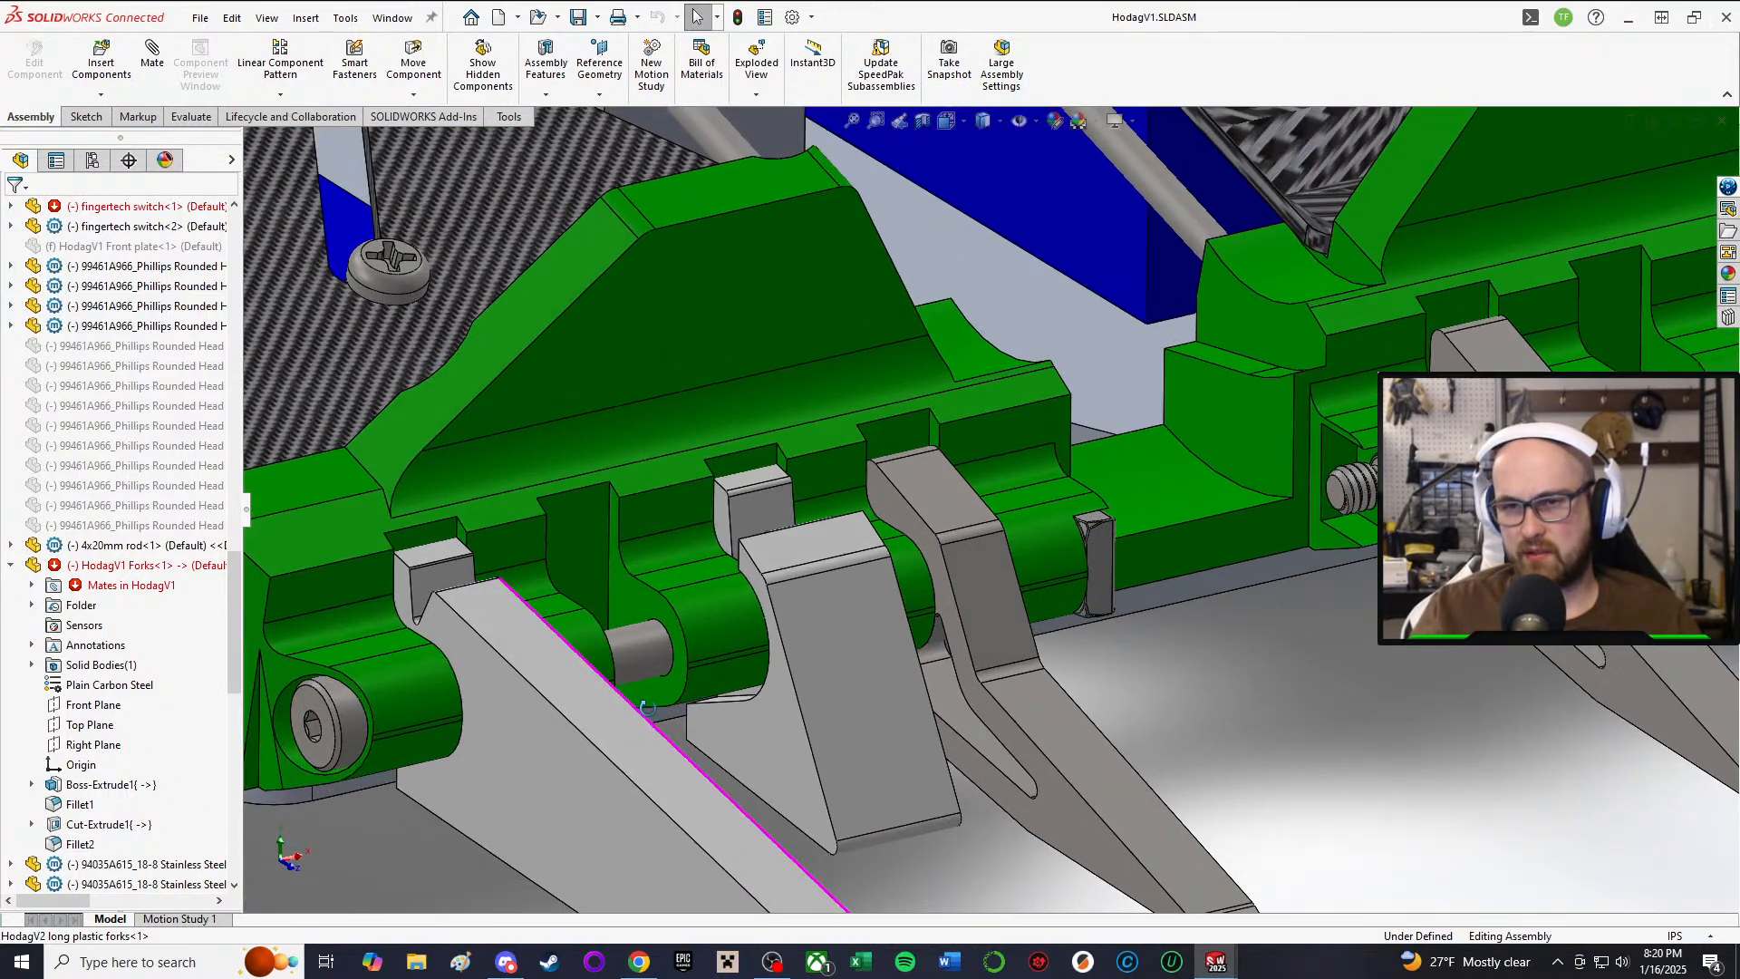
middle_click_drag(647, 708, 676, 567)
scroll(852, 450, "down", 5)
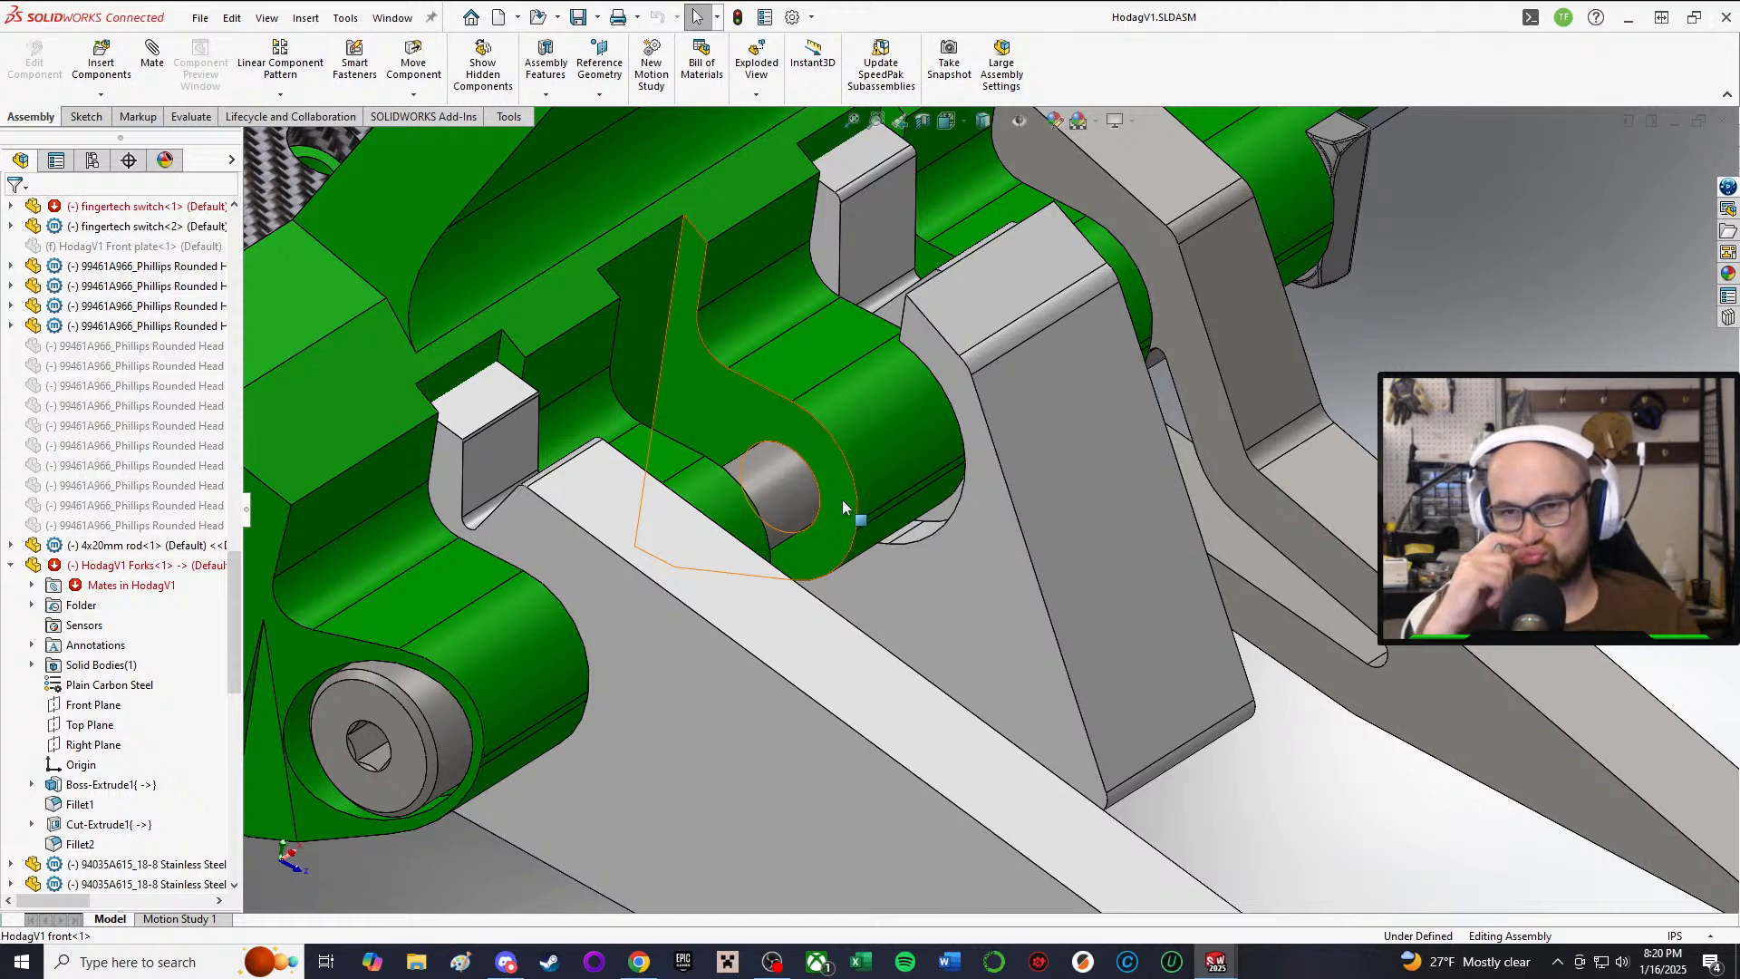
scroll(843, 494, "up", 3)
middle_click_drag(847, 412, 956, 711)
scroll(716, 311, "down", 4)
scroll(998, 775, "up", 6)
scroll(957, 707, "down", 4)
middle_click_drag(970, 553, 952, 494)
scroll(1099, 466, "down", 2)
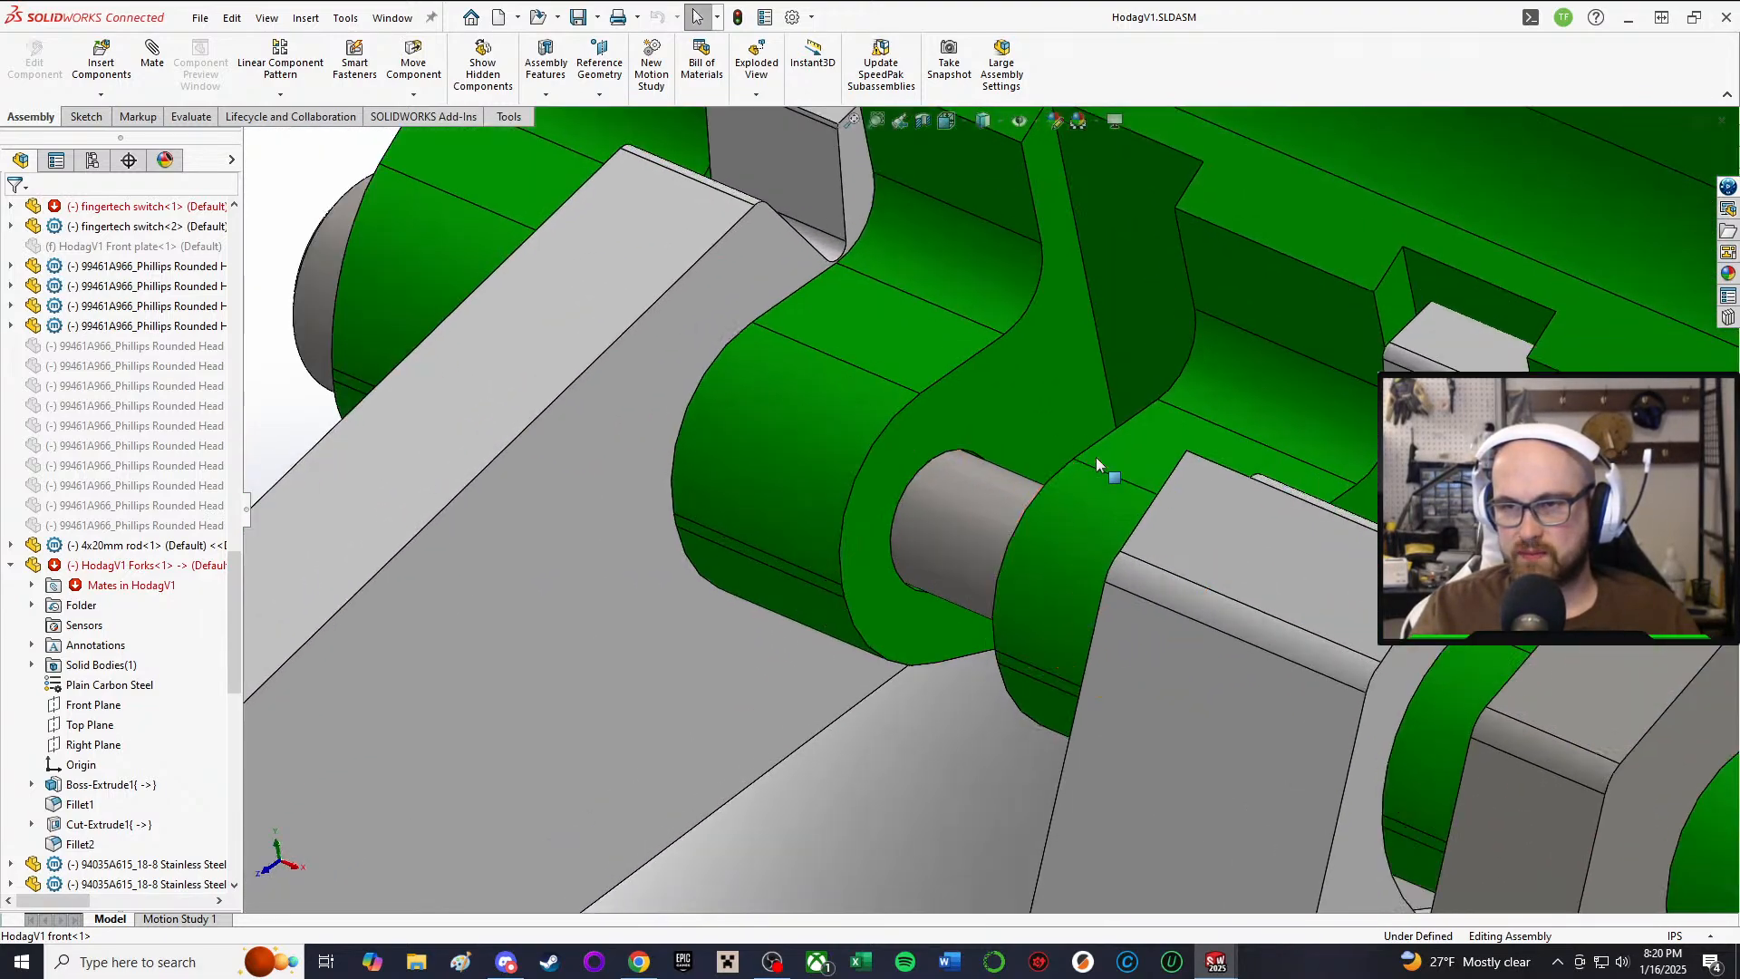
scroll(1065, 469, "down", 1)
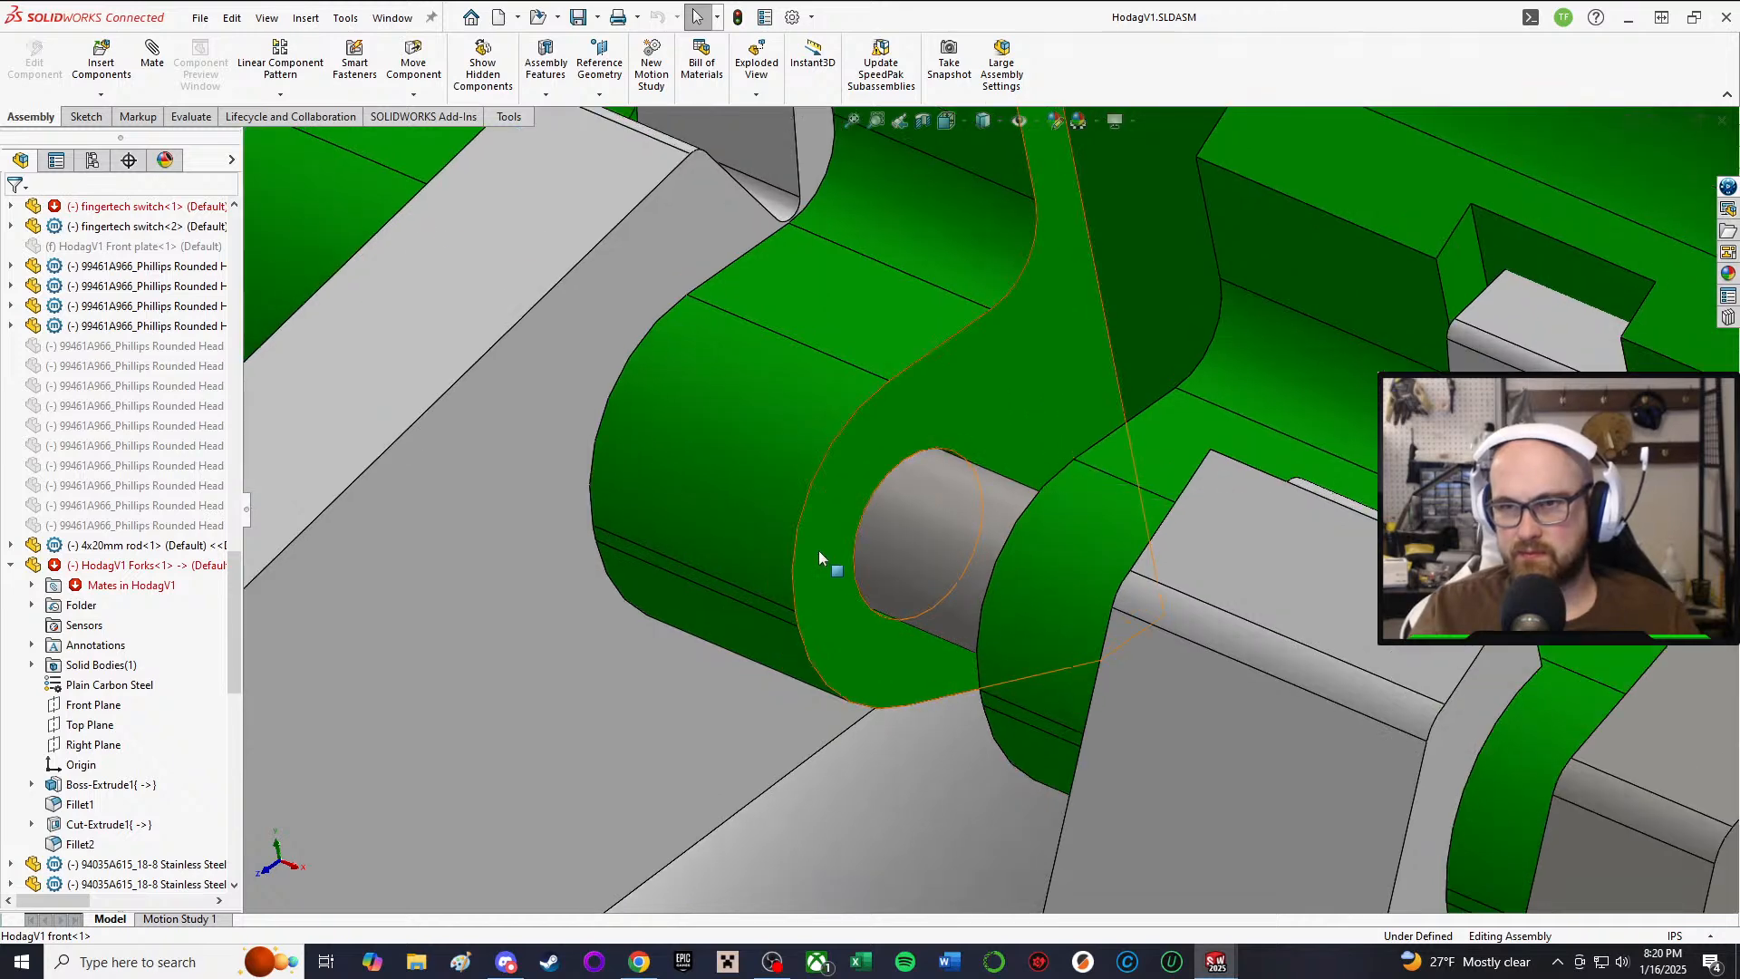
scroll(828, 546, "down", 4)
middle_click_drag(828, 546, 874, 405)
scroll(879, 417, "down", 1)
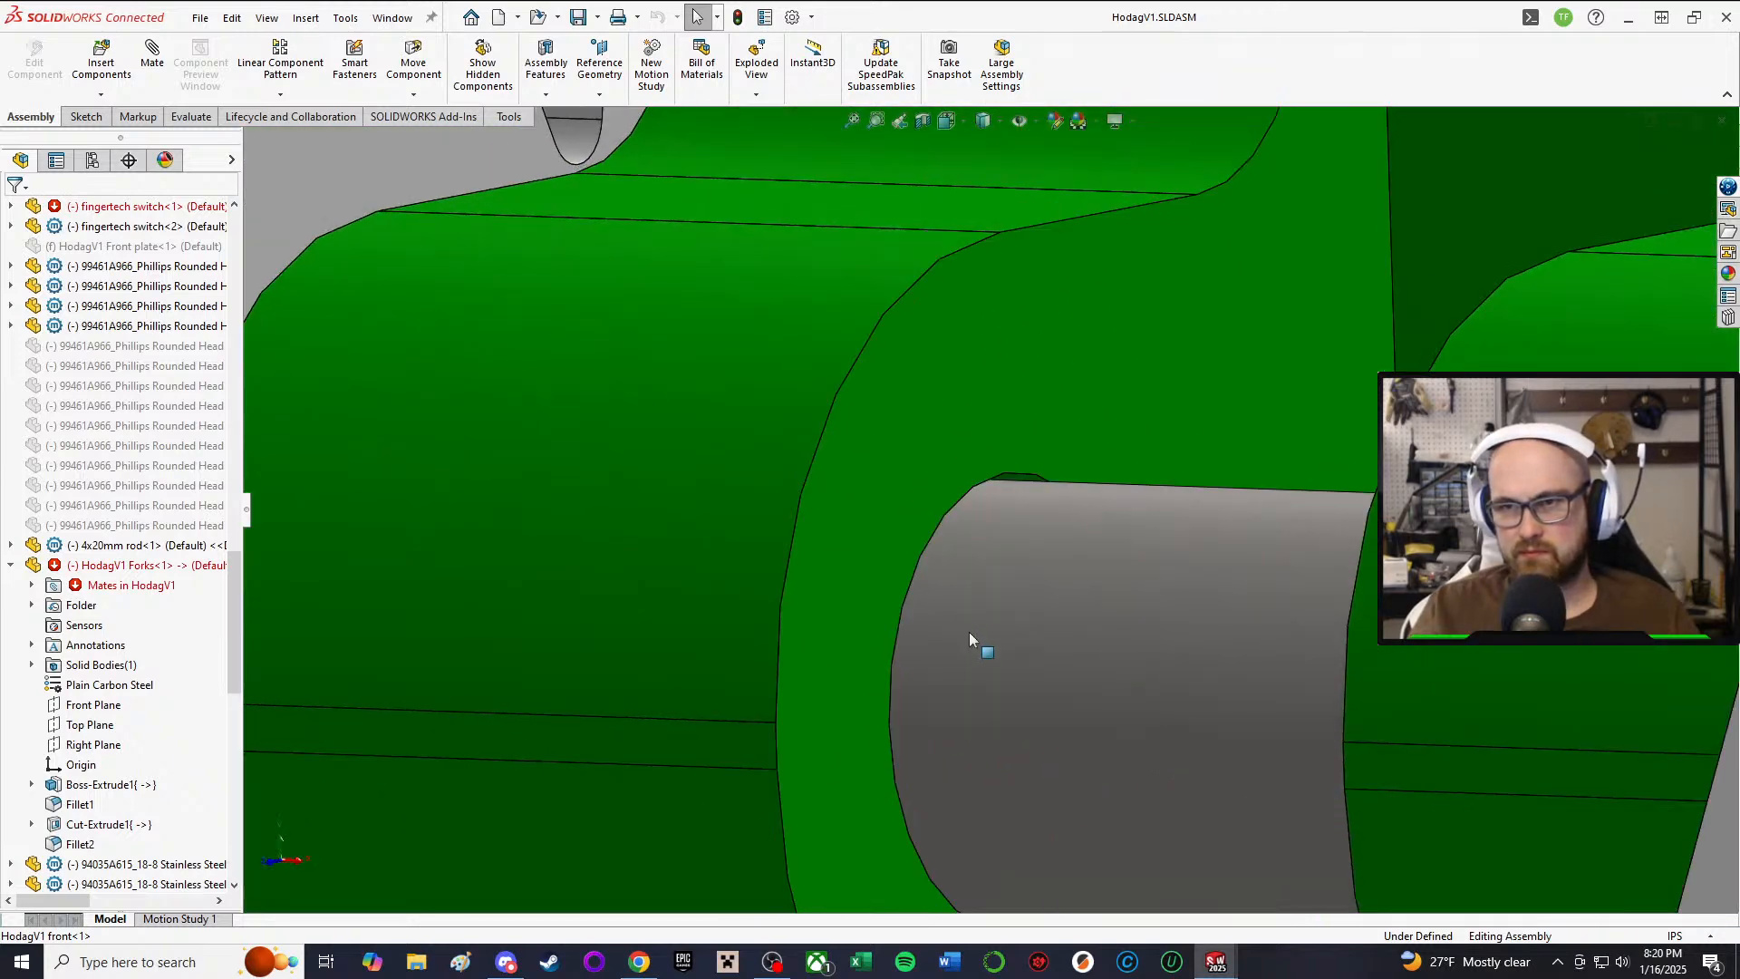
scroll(981, 657, "up", 6)
scroll(983, 669, "up", 3)
middle_click_drag(983, 667, 1359, 620)
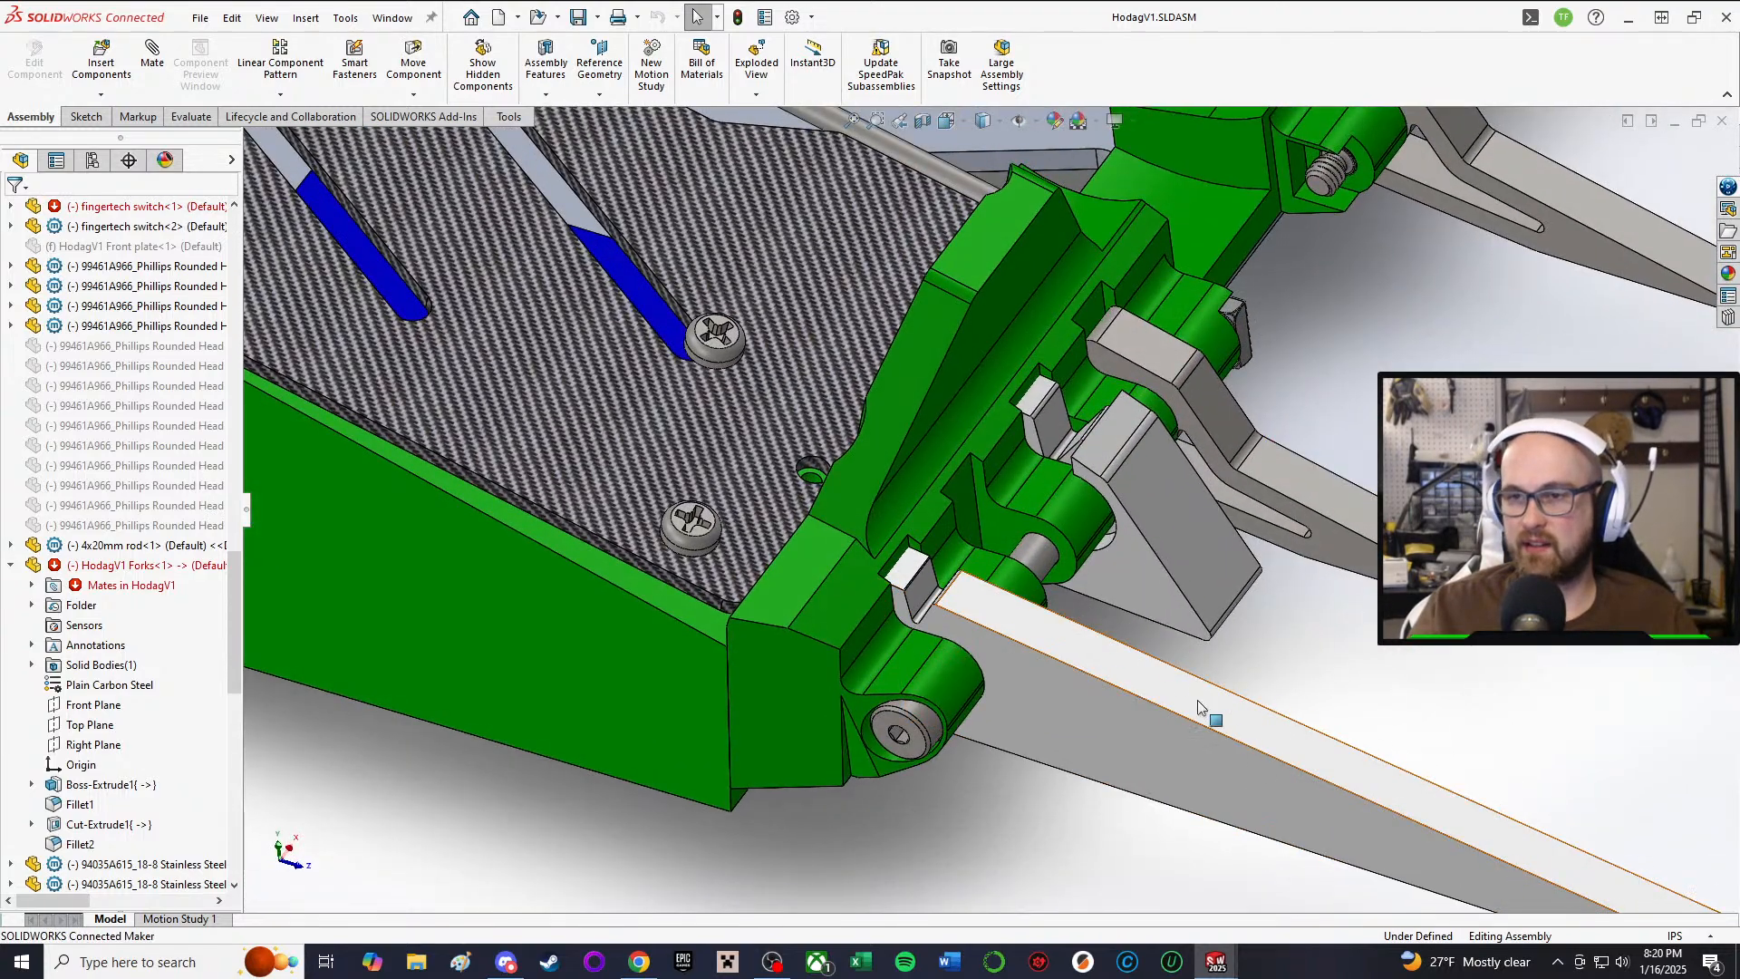
middle_click_drag(1035, 516, 1093, 481)
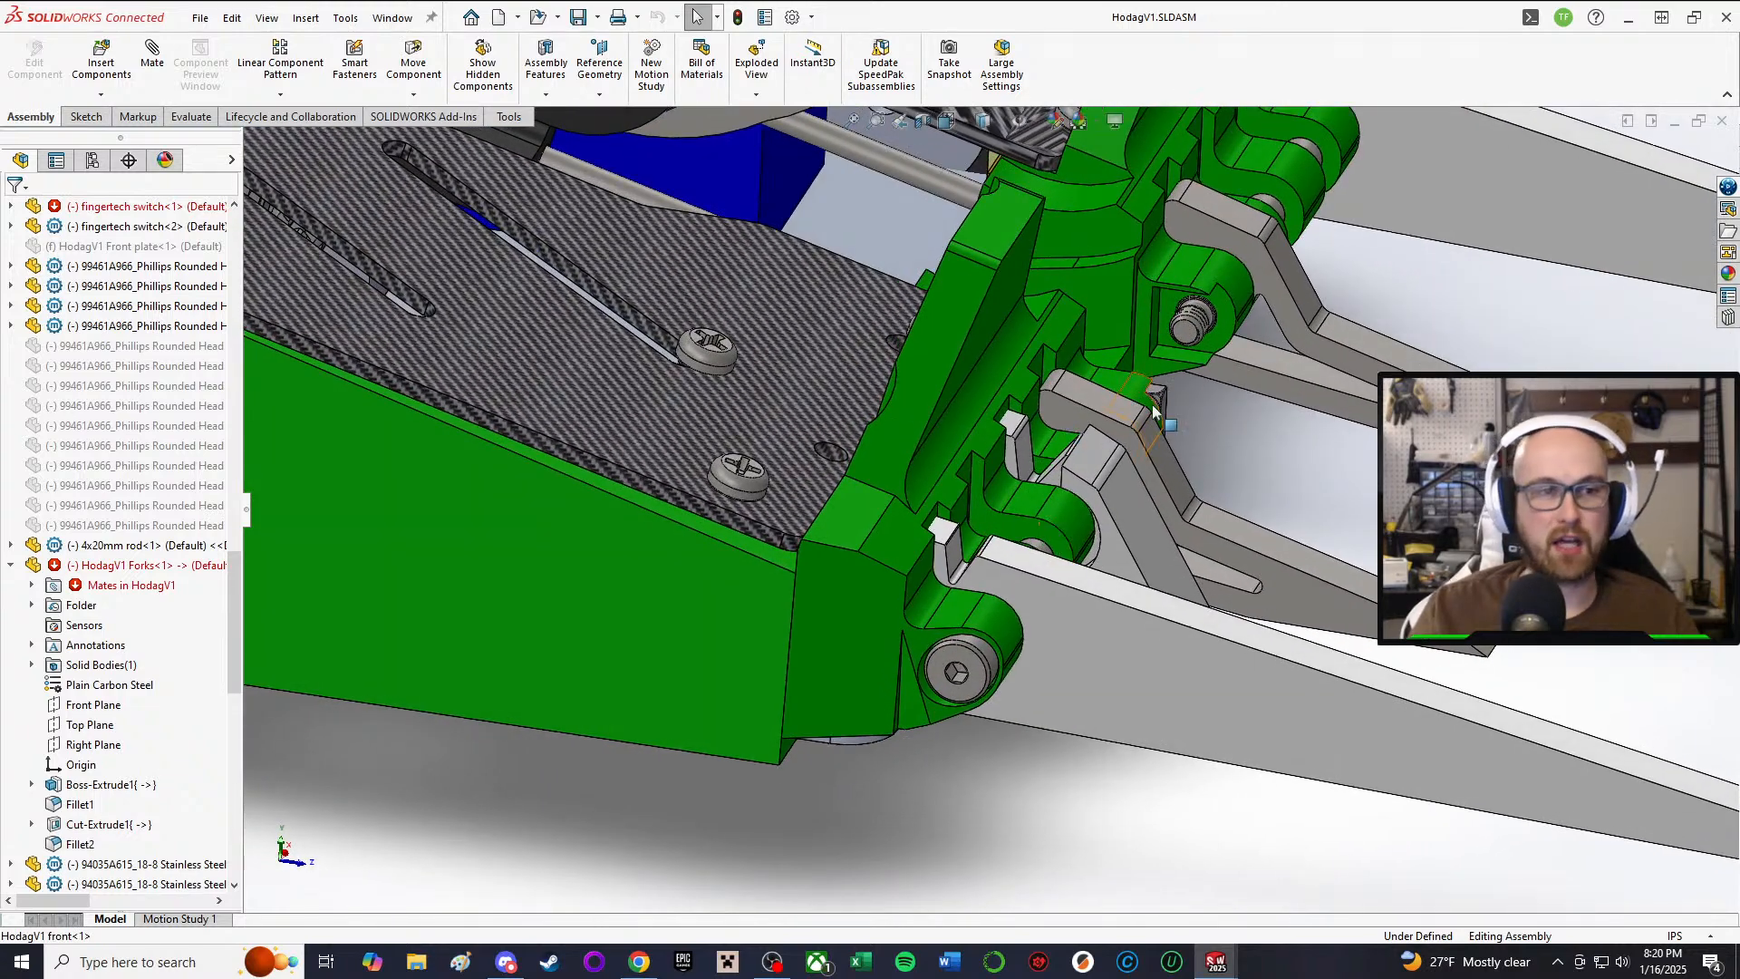
Step: Examine how the long plastic fork sits in the left hinge beside the wedgelet and the shorter fork
left_click(1124, 697)
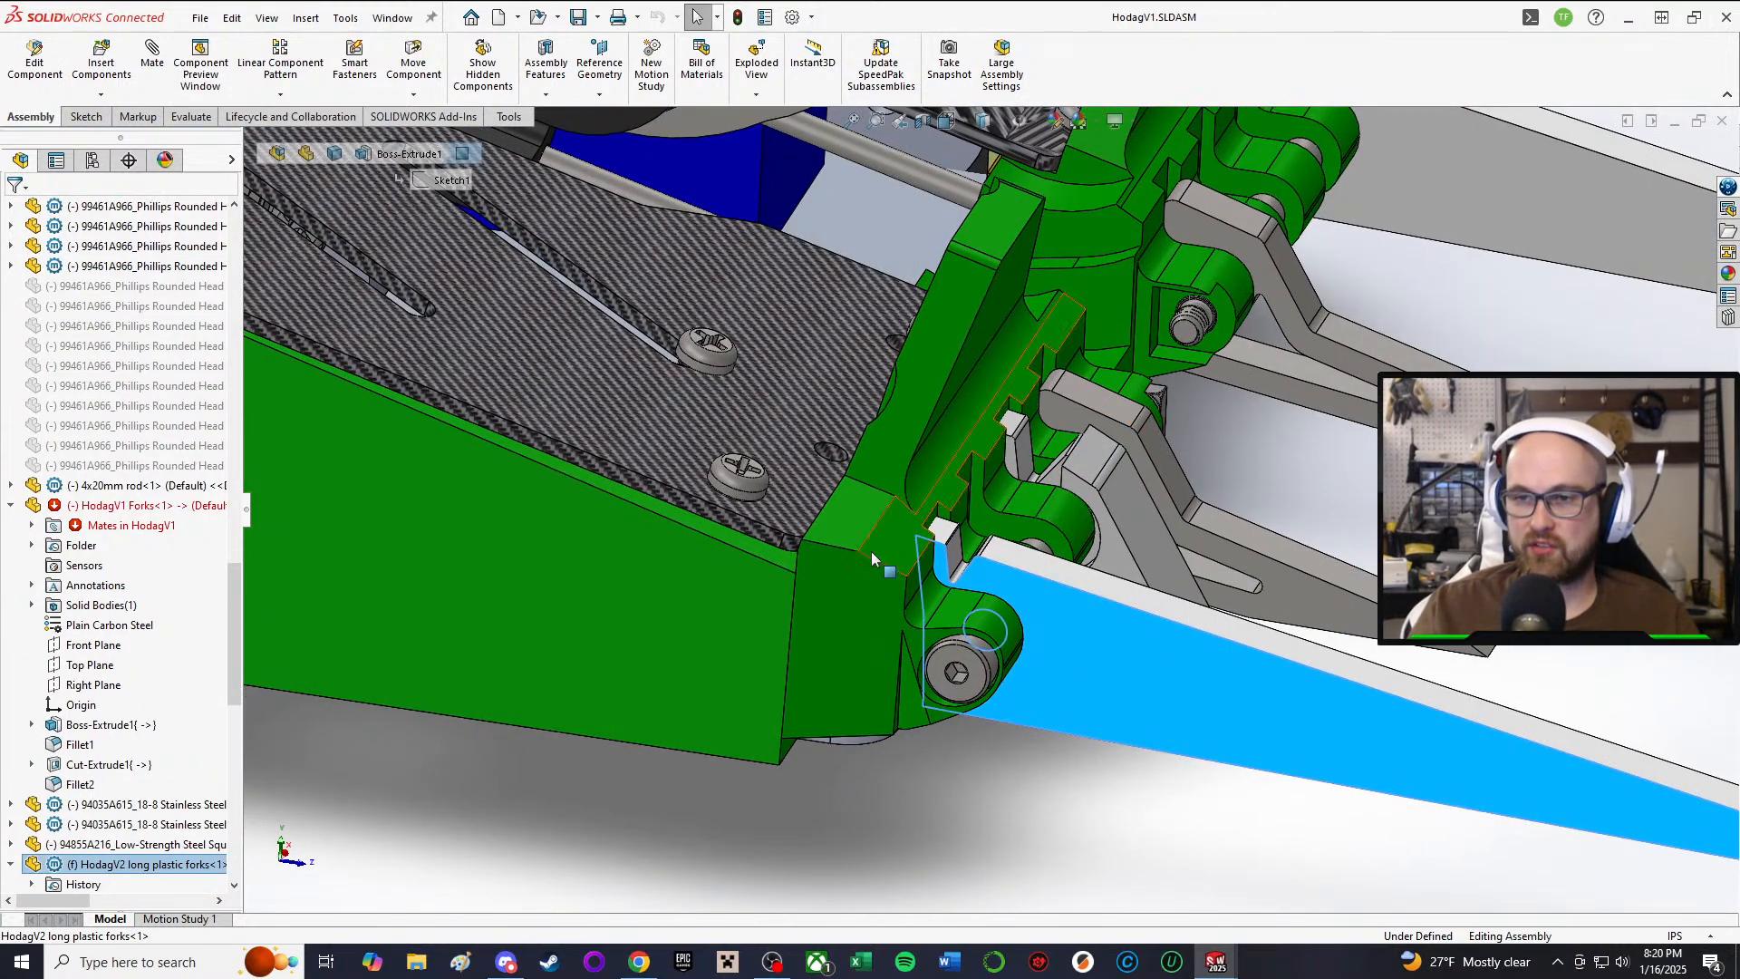
left_click(1070, 796)
middle_click_drag(952, 398, 1017, 606)
left_click(1010, 535)
left_click(1330, 871)
middle_click_drag(1039, 374, 944, 496)
scroll(944, 496, "up", 2)
scroll(968, 392, "up", 1)
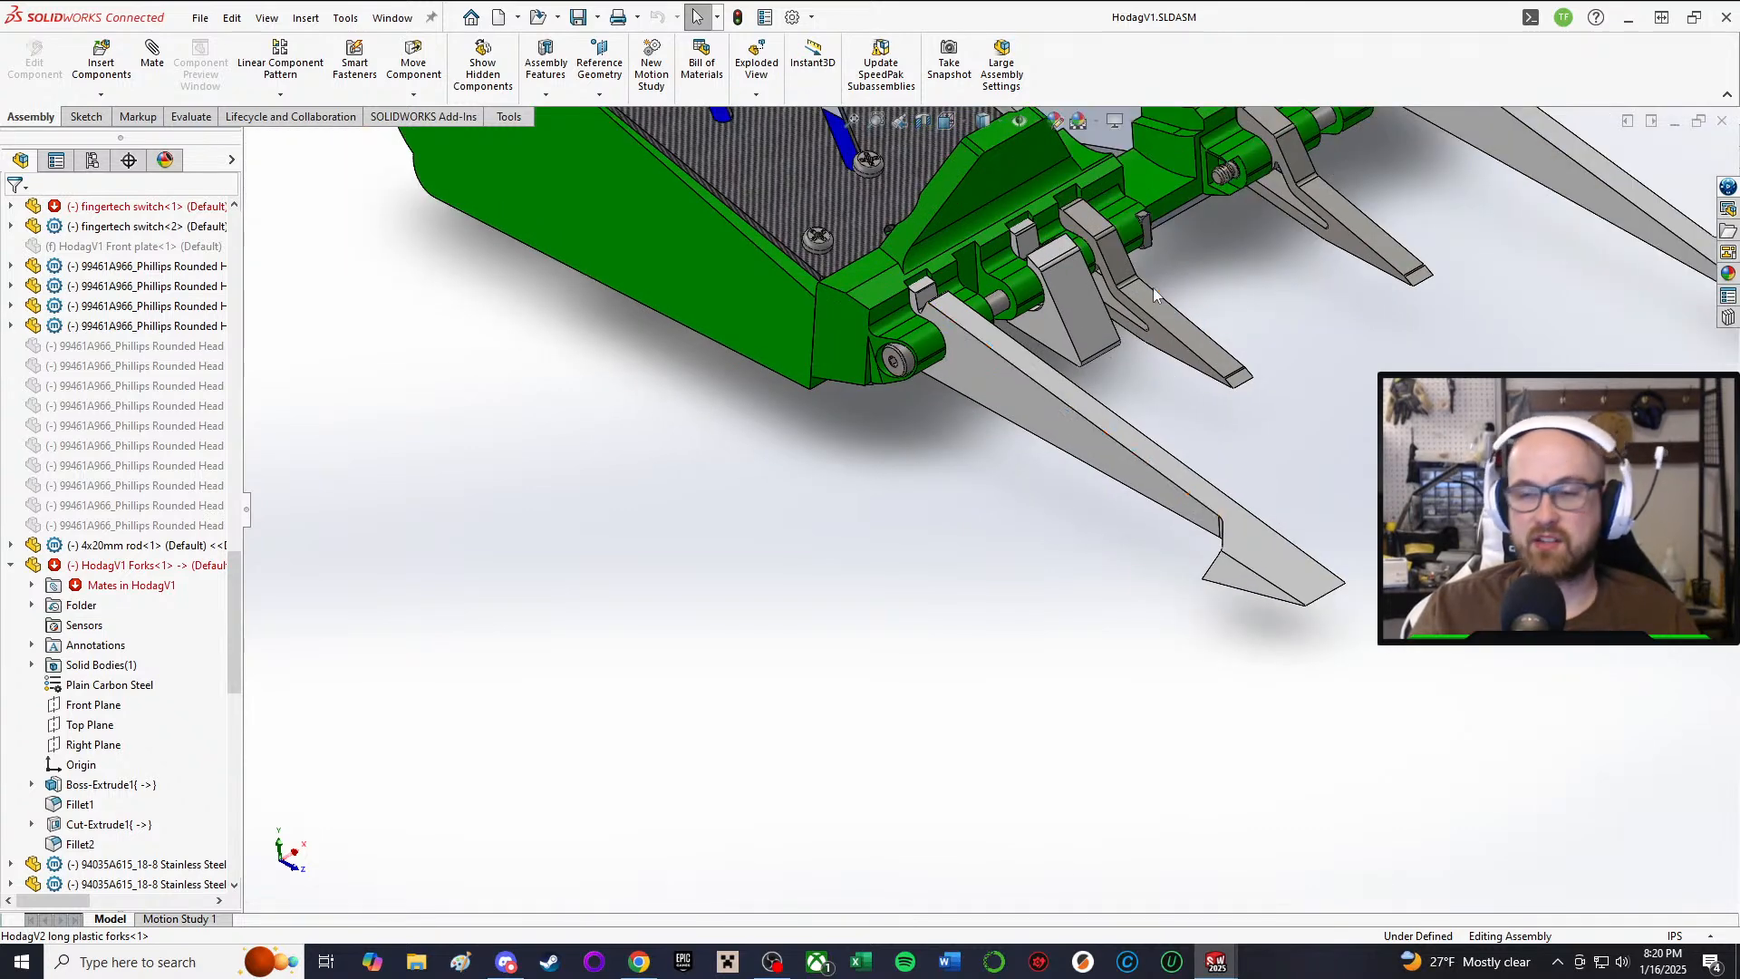
scroll(1119, 317, "up", 3)
scroll(1118, 317, "down", 2)
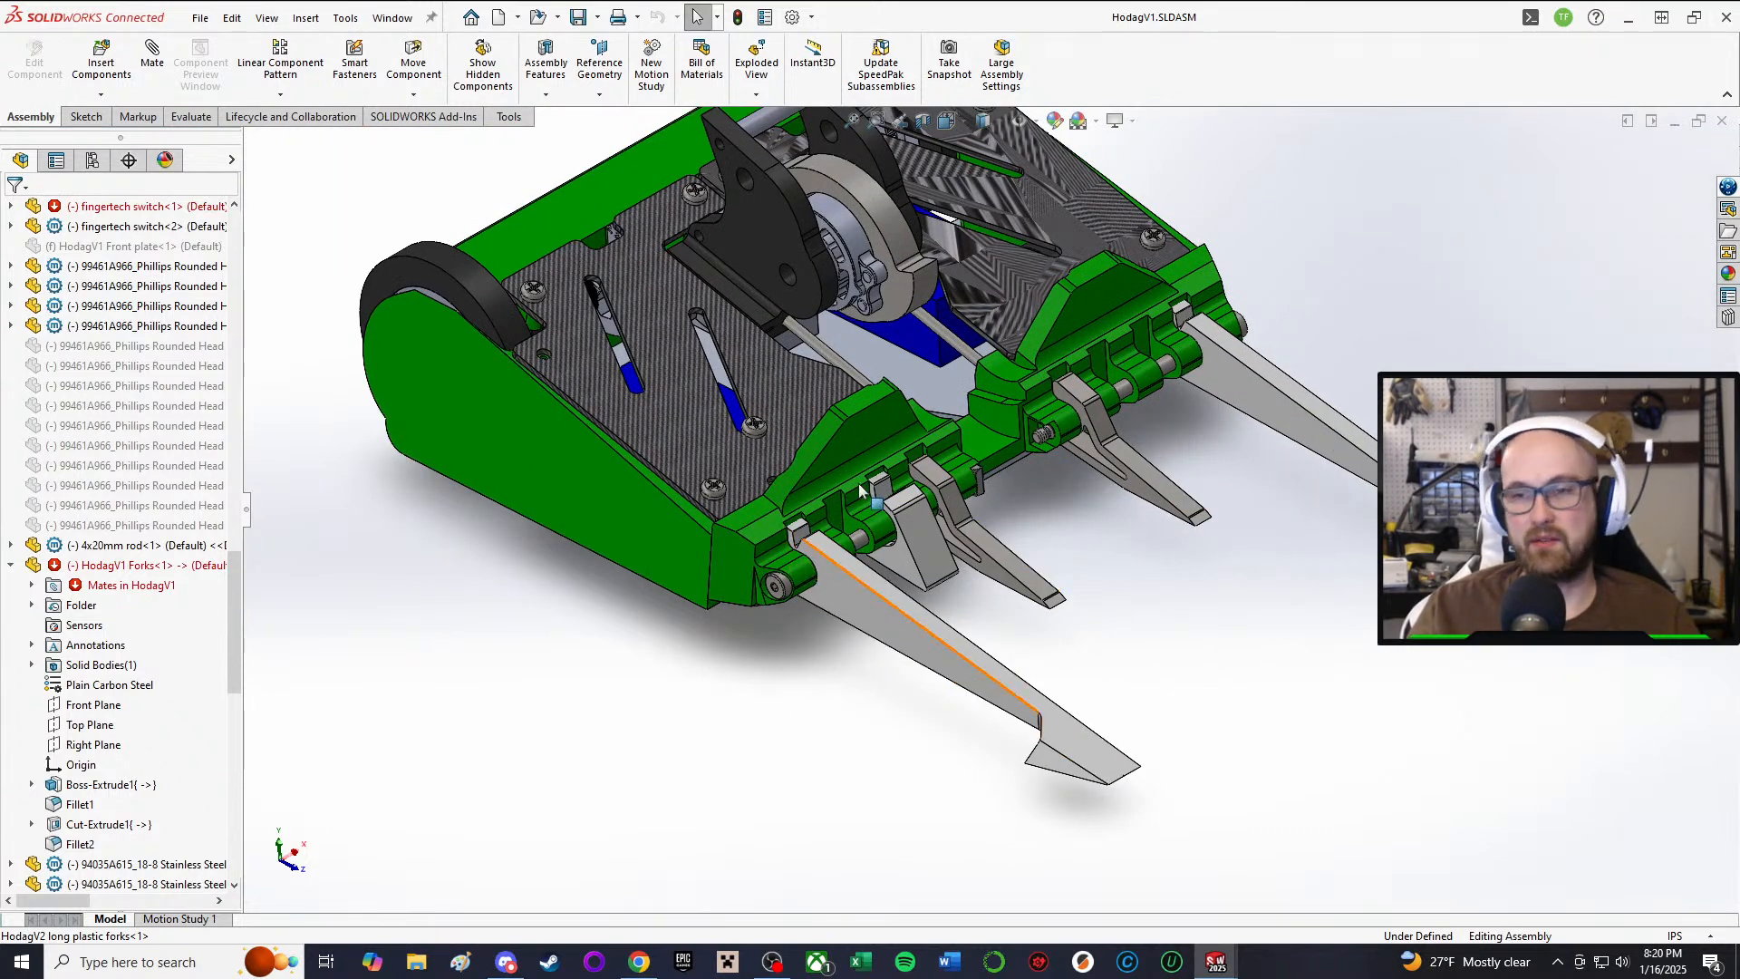
scroll(865, 652, "down", 4)
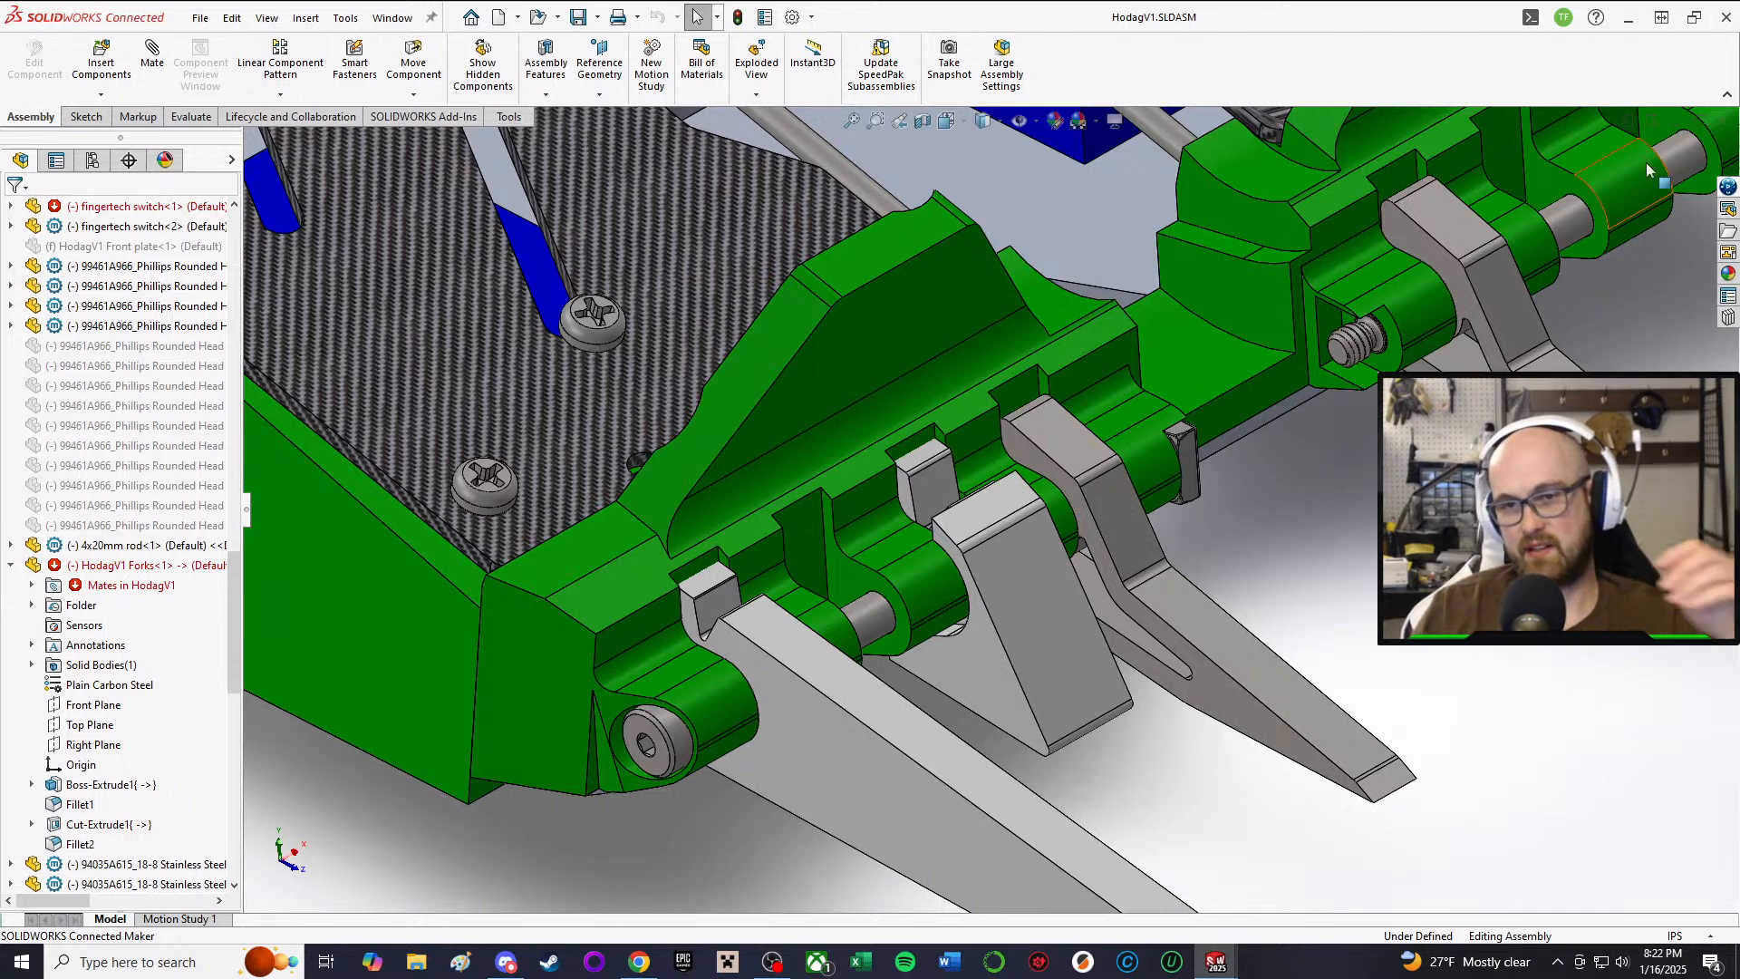
Step: Examine the hinge lugs on both sides of the front part's central gap, including the exposed threaded screw end
scroll(1519, 317, "down", 2)
middle_click_drag(1519, 318, 1531, 263)
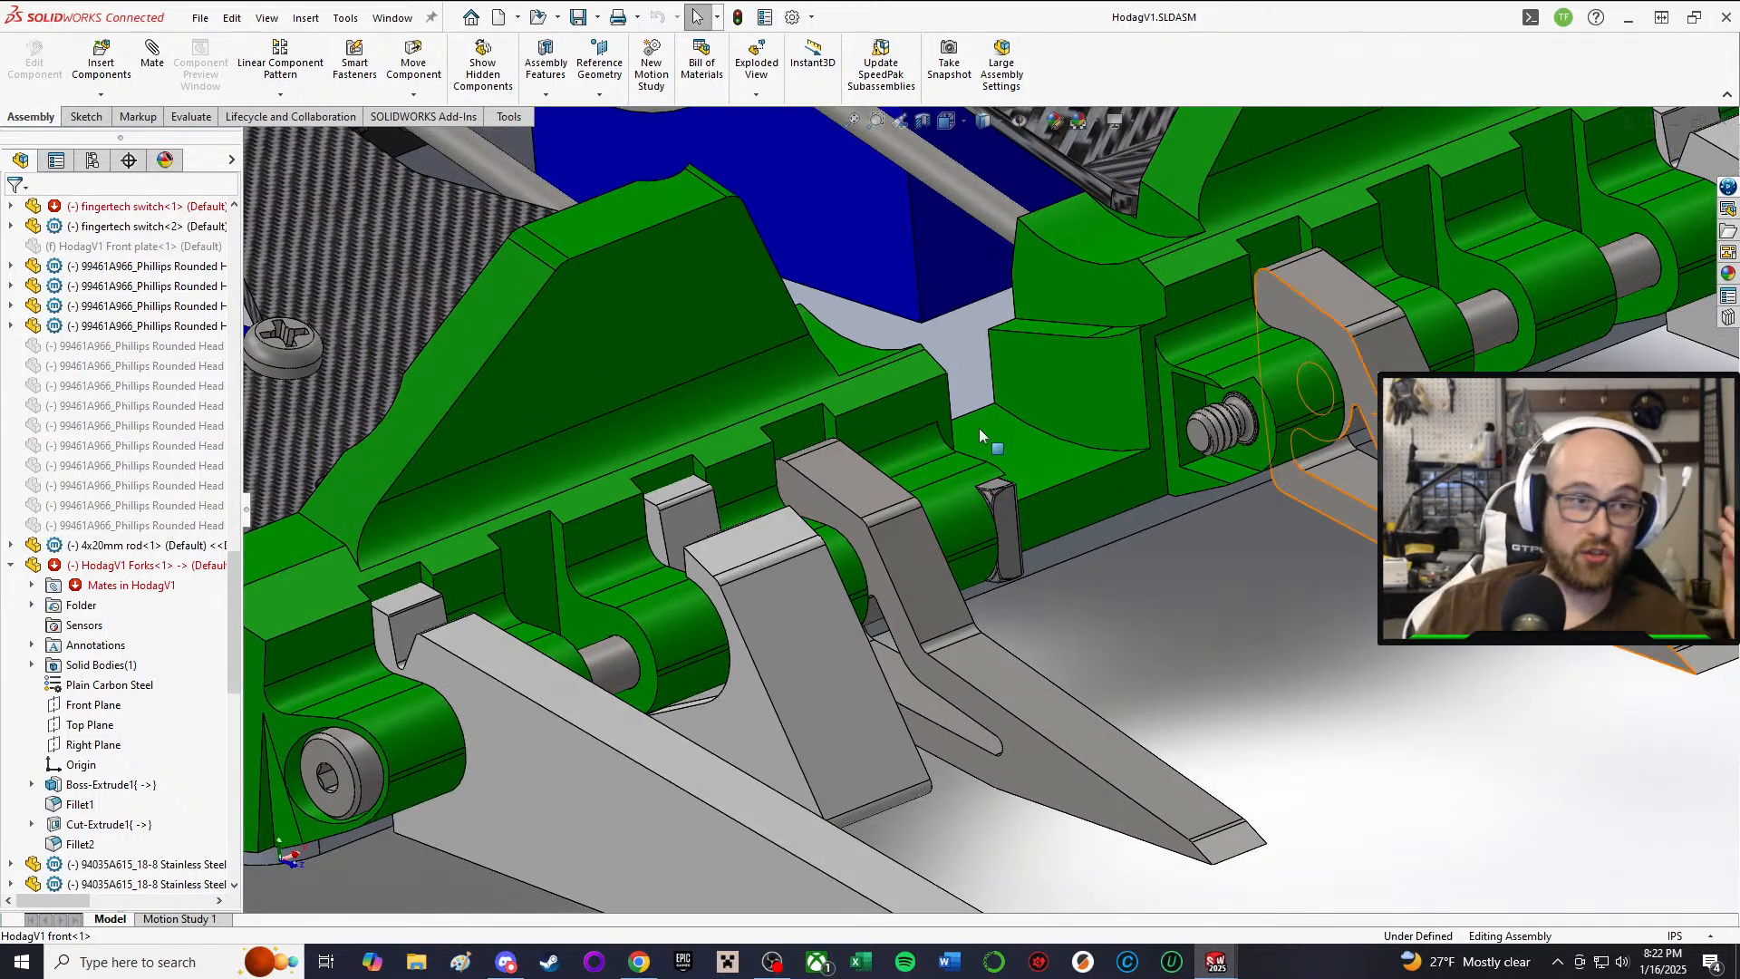
scroll(1126, 442, "down", 1)
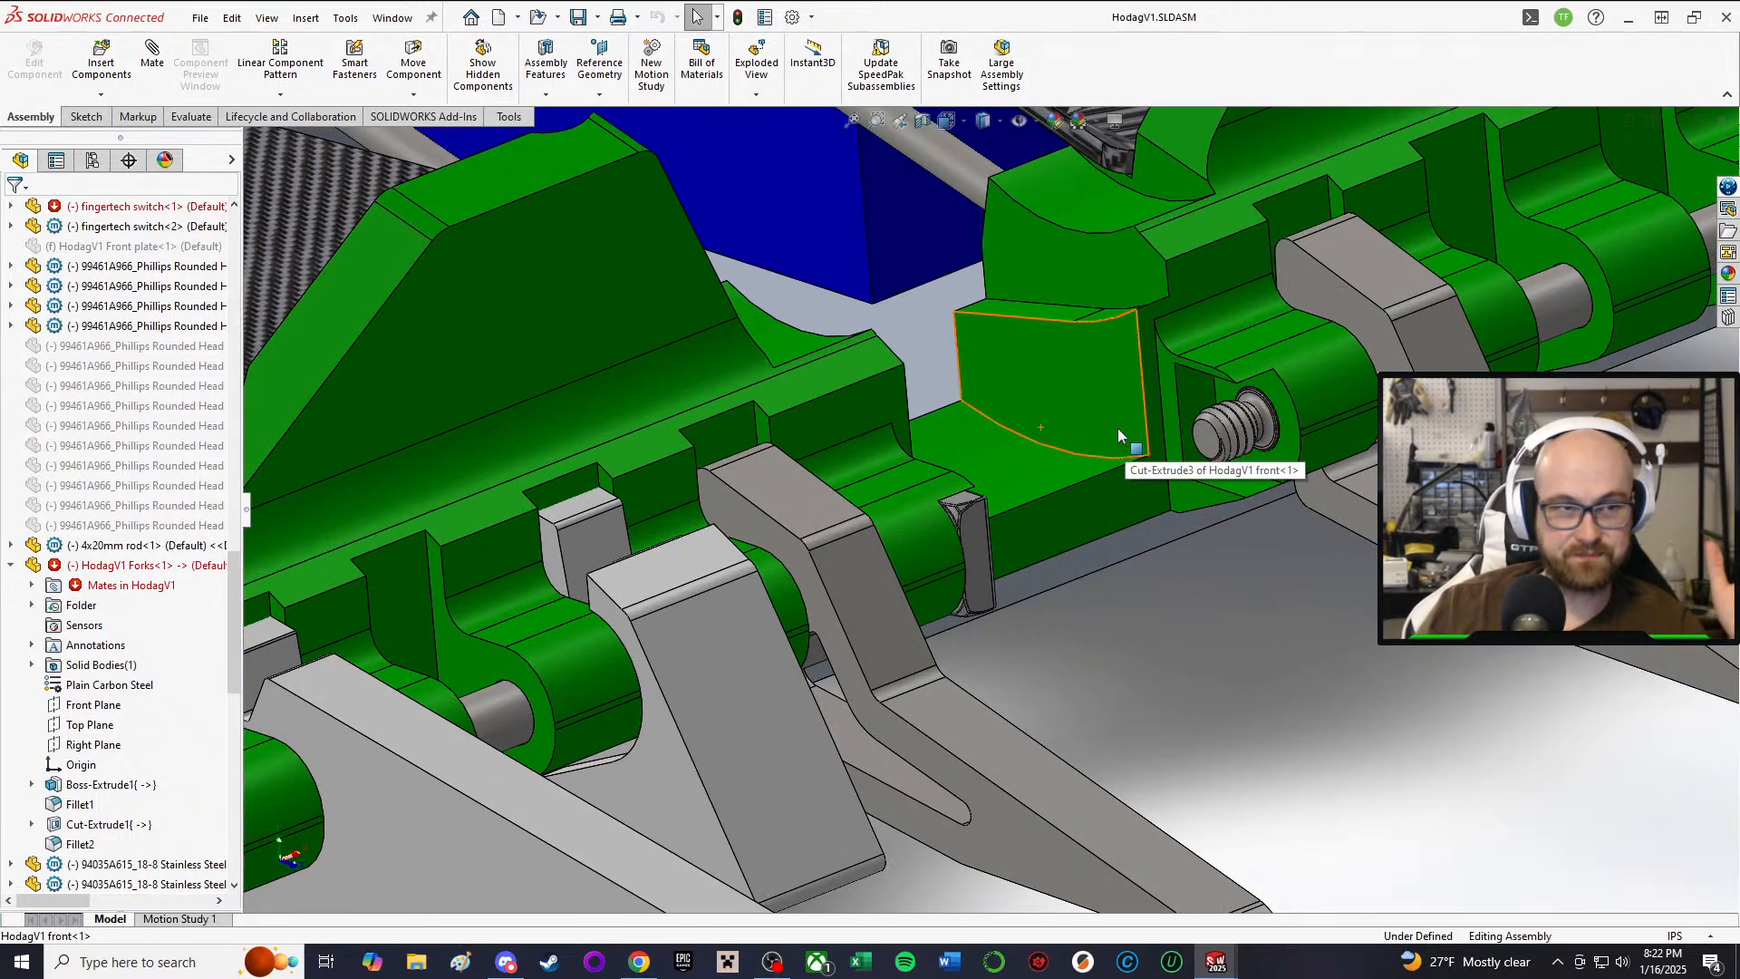
middle_click_drag(1094, 394, 1252, 483)
scroll(1251, 480, "up", 5)
middle_click_drag(1066, 466, 1057, 513)
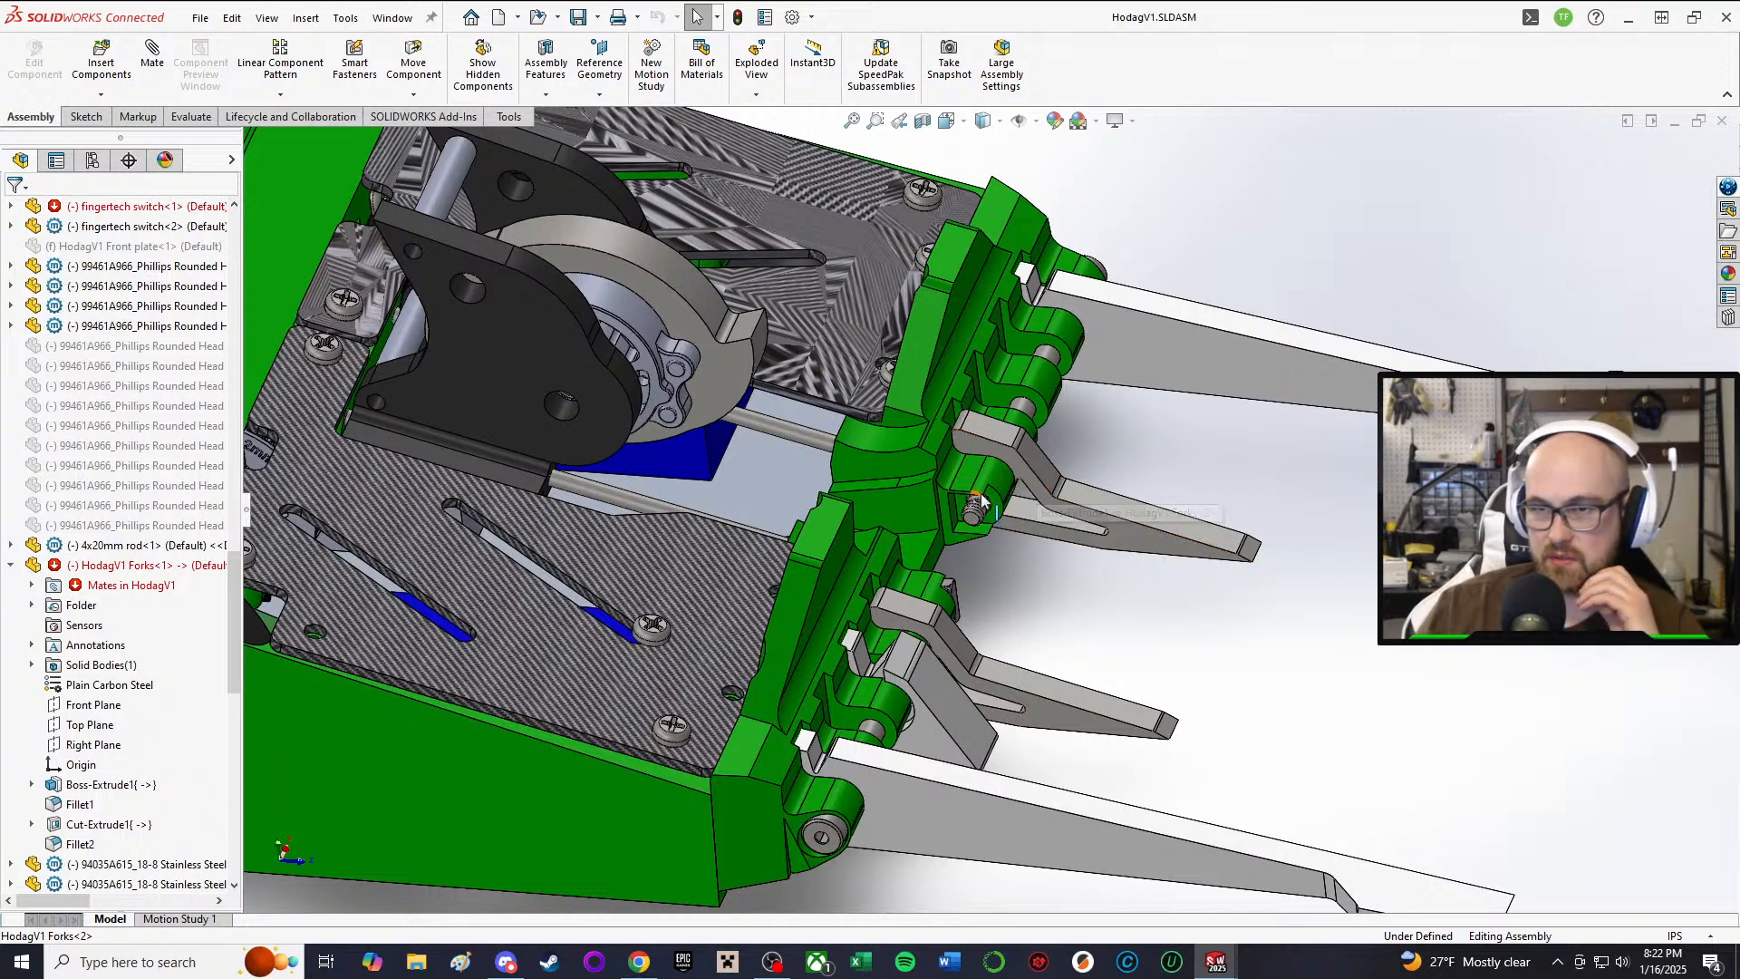
scroll(1017, 432, "down", 3)
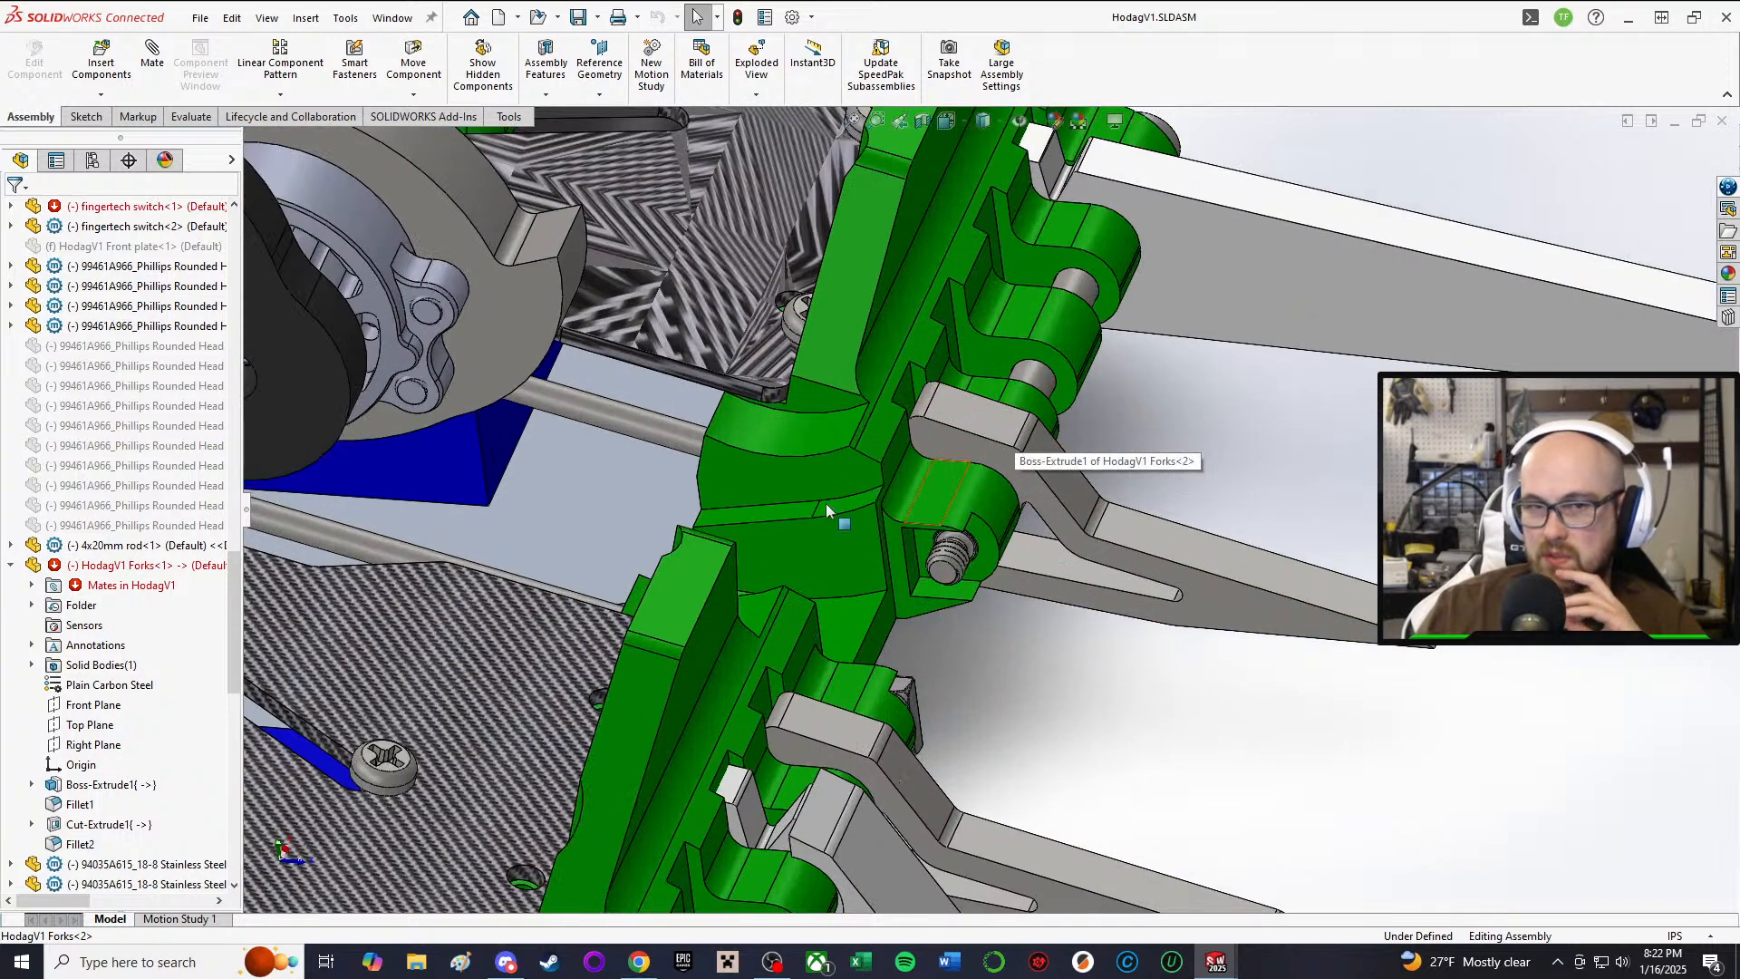
Step: Edit the HodagV1 front part within the assembly and open the sketch of its first boss extrusion
left_click(947, 502)
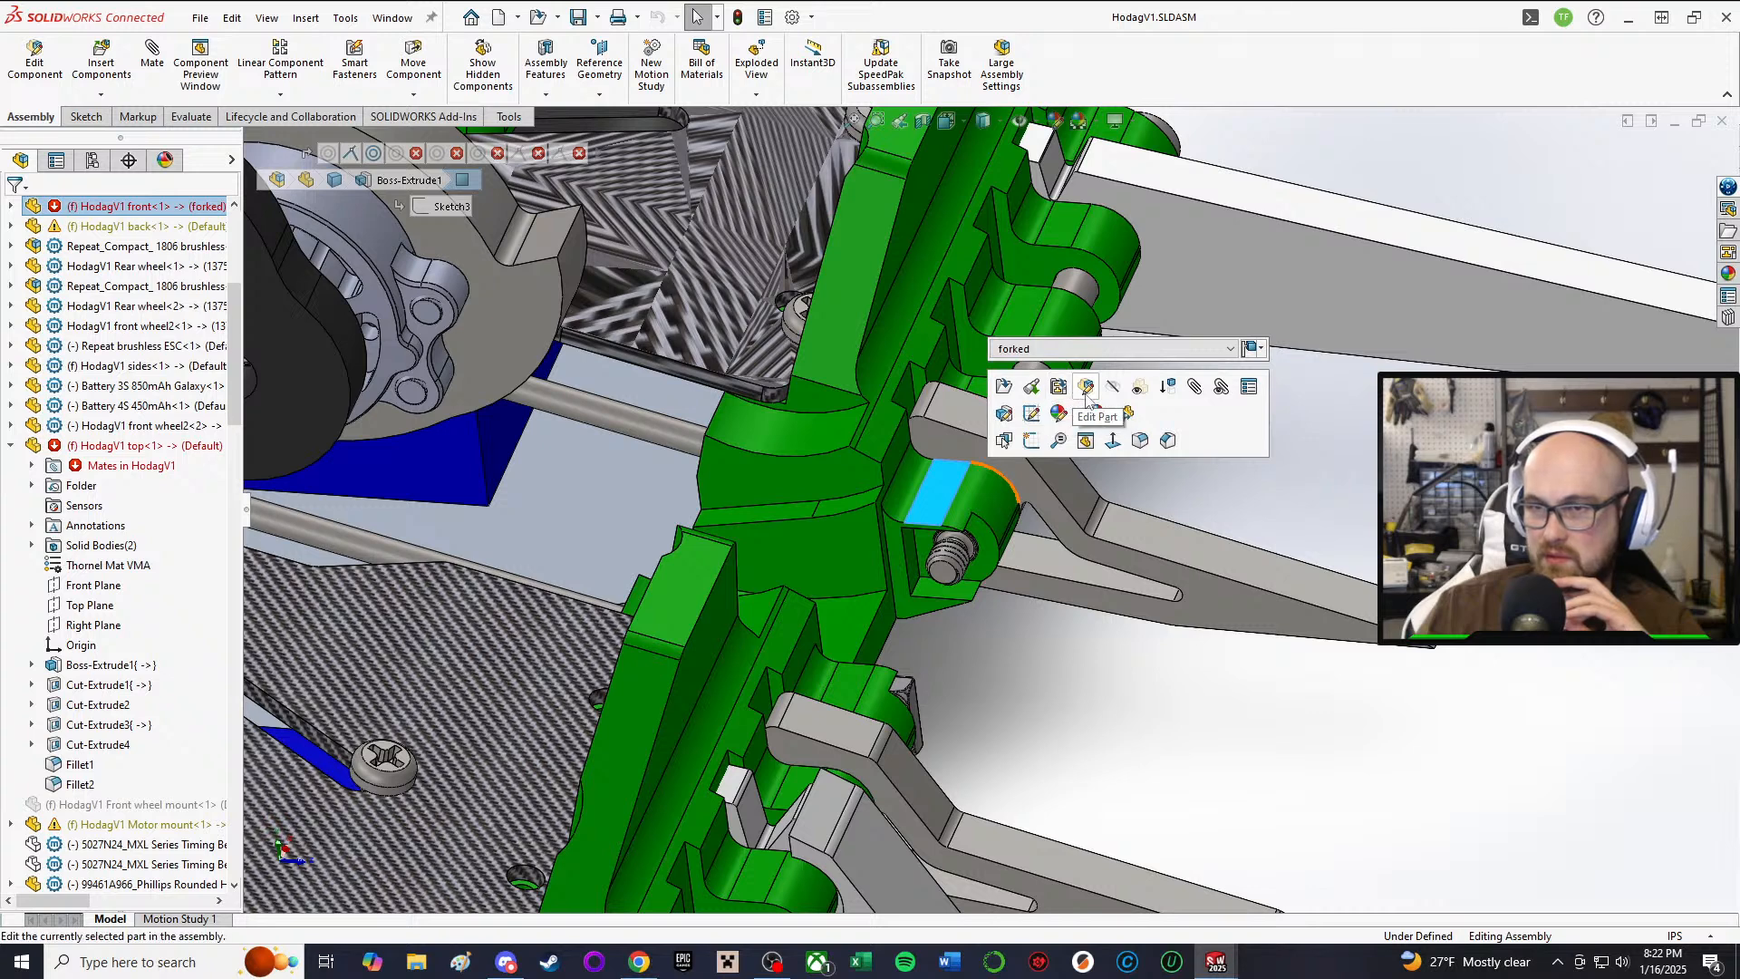
left_click(1006, 434)
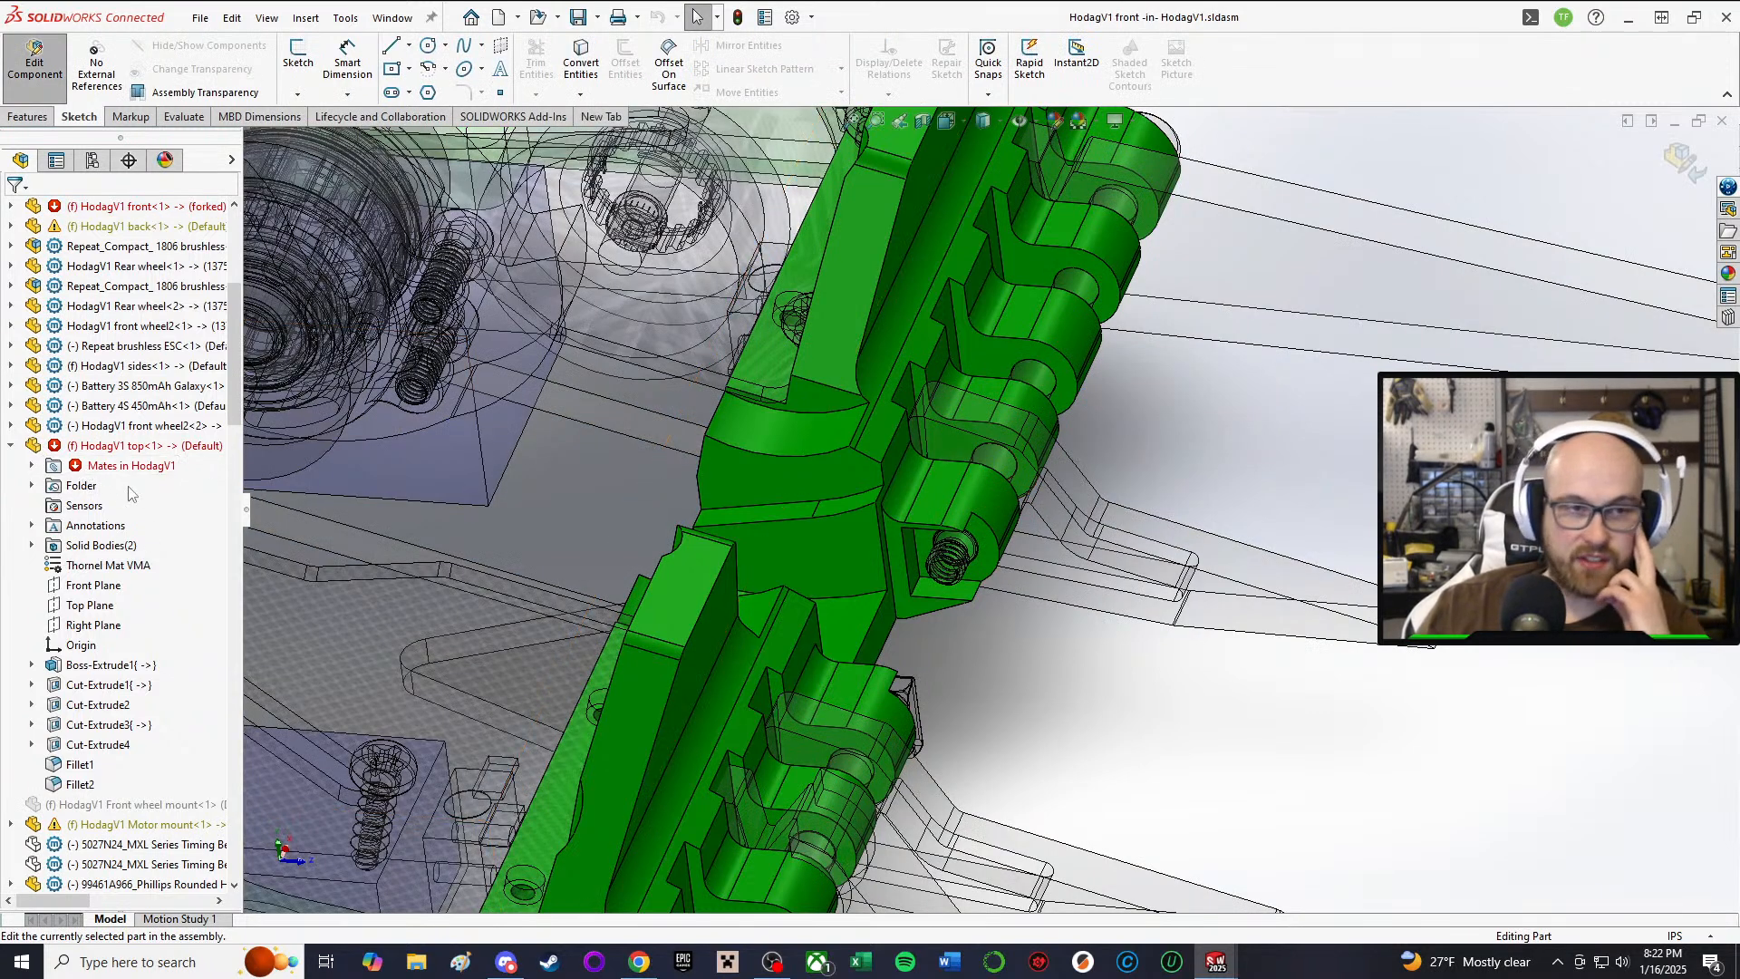
scroll(133, 564, "down", 2)
left_click(107, 567)
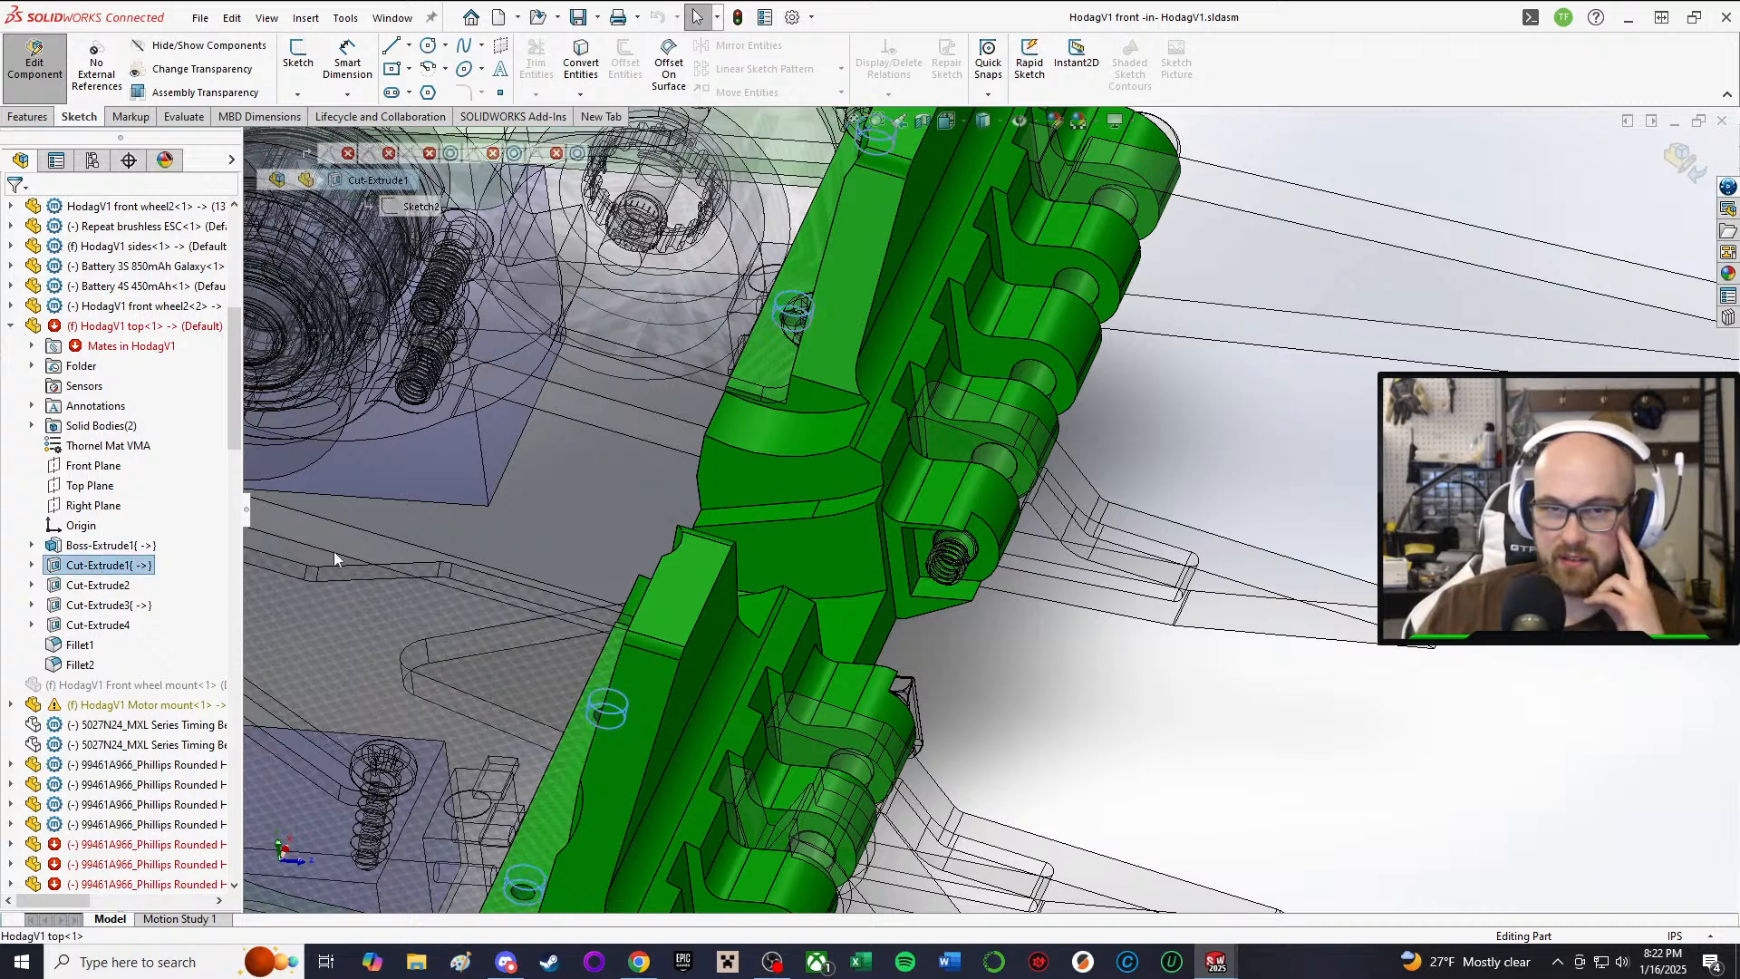
left_click(843, 332)
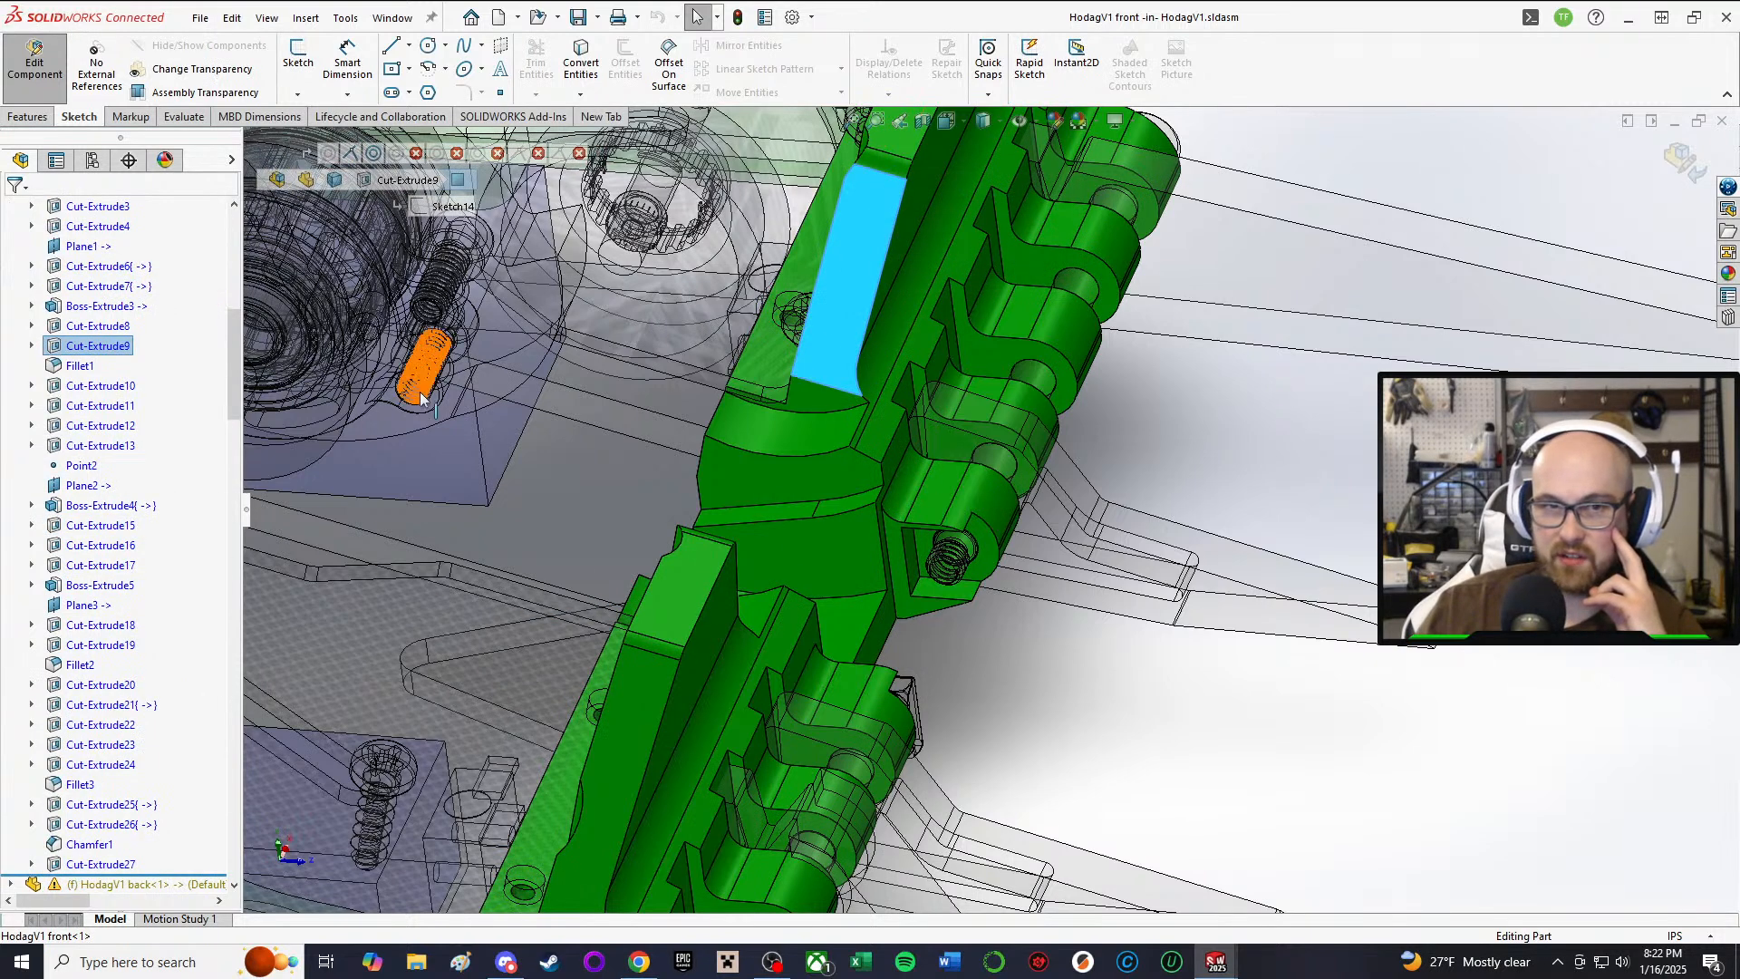
scroll(104, 331, "up", 3)
left_click(104, 347)
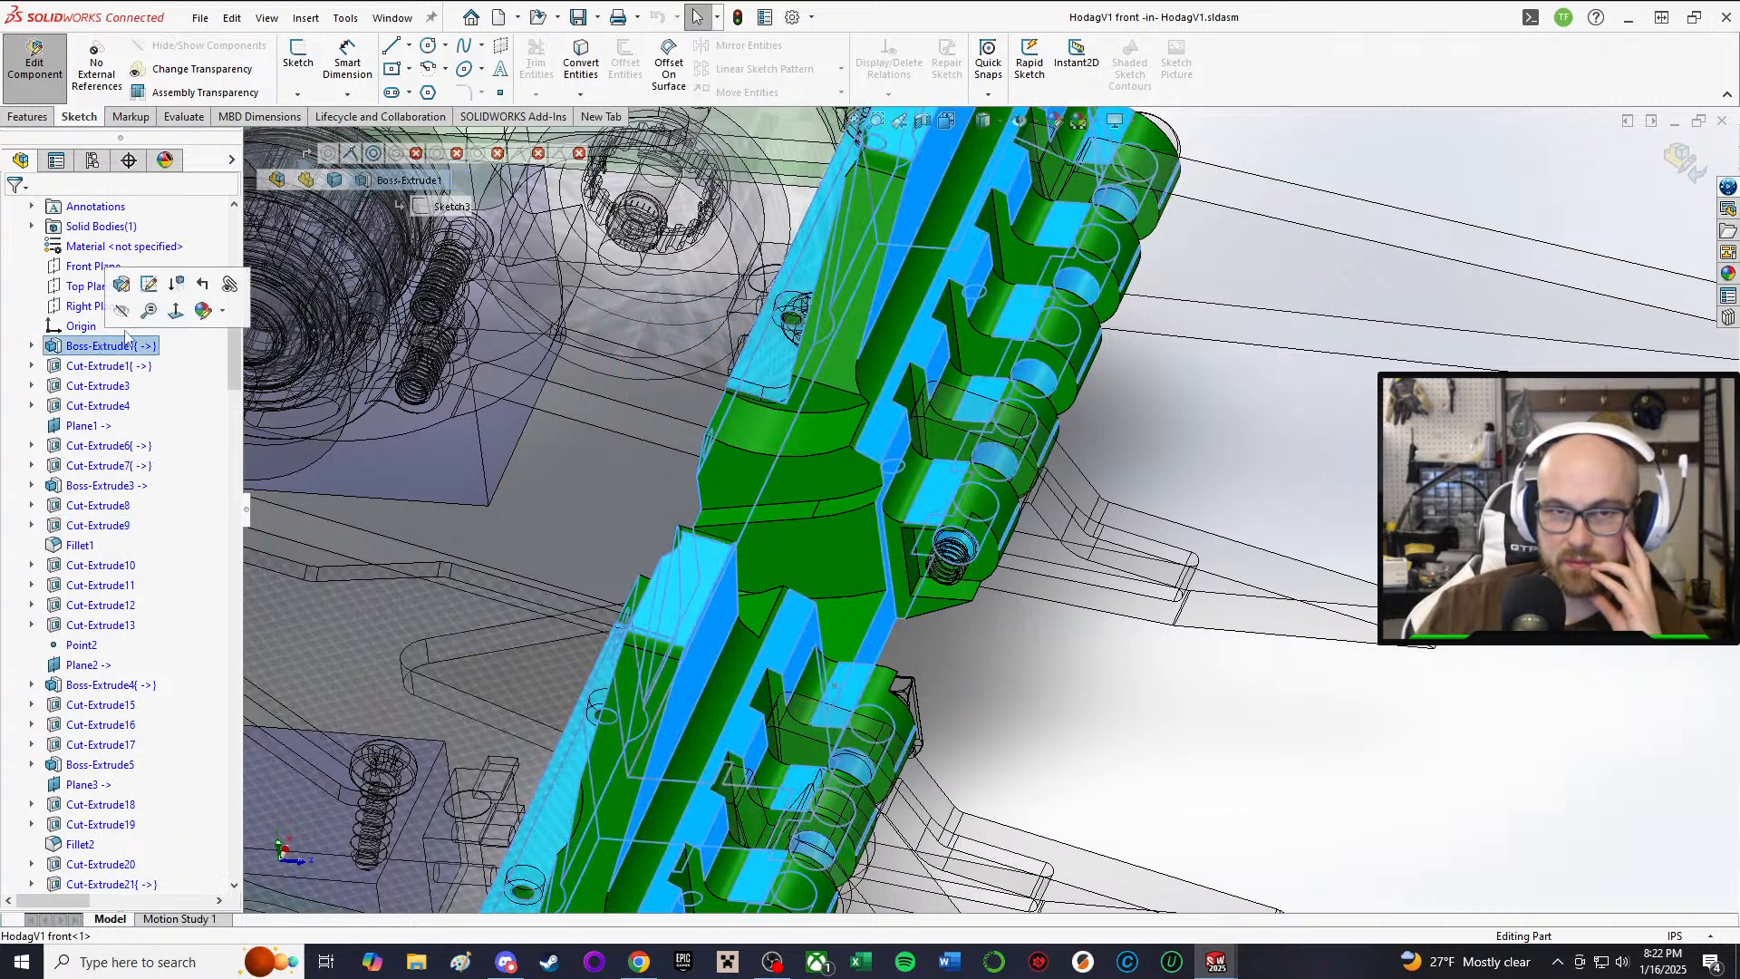
left_click(156, 341)
left_click(102, 346)
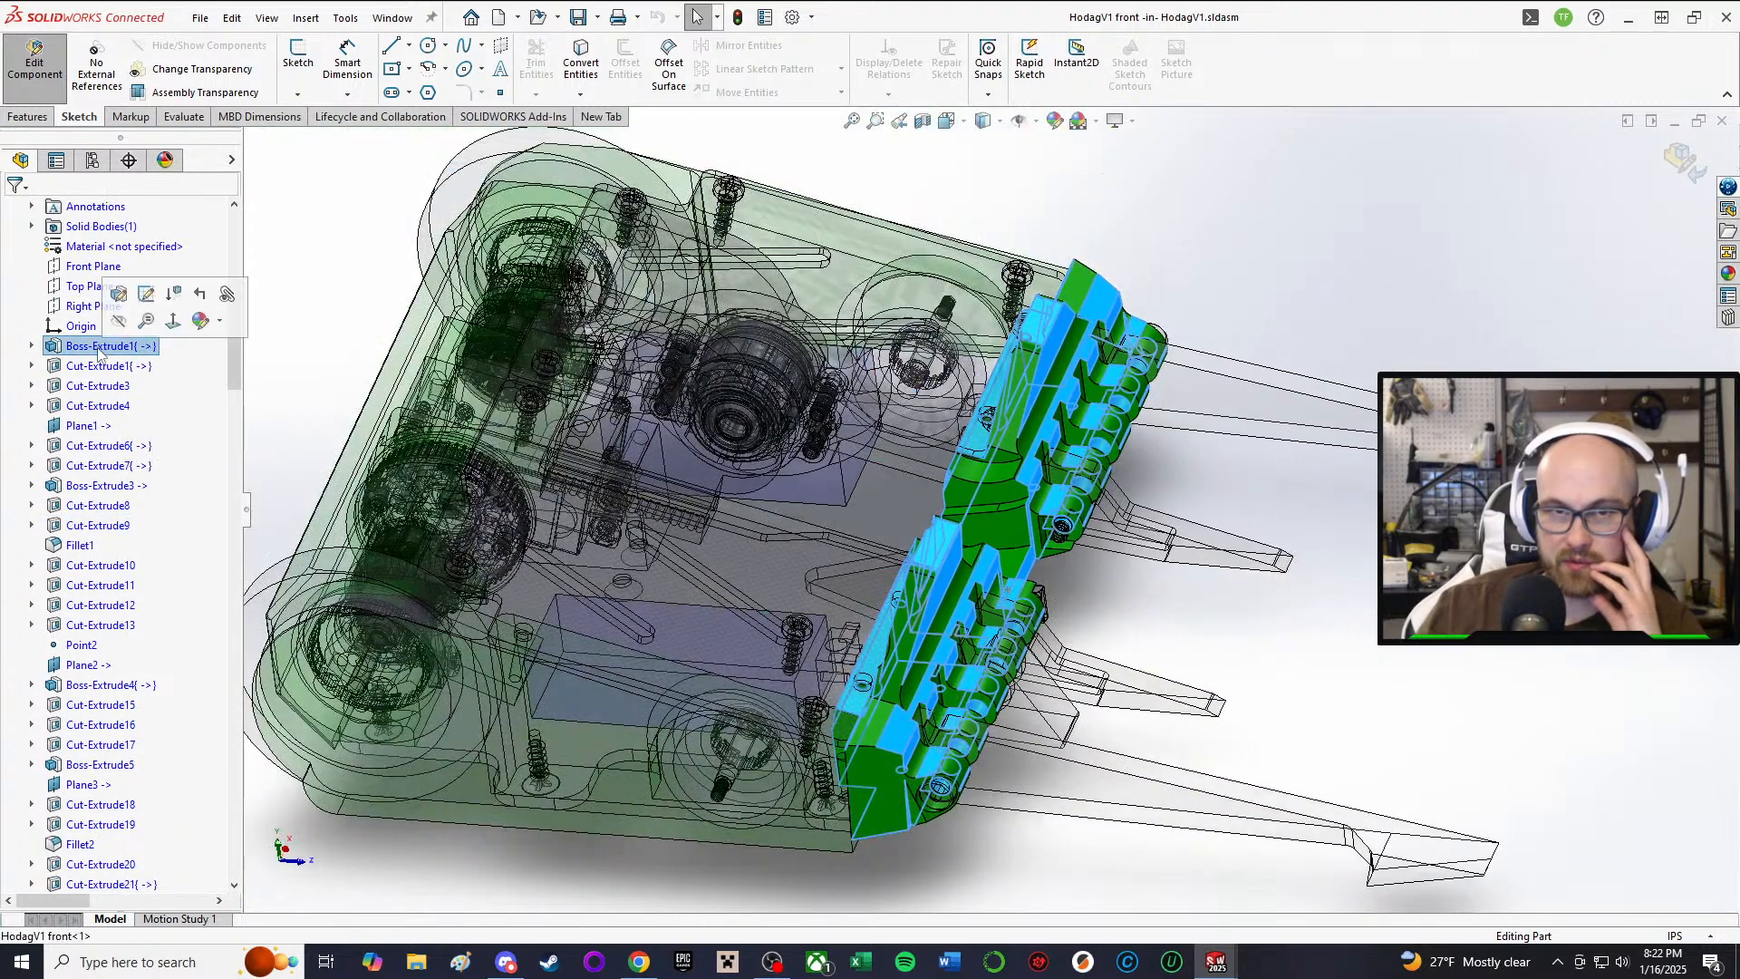
left_click(109, 347)
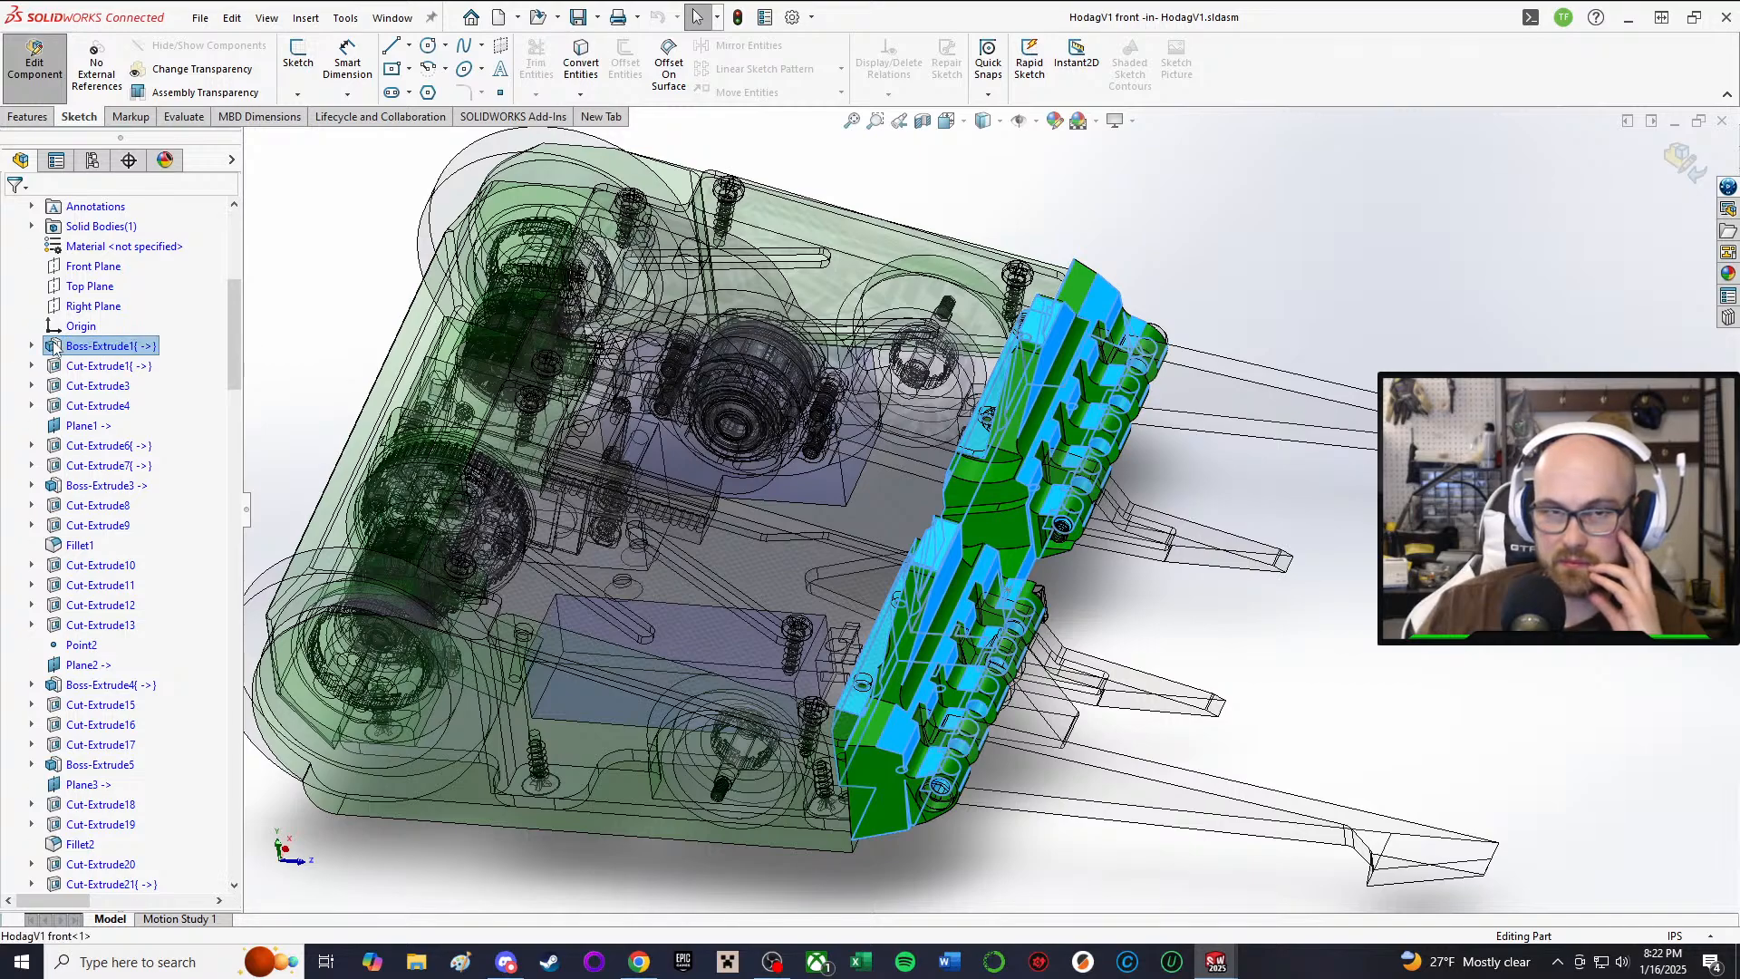
left_click(99, 291)
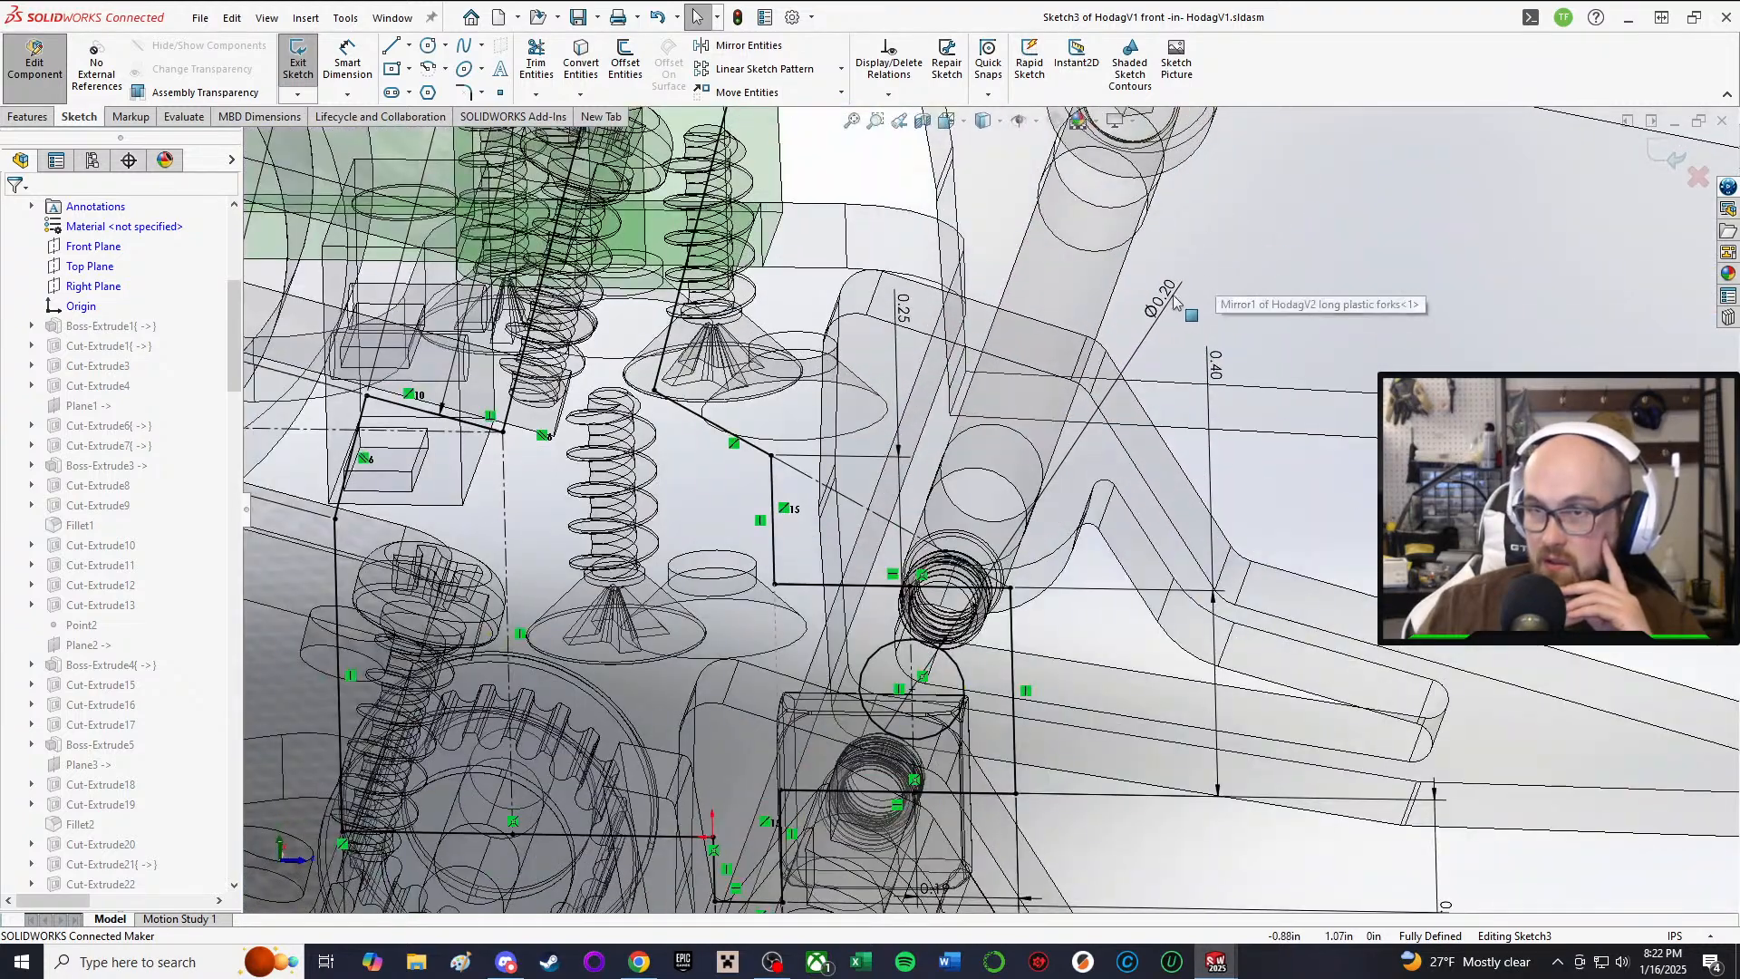
Step: Set the diameter of the hinge hole circle to 0.255 in
double_click(1174, 300)
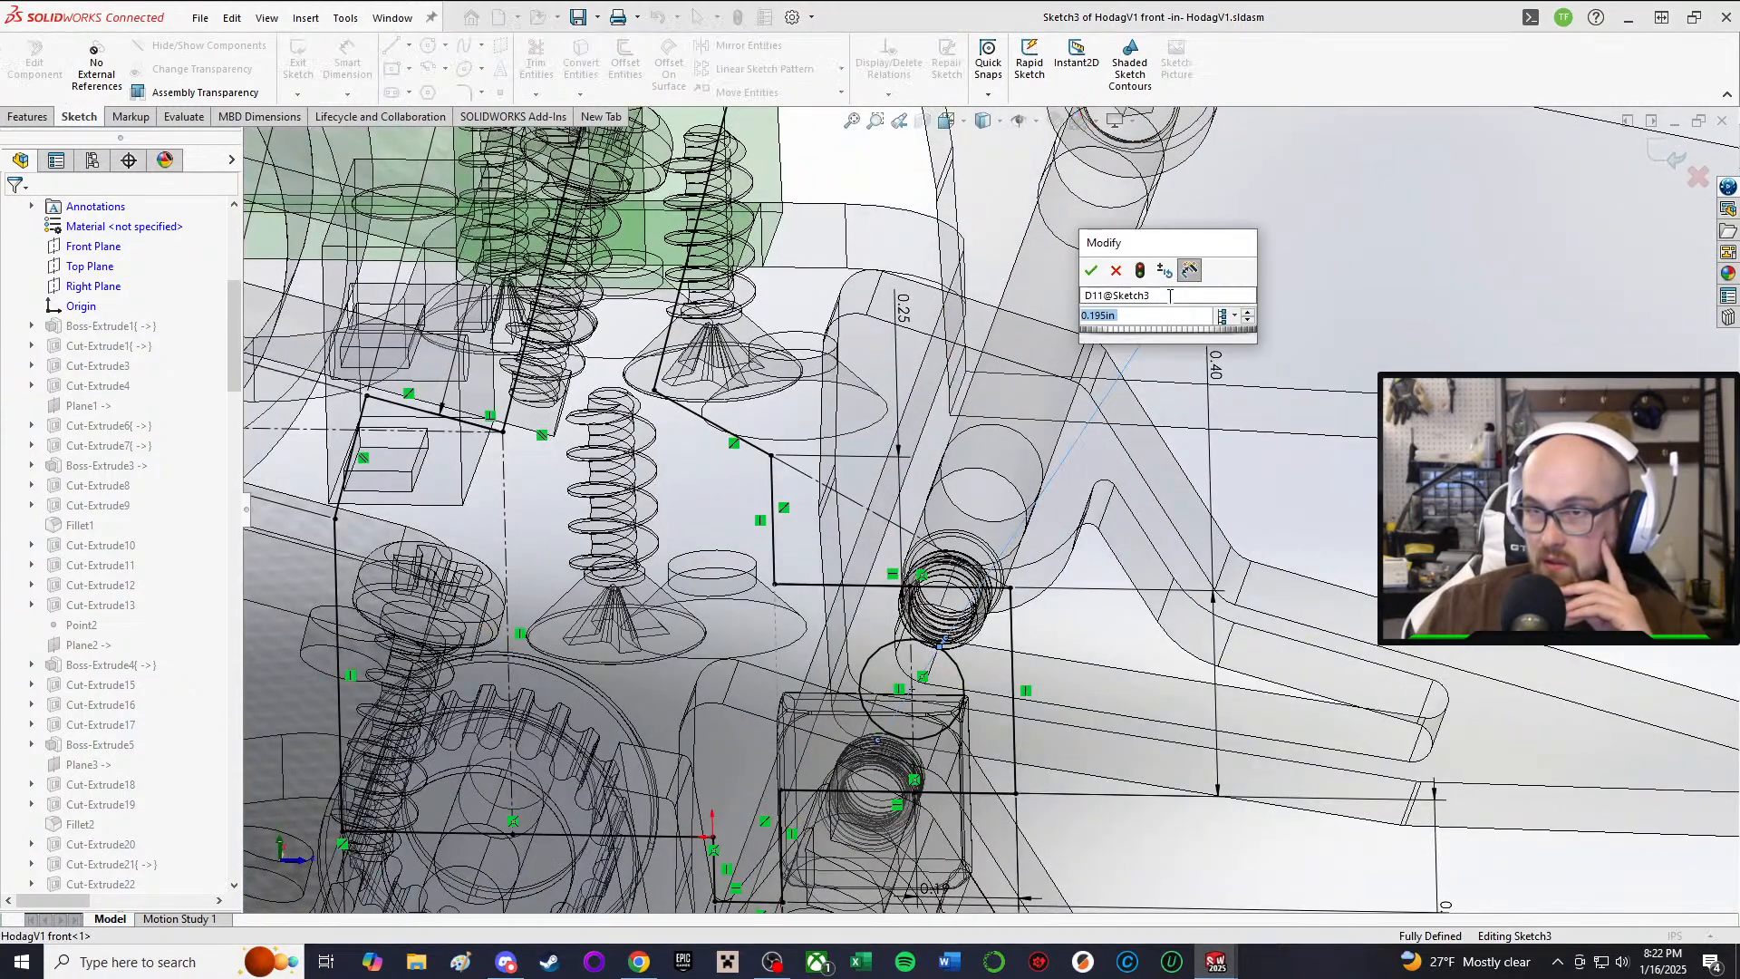
key("BackSpace")
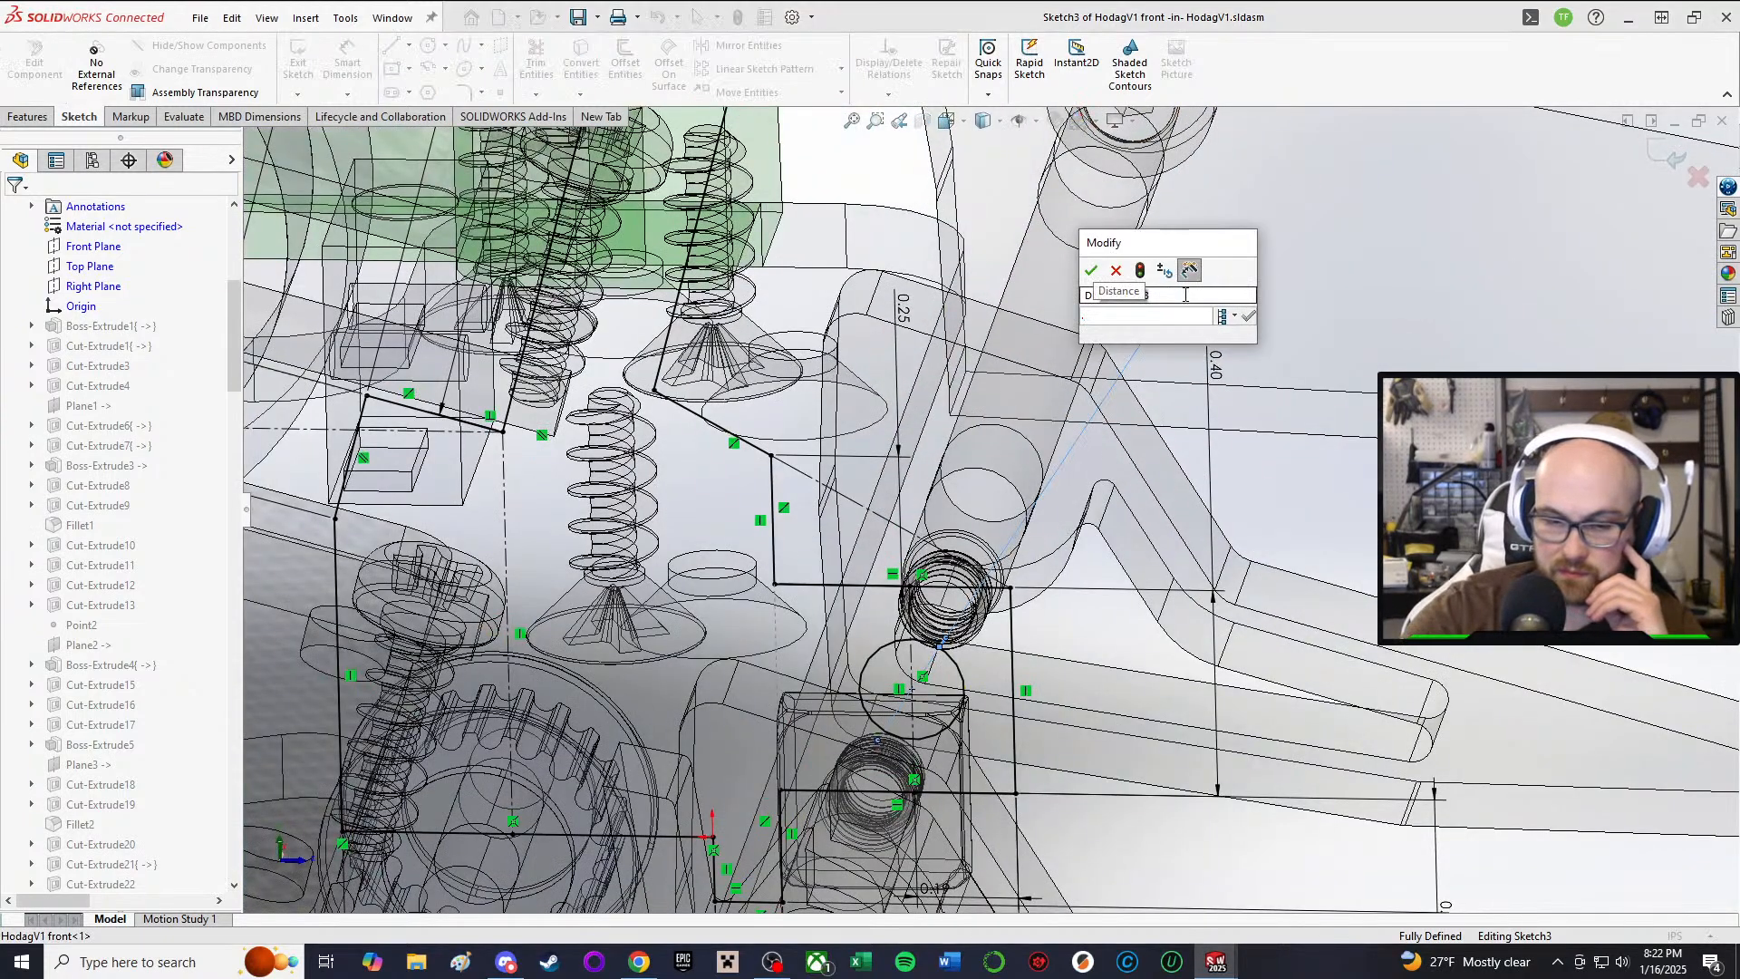
type(".")
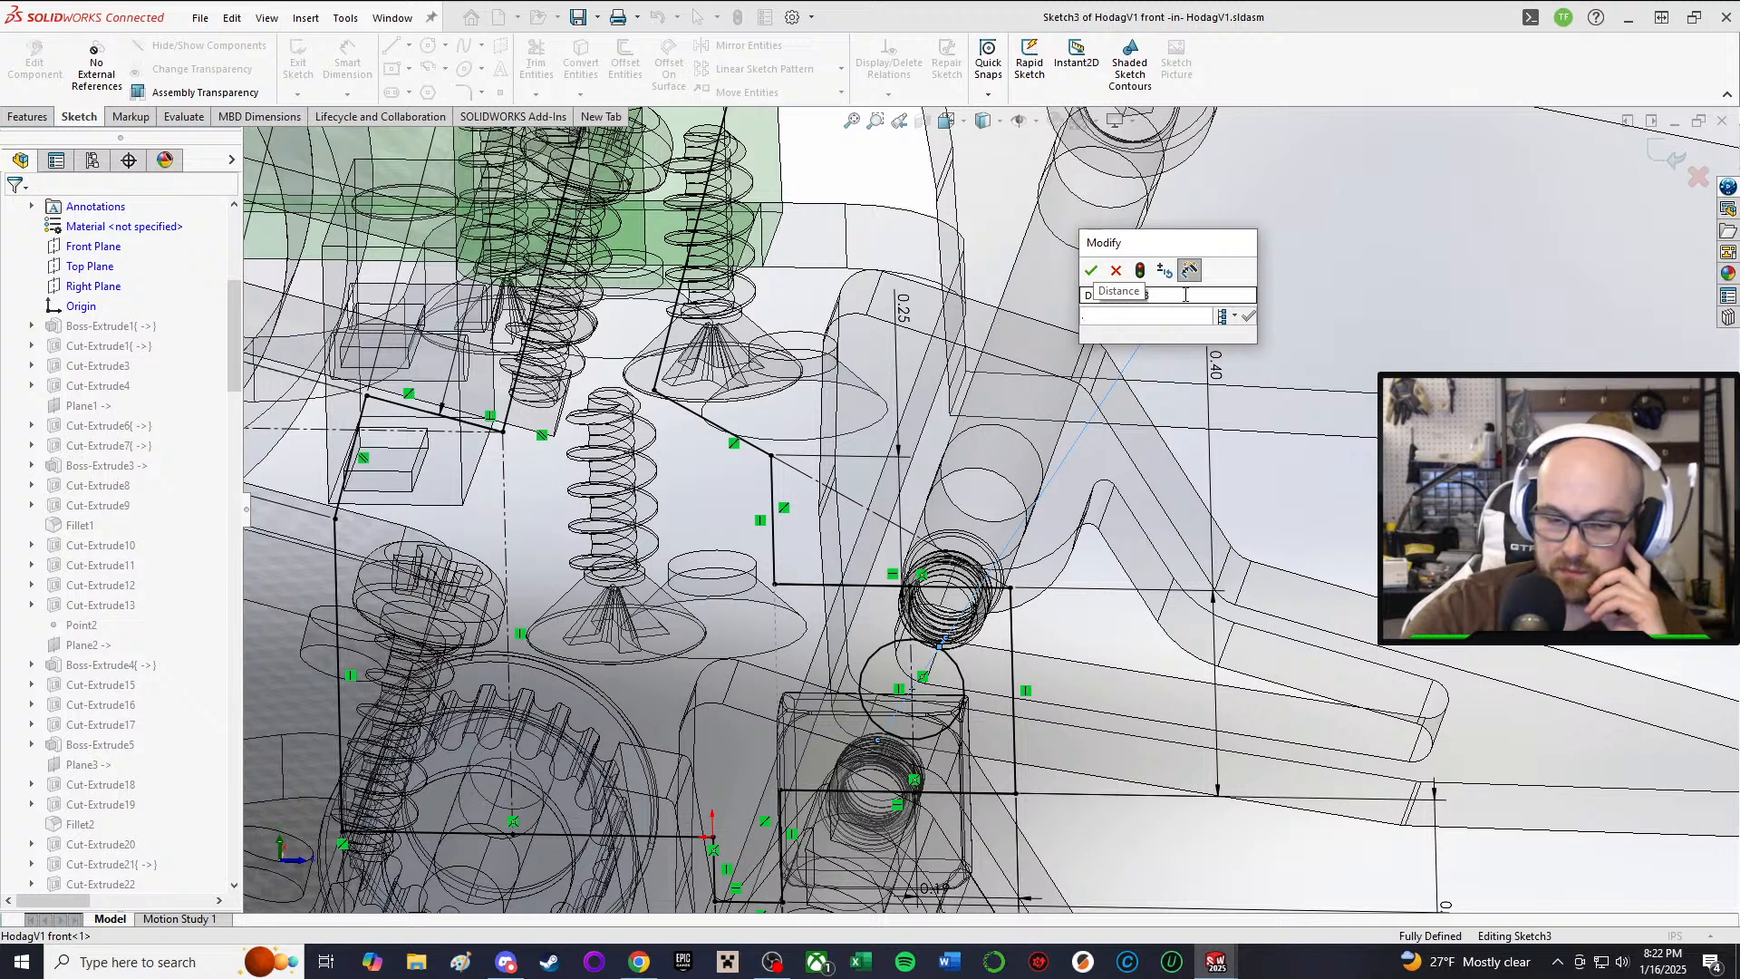
type("255")
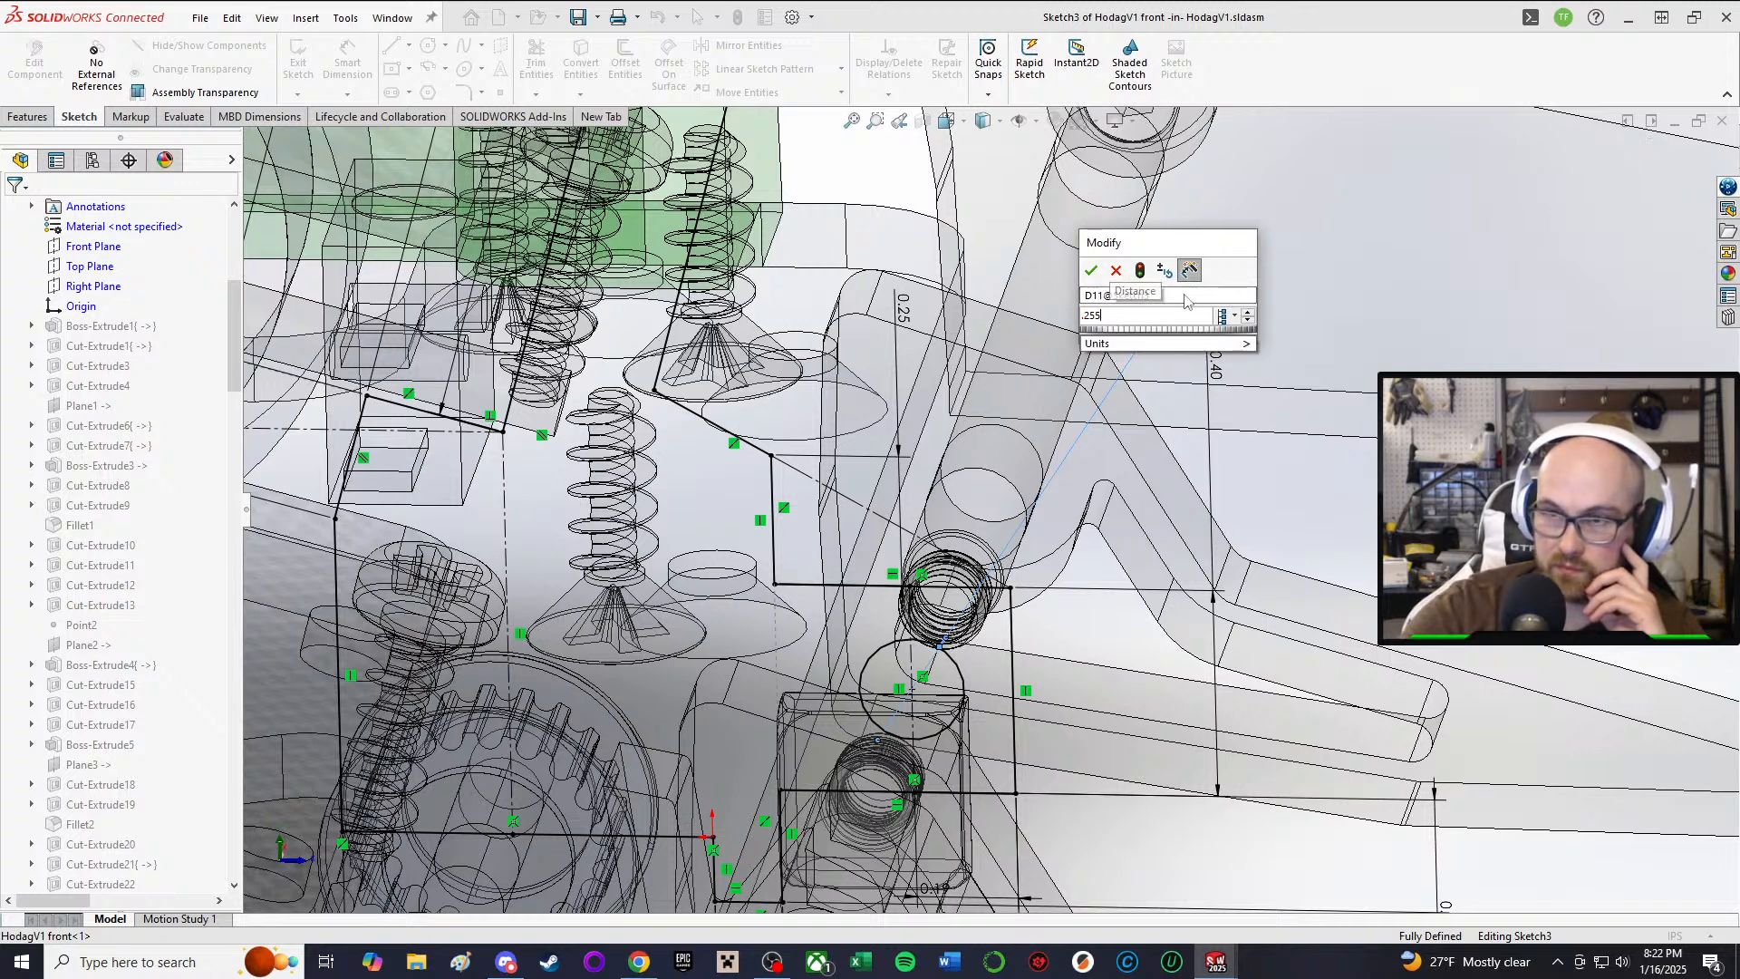
key("Return")
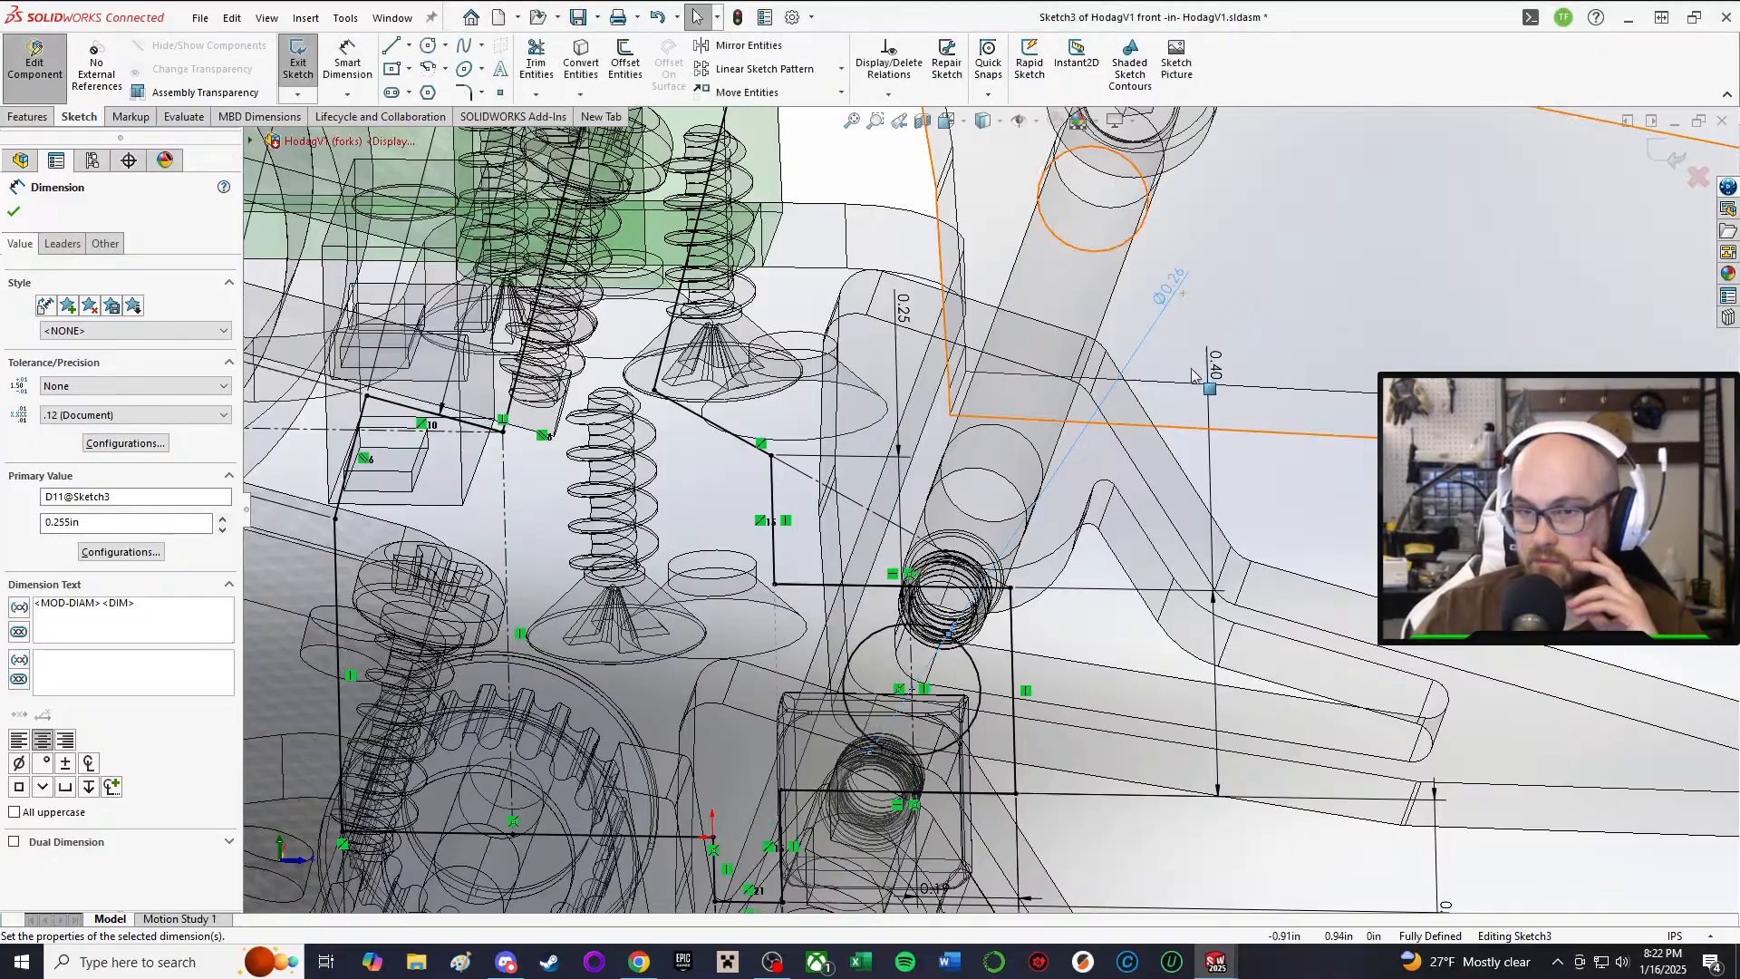
Step: Delete the vertical 0.25 in dimension between the hinge block's top edge and the profile corner above it
scroll(1190, 533, "up", 2)
scroll(1153, 439, "down", 3)
scroll(1042, 499, "up", 1)
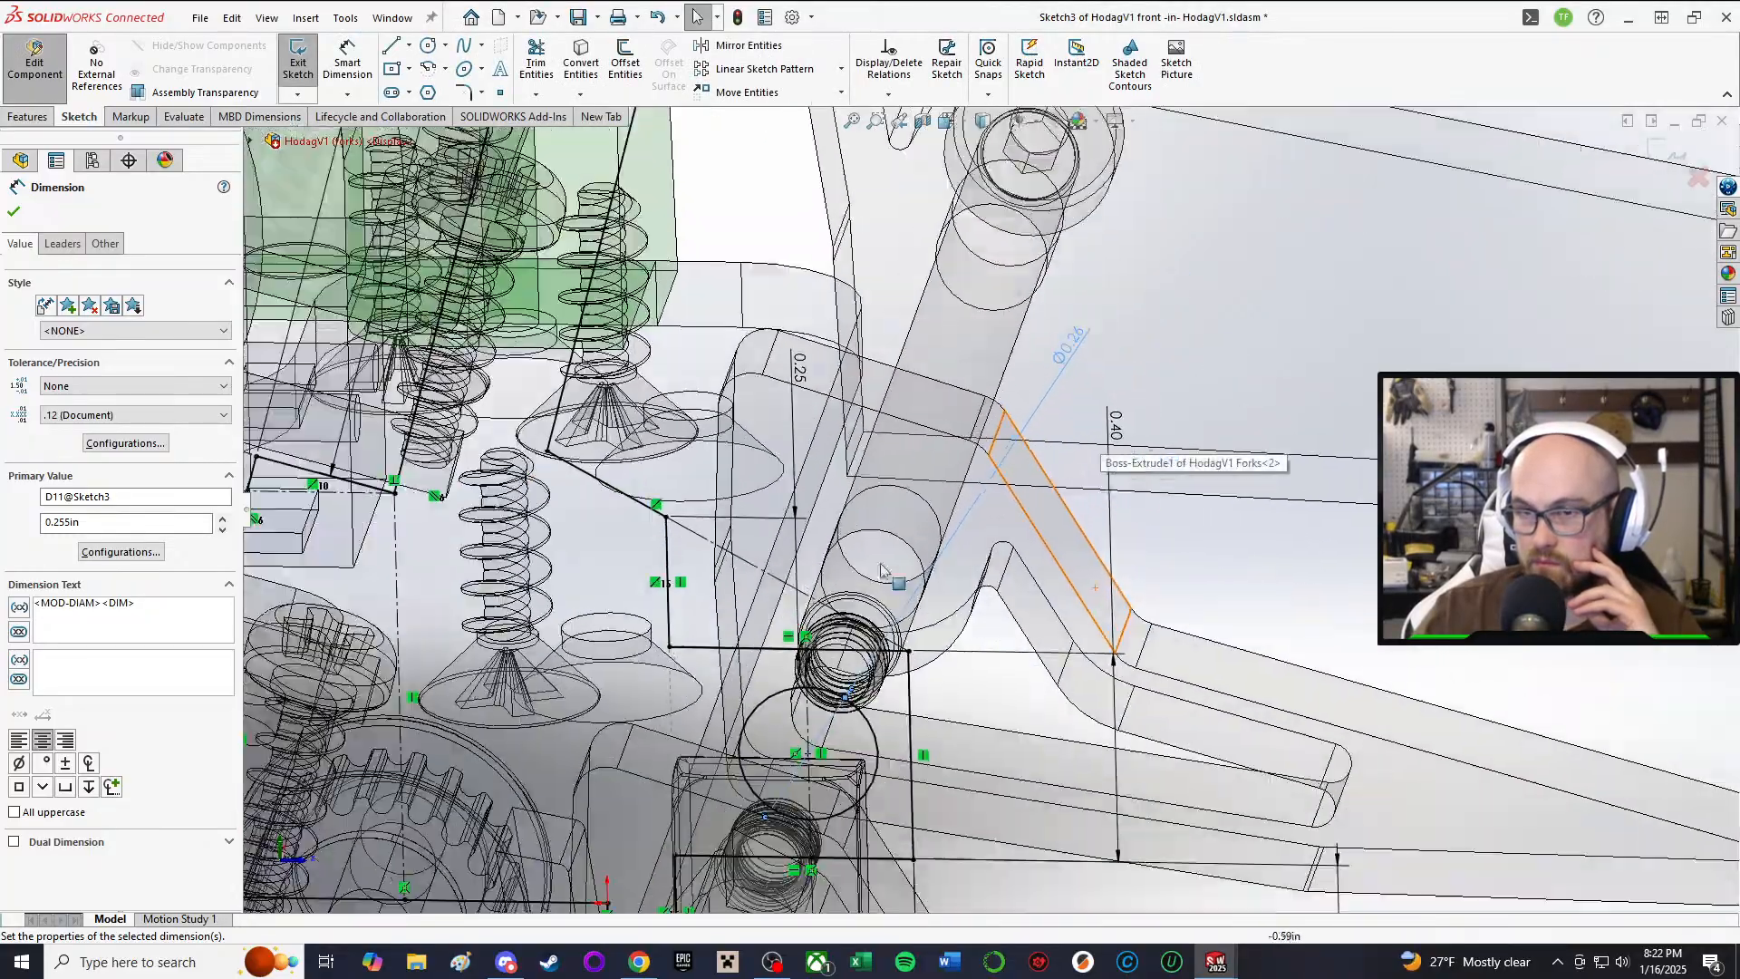
middle_click_drag(881, 571, 850, 449)
scroll(896, 552, "up", 3)
left_click(861, 422)
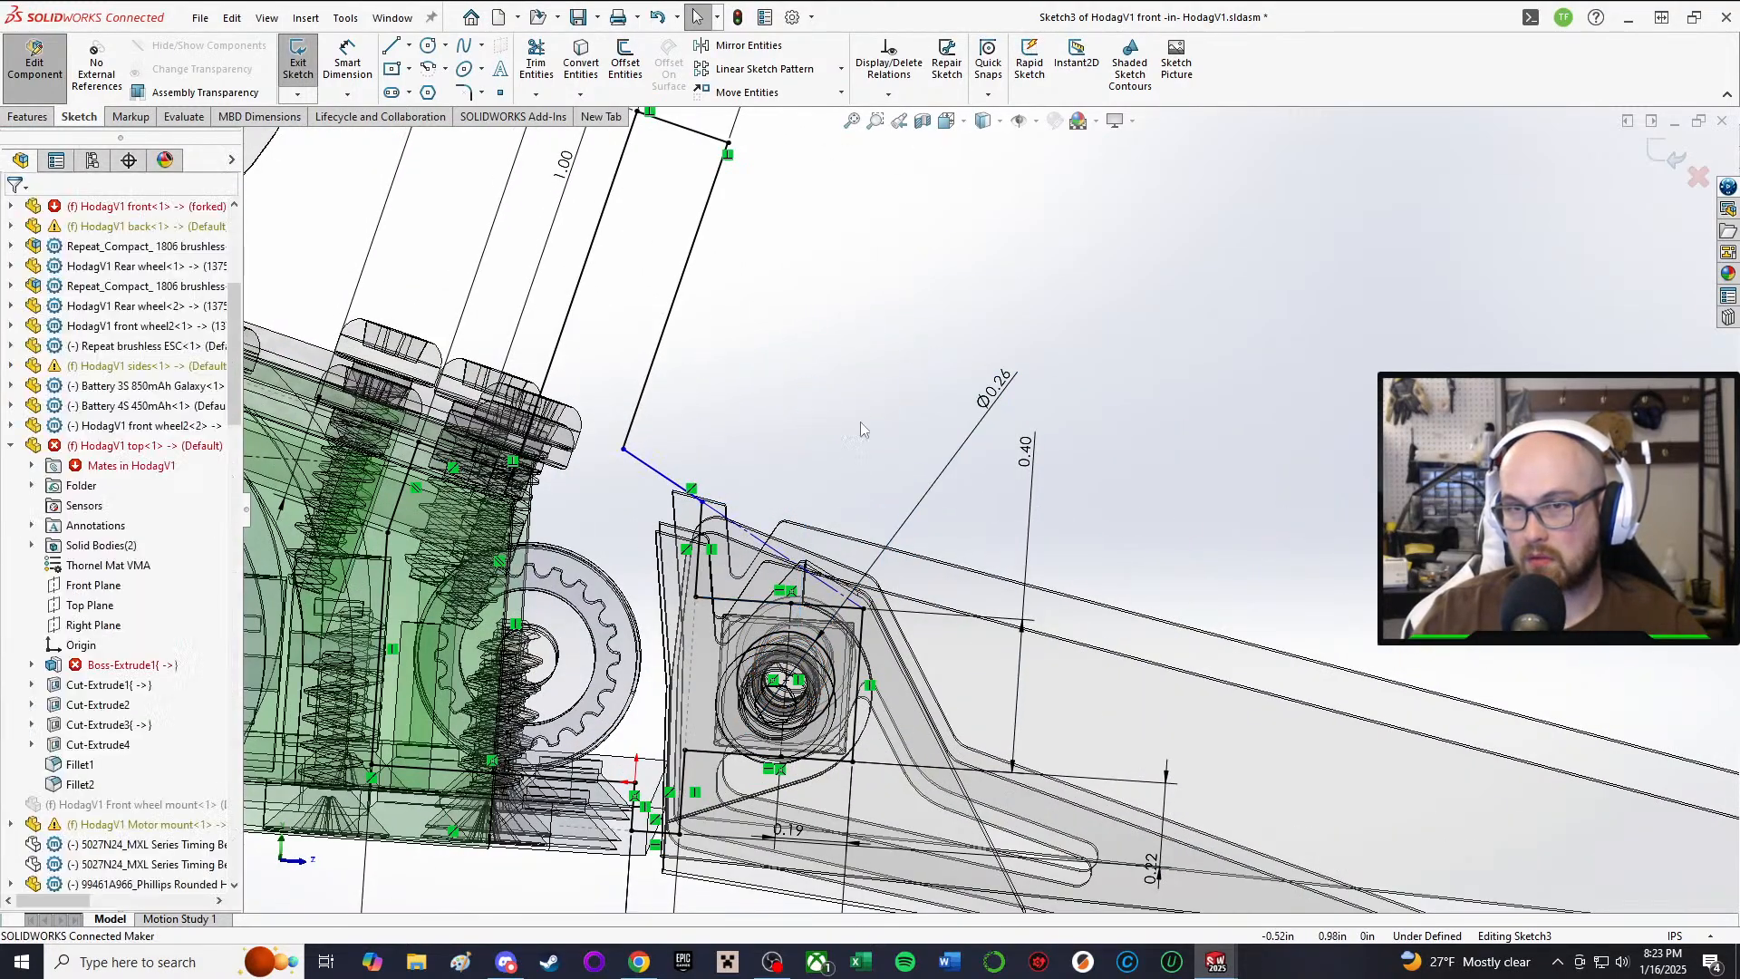
Step: Dimension the vertical distance from the profile corner above the hinge block to the sketch's bottom line
right_click_drag(1276, 419, 1267, 266)
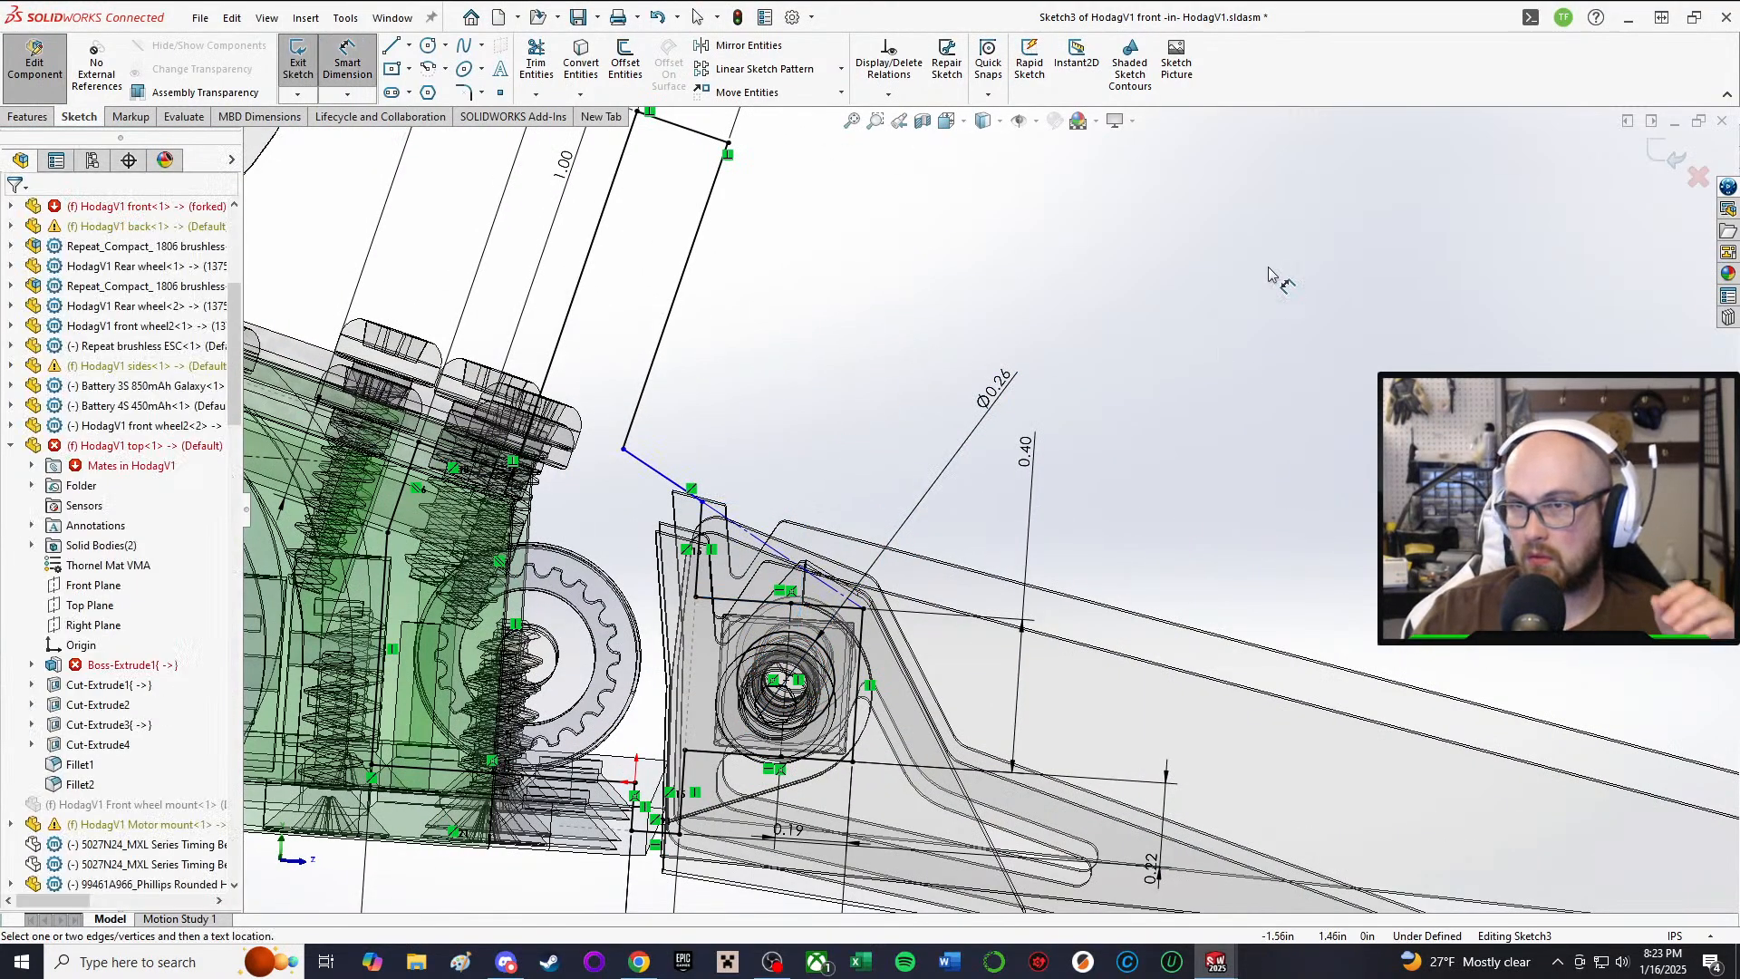
left_click(702, 503)
left_click(675, 836)
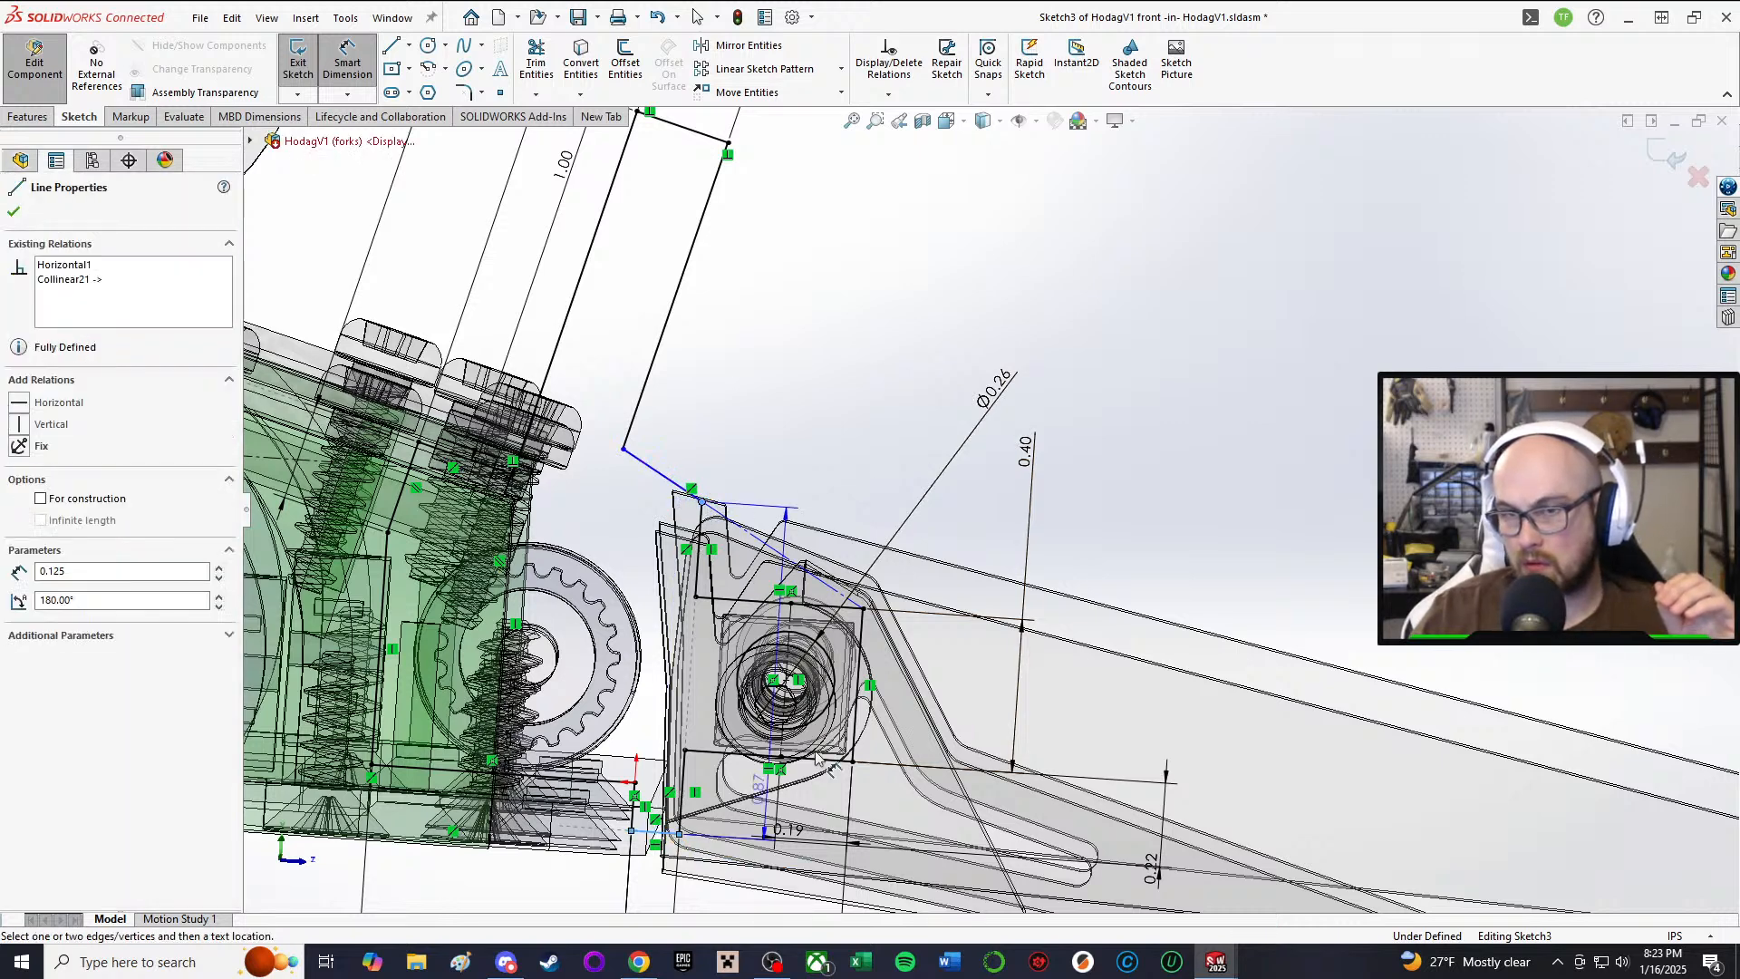
left_click(1085, 403)
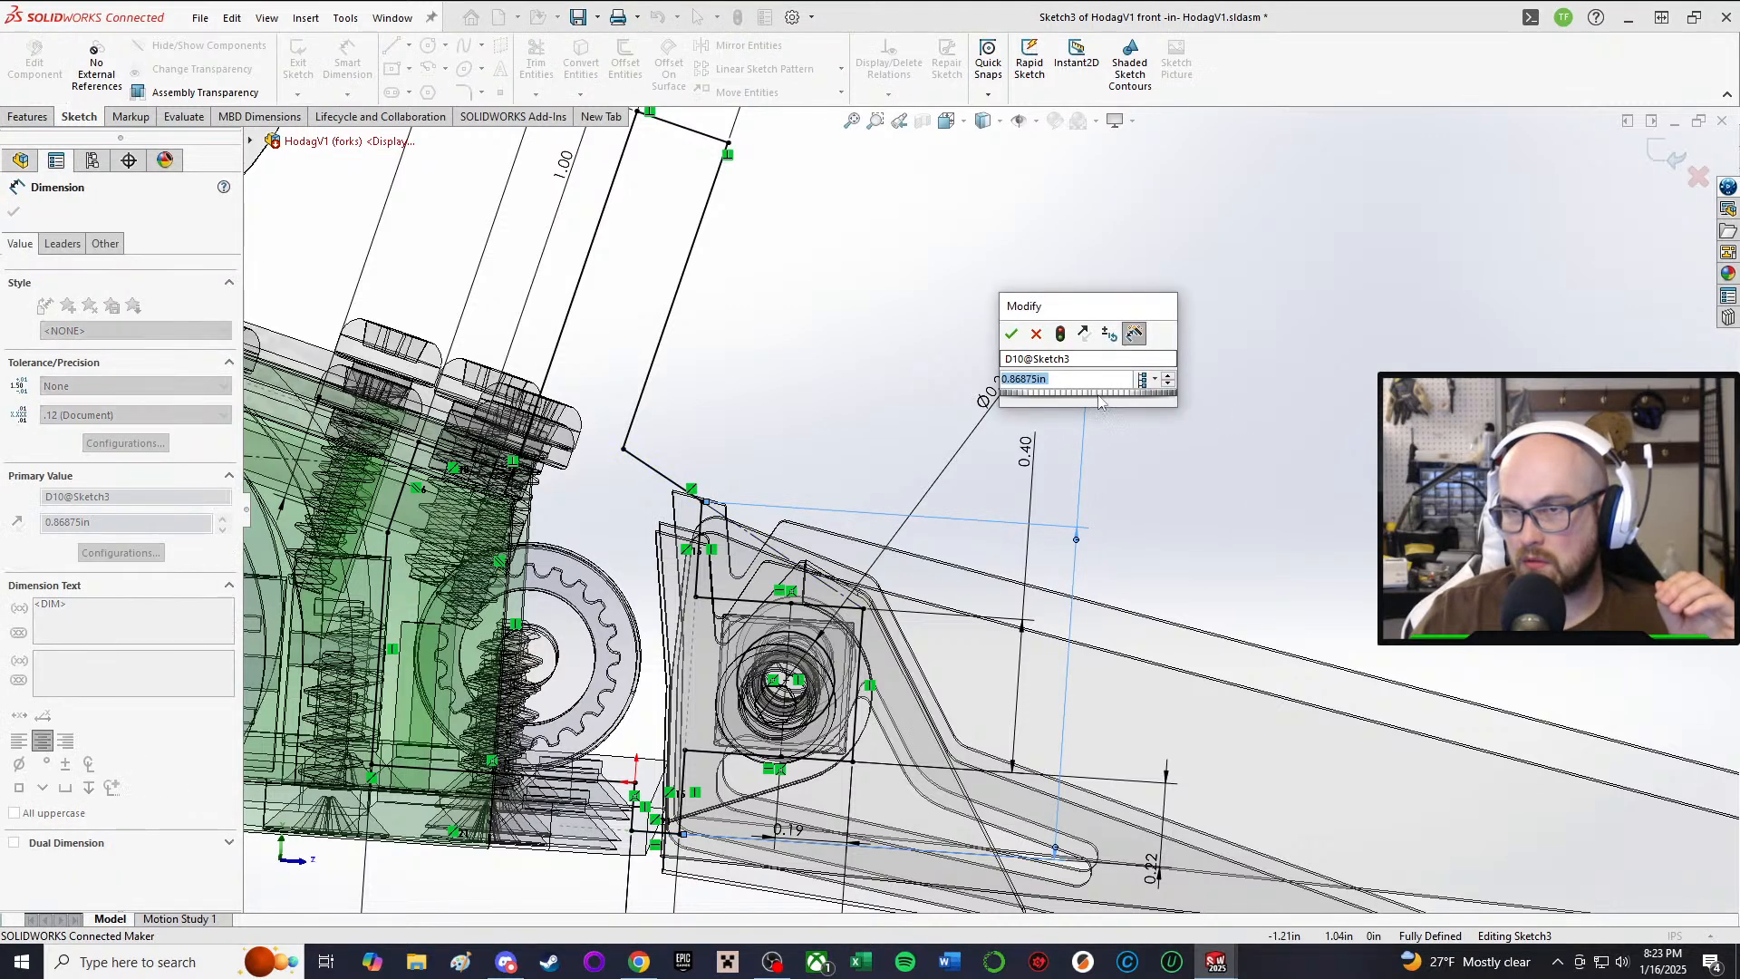
left_click(1011, 334)
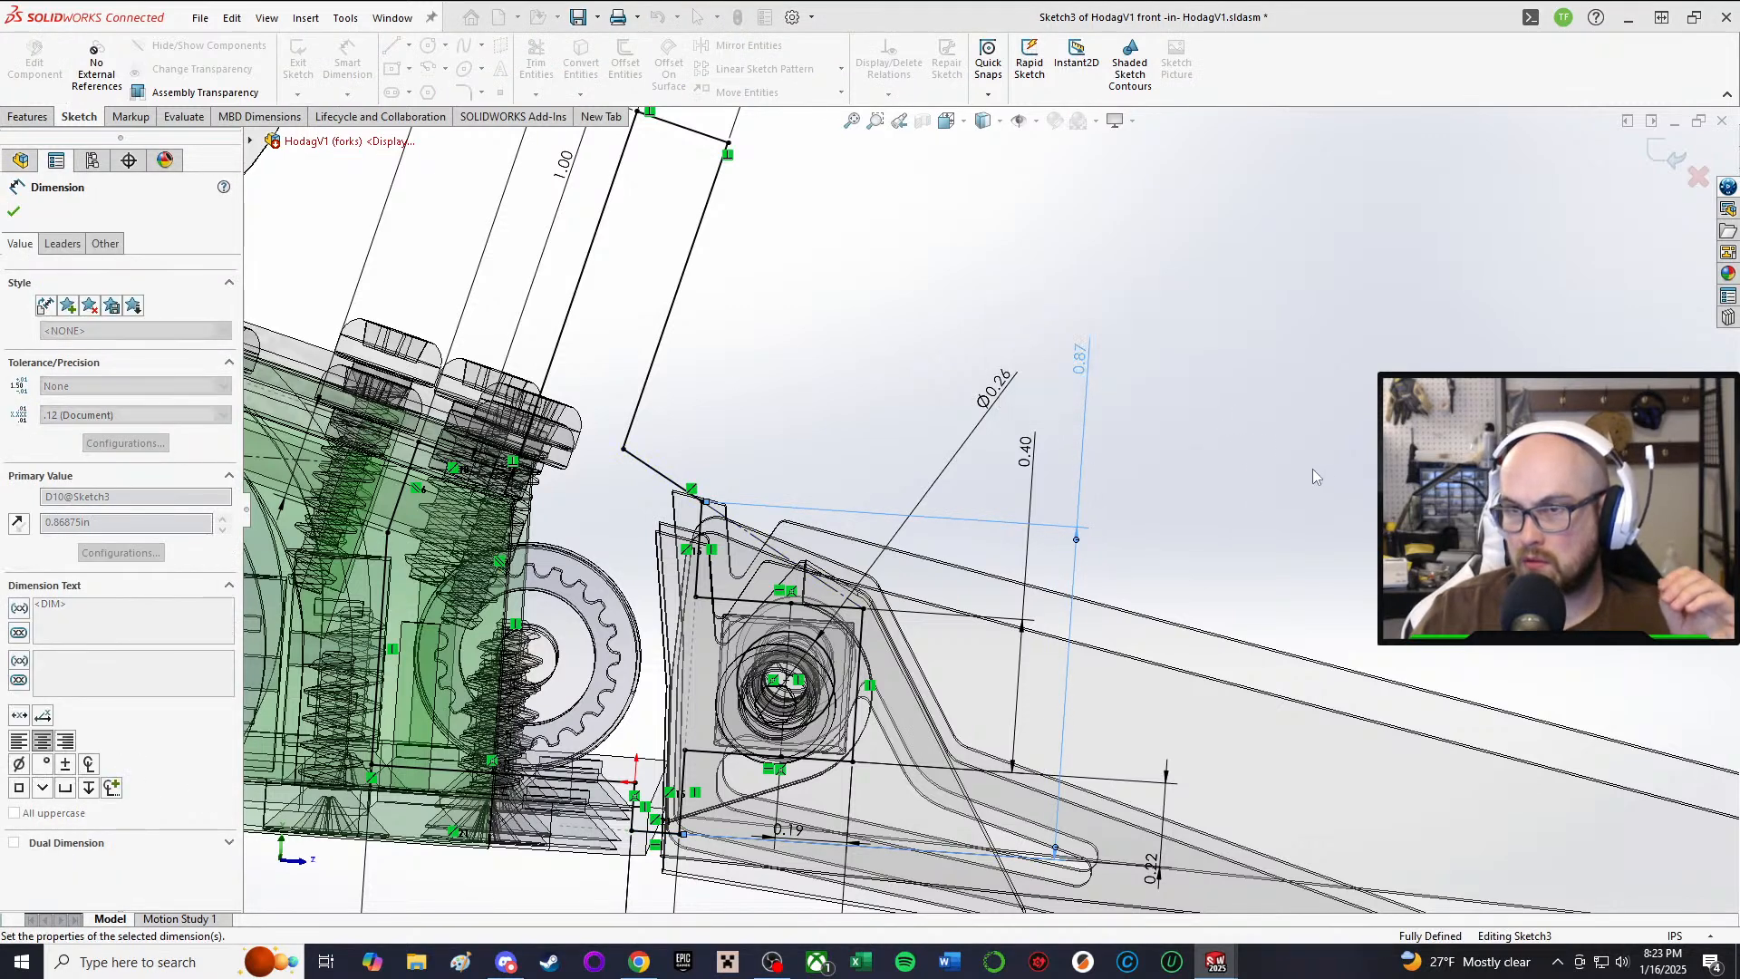
right_click_drag(1191, 421, 1191, 214)
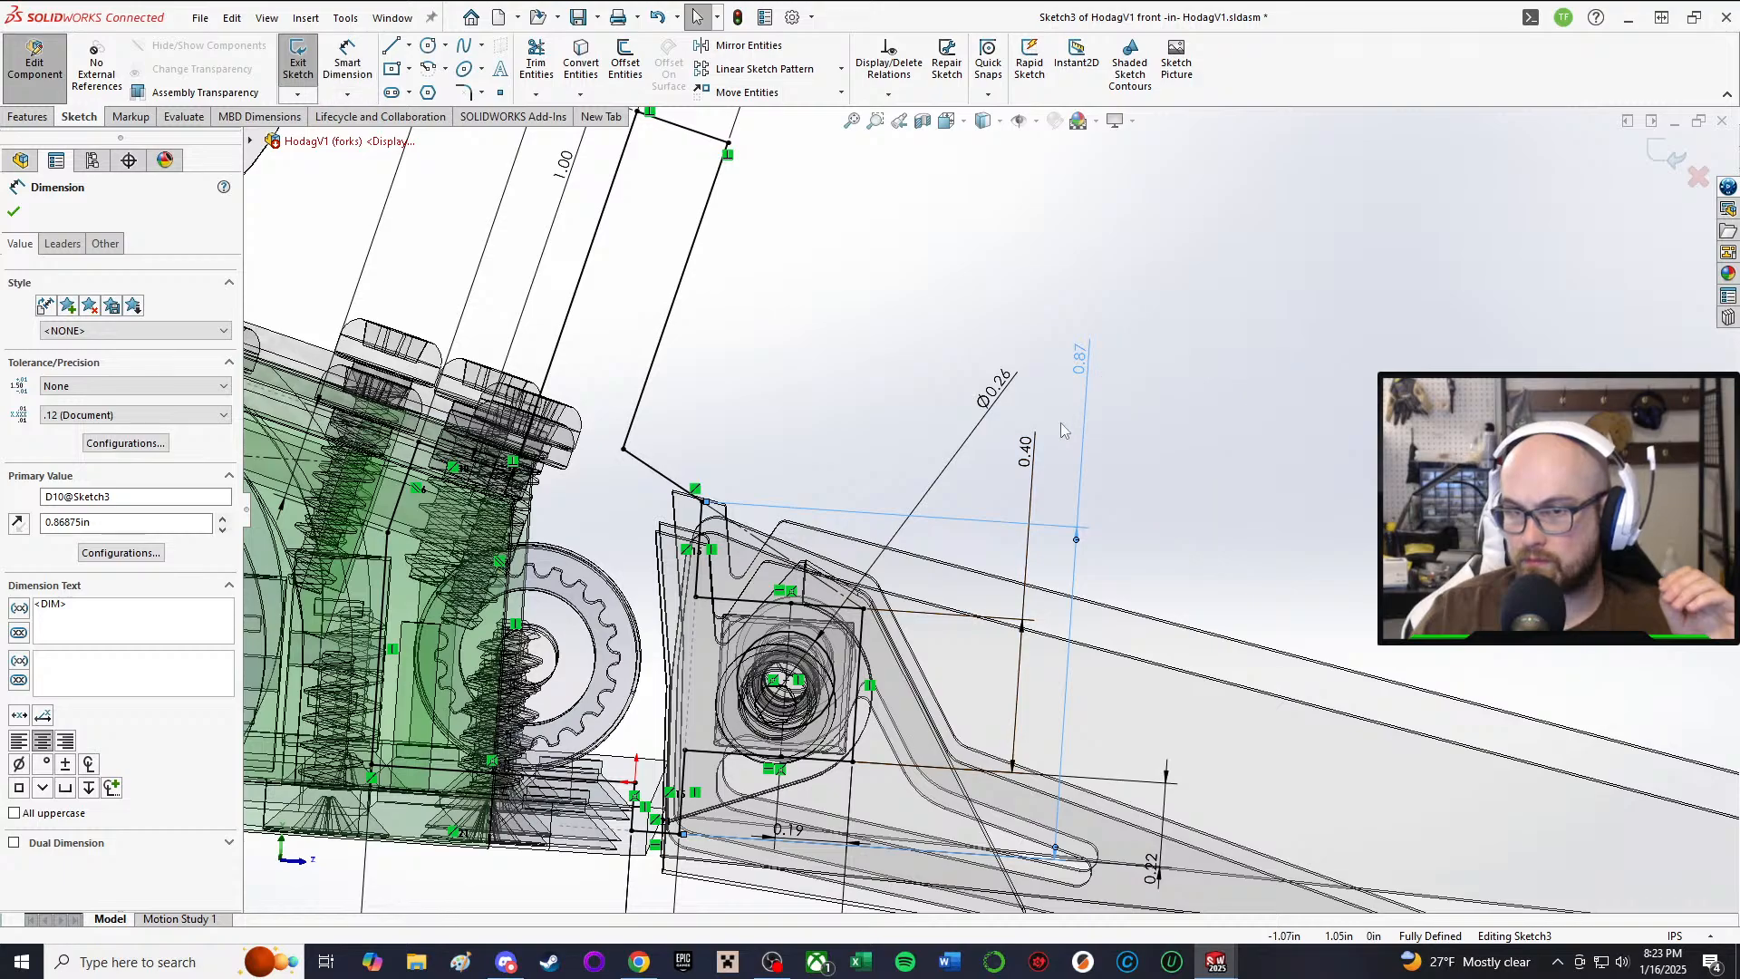
Step: Set the hinge block's height dimension to 0.45 in
scroll(1033, 462, "up", 3)
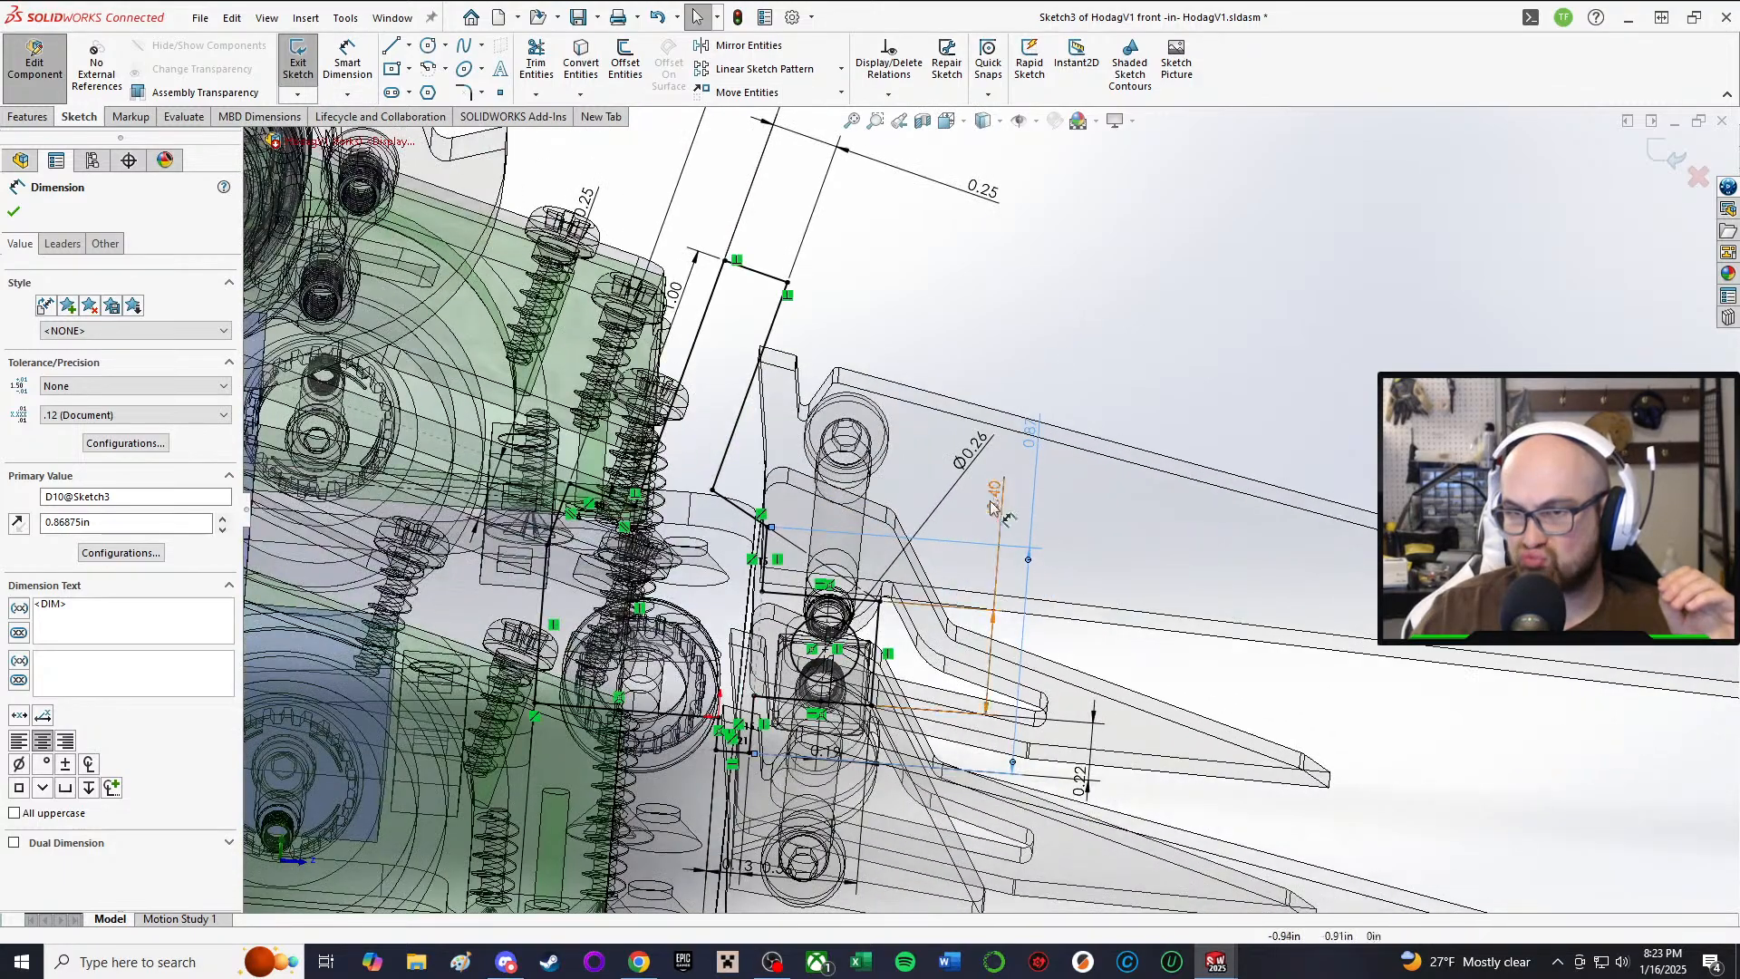
double_click(993, 508)
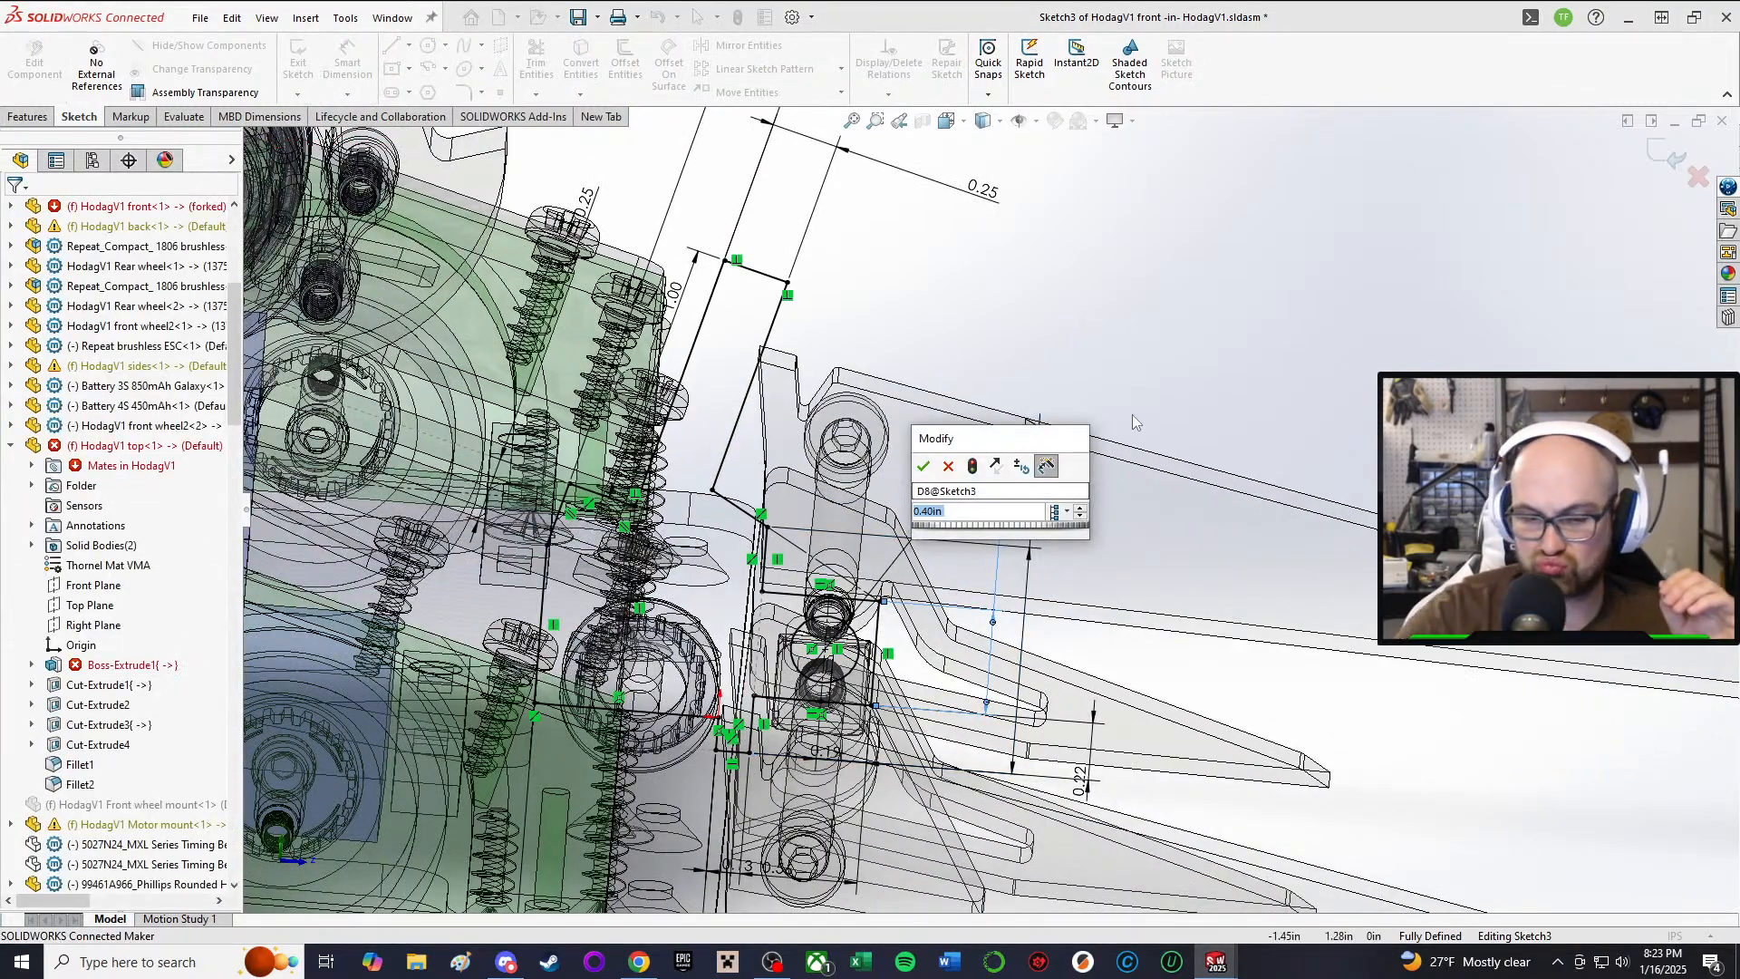
type(".45")
key("Return")
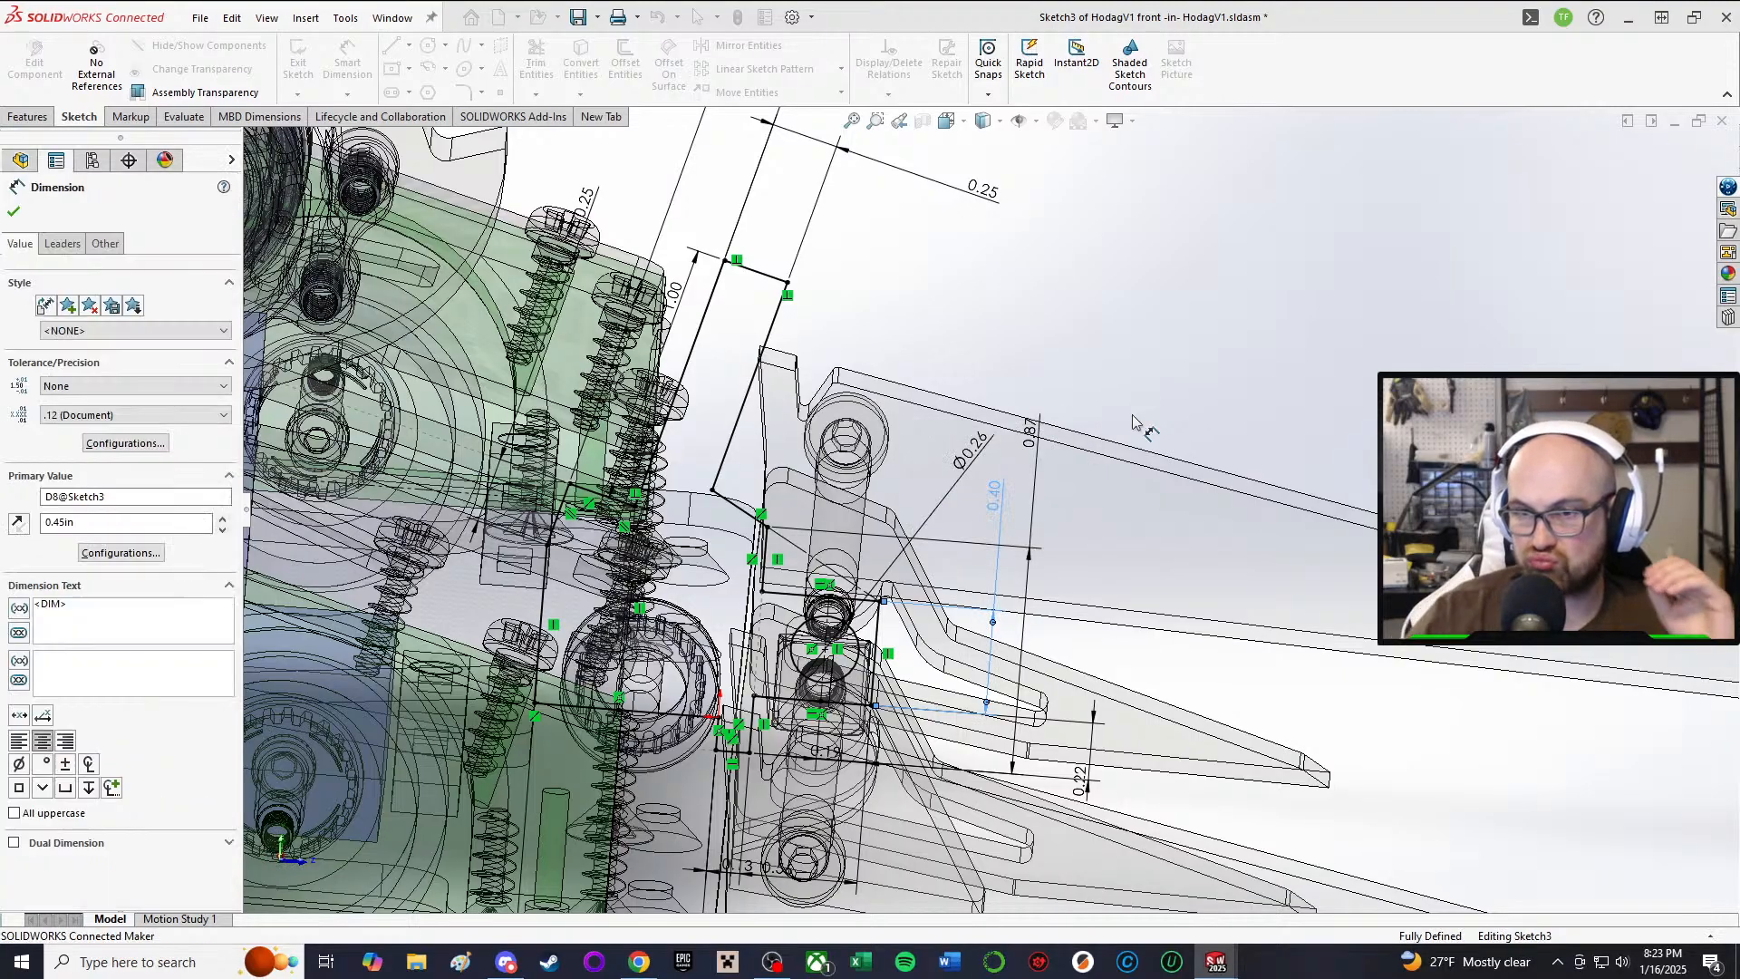
Step: Move the hinge hole's horizontal 0.19 in dimension from below the hinge block to above it
mouse_move(906, 610)
middle_mouse_down()
mouse_move(858, 490)
mouse_move(892, 580)
mouse_move(883, 561)
middle_mouse_up()
scroll(893, 580, "up", 2)
scroll(893, 589, "down", 1)
scroll(886, 609, "up", 2)
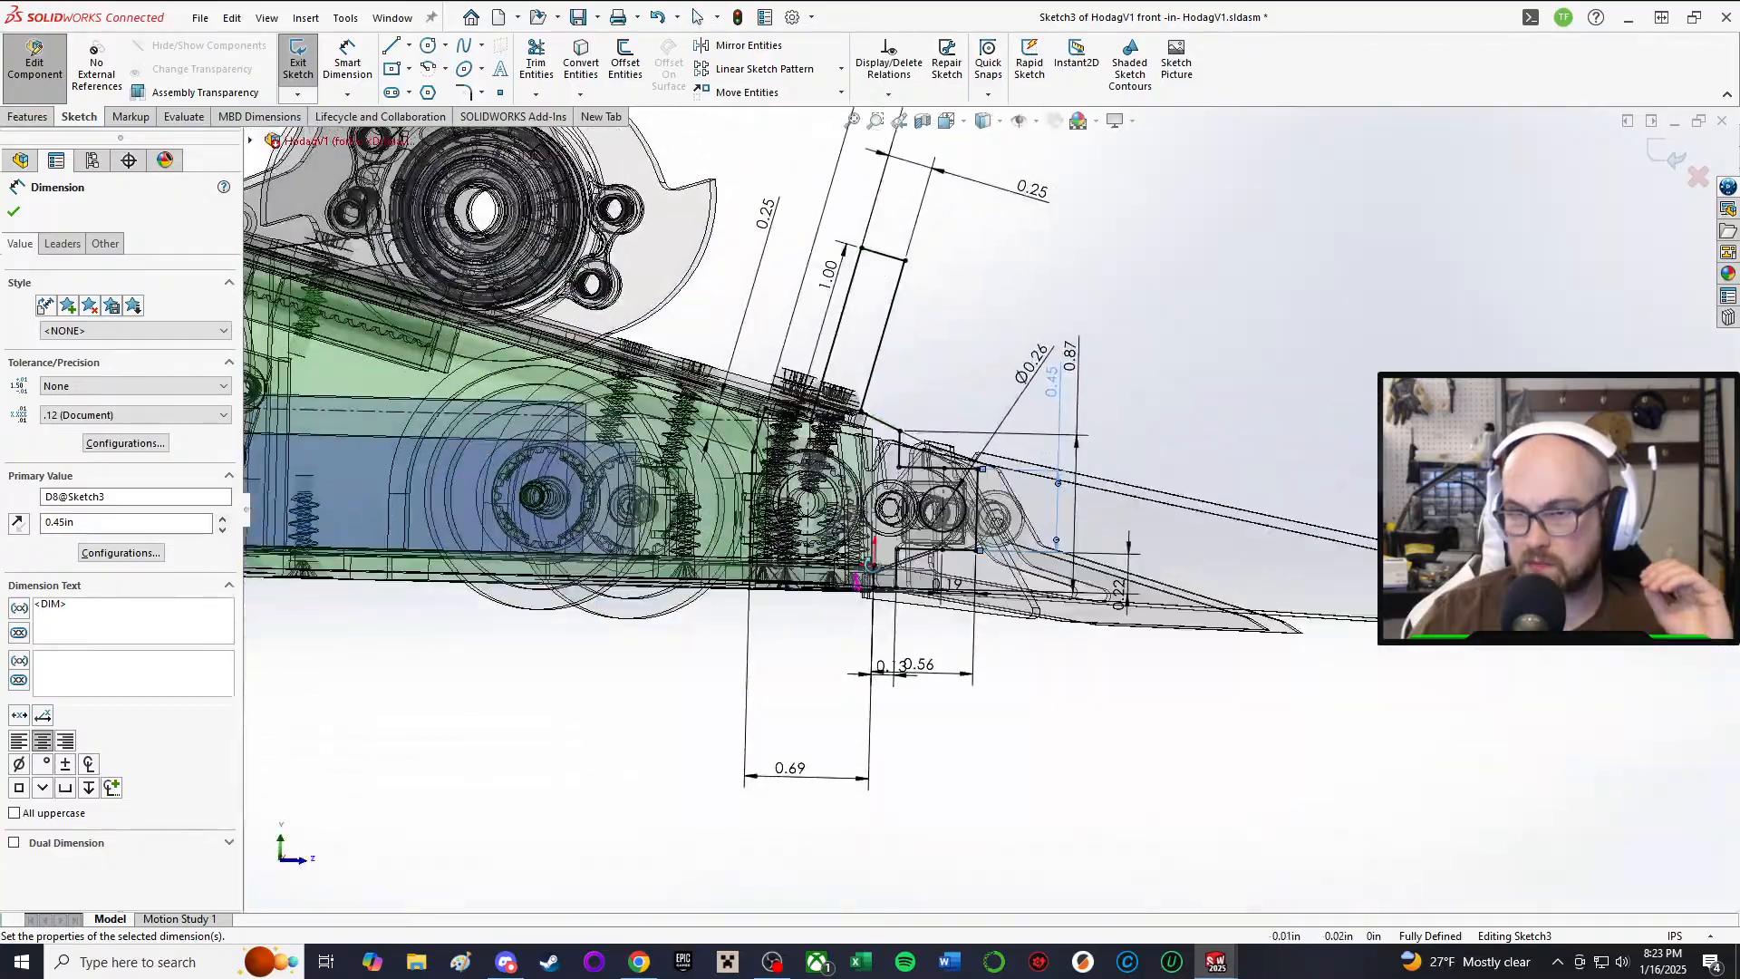
scroll(915, 517, "down", 4)
scroll(979, 510, "up", 2)
scroll(997, 490, "down", 5)
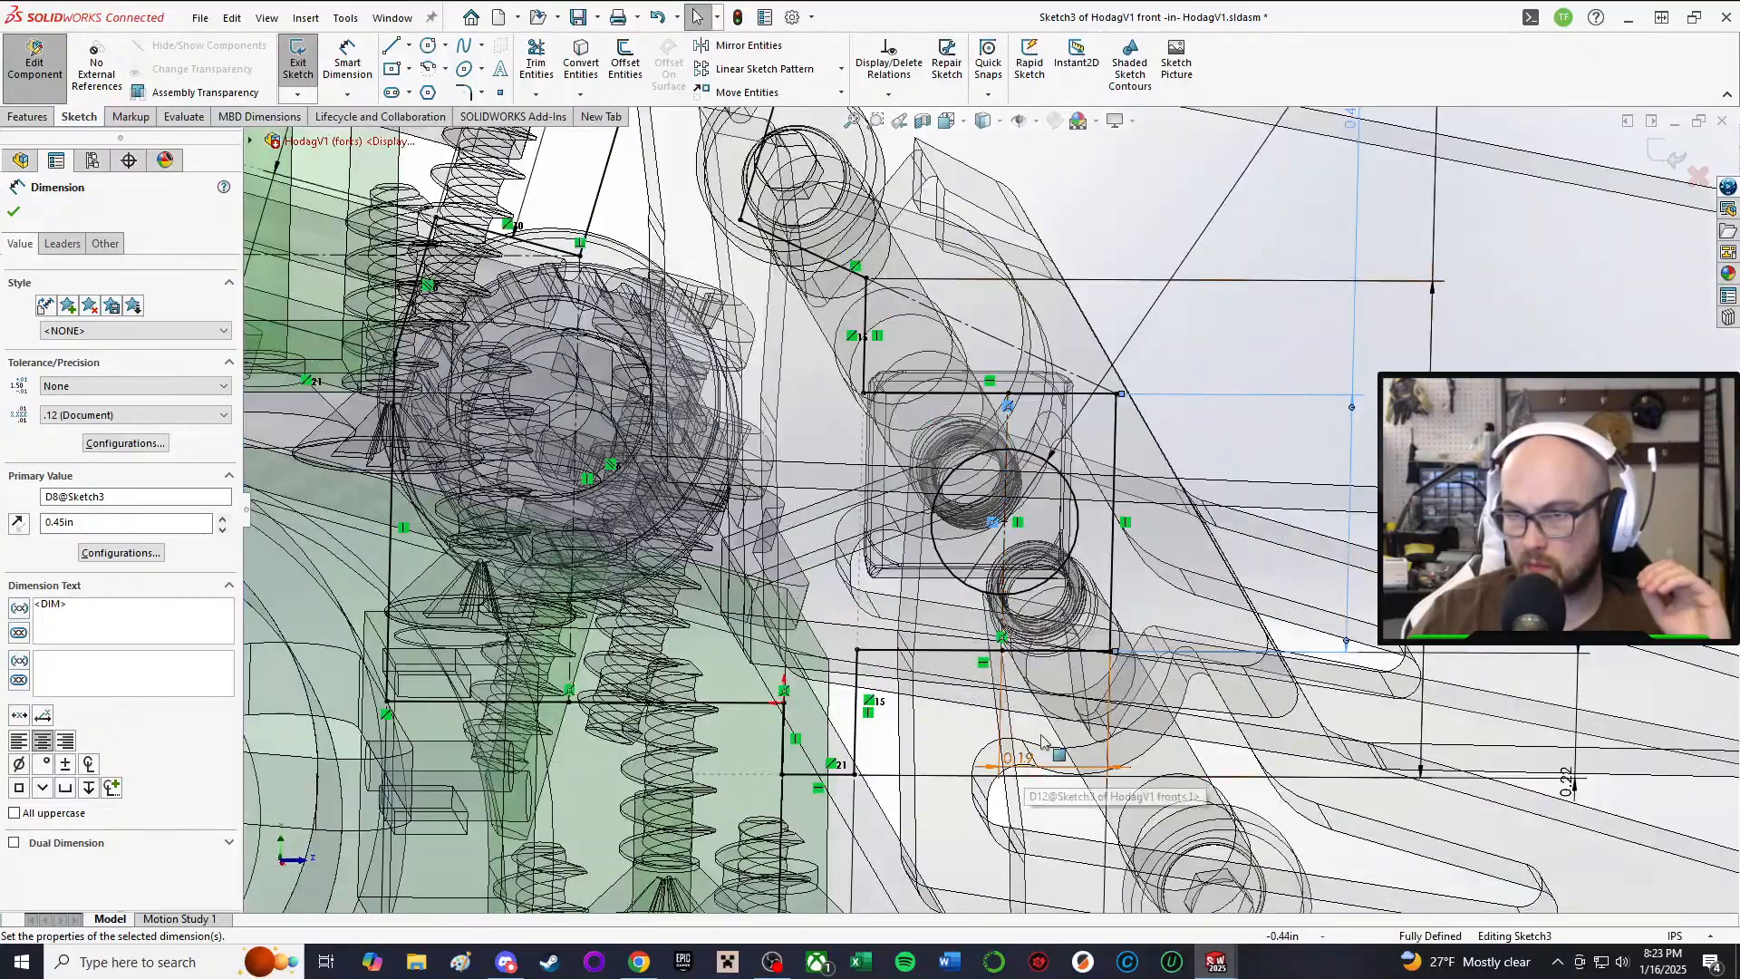
scroll(1043, 742, "up", 3)
mouse_move(1042, 741)
middle_mouse_down()
mouse_move(1097, 641)
mouse_move(1101, 583)
middle_mouse_up()
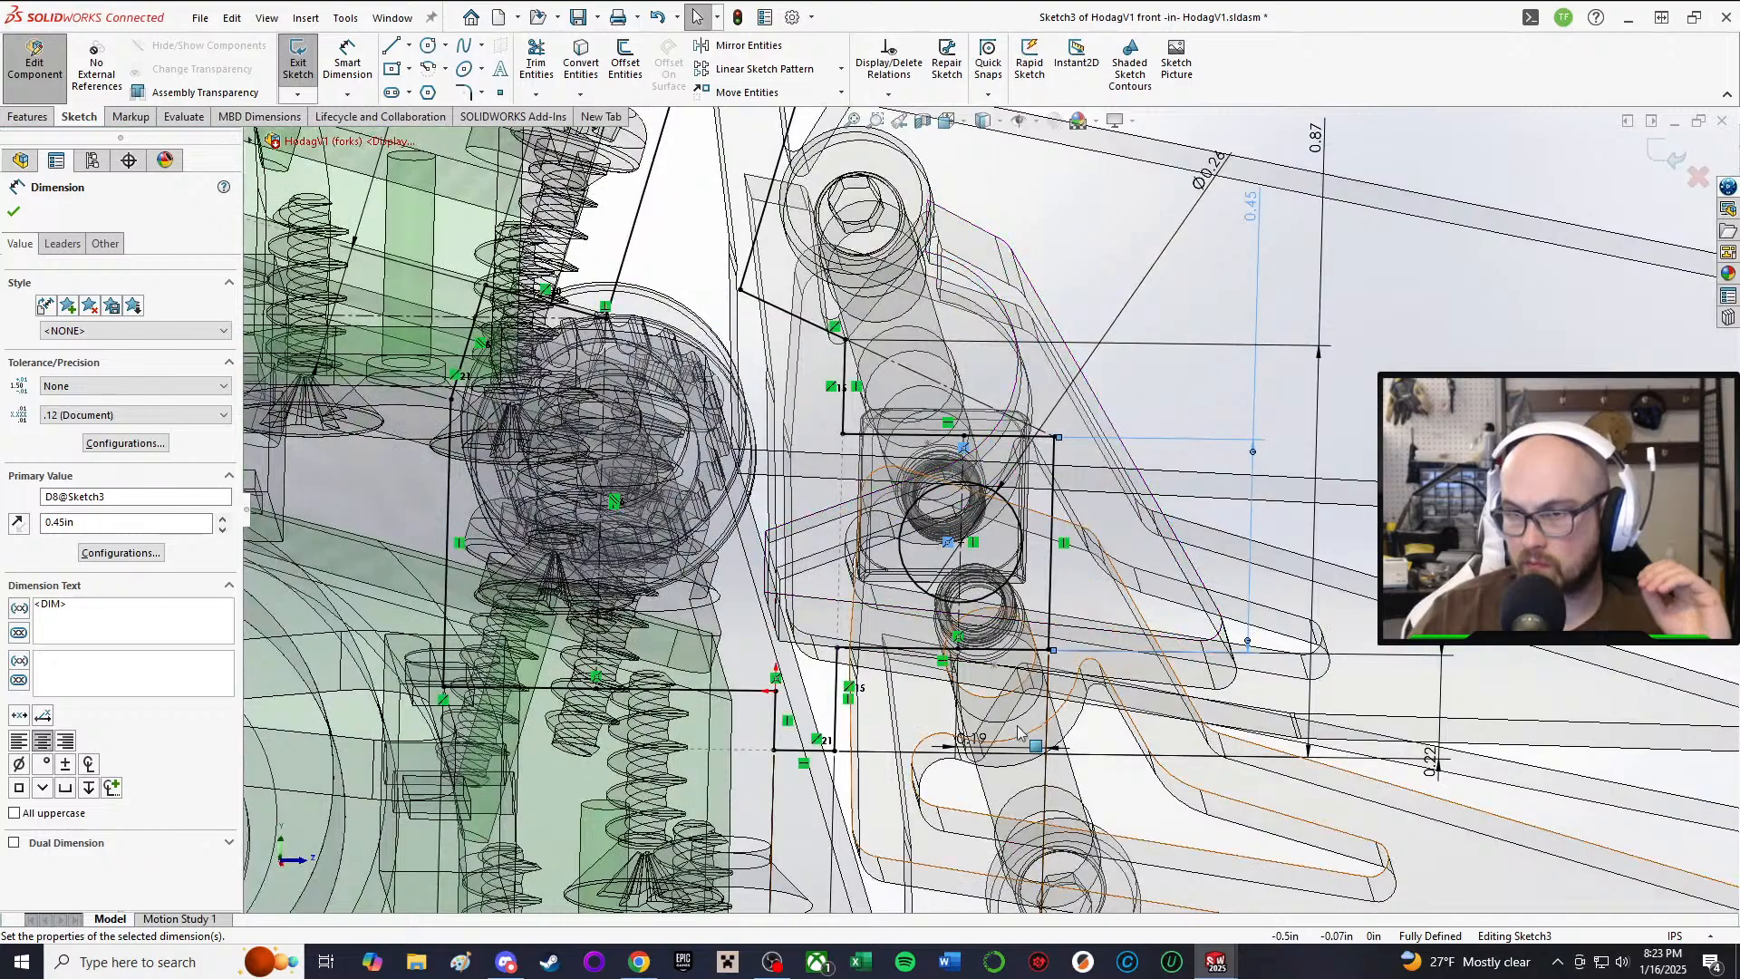
mouse_move(1019, 732)
left_mouse_down()
mouse_move(1056, 335)
mouse_move(1042, 227)
mouse_move(1105, 186)
left_mouse_up()
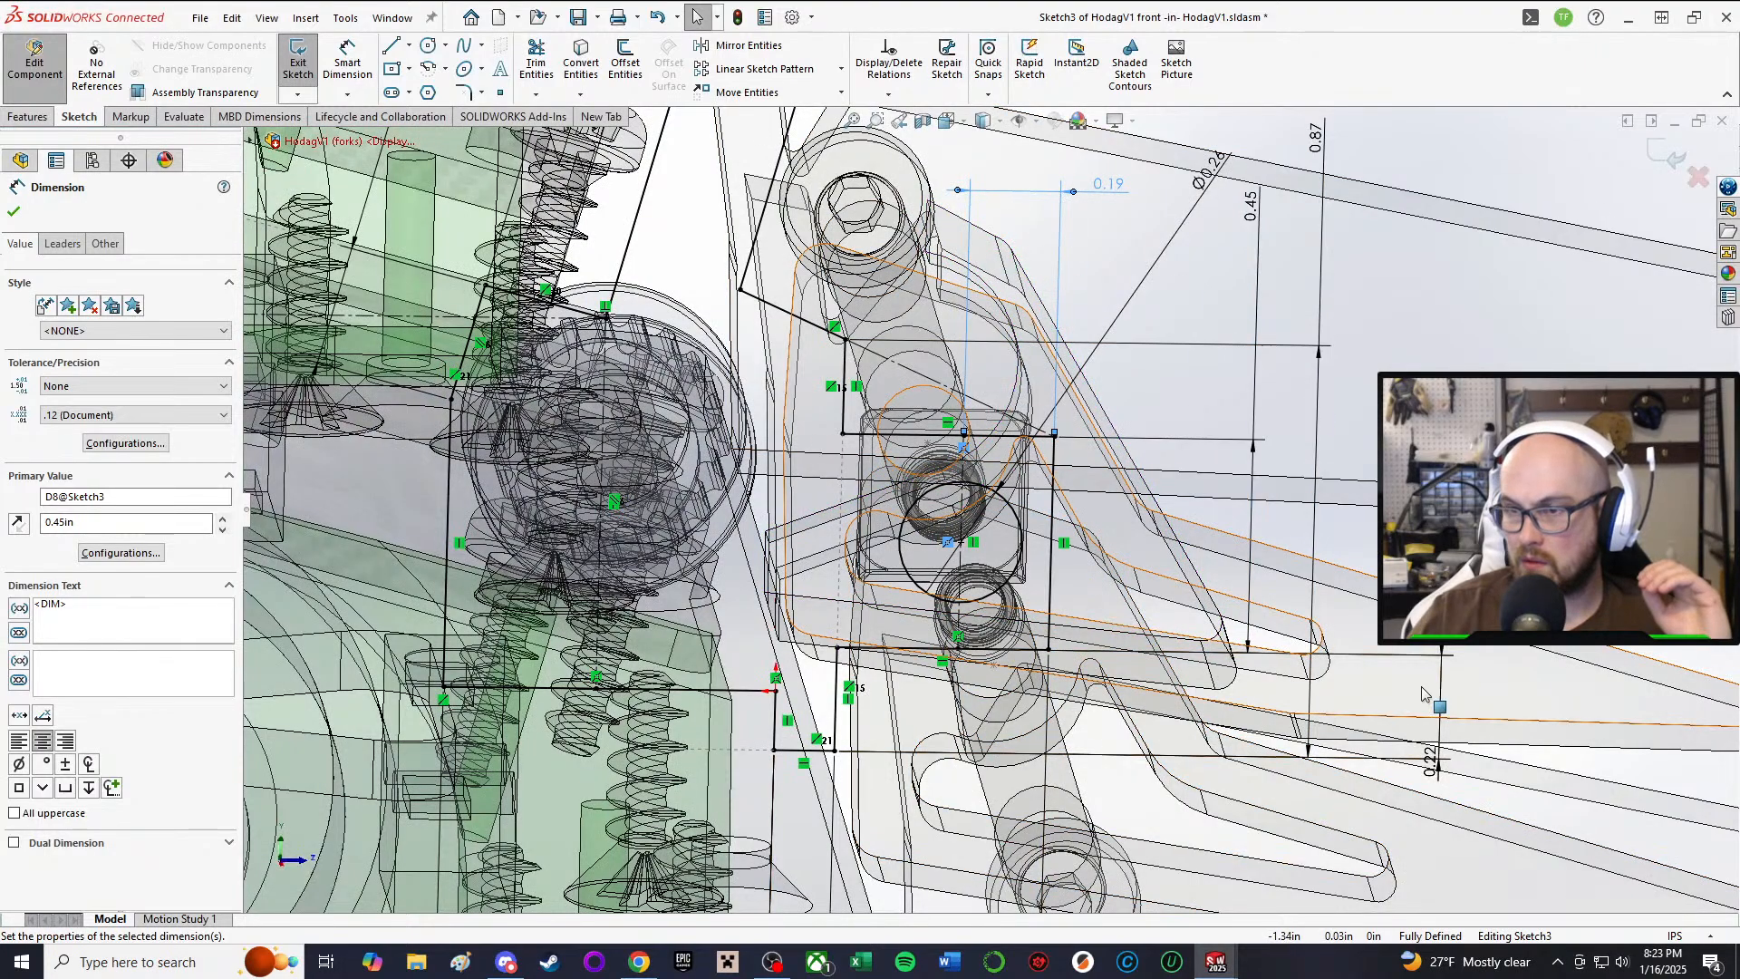
Step: Examine the resized hinge profile and hole against the forks, wedgelet and shoulder screws from the side and above
mouse_move(1423, 693)
middle_mouse_down()
mouse_move(1124, 530)
mouse_move(1079, 353)
middle_mouse_up()
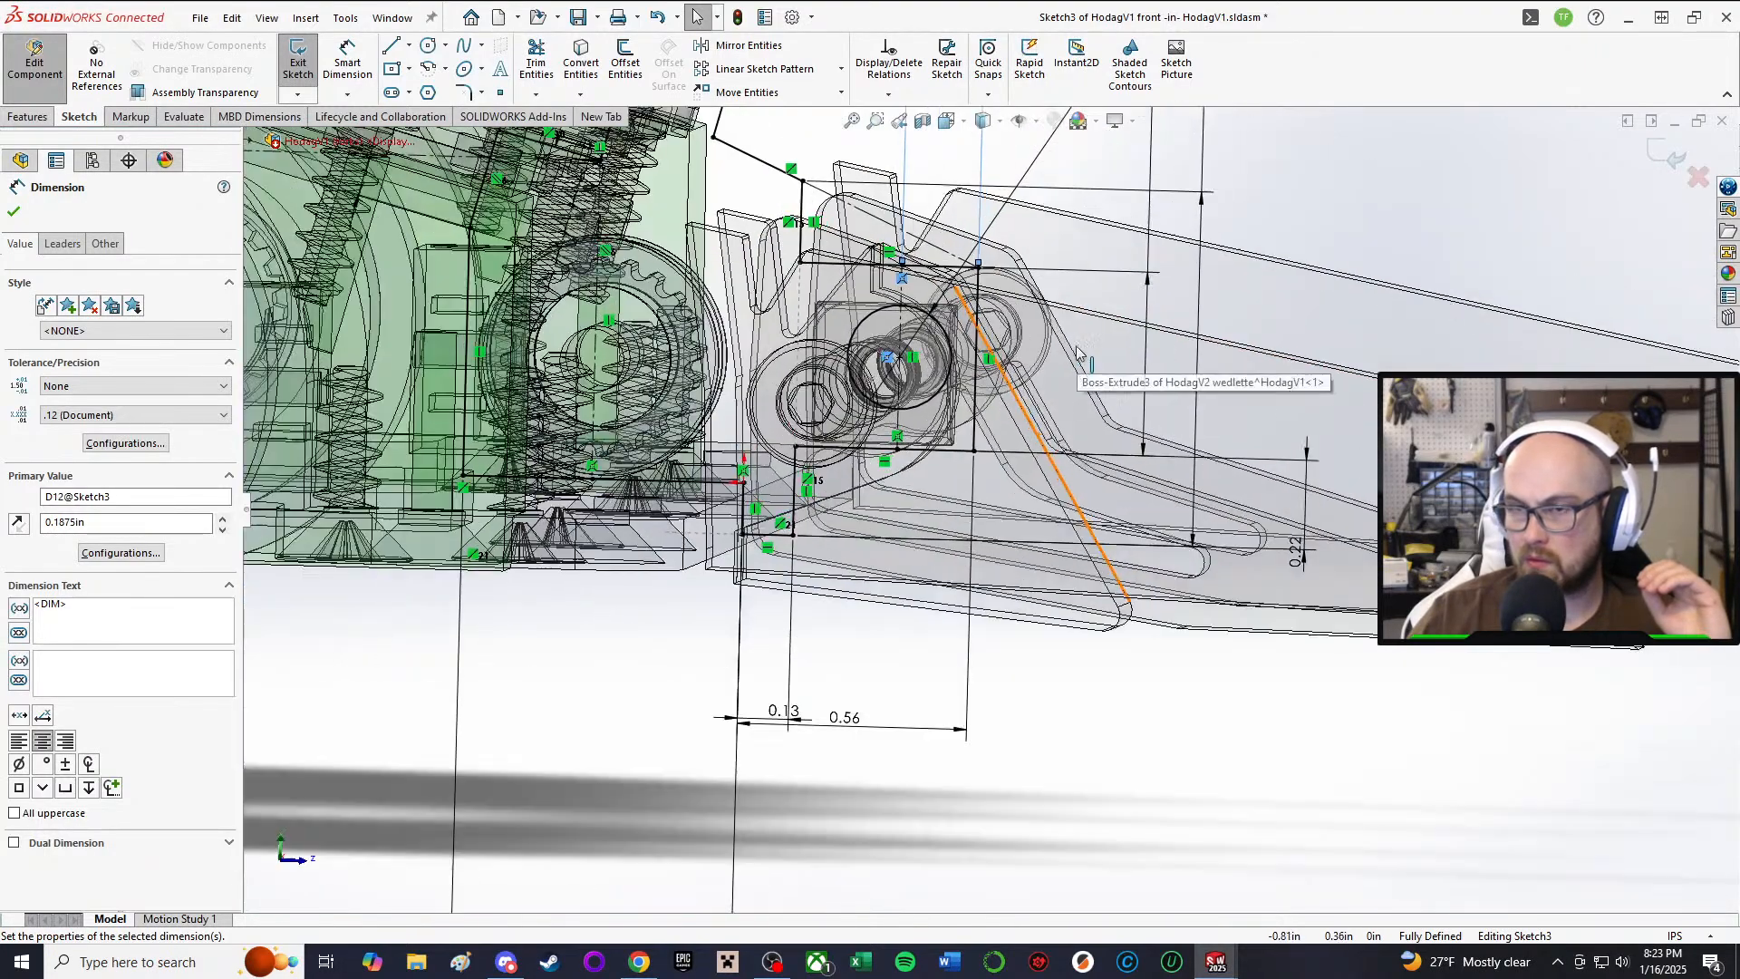
scroll(1077, 347, "up", 1)
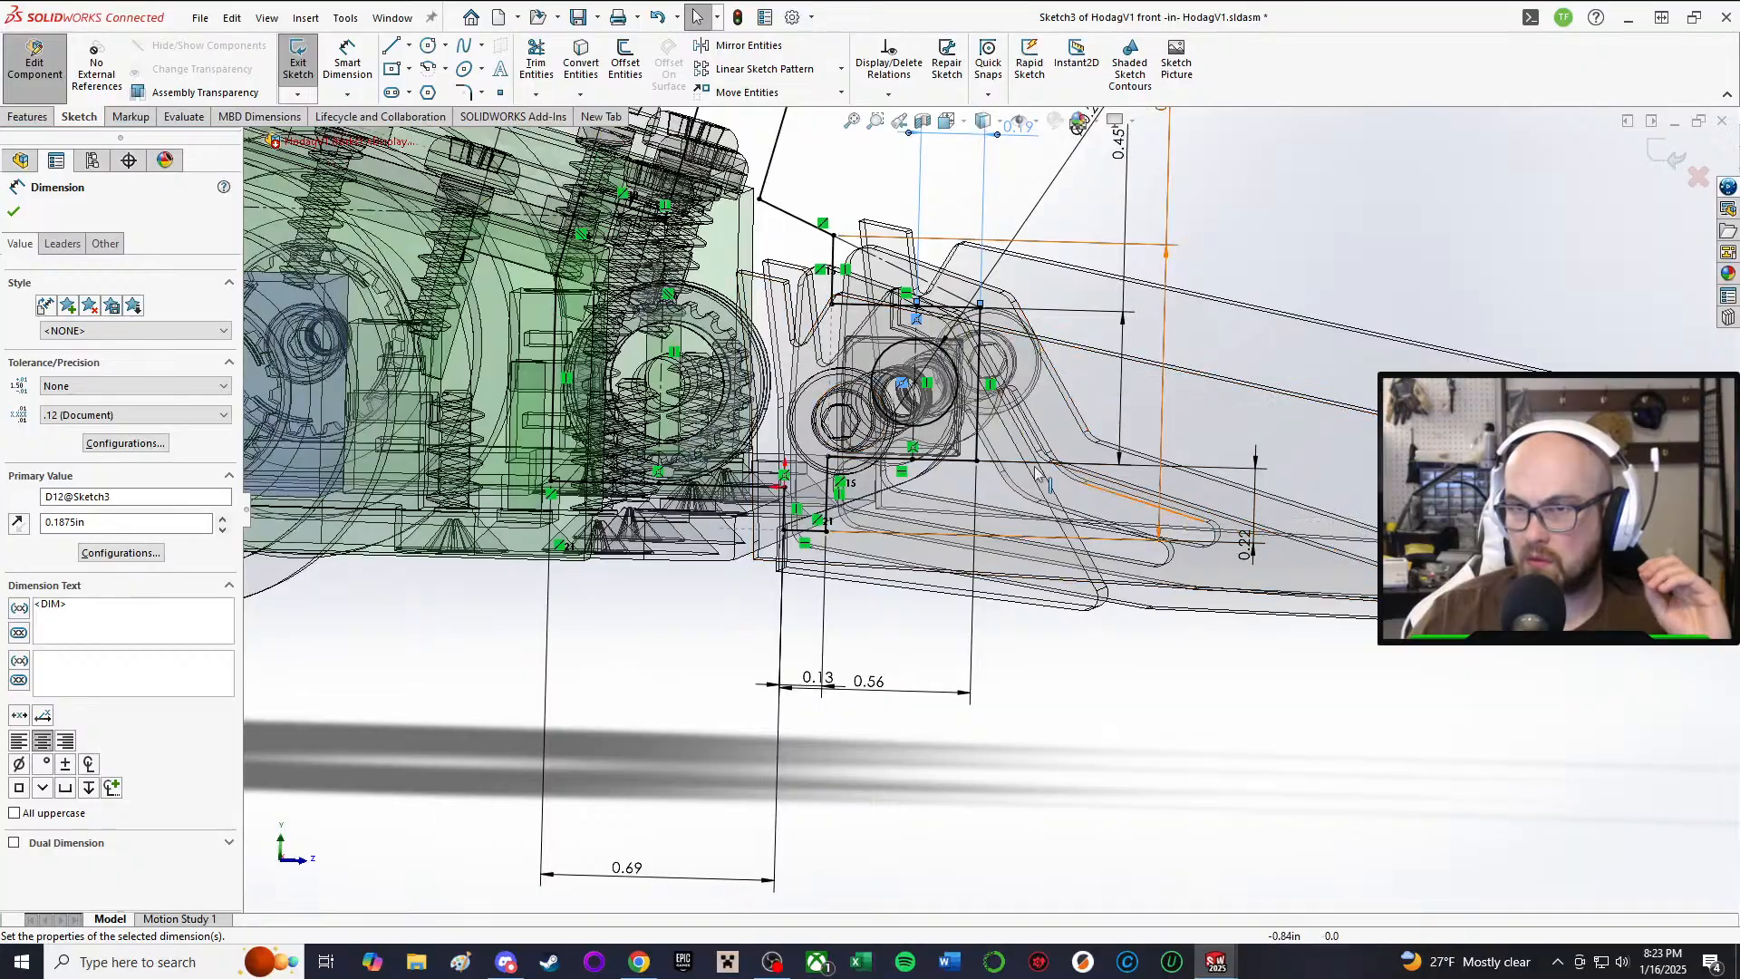
scroll(911, 403, "down", 2)
mouse_move(947, 417)
middle_mouse_down()
mouse_move(1056, 544)
mouse_move(958, 408)
mouse_move(994, 396)
mouse_move(1242, 493)
middle_mouse_up()
scroll(959, 412, "up", 3)
scroll(959, 412, "down", 4)
scroll(957, 403, "up", 4)
scroll(957, 394, "down", 2)
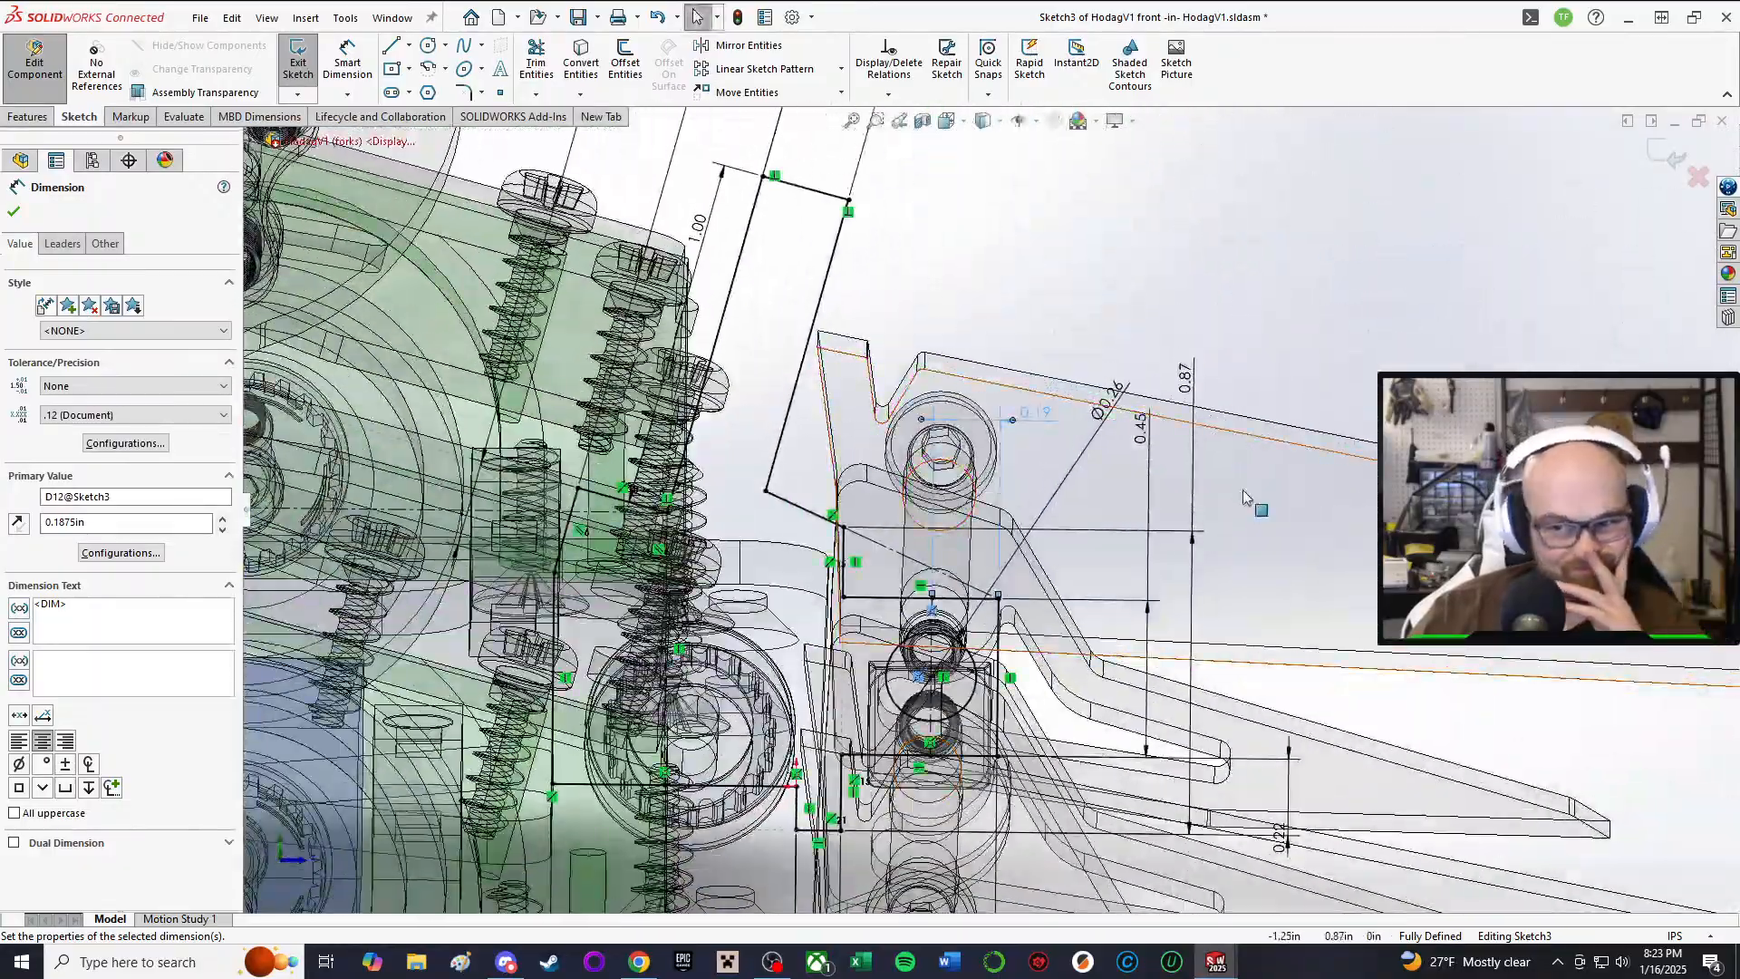
scroll(1243, 493, "down", 1)
scroll(1146, 560, "up", 3)
middle_click_drag(1140, 562, 1017, 498)
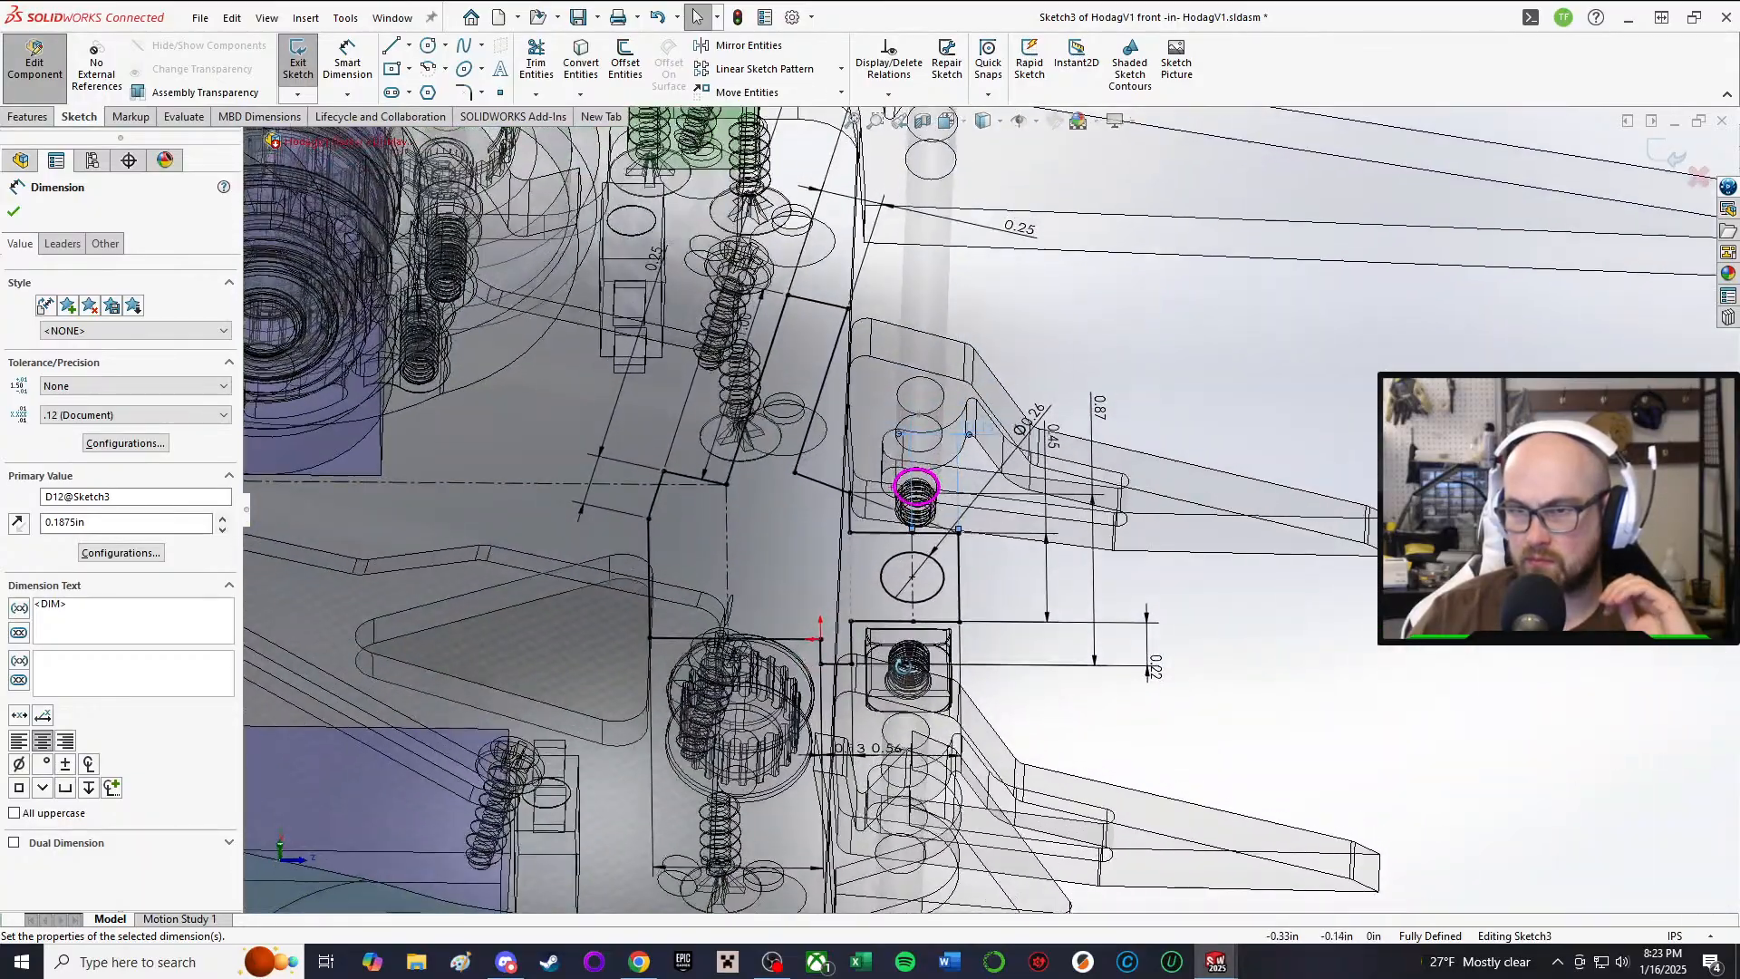
Step: Set the horizontal distance from the hinge hole's center to the hinge block's outer edge to 0.2 in
scroll(1017, 497, "down", 3)
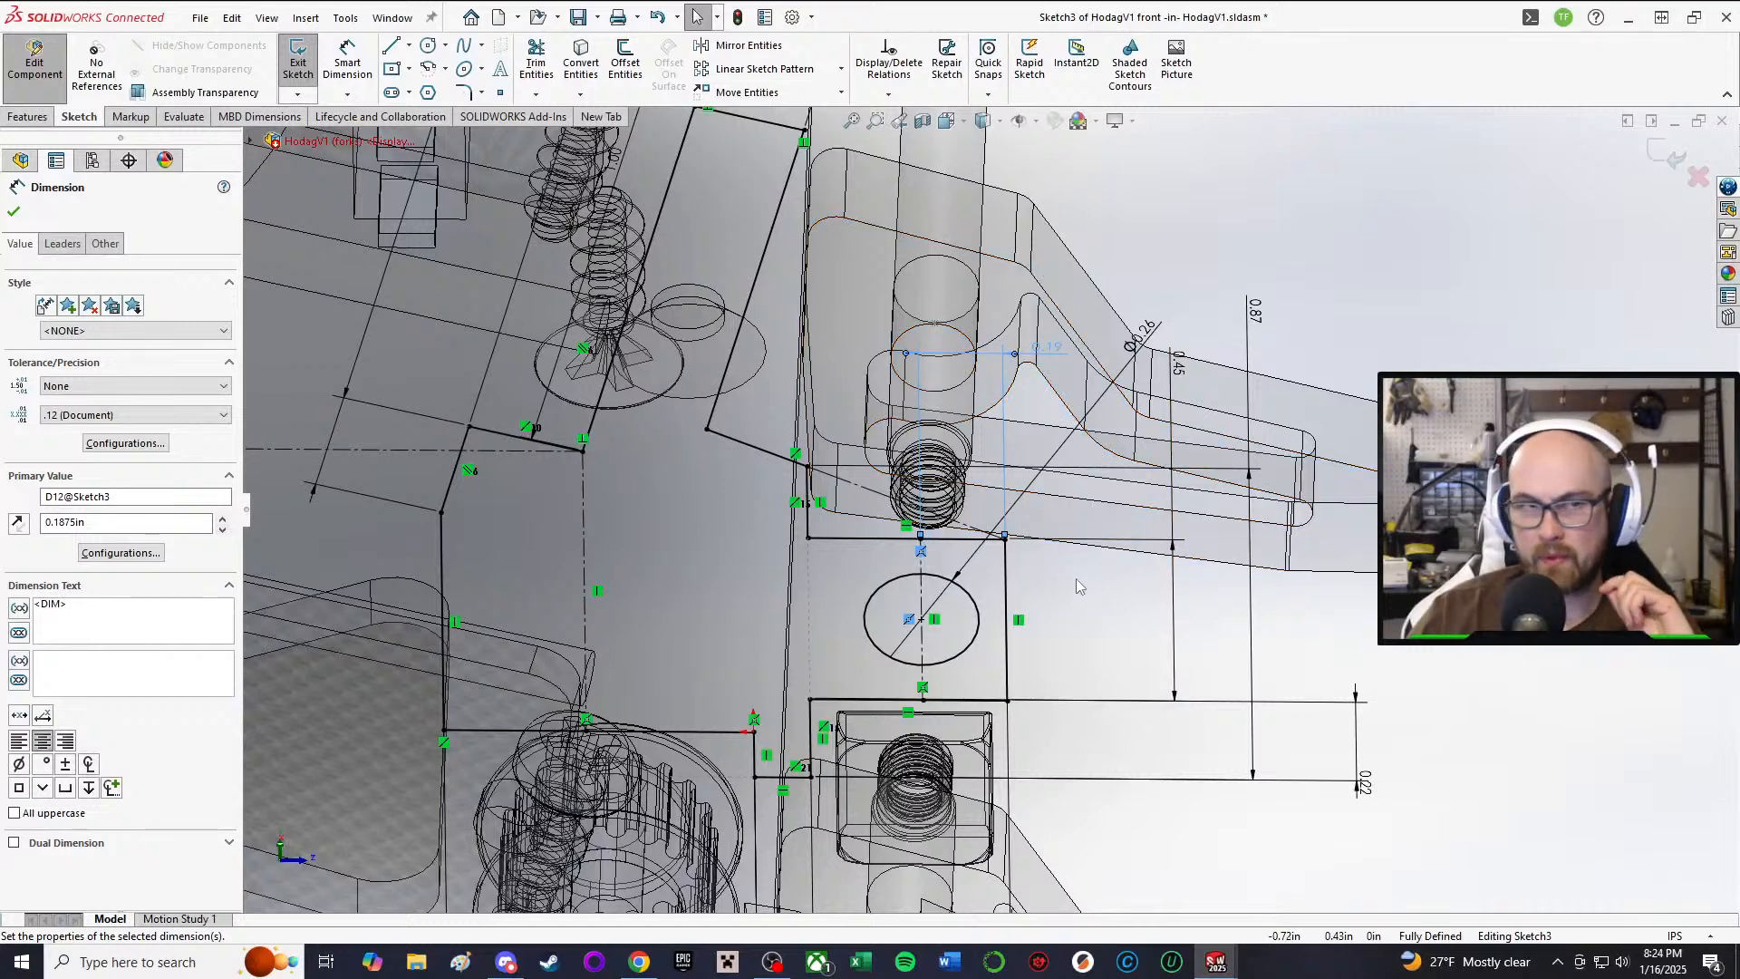
double_click(1040, 353)
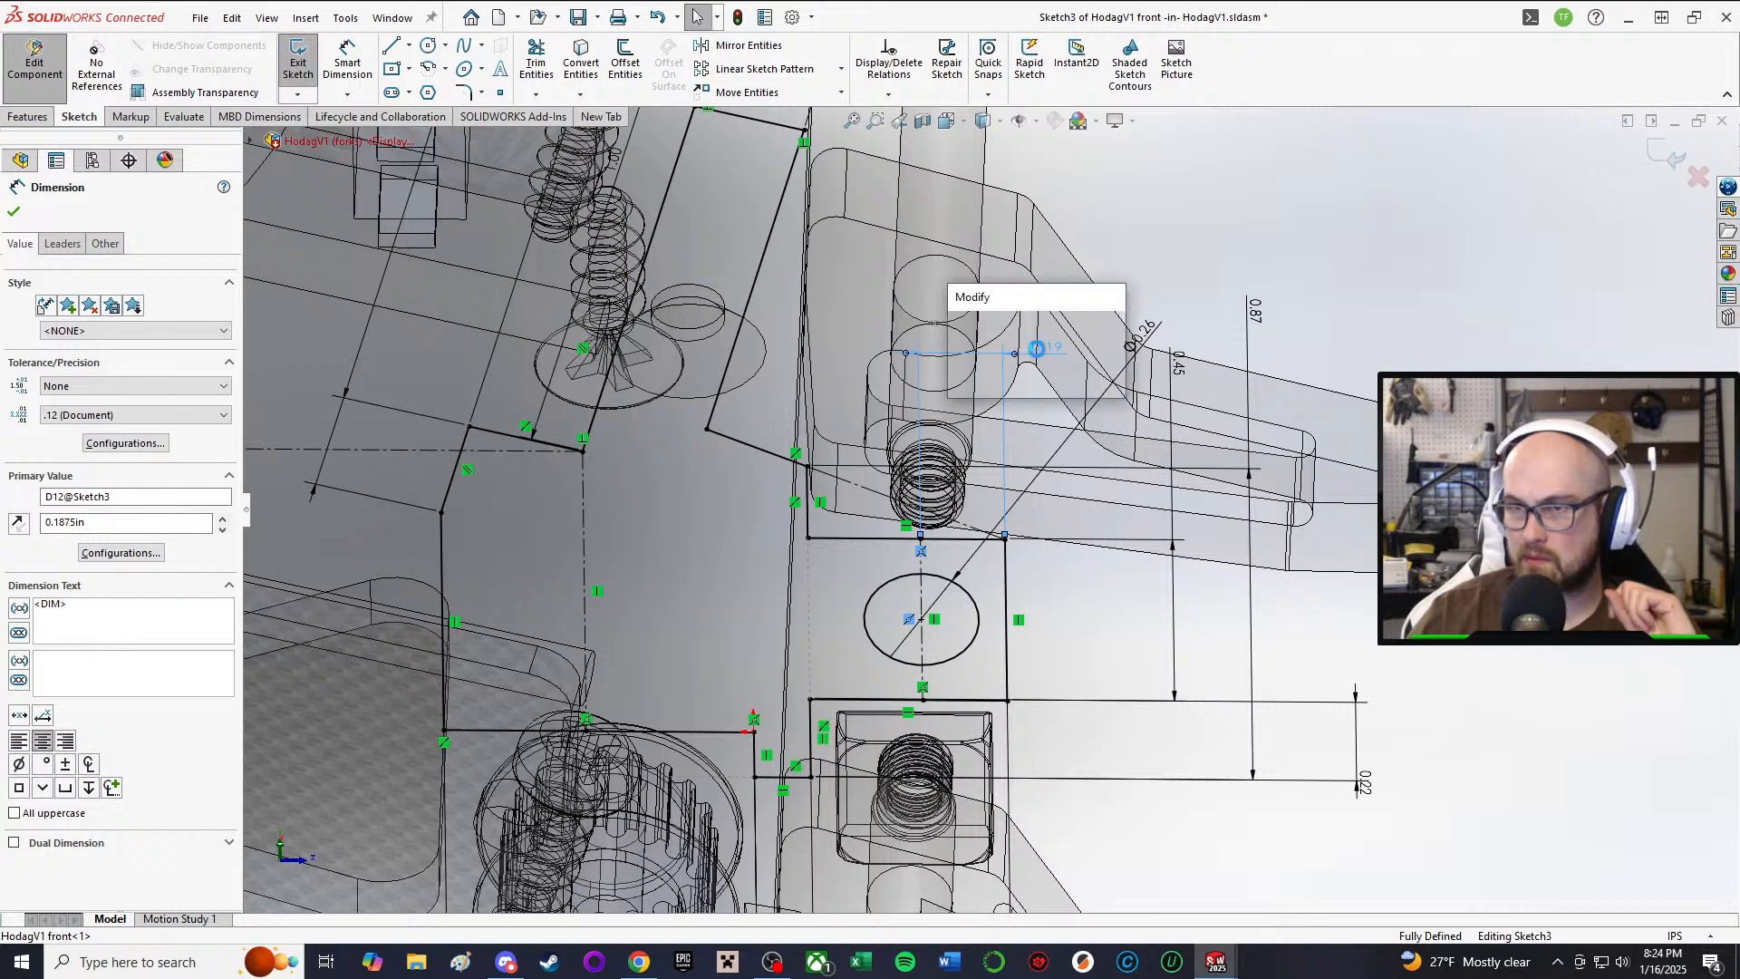
type(".2")
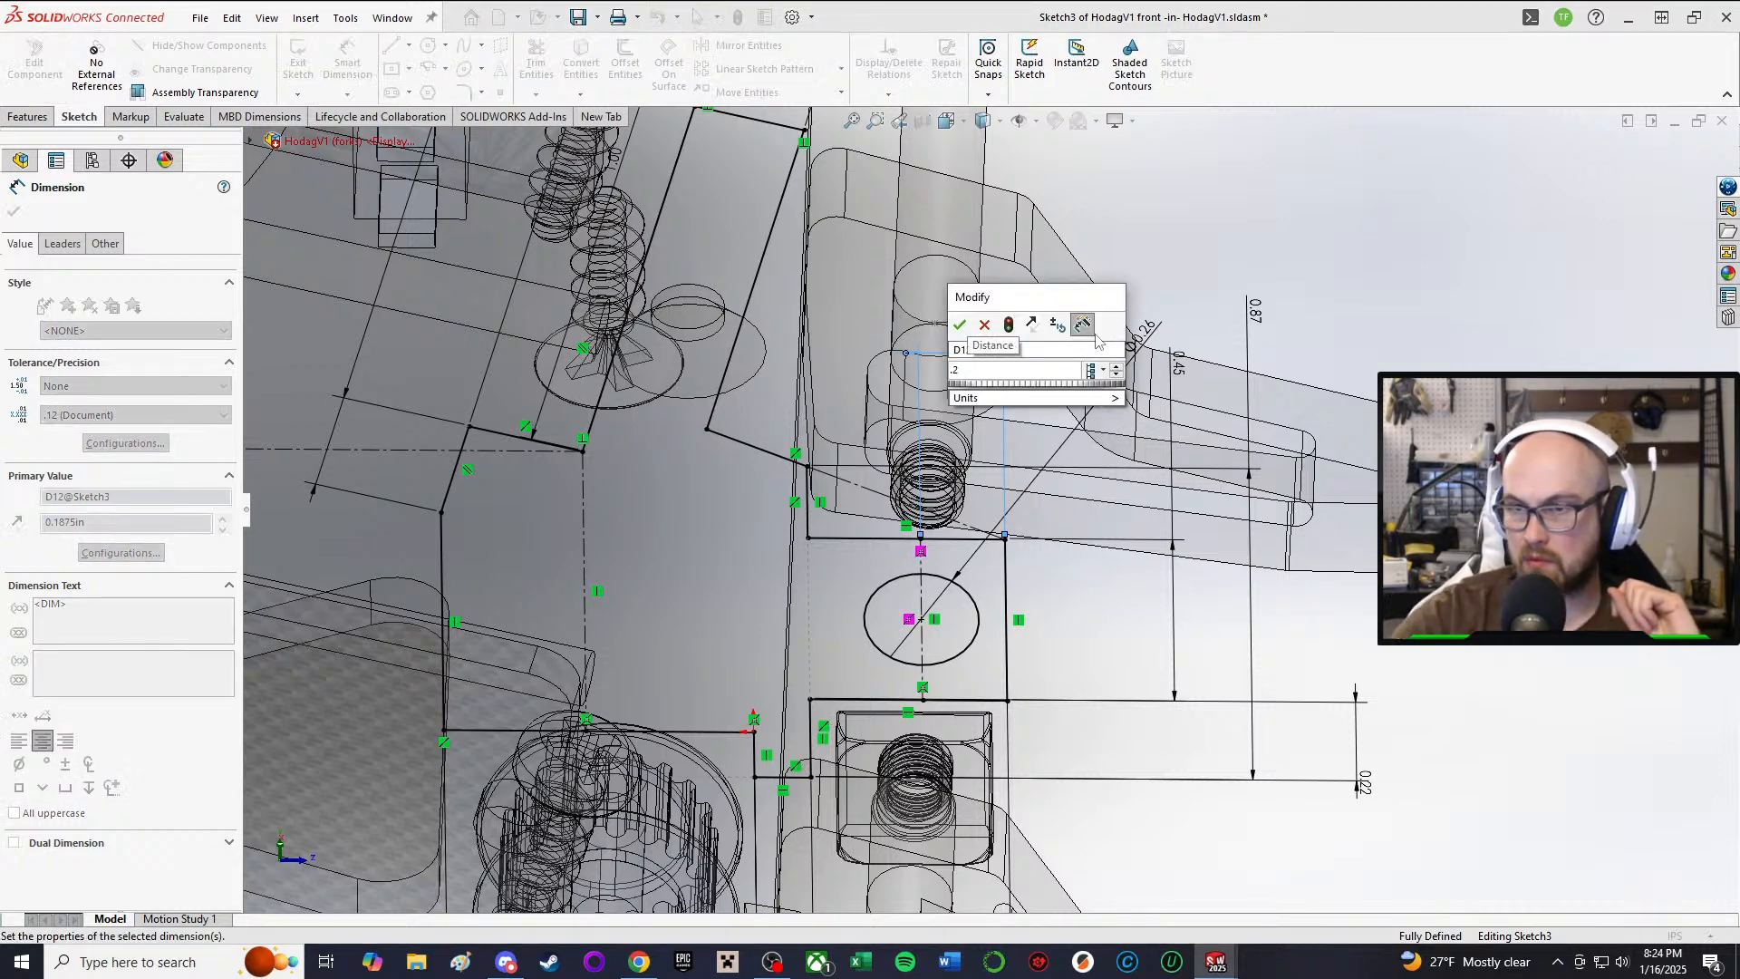
key("Return")
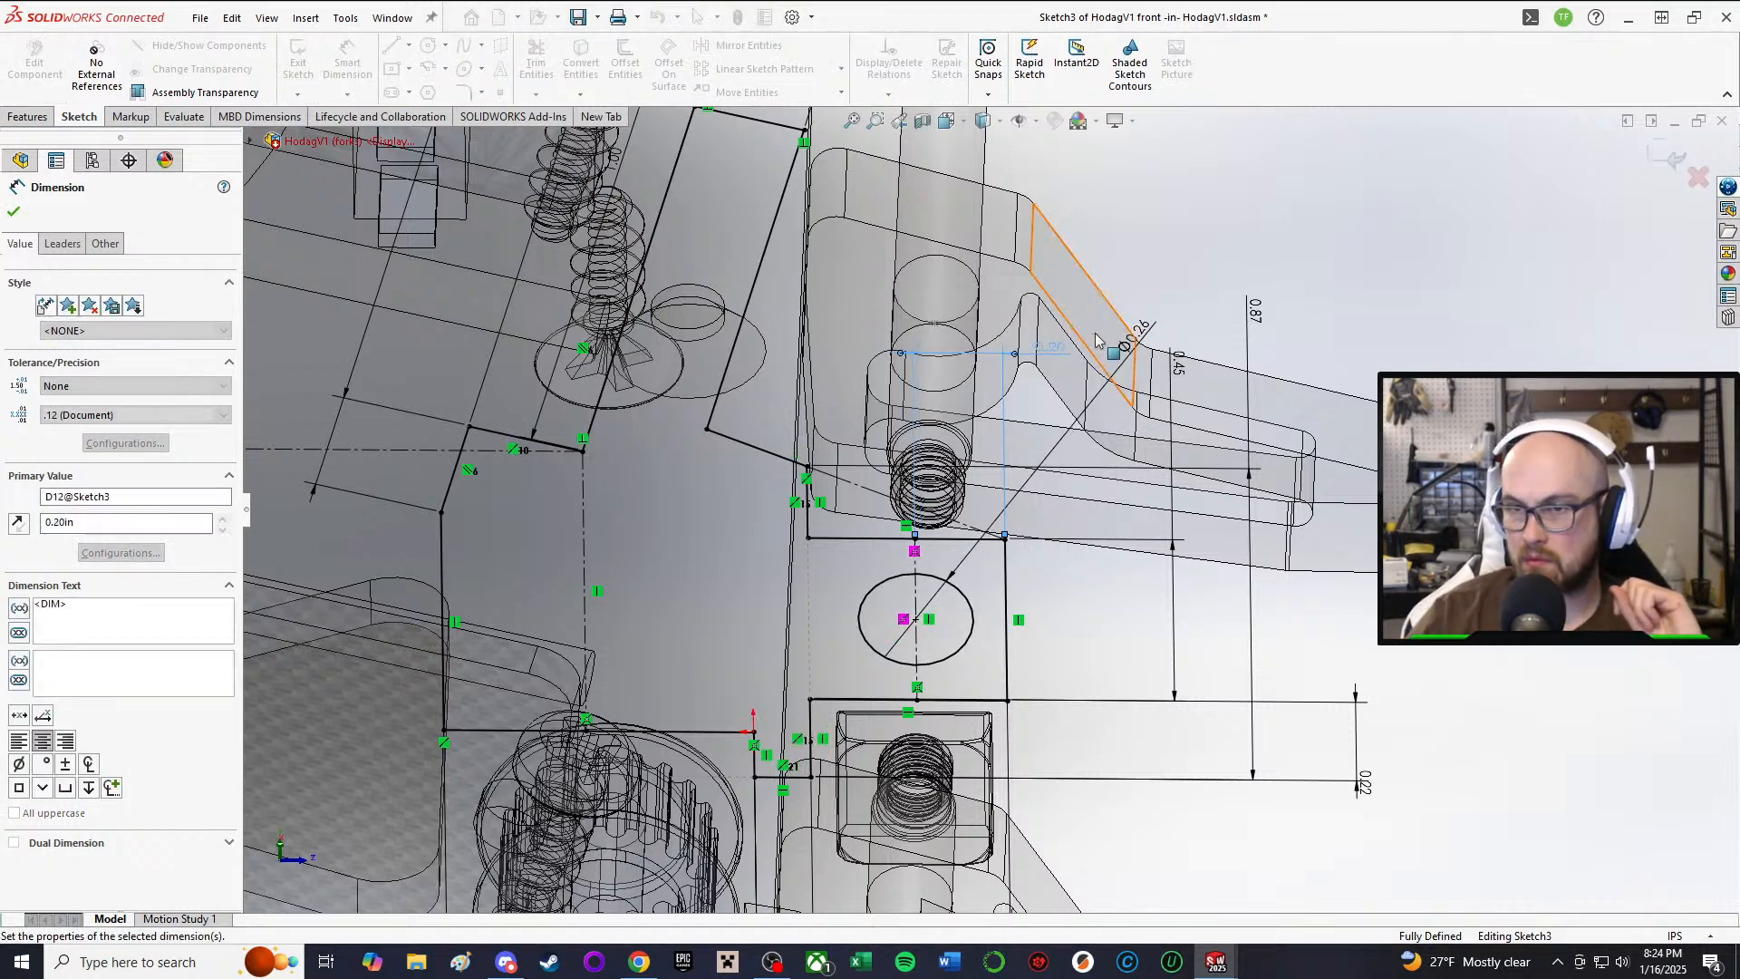
Step: Set the horizontal dimension below the profile that locates the hinge block's outer edge to 0.6125 in
scroll(1006, 489, "up", 2)
middle_click_drag(1003, 484, 914, 586)
key("Escape")
double_click(913, 586)
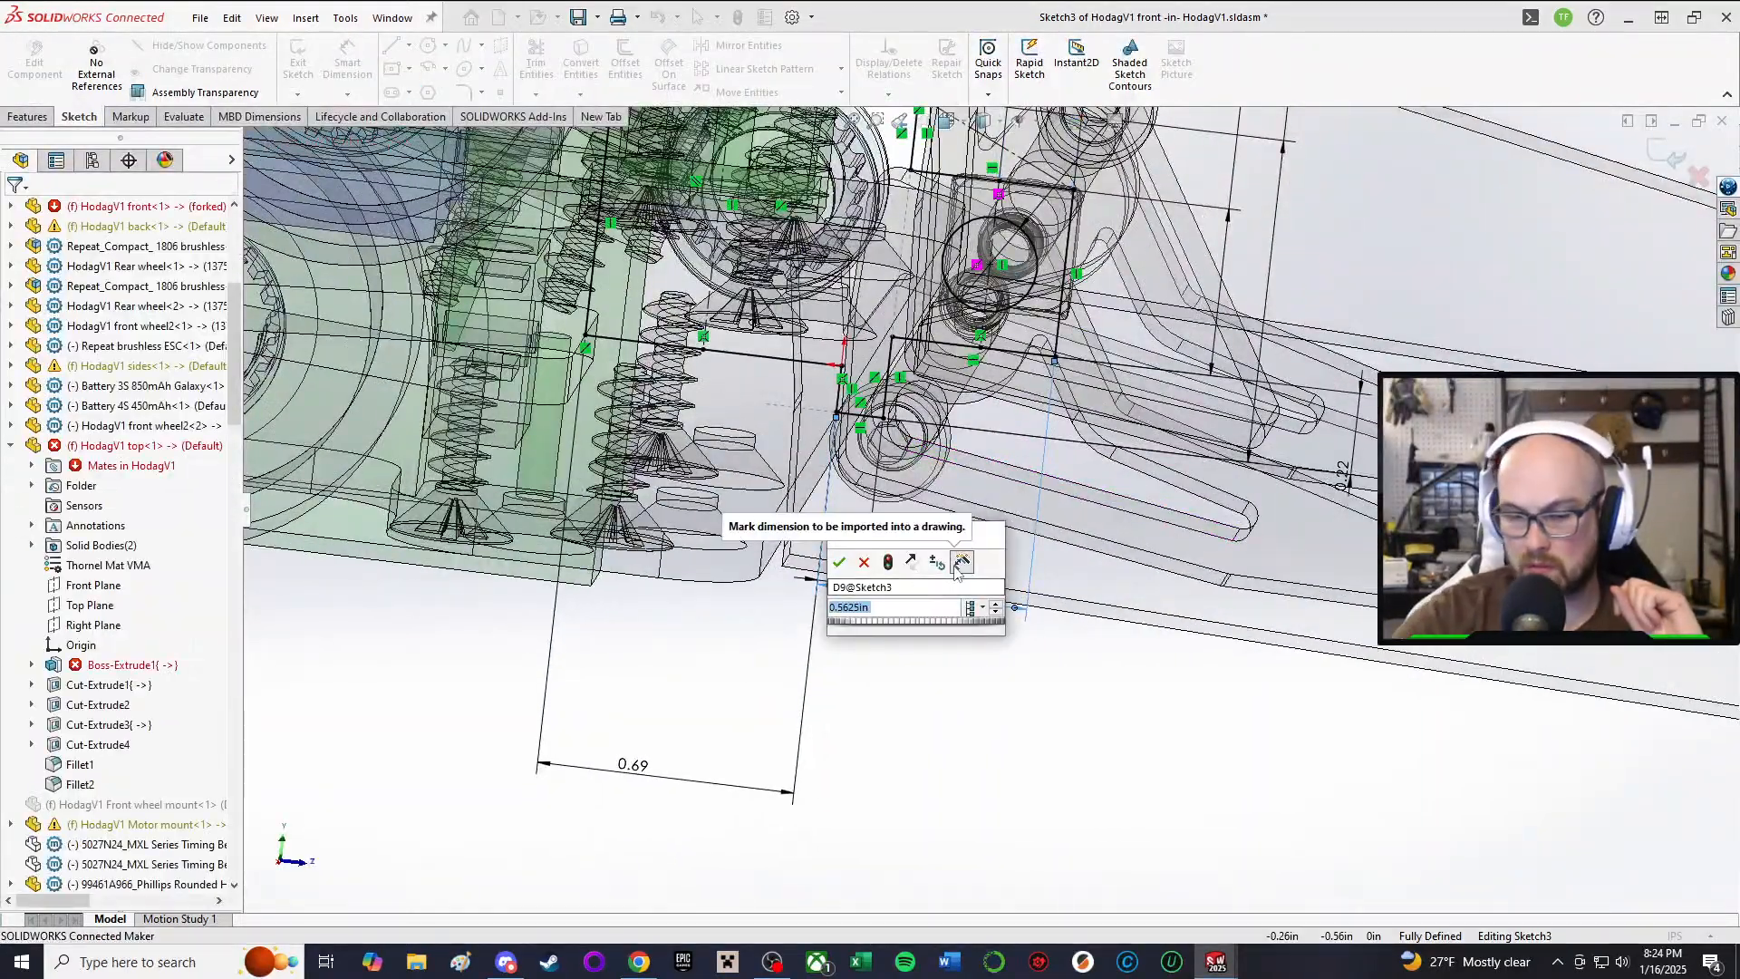
type(".6125.")
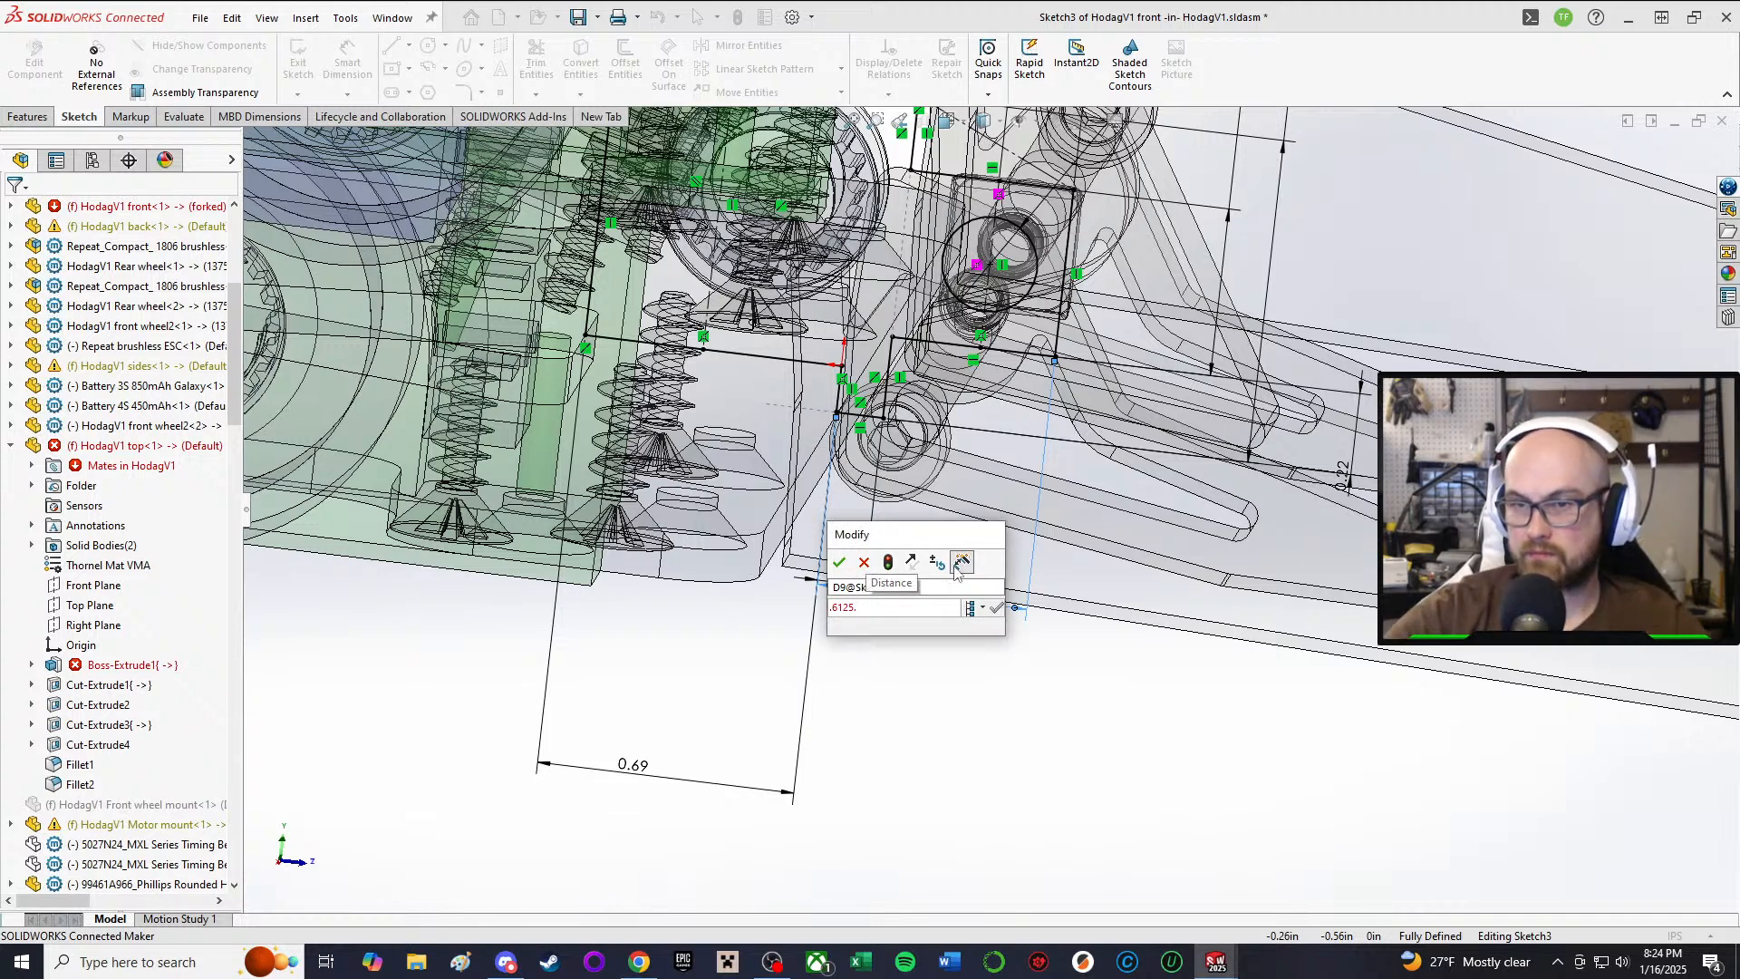
key("Return")
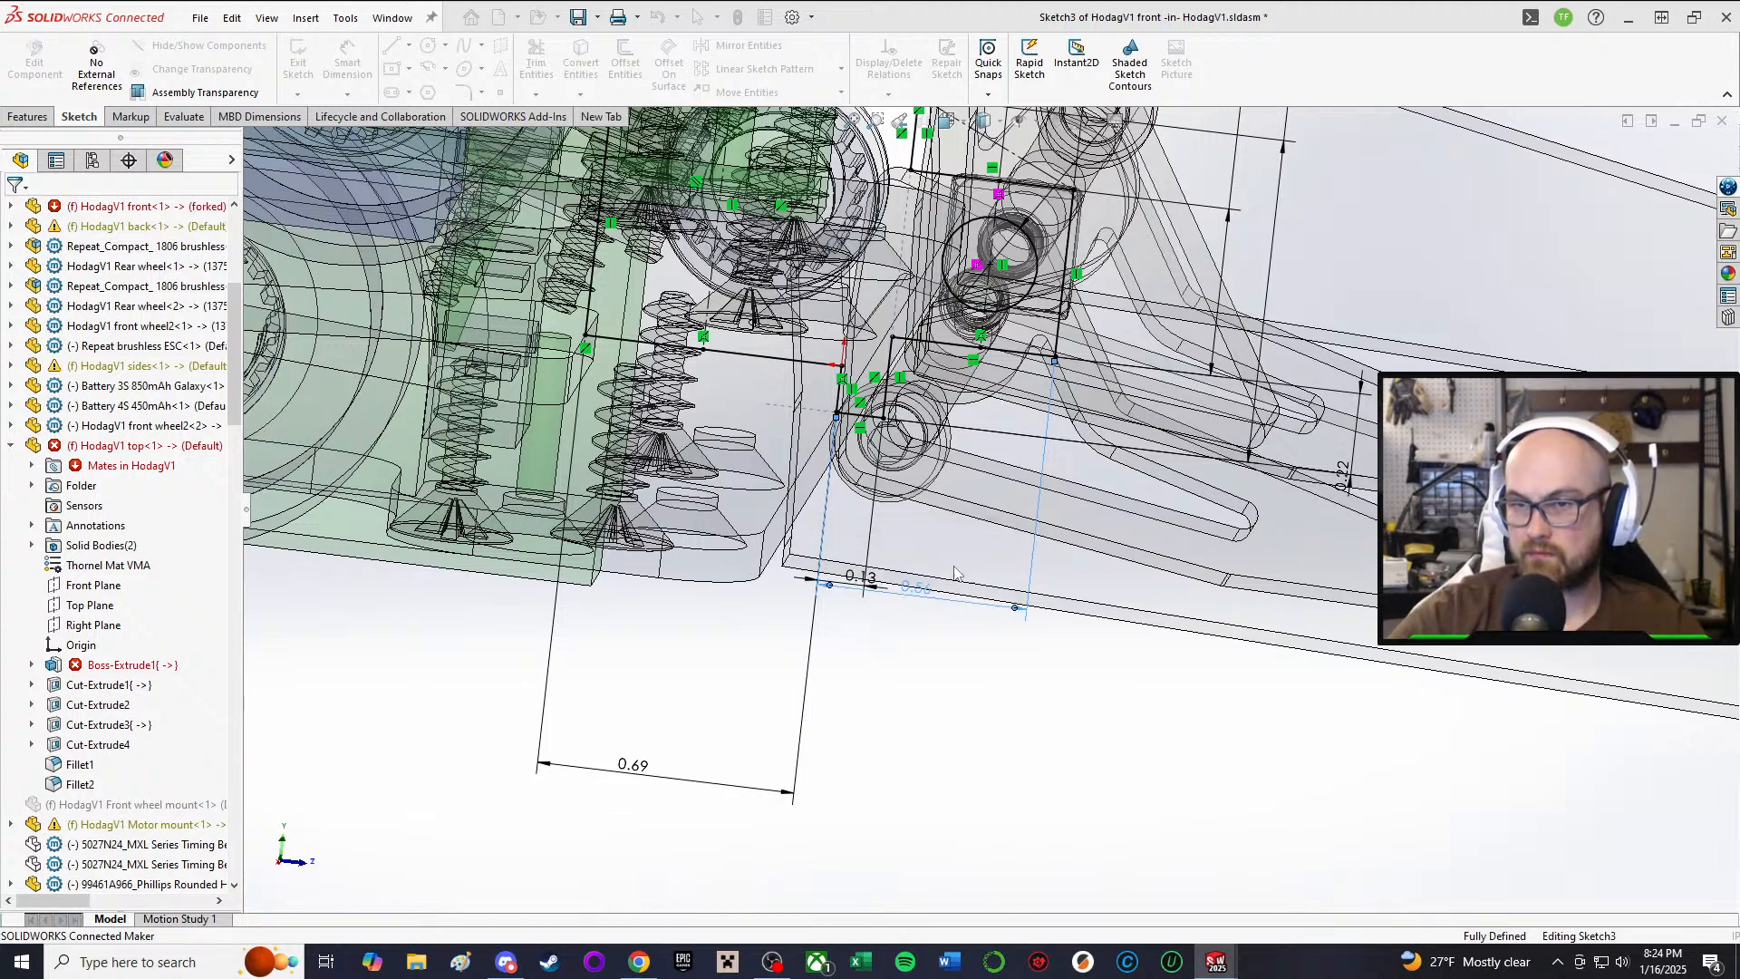
left_click(914, 683)
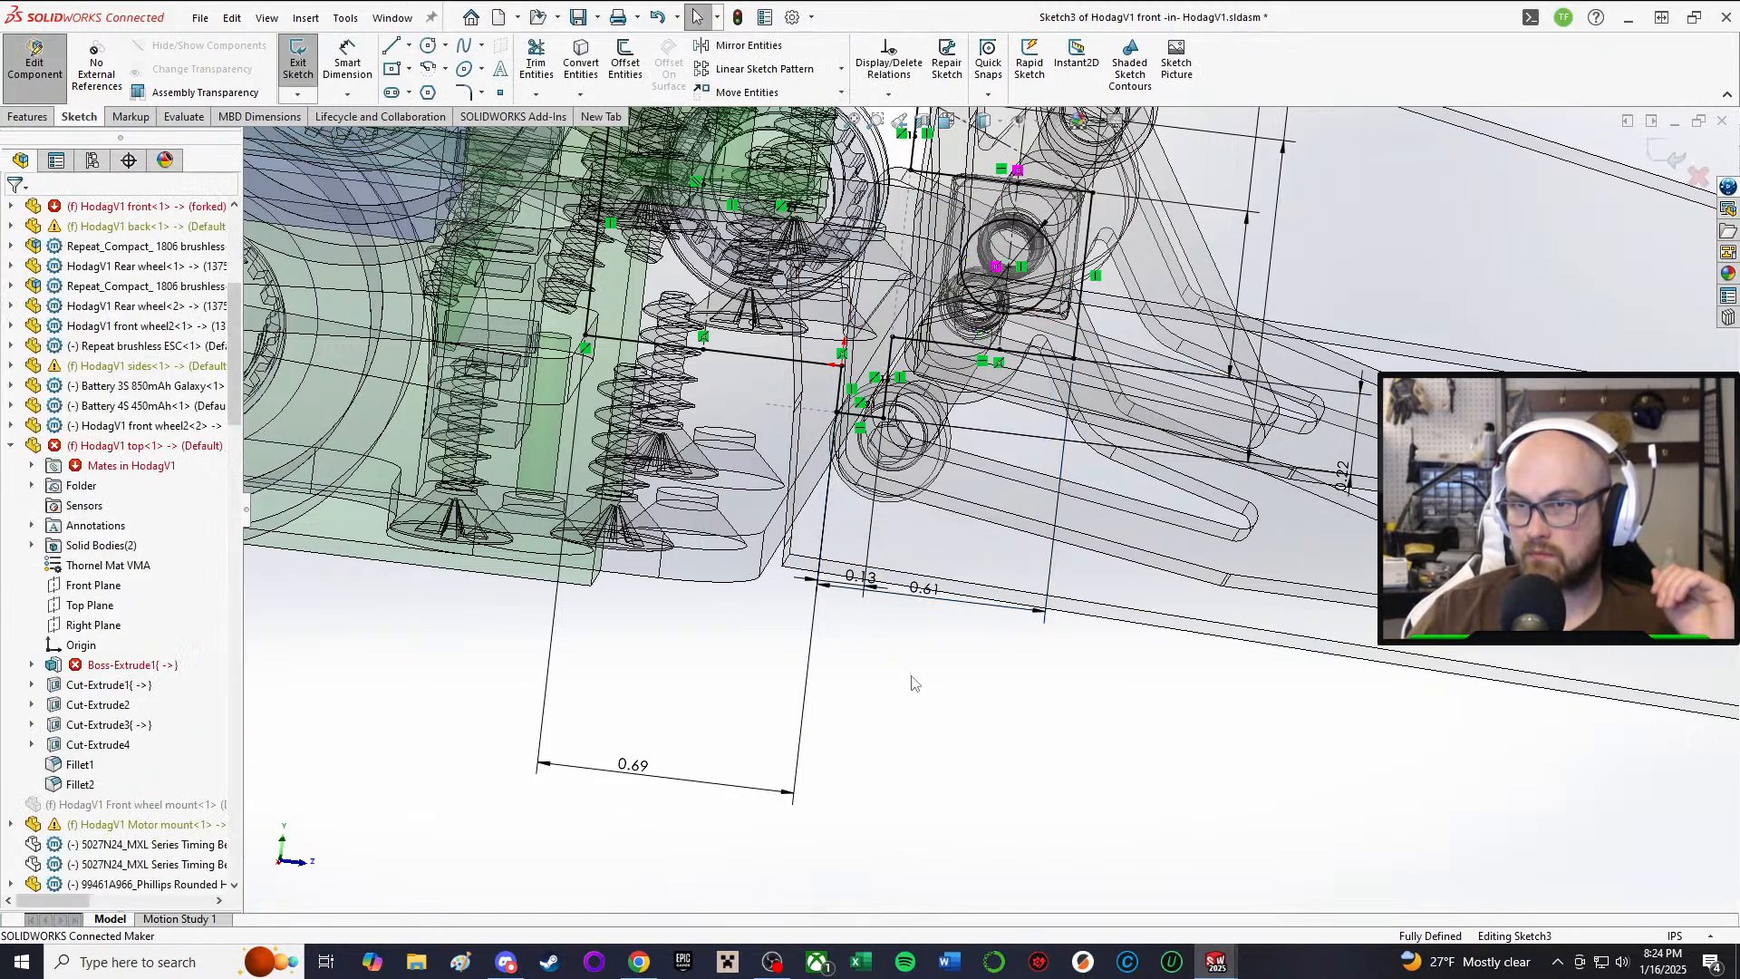
Step: Undo the recent hinge sketch edits, including the block height, spacing dimensions and hinge hole diameter changes
mouse_move(1015, 811)
middle_mouse_down()
mouse_move(1043, 343)
mouse_move(1056, 494)
mouse_move(1015, 584)
mouse_move(1064, 299)
middle_mouse_up()
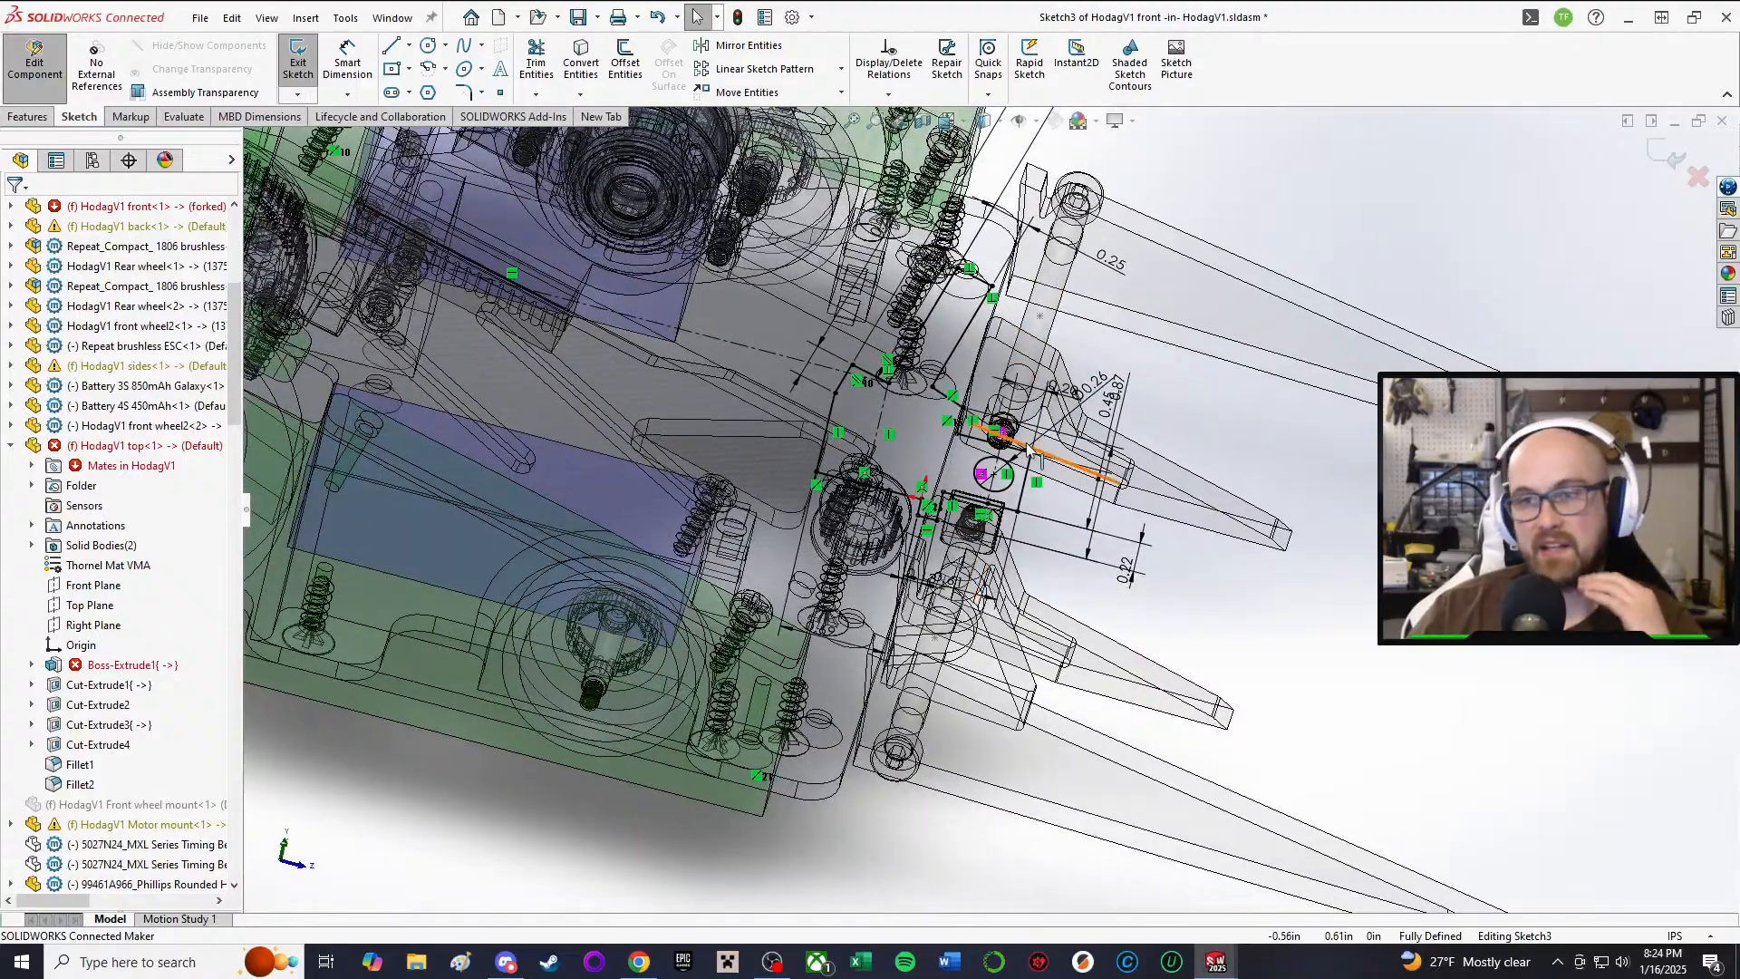
middle_click_drag(1028, 447, 979, 275)
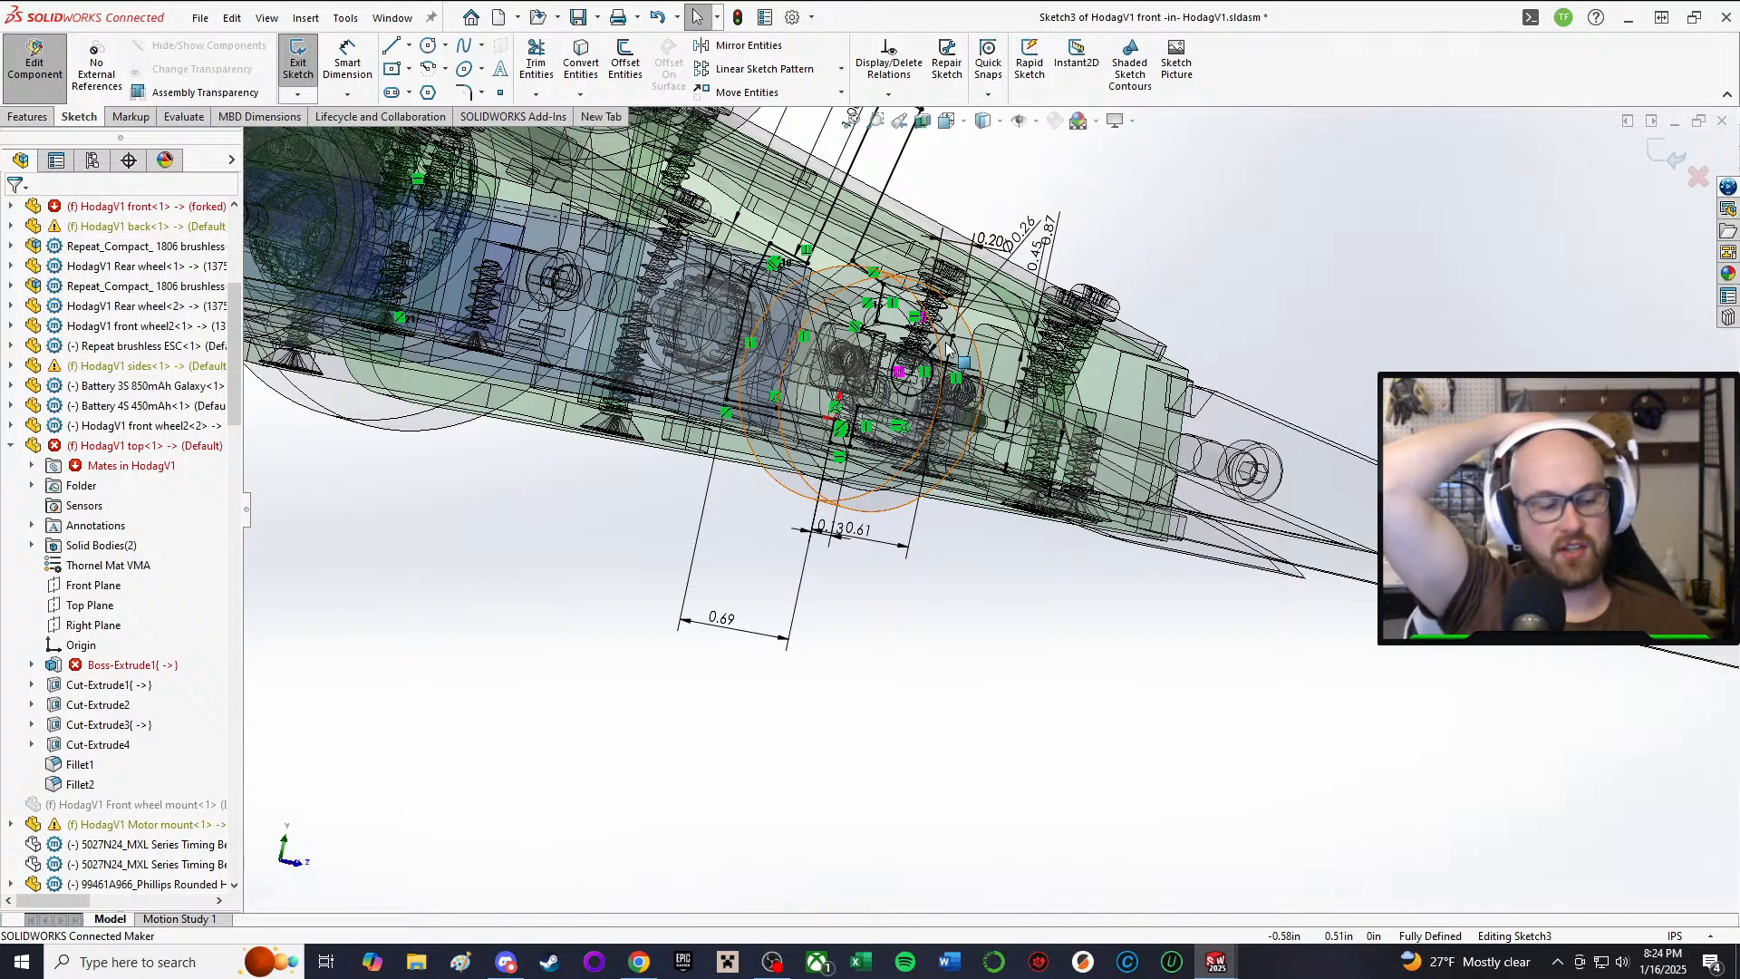
key("ctrl+z")
key("ctrl+z")
key("ctrl+z")
key("ctrl+z")
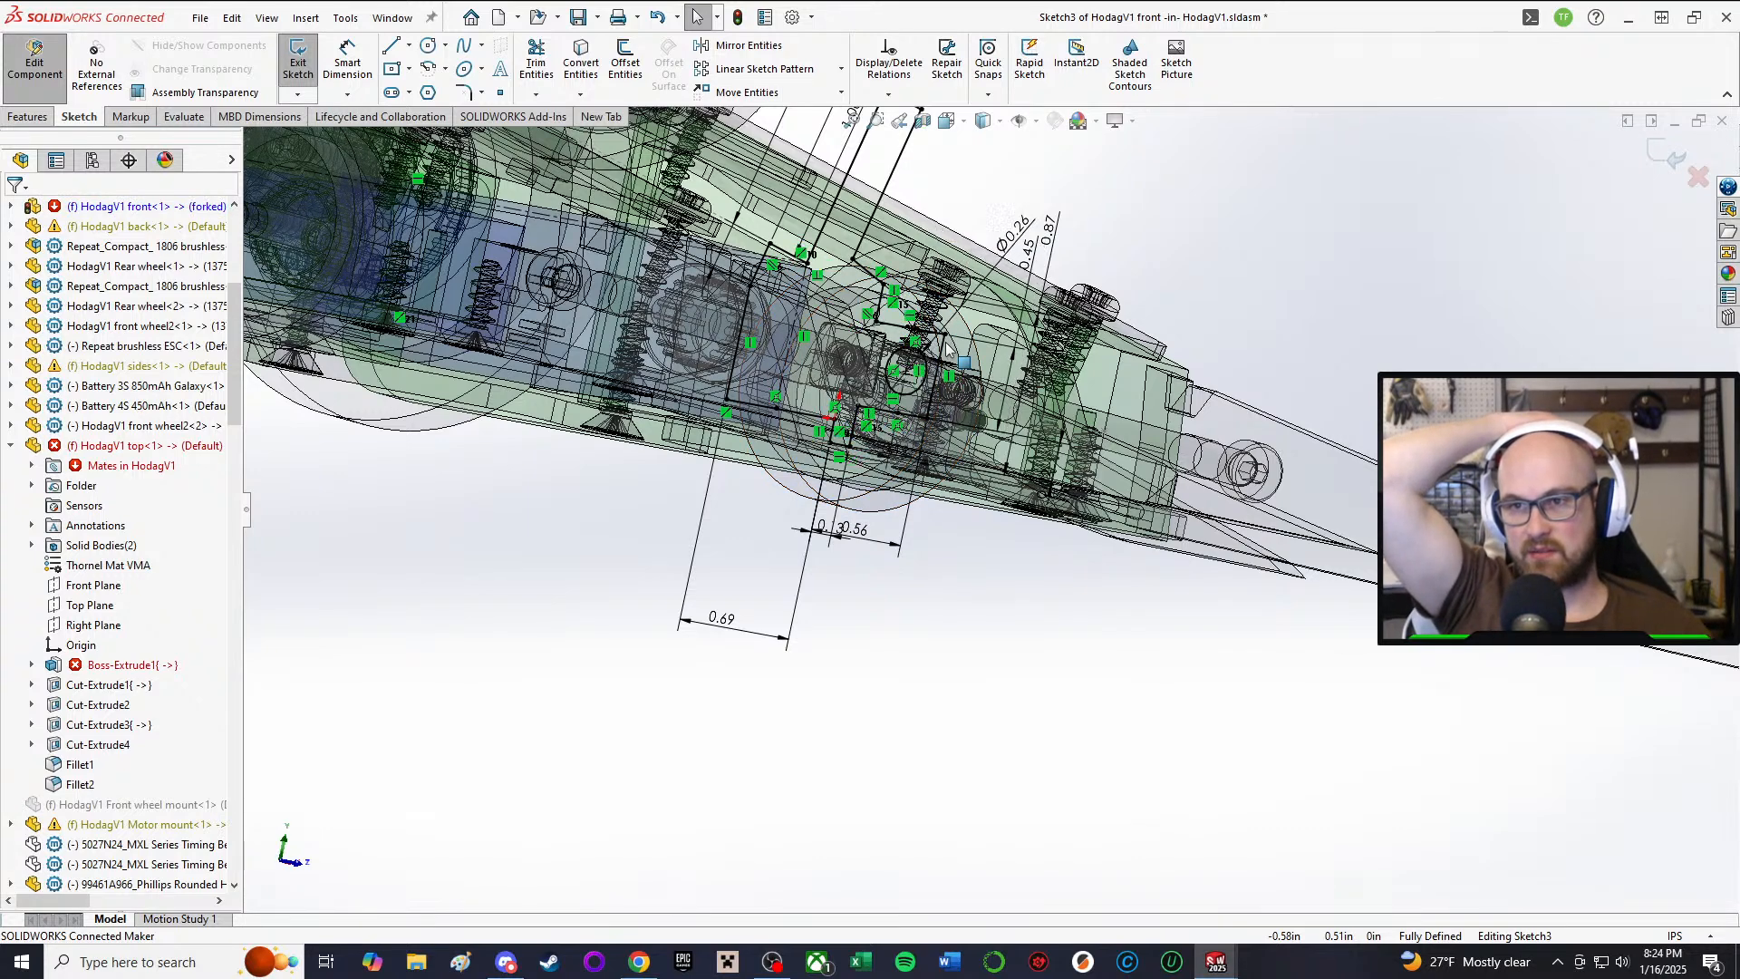
key("ctrl+z")
key("ctrl+z")
key("ctrl+z")
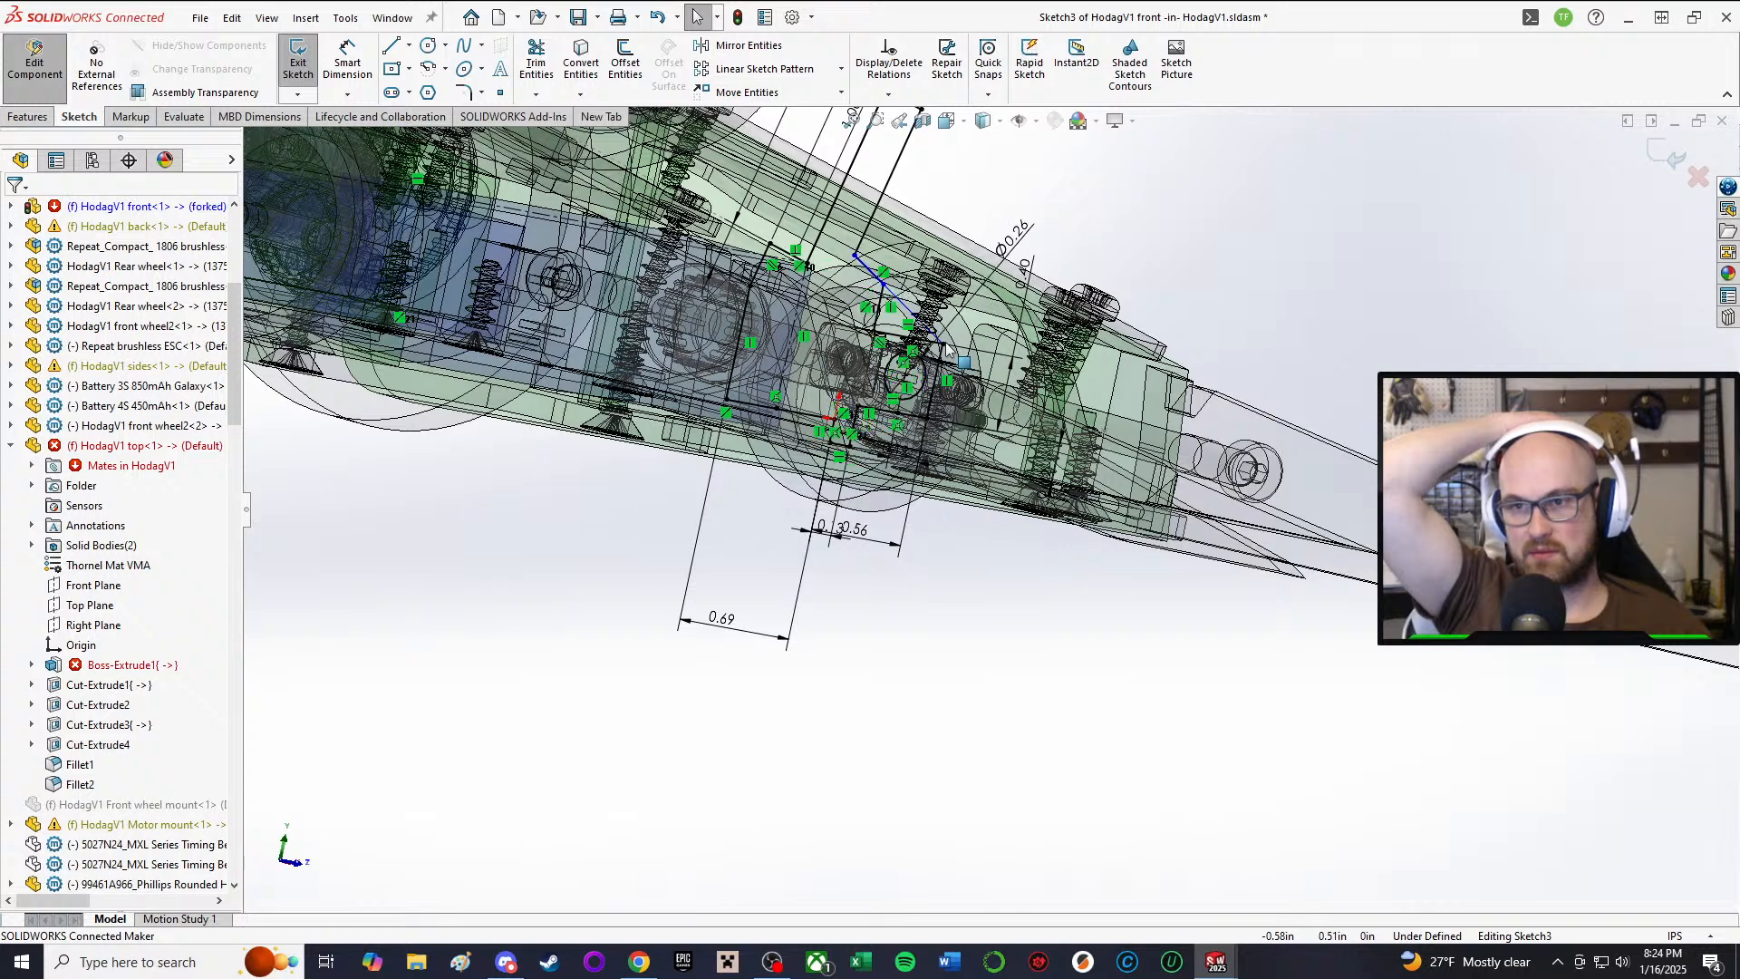
key("ctrl+z")
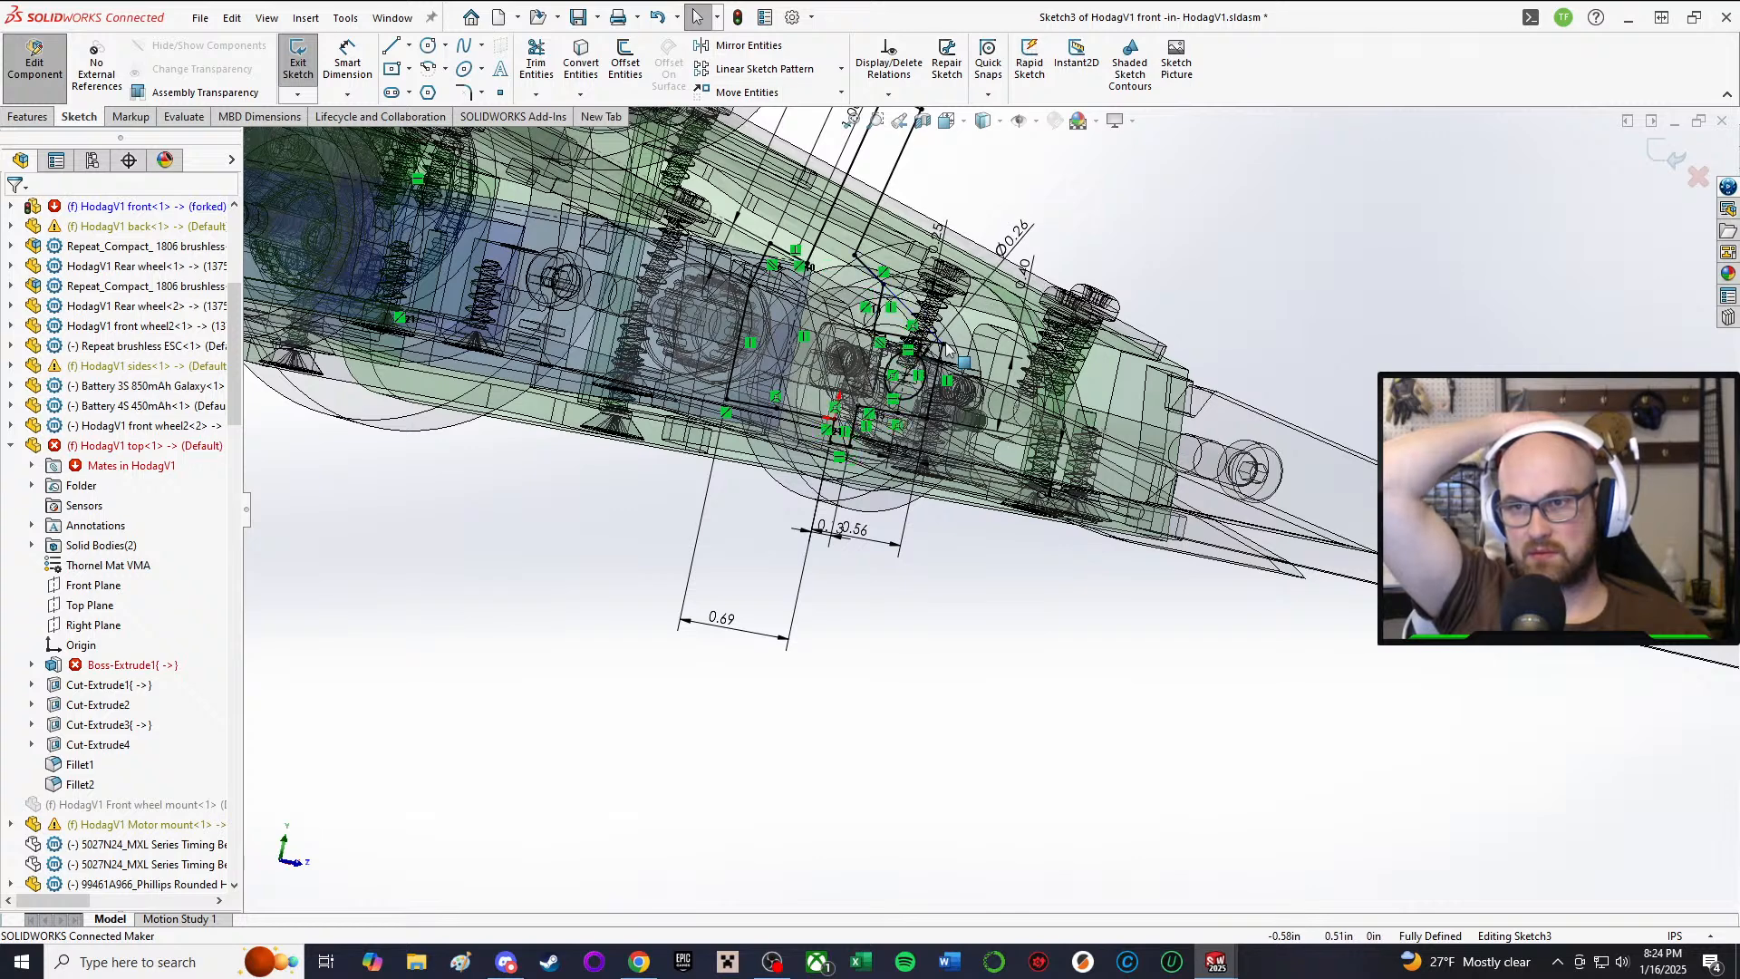
key("ctrl+z")
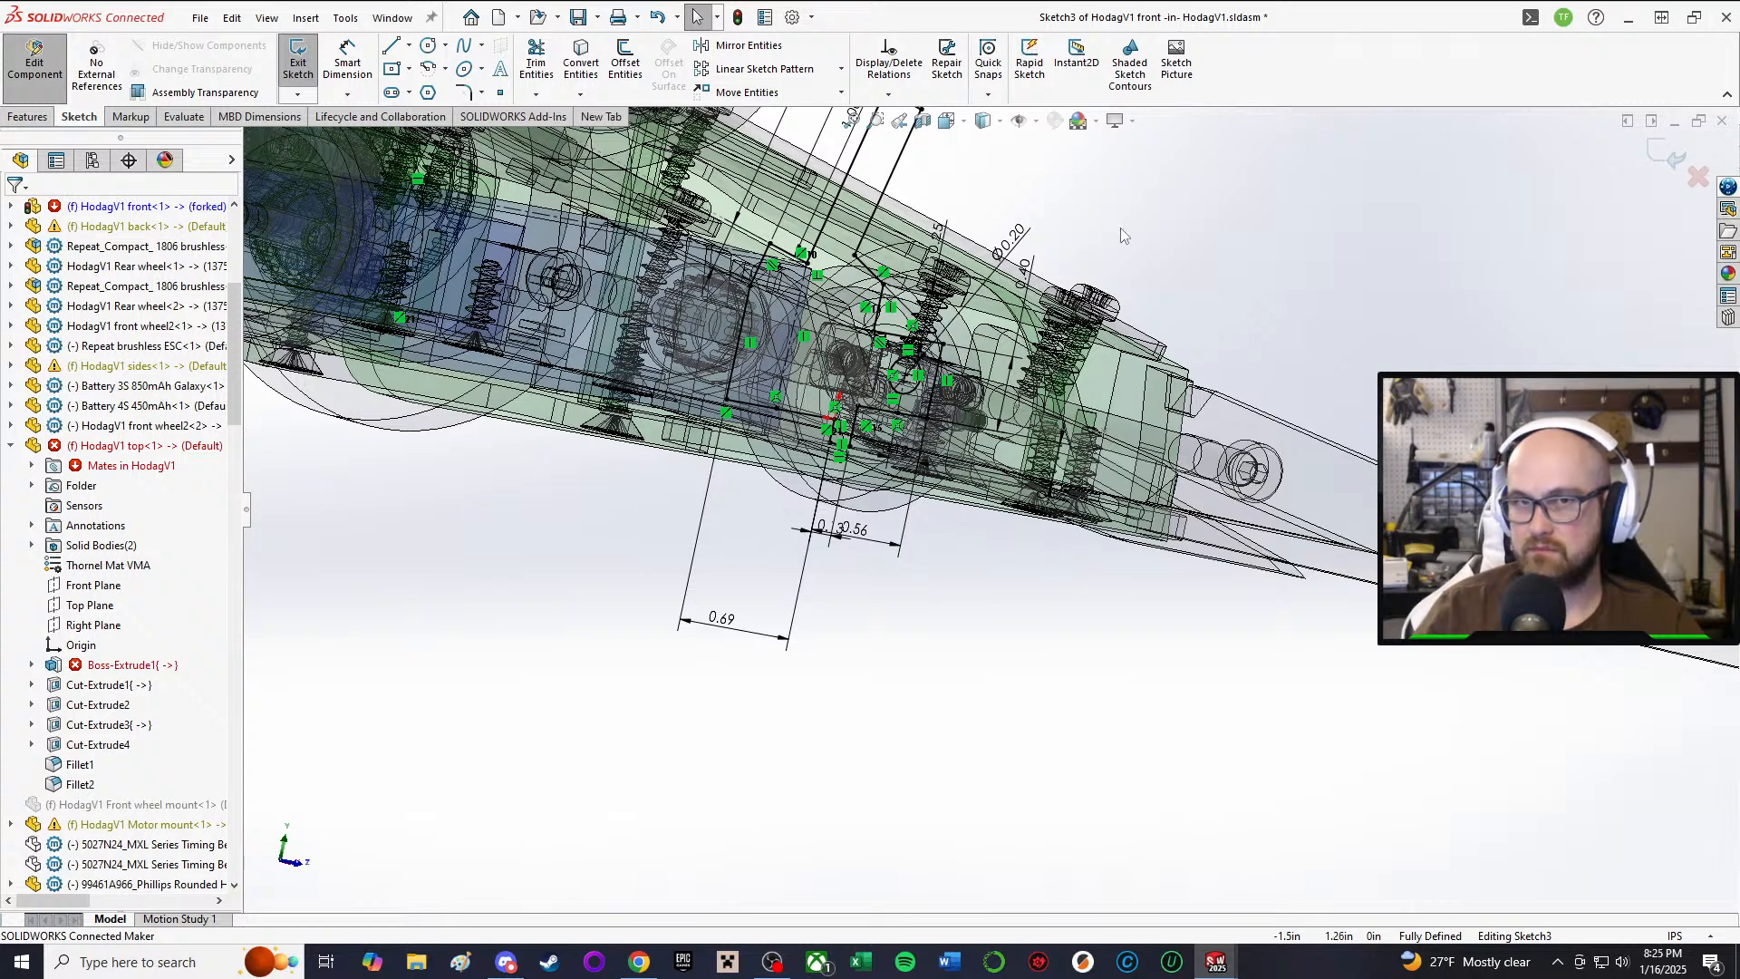
Step: Exit the front part's hinge sketch and part editing, returning to the assembly to inspect the hinges and forks
left_click(297, 56)
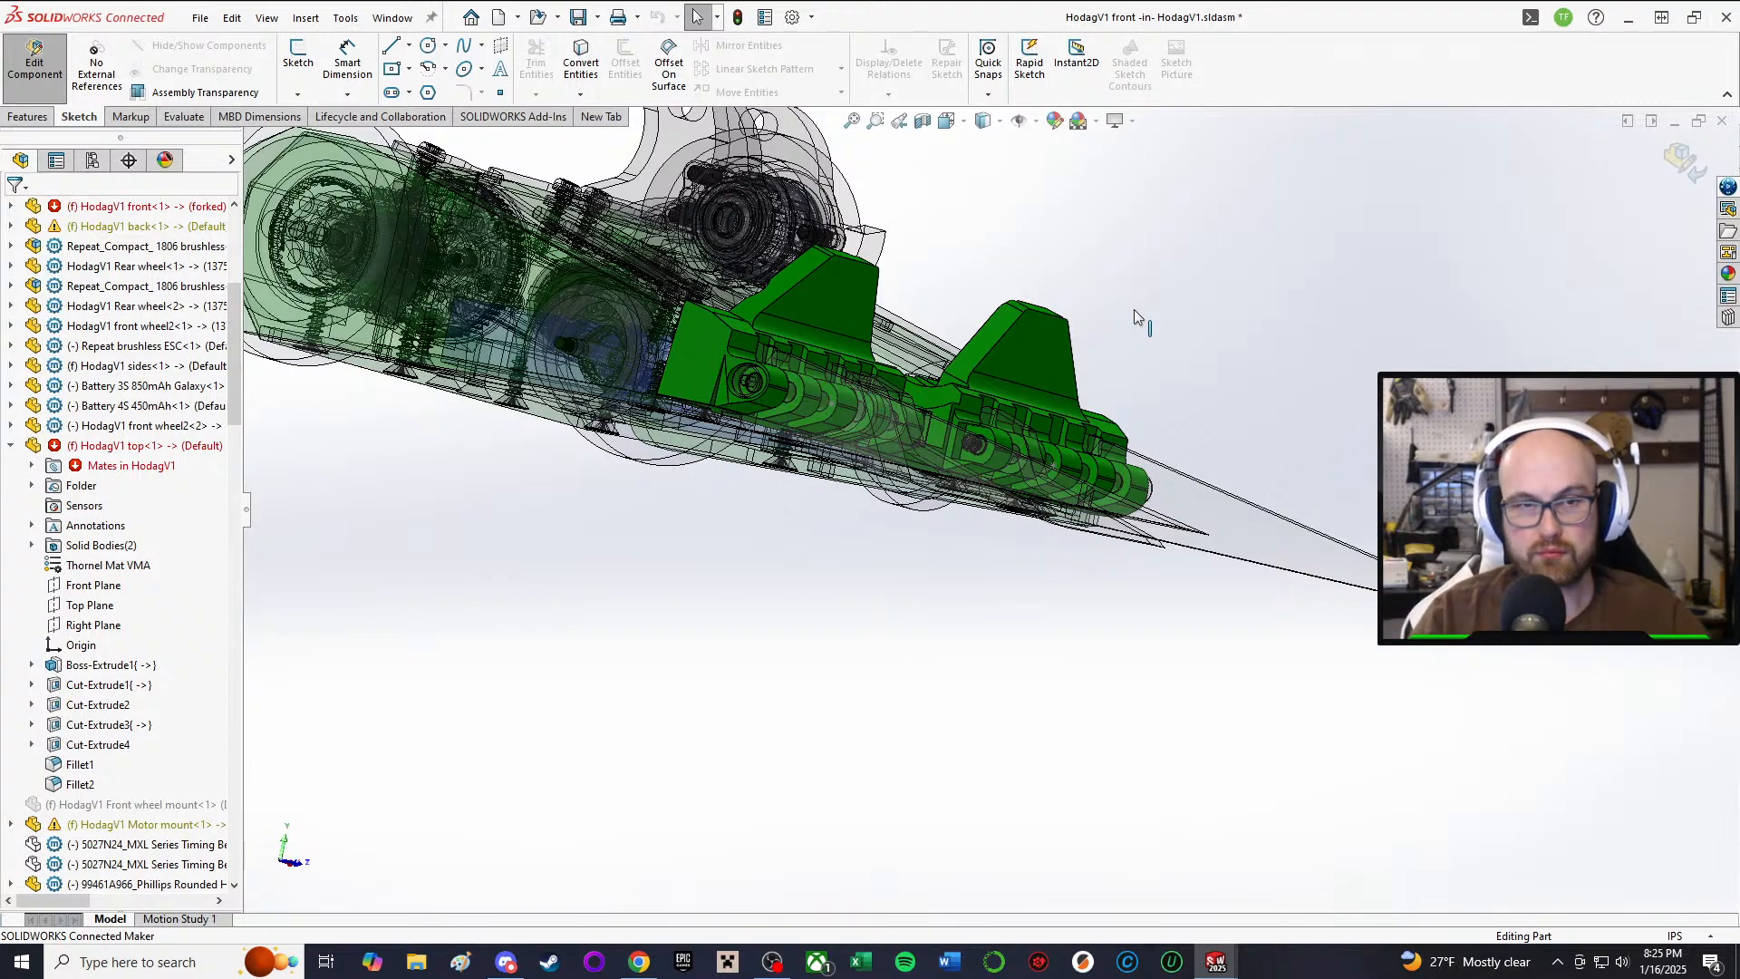
scroll(1013, 544, "down", 5)
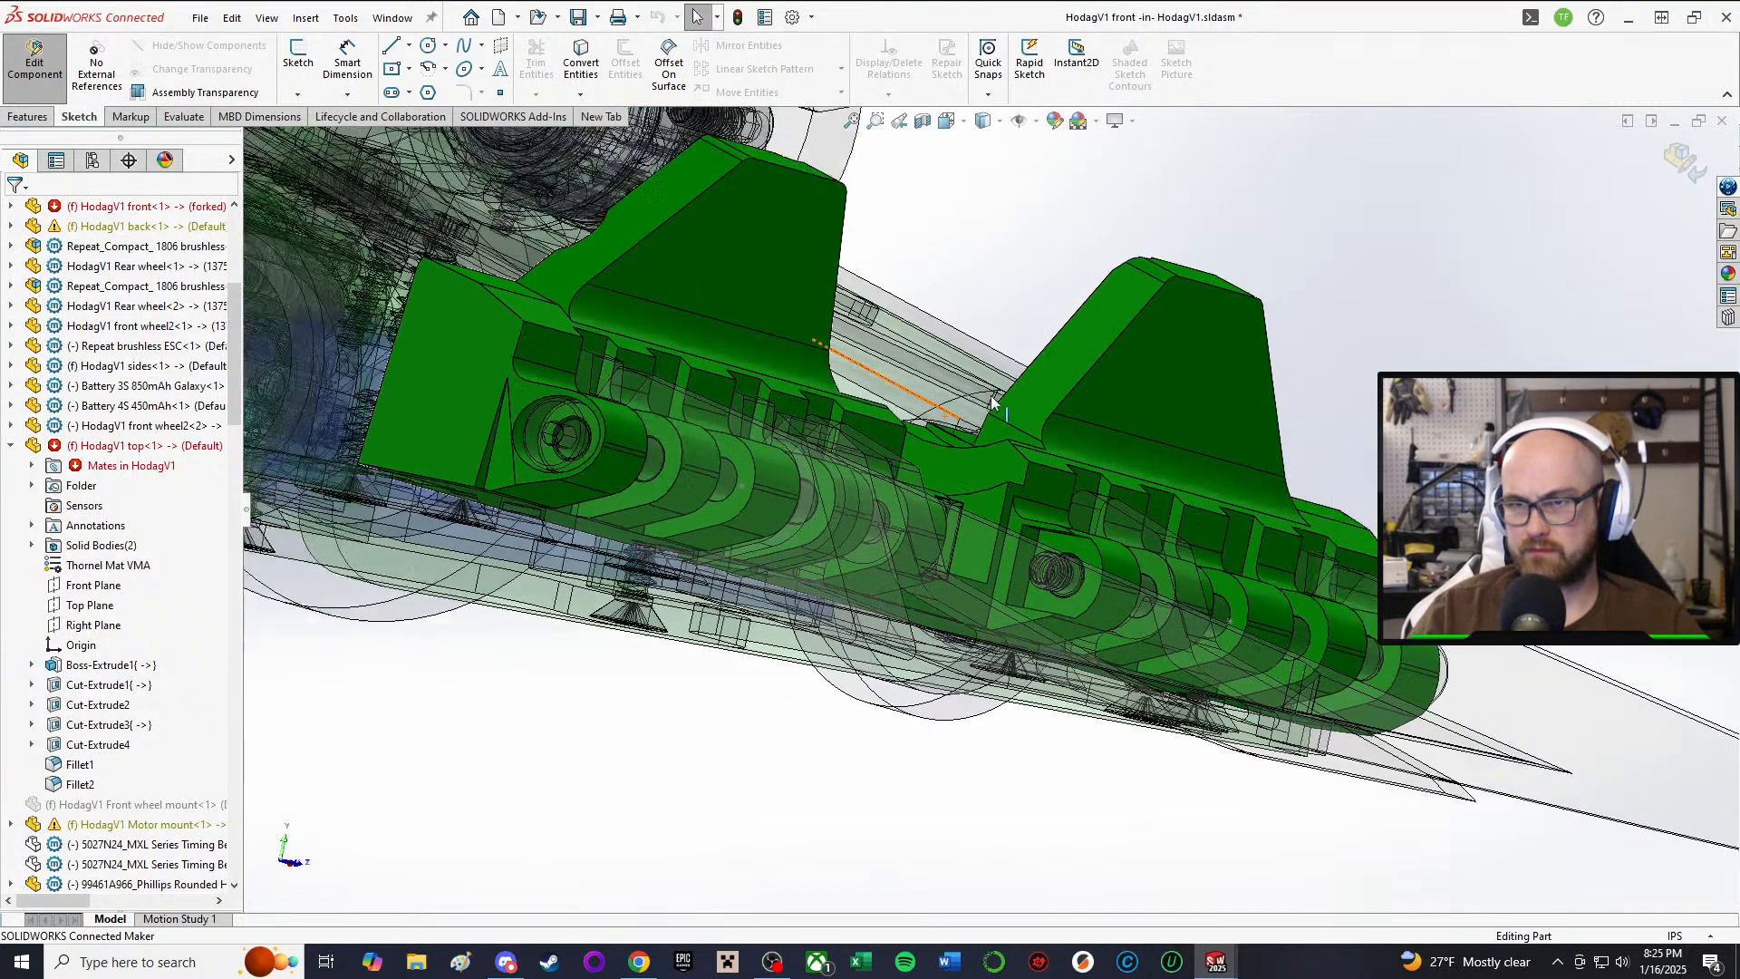
scroll(1000, 680, "up", 4)
scroll(989, 675, "down", 5)
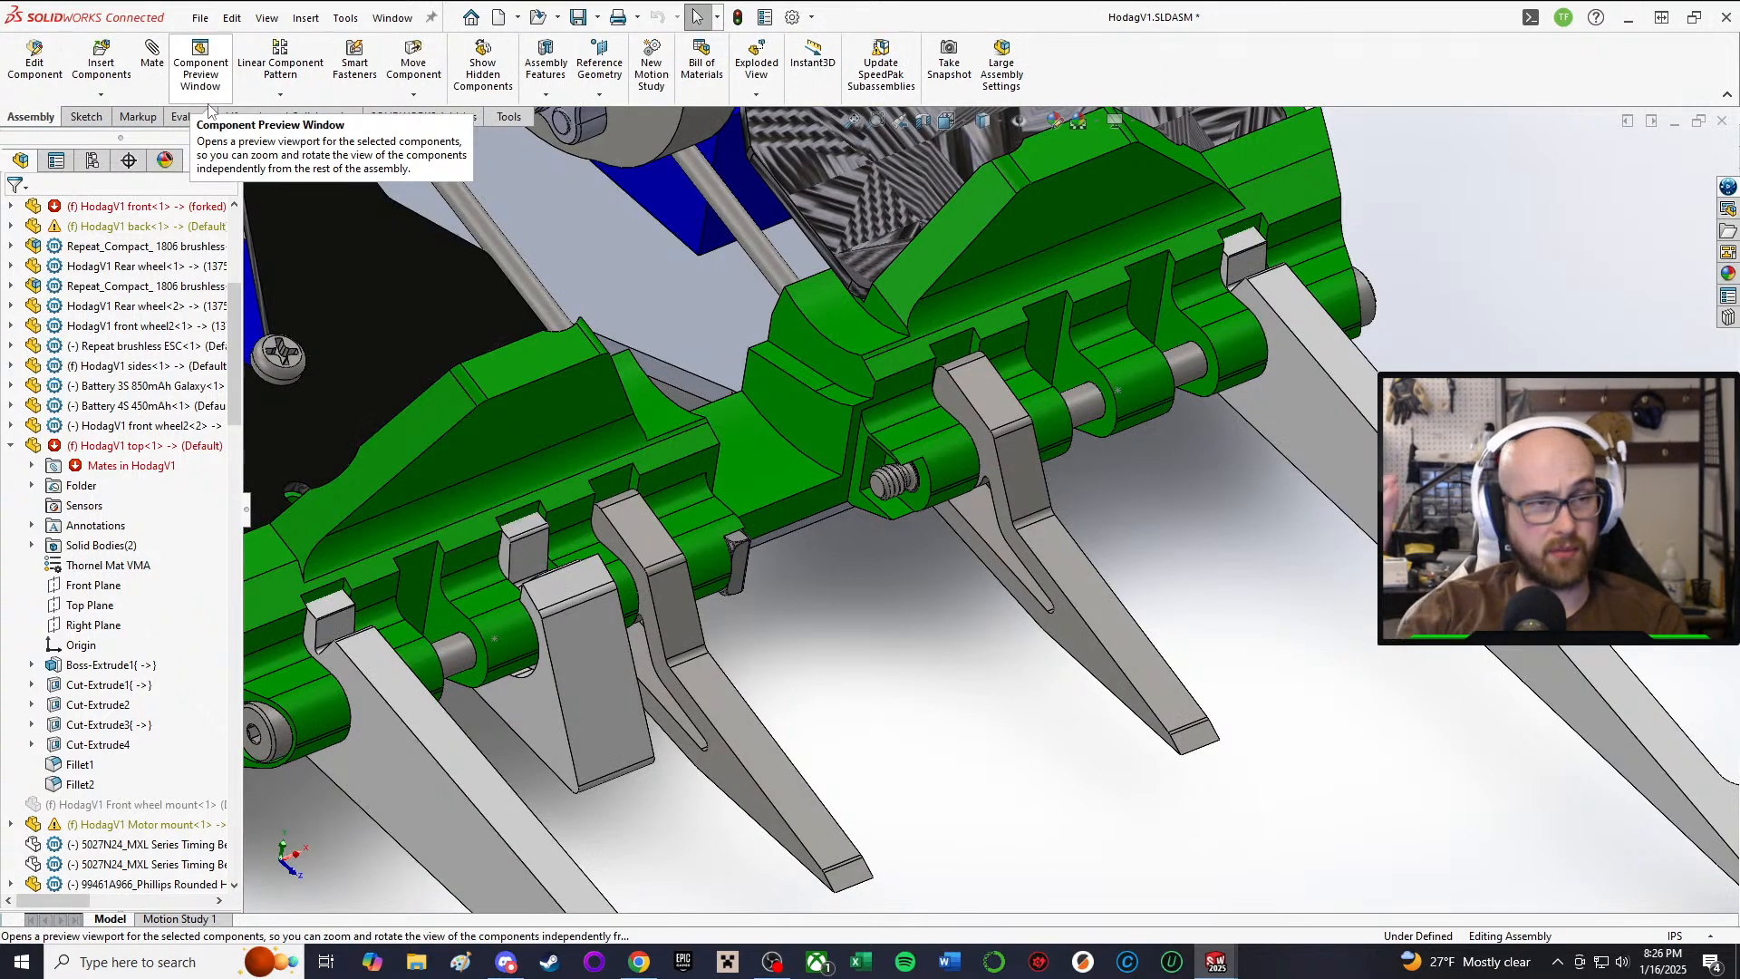
Step: Rebuild and save the HodagV1 assembly with all modified parts, storing the virtual components inside the assembly
left_click(579, 22)
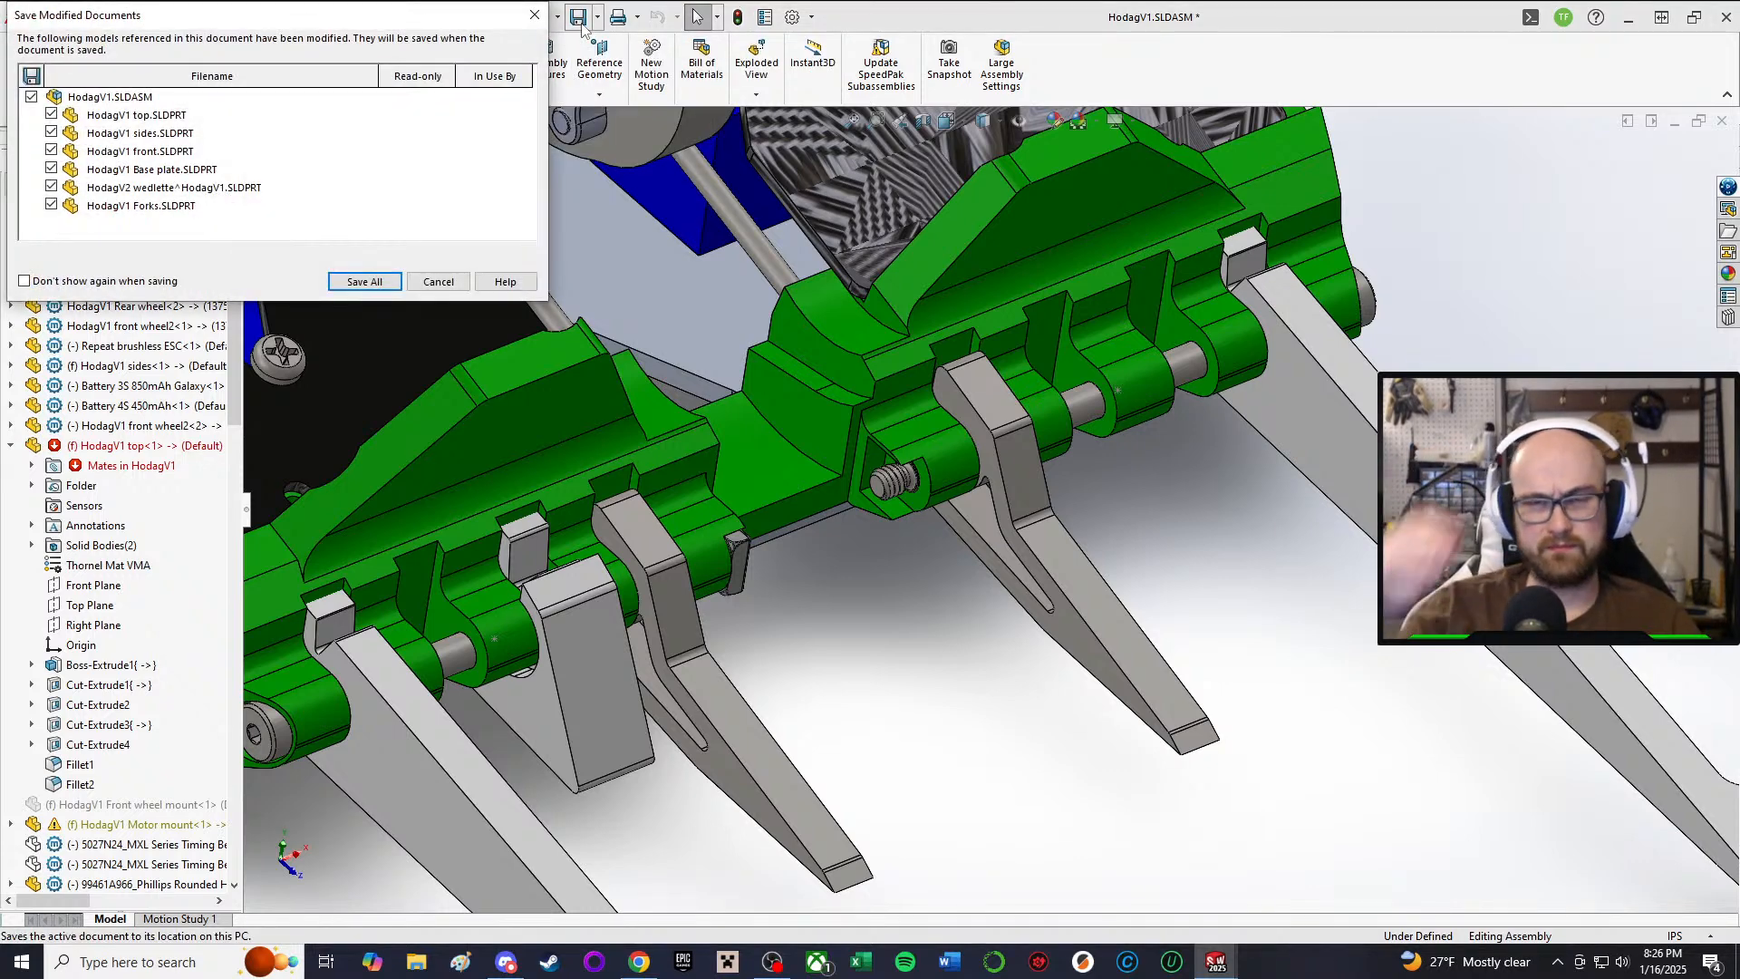
left_click(355, 280)
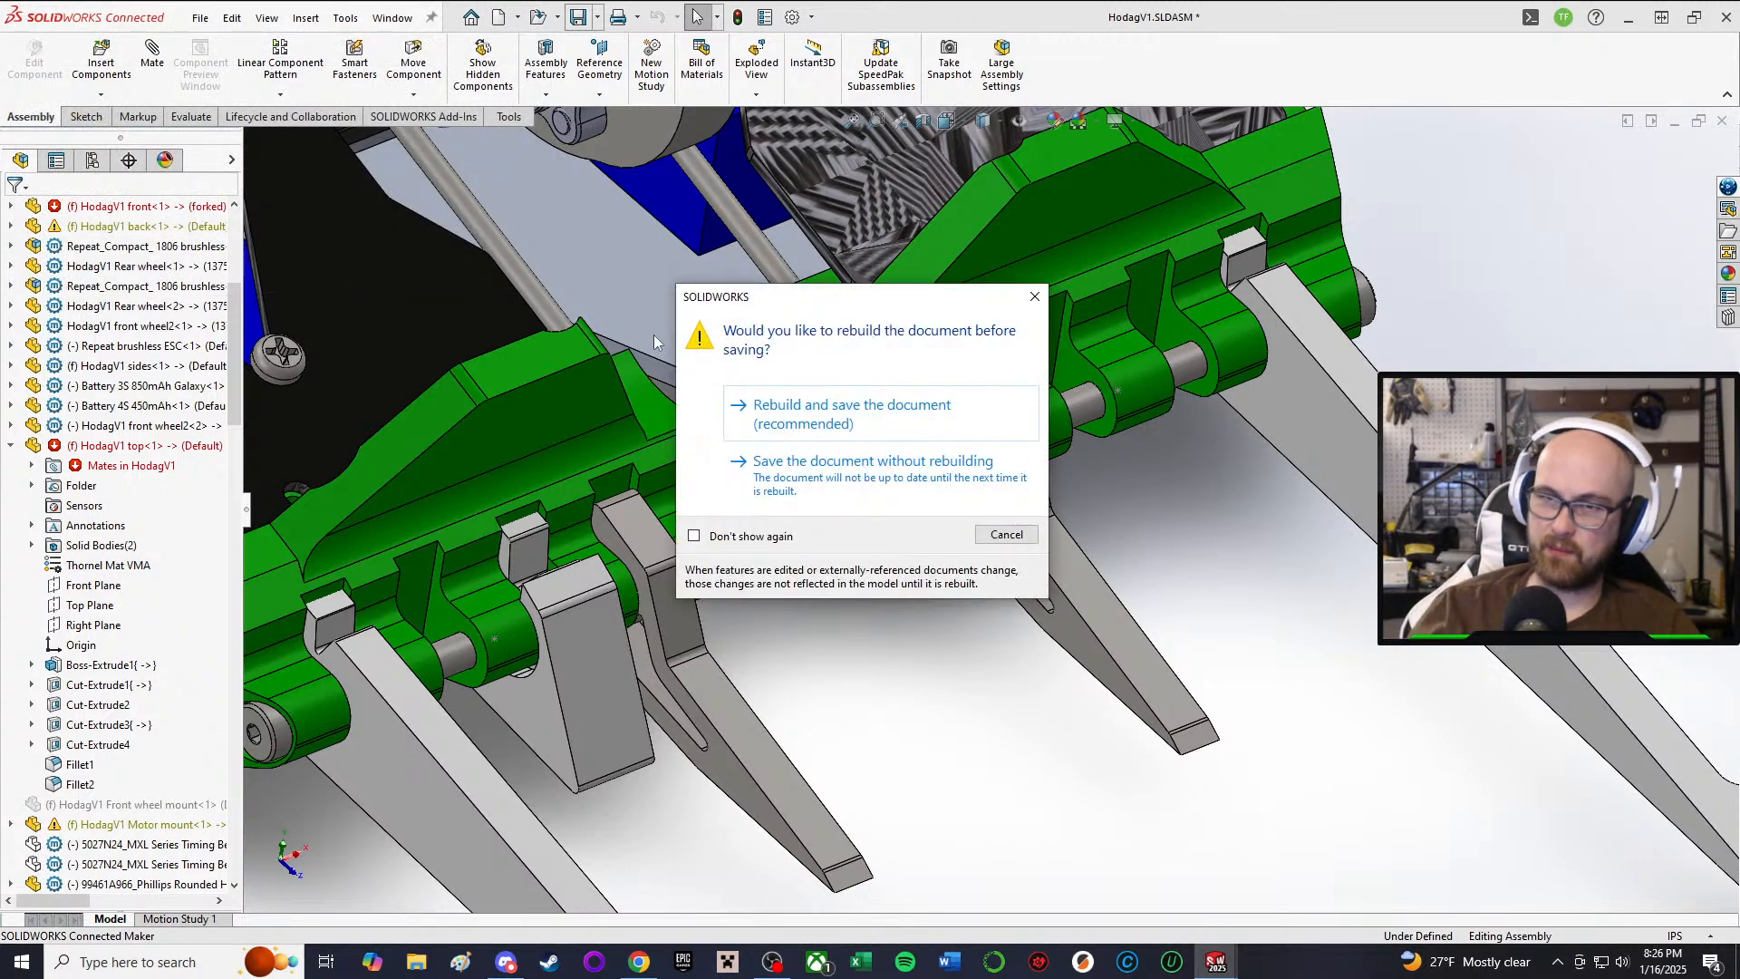
left_click(852, 414)
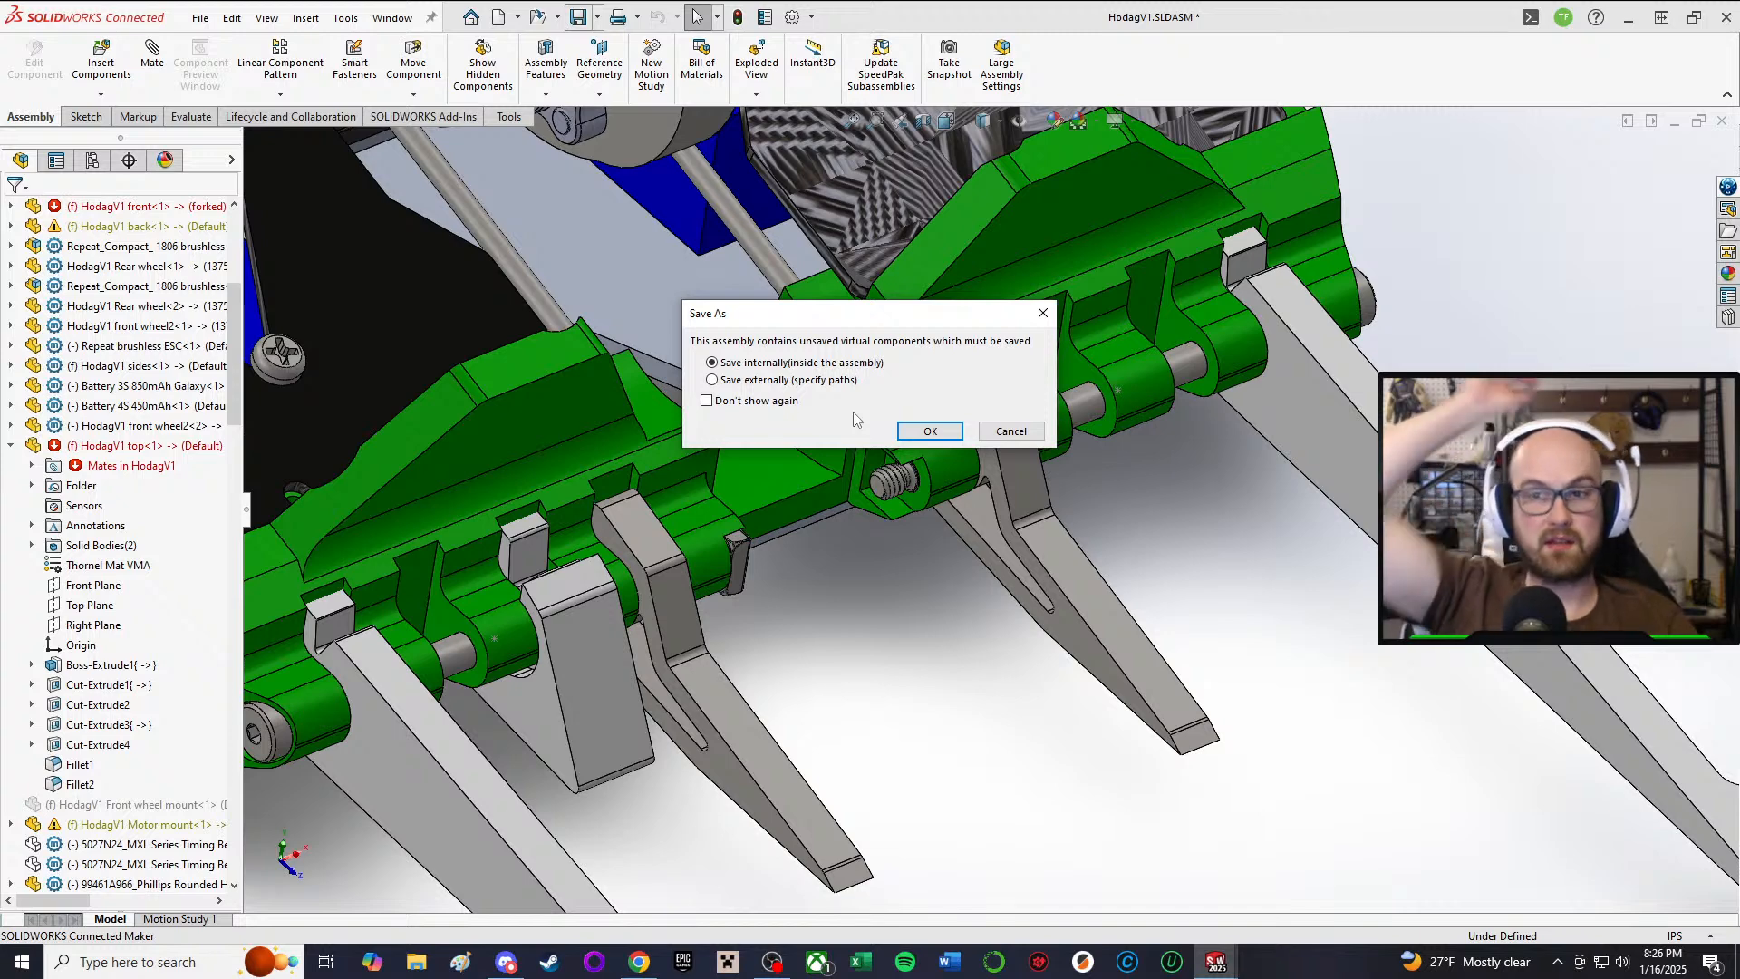
left_click(926, 435)
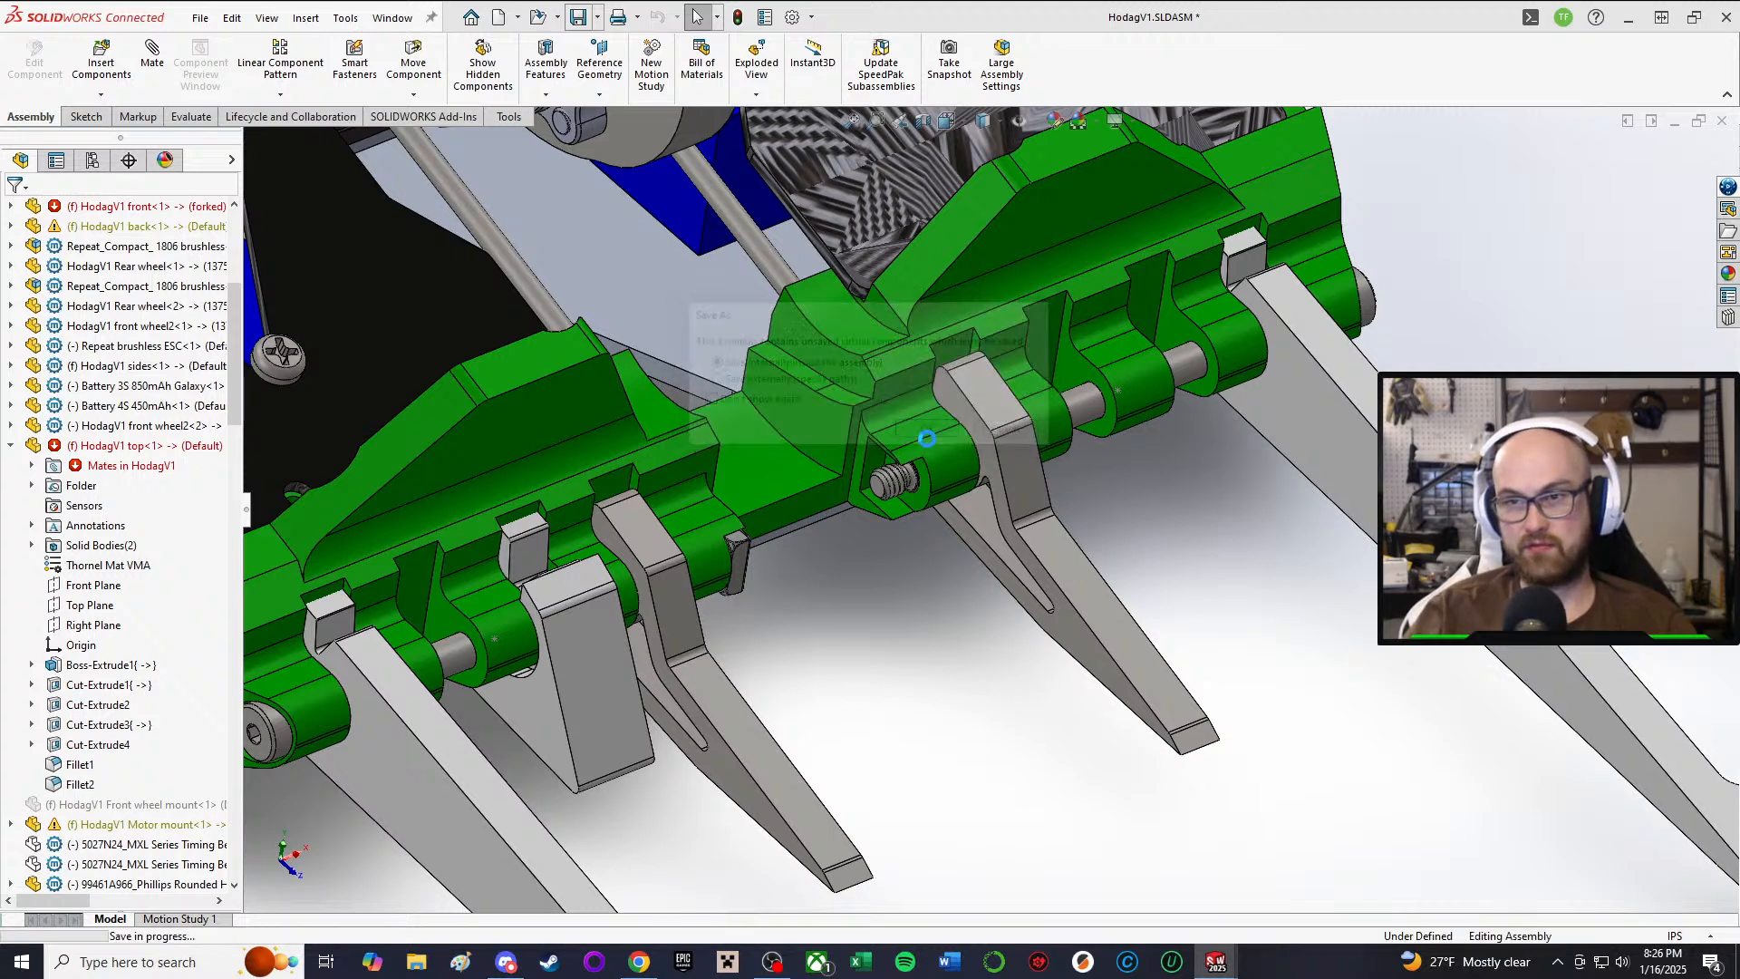